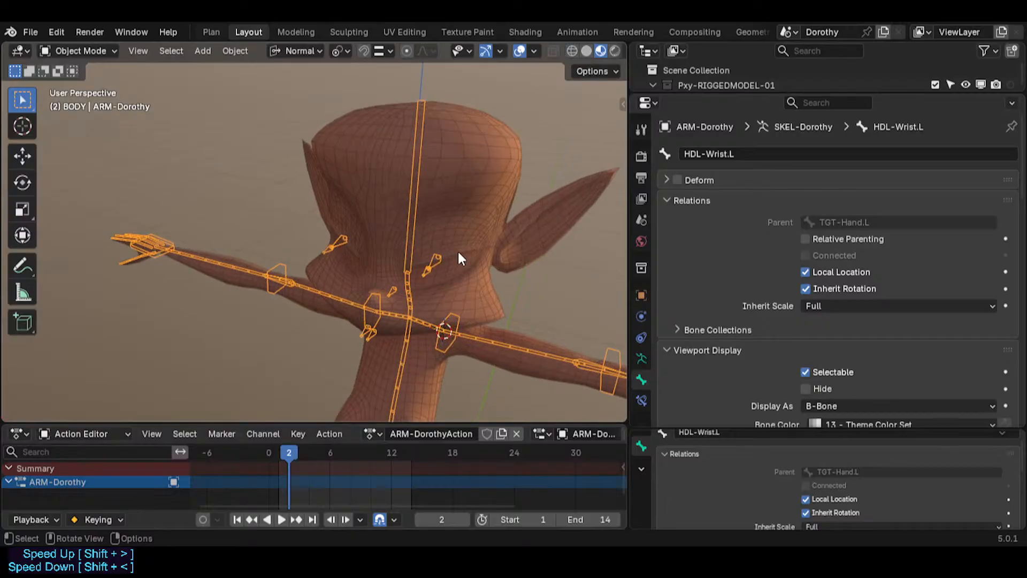
Widen the 3D viewport and view the armature around the character's head, torso and left arm.
middle_click_drag(458, 251, 382, 225)
scroll(391, 235, "down", 4)
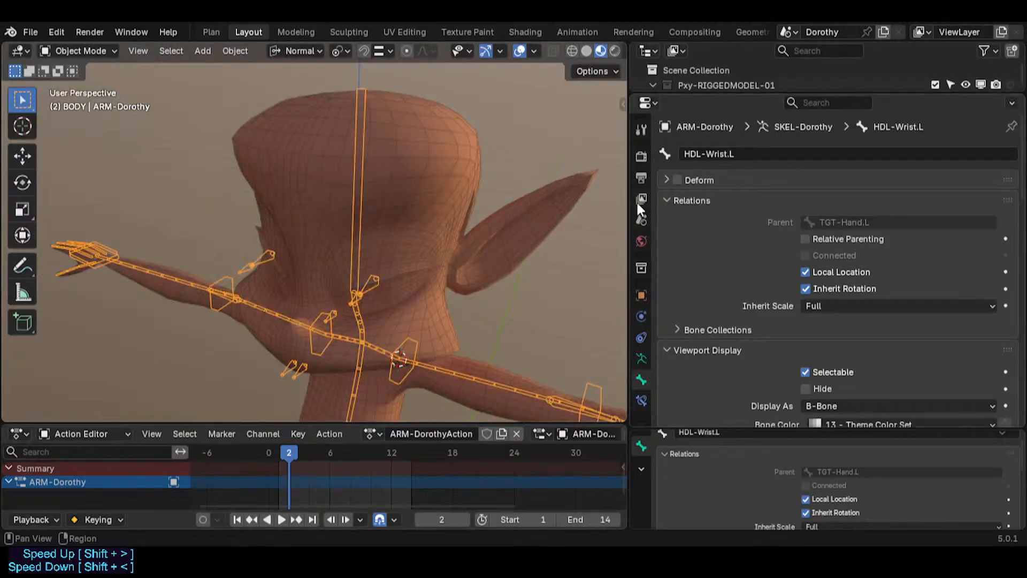
left_click_drag(629, 198, 690, 207)
scroll(481, 265, "down", 3)
middle_click_drag(482, 265, 395, 205)
middle_click_drag(243, 238, 685, 230)
middle_click_drag(337, 265, 481, 260)
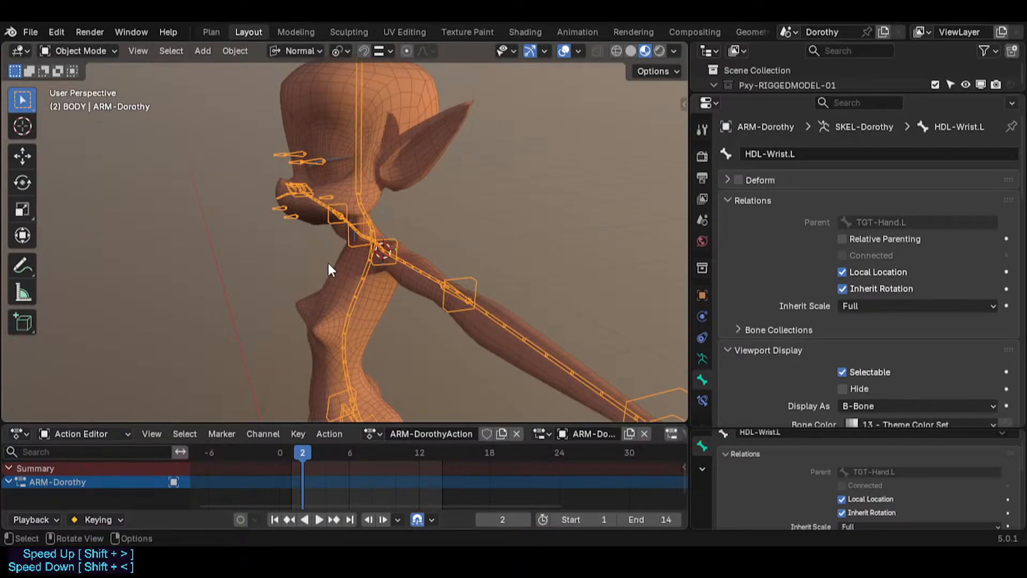
middle_click_drag(329, 262, 448, 254)
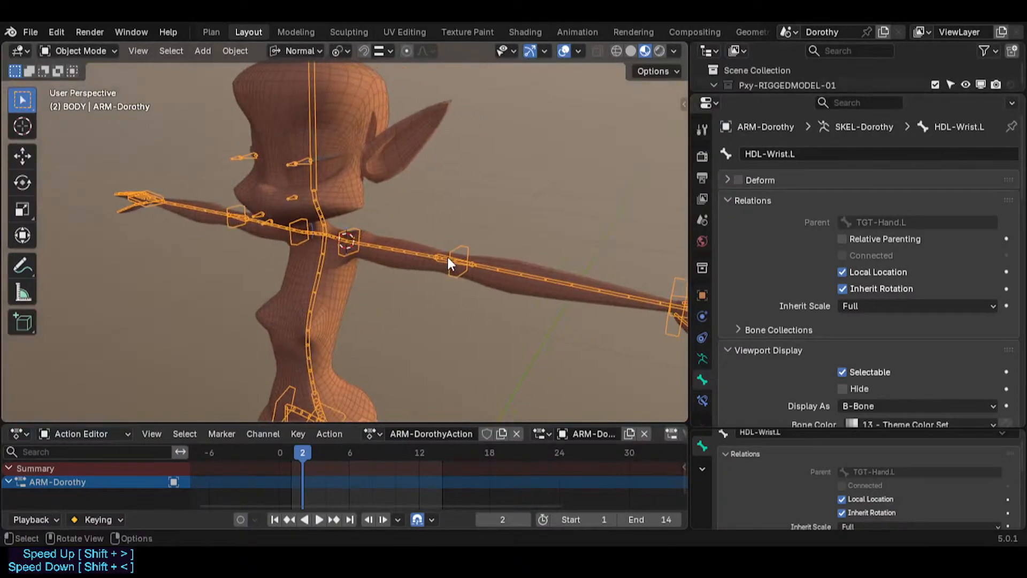
Review the to-do note about fixing the TGT-Skeleton bone constraints in the Plan workspace, and return to the Layout workspace.
left_click(211, 31)
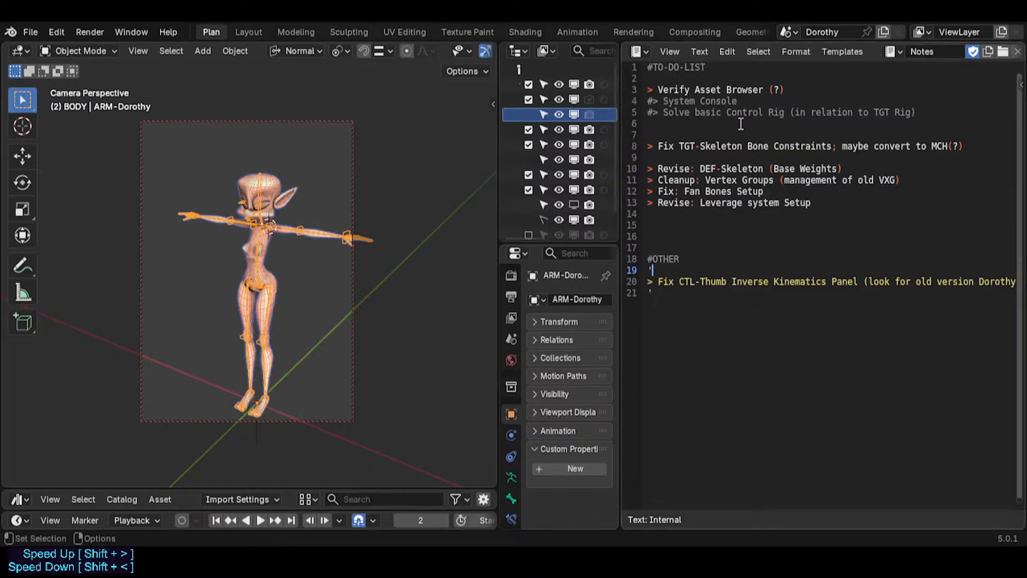
left_click(700, 145)
left_click(686, 147)
left_click(757, 146)
left_click(837, 146)
left_click(245, 33)
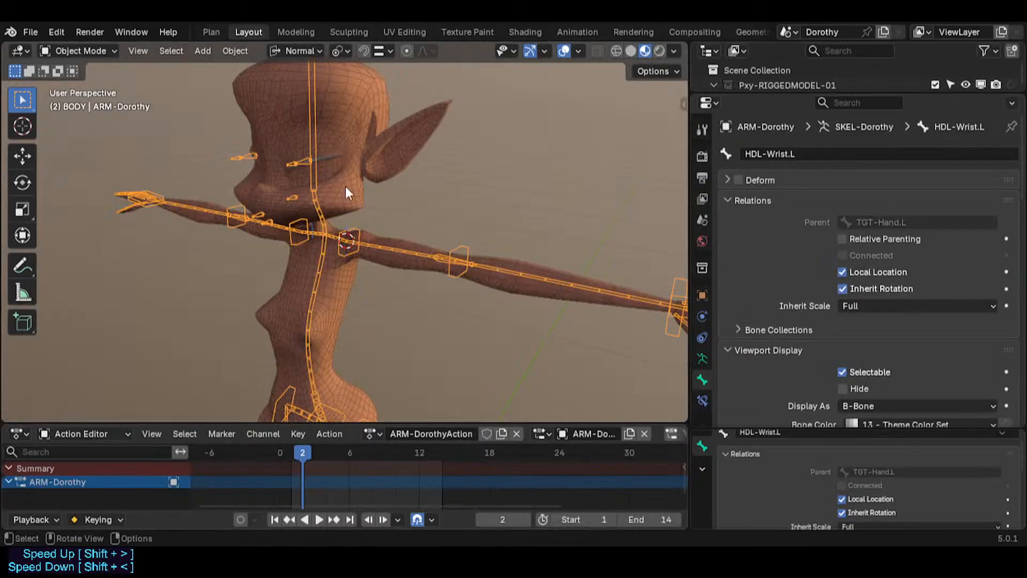
scroll(376, 227, "up", 2)
scroll(352, 249, "down", 1)
key("Tab")
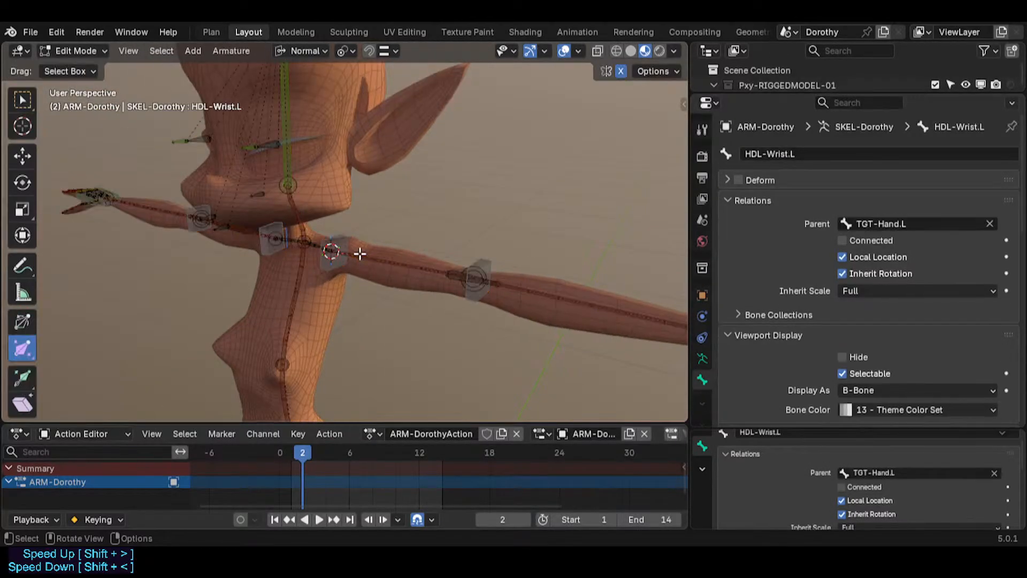
key("Tab")
scroll(368, 252, "down", 2)
Solo the TGT-Skeleton and CTL-Skeleton bone collections in addition to DEF-Skeleton and HLP-LimbTripleFloat.
key("n")
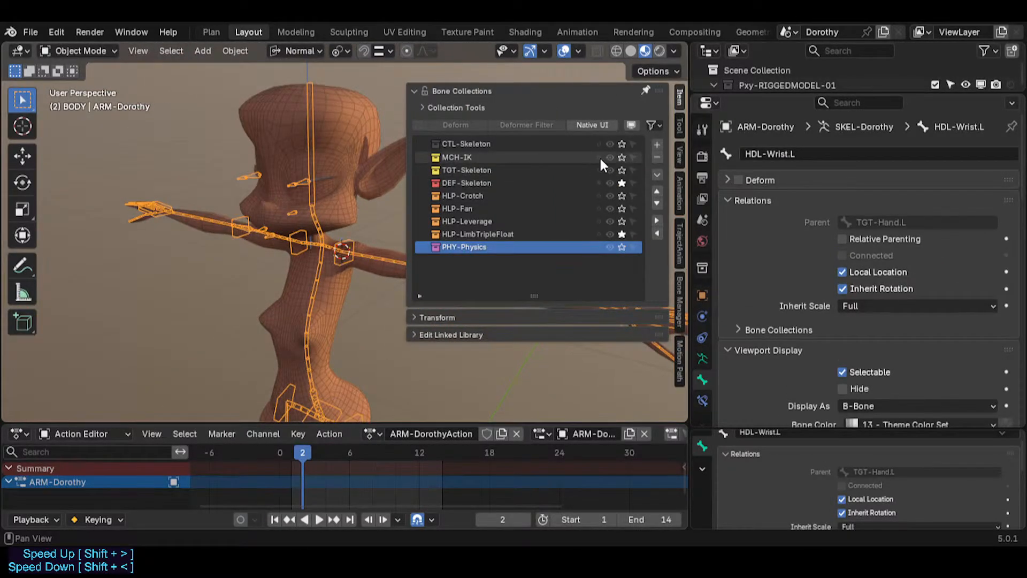
left_click(622, 183)
left_click(622, 183)
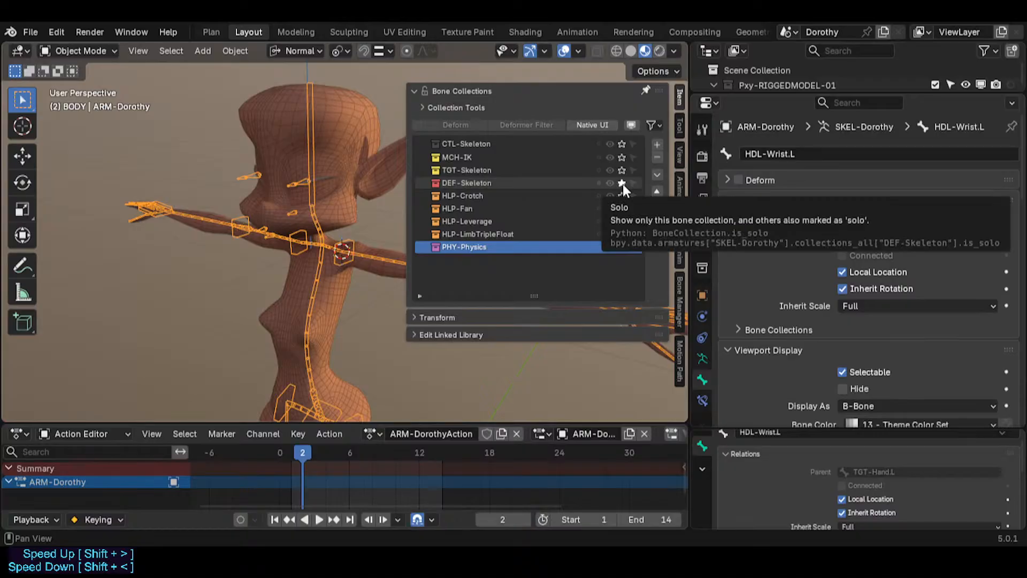
left_click(622, 170)
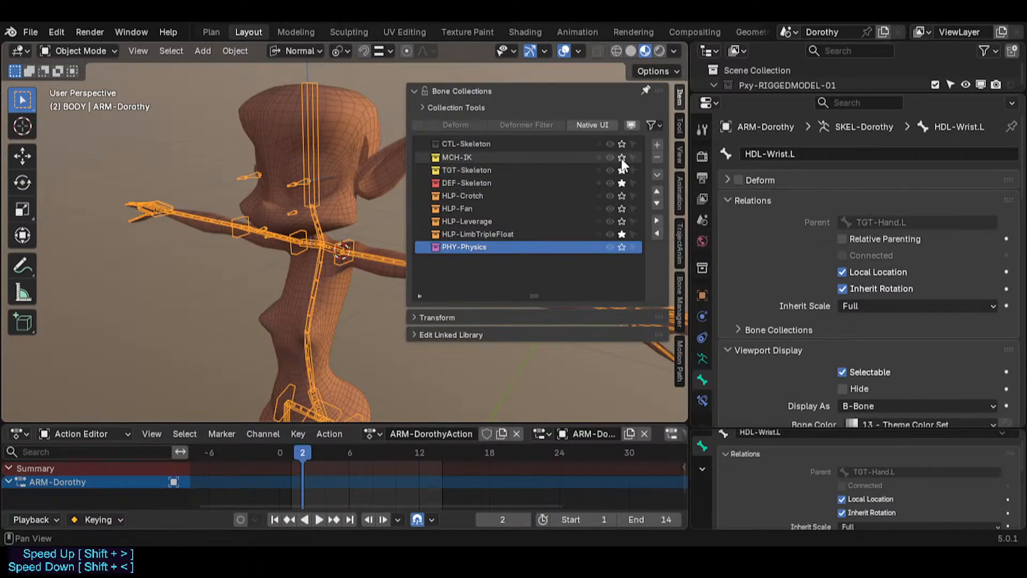
left_click(621, 159)
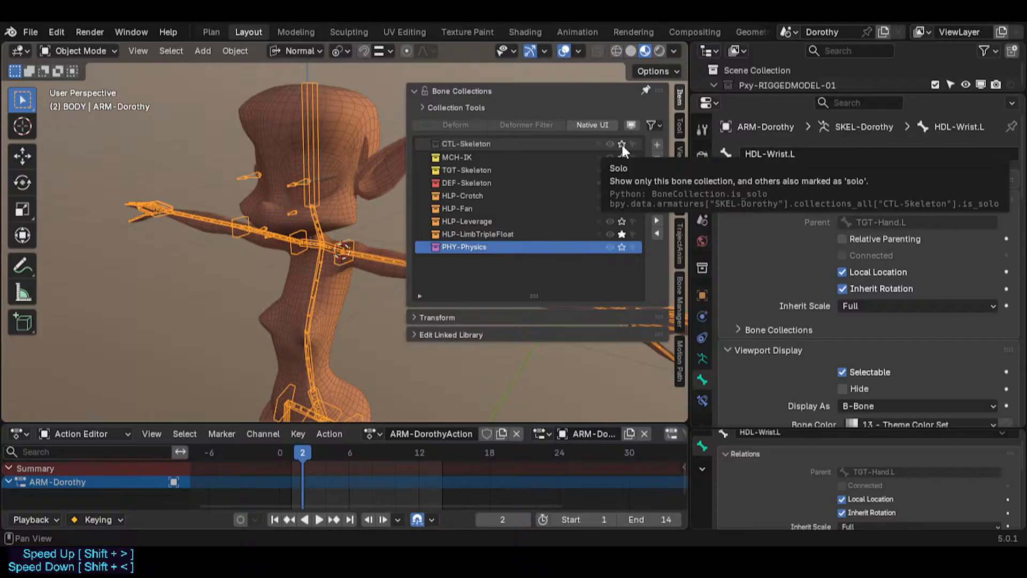
left_click(621, 144)
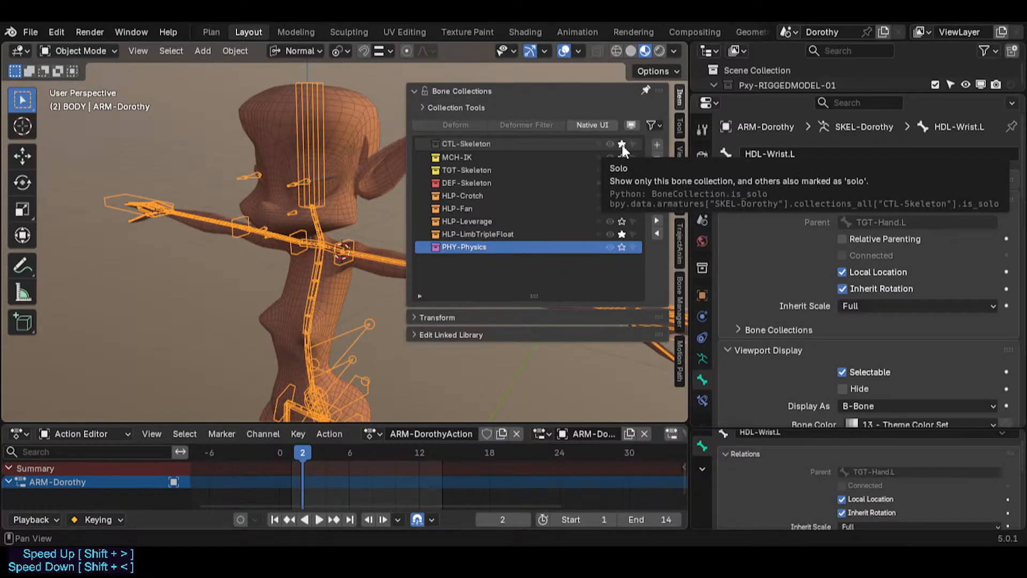
key("n")
Go through the HLP-Crotch, HLP-Fan, HLP-Leverage and HLP-LimbTripleFloat entries among the armature's bone collections.
scroll(334, 251, "up", 6)
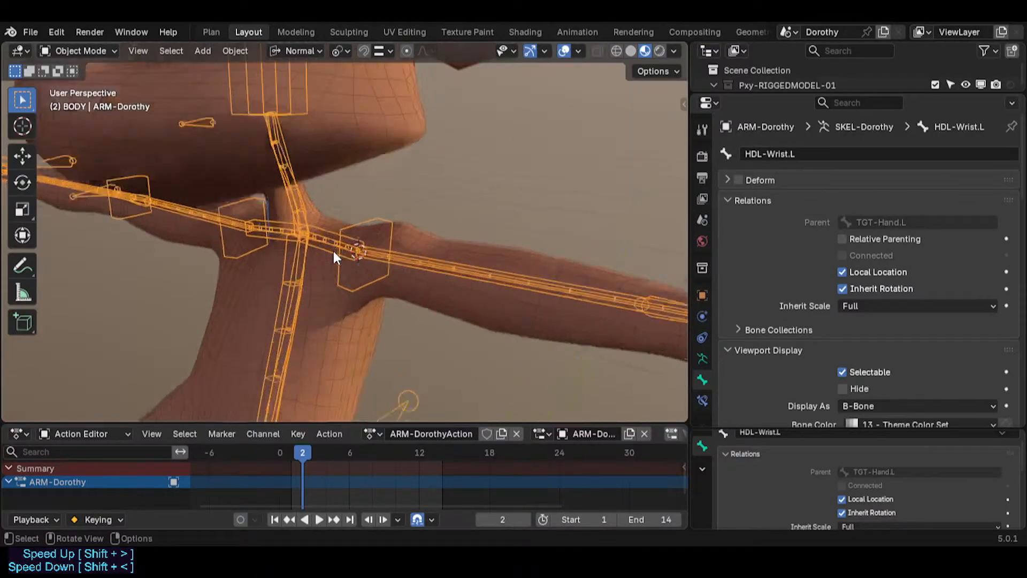
middle_click_drag(333, 252, 361, 236)
key("n")
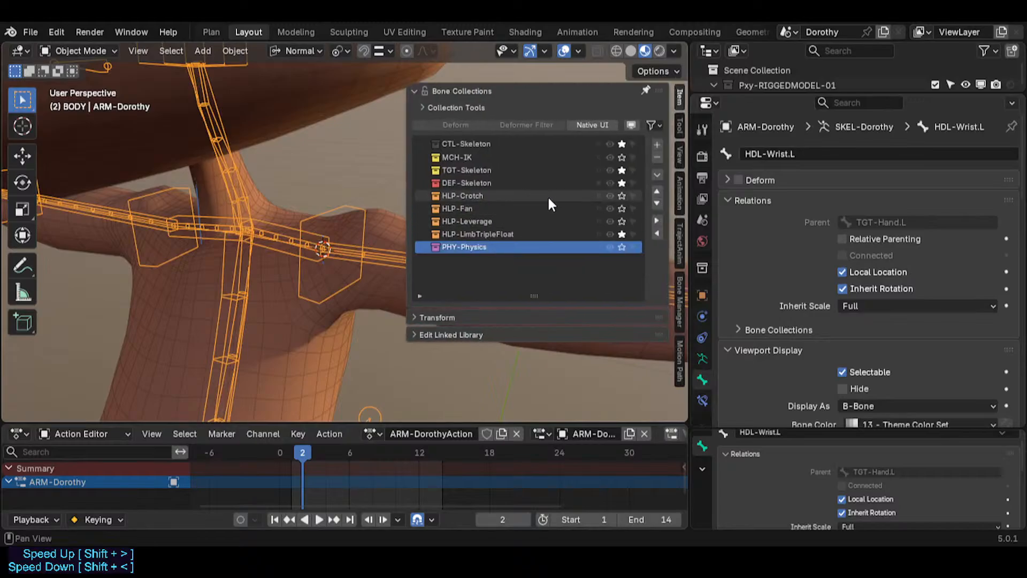
left_click(479, 199)
left_click(472, 211)
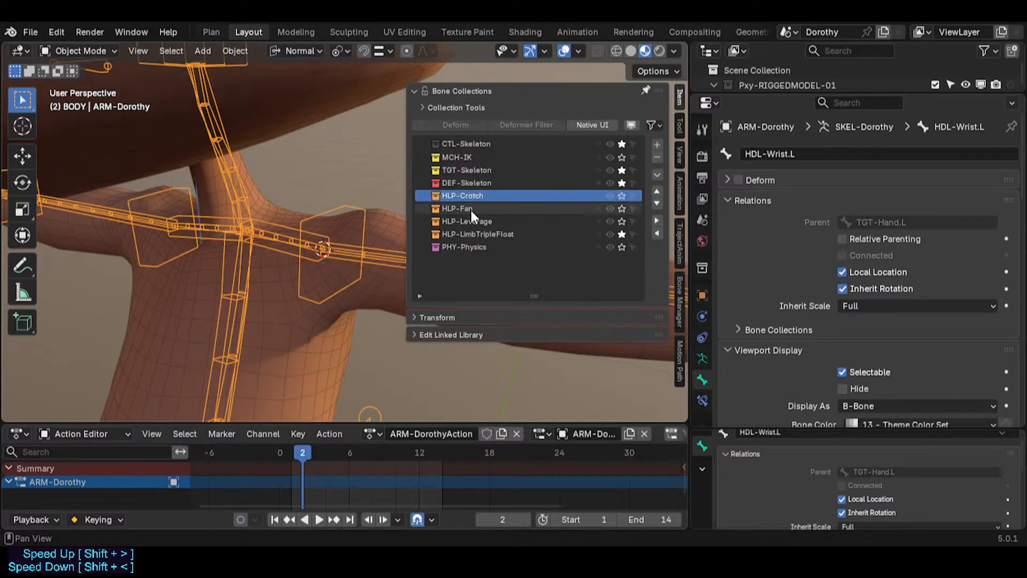
left_click(470, 219)
left_click(471, 232)
key("n")
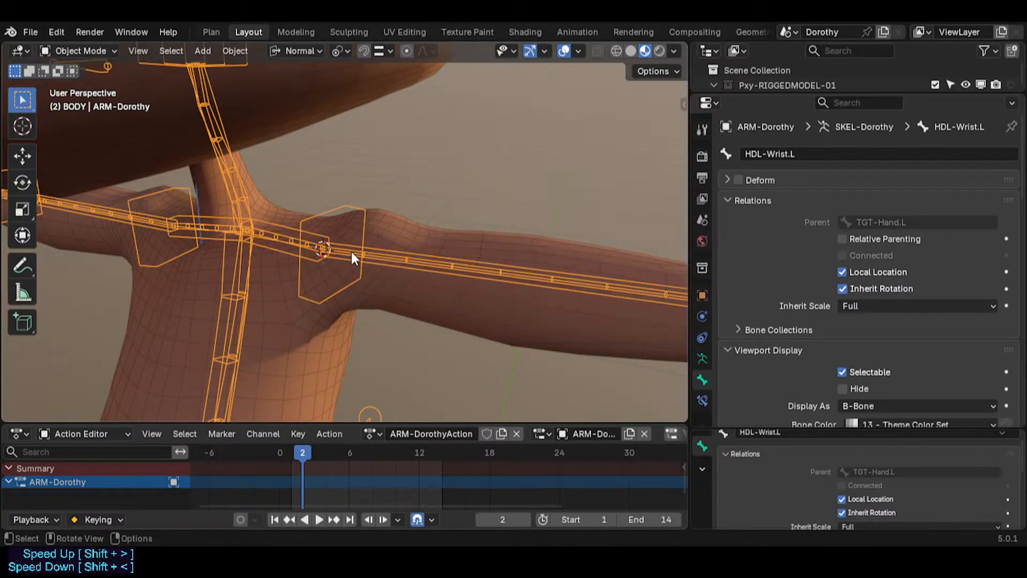
Switch the armature to Pose Mode, select the TGT-Shoulder.L bone and show its bone constraints.
scroll(352, 252, "up", 2)
left_click(348, 247, "ctrl")
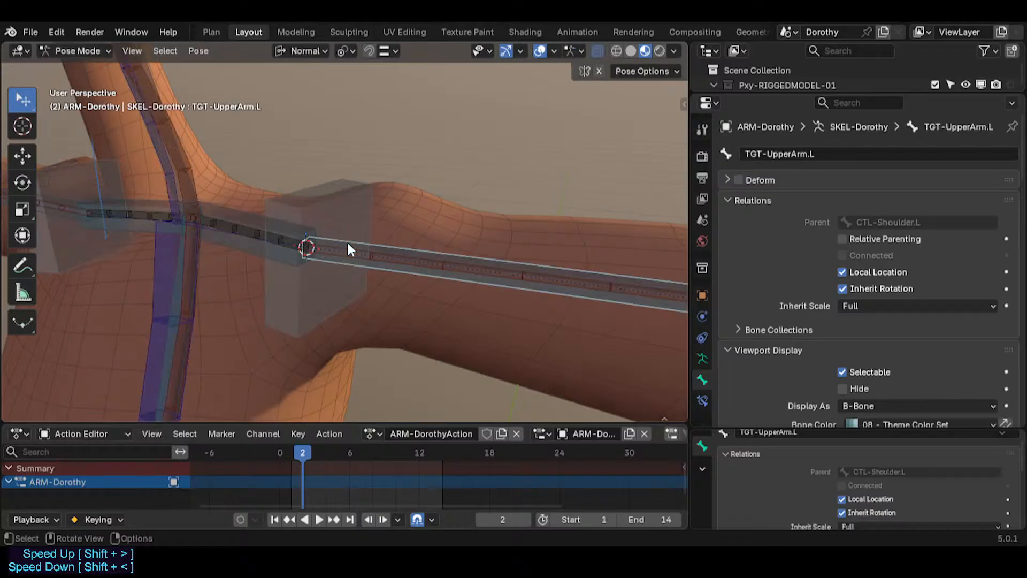
middle_click_drag(290, 257, 278, 275)
left_click(294, 247)
left_click(288, 232)
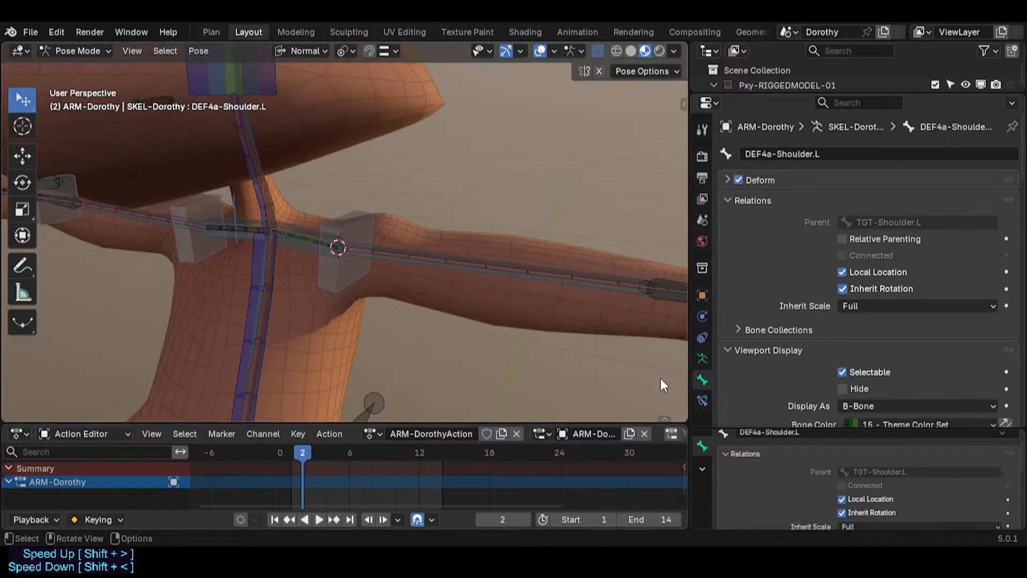
left_click(702, 400)
left_click(306, 241)
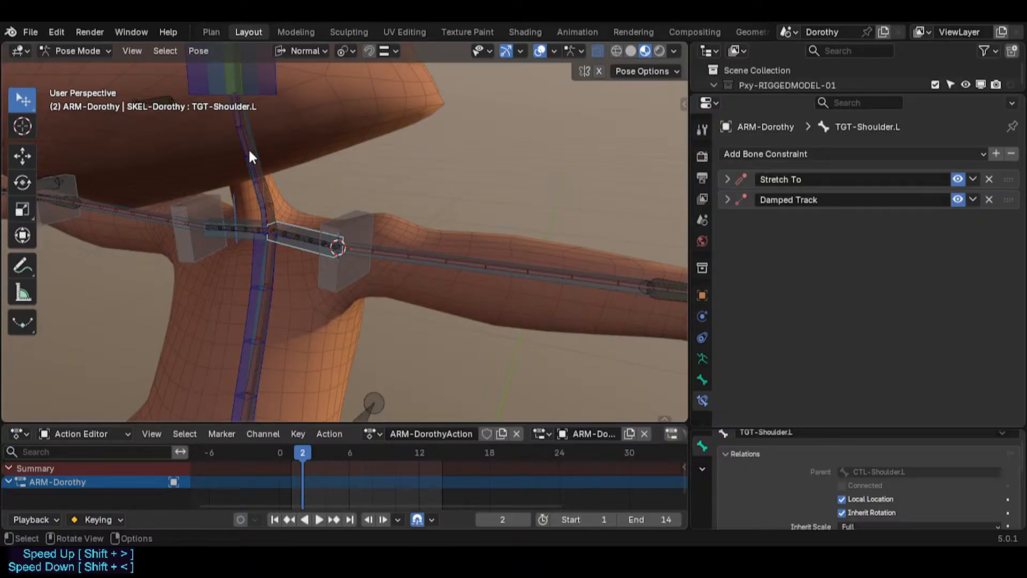
Inspect the target settings of the Damped Track and Stretch To constraints on TGT-Shoulder.L.
middle_click_drag(268, 233, 308, 241)
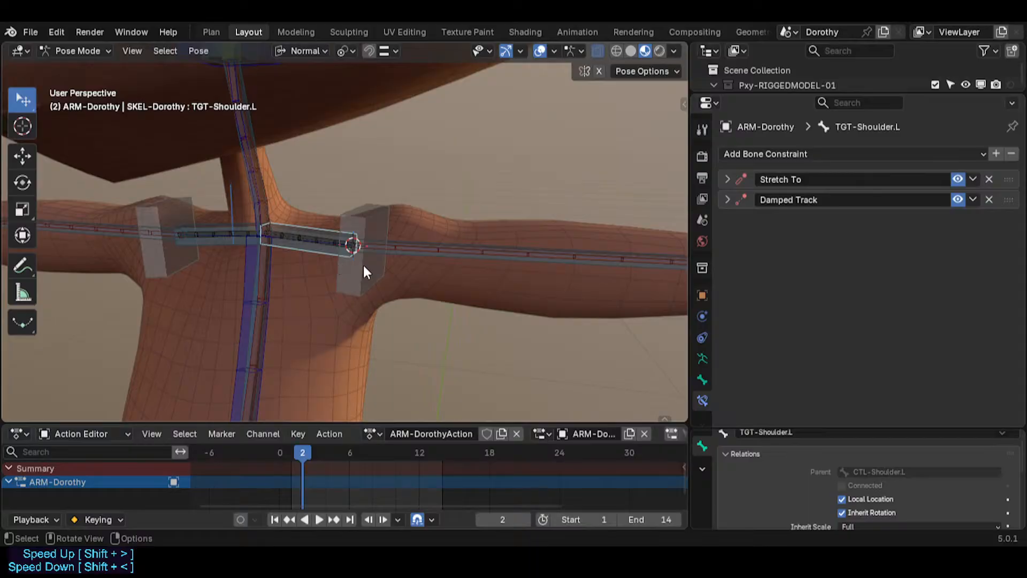
left_click(726, 199)
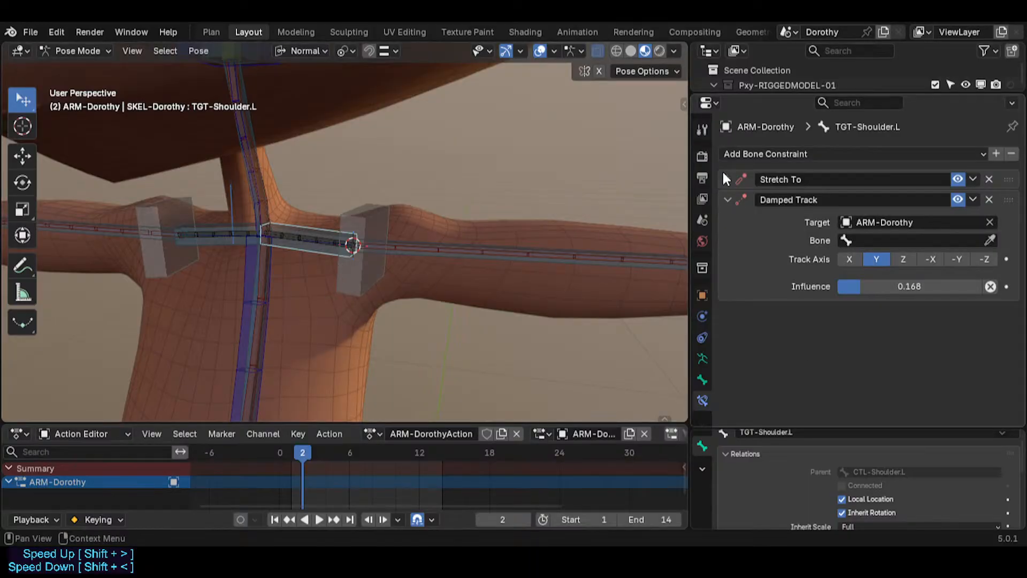
left_click(726, 179)
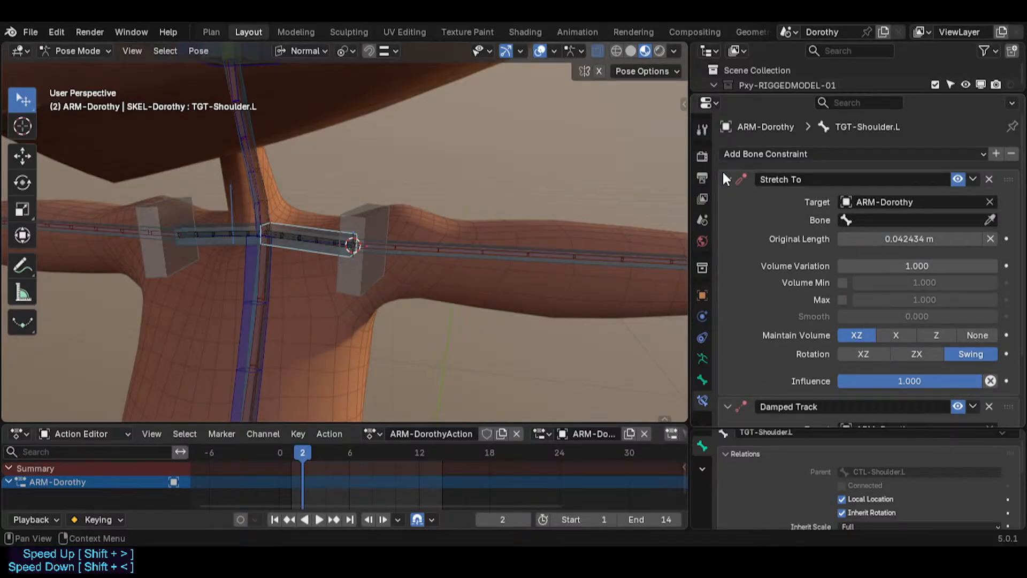
left_click(727, 180)
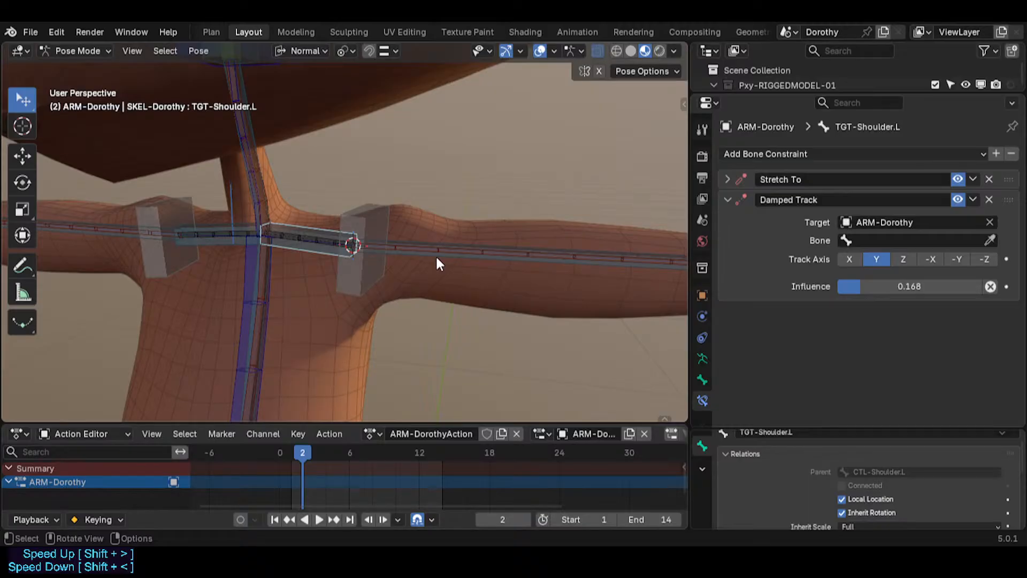
Compare the Stretch To constraint of TGT-UpperArm.L with the constraints on TGT-Shoulder.L.
left_click(437, 256)
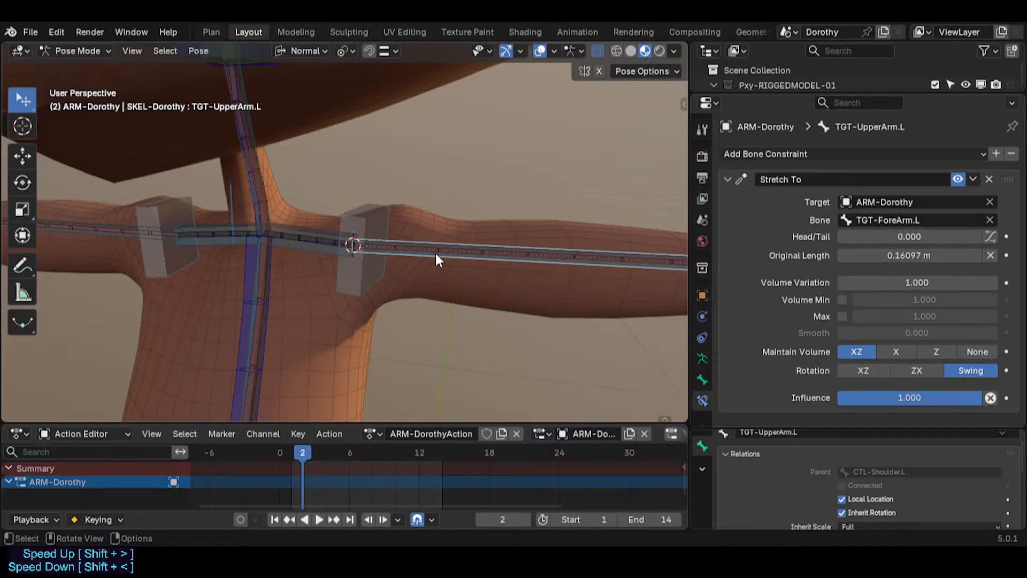
left_click(320, 247)
left_click(402, 256)
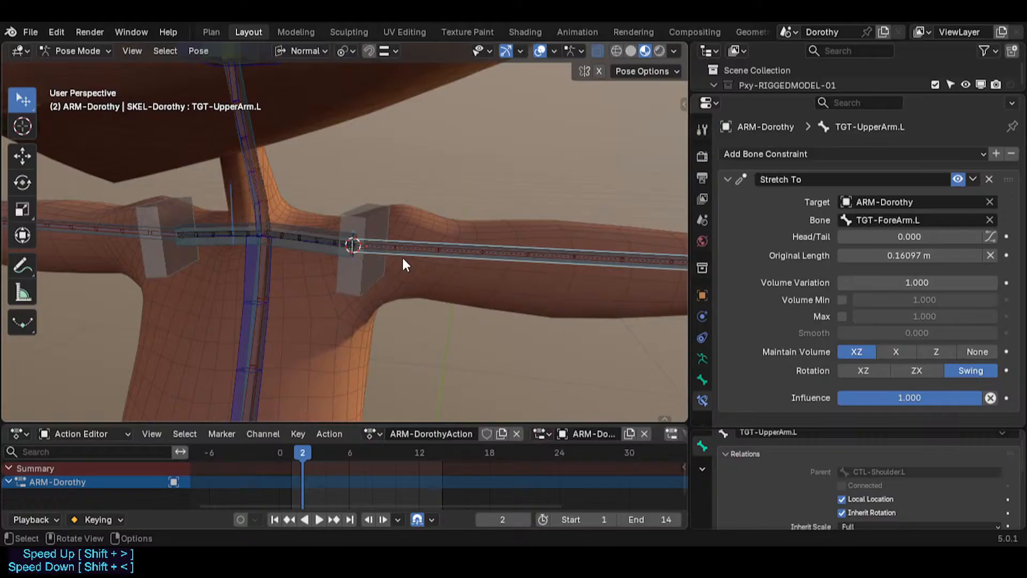
left_click(308, 248)
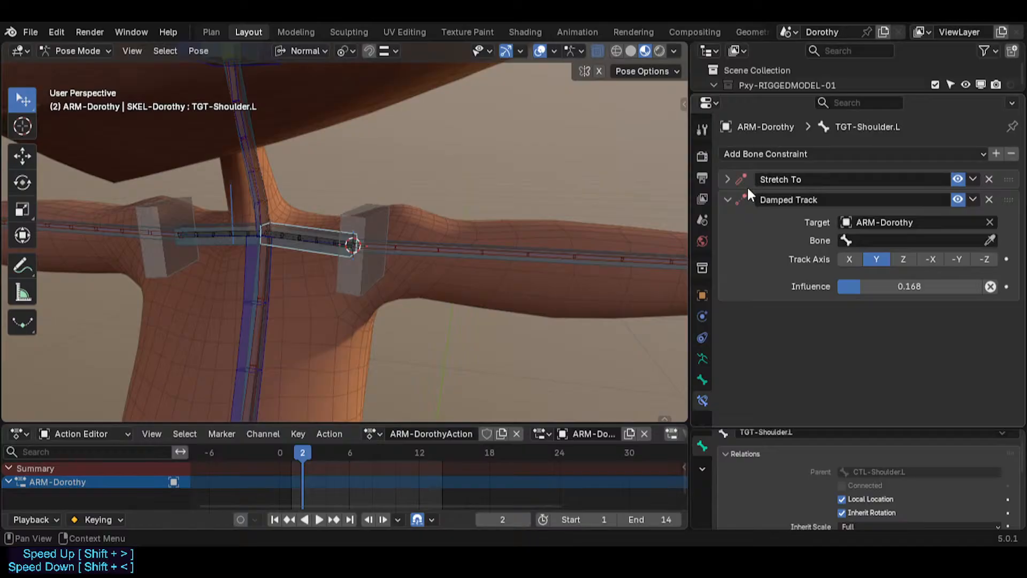
left_click(462, 264)
left_click(276, 242)
left_click(727, 179)
scroll(771, 267, "down", 5)
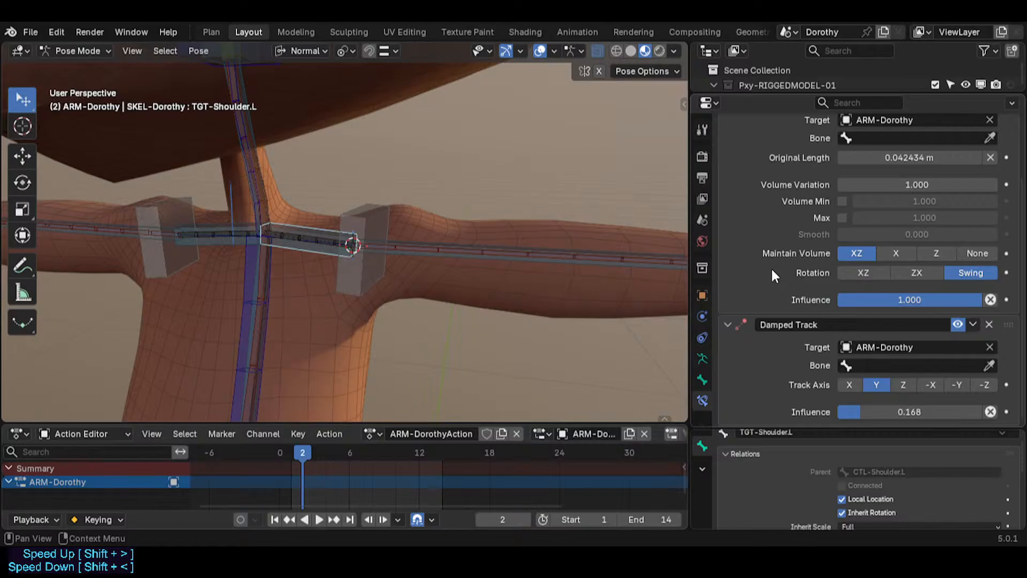
scroll(772, 268, "up", 5)
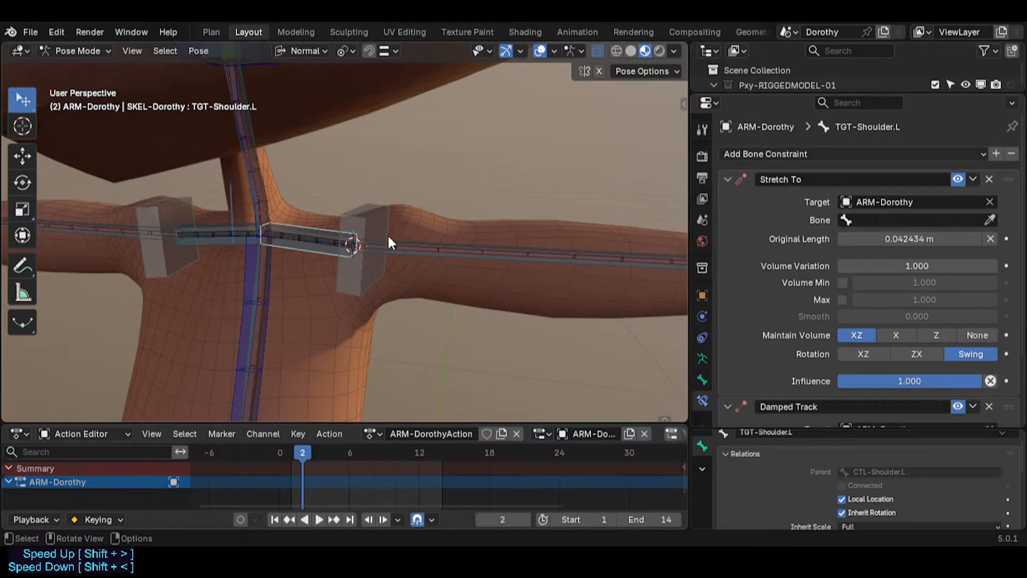
Copy the name of the CTL-UpperArm.L bone and set it as the target bone of TGT-Shoulder.L's Stretch To constraint.
left_click(402, 244)
key("F2")
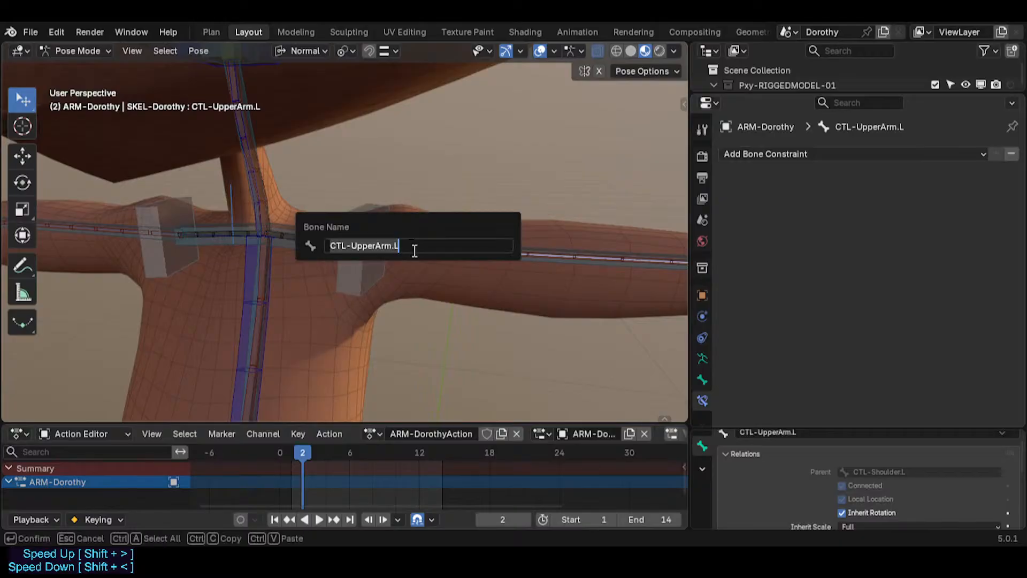
key("ctrl+c")
key("Escape")
left_click(303, 249)
key("ctrl+v")
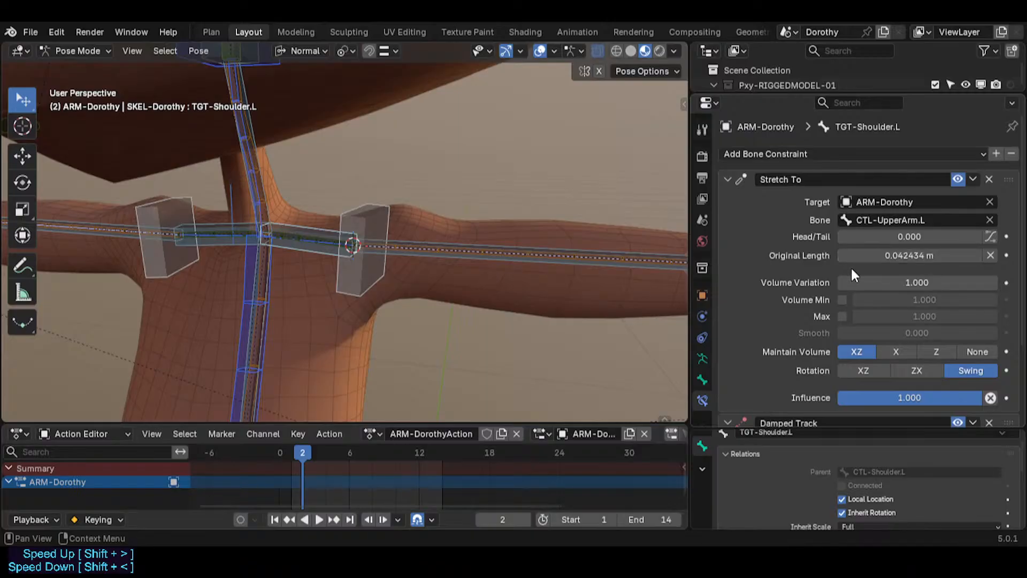
Examine the Damped Track constraint of TGT-Shoulder.L and the bones along the left arm for a suitable target.
scroll(850, 267, "down", 3)
scroll(847, 267, "up", 3)
scroll(787, 265, "down", 5)
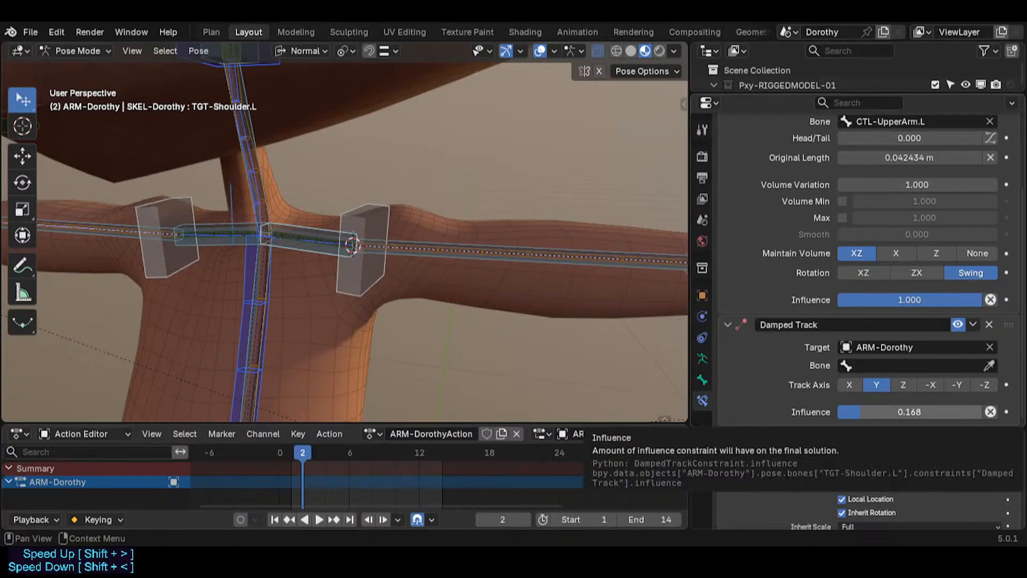
middle_click_drag(555, 300, 429, 273, "shift")
scroll(452, 277, "down", 2)
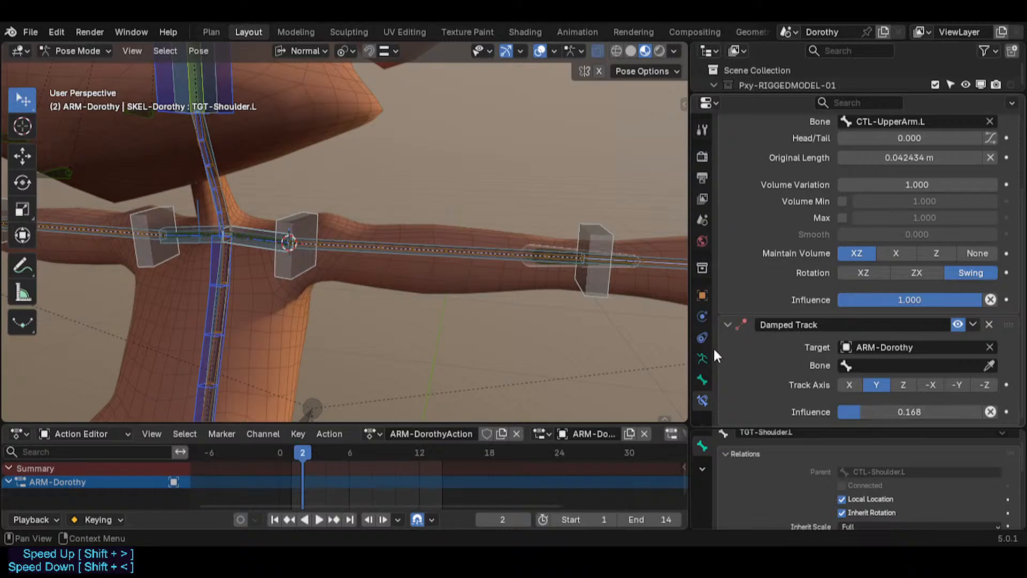
scroll(566, 265, "up", 2)
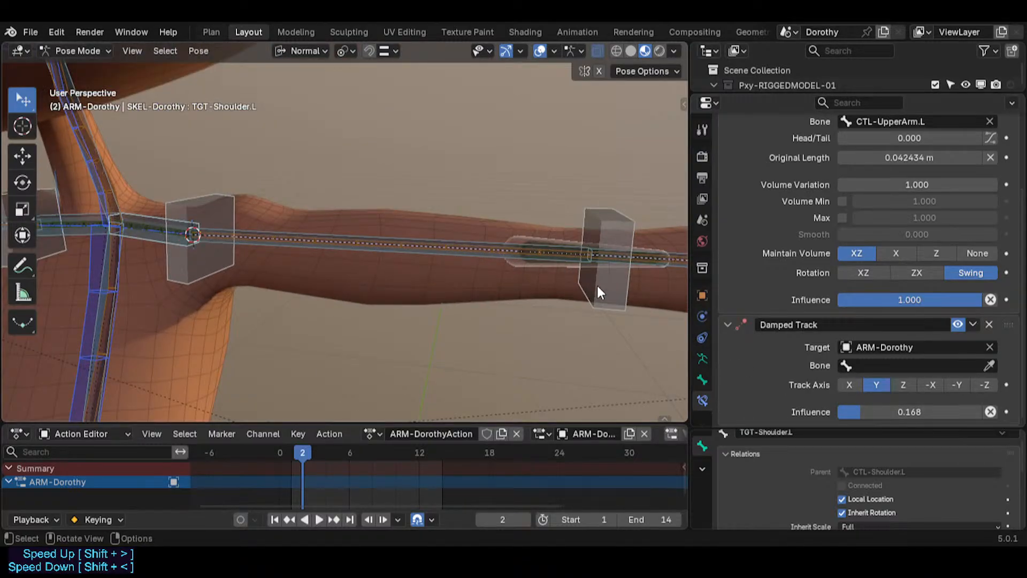
Check the HDL-Elbow.L handle bone against TGT-Shoulder.L, ending with TGT-Shoulder.L selected.
left_click(597, 285)
middle_click_drag(595, 283, 310, 270)
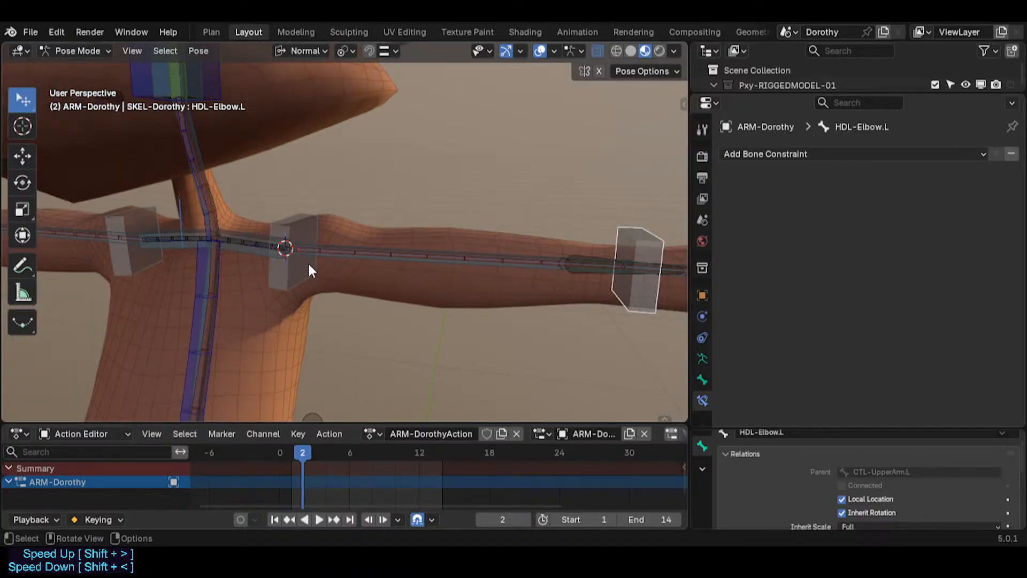
left_click(256, 249)
left_click(636, 293)
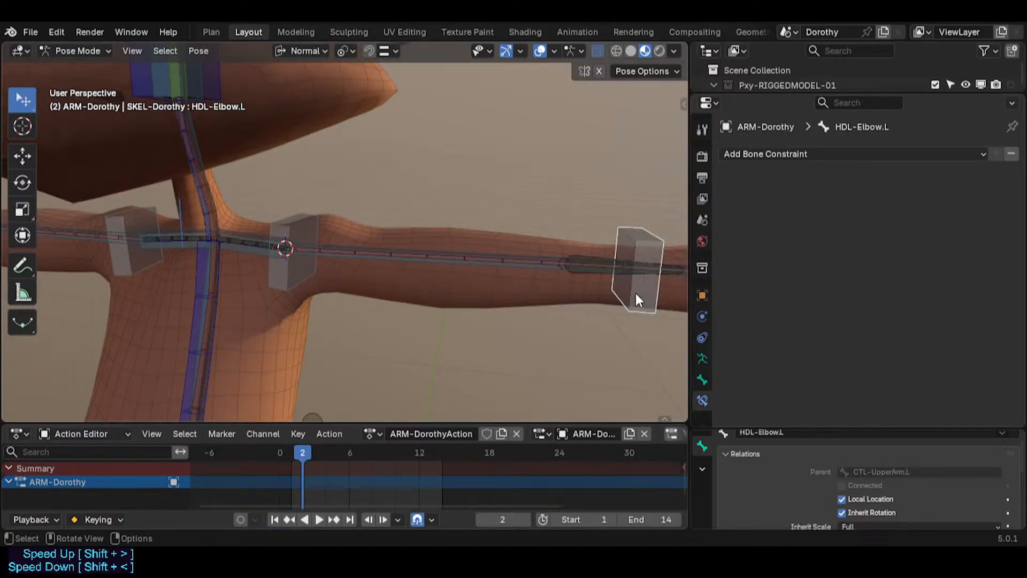
left_click(255, 244)
left_click(255, 244)
left_click(255, 245)
left_click(251, 254)
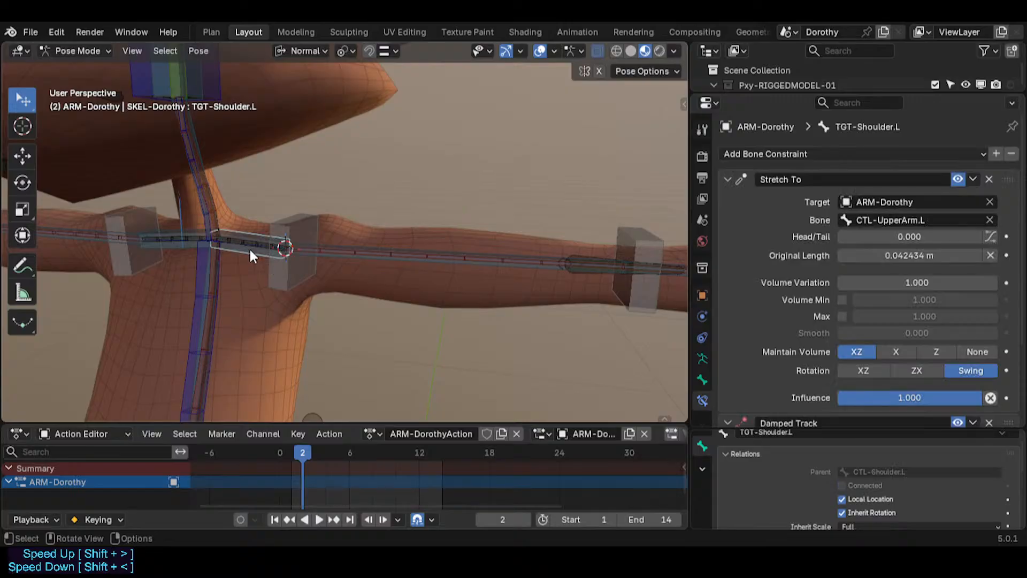
Save the current rig file and open Dorothy.blend from the recent files.
scroll(974, 426, "down", 4)
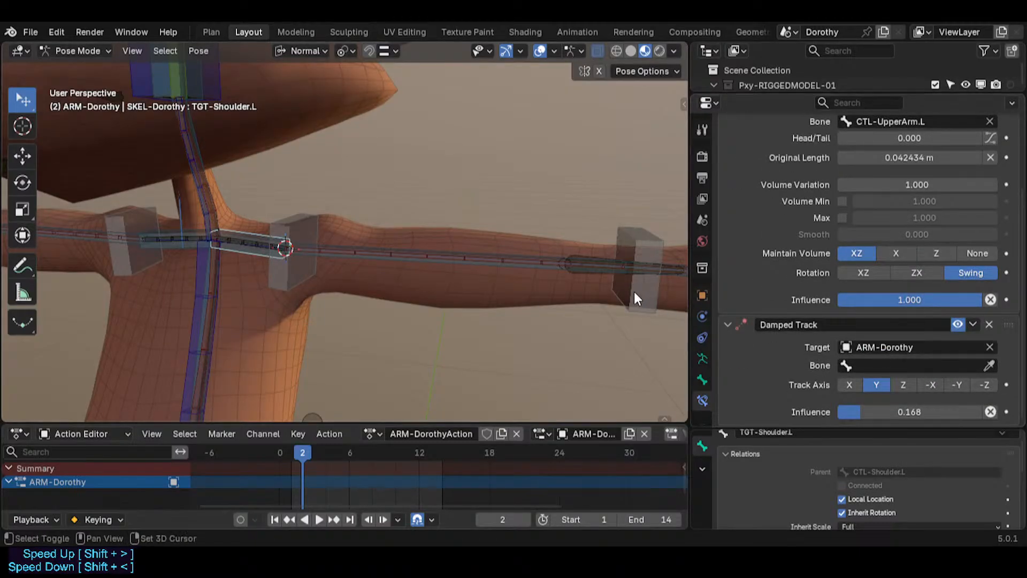
middle_click_drag(635, 292, 533, 296, "shift")
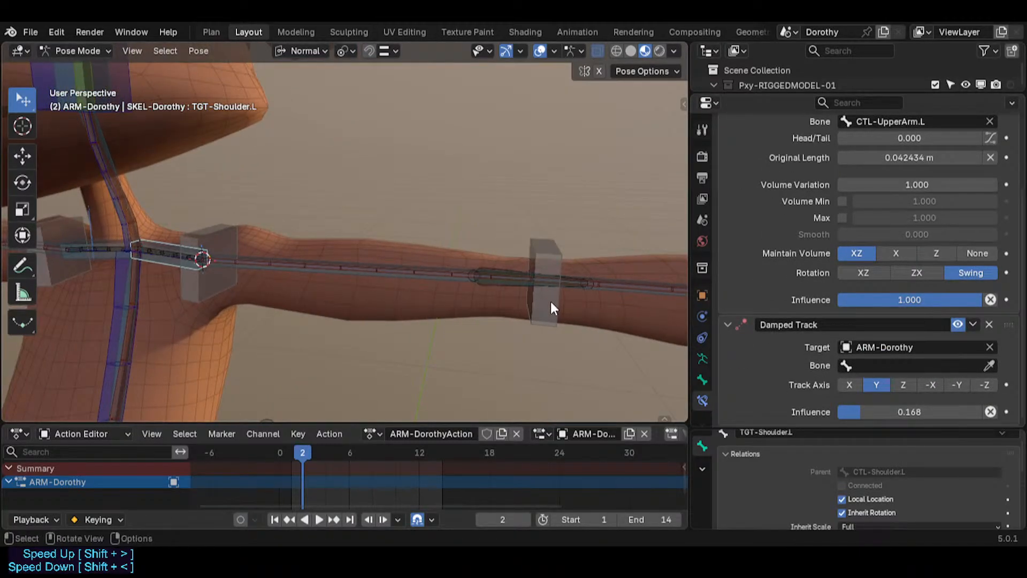
key("ctrl+s")
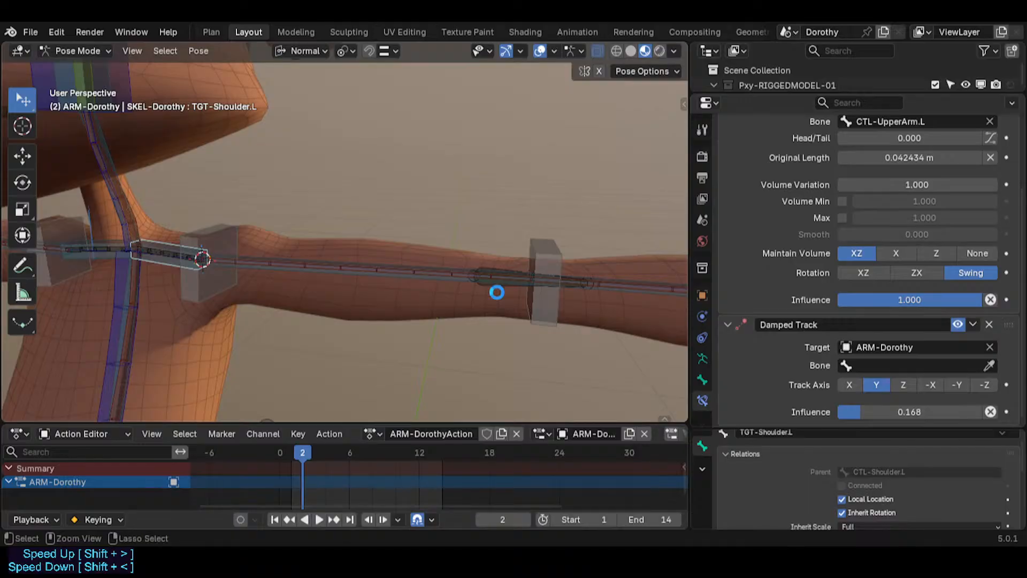
left_click(35, 32)
mouse_move(64, 79)
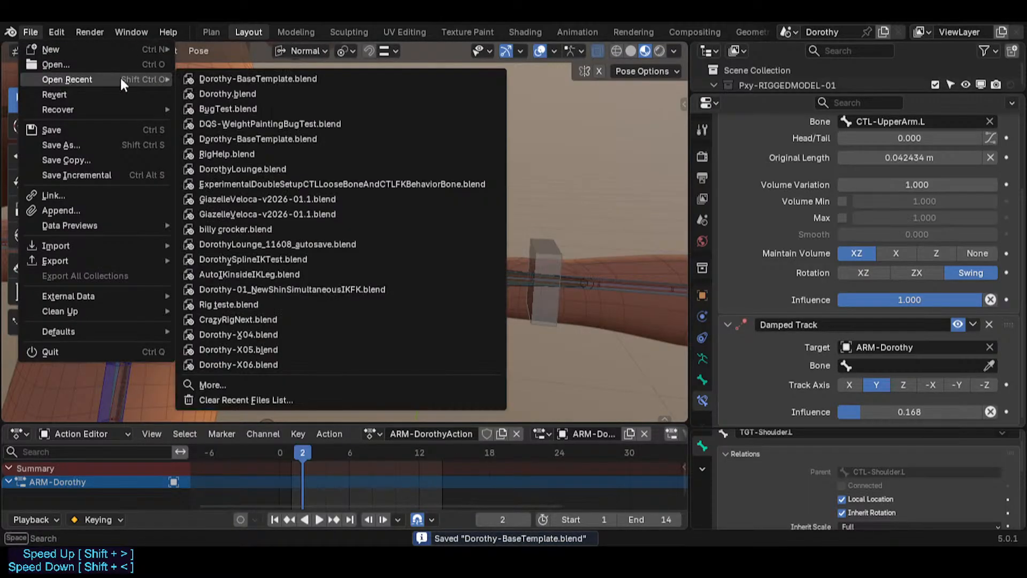
left_click(251, 94)
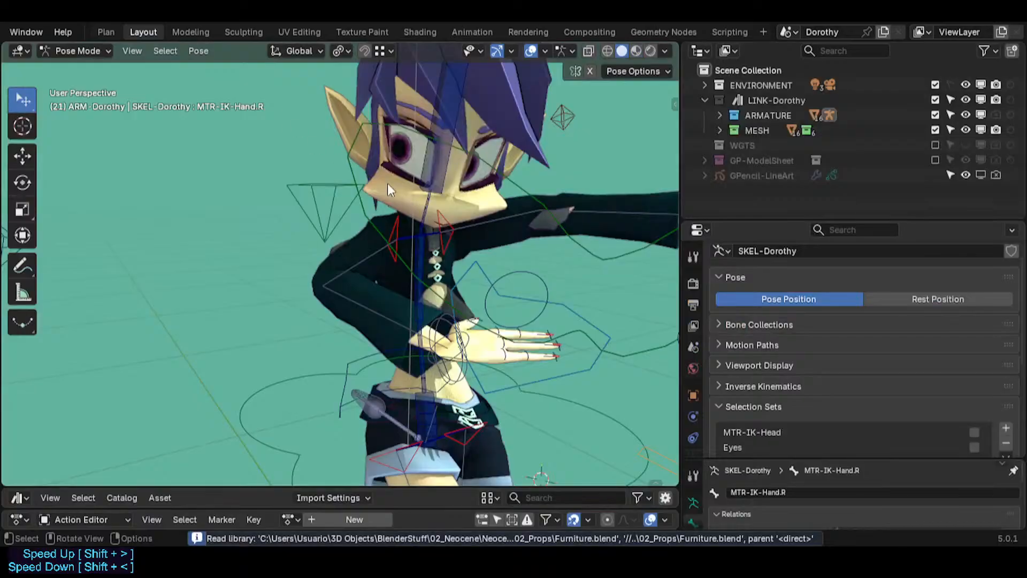
Inspect the left shoulder controls of the finished rig, test-rotating ARC-FK-Arm.L and selecting CTL-Shoulder.L.
scroll(355, 262, "up", 5)
left_click(420, 230)
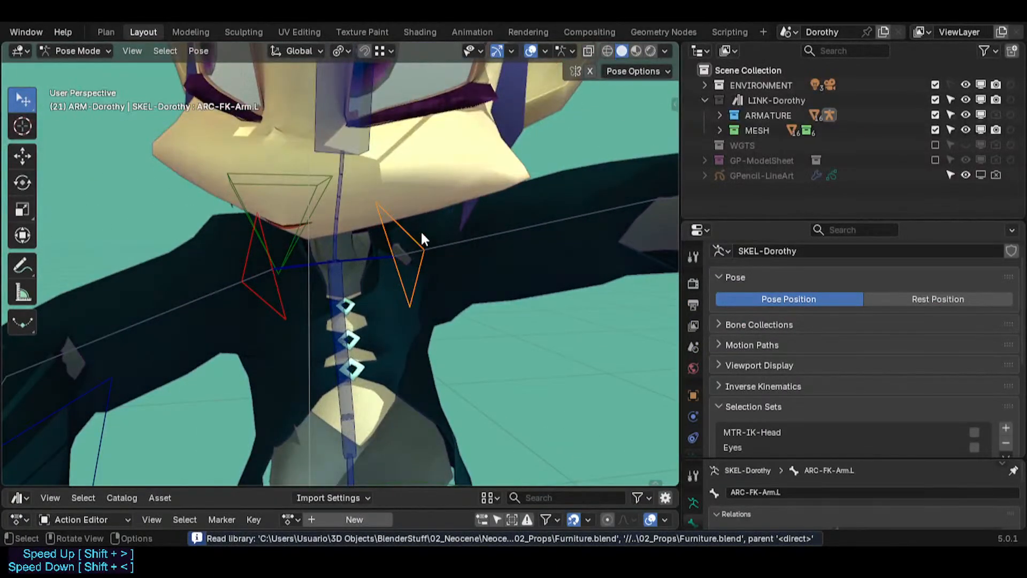
key("r")
key("Escape")
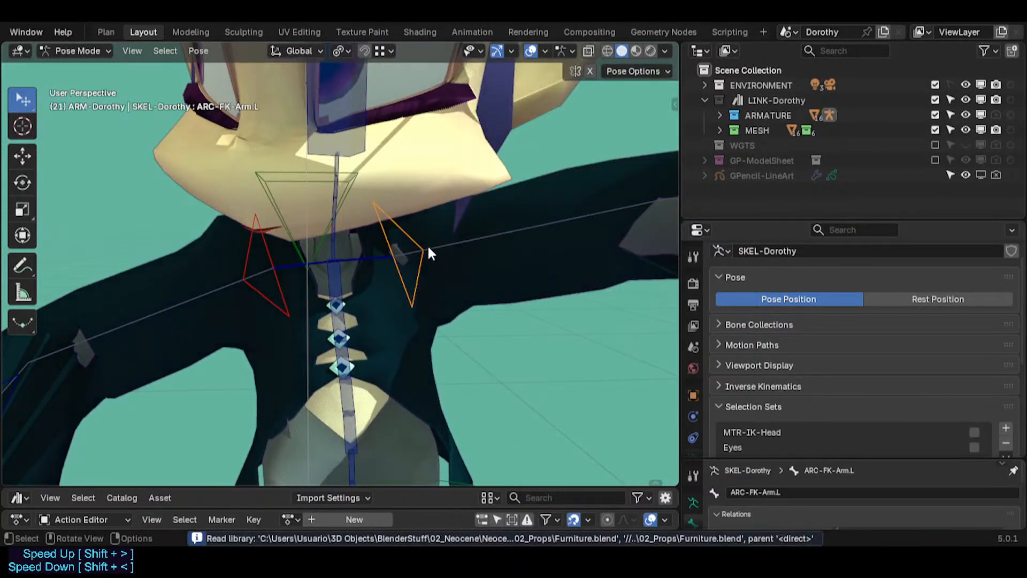
middle_click_drag(427, 244, 399, 260)
left_click(377, 257)
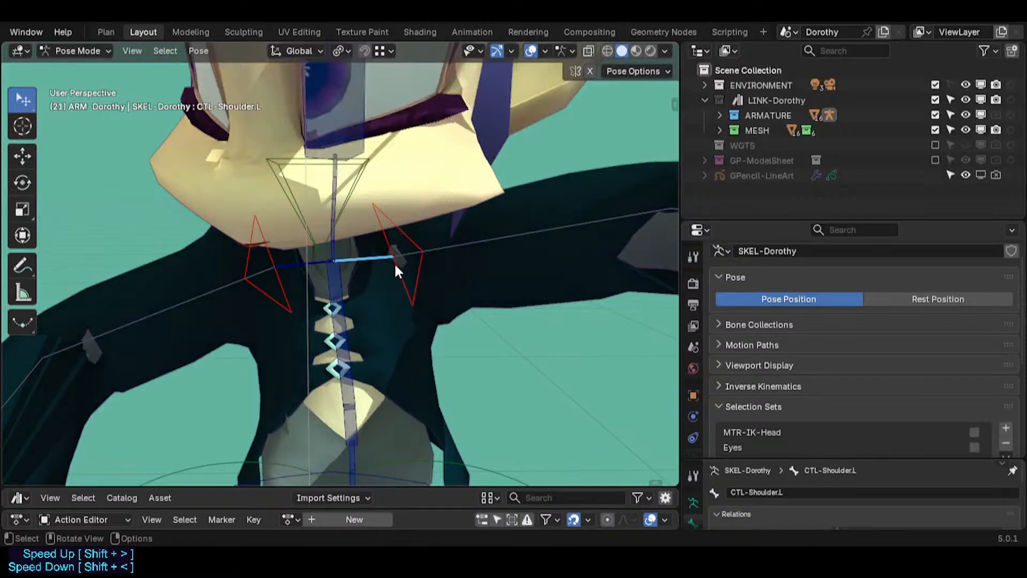
Solo the MCH-Skeleton bone collection together with the main controllers and select the MCH-Shoulder.L bone.
key("n")
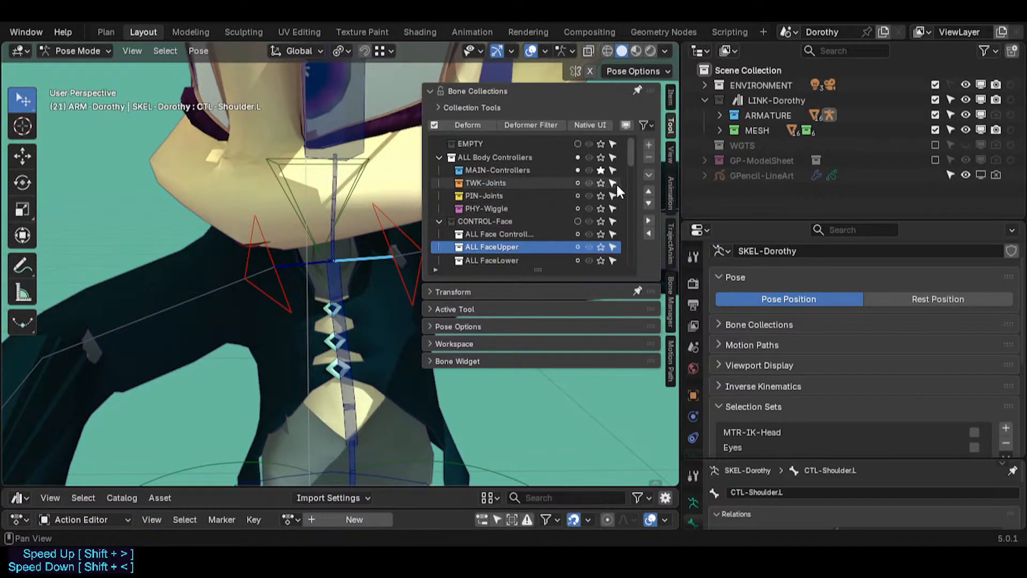
scroll(585, 211, "down", 10)
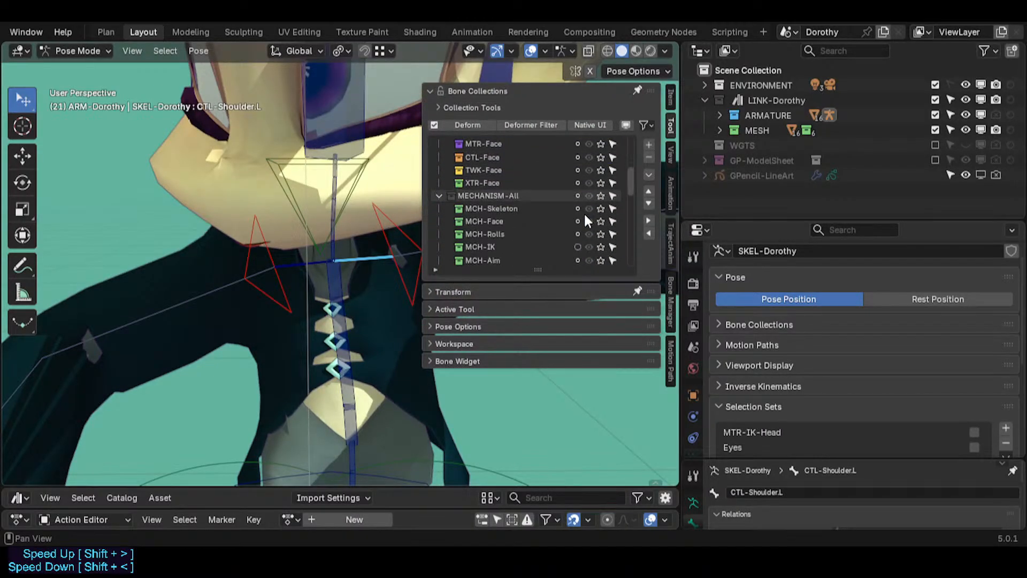
left_click(600, 207)
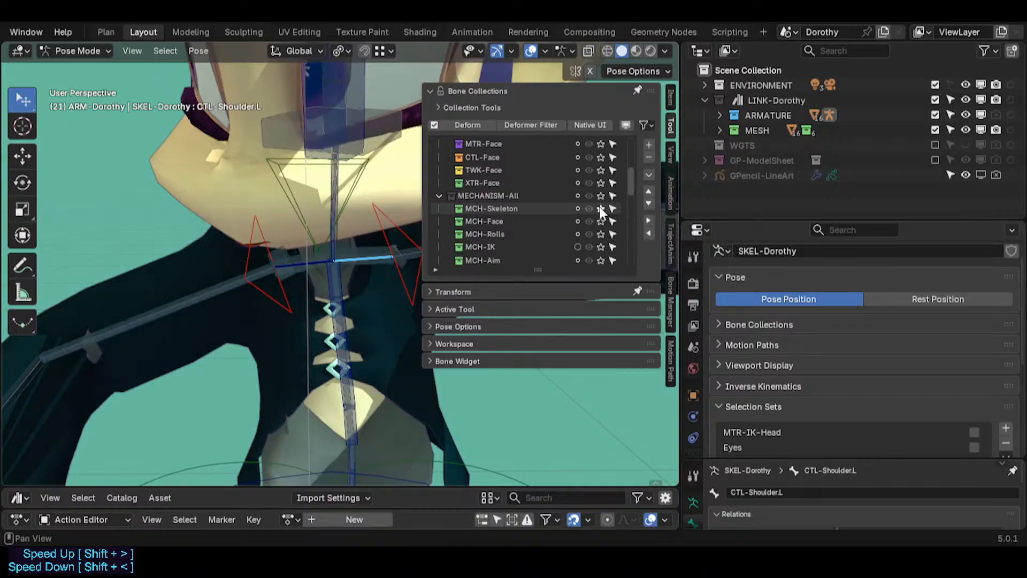
key("n")
scroll(379, 259, "up", 3)
left_click(365, 239)
scroll(363, 244, "up", 2)
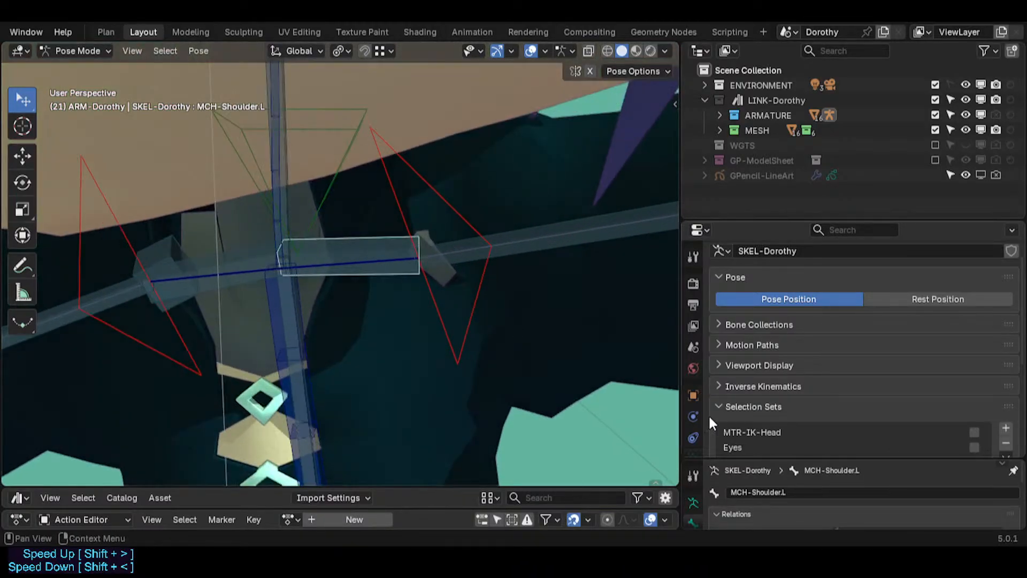
Show the bone constraints of MCH-Shoulder.L and examine the target and settings of its Stretch To constraint.
scroll(693, 433, "down", 3)
left_click(693, 420)
left_click(719, 304)
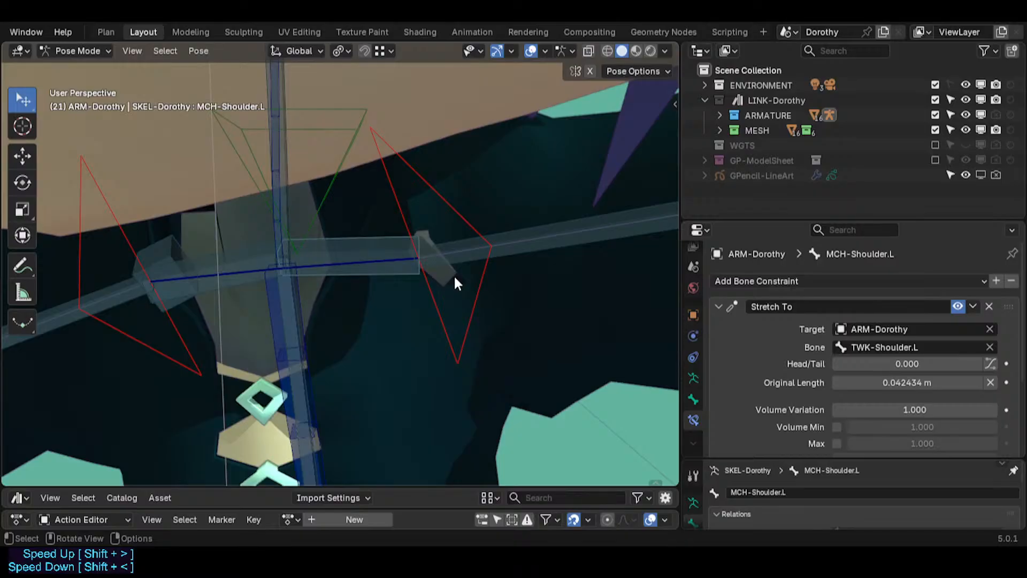
middle_click_drag(446, 276, 430, 278)
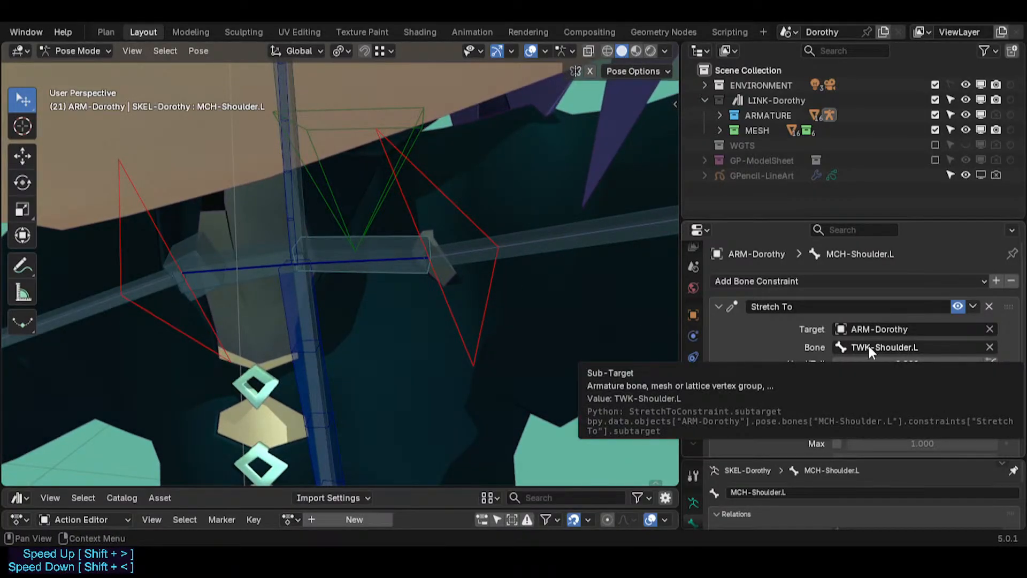
scroll(909, 356, "down", 5)
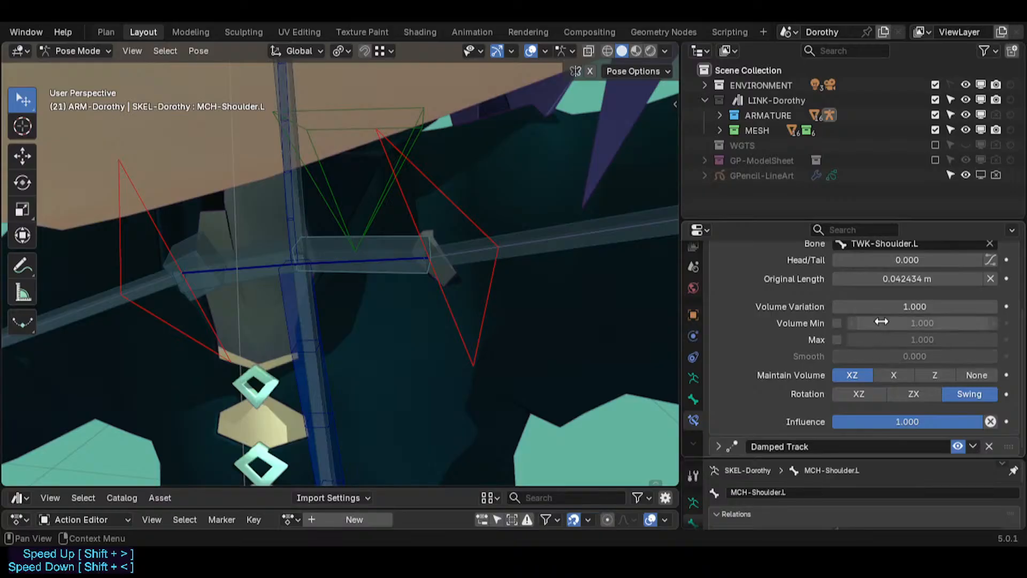
scroll(851, 329, "up", 3)
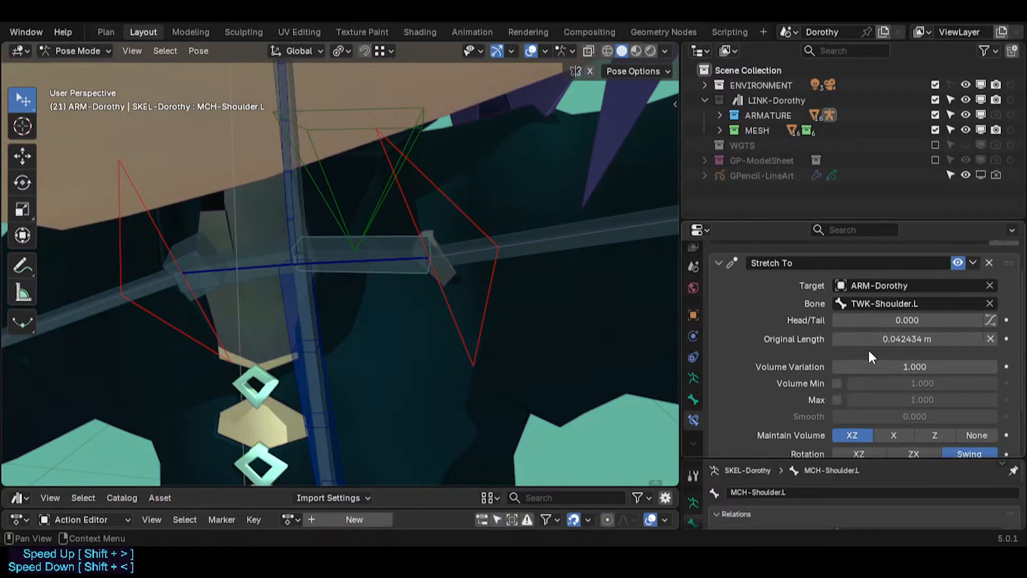
Expand the Damped Track constraint of MCH-Shoulder.L and check its target bone, track axis and influence.
scroll(752, 417, "down", 3)
left_click(719, 446)
scroll(867, 395, "down", 1)
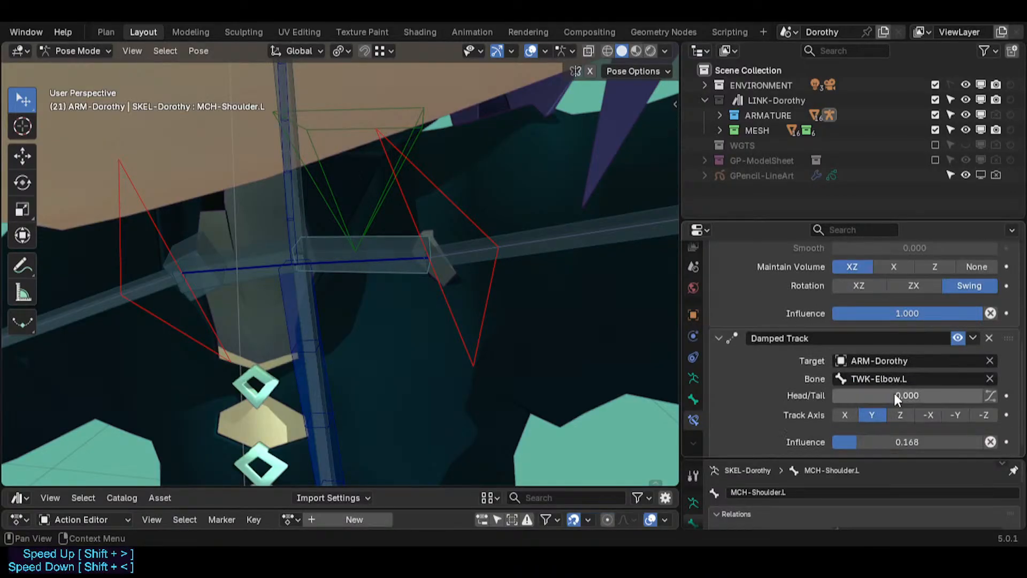
scroll(880, 378, "up", 9)
scroll(882, 379, "up", 1)
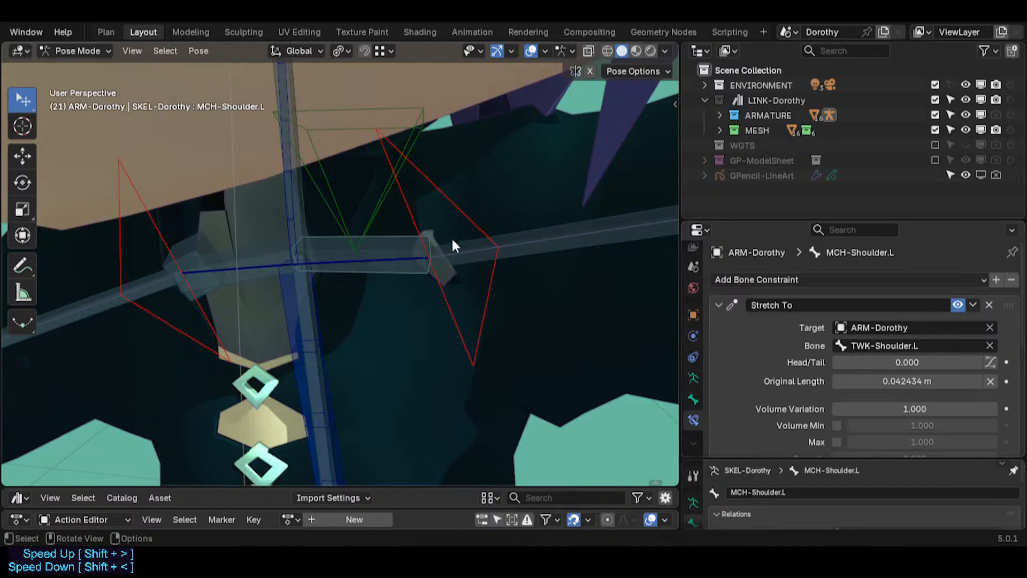
Solo the TWK-Joints bone collection as well to display the tweak bones along the left arm.
scroll(452, 240, "down", 4)
middle_click_drag(454, 244, 203, 269, "shift")
scroll(244, 281, "down", 4)
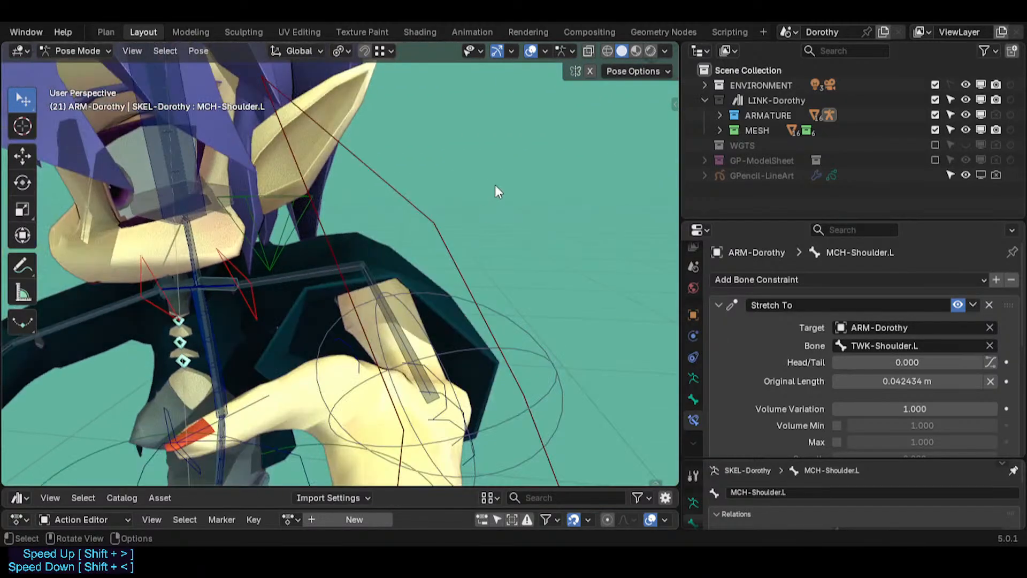
key("n")
scroll(589, 179, "up", 2)
scroll(602, 235, "down", 5)
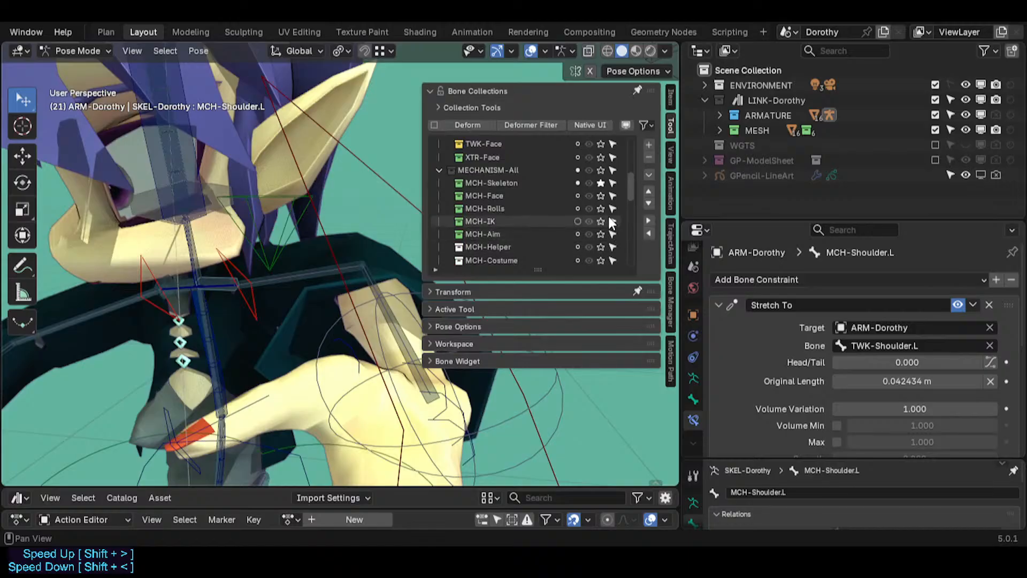
scroll(601, 236, "up", 12)
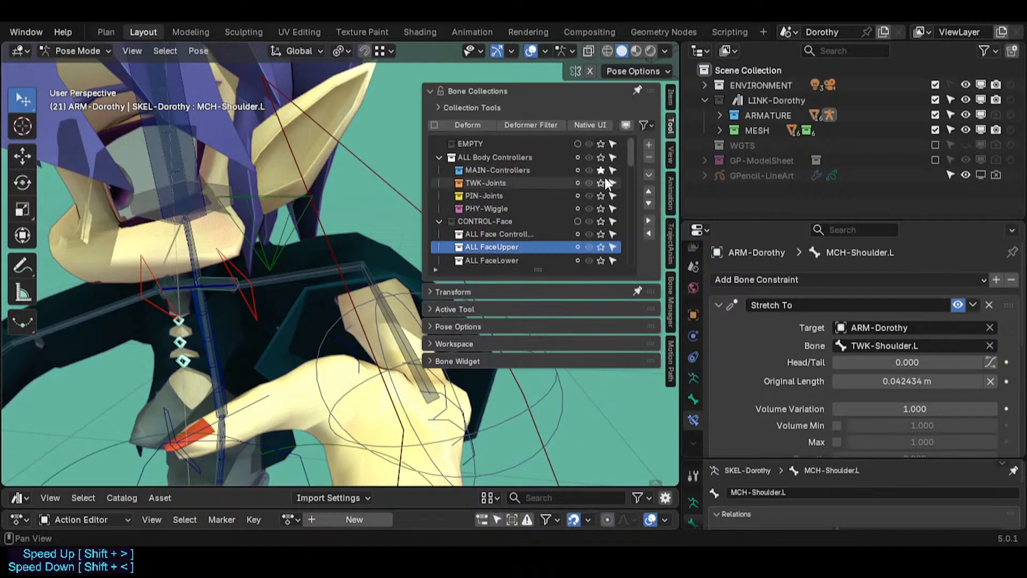
key("n")
scroll(321, 251, "up", 5)
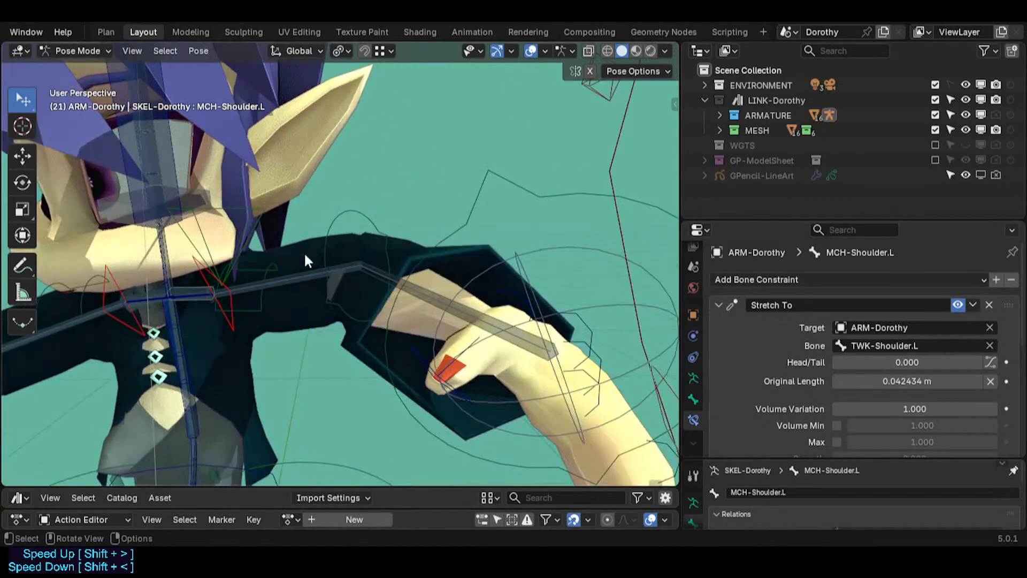
Select TWK-Shoulder.L and TWK-Elbow.L in turn, testing a move of each and cancelling it.
left_click(254, 267)
key("g")
right_click(257, 241)
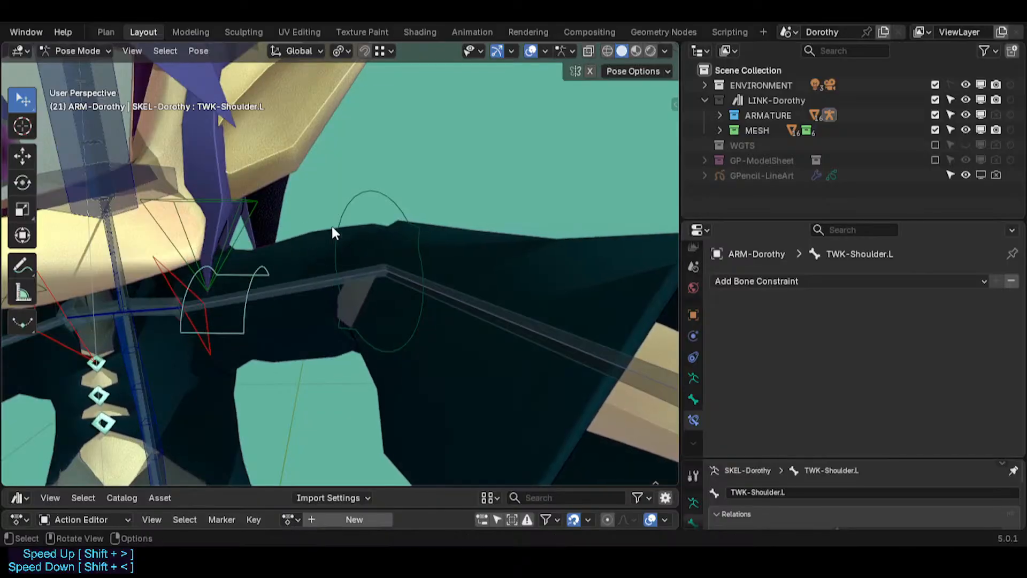
left_click(361, 201)
key("g")
right_click(342, 262)
middle_click_drag(340, 274, 421, 288)
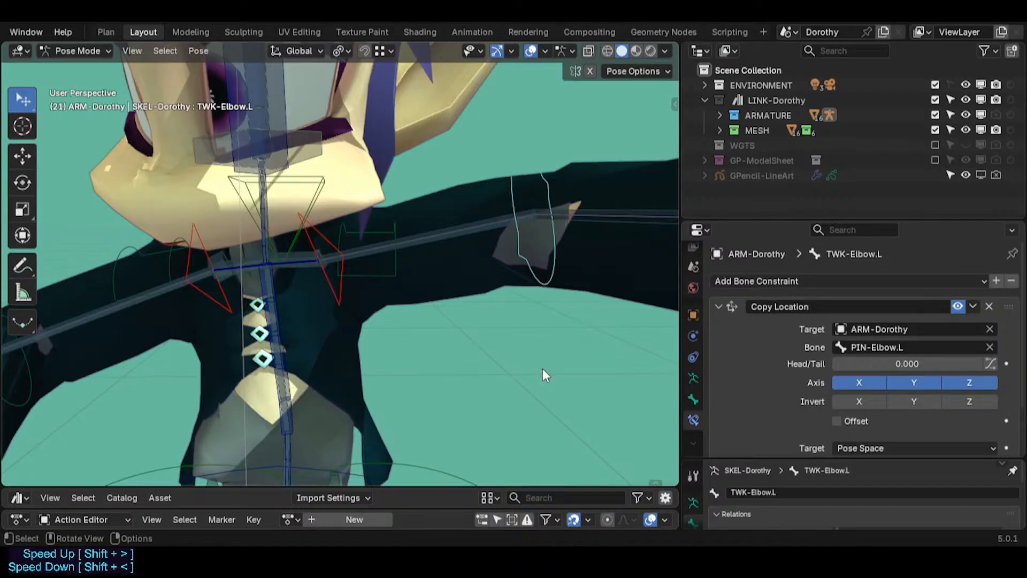
Examine the Copy Location constraint of TWK-Elbow.L and check TWK-Shoulder.L for constraints.
scroll(785, 342, "down", 3)
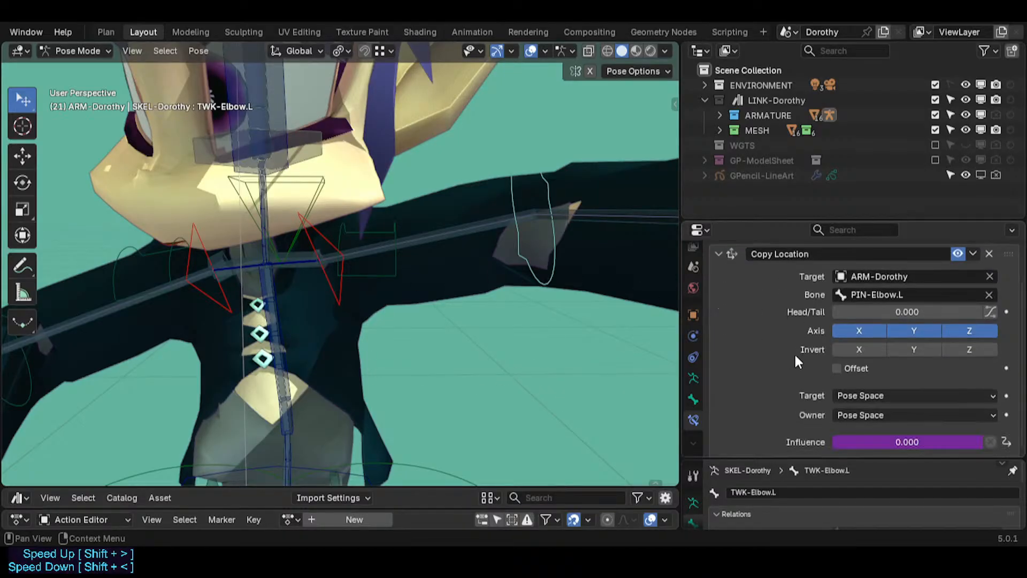
scroll(794, 352, "up", 3)
left_click(367, 276)
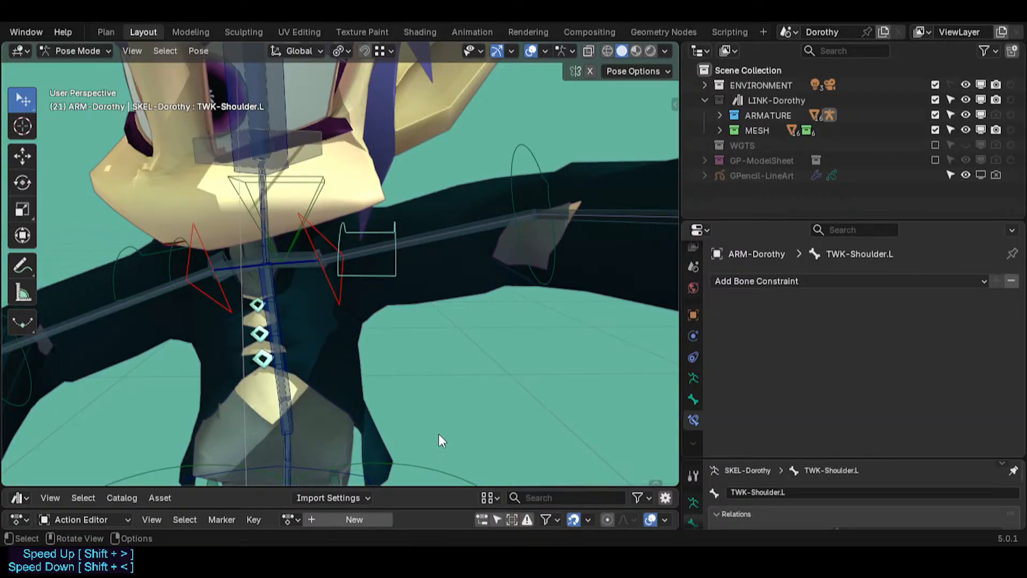
Select ARC-FK-Arm.L and test its rotation while observing the left shoulder and arm.
left_click(333, 289)
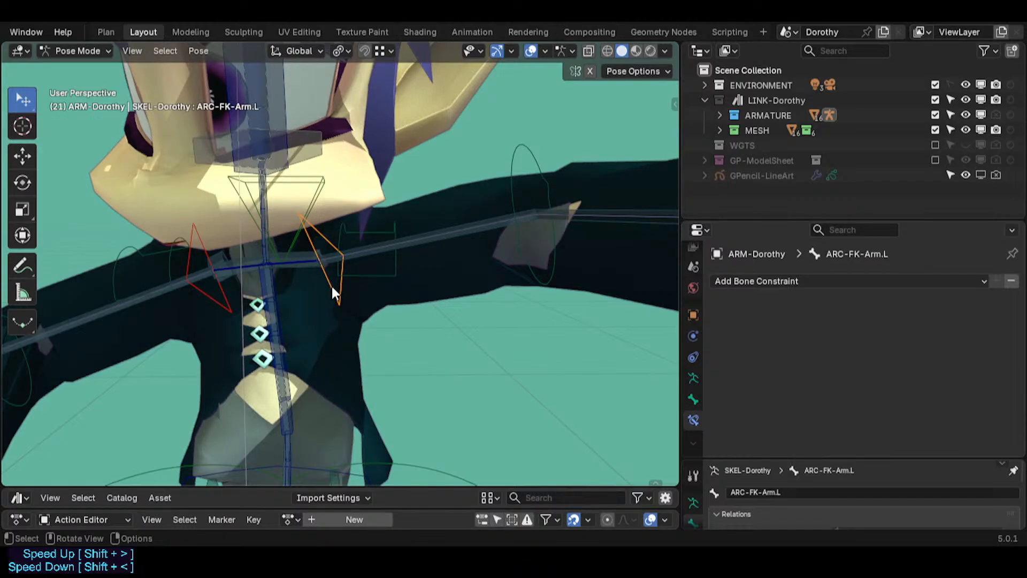
scroll(332, 284, "down", 5)
key("r")
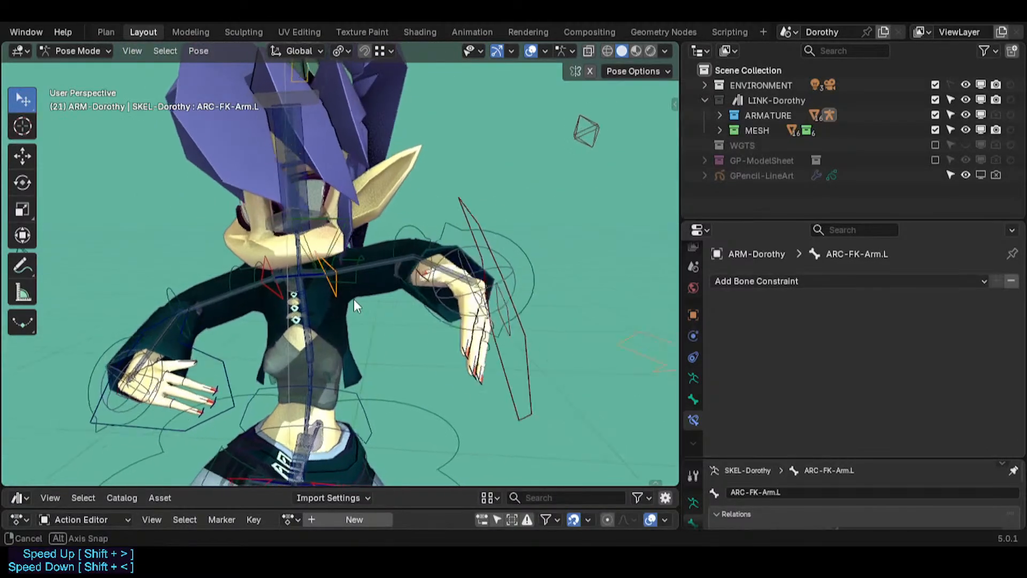
middle_click_drag(354, 299, 387, 299)
scroll(387, 300, "up", 3)
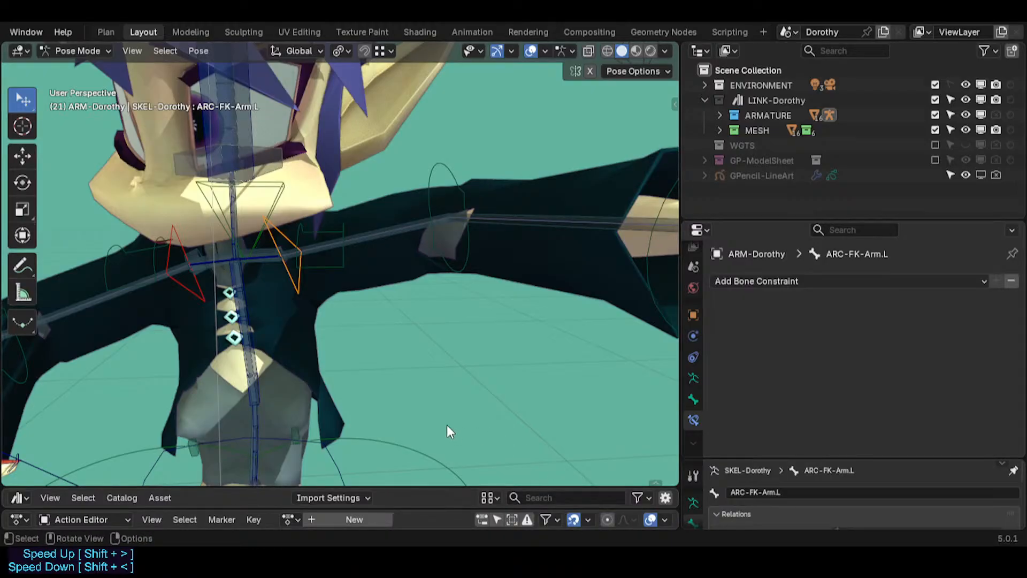
middle_click_drag(338, 333, 351, 319, "shift")
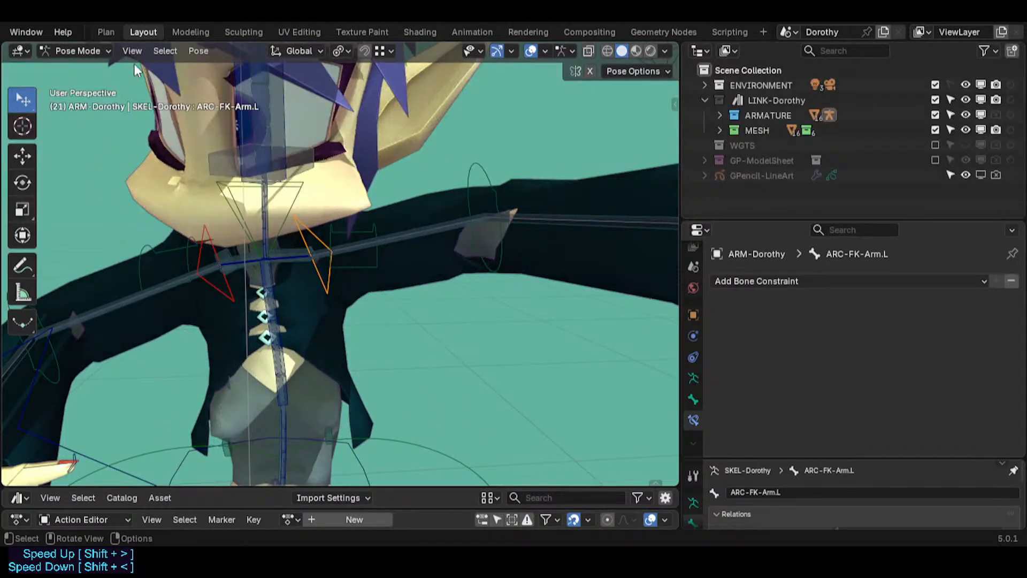
Reopen Dorothy-BaseTemplate.blend from the recent files without saving the changes to Dorothy.blend.
left_click(23, 33)
left_click(21, 32)
scroll(21, 32, "up", 4)
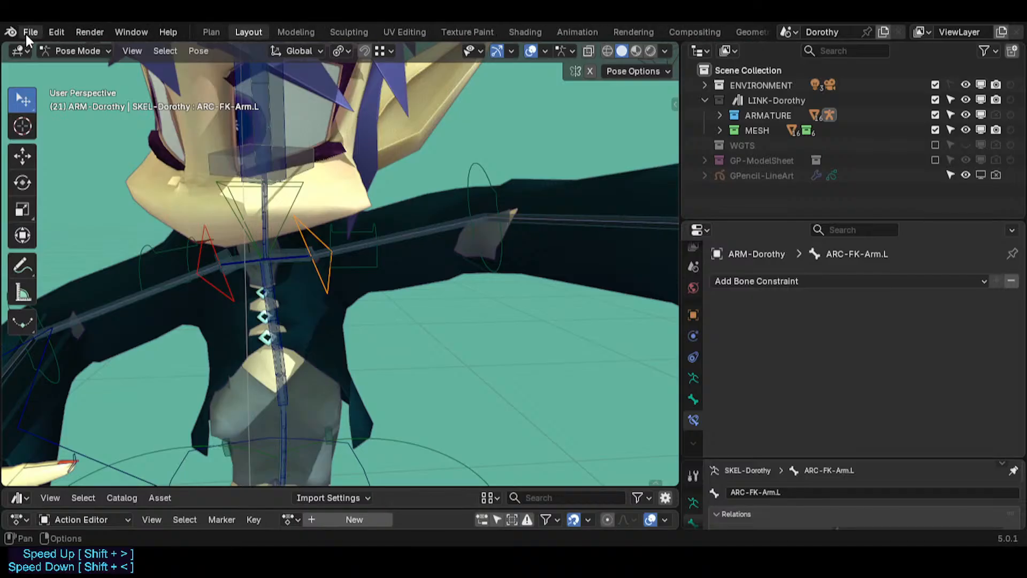
left_click(27, 33)
mouse_move(157, 80)
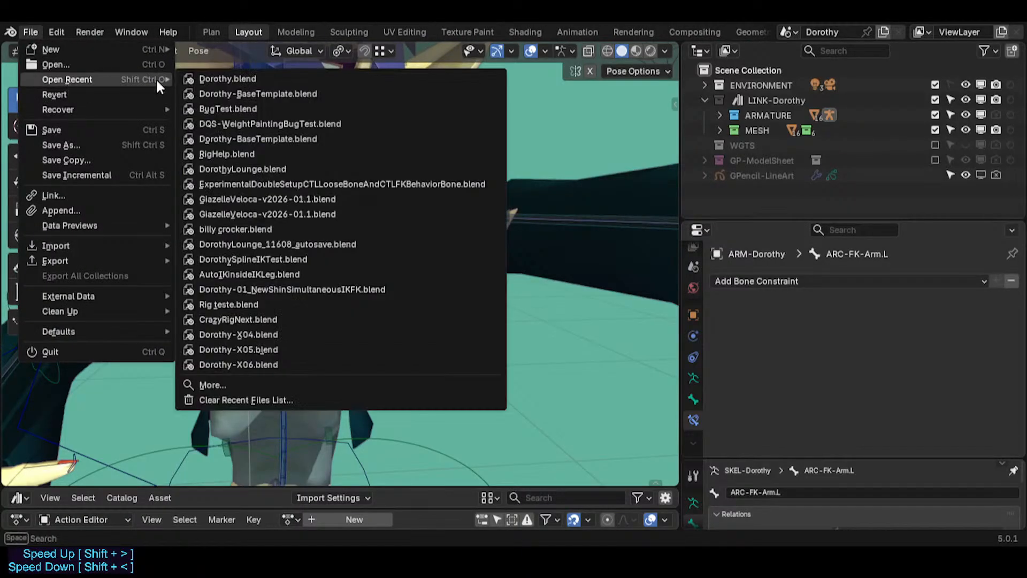
left_click(281, 93)
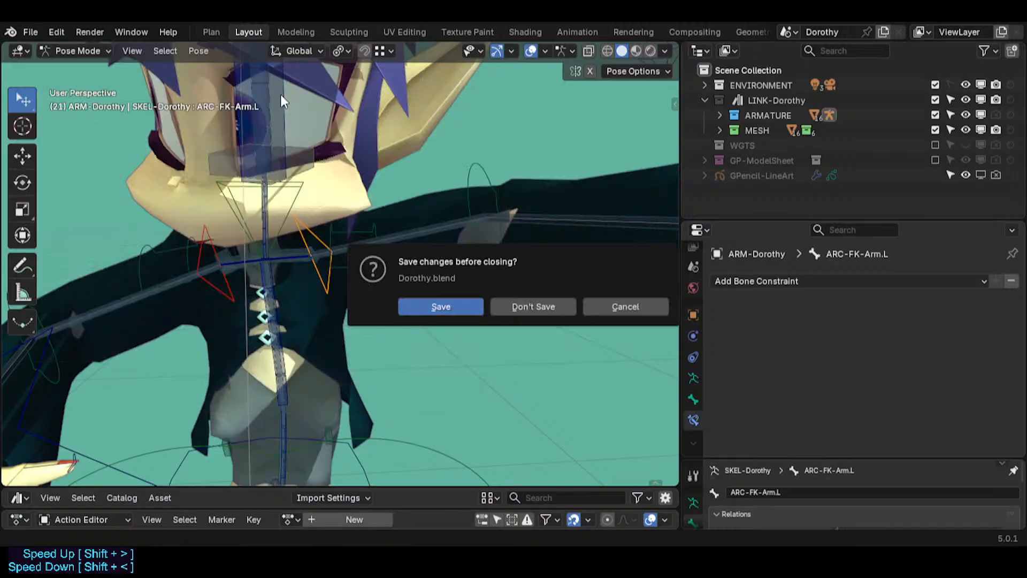
left_click(527, 306)
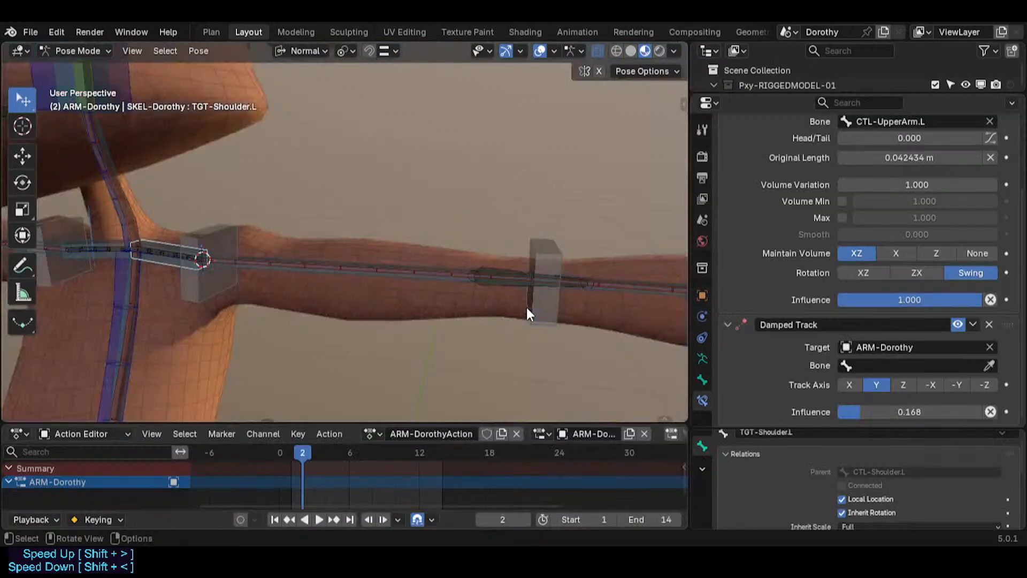
Check HDL-Elbow.L and HDL-Shoulder.L in turn for bone constraints.
middle_click_drag(187, 244, 307, 269)
left_click(590, 258)
middle_click_drag(590, 258, 428, 271)
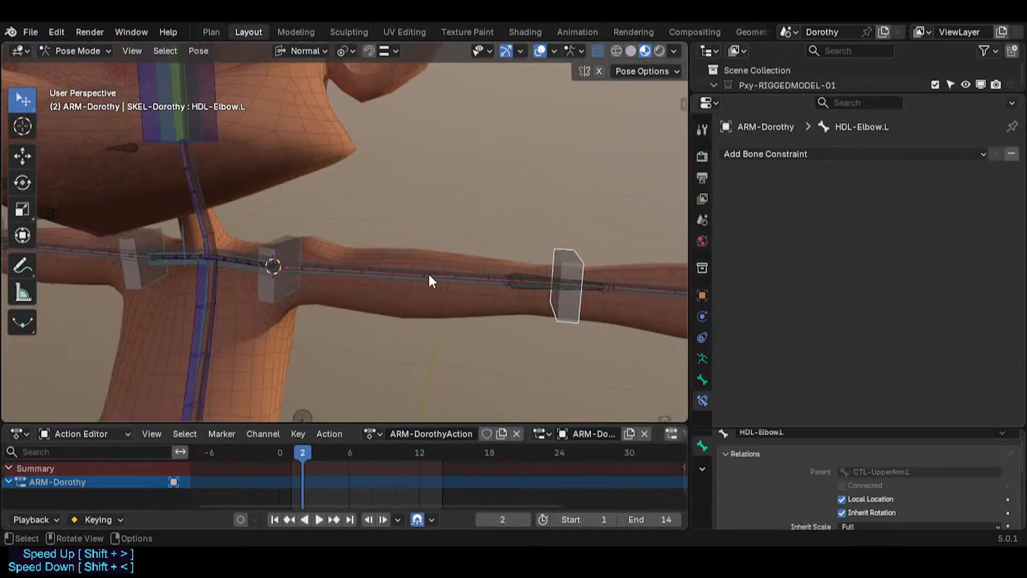
middle_click_drag(289, 294, 340, 294, "shift")
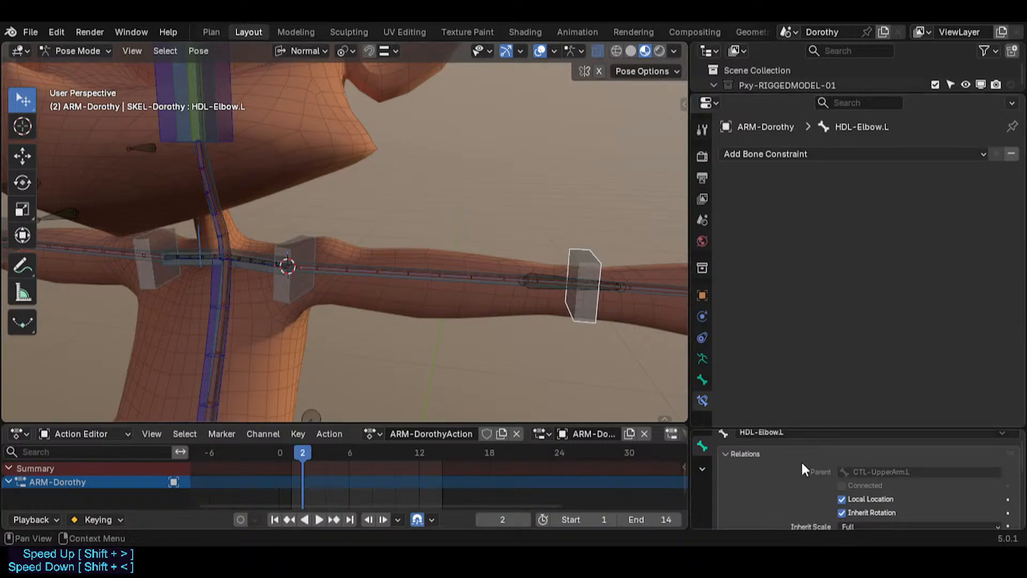
left_click(298, 301)
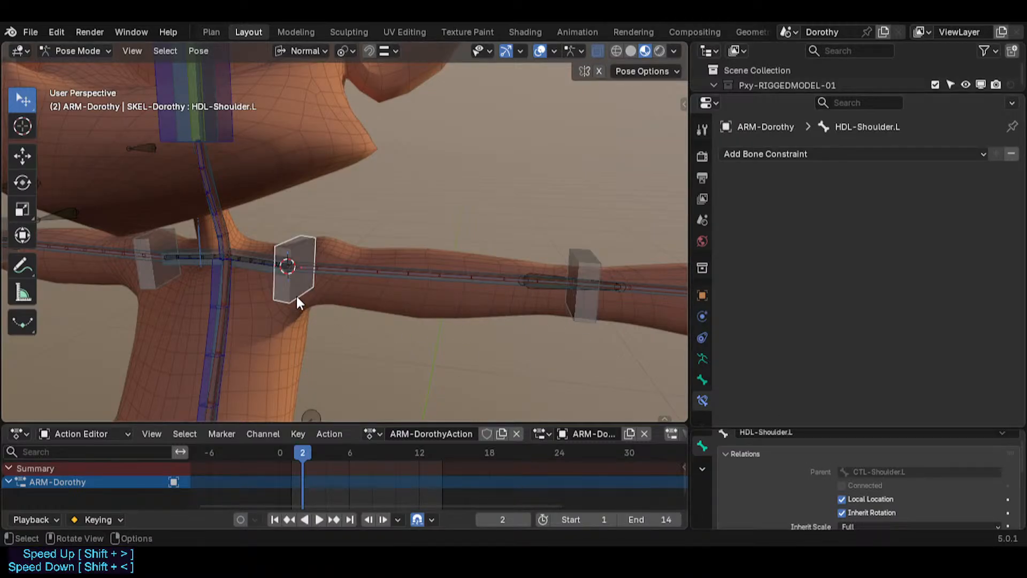
left_click(583, 315)
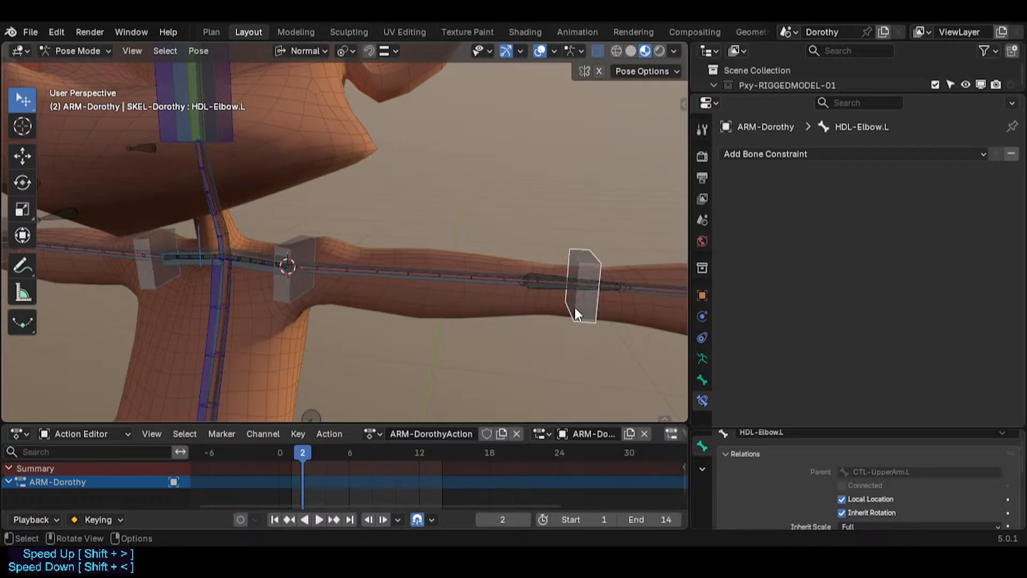
Open the Plan workspace and add a "#NOTES" heading above "#TO-DO-LIST" in the Notes text, with blank lines below it.
left_click(210, 30)
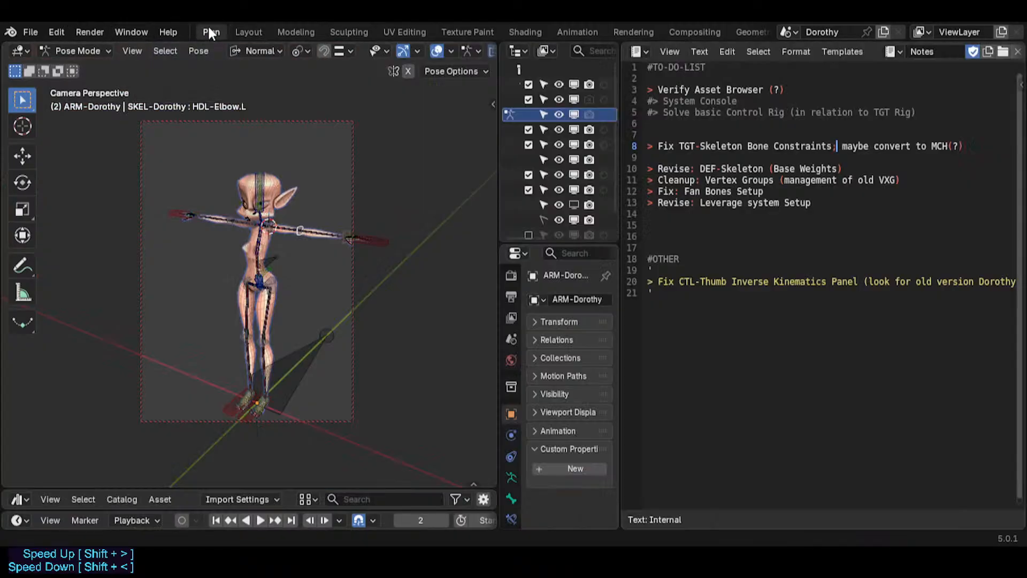
left_click(679, 70)
key("Home")
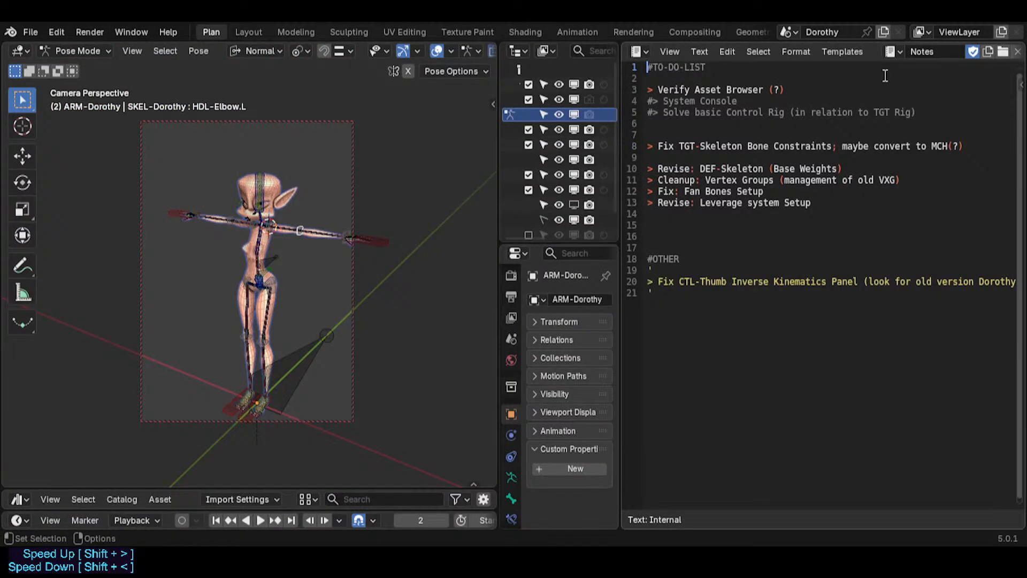
key("Return")
key("Return")
key("Return")
key("Up")
key("Up")
key("Up")
type("#NOTES")
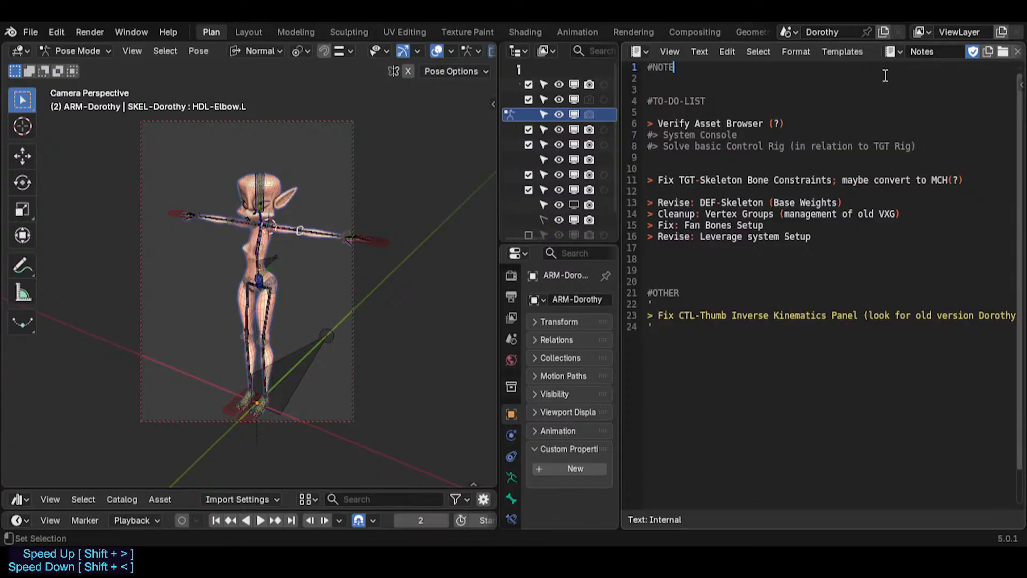
key("Return")
key("Return")
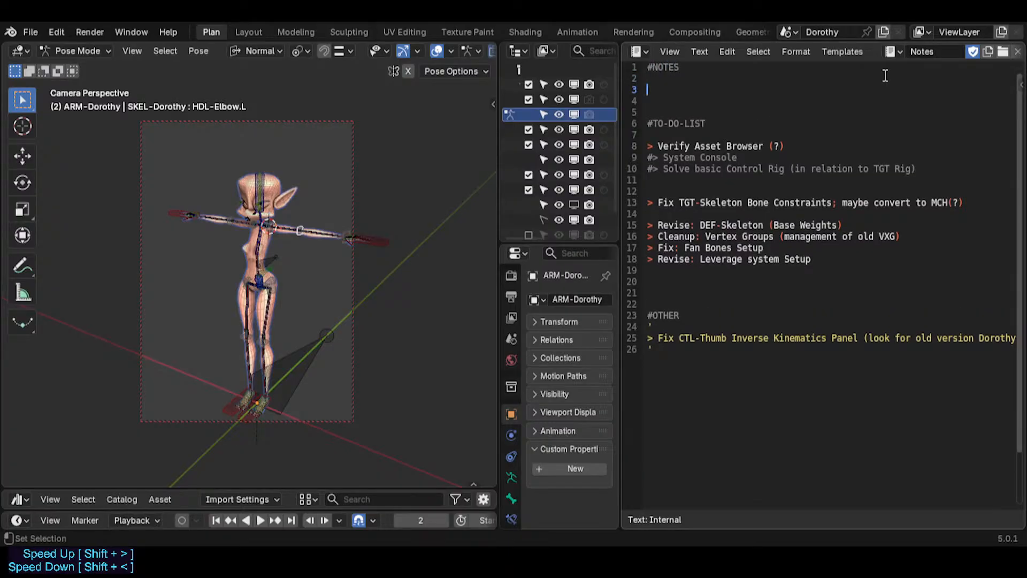
Write "The Control Rig and the Skeleton structures for this" under the #NOTES heading.
type("The Control Rig and the ")
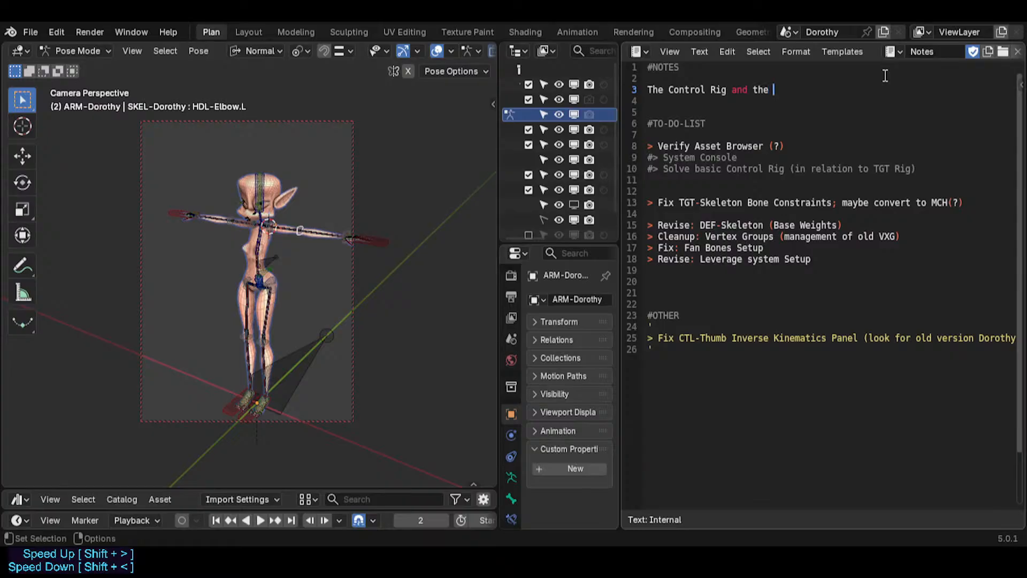
type("Skeleton structures for this Rig")
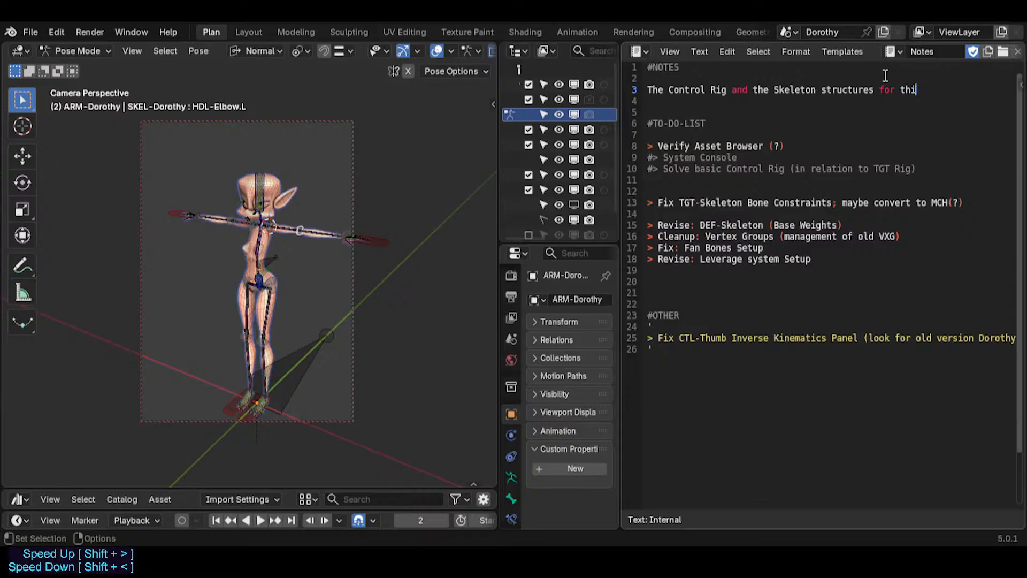
key("BackSpace")
key("BackSpace")
key("BackSpace")
key("BackSpace")
type("crossing")
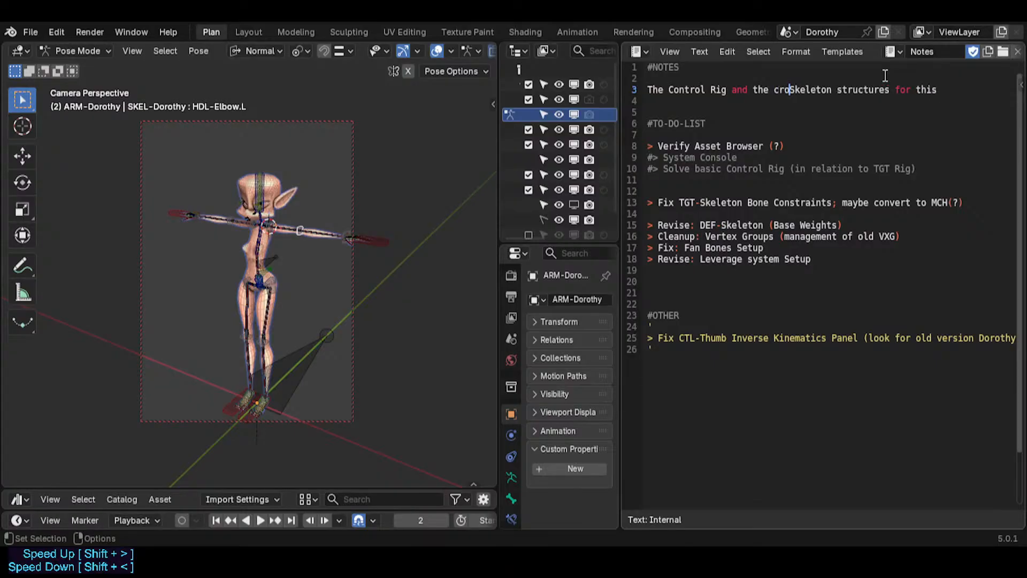
key("BackSpace")
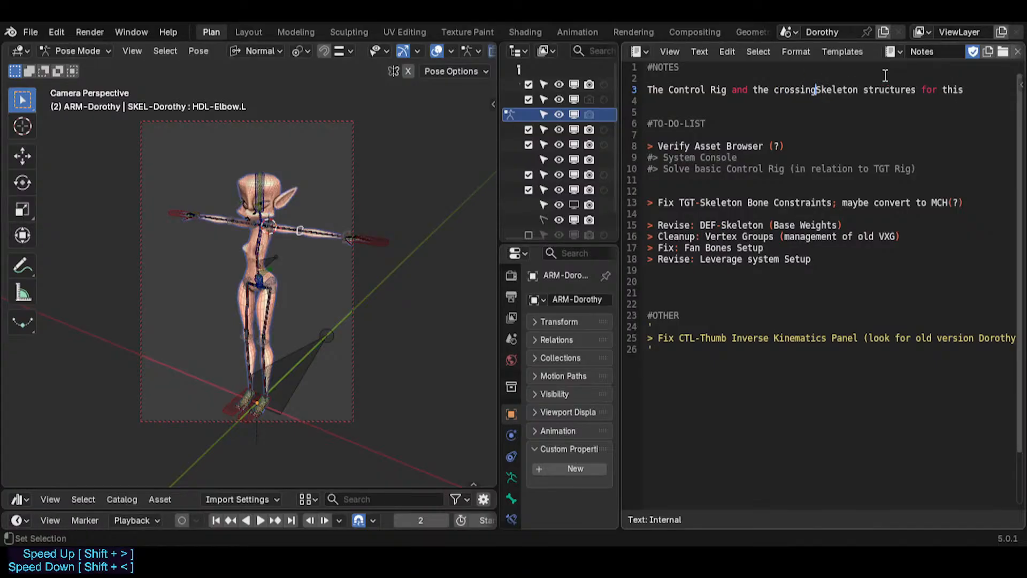
key("BackSpace")
key("BackSpace")
key("BackSpace")
key("BackSpace")
key("BackSpace")
key("BackSpace")
key("BackSpace")
key("BackSpace")
Reword the end of the note from "Skeleton structures for this" to "Skeletal relationships towards".
key("Right")
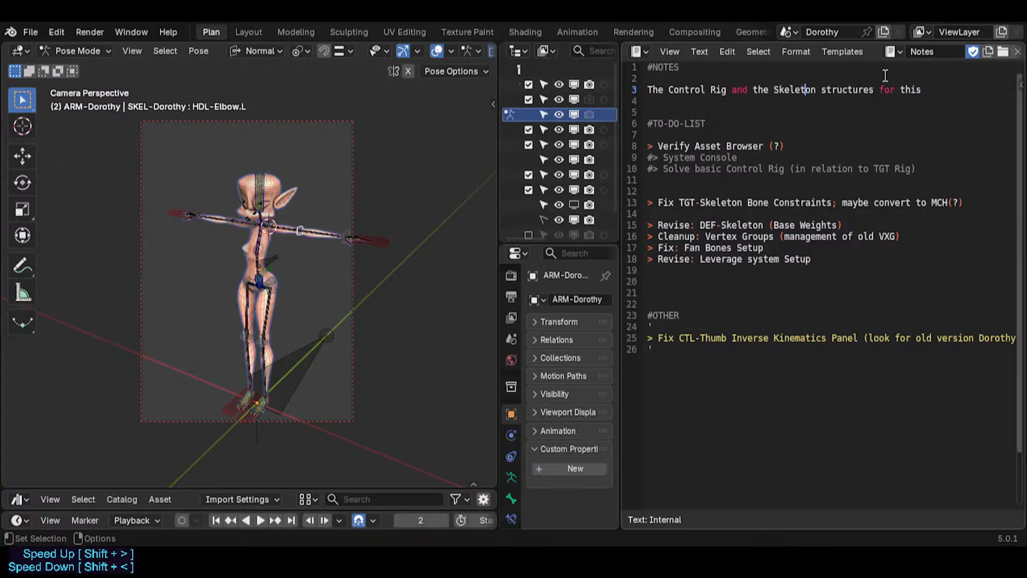
type("al")
key("Delete")
key("shift+End")
type("relationships towards to")
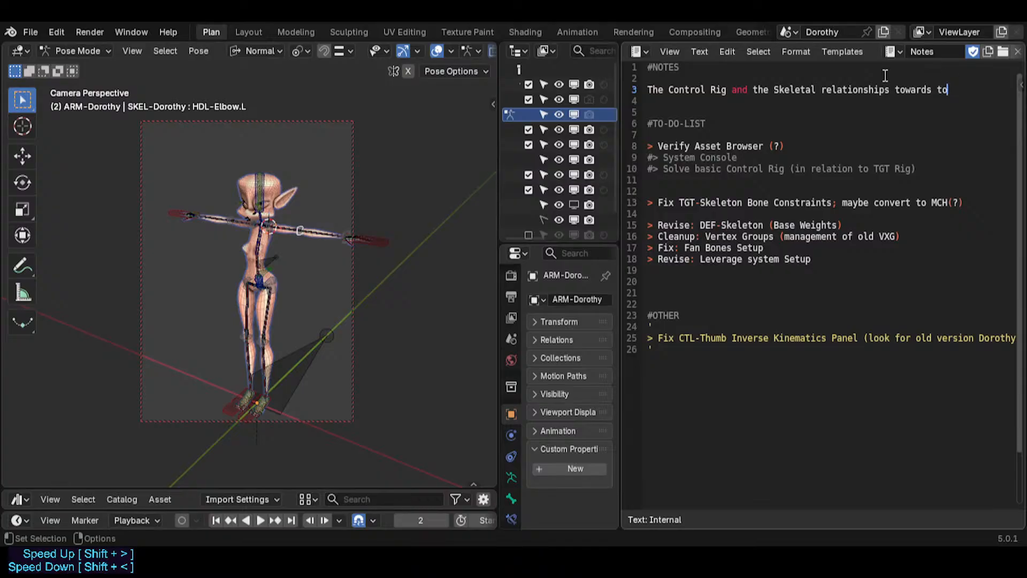
key("BackSpace")
key("Right")
key("Right")
key("Right")
key("Right")
key("Right")
key("Right")
key("Right")
key("Right")
key("Right")
key("Right")
key("Right")
key("Right")
key("Right")
key("Right")
key("Right")
key("Right")
key("End")
type("ow")
key("BackSpace")
key("BackSpace")
key("BackSpace")
Complete the note's sentence with "it are very simplified in this version".
type("it are very siimplif")
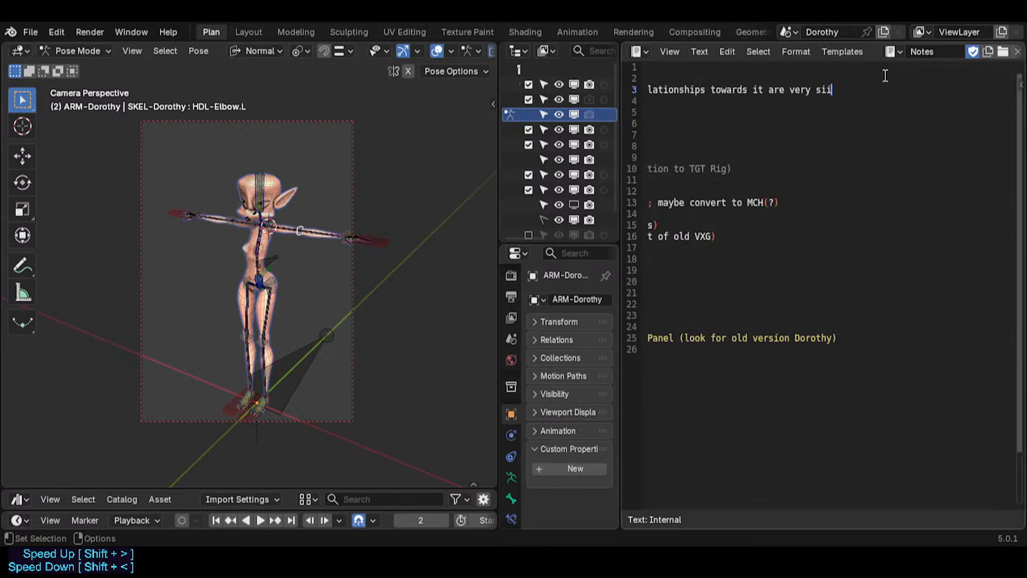
key("BackSpace")
key("BackSpace")
key("BackSpace")
key("BackSpace")
key("BackSpace")
key("BackSpace")
type("mplfie")
key("BackSpace")
key("BackSpace")
key("BackSpace")
key("BackSpace")
type("lified in this version")
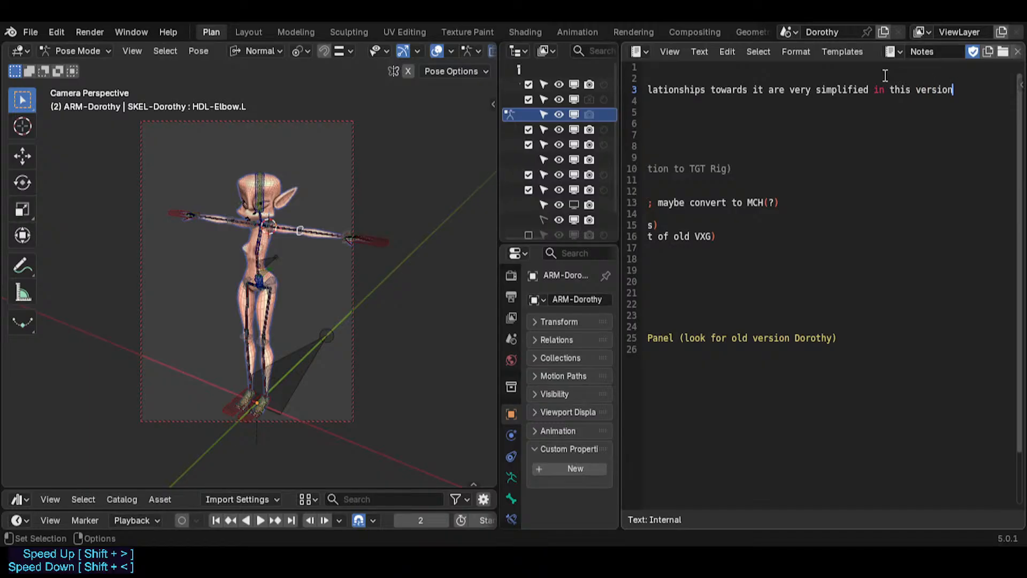
Add a semicolon after "version" and write "ONLY TRUST" on its own line below the sentence.
key("Home")
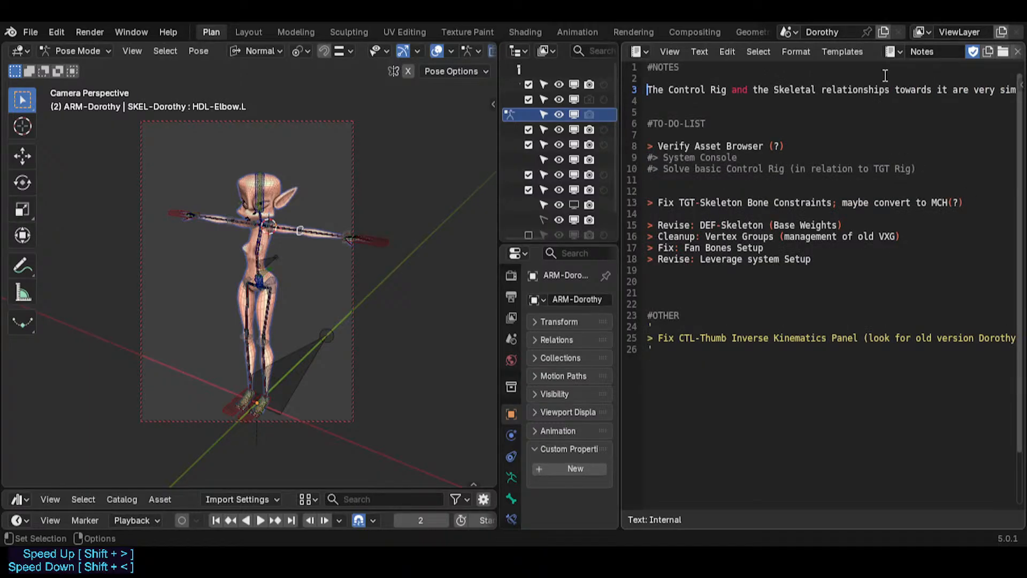
key("End")
type("/")
key("BackSpace")
type("; ONLY TH")
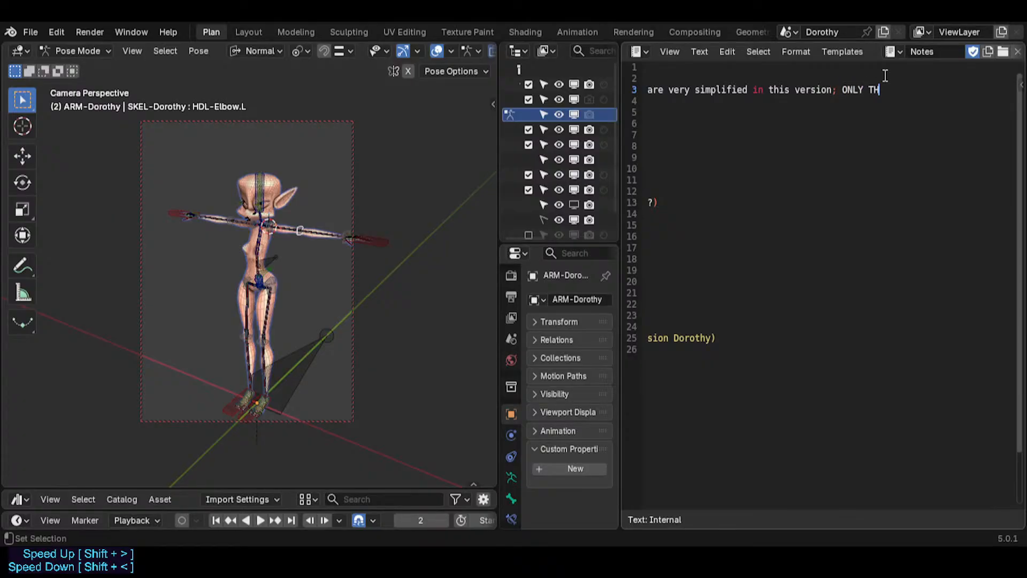
key("BackSpace")
type("RUST")
key("Return")
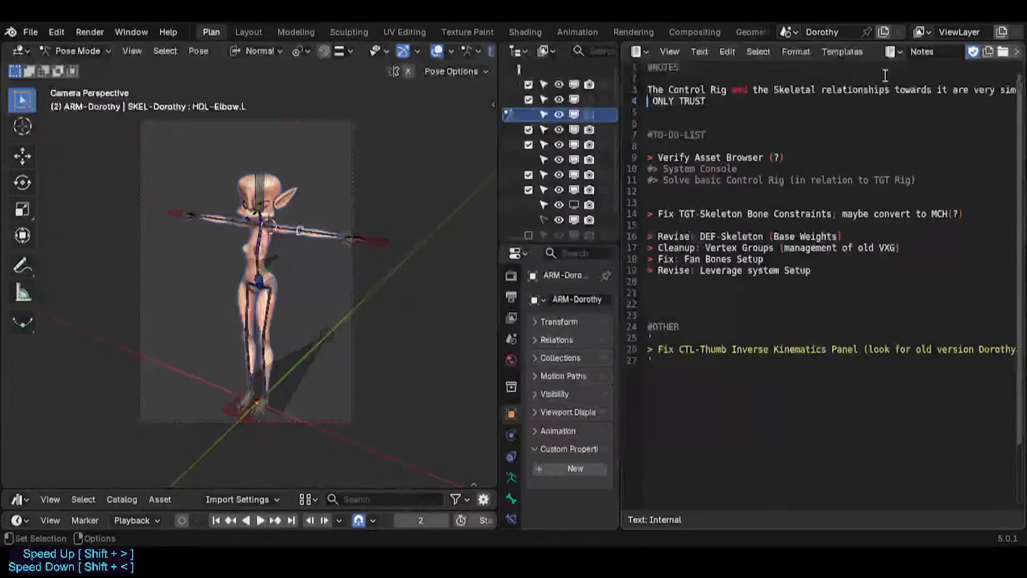
key("Delete")
key("End")
Continue the second note line after "ONLY TRUST" with "UNTIL THE TARGET RIG".
type("THE")
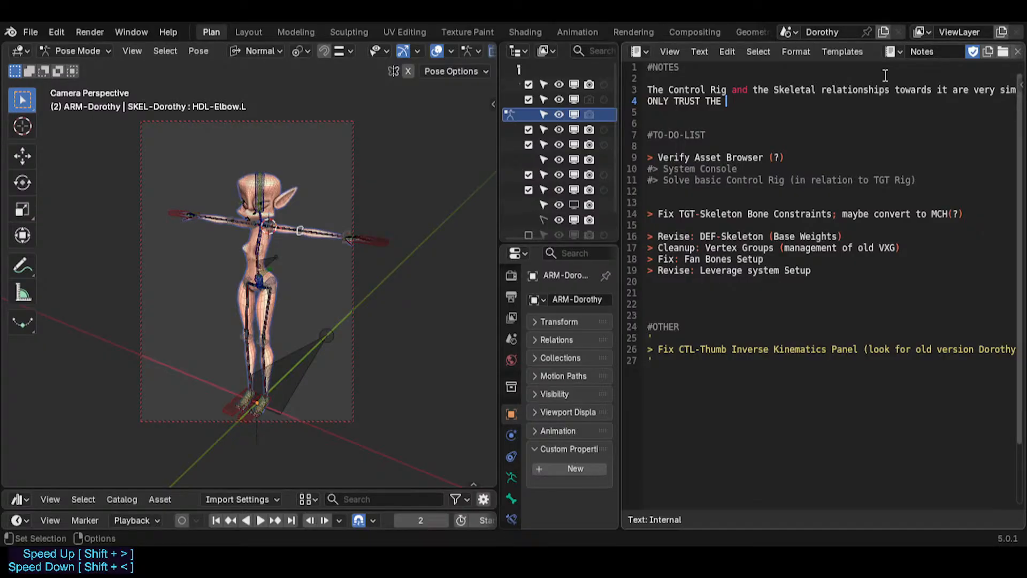
key("BackSpace")
key("BackSpace")
key("BackSpace")
key("BackSpace")
type("UNTIL THE ")
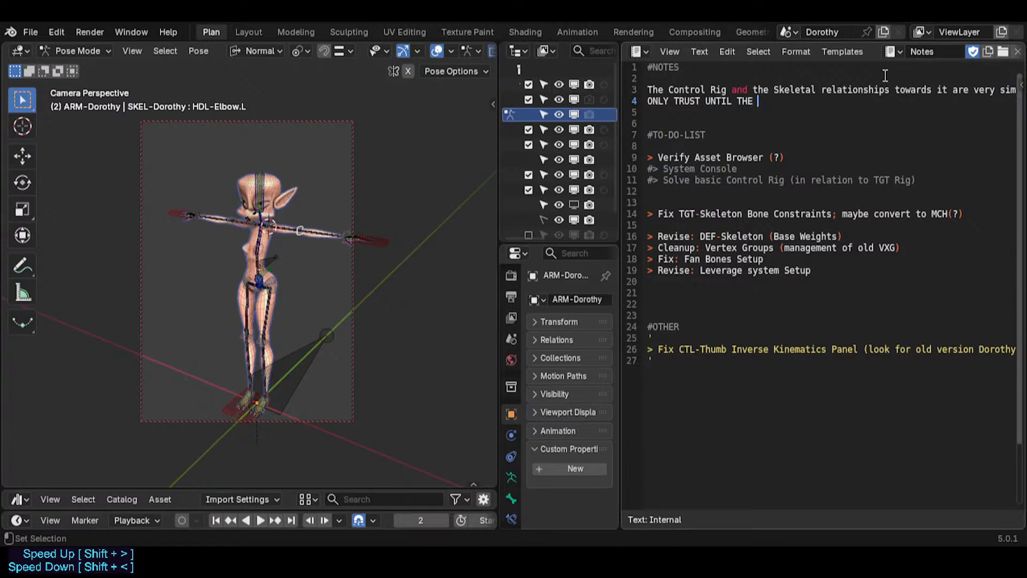
type("TARGET RIG")
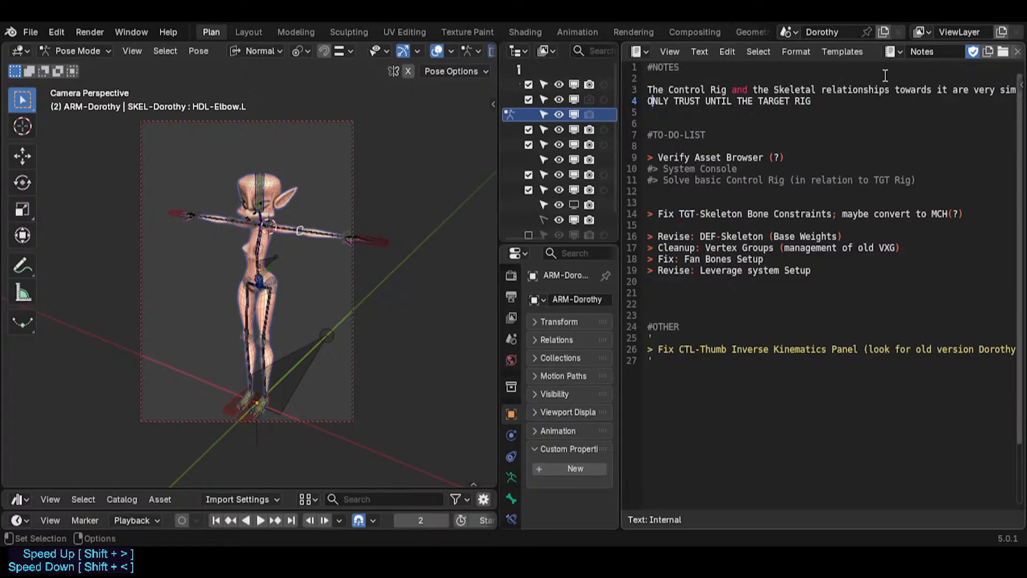
Insert "RELATIONSHIPS" between "TRUST" and "UNTIL" in the second note line.
key("Right")
key("Right")
key("Right")
type("RELATIO")
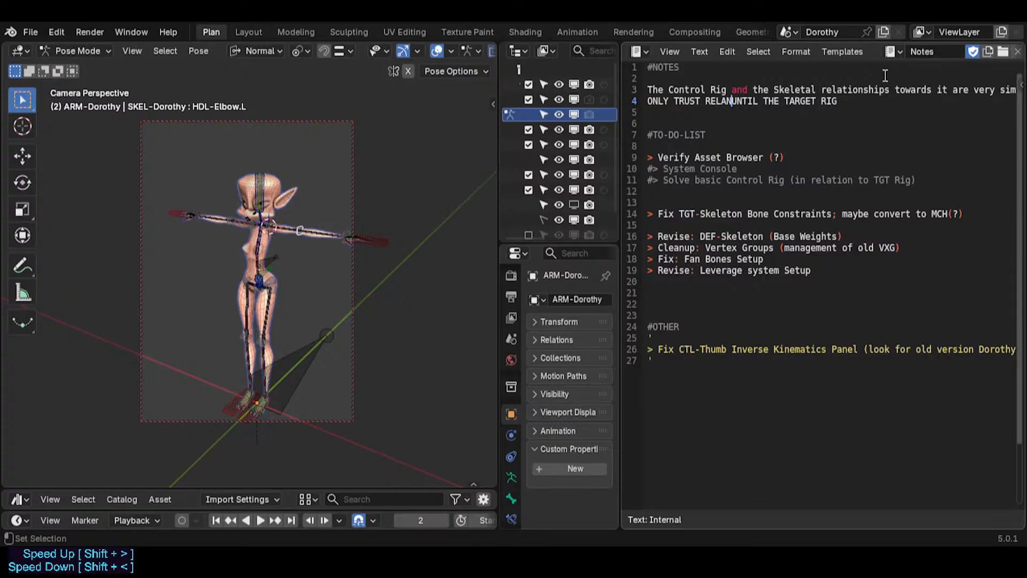
type("NSHIPS ")
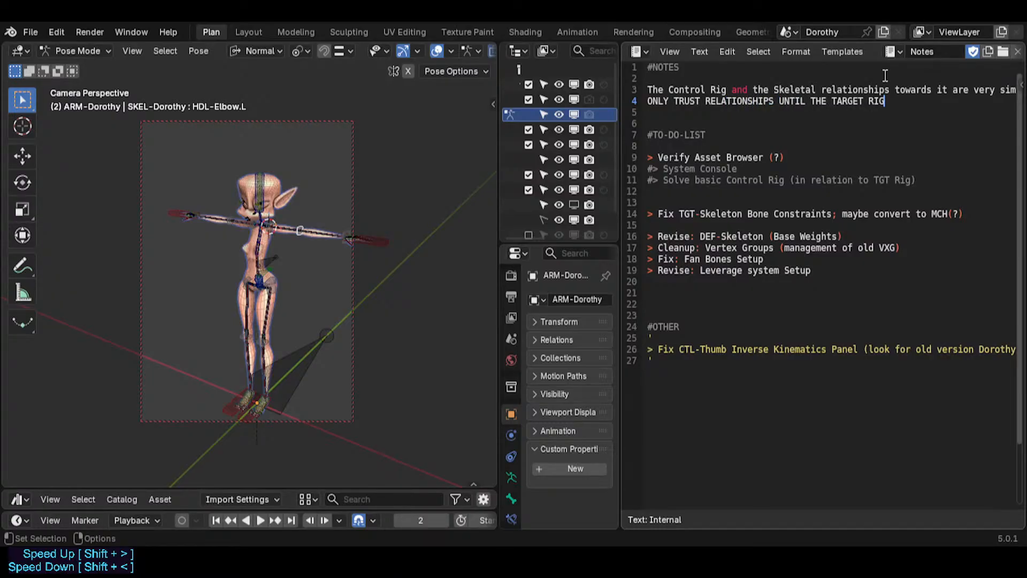
Append ", NOT HIGHER HIERARCHY!" to the second note line and save the file.
type("<")
key("BackSpace")
type(", NOT BEYON")
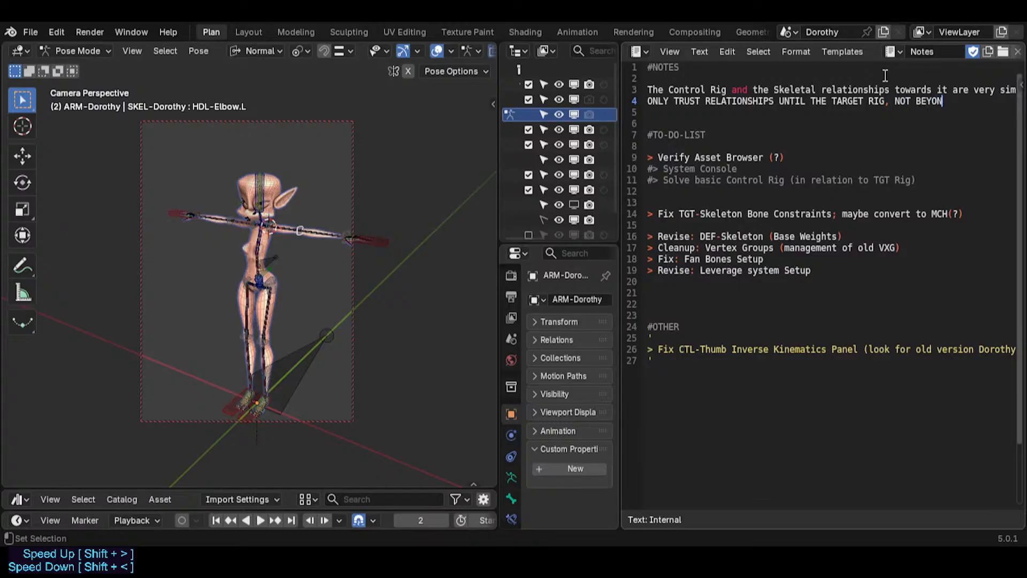
key("BackSpace")
key("BackSpace")
key("BackSpace")
key("BackSpace")
key("BackSpace")
type("HIGHER HIERARCHY!")
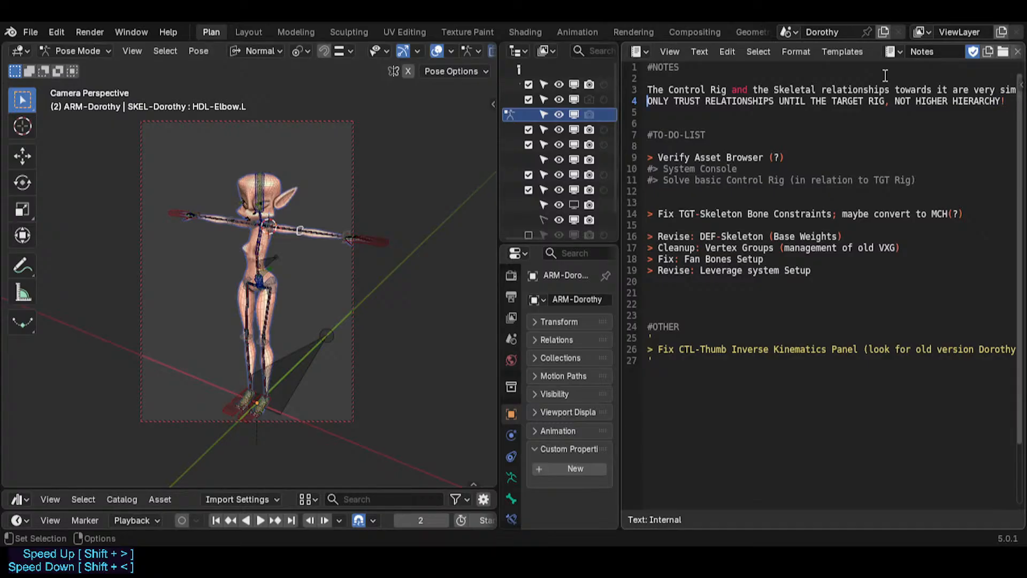
key("ctrl+s")
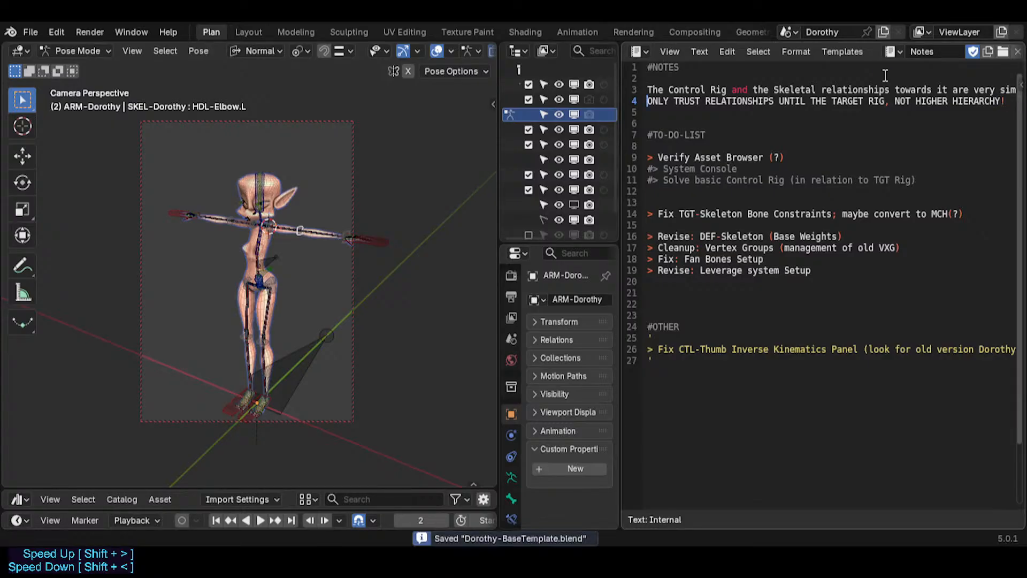
Insert "BEYOND" before "HIGHER HIERARCHY!" in the second note line.
left_click(916, 101)
type("BEYOND")
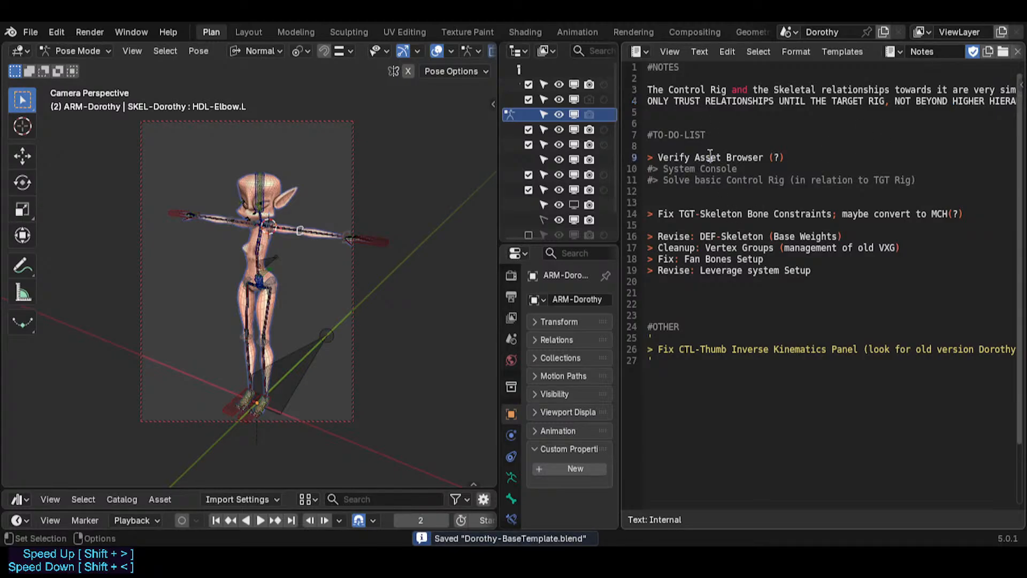
left_click(665, 90)
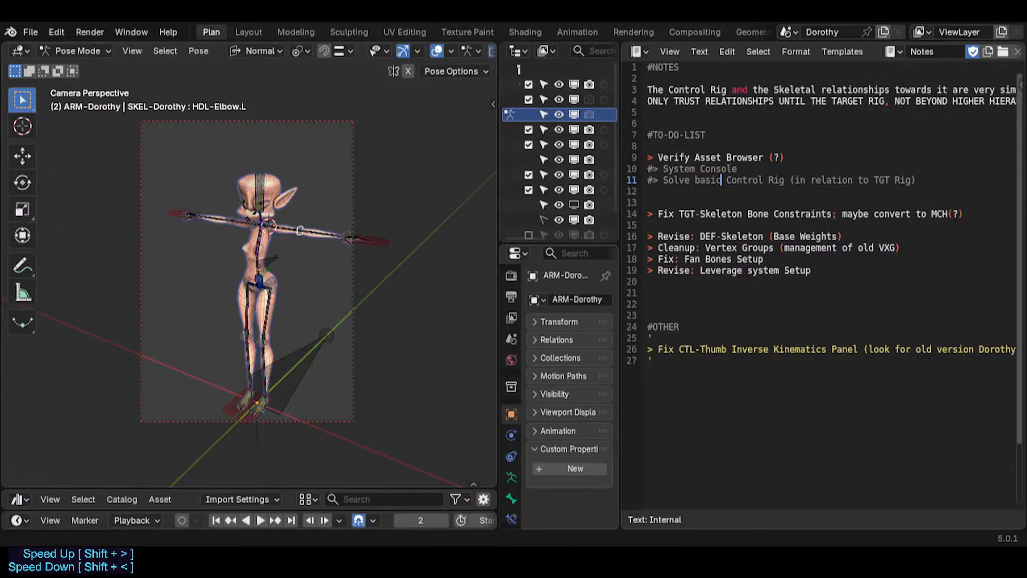
Return to the Layout workspace, select TGT-Shoulder.L and examine its Stretch To and Damped Track constraints.
left_click(244, 33)
middle_click_drag(354, 205, 374, 207)
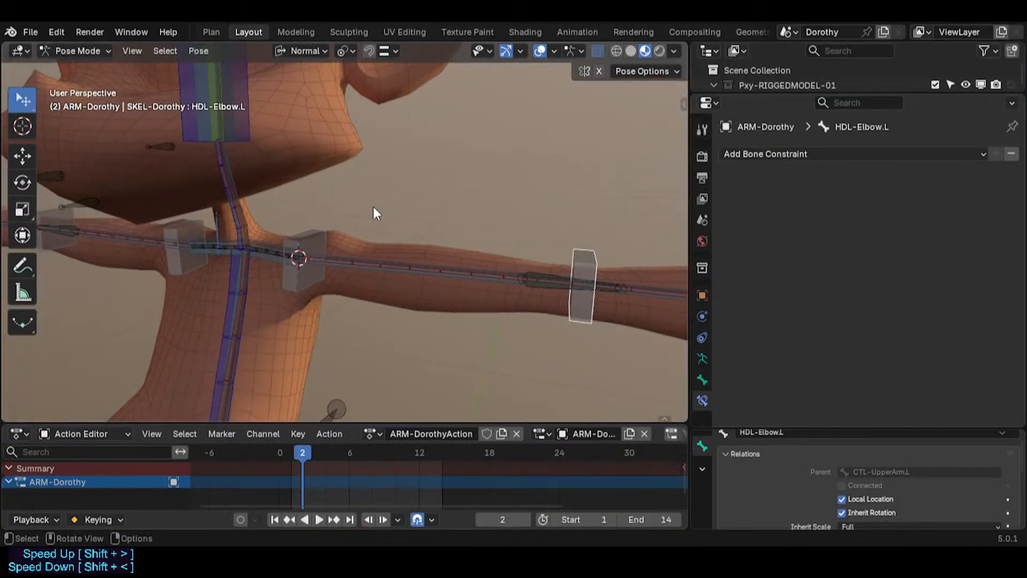
left_click_drag(766, 91, 776, 251)
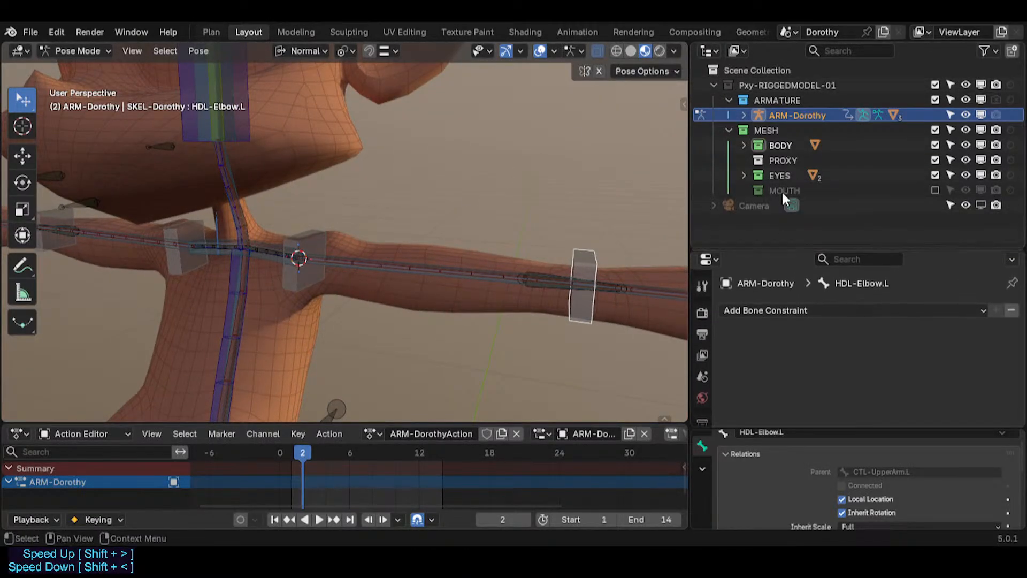
left_click(290, 248)
middle_click_drag(290, 248, 271, 266)
left_click(262, 247)
left_click(275, 256)
left_click(296, 267)
left_click(252, 255)
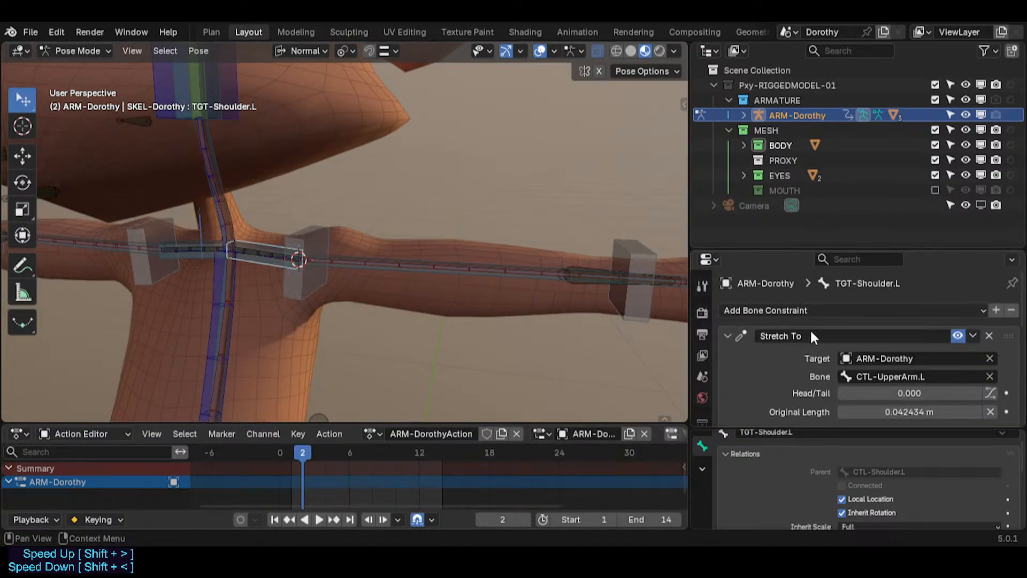
left_click_drag(811, 250, 872, 122)
scroll(924, 232, "down", 3)
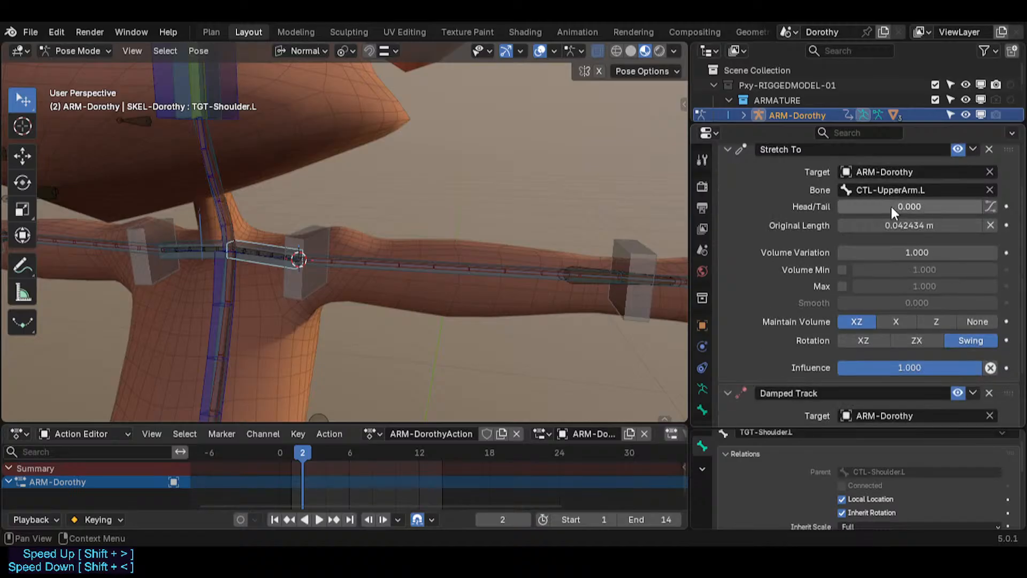
scroll(813, 224, "up", 3)
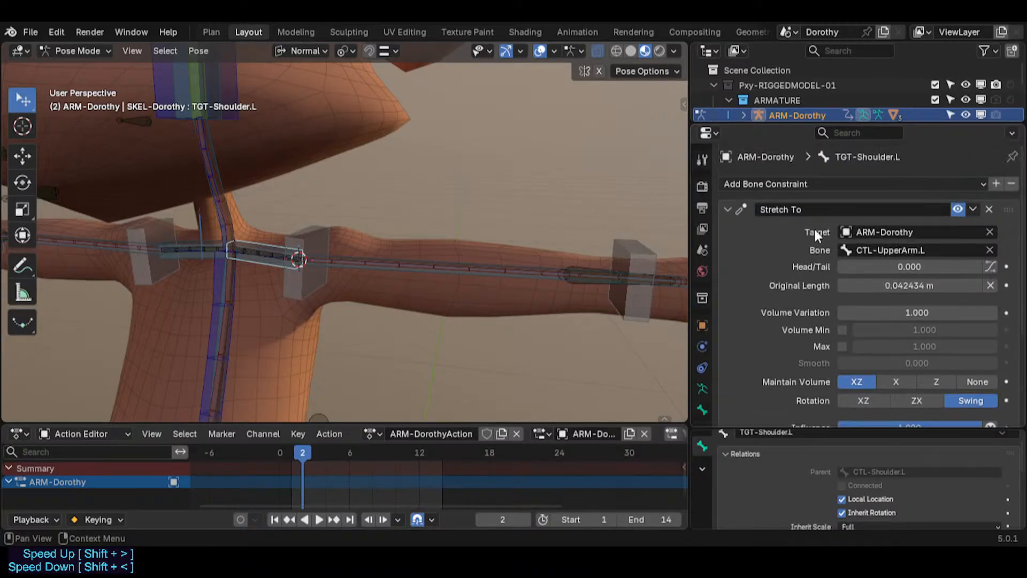
scroll(832, 272, "down", 6)
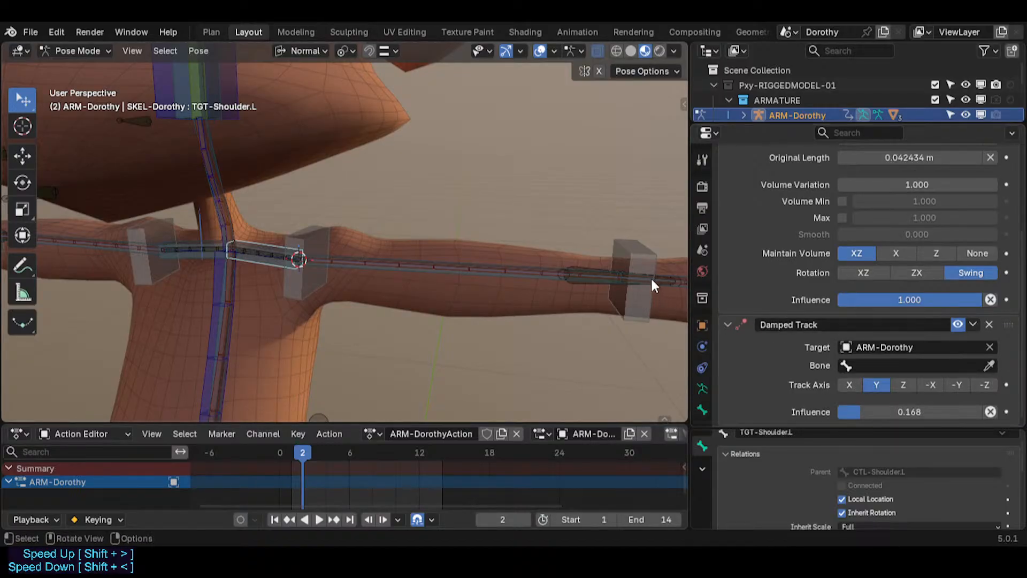
Copy the name of the CTL-ForeArm.L bone and set it as the Damped Track target bone on TGT-Shoulder.L.
middle_click_drag(637, 274, 492, 262, "shift")
left_click(610, 277)
left_click(609, 277)
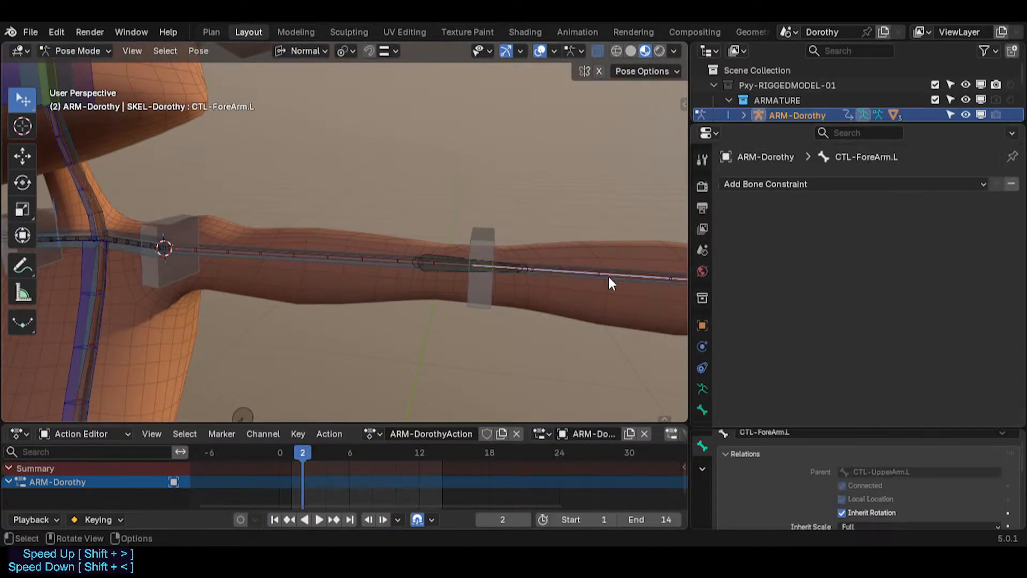
key("F2")
key("ctrl+c")
left_click(133, 254)
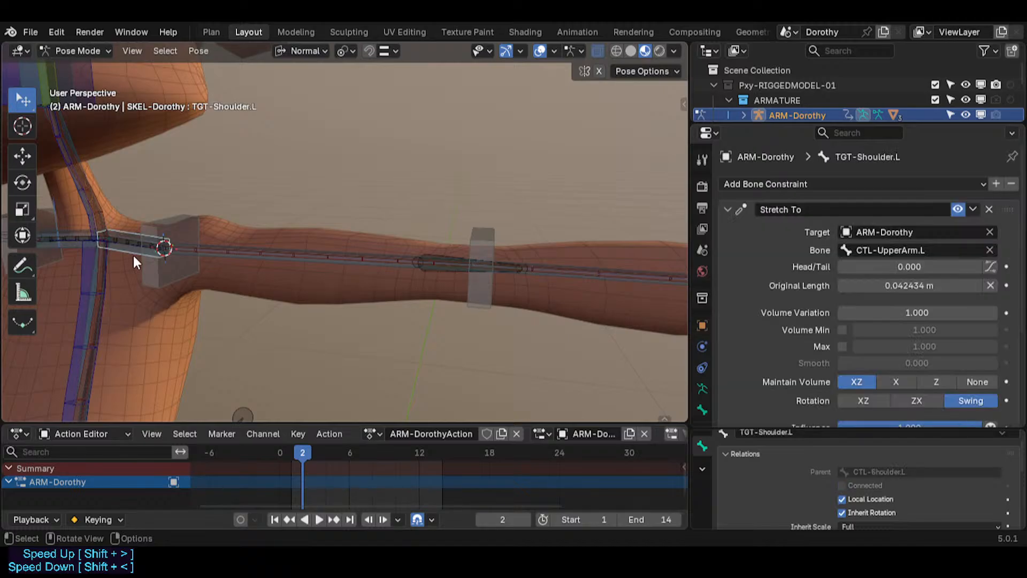
scroll(907, 360, "down", 5)
key("ctrl+v")
scroll(915, 380, "down", 2)
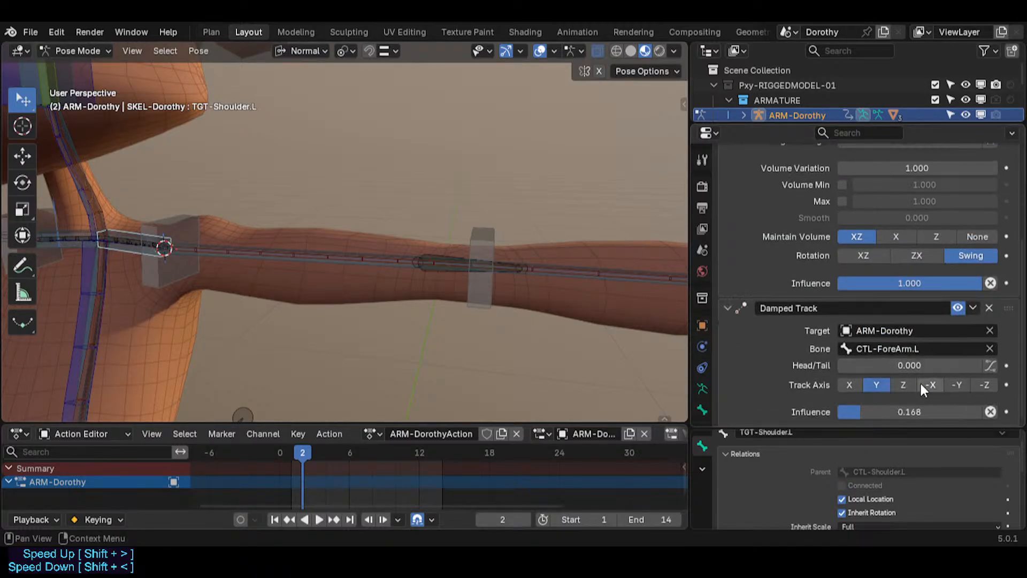
Move the MTR-IK-Hand.L bone up beside the head to bend the left arm.
scroll(506, 257, "down", 6)
middle_click_drag(551, 275, 549, 259)
left_click(549, 256)
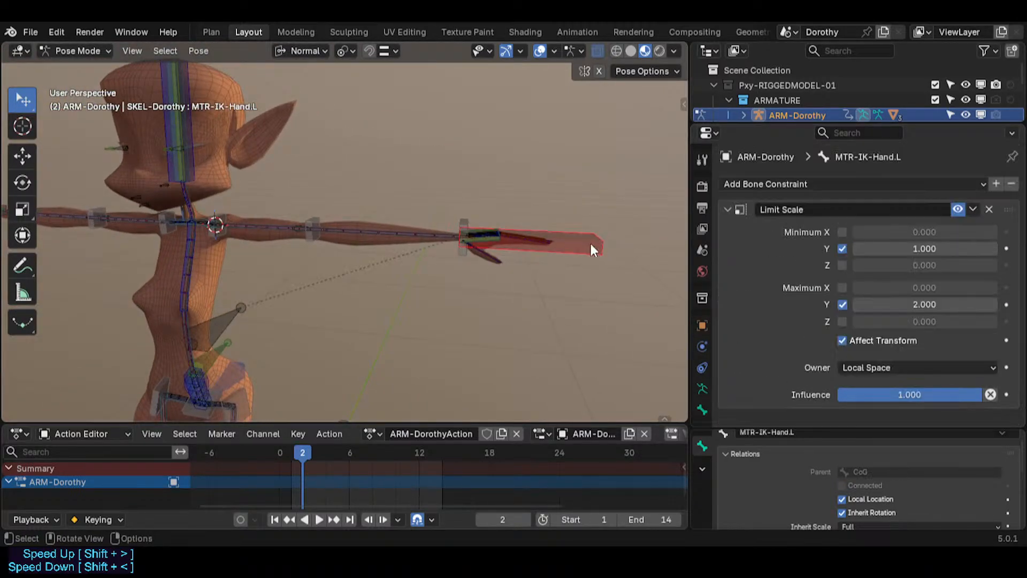
key("g")
left_click(358, 98)
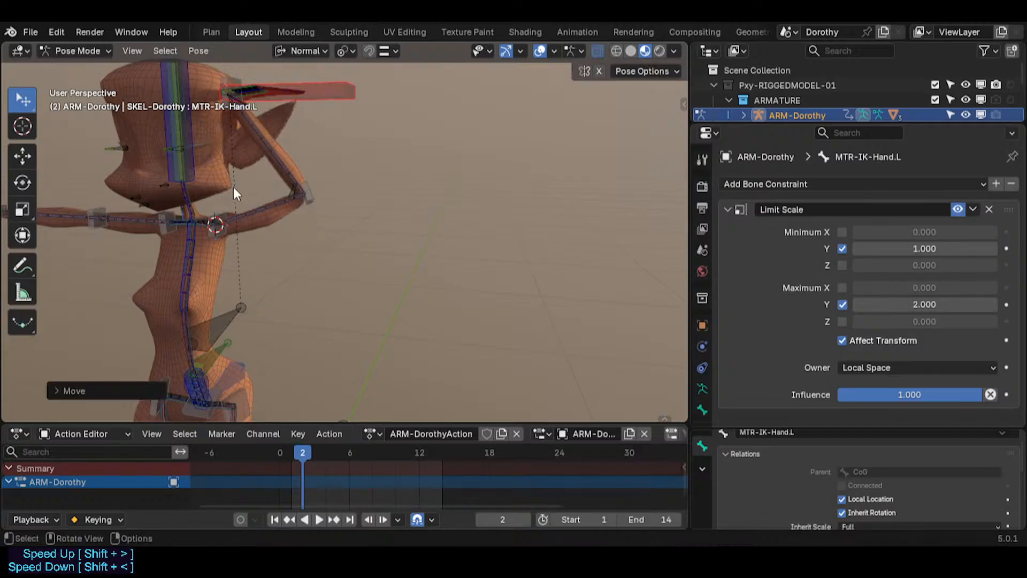
Reposition MTR-IK-Hand.L to raise the left elbow and test how the shoulder bones follow.
middle_click_drag(267, 232, 352, 245, "shift")
scroll(300, 249, "up", 5)
middle_click_drag(277, 249, 353, 251)
key("g")
left_click(358, 216)
scroll(358, 218, "up", 3)
key("g")
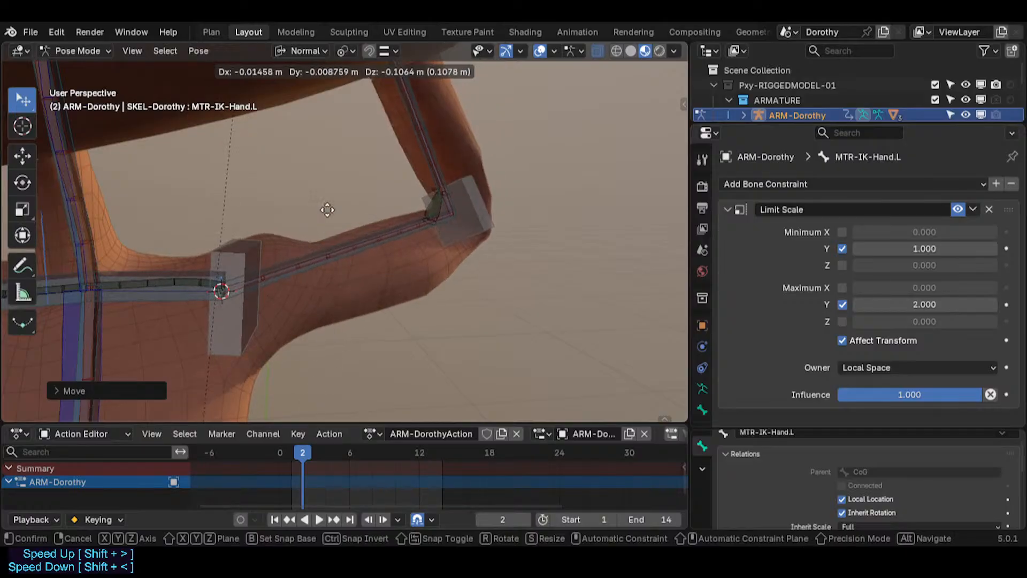
left_click(289, 273)
Select TGT-Shoulder.L and toggle its Damped Track constraint off and on to compare its effect on the shoulder.
left_click(200, 281)
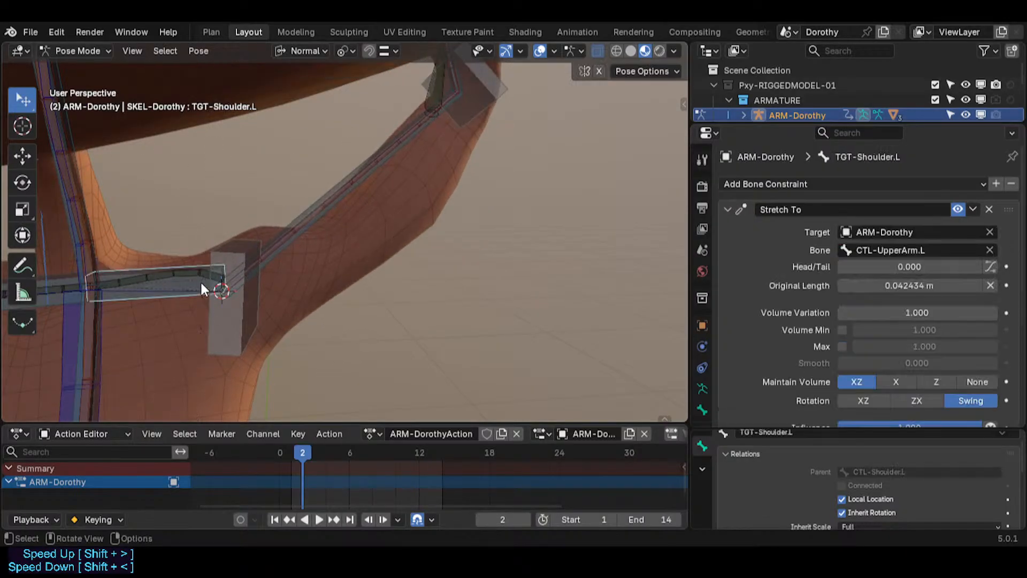
scroll(873, 320, "down", 6)
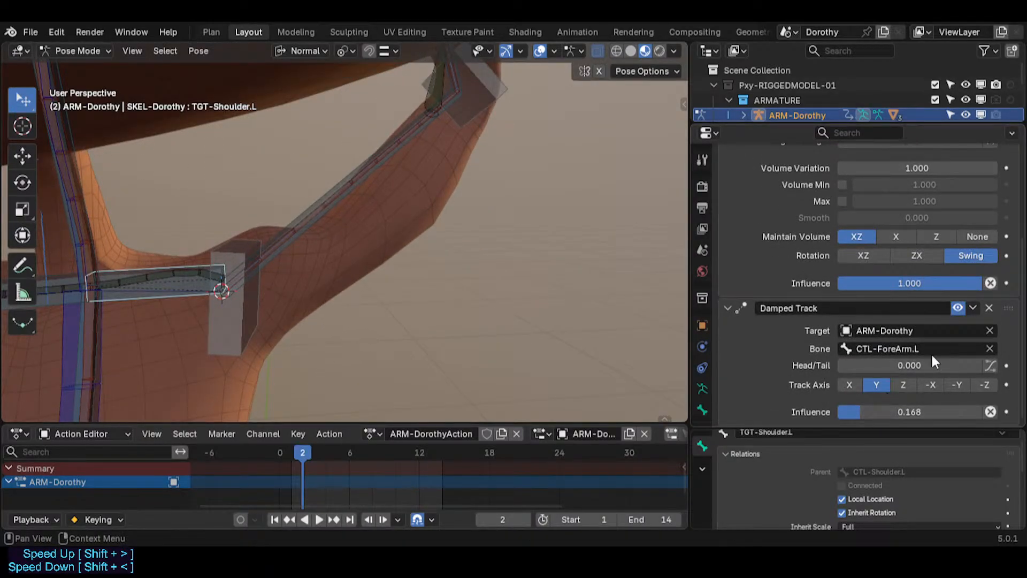
left_click(956, 310)
left_click(956, 311)
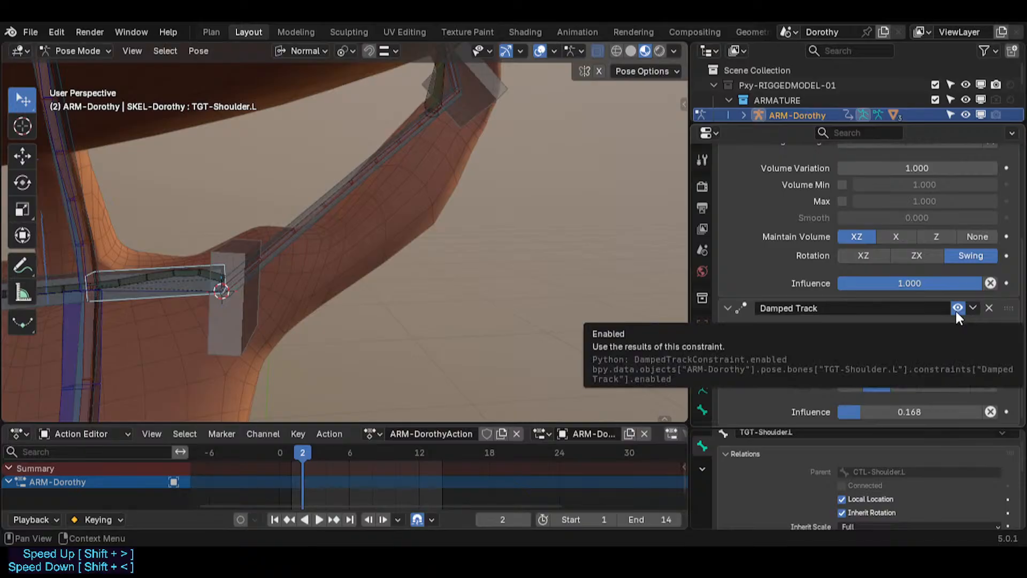
left_click(956, 312)
left_click(957, 312)
scroll(112, 225, "down", 2)
middle_click_drag(113, 225, 263, 229)
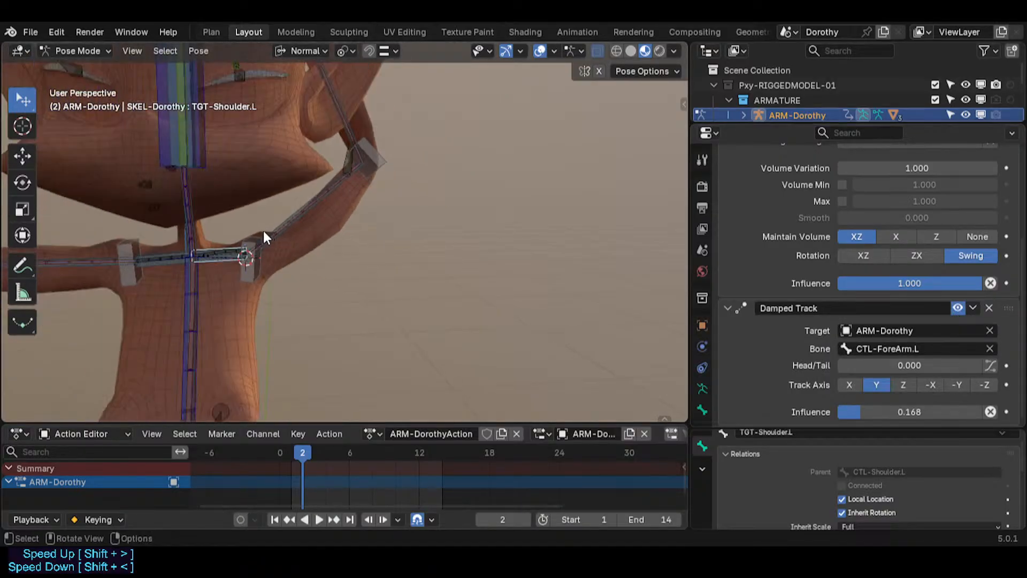
left_click(248, 225)
key("g")
right_click(250, 243)
Select CTL-Shoulder.L and rotate it upward, including a trackball rotation, to test the shoulder's deformation.
scroll(249, 246, "up", 3)
left_click(278, 234)
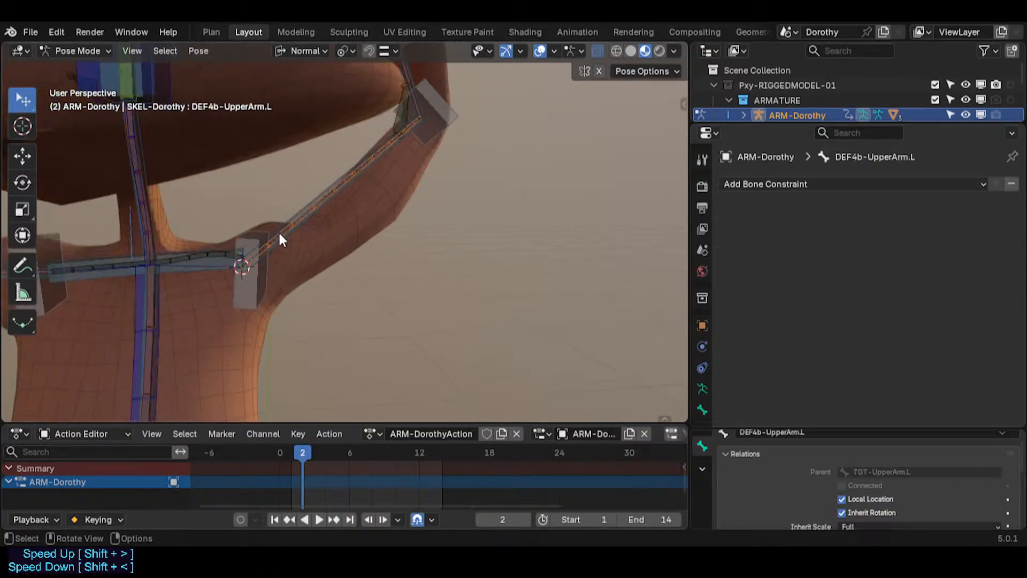
left_click(238, 266)
left_click(238, 265)
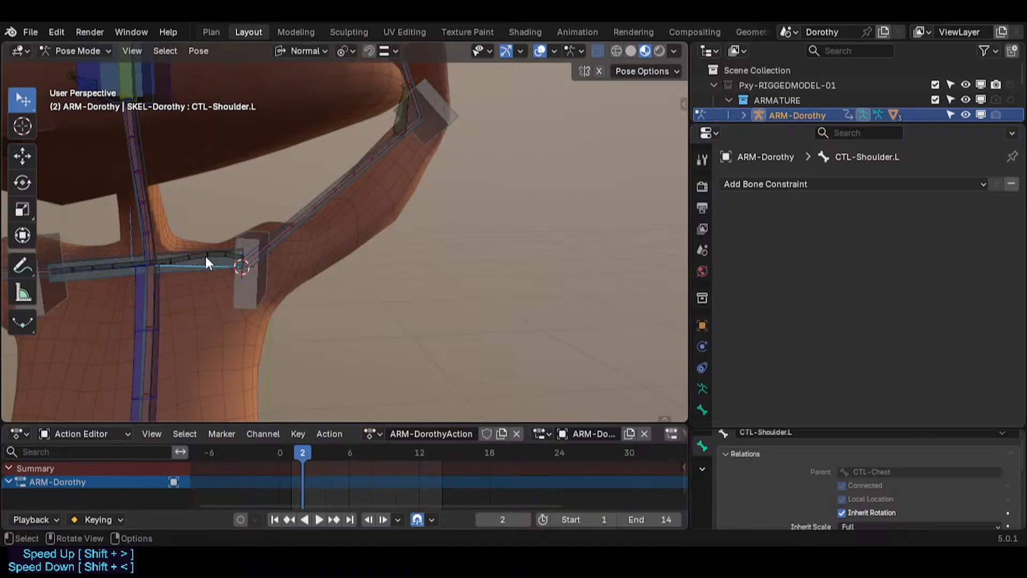
left_click(242, 265)
left_click(223, 270)
left_click(224, 270)
key("r")
left_click(265, 244)
key("r")
key("r")
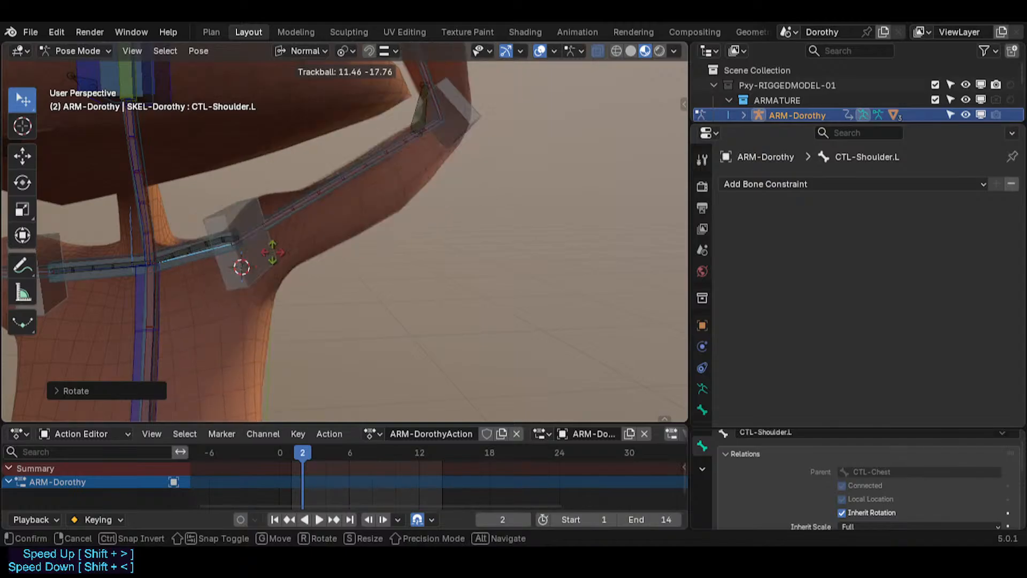
left_click(252, 252)
Clear the test pose on all bones to restore the rest position and save the file.
key("a")
key("alt+r")
scroll(374, 203, "down", 3)
middle_click_drag(374, 203, 255, 287)
scroll(254, 286, "up", 5)
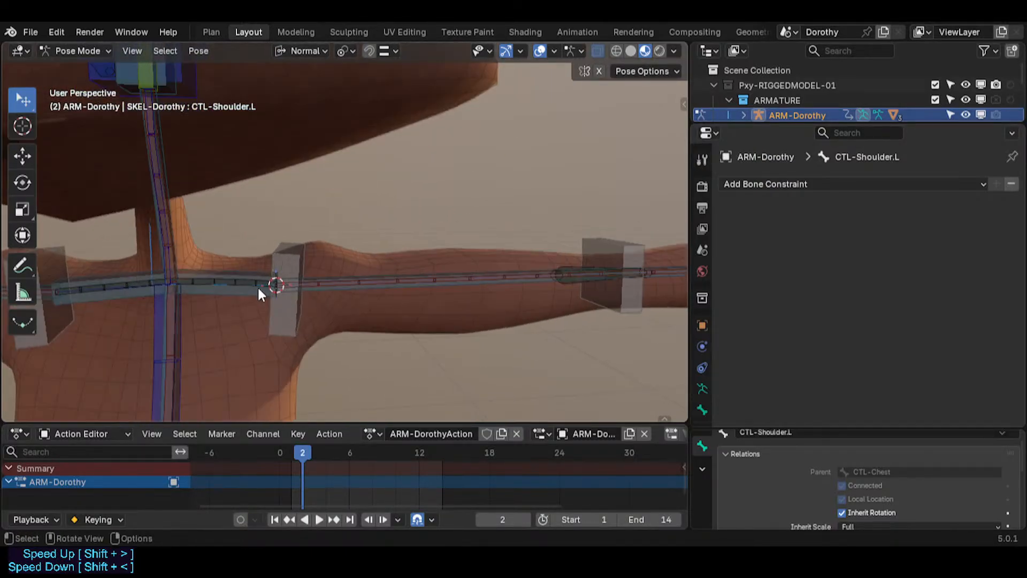
key("ctrl+s")
Select TGT-Shoulder.L and collapse its Stretch To and Damped Track constraints.
scroll(284, 280, "down", 2)
left_click(254, 286)
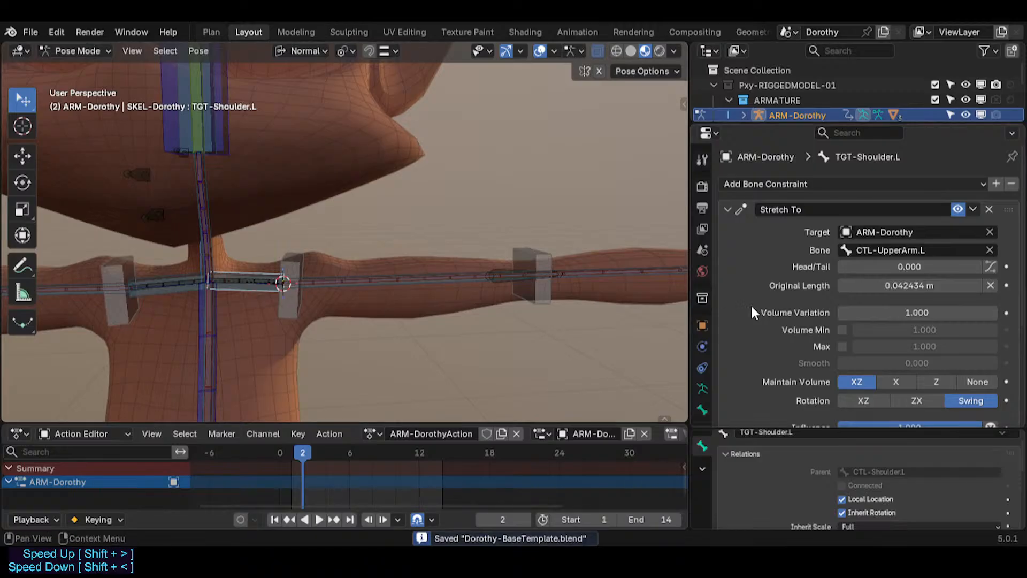
scroll(723, 225, "down", 1)
scroll(720, 207, "up", 1)
left_click_drag(727, 212, 730, 276)
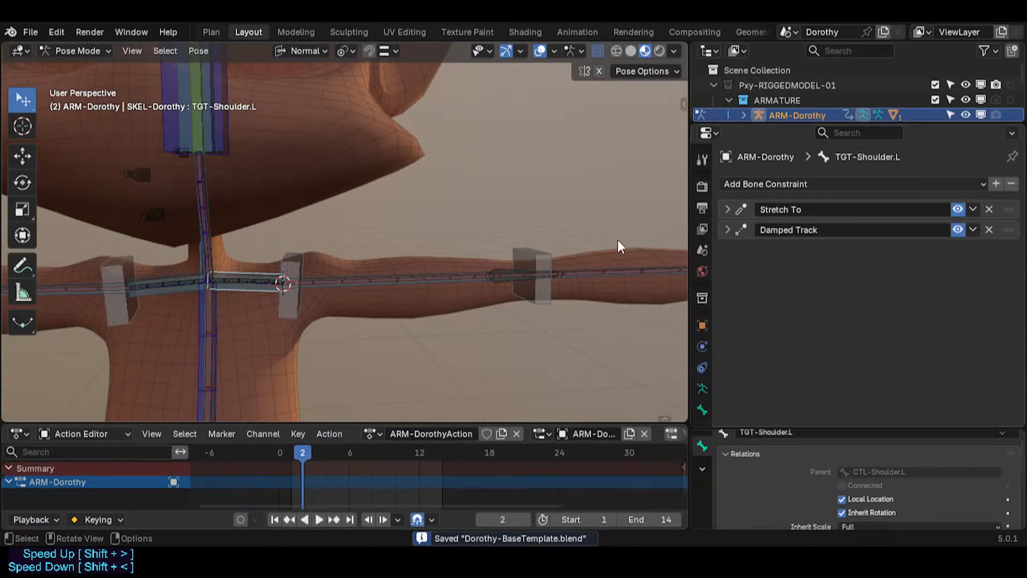
Examine the Stretch To constraint of TGT-UpperArm.L and compare it with the neighbouring forearm and upper arm bones.
left_click(360, 284)
scroll(784, 276, "down", 1)
scroll(791, 282, "up", 1)
scroll(813, 281, "down", 1)
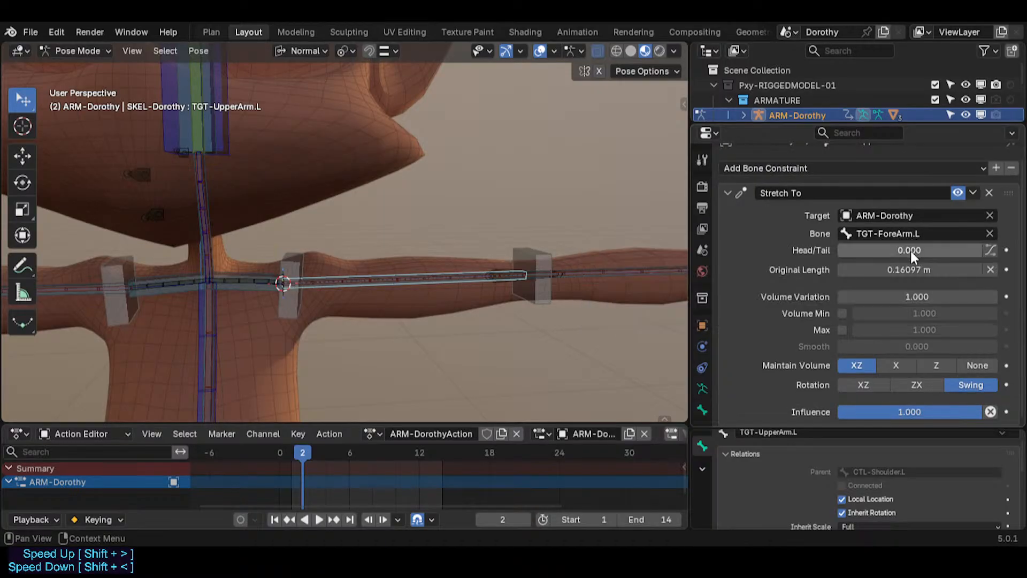
left_click(627, 276)
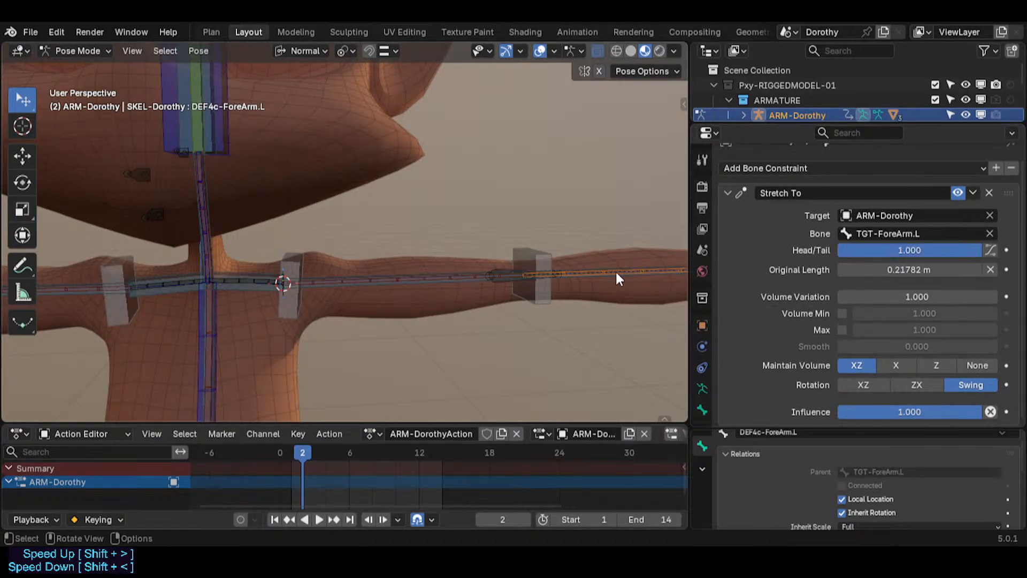
left_click(450, 279)
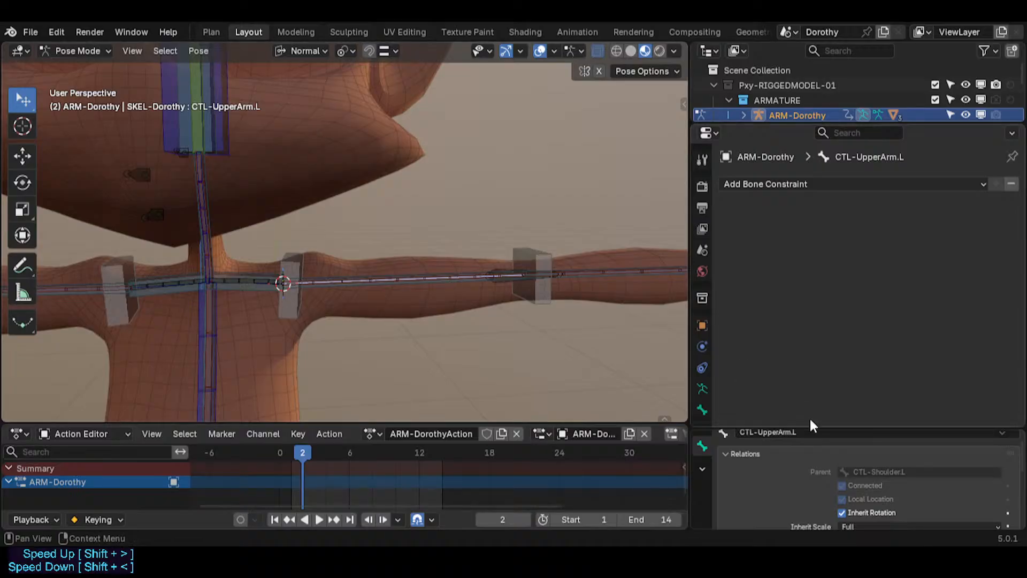
Copy the name of CTL-ForeArm.L, set it as the Stretch To target bone on TGT-UpperArm.L, and deselect all bones.
scroll(560, 280, "up", 2)
left_click(587, 274)
left_click(587, 270)
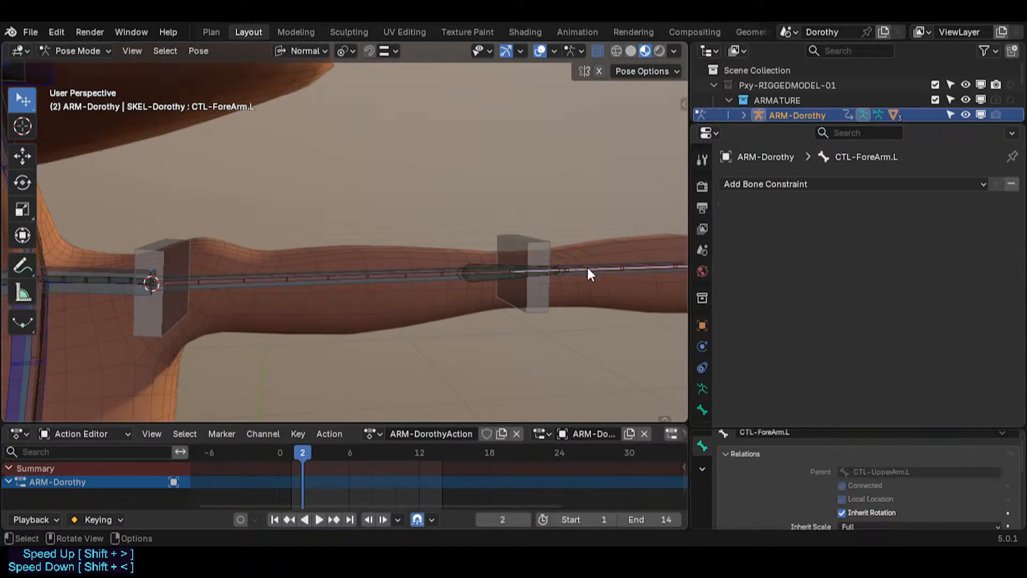
key("F2")
key("ctrl+c")
key("Escape")
left_click(425, 275)
left_click(425, 275)
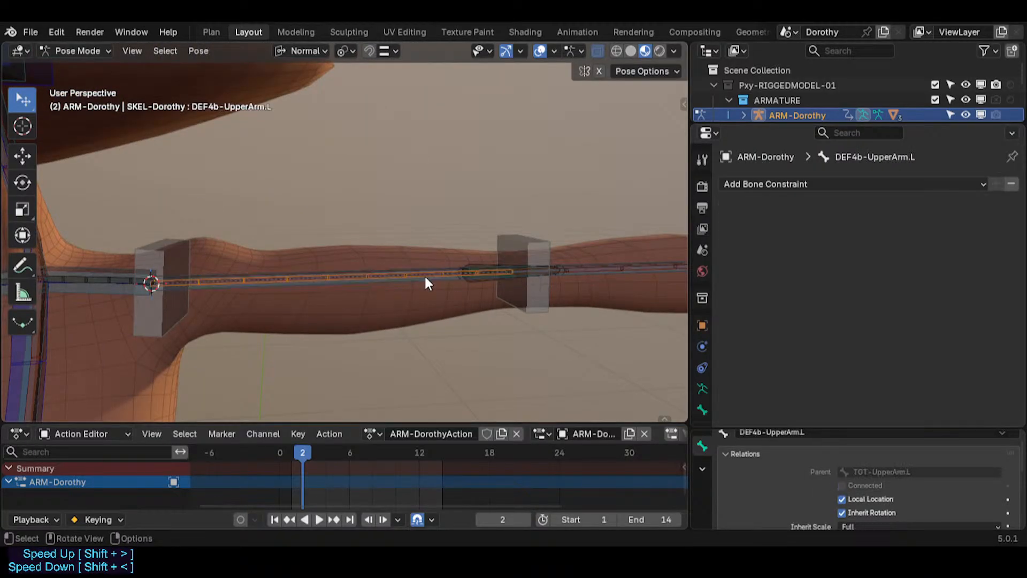
left_click(425, 275)
left_click(425, 275)
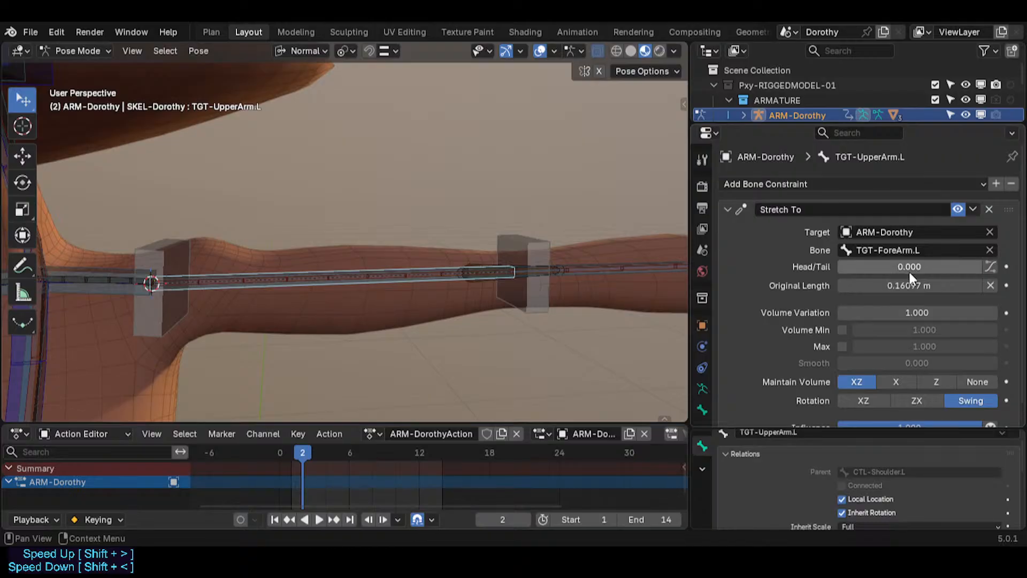
key("ctrl+v")
key("ctrl+v")
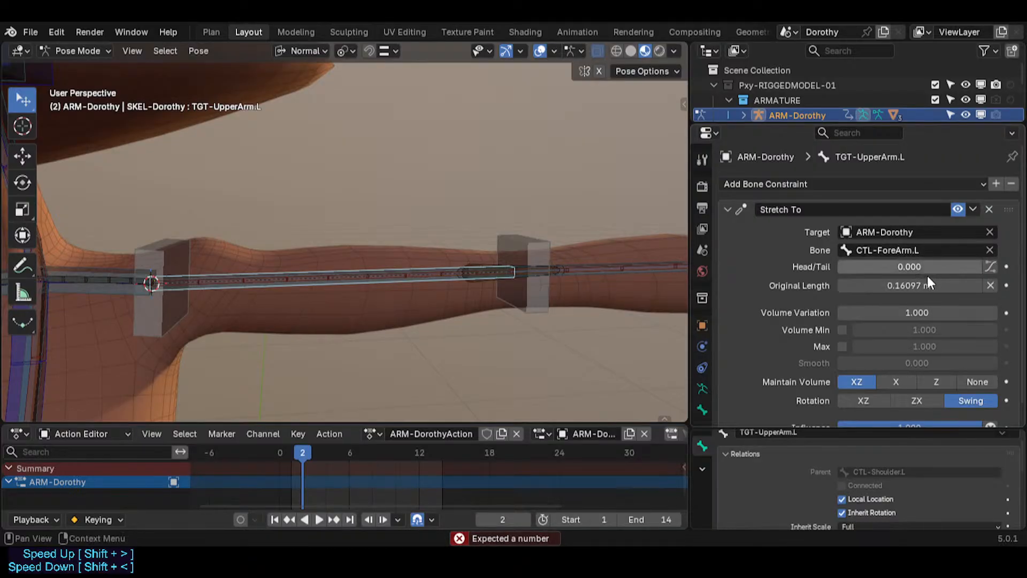
key("a")
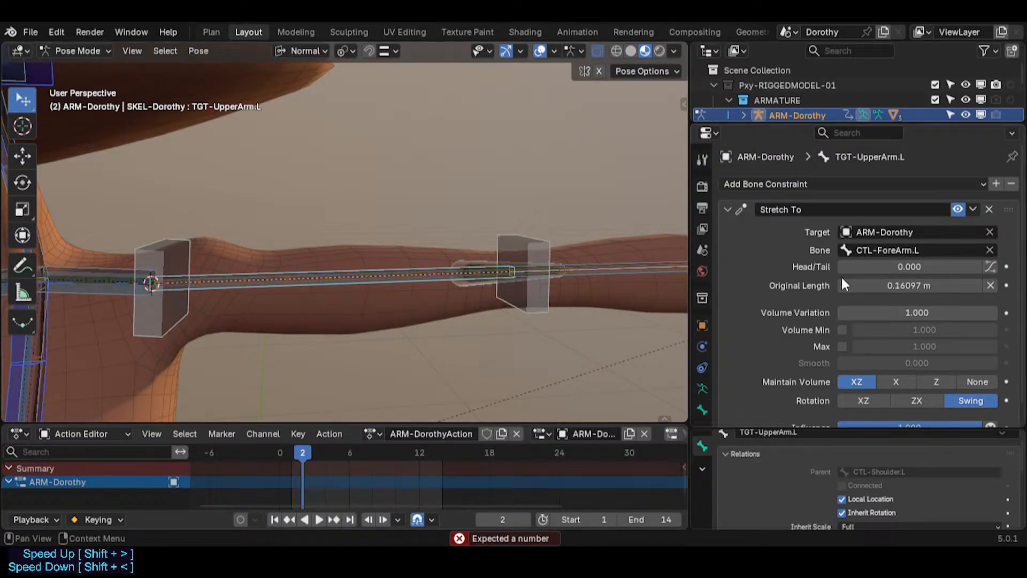
key("alt+a")
Select TGT-ForeArm.L and examine its Stretch To constraint and its placement along the left arm.
middle_click_drag(512, 281, 363, 285, "shift")
left_click(453, 268)
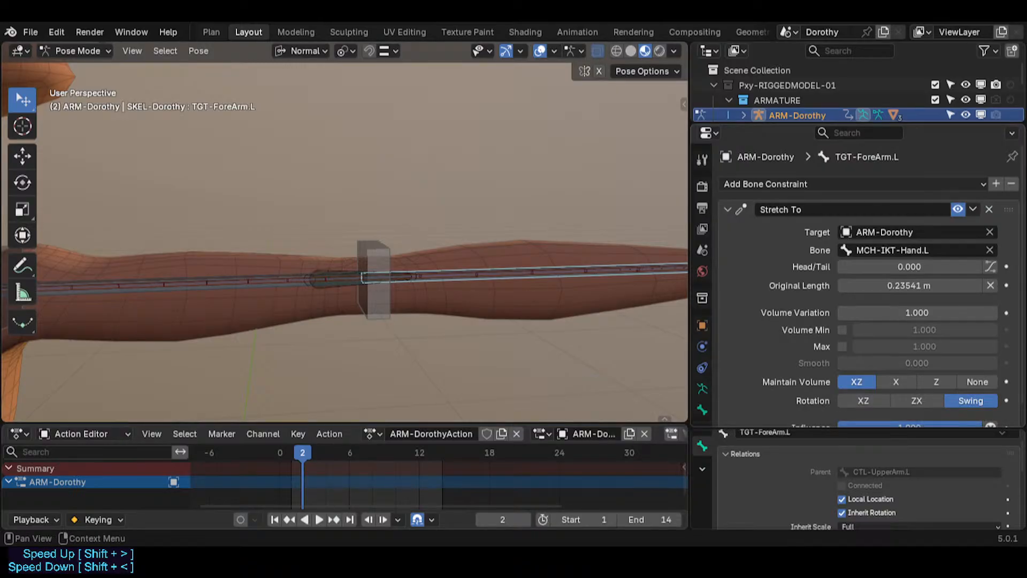
scroll(535, 262, "down", 2)
middle_click_drag(488, 278, 366, 339, "shift")
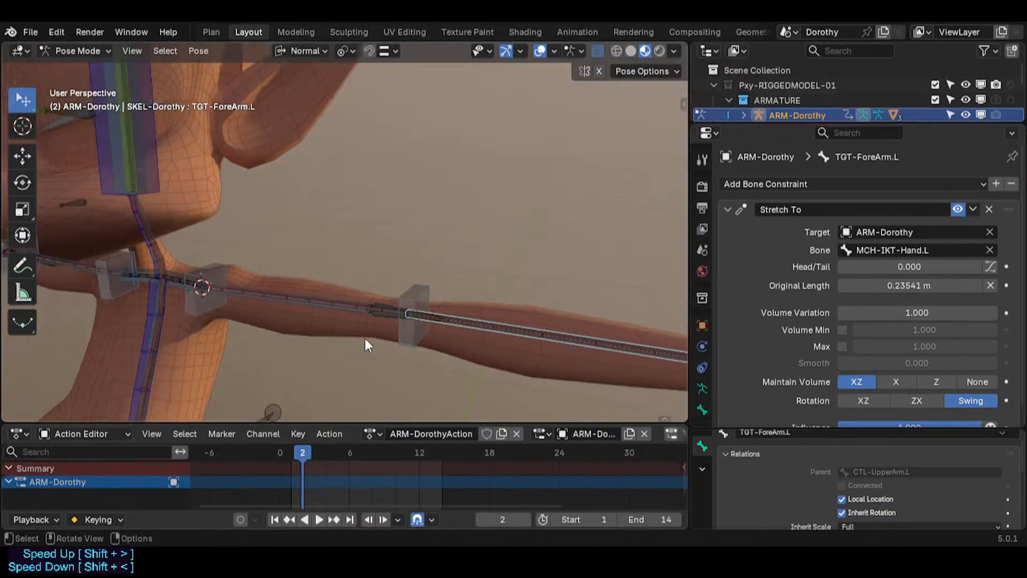
scroll(422, 342, "up", 2)
scroll(428, 342, "up", 2)
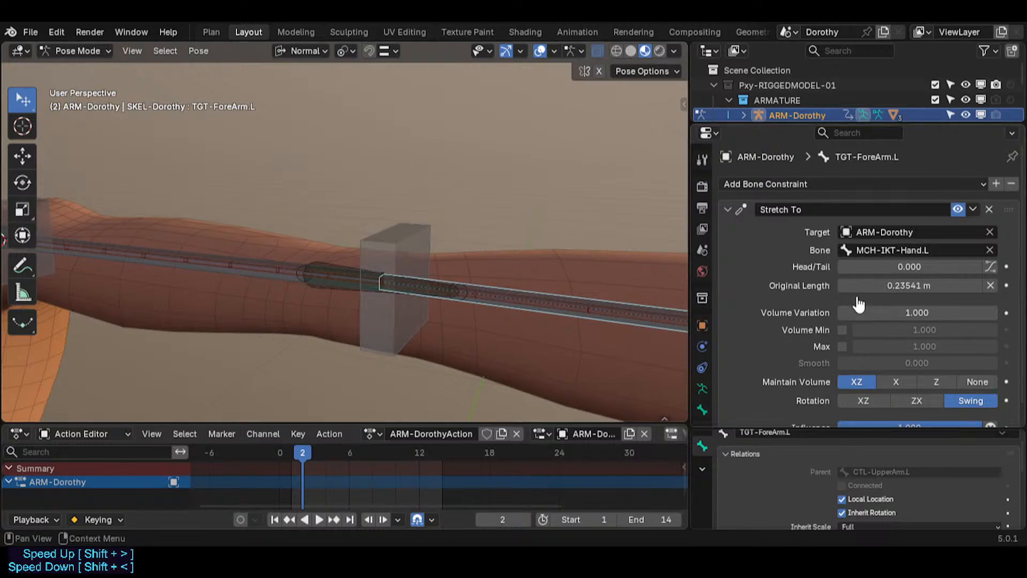
middle_click_drag(359, 234, 476, 276)
scroll(485, 275, "down", 2)
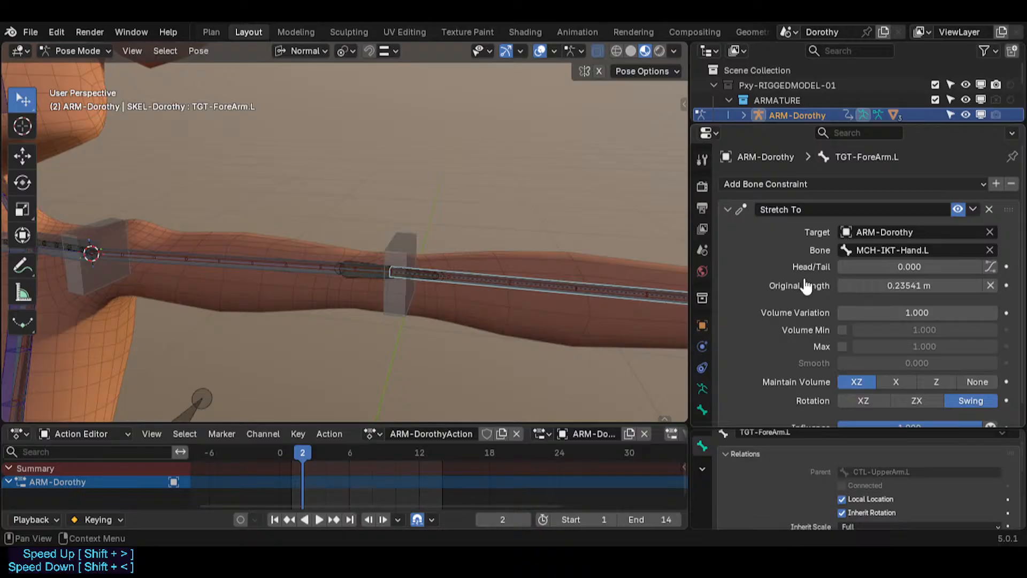
scroll(588, 272, "up", 1)
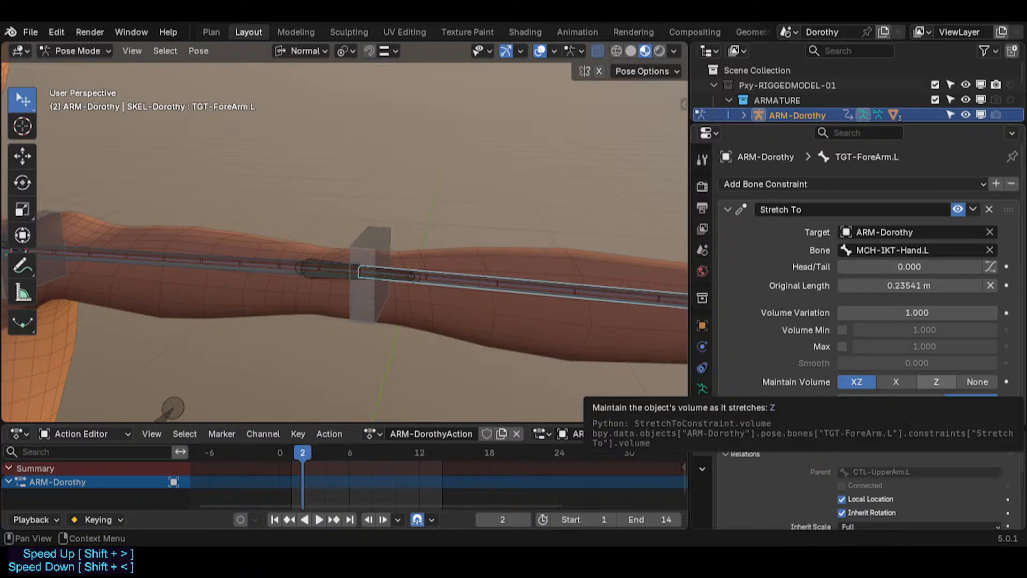
Inspect the left wrist and hand bones where TGT-ForeArm.L ends.
middle_click_drag(134, 241, 491, 270)
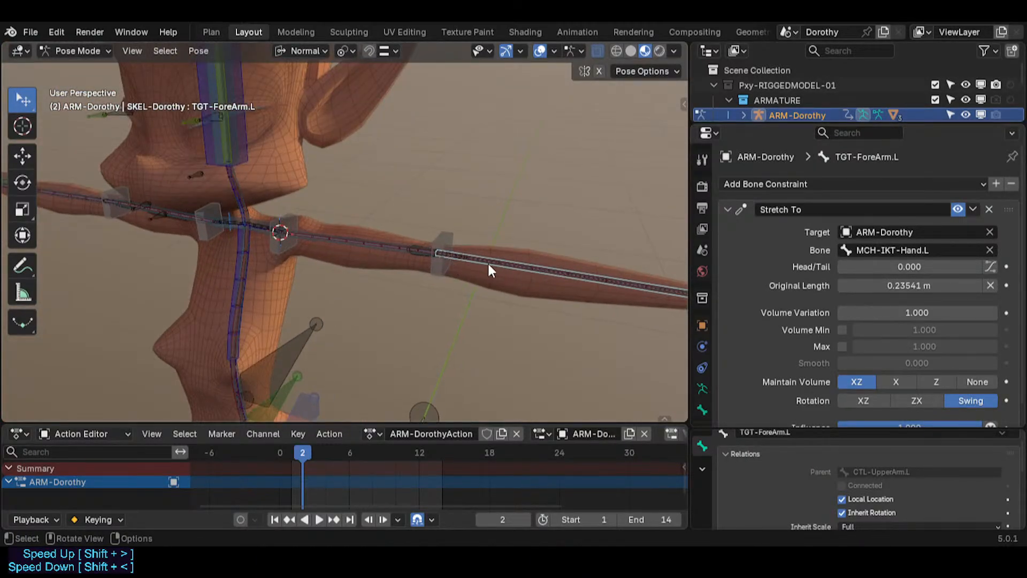
middle_click_drag(556, 293, 378, 277, "shift")
middle_click_drag(517, 291, 417, 305)
scroll(418, 313, "up", 2)
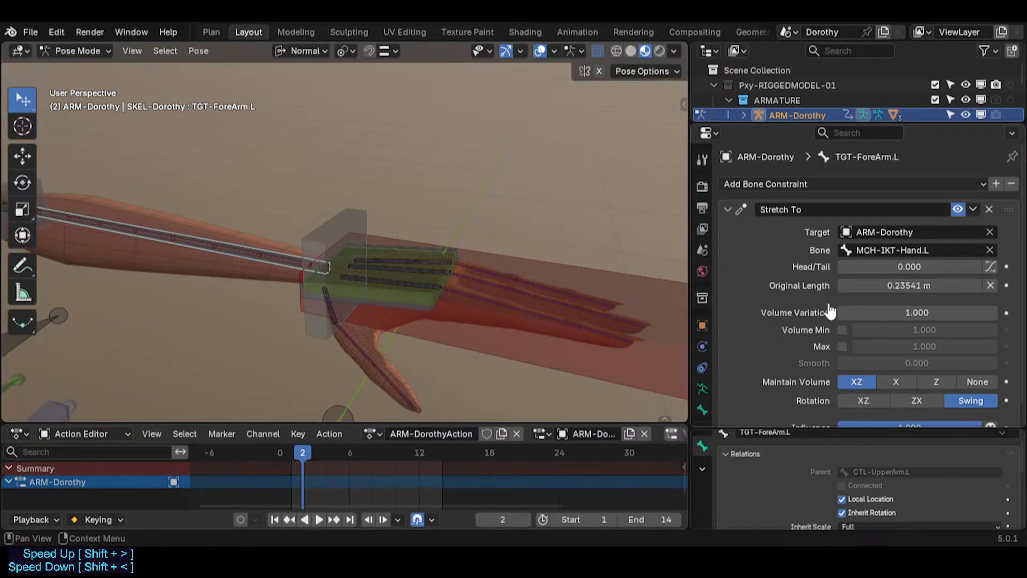
scroll(455, 298, "up", 2)
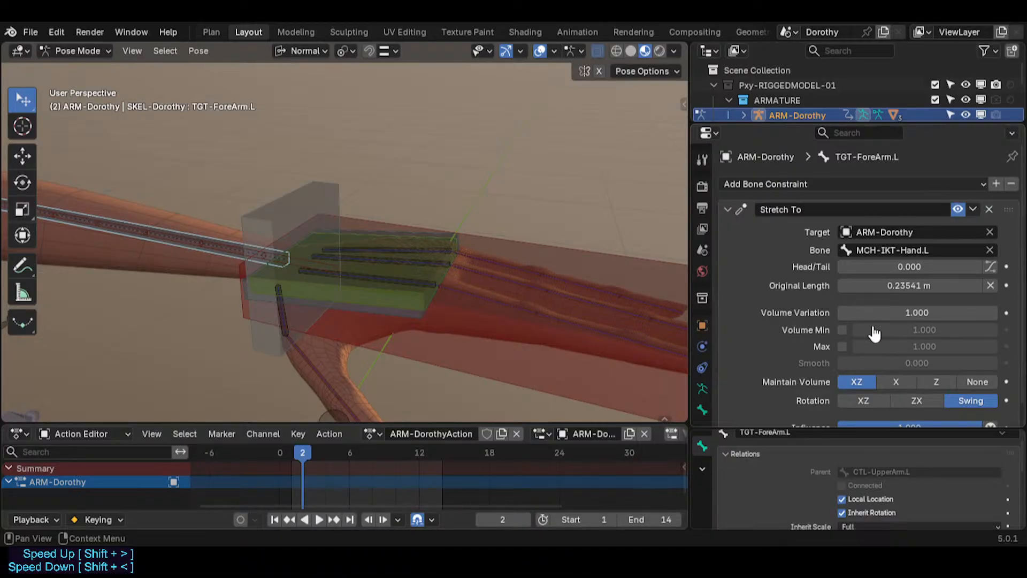
scroll(480, 249, "down", 2)
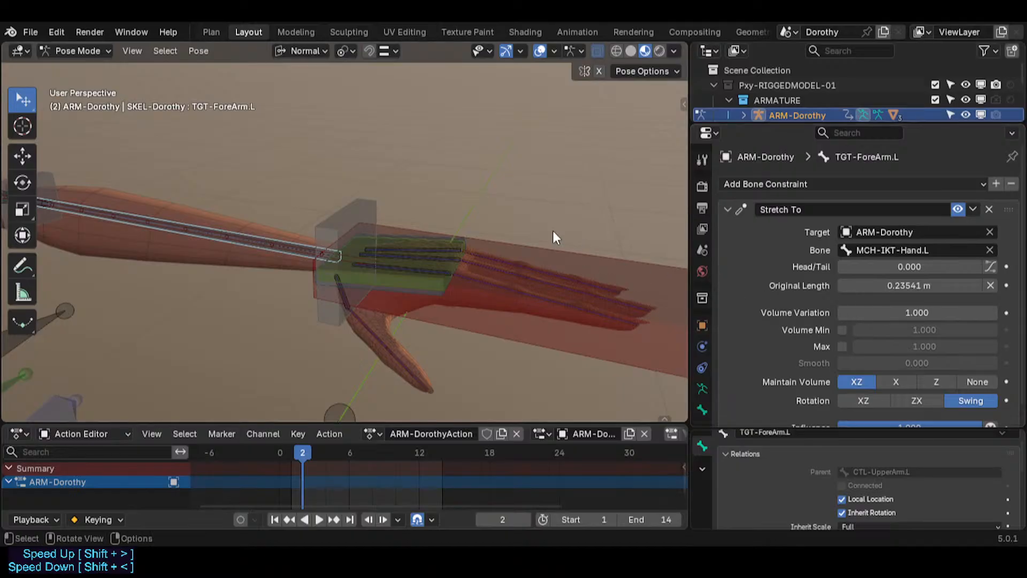
middle_click_drag(553, 230, 471, 282)
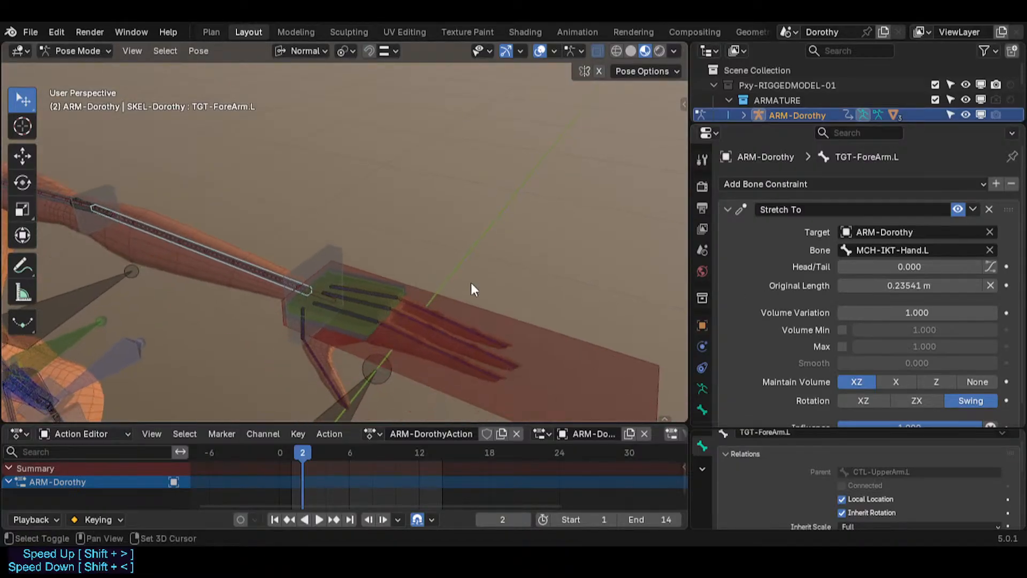
scroll(474, 343, "up", 2)
scroll(473, 343, "down", 2)
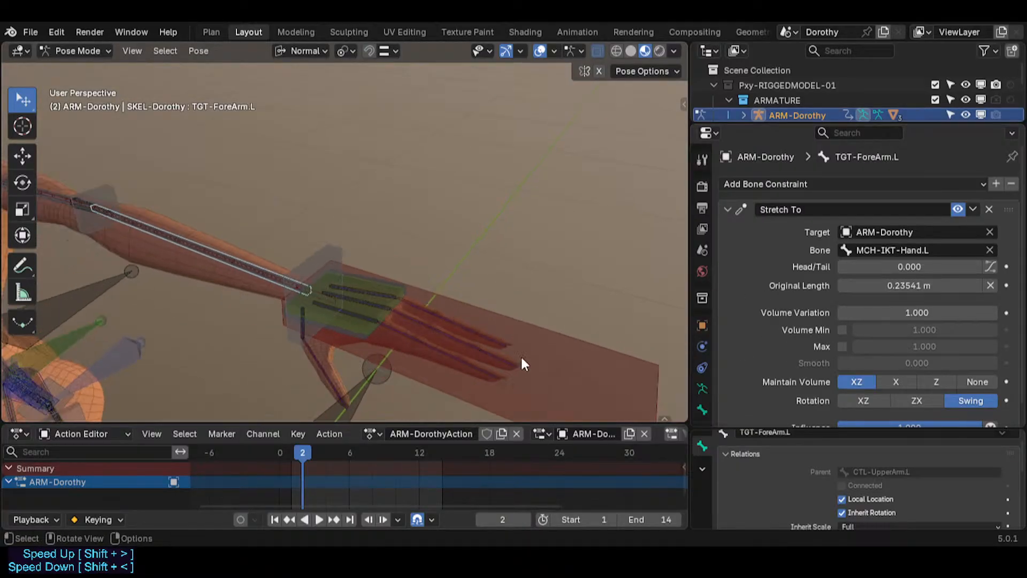
Select MTR-IK-Hand.L and test-rotate it freely to check how the left wrist and forearm deform.
left_click(522, 359)
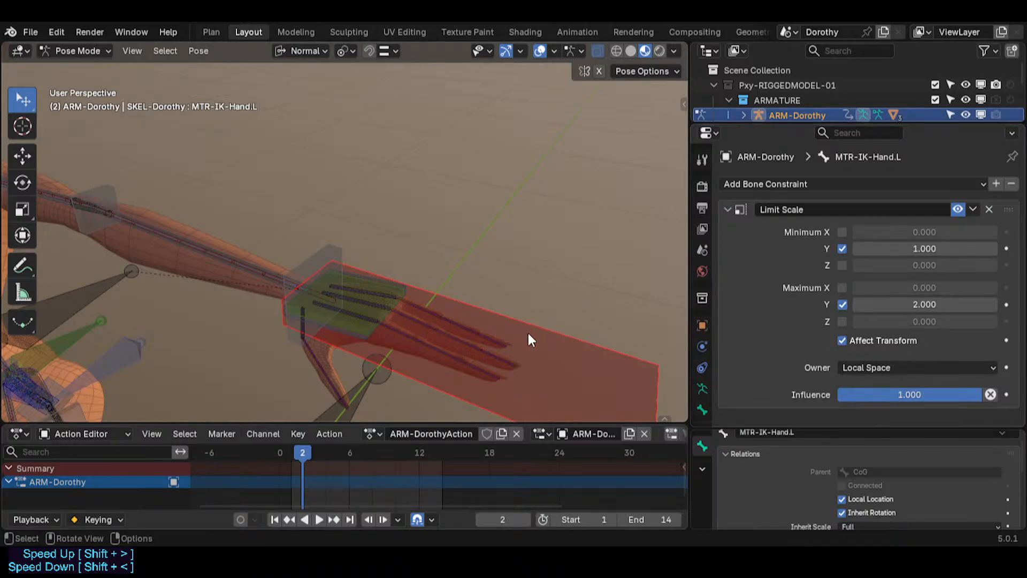
scroll(482, 334, "down", 2)
scroll(406, 337, "up", 3)
middle_click_drag(378, 338, 575, 285)
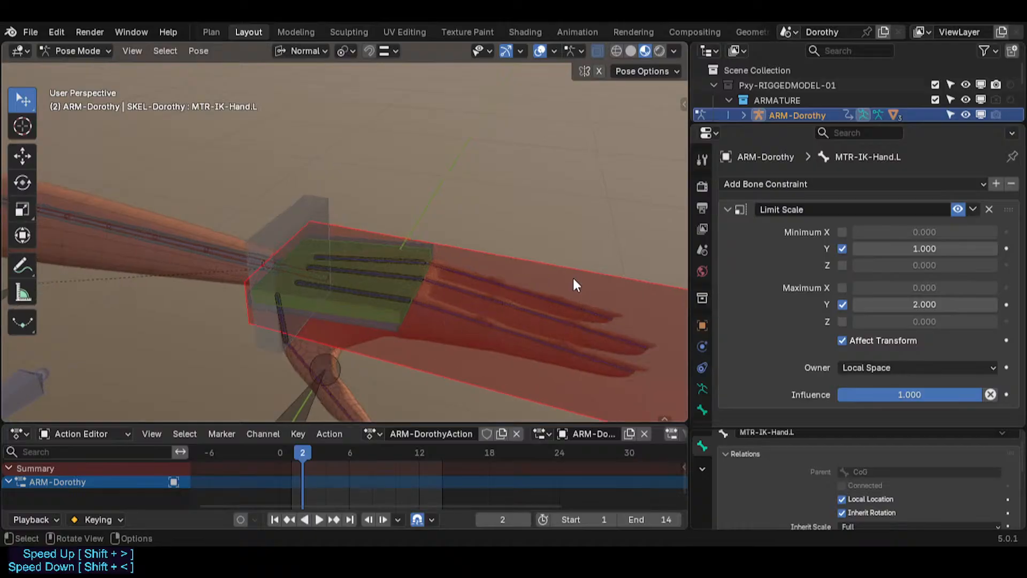
middle_click_drag(418, 284, 518, 272)
key("r")
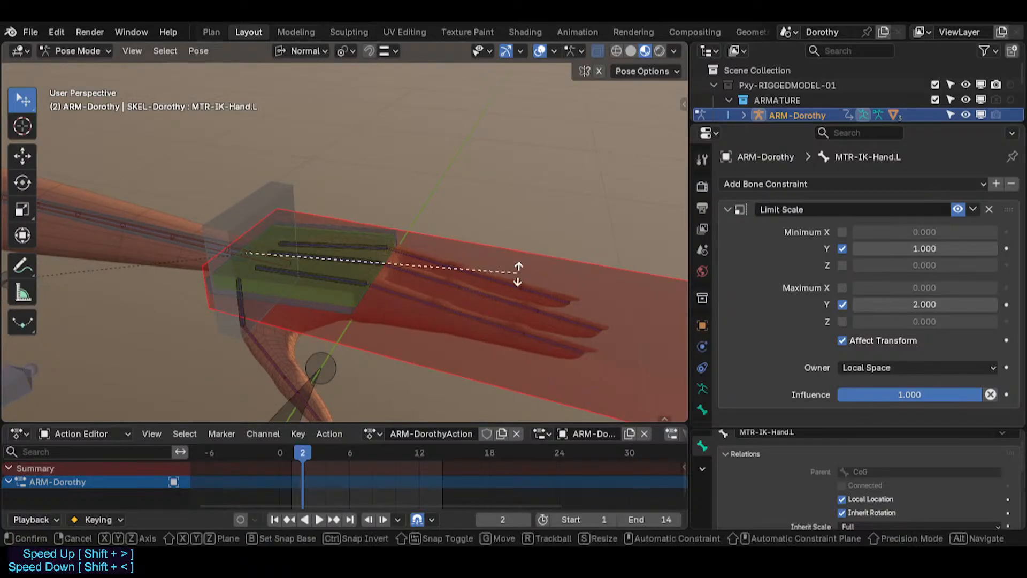
right_click(431, 264)
scroll(432, 278, "down", 2)
key("r")
key("r")
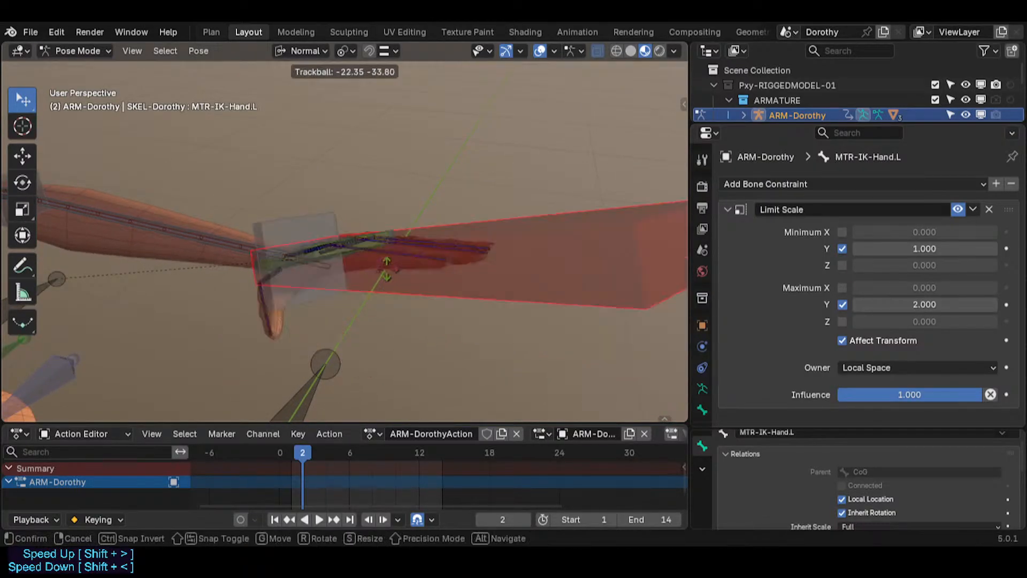
right_click(423, 255)
left_click(310, 215)
left_click(459, 260)
key("r")
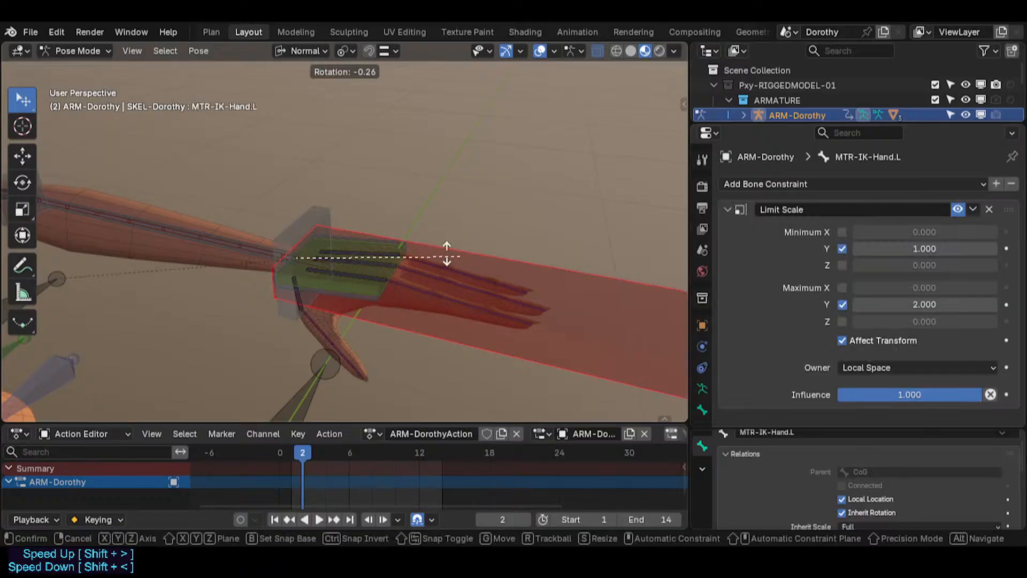
key("r")
right_click(389, 248)
Try revealing the hidden bones, undo that, and test a trackball rotation of MTR-IK-Hand.L in close-up.
middle_click_drag(386, 246, 343, 280)
scroll(345, 277, "up", 3)
key("alt+h")
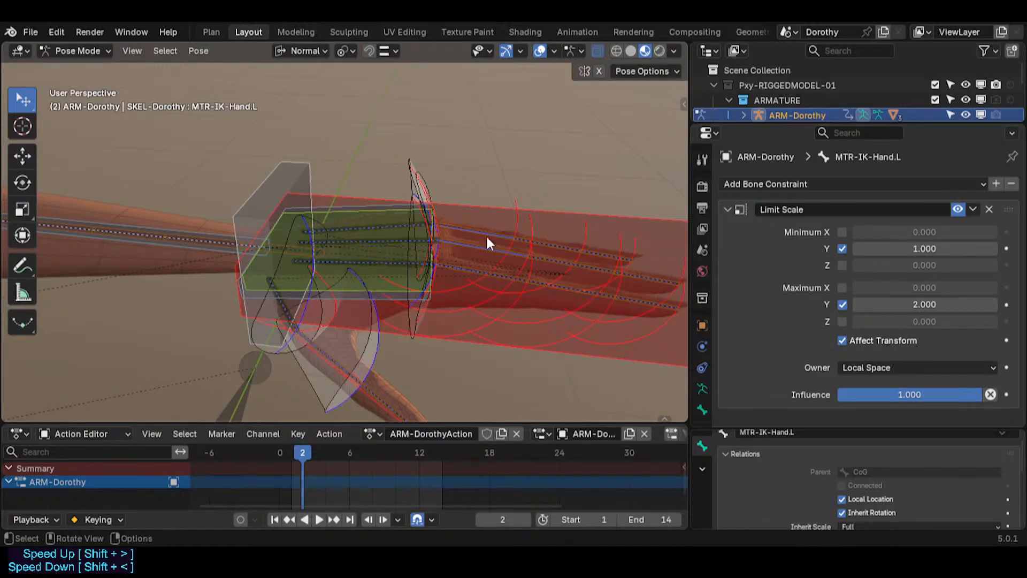
key("ctrl+z")
key("r")
key("r")
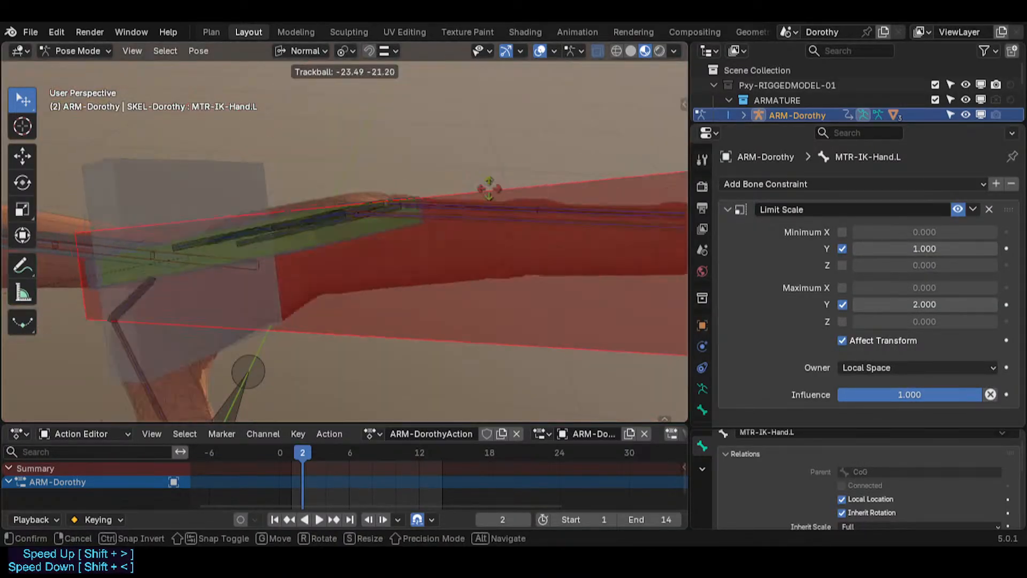
right_click(495, 220)
Select HDL-Wrist.L and test-move it to check its effect on the wrist, cancelling the move.
middle_click_drag(471, 235, 367, 213)
left_click(368, 211)
key("g")
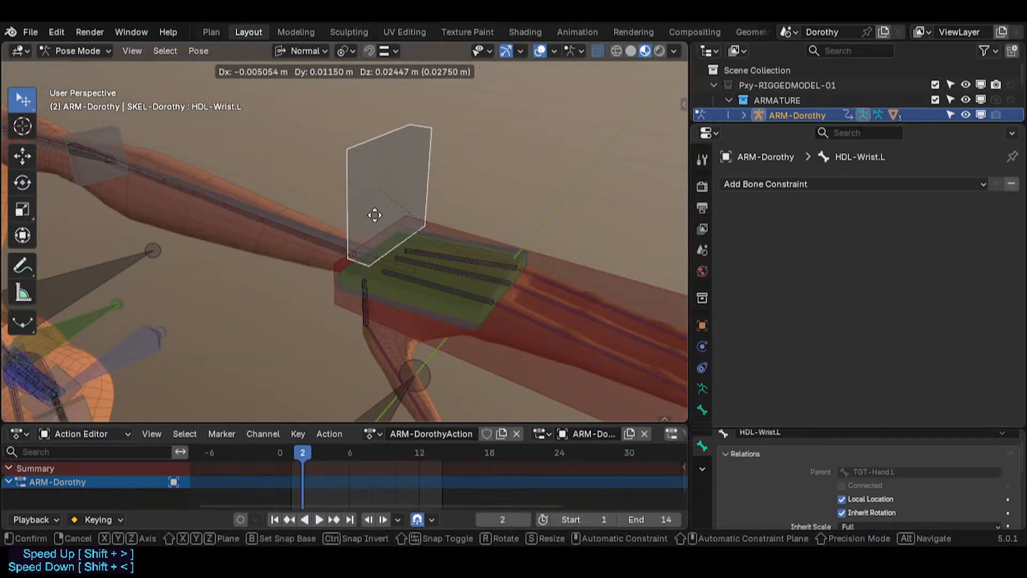
right_click(342, 290)
Examine the overlapping CTL-ForeArm.L, DEF4c-ForeArm.L and TGT-ForeArm.L bones and compare their constraints.
middle_click_drag(340, 289, 342, 281)
left_click(339, 257)
left_click(343, 260)
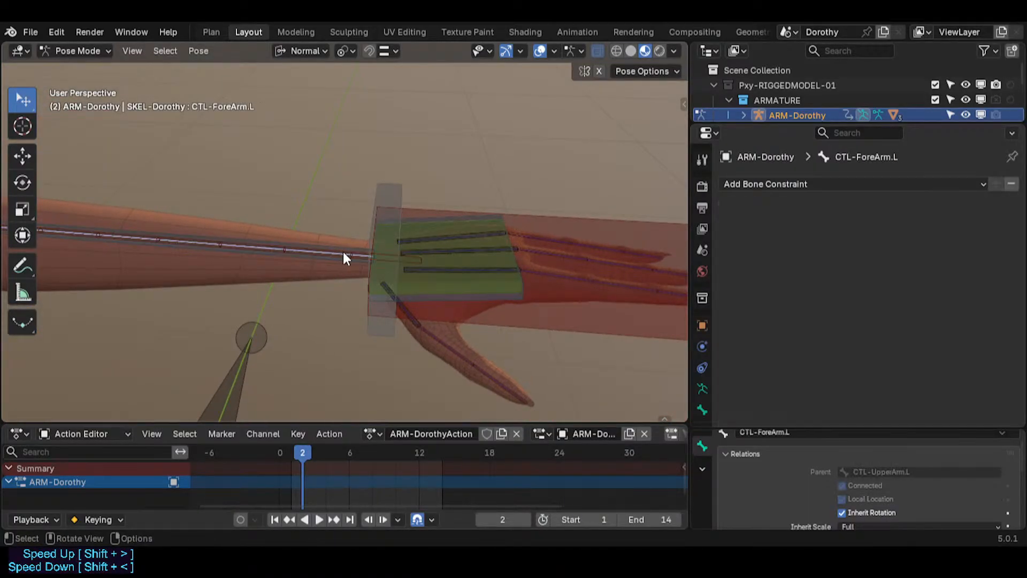
left_click(342, 257)
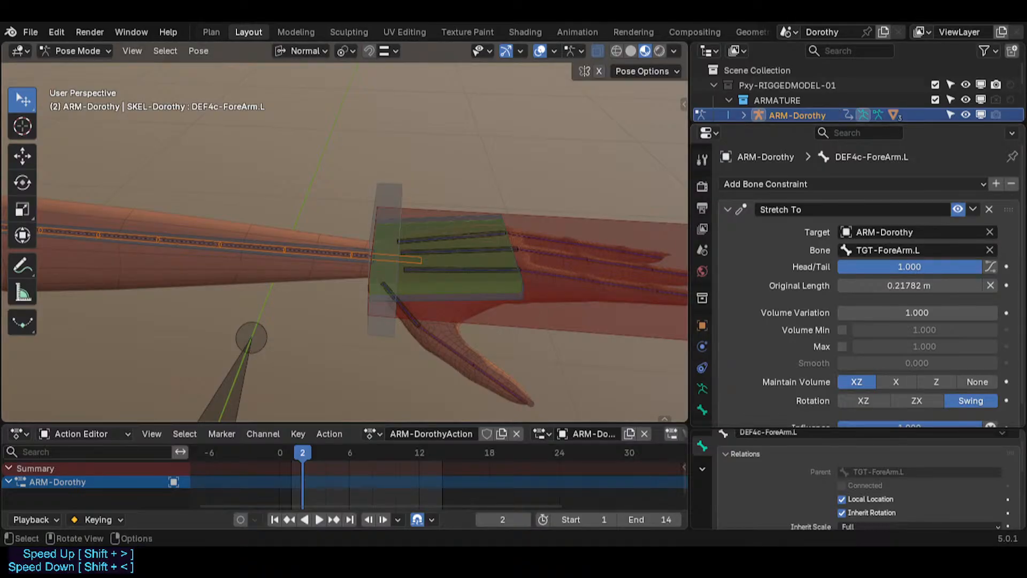
left_click(286, 249)
left_click(306, 246)
left_click(305, 257)
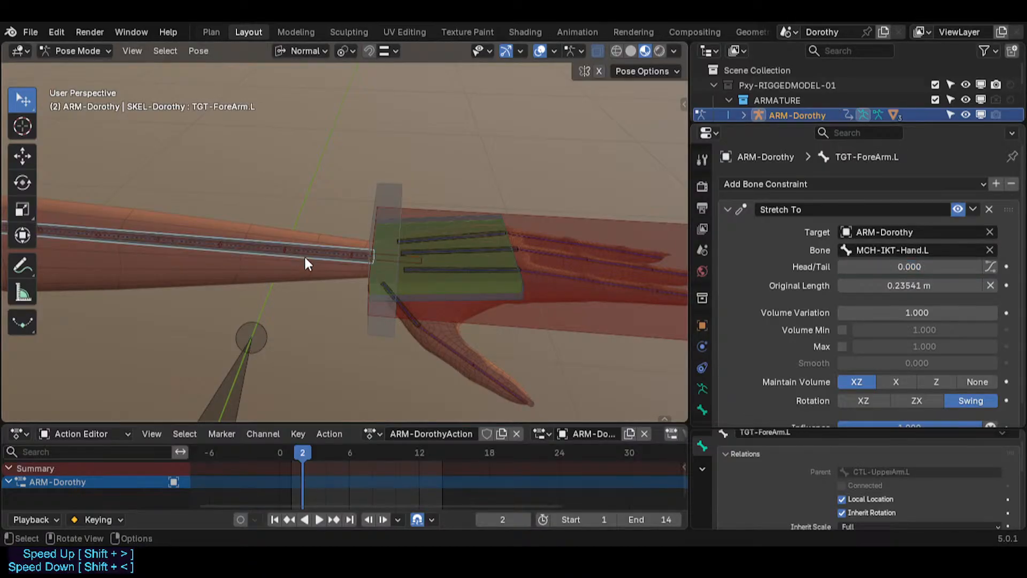
left_click(307, 244)
mouse_move(306, 252)
middle_mouse_down()
mouse_move(209, 288)
mouse_move(280, 265)
mouse_move(291, 247)
middle_mouse_up()
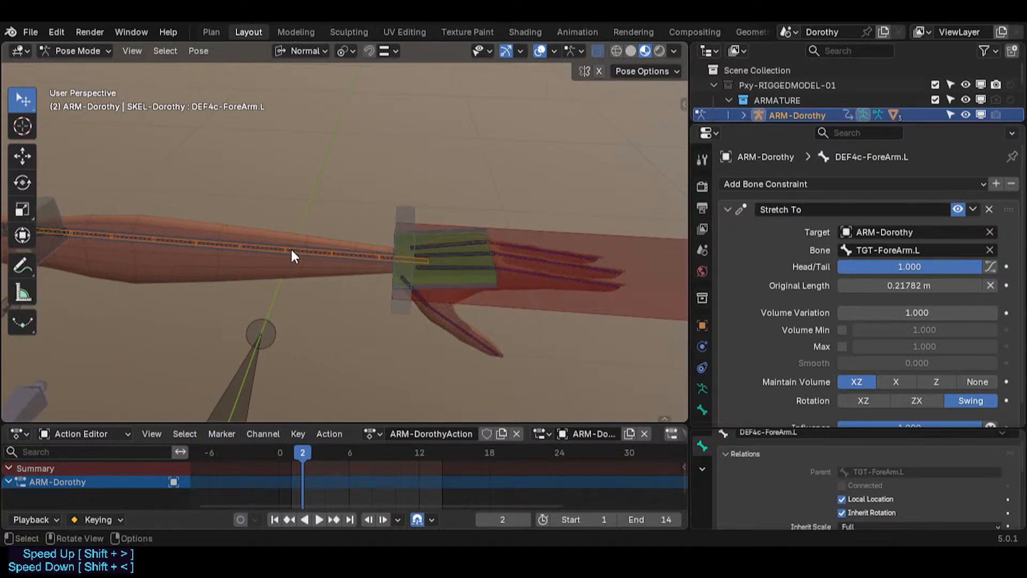
Check HDL-Wrist.L and TGT-ForeArm.L, and remove the Stretch To constraint from DEF4c-ForeArm.L.
left_click(727, 209)
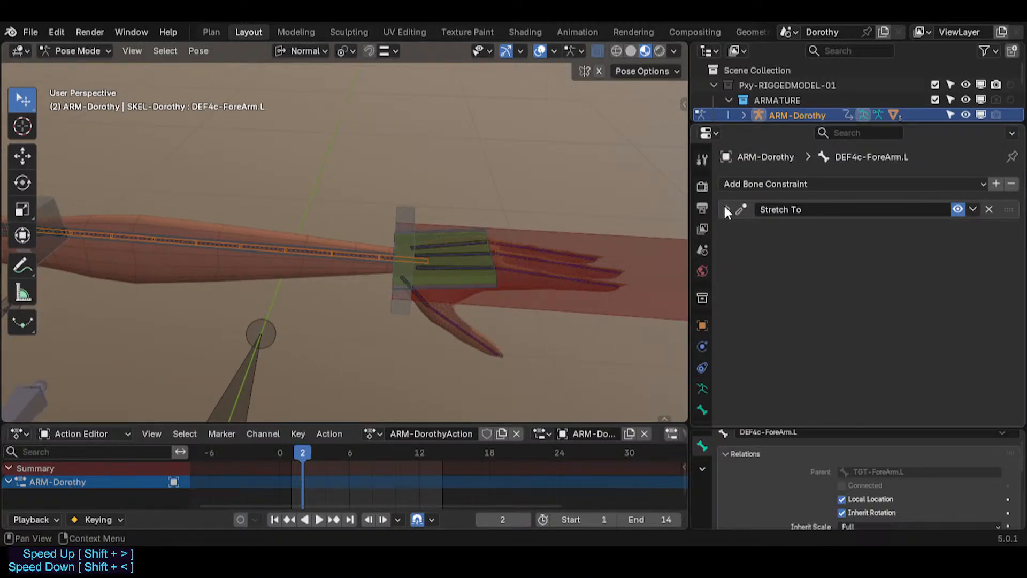
scroll(301, 281, "up", 2)
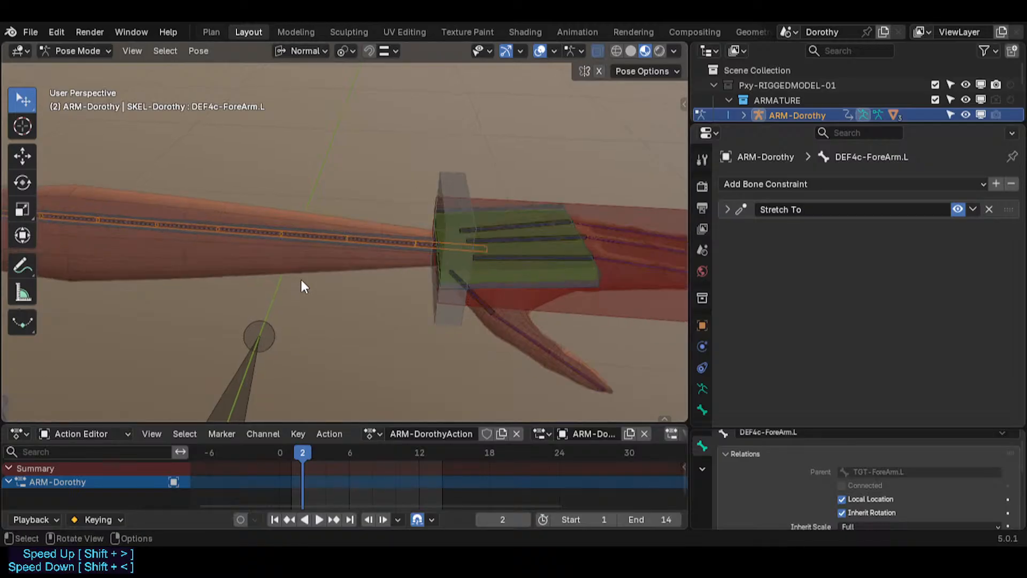
left_click(442, 194)
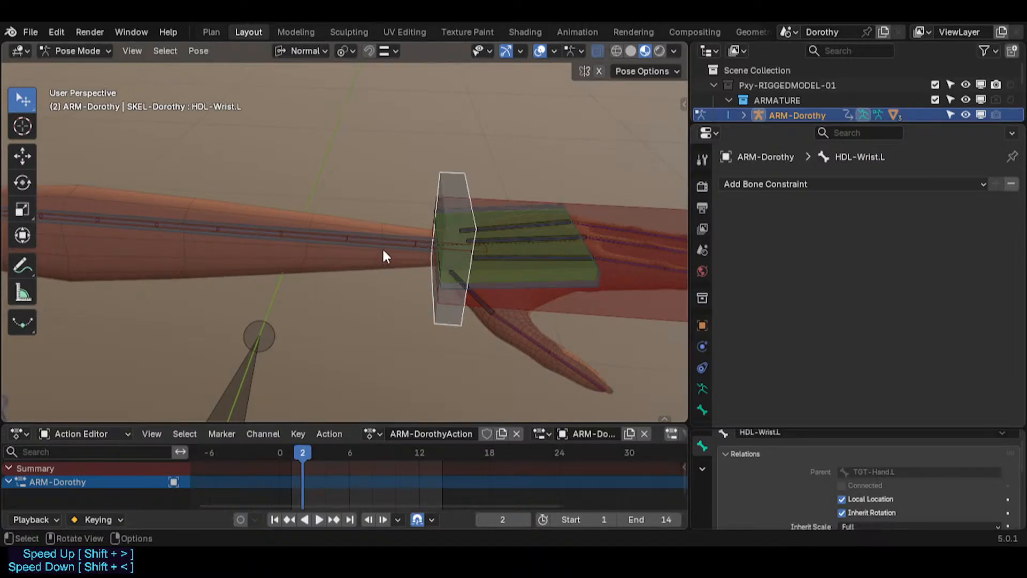
left_click(386, 242)
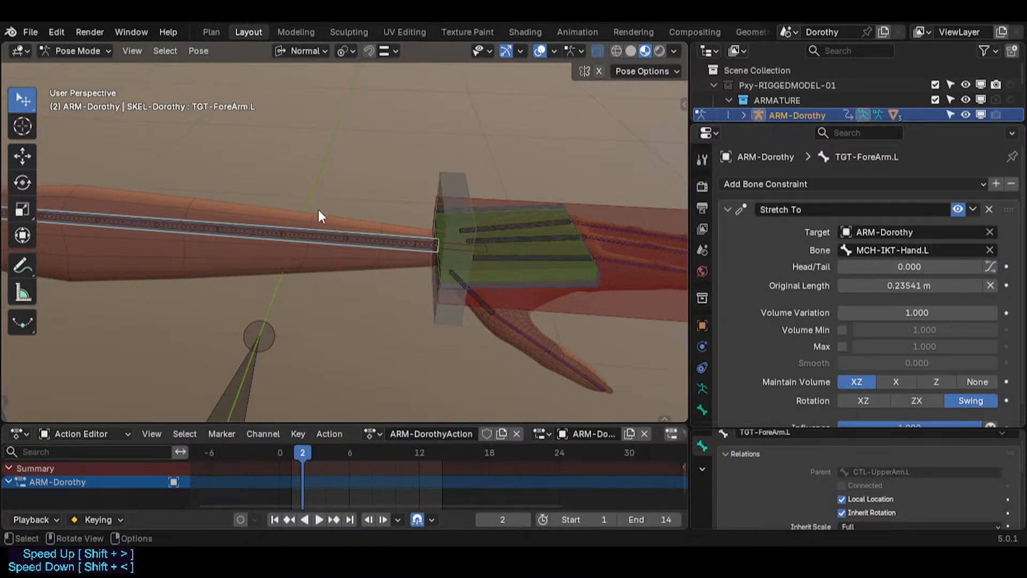
left_click(349, 240)
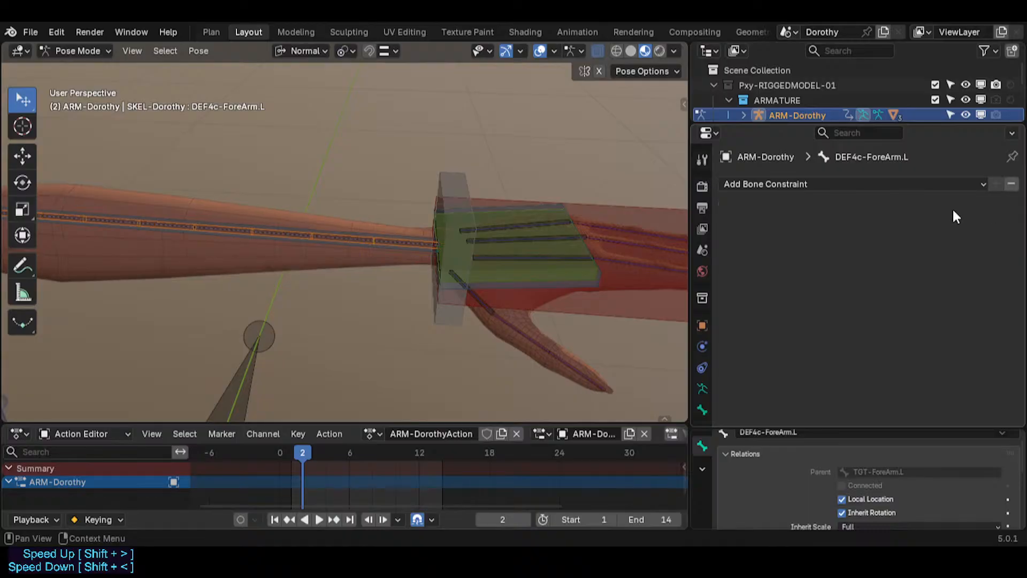
left_click(376, 238)
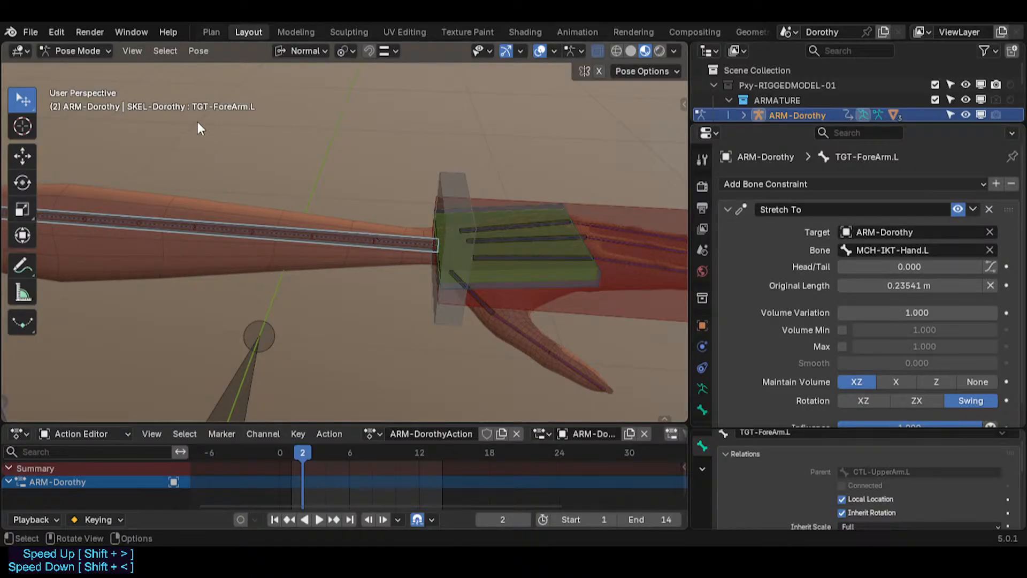
key("s")
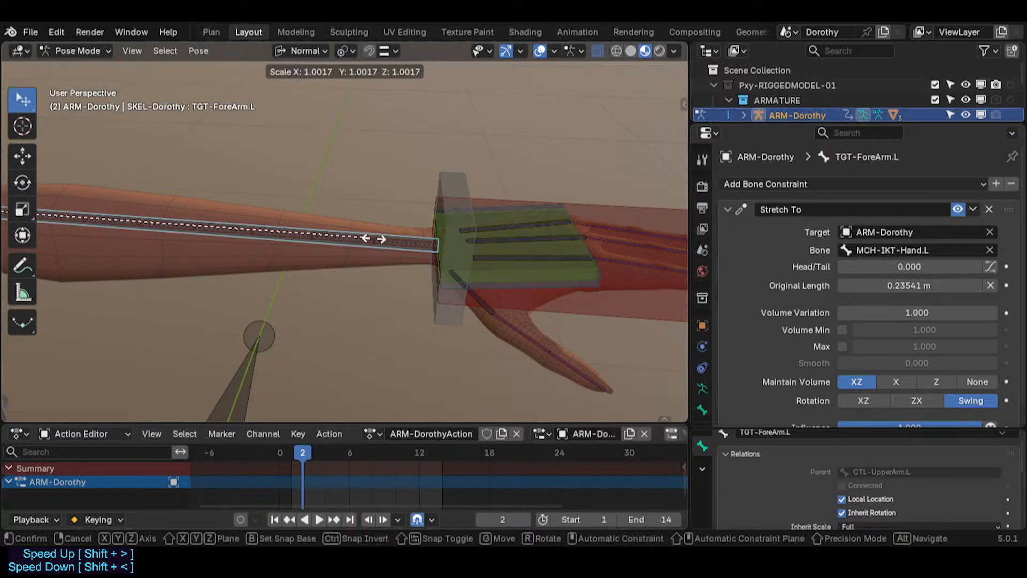
key("Escape")
Move MTR-IK-Hand.L outward from the body in two moves to stretch the left forearm.
left_click(526, 193)
key("g")
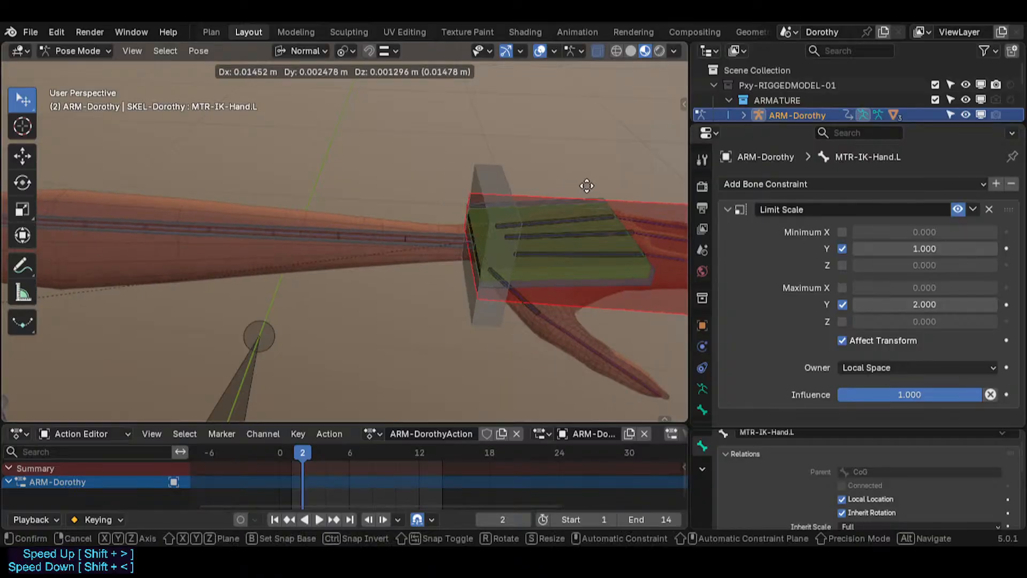
left_click(652, 184)
scroll(502, 213, "down", 3)
key("g")
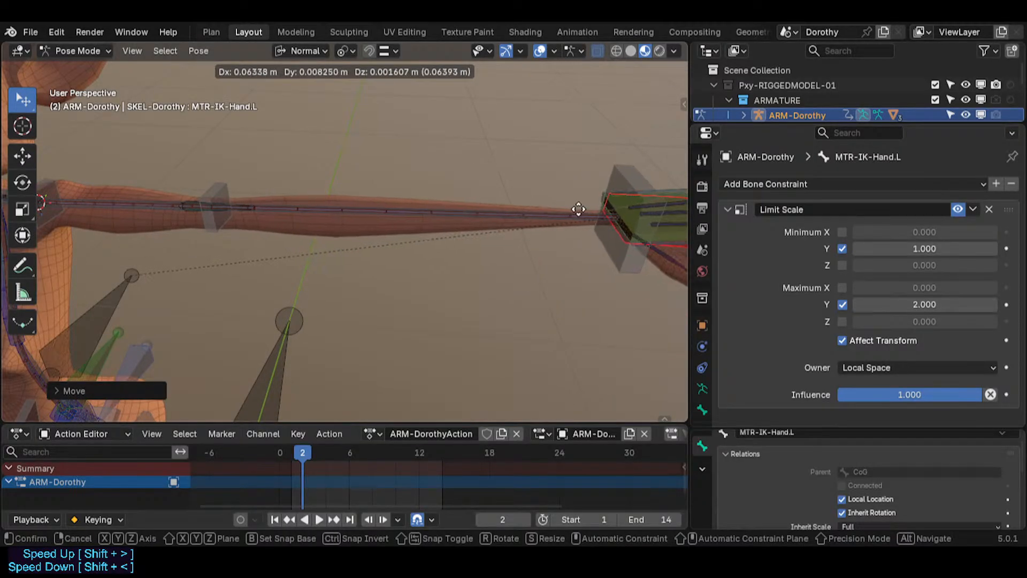
left_click(578, 209)
Select DEF4c-ForeArm.L and examine the start and end handle settings of its bendy bone.
left_click(535, 210)
scroll(513, 221, "up", 2)
left_click(510, 214)
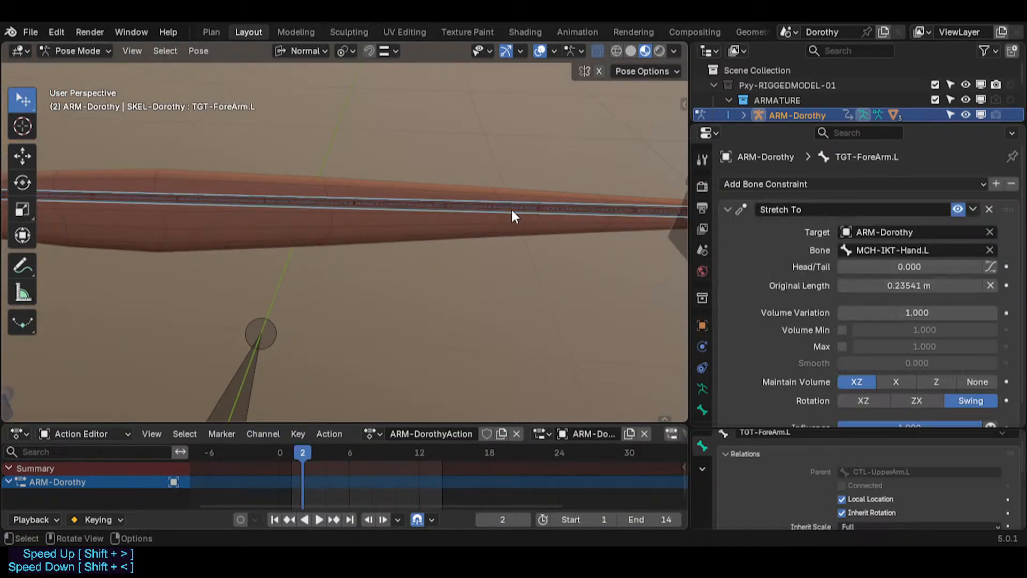
left_click(511, 211)
left_click(703, 410)
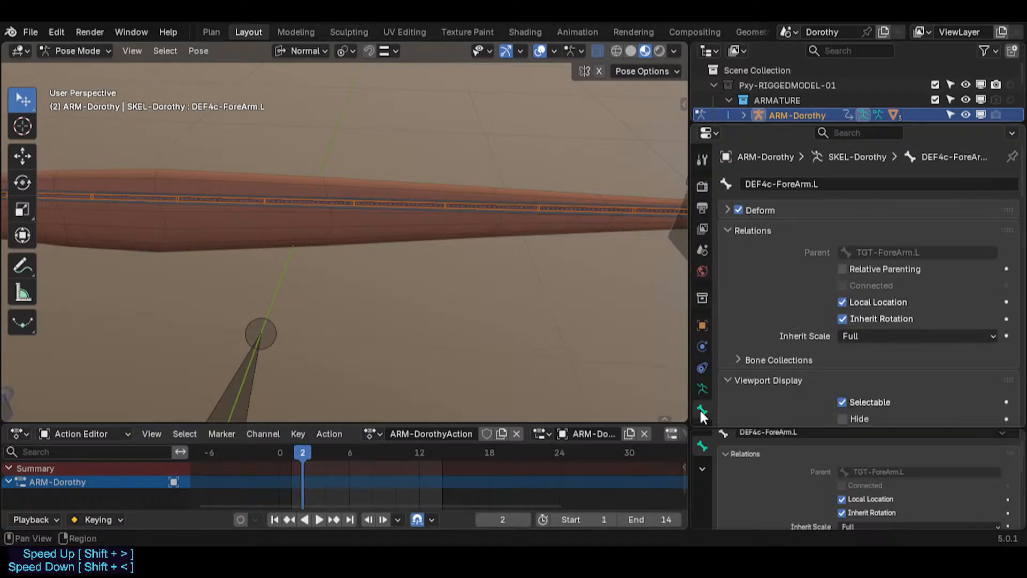
scroll(810, 349, "down", 15)
scroll(810, 352, "down", 14)
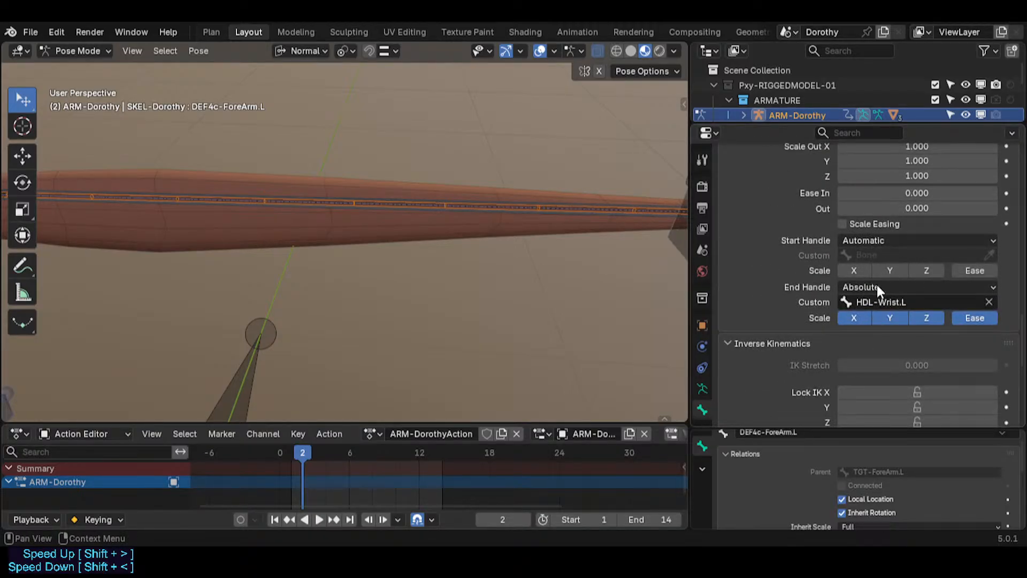
Inspect HDL-Wrist.L and follow DEF4c-ForeArm.L from the elbow to the wrist.
middle_click_drag(588, 172, 521, 227)
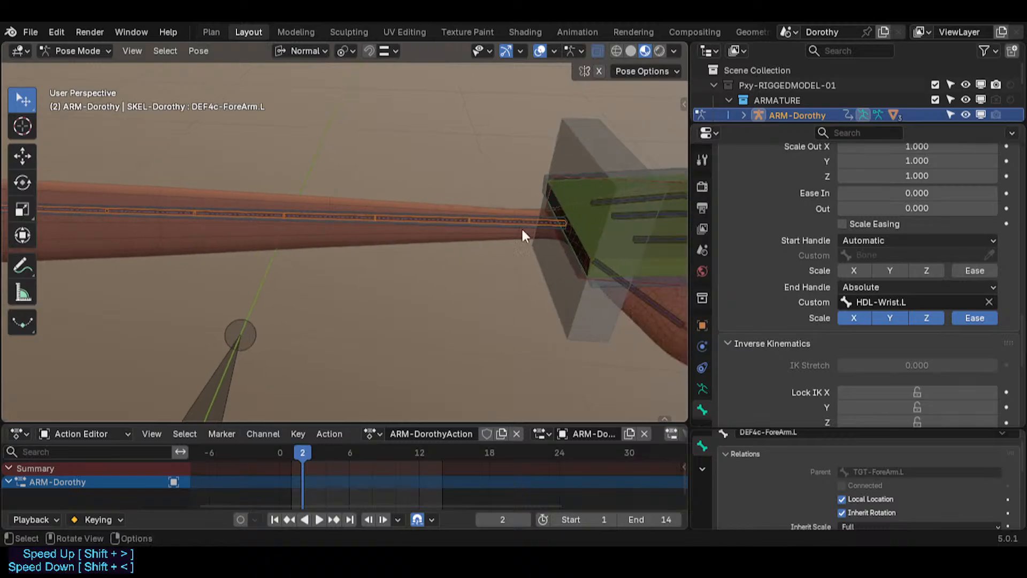
left_click(595, 137)
left_click(346, 220)
middle_click_drag(346, 220, 383, 213)
left_click(313, 213)
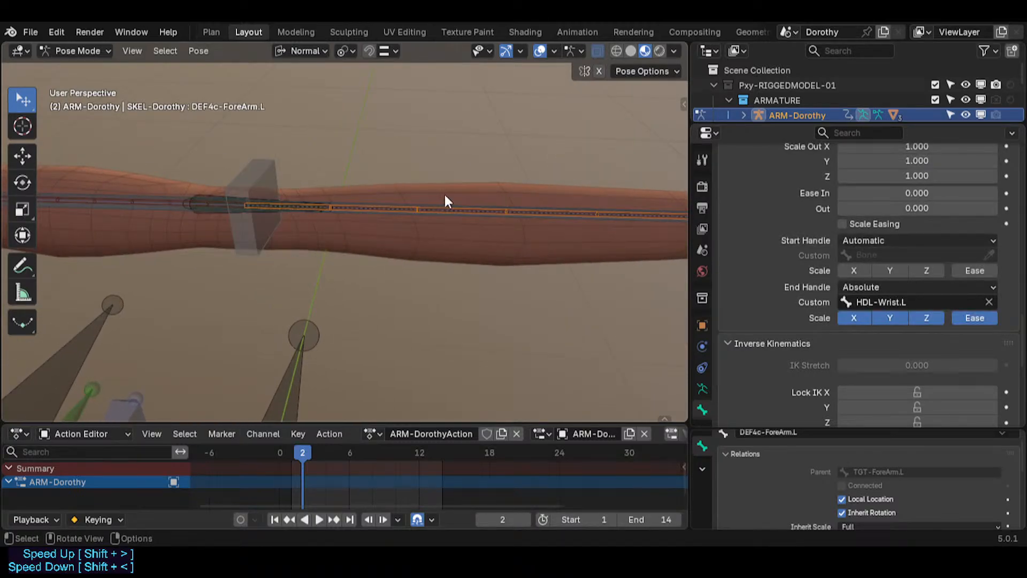
middle_click_drag(447, 201, 281, 211)
middle_click_drag(672, 244, 555, 234)
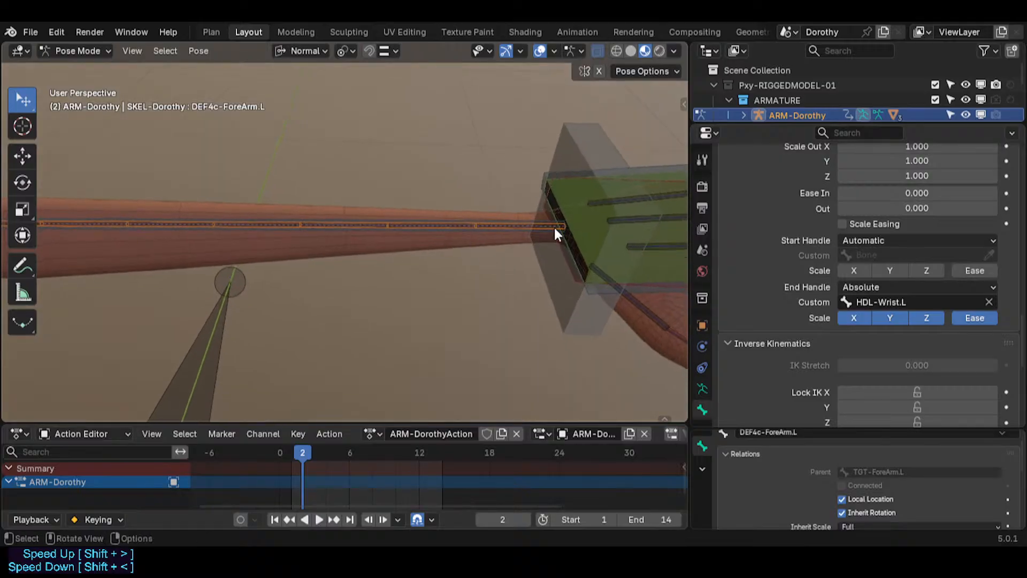
middle_click_drag(497, 183, 567, 180)
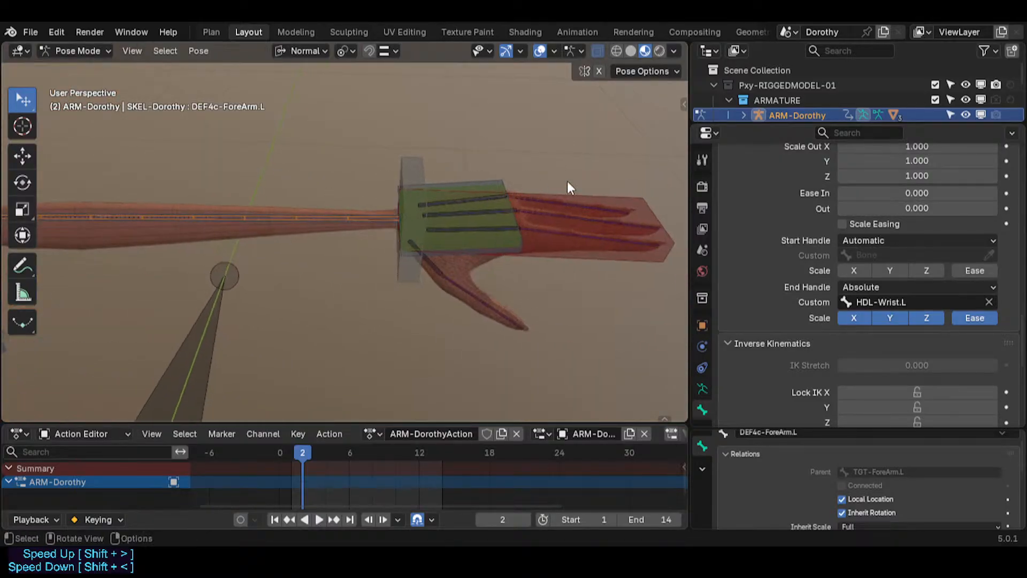
Select MTR-IK-Hand.L and test a trackball rotation to recheck the wrist deformation.
left_click(567, 184)
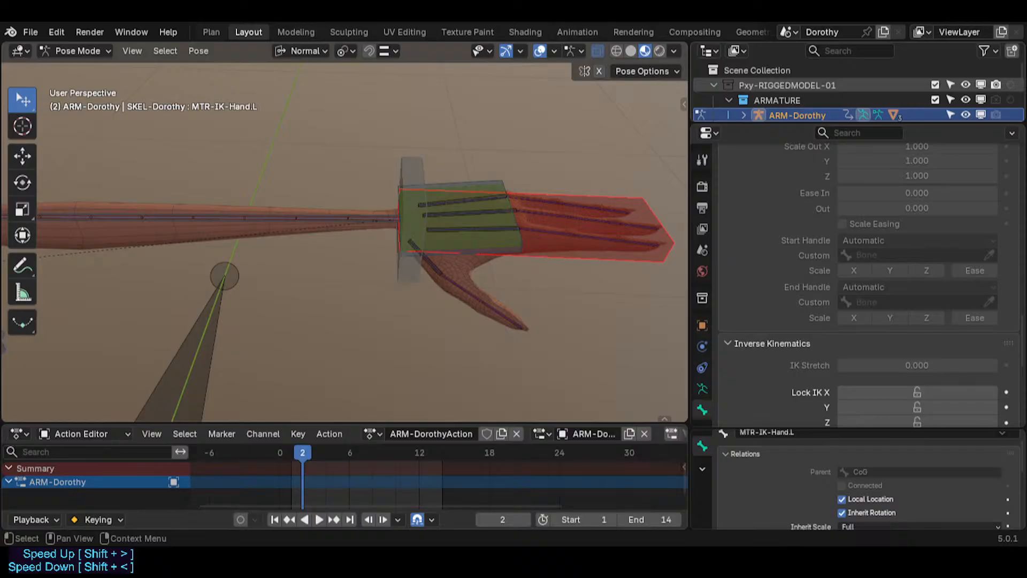
scroll(345, 241, "up", 3)
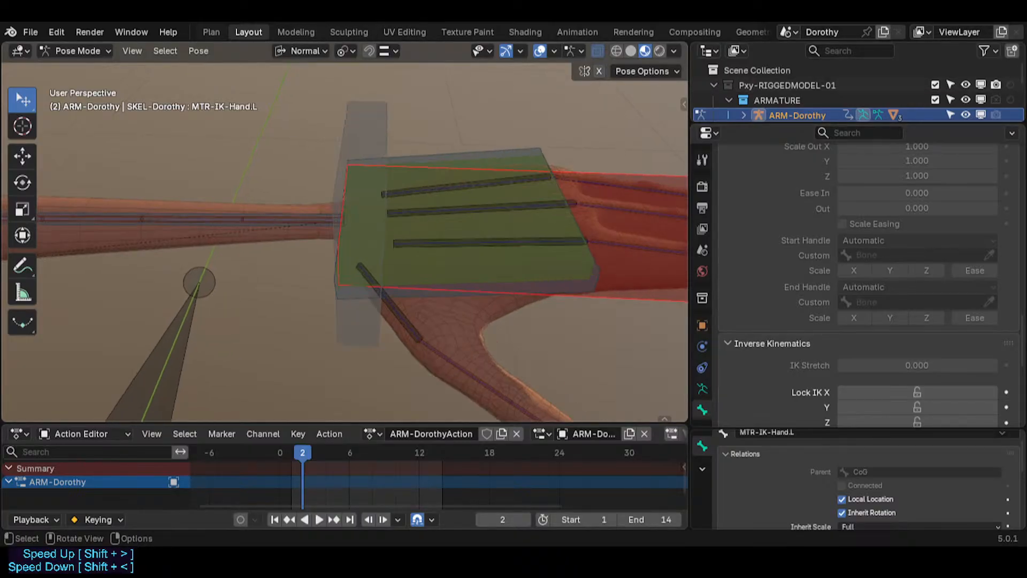
scroll(629, 279, "down", 2)
middle_click_drag(641, 249, 496, 208)
key("r")
key("r")
right_click(537, 272)
Select TGT-ForeArm.L and examine the settings of its Stretch To constraint.
scroll(496, 209, "up", 3)
left_click(422, 241)
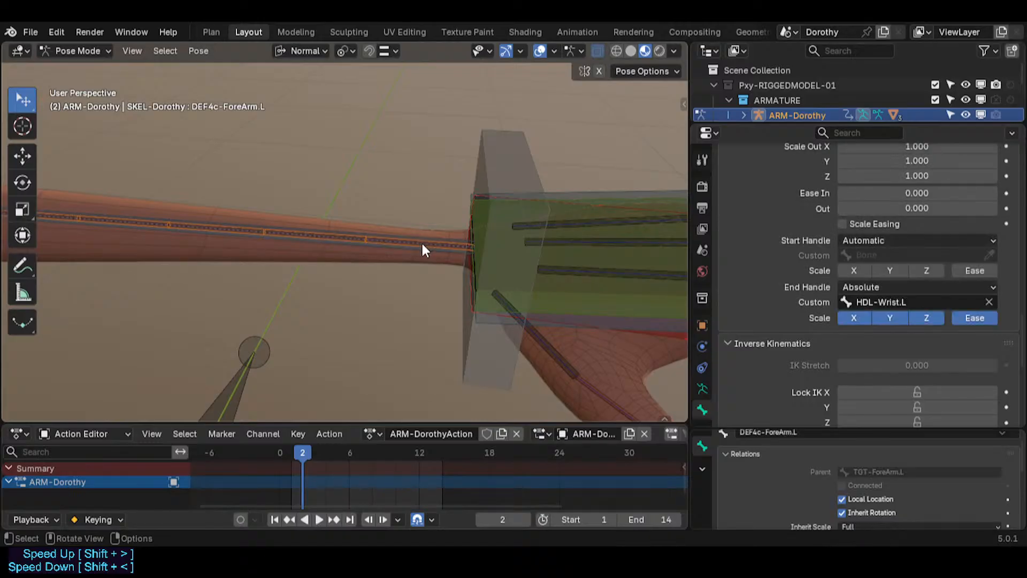
left_click(422, 239)
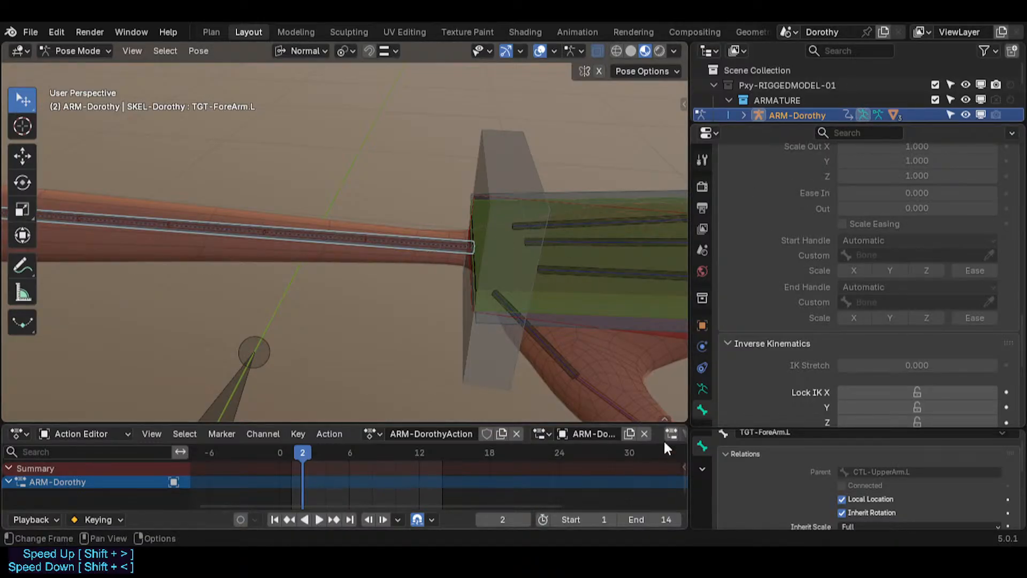
scroll(702, 375, "down", 2)
left_click(703, 389)
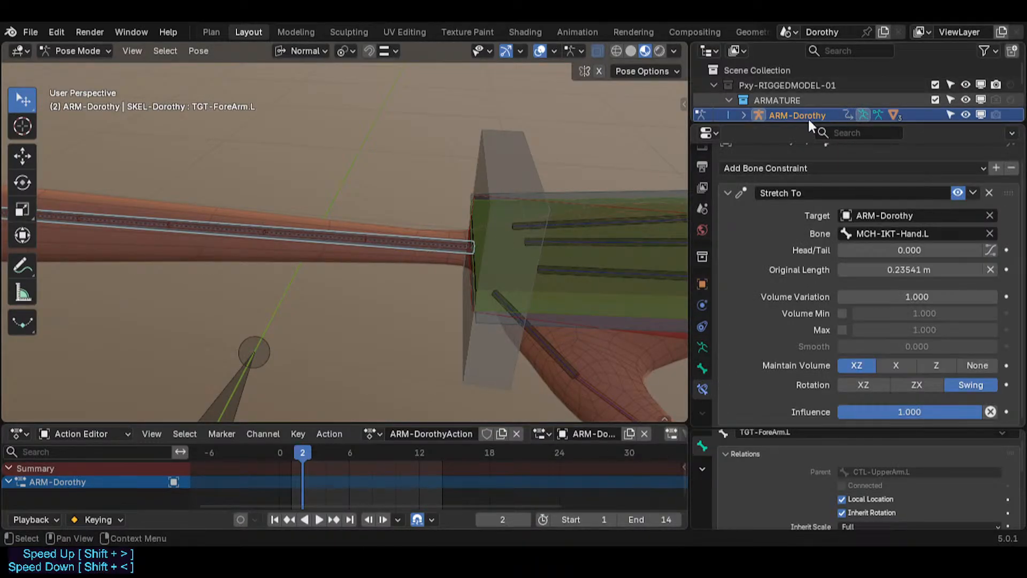
scroll(400, 199, "down", 5)
scroll(401, 199, "up", 2)
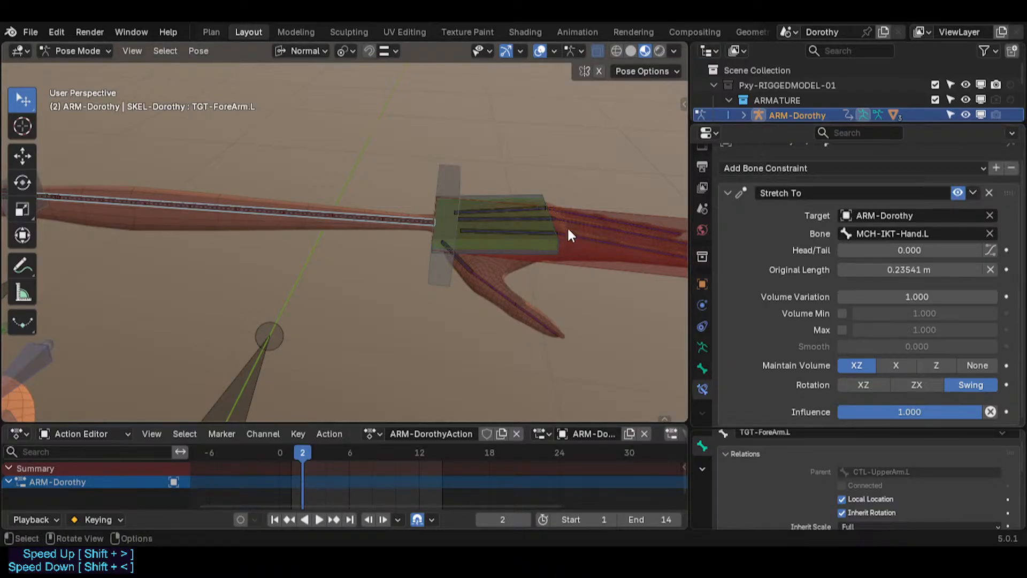
Reselect MTR-IK-Hand.L and test-rotate it once more to see how TGT-ForeArm.L follows the hand.
middle_click_drag(586, 224, 512, 256, "shift")
left_click(512, 256)
key("r")
key("r")
right_click(434, 235)
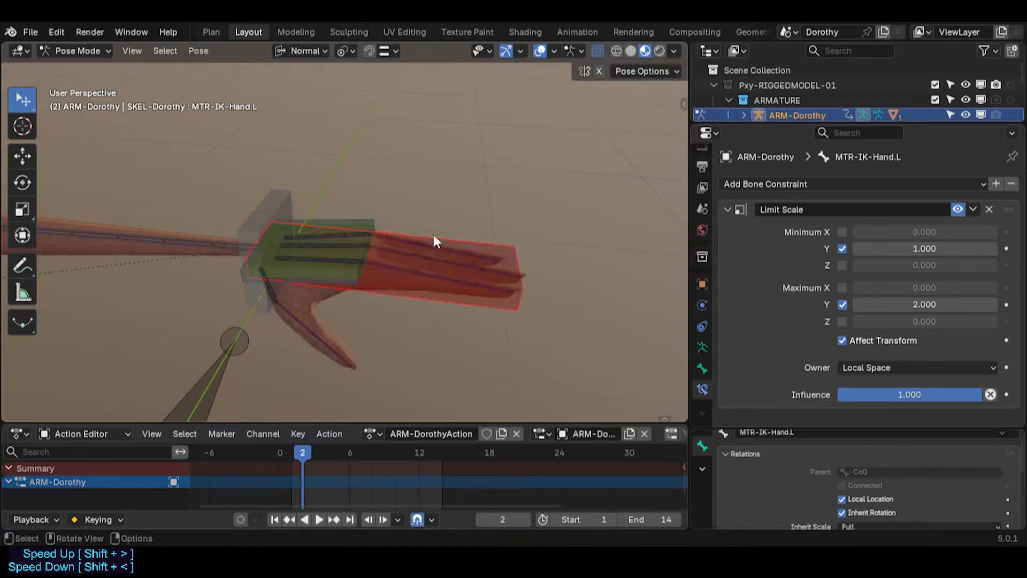
Test-move MTR-IK-Hand.L away from and back toward the body to see how the left arm stretches.
scroll(434, 236, "down", 3)
key("g")
left_click(469, 198)
middle_click_drag(406, 272, 459, 287, "shift")
key("g")
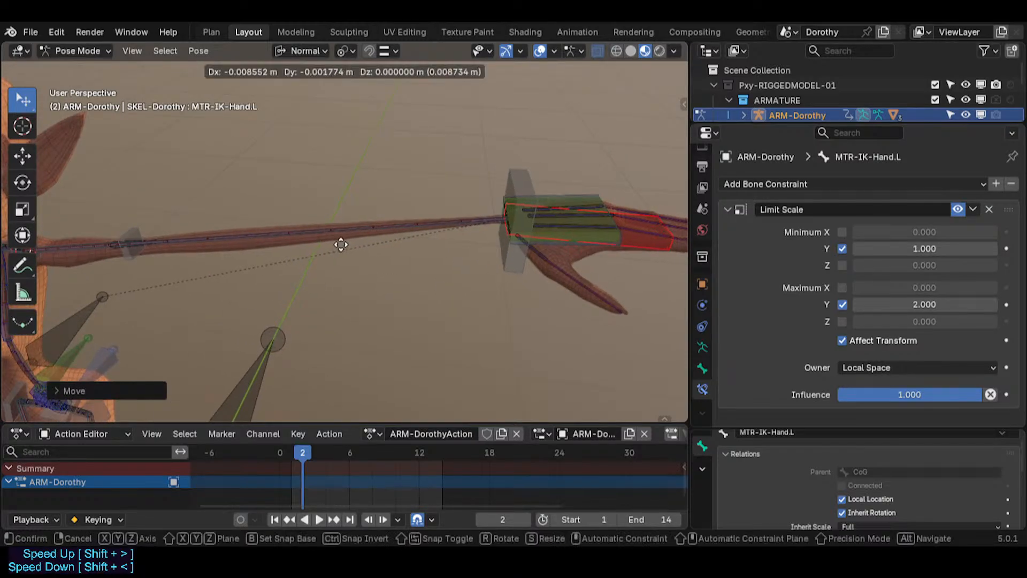
left_click(315, 249)
Select TGT-UpperArm.L and examine how it lines up with the left elbow and forearm.
middle_click_drag(263, 267, 321, 272, "shift")
scroll(232, 269, "up", 4)
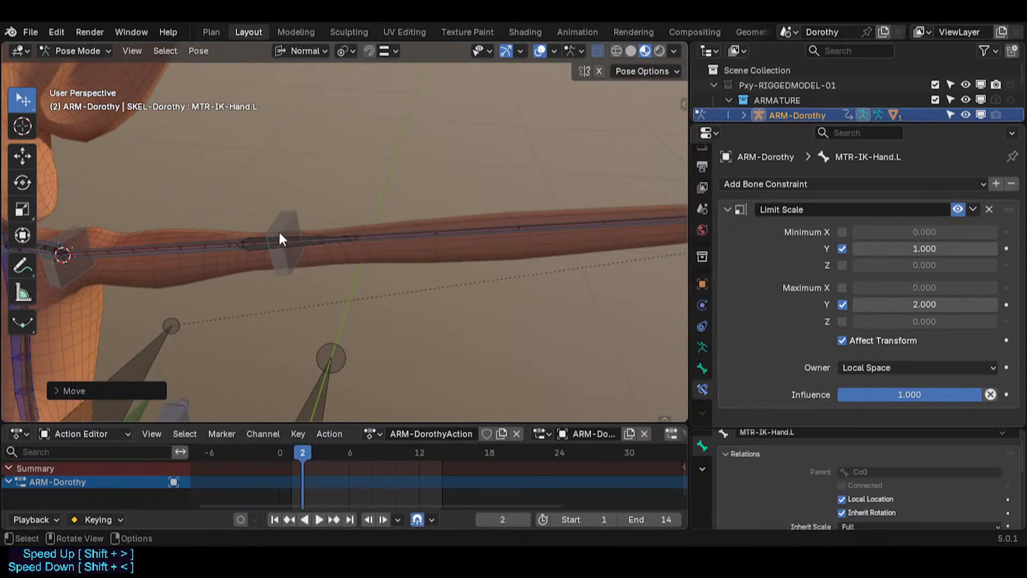
scroll(172, 252, "up", 2)
left_click(184, 263)
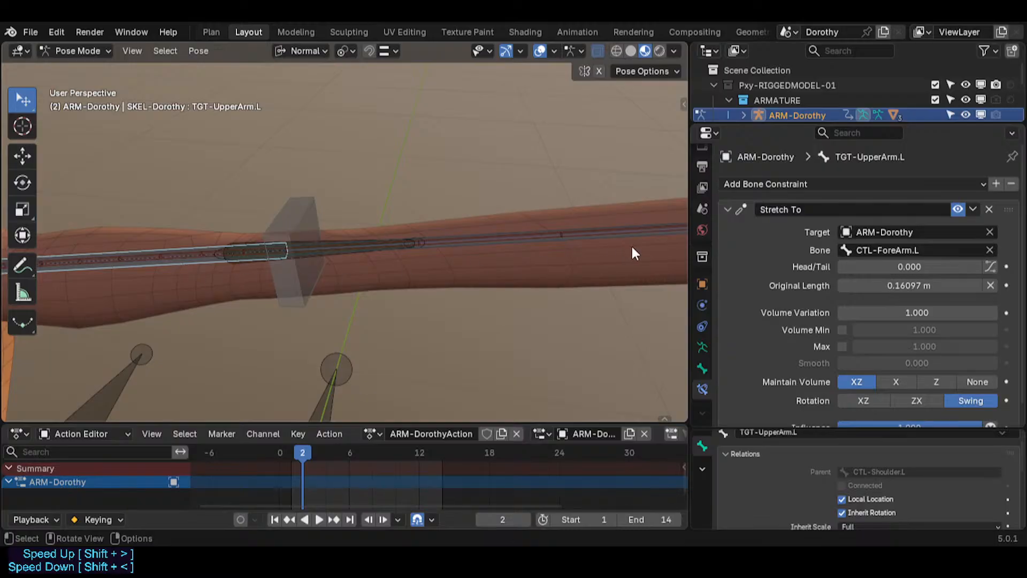
middle_click_drag(312, 252, 396, 252)
middle_click_drag(313, 149, 390, 224)
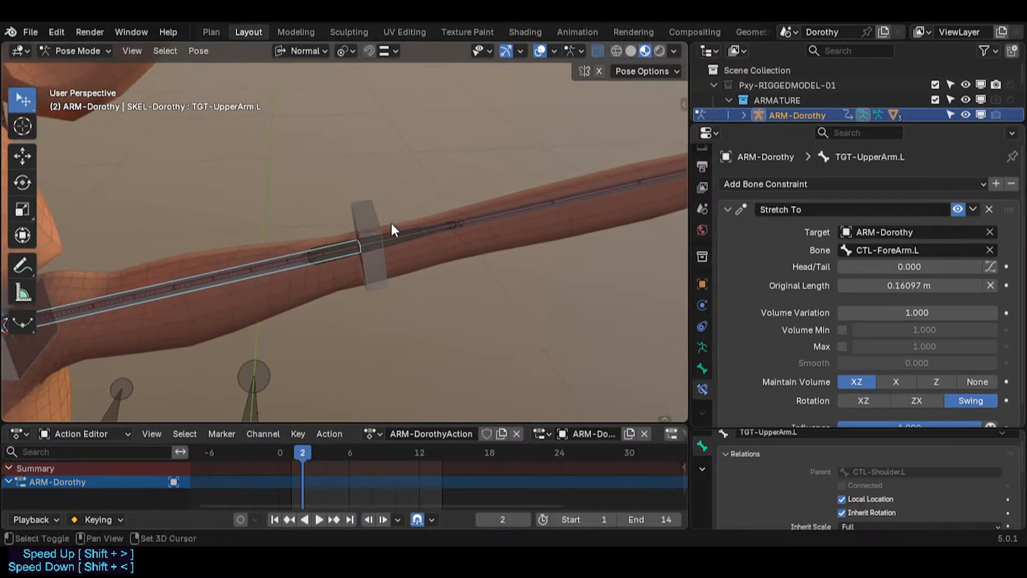
scroll(369, 230, "down", 5)
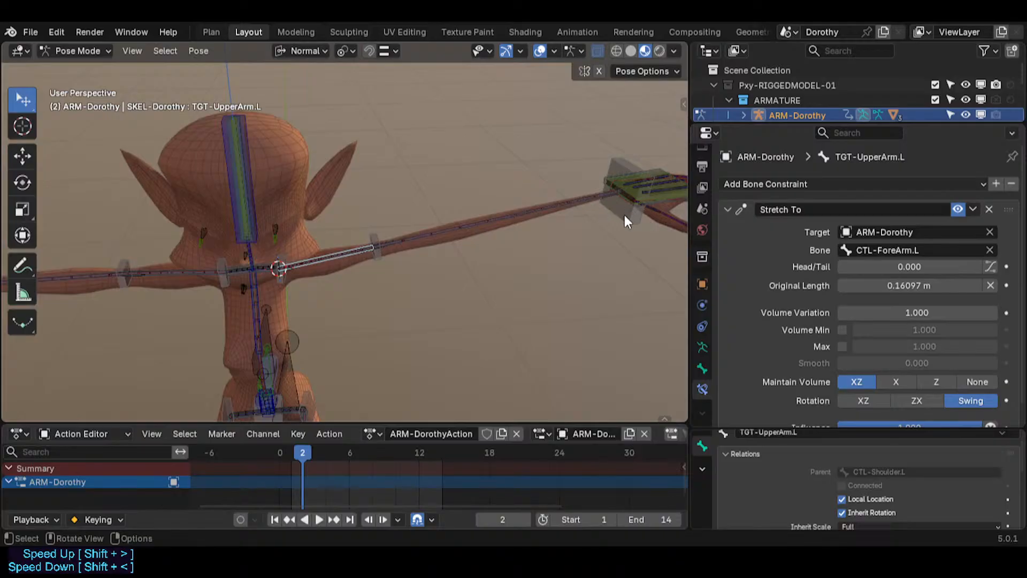
Review the target bone of TGT-UpperArm.L's Stretch To constraint and collapse the constraint's settings.
scroll(420, 252, "up", 6)
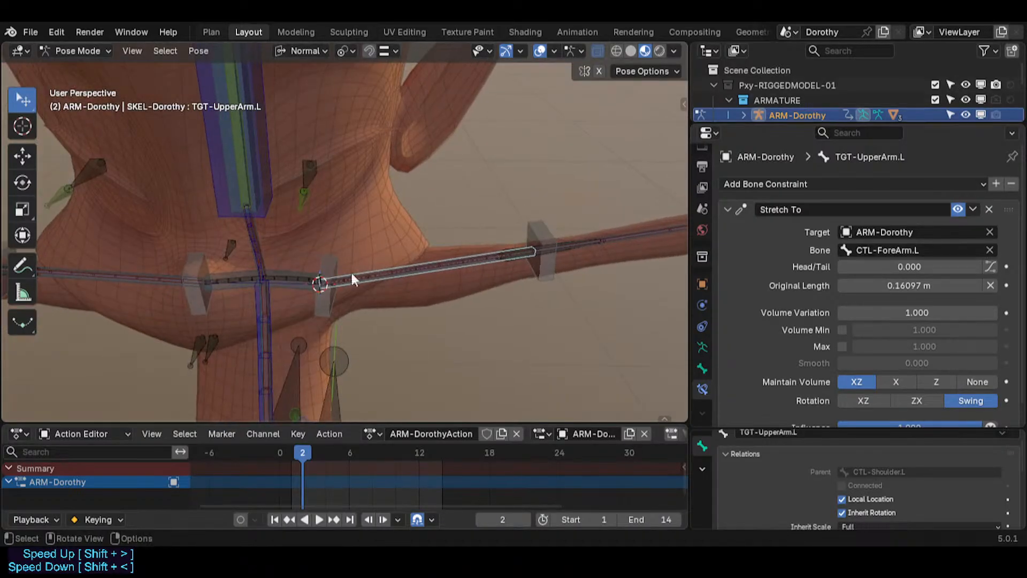
middle_click_drag(351, 270, 272, 286)
scroll(432, 260, "up", 2)
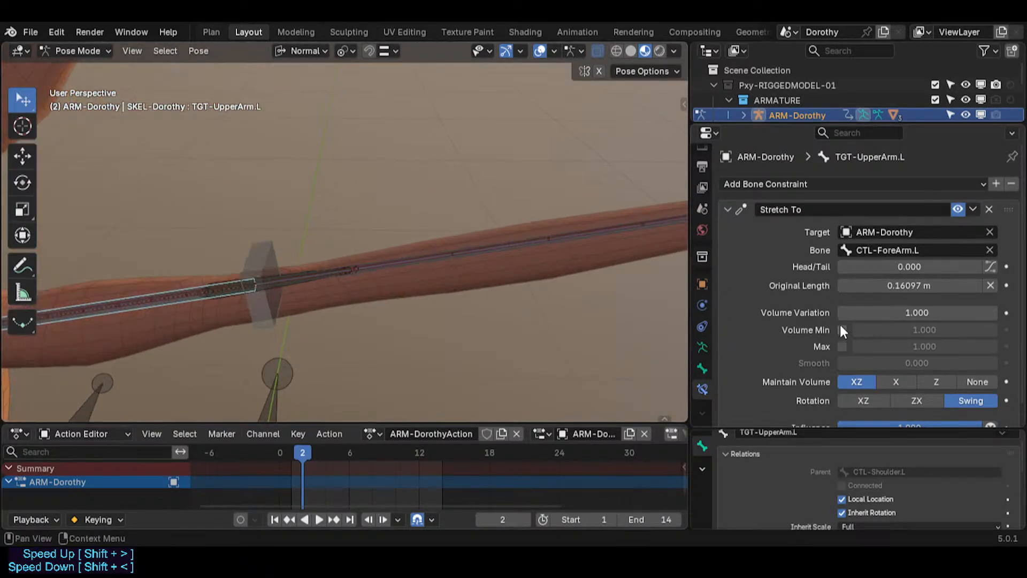
scroll(821, 303, "down", 1)
scroll(764, 249, "up", 1)
left_click(728, 210)
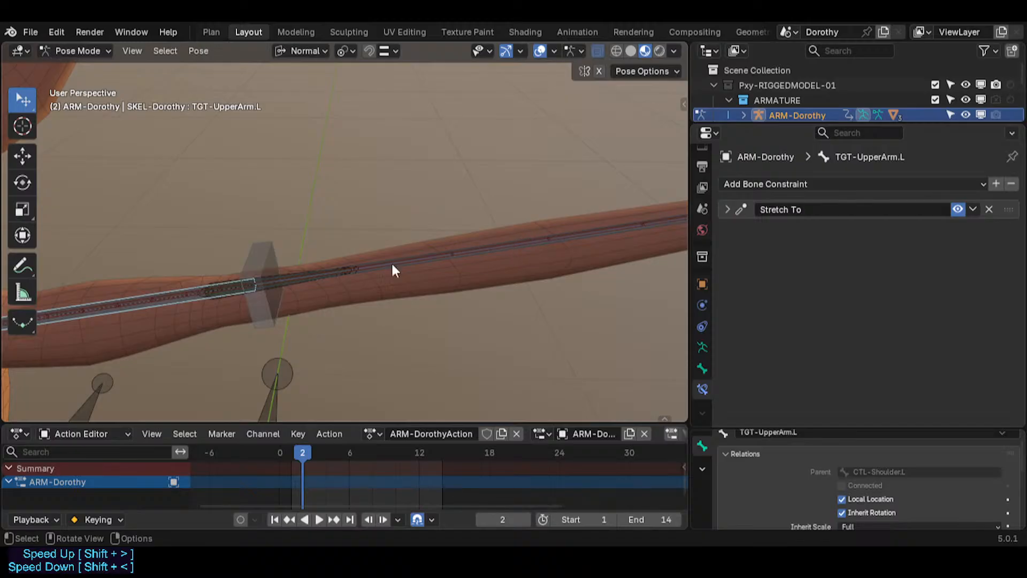
left_click(727, 209)
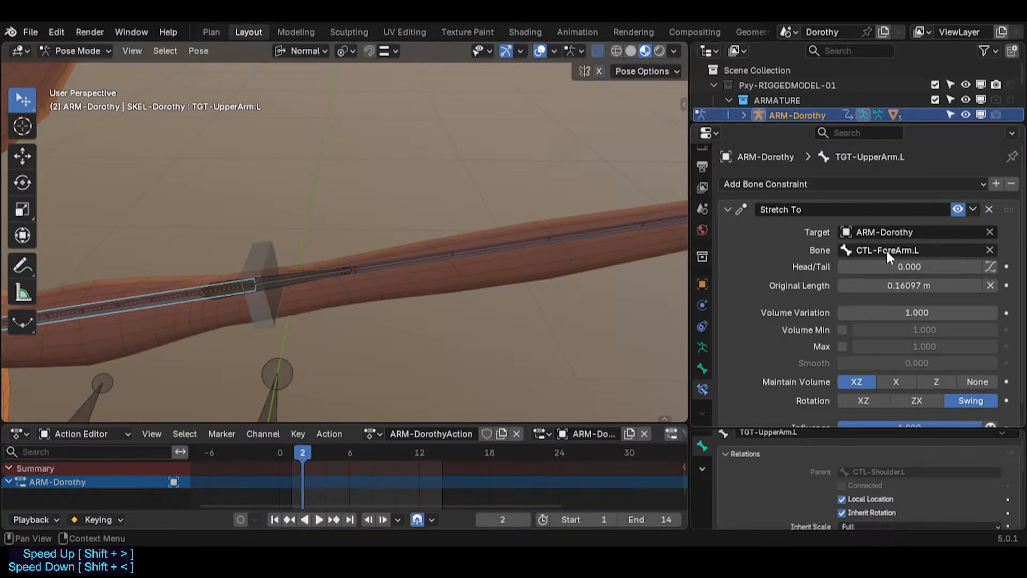
left_click(727, 209)
Select TGT-ForeArm.L at the wrist and check which bone its Stretch To constraint targets.
middle_click_drag(589, 173, 306, 281, "shift")
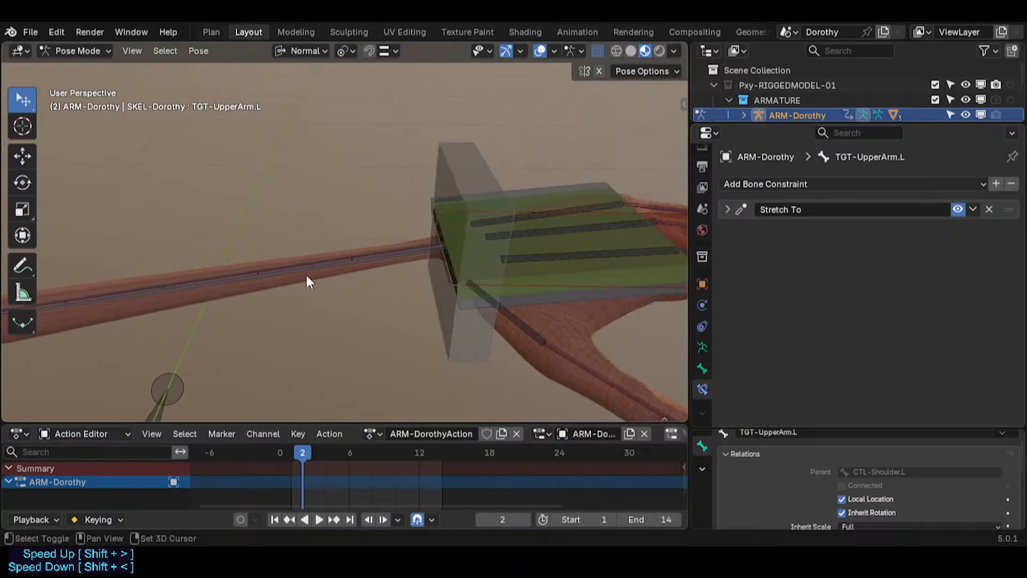
left_click(405, 255)
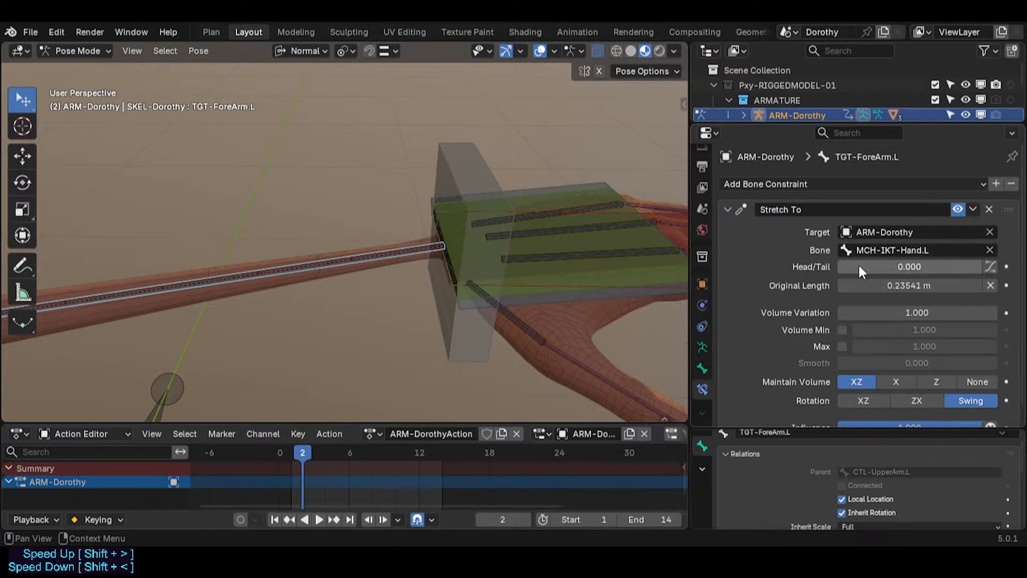
middle_click_drag(564, 290, 593, 295)
Select MTR-IK-Hand.L and test-move it to recheck the stretched forearm and wrist.
left_click(620, 290)
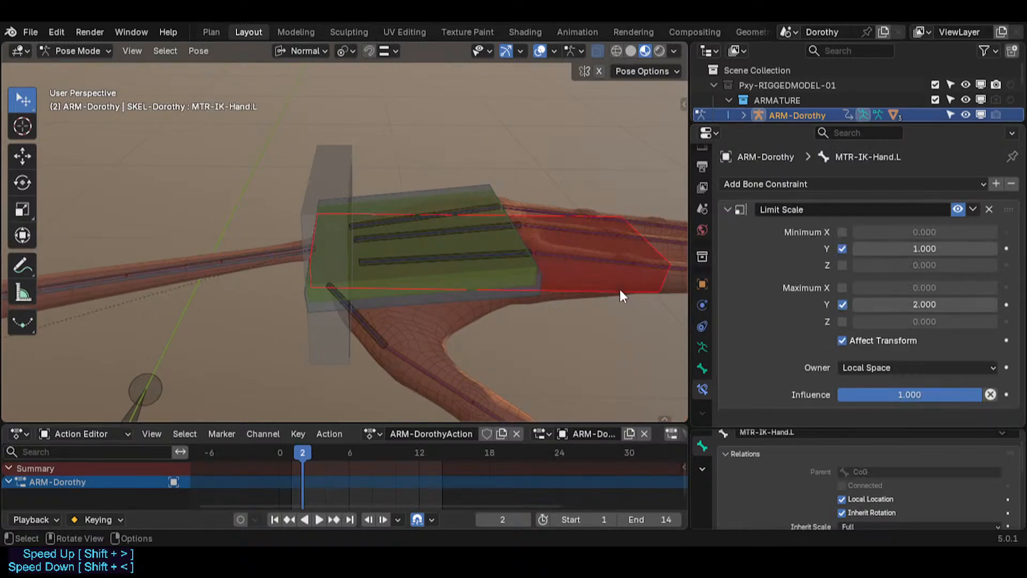
scroll(492, 303, "down", 3)
key("g")
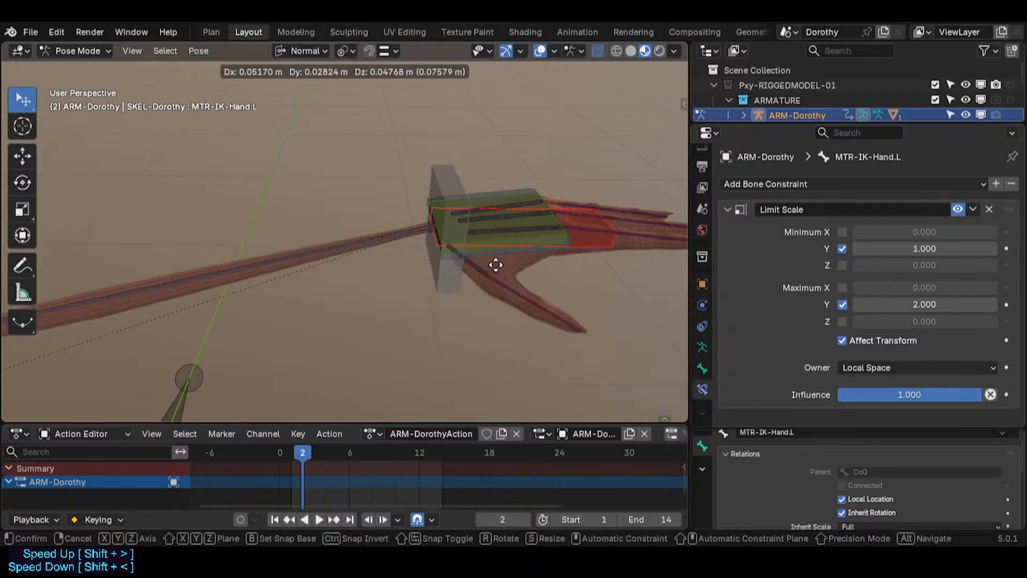
left_click(503, 235)
Select MCH-IKT-Hand.L within the hand and try to rotate it.
key("n")
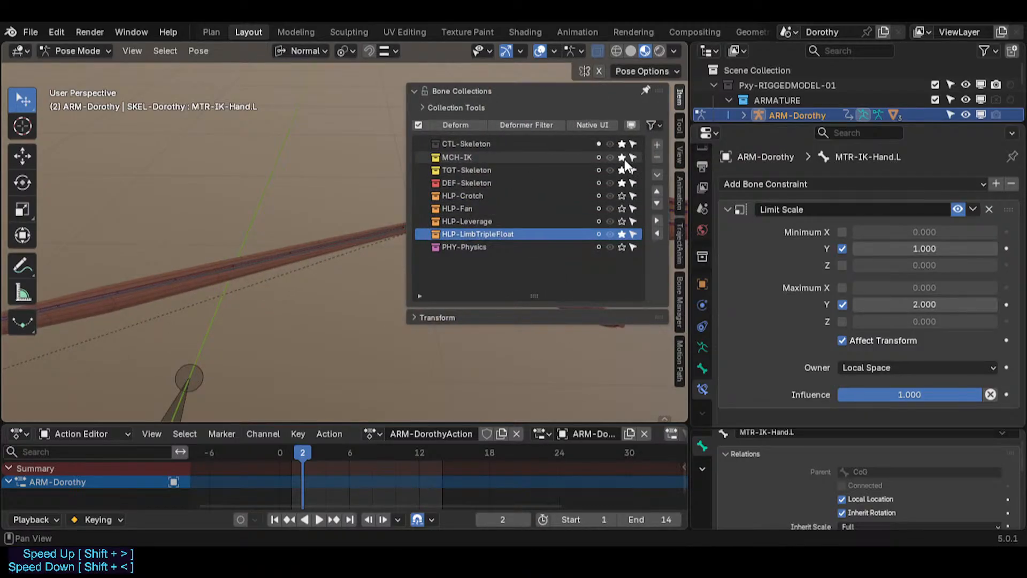
key("n")
middle_click_drag(534, 223, 528, 242)
left_click(469, 236)
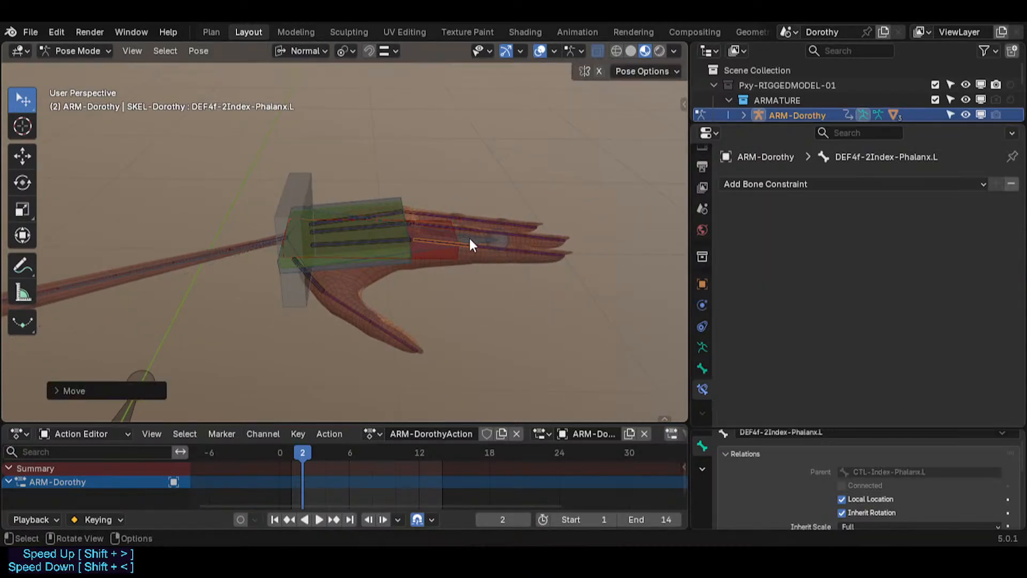
left_click(473, 236)
left_click(473, 236)
key("ctrl+z")
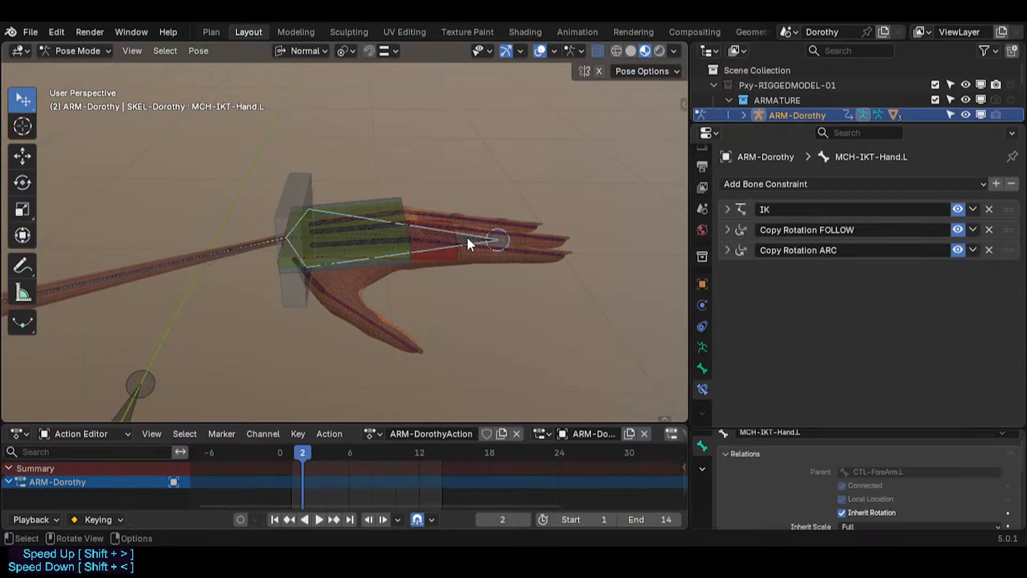
key("r")
right_click(241, 205)
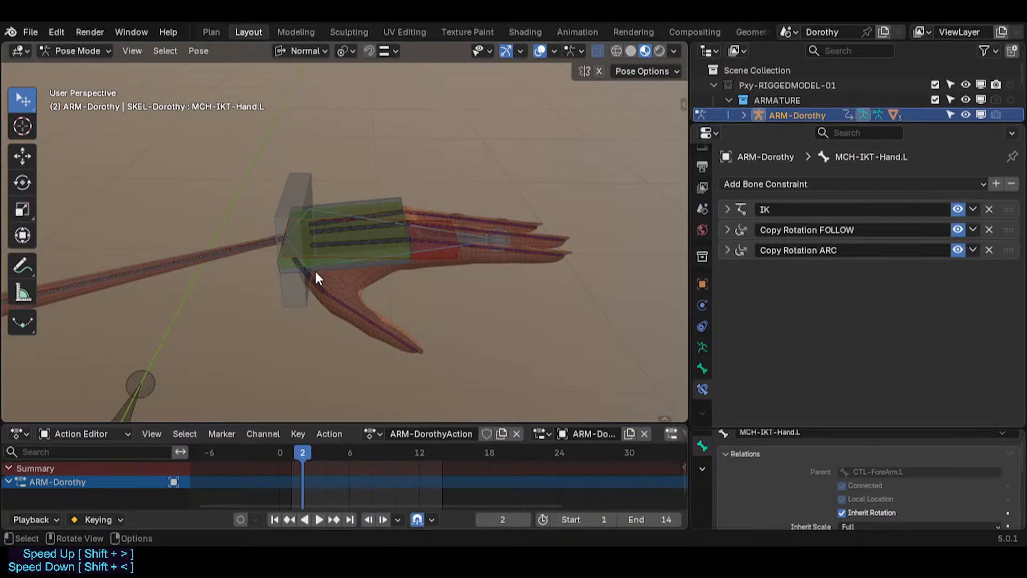
Reselect MTR-IK-Hand.L and clear its location.
left_click(301, 263)
left_click(403, 261)
left_click(446, 262)
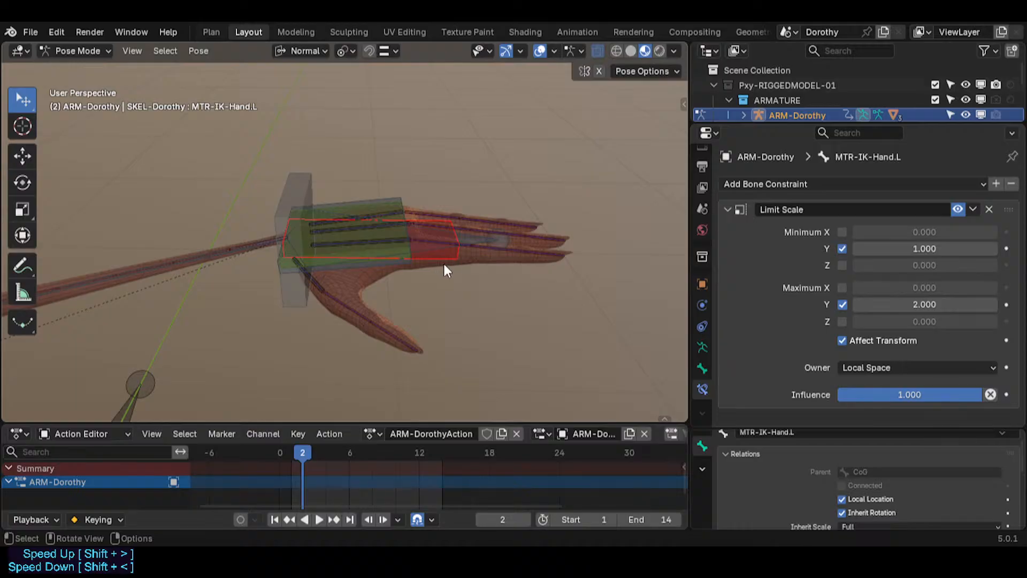
key("alt+g")
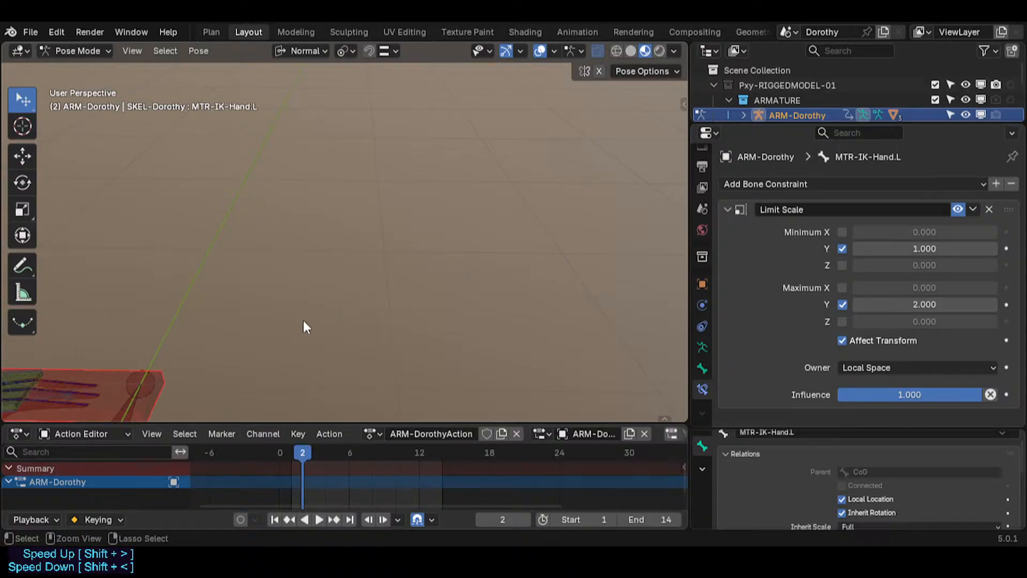
scroll(210, 364, "down", 4)
middle_click_drag(158, 373, 350, 319, "shift")
Move MTR-IK-Hand.L outward to stretch the left arm, then shift it repeatedly while checking the wrist from several angles.
key("g")
left_click(450, 265)
middle_click_drag(450, 266, 472, 270)
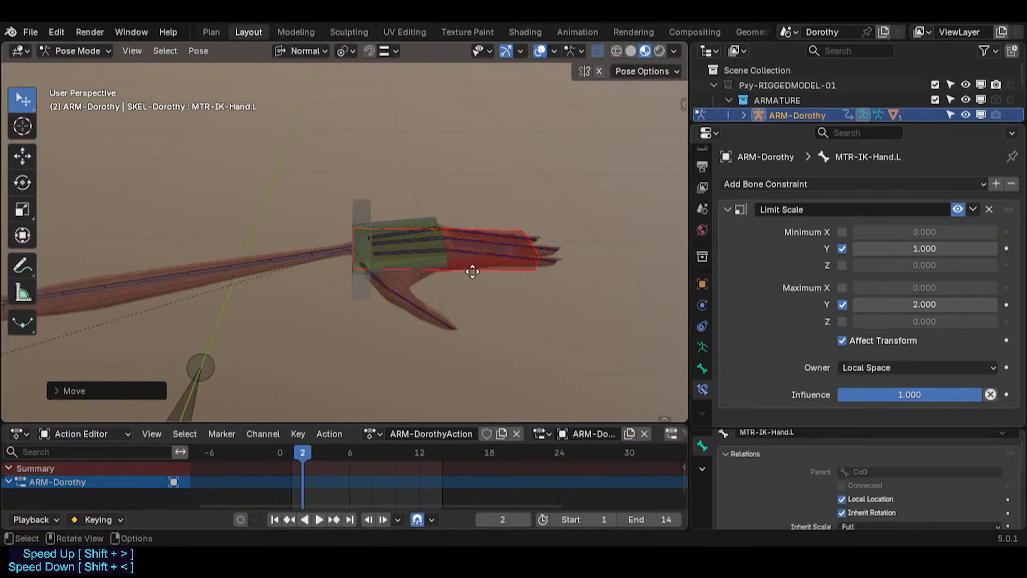
key("g")
left_click(565, 251)
middle_click_drag(565, 252, 438, 201)
key("g")
left_click(440, 256)
scroll(434, 211, "down", 5)
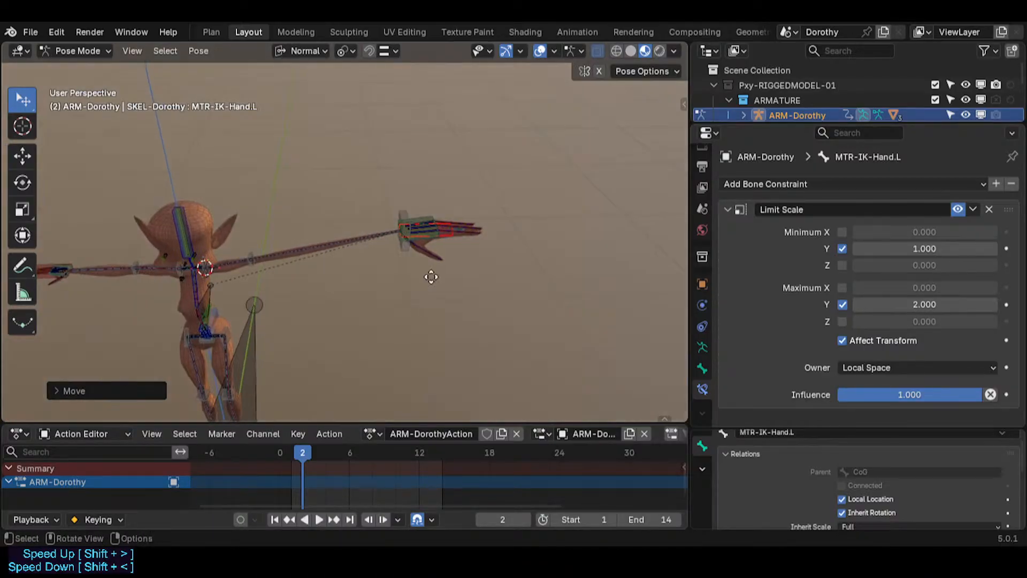
key("g")
left_click(484, 292)
scroll(483, 286, "up", 4)
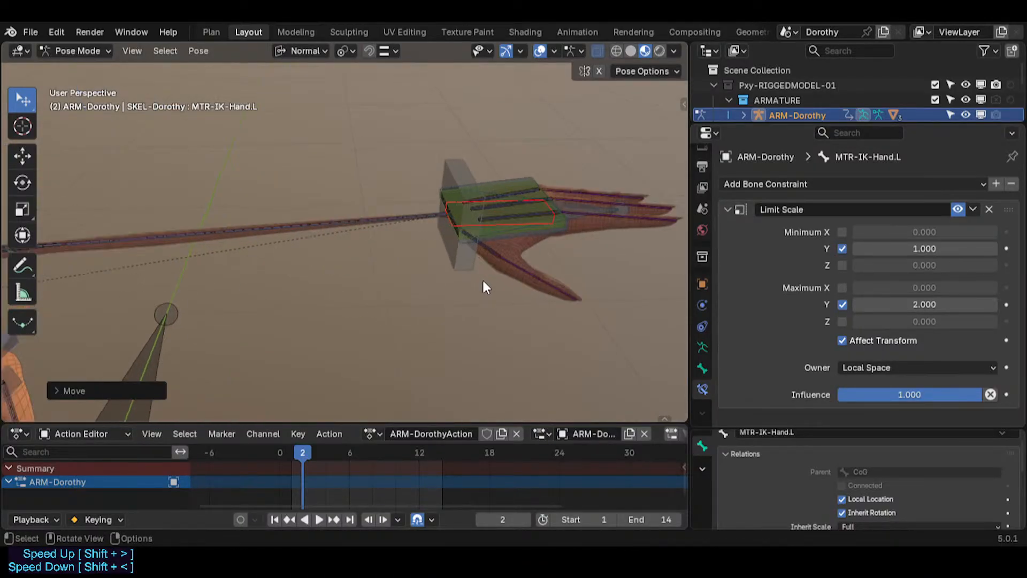
middle_click_drag(484, 286, 444, 317)
key("g")
left_click(472, 259)
key("g")
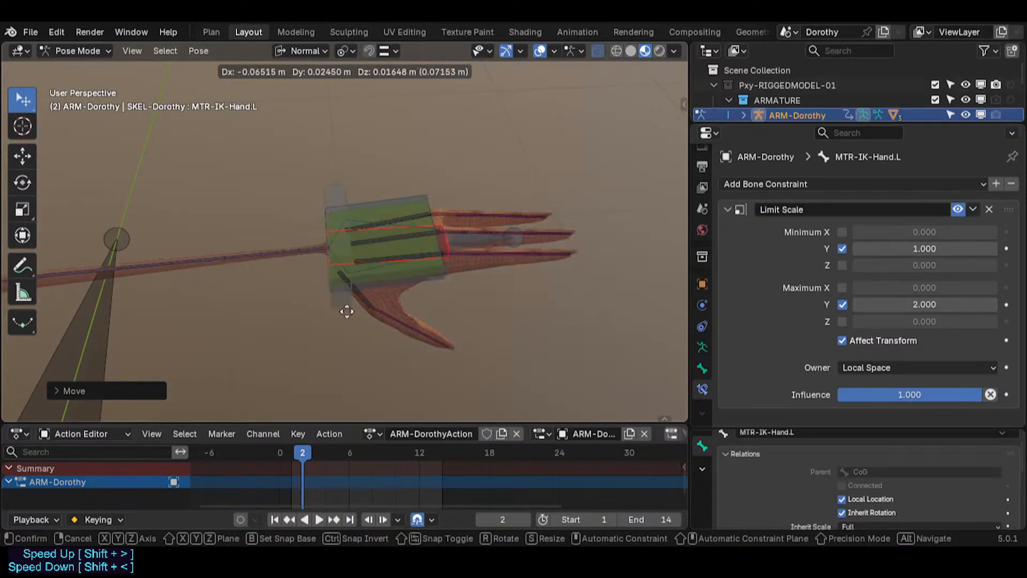
left_click(357, 311)
Select MCH-IKT-Hand.L and examine its IK chain and its connection to the forearm at the wrist.
left_click(447, 238)
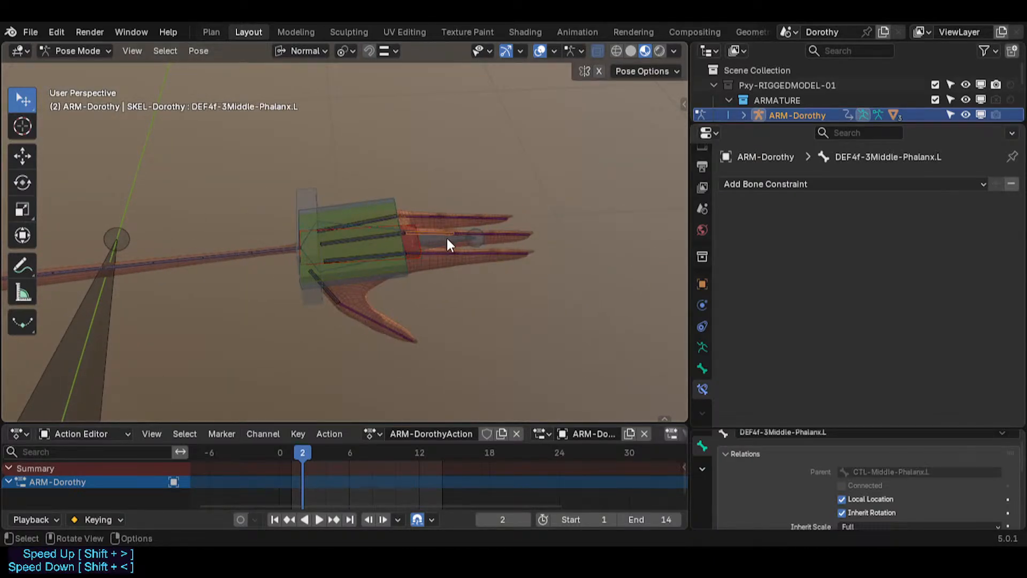
left_click(447, 238)
middle_click_drag(410, 252, 388, 270)
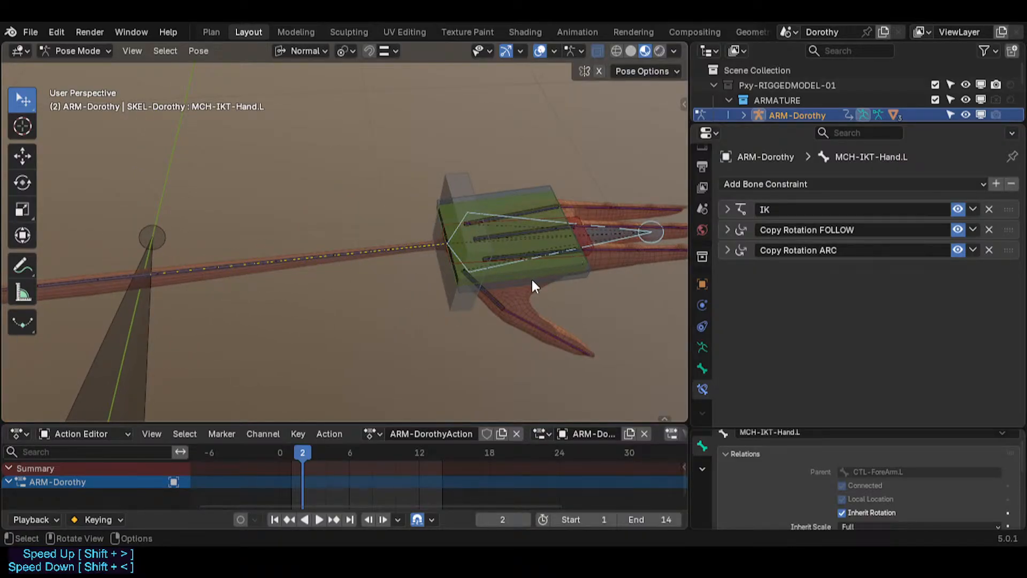
middle_click_drag(444, 296, 354, 277, "shift")
scroll(356, 274, "up", 3)
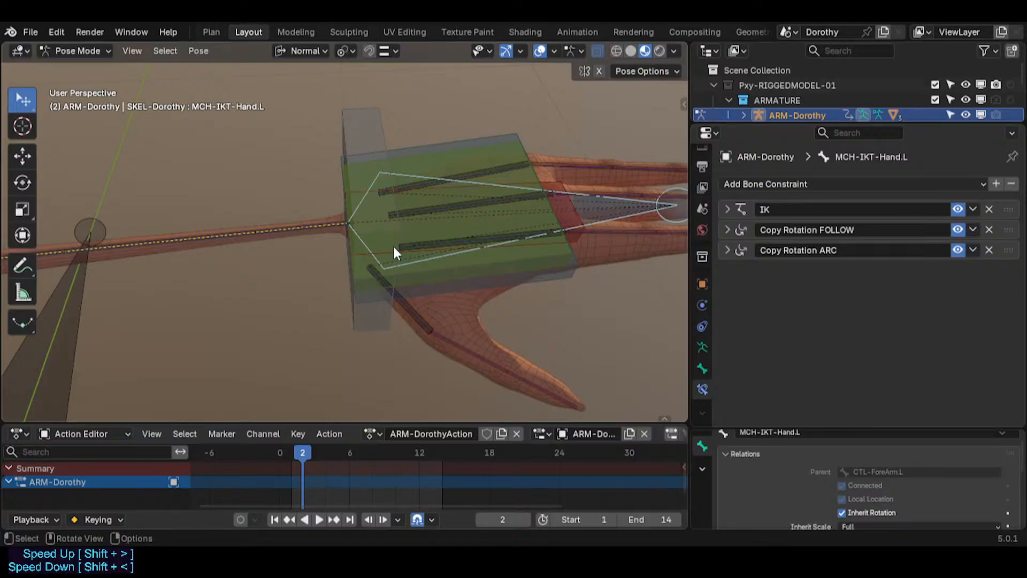
middle_click_drag(193, 286, 230, 294, "shift")
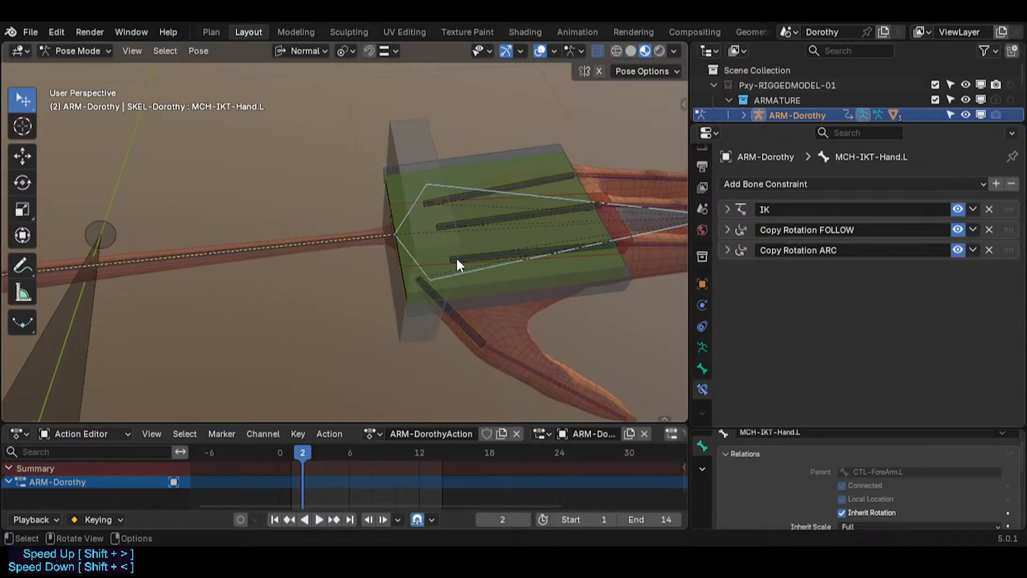
middle_click_drag(374, 289, 470, 297, "shift")
scroll(188, 294, "down", 3)
middle_click_drag(188, 294, 326, 193)
scroll(483, 264, "up", 4)
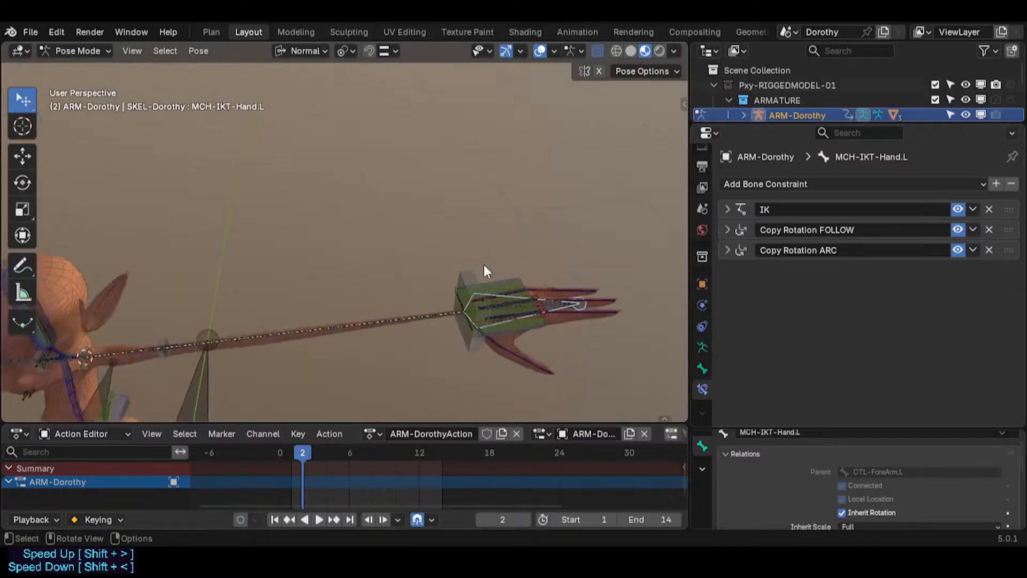
middle_click_drag(484, 265, 455, 288)
middle_click_drag(481, 321, 420, 291, "shift")
scroll(420, 296, "up", 2)
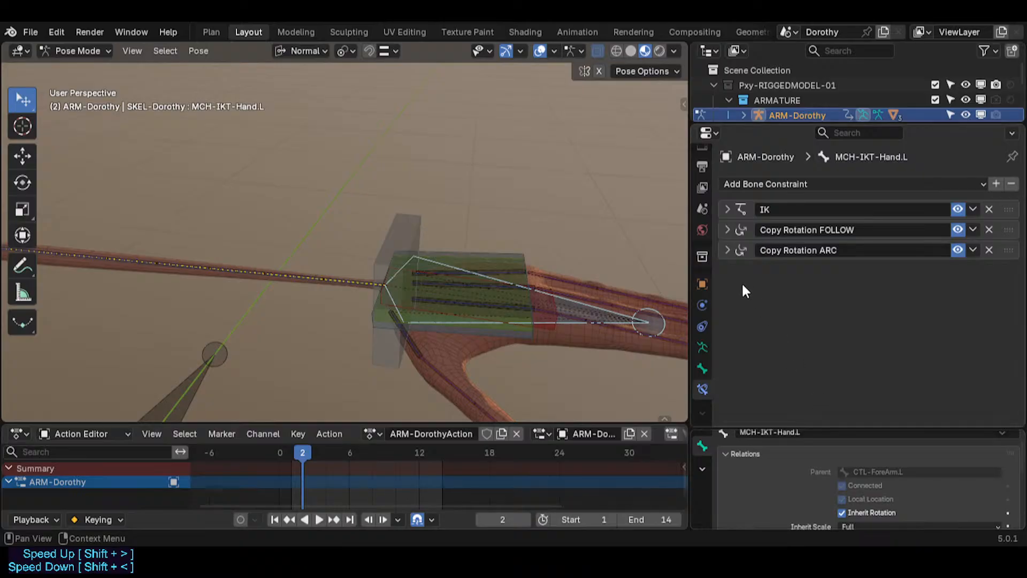
middle_click_drag(636, 253, 577, 318)
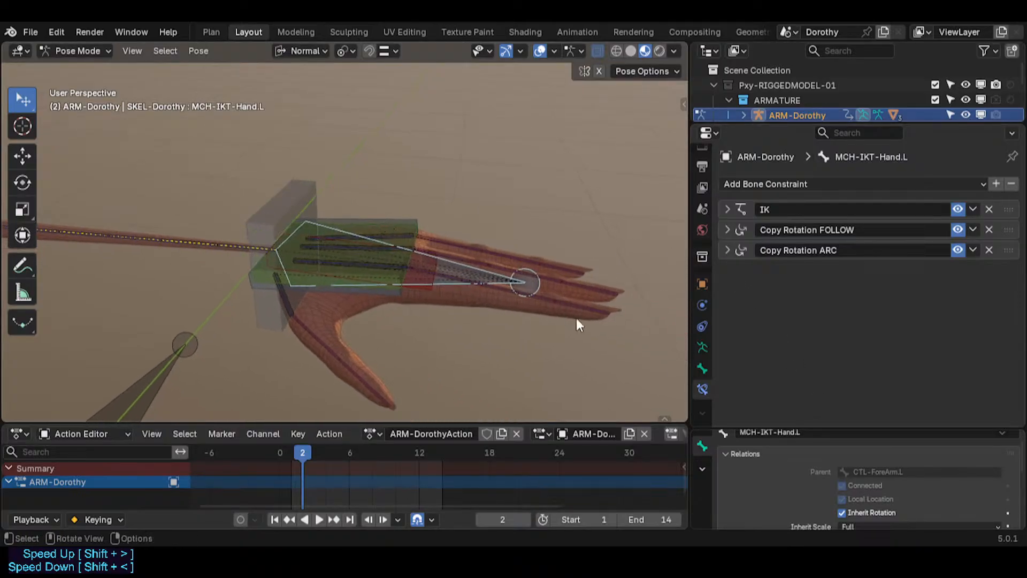
Select MTR-IK-Hand.L and inspect its transform values and scale locks.
left_click(405, 279)
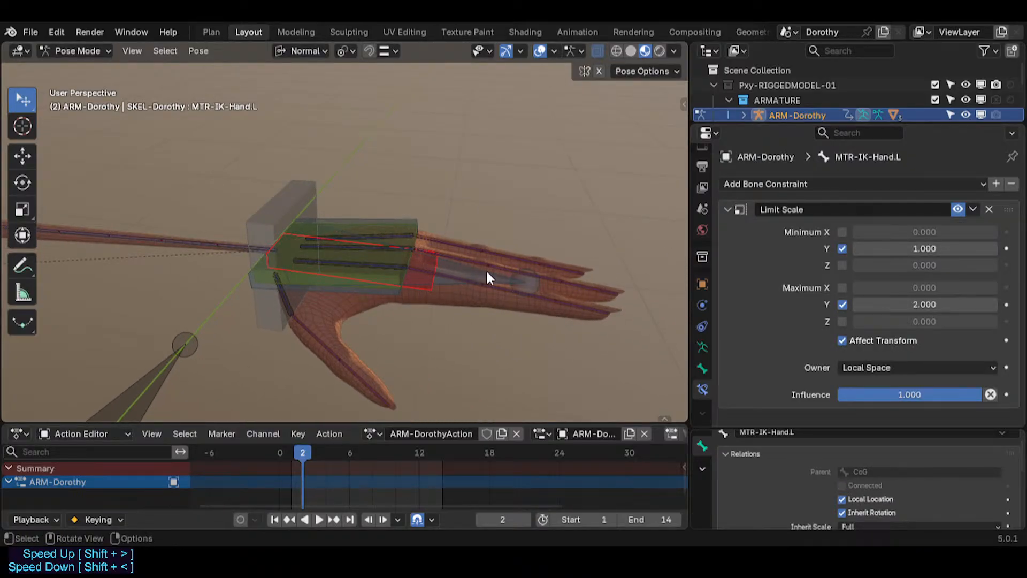
key("n")
left_click(452, 90)
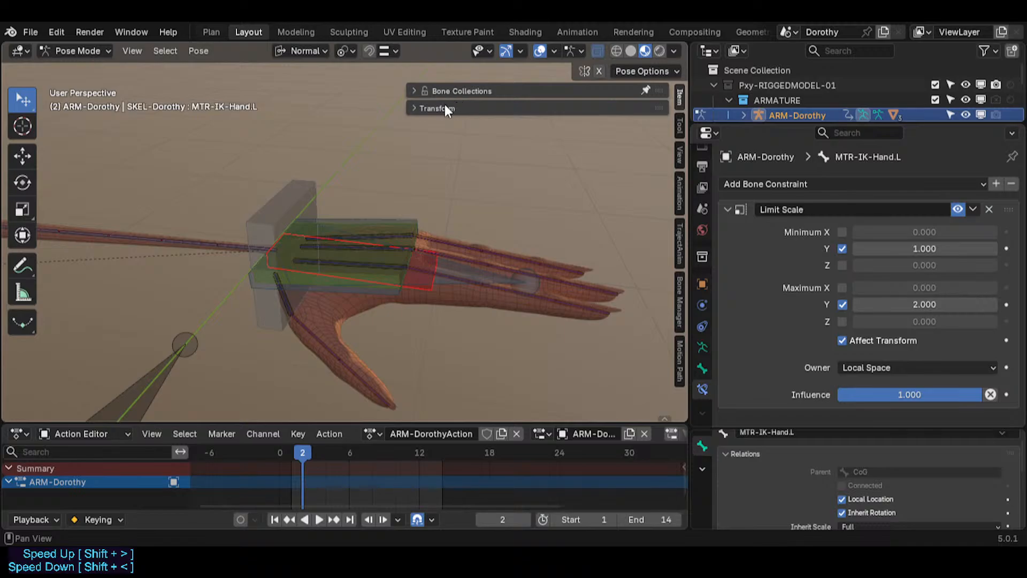
left_click(445, 107)
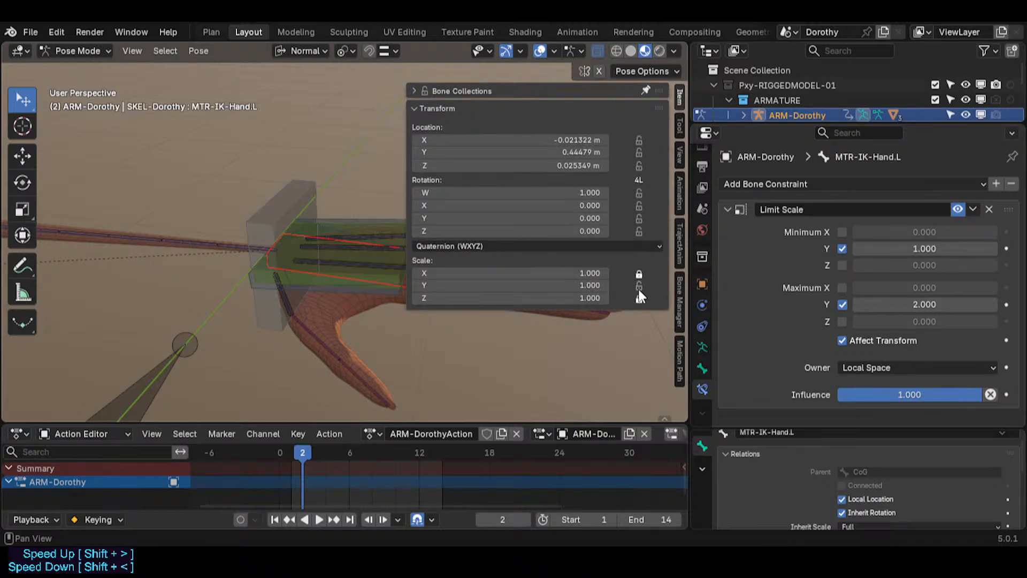
key("n")
middle_click_drag(638, 287, 452, 303)
key("n")
key("n")
Select MCH-IKT-Hand.L and check its parent relation and its placement inside the hand.
left_click(479, 258)
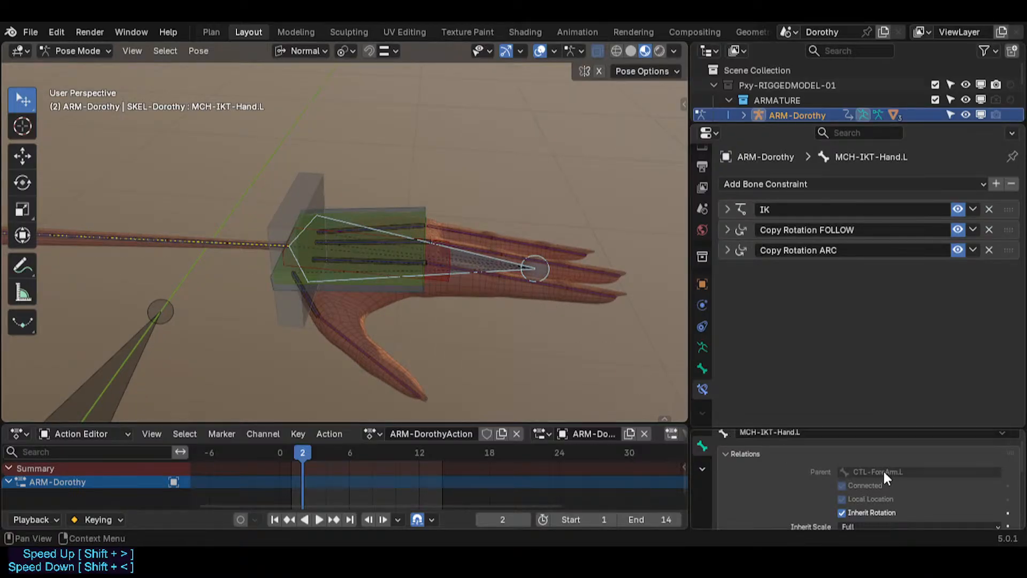
scroll(428, 268, "up", 2)
scroll(428, 262, "up", 1)
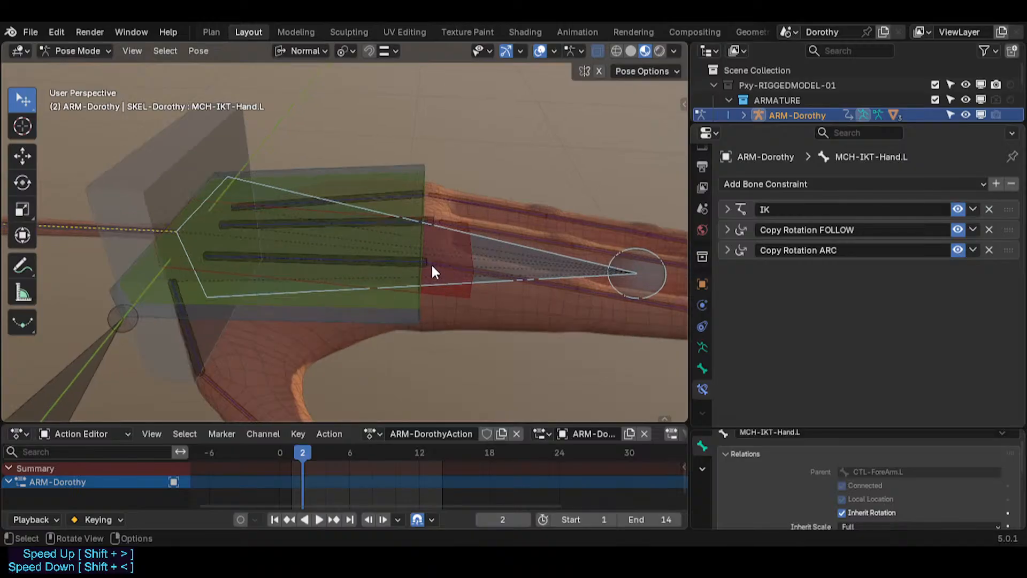
Inspect the IK constraint on MCH-IKT-Hand.L and compare the overlapping DEF4d-Hand.L, TGT-Hand.L and MTR-IK-Hand.L bones at the wrist.
left_click(727, 209)
left_click(727, 209)
left_click(451, 289)
left_click(474, 260)
left_click(411, 304)
left_click(410, 304)
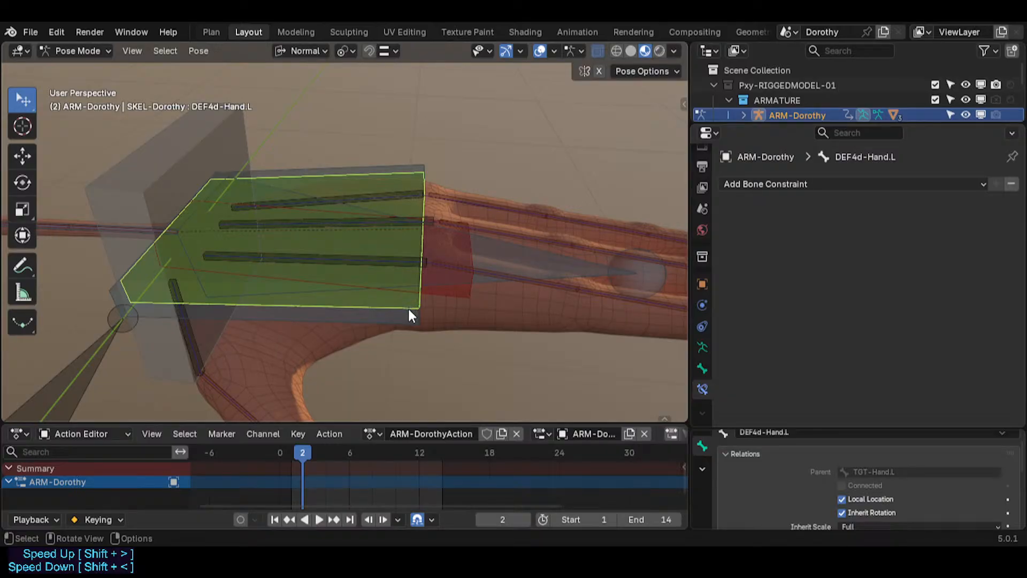
left_click(408, 318)
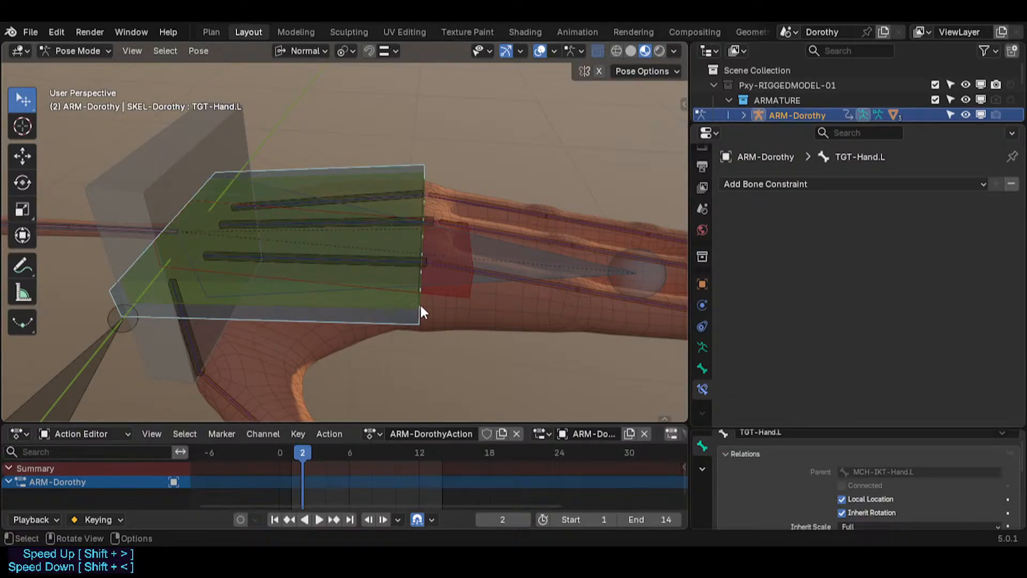
left_click(472, 294)
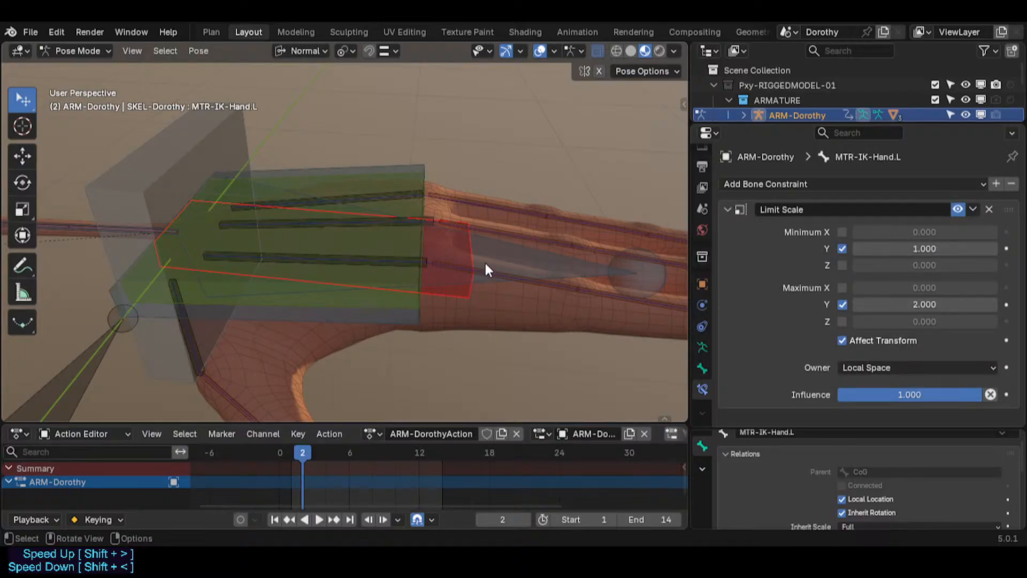
Select MTR-IK-Foot.L and move it well below the body, then raise it to bend the left leg.
middle_click_drag(487, 260, 473, 258)
scroll(415, 301, "down", 5)
middle_click_drag(416, 301, 537, 156, "shift")
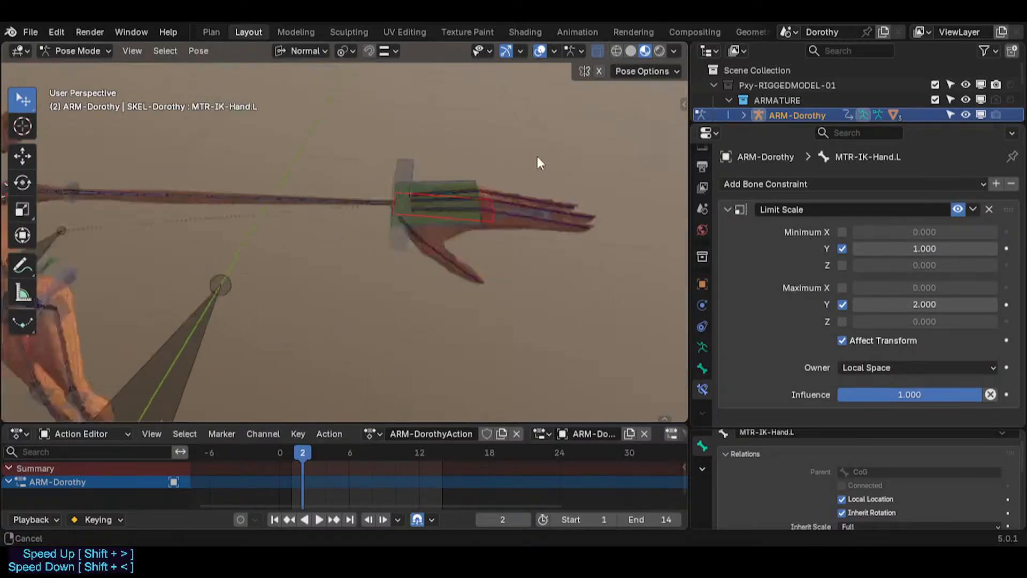
scroll(537, 157, "down", 4)
scroll(238, 332, "up", 6)
left_click(261, 334)
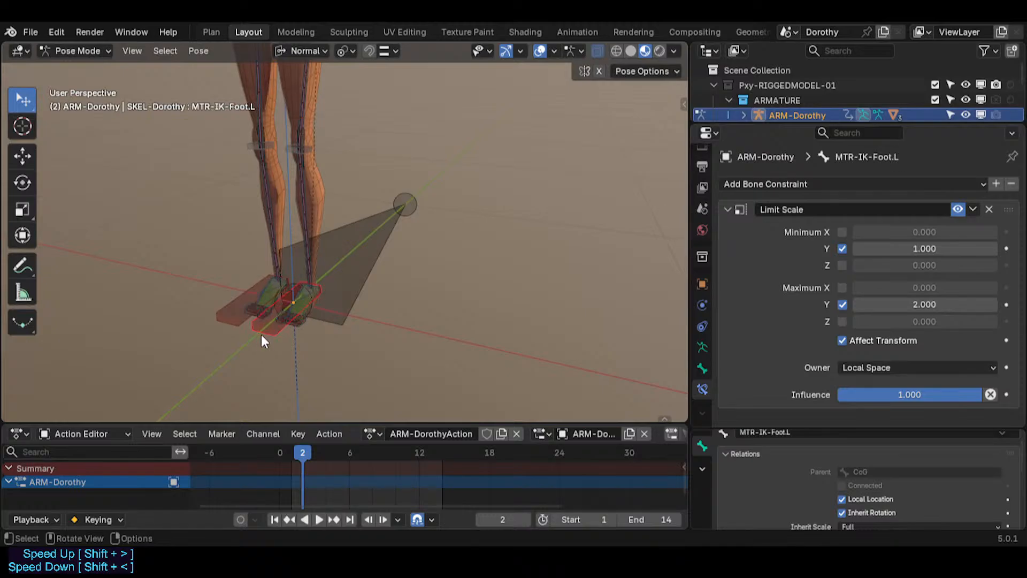
key("g")
left_click(417, 349)
middle_click_drag(416, 345, 383, 248, "shift")
middle_click_drag(383, 248, 318, 231)
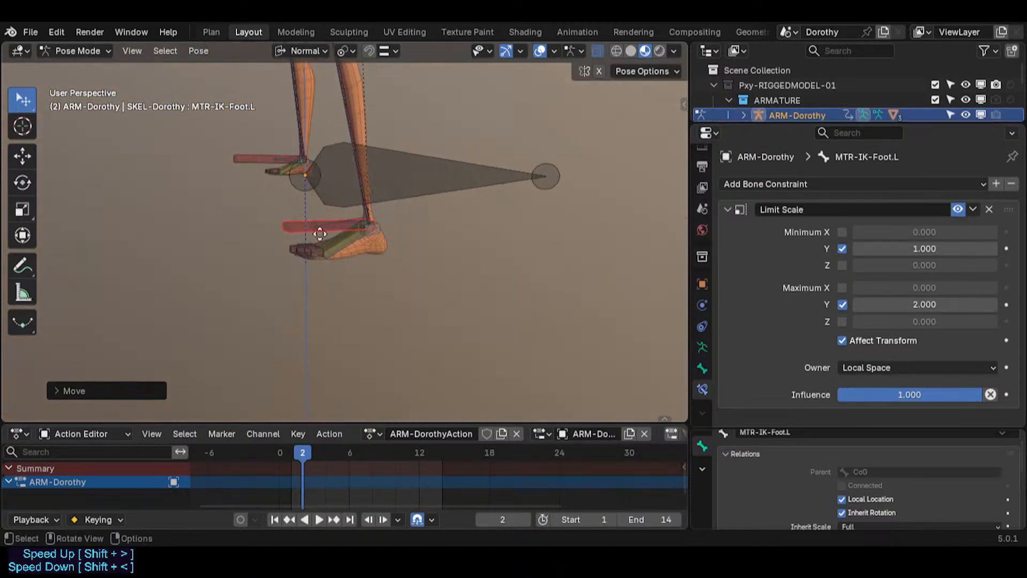
key("g")
left_click(332, 349)
scroll(330, 327, "down", 5)
key("g")
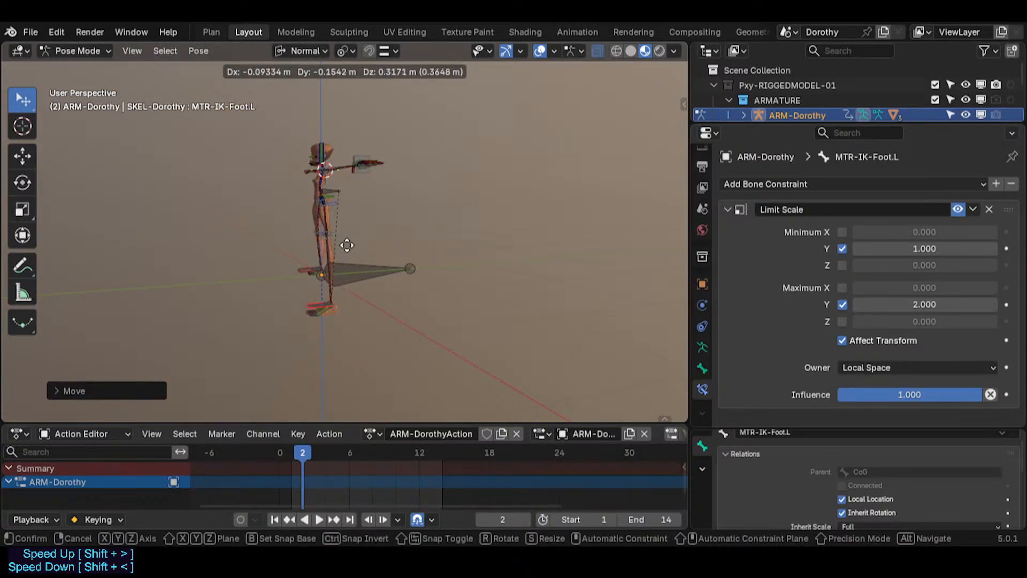
left_click(315, 241)
scroll(318, 257, "up", 4)
key("g")
left_click(341, 263)
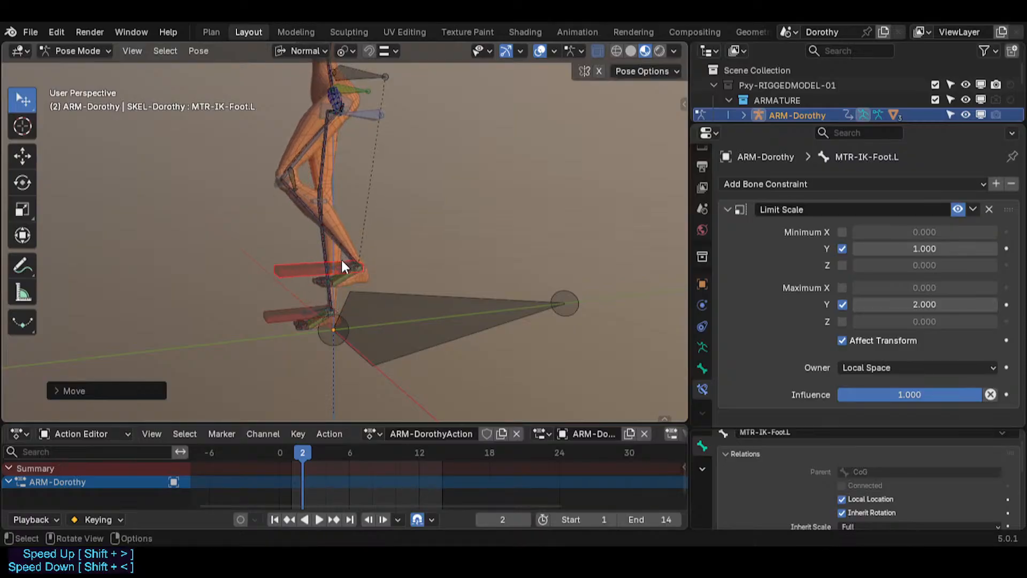
Move MTR-IK-Foot.L backward and down beyond the left leg's natural reach to test its stretching.
scroll(355, 274, "up", 2)
scroll(357, 277, "up", 2)
middle_click_drag(355, 275, 326, 264)
key("g")
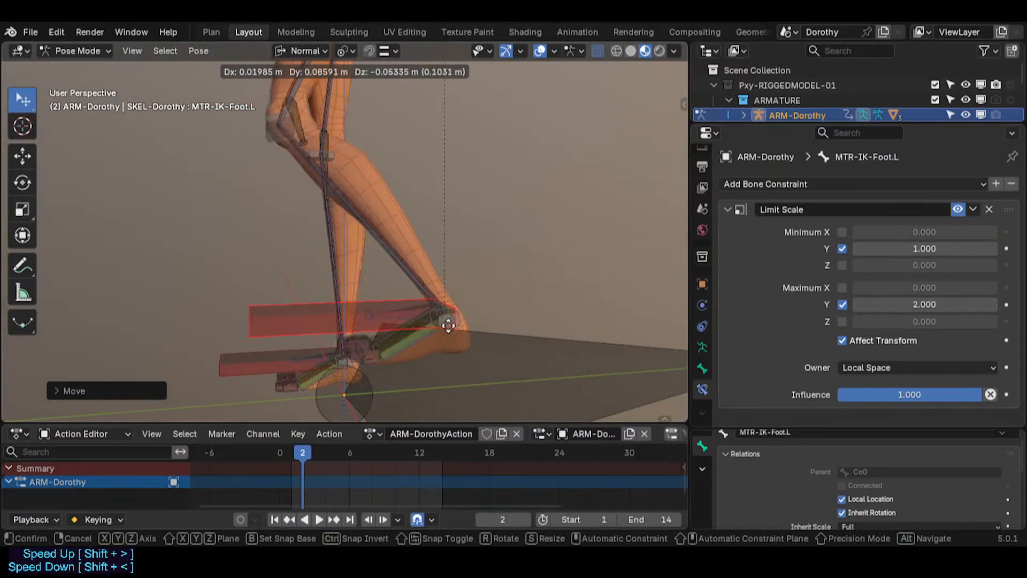
left_click(484, 345)
middle_click_drag(483, 350, 328, 211)
key("g")
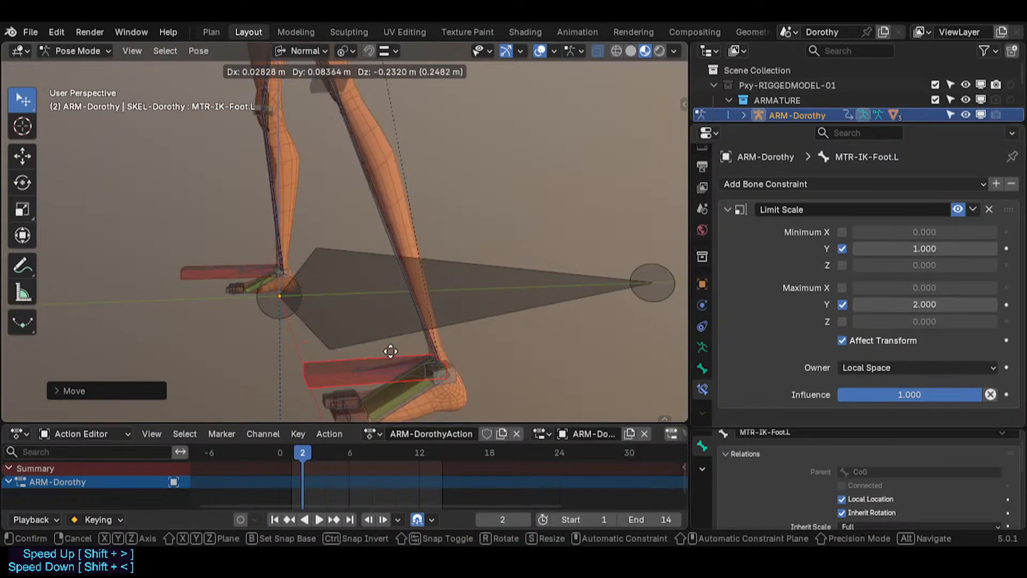
left_click(391, 351)
middle_click_drag(337, 248, 442, 256)
scroll(359, 241, "up", 2)
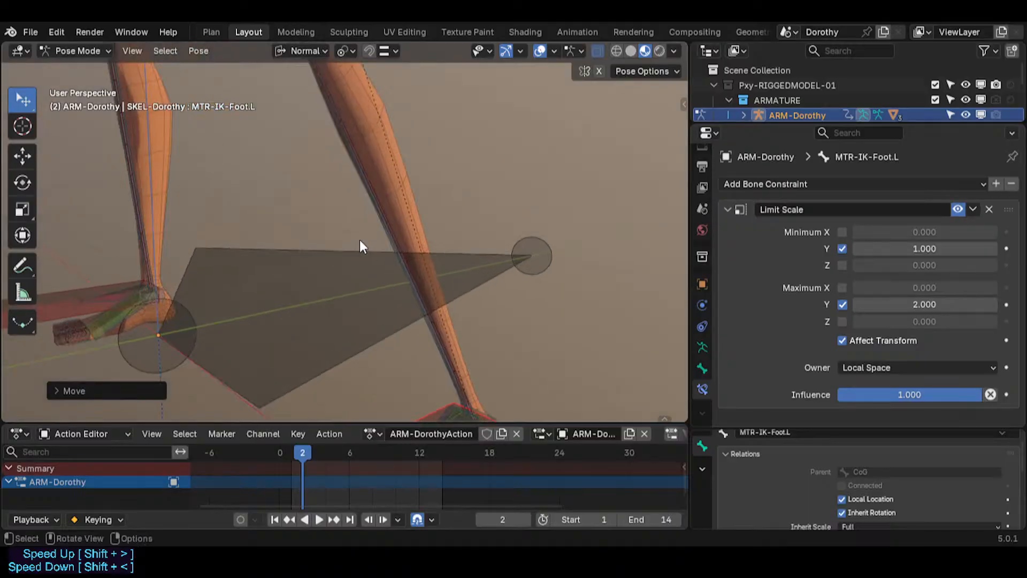
Reset the IK Stretch of CTL-Shin.L to its default value.
left_click(389, 226)
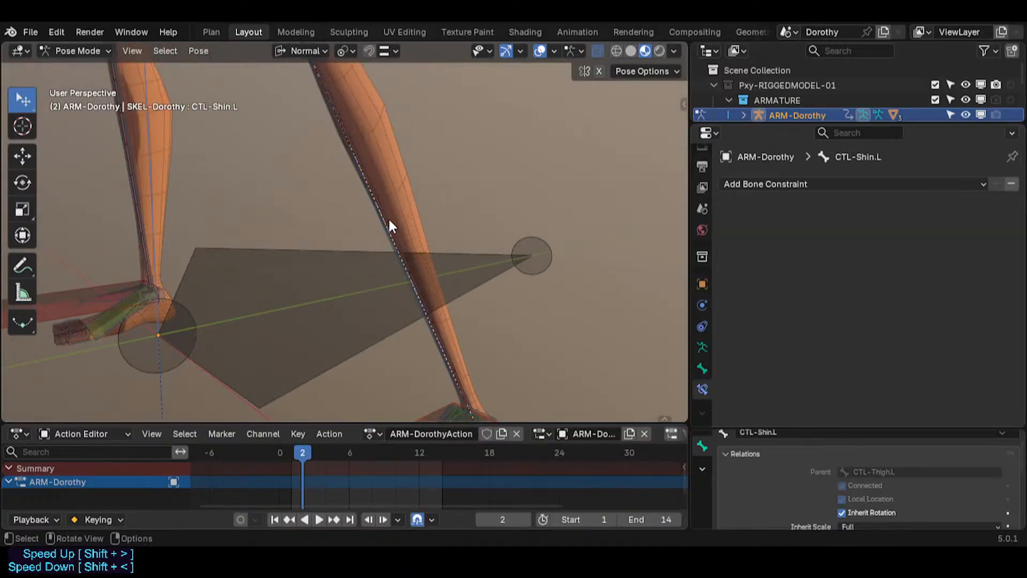
left_click(702, 368)
scroll(760, 241, "down", 10)
scroll(767, 267, "down", 15)
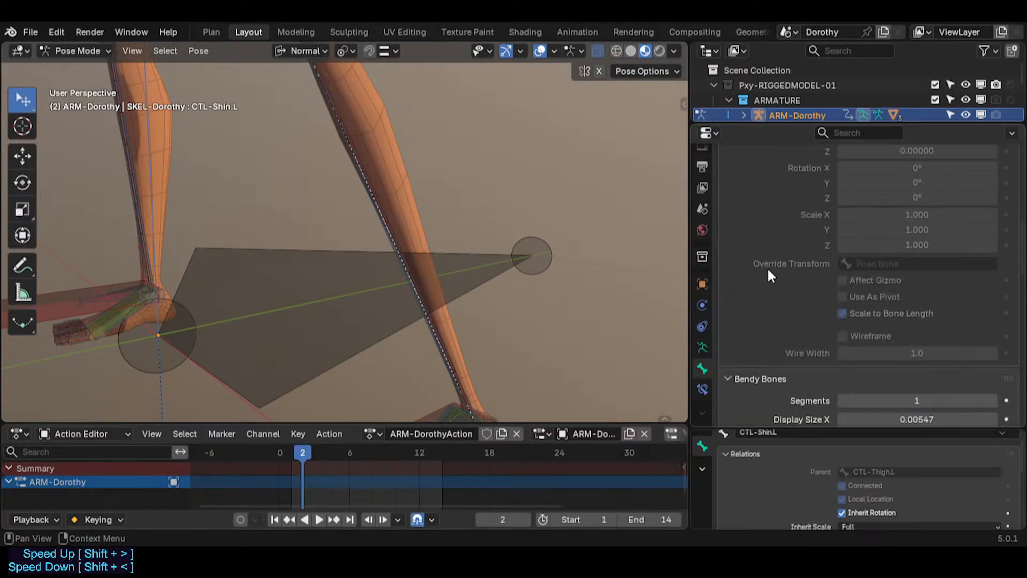
scroll(874, 319, "down", 5)
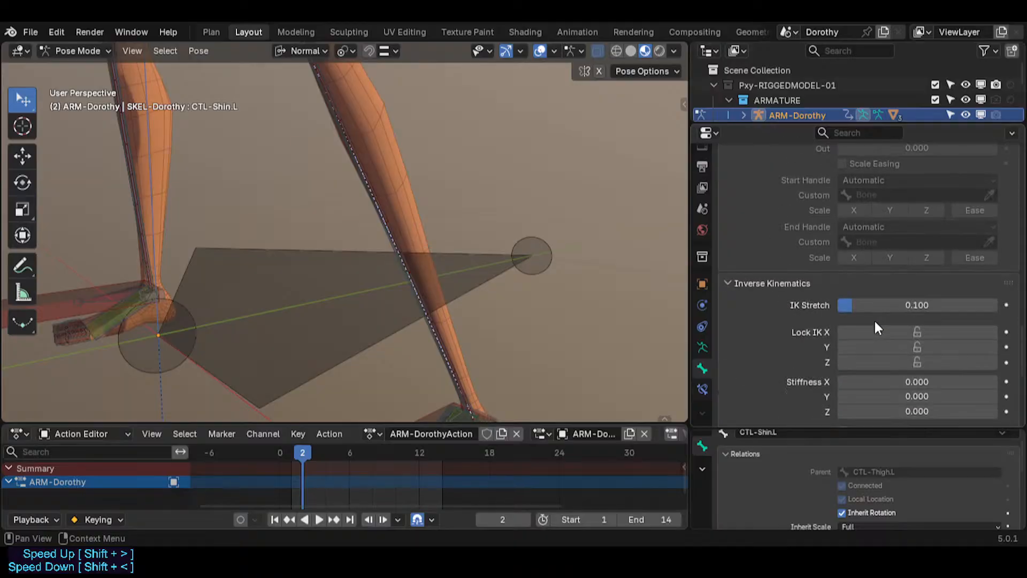
scroll(443, 263, "down", 4)
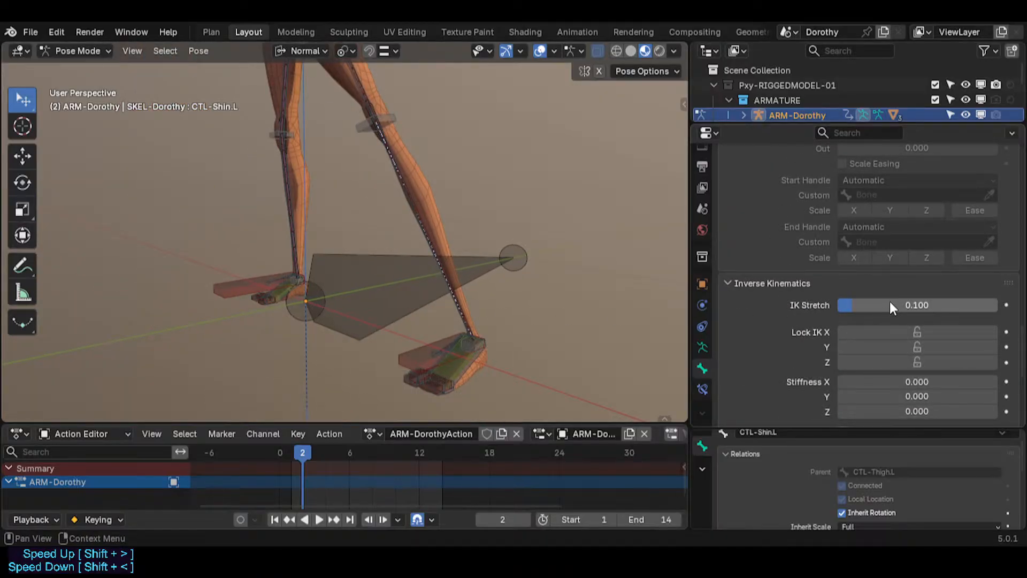
key("BackSpace")
Reposition MTR-IK-Foot.L below the left foot to test the leg with the shin's stretch removed.
left_click(442, 351)
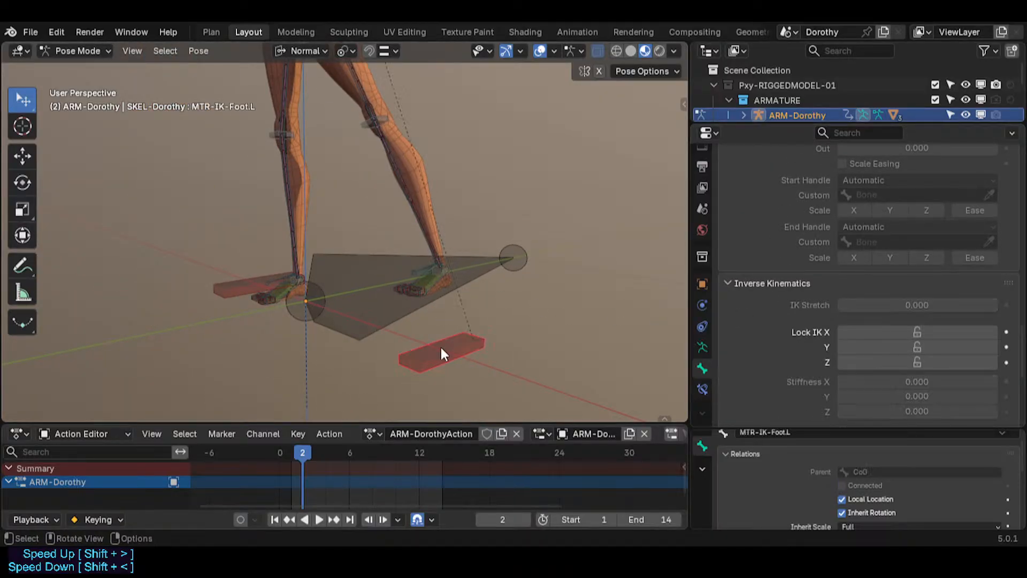
key("g")
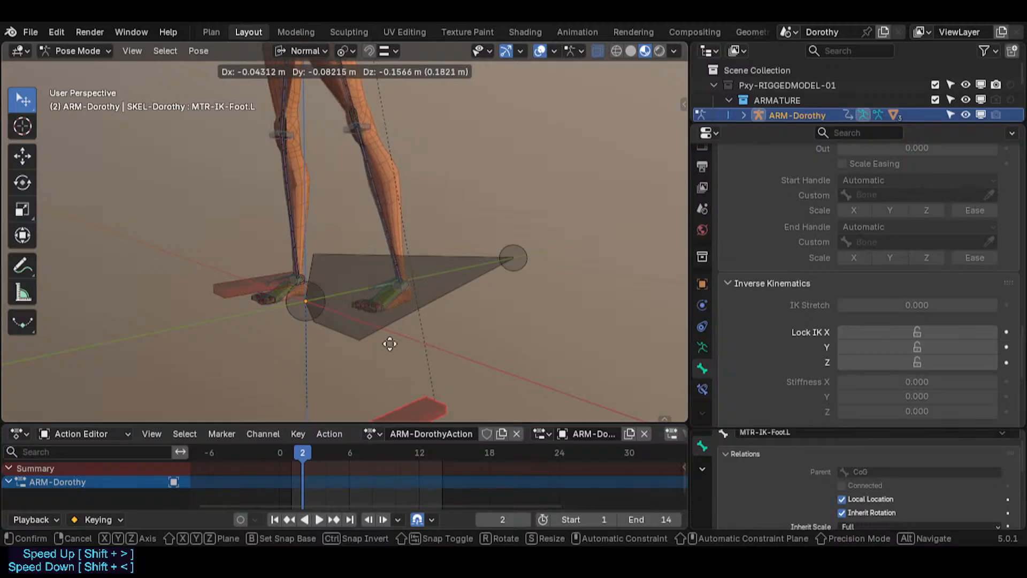
left_click(408, 372)
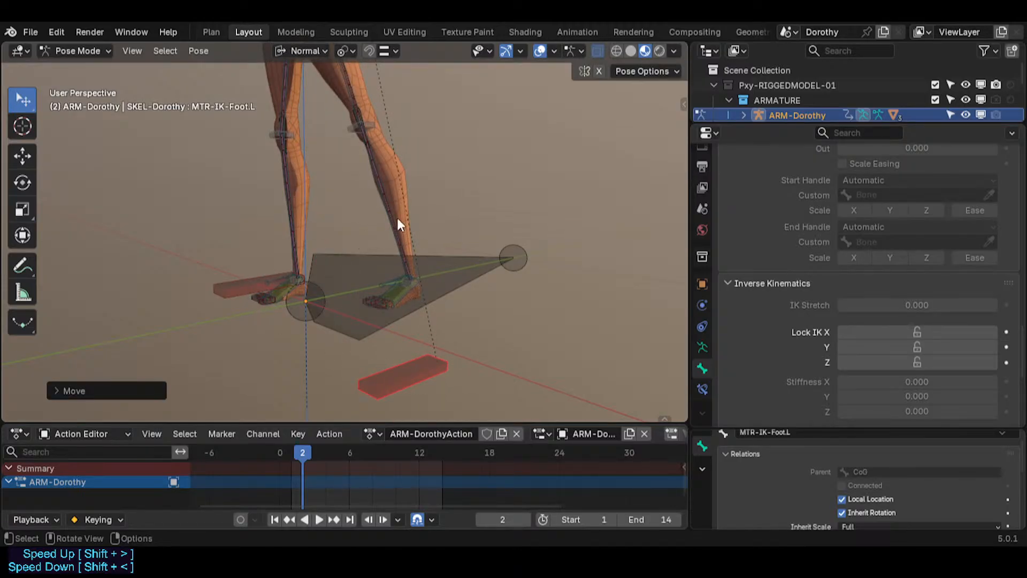
Select CTL-ForeArm.L among the overlapping forearm bones and set its IK Stretch to 0.
middle_click_drag(397, 220, 341, 315, "shift")
middle_click_drag(331, 186, 340, 303, "shift")
middle_click_drag(321, 155, 267, 304, "shift")
middle_click_drag(332, 308, 246, 240, "shift")
middle_click_drag(477, 273, 305, 267, "shift")
middle_click_drag(305, 268, 321, 270)
middle_click_drag(321, 270, 344, 290, "shift")
left_click(344, 290)
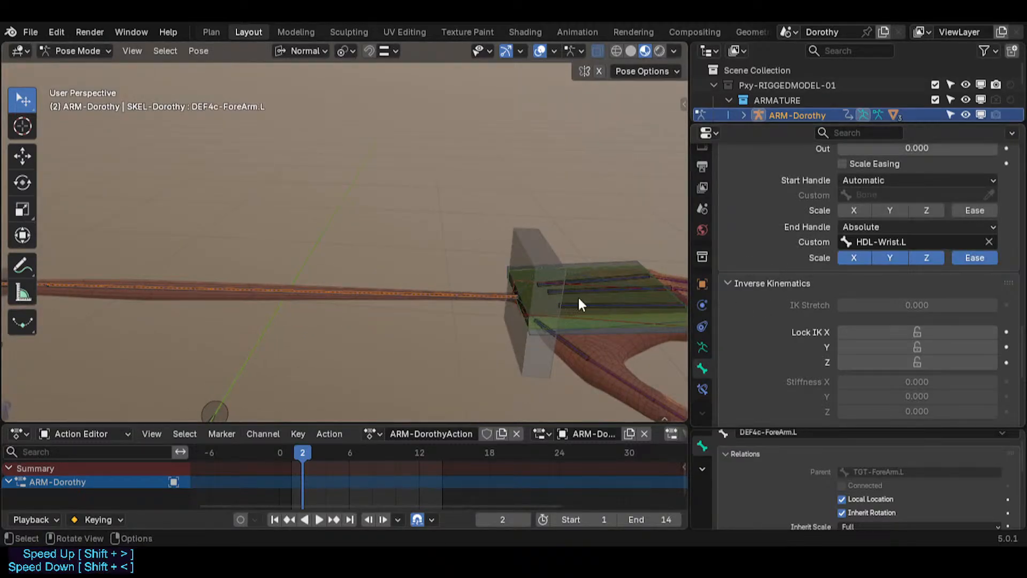
left_click(355, 294)
left_click(356, 293)
scroll(302, 298, "up", 3)
left_click(319, 287)
left_click(319, 286)
left_click(320, 287)
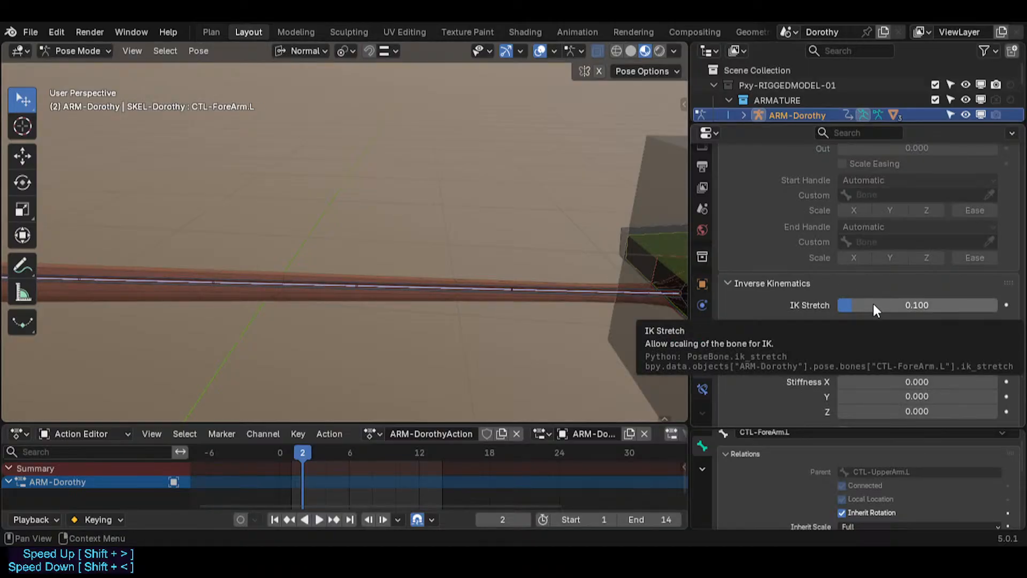
left_click_drag(873, 303, 842, 303)
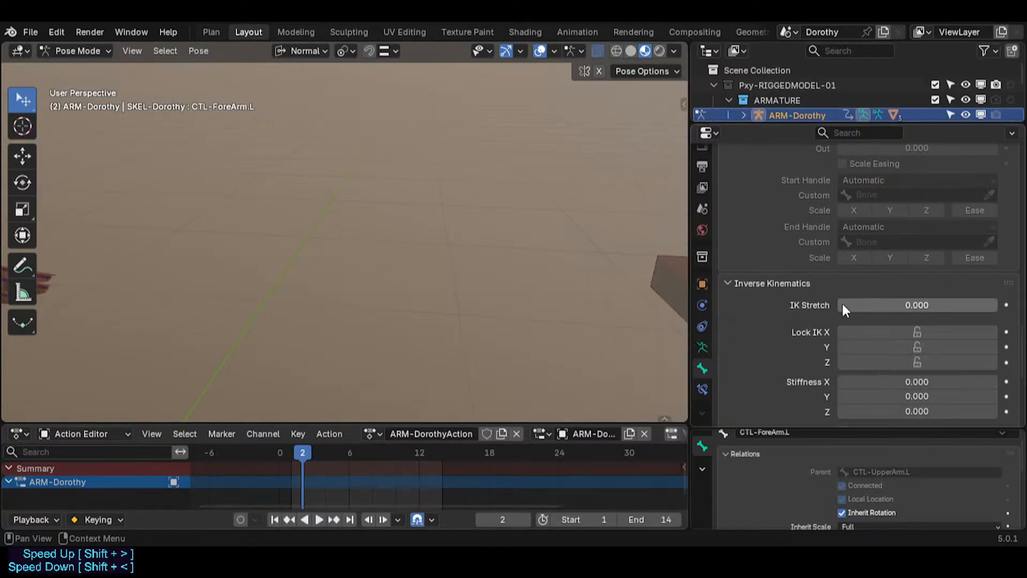
Move MTR-IK-Hand.L toward the left wrist and back out beyond the fingertips to test the unstretched arm.
left_click(311, 242)
key("g")
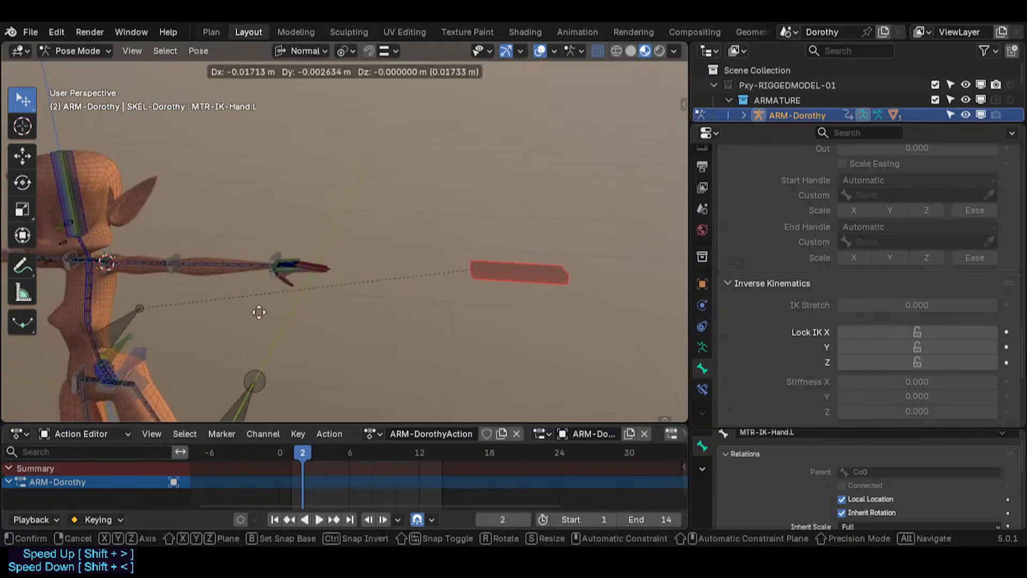
left_click(264, 275)
scroll(265, 275, "up", 2)
key("g")
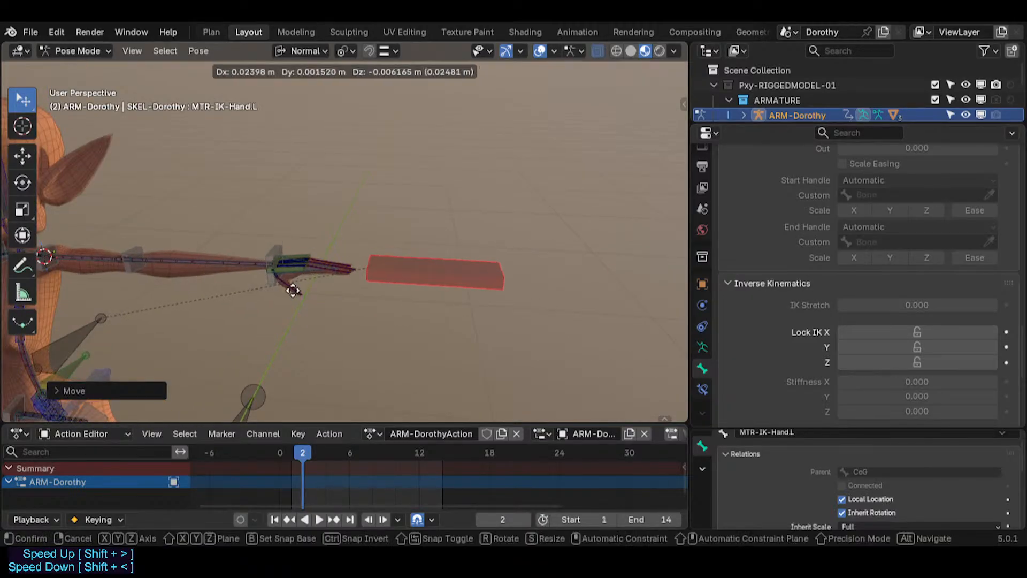
left_click(293, 287)
scroll(294, 287, "up", 5)
key("g")
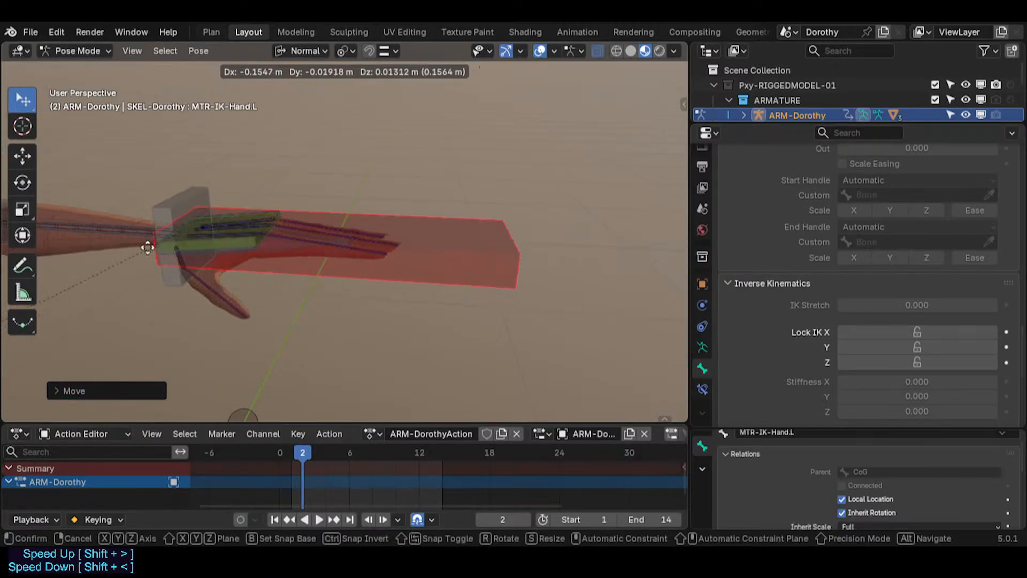
left_click(294, 253)
Try moving TGT-Hand.L to test how the hand and wrist follow it.
scroll(301, 262, "down", 3)
scroll(300, 263, "down", 1)
left_click(319, 261)
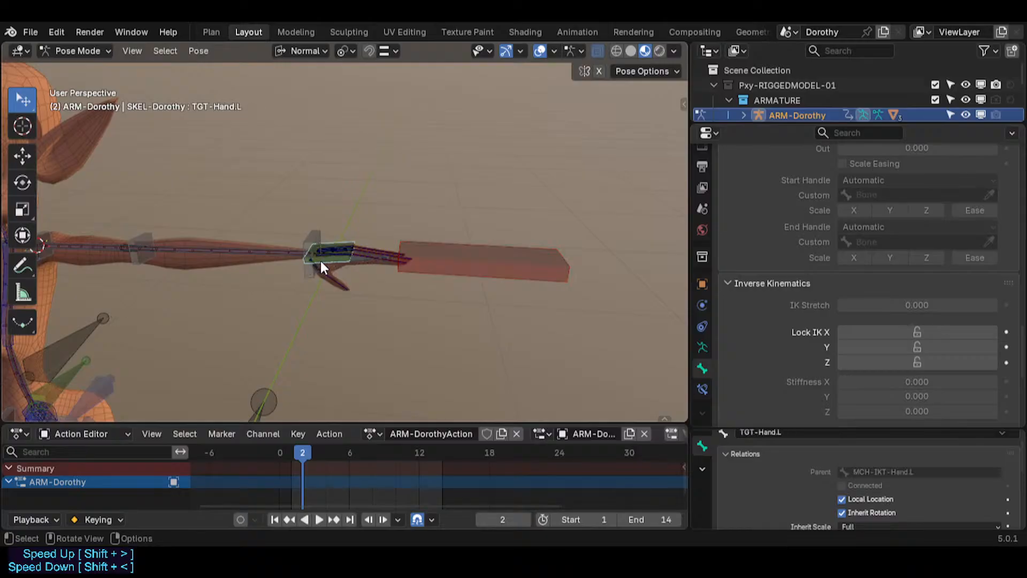
key("g")
left_click(353, 251)
scroll(344, 266, "up", 2)
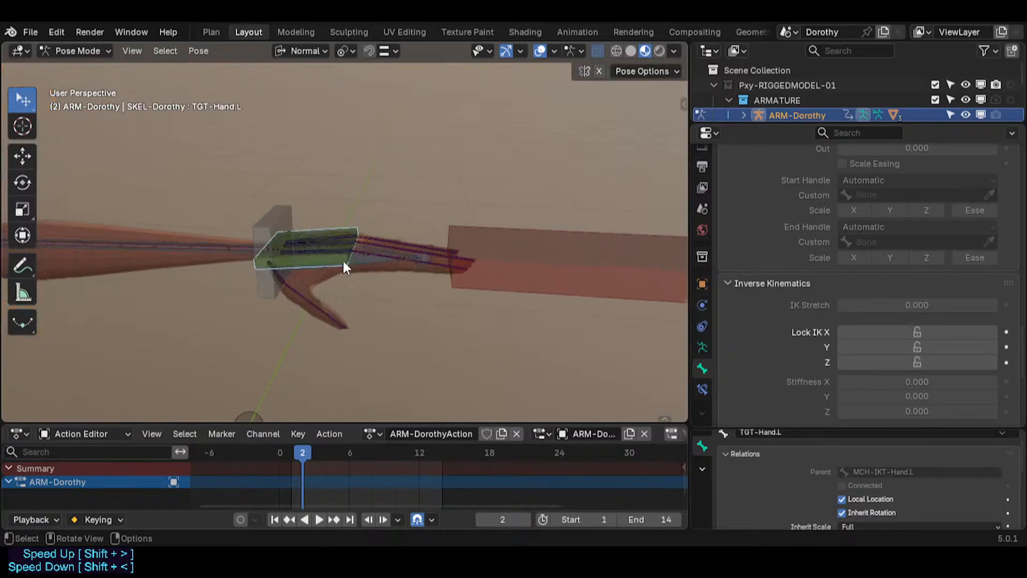
left_click(348, 258)
left_click(334, 262)
key("g")
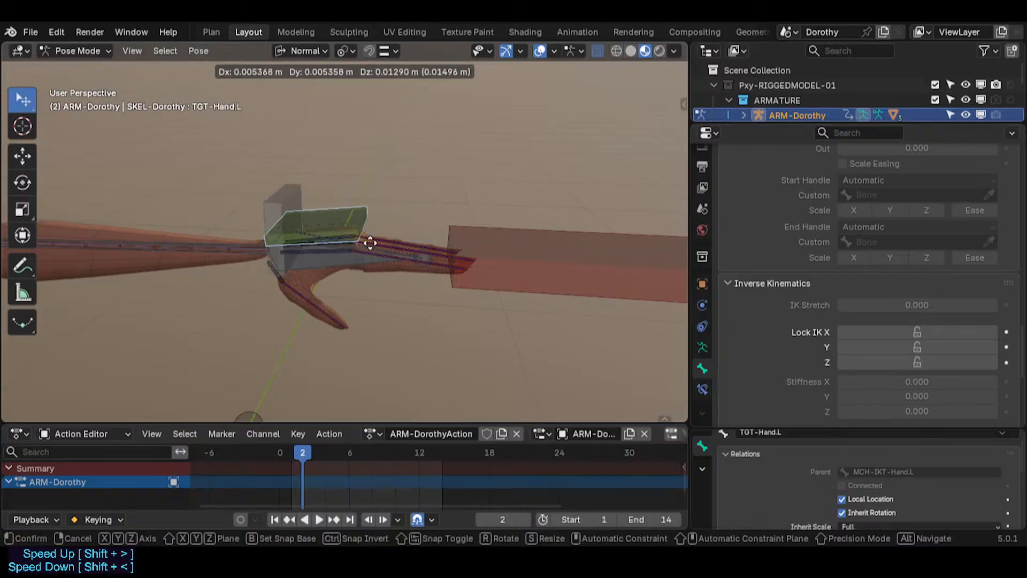
left_click(314, 230)
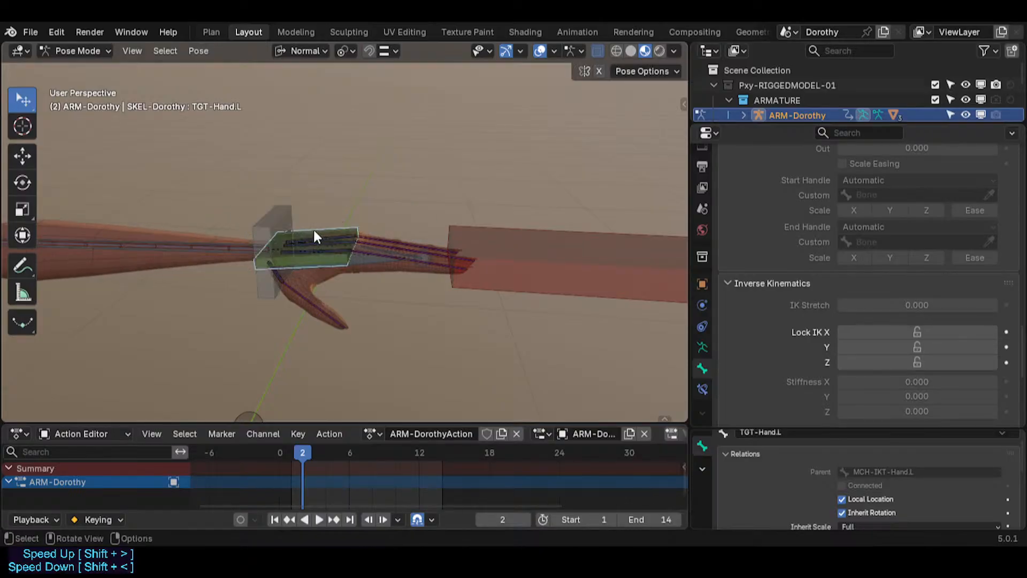
Try rotating the MCH bone inside the hand and moving MTR-IK-Hand.L to test their effect on the hand.
scroll(246, 245, "up", 2)
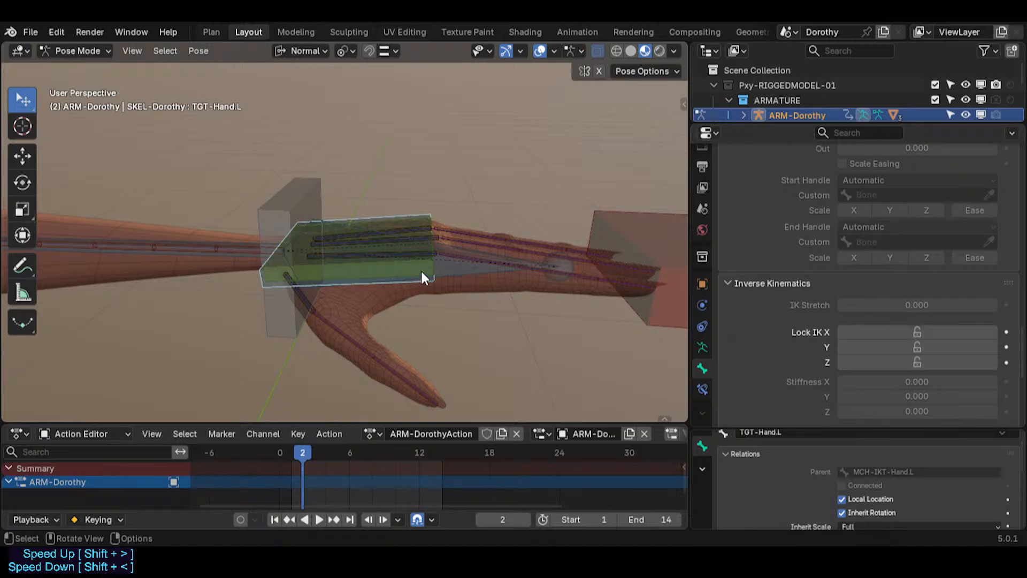
left_click(458, 270)
key("r")
right_click(615, 224)
left_click(635, 222)
key("g")
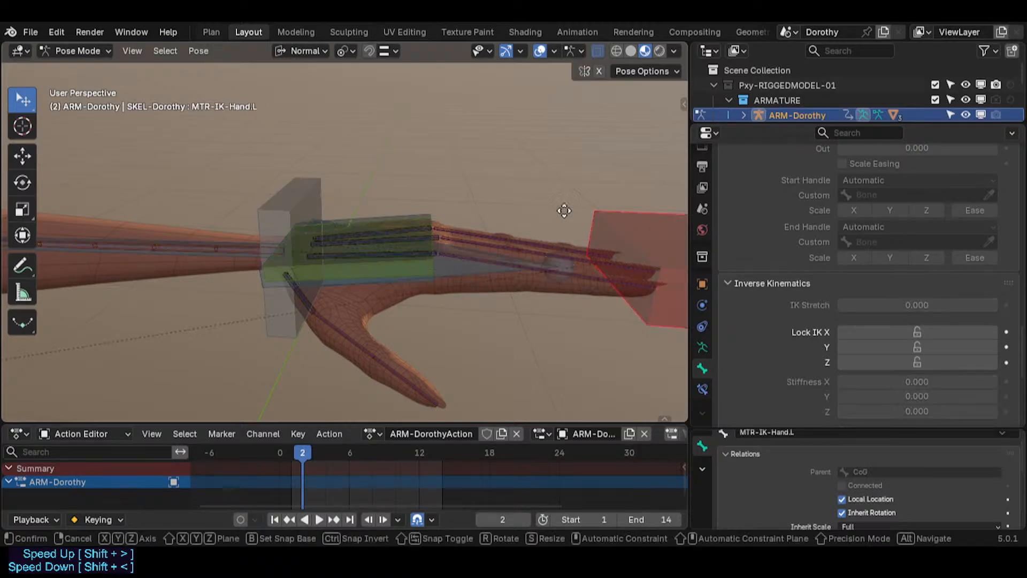
right_click(236, 259)
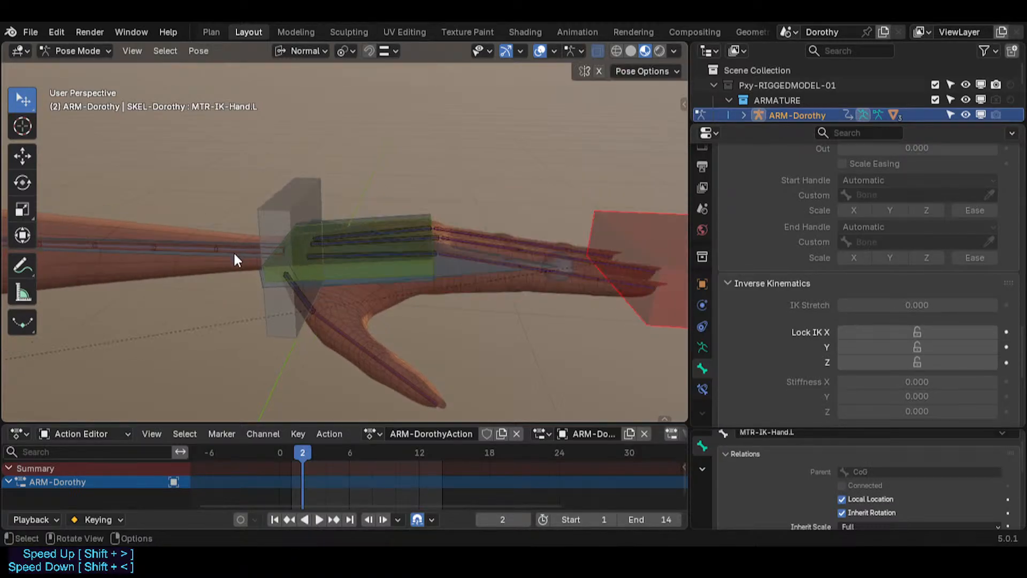
Check the bone names of TGT-ForeArm.L and MTR-IK-Hand.L without renaming either one.
left_click(226, 248)
key("F2")
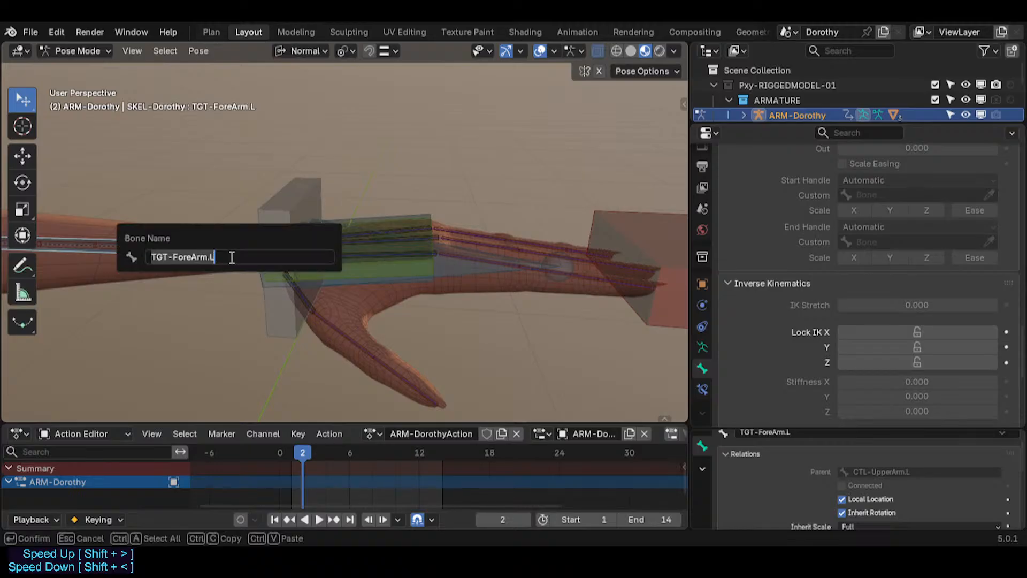
key("Escape")
left_click(600, 272)
key("F2")
key("Escape")
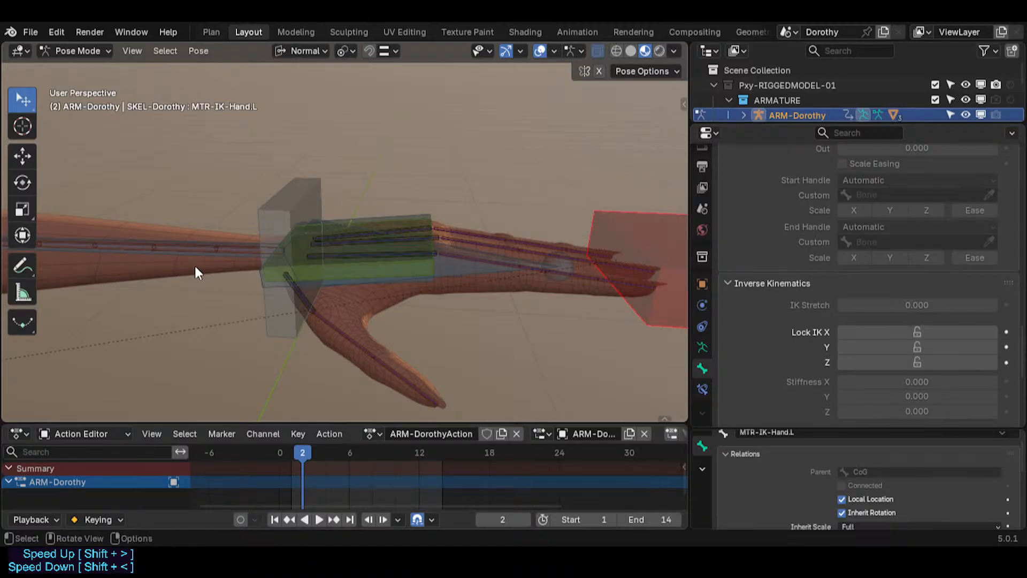
Change the target bone of TGT-ForeArm.L's Stretch To constraint to MTR-IK-Hand.L.
left_click(198, 265)
left_click(214, 252)
left_click(214, 253)
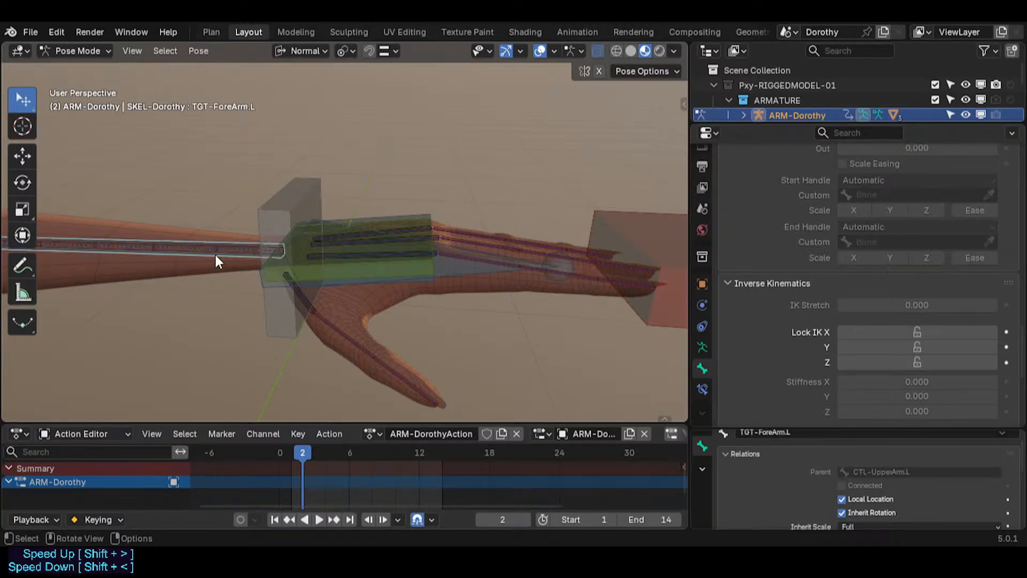
scroll(819, 257, "up", 15)
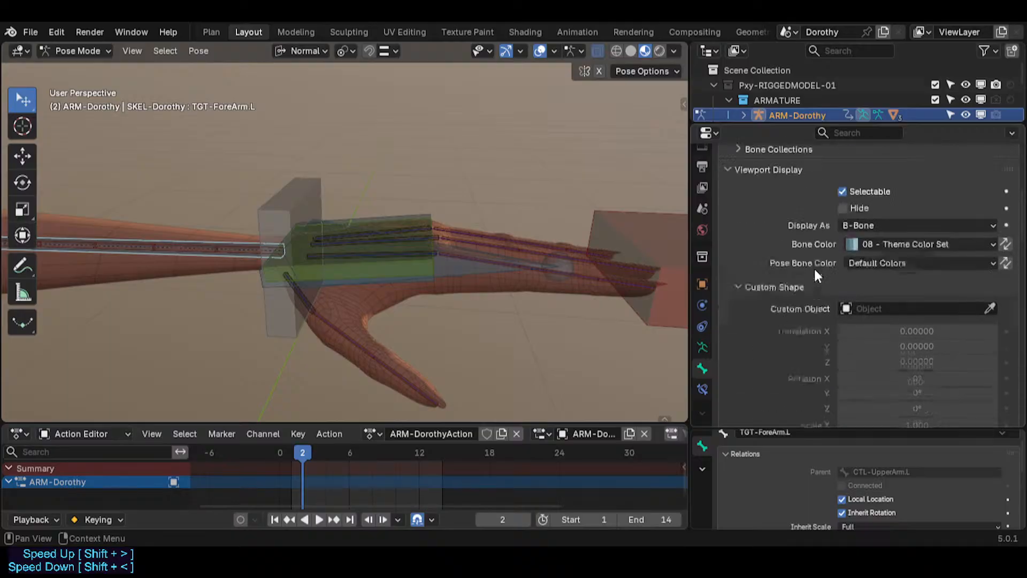
left_click(729, 230)
left_click(702, 389)
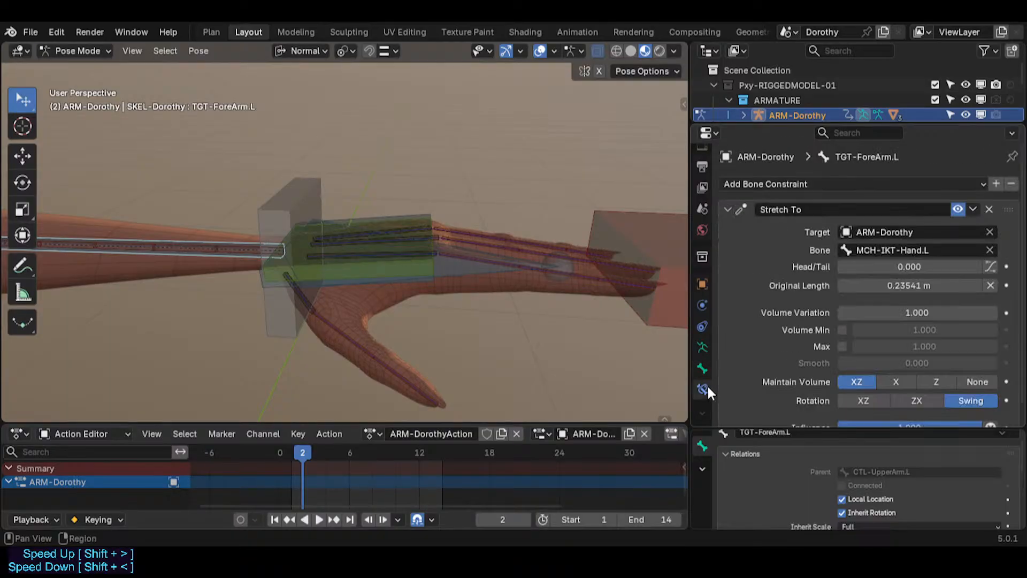
key("ctrl+v")
scroll(496, 247, "down", 5)
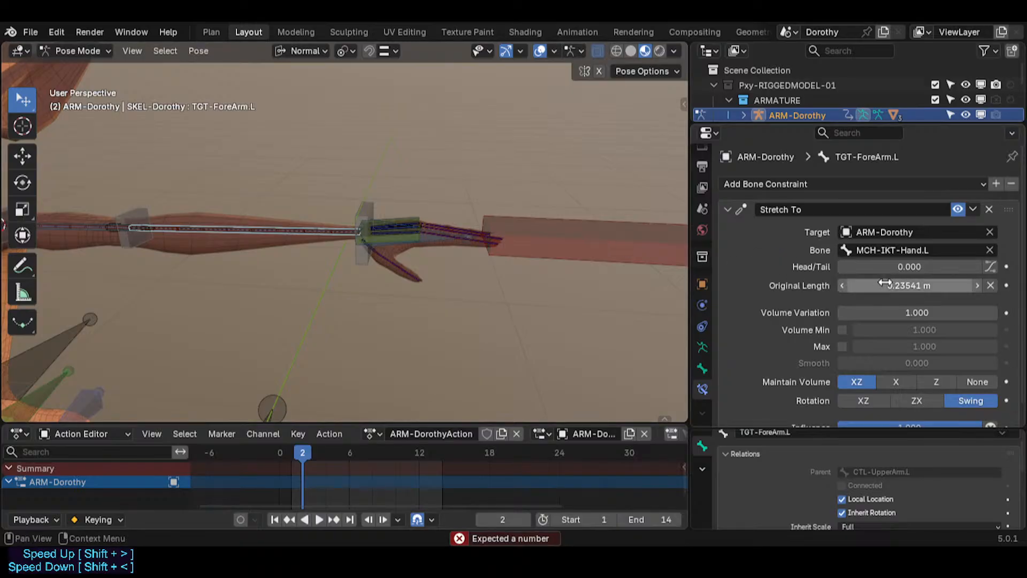
Move MTR-IK-Hand.L inward over the left fingers and try rotating MCH-IKT-Hand.L.
left_click(547, 245)
key("g")
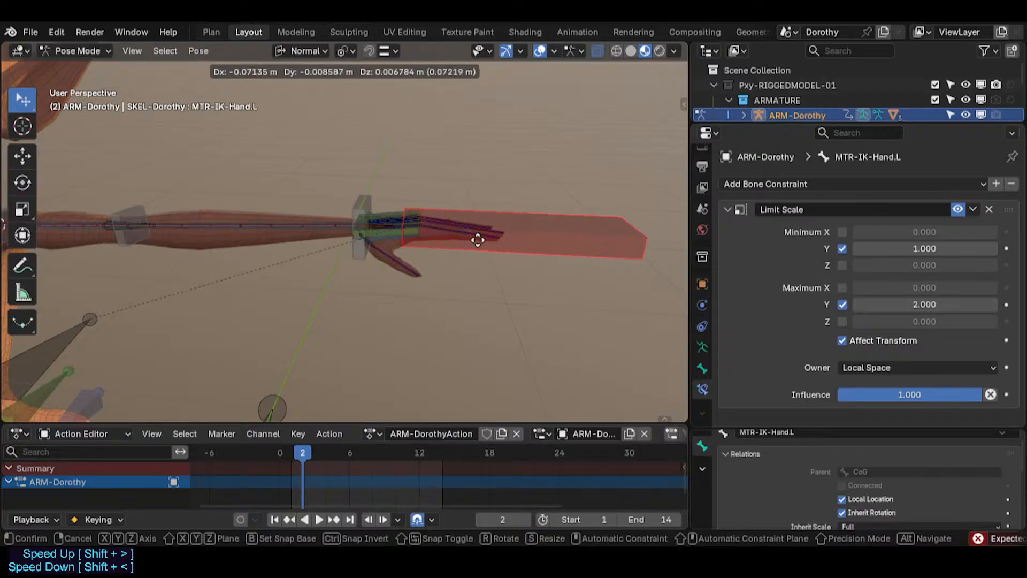
left_click(430, 237)
scroll(428, 238, "up", 4)
left_click(408, 235)
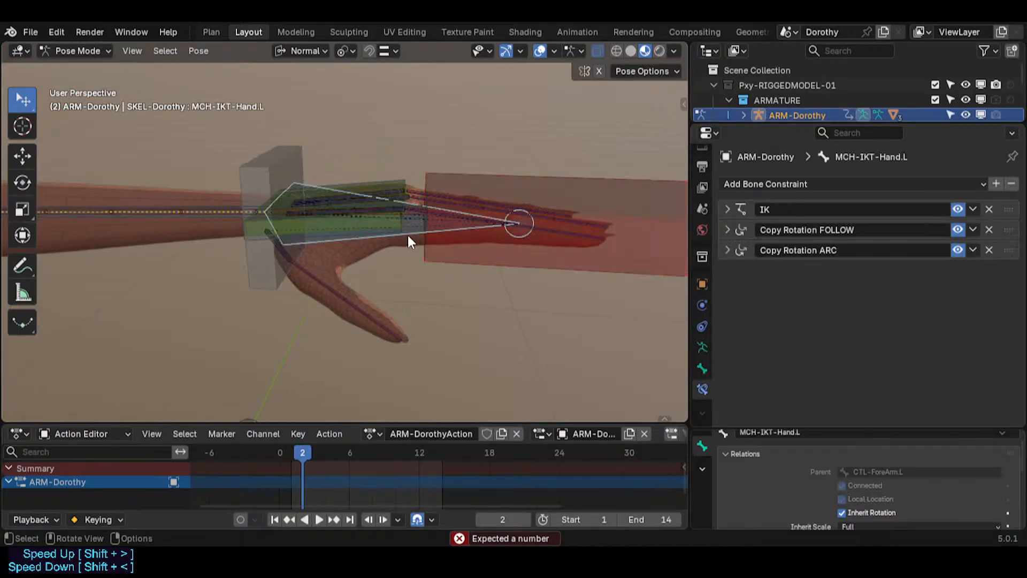
key("r")
right_click(459, 227)
Check DEF4d-Hand.L and try moving MTR-IK-Hand.L slightly to test how the hand and forearm follow.
left_click(386, 225)
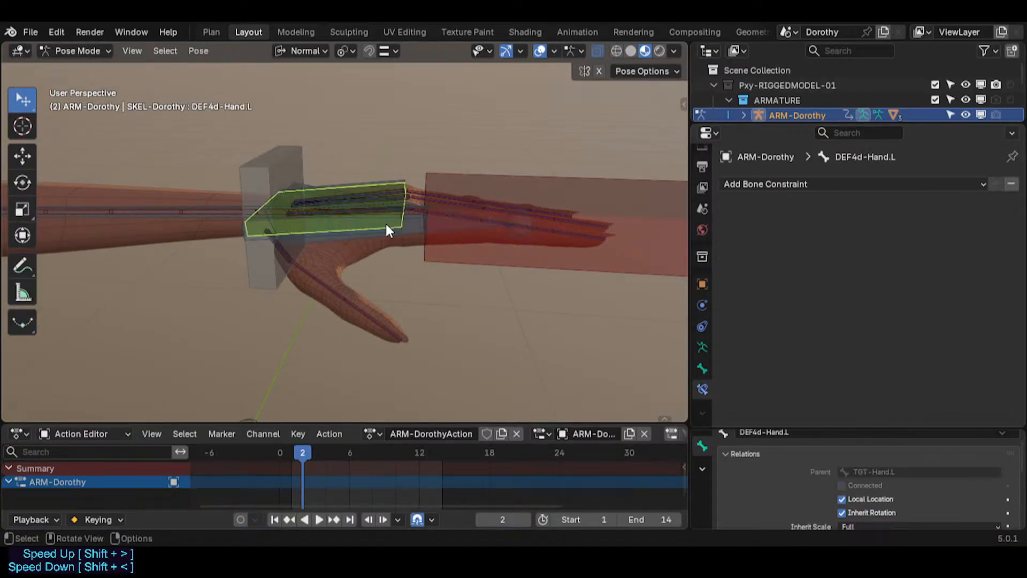
left_click(413, 234)
left_click(475, 239)
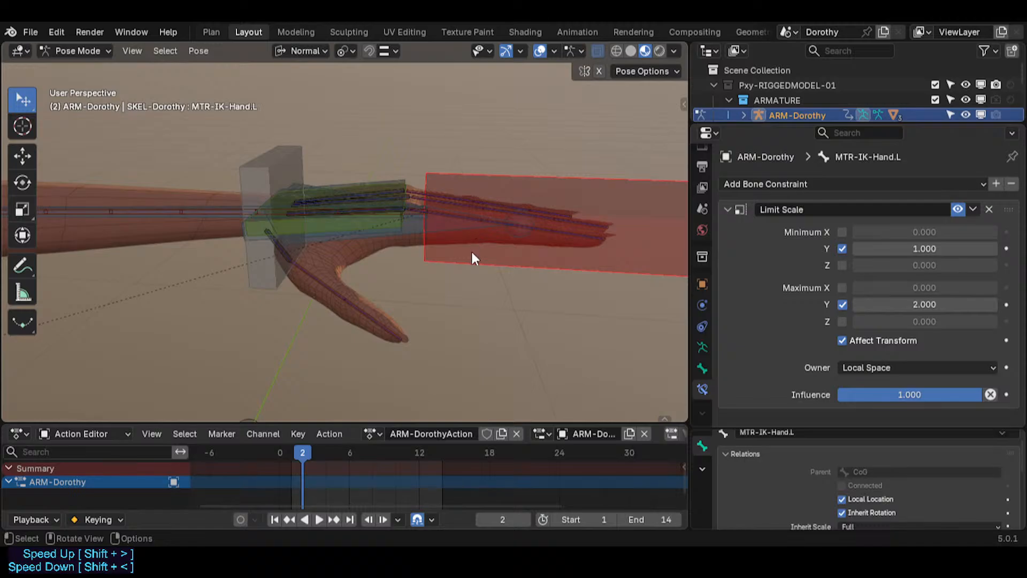
key("g")
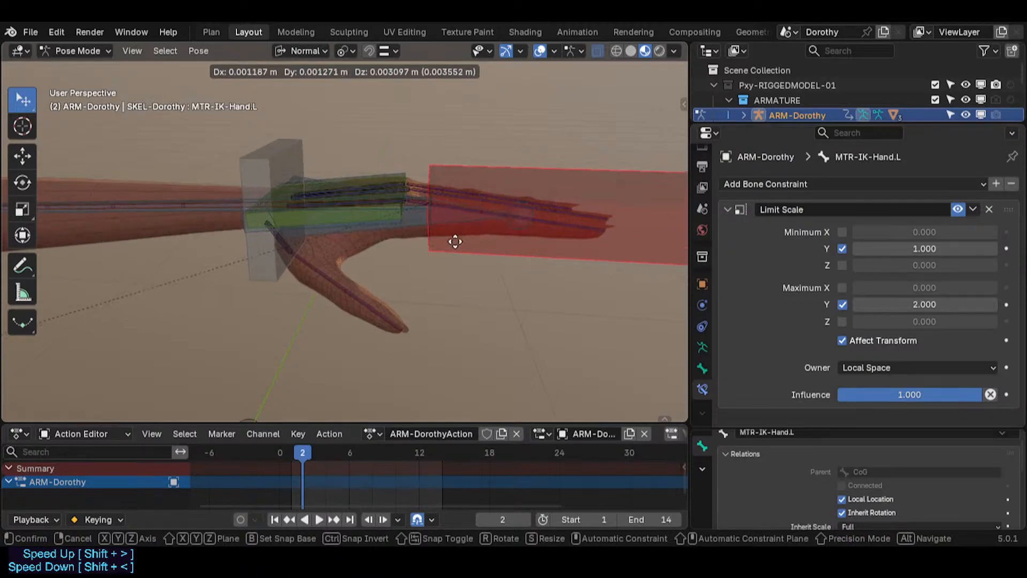
right_click(455, 242)
Try moving TGT-Hand.L away from the palm to test how the wrist handle and forearm respond.
left_click(377, 215)
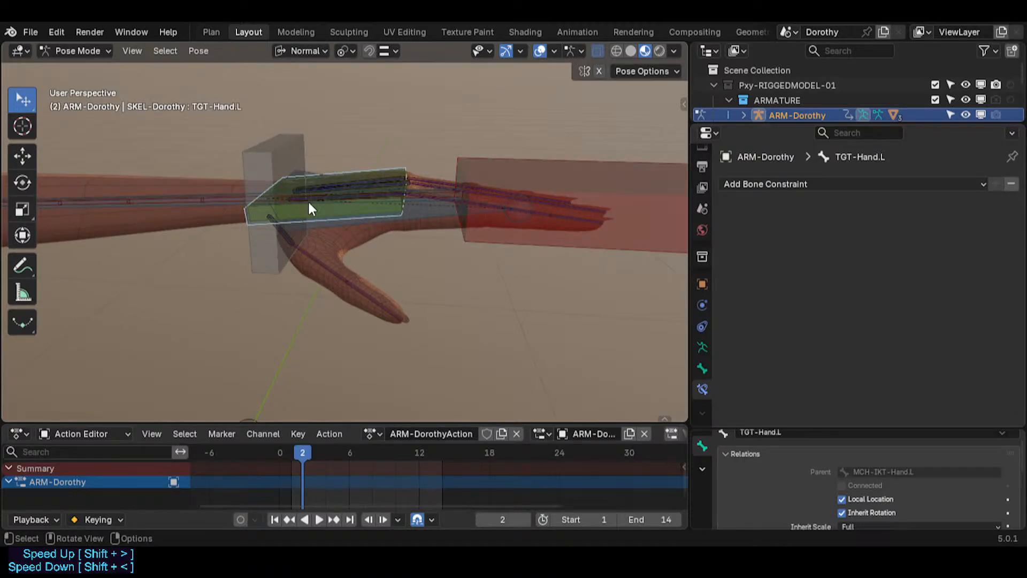
key("g")
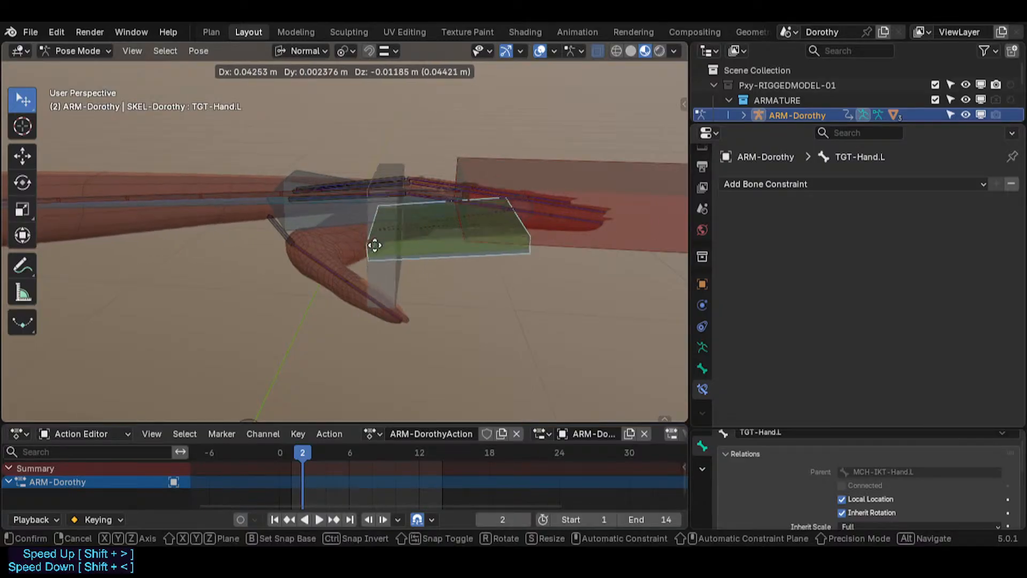
right_click(373, 246)
middle_click_drag(331, 237, 400, 229)
key("g")
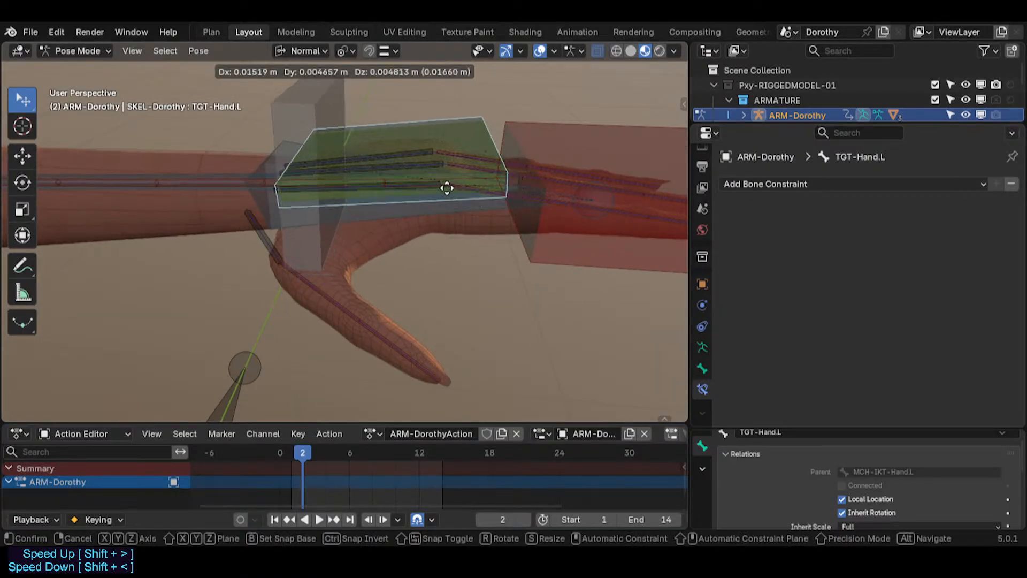
Examine how TGT-ForeArm.L and its overlapping forearm bones line up with HDL-Wrist.L and MTR-IK-Hand.L.
left_click(277, 213)
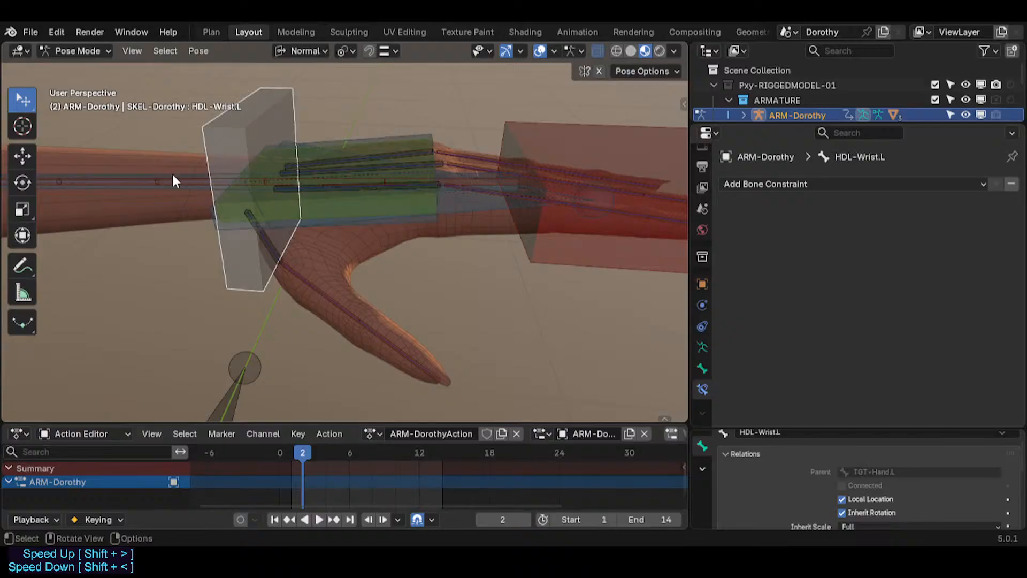
left_click(155, 188)
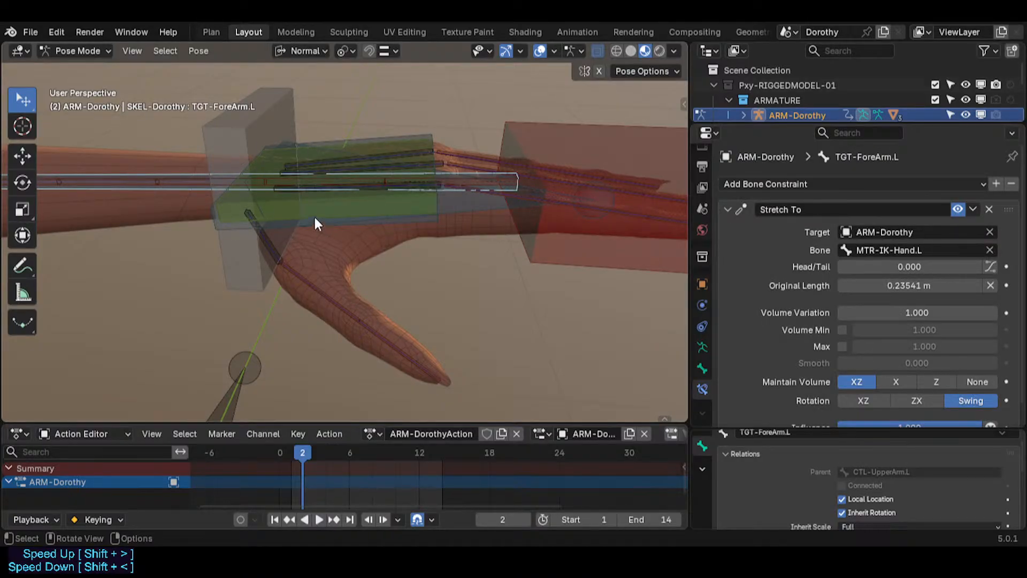
scroll(396, 213, "down", 3)
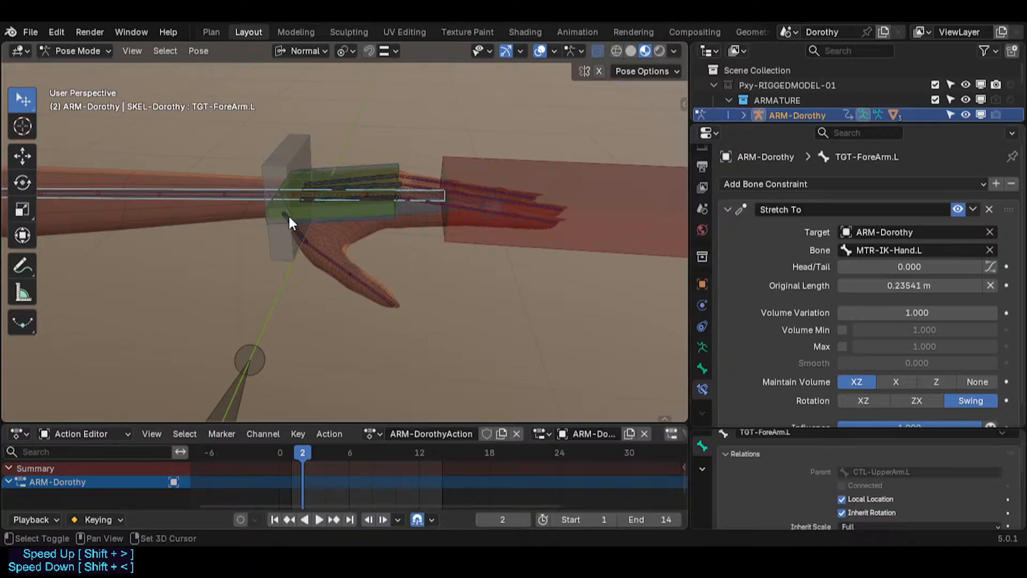
scroll(286, 221, "down", 3)
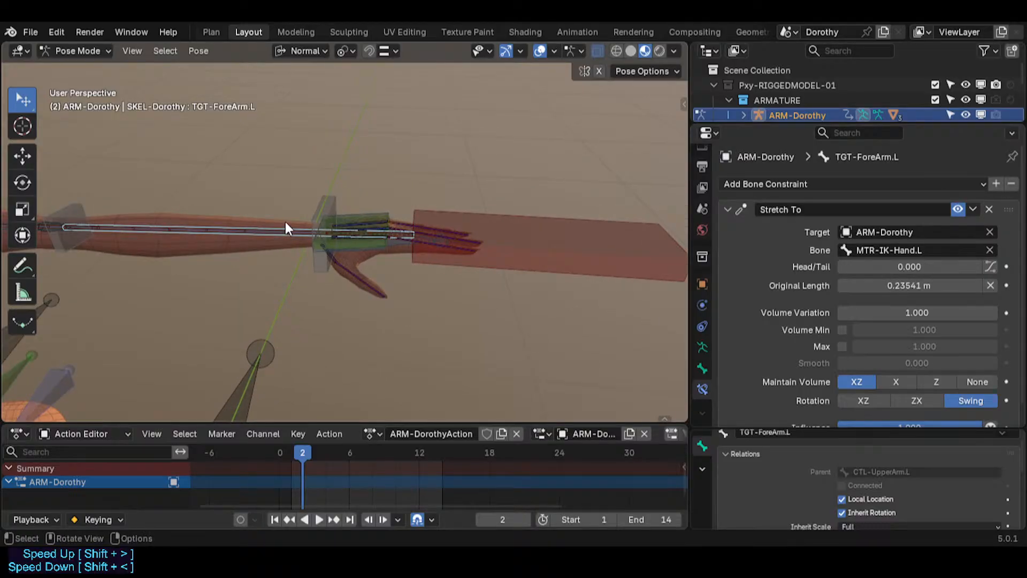
scroll(289, 219, "up", 2)
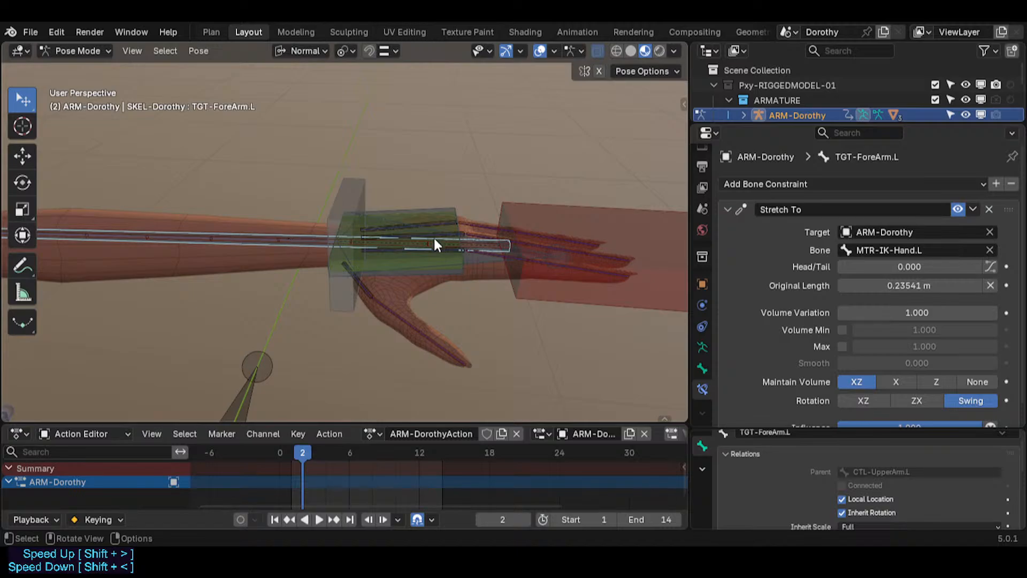
scroll(400, 277, "up", 2)
left_click(326, 303)
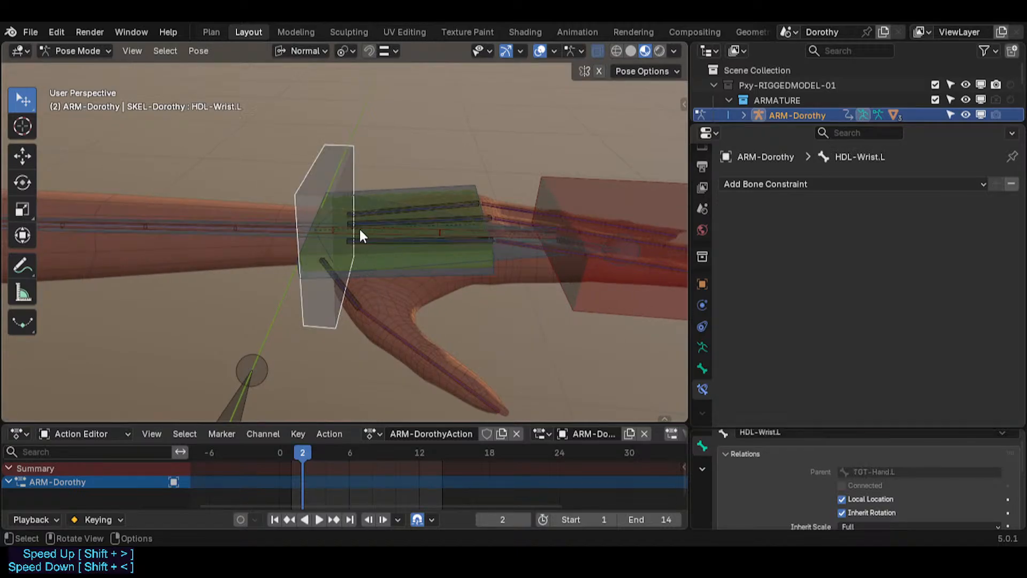
left_click(272, 231)
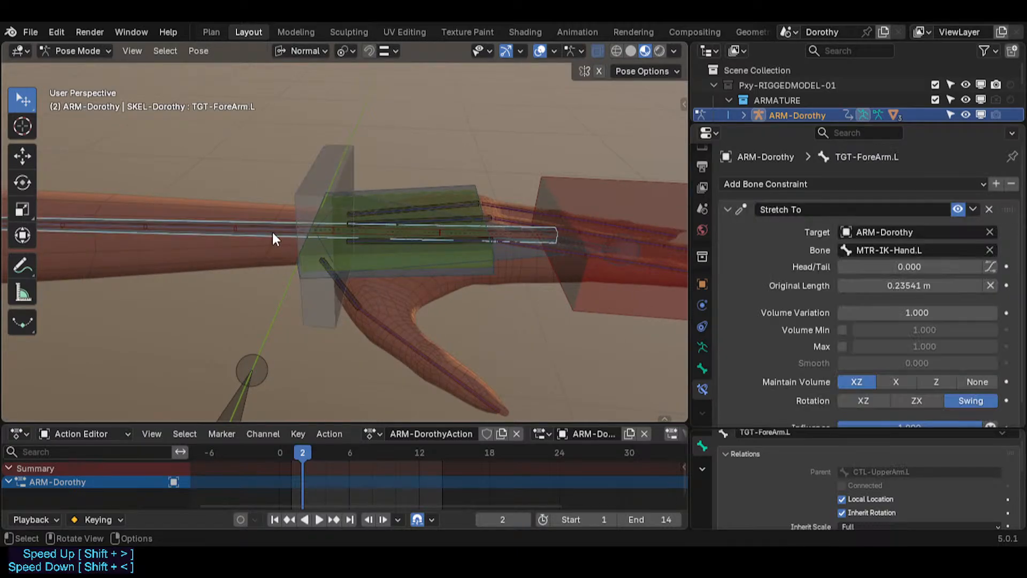
left_click(272, 231)
left_click(272, 230)
left_click(272, 230)
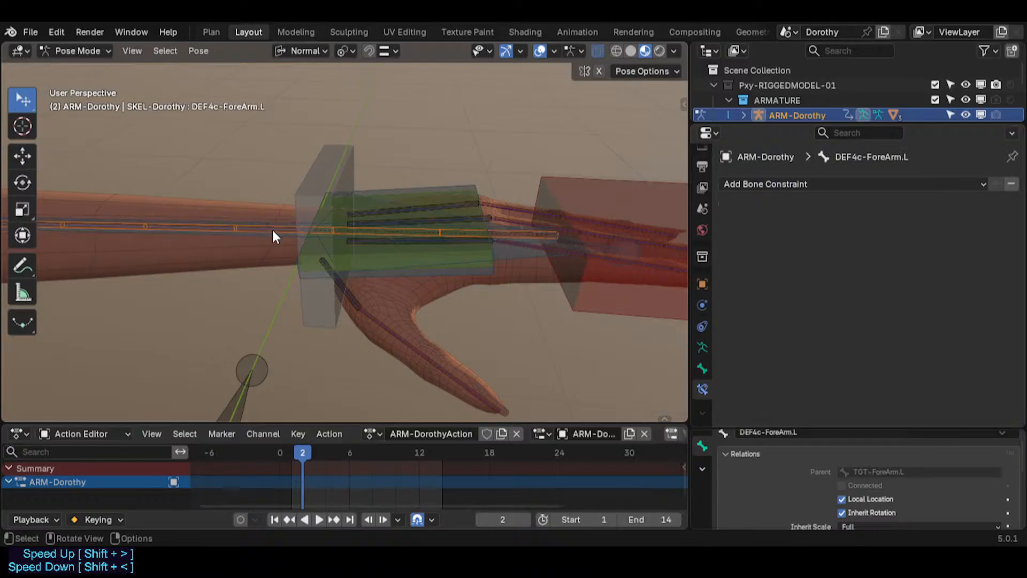
Compare the wrist handle HDL-Wrist.L with the hand bone DEF4d-Hand.L at the left wrist.
left_click(318, 293)
left_click(384, 269)
left_click(386, 272)
left_click(324, 295)
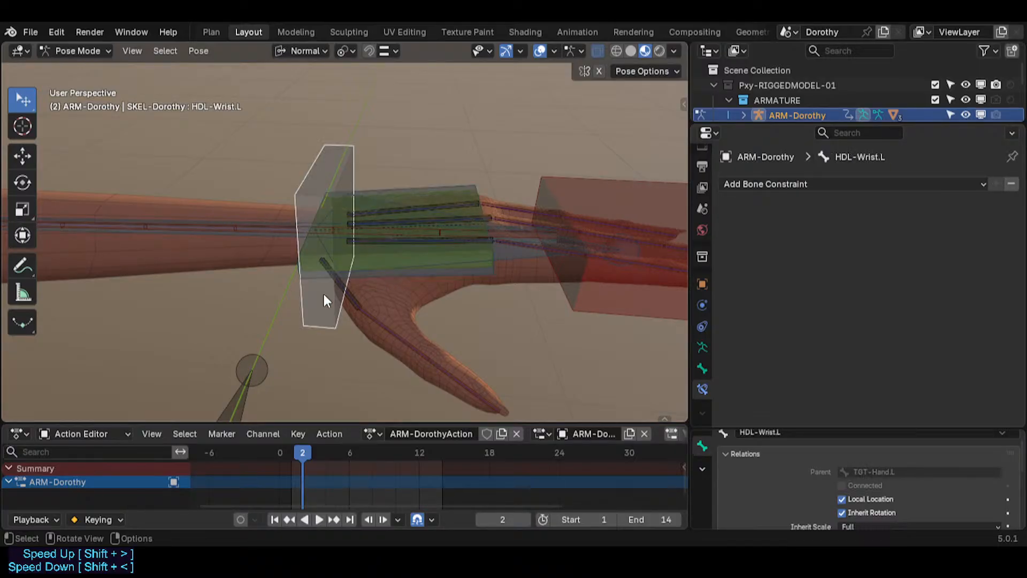
left_click(379, 270)
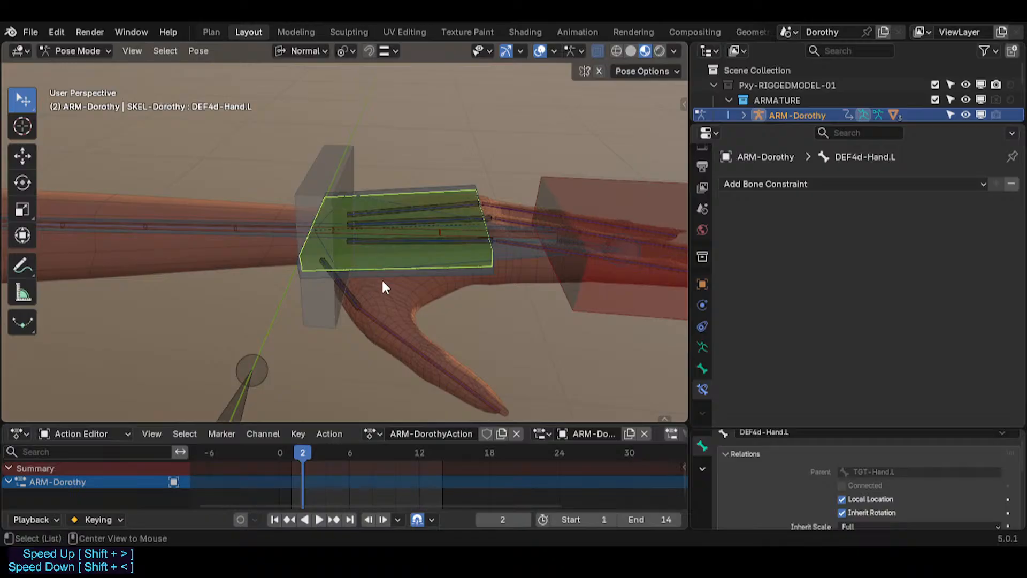
left_click(307, 304)
Try clearing the location of all bones and moving MTR-IK-Hand.L outward past the palm.
key("a")
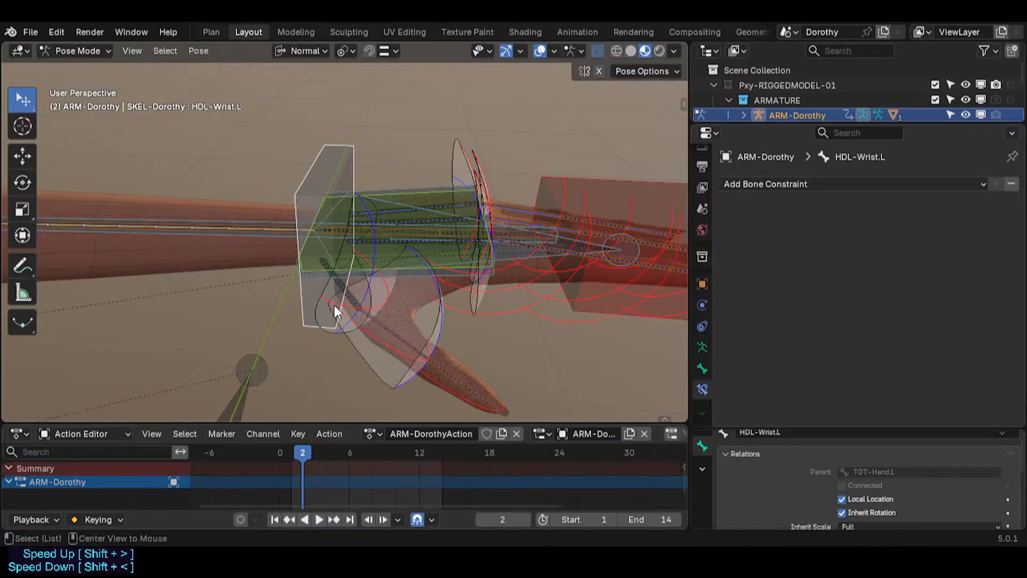
key("alt+g")
left_click(480, 328)
key("g")
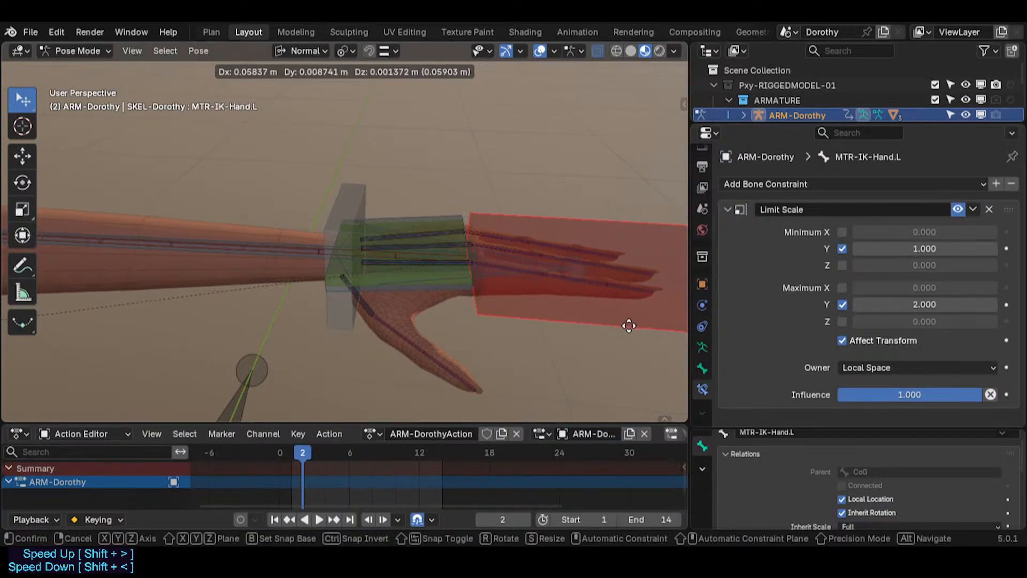
left_click(628, 323)
left_click(463, 294)
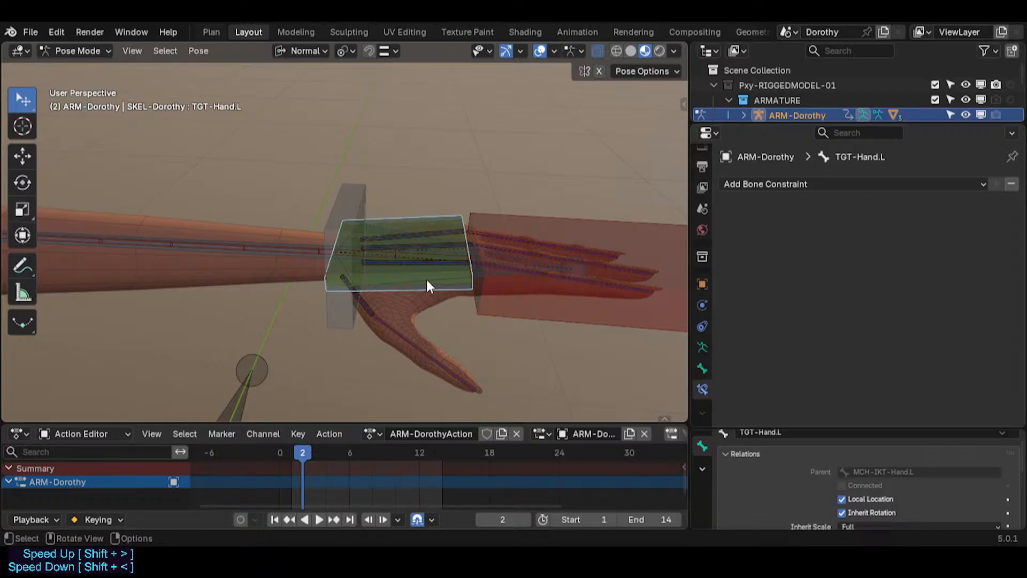
Undo the location reset, the recent bone selections and the last test moves of MTR-IK-Hand.L.
left_click(438, 290, "ctrl")
left_click(437, 291, "ctrl")
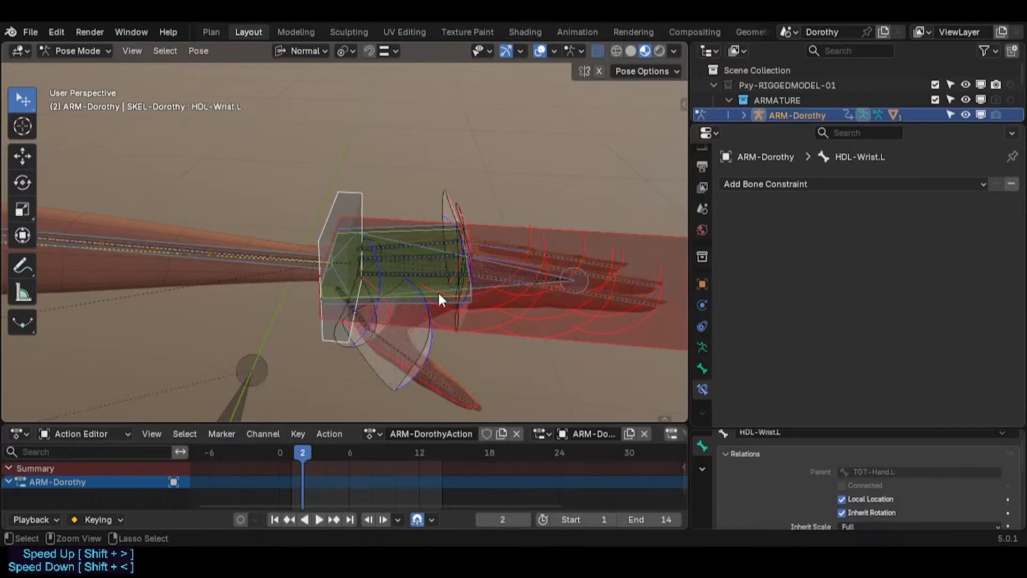
key("ctrl+z")
key("ctrl+z")
key("ctrl+z")
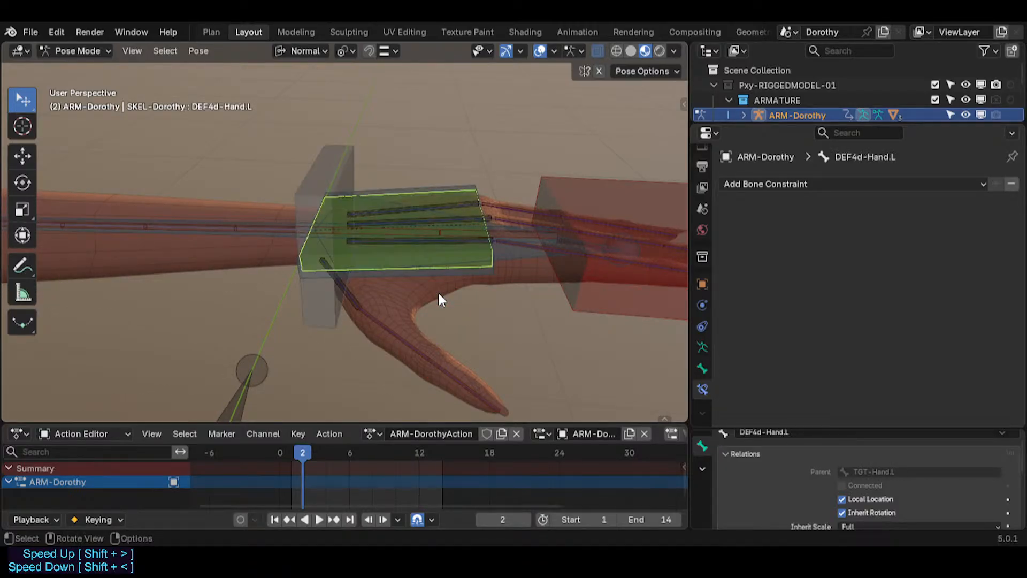
left_click(438, 291, "ctrl")
left_click(437, 291, "ctrl")
left_click(438, 291, "ctrl")
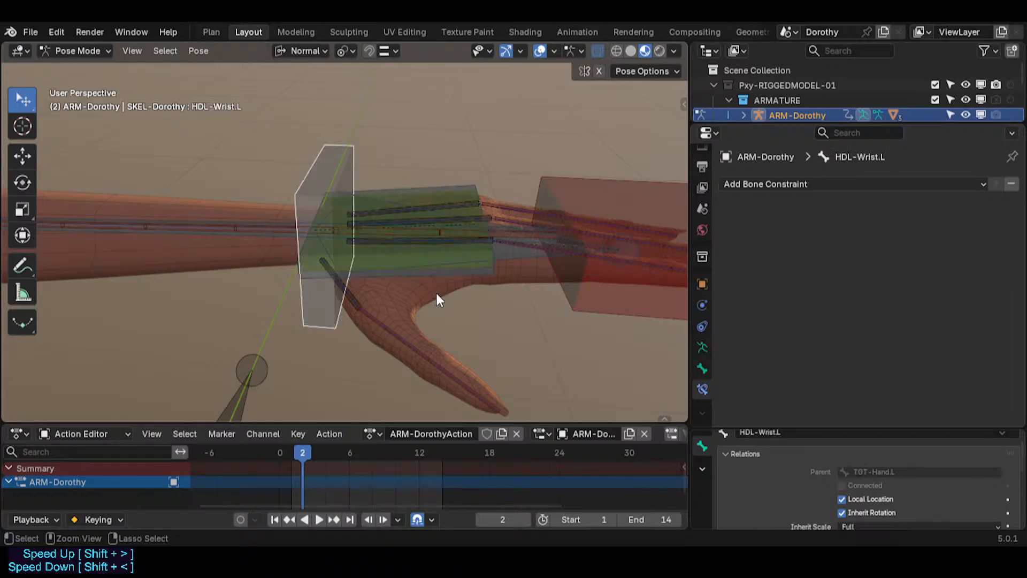
left_click(437, 293, "ctrl")
left_click(437, 293, "ctrl")
left_click(437, 293, "ctrl")
left_click(437, 293, "ctrl")
left_click(437, 294, "ctrl")
left_click(437, 294, "ctrl")
left_click(437, 295, "ctrl")
left_click(437, 294, "ctrl")
left_click(437, 295, "ctrl")
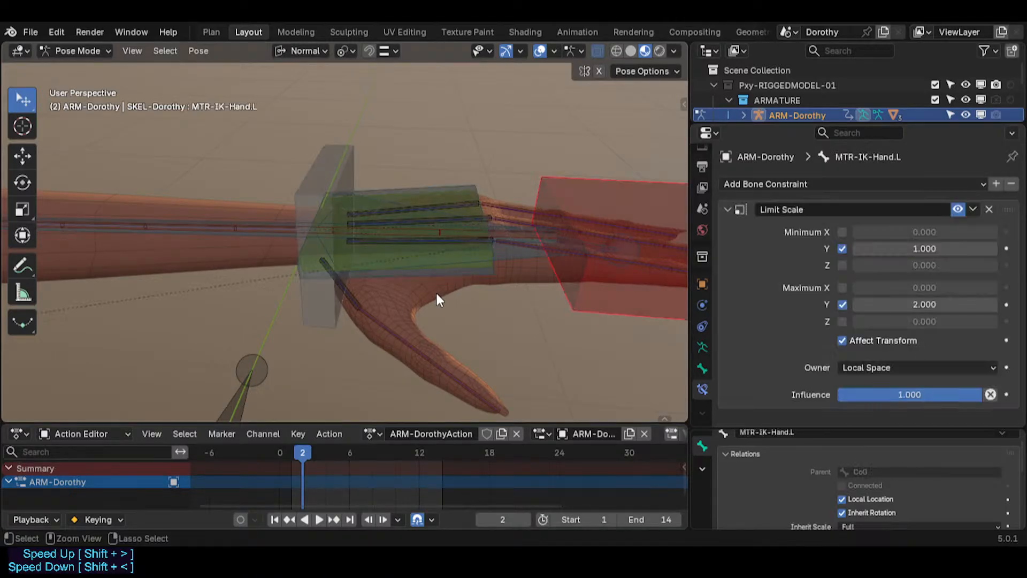
key("ctrl+z")
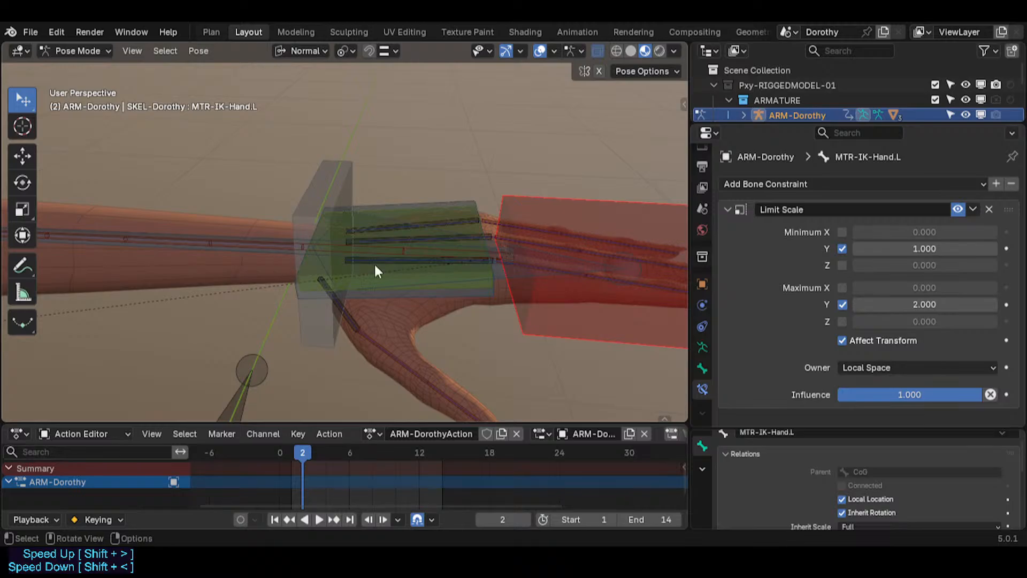
Move MTR-IK-Hand.L farther out over the fingers and set CTL-ForeArm.L's IK Stretch to 0.1.
scroll(428, 283, "down", 3)
left_click_drag(471, 299, 503, 281)
left_click(307, 253)
left_click(308, 255)
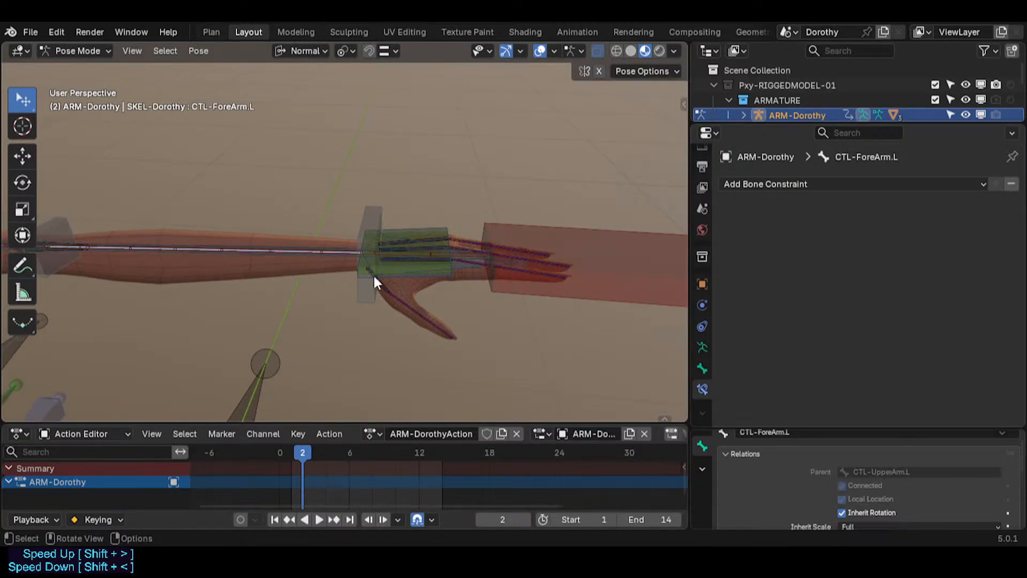
left_click(702, 368)
scroll(836, 305, "down", 12)
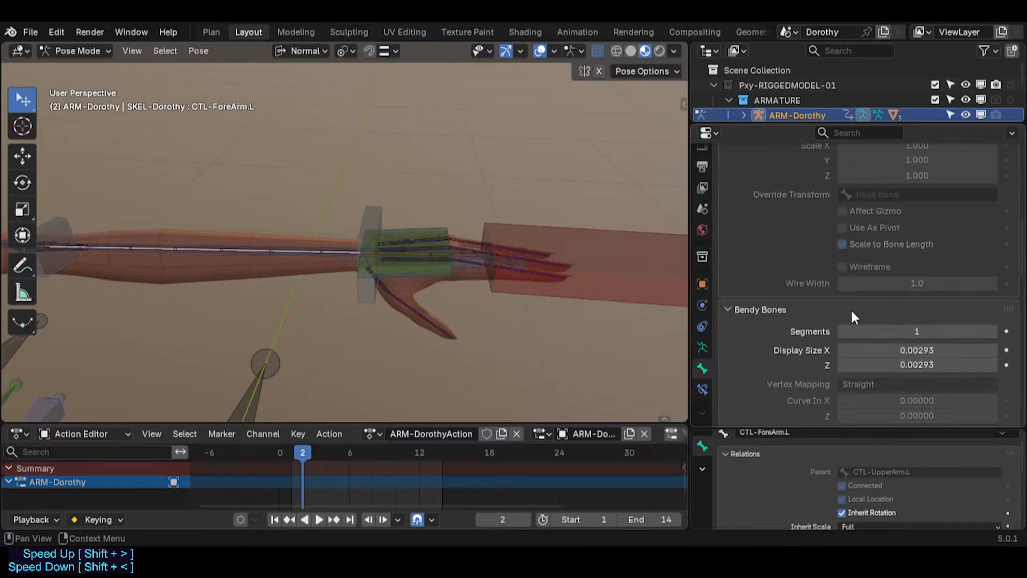
scroll(882, 267, "down", 10)
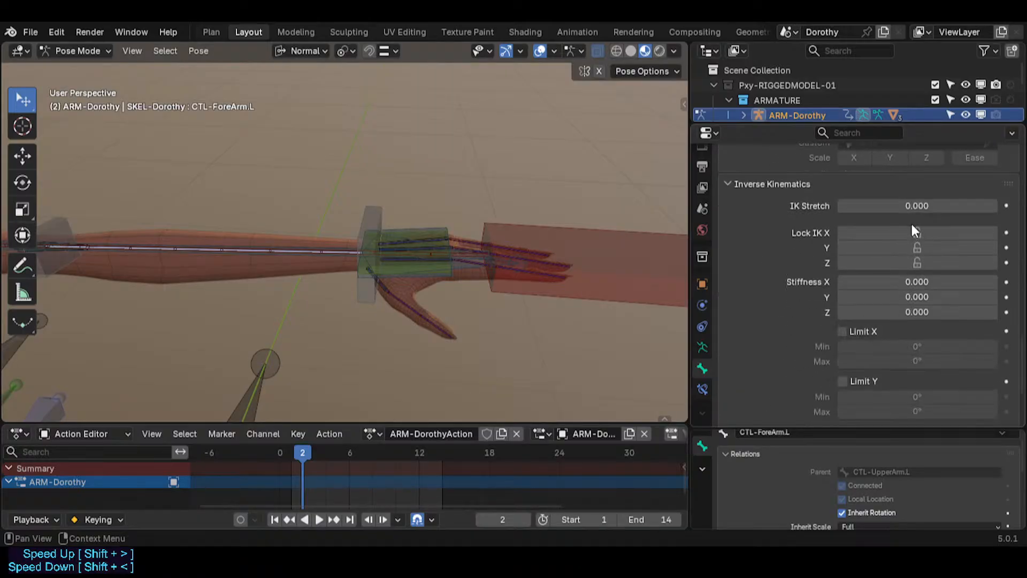
left_click(920, 205)
type("0.1")
key("Return")
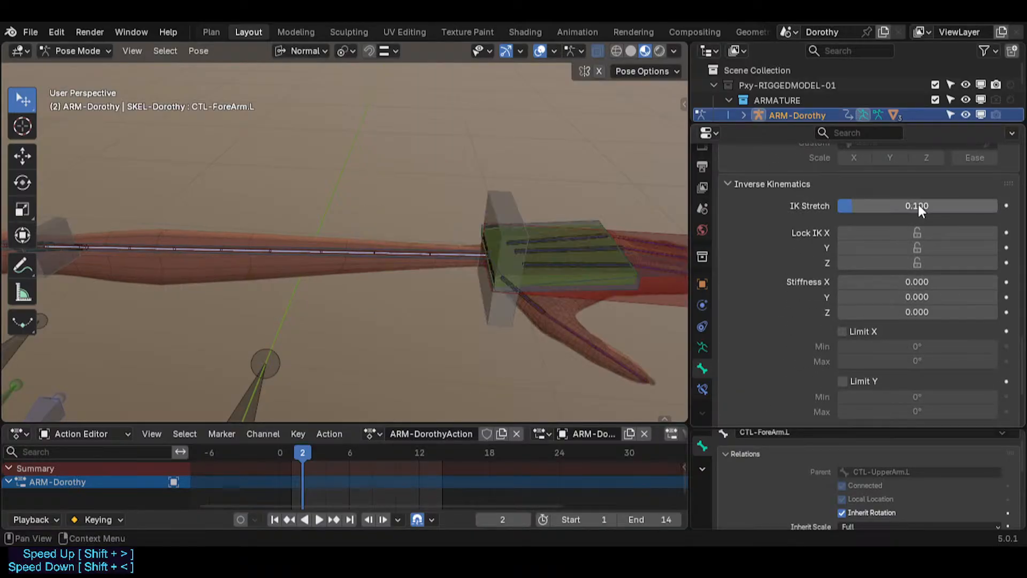
Set the IK Stretch of the left shin bone CTL-Shin.L to 0.1.
scroll(298, 325, "down", 3)
middle_click_drag(296, 320, 321, 283)
middle_click_drag(326, 299, 348, 134, "shift")
scroll(375, 241, "up", 2)
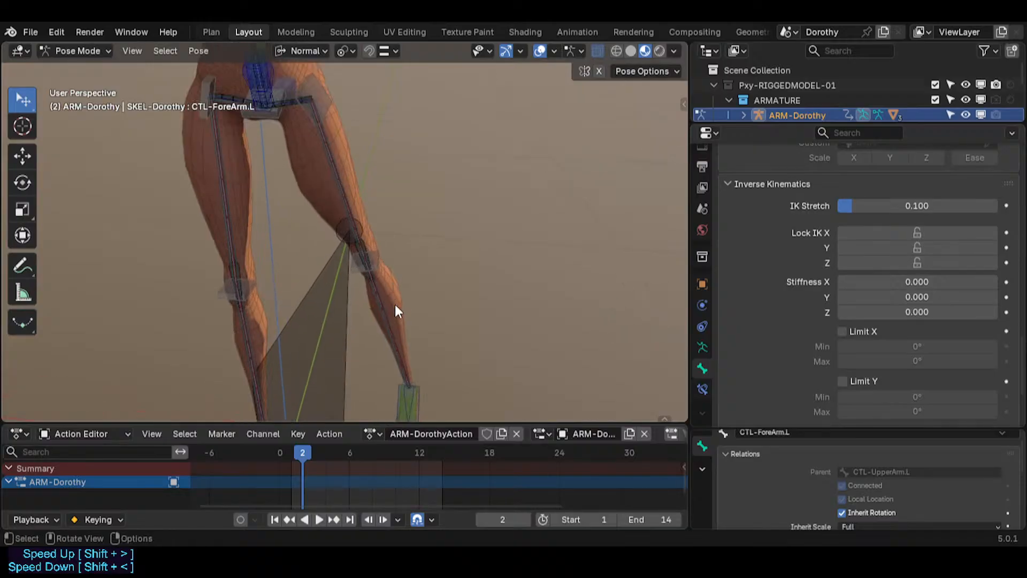
left_click(382, 319)
left_click(383, 321)
scroll(856, 240, "up", 6)
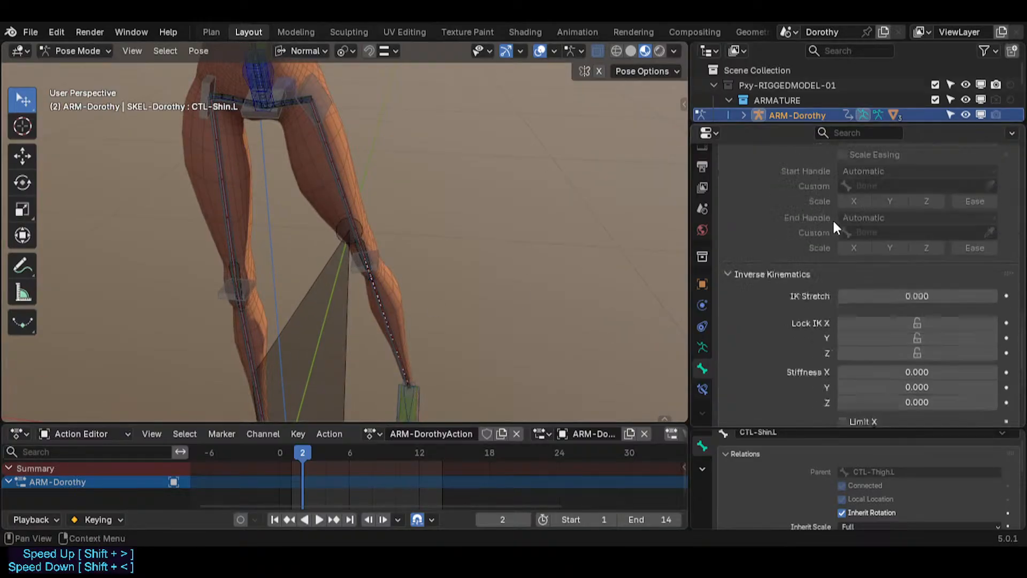
type("0.100")
scroll(514, 345, "down", 2)
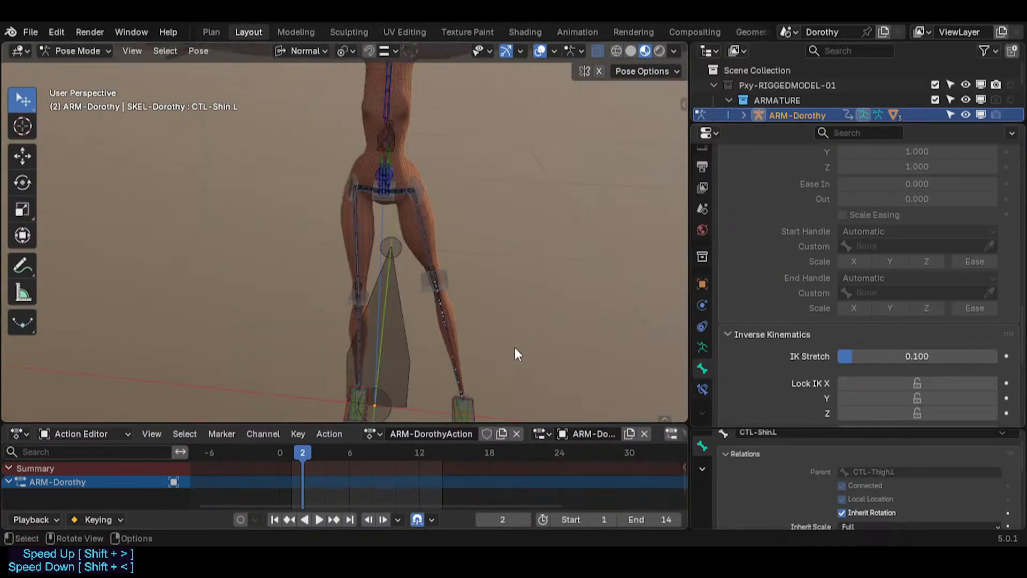
Reset the pose of all bones and save the file with the left hand control MTR-IK-Hand.L selected.
middle_click_drag(514, 345, 503, 286, "shift")
middle_click_drag(460, 281, 348, 267)
middle_click_drag(348, 268, 317, 224, "shift")
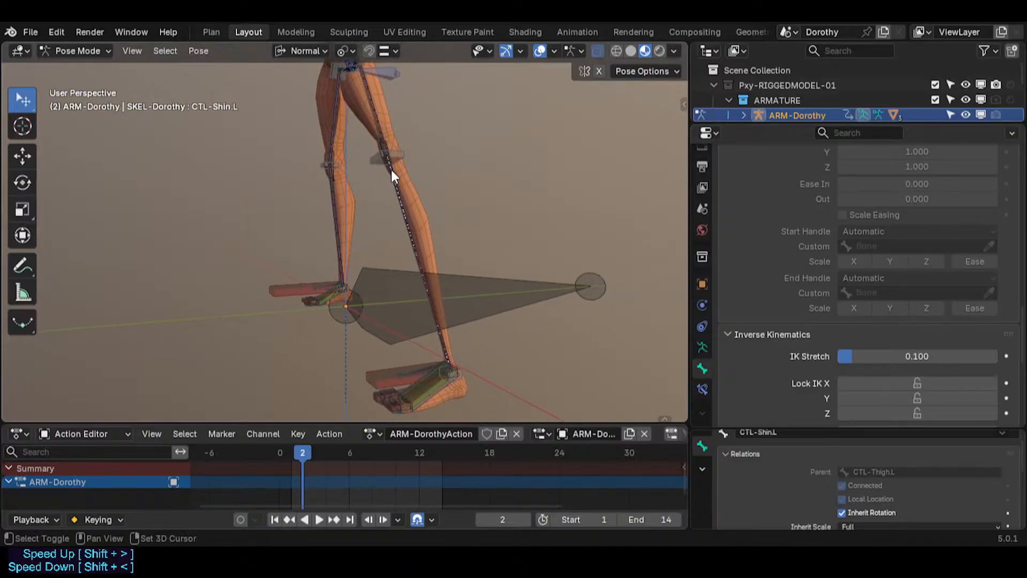
middle_click_drag(390, 169, 378, 391, "shift")
middle_click_drag(428, 332, 515, 308)
scroll(506, 313, "up", 2)
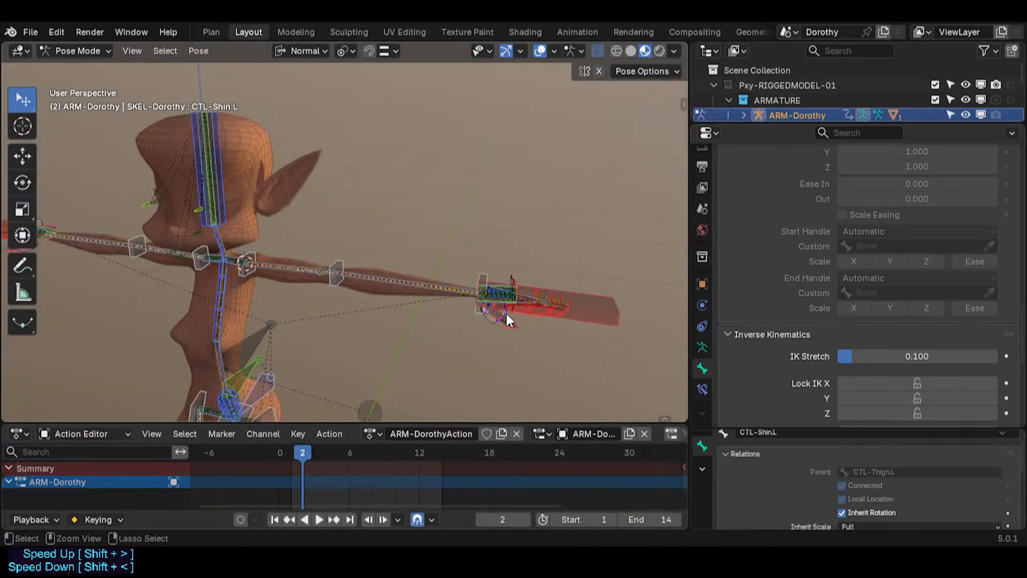
left_click(593, 297)
key("ctrl+s")
Test the left arm's stretching by moving MTR-IK-Hand.L outward and upward and rotating it at the wrist.
scroll(572, 305, "up", 4)
key("g")
left_click(395, 282)
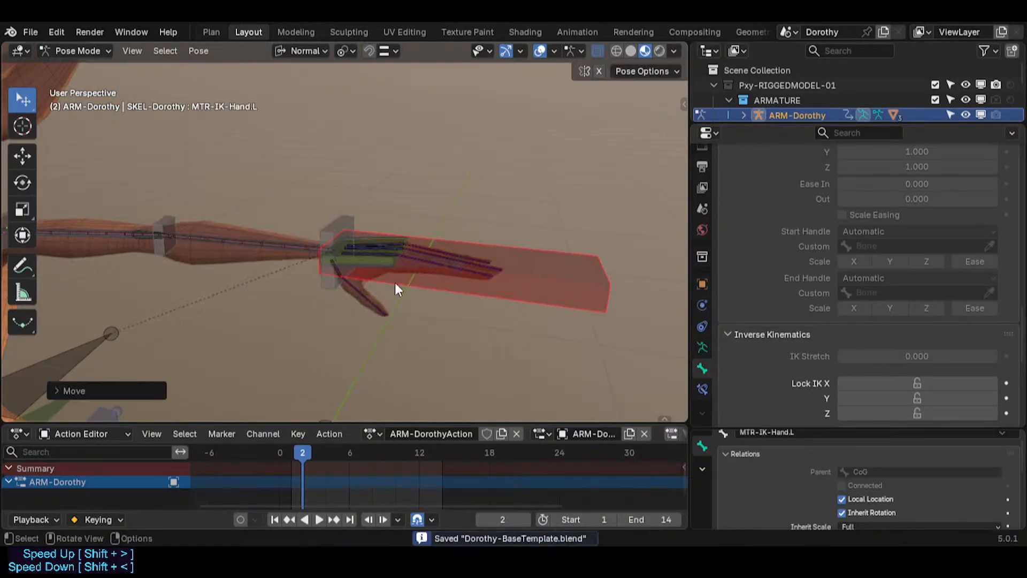
key("g")
left_click(479, 202)
key("r")
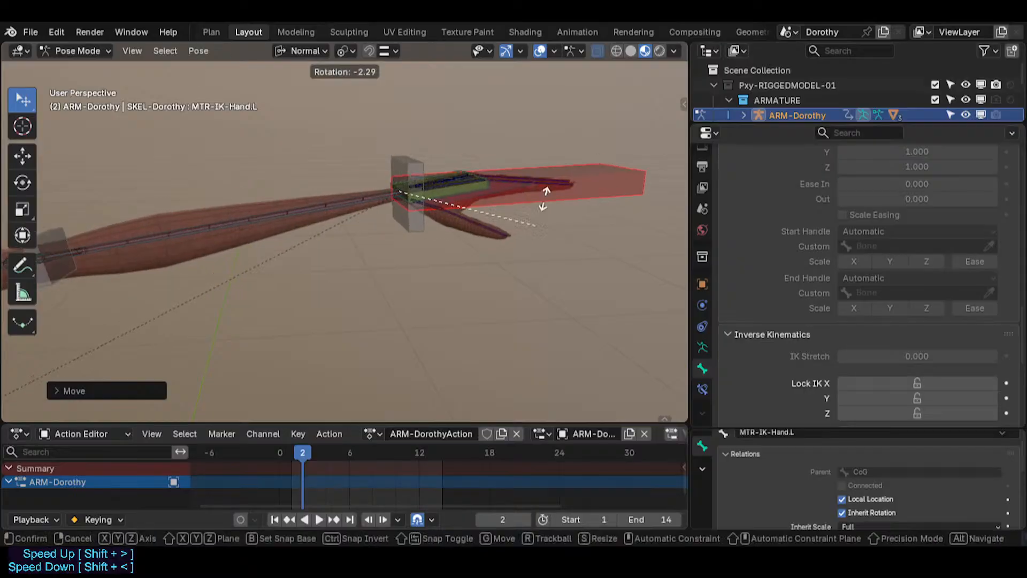
left_click(491, 211)
key("g")
left_click(527, 196)
scroll(527, 197, "down", 3)
middle_click_drag(526, 197, 503, 175)
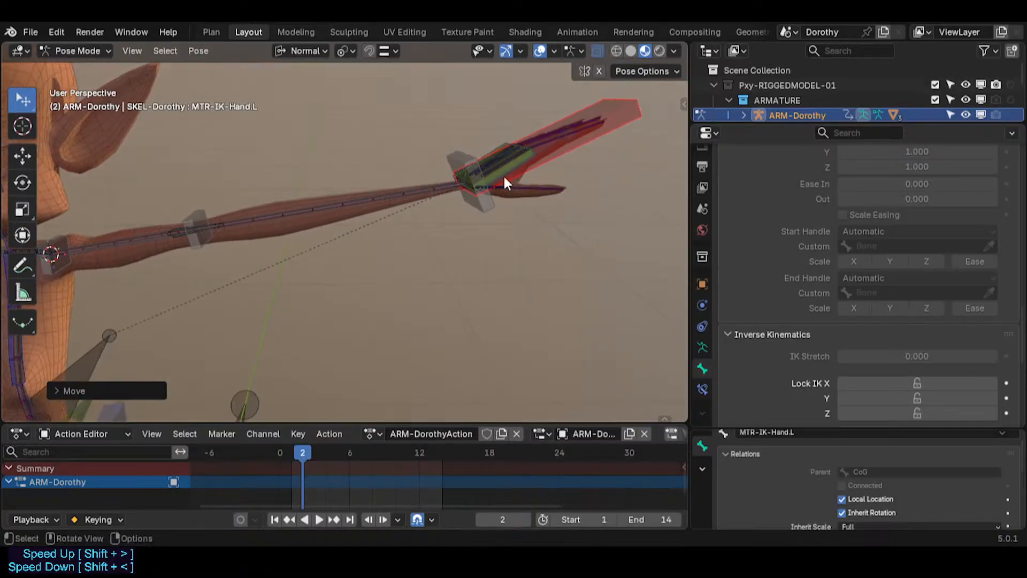
Move MTR-IK-Hand.L inward and back out to full reach, and trackball-rotate it to turn the palm.
key("g")
left_click(504, 249)
key("g")
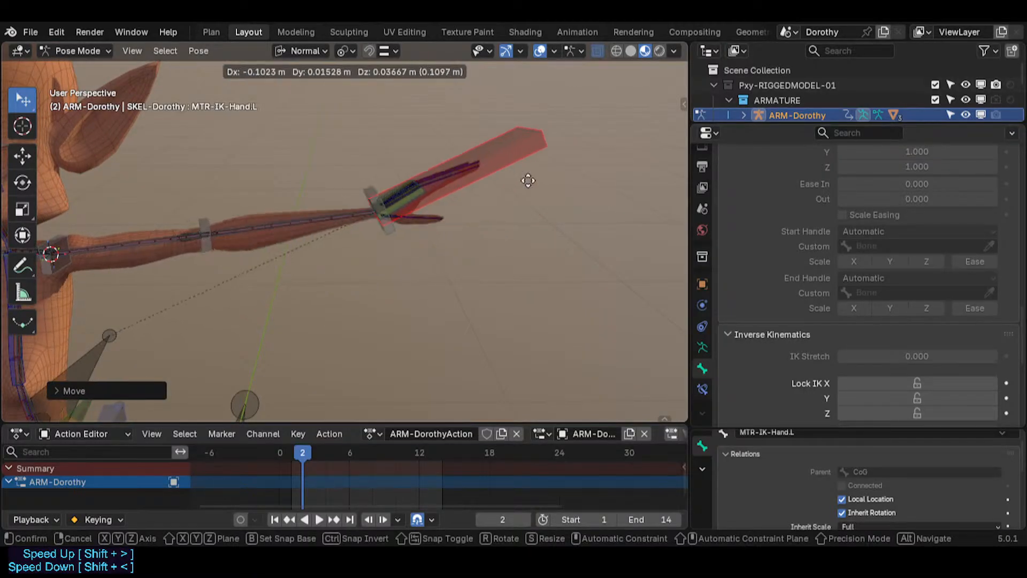
left_click(567, 216)
key("r")
key("r")
left_click(521, 252)
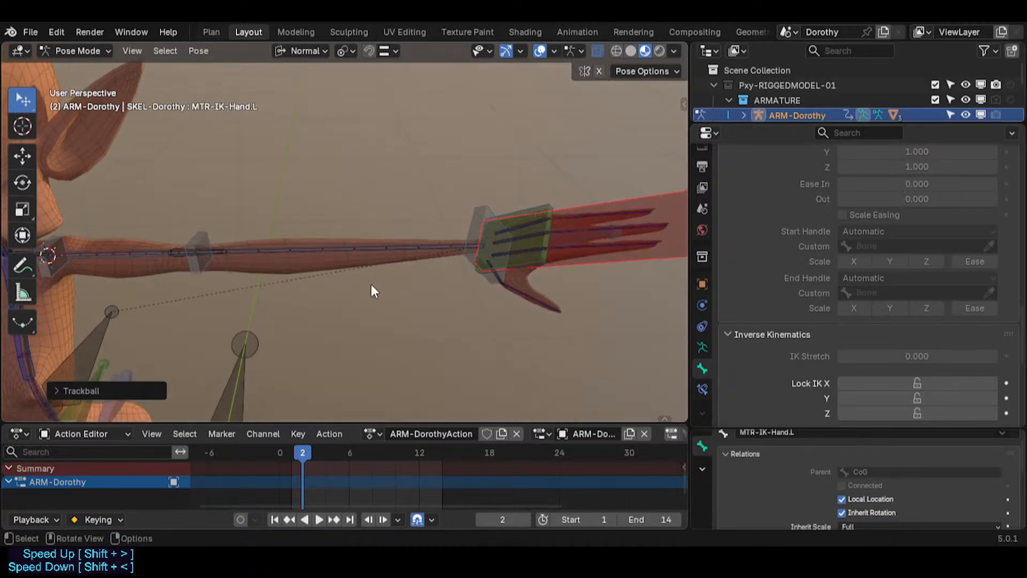
Inspect the bone alignment along the stretched left forearm from several angles and save the file.
scroll(361, 217, "up", 4)
middle_click_drag(311, 223, 358, 280)
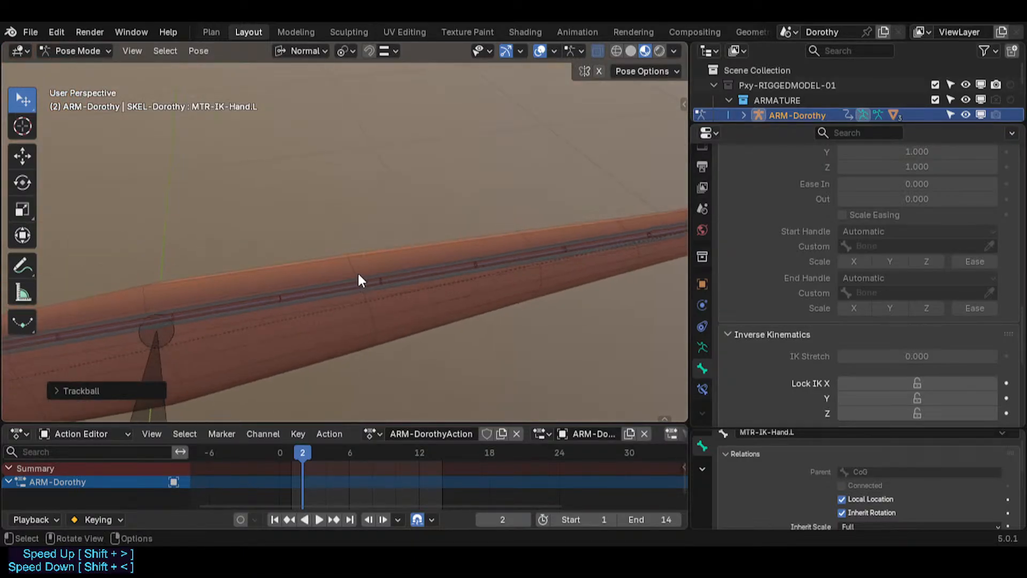
key("ctrl+s")
middle_click_drag(491, 249, 283, 282)
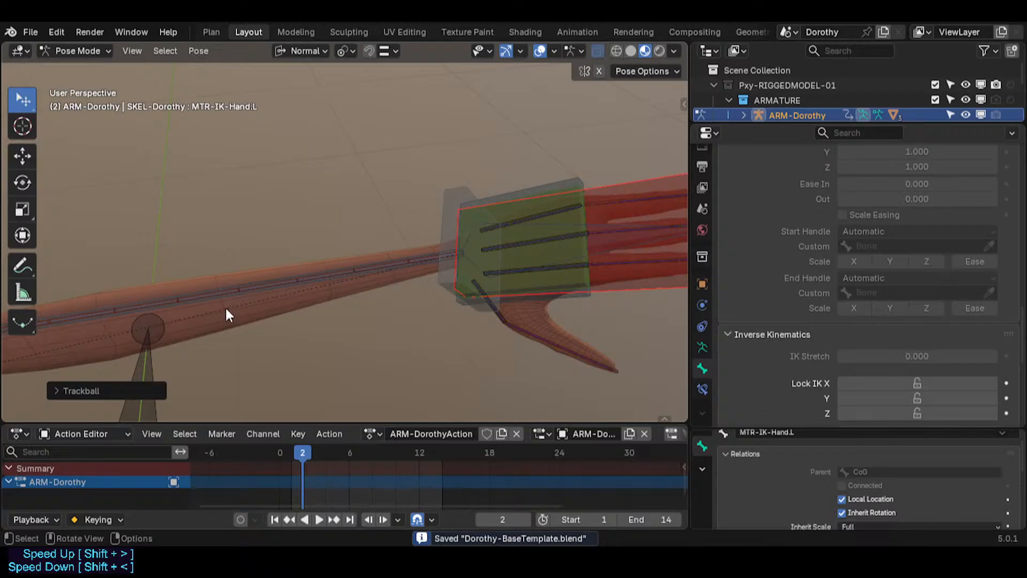
middle_click_drag(226, 310, 402, 274)
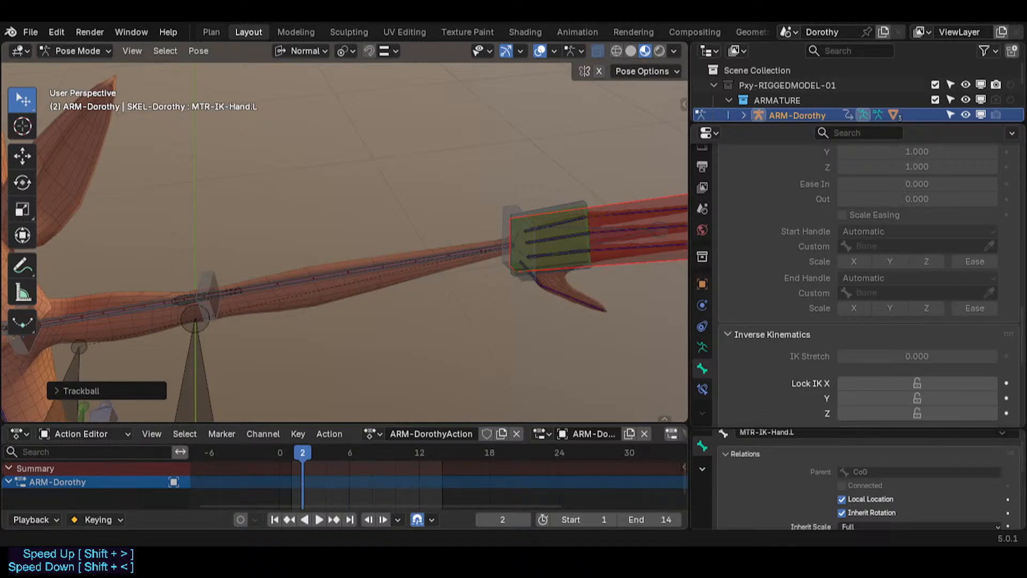
middle_click_drag(358, 387, 271, 234)
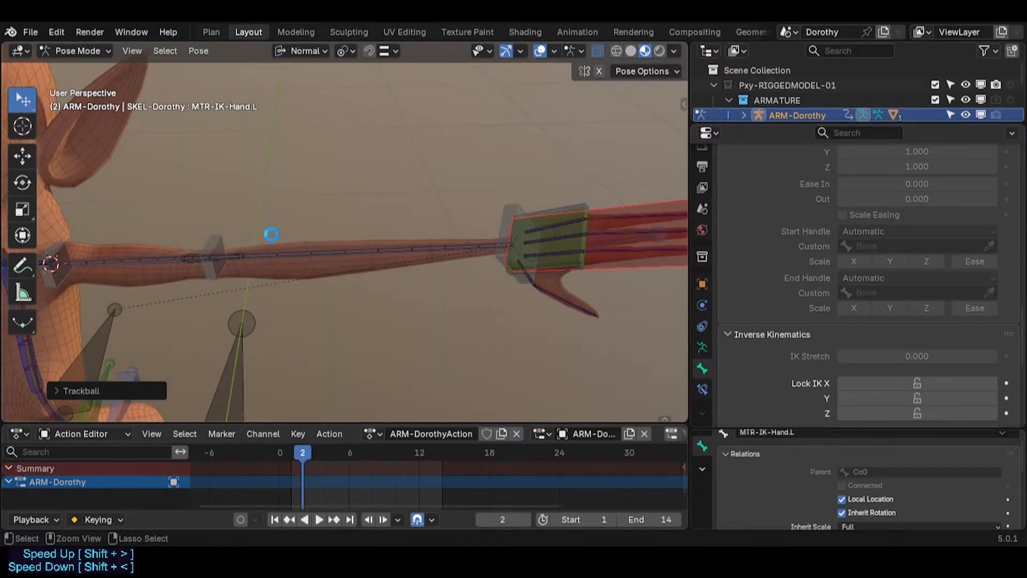
key("ctrl+s")
Examine how the target bone TGT-ForeArm.L and the deform bone DEF4c-ForeArm.L line up along the left forearm.
left_click(309, 245)
scroll(310, 246, "up", 2)
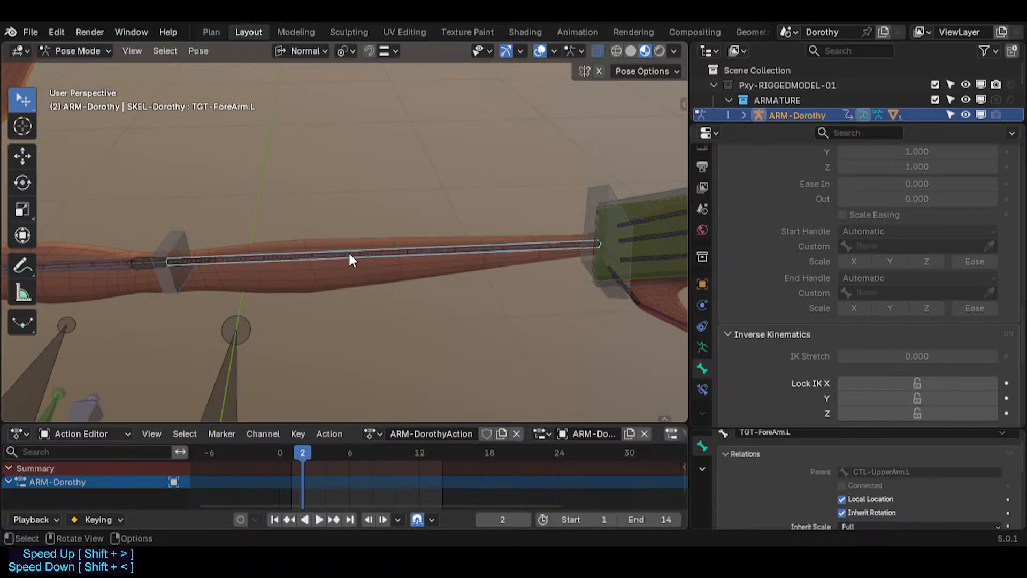
scroll(329, 253, "up", 2)
left_click(369, 255)
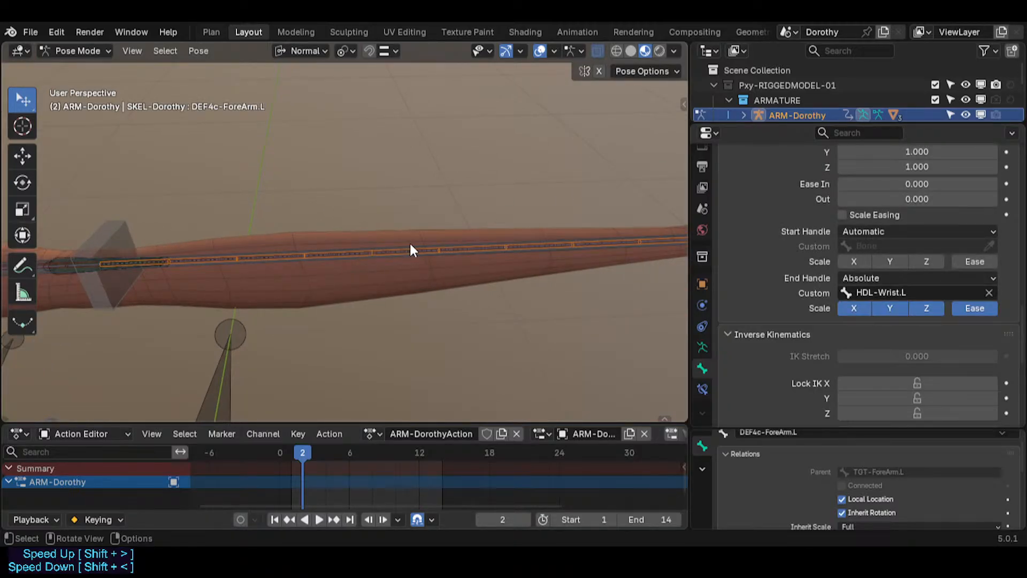
middle_click_drag(411, 249, 189, 274)
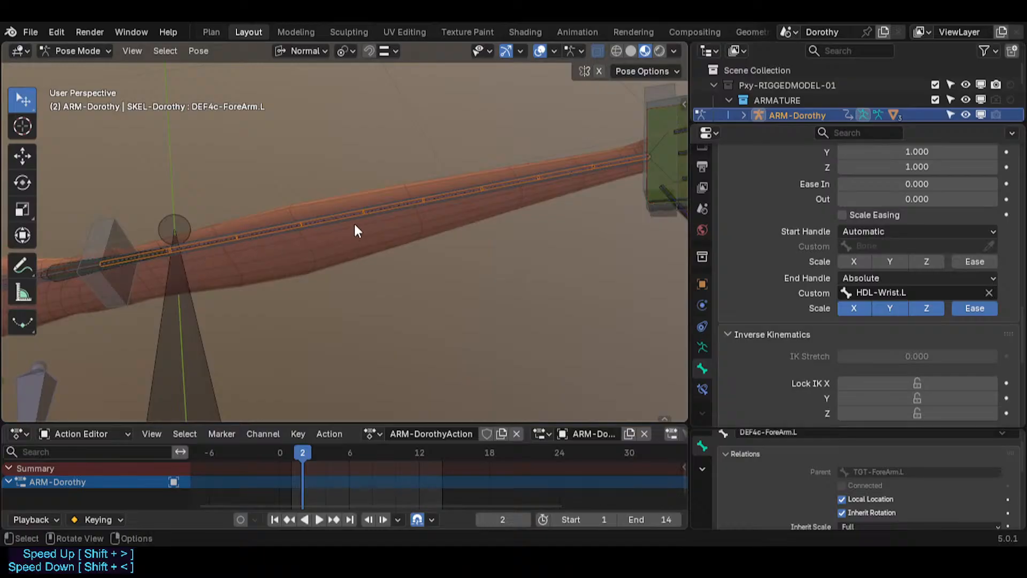
middle_click_drag(357, 230, 230, 264)
middle_click_drag(390, 230, 321, 294)
left_click(295, 175)
left_click(337, 264)
left_click(361, 262)
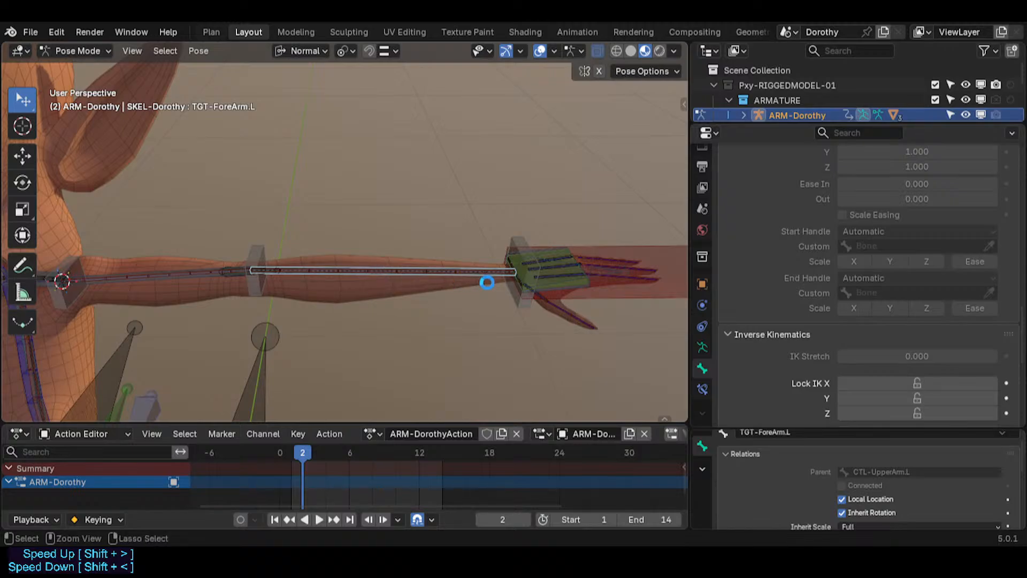
Save the file and show the bone constraints of the hand target TGT-Hand.L.
key("ctrl+s")
left_click(521, 304)
middle_click_drag(521, 303, 391, 294, "shift")
scroll(390, 291, "up", 2)
left_click(525, 287)
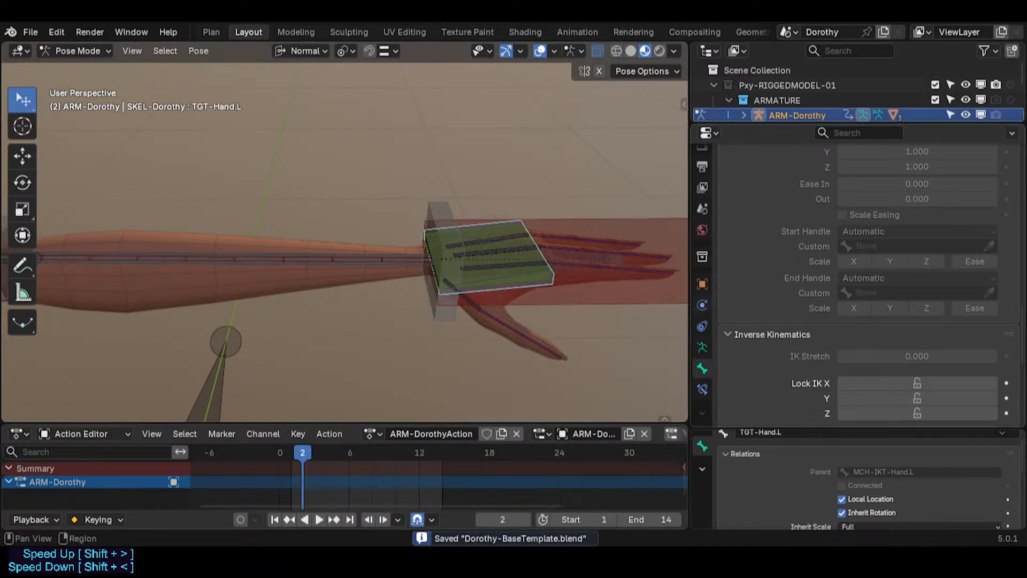
left_click(702, 389)
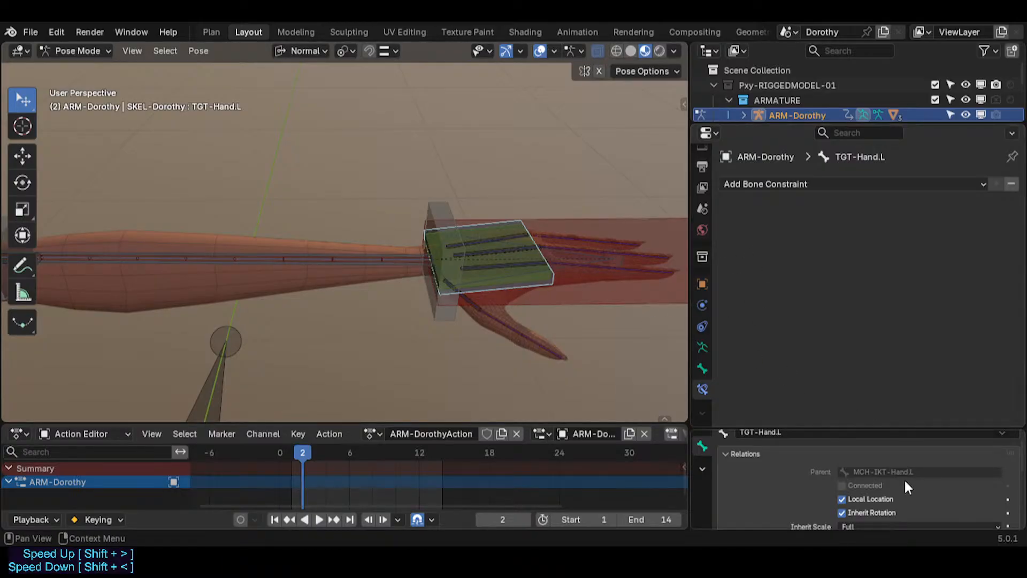
Try pulling MTR-IK-Hand.L outward and cancel the move.
scroll(493, 249, "down", 2)
left_click(557, 275)
key("g")
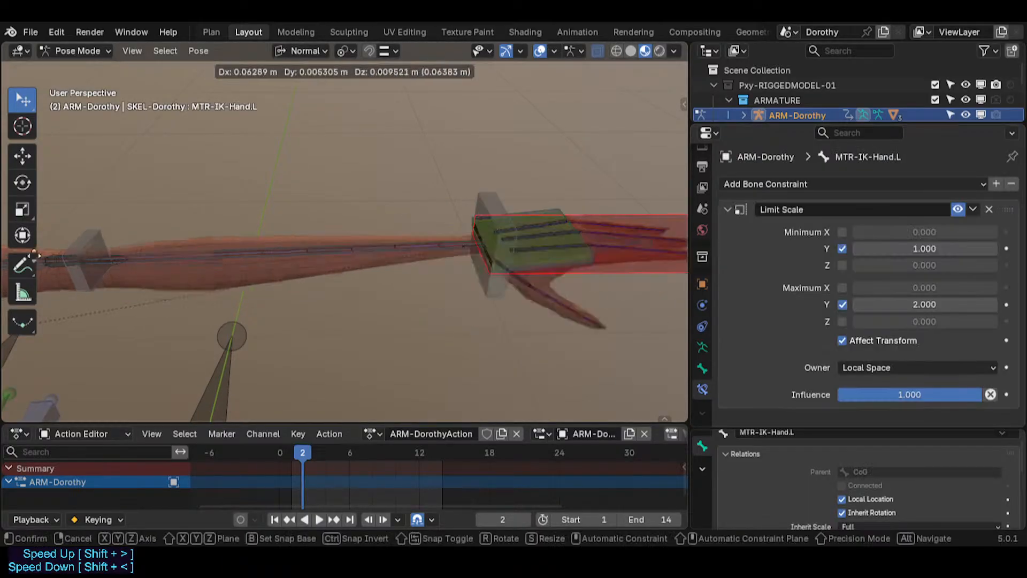
right_click(527, 252)
Check the bone constraints of the chest bones CTL-Chest and TGT-Chest.
middle_click_drag(137, 257, 300, 238, "shift")
scroll(327, 230, "up", 2)
left_click(326, 231)
scroll(329, 231, "up", 2)
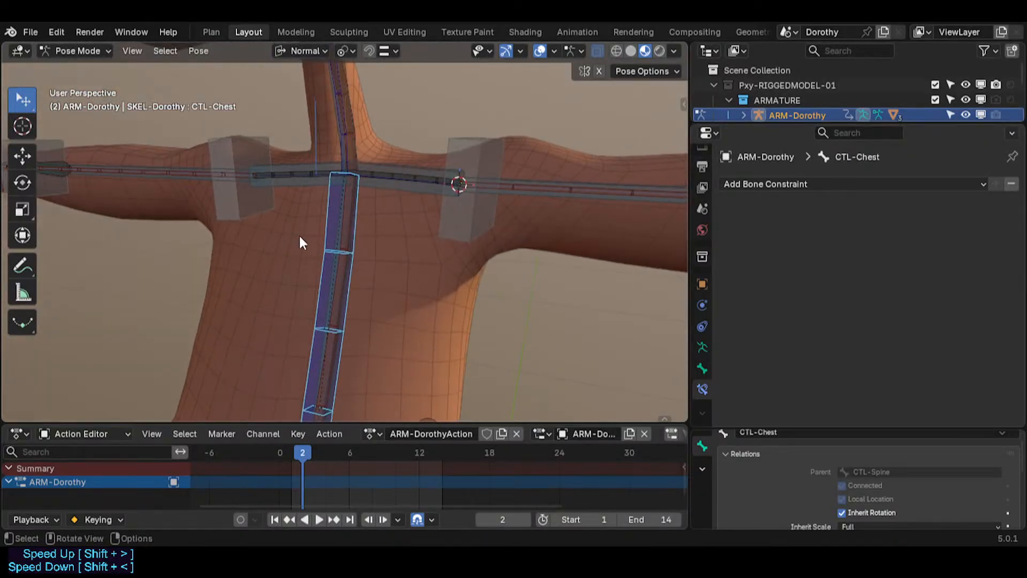
left_click(334, 236)
left_click(333, 236)
left_click(335, 236)
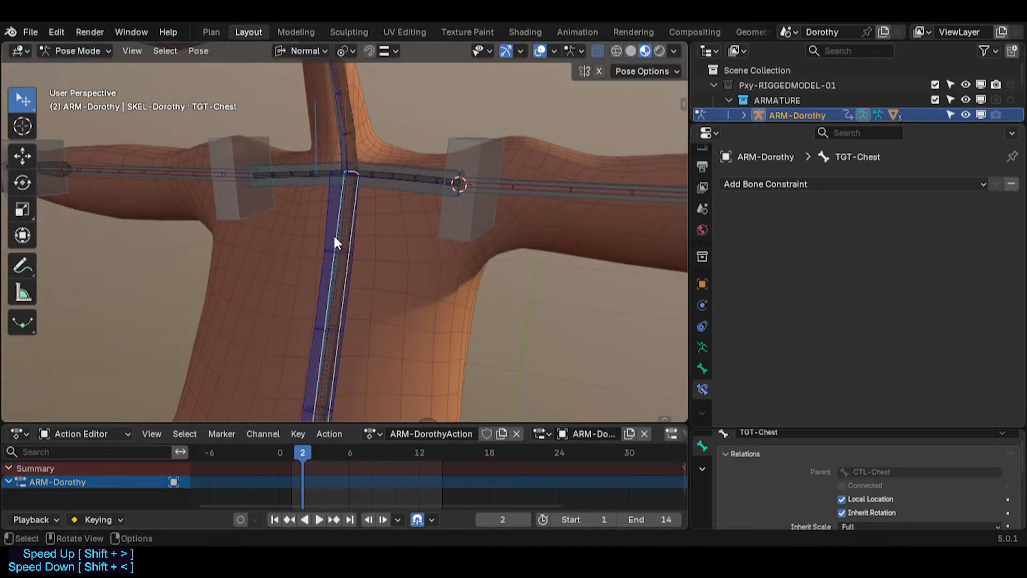
Compare the Stretch To settings of TGT-Neck with the constraints of TGT-Chest.
left_click(346, 126)
middle_click_drag(347, 126, 551, 260)
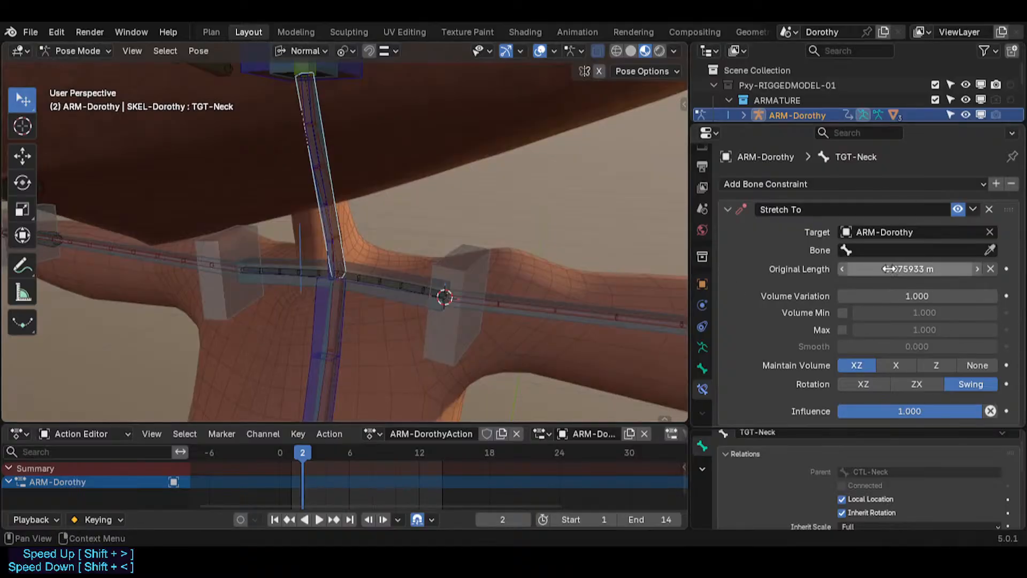
middle_click_drag(482, 246, 259, 268)
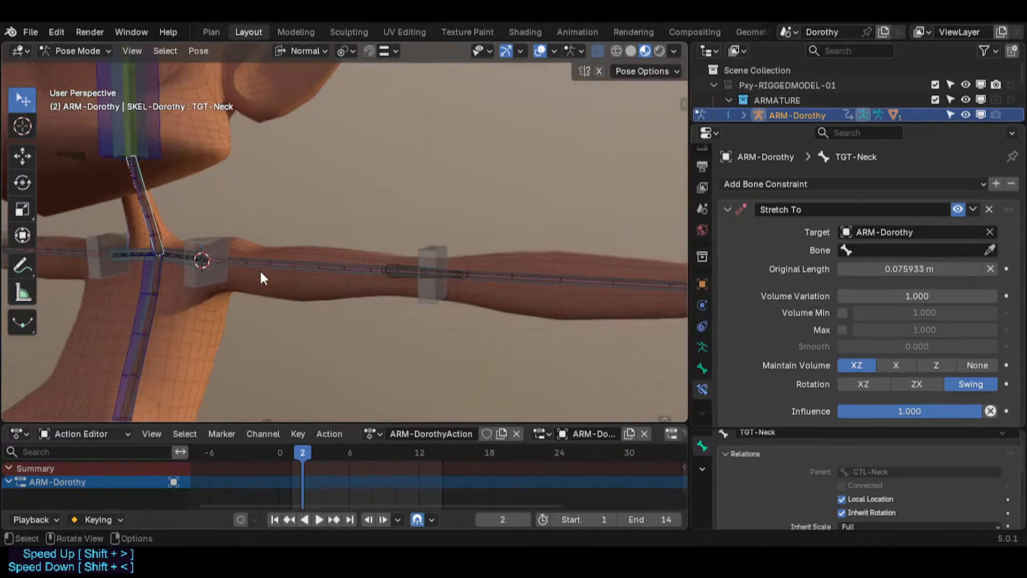
left_click(146, 282)
left_click(145, 282)
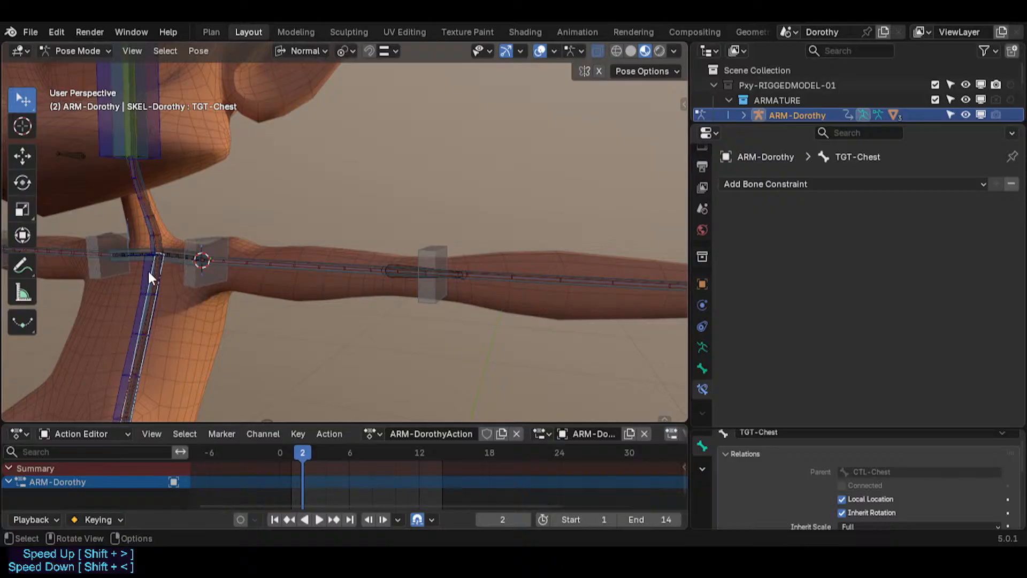
Test how the neck follows by moving CTL-Neck and CTL-Head a short distance.
left_click(143, 215)
key("g")
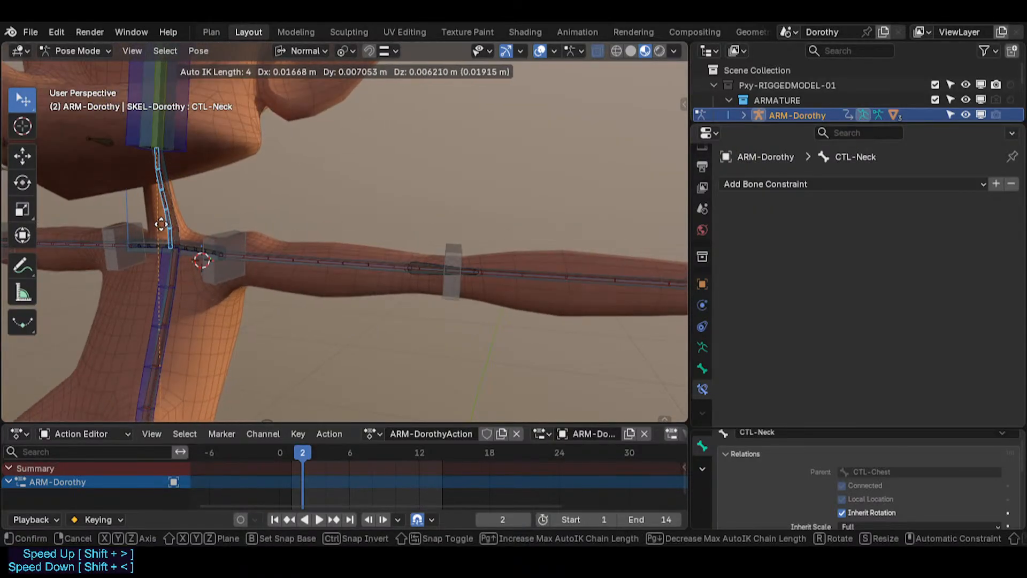
left_click(161, 224)
left_click(176, 134)
left_click(182, 138)
key("g")
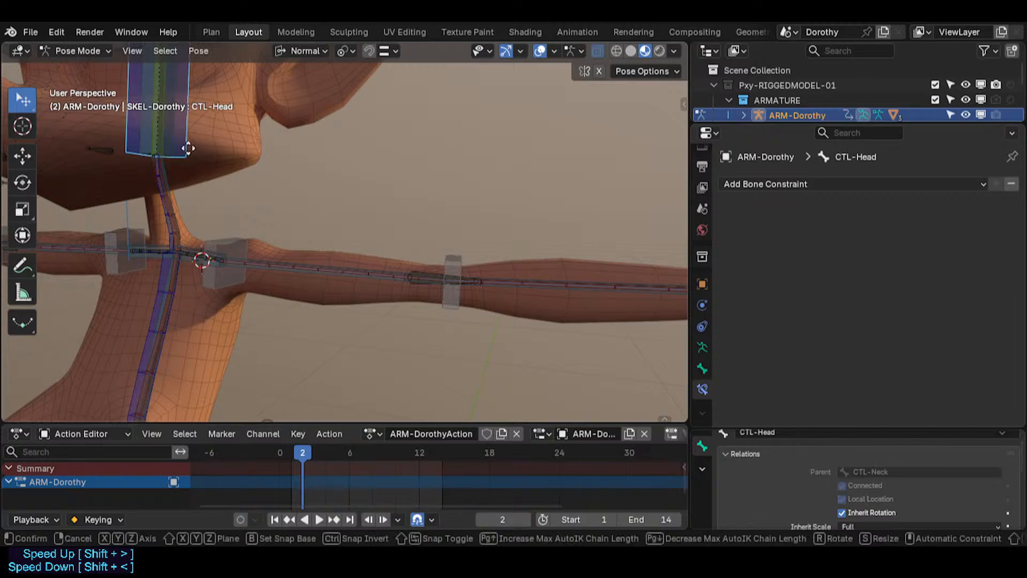
left_click(214, 109)
Move CTL-Head farther in several directions to test the neck's bending and stretching.
middle_click_drag(218, 154, 226, 177, "shift")
left_click(178, 138)
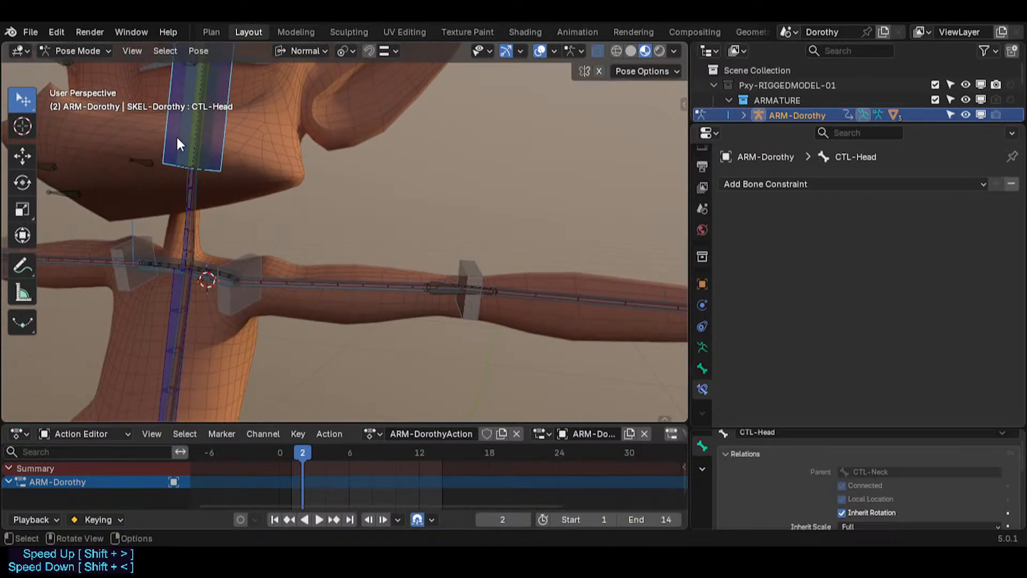
middle_click_drag(188, 142, 197, 198, "shift")
key("g")
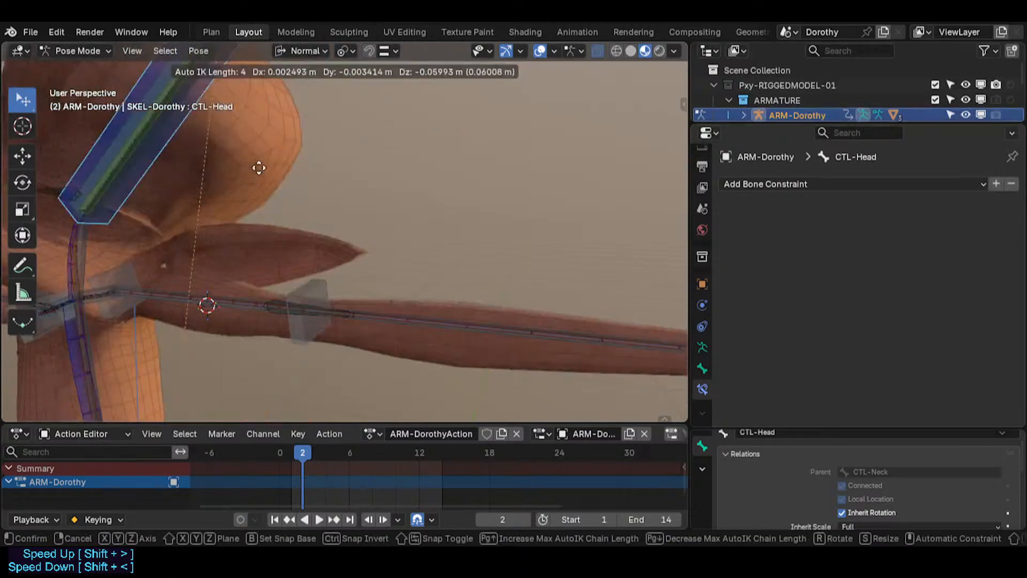
left_click(264, 134)
key("g")
left_click(245, 154)
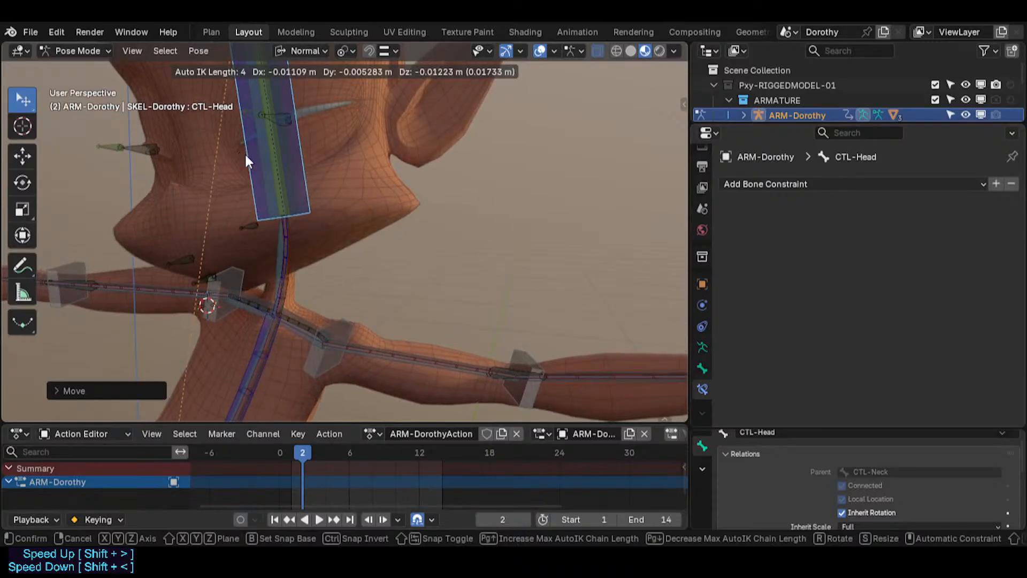
Try moving TGT-Head away from the neck, cancel the move and clear the pose of all bones.
left_click(265, 192)
key("g")
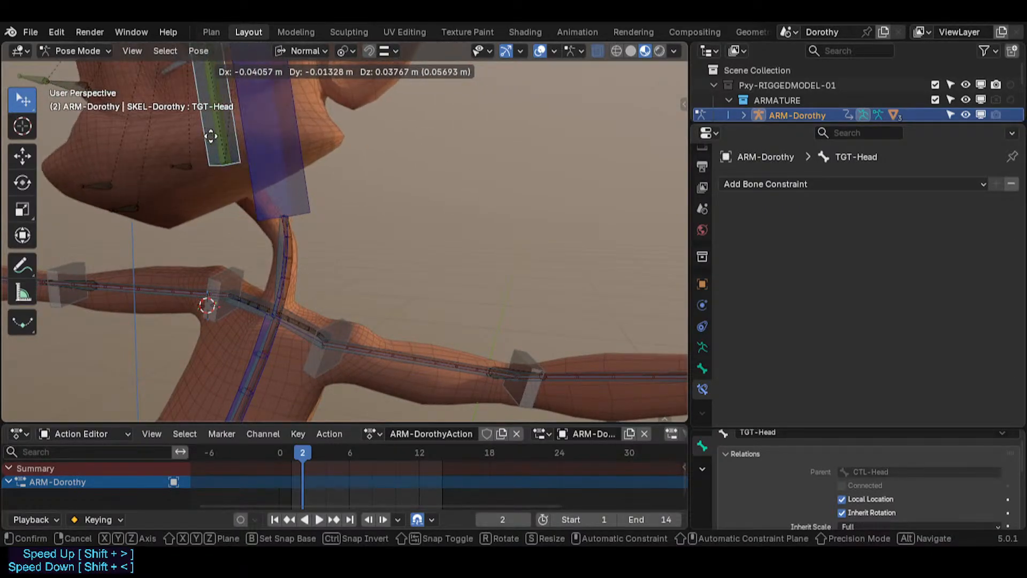
right_click(234, 140)
left_click_drag(326, 180, 289, 201, "alt")
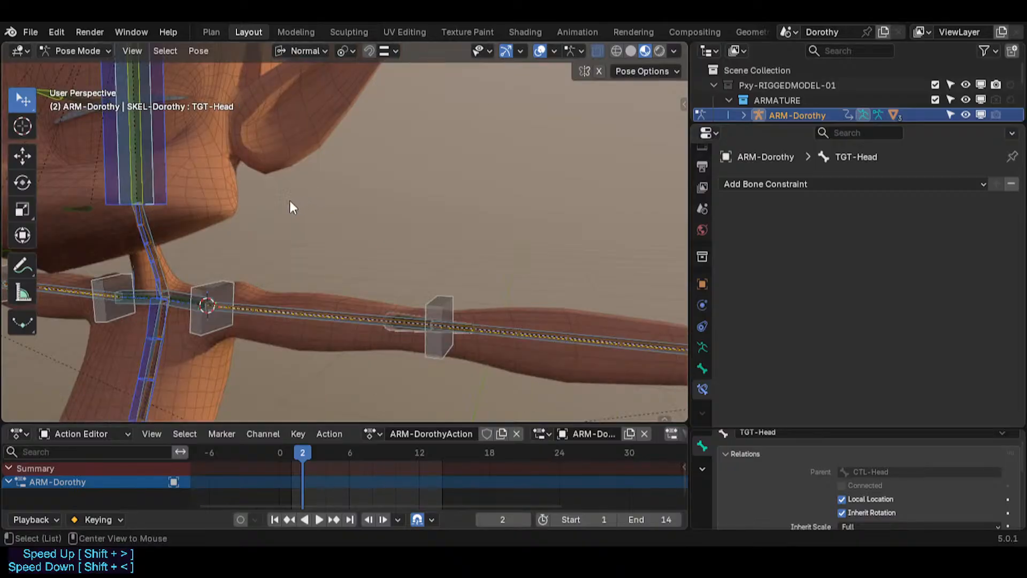
Try moving and rotating CTL-Head once more, and clear the pose of all bones.
left_click(160, 169)
key("g")
left_click(192, 178)
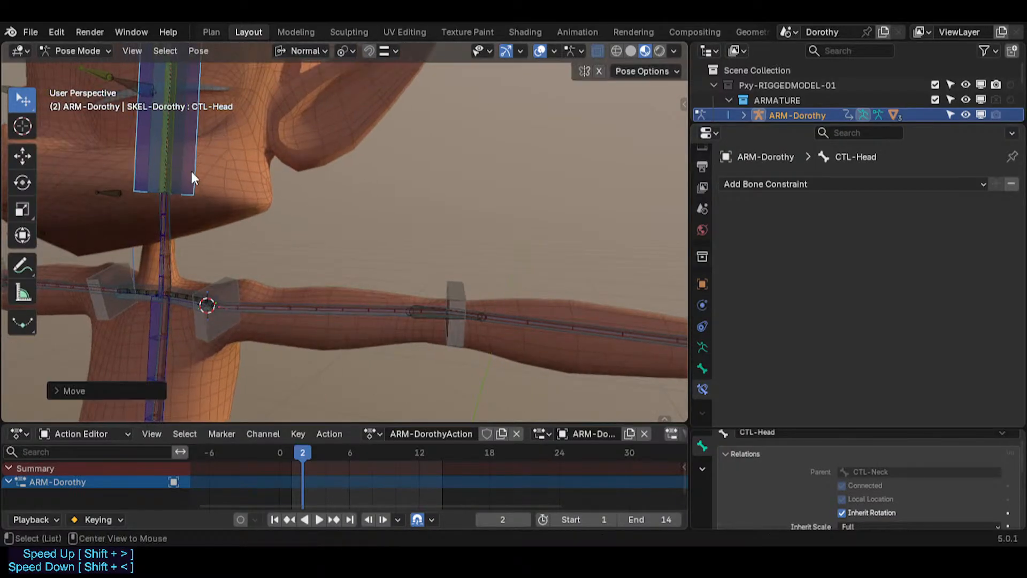
key("r")
right_click(197, 197)
key("a")
key("alt+r")
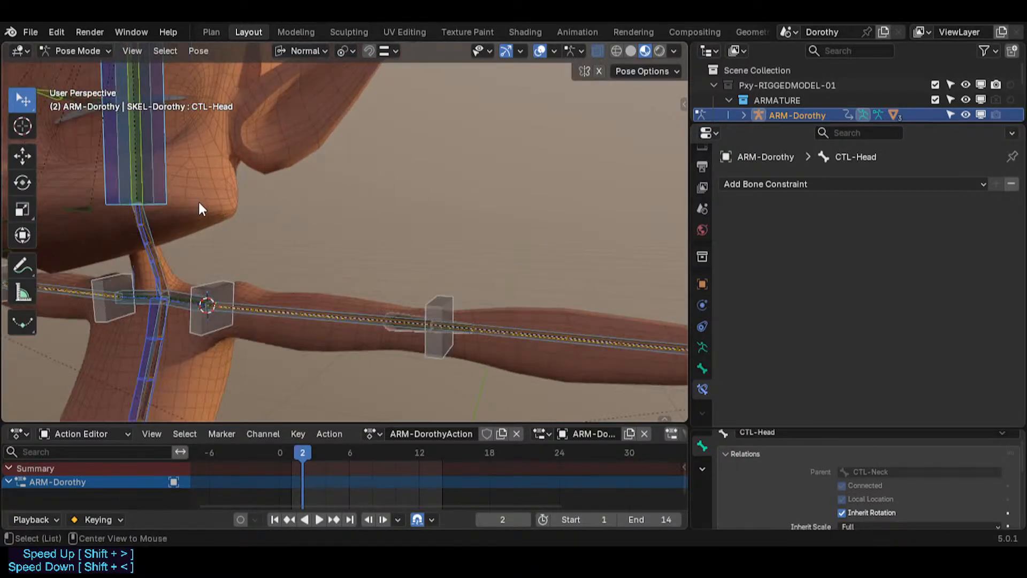
Try moving CTL-Head slightly and check the target bone in TGT-Neck's Stretch To constraint.
left_click(150, 168)
key("g")
left_click(157, 173)
left_click(145, 221)
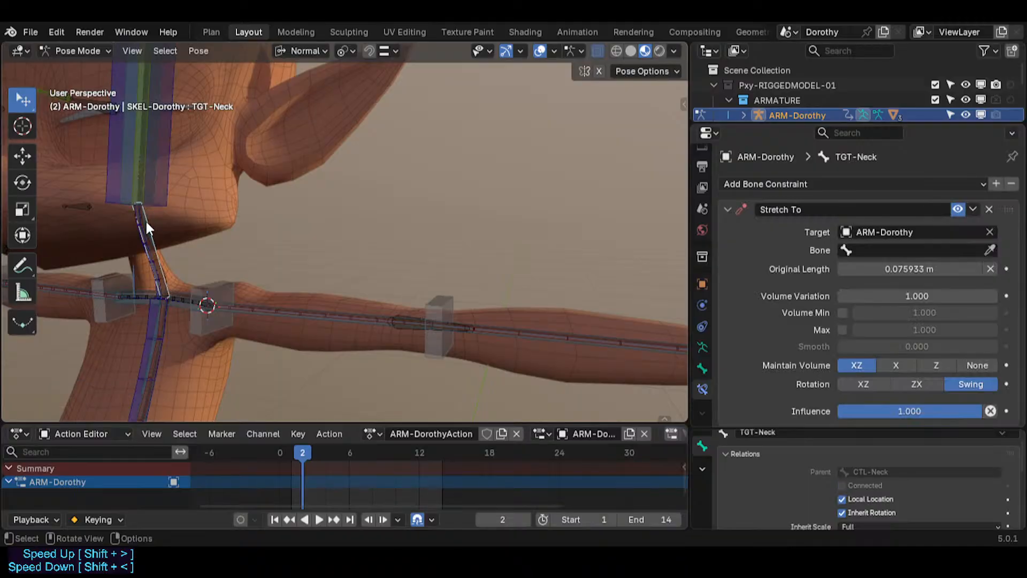
scroll(146, 219, "up", 1)
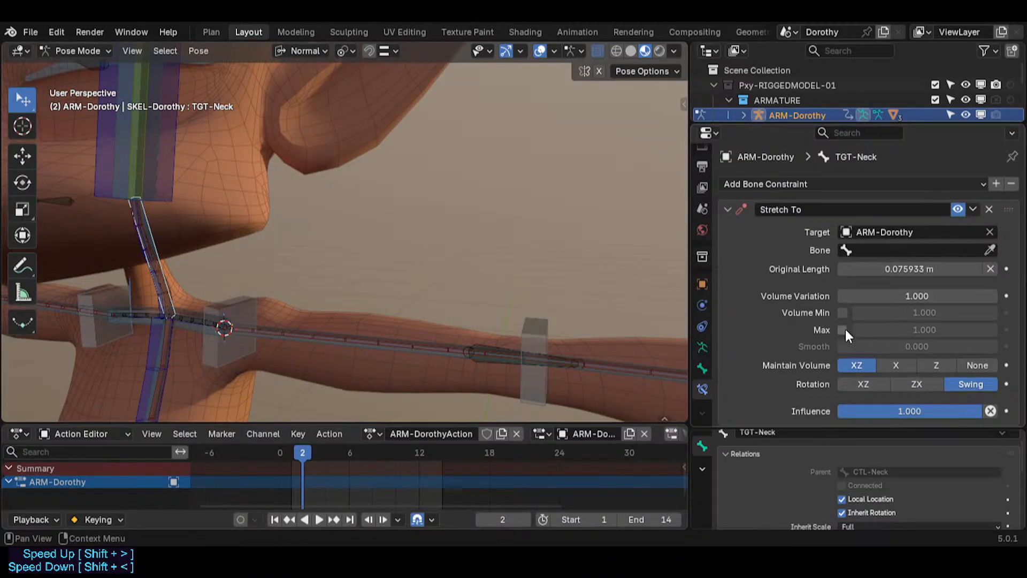
Check which target bone TGT-ForeArm.L uses in its Stretch To constraint for comparison with the neck.
middle_click_drag(214, 317, 289, 296)
scroll(152, 284, "up", 3)
scroll(289, 297, "down", 3)
middle_click_drag(446, 279, 153, 216, "shift")
left_click(358, 275)
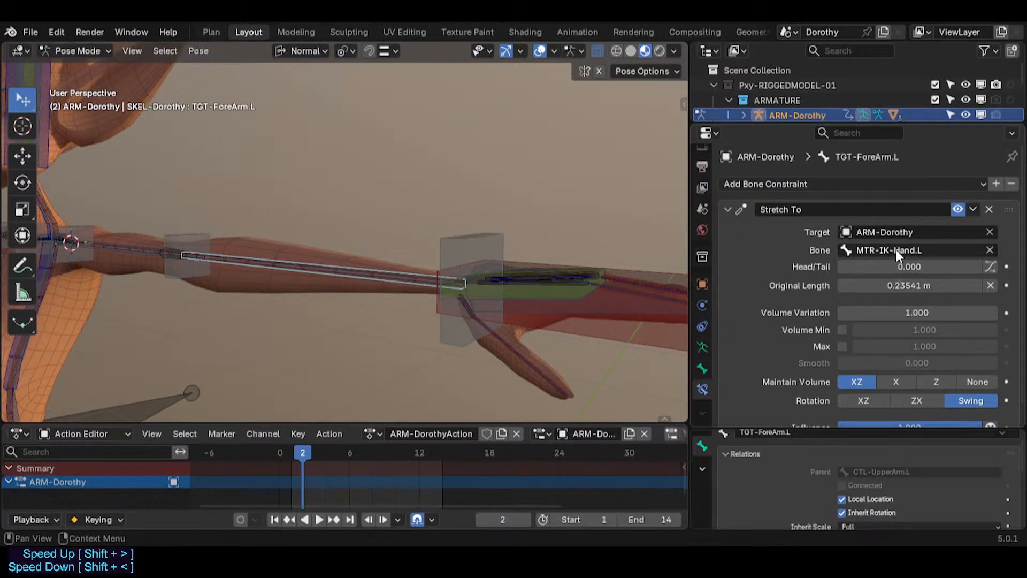
Copy the head control's name, set TGT-Neck's Stretch To target bone to CTL-Head, and clear the bones' rotation.
middle_click_drag(112, 187, 260, 229, "shift")
left_click(260, 235)
key("F2")
key("ctrl+c")
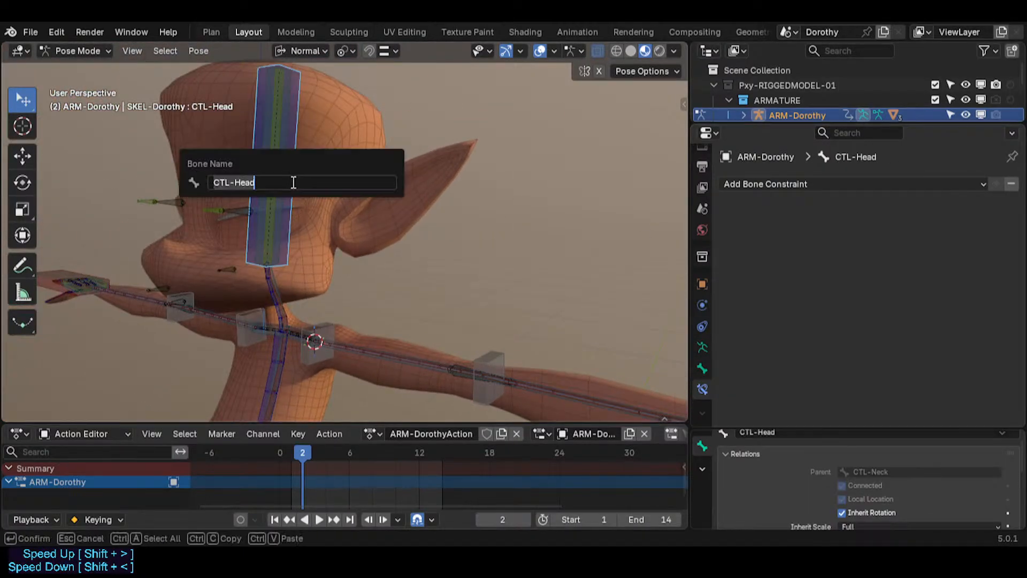
key("Escape")
scroll(272, 313, "up", 2)
left_click(292, 239)
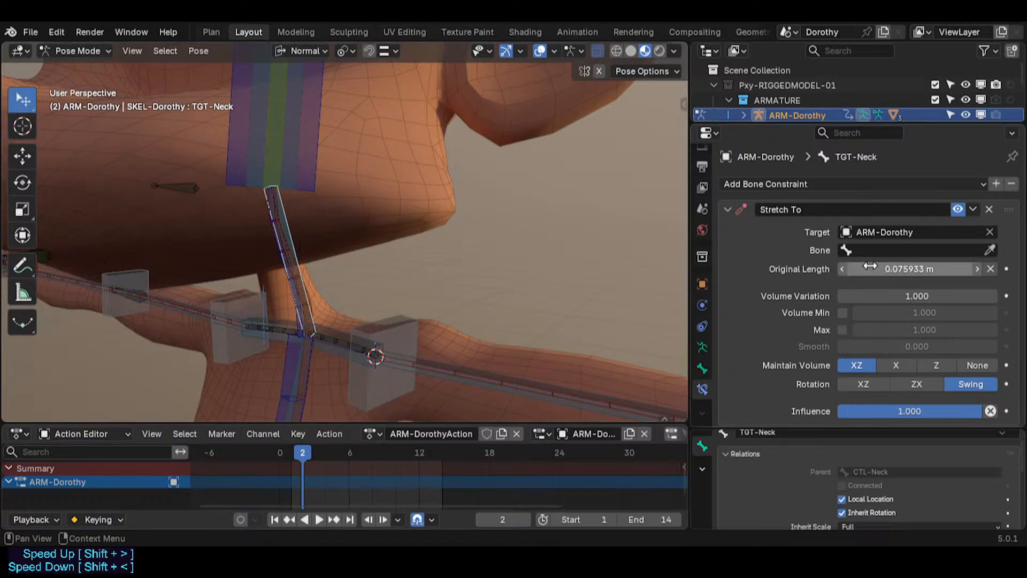
key("ctrl+v")
key("alt+r")
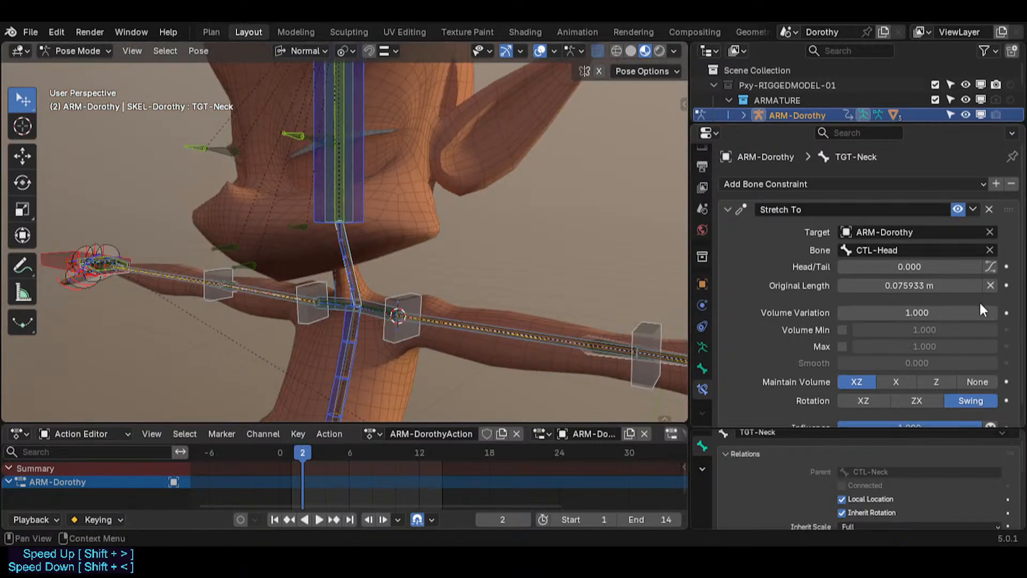
Symmetrize TGT-UpperArm.L and TGT-ForeArm.L onto the right arm in Edit Mode and return to Pose Mode.
middle_click_drag(374, 246, 389, 318)
left_click(377, 307)
left_click(479, 322, "shift")
middle_click_drag(479, 327, 187, 298, "shift")
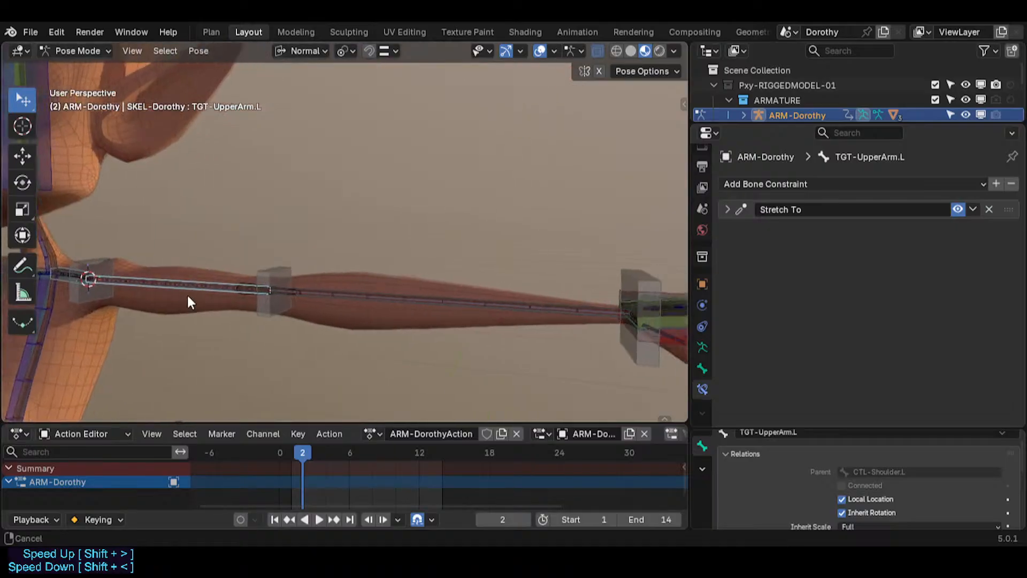
left_click(421, 304, "shift")
middle_click_drag(321, 316, 304, 270, "shift")
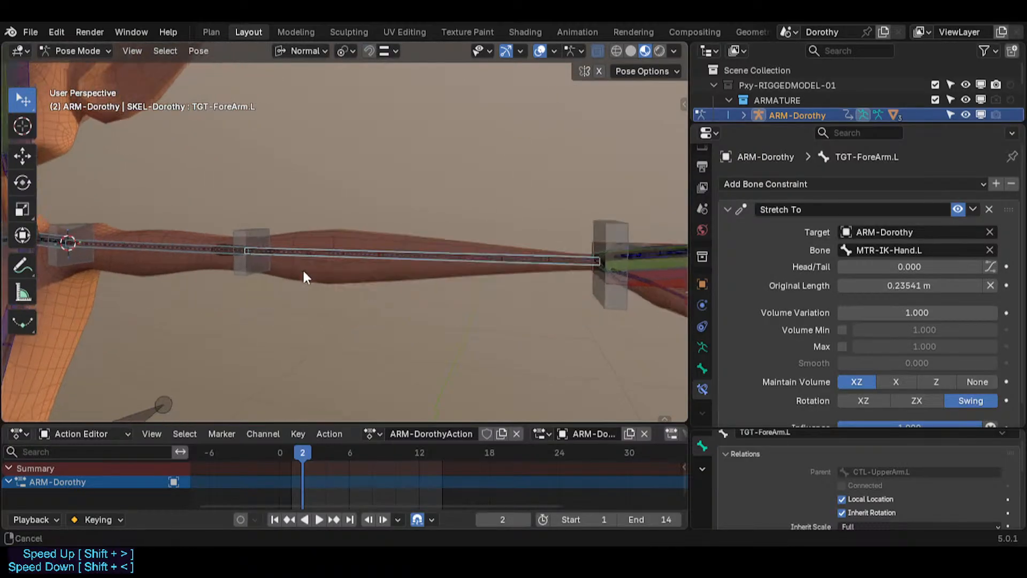
middle_click_drag(406, 259, 251, 322, "shift")
scroll(236, 325, "down", 5)
middle_click_drag(156, 337, 316, 237)
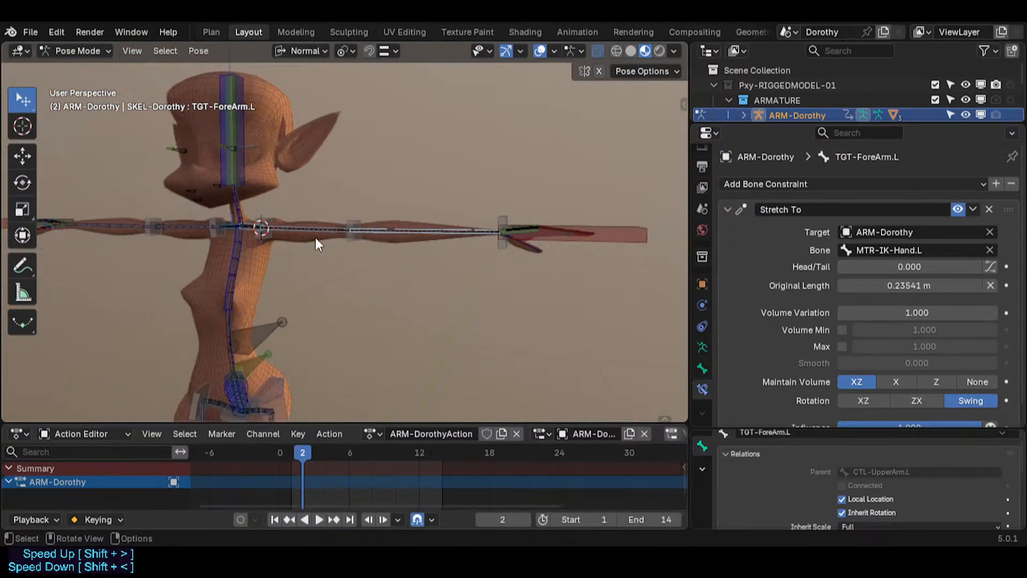
key("Tab")
right_click(321, 229)
left_click(279, 351)
key("Tab")
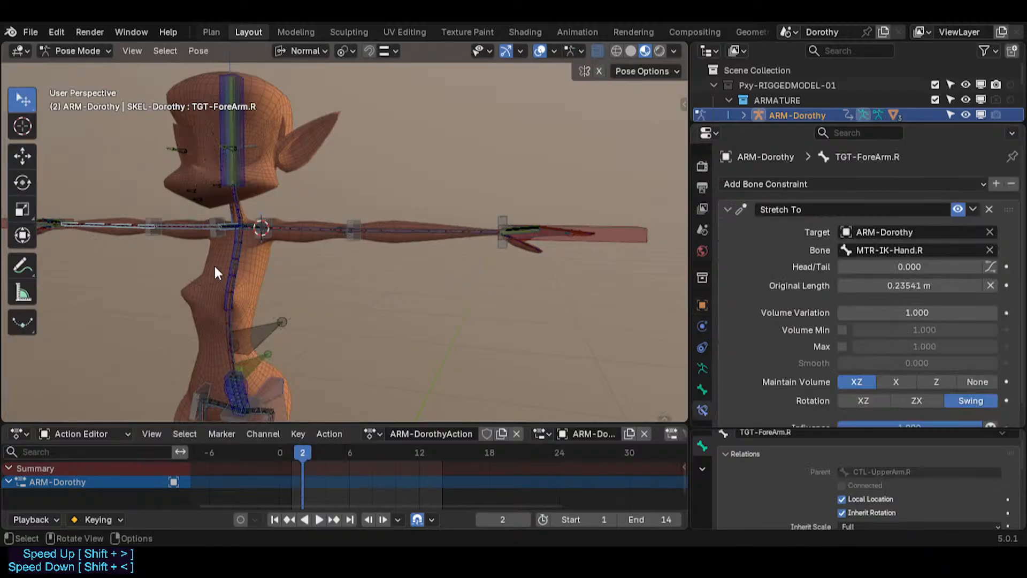
Check the spine control bones, including CTL-Spine, for constraints and parent relations.
scroll(216, 265, "up", 4)
left_click(259, 265)
middle_click_drag(247, 270, 286, 291, "shift")
left_click(298, 282)
scroll(299, 284, "up", 2)
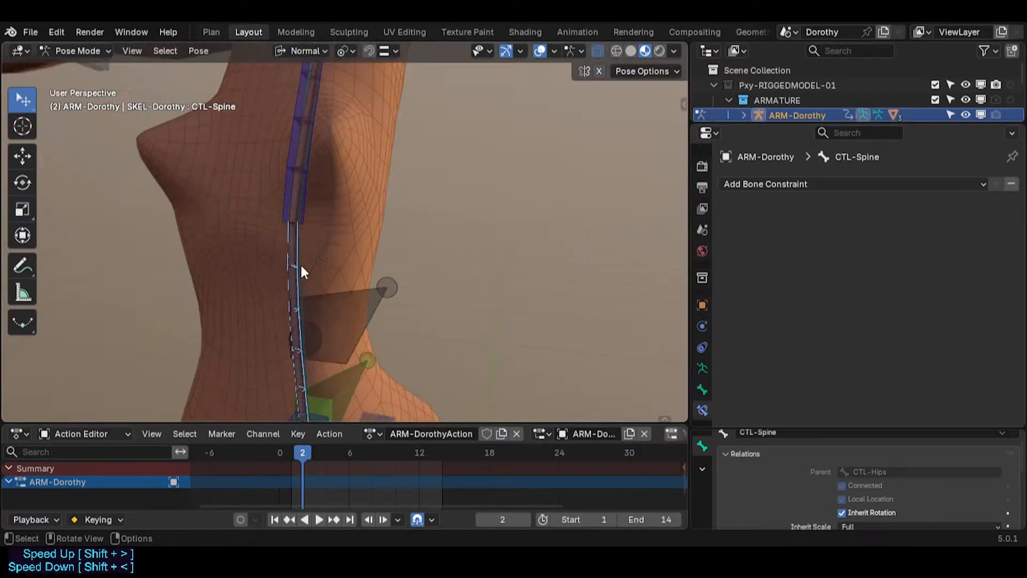
middle_click_drag(301, 235, 300, 334, "shift")
middle_click_drag(344, 110, 16, 240, "shift")
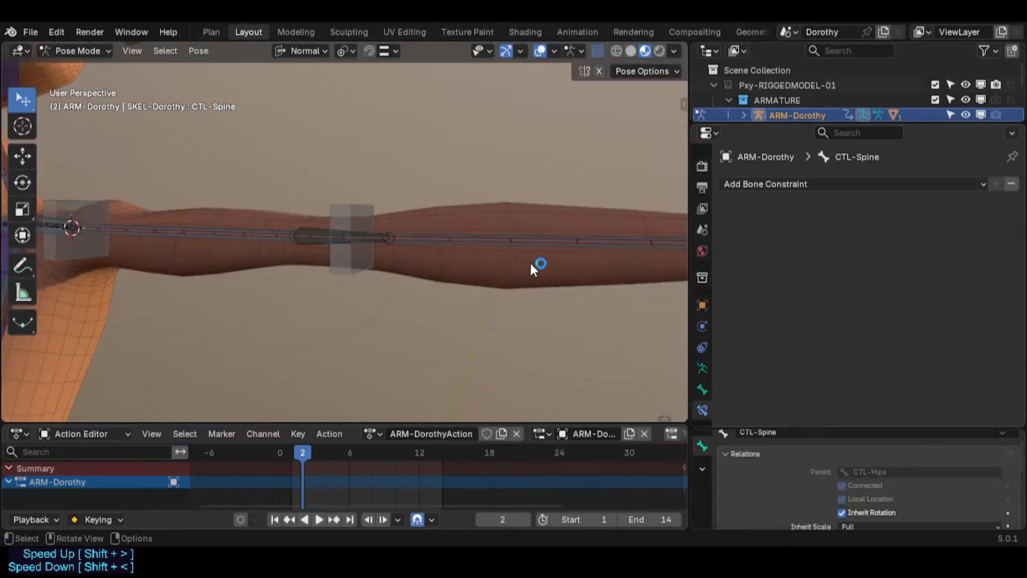
Symmetrize the selected bones again in Edit Mode to mirror the left-side setup, and return to Pose Mode.
left_click(485, 239)
scroll(259, 217, "down", 3)
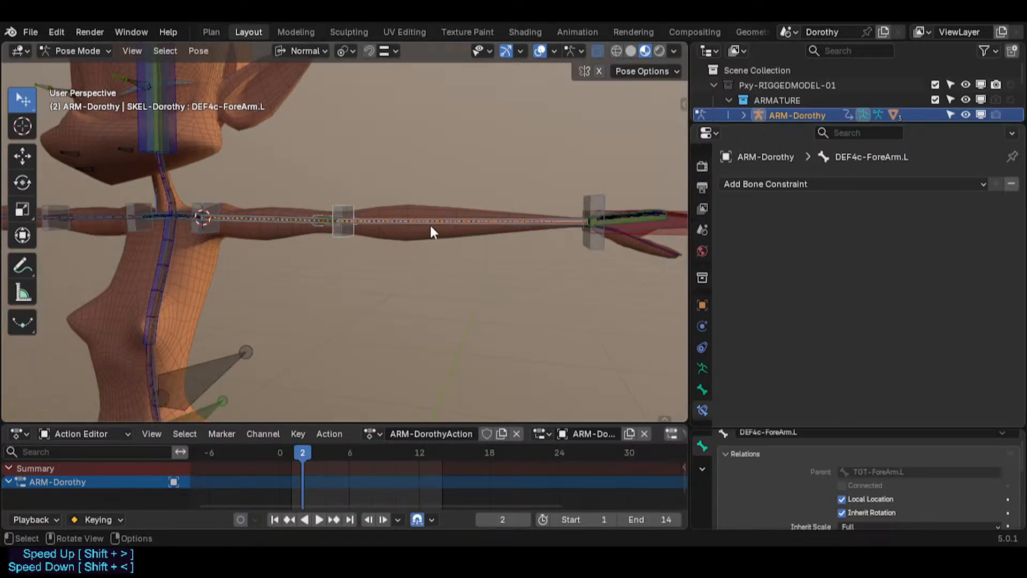
key("Tab")
right_click(397, 219)
left_click(397, 219)
key("Tab")
Check the constraints and parents of the target and deform bones in the left upper arm and forearm.
left_click(276, 220)
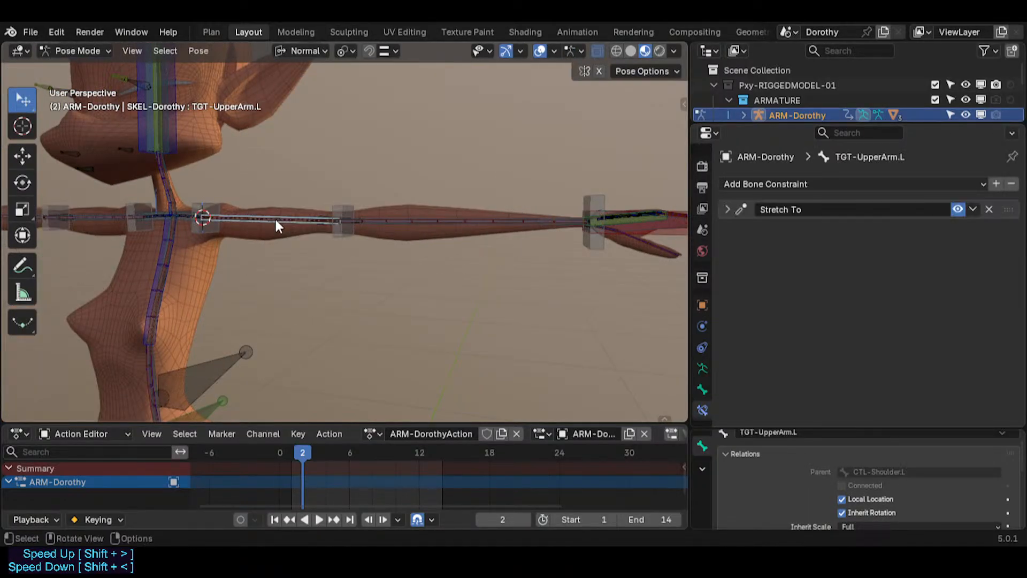
left_click(276, 225)
scroll(262, 230, "up", 5)
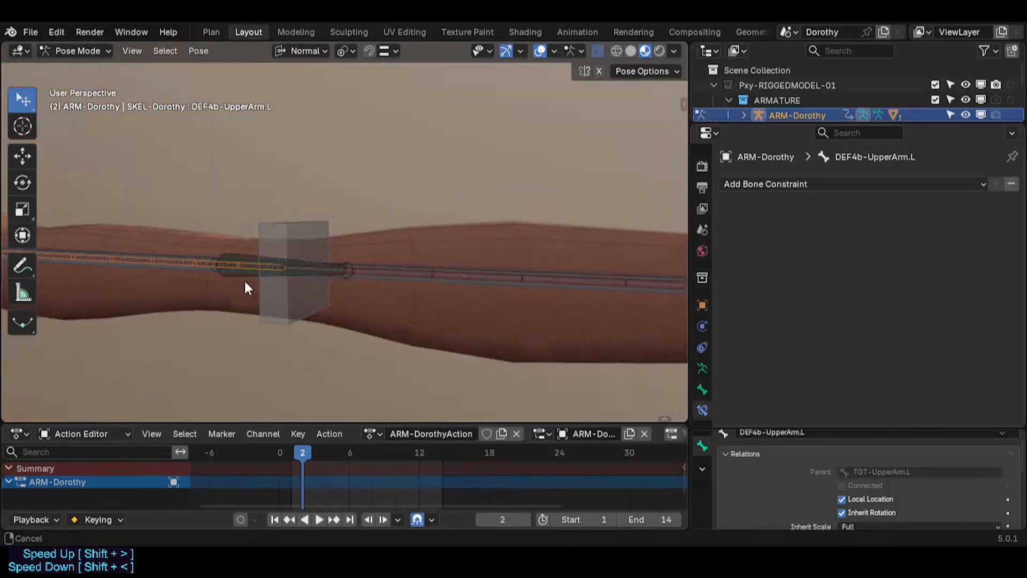
left_click(413, 274)
left_click(413, 274)
left_click(413, 274)
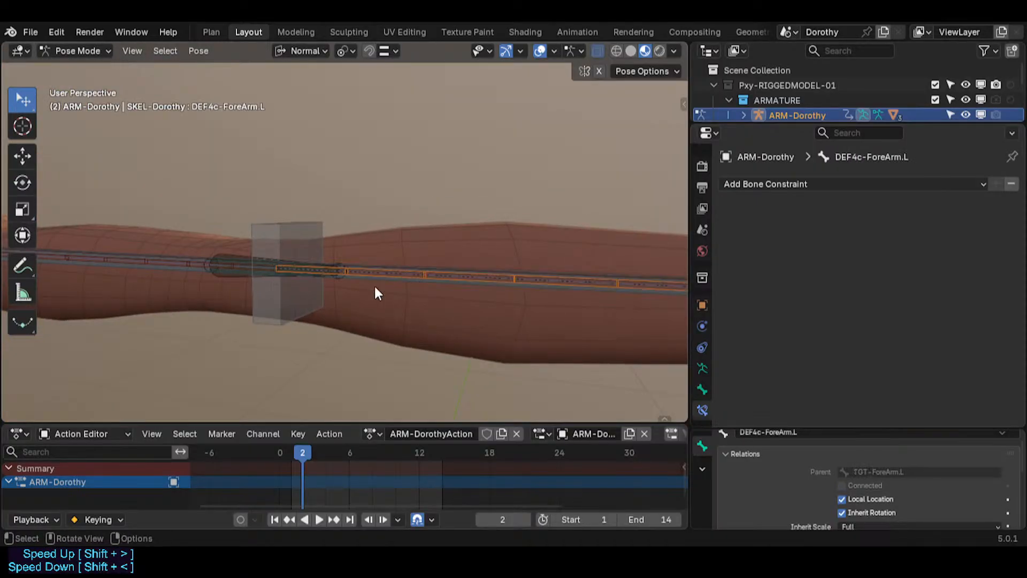
Check TGT-Chest, TGT-Spine and CTL-Chest for constraints and parent bones.
scroll(376, 288, "down", 4)
middle_click_drag(375, 278, 384, 242, "shift")
scroll(389, 229, "down", 1)
left_click(390, 220)
left_click(389, 220)
scroll(389, 219, "up", 3)
left_click(388, 219)
left_click(389, 222)
scroll(389, 230, "up", 3)
left_click(389, 265)
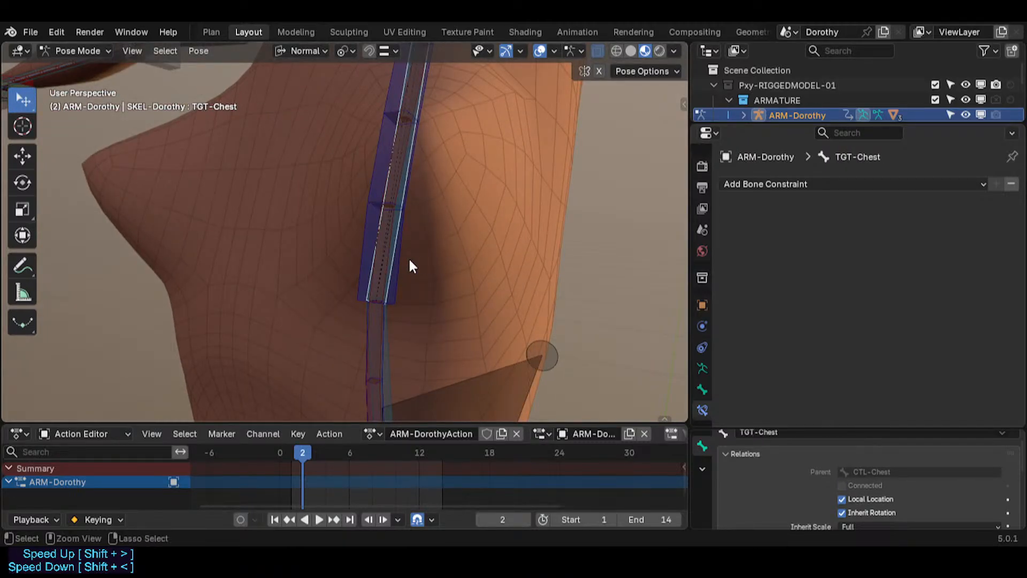
left_click(391, 358)
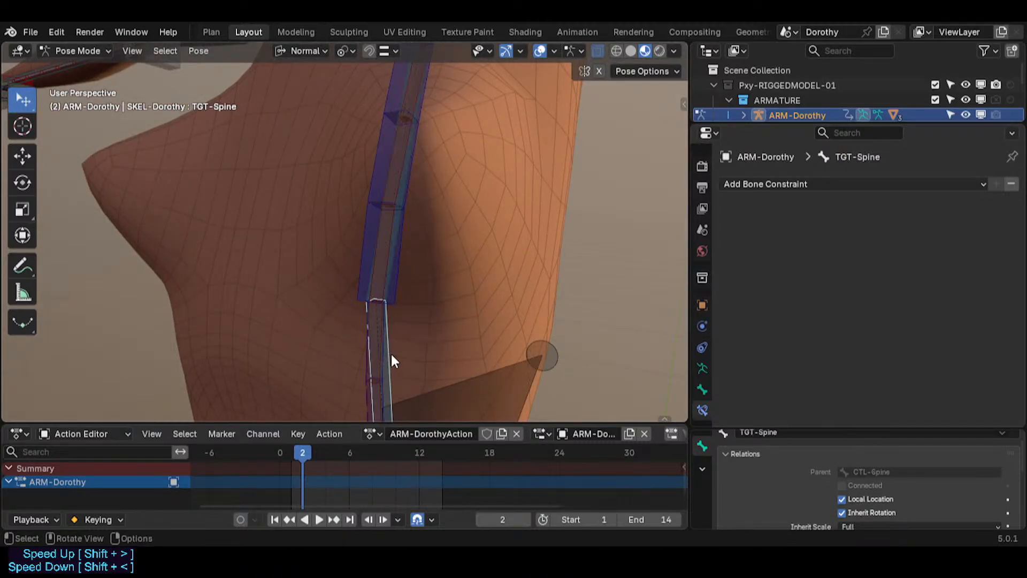
left_click(408, 265)
Cycle through the overlapping chest bones at the junction with the spine and examine TGT-Chest's relations.
scroll(406, 278, "down", 5)
scroll(392, 270, "up", 5)
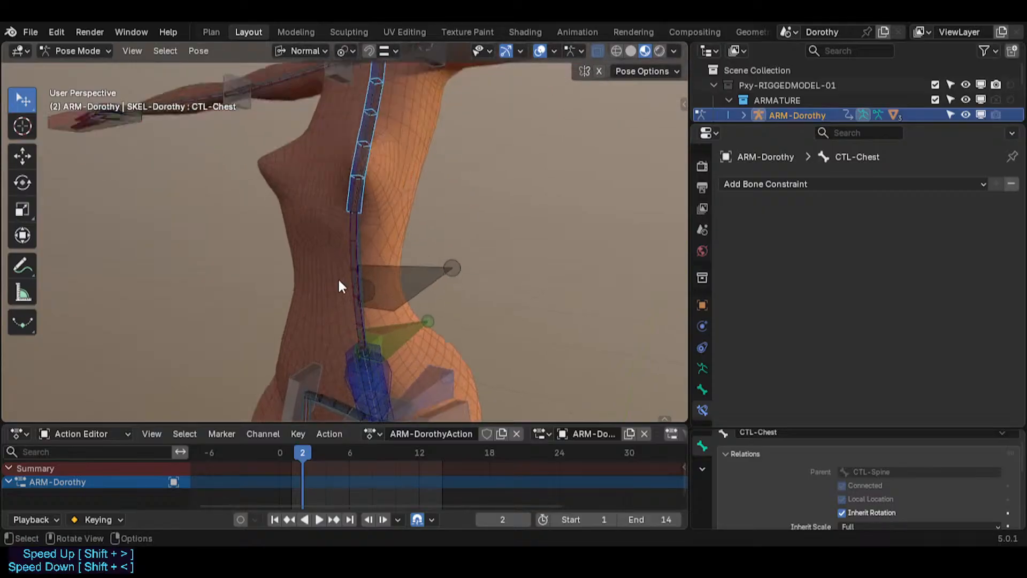
left_click(372, 192)
left_click(374, 148)
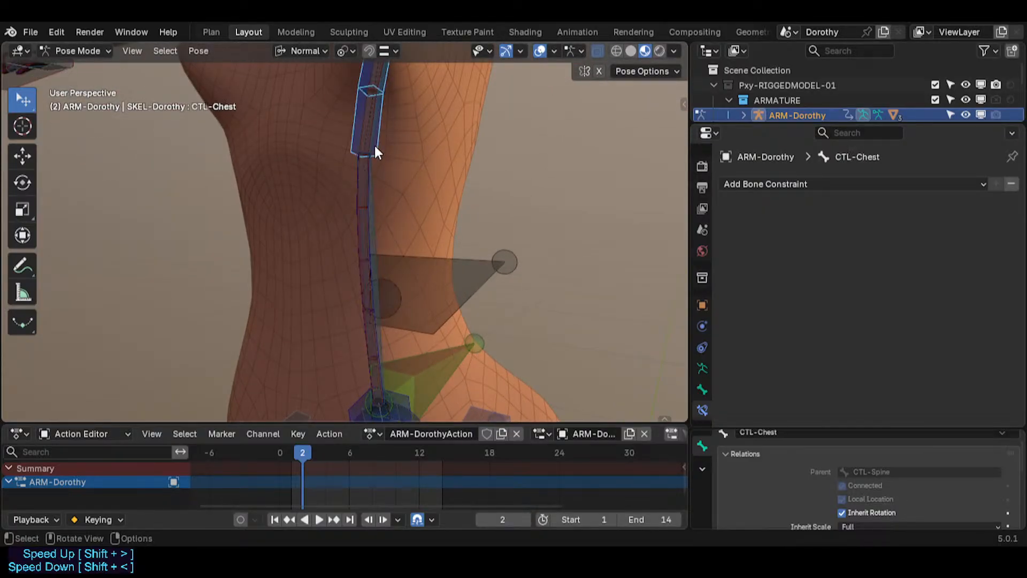
left_click(373, 152)
left_click(373, 148)
left_click(374, 155)
left_click(372, 144)
left_click(371, 142)
left_click(371, 139)
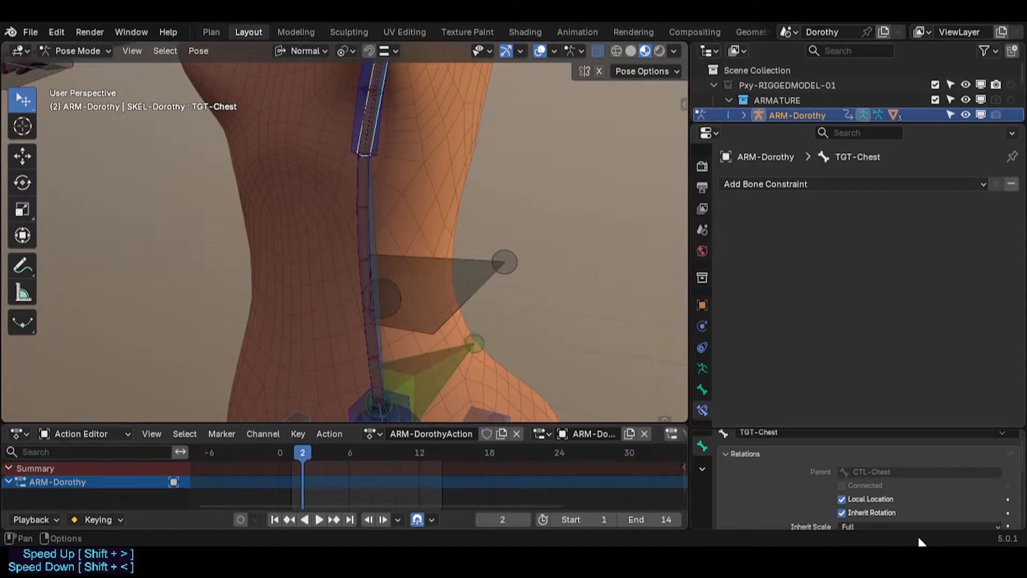
Compare the parents and constraints of CTL-Chest, DEF2d-Neck, CTL-Neck and TGT-Neck along the chest and neck.
middle_click_drag(461, 398, 370, 239)
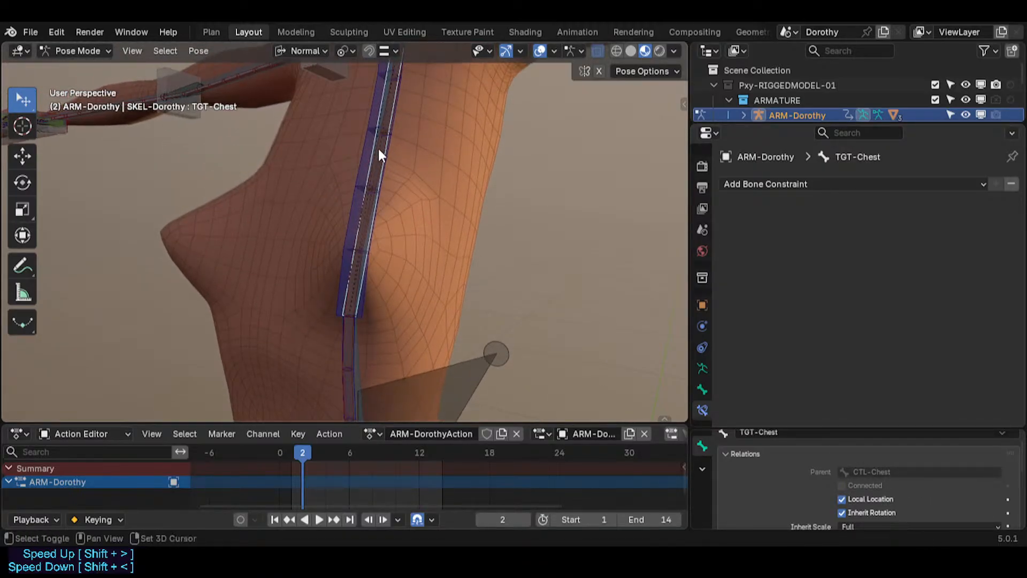
scroll(374, 156, "down", 5)
left_click(356, 157)
middle_click_drag(357, 157, 354, 229)
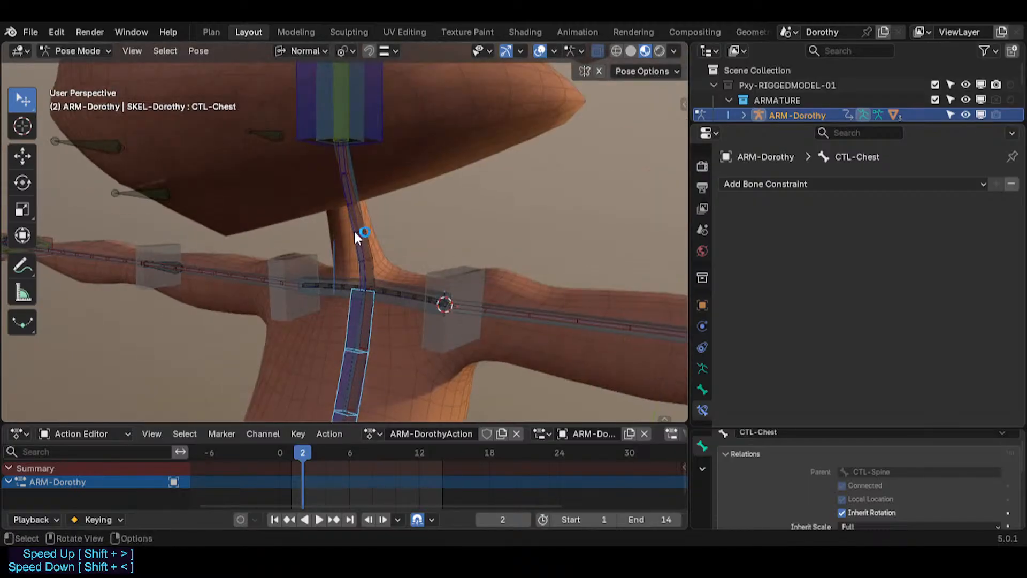
left_click(355, 240)
left_click(355, 242)
left_click(359, 235)
left_click(359, 196)
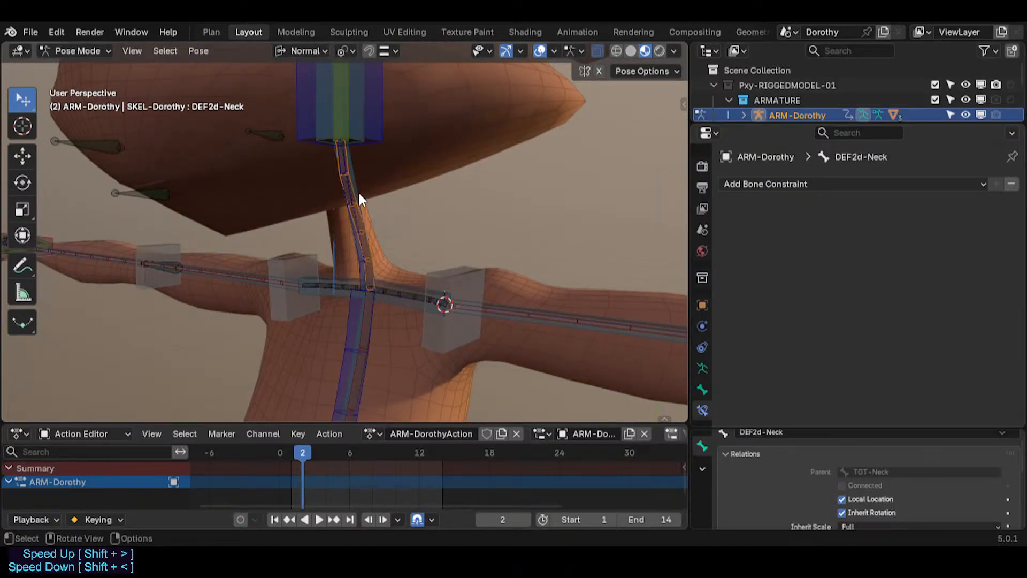
left_click(360, 192)
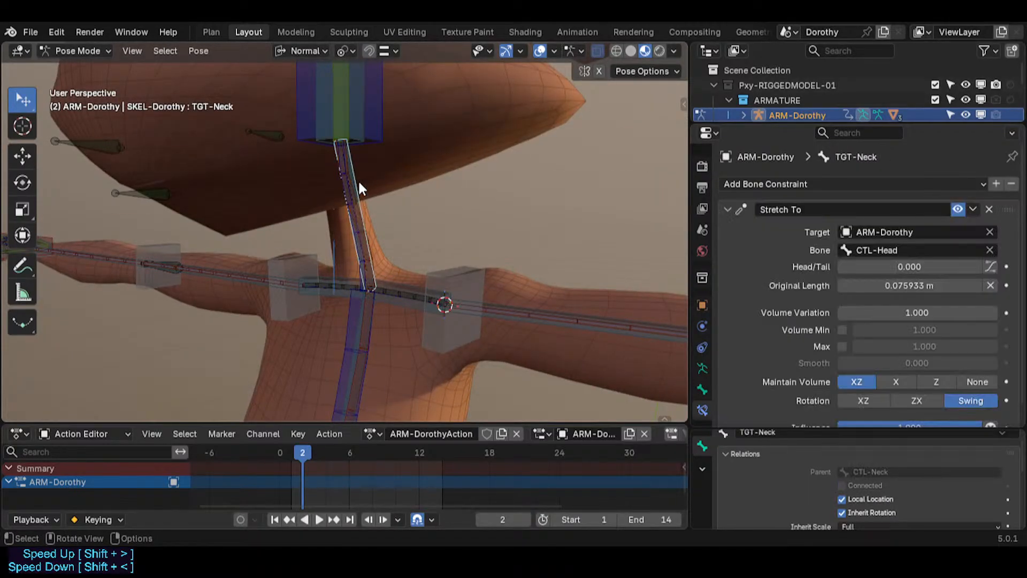
left_click(356, 227)
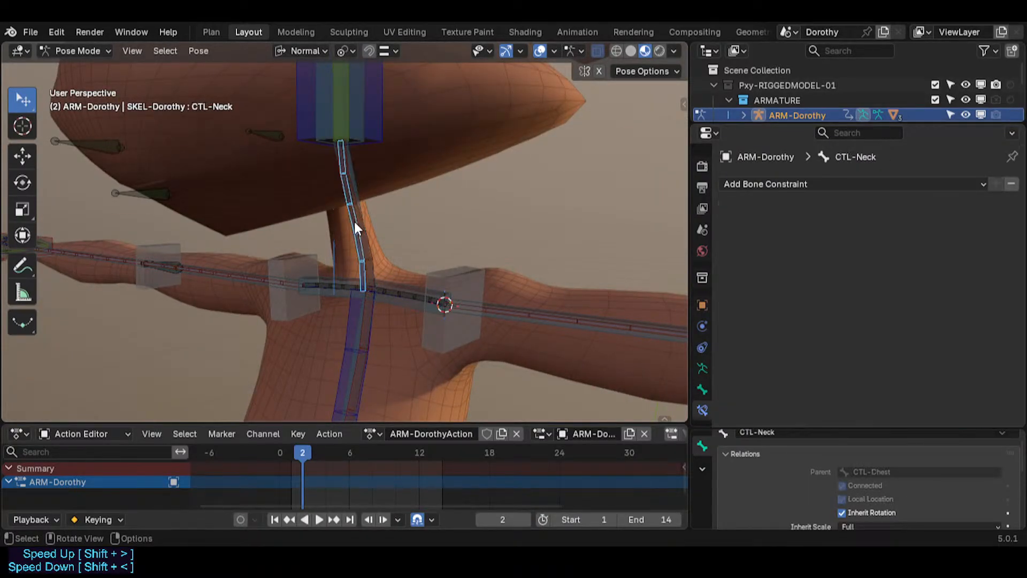
left_click(356, 192)
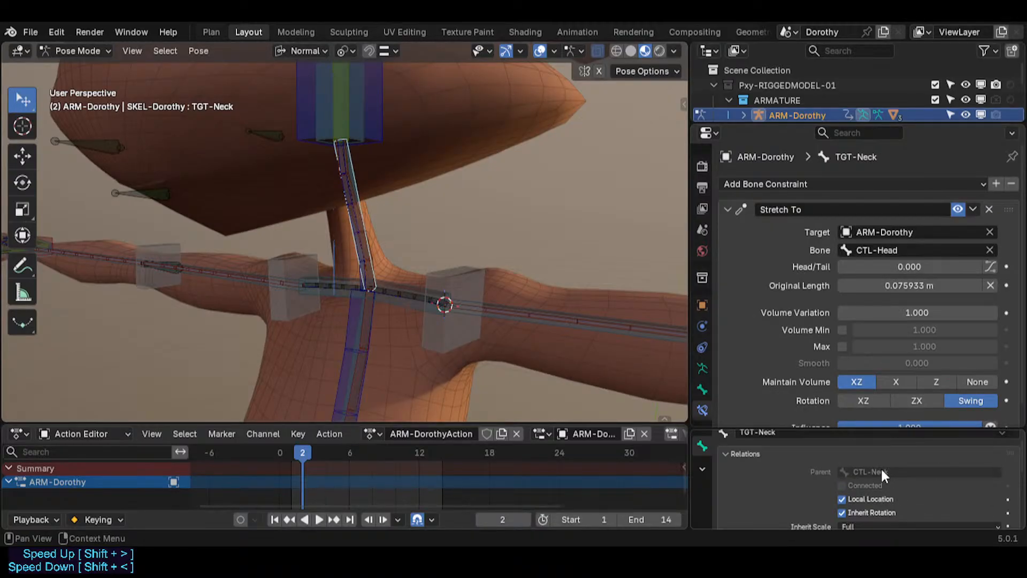
Check the constraints and parents of TGT-Shoulder.L and TGT-UpperArm.L where the left arm meets the shoulder.
middle_click_drag(443, 286, 360, 300)
left_click(358, 300)
left_click(358, 301)
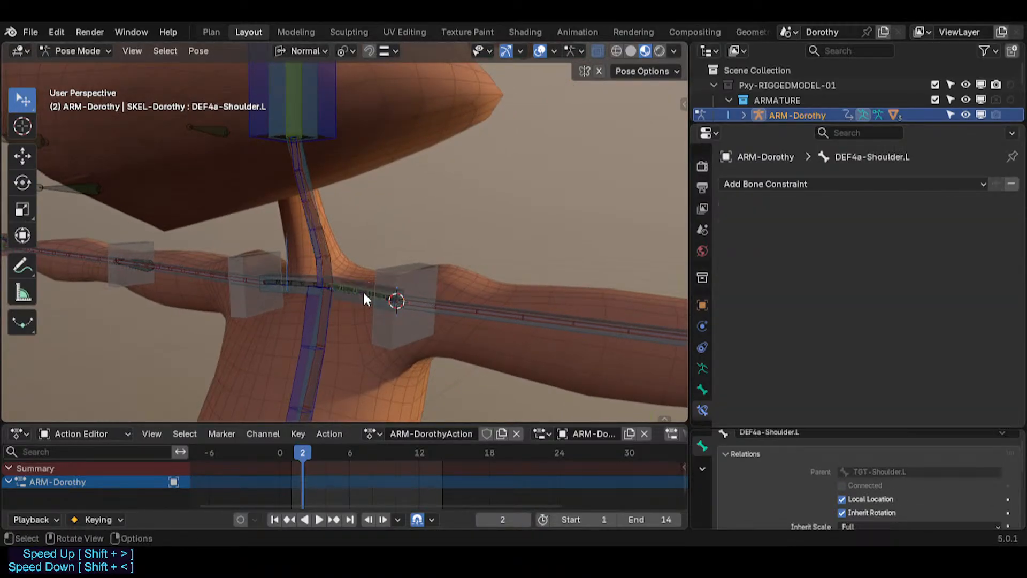
left_click(363, 319)
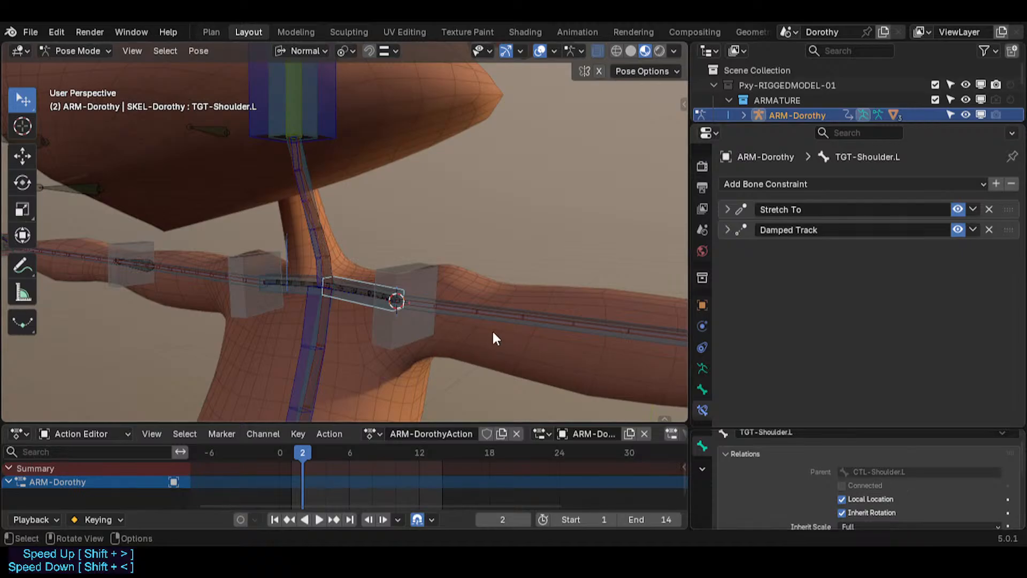
left_click(504, 325)
left_click(507, 326)
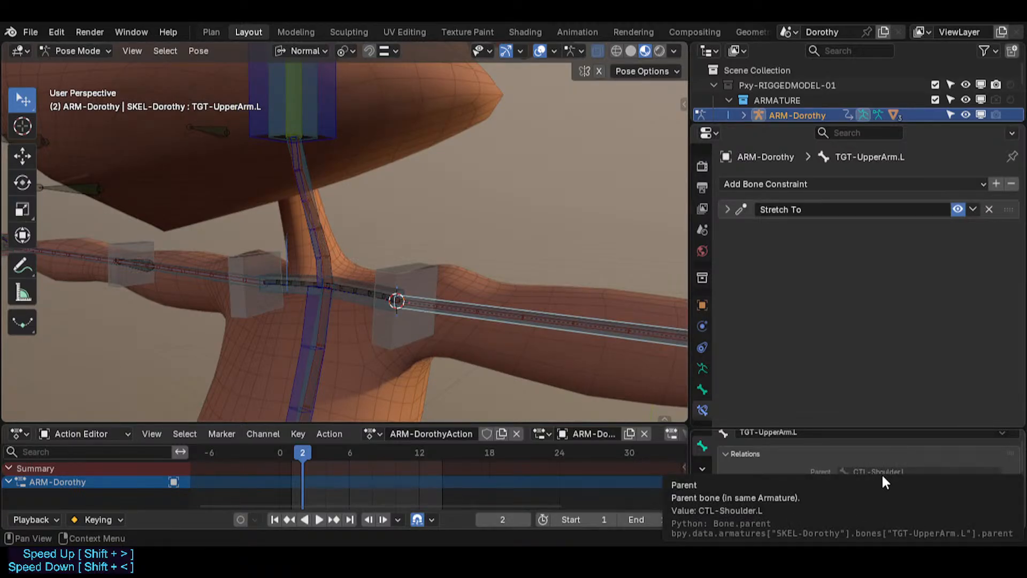
left_click(468, 309)
left_click(468, 309)
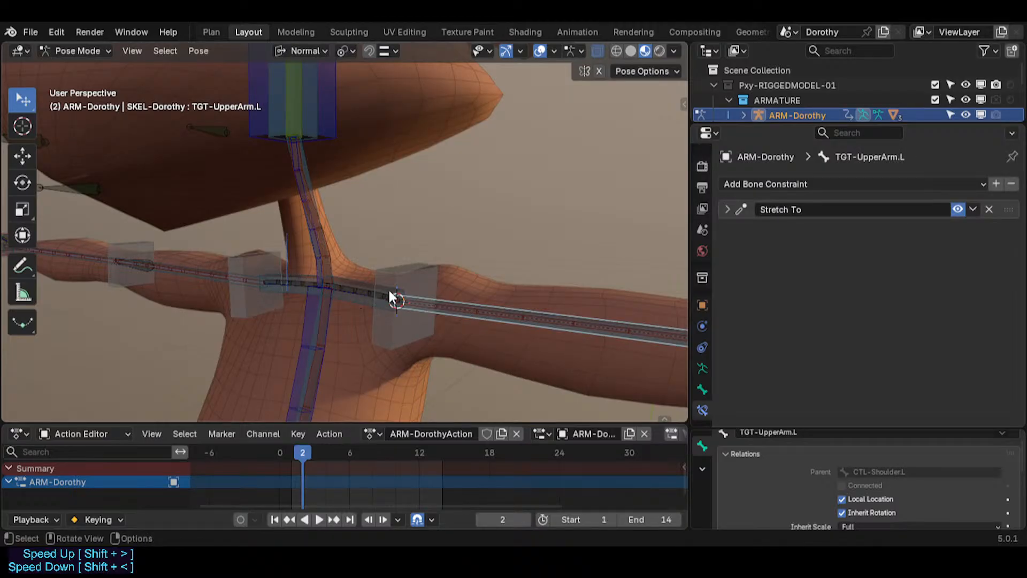
Compare TGT-Shoulder.L with CTL-Chest around the shoulder and chest junction.
left_click(367, 307)
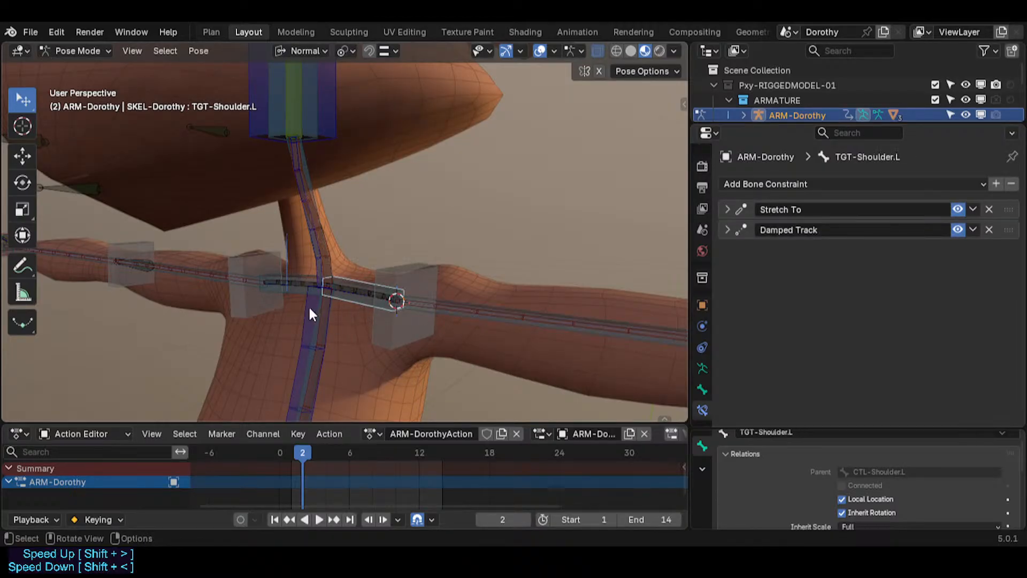
middle_click_drag(311, 307, 366, 294, "shift")
middle_click_drag(451, 305, 436, 283)
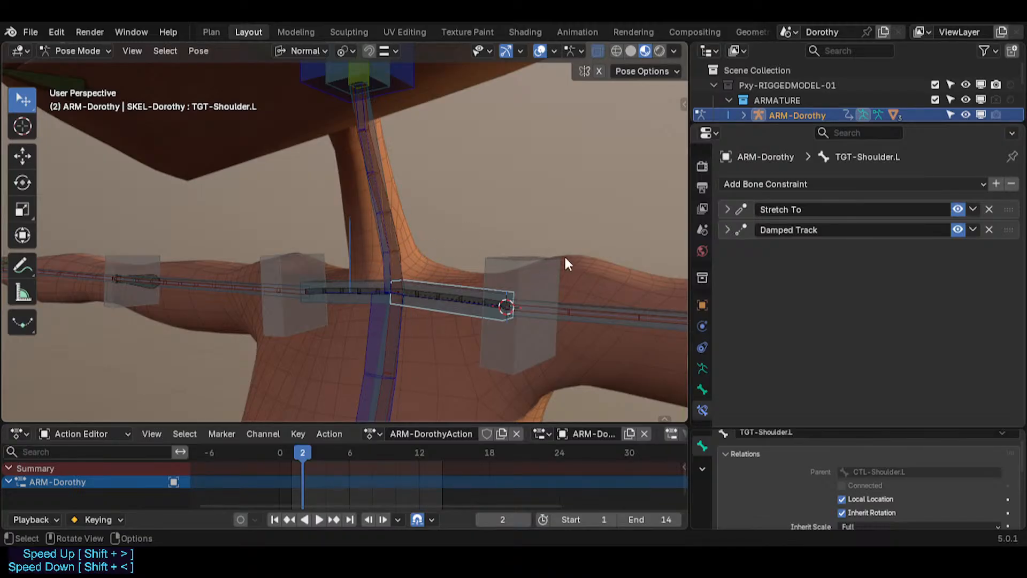
middle_click_drag(567, 262, 433, 273)
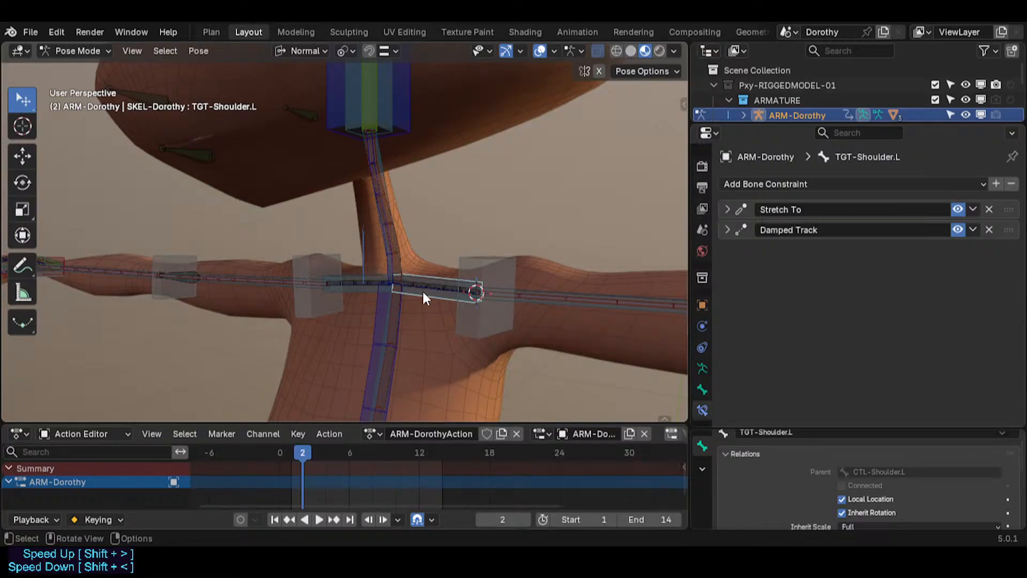
left_click(383, 320)
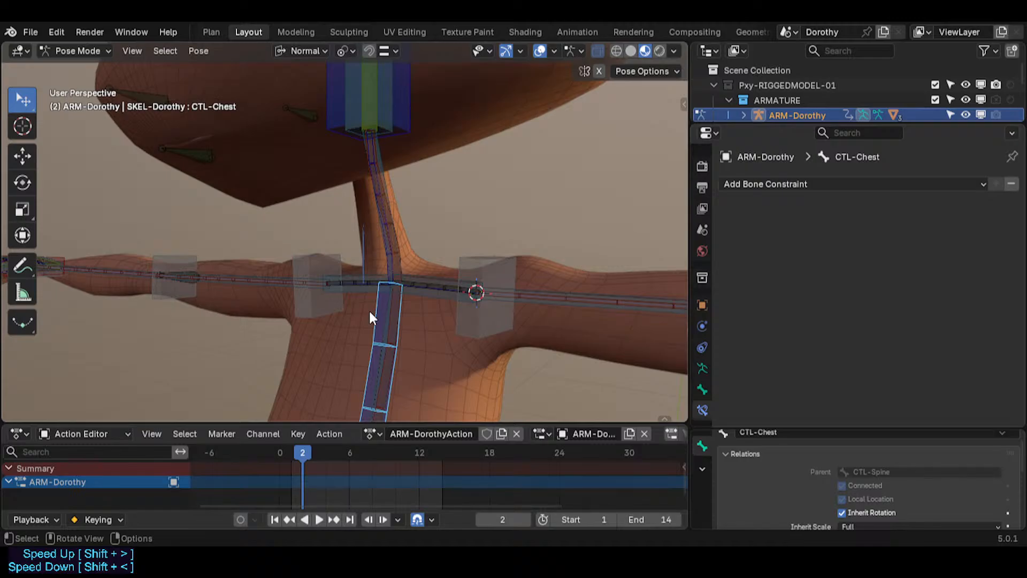
Recheck the parents and constraints of CTL-Chest and TGT-Shoulder.L around the left shoulder.
left_click(424, 289)
left_click(375, 320)
left_click(428, 297)
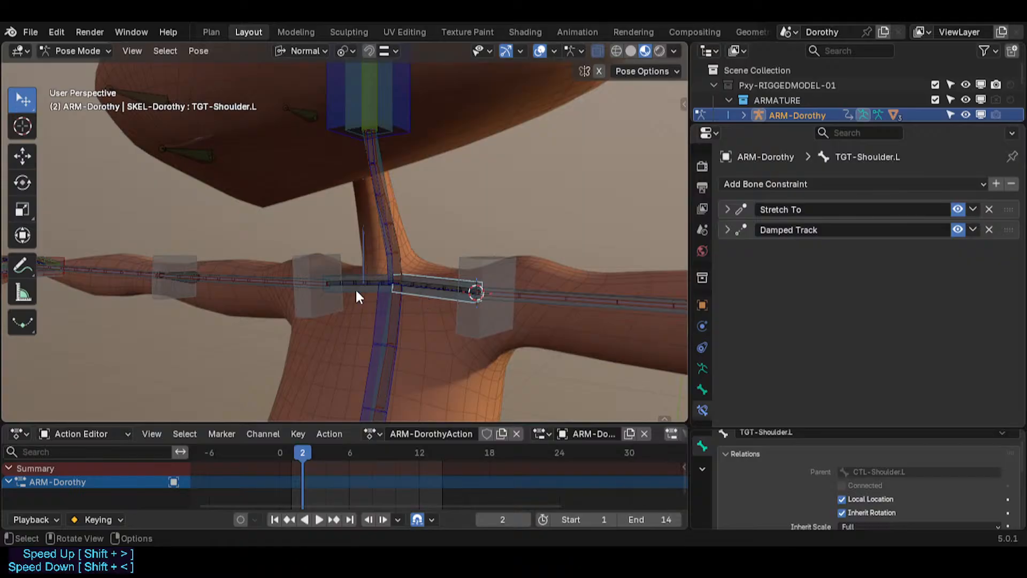
middle_click_drag(381, 323, 523, 378)
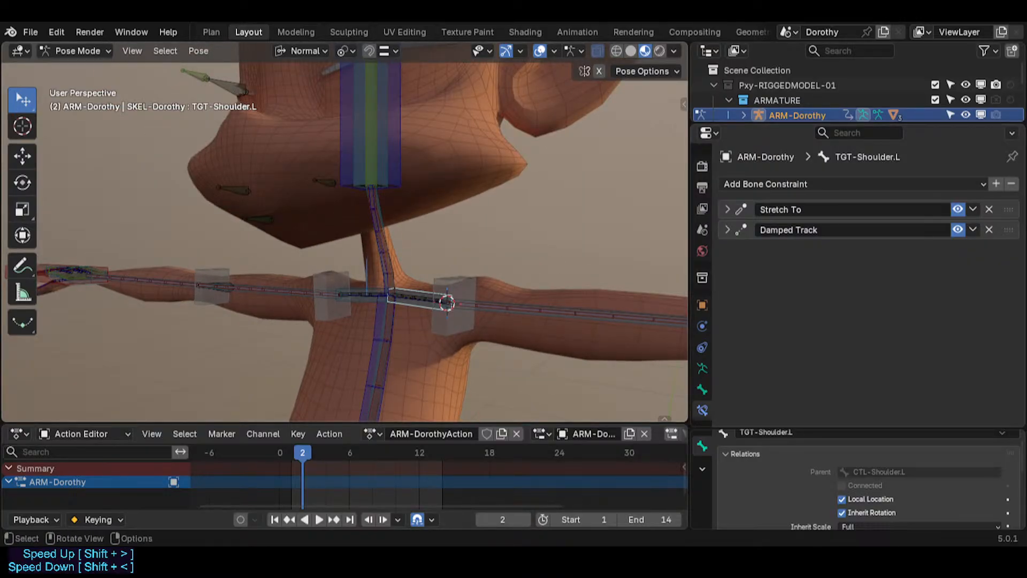
Try rotating CTL-Chest to test how the upper torso follows it.
middle_click_drag(436, 299, 400, 213)
left_click(395, 201)
key("r")
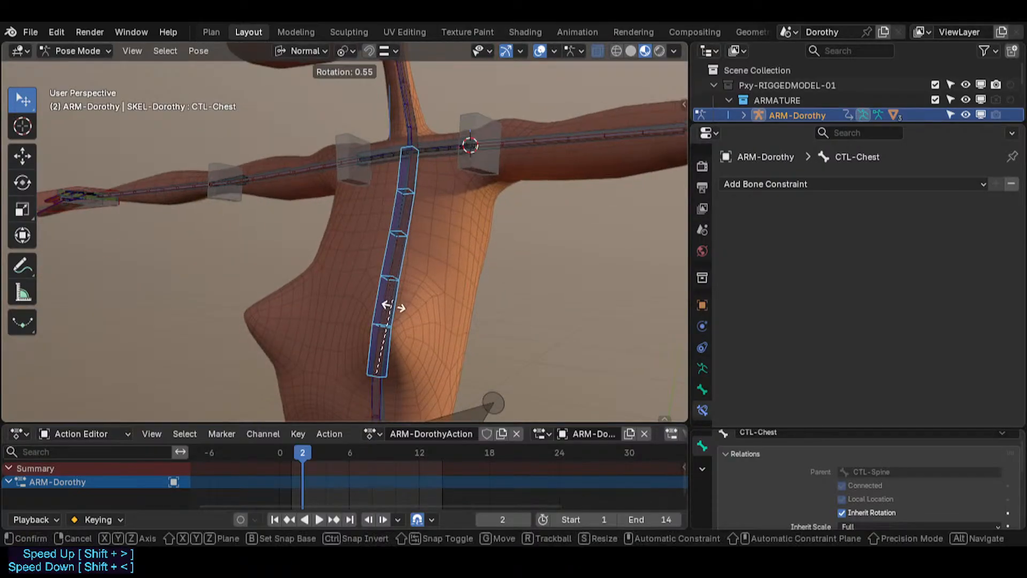
key("r")
middle_click_drag(358, 346, 377, 185, "shift")
right_click(387, 284)
Inspect the relations of CTL-Spine and TGT-Spine and the Copy Transforms constraint on TGT-Hips.
scroll(388, 285, "up", 2)
left_click(374, 265)
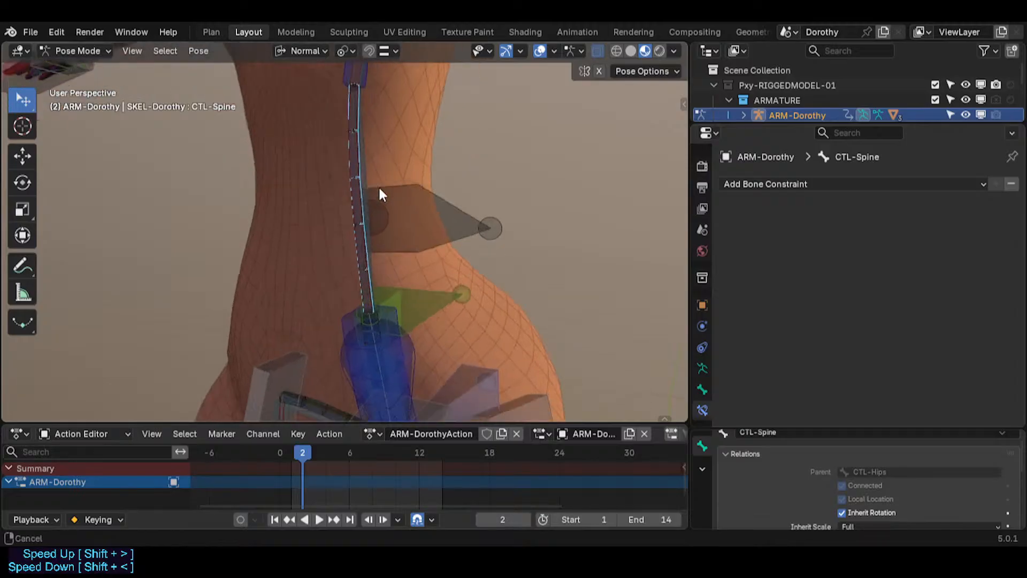
middle_click_drag(364, 303, 365, 220, "shift")
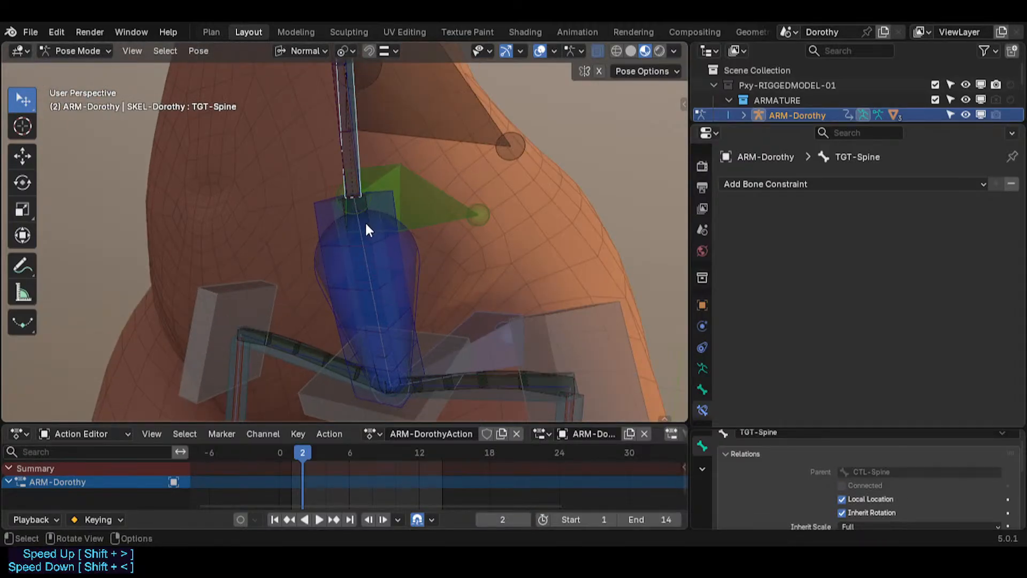
left_click(331, 216)
scroll(773, 250, "down", 1)
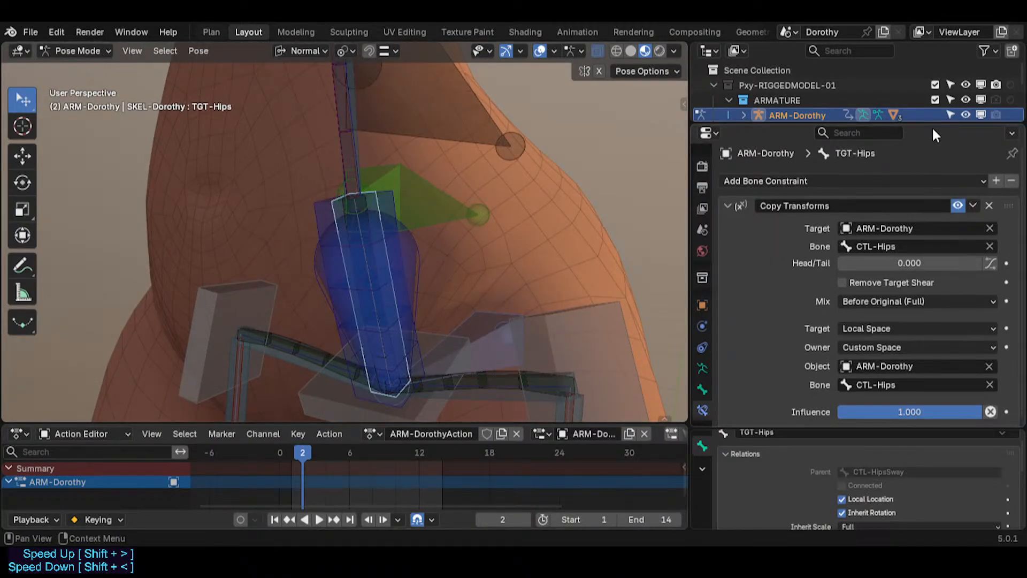
scroll(375, 226, "down", 2)
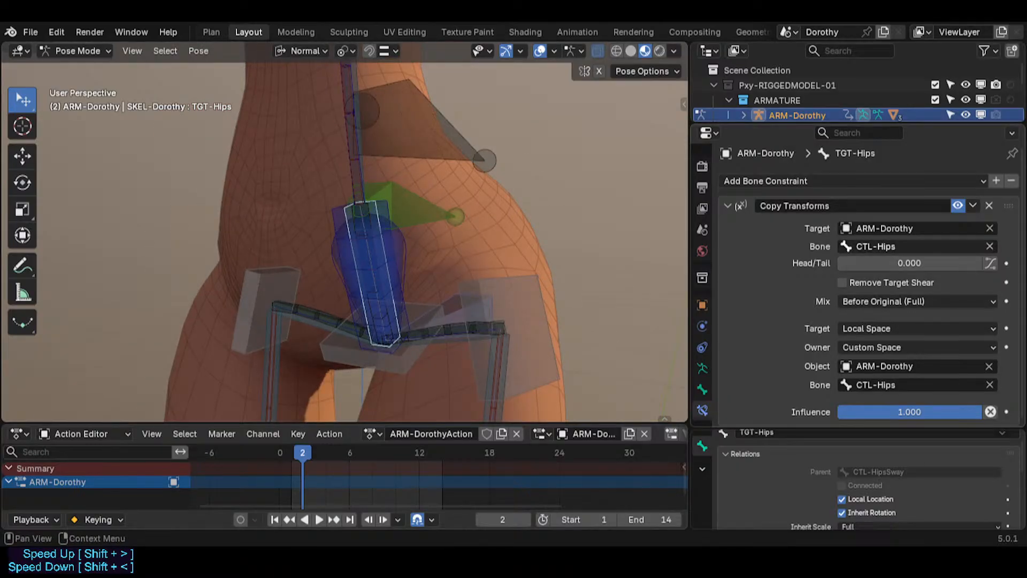
Try rotating CTL-HipsSway freely and about its X axis to test the hip sway.
middle_click_drag(398, 244, 373, 244, "shift")
left_click(373, 250)
key("r")
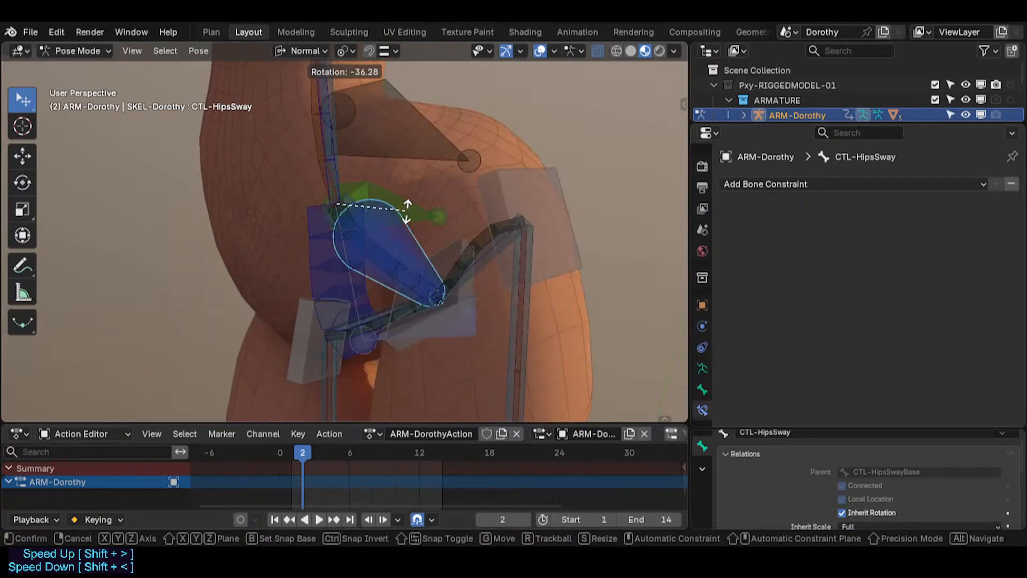
key("Escape")
key("r")
key("x")
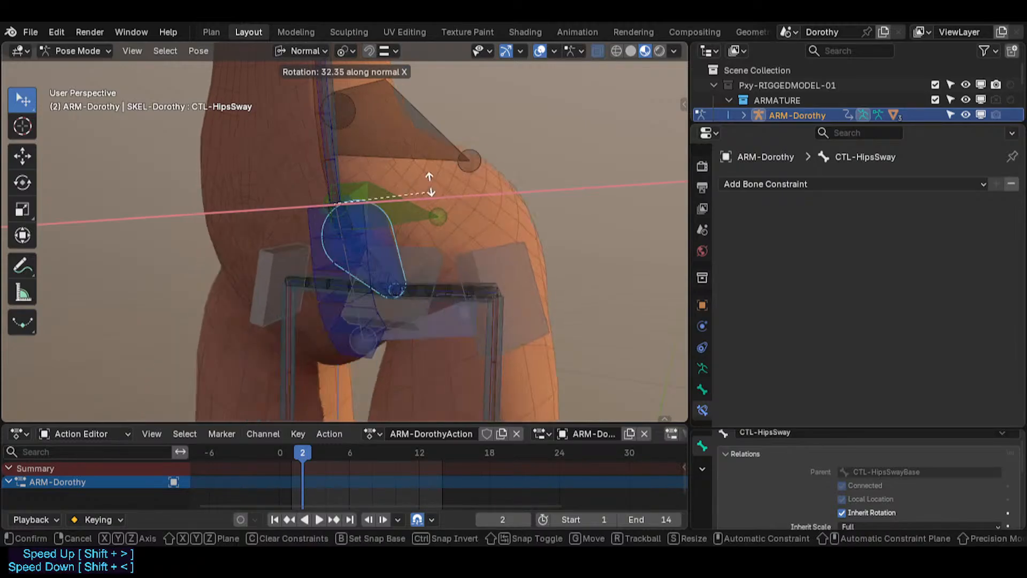
key("Escape")
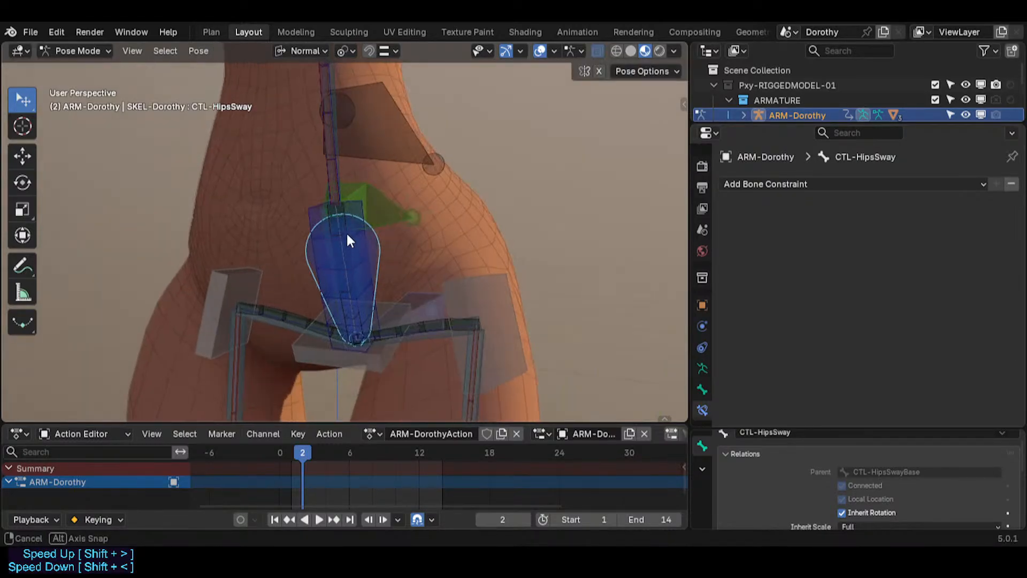
Try rotating CTL-Hips and moving TGT-Spine to test how the torso reacts.
left_click(321, 202)
key("r")
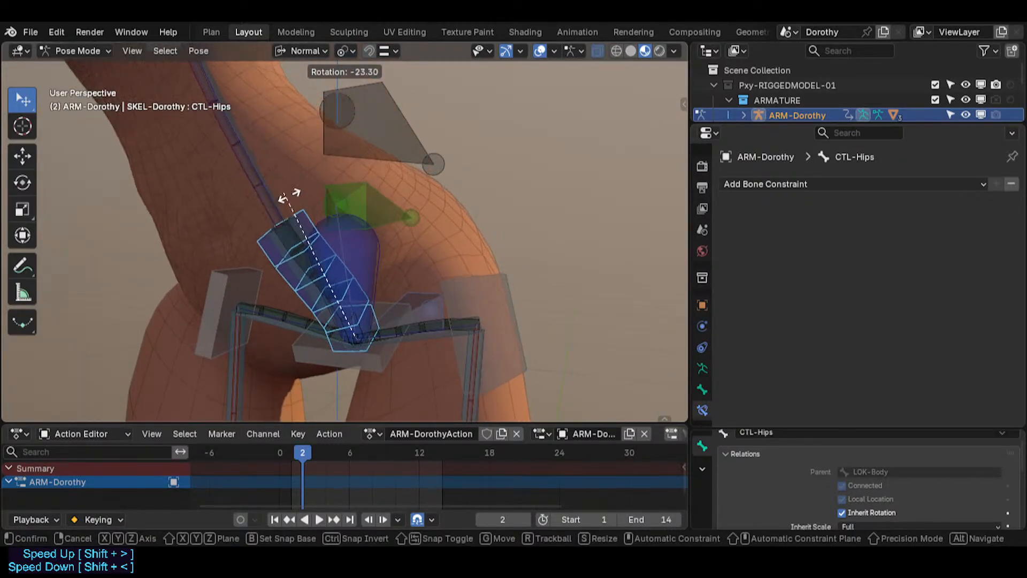
key("Escape")
scroll(289, 188, "down", 3)
left_click(310, 95)
key("g")
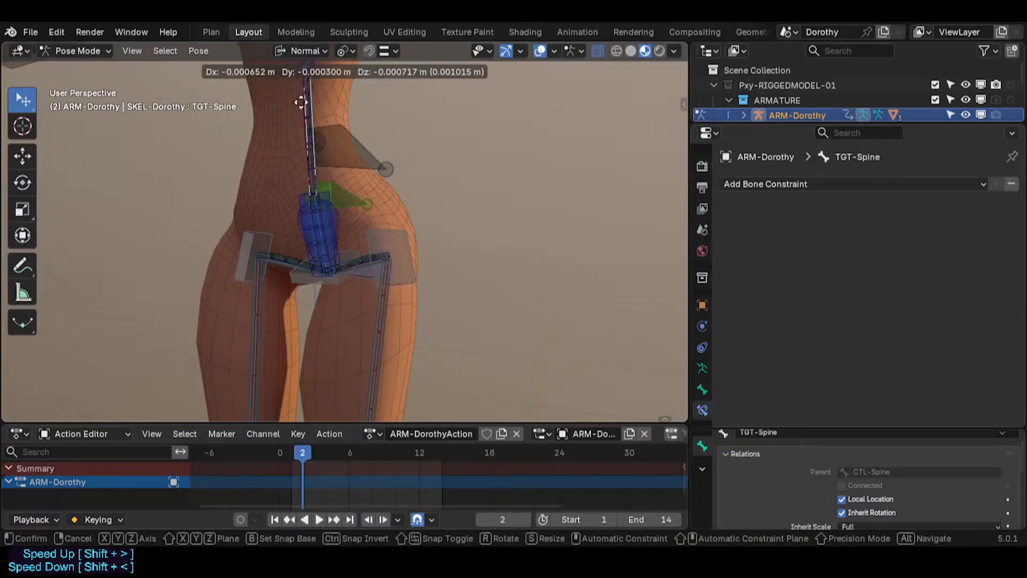
key("Escape")
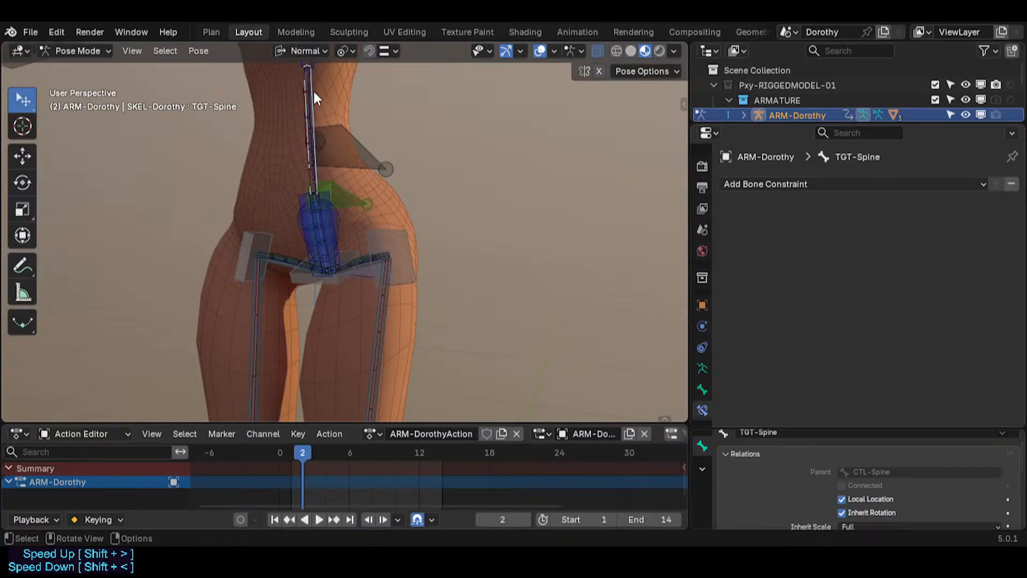
Bend the torso toward the character's right by rotating and moving CTL-Spine, with the Auto IK length set to 2.
left_click(313, 91)
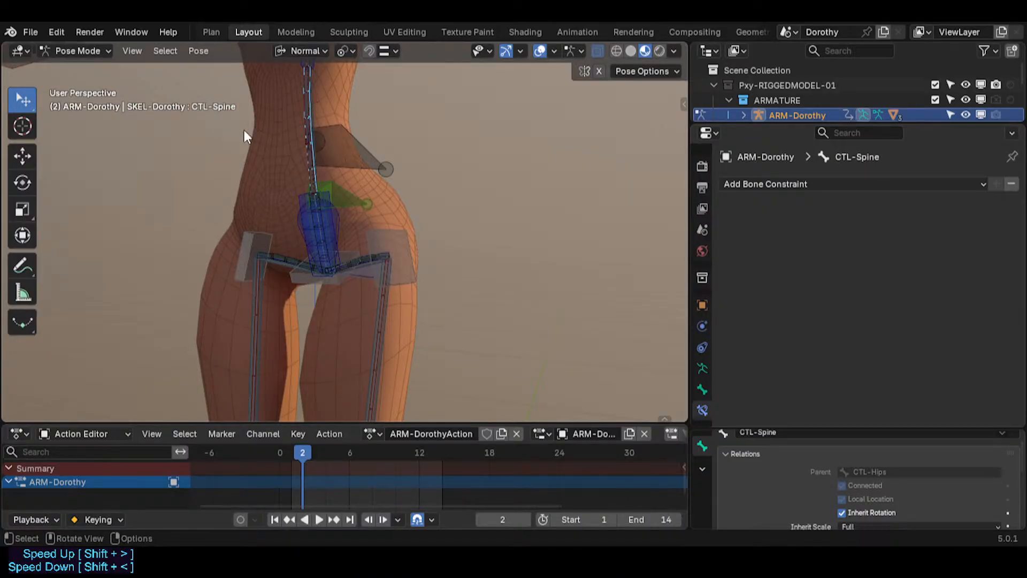
key("r")
left_click(219, 172)
key("g")
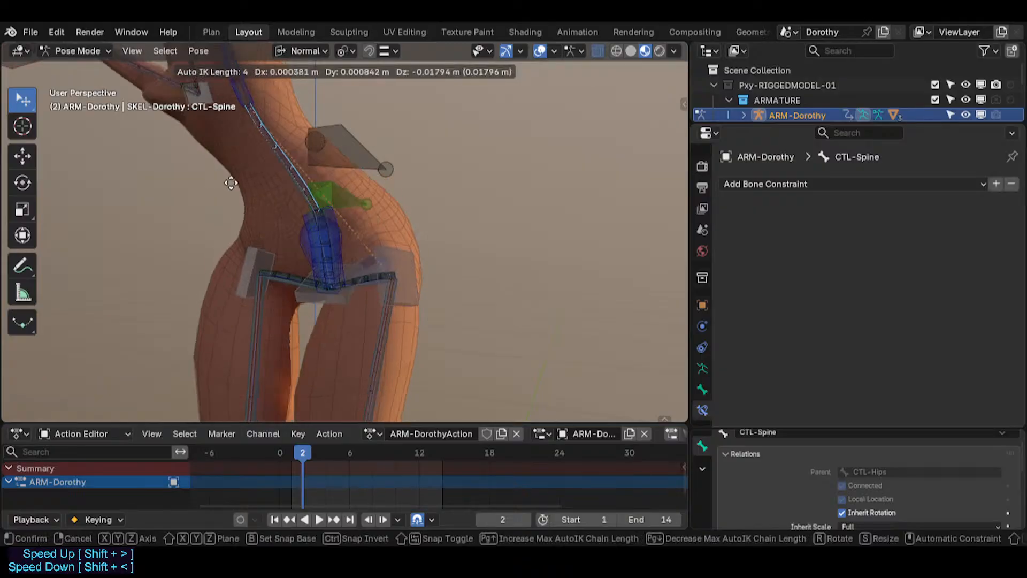
key("Page_Down")
key("Page_Down")
key("Page_Down")
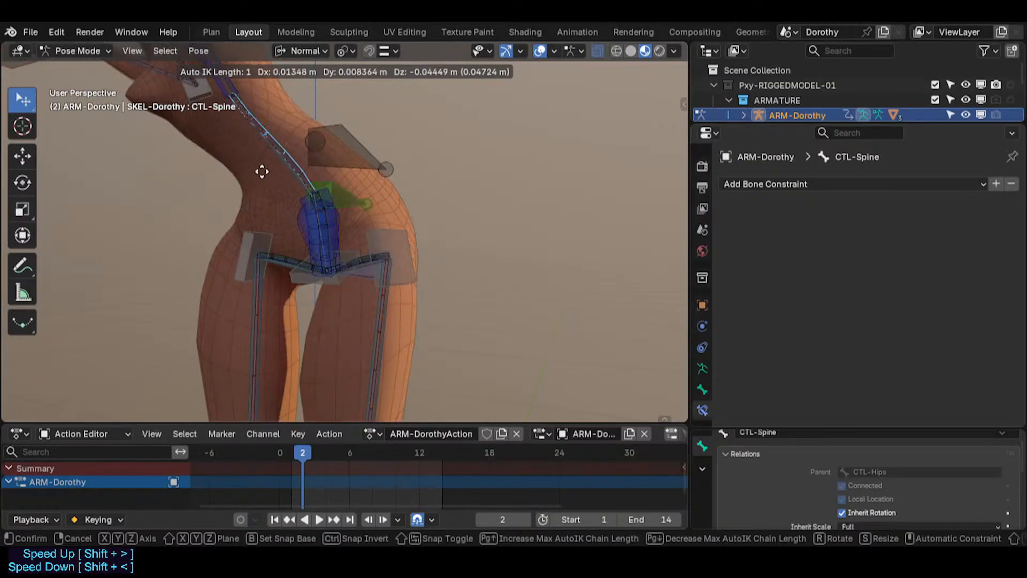
key("Page_Up")
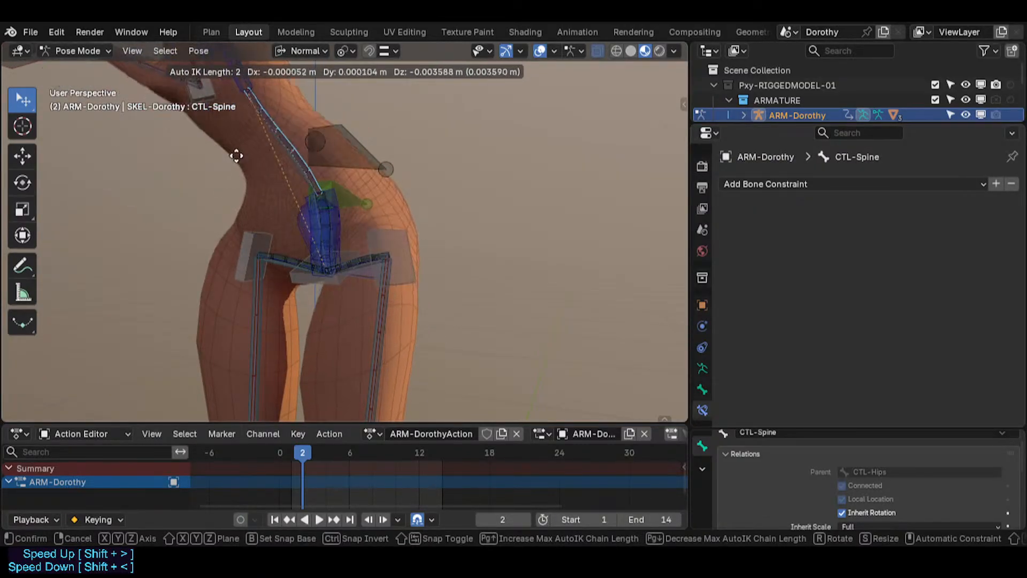
left_click(323, 119)
Move CTL-Spine far over to the character's left and rotate CTL-HipsSway by about 24 degrees.
key("g")
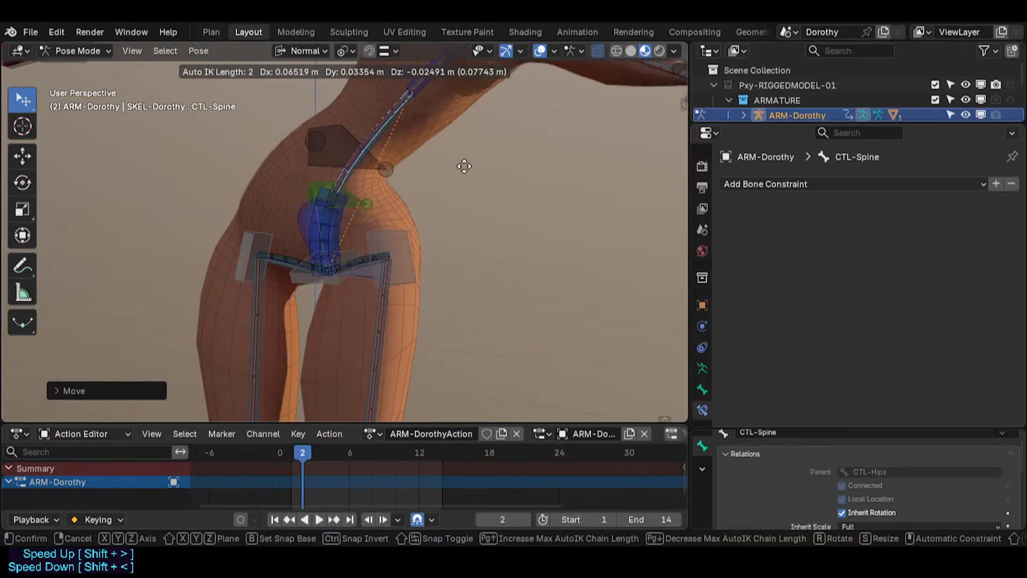
left_click(486, 184)
left_click(314, 210)
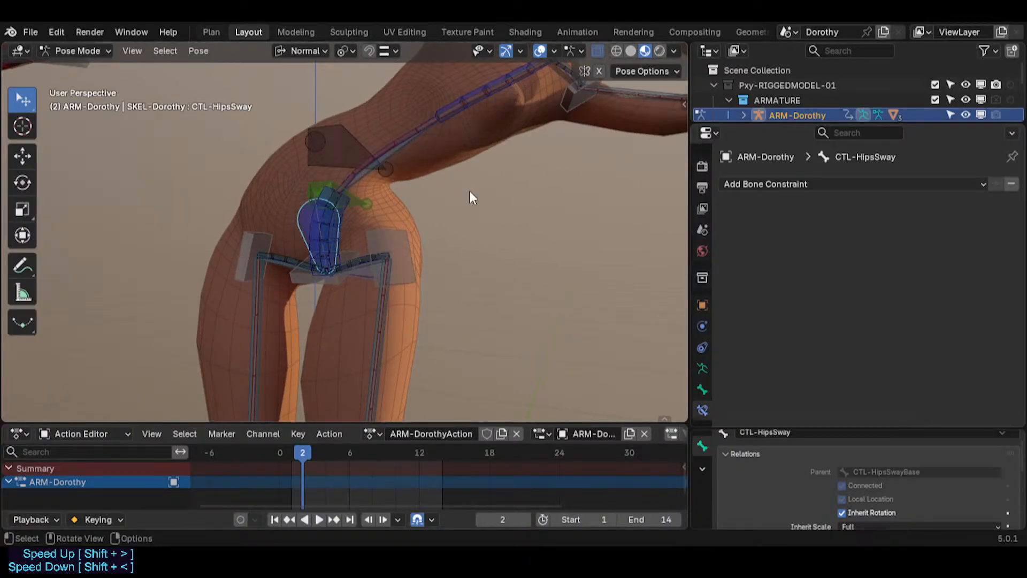
key("r")
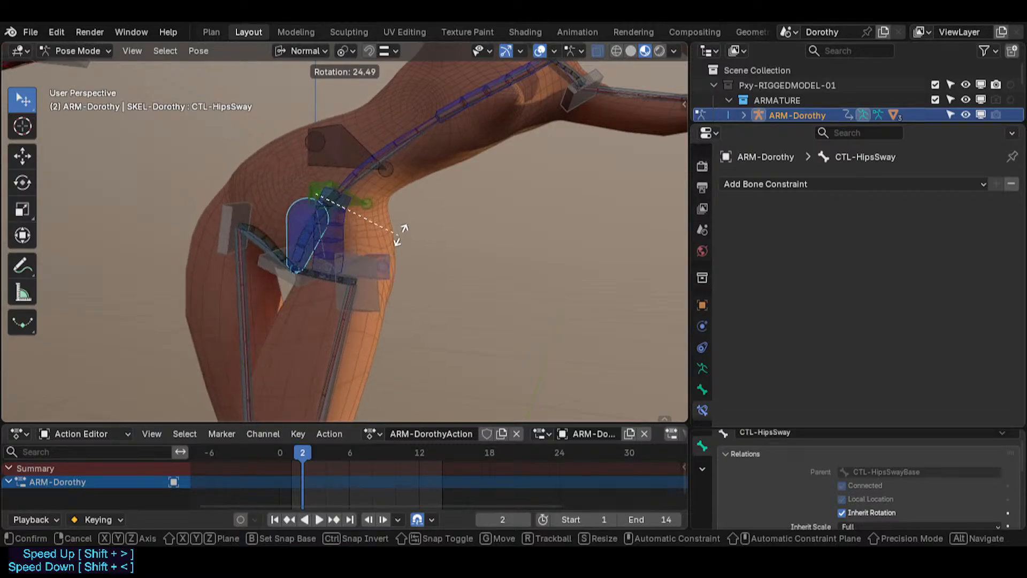
left_click(402, 233)
Check the parent of DEF2a-Hips and slightly readjust the rotation of CTL-HipsSway.
scroll(281, 226, "up", 2)
left_click(320, 245)
left_click(319, 245)
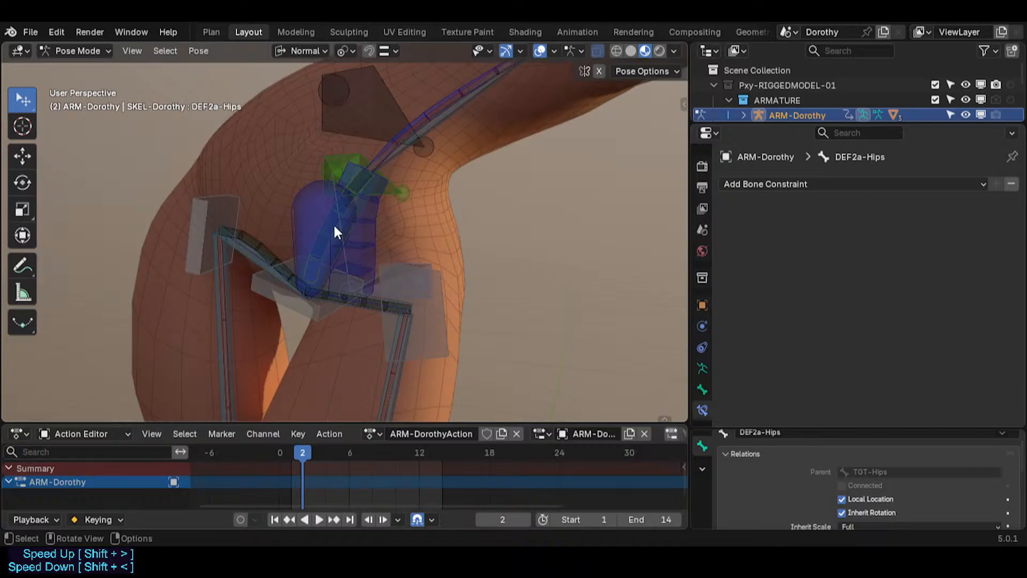
left_click(294, 203)
key("r")
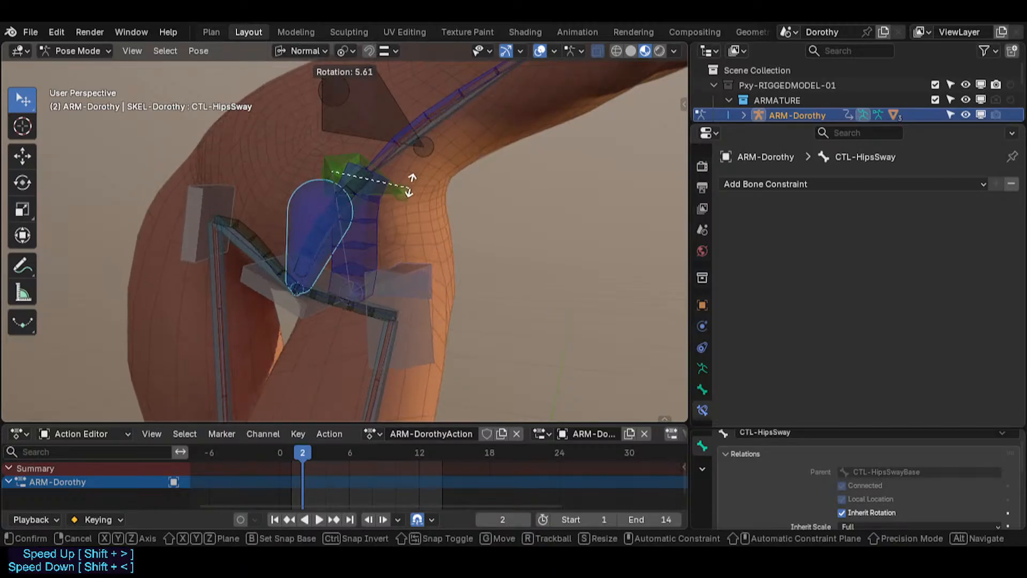
left_click(393, 163)
left_click(393, 159)
left_click(393, 158)
left_click(391, 155)
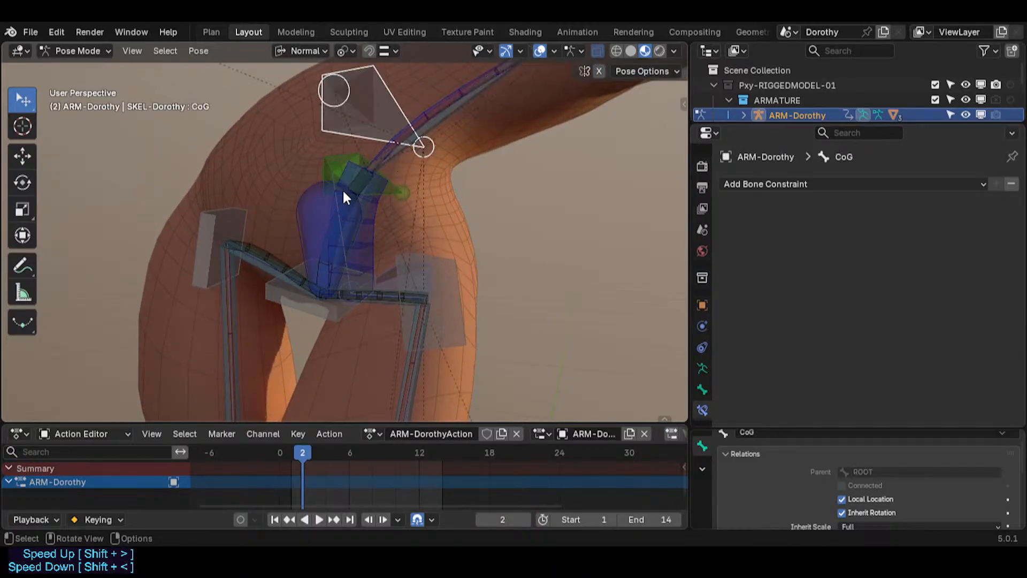
Rotate CTL-Hips and CTL-HipsSway in turn to test how the pelvis and spine base follow.
left_click(344, 198)
key("r")
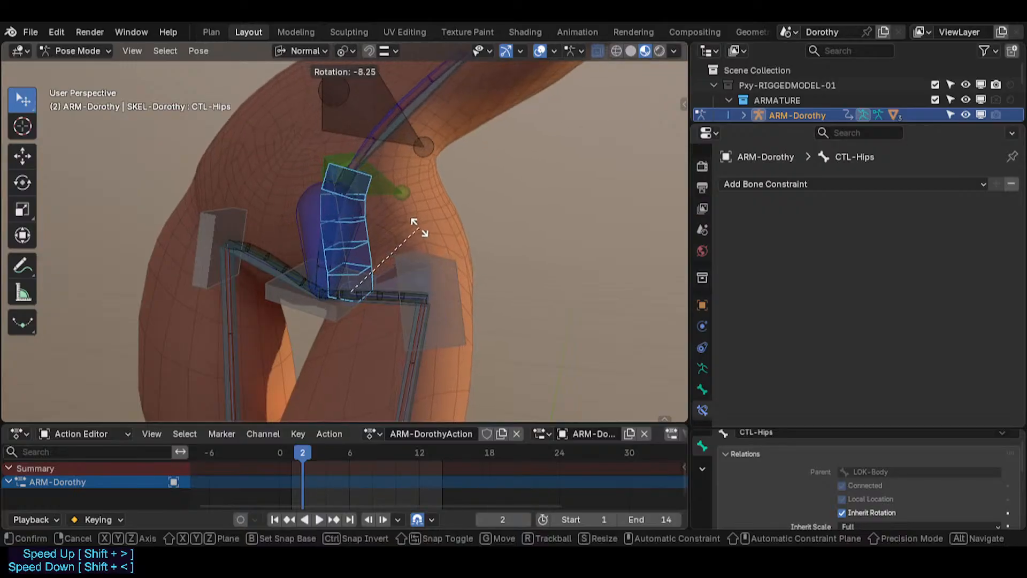
left_click(428, 222)
left_click(306, 200)
key("r")
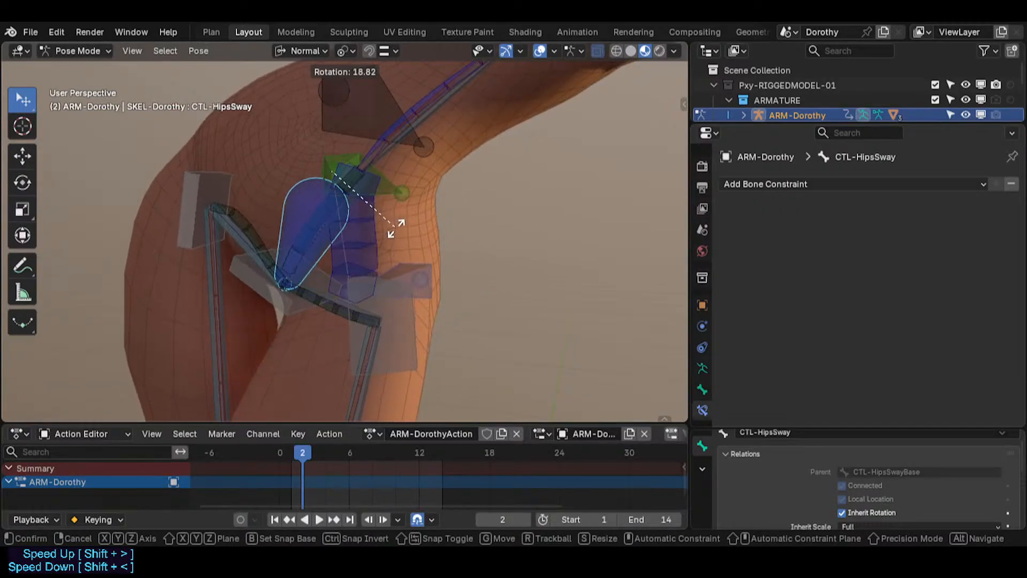
left_click(378, 237)
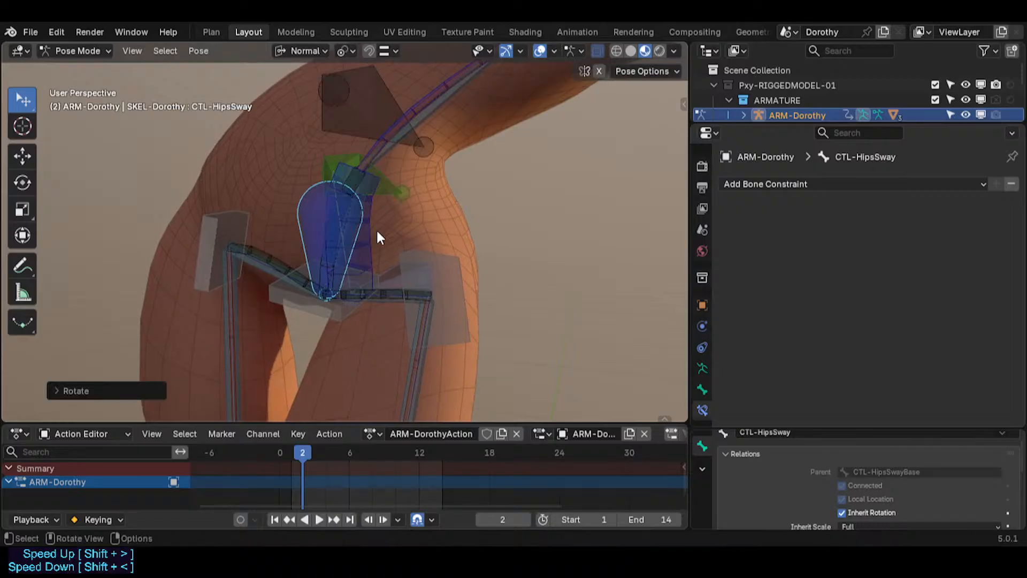
left_click(370, 231)
key("r")
left_click(414, 209)
Rotate CTL-Spine and move it with Auto IK to bring the torso back to an upright pose.
left_click(438, 85)
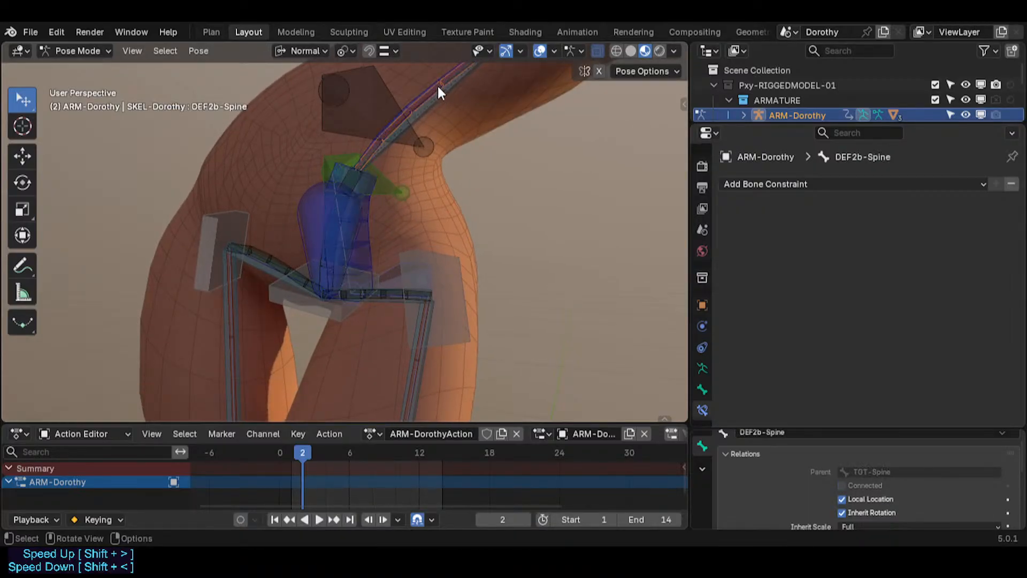
left_click(438, 84)
key("r")
left_click(378, 165)
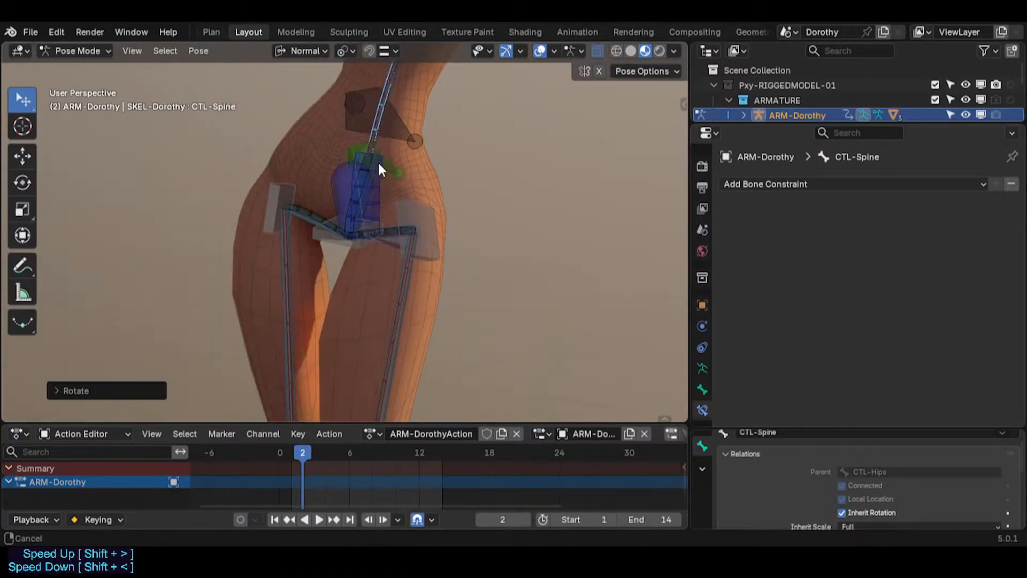
middle_click_drag(378, 170, 374, 135)
key("g")
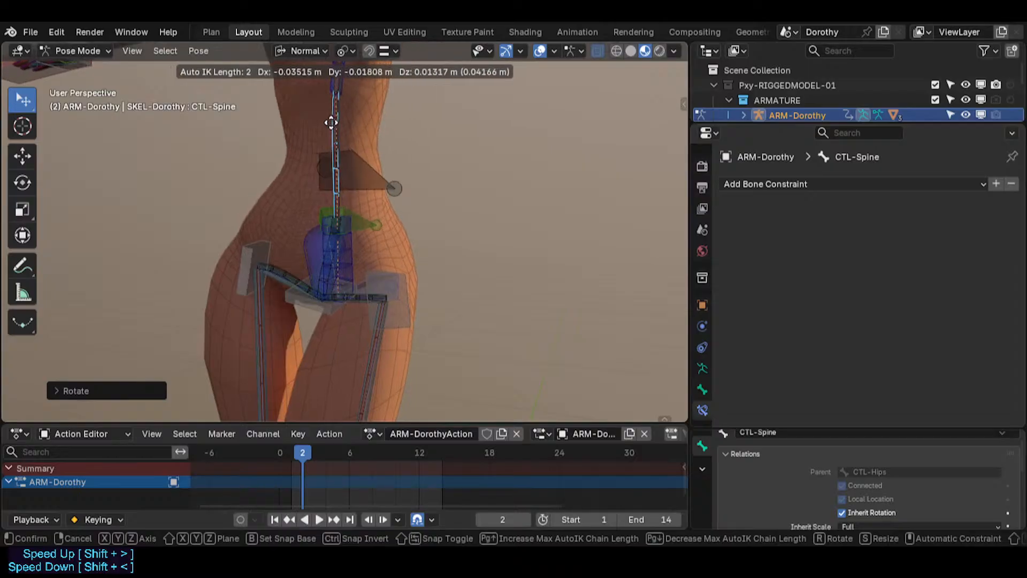
left_click(308, 137)
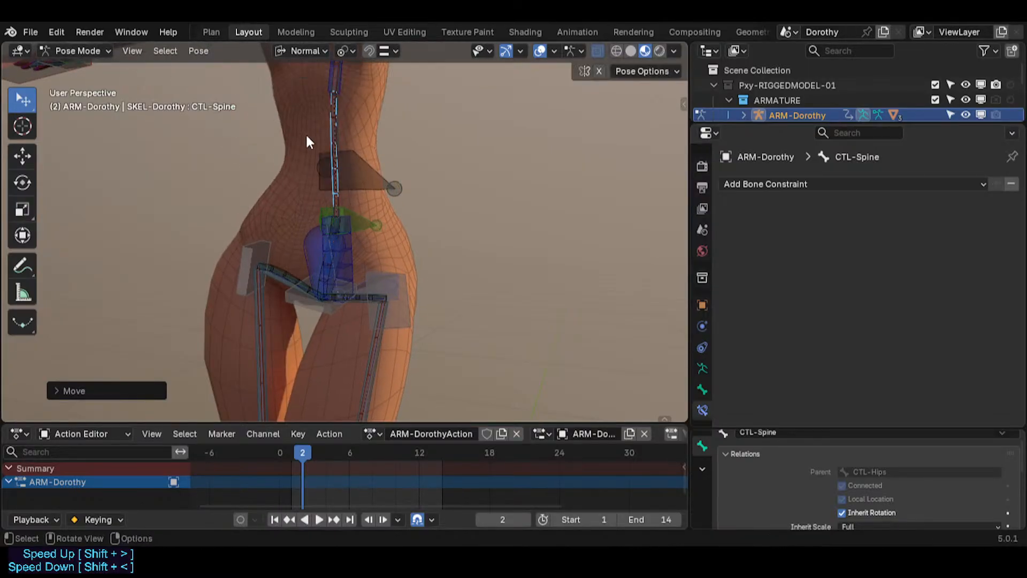
Move CTL-Spine repeatedly from side to side with Auto IK, ending with a strong torso bend toward the character's left.
key("g")
left_click(378, 166)
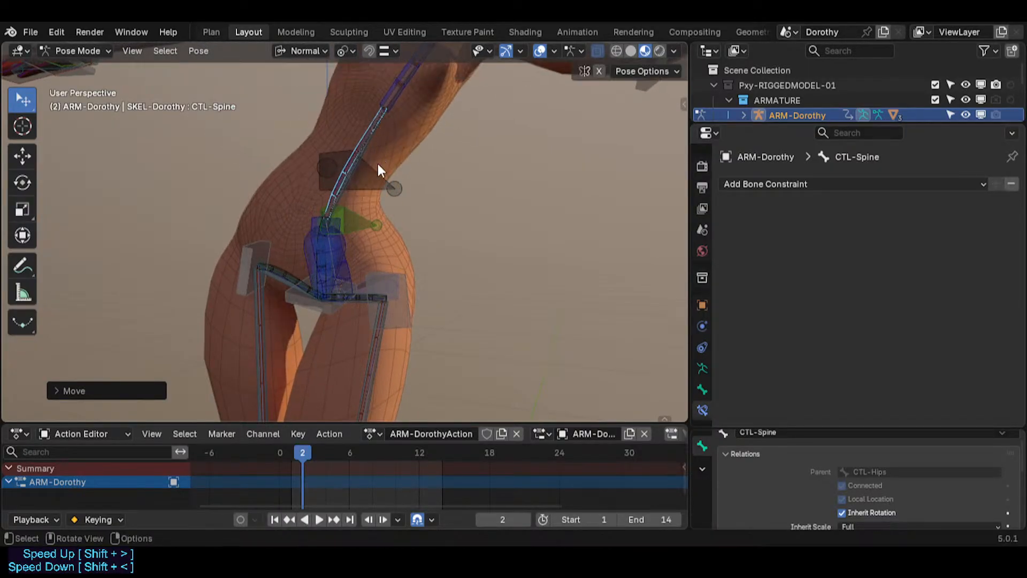
key("g")
left_click(399, 133)
key("g")
left_click(403, 116)
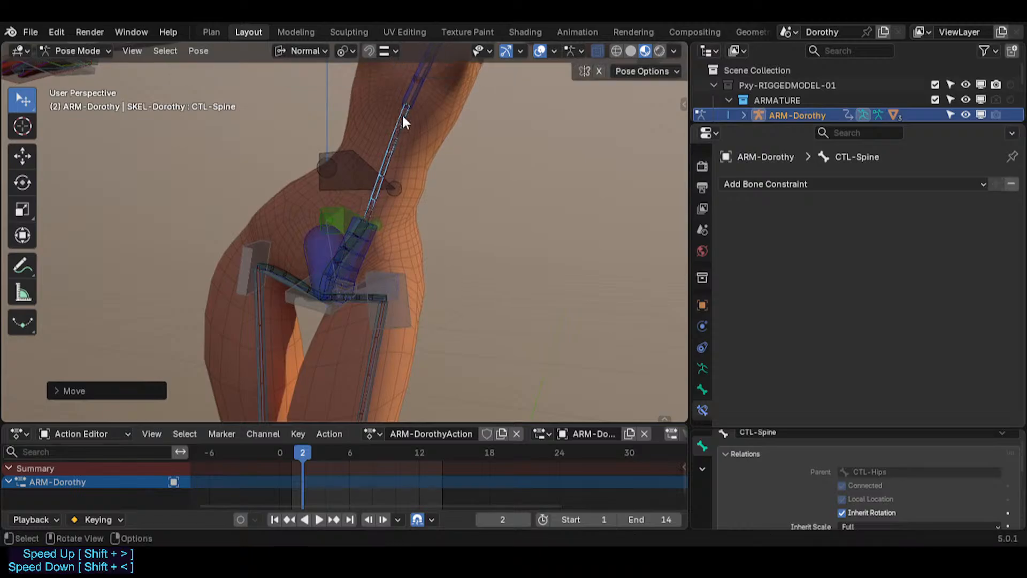
key("g")
left_click(361, 95)
key("g")
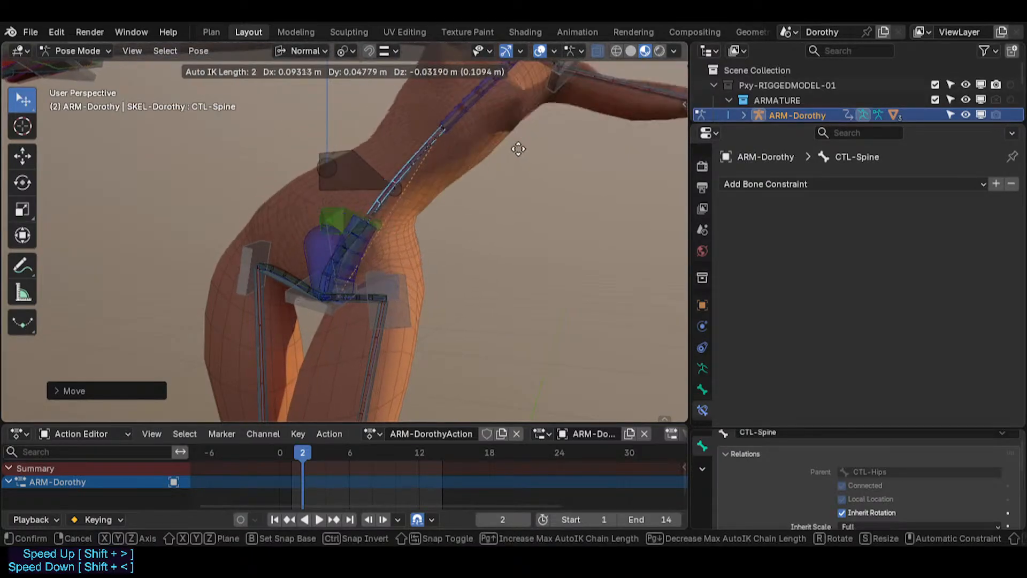
left_click(522, 174)
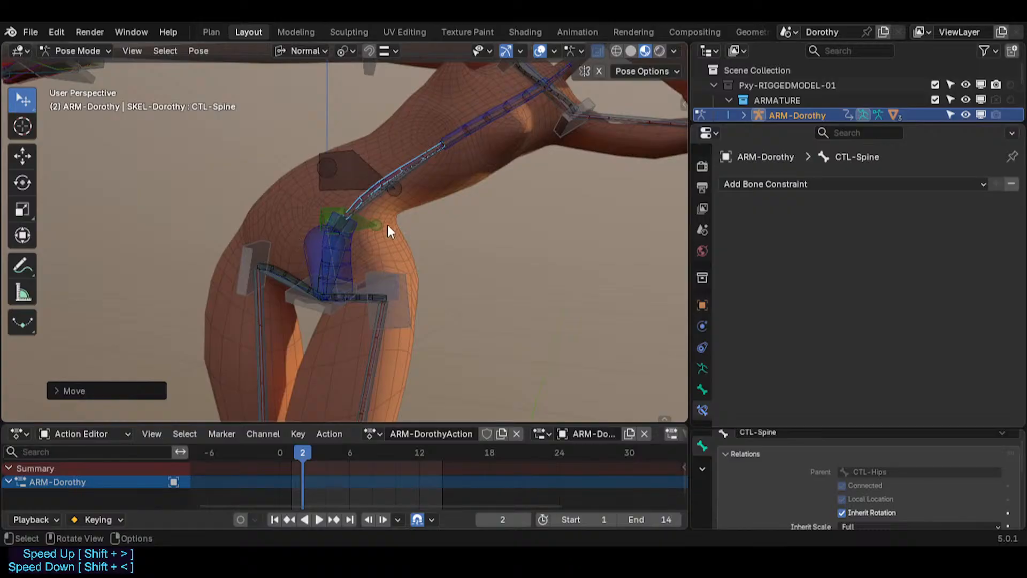
scroll(343, 259, "up", 1)
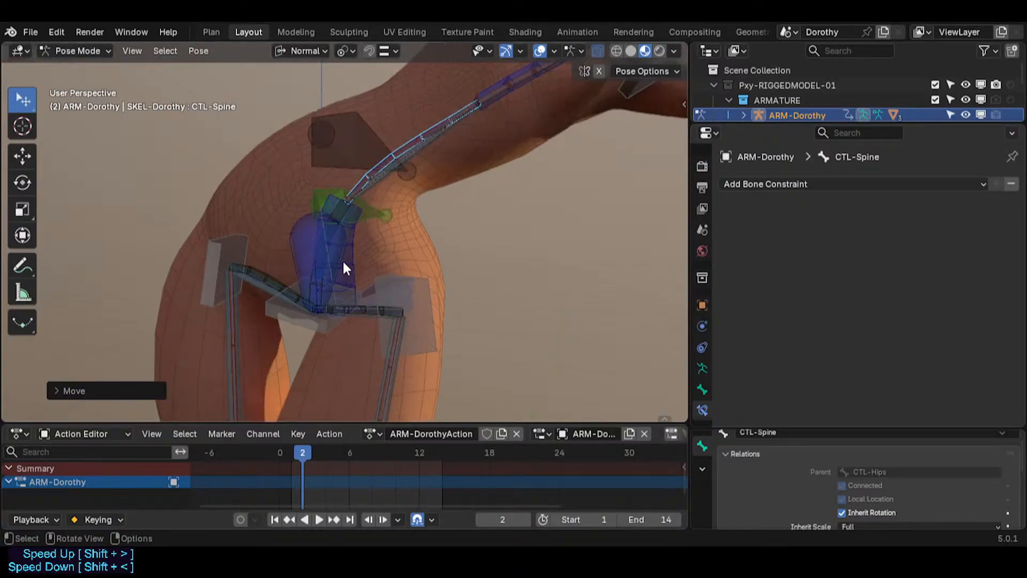
Move CTL-Spine with Auto IK to straighten the torso, and move it again to push the waist toward the character's right.
scroll(329, 228, "up", 1)
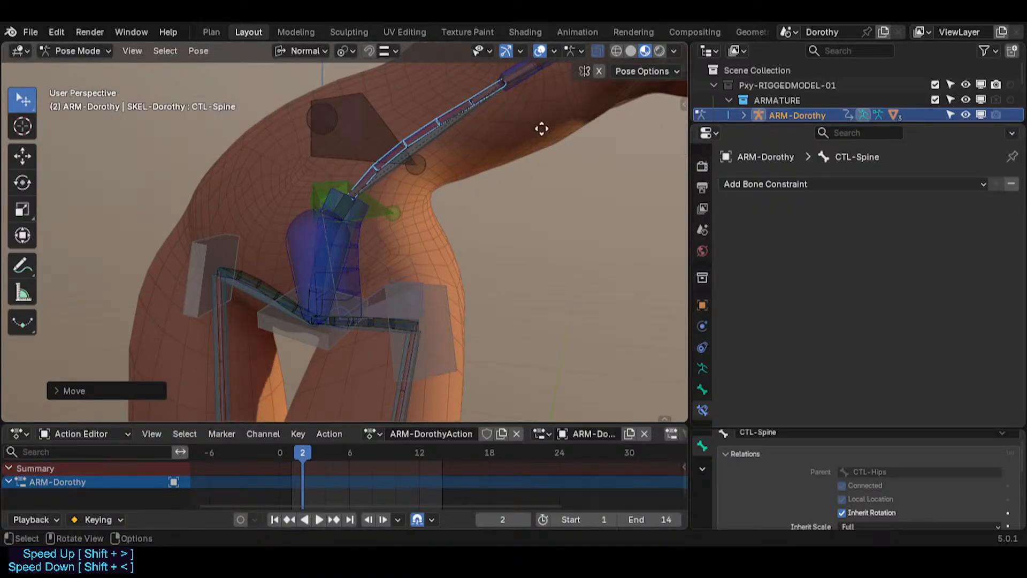
key("g")
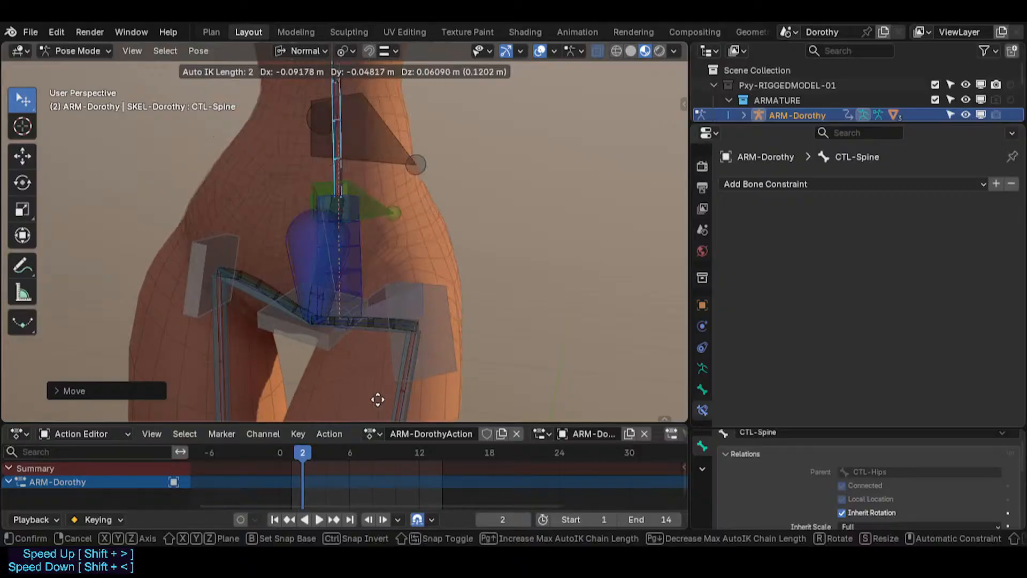
left_click(399, 86)
key("g")
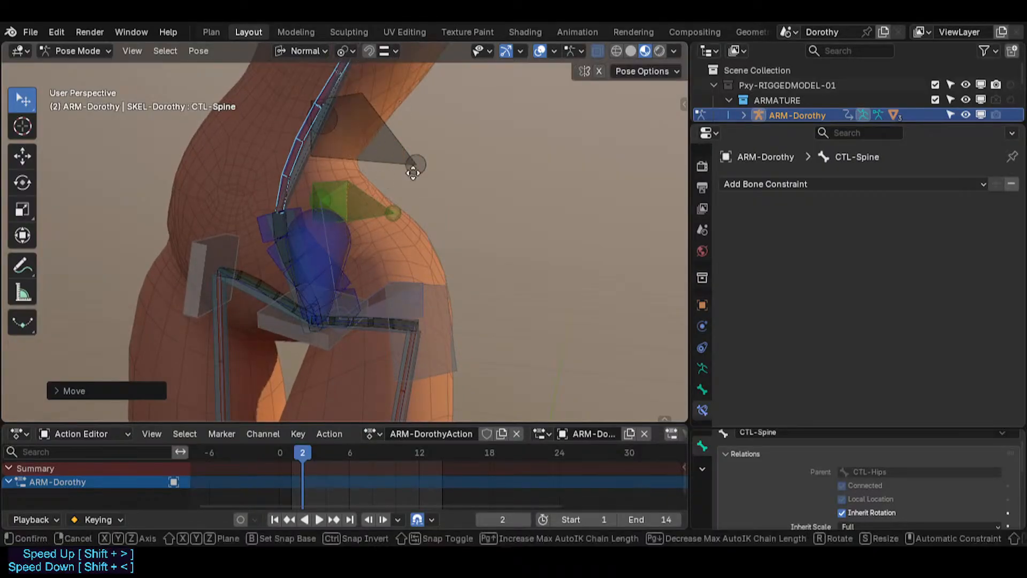
left_click(413, 174)
Rotate CTL-HipsSway in two passes to level out the pelvis by lifting the hip on the character's left side.
left_click(336, 236)
key("r")
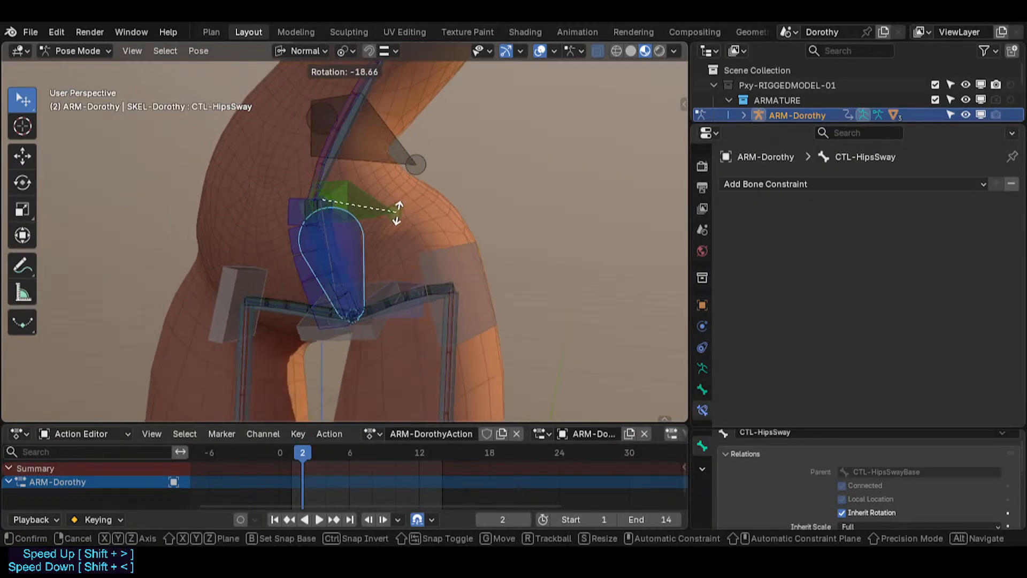
left_click(371, 232)
key("r")
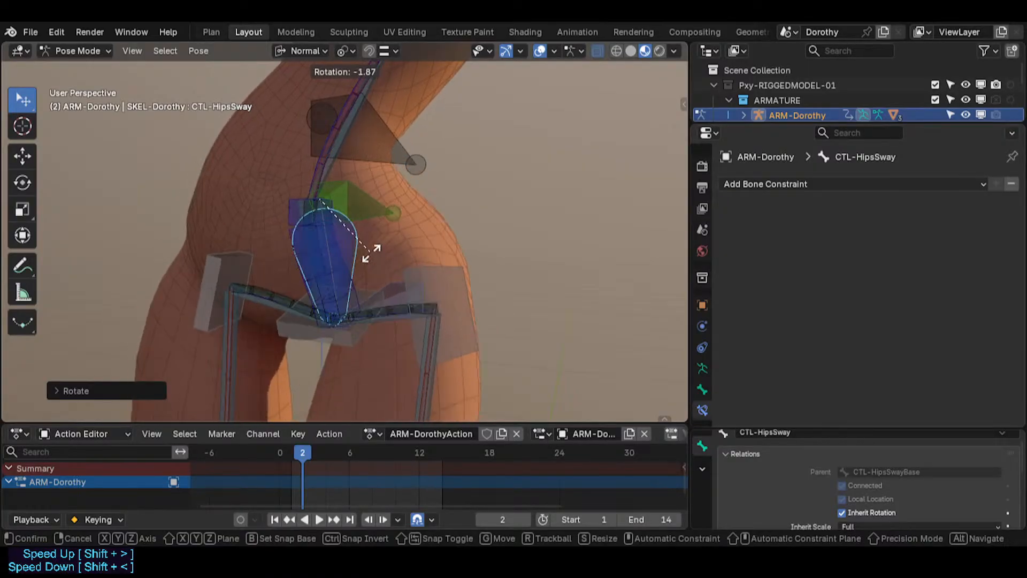
left_click(355, 254)
Rotate CTL-HipsSway in the opposite direction to tilt the pelvis with the character's right hip raised, checking how the legs follow.
scroll(358, 262, "down", 1)
middle_click_drag(375, 290, 339, 216, "shift")
scroll(332, 189, "down", 1)
scroll(340, 216, "up", 1)
key("r")
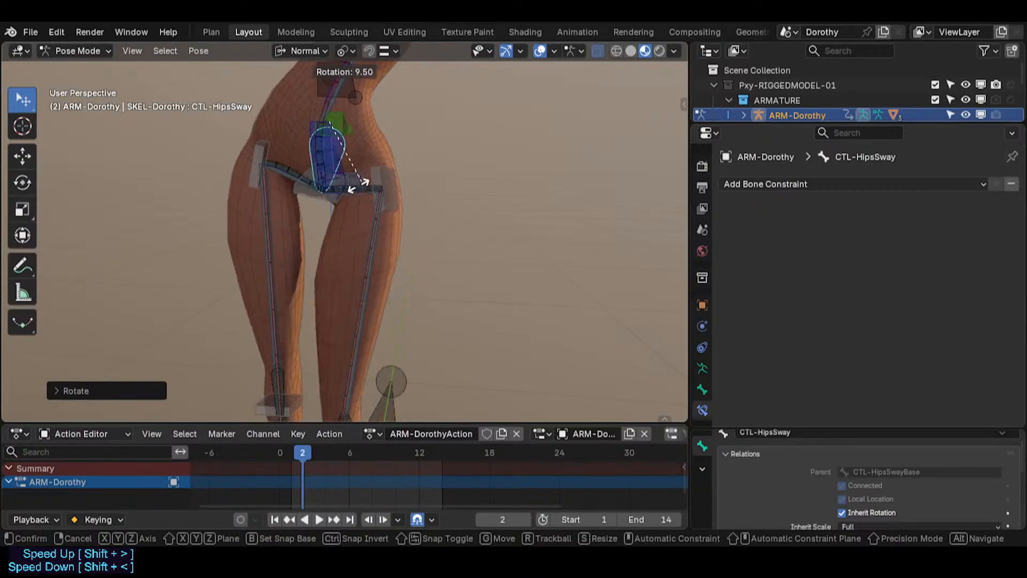
left_click(338, 143)
middle_click_drag(335, 140, 312, 169, "shift")
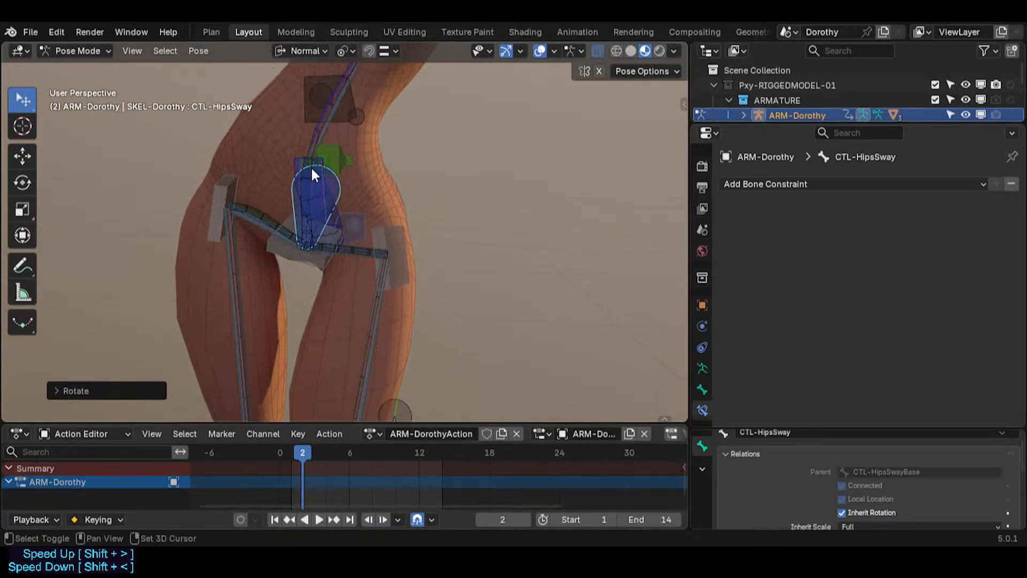
scroll(292, 189, "up", 1)
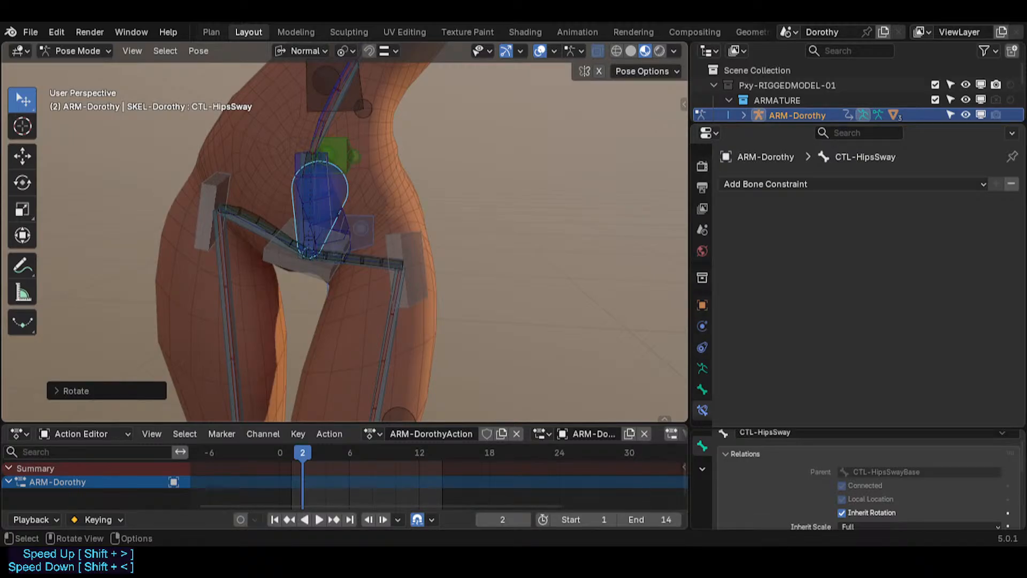
Rotate the CTL-HipsSway bone to tilt the hips and move CTL-Spine sideways, shifting the waist off centre.
key("r")
left_click(328, 102)
left_click(333, 91)
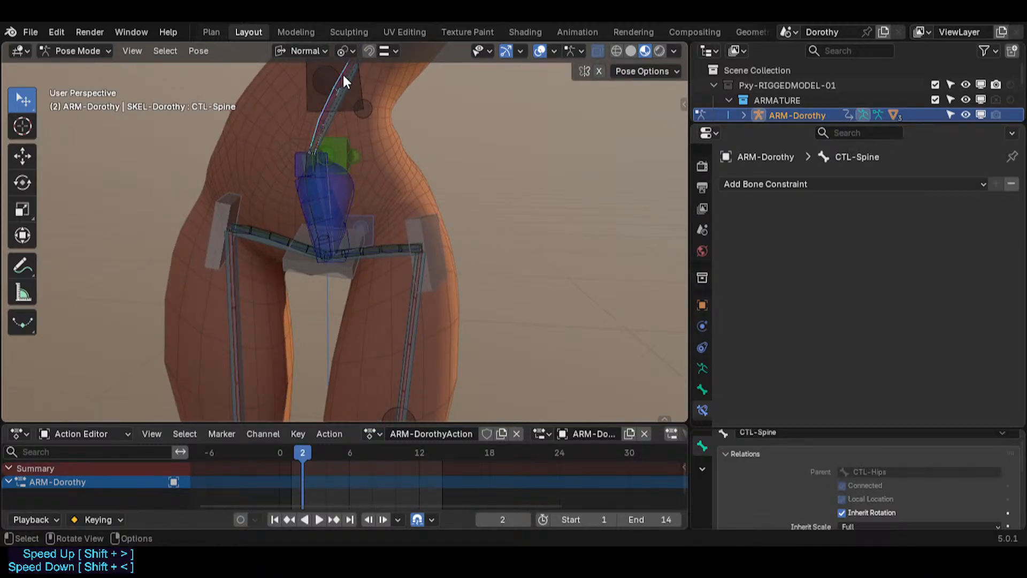
key("g")
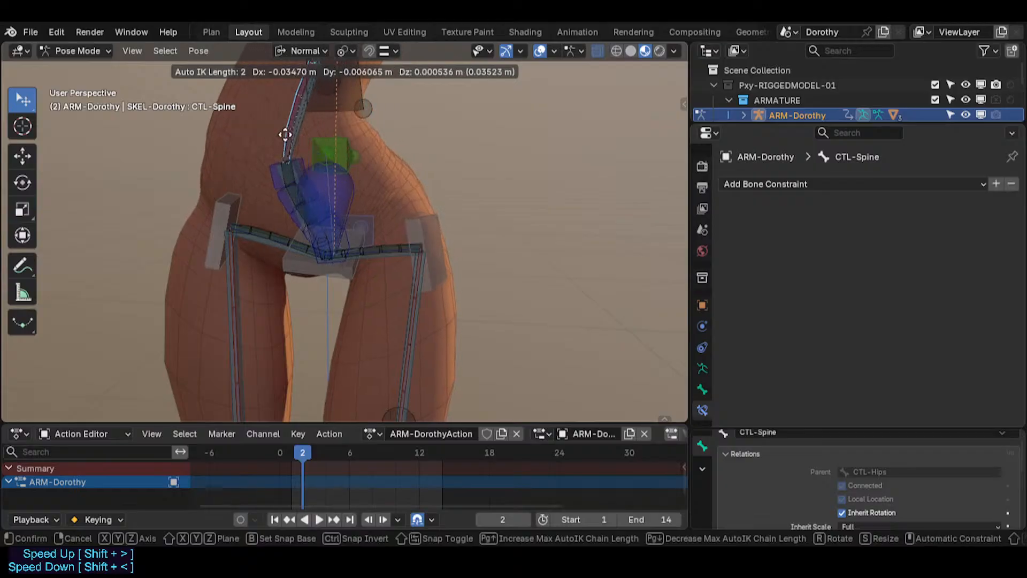
Rotate the CTL-HipsSway bone to tilt the hips in the opposite direction beneath the shifted spine.
left_click(319, 170)
key("r")
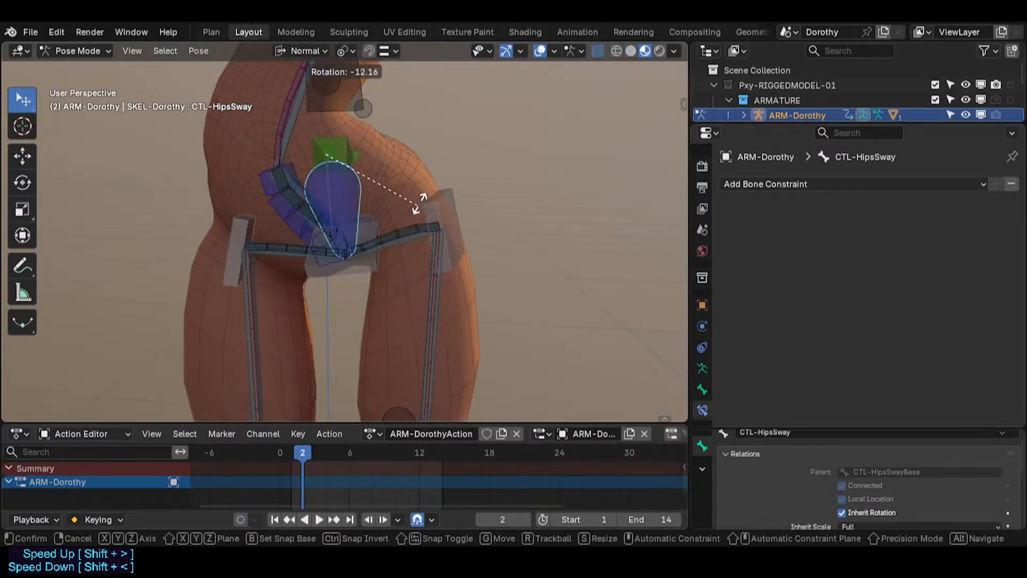
left_click(396, 208)
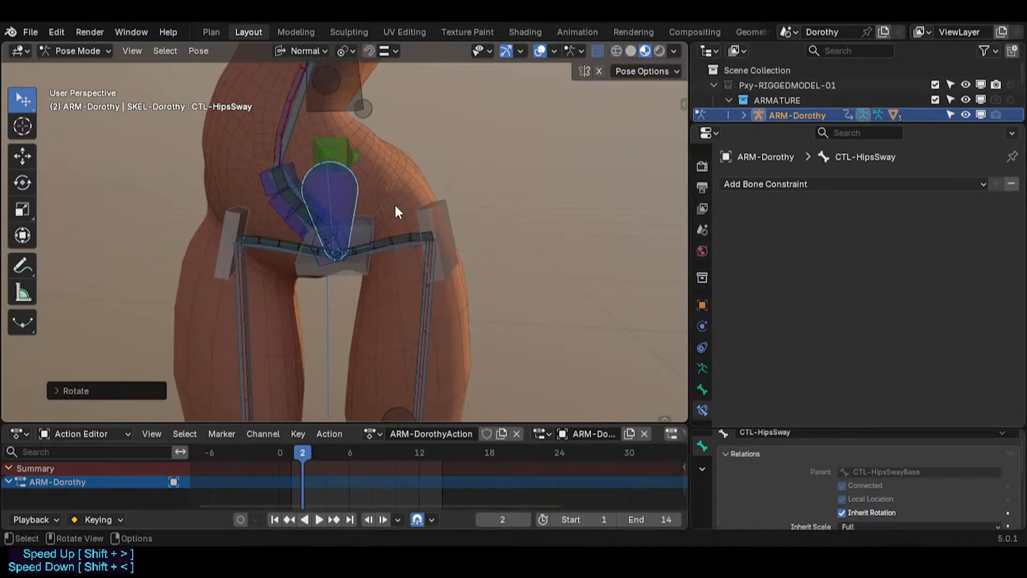
Move the CTL-HipsSway bone slightly outward and down with Auto IK at chain length 2.
left_click(287, 121)
middle_click_drag(273, 183, 283, 139)
middle_click_drag(287, 300, 311, 226)
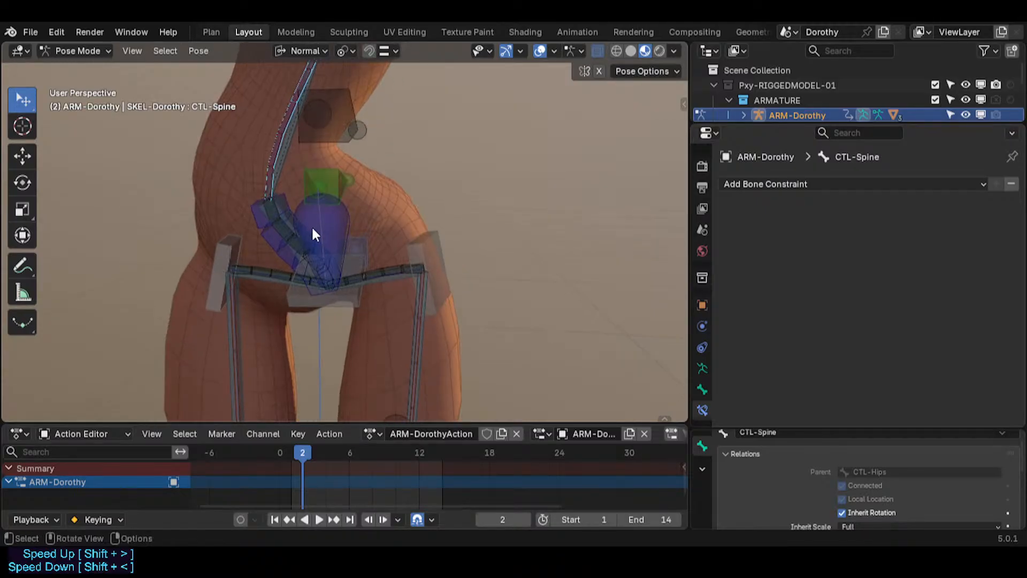
left_click(328, 219)
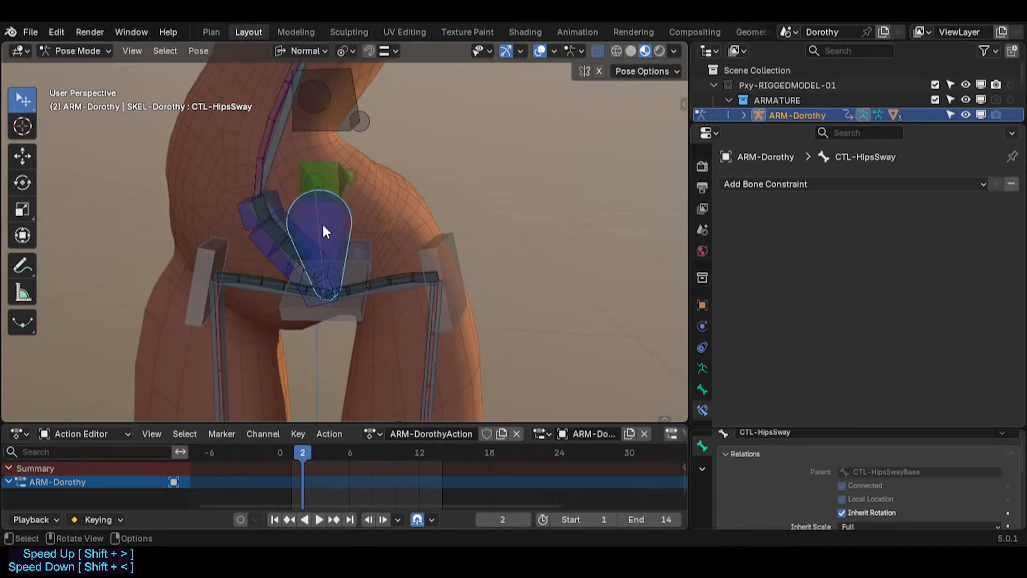
key("g")
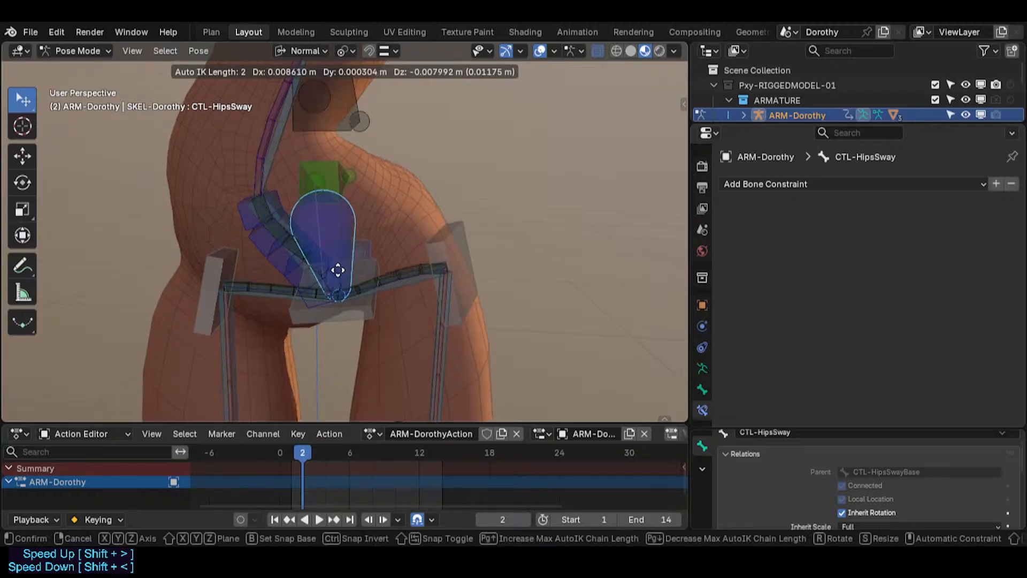
left_click(333, 283)
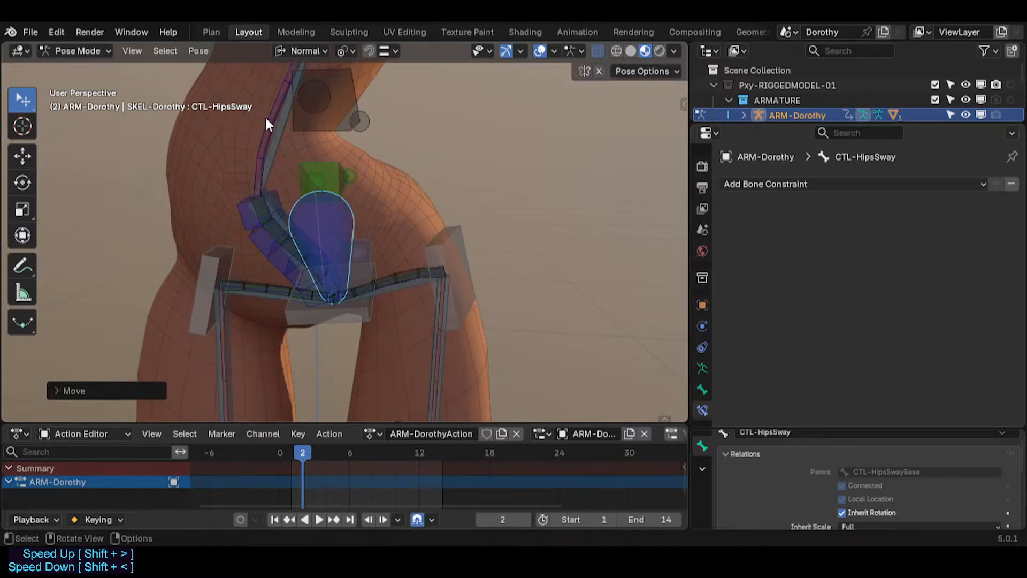
Move the CTL-Spine bone sideways to bring the waist back over the hips.
left_click(266, 117)
scroll(306, 175, "down", 2)
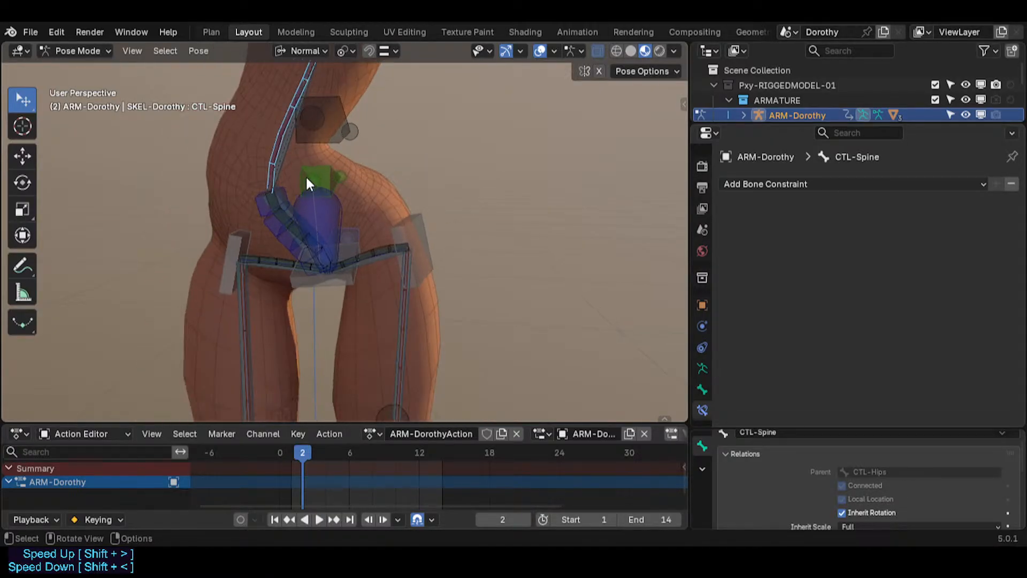
key("g")
left_click(342, 132)
From the side, move CTL-Spine repeatedly with Auto IK to bend the torso, using chain length 3 for the deep forward bend.
middle_click_drag(342, 133, 200, 145)
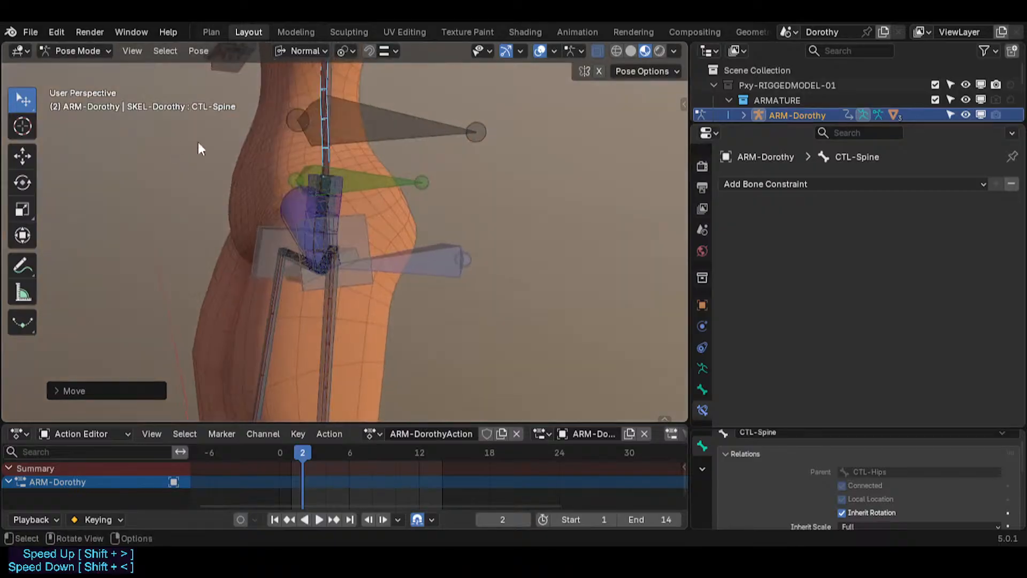
key("g")
left_click(367, 146)
middle_click_drag(368, 145, 337, 141)
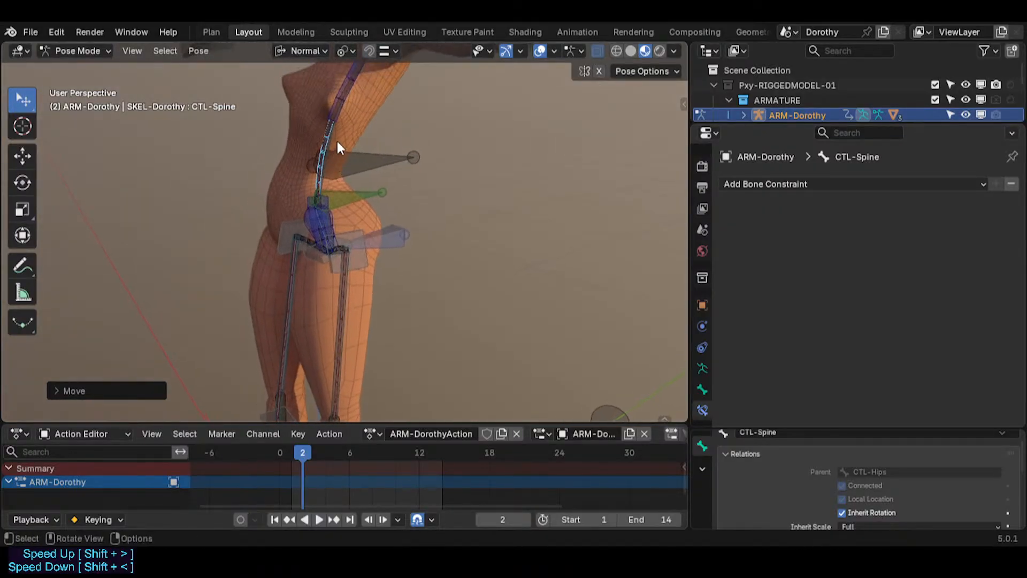
key("g")
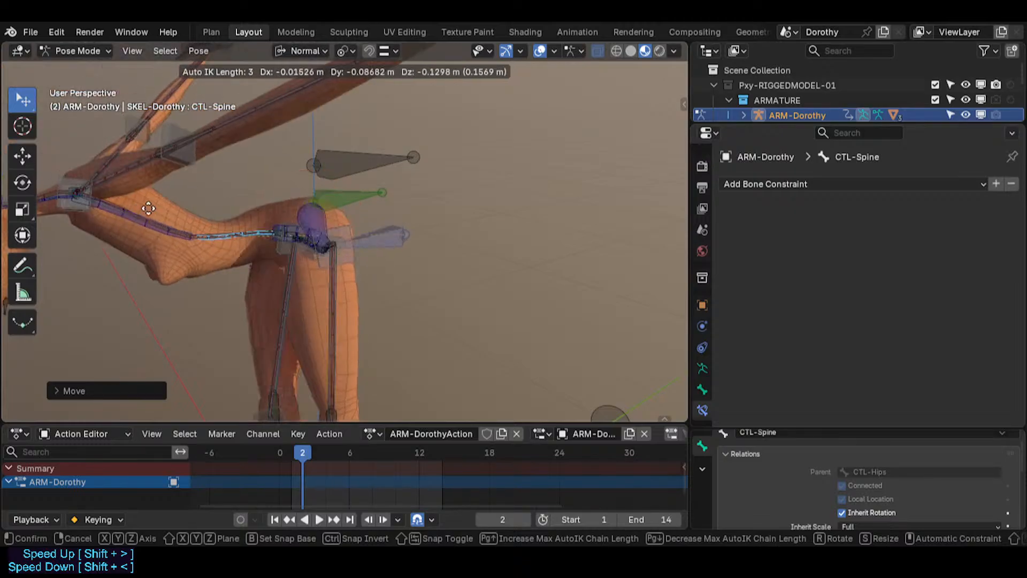
left_click(258, 304)
middle_click_drag(257, 304, 289, 356)
Select CTL-Shin.L from the overlapping left shin bones and move it outward with an Auto IK chain length of 5.
left_click(264, 348)
middle_click_drag(306, 274, 333, 217)
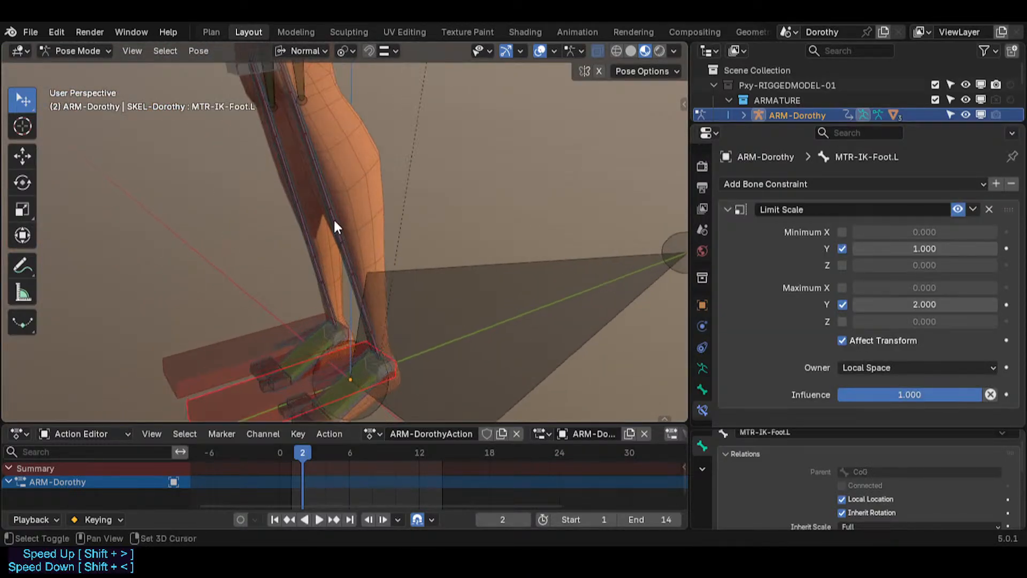
left_click(331, 217, "alt")
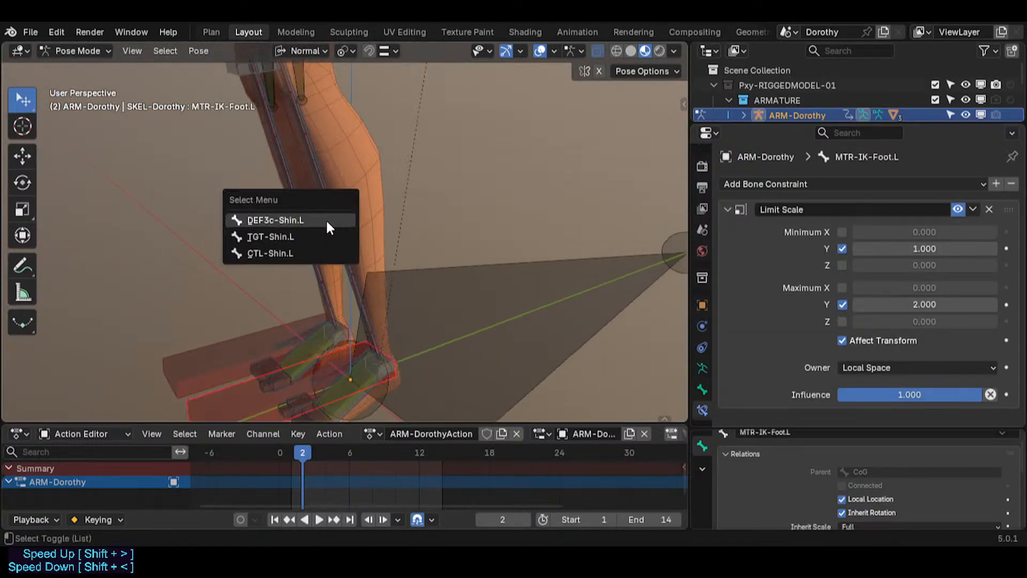
left_click(308, 250)
scroll(307, 225, "down", 6)
middle_click_drag(309, 241, 511, 232)
left_click(368, 285)
key("g")
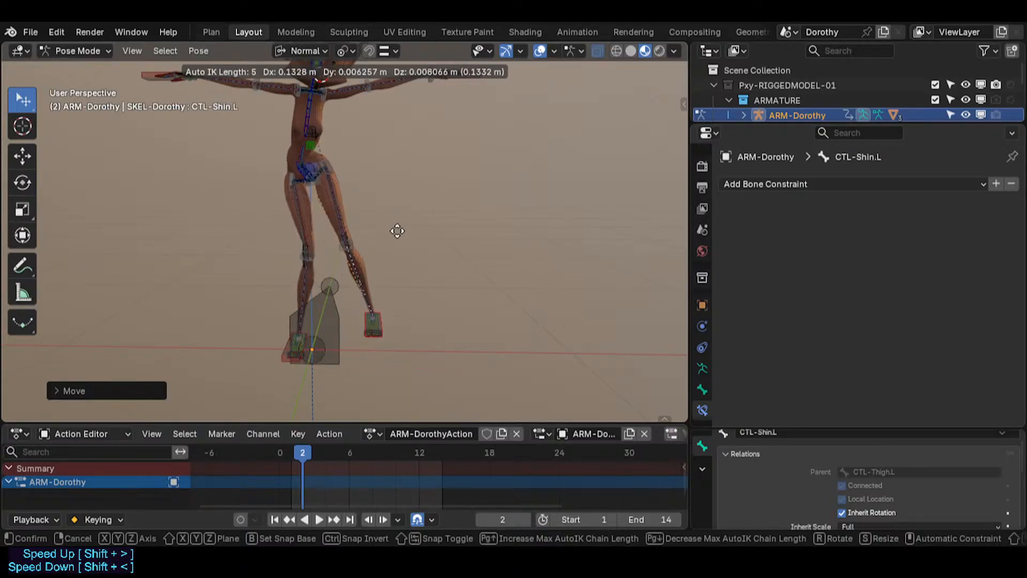
key("Page_Up")
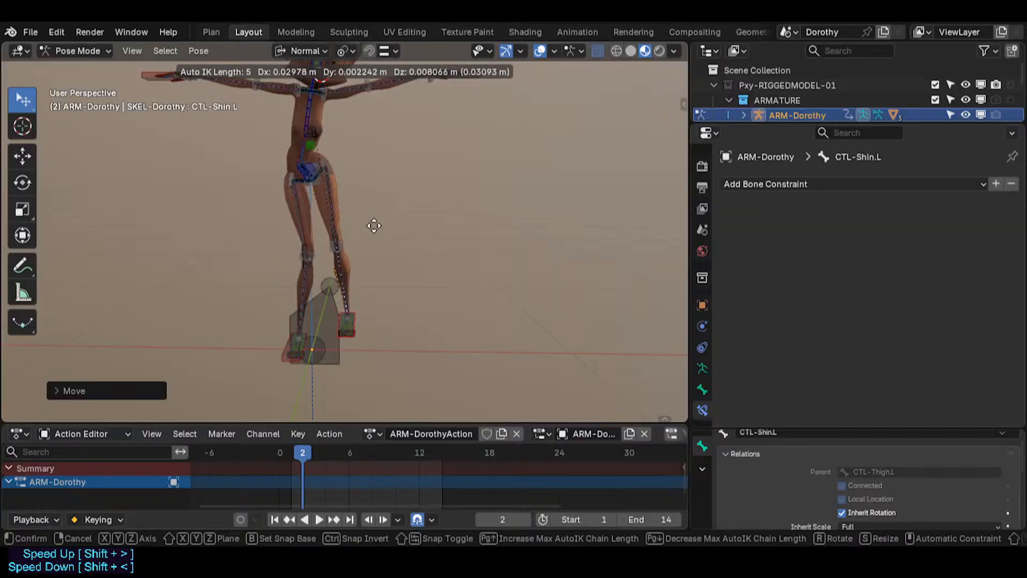
left_click(389, 224)
Move CTL-Shin.L again at chain length 5 with the hips in close view, leaving the left thigh angled outward.
scroll(341, 181, "up", 4)
middle_click_drag(341, 181, 275, 180, "shift")
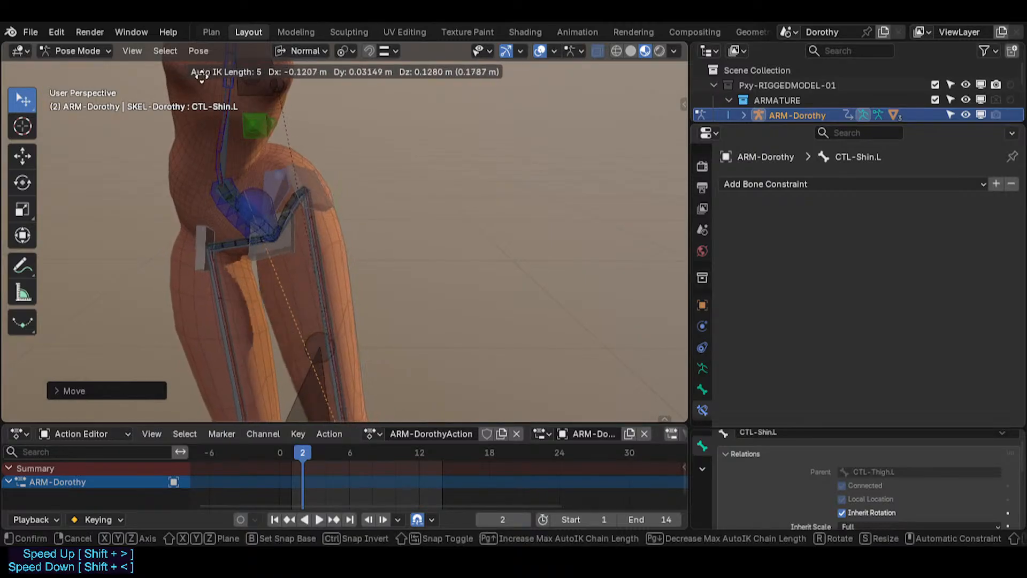
left_click(362, 291)
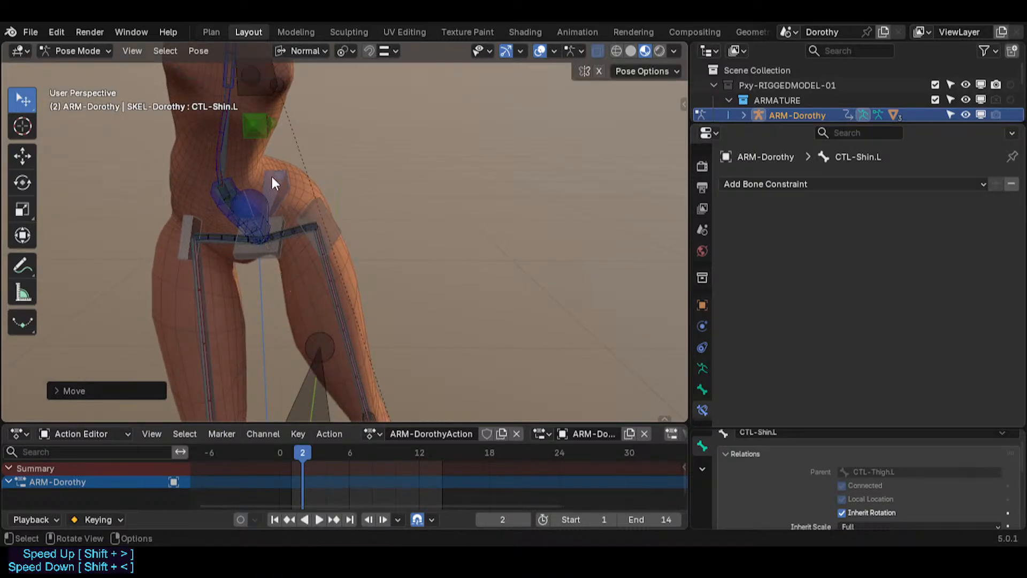
Move CTL-Shin.L upward with the Auto IK chain length increased to 6 so the spine follows the leg.
scroll(289, 220, "down", 5)
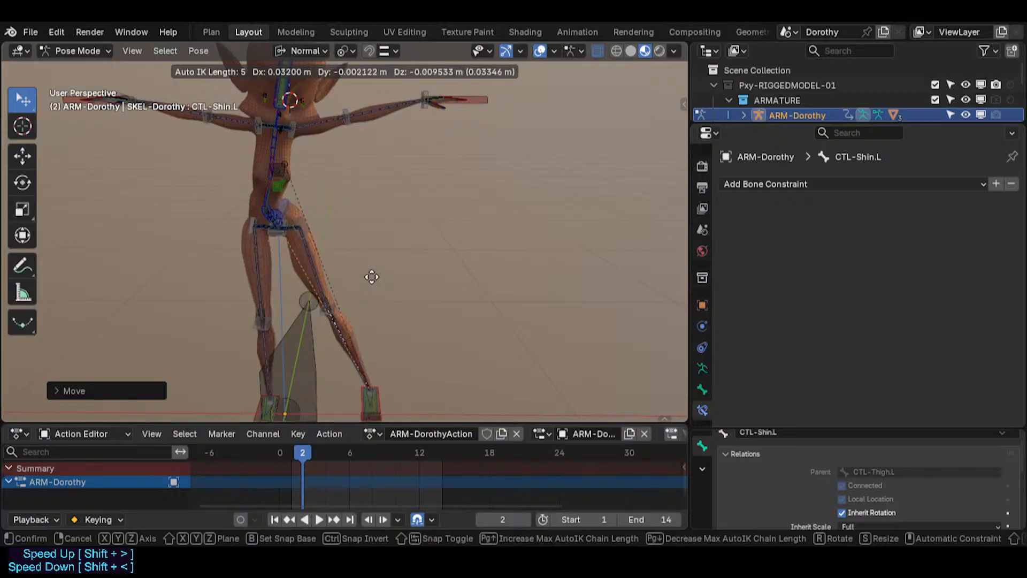
scroll(401, 244, "down", 1)
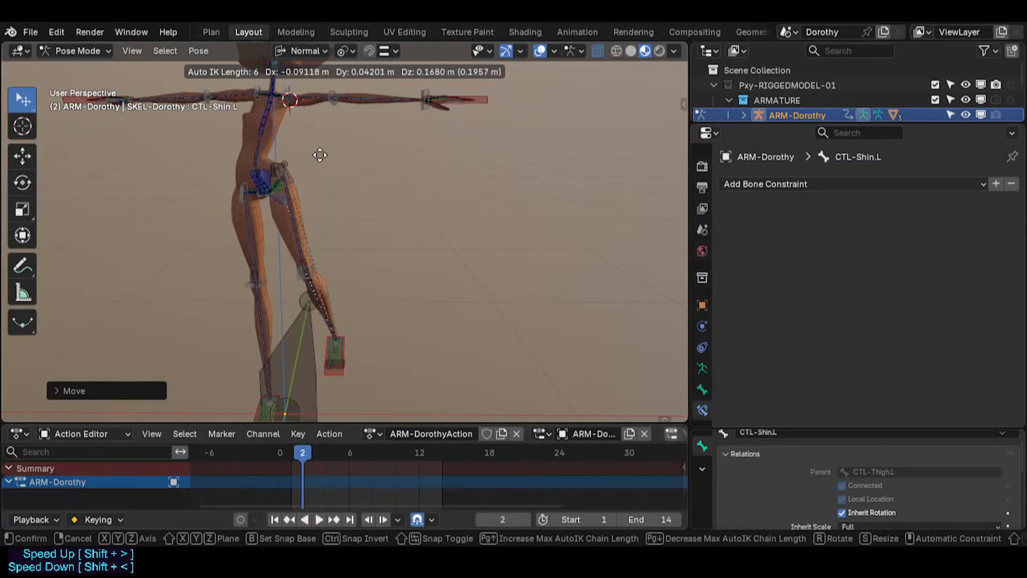
left_click(357, 104)
Swing the left leg in and out with repeated CTL-Shin.L moves at chain length 6, ending with the knee slightly bent.
middle_click_drag(421, 94, 400, 158)
key("g")
left_click(318, 117)
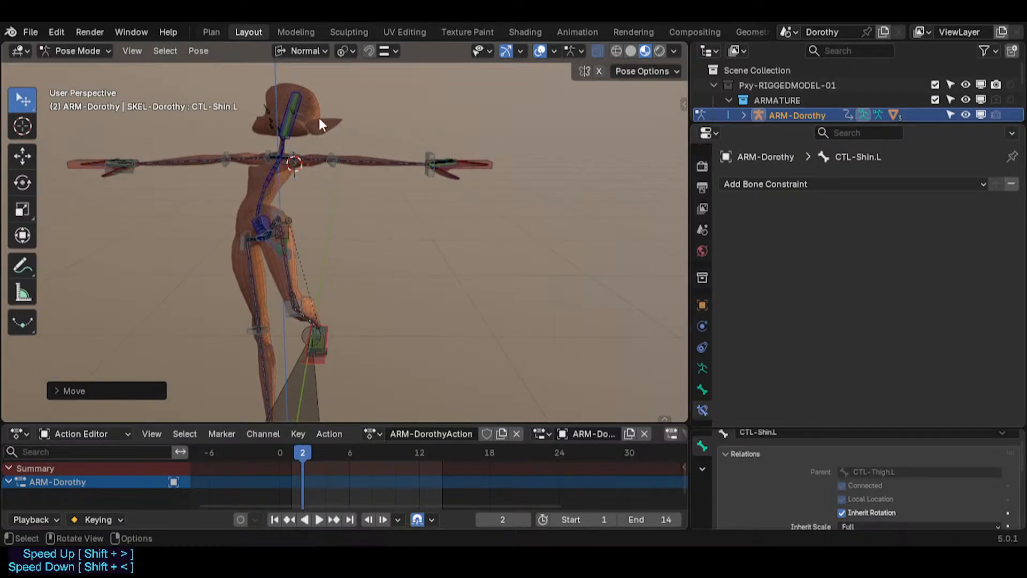
key("g")
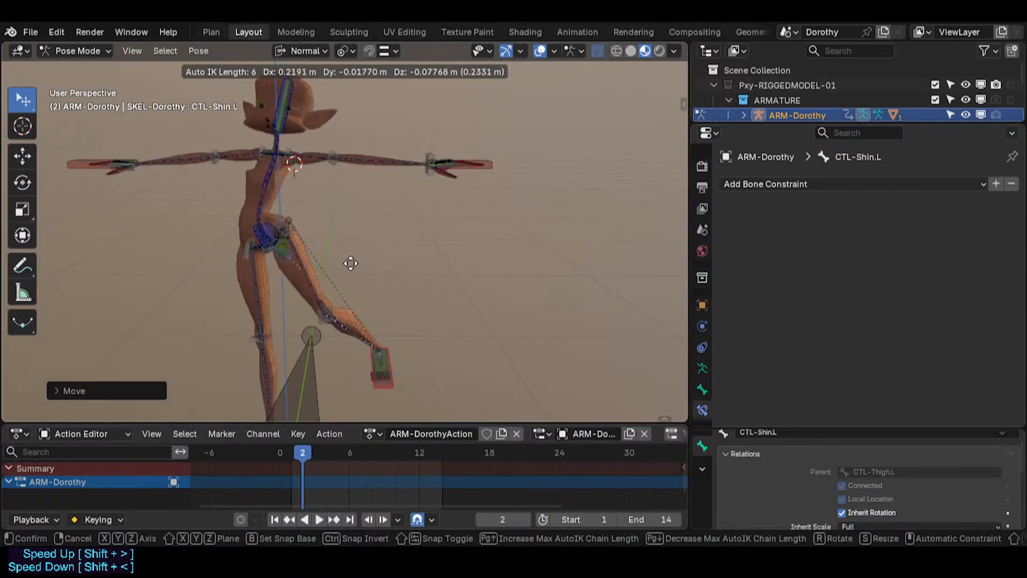
left_click(283, 186)
key("g")
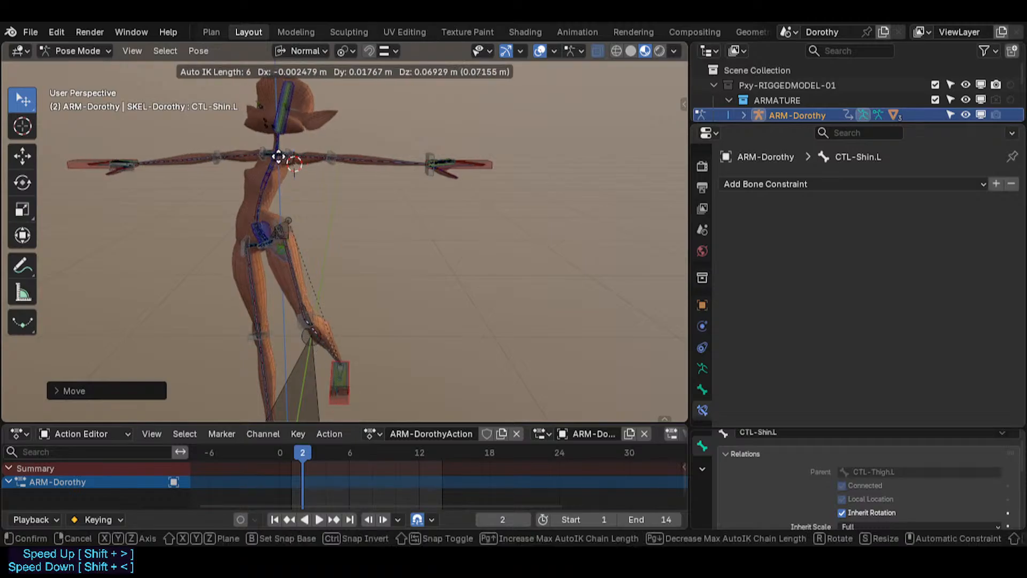
left_click(296, 194)
key("g")
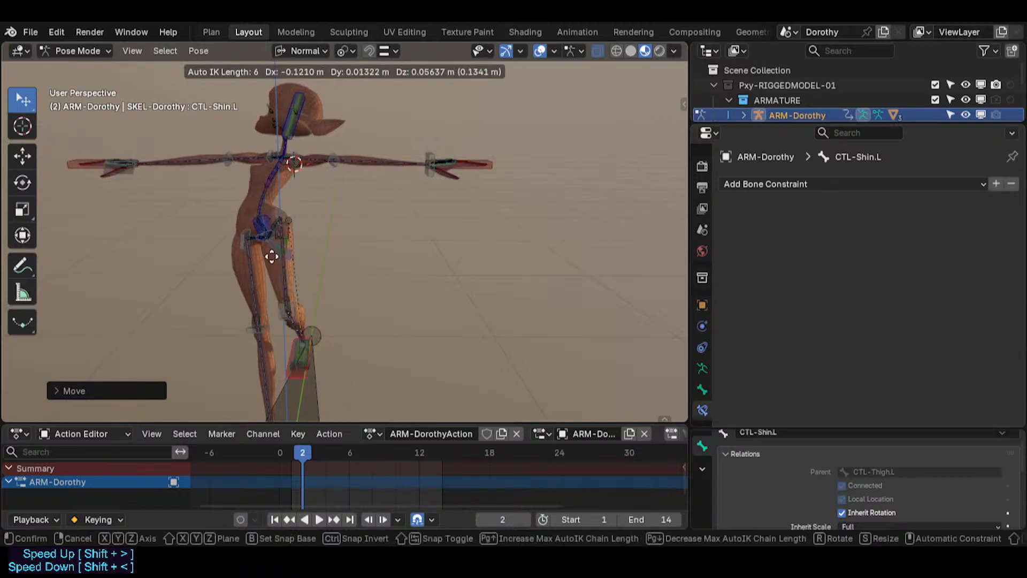
left_click(389, 352)
key("g")
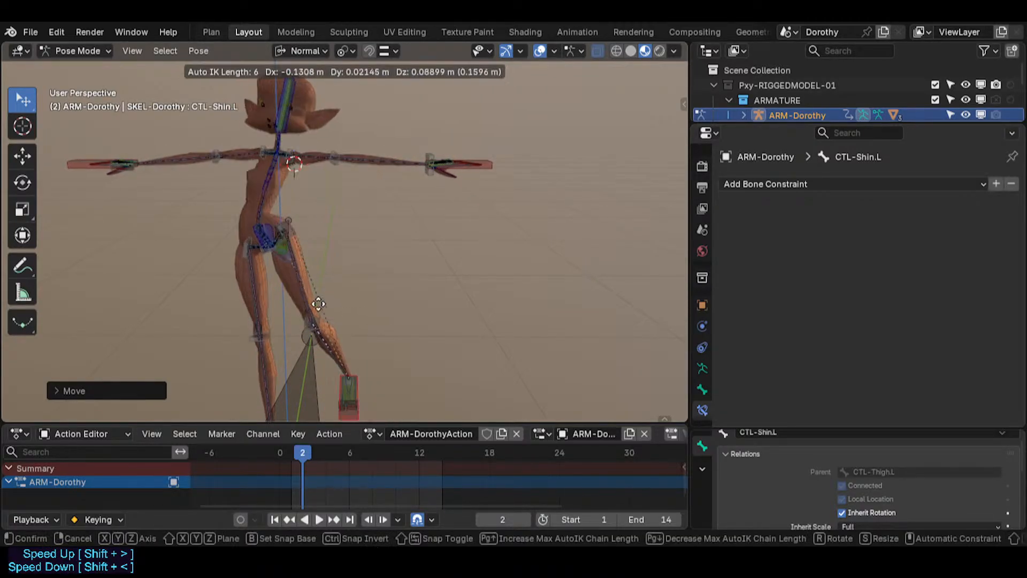
left_click(254, 195)
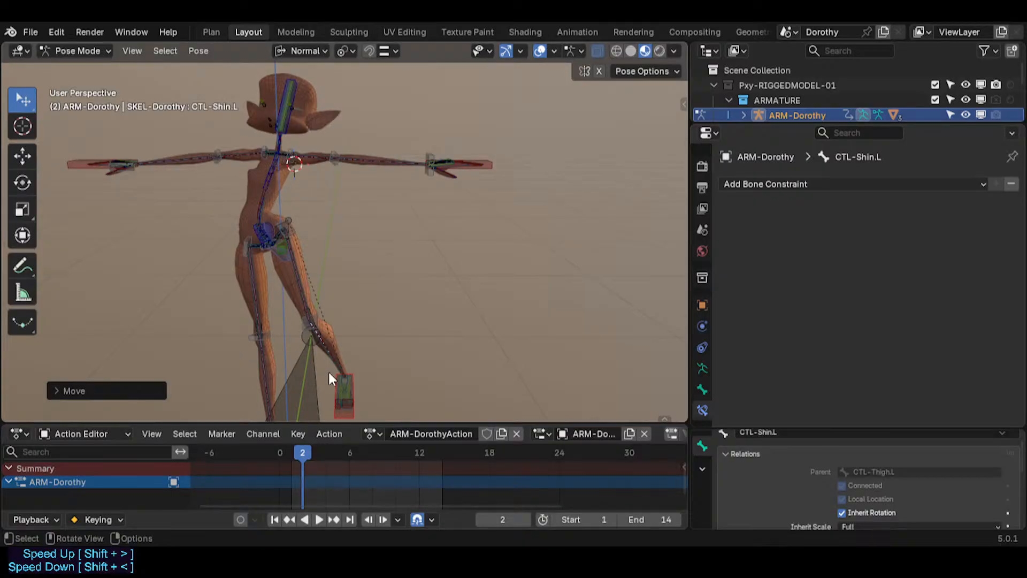
Swing the left leg outward and back in with repeated CTL-Shin.L moves at Auto IK chain length 6.
key("g")
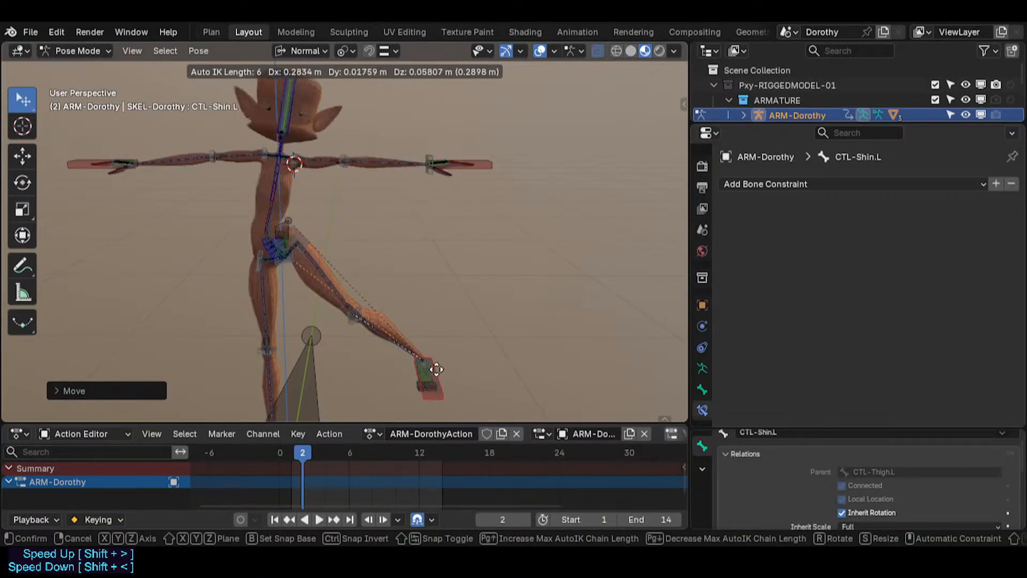
left_click(455, 388)
key("g")
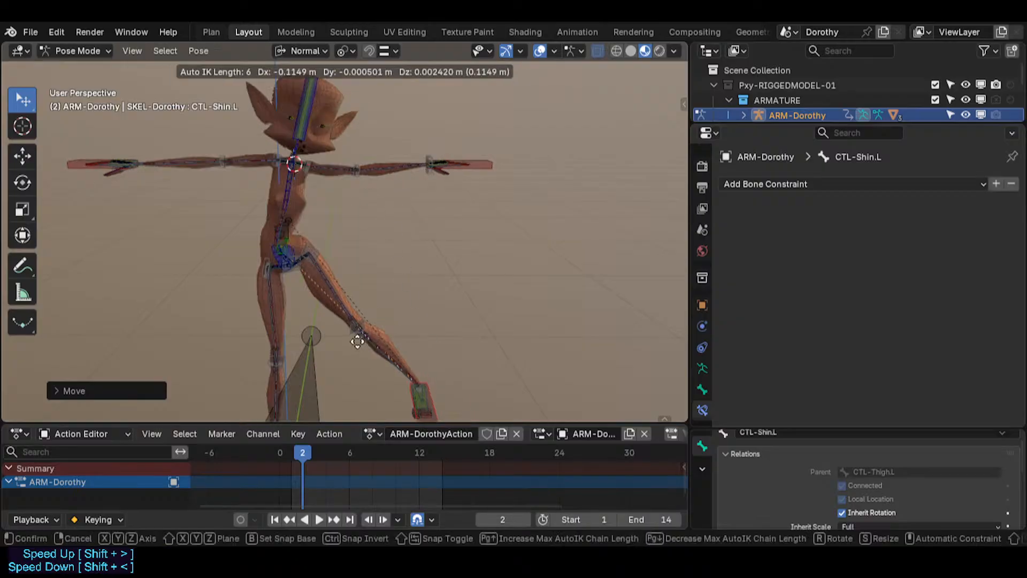
left_click(320, 247)
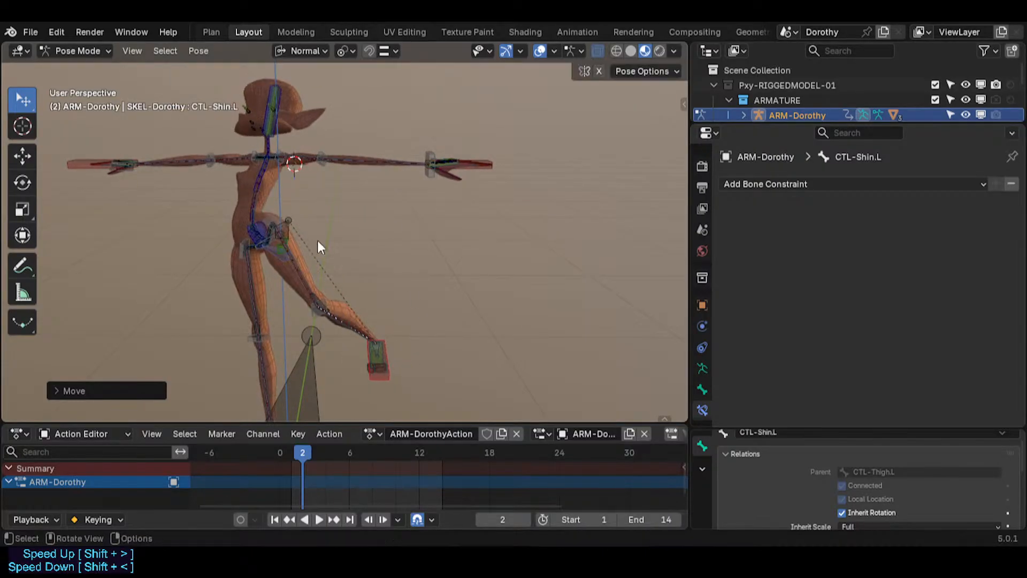
key("g")
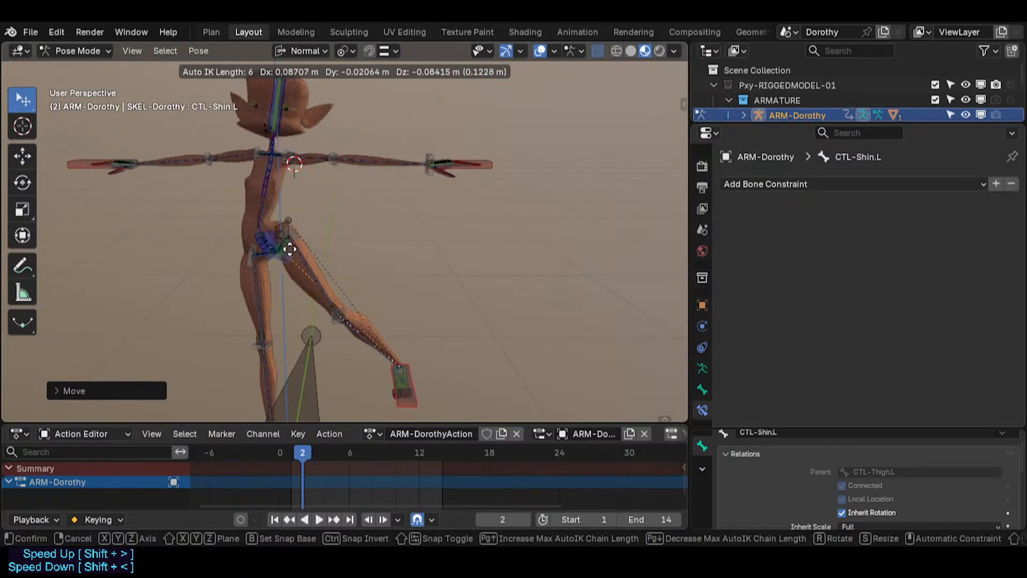
left_click(267, 174)
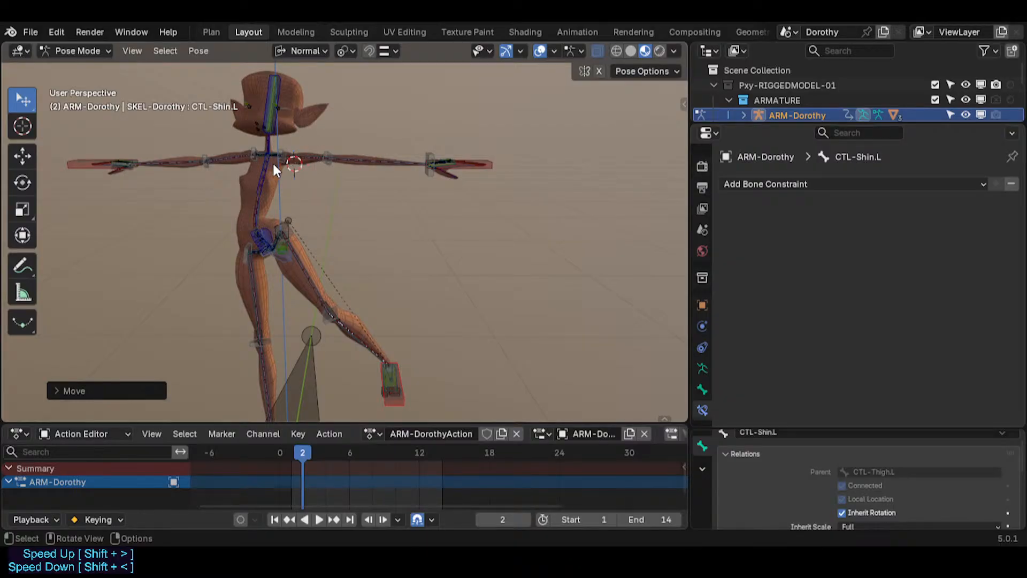
Raise and lower the left foot with further CTL-Shin.L moves at chain length 6 so the hips and spine follow.
key("g")
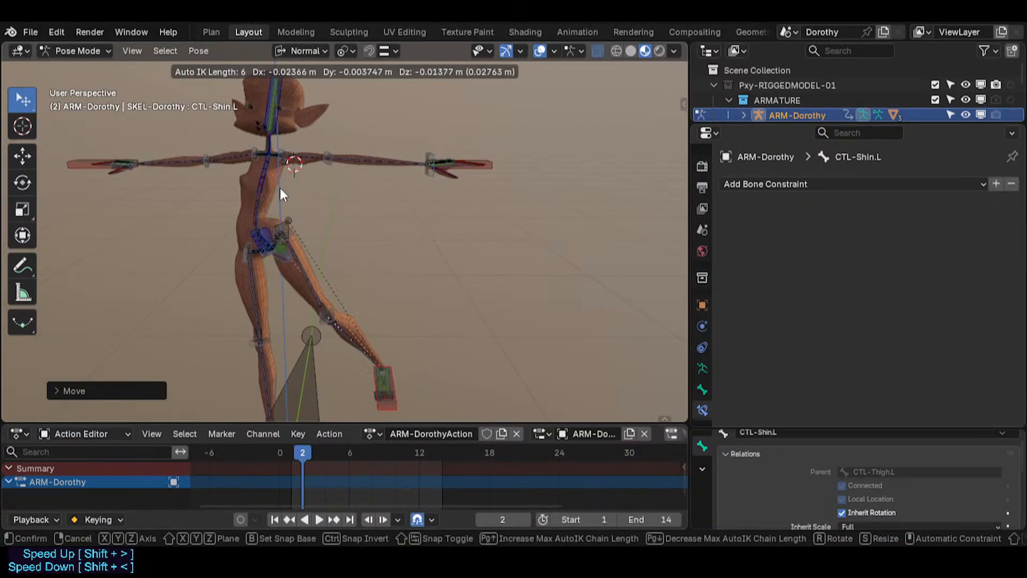
left_click(268, 175)
key("g")
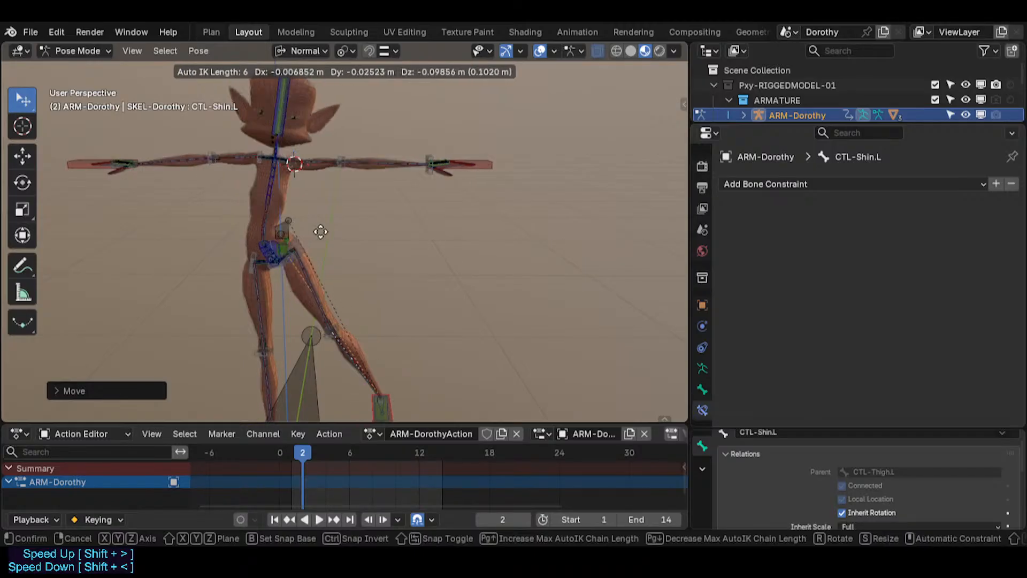
left_click(401, 172)
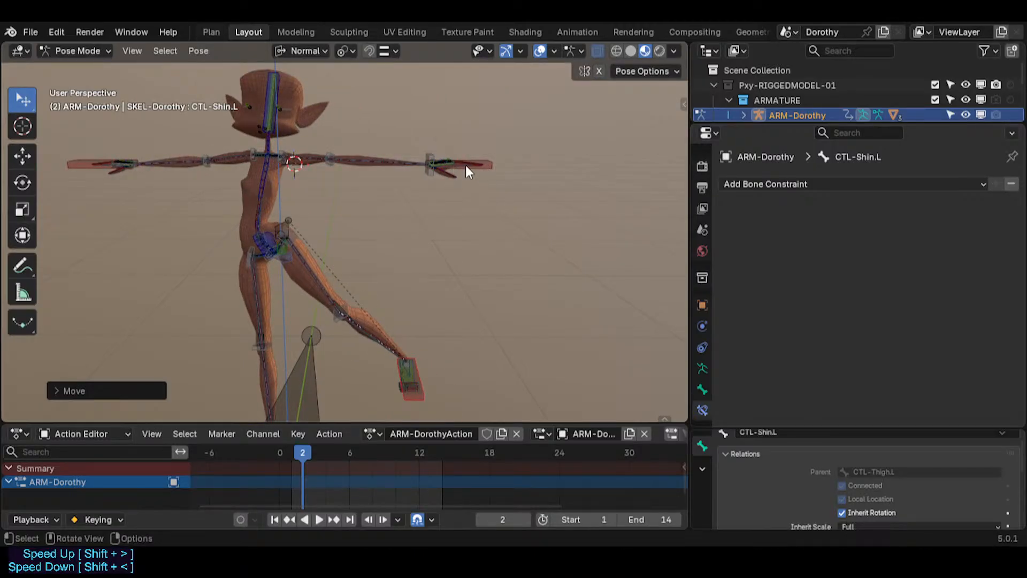
key("g")
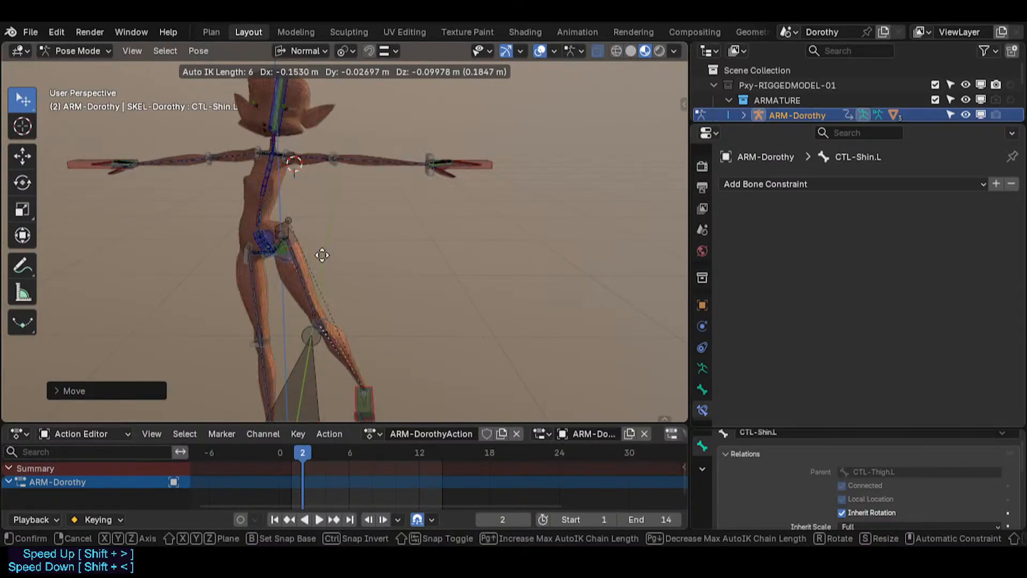
left_click(356, 272)
Pull CTL-Head down and sideways at chain length 6, and clear the location and rotation of all bones.
key("g")
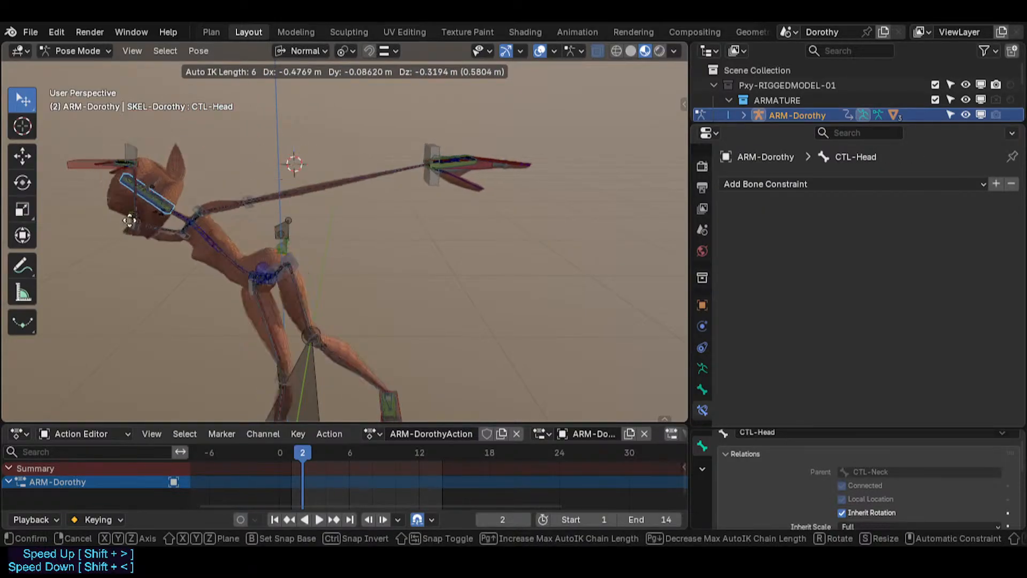
left_click(216, 163)
key("alt+g")
key("alt+r")
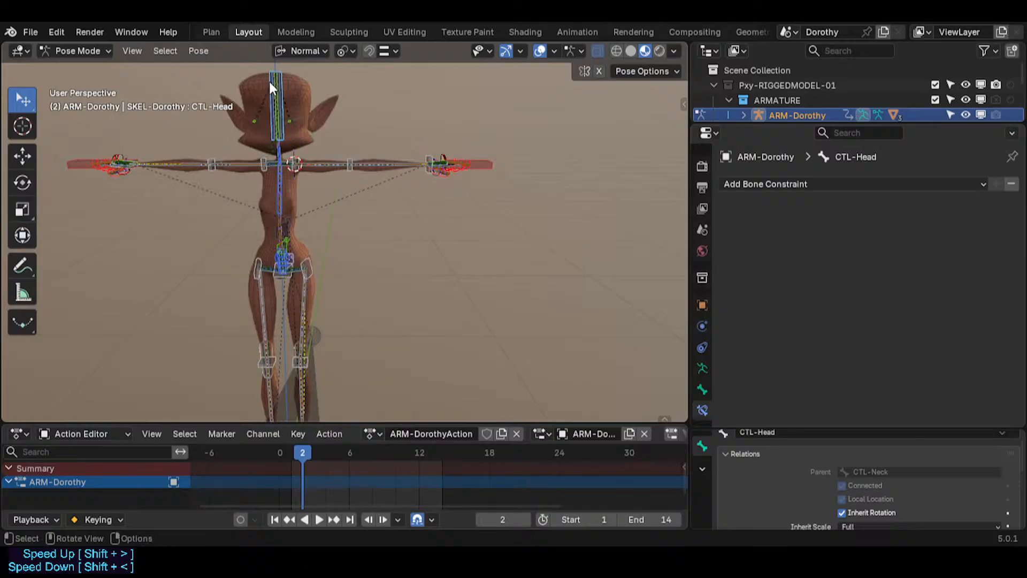
Select CTL-Head, tilt it with a small rotation and move it upward at chain length 6 to stretch the spine.
left_click(265, 79)
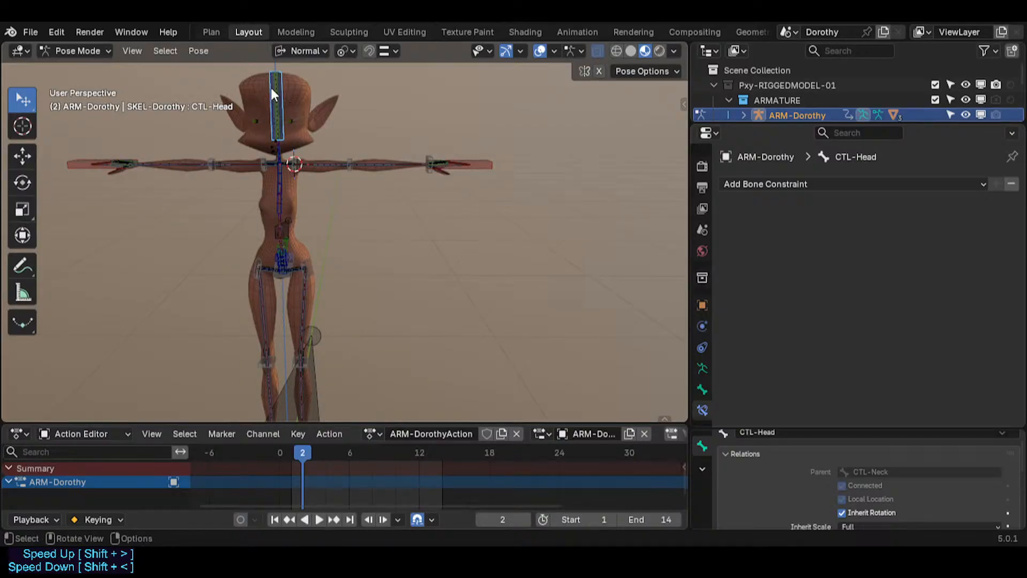
scroll(273, 102, "up", 2)
middle_click_drag(265, 101, 248, 143, "shift")
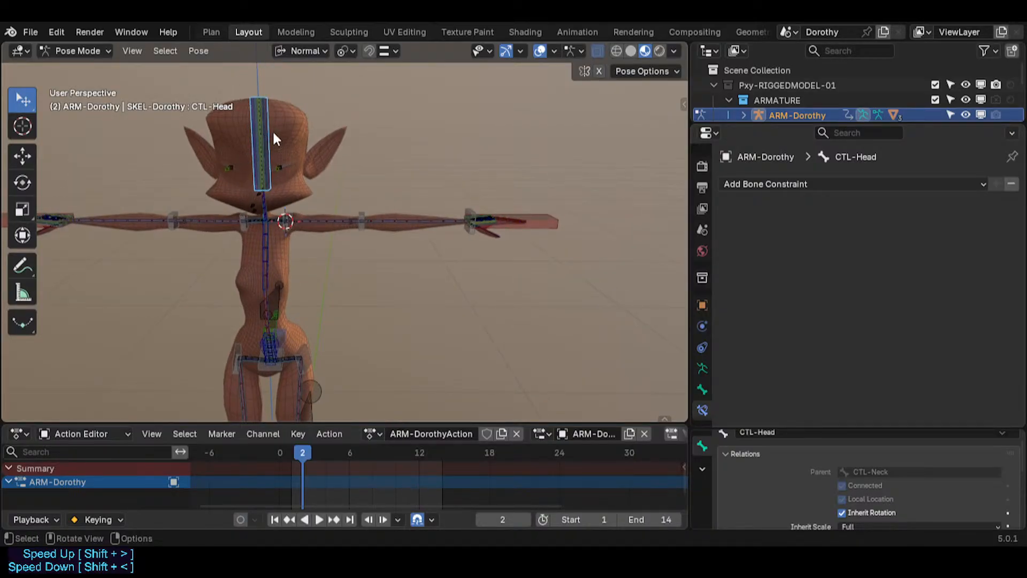
left_click(269, 156)
key("g")
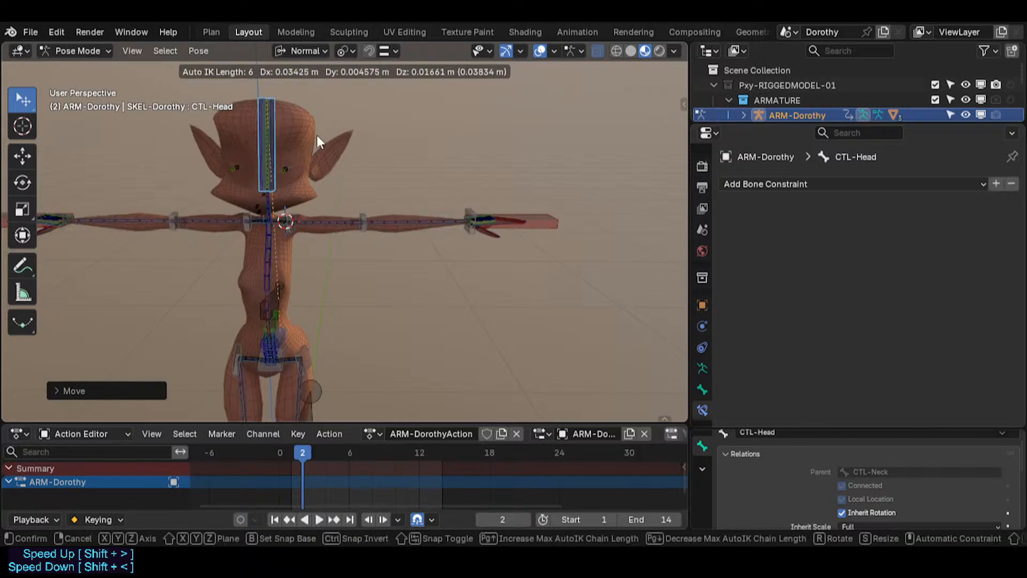
key("r")
left_click(345, 150)
key("g")
left_click(318, 114)
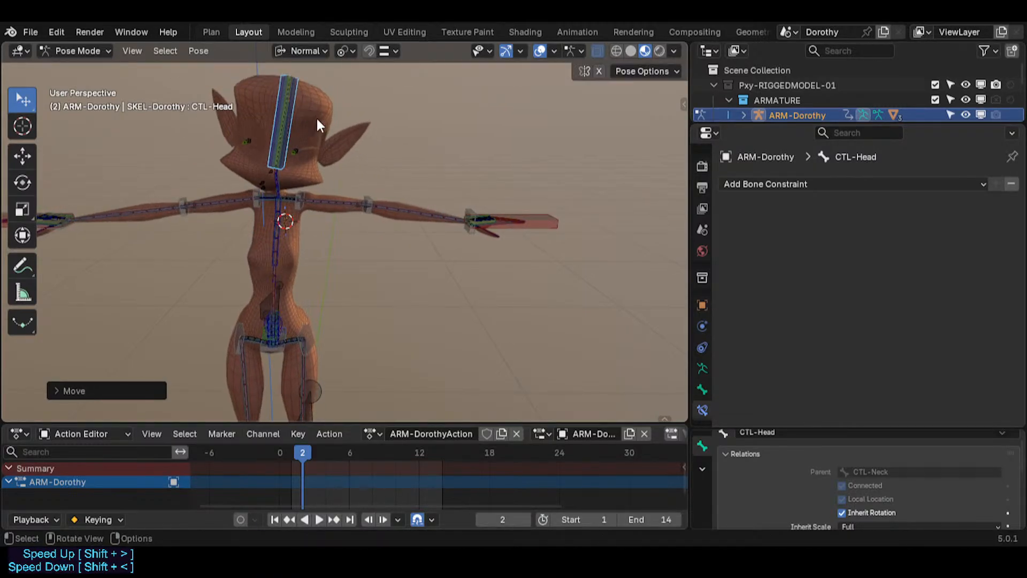
Sway the upper body from side to side with a small rotation and repeated CTL-Head moves at chain length 6.
key("r")
left_click(336, 121)
key("g")
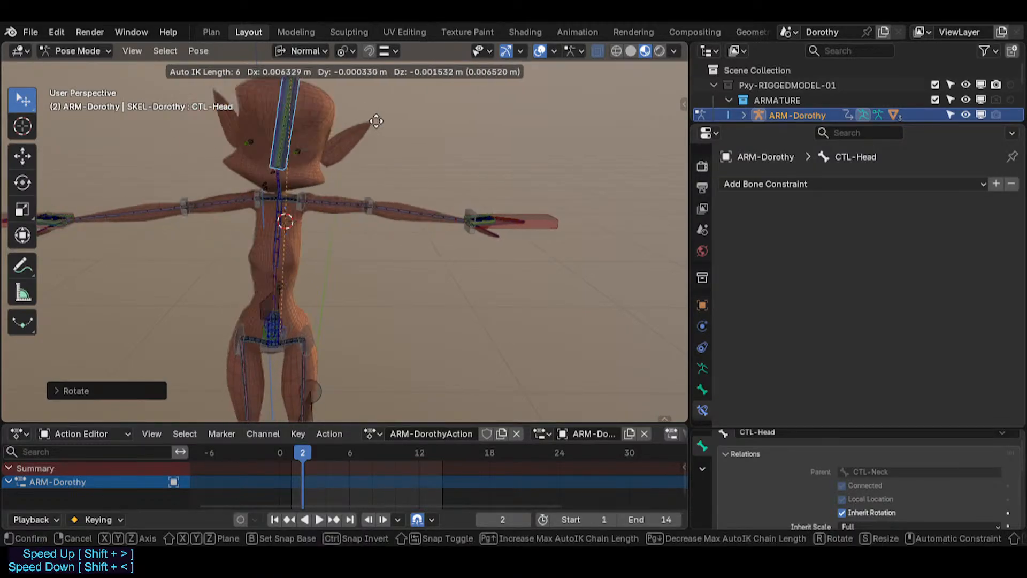
left_click(434, 147)
key("g")
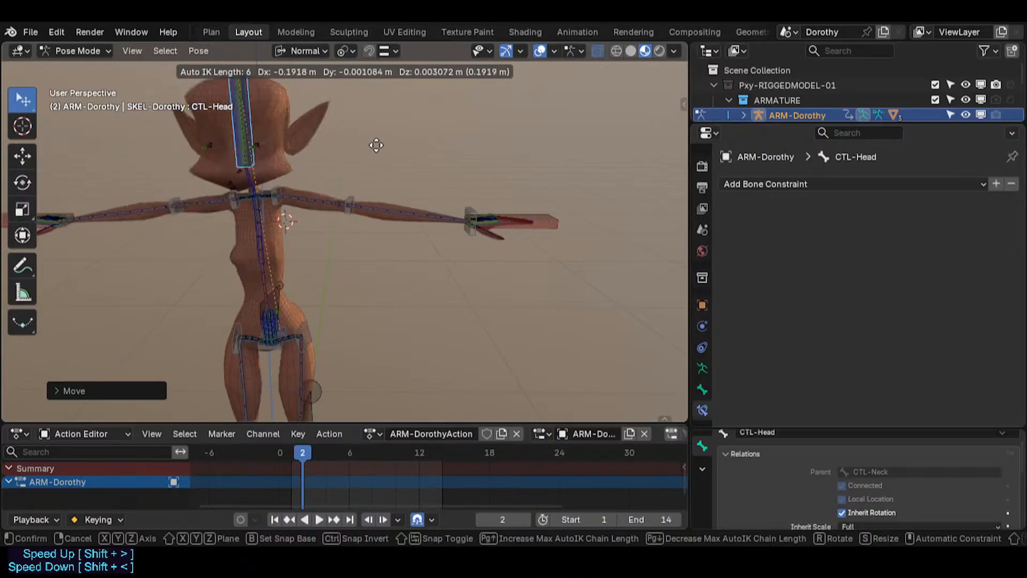
left_click(377, 148)
key("g")
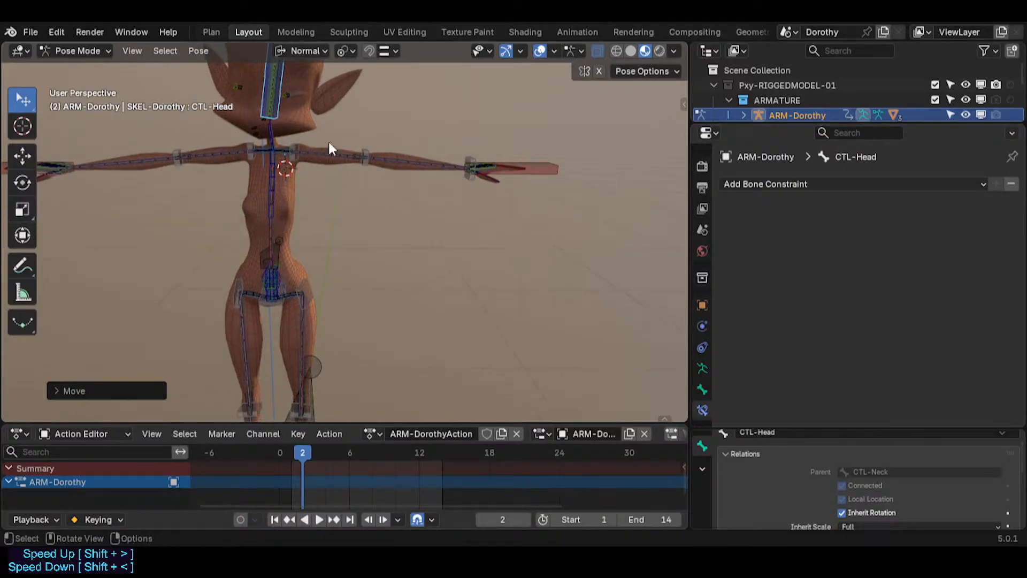
left_click(437, 183)
Rotate CTL-Head and move it far sideways with the Auto IK chain length reduced to 5 so the torso leans from the hips.
key("r")
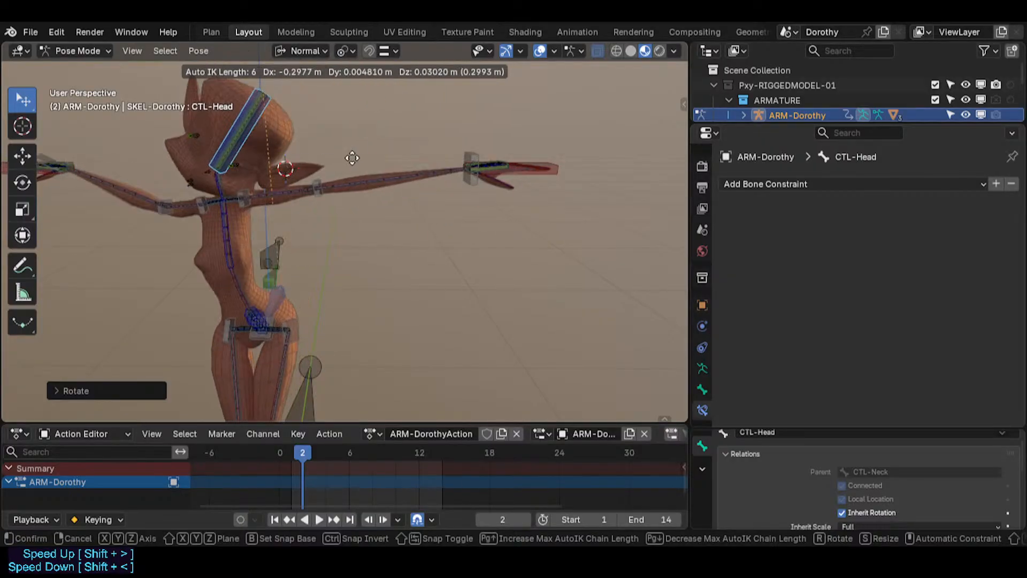
key("Page_Down")
key("Page_Down")
key("Page_Up")
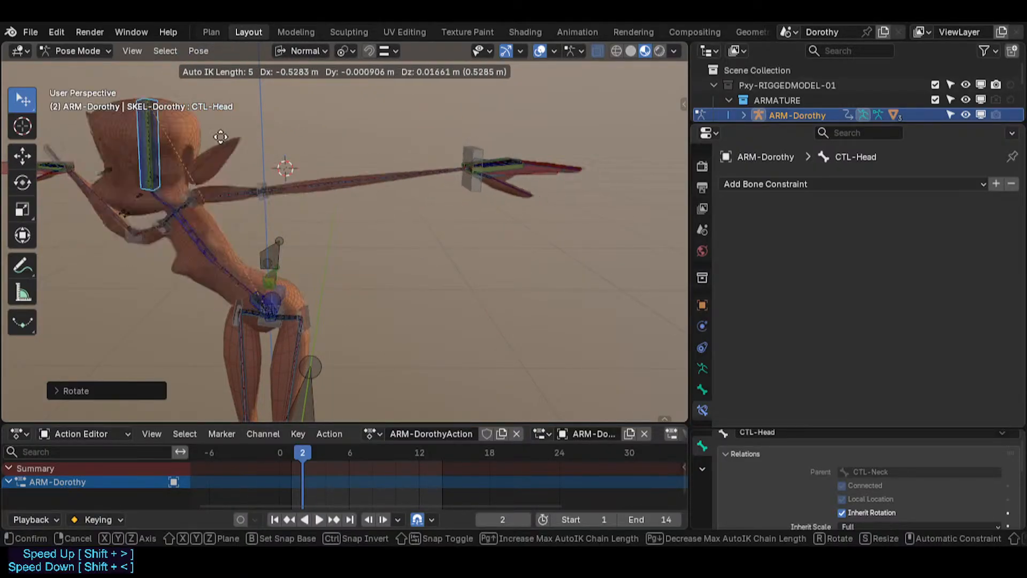
left_click(168, 218)
Rotate CTL-HipsSway in a close view of the pelvis to tilt the hips.
scroll(167, 217, "up", 2)
middle_click_drag(167, 216, 277, 272)
scroll(277, 272, "up", 1)
scroll(329, 293, "up", 1)
key("r")
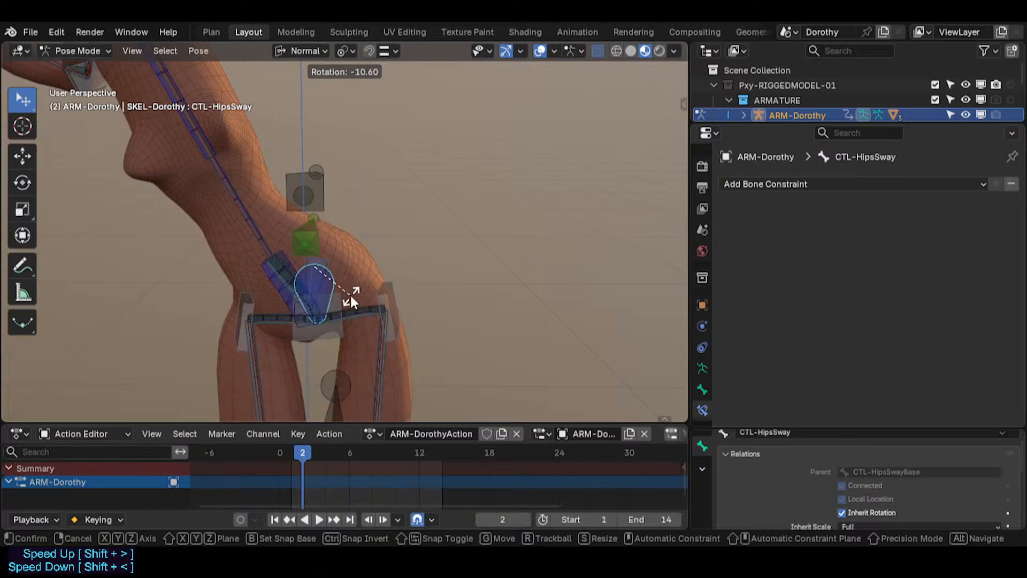
left_click(303, 300)
Cycle through the overlapping hip bones DEF2a-Hips and TGT-Hips to examine the Copy Transforms constraint on TGT-Hips.
left_click(283, 273)
scroll(268, 268, "up", 2)
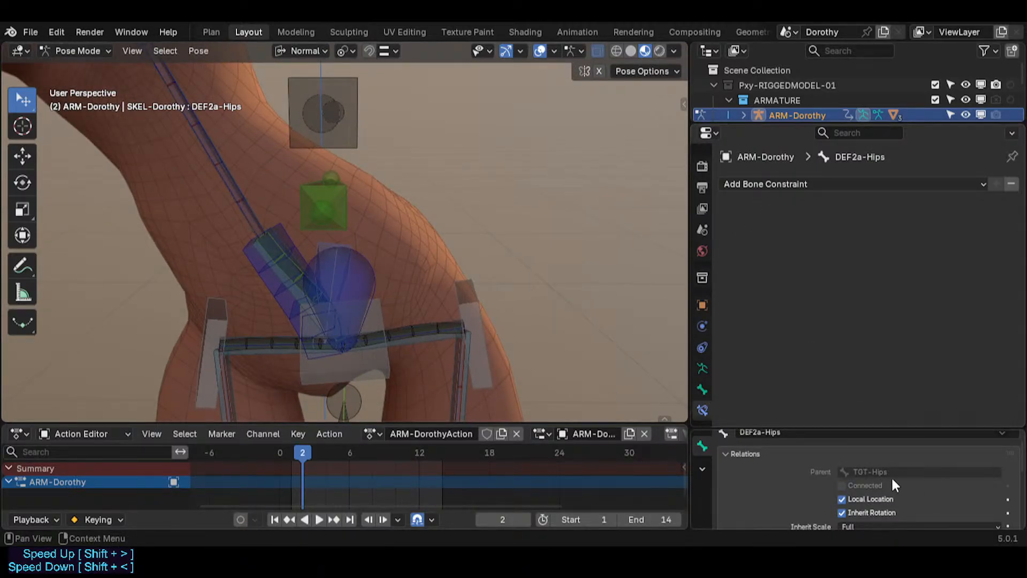
scroll(275, 256, "up", 1)
left_click(283, 267)
left_click(279, 269)
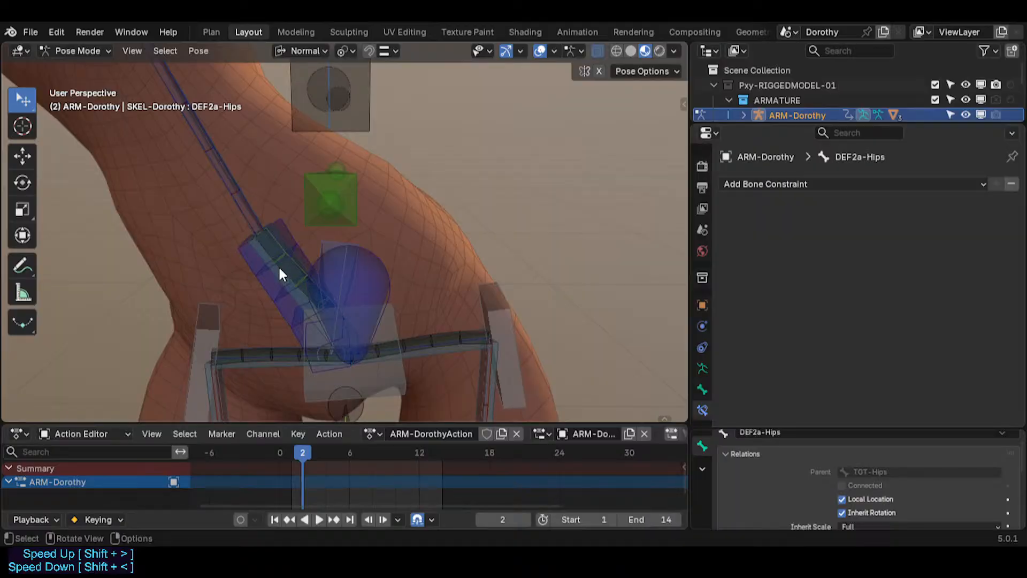
left_click(280, 273)
left_click(280, 275)
left_click(280, 275)
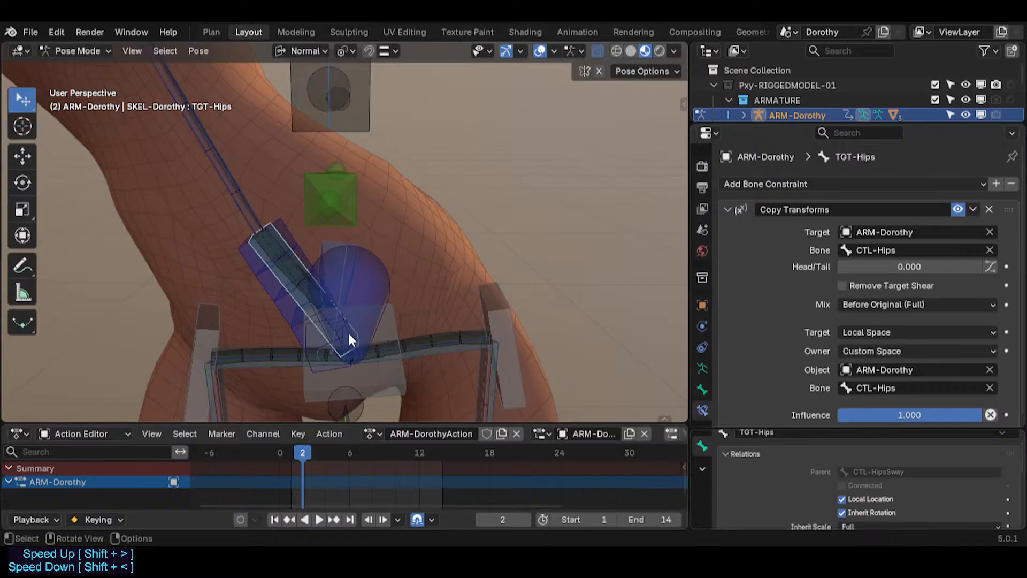
Display the bone axes with CTL-Hips selected, and isolate TGT-Hips briefly before revealing all bones.
left_click(266, 297)
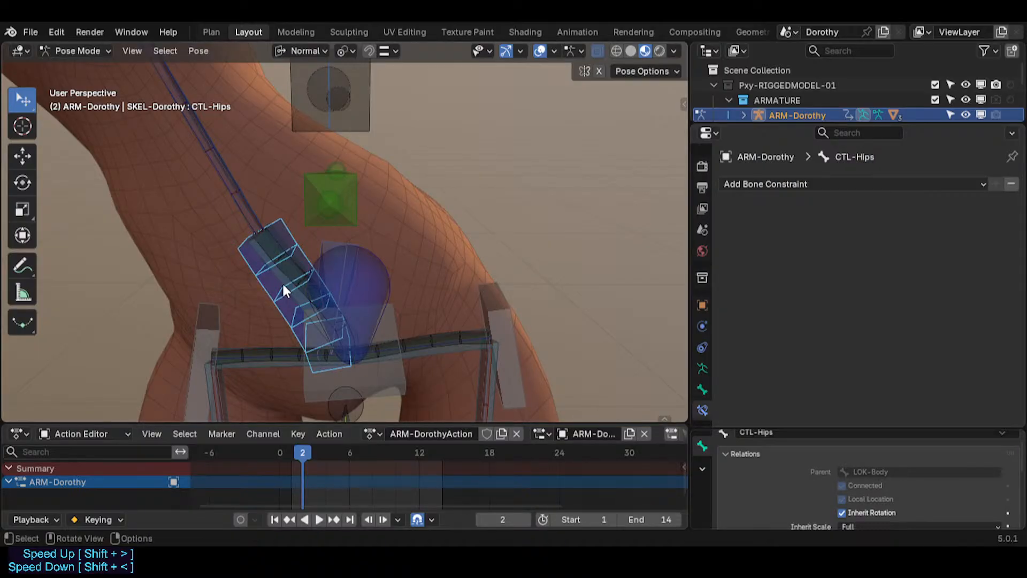
key("shift+a")
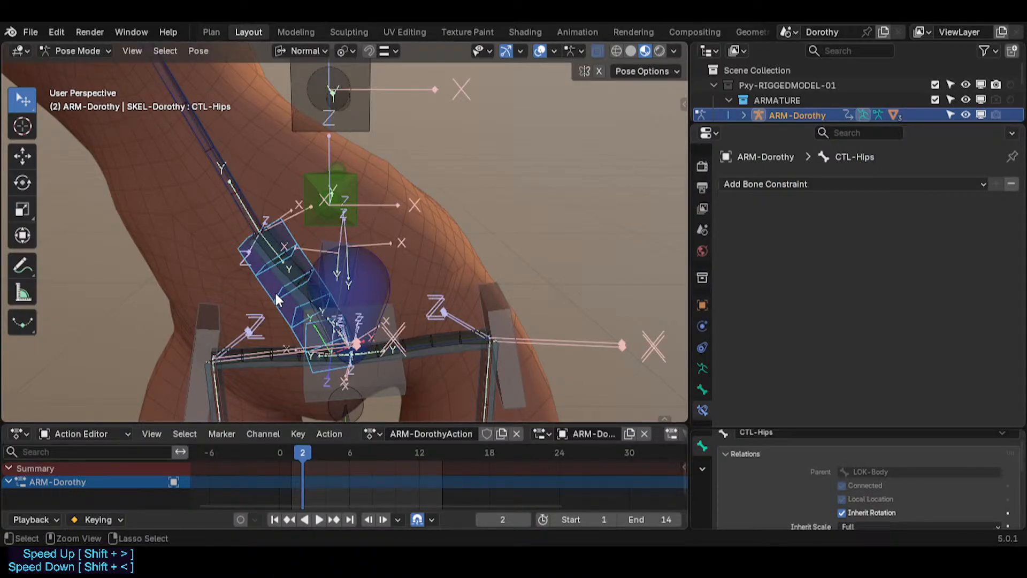
left_click(265, 262)
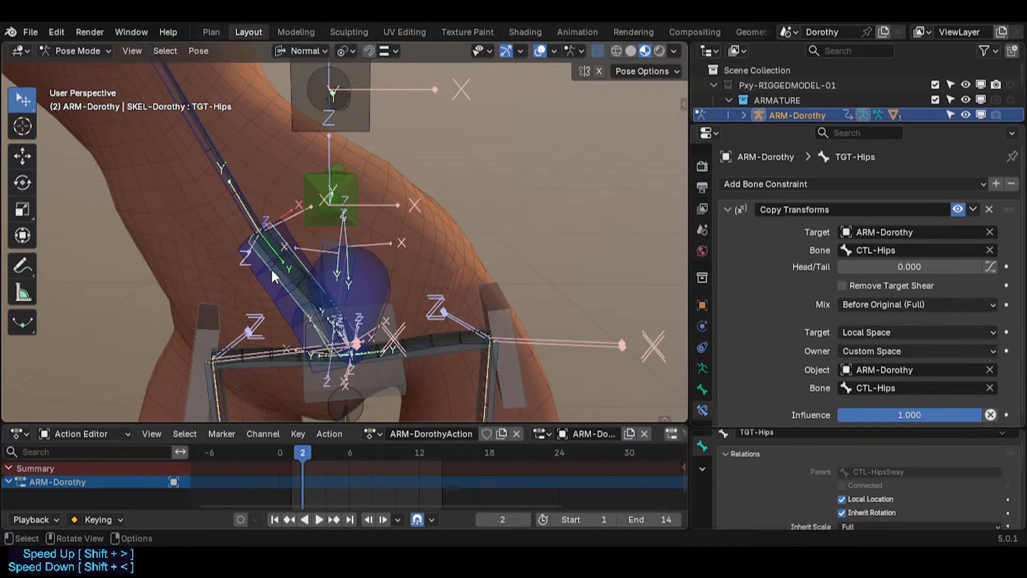
key("shift+h")
key("alt+h")
Pick DEF2a-Hips from the overlapping hip bones, isolate it to view its axes, and reveal all bones again.
left_click(276, 252)
left_click(272, 240)
left_click(274, 244)
left_click(274, 243)
left_click(274, 243)
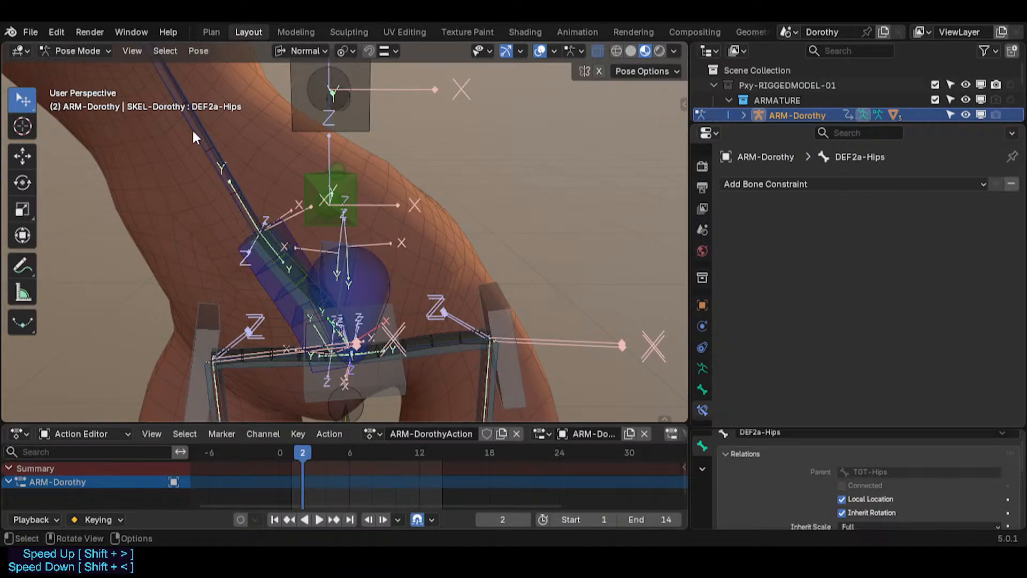
key("shift+h")
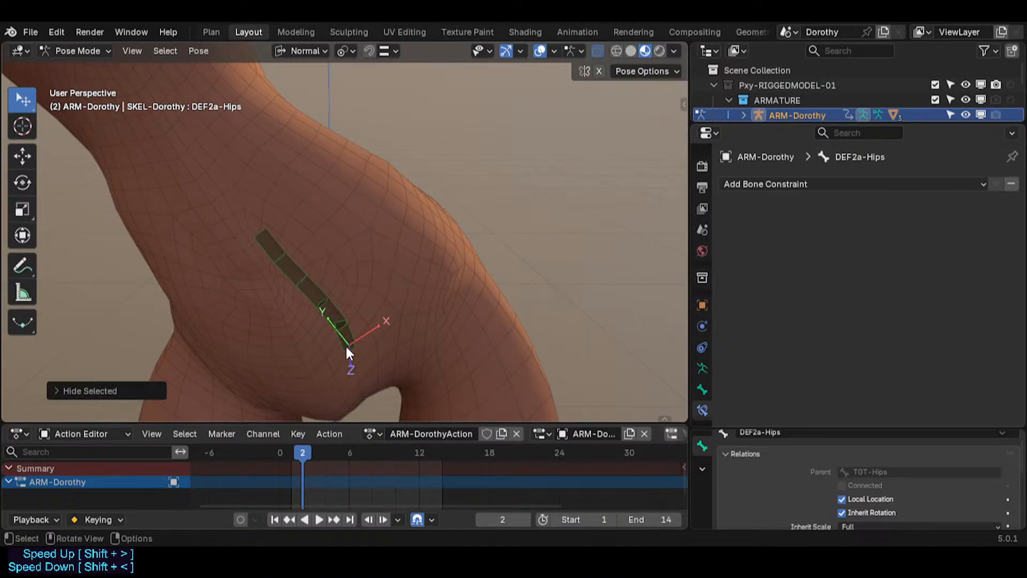
key("alt+h")
Switch between DEF2a-Hips, CTL-Hips and TGT-Hips in close view to compare their axes, parents and constraints.
left_click(284, 271)
left_click(283, 270)
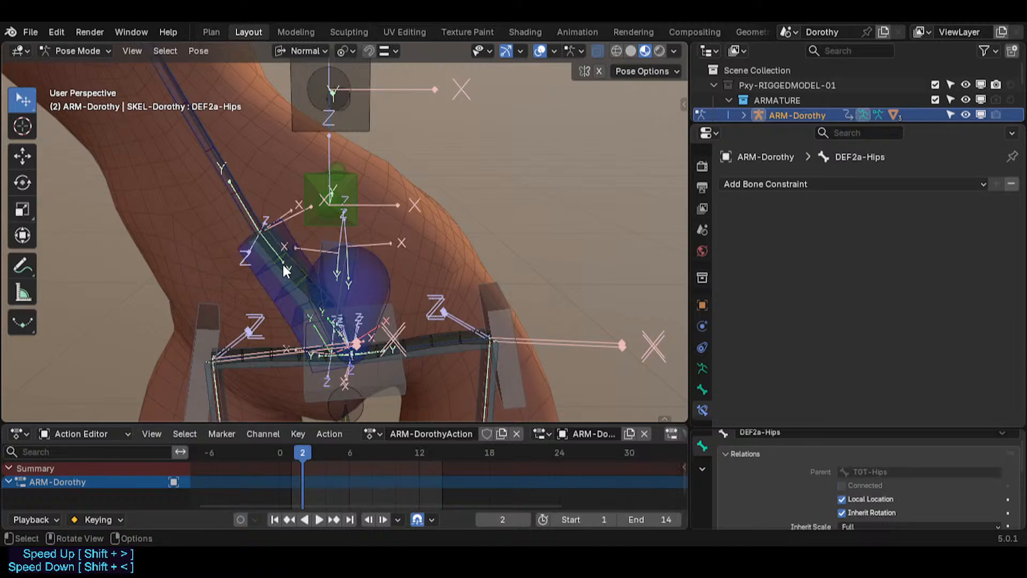
scroll(261, 289, "up", 1)
left_click(270, 277)
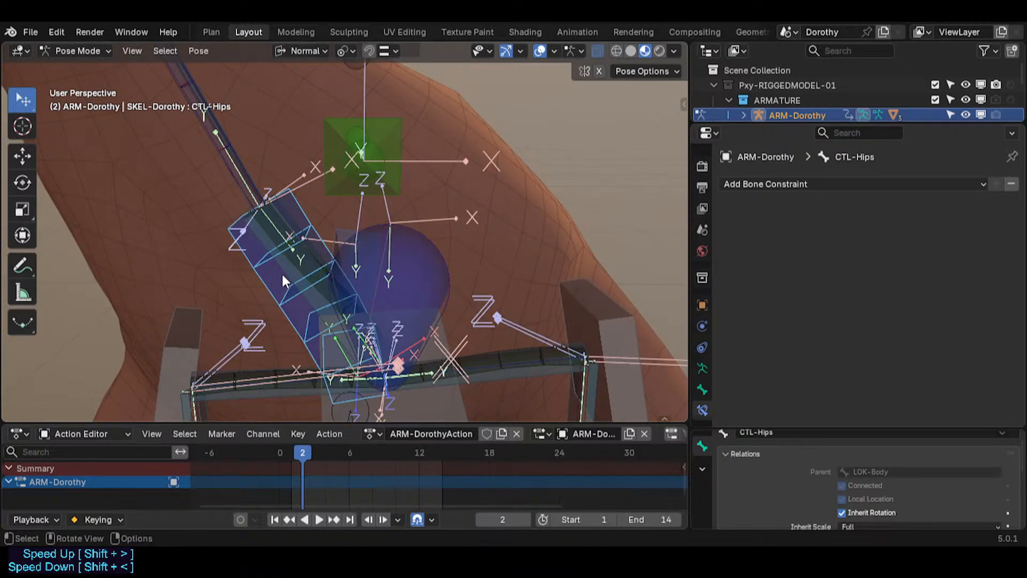
left_click(299, 263)
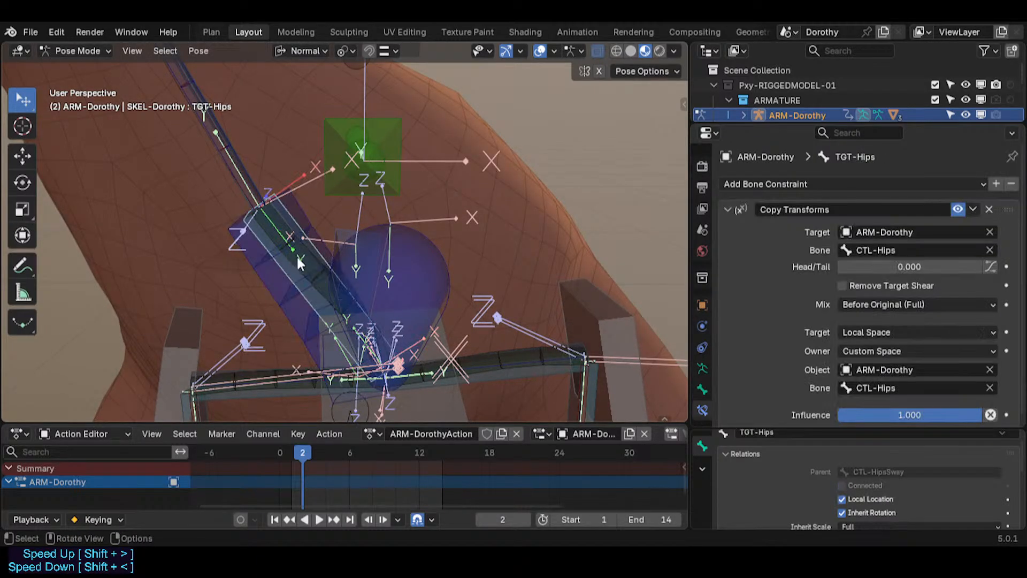
left_click(301, 250)
left_click(301, 250)
left_click(301, 249)
left_click(290, 277)
left_click(286, 272)
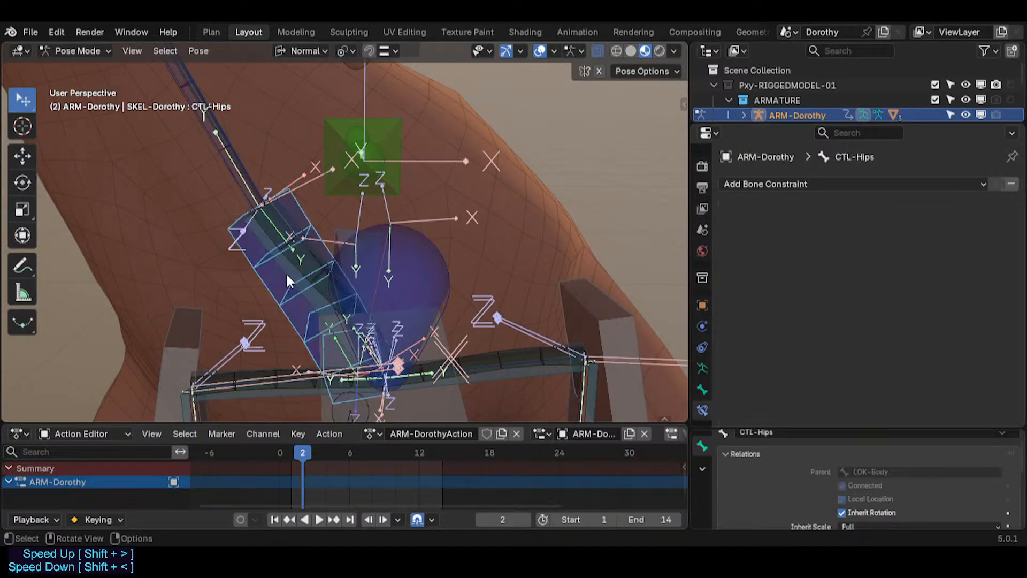
left_click(286, 272)
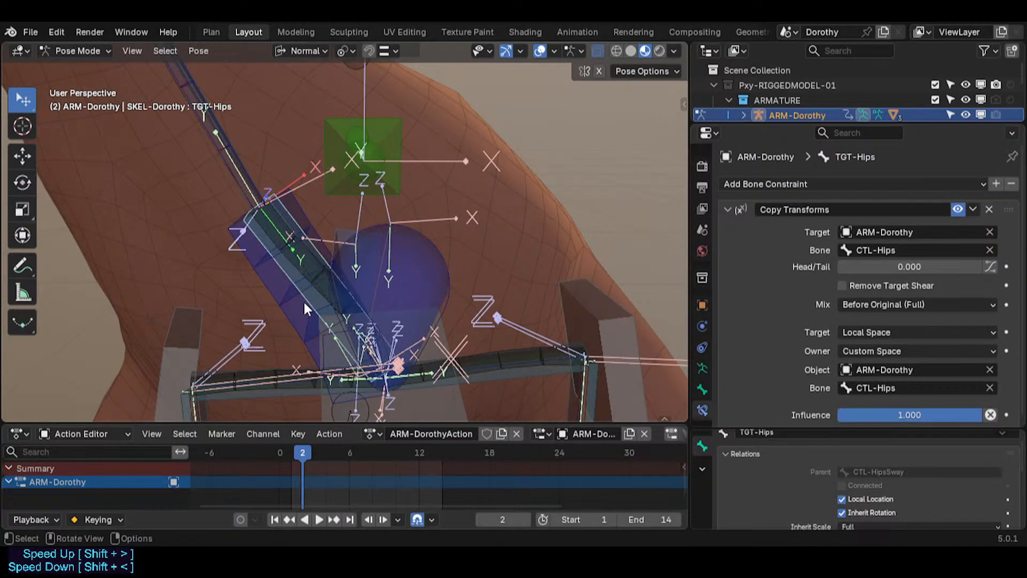
middle_click_drag(304, 300, 282, 279)
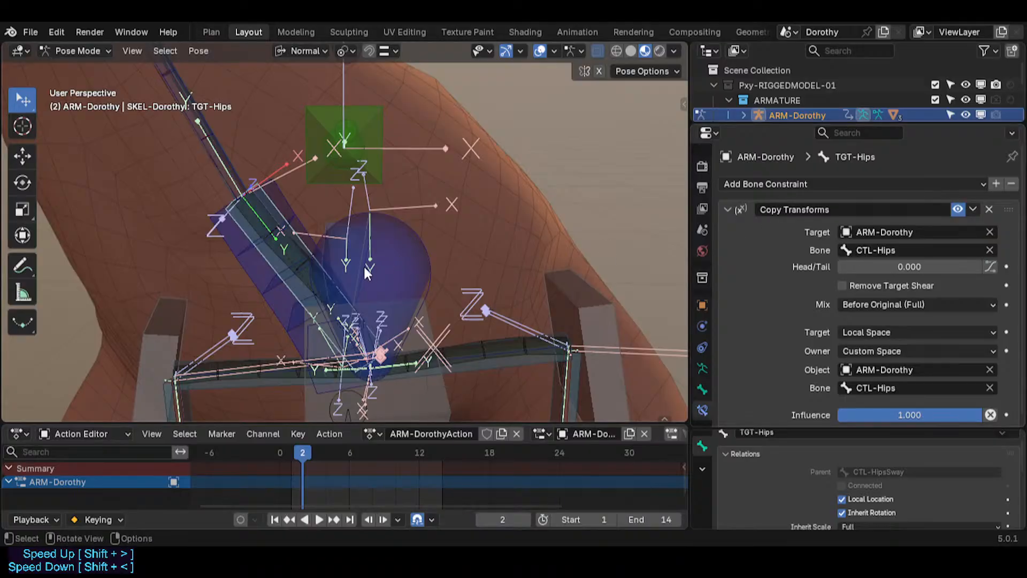
Rotate CTL-HipsSway to tilt the hips sideways, undo the last change, and rotate the control again slightly.
left_click(286, 249)
left_click(287, 249)
left_click(393, 260)
key("r")
left_click(448, 222)
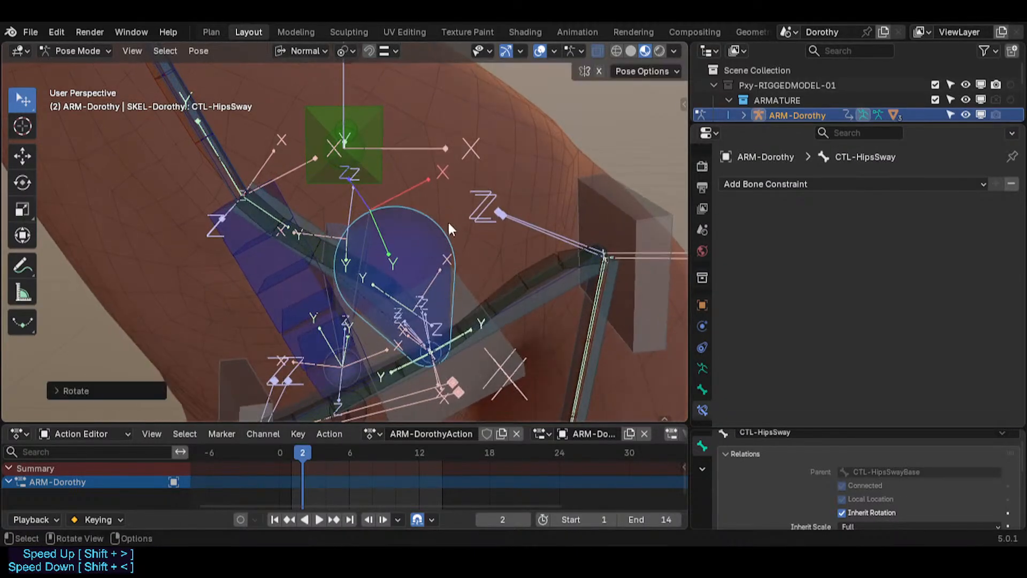
key("shift+h")
key("ctrl+z")
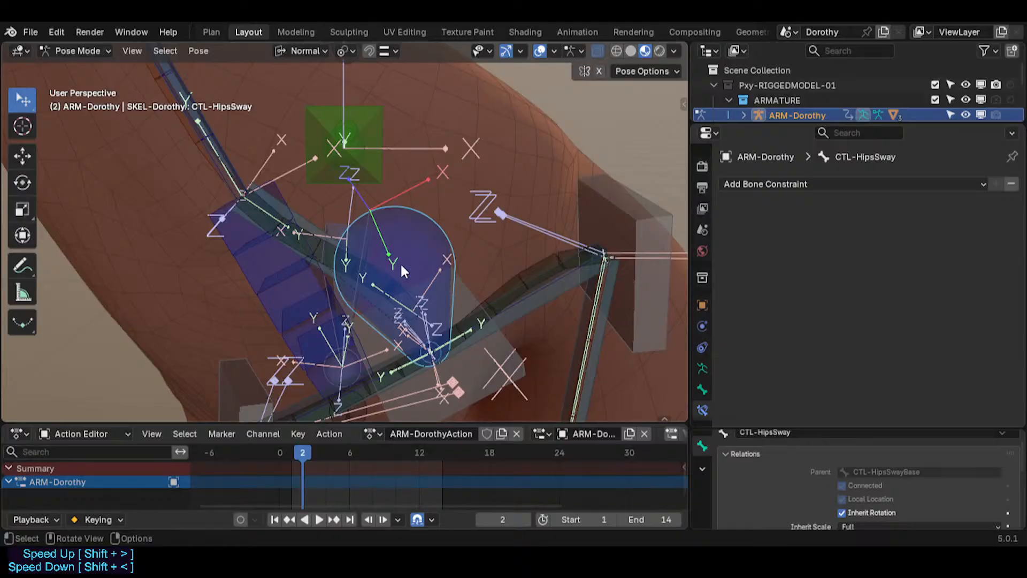
key("r")
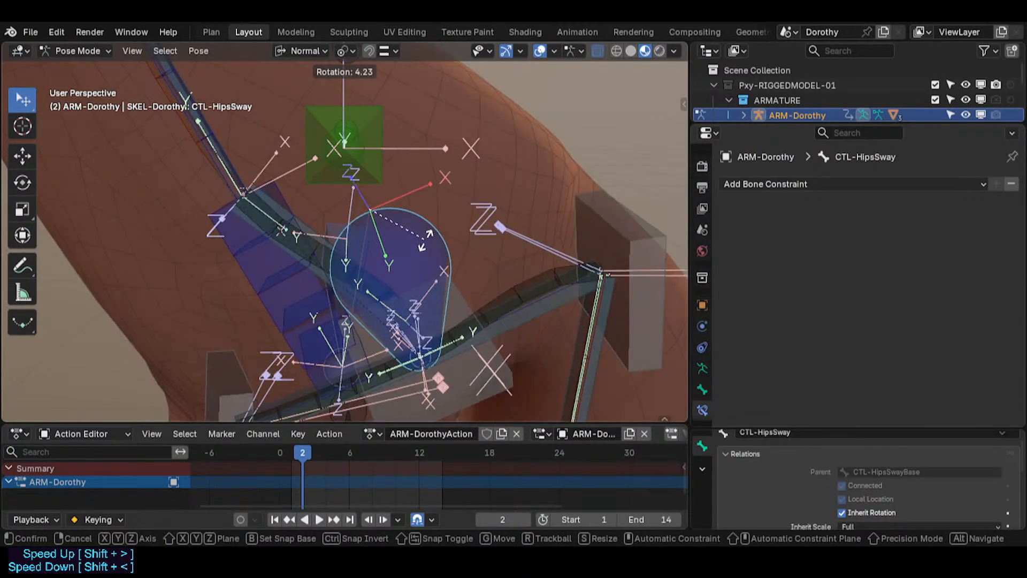
left_click(426, 239)
Cycle through the overlapping hip bones to TGT-Hips and examine its Copy Transforms constraint.
left_click(300, 259)
left_click(316, 264)
left_click(319, 266)
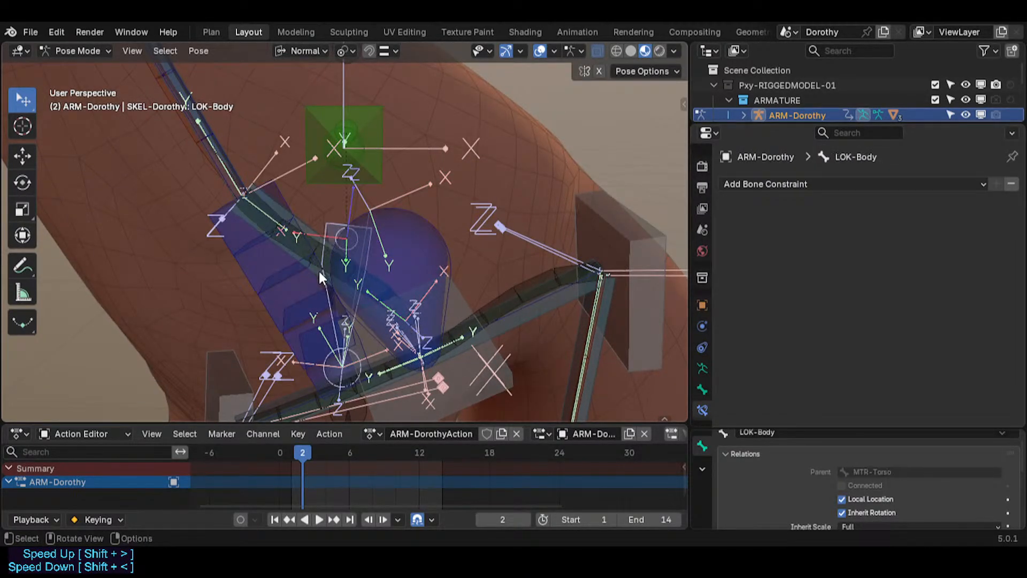
left_click(320, 272)
left_click(319, 272)
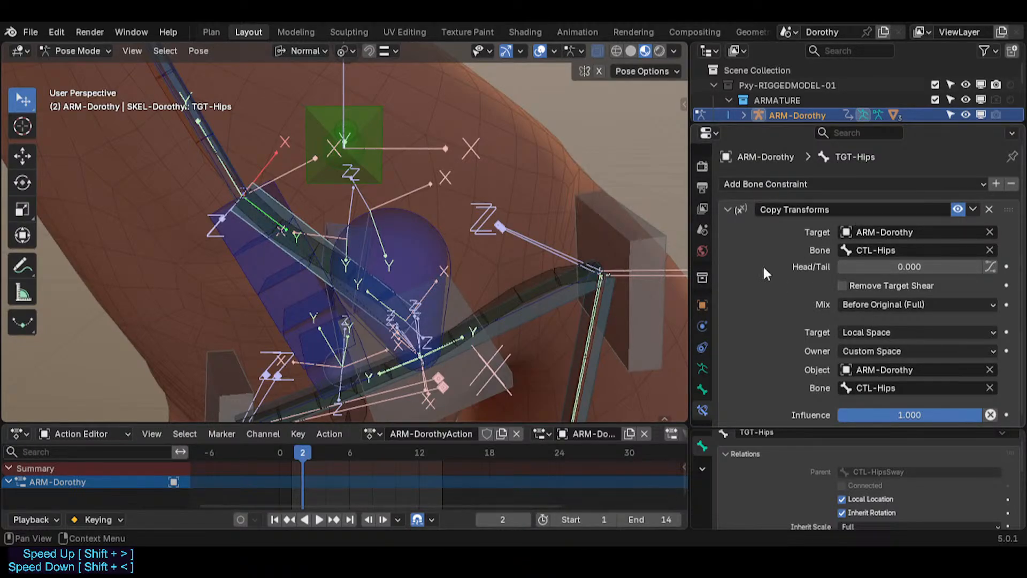
scroll(862, 361, "down", 1)
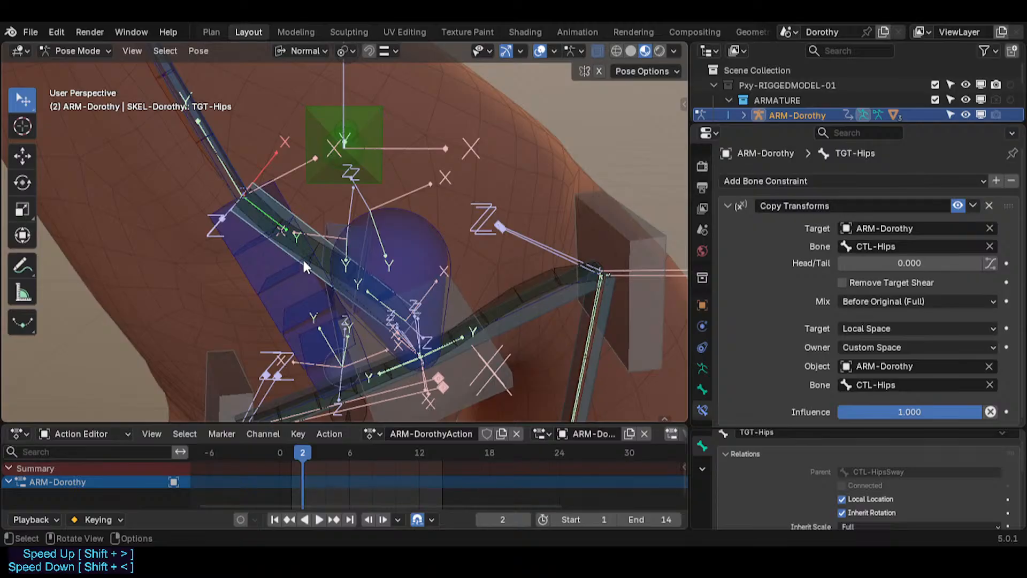
Rotate CTL-Hips slightly, and rotate CTL-HipsSway to test how the two controls combine.
left_click(243, 251)
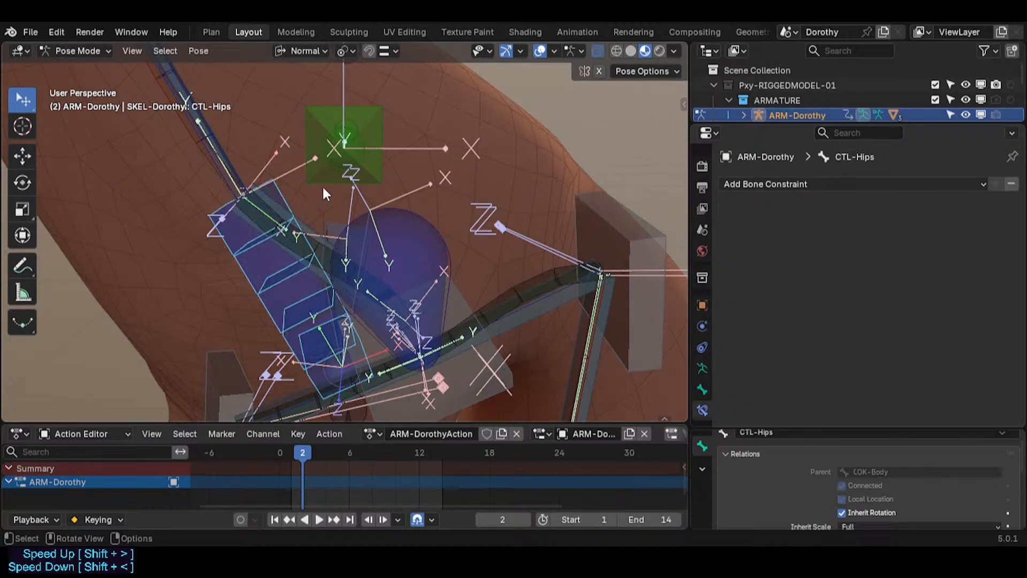
key("r")
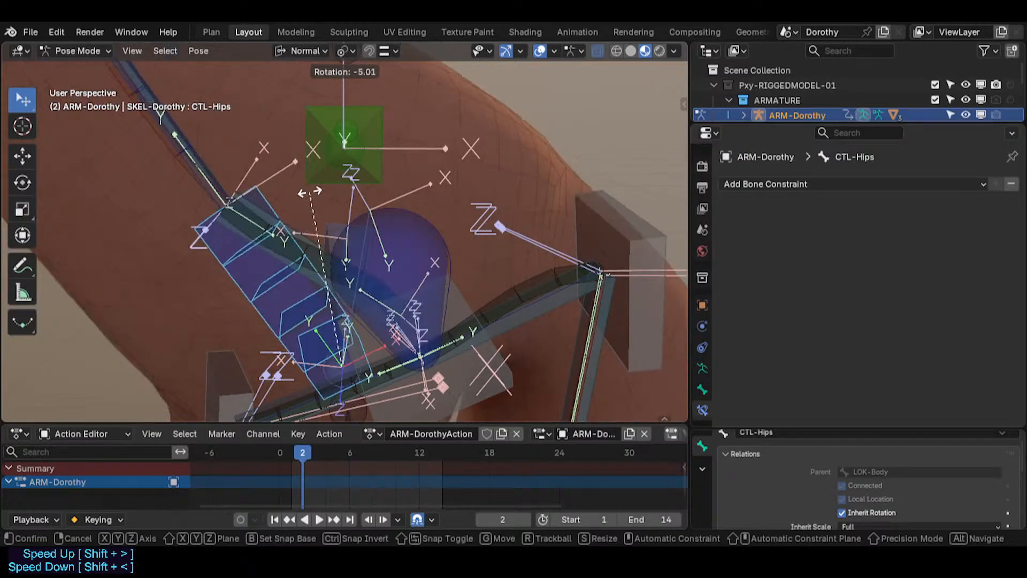
left_click(183, 117)
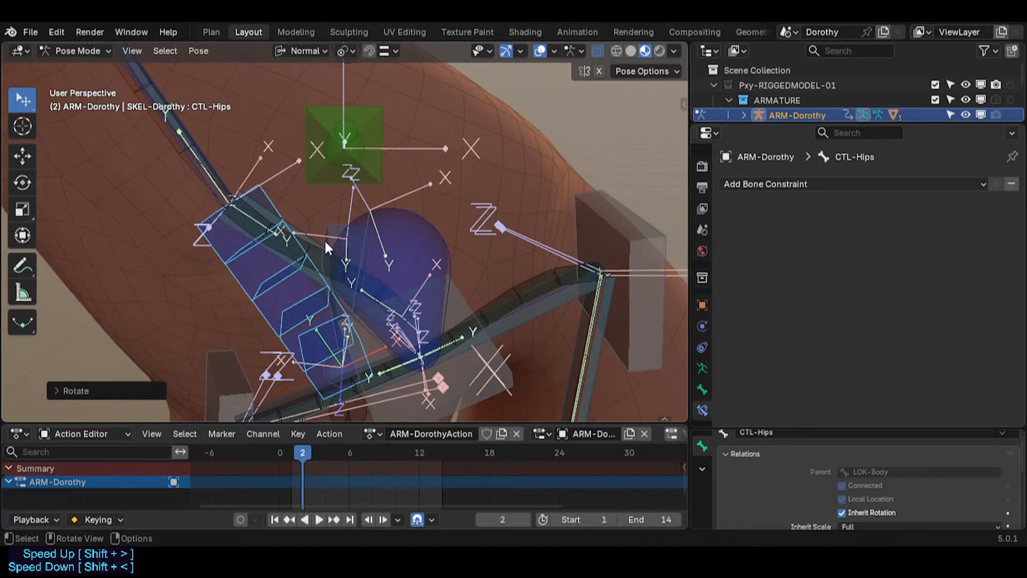
left_click(420, 238)
key("r")
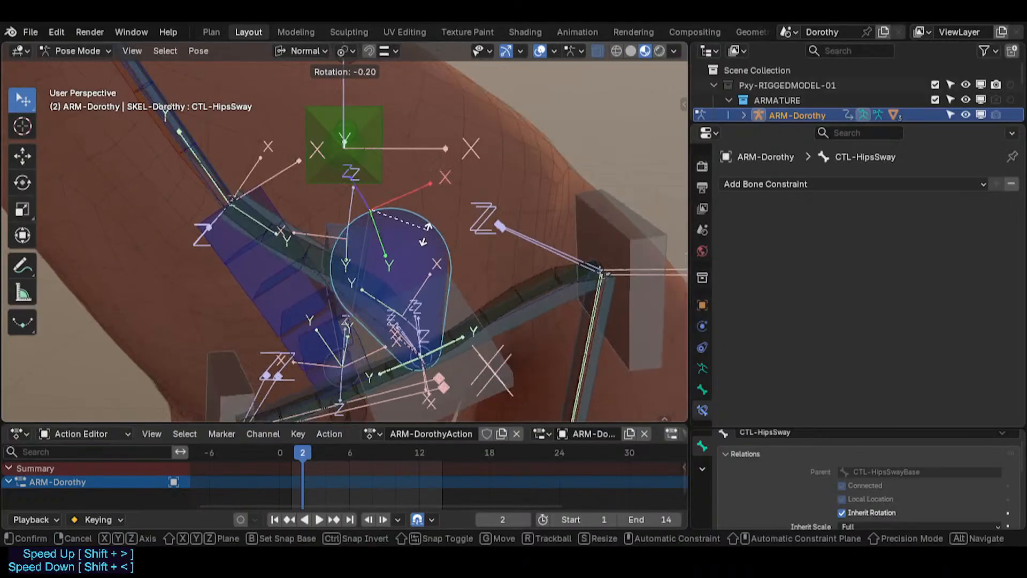
left_click(428, 230)
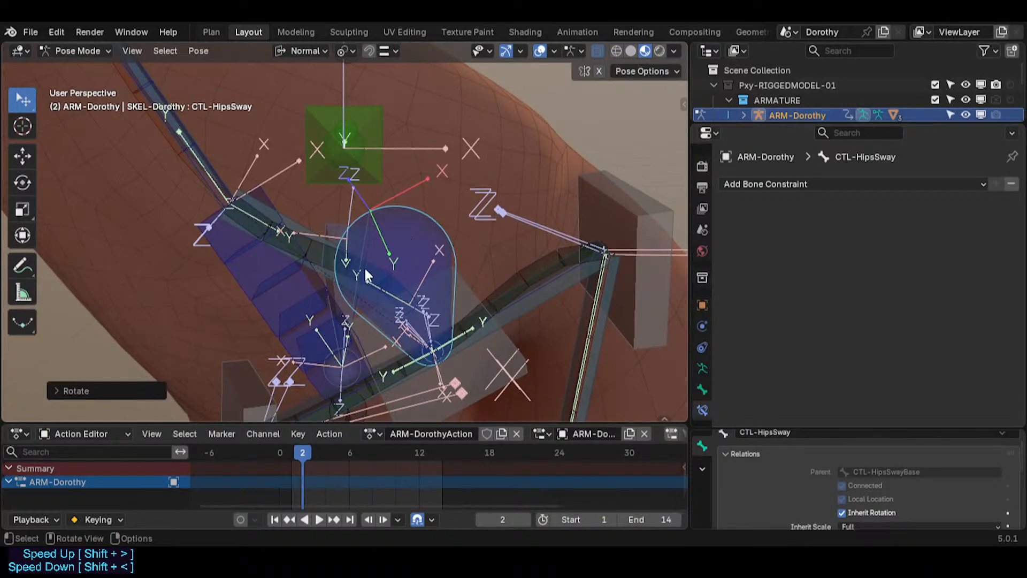
Check the CTL-HipsSwayBase bone between the hip controls, and rotate CTL-HipsSway back towards level.
left_click(361, 229)
left_click(361, 229)
left_click(364, 228)
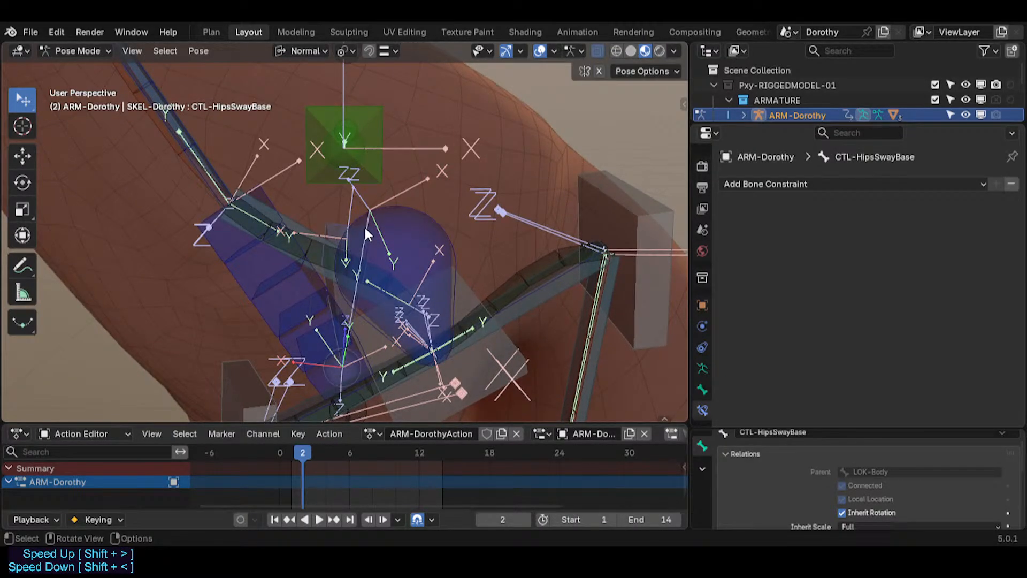
middle_click_drag(365, 233, 402, 246)
left_click(402, 245)
key("r")
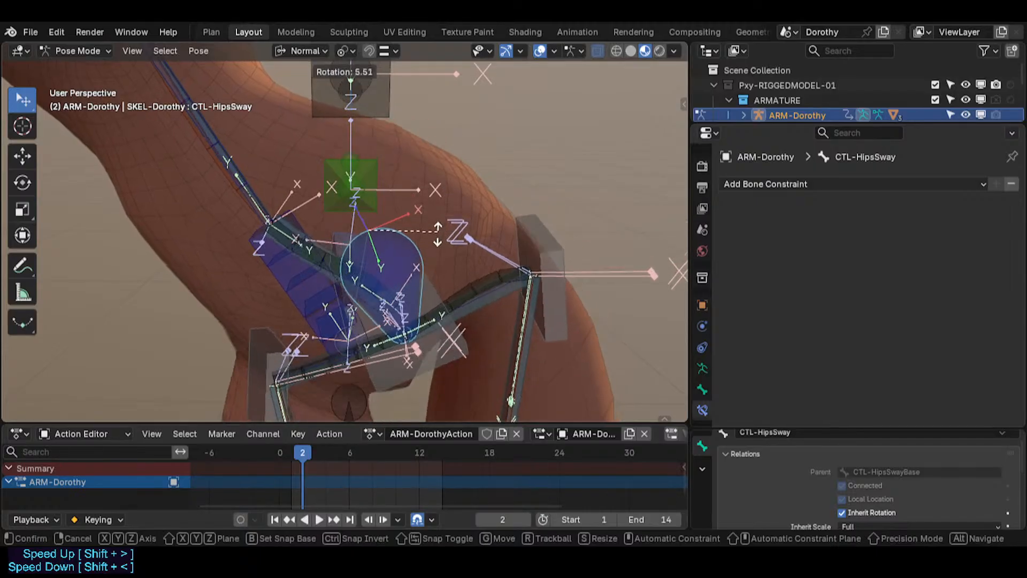
left_click(394, 249)
Clear the rotations of CTL-HipsSway and CTL-Hips to return the hips to their rest pose.
left_click(330, 285)
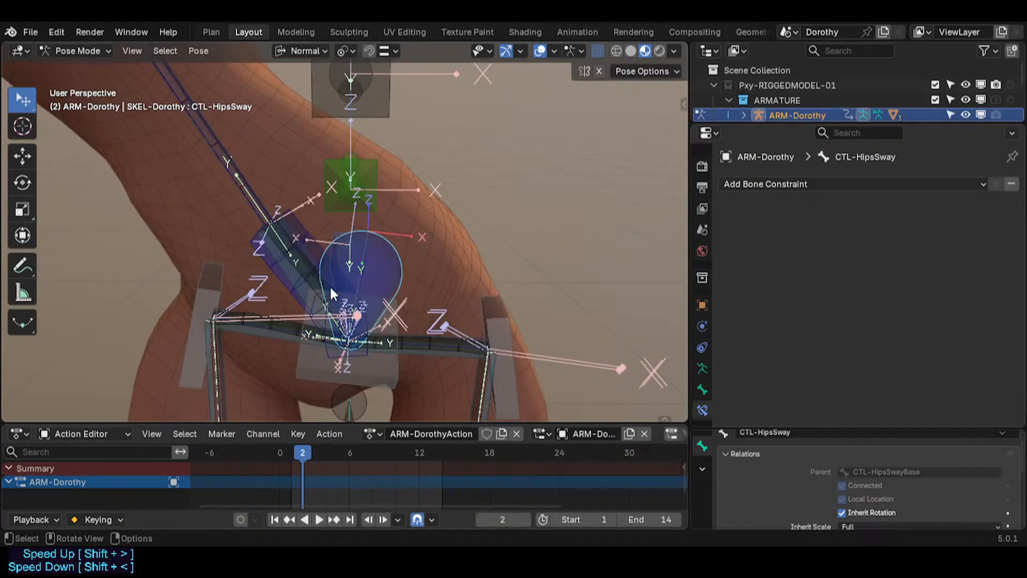
left_click(263, 254)
key("alt+r")
left_click(385, 254)
Cycle through the overlapping bones CTL-HipsSway, CTL-Hips and CTL-HipsSwayBase in close view to compare their parents.
mouse_move(385, 312)
middle_mouse_down()
mouse_move(329, 255)
mouse_move(395, 270)
mouse_move(369, 306)
middle_mouse_up()
scroll(395, 270, "up", 2)
scroll(369, 306, "up", 1)
left_click(374, 290)
left_click(373, 289)
left_click(373, 289)
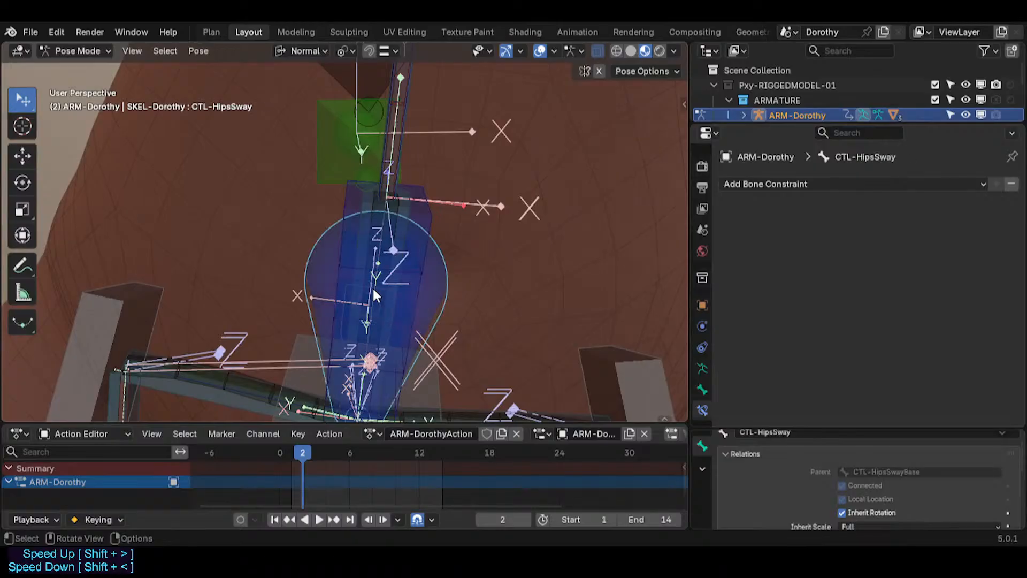
left_click(374, 291)
left_click(374, 291)
left_click(374, 290)
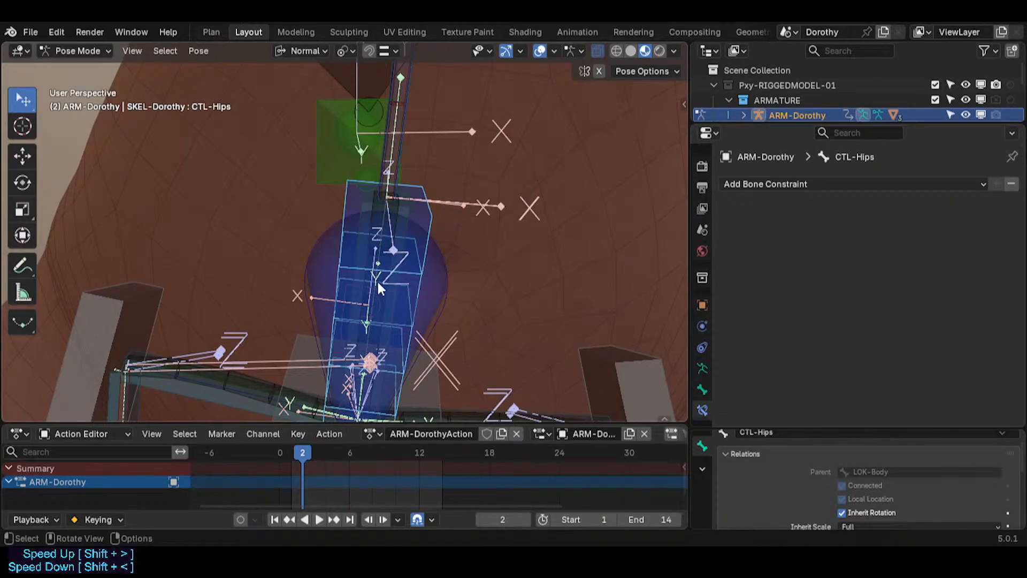
left_click(377, 278)
left_click(378, 277)
left_click(378, 277)
left_click(377, 251)
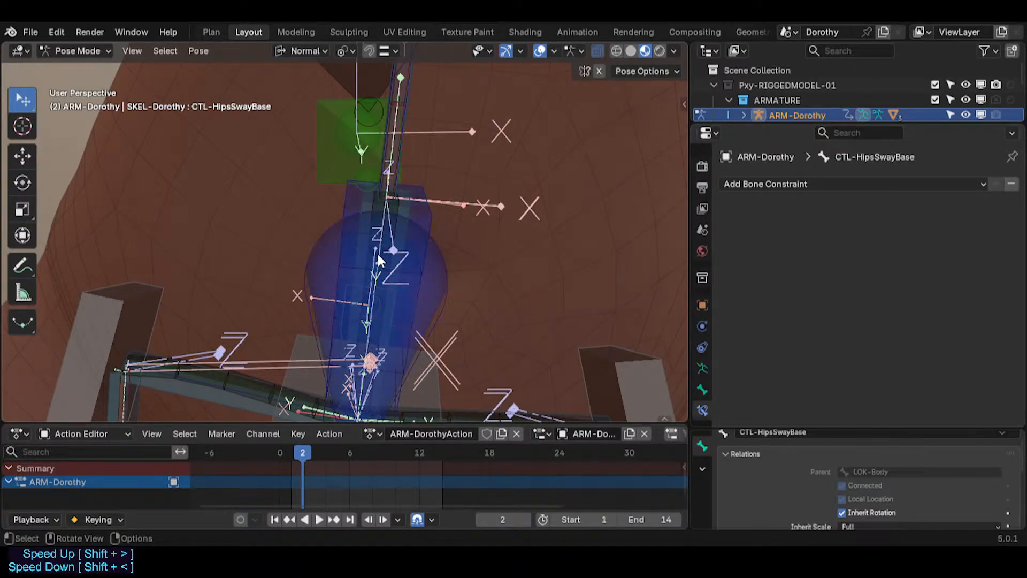
In Edit Mode, select the hip bones CTL-Hips, CTL-HipsSway and TGT-Hips together with LOK-Body.
middle_click_drag(316, 278, 291, 290)
key("Tab")
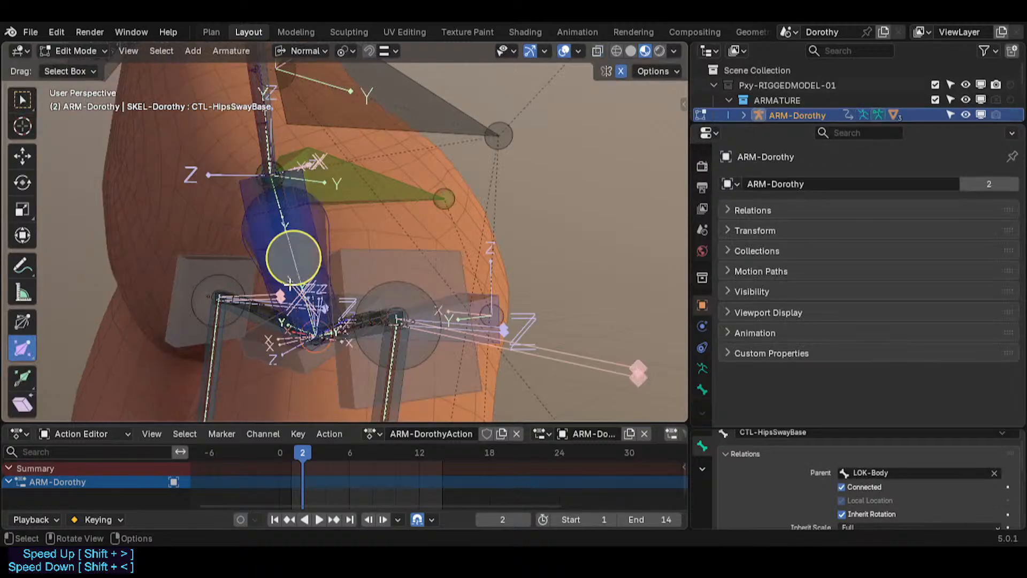
left_click(286, 221)
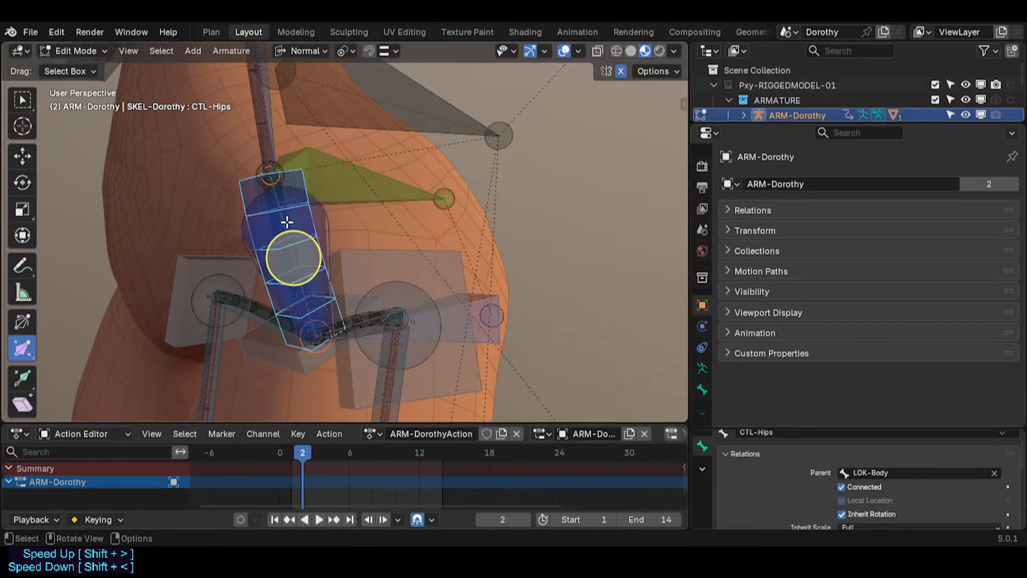
scroll(289, 222, "up", 1)
left_click(299, 222, "shift")
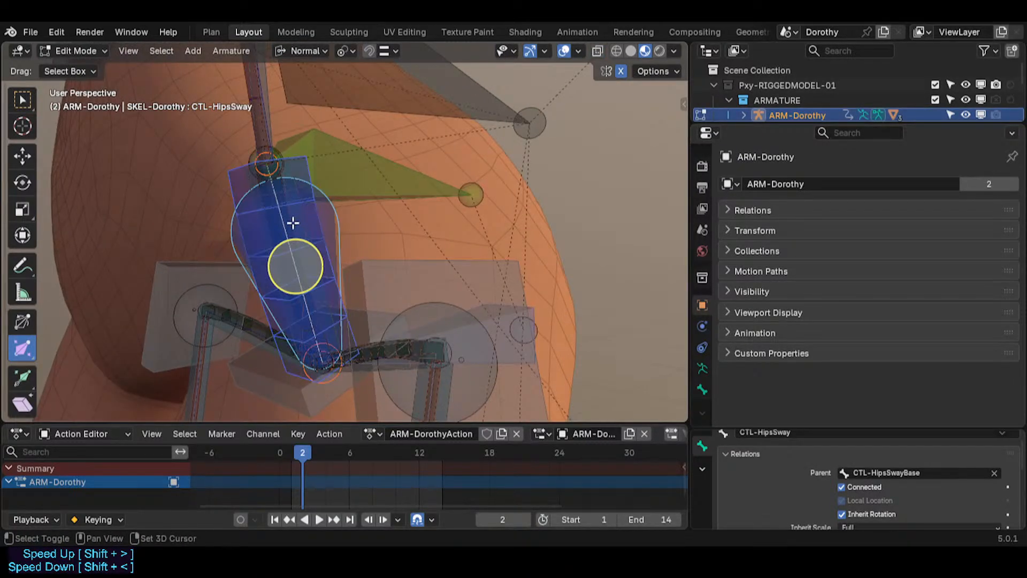
left_click(287, 222, "shift")
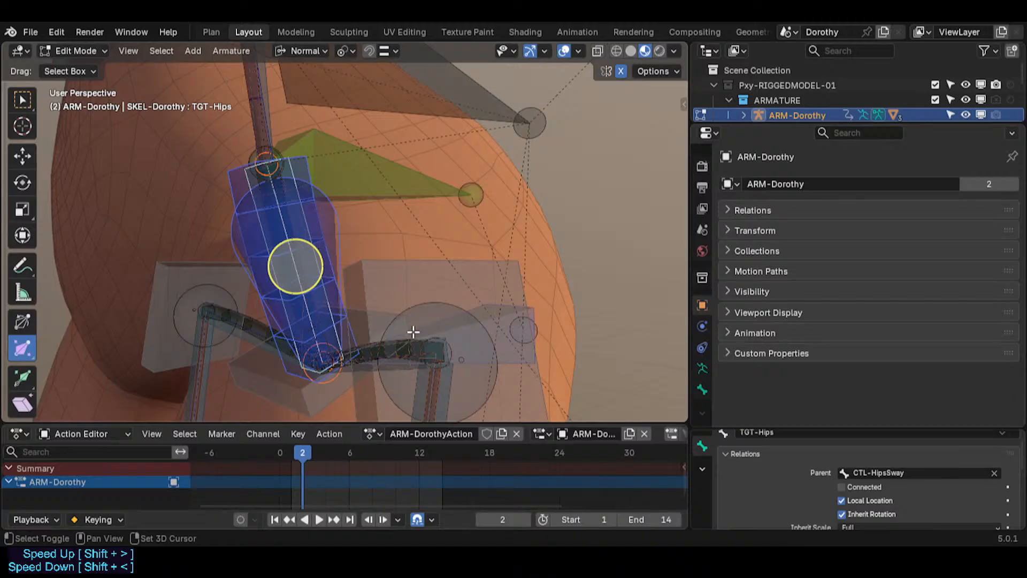
middle_click_drag(383, 290, 232, 305)
left_click(400, 303, "shift")
Add CTL-Hip.L to the selected hip bones and LOK-Body, and hide all unselected bones.
key("shift+h")
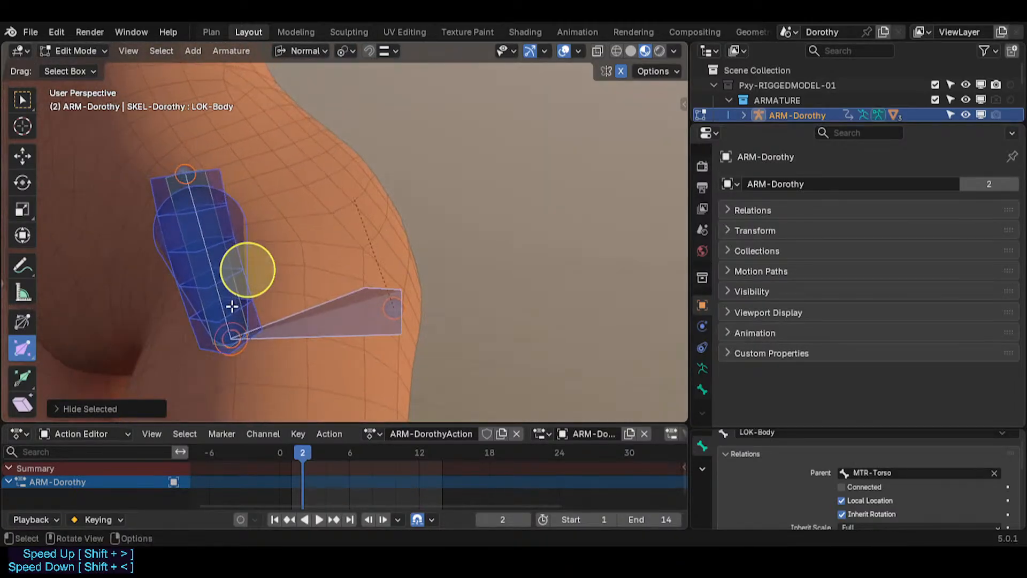
key("ctrl+z")
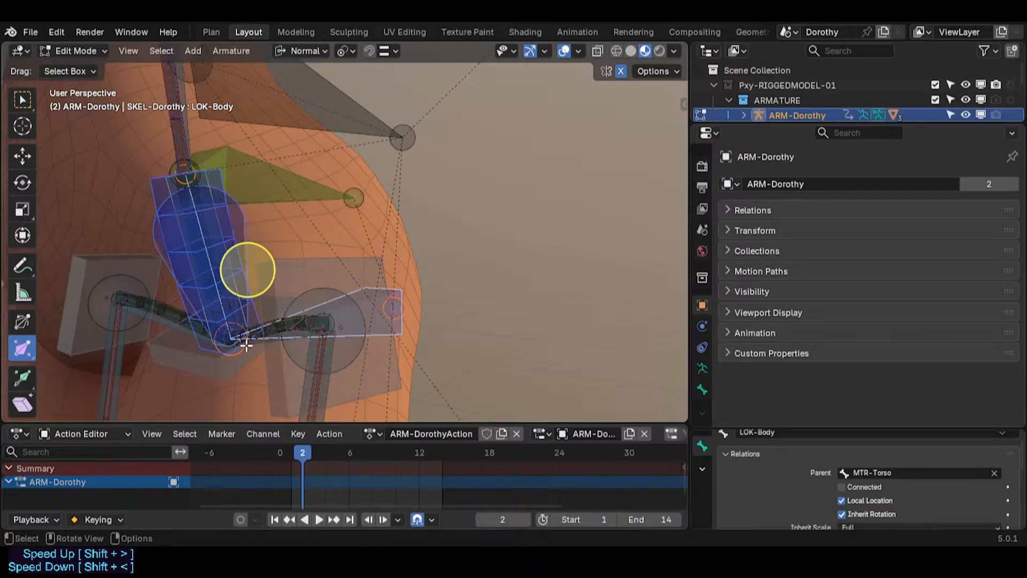
middle_click_drag(245, 339, 351, 353)
left_click(351, 314, "alt")
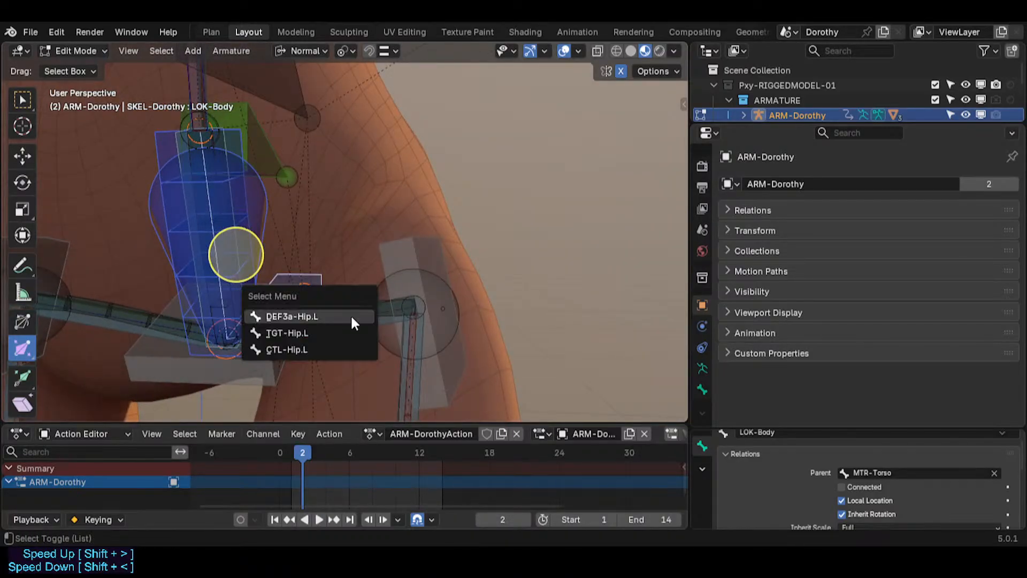
left_click(324, 349)
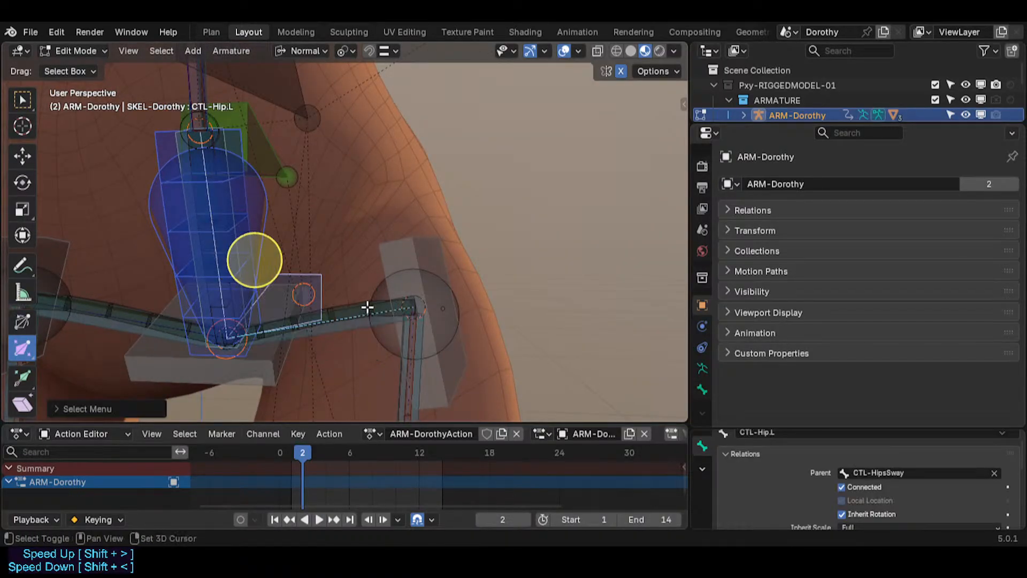
key("shift+h")
middle_click_drag(399, 244, 335, 283)
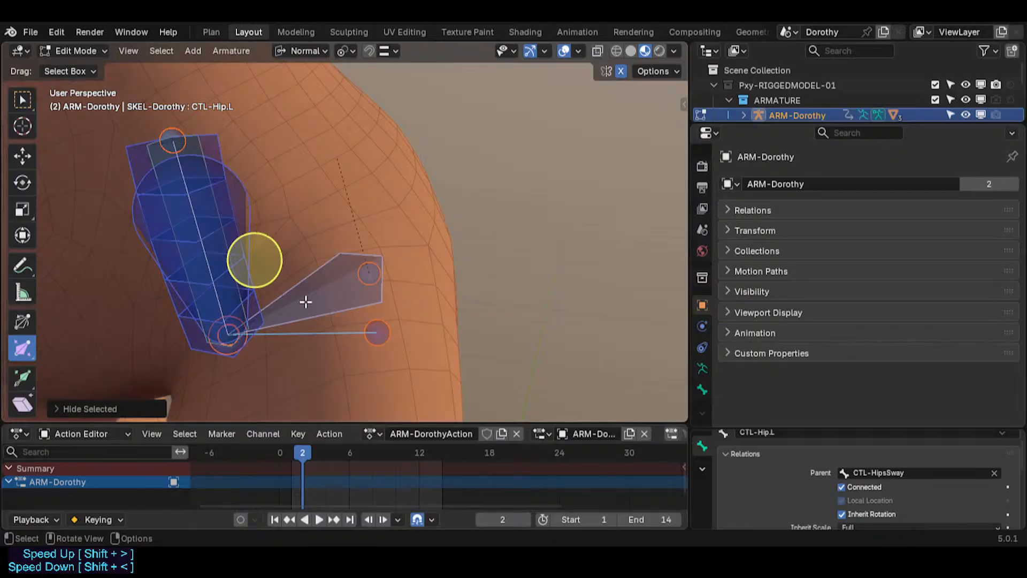
Select LOK-Body and examine its parent relation and its placement against the hip bones from several angles.
left_click(316, 295)
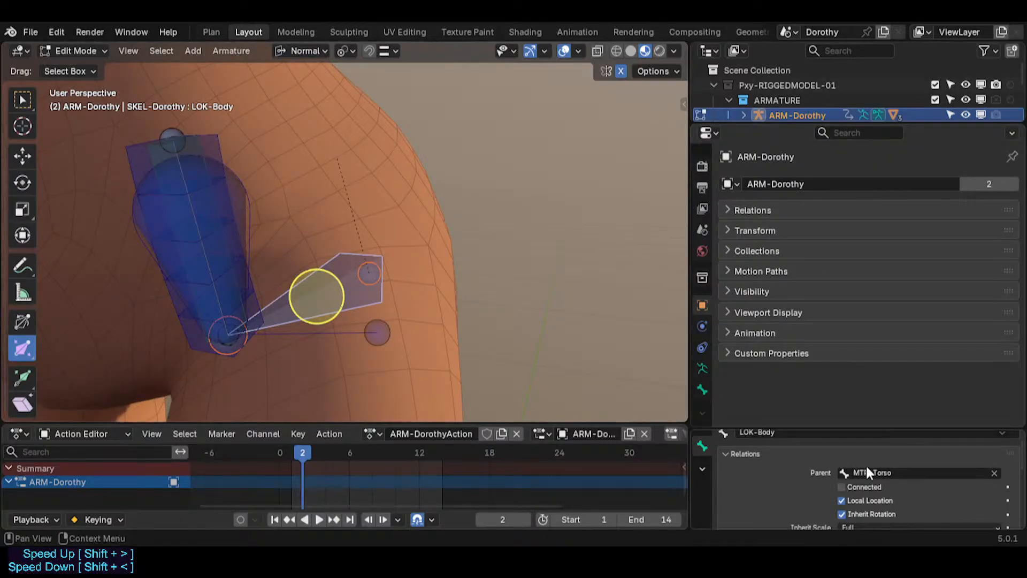
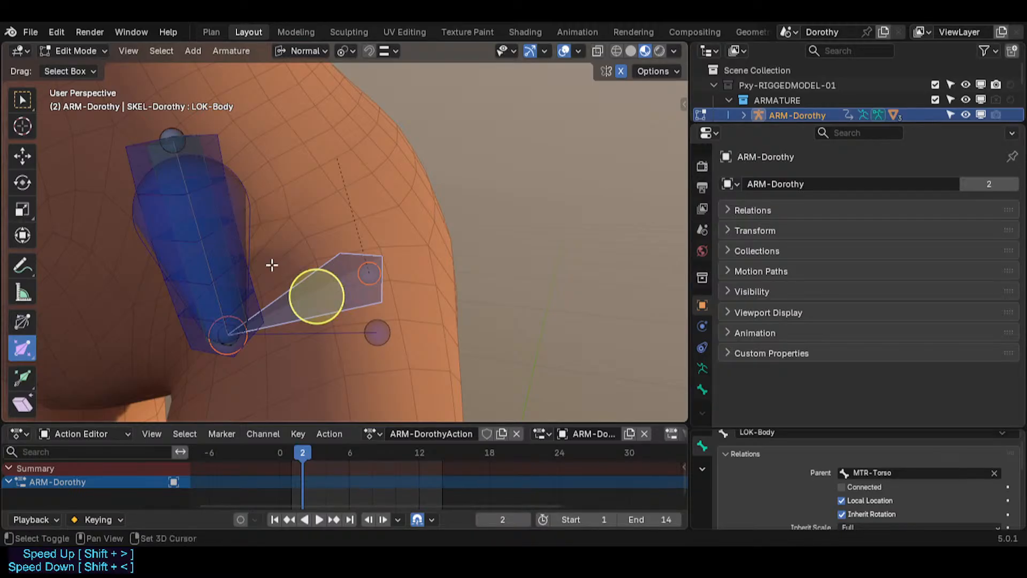
middle_click_drag(271, 263, 300, 278, "shift")
scroll(288, 285, "up", 1)
scroll(287, 285, "down", 1)
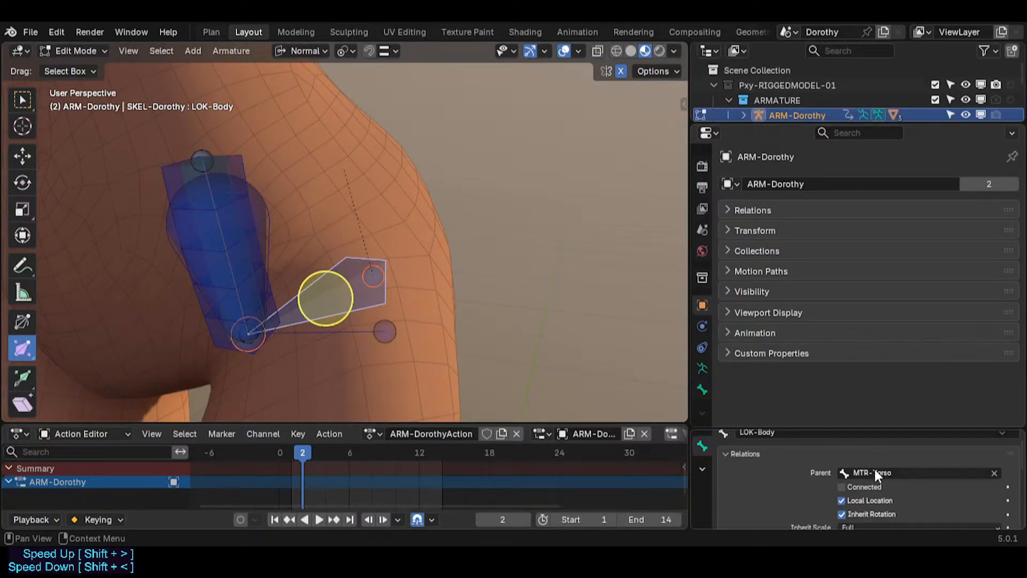
scroll(346, 287, "down", 1)
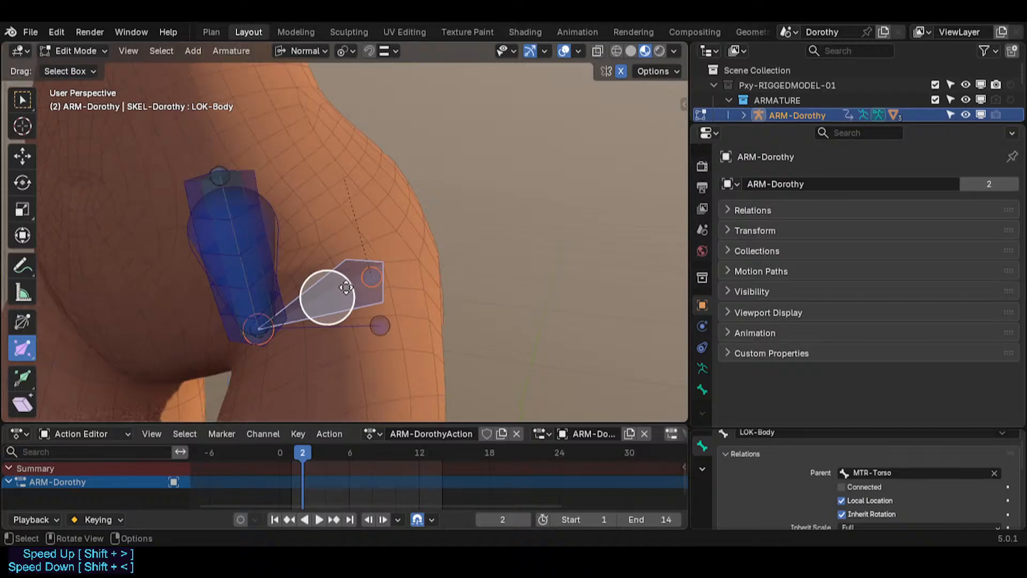
scroll(346, 287, "down", 5)
scroll(332, 273, "up", 6)
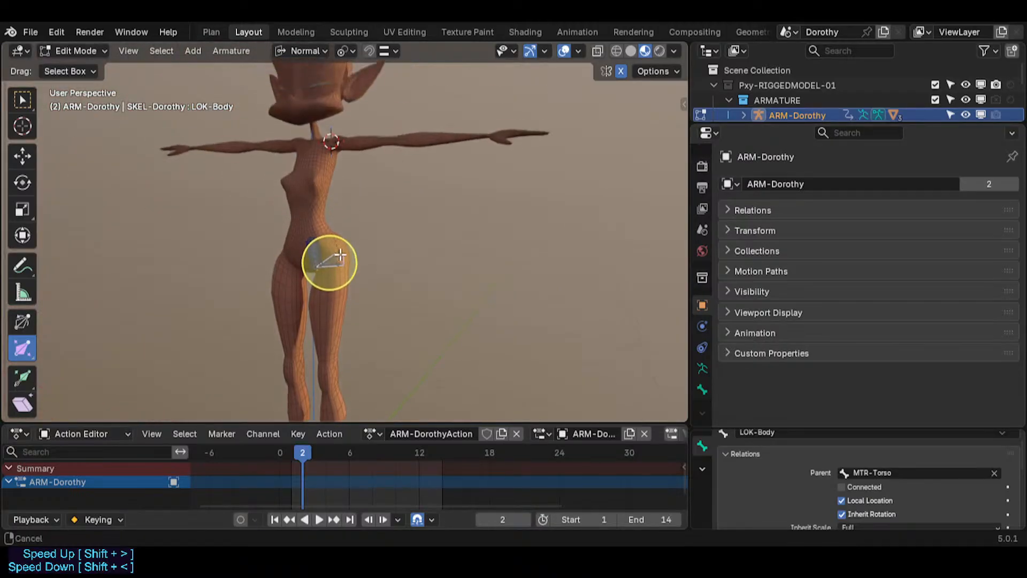
scroll(321, 259, "up", 4)
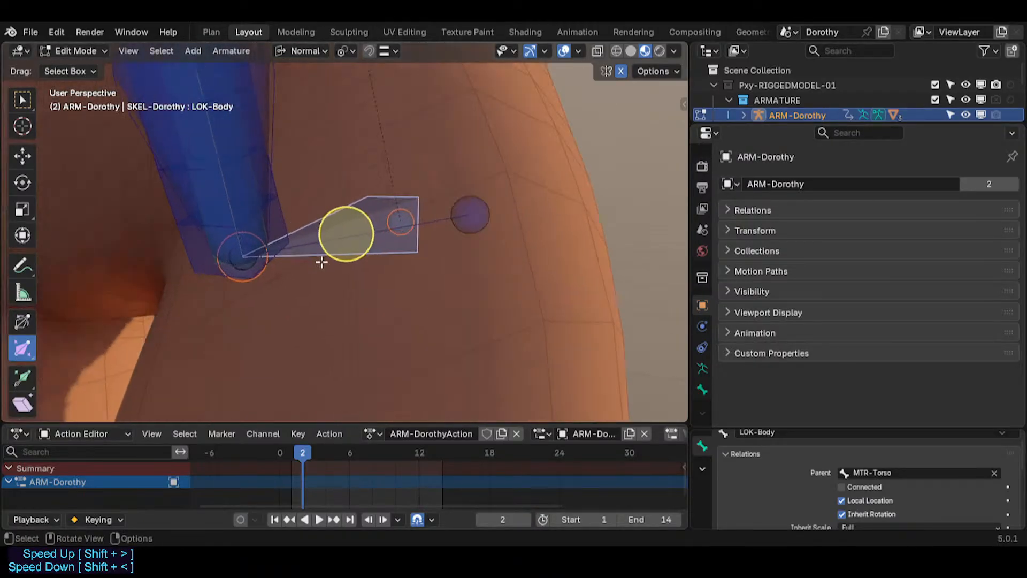
middle_click_drag(340, 275, 341, 281)
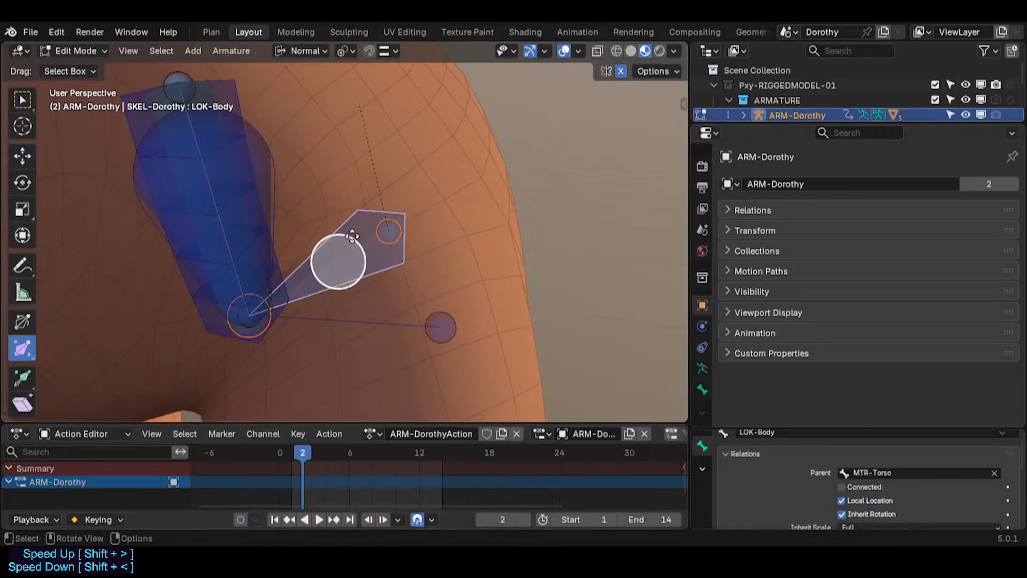
left_click(339, 251)
middle_click_drag(339, 264, 251, 162)
scroll(247, 209, "down", 2)
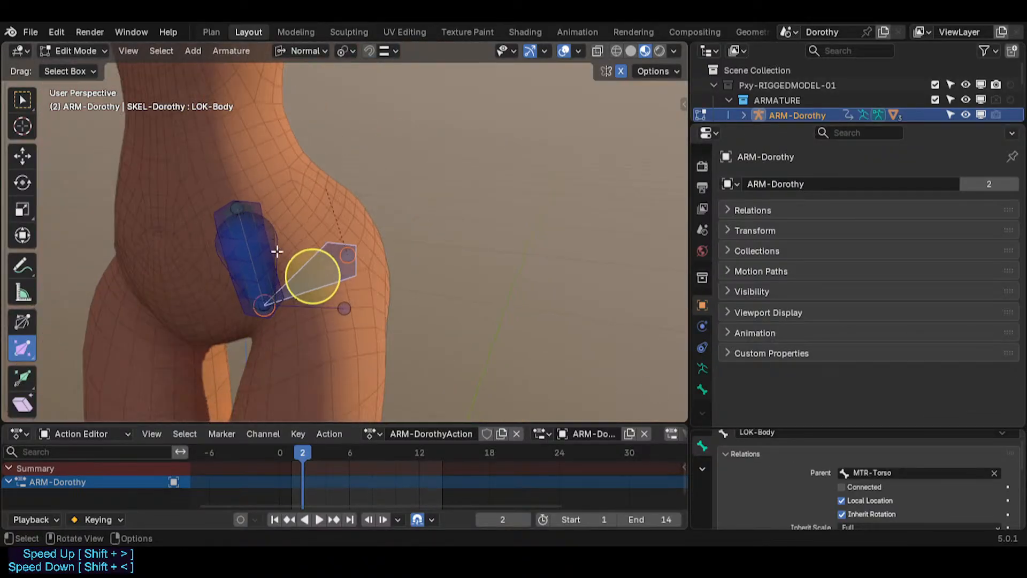
scroll(285, 288, "up", 2)
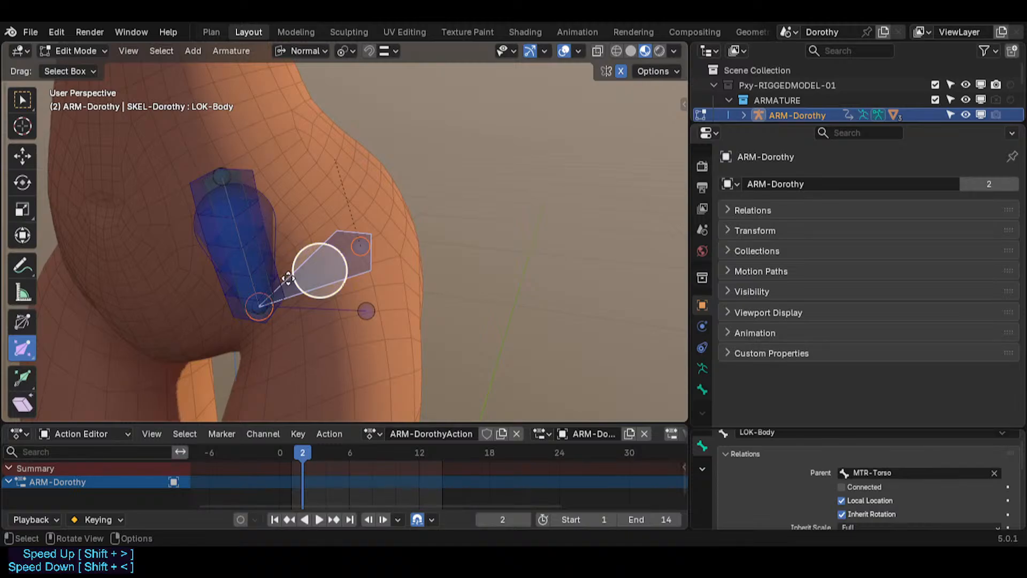
Select LOK-Body, CTL-HipsSway and CTL-HipsSwayBase in turn to compare their parent relations and bone axes.
scroll(298, 271, "up", 2)
scroll(339, 275, "up", 1)
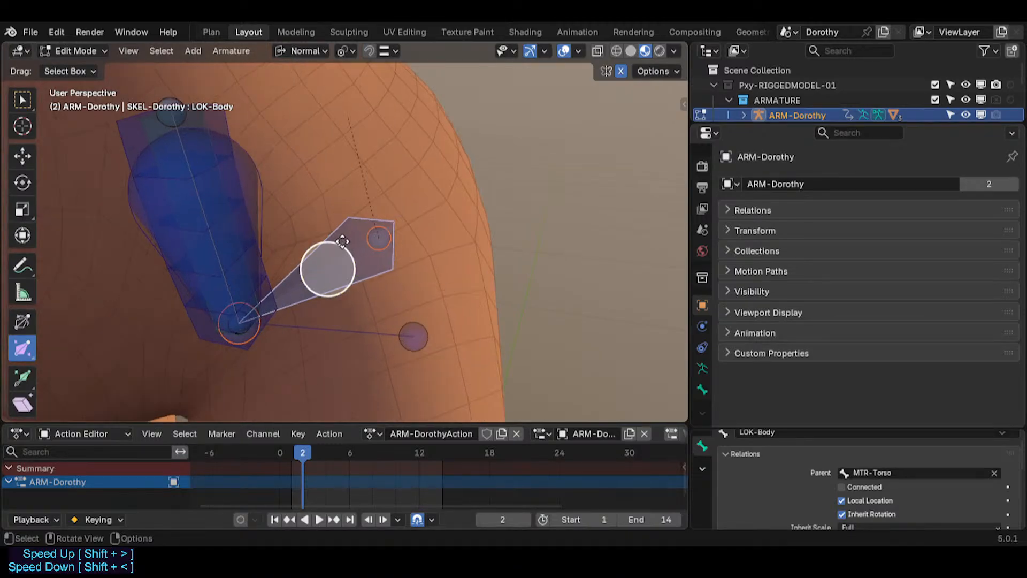
scroll(339, 275, "down", 2)
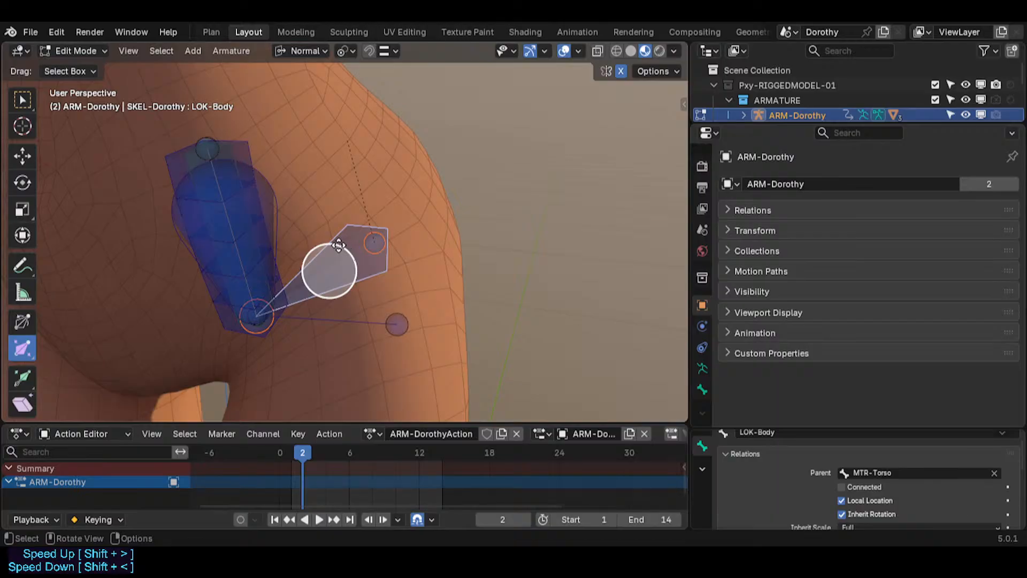
left_click(248, 259)
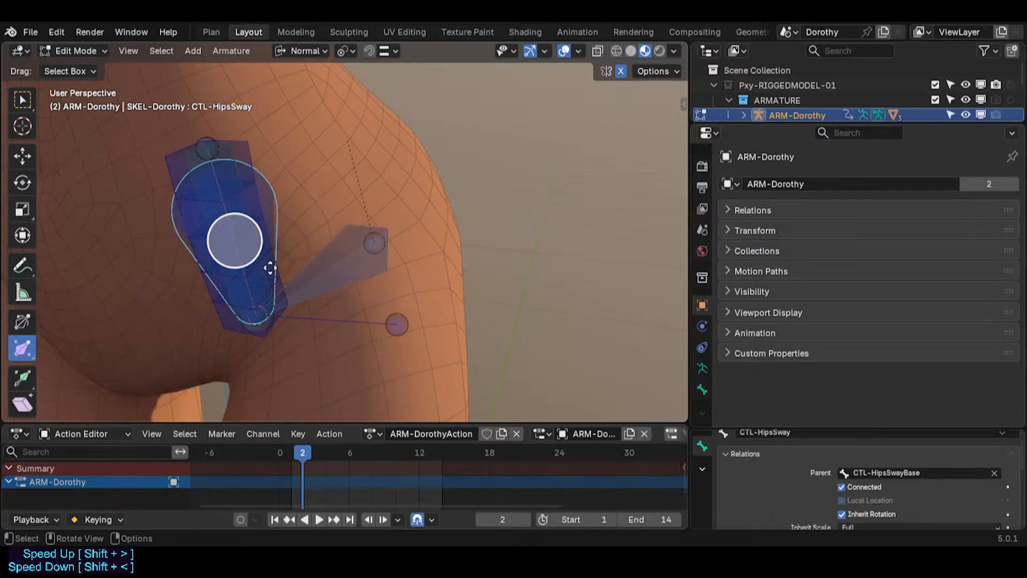
left_click(329, 267)
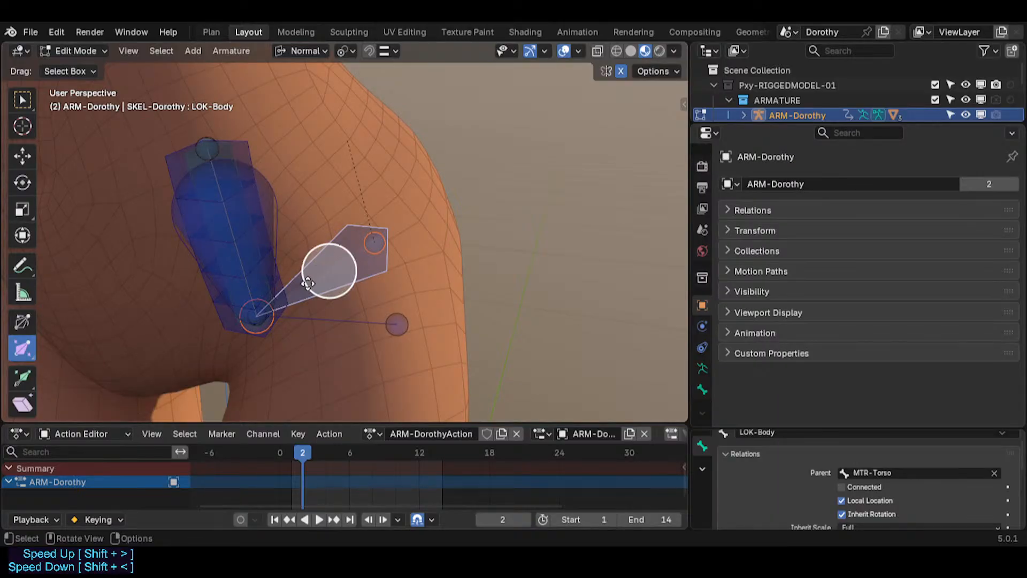
left_click(222, 214)
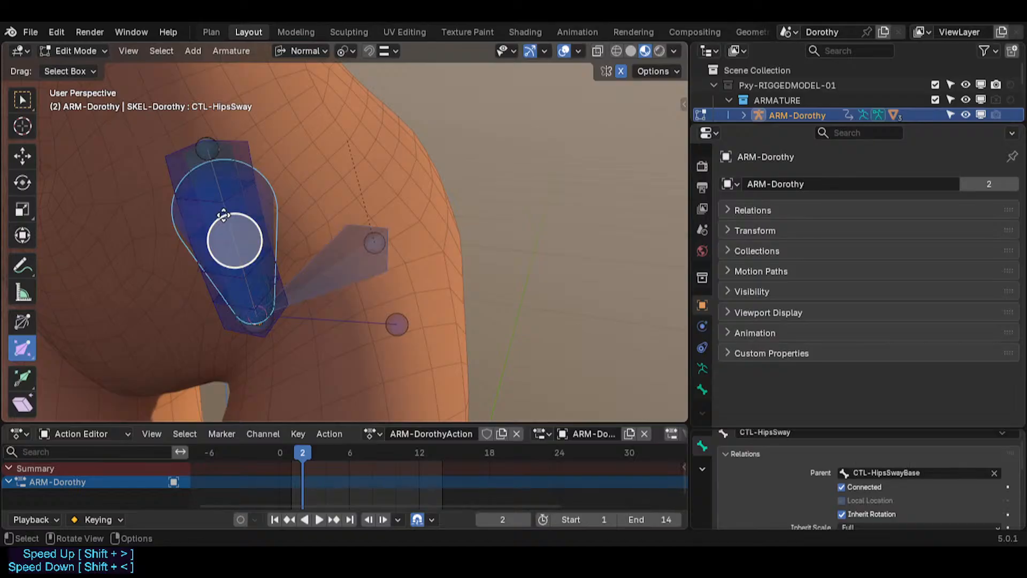
left_click(222, 214)
left_click(223, 215)
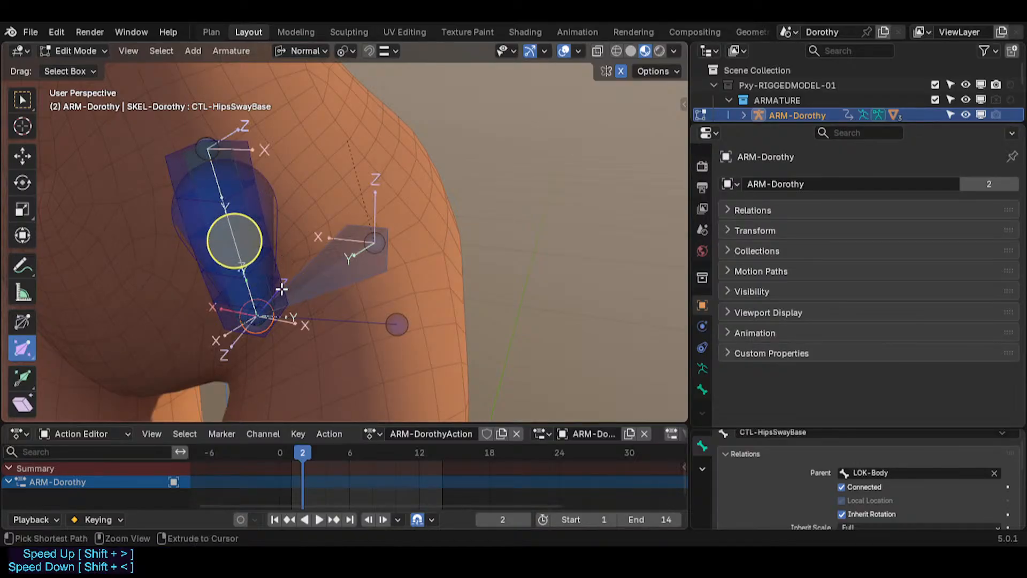
key("h")
key("alt+h")
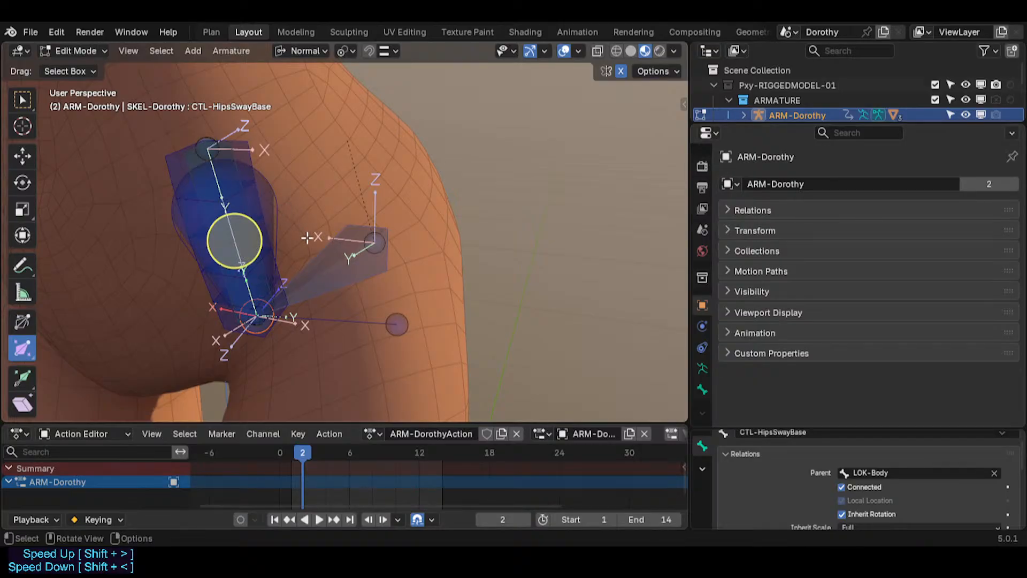
Compare LOK-Body with CTL-HipsSwayBase and examine the base bone's axes and placement around the hip.
left_click(327, 277)
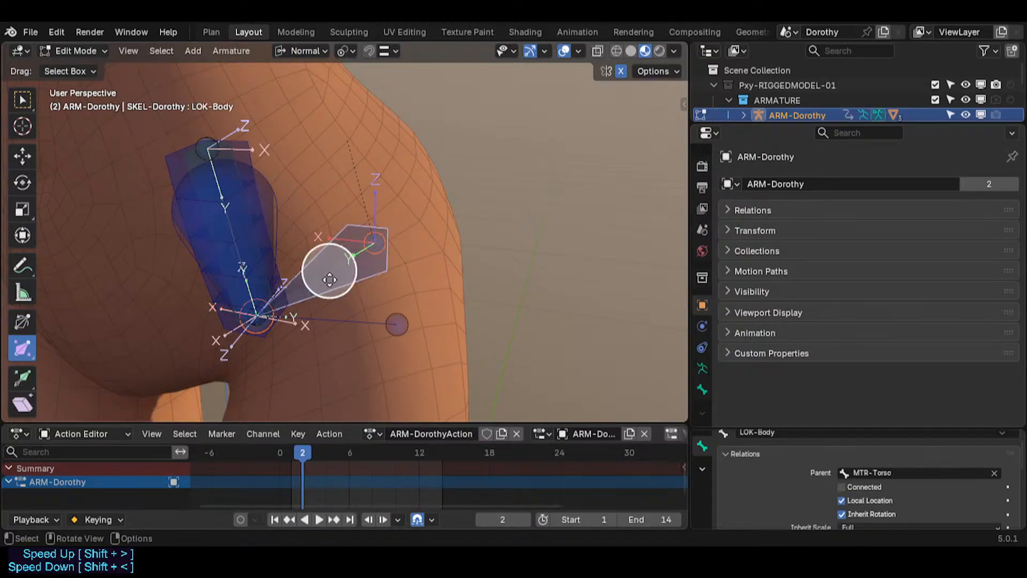
left_click(244, 214)
left_click(244, 214)
left_click(244, 214)
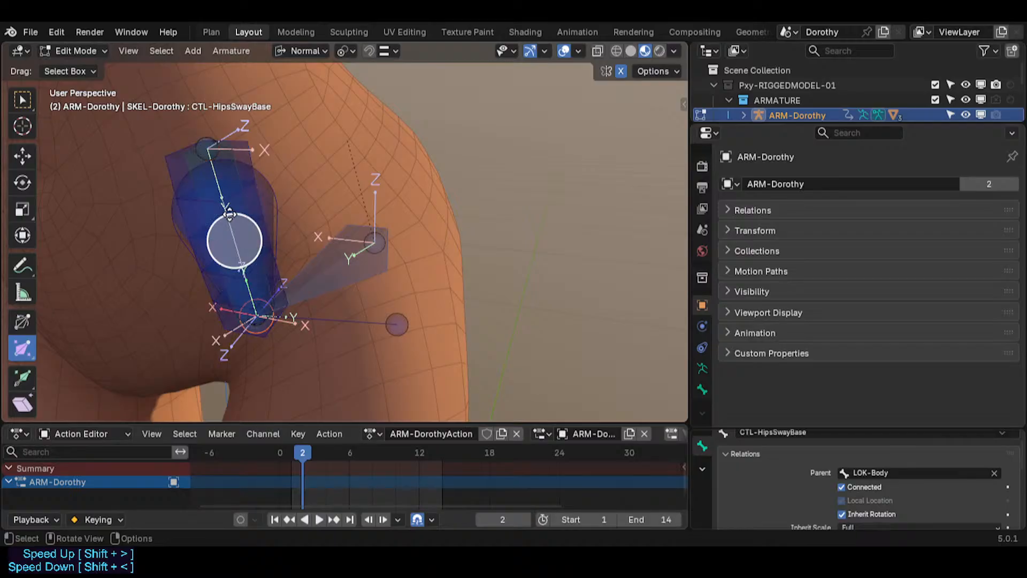
key("ctrl+n")
left_click(243, 274)
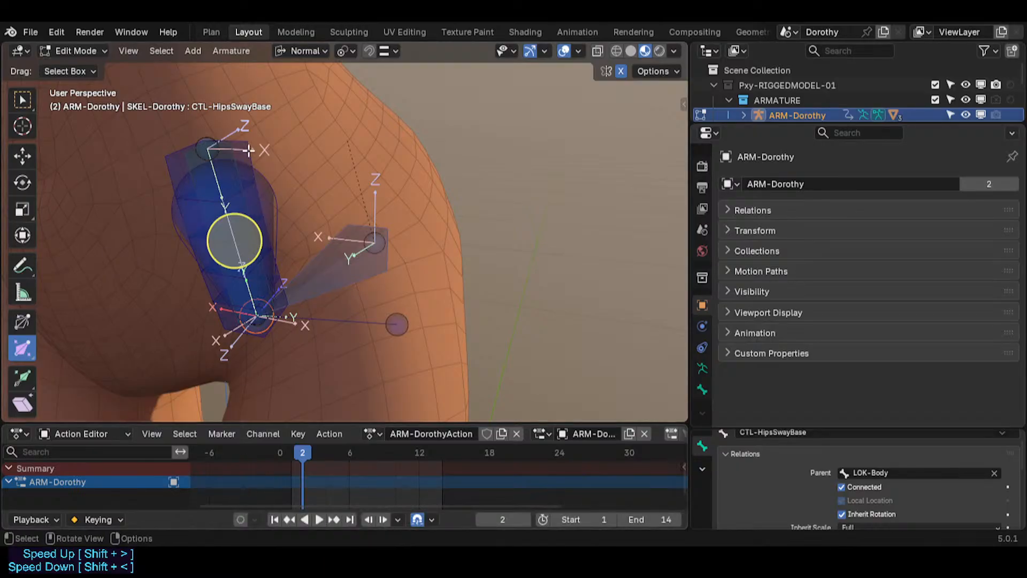
middle_click_drag(143, 179, 163, 227, "shift")
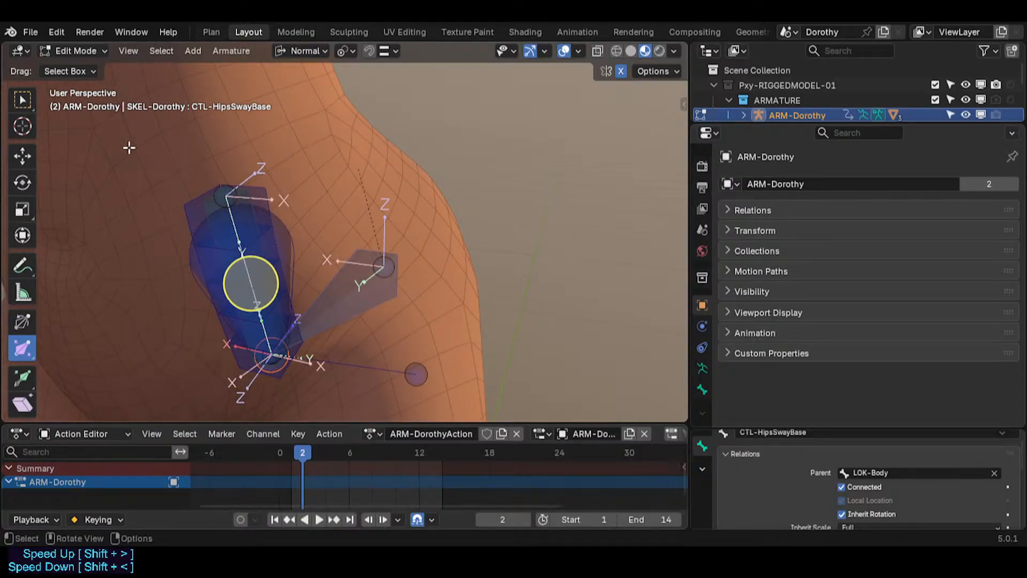
scroll(199, 222, "down", 1)
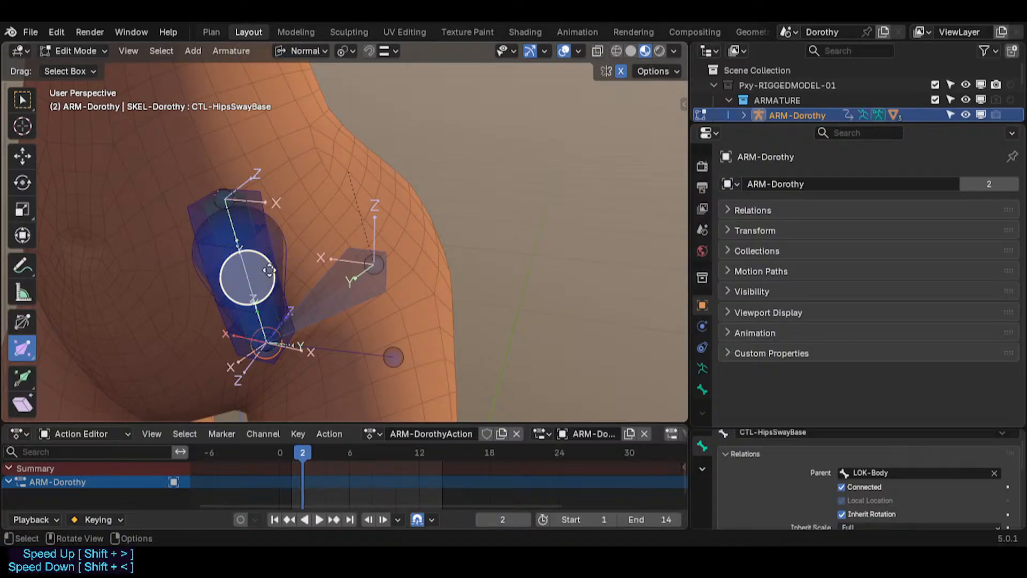
scroll(233, 254, "up", 1)
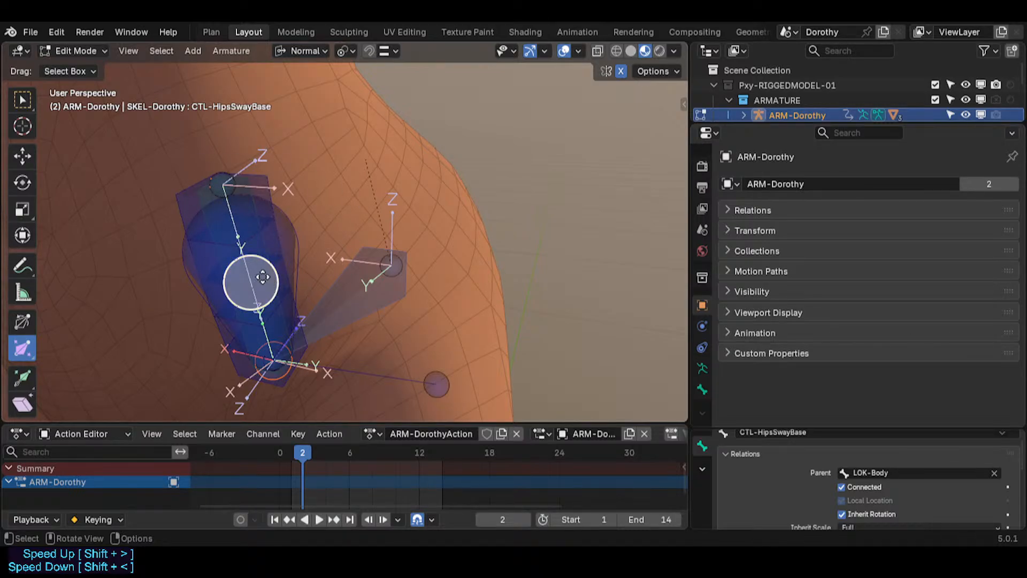
Cycle through the overlapping bones CTL-Hips, CTL-HipsSwayBase, LOK-Body and CTL-HipsSway to check each one's parent.
left_click(234, 216)
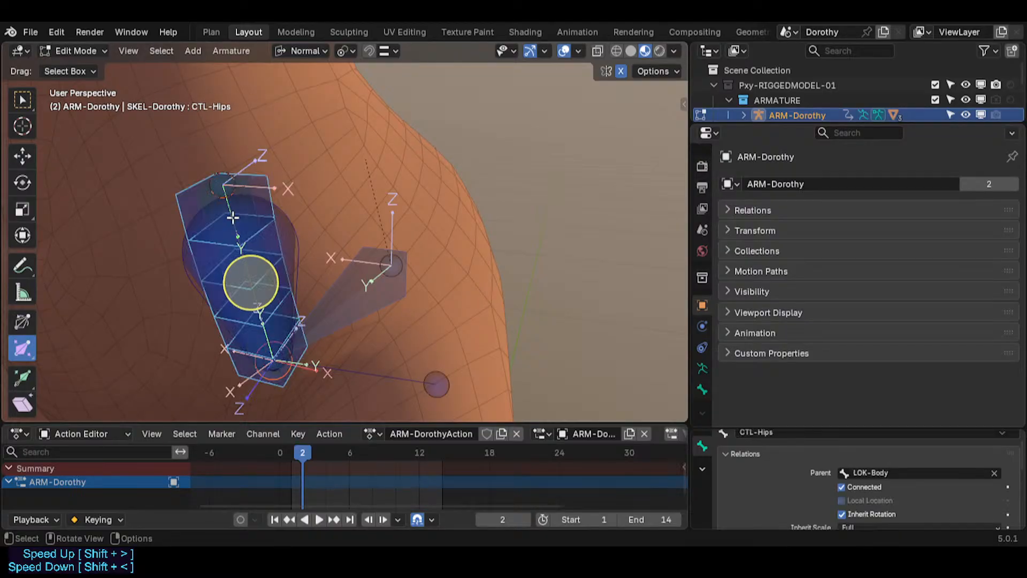
left_click(237, 226)
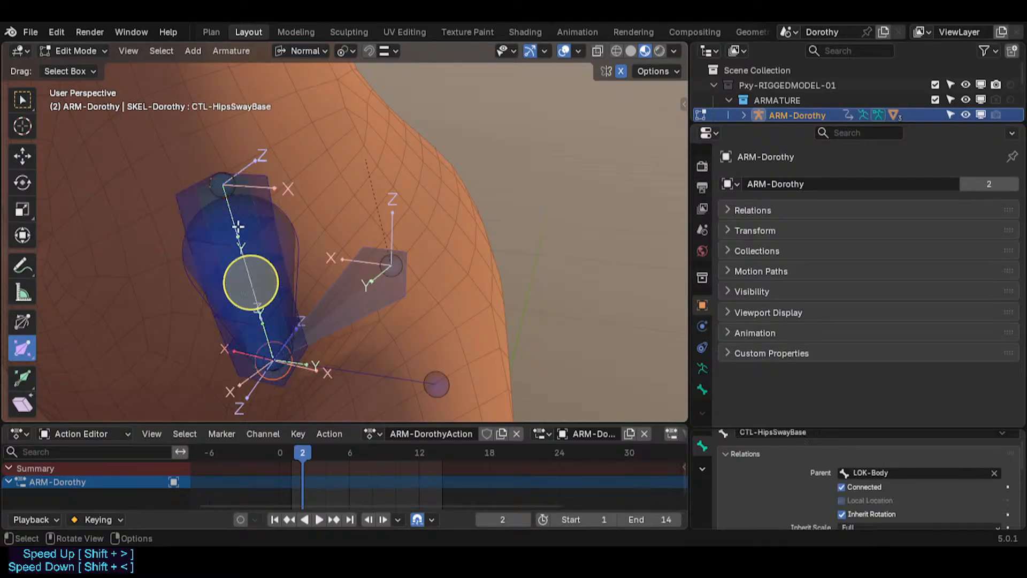
left_click(267, 174)
left_click(365, 270)
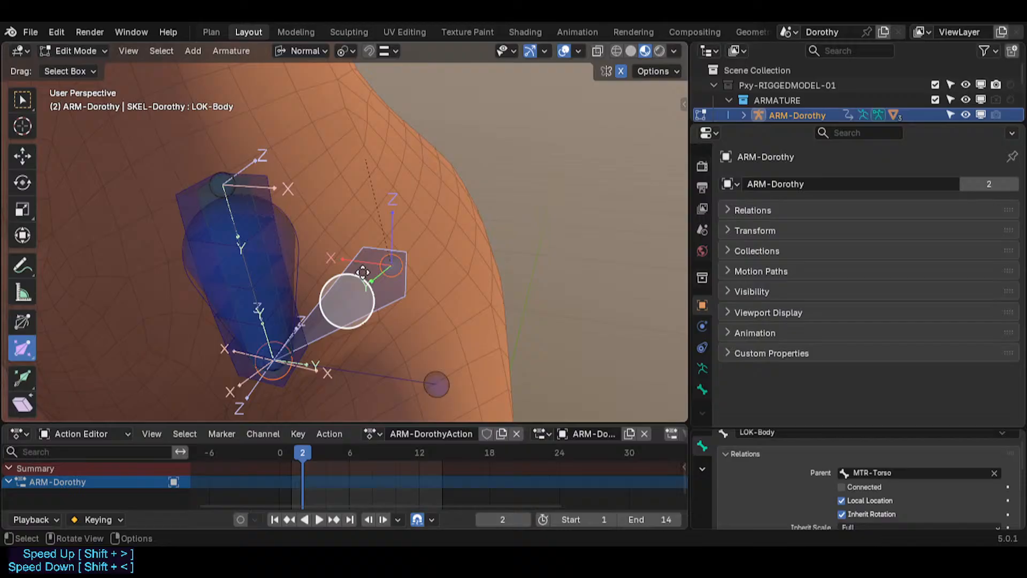
left_click(228, 220)
left_click(228, 220)
left_click(228, 221)
left_click(228, 220)
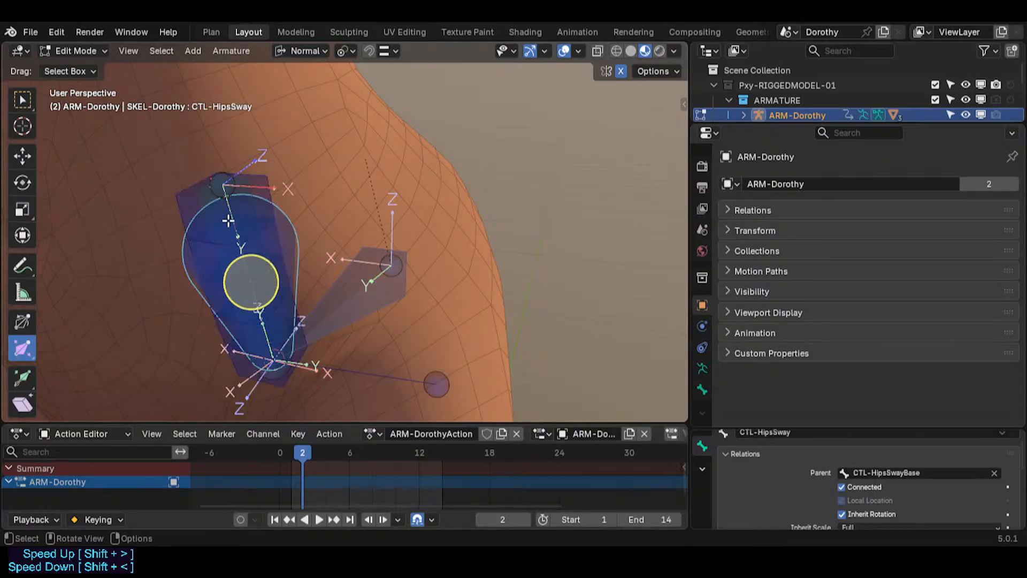
Select CTL-HipsSwayBase, try isolating it by hiding all unselected bones, and undo the hiding.
left_click(231, 211)
left_click(231, 211)
left_click(231, 210)
left_click(232, 210)
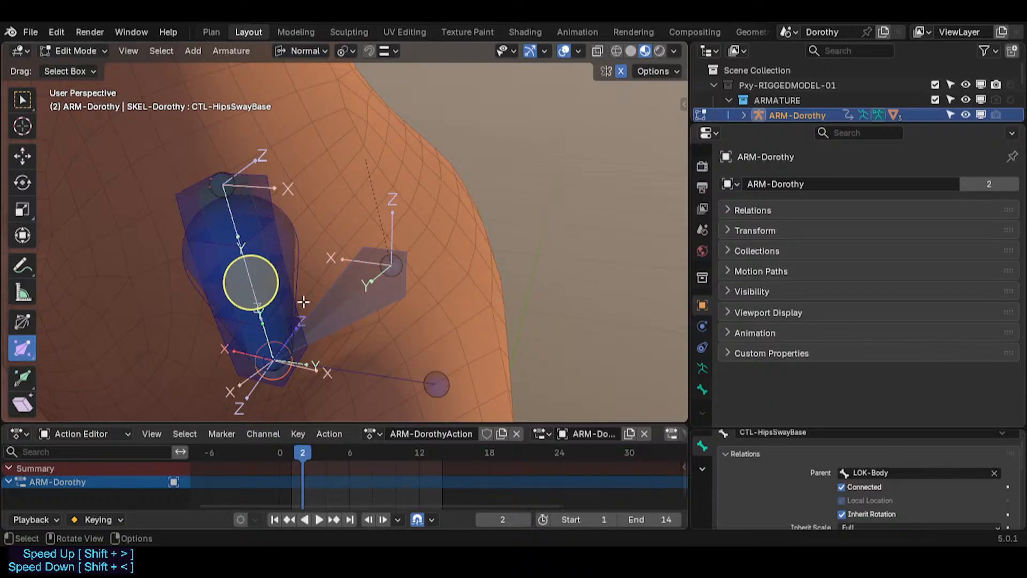
key("h")
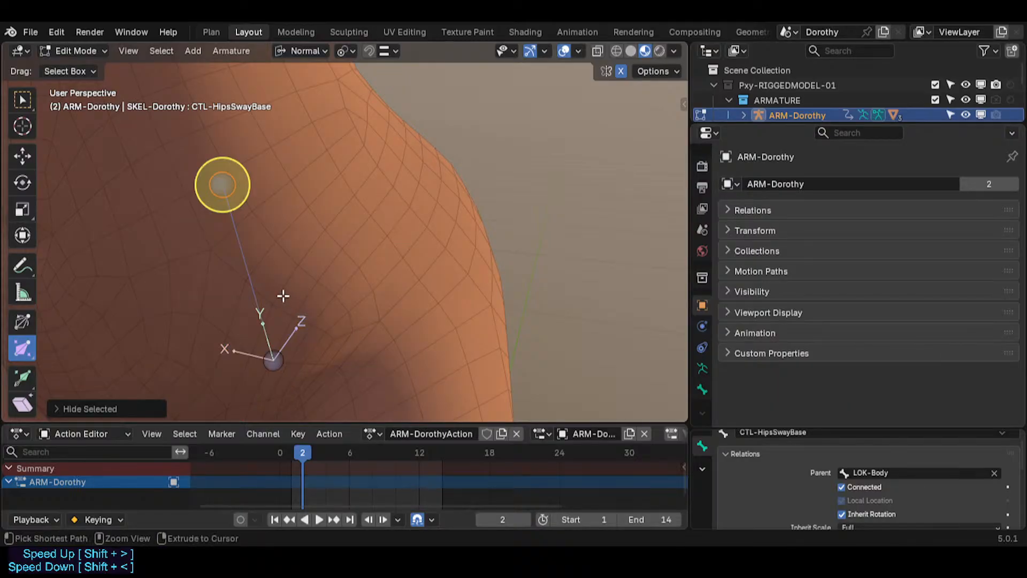
key("ctrl+z")
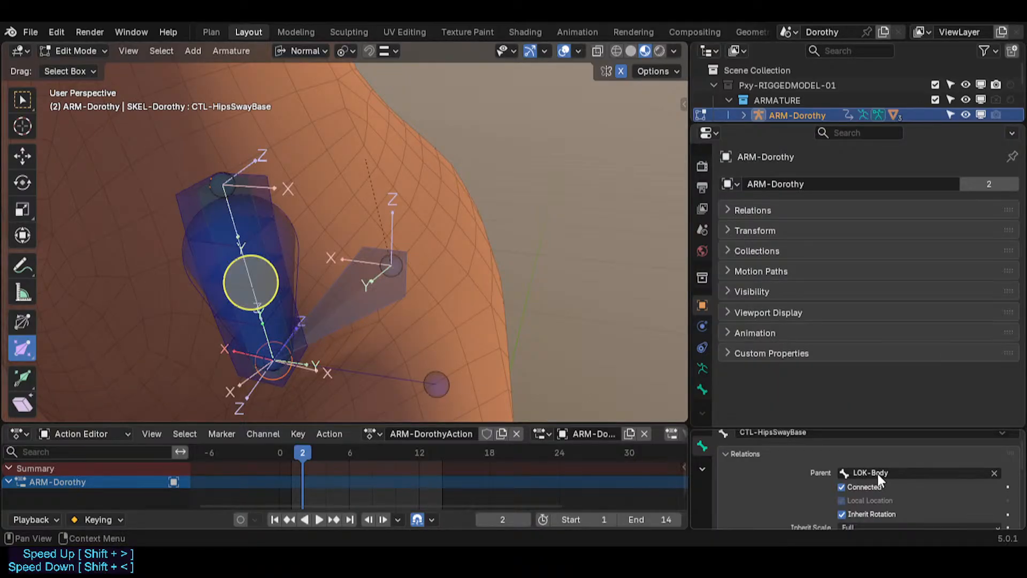
Rename the LOK-Body bone as CTL-BodyConnector.
left_click(364, 295)
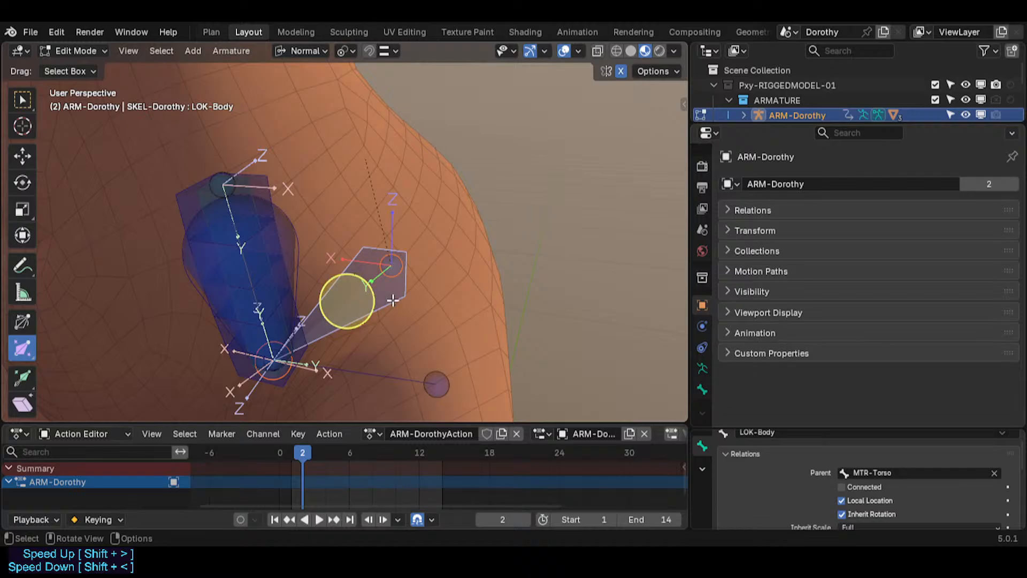
key("F2")
key("Home")
key("Right")
key("Right")
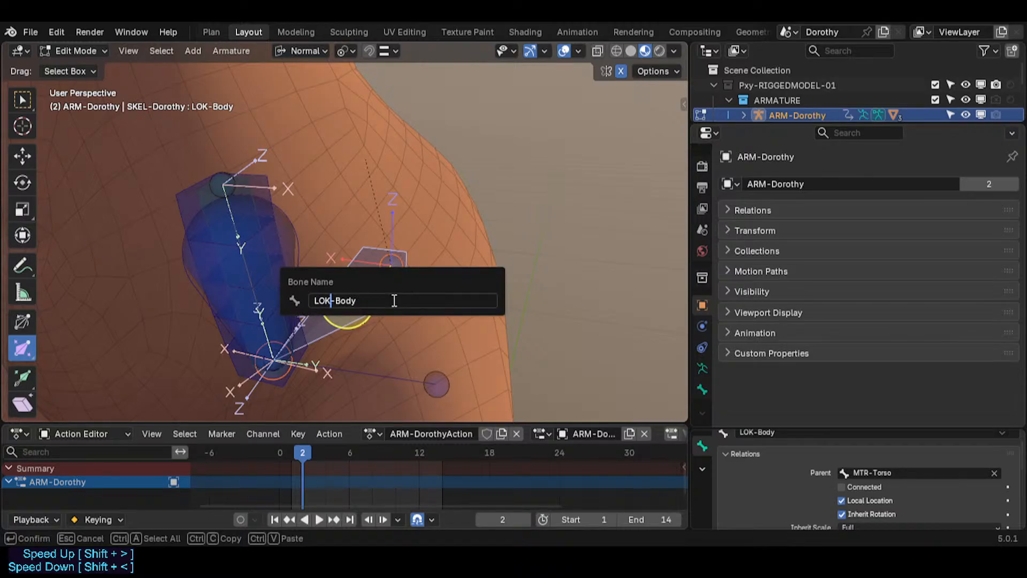
key("shift+Home")
key("BackSpace")
type("CTL")
type("Connector")
key("Return")
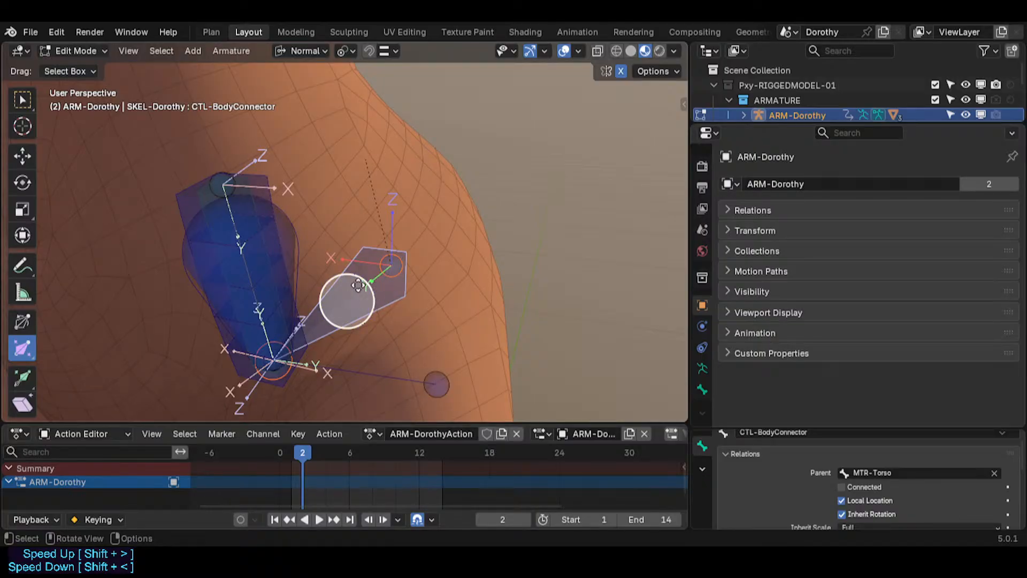
Check the parents of CTL-HipsSway and CTL-HipsSwayBase against the renamed connector bone.
middle_click_drag(380, 278, 288, 250)
left_click(292, 243)
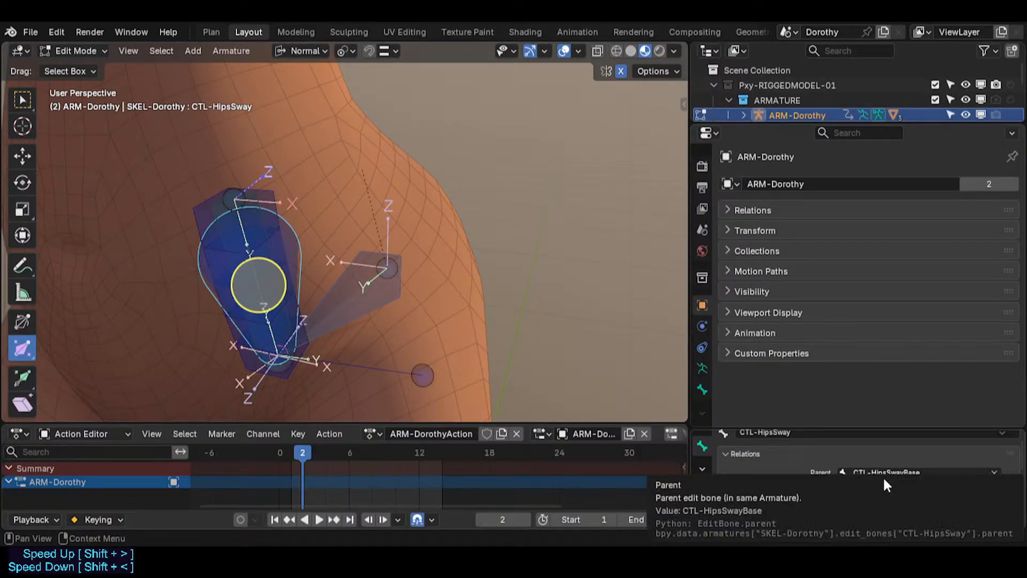
left_click(245, 228)
left_click(246, 228)
left_click(245, 229)
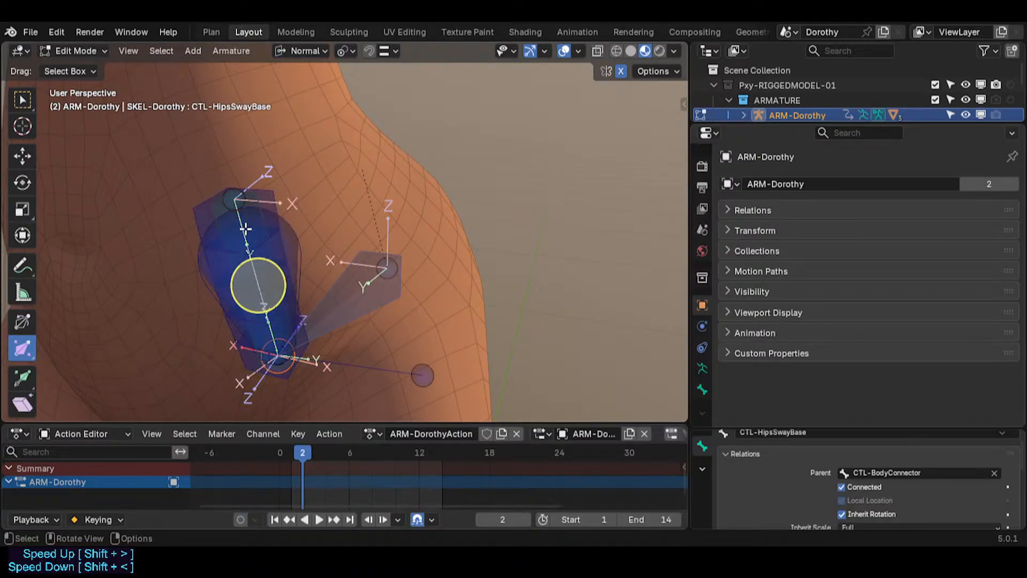
Isolate CTL-HipsSway, CTL-HipsSwayBase and CTL-BodyConnector by hiding the unselected bones, and leave CTL-HipsSway selected.
left_click(299, 231, "shift")
key("h")
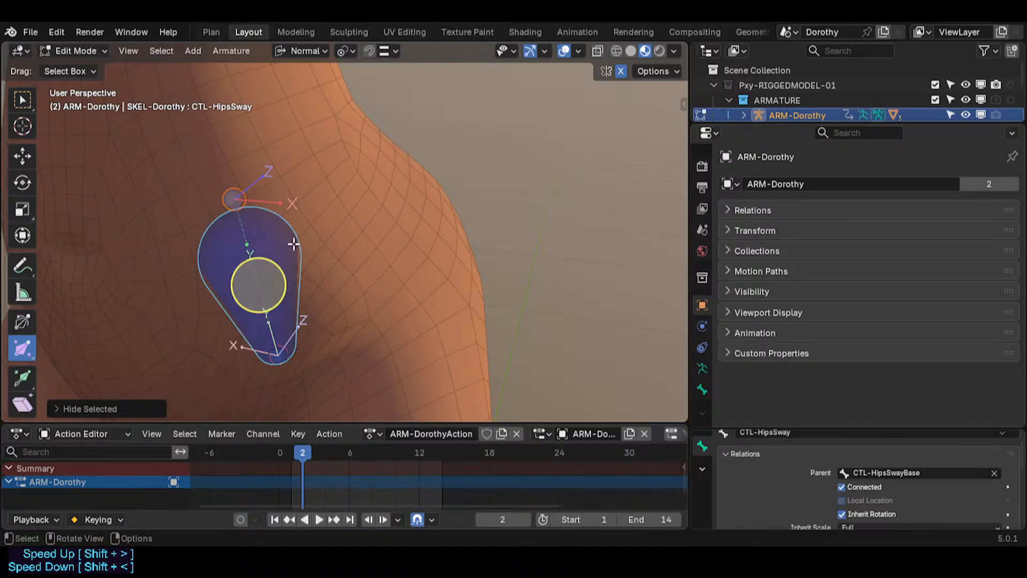
key("ctrl+z")
left_click(362, 293, "shift")
key("shift+h")
left_click(261, 232)
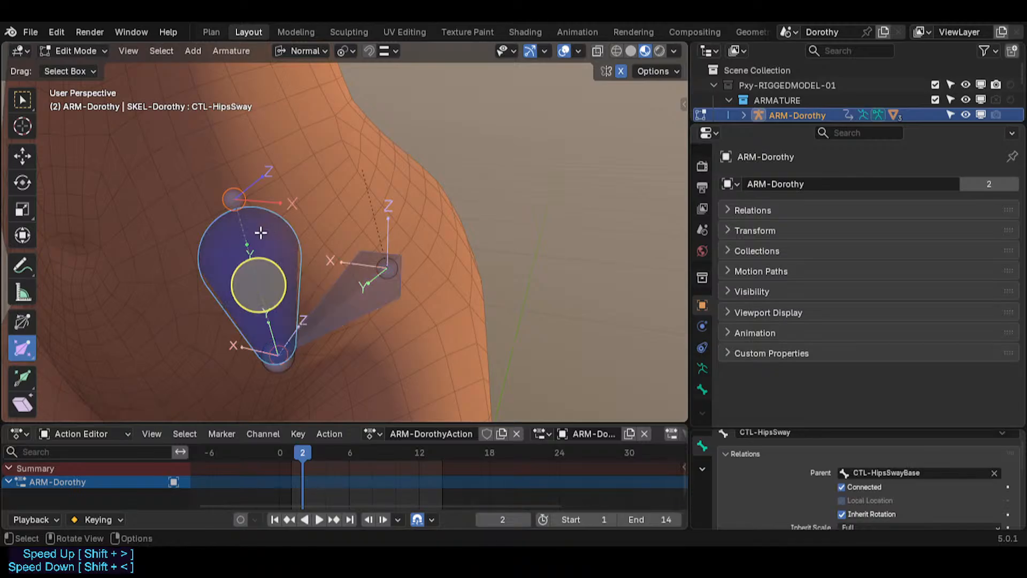
In Pose Mode, test moving CTL-HipsSway with Auto IK lengths of 1 and 2, and cancel the move.
key("ctrl+Tab")
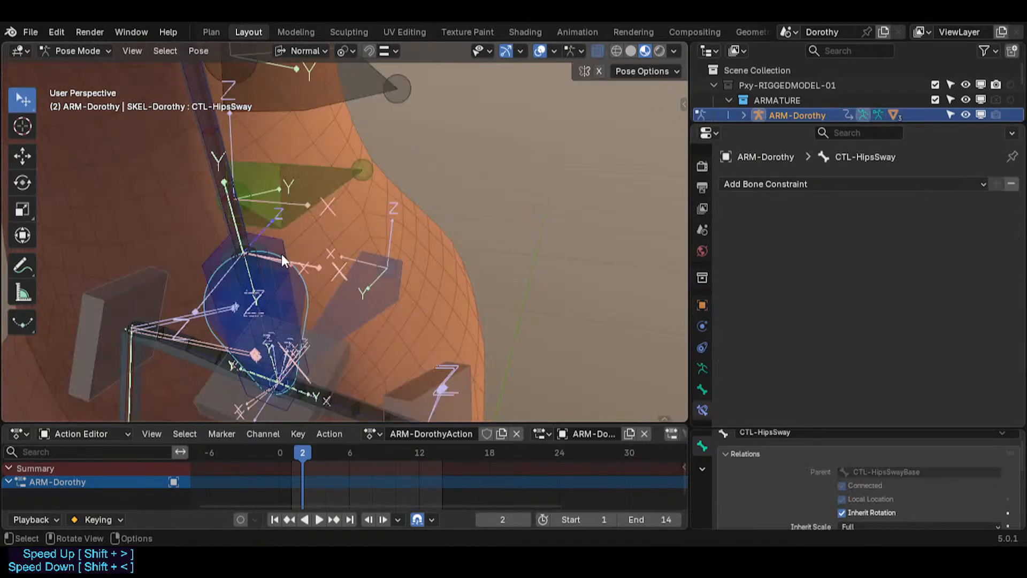
left_click(286, 273)
left_click(297, 286)
key("g")
right_click(294, 275)
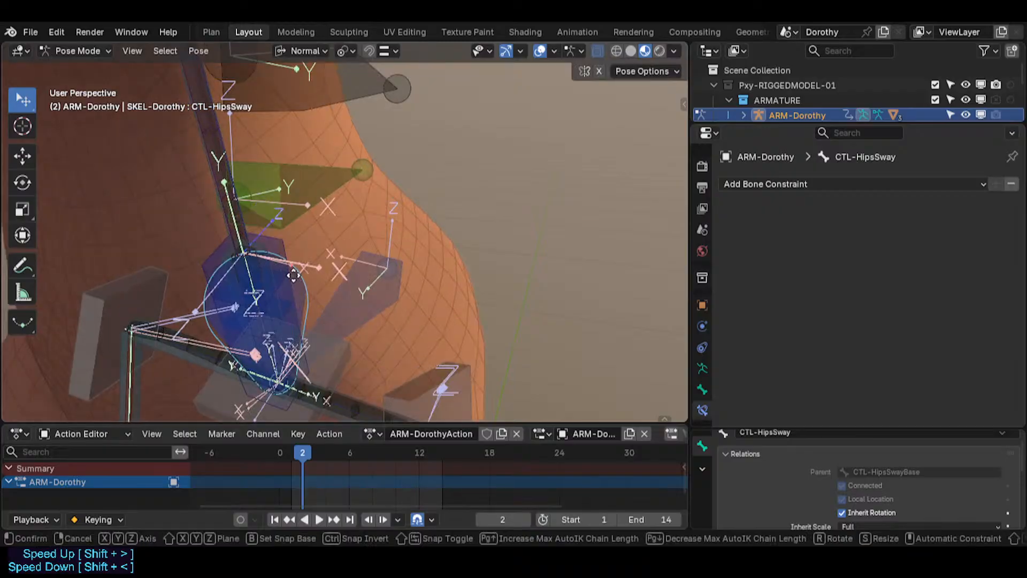
key("g")
key("Page_Down")
key("Page_Down")
key("Page_Down")
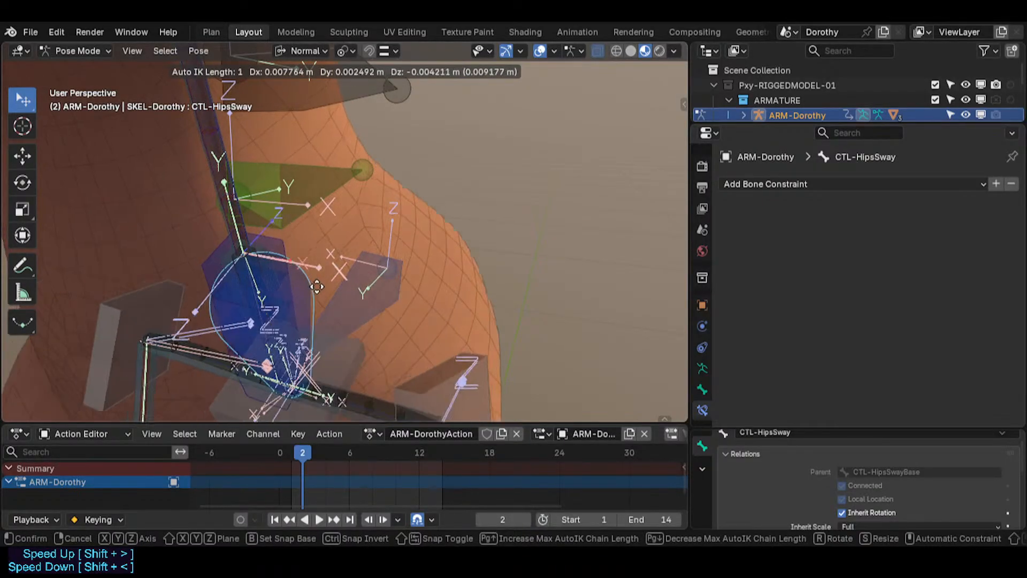
key("Page_Up")
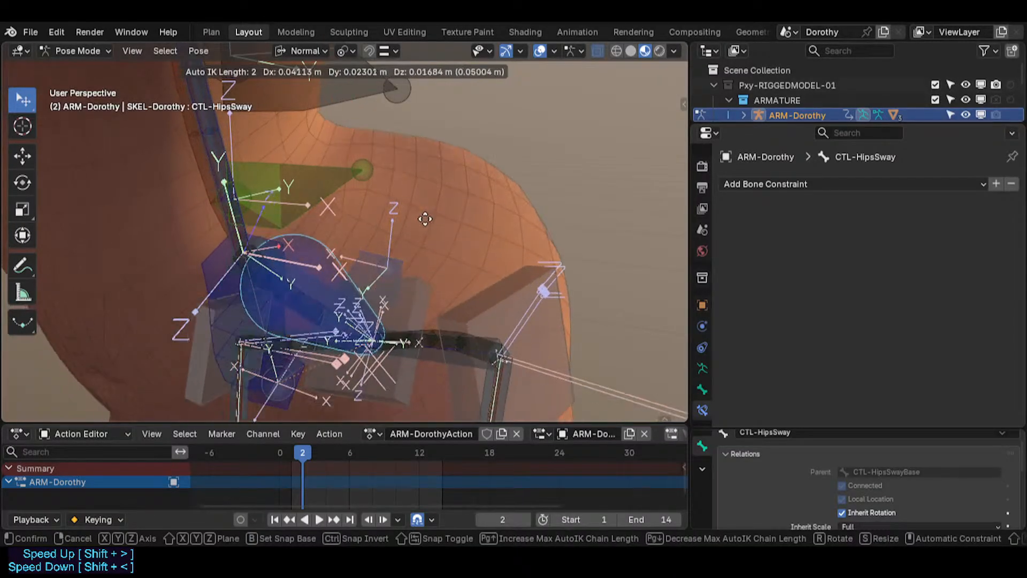
left_click(248, 275)
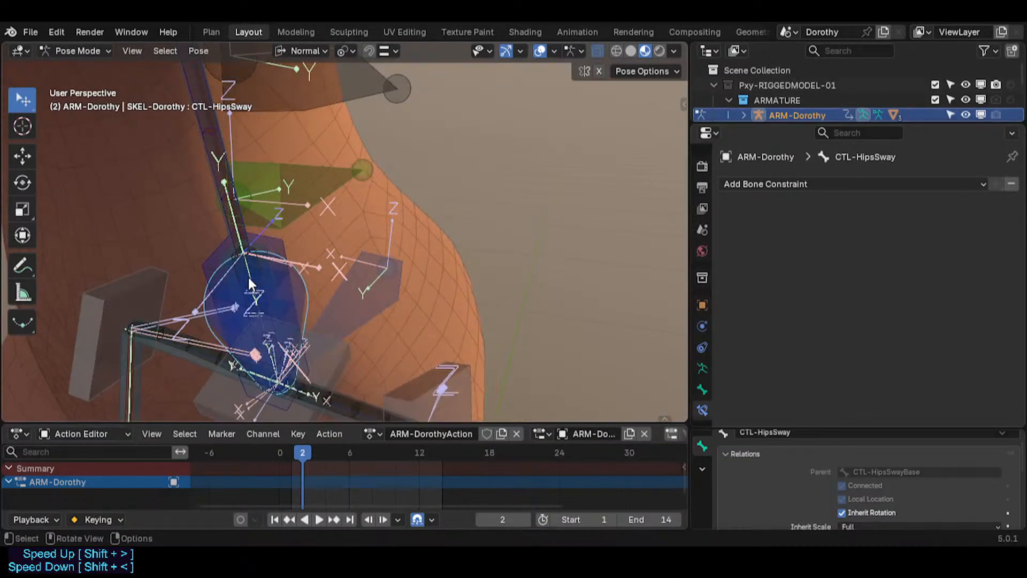
Select CTL-HipsSwayBase and examine its Inverse Kinematics axis locks in Pose Mode.
key("Tab")
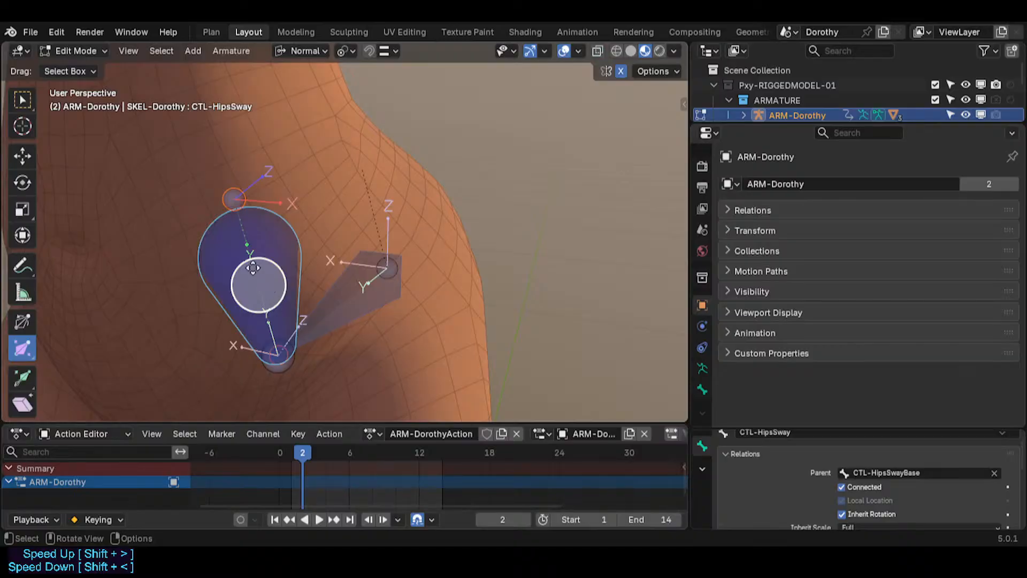
key("Tab")
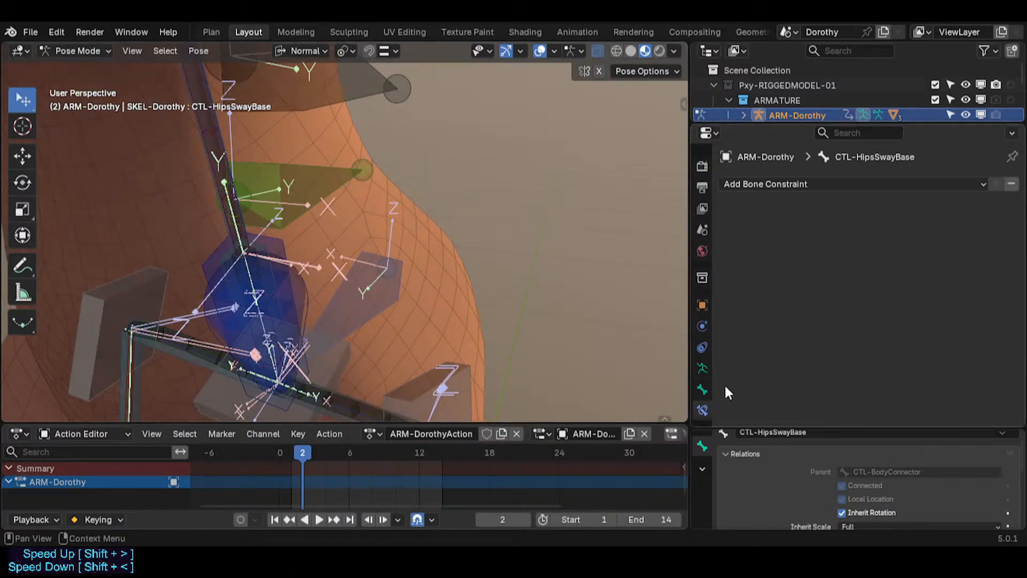
left_click(702, 389)
scroll(942, 326, "down", 15)
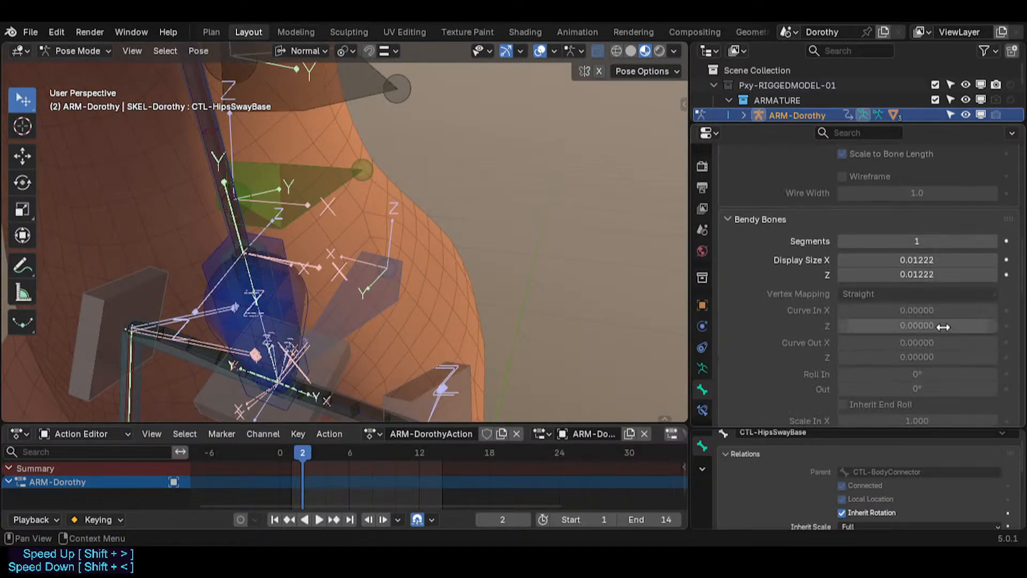
scroll(950, 337, "down", 7)
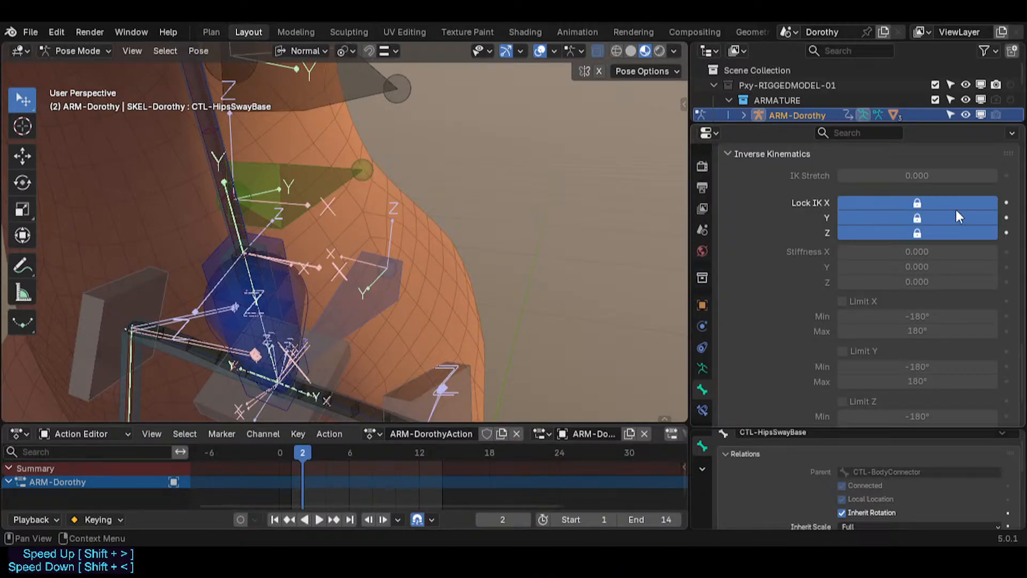
middle_click_drag(252, 246, 280, 308)
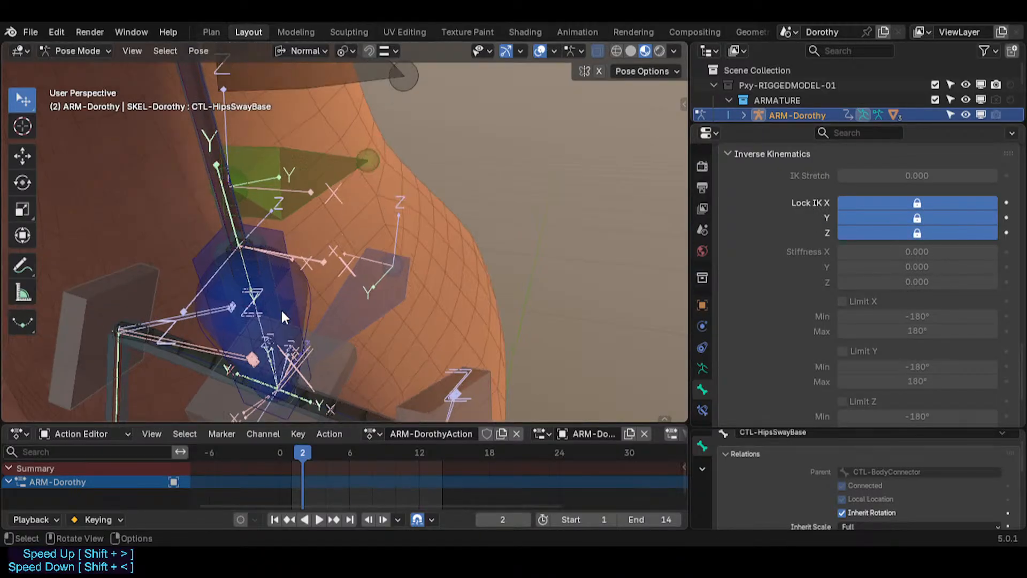
scroll(282, 310, "down", 1)
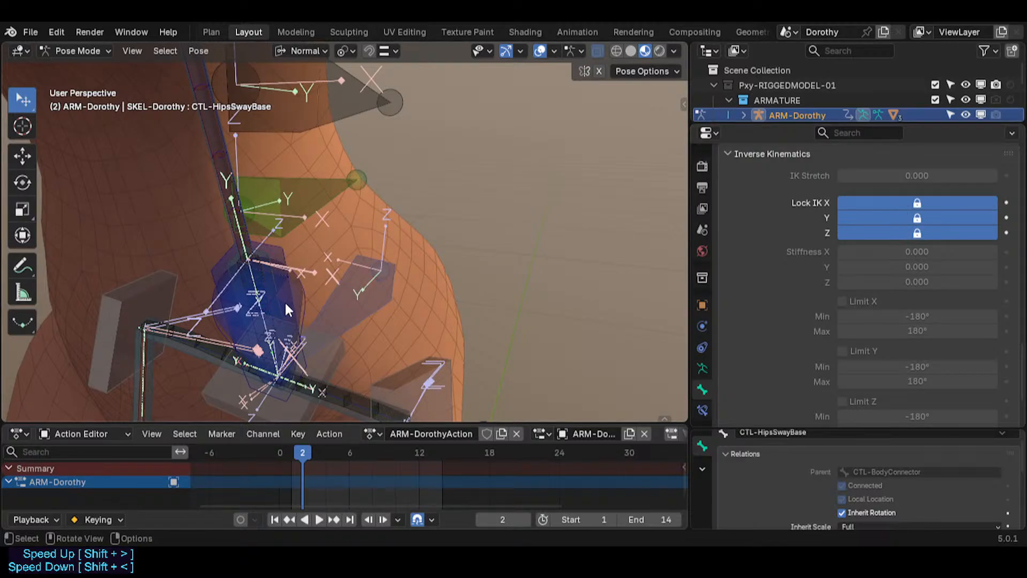
scroll(286, 303, "up", 1)
middle_click_drag(286, 303, 319, 261)
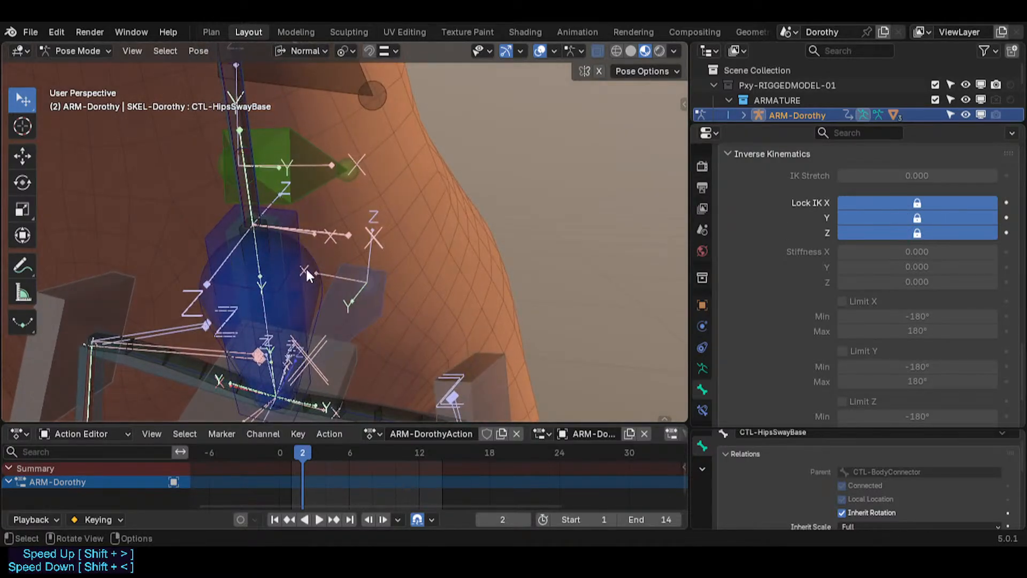
Select CTL-Hips and test moving it with an Auto IK length of 2.
left_click(313, 277)
scroll(311, 276, "down", 1)
left_click(301, 235)
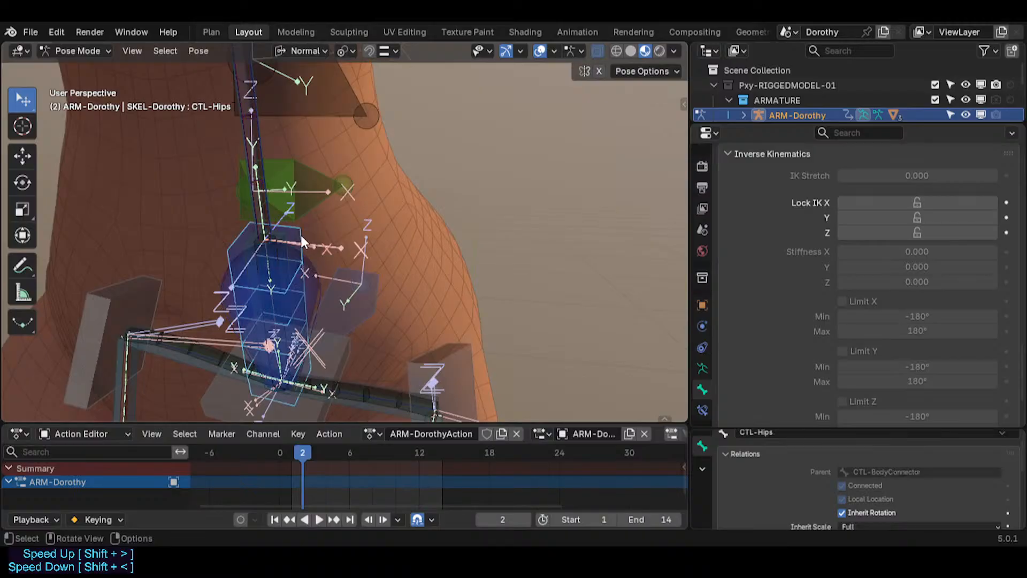
key("g")
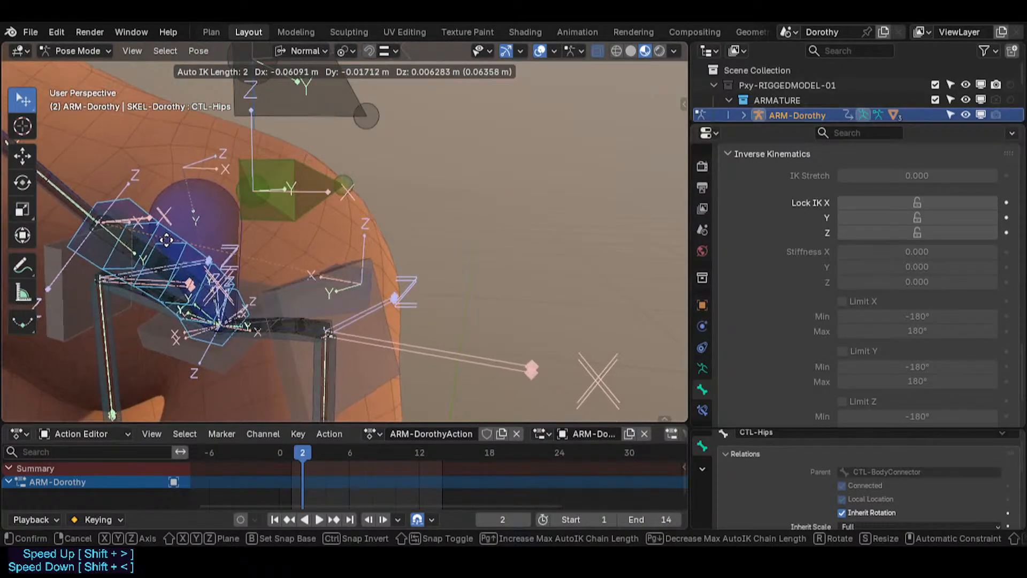
left_click(173, 229)
key("g")
left_click(215, 192)
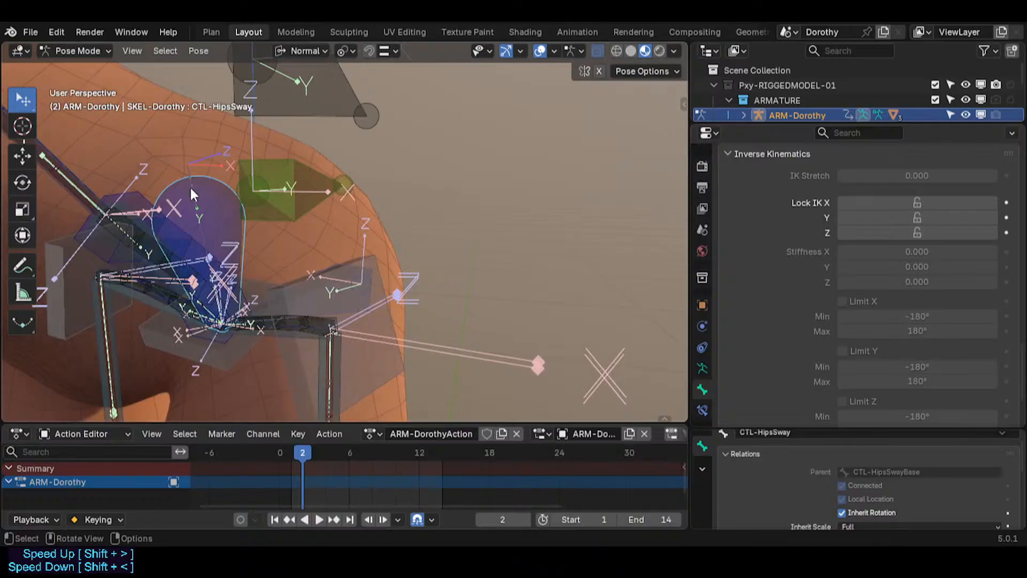
Select CTL-HipsSway and test moving it with an Auto IK length of 2.
left_click(190, 185)
left_click(210, 196)
key("g")
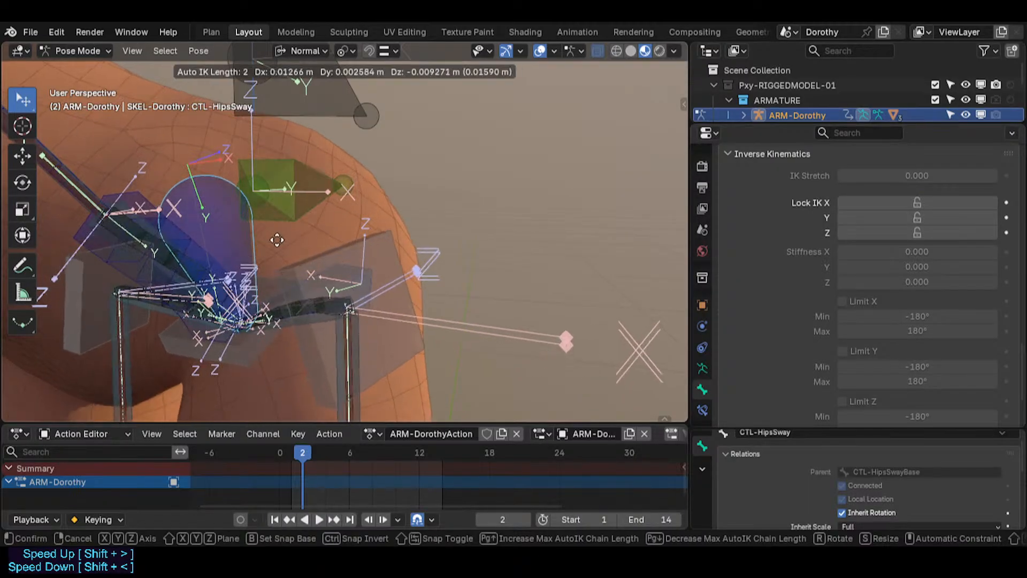
left_click(210, 220)
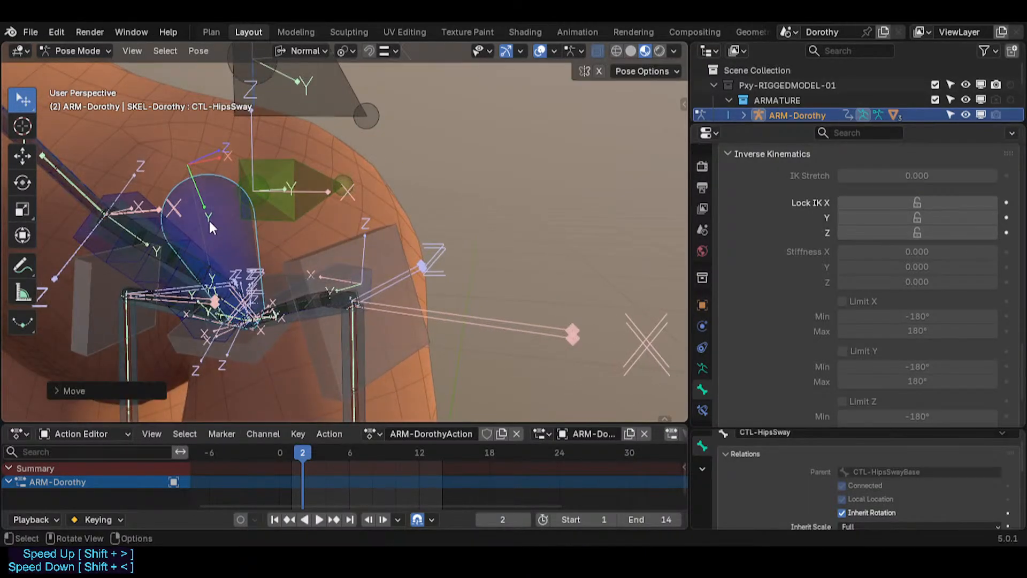
Test rotating CTL-HipsSway and clear its rotation.
left_click(199, 209)
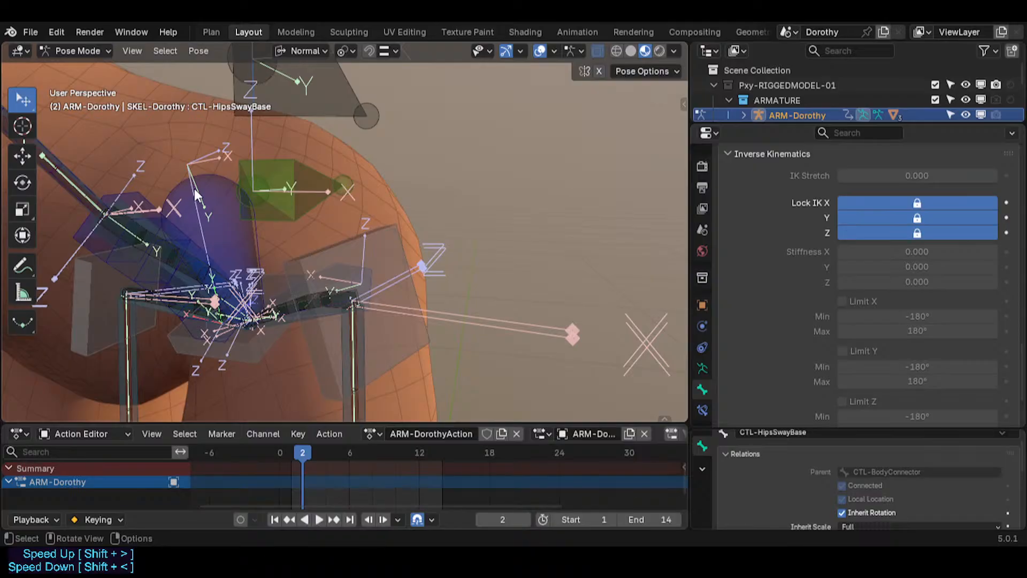
left_click(235, 236)
key("r")
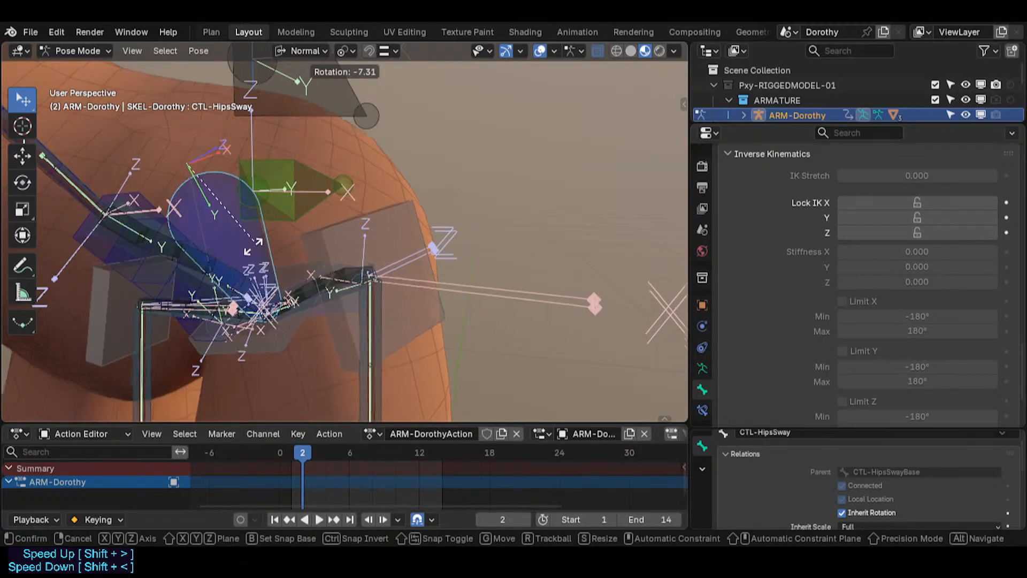
left_click(238, 249)
key("alt+r")
Try moving CTL-HipsSway with an Auto IK length of 3 and undo the move.
key("g")
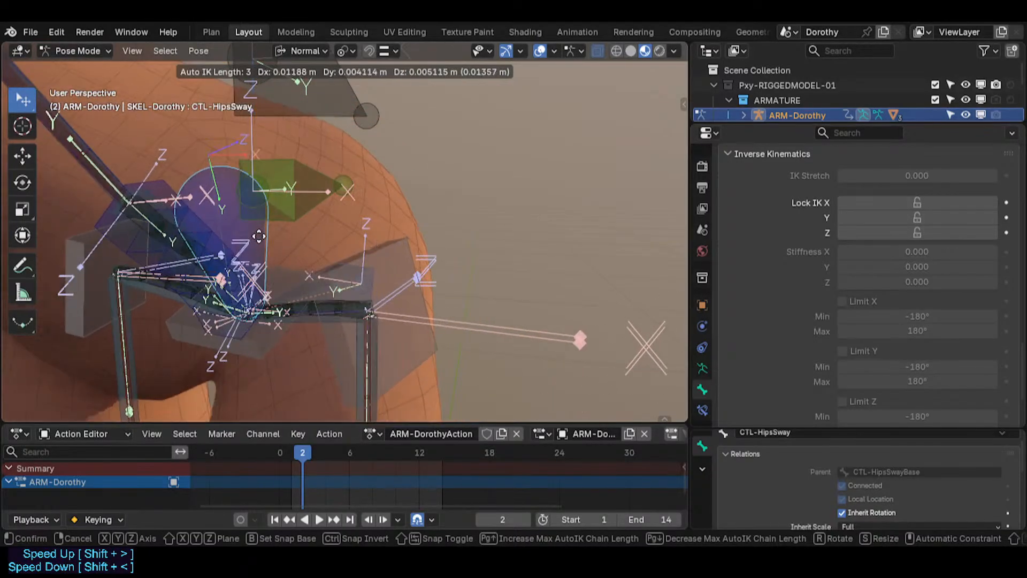
left_click(256, 234)
key("ctrl+z")
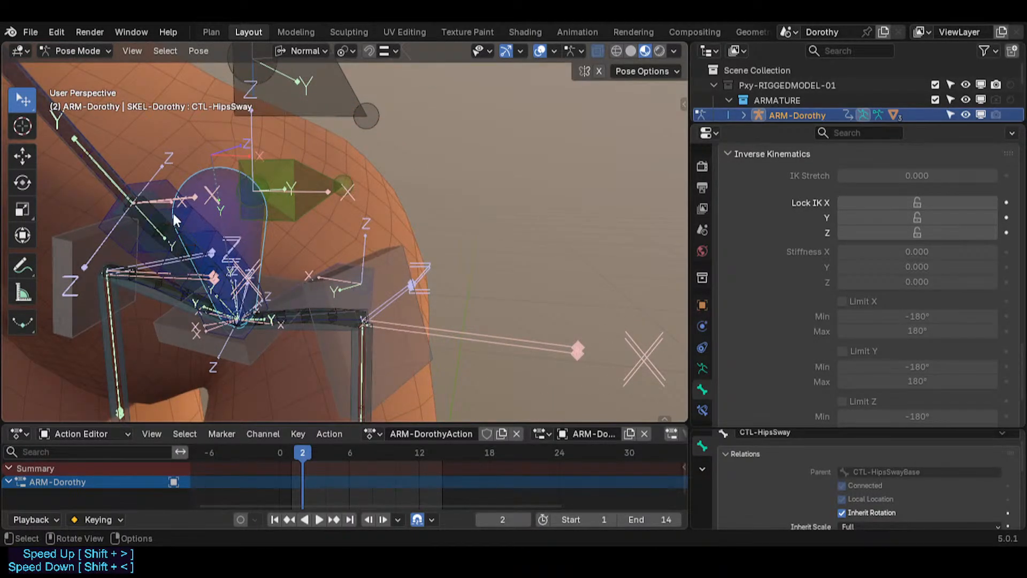
Clear the rotation of CTL-Hips and test rotating that bone directly.
left_click(218, 202)
left_click(218, 202)
left_click(218, 203)
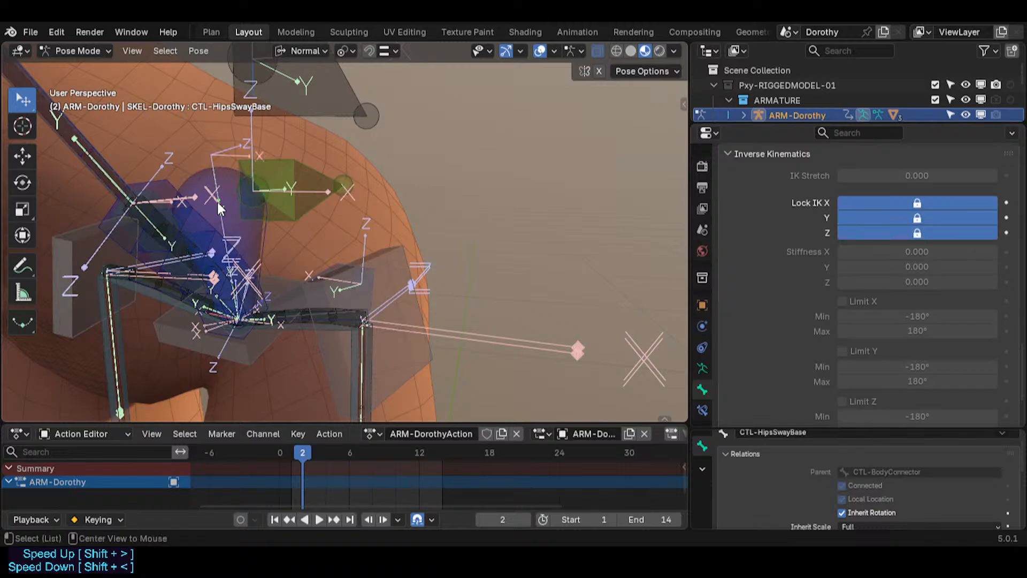
left_click(106, 205)
key("alt+r")
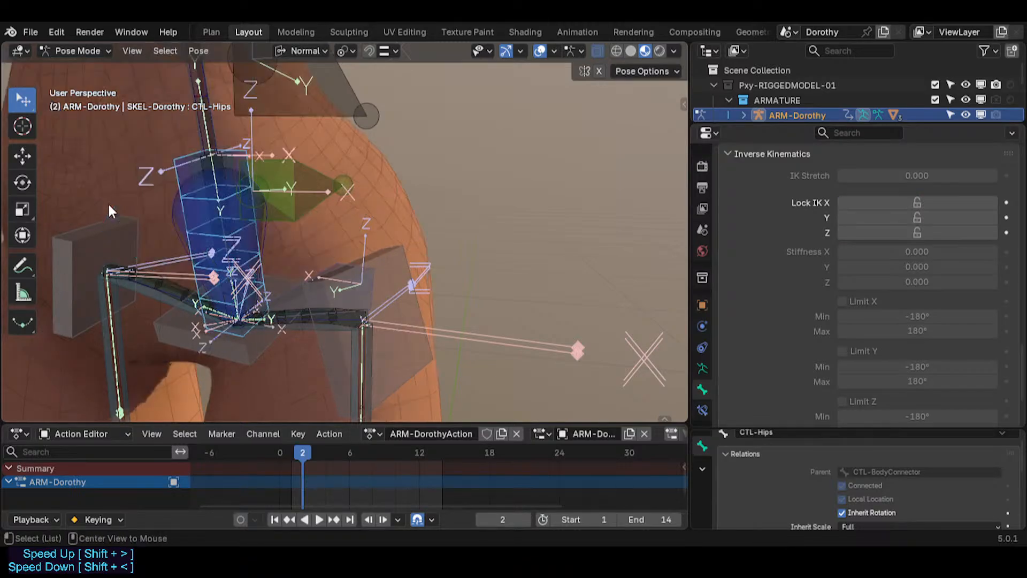
key("r")
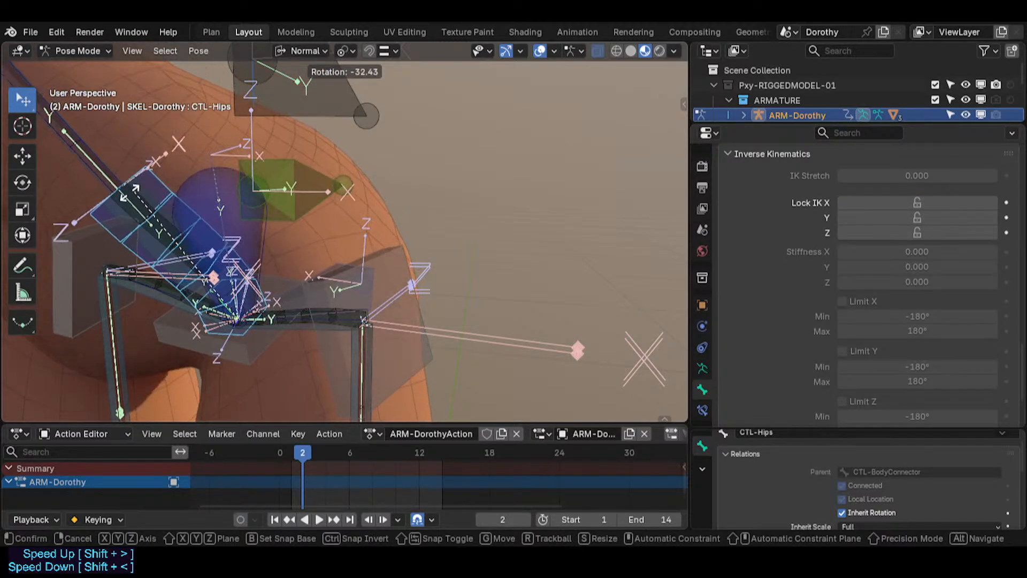
left_click(201, 186)
Alternately rotate CTL-HipsSway and CTL-Hips to compare how the two controls bend the hips.
left_click(202, 187)
key("r")
left_click(162, 214)
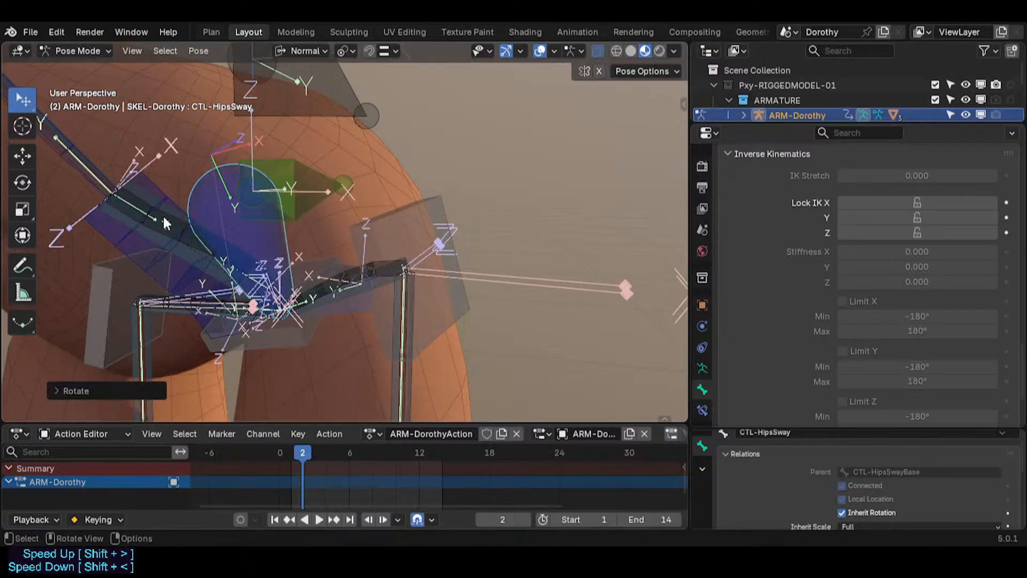
left_click(91, 220)
key("r")
left_click(252, 223)
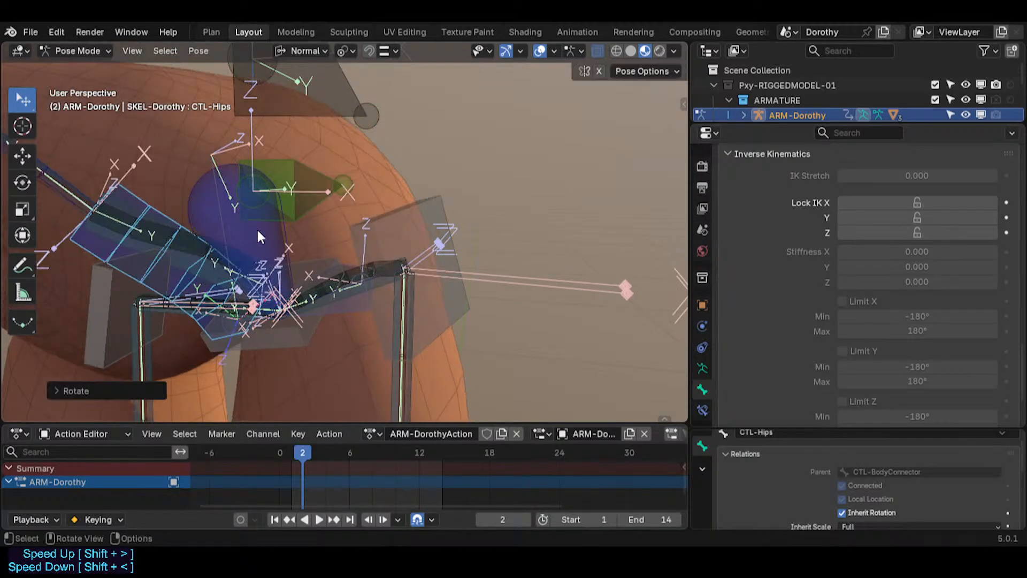
left_click(256, 227)
key("r")
left_click(293, 227)
Clear the hip bones' rotations and test rotating CTL-HipsSway and CTL-Hips again from the rest pose.
left_click(217, 201)
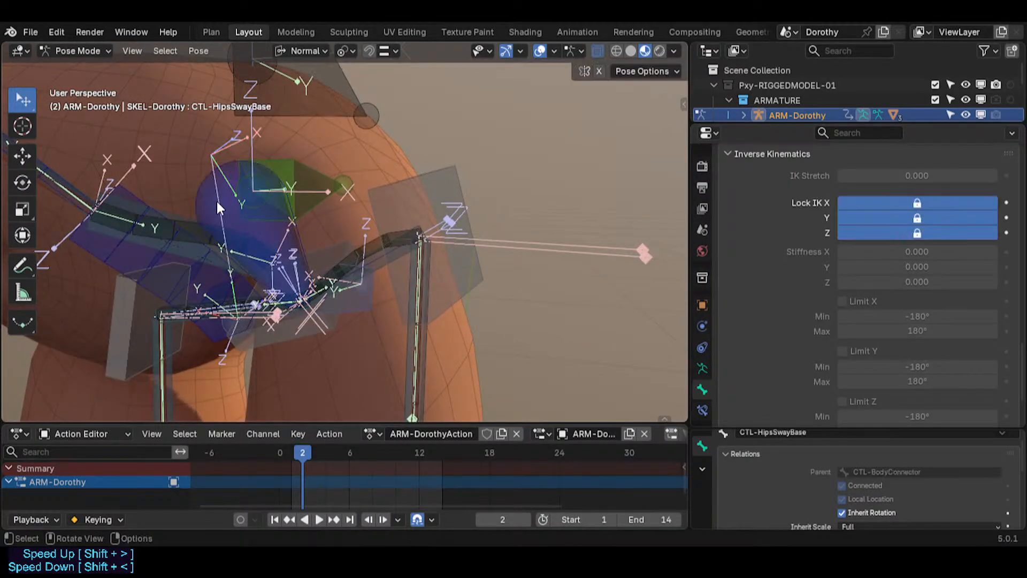
left_click(249, 217)
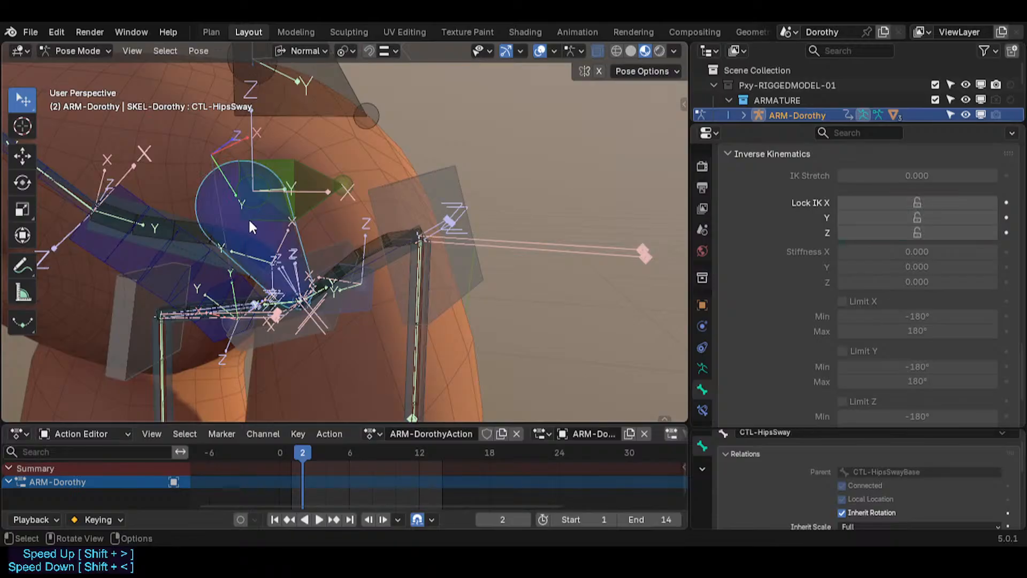
key("alt+r")
middle_click_drag(228, 225, 264, 228)
key("r")
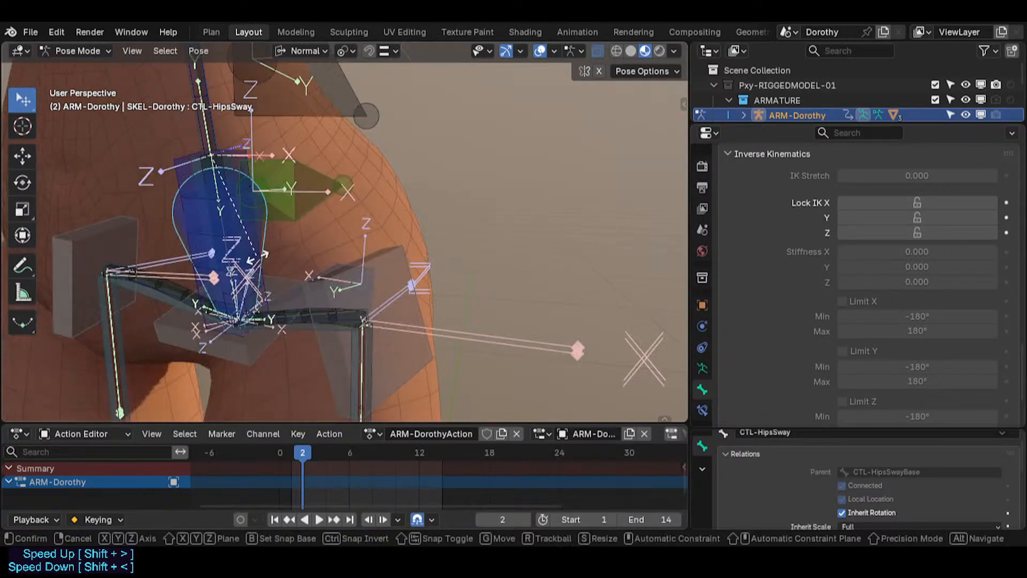
left_click(198, 216)
key("r")
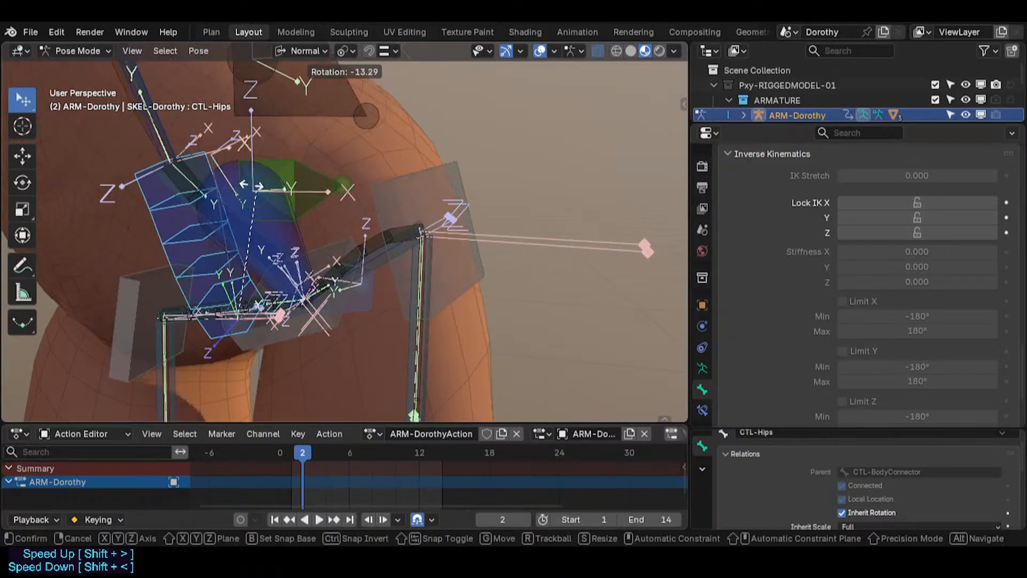
left_click(194, 166)
Try moving CTL-HipsSwayBase with an Auto IK length of 3 and cancel the move.
left_click(211, 165)
key("g")
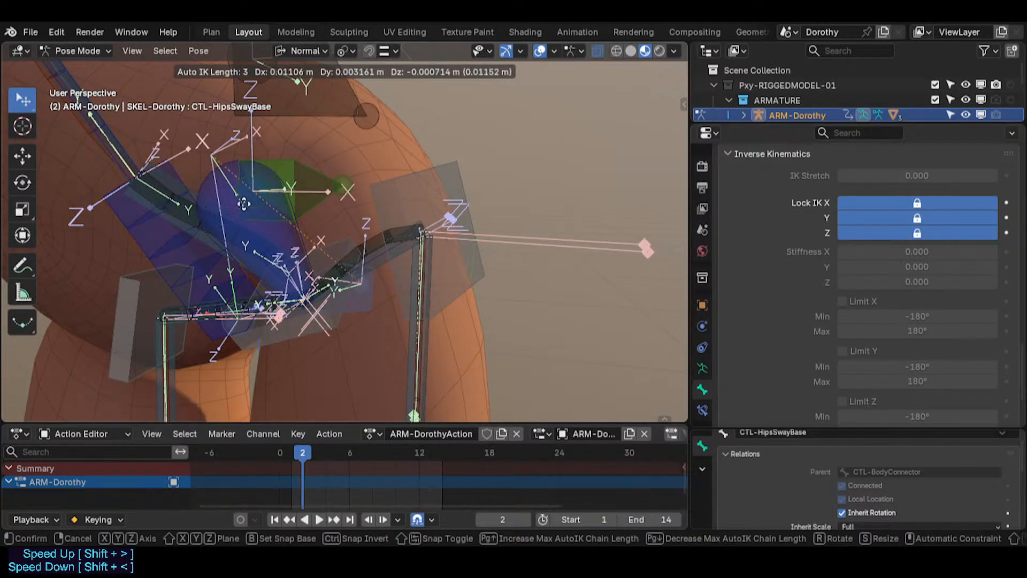
right_click(270, 226)
Try moving TGT-Spine and cancel the move.
left_click(215, 209)
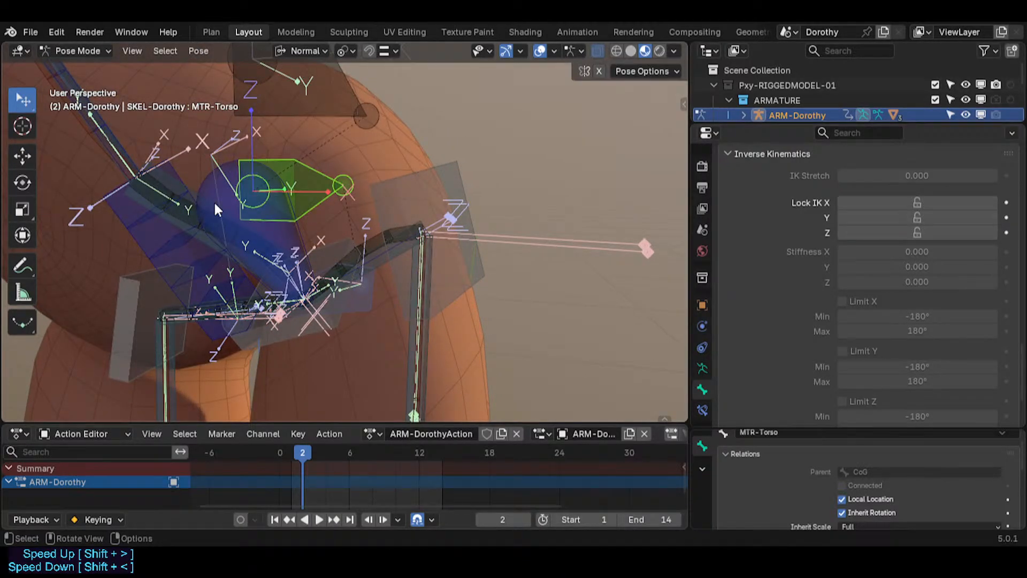
left_click(119, 141)
key("g")
right_click(119, 135)
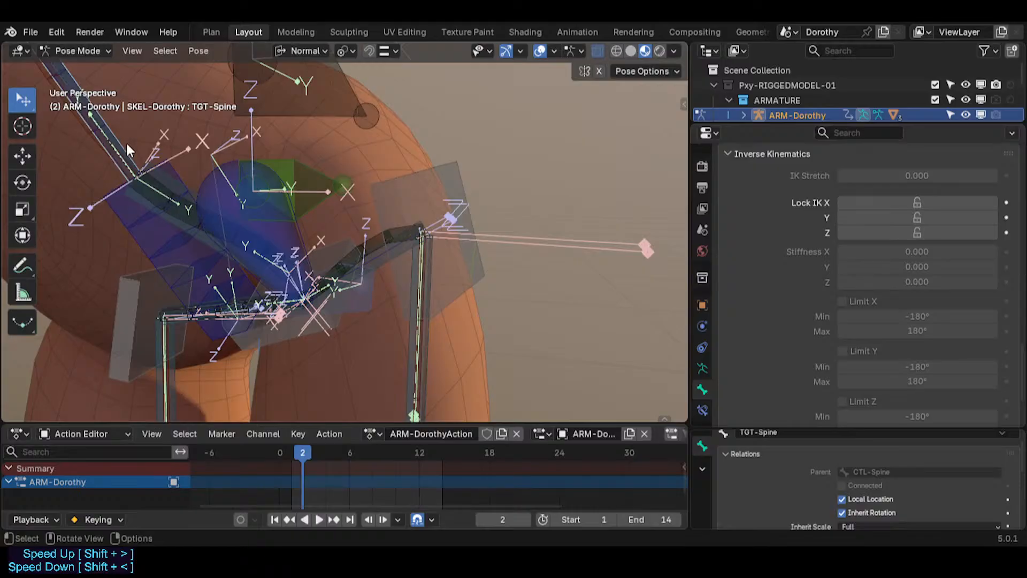
left_click(122, 170)
left_click(354, 218)
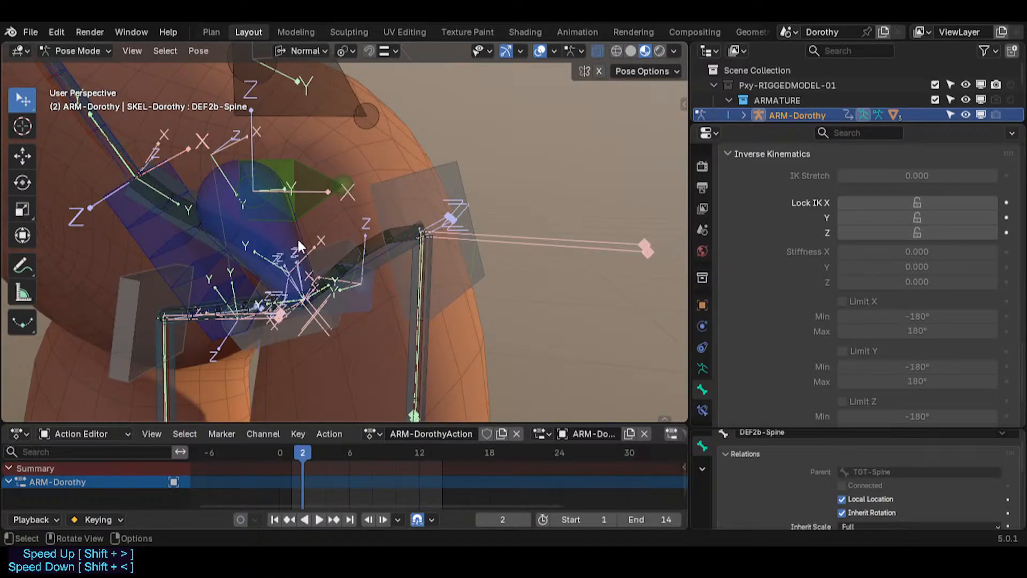
Reset the test pose of all bones to rest and select CTL-HipsSway.
middle_click_drag(389, 236, 392, 249)
middle_click_drag(362, 207, 302, 235)
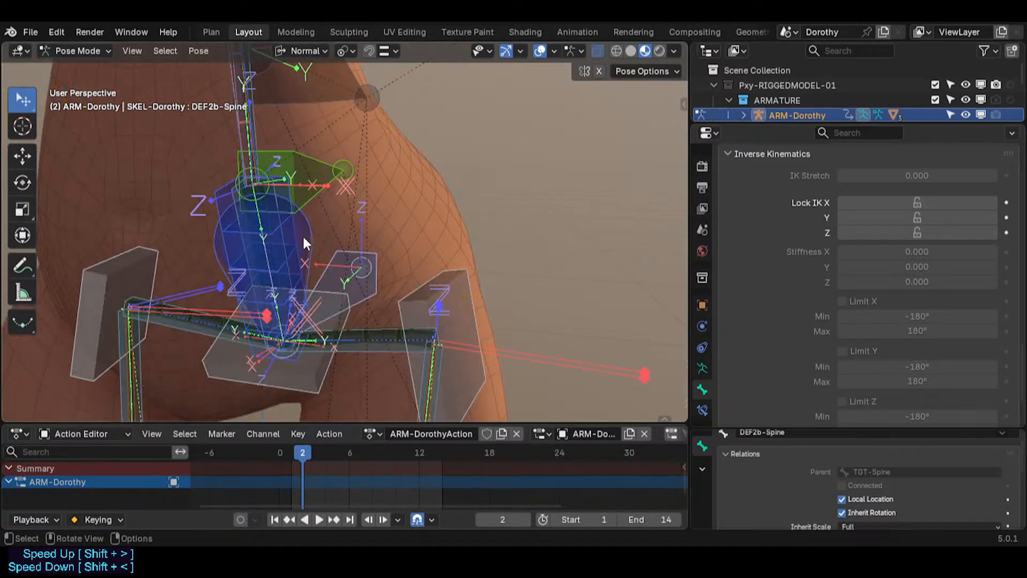
left_click(328, 275)
left_click(295, 238)
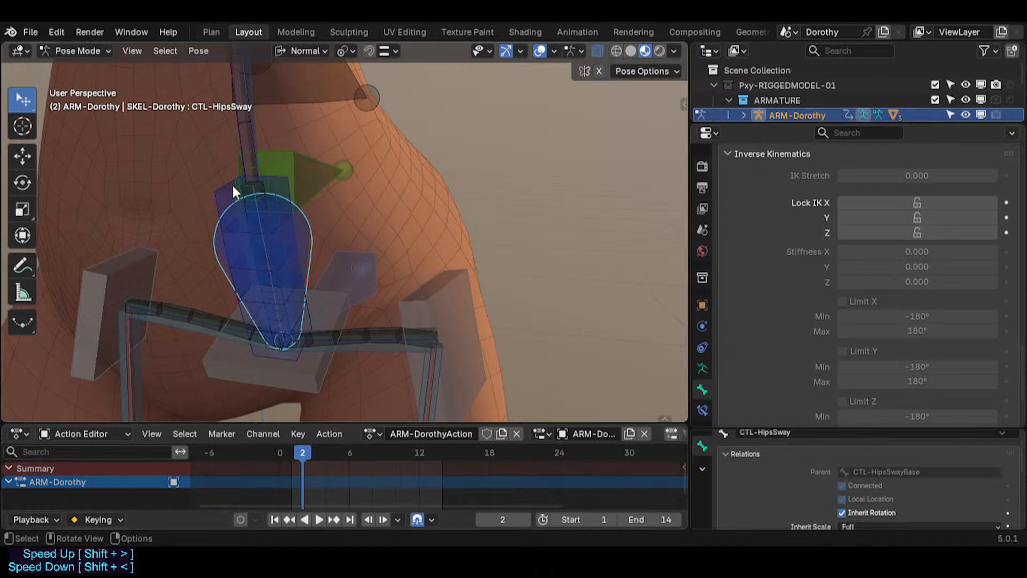
Isolate CTL-Hips and CTL-BodyConnector by hiding the unselected bones to inspect their connection, and reveal all bones again.
left_click(214, 185)
middle_click_drag(281, 333, 278, 349)
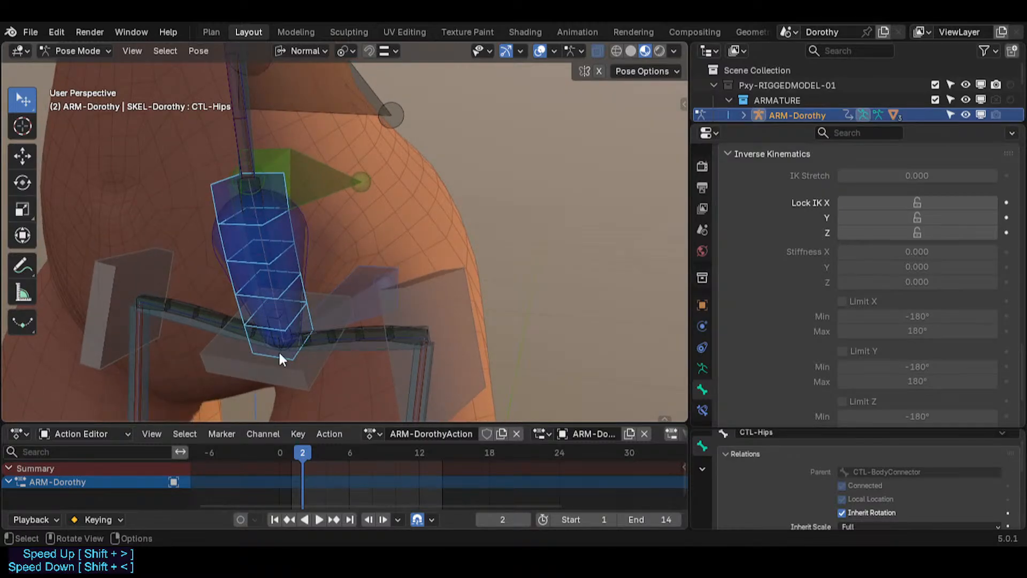
key("ctrl+a")
key("shift+h")
key("ctrl+z")
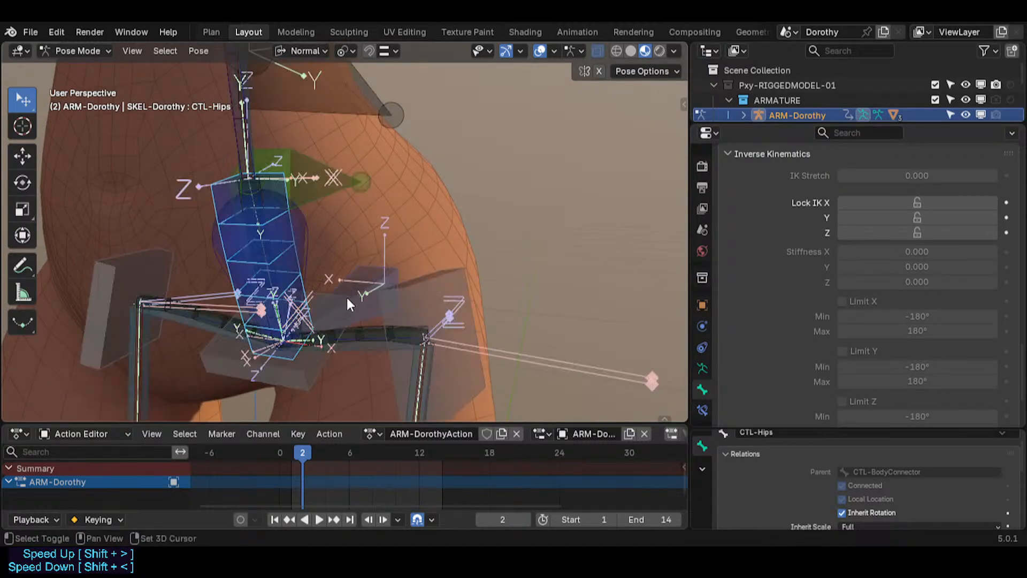
left_click(352, 284, "shift")
key("shift+h")
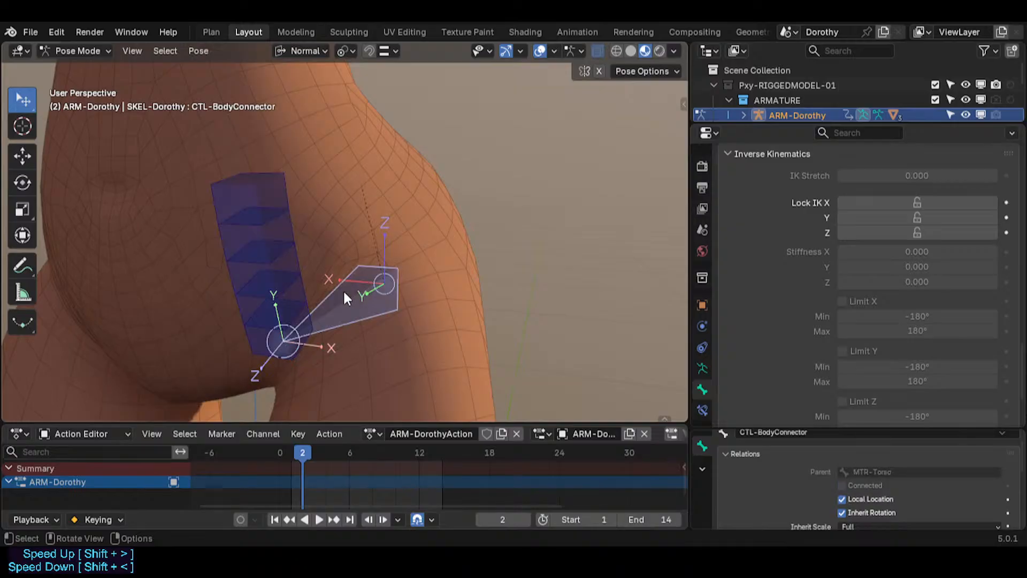
left_click(291, 282)
key("alt+h")
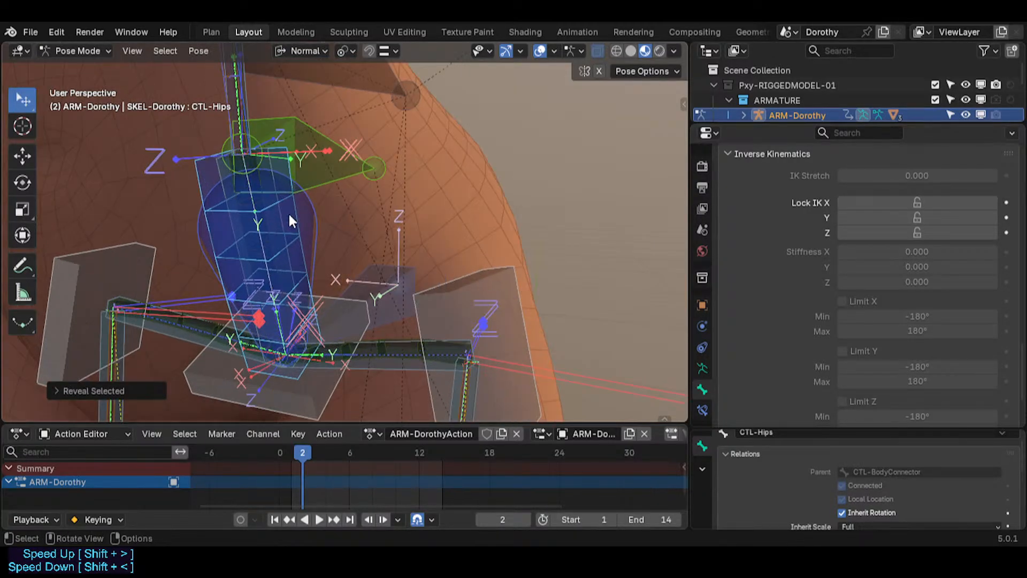
Isolate CTL-Hips, CTL-HipsSway, CTL-HipsSwayBase and CTL-BodyConnector by selecting these overlapping bones and hiding the unselected ones.
left_click(292, 215)
left_click(303, 216)
left_click(272, 217, "shift")
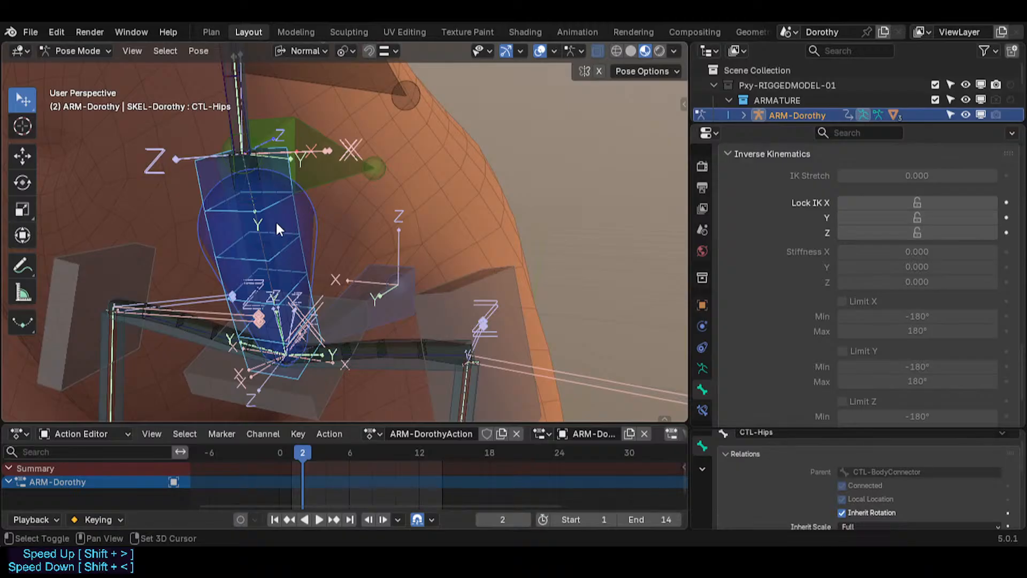
left_click(248, 189, "alt+shift")
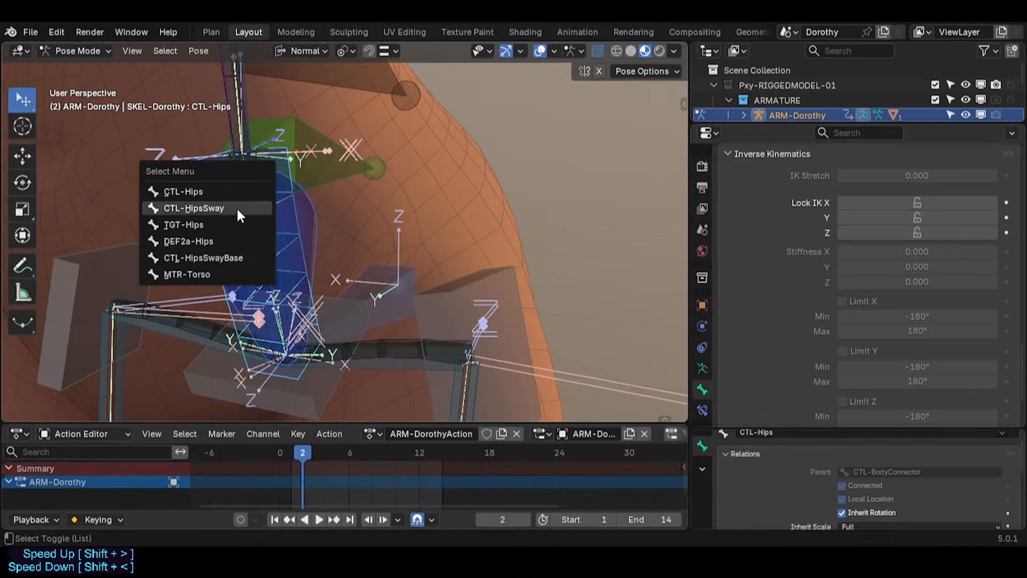
left_click(237, 210)
left_click(251, 194)
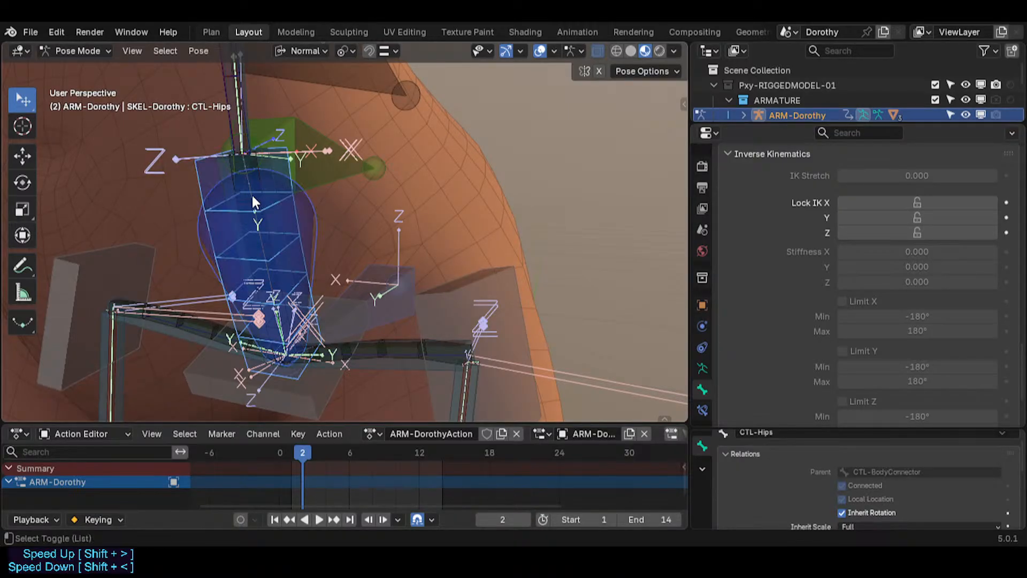
left_click(252, 194, "alt+shift")
left_click(222, 245)
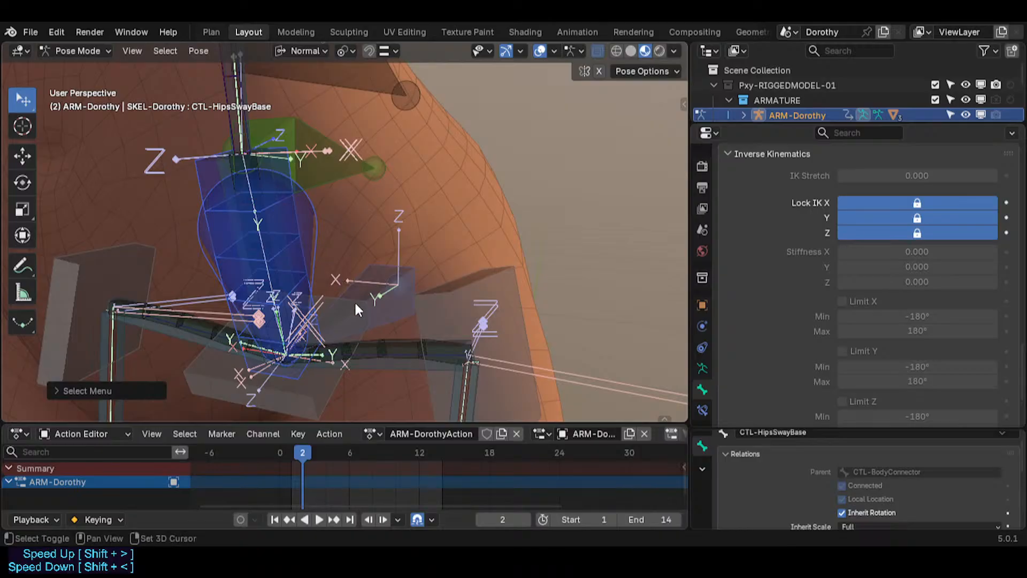
left_click(364, 277)
left_click(364, 278)
left_click(366, 281)
key("h")
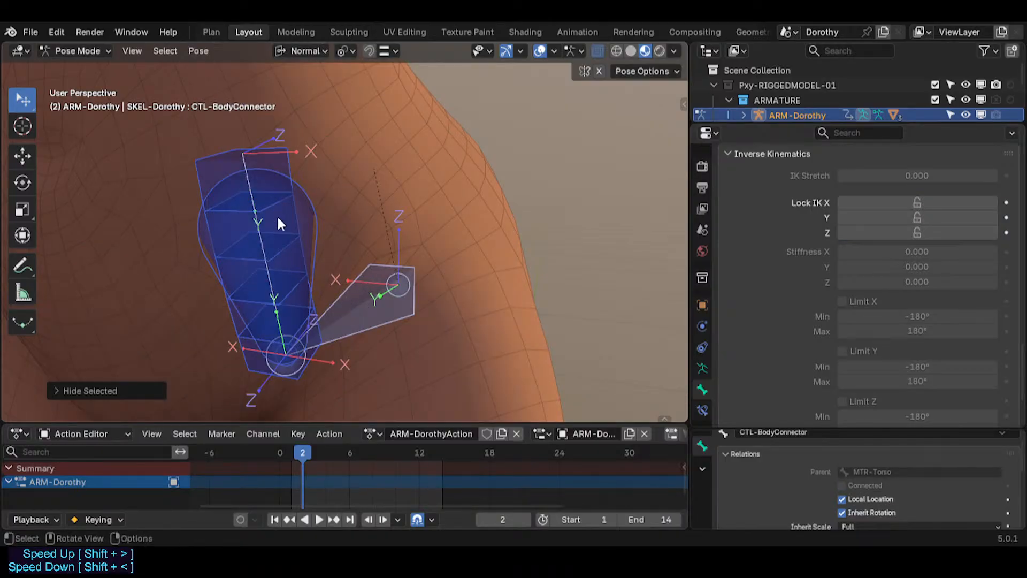
Try moving CTL-Hips to swing it away from the overlapping sway bones.
left_click(246, 152)
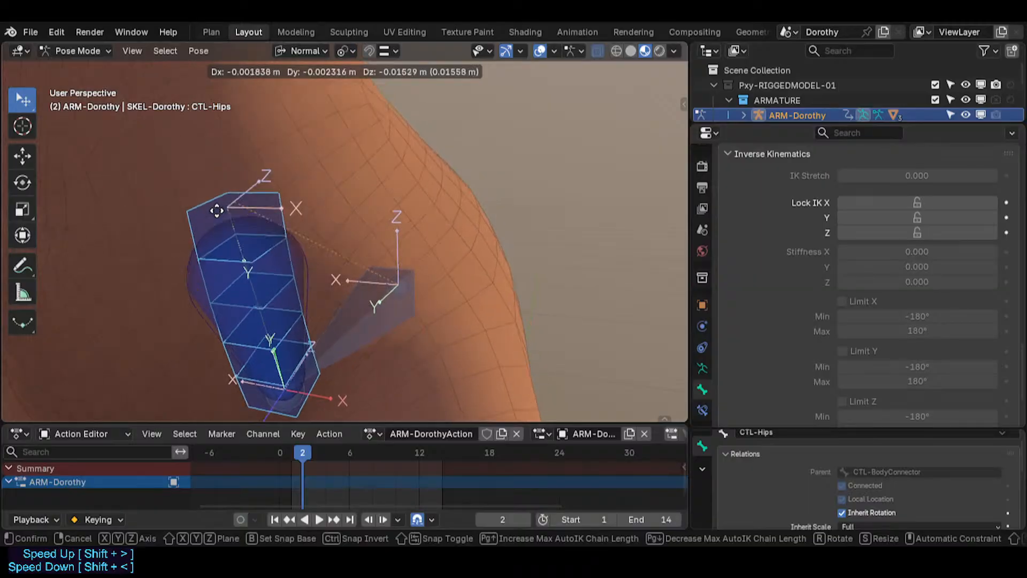
left_click(276, 302)
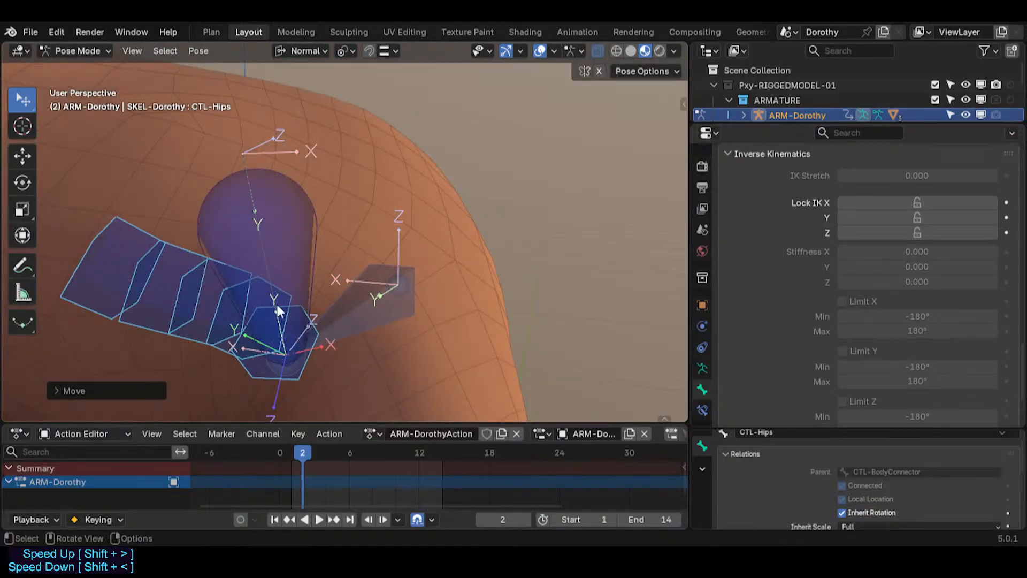
left_click(367, 316)
Compare CTL-HipsSway with its parent CTL-HipsSwayBase and try rotating CTL-HipsSway back and forth around its upper end.
left_click(269, 229)
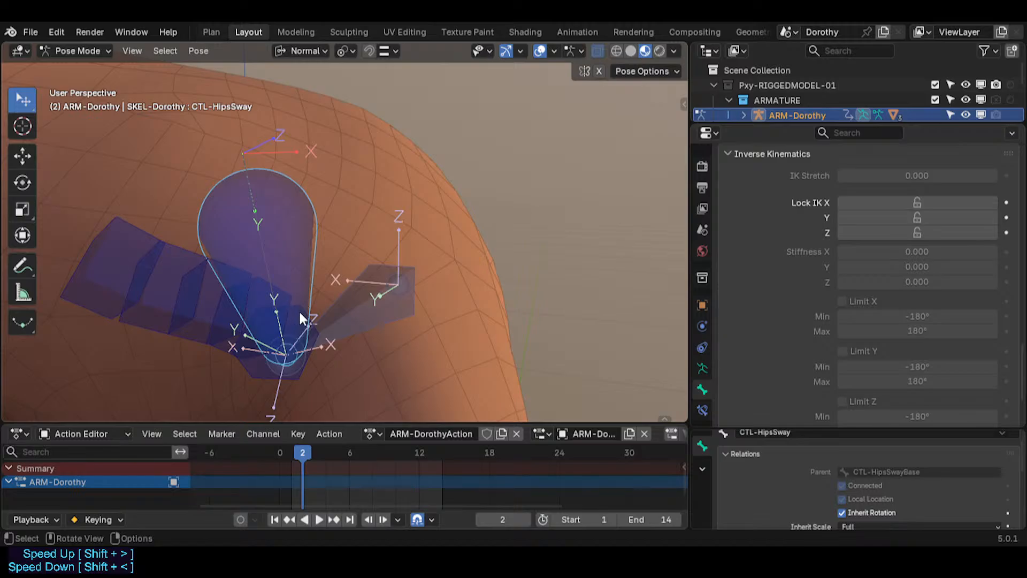
left_click(260, 242)
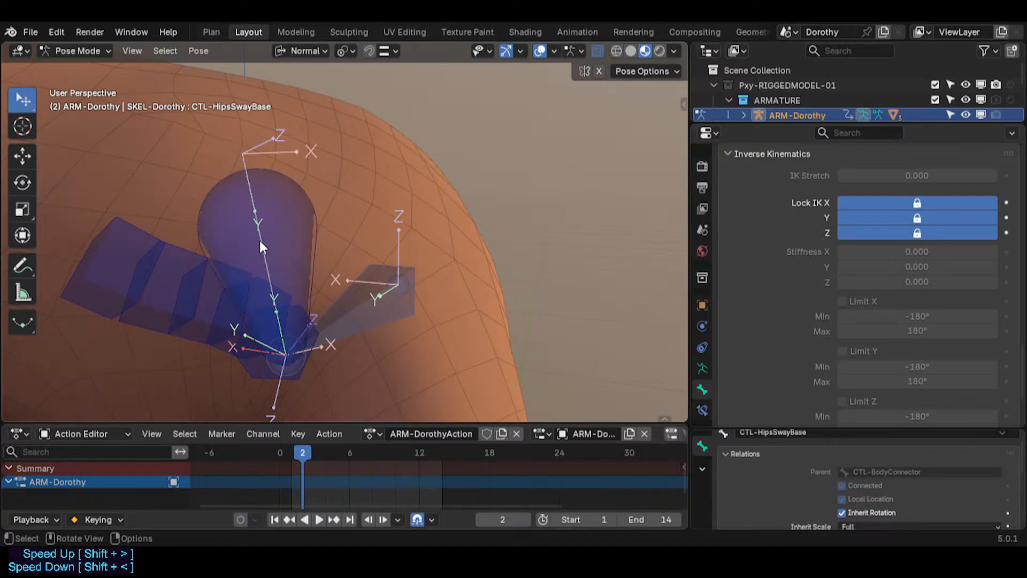
left_click(298, 300)
key("r")
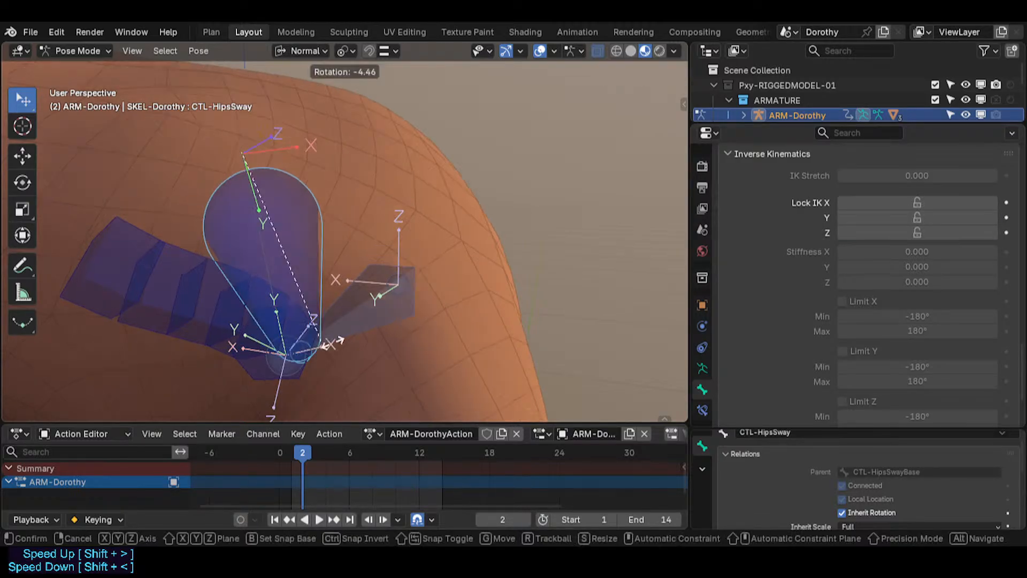
left_click(336, 366)
key("r")
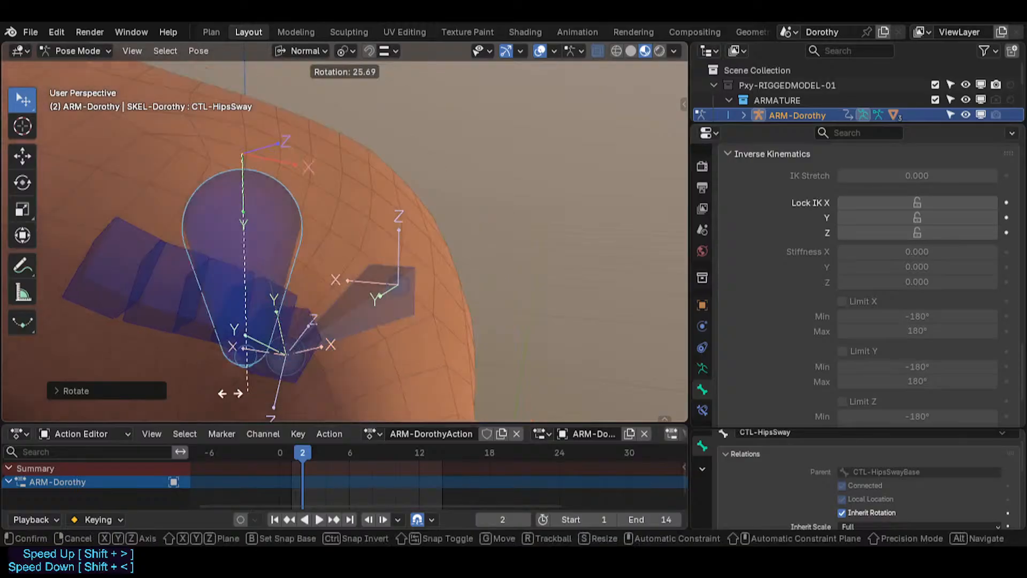
key("Escape")
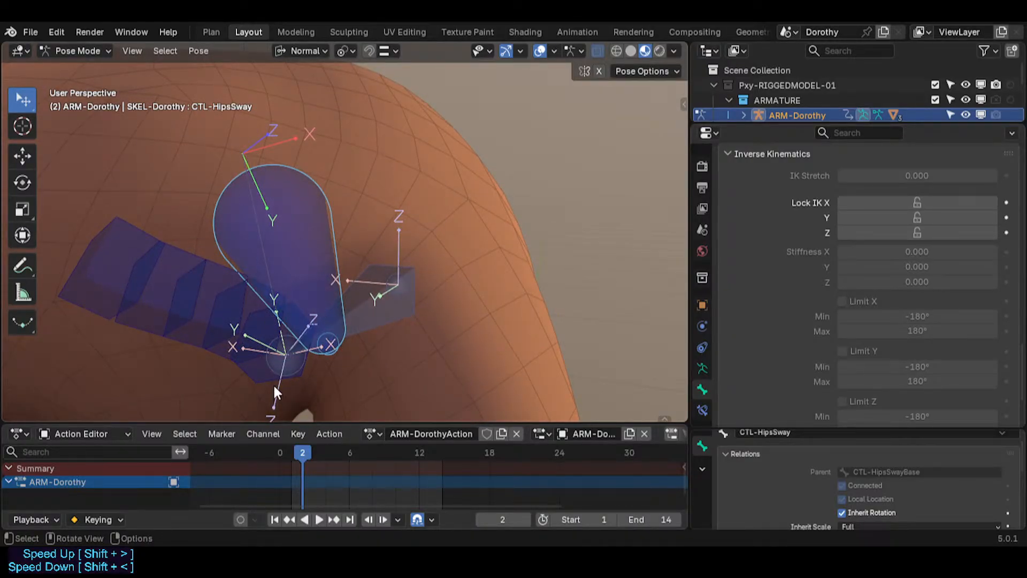
left_click(247, 168)
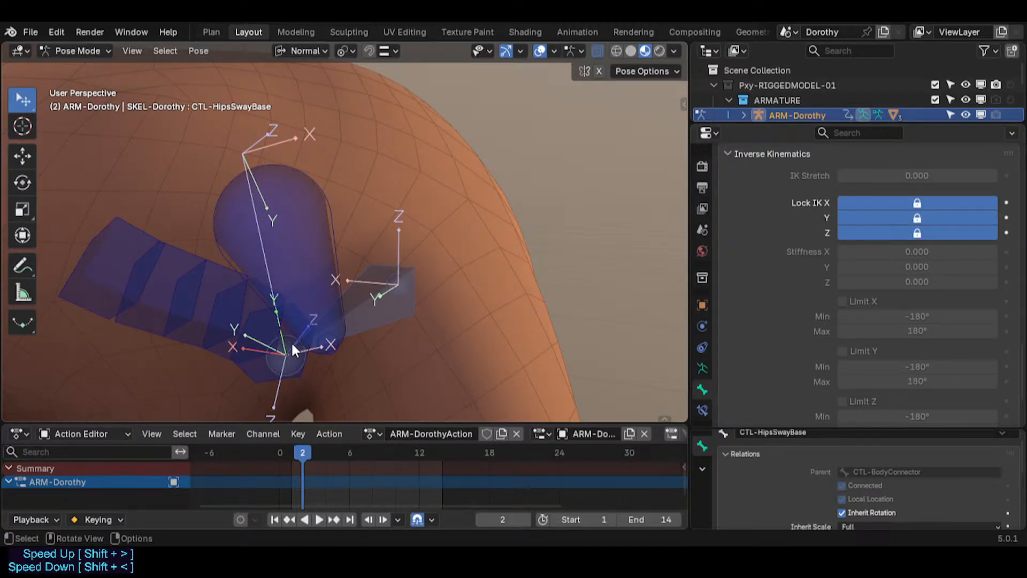
left_click(319, 258)
key("r")
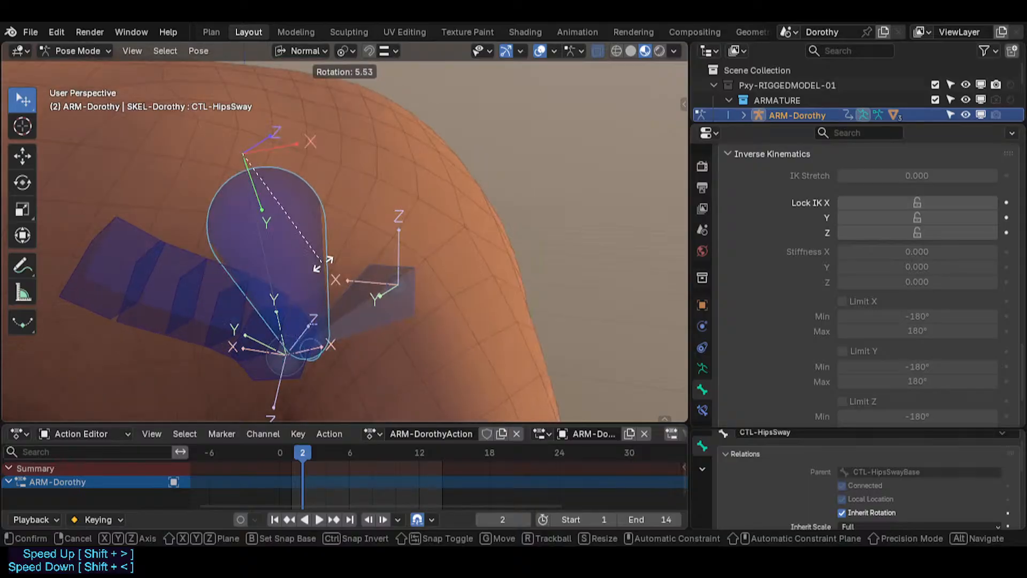
left_click(323, 258)
Clear the test rotations of the isolated hip bones and reveal all hidden bones.
key("alt+r")
middle_click_drag(283, 281, 271, 274)
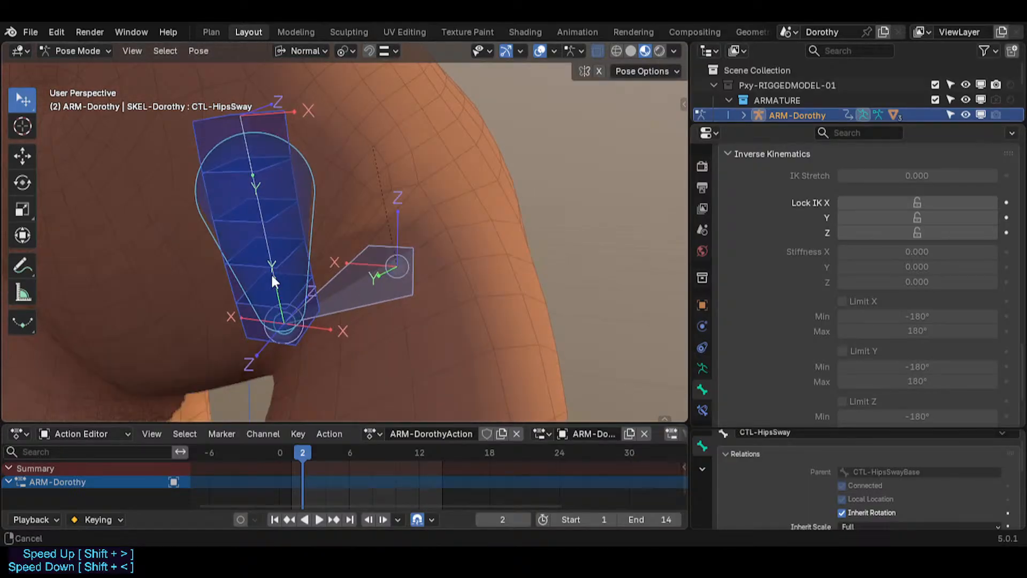
left_click(307, 186)
key("alt+h")
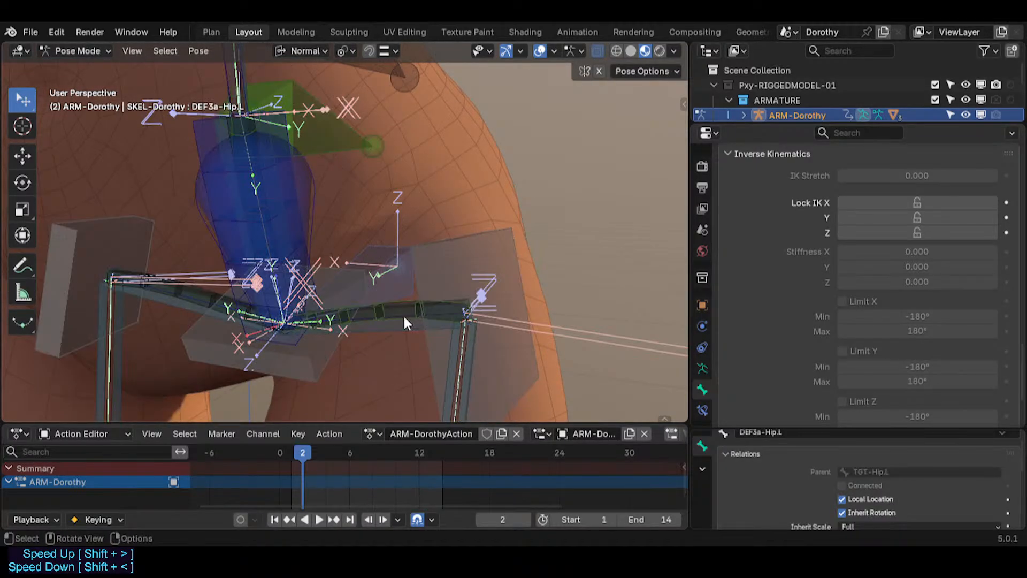
Try moving CTL-Hip.L up and down with an Auto IK length of 1.
left_click(404, 316)
key("g")
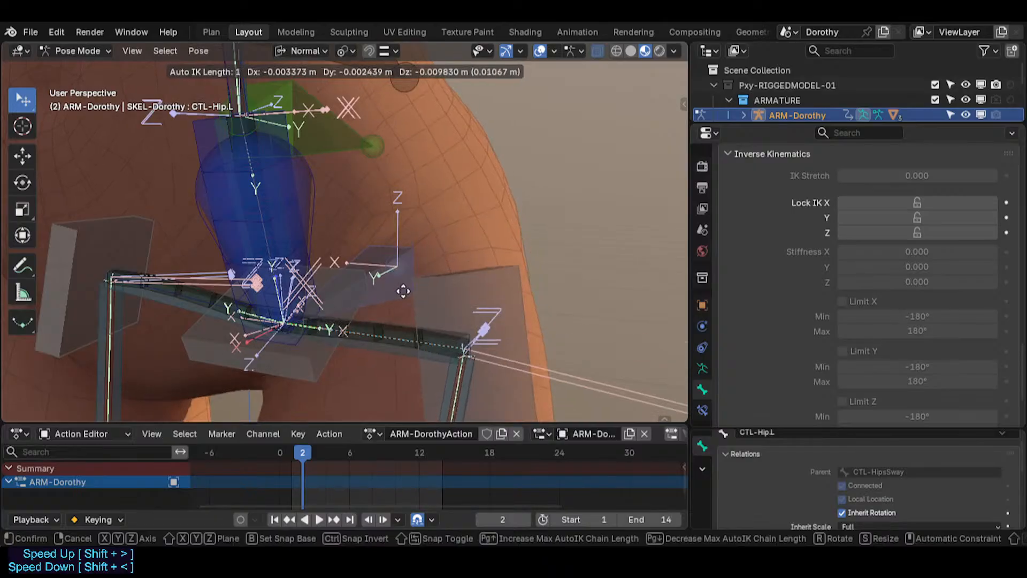
left_click(417, 317)
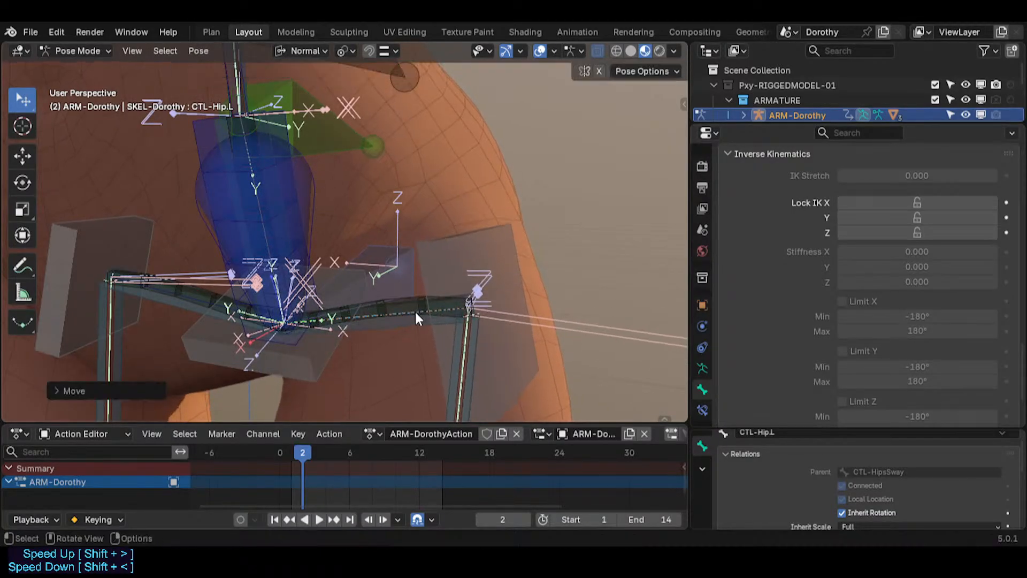
left_click_drag(413, 295, 411, 323)
Rotate CTL-HipsSway to swing both hips and legs sideways.
left_click(310, 195)
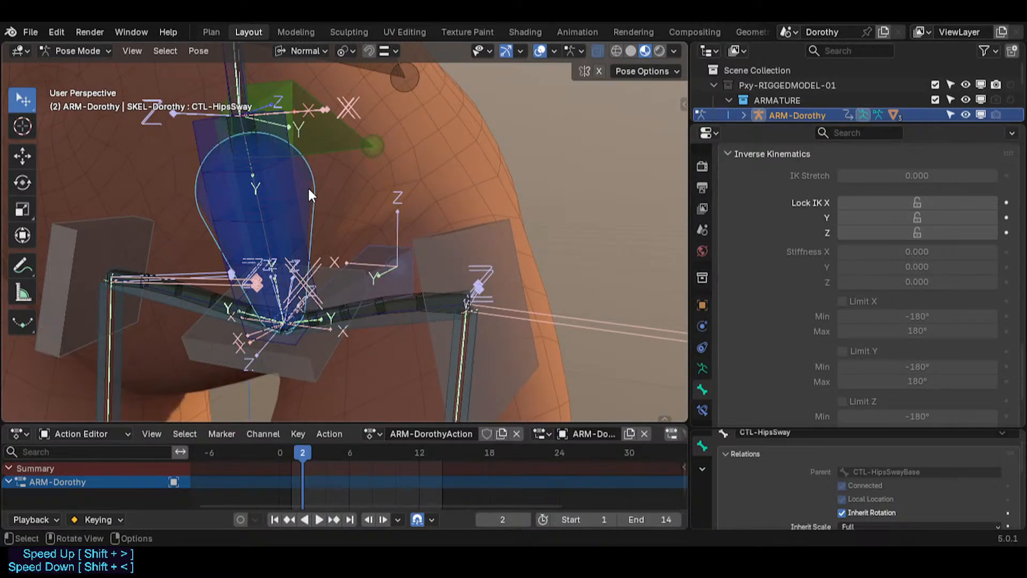
key("r")
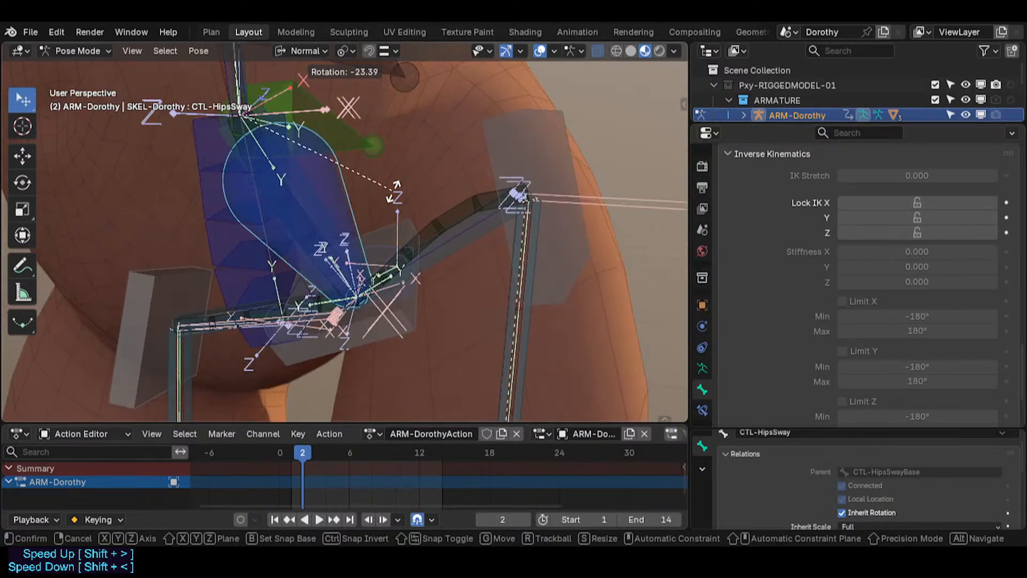
left_click(404, 306)
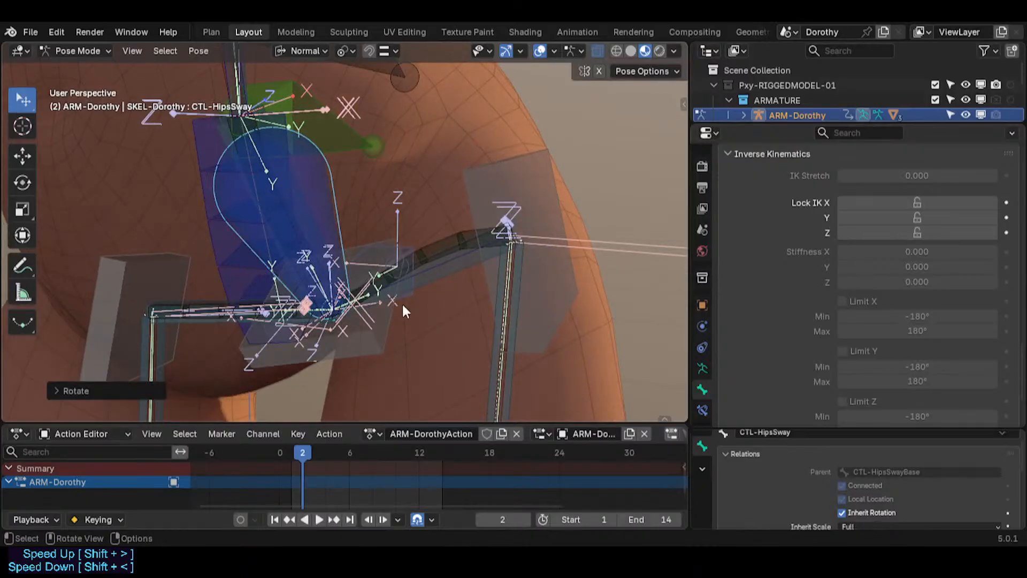
Adjust CTL-Hip.L on the swayed hips with Auto IK moves, view rotations and a trackball rotation.
left_click(456, 255)
key("g")
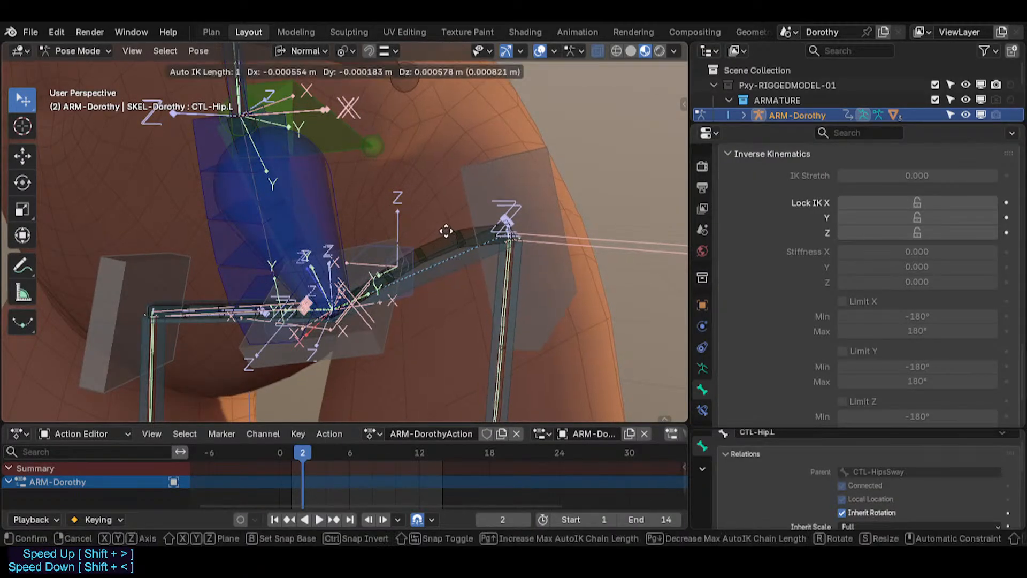
left_click(438, 249)
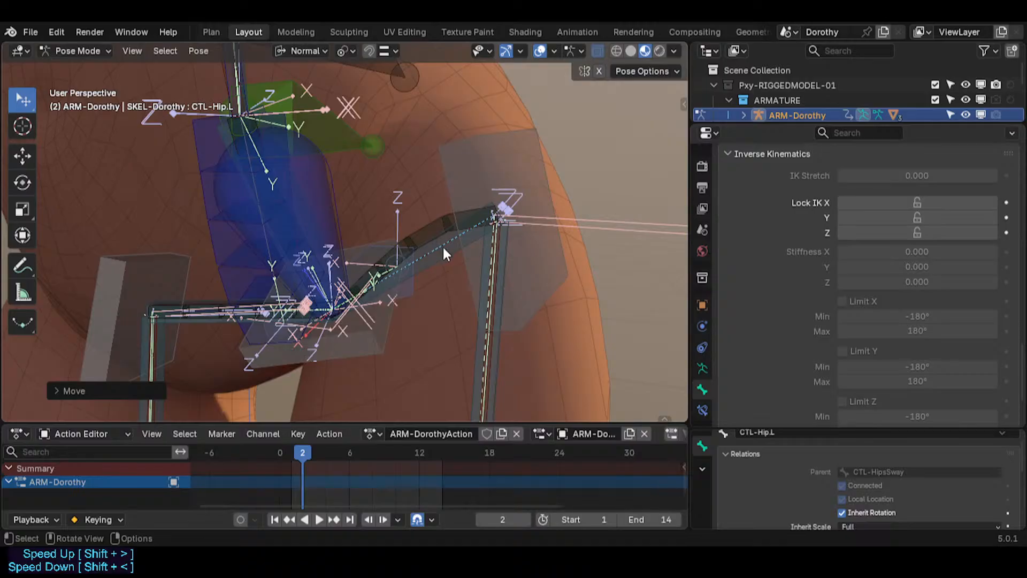
key("r")
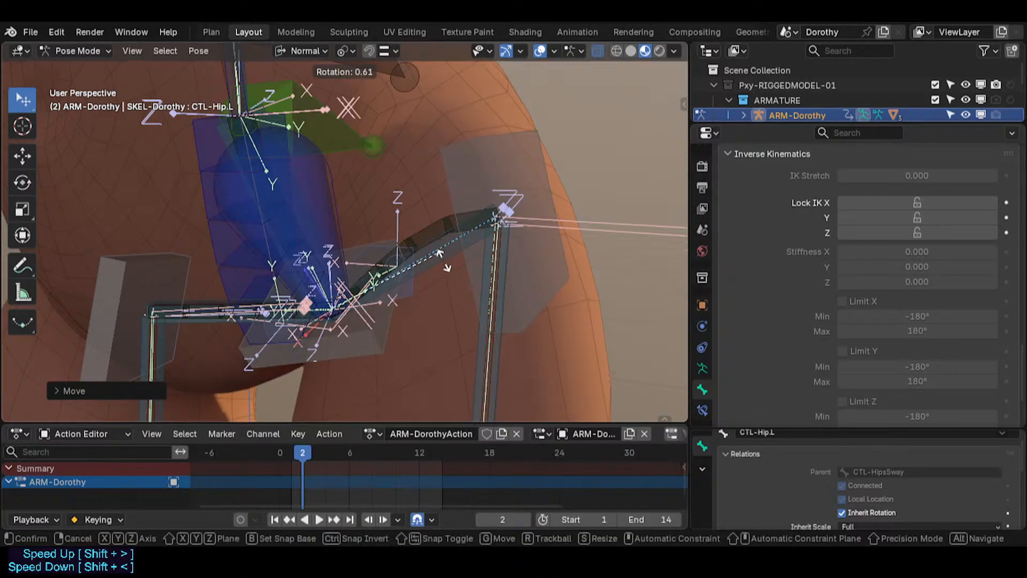
left_click(424, 262)
key("r")
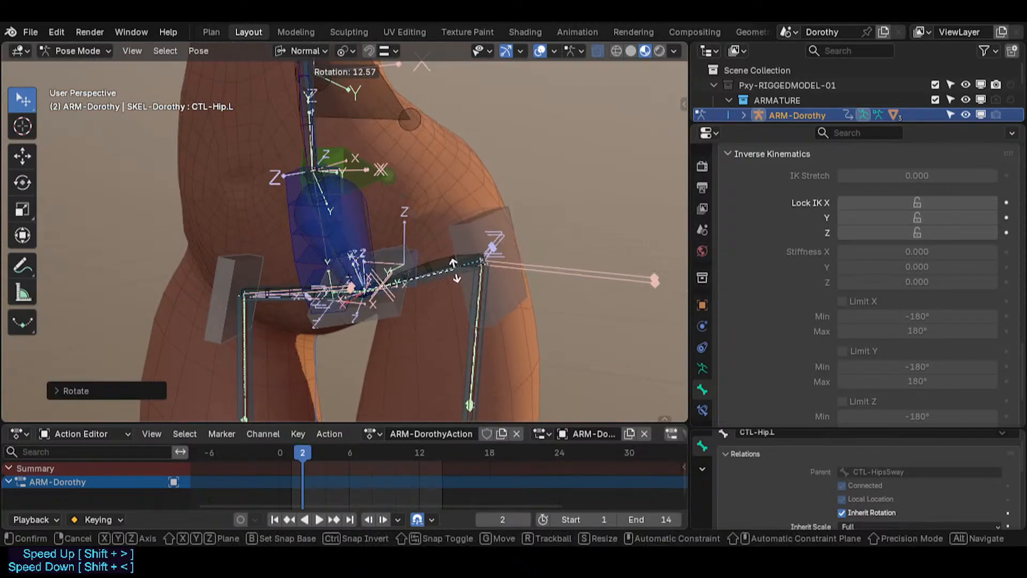
key("r")
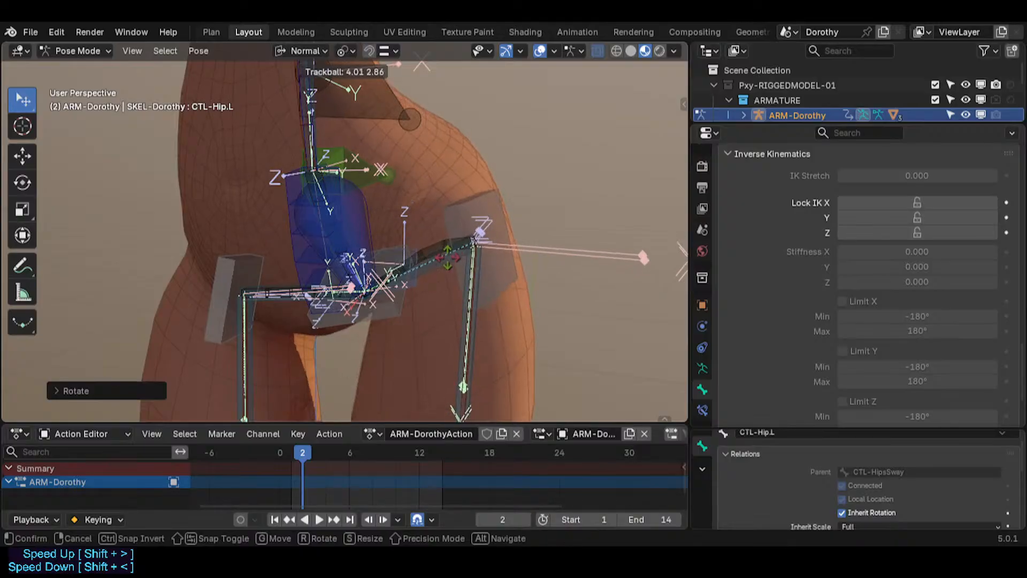
left_click(426, 261)
key("g")
left_click(418, 275)
Try rotating CTL-HipsSway once more and reset the test pose of all bones to rest.
left_click(374, 214)
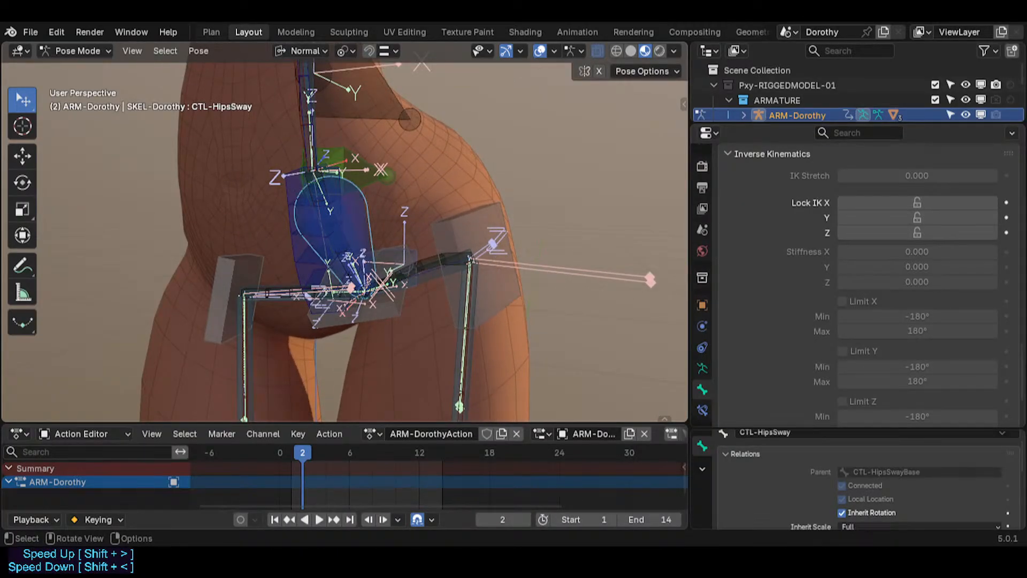
key("r")
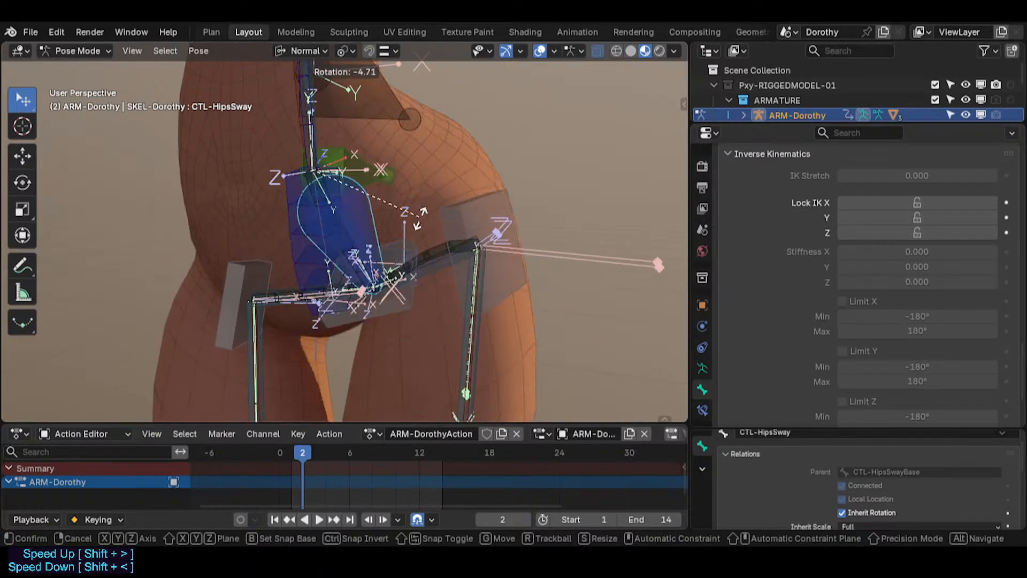
left_click(408, 235)
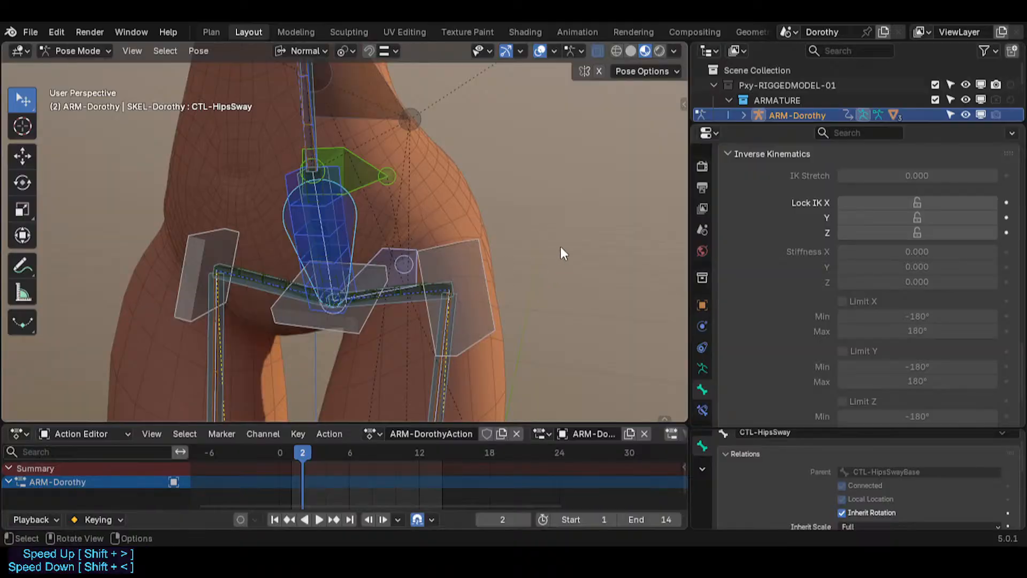
Save the rig file Dorothy-BaseTemplate.blend.
scroll(383, 216, "down", 6)
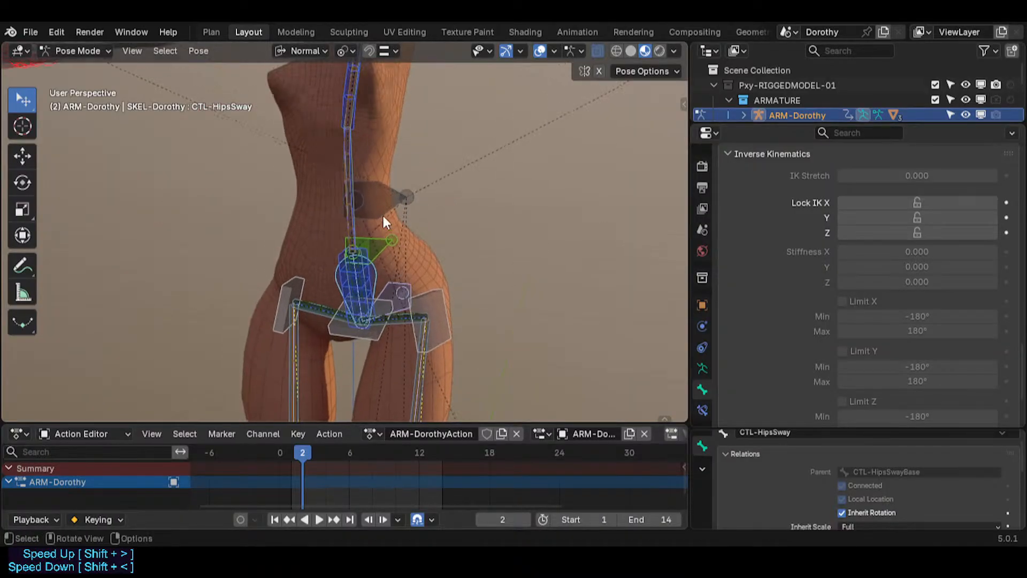
key("ctrl+s")
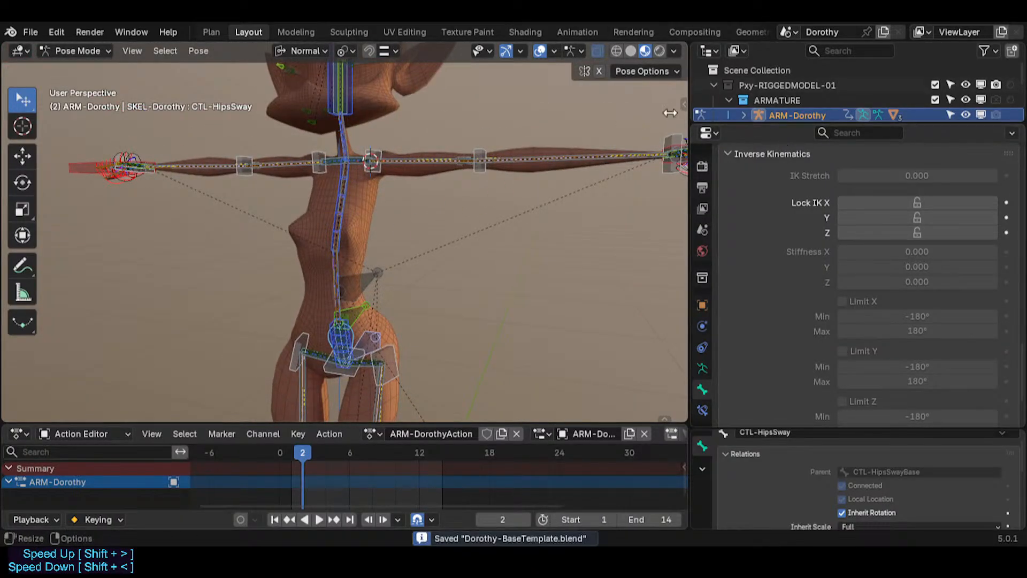
Select CTL-Hips and look over its place in the whole rig, from the legs to the upper body.
scroll(367, 262, "up", 1)
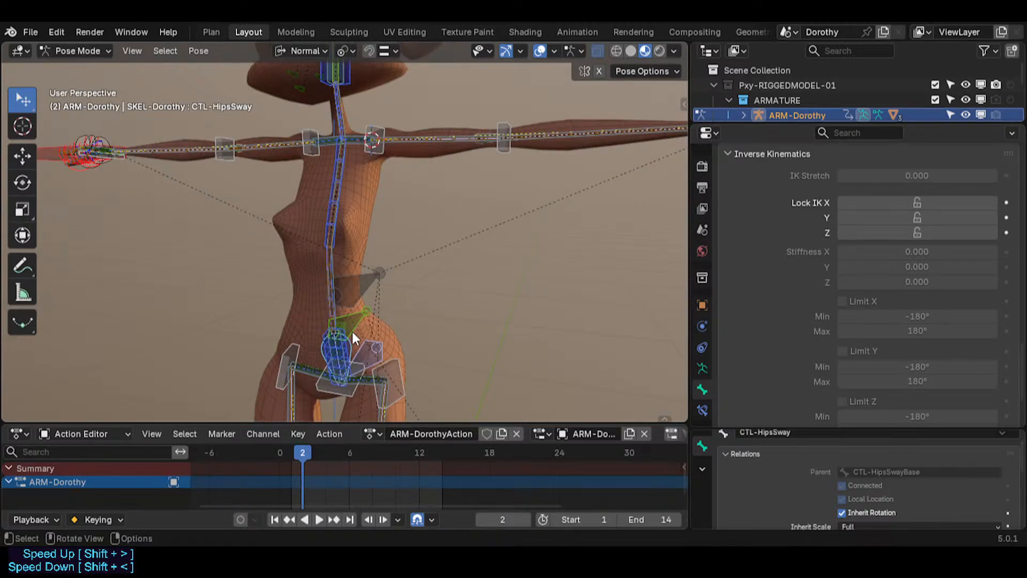
scroll(356, 374, "up", 2)
left_click(329, 305)
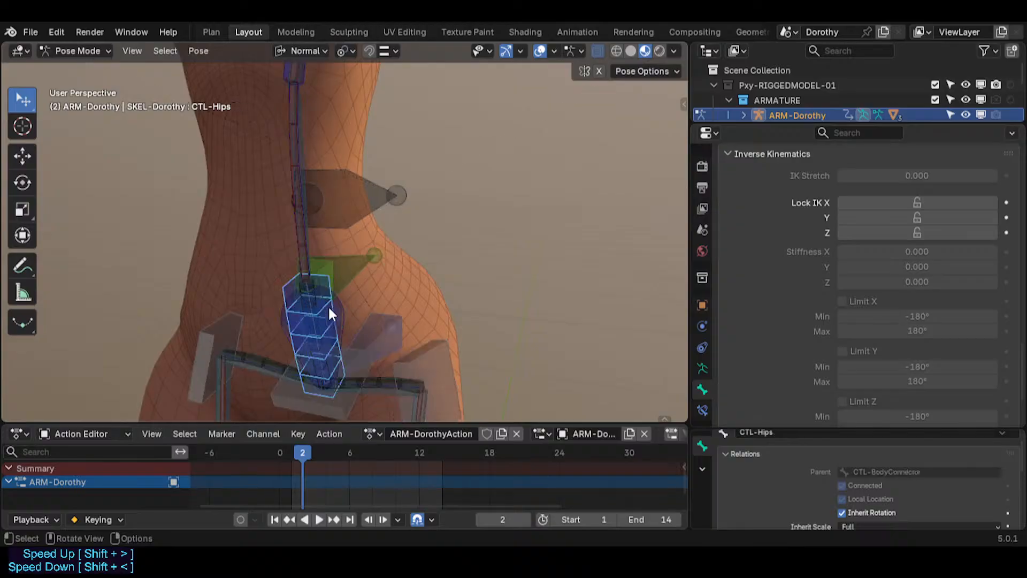
middle_click_drag(370, 310, 228, 303)
middle_click_drag(276, 270, 257, 176, "shift")
scroll(277, 242, "down", 3)
middle_click_drag(302, 302, 430, 181, "shift")
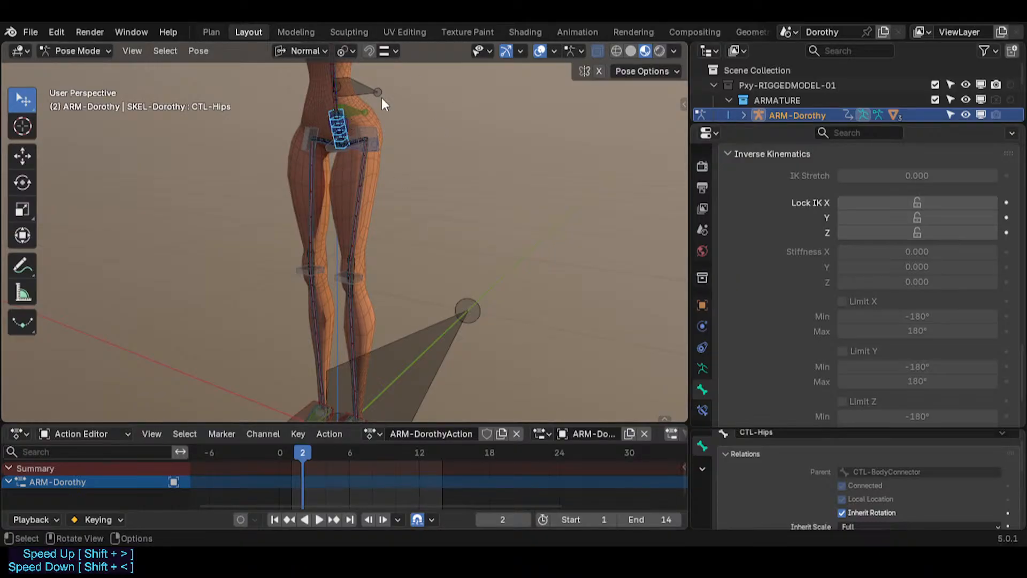
middle_click_drag(378, 163, 356, 230, "shift")
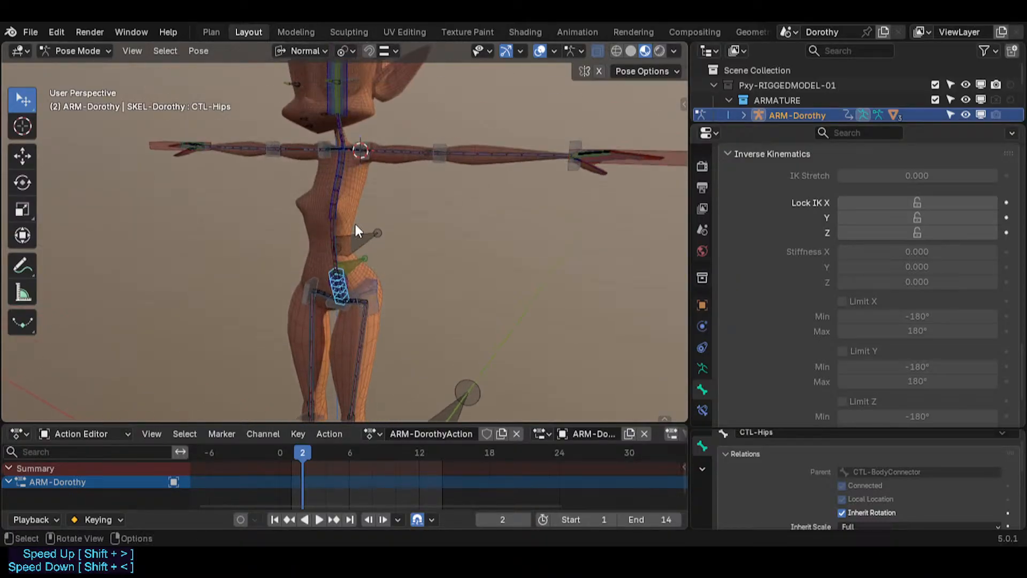
Examine CTL-Chest, TGT-Hip.L and the full set of bones across the rig, from the feet up to the head.
scroll(352, 285, "up", 3)
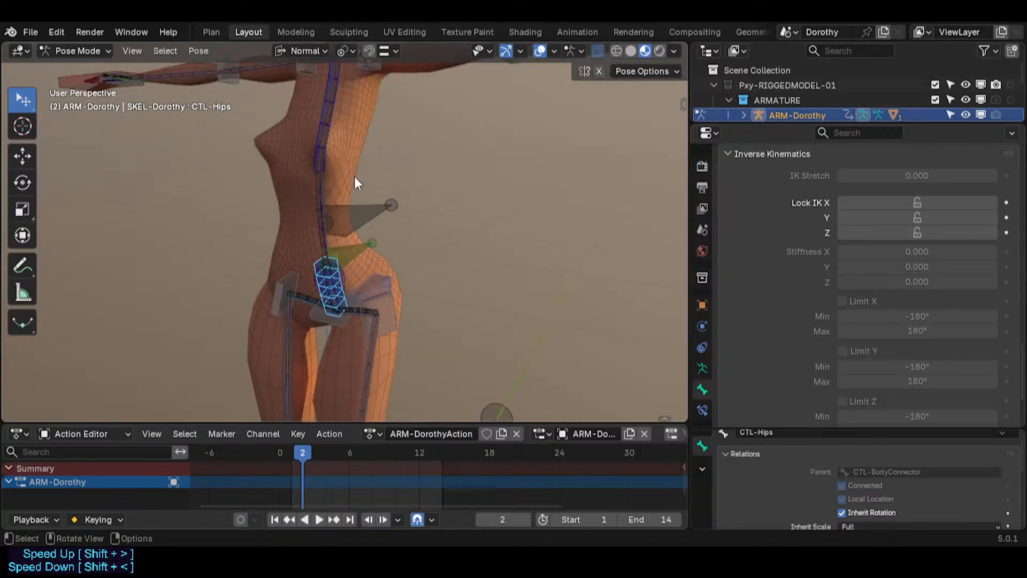
left_click(338, 104)
middle_click_drag(342, 126, 335, 252, "shift")
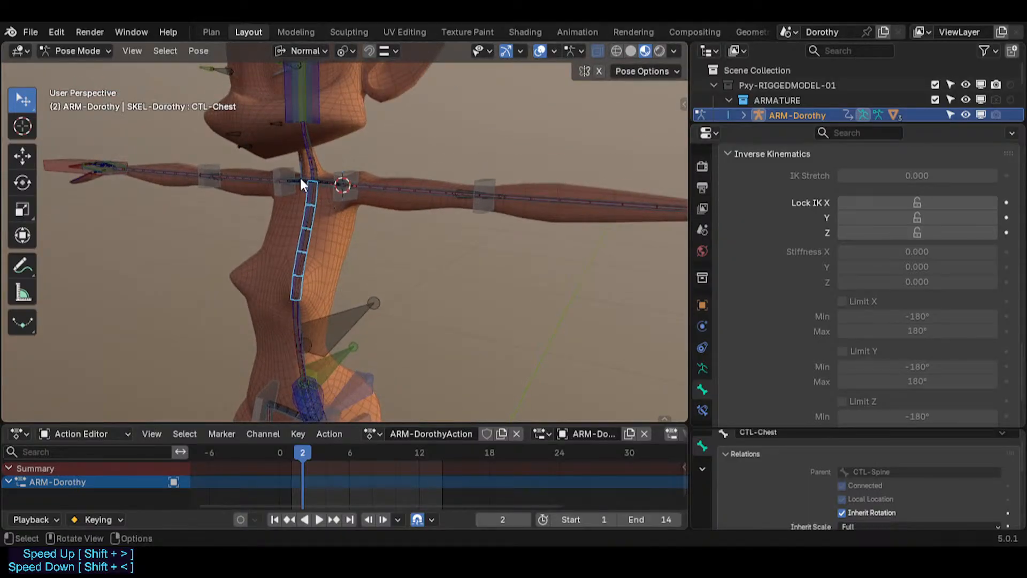
middle_click_drag(471, 278, 310, 342)
middle_click_drag(342, 312, 387, 247, "shift")
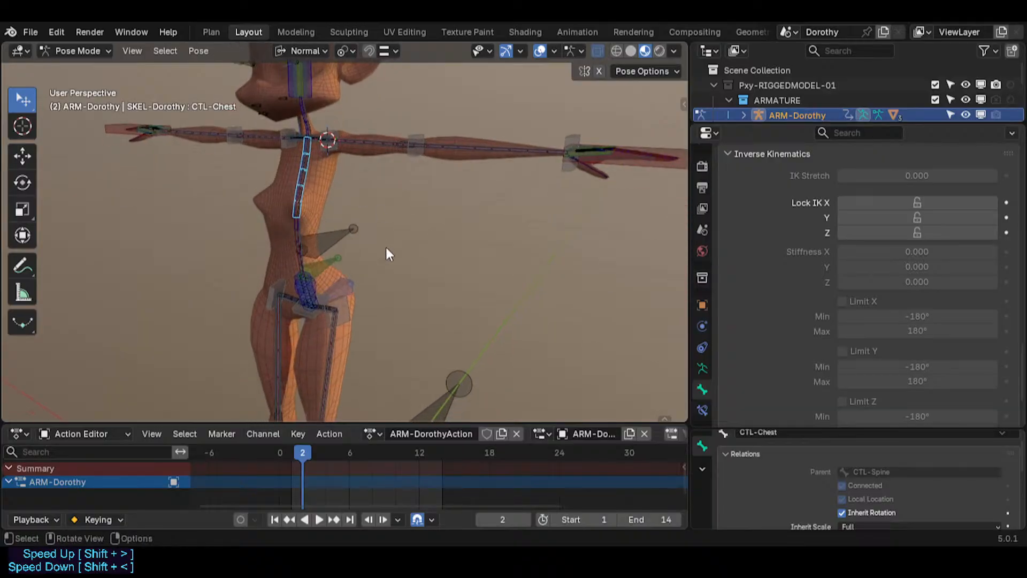
scroll(386, 247, "up", 3)
scroll(308, 313, "down", 5)
middle_click_drag(272, 203, 324, 196, "shift")
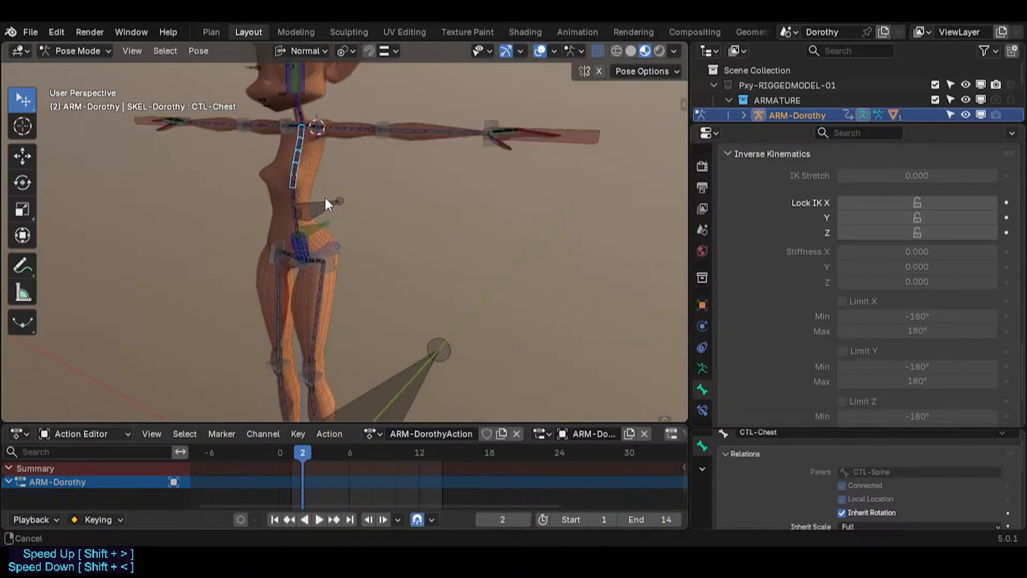
scroll(331, 225, "down", 3)
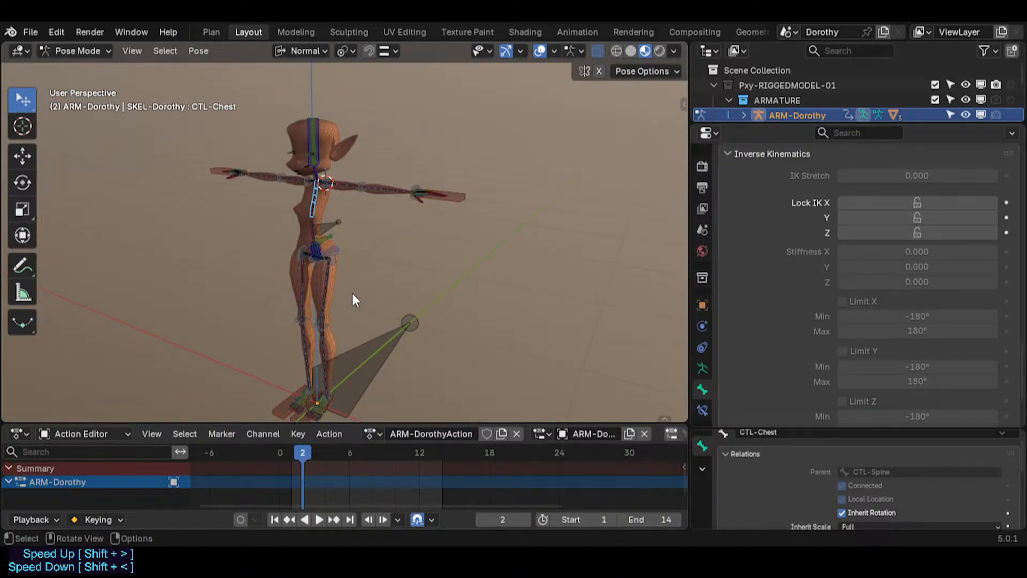
scroll(356, 294, "up", 3)
left_click(335, 271, "shift")
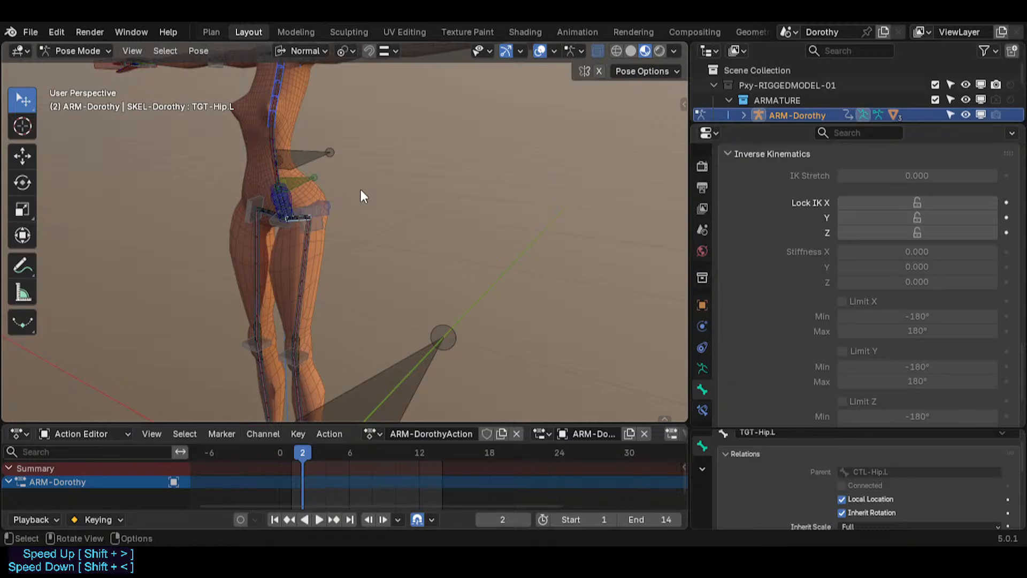
key("a")
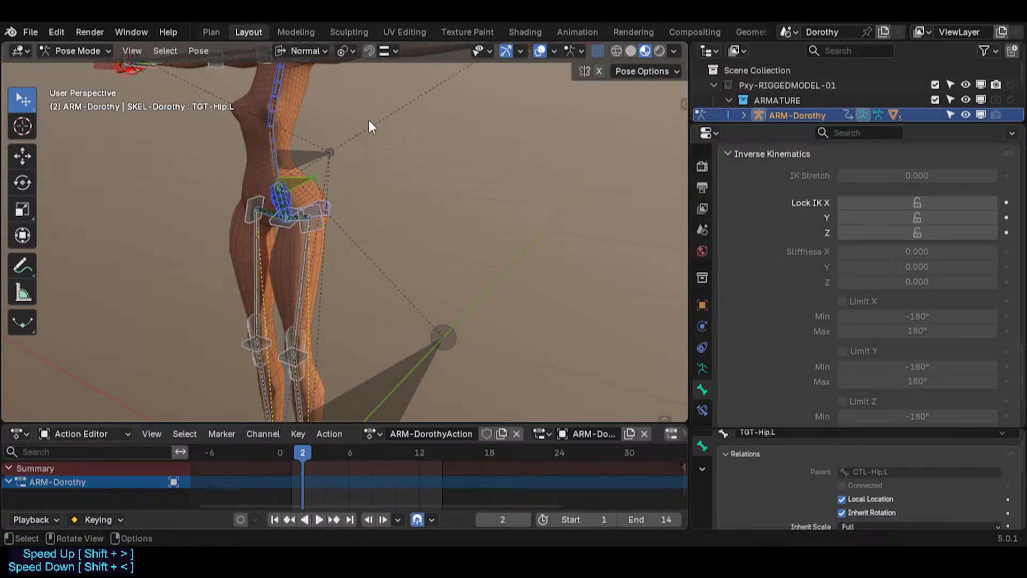
middle_click_drag(337, 112, 352, 198, "shift")
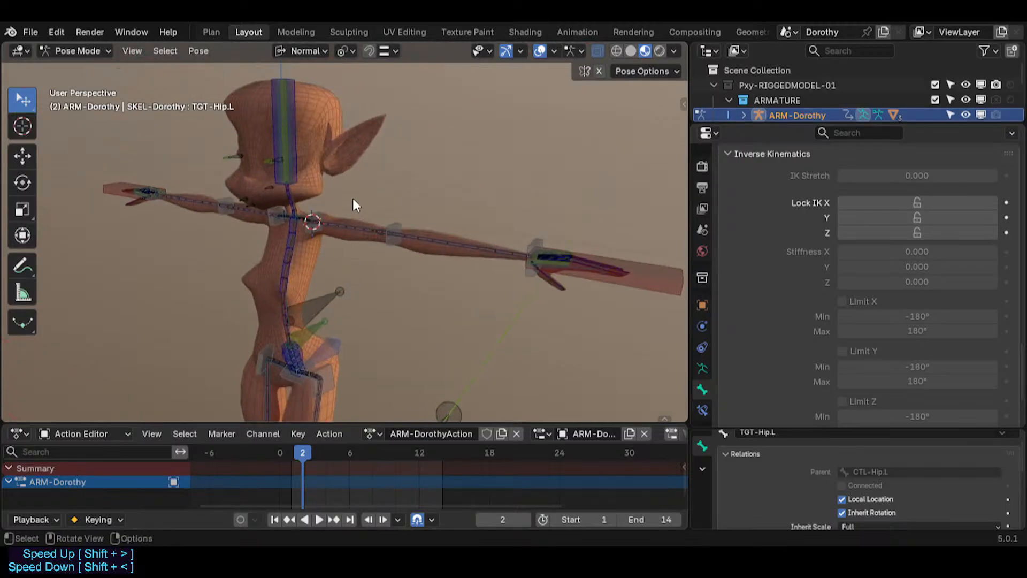
Try moving CTL-Head with Auto IK, and undo the move.
left_click(308, 101)
key("g")
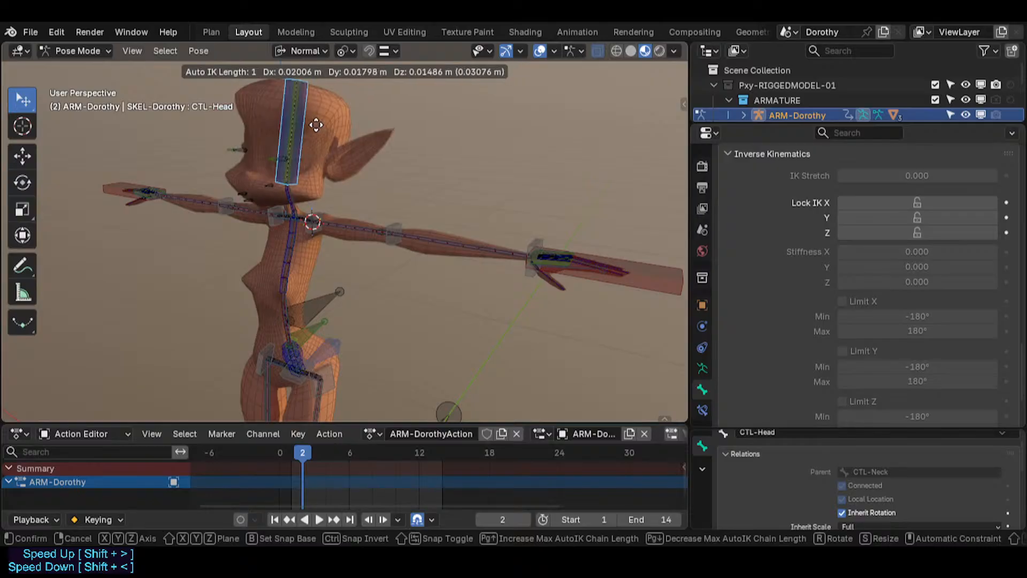
left_click(313, 131)
key("ctrl+z")
middle_click_drag(332, 316, 308, 260, "shift")
left_click(374, 282)
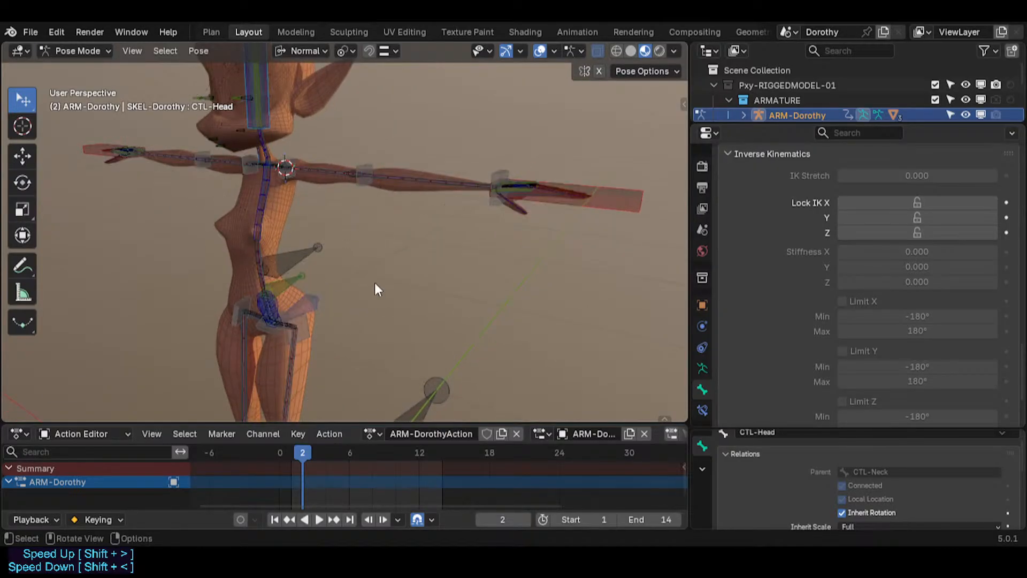
Test the left leg by moving MTR-IK-Foot.L, and clear the location of all bones.
middle_click_drag(375, 284, 388, 134, "shift")
middle_click_drag(354, 320, 360, 229, "shift")
scroll(361, 229, "down", 2)
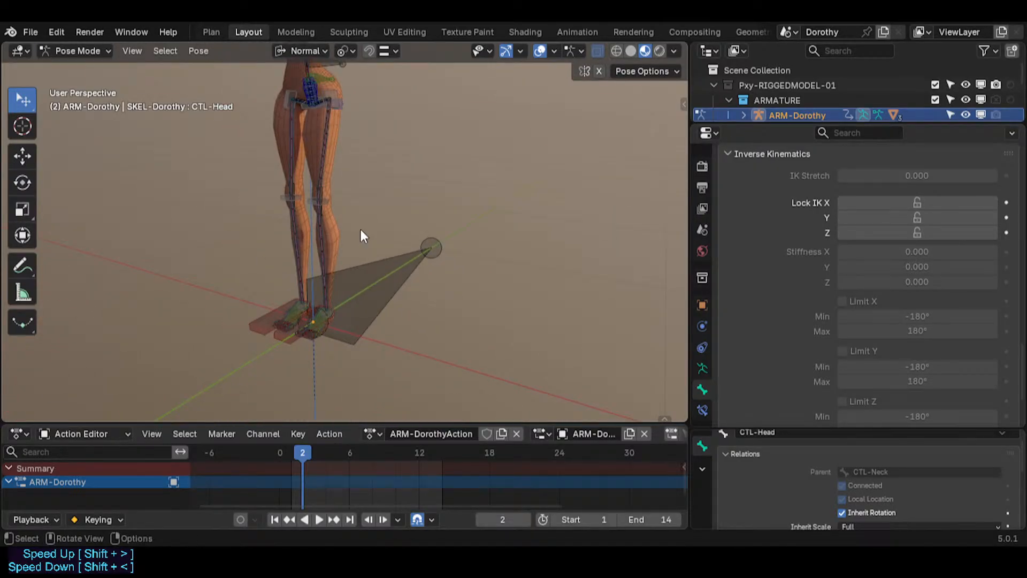
left_click(283, 337)
key("g")
left_click(375, 294)
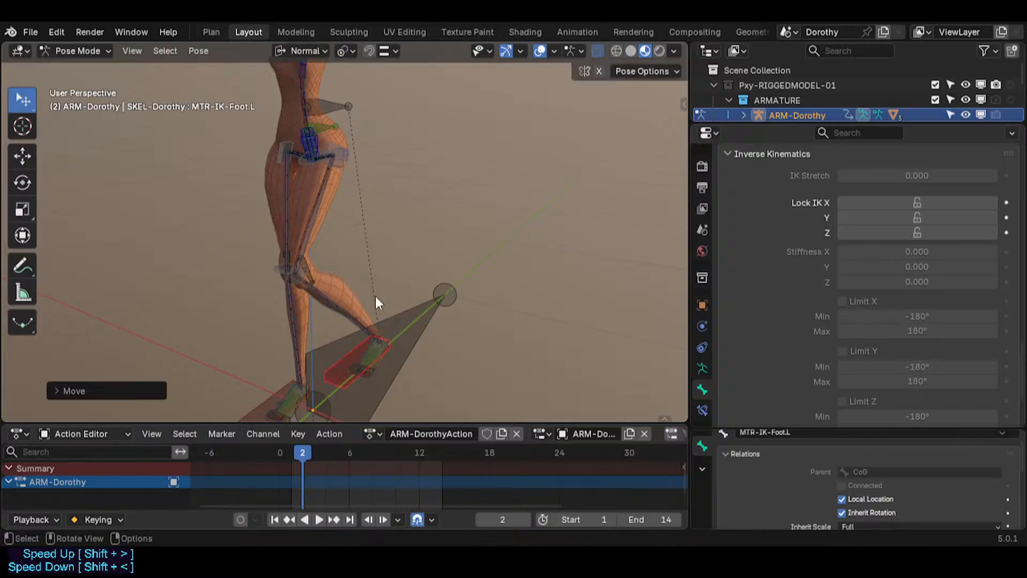
key("g")
left_click(321, 276)
key("g")
left_click(320, 310)
key("a")
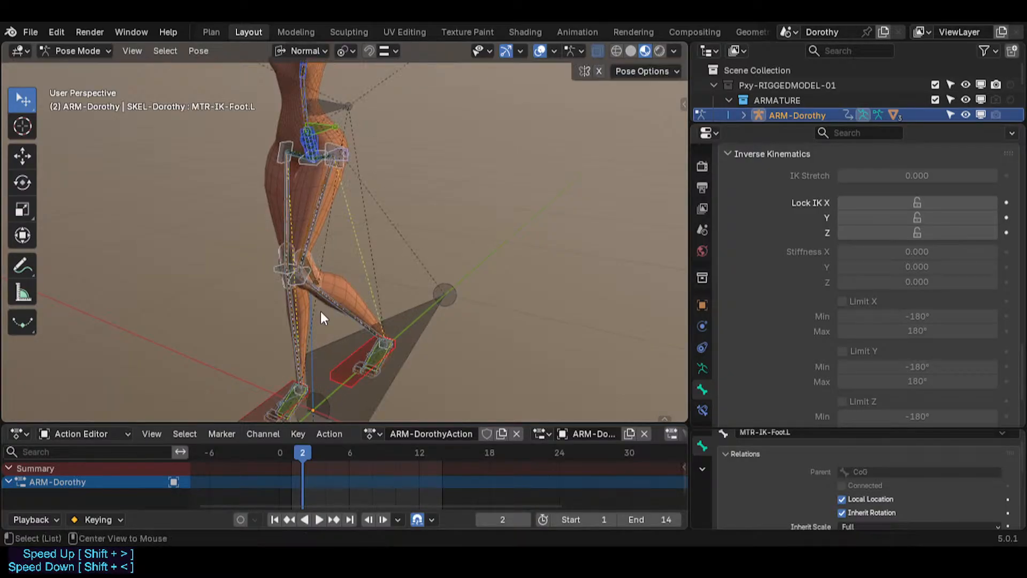
key("alt+g")
middle_click_drag(322, 201, 325, 337, "shift")
Check the to-do note about fixing the TGT-Skeleton bone constraints in the Plan workspace, and return to the Layout workspace.
left_click(210, 30)
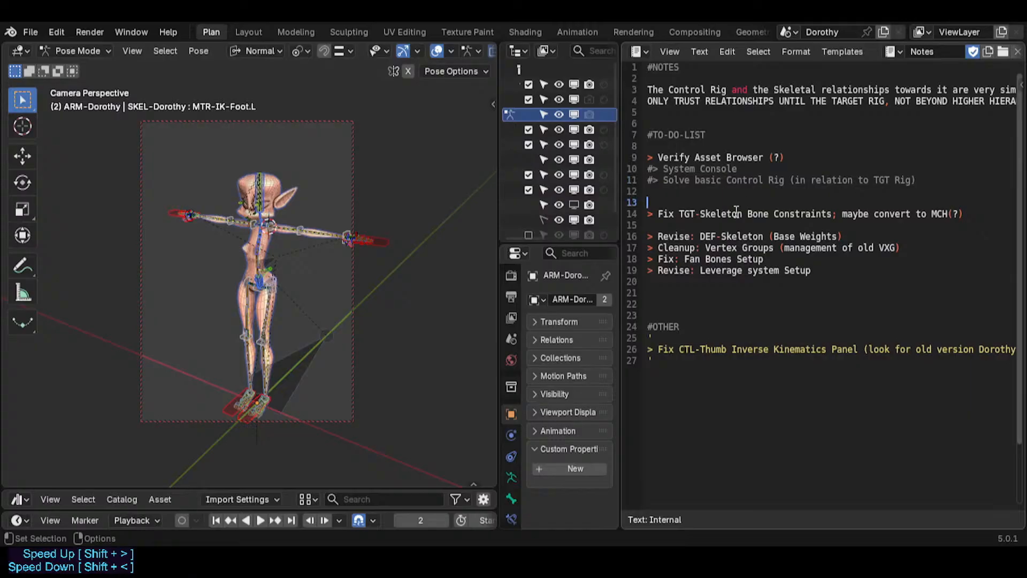
left_click_drag(700, 214, 841, 213)
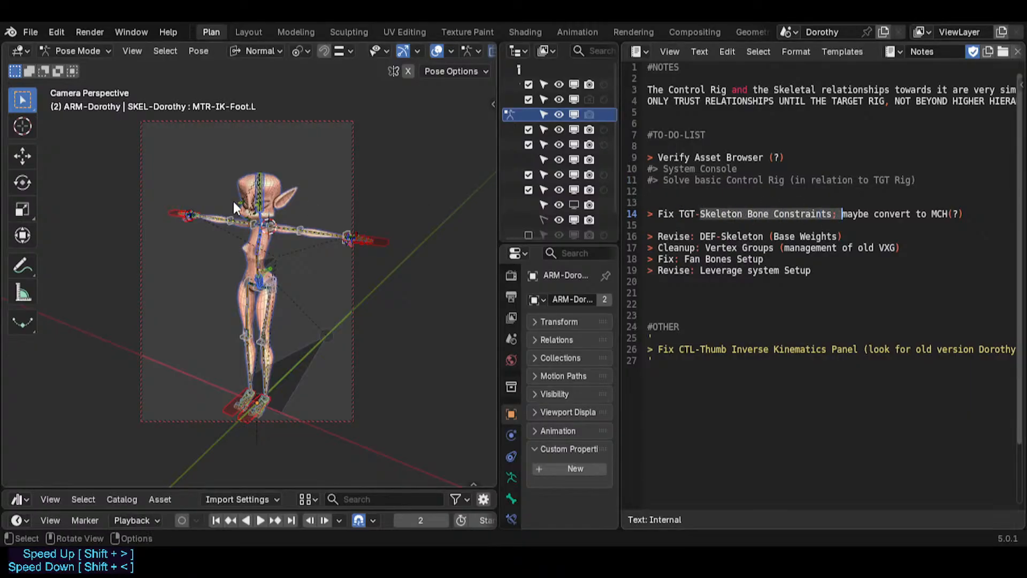
left_click(249, 33)
Cycle through the overlapping bones at the hips until TGT-Hips is selected.
scroll(312, 343, "up", 2)
middle_click_drag(313, 344, 316, 285, "shift")
scroll(316, 285, "up", 6)
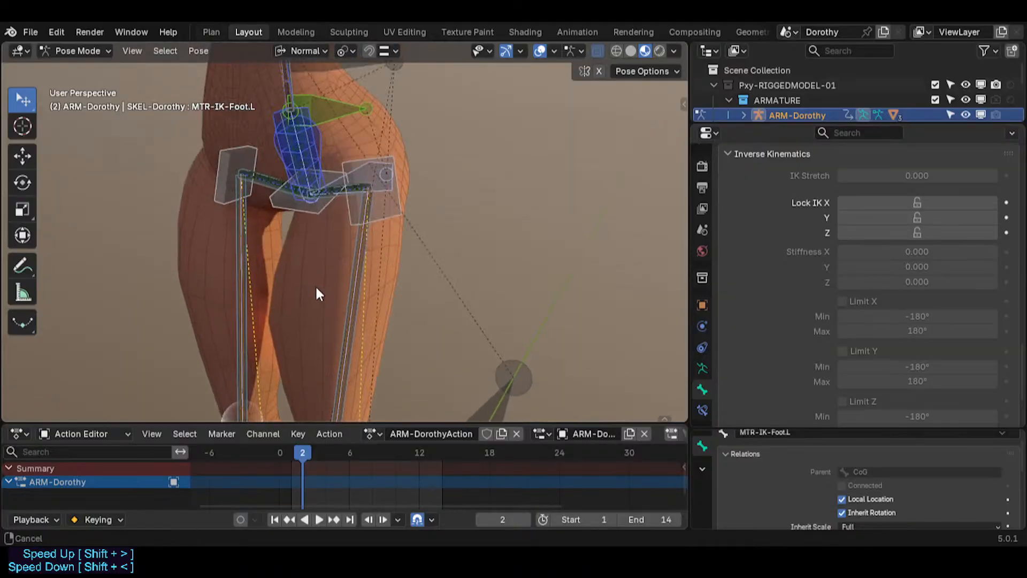
left_click(367, 165)
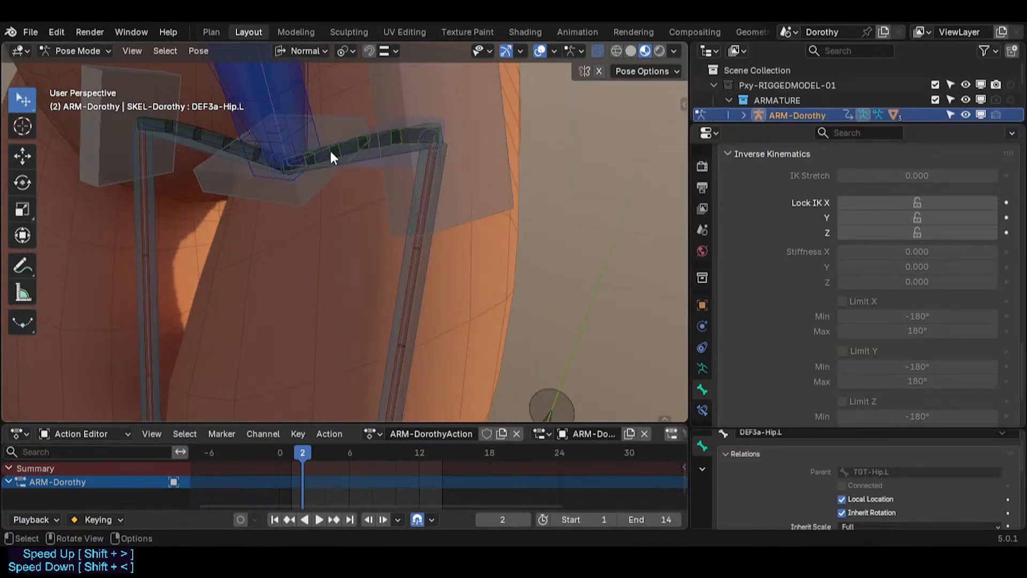
middle_click_drag(330, 149, 269, 230)
left_click(266, 180)
left_click(266, 182)
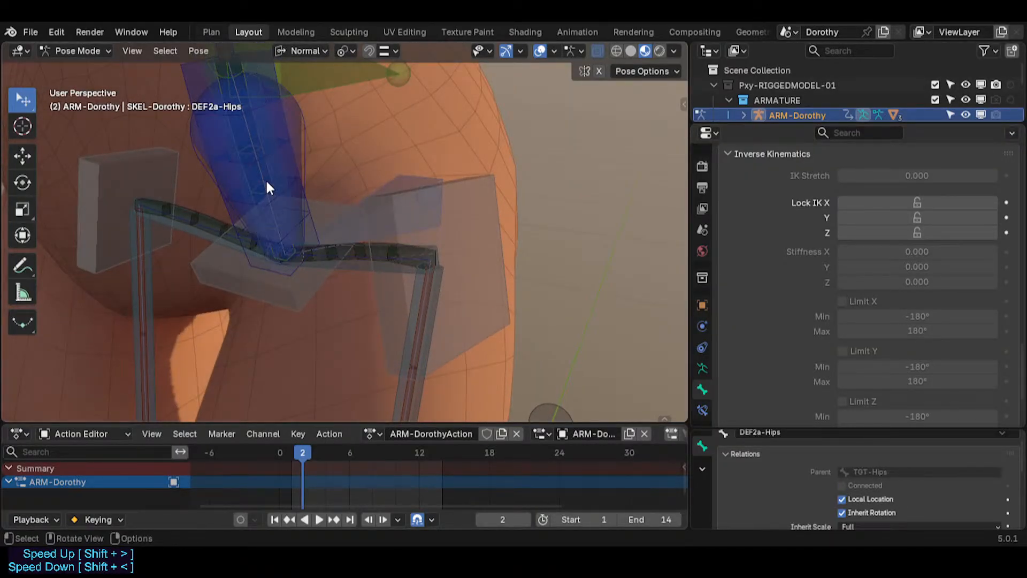
left_click(267, 182)
left_click(267, 182)
left_click(270, 169)
left_click(270, 169)
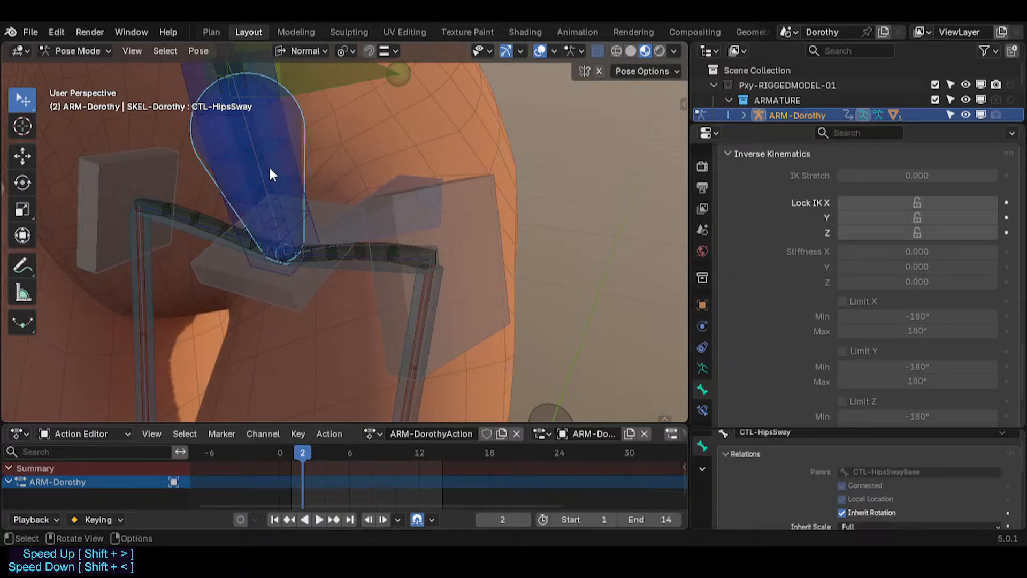
left_click(269, 169)
Review the Copy Transforms constraint on TGT-Hips and check CTL-Hips for bone constraints.
middle_click_drag(264, 171, 904, 296)
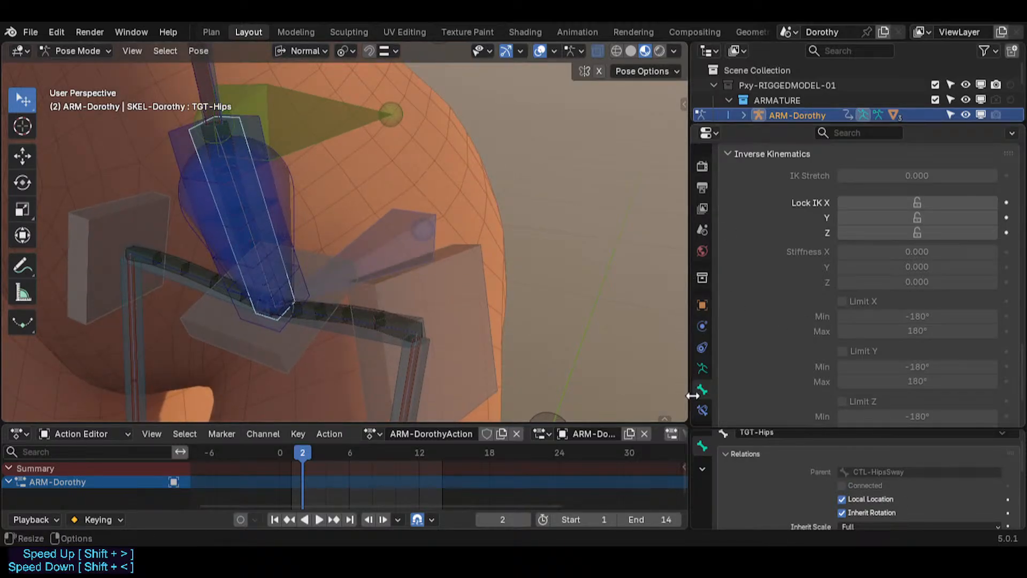
left_click(702, 409)
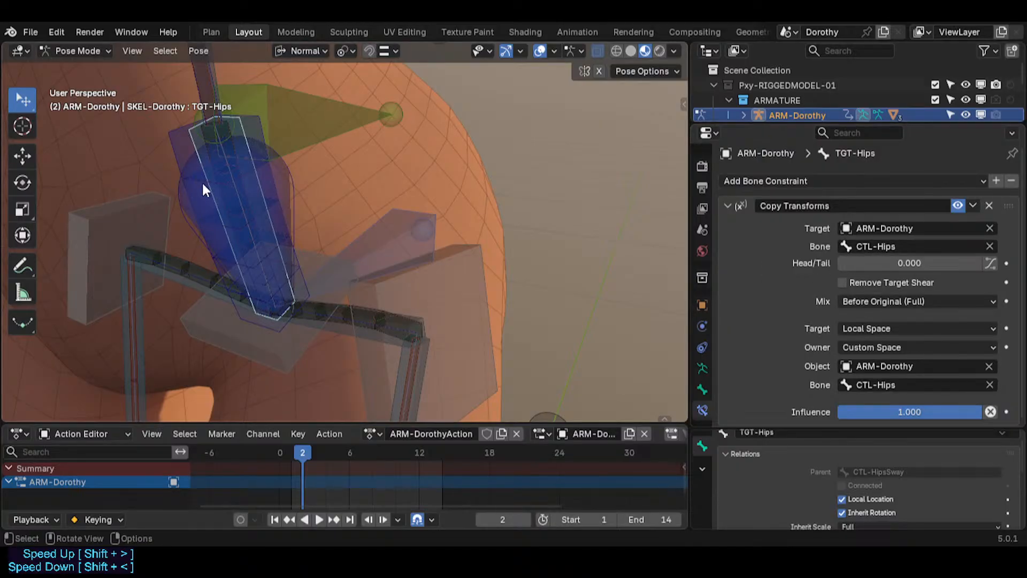
left_click(178, 137)
middle_click_drag(289, 303, 271, 266)
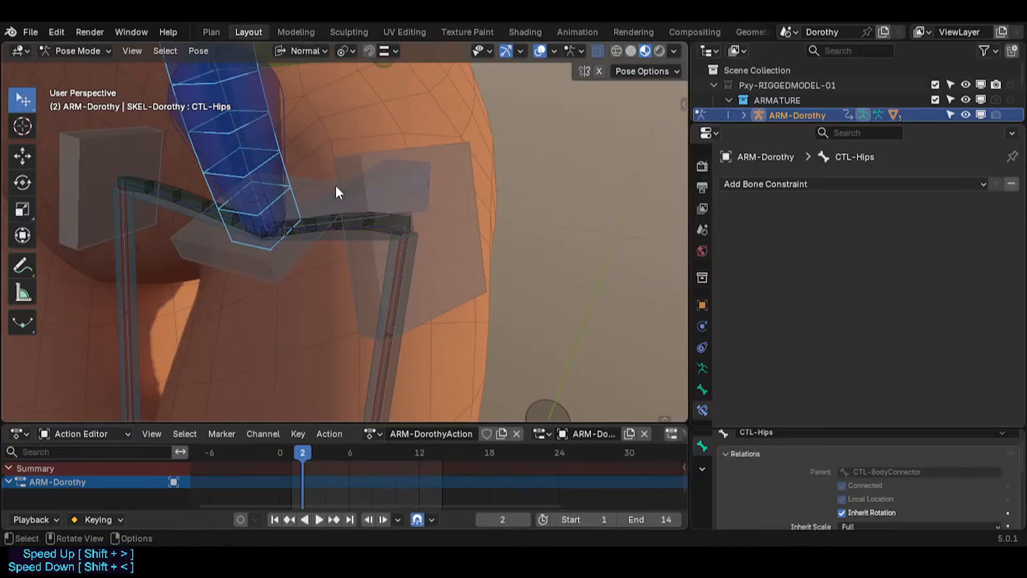
Compare the Stretch To constraint on TGT-Hip.L with the constraints on TGT-Shoulder.L.
left_click(320, 235)
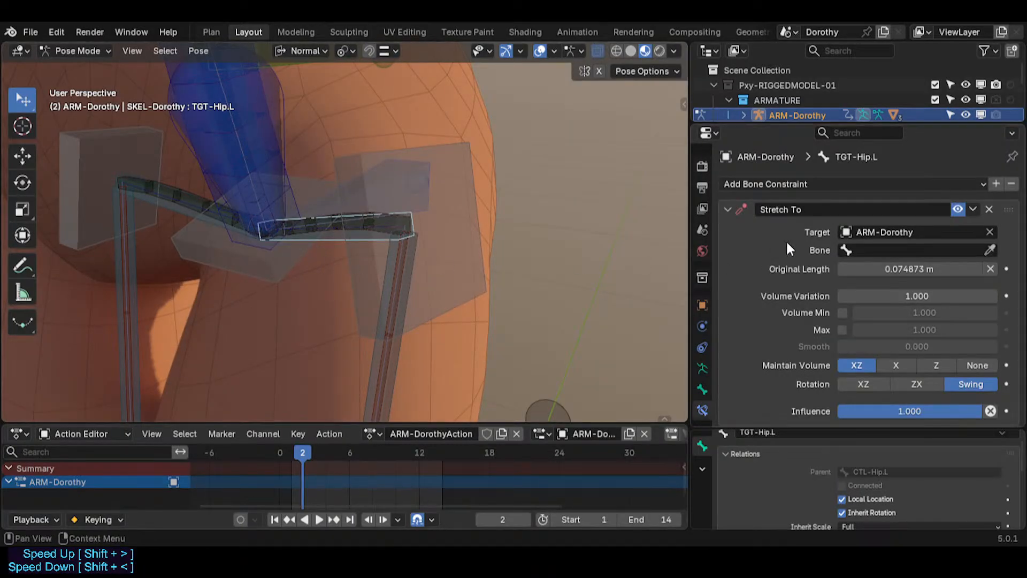
scroll(423, 161, "down", 5)
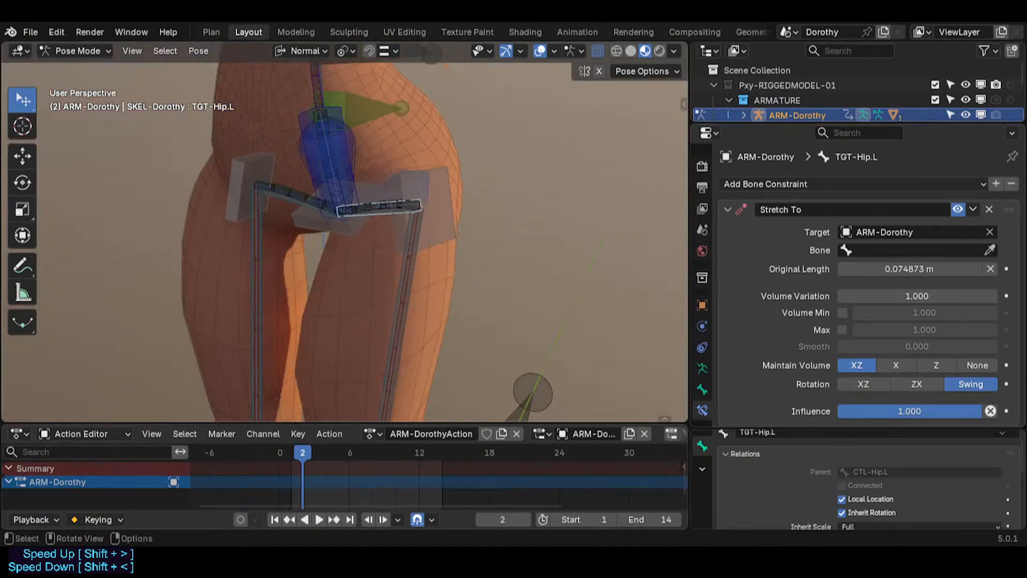
middle_click_drag(413, 110, 354, 335, "shift")
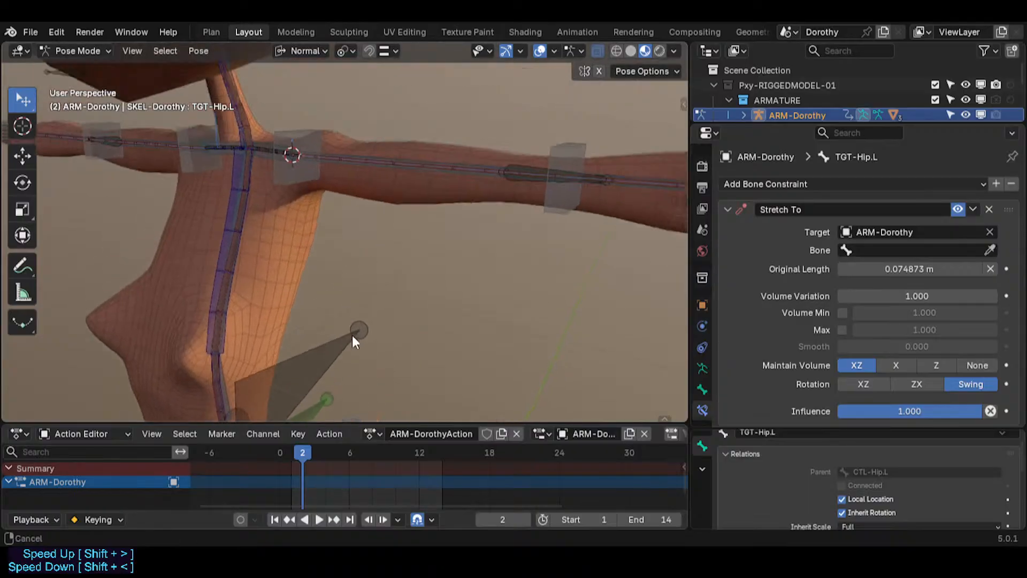
left_click(313, 185)
left_click(257, 182)
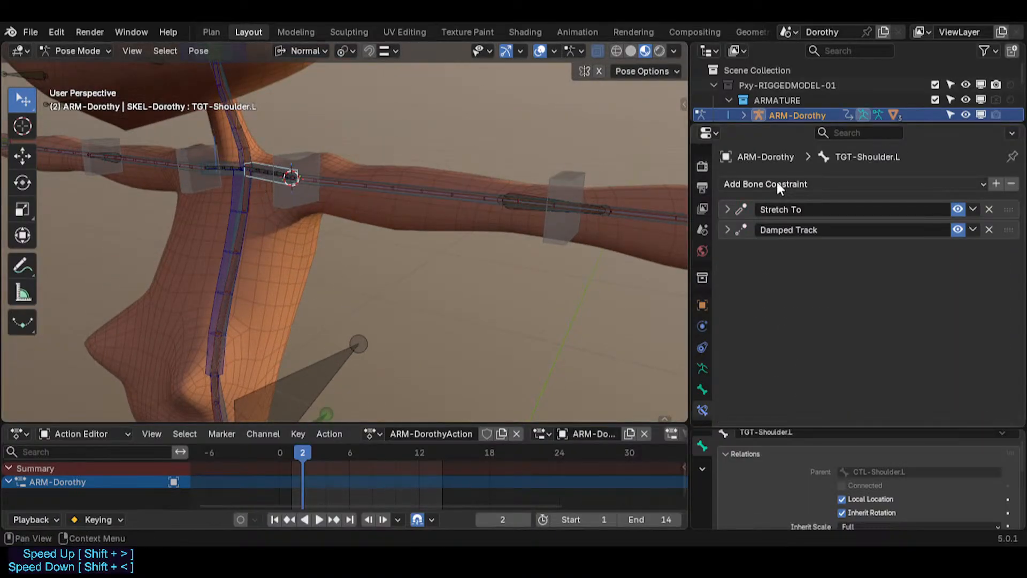
left_click(730, 209)
left_click(731, 205)
left_click(731, 205)
left_click(731, 205)
Copy the name of the left thigh control and set CTL-Thigh.L as the target bone of TGT-Hip.L's Stretch To constraint.
middle_click_drag(320, 355, 345, 179, "shift")
middle_click_drag(285, 268, 302, 176, "shift")
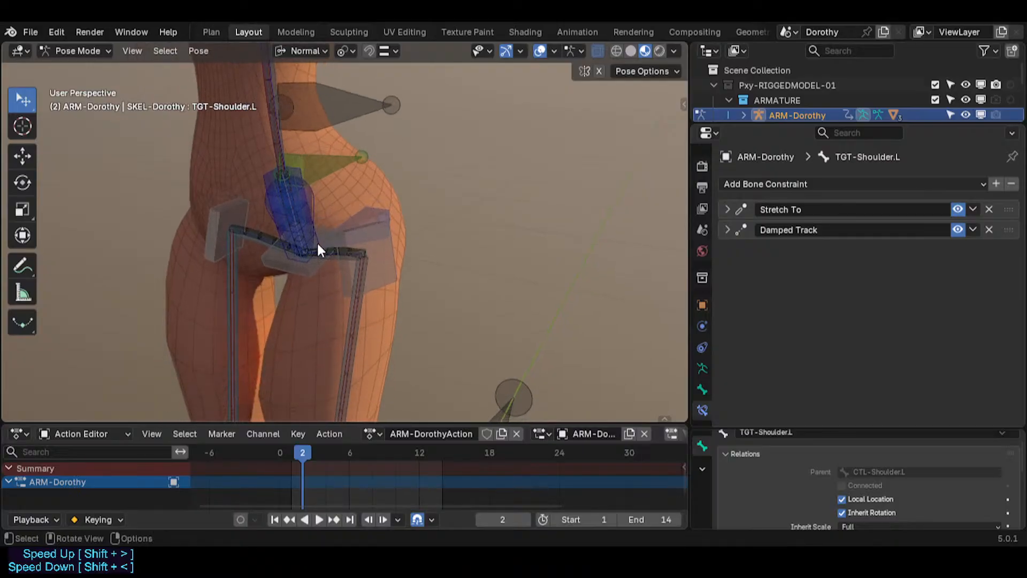
scroll(318, 247, "up", 2)
middle_click_drag(318, 248, 369, 277)
left_click(387, 339)
key("F2")
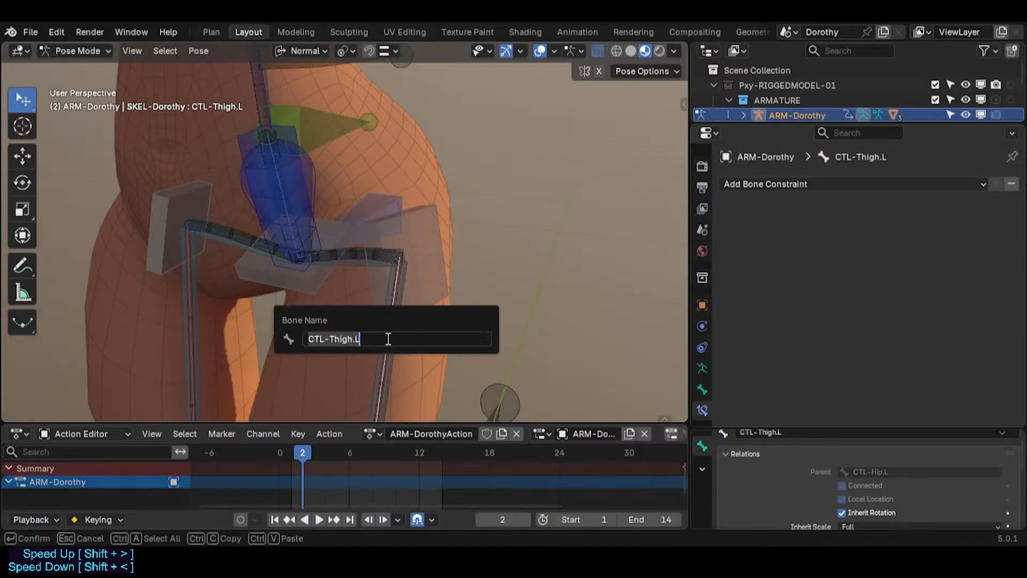
left_click(355, 262)
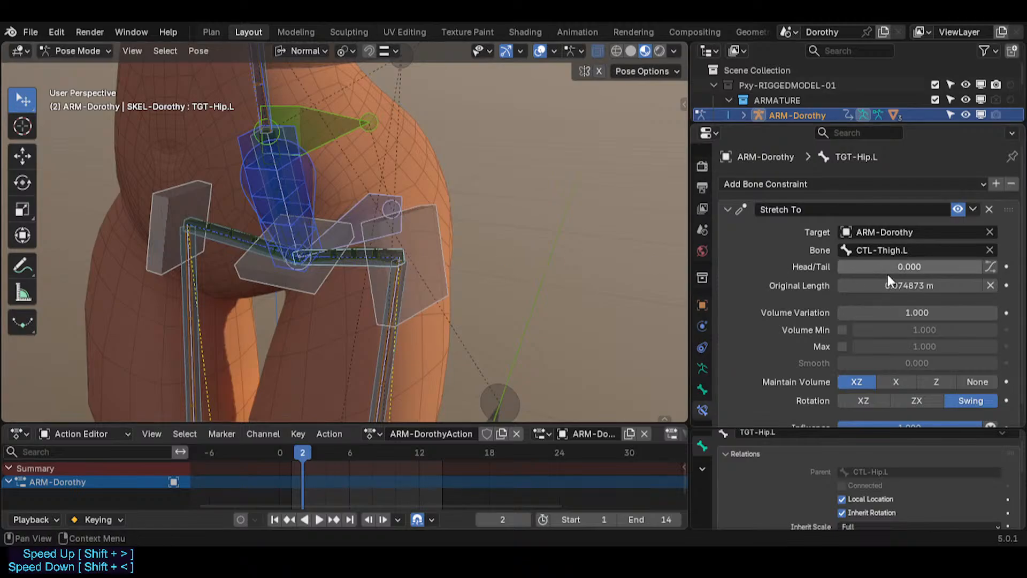
Reveal the hidden bones in Edit Mode and symmetrize TGT-Hip.L to the right side of the armature.
middle_click_drag(346, 321, 369, 238)
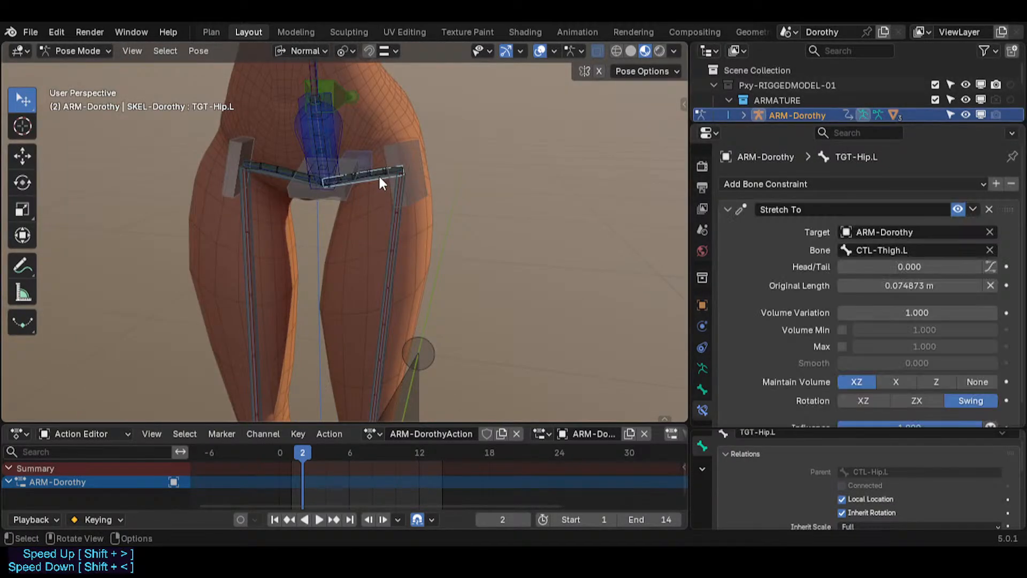
key("Tab")
key("alt+h")
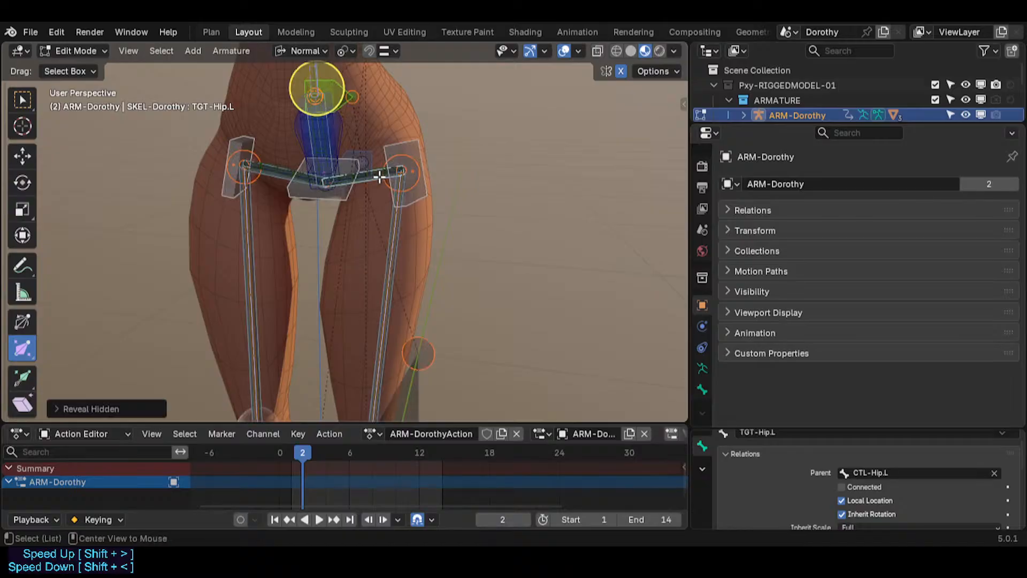
left_click(379, 176)
left_click(379, 177)
right_click(378, 177)
left_click(377, 178)
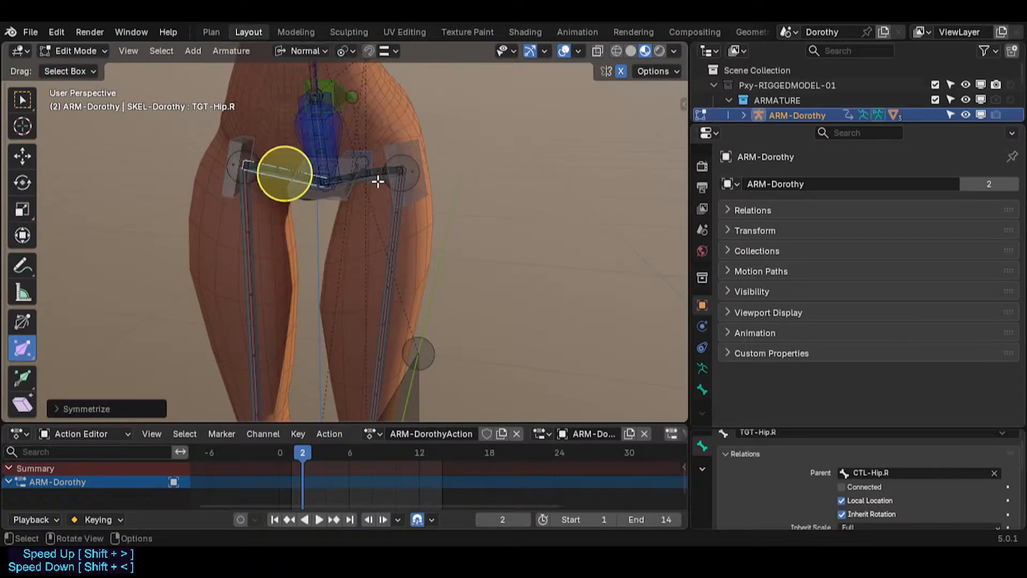
Select TGT-Thigh.L and review the target bone of its Stretch To constraint in Pose Mode.
middle_click_drag(366, 320, 349, 186, "shift")
left_click(376, 225)
left_click(375, 225)
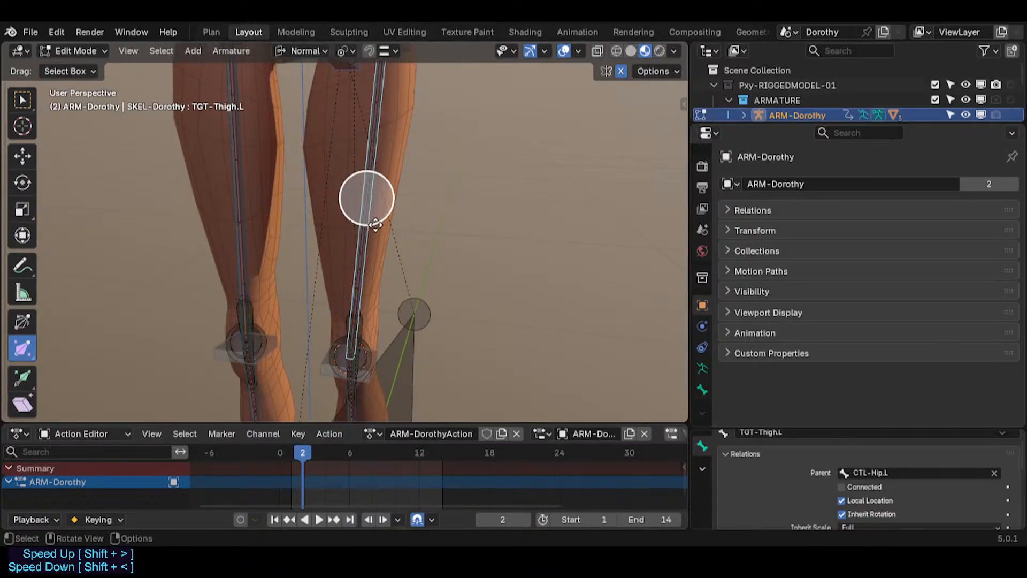
key("Tab")
scroll(924, 252, "down", 1)
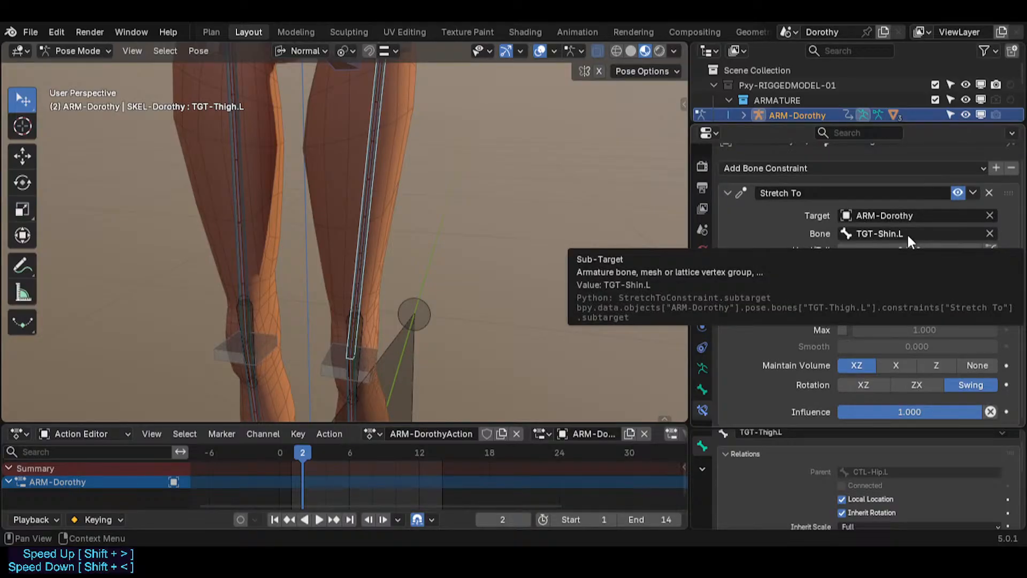
Copy the left shin control's name, set CTL-Shin.L as the target bone of TGT-Thigh.L's Stretch To constraint, and reset its original length.
middle_click_drag(414, 323, 346, 236)
left_click(357, 359)
left_click(355, 358)
left_click(350, 357)
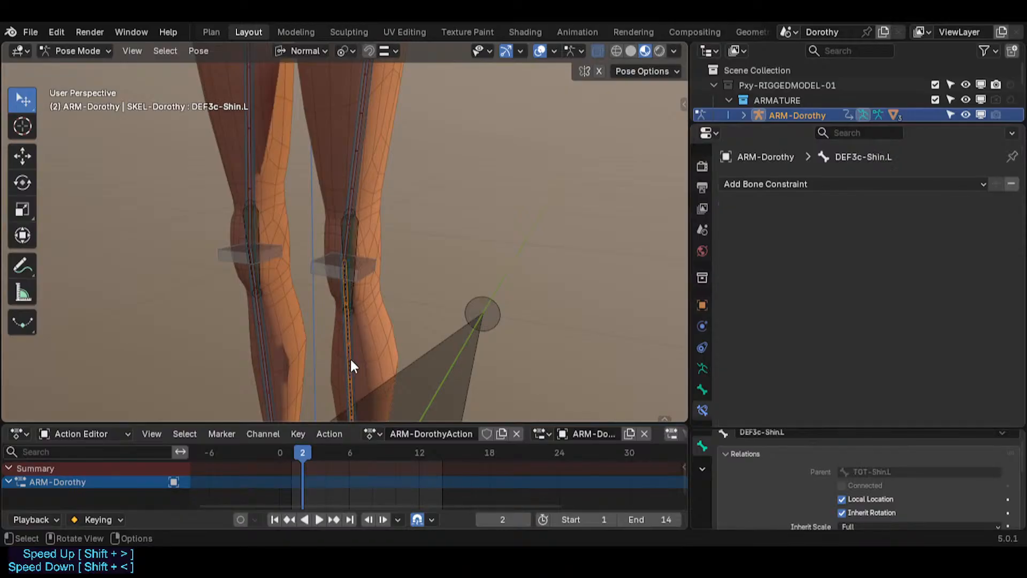
left_click(350, 358)
key("F2")
key("Escape")
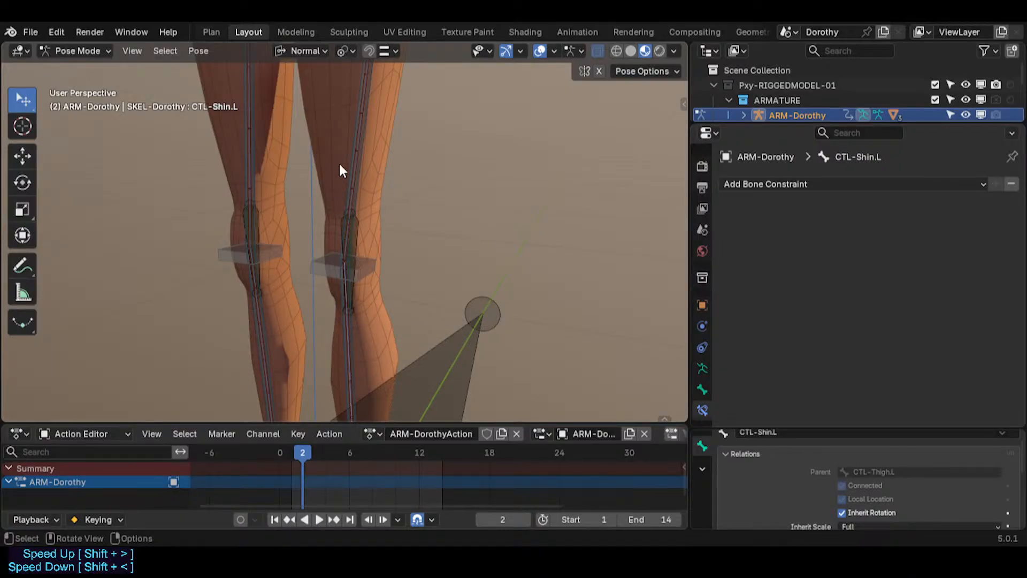
left_click(350, 164)
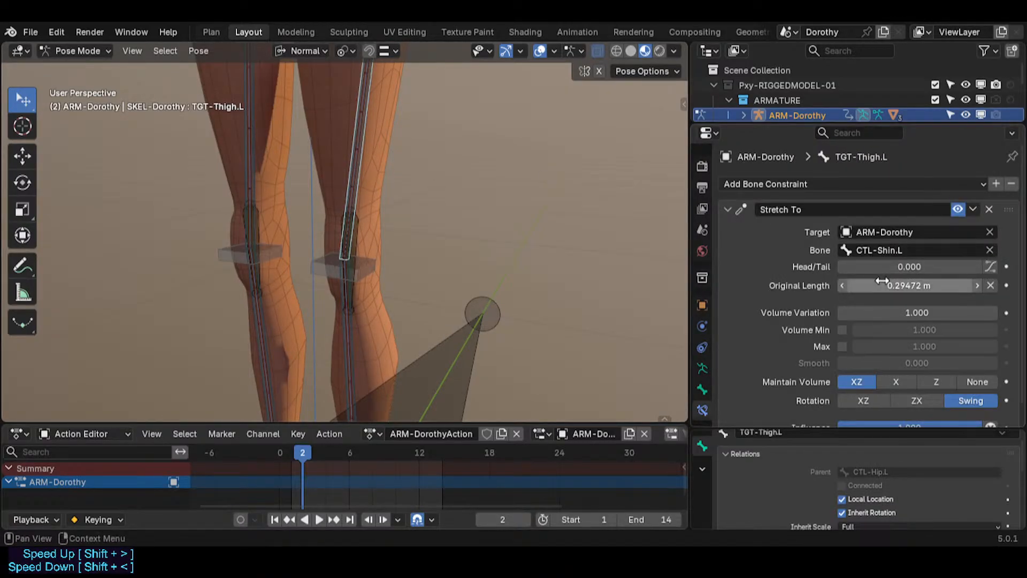
key("alt+h")
middle_click_drag(395, 207, 405, 300, "shift")
key("ctrl+z")
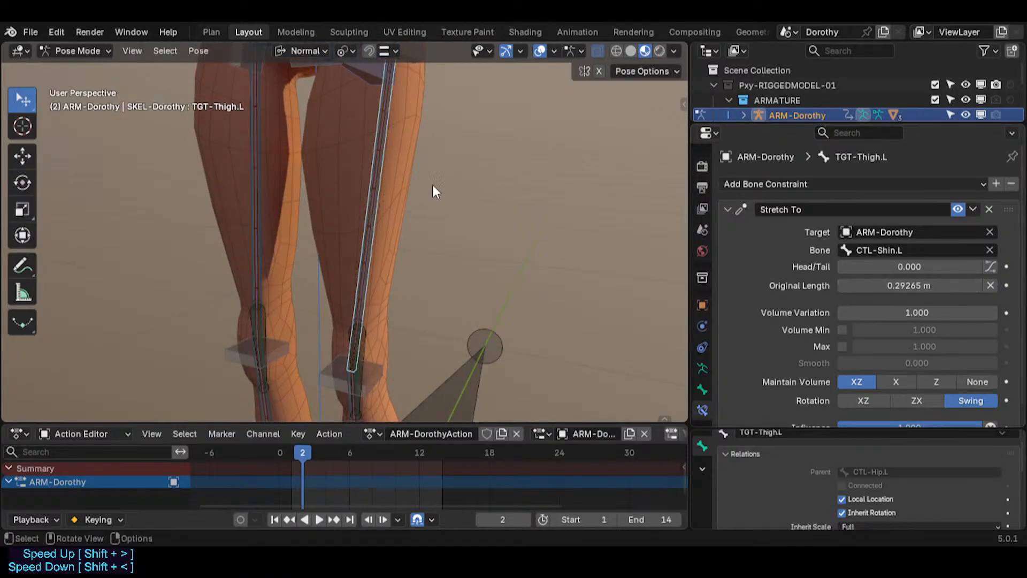
Review the Stretch To target bones of TGT-UpperArm.L, TGT-ForeArm.L and TGT-Shoulder.L.
scroll(433, 185, "down", 2)
middle_click_drag(430, 186, 371, 262)
left_click(399, 257)
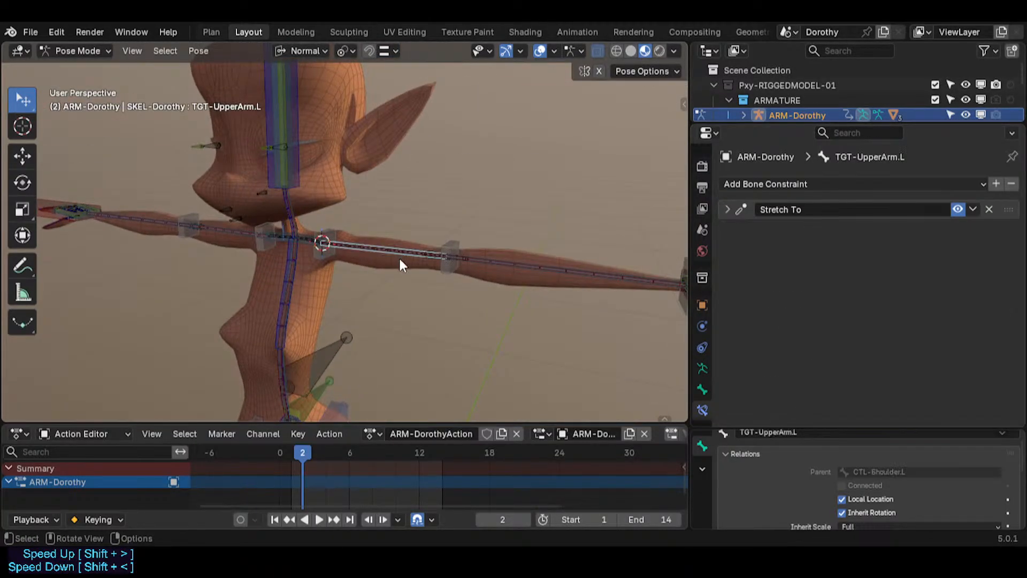
left_click(738, 212)
middle_click_drag(406, 203, 418, 263)
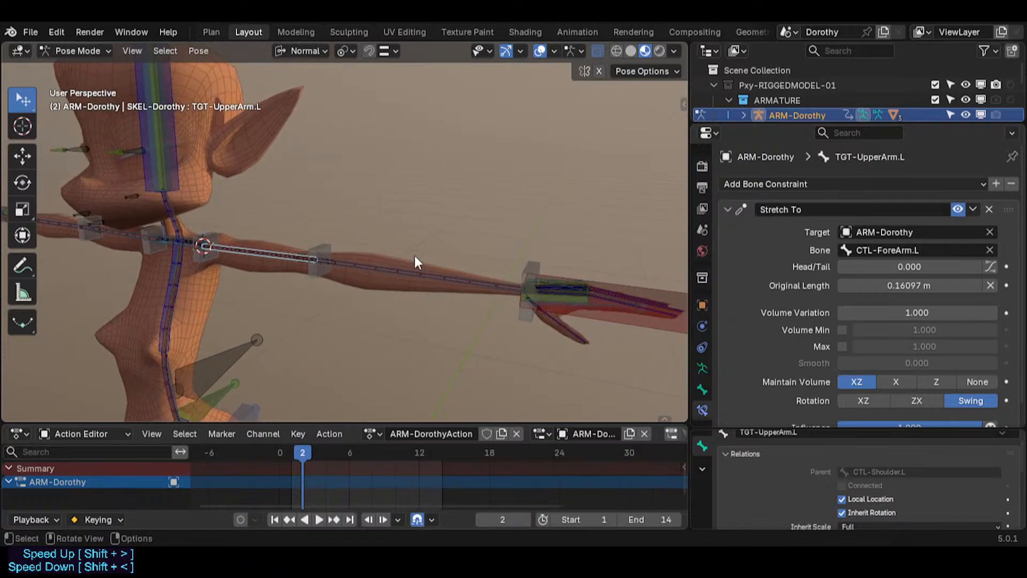
left_click(424, 272)
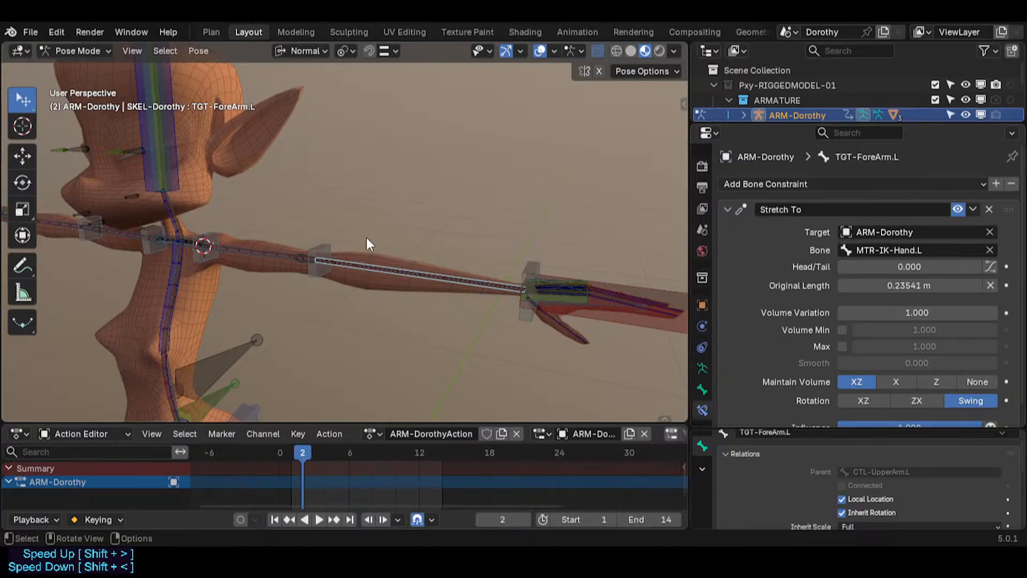
left_click(260, 255)
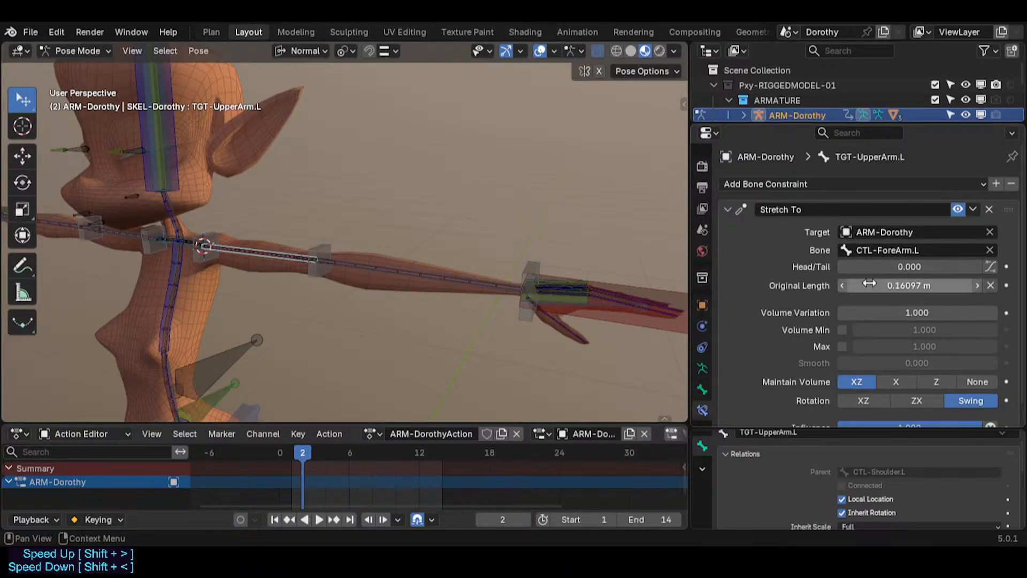
middle_click_drag(169, 335, 358, 274, "shift")
scroll(358, 274, "up", 3)
left_click(417, 198)
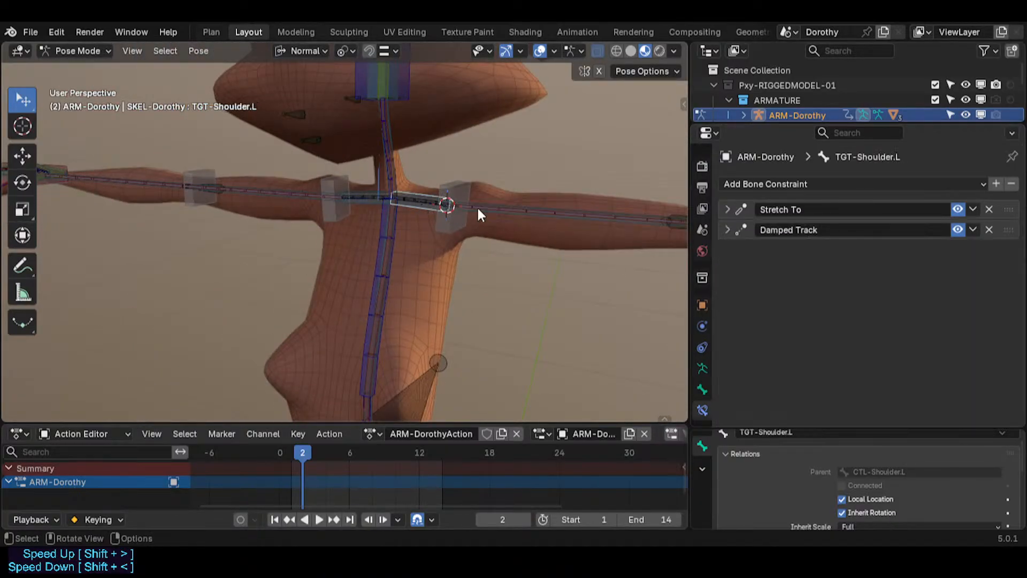
left_click(729, 210)
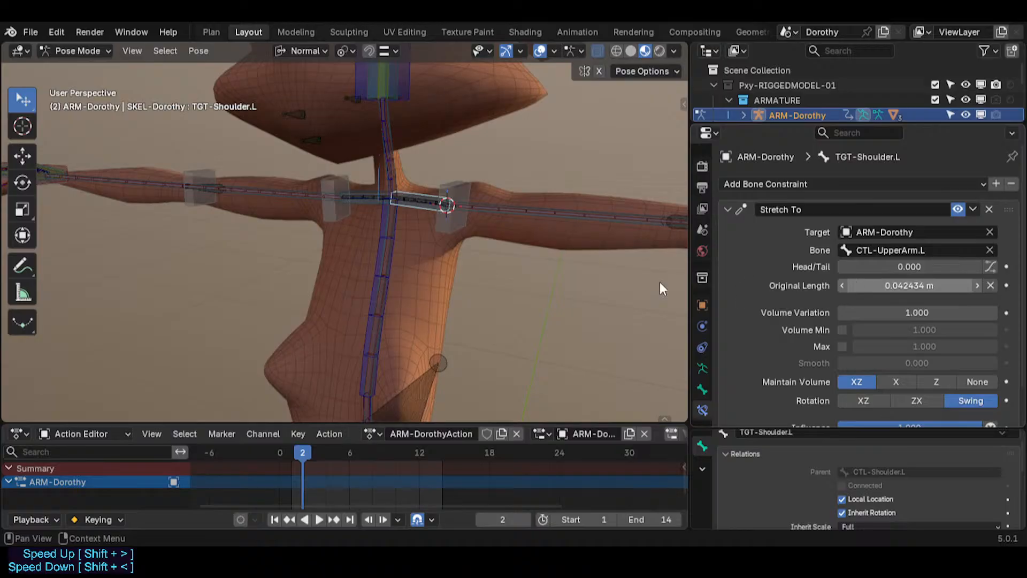
Compare the Stretch To target bones of TGT-Hip.L and TGT-Thigh.L with the arm setup.
middle_click_drag(518, 245, 351, 175)
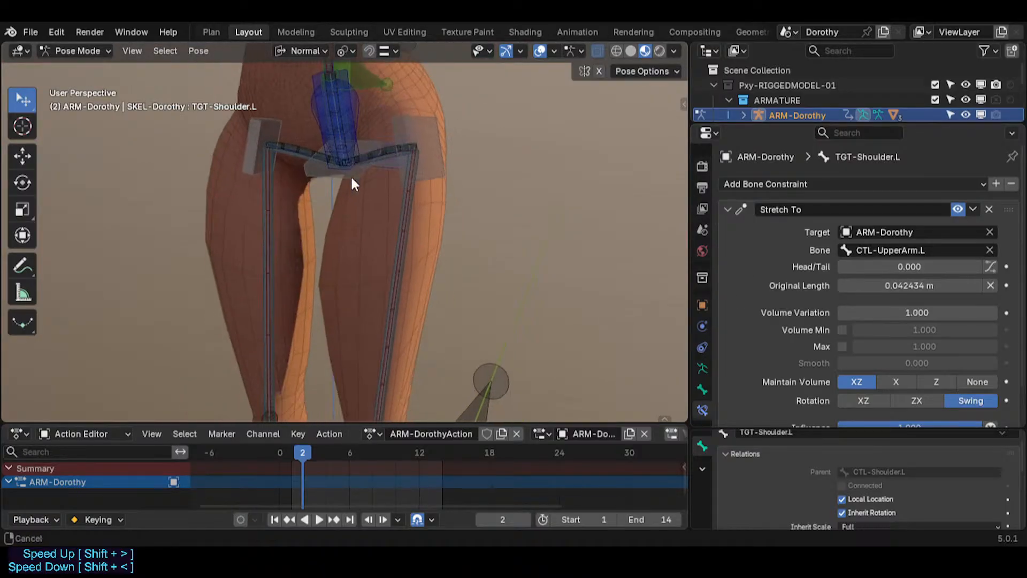
left_click(393, 230)
middle_click_drag(393, 230, 419, 142)
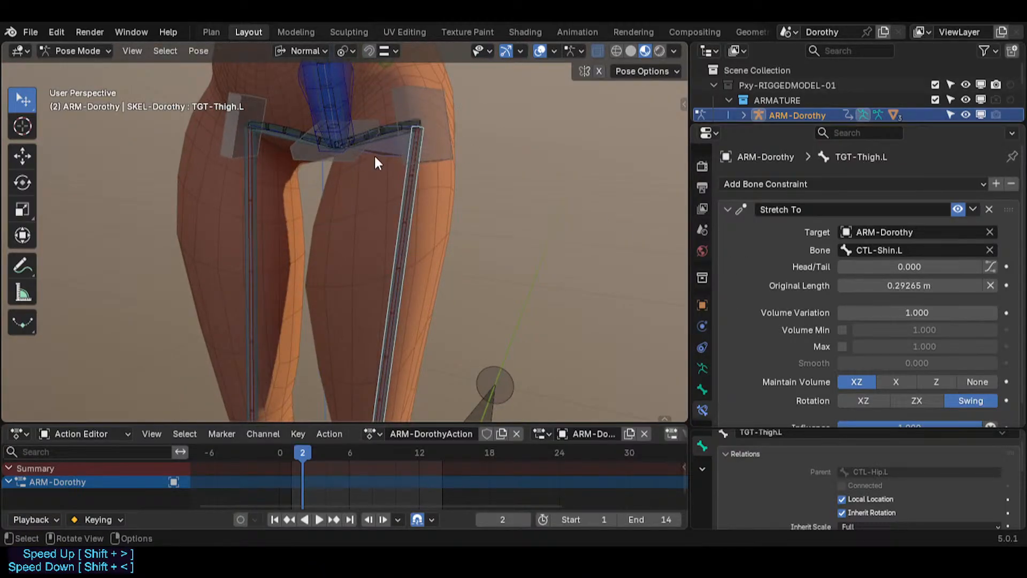
left_click(378, 133)
left_click(378, 133)
left_click(377, 133)
left_click(380, 135)
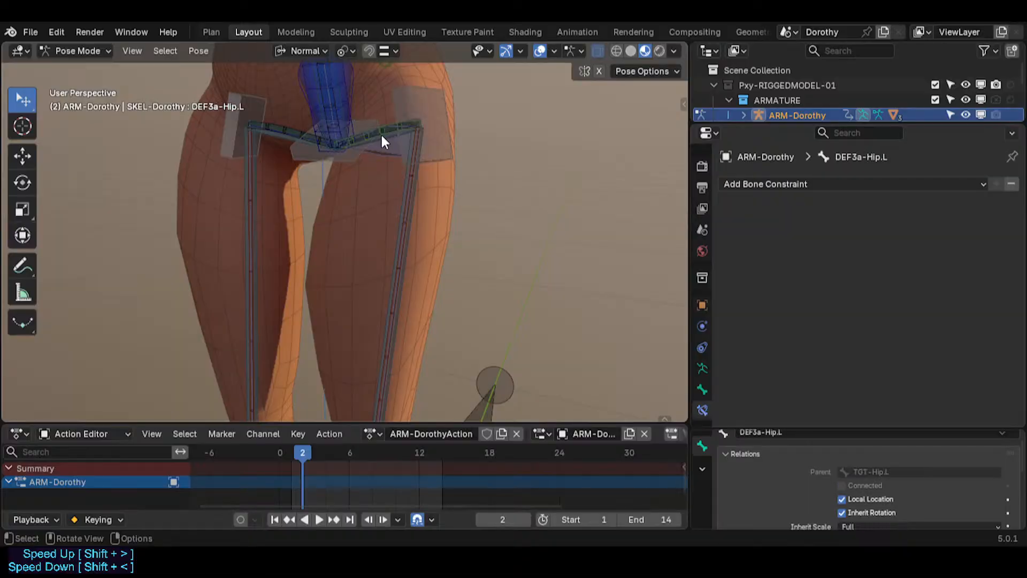
left_click(385, 142)
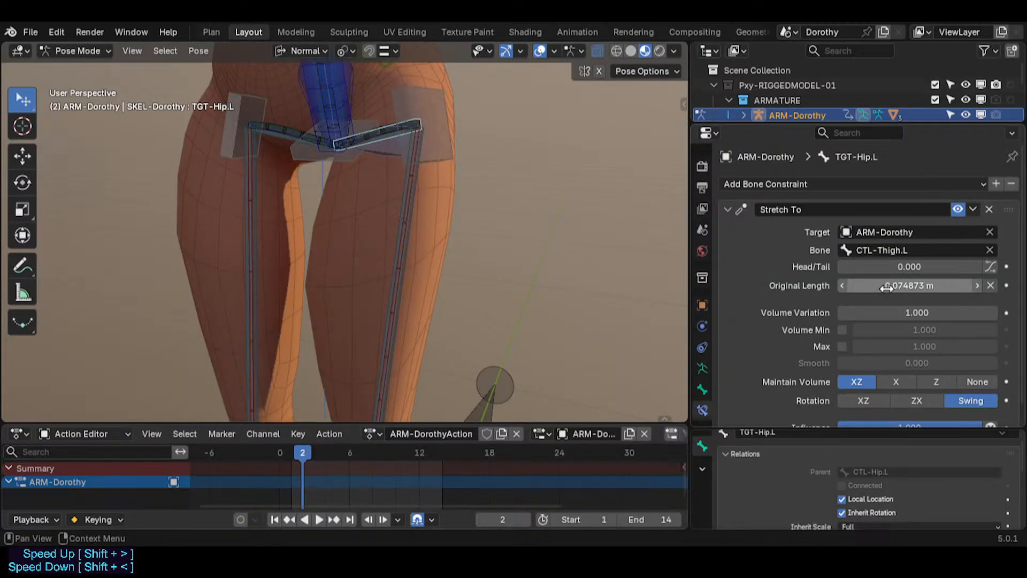
left_click(421, 232)
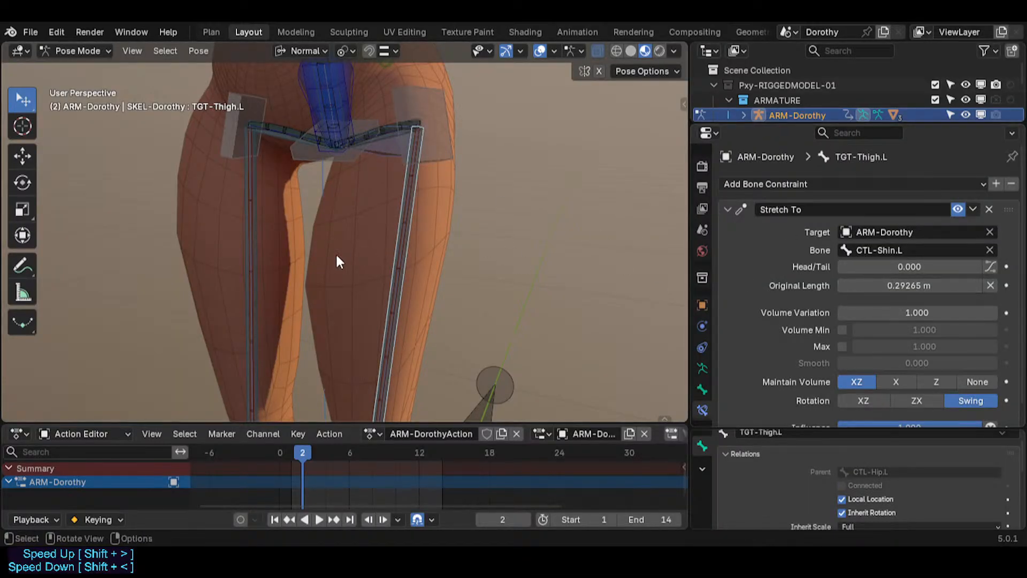
Select TGT-Shin.L and review the target bone of its Stretch To constraint.
middle_click_drag(336, 367, 371, 163, "shift")
middle_click_drag(374, 270, 367, 211, "shift")
scroll(374, 236, "up", 1)
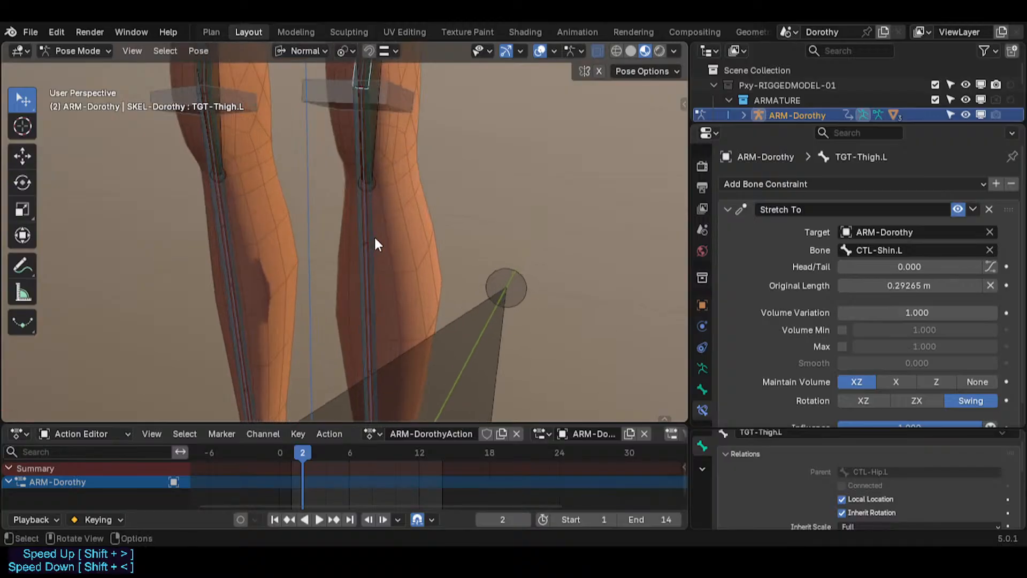
left_click(377, 214)
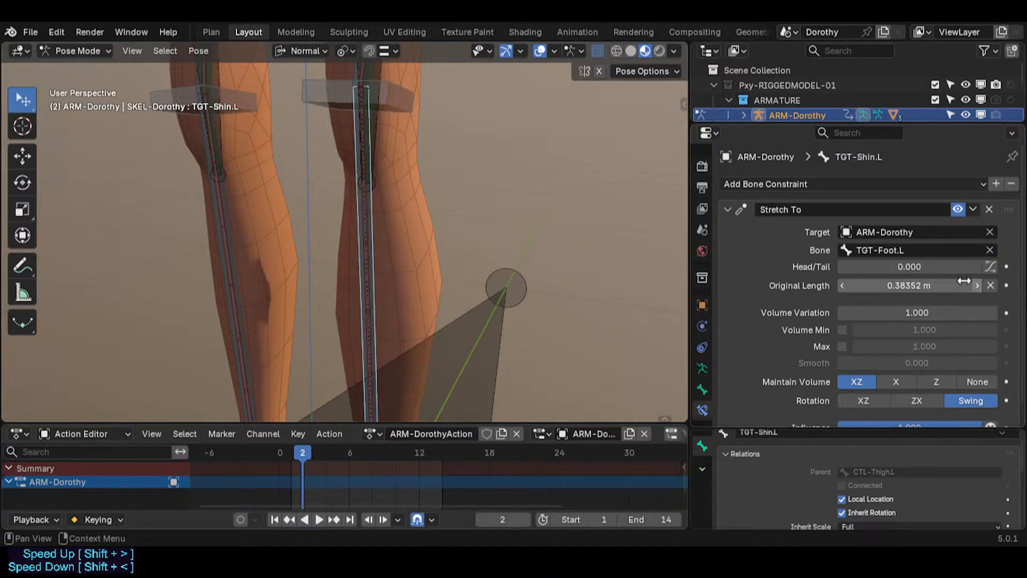
scroll(963, 280, "down", 1)
scroll(347, 255, "down", 4)
middle_click_drag(347, 255, 323, 152, "shift")
scroll(323, 152, "down", 3)
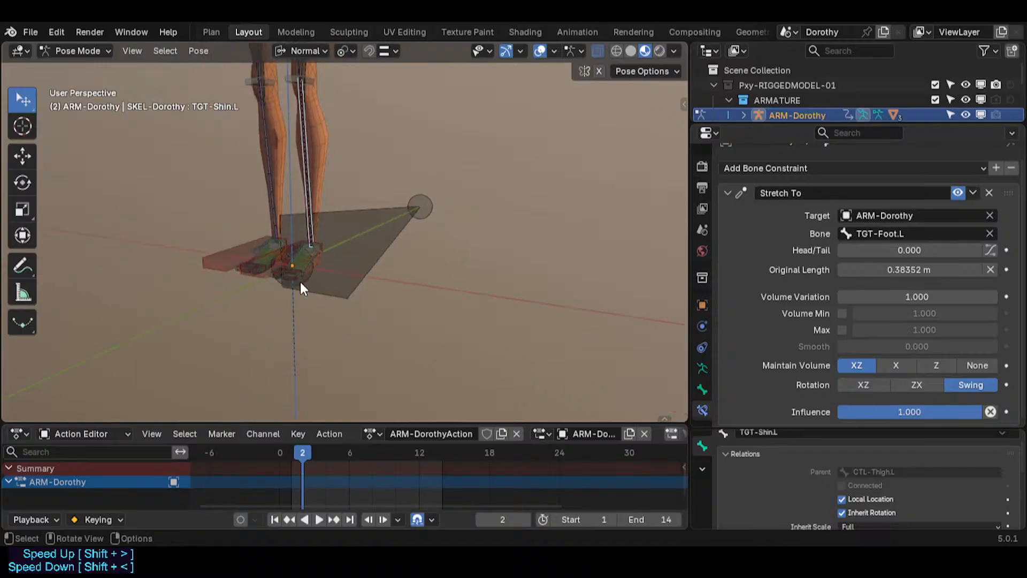
Try moving MTR-IK-Foot.L to test how the left leg follows, and clear the location of all bones.
left_click(306, 254)
scroll(306, 255, "up", 2)
key("g")
left_click(313, 300)
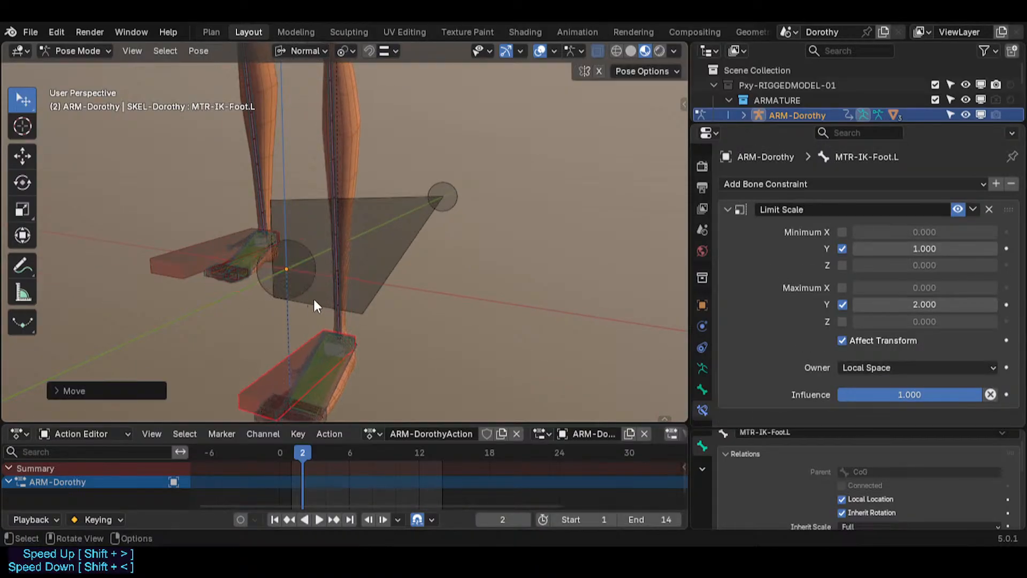
scroll(313, 297, "down", 2)
middle_click_drag(313, 297, 265, 248)
key("g")
left_click(269, 291)
scroll(289, 293, "down", 1)
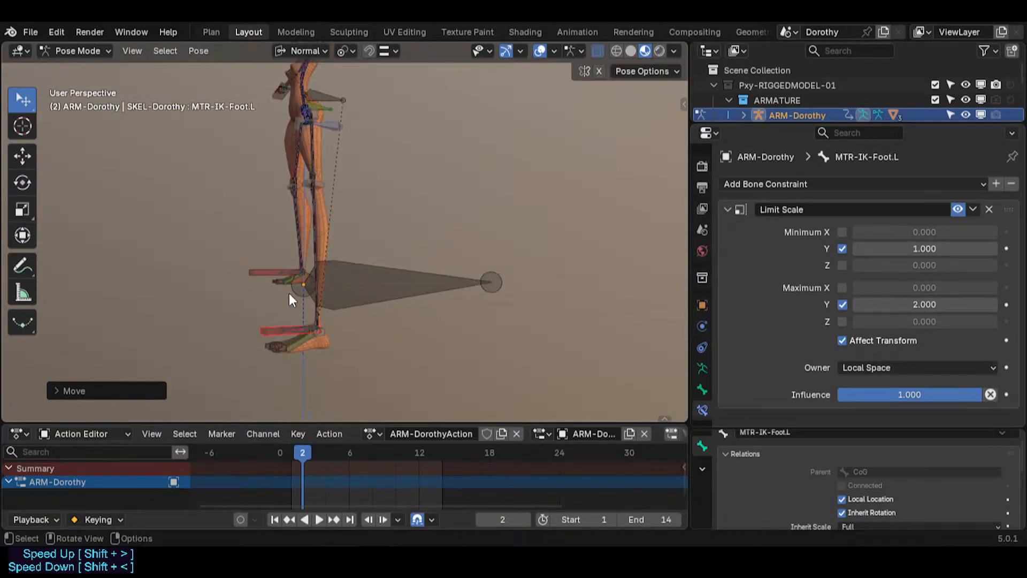
key("g")
left_click(313, 293)
key("g")
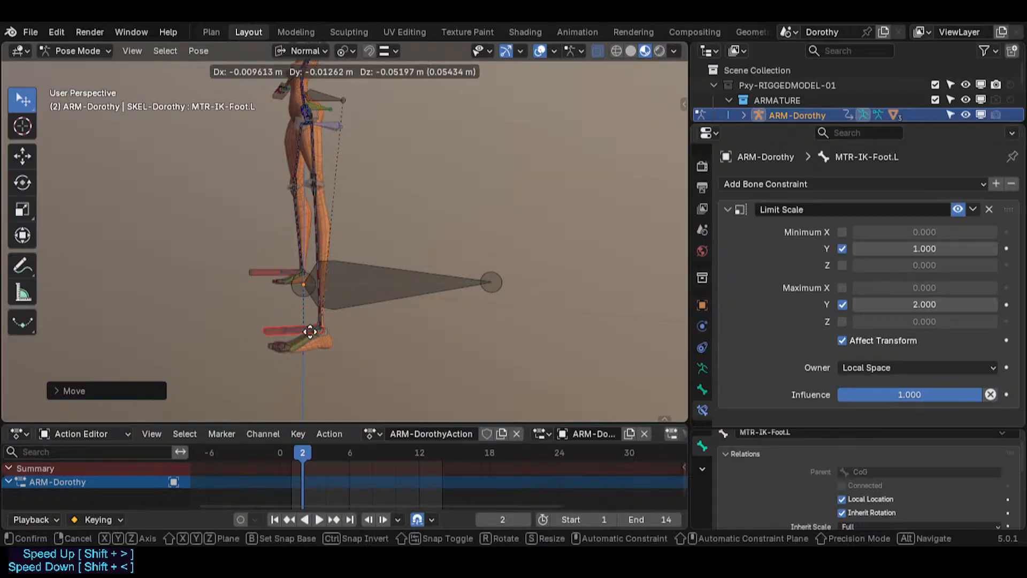
left_click(312, 336)
key("a")
key("alt+g")
Copy the left foot IK control's name and set MTR-IK-Foot.L as the target bone of TGT-Shin.L's Stretch To constraint.
scroll(290, 219, "up", 2)
middle_click_drag(290, 220, 342, 206)
left_click(346, 205)
left_click(345, 205)
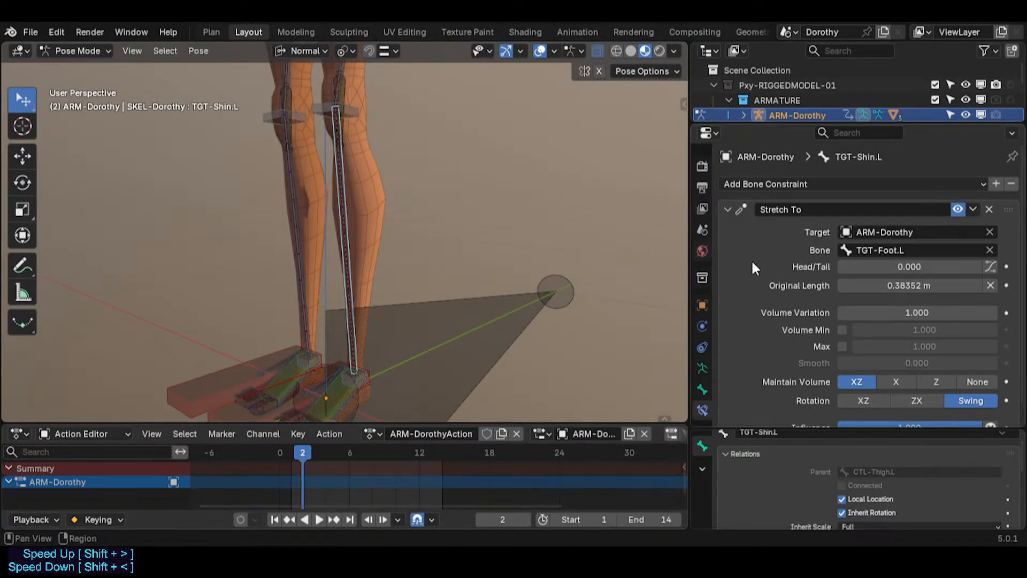
middle_click_drag(350, 360, 270, 369)
left_click(267, 359)
key("ctrl+c")
key("F2")
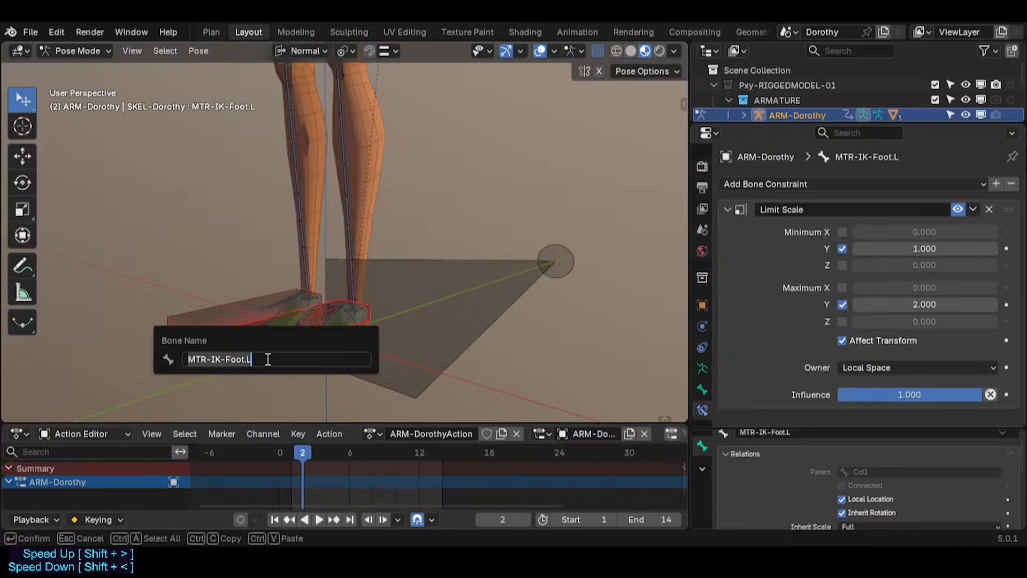
key("Escape")
left_click(349, 194)
left_click(350, 190)
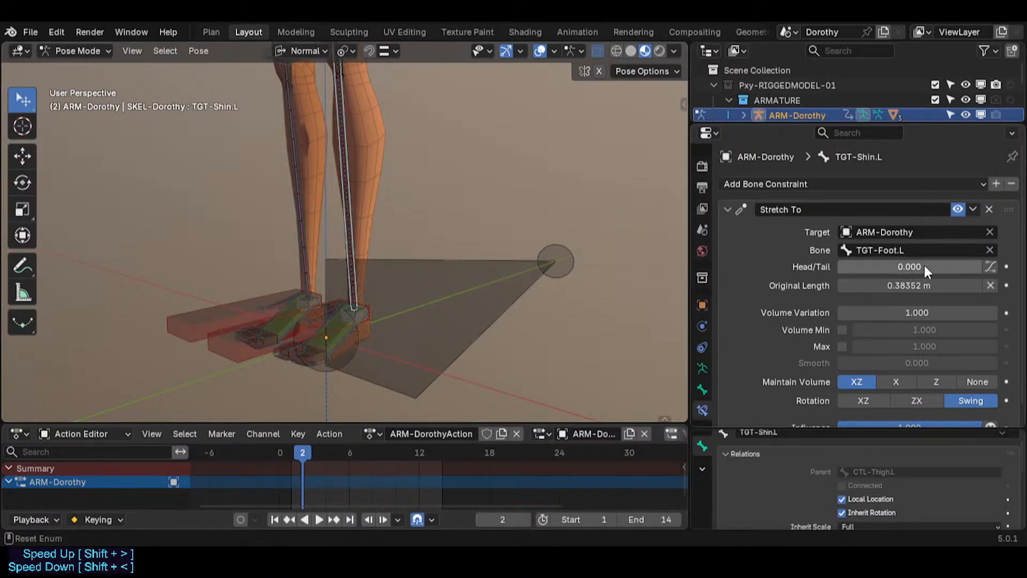
key("ctrl+v")
key("ctrl+v")
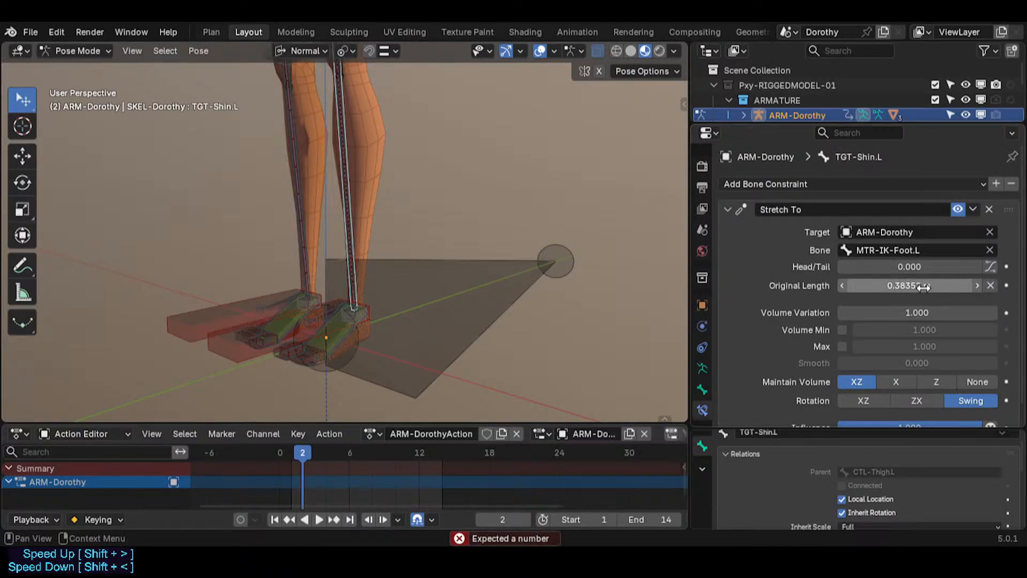
Symmetrize TGT-Shin.L and TGT-Thigh.L to the right side of the armature in Edit Mode and return to Pose Mode.
middle_click_drag(335, 155, 358, 208, "shift")
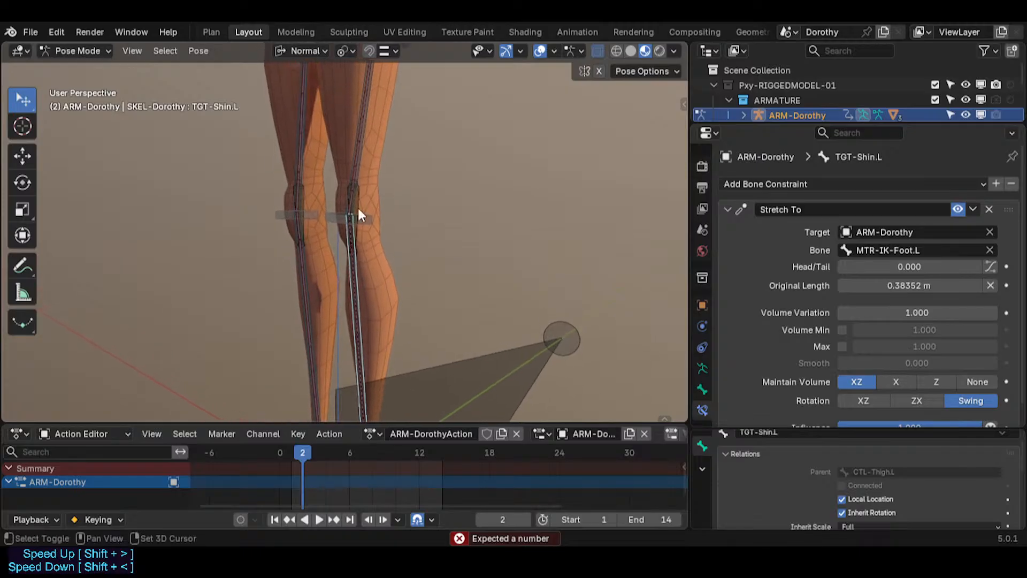
left_click(367, 138)
middle_click_drag(367, 138, 354, 116)
key("Tab")
right_click(367, 185)
left_click(365, 180)
key("Tab")
Select TGT-Foot.L and check its bone constraints and parent relation.
scroll(348, 309, "up", 2)
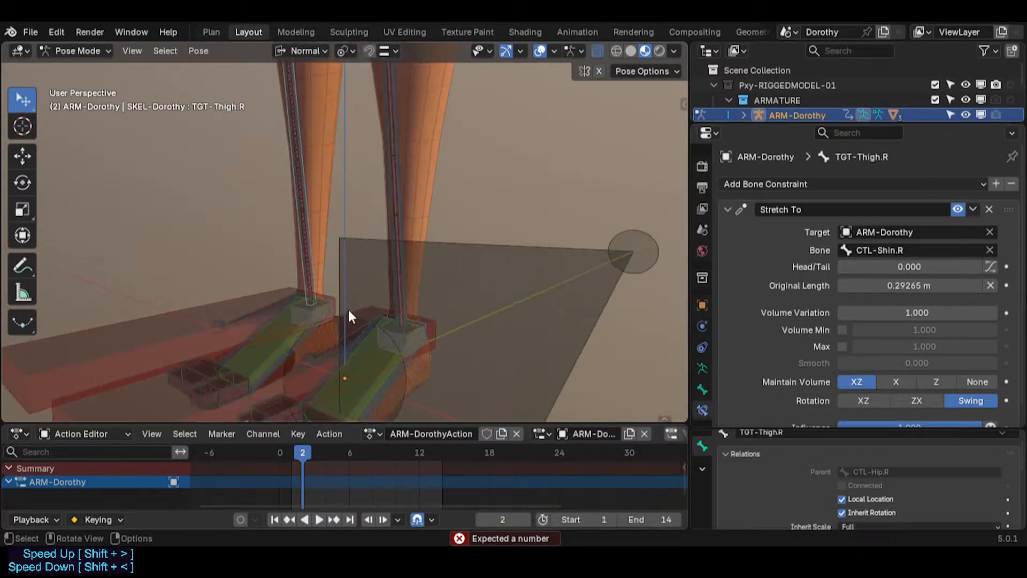
left_click(376, 388)
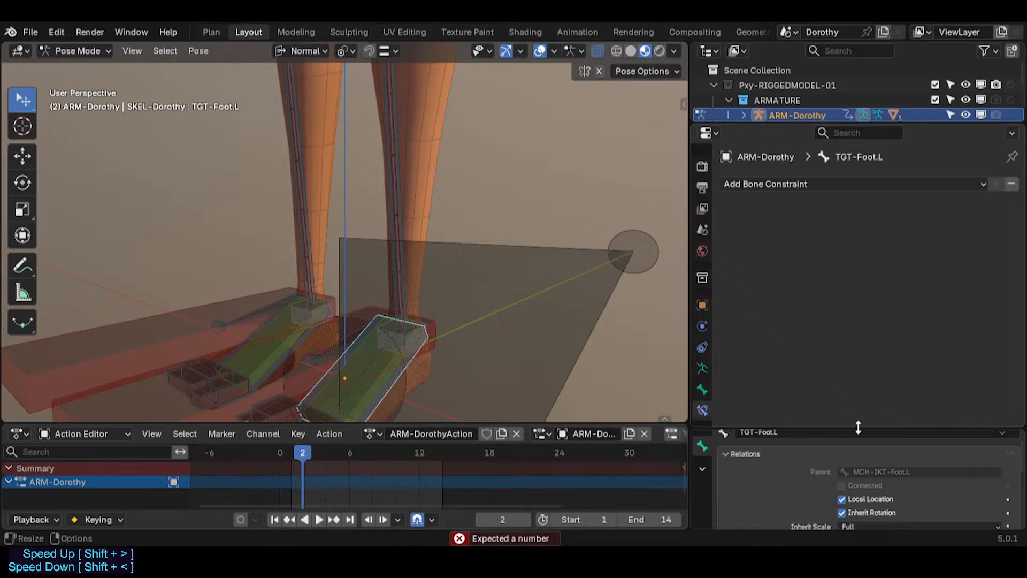
key("Tab")
key("Tab")
scroll(391, 295, "down", 3)
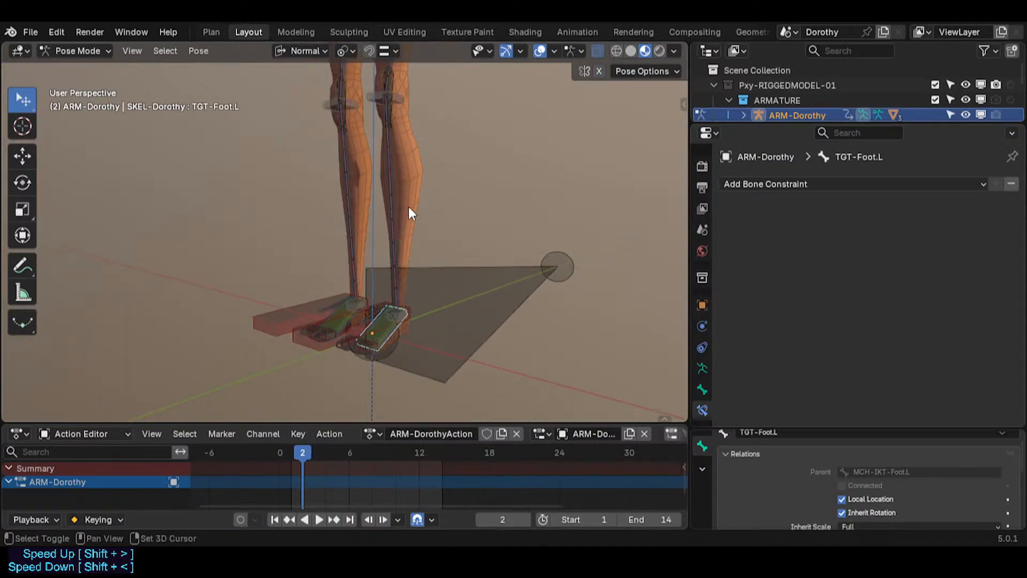
Comment out the TGT-Skeleton Bone Constraints task in the Notes to-do list, move it below the finished tasks, and save the file.
middle_click_drag(393, 130, 387, 235, "shift")
middle_click_drag(388, 236, 402, 129)
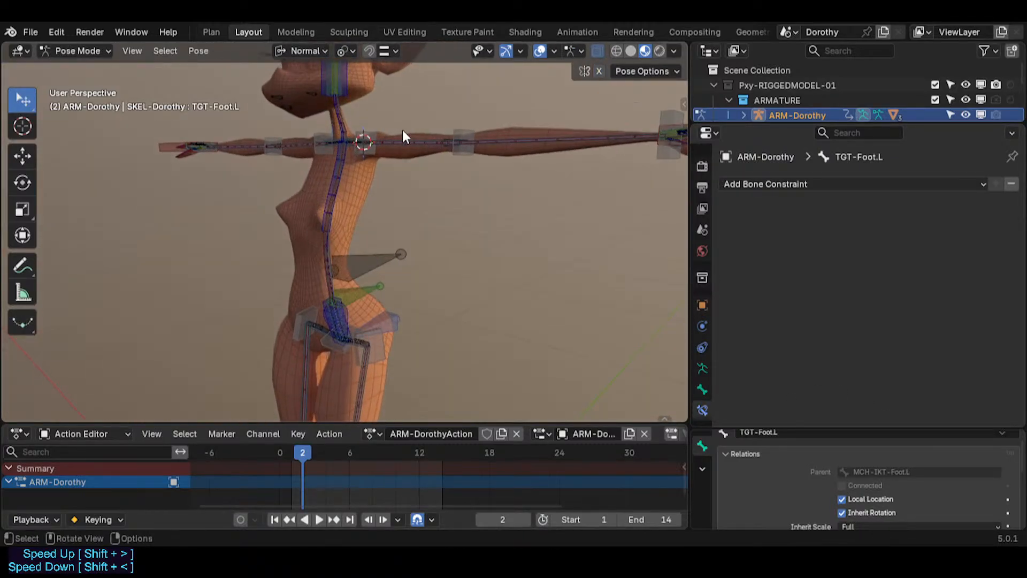
key("ctrl+s")
left_click(212, 31)
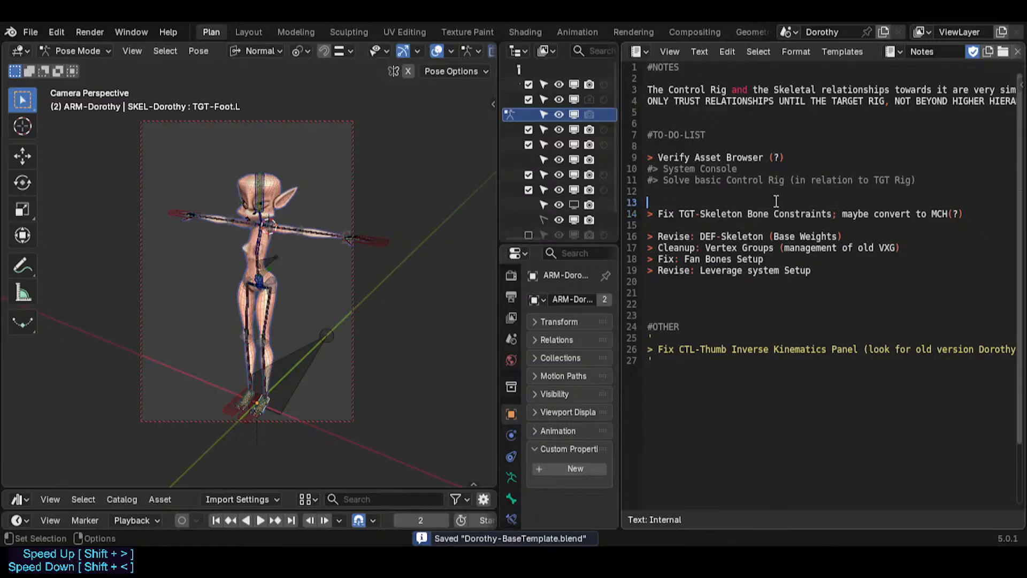
type("#")
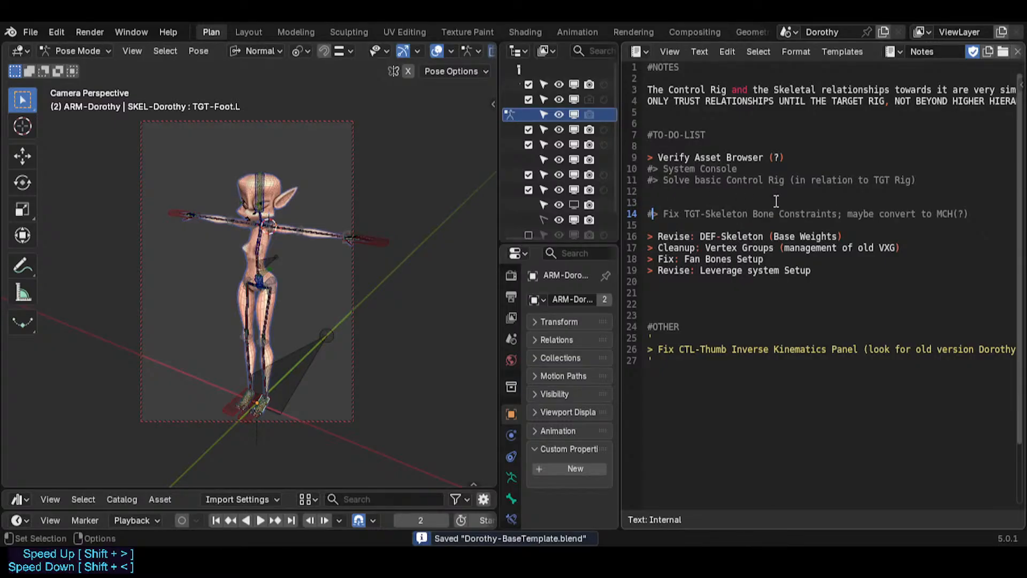
key("Delete")
key("Delete")
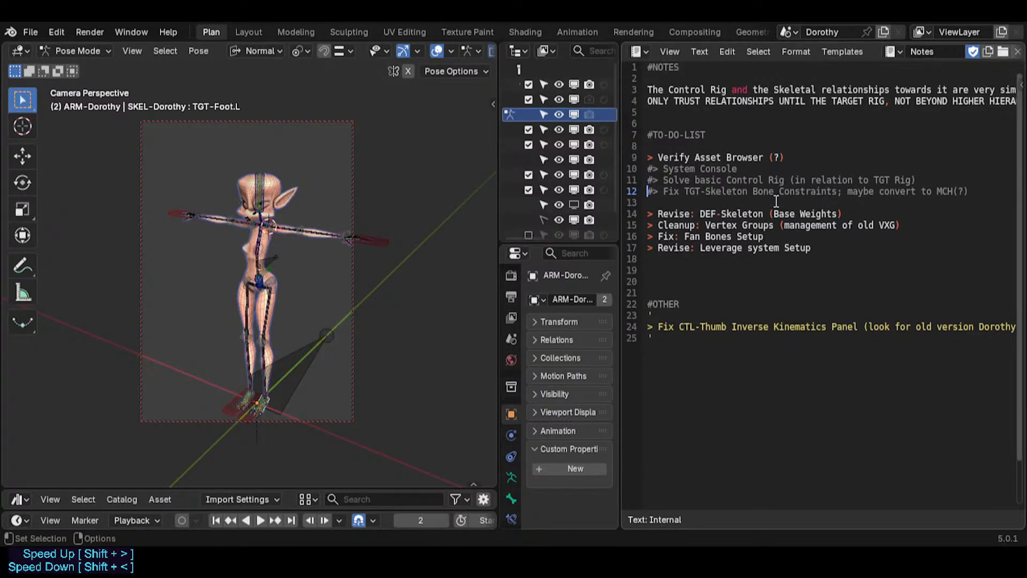
key("ctrl+s")
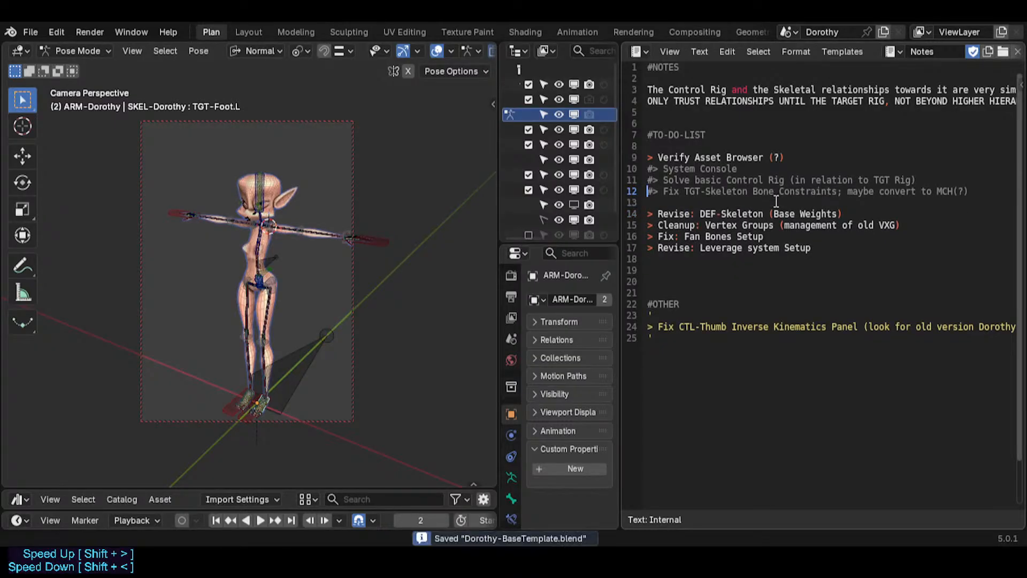
left_click(247, 33)
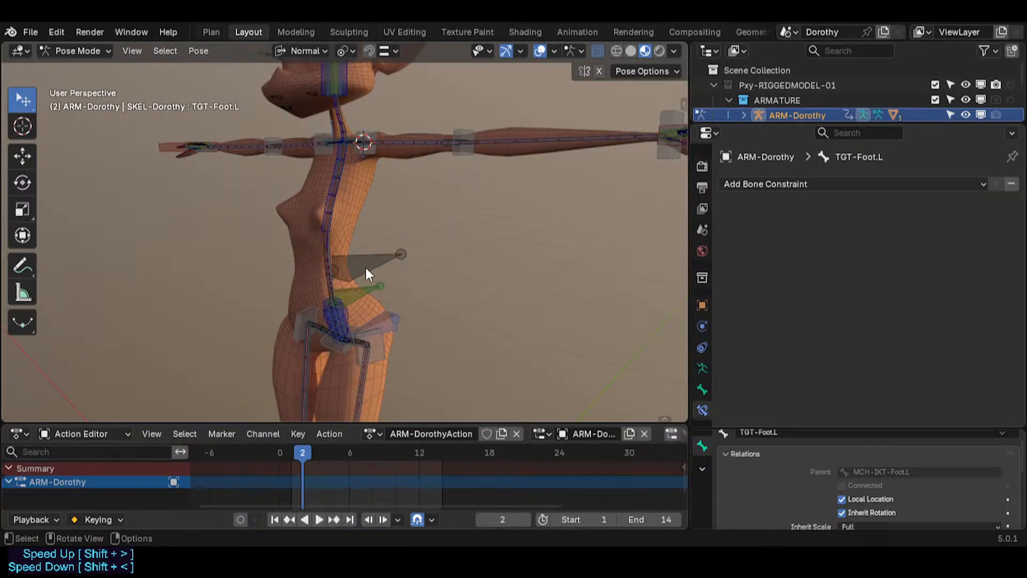
Save the file, restart the program, and reopen the recent file Dorothy-BaseTemplate.blend.
key("ctrl+s")
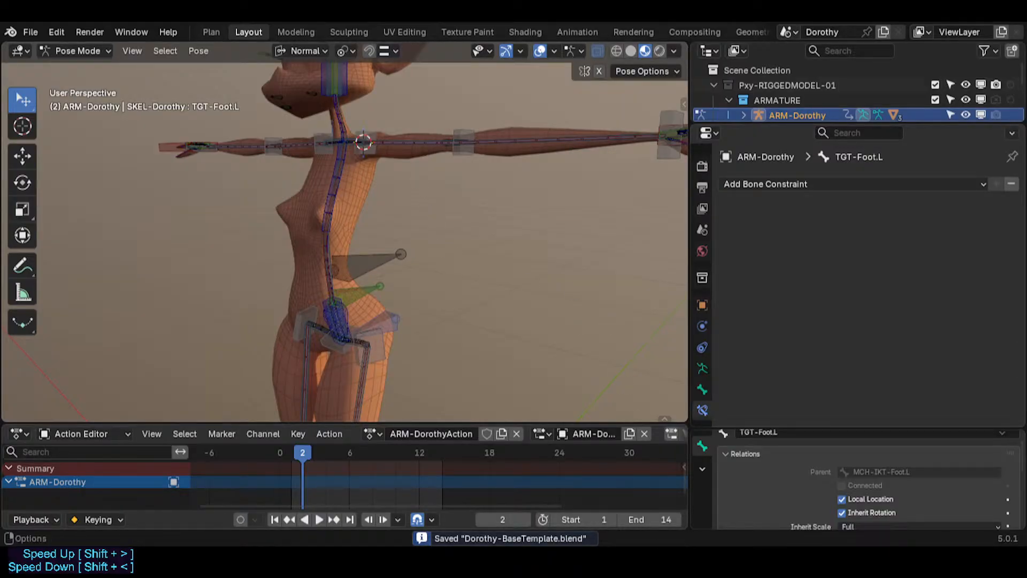
key("ctrl+q")
key("Escape")
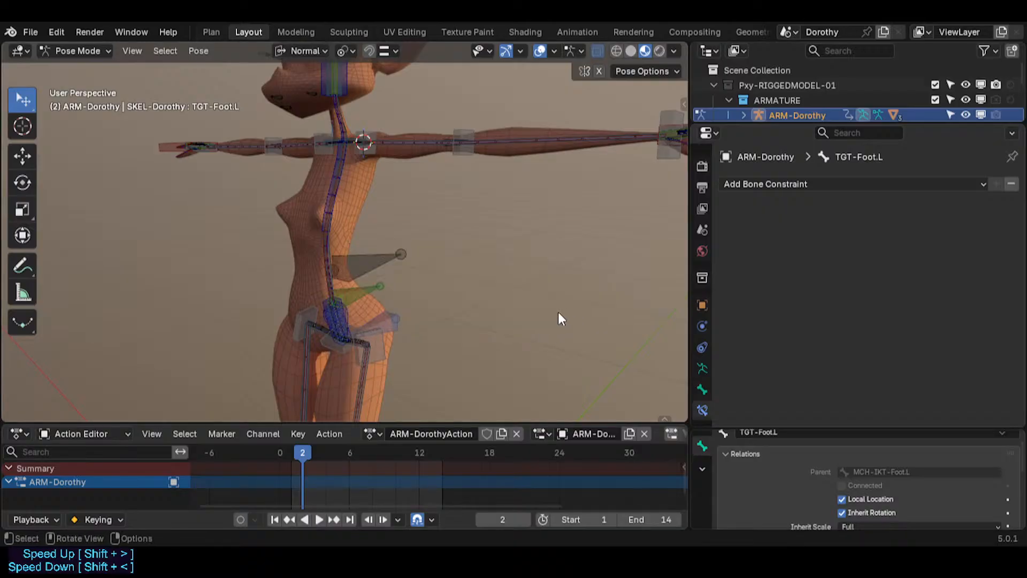
key("ctrl+s")
key("ctrl+q")
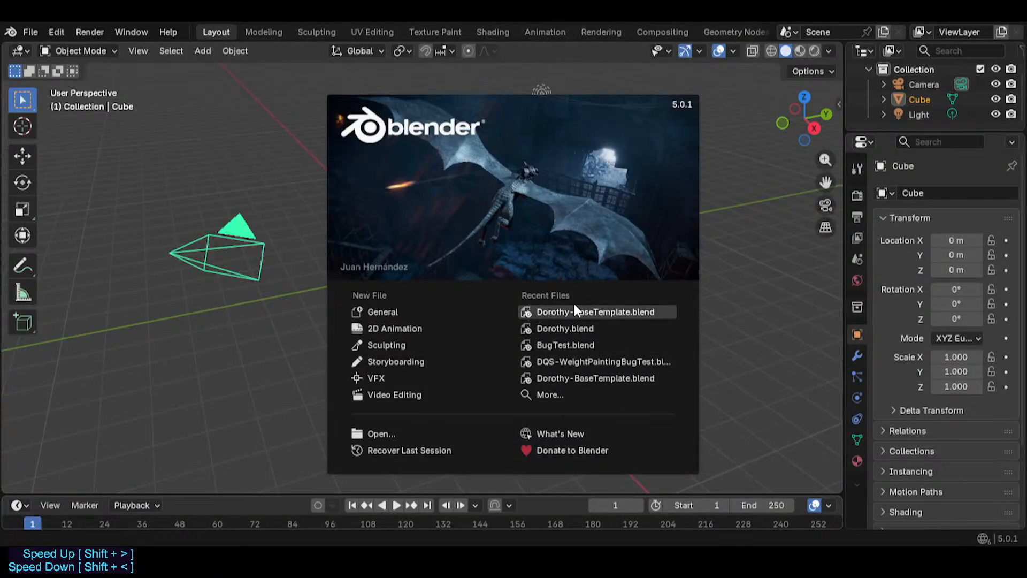
left_click(574, 310)
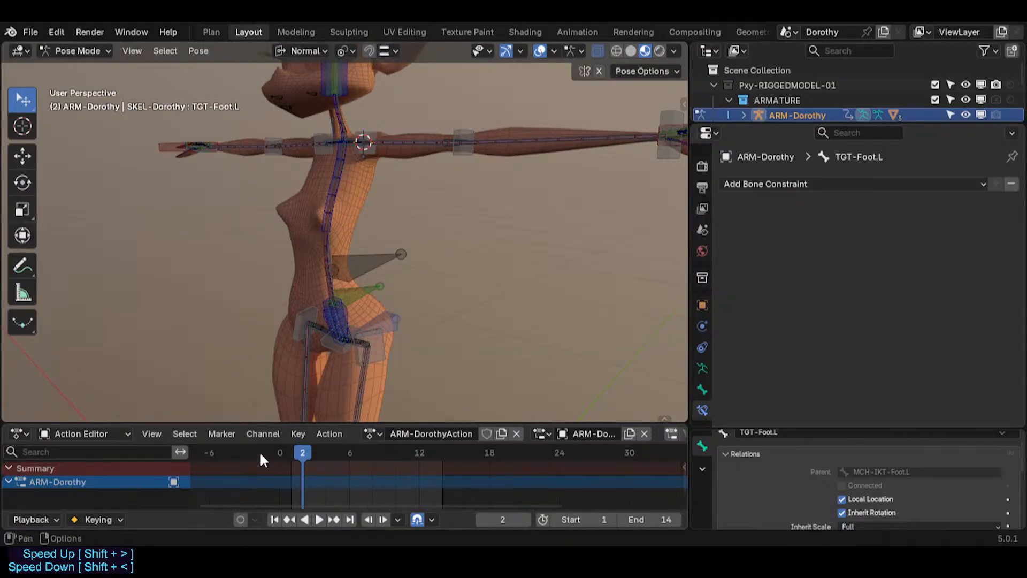
Go to frame 1 and enlarge the Outliner so that the MESH collection shows.
key("Left")
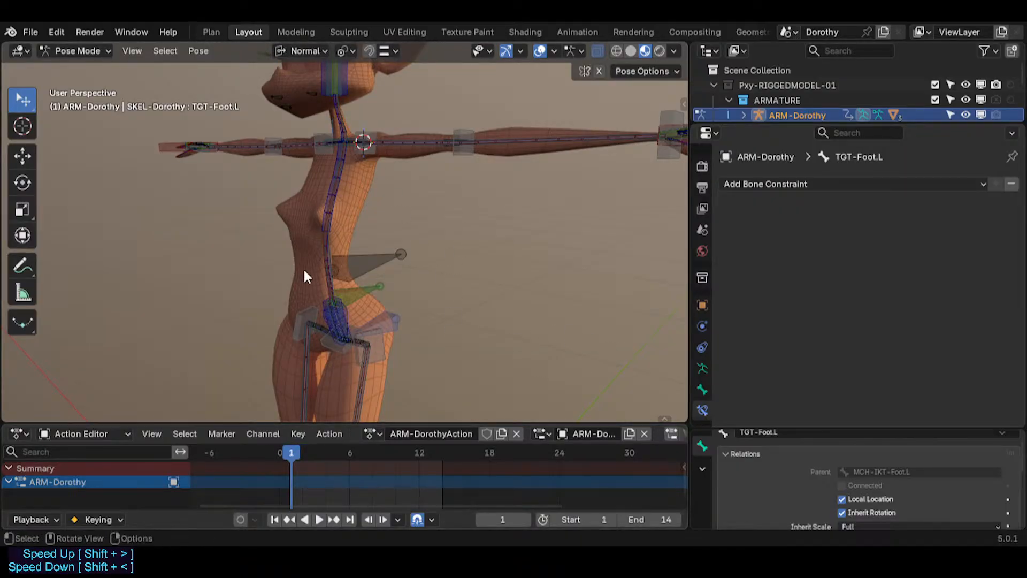
middle_click_drag(317, 357, 535, 177)
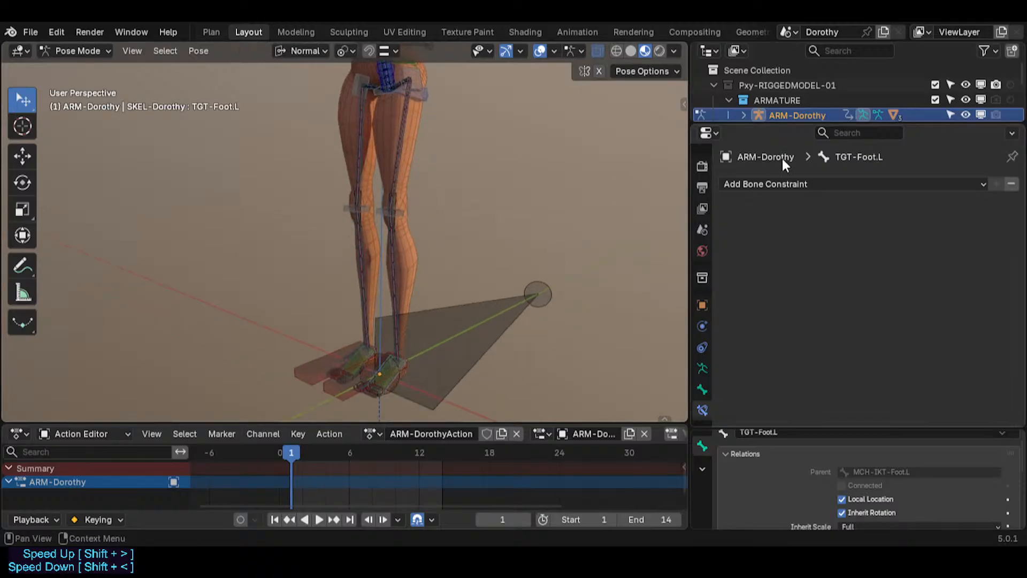
left_click_drag(781, 124, 780, 170)
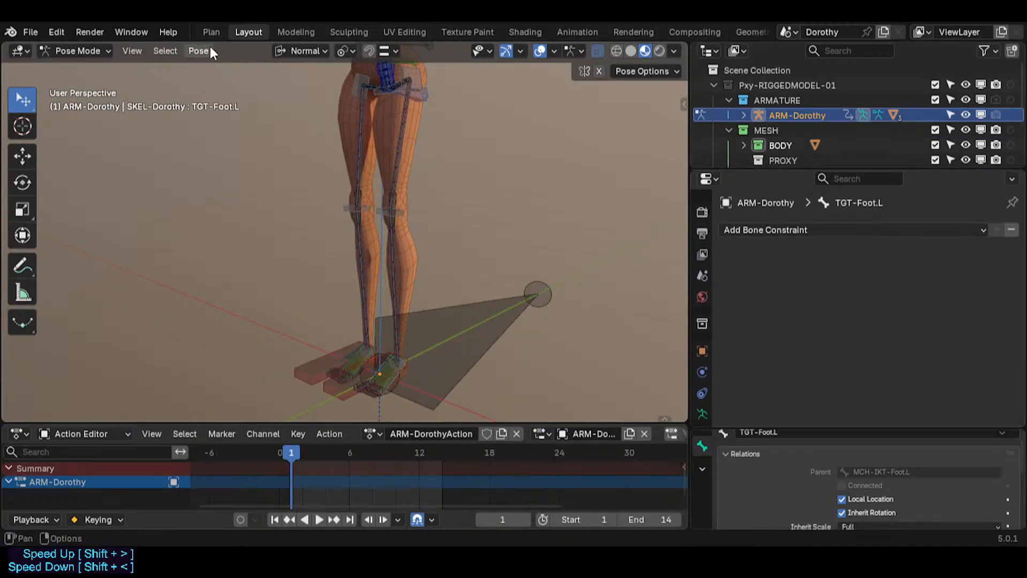
Check the Notes to-do list and turn off Solo for the TGT-Skeleton, MCH-IK and CTL-Skeleton bone collections.
left_click(211, 32)
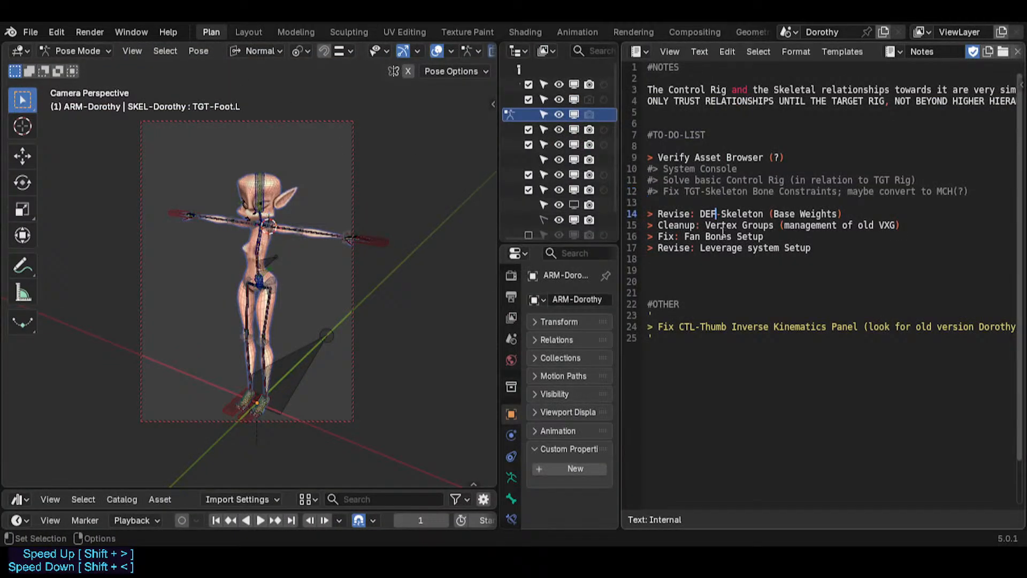
left_click(249, 31)
middle_click_drag(345, 292, 406, 222)
key("n")
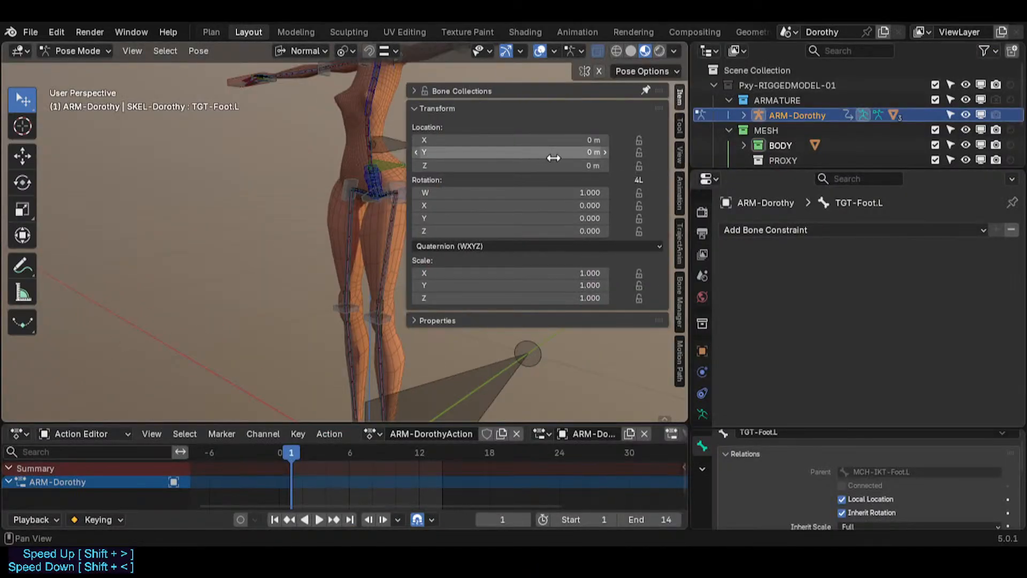
left_click(492, 110)
left_click(491, 90)
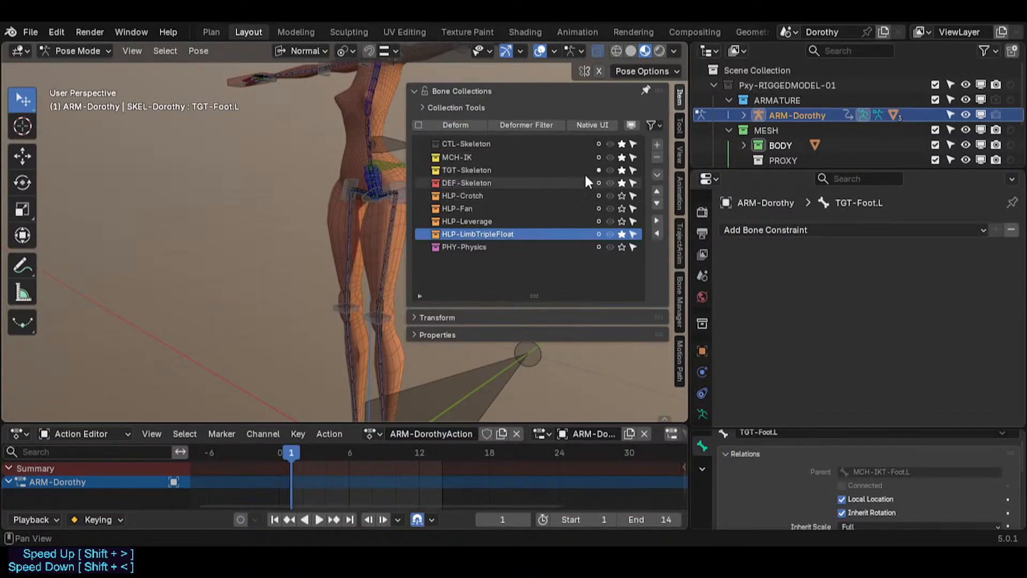
left_click(622, 170)
left_click(621, 155)
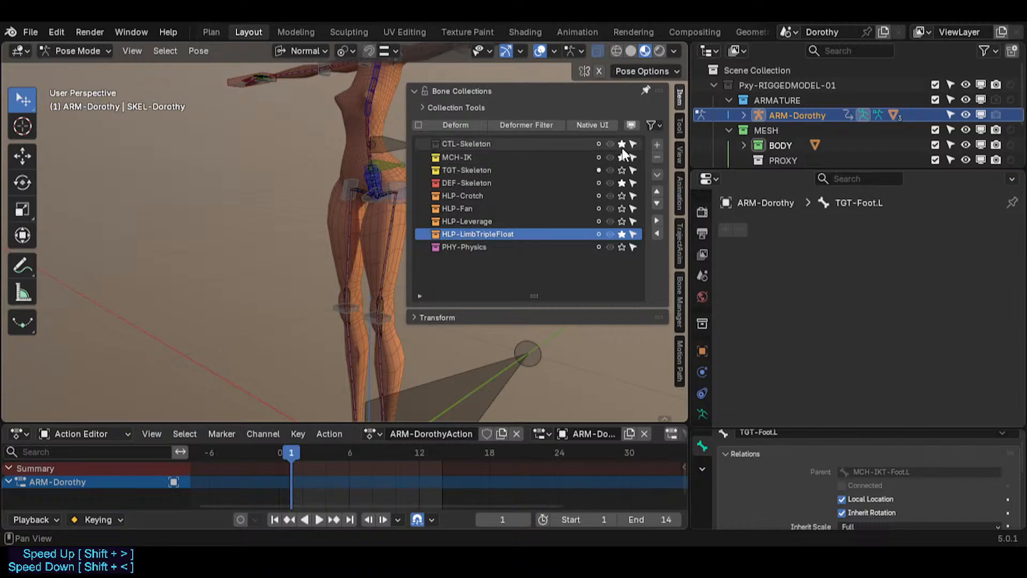
left_click(621, 144)
key("n")
Save the file and select the left forearm deform bone DEF4c-ForeArm.L.
middle_click_drag(399, 235, 401, 415, "shift")
middle_click_drag(444, 256, 474, 285)
key("ctrl+s")
scroll(473, 278, "up", 4)
left_click(531, 269)
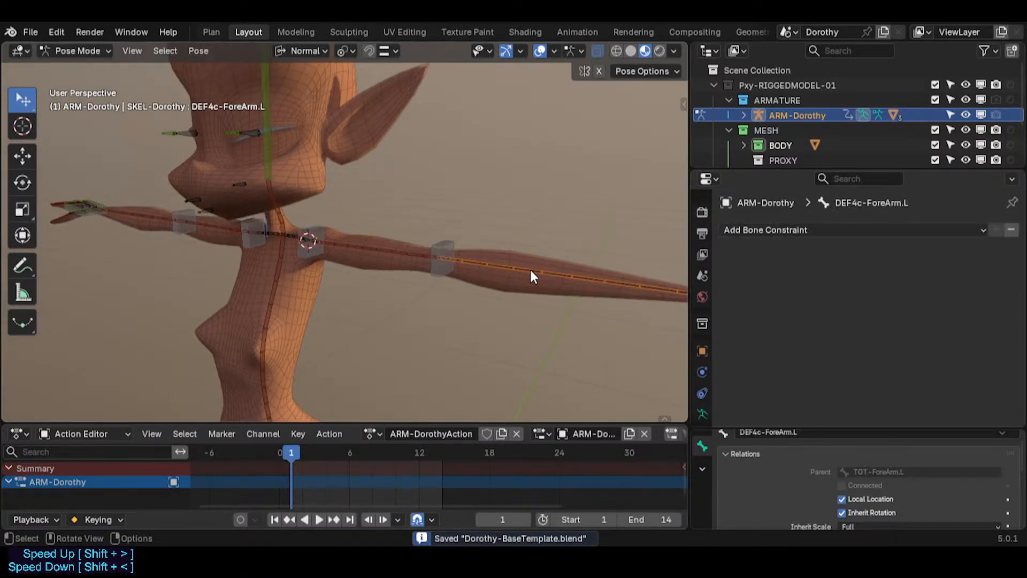
Leave Pose Mode, select ARM-Dorothy together with the Body mesh, and enter Weight Paint mode on Body.
middle_click_drag(531, 270, 304, 274, "shift")
key("ctrl+Tab")
left_click(387, 270)
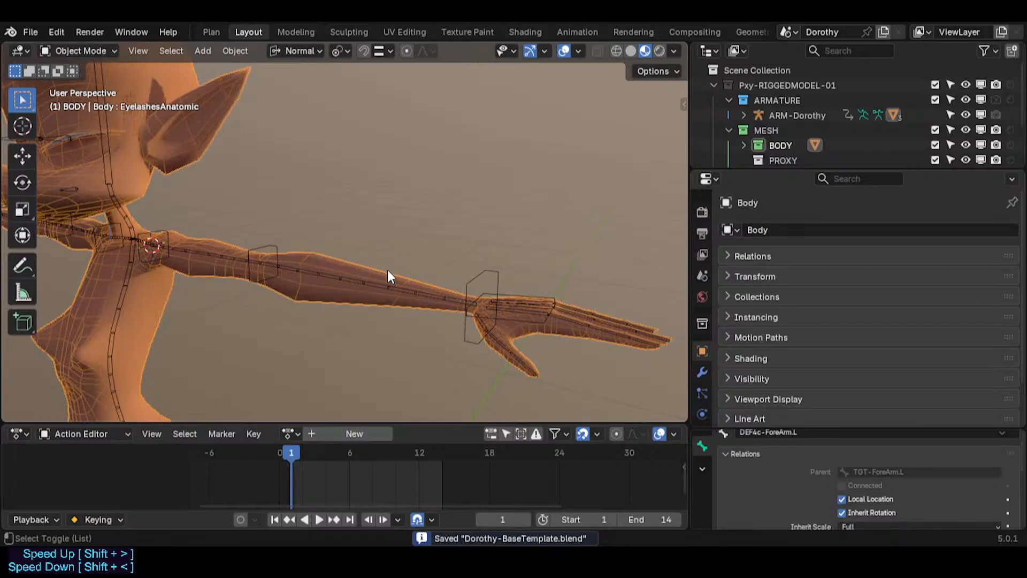
left_click(573, 308)
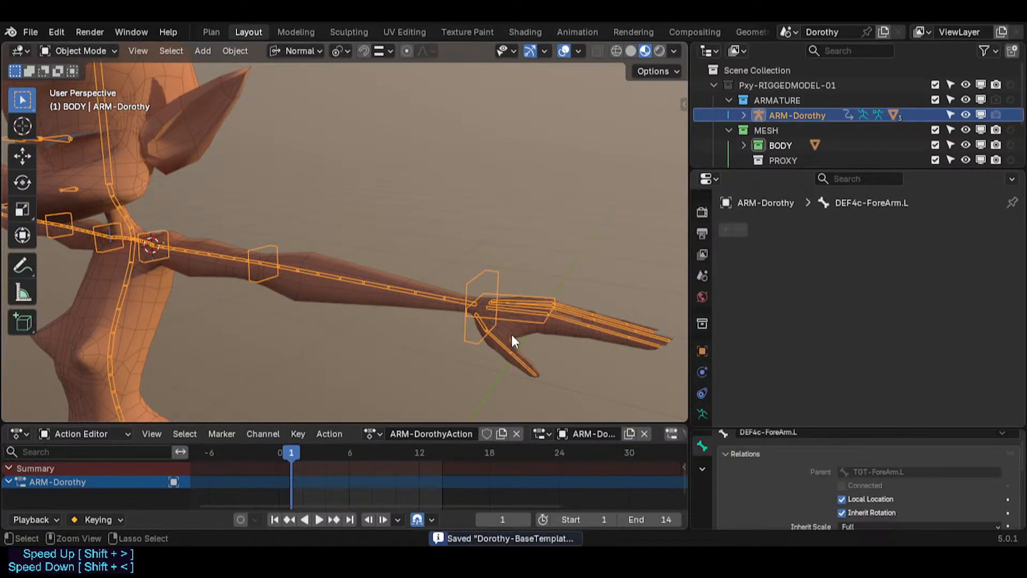
left_click(534, 334)
key("ctrl+Tab")
key("w")
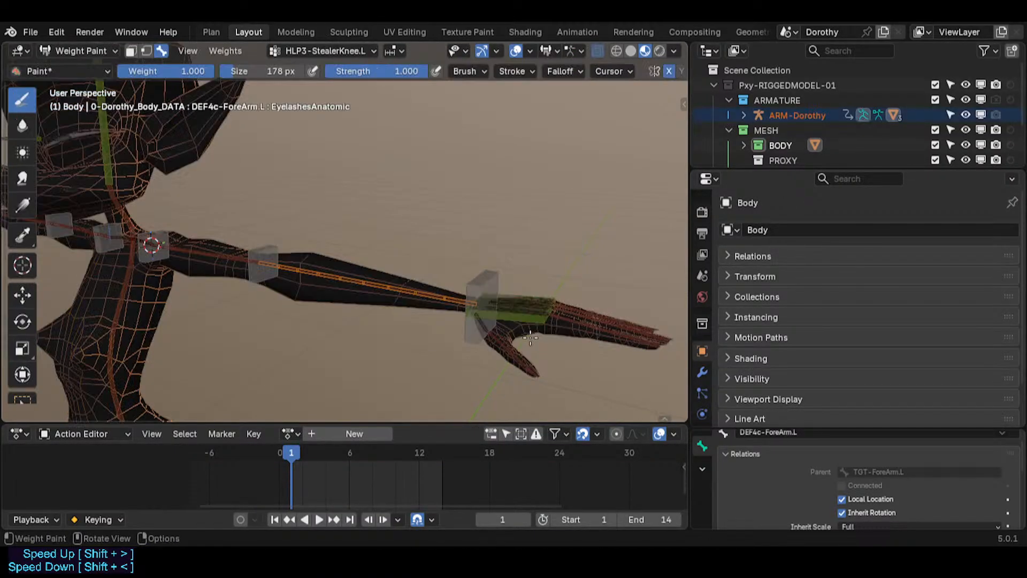
Inspect the weights of the left thumb and the left hand's metacarpal deform bones.
middle_click_drag(545, 337, 428, 323, "shift")
left_click(453, 357, "ctrl+shift")
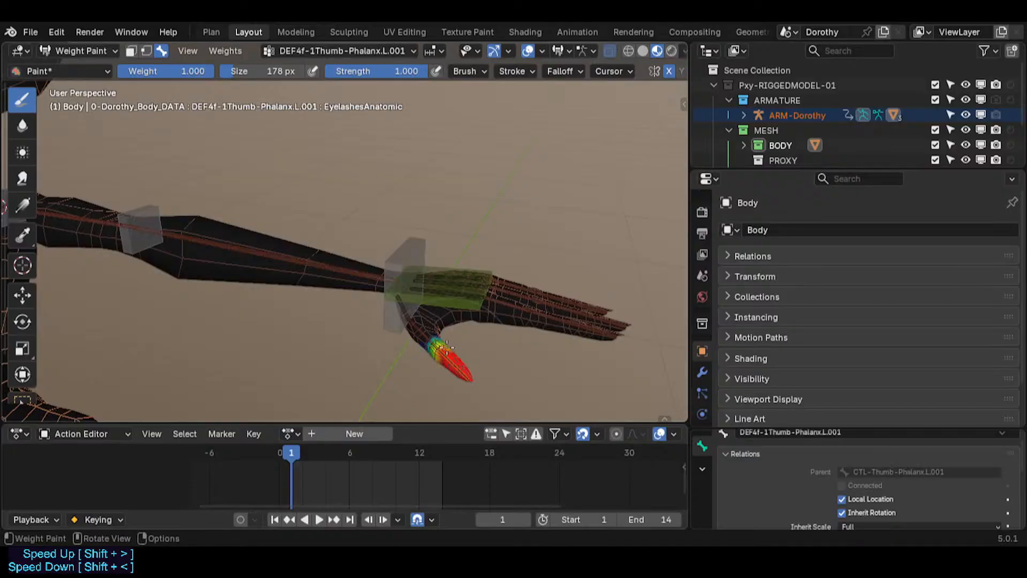
scroll(454, 357, "up", 2)
mouse_move(454, 357)
middle_mouse_down()
mouse_move(462, 366)
mouse_move(449, 341)
mouse_move(448, 357)
middle_mouse_up()
left_click(450, 341, "ctrl")
left_click(429, 276, "alt")
left_click(433, 257, "alt")
left_click(431, 247, "alt")
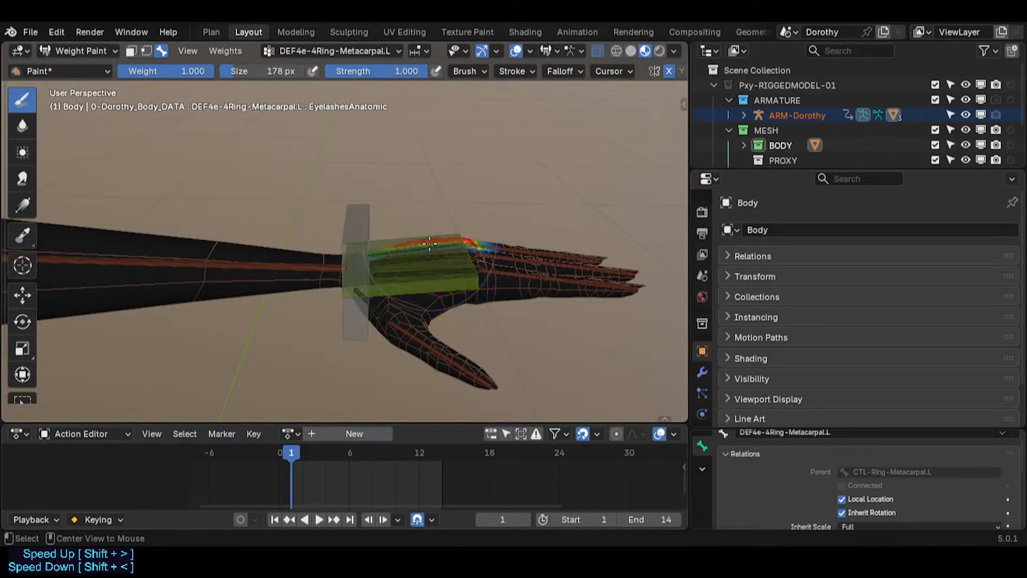
left_click(428, 260, "alt")
Inspect the weights of the phalanx deform bones along the fingers of the left hand.
left_click(474, 284, "alt")
left_click(513, 279, "alt")
left_click(510, 264, "alt")
left_click(507, 253, "alt")
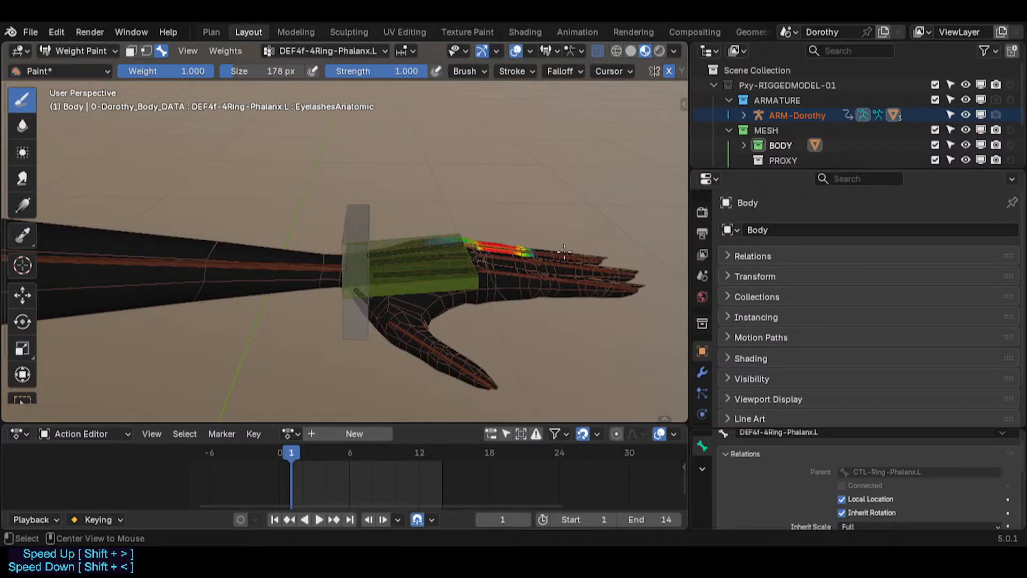
left_click(545, 258, "alt")
left_click(563, 273, "alt")
left_click(575, 263, "alt")
left_click(585, 258, "alt")
left_click(621, 269, "alt")
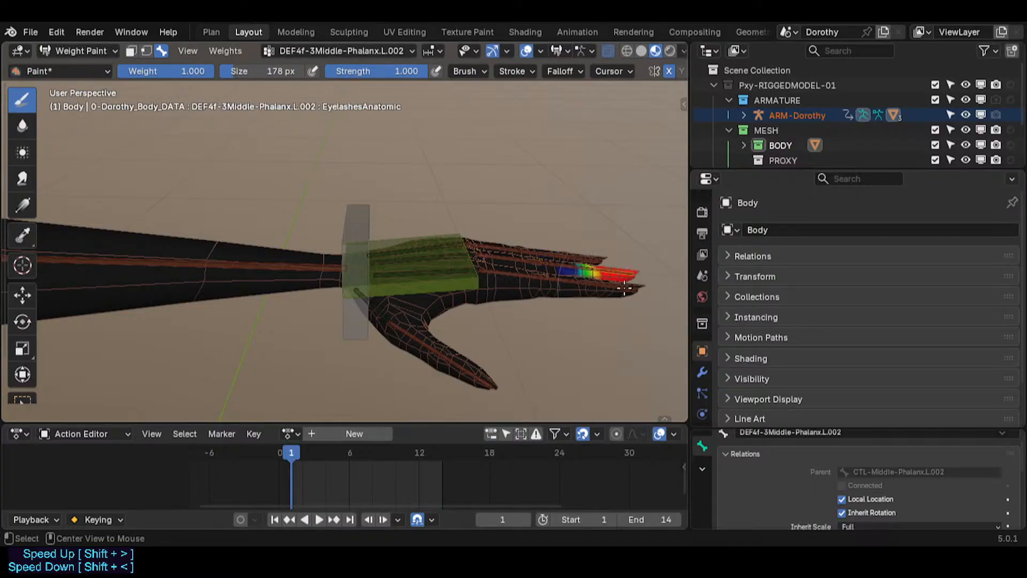
left_click(616, 284, "alt")
left_click(552, 261, "alt")
Inspect the weights of DEF4c-ForeArm.L and test the deformation with a cancelled rotation.
middle_click_drag(267, 267, 360, 271, "shift")
left_click(358, 271, "alt")
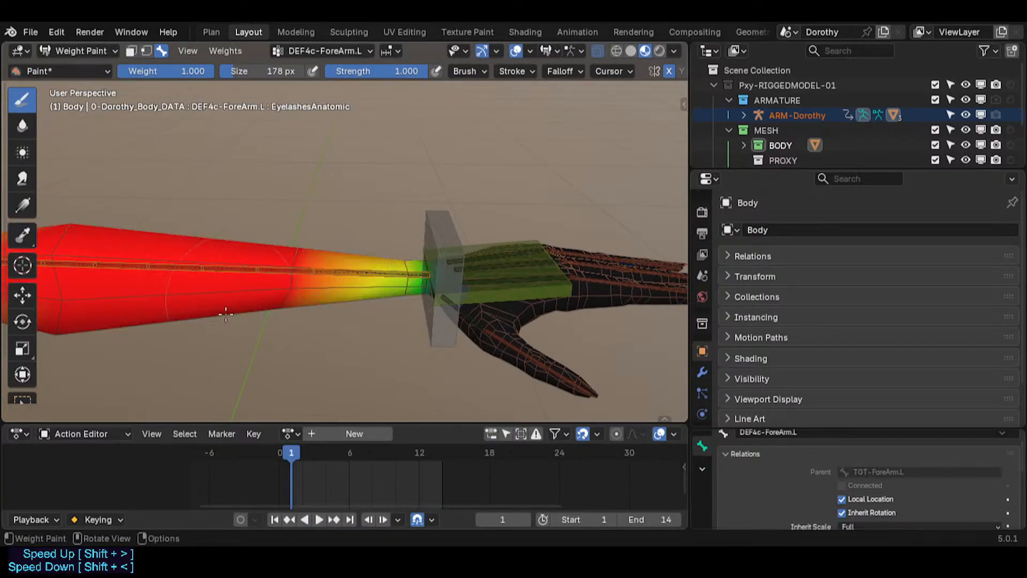
scroll(225, 310, "down", 2)
middle_click_drag(225, 310, 325, 329, "shift")
key("r")
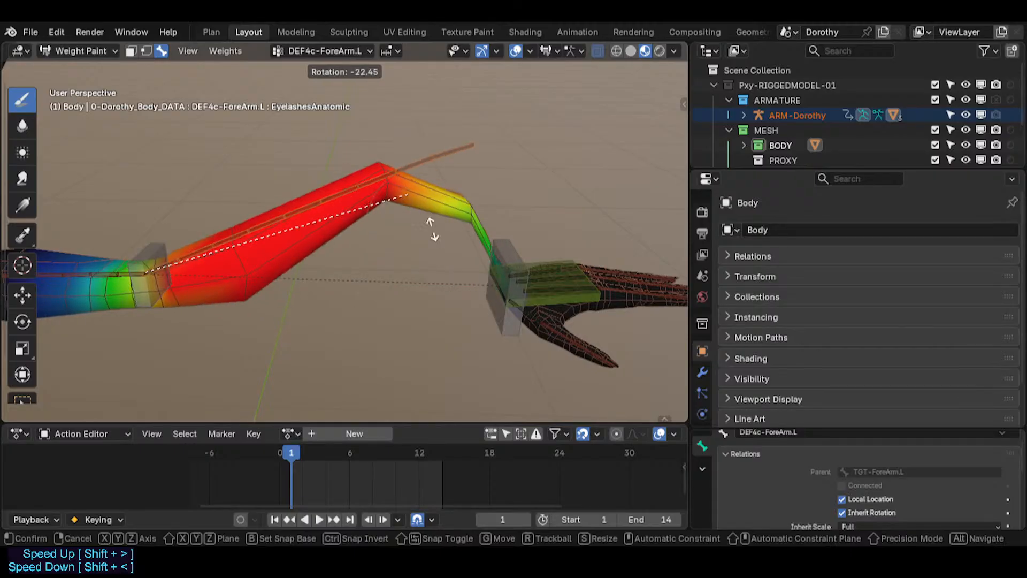
key("Escape")
Inspect the weights of DEF4b-UpperArm.L and test its deformation with cancelled rotations.
middle_click_drag(68, 291, 383, 251, "shift")
left_click(279, 271, "alt")
scroll(284, 270, "down", 1)
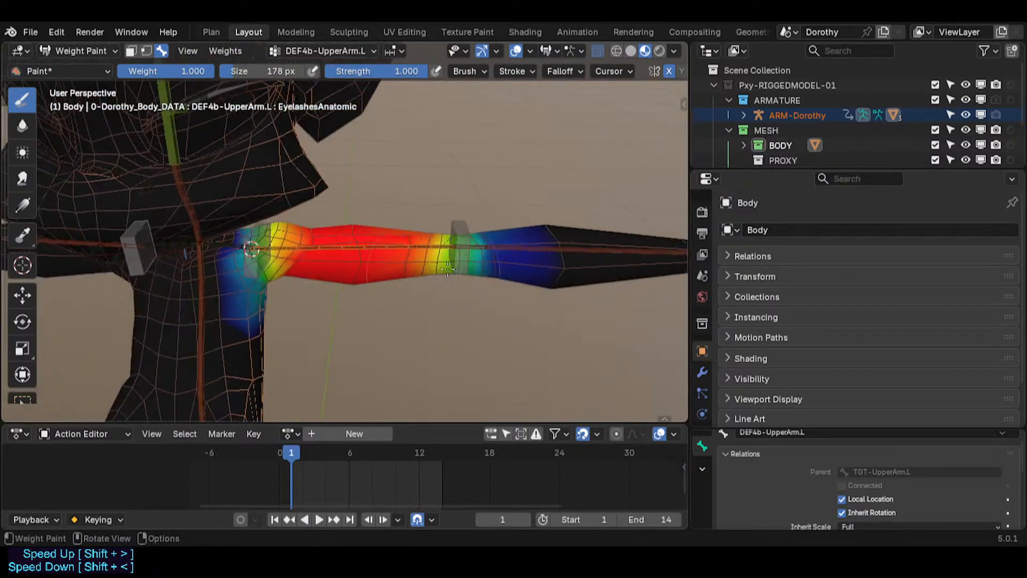
key("r")
key("Escape")
key("r")
key("Escape")
Compare the weights of DEF4a-Shoulder.L with the upper arm's and test the shoulder with cancelled rotations.
middle_click_drag(339, 275, 444, 259, "shift")
middle_click_drag(396, 270, 370, 262)
scroll(371, 246, "up", 2)
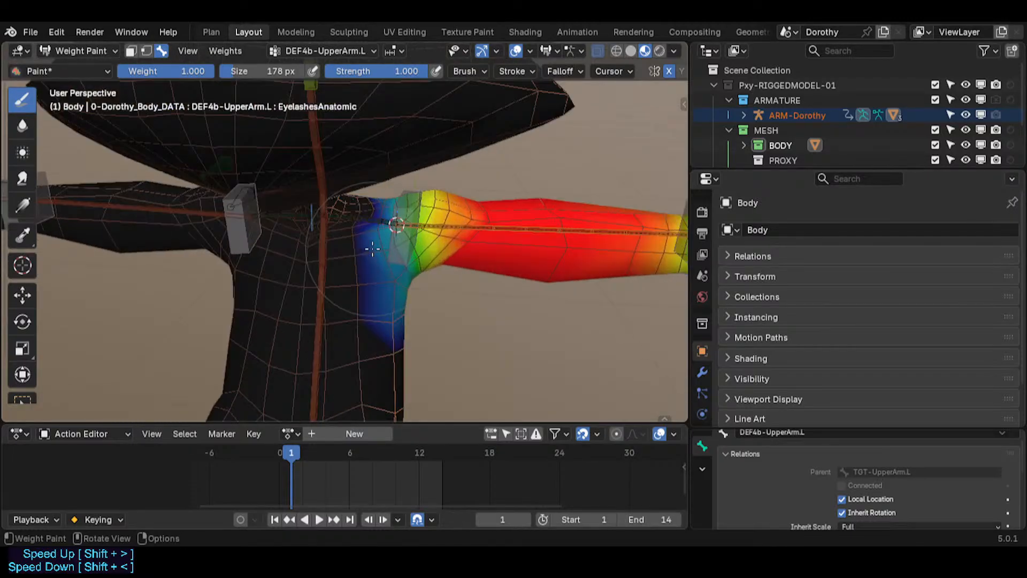
left_click(361, 219, "alt")
left_click(455, 227, "alt")
left_click(349, 219, "alt")
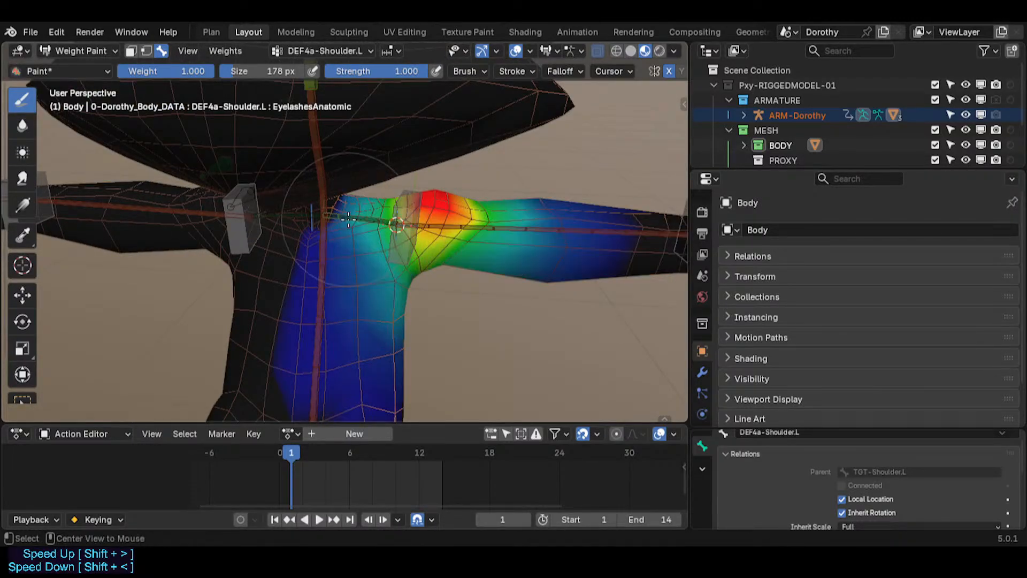
middle_click_drag(348, 219, 415, 223)
key("r")
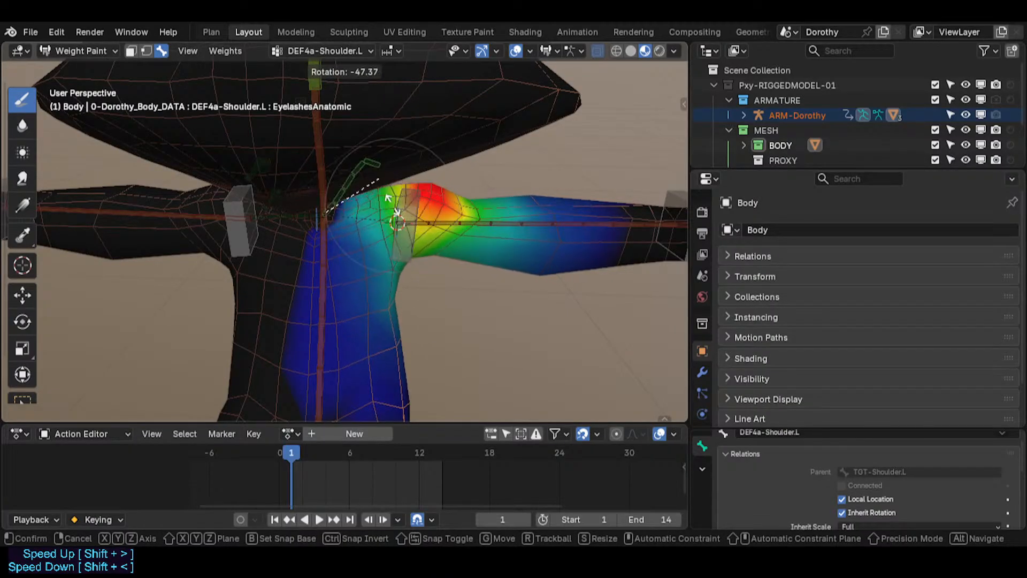
key("Escape")
middle_click_drag(339, 158, 396, 221)
key("r")
right_click(442, 229)
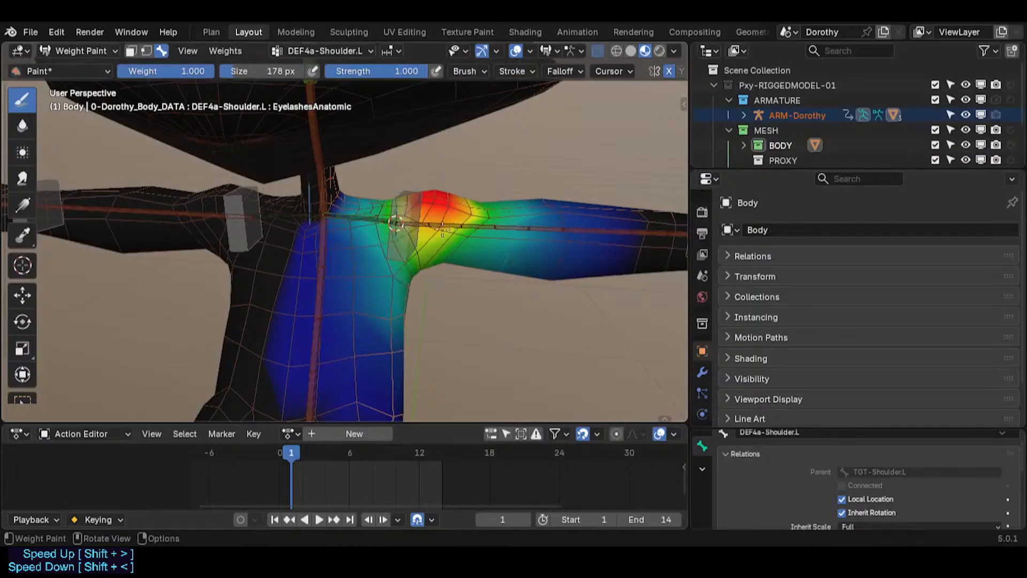
Inspect the weights of DEF2d-Neck and test the neck's deformation with a cancelled rotation.
left_click(327, 187, "alt")
mouse_move(360, 147)
middle_mouse_down()
mouse_move(470, 208)
mouse_move(655, 275)
mouse_move(374, 144)
middle_mouse_up()
key("r")
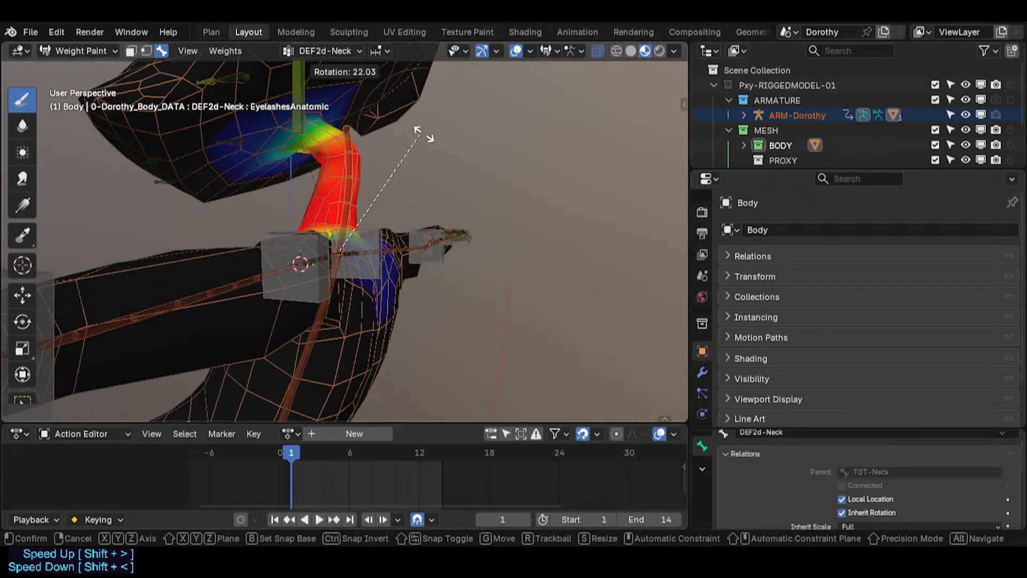
right_click(378, 150)
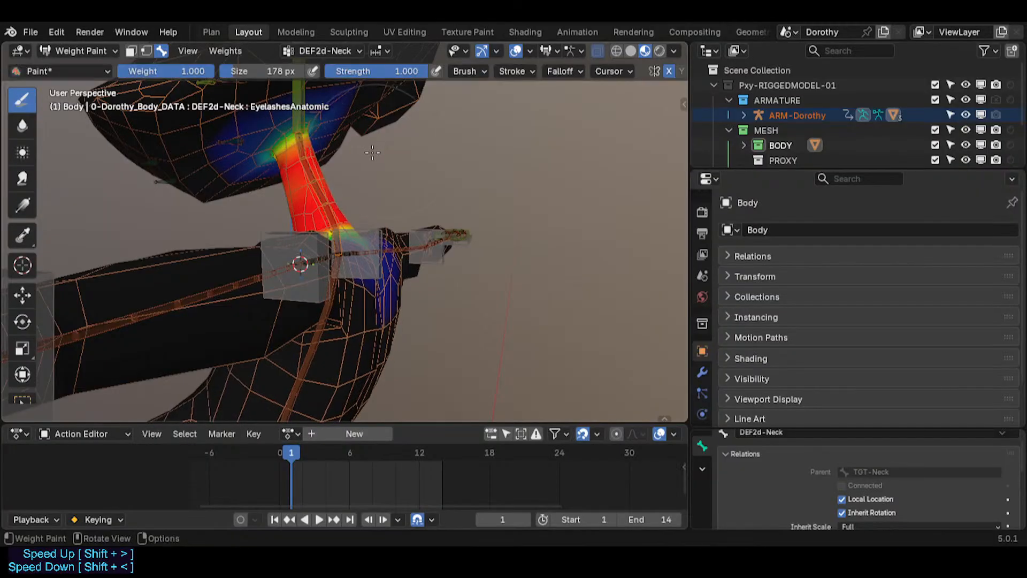
Inspect the weights of DEF1a-Head around the whole head and test its deformation with a cancelled rotation.
middle_click_drag(299, 133, 316, 177)
middle_click_drag(288, 155, 342, 265, "shift")
scroll(281, 258, "down", 5)
scroll(282, 259, "up", 4)
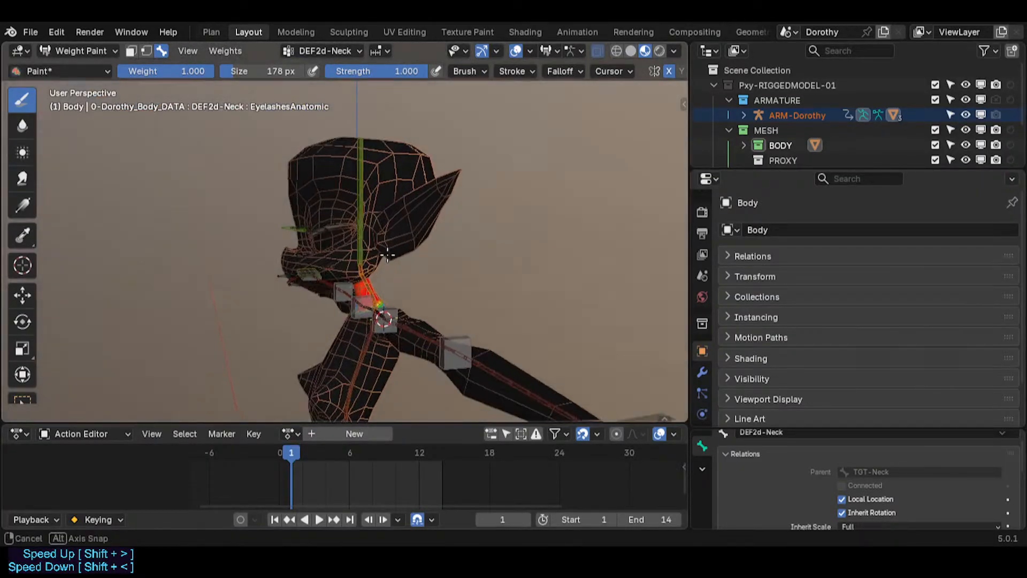
middle_click_drag(272, 226, 406, 224)
key("r")
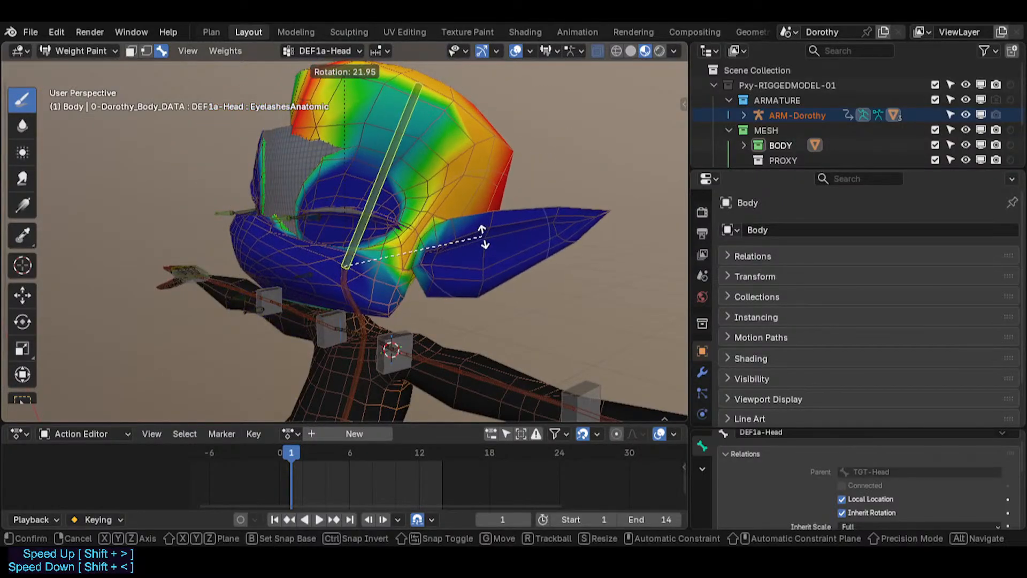
right_click(466, 249)
mouse_move(453, 299)
middle_mouse_down()
mouse_move(184, 246)
mouse_move(70, 296)
mouse_move(390, 305)
mouse_move(274, 303)
mouse_move(370, 270)
mouse_move(273, 199)
middle_mouse_up()
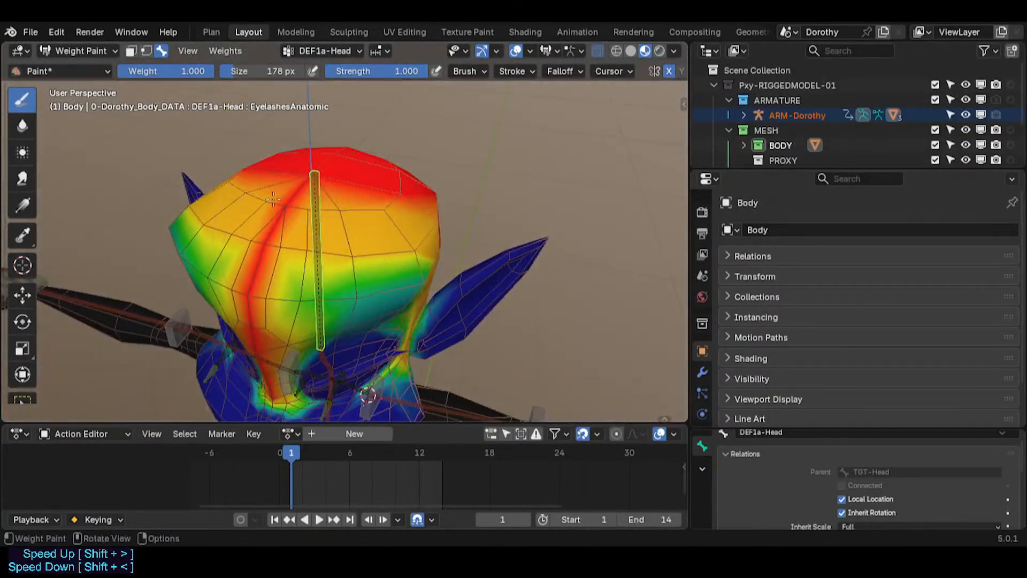
mouse_move(289, 293)
middle_mouse_down()
mouse_move(257, 258)
mouse_move(277, 178)
middle_mouse_up()
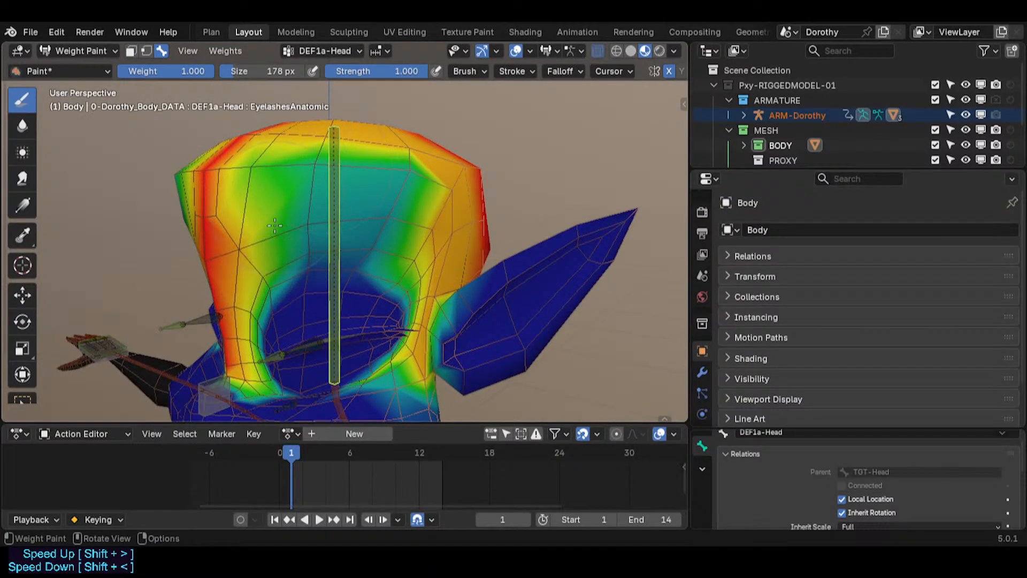
Try blurring the DEF1a-Head weights across the forehead with the Blur brush at strength 1.000, and undo the strokes.
left_click(23, 125)
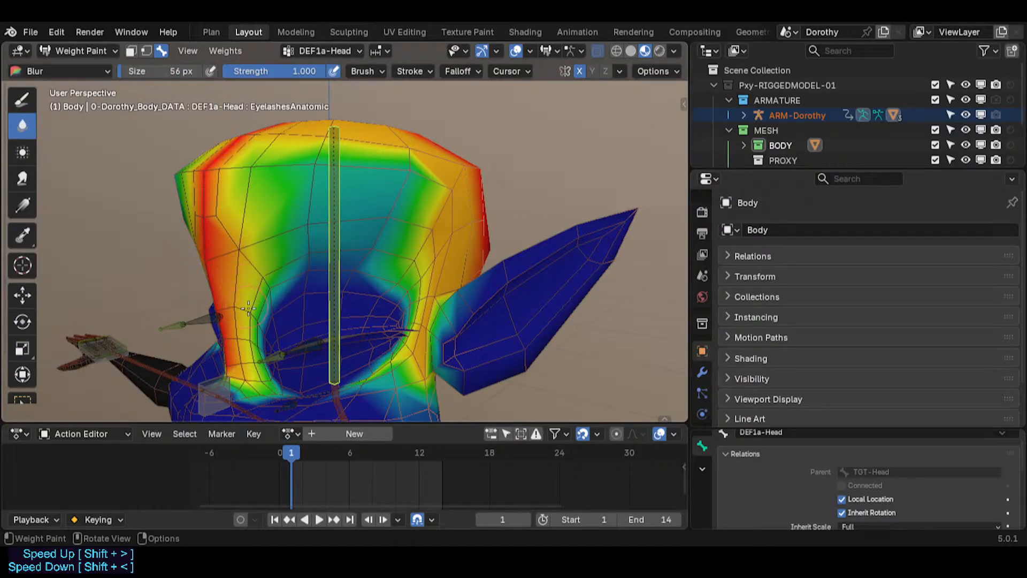
left_click_drag(250, 227, 258, 169)
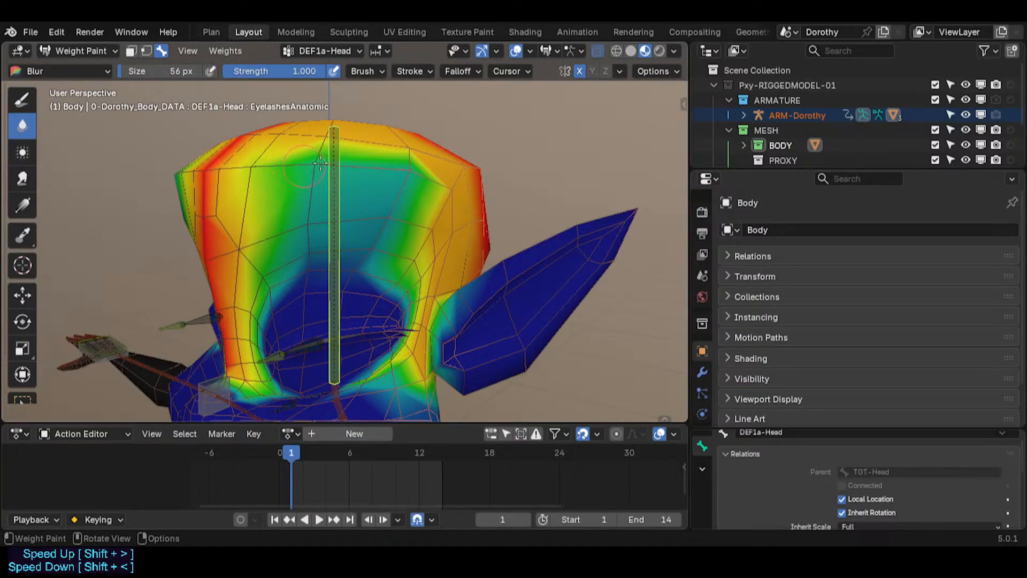
mouse_move(320, 163)
left_mouse_down()
mouse_move(444, 185)
mouse_move(424, 243)
mouse_move(394, 277)
left_mouse_up()
left_click_drag(310, 224, 402, 230)
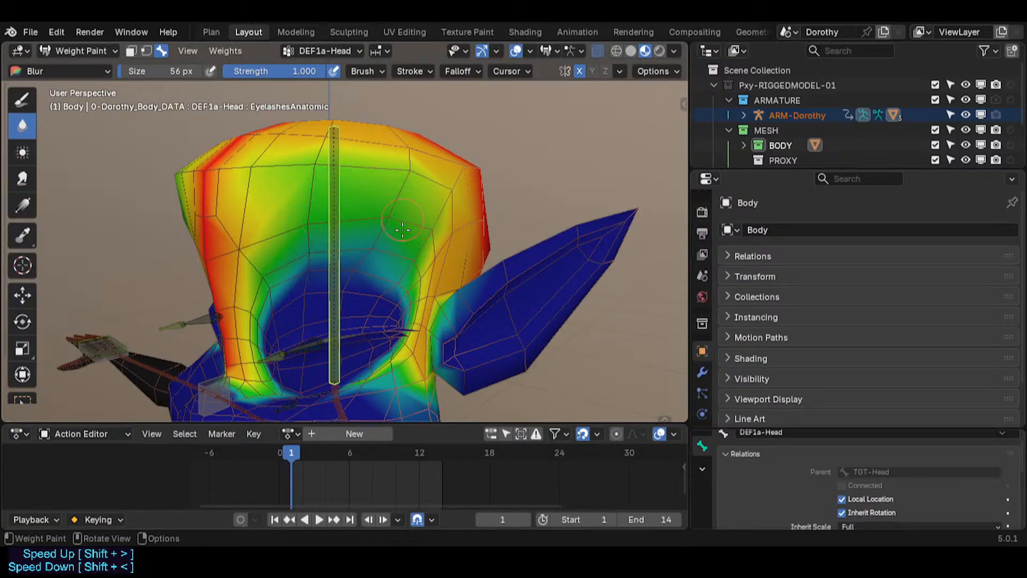
key("ctrl+z")
key("ctrl+z")
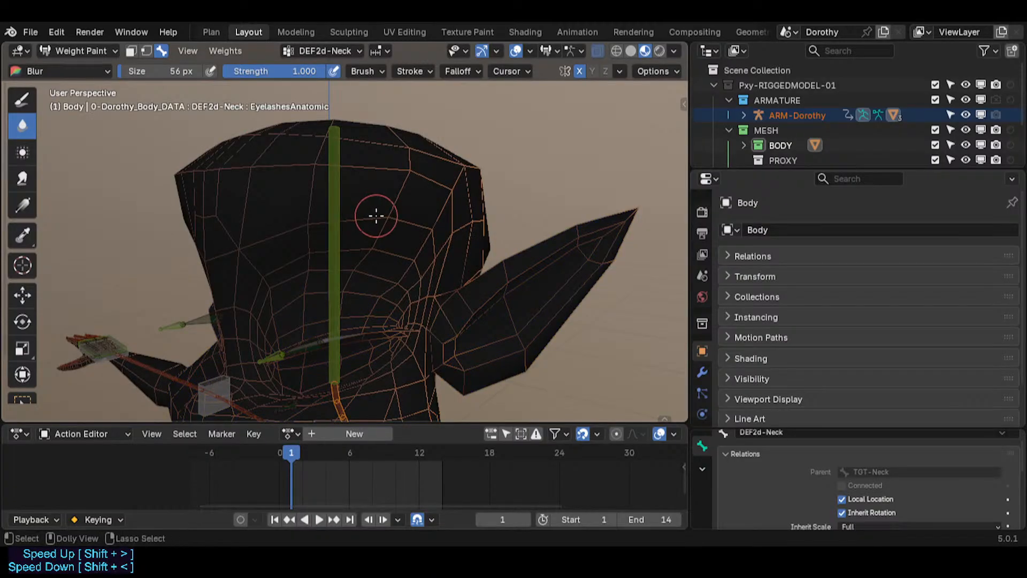
key("ctrl+shift+z")
Examine the DEF1a-Head weight gradient over the forehead, crown and side of the head.
middle_click_drag(374, 208, 300, 210)
scroll(240, 282, "down", 1)
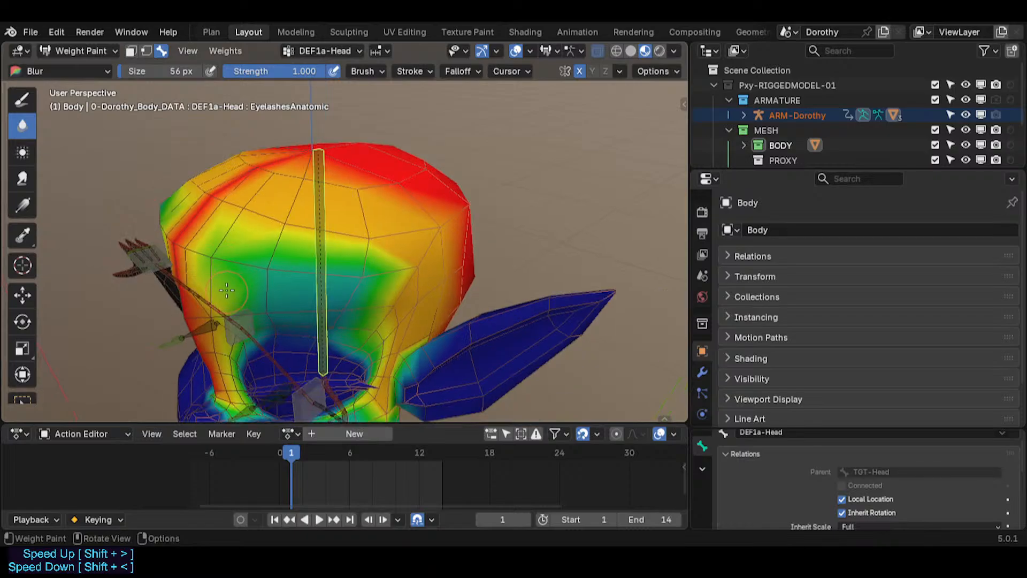
scroll(219, 277, "up", 1)
mouse_move(416, 303)
middle_mouse_down()
mouse_move(367, 246)
mouse_move(355, 316)
mouse_move(360, 386)
mouse_move(302, 298)
mouse_move(321, 284)
mouse_move(401, 289)
mouse_move(354, 252)
mouse_move(288, 295)
middle_mouse_up()
mouse_move(376, 287)
middle_mouse_down()
mouse_move(310, 218)
mouse_move(354, 144)
mouse_move(328, 229)
mouse_move(422, 143)
middle_mouse_up()
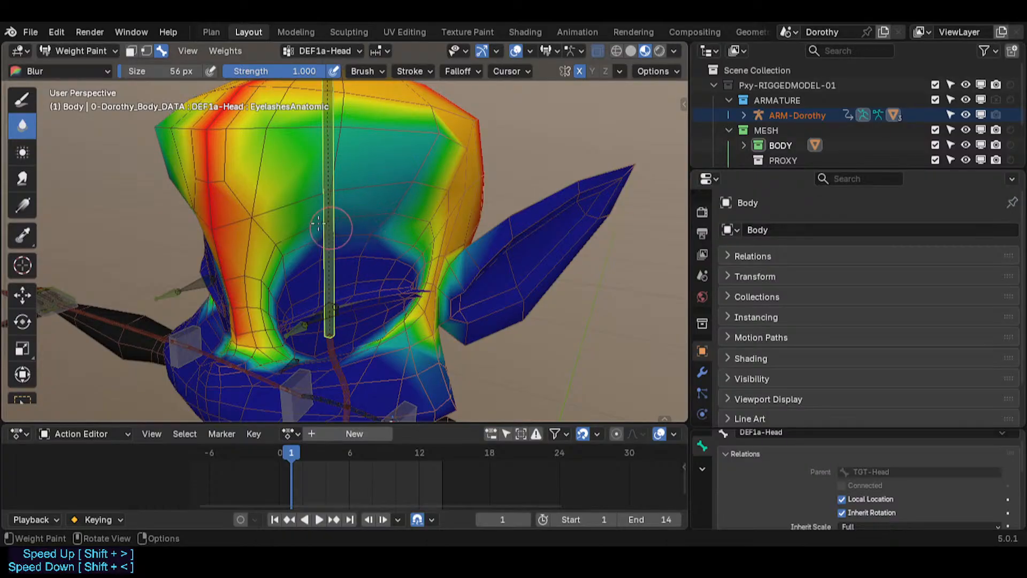
left_click_drag(362, 238, 268, 245)
middle_click_drag(251, 218, 256, 237)
mouse_move(234, 291)
middle_mouse_down()
mouse_move(292, 299)
mouse_move(434, 230)
mouse_move(366, 232)
mouse_move(273, 212)
middle_mouse_up()
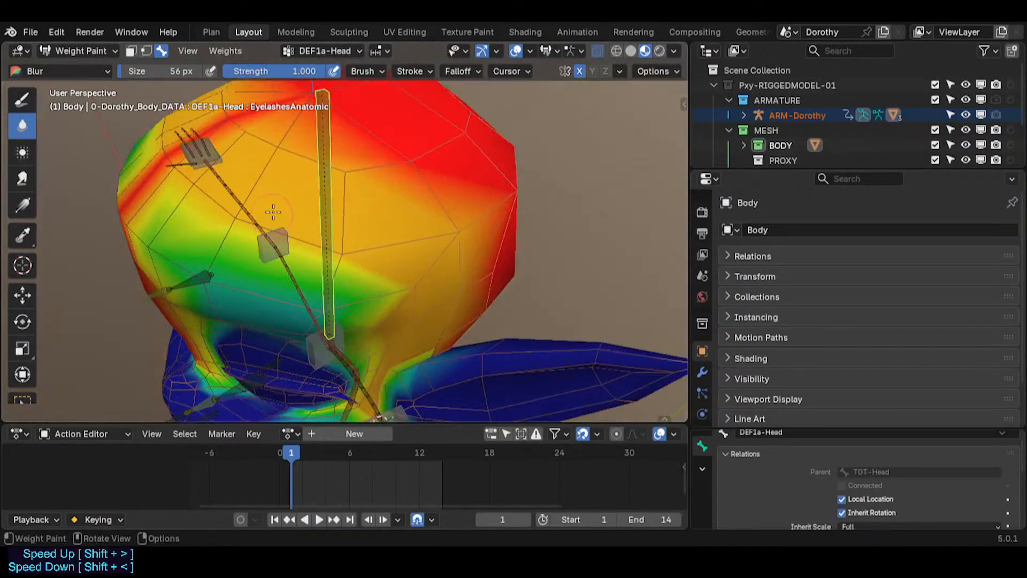
mouse_move(507, 292)
middle_mouse_down()
mouse_move(480, 207)
mouse_move(410, 140)
middle_mouse_up()
middle_click_drag(394, 217, 356, 220)
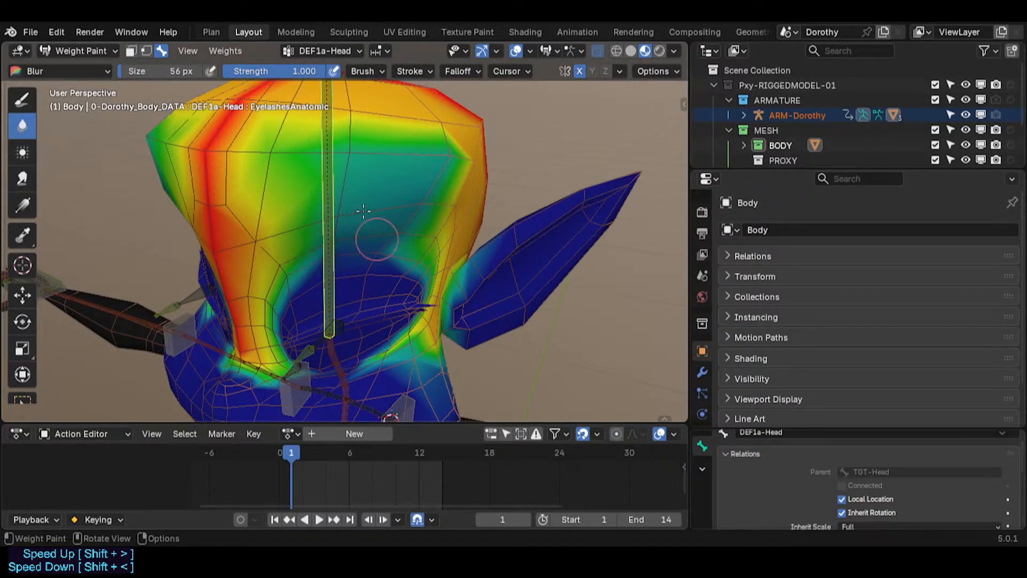
Examine the DEF1a-Head weights around the eye socket and cheek, and test the deformation with a cancelled rotation.
mouse_move(346, 324)
middle_mouse_down()
mouse_move(415, 239)
mouse_move(85, 218)
mouse_move(321, 258)
mouse_move(334, 197)
middle_mouse_up()
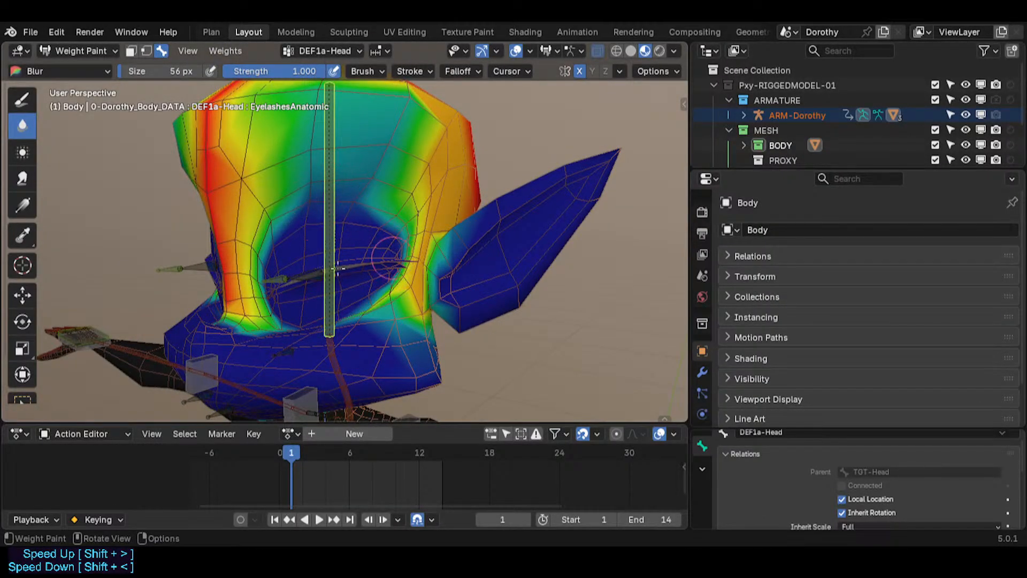
mouse_move(324, 247)
middle_mouse_down()
mouse_move(323, 272)
mouse_move(301, 211)
mouse_move(315, 125)
mouse_move(375, 177)
mouse_move(369, 203)
mouse_move(326, 156)
mouse_move(280, 291)
mouse_move(300, 300)
mouse_move(361, 292)
middle_mouse_up()
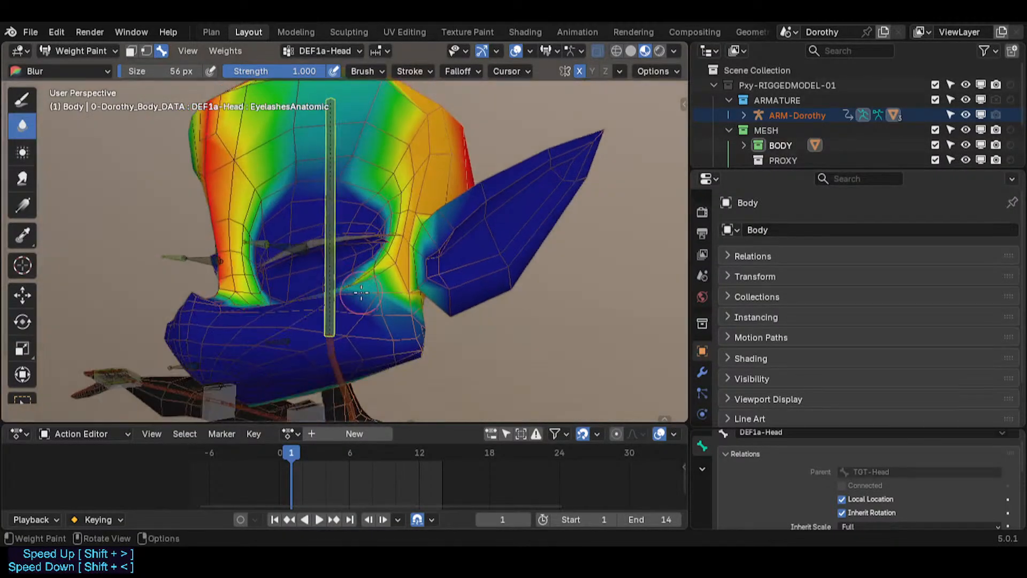
mouse_move(353, 380)
middle_mouse_down()
mouse_move(358, 328)
mouse_move(280, 278)
middle_mouse_up()
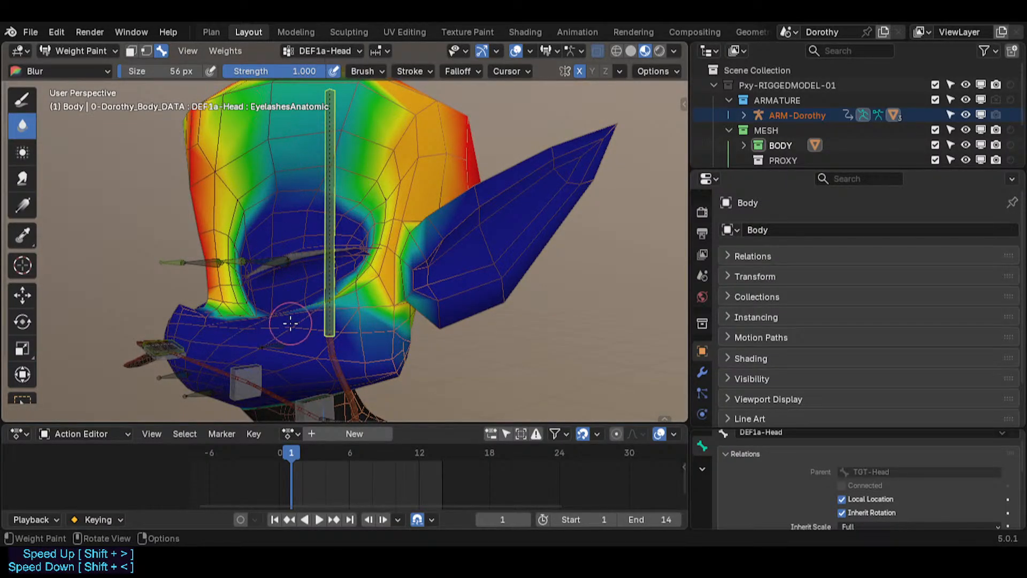
middle_click_drag(291, 323, 282, 326)
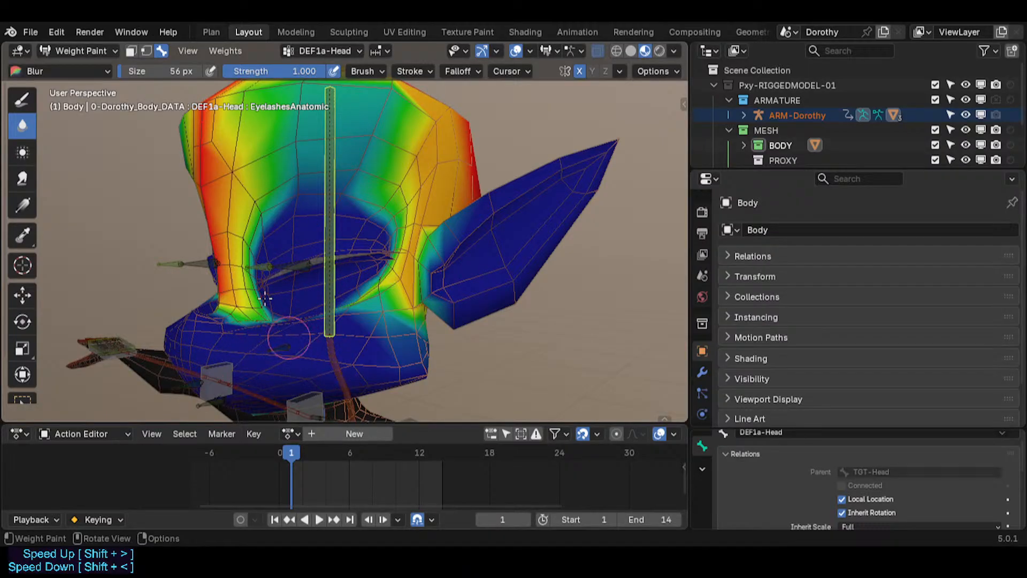
middle_click_drag(265, 298, 226, 350)
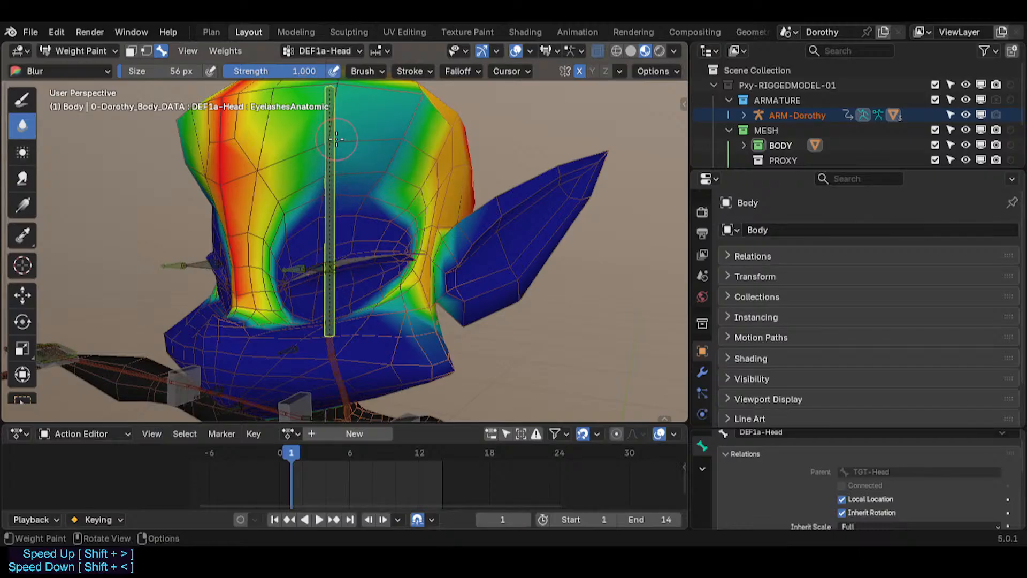
key("r")
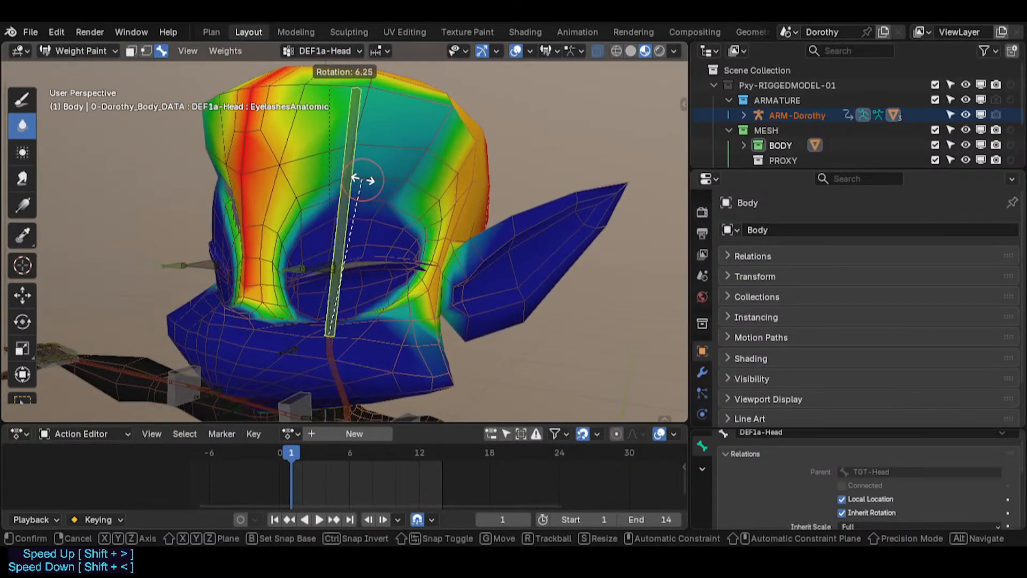
key("Escape")
Solo the CTL-Skeleton bone collection alongside DEF-Skeleton and test the CTL-Head bone with a cancelled rotation.
key("n")
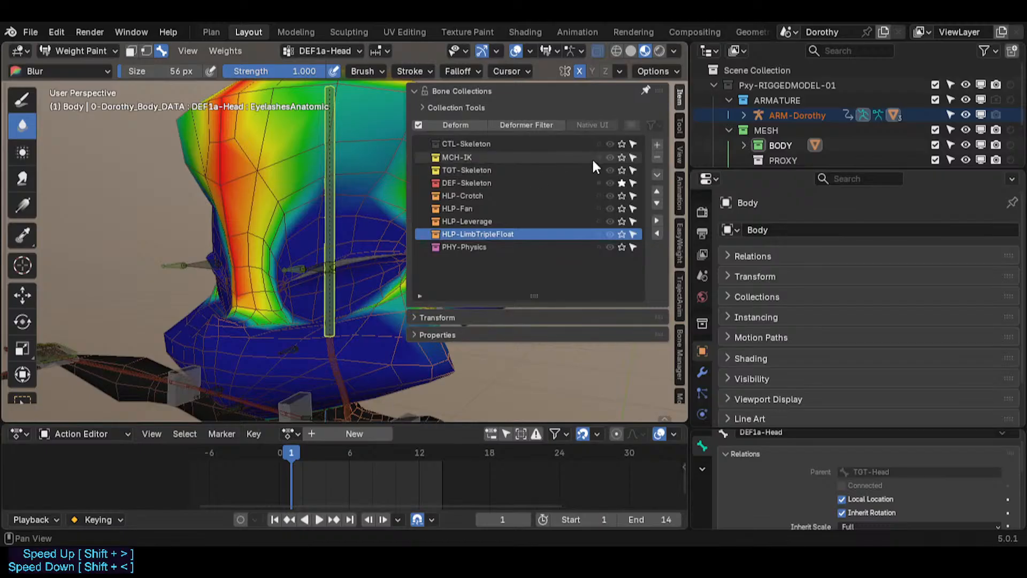
left_click(617, 144)
key("n")
left_click(342, 126, "ctrl")
key("r")
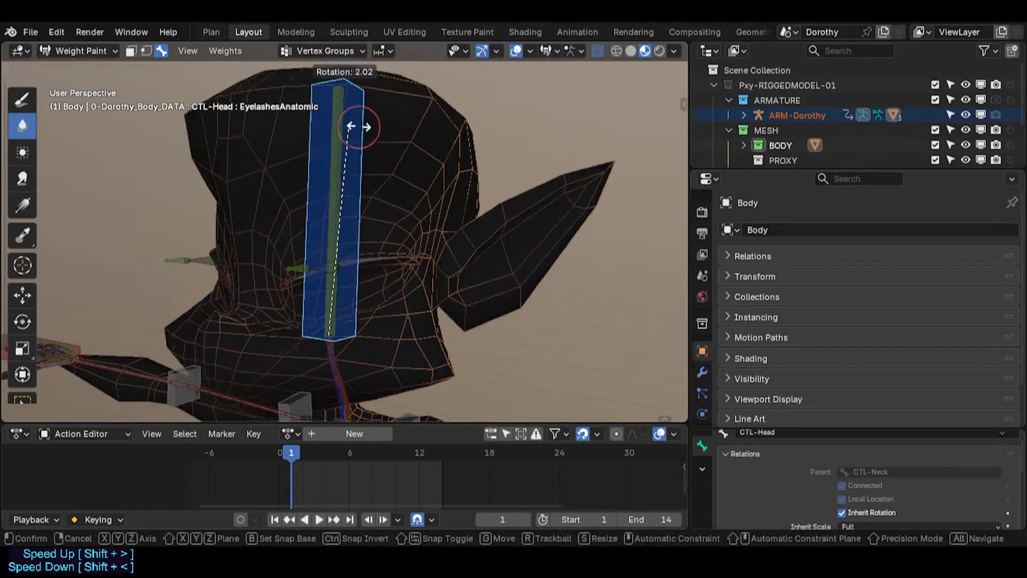
key("Escape")
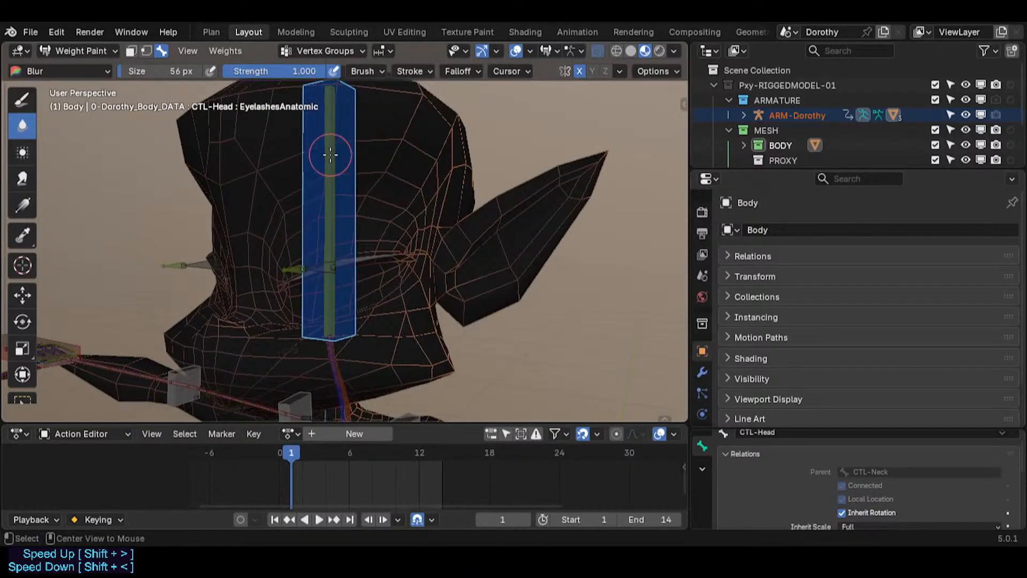
Select DEF1a-Head again and compare its deformation with the control bone's through a cancelled rotation.
left_click(351, 131, "ctrl")
key("r")
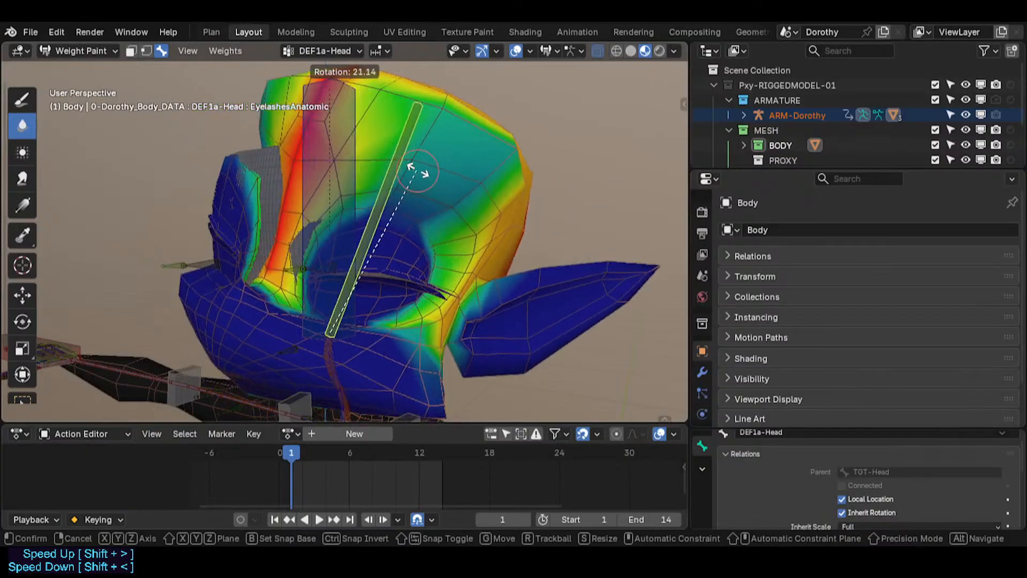
key("Escape")
mouse_move(339, 172)
middle_mouse_down()
mouse_move(422, 185)
mouse_move(340, 179)
middle_mouse_up()
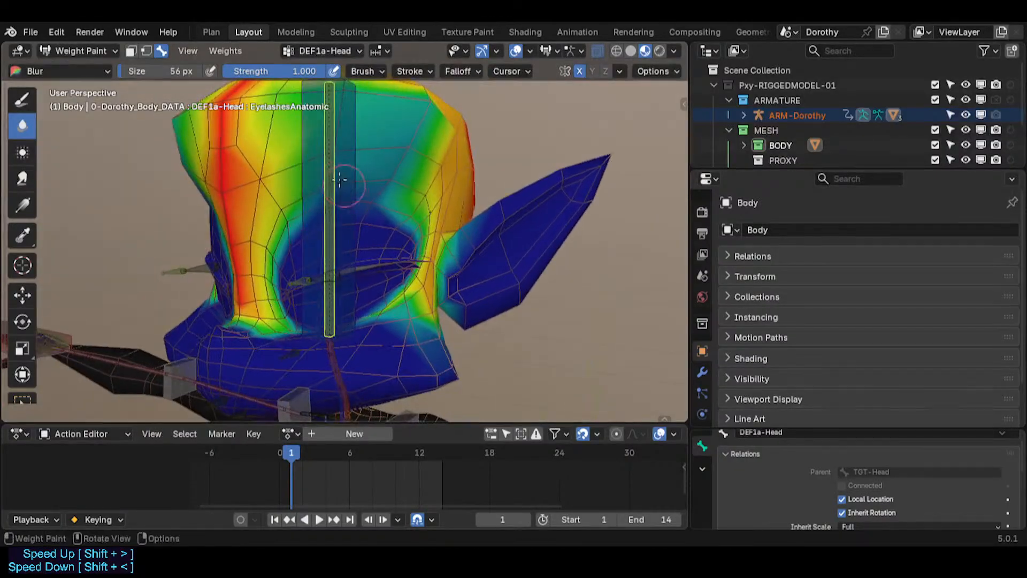
Solo the TGT-Skeleton bone collection as well and test the TGT-Head bone with a cancelled trackball rotation.
key("n")
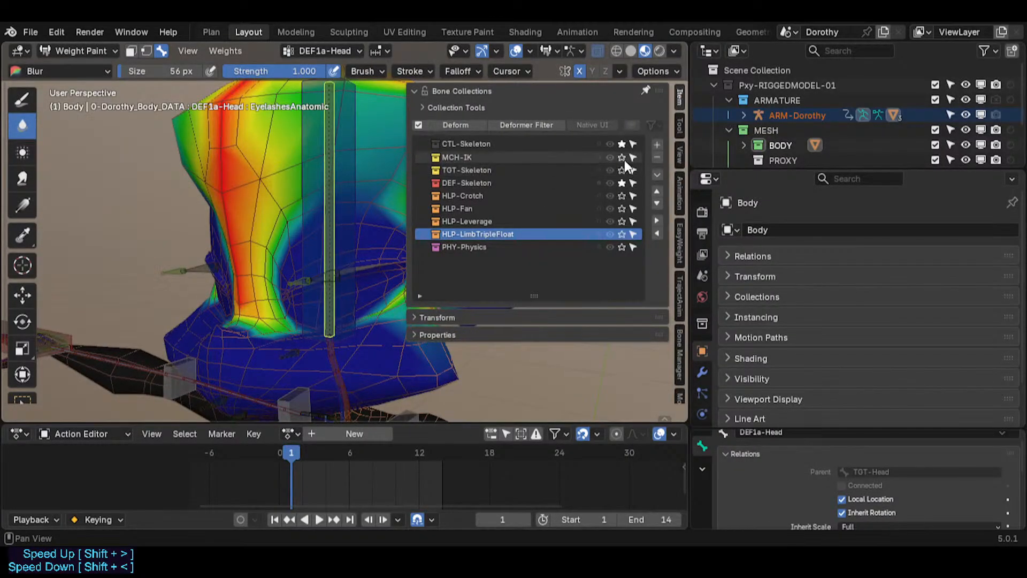
key("n")
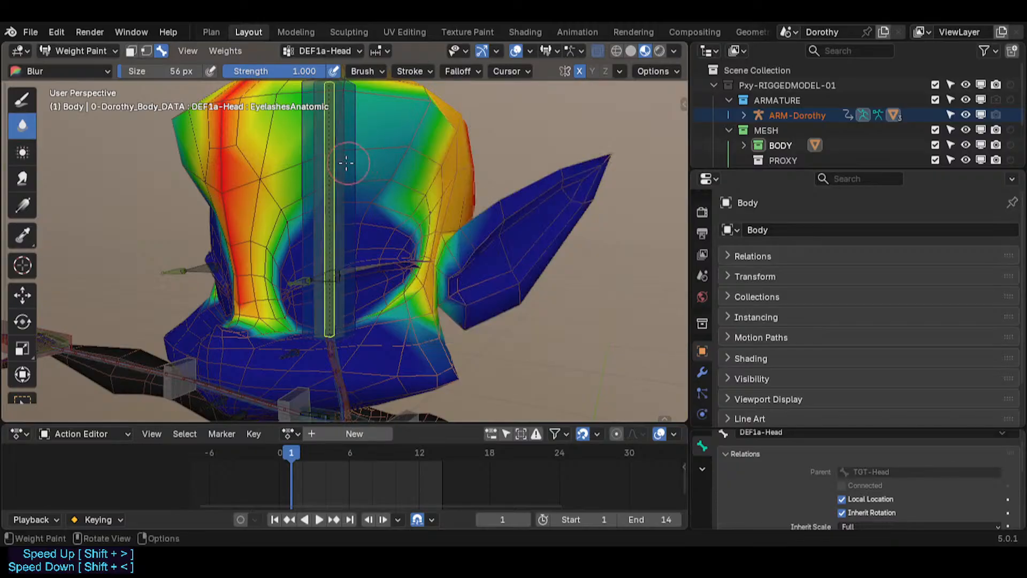
left_click(341, 151, "alt")
key("r")
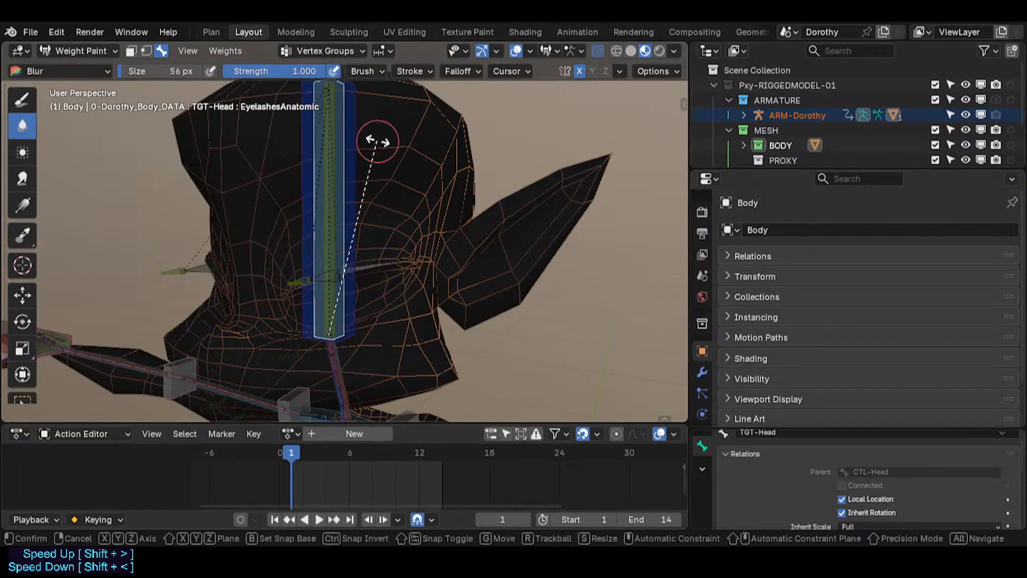
key("r")
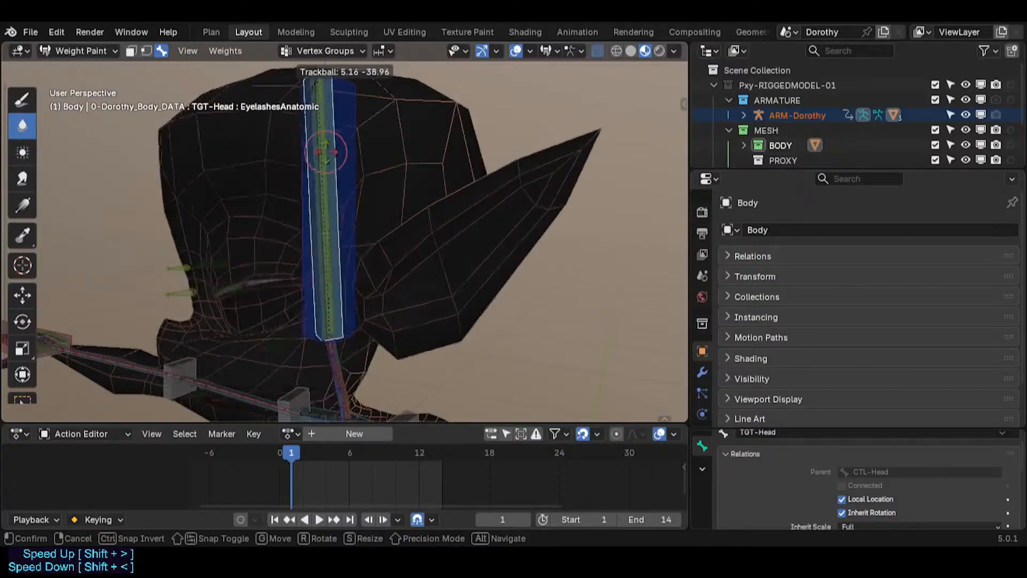
right_click(354, 140)
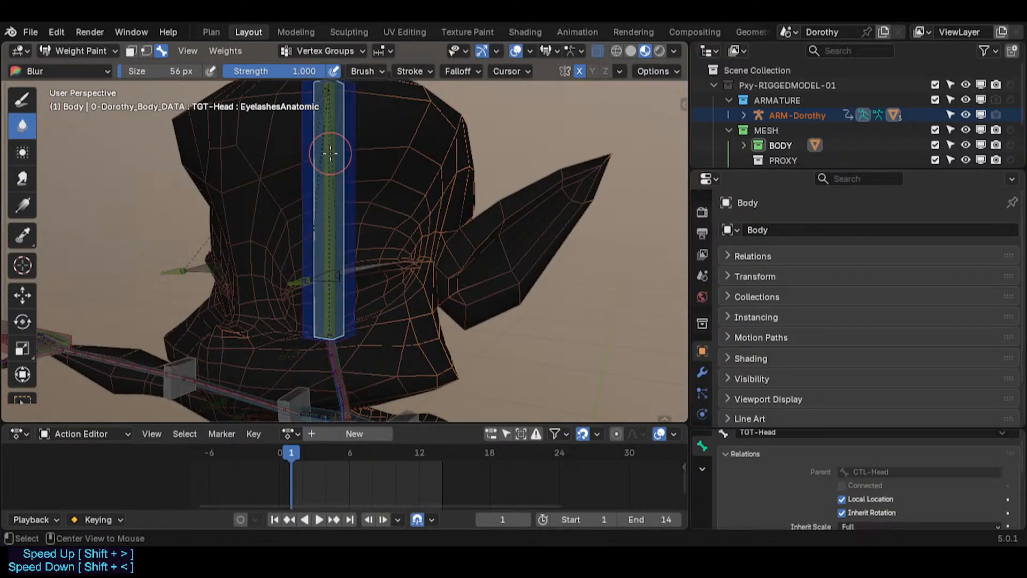
Reselect DEF1a-Head and inspect its weights closely around the outer eye corner, lower eyelid and cheek.
left_click(330, 166)
mouse_move(331, 177)
middle_mouse_down()
mouse_move(298, 296)
mouse_move(199, 244)
mouse_move(367, 268)
middle_mouse_up()
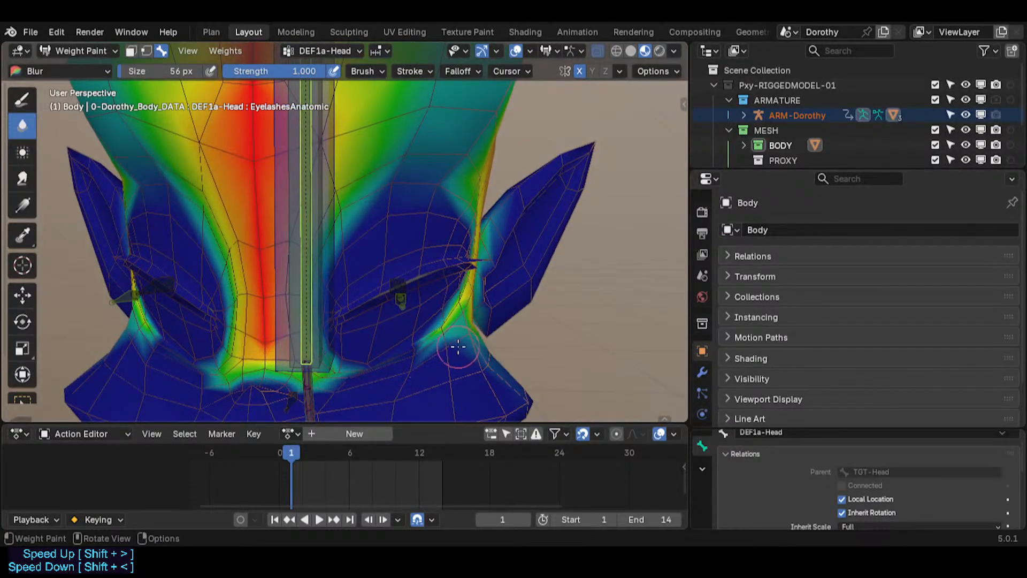
scroll(428, 345, "up", 2)
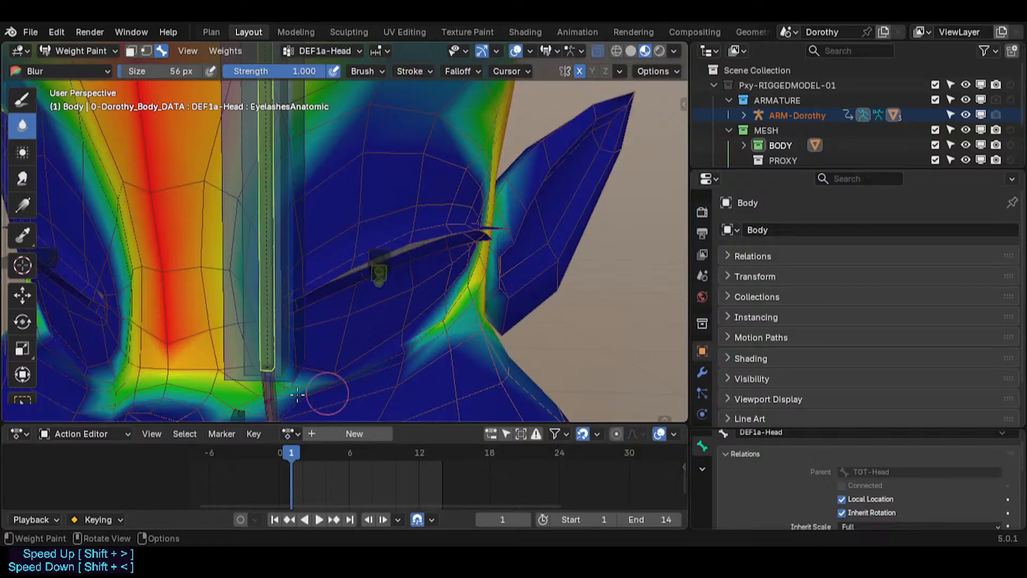
mouse_move(394, 381)
middle_mouse_down()
mouse_move(360, 321)
mouse_move(394, 282)
mouse_move(374, 265)
mouse_move(256, 228)
middle_mouse_up()
mouse_move(327, 153)
middle_mouse_down()
mouse_move(410, 229)
mouse_move(394, 270)
middle_mouse_up()
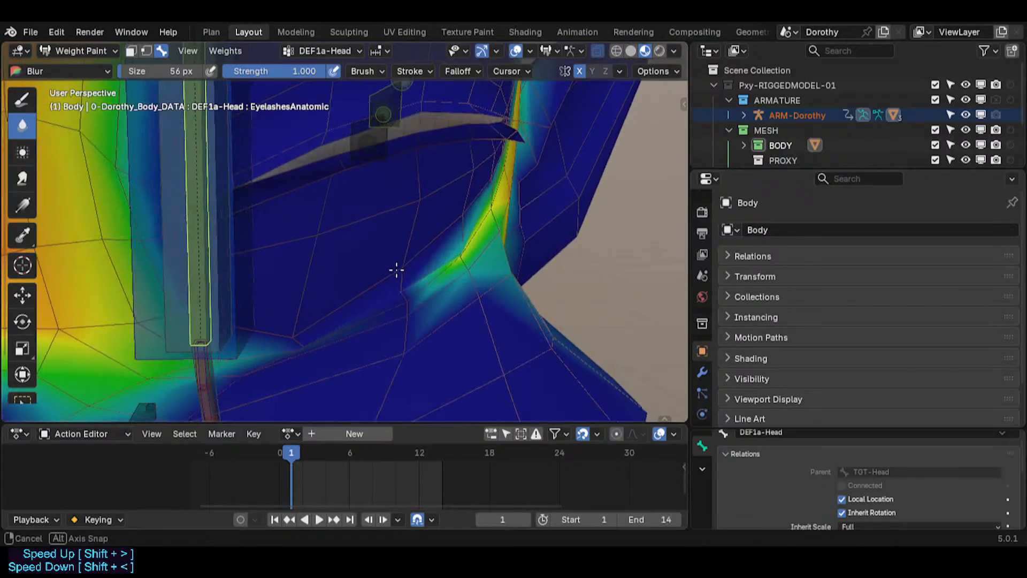
mouse_move(284, 318)
middle_mouse_down()
mouse_move(320, 325)
mouse_move(475, 280)
mouse_move(428, 257)
mouse_move(386, 273)
middle_mouse_up()
scroll(387, 273, "down", 3)
scroll(398, 284, "up", 3)
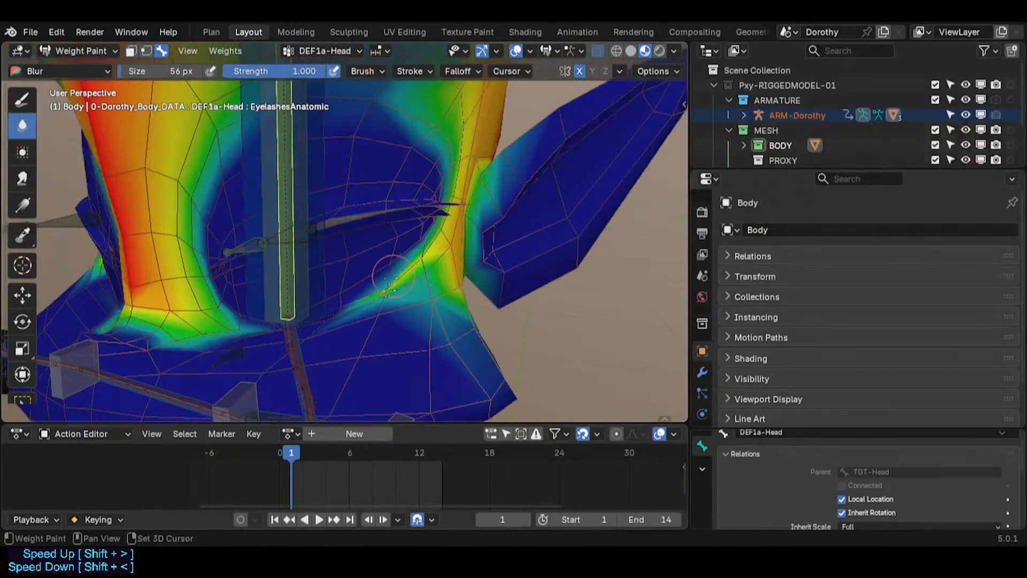
middle_click_drag(408, 296, 313, 316)
scroll(428, 335, "down", 4)
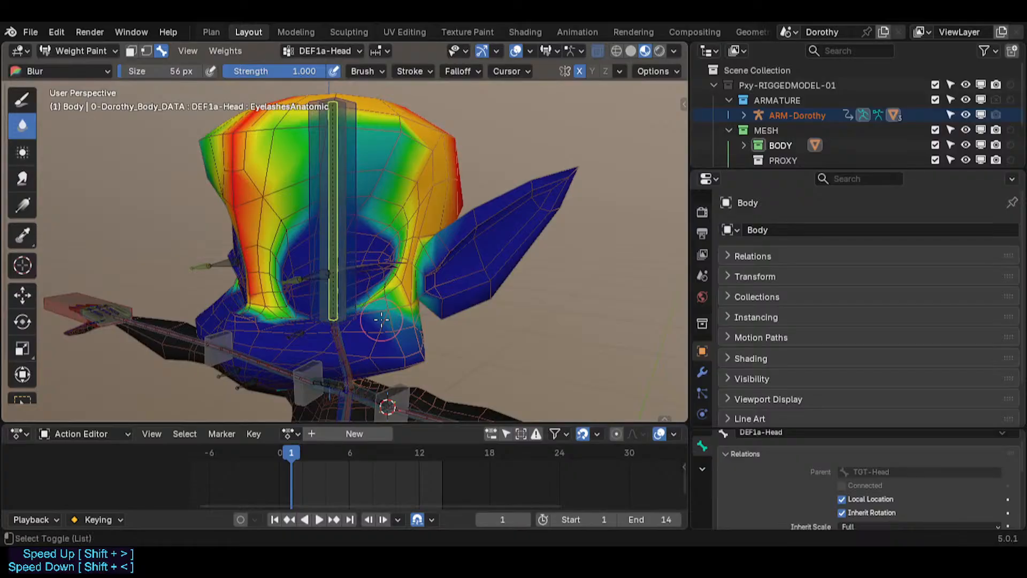
Preview the head weights at subdivision level 1 and return the Body mesh to level 0.
key("ctrl+1")
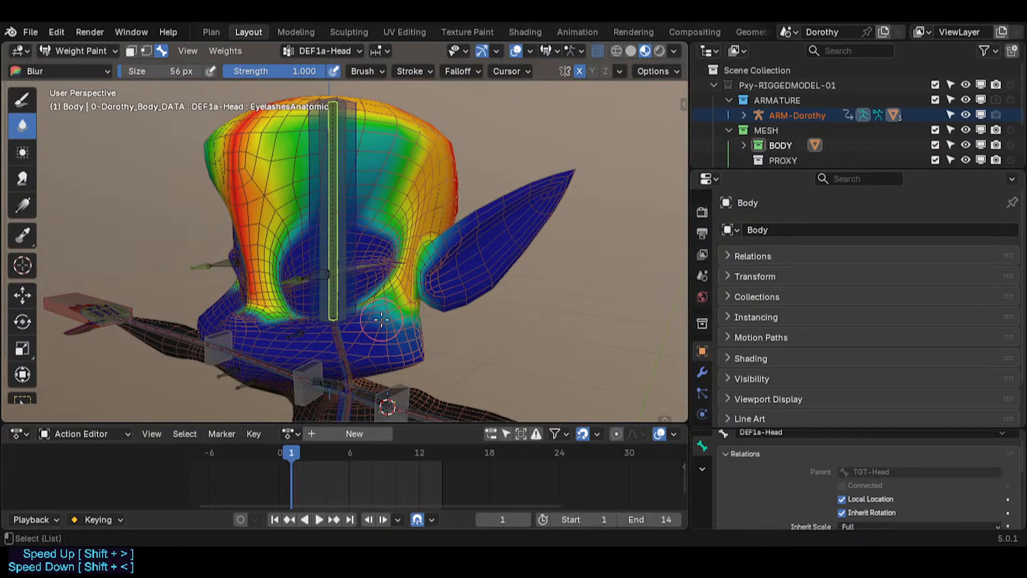
key("ctrl+0")
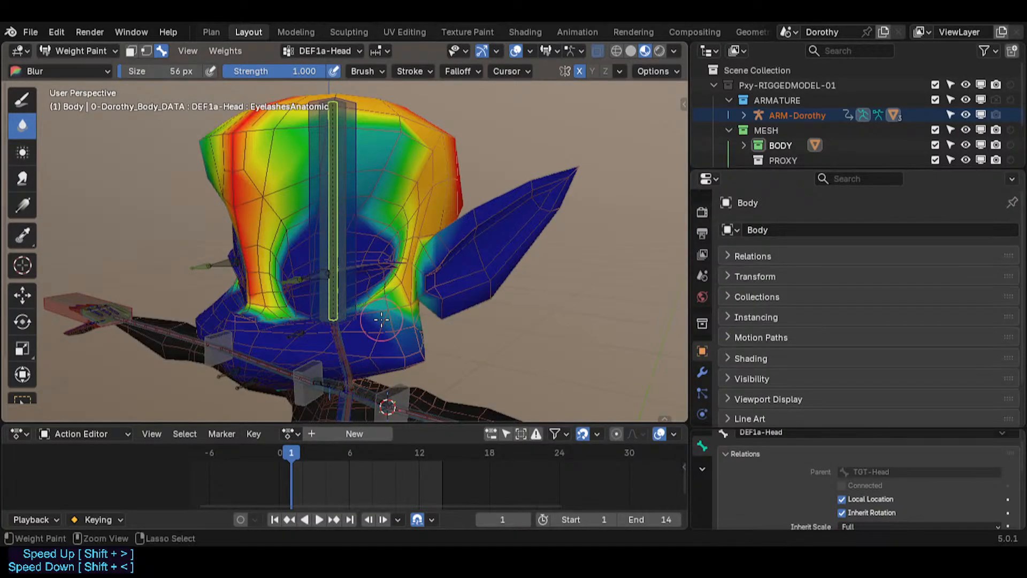
scroll(381, 320, "up", 4)
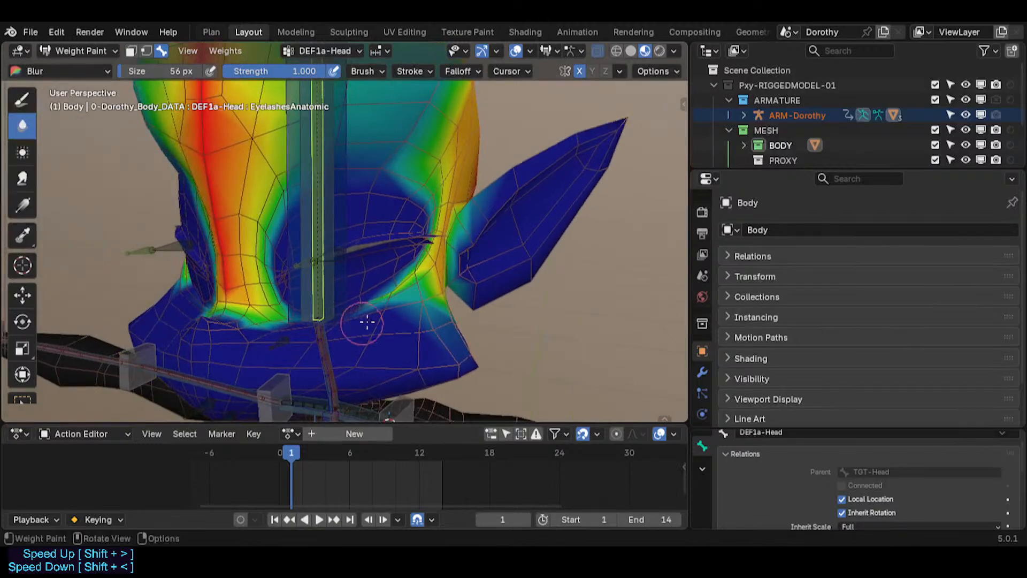
Select the DEF2d-Neck bone among the overlapping neck bones to display its weights.
left_click(319, 345, "ctrl")
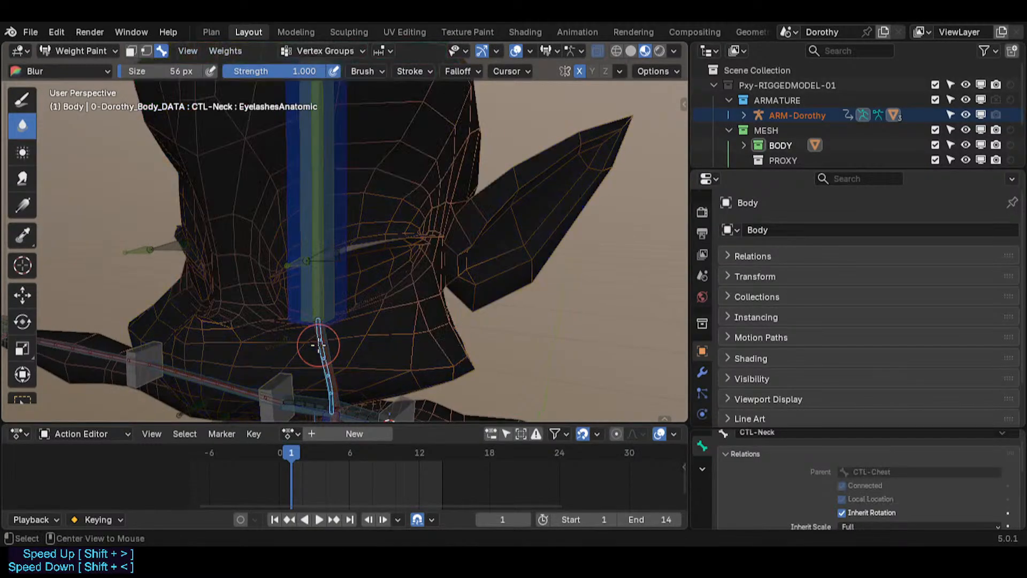
left_click(319, 345, "ctrl")
left_click(317, 345, "ctrl")
left_click(316, 345, "ctrl")
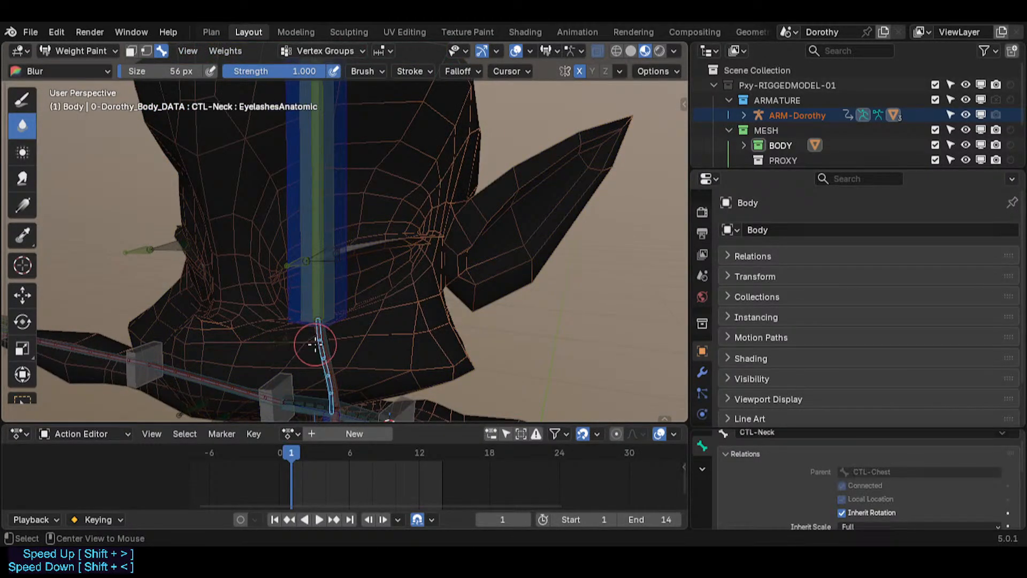
left_click(316, 345, "ctrl")
left_click(316, 345, "ctrl")
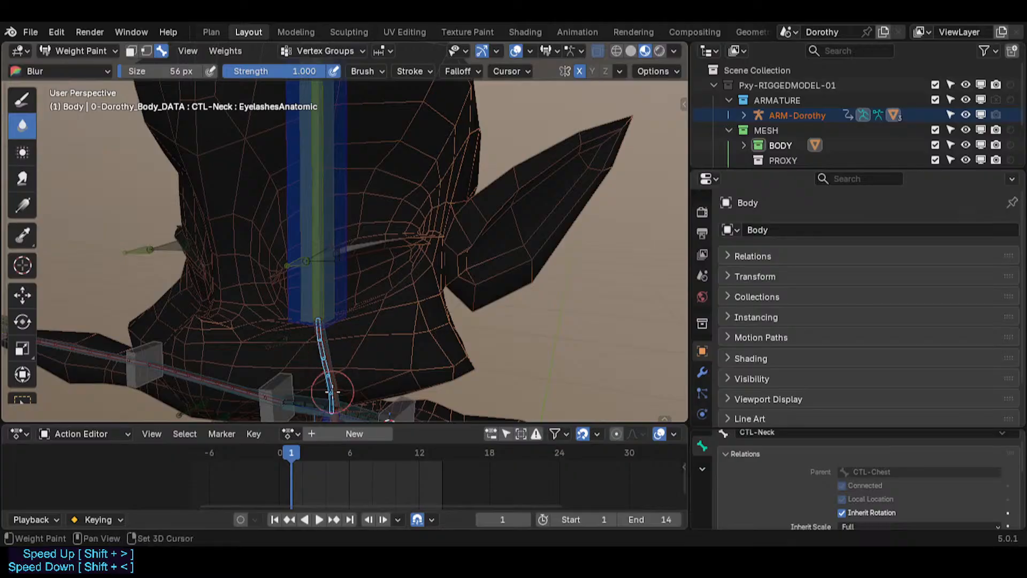
middle_click_drag(318, 342, 294, 197)
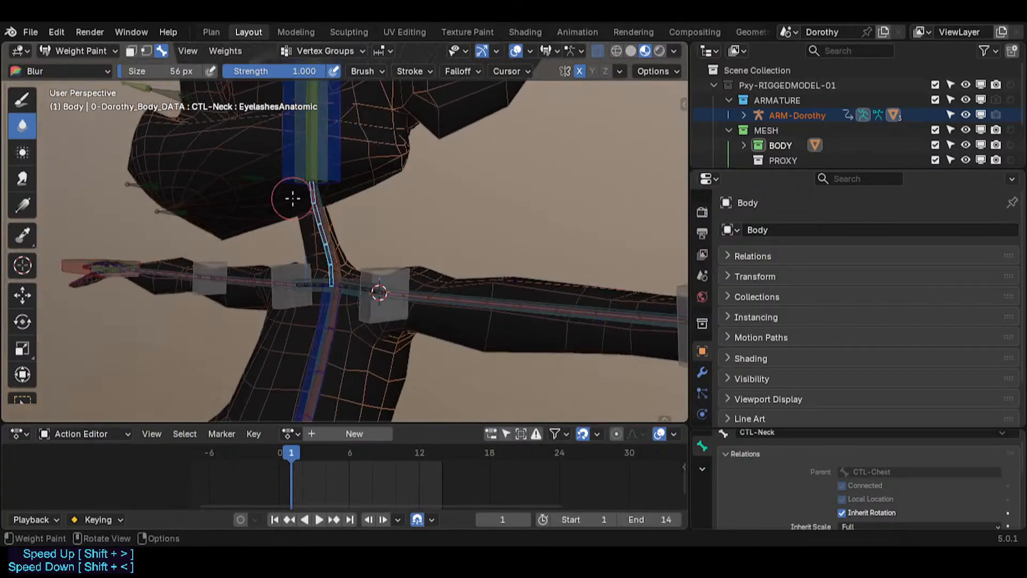
left_click(319, 216, "ctrl")
left_click(320, 216, "ctrl")
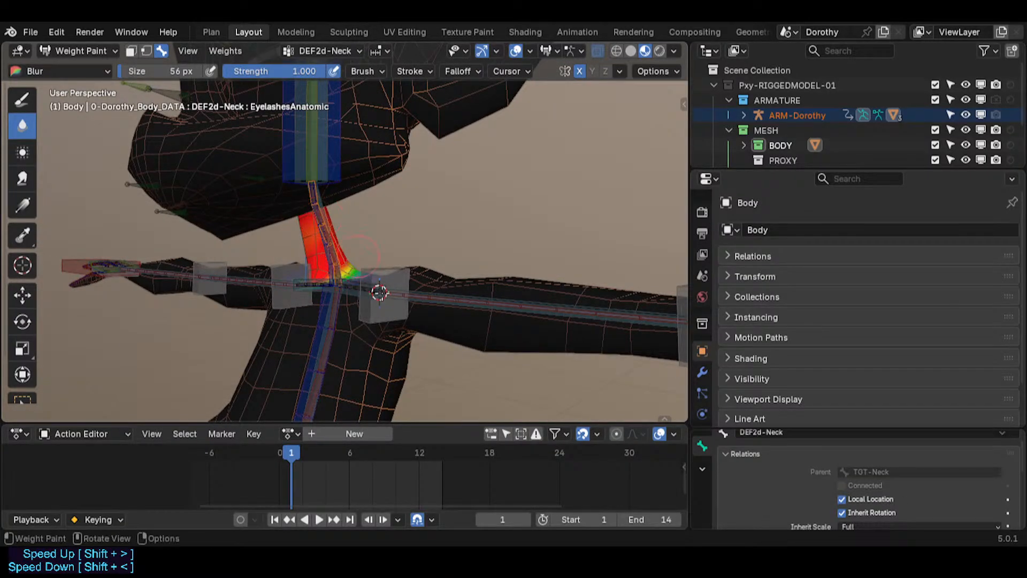
Inspect the DEF2d-Neck weights closely around the base of the neck and the shoulders.
middle_click_drag(320, 216, 409, 259)
scroll(321, 283, "up", 6)
key("s")
right_click(349, 262)
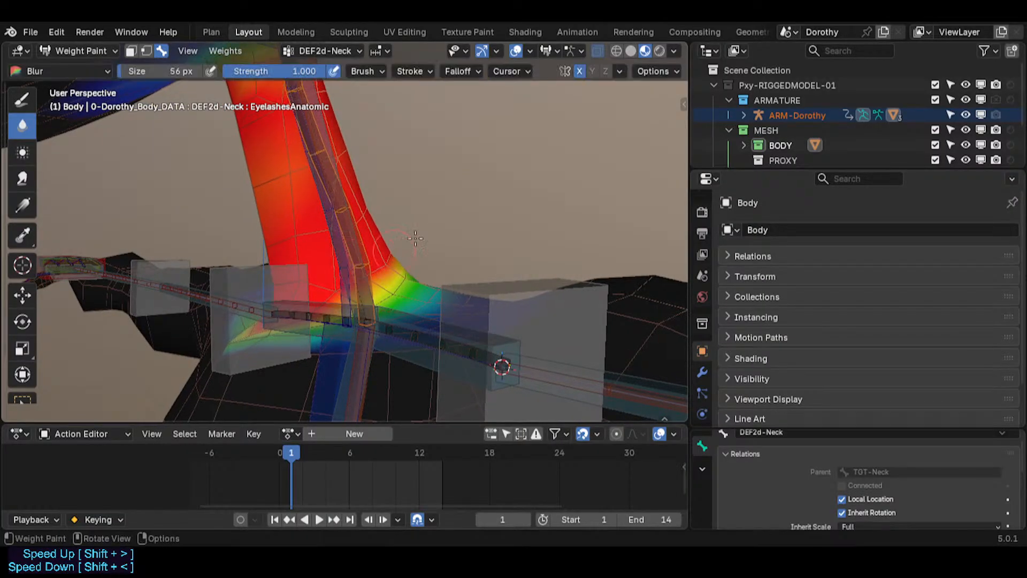
Switch to Pose Mode, select CTL-Neck and enlarge its B-Bone display size.
key("ctrl+Tab")
left_click(364, 241)
left_click(361, 242)
key("ctrl+Tab")
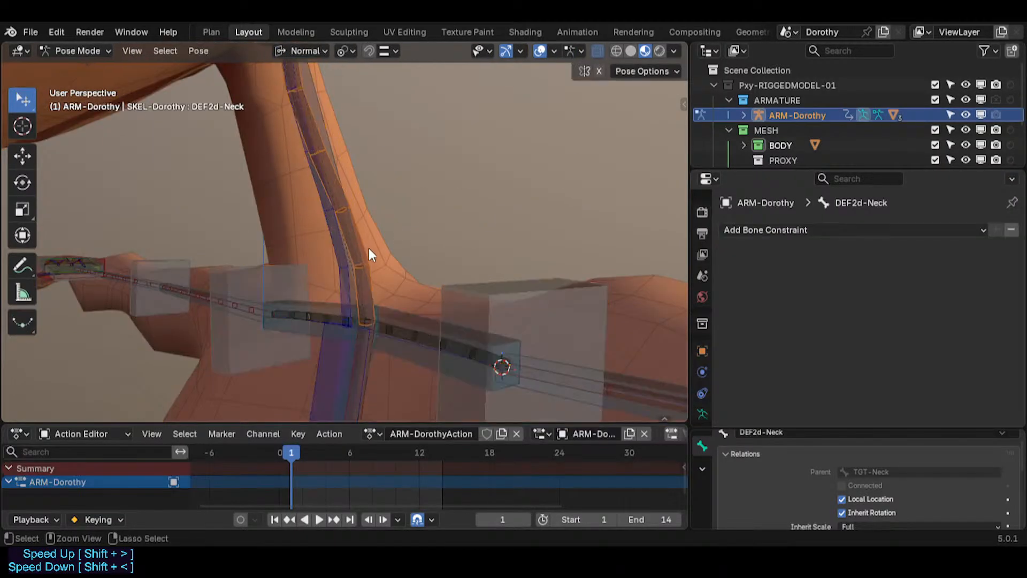
left_click(363, 247)
left_click(341, 256)
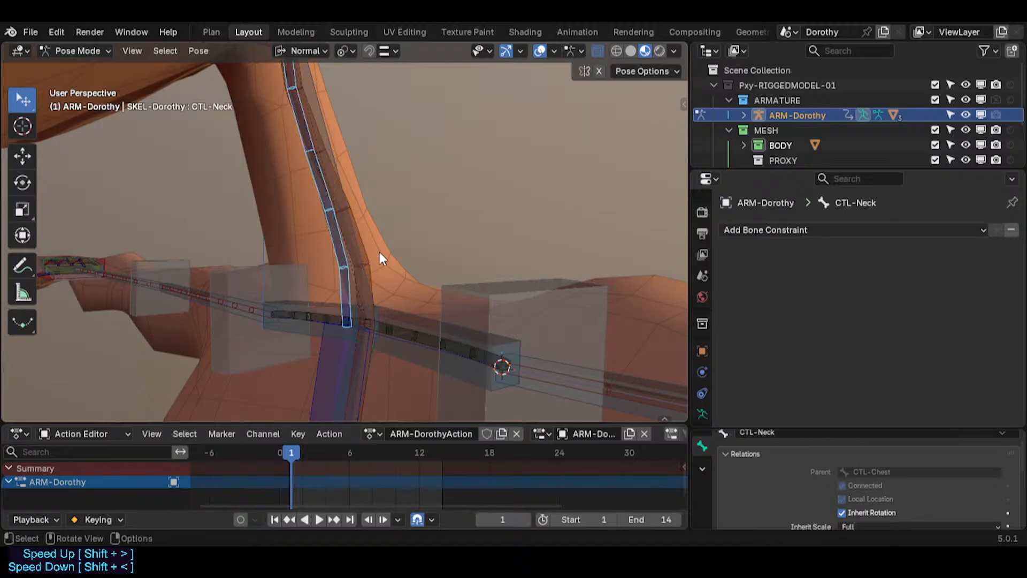
key("s")
left_click(471, 258)
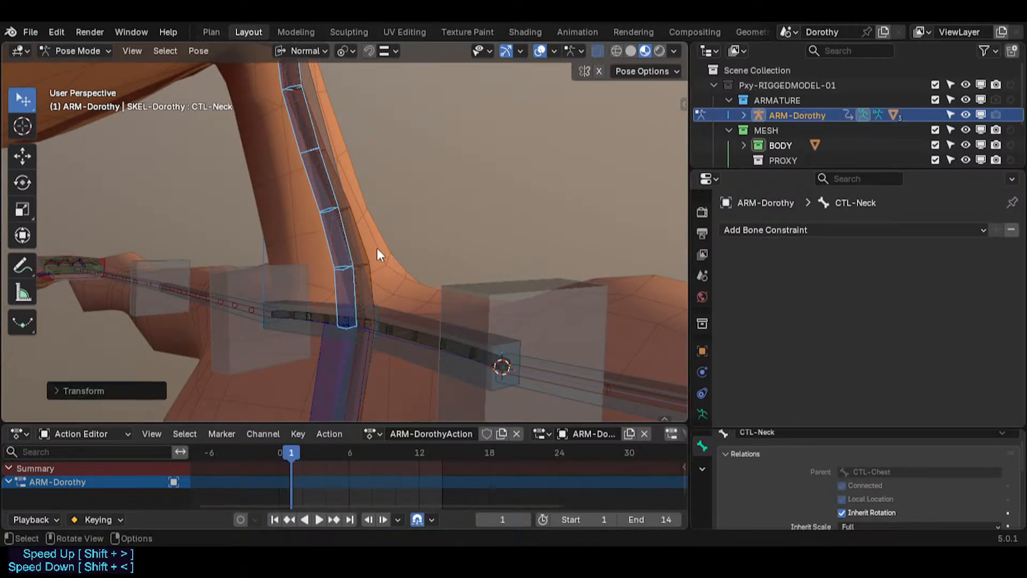
Select DEF2d-Neck and shrink its B-Bone display size to about 0.6.
left_click(366, 249)
left_click(354, 248)
key("s")
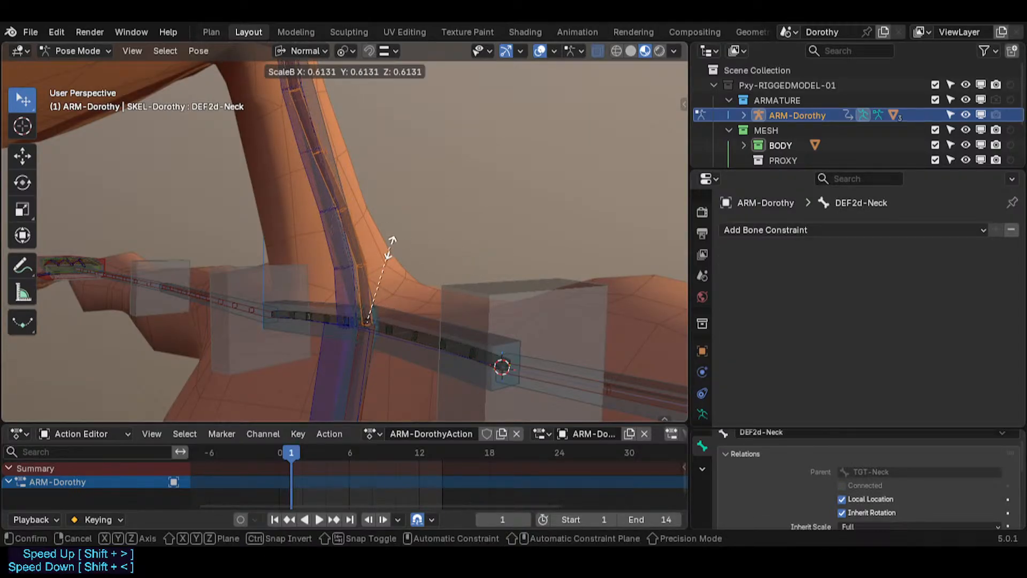
left_click(379, 248)
Switch the armature to Edit Mode and examine the neck base and shoulder joints in right, front and perspective views.
middle_click_drag(378, 247, 364, 317)
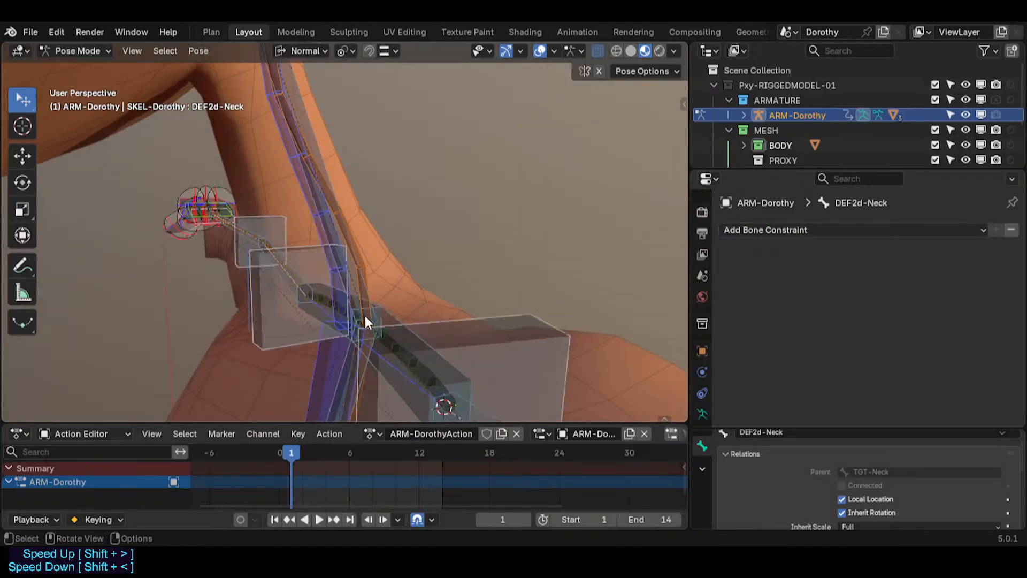
key("Tab")
middle_click_drag(314, 350, 340, 256)
scroll(333, 255, "down", 4)
scroll(339, 257, "up", 1)
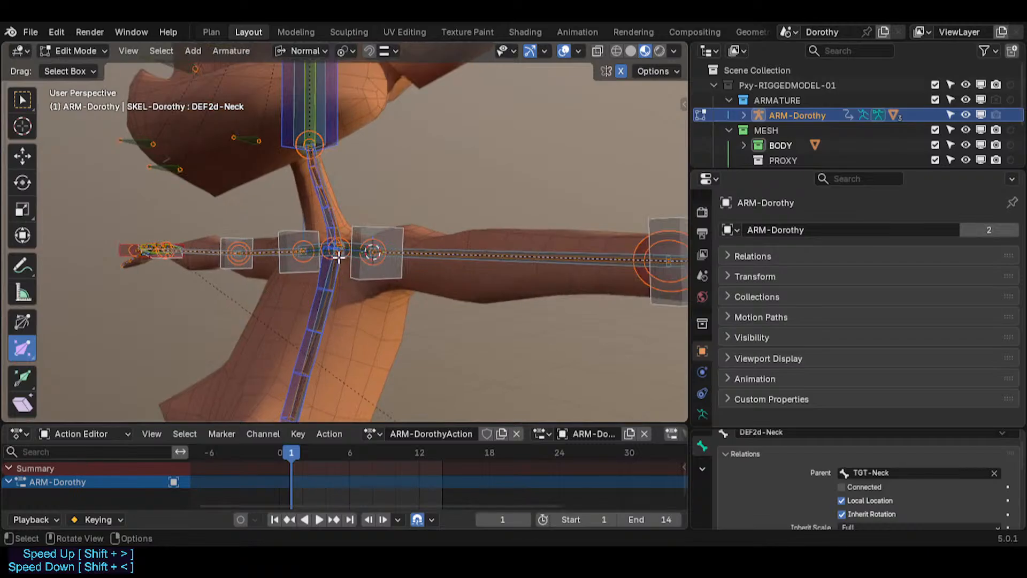
key("KP_3")
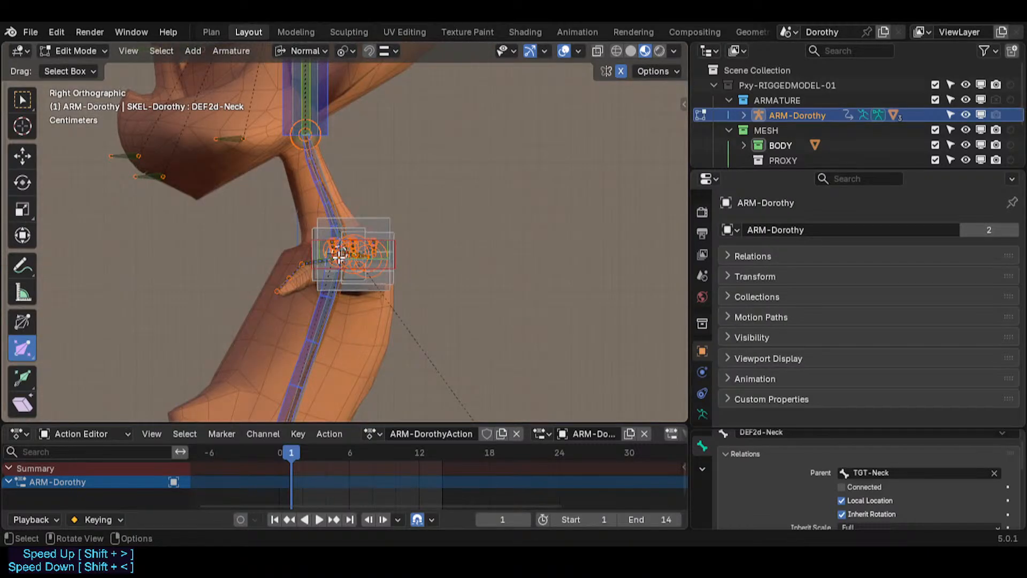
key("KP_1")
scroll(339, 256, "up", 4)
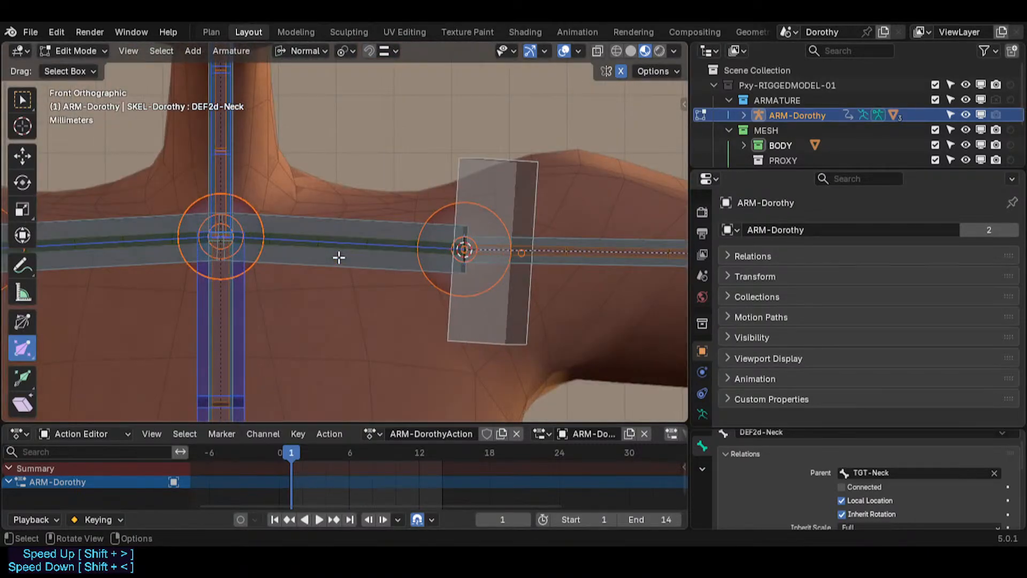
middle_click_drag(339, 257, 385, 266)
scroll(282, 268, "down", 5)
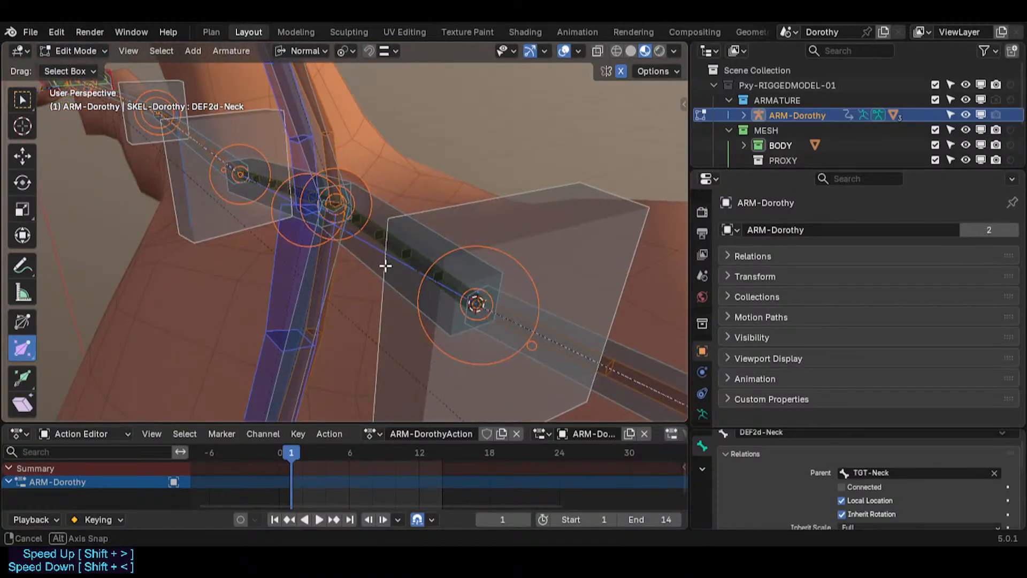
scroll(394, 299, "up", 3)
Examine how the chest, shoulder, pelvis and spine bone chains line up, from the top view and in perspective.
key("KP_7")
scroll(404, 332, "down", 8)
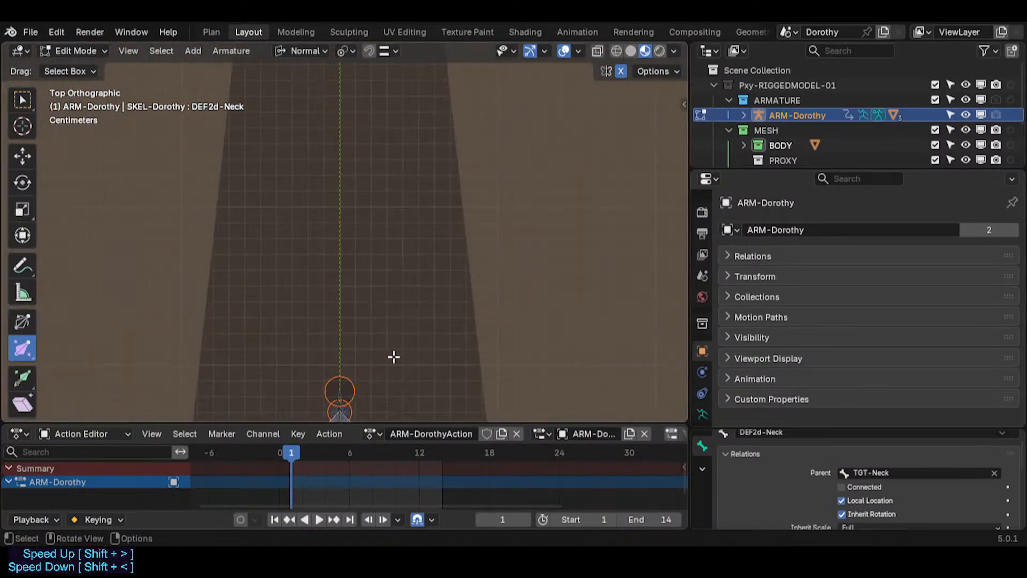
scroll(408, 332, "up", 8)
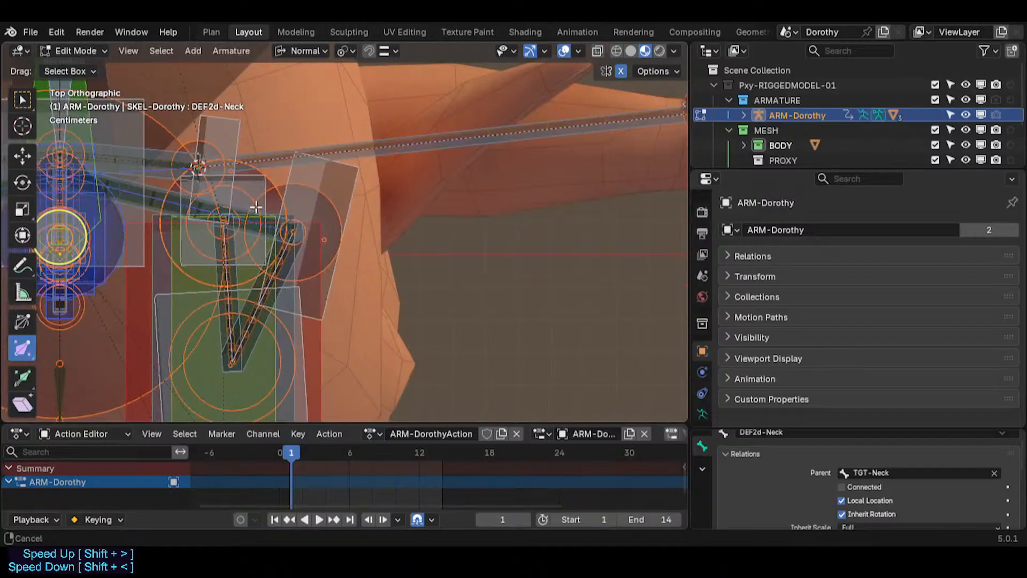
scroll(304, 262, "down", 5)
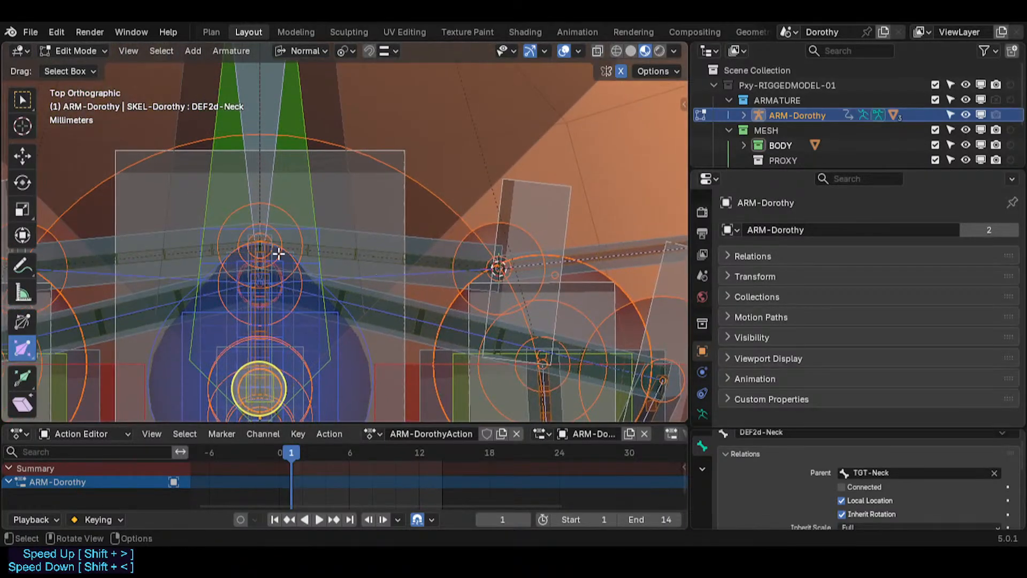
scroll(303, 271, "down", 2)
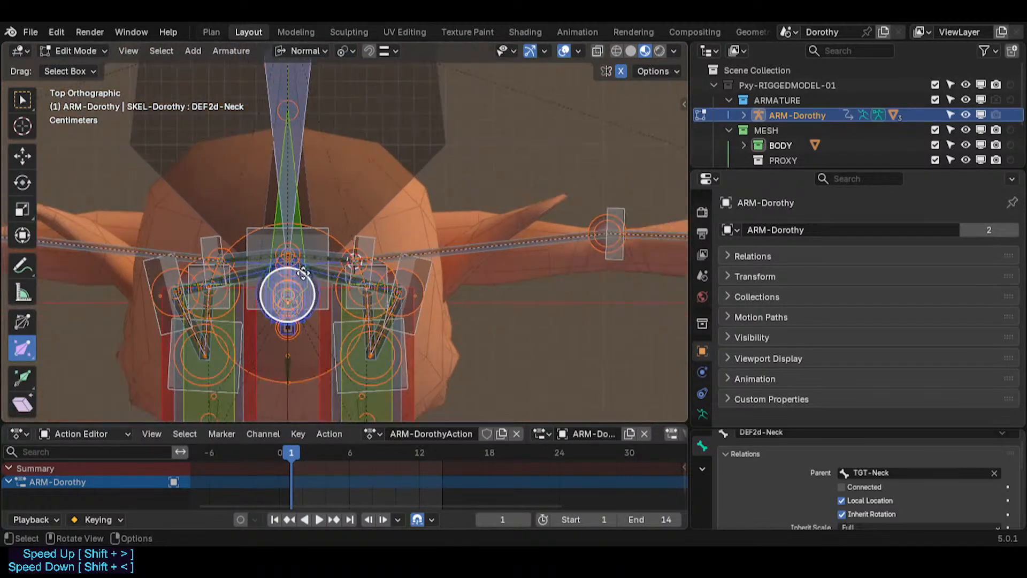
scroll(395, 303, "up", 4)
scroll(395, 303, "down", 4)
scroll(399, 300, "up", 4)
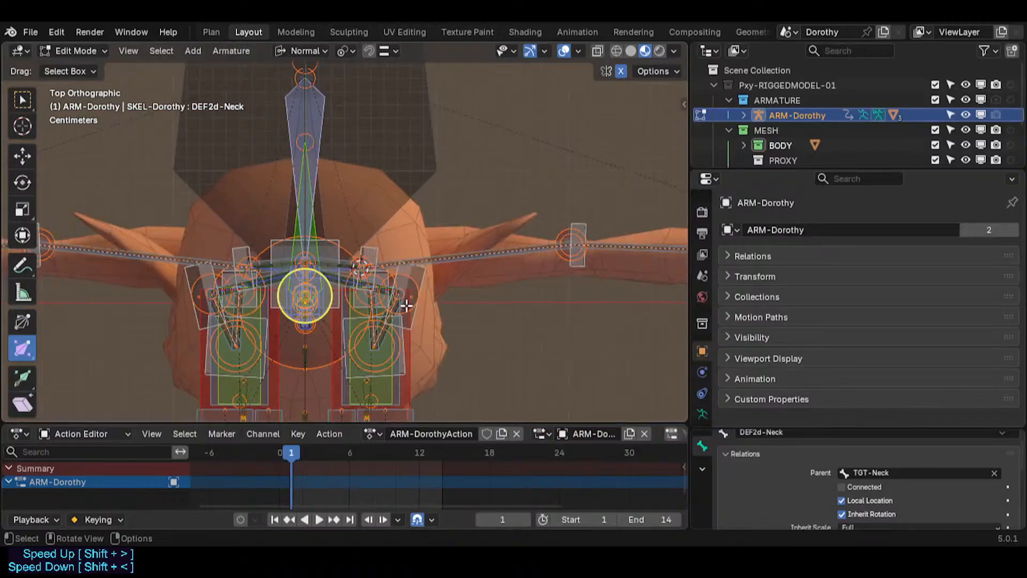
middle_click_drag(377, 313, 330, 137)
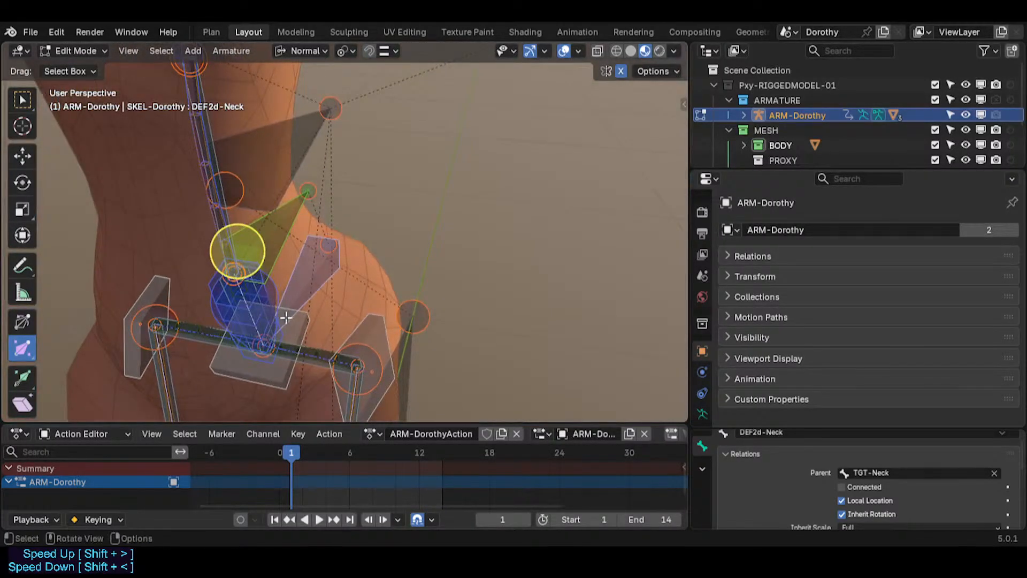
middle_click_drag(399, 130, 368, 48, "shift")
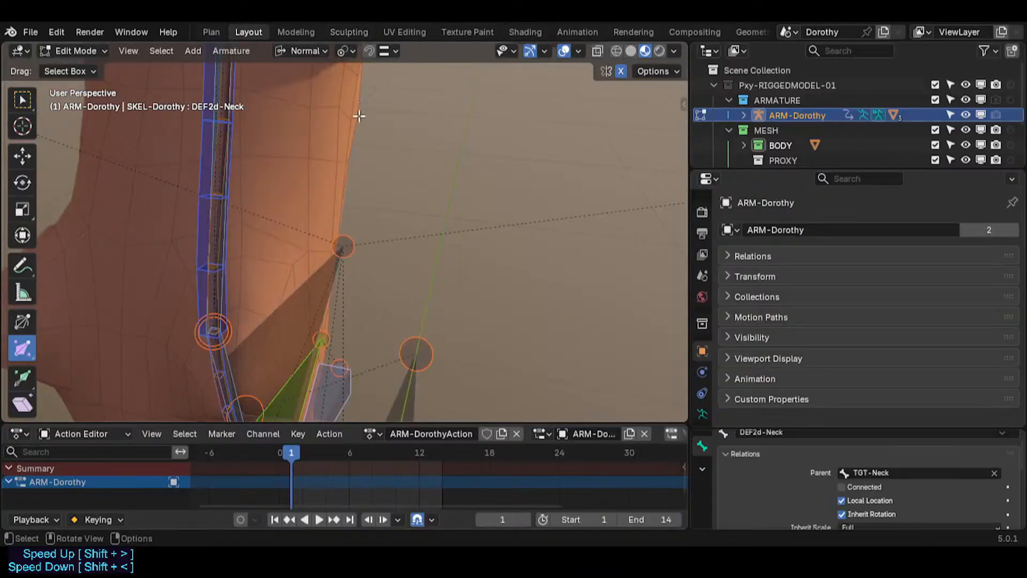
middle_click_drag(359, 115, 126, 270)
middle_click_drag(265, 328, 381, 284)
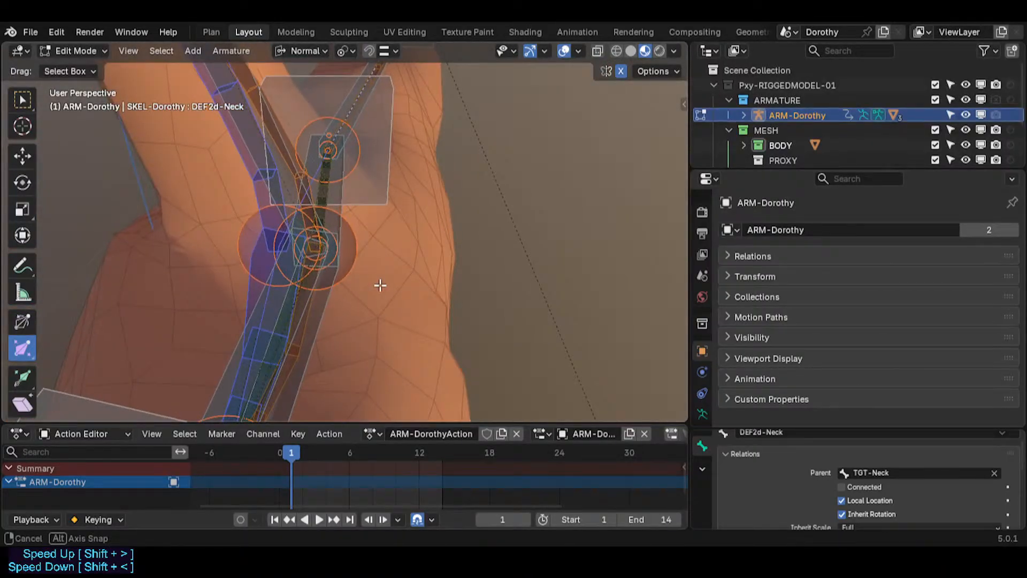
Select the CTL-Chest tip at the neck base and snap the 3D cursor to it.
left_click(238, 231, "shift")
key("shift+s")
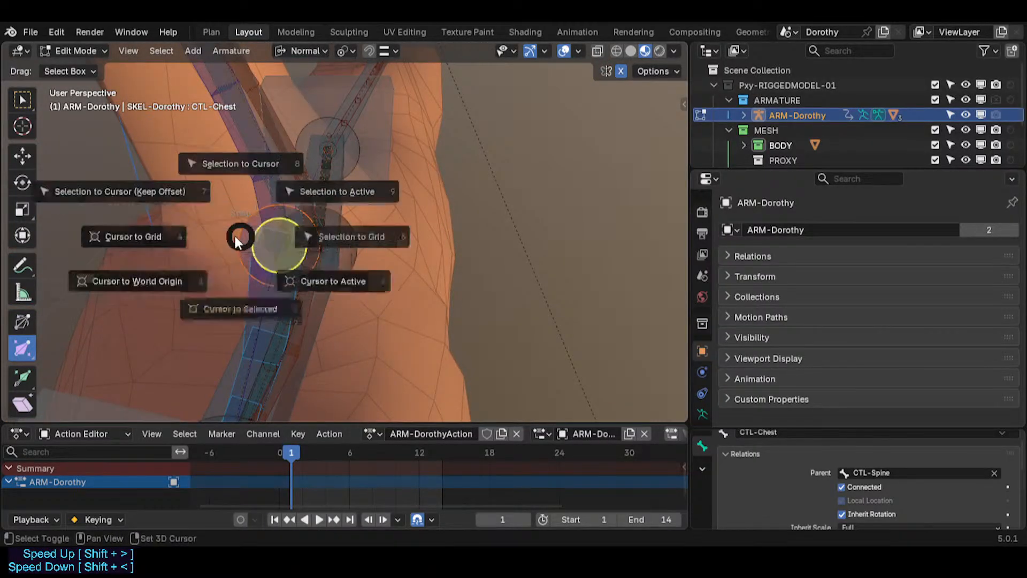
key("2")
Select the DEF2c-Chest tip and snap it to the 3D cursor.
left_click(349, 244)
middle_click_drag(341, 260, 378, 266)
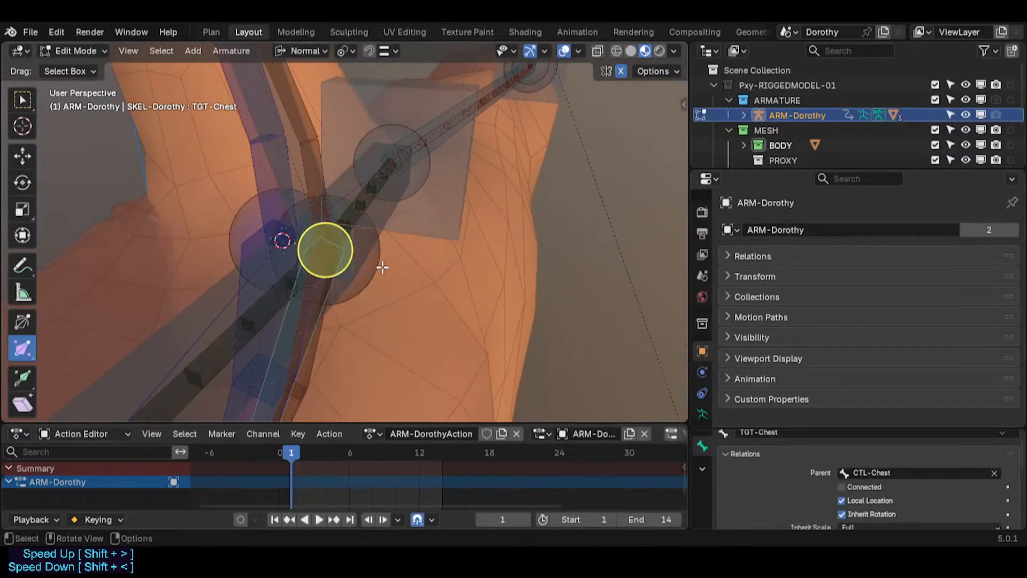
left_click(363, 265)
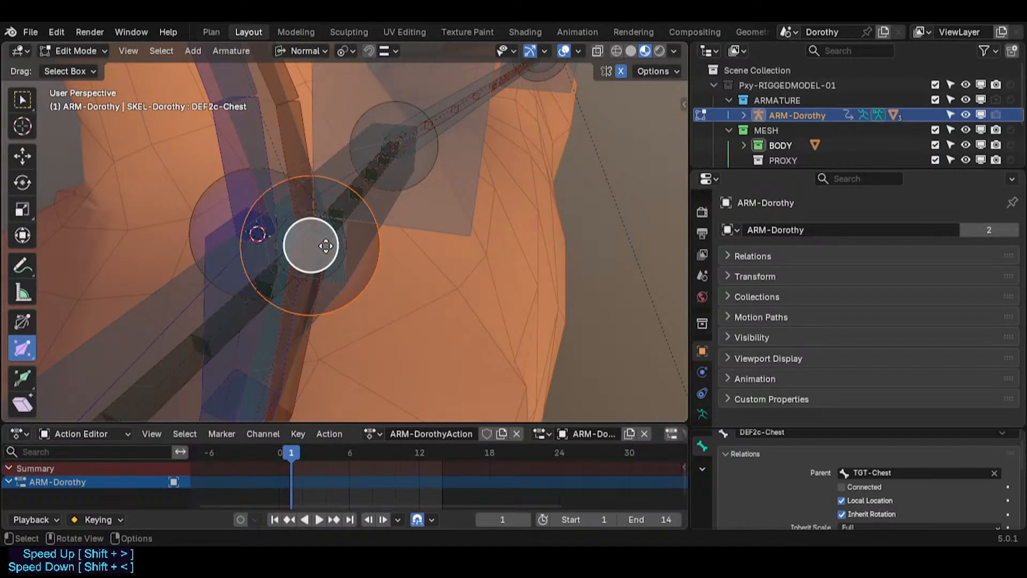
key("shift+s")
key("8")
Select the TGT-Chest tip among the overlapping joints and try moving it onto the 3D cursor.
left_click(348, 250)
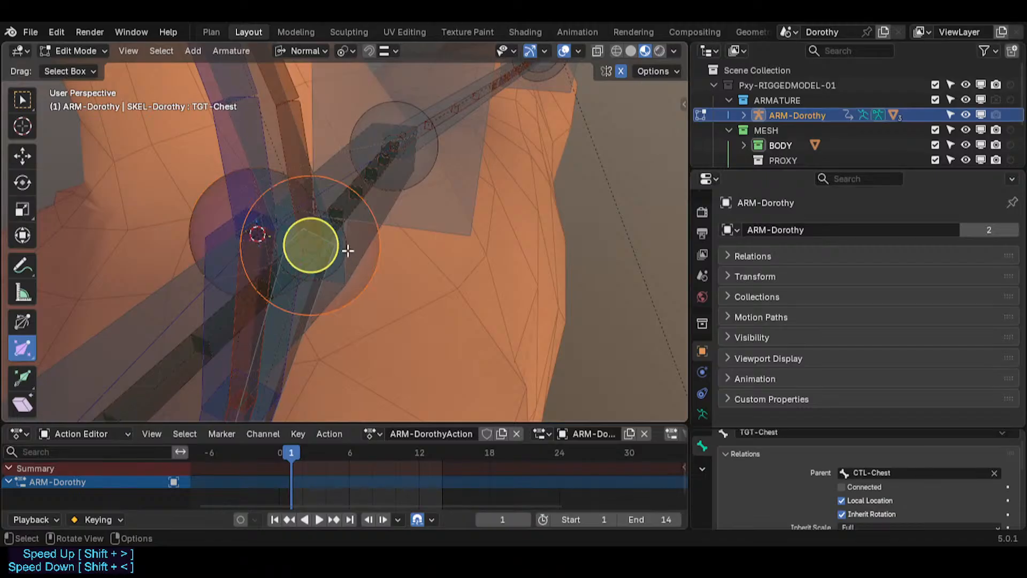
left_click(348, 251)
left_click(348, 244)
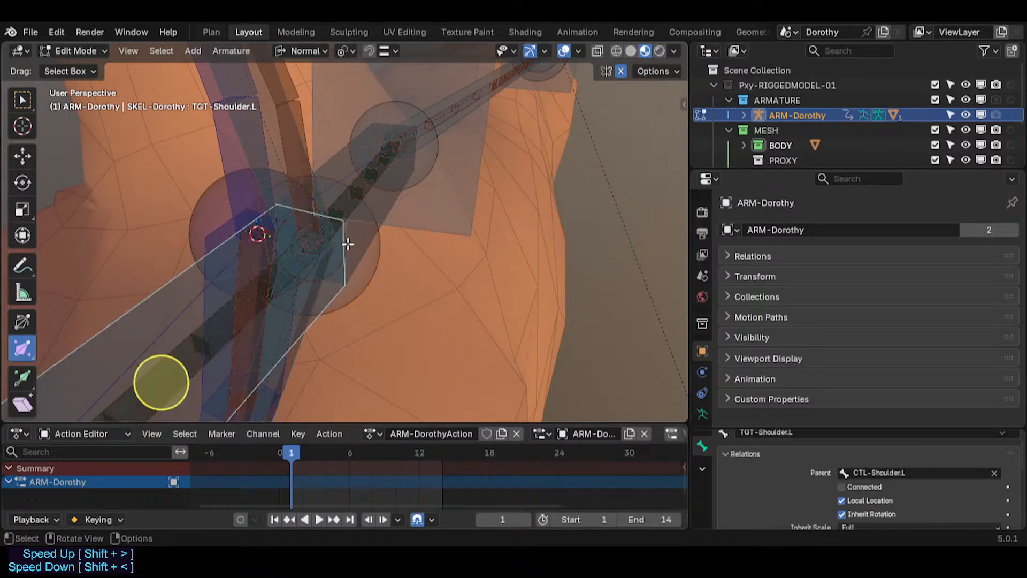
left_click(348, 244)
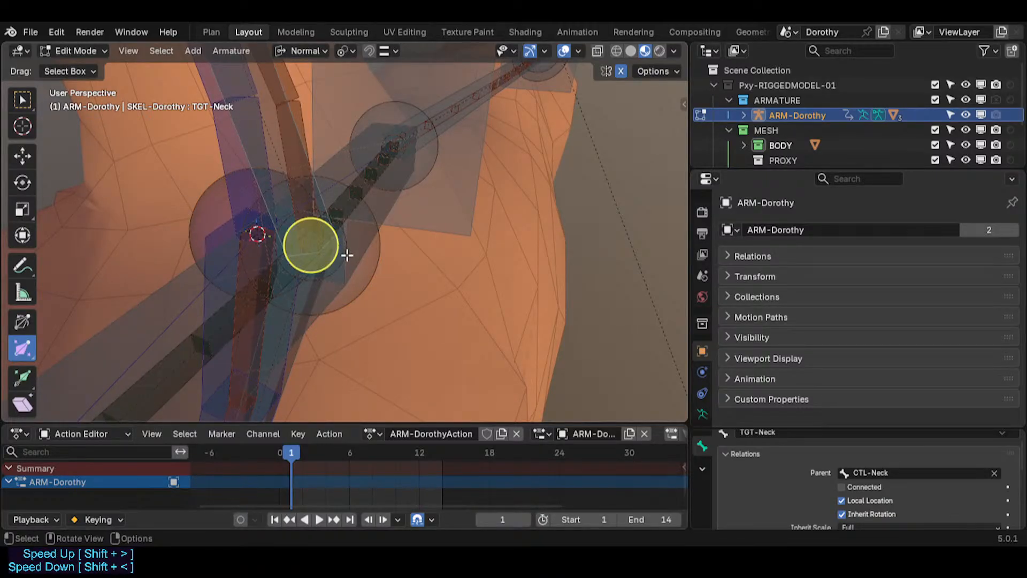
left_click(326, 273)
middle_click_drag(327, 273, 298, 314)
key("g")
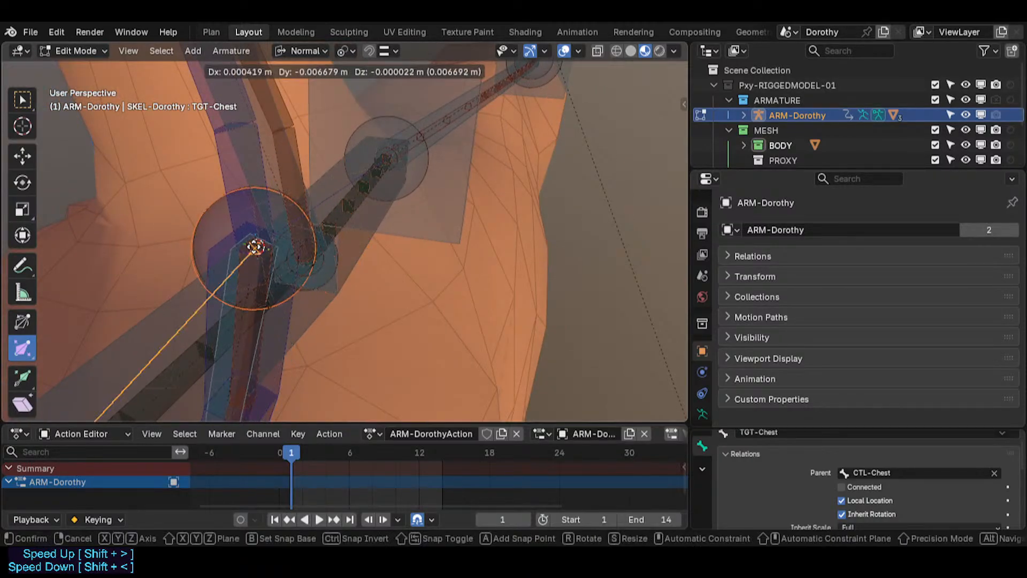
right_click(253, 246)
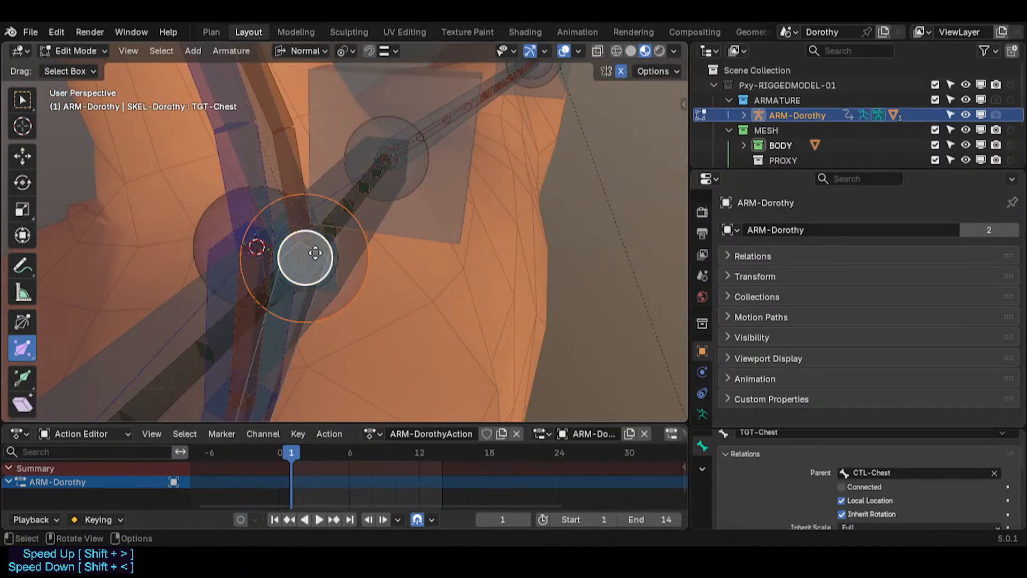
Set the snap target to Vertex and the transform orientation to Global for the armature edits.
left_click(389, 49)
left_click(380, 154)
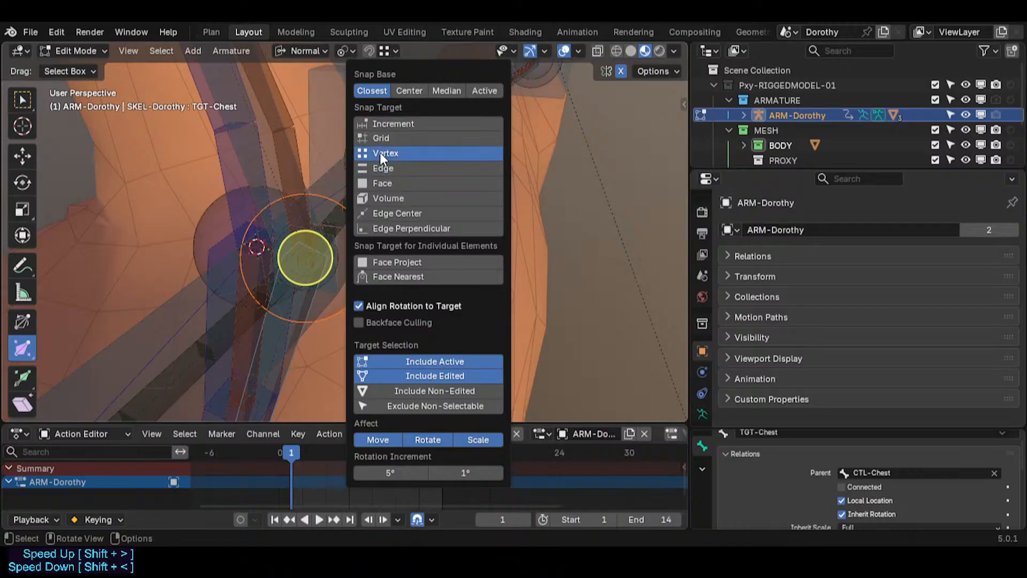
left_click(345, 51)
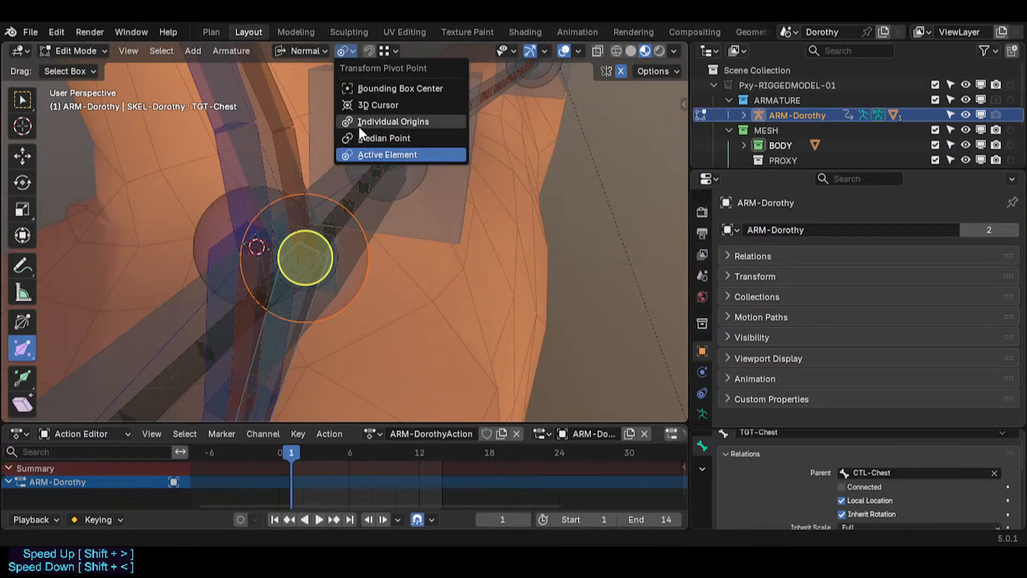
left_click(316, 53)
left_click(271, 99)
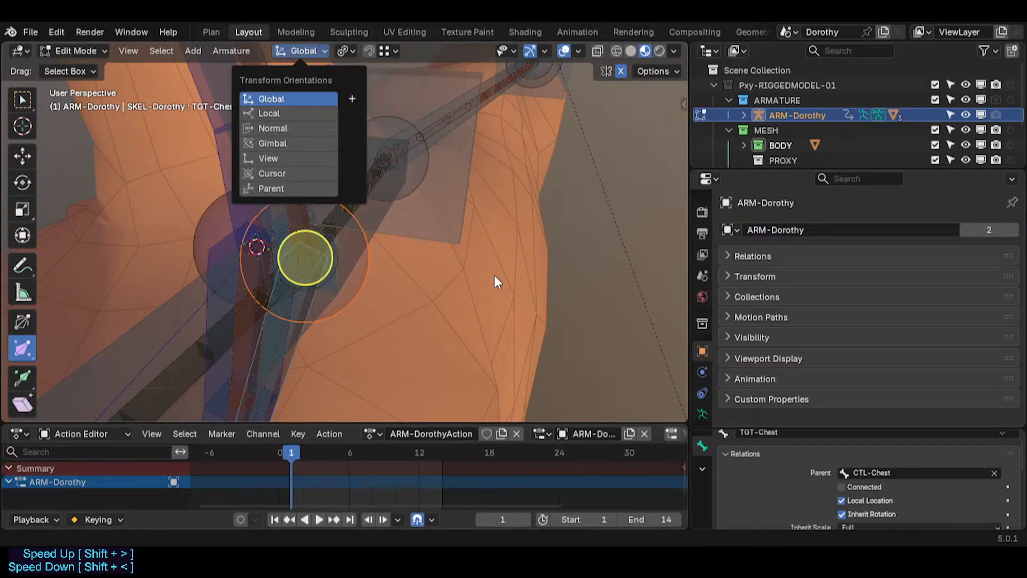
left_click(384, 51)
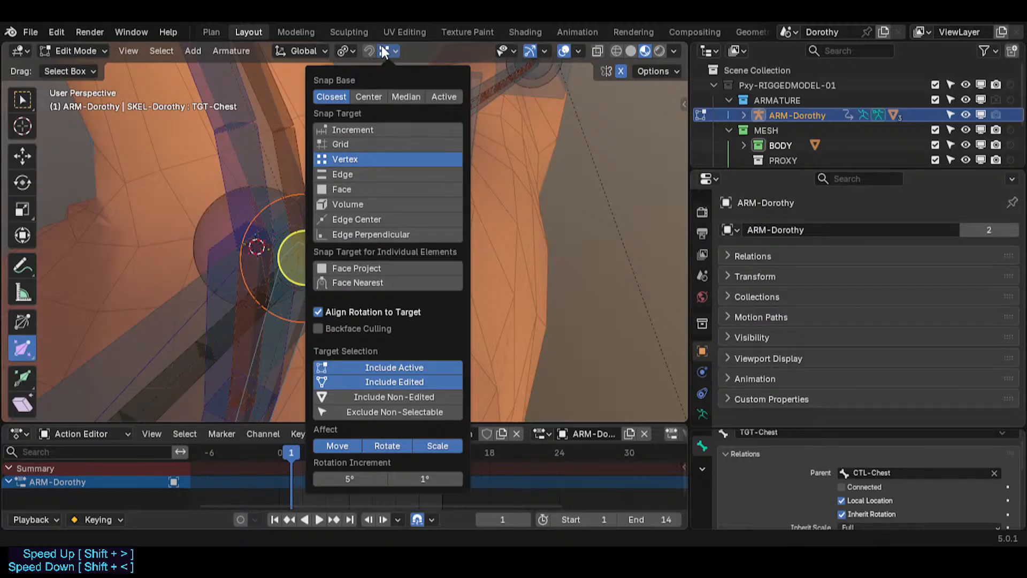
key("n")
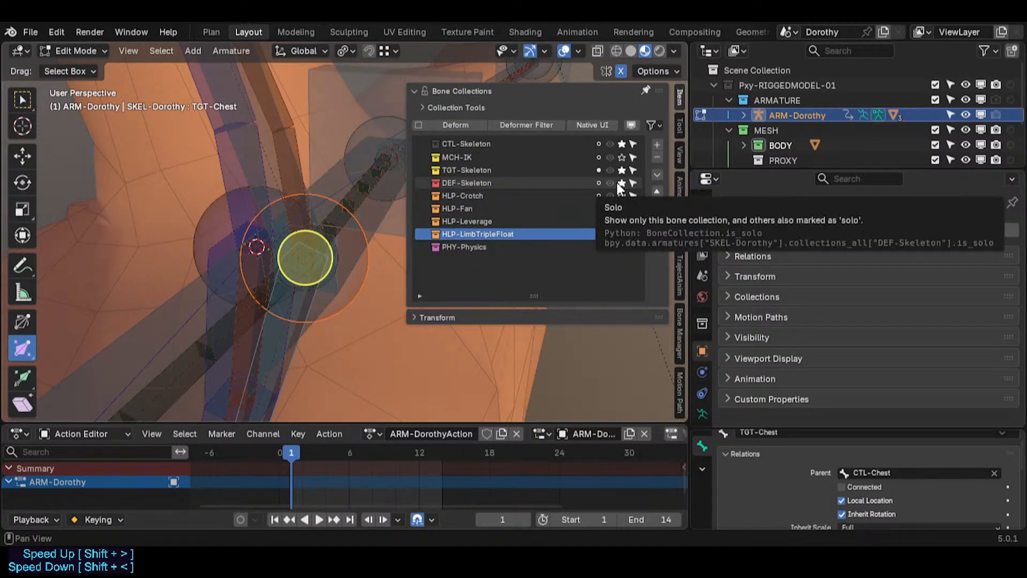
key("n")
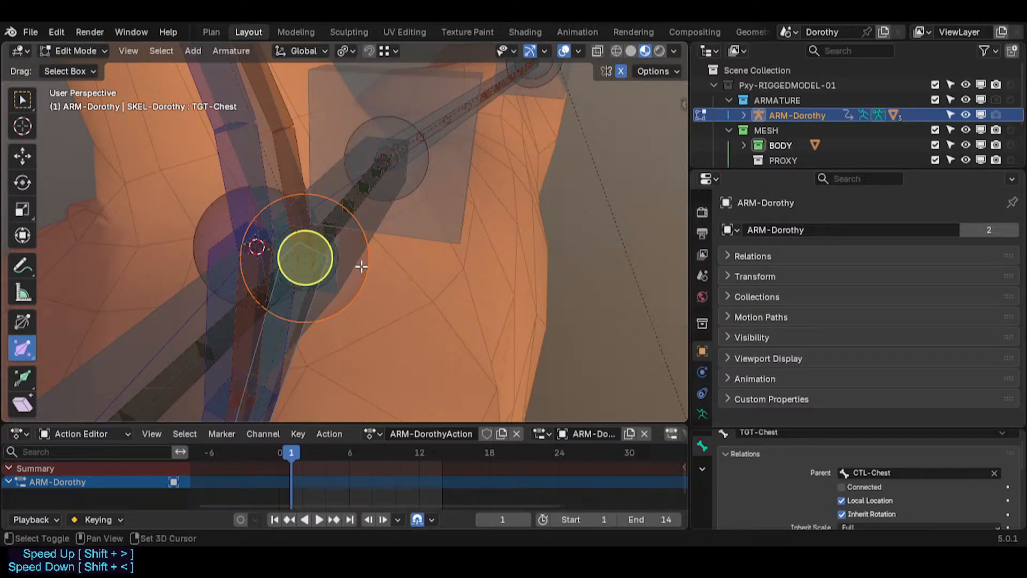
Snap the TGT-Chest tip and the base of DEF2d-Neck to the 3D cursor.
key("shift+s")
left_click(362, 178)
left_click(312, 287)
left_click(312, 287)
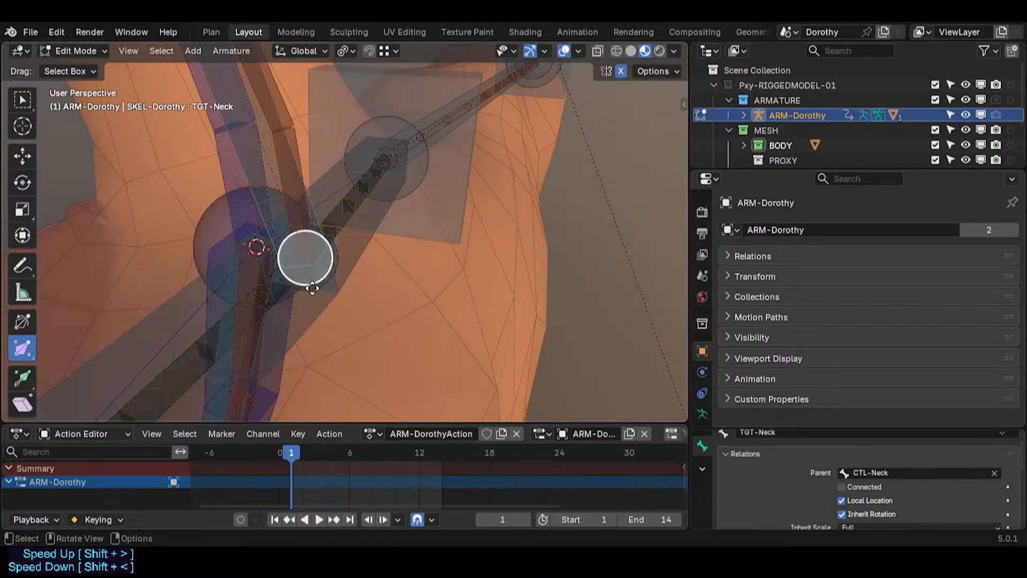
left_click(313, 288)
key("shift+s")
key("8")
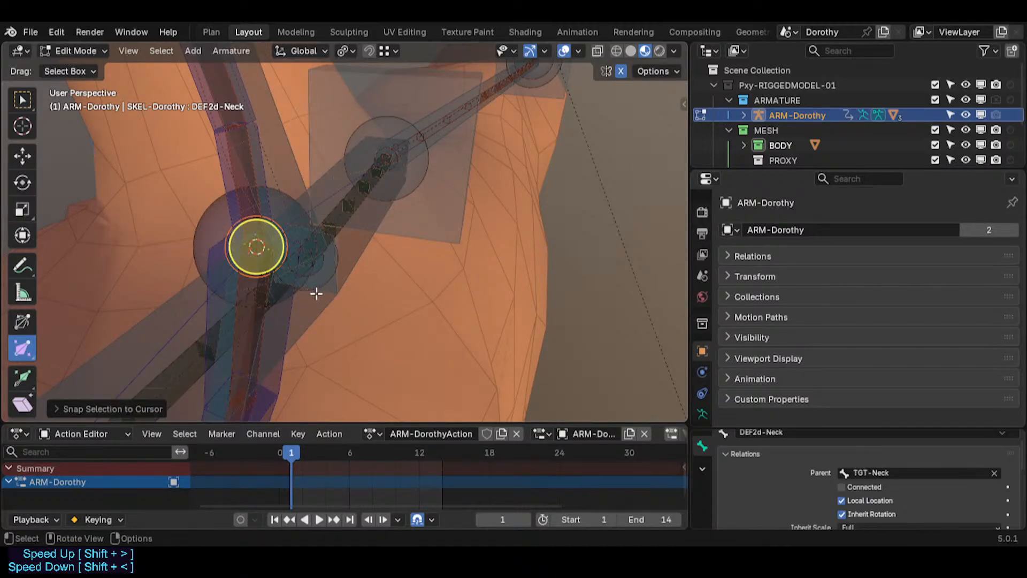
Select the base of TGT-Neck and snap it to the 3D cursor.
left_click(313, 290)
left_click(315, 292)
key("shift+s")
key("8")
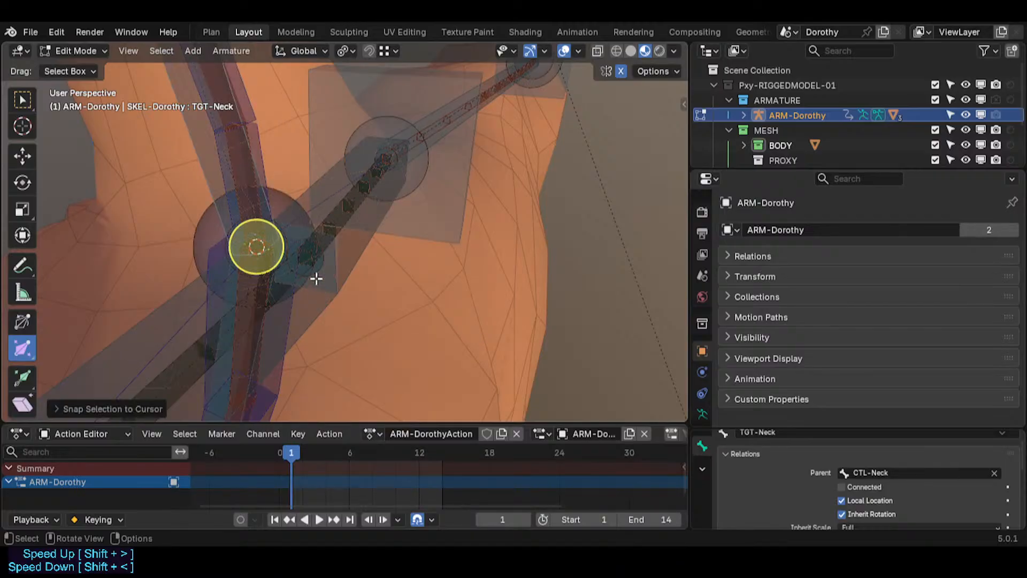
Snap the inner end of DEF4a-Shoulder.L and the remaining overlapping left shoulder joint to the 3D cursor.
left_click(316, 272)
left_click(316, 275)
middle_click_drag(317, 275, 317, 270)
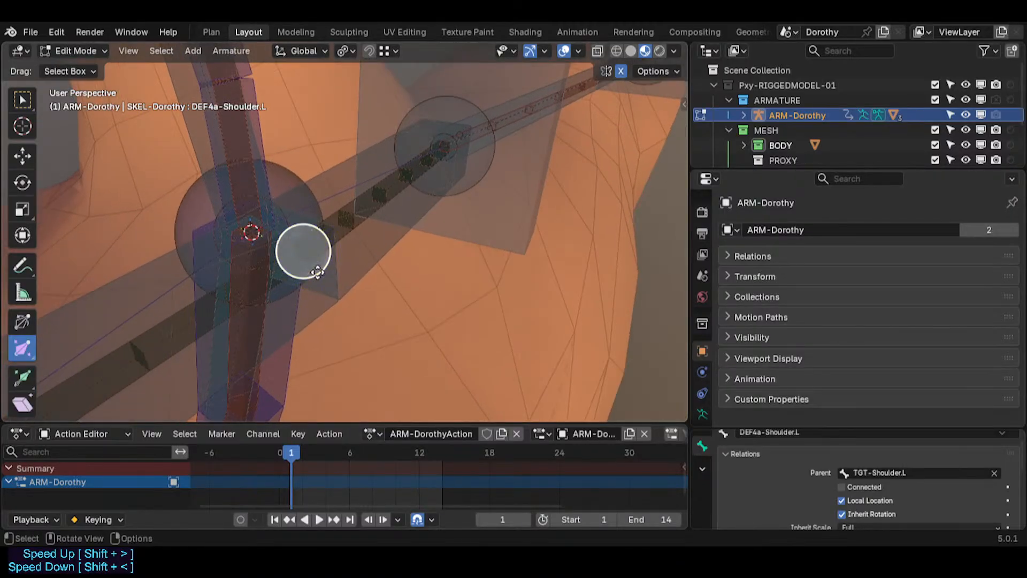
key("shift+s")
key("8")
middle_click_drag(255, 264, 377, 234)
left_click(336, 239)
key("shift+s")
key("8")
Examine the overlapping left shoulder bones by selecting them in turn and test-moving TGT-Shoulder.L and DEF4a-Shoulder.L without keeping the moves.
left_click(430, 268)
left_click(338, 234)
left_click(297, 250)
left_click(381, 234, "shift")
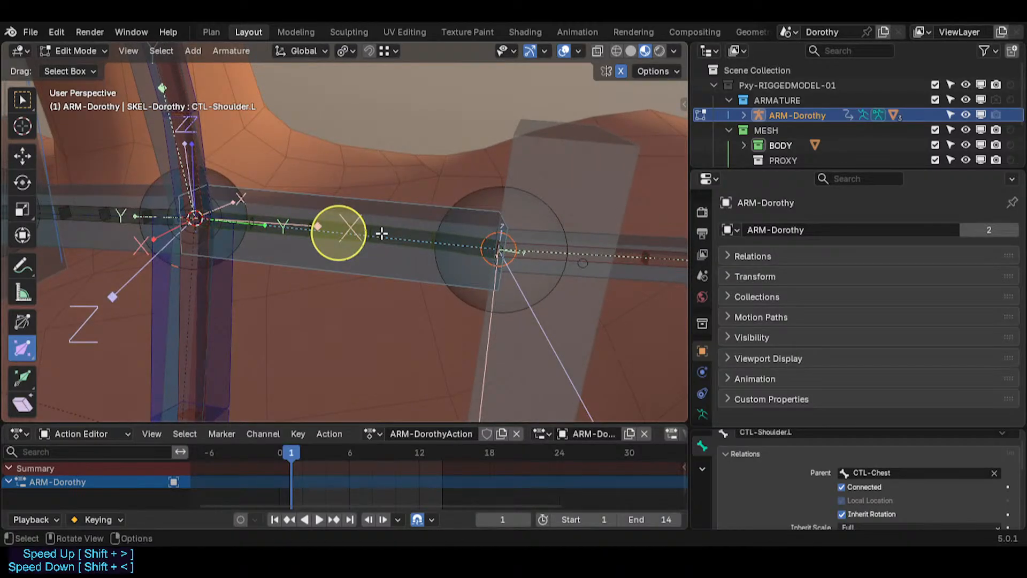
left_click(382, 233)
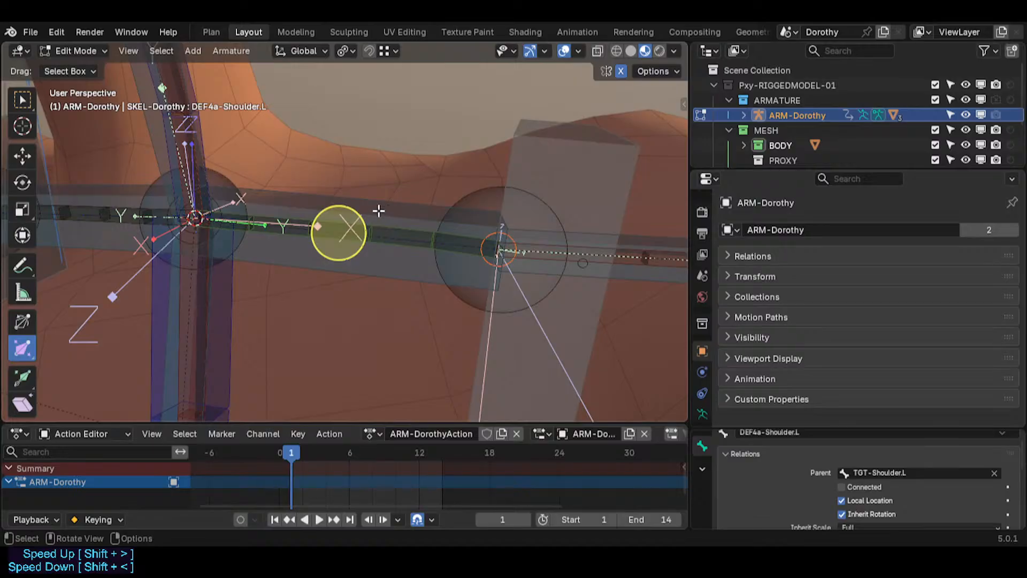
left_click(380, 207)
key("g")
right_click(356, 245)
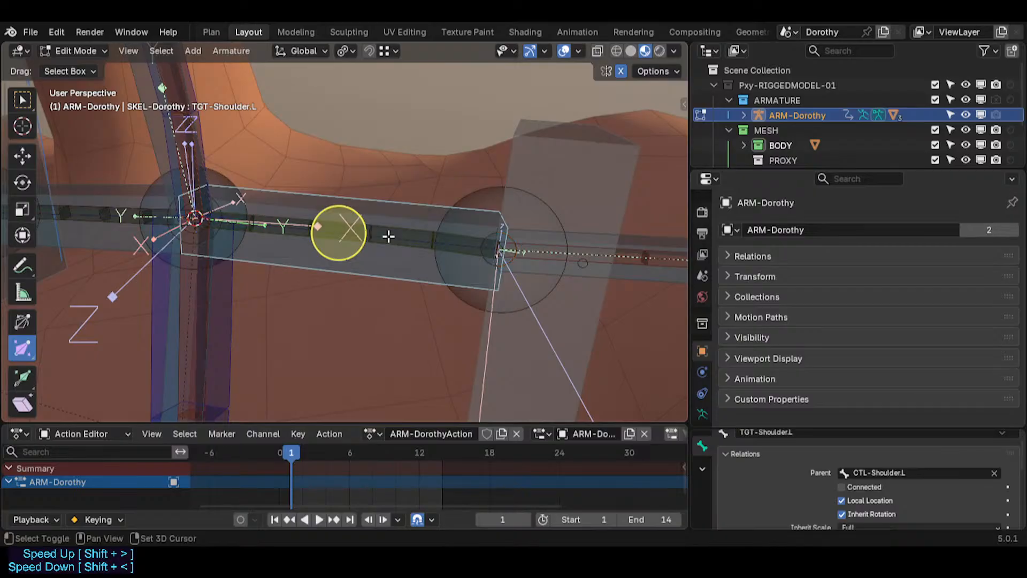
key("g")
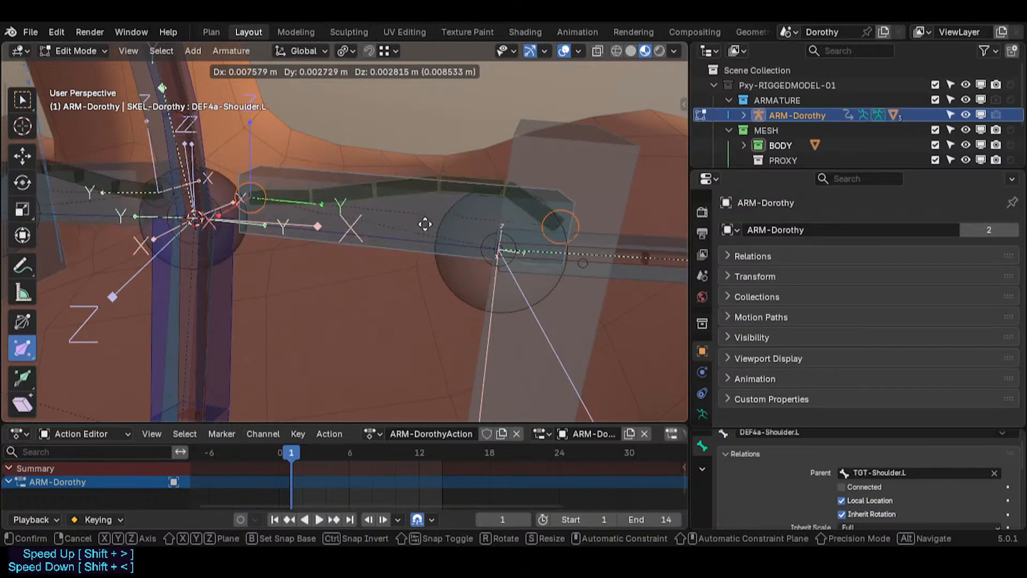
right_click(340, 233)
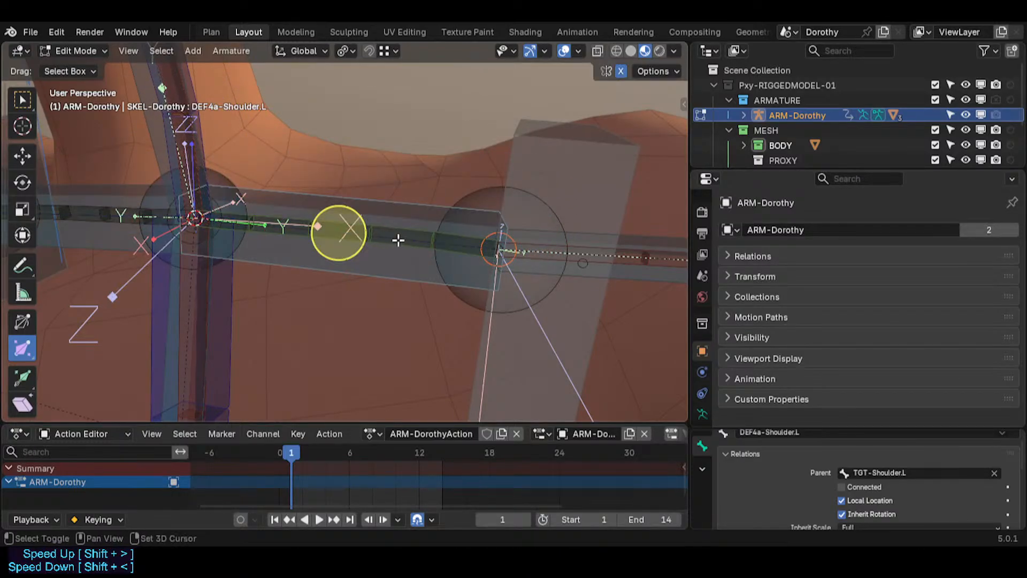
Test-move CTL-Shoulder.L without keeping the moves to examine how it connects to the chest and neck bones.
left_click(399, 240)
key("g")
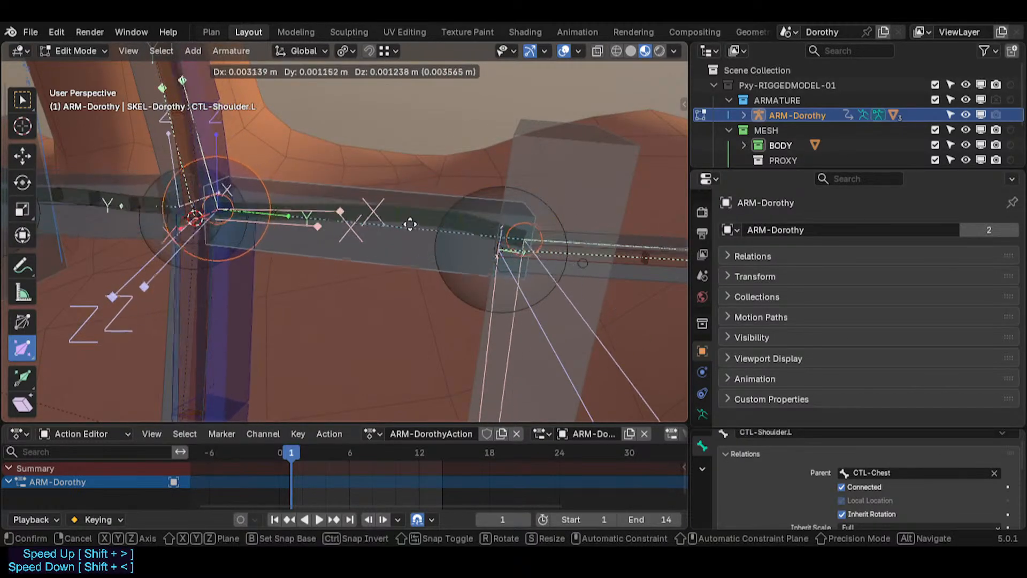
right_click(342, 238)
key("g")
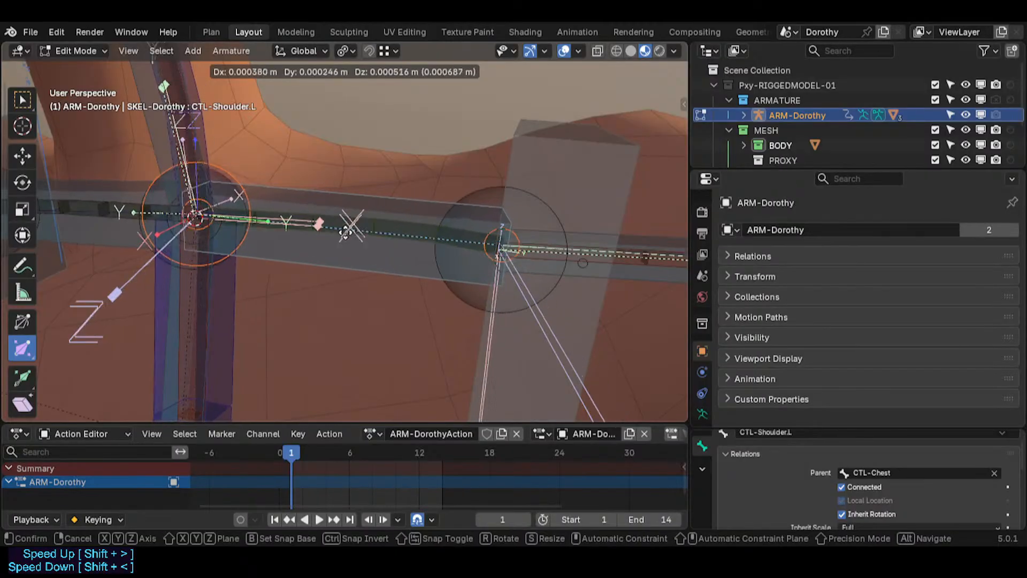
right_click(313, 229)
key("g")
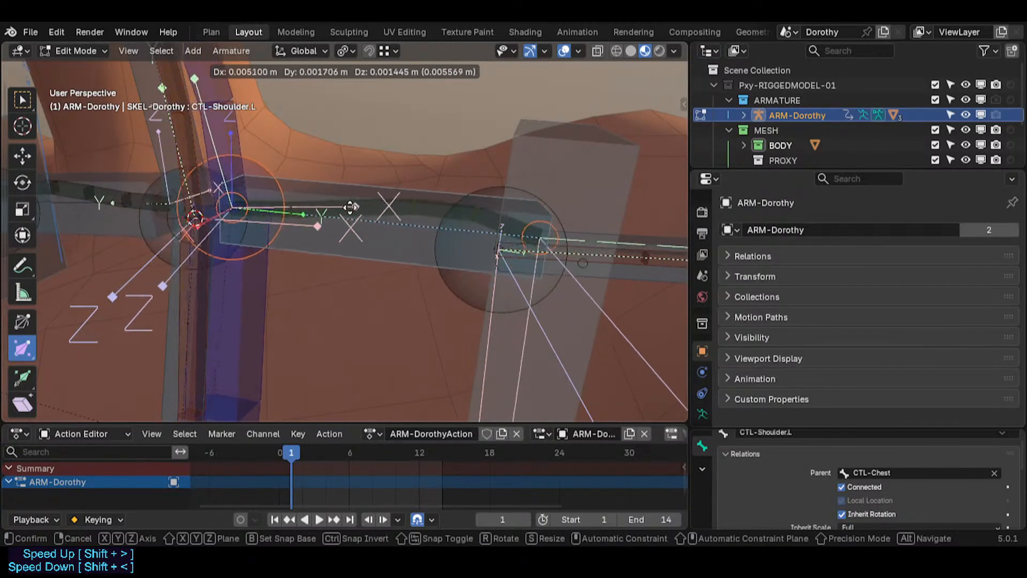
right_click(339, 232)
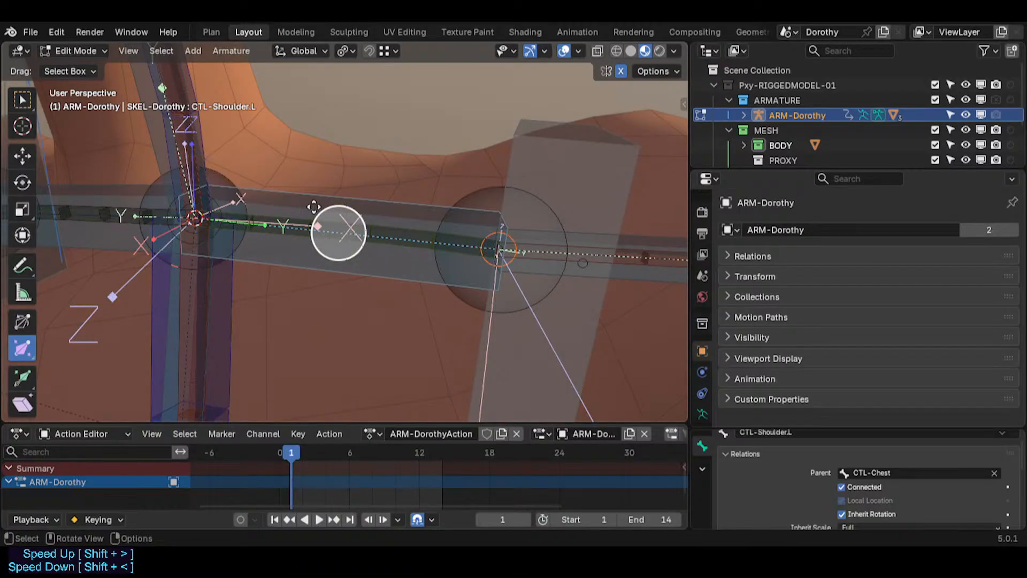
Try moving the overlapping left shoulder bones together with TGT-Shoulder.L active, and undo the move.
left_click(390, 231)
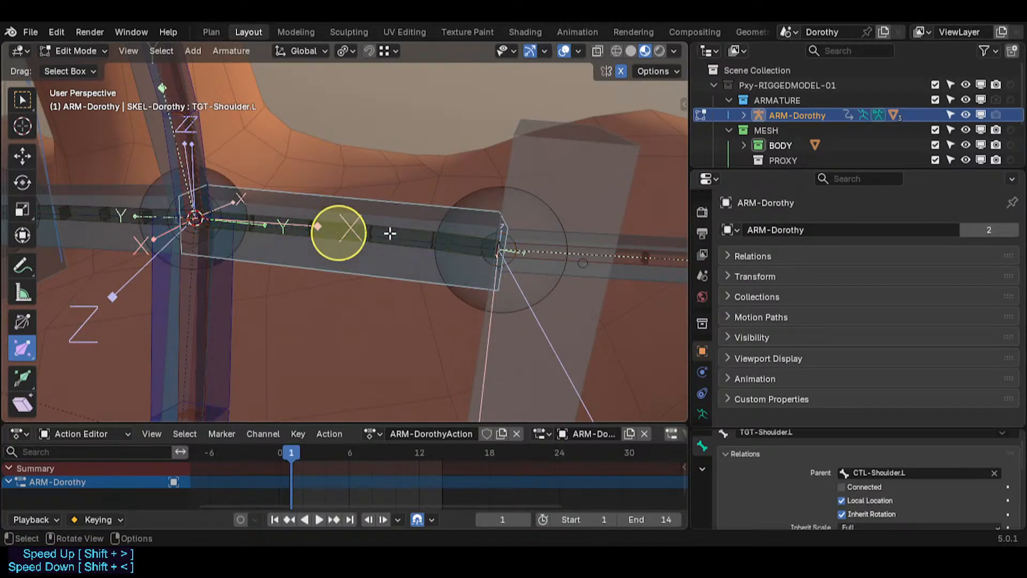
left_click(394, 234)
left_click(390, 231, "shift")
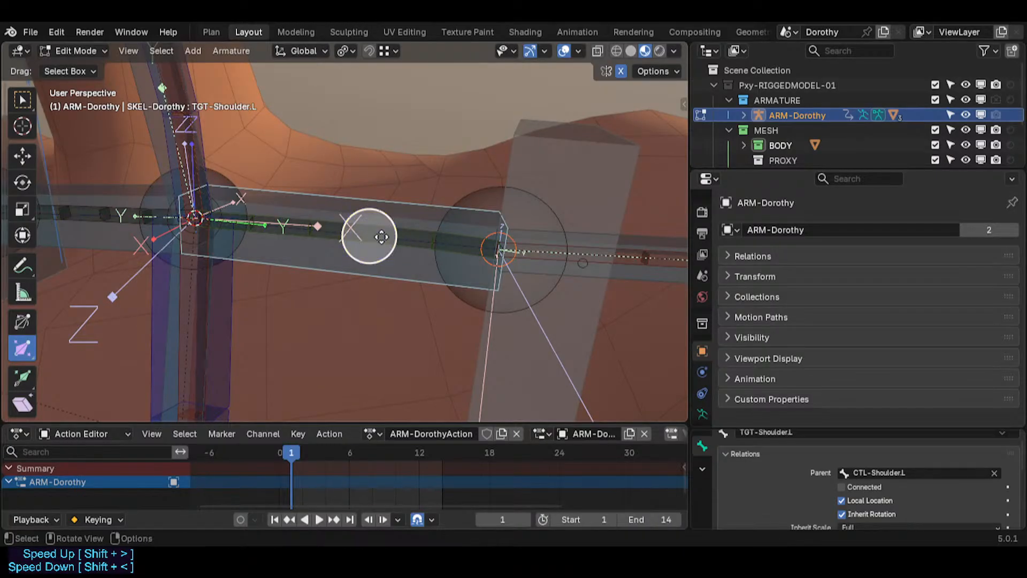
left_click(382, 237, "shift")
left_click(387, 221, "shift")
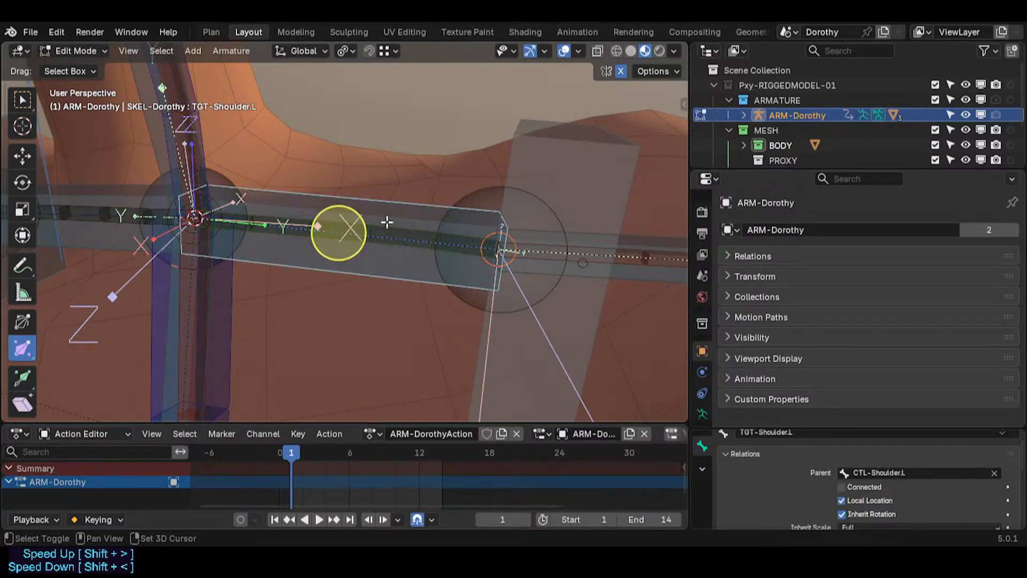
key("g")
left_click(386, 222)
scroll(381, 246, "down", 1)
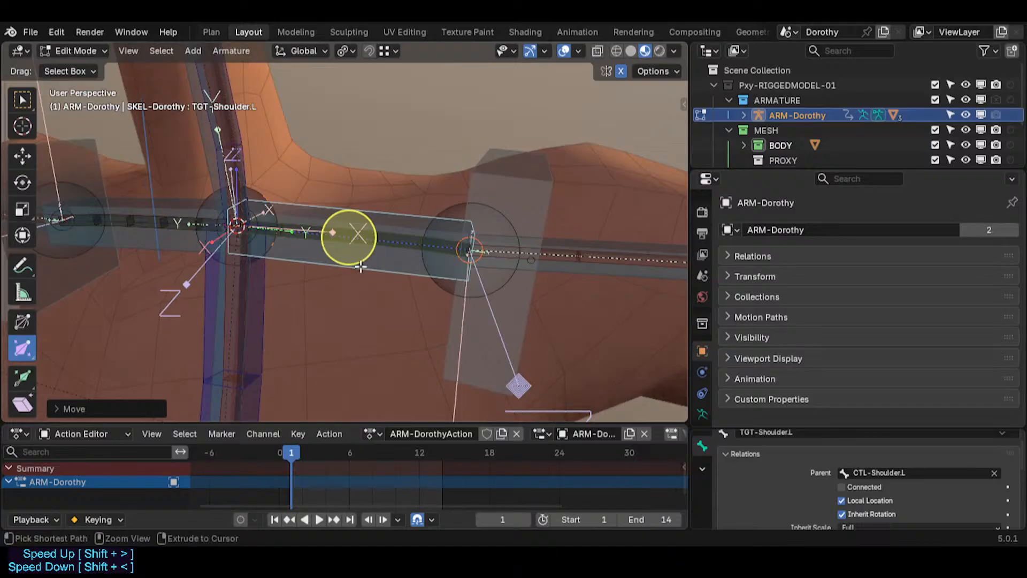
key("ctrl+z")
Compare the left shoulder bones' alignment between Pose Mode and Edit Mode with TGT-Shoulder.L selected.
key("ctrl+Tab")
key("2")
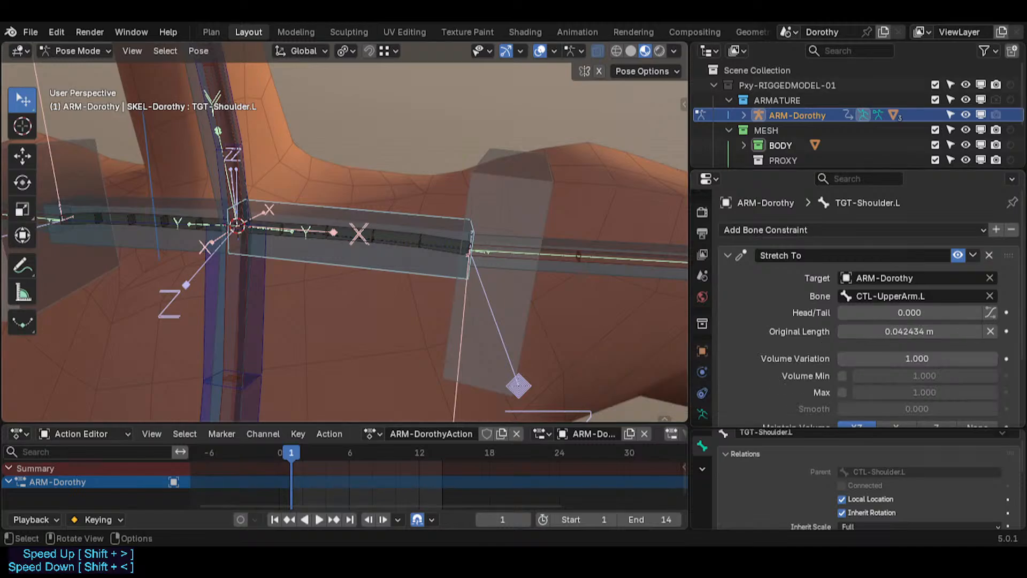
left_click(411, 238)
left_click(401, 238)
key("Tab")
key("Tab")
key("Tab")
key("Tab")
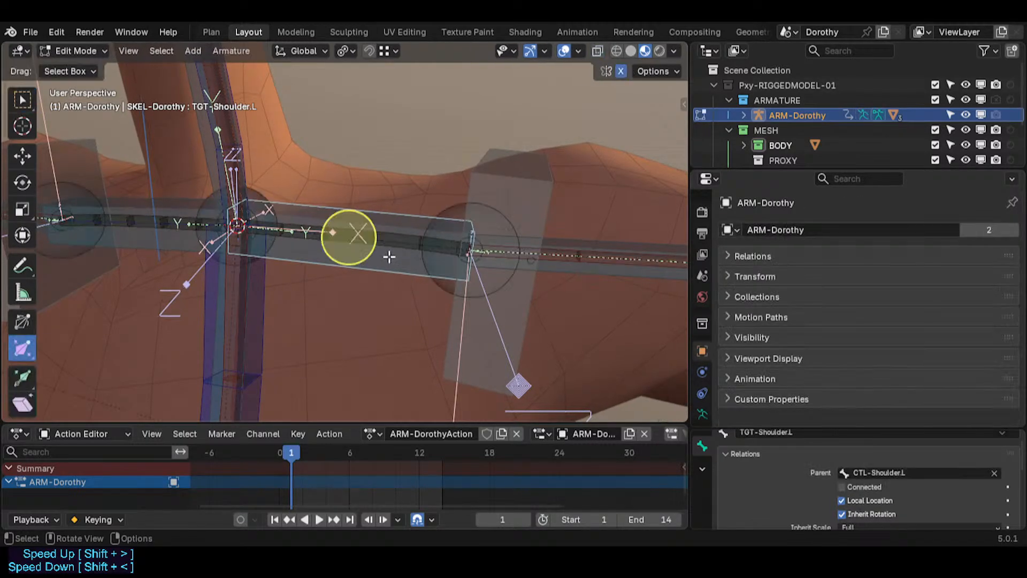
key("Tab")
key("Tab")
key("Tab")
key("Tab")
key("Tab")
key("Tab")
key("Tab")
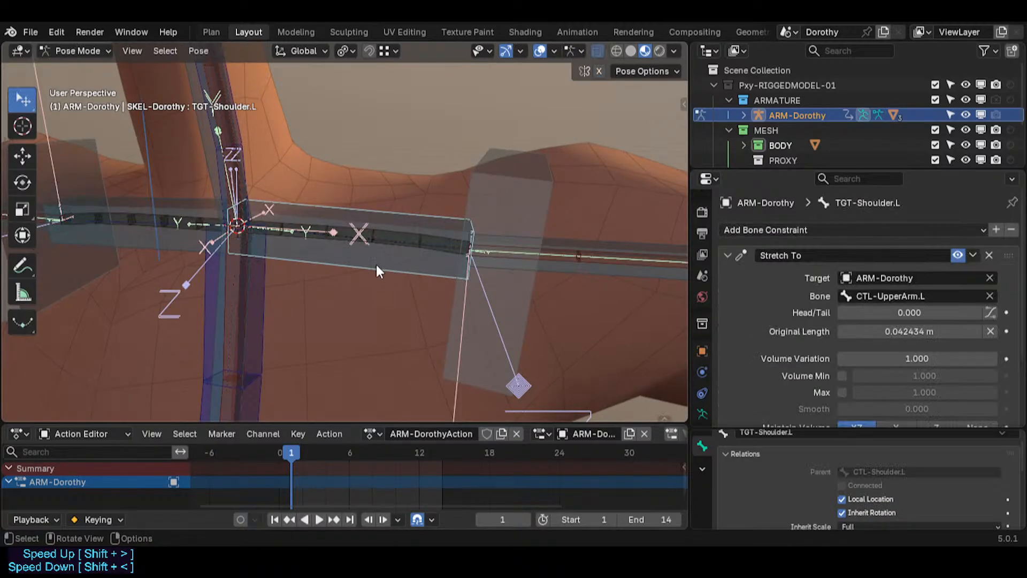
key("Tab")
key("Tab")
key("Tab")
key("Tab")
key("Tab")
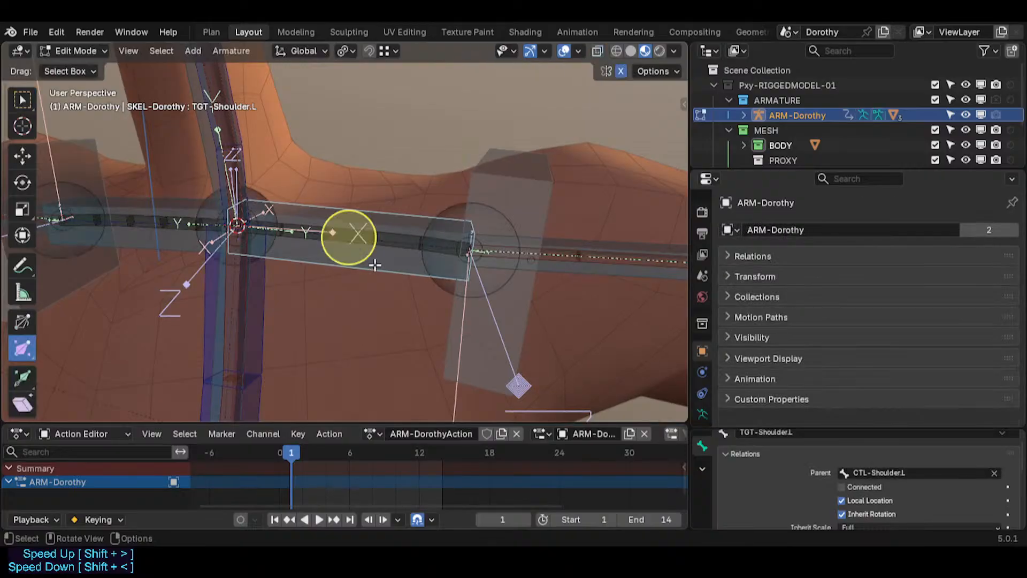
middle_click_drag(367, 261, 576, 297)
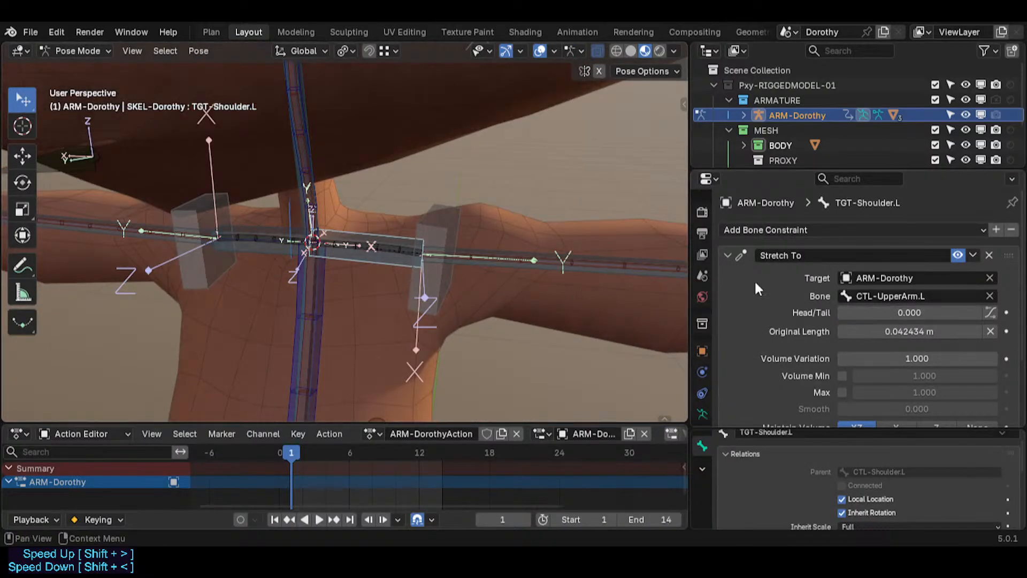
Symmetrize the TGT-Shoulder.L bone to the opposite side, return to Pose Mode and save the file.
key("Tab")
right_click(374, 261)
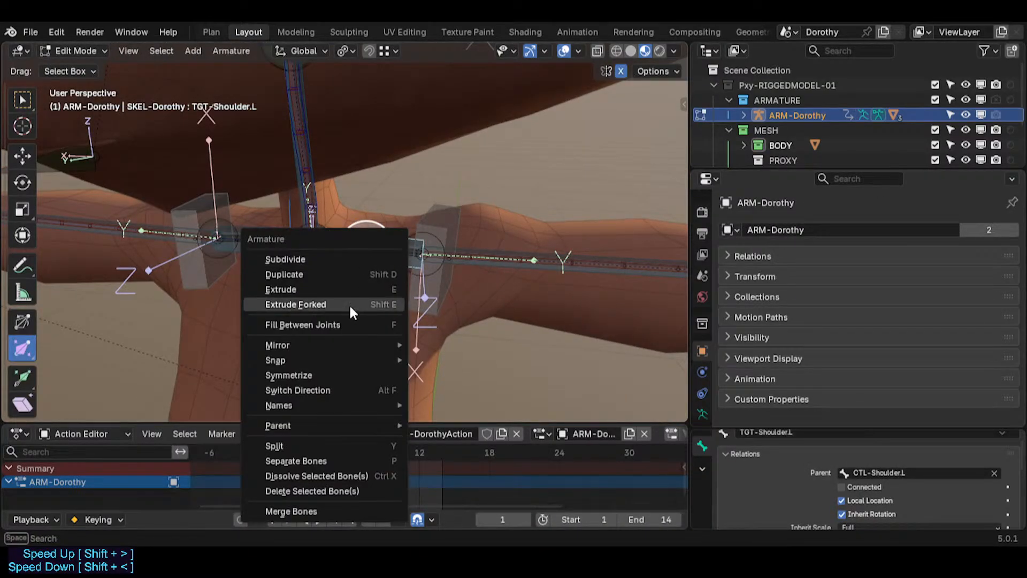
left_click(340, 370)
key("Tab")
middle_click_drag(351, 372, 336, 86)
scroll(316, 217, "down", 2)
middle_click_drag(318, 224, 304, 187)
middle_click_drag(301, 214, 292, 140, "shift")
middle_click_drag(320, 267, 336, 135, "shift")
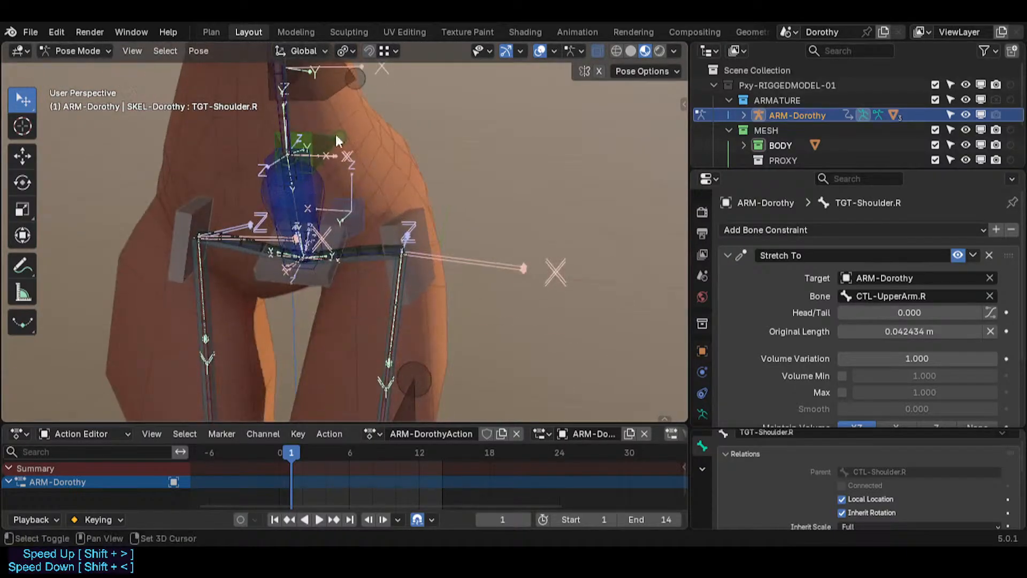
scroll(361, 225, "up", 3)
key("ctrl+s")
Select the TGT-Hip.L bone to examine its Stretch To constraint.
scroll(377, 280, "up", 2)
left_click(377, 280)
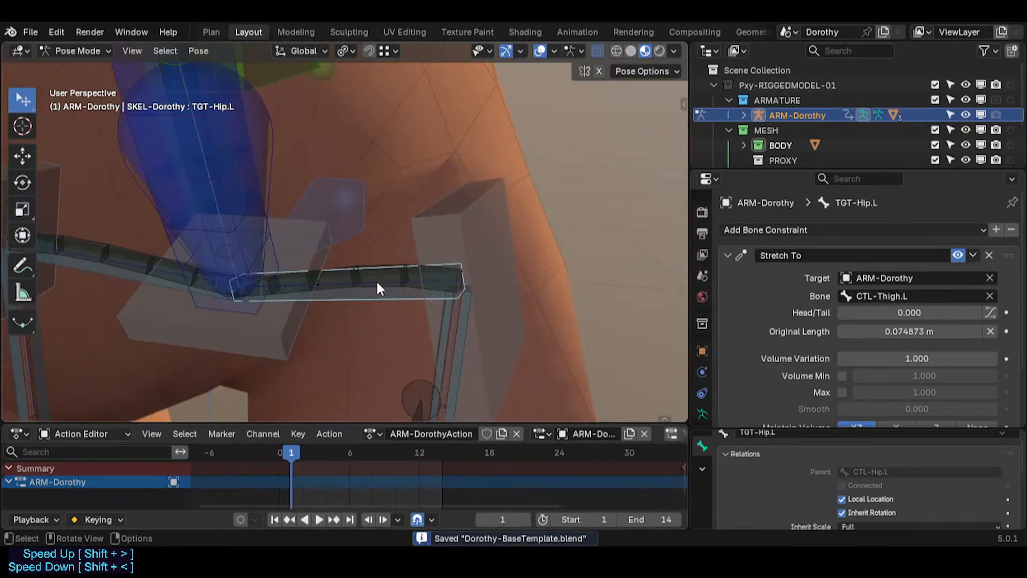
left_click(377, 281)
left_click(376, 280)
left_click(386, 300)
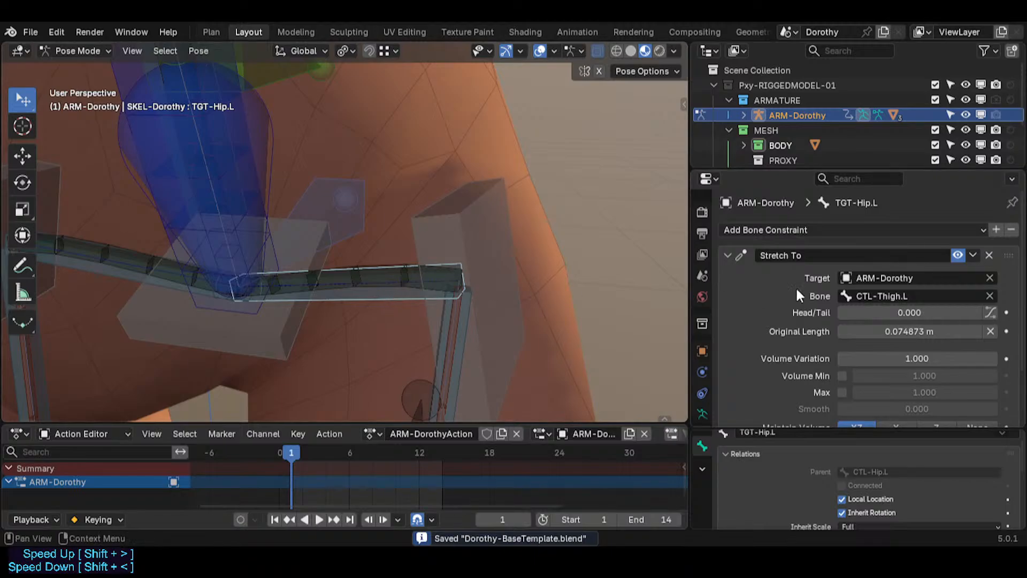
Leave Pose Mode and put the body mesh into Weight Paint mode with the armature selected.
scroll(354, 211, "down", 9)
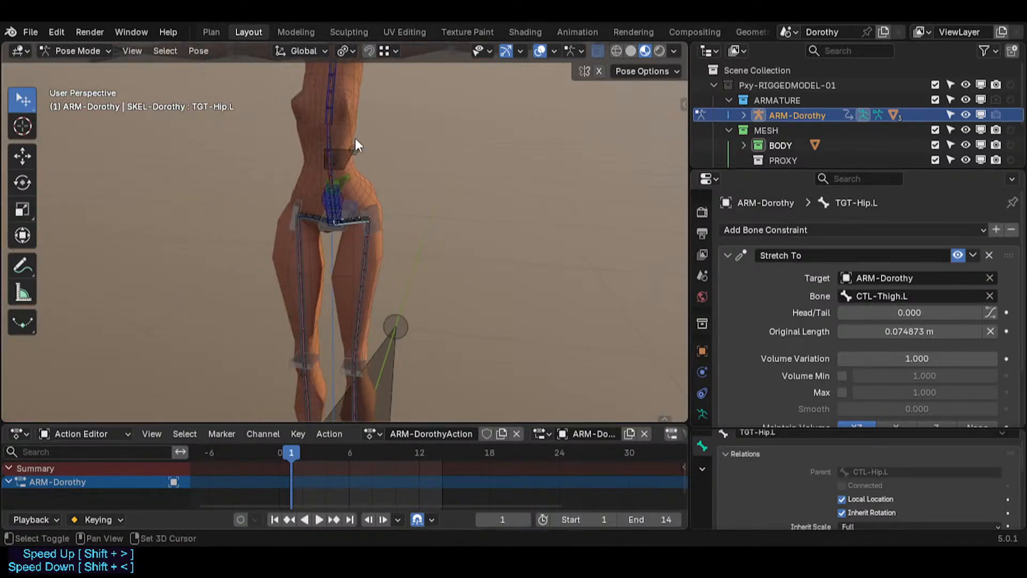
middle_click_drag(355, 139, 352, 281, "shift")
middle_click_drag(350, 208, 347, 256)
scroll(347, 256, "up", 2)
key("ctrl+Tab")
scroll(335, 233, "up", 3)
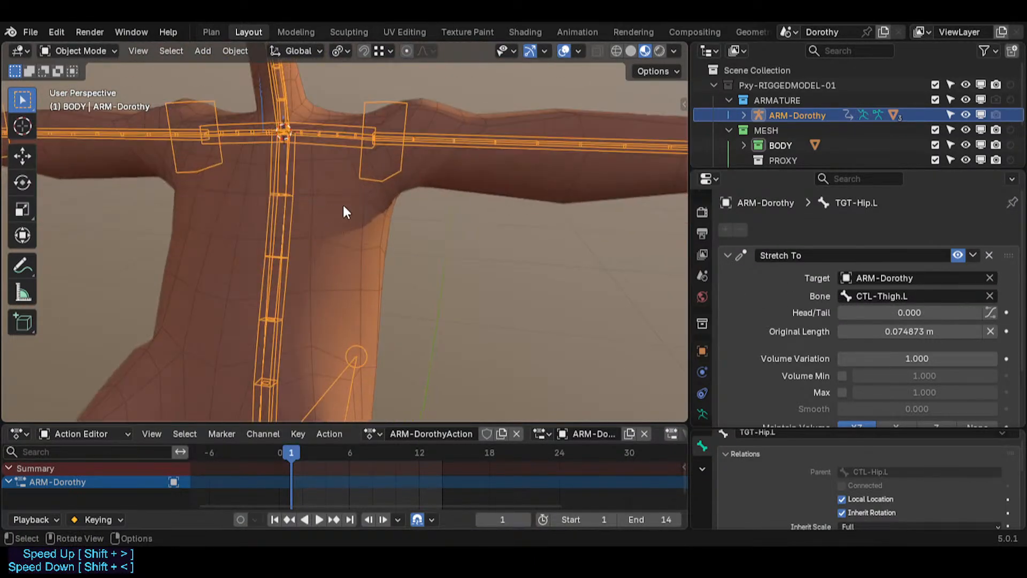
left_click(342, 203)
key("ctrl+Tab")
key("7")
Turn off solo for the TGT-Skeleton and CTL-Skeleton bone collections, keeping only DEF-Skeleton soloed.
key("n")
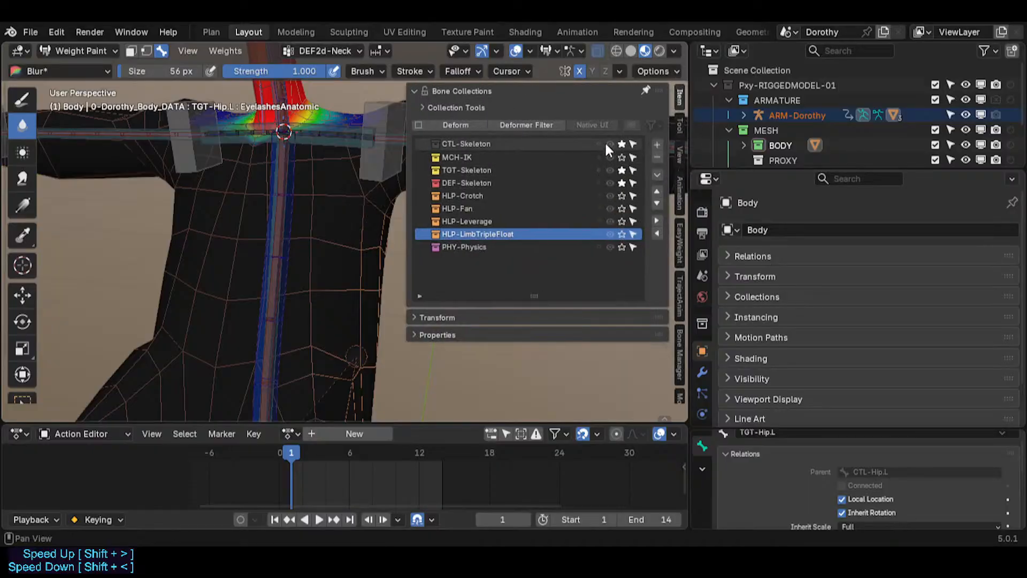
left_click(621, 170)
left_click(621, 144)
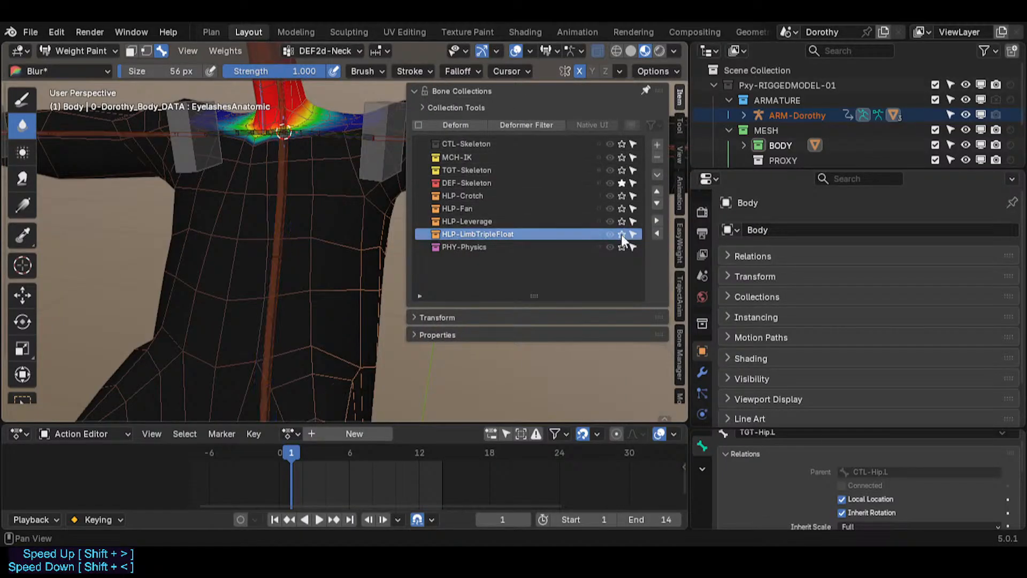
Examine the body weights of the spine deform bones, from DEF2c-Chest down to DEF2a-Hips.
left_click(279, 207, "alt")
scroll(279, 208, "down", 2)
middle_click_drag(279, 209, 54, 211)
middle_click_drag(435, 231, 295, 241)
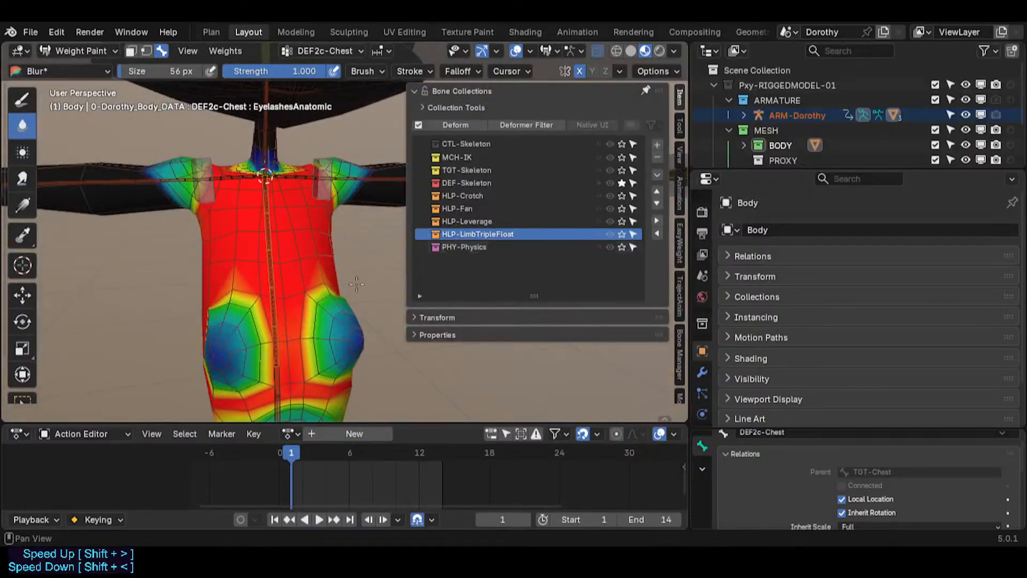
middle_click_drag(315, 375, 297, 190, "shift")
scroll(291, 283, "down", 1)
left_click(291, 283, "alt")
middle_click_drag(291, 283, 187, 235)
left_click(275, 269, "alt")
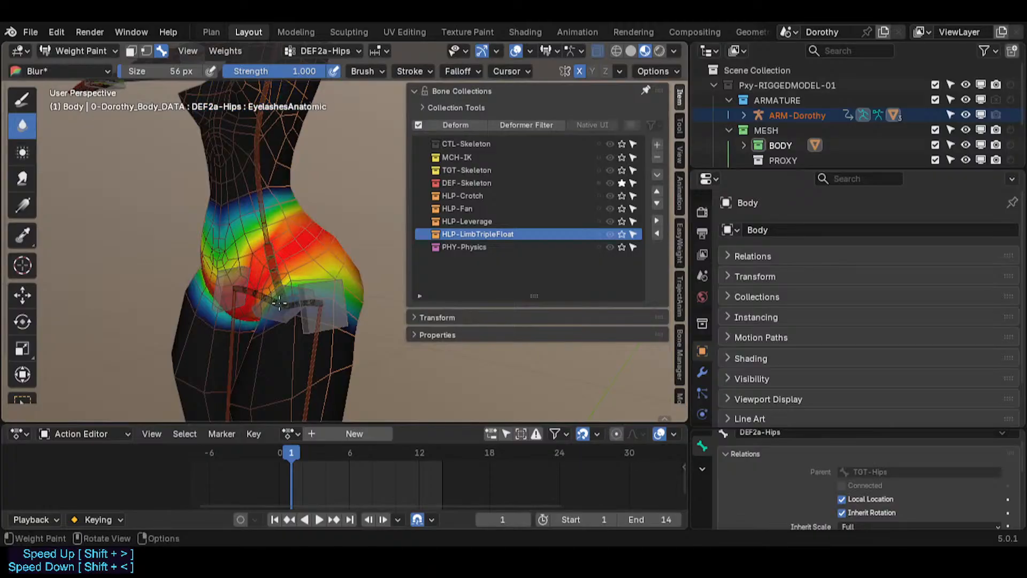
Hide the sidebar and inspect the DEF3a-Hip.L weights around the pelvis, alternating with DEF2a-Hips.
middle_click_drag(274, 269, 414, 288)
key("n")
scroll(311, 275, "up", 4)
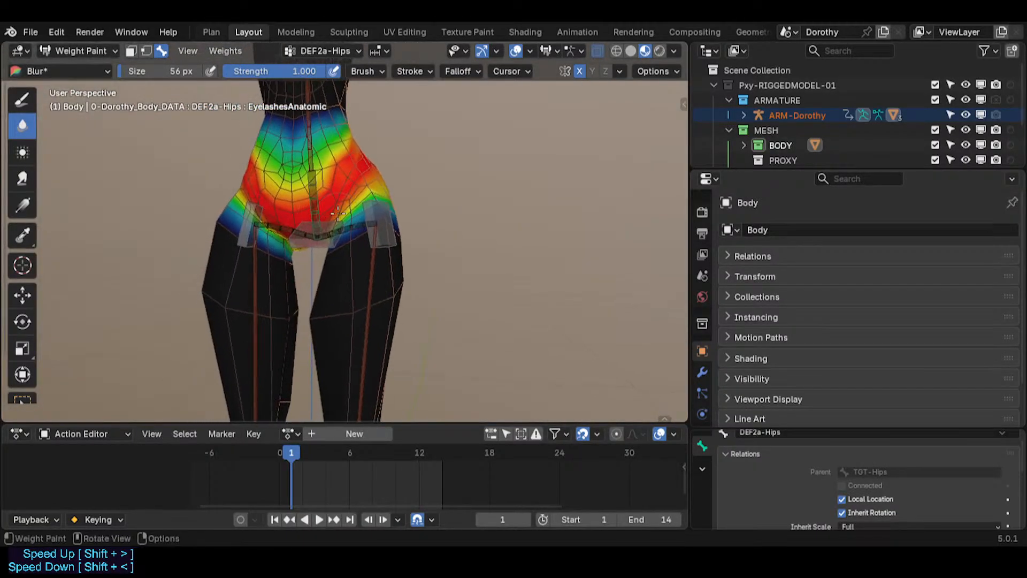
scroll(365, 243, "up", 1)
middle_click_drag(349, 240, 344, 253, "shift")
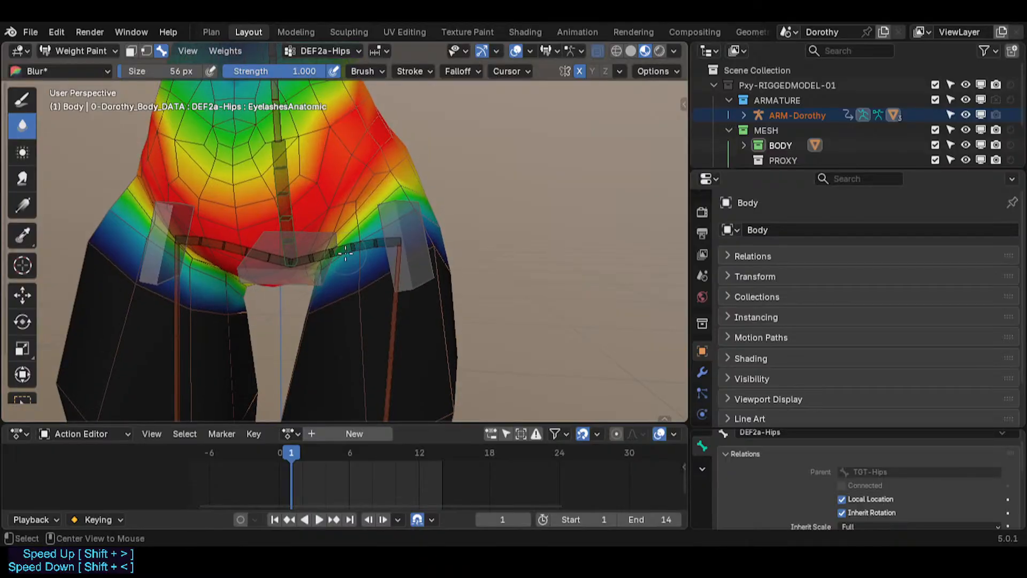
left_click(345, 253, "alt")
middle_click_drag(504, 272, 445, 265)
middle_click_drag(329, 204, 353, 277)
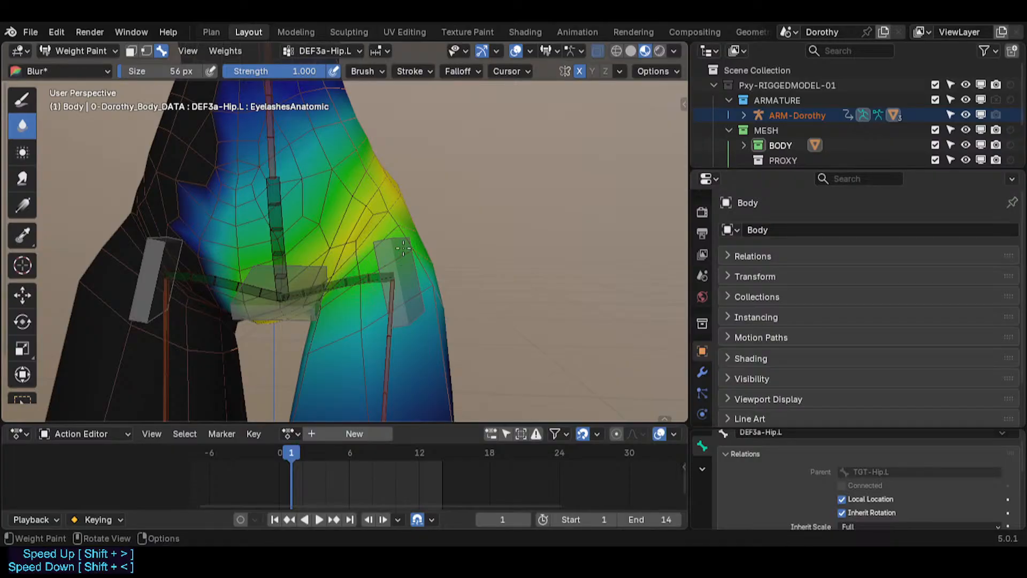
left_click(274, 201, "ctrl")
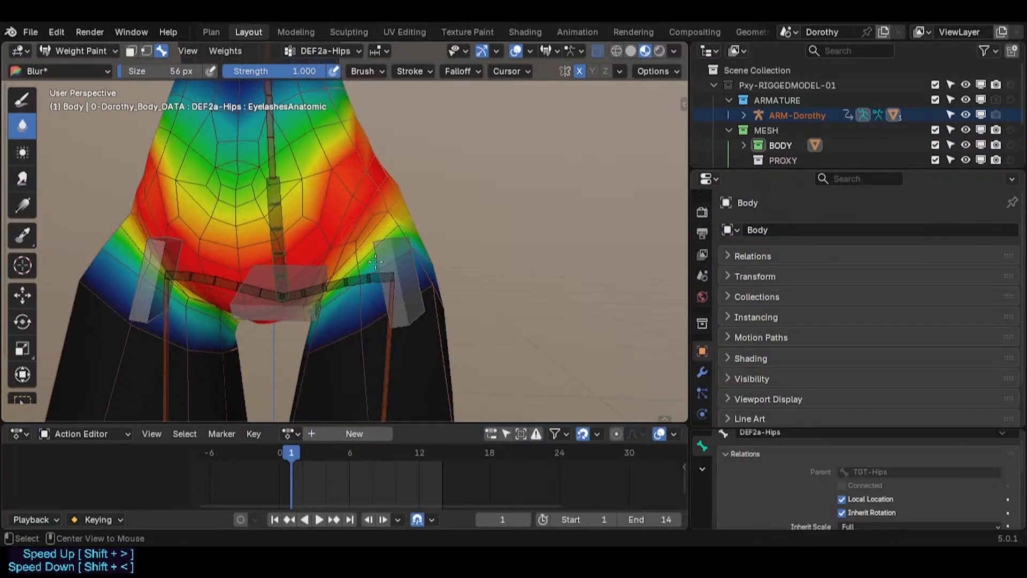
left_click(361, 279, "ctrl")
left_click(327, 282, "ctrl")
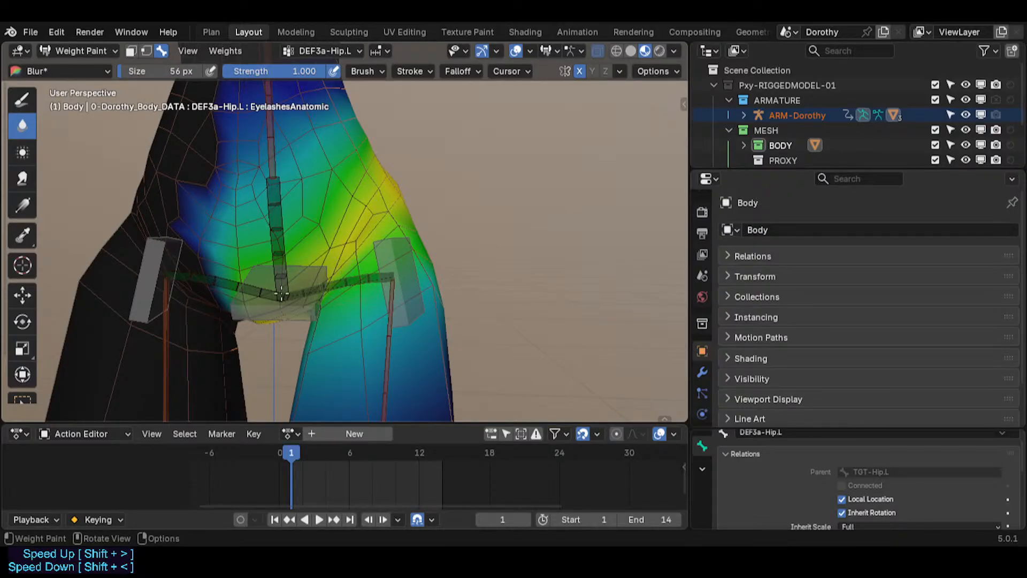
Examine the weights of DEF4a-Shoulder.L, the left upper arm and DEF2c-Chest, and save the file.
scroll(359, 312, "down", 5)
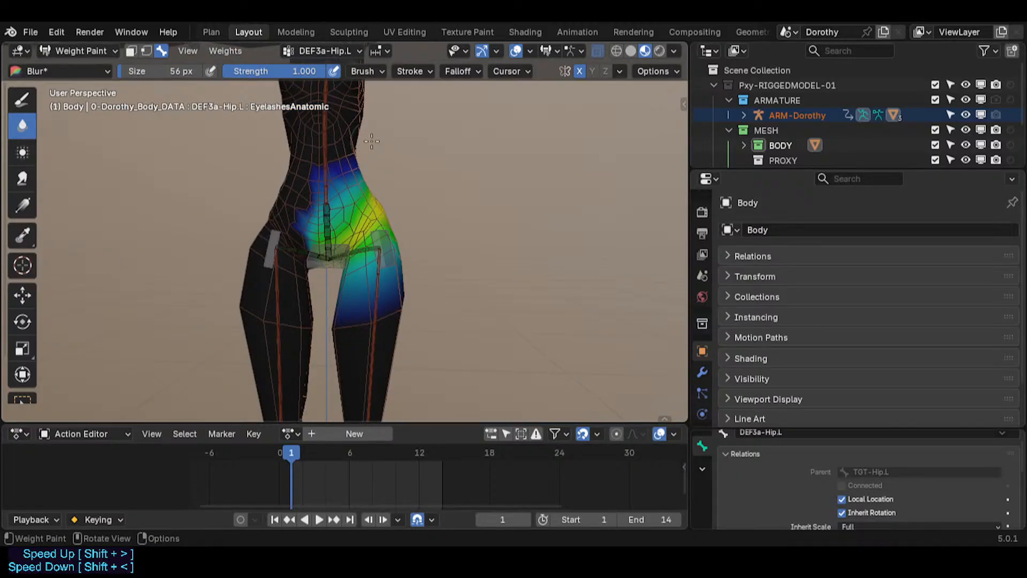
middle_click_drag(369, 147, 367, 305, "shift")
left_click(342, 188, "alt")
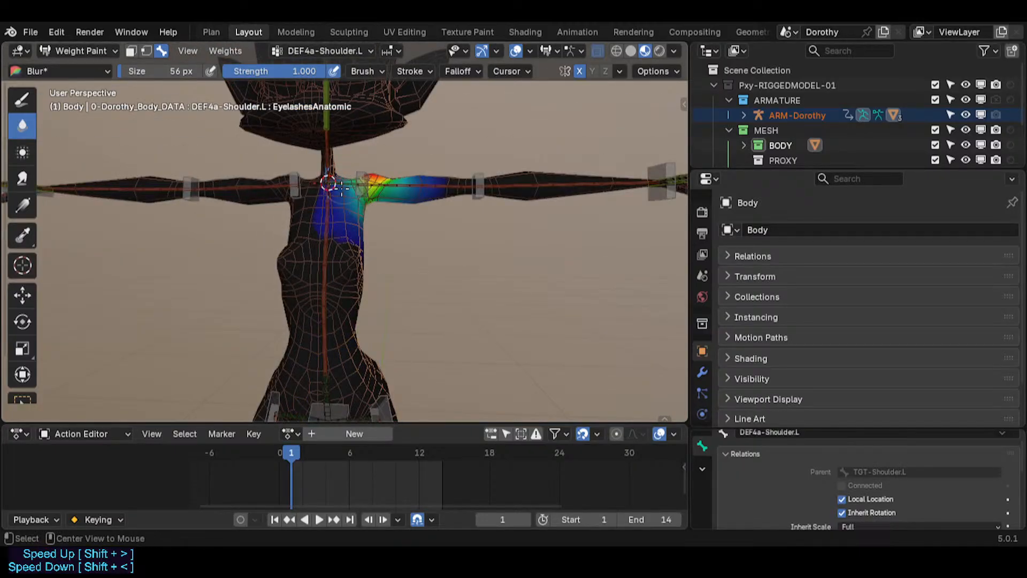
left_click(396, 183, "alt")
left_click(324, 238, "alt")
middle_click_drag(357, 369, 384, 255, "shift")
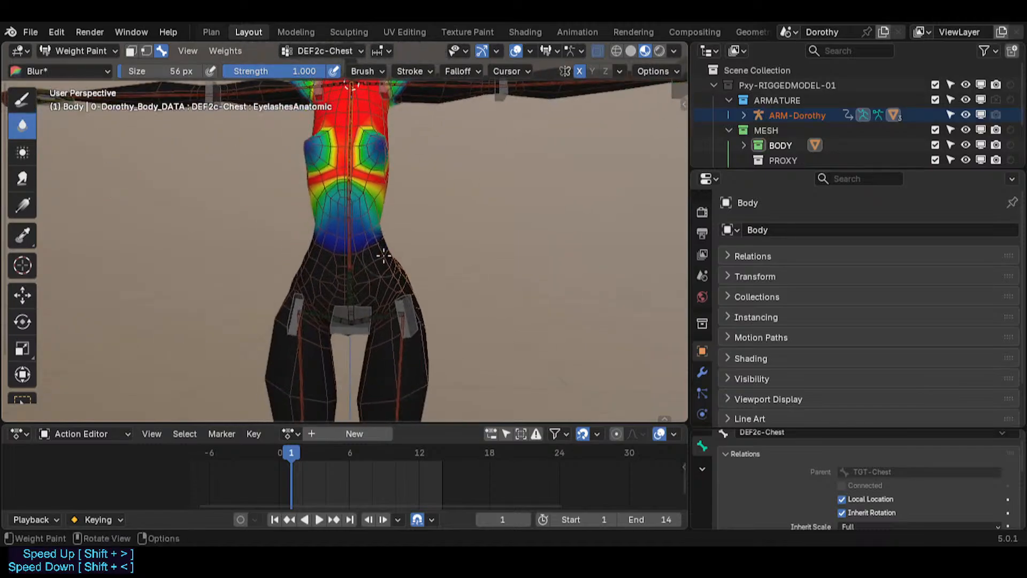
key("ctrl+s")
Compare how the DEF3a-Hip.L, DEF2a-Hips and left thigh weights overlap near the hip joint, and save the file.
left_click(365, 283, "alt")
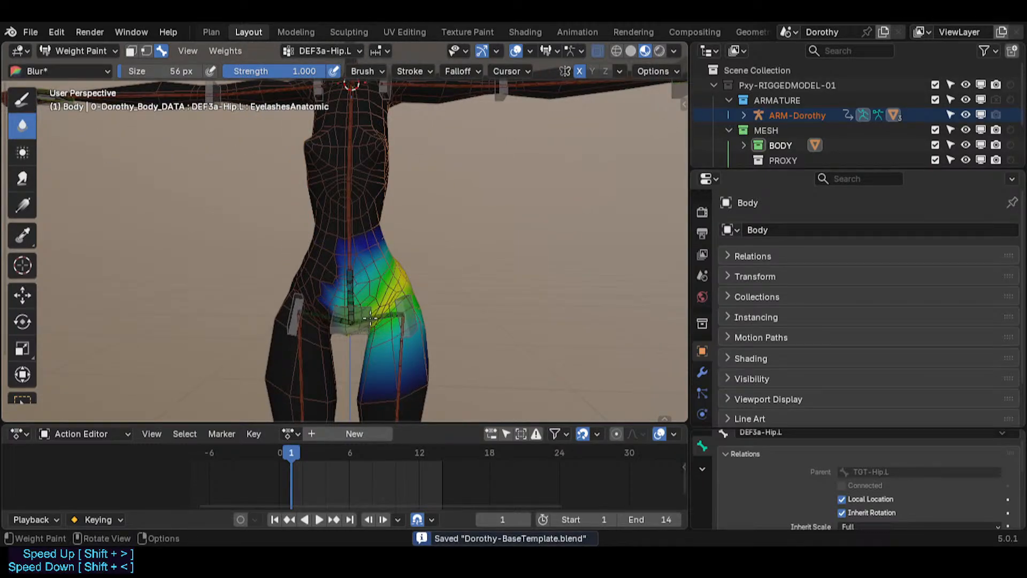
scroll(370, 319, "up", 2)
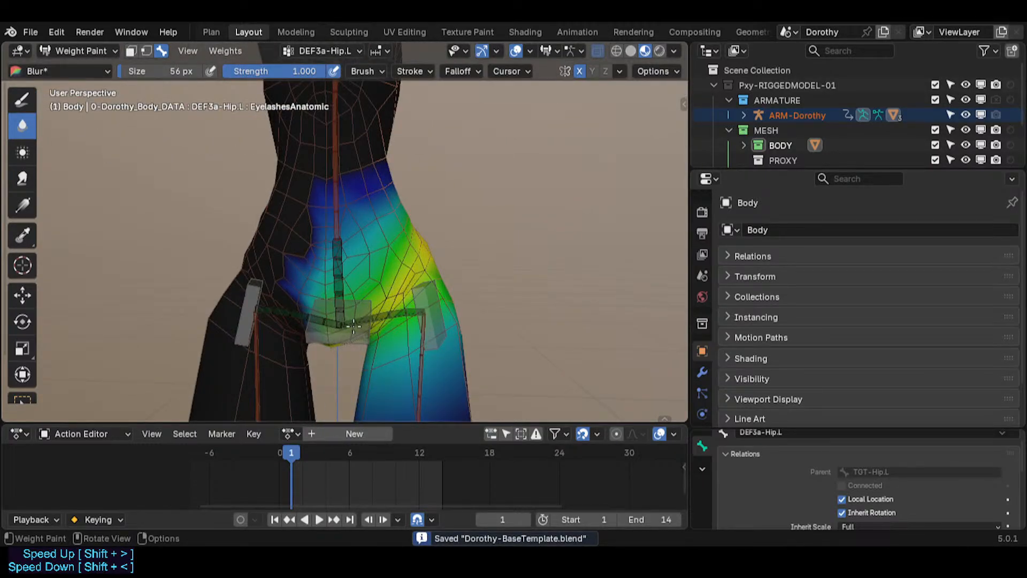
scroll(353, 327, "up", 2)
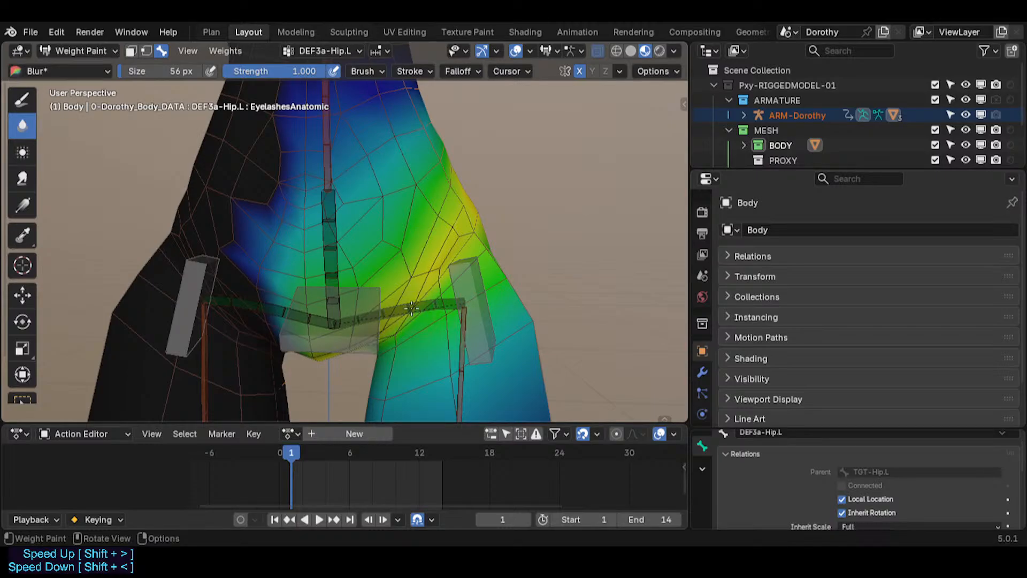
middle_click_drag(504, 313, 341, 303)
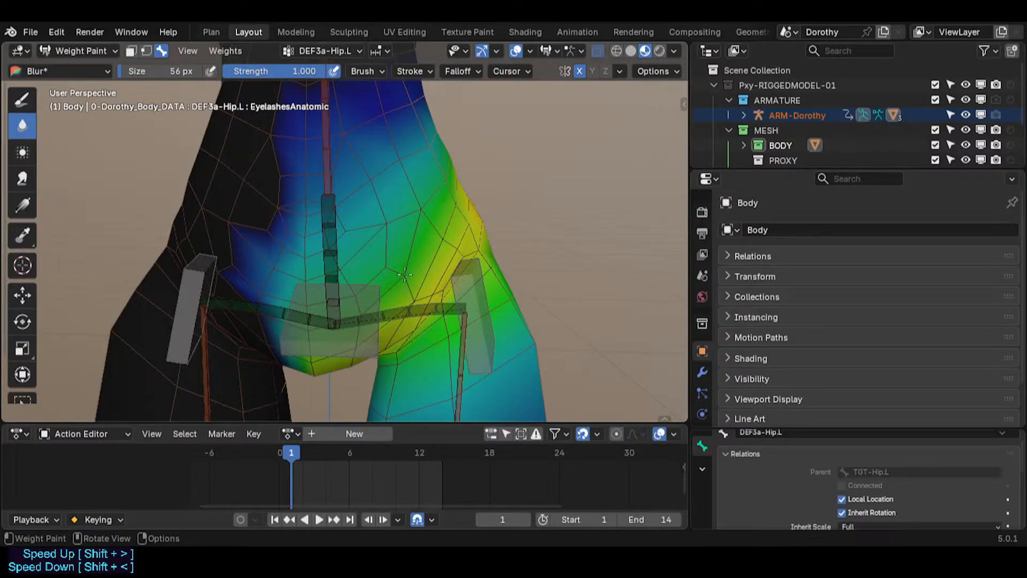
left_click(336, 267, "alt")
left_click(400, 312, "alt")
left_click(338, 249, "alt")
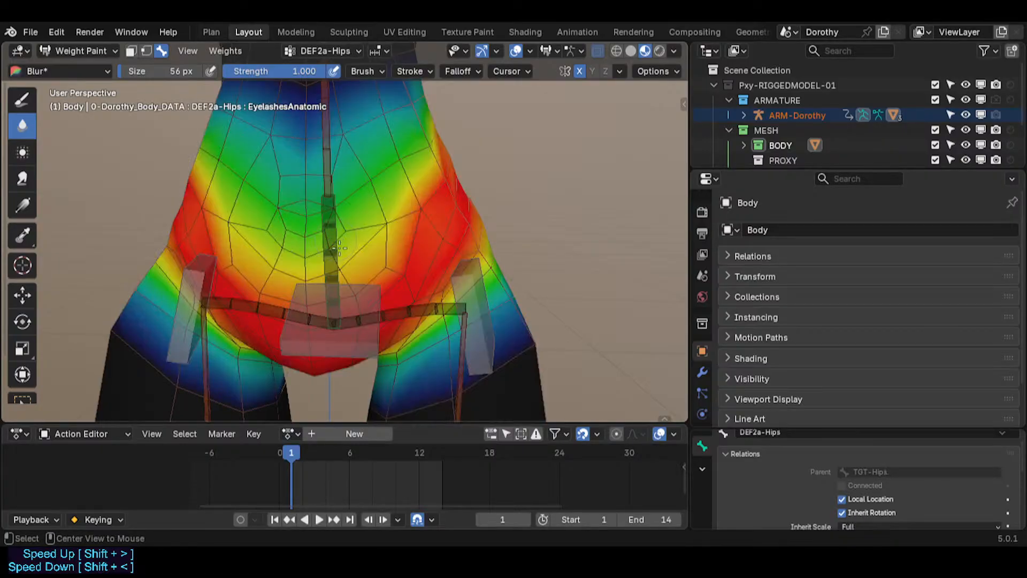
left_click(399, 316, "alt")
left_click(473, 360, "alt")
left_click(416, 316, "alt")
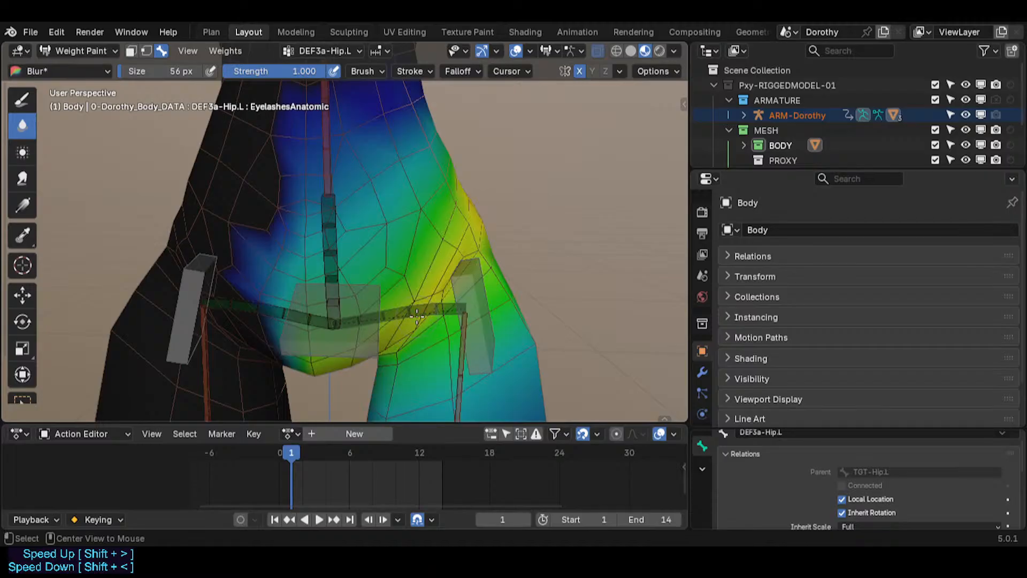
mouse_move(400, 246)
middle_mouse_down()
mouse_move(346, 265)
mouse_move(396, 286)
mouse_move(456, 292)
mouse_move(436, 296)
mouse_move(454, 295)
mouse_move(426, 290)
mouse_move(454, 287)
middle_mouse_up()
key("ctrl+s")
scroll(454, 295, "up", 2)
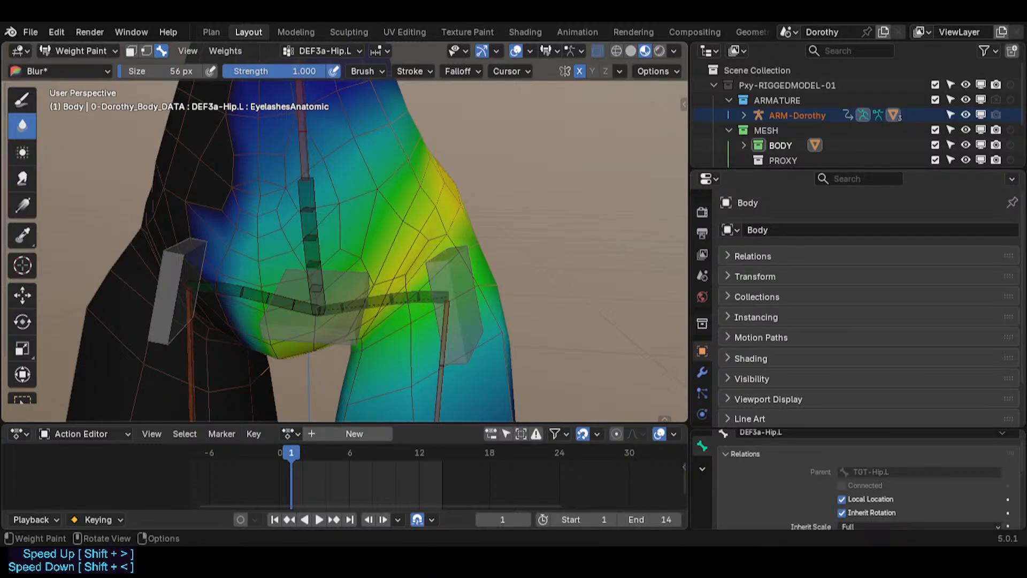
Examine the DEF3b-Thigh.L weights on the upper leg from the front and the sides.
left_click(439, 378, "alt")
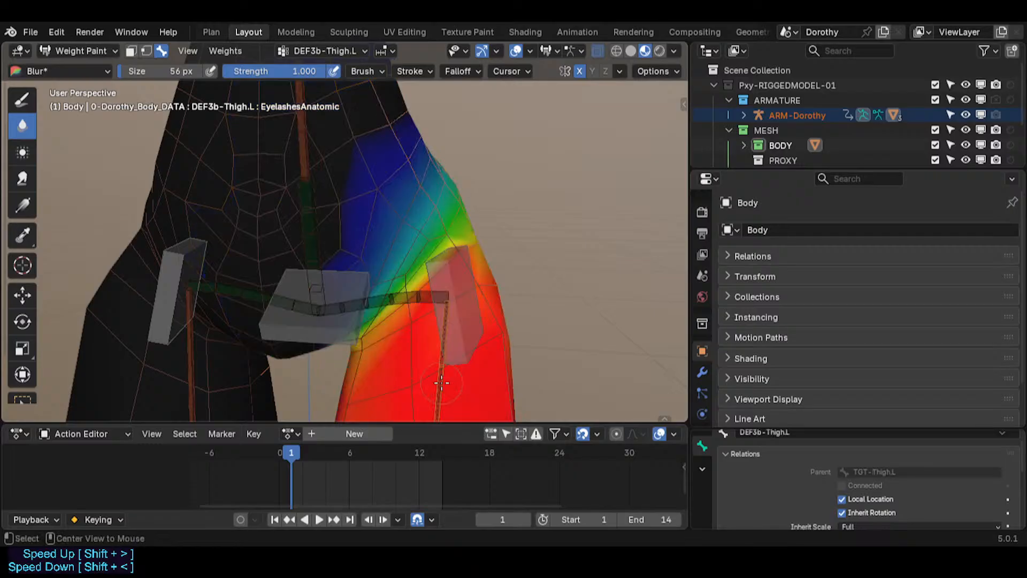
middle_click_drag(413, 317, 321, 252)
scroll(438, 289, "down", 2)
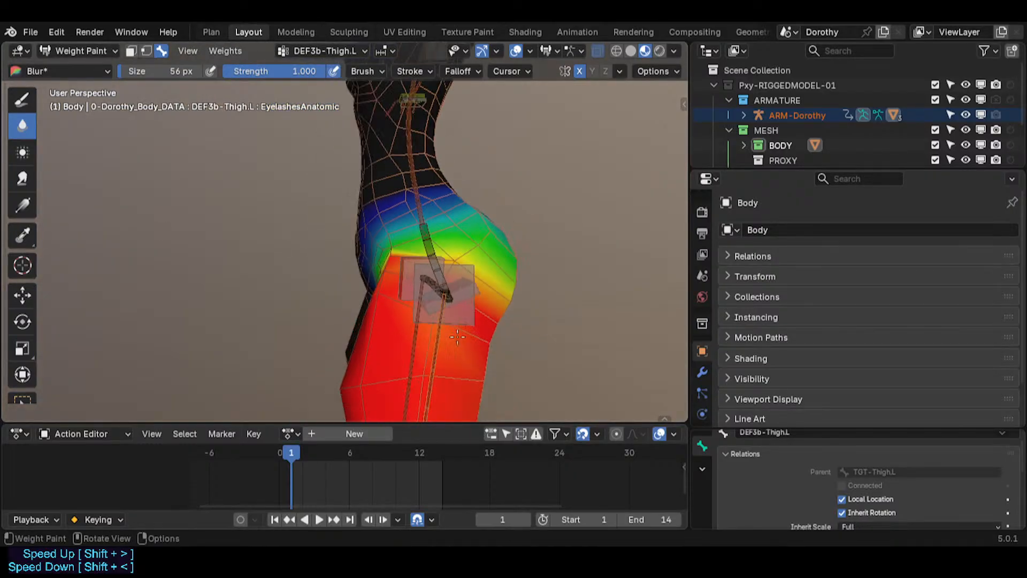
middle_click_drag(438, 288, 268, 266, "shift")
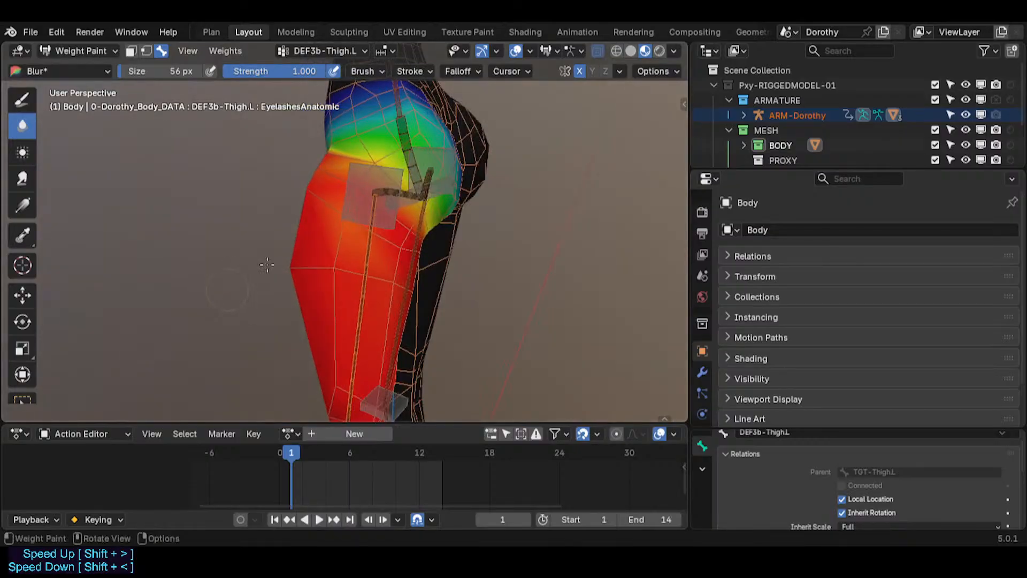
scroll(267, 266, "up", 2)
scroll(289, 270, "up", 2)
middle_click_drag(321, 214, 136, 259, "shift")
Switch to the Paint brush and set its weight to 1.000.
left_click(22, 99)
key("ctrl+f")
left_click(338, 280)
Examine the weights down the left leg, through the foot to DEF3f-2Toes.L.
middle_click_drag(287, 328, 278, 194, "shift")
left_click(285, 350, "alt")
middle_click_drag(331, 395, 319, 235, "shift")
mouse_move(319, 236)
middle_mouse_down("shift")
mouse_move(316, 327)
mouse_move(537, 273)
mouse_move(470, 252)
mouse_move(253, 237)
mouse_move(199, 246)
mouse_move(209, 278)
middle_mouse_up("shift")
middle_click_drag(332, 393, 332, 310, "shift")
scroll(328, 284, "up", 4)
left_click(247, 284, "alt")
middle_click_drag(247, 284, 320, 389)
left_click(286, 297, "alt")
scroll(197, 328, "up", 2)
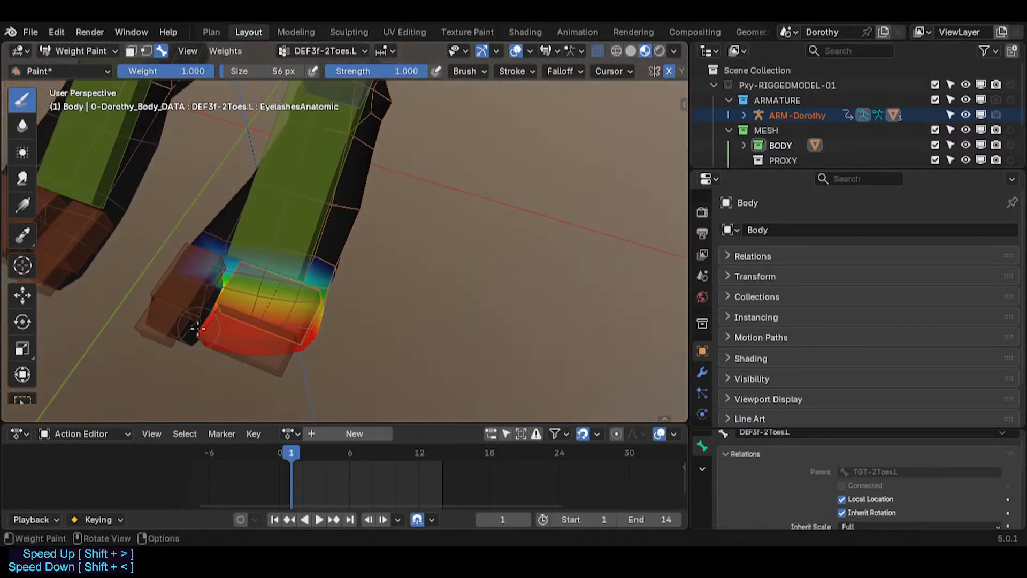
Compare the weights of the left foot's toe bones, including DEF3f-2Toes.L and DEF3f-2Toes.L.001.
left_click(197, 268, "alt")
middle_click_drag(192, 297, 326, 272)
left_click(254, 276, "alt")
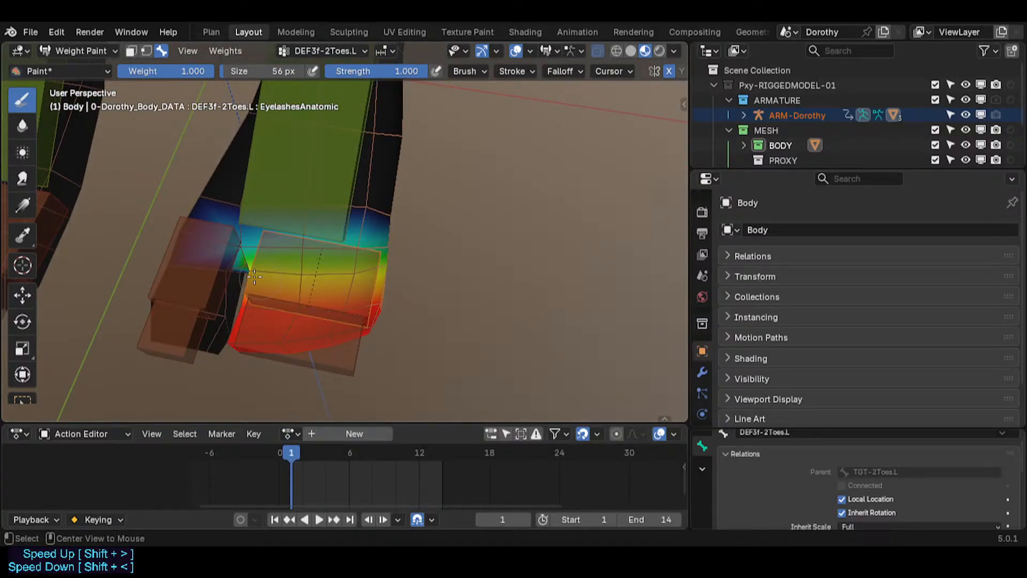
left_click(205, 256, "alt")
left_click(172, 351, "alt")
left_click(267, 341, "alt")
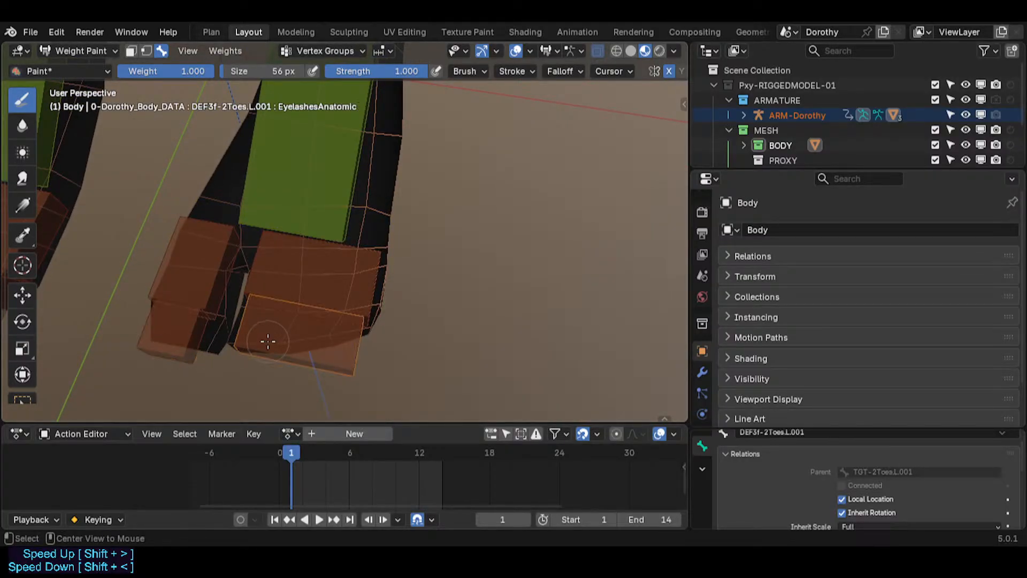
left_click(301, 283, "alt")
left_click(291, 331, "alt")
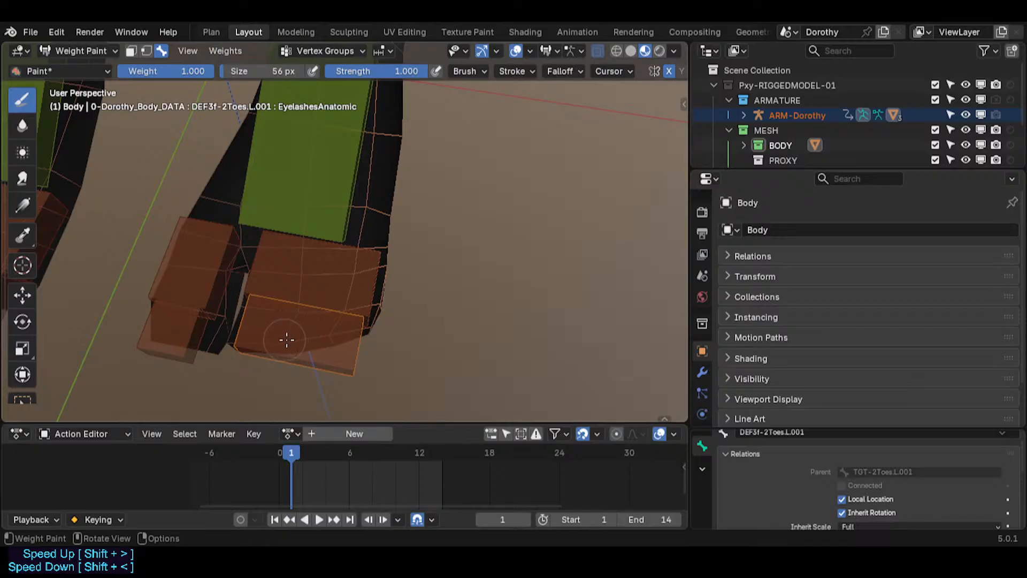
mouse_move(284, 337)
middle_mouse_down()
mouse_move(284, 284)
mouse_move(303, 351)
mouse_move(314, 355)
mouse_move(287, 350)
middle_mouse_up()
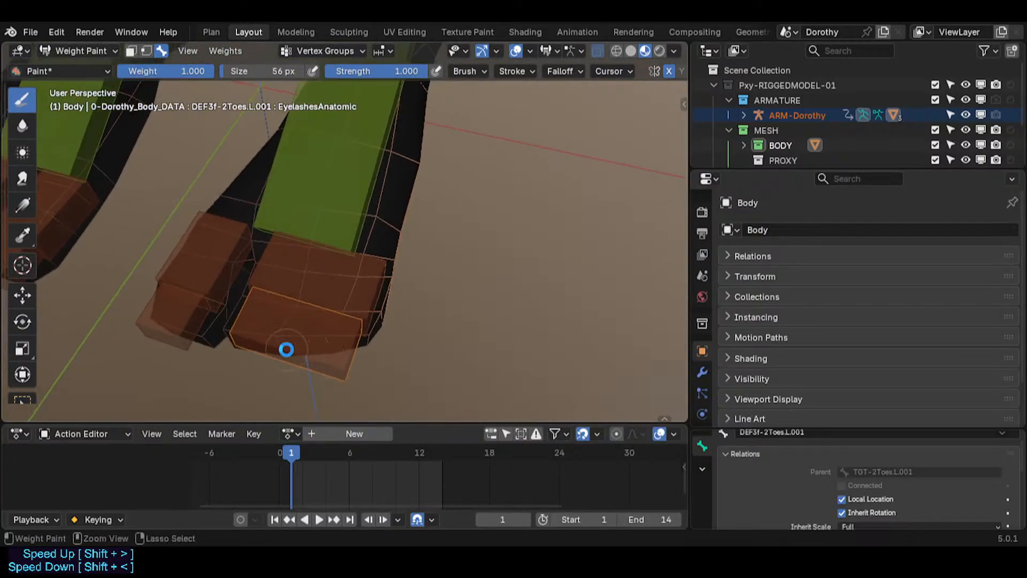
Save the file, return to Object Mode and select only the body mesh.
key("ctrl+s")
key("ctrl+Tab")
left_click(363, 345)
left_click(362, 335)
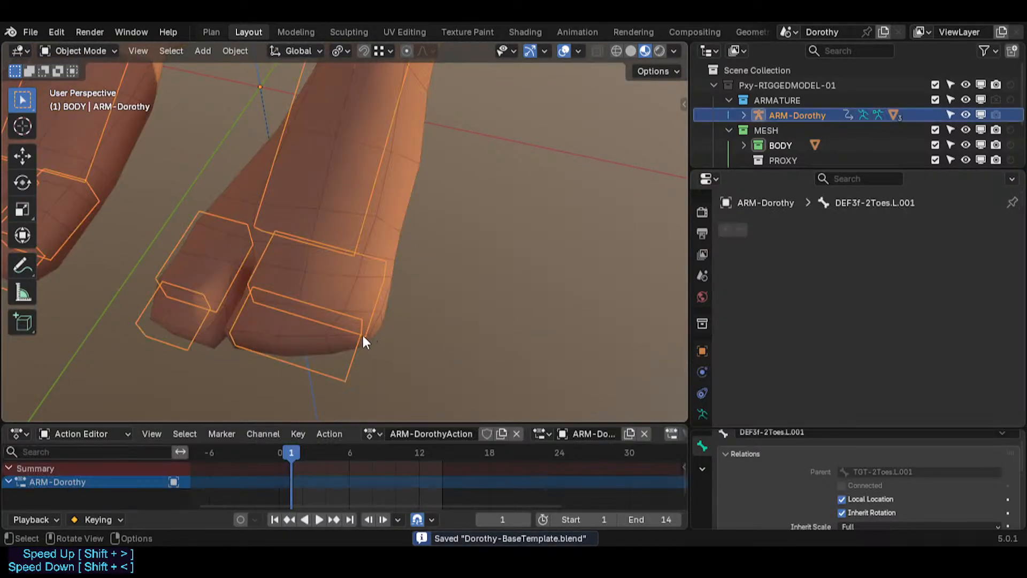
left_click(367, 340)
In the body mesh's Edit Mode, select only the three front faces at the tip of the left foot's smaller-toes block.
key("Tab")
key("3")
left_click(262, 341)
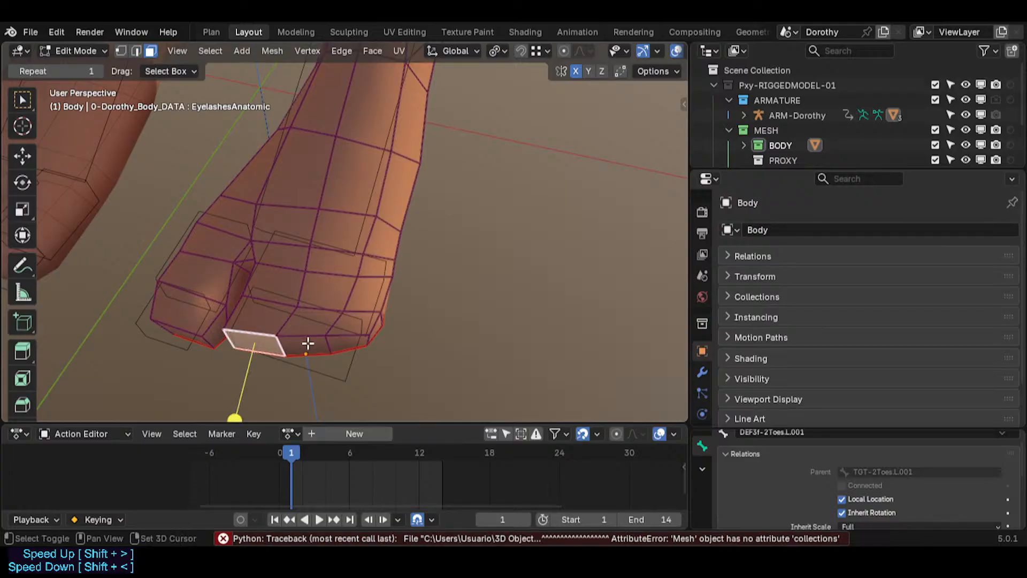
left_click(347, 343, "ctrl")
left_click(185, 336, "shift")
middle_click_drag(197, 336, 205, 336, "shift")
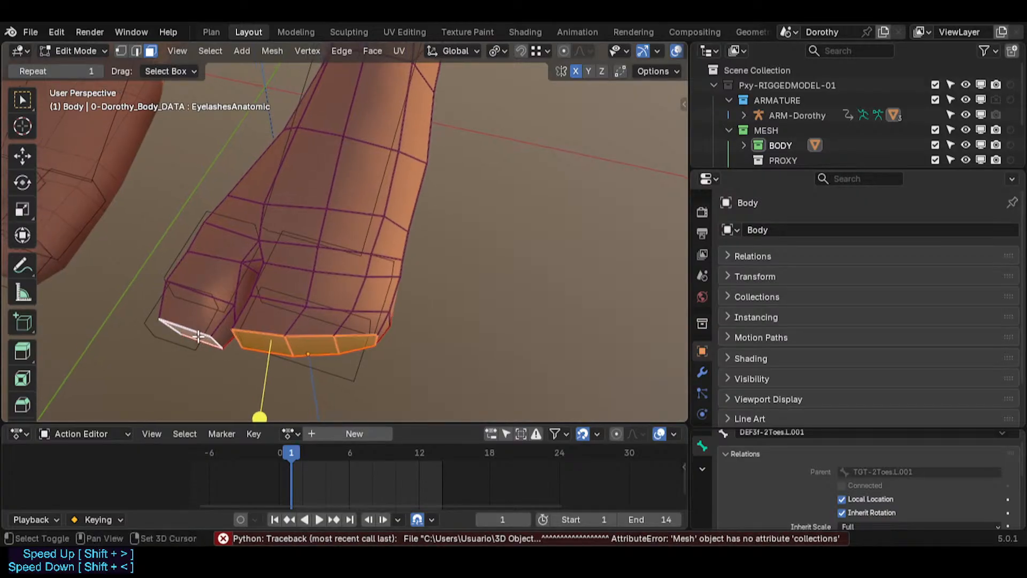
key("ctrl+z")
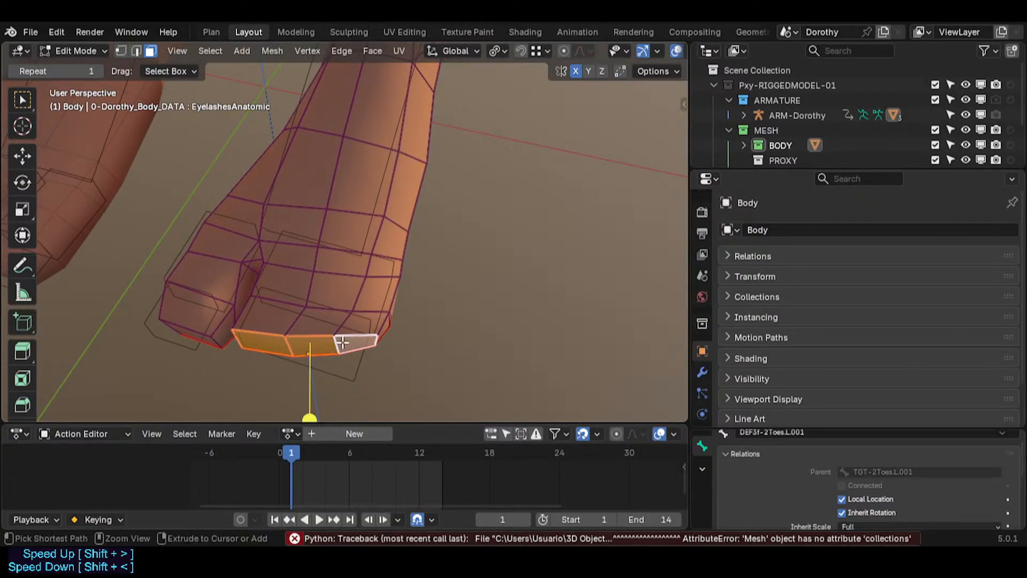
In Weight Paint with face masking, give the selected toe-tip faces full weight 1.000 for DEF3f-2Toes.L.001.
key("ctrl+Tab")
key("w")
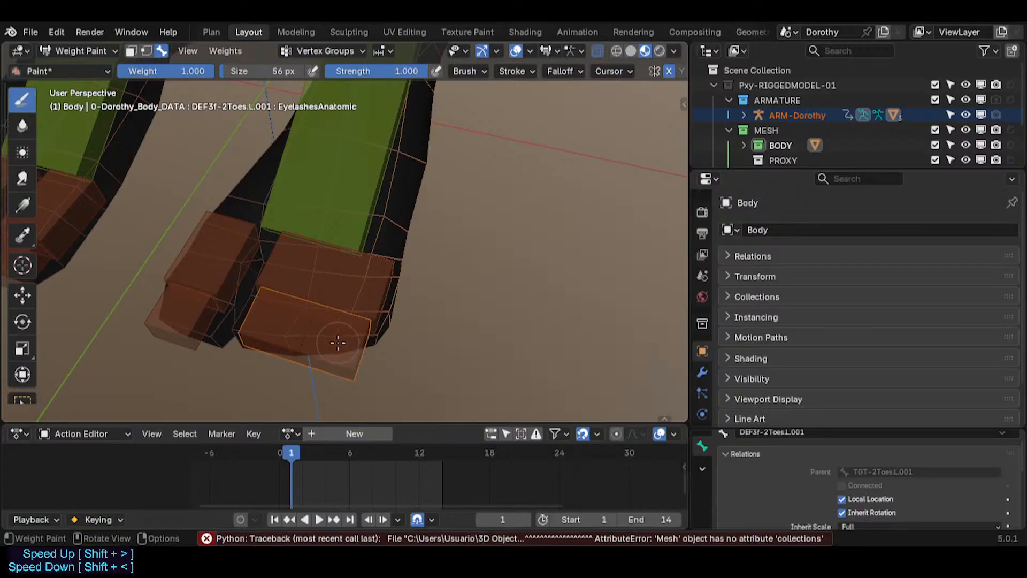
key("m")
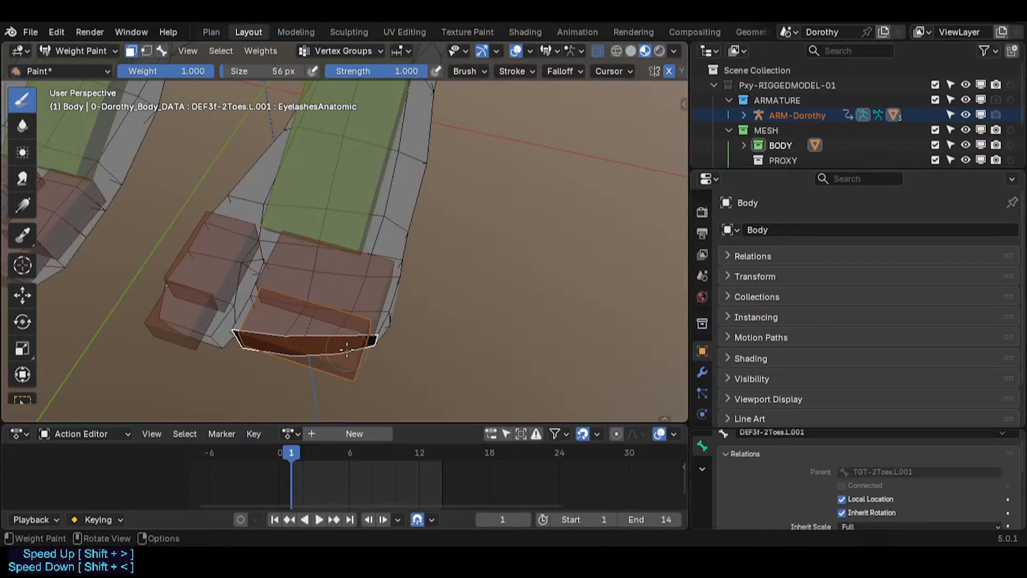
left_click(347, 349)
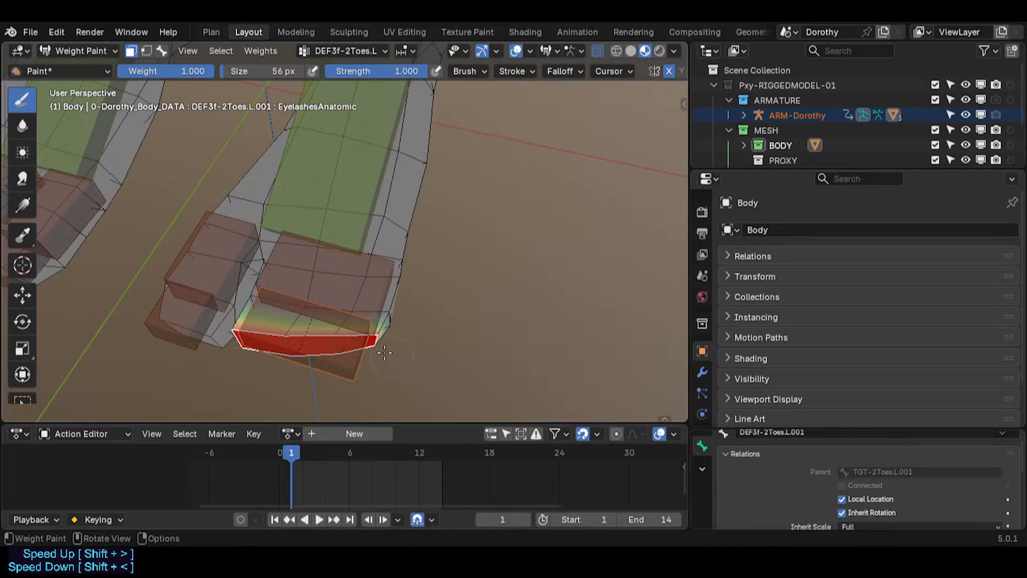
Select the front face of the left big toe and give it weight 1.000 for DEF3f-1BigToe.L.001.
key("3")
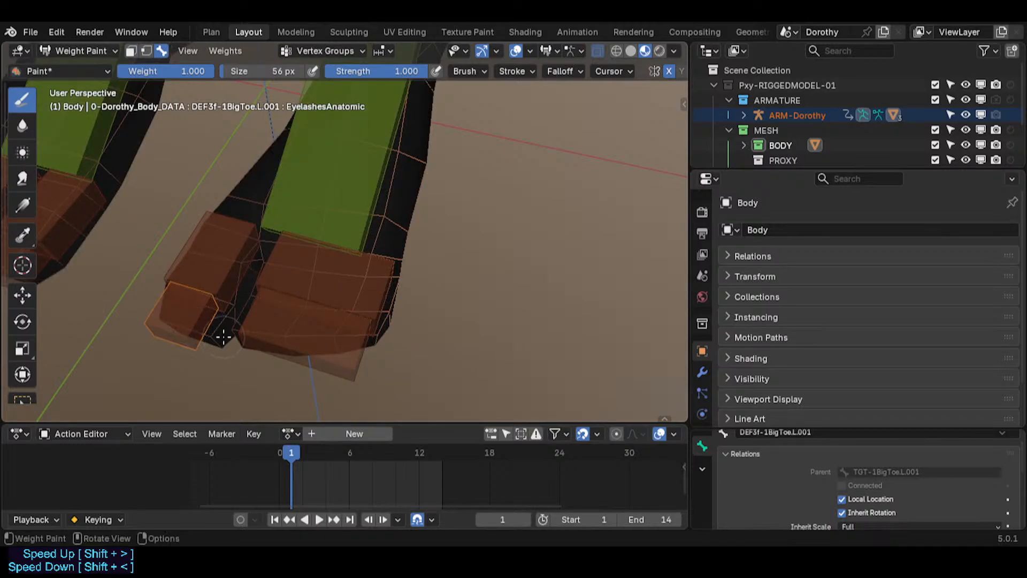
key("Tab")
left_click(210, 341)
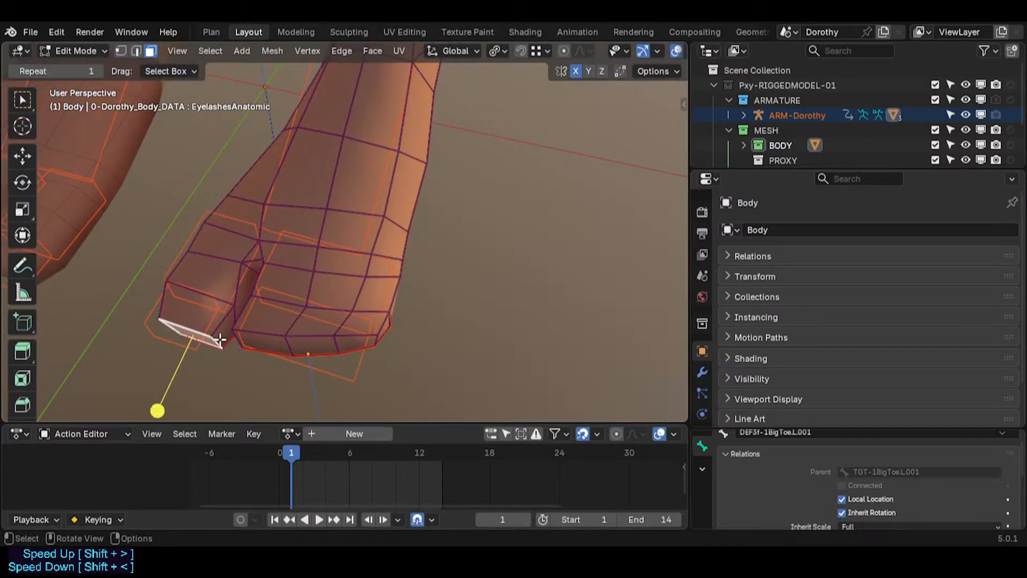
key("ctrl+Tab")
key("w")
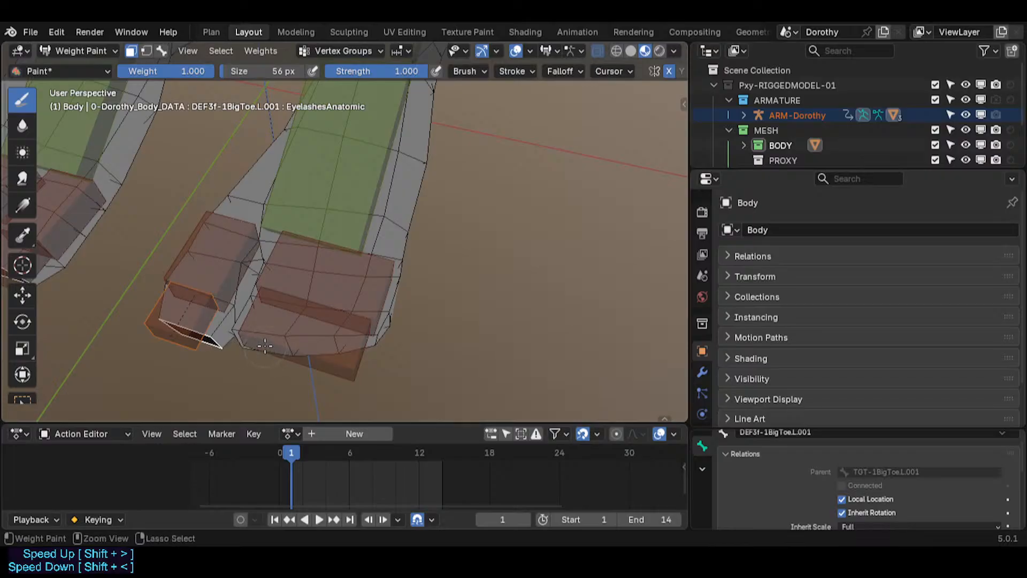
middle_click_drag(265, 346, 296, 348)
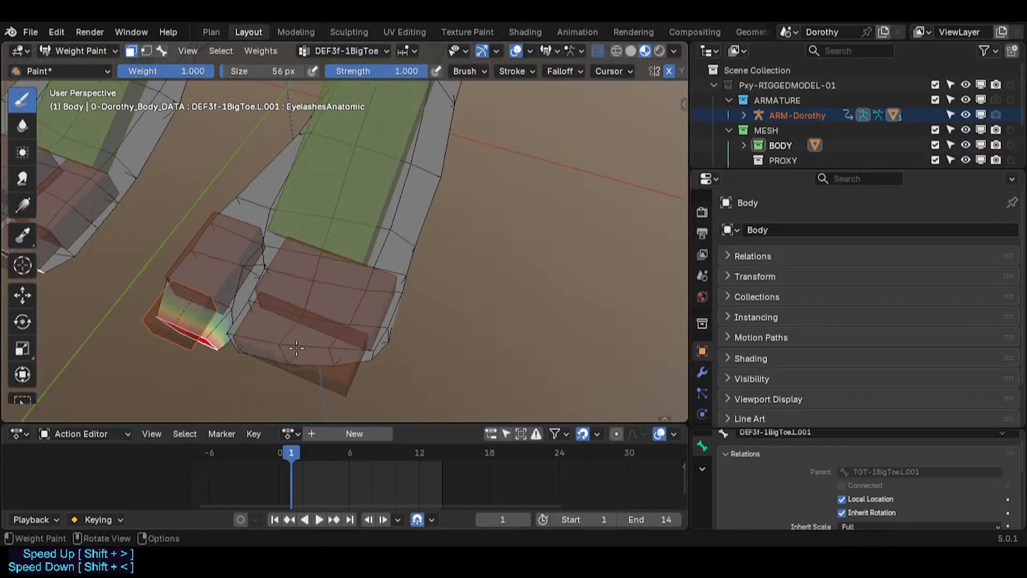
Put the armature in Pose Mode and test the toe deformation by rotating DEF3f-2Toes.L.001 about global X.
key("ctrl+Tab")
key("o")
left_click(347, 377)
key("ctrl+Tab")
mouse_move(349, 378)
middle_mouse_down()
mouse_move(322, 294)
mouse_move(298, 321)
middle_mouse_up()
left_click(298, 348)
key("r")
key("x")
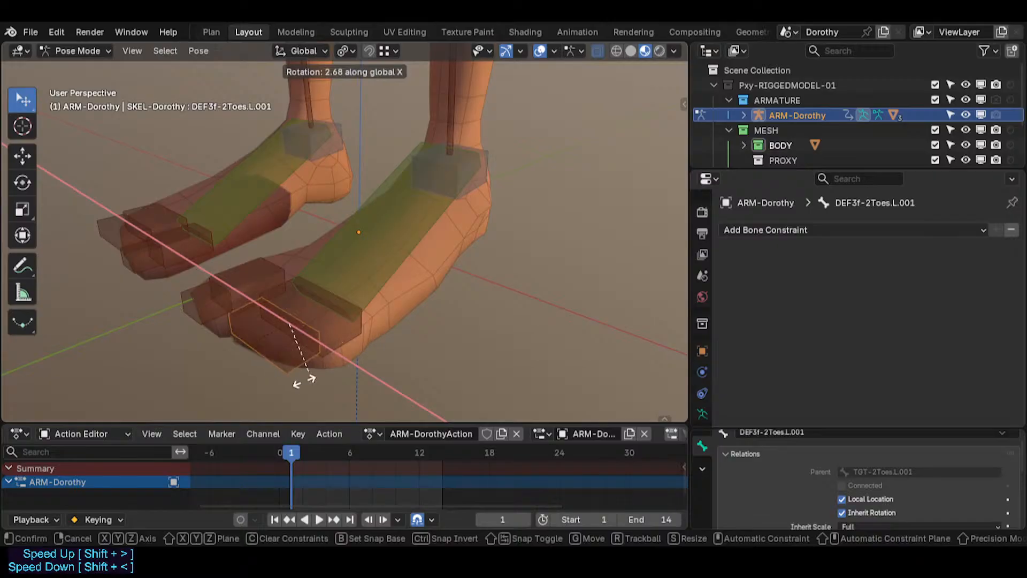
left_click(254, 355)
middle_click_drag(255, 355, 206, 310)
key("r")
key("x")
left_click(217, 332)
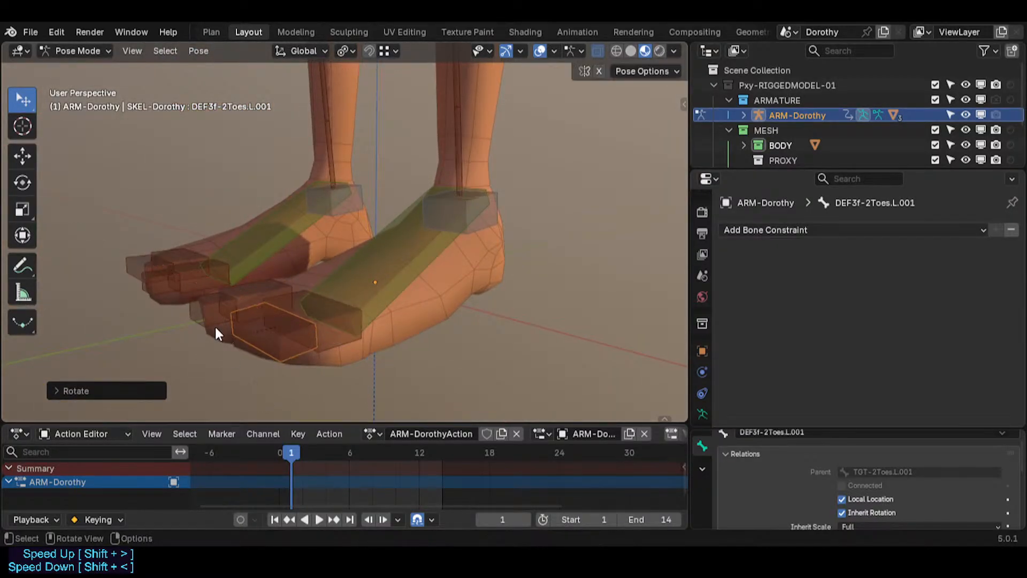
Test the big toe's deformation by rotating DEF3f-1BigToe.L.001 and DEF3f-1BigToe.L about global X.
left_click(217, 333)
key("r")
key("x")
left_click(195, 314)
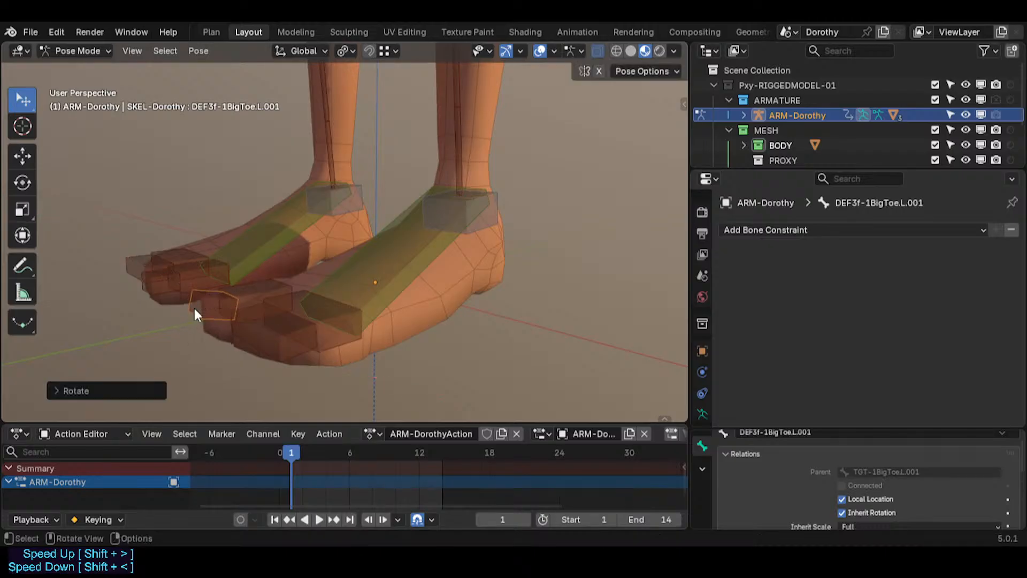
middle_click_drag(196, 315, 270, 241)
left_click(260, 317)
key("r")
key("x")
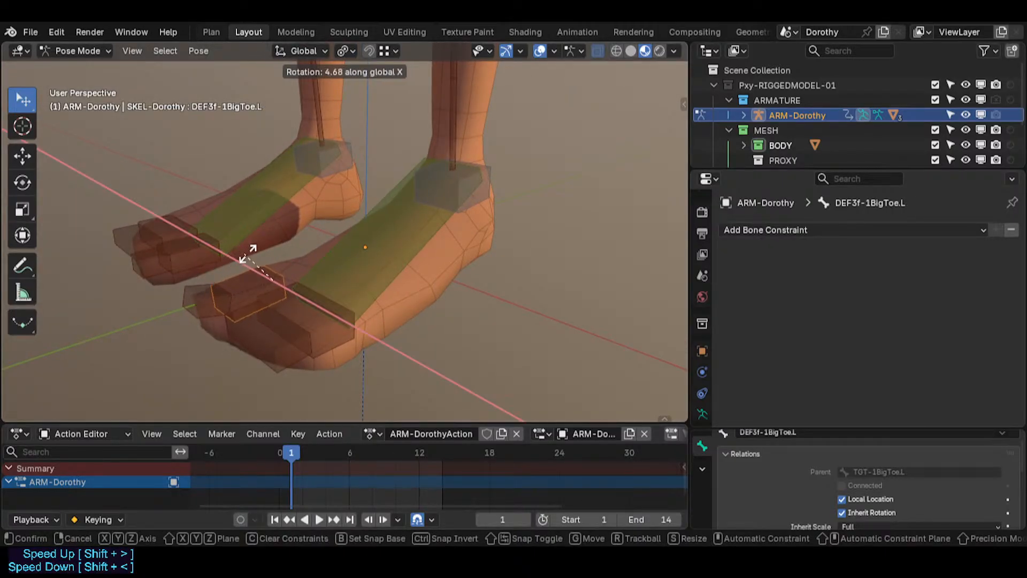
left_click(262, 256)
Show the bone collections, play the action briefly and return to the first frame.
key("n")
key("space")
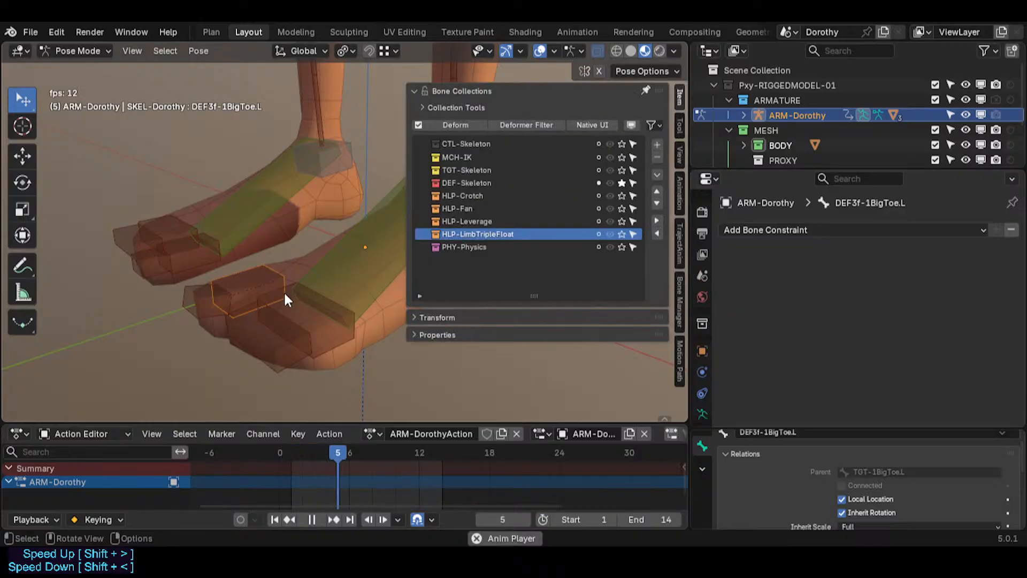
key("space")
key("shift+Left")
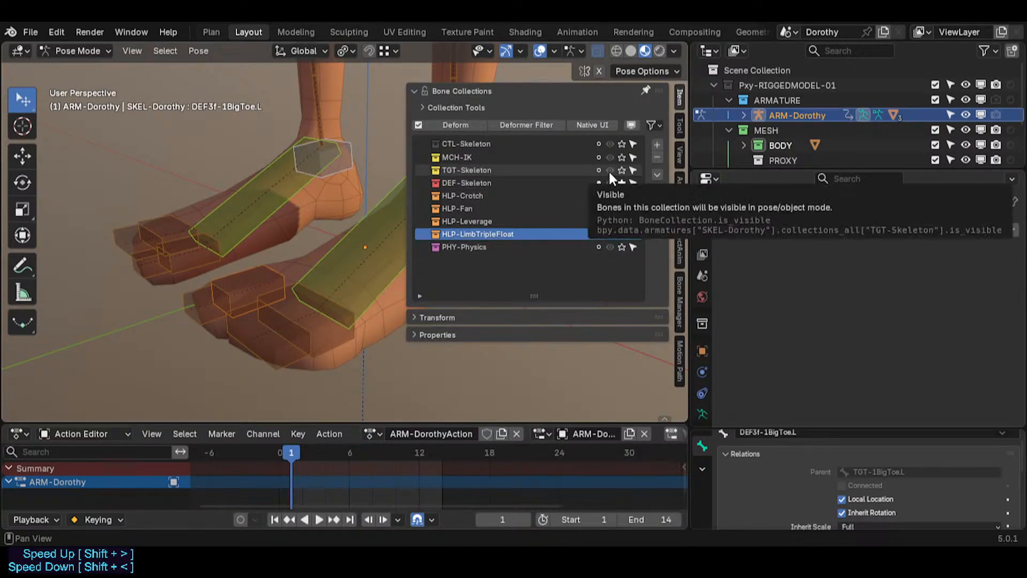
Solo the TGT-Skeleton bone collection in addition to DEF-Skeleton.
left_click(624, 145)
left_click(623, 145)
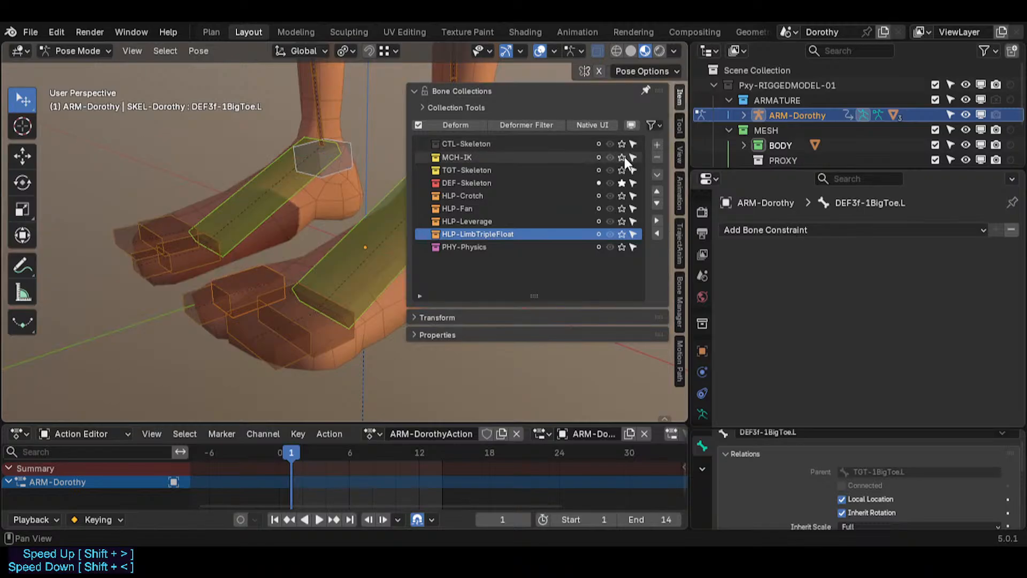
left_click(624, 158)
left_click(623, 158)
left_click(622, 171)
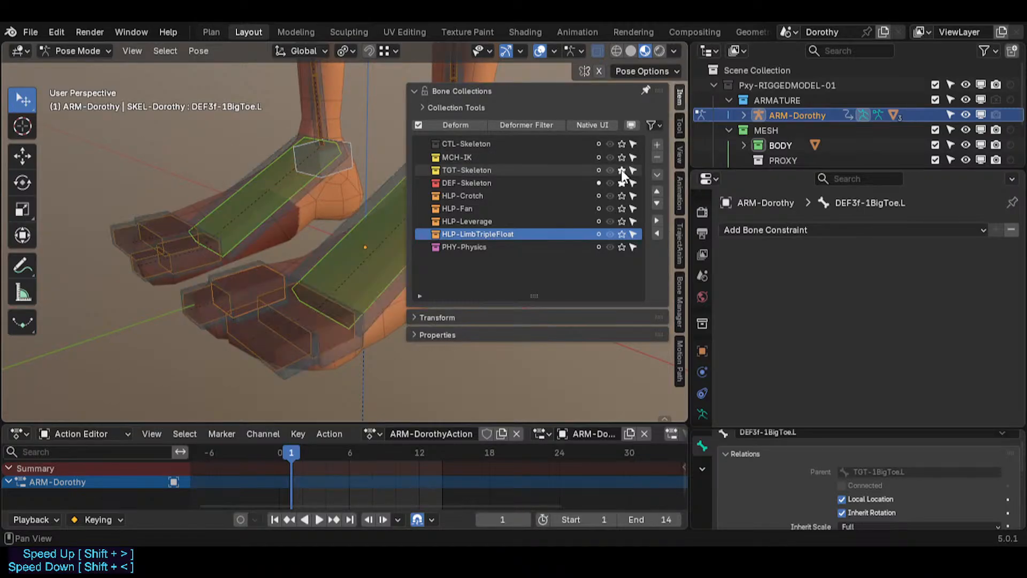
Test the smaller toes' target bones by rotating TGT-2Toes.L and TGT-2Toes.L.001 about global X.
left_click(347, 358)
key("r")
key("x")
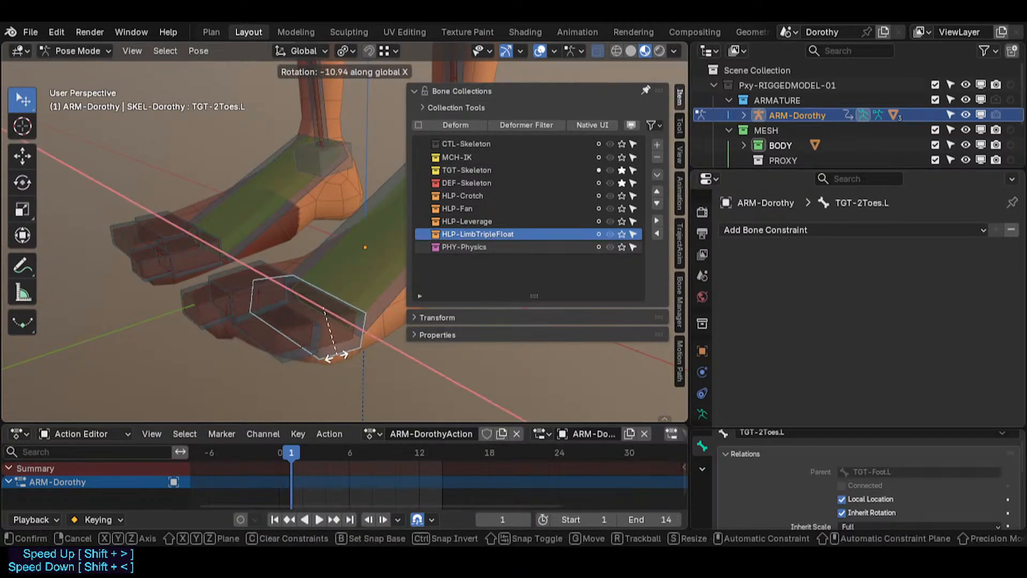
left_click(327, 350)
left_click(284, 374)
key("r")
key("x")
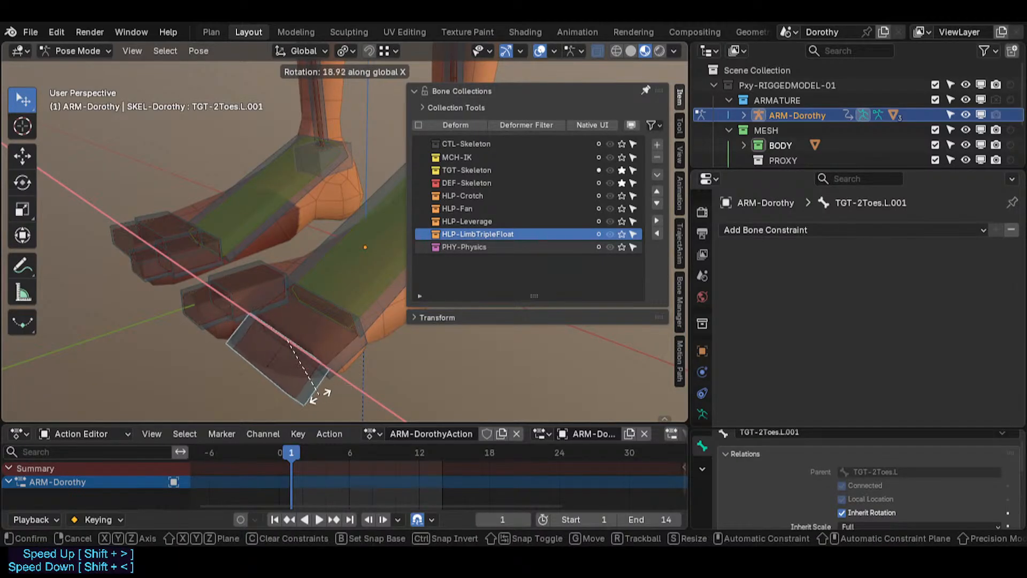
left_click(252, 397)
Test the big toe's target bones by rotating TGT-1BigToe.L.001 and TGT-1BigToe.L about global X, undoing the last rotation.
left_click(162, 248)
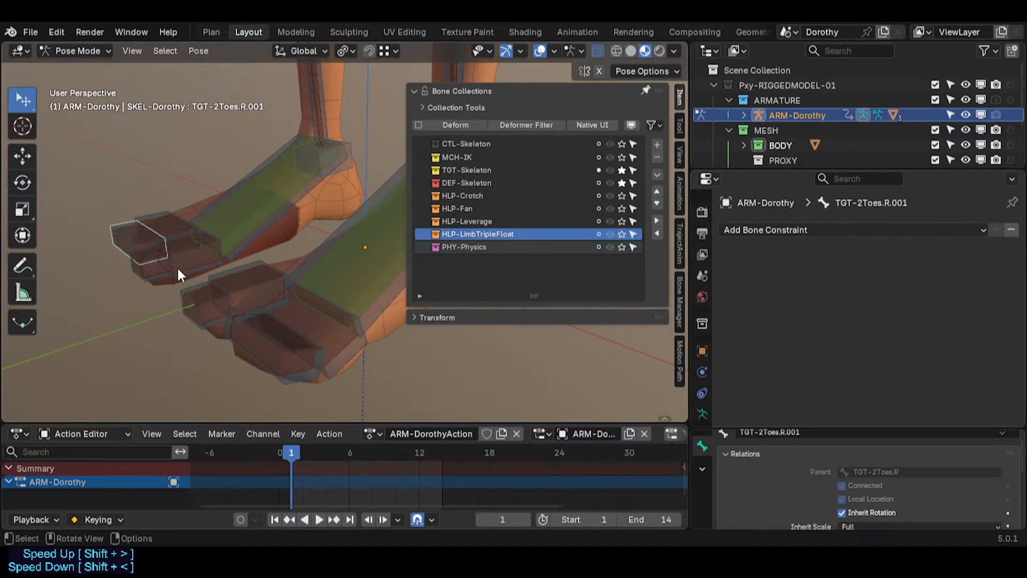
left_click(191, 301)
scroll(192, 301, "up", 1)
scroll(192, 307, "up", 2)
left_click(195, 282)
key("r")
key("x")
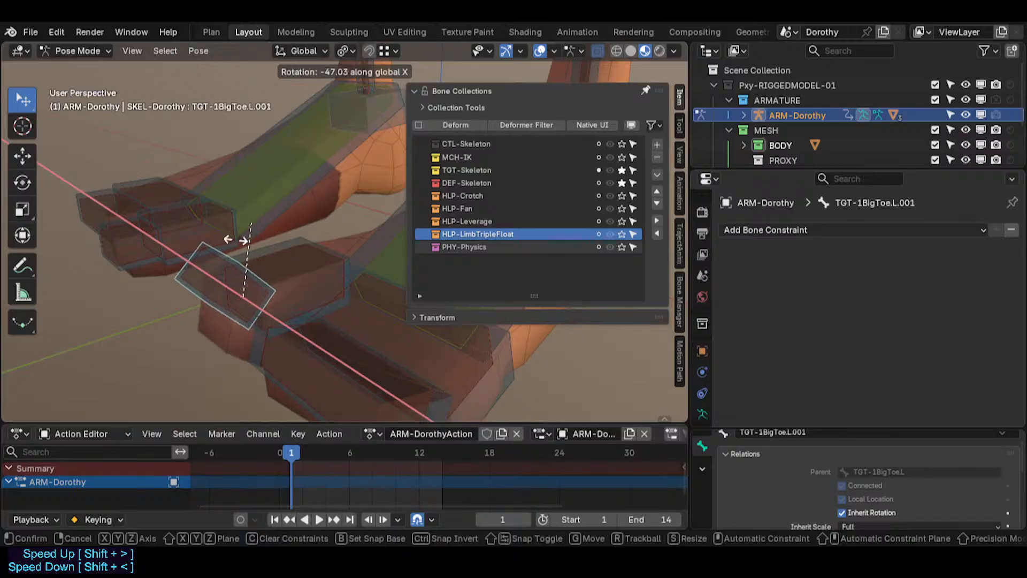
left_click(263, 231)
left_click(262, 245)
key("r")
key("x")
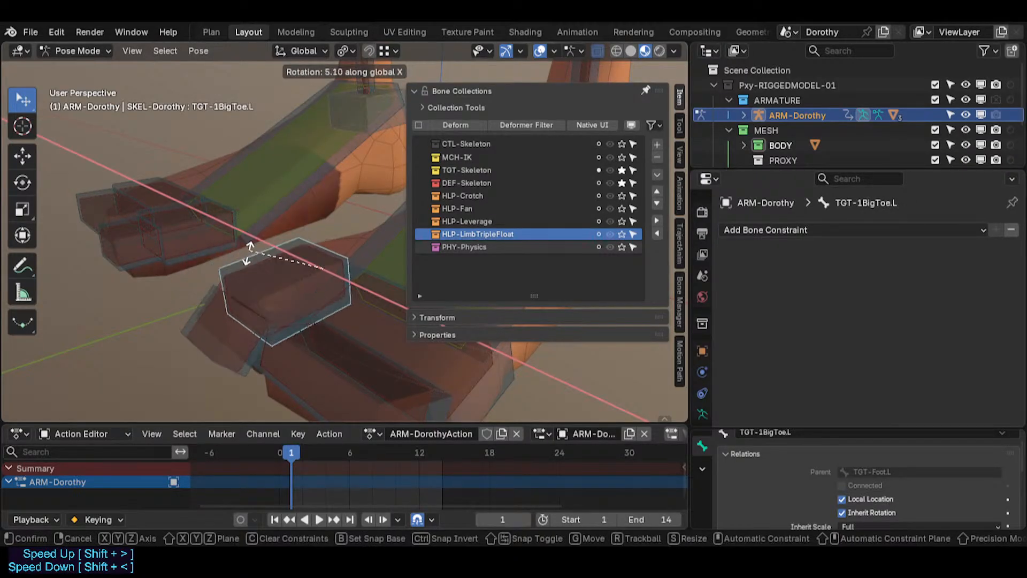
left_click(259, 244)
key("ctrl+z")
Return the armature to Object Mode and stop soloing the TGT-Skeleton bone collection.
middle_click_drag(265, 265, 256, 323)
scroll(223, 310, "down", 3)
scroll(256, 323, "up", 2)
key("n")
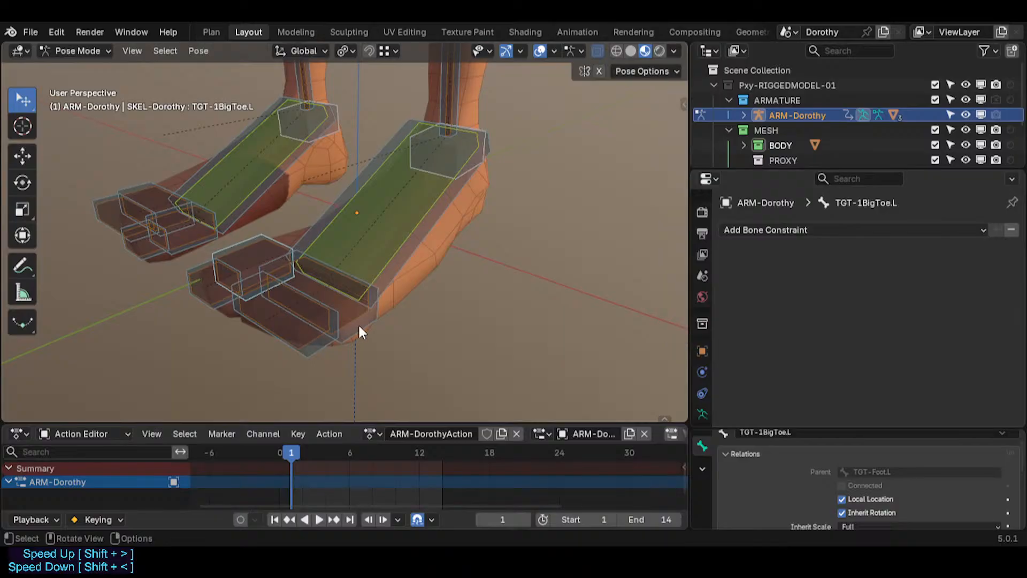
left_click(361, 327)
left_click(370, 307)
key("n")
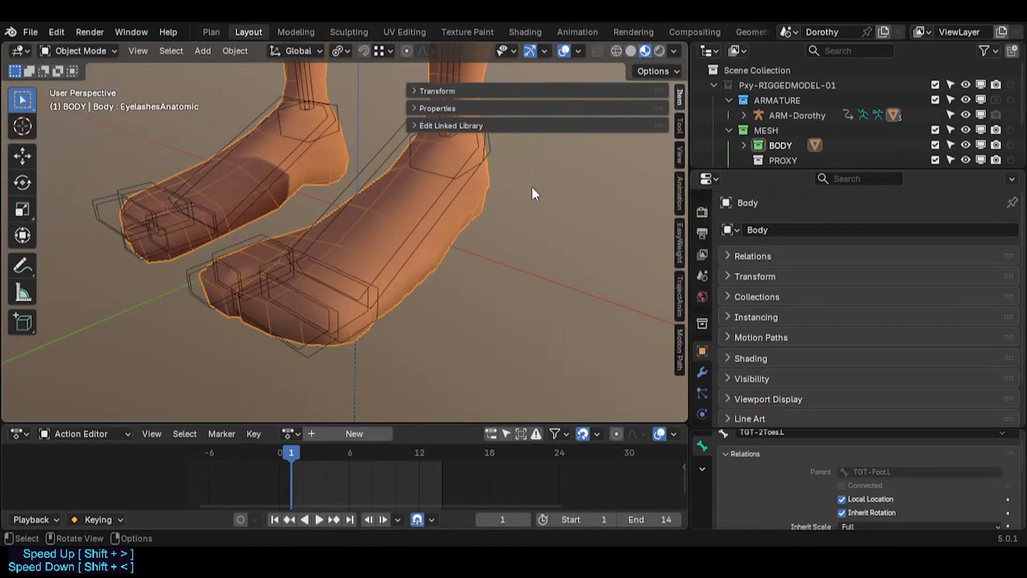
left_click(382, 275)
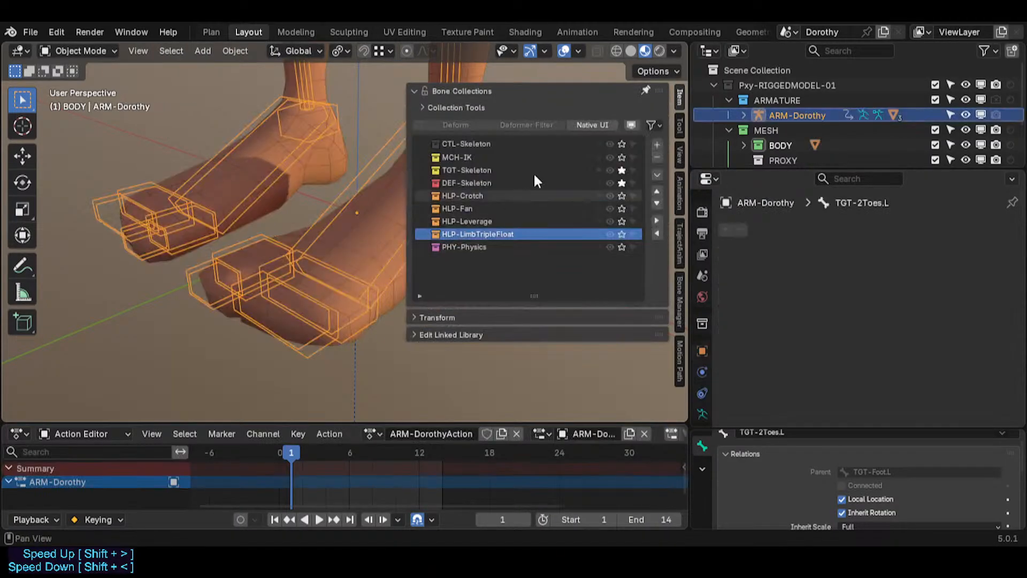
left_click(620, 169)
left_click(362, 289)
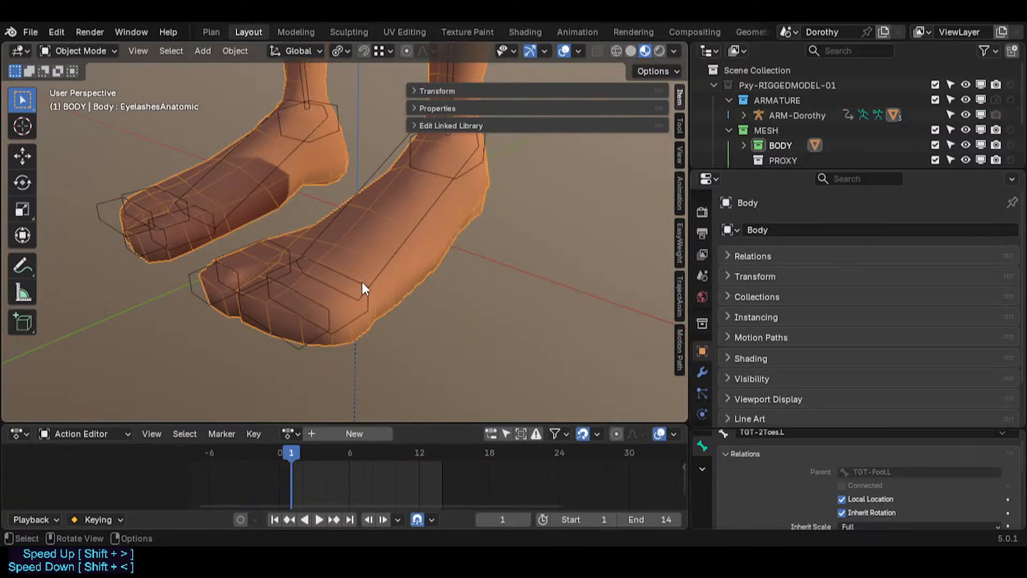
left_click(353, 286)
left_click(374, 294, "shift")
key("ctrl+Tab")
left_click(275, 252)
left_click(333, 303, "ctrl")
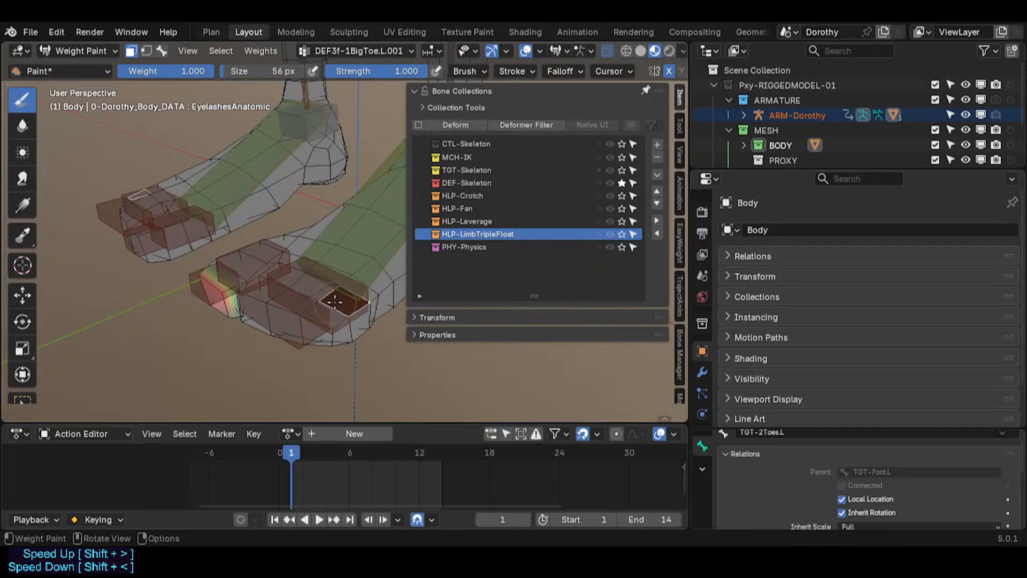
key("ctrl+z")
key("1")
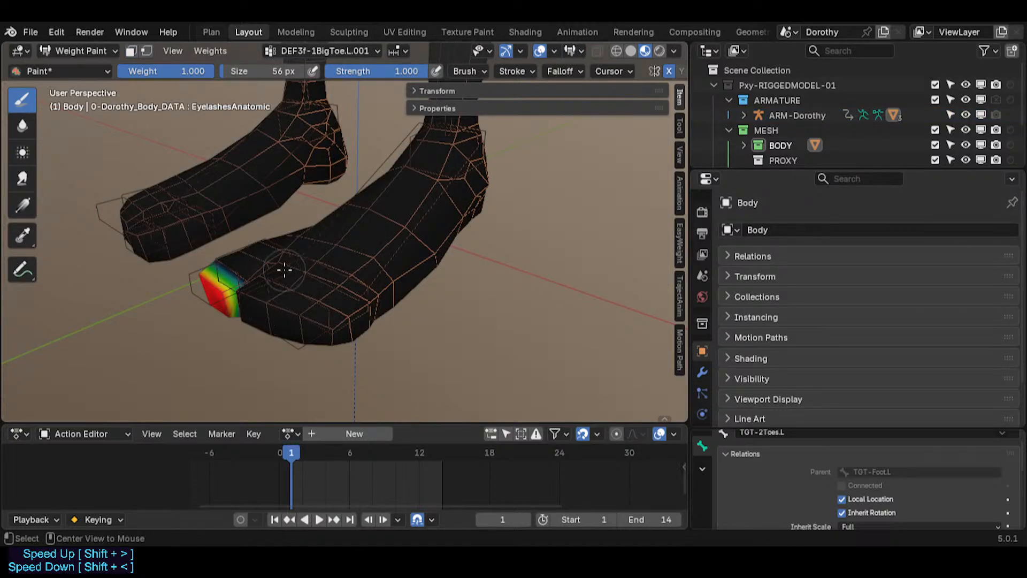
left_click(336, 332)
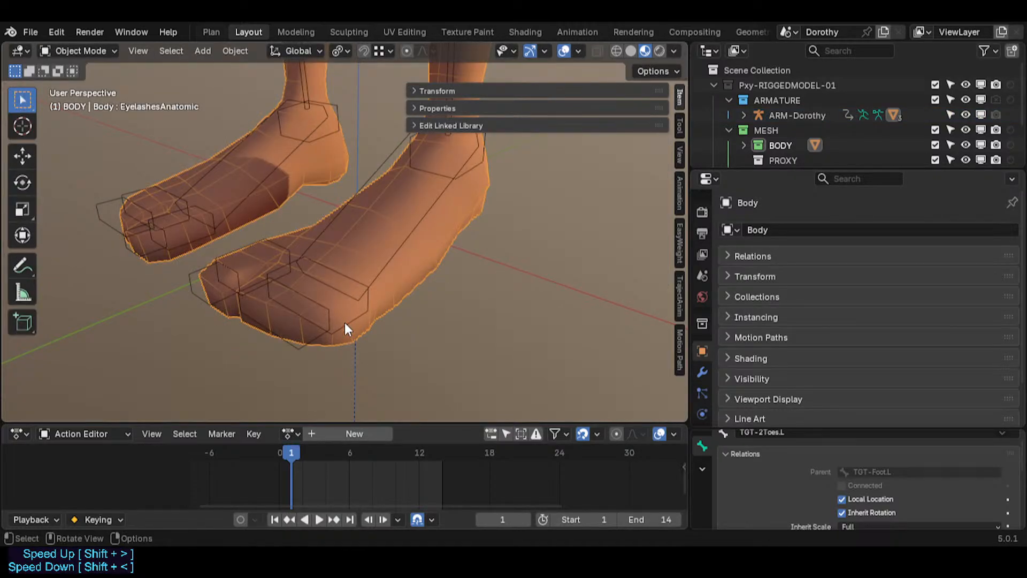
Select the armature together with the body mesh and enter Weight Paint mode on the body.
left_click(345, 328)
left_click(345, 332, "shift")
key("ctrl+Tab")
key("w")
middle_click_drag(344, 333, 337, 295)
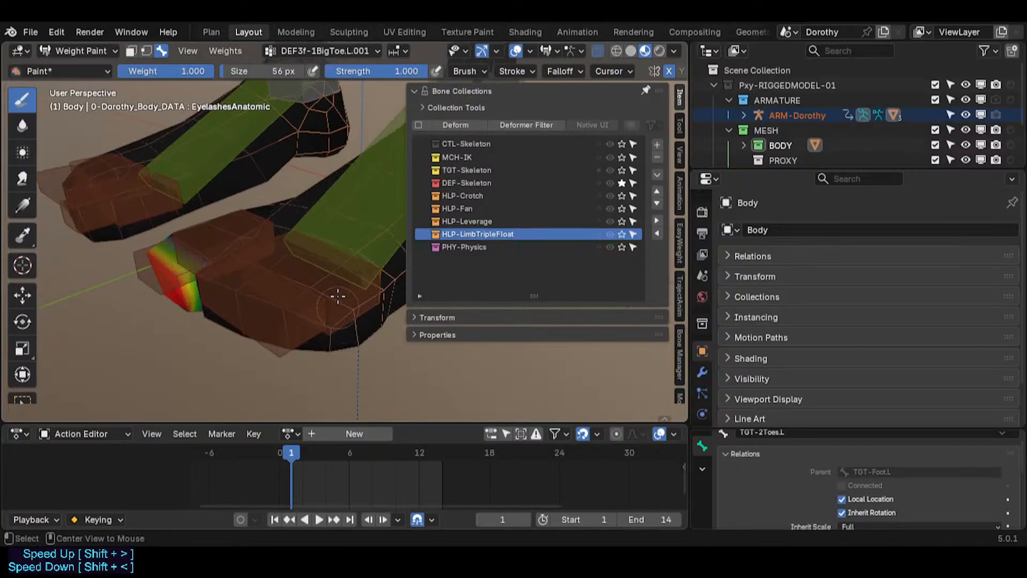
Compare the left foot's weights for DEF3f-2Toes.L and DEF3f-2Toes.L.001.
left_click(338, 297, "alt")
mouse_move(216, 263)
middle_mouse_down()
mouse_move(239, 359)
mouse_move(229, 328)
mouse_move(242, 336)
mouse_move(223, 316)
middle_mouse_up()
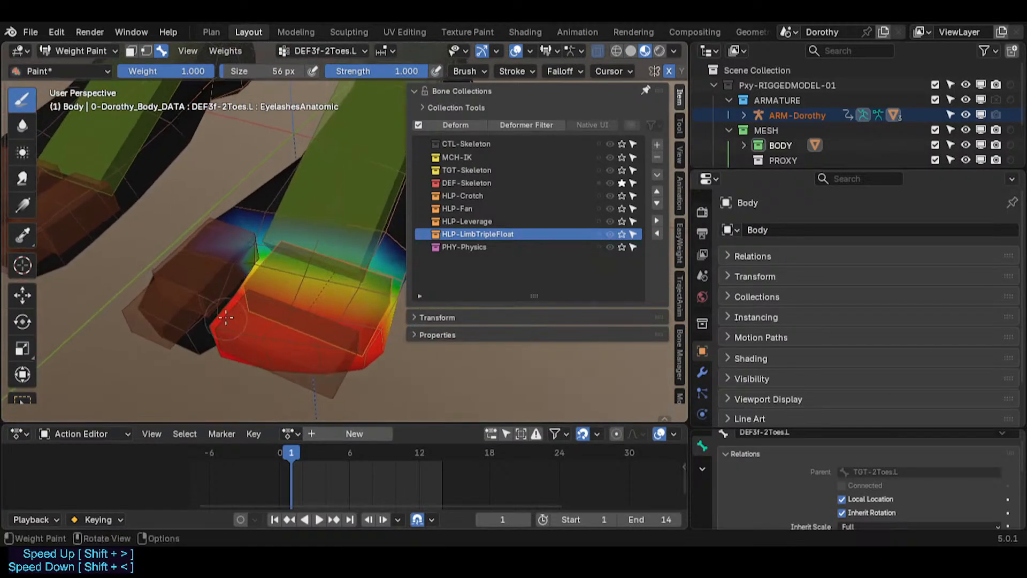
left_click(256, 349, "alt")
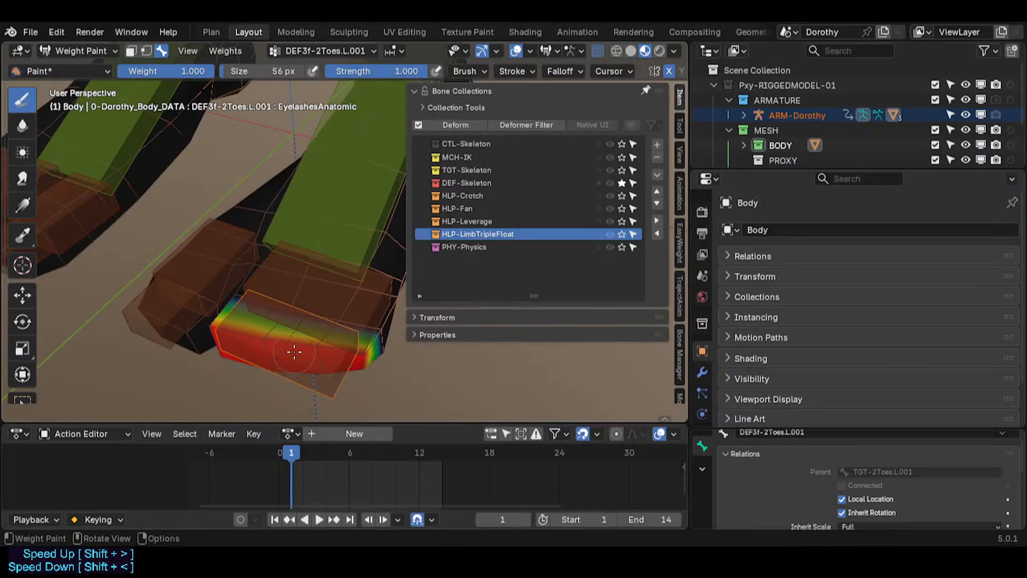
left_click(333, 291, "alt")
left_click(314, 360, "alt")
Extend the body mesh's face selection in Edit Mode across the three front faces of the left foot's smaller toes.
key("ctrl+Tab")
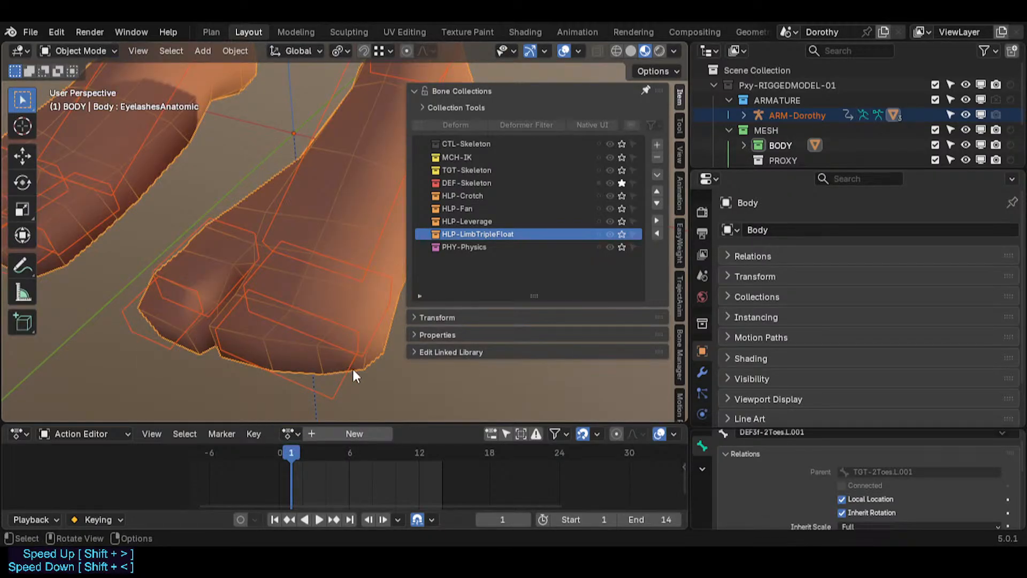
left_click(365, 368)
key("Tab")
key("Tab")
key("Tab")
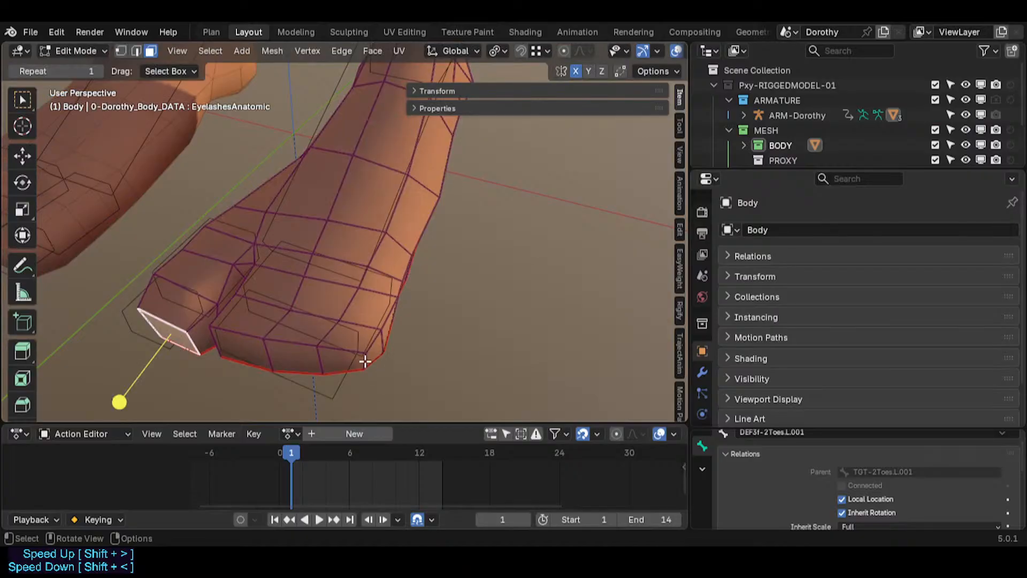
left_click(241, 346, "ctrl")
left_click(289, 354, "ctrl")
left_click(340, 354, "ctrl")
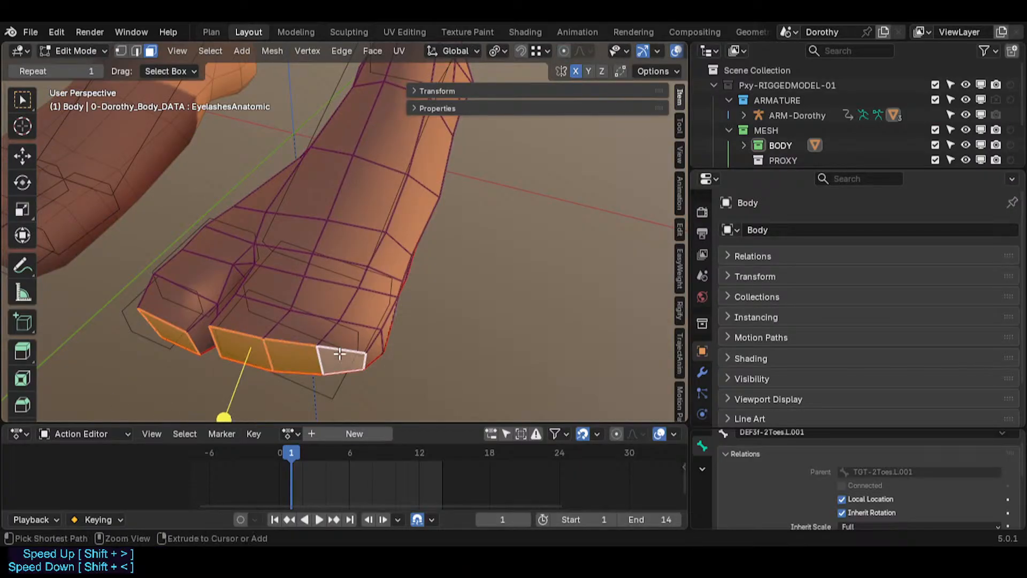
Return to Weight Paint mode and set the selected toe-tip vertices' weight to 0 for DEF3f-2Toes.L using the vertex mask.
key("ctrl+Tab")
key("w")
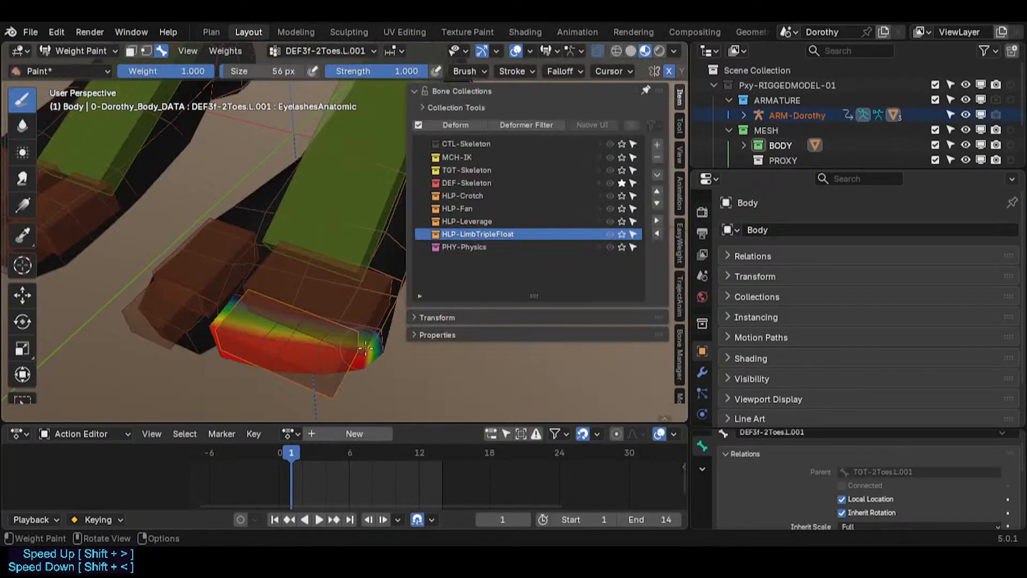
left_click(350, 321, "alt")
left_click(314, 342, "alt")
left_click(348, 305, "alt")
key("1")
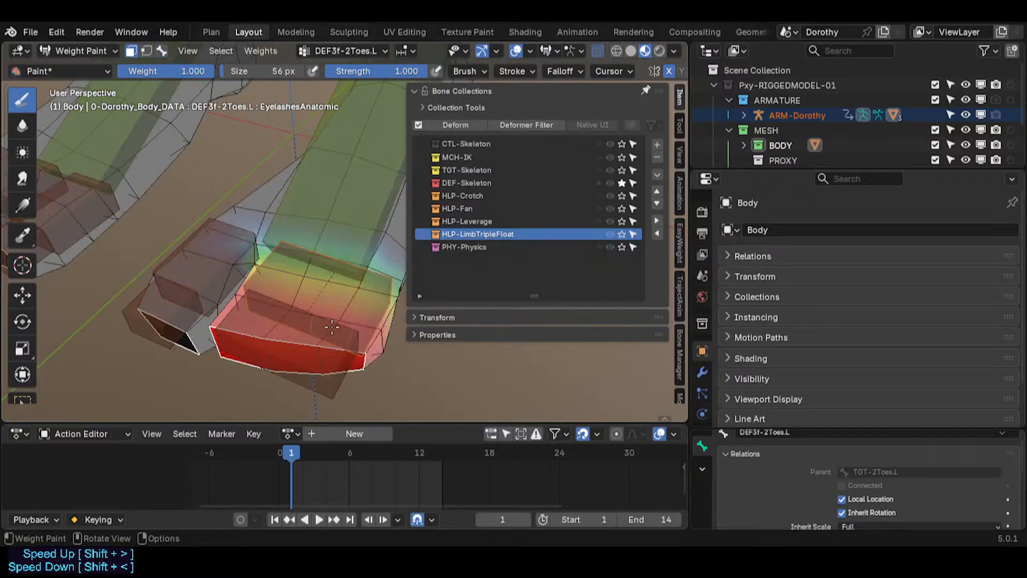
right_click(331, 327)
left_click_drag(251, 325, 230, 270)
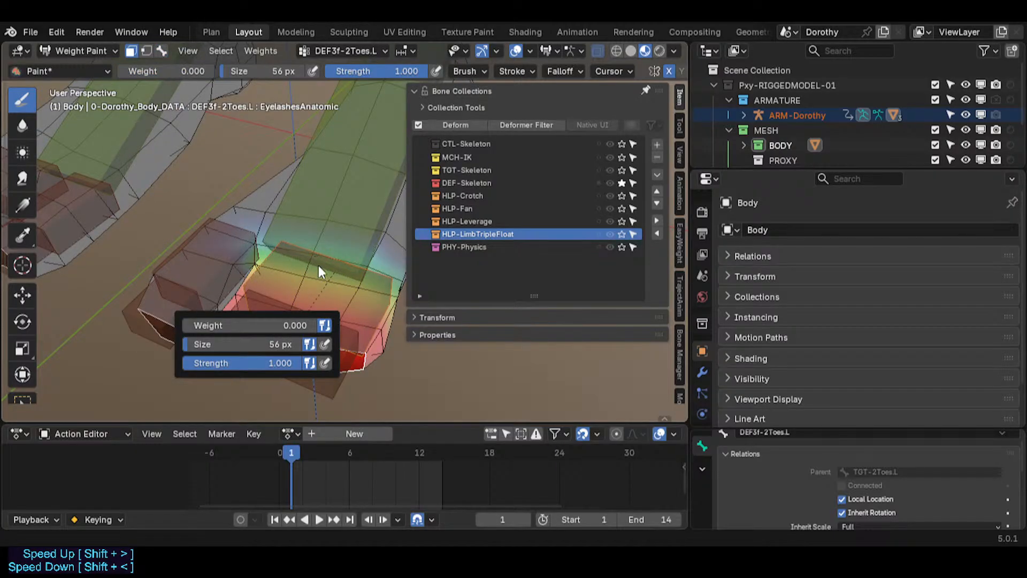
key("ctrl+x")
Remove the toe-tip vertices' weight from DEF3f-1BigToe.L, make DEF3f-1BigToe.L.001 active and save the file.
left_click(279, 283, "ctrl")
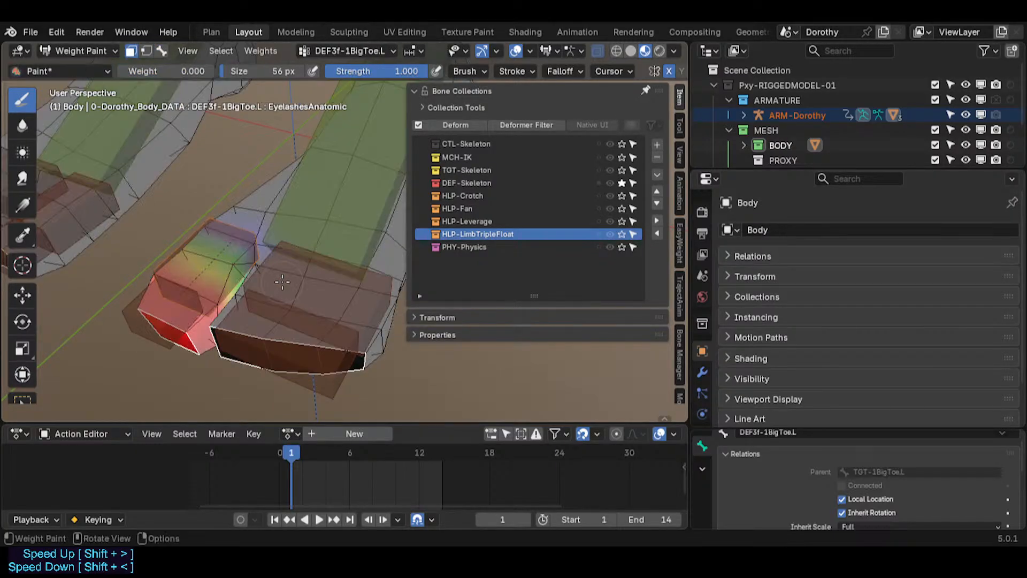
middle_click_drag(340, 315, 177, 309)
left_click(169, 310, "ctrl")
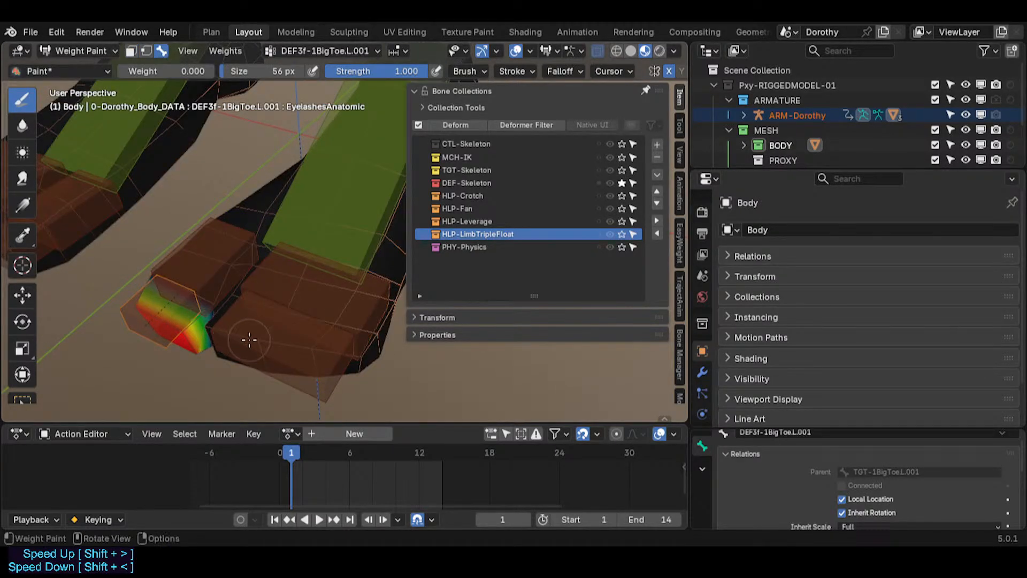
key("ctrl+s")
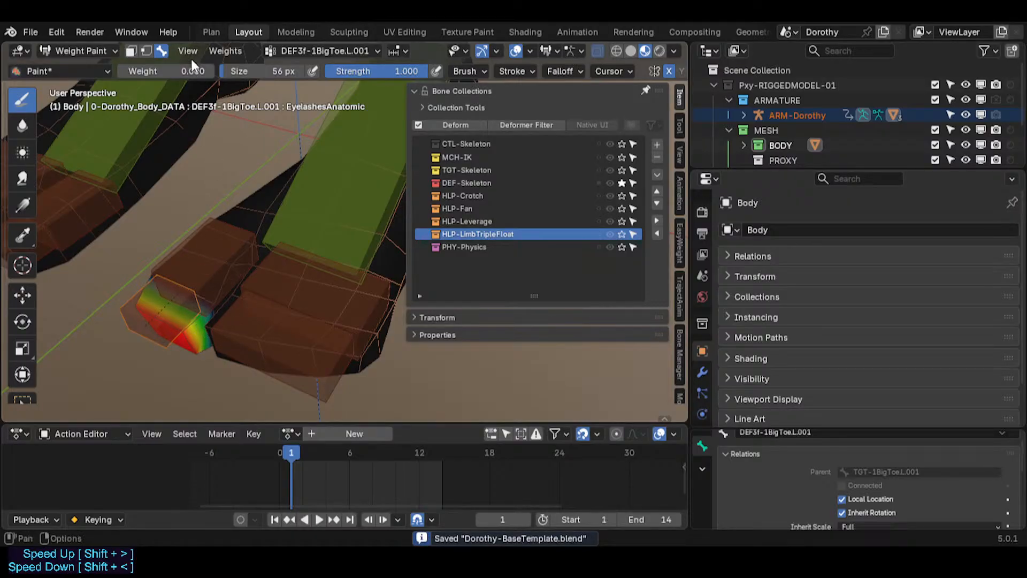
Smooth the vertex weights of DEF3f-1BigToe.L.001 with factor 1.000, 2 iterations and expand/contract 1.000.
left_click(224, 51)
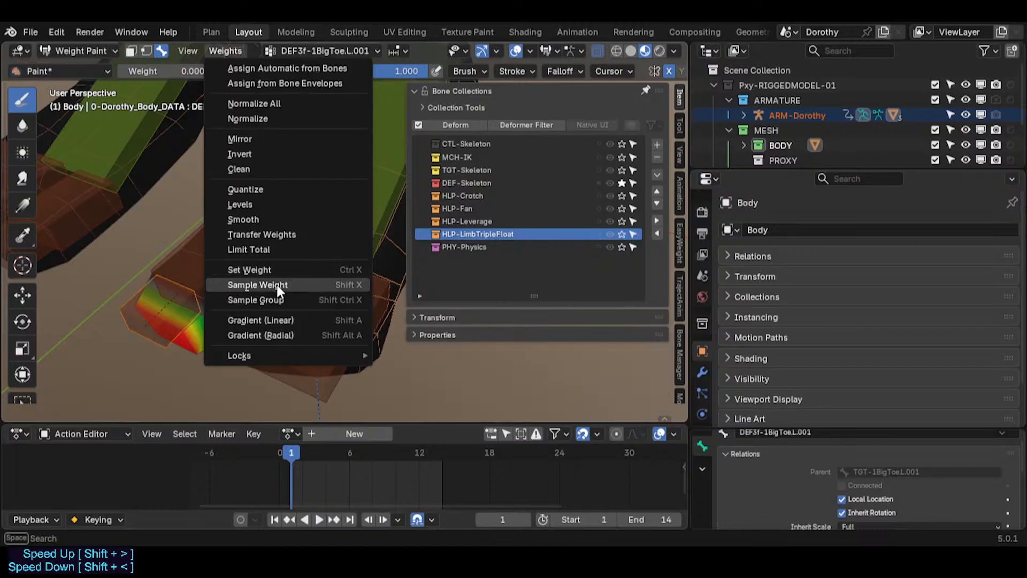
left_click(260, 218)
left_click(99, 386)
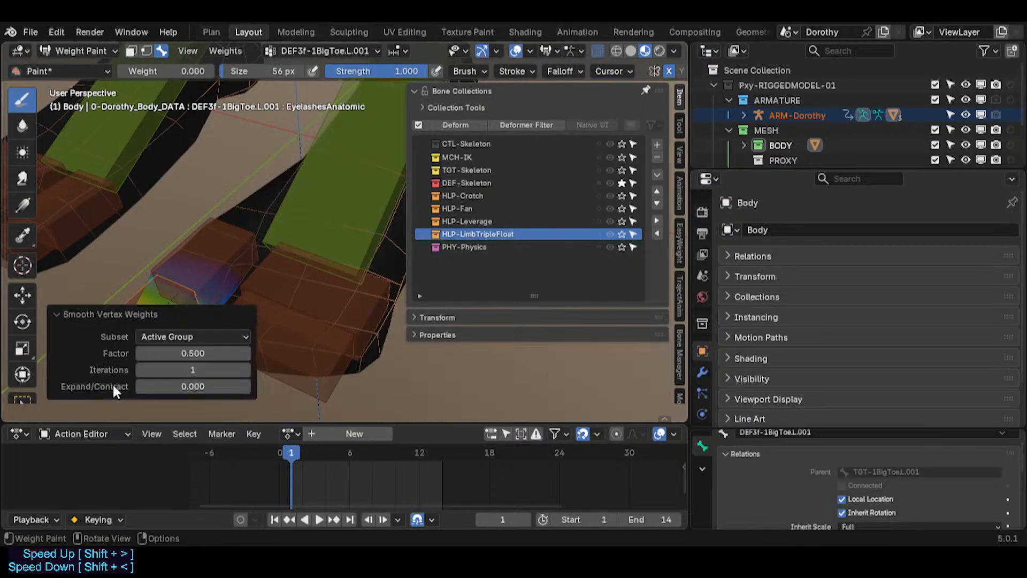
left_click(204, 386)
type("1")
key("Return")
mouse_move(211, 353)
left_mouse_down()
mouse_move(249, 353)
mouse_move(172, 353)
mouse_move(225, 367)
mouse_move(193, 367)
mouse_move(194, 353)
left_mouse_up()
left_click(169, 315)
left_click(104, 389)
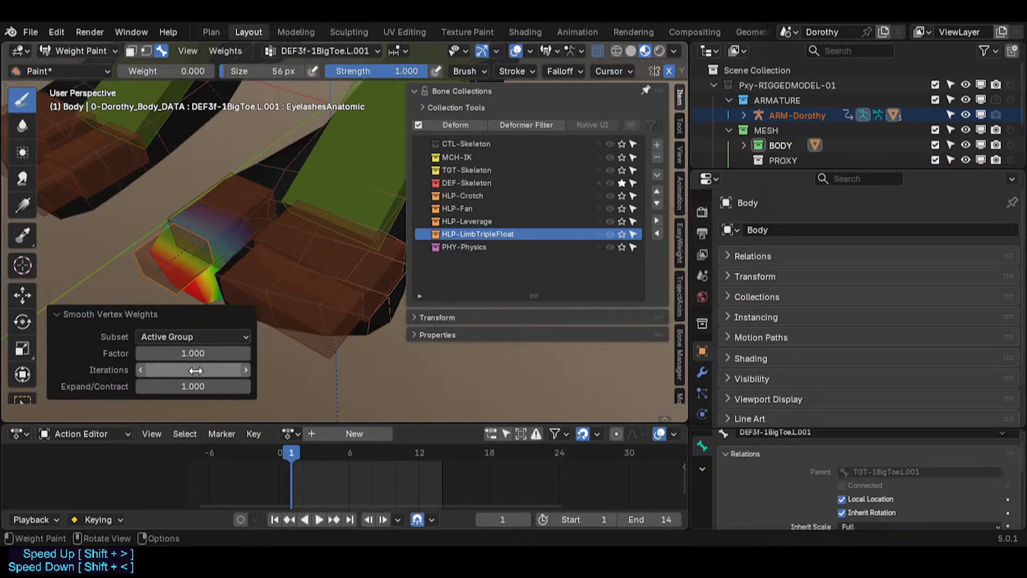
left_click(246, 371)
left_click(246, 370)
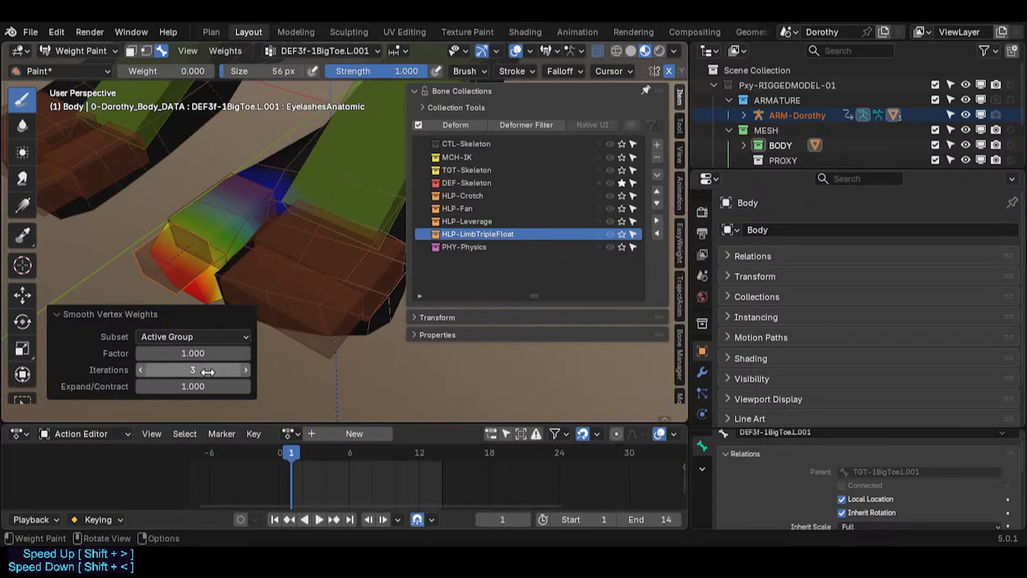
left_click(139, 370)
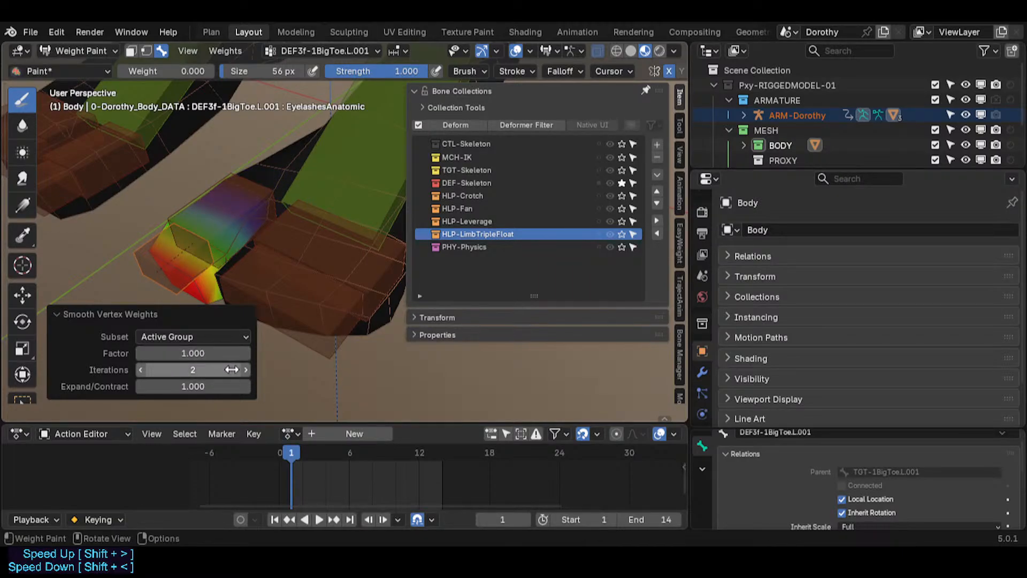
Smooth the vertex weights of DEF3f-2Toes.L.001 with factor 1.000, 2 iterations and expand/contract 1.000.
left_click(261, 308, "ctrl")
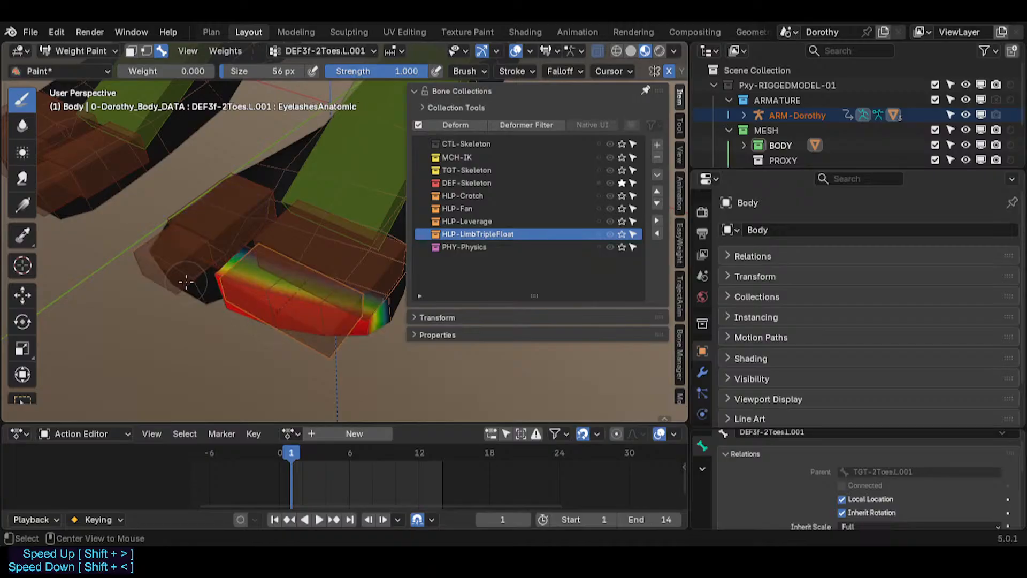
left_click(185, 282, "ctrl")
key("r")
key("Escape")
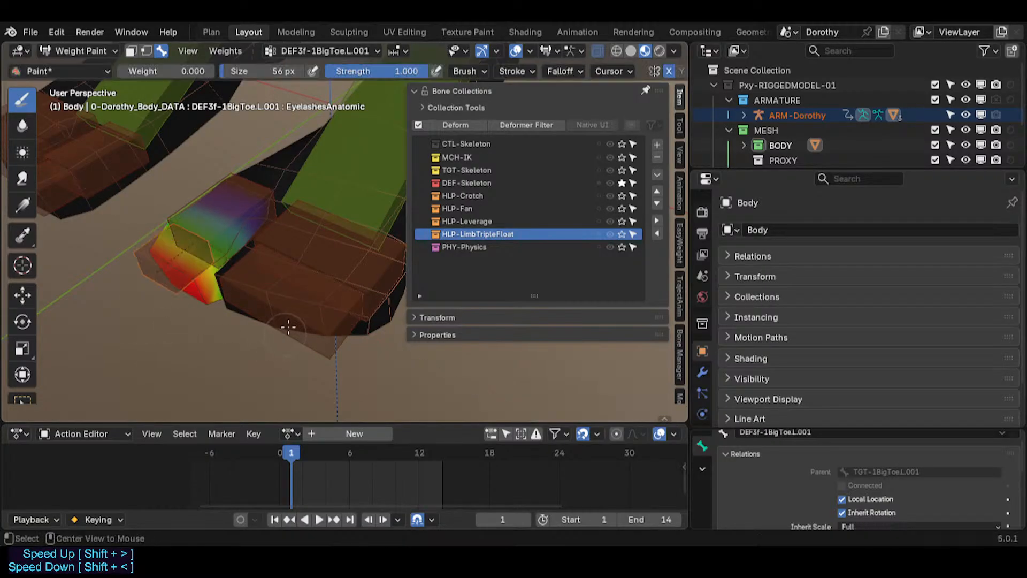
left_click(286, 327, "ctrl")
key("q")
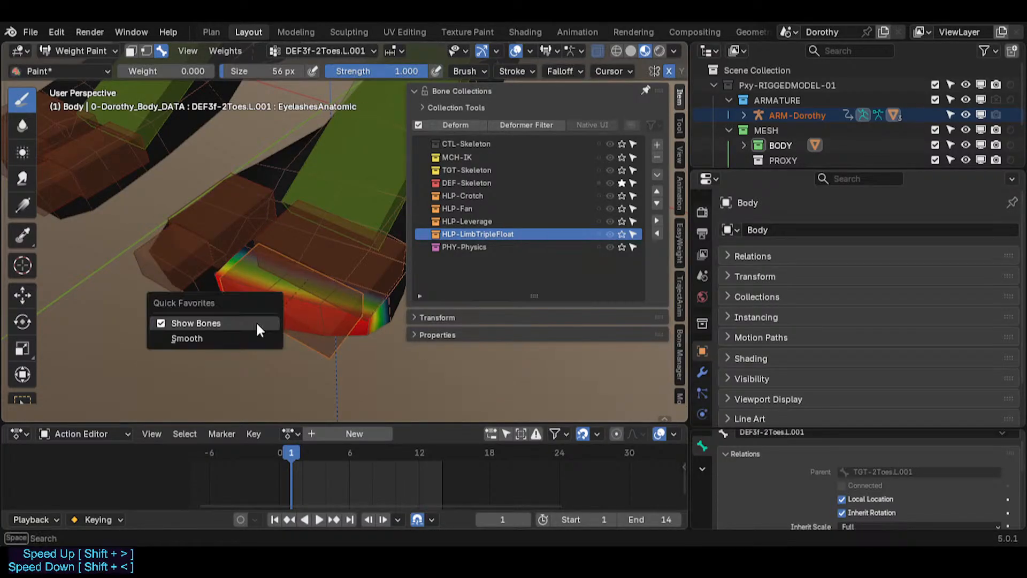
left_click(252, 339)
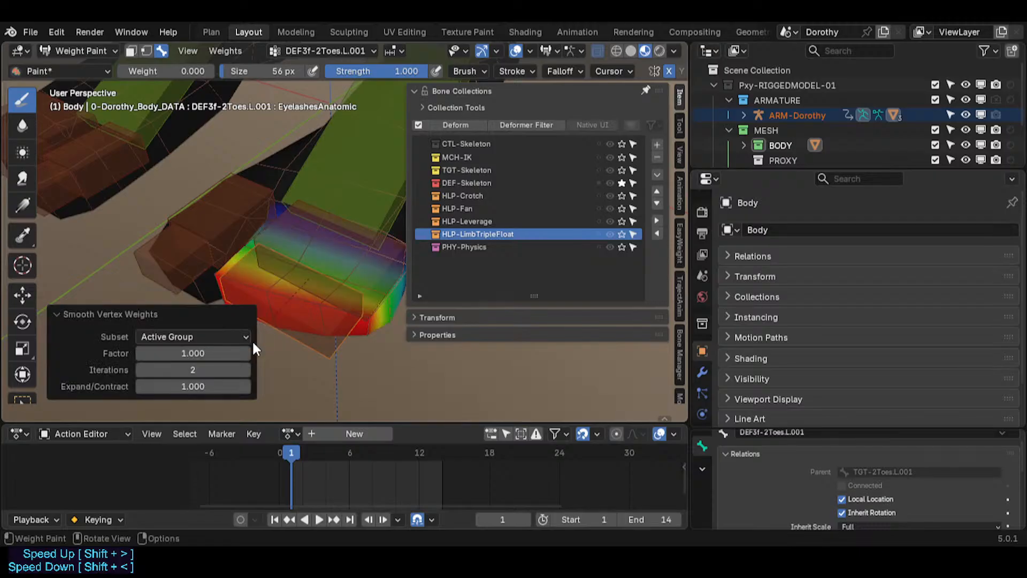
left_click(65, 316)
Compare the weights of DEF3f-1BigToe.L and DEF3f-2Toes.L, and try rotating DEF3f-2Toes.L about global X.
middle_click_drag(330, 255, 159, 239, "shift")
left_click(262, 284, "alt")
left_click(183, 241, "alt")
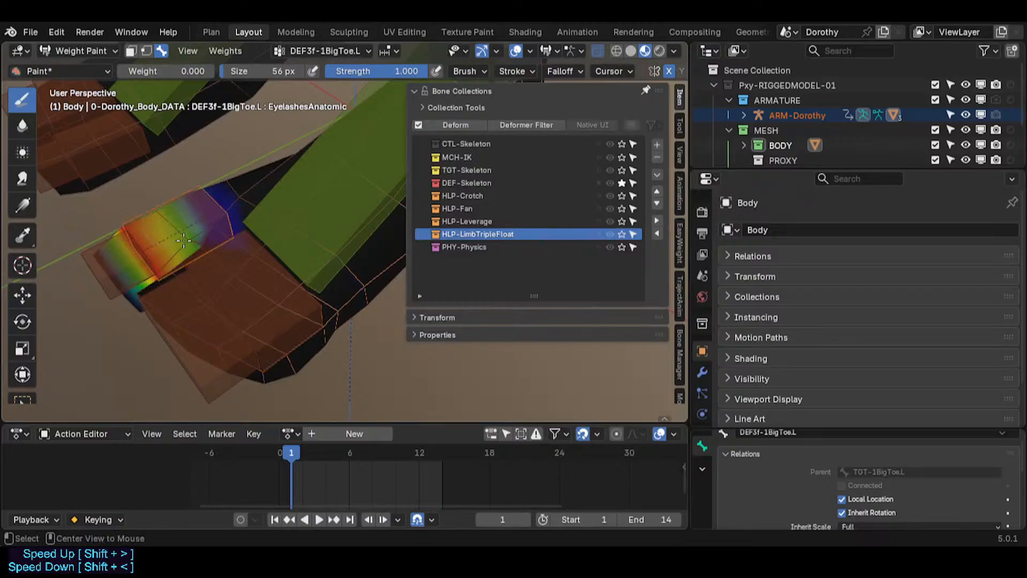
left_click(230, 289, "alt")
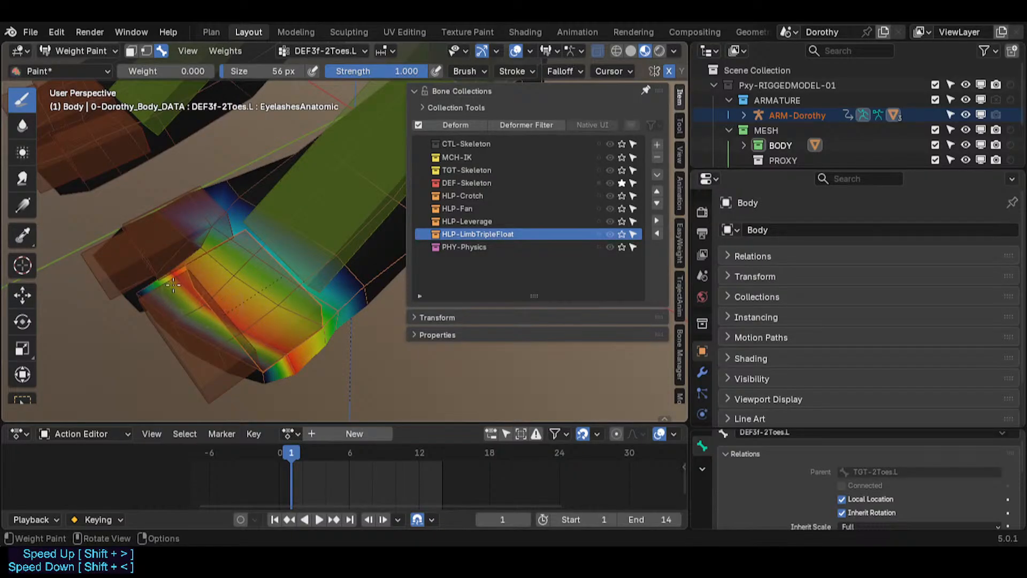
key("r")
key("x")
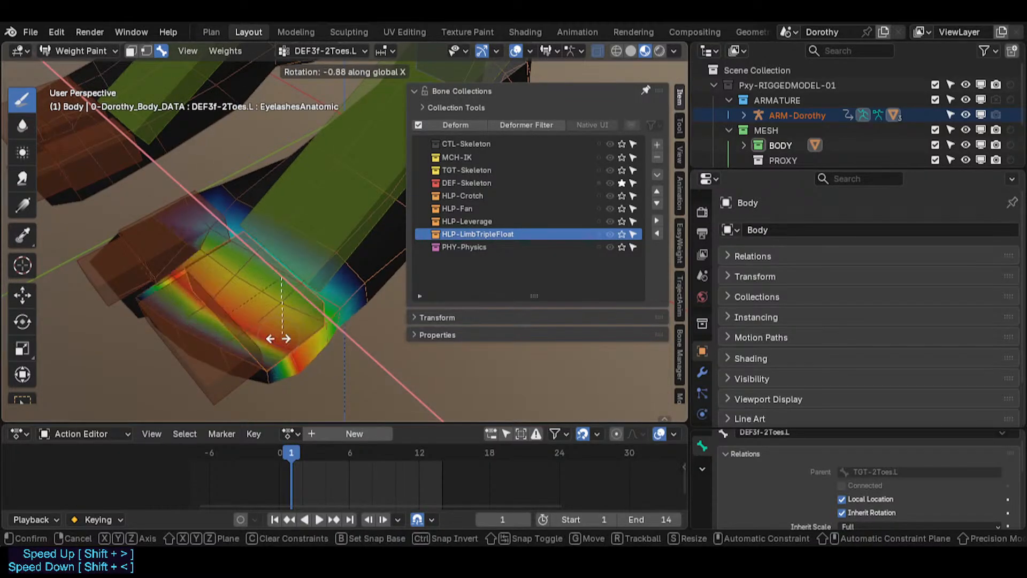
right_click(263, 345)
Test the smoothed weights by rotating DEF3f-2Toes.L.001 about global X twice, cancelling each rotation.
left_click(223, 355, "alt")
key("r")
key("x")
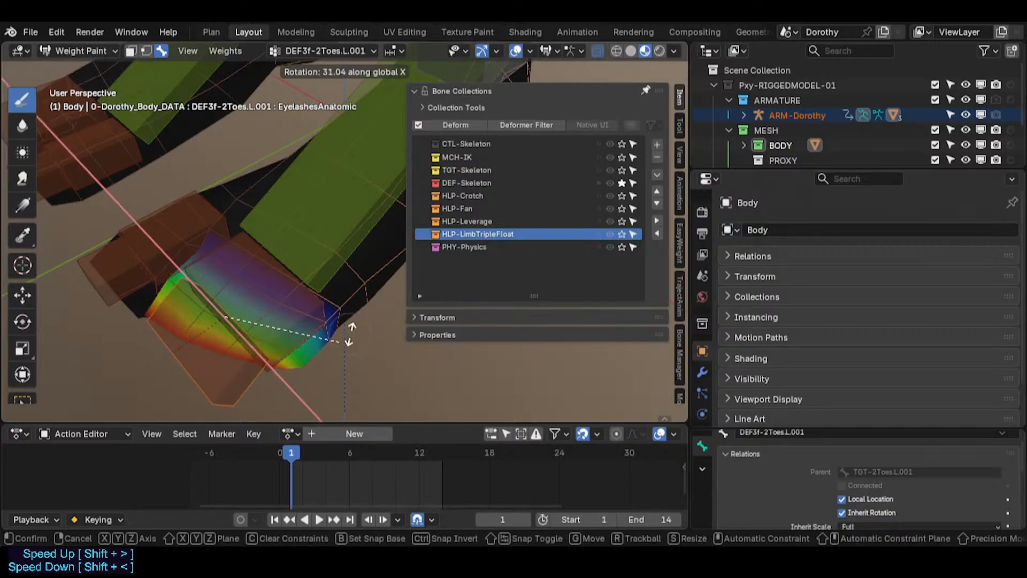
right_click(320, 329)
key("r")
key("x")
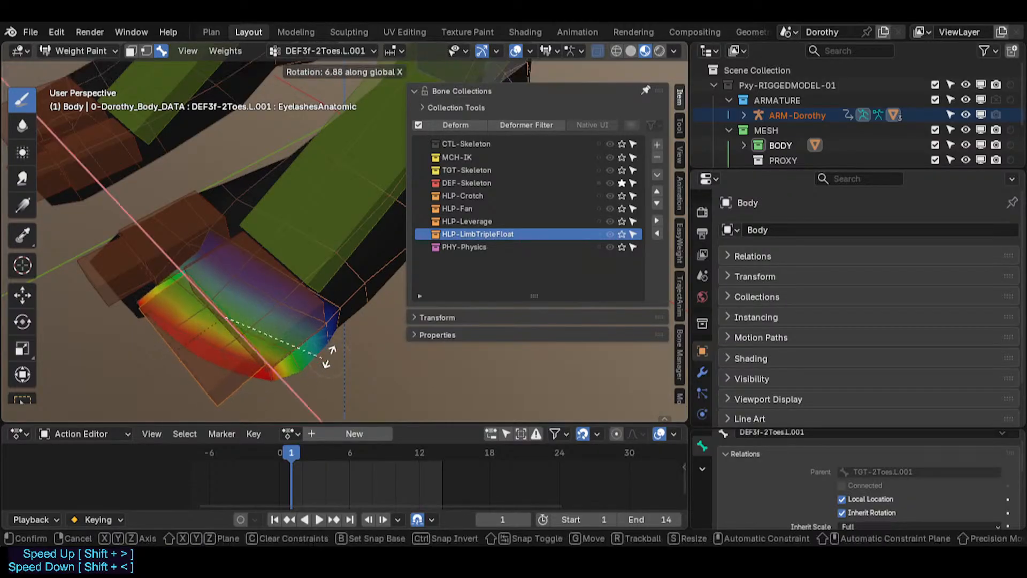
right_click(369, 318)
Set the transform pivot point to Median Point and try rotating DEF3f-2Toes.L about X.
left_click(267, 307, "alt")
left_click(216, 355, "alt")
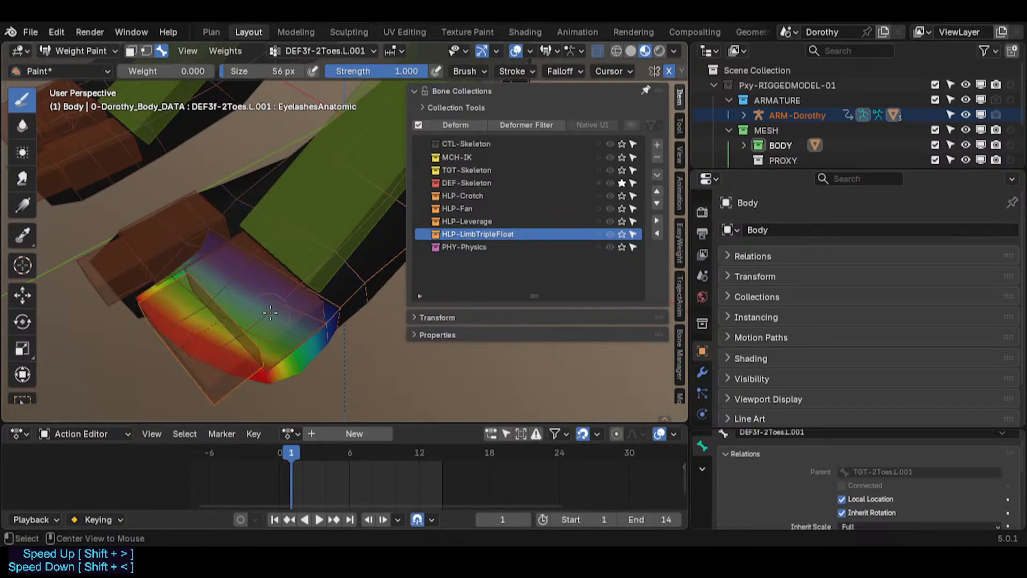
left_click(271, 313, "alt")
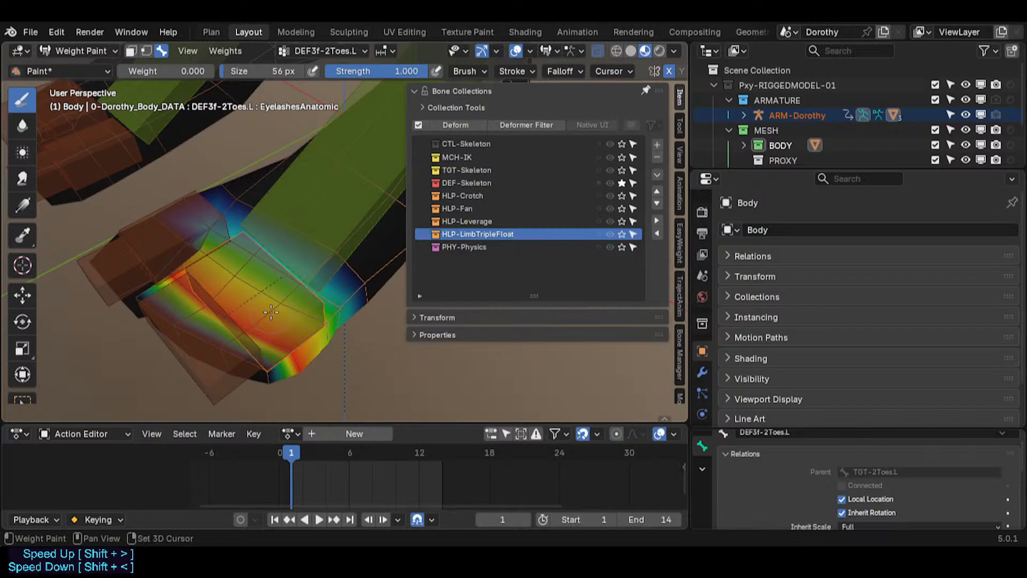
key("shift+less")
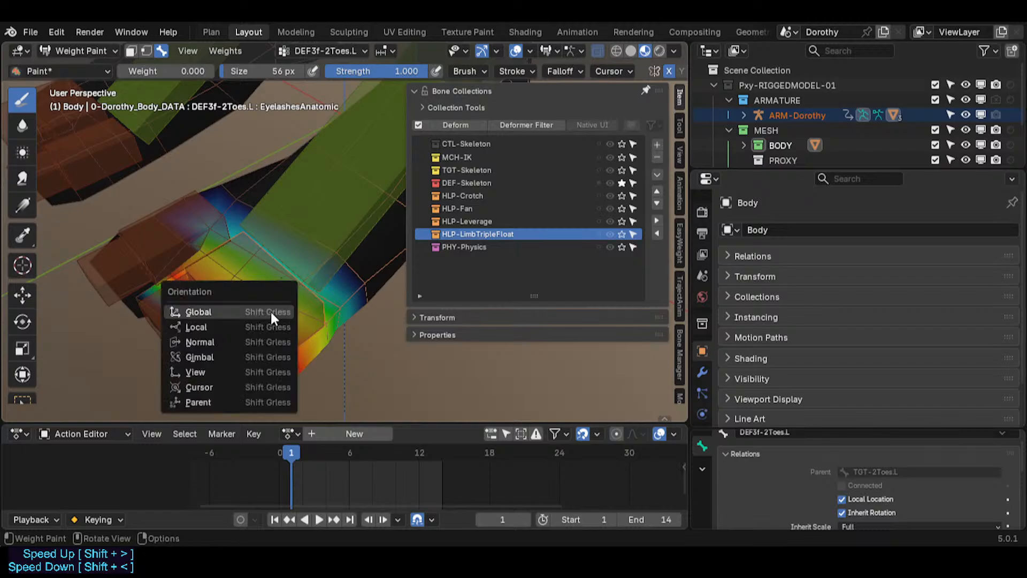
left_click(232, 357)
key("period")
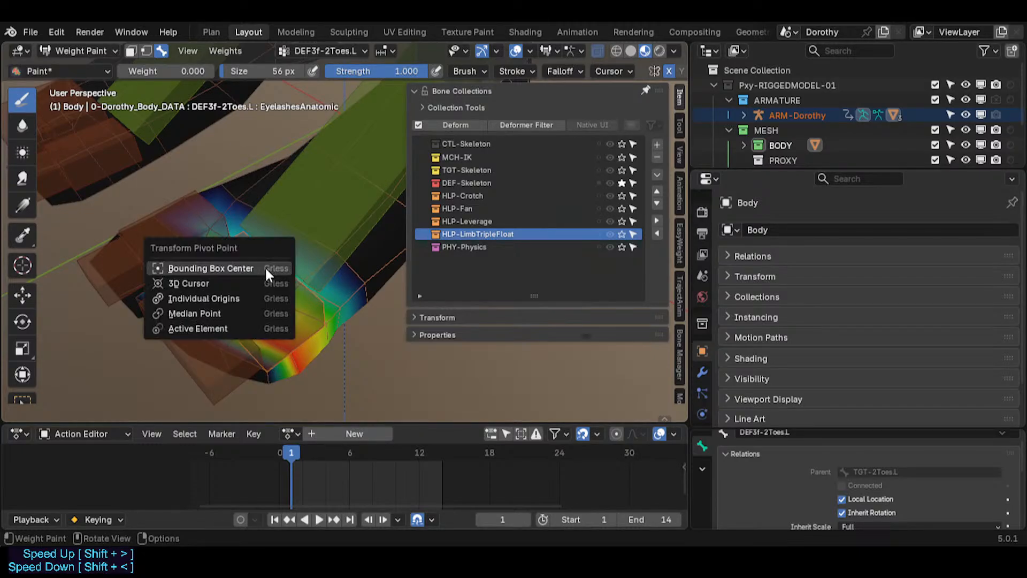
left_click(246, 312)
key("r")
key("x")
left_click(258, 332)
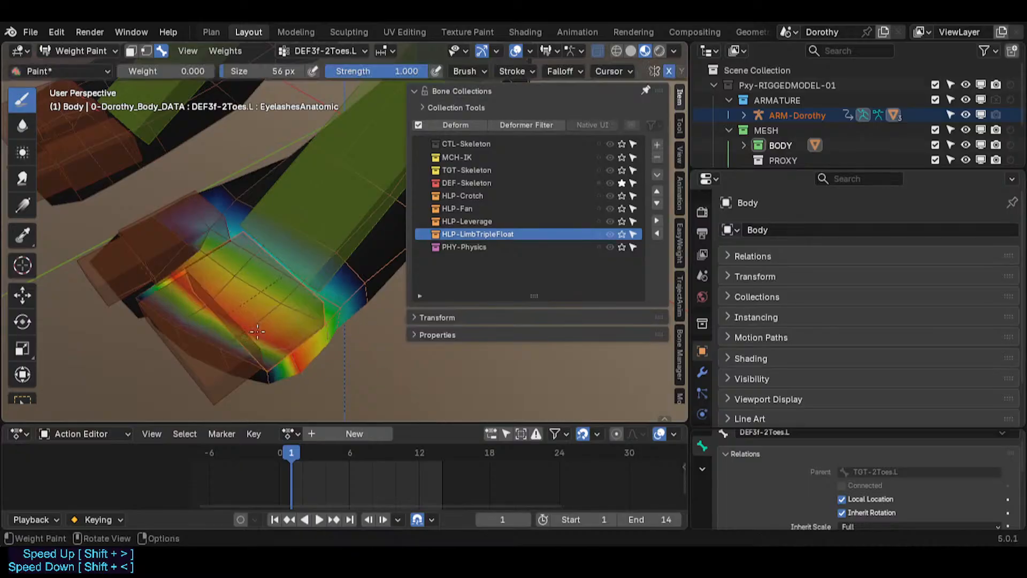
Test-rotate DEF3f-2Toes.L together with DEF3f-2Toes.L.001 about global X, and undo the rotation.
left_click(237, 375, "ctrl")
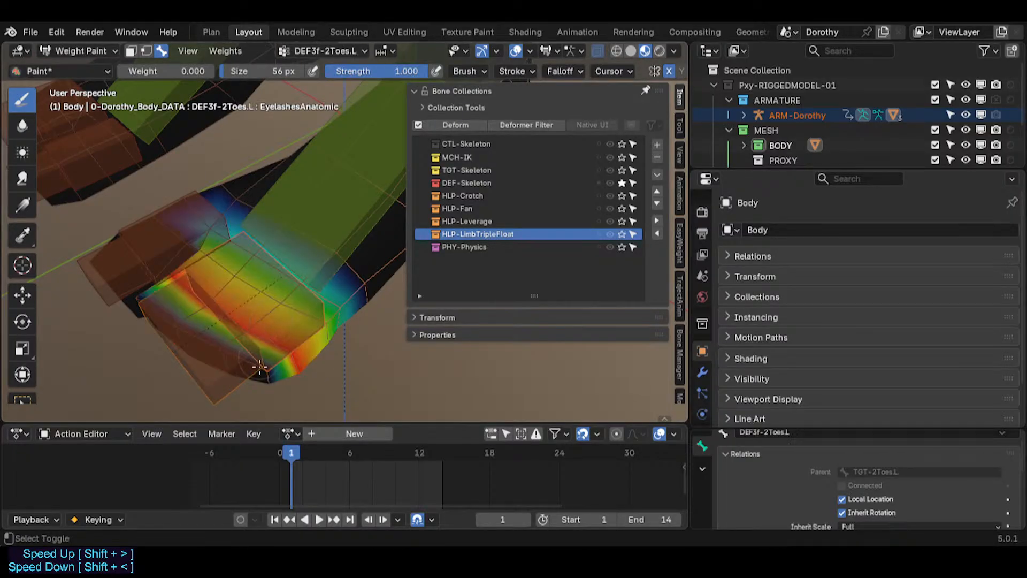
left_click(219, 371, "ctrl")
key("r")
key("x")
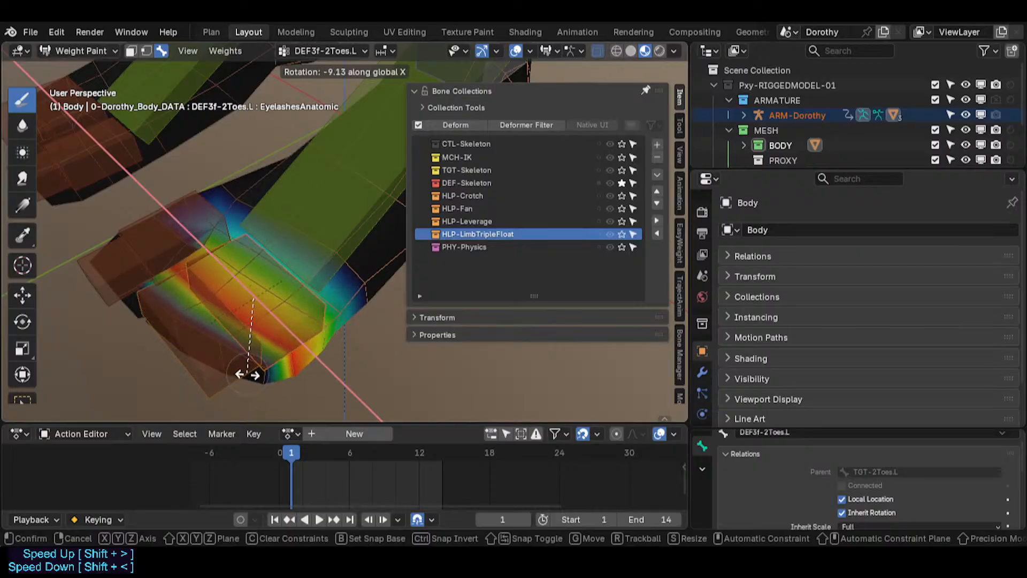
left_click(278, 373)
key("ctrl+z")
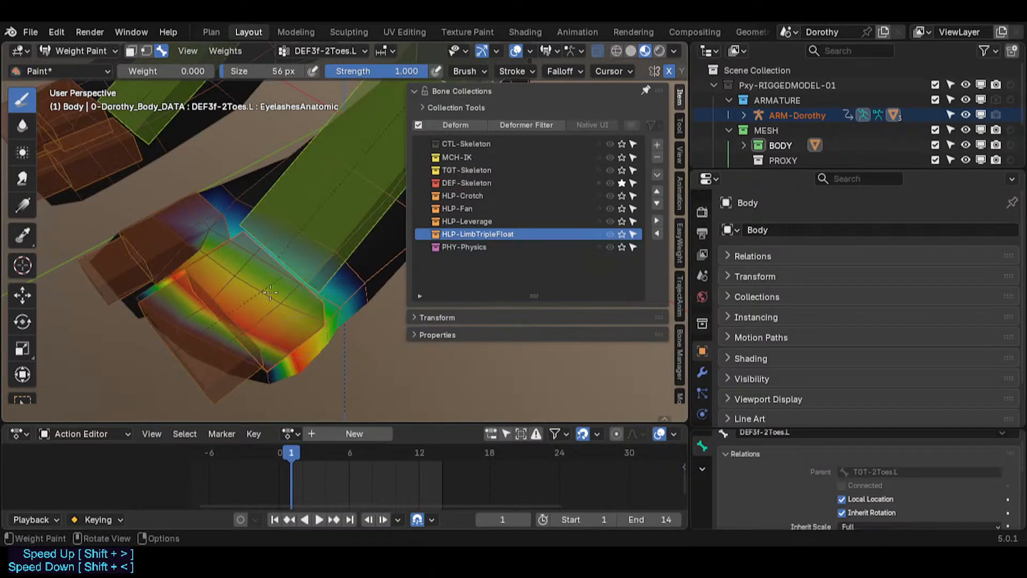
Hide the sidebar and save the file with the updated toe weights.
scroll(313, 260, "down", 3)
key("n")
scroll(316, 257, "down", 1)
key("ctrl+s")
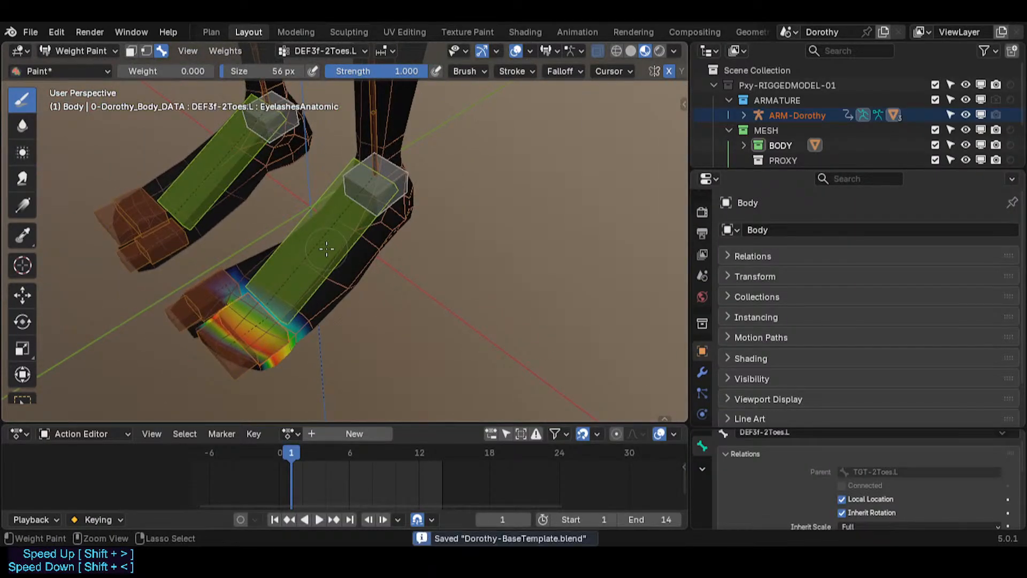
Enter Edit Mode on ARM-Dorothy, select the DEF3d-Foot.L bone and show the bone collections again.
key("ctrl+Tab")
left_click(239, 335)
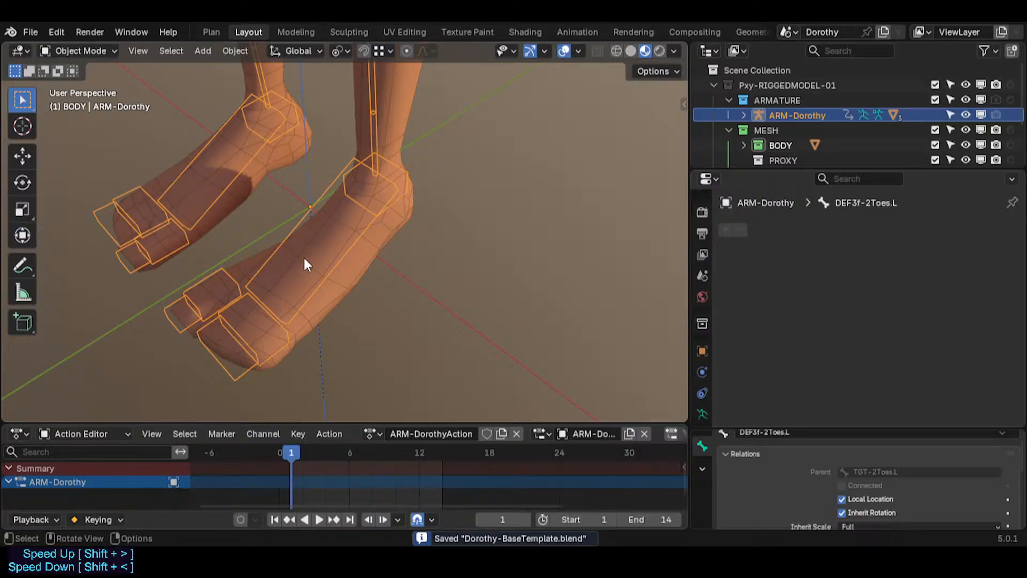
middle_click_drag(304, 257, 374, 233)
key("Tab")
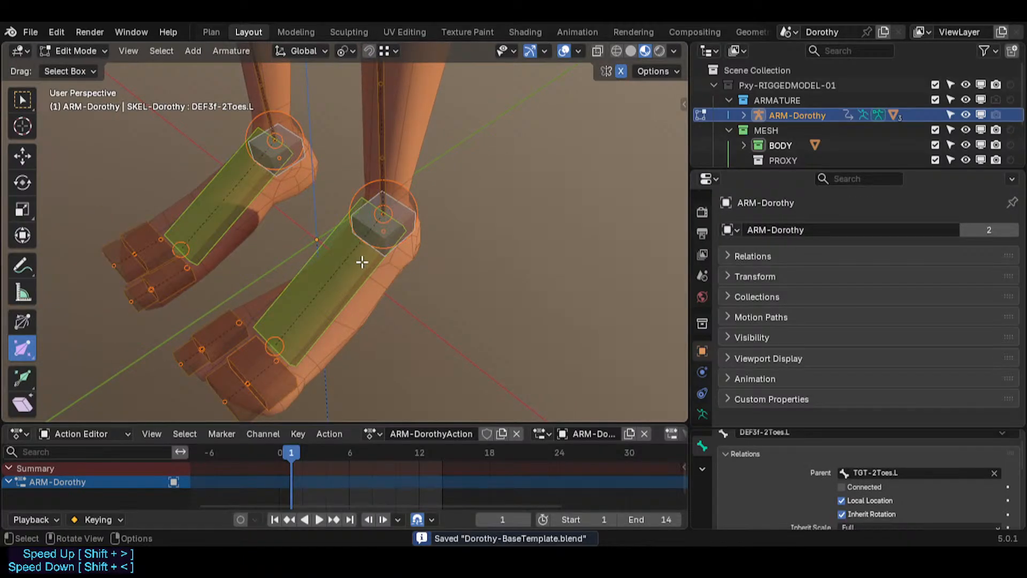
scroll(363, 261, "down", 3)
left_click(345, 269)
key("n")
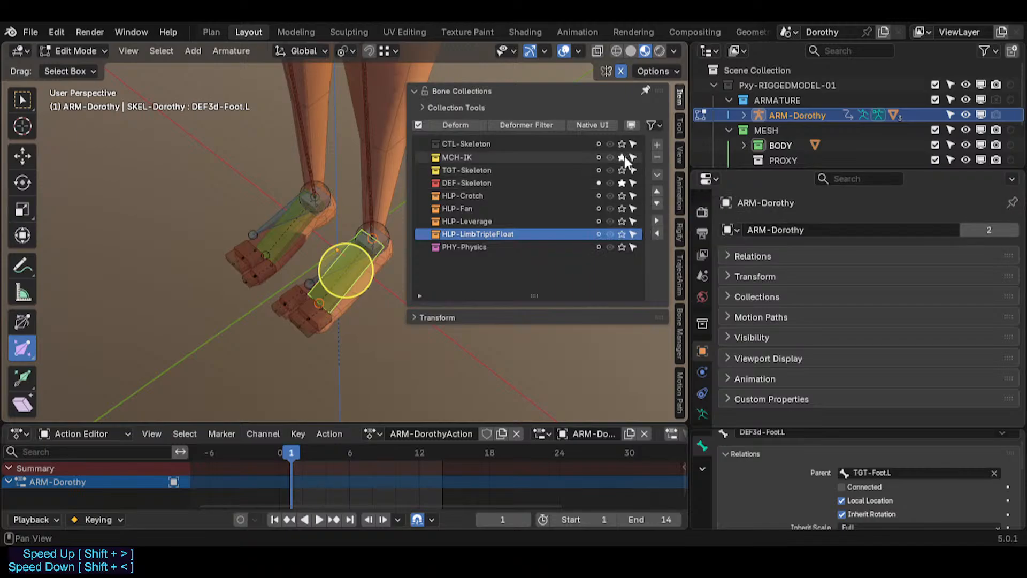
Solo the CTL-Skeleton bone collection together with DEF-Skeleton, hide the sidebar and save the file.
left_click(621, 143)
left_click(621, 183)
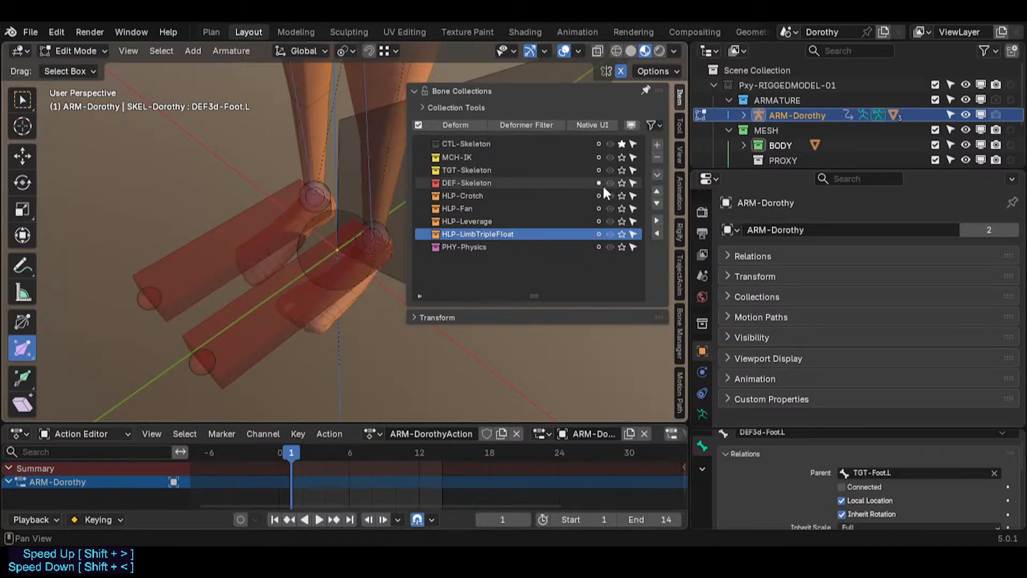
left_click(622, 183)
key("n")
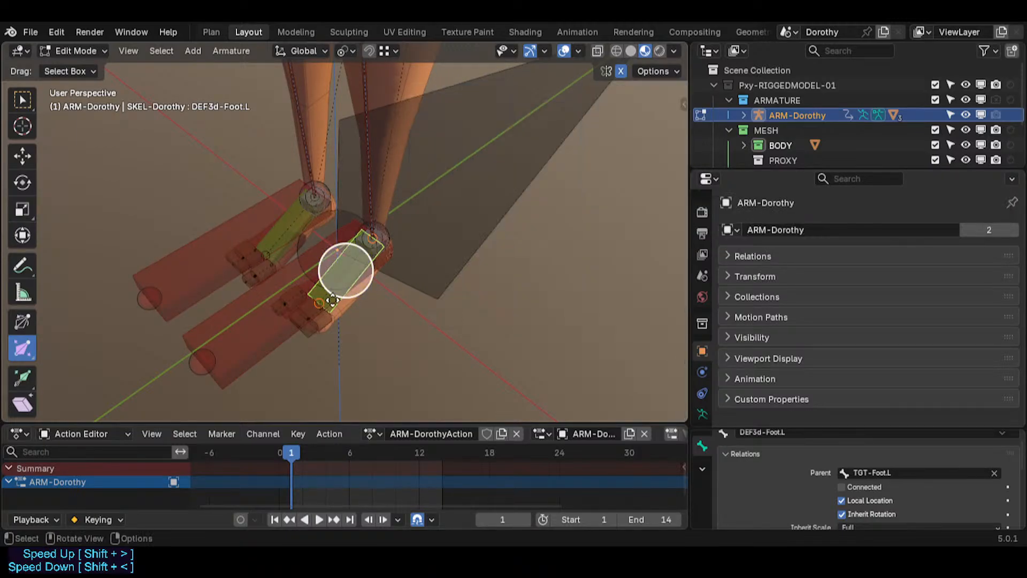
scroll(334, 307, "up", 5)
scroll(333, 294, "down", 1)
middle_click_drag(332, 294, 359, 289, "shift")
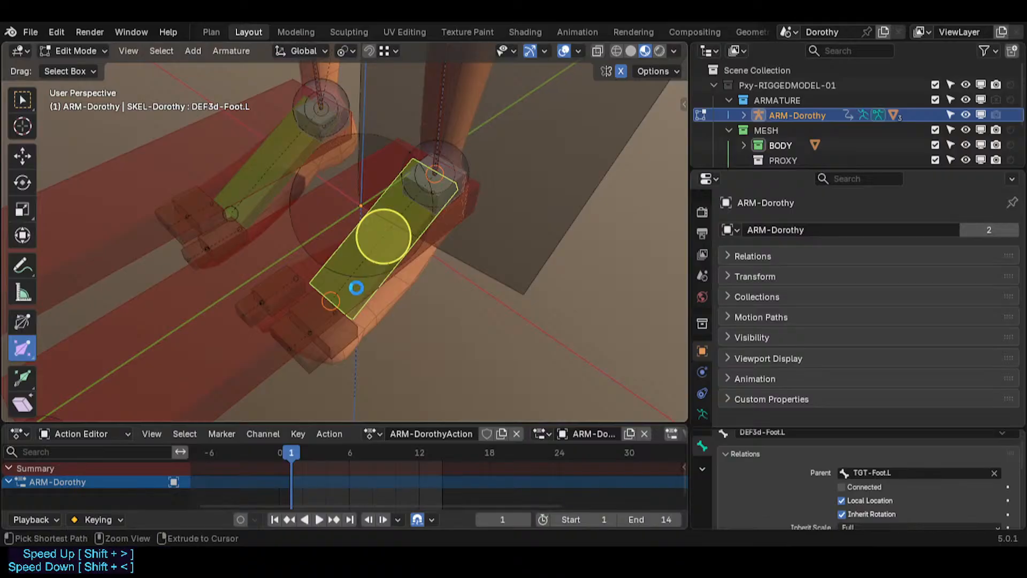
key("ctrl+s")
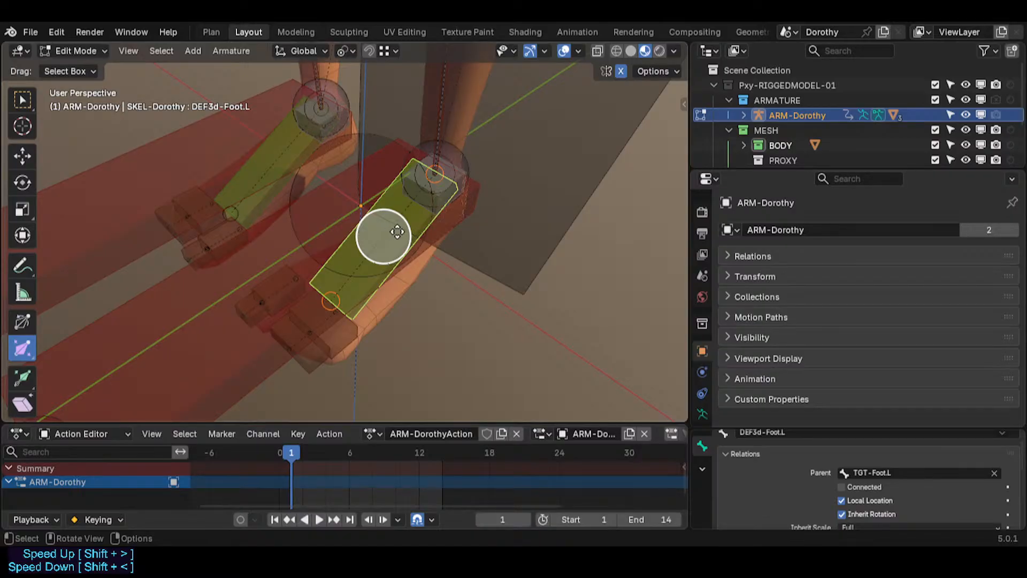
Duplicate the left hand's CTL-Index-Phalanx.L control bone and place the copy below the hand along global Z.
middle_click_drag(397, 231, 385, 253)
middle_click_drag(359, 277, 314, 230)
scroll(314, 230, "down", 6)
middle_click_drag(443, 65, 385, 167, "shift")
middle_click_drag(413, 132, 268, 396, "shift")
middle_click_drag(227, 320, 354, 292, "shift")
scroll(392, 293, "up", 2)
left_click(320, 288)
left_click(320, 288)
scroll(354, 291, "up", 1)
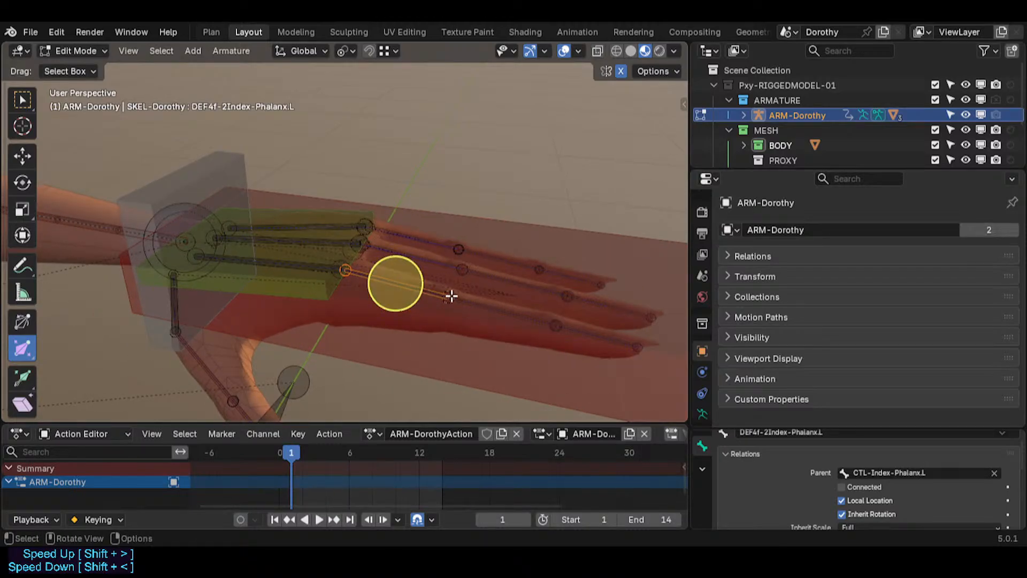
left_click(422, 289)
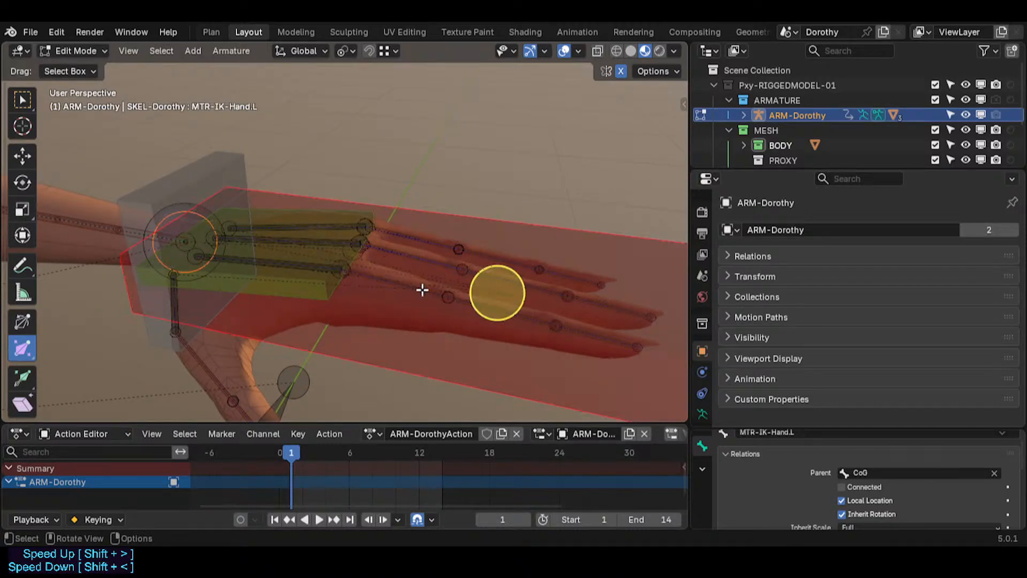
left_click(424, 289)
left_click(426, 289)
left_click(422, 289)
left_click(422, 289)
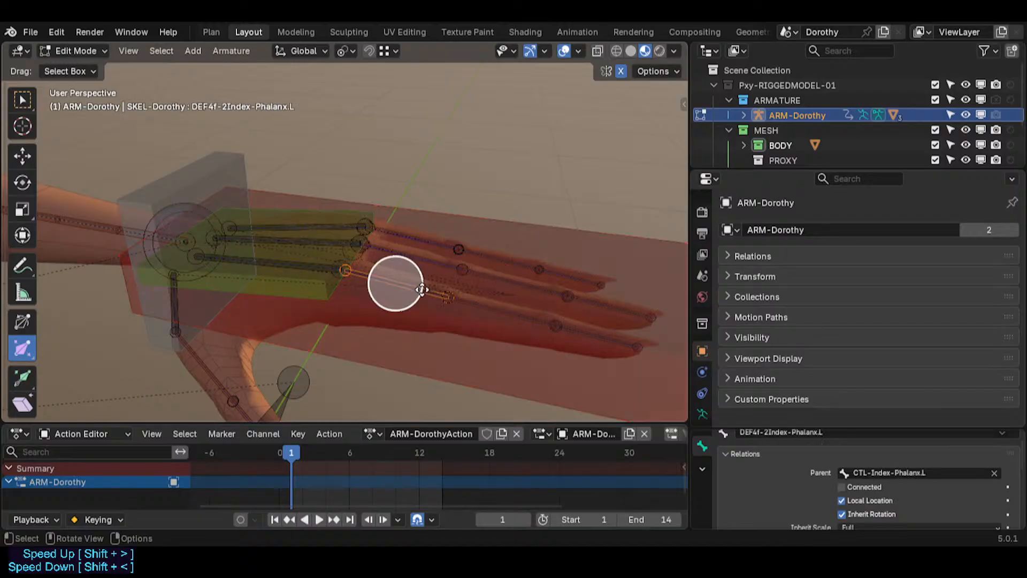
middle_click_drag(422, 289, 348, 278)
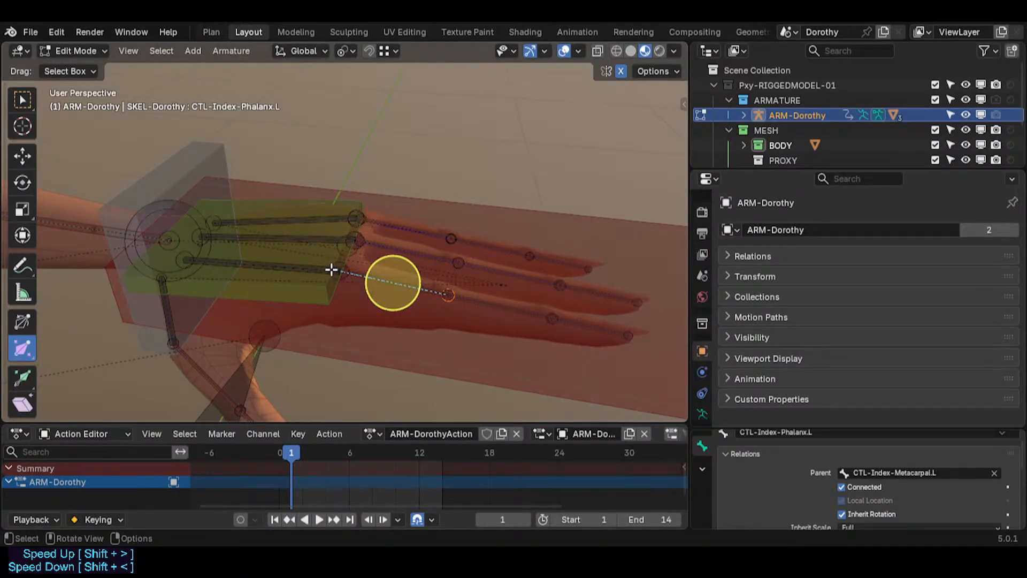
scroll(351, 271, "down", 7)
middle_click_drag(343, 296, 424, 195, "shift")
scroll(425, 195, "down", 3)
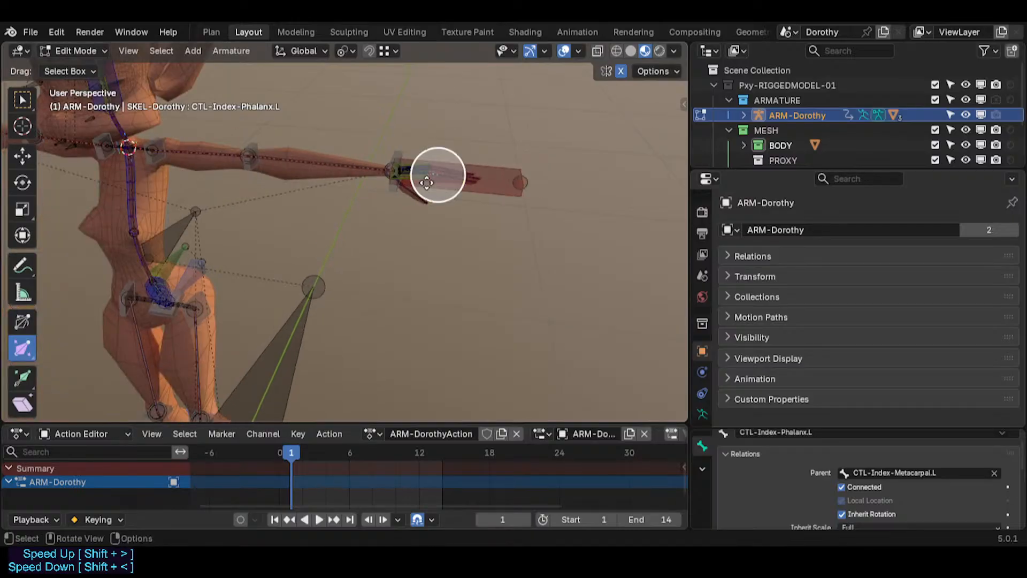
key("shift+d")
key("z")
left_click(420, 340)
middle_click_drag(420, 339, 474, 306, "shift")
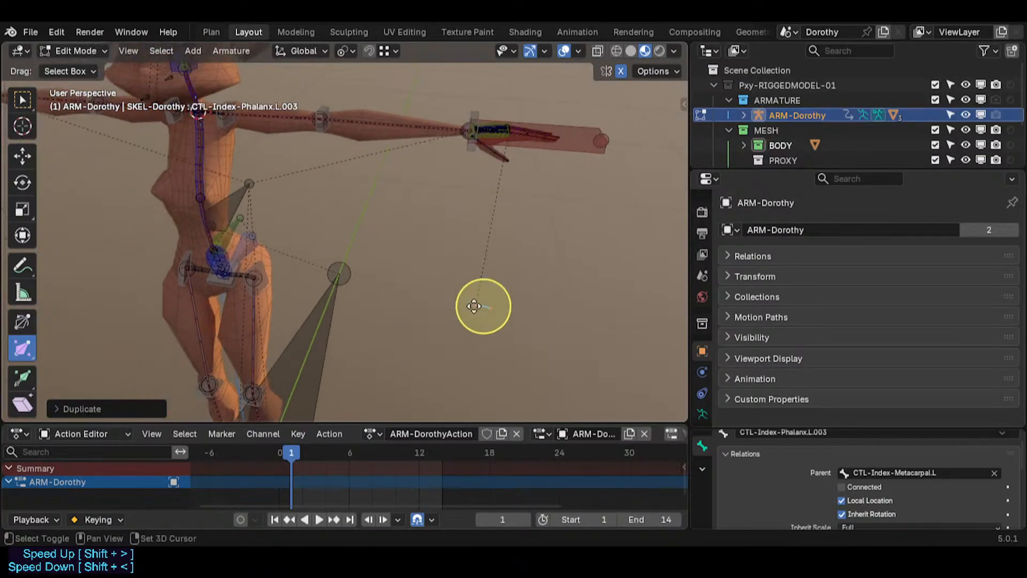
Move the duplicated index phalanx bone down along global Z to just below foot level.
middle_click_drag(541, 282, 444, 314)
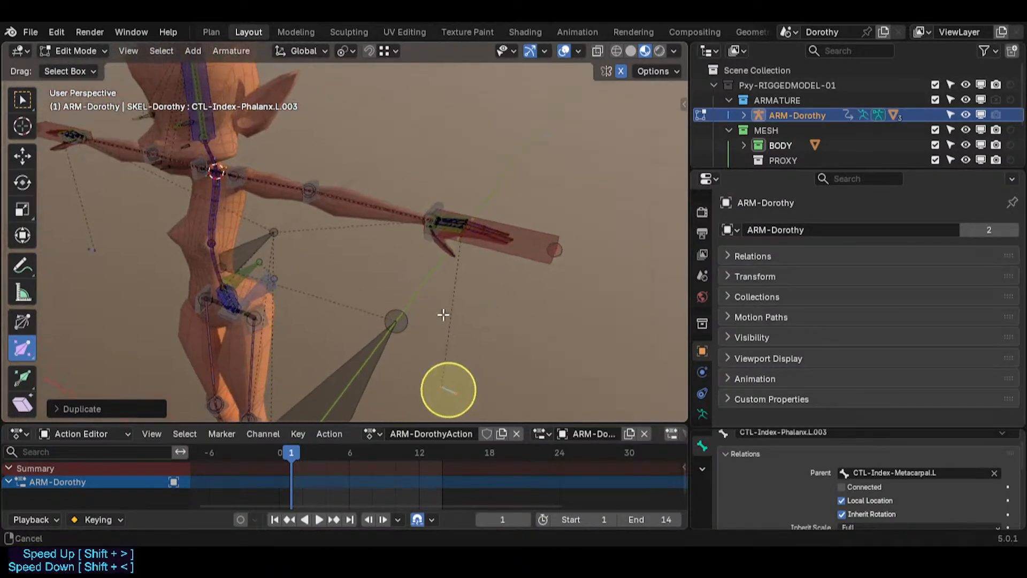
scroll(443, 315, "up", 6)
left_click(453, 235)
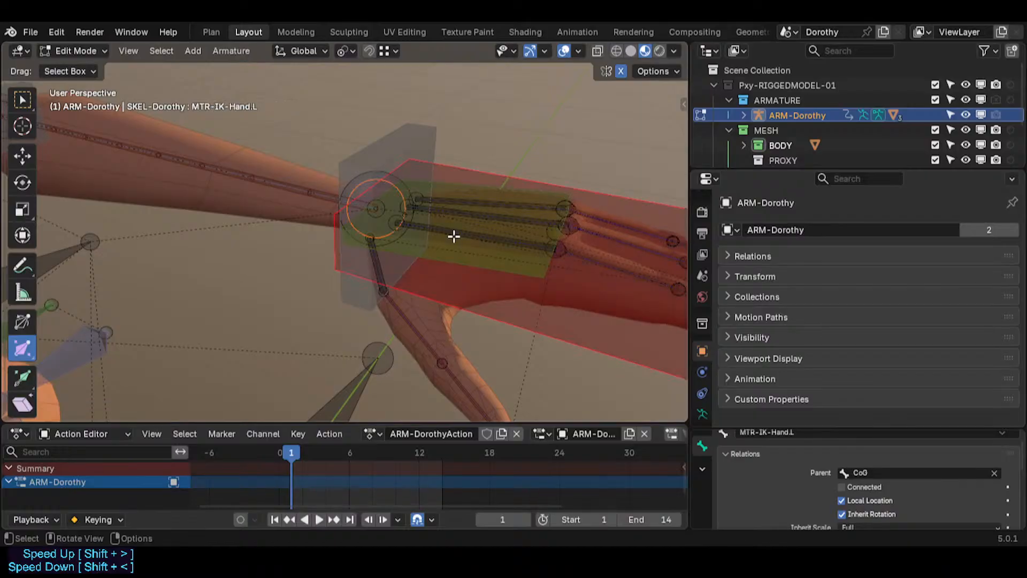
left_click(454, 235)
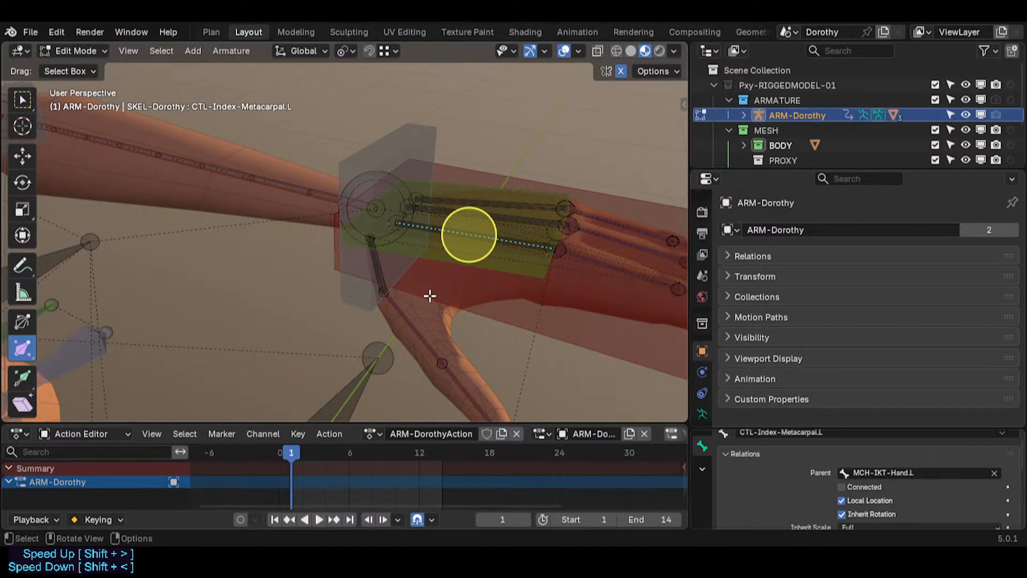
middle_click_drag(493, 343, 516, 157)
left_click(483, 313)
scroll(466, 218, "down", 2)
key("g")
key("z")
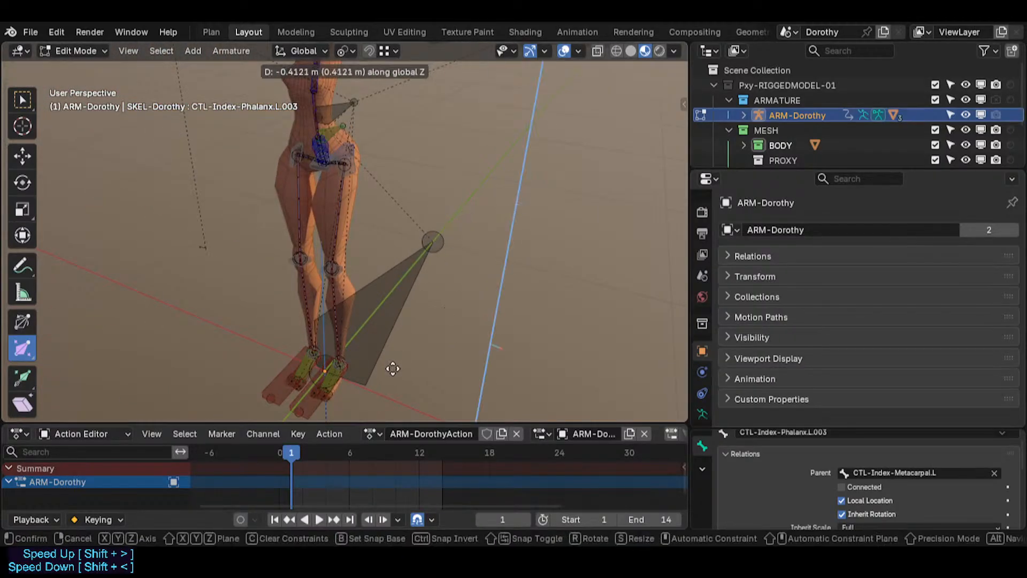
left_click(380, 402)
middle_click_drag(380, 402, 506, 162, "shift")
key("g")
key("z")
left_click(491, 275)
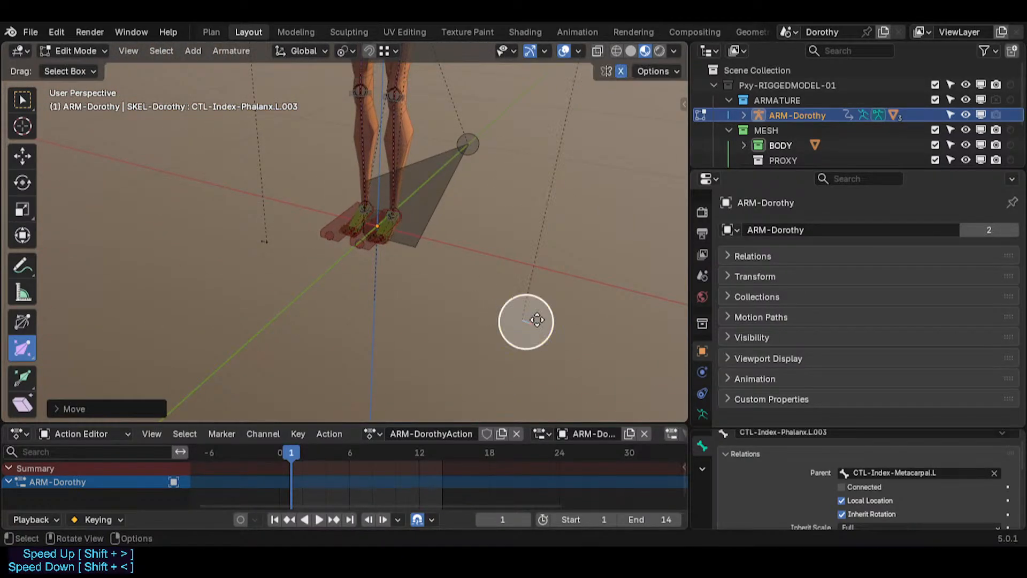
Move the duplicated bone along global X until it is under the left foot and try rotating it about Z.
key("g")
key("x")
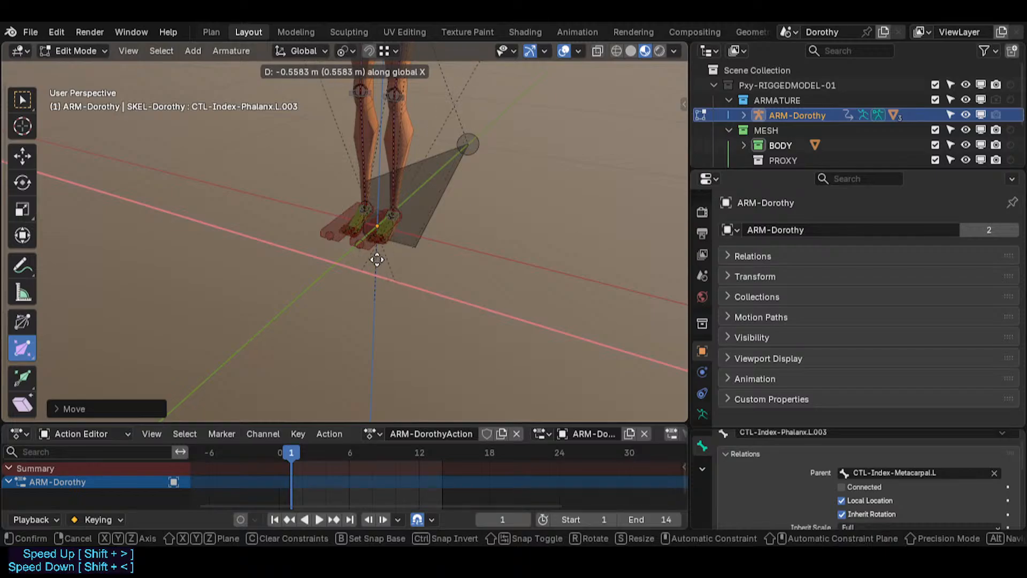
left_click(408, 260)
scroll(410, 265, "up", 4)
key("r")
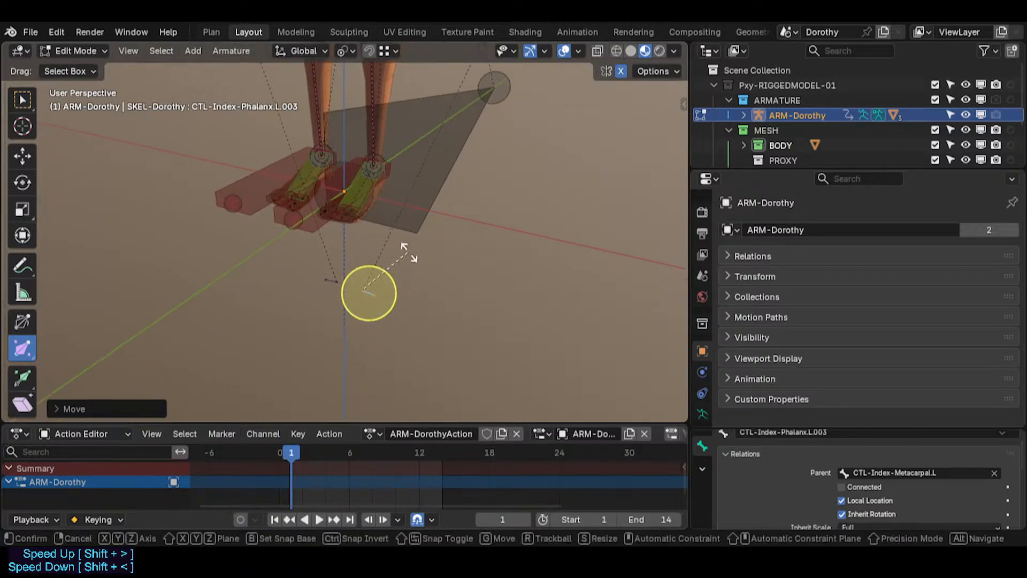
key("z")
left_click(369, 298)
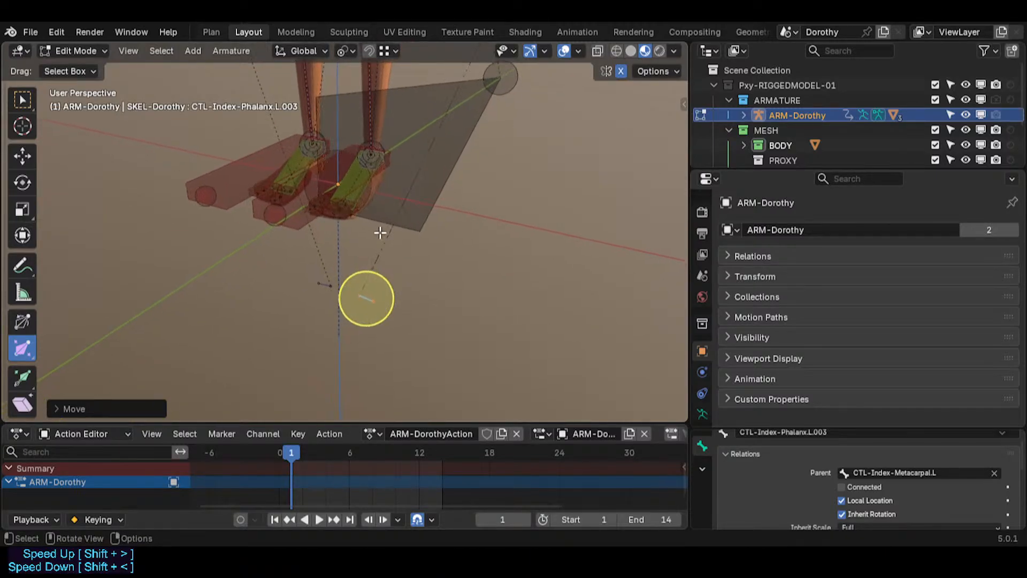
Align the duplicated control bone to the DEF3f-2Toes.L bone.
key("shift+grave")
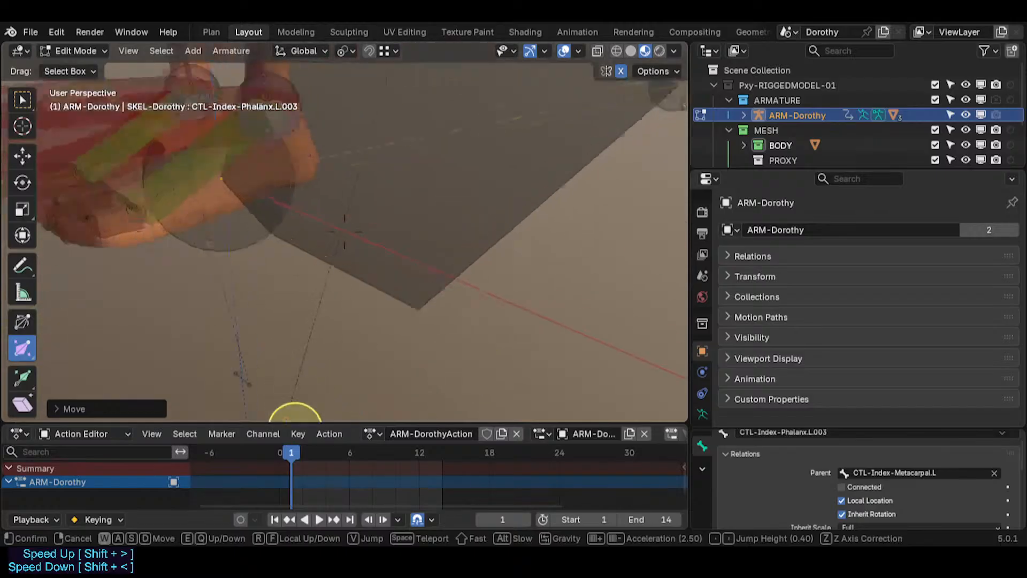
key("w")
left_click(345, 231)
left_click(388, 261, "shift")
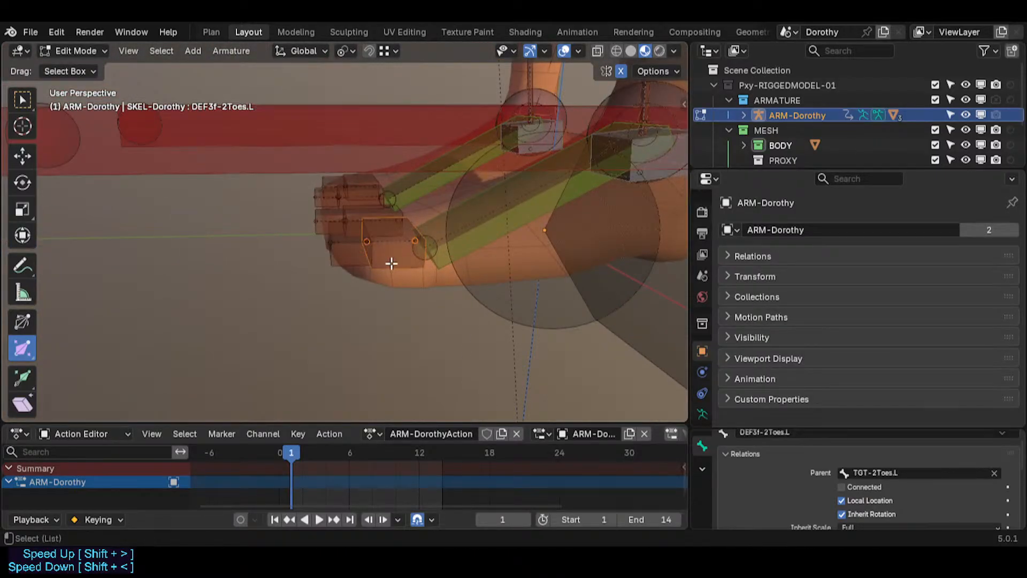
key("ctrl+alt+a")
middle_click_drag(360, 319, 448, 342)
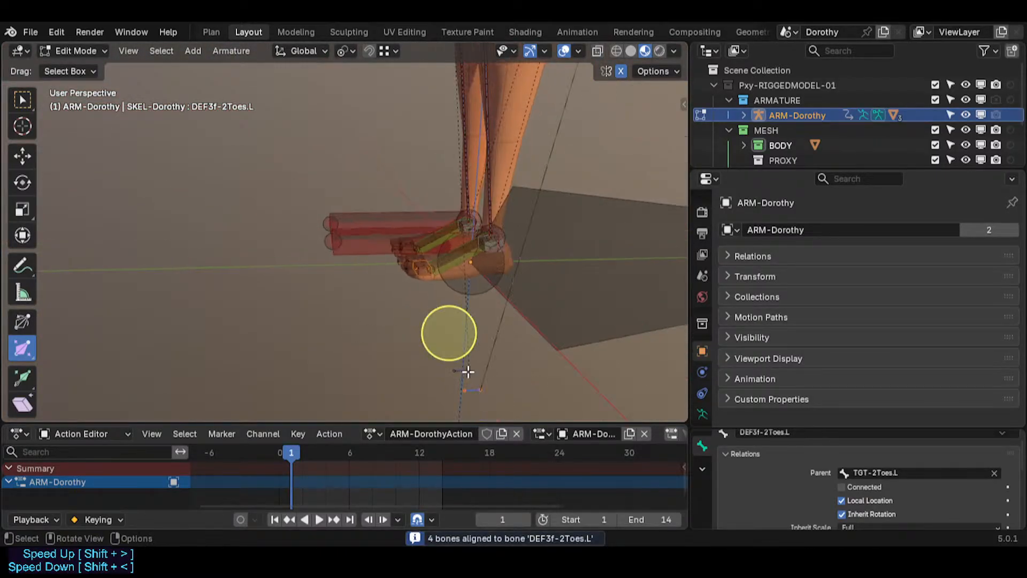
Raise the duplicated bone along global Z to foot height and move it along Y in front of the toes.
left_click(472, 390)
key("g")
key("z")
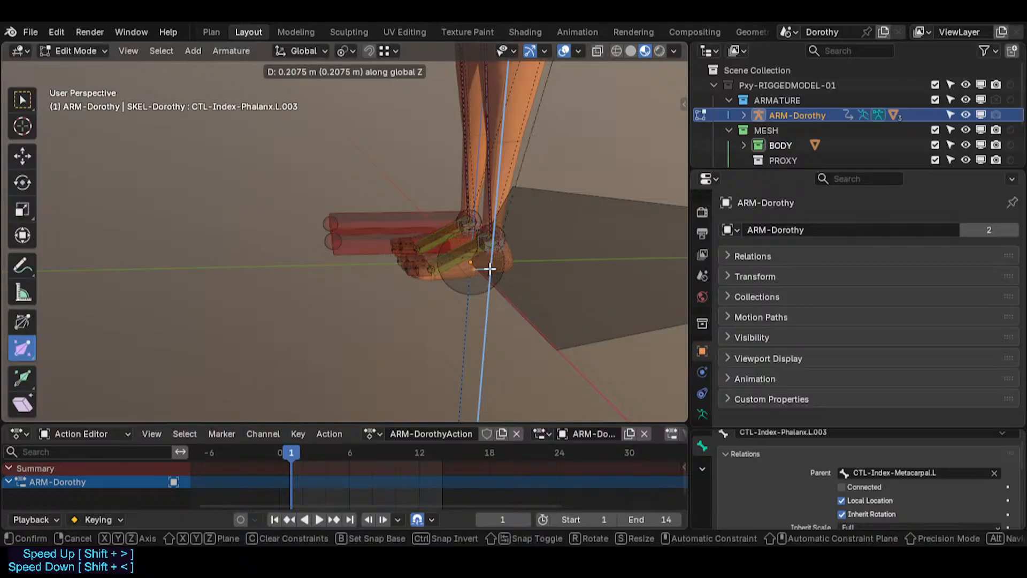
key("y")
left_click(383, 284)
Adjust the duplicated bone along global X so it sits in front of the left foot's smaller toes.
scroll(383, 284, "up", 5)
middle_click_drag(387, 259, 374, 298, "shift")
middle_click_drag(374, 298, 304, 270)
scroll(386, 282, "up", 2)
key("g")
key("x")
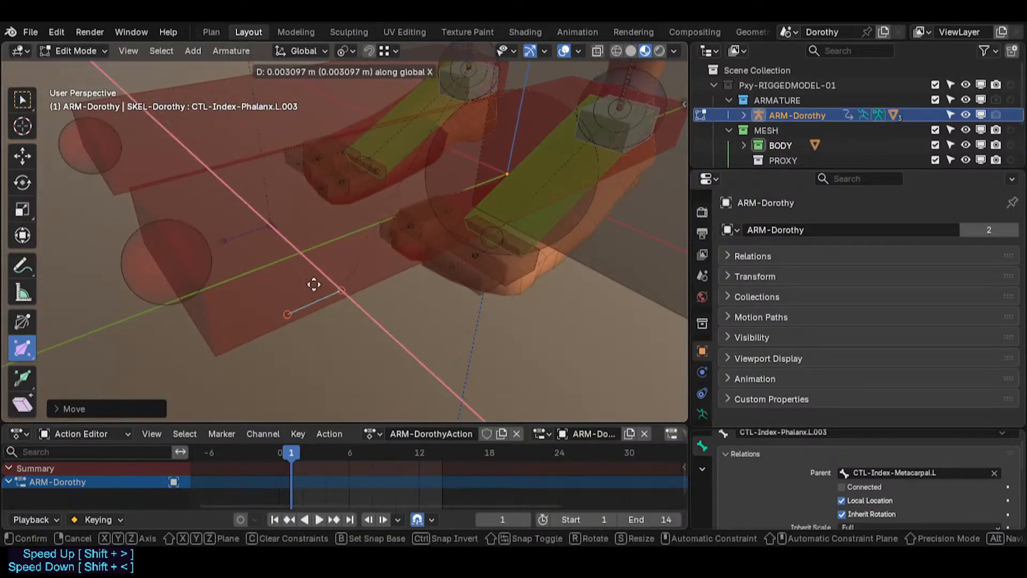
left_click(347, 322)
middle_click_drag(346, 322, 367, 351)
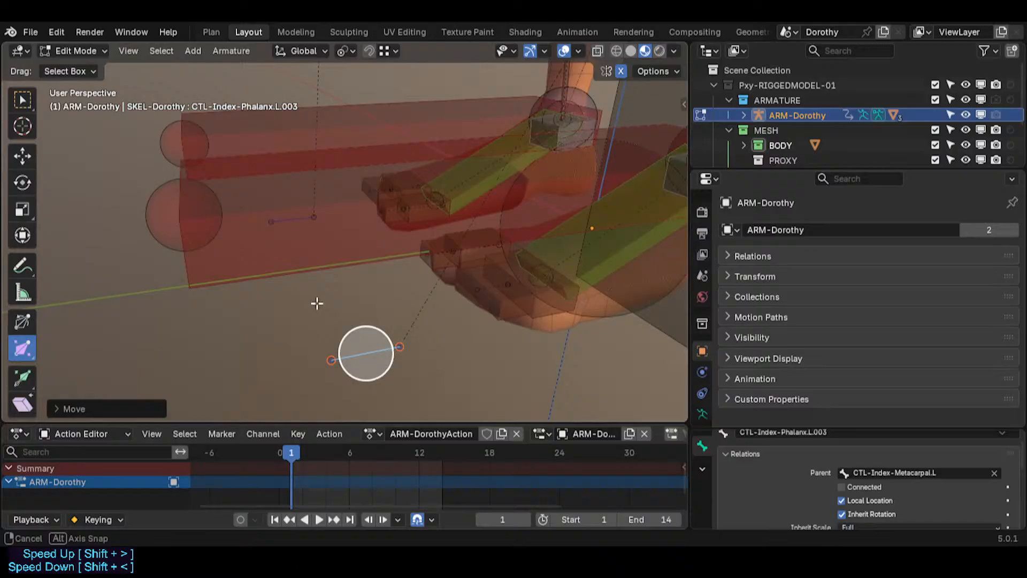
Select the duplicated control bone with its mirrored counterpart using Select Mirror with Extend enabled, and save the file.
left_click(370, 352)
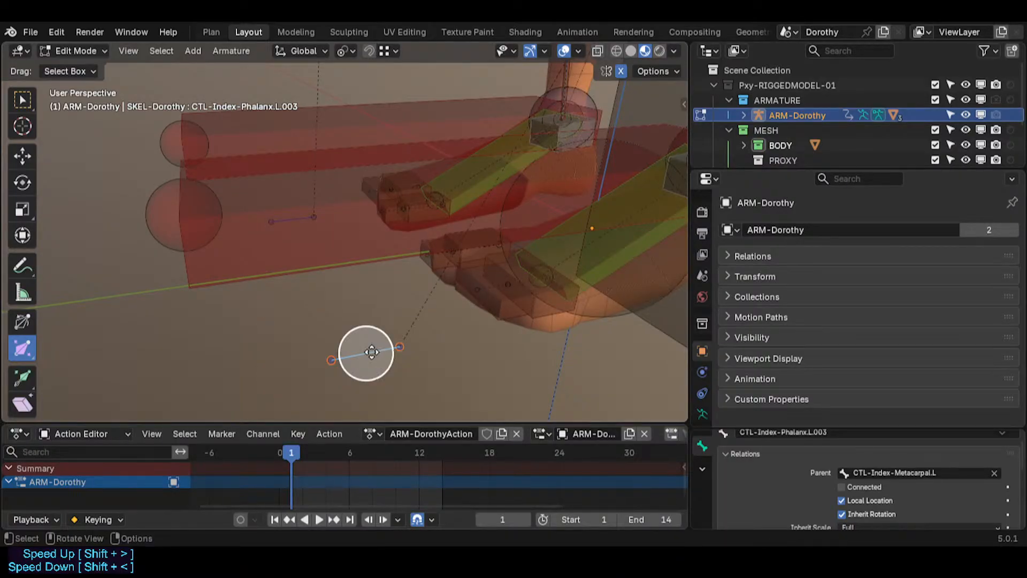
key("ctrl+shift+m")
key("ctrl+s")
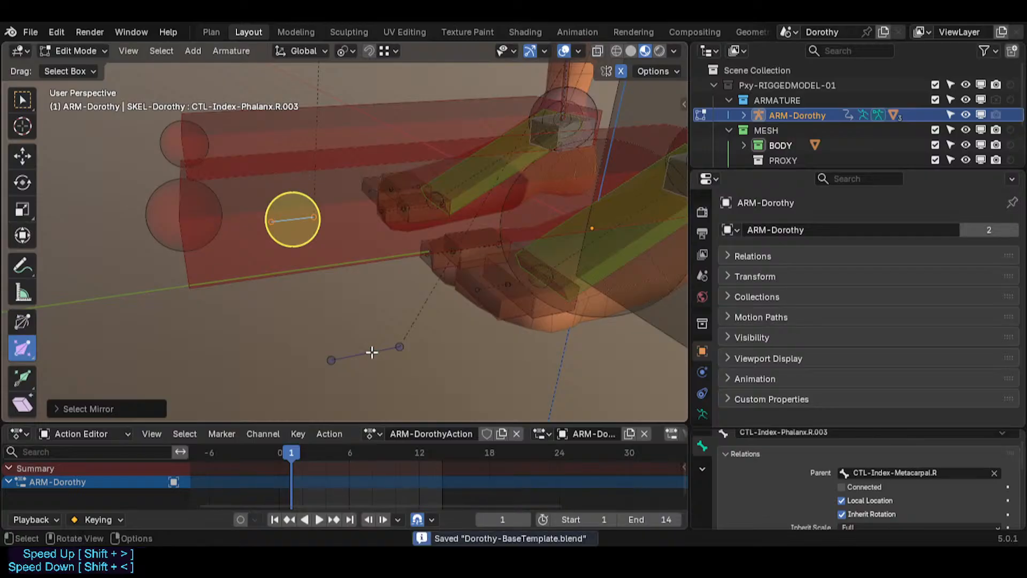
left_click(129, 409)
left_click(140, 404)
key("ctrl+F2")
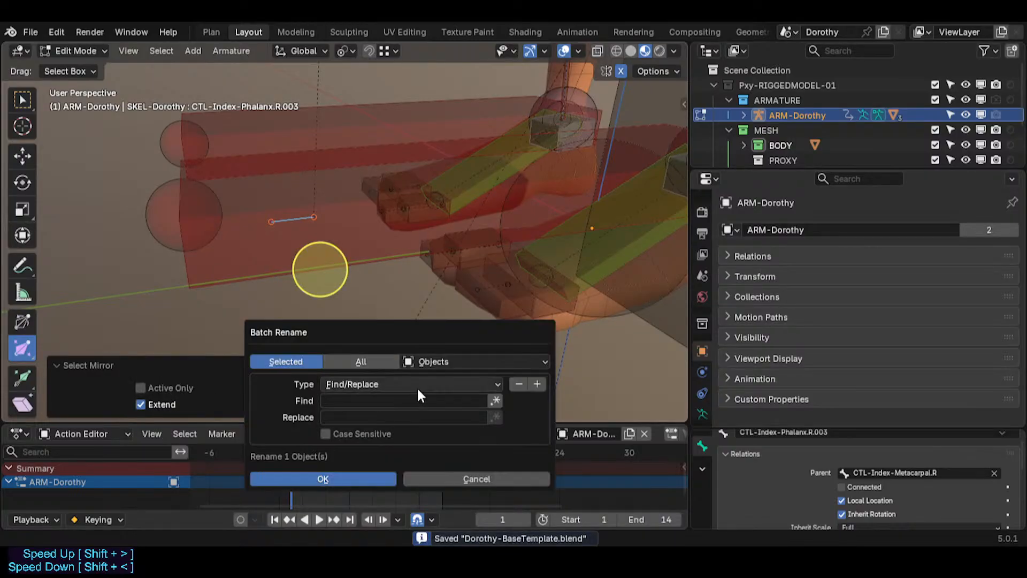
left_click(363, 399)
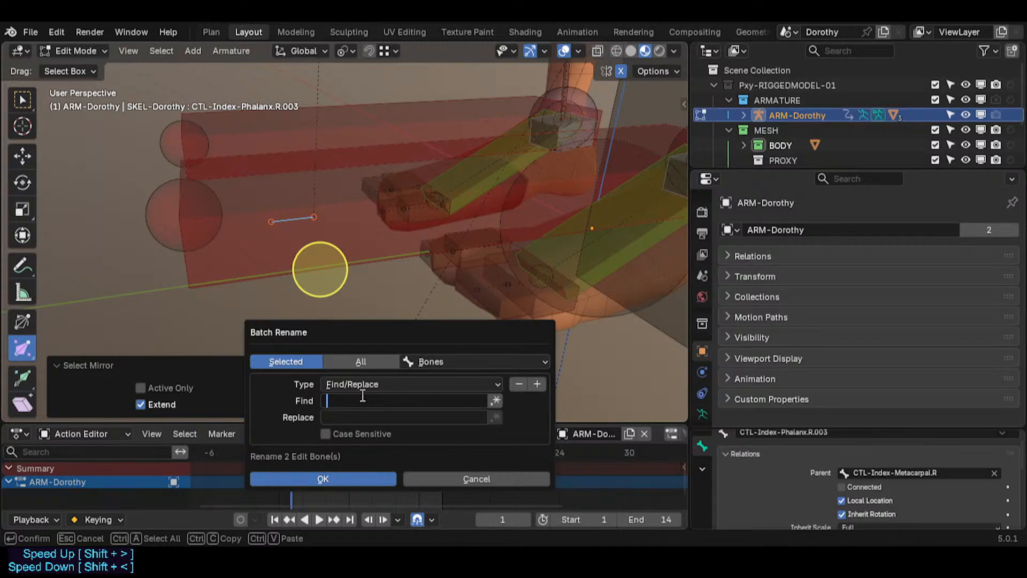
key("Escape")
key("Escape")
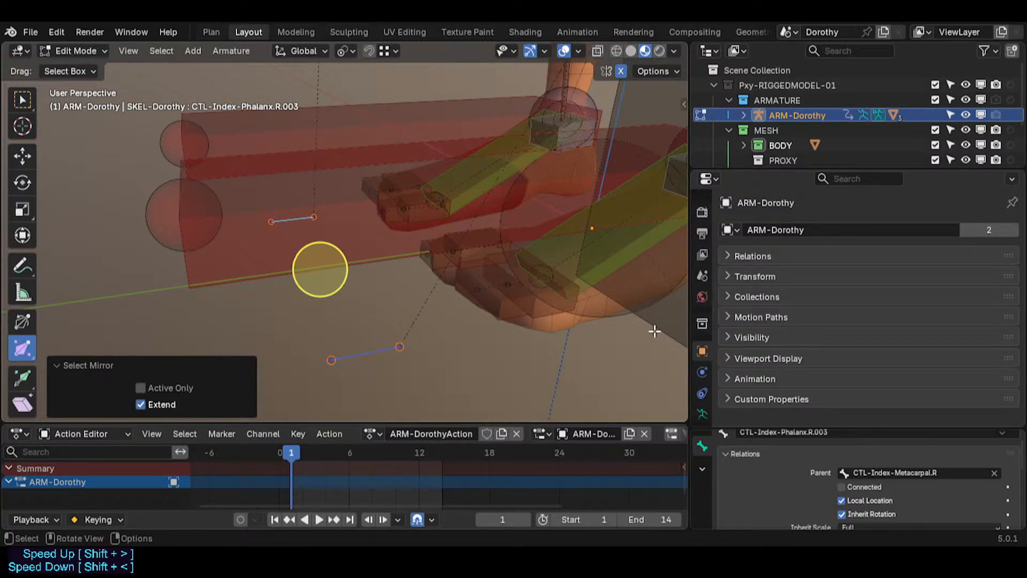
Check the names of the left foot's small-toes and big-toe deform bones.
left_click(549, 313)
key("F2")
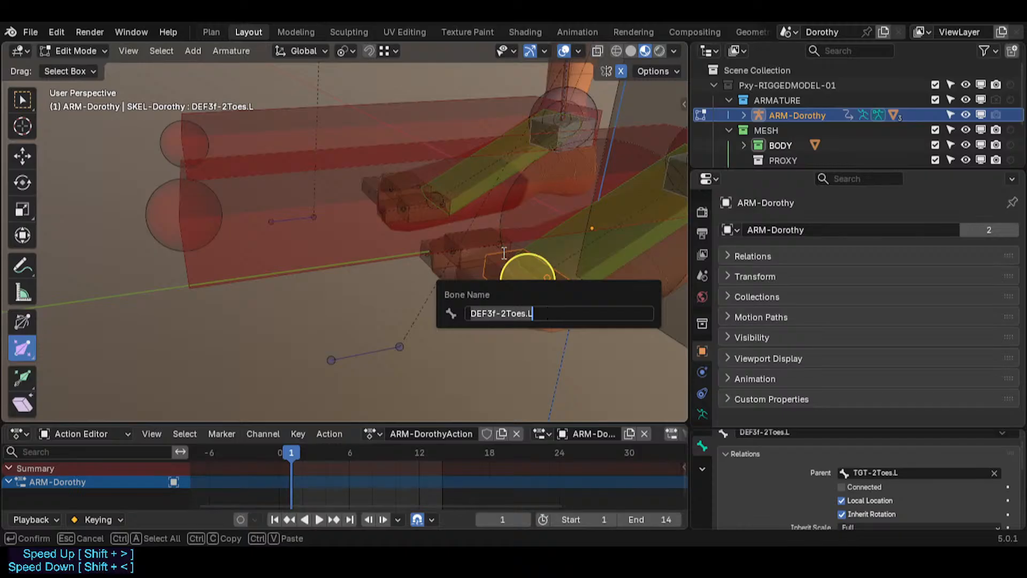
key("Escape")
left_click(471, 253)
key("F2")
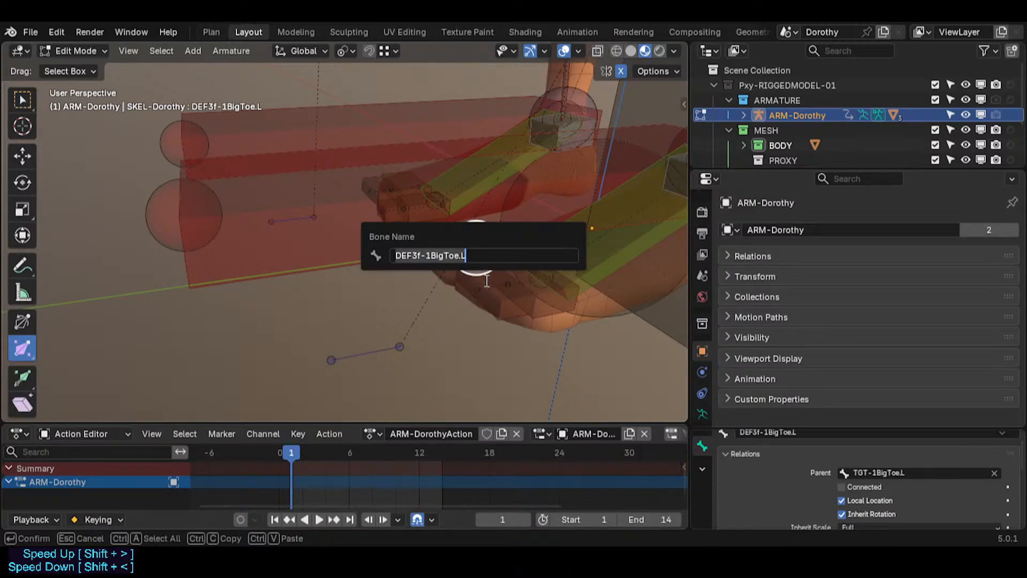
key("Escape")
left_click(548, 317)
key("F2")
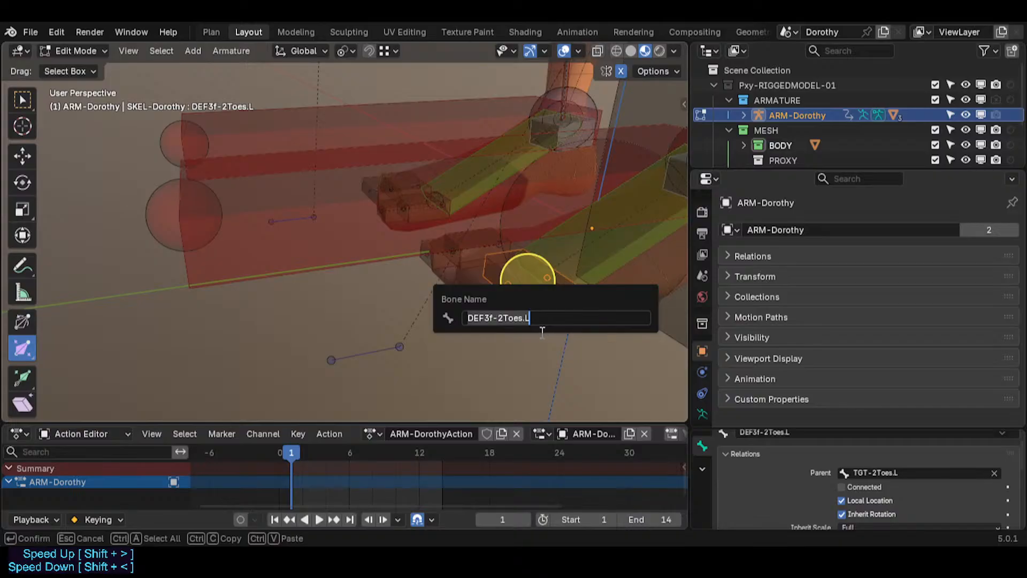
key("Escape")
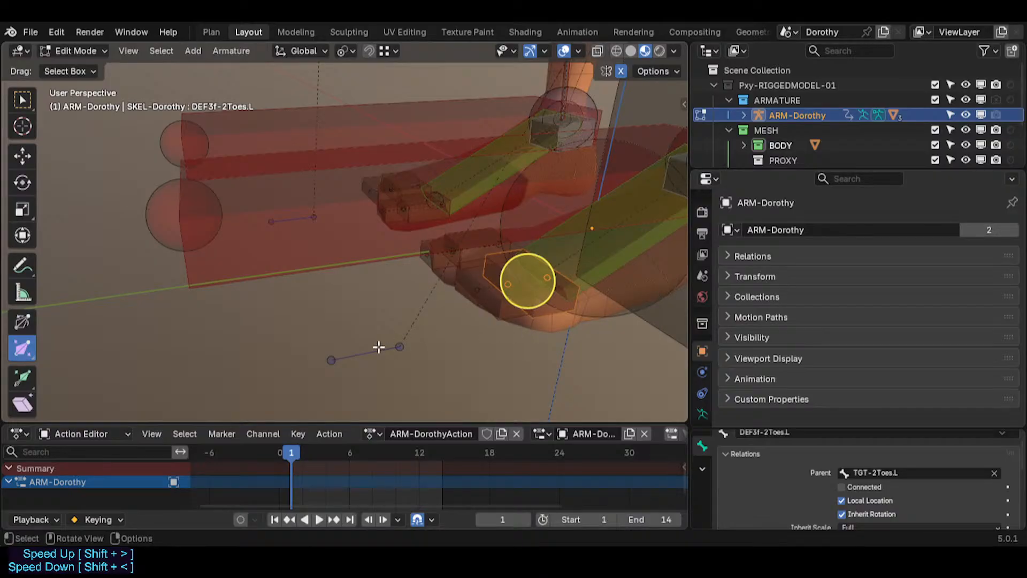
Look up how the left big toe's deform bone is named and compare it with the smaller toes' deform bone.
left_click(472, 249)
left_click(472, 250)
key("F2")
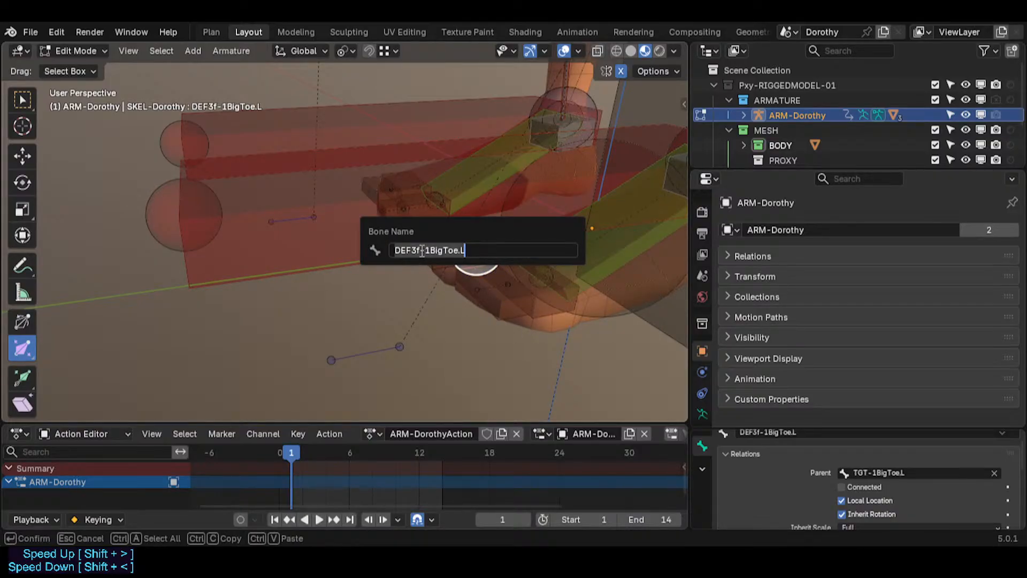
left_click(423, 250)
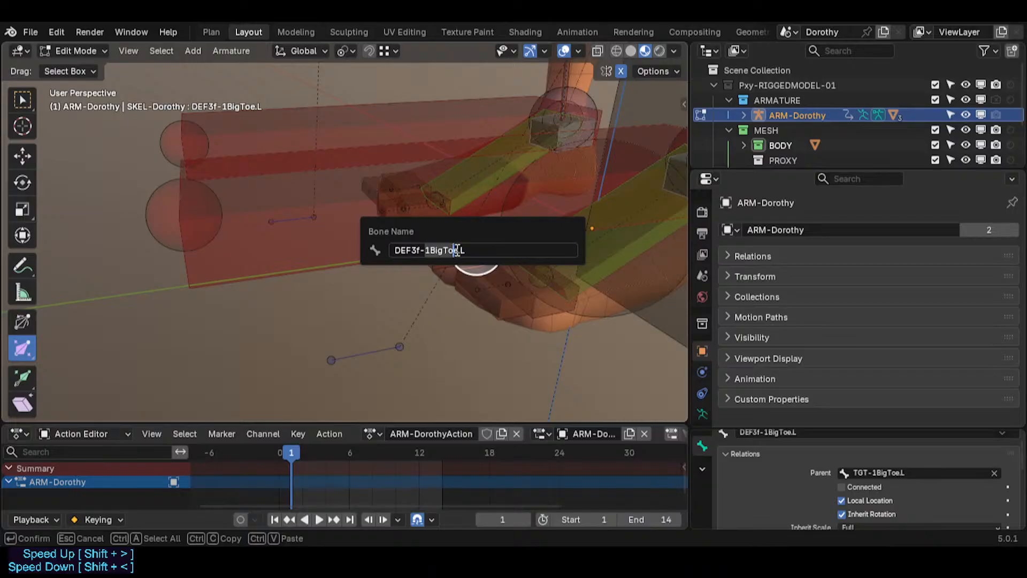
key("Escape")
left_click(543, 311)
left_click(511, 306)
left_click(541, 310)
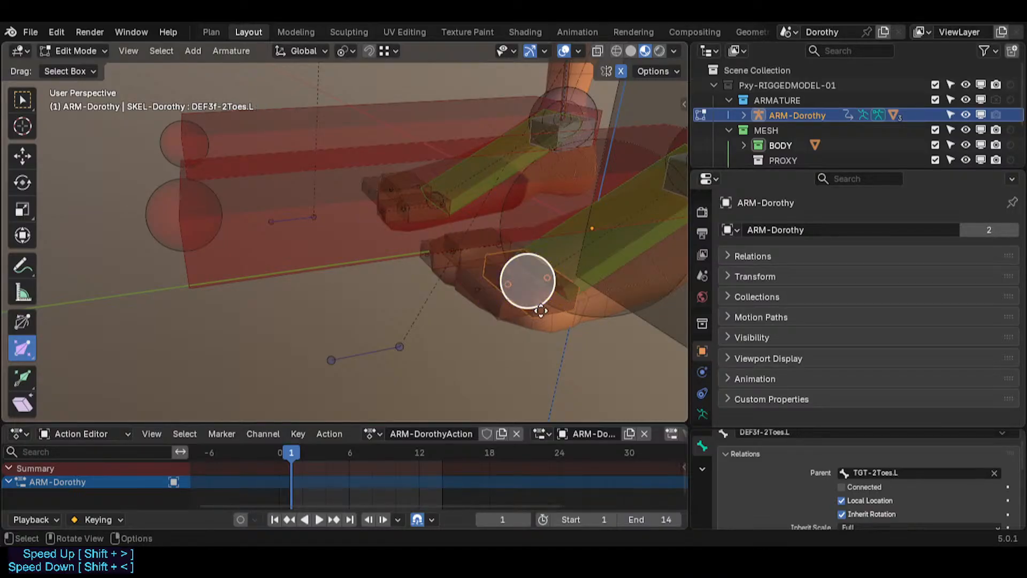
Select the new left control bone with its mirrored counterpart and set a batch rename that replaces Index-Phalanx with BigToe.
left_click(380, 352)
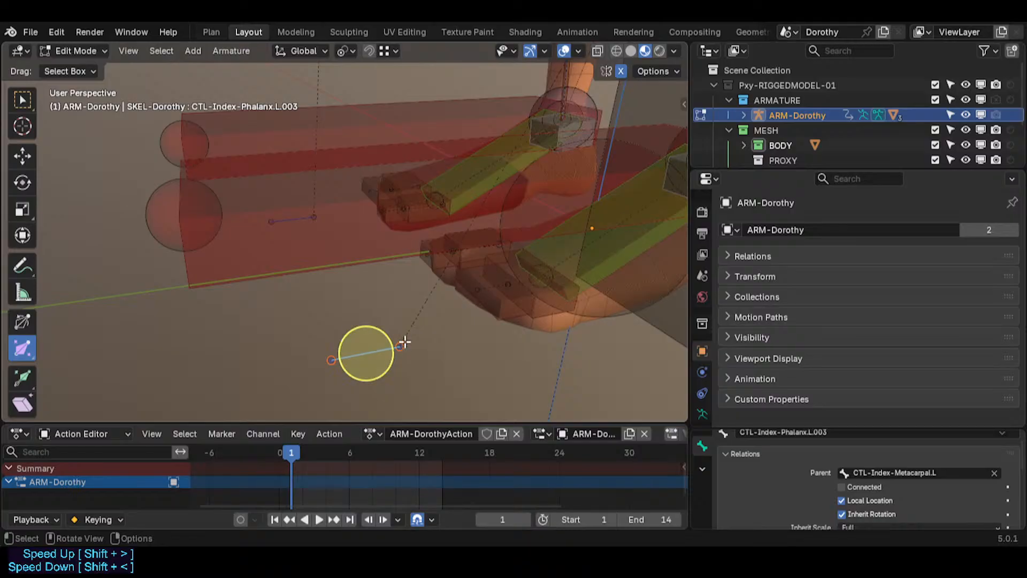
key("F2")
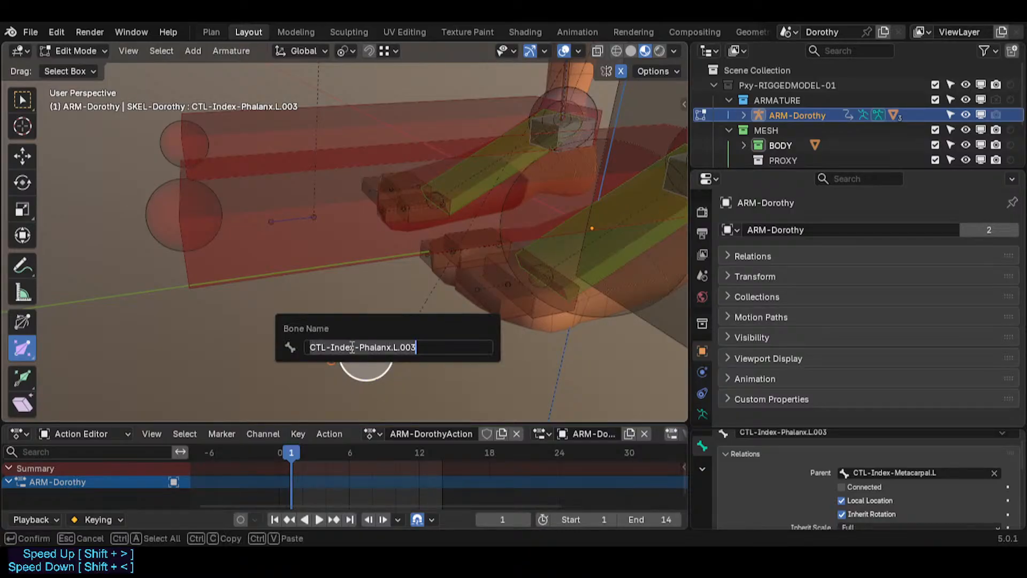
key("Escape")
key("ctrl+shift+m")
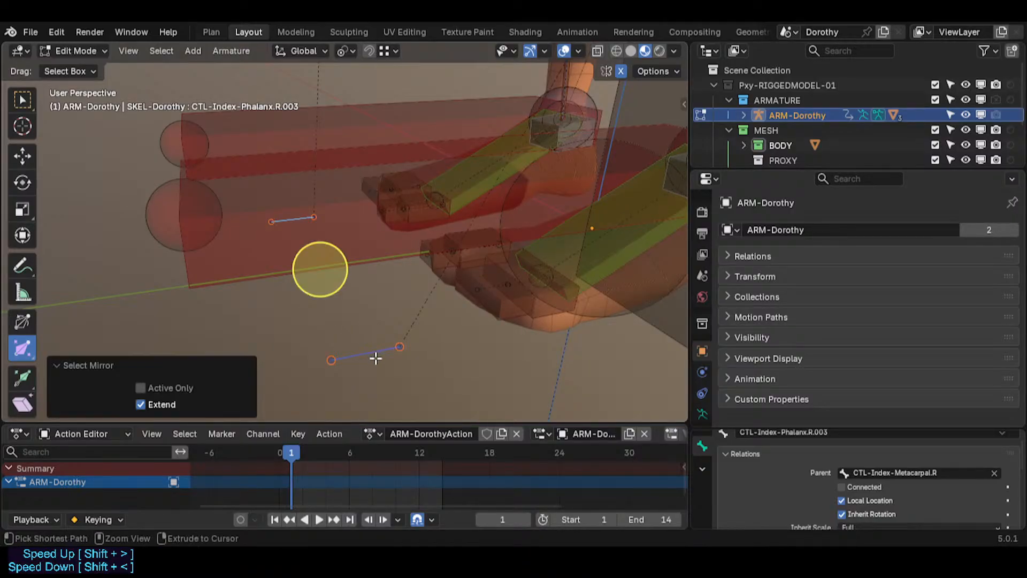
key("ctrl+F2")
left_click(389, 387)
left_click(417, 364)
left_click(428, 351)
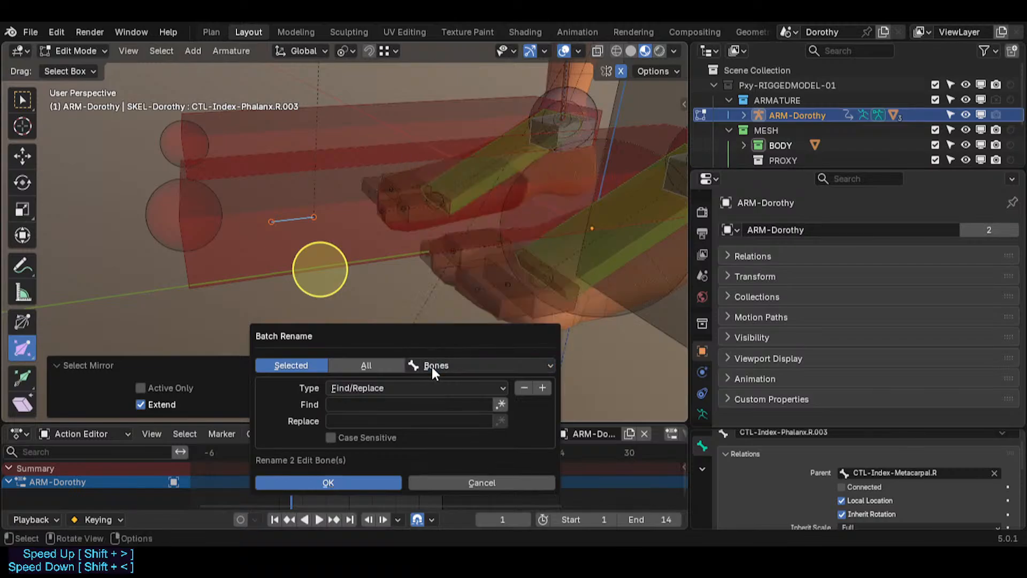
left_click(408, 408)
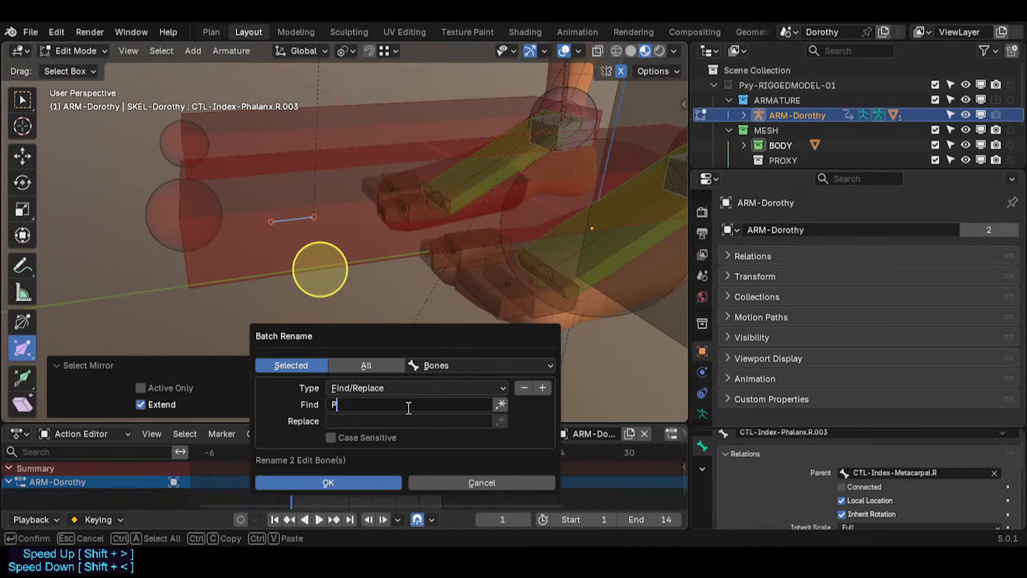
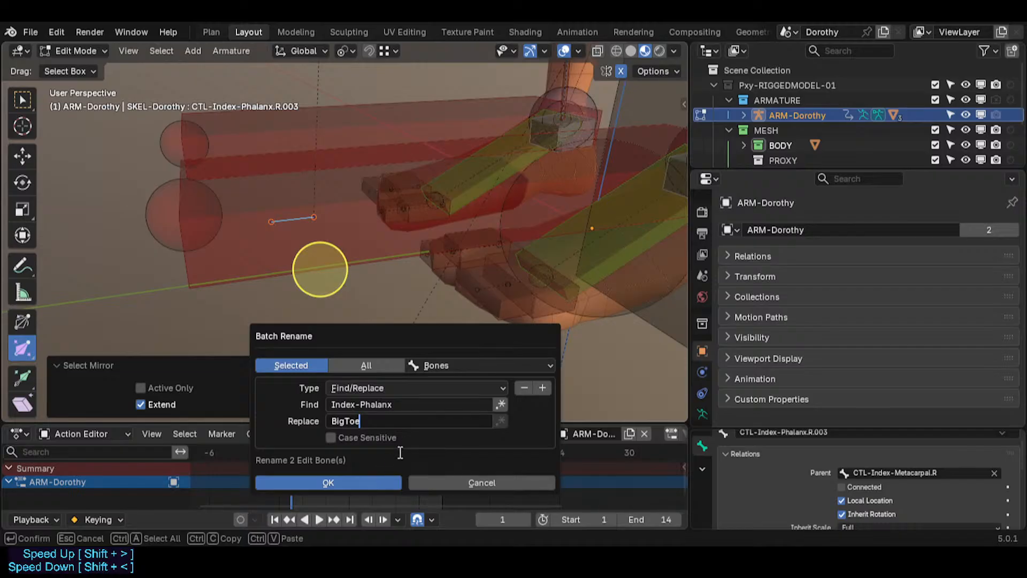
Add a Strip Characters action that removes digits and punctuation from the end, and apply the batch rename to both bones.
left_click(529, 365)
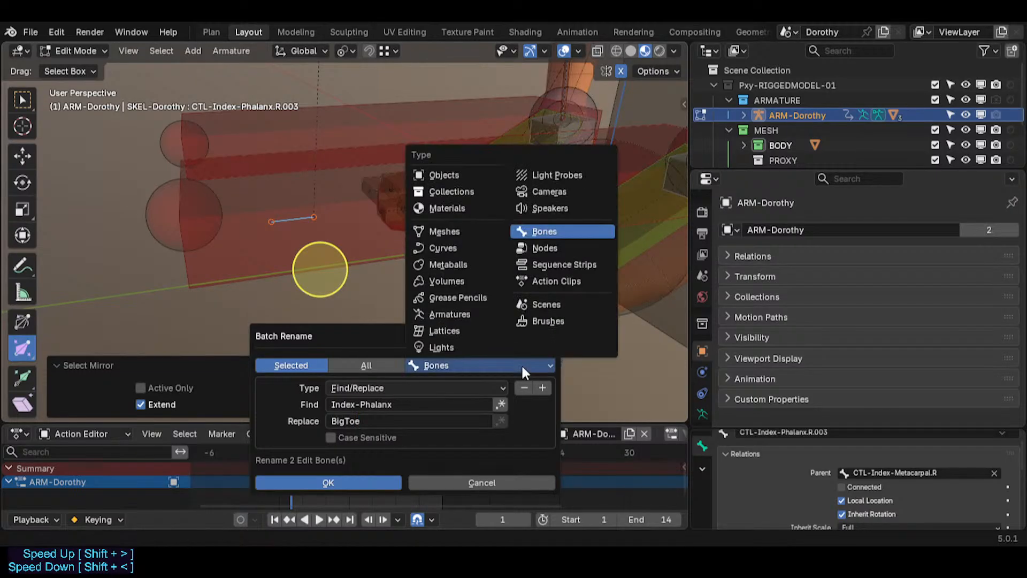
left_click(522, 365)
left_click(543, 388)
left_click(468, 433)
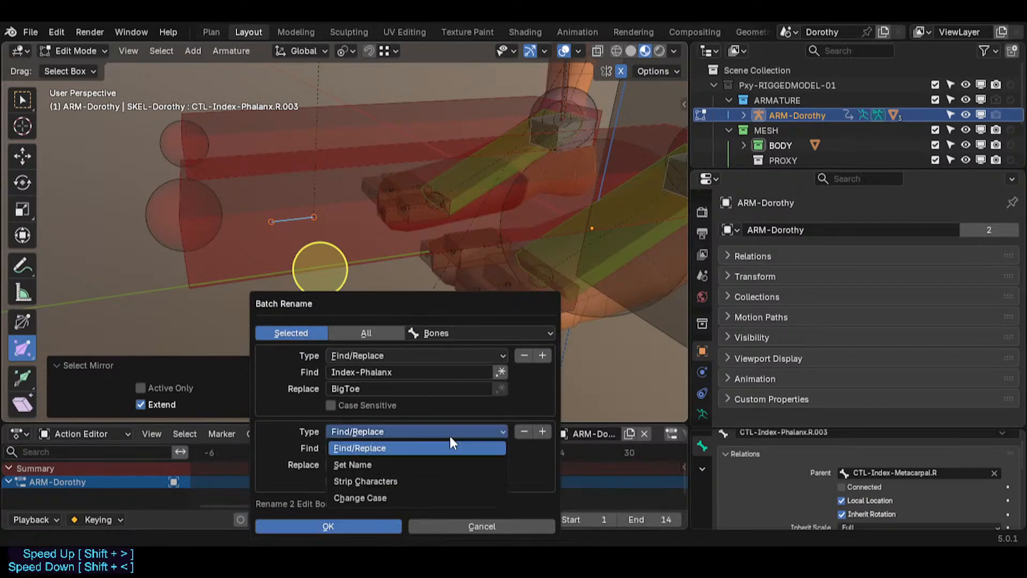
left_click(389, 483)
left_click(343, 509)
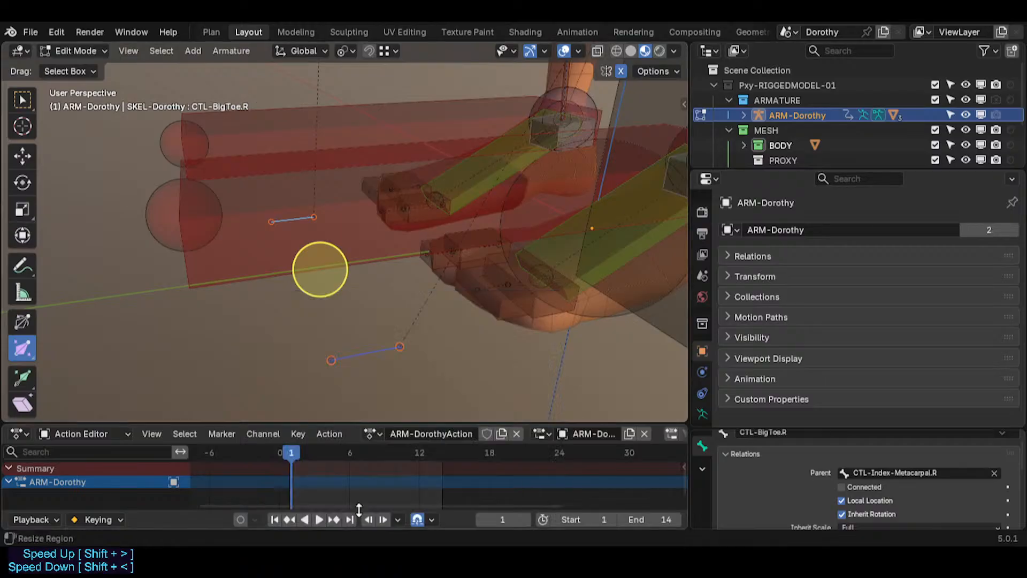
Move the CTL-BigToe.L bone about -0.04 m along global X, towards the front of the big toe.
left_click(372, 350)
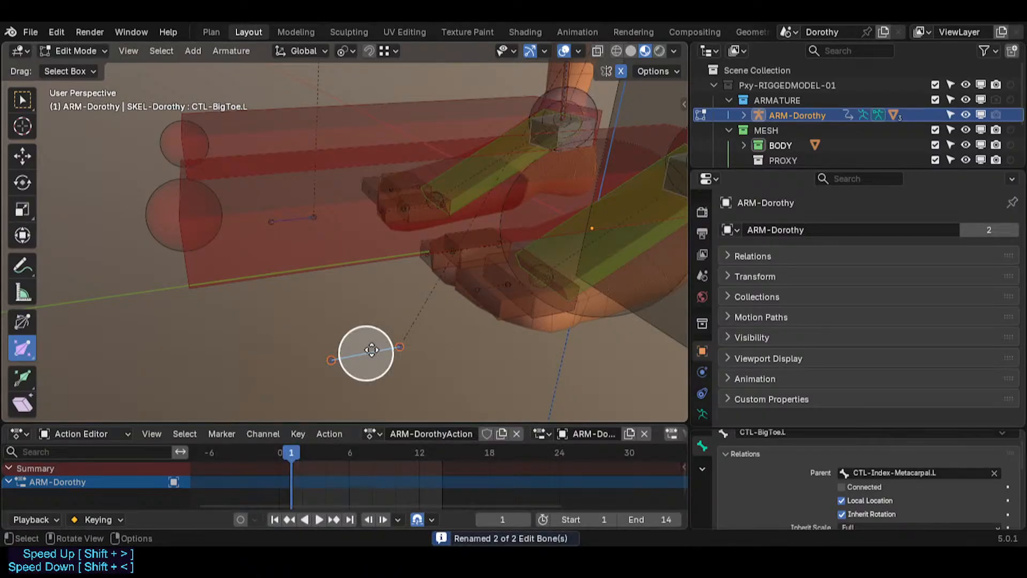
key("g")
key("x")
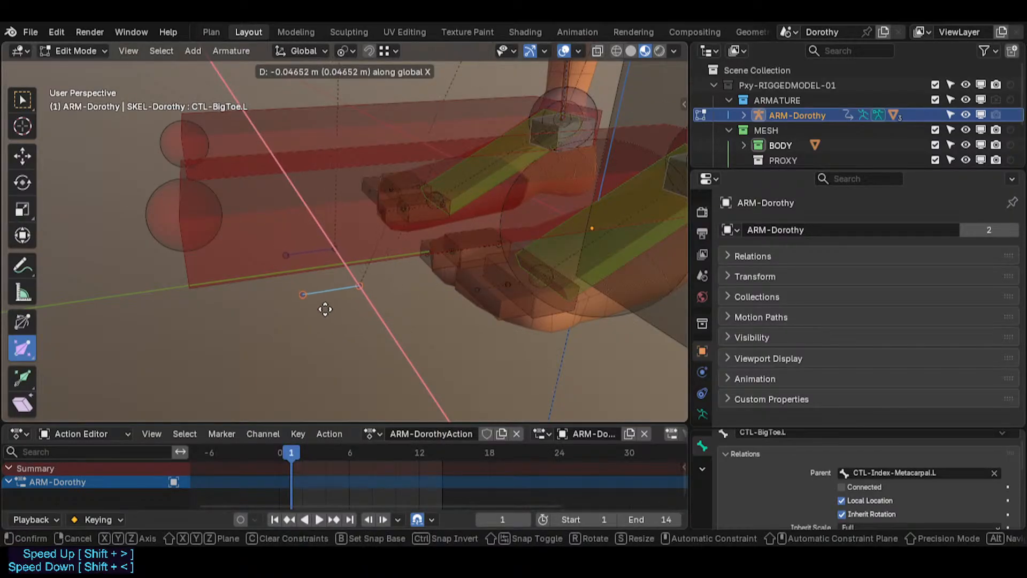
left_click(344, 317)
Duplicate the CTL-BigToe.L bone and offset the copy about 0.032 m along global X, towards the smaller toes.
key("shift+d")
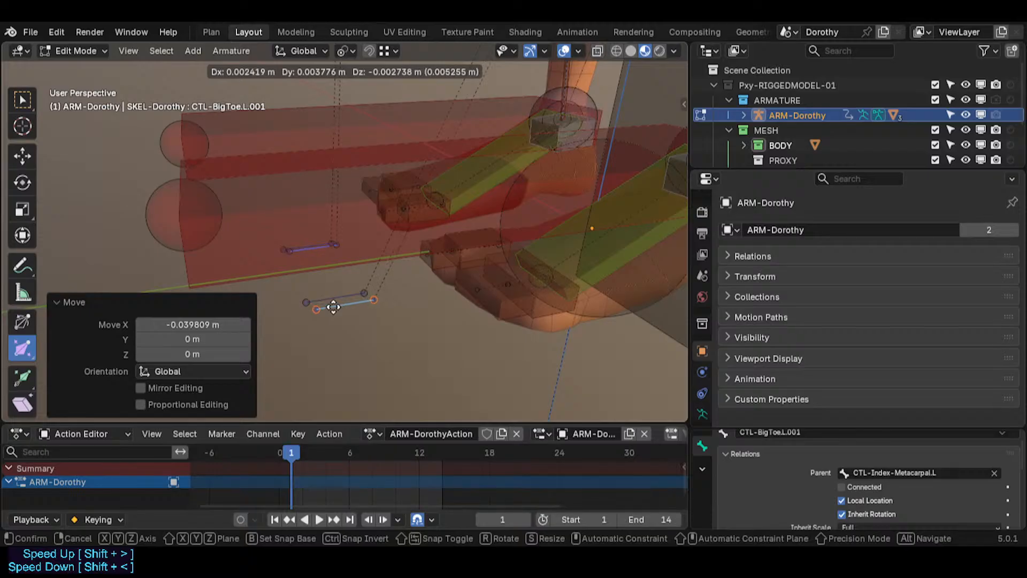
key("y")
key("x")
left_click(347, 330)
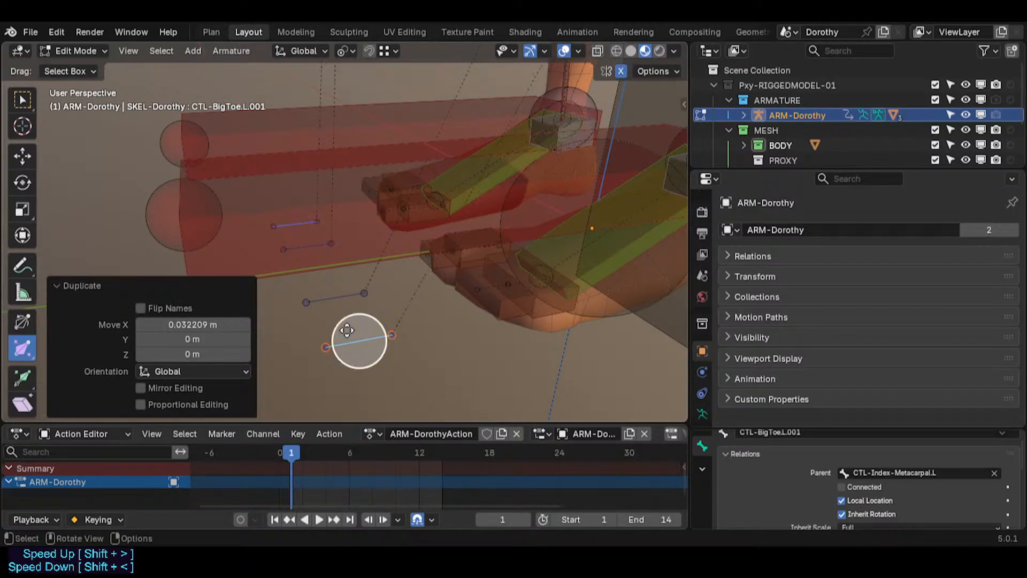
Batch rename the duplicated bone and its mirrored counterpart from BigToe to Toe, stripping the trailing digits and punctuation.
key("F2")
left_click(353, 346)
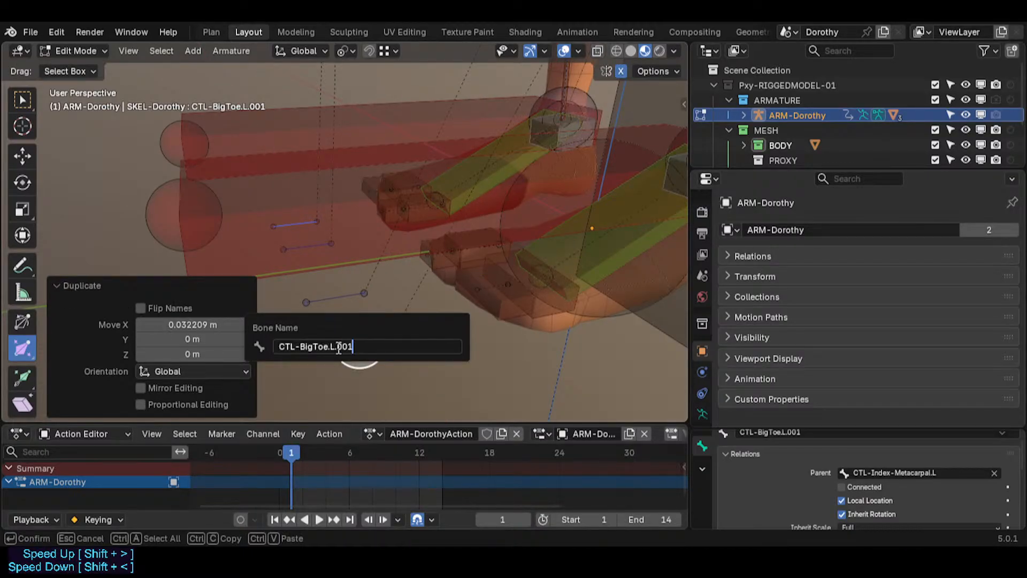
key("shift+ctrl+m")
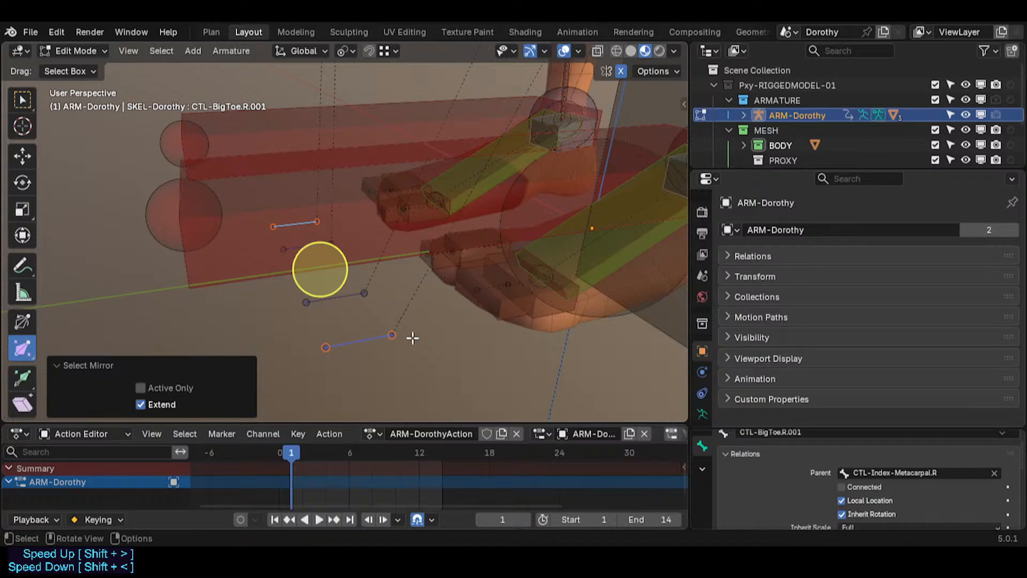
key("ctrl+F2")
left_click(431, 384)
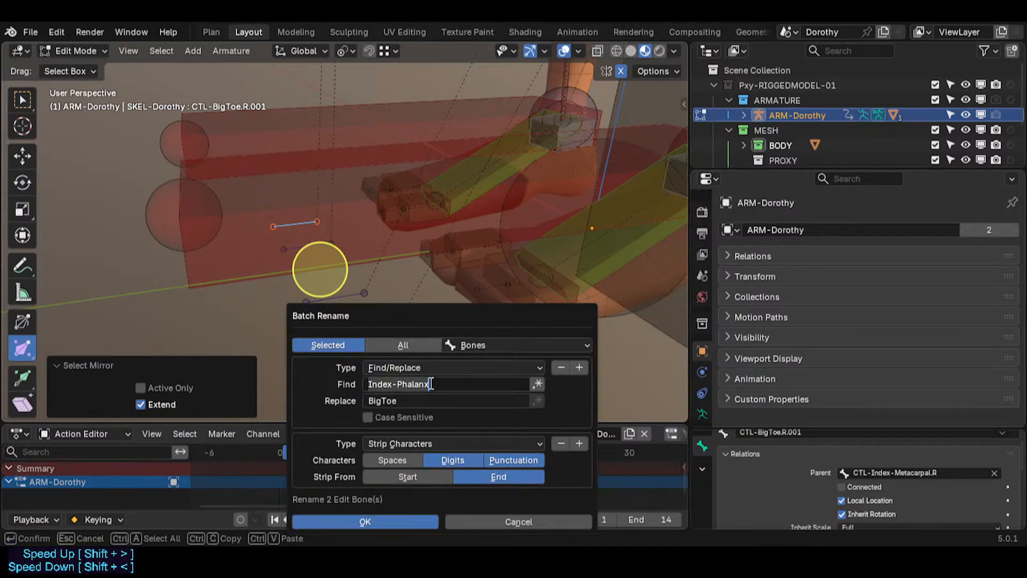
type("Big")
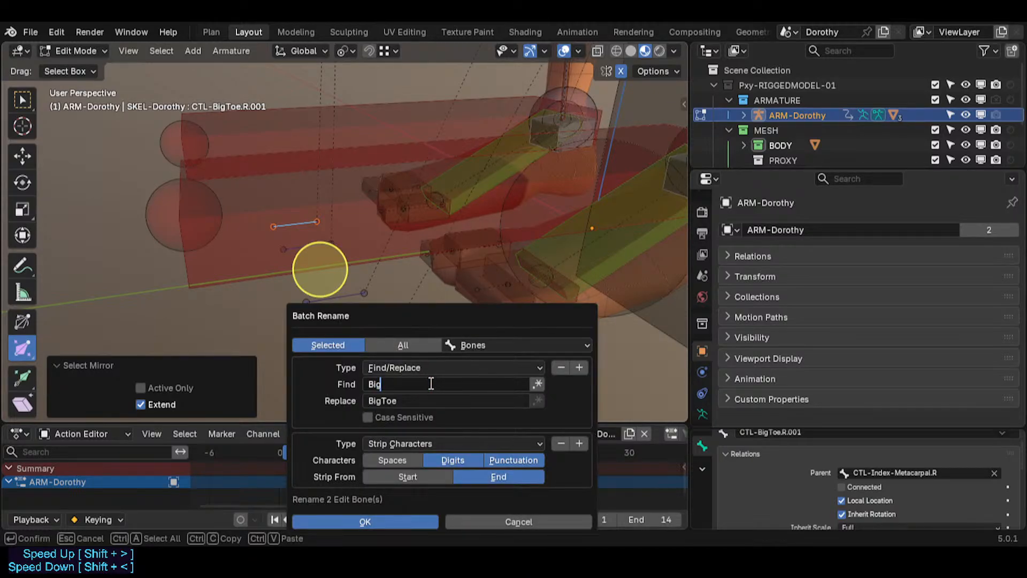
key("Return")
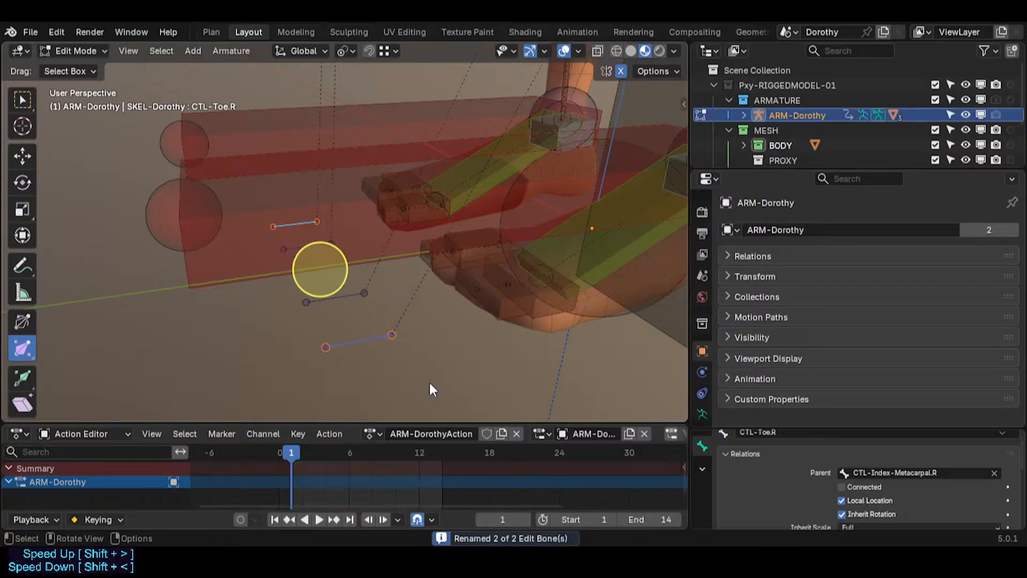
Rename the left smaller-toes control bone as CTL-Toes.L.
left_click(348, 293)
left_click(371, 341)
key("F2")
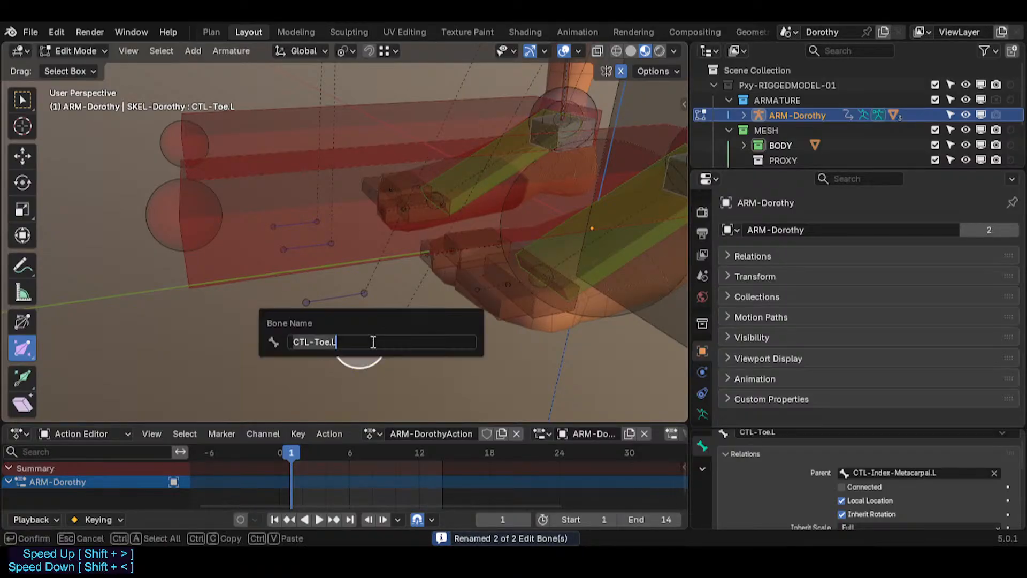
key("Escape")
key("ctrl+shift+m")
left_click(372, 341)
key("F2")
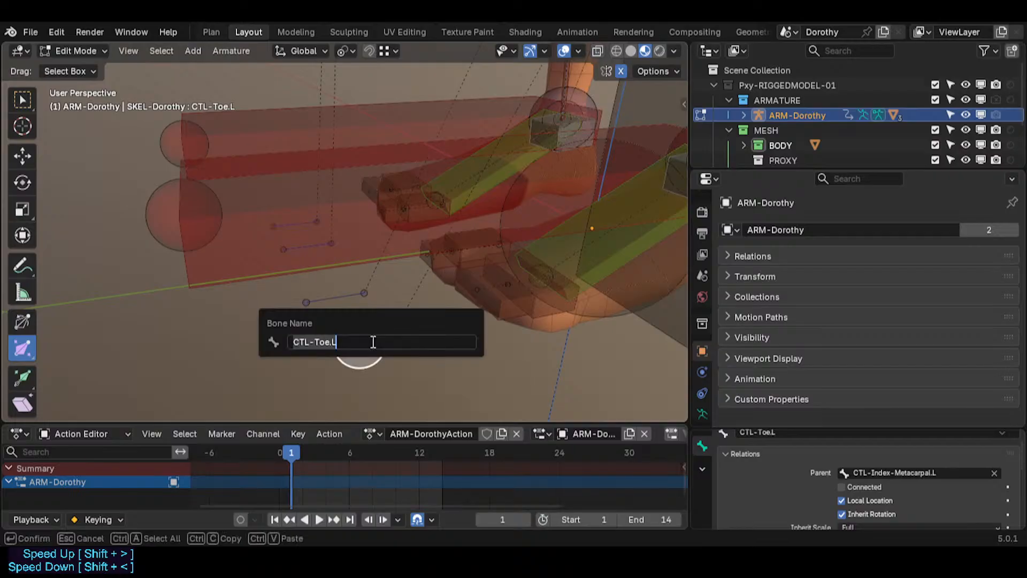
type("s")
key("Return")
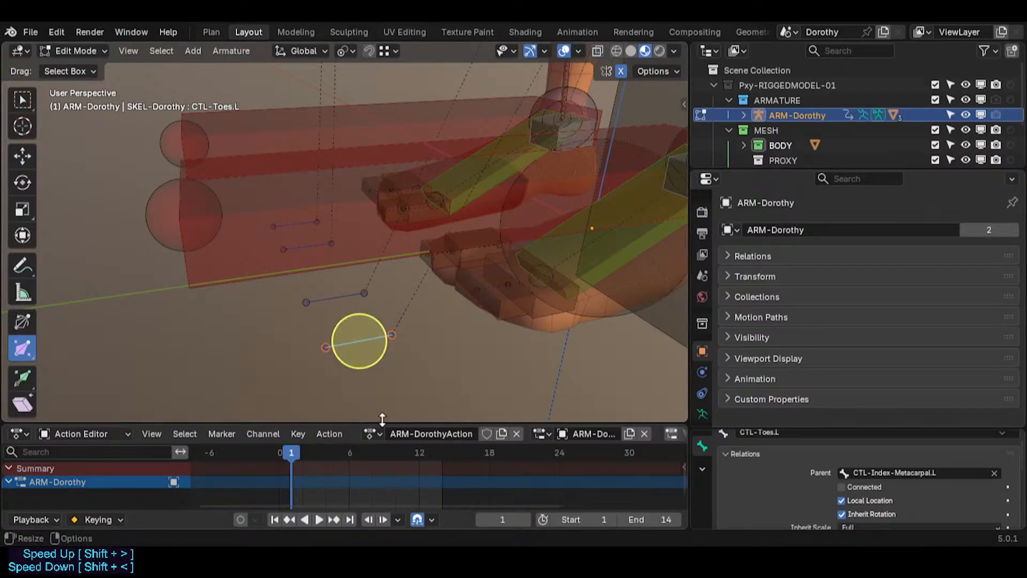
Rename the mirrored right smaller-toes control bone to match the plural Toes name of the left one.
key("ctrl+shift+m")
left_click(296, 227)
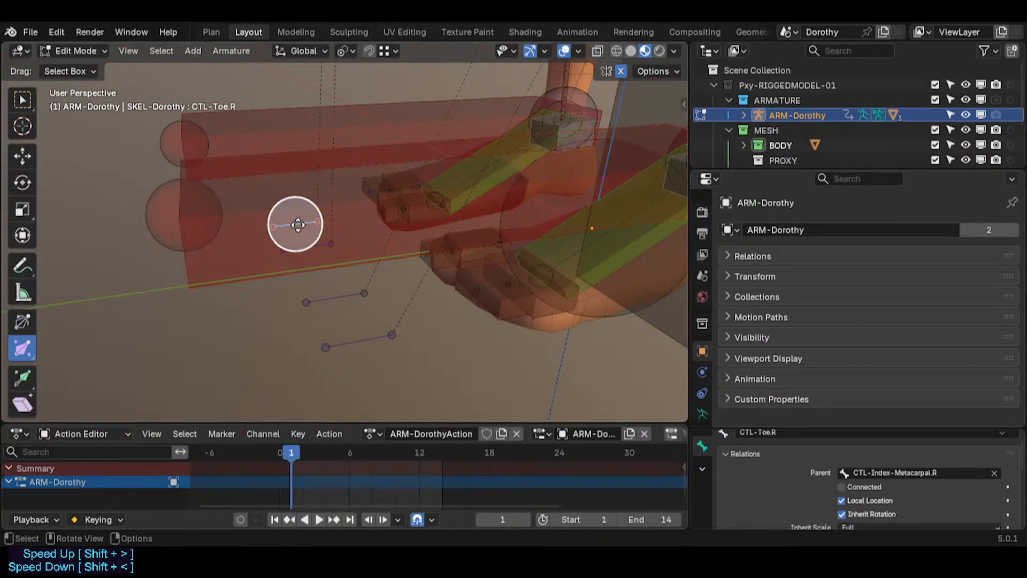
key("F2")
left_click(256, 225)
key("Return")
Duplicate the left big-toe and smaller-toes control bones together and move the copies forward along global Y.
left_click(493, 288)
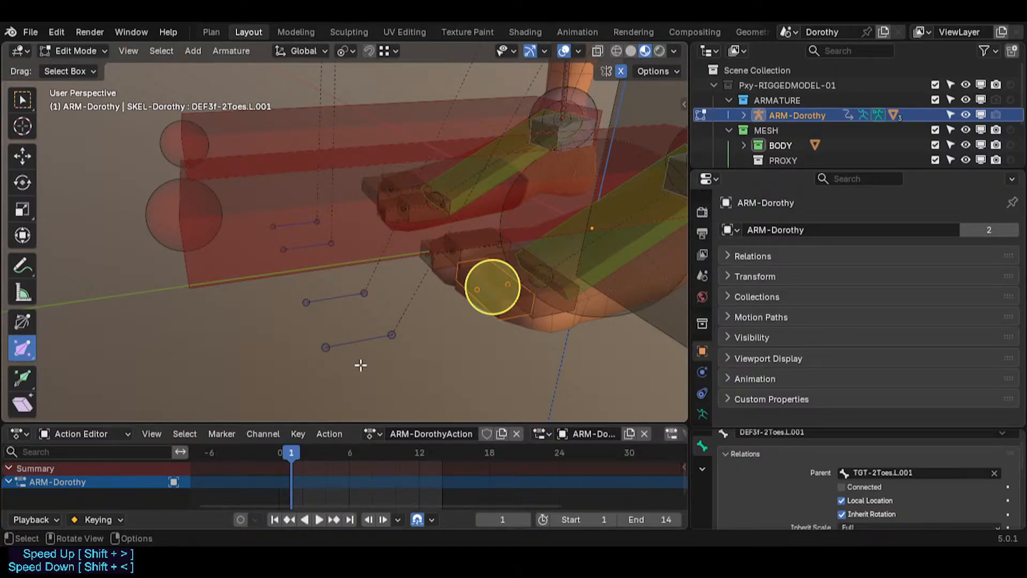
left_click(357, 340)
key("shift+d")
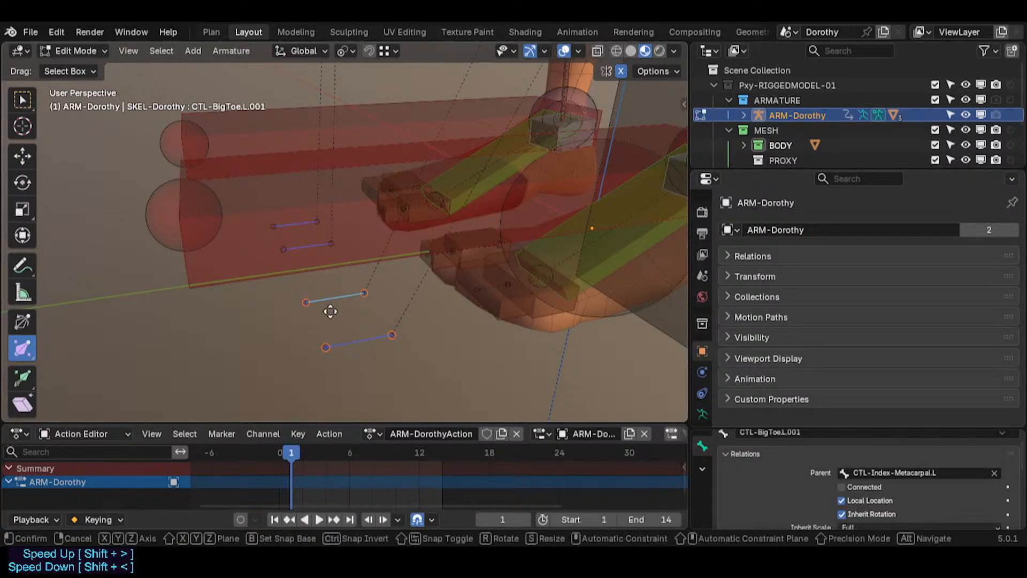
key("y")
left_click(255, 328)
Parent the duplicated front smaller-toes control bone to CTL-Toes.L with the Connected option.
left_click(361, 337)
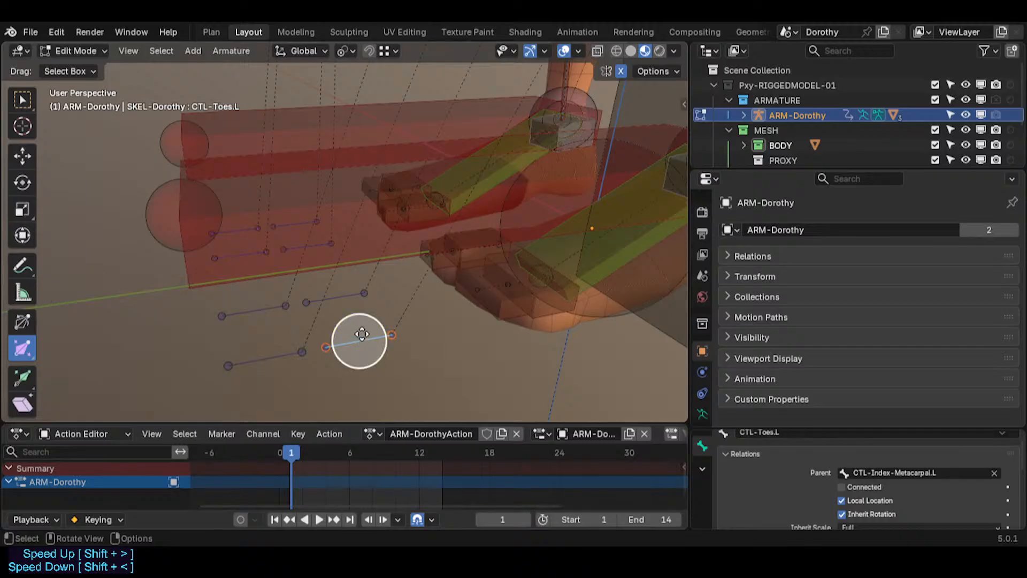
key("shift+d")
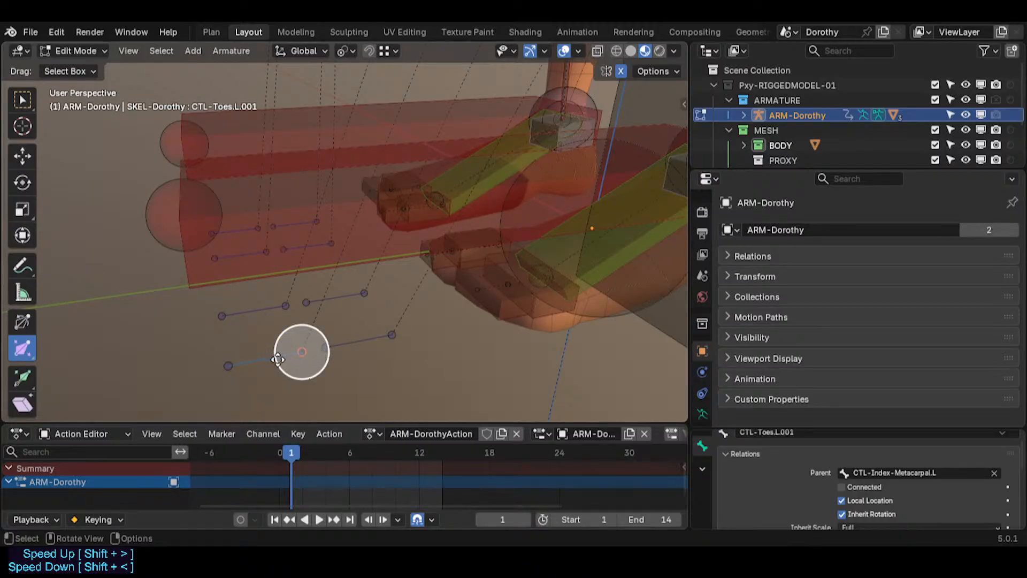
left_click(277, 359)
middle_click_drag(403, 337, 284, 342, "shift")
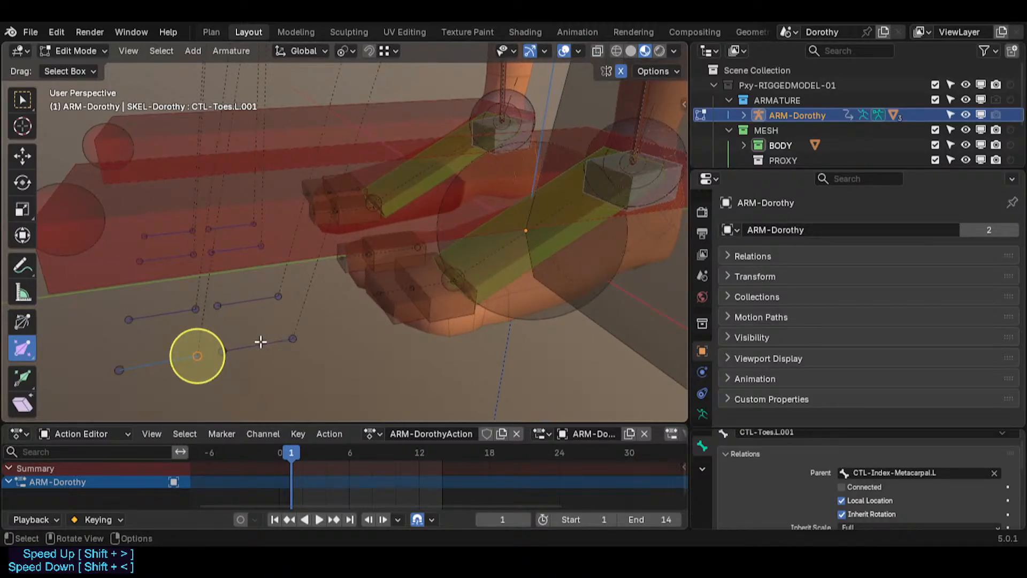
left_click(261, 341)
left_click(454, 310)
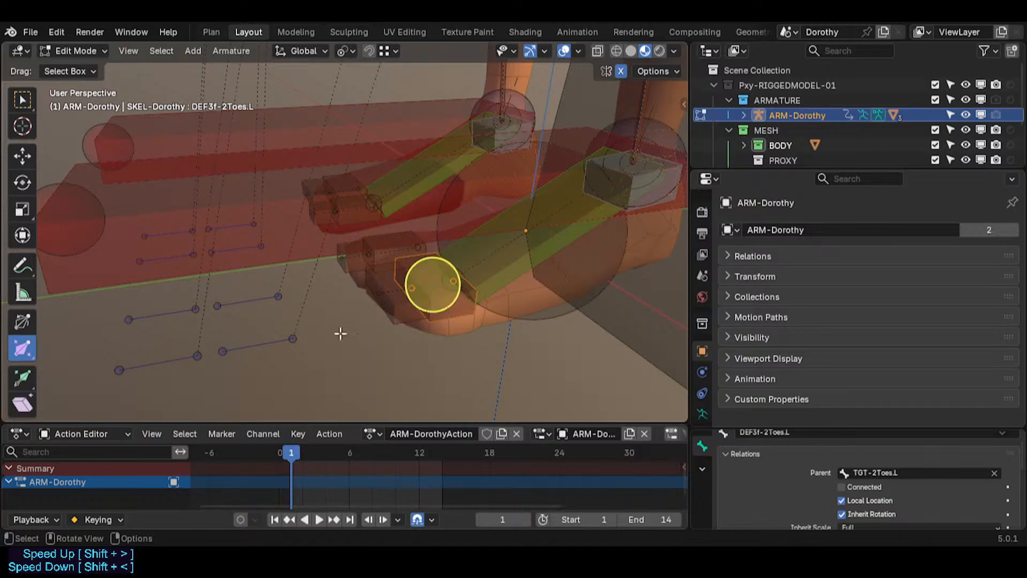
left_click(269, 343)
middle_click_drag(278, 318, 254, 326)
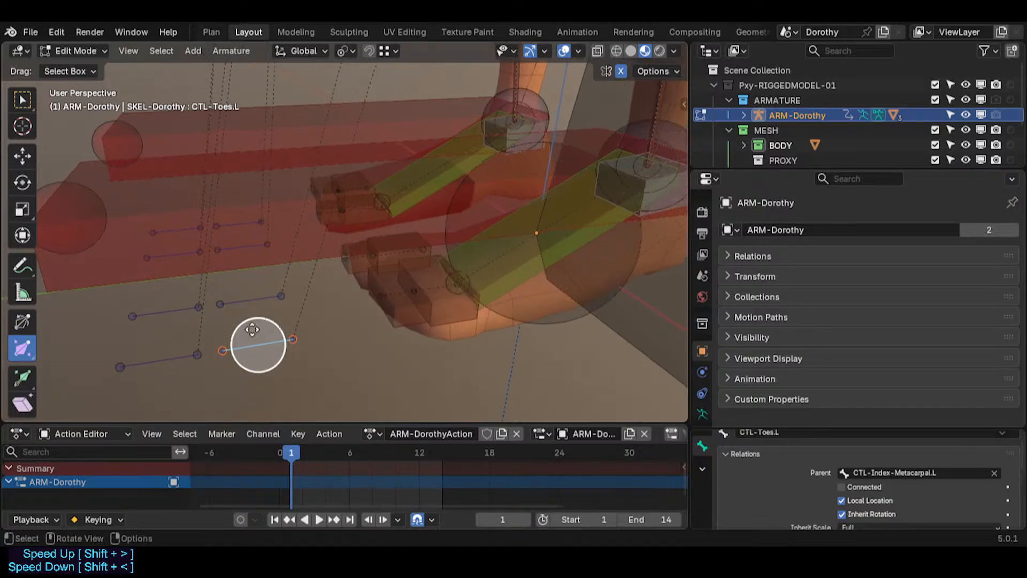
left_click(163, 354, "shift")
key("ctrl+p")
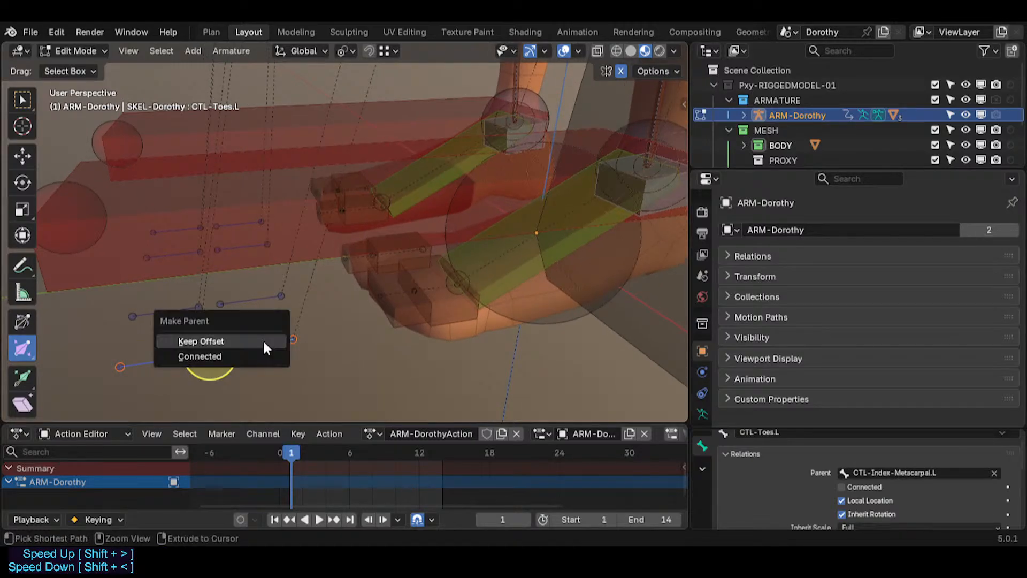
left_click(263, 349)
Parent the duplicated front big-toe control bone to CTL-BigToe.L with the Connected option.
left_click(248, 298)
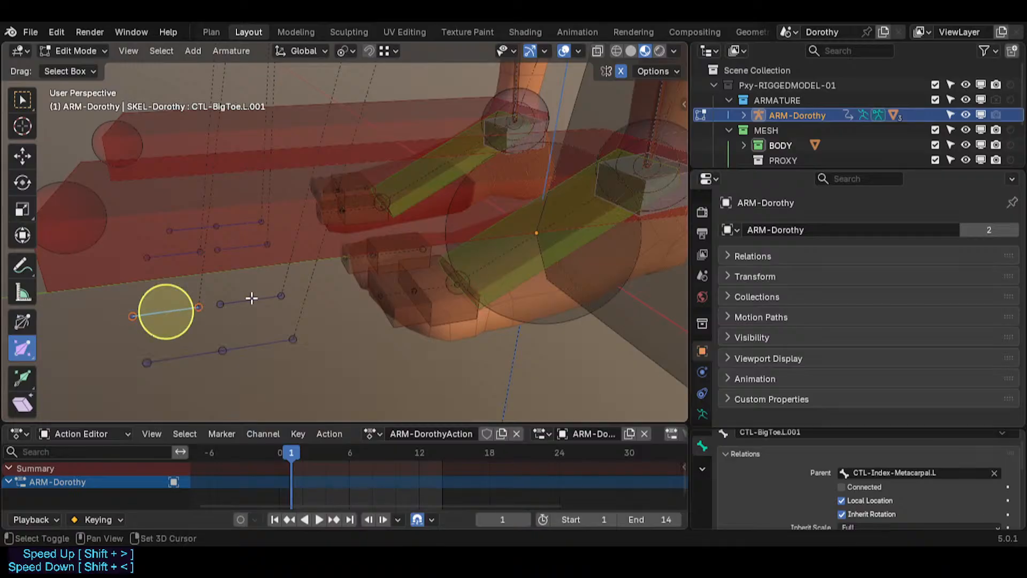
key("ctrl+p")
left_click(254, 298)
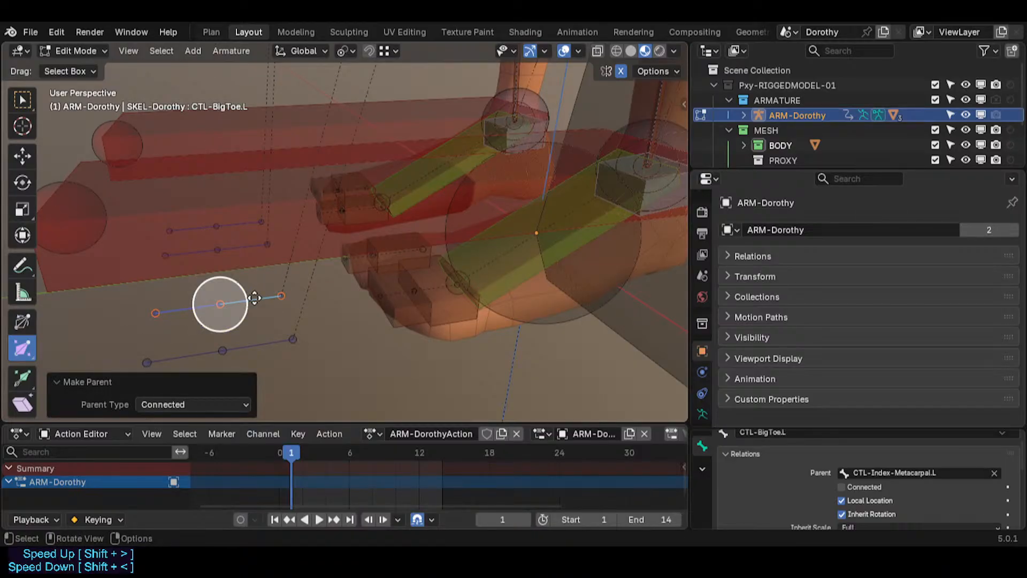
Place the 3D cursor at the head of the left big-toe deform bone DEF3f-1BigToe.L.
left_click(254, 298)
left_click(413, 248)
middle_click_drag(413, 259, 381, 249)
left_click(381, 249)
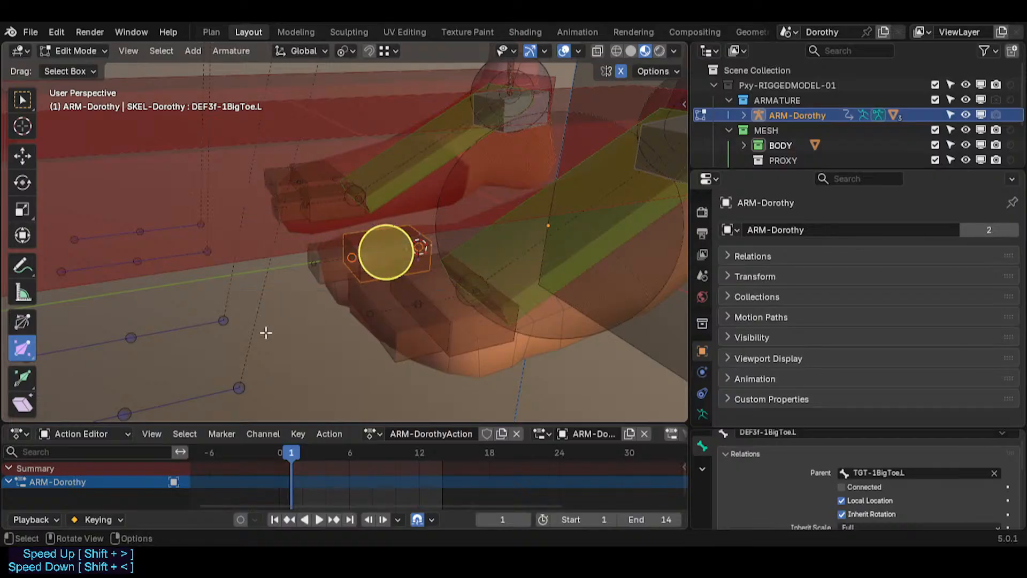
left_click(179, 329, "shift")
key("shift+s")
key("8")
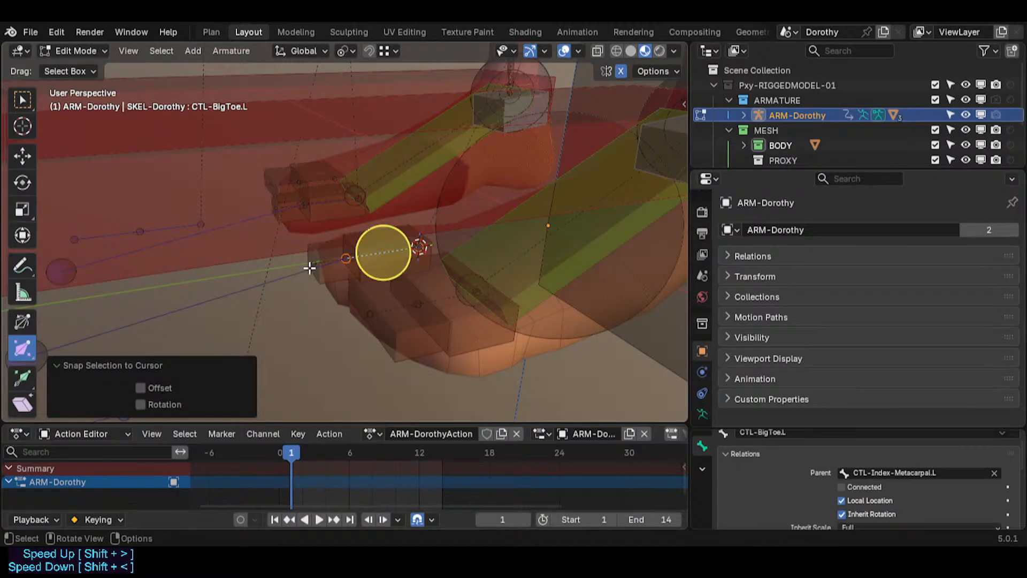
key("ctrl+z")
Snap both bones of the left big-toe control chain together to the 3D cursor, starting from CTL-BigToe.L.
left_click(103, 342)
left_click(179, 329, "shift")
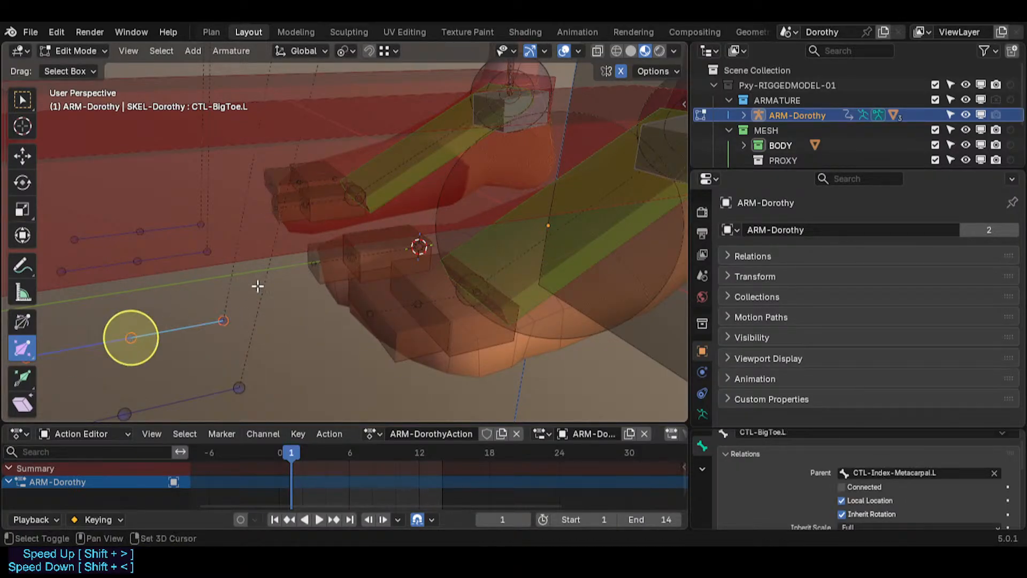
key("shift+s")
key("8")
Snap CTL-Toes.L and CTL-Toes.L.001 together onto the head of DEF3f-2Toes.L using the 3D cursor.
left_click(472, 324)
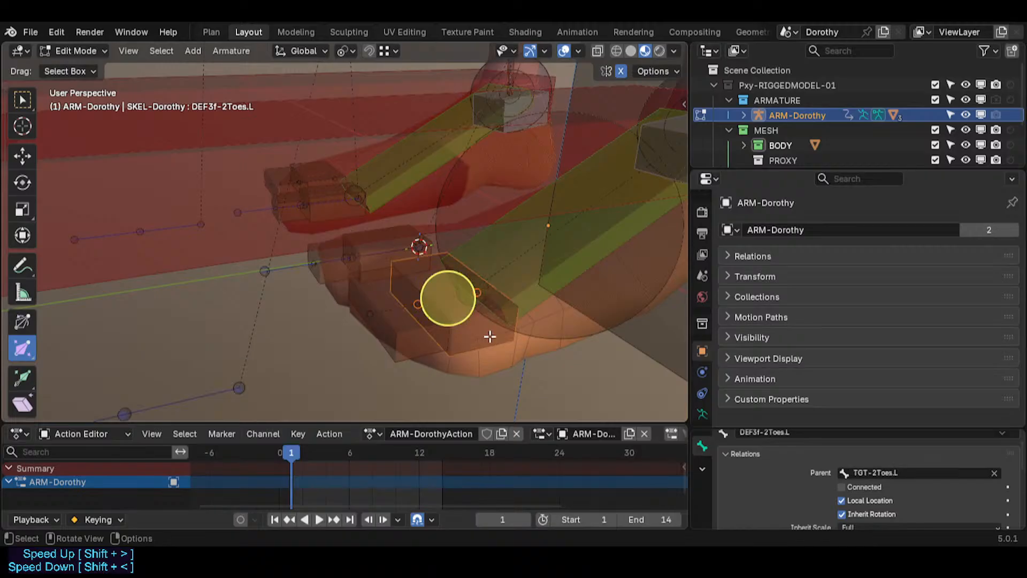
left_click(194, 399)
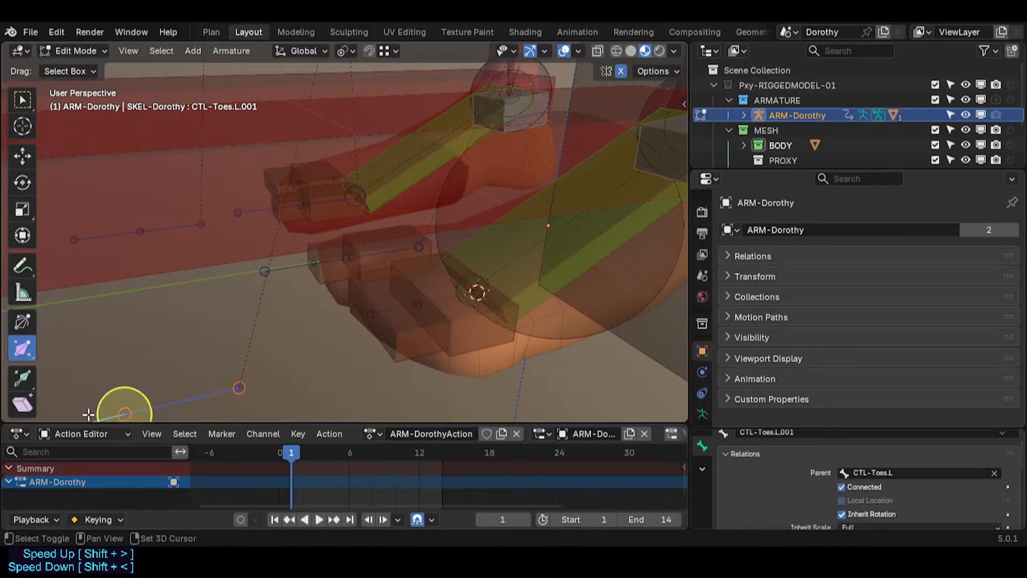
left_click(188, 395, "shift")
key("shift+s")
key("8")
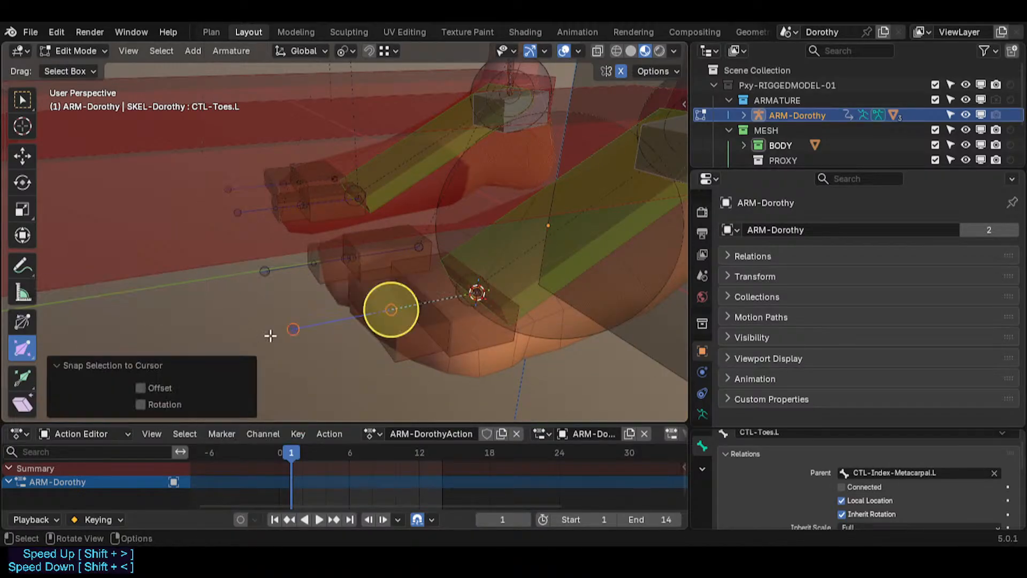
Snap CTL-Toes.L.001 onto the head of the front deform bone DEF3f-2Toes.L.001 using the 3D cursor.
scroll(340, 325, "up", 1)
middle_click_drag(397, 328, 366, 337)
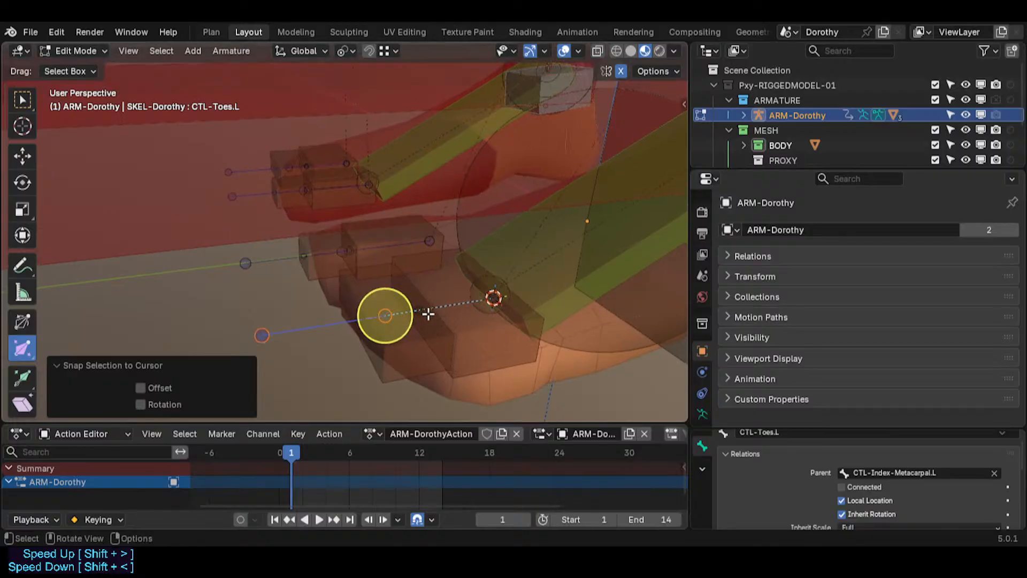
left_click(465, 343)
left_click(402, 377)
key("shift+s")
key("2")
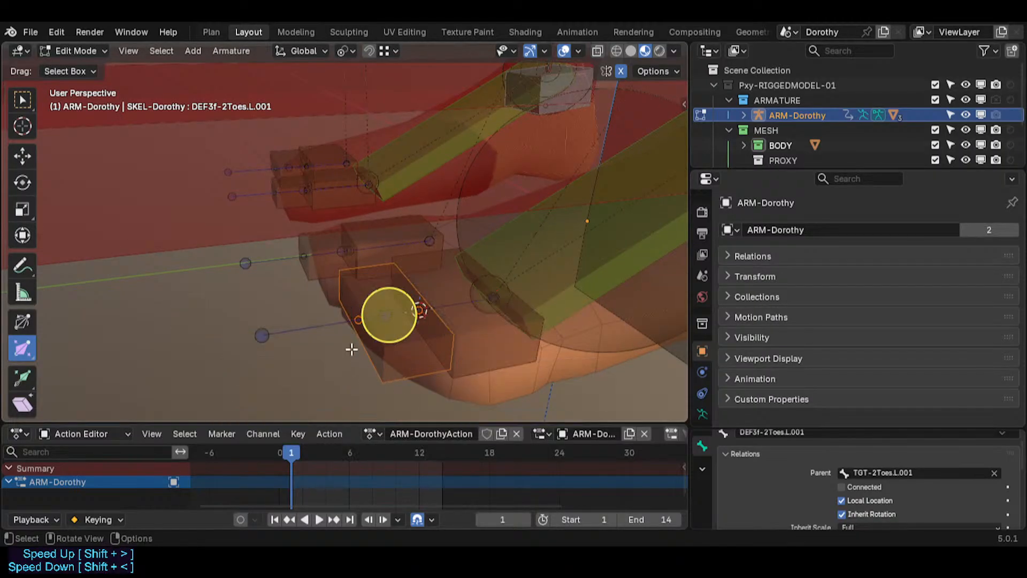
left_click(324, 327)
key("shift+s")
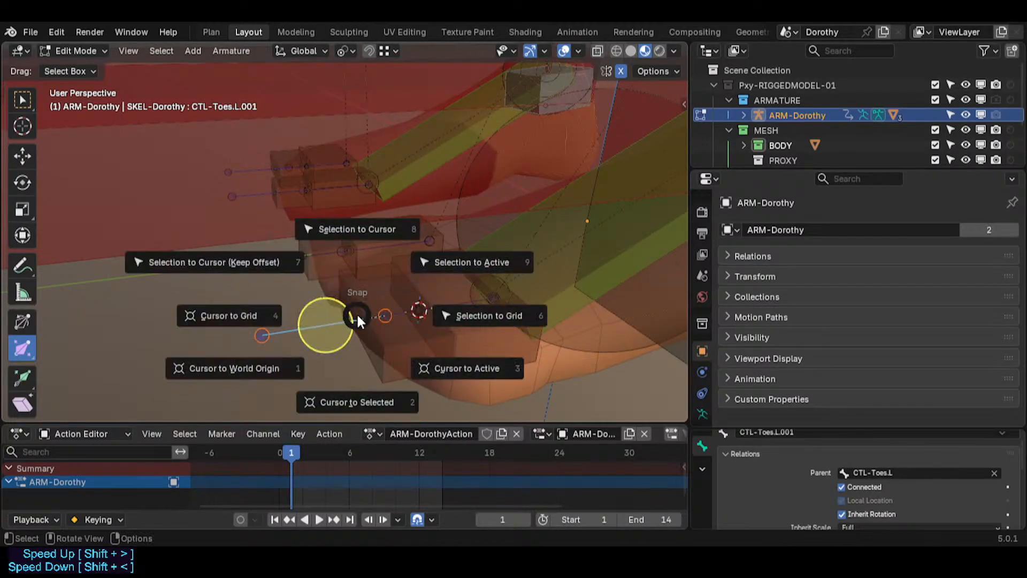
key("8")
Snap CTL-BigToe.L.001 onto the head of the front deform bone DEF3f-1BigToe.L.001 using the 3D cursor.
left_click(318, 267)
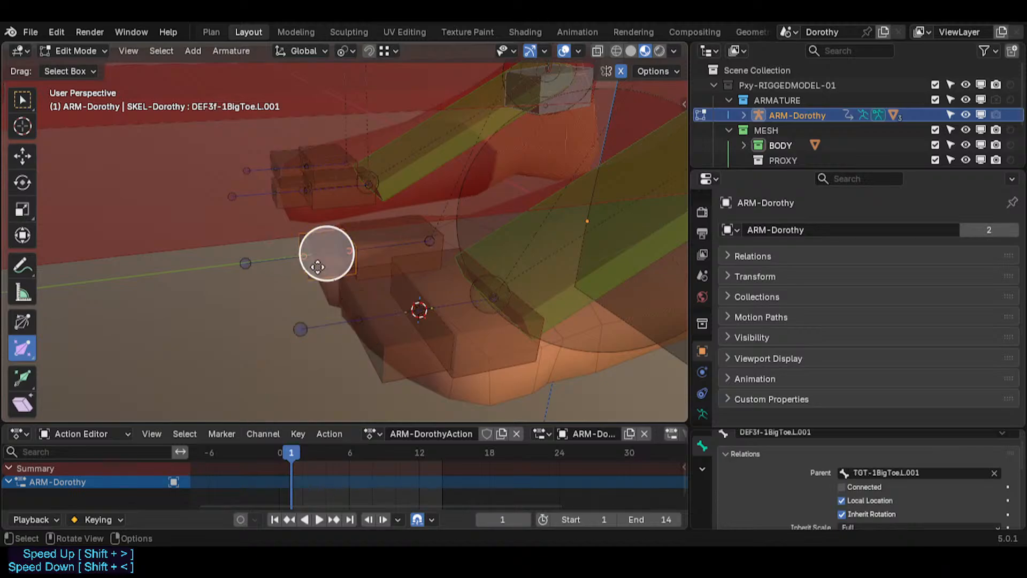
key("shift+s")
key("2")
left_click(268, 260)
key("shift+s")
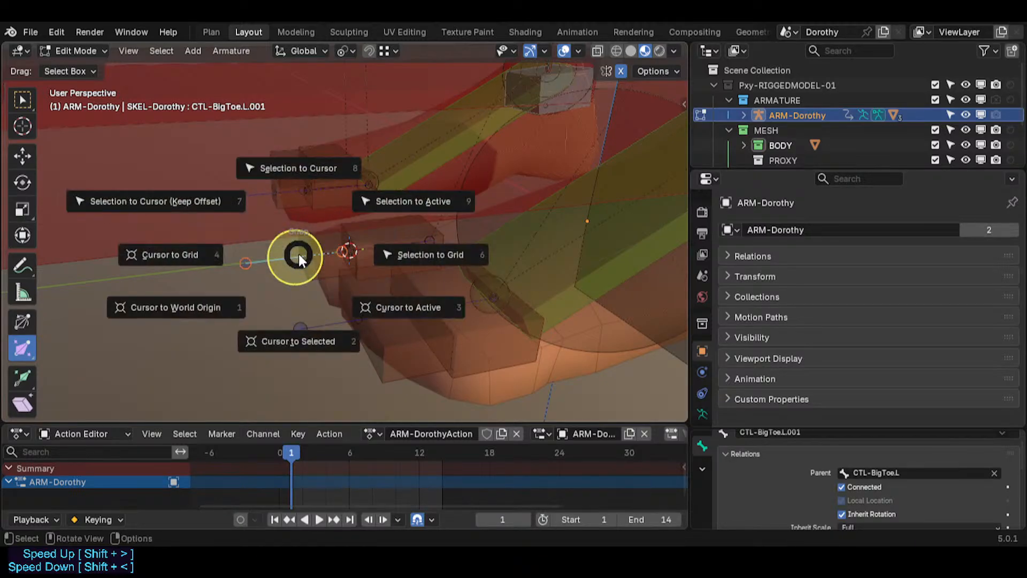
key("8")
Move the tips of CTL-BigToe.L.001 and CTL-Toes.L.001 back to the ends of their deform bones, and save the file.
left_click(253, 263)
key("g")
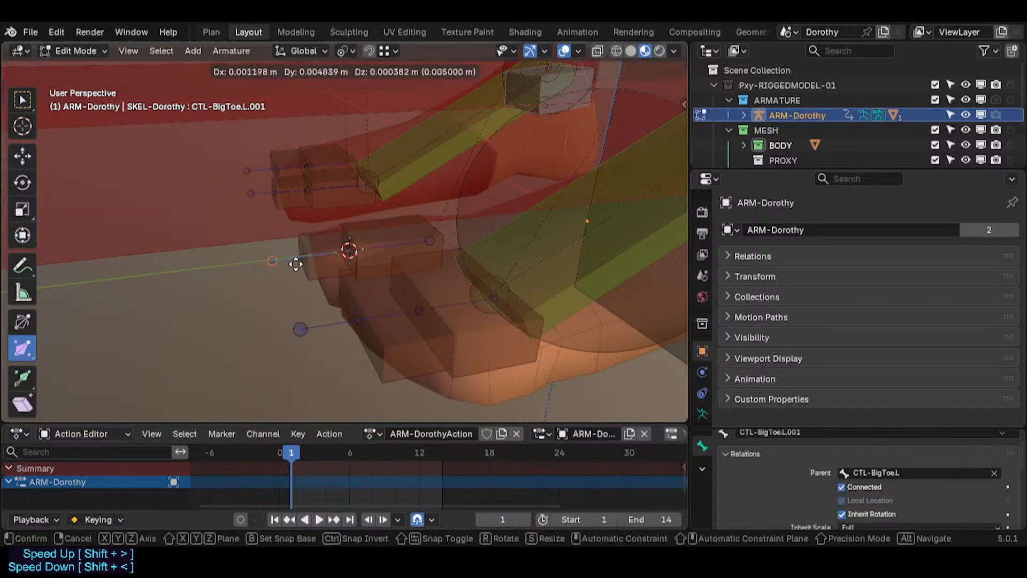
left_click(304, 258)
left_click(299, 327)
key("g")
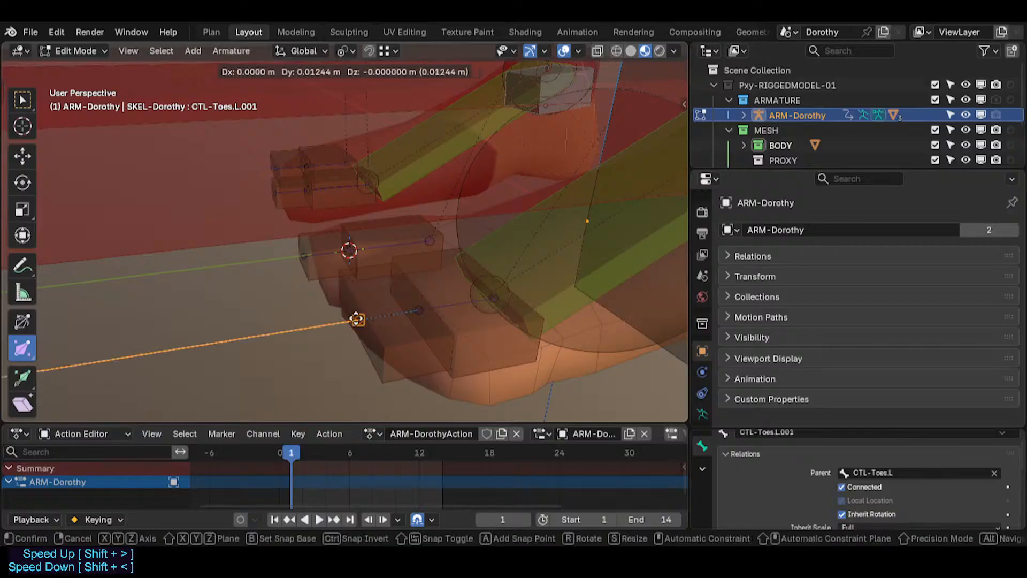
left_click(359, 317)
middle_click_drag(359, 316, 372, 348)
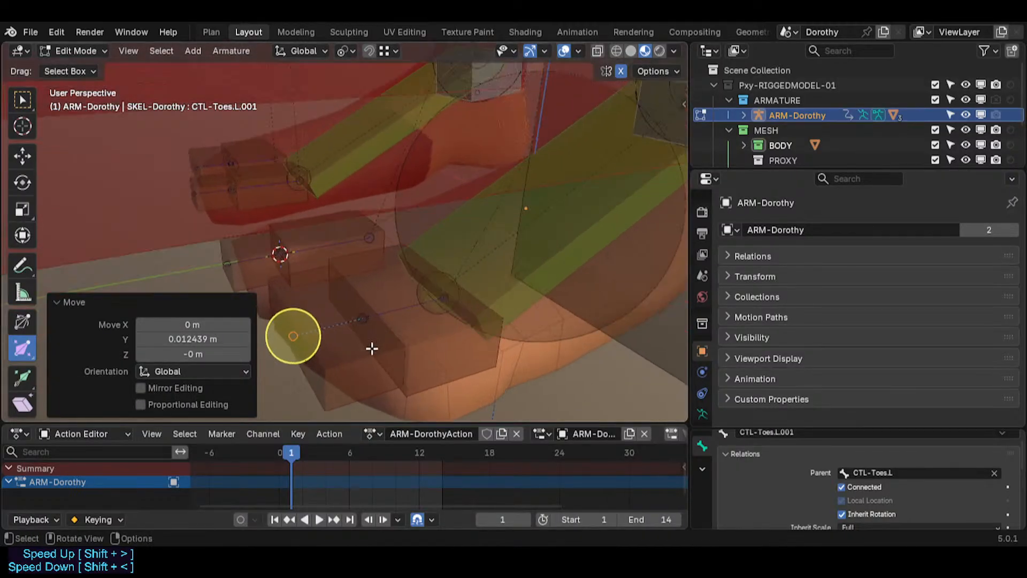
left_click(57, 300)
key("ctrl+s")
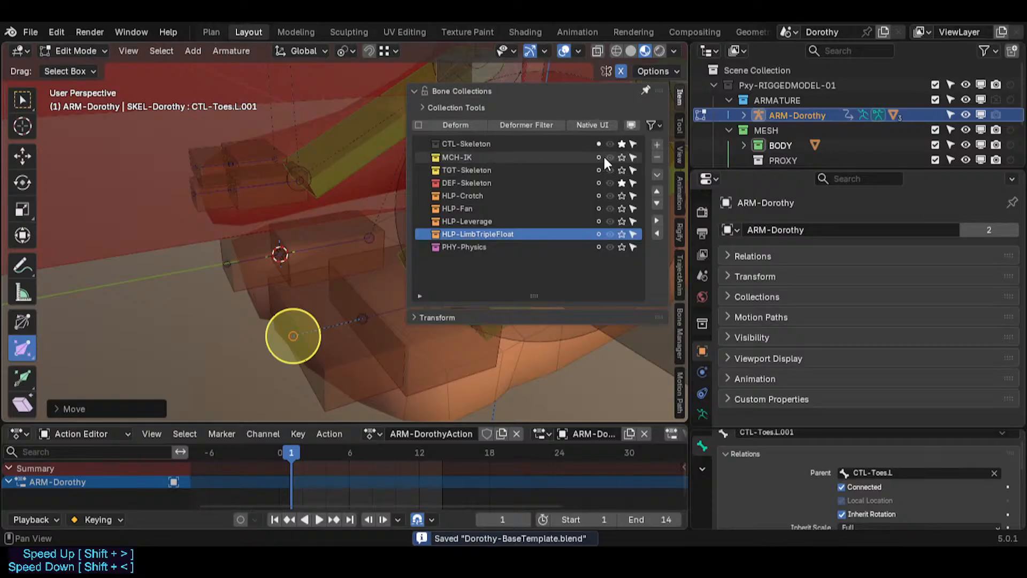
Solo the TGT-Skeleton bone collection alongside CTL-Skeleton and take DEF-Skeleton out of solo.
left_click(621, 169)
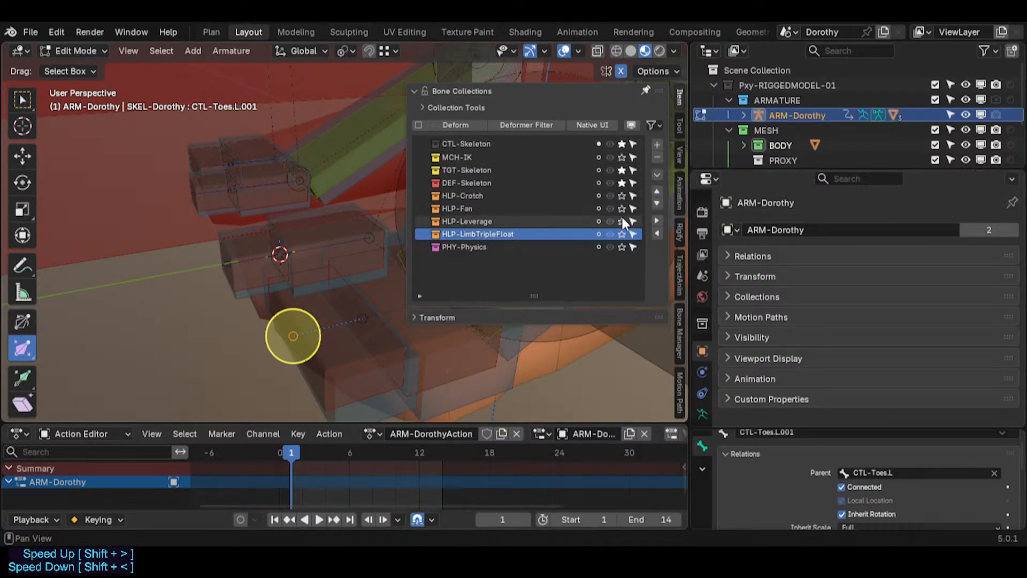
left_click(621, 183)
key("n")
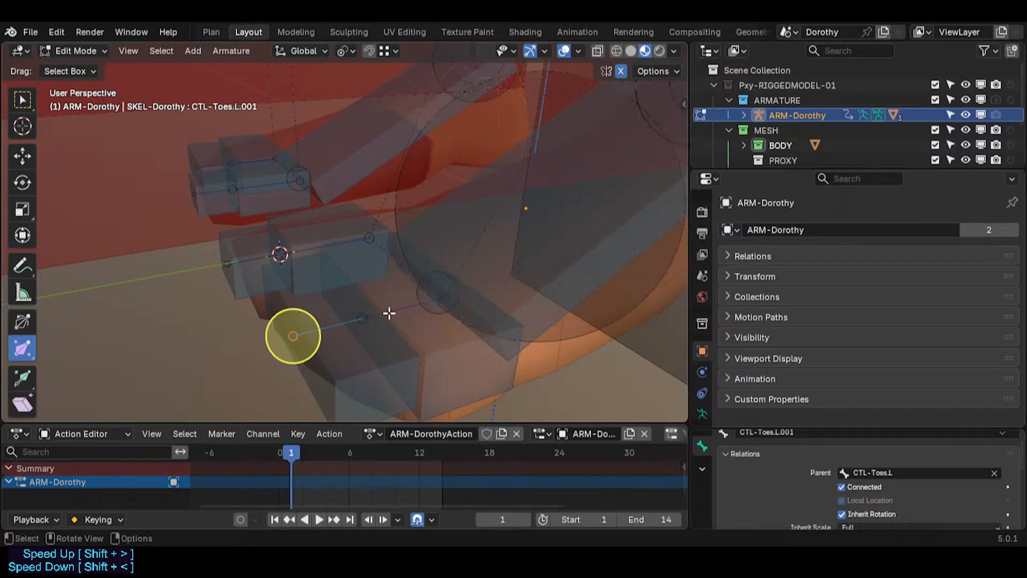
Parent the target bone TGT-2Toes.L to CTL-Toes.L with the Keep Offset option.
left_click(407, 306)
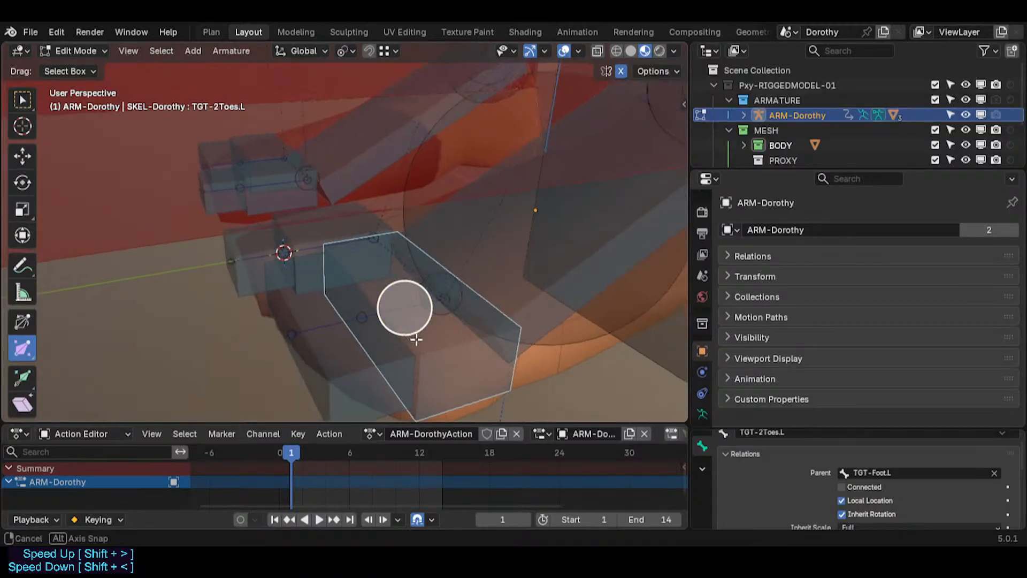
key("ctrl+p")
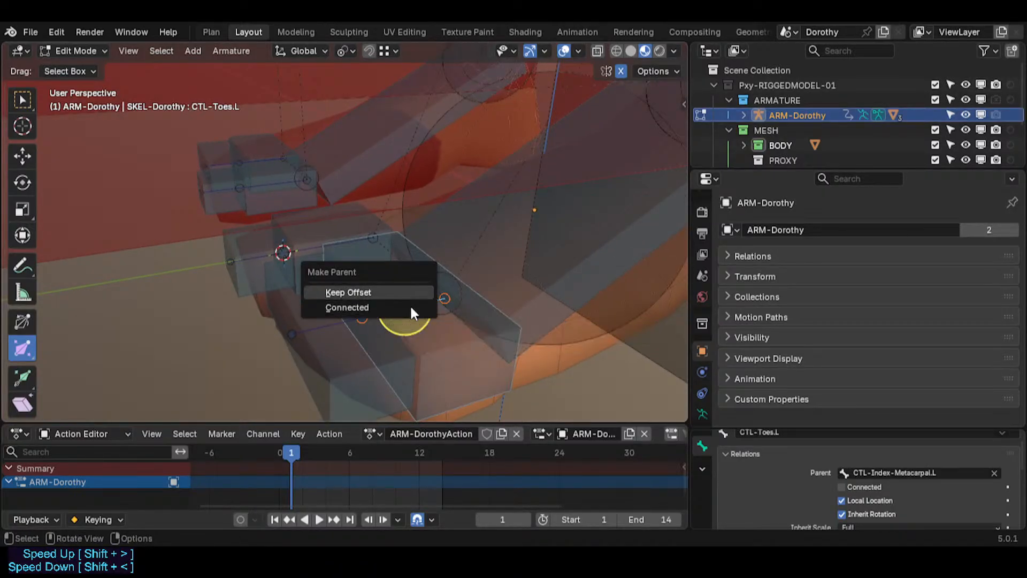
left_click(396, 292)
Parent the front target bone TGT-2Toes.L.001 to CTL-Toes.L.001, keeping the offset.
left_click(327, 327)
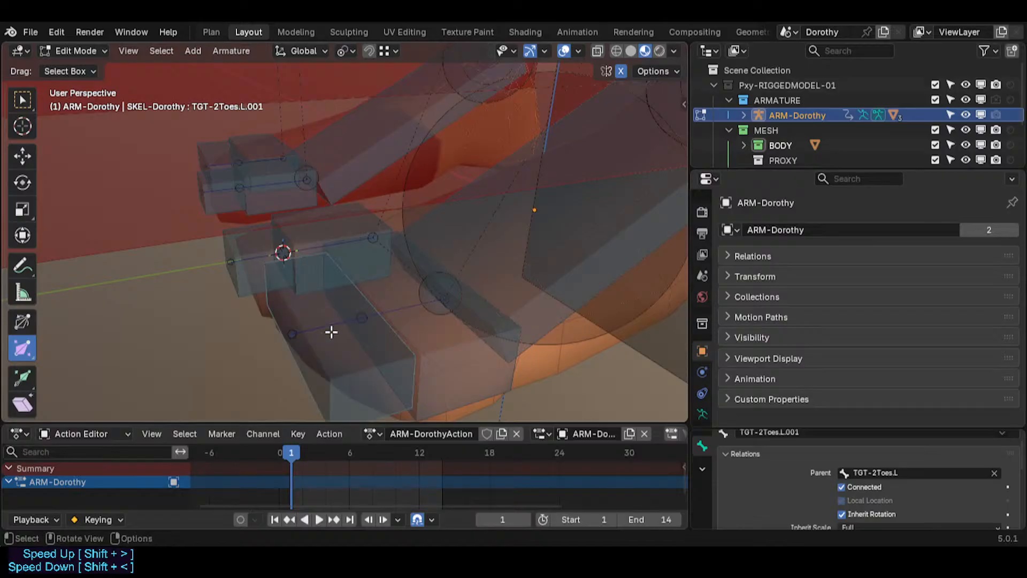
left_click(330, 330)
left_click(328, 324)
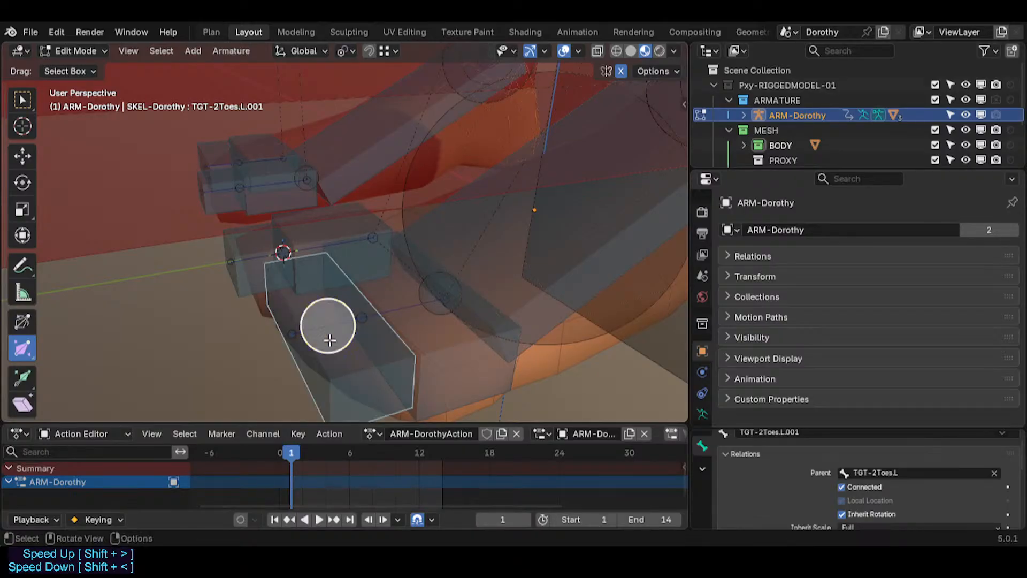
key("ctrl+p")
left_click(329, 325)
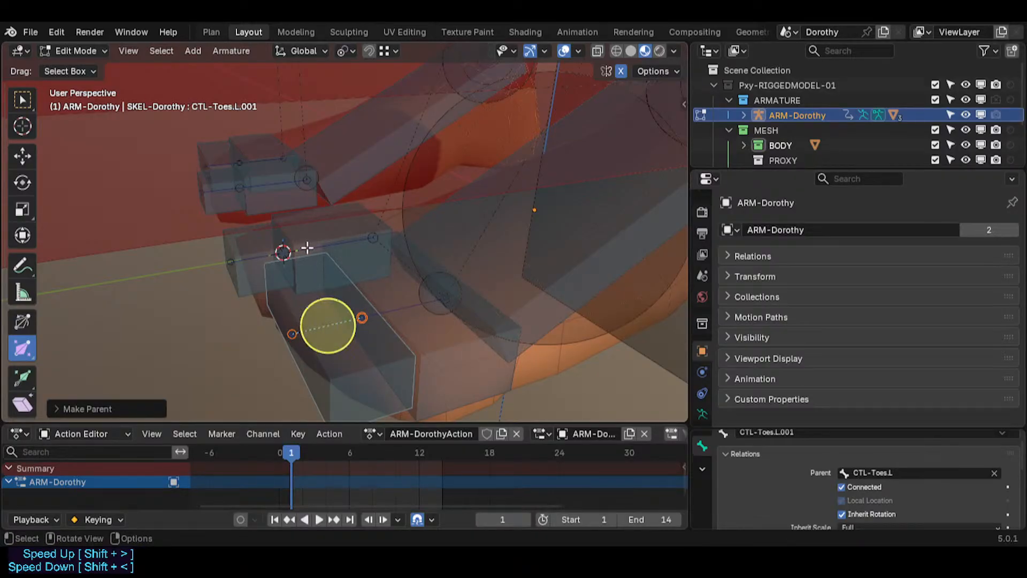
Hide the MTR-IK-Foot.L bone that gets in the way of selecting the left big-toe bones.
left_click(239, 271)
left_click(250, 252, "shift")
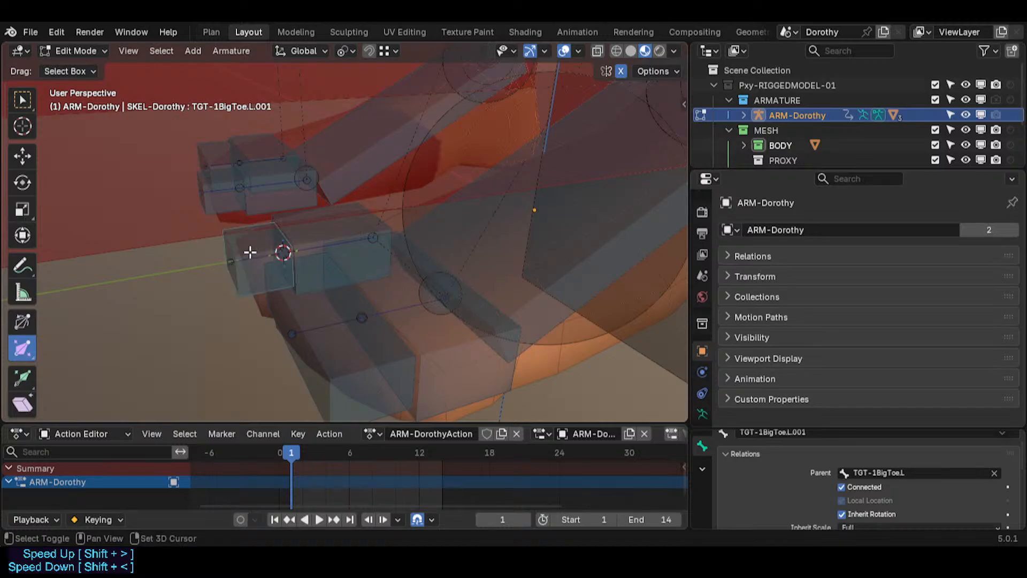
middle_click_drag(250, 252, 181, 255)
left_click(252, 271)
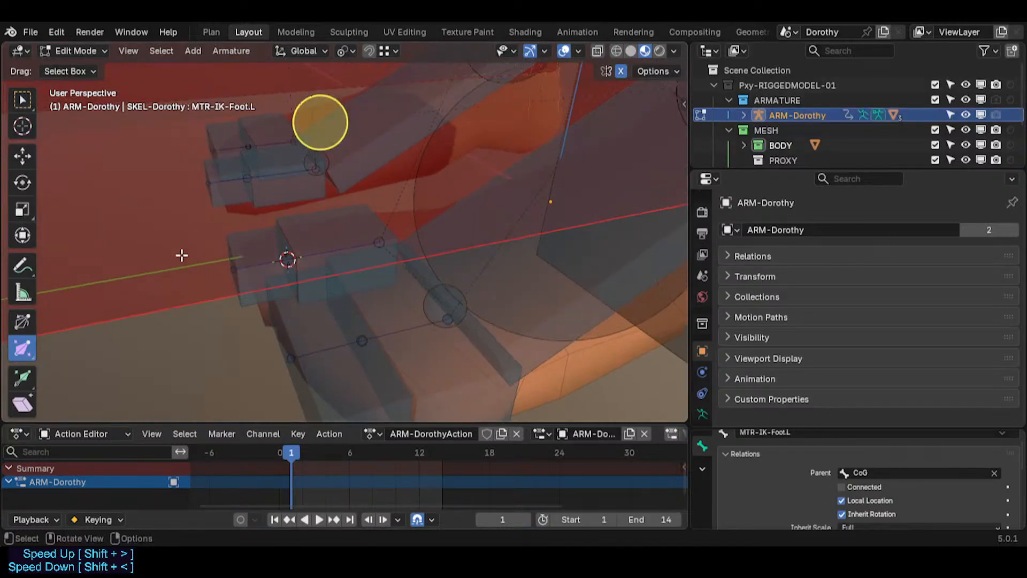
key("h")
Parent the front target bone TGT-1BigToe.L.001 to CTL-BigToe.L.001 with the Keep Offset option.
left_click(264, 266)
left_click(257, 260, "shift")
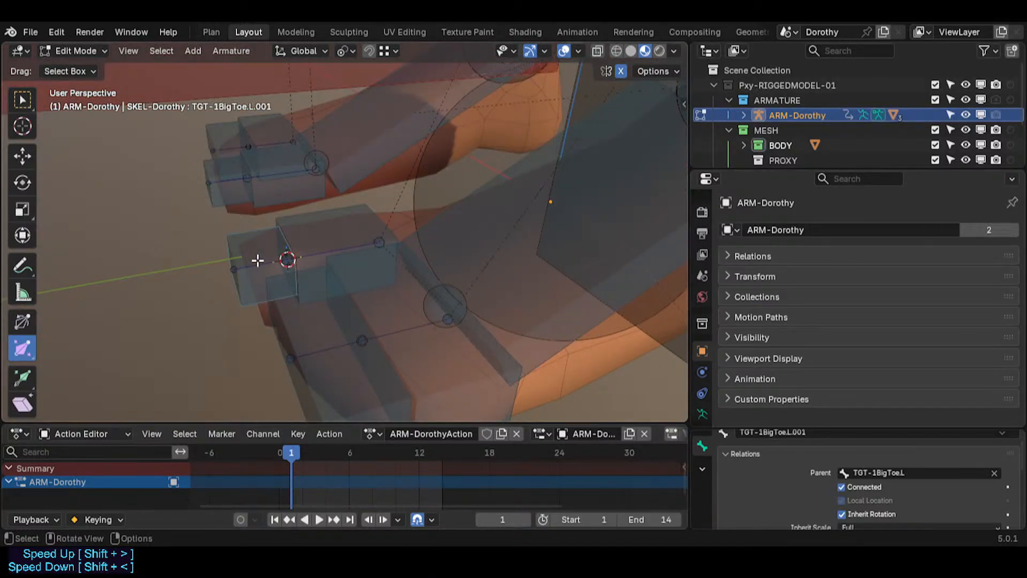
middle_click_drag(257, 260, 262, 284)
left_click(250, 266)
left_click(250, 266, "shift")
key("ctrl+p")
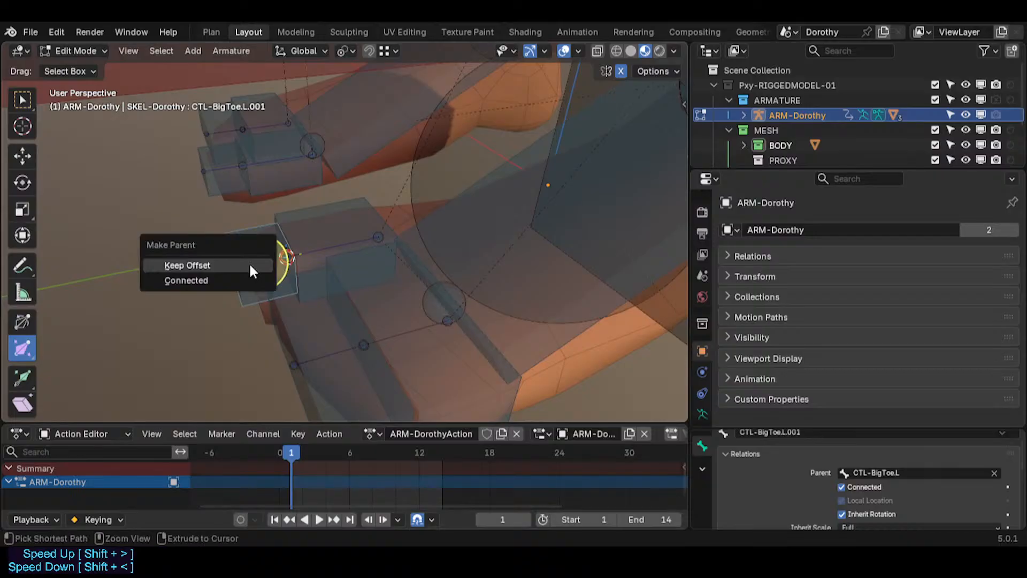
left_click(252, 270)
Parent the target bone TGT-1BigToe.L to CTL-BigToe.L, keeping the offset.
left_click(287, 255)
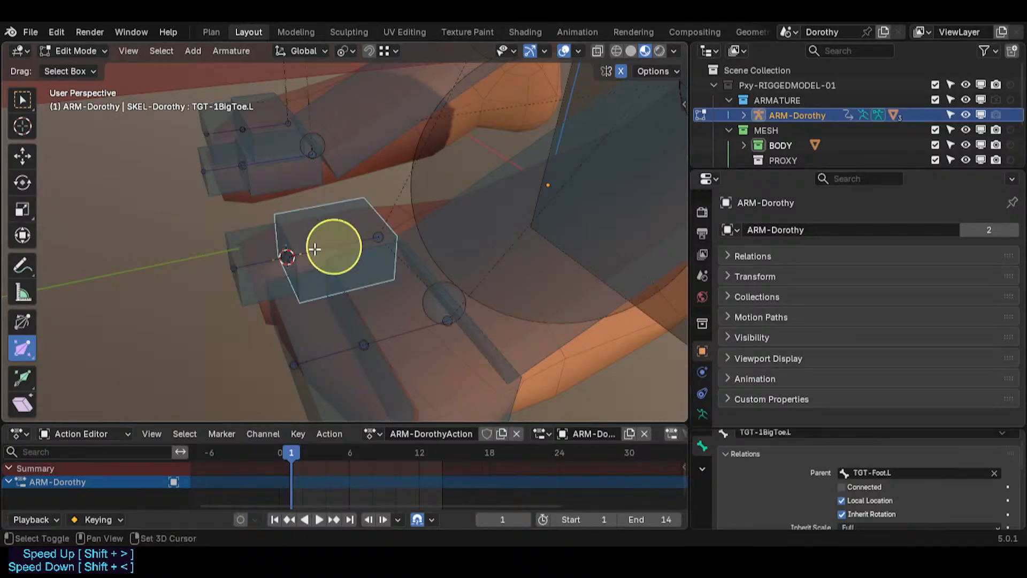
left_click(287, 254, "shift")
key("ctrl+p")
left_click(289, 246)
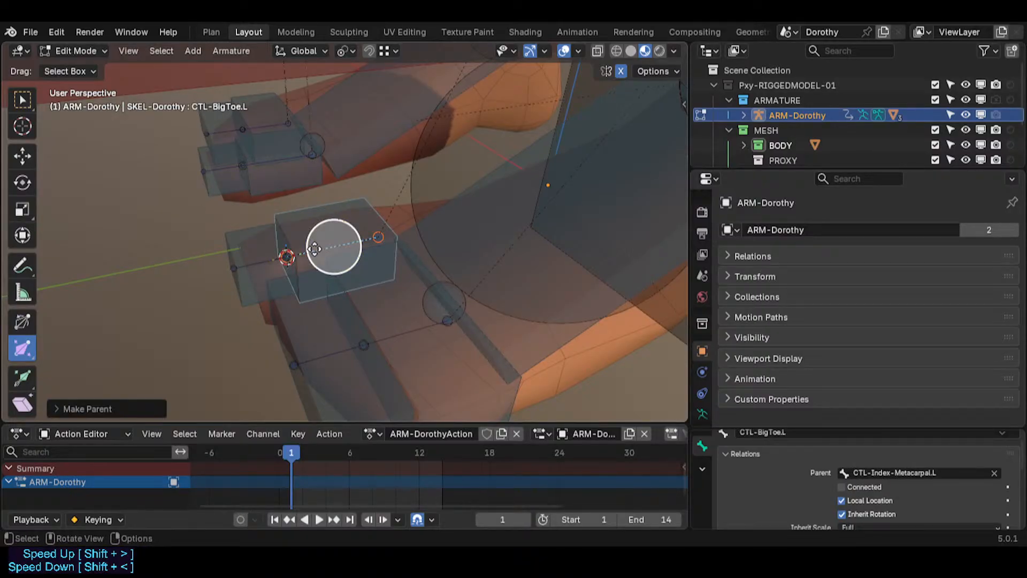
Switch the armature from Edit Mode to Pose Mode with the feet in view.
scroll(315, 249, "down", 1)
key("ctrl+Tab")
scroll(338, 287, "down", 2)
key("a")
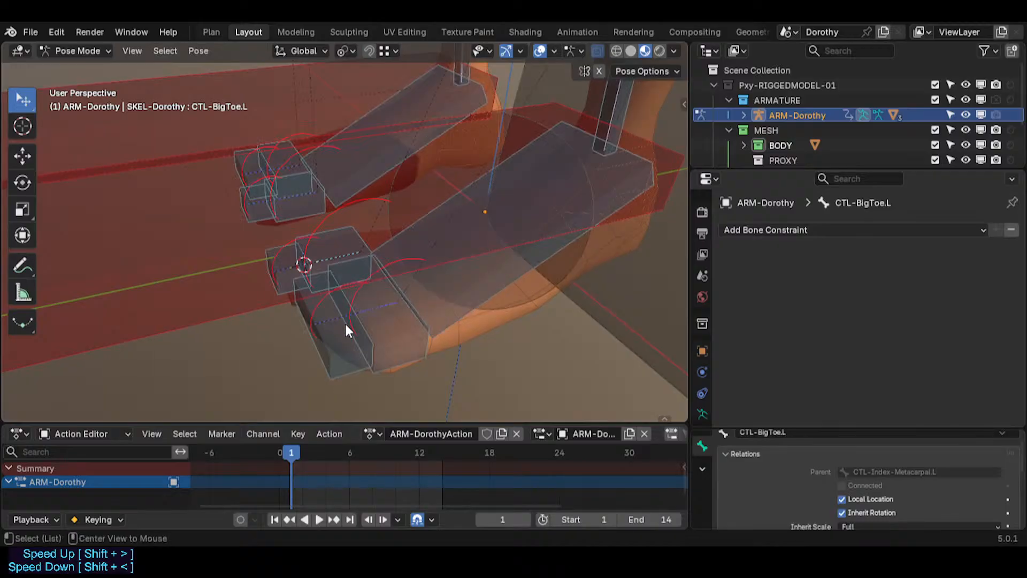
key("Tab")
key("Tab")
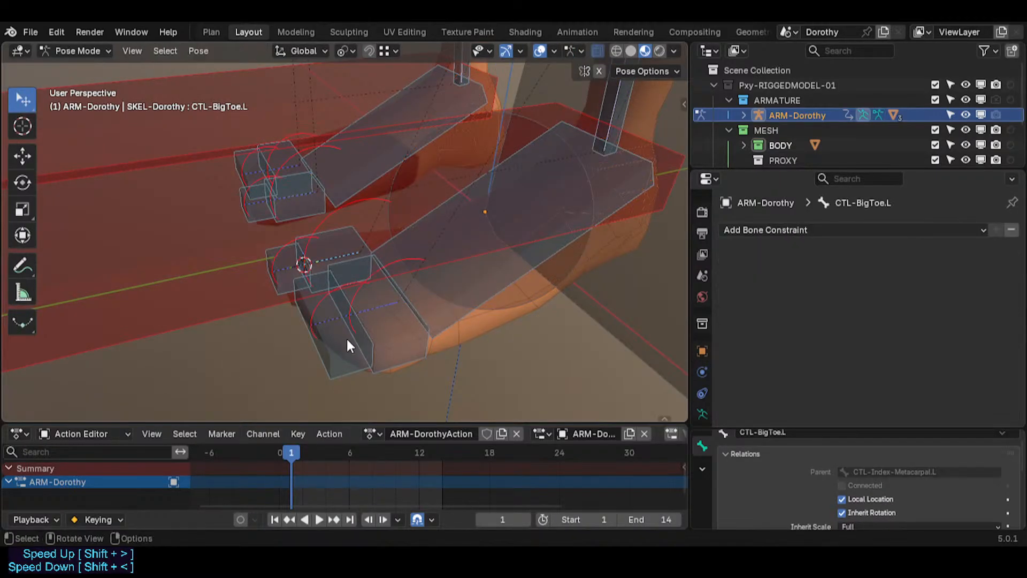
Show the bone collections and rotate CTL-Toes.L.001 downward to test that its target bone follows.
left_click(345, 337)
middle_click_drag(369, 381, 341, 310)
left_click(341, 310)
key("n")
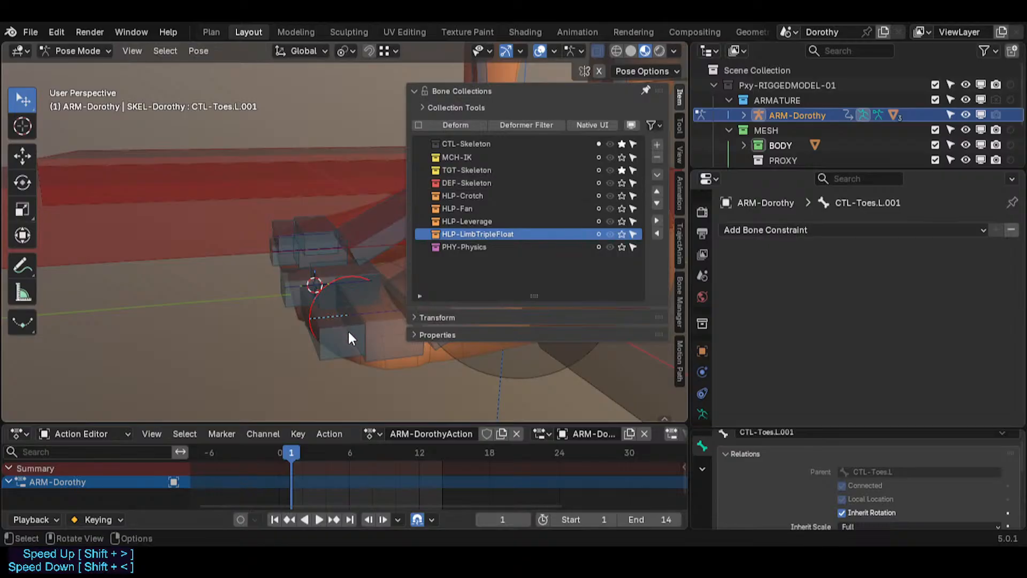
key("g")
left_click(355, 361)
key("r")
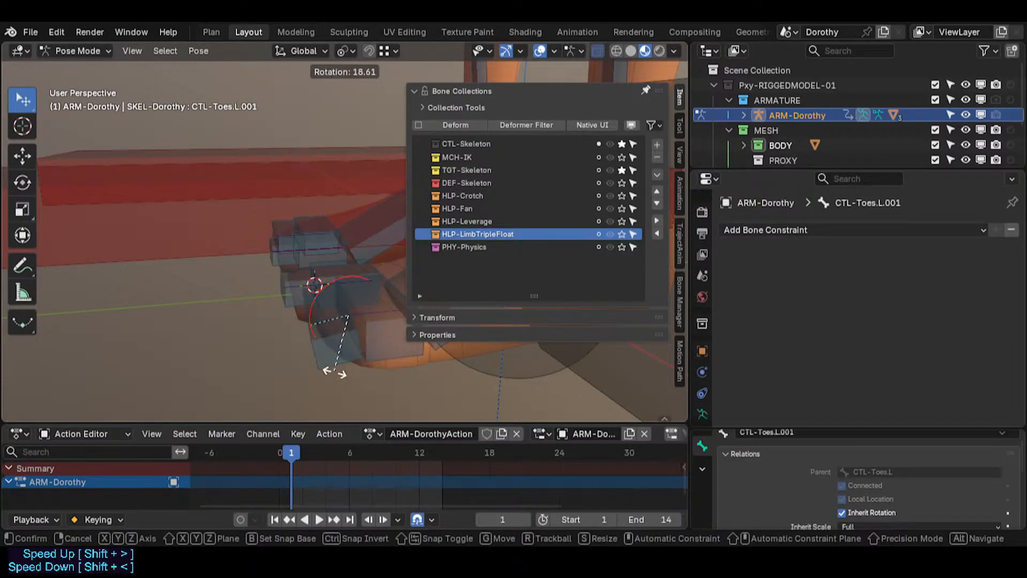
left_click(368, 361)
Check the target bone TGT-2Toes.L.001, and rotate CTL-Toes.L.001 further downward.
left_click(346, 345)
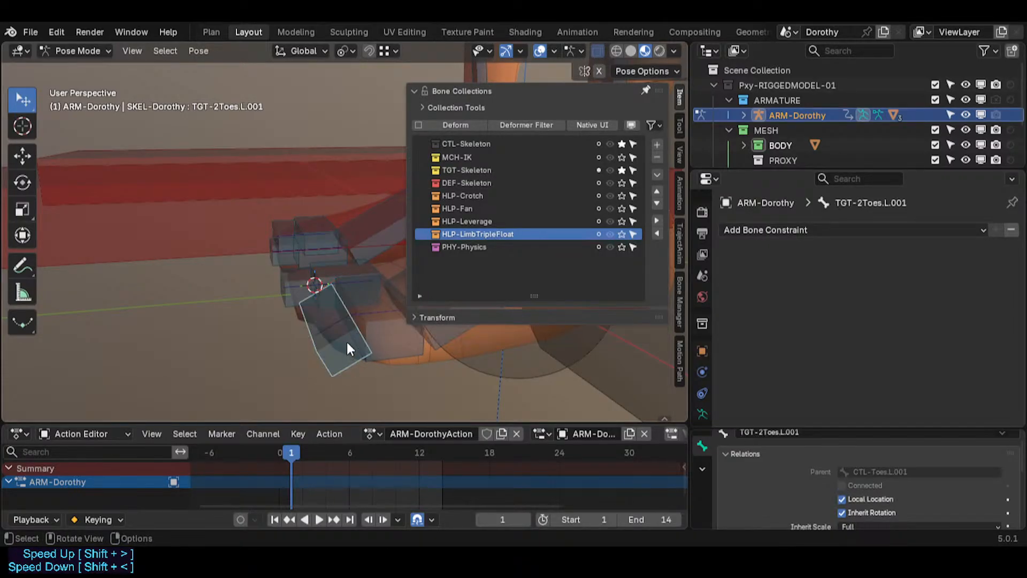
left_click(330, 329)
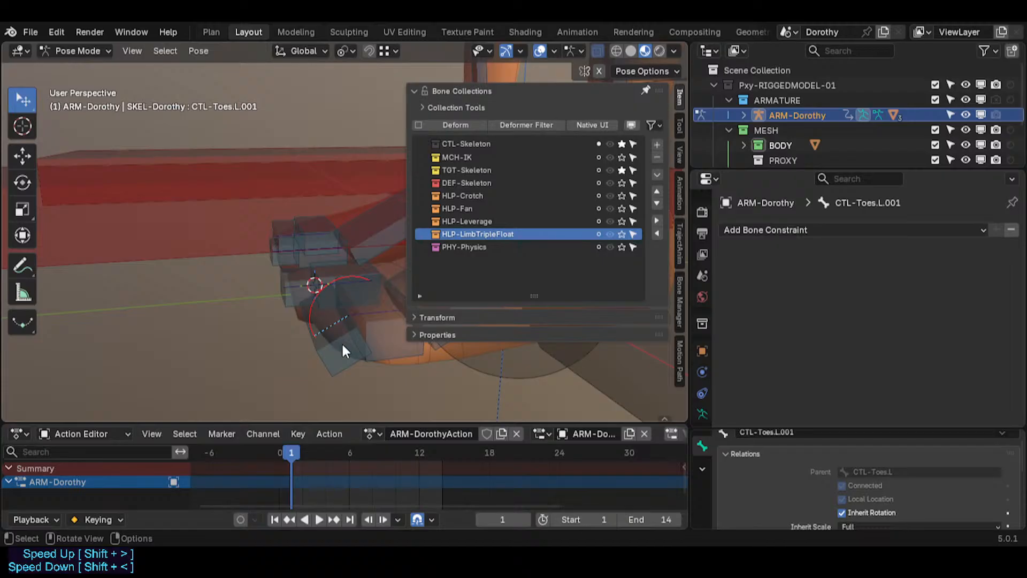
key("r")
left_click(343, 374)
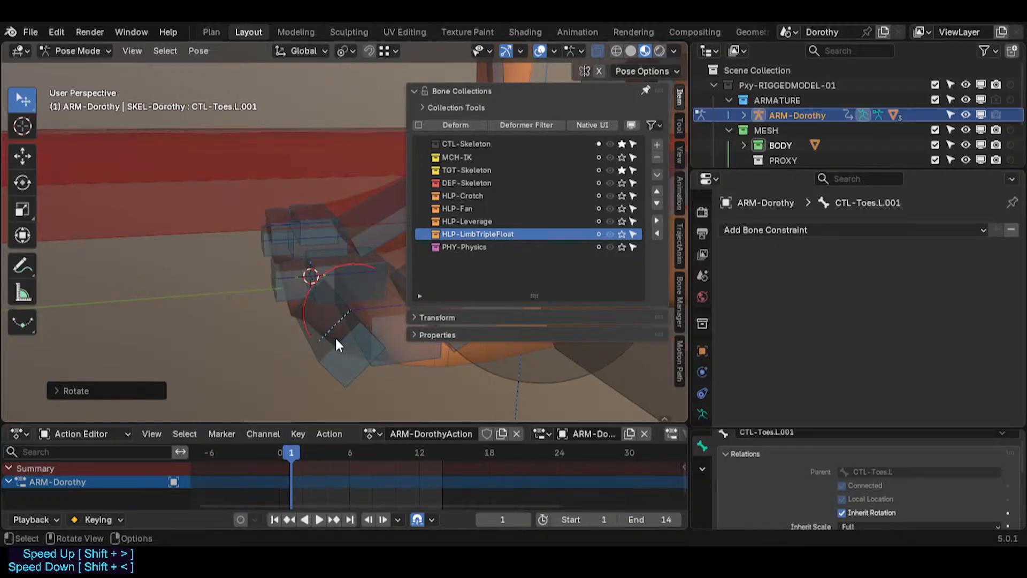
Move CTL-Toes.L.001 back and forth with Auto IK to test how the toe chain bends.
key("g")
right_click(327, 354)
key("g")
left_click(306, 336)
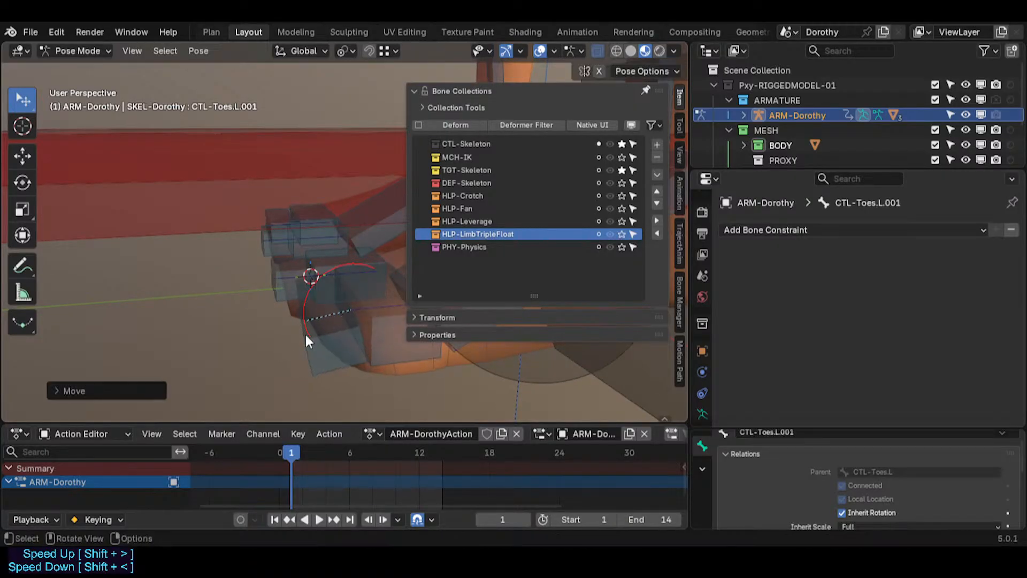
key("g")
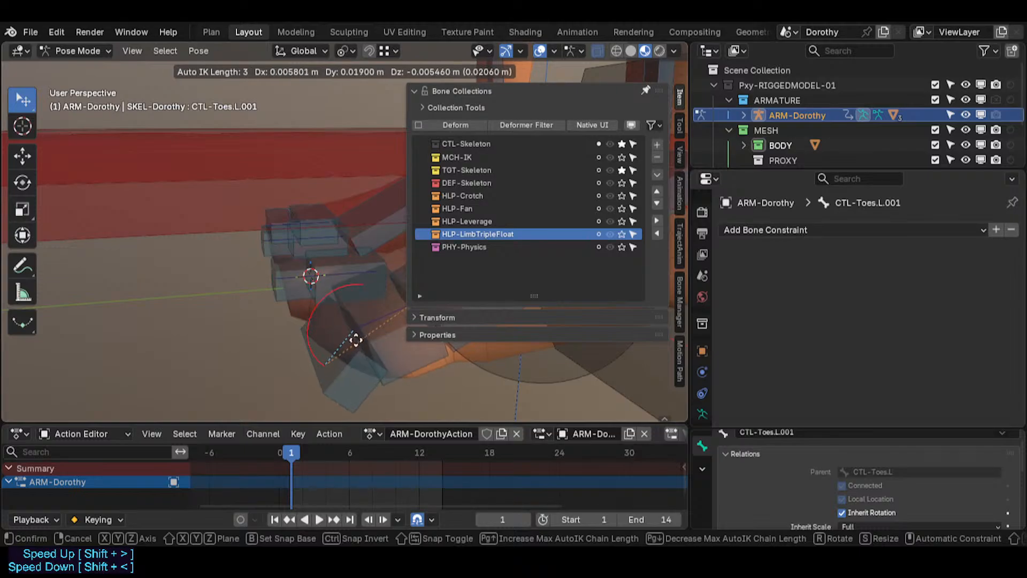
left_click(323, 309)
key("g")
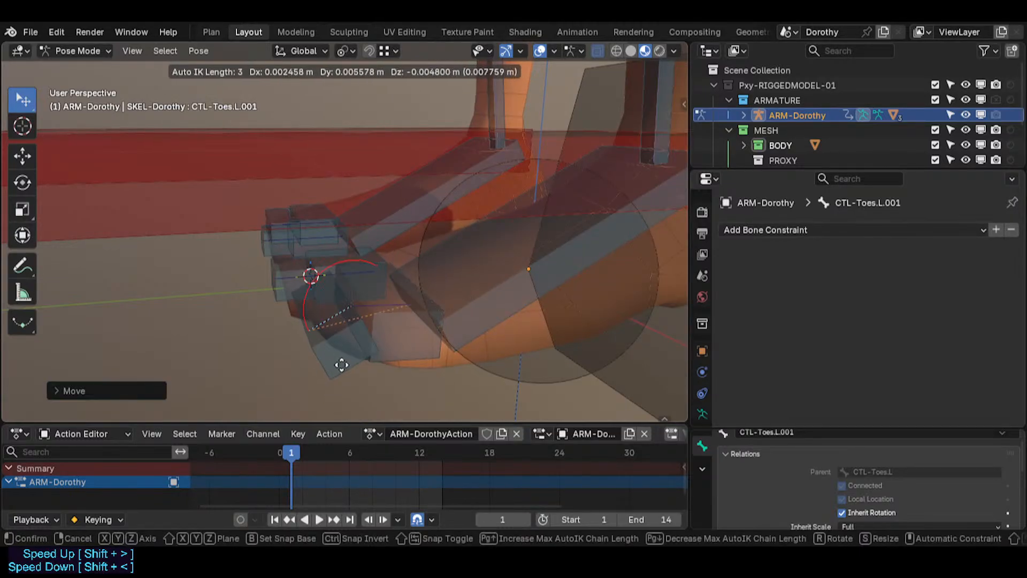
left_click(276, 384)
key("g")
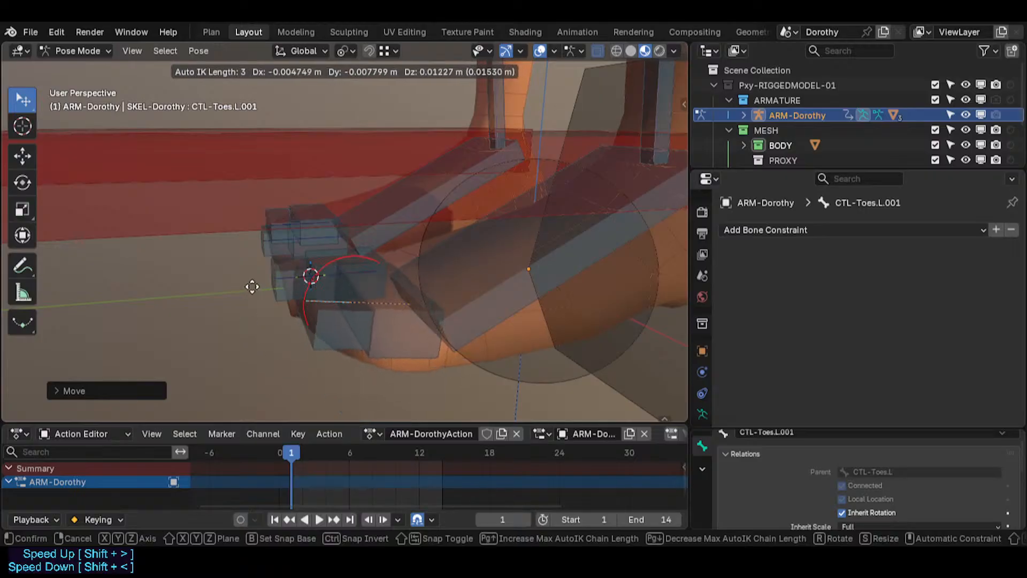
left_click(308, 275)
Move CTL-BigToe.L.001 downward with Auto IK to test the toe bend.
left_click(306, 275)
key("g")
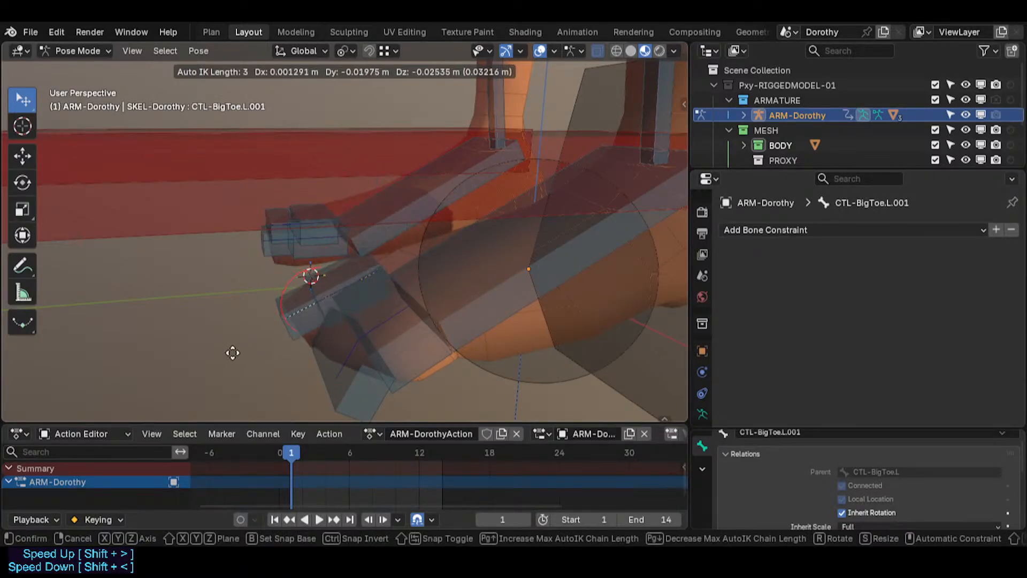
left_click(273, 332)
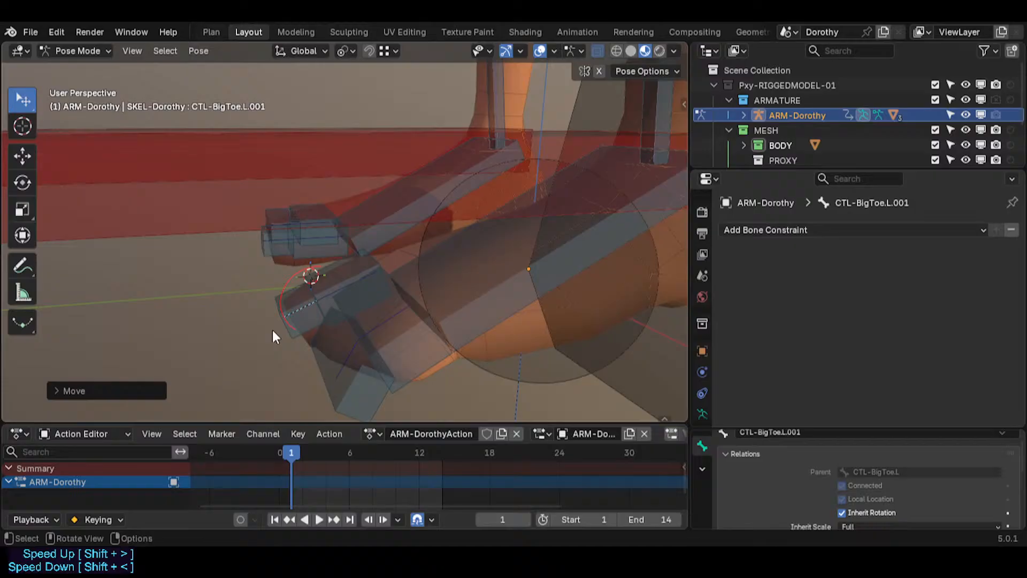
Select CTL-Toes.L and switch to Edit Mode to examine the axes of the toe control bones.
left_click(347, 369)
left_click(388, 325)
left_click(385, 322)
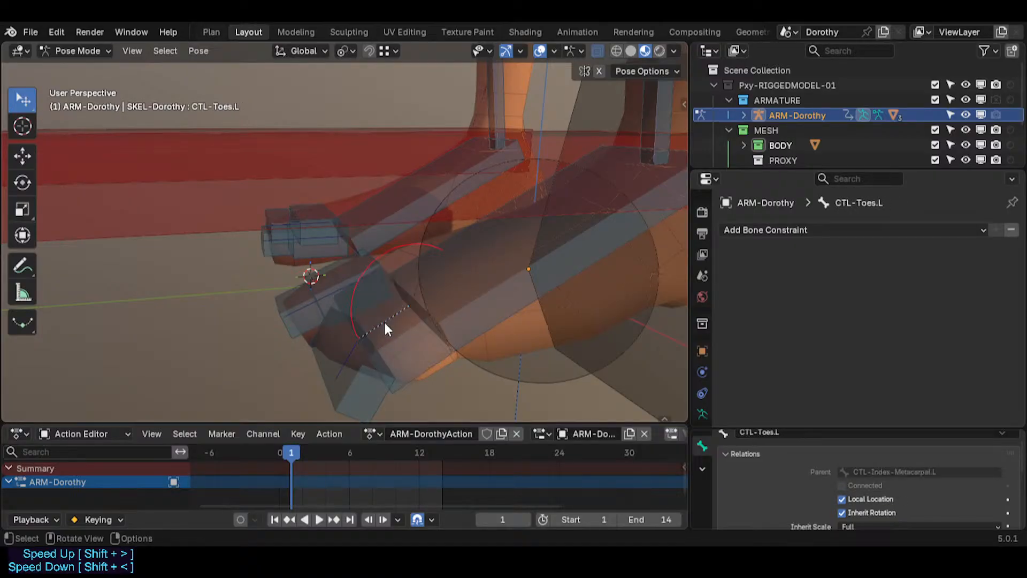
key("Tab")
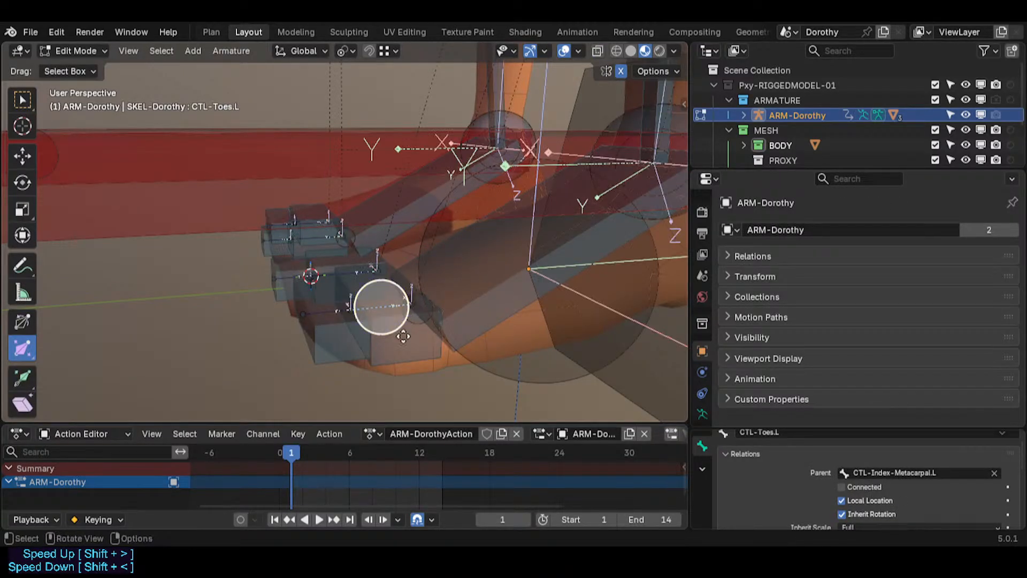
key("g")
right_click(409, 300)
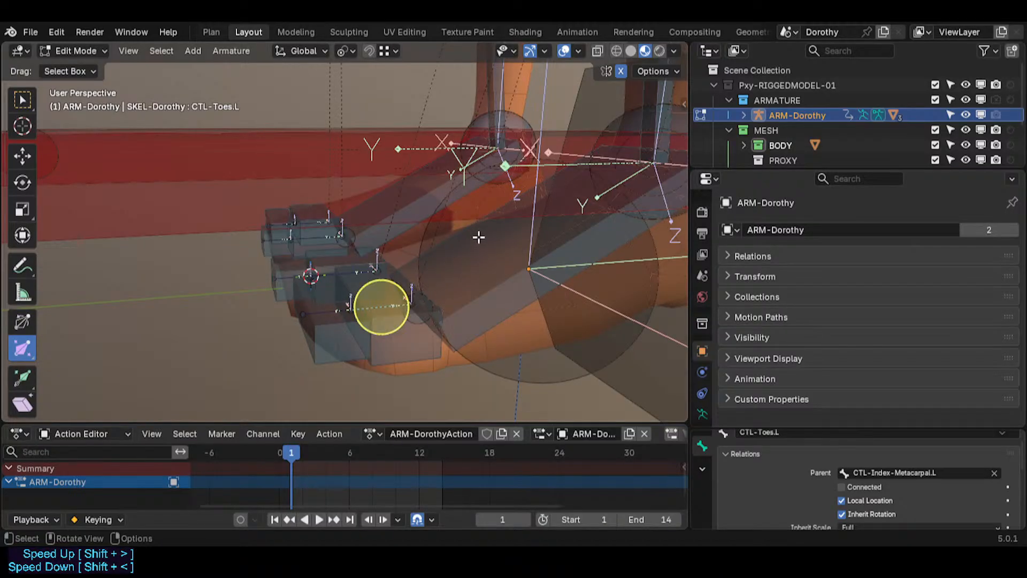
scroll(381, 307, "up", 1)
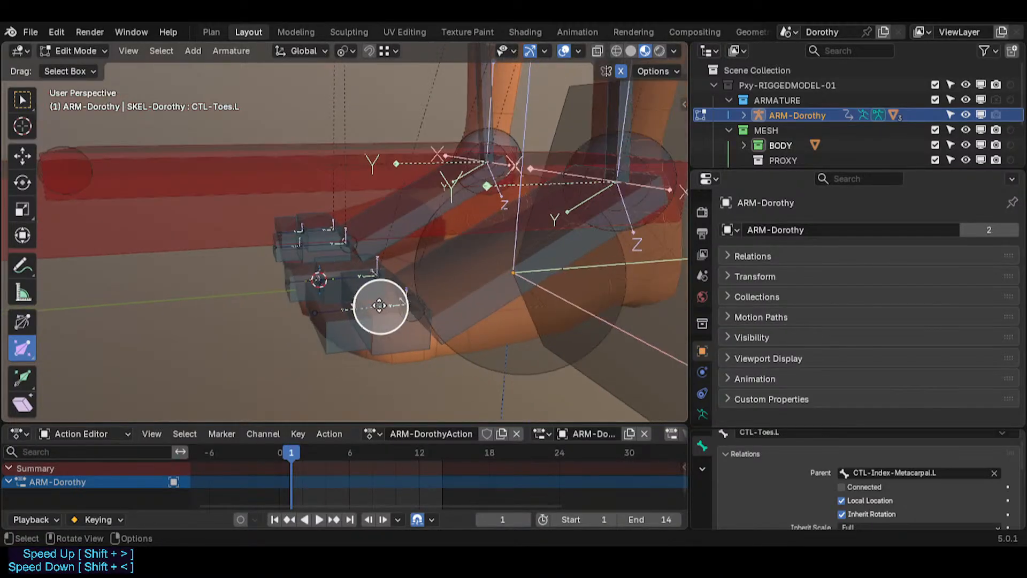
middle_click_drag(379, 306, 377, 307)
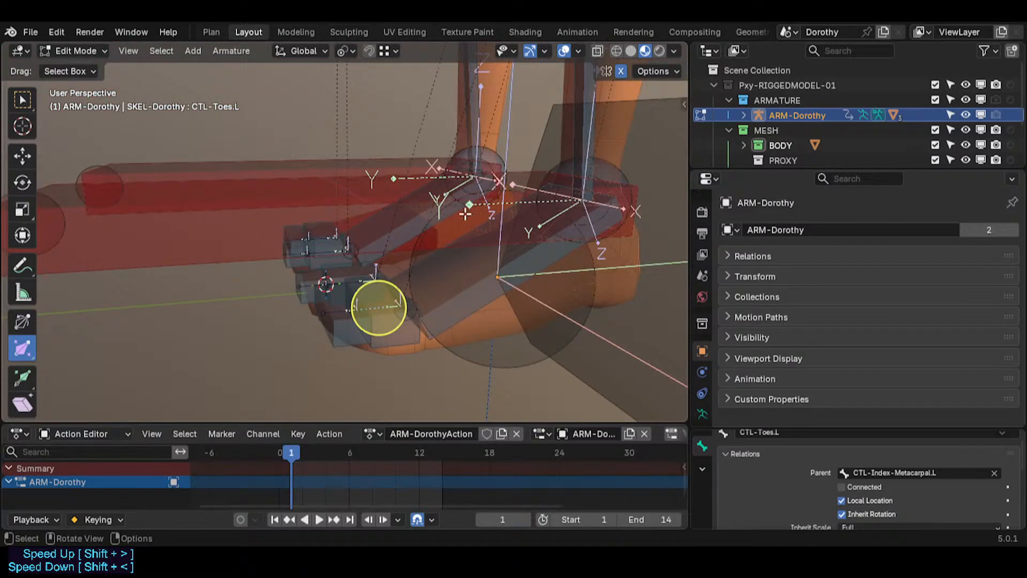
middle_click_drag(453, 239, 378, 344)
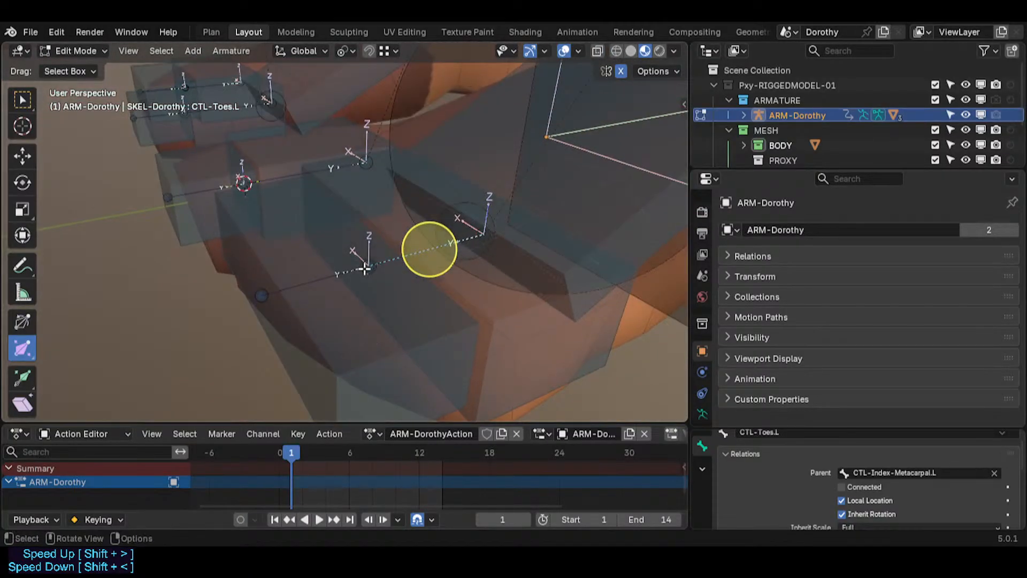
middle_click_drag(364, 268, 385, 261)
left_click(425, 251)
left_click(424, 252)
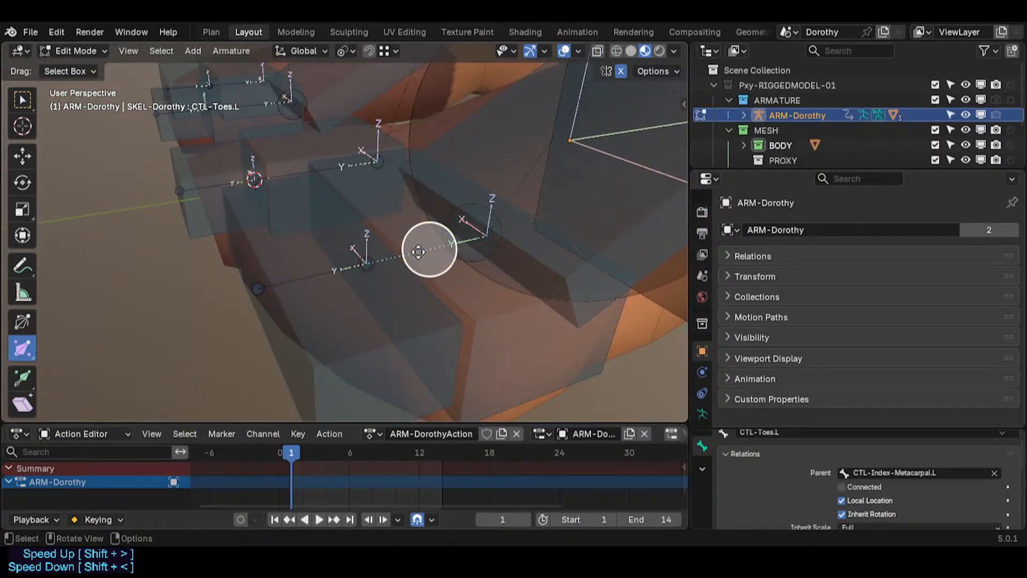
Turn off solo for the TGT-Skeleton bone collection so only CTL-Skeleton bones are shown.
left_click(322, 274, "alt+shift")
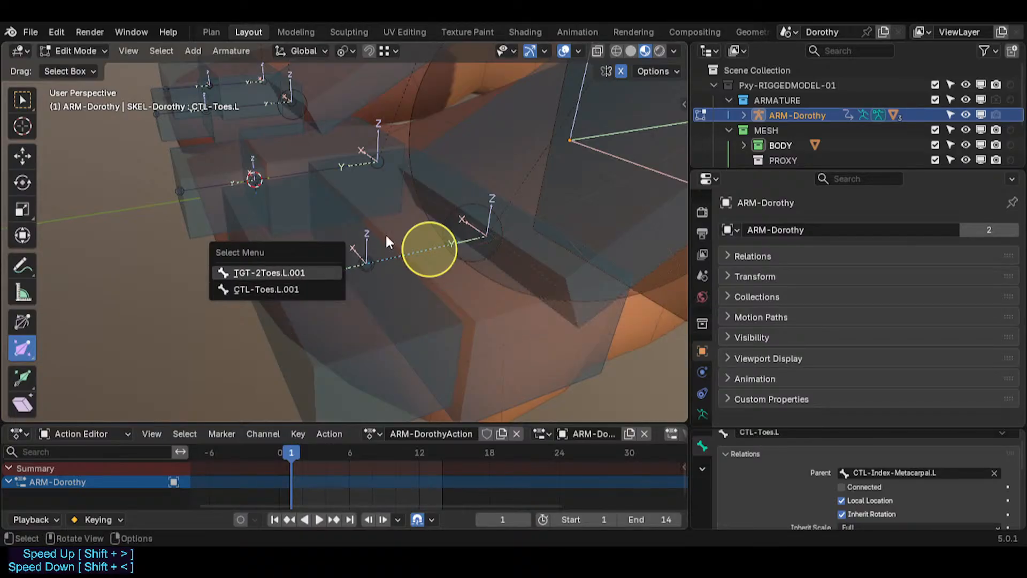
key("n")
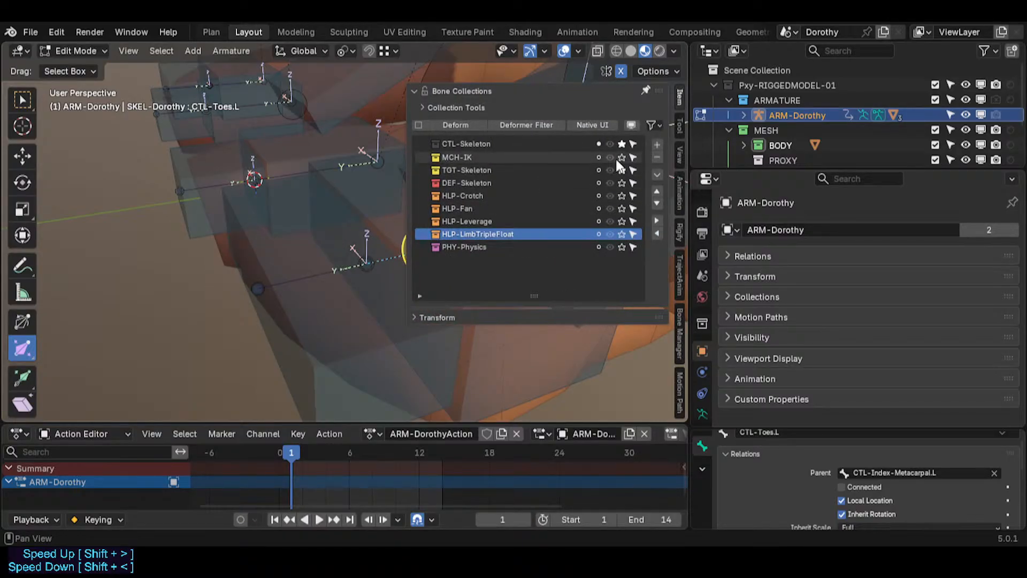
left_click(623, 169)
key("n")
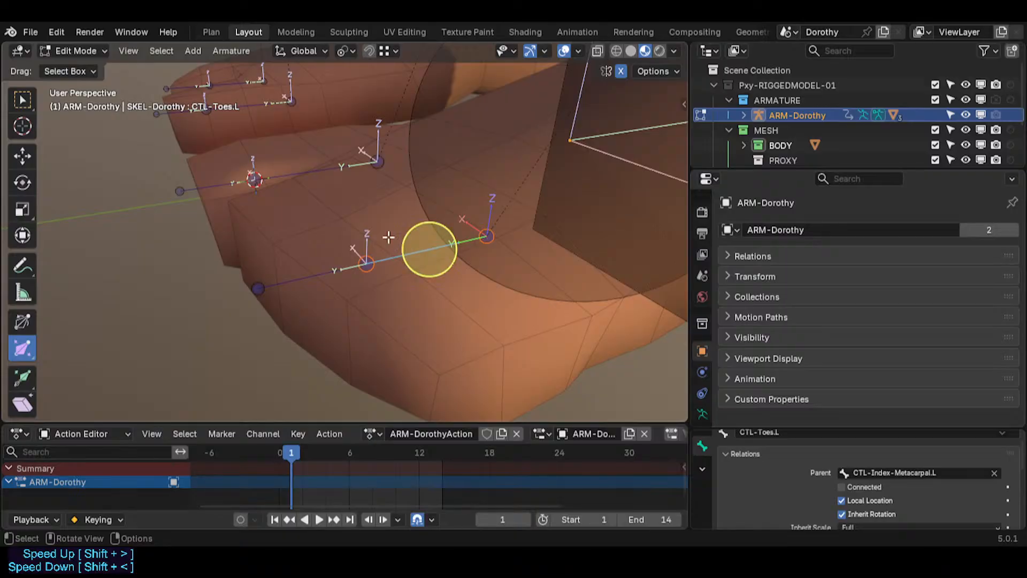
Select the four CTL-BigToe and CTL-Toes bones of the left foot and recalculate their roll to Global -Z Axis.
left_click(327, 169)
left_click(426, 248, "shift")
left_click(305, 278, "shift")
left_click(220, 180, "shift")
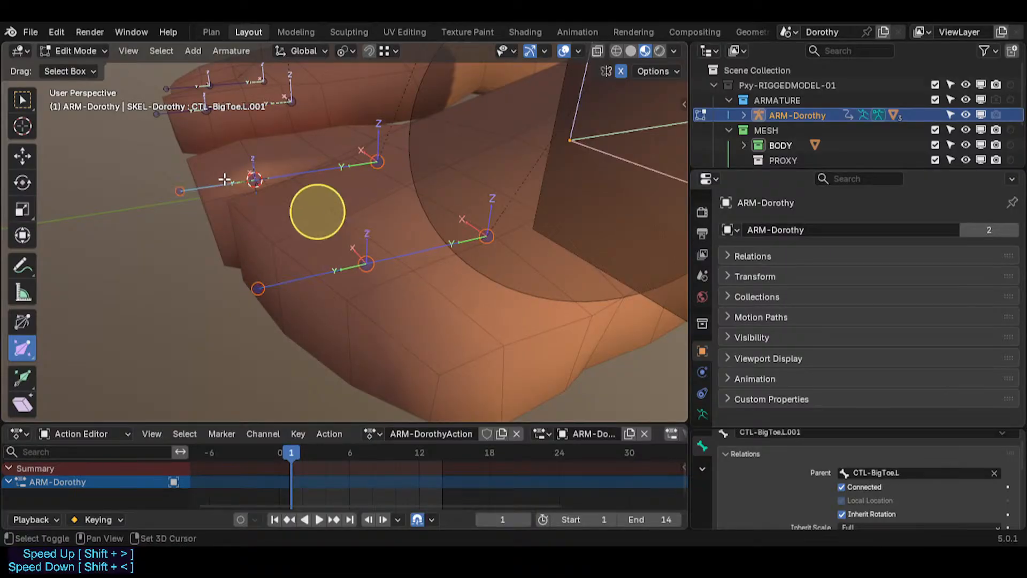
scroll(296, 210, "down", 2)
key("shift+n")
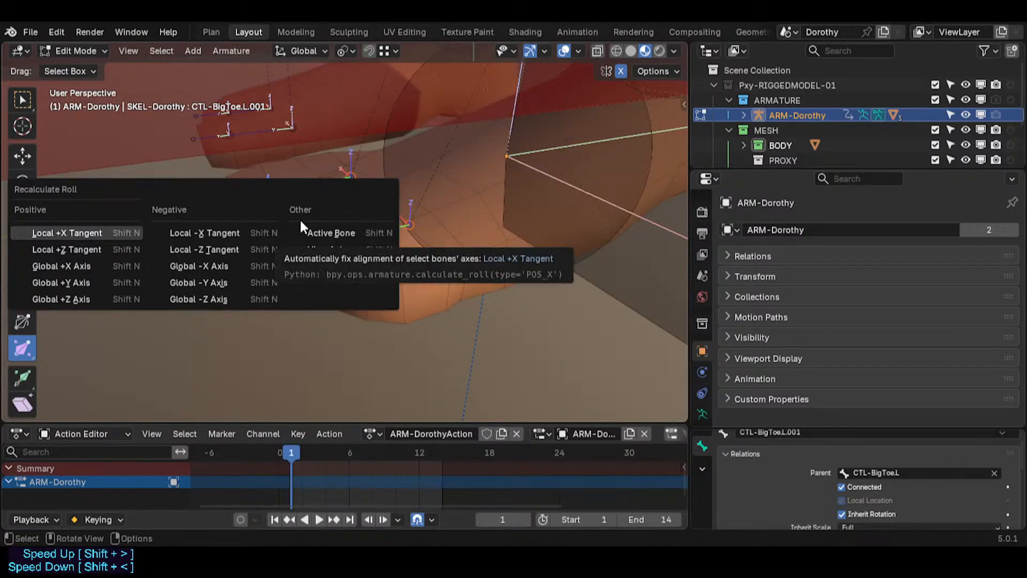
left_click(181, 299)
Select CTL-Toes.L.001 and switch the armature to Pose Mode.
middle_click_drag(378, 275, 308, 245)
left_click(303, 245)
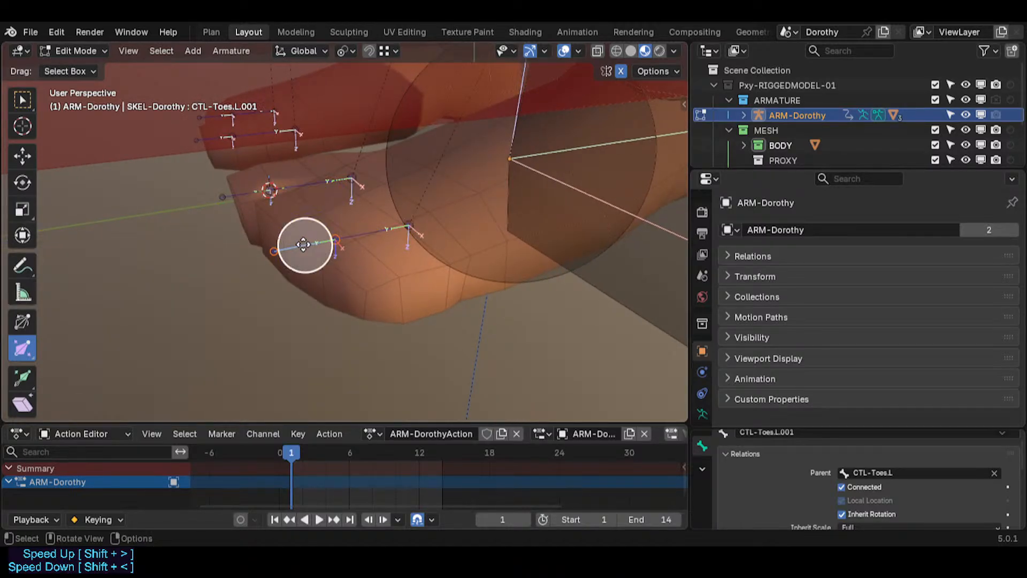
key("ctrl+Tab")
left_click(356, 324)
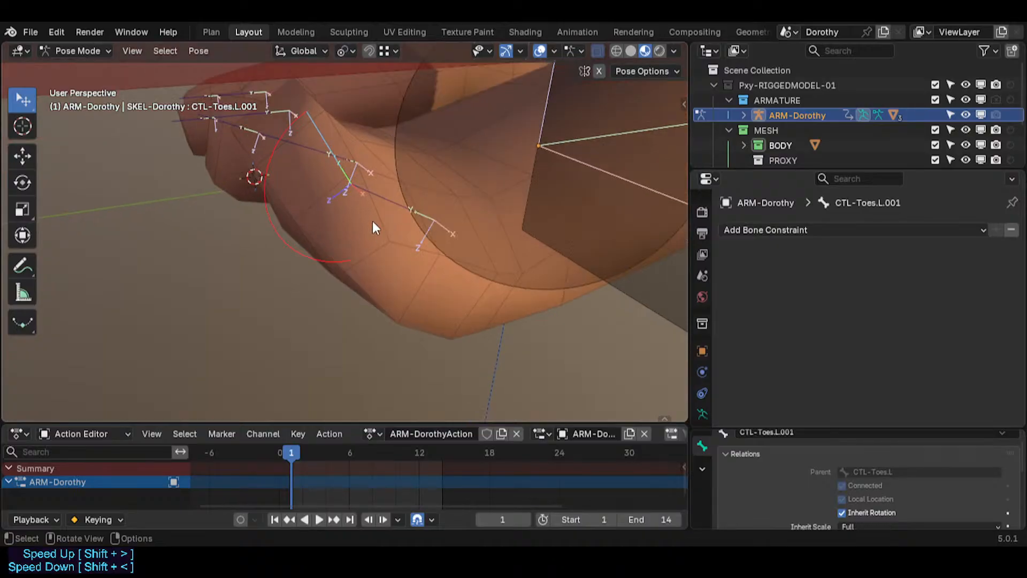
Move CTL-Toes.L.001 repeatedly up and down with Auto IK to test the toe deformation with the new roll.
middle_click_drag(366, 265, 262, 266)
key("g")
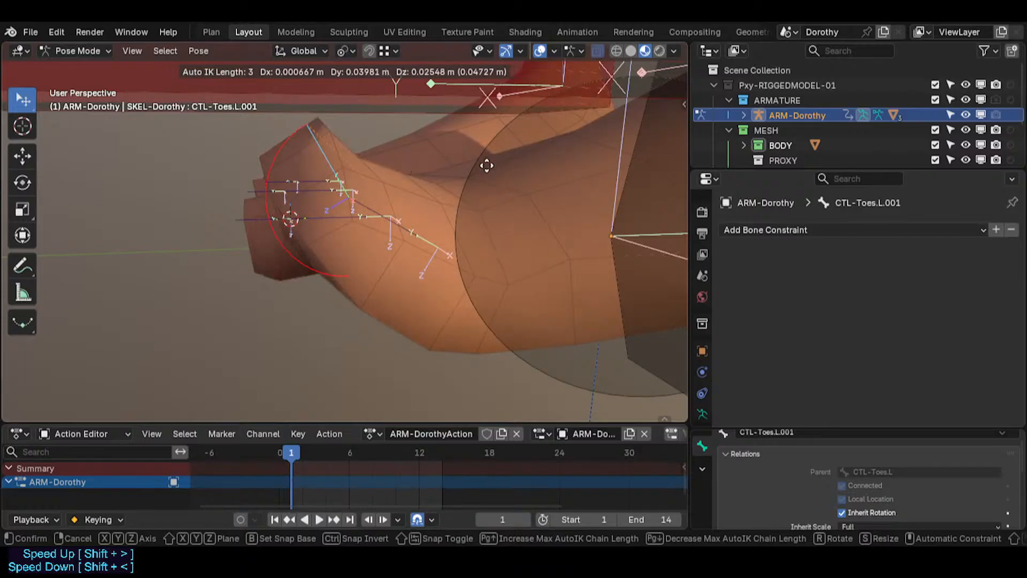
left_click(354, 220)
key("g")
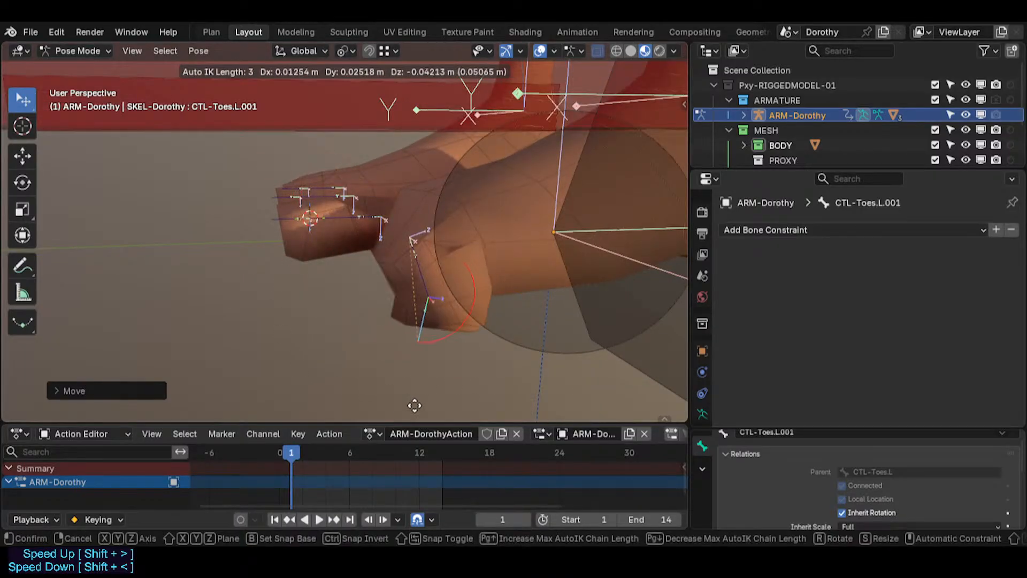
left_click(289, 397)
key("g")
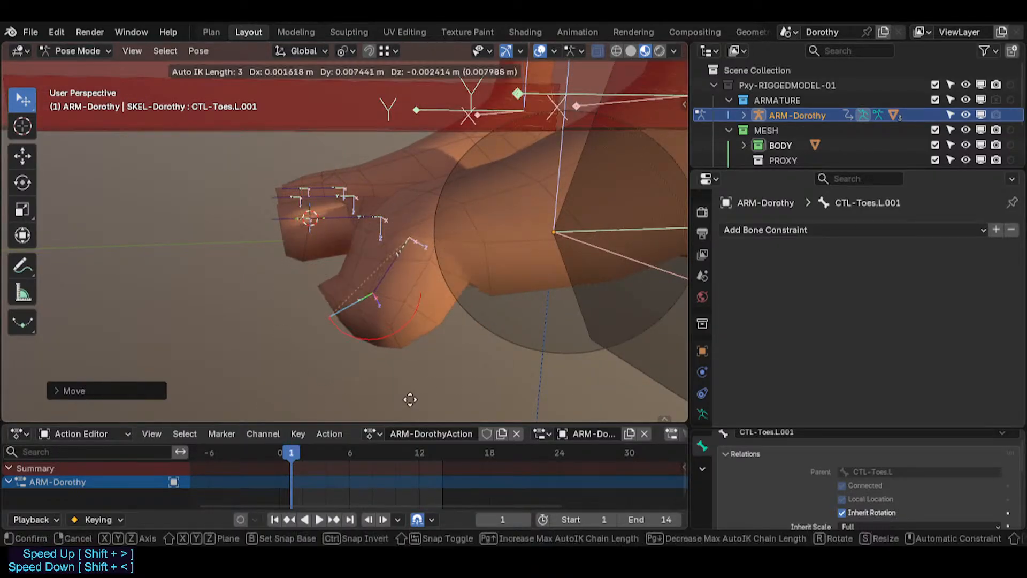
left_click(388, 381)
key("g")
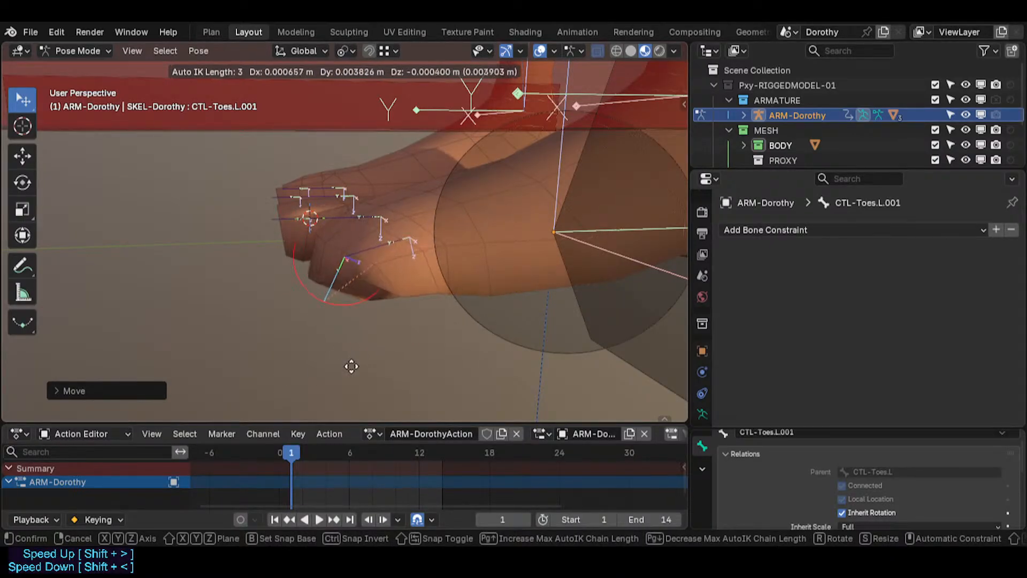
left_click(372, 379)
key("g")
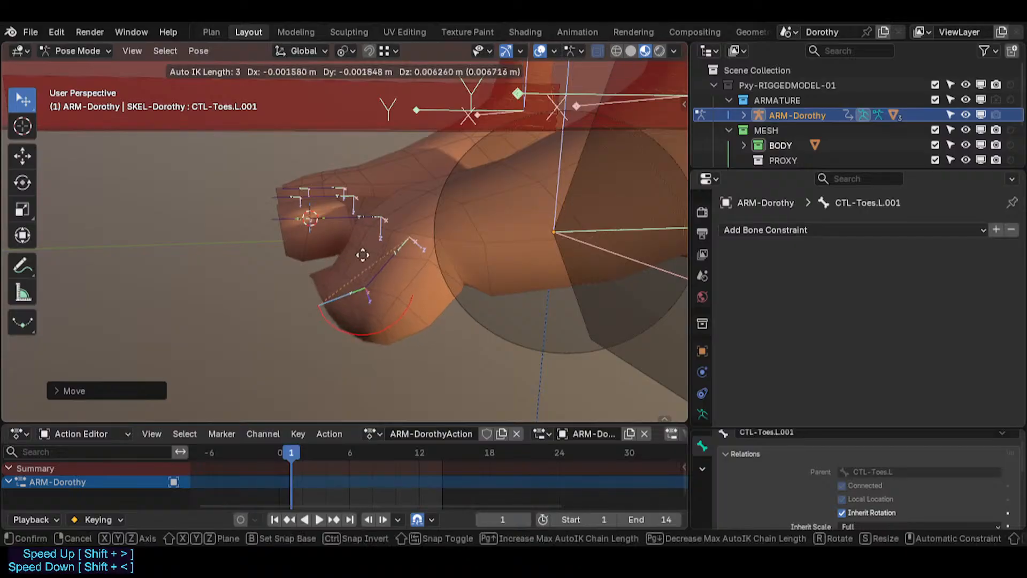
left_click(406, 190)
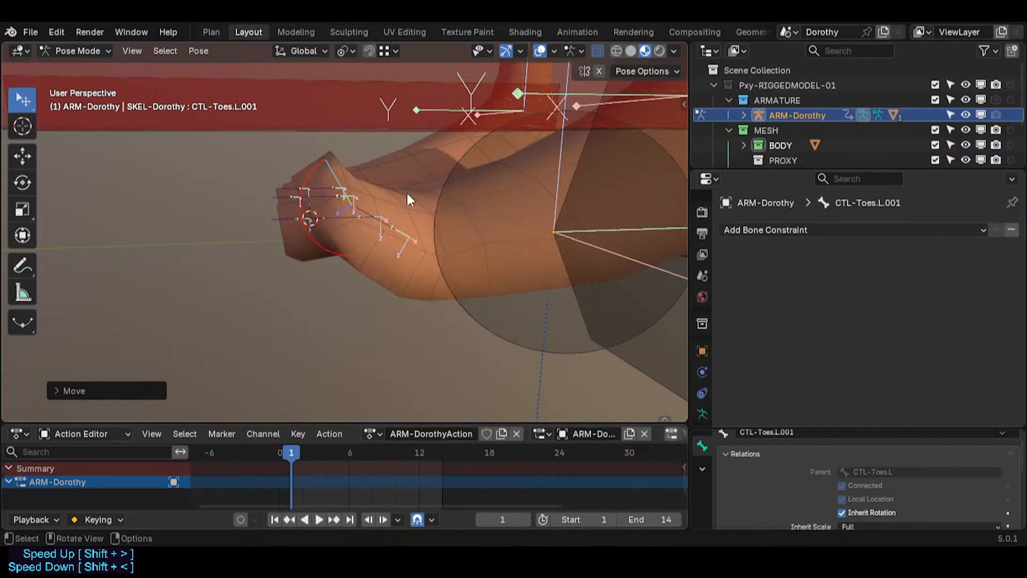
key("g")
left_click(283, 310)
key("g")
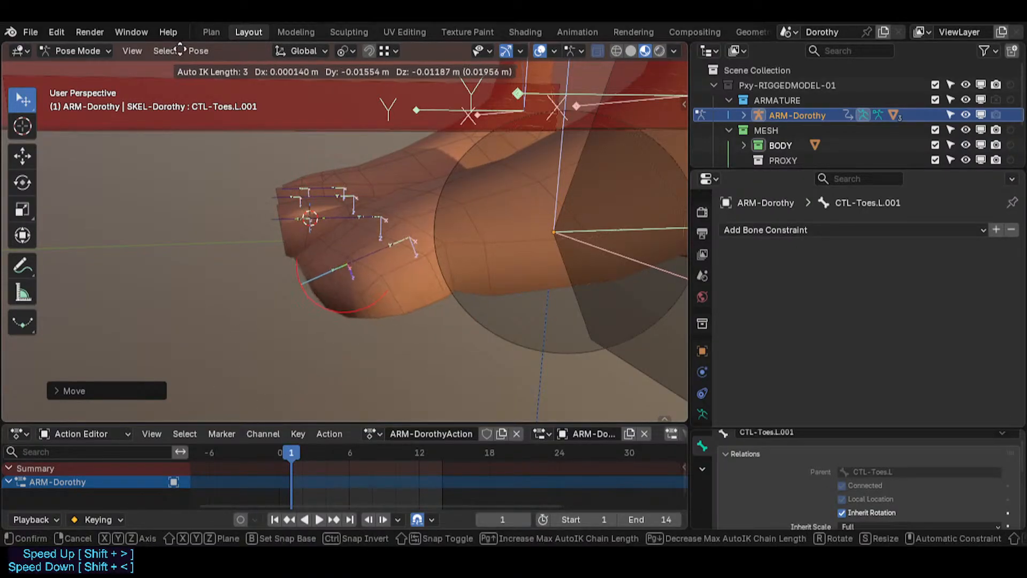
left_click(165, 169)
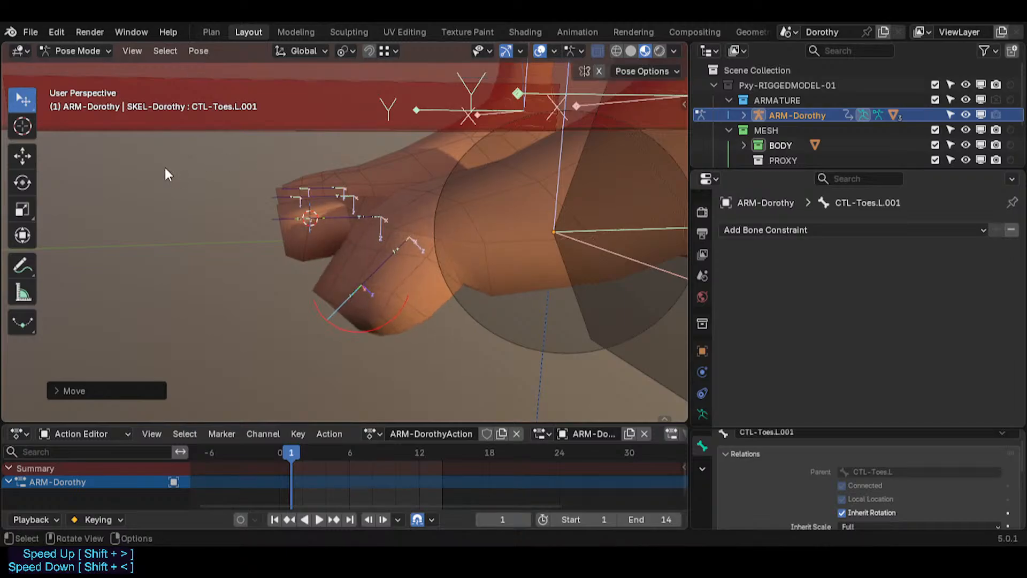
Display the body mesh with smooth subdivision and bend the toe once more with CTL-Toes.L.001.
key("ctrl+z")
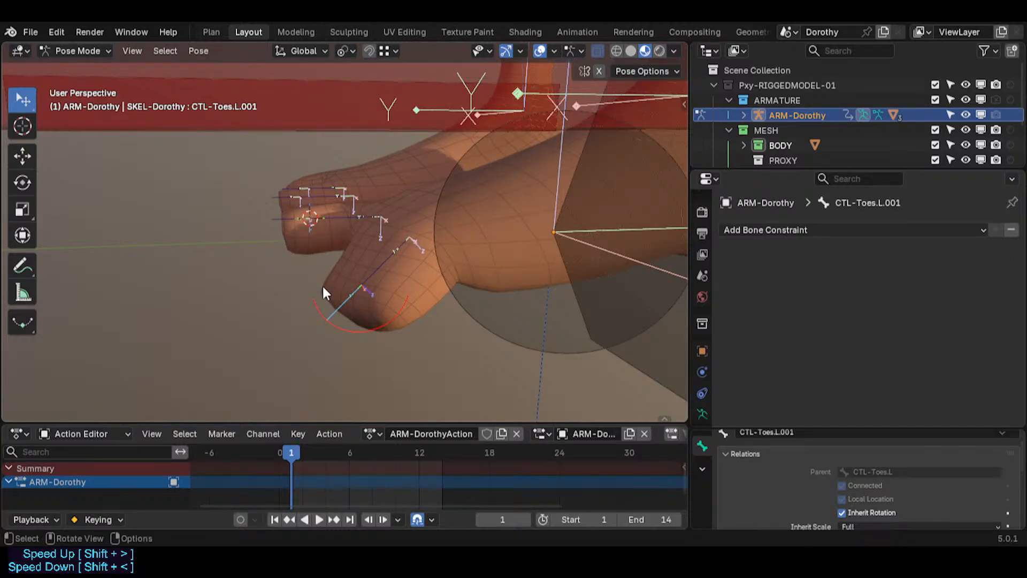
key("g")
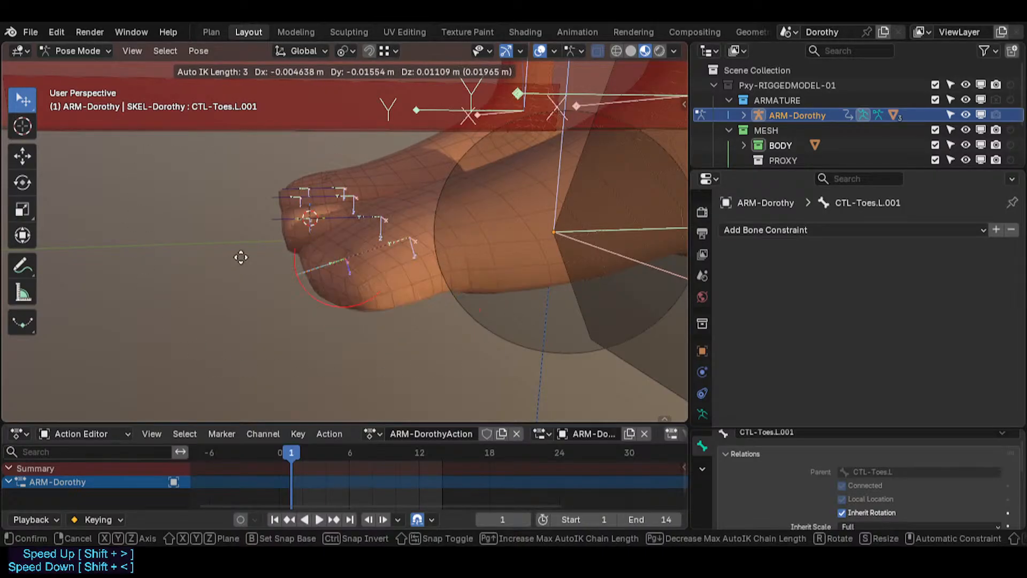
left_click(344, 297)
Clear the rotation of all pose bones and save the file Dorothy-BaseTemplate.blend.
key("a")
key("alt+r")
middle_click_drag(389, 239, 350, 245)
key("ctrl+s")
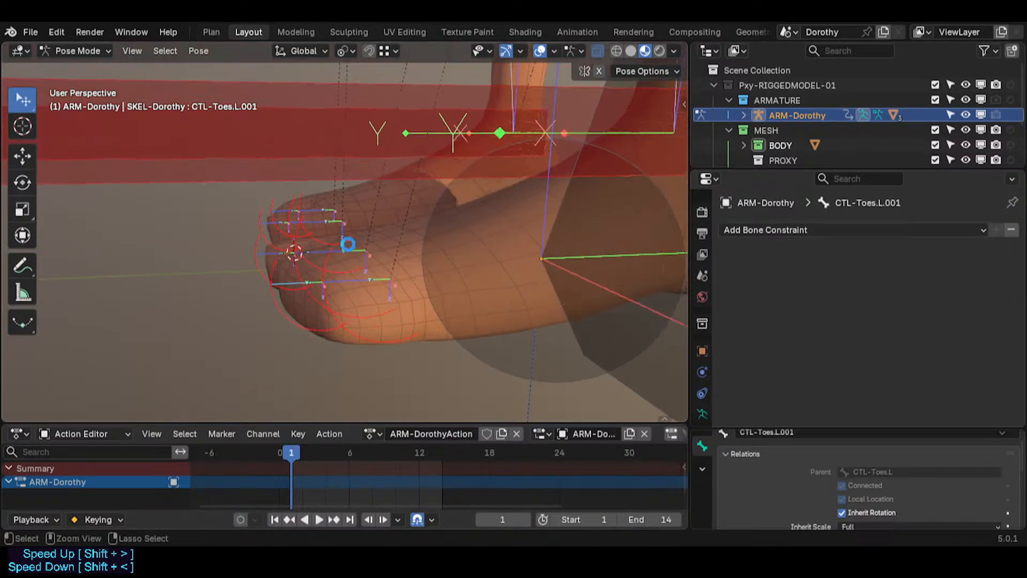
Switch to Object Mode and select the ARM-Dorothy armature with the character's arm and hand in view.
key("ctrl+Tab")
left_click(412, 283)
scroll(410, 235, "down", 3)
middle_click_drag(410, 236, 393, 284)
scroll(391, 240, "down", 3)
scroll(393, 284, "down", 3)
middle_click_drag(418, 159, 381, 290, "shift")
middle_click_drag(371, 140, 342, 303, "shift")
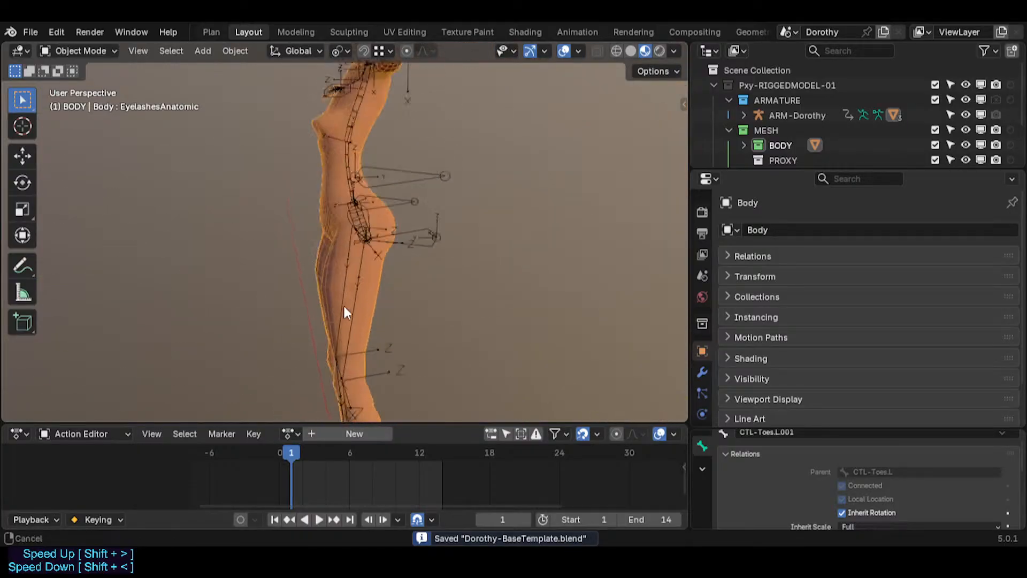
scroll(352, 159, "down", 3)
middle_click_drag(352, 160, 383, 296)
scroll(383, 296, "up", 3)
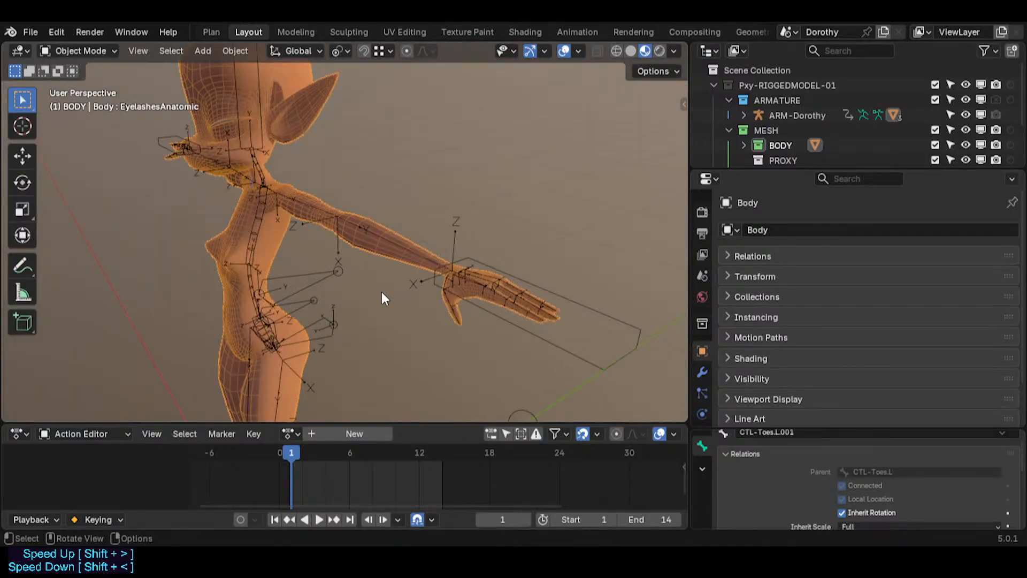
left_click(405, 257)
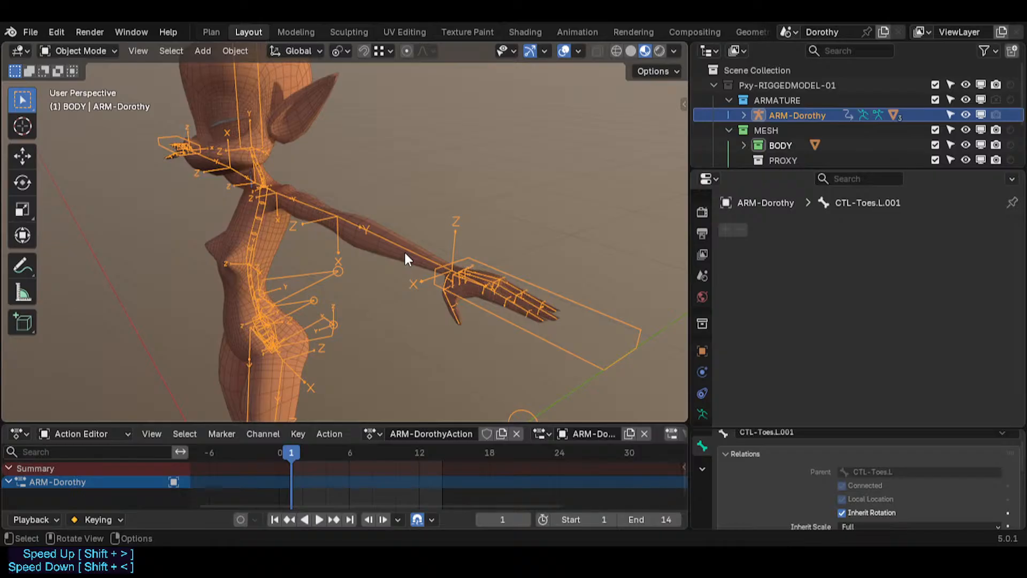
scroll(400, 249, "up", 2)
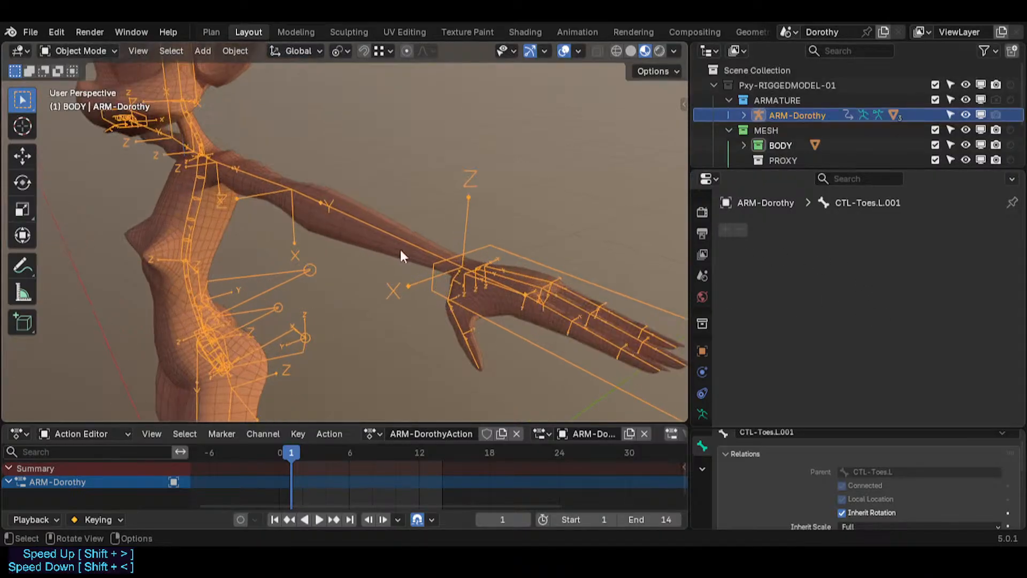
Examine the armature and bone axes along the character's left arm and hand.
left_click(391, 238)
left_click(390, 237)
left_click(364, 229)
middle_click_drag(363, 229, 295, 234)
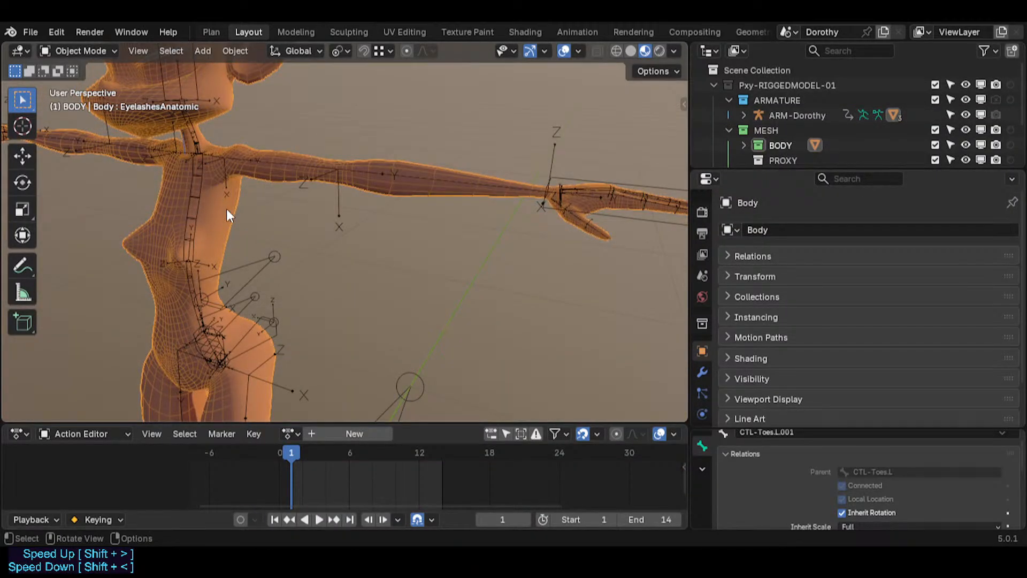
left_click(369, 174)
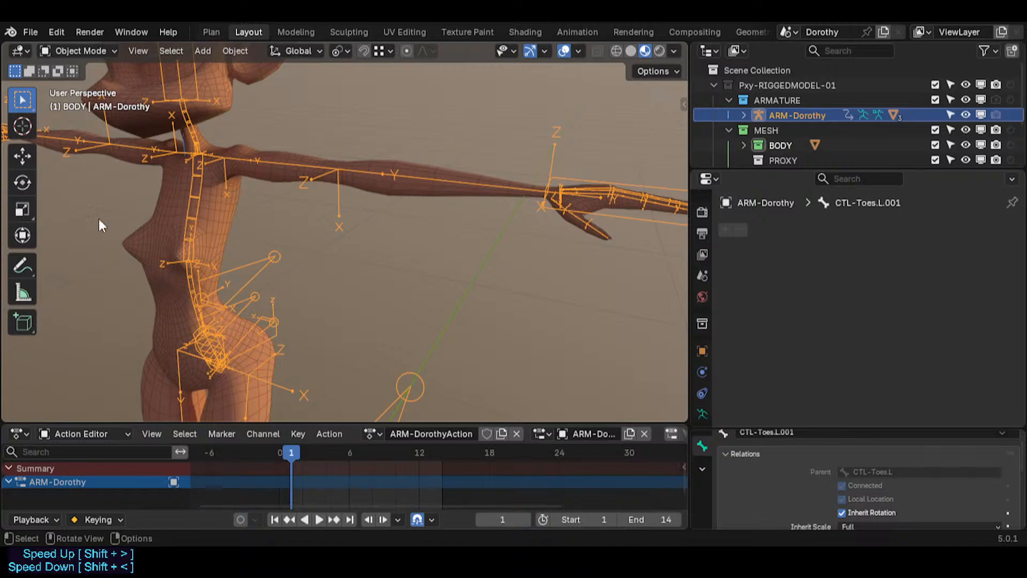
scroll(192, 371, "down", 4)
scroll(274, 260, "up", 6)
scroll(246, 371, "down", 5)
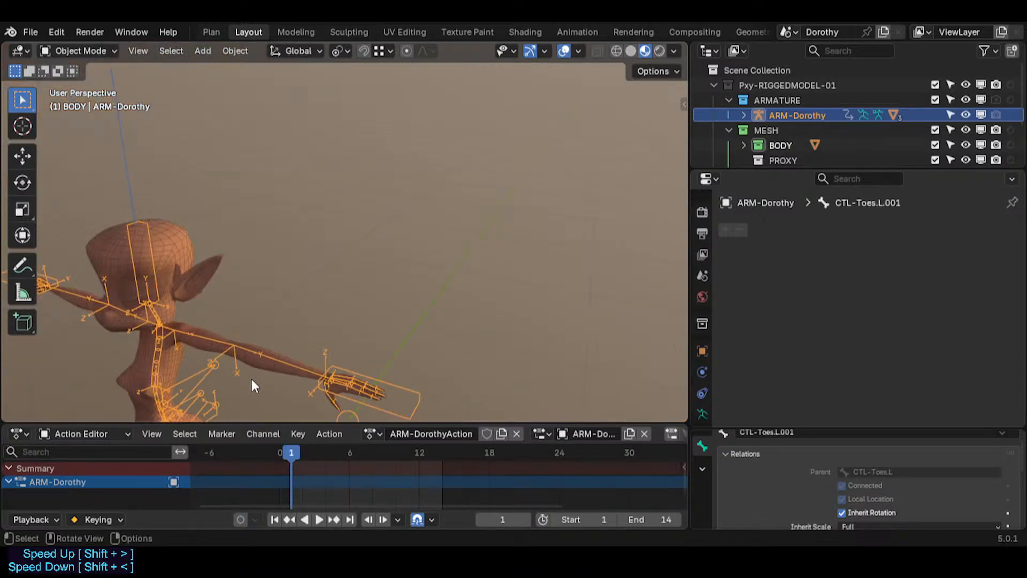
middle_click_drag(251, 377, 224, 319)
scroll(223, 319, "up", 3)
scroll(299, 281, "up", 3)
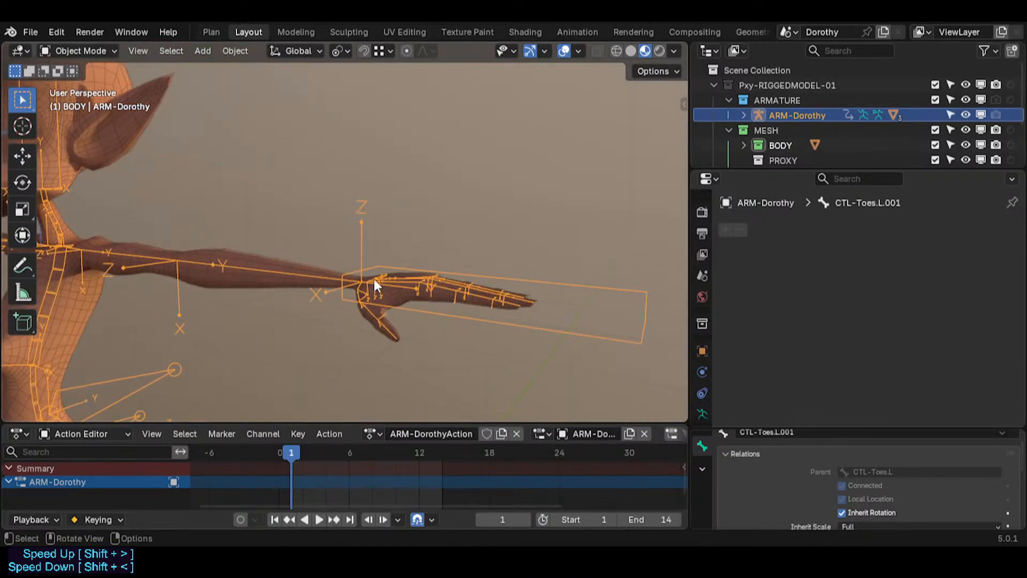
scroll(365, 320, "up", 2)
middle_click_drag(415, 313, 450, 320)
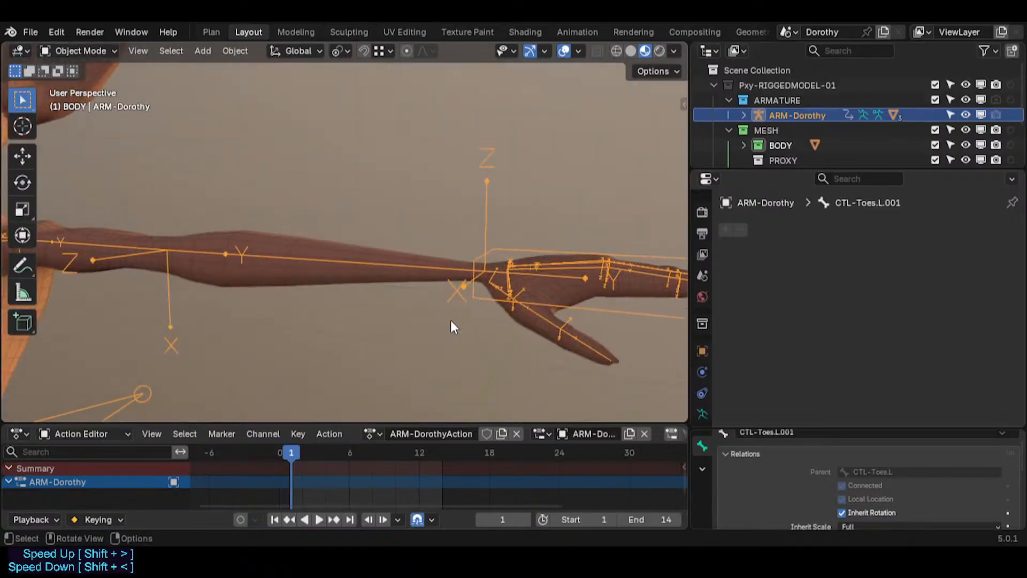
Examine the body mesh and its bones from the left hand across the shoulder and torso down to the feet.
left_click(557, 277)
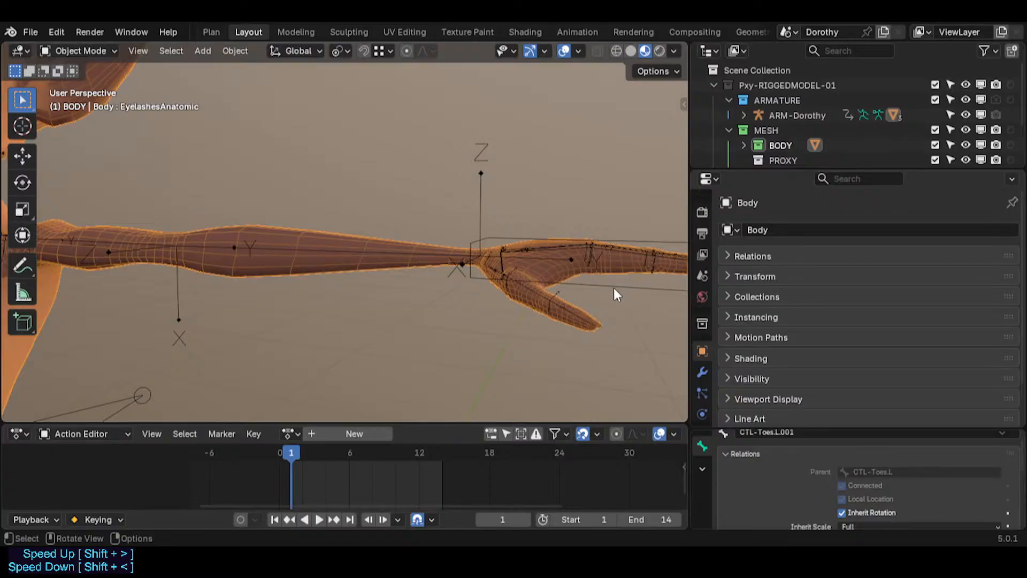
middle_click_drag(615, 288, 497, 280)
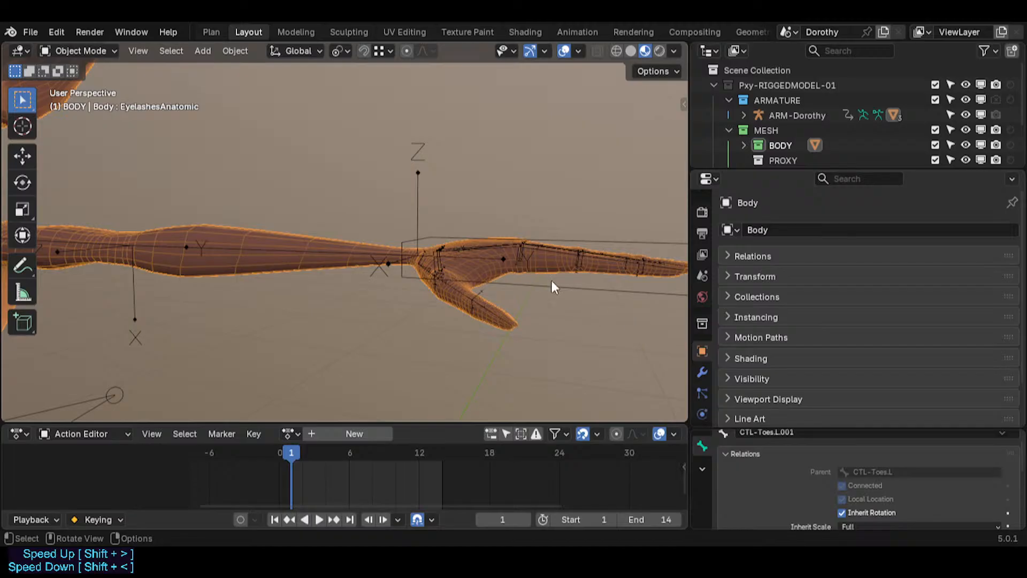
middle_click_drag(428, 255, 532, 281, "shift")
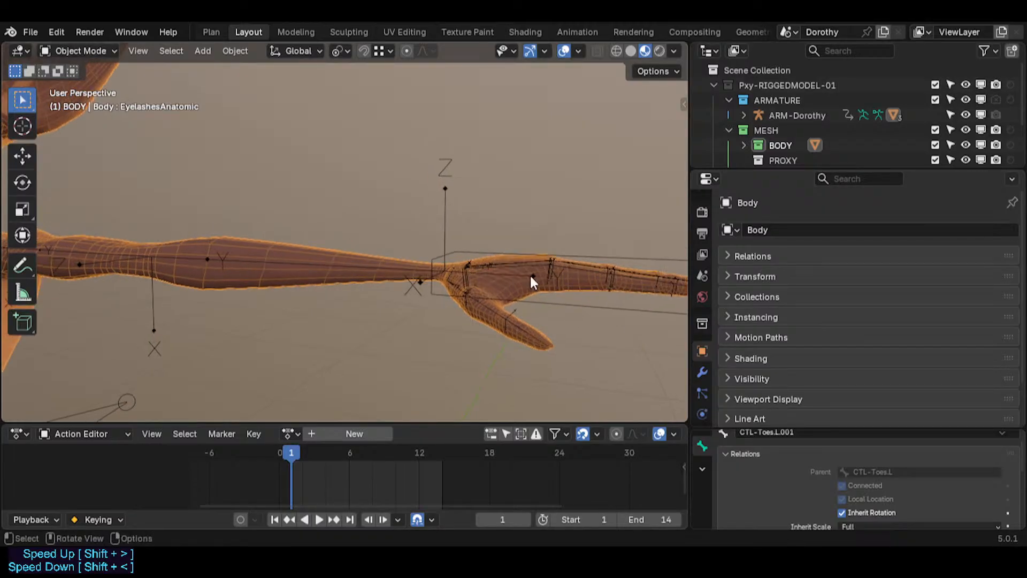
scroll(575, 308, "down", 2)
middle_click_drag(273, 244, 340, 300, "shift")
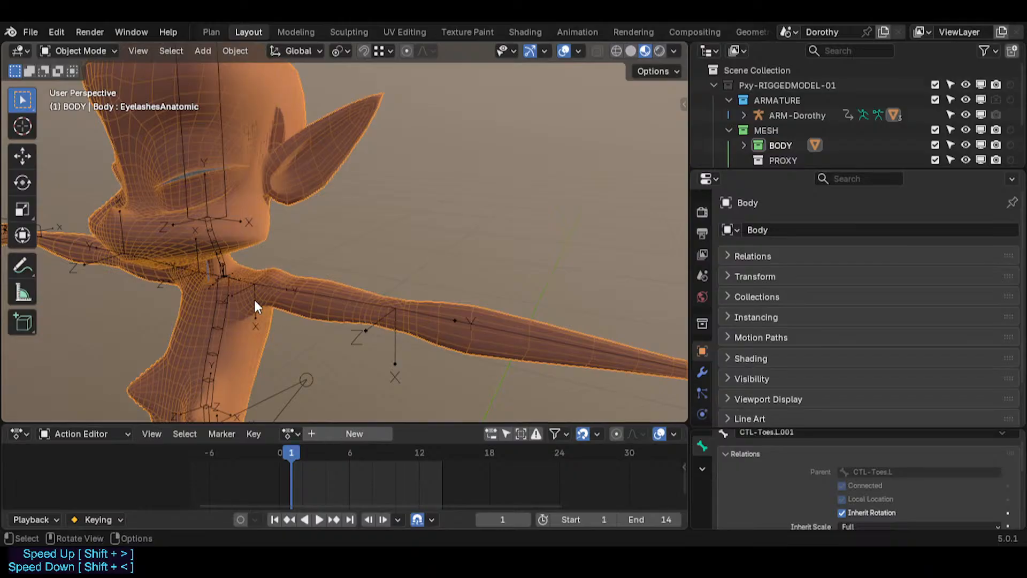
middle_click_drag(253, 298, 271, 149)
middle_click_drag(271, 289, 238, 332, "shift")
scroll(259, 238, "down", 2)
middle_click_drag(235, 275, 240, 269)
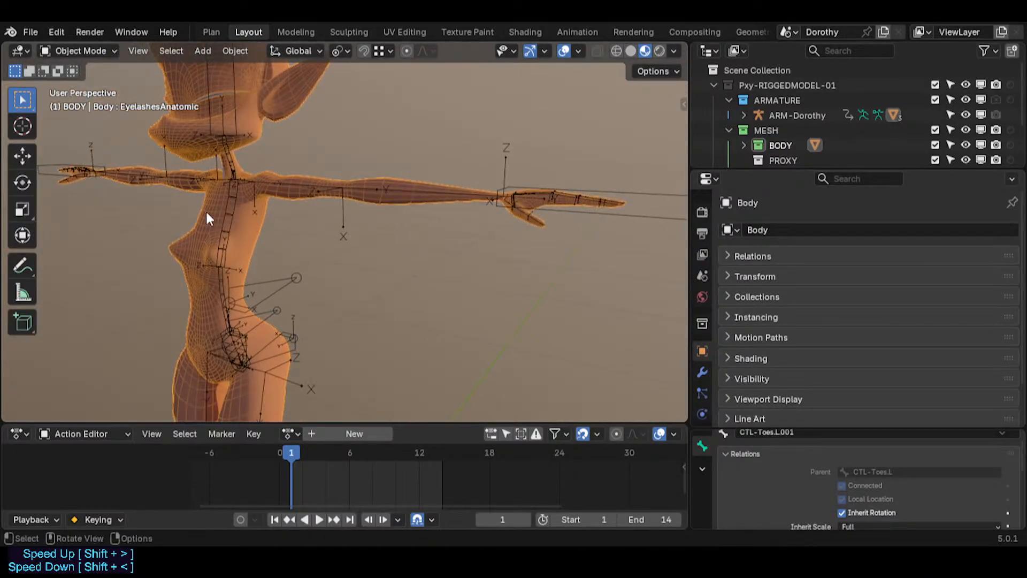
middle_click_drag(208, 219, 234, 266, "shift")
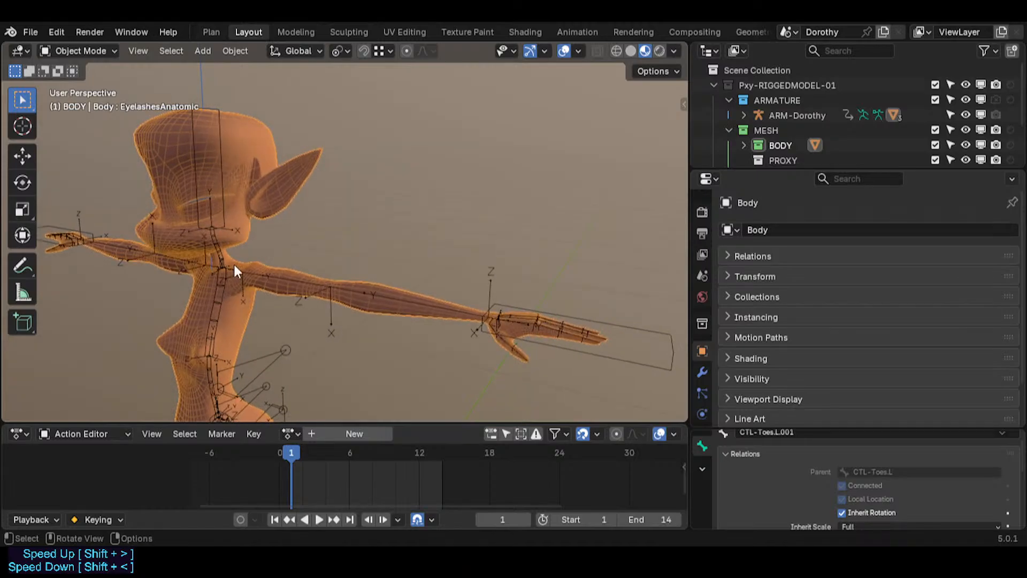
middle_click_drag(287, 323, 280, 147, "shift")
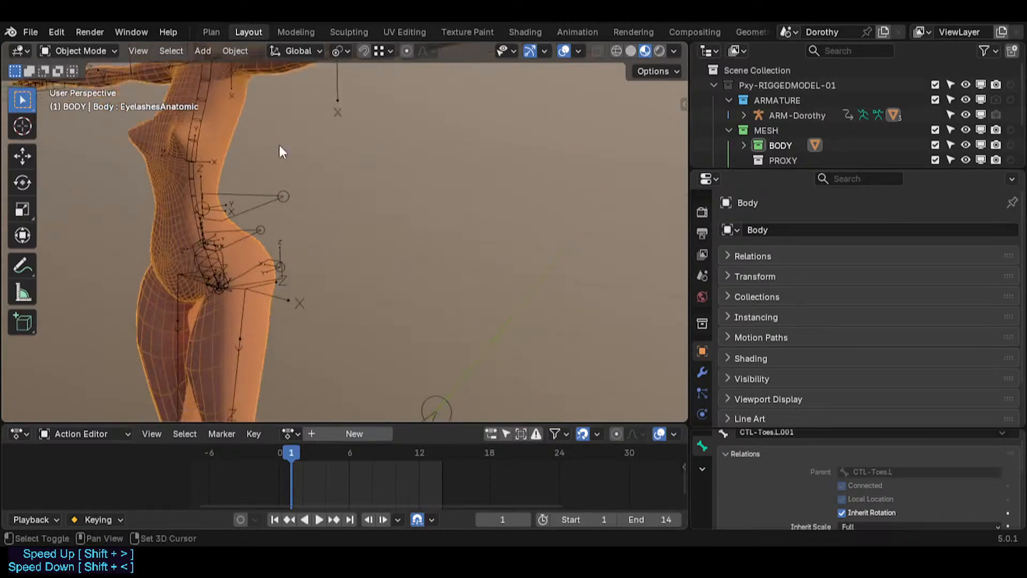
scroll(244, 342, "down", 3)
middle_click_drag(243, 349, 252, 167, "shift")
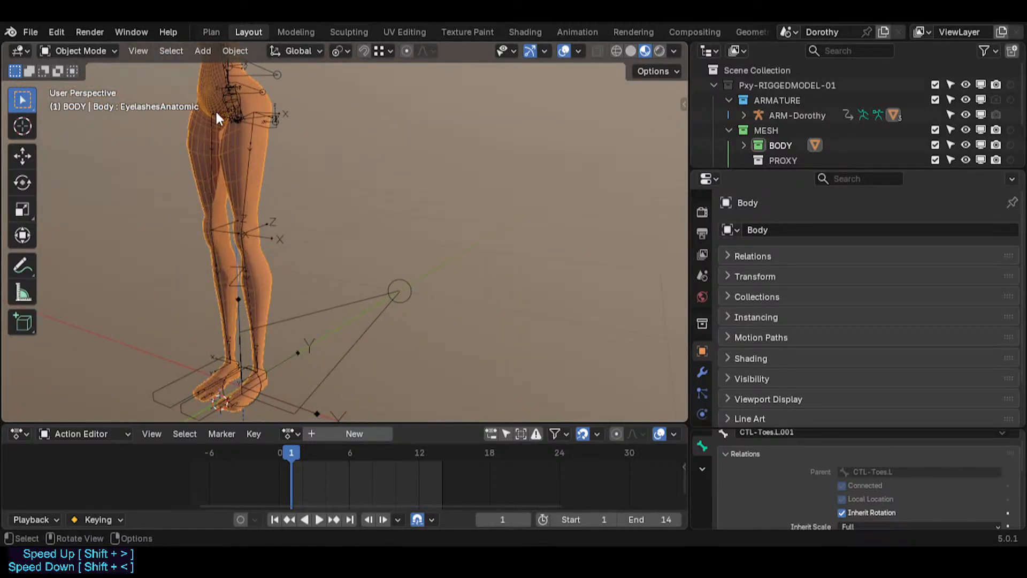
middle_click_drag(224, 105, 274, 83, "shift")
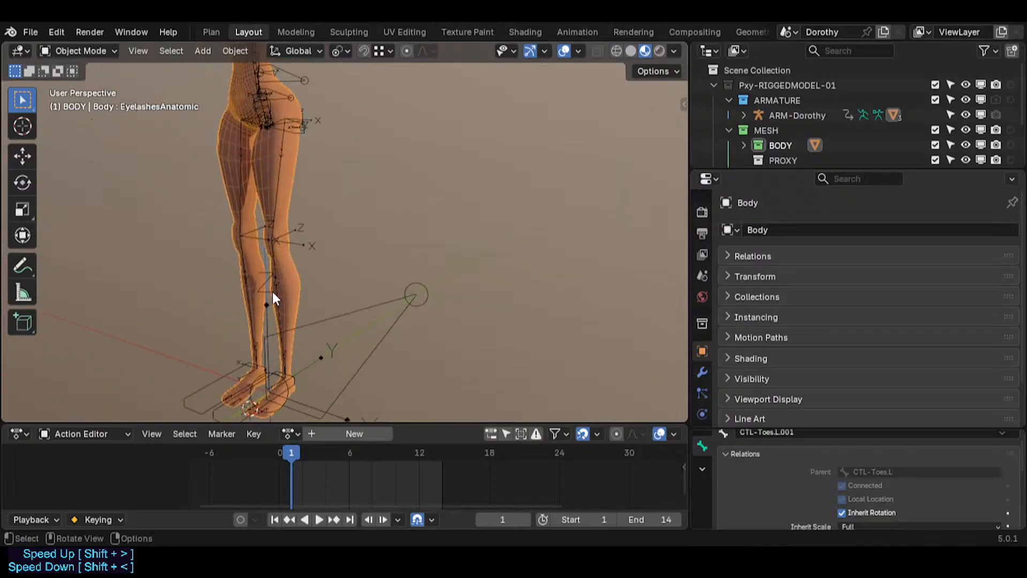
middle_click_drag(248, 410, 255, 352, "shift")
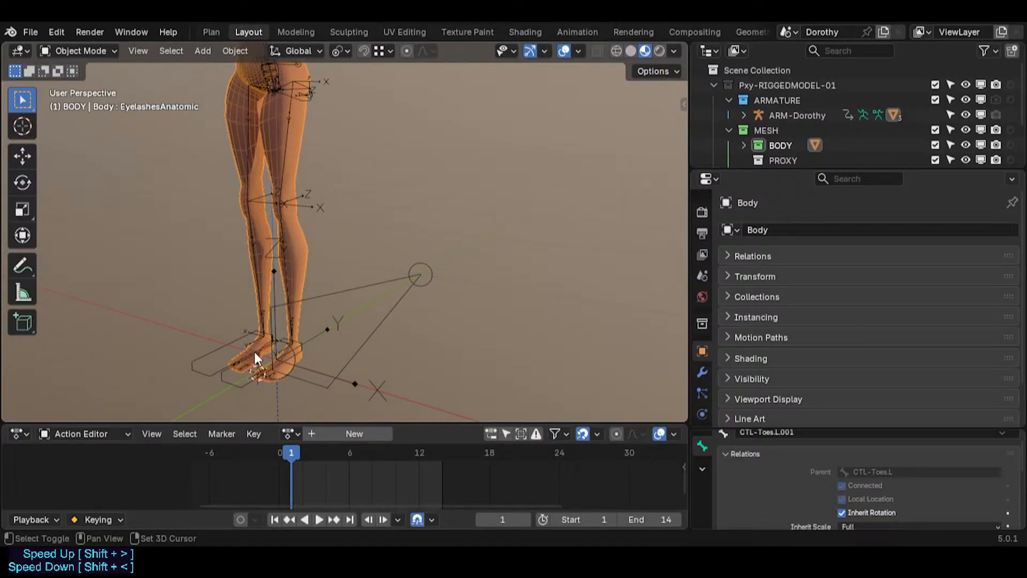
Pose the armature by lifting MTR-IK-Foot.L up and backward to test how the left leg and toes follow.
left_click(228, 374)
key("ctrl+Tab")
left_click(227, 379)
key("g")
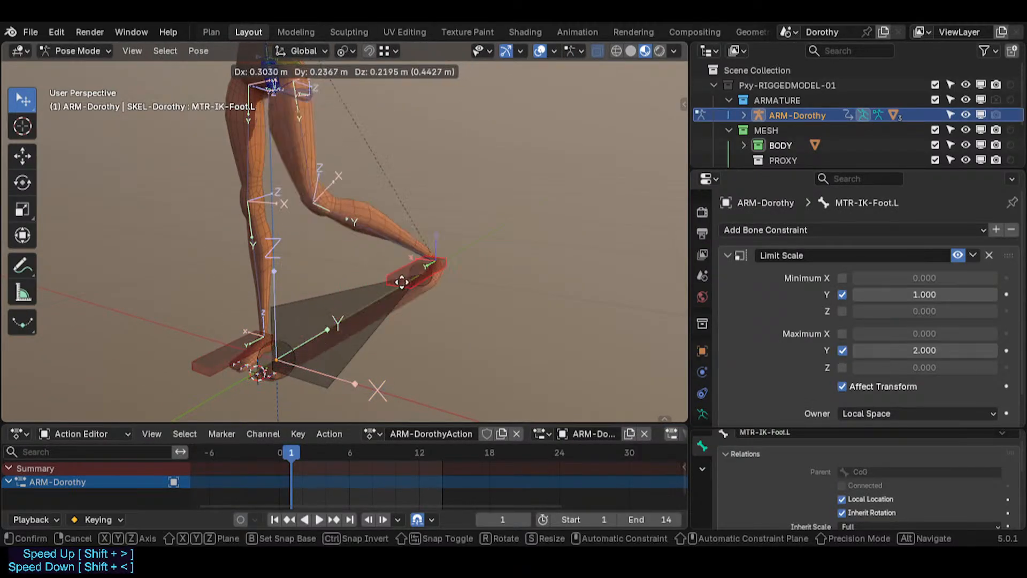
left_click(384, 247)
middle_click_drag(300, 277, 166, 363, "shift")
middle_click_drag(287, 304, 171, 278)
key("g")
left_click(328, 272)
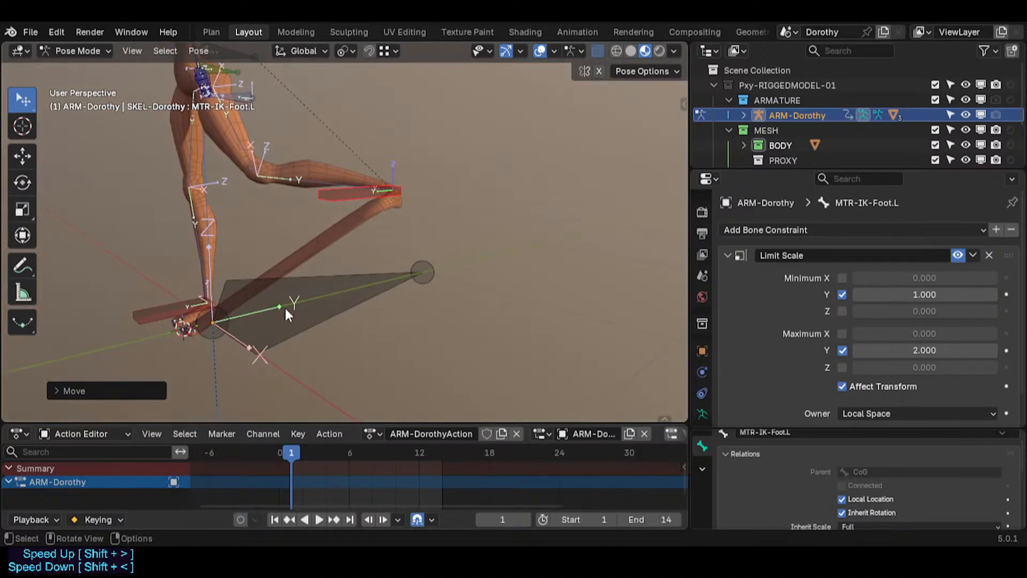
Clear the location of MTR-IK-Foot.L and move it backward again to recheck the left foot.
key("alt+g")
key("g")
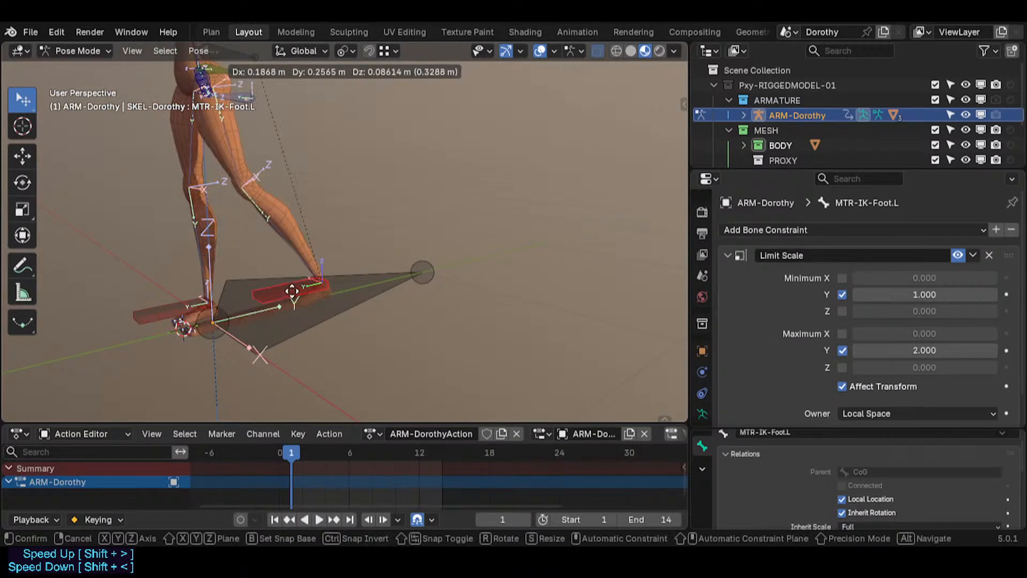
left_click(300, 265)
scroll(300, 266, "up", 2)
left_click(300, 268)
Select the toe control bones CTL-Toes.L and CTL-BigToe.L in Edit Mode and show the MCH-IK bone collection.
middle_click_drag(183, 329, 331, 277, "shift")
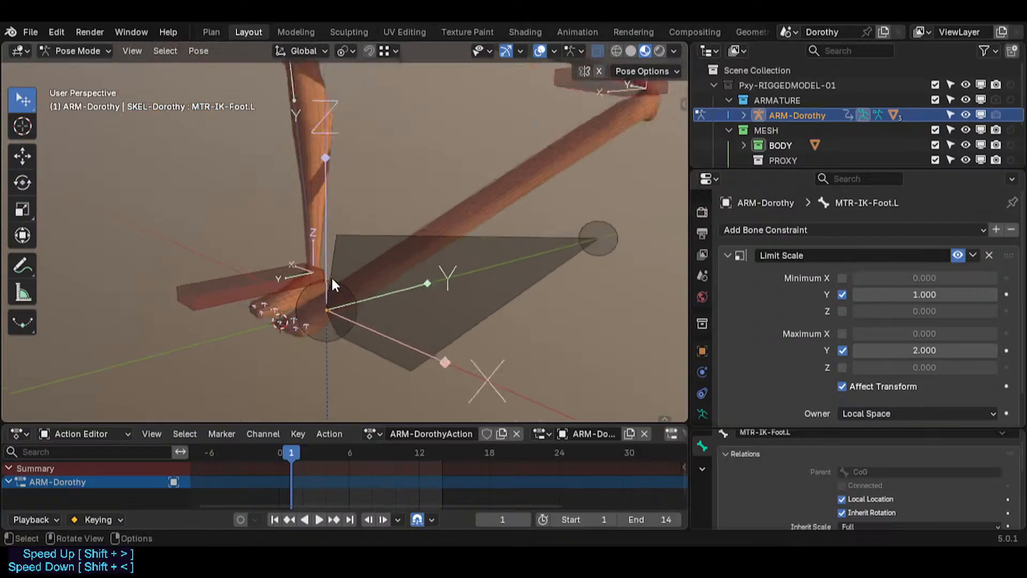
scroll(332, 276, "up", 3)
scroll(300, 359, "up", 2)
scroll(301, 358, "down", 3)
scroll(271, 354, "down", 1)
left_click(271, 354)
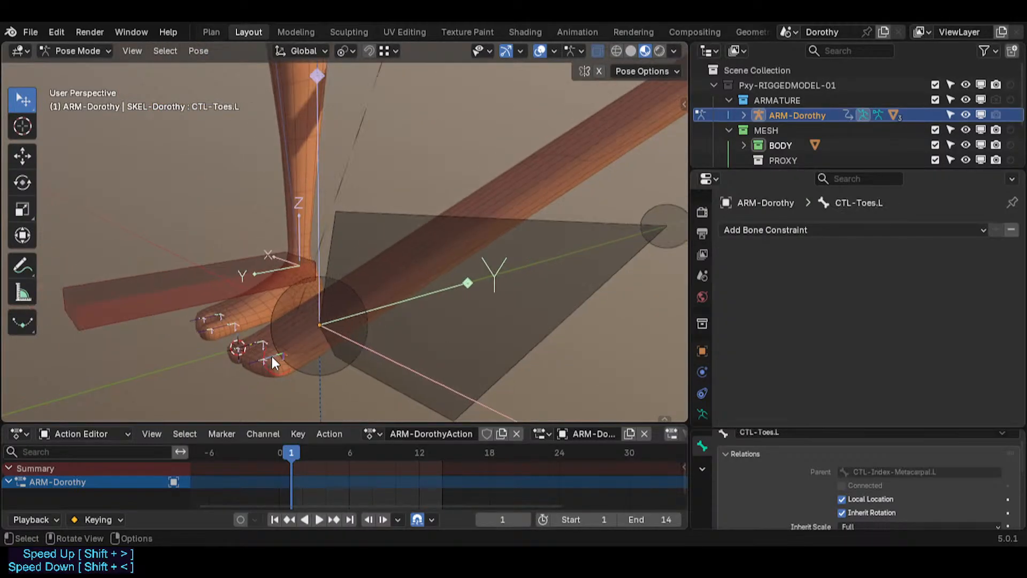
scroll(271, 355, "up", 3)
key("Tab")
scroll(273, 360, "up", 3)
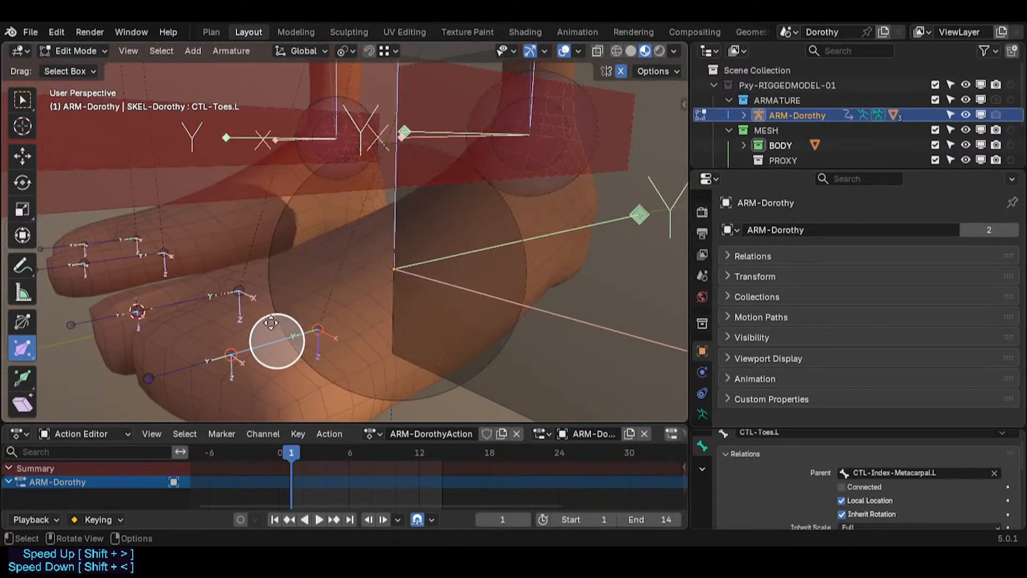
scroll(260, 332, "down", 1)
left_click(260, 333)
middle_click_drag(273, 324, 333, 316)
left_click(236, 316)
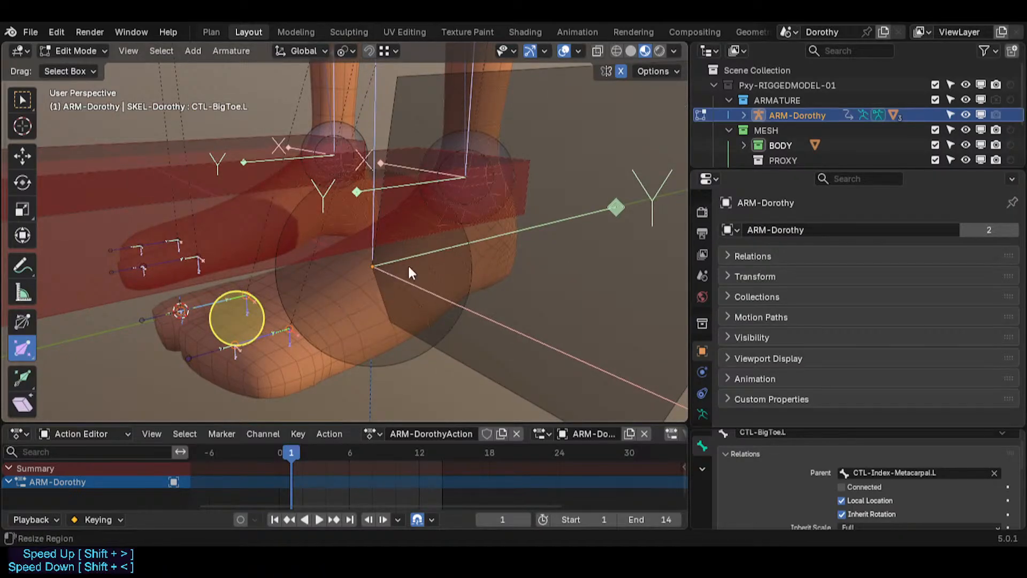
key("n")
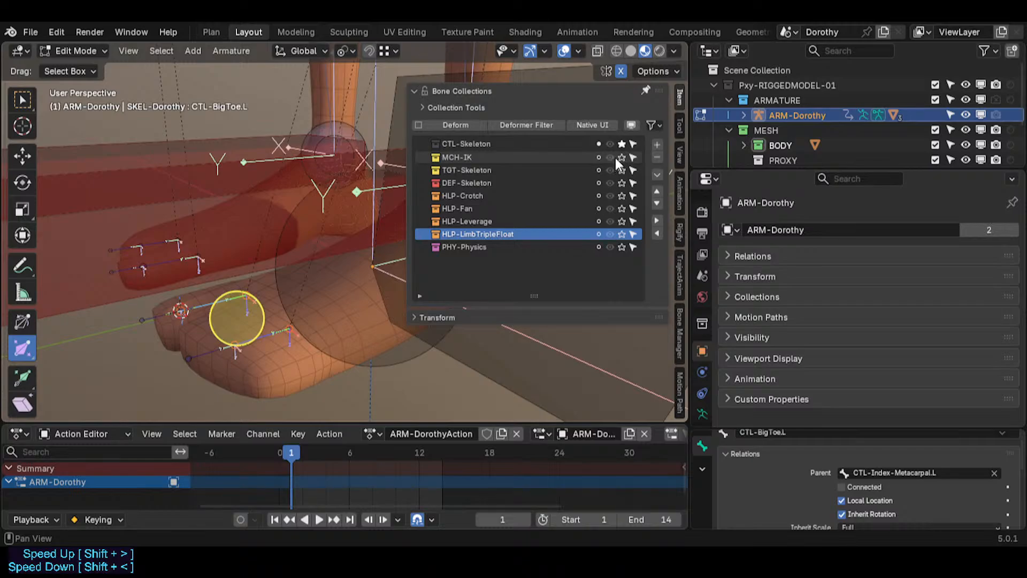
key("n")
Parent CTL-Toes.L and CTL-BigToe.L to MCH-IKT-Foot.L with Keep Offset.
middle_click_drag(342, 303, 357, 272)
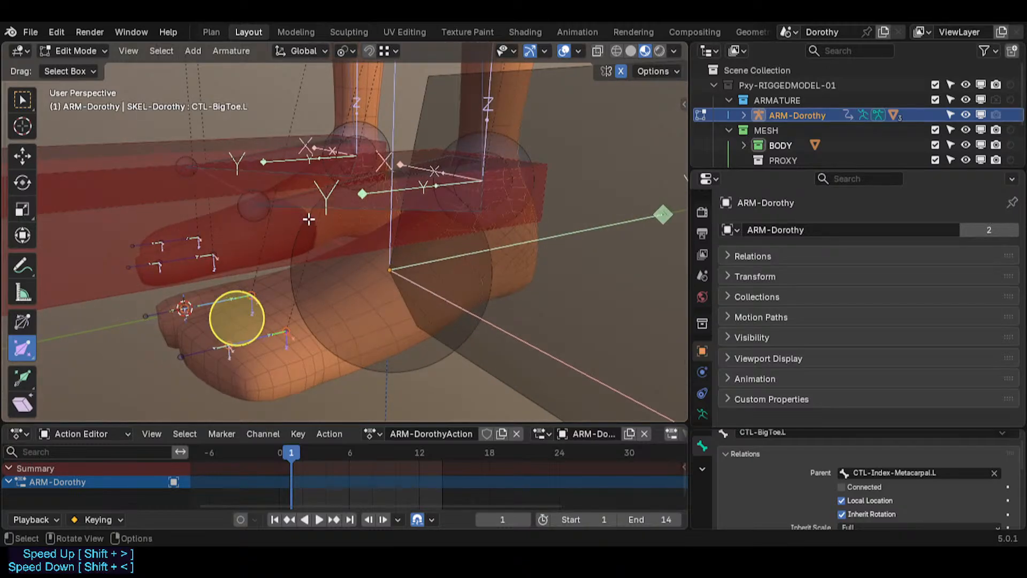
middle_click_drag(309, 219, 405, 188)
left_click(405, 190, "alt+shift")
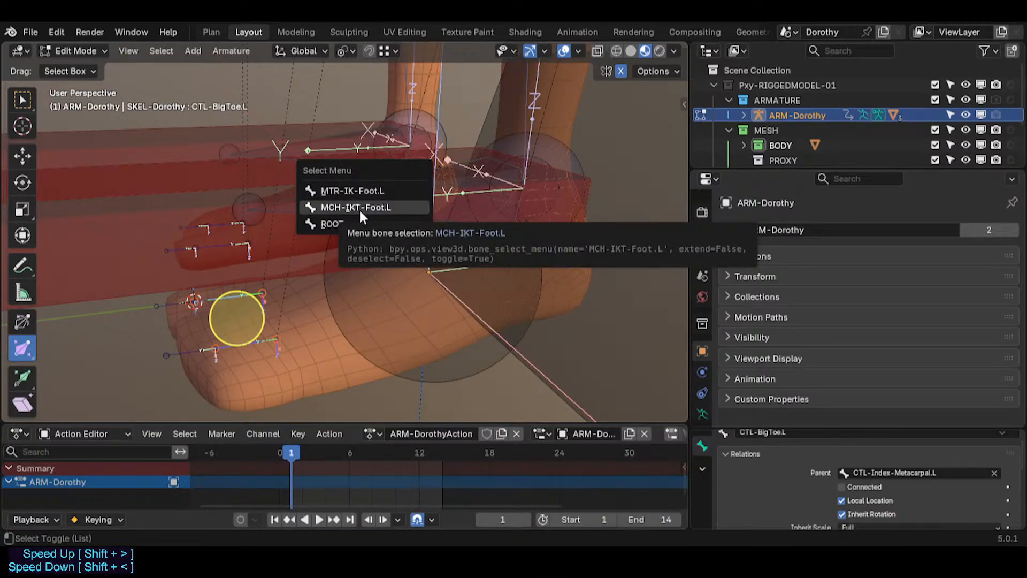
left_click(383, 207)
key("ctrl+p")
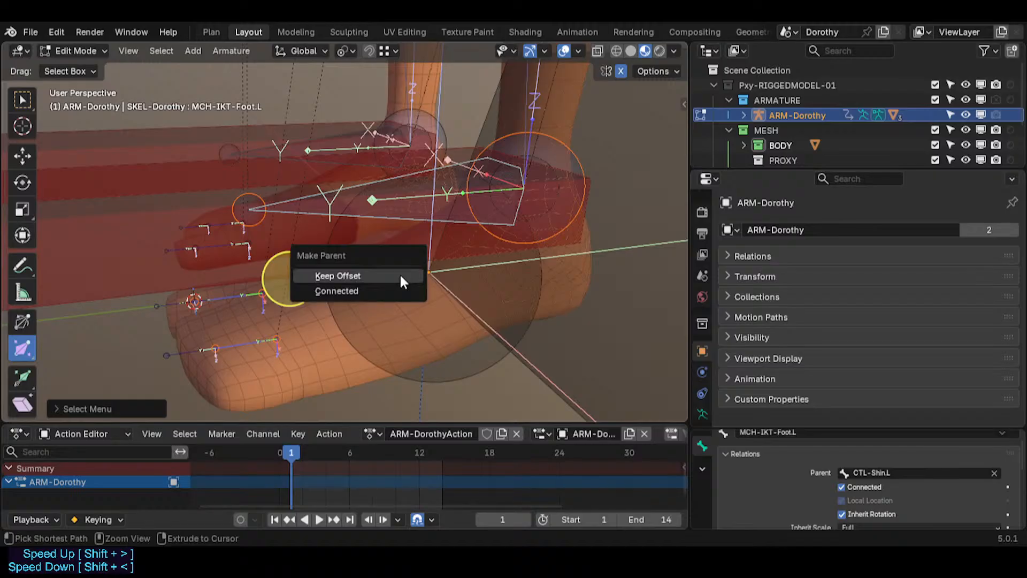
left_click(400, 276)
Return to Pose Mode, lift MTR-IK-Foot.L backward to test the newly parented toes, and save the file.
scroll(401, 286, "down", 3)
key("ctrl+Tab")
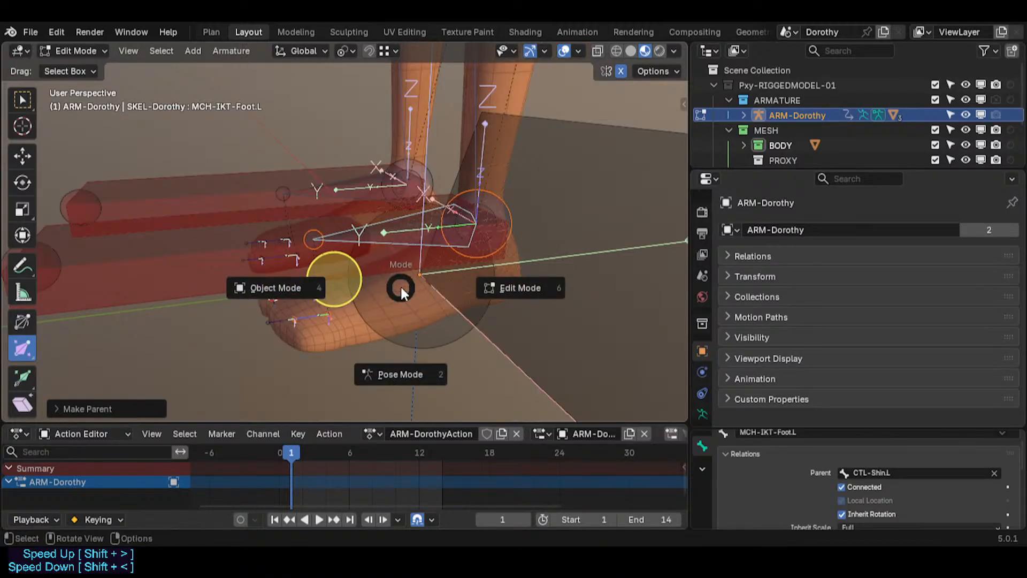
left_click(402, 323)
scroll(409, 279, "down", 4)
middle_click_drag(494, 128, 389, 241, "shift")
scroll(417, 244, "down", 4)
middle_click_drag(495, 243, 375, 298)
left_click(394, 339)
key("g")
left_click(350, 301)
key("ctrl+s")
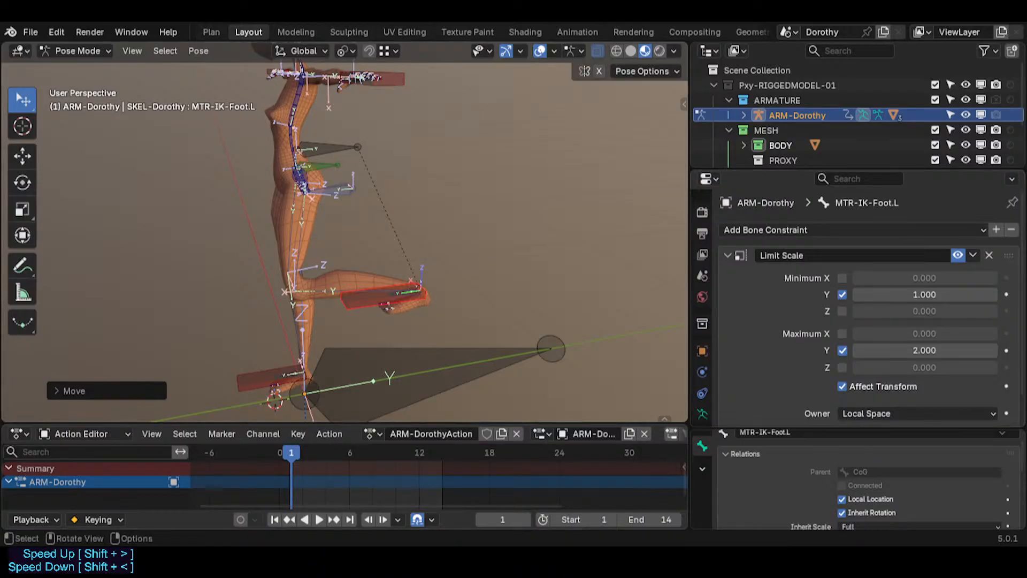
Clear the location of all pose bones and save Dorothy-BaseTemplate.blend.
middle_click_drag(406, 257, 335, 211)
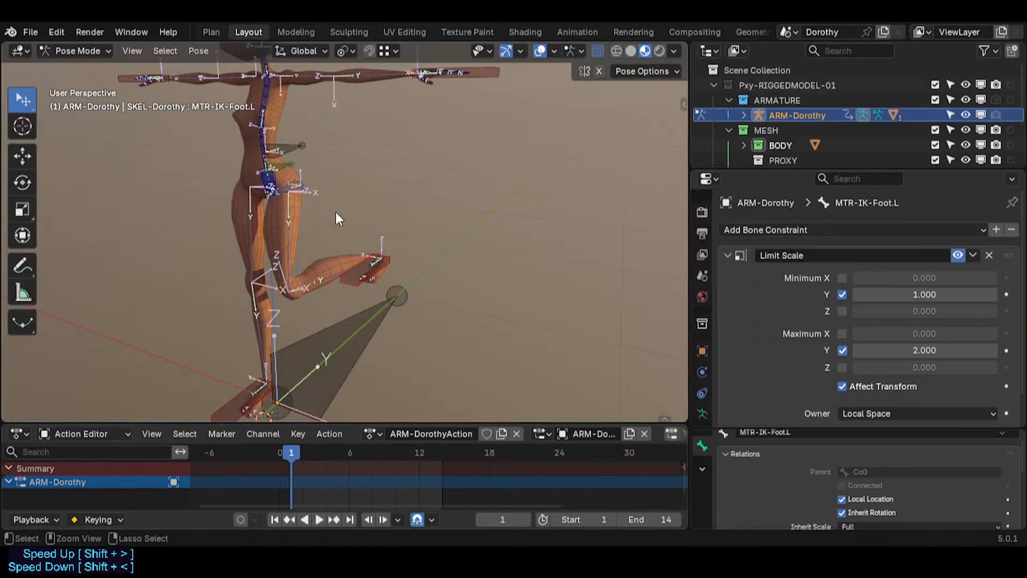
middle_click_drag(348, 318, 336, 315)
key("a")
key("alt+g")
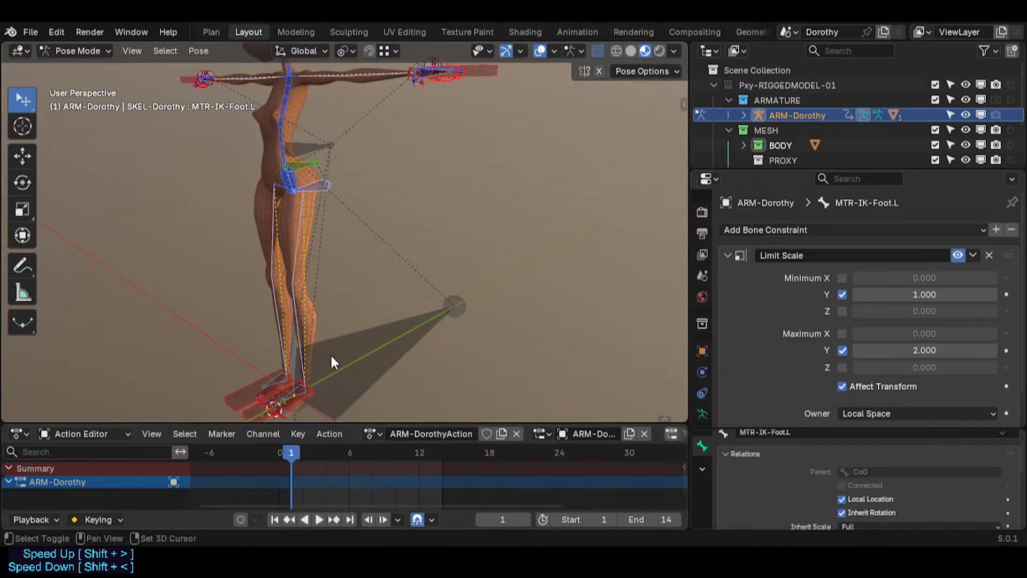
key("ctrl+s")
Select MTR-IK-Hand.L and try moving it to test the left arm.
middle_click_drag(329, 353, 408, 330, "shift")
scroll(400, 267, "up", 3)
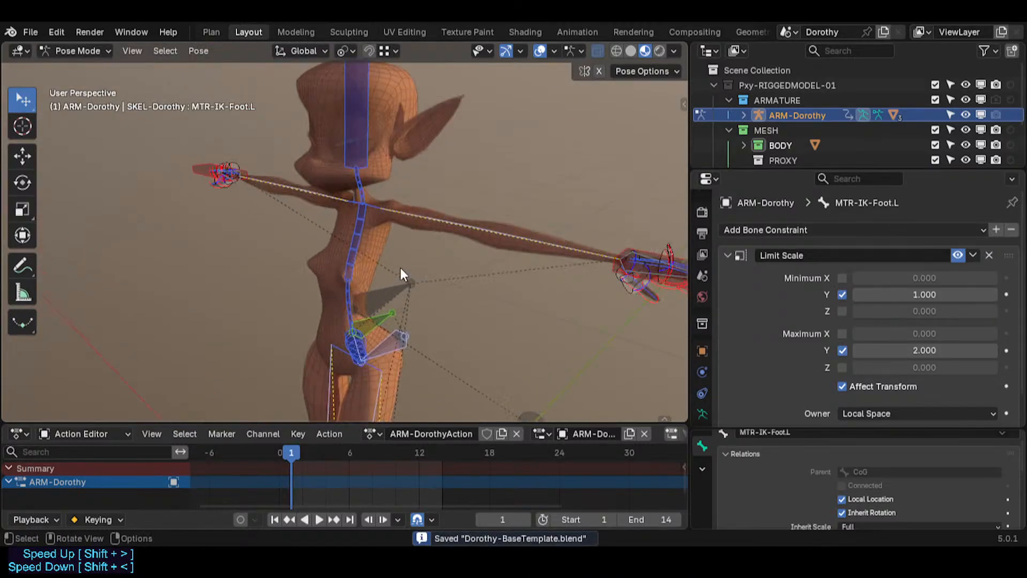
middle_click_drag(400, 267, 484, 246)
scroll(480, 208, "down", 2)
middle_click_drag(484, 247, 509, 275)
scroll(509, 275, "up", 3)
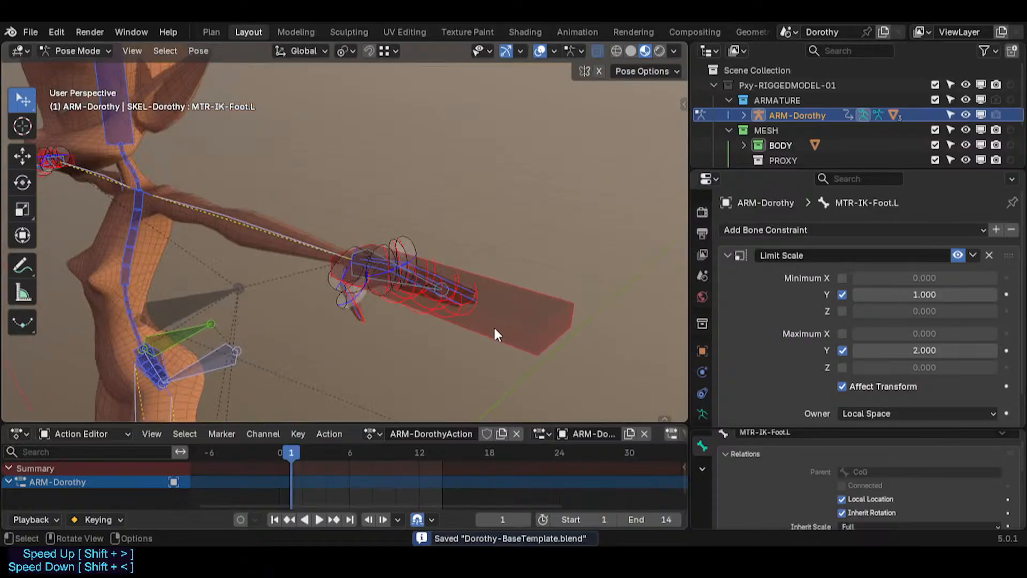
left_click(493, 327)
key("g")
left_click(353, 335)
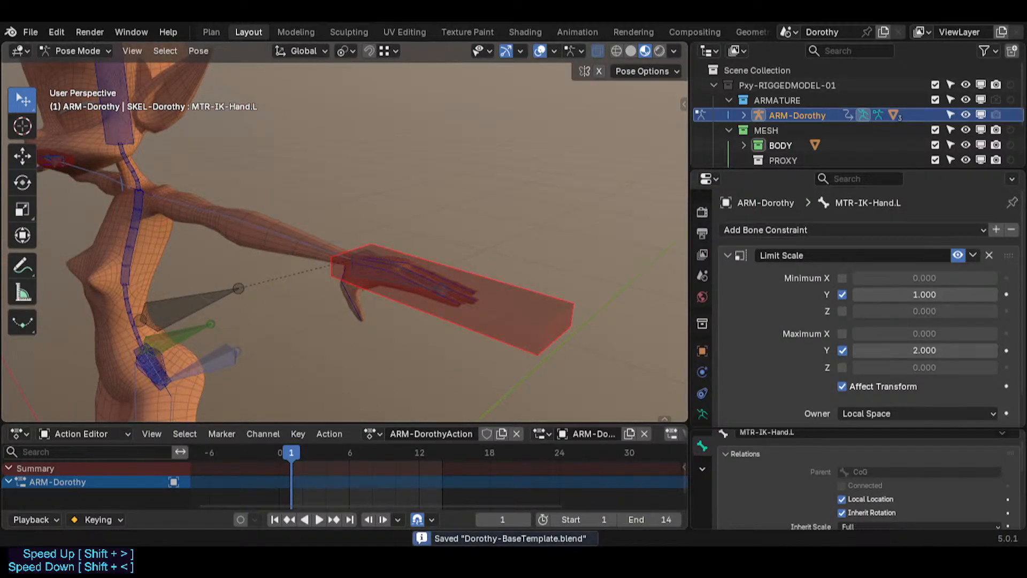
Open the Plan workspace and comment out the "Revise: DEF-Skeleton (Base Weights)" line of the to-do list with #.
left_click(211, 32)
left_click(687, 192)
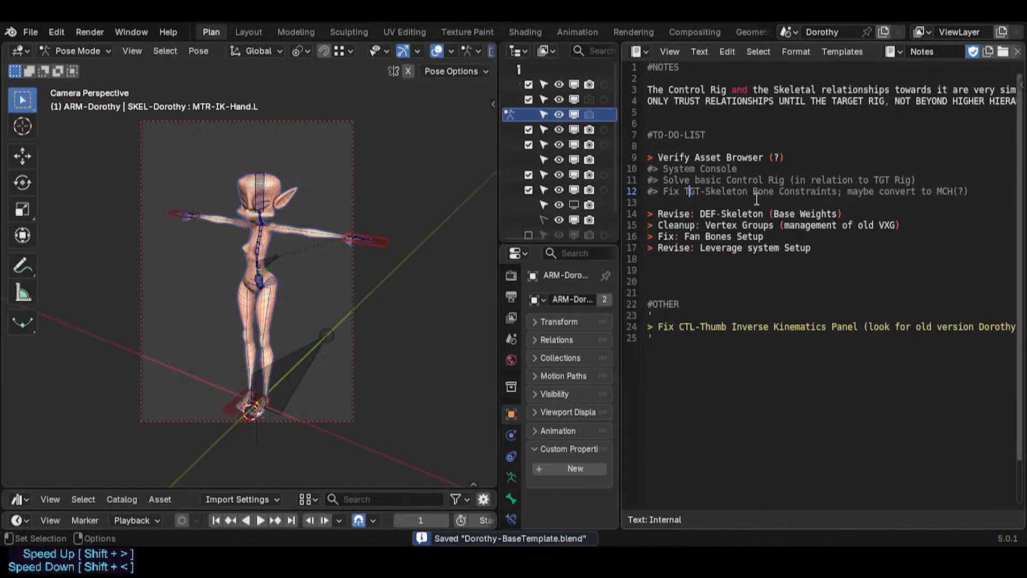
left_click(698, 213)
key("Home")
type("#")
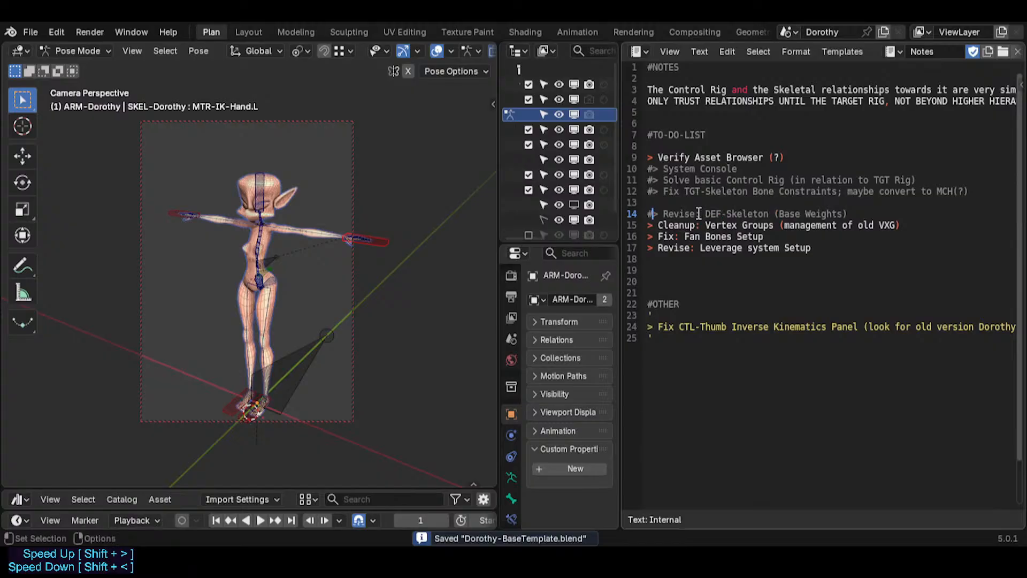
Remove the blank line above the commented-out "Revise: DEF-Skeleton (Base Weights)" item in the to-do list.
key("Up")
key("Delete")
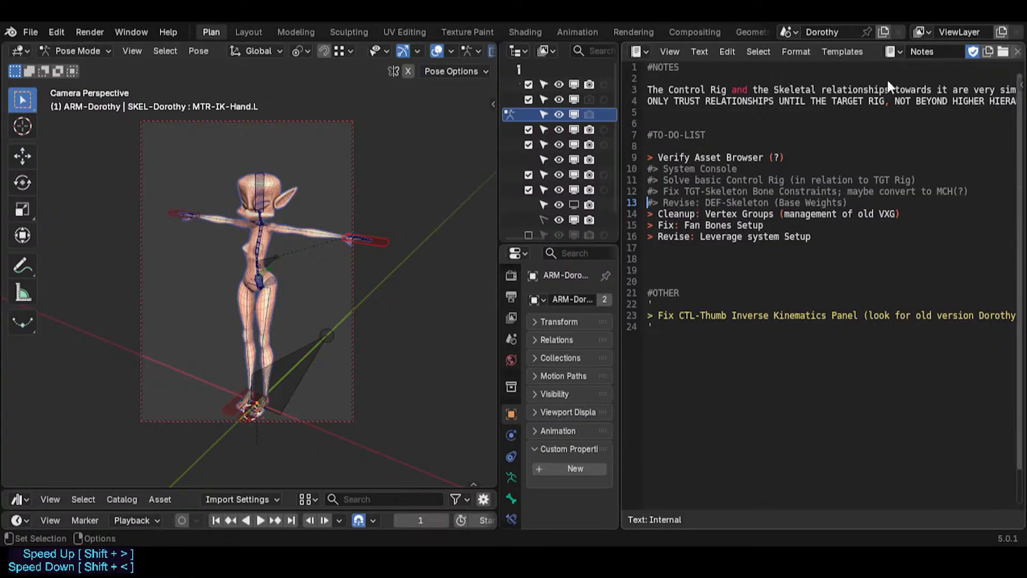
left_click(732, 214)
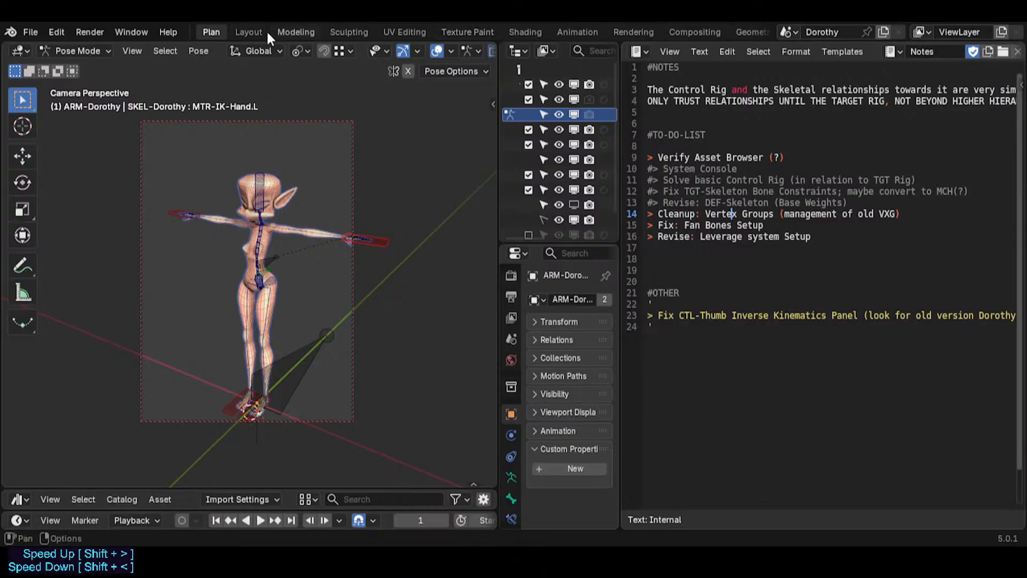
Switch to the Layout workspace, select CTL-Toes.L, and inspect the left toes from several angles.
left_click(249, 32)
middle_click_drag(250, 350, 369, 340, "shift")
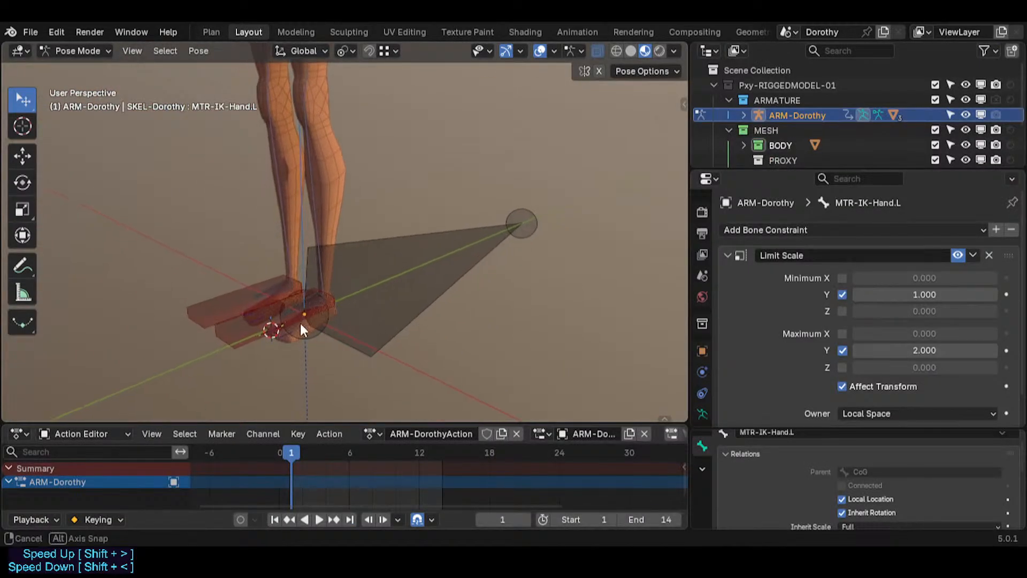
scroll(333, 342, "up", 5)
middle_click_drag(301, 324, 329, 335)
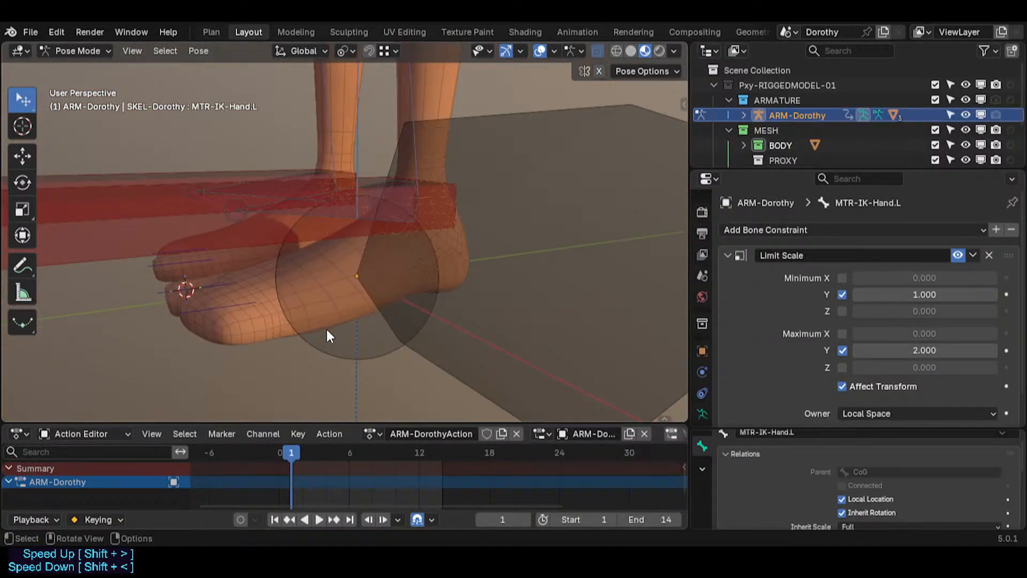
left_click(271, 304)
middle_click_drag(275, 314, 251, 306)
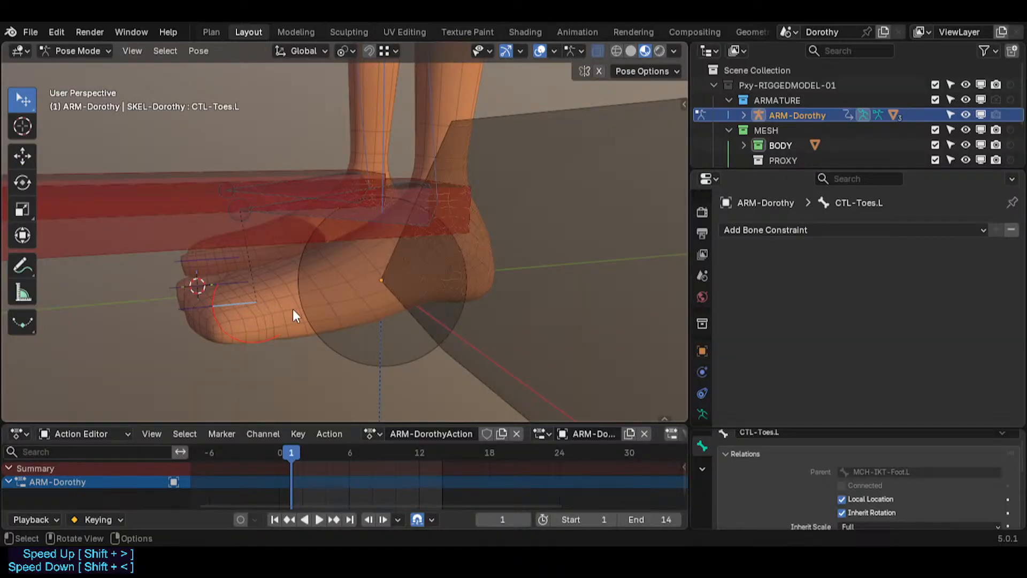
middle_click_drag(287, 320, 225, 352)
middle_click_drag(270, 328, 201, 238)
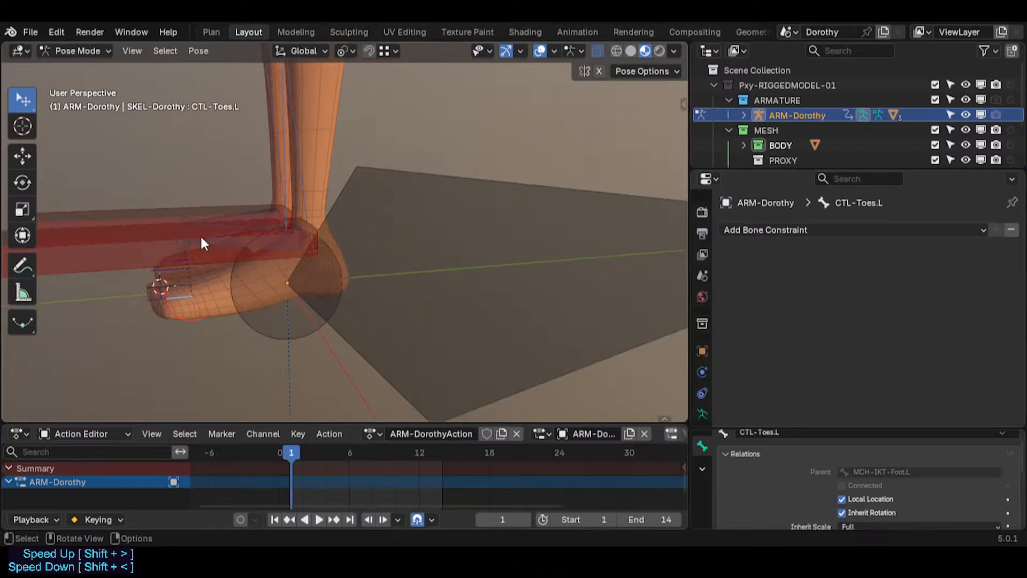
Select MTR-IK-Foot.L, try rotating and moving it without keeping the changes, and save Dorothy-BaseTemplate.blend.
left_click(210, 264)
key("r")
right_click(291, 223)
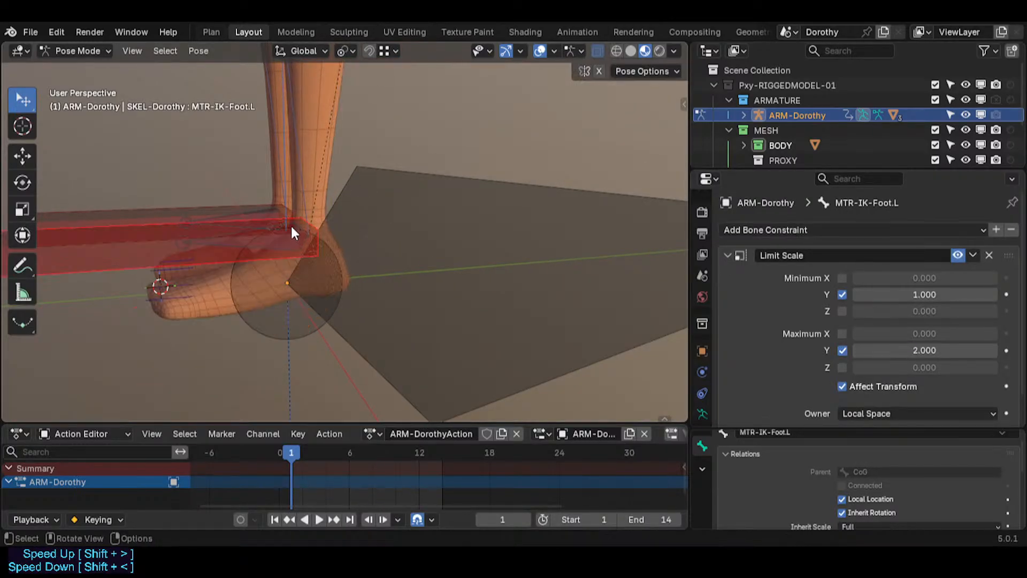
middle_click_drag(296, 200, 305, 235, "shift")
scroll(312, 273, "down", 1)
key("g")
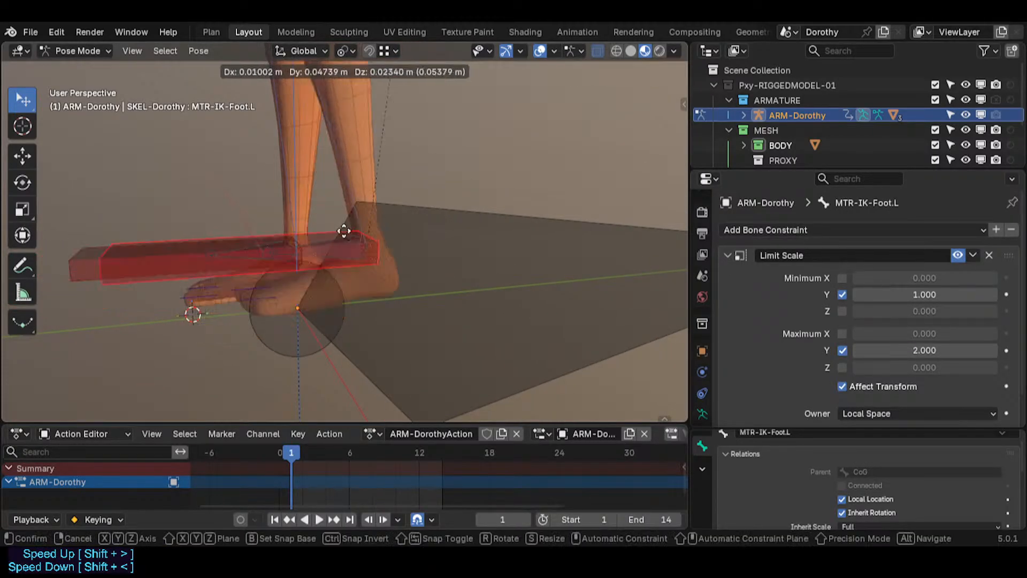
right_click(342, 209)
scroll(337, 216, "down", 5)
key("ctrl+s")
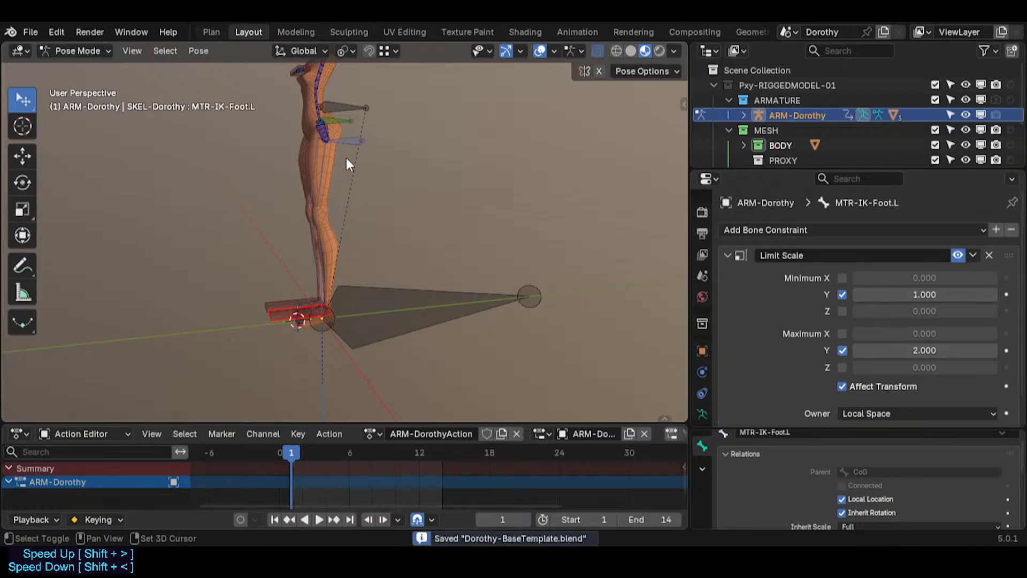
Frame the upper body and show the armature's Bone Collections list for examination.
middle_click_drag(346, 159, 502, 256, "shift")
scroll(339, 249, "up", 6)
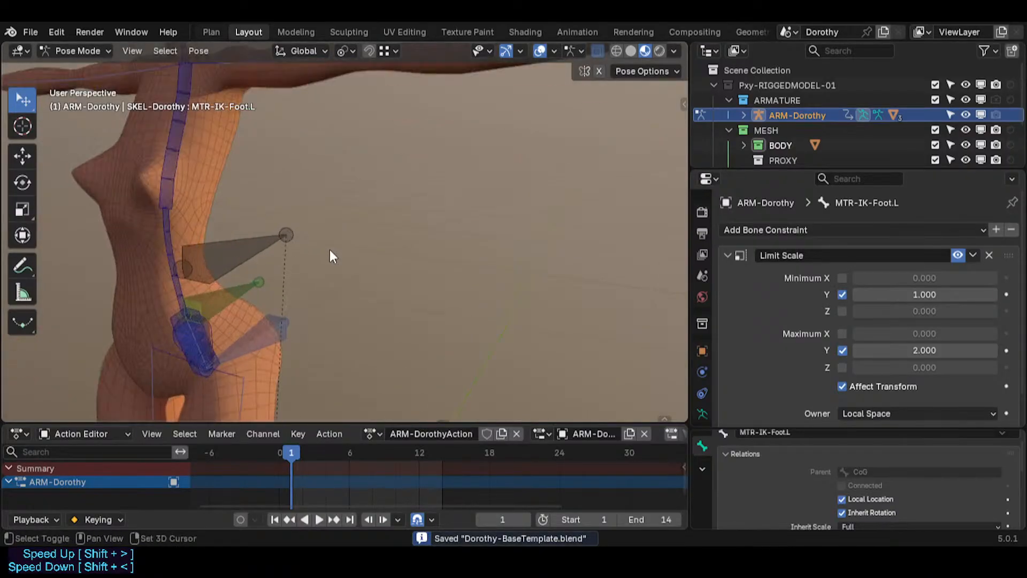
scroll(329, 250, "down", 4)
middle_click_drag(330, 249, 365, 349, "shift")
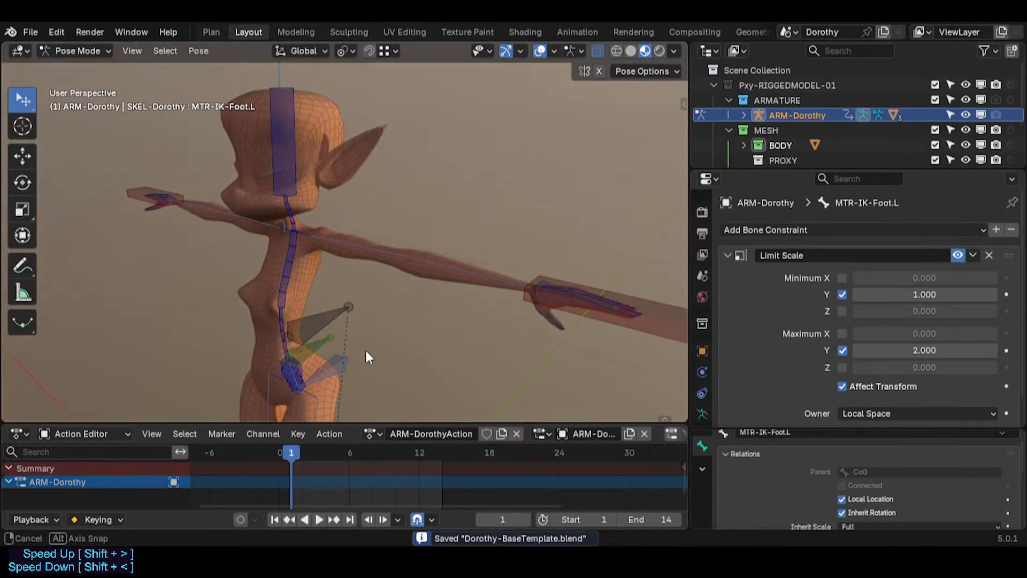
key("n")
key("n")
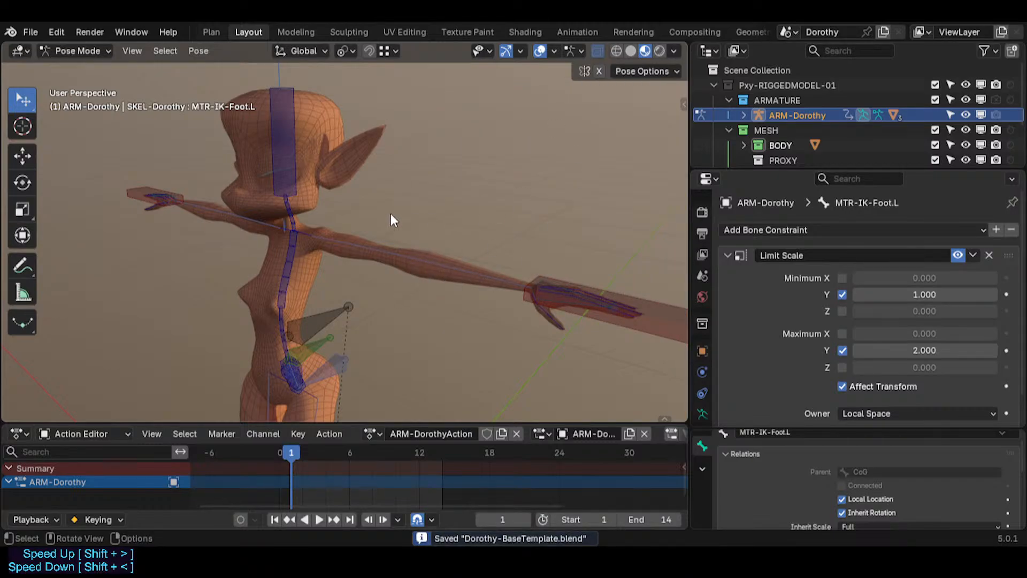
key("n")
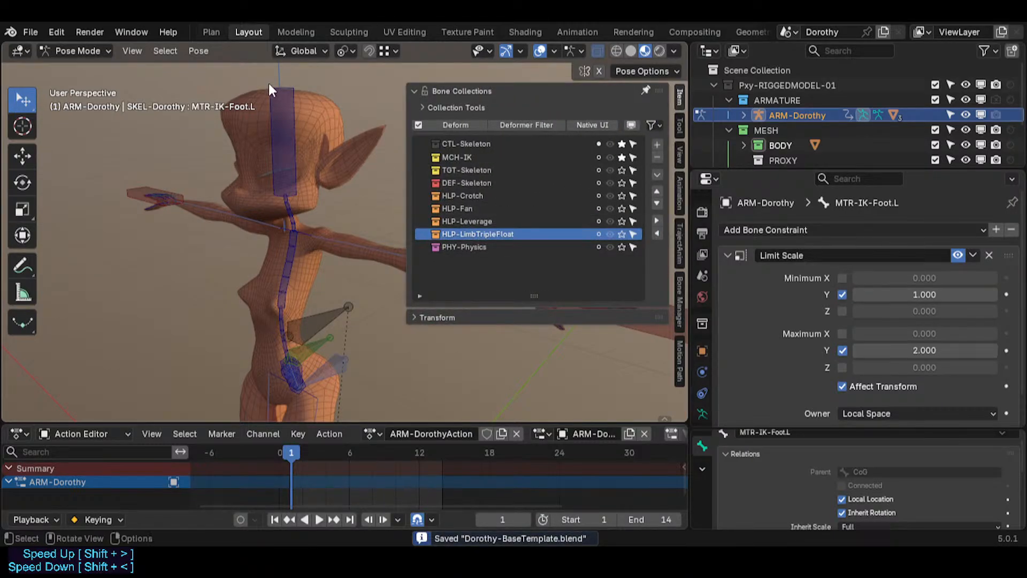
Review the "Cleanup: Vertex Groups (management of old VXG)" item of the to-do list in the Plan workspace.
left_click(219, 33)
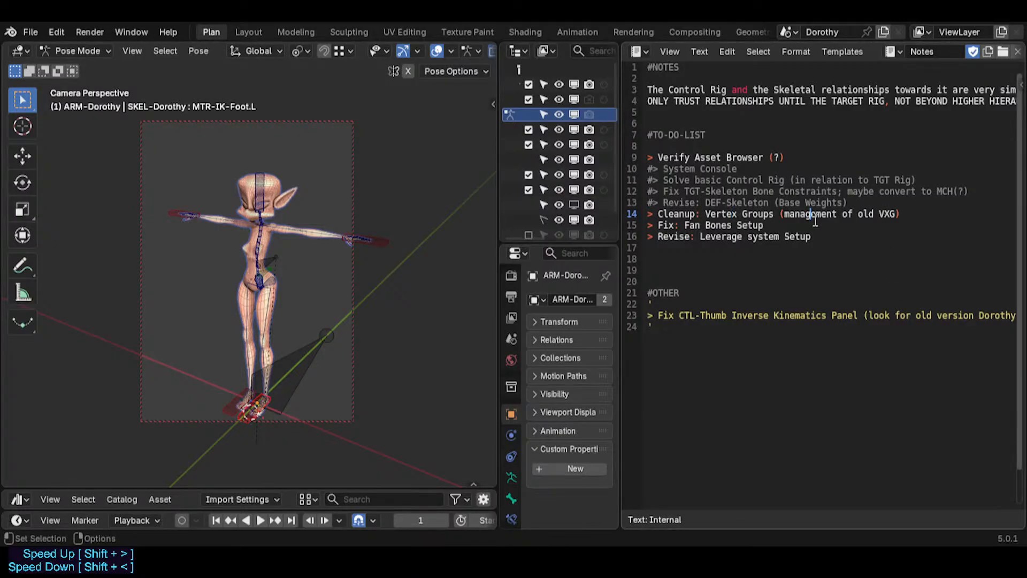
left_click(857, 214)
left_click(717, 214)
Return to the Layout workspace in Object Mode, enable the MOUTH collection, and select its 12c-Tongue mesh.
left_click(249, 31)
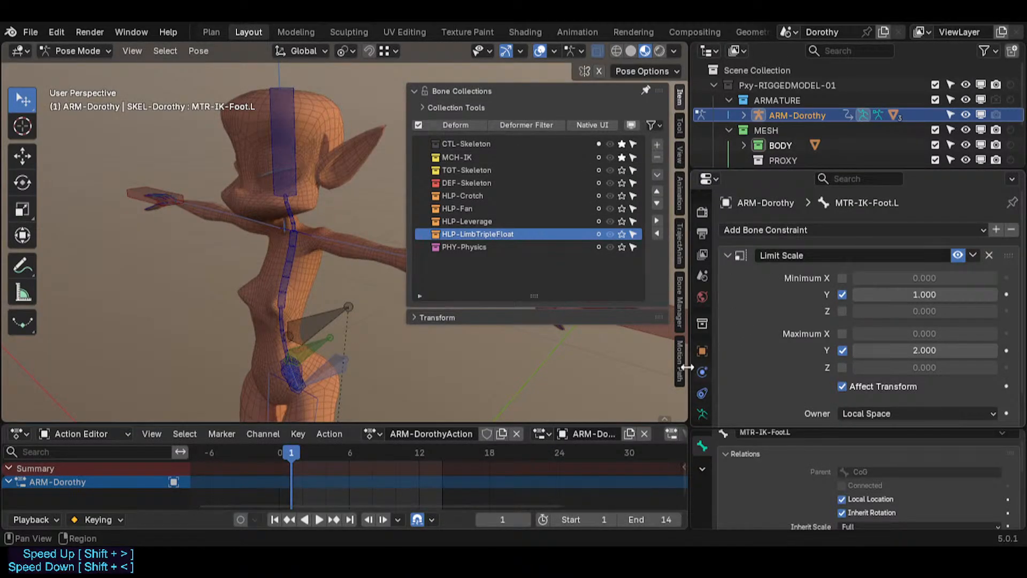
left_click(353, 266)
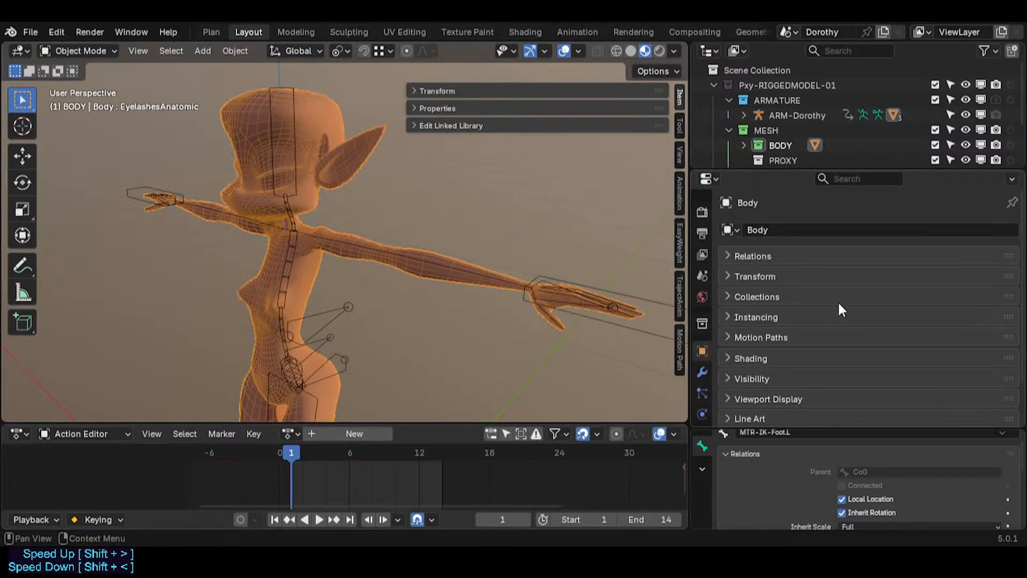
left_click_drag(792, 172, 792, 231)
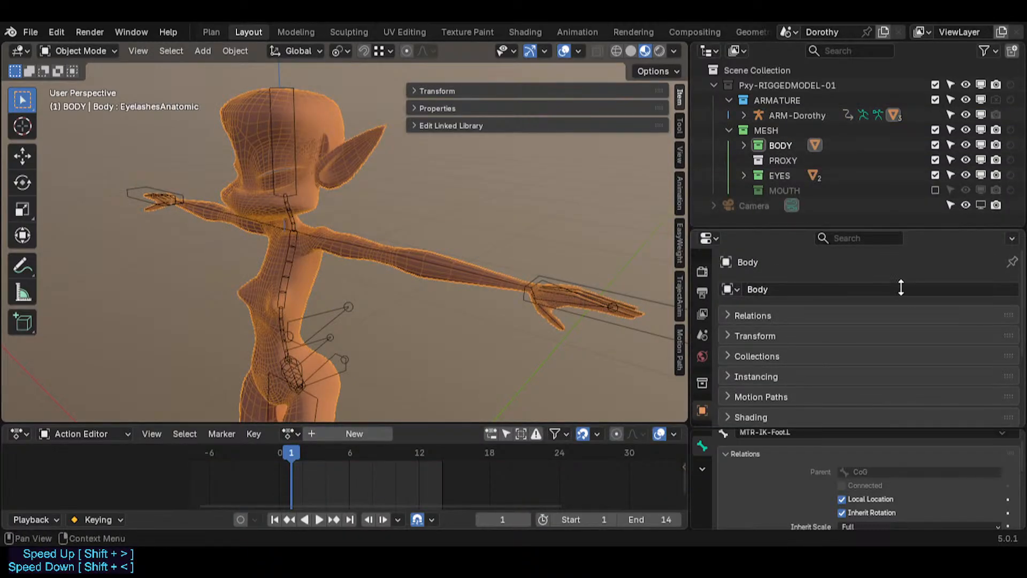
left_click(935, 191)
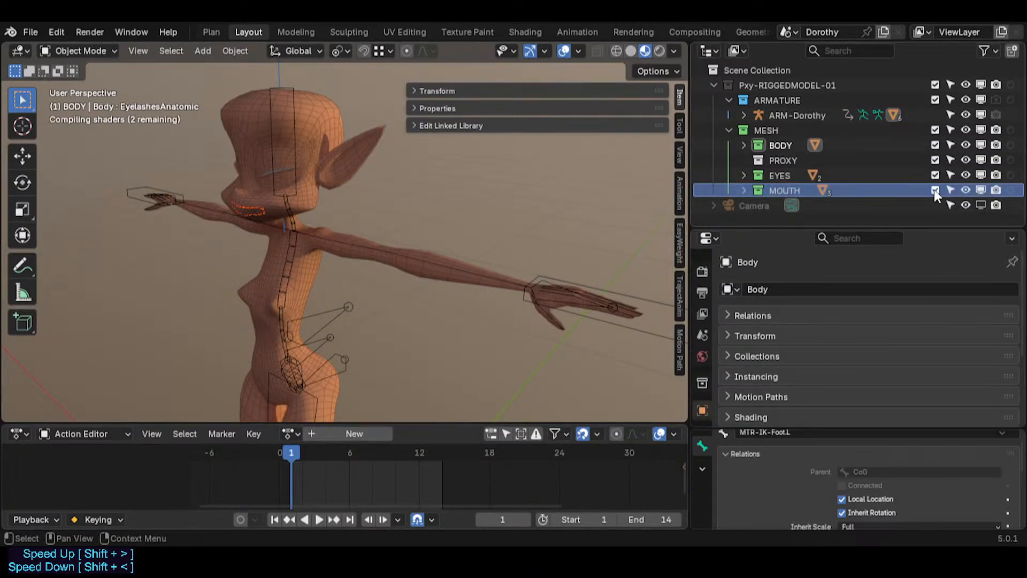
left_click(743, 188)
scroll(792, 187, "down", 2)
left_click(809, 195)
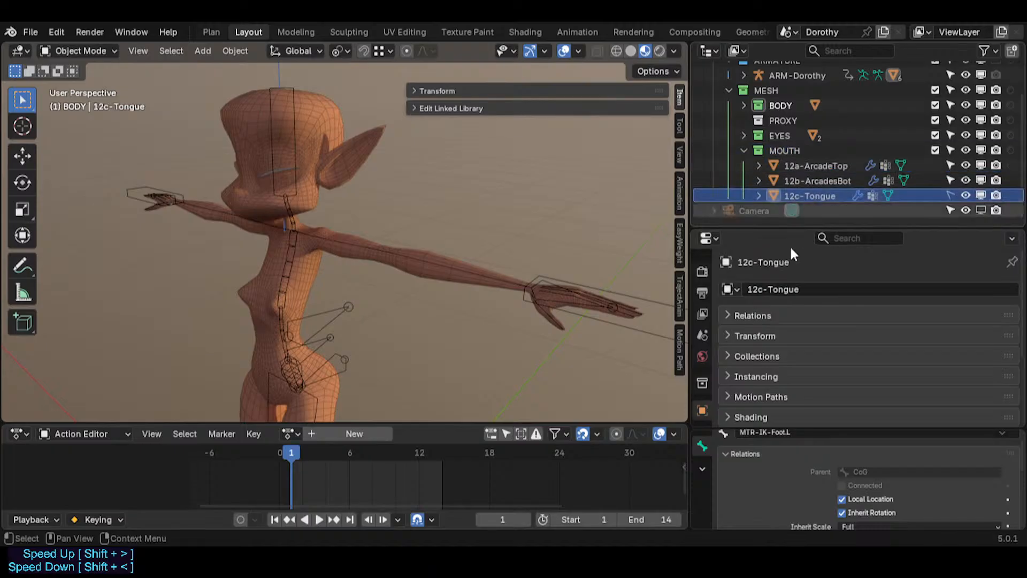
Open the mesh data of 12c-Tongue and look through its list of vertex groups.
left_click(703, 370)
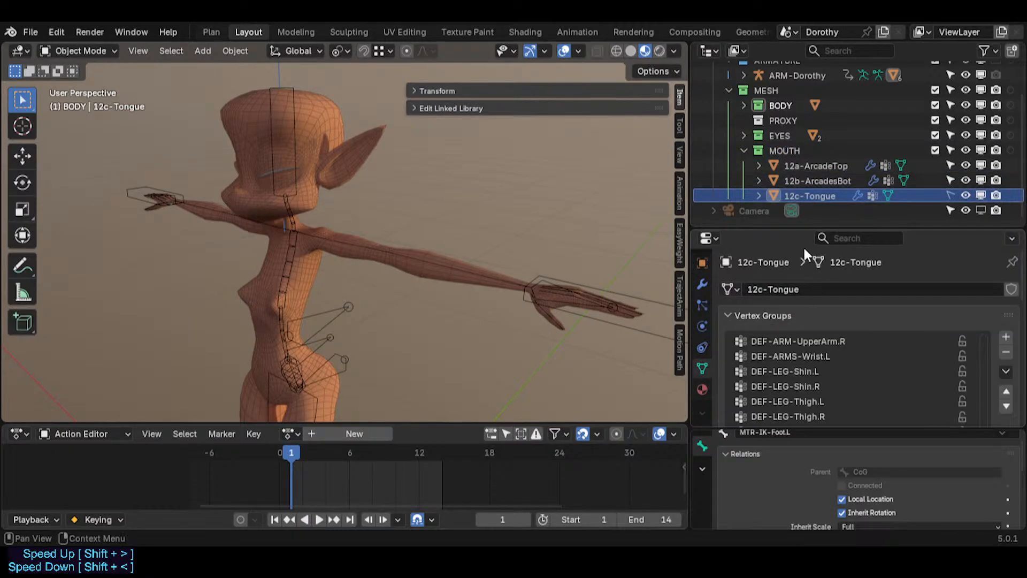
left_click_drag(807, 227, 806, 140)
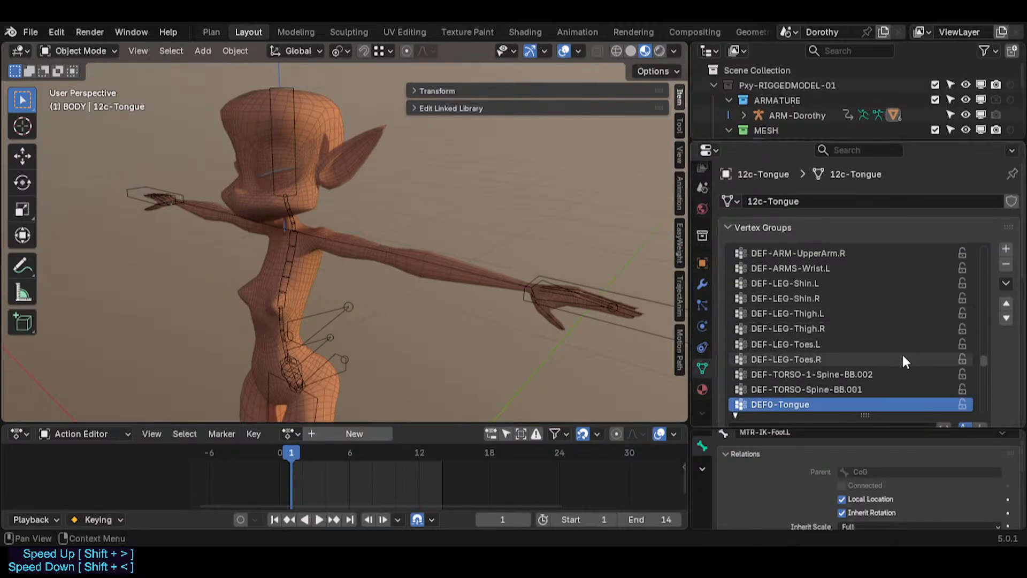
left_click_drag(983, 359, 1001, 232)
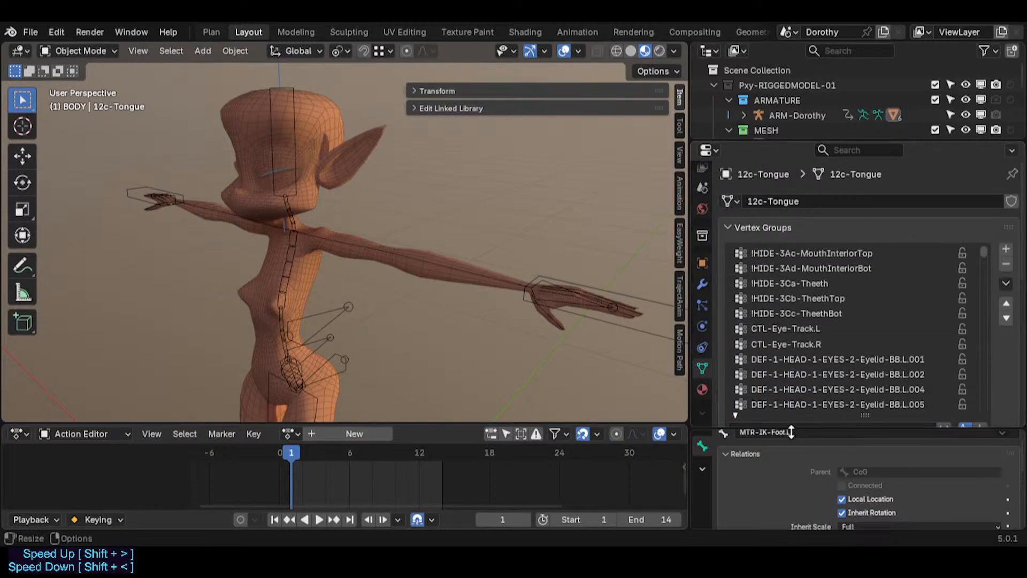
scroll(819, 392, "down", 5)
scroll(856, 332, "down", 5)
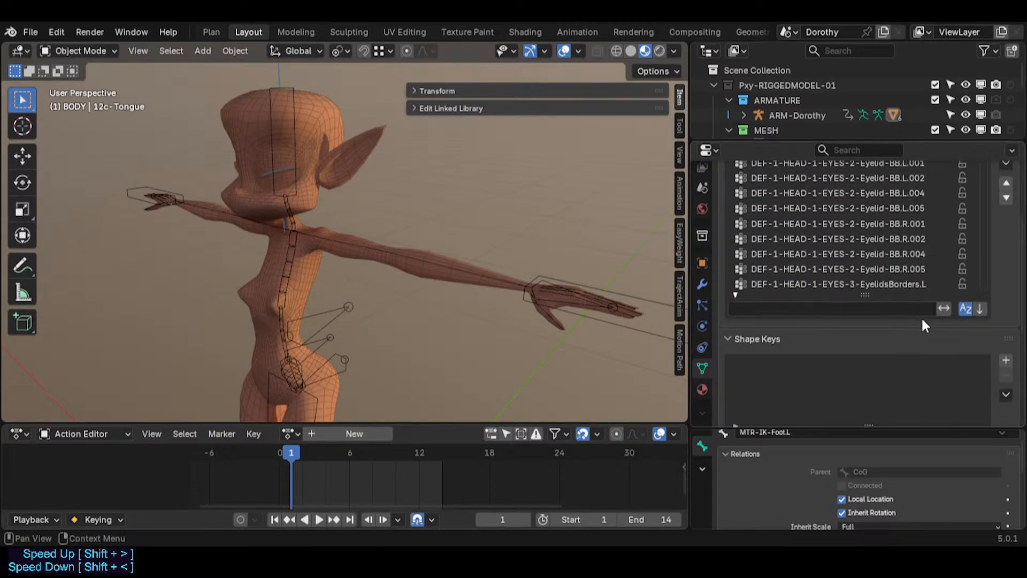
scroll(981, 229, "up", 6)
scroll(1015, 274, "up", 4)
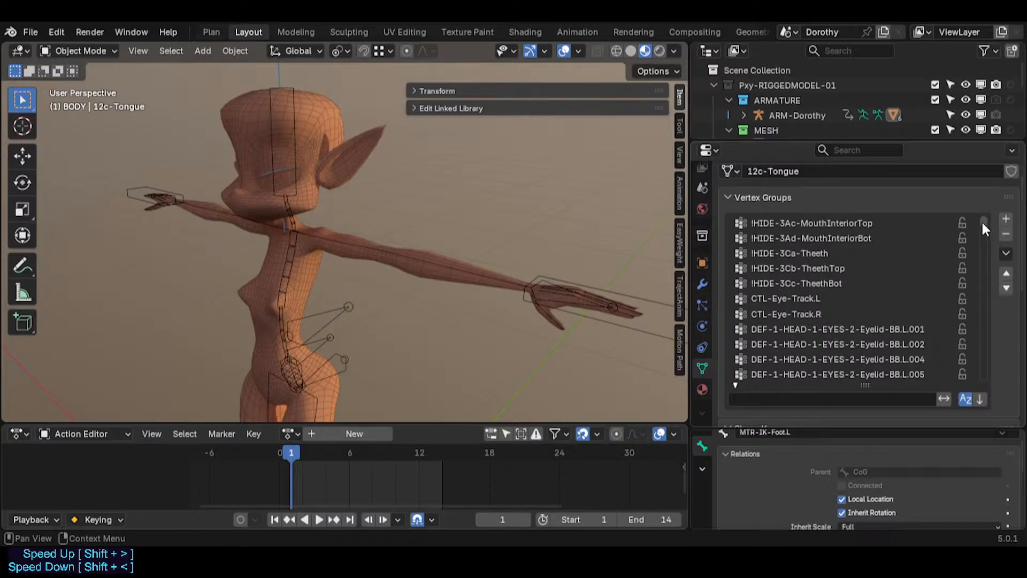
Filter the vertex groups of 12c-Tongue by the name "Tongue".
left_click_drag(982, 224, 978, 389)
left_click(781, 399)
type("T")
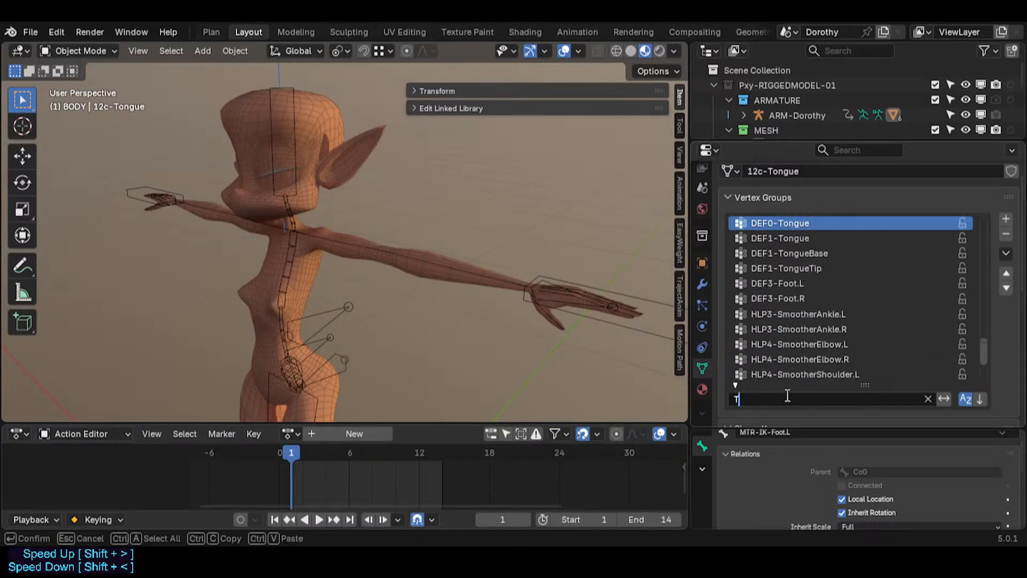
type("ongue")
key("Return")
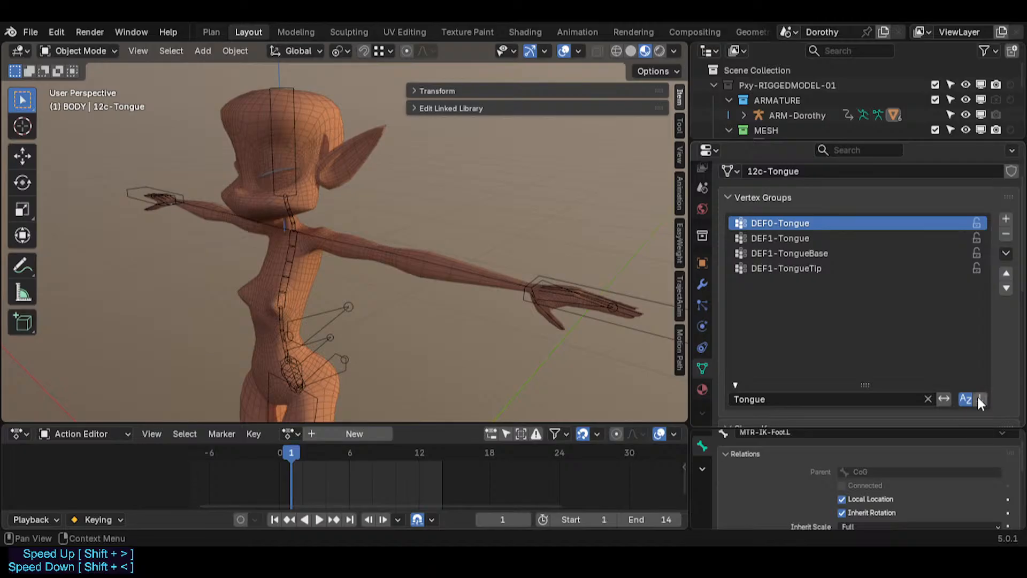
Check the inverted filter's list of vertex groups, restore the Tongue filter, and lock all the Tongue vertex groups.
left_click(943, 399)
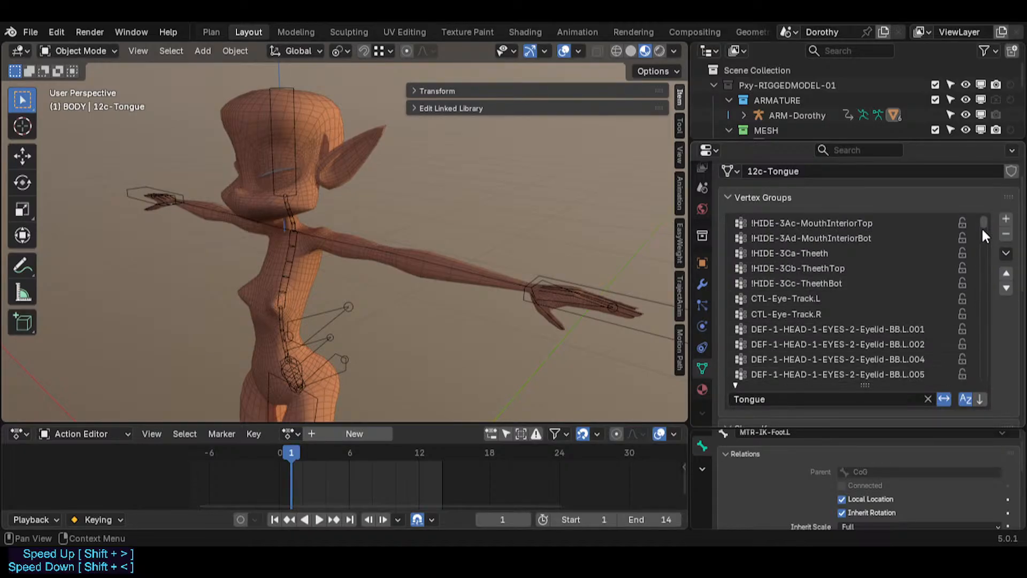
left_click_drag(981, 226, 973, 385)
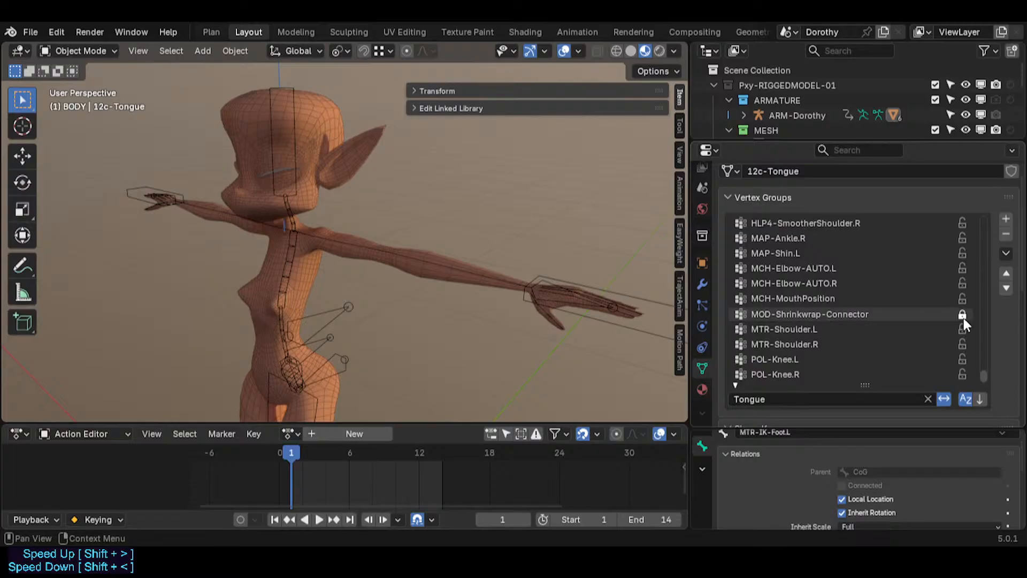
left_click(944, 399)
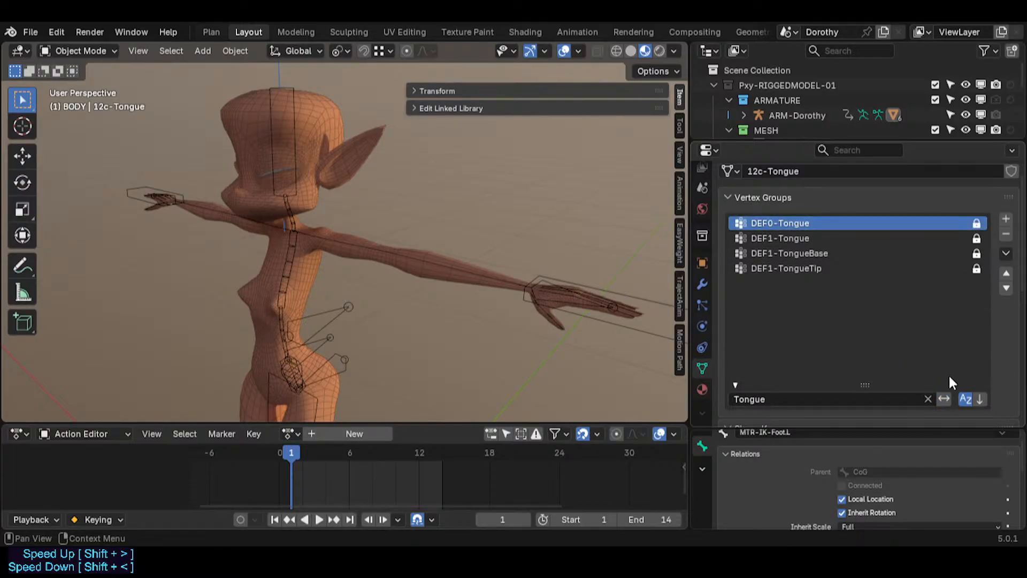
Invert the Tongue filter and batch-delete all unlocked vertex groups of 12c-Tongue.
left_click(944, 399)
mouse_move(985, 227)
left_mouse_down()
mouse_move(975, 374)
mouse_move(989, 209)
left_mouse_up()
left_click(1006, 254)
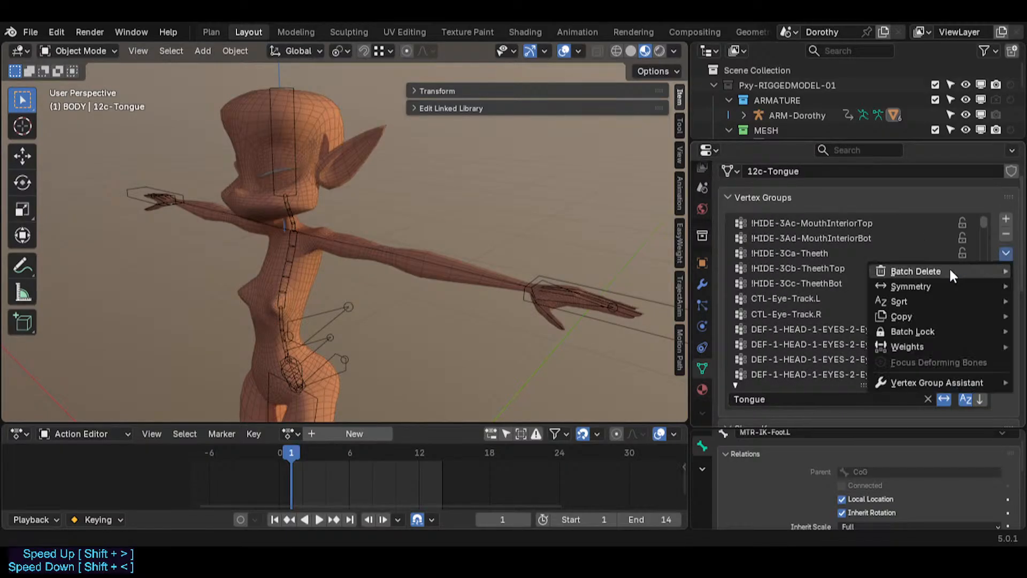
mouse_move(949, 270)
left_click(814, 288)
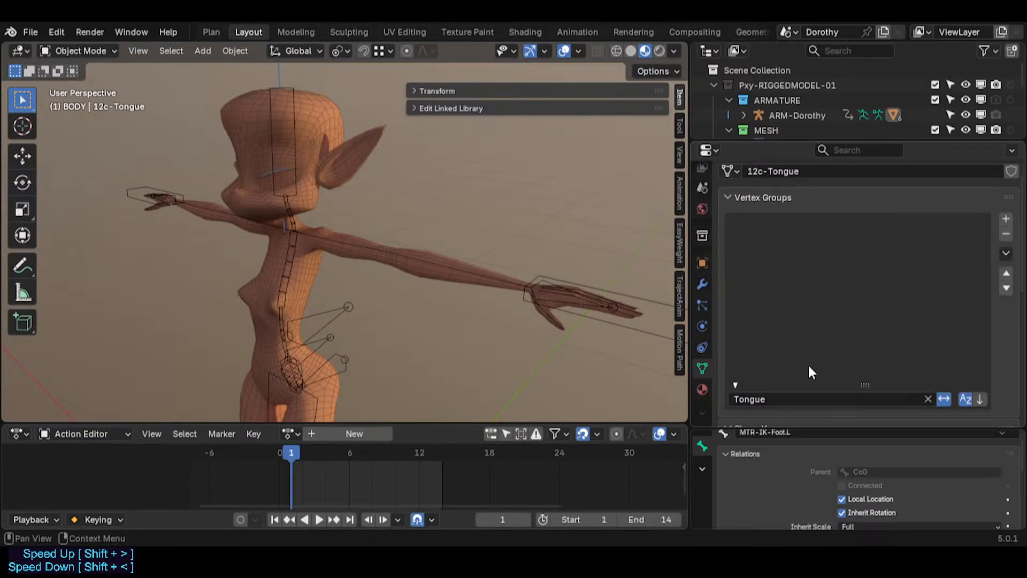
Clear the inverted vertex group filter and unlock the four remaining Tongue vertex groups.
left_click(928, 399)
left_click(942, 398)
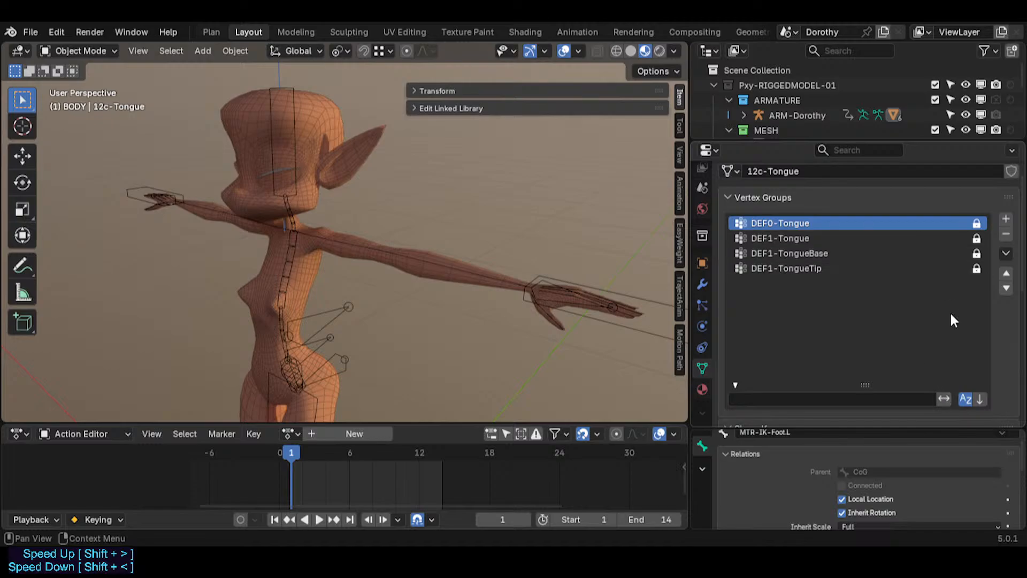
left_click_drag(978, 222, 976, 269)
Save Dorothy-BaseTemplate.blend and inspect the character's head up close.
scroll(435, 207, "up", 3)
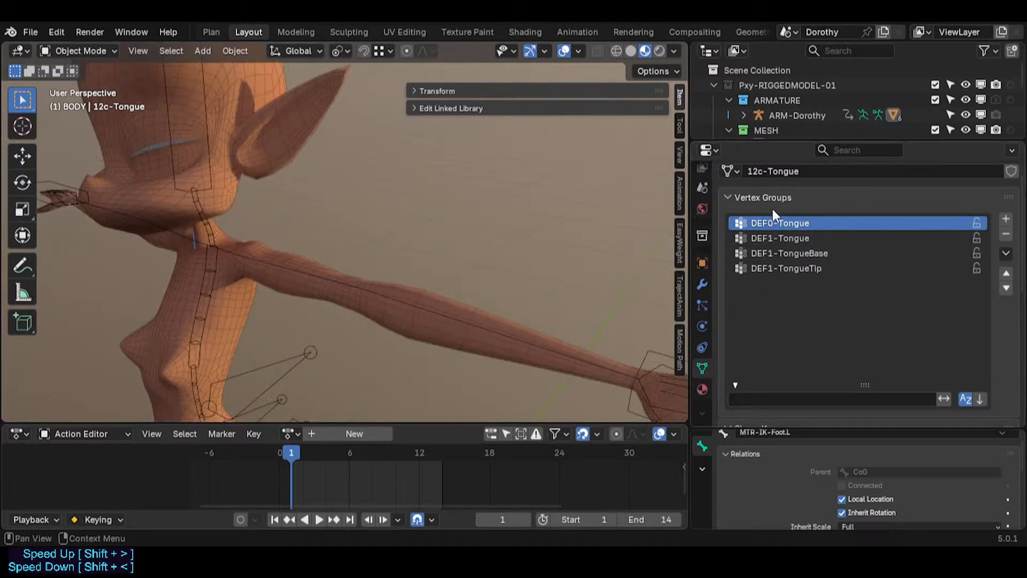
middle_click_drag(270, 211, 420, 278, "shift")
key("ctrl+s")
scroll(415, 284, "up", 3)
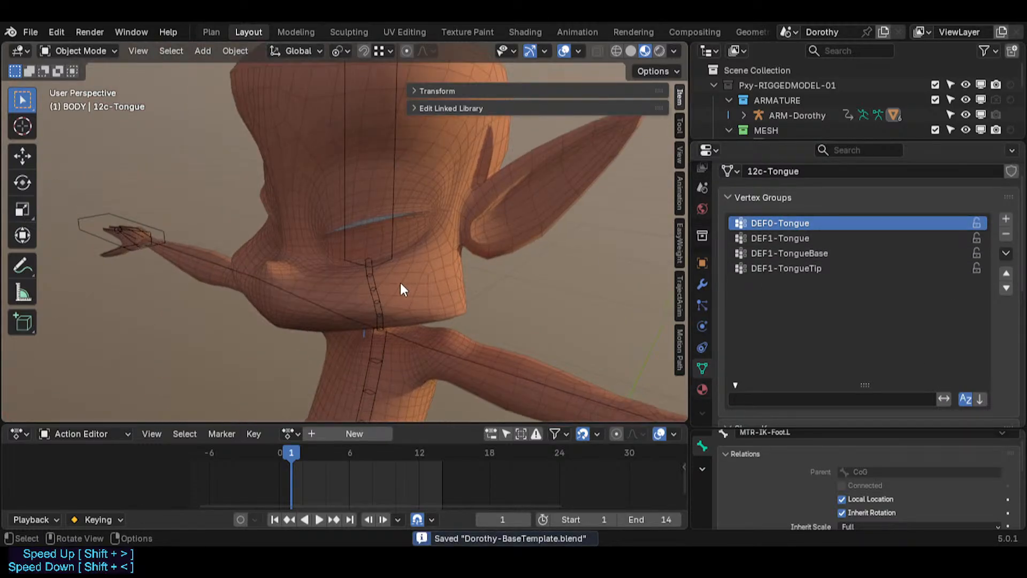
scroll(436, 281, "down", 1)
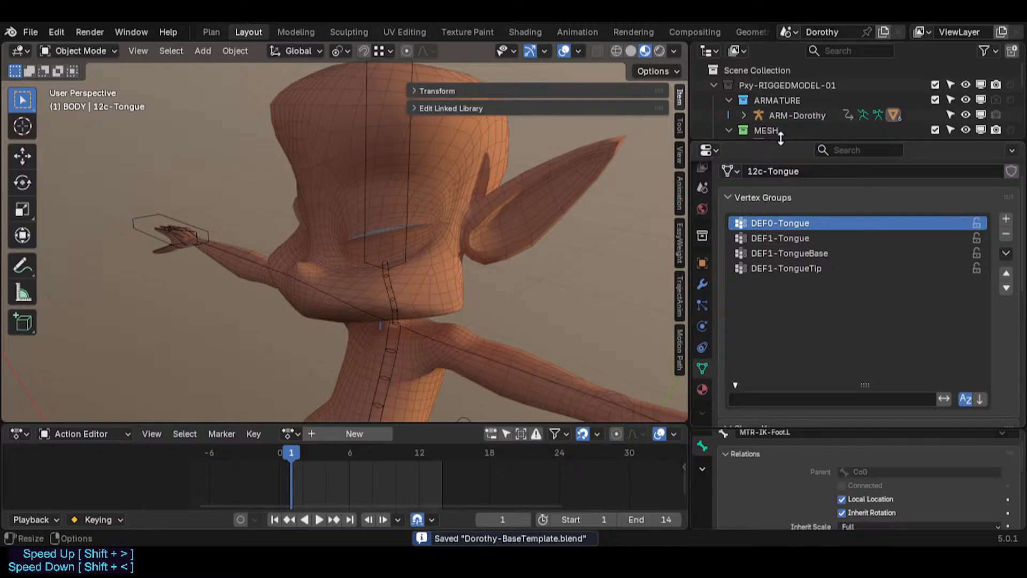
Check the vertex groups of the 12b-ArcadesBot and 12a-ArcadeTop meshes in the MOUTH collection.
left_click_drag(782, 140, 786, 241)
scroll(846, 190, "down", 2)
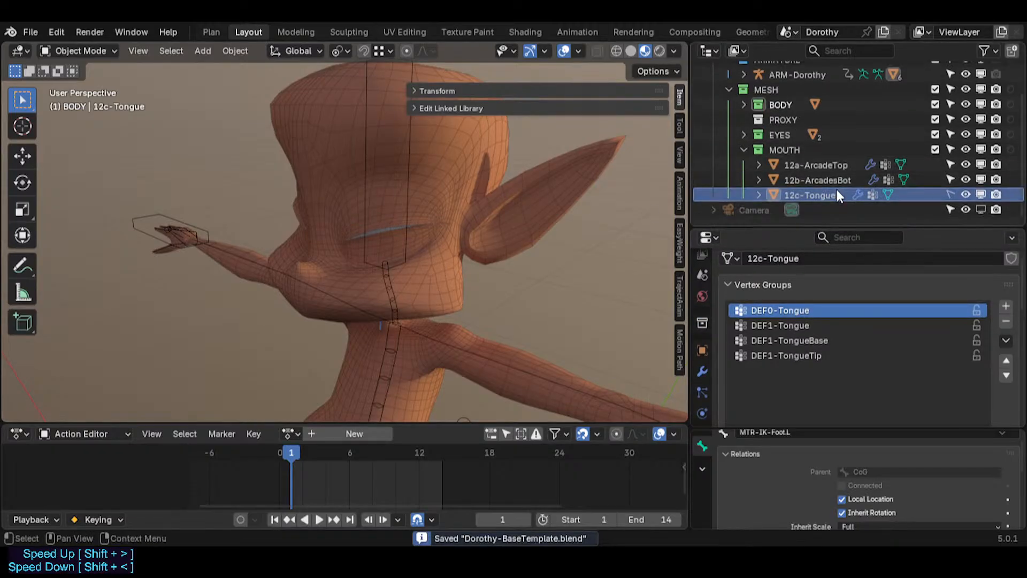
left_click(824, 179)
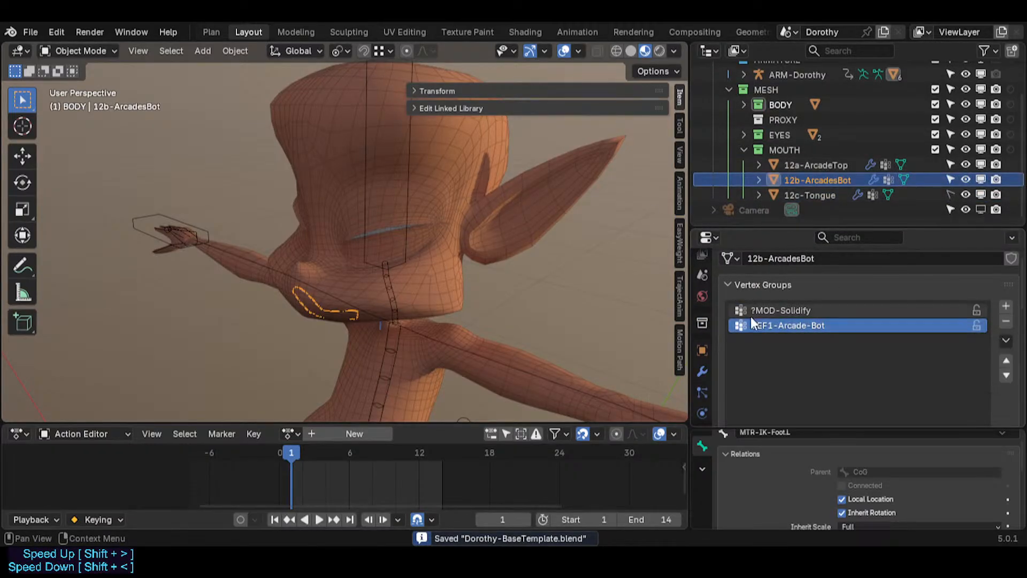
left_click(795, 165)
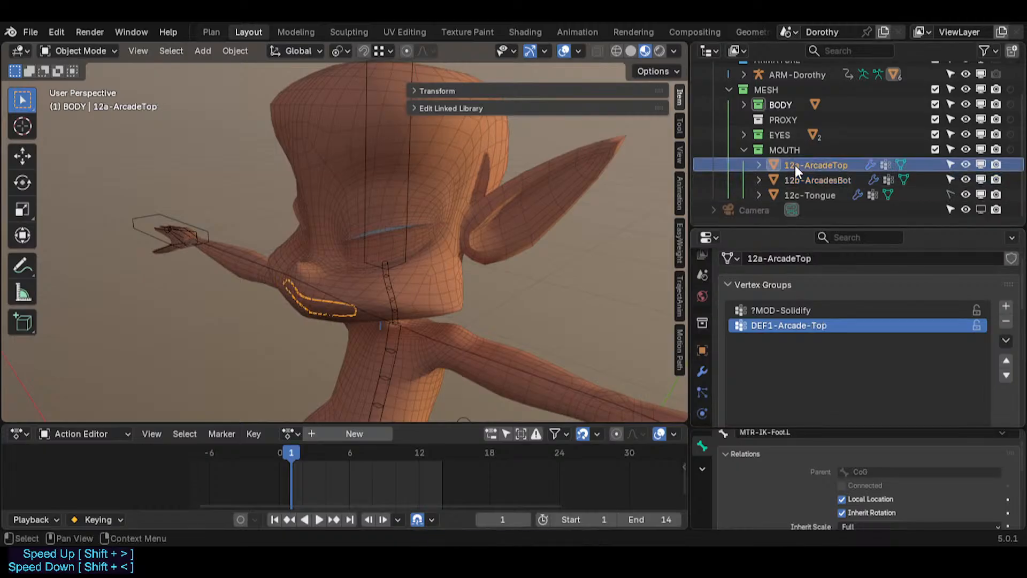
Exclude the MOUTH collection from the view layer and select the Eyeballs mesh in the EYES collection.
left_click(742, 145)
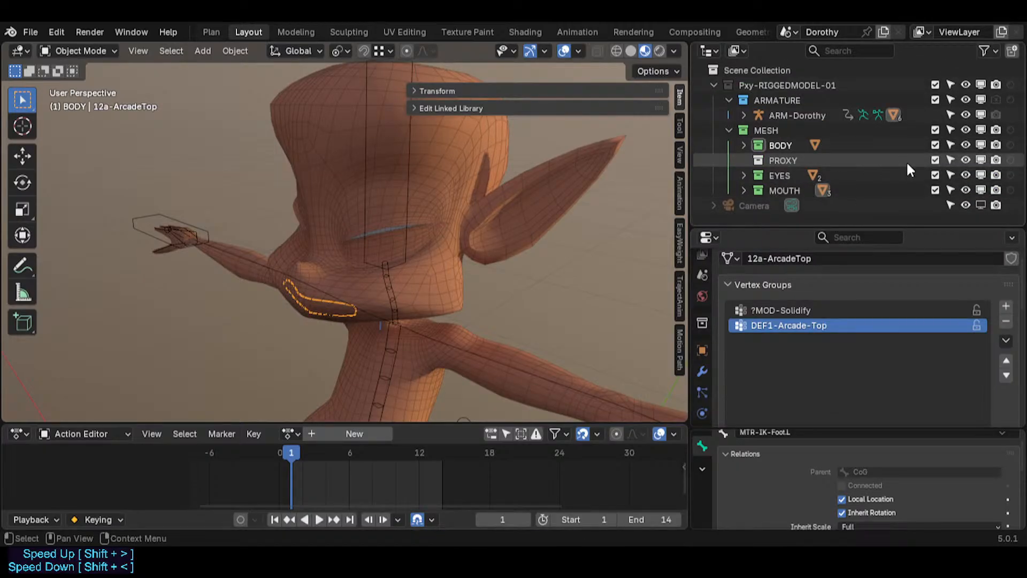
left_click(936, 191)
left_click(777, 176)
left_click(428, 110)
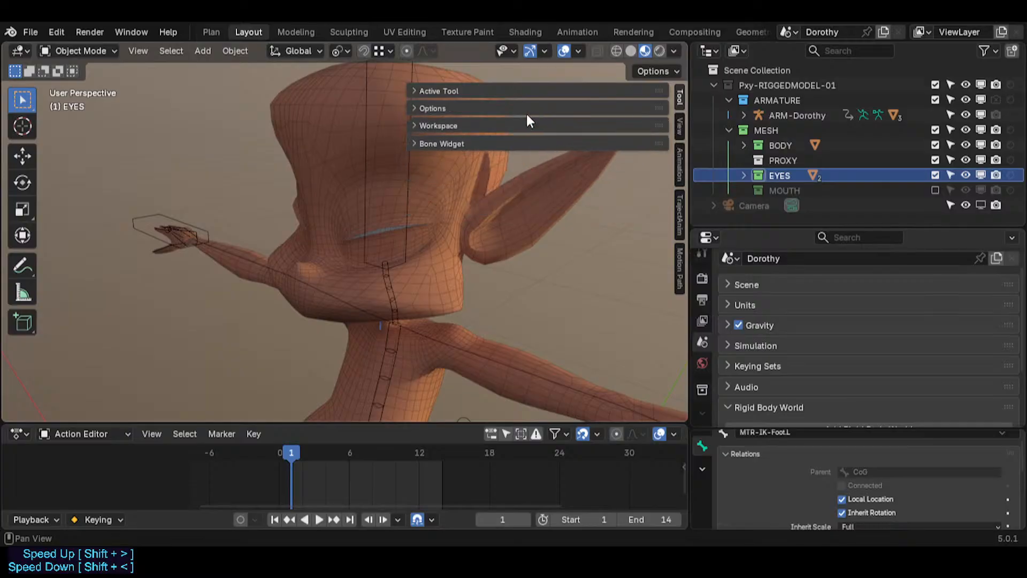
left_click_drag(407, 105, 472, 104)
left_click(743, 175)
scroll(868, 185, "down", 2)
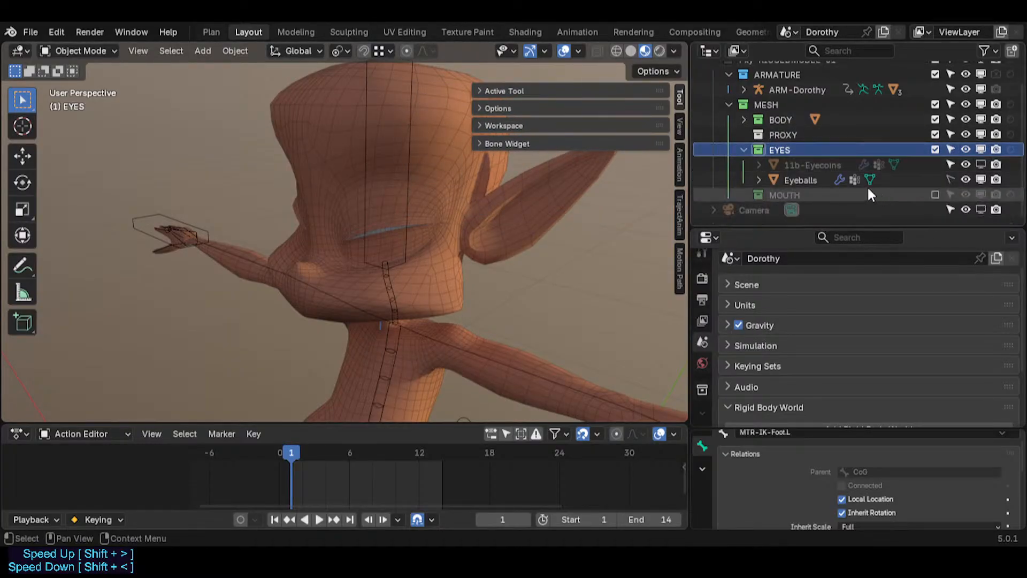
left_click(816, 179)
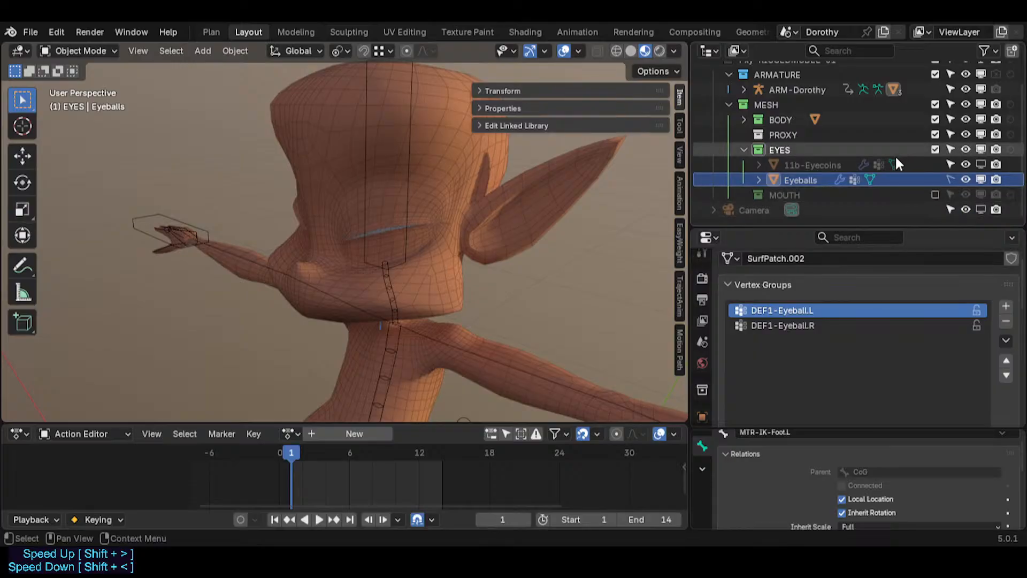
Enable 11b-Eyecoins in the viewport and look through the DEF1-Eyeball.L and DEF1-Eyeball.R vertex groups of Eyeballs.
left_click(980, 164)
left_click(979, 163)
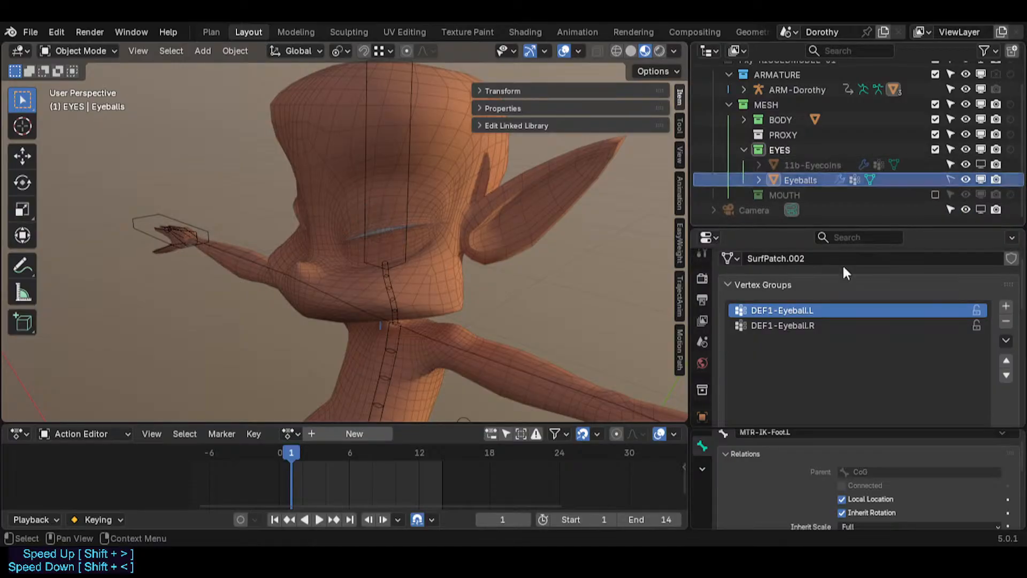
left_click(980, 164)
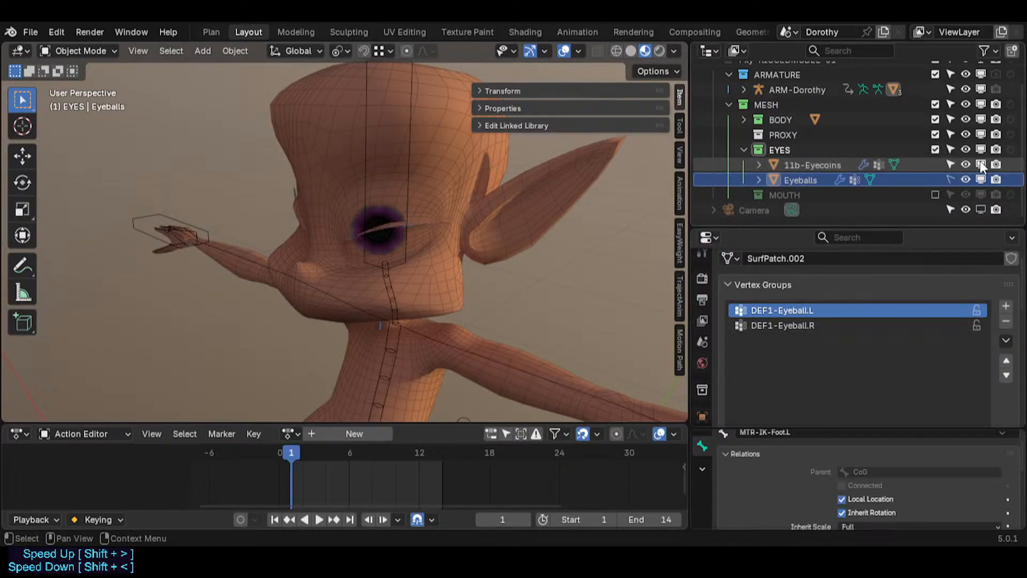
left_click(797, 325)
left_click(798, 312)
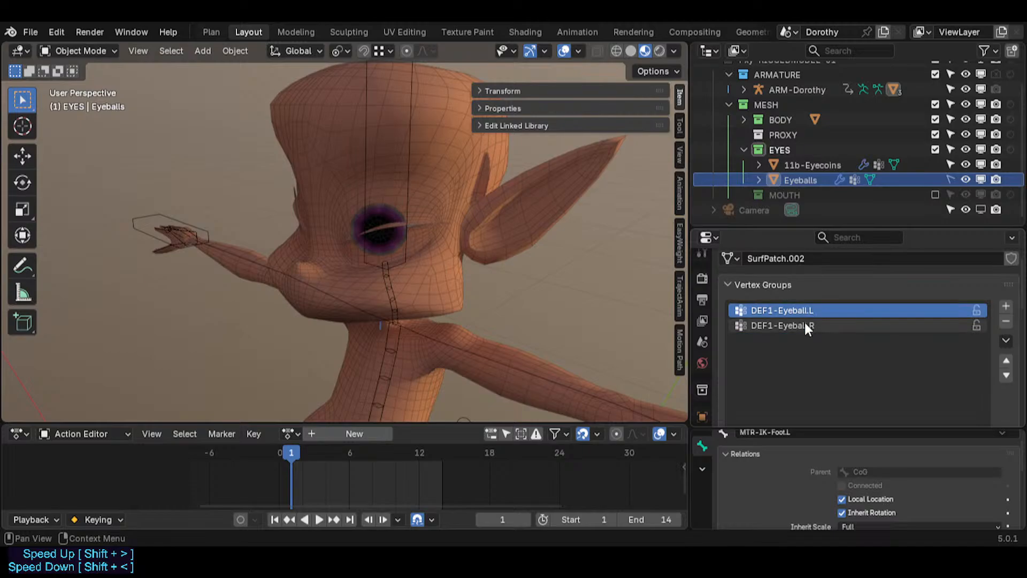
left_click(805, 324)
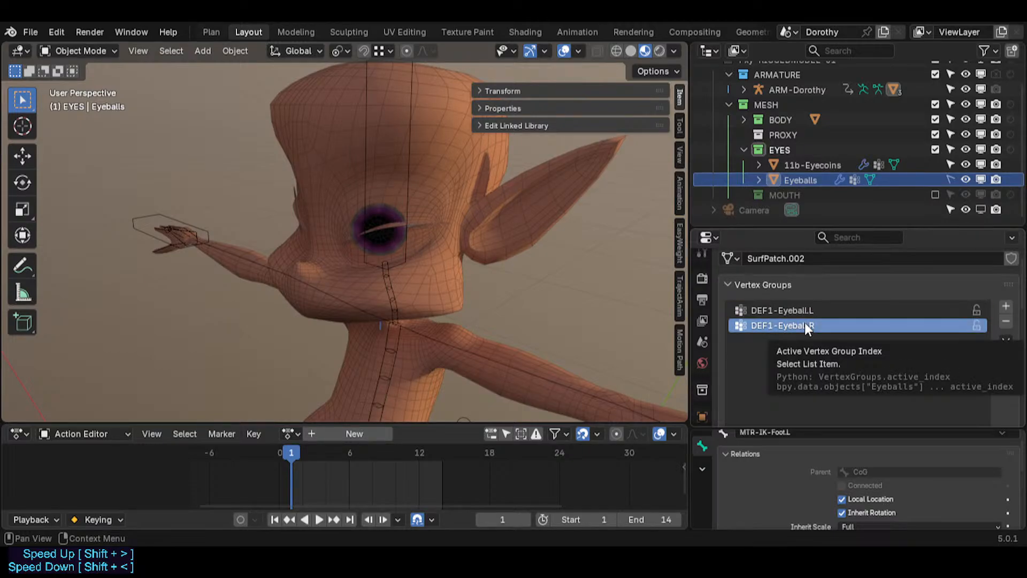
Make the Eyeballs mesh selectable, isolate it in local view, and switch it to Weight Paint mode.
left_click(950, 179)
left_click(800, 180)
key("KP_Divide")
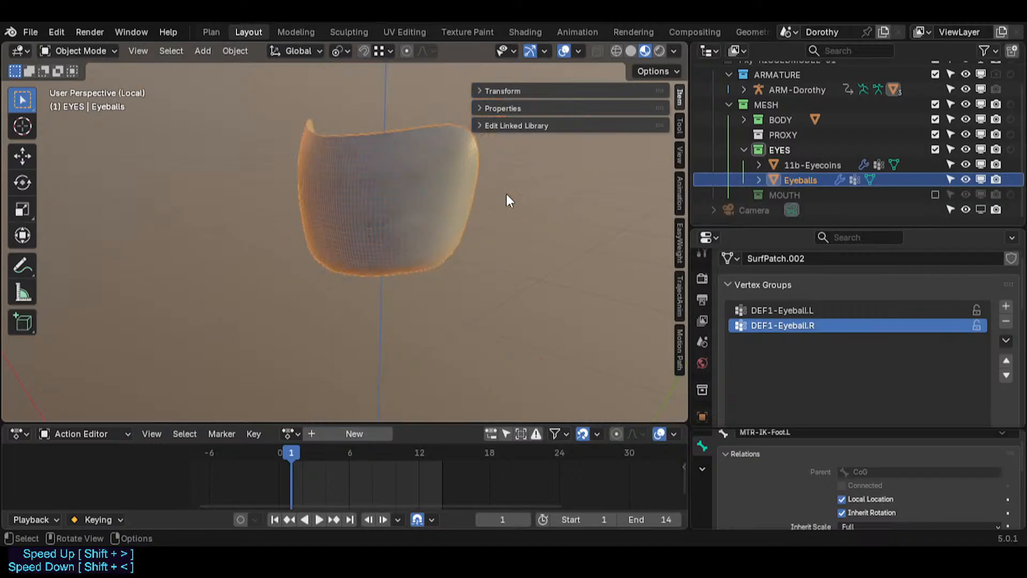
key("ctrl+Tab")
left_click(278, 165)
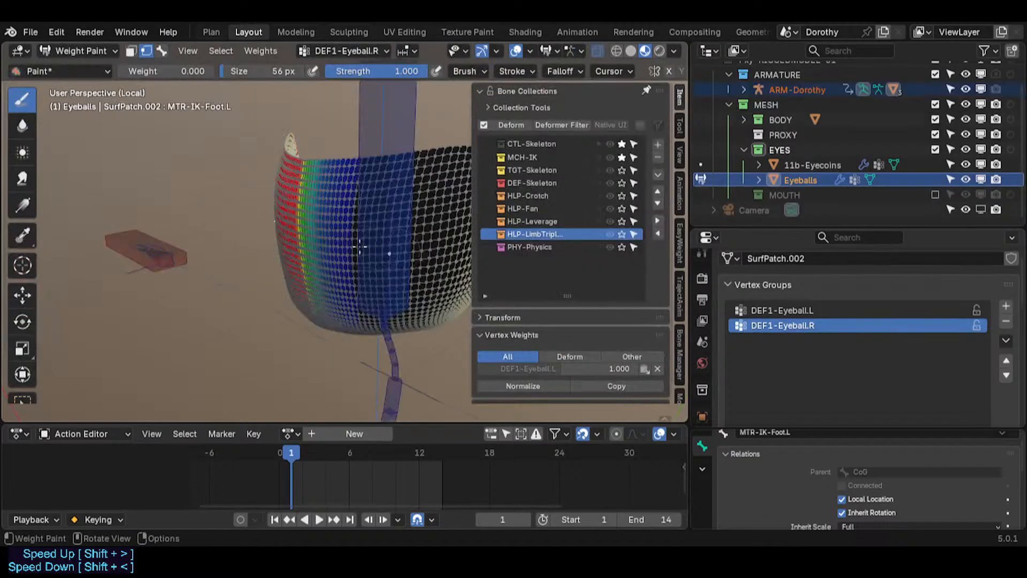
Compare the painted weights of DEF1-Eyeball.L and DEF1-Eyeball.R across both sides of the Eyeballs mesh.
left_click(795, 312)
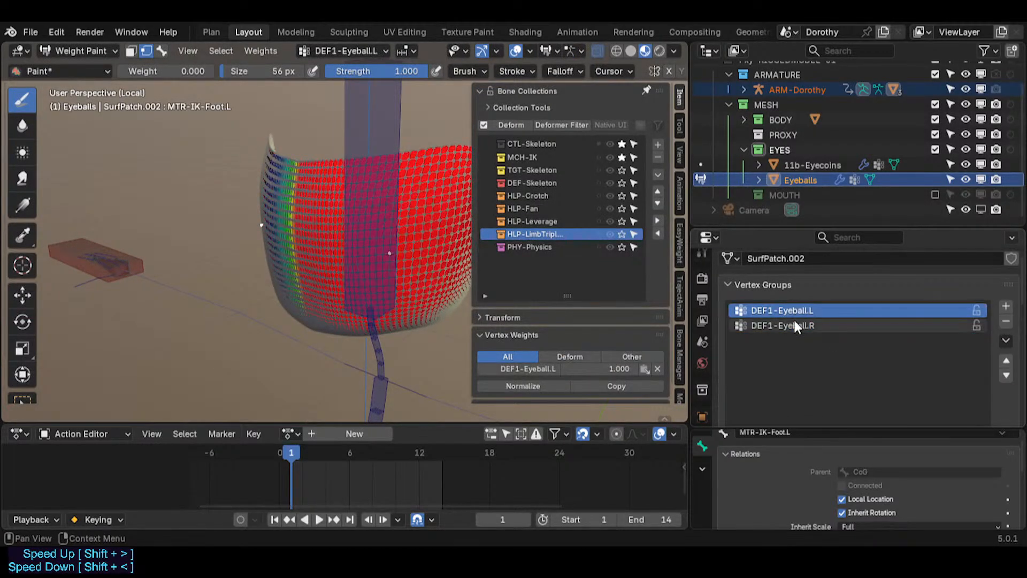
left_click(794, 325)
left_click(798, 310)
left_click(801, 327)
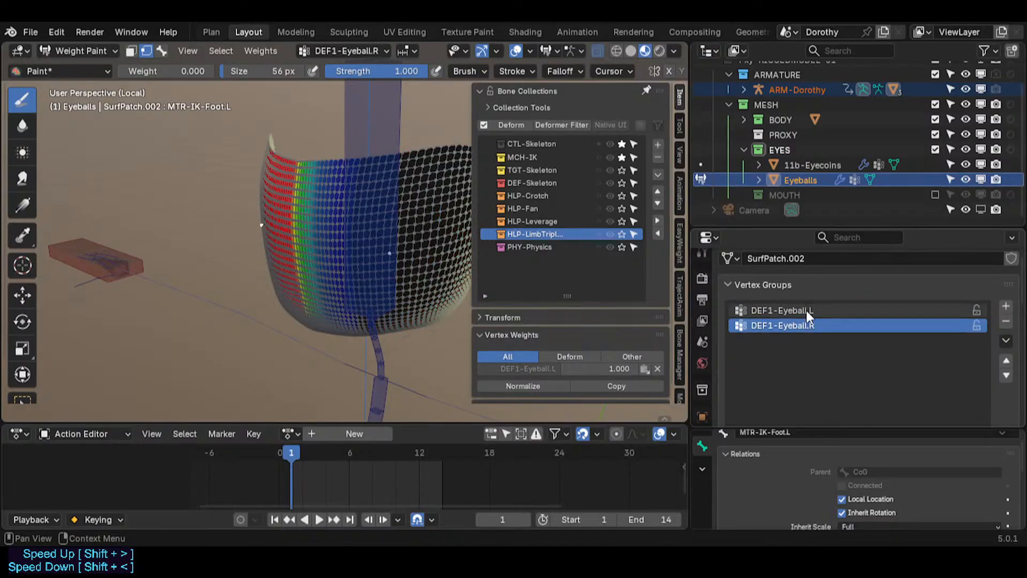
left_click(807, 310)
left_click(801, 327)
key("n")
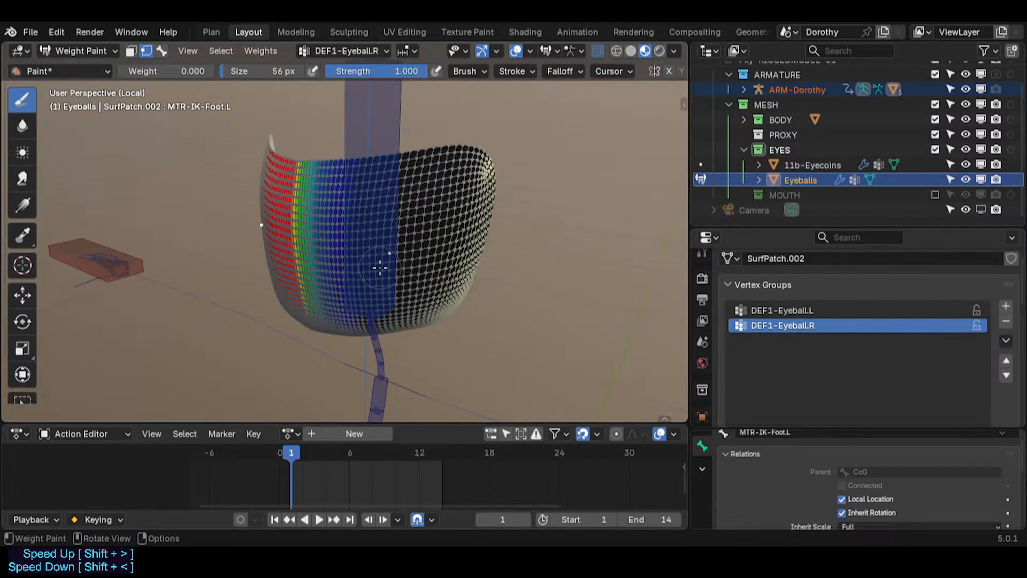
middle_click_drag(380, 267, 482, 267)
left_click(818, 311)
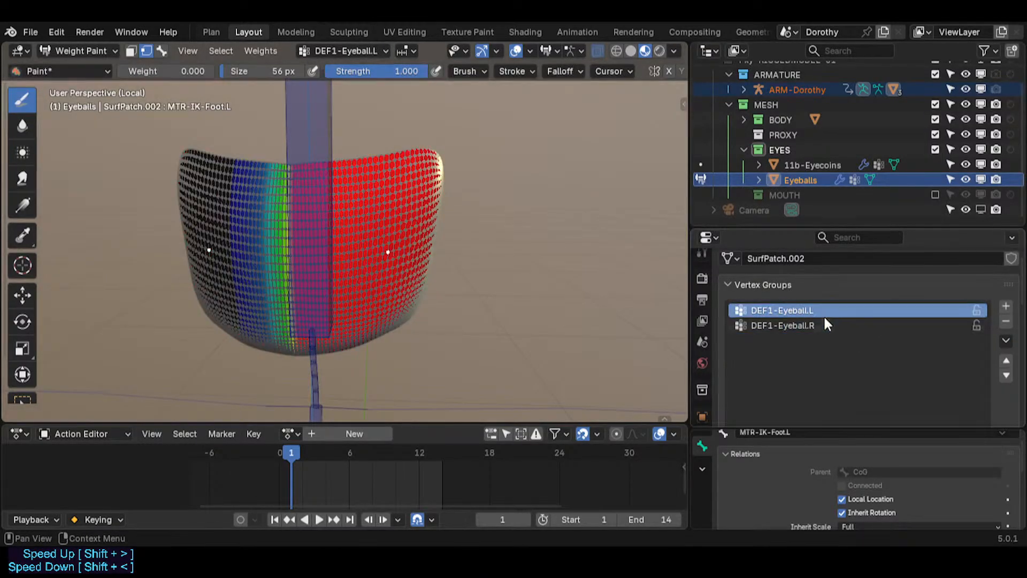
left_click(826, 325)
middle_click_drag(348, 262, 417, 271)
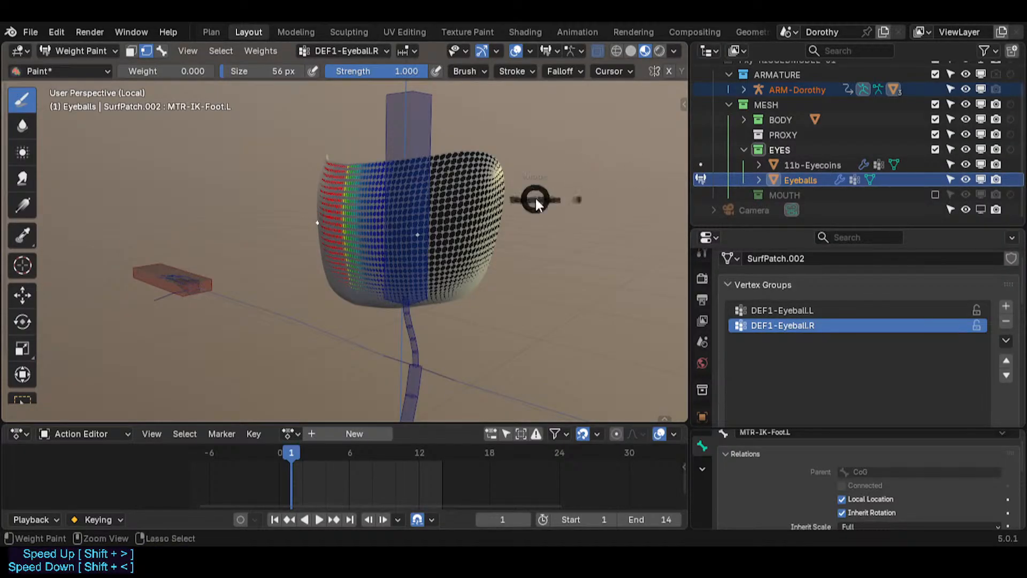
Return Eyeballs to Object Mode, make it unselectable again, and leave local view.
key("ctrl+Tab")
left_click(951, 179)
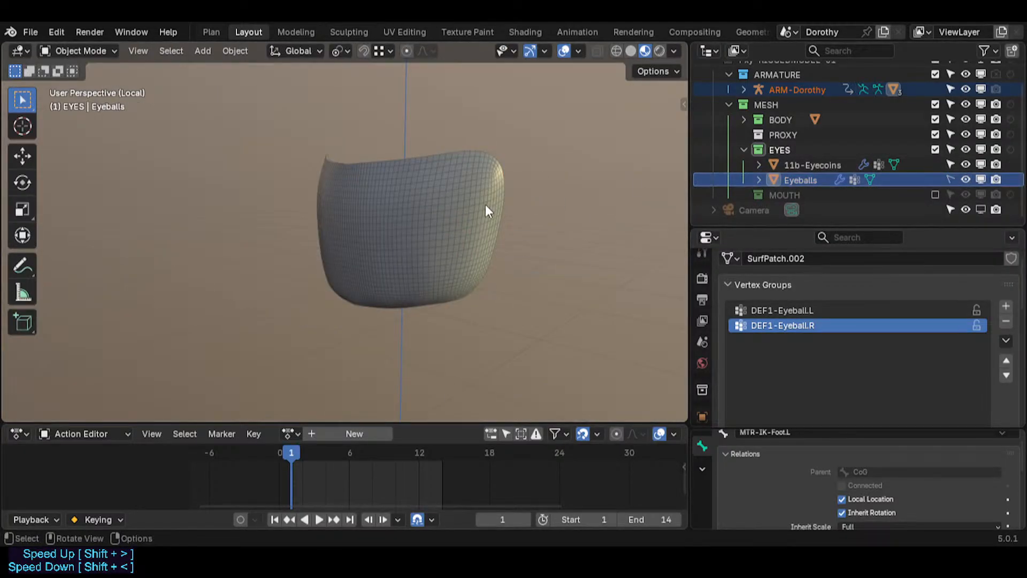
key("KP_Divide")
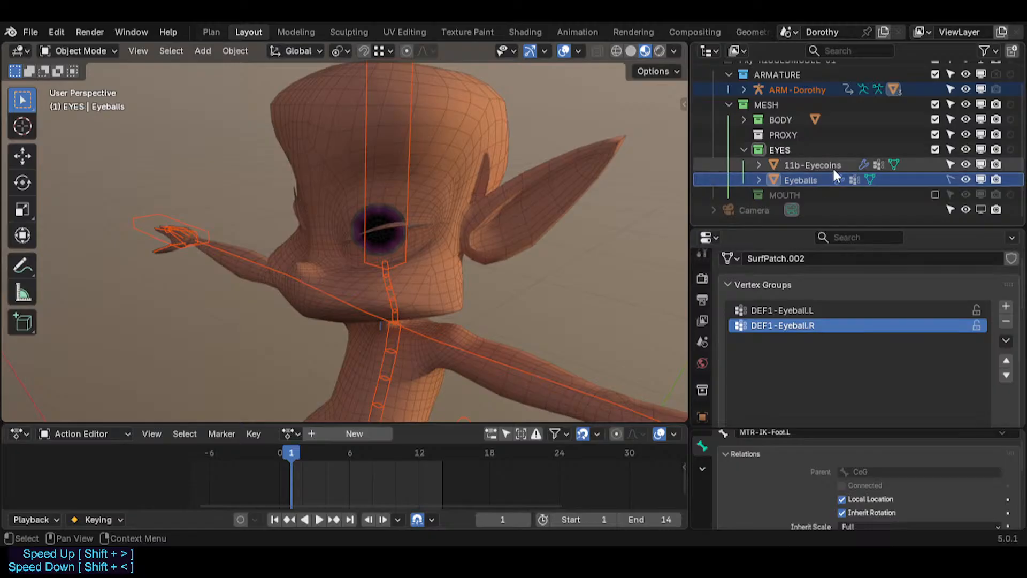
Delete the HLP1-LipsCornerRounded.L vertex group from 11b-Eyecoins and save the file.
left_click(833, 168)
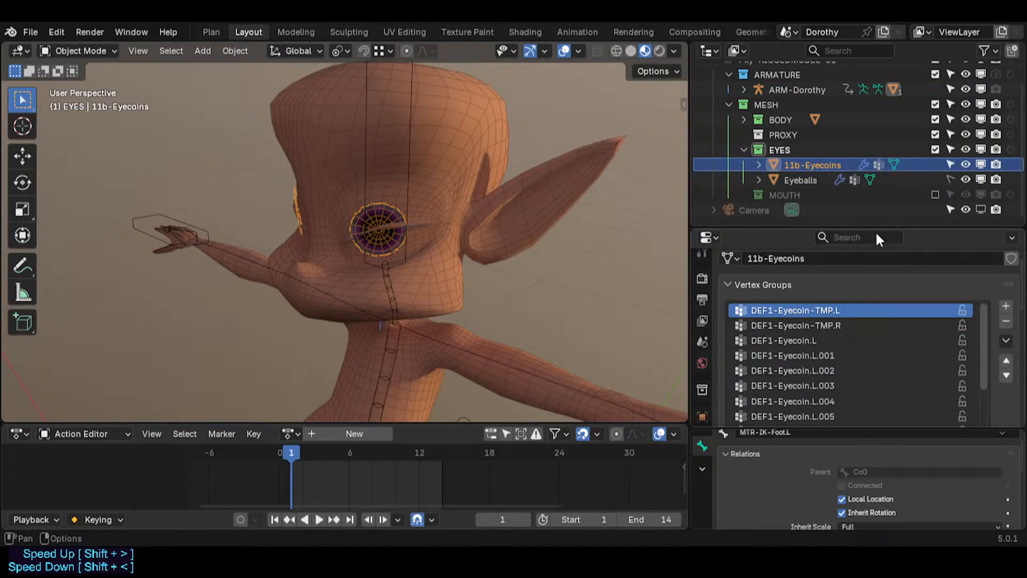
left_click_drag(929, 229, 937, 137)
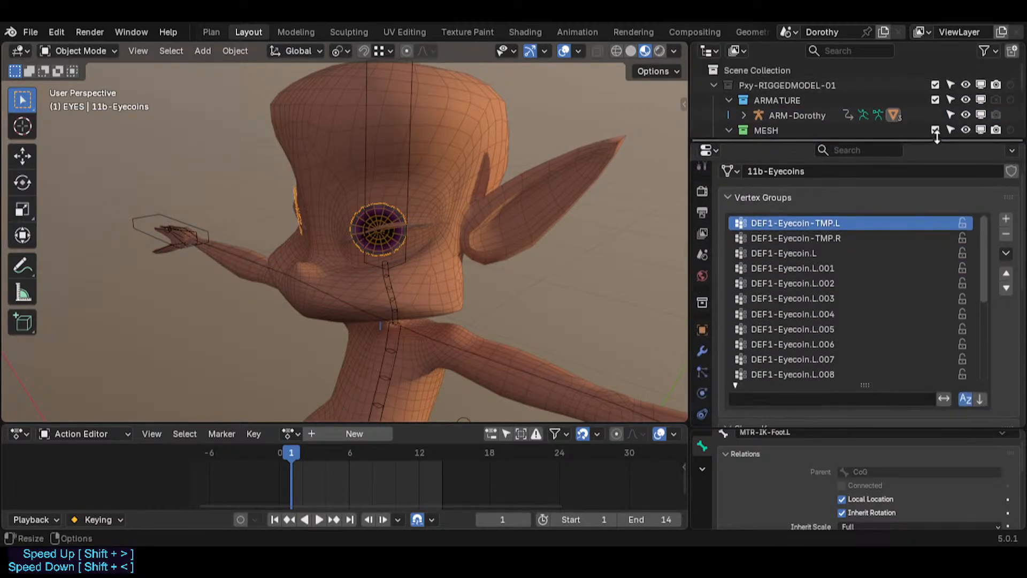
scroll(971, 285, "down", 3)
scroll(972, 333, "down", 7)
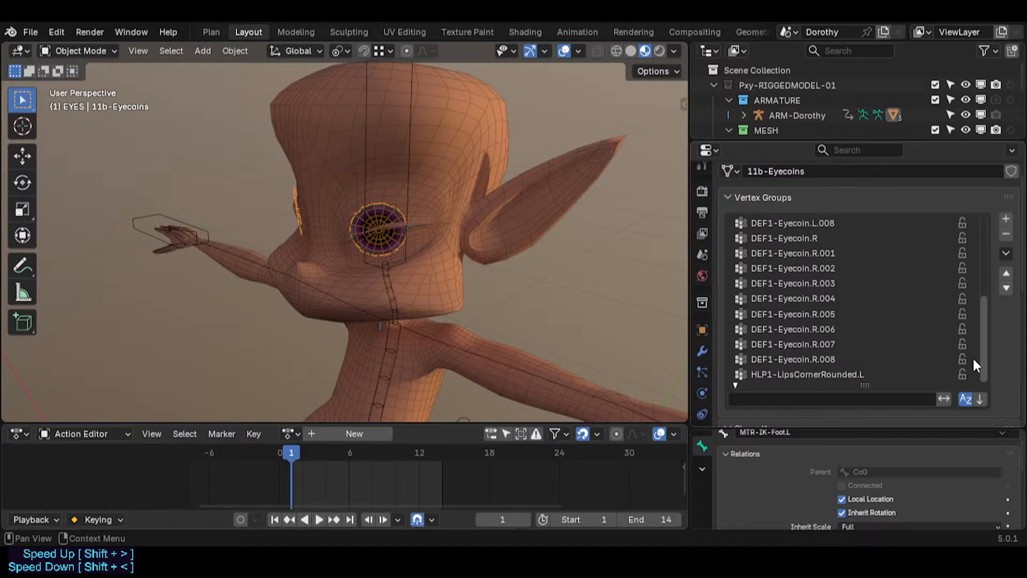
left_click(880, 374)
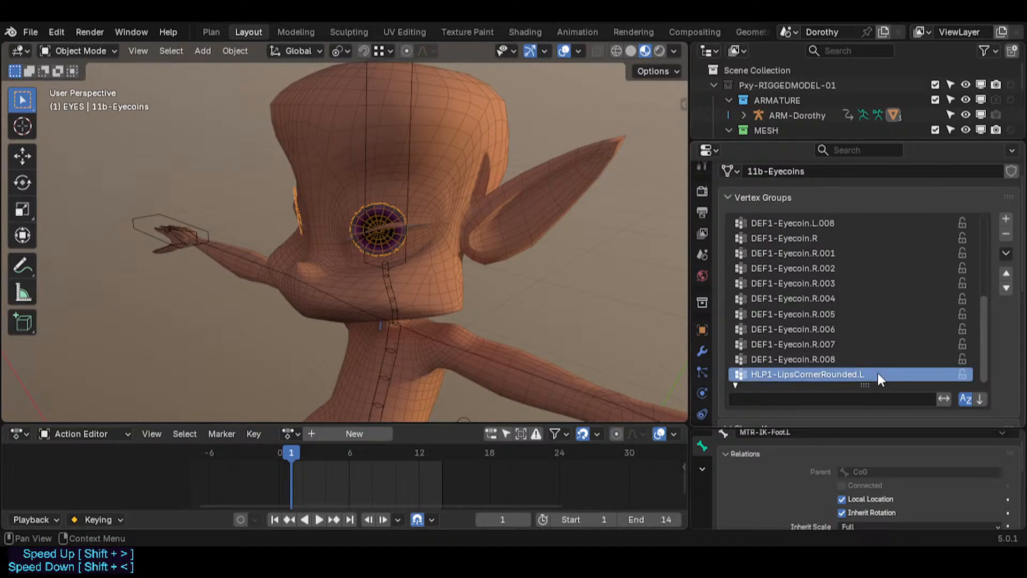
left_click(1006, 235)
left_click_drag(984, 338, 991, 374)
Examine the eye coin on the face up close and check the modifiers of 11b-Eyecoins.
scroll(457, 258, "up", 2)
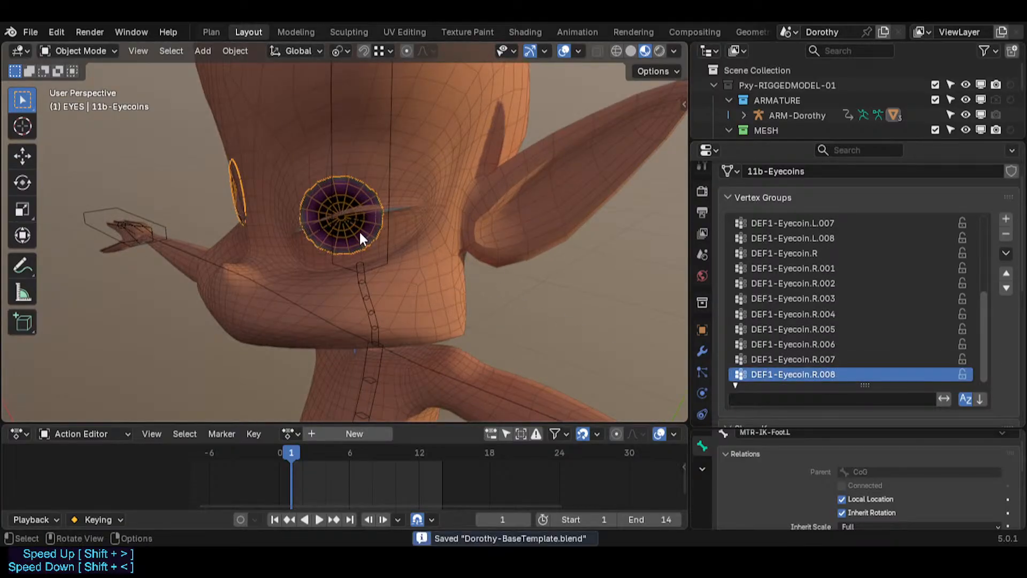
middle_click_drag(358, 230, 374, 211)
scroll(447, 262, "up", 4)
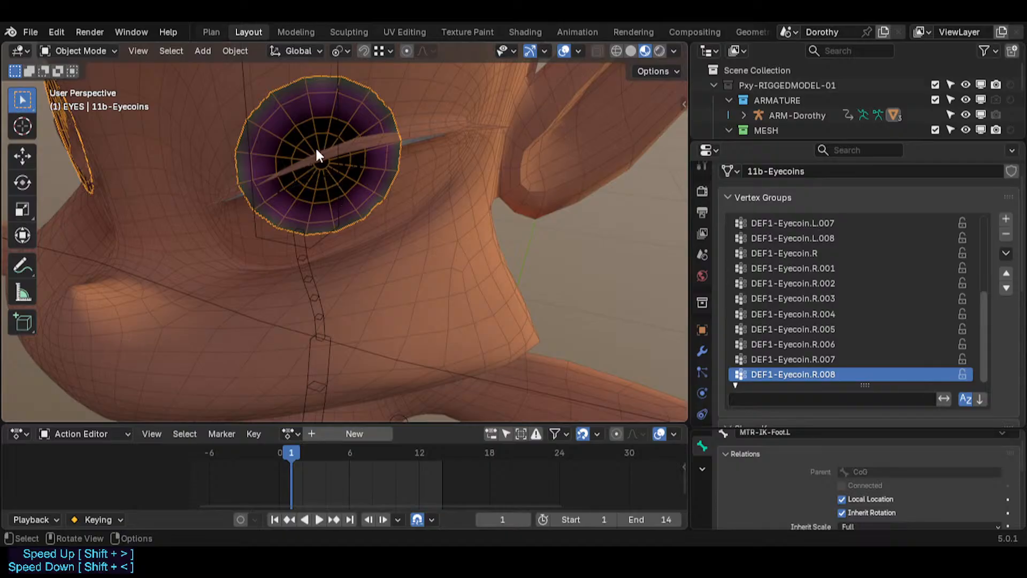
middle_click_drag(317, 147, 381, 273, "shift")
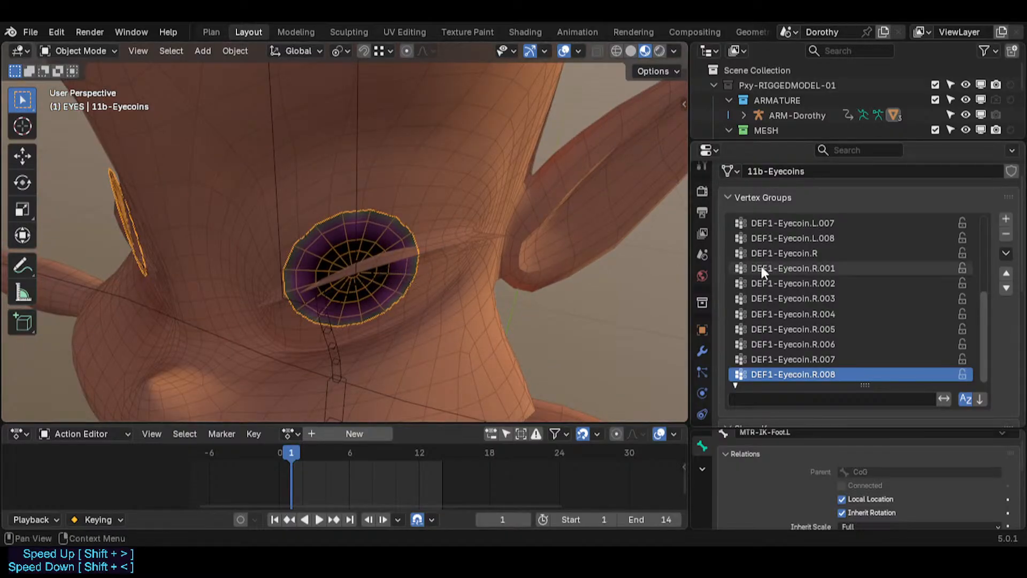
left_click(703, 350)
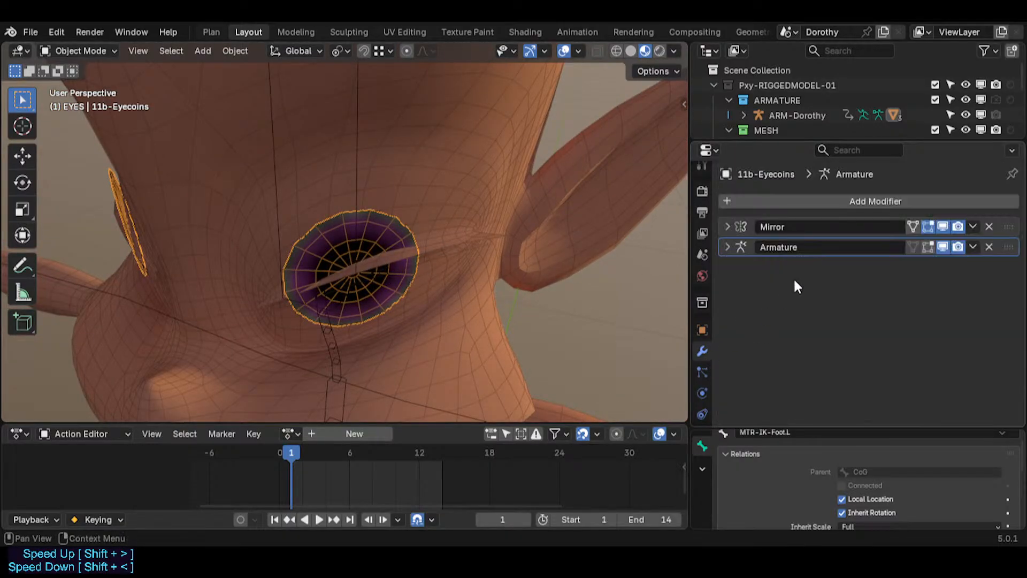
left_click(728, 247)
left_click(728, 247)
middle_click_drag(471, 258, 452, 225)
scroll(416, 258, "down", 4)
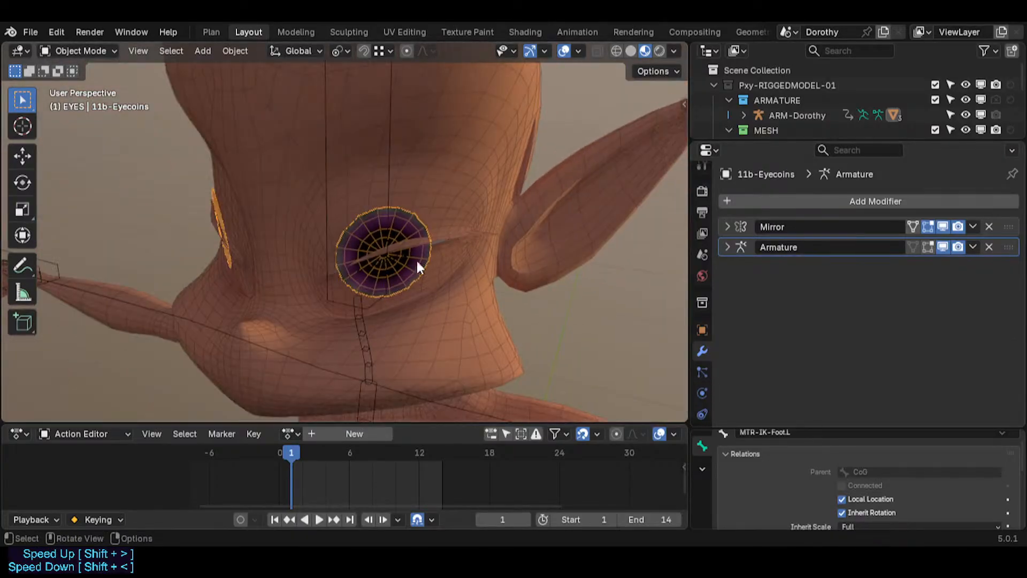
scroll(415, 274, "up", 2)
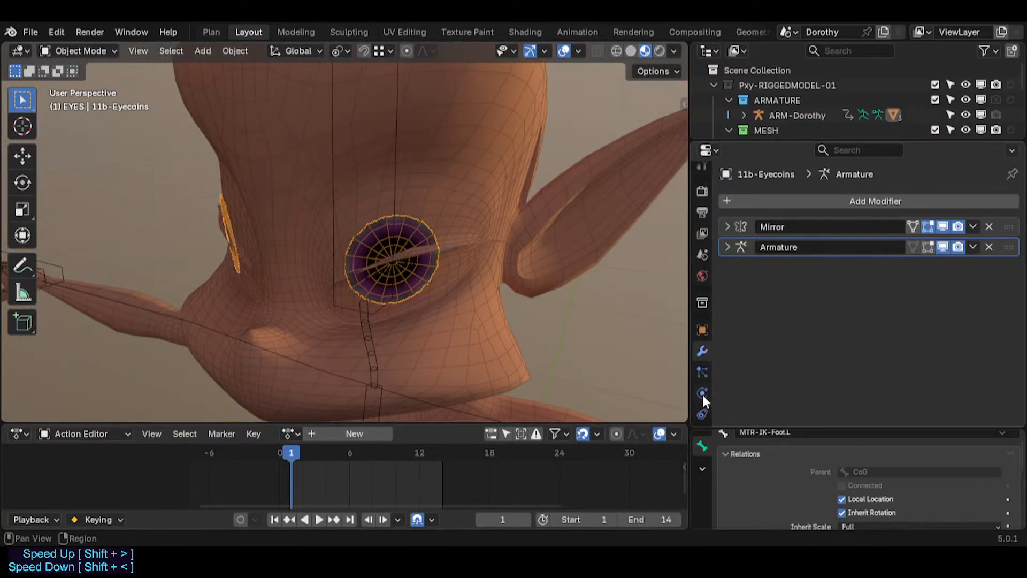
Go back to the vertex groups of 11b-Eyecoins and select DEF1-Eyecoin-TMP.L to examine it.
scroll(702, 396, "down", 3)
left_click(702, 368)
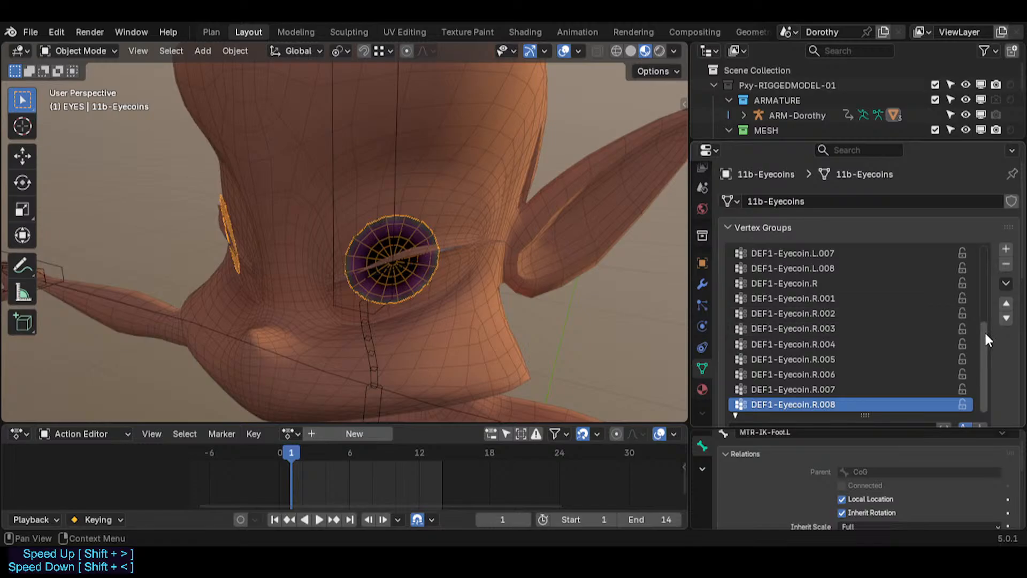
left_click_drag(985, 334, 982, 239)
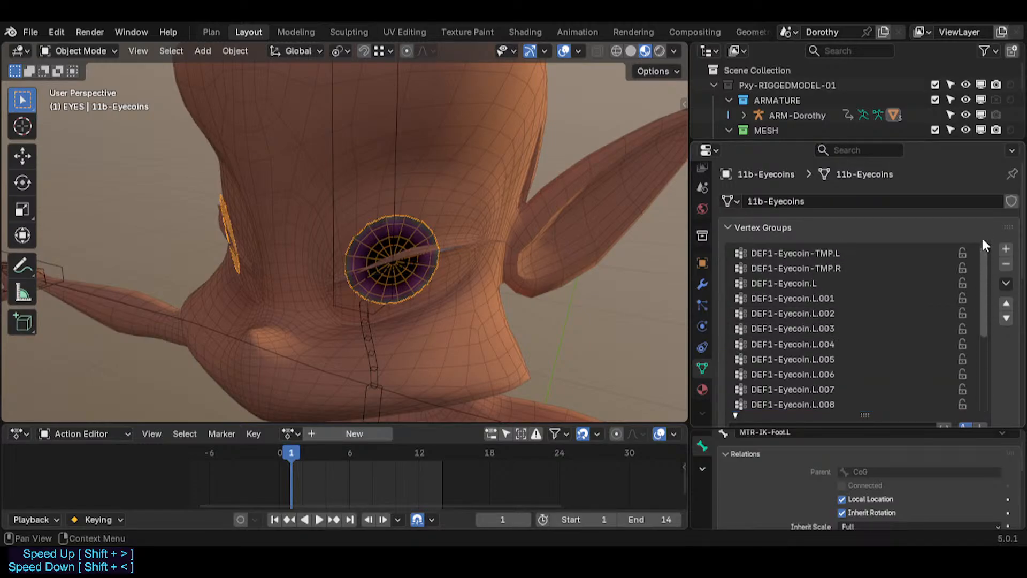
left_click(843, 254)
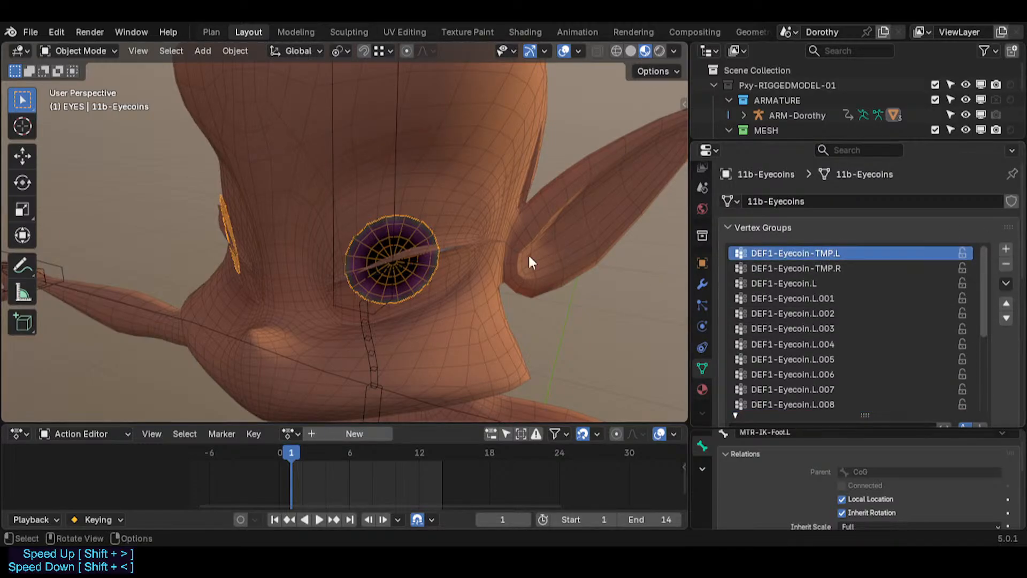
scroll(451, 272, "down", 2)
scroll(456, 283, "up", 2)
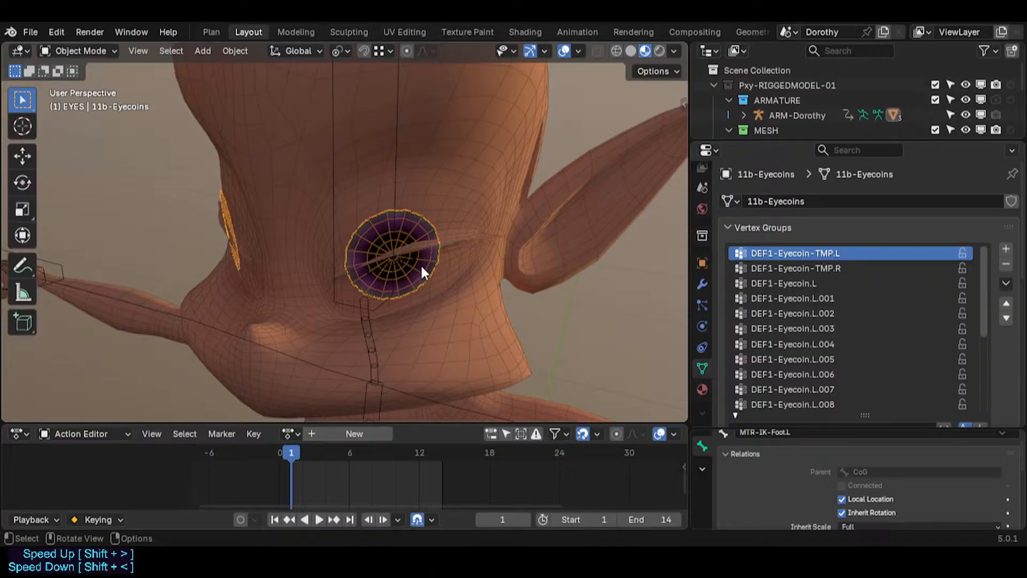
Put ARM-Dorothy in Edit Mode and solo the DEF-Skeleton bone collection in place of CTL-Skeleton.
left_click(382, 300)
key("Tab")
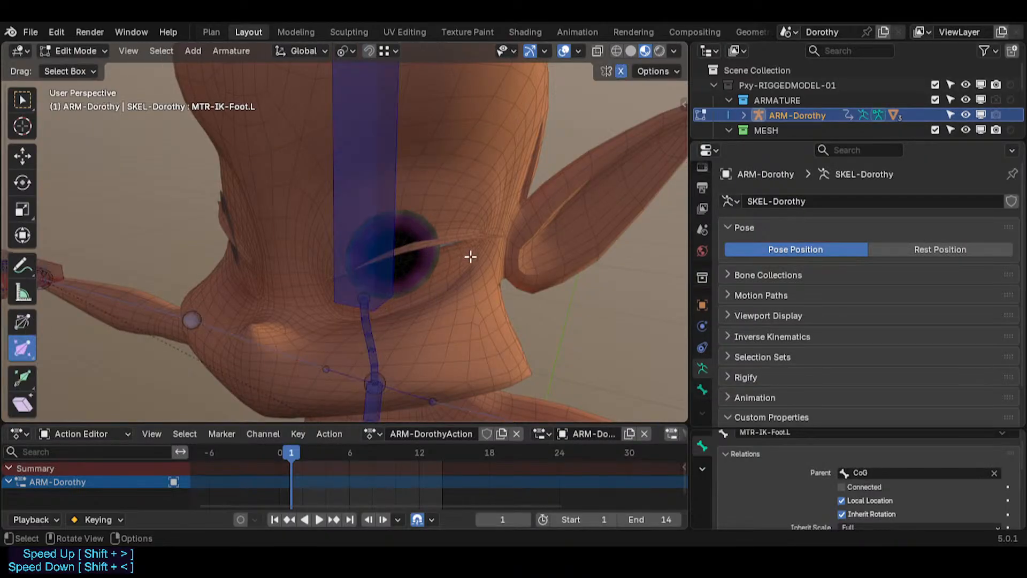
key("n")
left_click(622, 183)
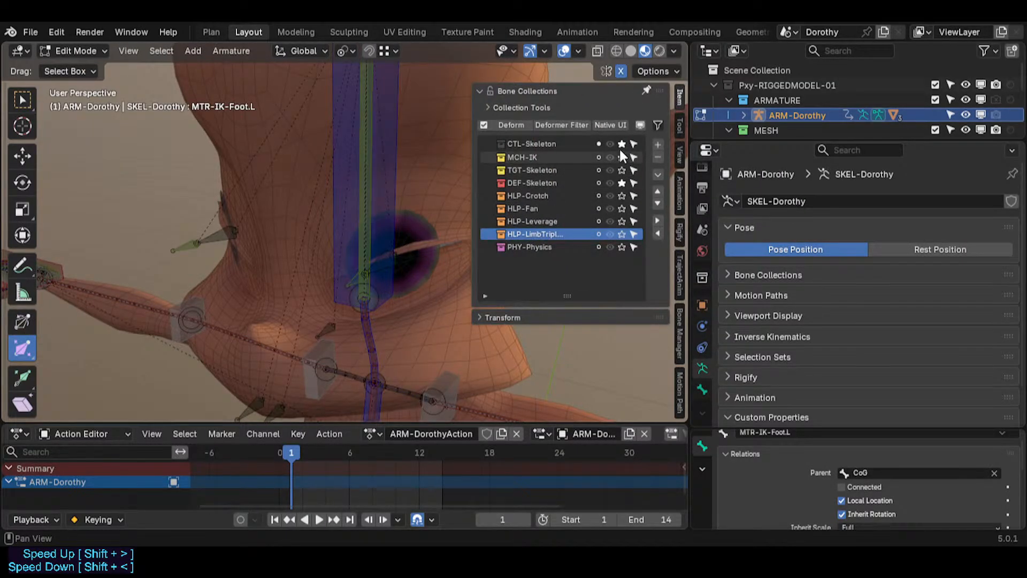
left_click(622, 144)
key("n")
Find and select the DEF1-Eyecoin-TMP.L bone in front of the left eye.
middle_click_drag(402, 250, 314, 259)
scroll(401, 252, "up", 3)
left_click(394, 252)
scroll(448, 251, "up", 2)
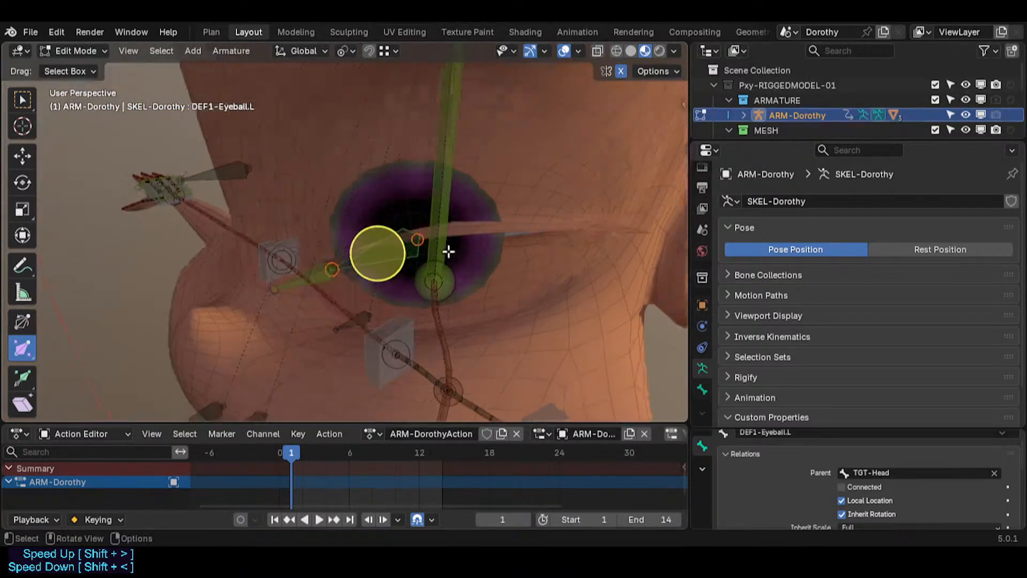
middle_click_drag(448, 252, 379, 236)
left_click(257, 282)
mouse_move(323, 273)
middle_mouse_down()
mouse_move(298, 284)
mouse_move(348, 291)
mouse_move(346, 280)
mouse_move(309, 282)
middle_mouse_up()
Snap the 3D cursor to the selected left eye coin faces of 11b-Eyecoins and return to Object Mode.
key("ctrl+Tab")
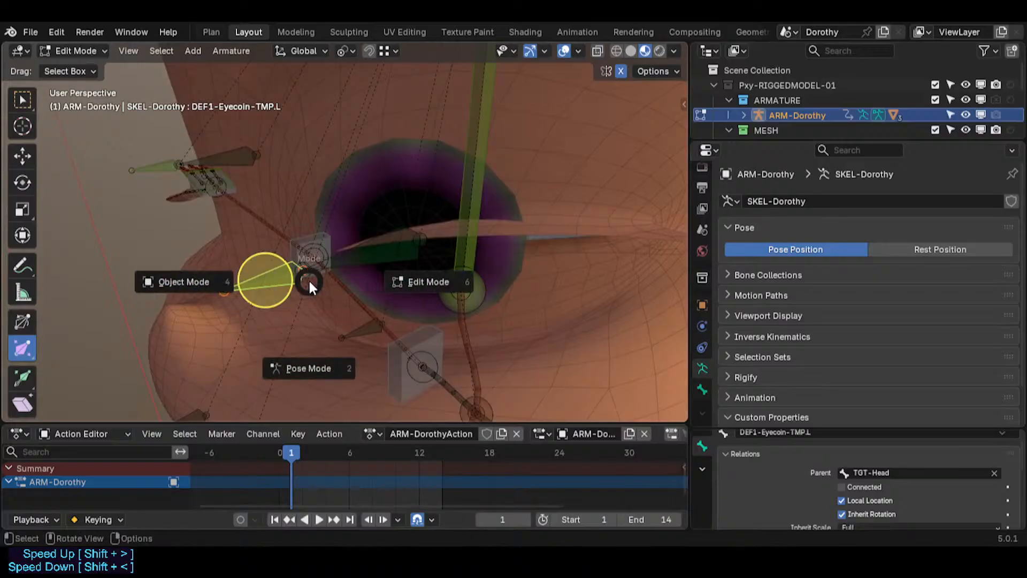
key("4")
left_click(383, 282)
key("Tab")
key("shift+s")
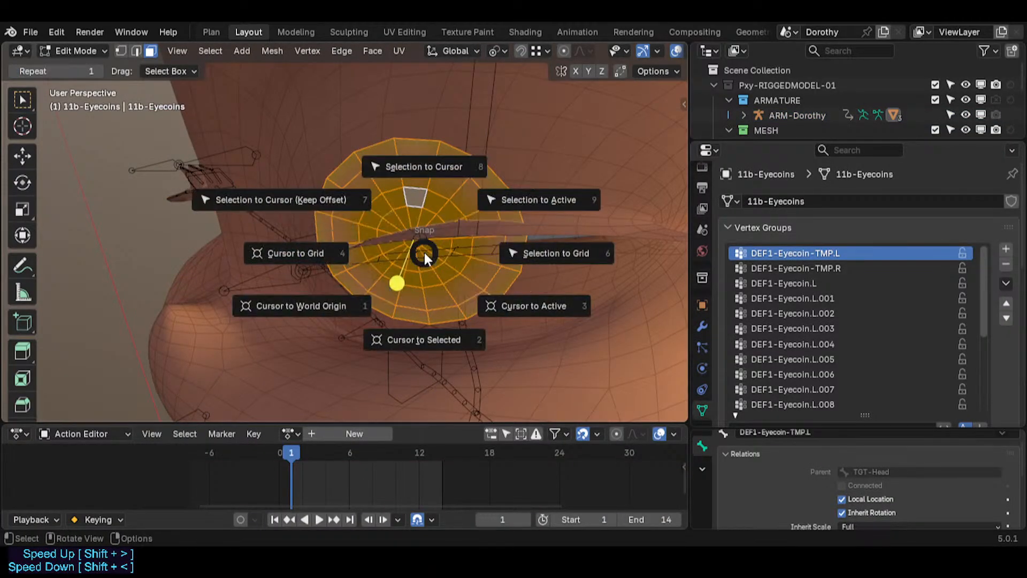
left_click(425, 270)
middle_click_drag(278, 278, 240, 277)
key("Tab")
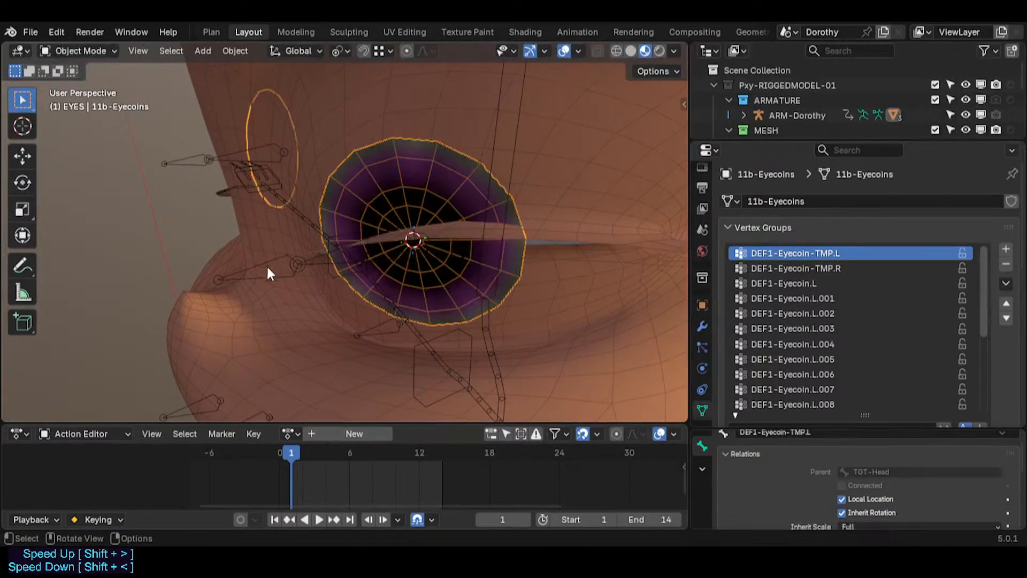
Snap the DEF1-Eyecoin-TMP.L bone to the 3D cursor in armature Edit Mode and save the file.
left_click(266, 263)
key("Tab")
middle_click_drag(277, 267, 408, 244)
key("shift+s")
key("8")
key("ctrl+s")
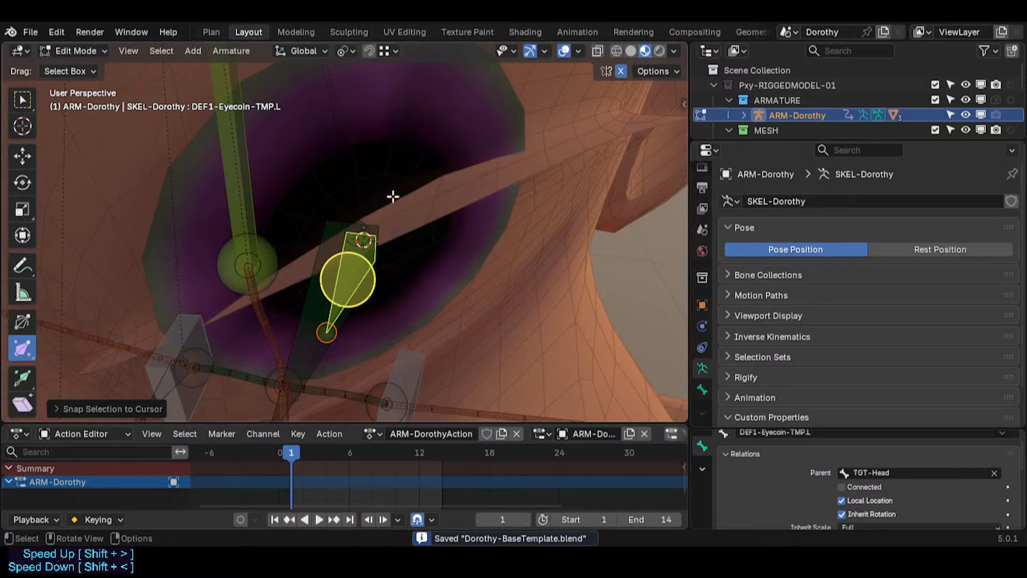
Select a face at the centre of the left eye coin in 11b-Eyecoins Edit Mode and save the file.
left_click(349, 52)
key("ctrl+Tab")
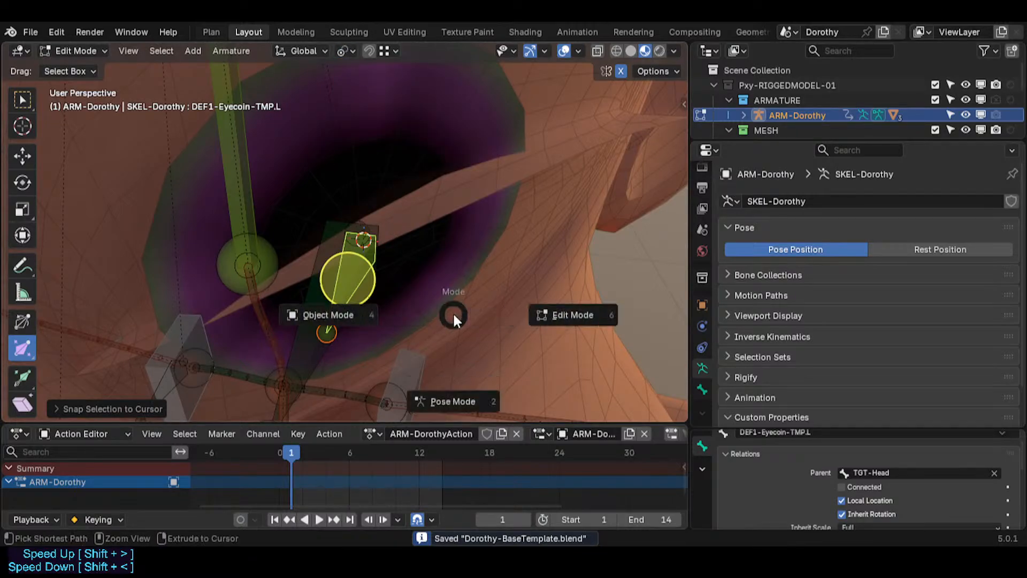
key("4")
left_click(453, 274)
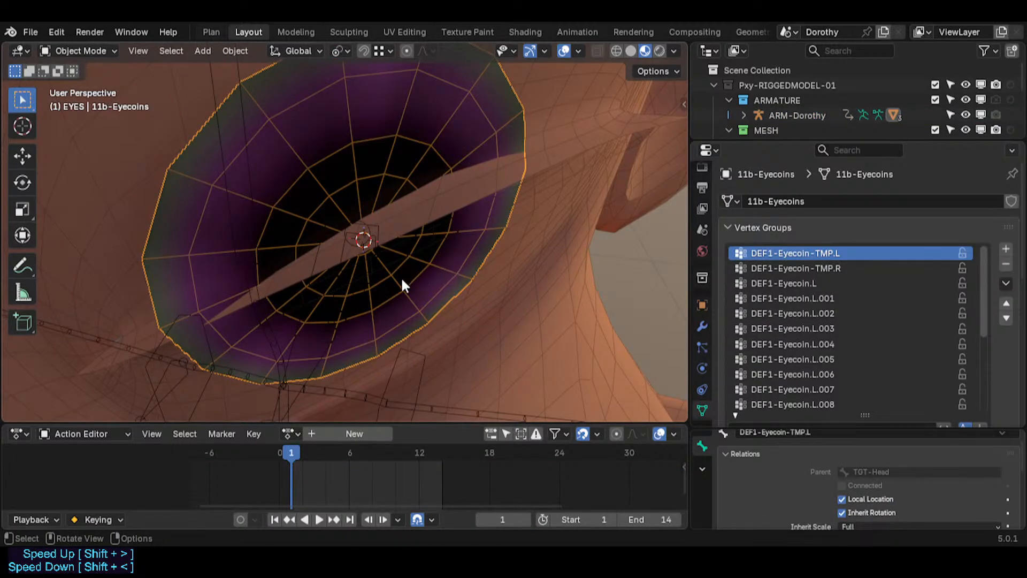
middle_click_drag(401, 279, 382, 251)
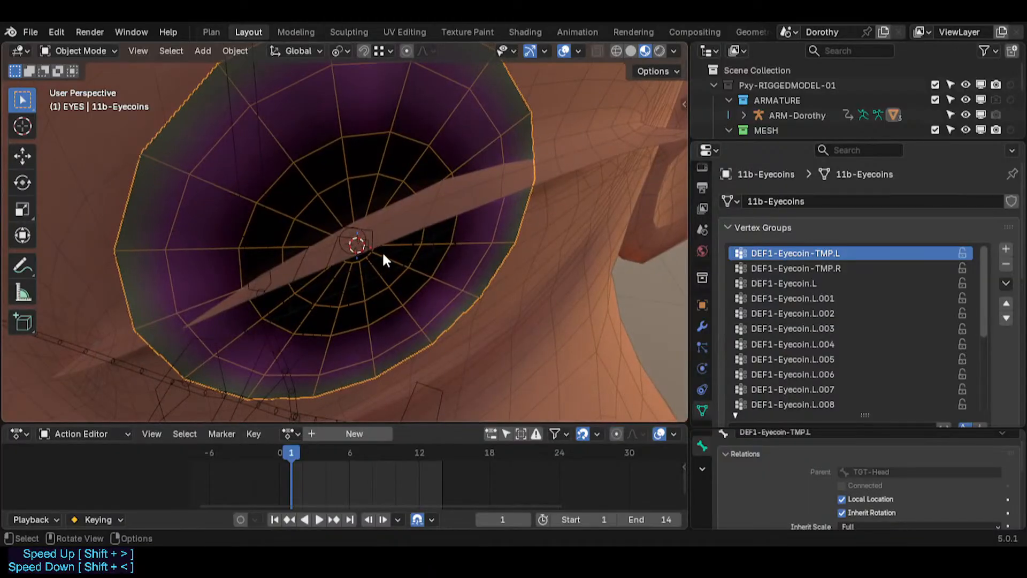
key("Tab")
left_click(362, 249)
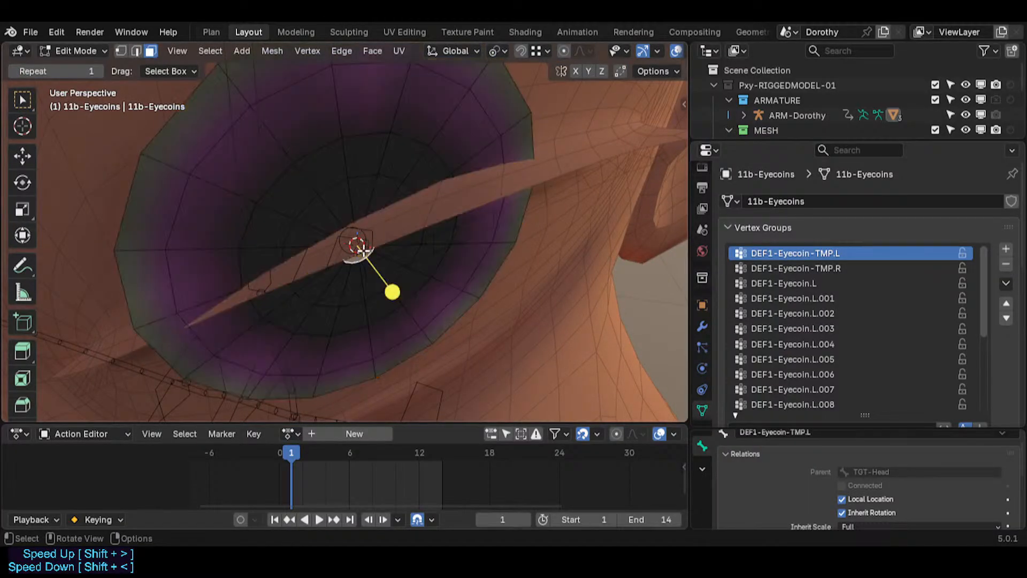
key("ctrl+s")
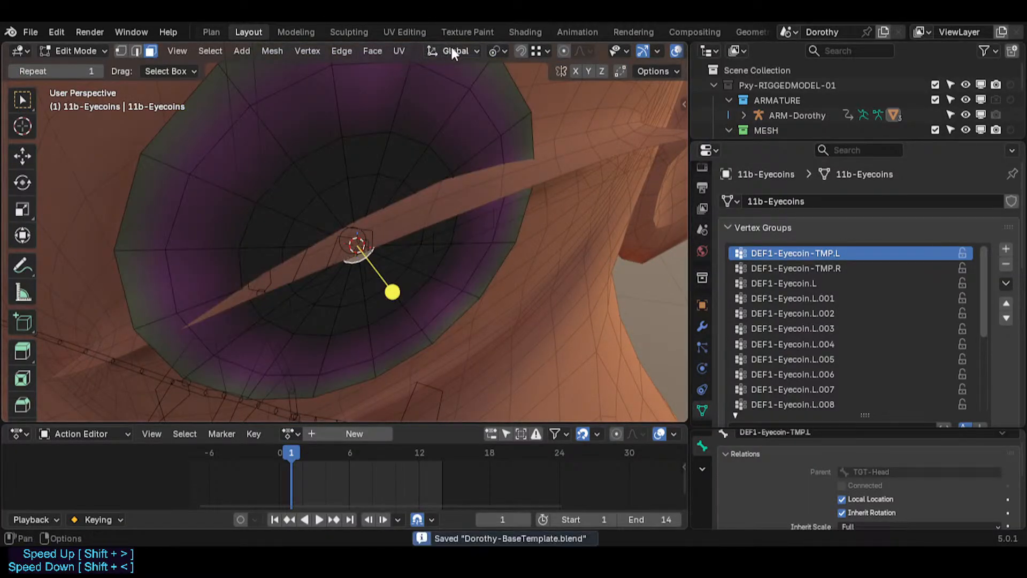
Create a custom transform orientation from the selected eye coin face.
left_click(451, 48)
left_click(504, 98)
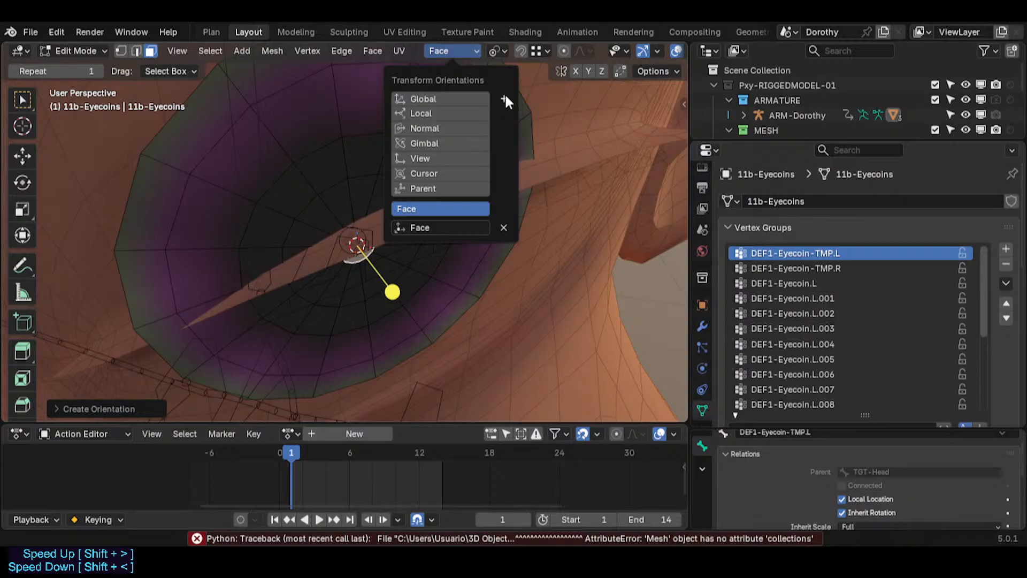
double_click(448, 228)
key("Return")
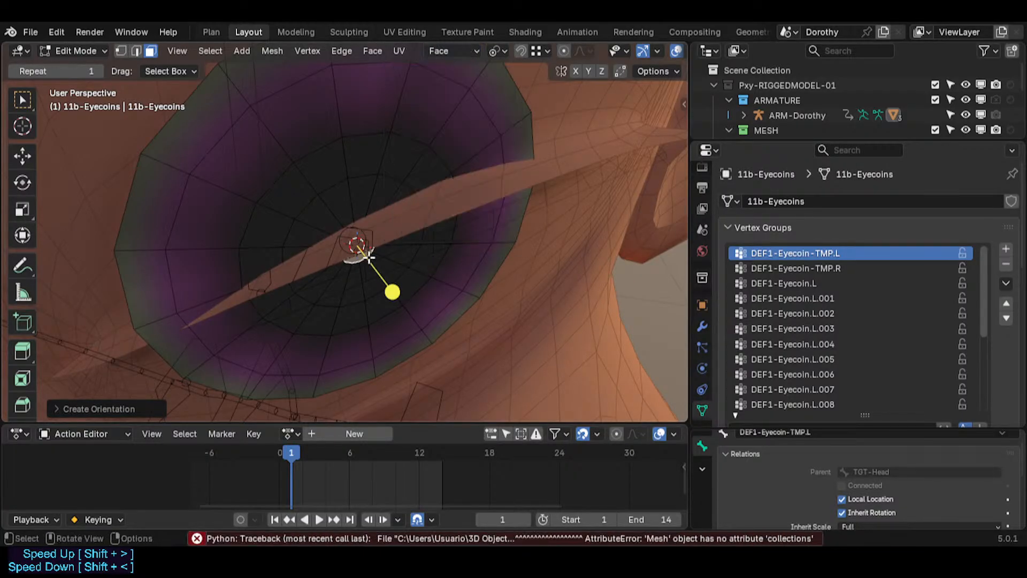
Put ARM-Dorothy in Pose Mode with DEF1-Eyecoin-TMP.L selected and set the pivot point to Individual Origins.
key("ctrl+Tab")
left_click(374, 242)
left_click(354, 247)
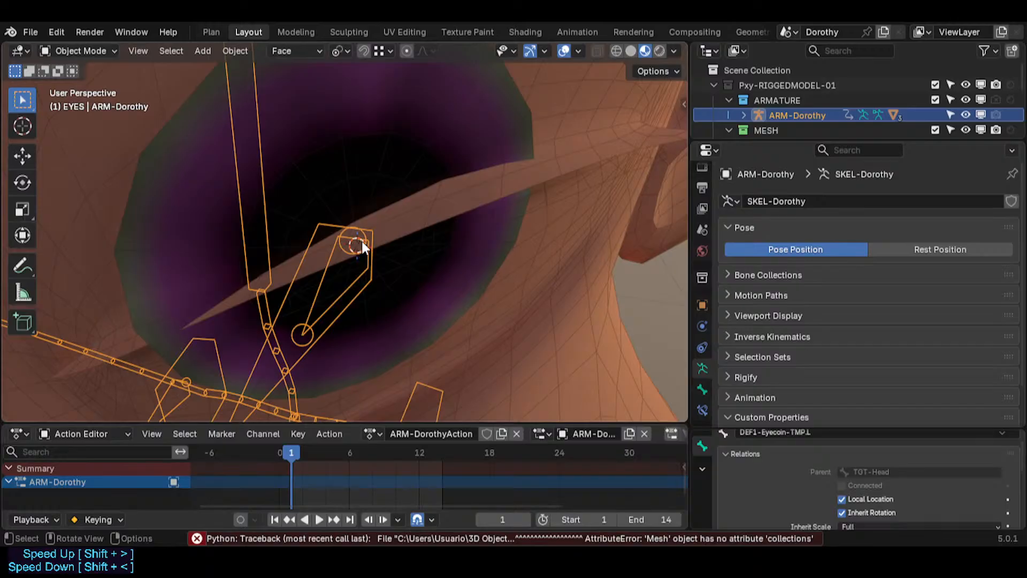
key("ctrl+Tab")
left_click(343, 274)
left_click(342, 274)
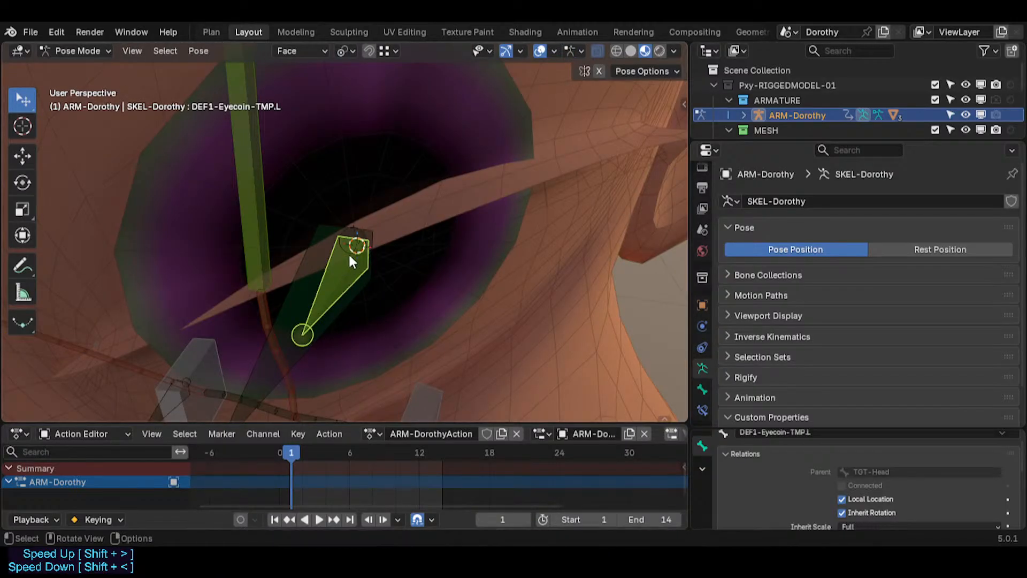
middle_click_drag(390, 276, 328, 279)
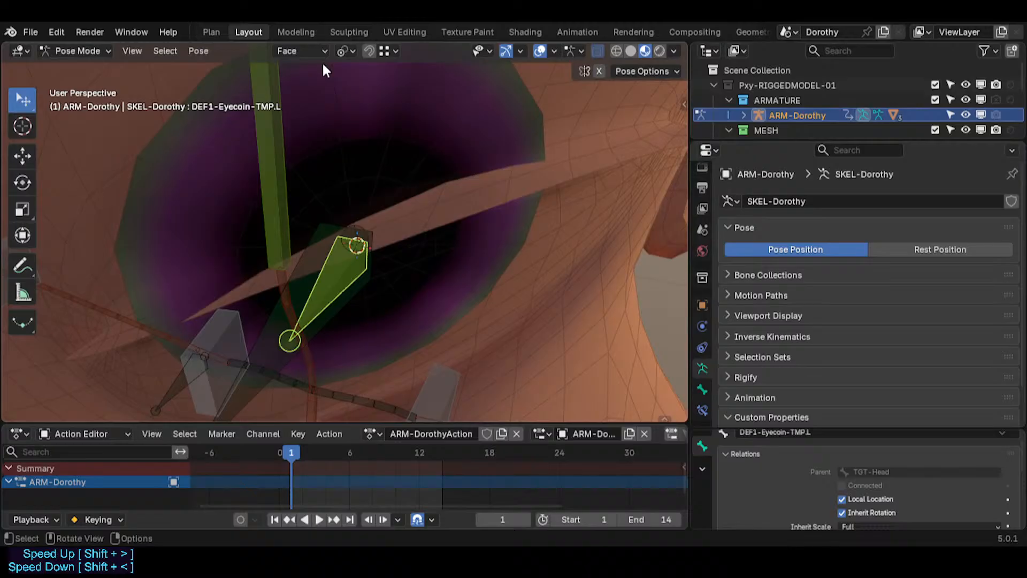
left_click(347, 52)
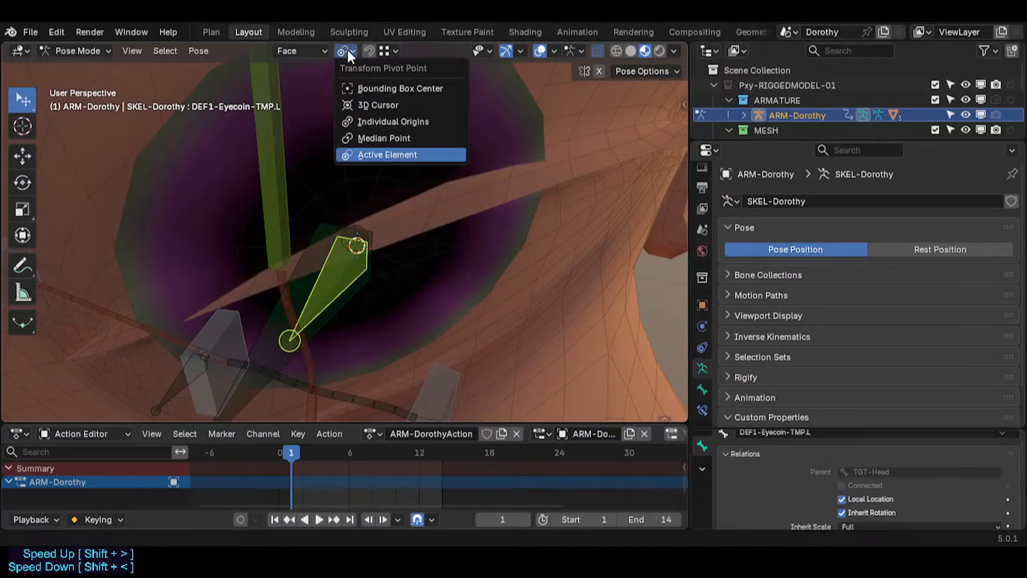
left_click(365, 122)
left_click(296, 51)
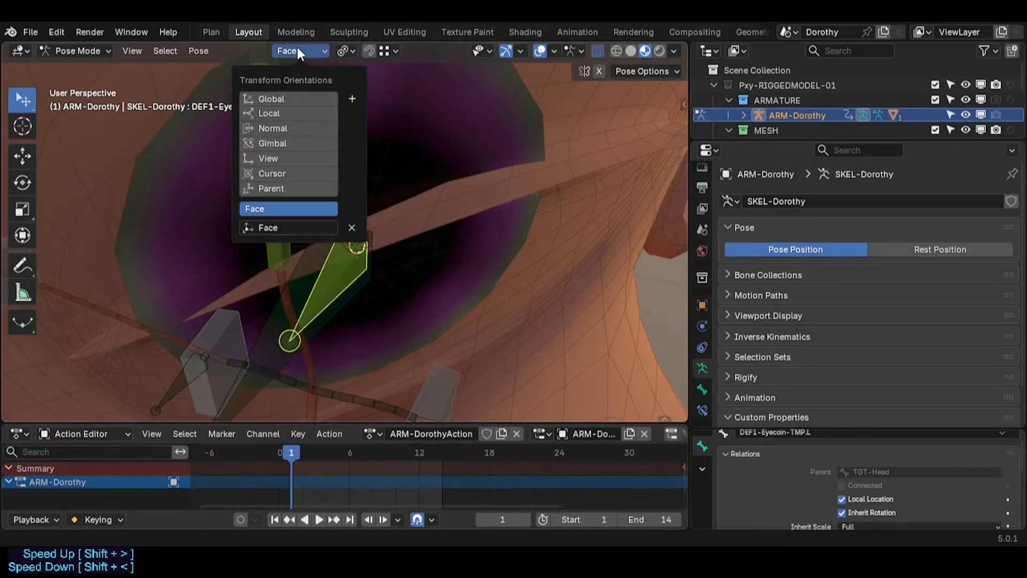
left_click(297, 49)
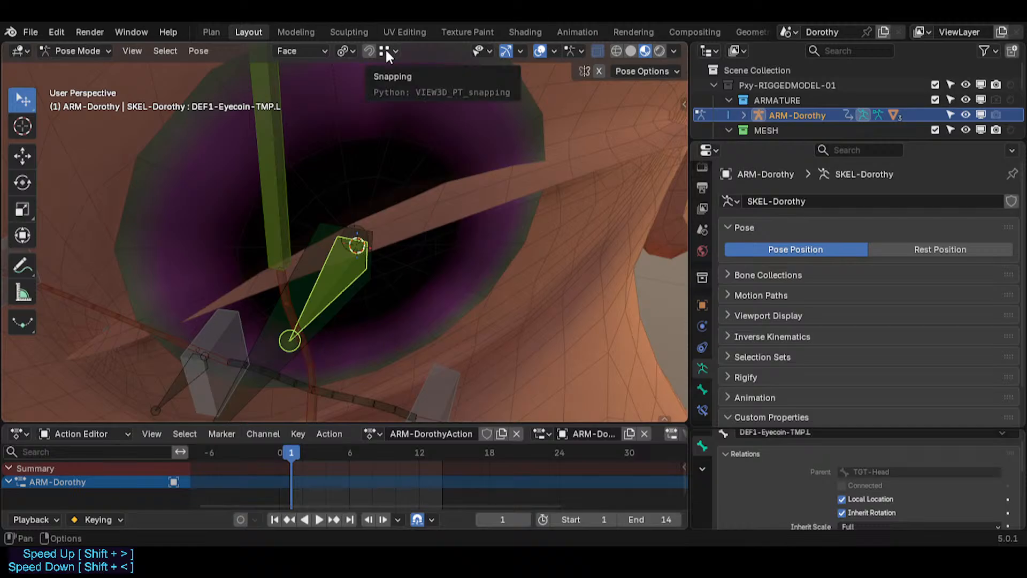
left_click(312, 51)
left_click(313, 51)
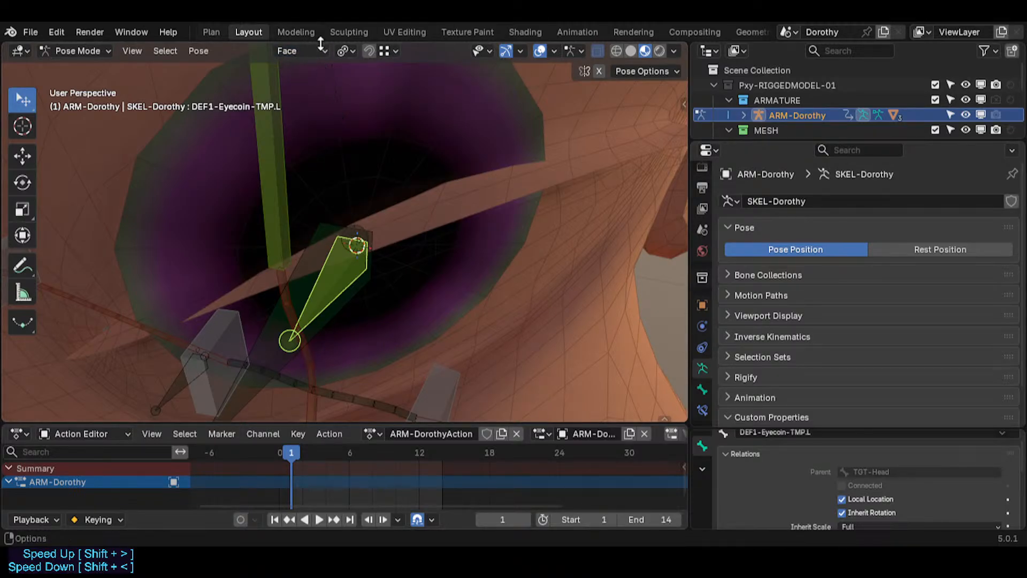
left_click(313, 51)
left_click(313, 48)
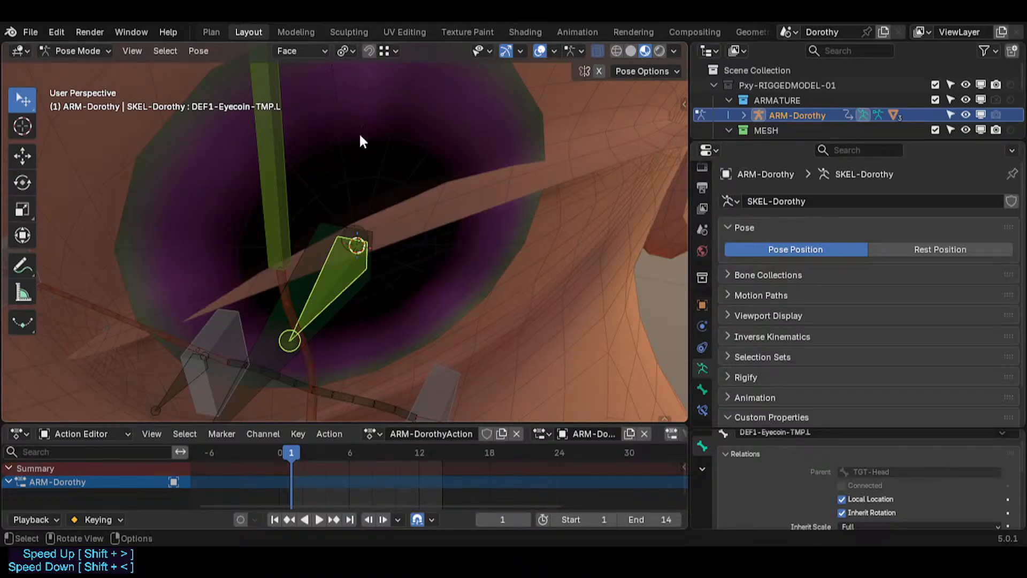
left_click(393, 49)
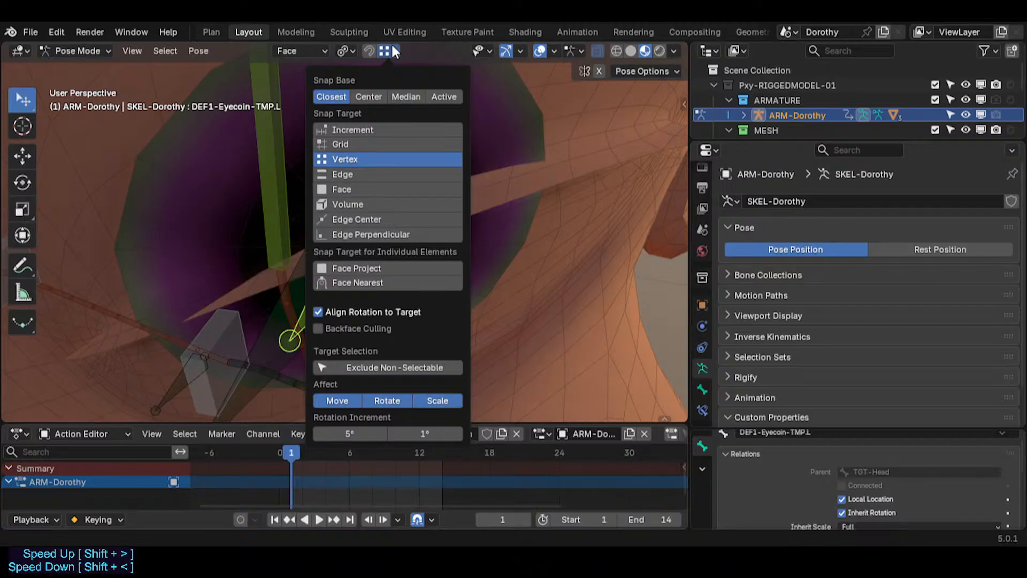
left_click(394, 50)
Hide every object except ARM-Dorothy and 11b-Eyecoins, leaving only the armature selected.
key("ctrl+Tab")
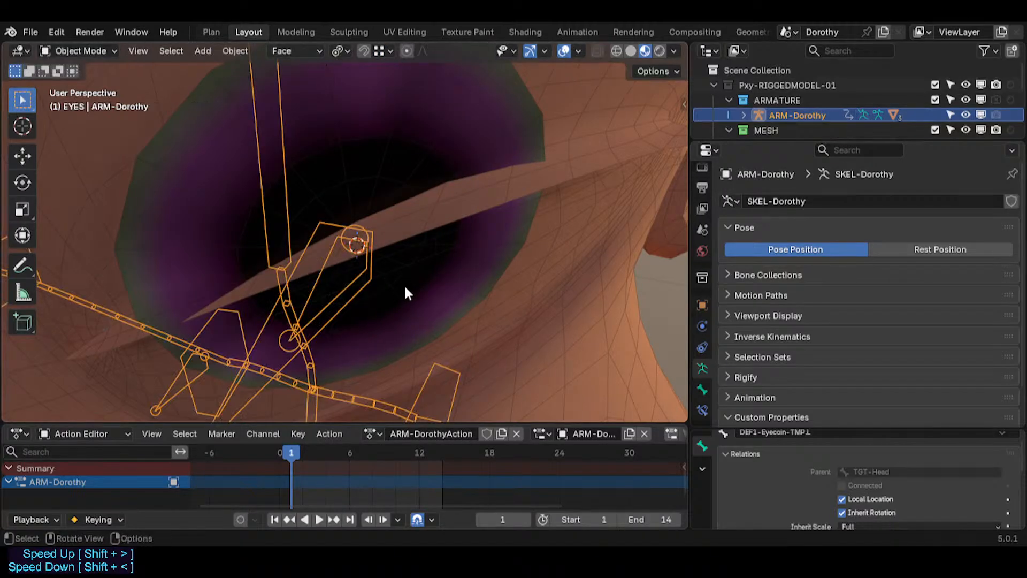
left_click(457, 286)
key("shift+h")
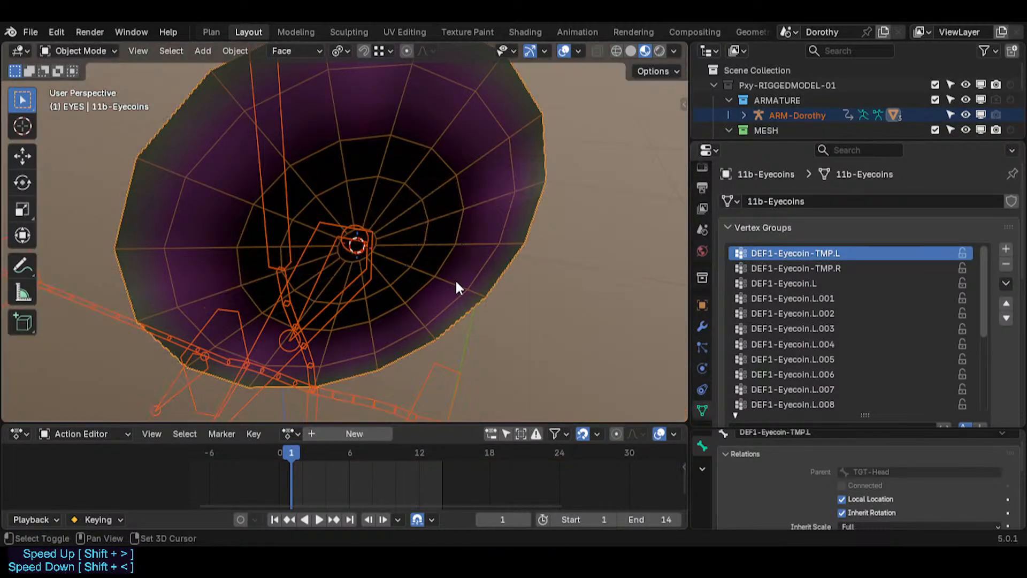
left_click(362, 275)
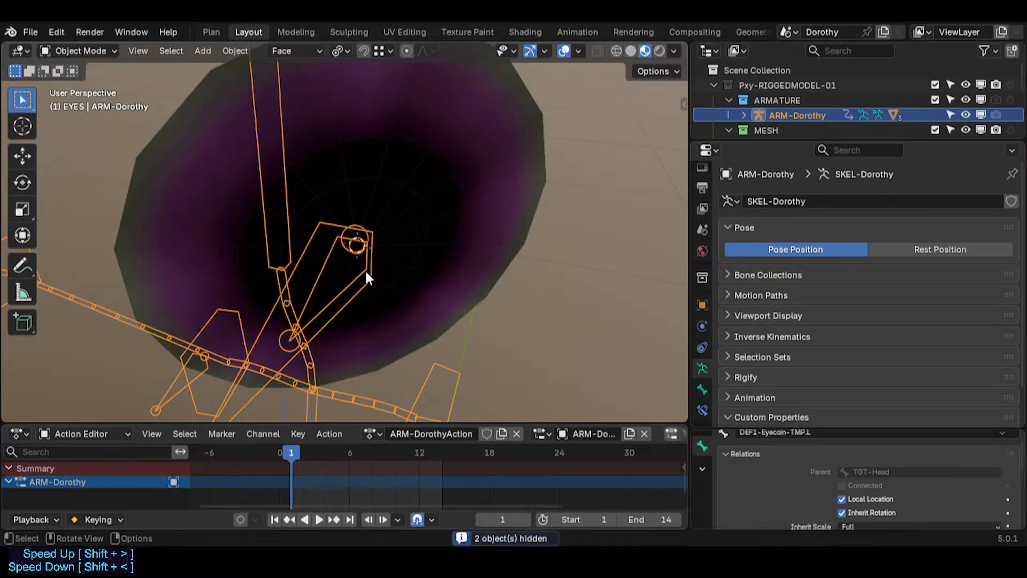
mouse_move(362, 272)
middle_mouse_down()
mouse_move(327, 271)
mouse_move(377, 271)
middle_mouse_up()
Hide all bones except DEF1-Eyecoin-TMP.L in ARM-Dorothy's Edit Mode.
key("Tab")
key("Tab")
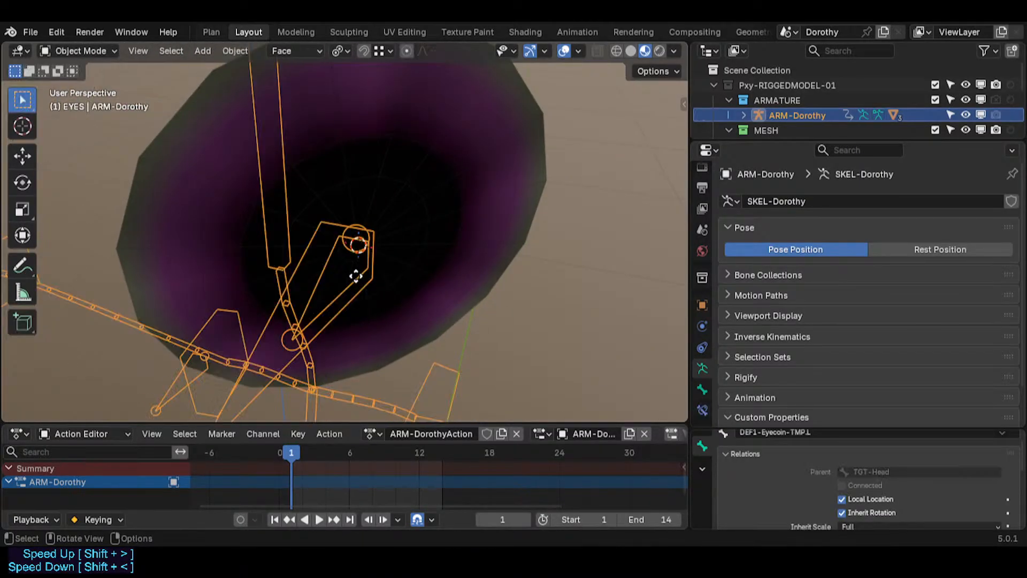
key("Tab")
left_click(357, 269)
left_click(357, 269)
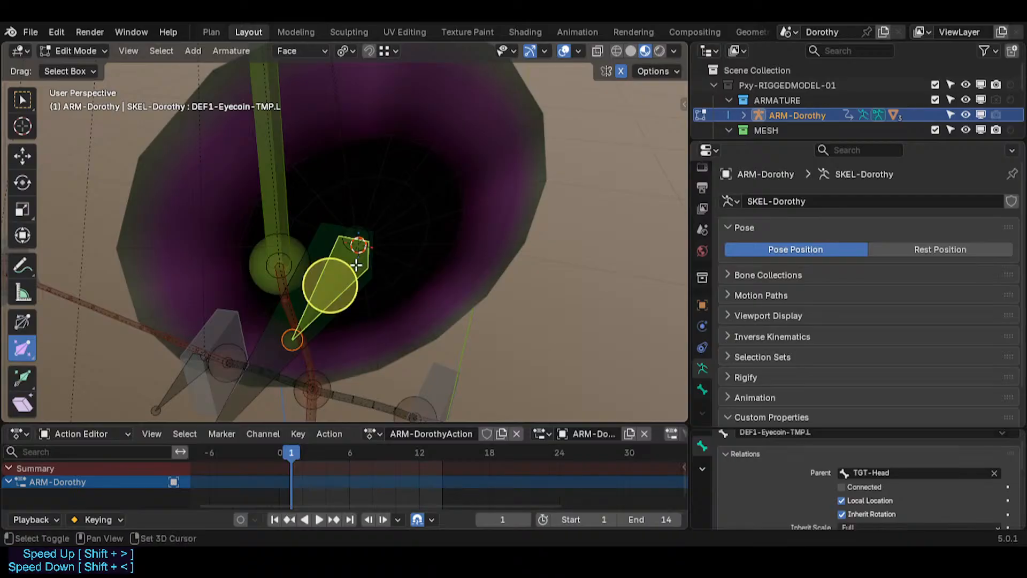
left_click(357, 292)
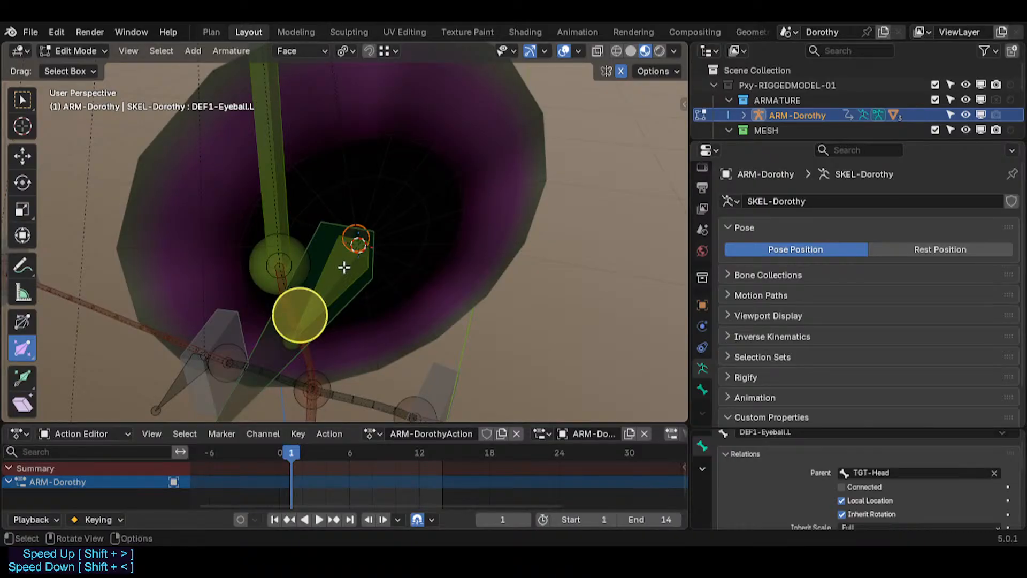
left_click(344, 267)
key("shift+h")
key("g")
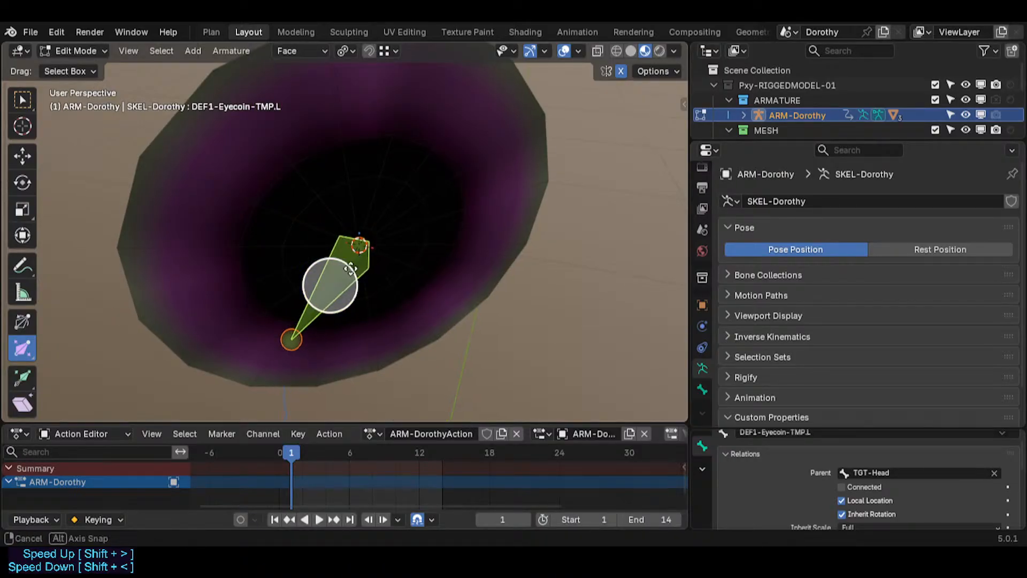
mouse_move(350, 268)
middle_mouse_down()
mouse_move(325, 277)
mouse_move(368, 269)
middle_mouse_up()
scroll(392, 266, "up", 1)
scroll(374, 264, "down", 2)
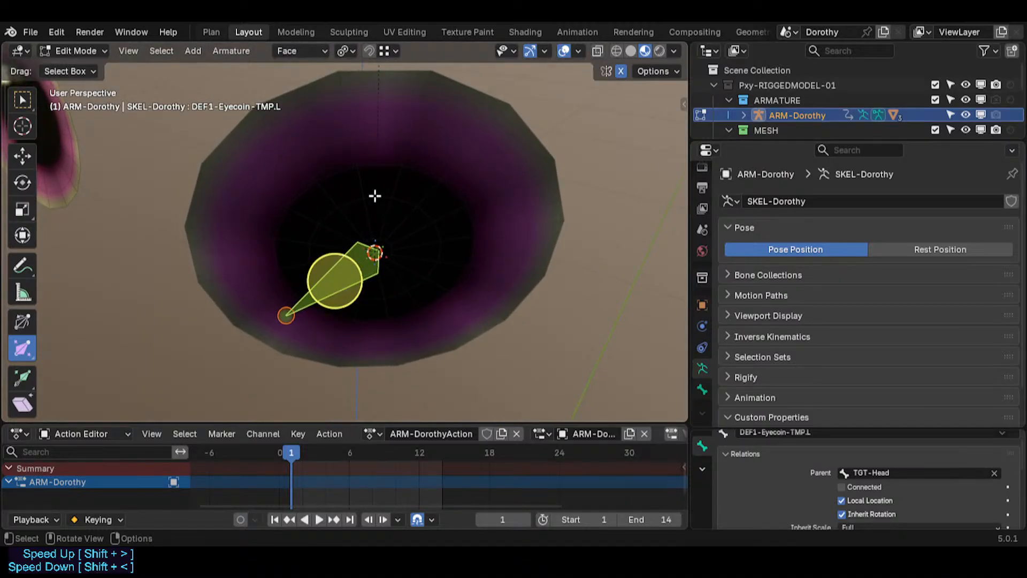
Turn on snapping with Face Project as the target and include non-edited objects.
left_click(395, 51)
left_click(369, 51)
left_click(396, 51)
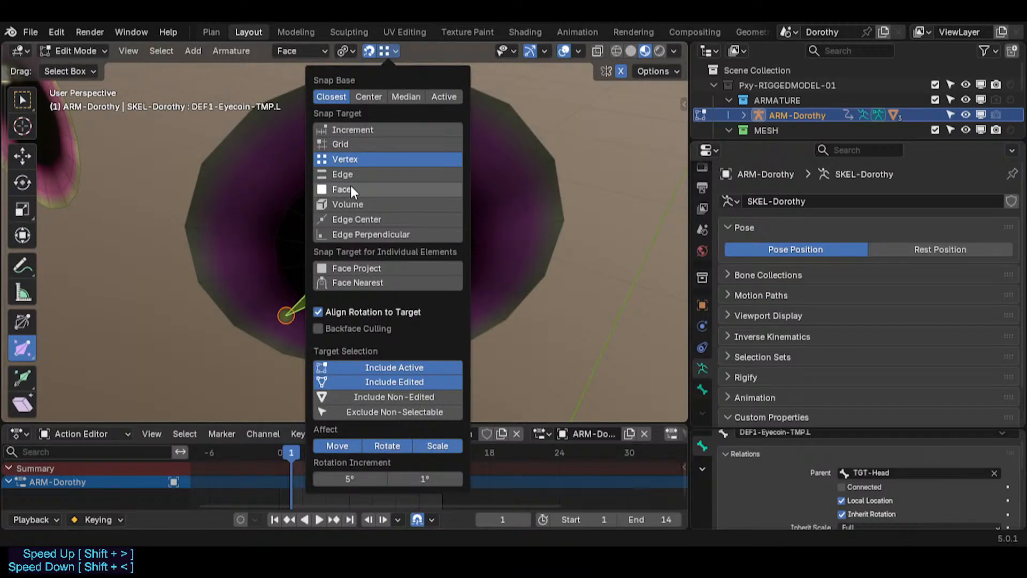
left_click(363, 270)
left_click(405, 397)
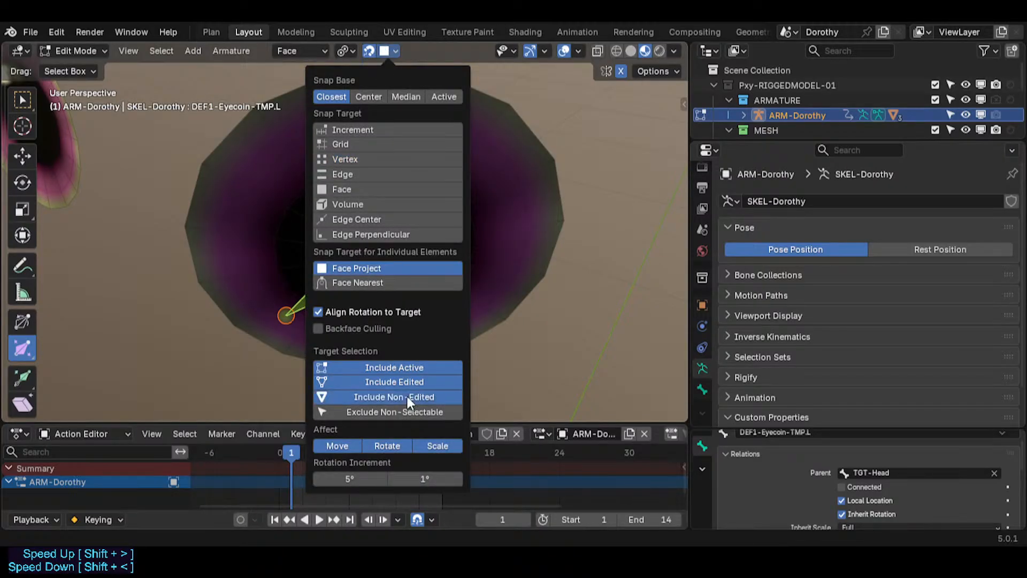
key("g")
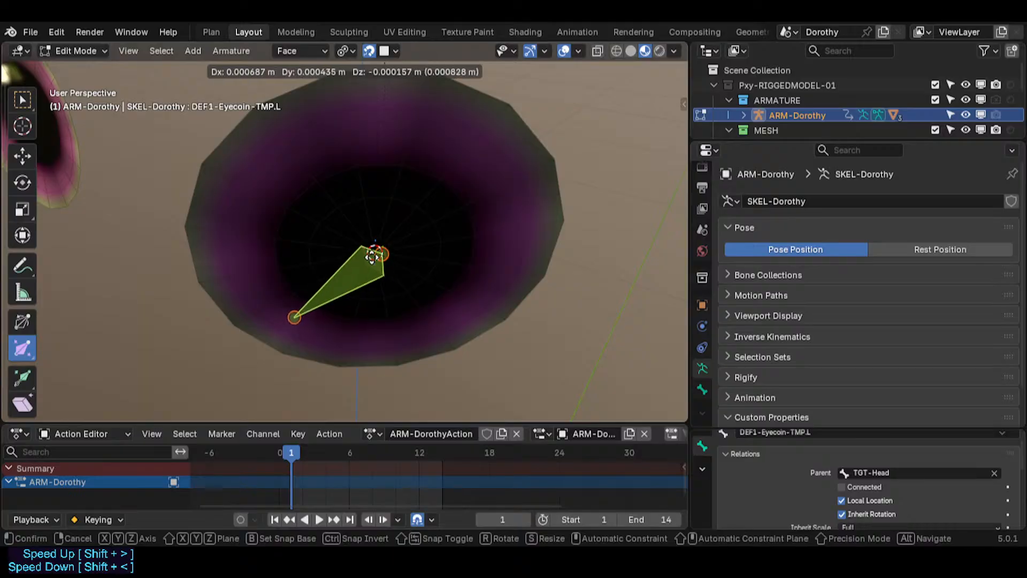
right_click(371, 258)
scroll(381, 266, "up", 4)
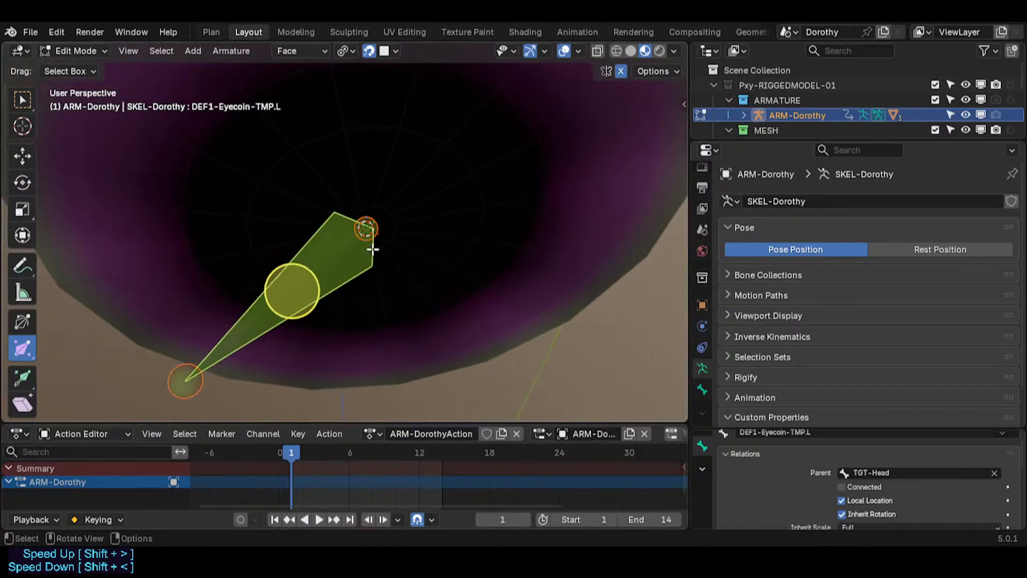
Set the snap target to Face for moving DEF1-Eyecoin-TMP.L onto the eye coin's surface.
key("g")
key("Escape")
left_click(396, 51)
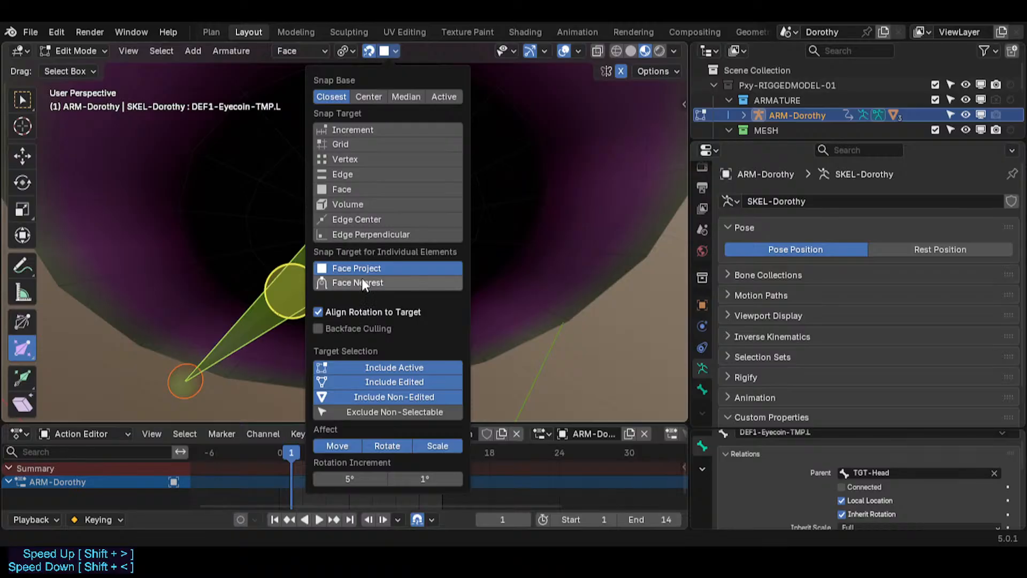
left_click(364, 190)
key("g")
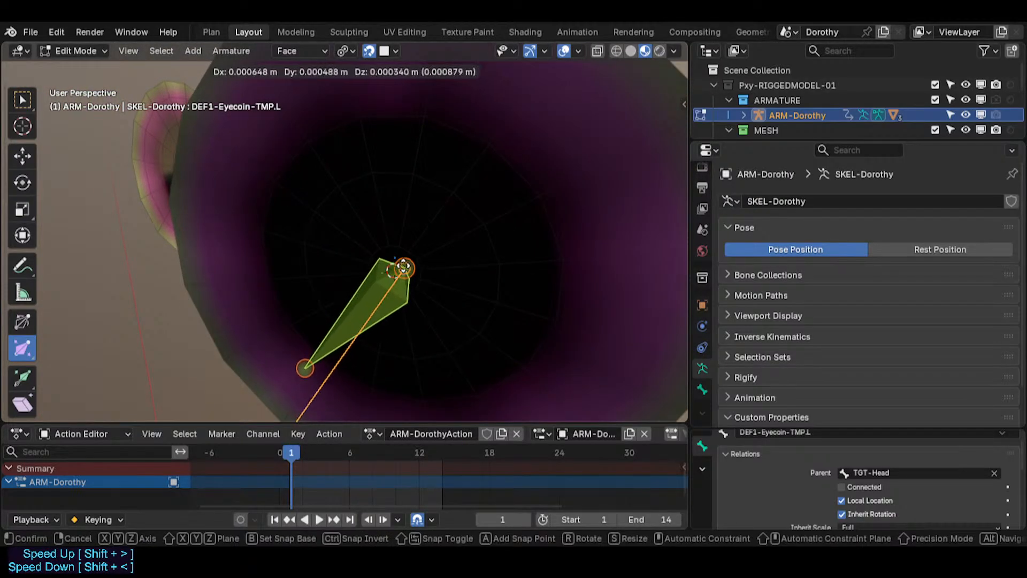
left_click(398, 267)
middle_click_drag(399, 268, 621, 361)
key("ctrl+z")
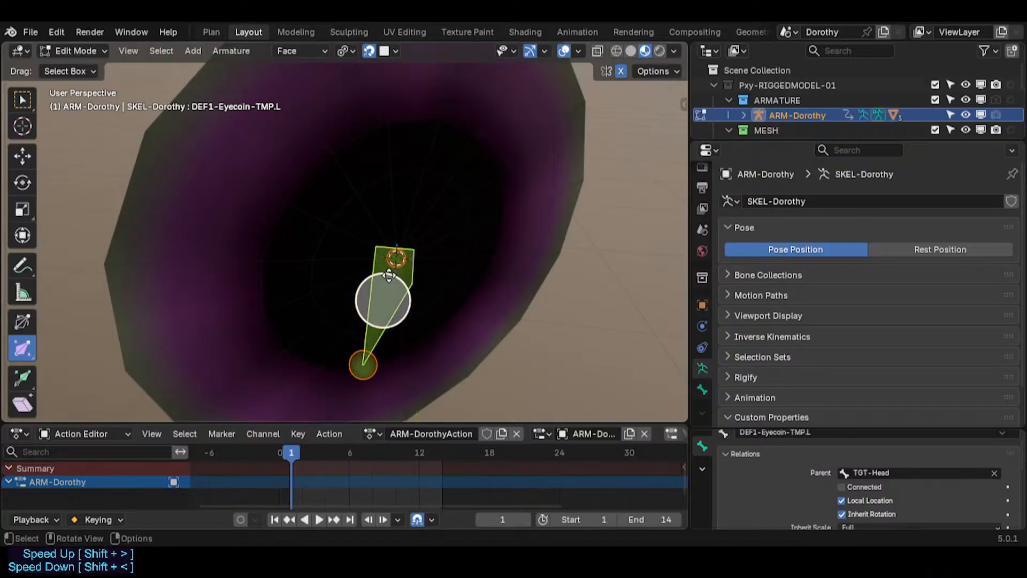
Move DEF1-Eyecoin-TMP.L with face snapping so its base sits on the eye coin's surface at the centre, aligned to it.
key("g")
left_click(398, 259)
mouse_move(395, 260)
middle_mouse_down()
mouse_move(353, 265)
mouse_move(394, 268)
middle_mouse_up()
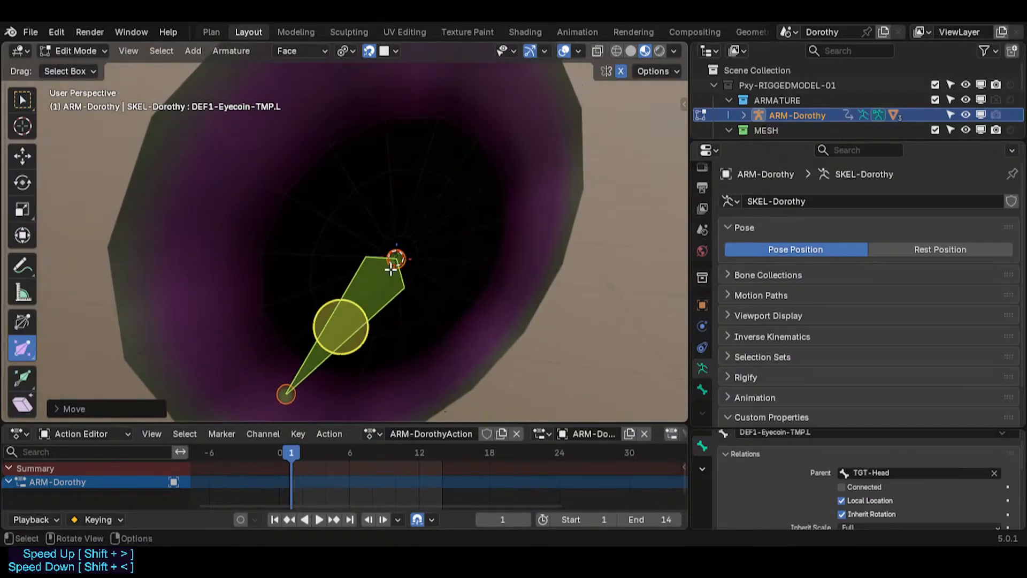
Snap the selected bone to the 3D cursor at the eye coin's centre and turn snapping off.
key("shift+s")
left_click(367, 178)
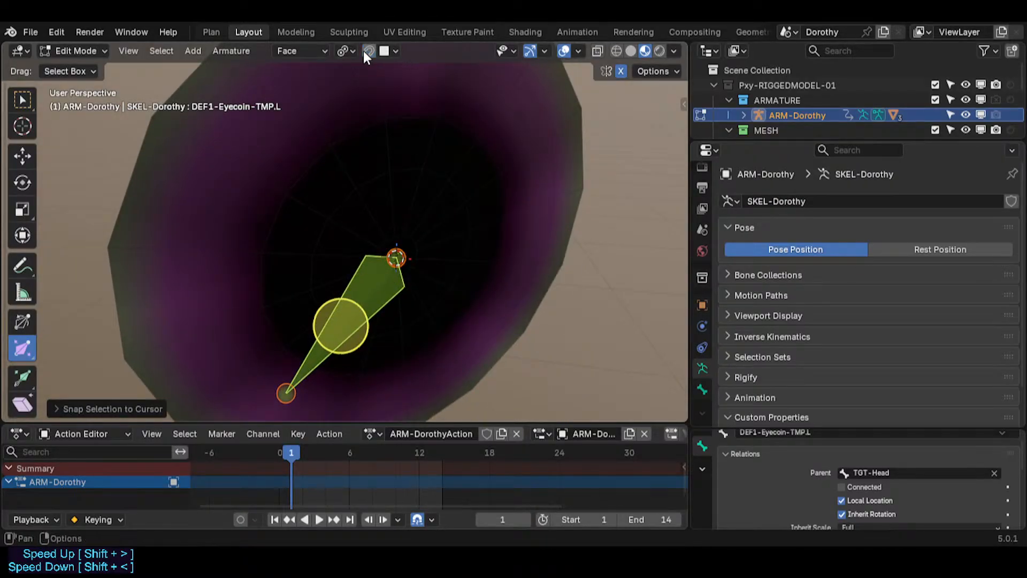
middle_click_drag(422, 295, 433, 357)
key("r")
key("x")
key("Escape")
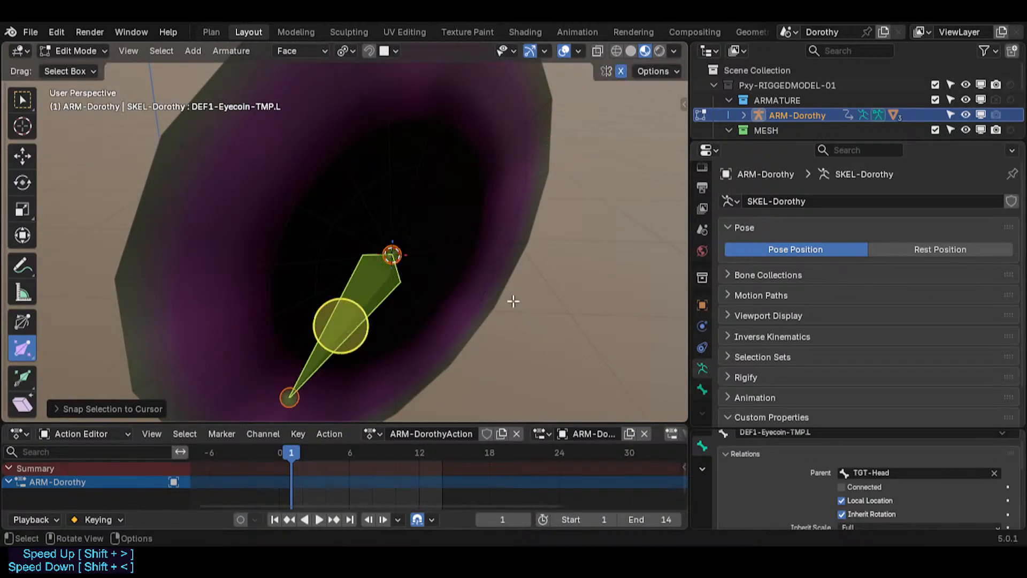
key("r")
key("z")
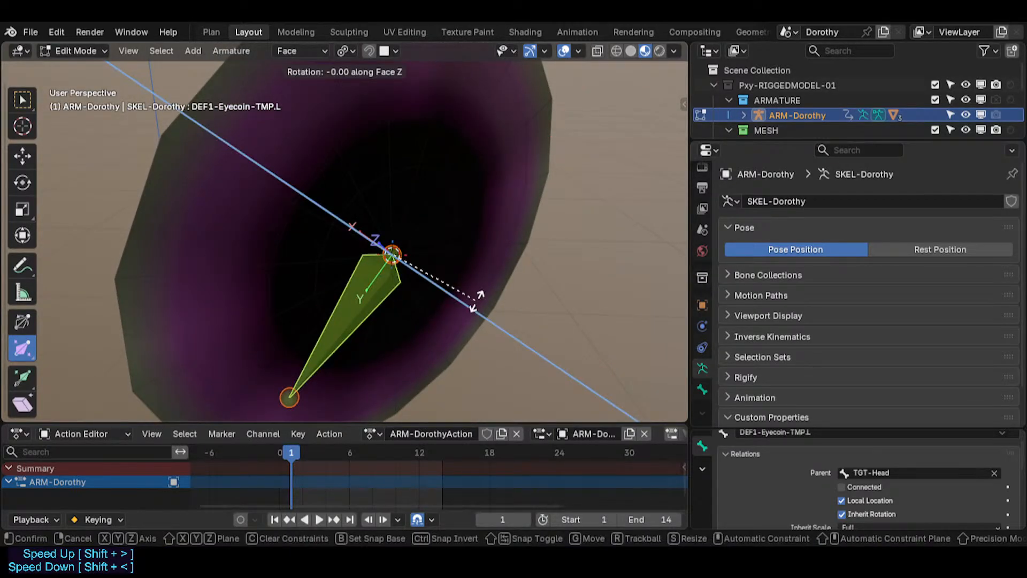
right_click(476, 302)
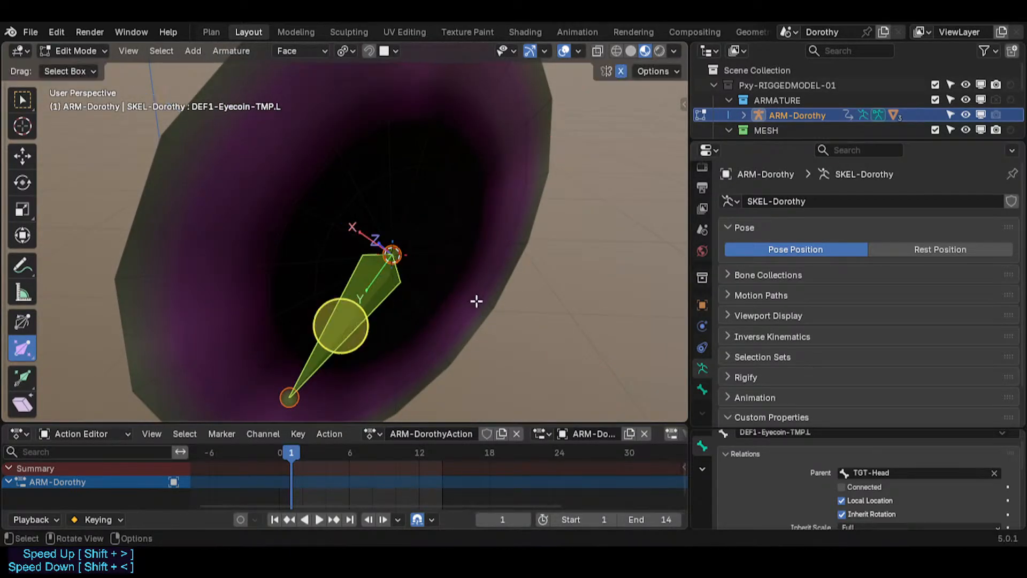
Set the transform orientation to Normal and rotate DEF1-Eyecoin-TMP.L about its Z axis.
left_click(298, 54)
left_click(283, 98)
key("period")
left_click(284, 48)
left_click(281, 128)
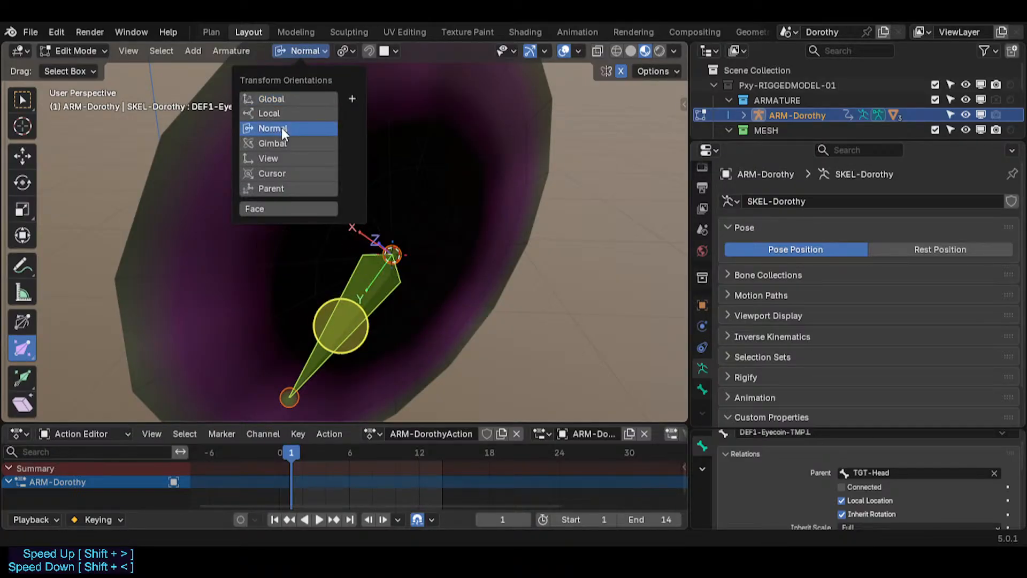
key("r")
key("z")
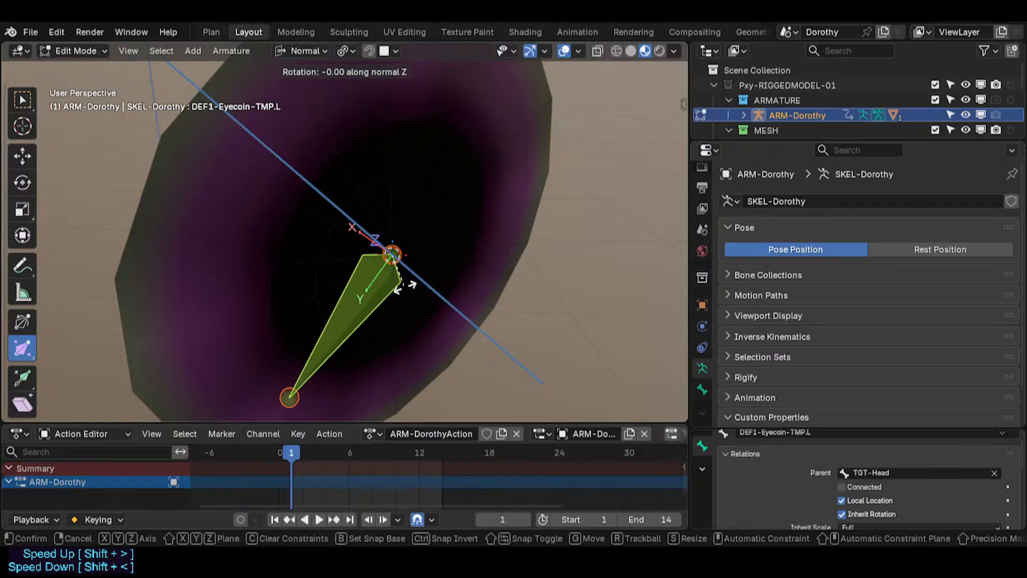
right_click(405, 287)
key("r")
key("x")
right_click(405, 288)
key("r")
key("z")
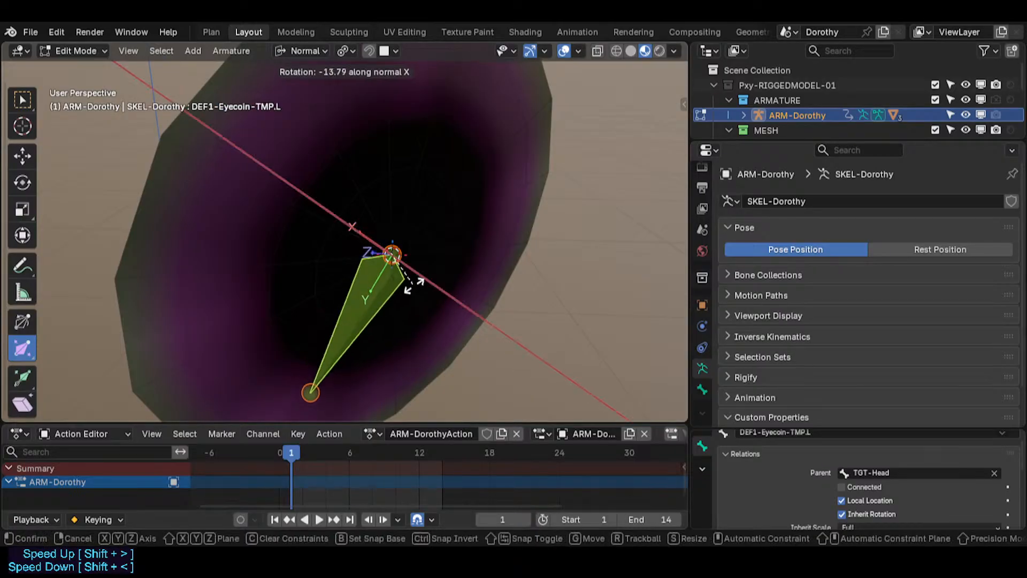
right_click(407, 285)
key("r")
key("z")
right_click(482, 235)
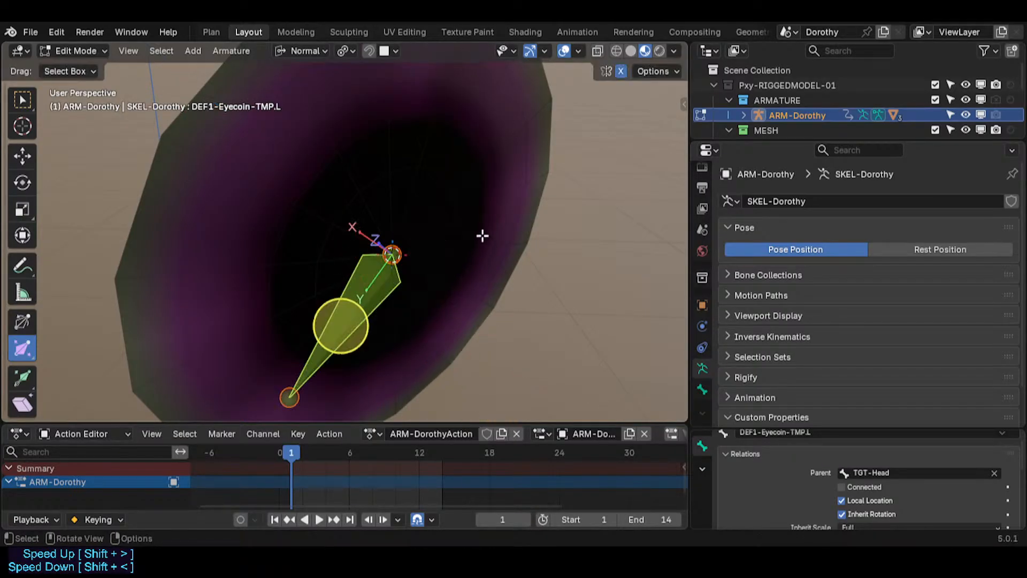
middle_click_drag(481, 235, 363, 234)
scroll(396, 309, "down", 2)
key("r")
key("z")
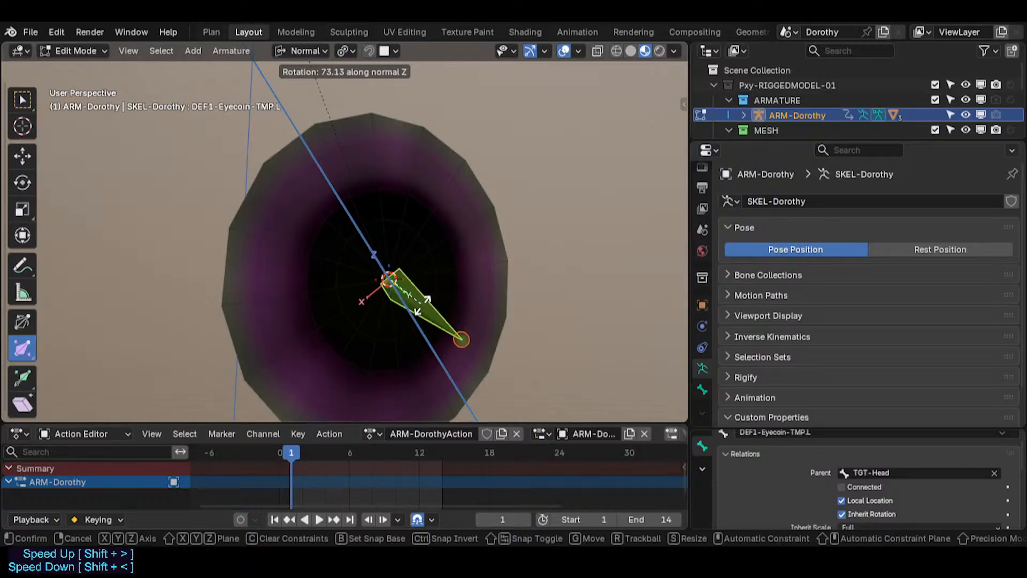
right_click(419, 305)
key("r")
key("z")
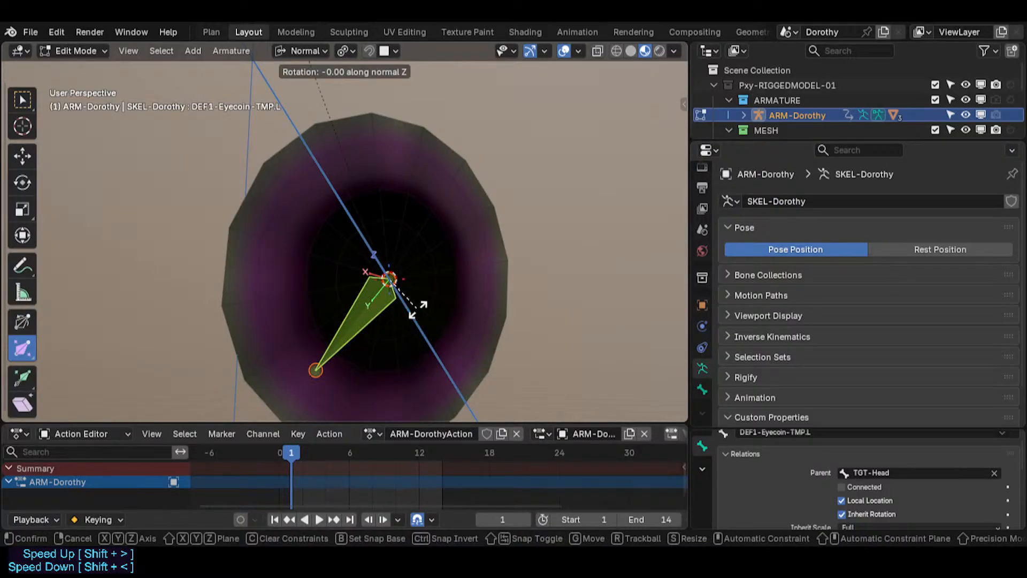
right_click(416, 310)
key("r")
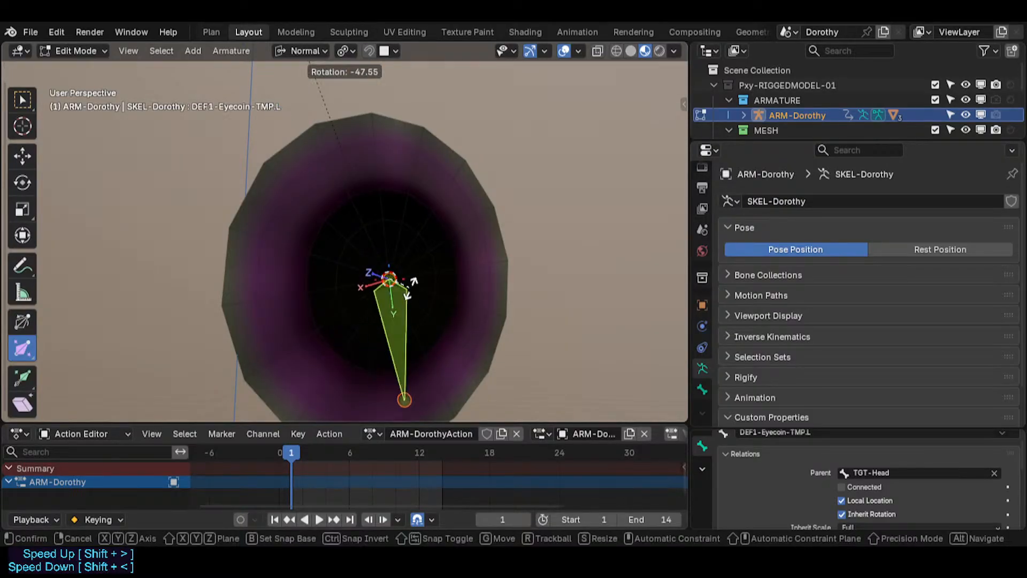
right_click(409, 291)
key("r")
key("z")
left_click(419, 277)
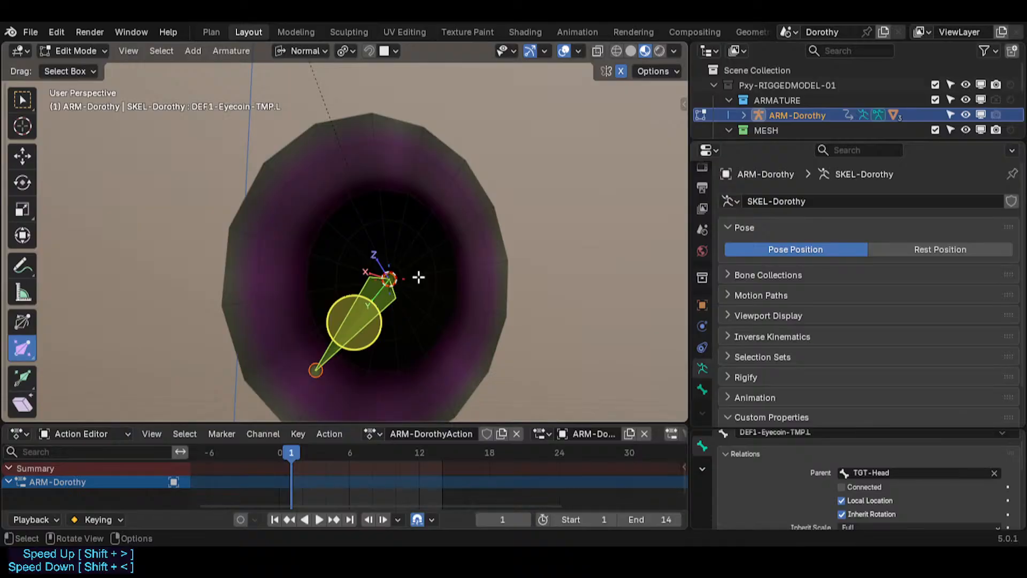
Try rotating the left eyecoin bone about its normal Z axis and recalculating its roll to Global +Z Axis, and undo both.
key("r")
key("z")
left_click(398, 314)
scroll(397, 314, "up", 2)
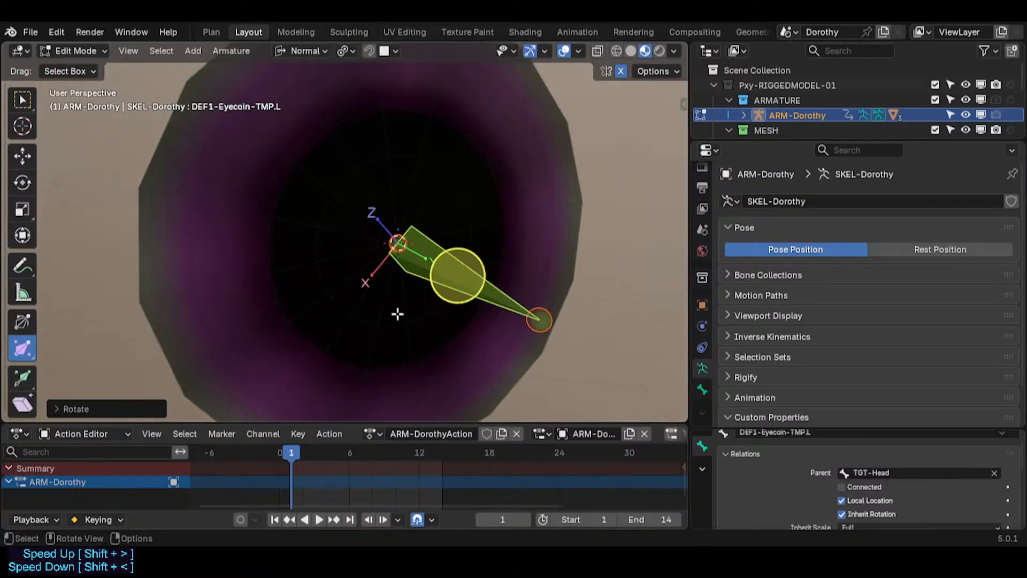
scroll(396, 299, "up", 2)
key("shift+n")
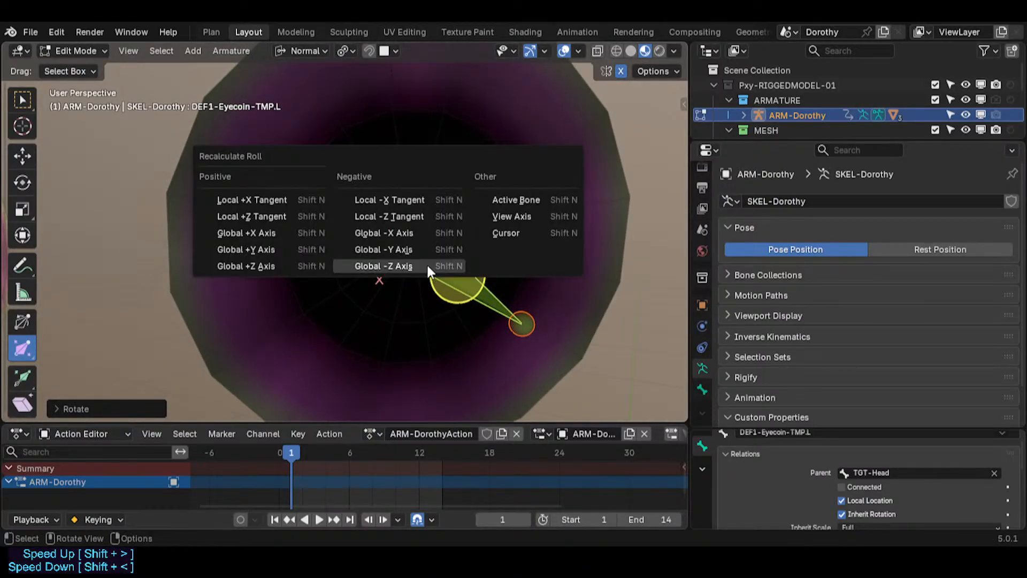
left_click(280, 266)
middle_click_drag(486, 245, 297, 256)
scroll(376, 282, "up", 2)
key("ctrl+z")
key("ctrl+z")
Set the transform orientation to the custom Face orientation and clear the roll of the DEF1-Eyecoin-TMP.L bone.
left_click(300, 51)
left_click(268, 209)
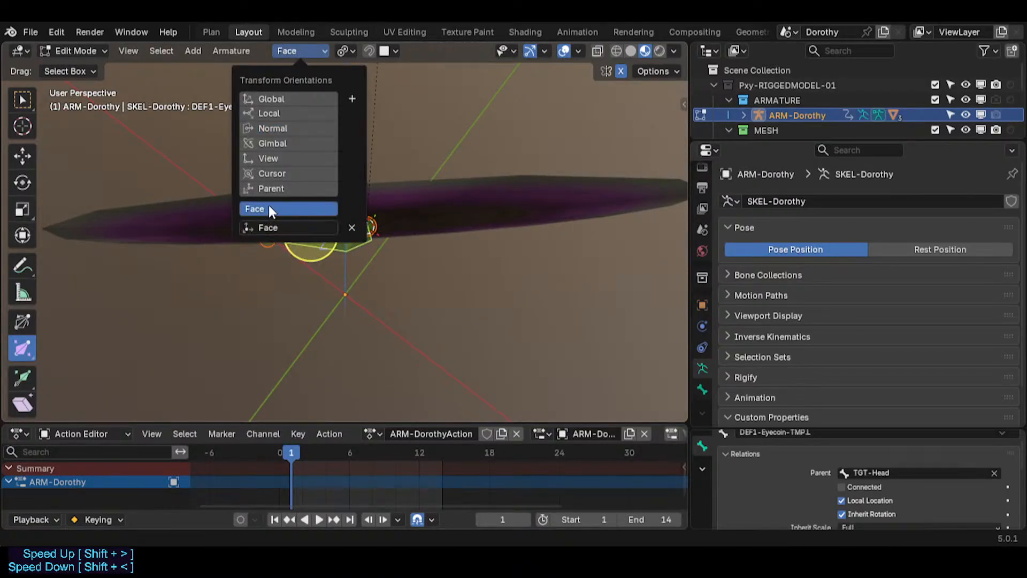
left_click(310, 223)
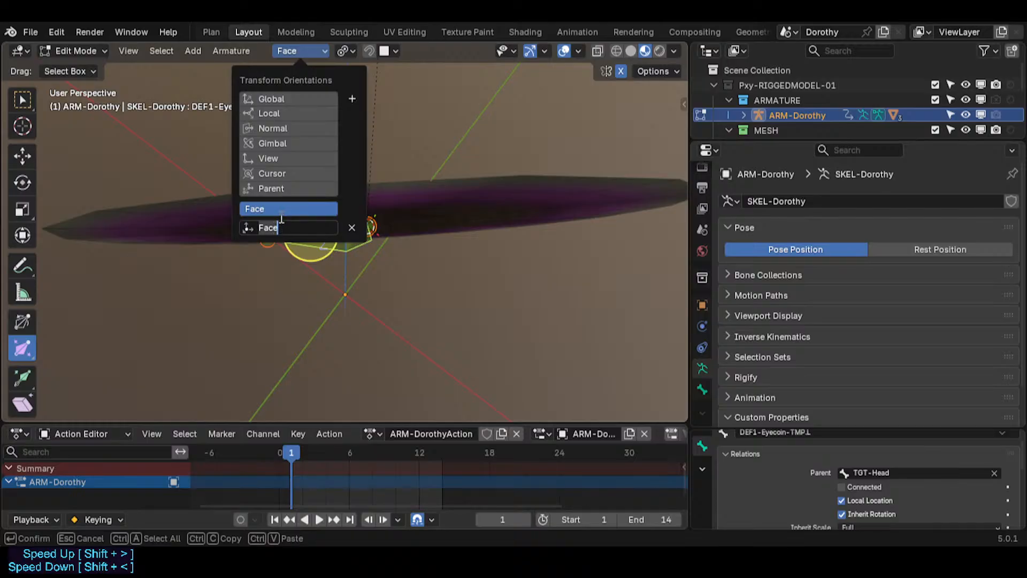
key("Return")
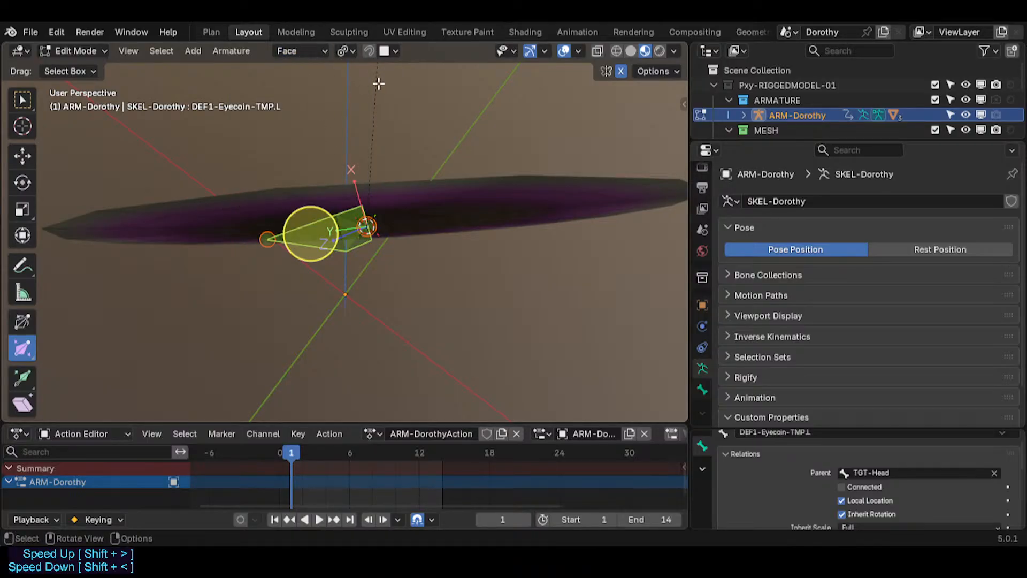
mouse_move(380, 234)
middle_mouse_down()
mouse_move(356, 265)
mouse_move(204, 230)
mouse_move(288, 183)
mouse_move(193, 204)
mouse_move(252, 241)
mouse_move(335, 250)
mouse_move(355, 282)
mouse_move(371, 220)
middle_mouse_up()
key("alt+r")
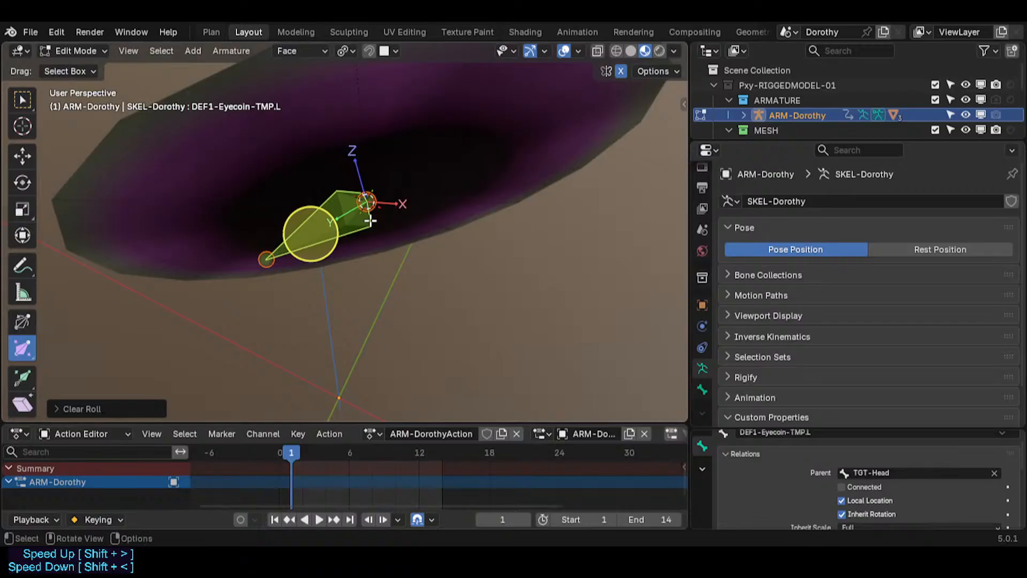
key("r")
key("x")
key("Escape")
type("rx")
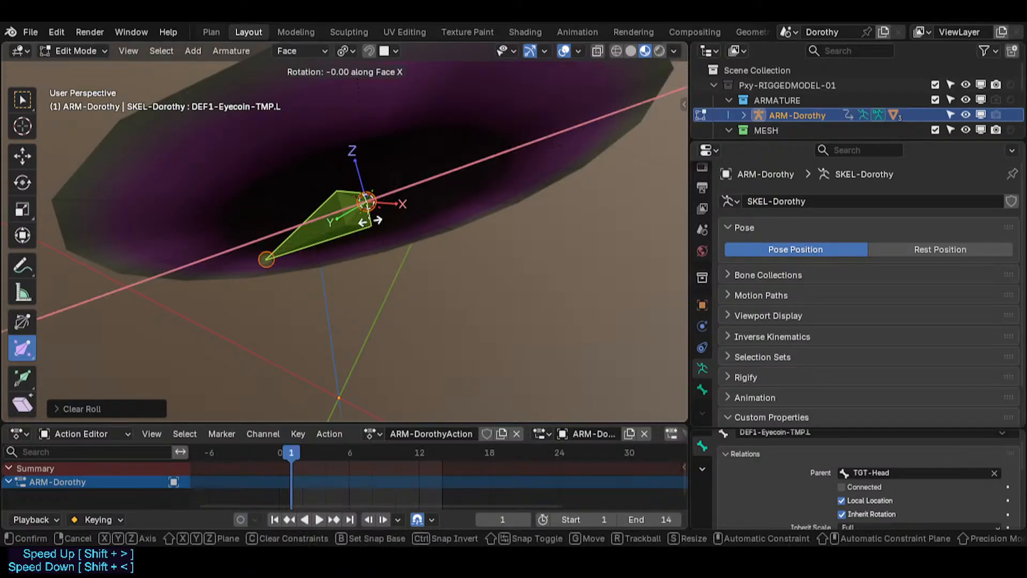
type("90")
key("Escape")
type("rx-90")
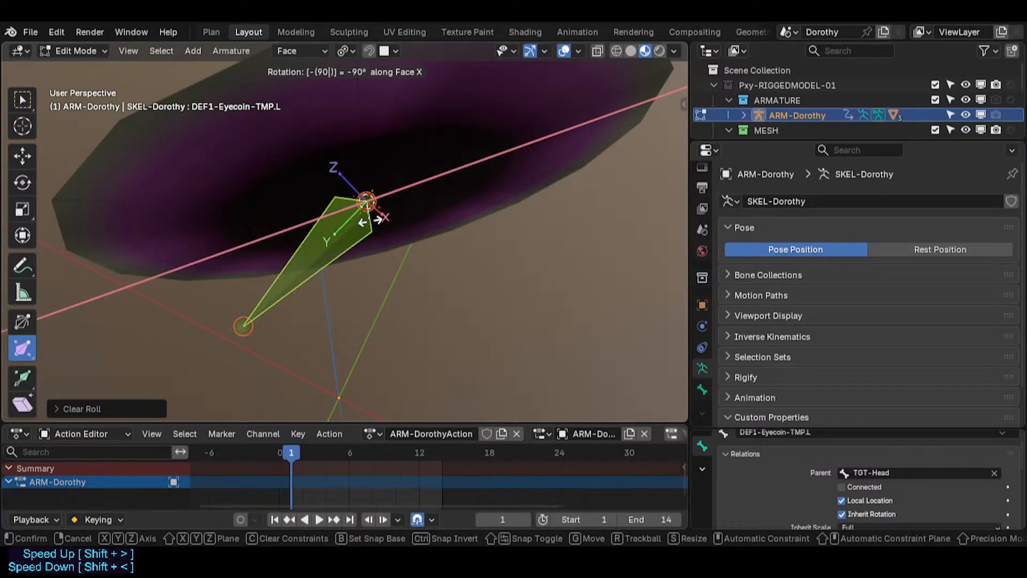
key("Escape")
Switch the transform orientation to Normal and rotate the DEF1-Eyecoin-TMP.L bone -90° about its normal X axis.
middle_click_drag(369, 221, 364, 77)
left_click(317, 52)
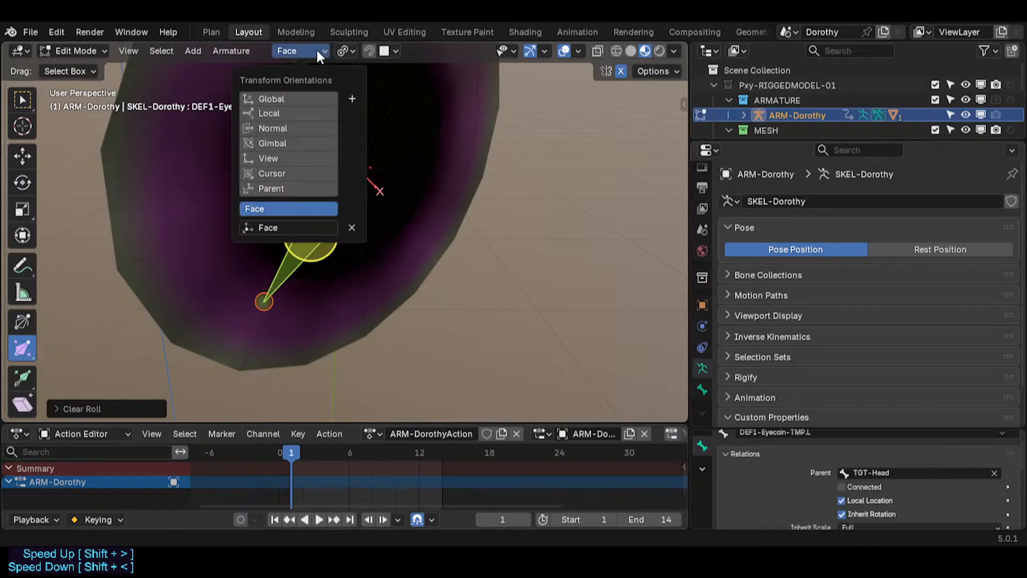
left_click(288, 128)
type("r")
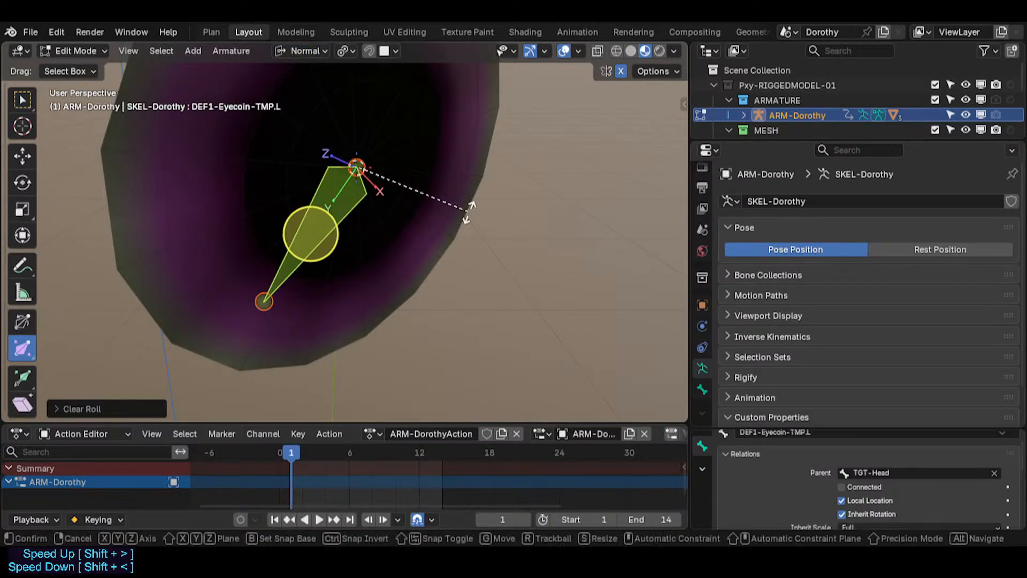
type("x90")
key("Escape")
type("rx")
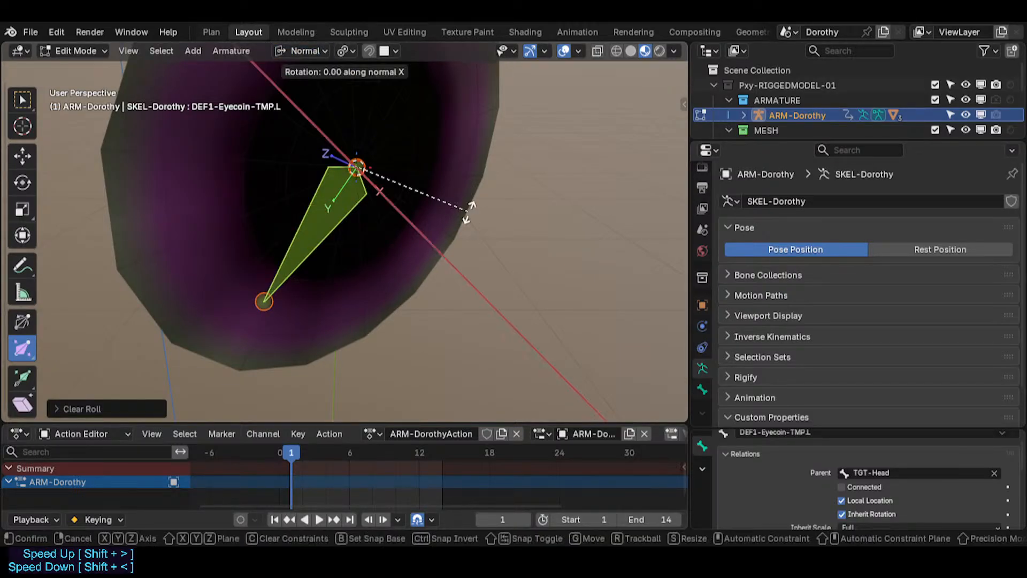
type("-90")
key("Return")
Recalculate the roll of the rotated left eyecoin bone.
middle_click_drag(468, 212, 302, 178)
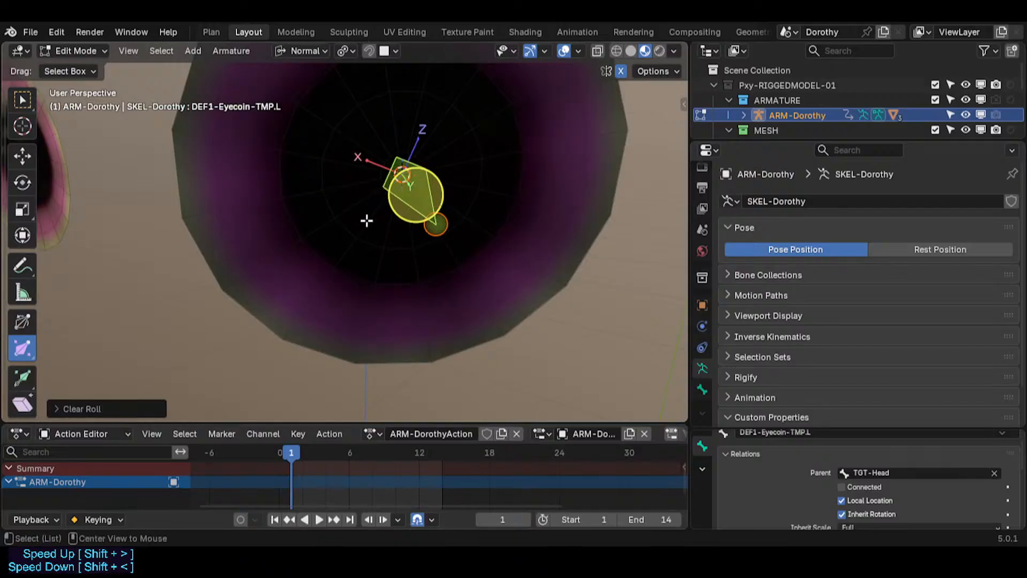
mouse_move(367, 221)
middle_mouse_down()
mouse_move(330, 238)
mouse_move(305, 223)
mouse_move(401, 271)
mouse_move(384, 300)
mouse_move(413, 378)
mouse_move(395, 394)
mouse_move(380, 342)
mouse_move(353, 316)
mouse_move(412, 149)
mouse_move(395, 305)
mouse_move(469, 355)
mouse_move(383, 142)
mouse_move(406, 275)
mouse_move(346, 323)
mouse_move(371, 303)
mouse_move(374, 82)
mouse_move(345, 88)
mouse_move(311, 203)
mouse_move(334, 227)
mouse_move(360, 323)
mouse_move(245, 225)
mouse_move(391, 246)
mouse_move(375, 225)
middle_mouse_up()
key("shift+n")
left_click(441, 278)
Inspect the reoriented eyecoin bone within the whole rig in Object Mode and return to editing the armature.
scroll(384, 299, "down", 6)
key("ctrl+Tab")
left_click(245, 307)
scroll(371, 226, "up", 5)
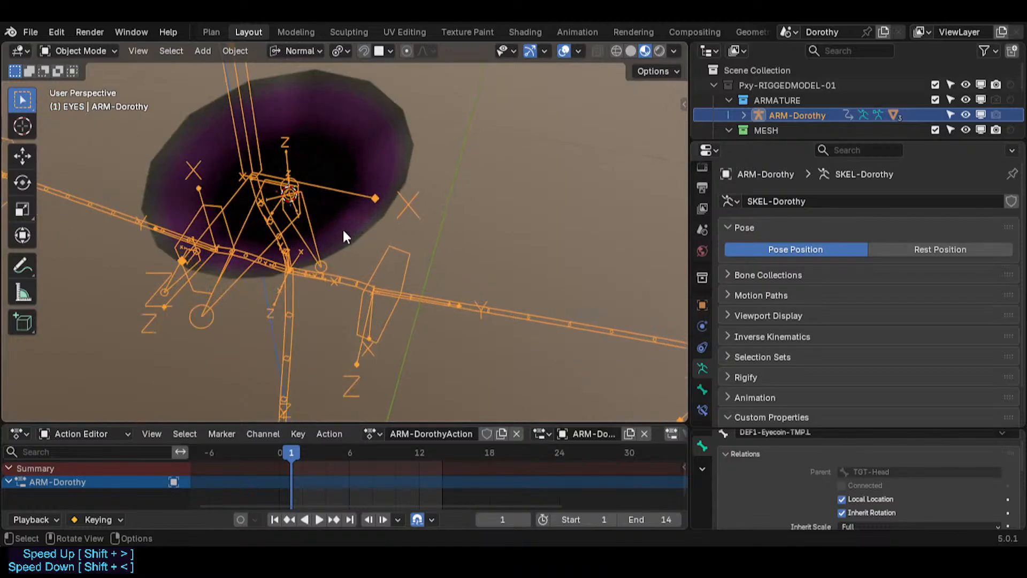
scroll(308, 235, "up", 2)
middle_click_drag(308, 235, 376, 254, "shift")
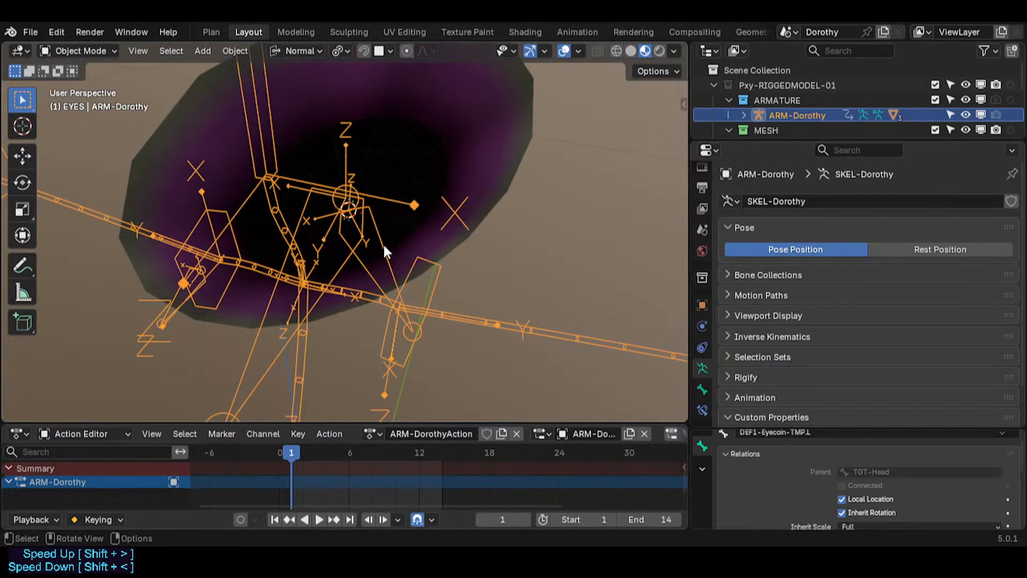
key("Tab")
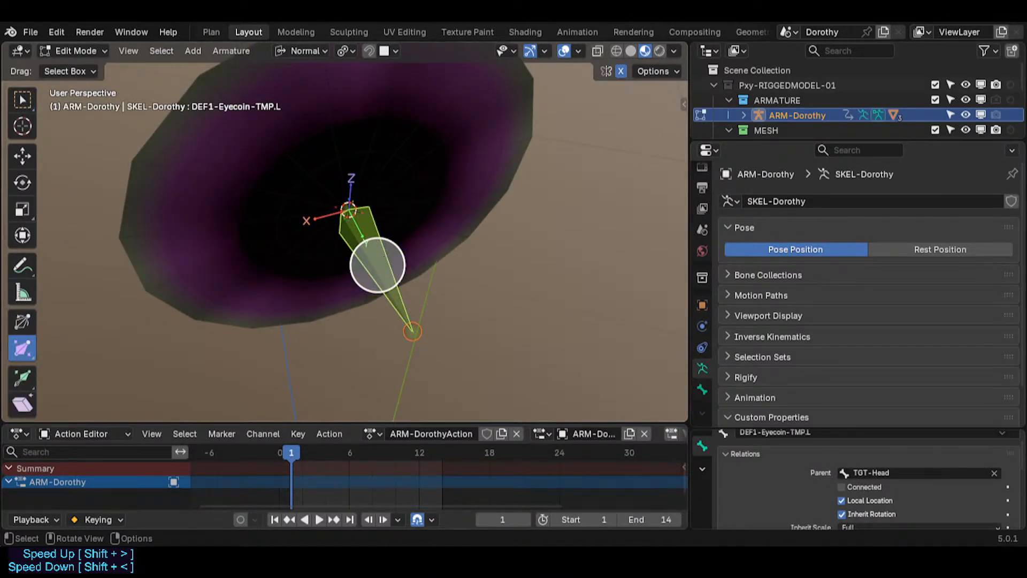
Save the Blender file and reselect the DEF1-Eyecoin-TMP.L bone after a mirrored selection.
scroll(377, 265, "down", 3)
key("ctrl+s")
key("ctrl+shift+m")
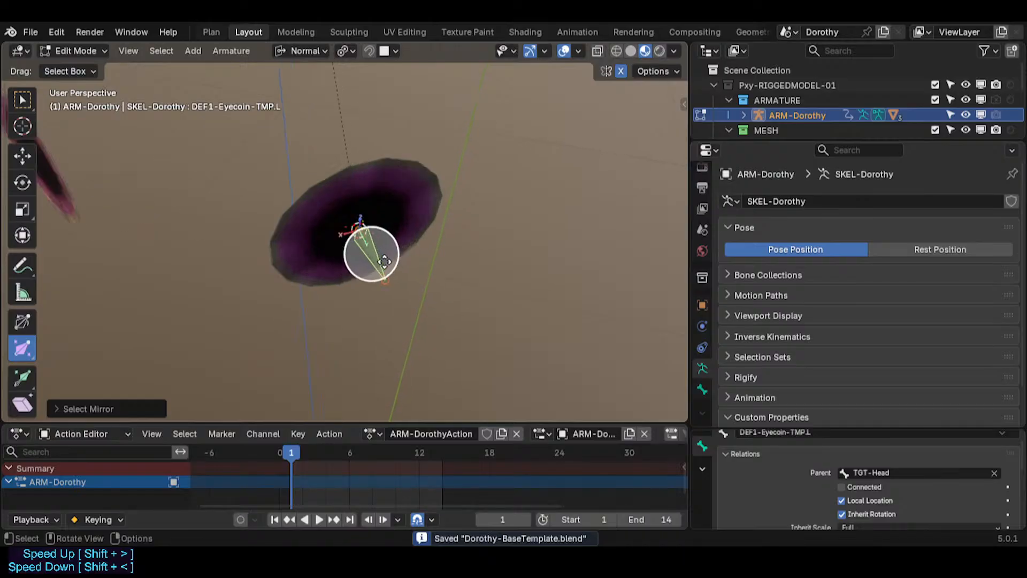
scroll(385, 261, "up", 2)
left_click(369, 251)
Add the 11b-Eyecoins mesh to the object selection with the armature and enter Weight Paint mode on it.
key("ctrl+Tab")
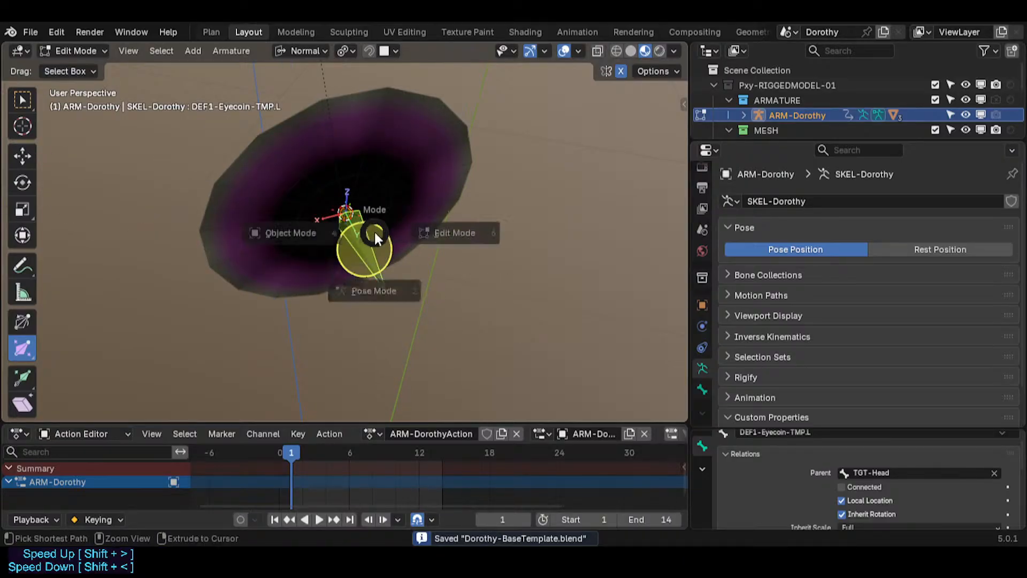
key("o")
left_click(416, 183, "shift")
key("ctrl+Tab")
key("w")
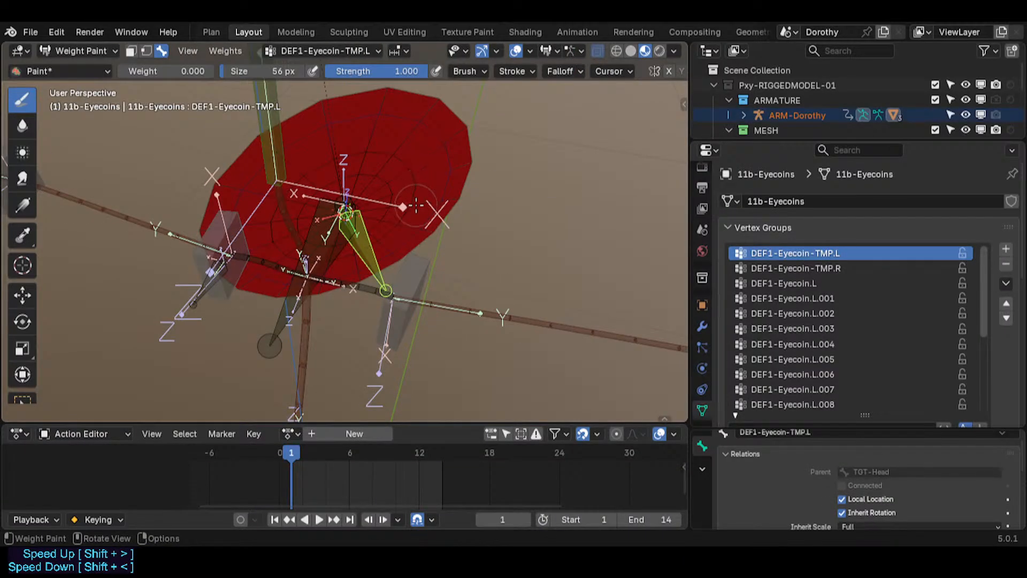
Copy the name of the vertex group DEF1-Eyecoin.L and make the DEF1-Eyecoin-TMP.L group active again.
double_click(807, 284)
key("ctrl+c")
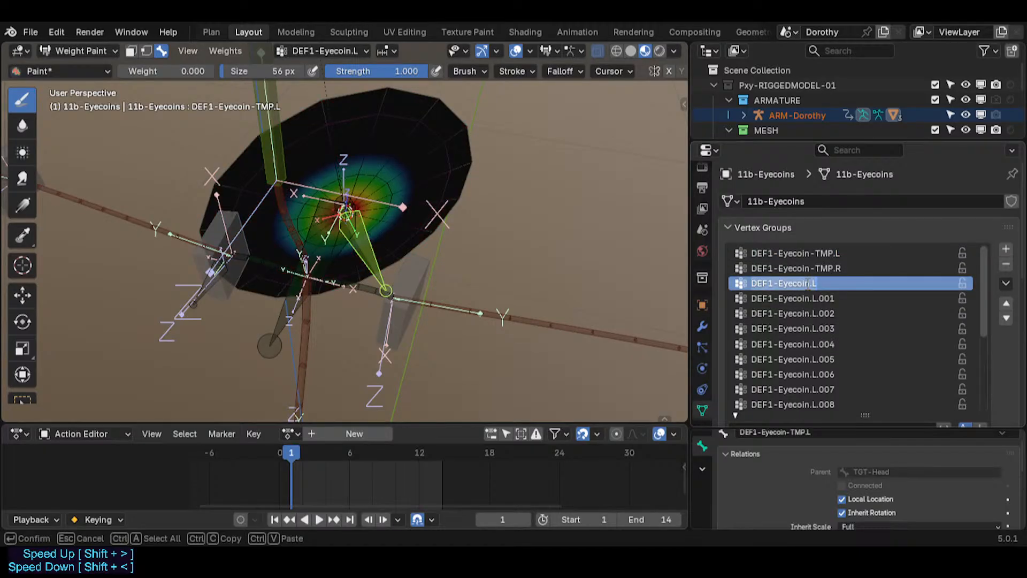
key("Escape")
left_click(804, 257)
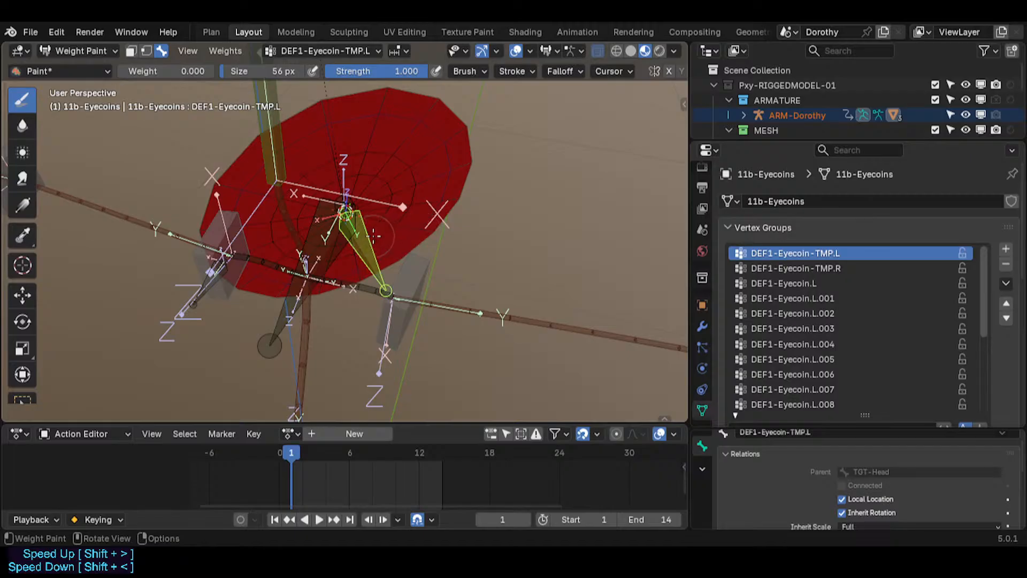
Leave Weight Paint mode and put the ARM-Dorothy armature back into Pose Mode.
key("ctrl+Tab")
left_click(373, 256)
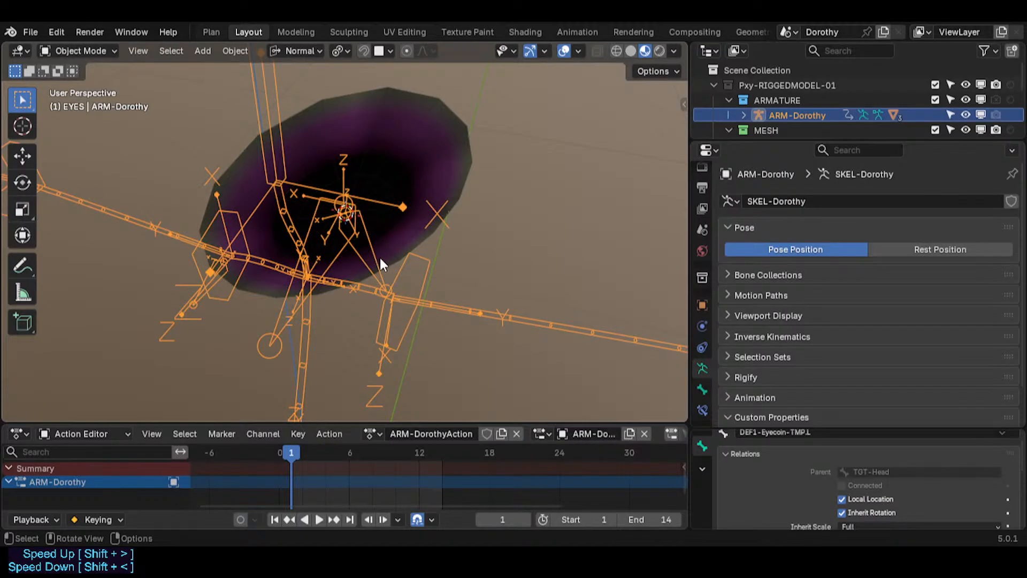
key("ctrl+Tab")
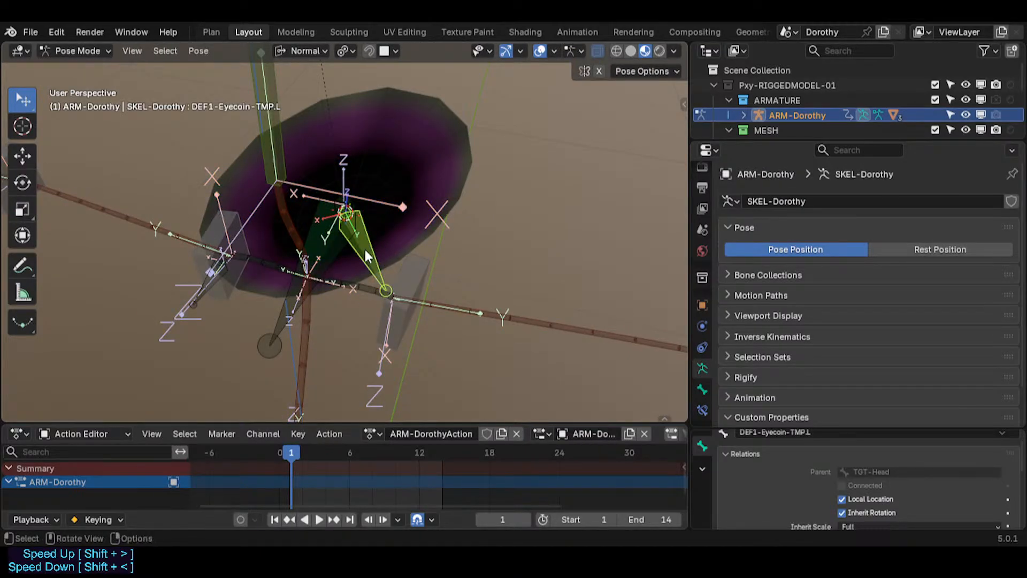
scroll(358, 257, "down", 3)
scroll(359, 257, "down", 1)
scroll(358, 257, "up", 1)
scroll(358, 257, "down", 1)
key("Tab")
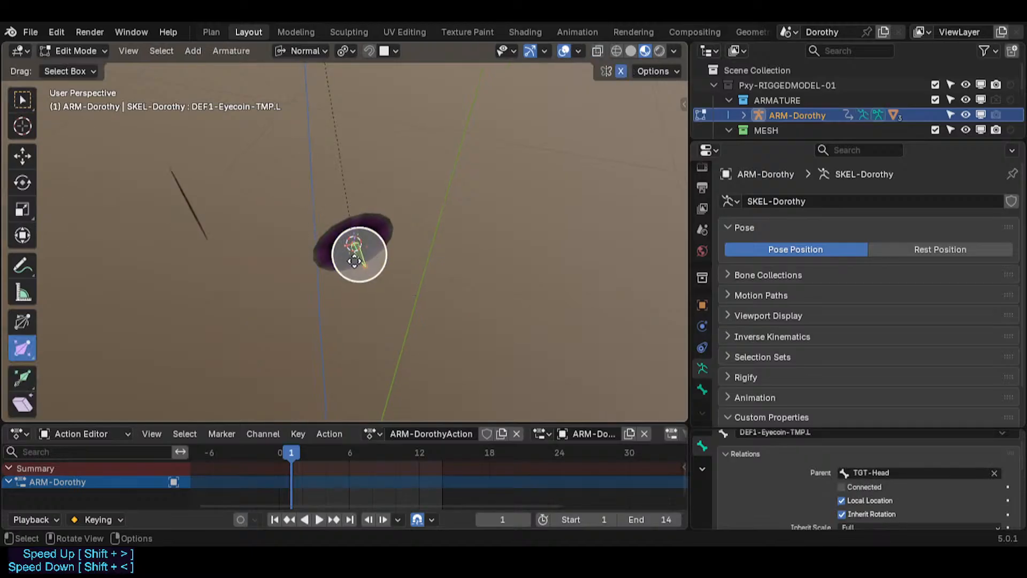
key("Tab")
middle_click_drag(358, 257, 339, 257)
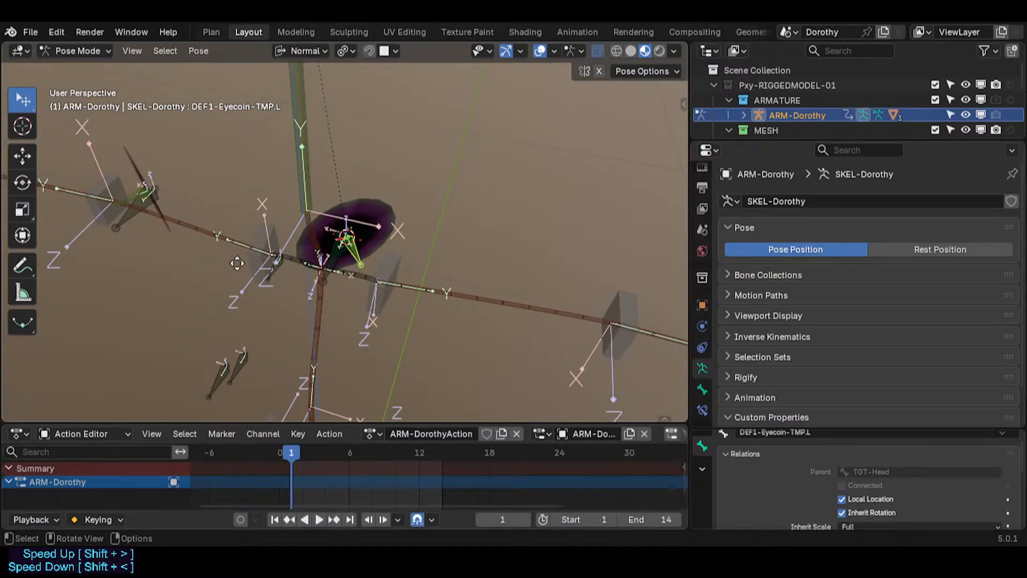
Select the mirrored eyecoin bone DEF1-Eyecoin-TMP.R with Extend enabled to keep both temporary bones selected.
middle_click_drag(237, 263, 300, 306, "shift")
scroll(423, 307, "up", 3)
scroll(423, 308, "down", 2)
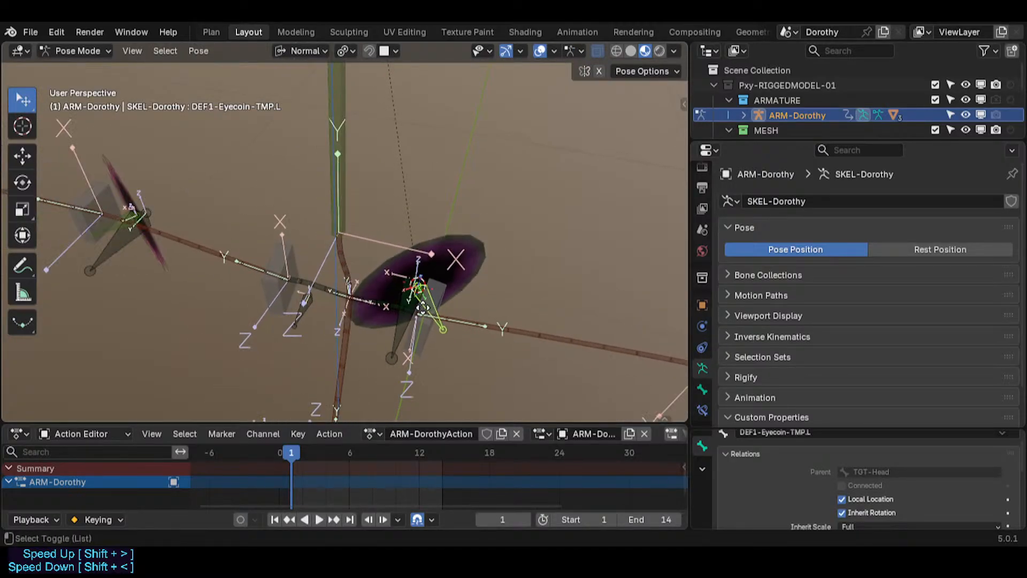
key("ctrl+shift+m")
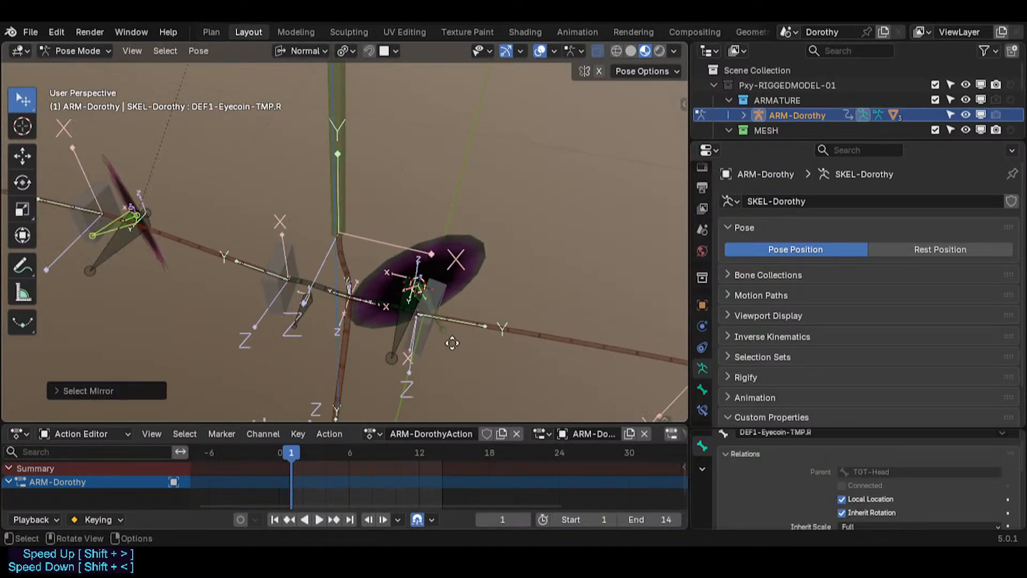
left_click(113, 391)
left_click(155, 386)
key("ctrl+F2")
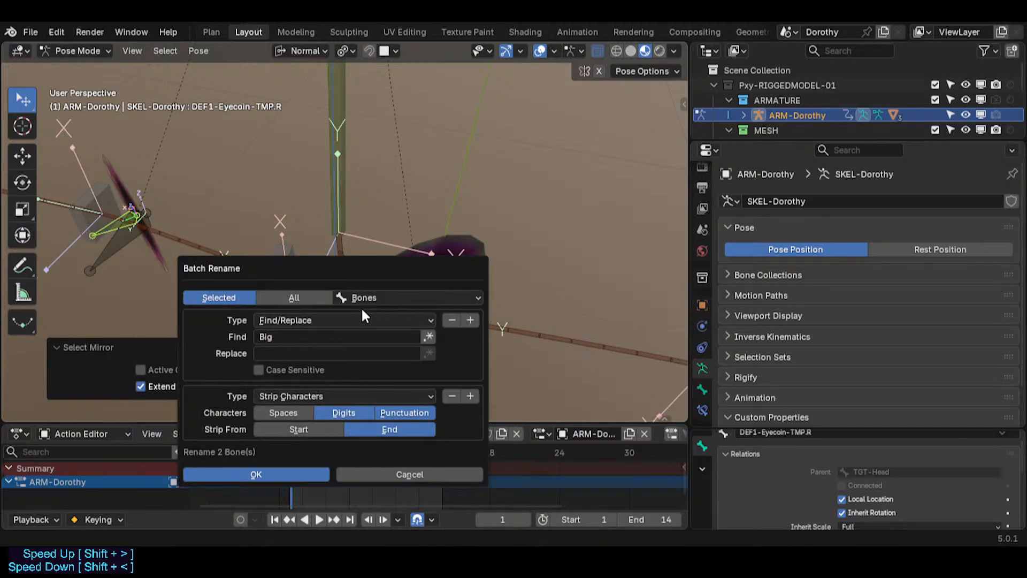
left_click(306, 335)
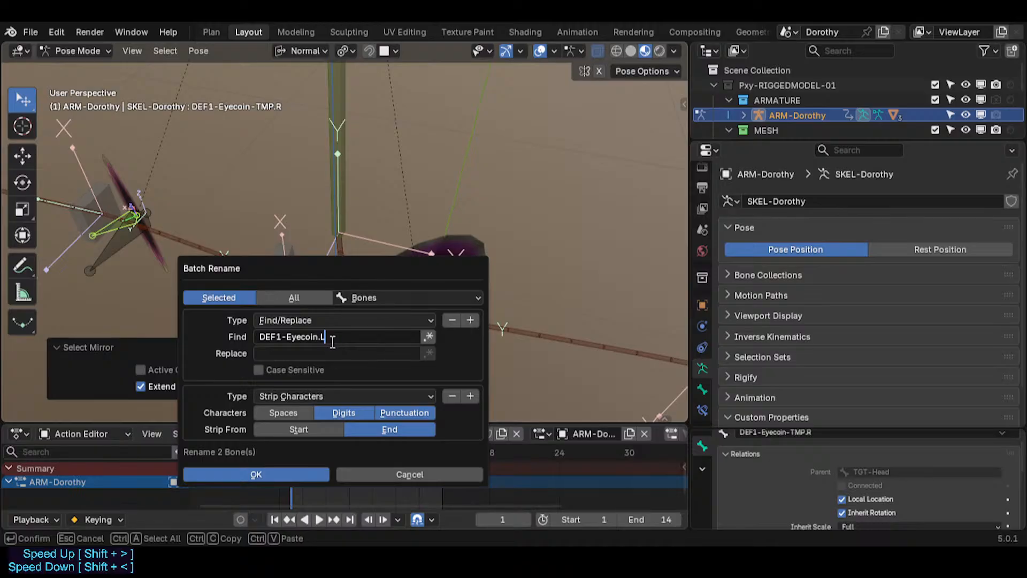
key("Escape")
key("Escape")
scroll(430, 301, "up", 2)
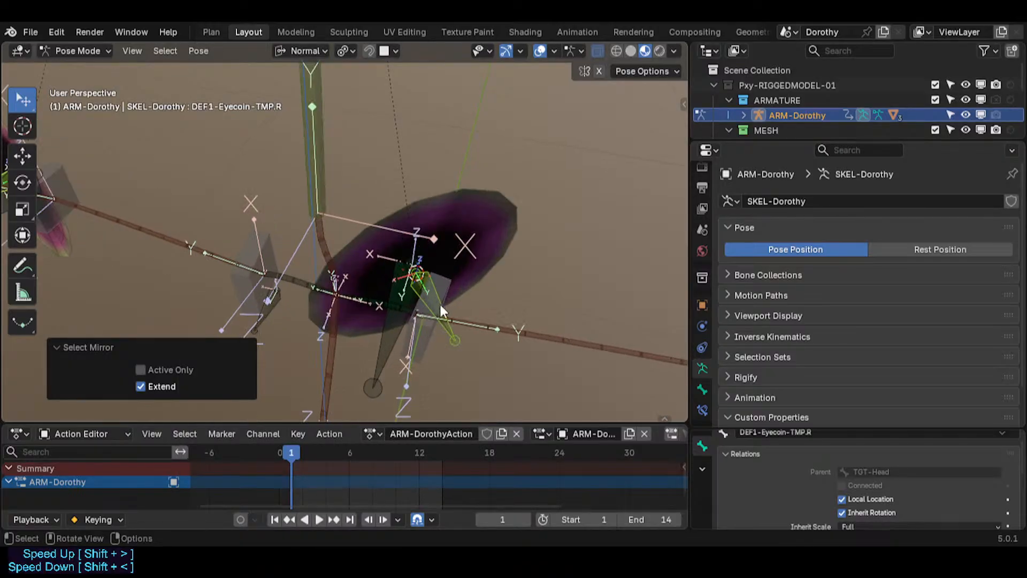
Select the left temporary eyecoin bone and rename it to the copied name DEF1-Eyecoin.L.
left_click(437, 300)
left_click(438, 300)
key("F2")
key("ctrl+v")
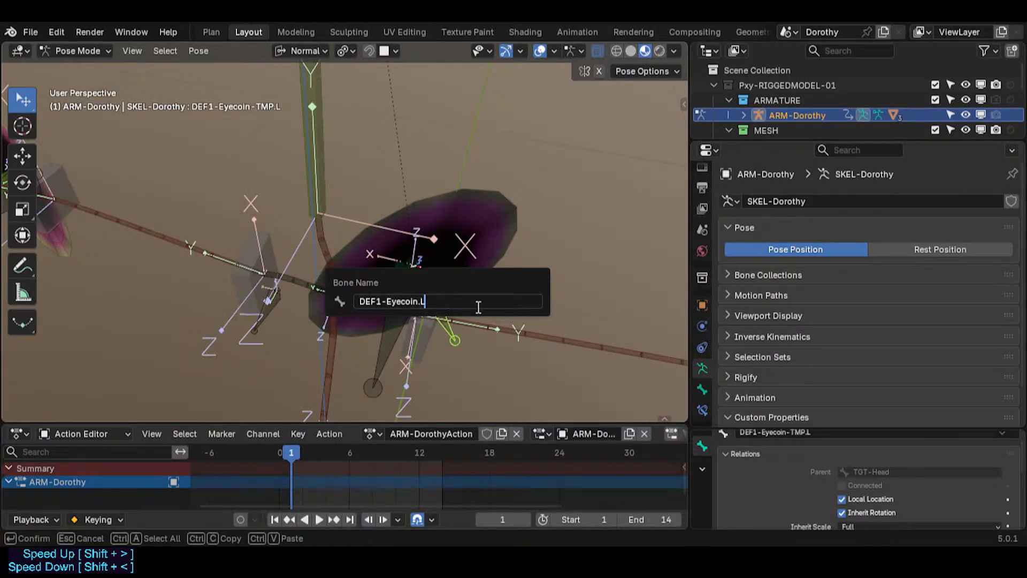
key("Return")
Rename the right temporary eyecoin bone to DEF1-Eyecoin.R.
middle_click_drag(337, 302, 301, 277)
left_click(303, 248)
key("F2")
key("ctrl+v")
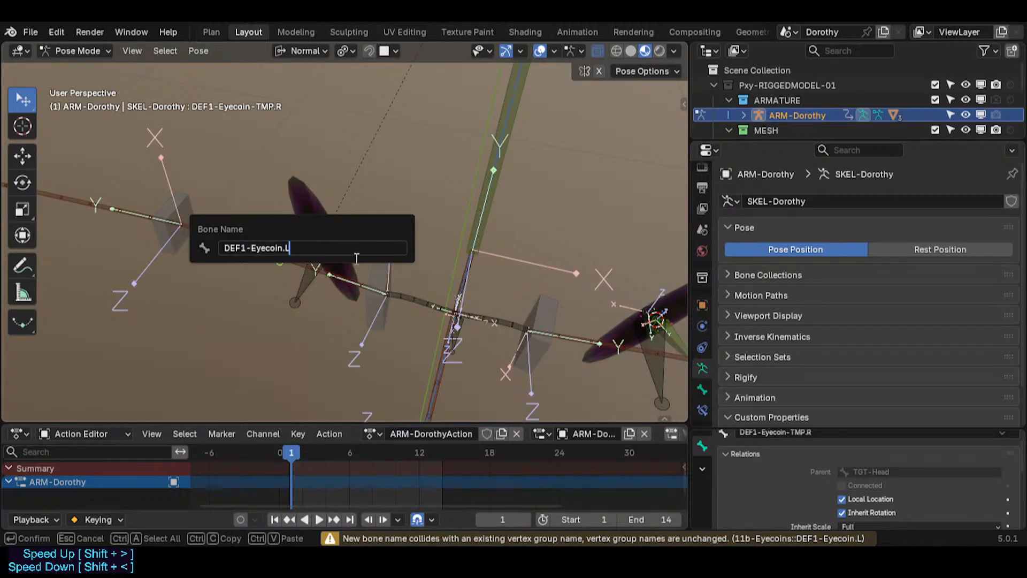
type("R")
key("Return")
Return to Object Mode and remove the vertex groups DEF1-Eyecoin-TMP.L and DEF1-Eyecoin-TMP.R from the 11b-Eyecoins mesh.
middle_click_drag(451, 214, 398, 286)
key("ctrl+Tab")
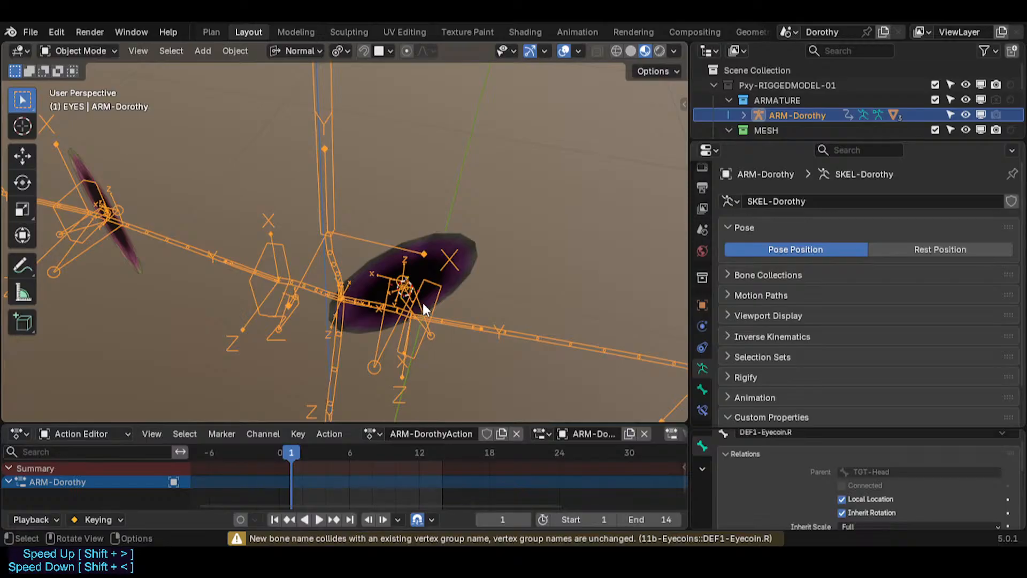
left_click(454, 242)
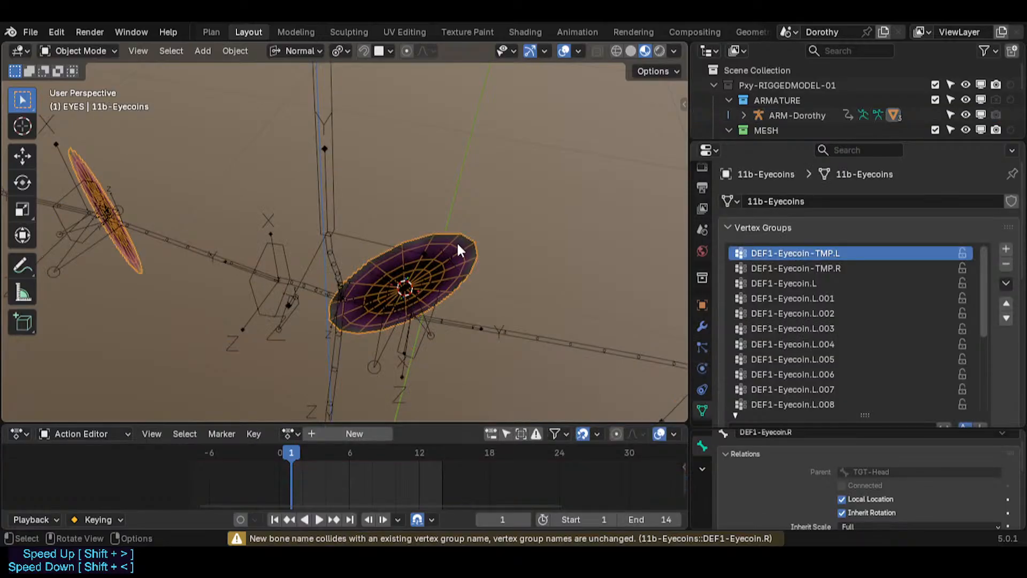
left_click(1006, 264)
left_click_drag(987, 319, 978, 219)
left_click(868, 254)
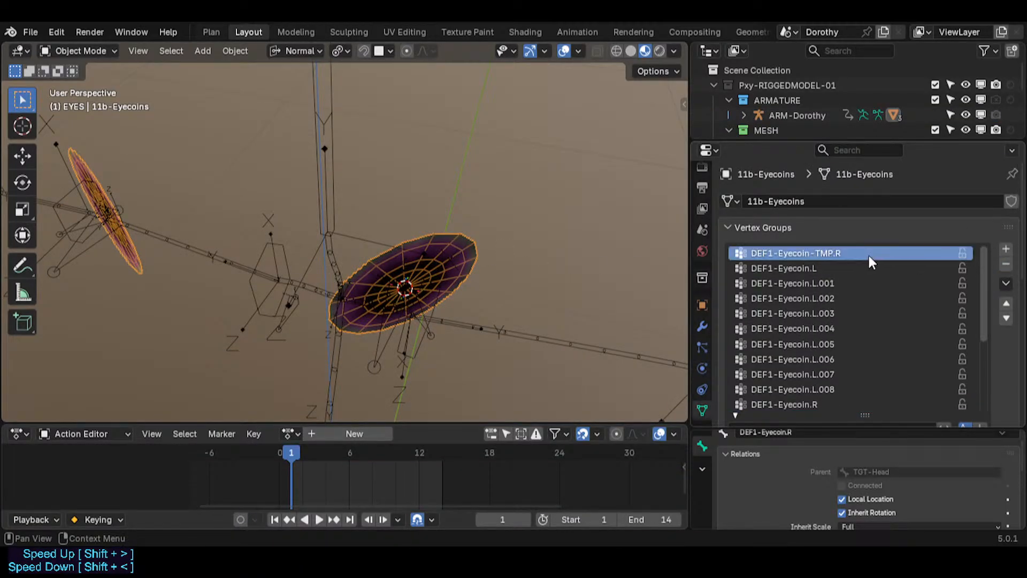
left_click(1006, 264)
scroll(909, 283, "up", 5)
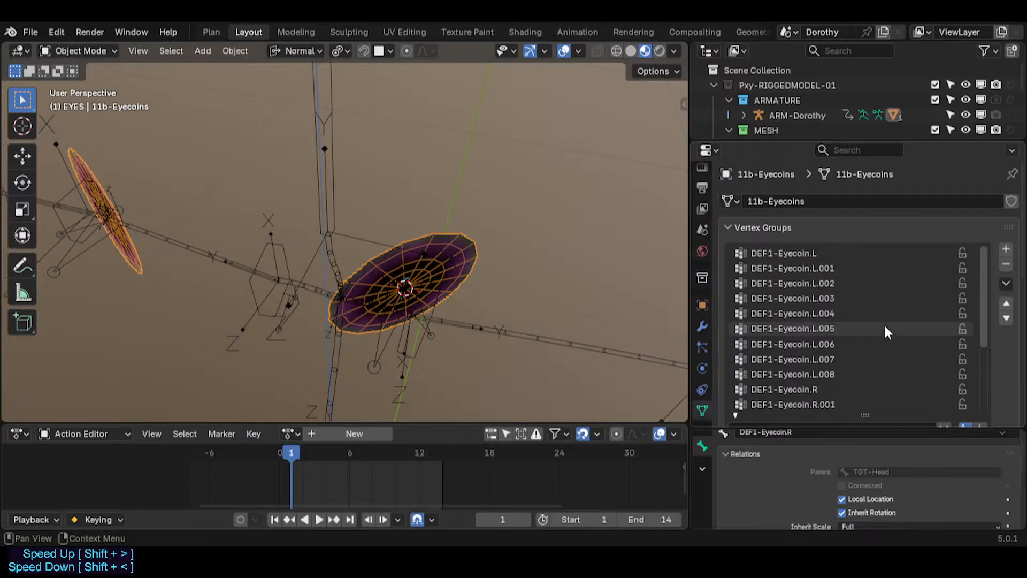
Select bone DEF1-Eyecoin.L in Pose Mode, and with the armature still selected enter Weight Paint mode on 11b-Eyecoins.
left_click(415, 309)
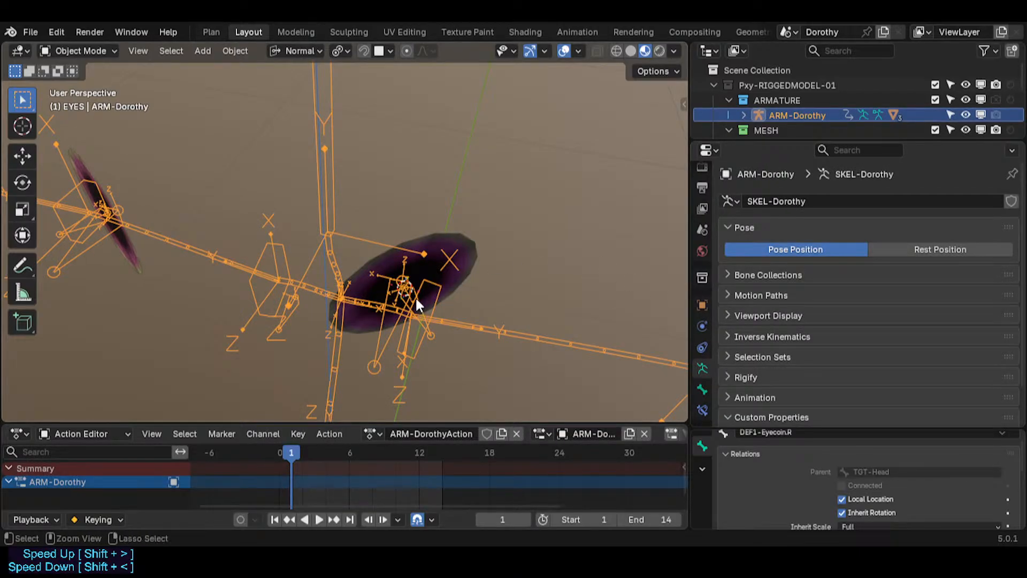
key("ctrl+Tab")
left_click(413, 301)
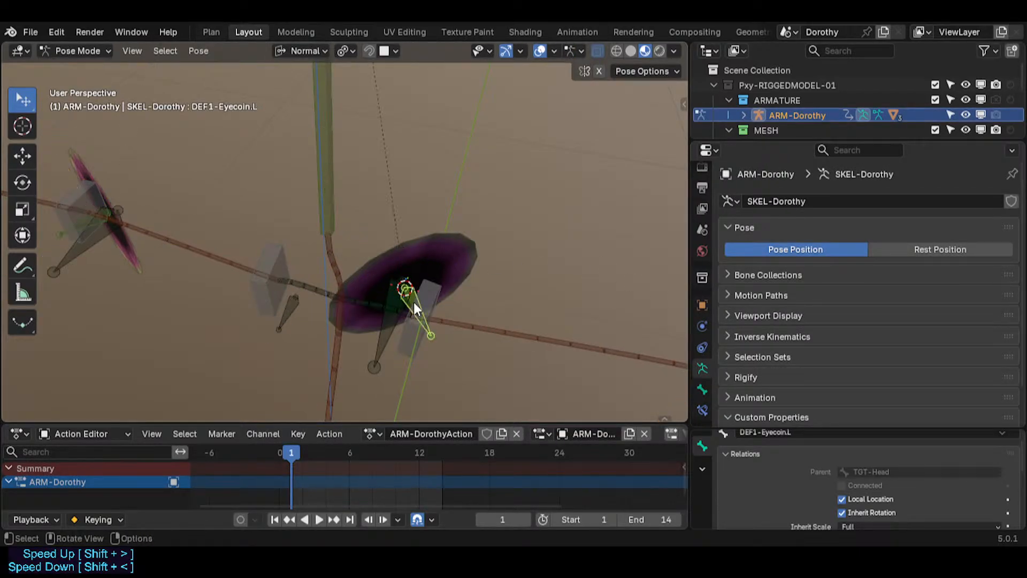
key("ctrl+Tab")
left_click(425, 247)
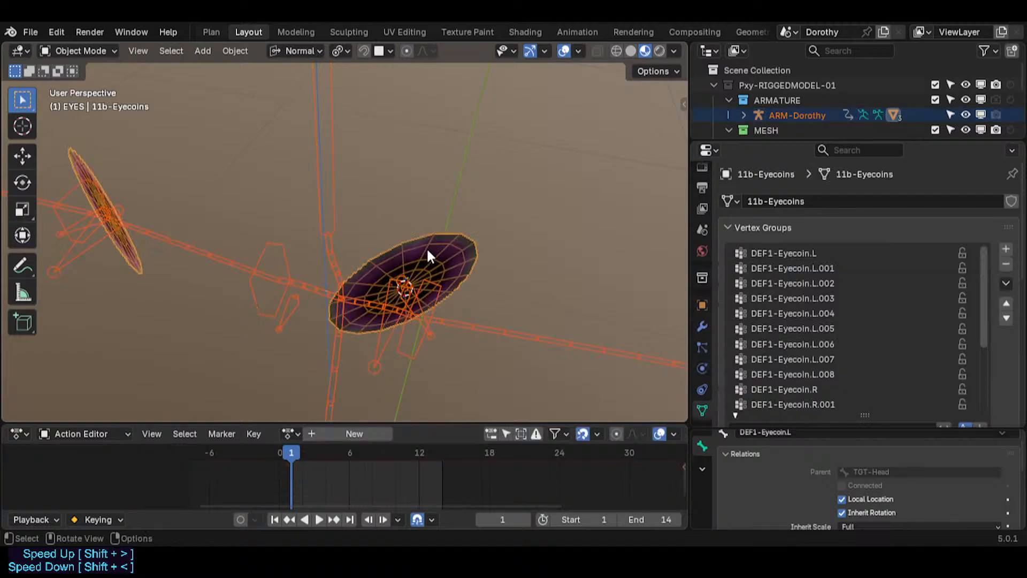
key("ctrl+Tab")
key("7")
Check the weights of bones DEF1-Eyecoin.L and DEF1-Eyecoin.R on the eyecoin mesh, and save the file.
left_click(412, 302, "alt")
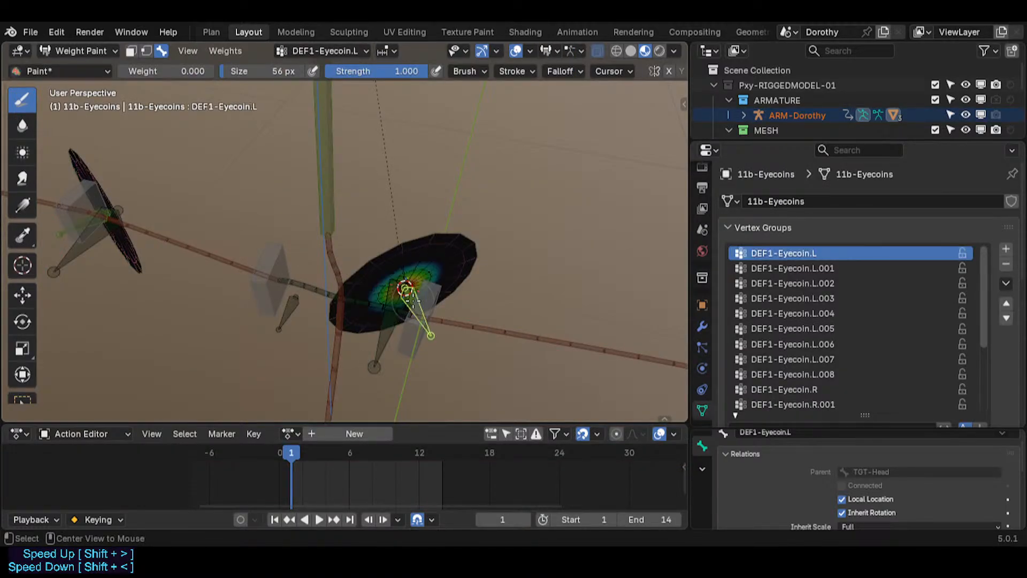
middle_click_drag(412, 301, 454, 294, "shift")
left_click(139, 290, "alt")
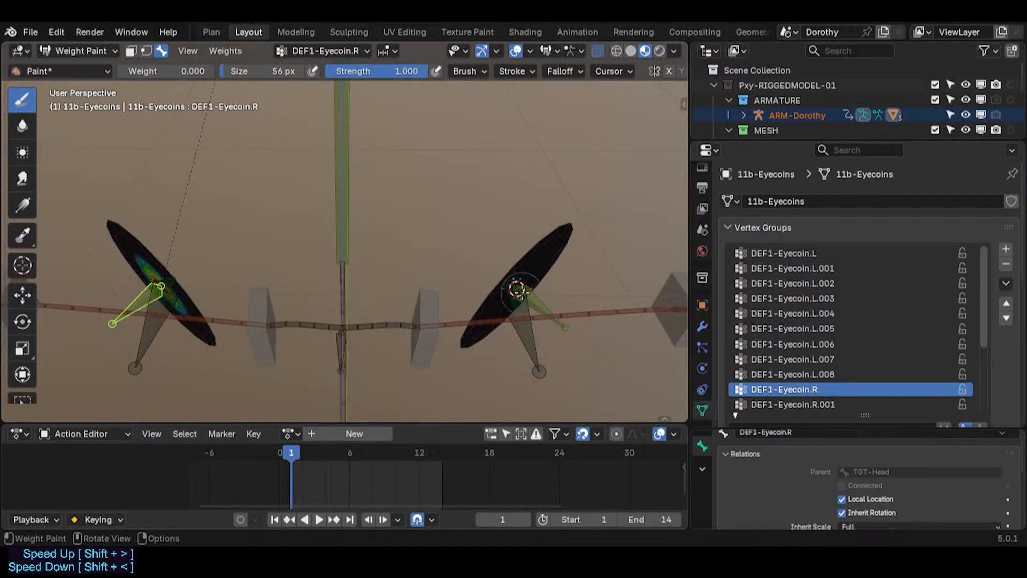
left_click(520, 292, "alt")
middle_click_drag(520, 291, 308, 274)
key("ctrl+s")
scroll(308, 237, "up", 4)
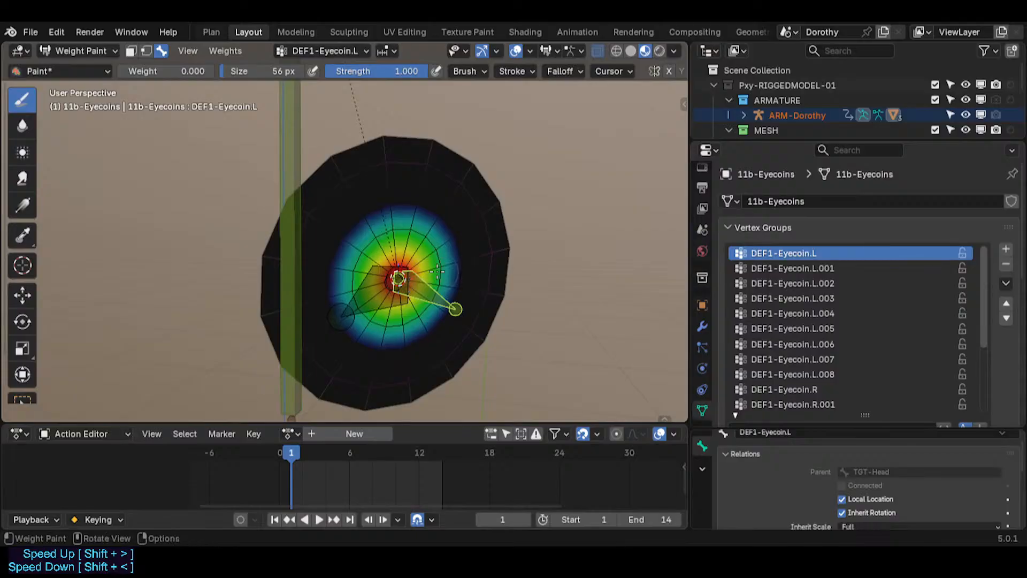
Enter Edit Mode on ARM-Dorothy, scale the DEF1-Eyecoin.L bone up by about 2.479, and save the file.
key("Tab")
key("ctrl+Tab")
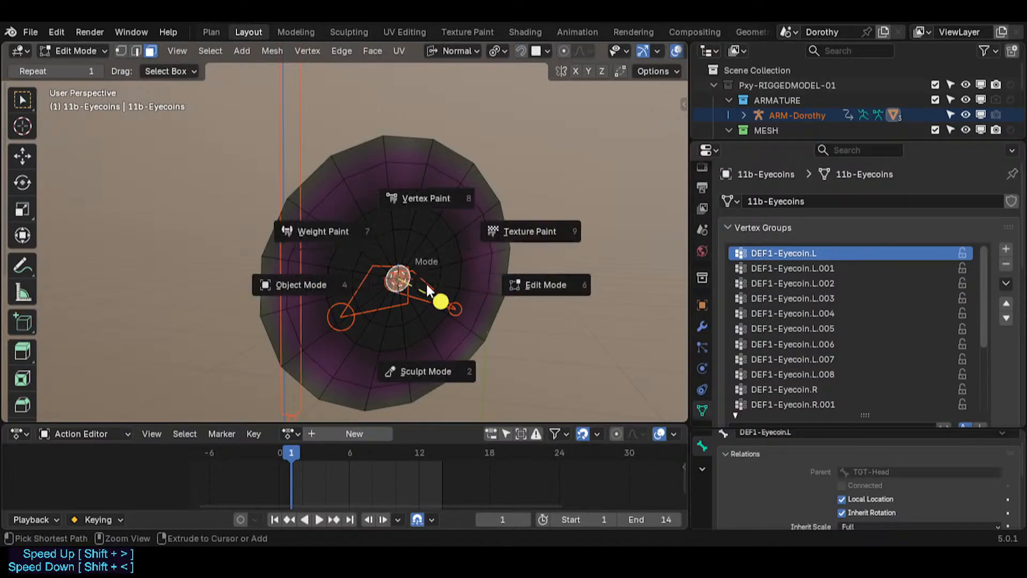
key("4")
left_click(421, 276)
key("Tab")
key("s")
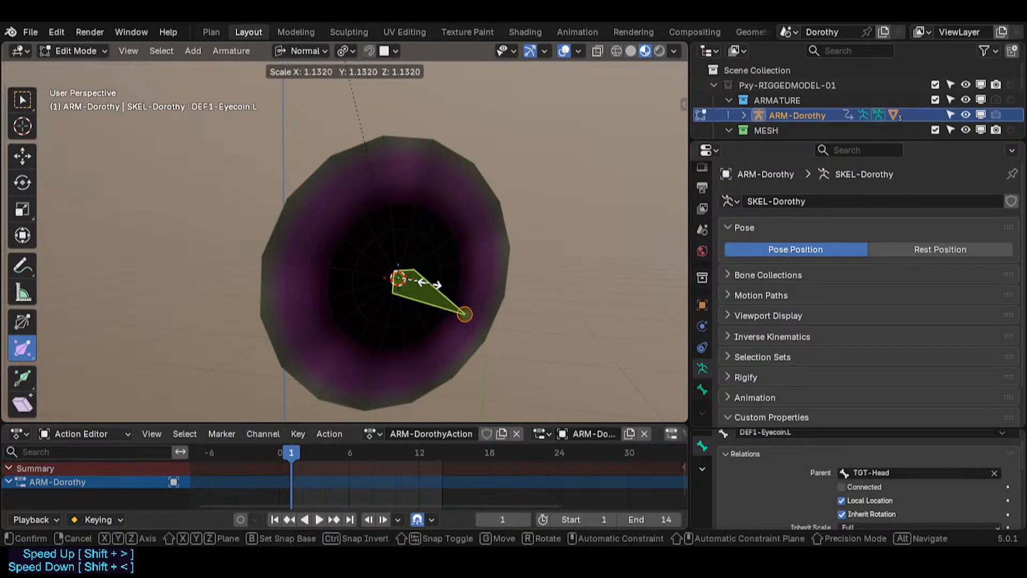
left_click(470, 316)
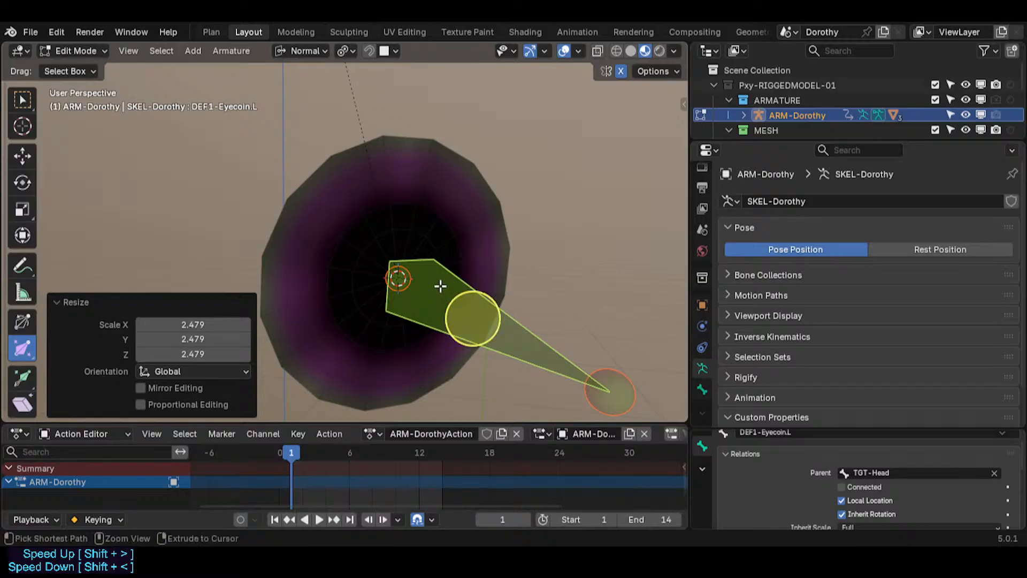
key("ctrl+grave")
key("ctrl+s")
scroll(464, 295, "down", 3)
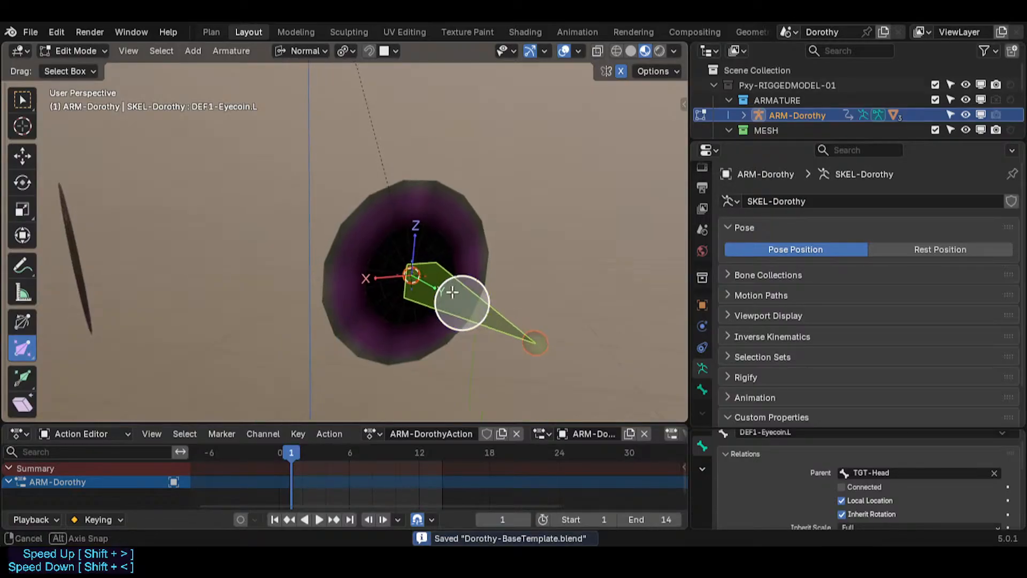
scroll(460, 290, "up", 1)
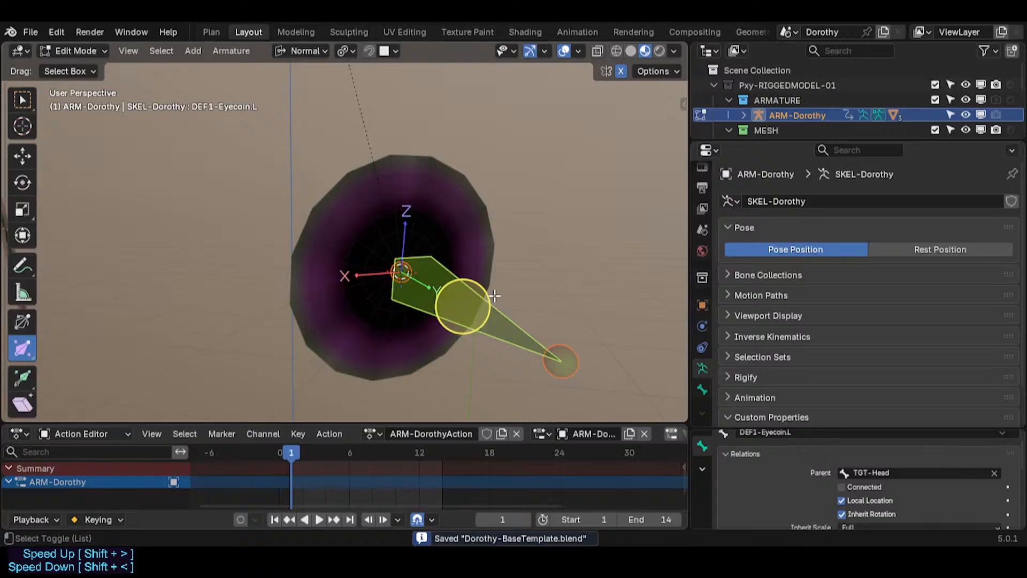
Reveal the armature's hidden bones in Edit Mode.
key("shift+alt+b")
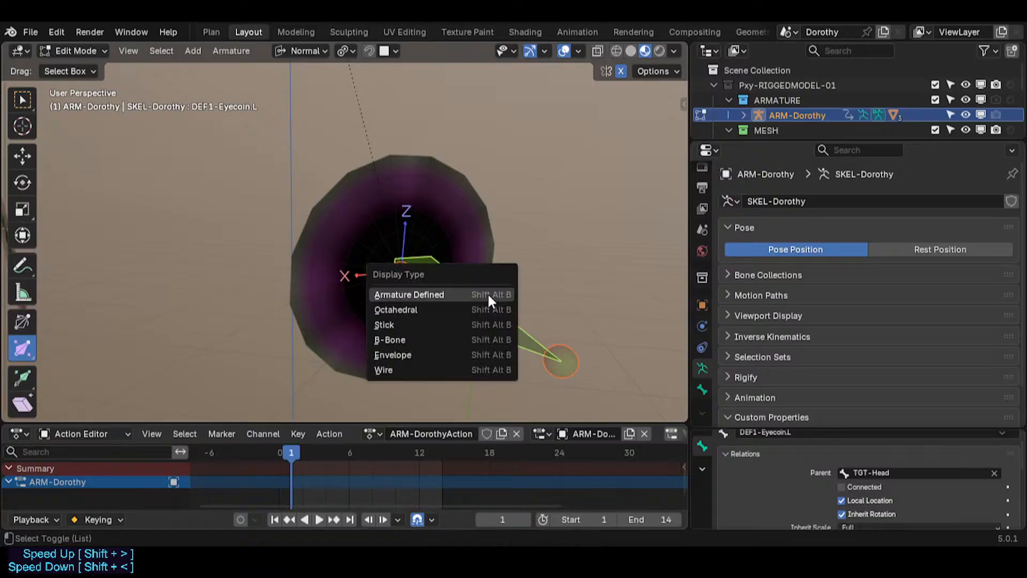
left_click(455, 310)
scroll(454, 310, "down", 3)
key("ctrl+shift+m")
key("alt+h")
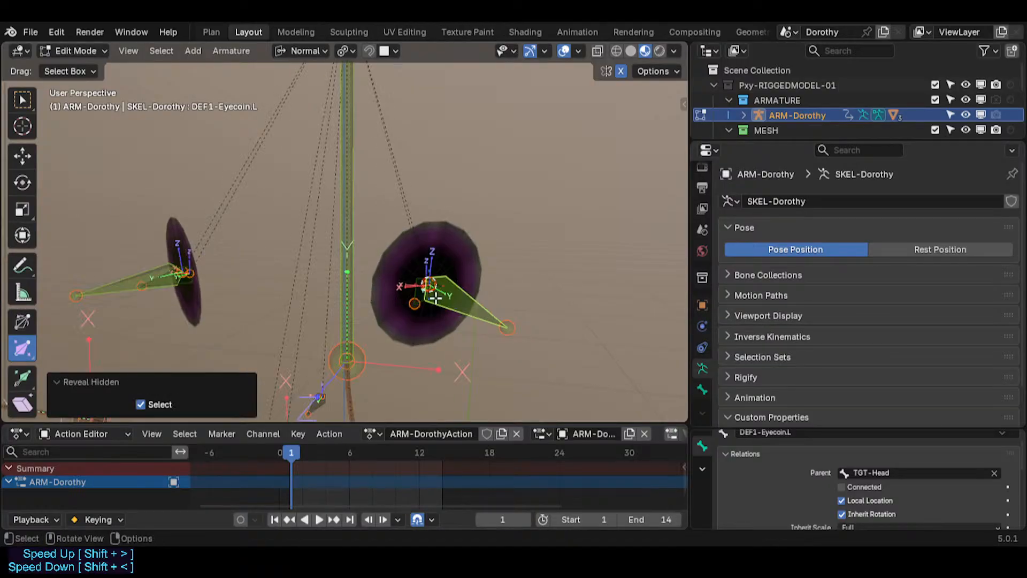
Select DEF1-Eyecoin.L together with its mirrored bone and set both bones' display type to Stick.
left_click(470, 305)
key("ctrl+shift+m")
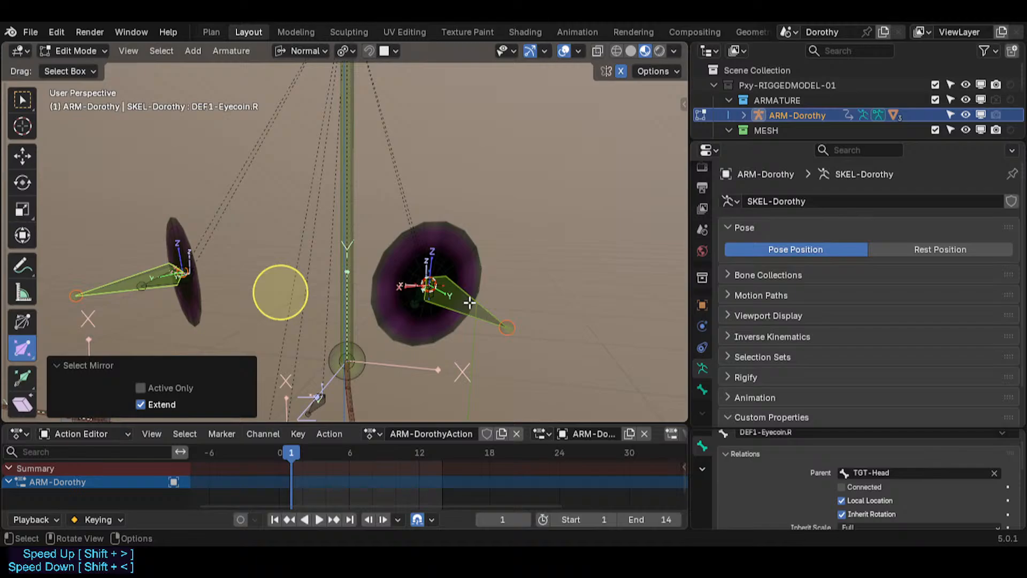
key("shift+alt+b")
left_click(250, 354)
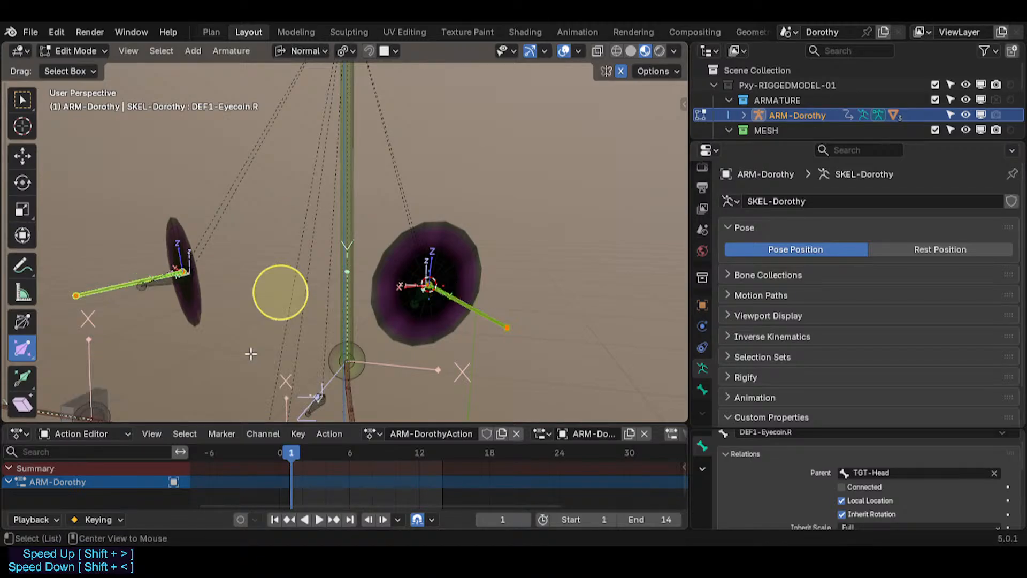
Scale the DEF1-Eyecoin.L bone down by about 0.633 and fine-tune its length by a factor of about 1.011.
left_click(503, 325)
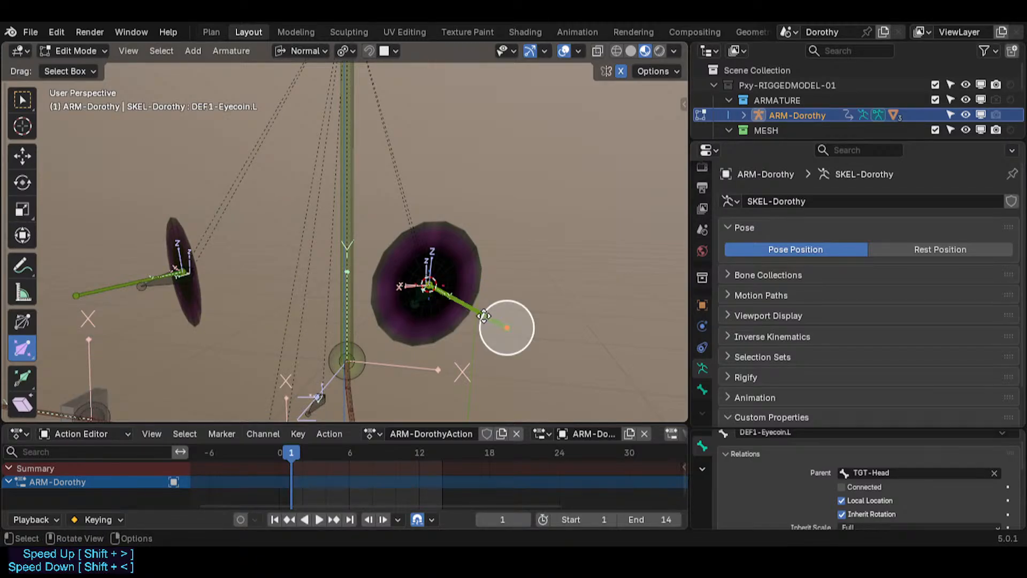
key("s")
left_click(469, 312)
scroll(466, 305, "up", 4)
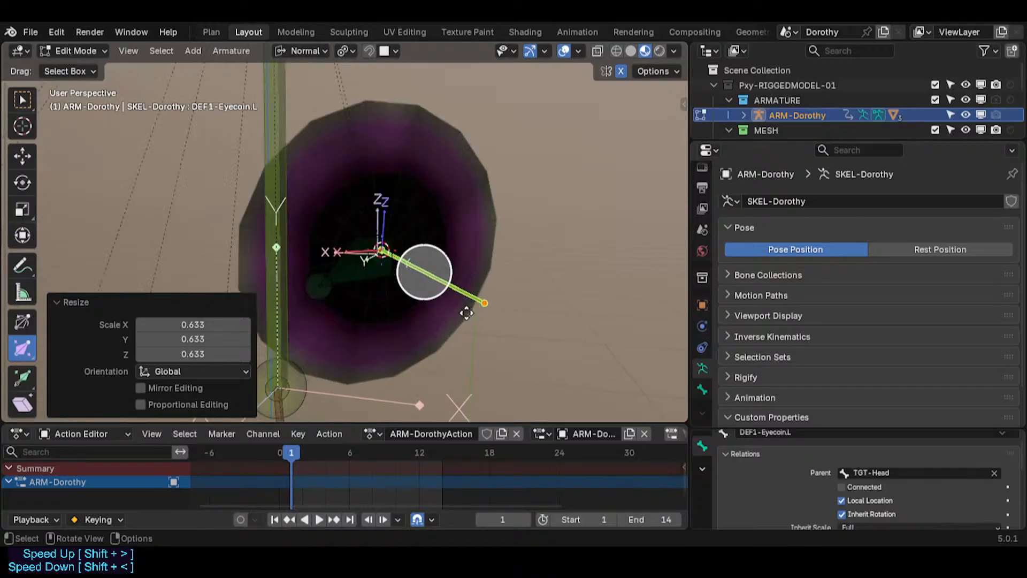
middle_click_drag(467, 280, 411, 294)
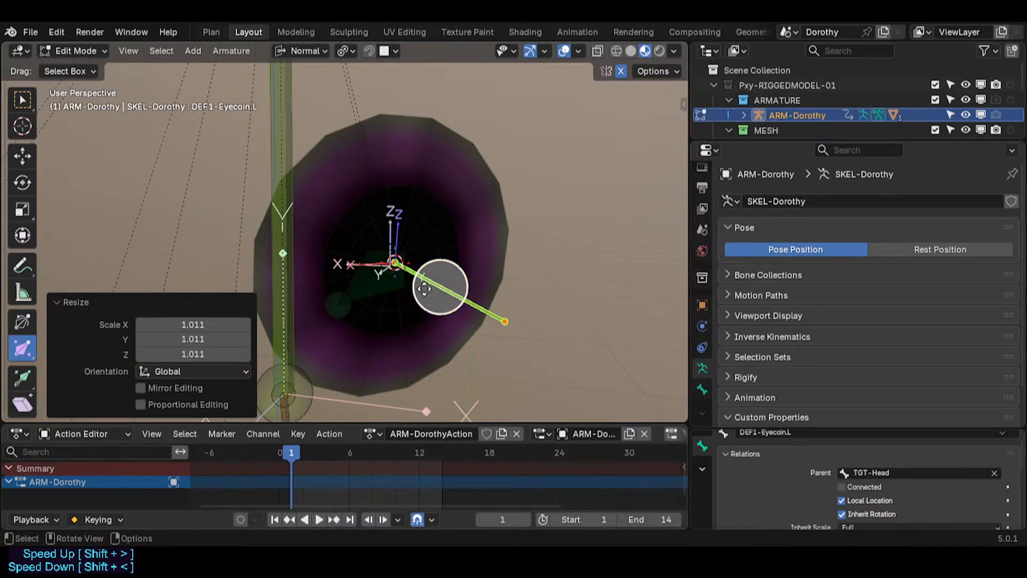
scroll(460, 297, "up", 1)
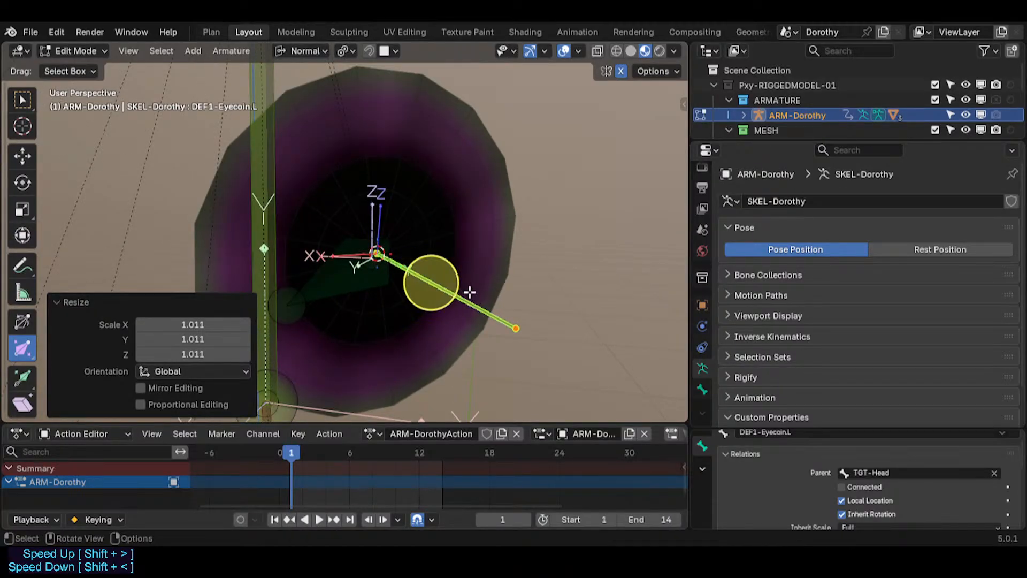
Duplicate the DEF1-Eyecoin.L bone in place and scale the copy to about 0.519, keeping the name DEF1-Eyecoin.L.001.
key("shift+d")
right_click(469, 292)
key("s")
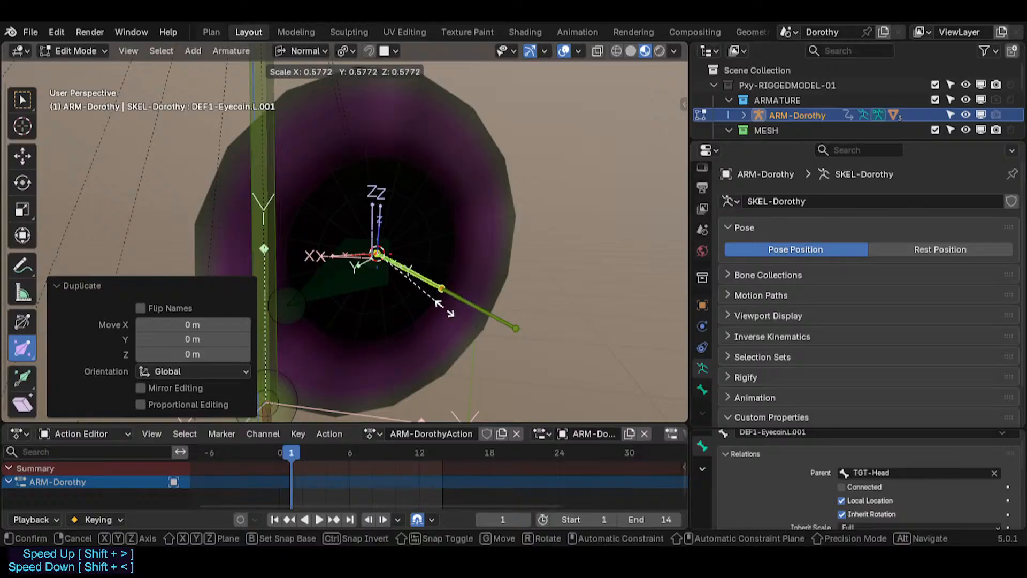
left_click(435, 298)
scroll(428, 291, "down", 2)
key("F2")
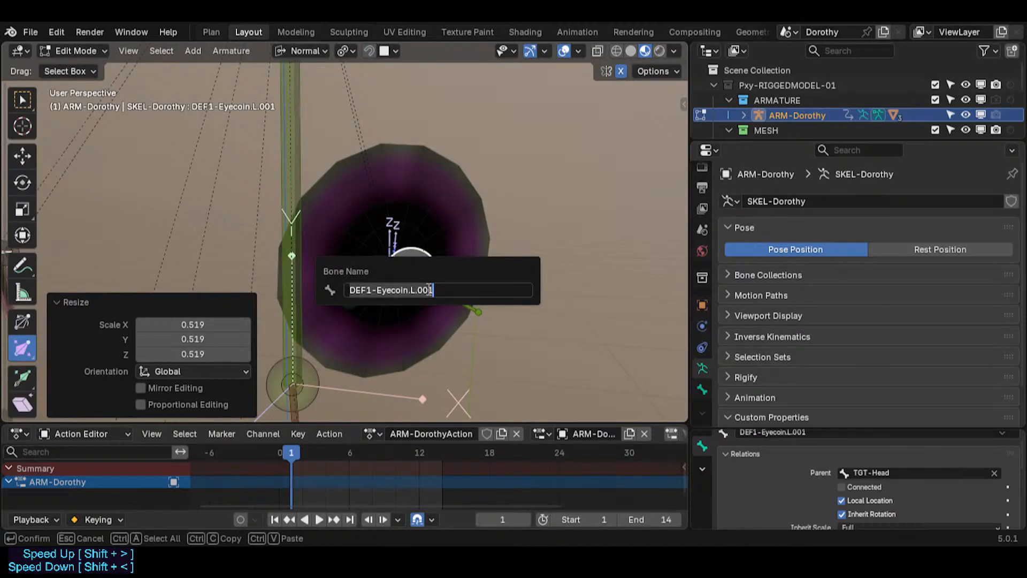
key("Return")
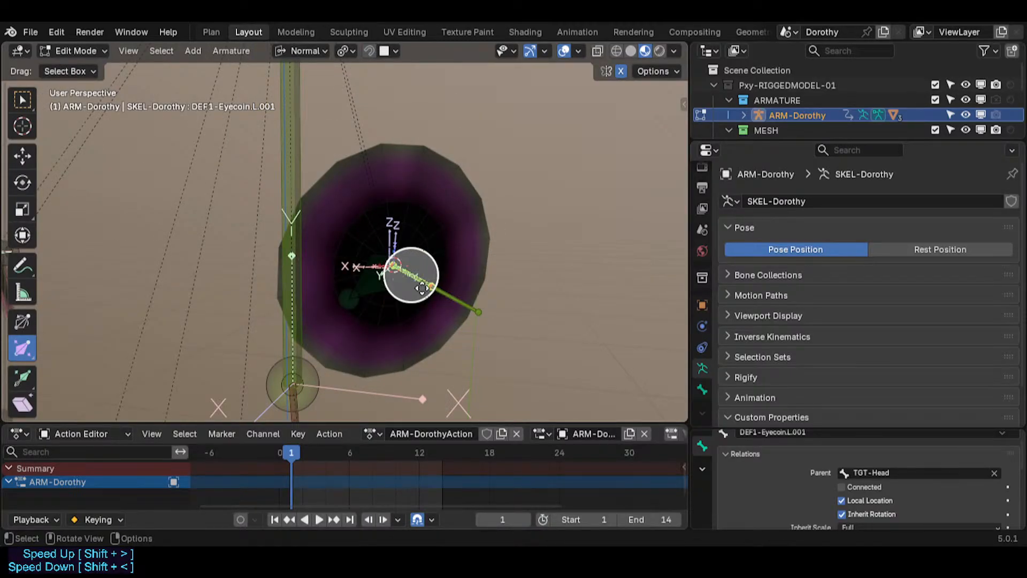
Enter Weight Paint mode on 11b-Eyecoins with the armature selected and inspect the weights of bone DEF1-Eyecoin.L.001.
key("Tab")
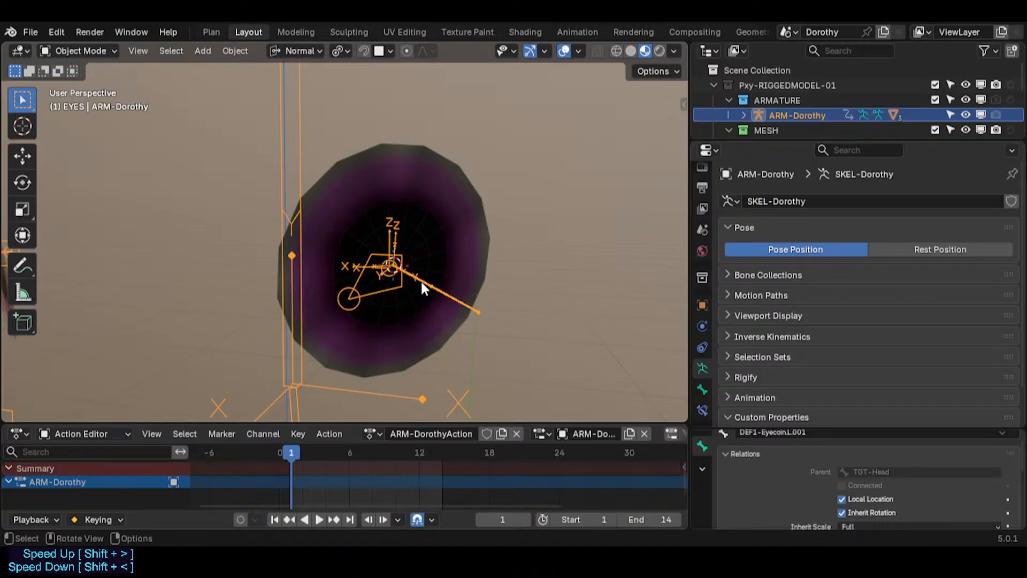
left_click(447, 258, "shift")
key("ctrl+Tab")
left_click(339, 211)
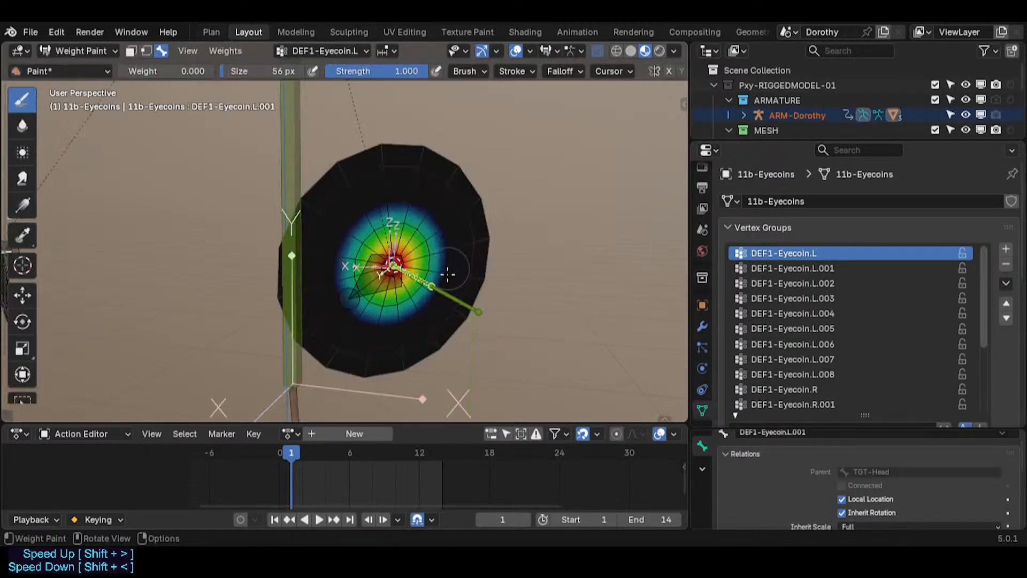
left_click(418, 277, "ctrl")
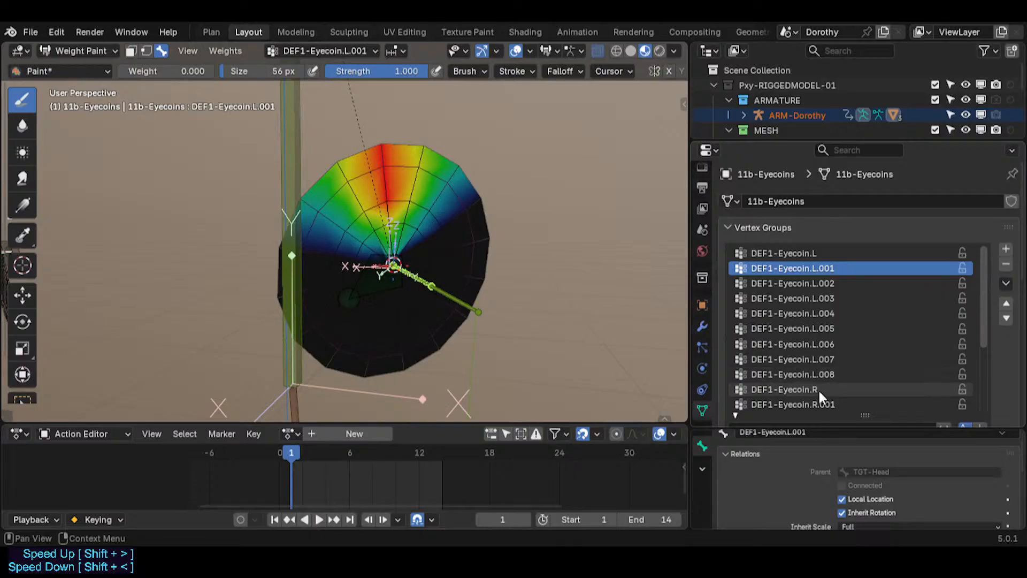
scroll(865, 351, "down", 5)
scroll(883, 369, "up", 5)
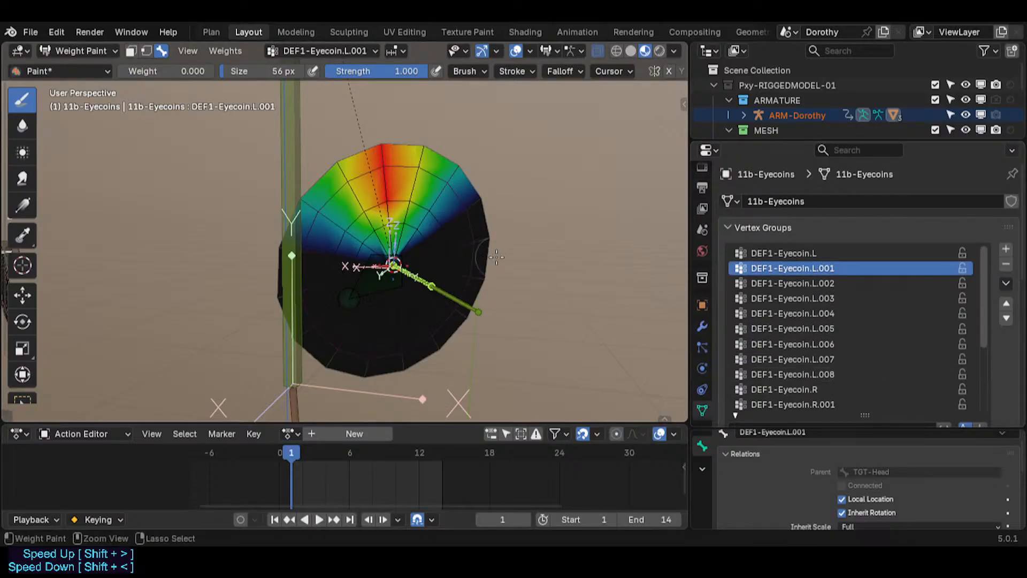
Leave Weight Paint mode and put the ARM-Dorothy armature back into Edit Mode at the left eyecoin bones.
key("ctrl+Tab")
left_click(444, 285)
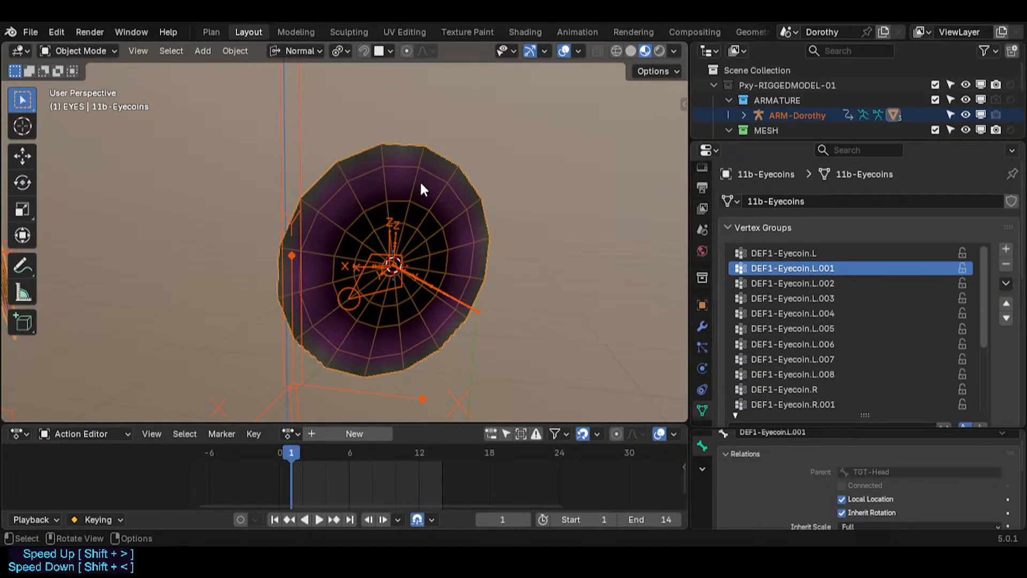
left_click(440, 231)
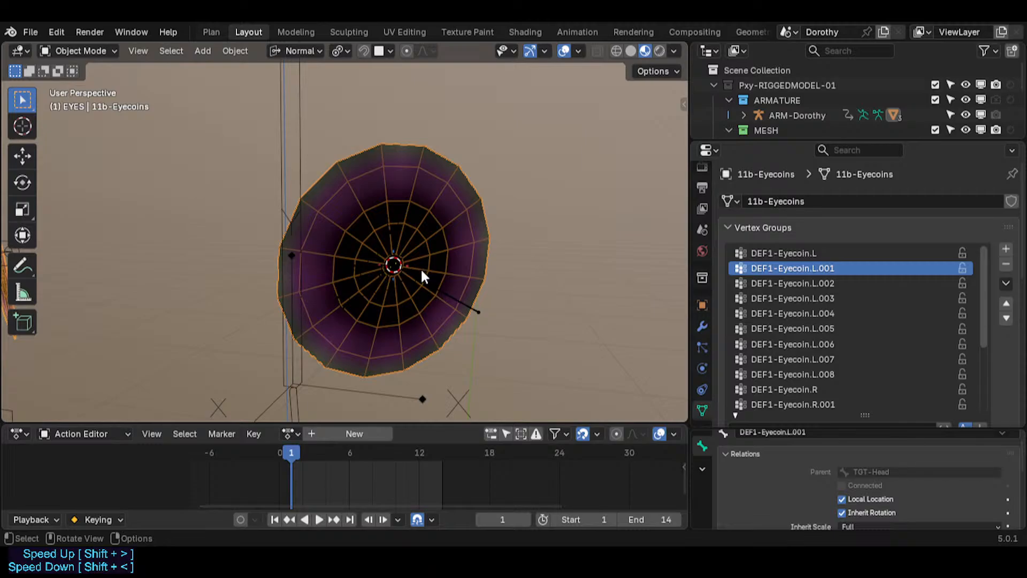
left_click(431, 286)
key("Tab")
scroll(428, 286, "up", 4)
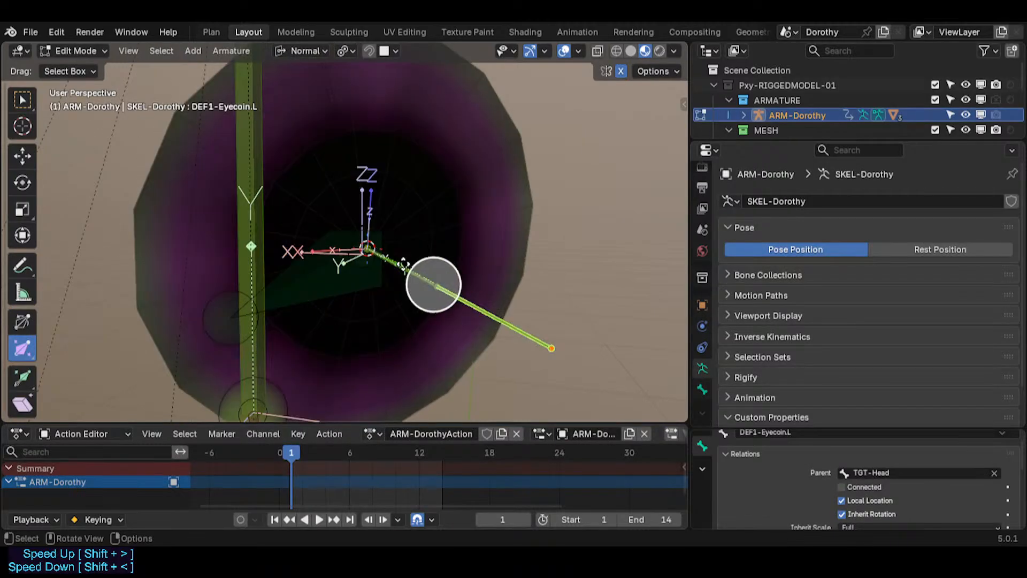
Change the bone colour of DEF1-Eyecoin.L.001 to 14 - Theme Color Set.
middle_click_drag(410, 274, 377, 167)
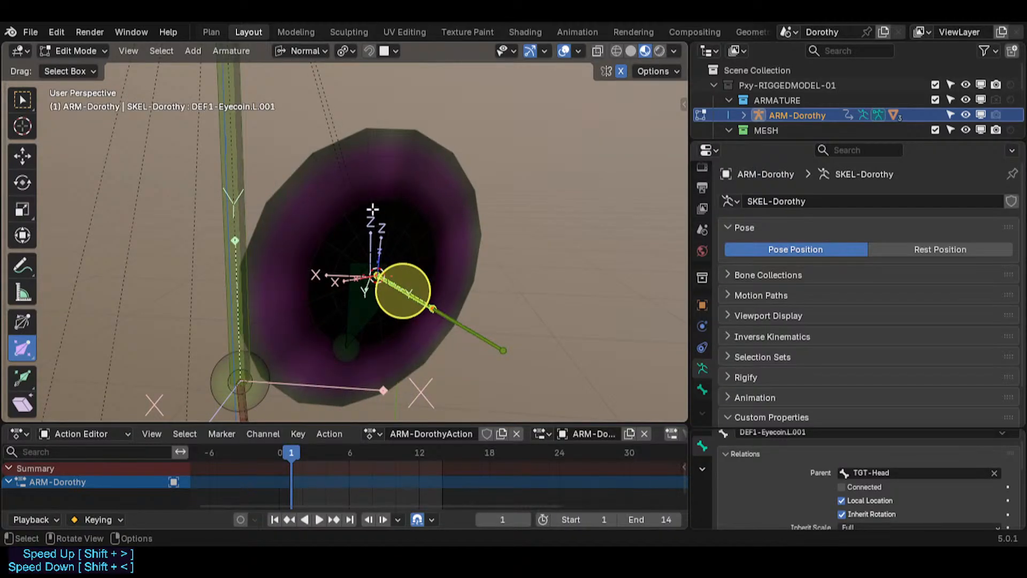
middle_click_drag(419, 216, 414, 285)
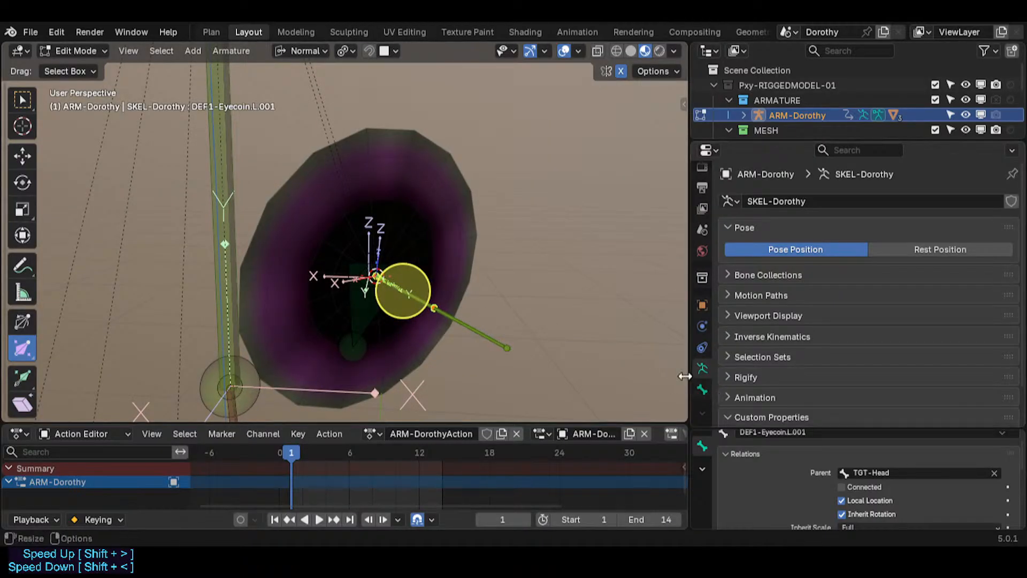
left_click(702, 389)
left_click(876, 346)
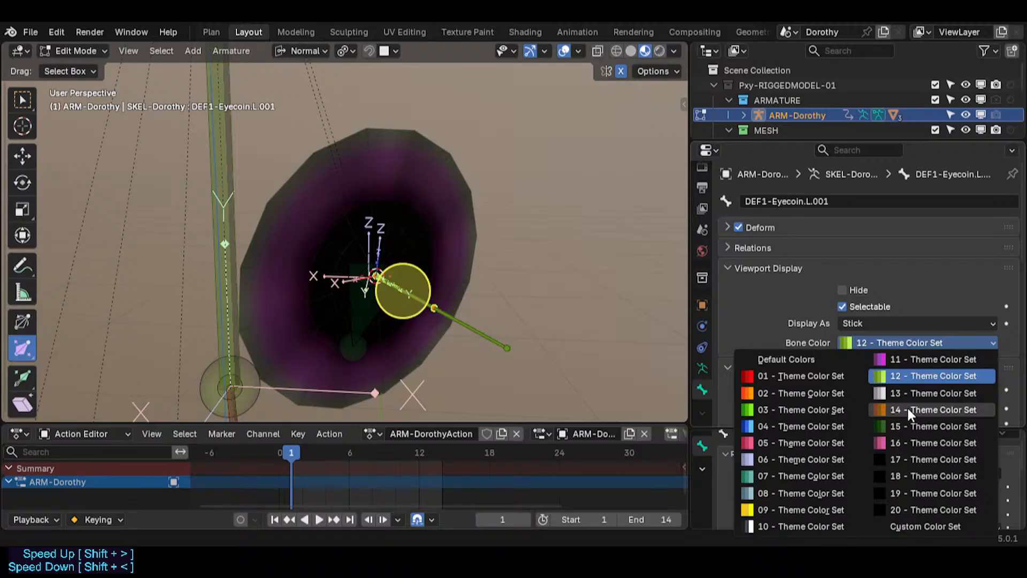
left_click(880, 409)
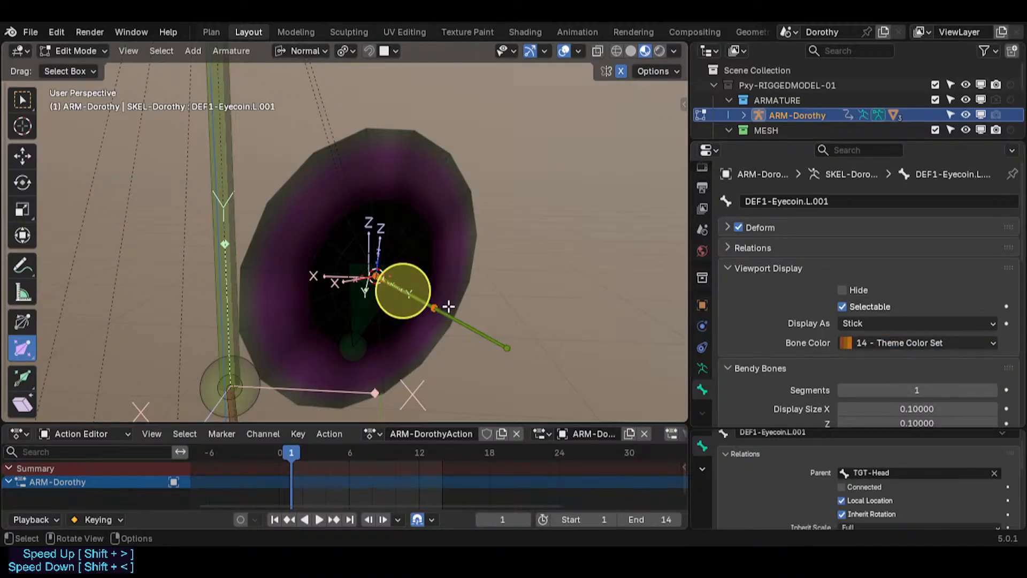
middle_click_drag(410, 296, 235, 242)
key("g")
key("z")
right_click(401, 249)
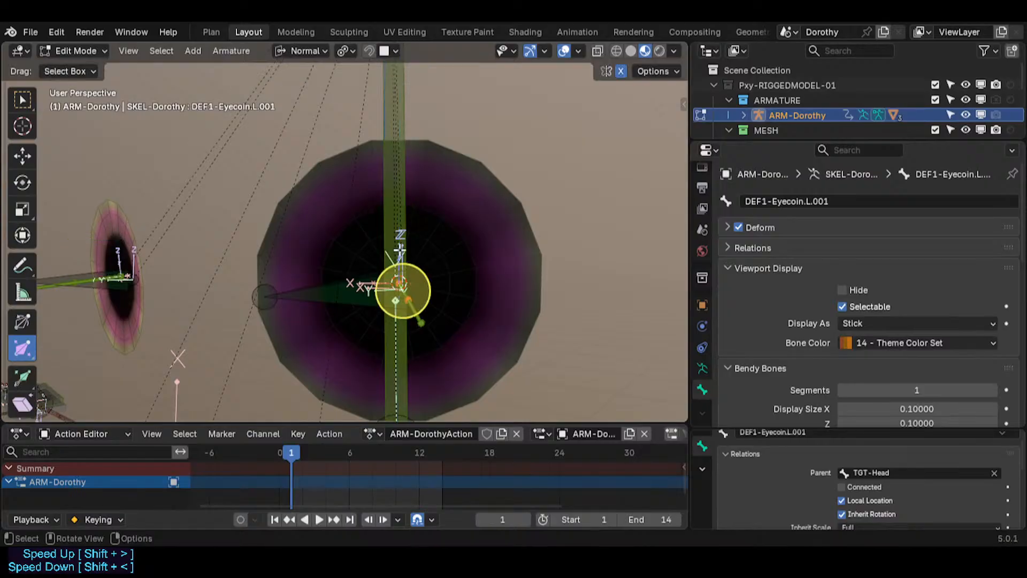
Place the 3D cursor on the second-ring face at the top of the left eyecoin in the 11b-Eyecoins mesh.
middle_click_drag(400, 250, 420, 217)
key("ctrl+Tab")
key("o")
left_click(426, 193)
key("Tab")
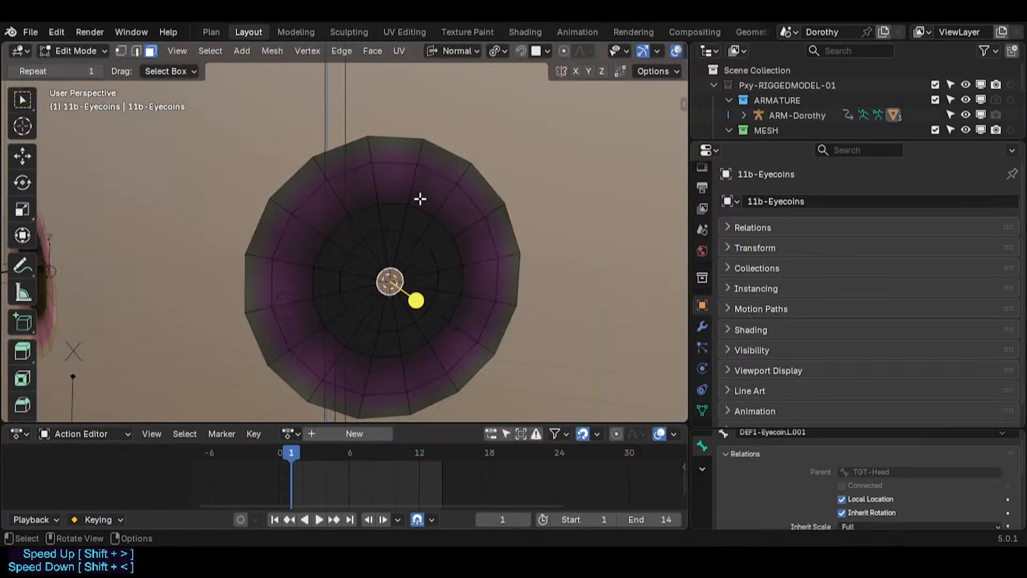
key("a")
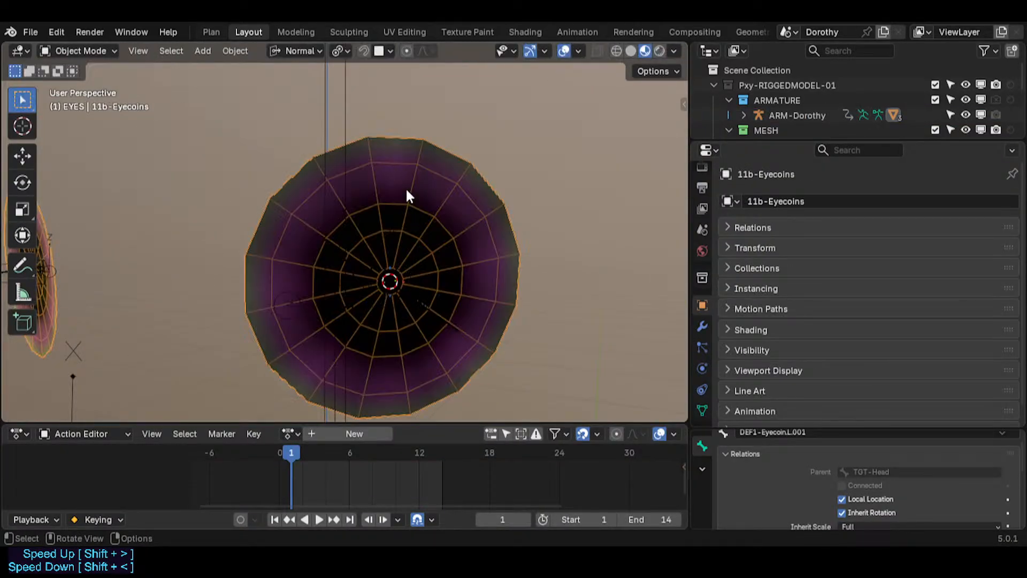
key("alt+a")
left_click(395, 172)
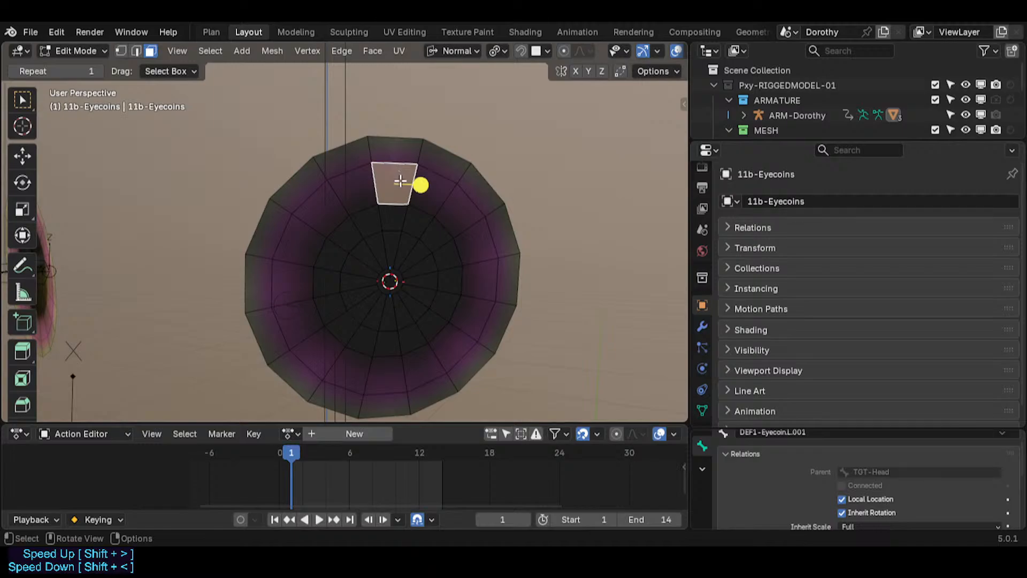
key("shift+s")
left_click(415, 236)
Return to editing ARM-Dorothy and snap bone DEF1-Eyecoin.L.001 to the 3D cursor.
key("Tab")
left_click(409, 290)
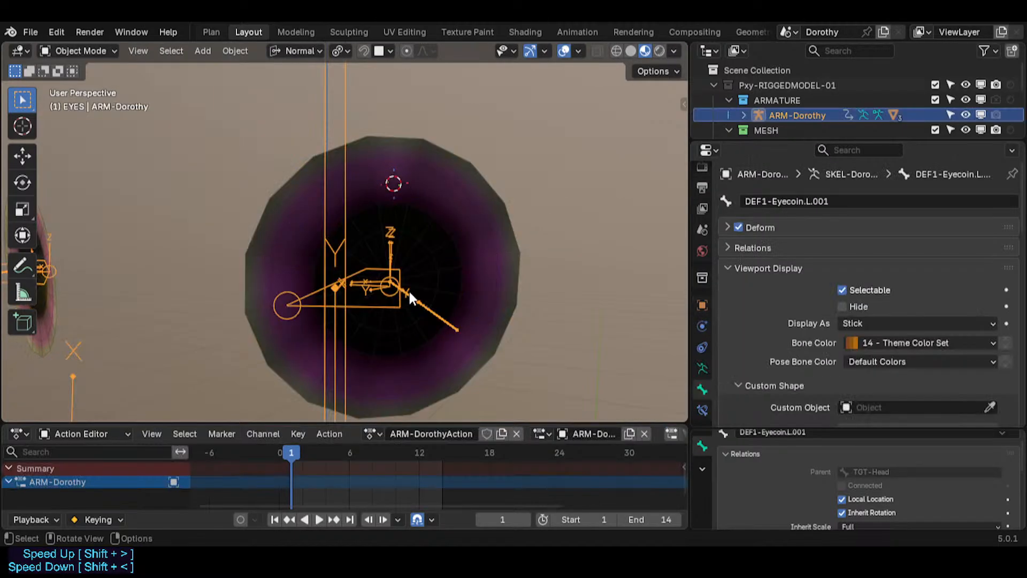
key("Tab")
left_click(403, 291)
left_click(402, 291)
left_click(403, 291)
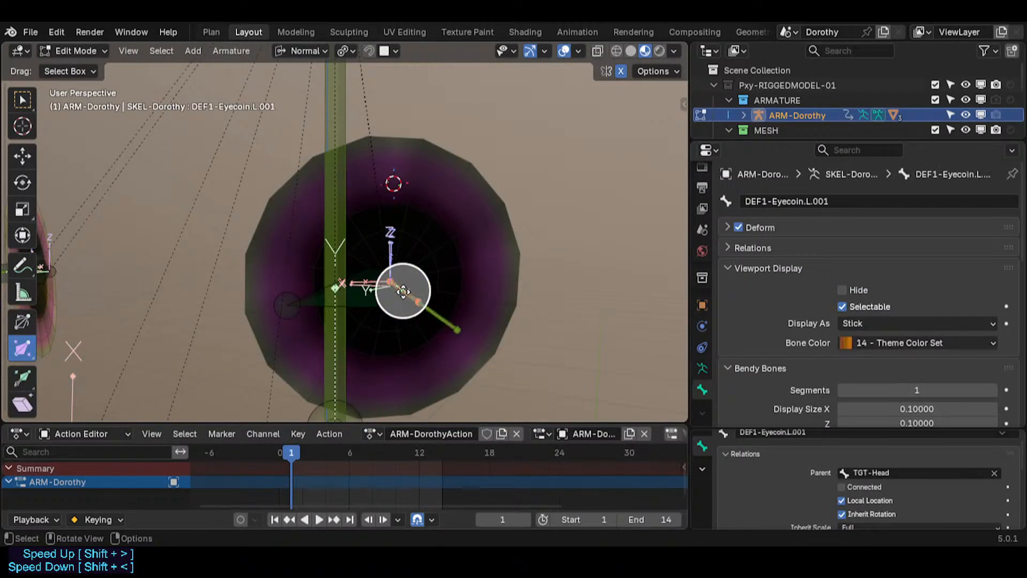
key("shift+s")
left_click(423, 235)
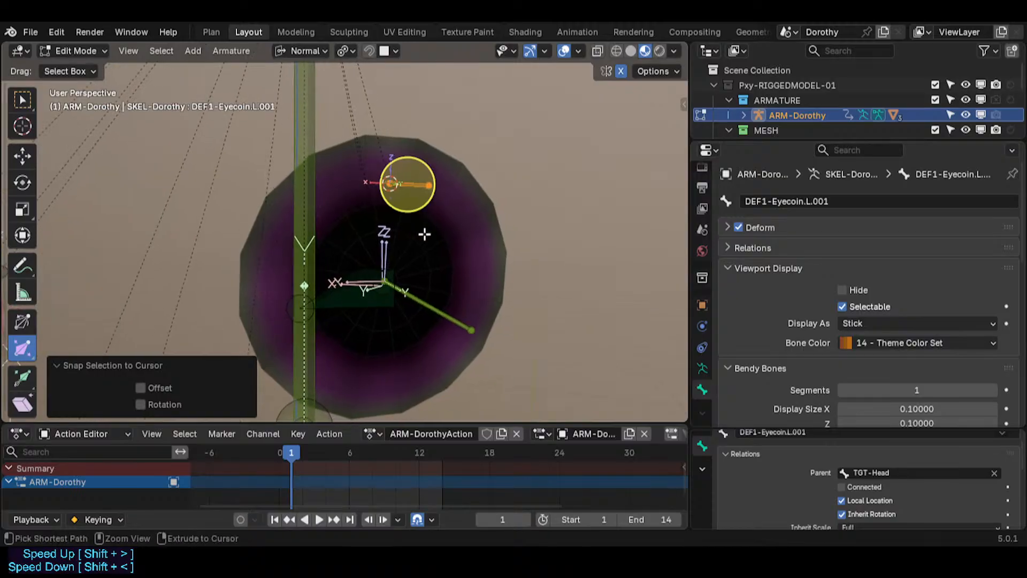
Parent DEF1-Eyecoin.L.001 to DEF1-Eyecoin.L with Keep Offset.
key("ctrl+Tab")
key("Escape")
left_click(409, 186)
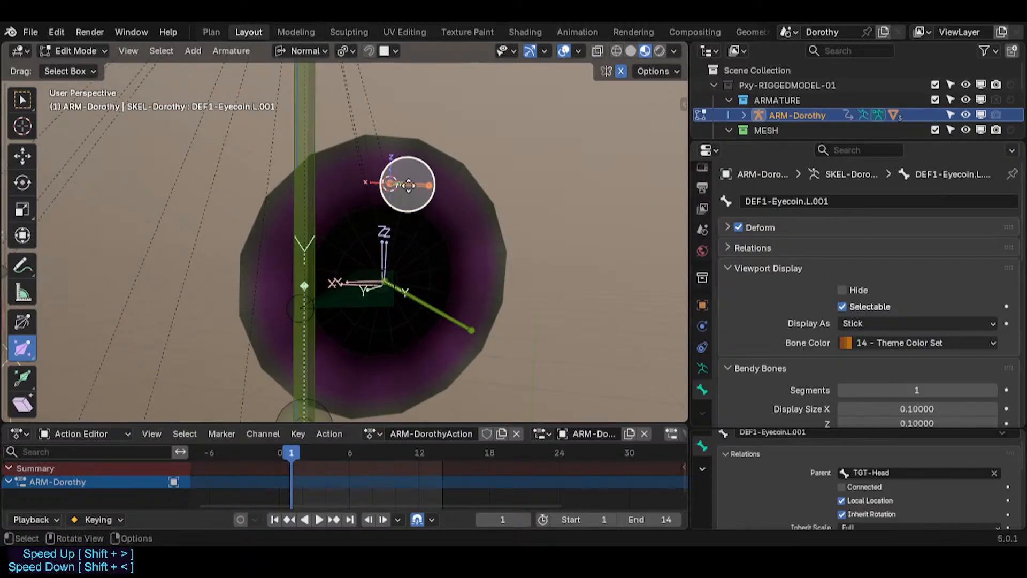
left_click(443, 306, "shift")
key("ctrl+p")
left_click(442, 305)
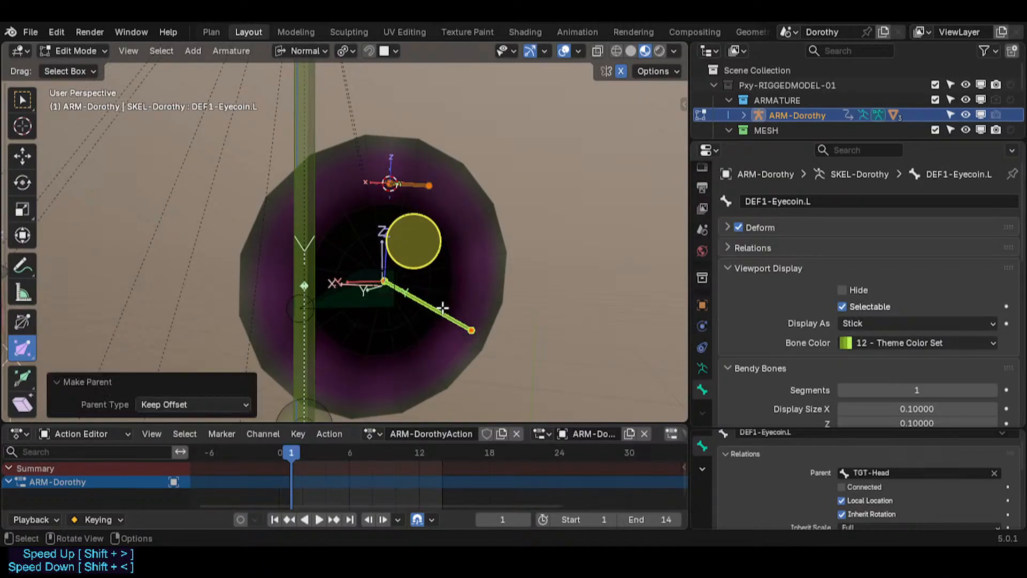
Switch the armature to Pose Mode and test the movement of DEF1-Eyecoin.L.001 and its parenting without keeping any move.
left_click(443, 308)
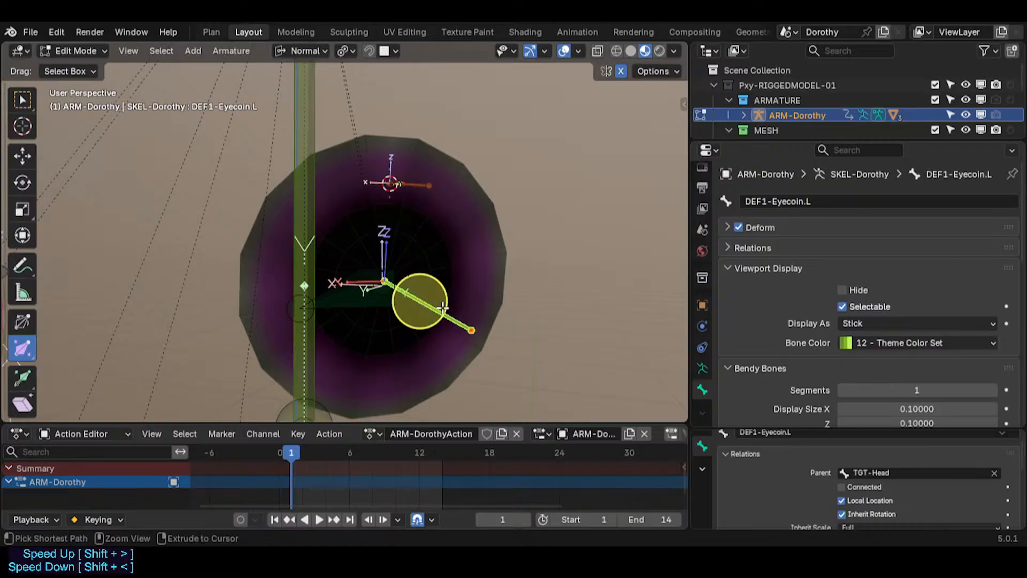
key("ctrl+Tab")
left_click(424, 384)
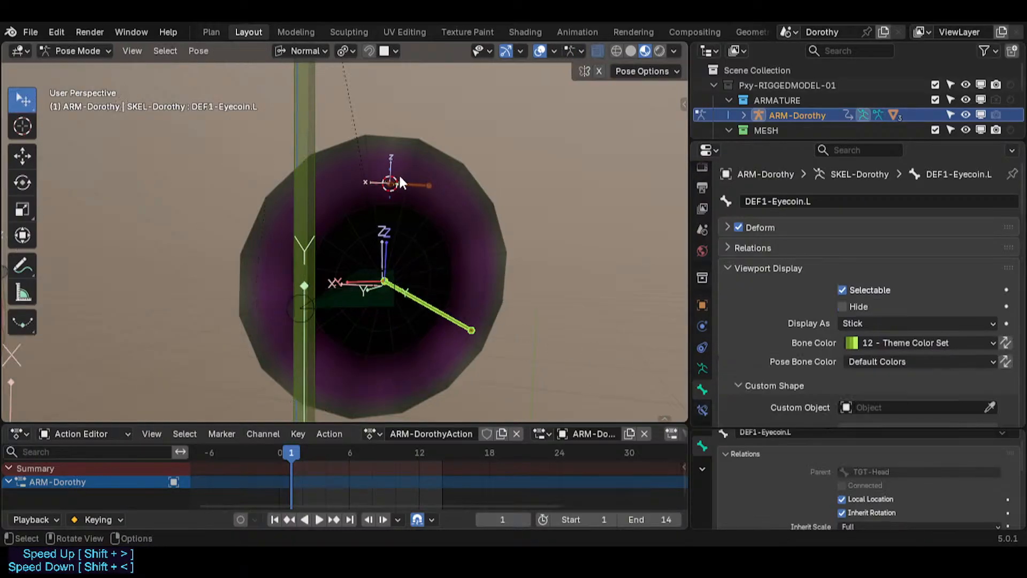
left_click(400, 182)
key("g")
key("Escape")
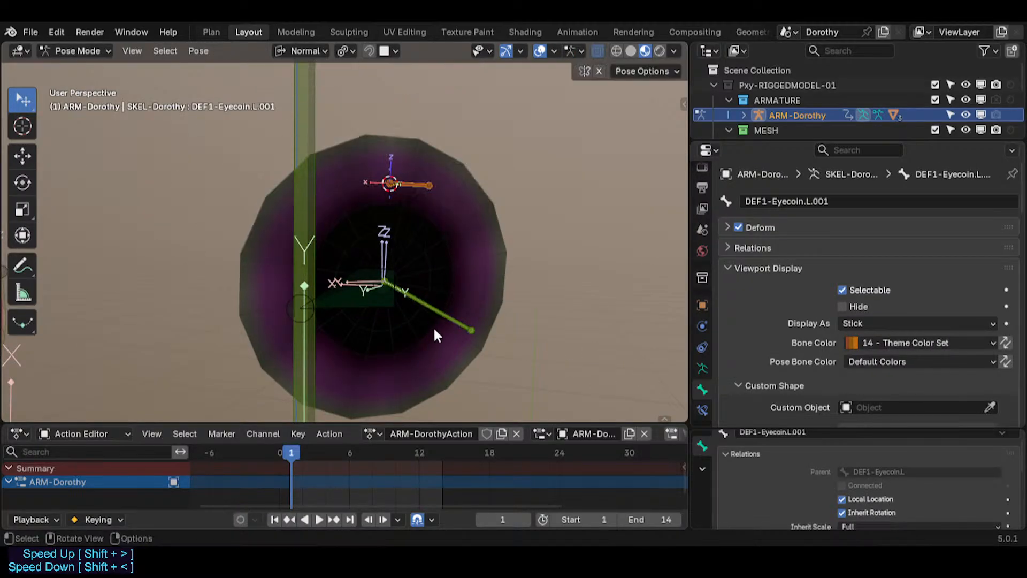
key("g")
key("Escape")
Duplicate DEF1-Eyecoin.L.001 in Edit Mode into bones .002, .003 and .004, placed clockwise around the eyecoin's outer ring.
key("Tab")
middle_click_drag(412, 177, 425, 203)
key("shift+d")
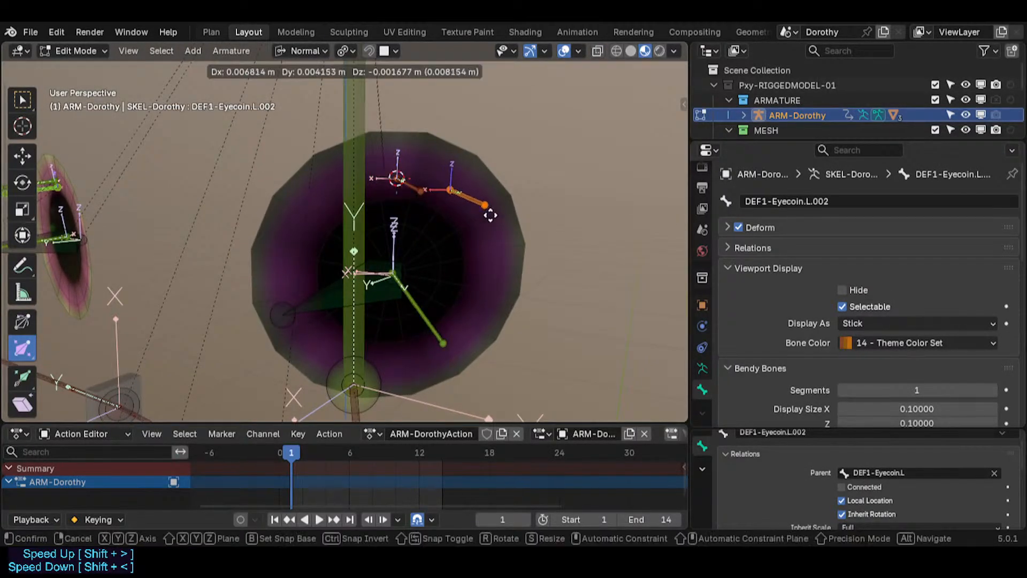
left_click(492, 215)
key("shift+d")
left_click(543, 267)
key("shift+d")
left_click(527, 332)
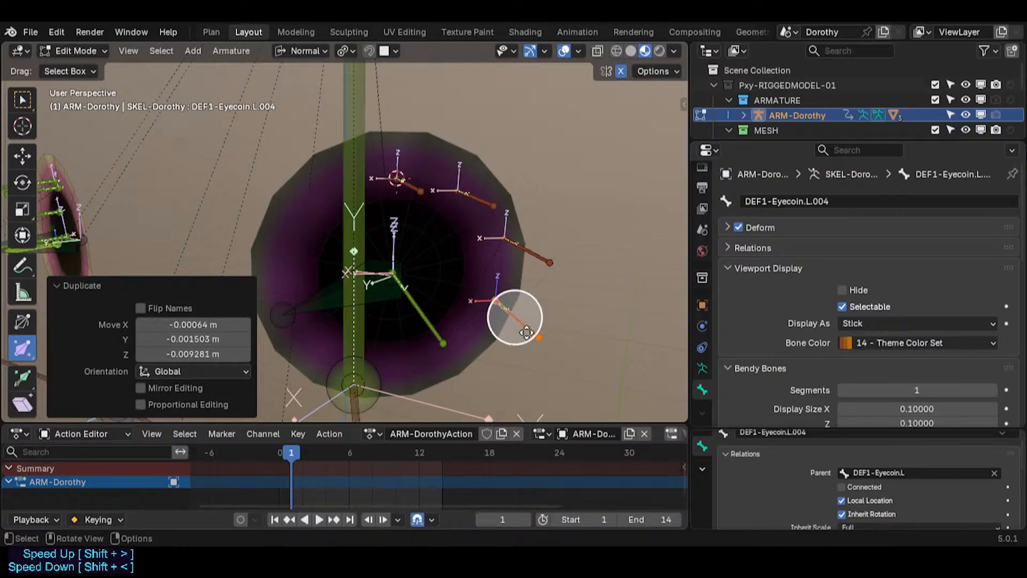
Continue duplicating the rim bone clockwise as DEF1-Eyecoin.L.005 to .008 to complete the ring around the left eyecoin.
key("shift+d")
left_click(422, 393)
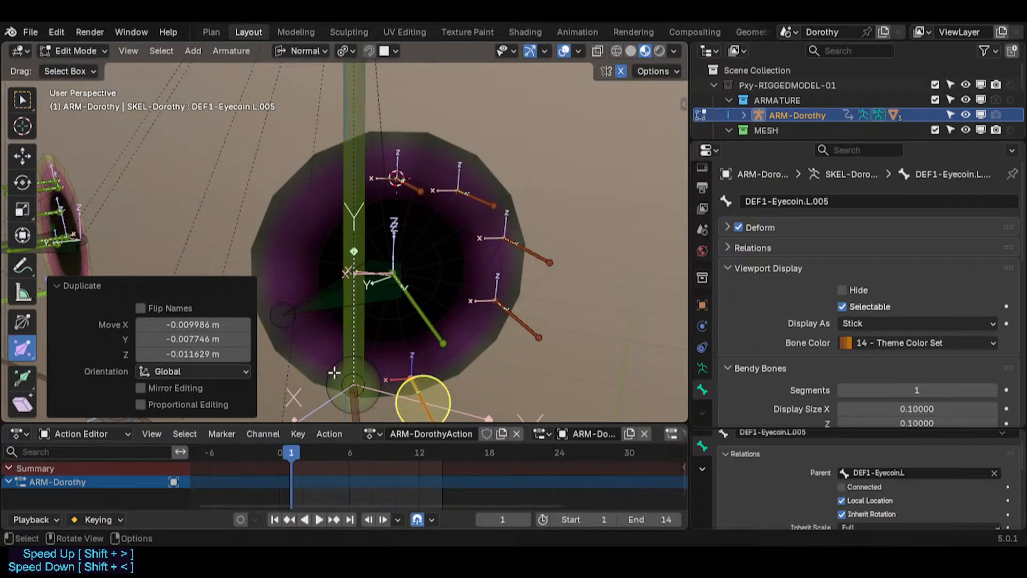
key("shift+d")
left_click(321, 355)
key("shift+d")
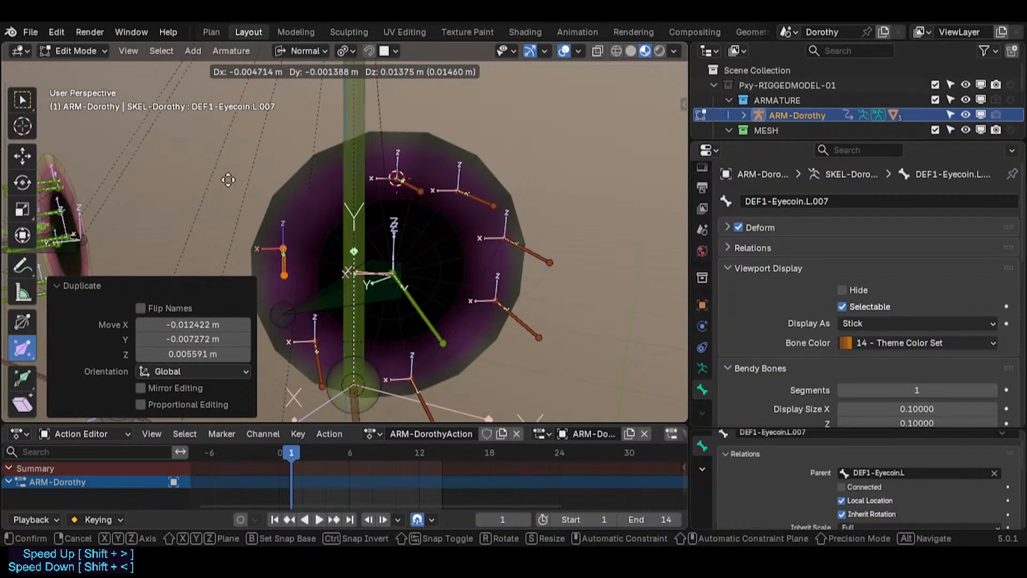
left_click(278, 265)
key("shift+d")
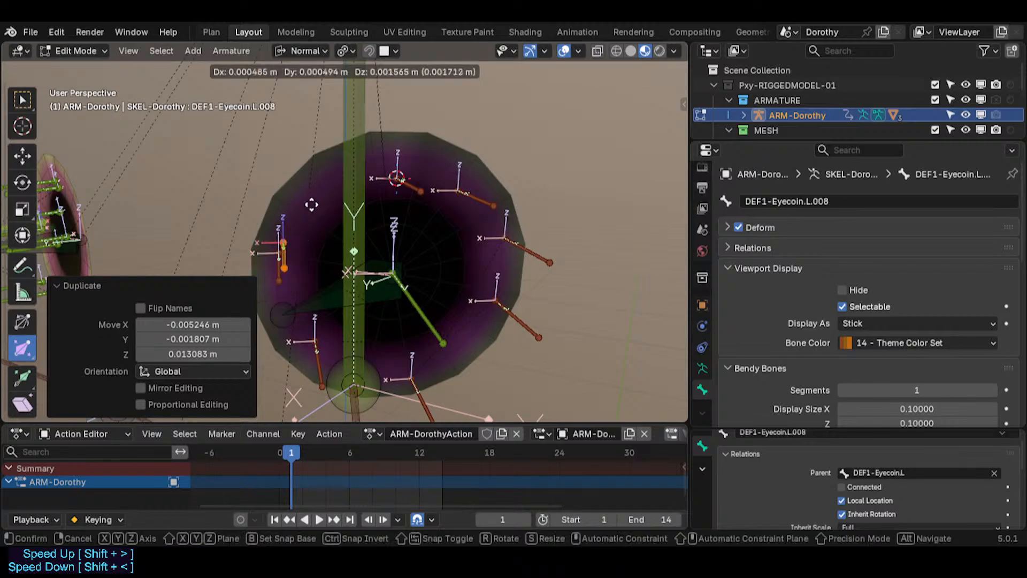
left_click(324, 178)
Inspect the weights of DEF1-Eyecoin.L.002 and DEF1-Eyecoin.L.001 on the 11b-Eyecoins mesh in Weight Paint mode.
left_click(473, 193)
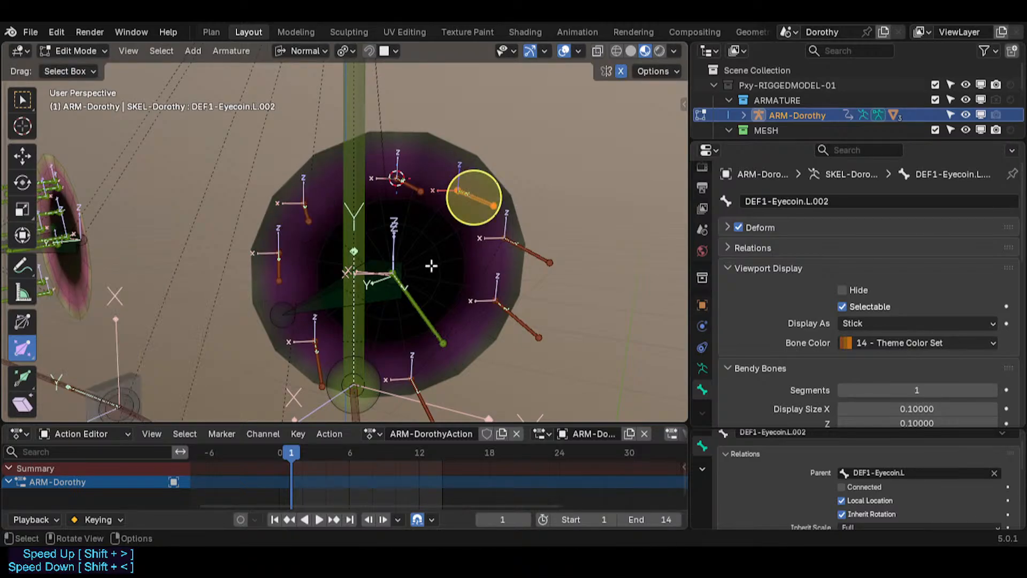
key("ctrl+Tab")
left_click(430, 262)
left_click(448, 239)
key("ctrl+Tab")
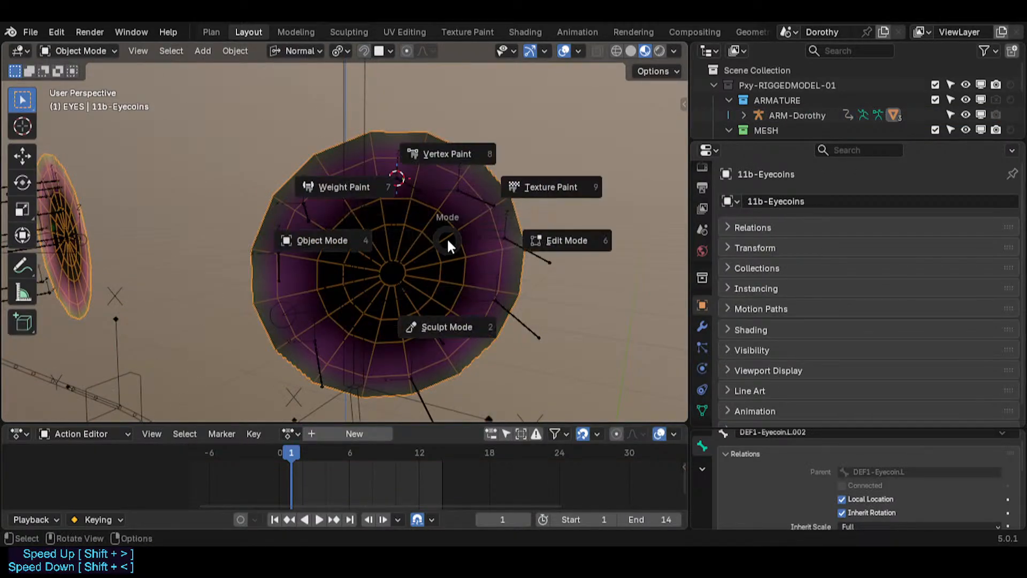
left_click(337, 184)
middle_click_drag(408, 186, 373, 195)
left_click(480, 198, "alt")
left_click(412, 188, "alt")
key("ctrl+Tab")
left_click(356, 194)
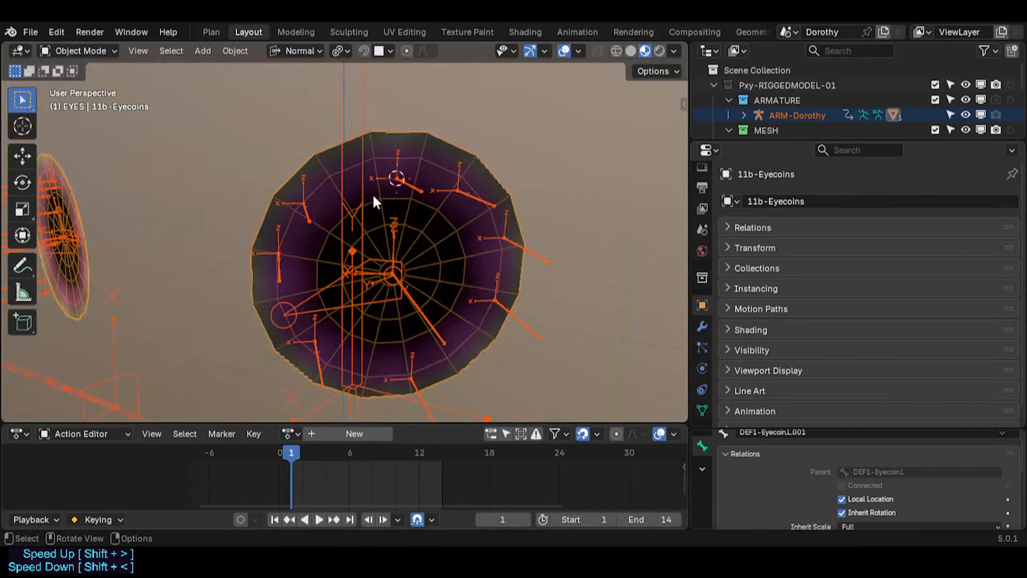
Place the 3D cursor on the second-ring radial edge of 11b-Eyecoins where the DEF1-Eyecoin.L.001 weight peaks.
left_click(373, 181)
left_click(385, 192)
key("Tab")
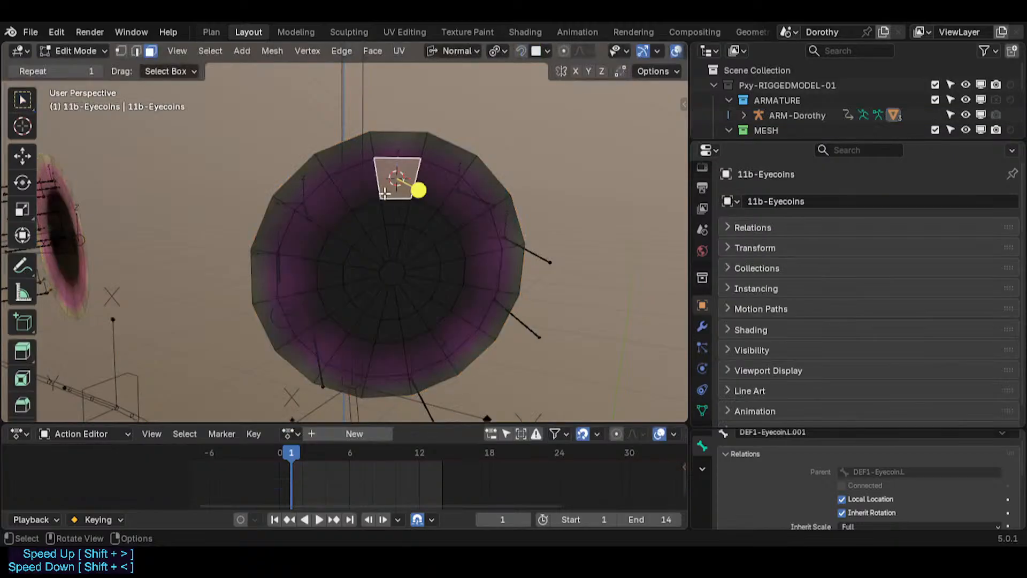
key("2")
left_click(374, 179)
key("shift+s")
left_click(388, 204)
Snap bone DEF1-Eyecoin.L.001 to the 3D cursor in ARM-Dorothy's Edit Mode.
key("Tab")
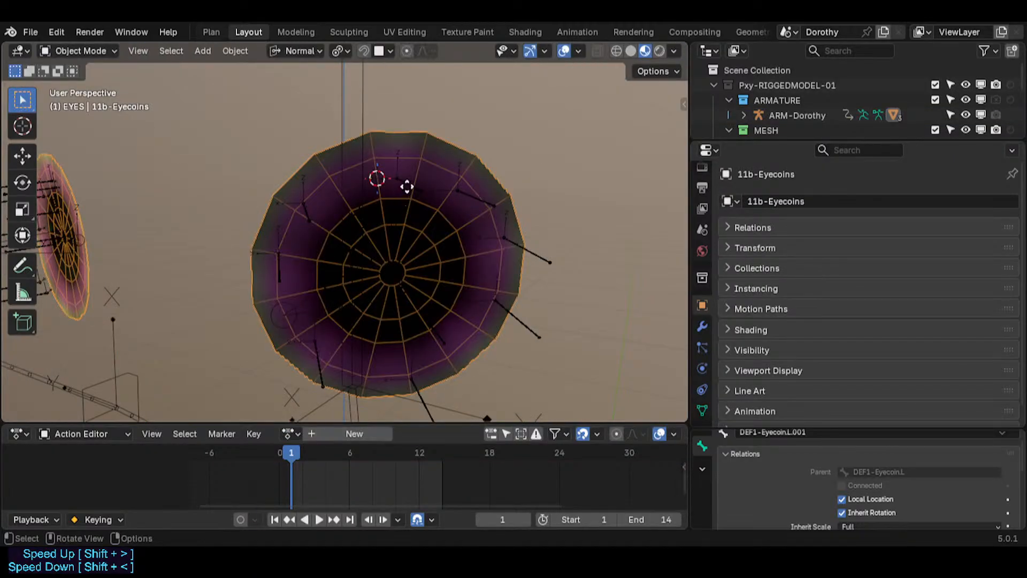
left_click(408, 185)
key("Tab")
key("shift+s")
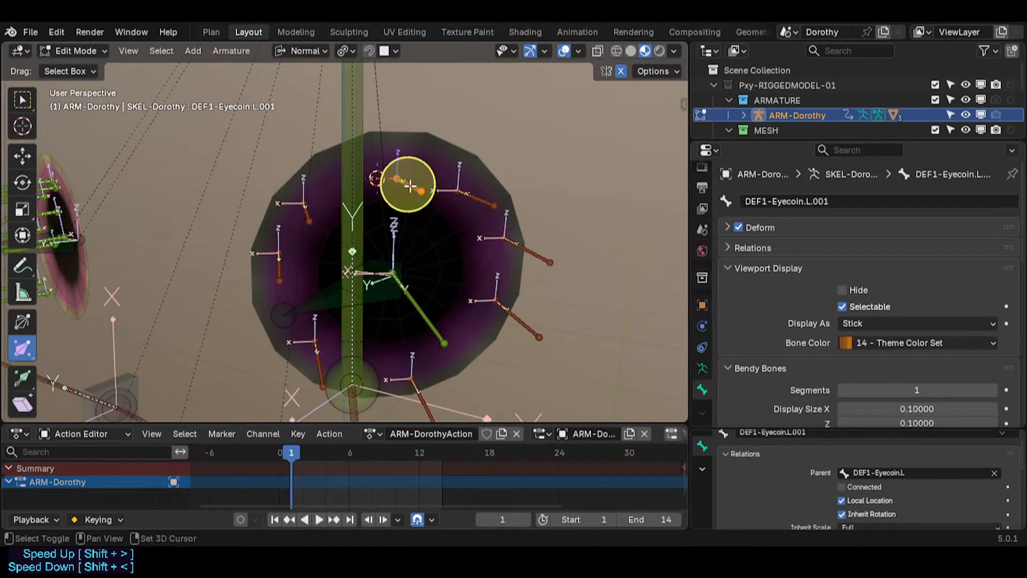
left_click(407, 134)
Enter Weight Paint mode on 11b-Eyecoins with the armature selected and check where the DEF1-Eyecoin.L.002 weights lie.
key("Tab")
left_click(452, 206)
left_click(464, 187)
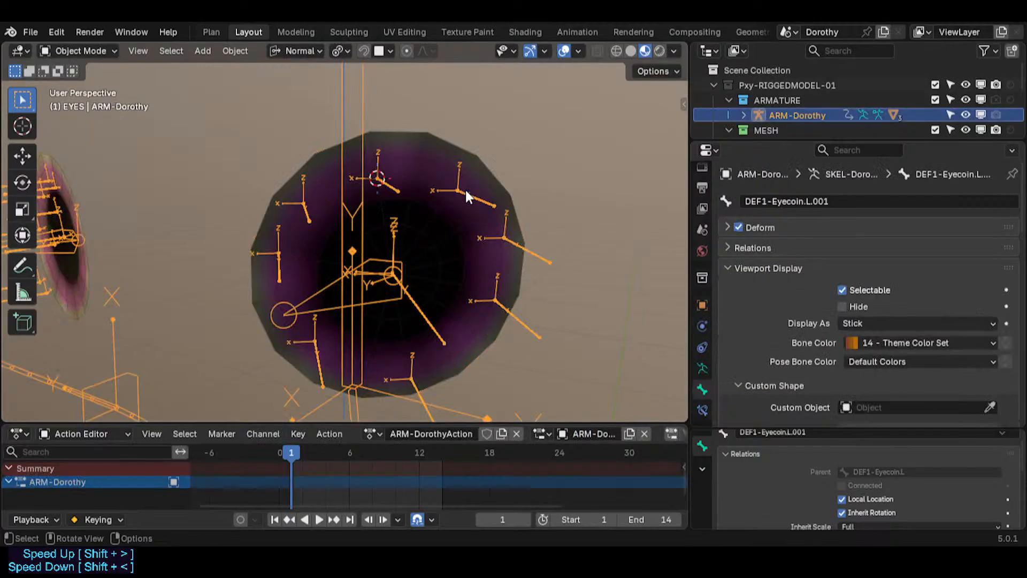
left_click(458, 211, "shift")
key("ctrl+Tab")
left_click(356, 160)
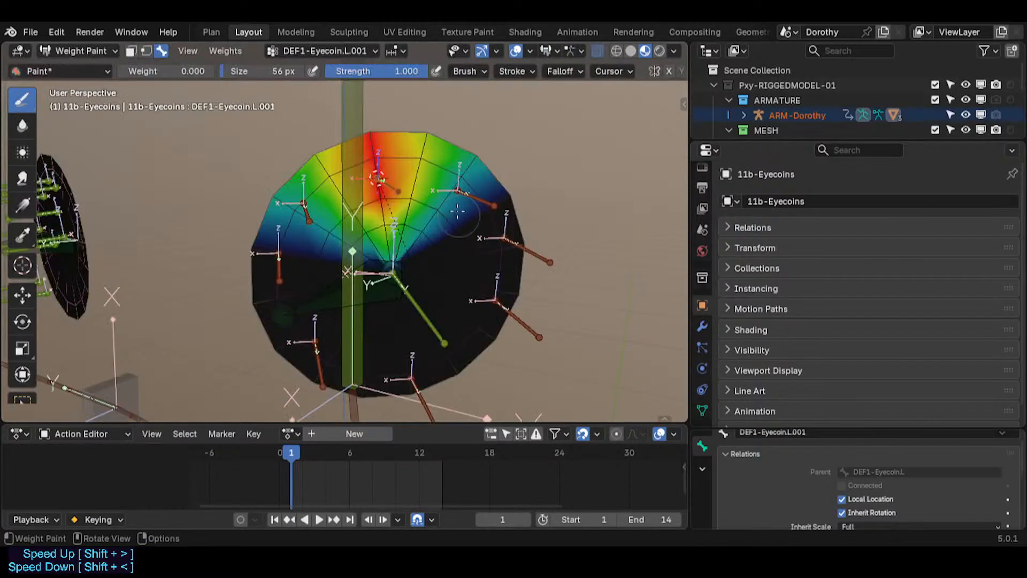
key("ctrl+Tab")
left_click(573, 220)
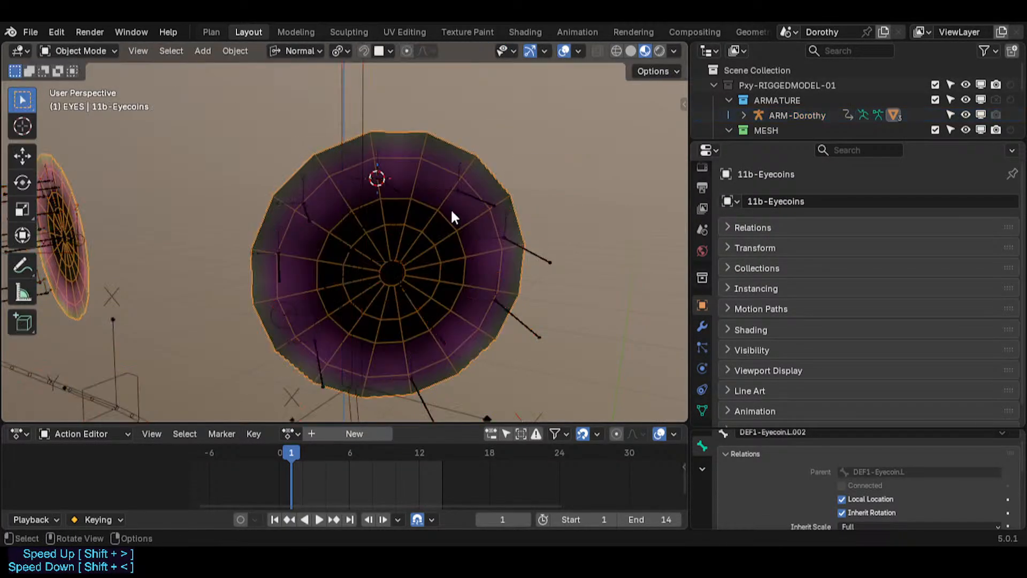
Place the 3D cursor on the second-ring radial edge of 11b-Eyecoins beside bone DEF1-Eyecoin.L.002.
key("alt+a")
left_click(448, 196)
key("shift+s")
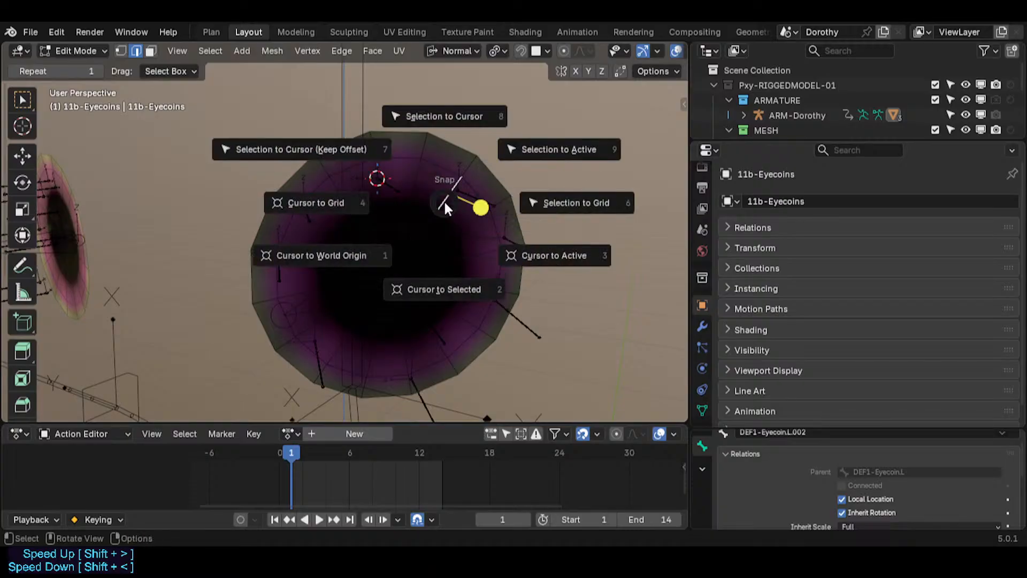
left_click(445, 288)
Snap bone DEF1-Eyecoin.L.002 to the 3D cursor in ARM-Dorothy's Edit Mode.
key("Tab")
left_click(475, 199)
key("ctrl+Tab")
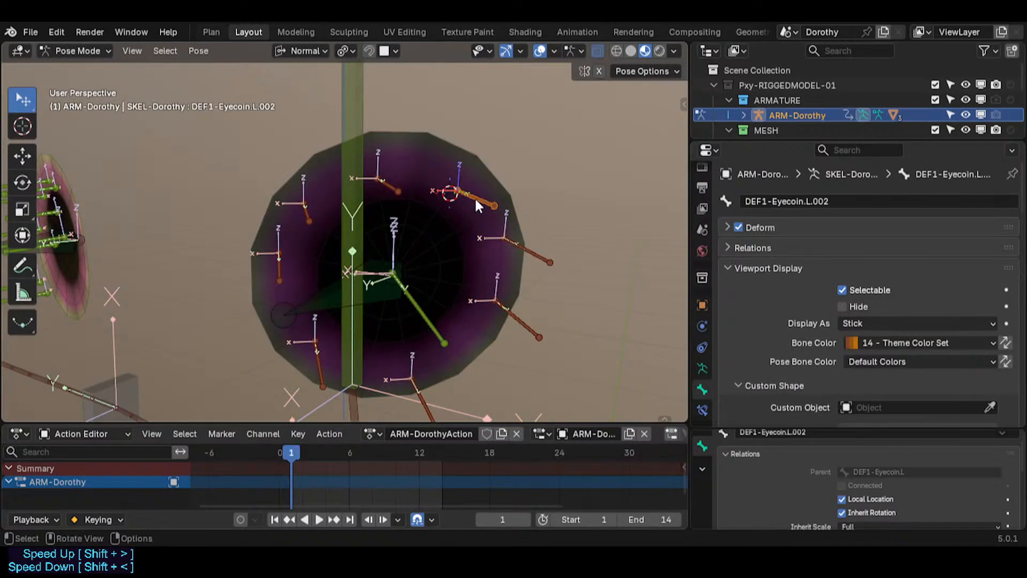
key("Tab")
key("shift+s")
key("8")
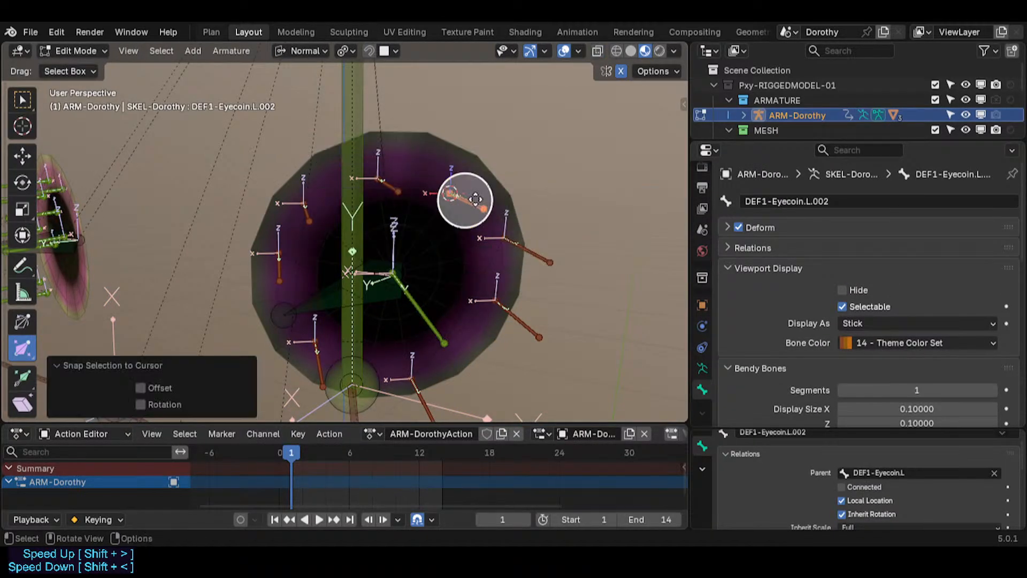
Place the 3D cursor on the second-ring radial edge of 11b-Eyecoins beside bone DEF1-Eyecoin.L.003.
key("ctrl+Tab")
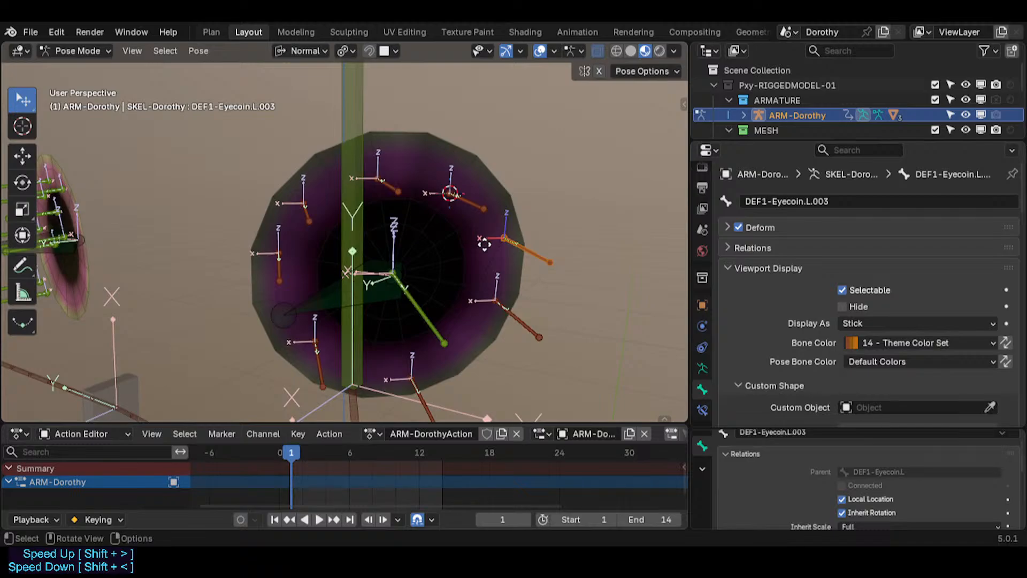
key("ctrl+Tab")
left_click(461, 243)
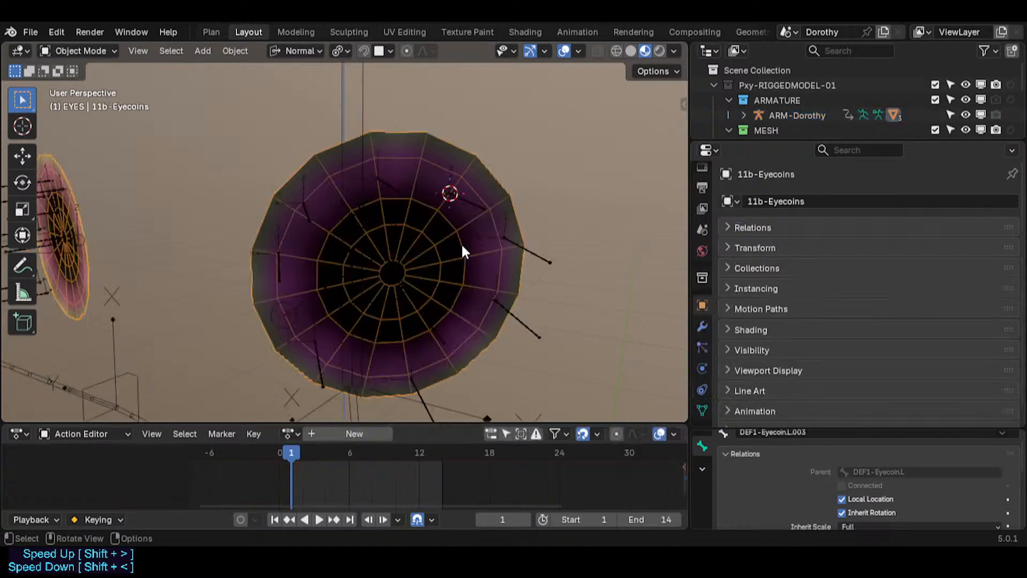
key("Tab")
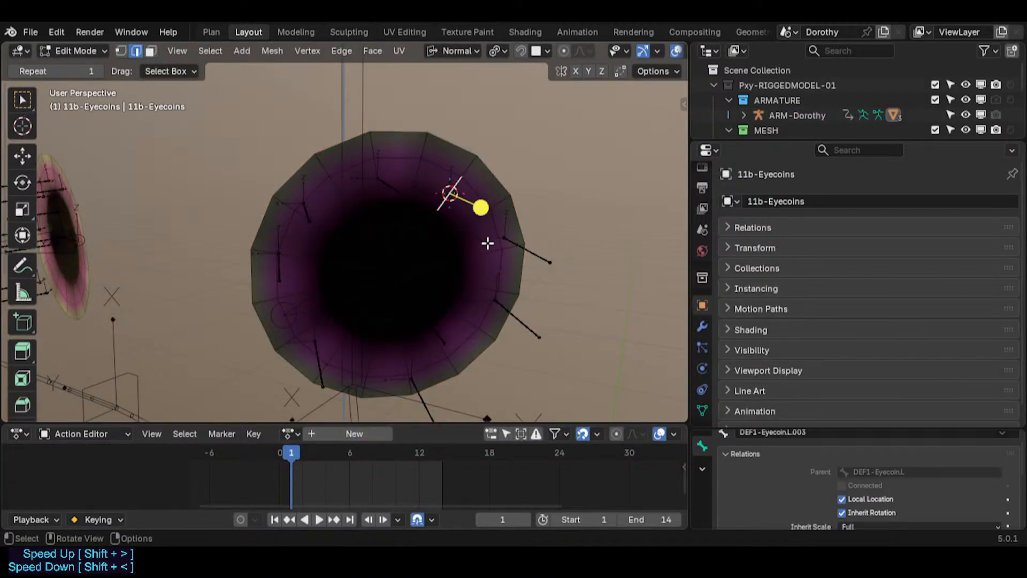
key("ctrl+Tab")
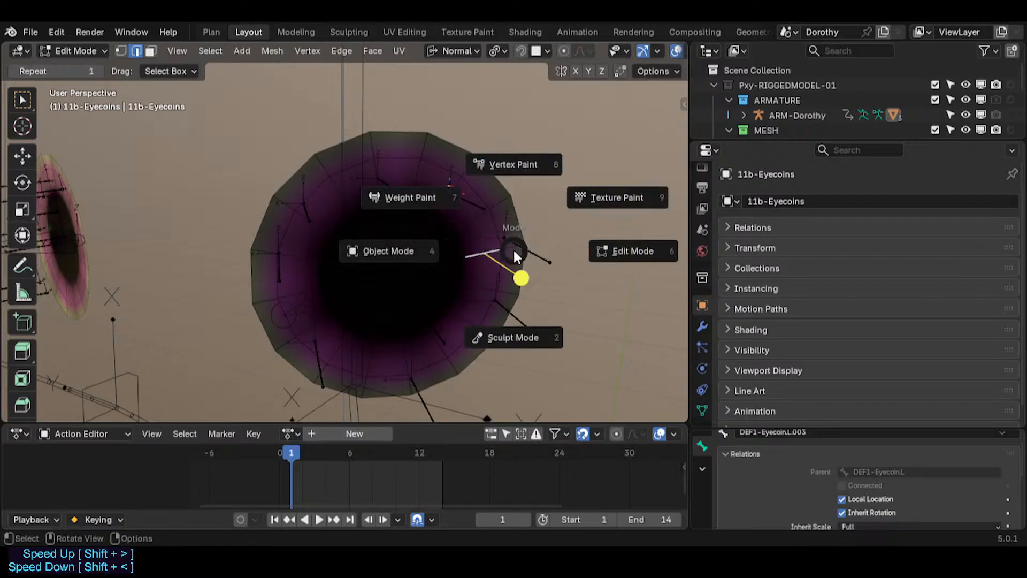
key("Tab")
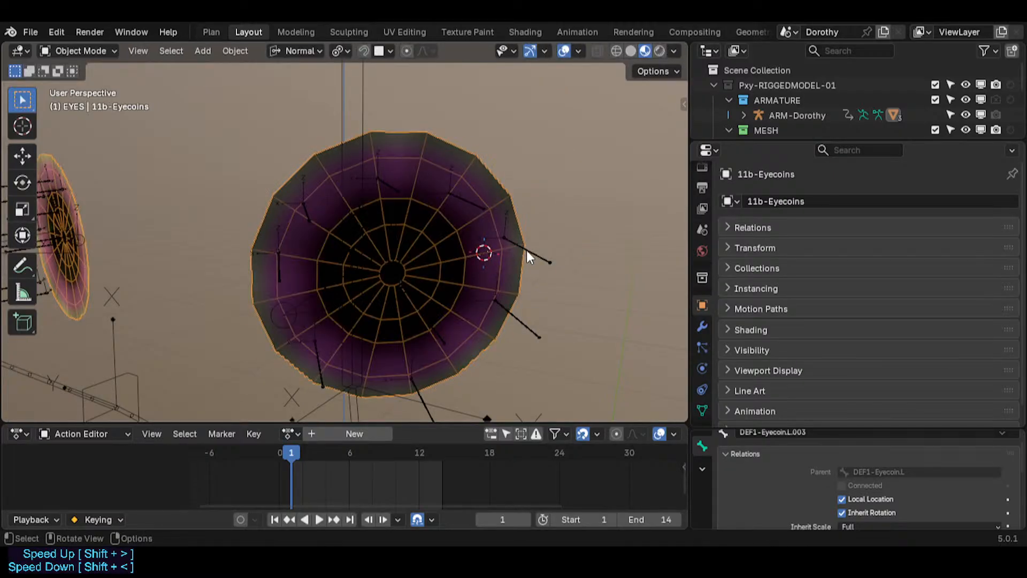
Snap bone DEF1-Eyecoin.L.003 to the 3D cursor in ARM-Dorothy's Edit Mode.
left_click(530, 250)
key("Tab")
left_click(533, 252)
key("shift+s")
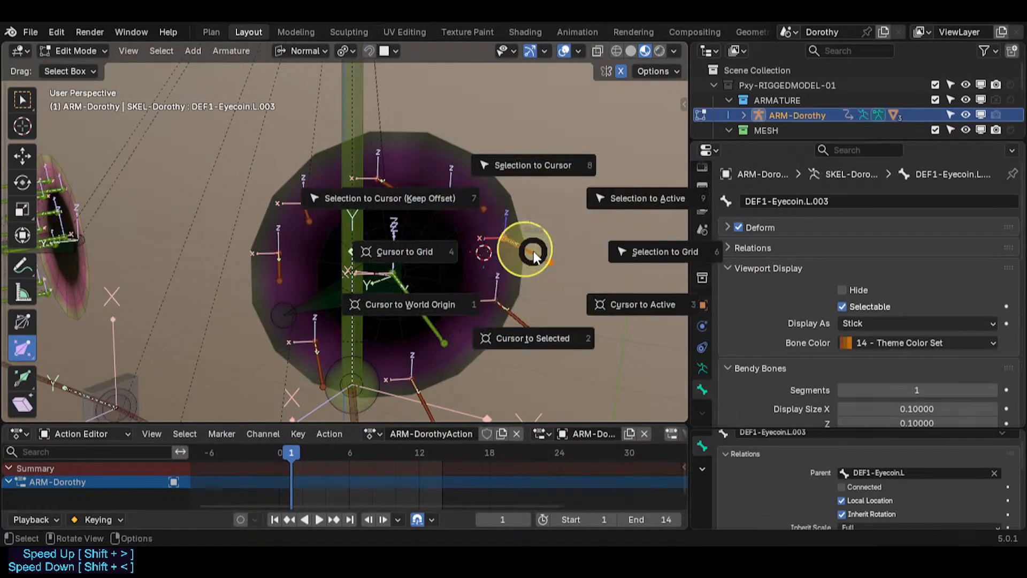
key("8")
key("Tab")
Place the 3D cursor on the second-ring radial edge of 11b-Eyecoins beside bone DEF1-Eyecoin.L.004.
left_click(481, 323)
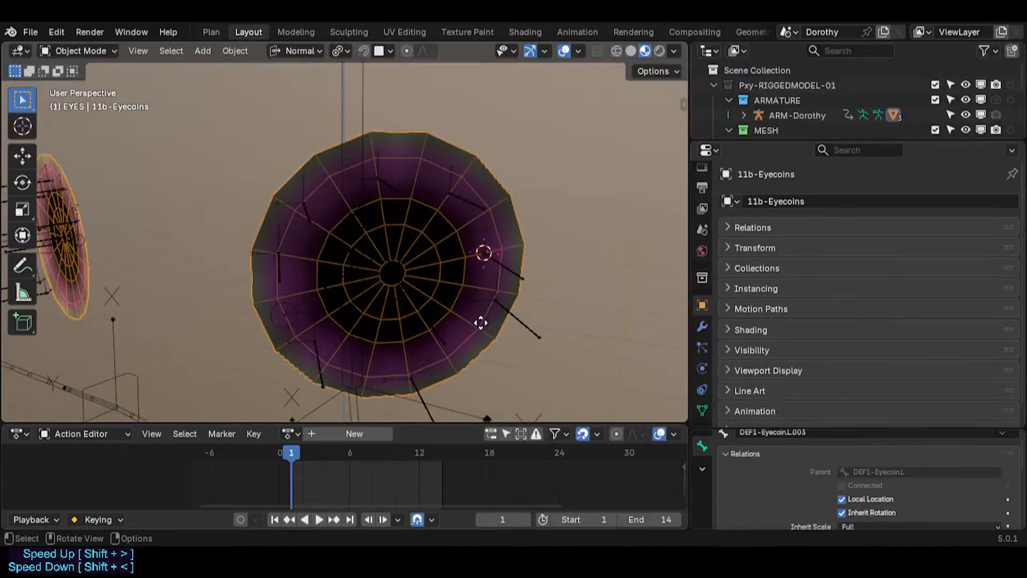
key("Tab")
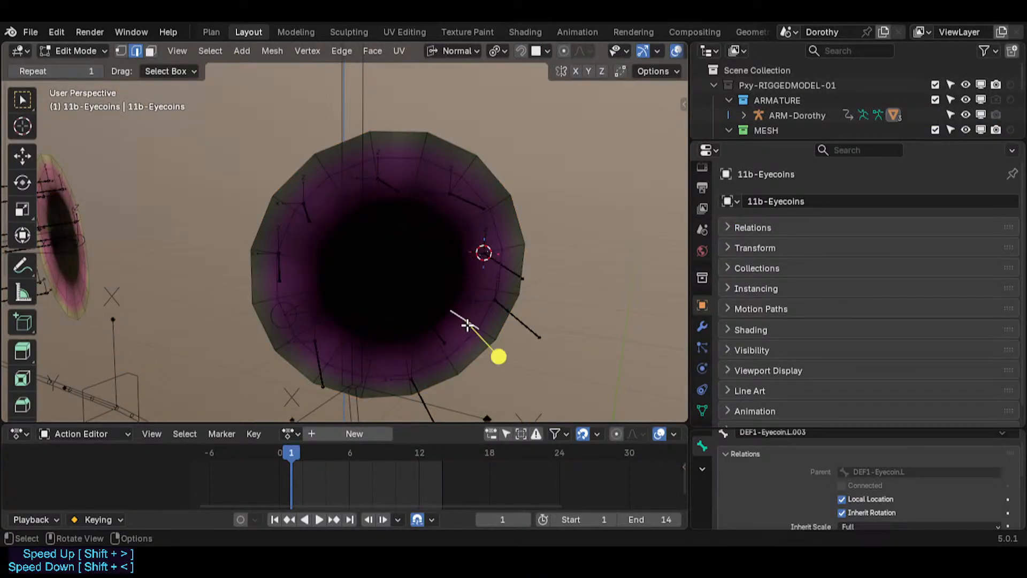
key("shift+s")
key("2")
key("Tab")
Snap bone DEF1-Eyecoin.L.004 to the 3D cursor in ARM-Dorothy's Edit Mode.
left_click(525, 320)
key("Tab")
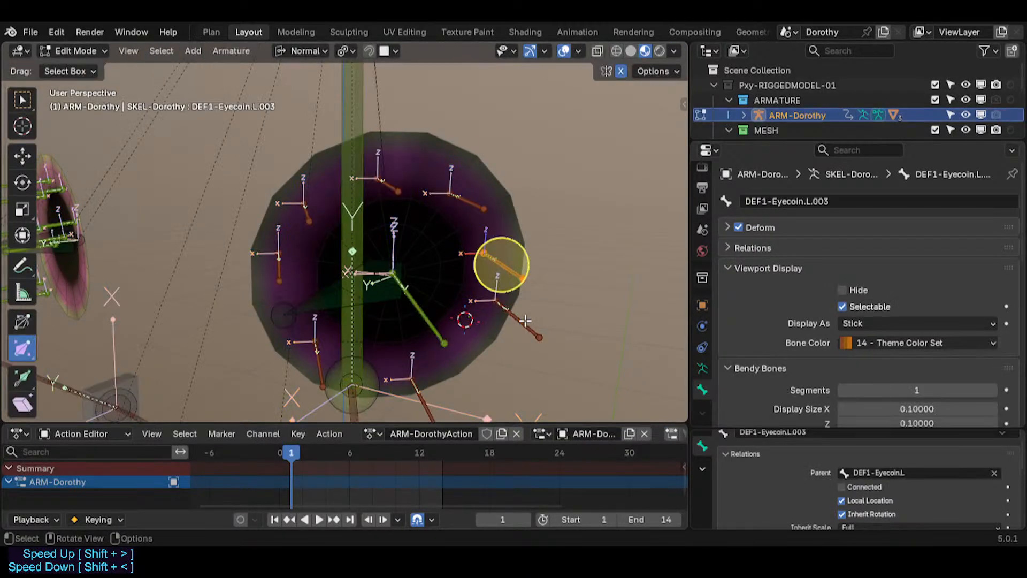
left_click(525, 320)
key("shift+s")
key("8")
scroll(459, 333, "up", 3)
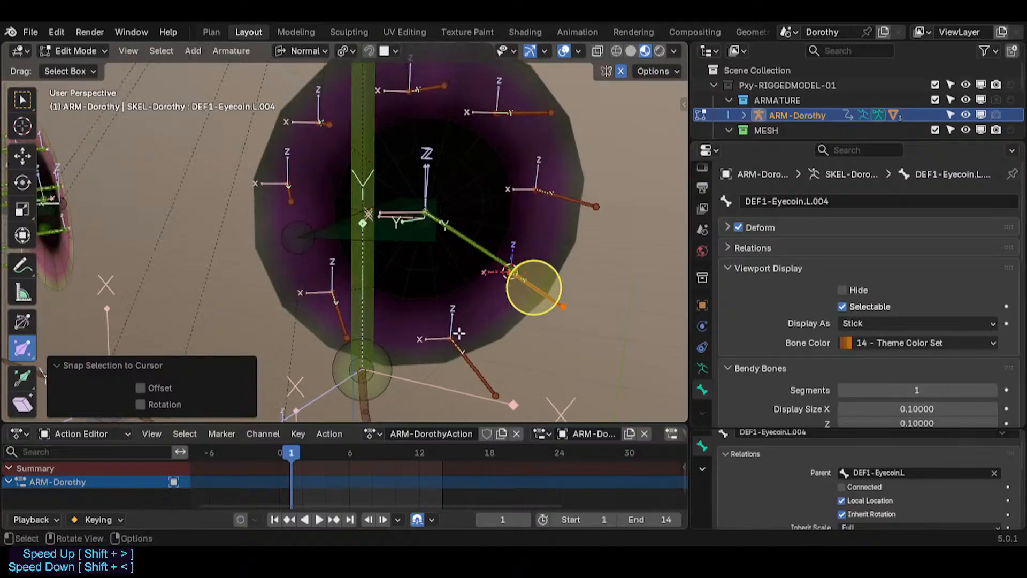
key("Tab")
Place the 3D cursor on the second-ring radial edge of 11b-Eyecoins beside bone DEF1-Eyecoin.L.005.
left_click(478, 300)
key("Tab")
key("alt+a")
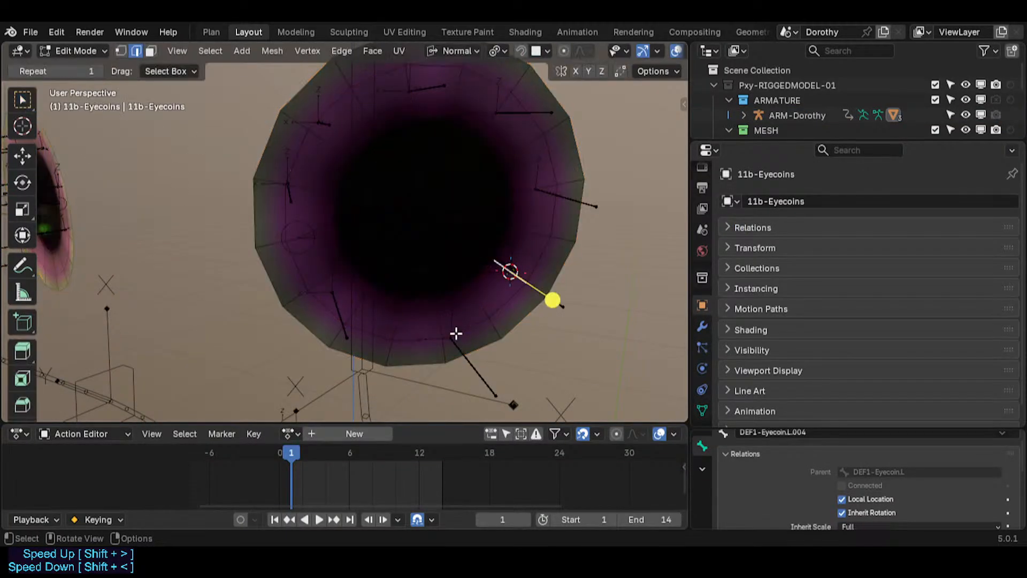
key("shift+s")
key("2")
key("Tab")
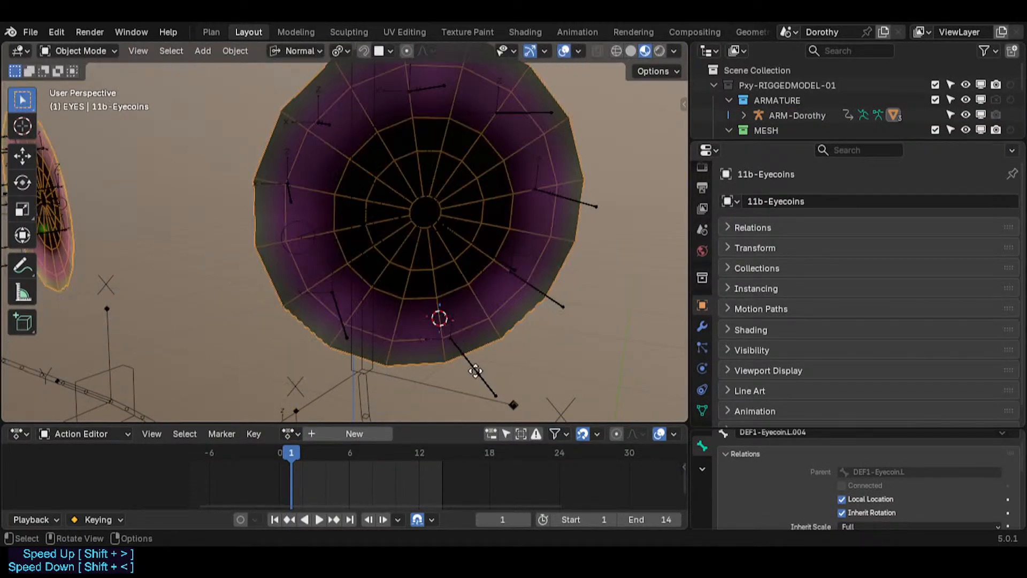
Snap bone DEF1-Eyecoin.L.005 to the 3D cursor in ARM-Dorothy's Edit Mode.
left_click(473, 361)
key("Tab")
left_click(475, 371)
key("shift+s")
left_click(450, 333)
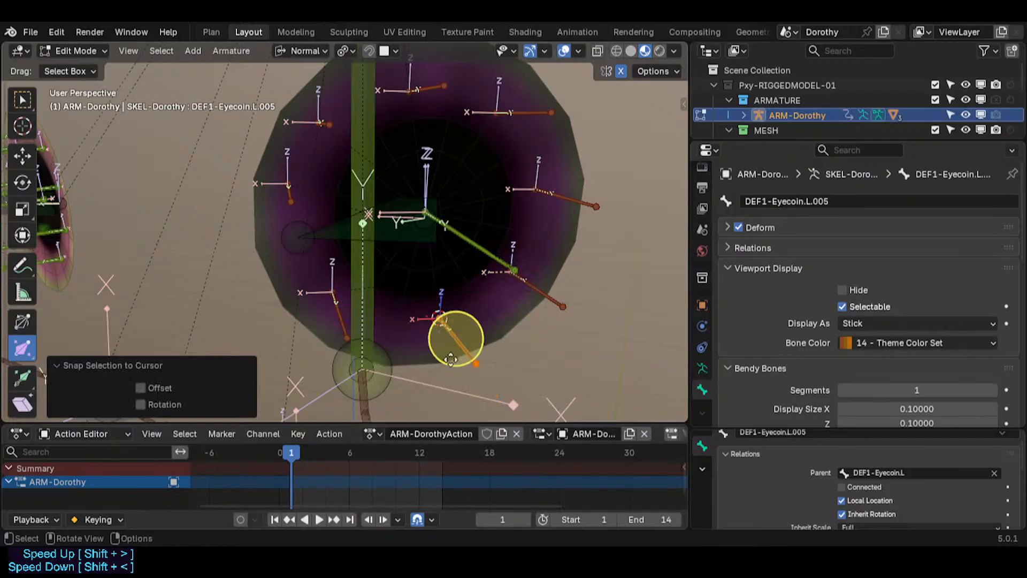
key("Tab")
Select the second-ring radial edge of 11b-Eyecoins beside bone DEF1-Eyecoin.L.006 in mesh Edit Mode.
left_click(290, 281)
key("Tab")
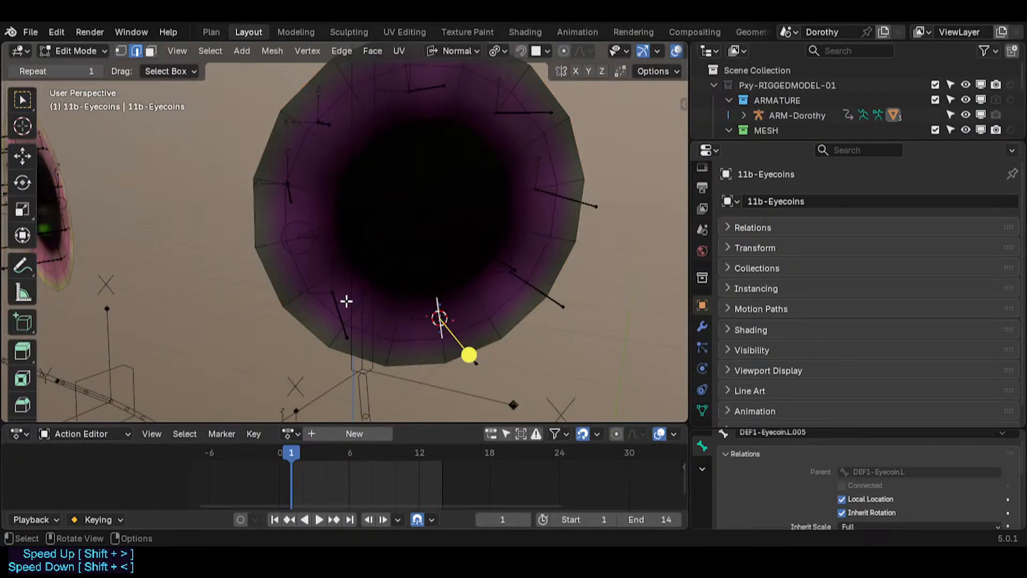
key("Tab")
key("Tab")
left_click(354, 308)
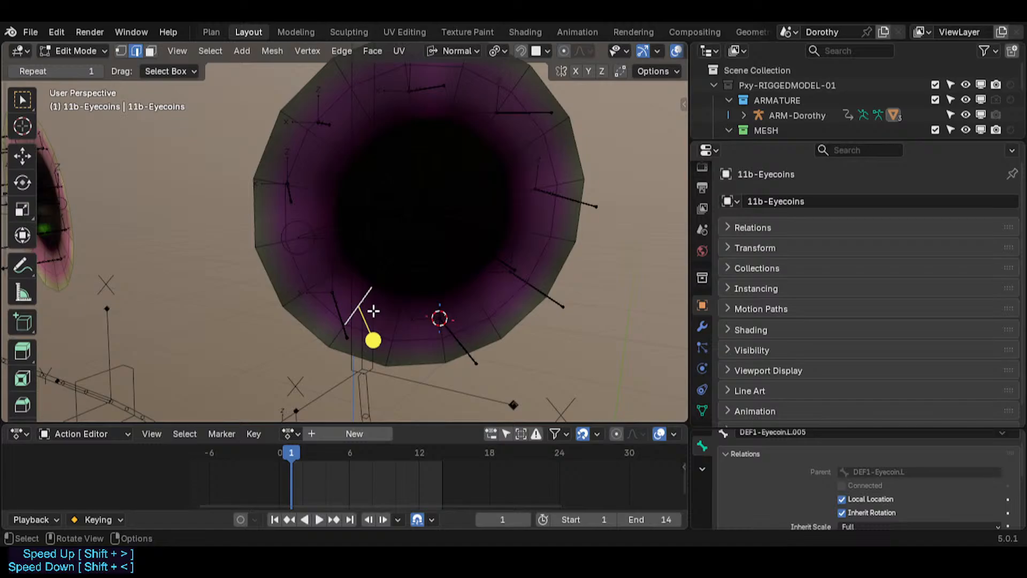
Enter Weight Paint mode on 11b-Eyecoins and compare where the DEF1-Eyecoin.L.005 and DEF1-Eyecoin.L.006 weights lie.
key("ctrl+Tab")
key("o")
key("ctrl+Tab")
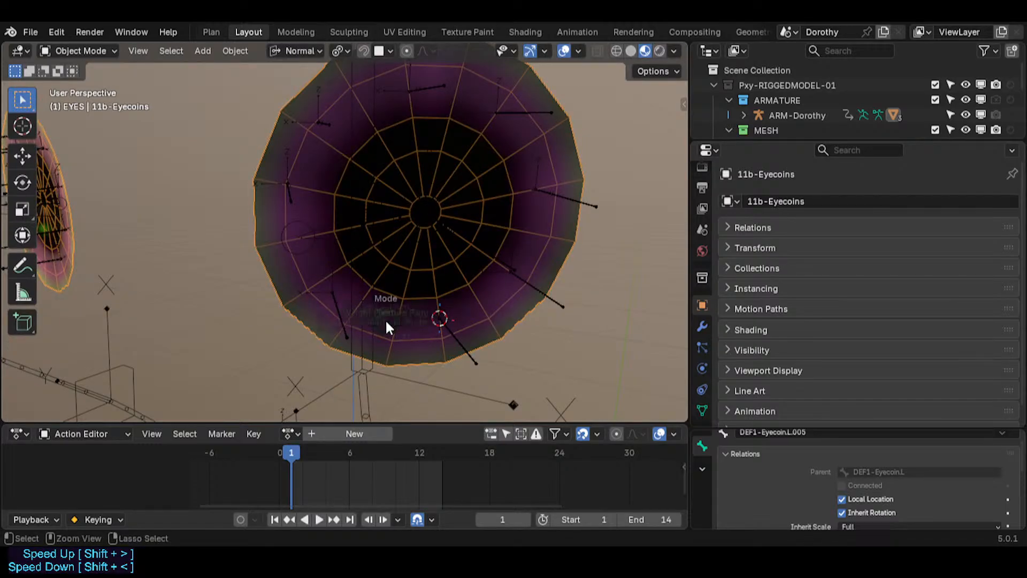
key("w")
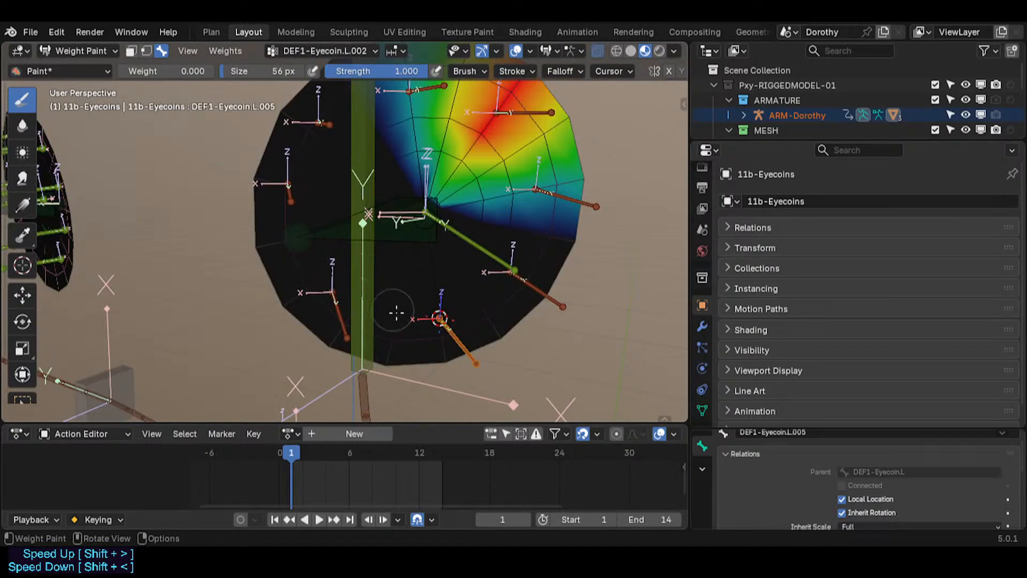
left_click(464, 349, "alt")
left_click(339, 314, "alt")
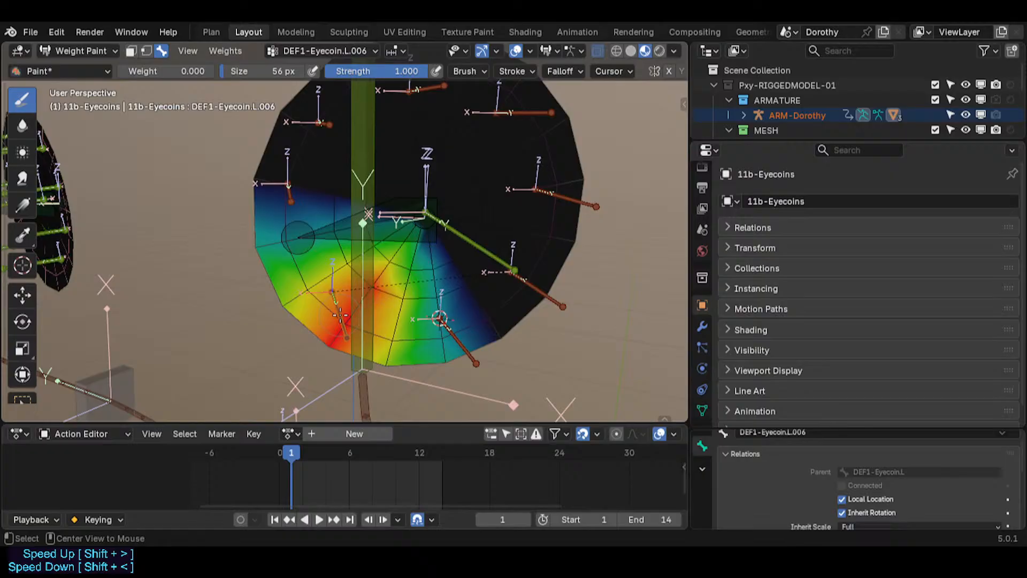
left_click(445, 340, "alt")
left_click(340, 322, "alt")
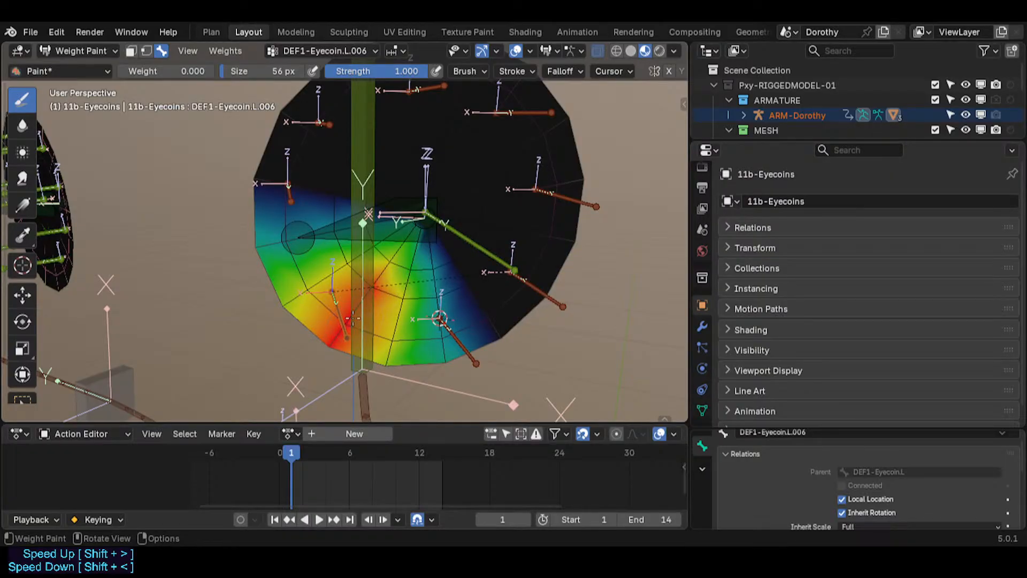
left_click(315, 322)
left_click(354, 313)
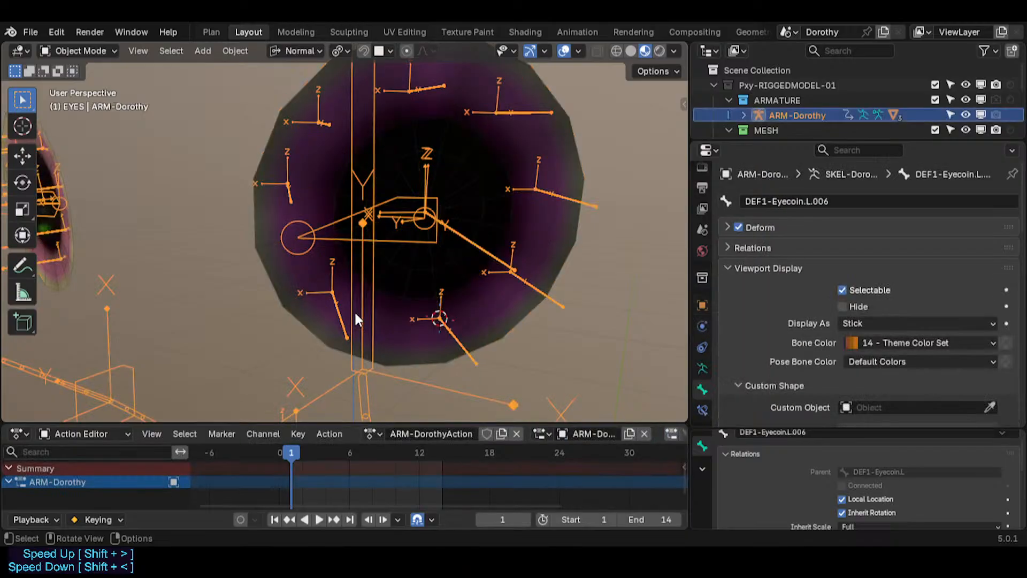
Snap the 3D cursor to the selected radial edge of 11b-Eyecoins beside bone DEF1-Eyecoin.L.006.
left_click(371, 338)
key("Tab")
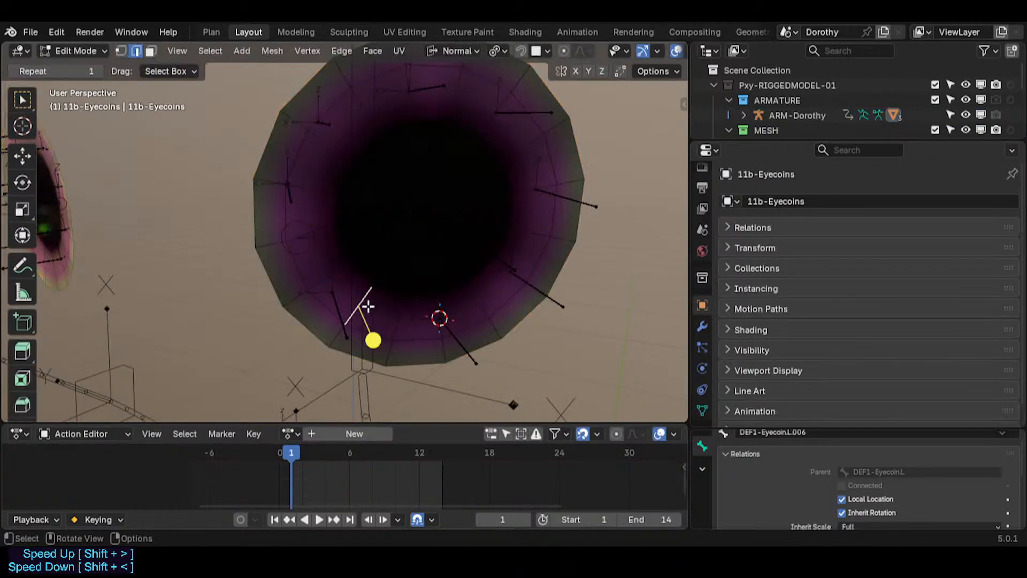
key("shift+s")
key("Escape")
key("shift+s")
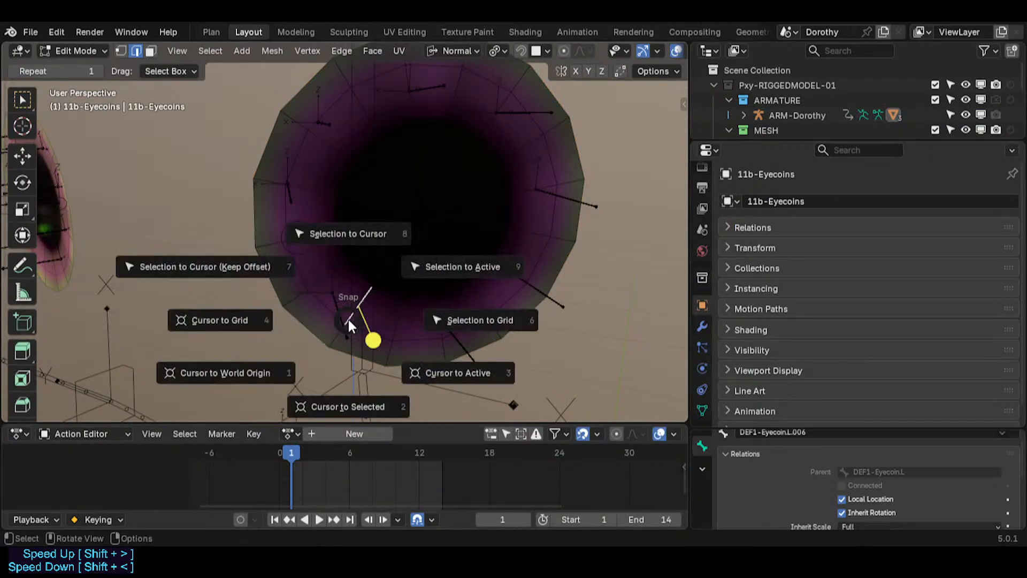
key("Escape")
key("Tab")
Snap bone DEF1-Eyecoin.L.006 to the 3D cursor in ARM-Dorothy's Edit Mode.
left_click(343, 318)
key("Tab")
key("shift+s")
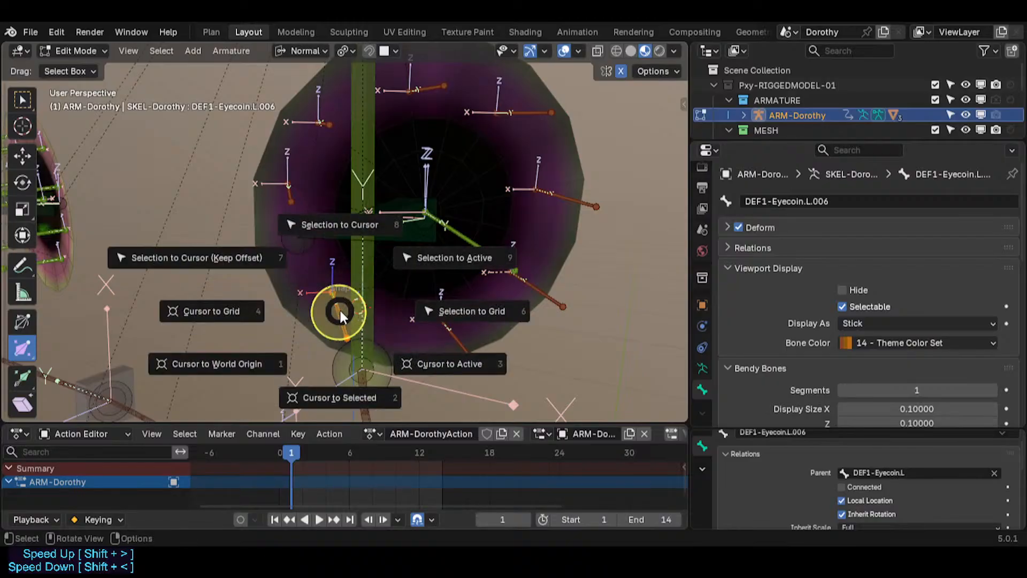
left_click(329, 286)
key("Tab")
Place the 3D cursor on the second-ring radial edge of 11b-Eyecoins just below bone DEF1-Eyecoin.L.007.
left_click(310, 237)
key("Tab")
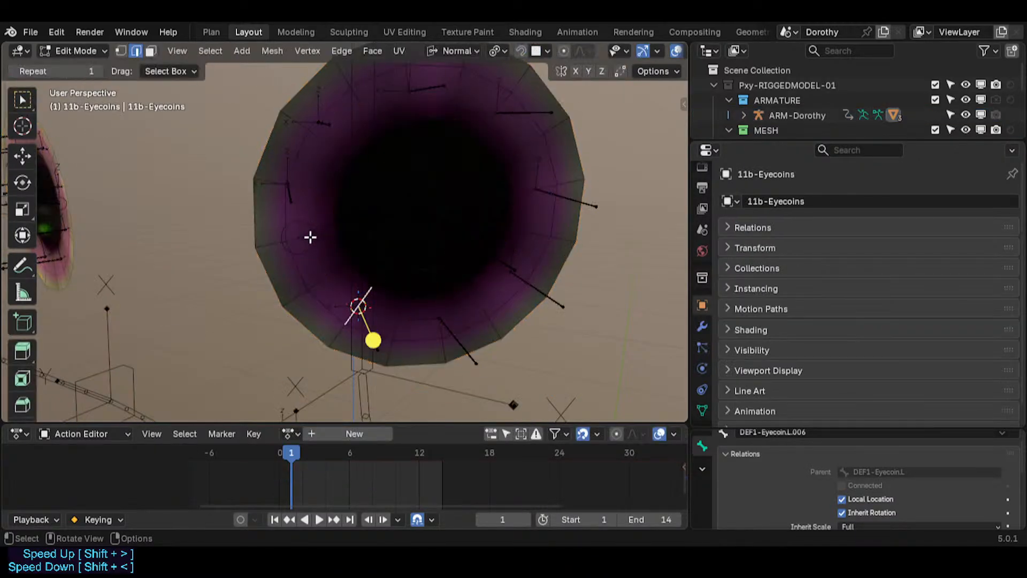
key("shift+s")
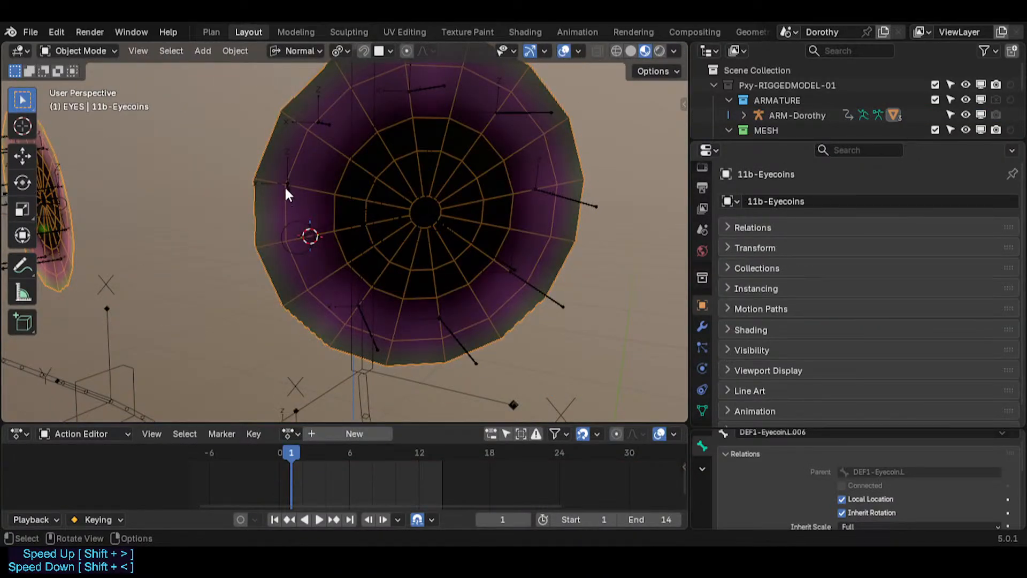
Snap bone DEF1-Eyecoin.L.007 to the 3D cursor in ARM-Dorothy's Edit Mode.
left_click(284, 185)
key("Tab")
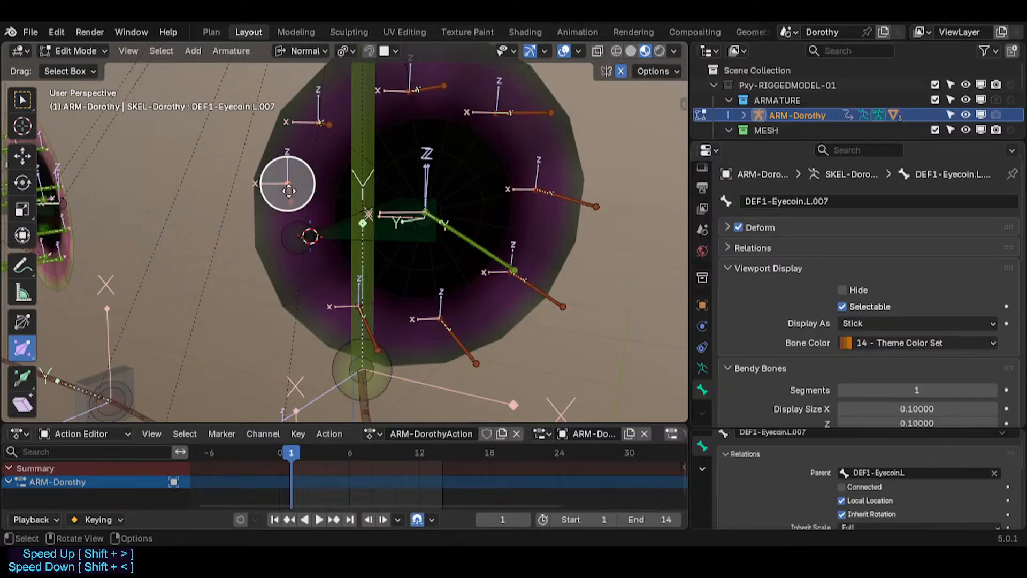
key("shift+s")
key("8")
middle_click_drag(301, 191, 303, 222)
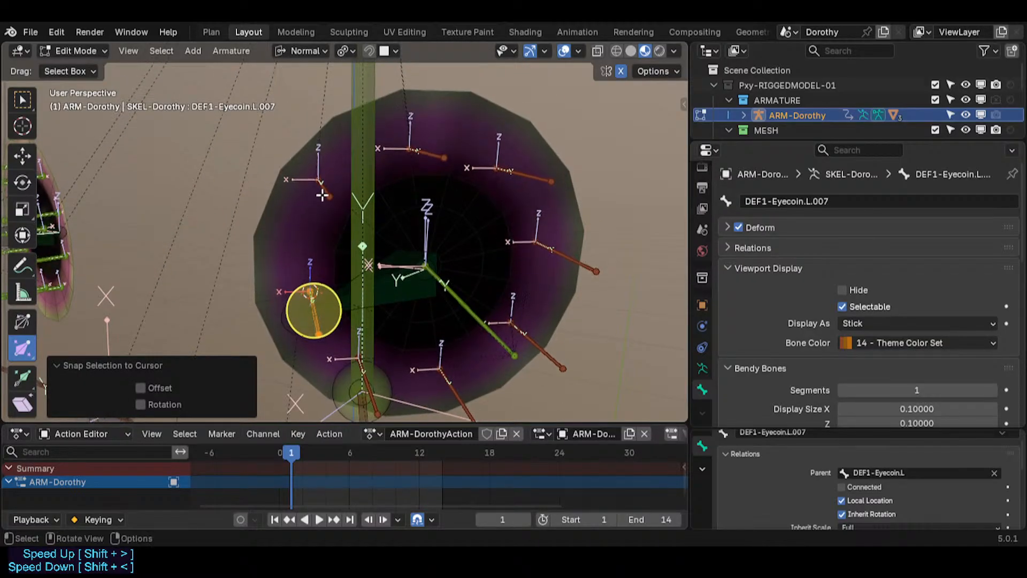
key("Tab")
Place the 3D cursor on the second-ring radial edge of 11b-Eyecoins beside bone DEF1-Eyecoin.L.008.
left_click(313, 213)
key("Tab")
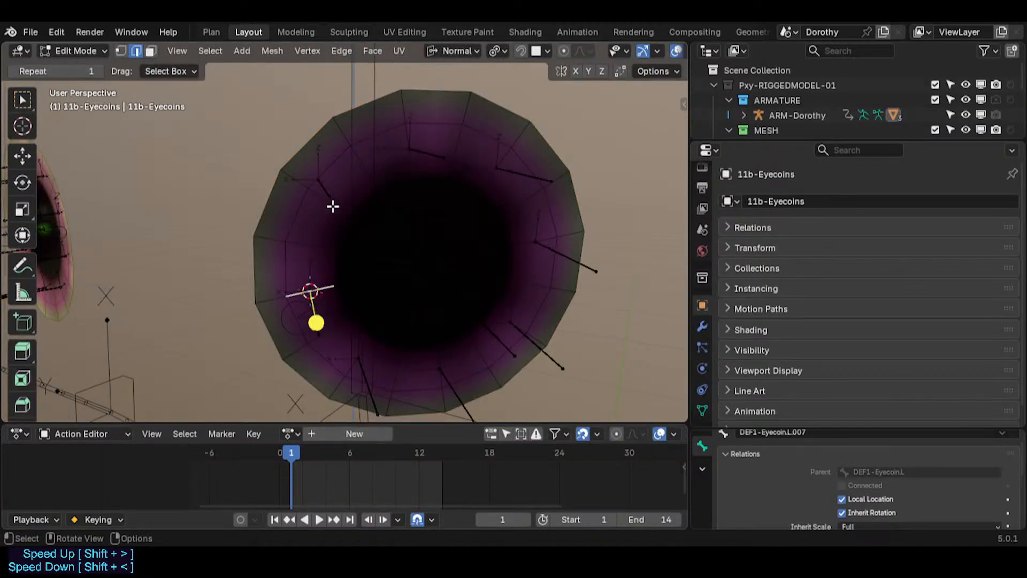
key("shift+s")
key("2")
key("Tab")
Snap bone DEF1-Eyecoin.L.008 to the 3D cursor in ARM-Dorothy's Edit Mode and save the file.
left_click(325, 186)
key("Tab")
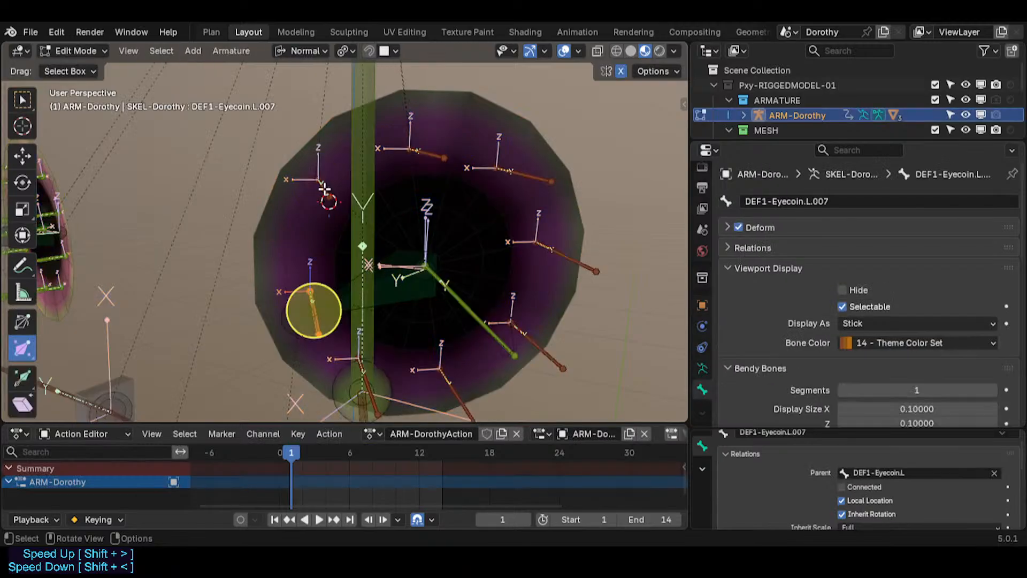
left_click(324, 186)
key("shift+s")
key("8")
scroll(329, 214, "down", 2)
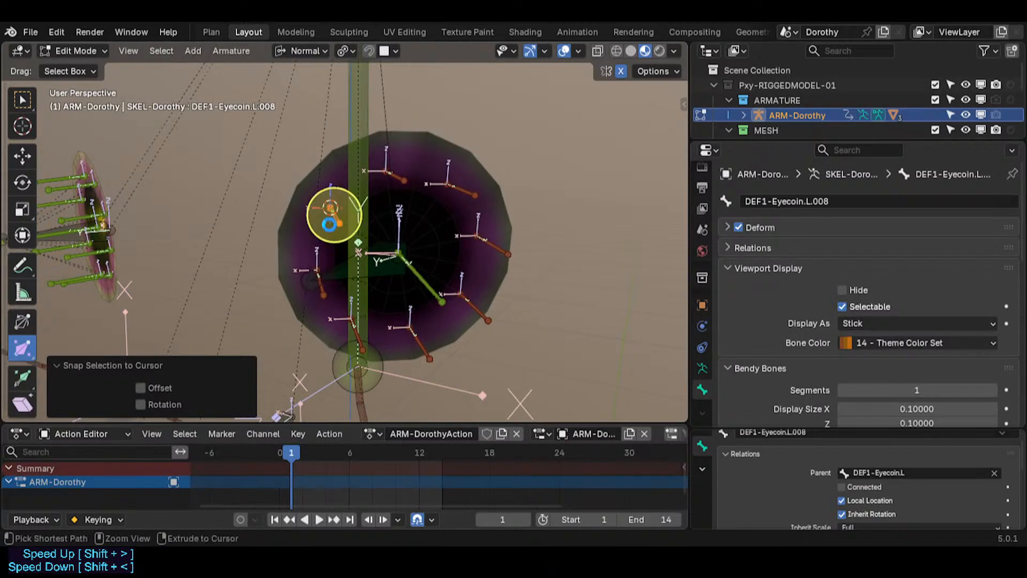
key("ctrl+s")
Put ARM-Dorothy in Pose Mode and enter Weight Paint mode on 11b-Eyecoins with the armature selected.
key("Tab")
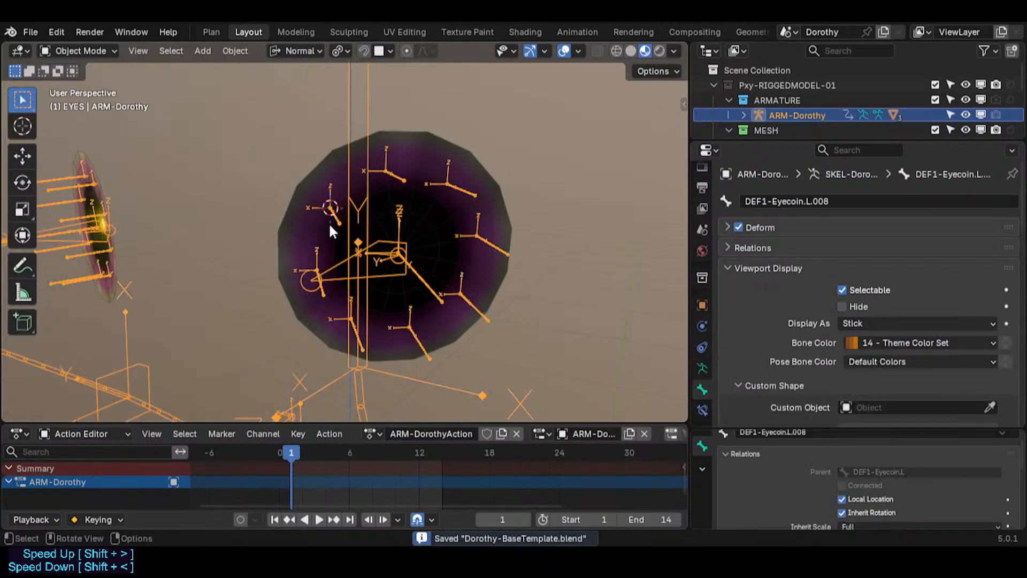
key("ctrl+Tab")
left_click(438, 275)
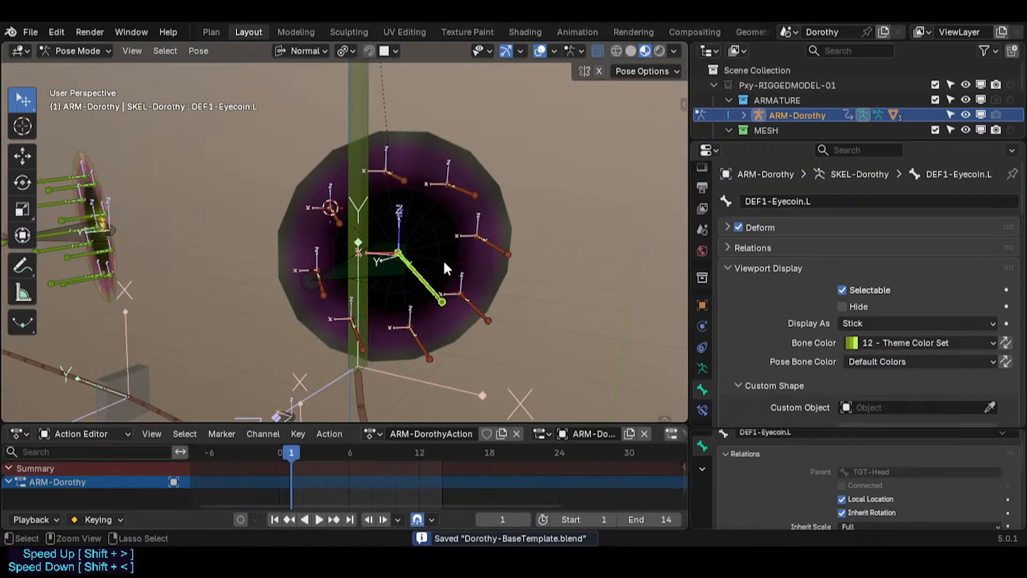
key("ctrl+Tab")
left_click(433, 238)
key("ctrl+Tab")
key("w")
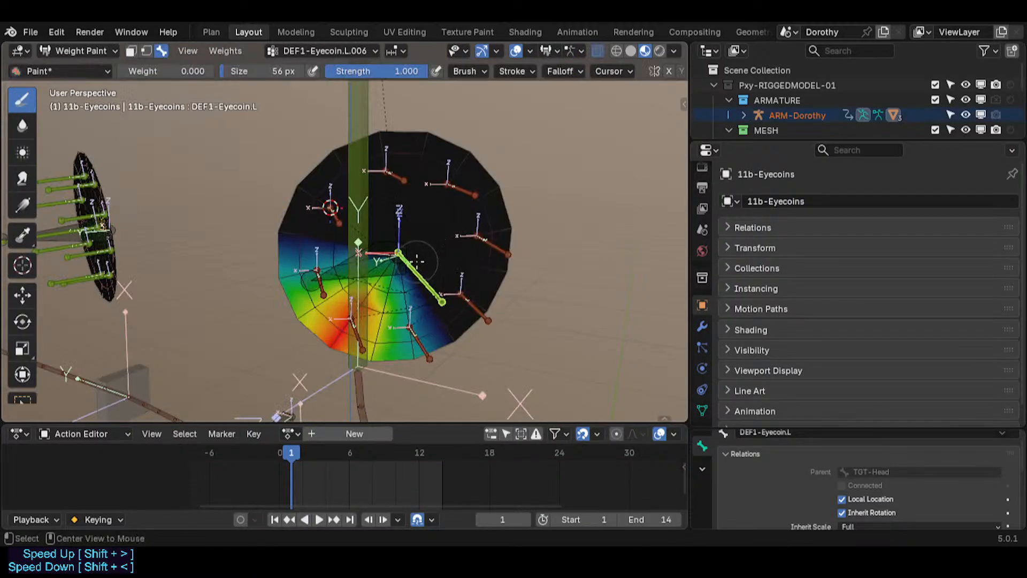
Check the 11b-Eyecoins weights of the central and numbered DEF1-Eyecoin.L bones one bone at a time.
left_click(420, 262, "alt")
left_click(402, 172, "alt")
left_click(455, 186, "alt")
left_click(482, 237, "alt")
left_click(467, 304, "alt")
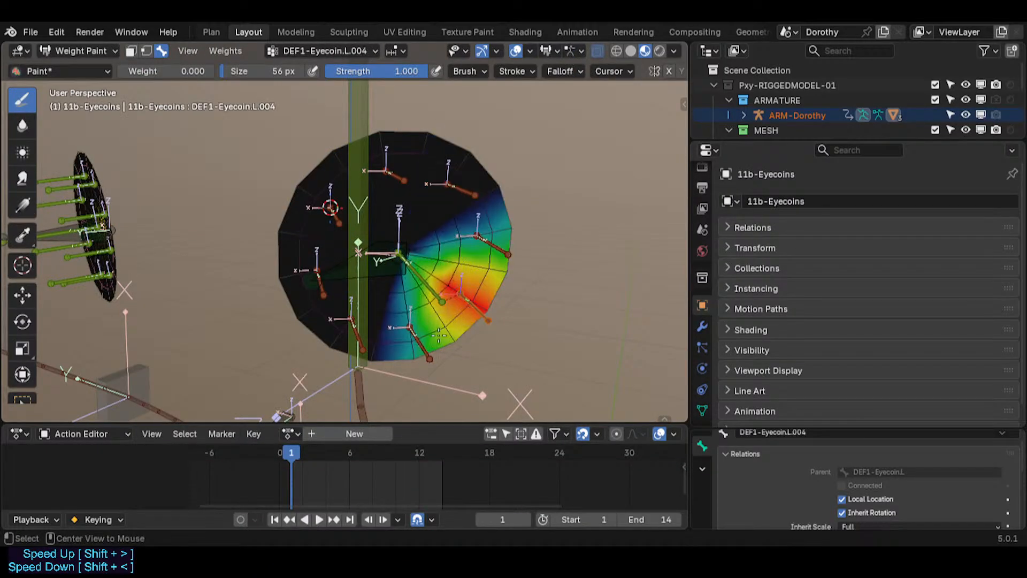
left_click(345, 337, "alt")
left_click(355, 329, "alt")
left_click(309, 272, "alt")
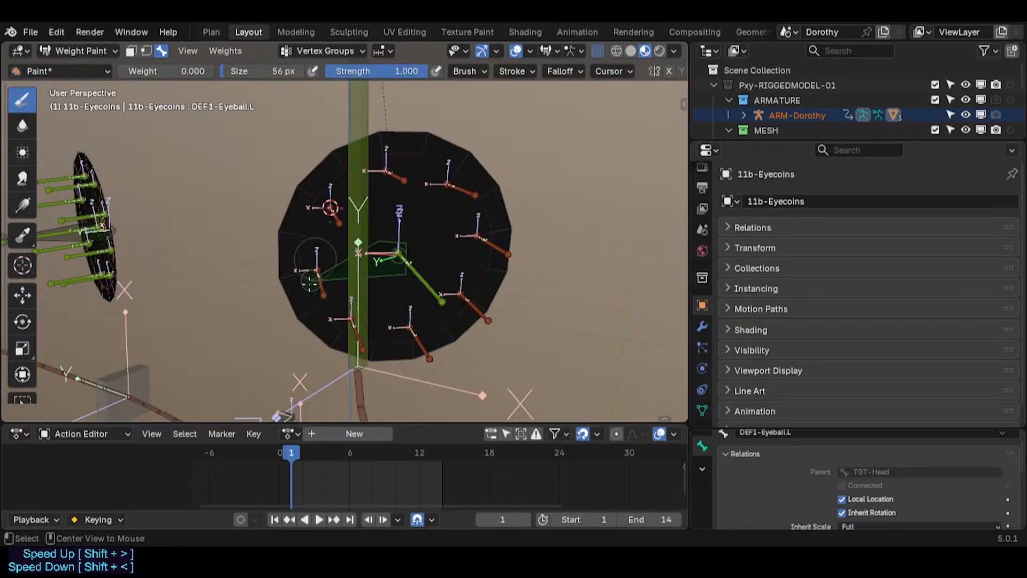
left_click(317, 280, "alt")
left_click(335, 210, "alt")
Check the 11b-Eyecoins weights on the right eye's bones and on the central bone DEF1-Eyecoin.L.
middle_click_drag(332, 210, 205, 265)
left_click(181, 279, "alt")
left_click(183, 261, "alt")
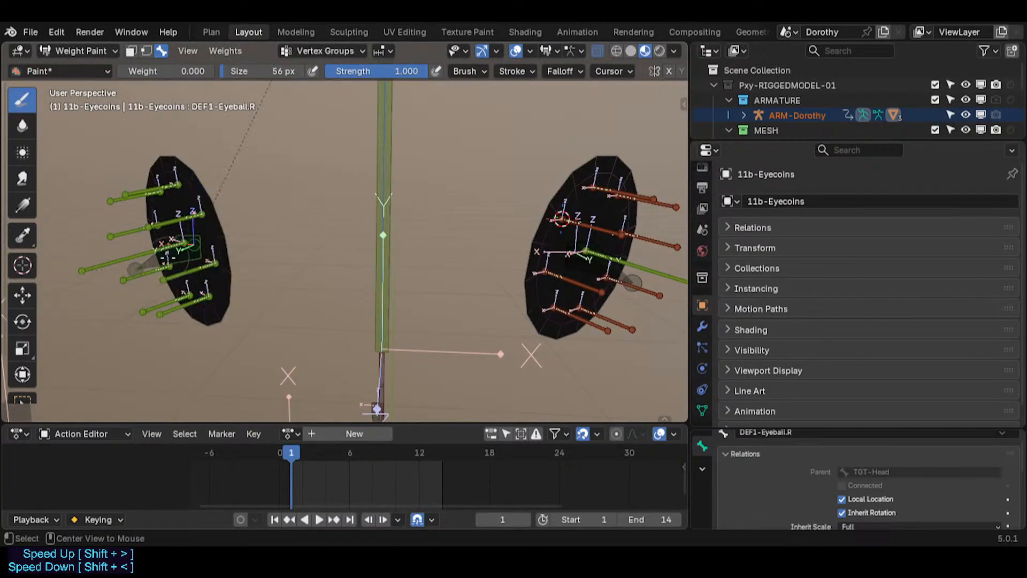
middle_click_drag(475, 253, 439, 259)
left_click(439, 262, "alt")
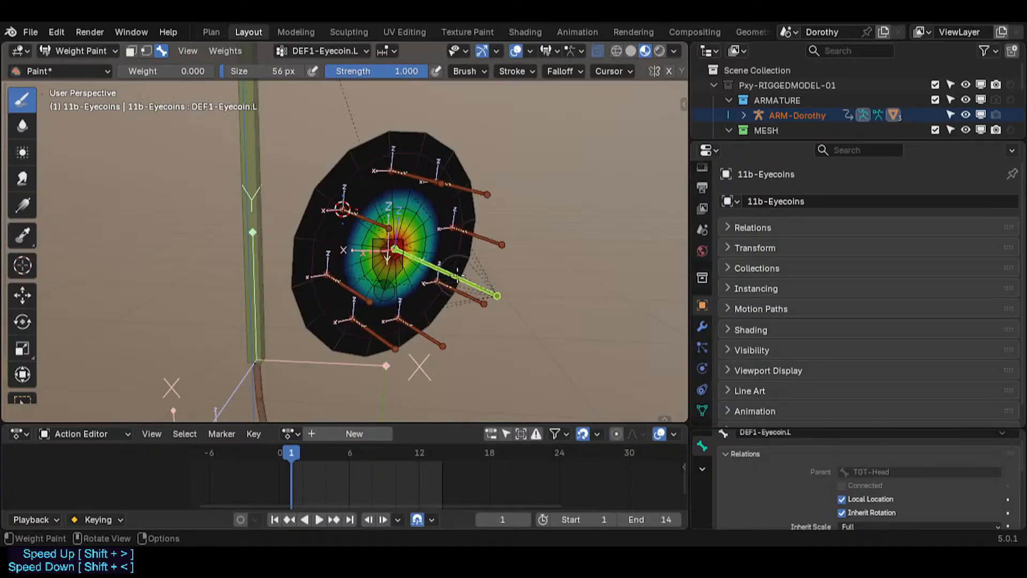
key("s")
right_click(471, 283)
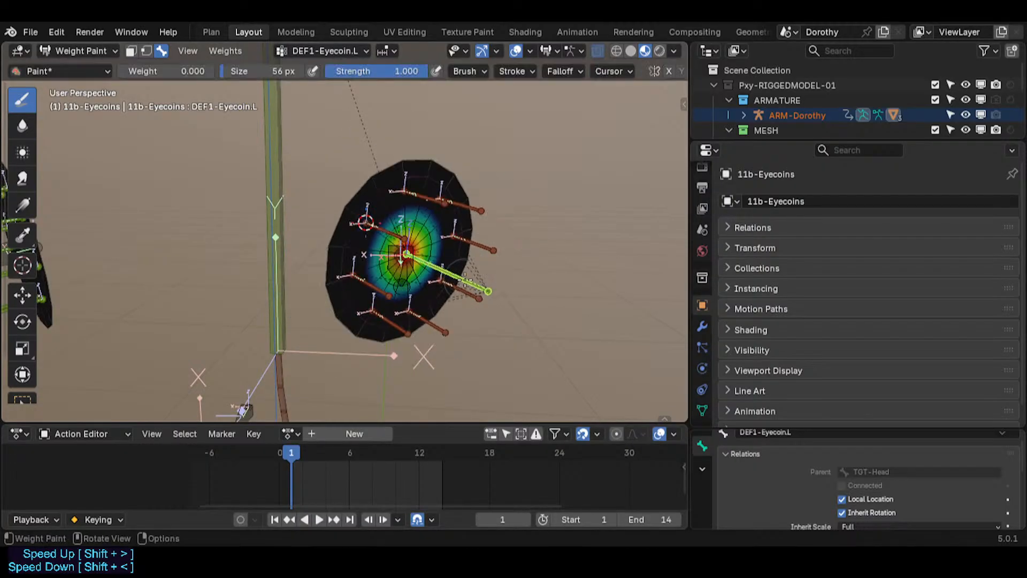
key("Tab")
key("Tab")
key("s")
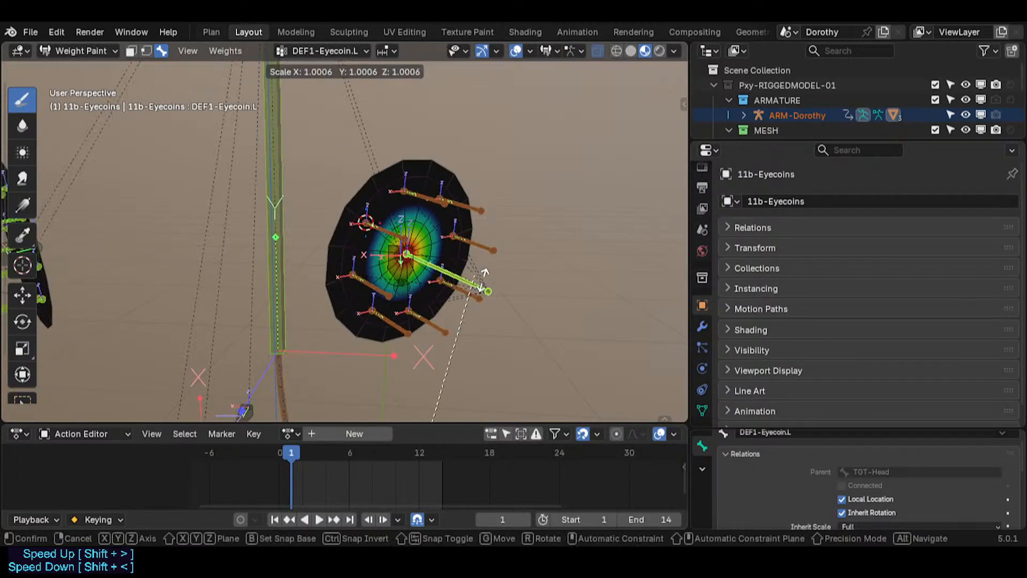
right_click(468, 276)
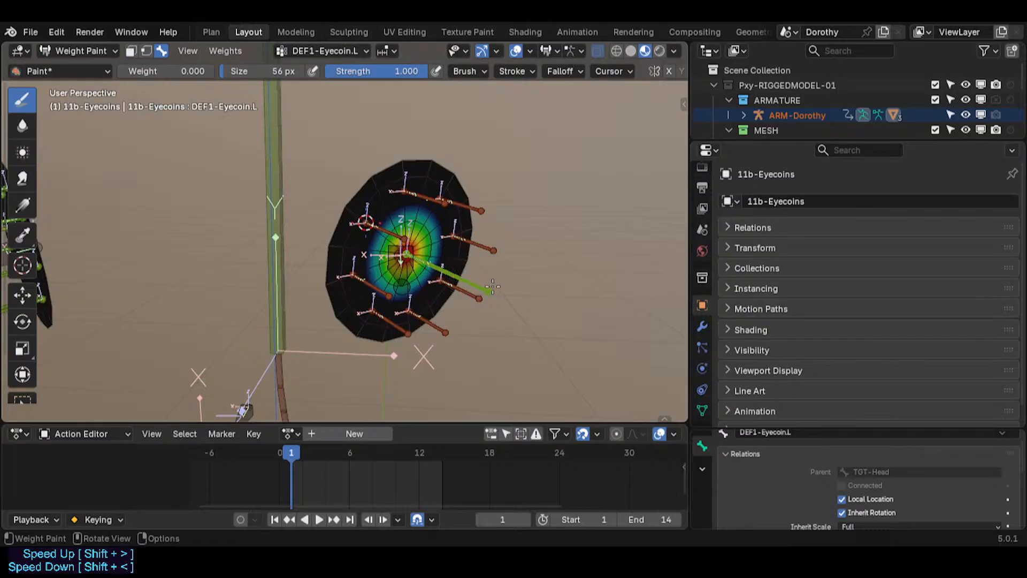
Enter Edit Mode on ARM-Dorothy and scale up the central bone DEF1-Eyecoin.L to lengthen it.
key("ctrl+Tab")
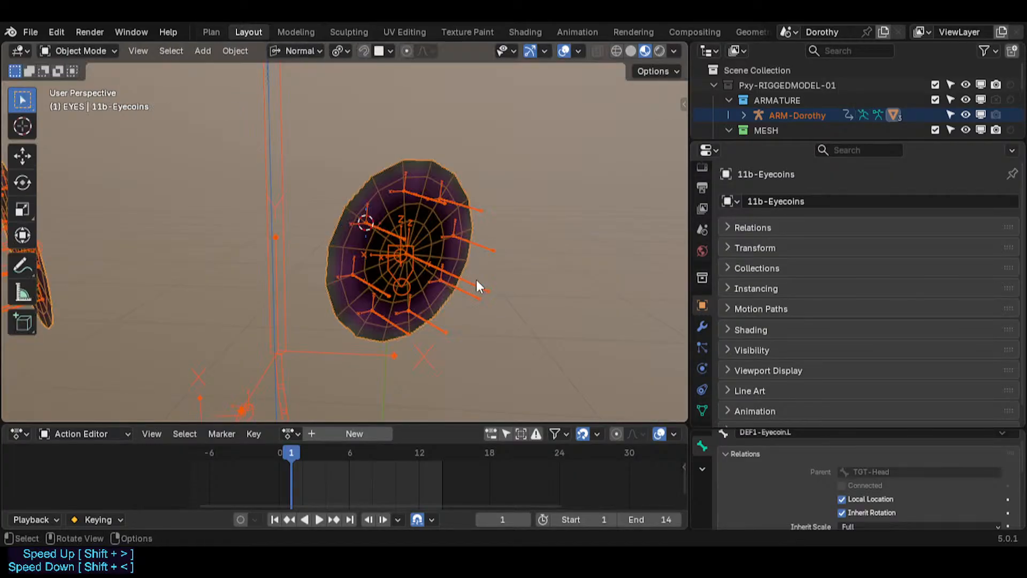
left_click(471, 277)
key("Tab")
key("s")
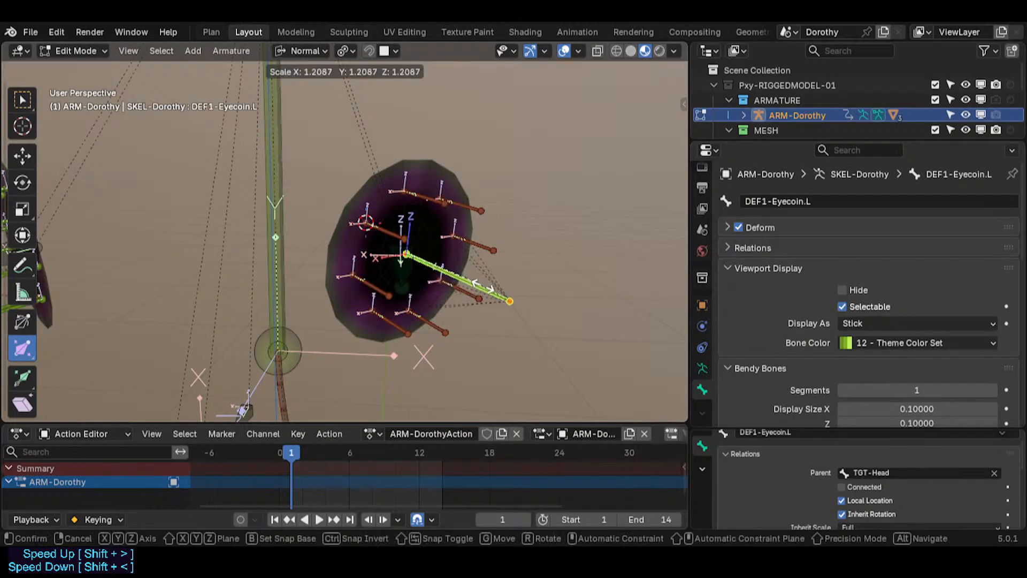
left_click(459, 289)
Try to select the numbered left eyecoin bones from DEF1-Eyecoin.L.004 with Select Similar by Bone Collection and by Prefix.
left_click(460, 290)
key("shift+g")
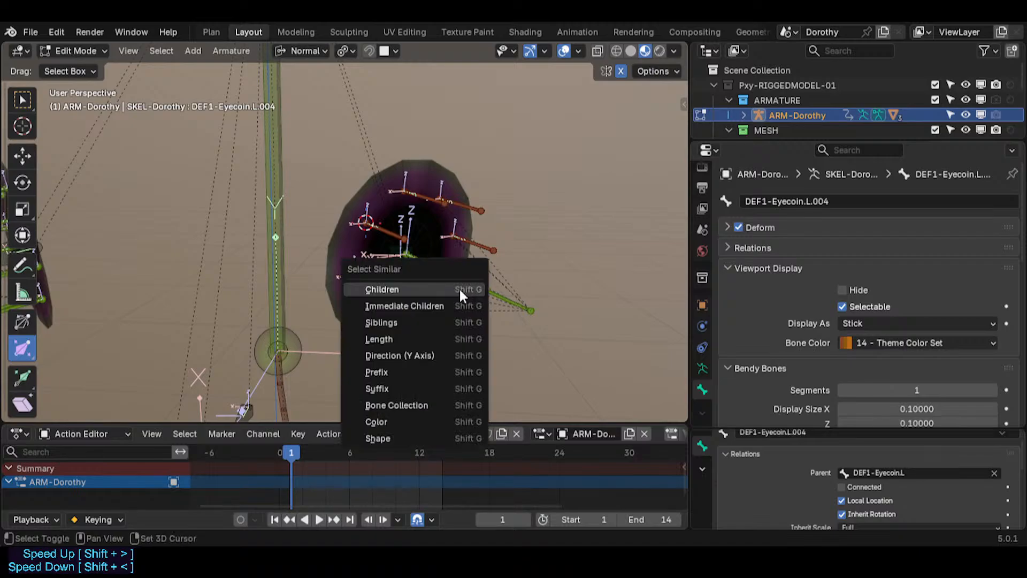
left_click(392, 405)
scroll(422, 305, "down", 2)
middle_click_drag(423, 306, 436, 299)
scroll(428, 306, "up", 3)
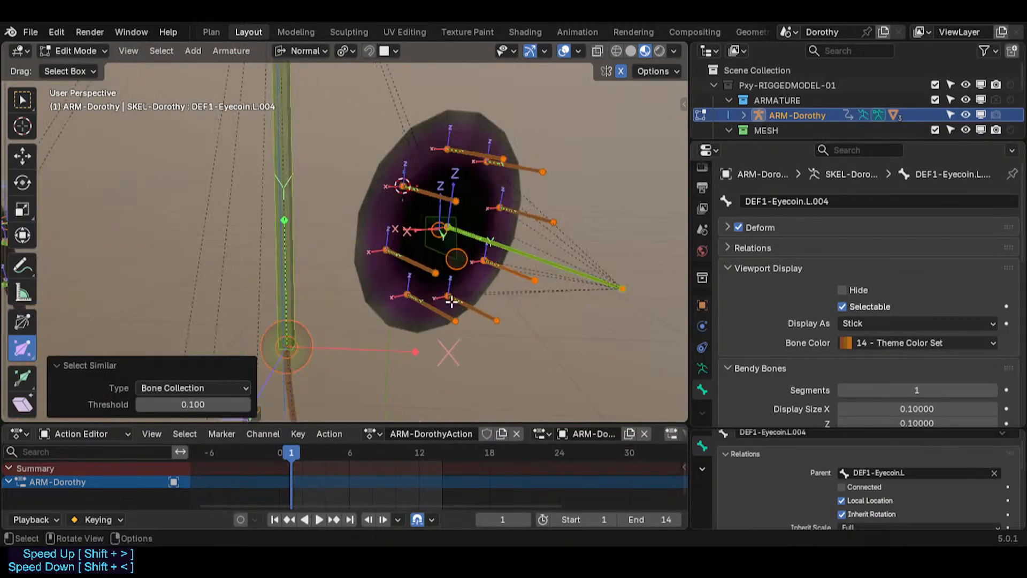
key("alt+a")
left_click(511, 272)
key("shift+g")
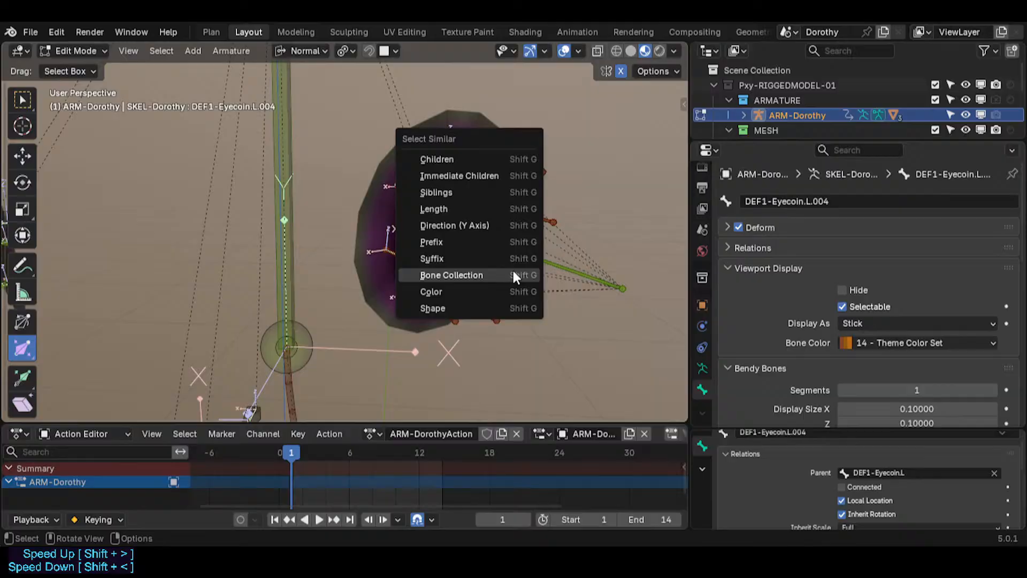
left_click(495, 244)
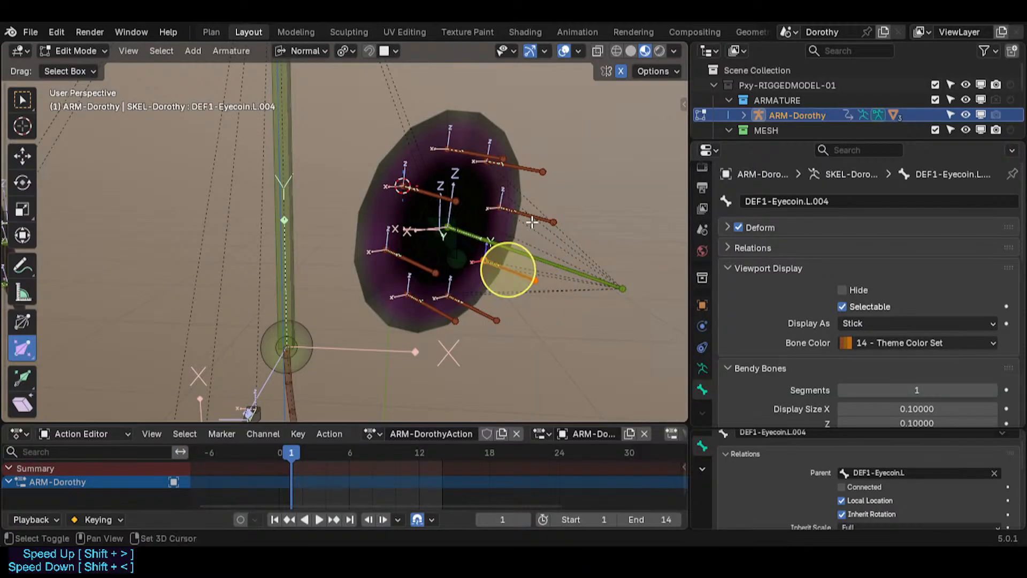
scroll(497, 273, "down", 2)
scroll(491, 279, "up", 3)
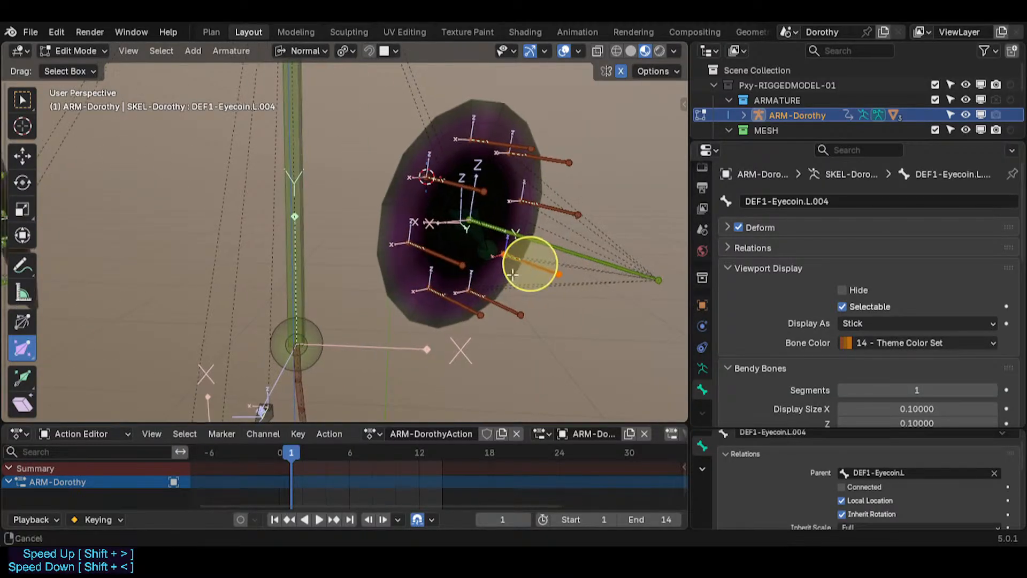
Select all eight numbered DEF1-Eyecoin.L bones around the left eyecoin and shorten them by scaling to about 0.694.
middle_click_drag(527, 267, 500, 289, "shift")
left_click(518, 240, "shift")
left_click(503, 194, "shift")
middle_click_drag(474, 185, 471, 225)
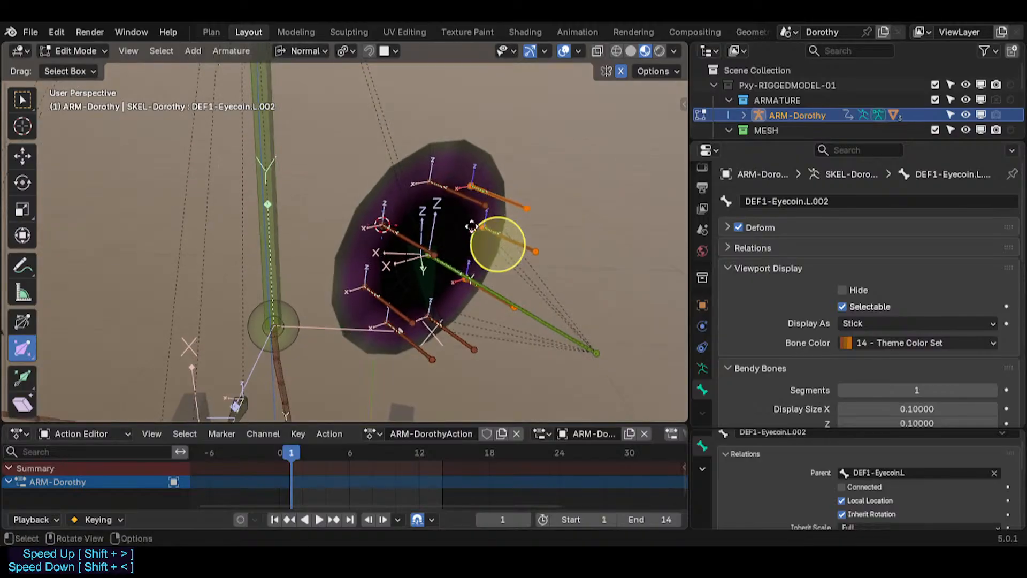
left_click(464, 201, "shift")
left_click(403, 236, "shift")
middle_click_drag(409, 290, 401, 269)
left_click(395, 293, "shift")
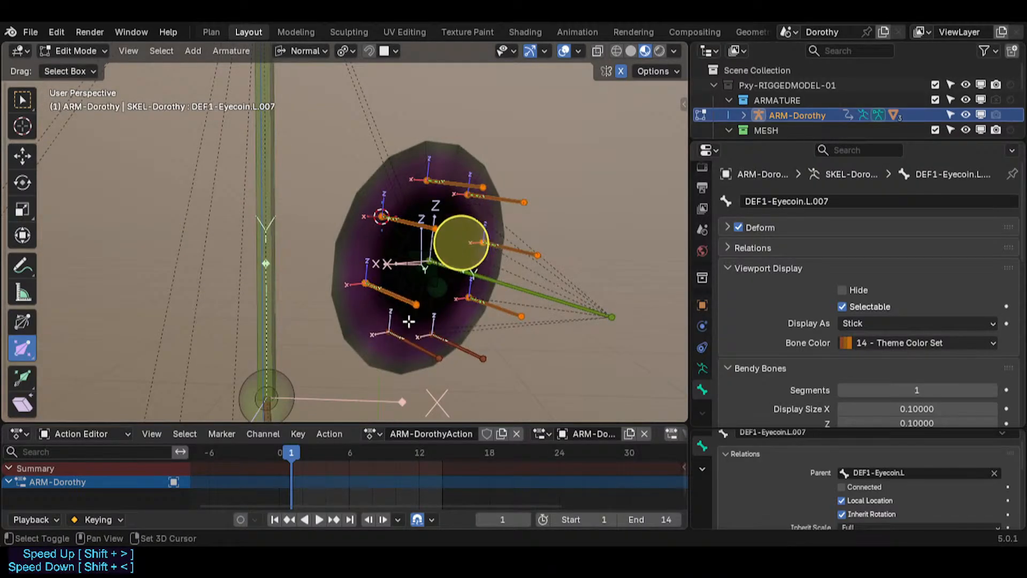
left_click(426, 358, "shift")
left_click(470, 352, "shift")
key("s")
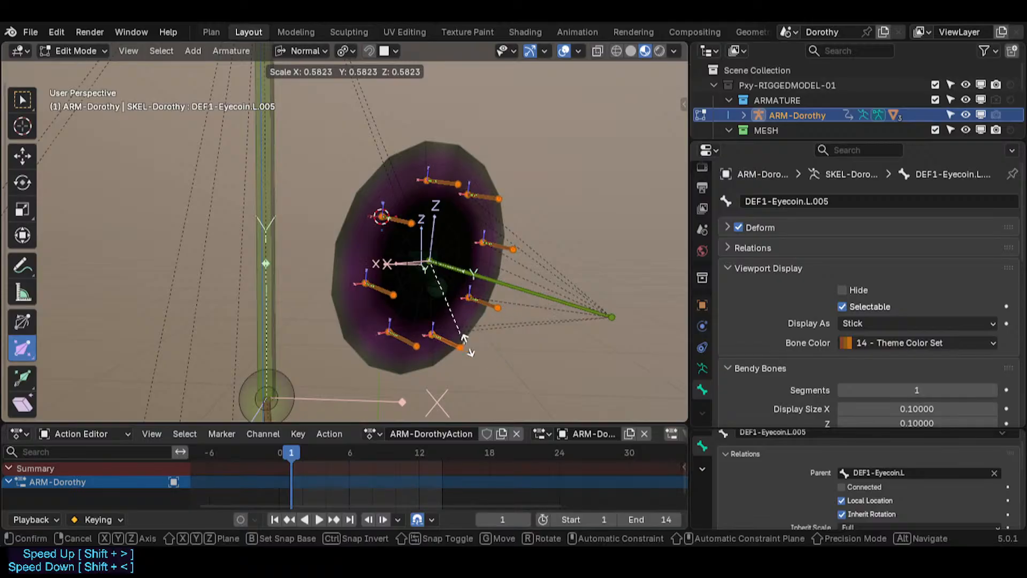
left_click(486, 282)
scroll(513, 316, "down", 4)
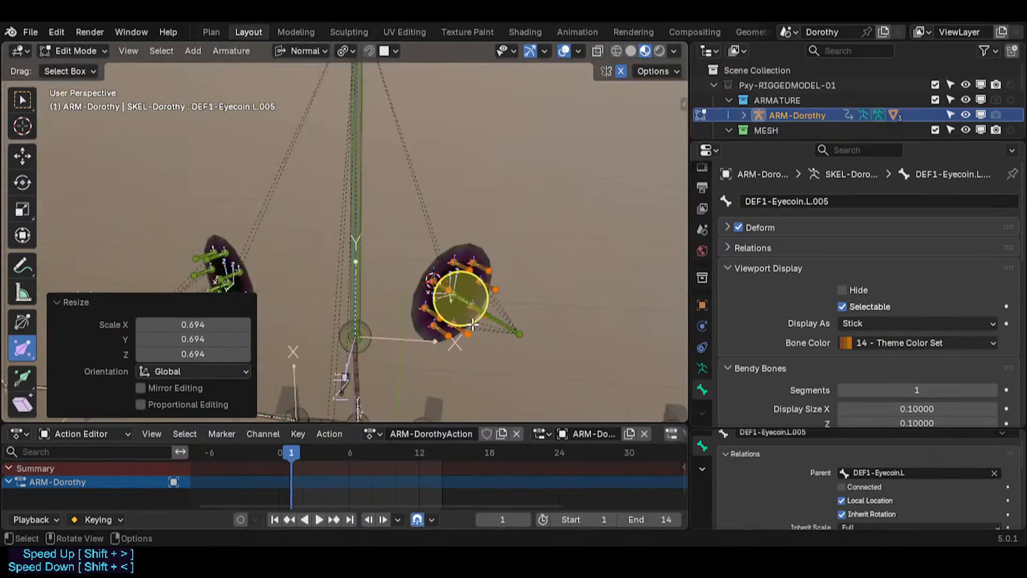
Scale the central bone DEF1-Eyecoin.L to about 0.851 and save the file.
left_click(490, 316)
key("s")
left_click(527, 327)
middle_click_drag(527, 327, 503, 319)
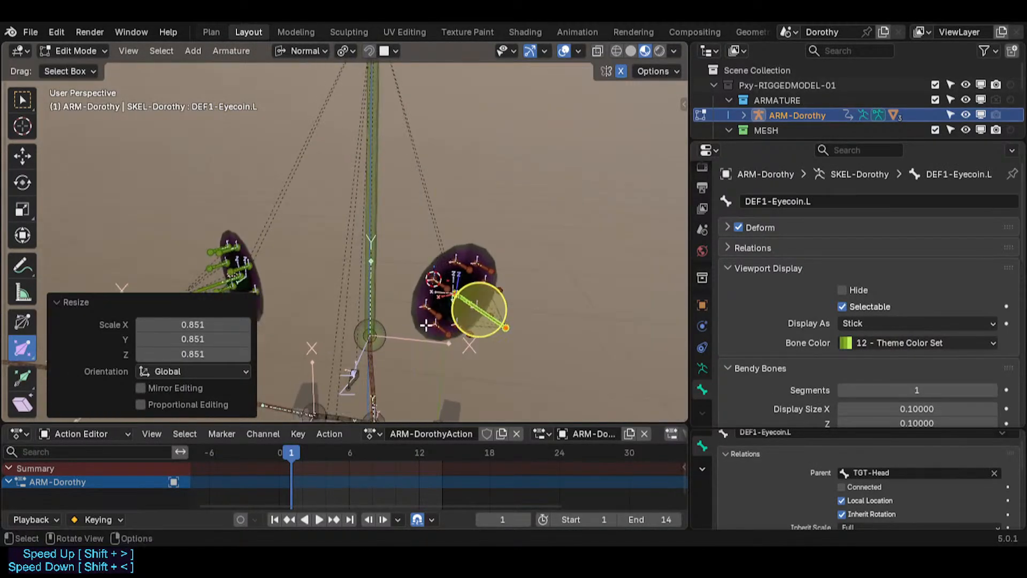
left_click(76, 300)
key("ctrl+s")
scroll(405, 323, "up", 2)
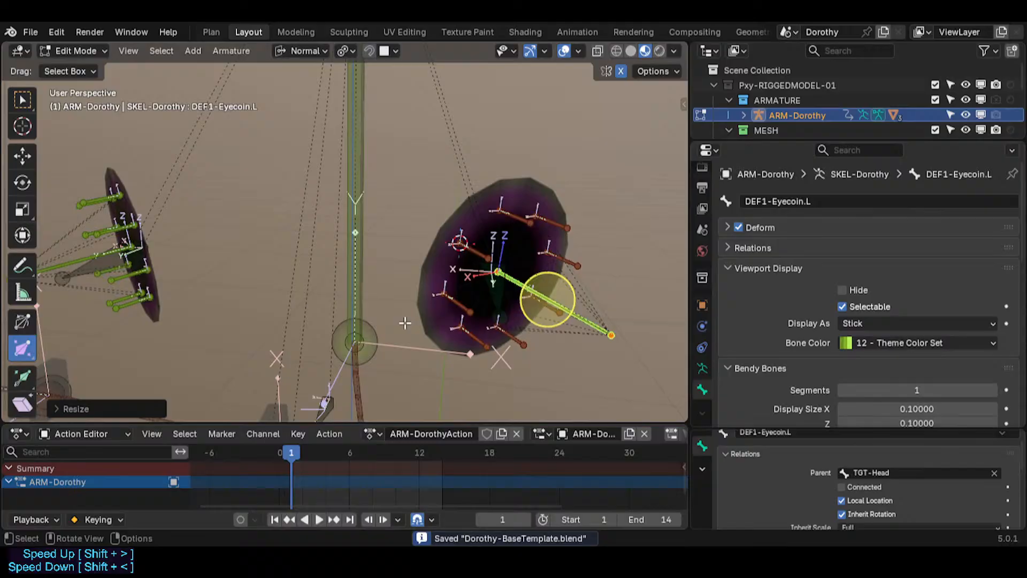
left_click(455, 304)
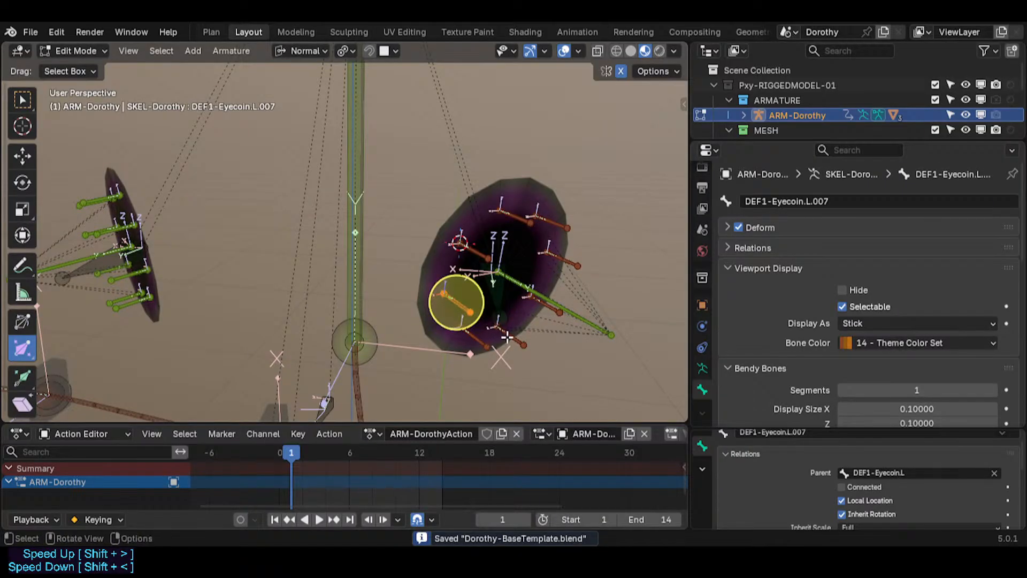
left_click(481, 344, "shift")
left_click(476, 343, "shift")
middle_click_drag(475, 344, 595, 360, "shift")
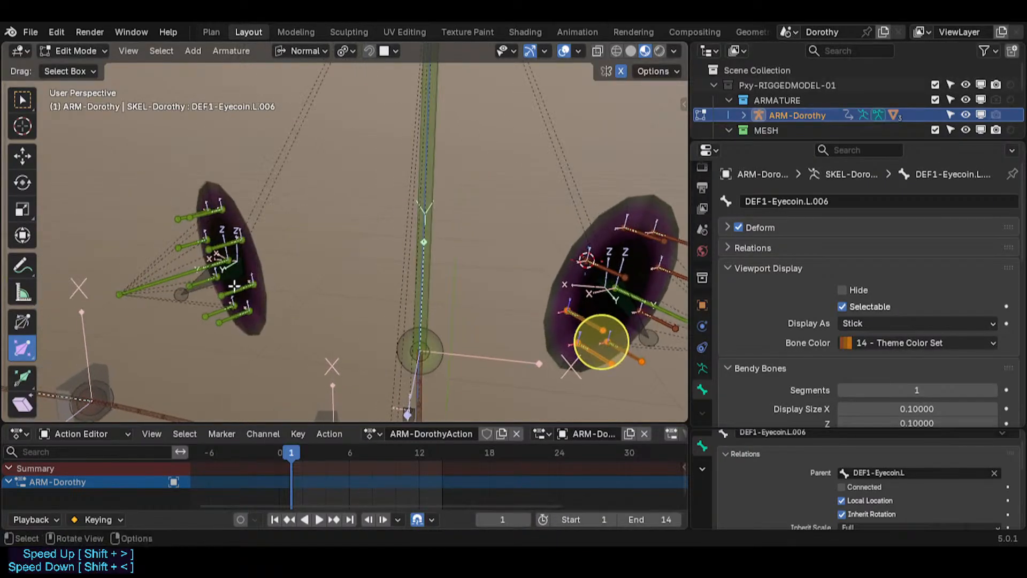
key("alt+a")
Hide the right eyeball bone and the central bone DEF1-Eyecoin.R.
left_click(195, 288)
key("h")
left_click(170, 279)
key("h")
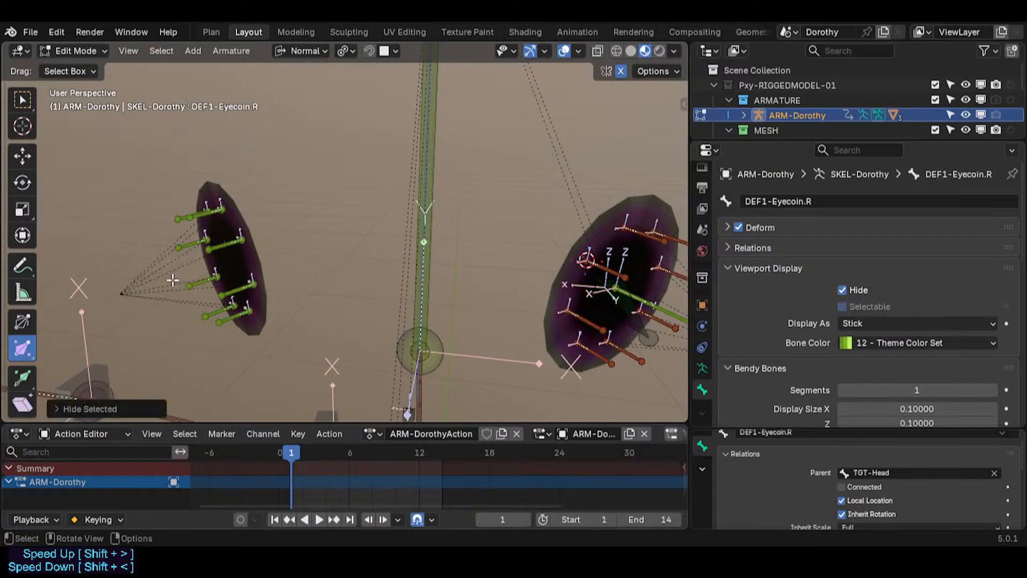
Select the remaining small bones around the right eyecoin and set their Bone Color to 14 - Theme Color Set.
left_click_drag(149, 361, 305, 160)
left_click(898, 343)
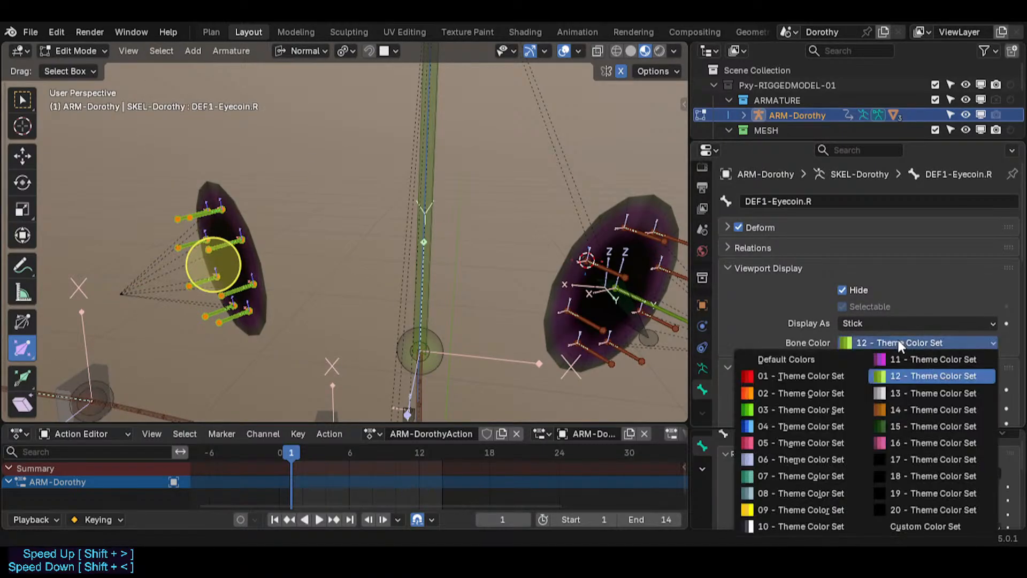
left_click(904, 409)
middle_click_drag(360, 266, 250, 250)
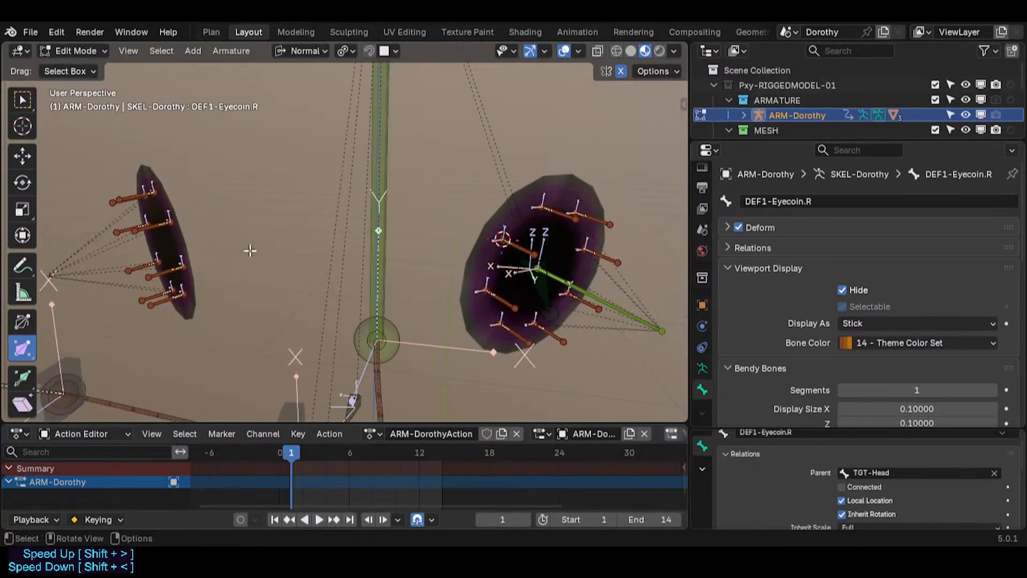
Reveal the hidden bones of ARM-Dorothy and save the file.
key("alt+h")
scroll(251, 256, "down", 2)
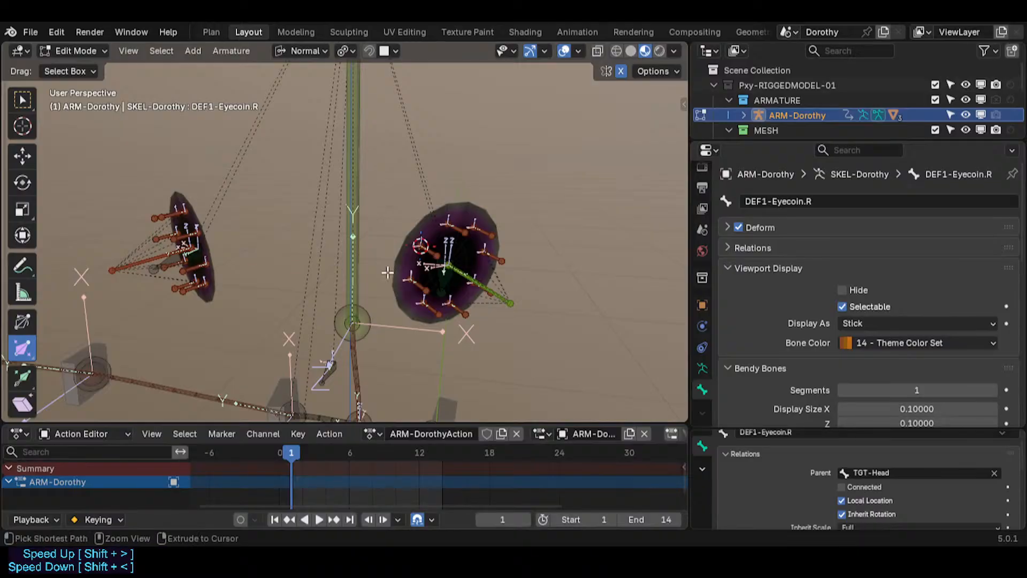
key("ctrl+s")
middle_click_drag(388, 273, 459, 268)
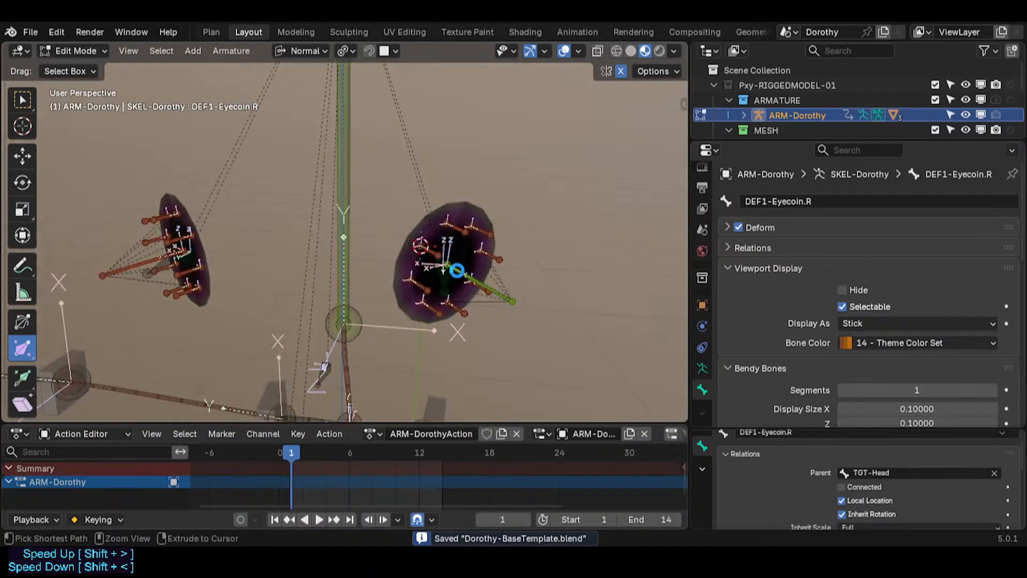
Return ARM-Dorothy to Object Mode and reveal all hidden objects in the scene.
key("Tab")
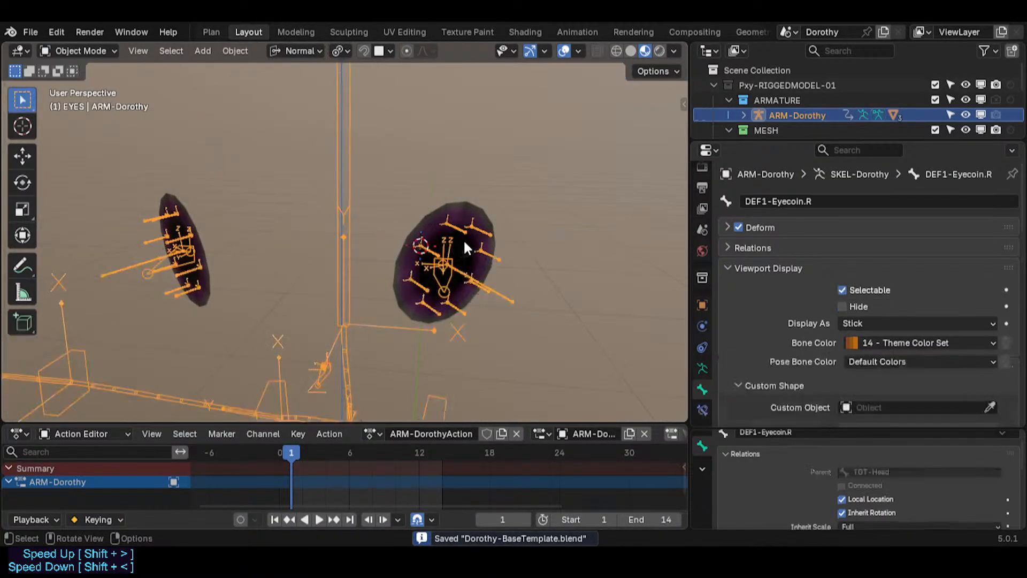
middle_click_drag(461, 270, 361, 358)
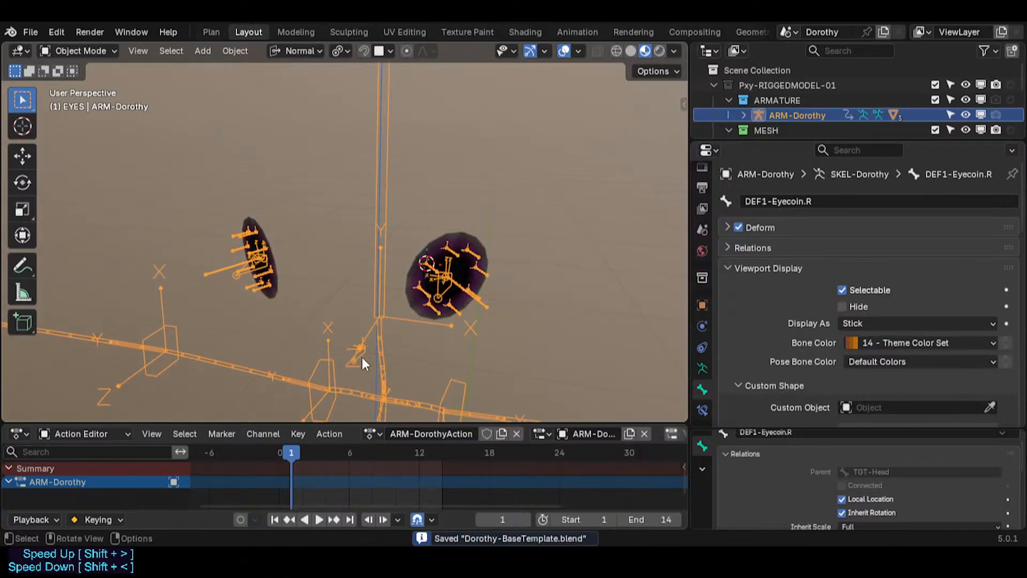
key("ctrl+Tab")
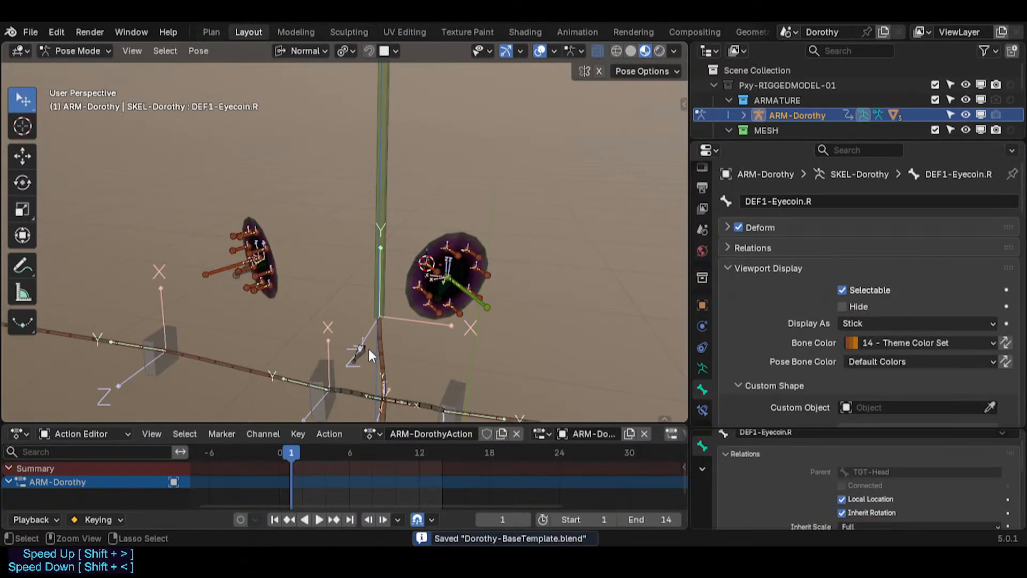
key("ctrl+Tab")
left_click(459, 271)
key("alt+h")
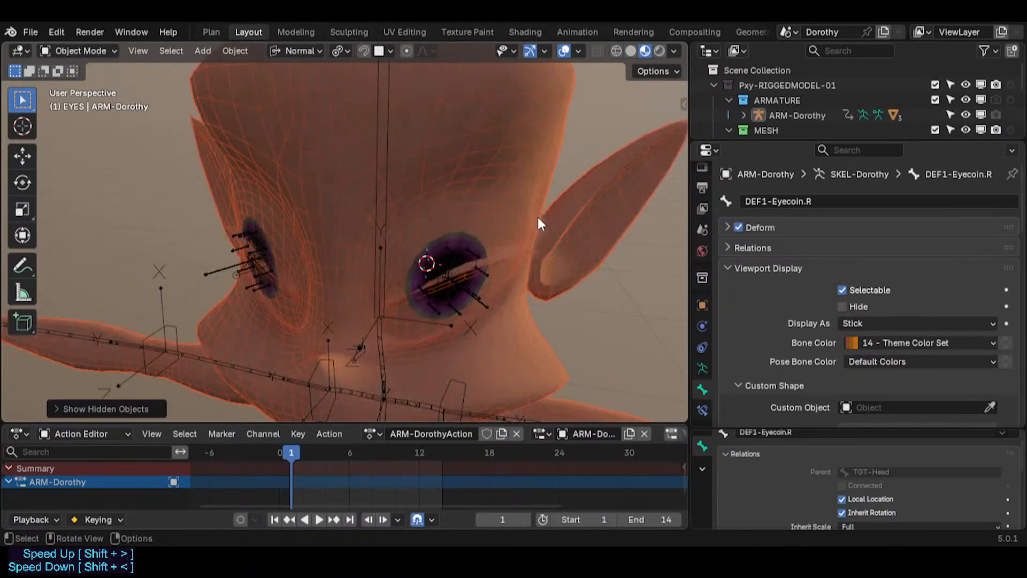
middle_click_drag(555, 216, 439, 235)
scroll(481, 189, "down", 2)
Select Body and examine its mesh around the left eye in Edit Mode, ending in Object Mode.
key("Tab")
scroll(476, 198, "up", 2)
scroll(436, 239, "up", 1)
key("Tab")
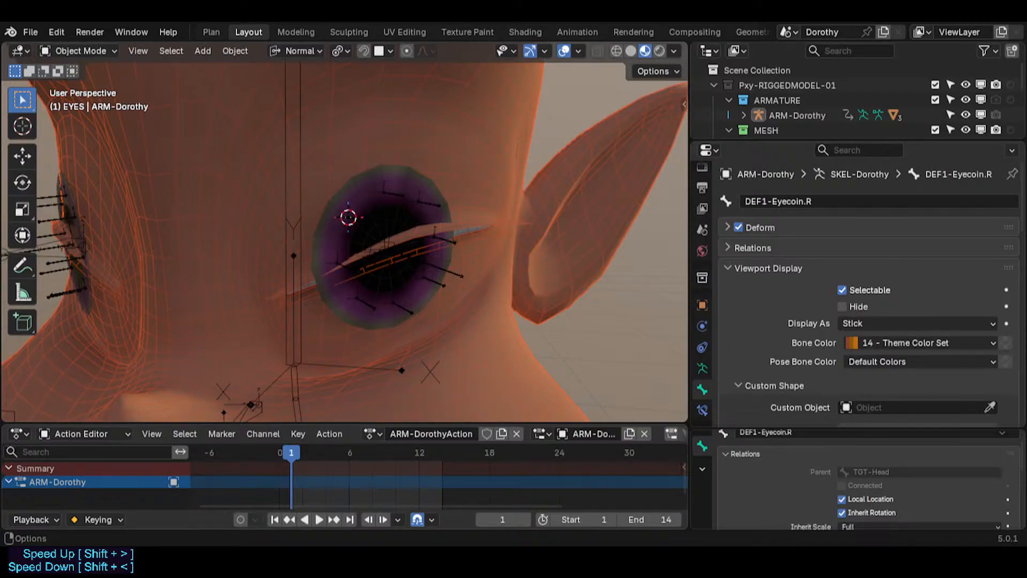
left_click(440, 162)
key("Tab")
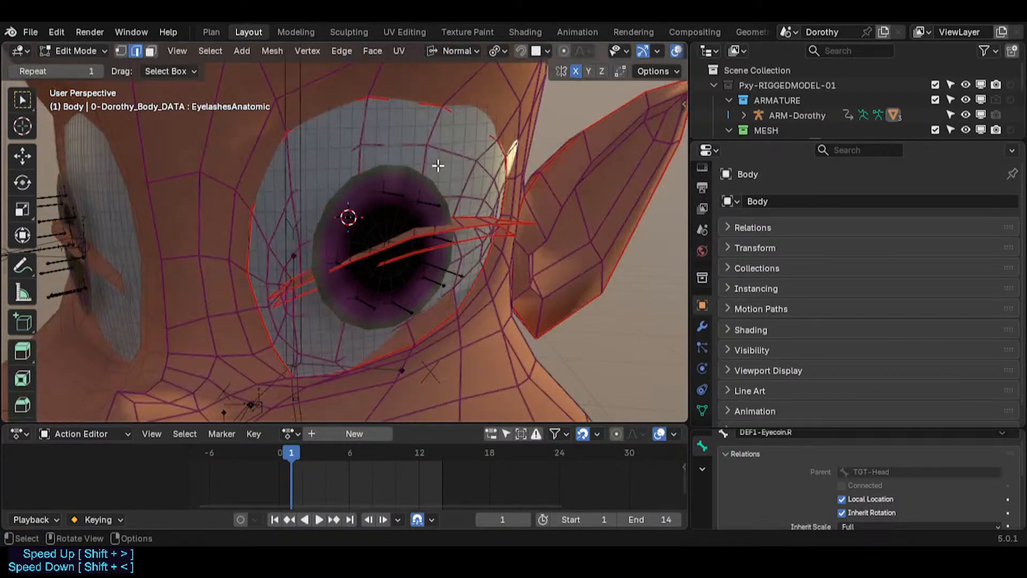
middle_click_drag(438, 166, 432, 180)
key("Tab")
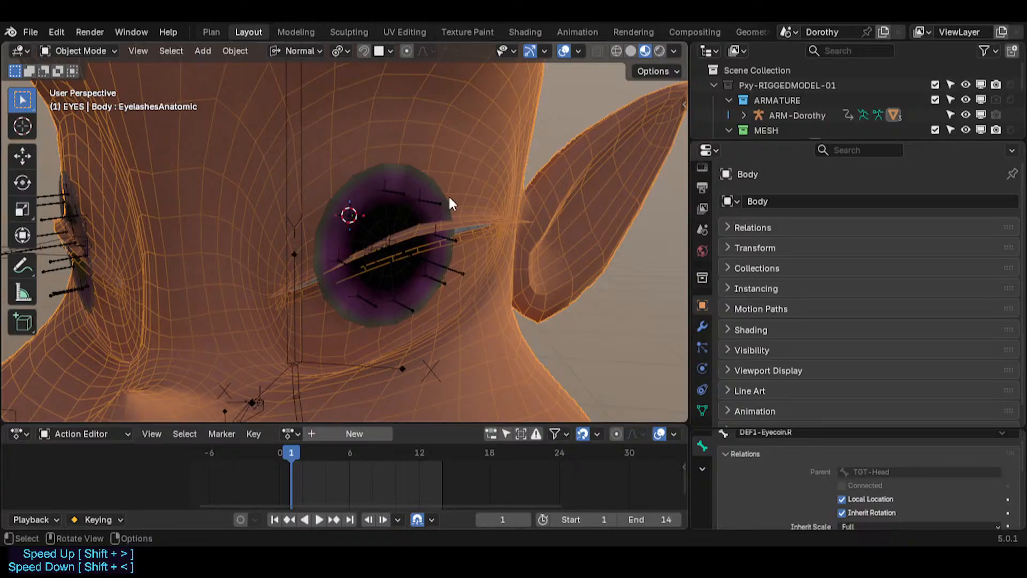
middle_click_drag(456, 204, 528, 124)
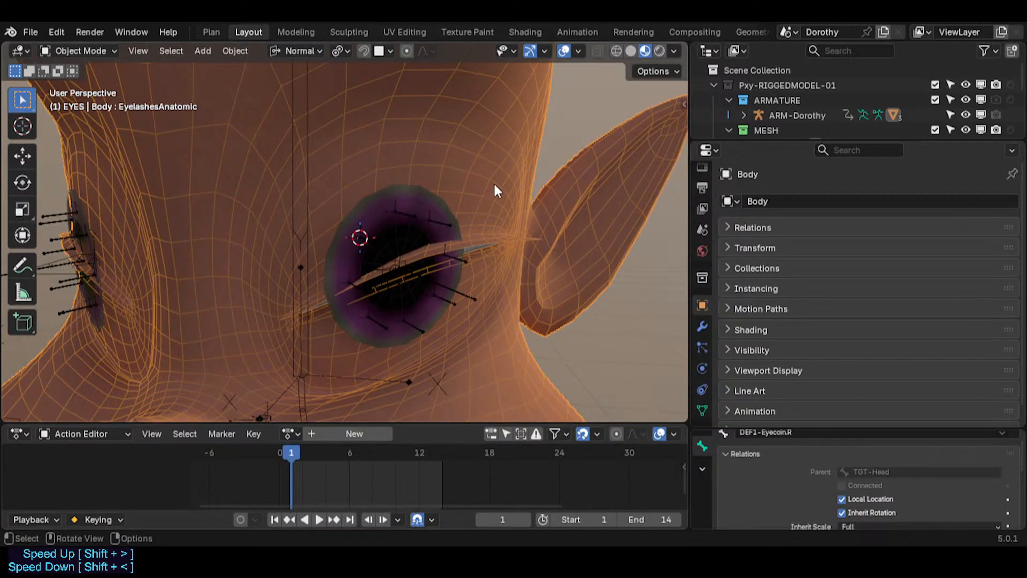
Hide the Body mesh, select ARM-Dorothy, and save the file.
key("h")
left_click(450, 218)
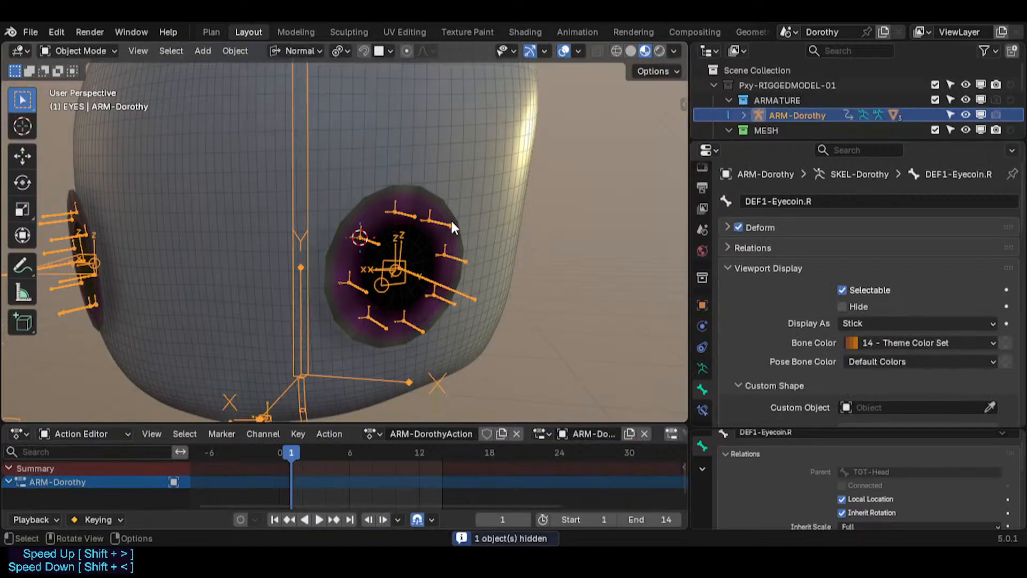
key("ctrl+s")
middle_click_drag(450, 219, 439, 241)
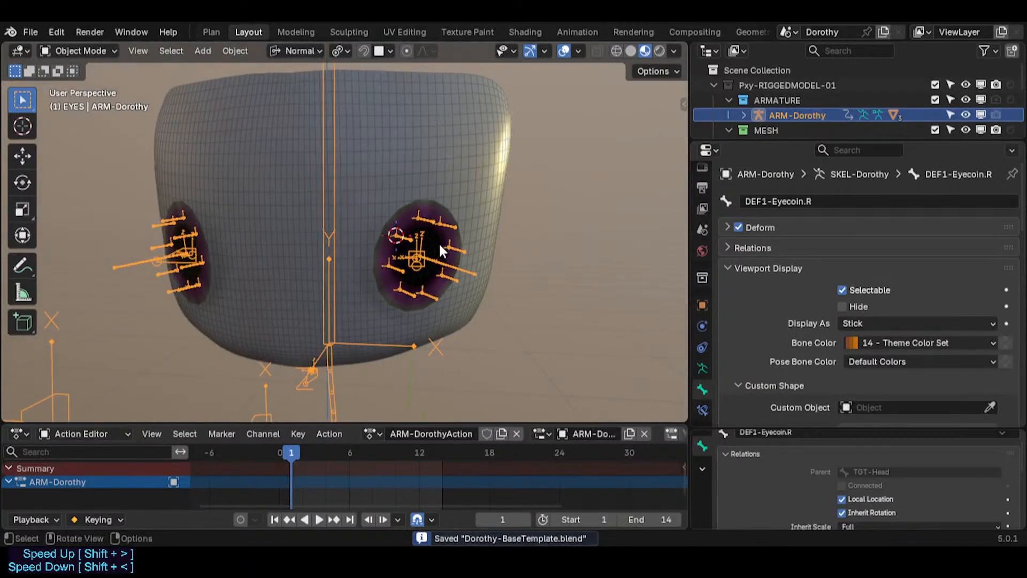
Try moving the DEF1-Eyecoin.L bone in Pose Mode to test the eyecoin, ending in Object Mode.
scroll(438, 252, "up", 2)
key("ctrl+Tab")
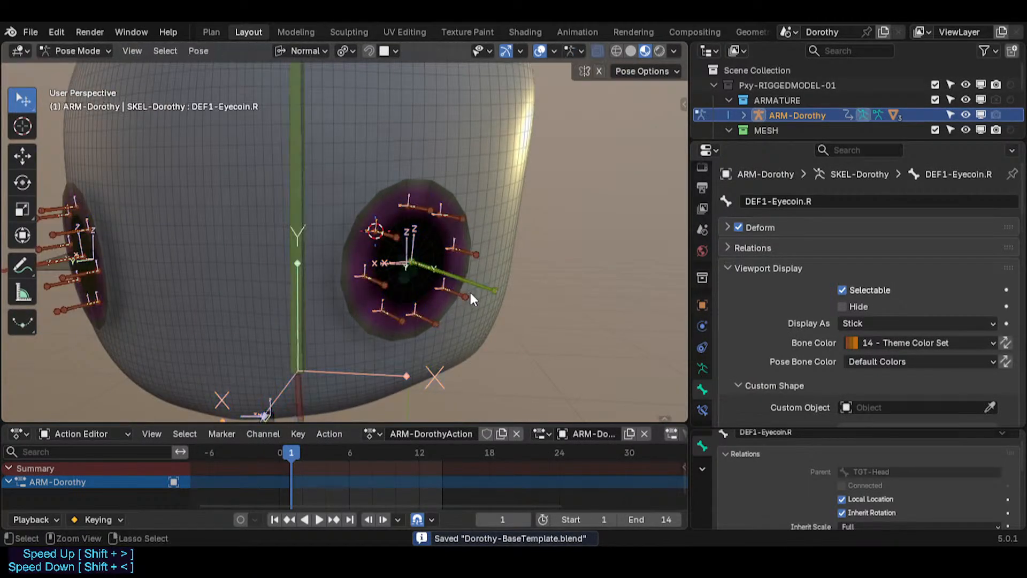
left_click(469, 288)
key("g")
right_click(486, 268)
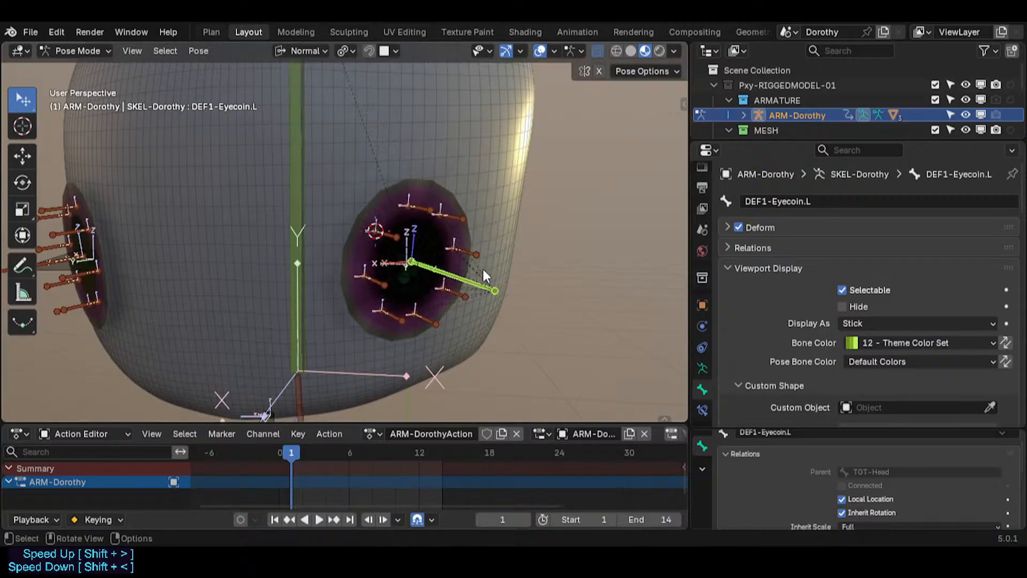
key("ctrl+Tab")
Add a Solidify modifier to the 11b-Eyecoins mesh.
left_click(454, 207)
left_click(702, 326)
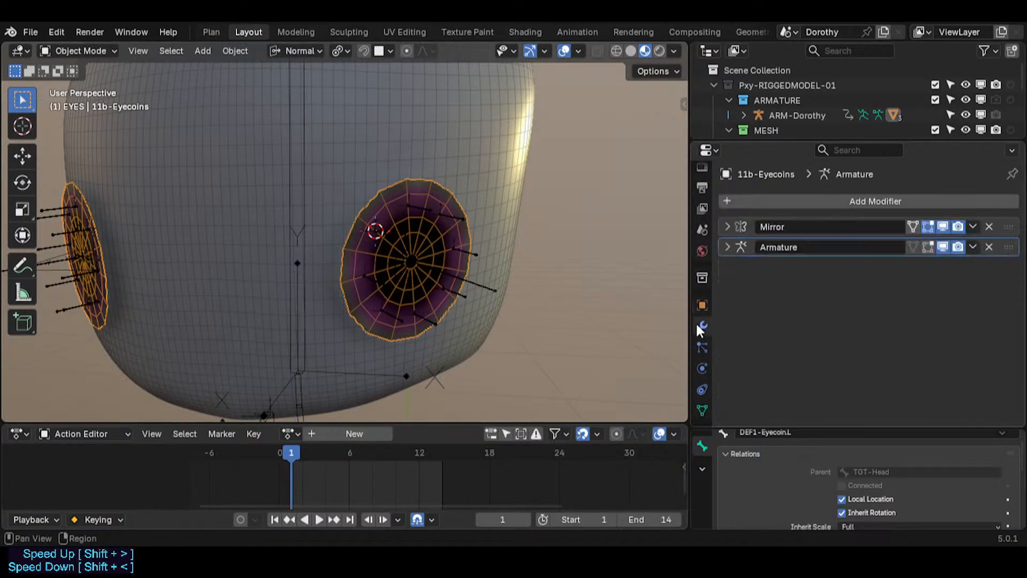
left_click(829, 196)
type("solid")
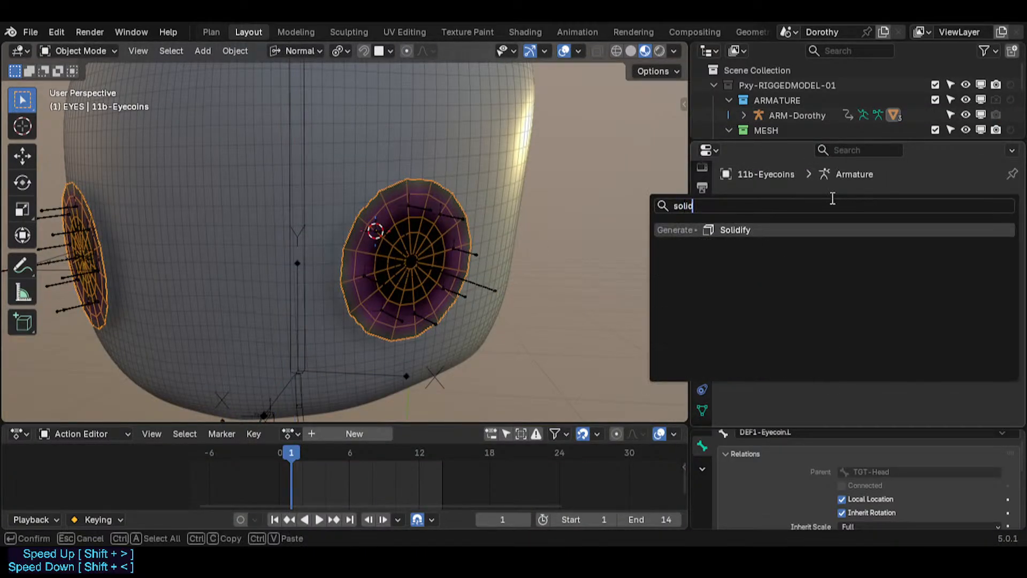
key("Return")
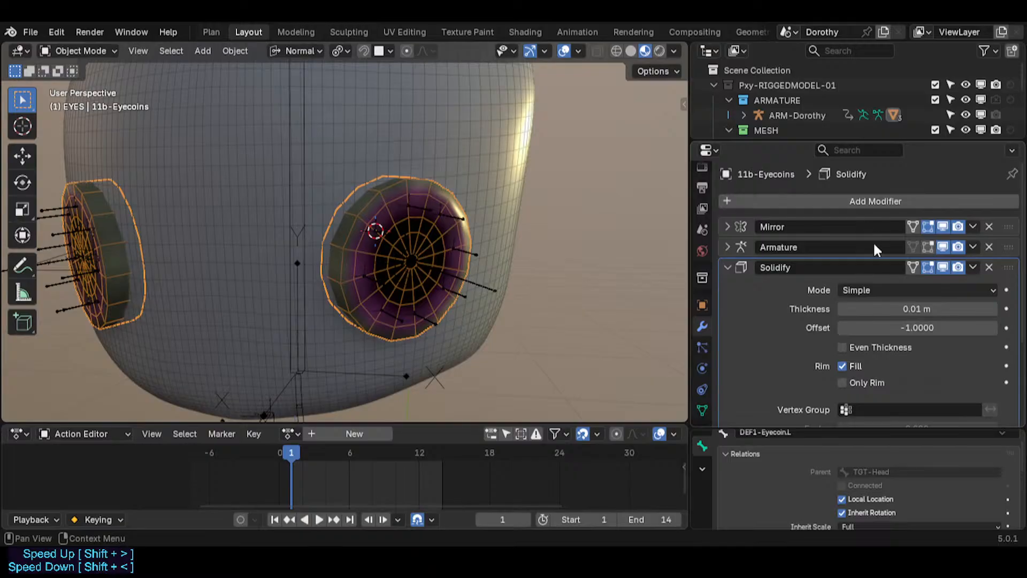
Enable Only Rim in the Solidify modifier of 11b-Eyecoins.
middle_click_drag(393, 210, 85, 218)
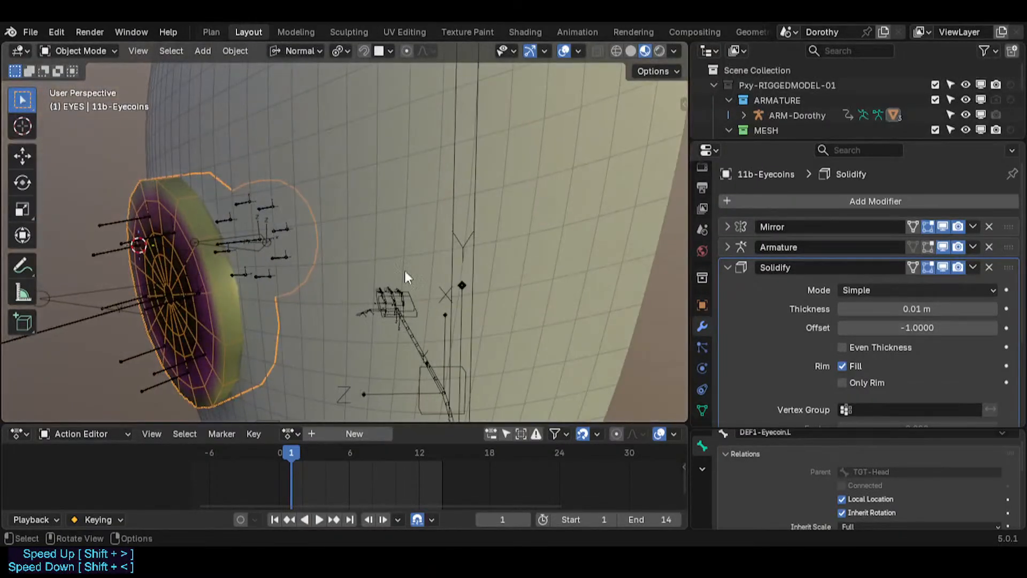
left_click(935, 310)
key("Return")
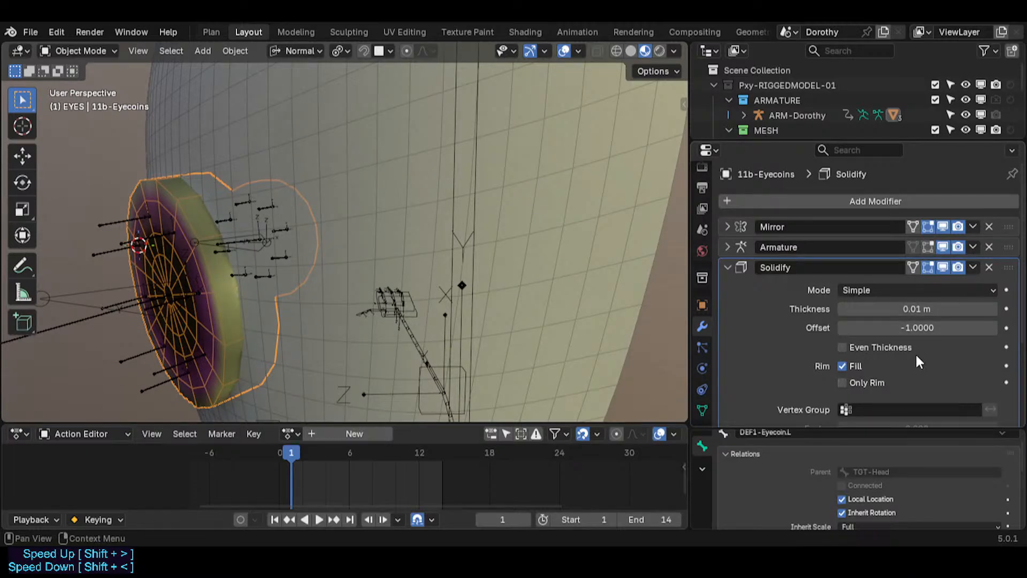
left_click(930, 328)
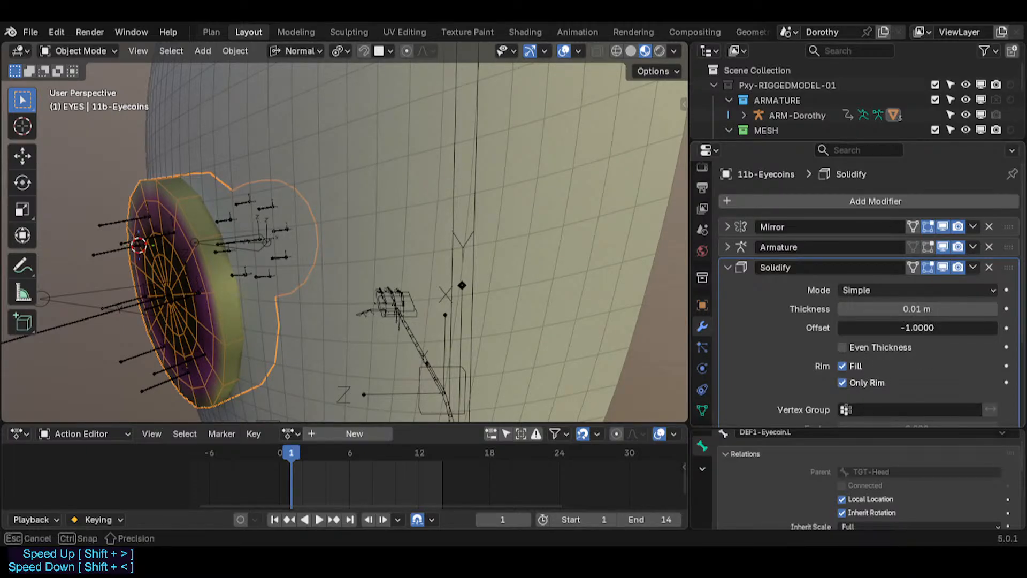
left_click(781, 329)
Try Solidify thicknesses of 0.008 m, 0.05 m and 0.001 m on the eyecoins.
mouse_move(910, 309)
left_mouse_down()
mouse_move(984, 309)
mouse_move(886, 309)
mouse_move(912, 309)
left_mouse_up()
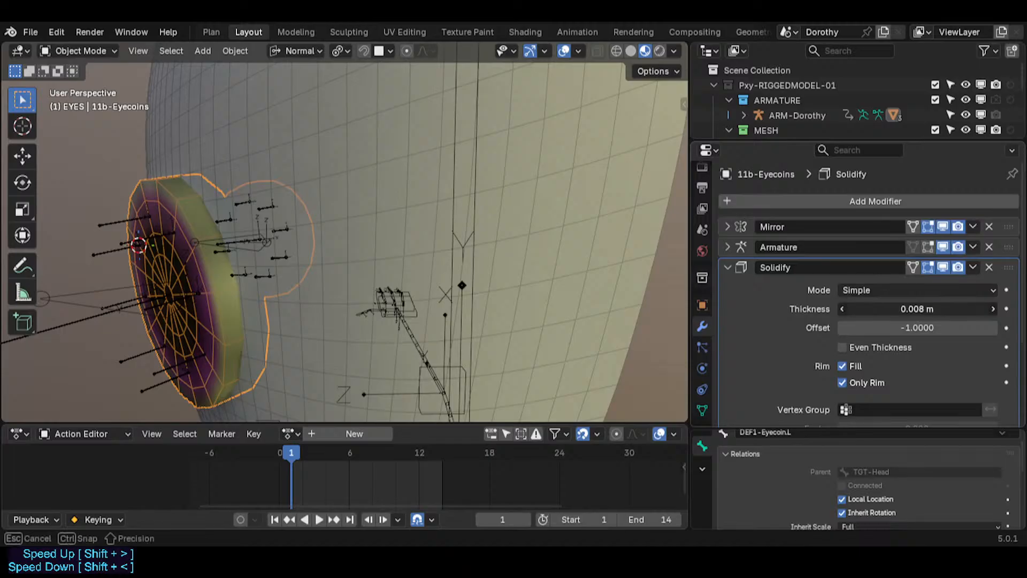
left_click(912, 309)
type("0.0")
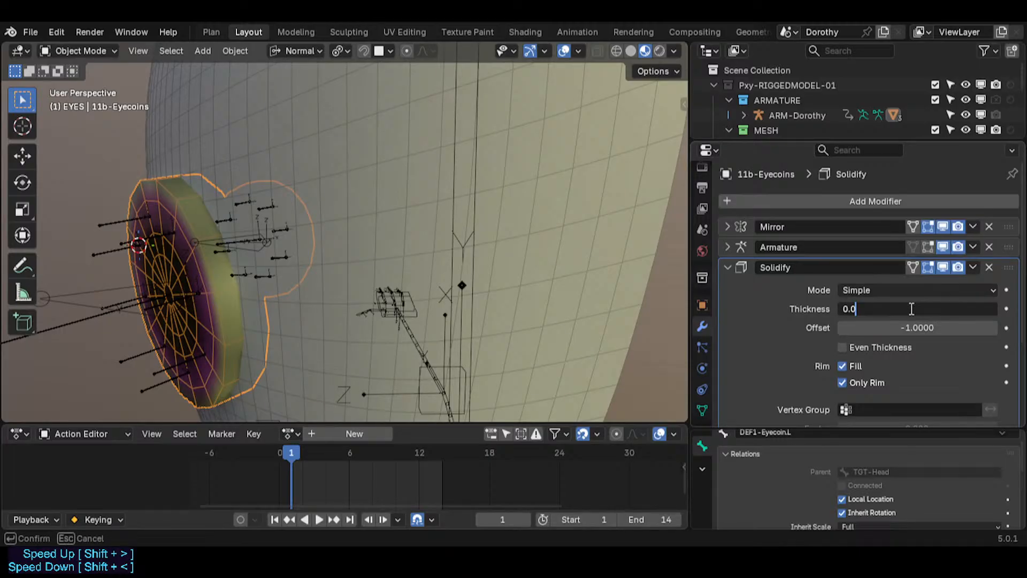
type("5")
key("Return")
left_click(912, 309)
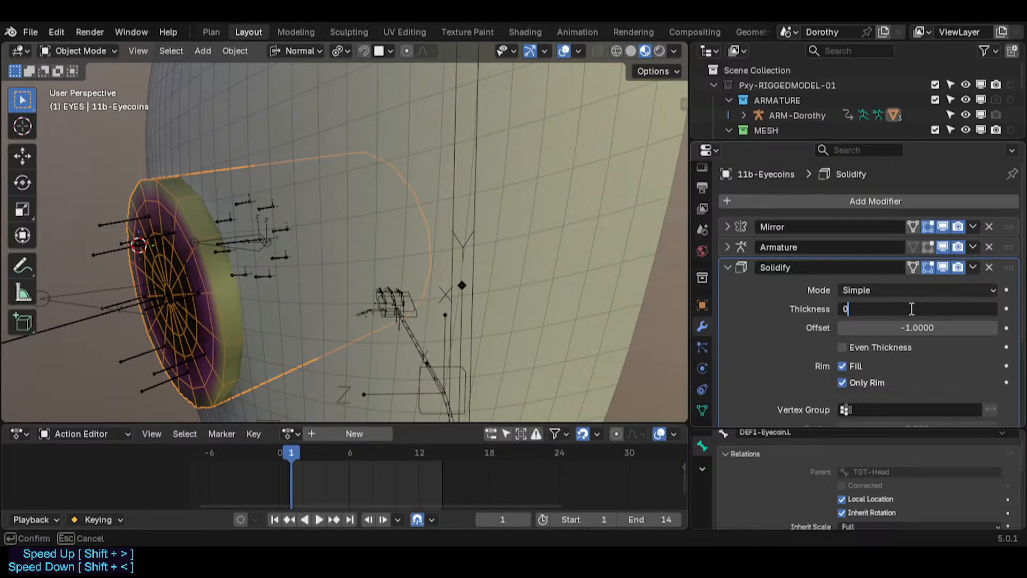
type("0.001")
key("Return")
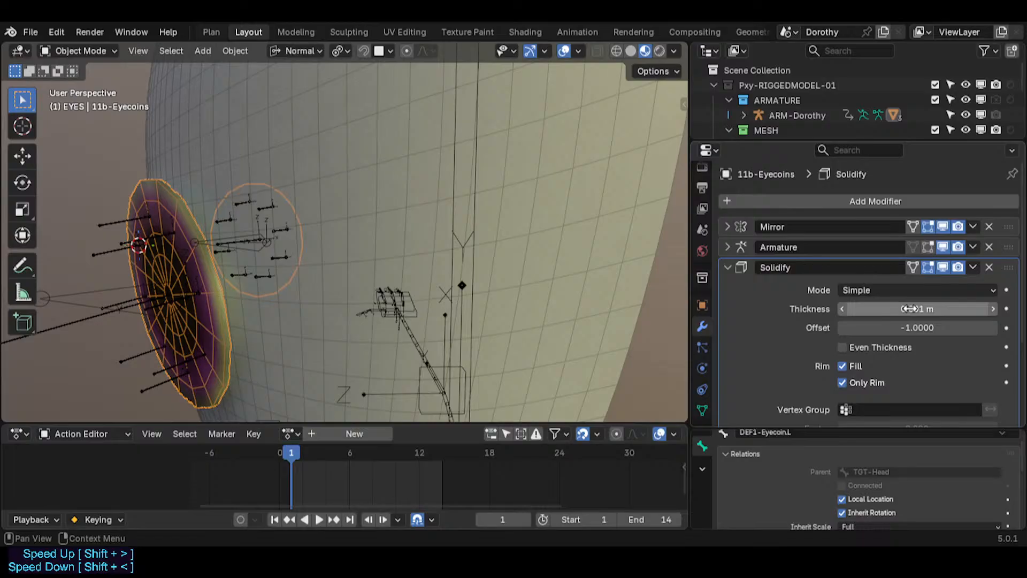
Try a Solidify thickness of 0.005 m from the side of the head, and set it back to 0.01 m.
middle_click_drag(235, 257, 211, 261)
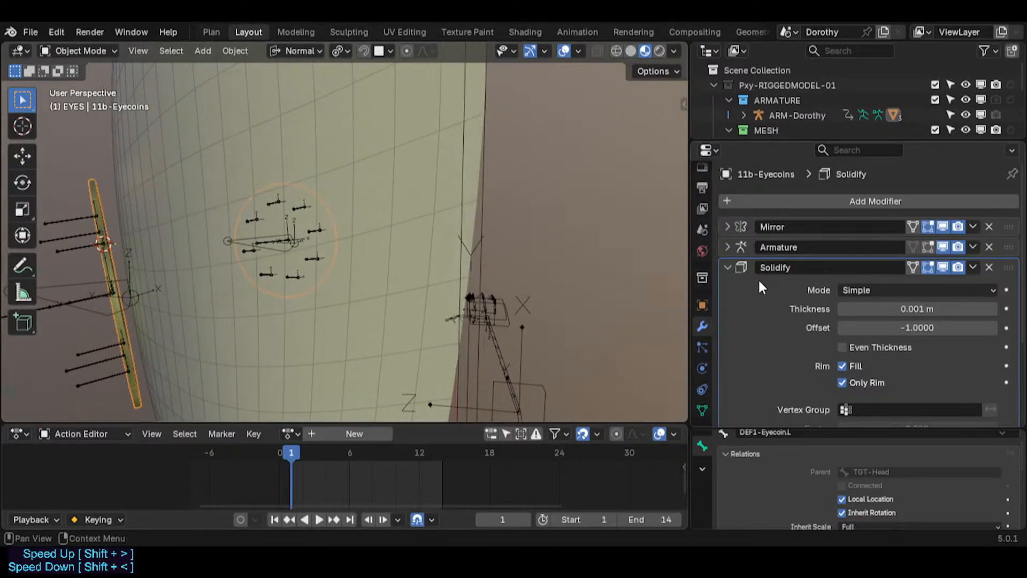
left_click(918, 310)
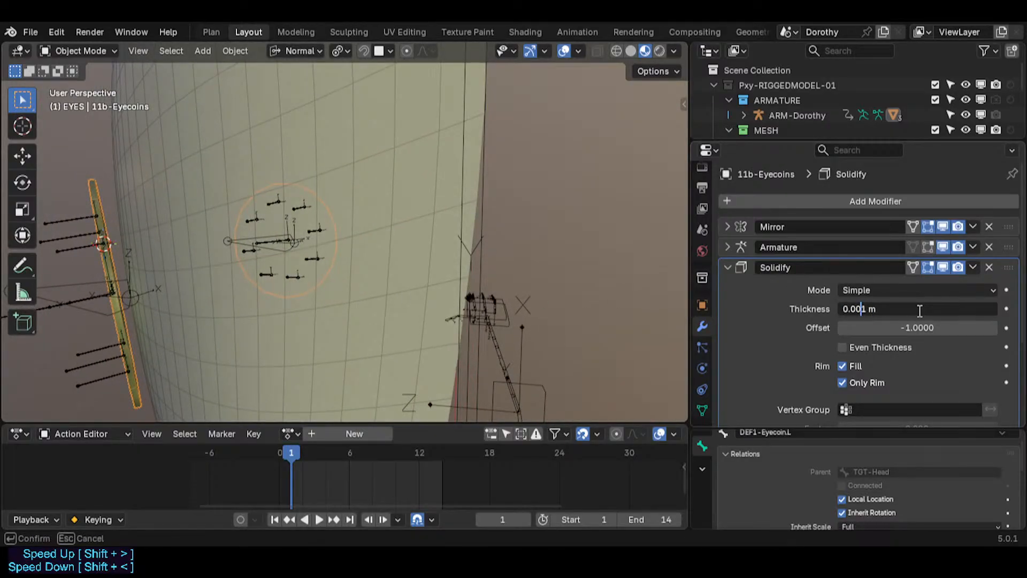
key("Return")
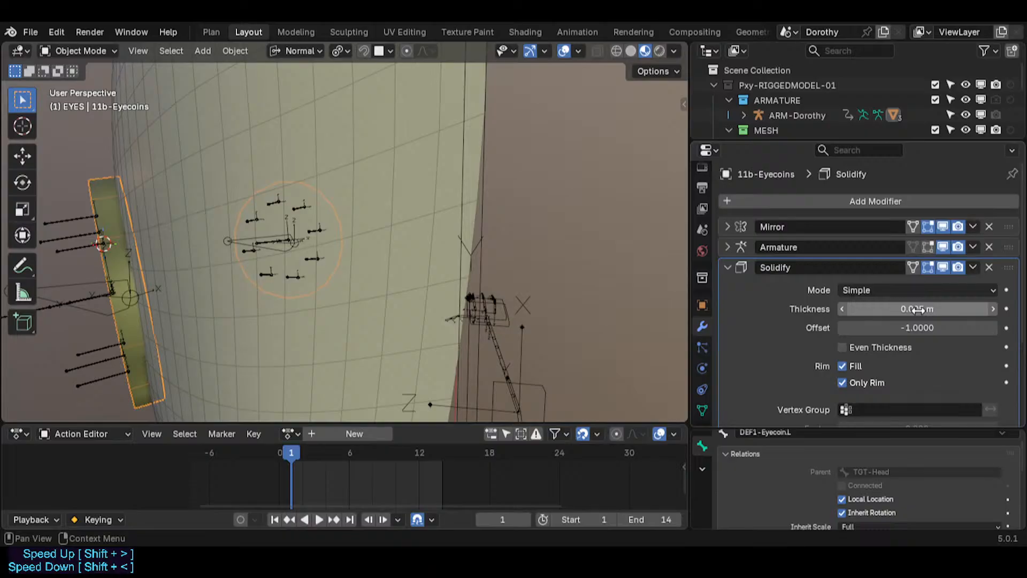
middle_click_drag(428, 256, 429, 256)
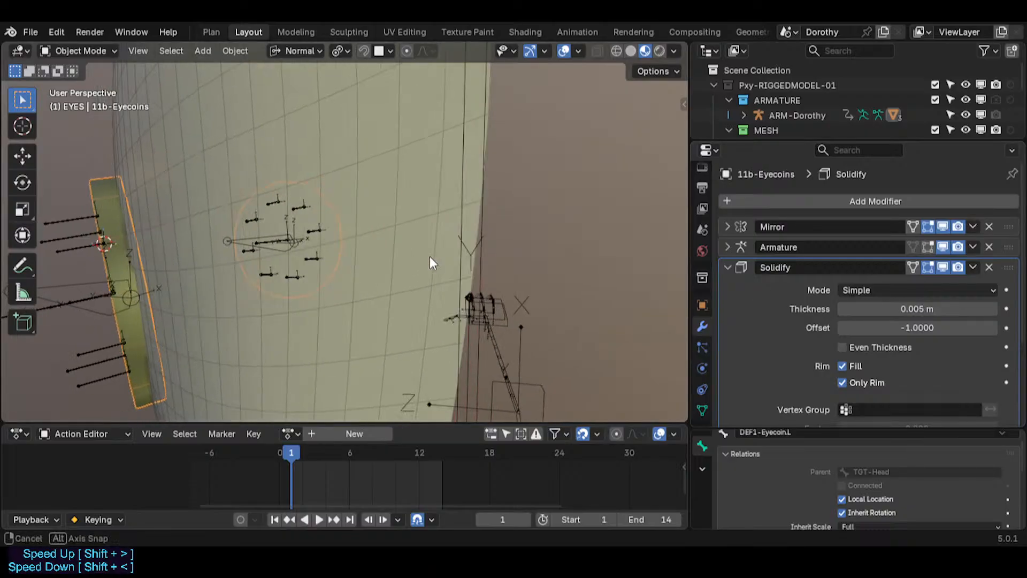
left_click(919, 311)
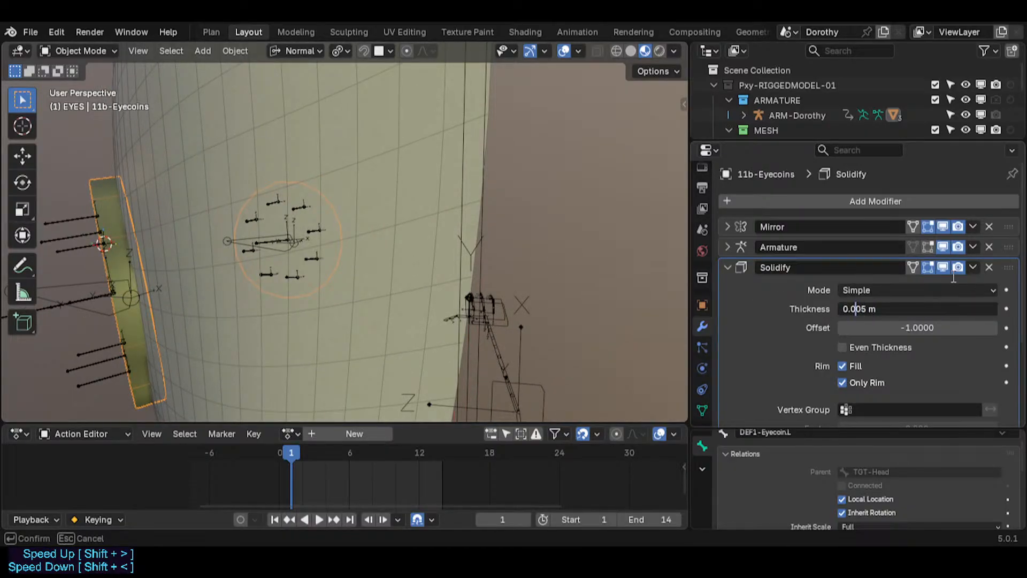
type("1")
key("Return")
middle_click_drag(259, 194, 443, 222)
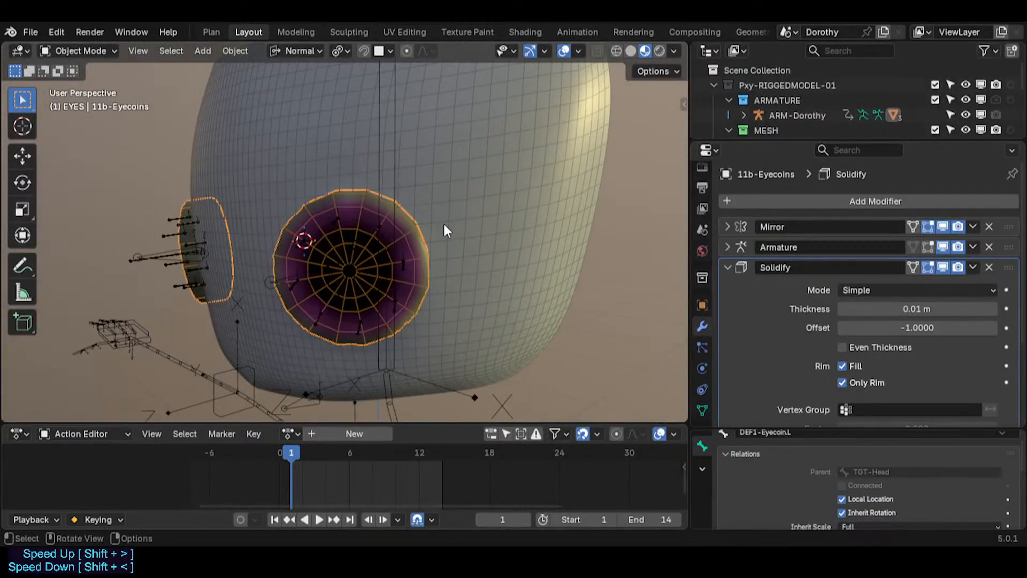
Save the file and add a Subdivision Surface modifier to 11b-Eyecoins after Solidify.
left_click(744, 265)
key("ctrl+s")
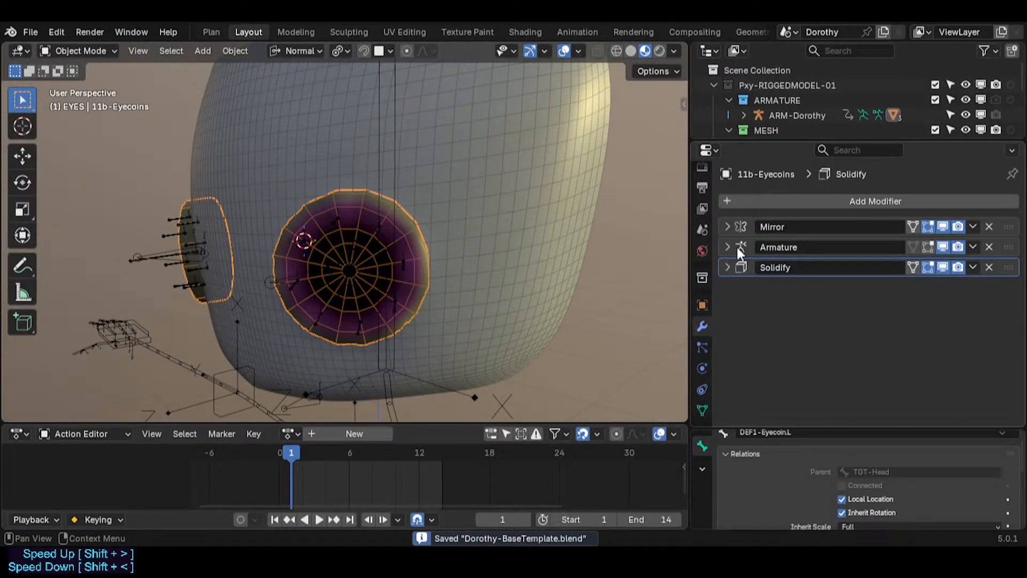
left_click(805, 201)
type("sub")
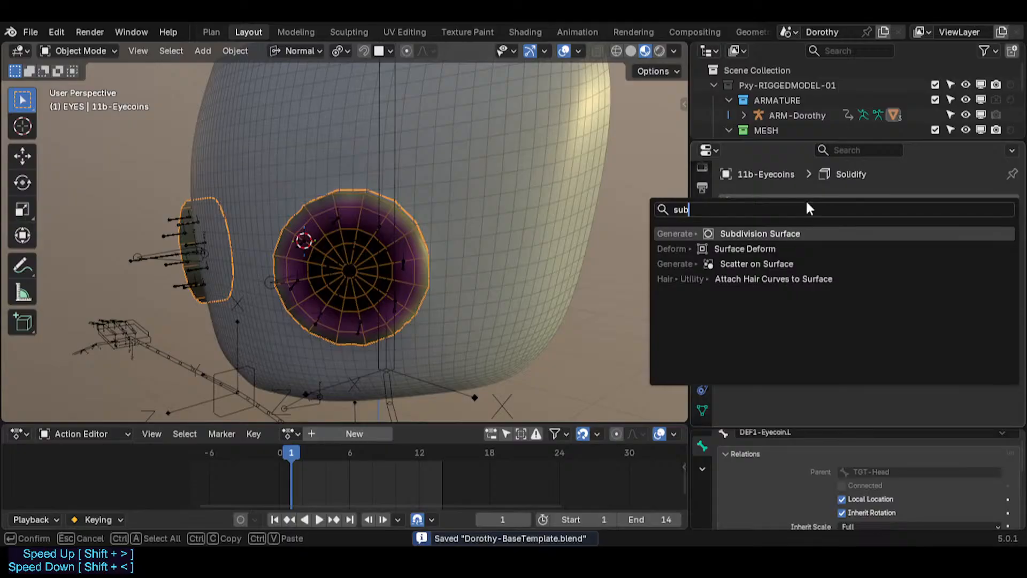
key("Return")
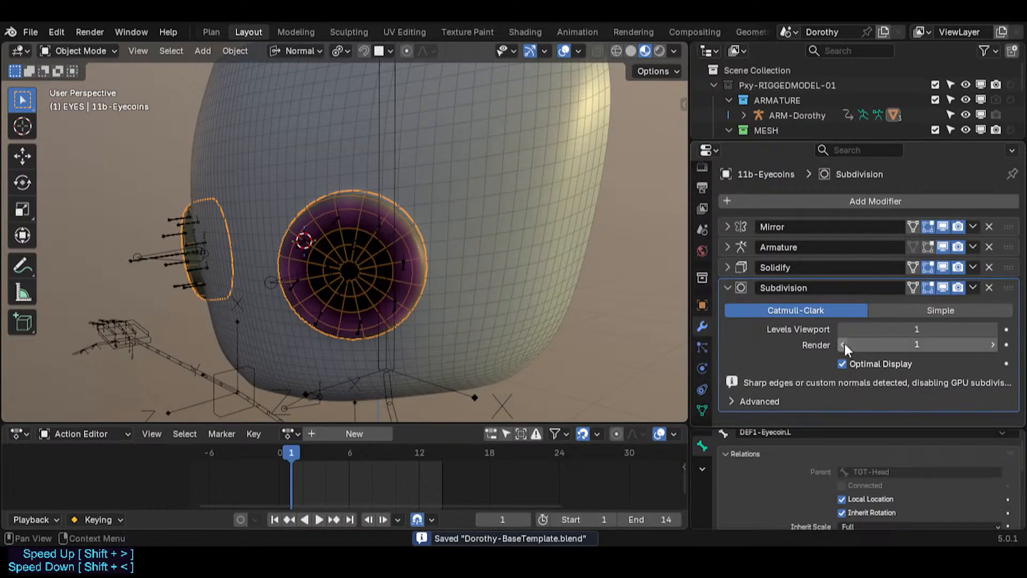
mouse_move(454, 236)
middle_mouse_down()
mouse_move(422, 225)
mouse_move(467, 232)
mouse_move(441, 236)
mouse_move(633, 244)
mouse_move(425, 233)
mouse_move(488, 225)
mouse_move(454, 247)
mouse_move(466, 246)
middle_mouse_up()
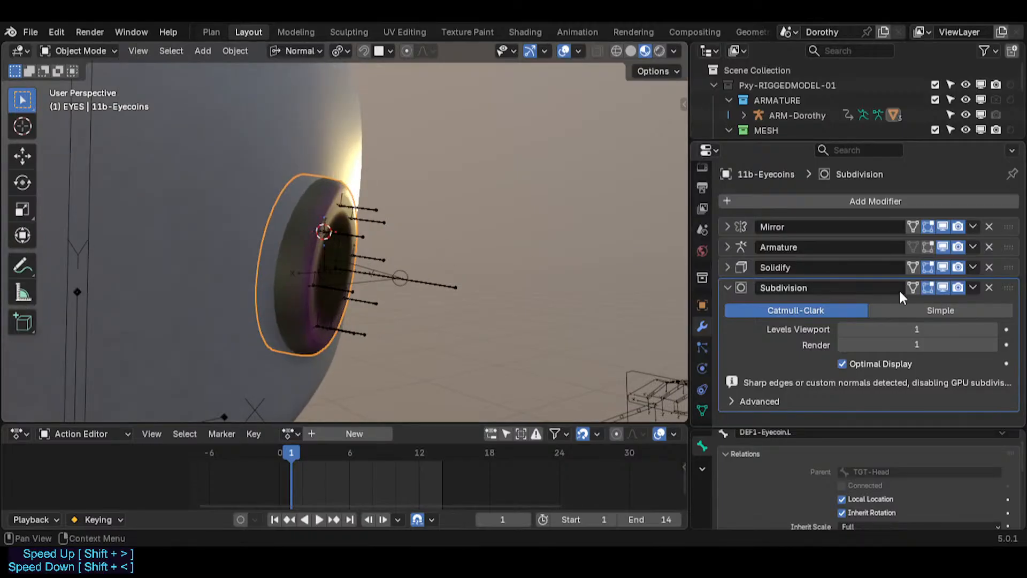
left_click(729, 288)
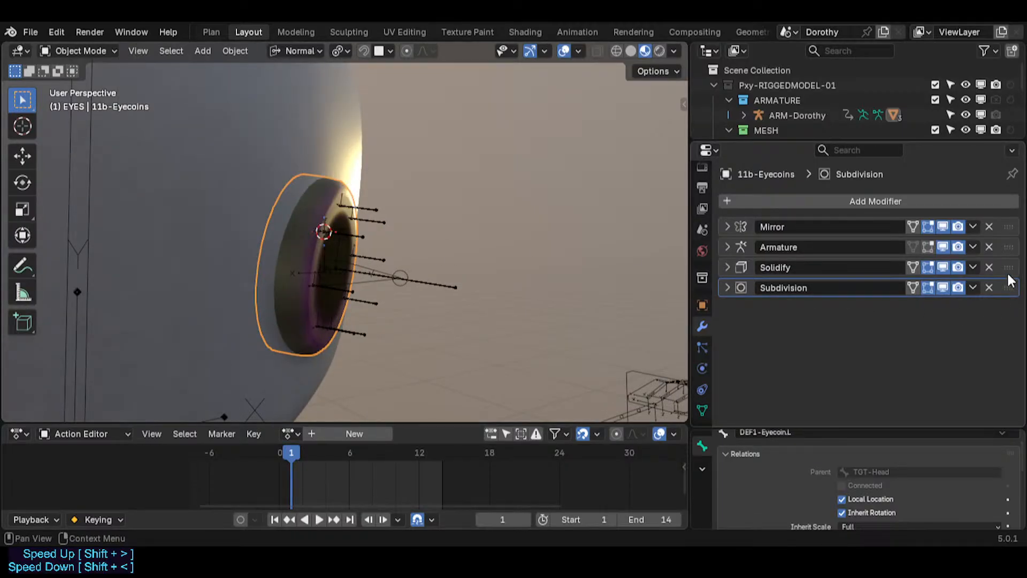
Try placing Solidify after Subdivision in the eyecoins' modifier stack, and restore the order with Subdivision last.
left_click_drag(1008, 269, 1007, 301)
middle_click_drag(488, 206, 375, 220)
left_click_drag(1008, 267, 1008, 307)
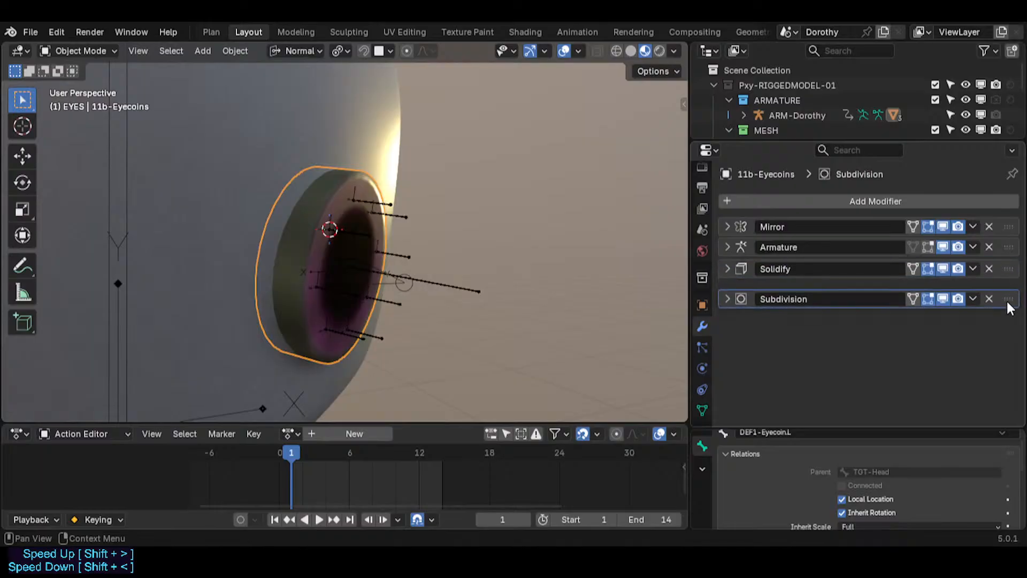
middle_click_drag(316, 201, 107, 198)
scroll(215, 248, "down", 4)
middle_click_drag(217, 249, 490, 249)
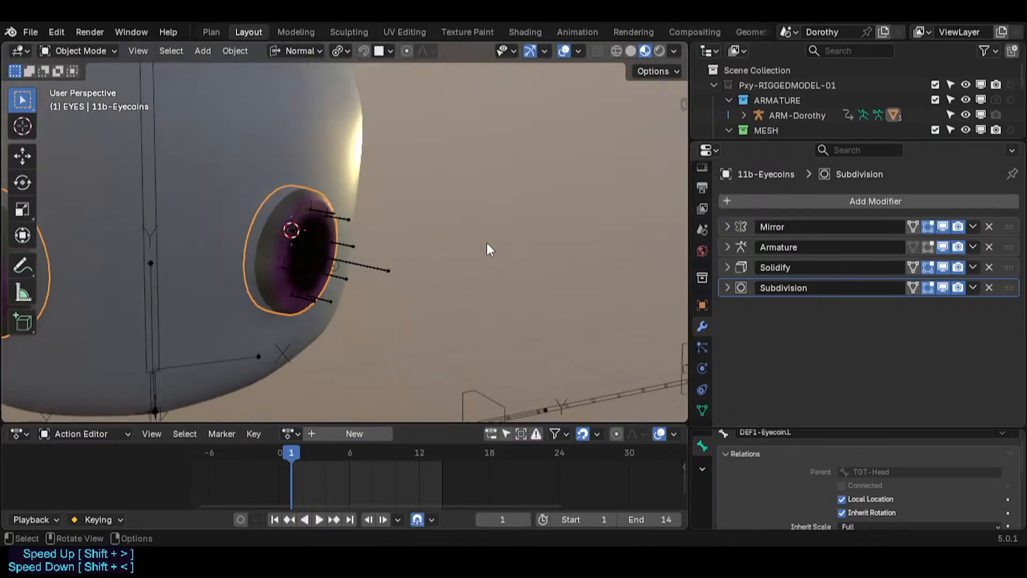
Make DEF1-Eyecoin.L the active bone in Pose Mode, show its bone constraints, and save the file.
key("ctrl+s")
left_click(371, 270)
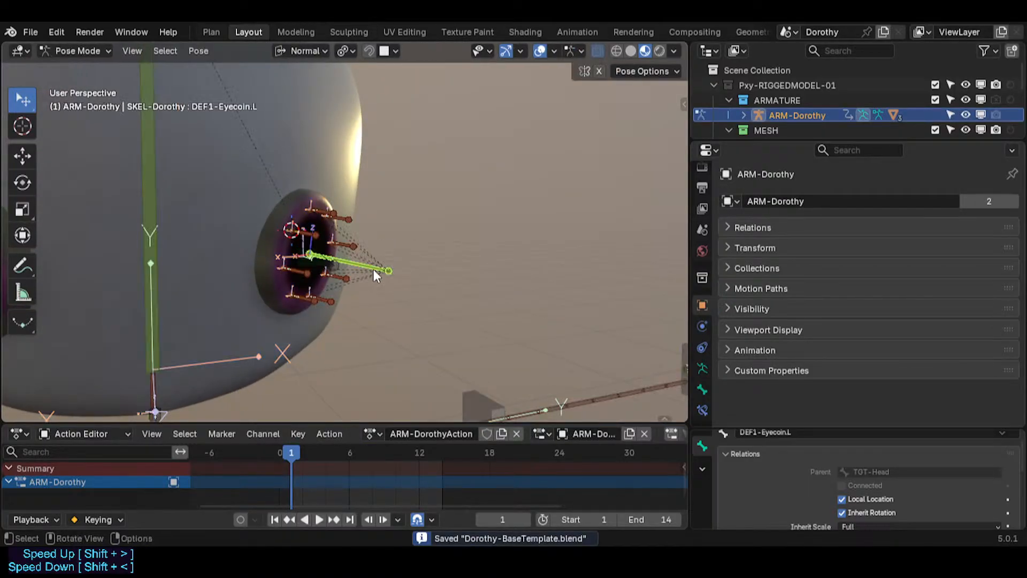
scroll(373, 268, "up", 1)
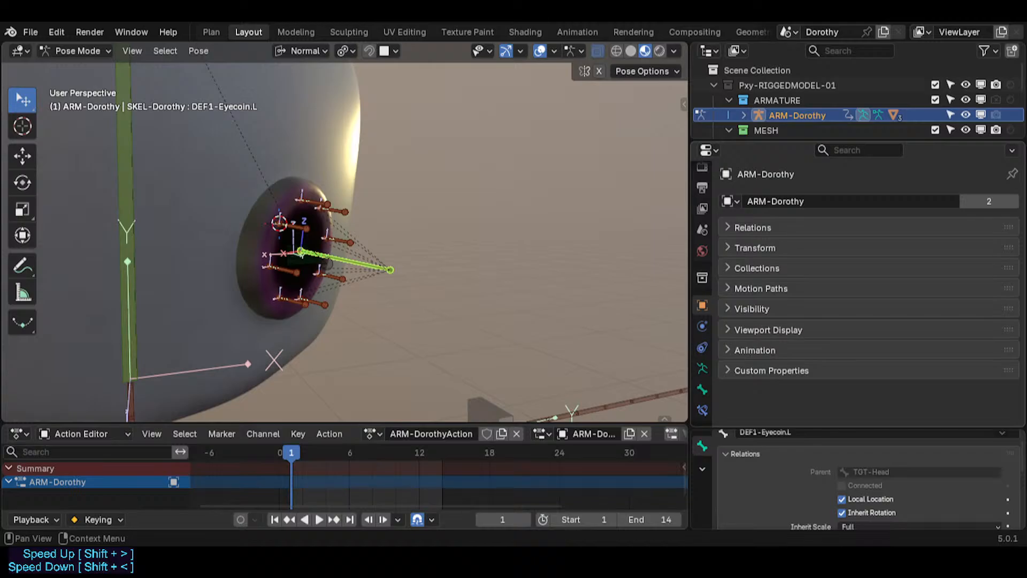
left_click(702, 410)
scroll(313, 221, "up", 2)
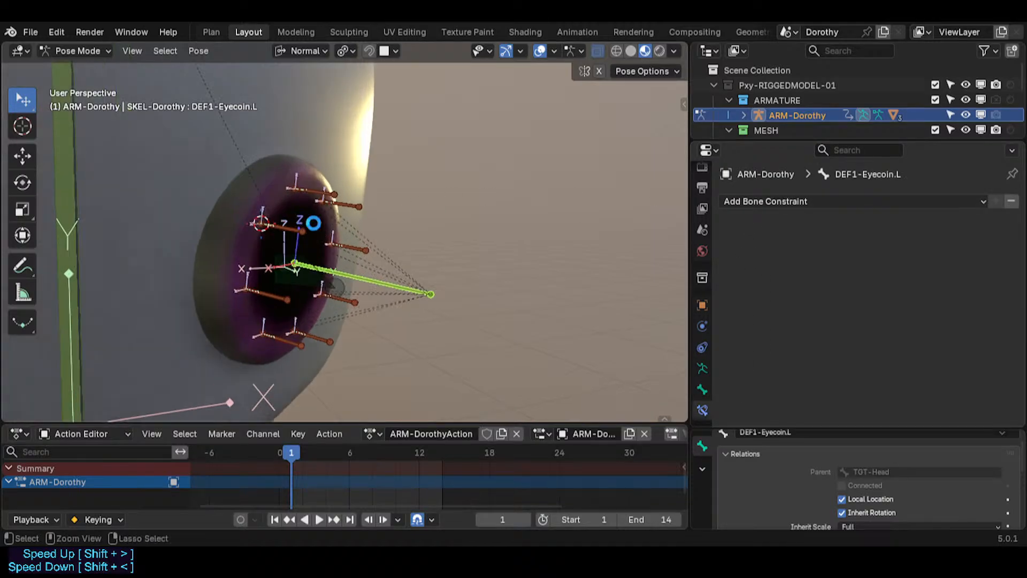
key("ctrl+s")
Add a Shrinkwrap bone constraint to DEF1-Eyecoin.L with Eyeballs as its target.
left_click(758, 202)
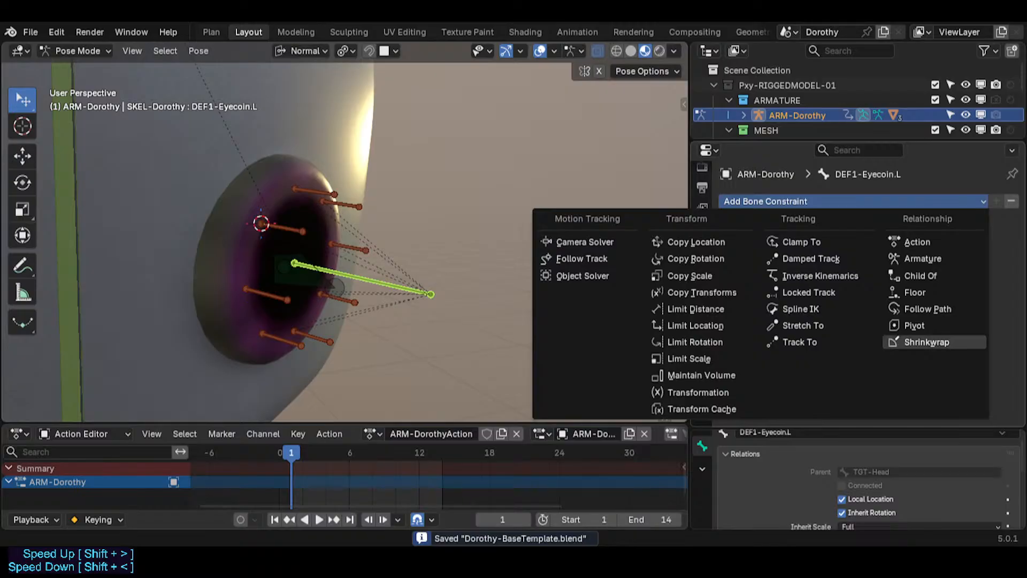
left_click(926, 342)
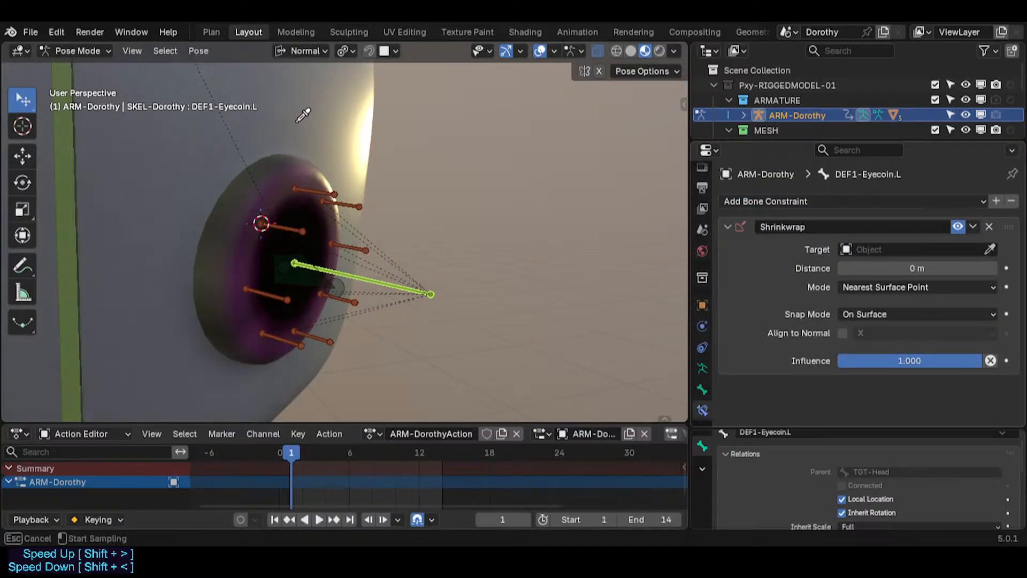
left_click(881, 249)
left_click(890, 249)
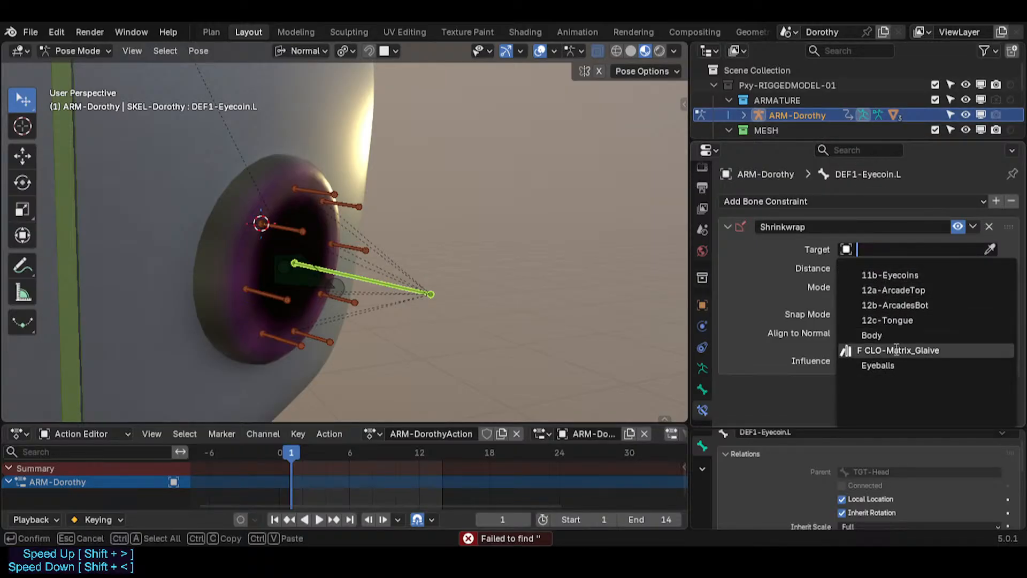
left_click(882, 366)
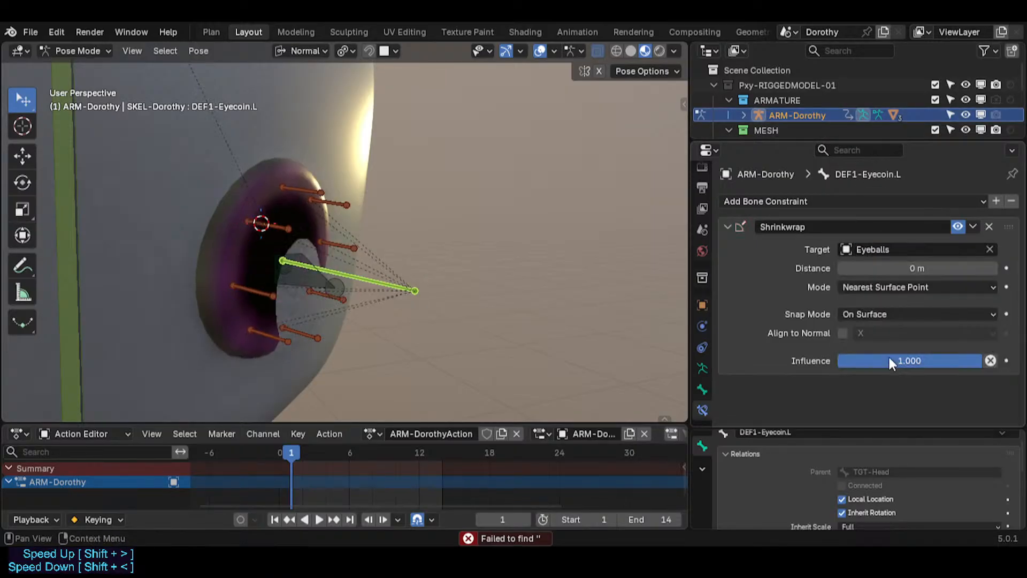
Set the Shrinkwrap constraint's snap mode to Outside Surface and align the bone to the normal along Y.
left_click(877, 315)
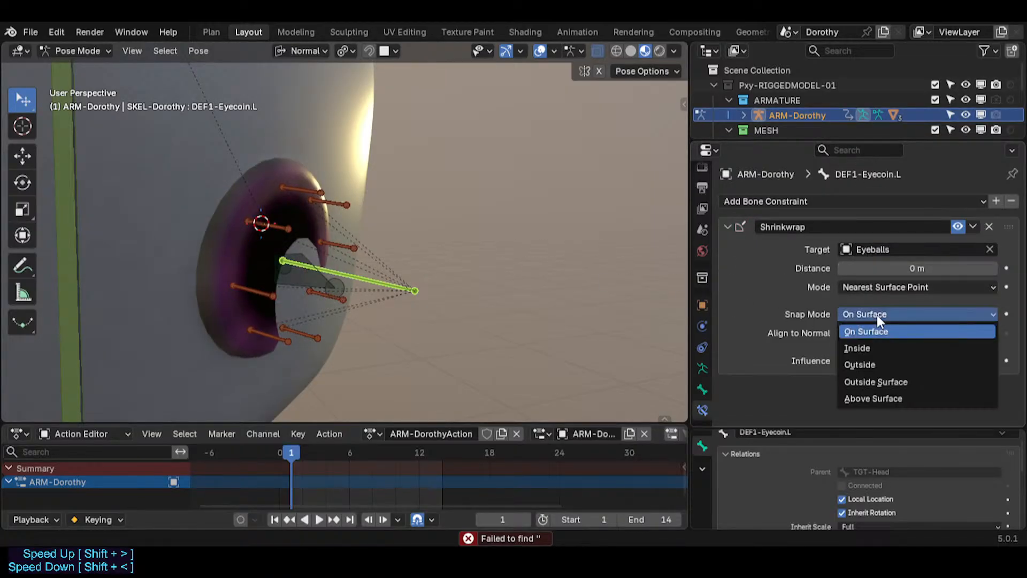
left_click(873, 380)
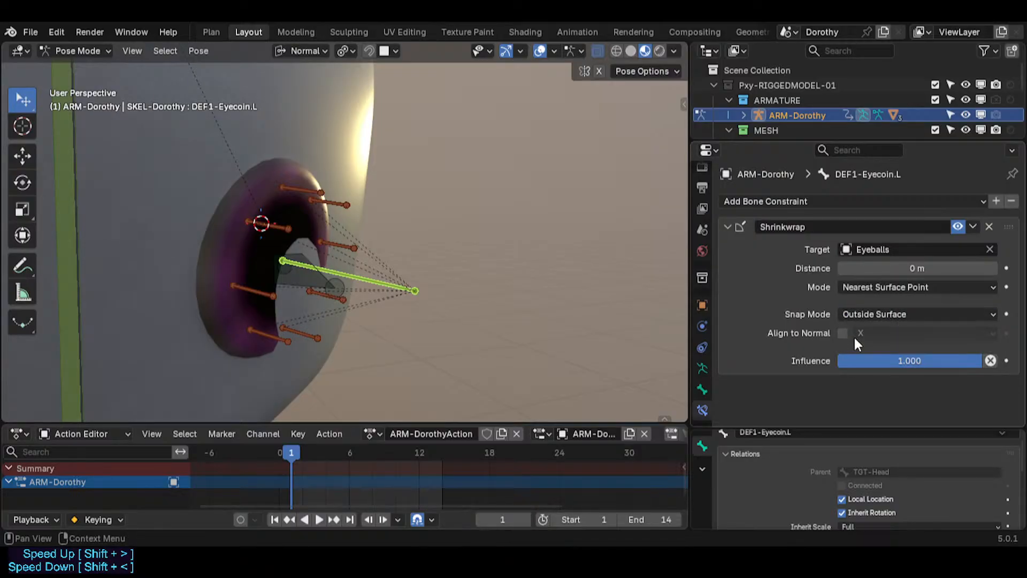
left_click(844, 332)
left_click(878, 332)
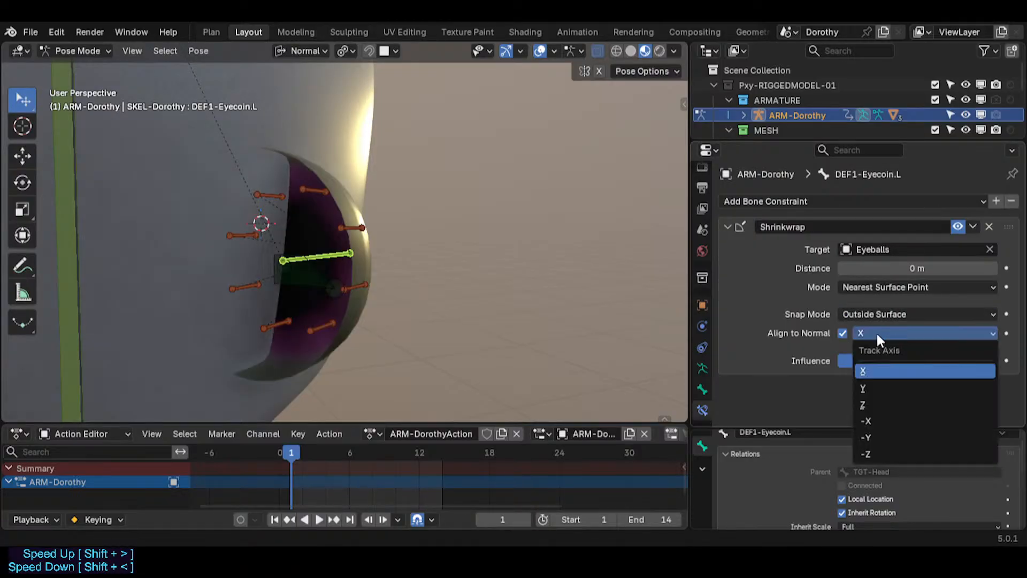
left_click(862, 390)
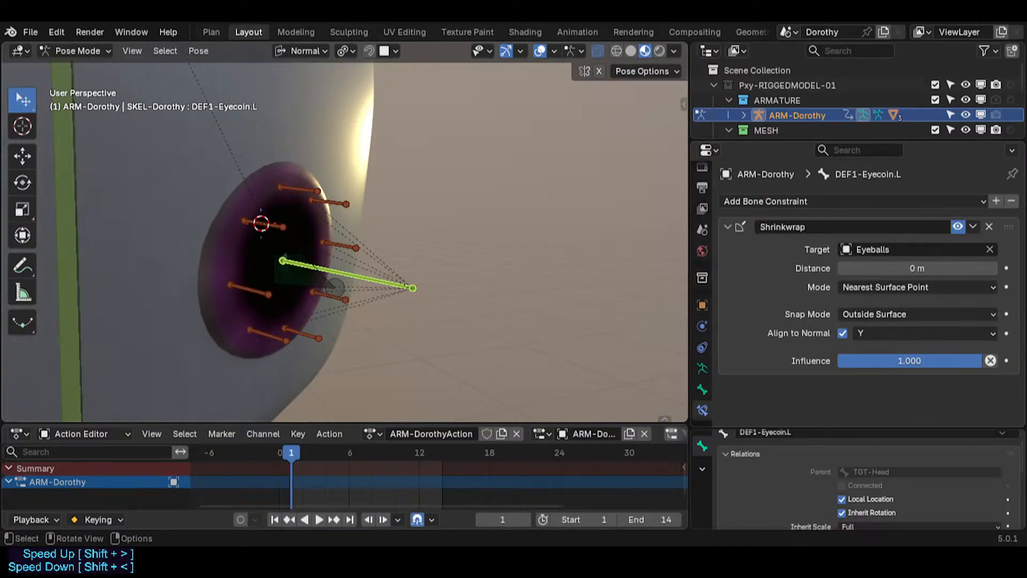
scroll(241, 325, "down", 2)
middle_click_drag(238, 323, 204, 335)
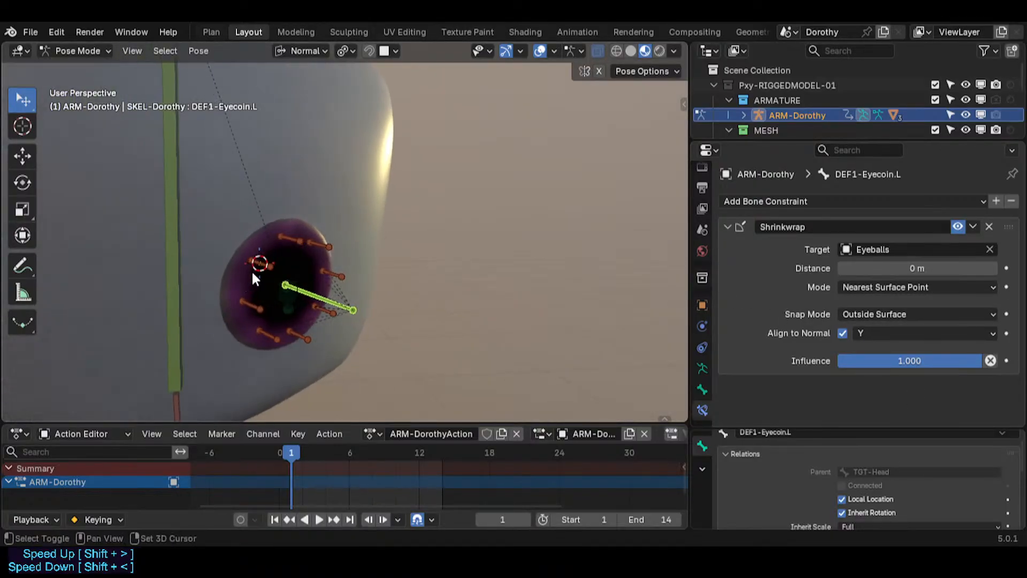
Select all deform bones of the left eyecoin and extend the selection to their mirrored bones on the right eyecoin.
scroll(258, 264, "down", 3)
scroll(258, 266, "down", 1)
middle_click_drag(258, 266, 307, 246, "shift")
scroll(306, 284, "up", 3)
left_click(310, 210, "shift")
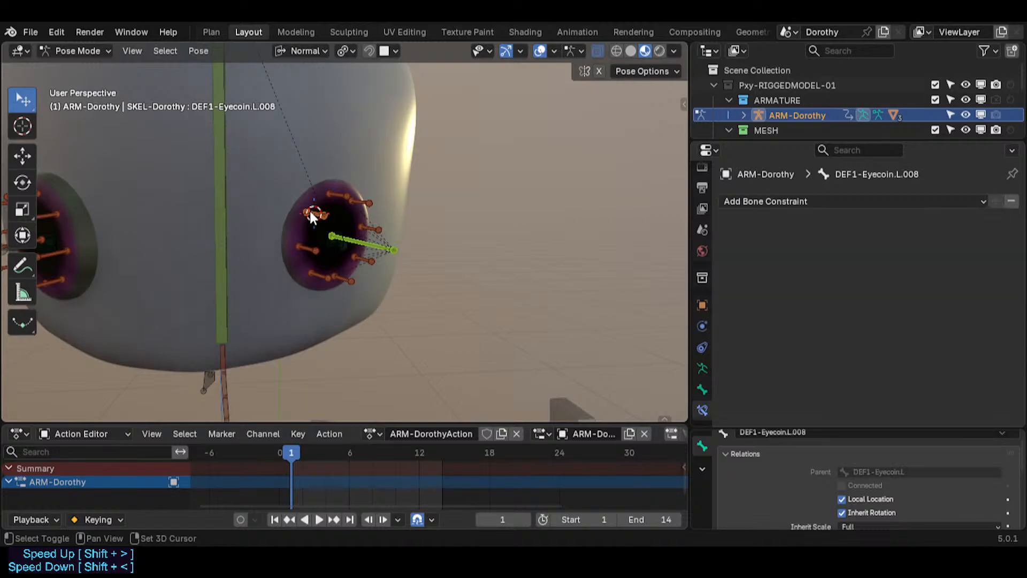
key("shift+g")
left_click(283, 226)
scroll(301, 261, "down", 3)
middle_click_drag(311, 252, 307, 217)
scroll(340, 185, "down", 1)
scroll(323, 219, "up", 4)
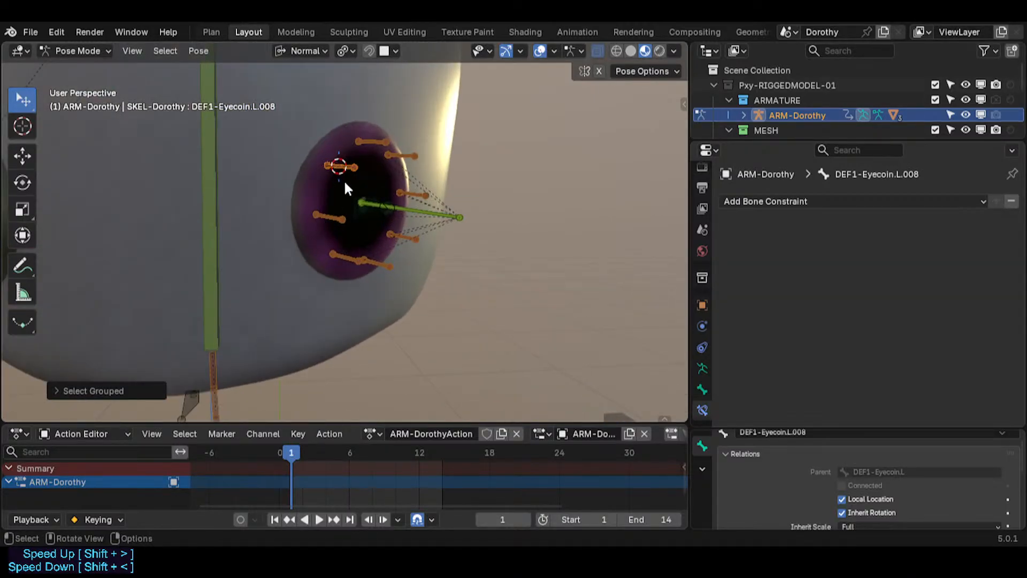
left_click(344, 163)
left_click(375, 144, "shift")
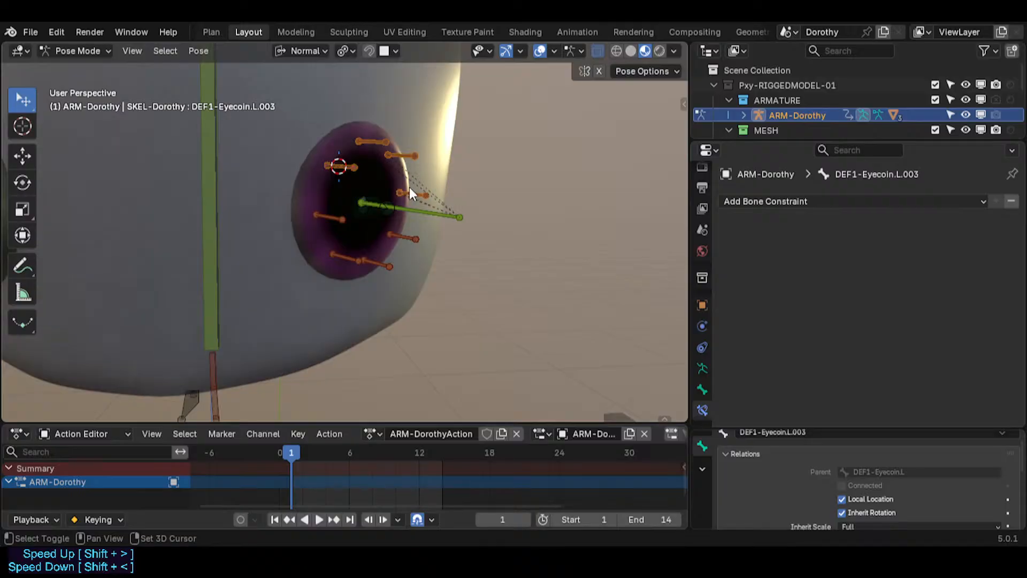
left_click(399, 214, "shift")
scroll(397, 215, "down", 4)
key("ctrl+shift+m")
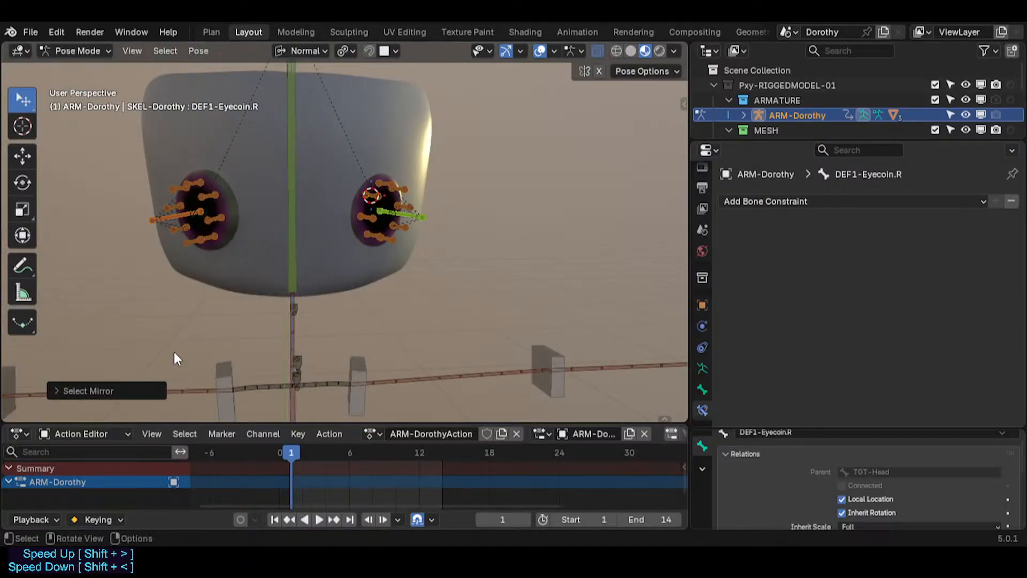
Set the bone color of the selected eyecoin bones to 16 - Theme Color Set and save the file.
left_click(702, 390)
left_click(883, 341)
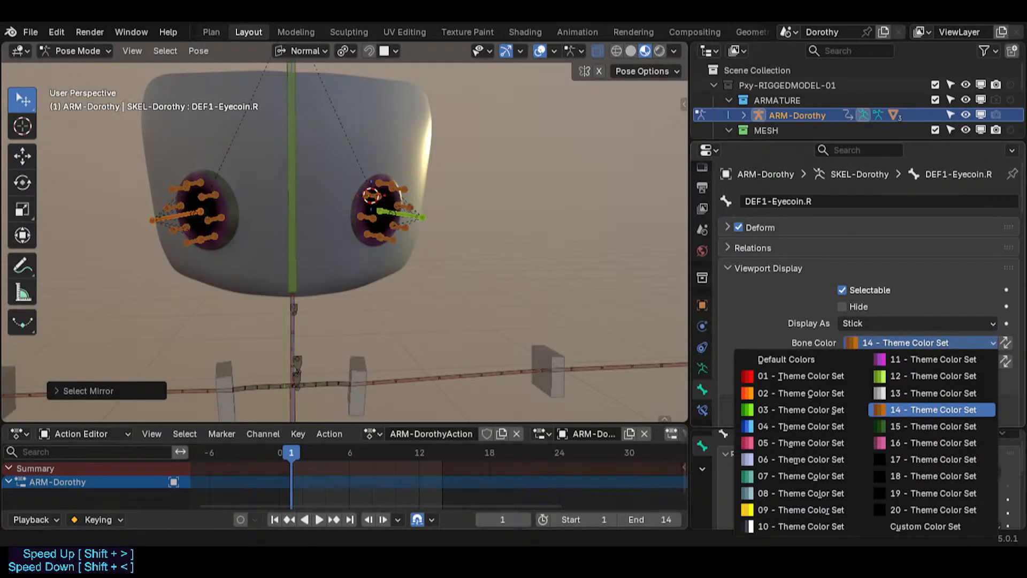
left_click(933, 443)
mouse_move(375, 225)
middle_mouse_down()
mouse_move(351, 216)
mouse_move(373, 235)
middle_mouse_up()
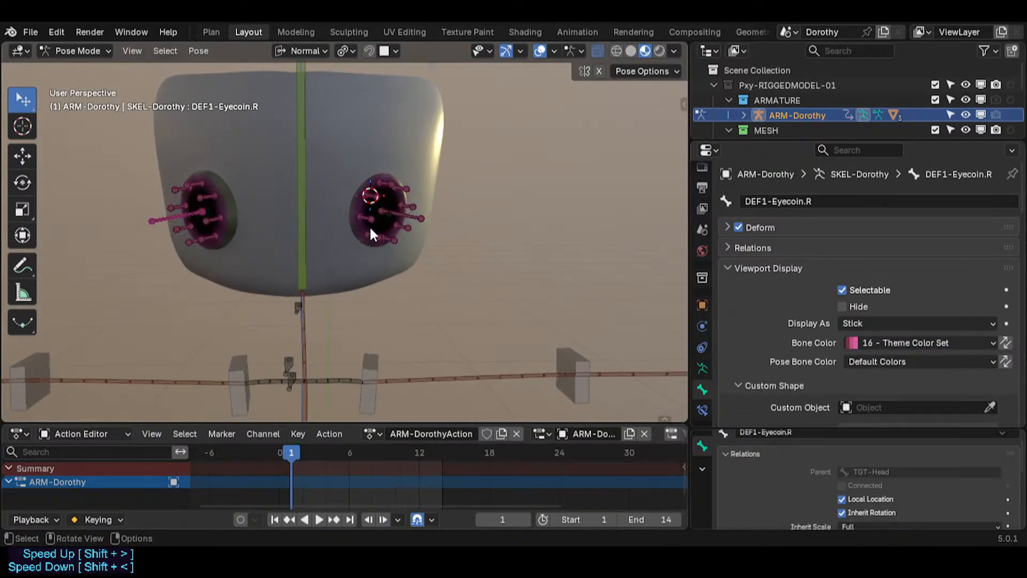
scroll(373, 235, "up", 2)
key("ctrl+s")
Select both DEF1-Eyeball bones, give them the bone color 16 - Theme Color Set, and save the file.
left_click(394, 210)
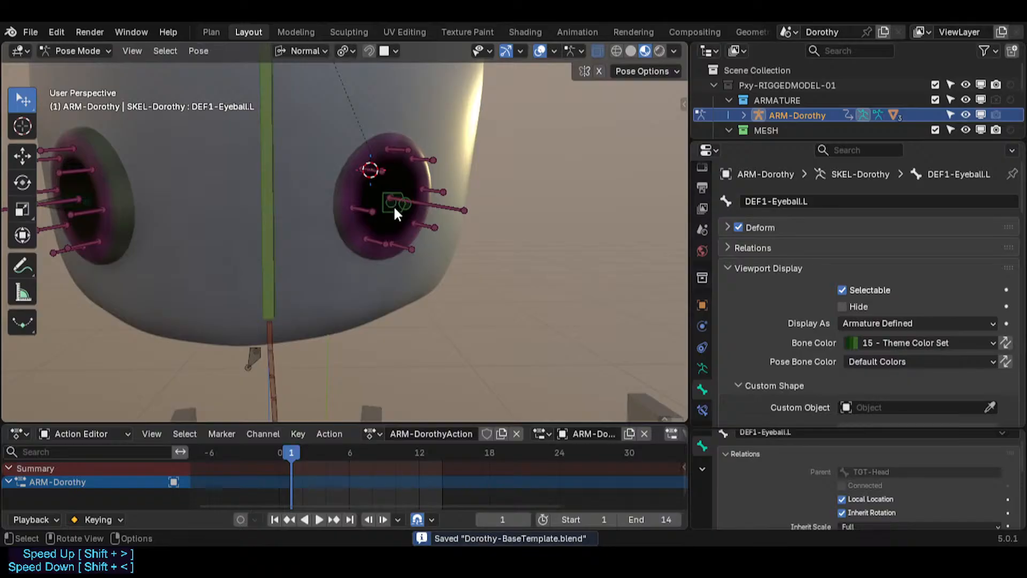
key("ctrl+shift+m")
left_click(394, 207, "shift")
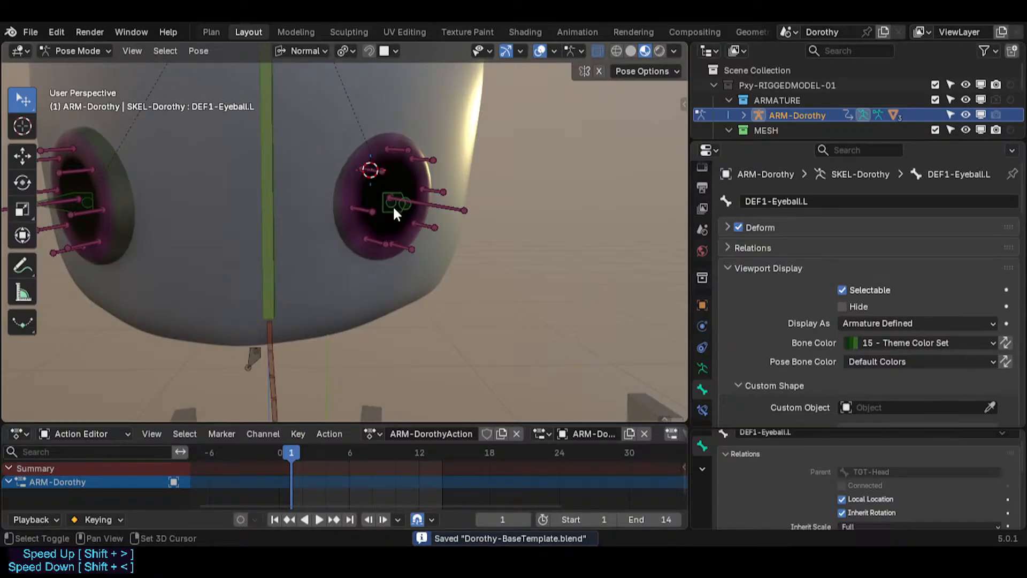
left_click(910, 343)
left_click(916, 438)
middle_click_drag(482, 201, 420, 298)
key("ctrl+s")
Make DEF1-Eyecoin.L active, display the mesh wireframe, save the file, and show the bone's constraints.
middle_click_drag(419, 252, 394, 229)
left_click(457, 230)
scroll(393, 229, "down", 2)
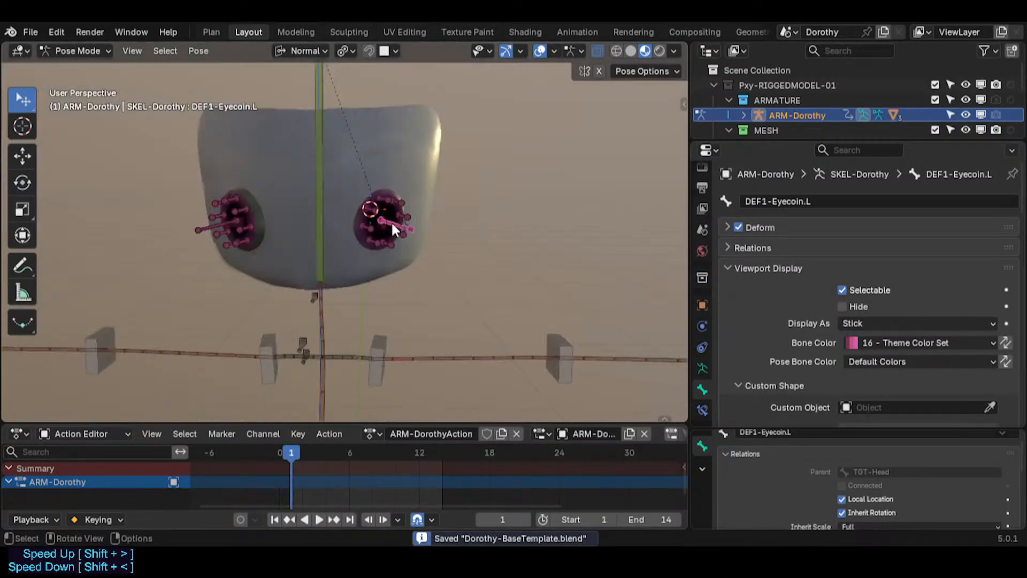
scroll(393, 229, "down", 2)
middle_click_drag(367, 278, 439, 193)
scroll(324, 185, "up", 3)
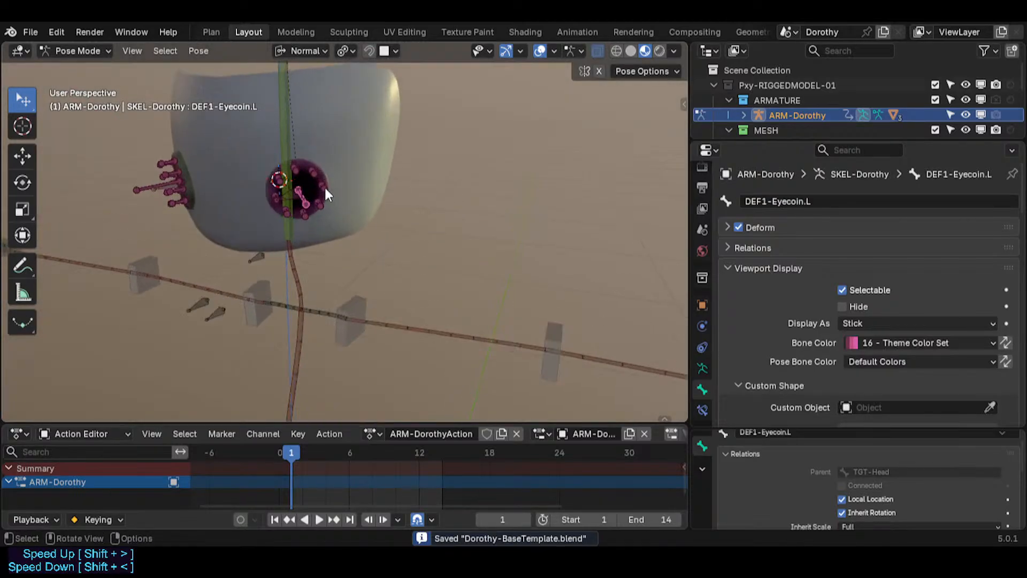
scroll(324, 187, "up", 2)
middle_click_drag(324, 187, 303, 232)
scroll(288, 217, "up", 2)
key("ctrl+s")
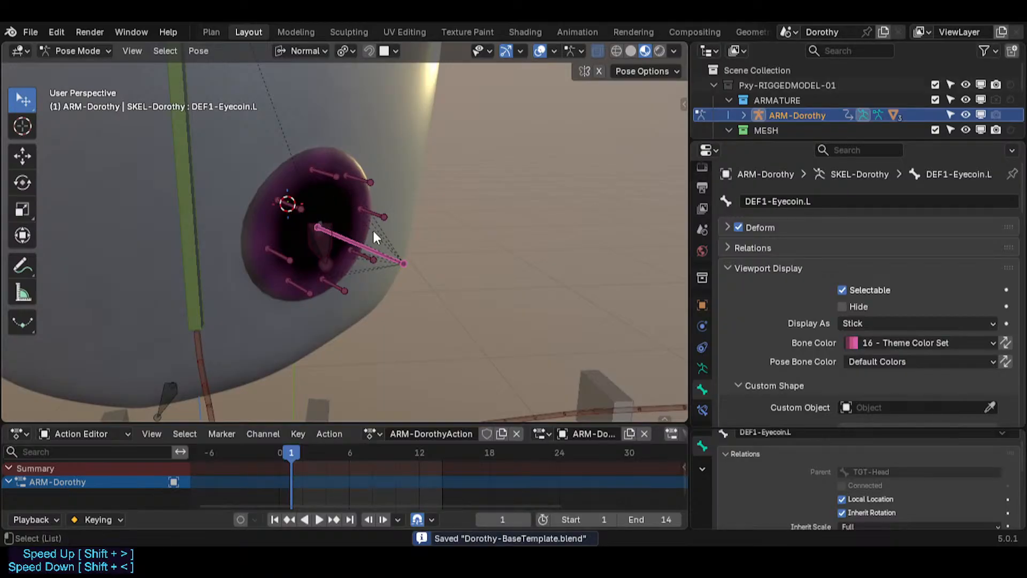
key("shift+alt+z")
key("ctrl+s")
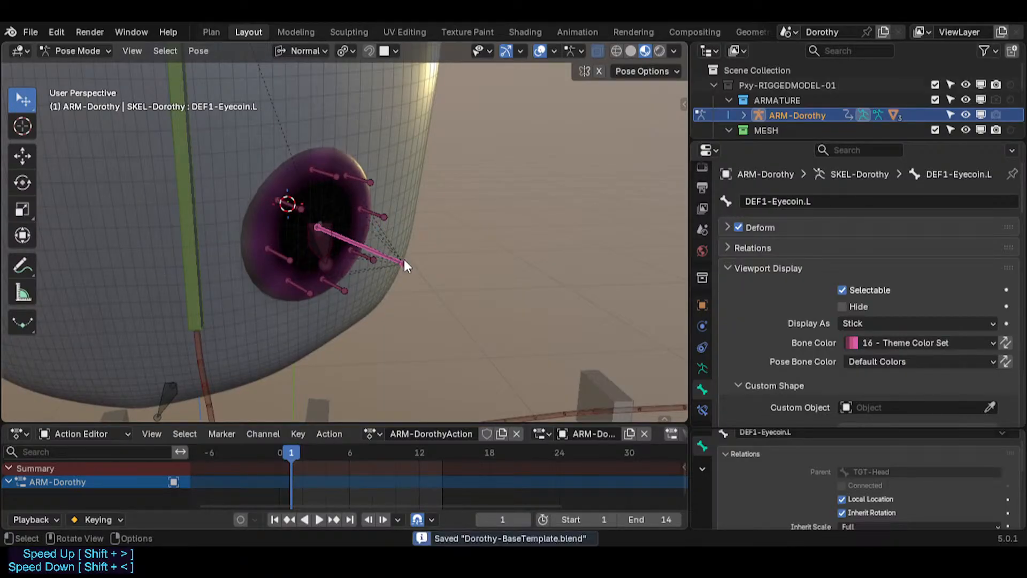
left_click(701, 406)
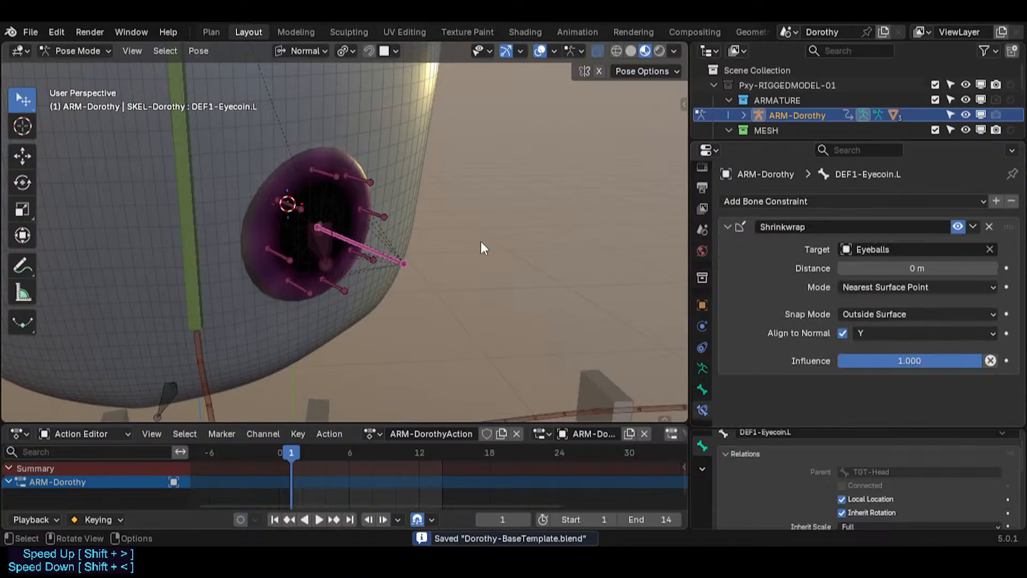
Select all bones sharing DEF1-Eyecoin.L's color and copy its Shrinkwrap constraint to them.
scroll(460, 242, "down", 2)
key("shift+g")
left_click(378, 244)
middle_click_drag(379, 245, 342, 235)
key("n")
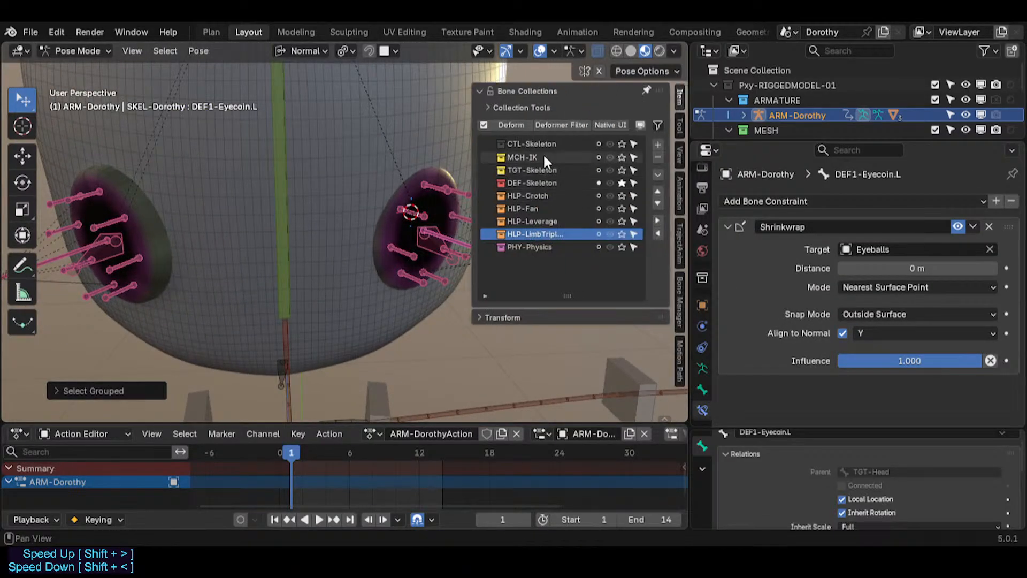
key("n")
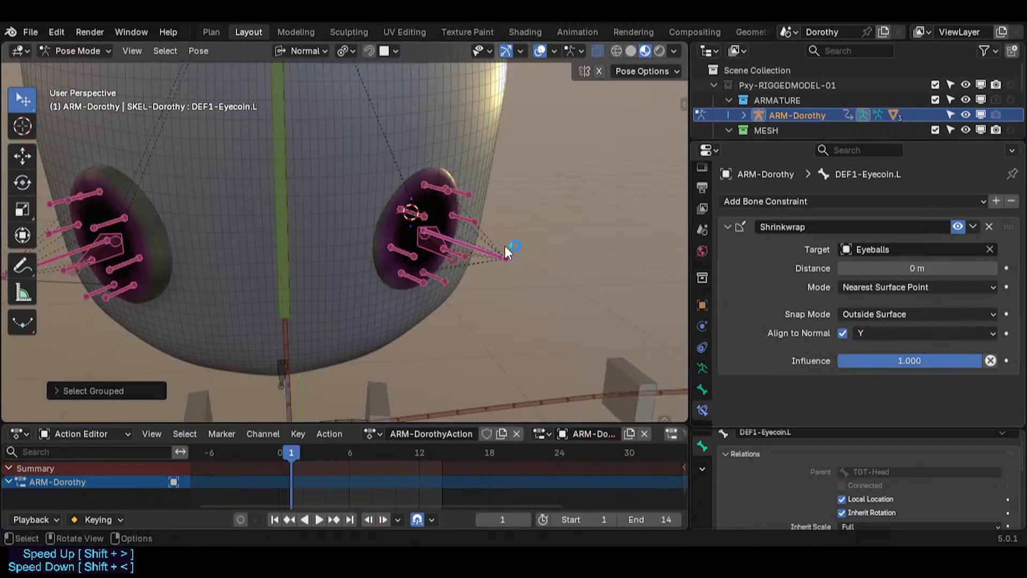
key("ctrl+shift+z")
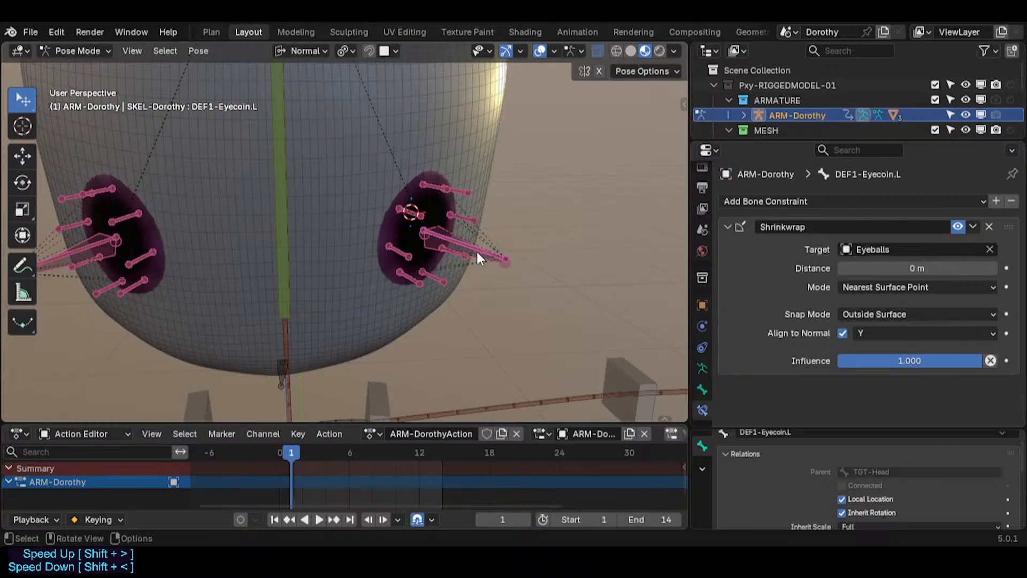
Try moving DEF1-Eyeball.L to test how the eyes follow with the Shrinkwrap constraint, cancelling each move.
middle_click_drag(476, 251, 426, 257)
left_click(447, 264)
key("g")
right_click(359, 258)
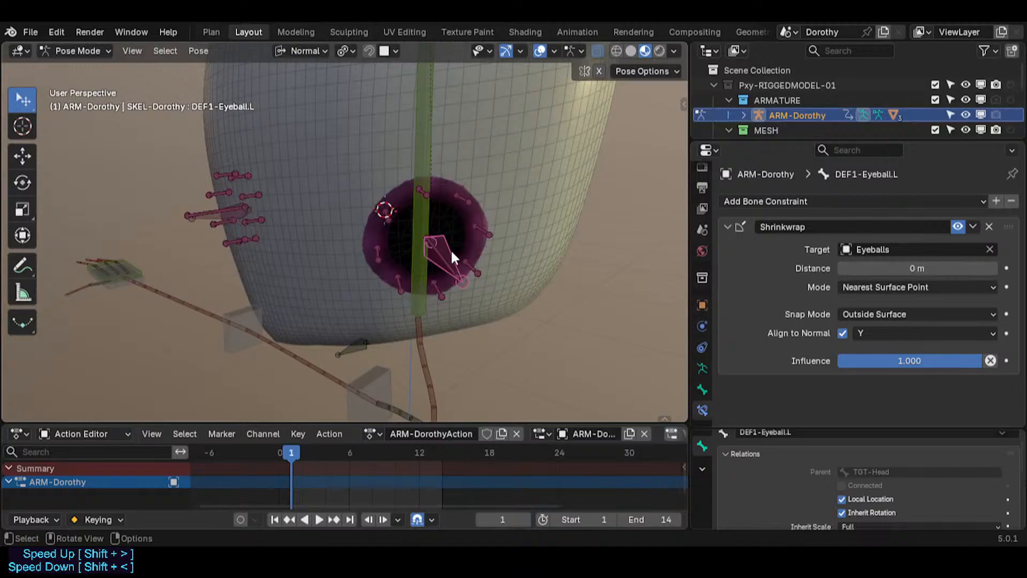
key("g")
right_click(443, 255)
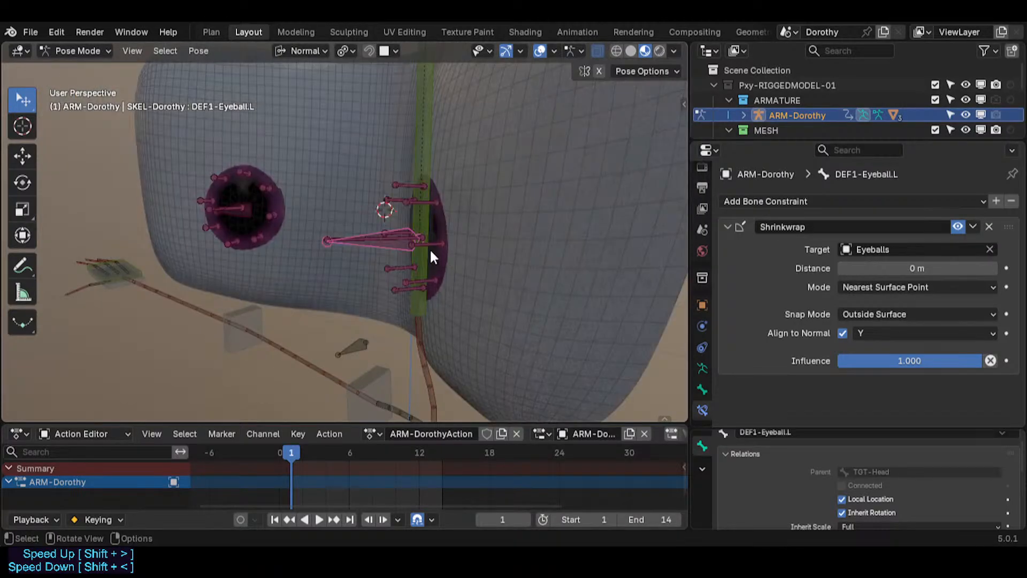
middle_click_drag(398, 246, 497, 252)
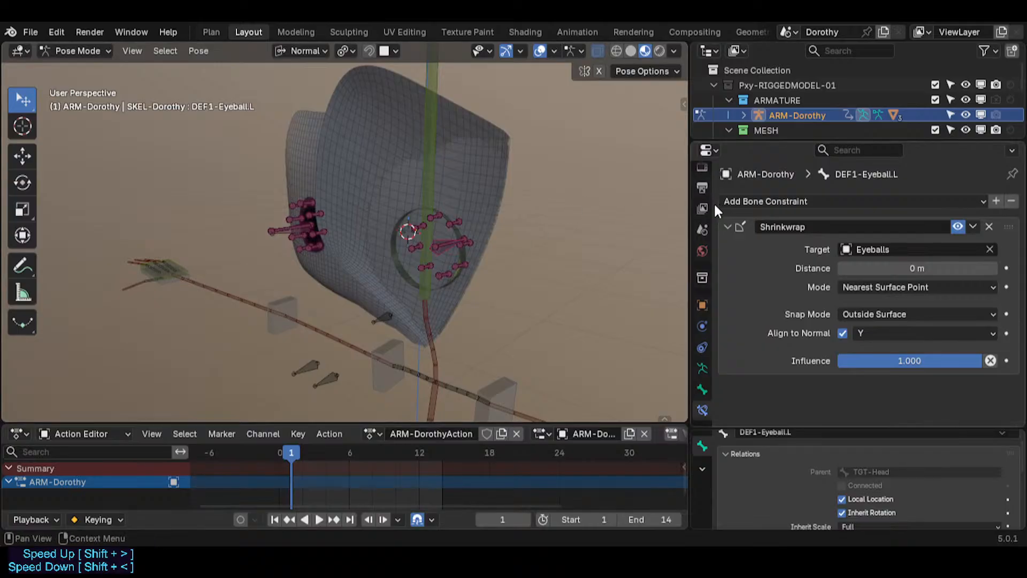
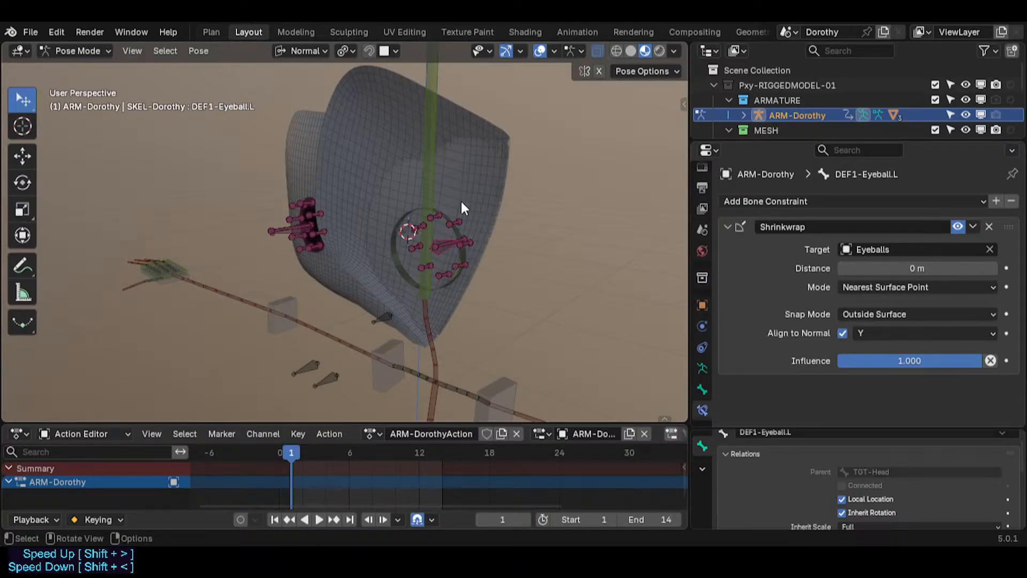
Inspect the armature on its own in local view, select the Eyeballs mesh in the EYES collection, and leave local view.
key("slash")
middle_click_drag(462, 201, 508, 177)
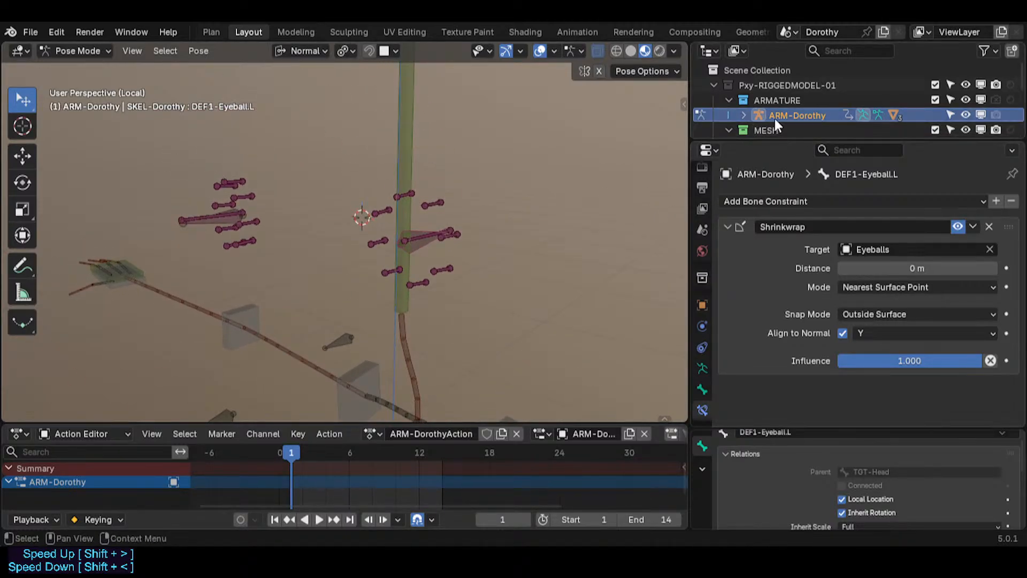
left_click_drag(775, 140, 770, 174)
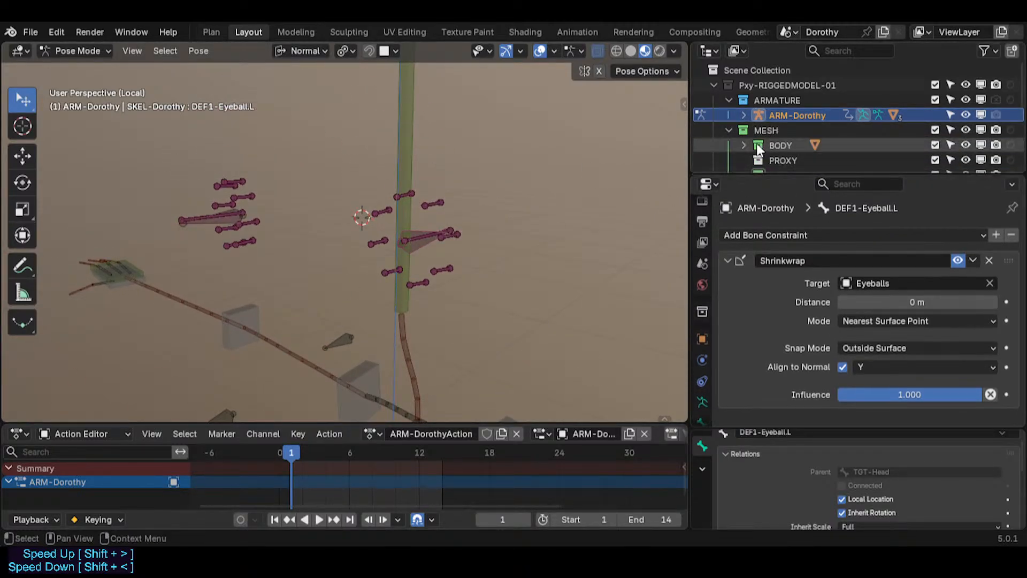
scroll(776, 148, "down", 3)
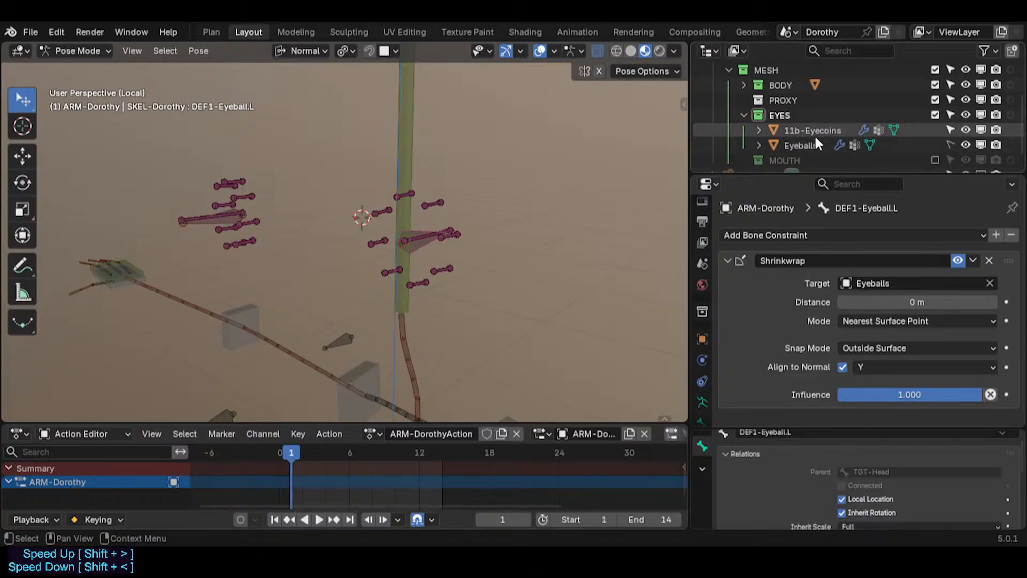
left_click(808, 144)
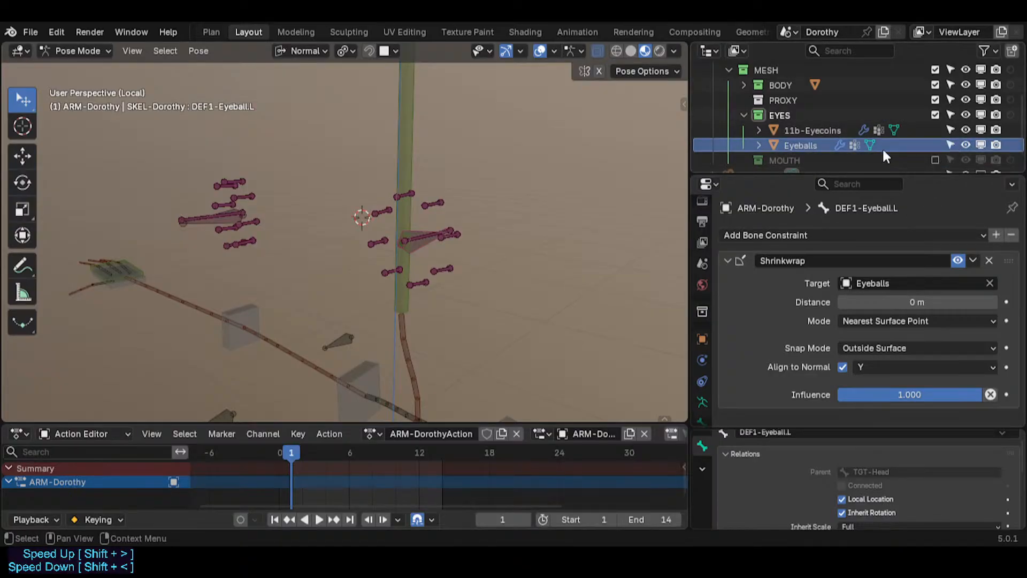
key("KP_Divide")
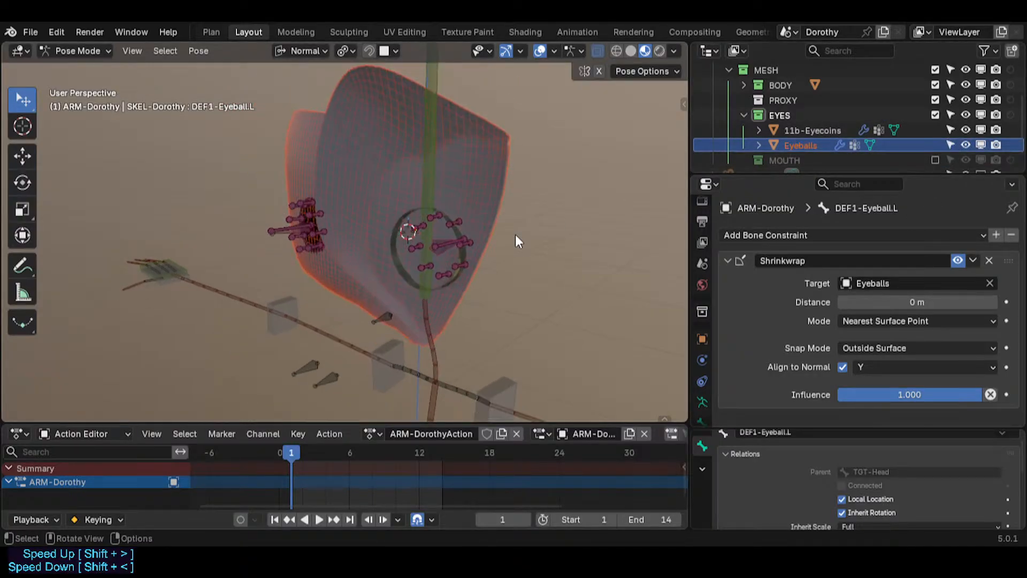
Select all visible bones and clear their location, rotation and scale.
key("a")
key("alt+g")
key("alt+r")
key("alt+s")
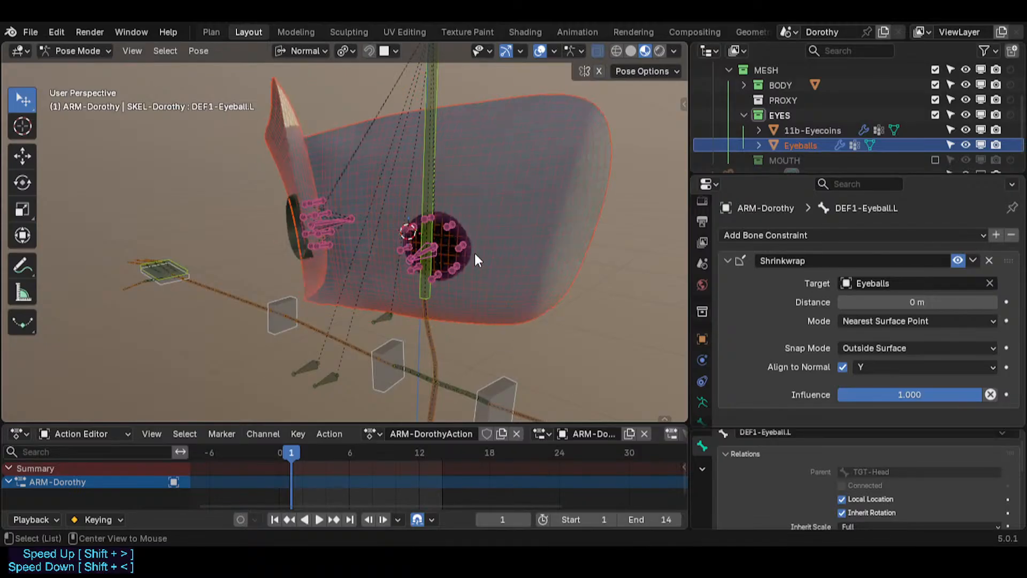
Clear the rotation of all selected bones repeatedly to check how the Shrinkwrap-constrained eyes react.
key("alt+r")
key("alt+r")
key("alt+r")
key("alt+r")
key("alt+r")
key("alt+r")
key("alt+r")
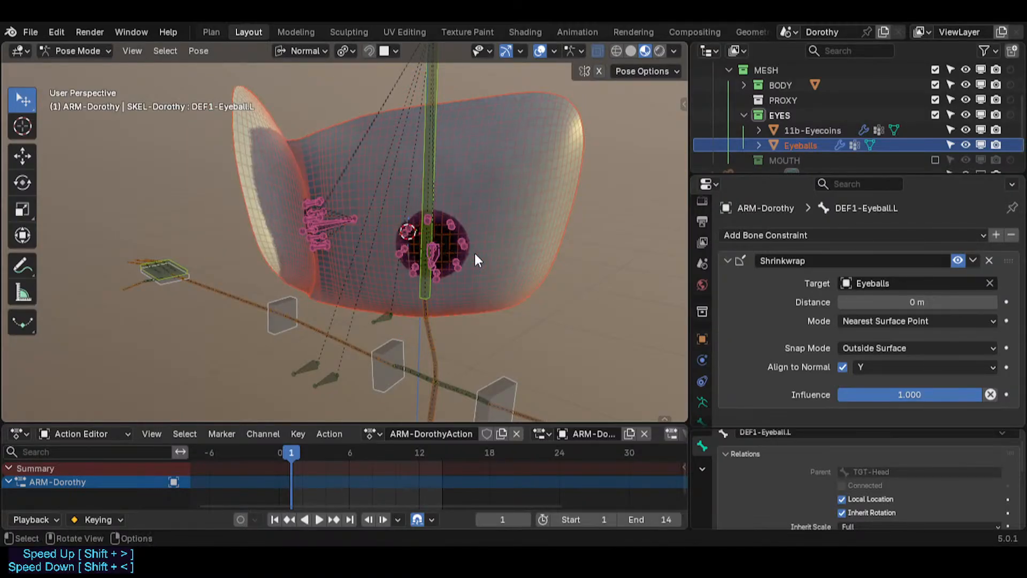
Select the left eye's DEF1-Eyecoin.L bone and try moving it to test how the eye follows.
left_click(442, 245)
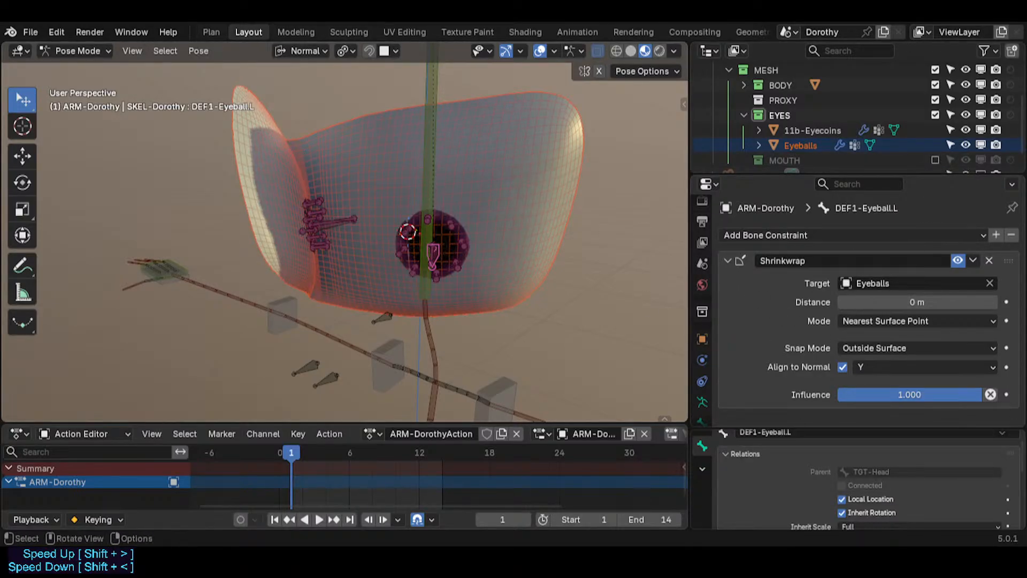
left_click(457, 236)
scroll(468, 244, "up", 3)
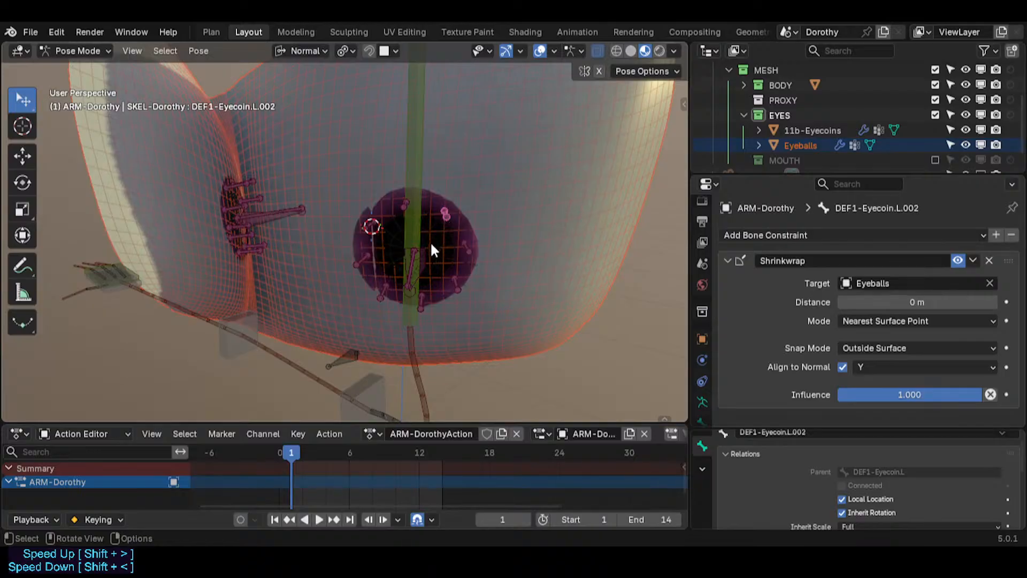
middle_click_drag(430, 241, 412, 278)
left_click(425, 271)
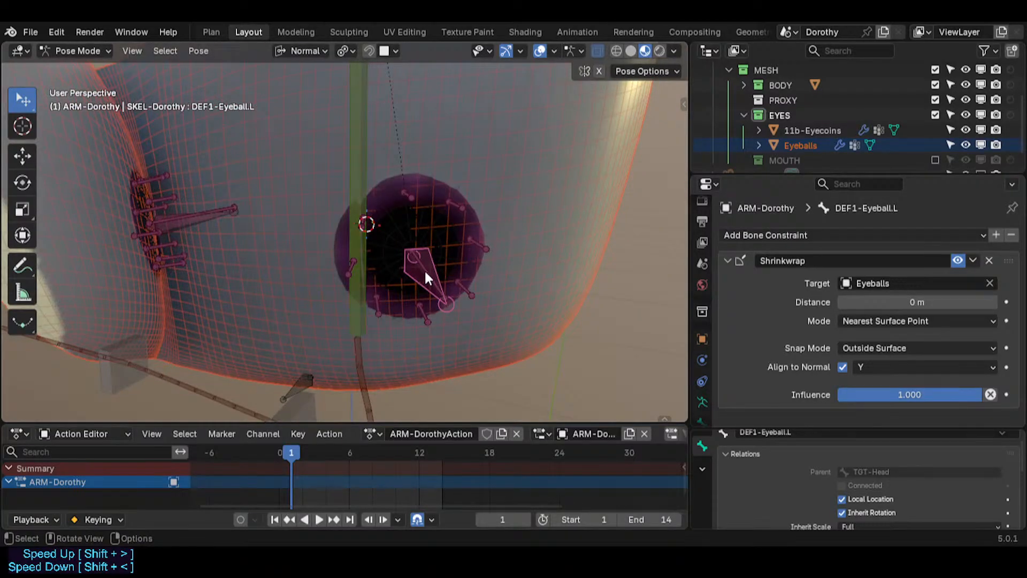
left_click(426, 274)
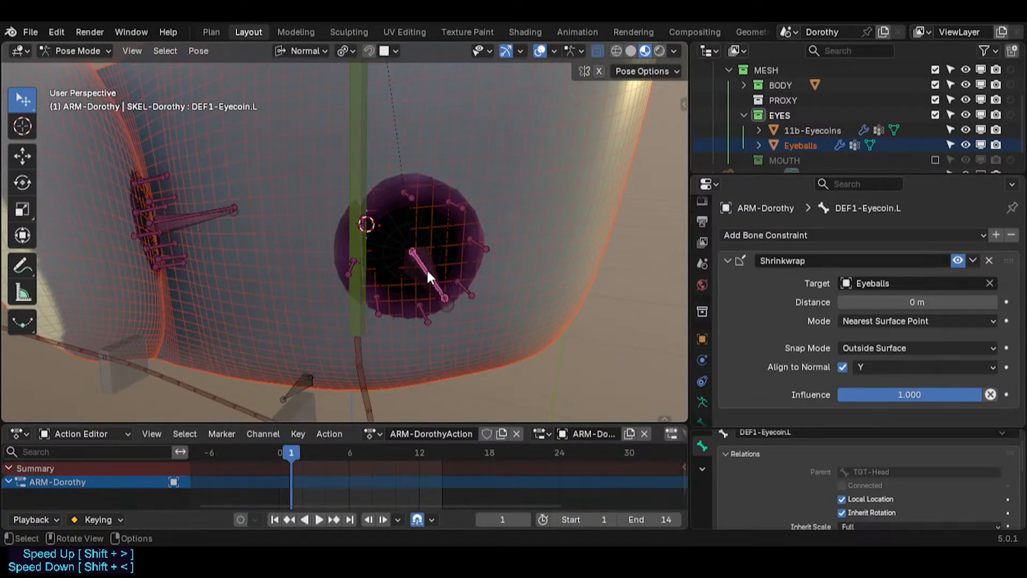
key("g")
left_click(417, 273)
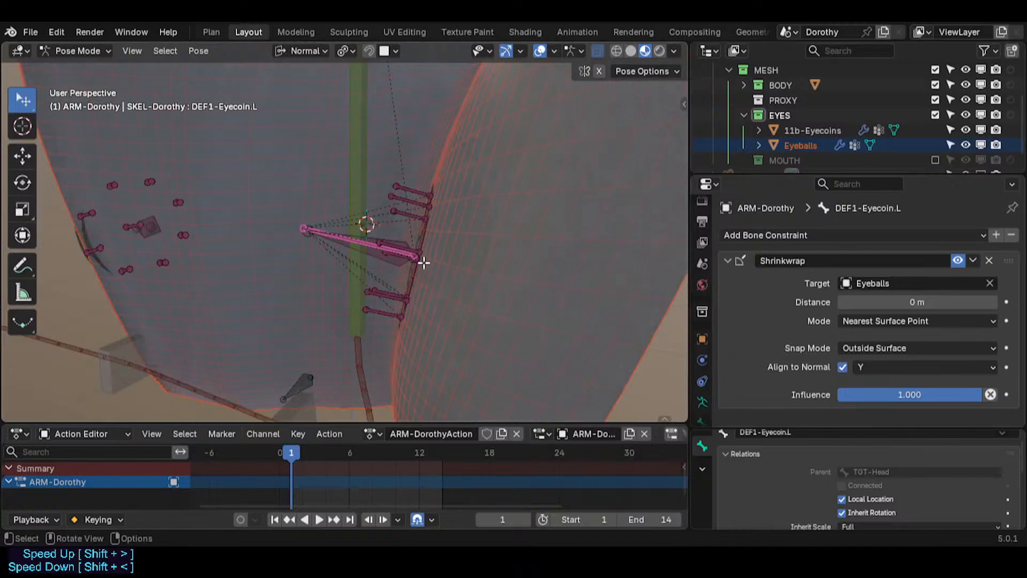
Try clearing the parent of DEF1-Eyecoin.L in Edit Mode and test a move in Pose Mode, cancelling the move.
key("Tab")
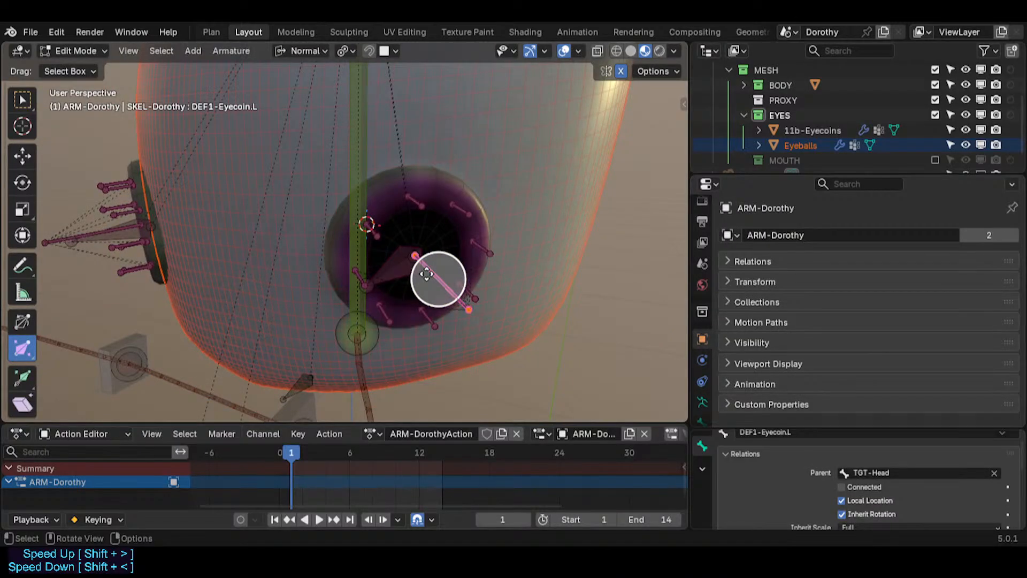
key("alt+p")
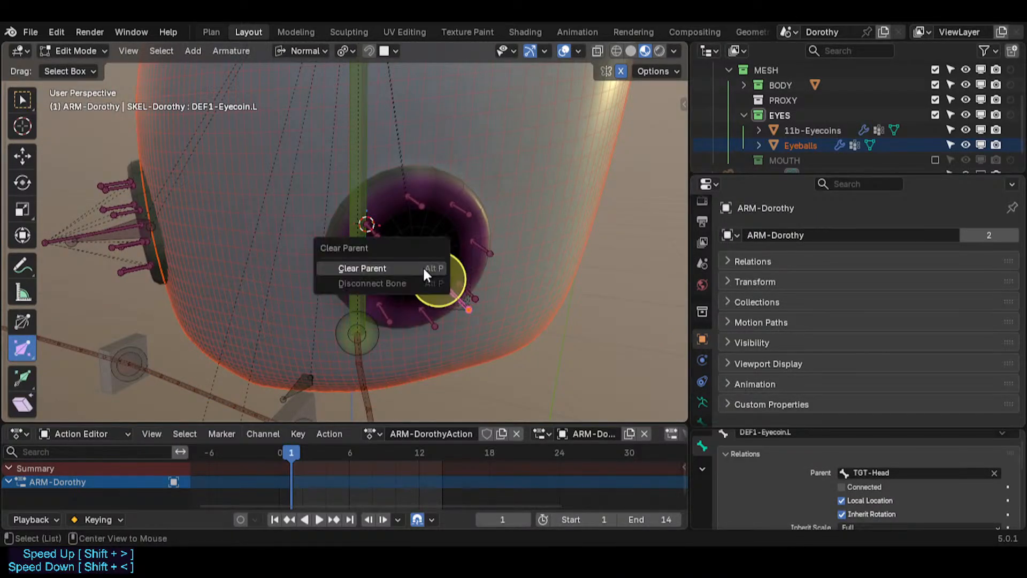
left_click(423, 268)
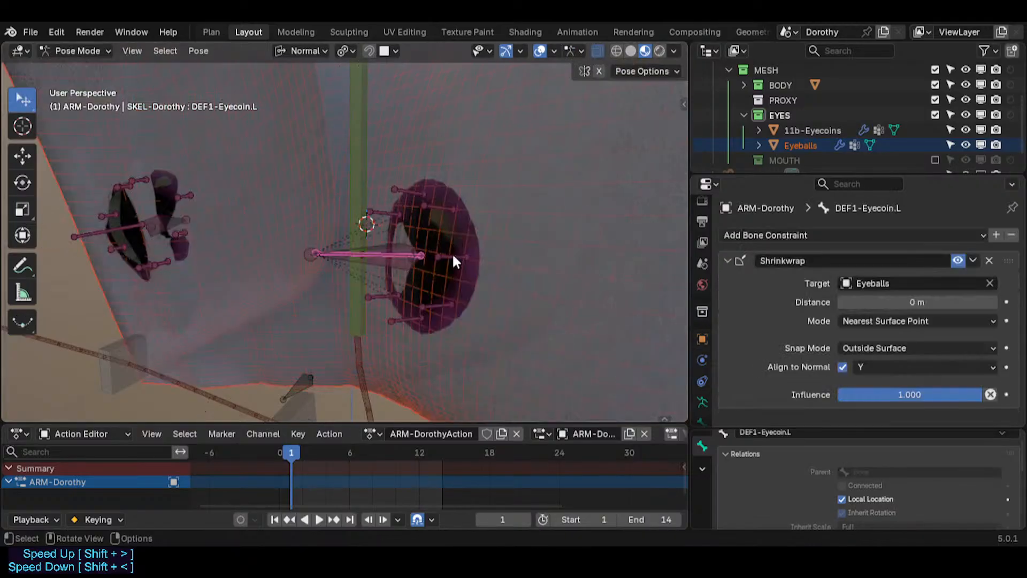
key("g")
right_click(466, 234)
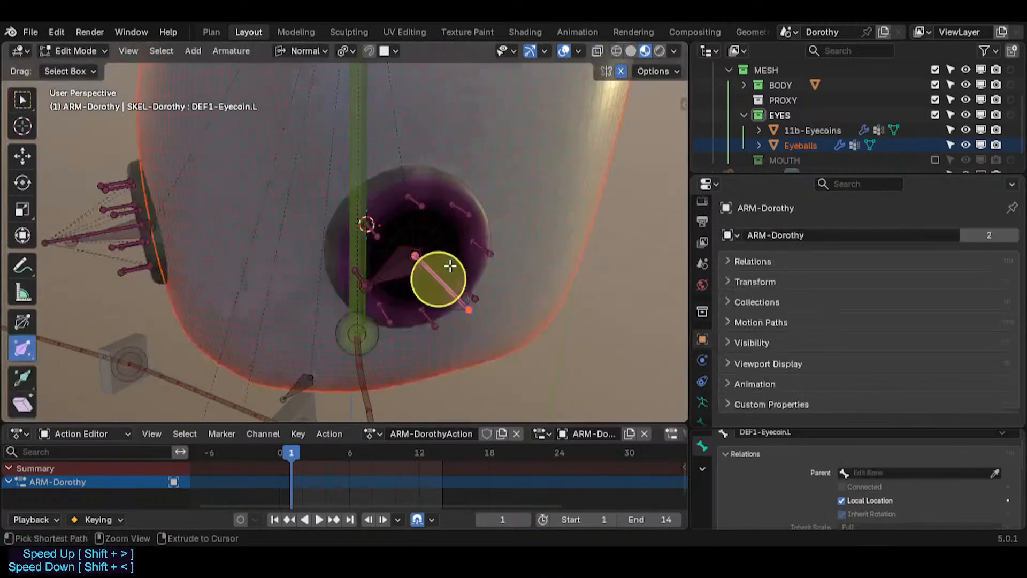
Clear the parent of DEF1-Eyeball.L in Edit Mode.
left_click(410, 275)
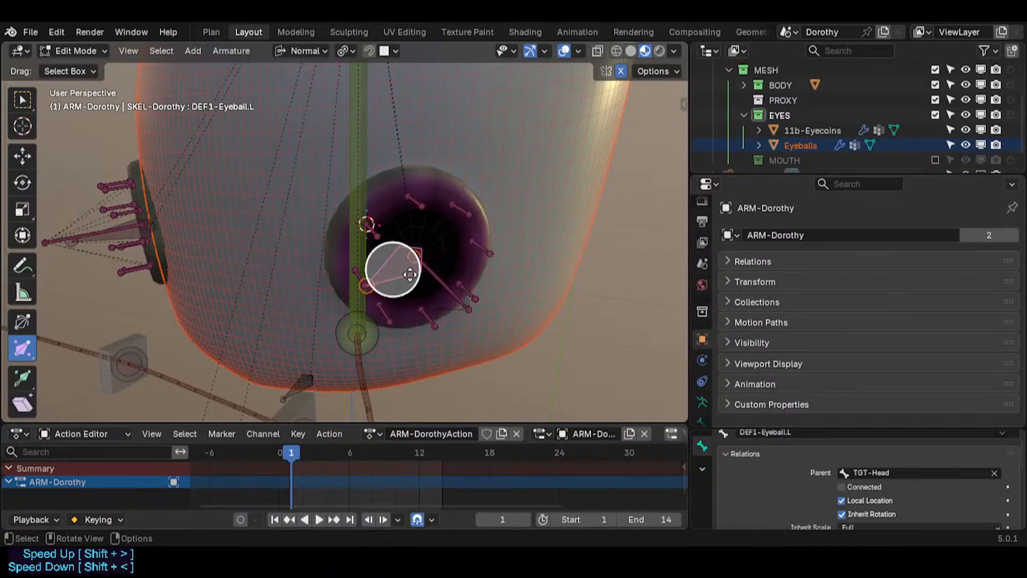
key("alt+p")
left_click(410, 269)
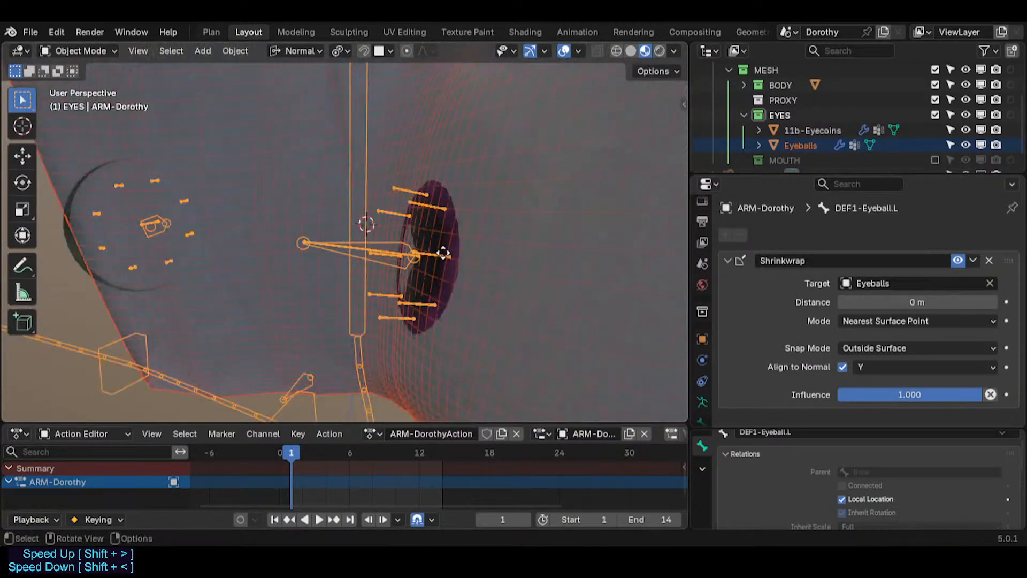
Return to Pose Mode and repeatedly clear the rotation of all visible bones to test the unparented eyeball bone.
key("ctrl+Tab")
left_click(412, 252)
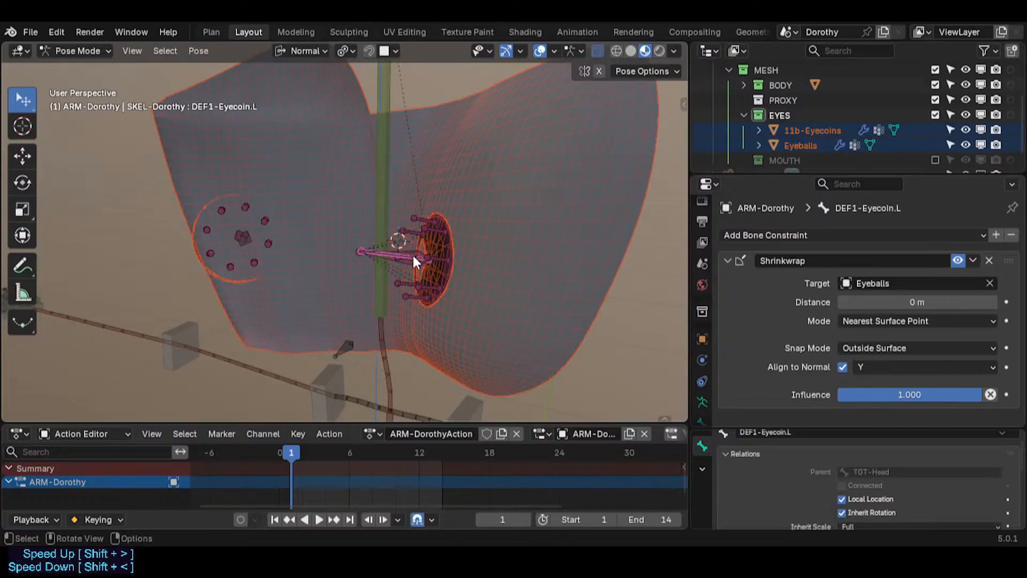
key("alt+r")
key("alt+r")
key("alt+r")
key("alt+r")
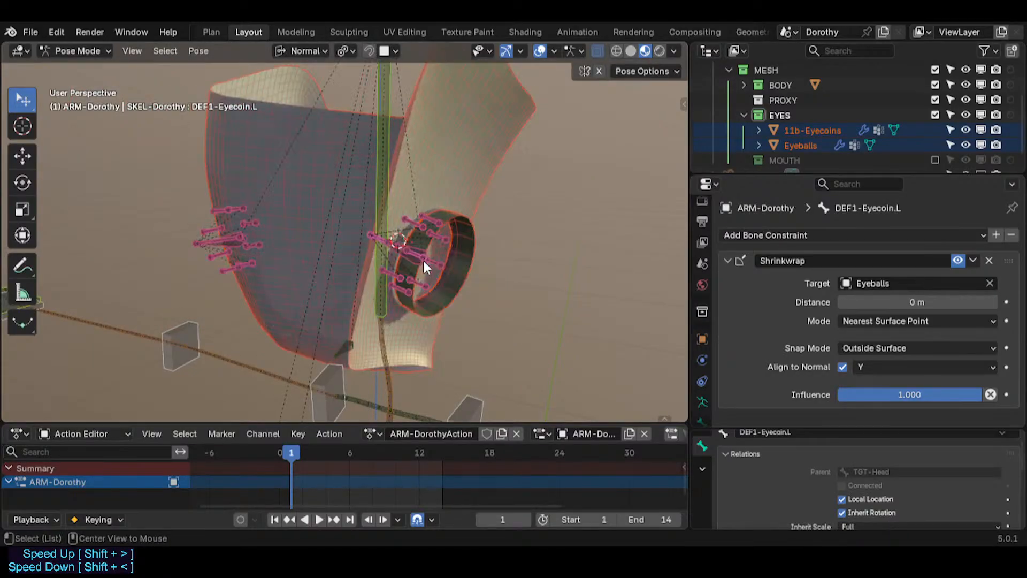
Undo the repeated rotation clears and the preceding selection changes on the armature.
key("ctrl+z")
key("ctrl+z")
key("ctrl+z")
key("ctrl+z")
key("ctrl+z")
key("ctrl+z")
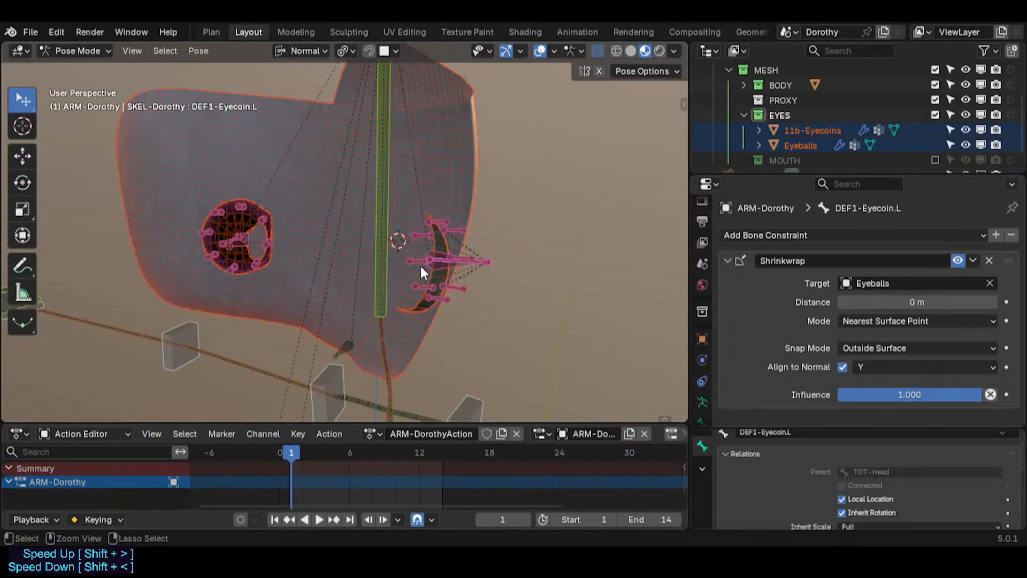
key("ctrl+z")
key("ctrl+z")
key("ctrl+z")
key("ctrl+z")
key("ctrl+z")
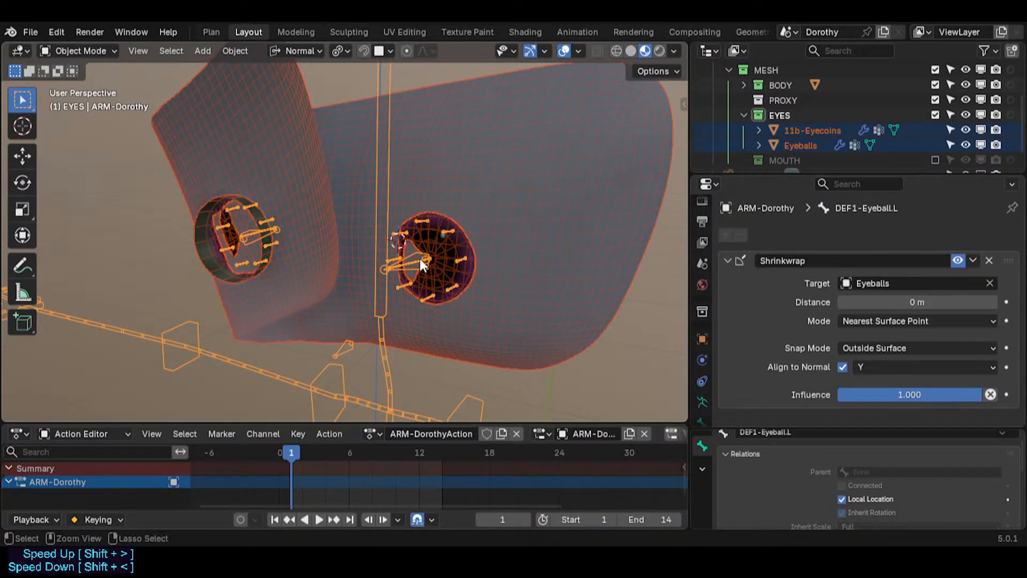
Parent DEF1-Eyeball.L to the TGT-Head bone in Edit Mode.
key("ctrl+Tab")
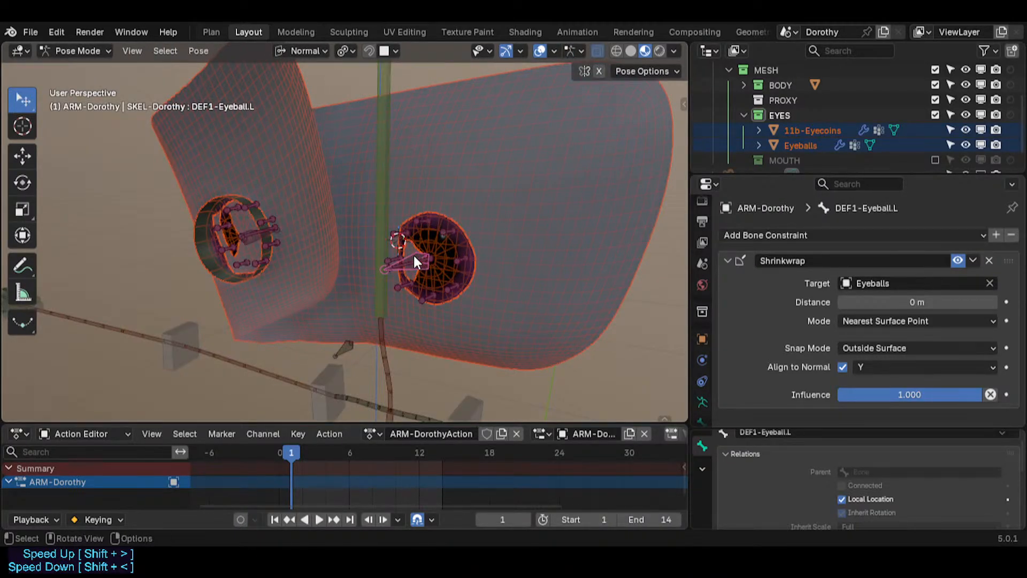
key("Tab")
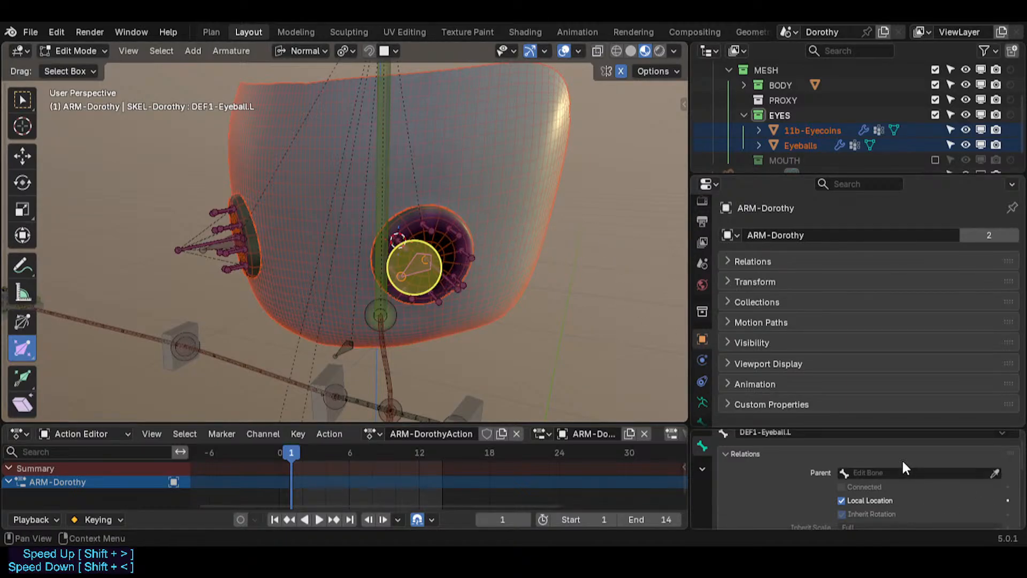
key("n")
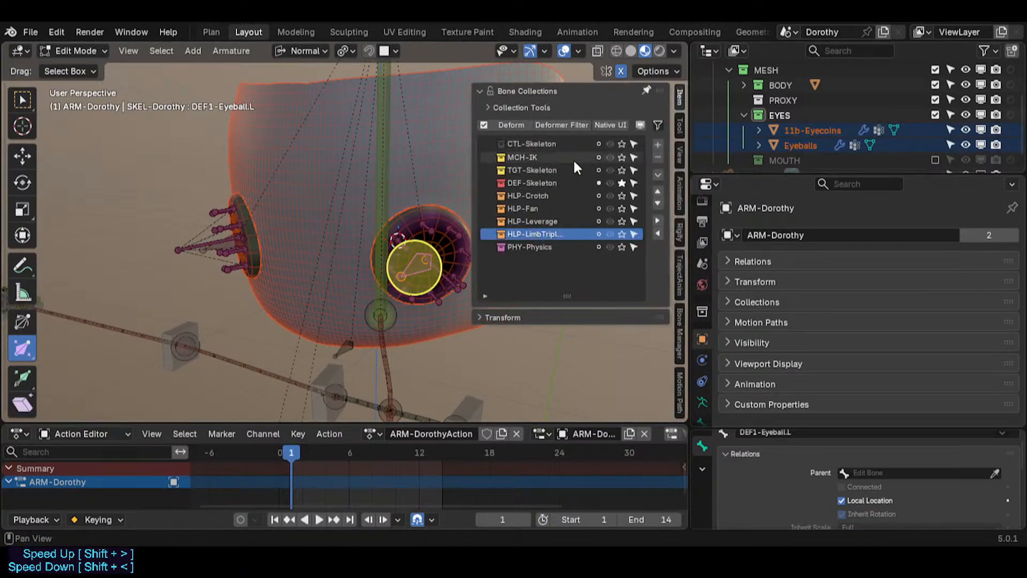
key("n")
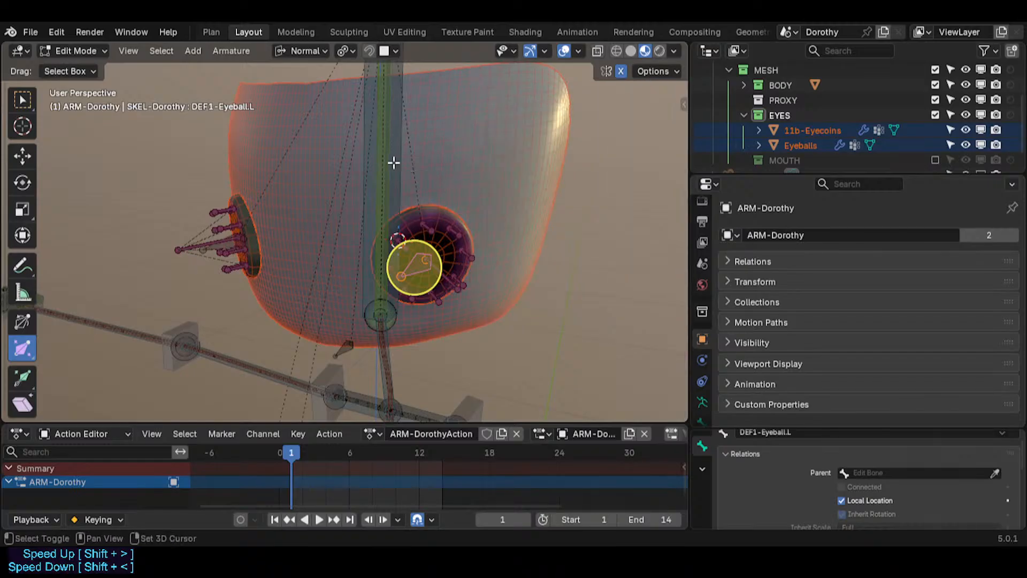
left_click(393, 159, "shift")
key("ctrl+p")
left_click(393, 164)
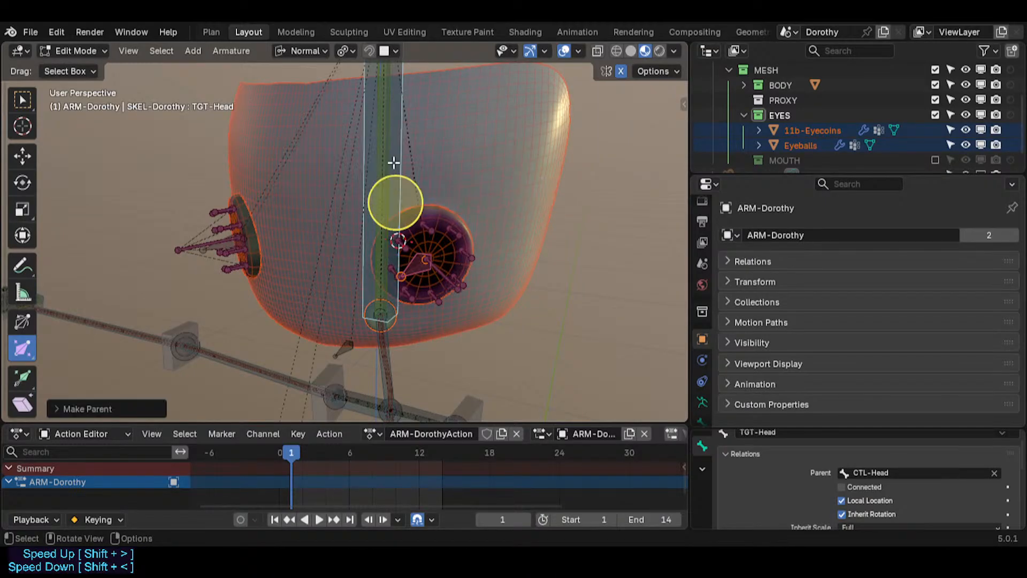
Switch to Object Mode, select the Eyeballs mesh, and check the settings of its Armature modifier.
key("ctrl+Tab")
left_click(476, 165)
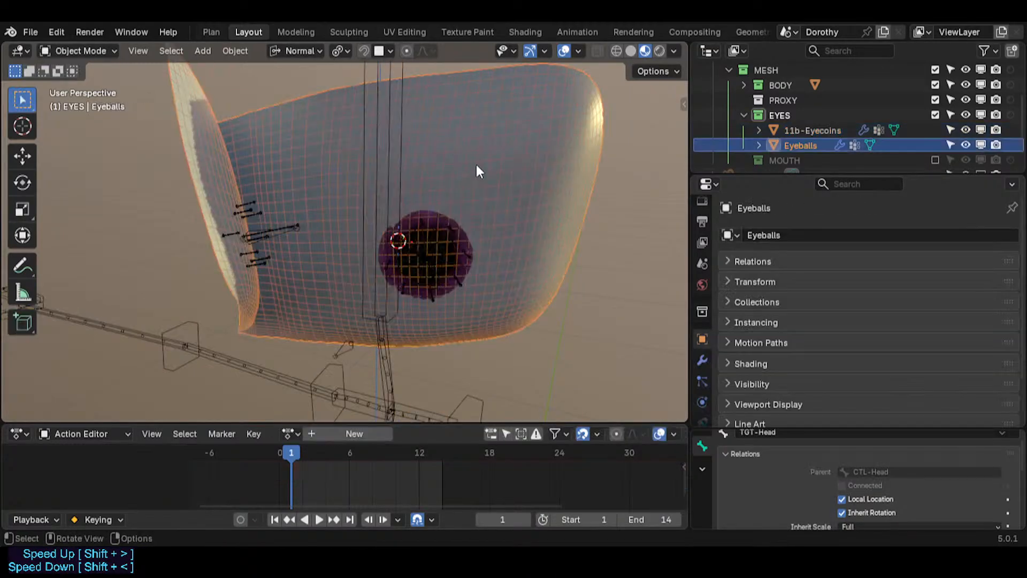
left_click(702, 360)
left_click(728, 281)
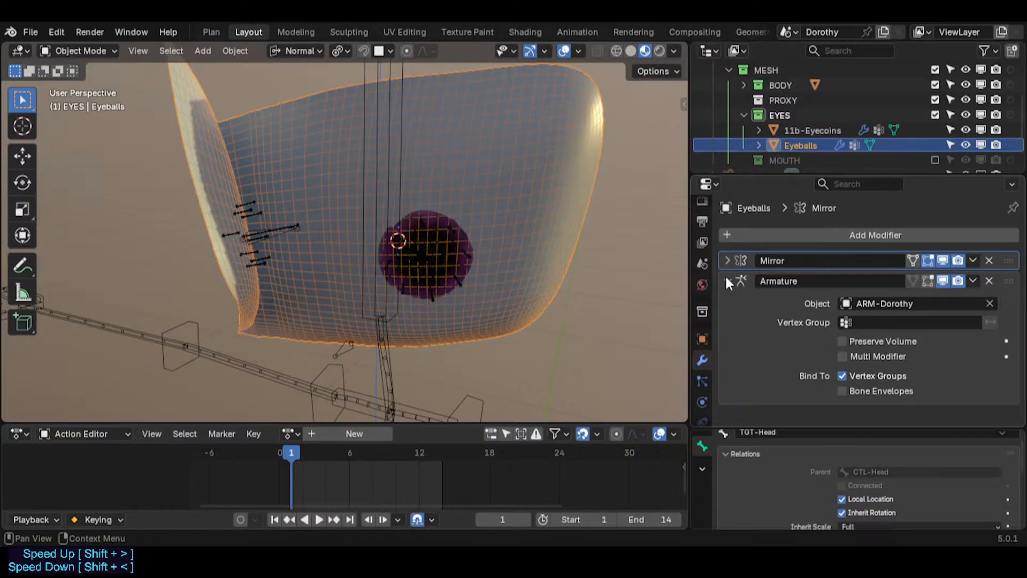
left_click(728, 281)
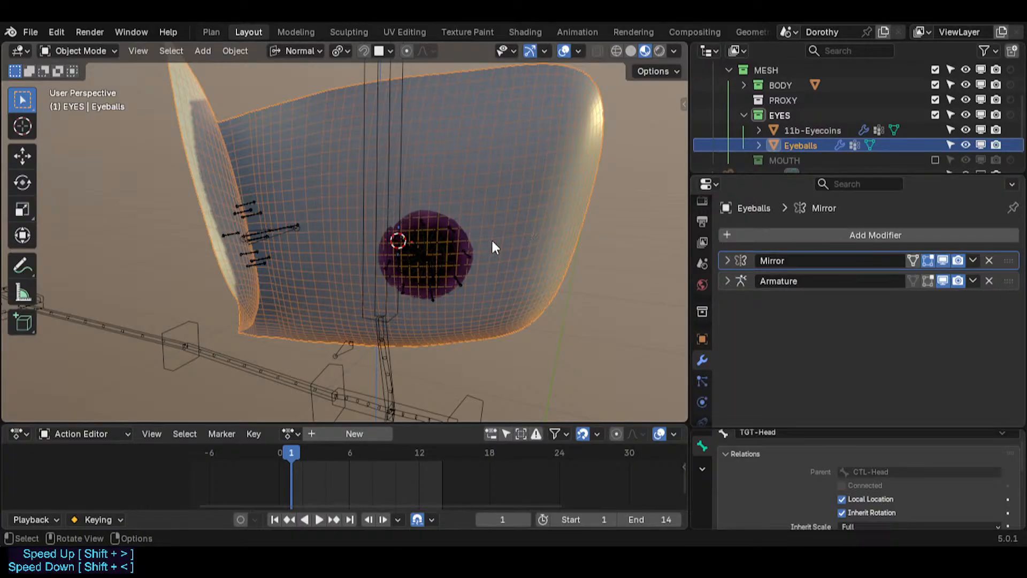
Select the 11b-Eyecoins mesh and inspect its Armature modifier settings and modifier stack.
left_click(464, 244)
left_click(463, 239)
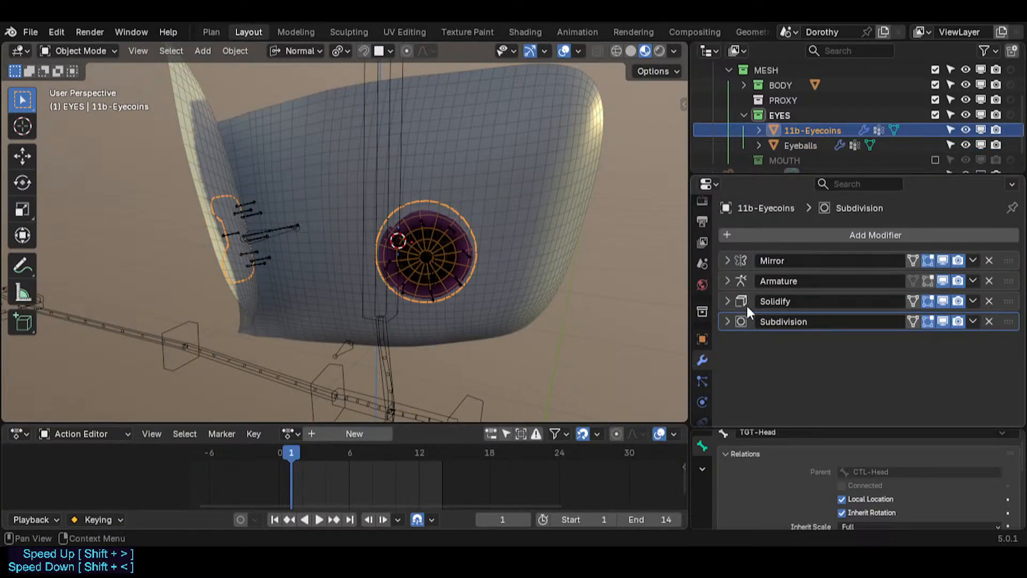
left_click(727, 282)
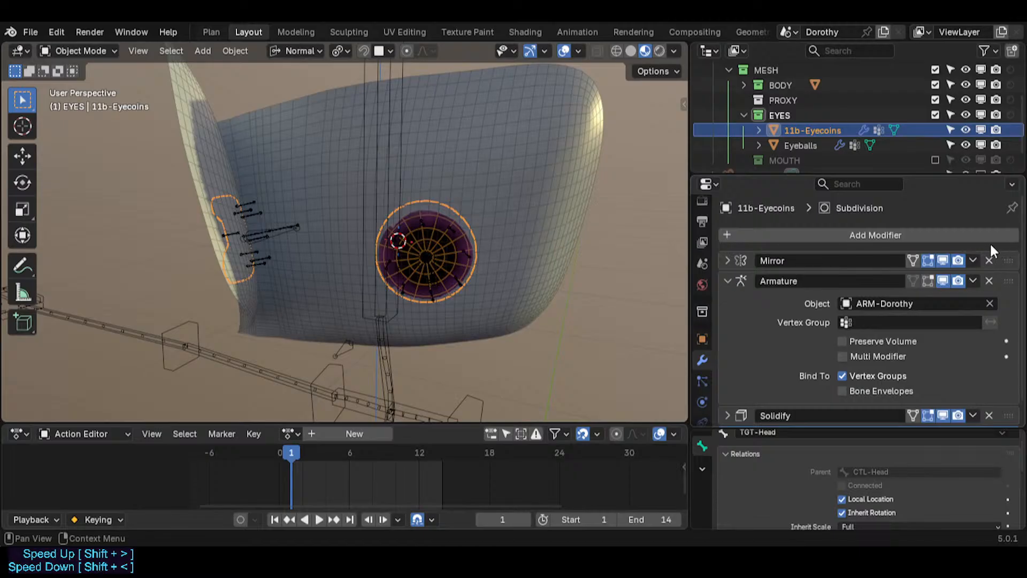
scroll(891, 316, "down", 1)
scroll(898, 327, "up", 1)
scroll(889, 307, "down", 1)
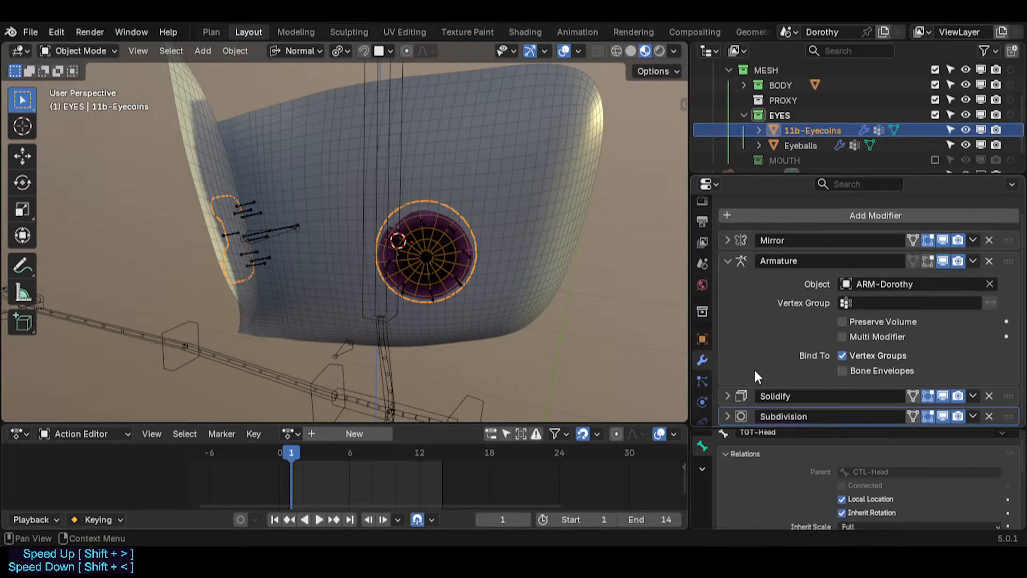
left_click(728, 261)
left_click(727, 281)
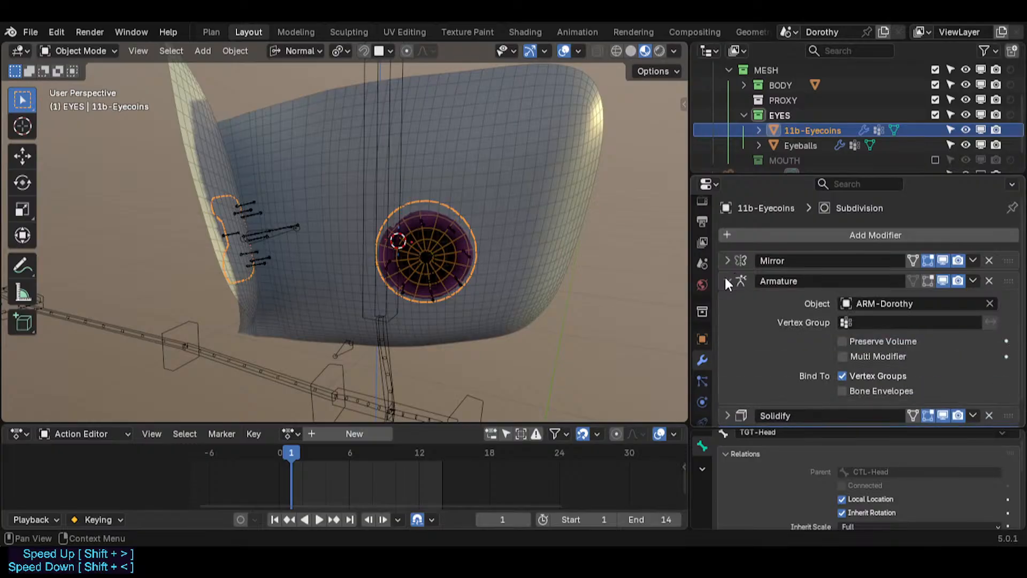
left_click(727, 280)
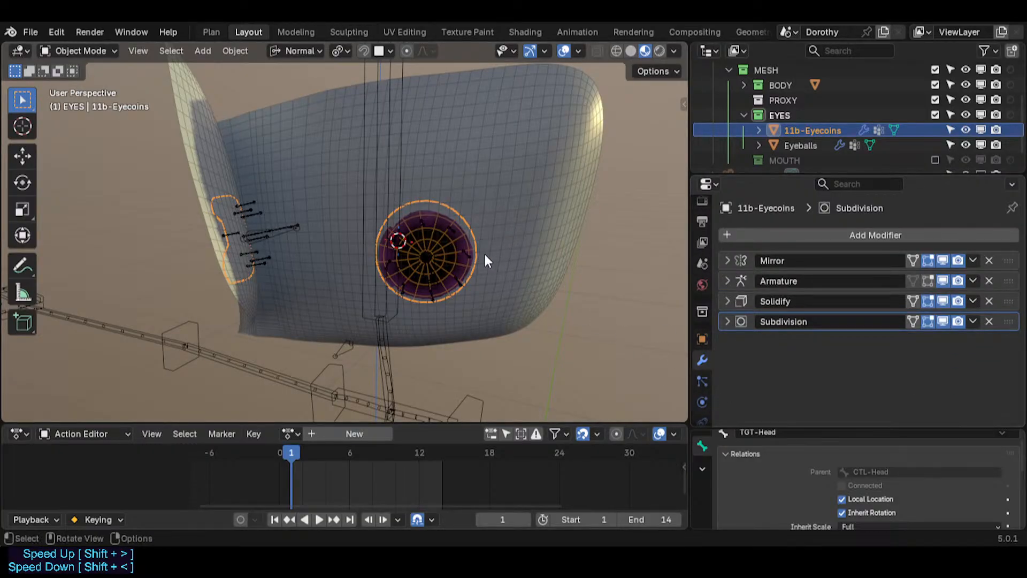
Select the 11b-Eyecoins mesh again and save the file.
left_click(490, 230)
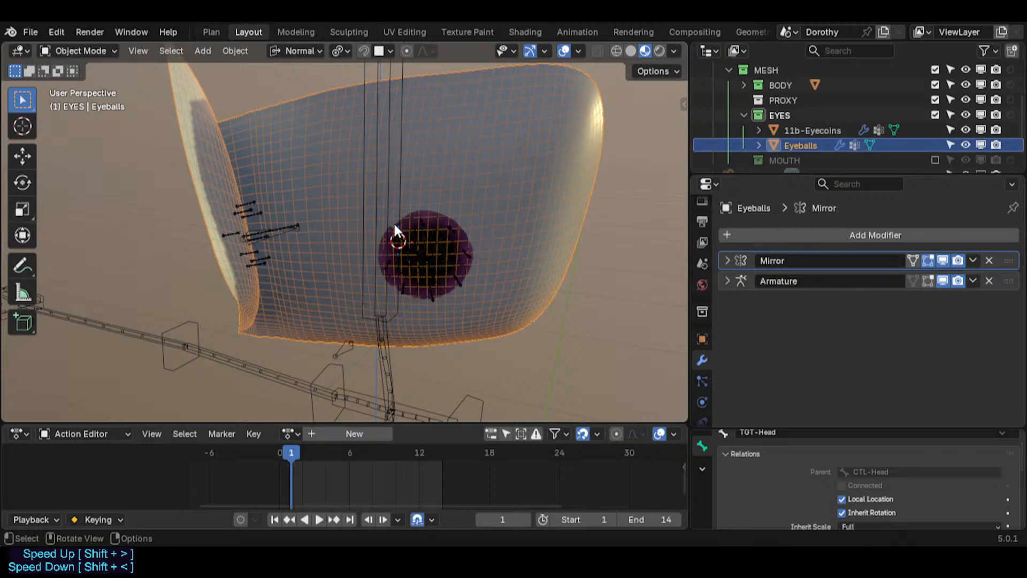
left_click(420, 224)
left_click(443, 205)
key("ctrl+s")
left_click(436, 217)
middle_click_drag(435, 217, 403, 240)
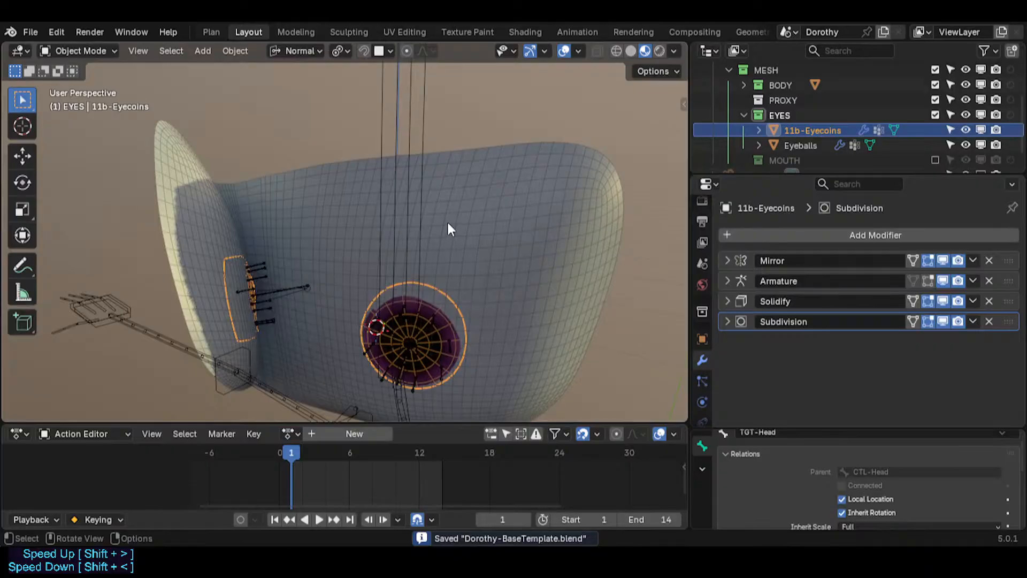
Isolate the Eyeballs mesh in local view and reveal all hidden objects.
left_click(461, 278)
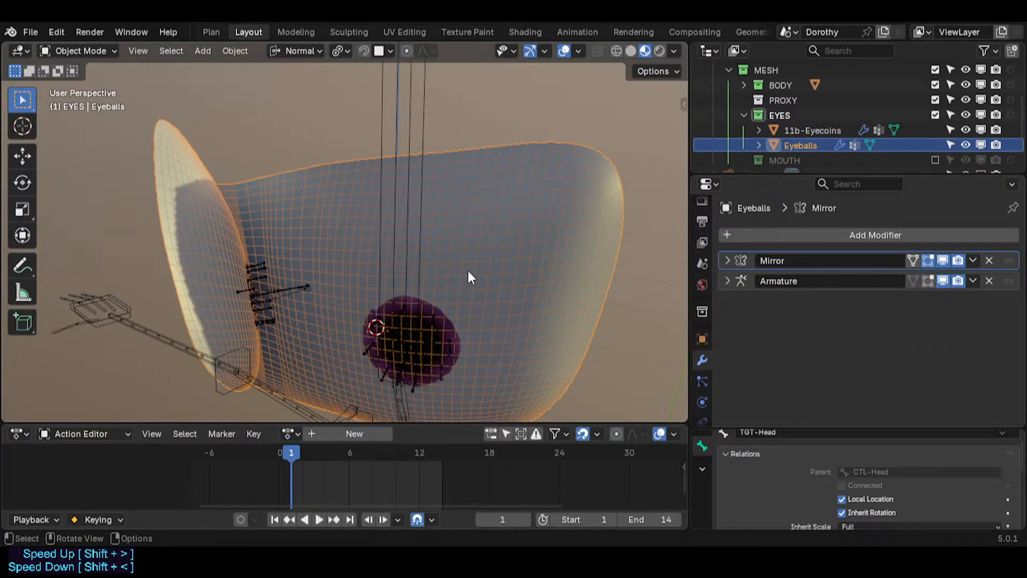
key("KP_Divide")
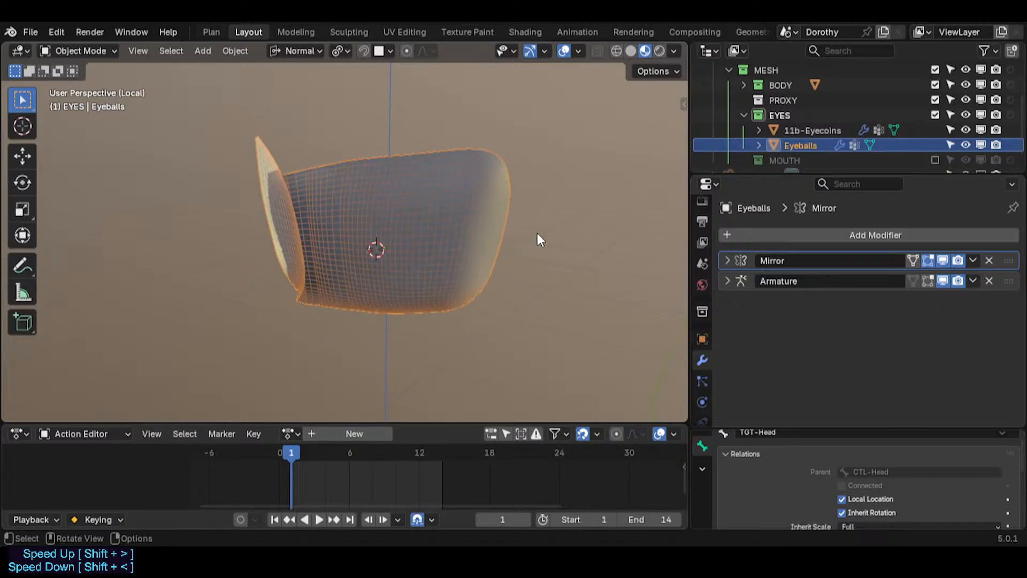
key("alt+h")
scroll(832, 127, "down", 1)
scroll(338, 210, "down", 10)
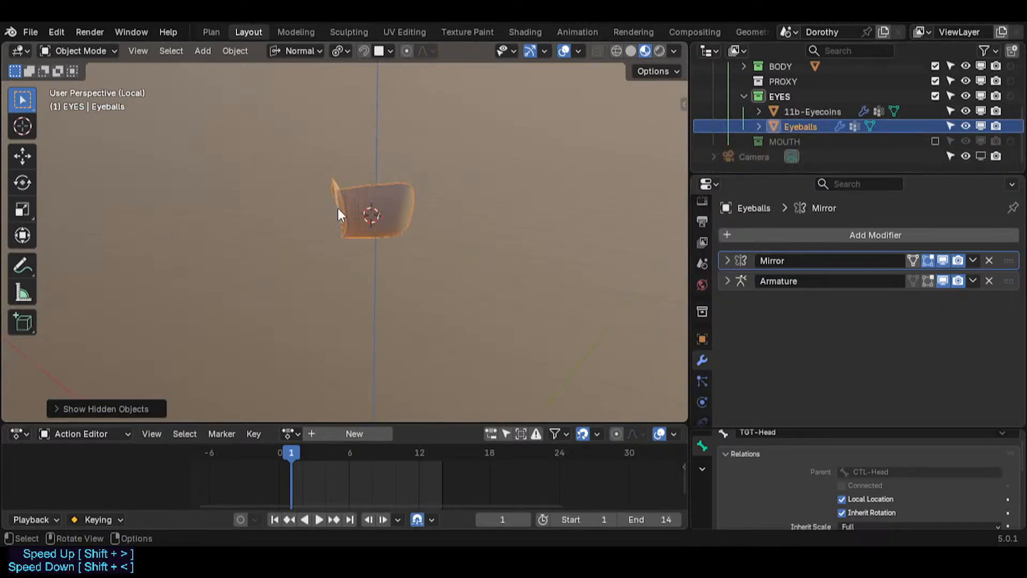
Exit local view, select the Body mesh, and disable its Shrinkwrap Eyelids and Shrinkwrap EyelashesPush modifiers in viewport and render.
scroll(848, 128, "up", 3)
left_click(846, 119)
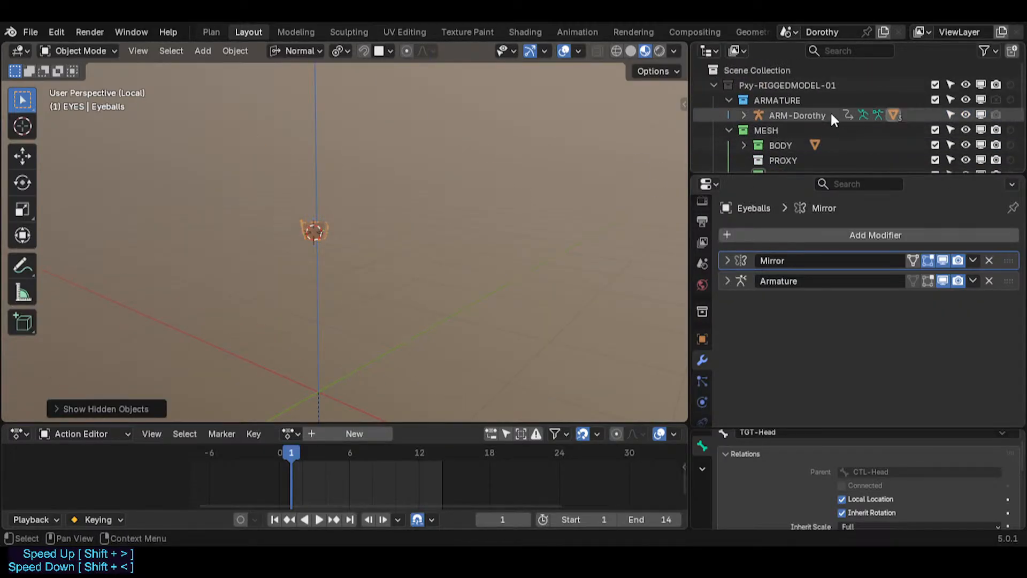
middle_click_drag(647, 148, 389, 298)
key("KP_Divide")
scroll(403, 271, "up", 2)
left_click(494, 223)
scroll(389, 298, "up", 2)
left_click(454, 235)
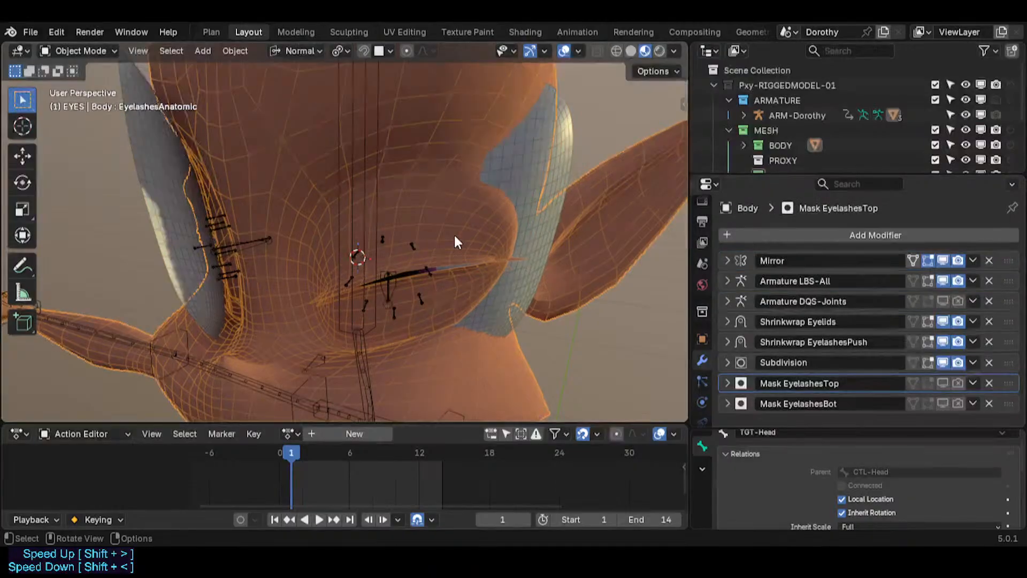
left_click(942, 319)
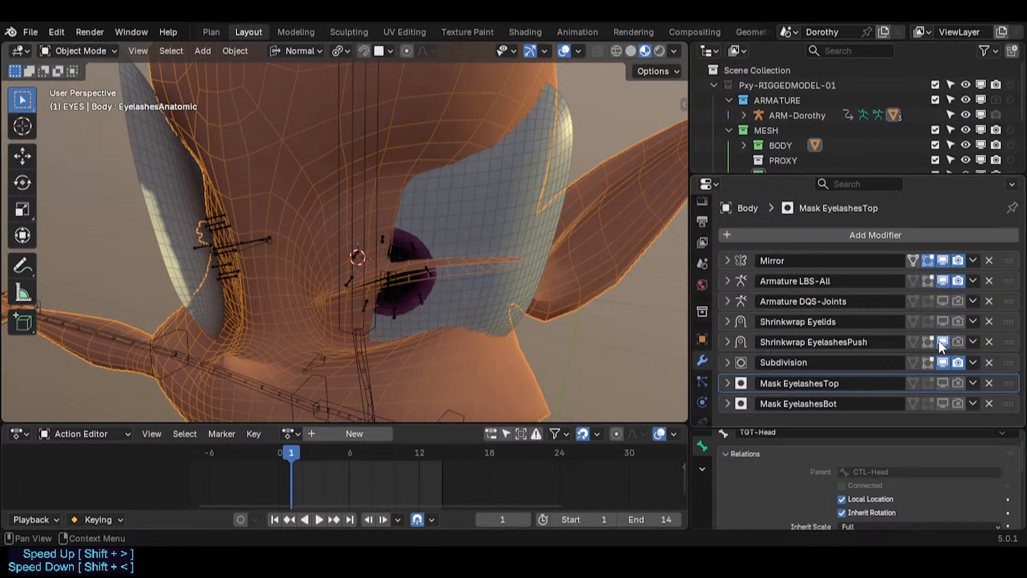
left_click(942, 342)
scroll(464, 282, "down", 3)
middle_click_drag(468, 285, 524, 298)
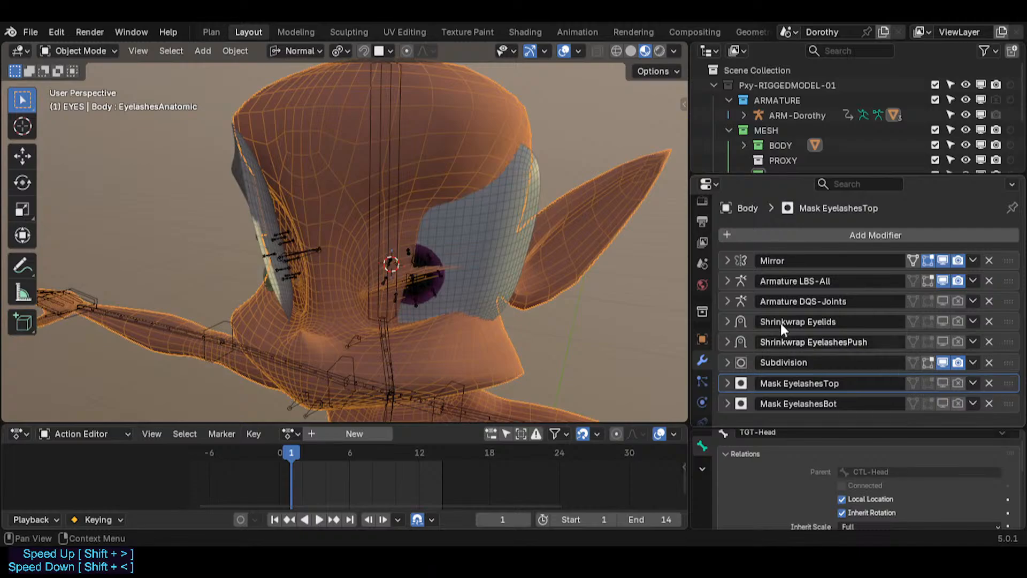
Put the ARM-Dorothy armature in Pose Mode, repeatedly clear the pose location to check for eye flipping, and return to Object Mode.
left_click(411, 282)
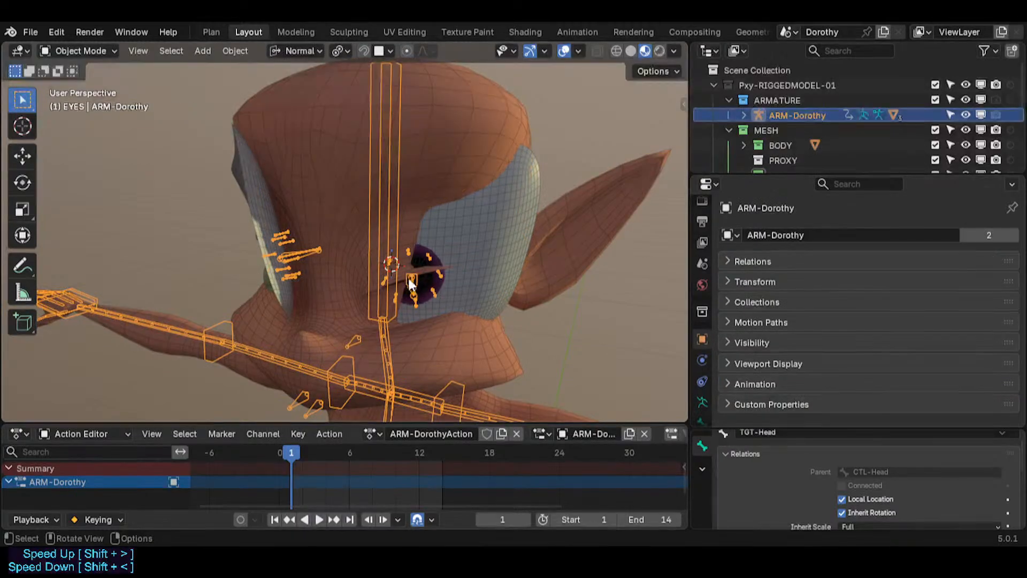
key("ctrl+Tab")
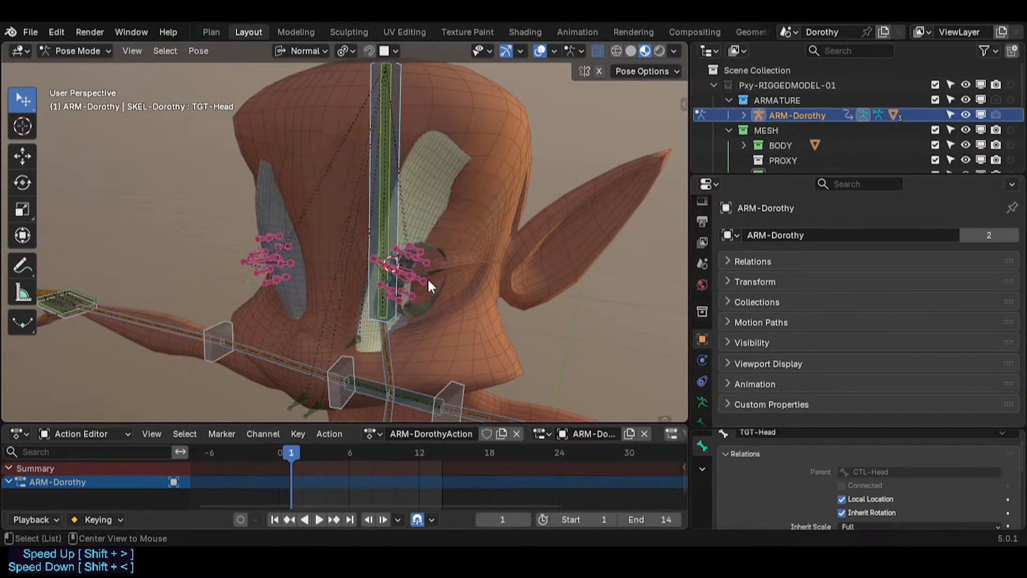
key("alt+g")
key("alt+g")
key("alt+g")
key("alt+g")
key("alt+g")
key("alt+g")
key("alt+g")
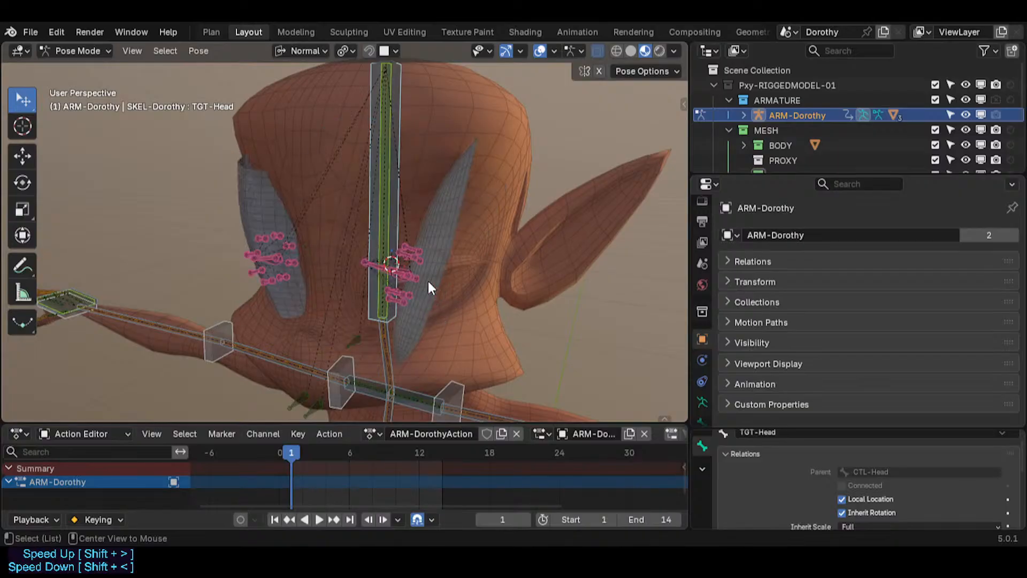
key("alt+g")
key("alt+g")
key("alt+g")
key("alt+g")
key("alt+g")
key("alt+g")
key("alt+g")
key("alt+g")
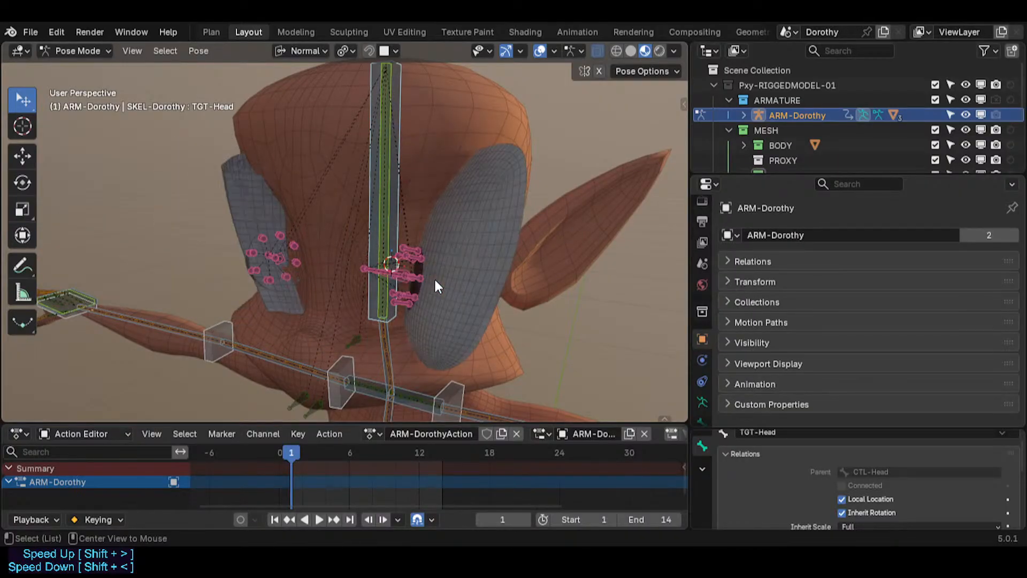
key("alt+g")
key("alt+g")
key("ctrl+Tab")
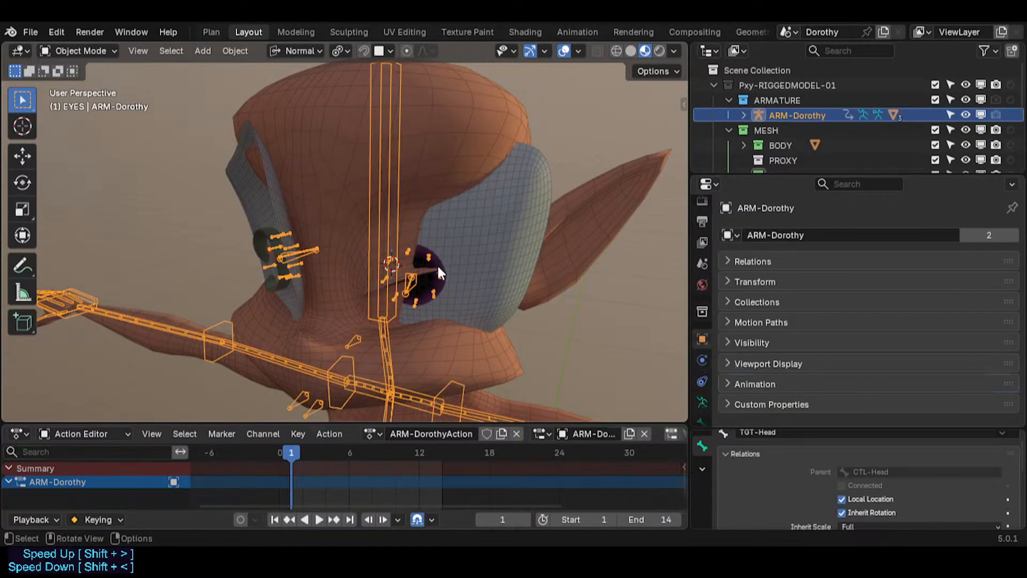
Select the 11b-Eyecoins mesh and disable its Armature modifier in viewport and render.
left_click(438, 266)
left_click(437, 263)
left_click(438, 263)
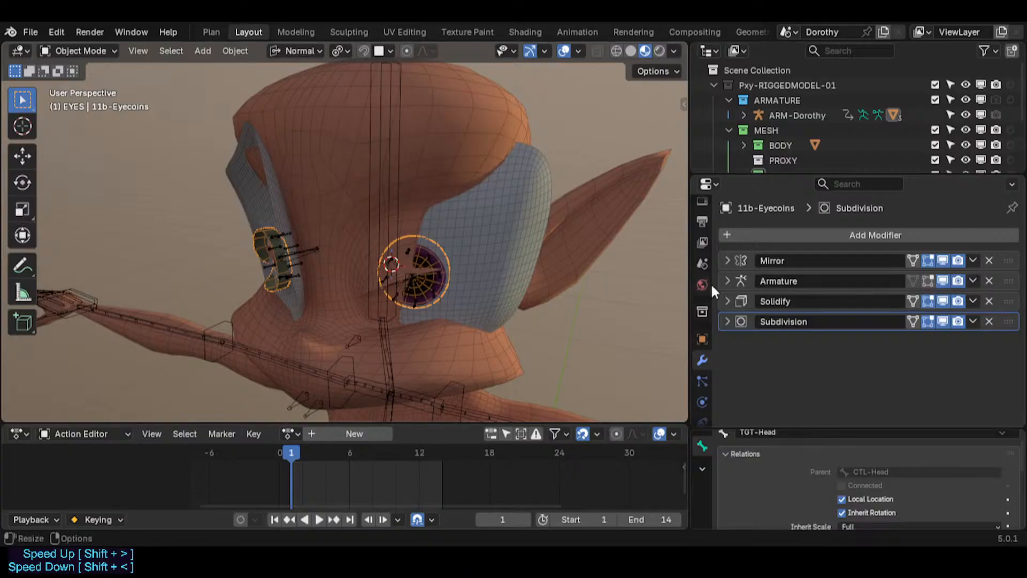
left_click(946, 278)
left_click(958, 280)
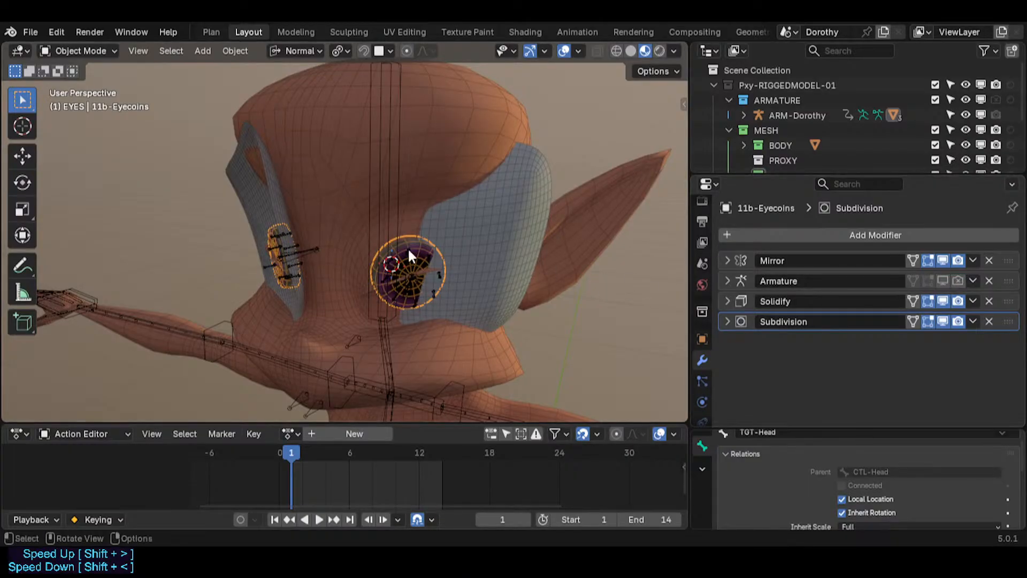
Select the ARM-Dorothy armature, enter Pose Mode, and clear the pose location, rotation and scale.
left_click(415, 274)
key("ctrl+Tab")
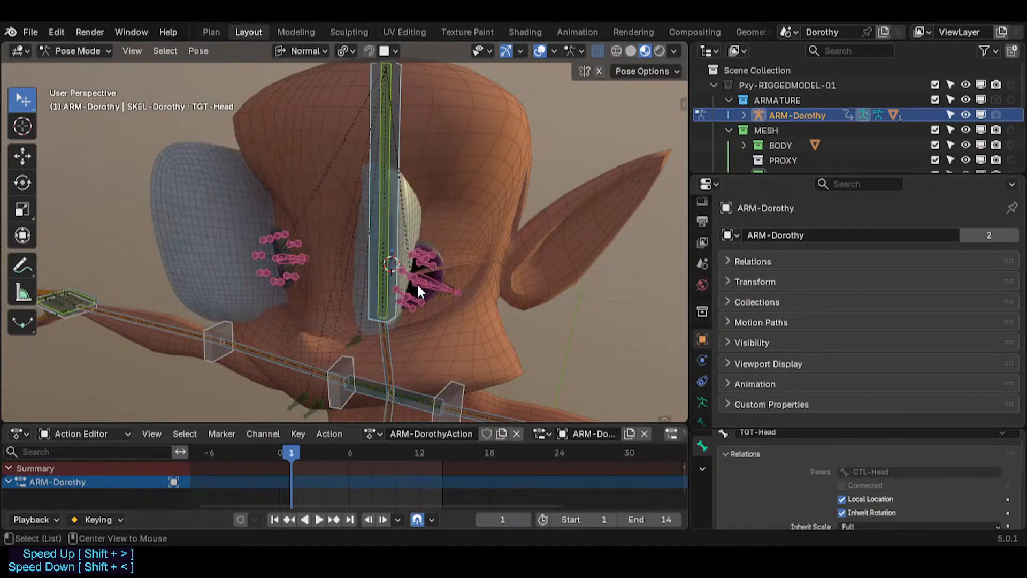
key("alt+g")
key("alt+r")
key("alt+s")
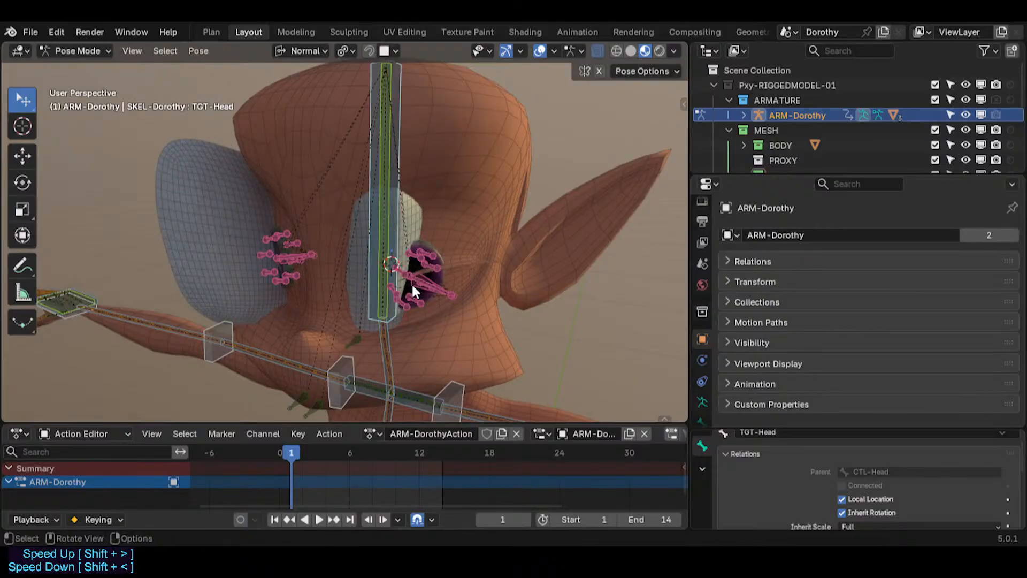
Remove the Shrinkwrap constraint targeting Eyeballs from the DEF1-Eyeball.L and DEF1-Eyeball.R bones.
scroll(417, 287, "up", 3)
left_click(417, 285)
scroll(418, 283, "up", 2)
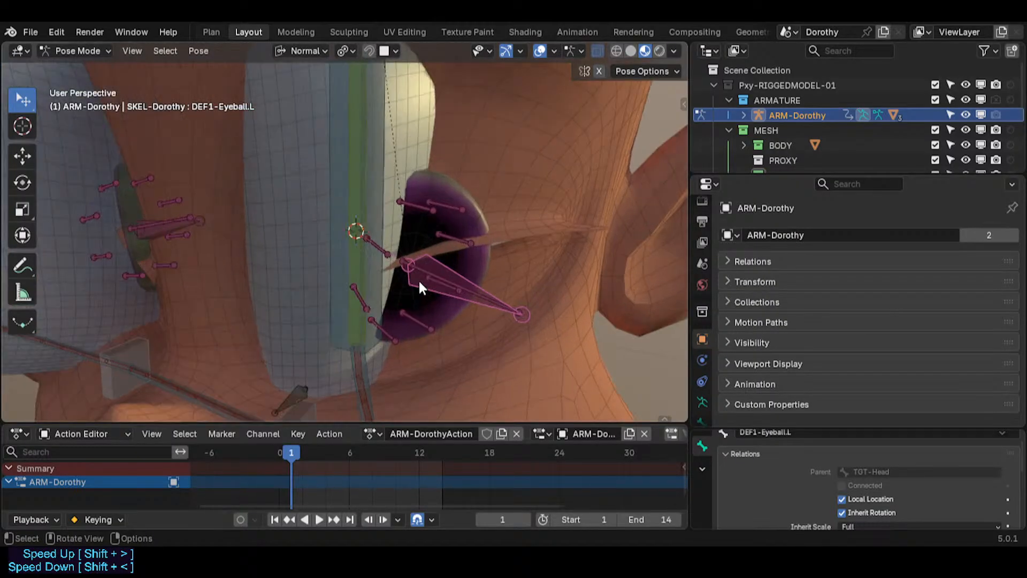
key("Tab")
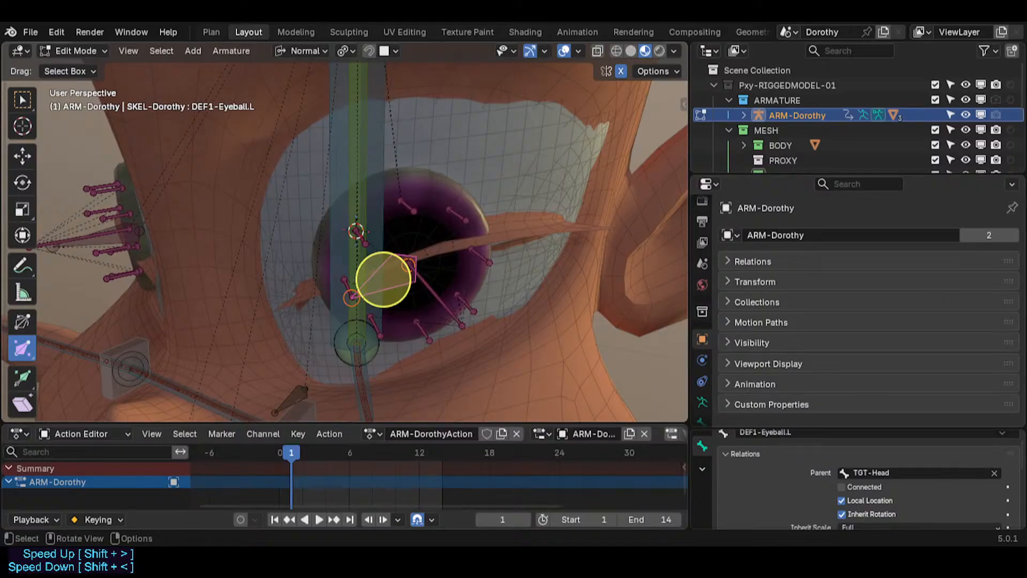
left_click(114, 239, "shift")
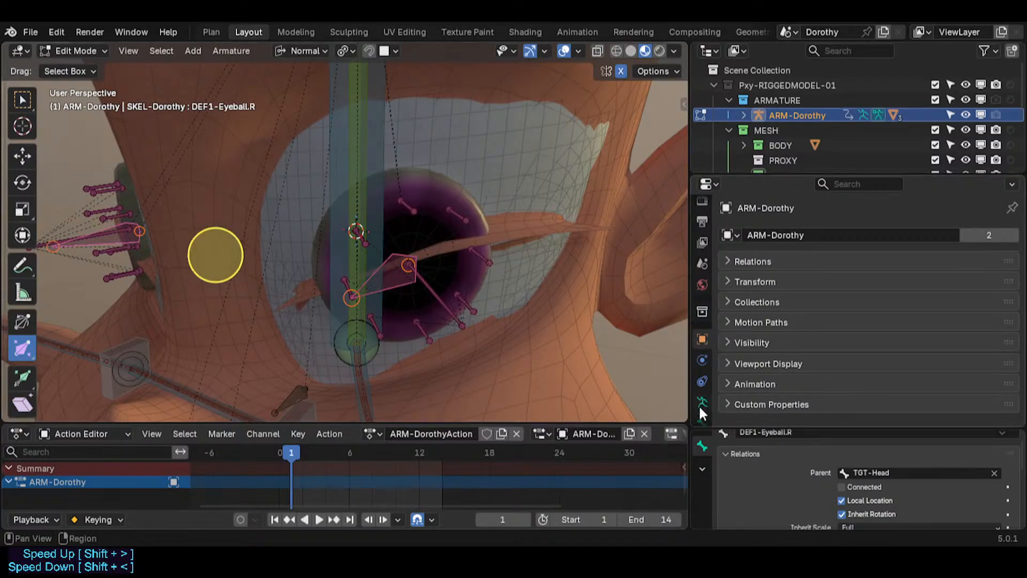
scroll(706, 404, "down", 1)
scroll(704, 417, "down", 2)
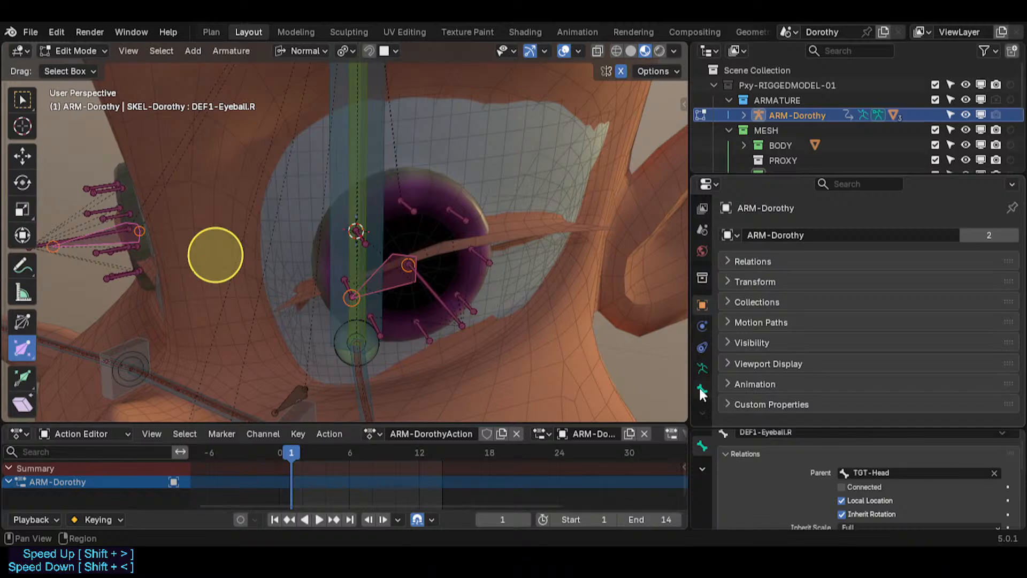
key("ctrl+Tab")
left_click(476, 286)
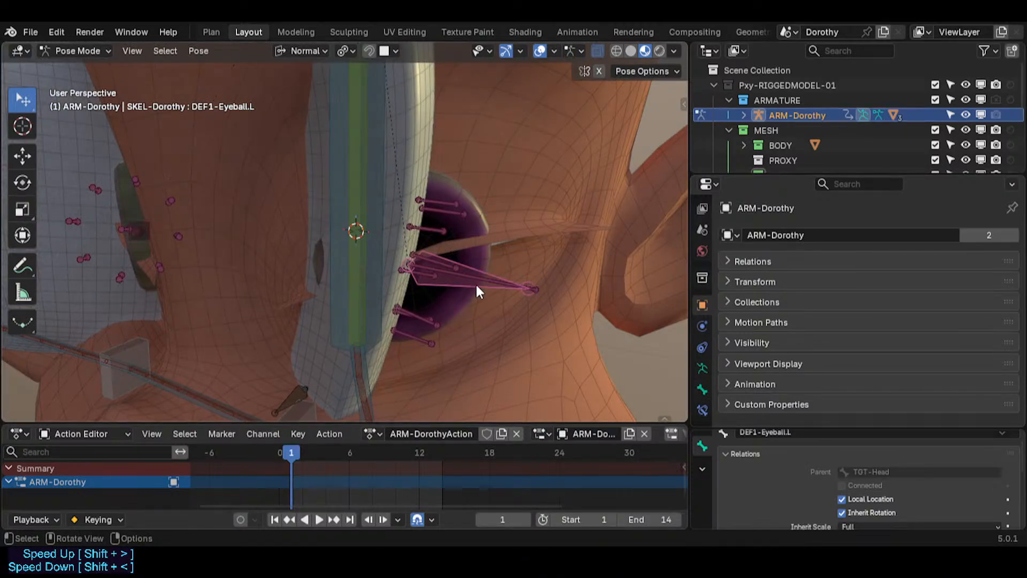
left_click(702, 410)
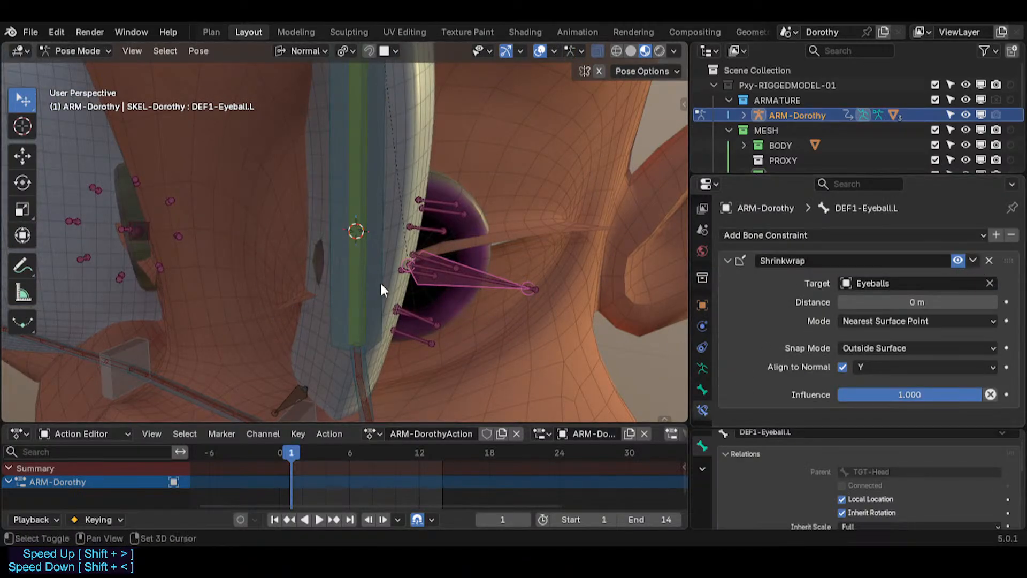
key("ctrl+shift+m")
mouse_move(424, 259)
middle_mouse_down()
mouse_move(429, 268)
mouse_move(394, 264)
mouse_move(423, 271)
middle_mouse_up()
scroll(420, 262, "up", 2)
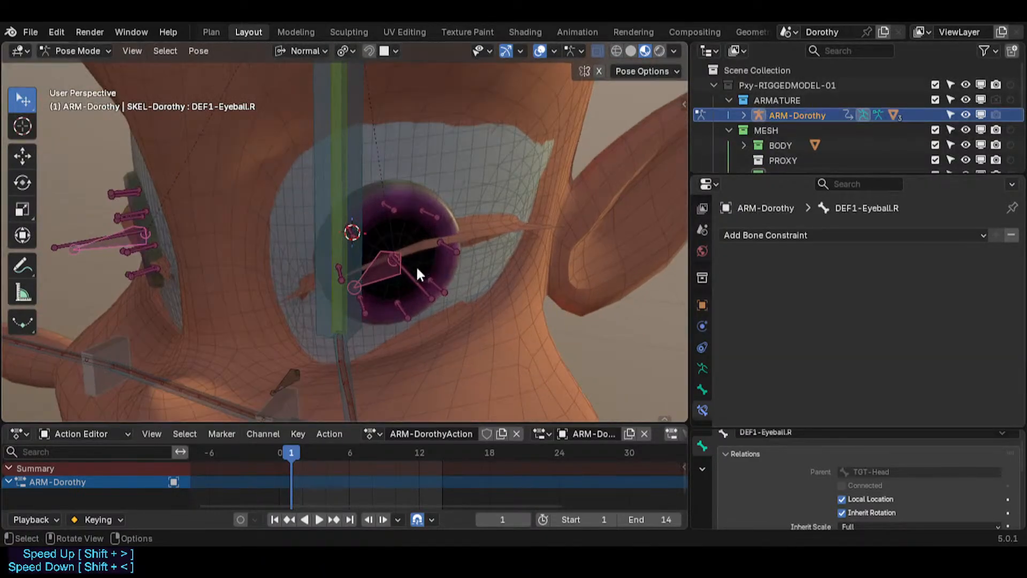
Set the bone color of both DEF1-Eyeball bones to 12 - Theme Color Set.
left_click(702, 389)
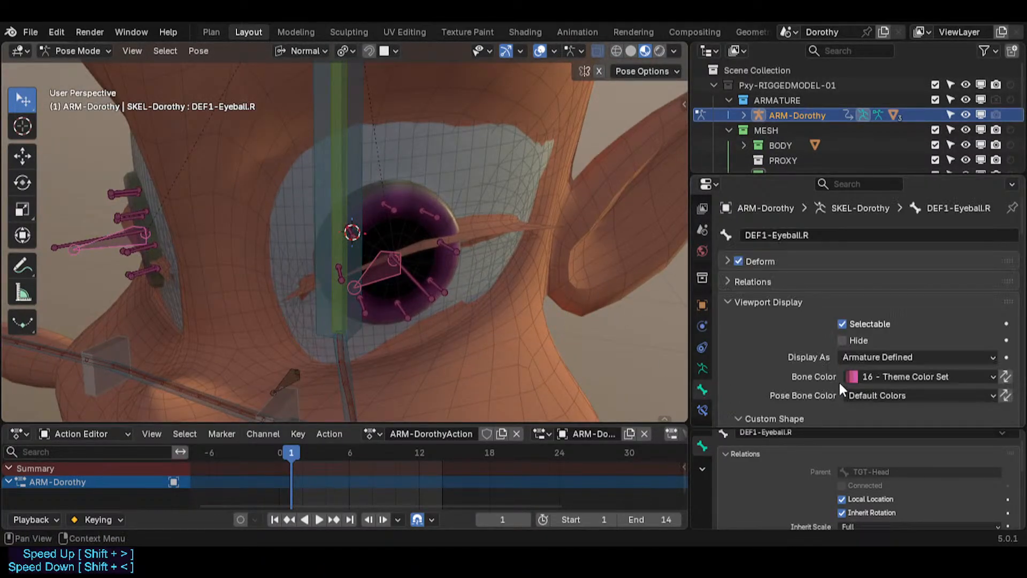
left_click(861, 377)
left_click(904, 208)
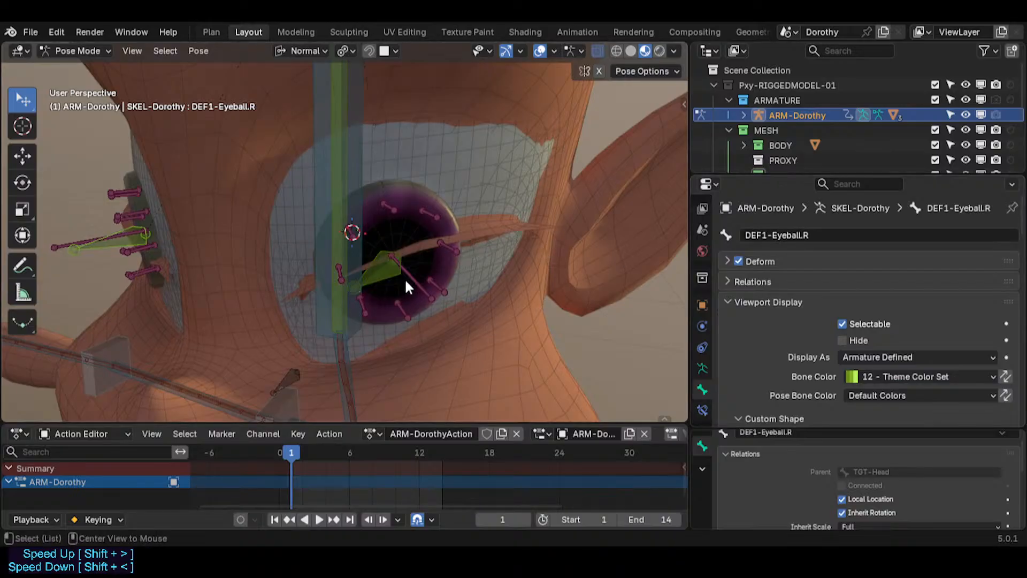
Test moving the DEF1-Eyeball.L bone and the DEF1-Eyecoin.L bone, cancelling each move.
left_click(379, 279)
mouse_move(380, 273)
middle_mouse_down()
mouse_move(397, 306)
mouse_move(375, 279)
middle_mouse_up()
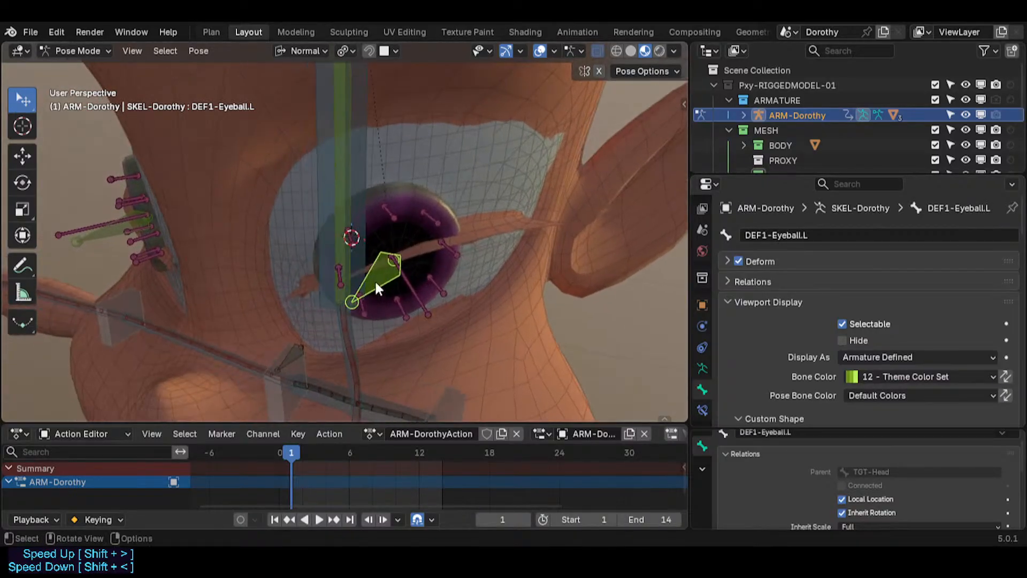
key("g")
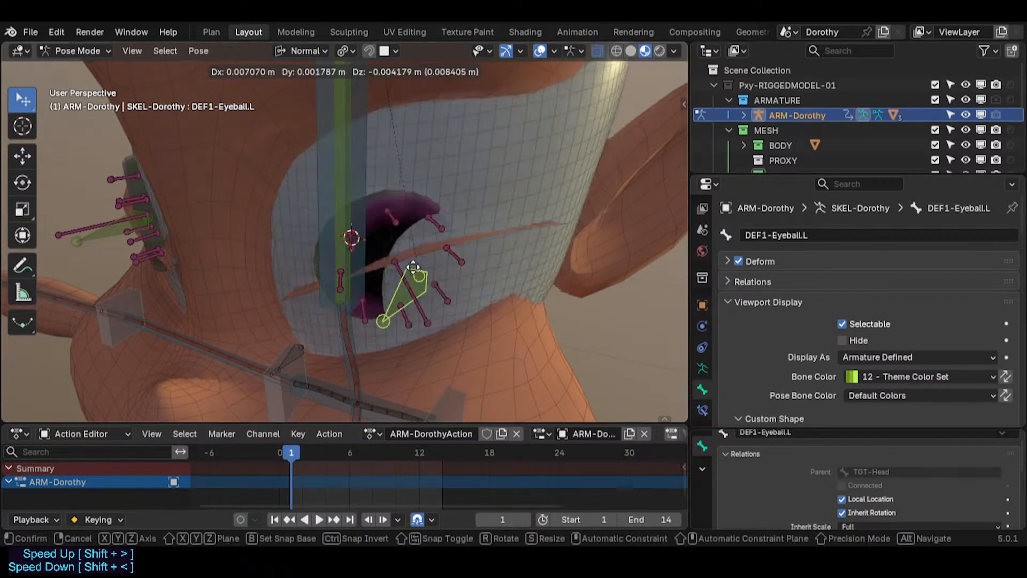
right_click(414, 261)
key("ctrl+Tab")
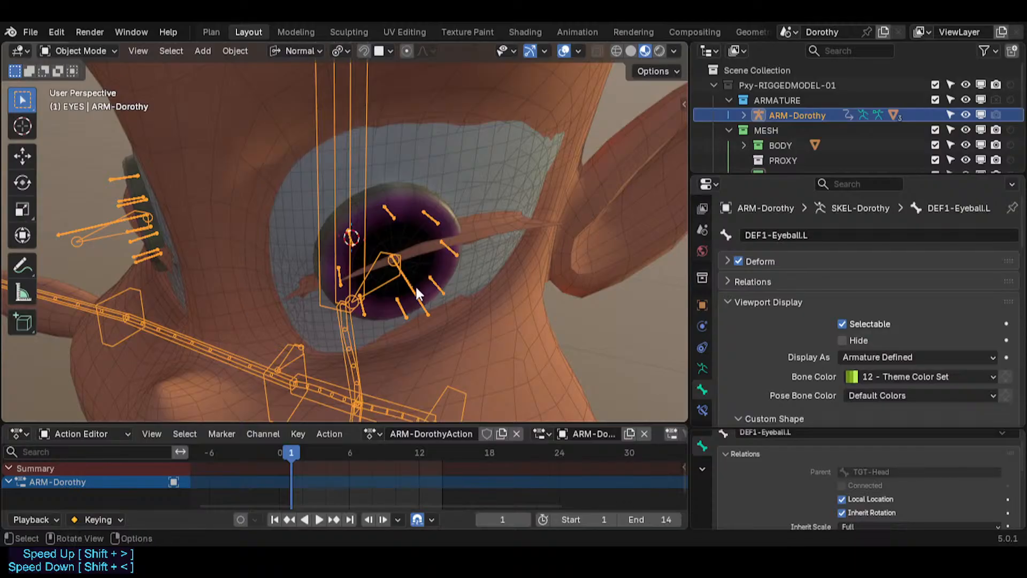
key("ctrl+Tab")
left_click(416, 297)
key("g")
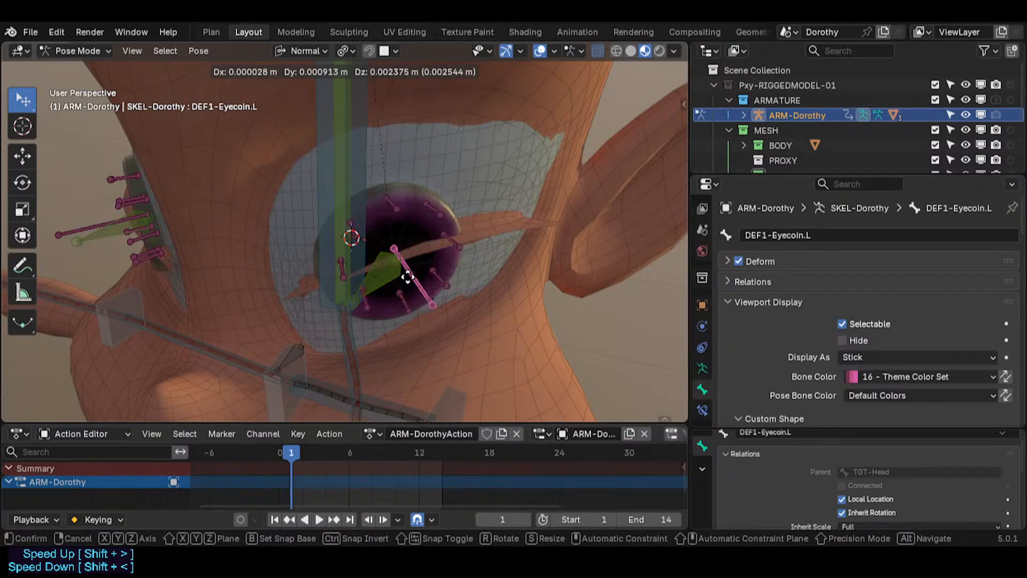
right_click(420, 269)
Switch to Object Mode, select the 11b-Eyecoins mesh, and re-enable its Armature modifier in viewport and render.
key("ctrl+Tab")
left_click(420, 304)
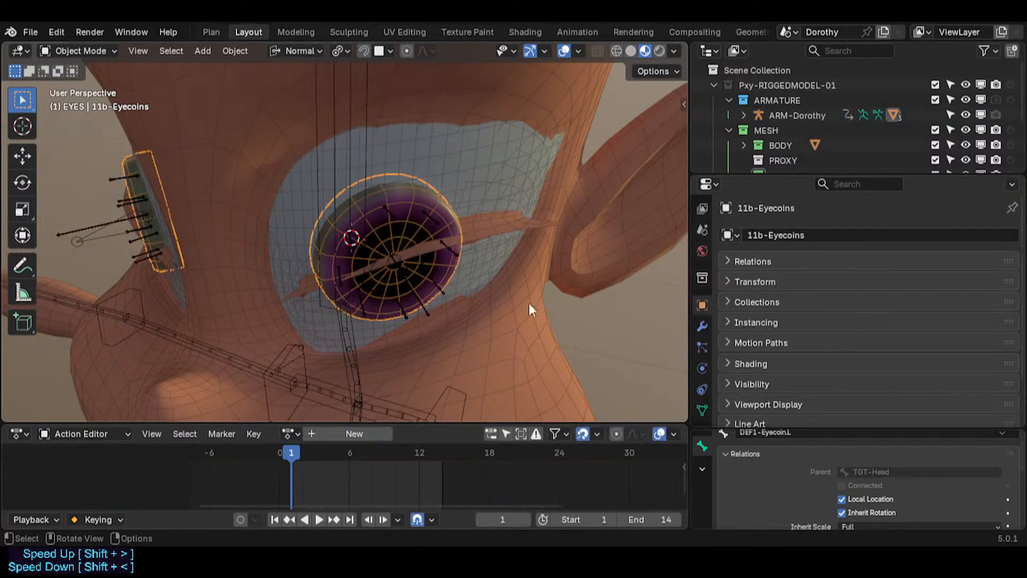
left_click(420, 303)
left_click(424, 269)
left_click(703, 326)
left_click(943, 280)
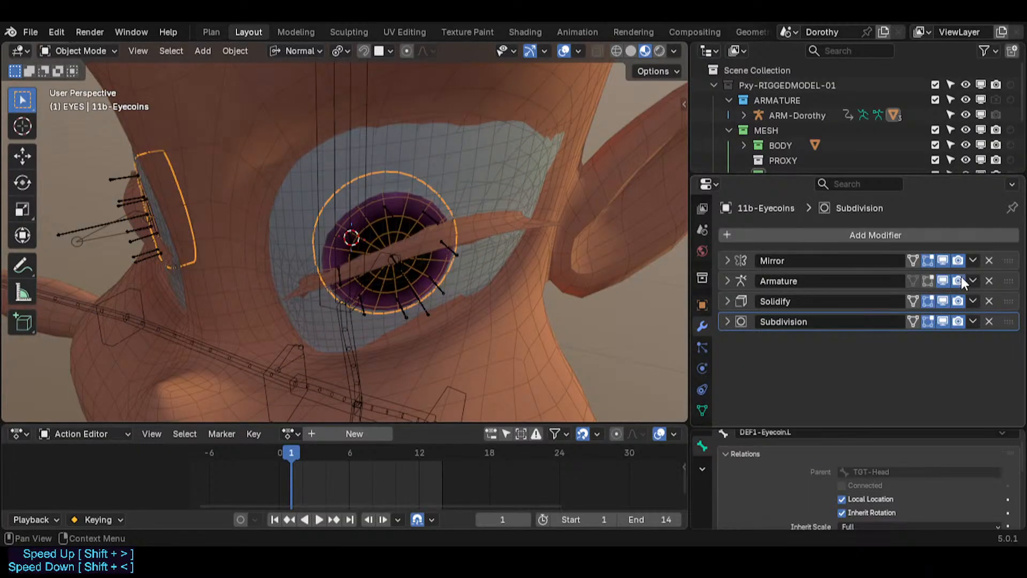
Return the ARM-Dorothy armature to Pose Mode and move the DEF1-Eyecoin.L bone across the eyeball surface.
left_click(405, 273)
key("ctrl+Tab")
left_click(413, 275)
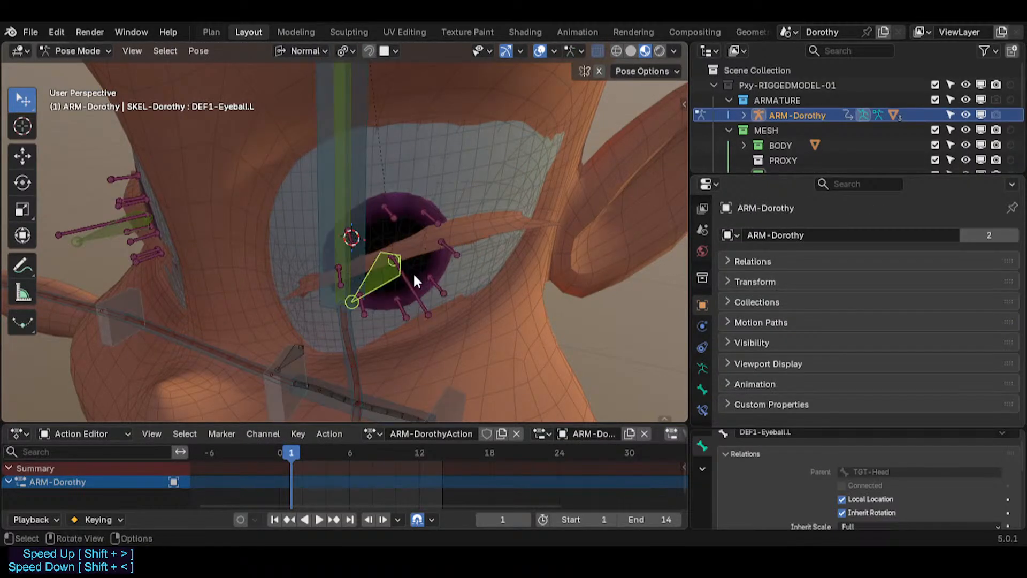
left_click(423, 293)
key("g")
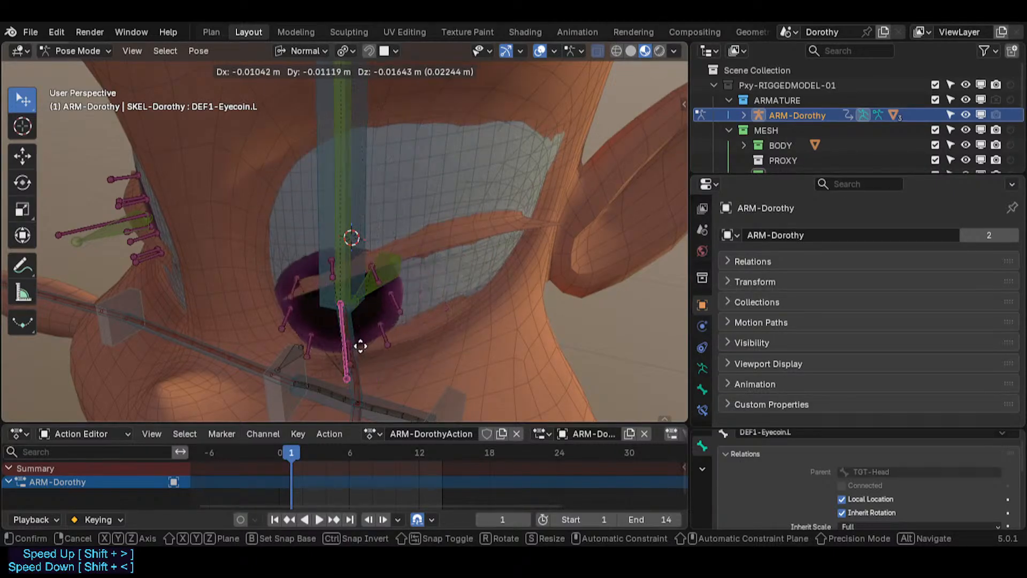
left_click(351, 288)
Move the DEF1-Eyecoin.L bone repeatedly over the outer part of the left eyeball to test how it follows the surface.
key("g")
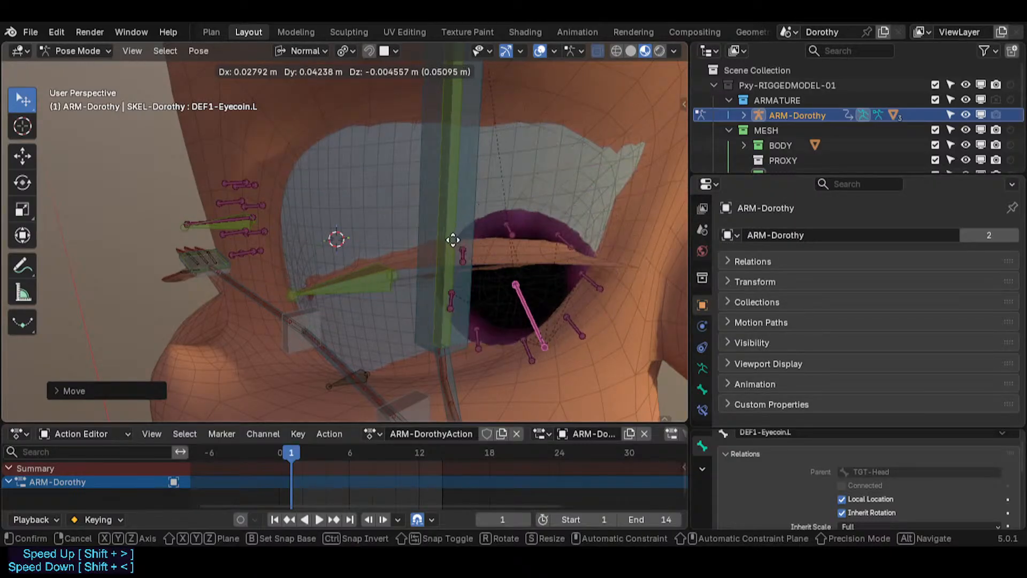
left_click(499, 237)
middle_click_drag(500, 237, 525, 262)
scroll(572, 238, "up", 2)
key("g")
left_click(553, 251)
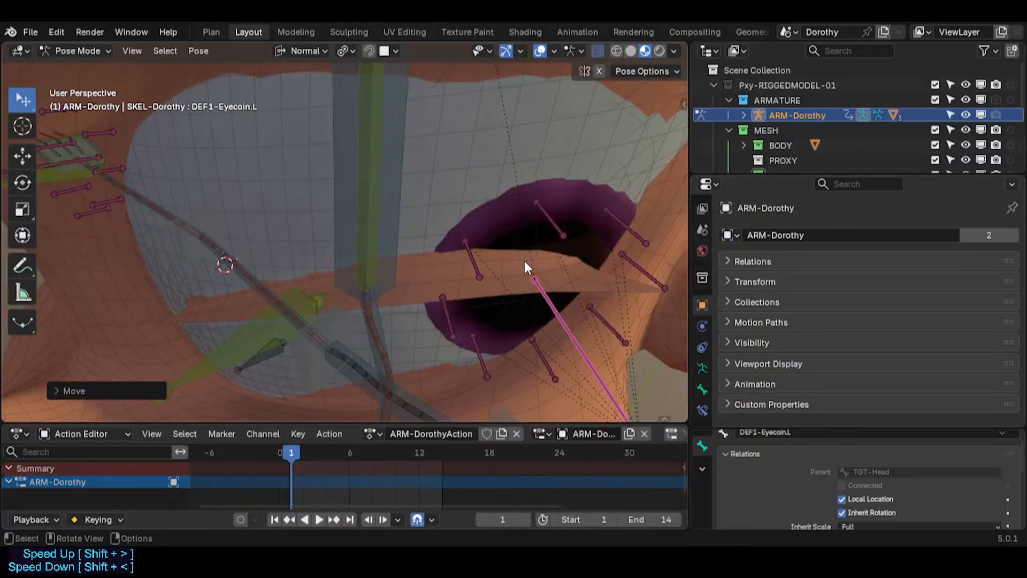
key("g")
left_click(545, 148)
Slide the DEF1-Eyecoin.L bone to the inner corner of the eye, then back near the eyeball's centre, and save the file.
scroll(544, 149, "down", 2)
key("g")
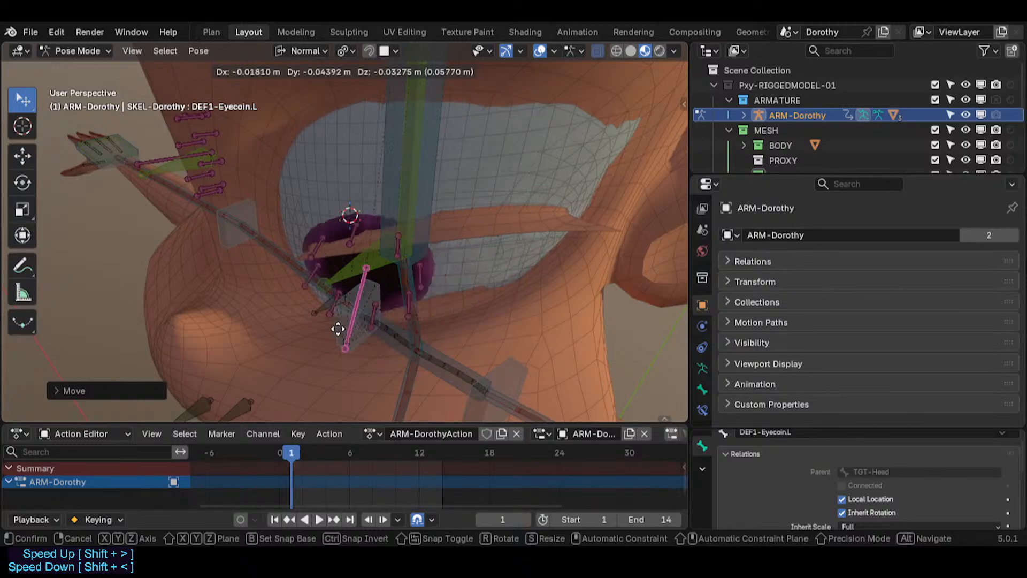
left_click(301, 262)
scroll(301, 260, "up", 4)
middle_click_drag(282, 171, 332, 227, "shift")
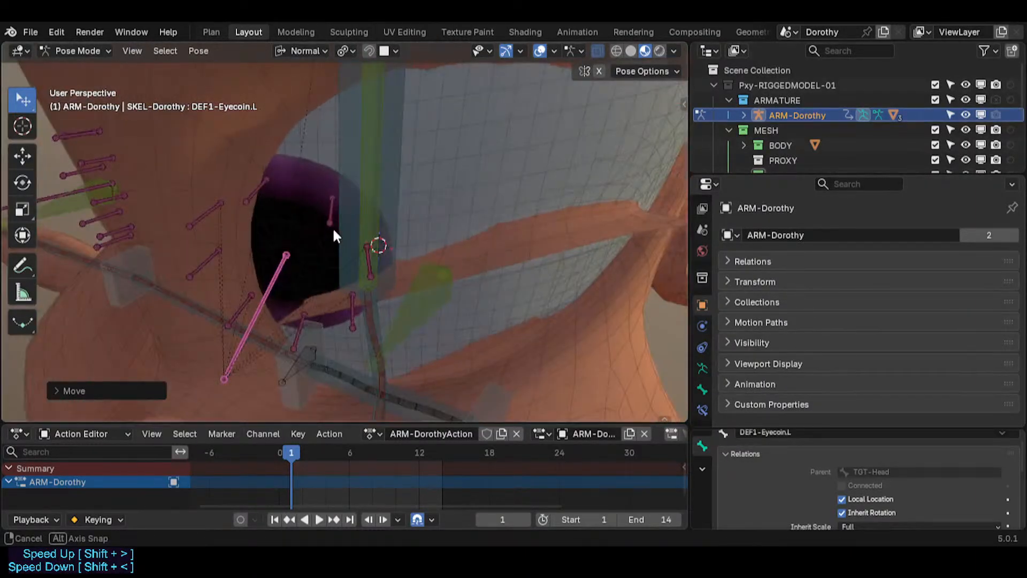
key("g")
left_click(390, 182)
key("g")
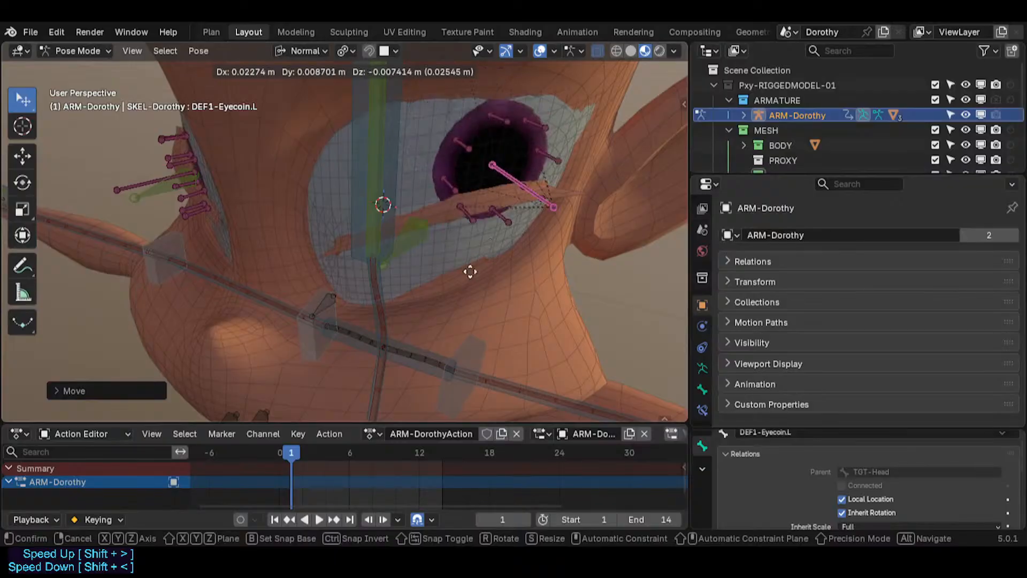
left_click(437, 288)
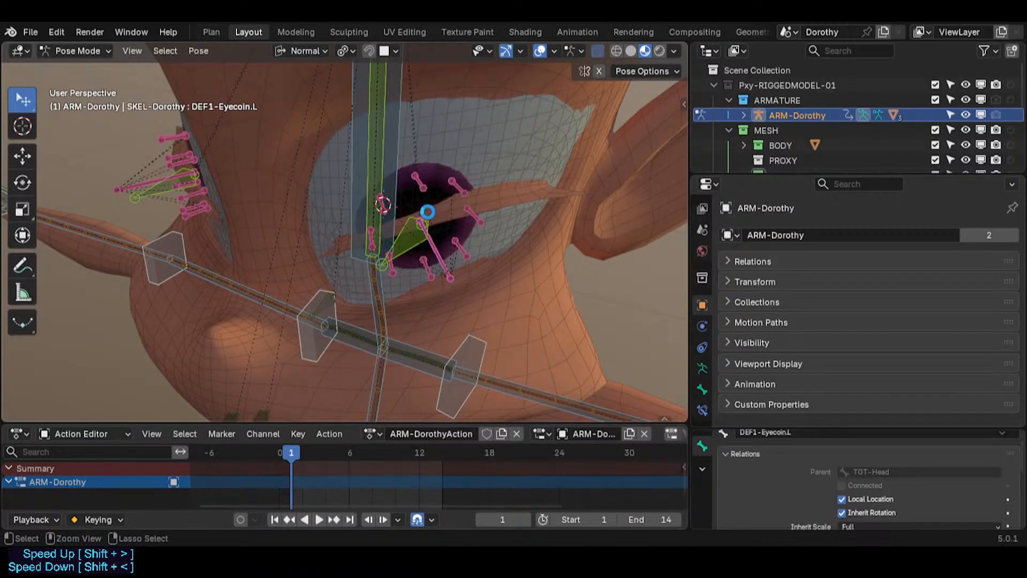
key("ctrl+s")
Switch to Object Mode and select the Eyeballs and Body meshes in turn to compare their modifier stacks.
key("ctrl+Tab")
left_click(483, 173)
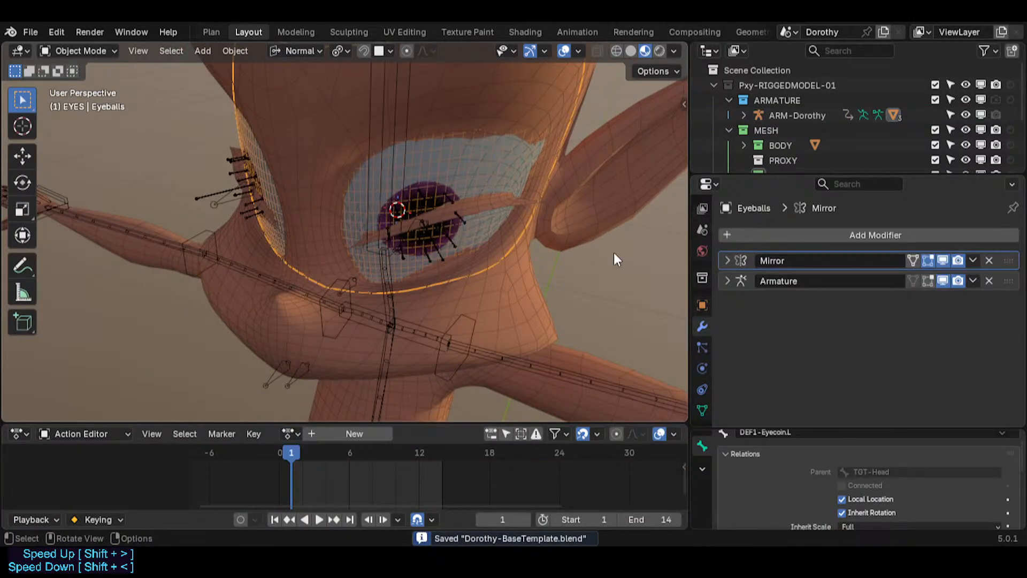
left_click(475, 215)
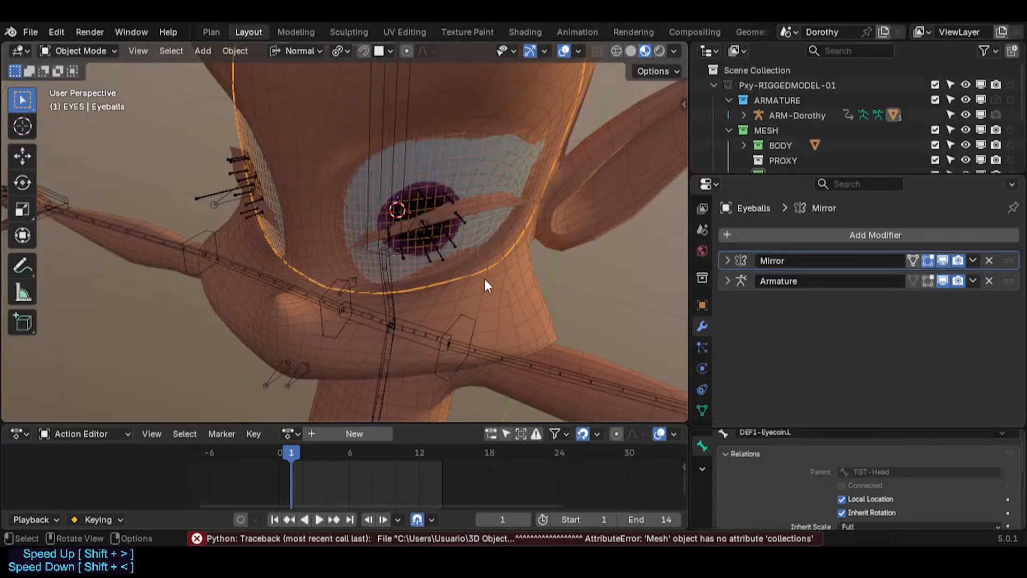
left_click(484, 279)
left_click(500, 226)
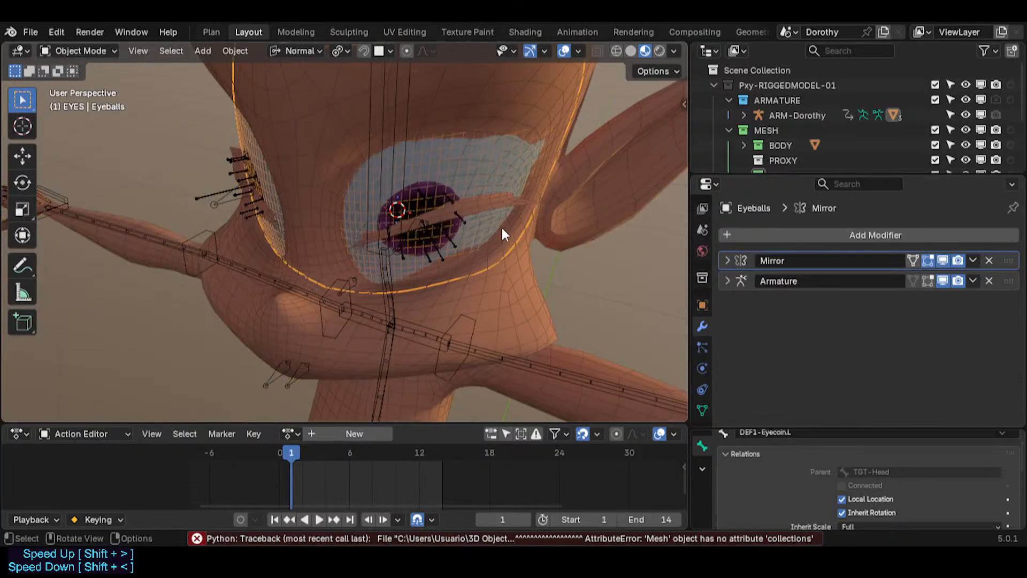
left_click(484, 283)
middle_click_drag(474, 262, 378, 239)
scroll(436, 249, "down", 1)
scroll(471, 233, "down", 3)
scroll(378, 240, "up", 2)
scroll(387, 242, "up", 1)
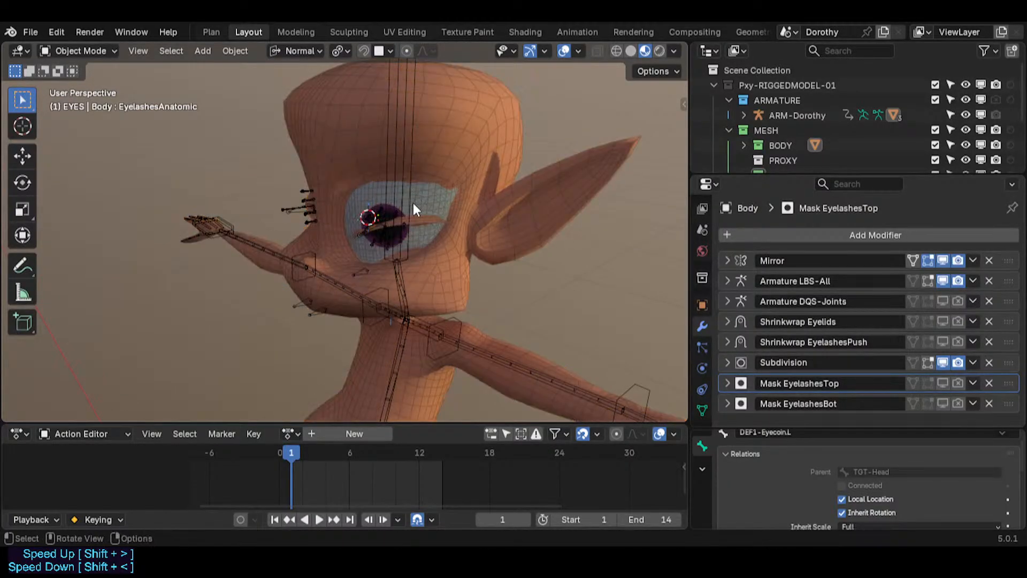
left_click(413, 203)
left_click(433, 196)
middle_click_drag(432, 196, 406, 216)
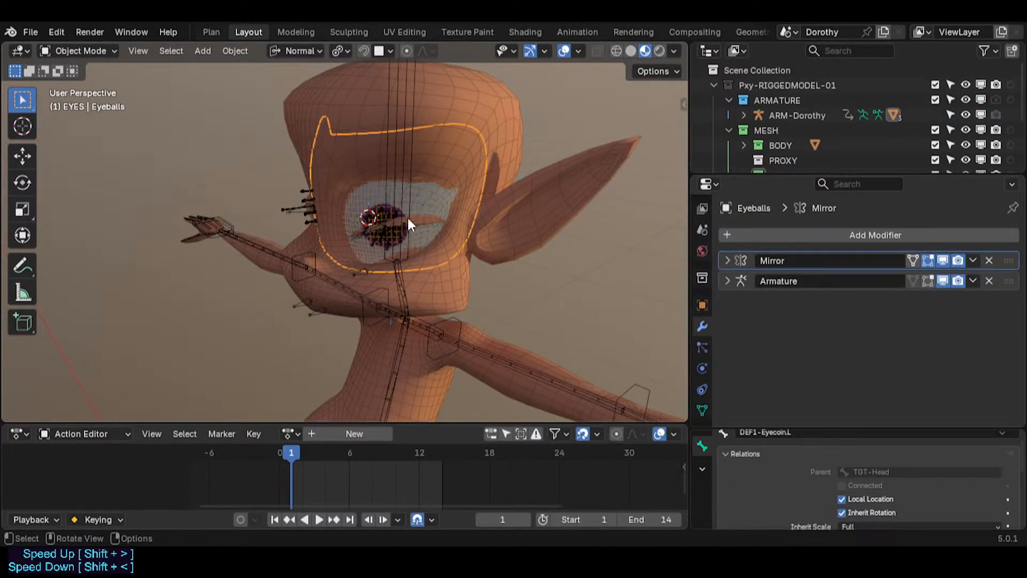
scroll(464, 293, "up", 3)
Select the Body mesh and enable its Shrinkwrap Eyelids and Shrinkwrap EyelashesPush modifiers in edit mode, viewport and render.
left_click(454, 323)
left_click(727, 383)
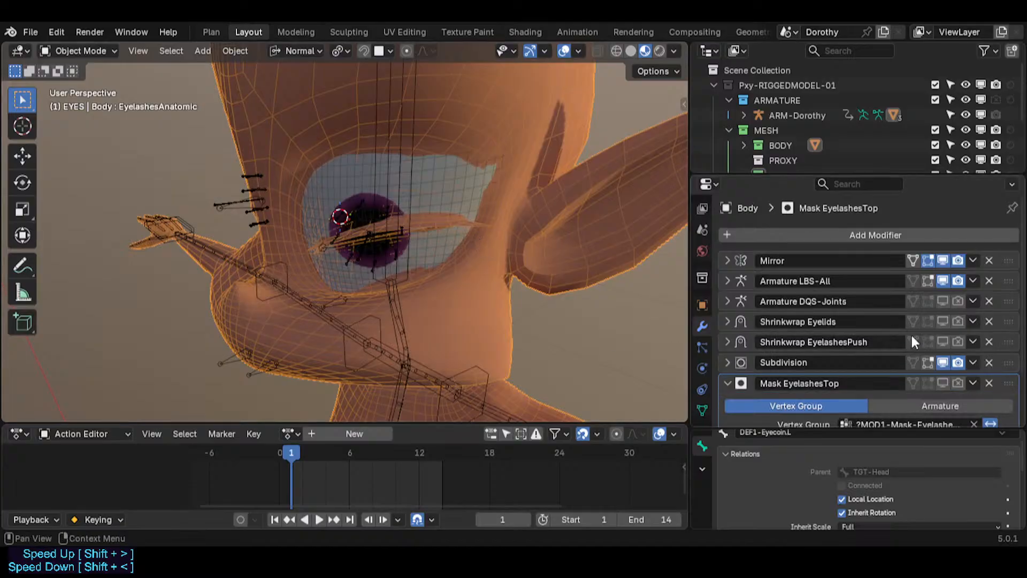
left_click(727, 301)
left_click(727, 302)
left_click(728, 322)
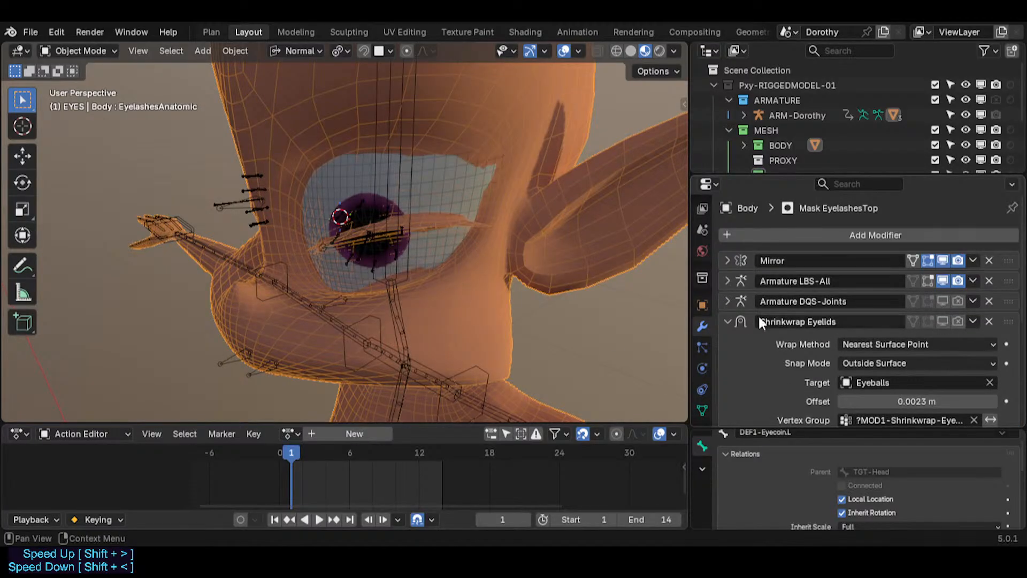
left_click(728, 321)
left_click_drag(943, 326, 964, 323)
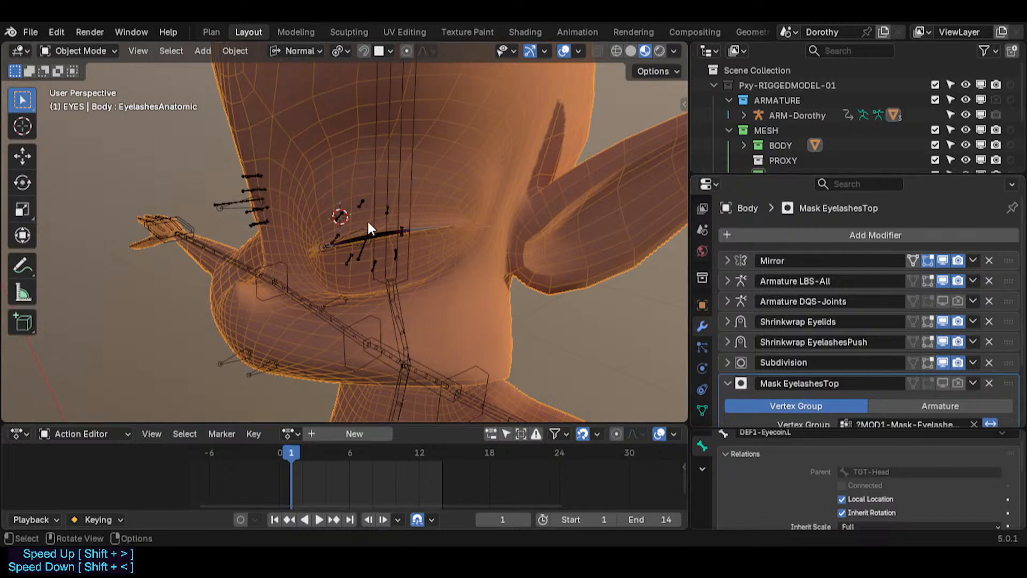
Return the ARM-Dorothy armature to Pose Mode and test moving the DEF1-Eyecoin.L bone behind the closed eyelids, cancelling the move.
middle_click_drag(367, 219, 430, 229)
scroll(429, 220, "up", 2)
left_click(429, 217)
key("ctrl+Tab")
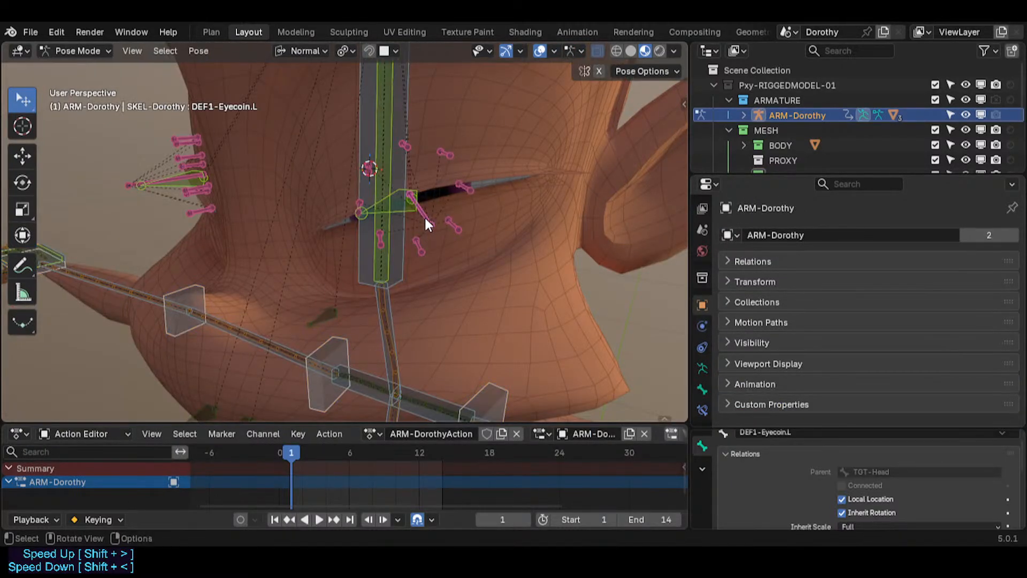
left_click(426, 219)
key("g")
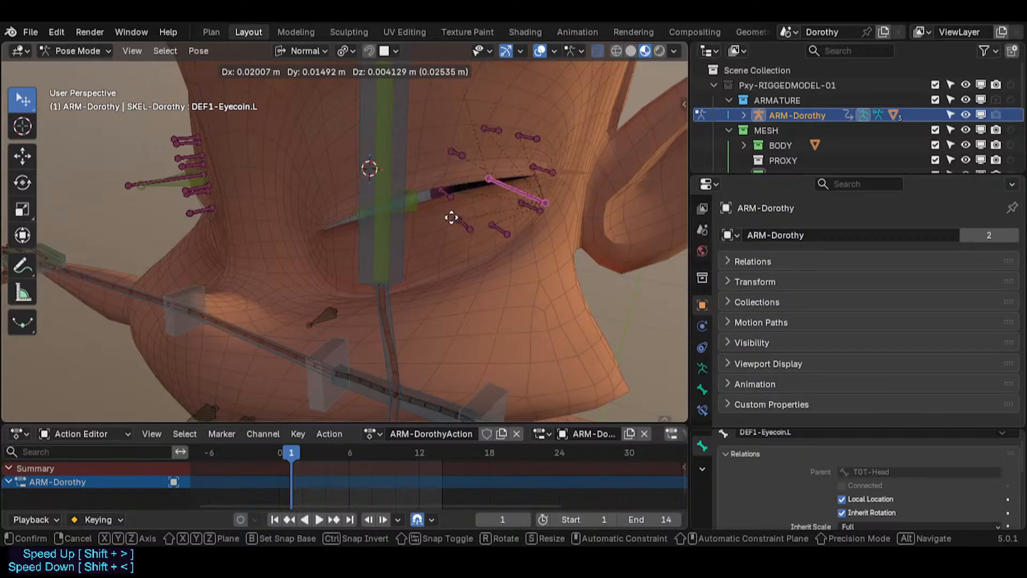
right_click(437, 231)
Save the file and switch the ARM-Dorothy armature to Object Mode.
middle_click_drag(437, 229, 497, 325)
key("ctrl+s")
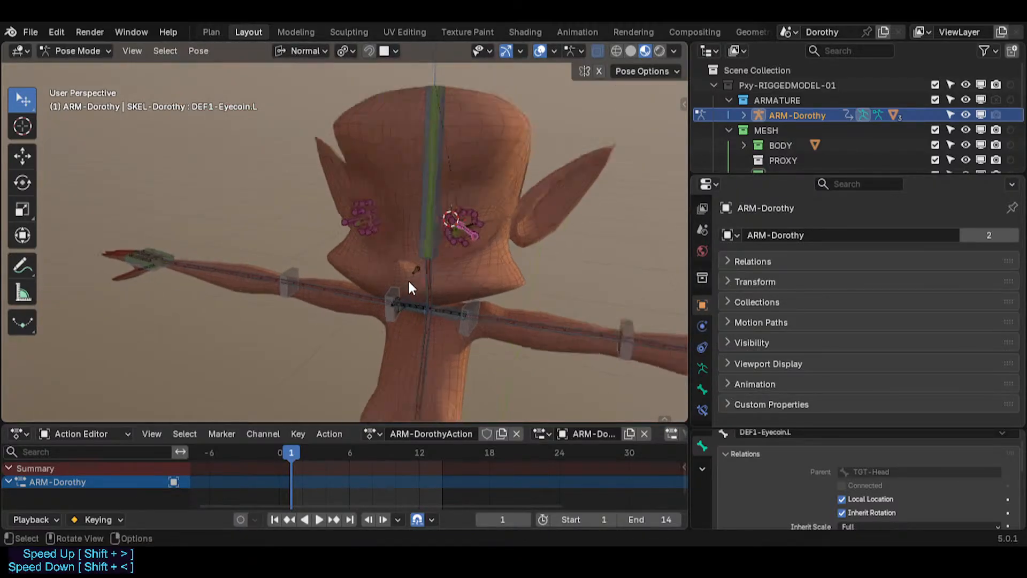
middle_click_drag(408, 278, 438, 249)
key("ctrl+s")
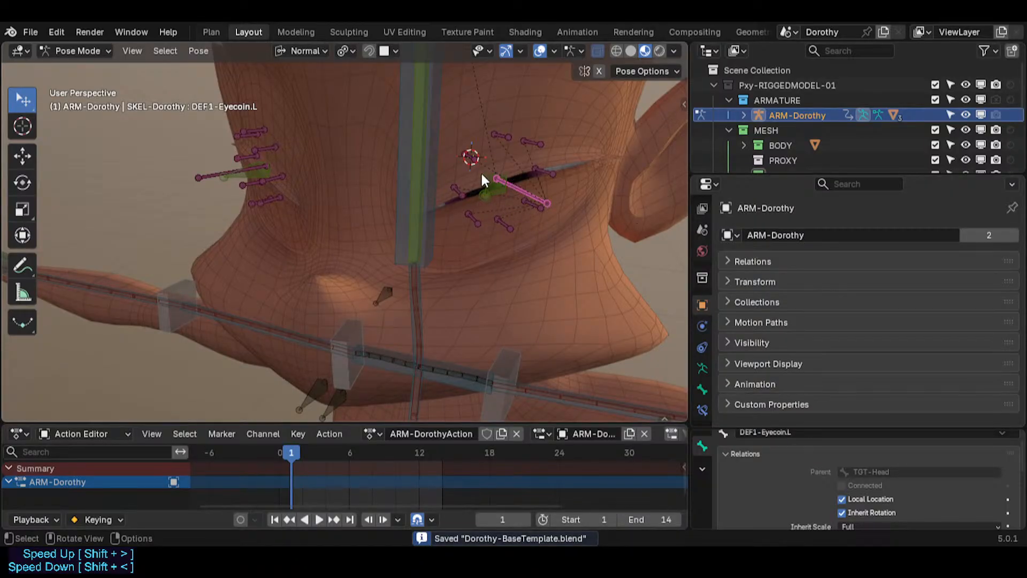
middle_click_drag(480, 171, 442, 249)
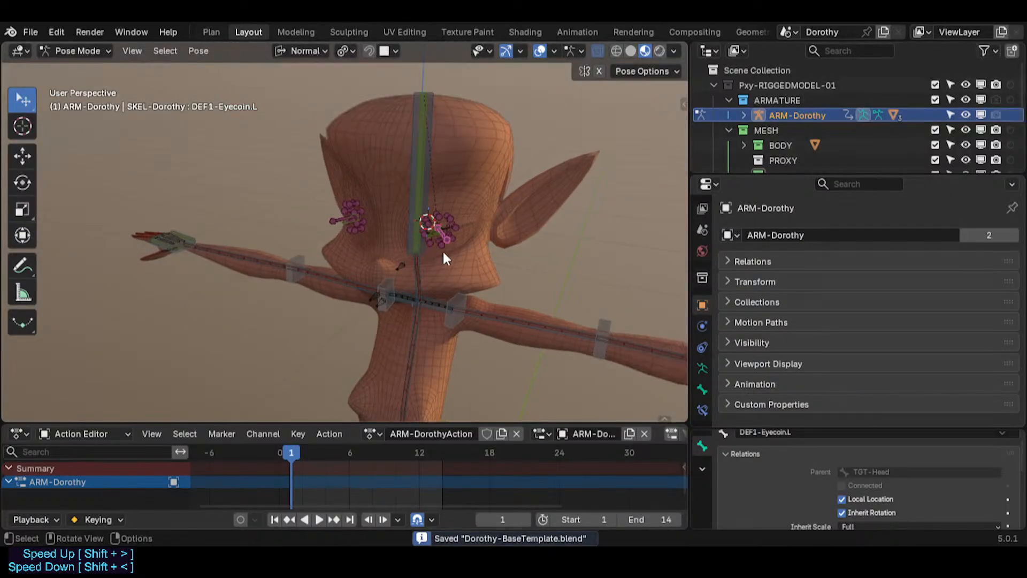
key("Tab")
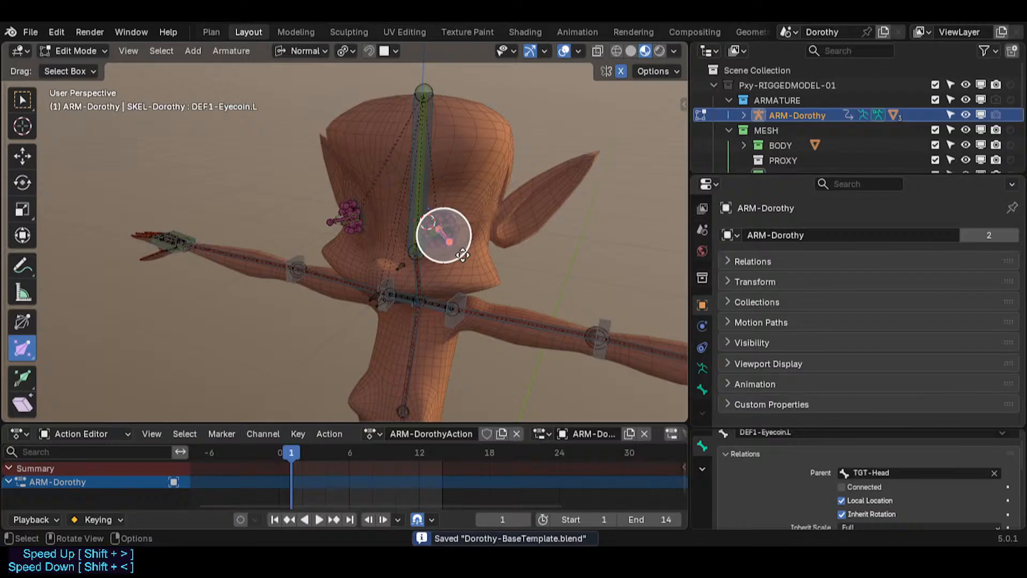
key("Tab")
key("Tab")
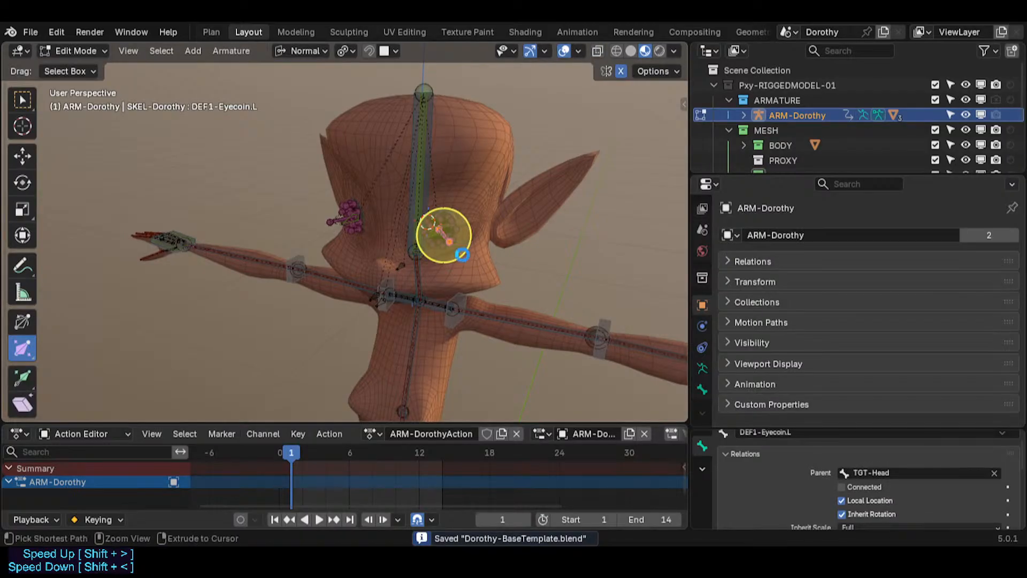
key("ctrl+Tab")
left_click(378, 238)
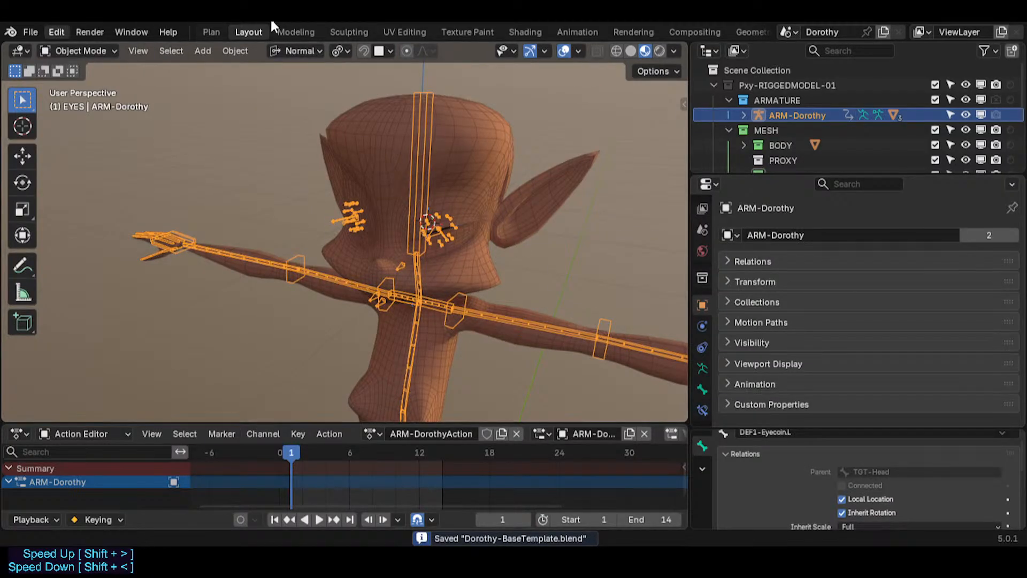
In the Plan workspace notes, comment out the to-do line "Cleanup: Vertex Groups (management of old VXG)" with #, and save the file from Layout.
left_click(211, 33)
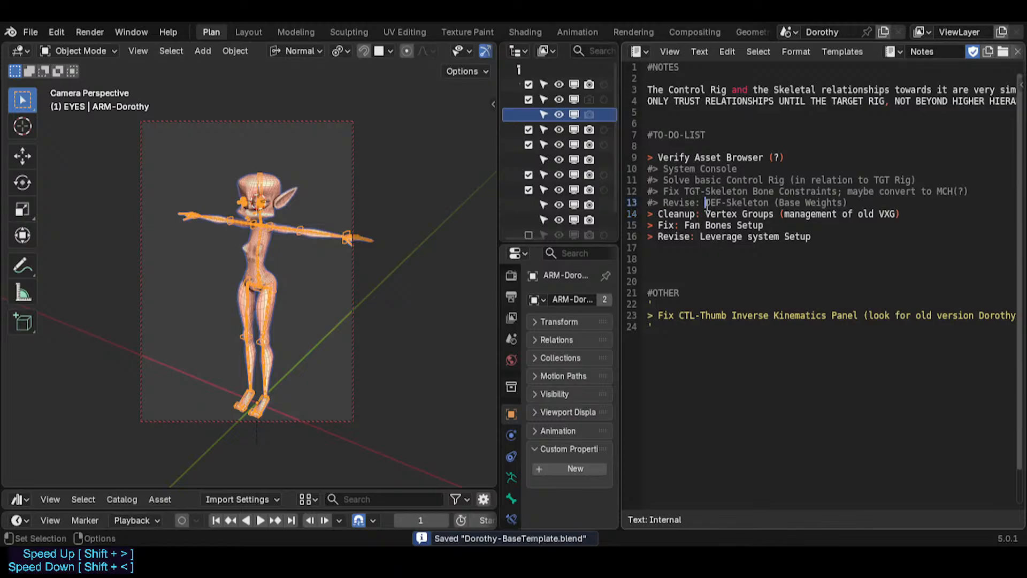
key("Home")
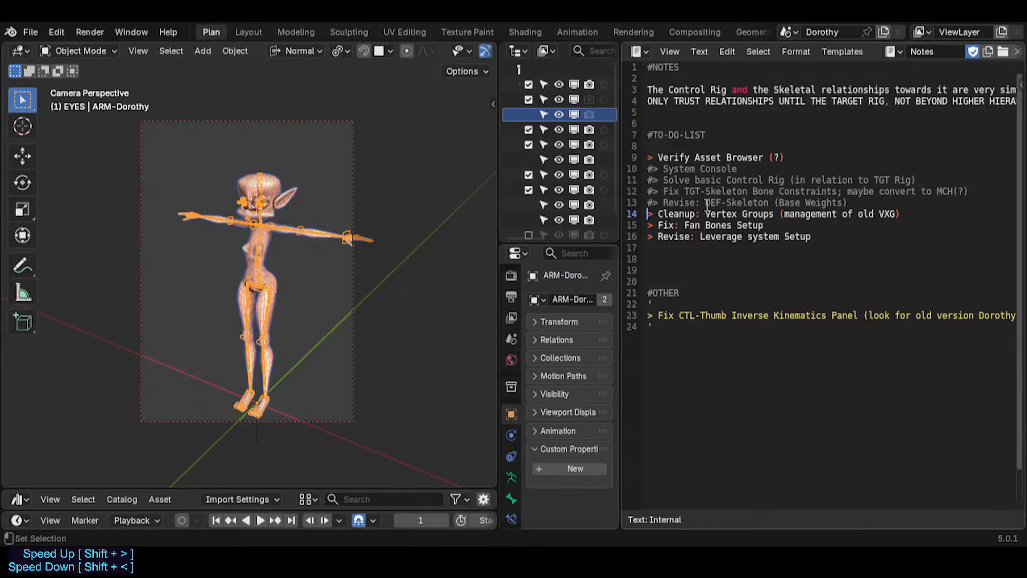
type("#")
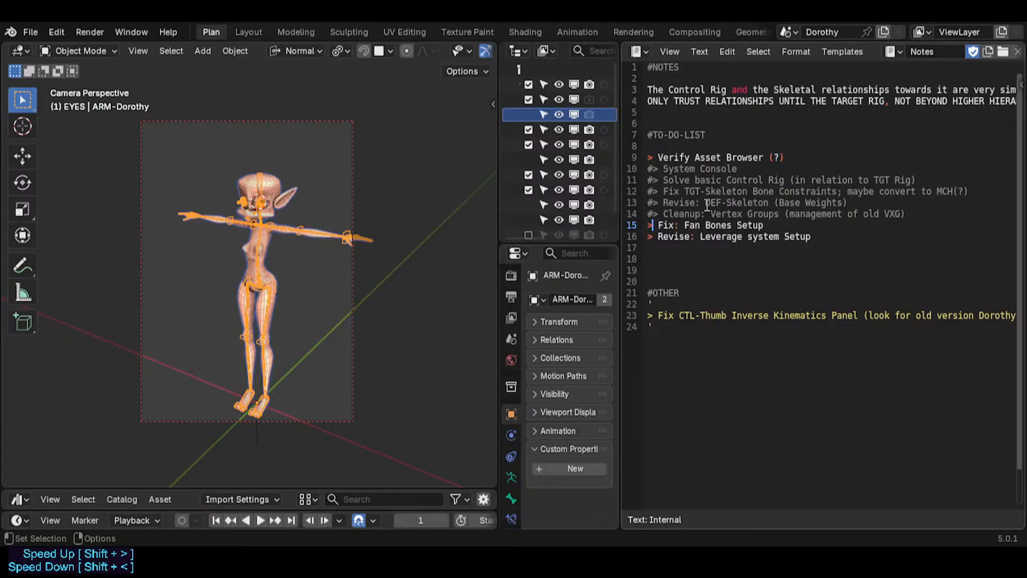
left_click(748, 237)
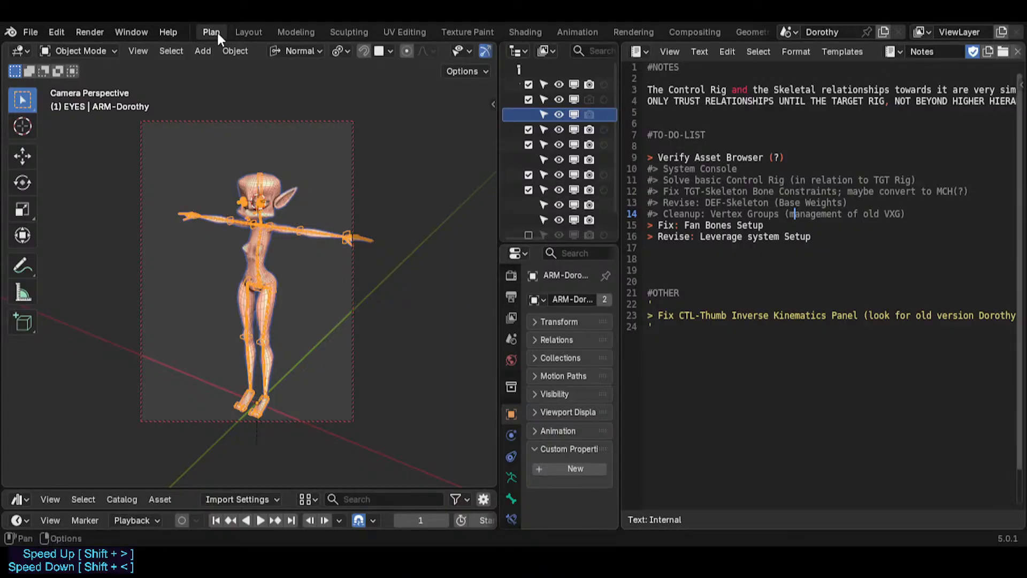
left_click(239, 31)
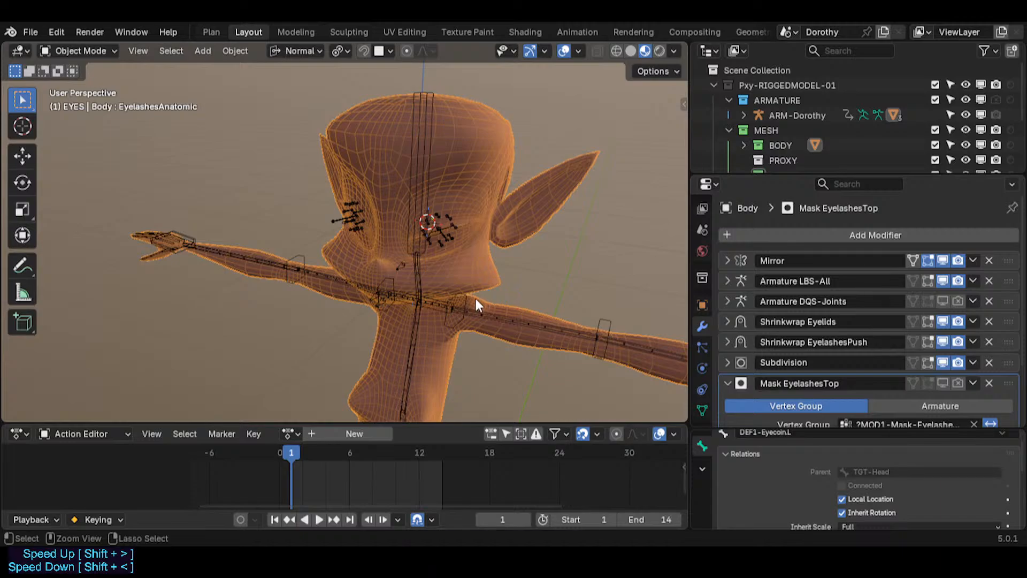
key("ctrl+s")
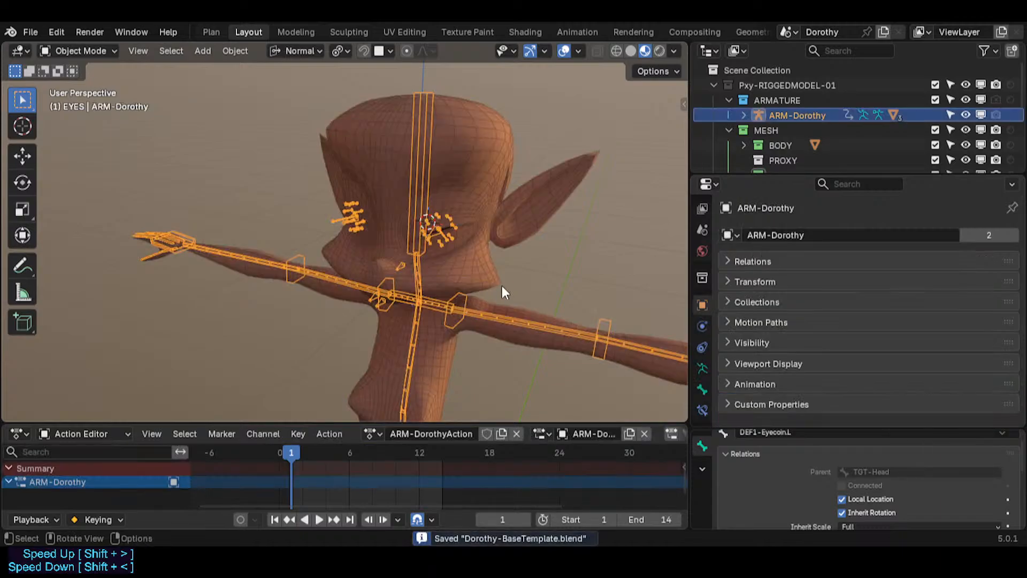
Unsolo the TGT-Skeleton and DEF-Skeleton bone collections and solo the HLP-LimbTripl... collection.
scroll(502, 286, "up", 2)
key("n")
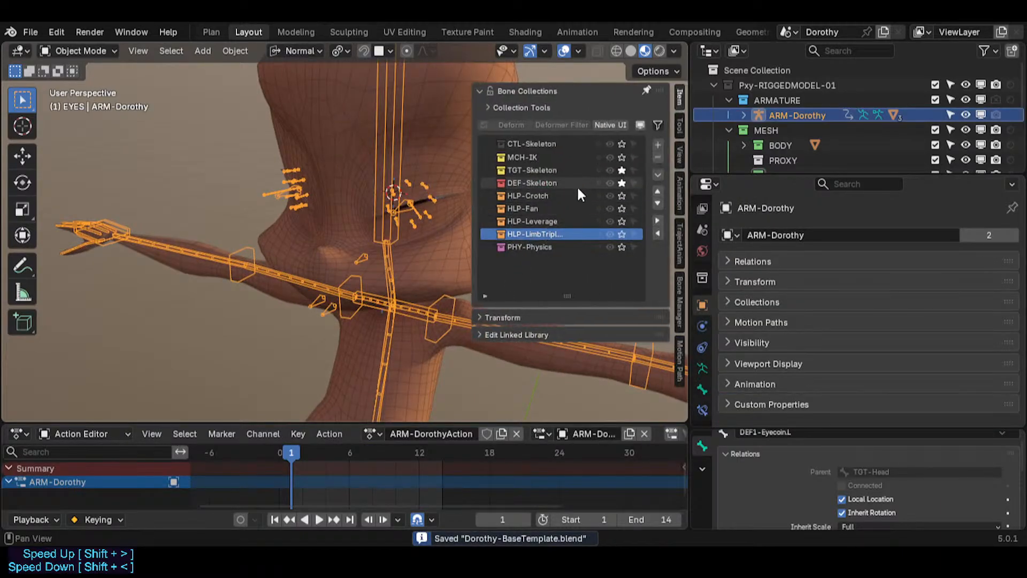
left_click(624, 170)
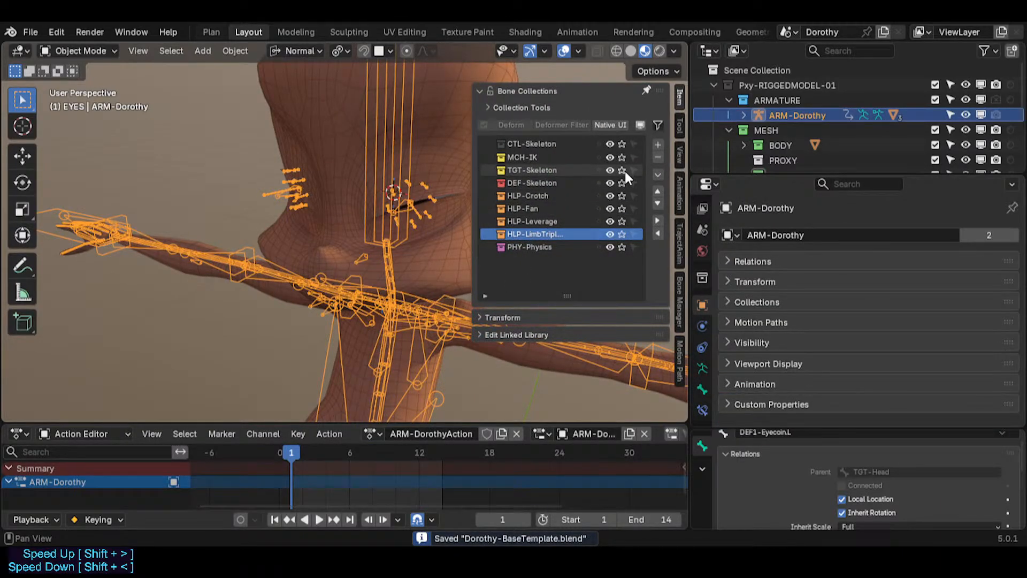
left_click(619, 236)
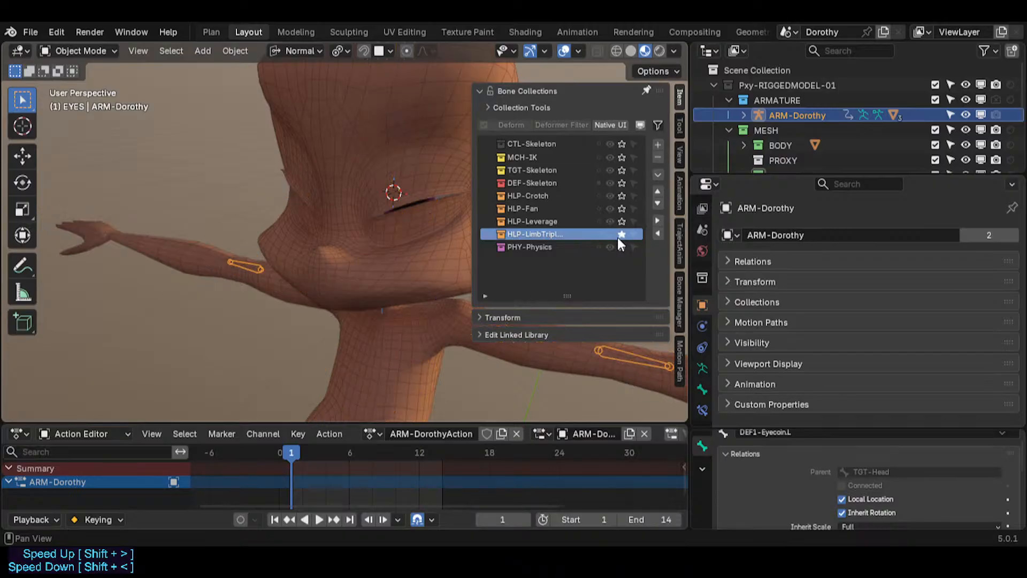
scroll(350, 255, "down", 3)
key("n")
middle_click_drag(435, 323, 312, 214, "shift")
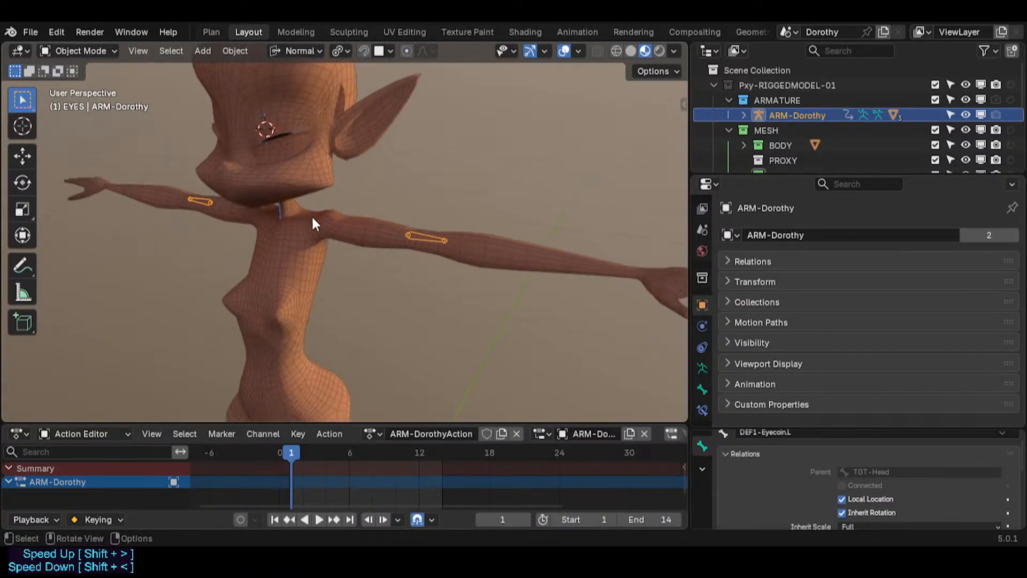
Put the Body mesh into Weight Paint mode and select the HLP4-ElbowFloat.L bone to show its weights.
scroll(312, 214, "down", 3)
scroll(383, 238, "up", 4)
left_click(380, 237)
key("ctrl+Tab")
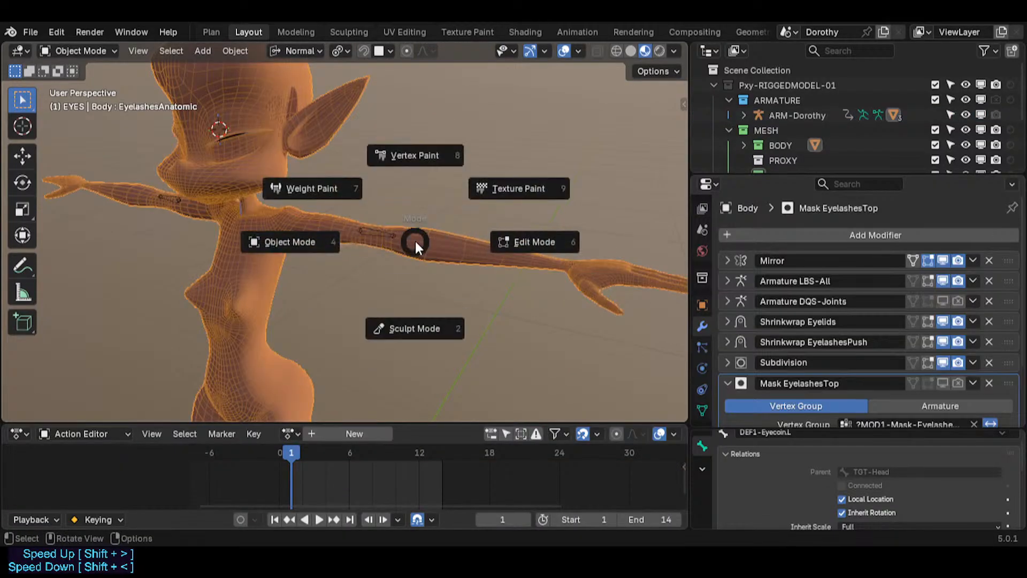
key("w")
scroll(414, 241, "up", 5)
left_click(373, 229, "alt")
Solo the CTL-Skeleton bone collection alongside the helper bones so the arm controls are available.
middle_click_drag(373, 229, 263, 214)
mouse_move(264, 214)
middle_mouse_down("shift")
mouse_move(353, 266)
mouse_move(407, 270)
mouse_move(511, 249)
mouse_move(364, 263)
middle_mouse_up("shift")
scroll(511, 250, "down", 3)
key("n")
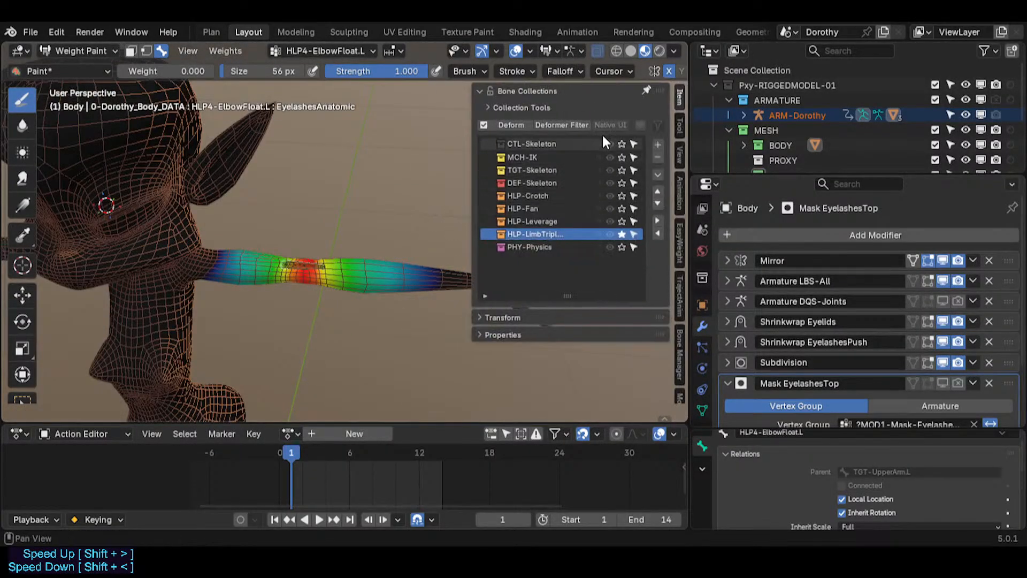
left_click(622, 144)
key("n")
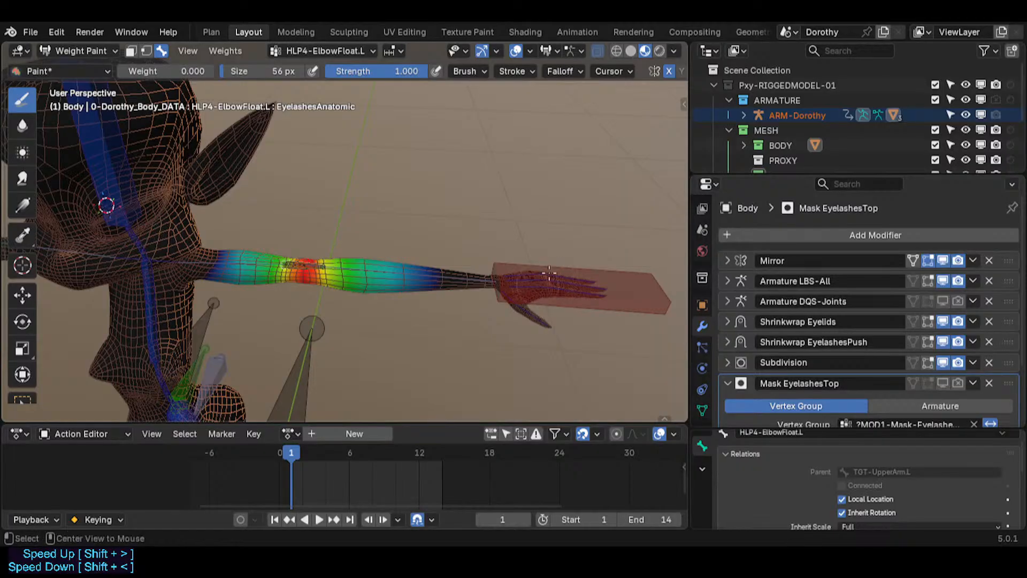
Bend the left elbow by moving MTR-IK-Hand.L toward the body, with the mesh subdivision at level 0.
left_click(549, 274)
key("g")
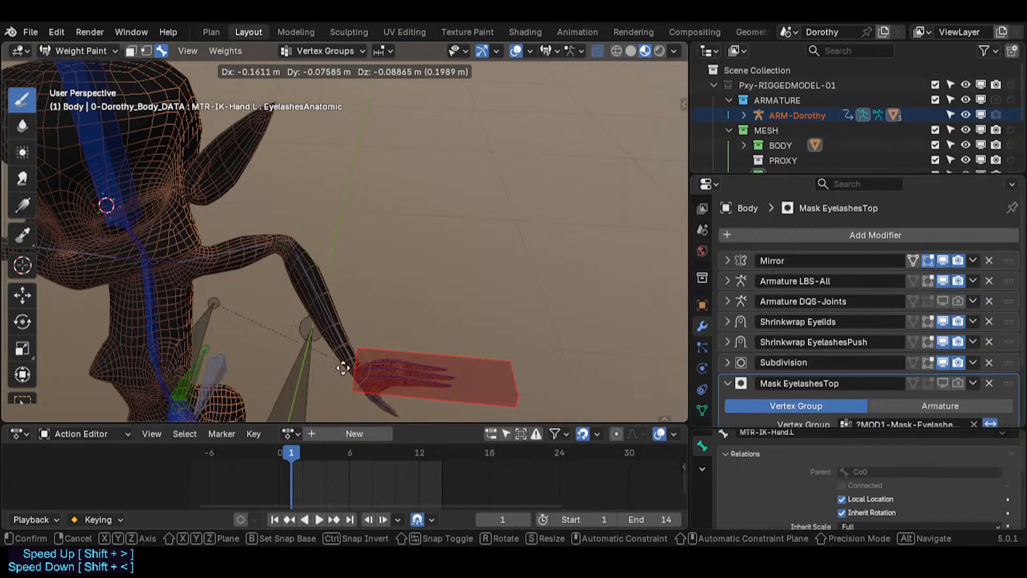
left_click(321, 372)
key("ctrl+0")
key("g")
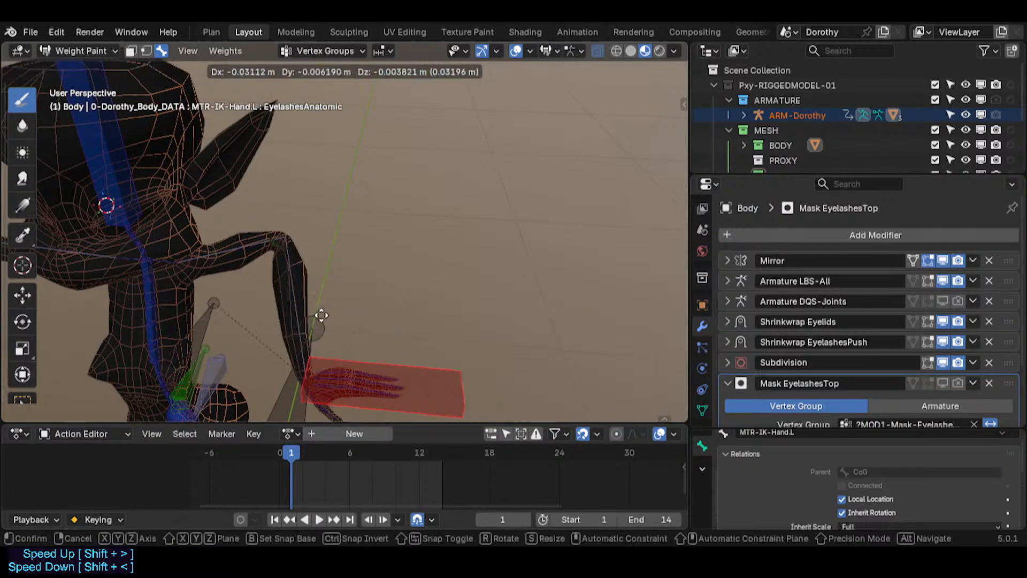
left_click(289, 308)
scroll(293, 272, "up", 2)
key("g")
left_click(272, 293)
Smooth the HLP4-ElbowFloat.L vertex weights for the active group with factor 0, 1 iteration and Expand/Contract -1.
left_click(272, 230, "alt")
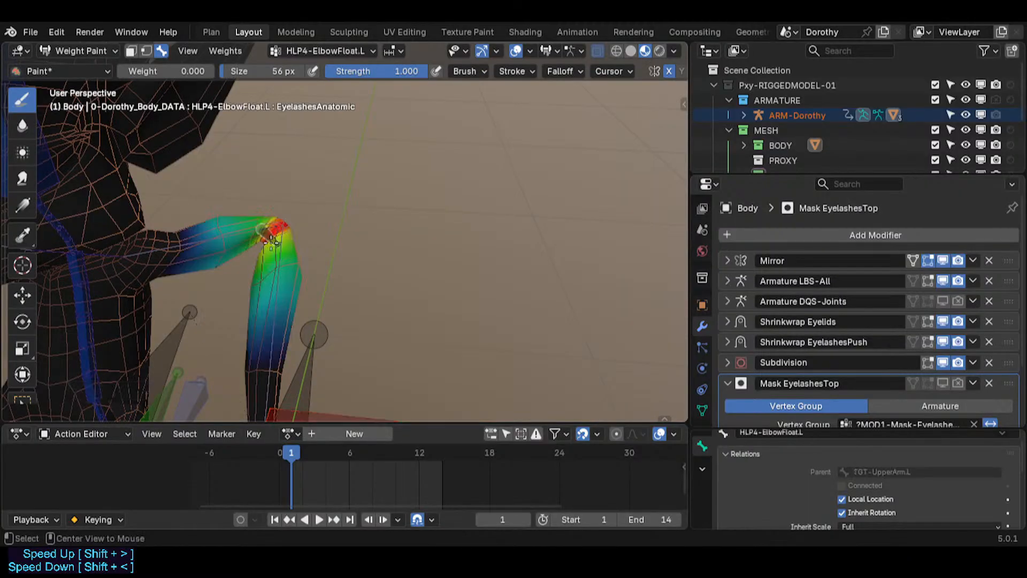
scroll(276, 231, "up", 2)
mouse_move(279, 235)
middle_mouse_down()
mouse_move(297, 302)
mouse_move(286, 266)
middle_mouse_up()
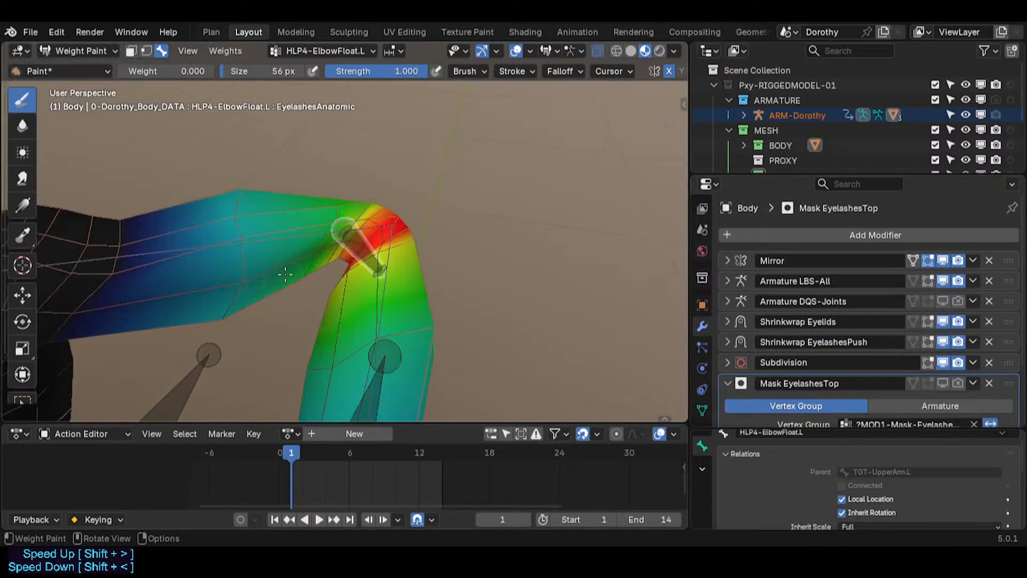
middle_click_drag(85, 284, 123, 308)
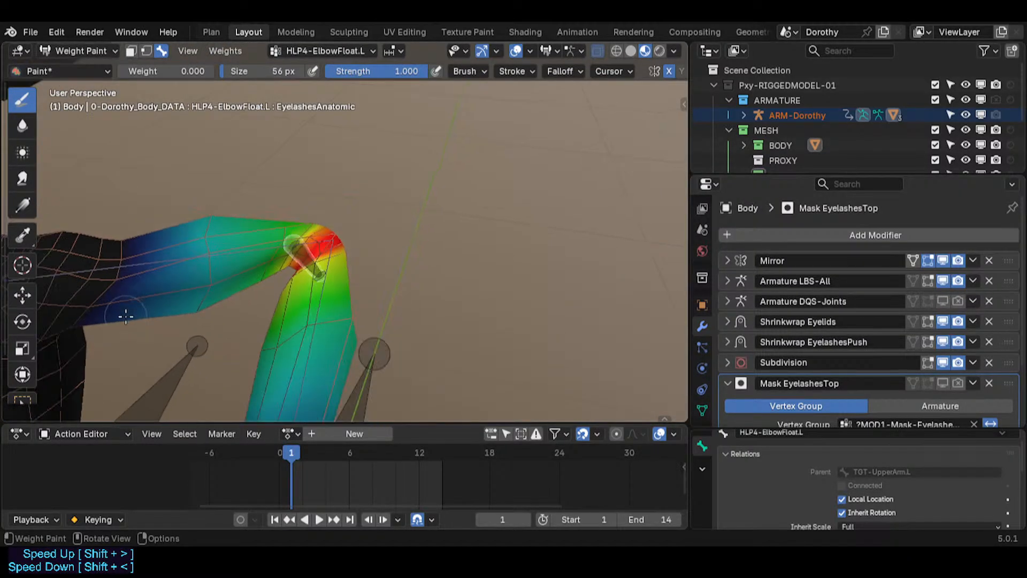
key("q")
left_click(119, 316)
left_click(117, 394)
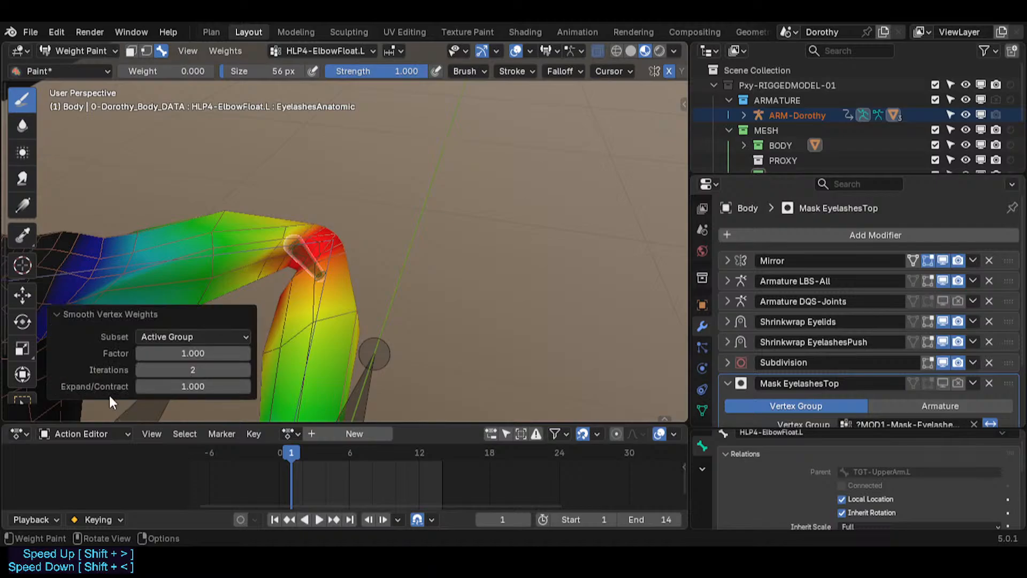
left_click_drag(180, 384, 137, 353)
scroll(352, 259, "down", 4)
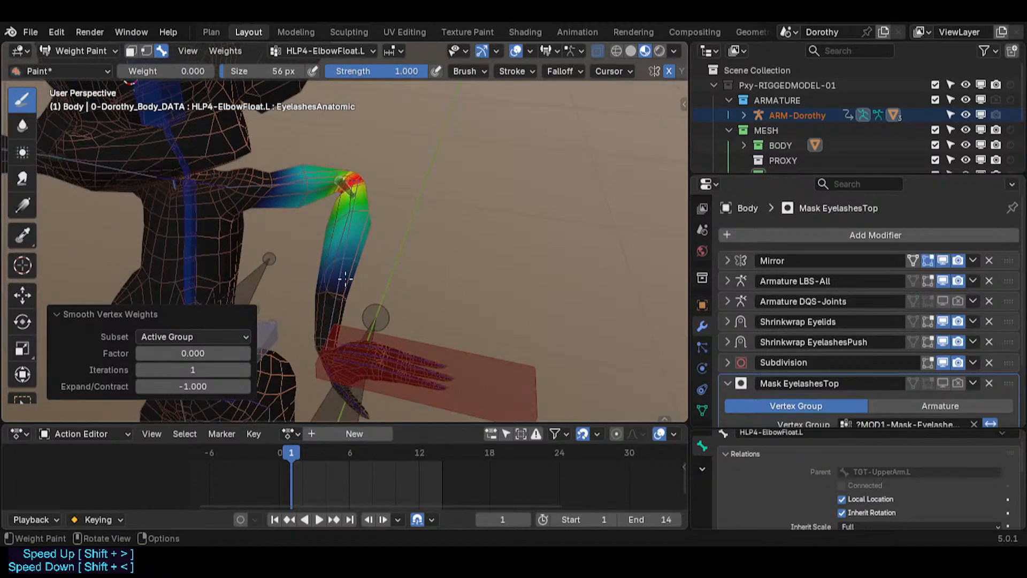
Reset the pose of all visible bones so the left arm is straight again.
left_click(104, 314)
key("a")
key("alt+r")
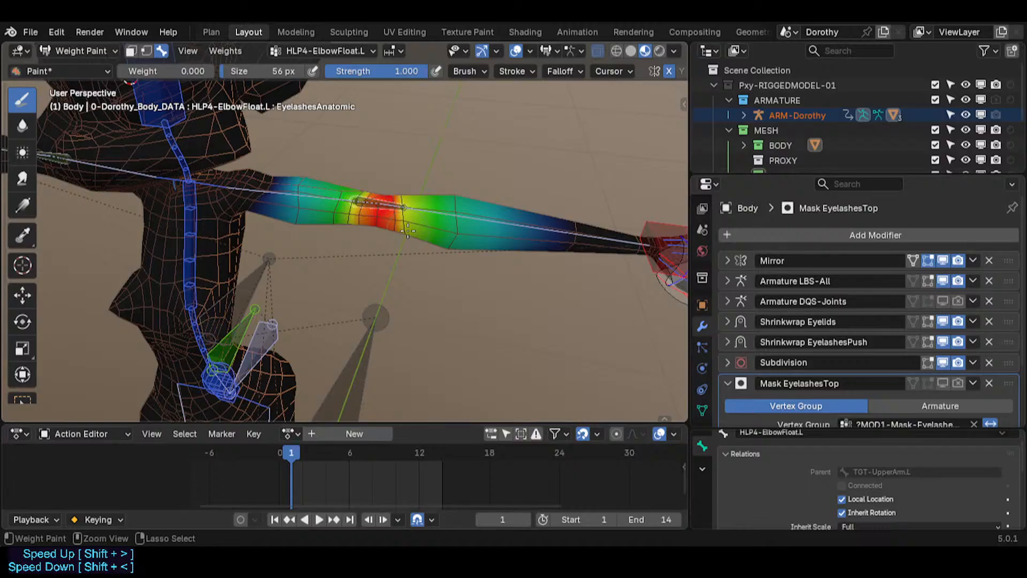
Undo and redo the pose reset to compare the arm bent and straight.
key("ctrl+z")
key("ctrl+z")
key("ctrl+z")
key("ctrl+z")
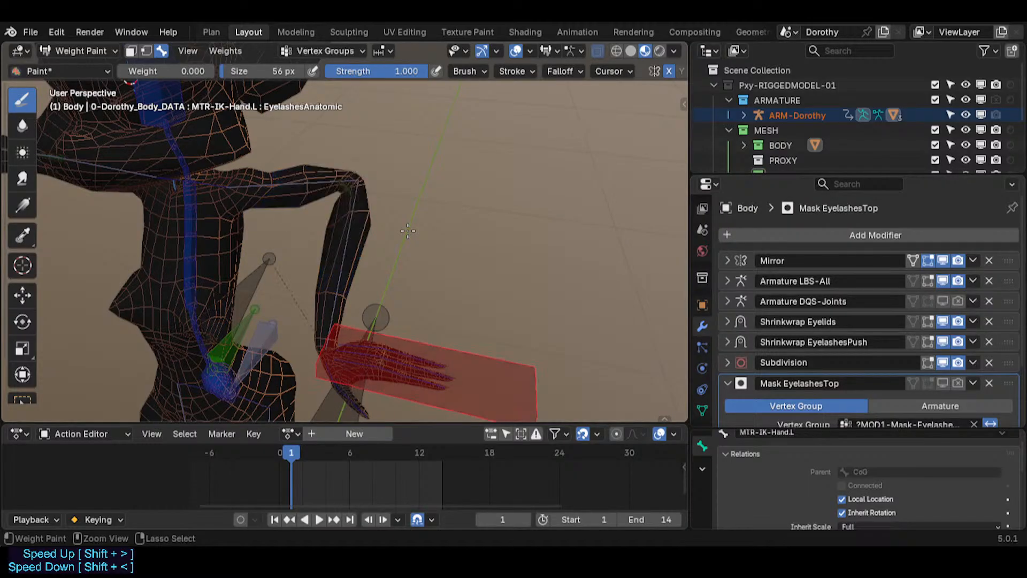
key("ctrl+shift+z")
key("ctrl+shift+z")
key("ctrl+shift+z")
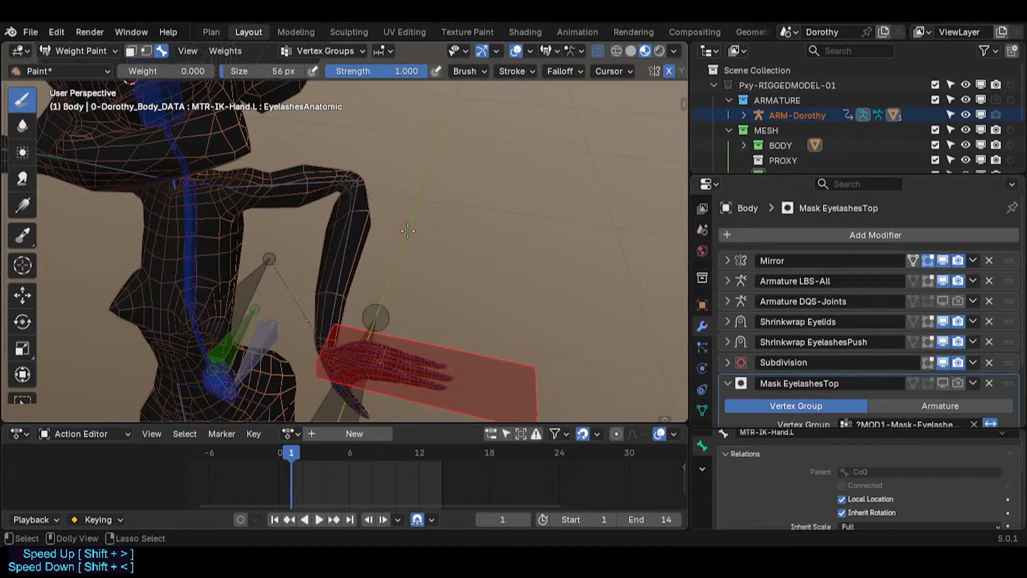
key("ctrl+shift+z")
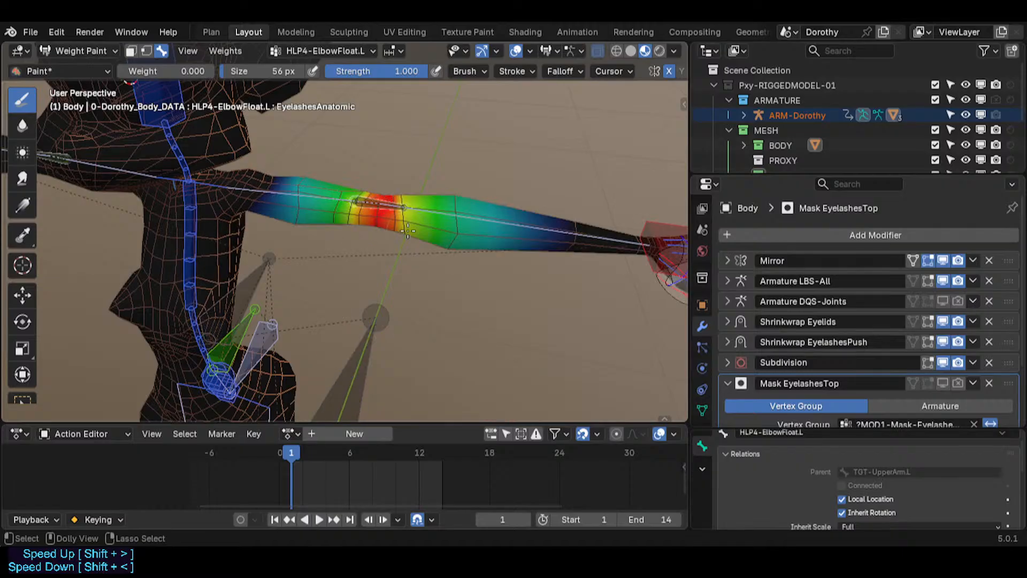
Apply Smooth Vertex Weights again to HLP4-ElbowFloat.L with the arm in its rest pose.
middle_click_drag(373, 294, 376, 273)
key("q")
left_click(355, 274)
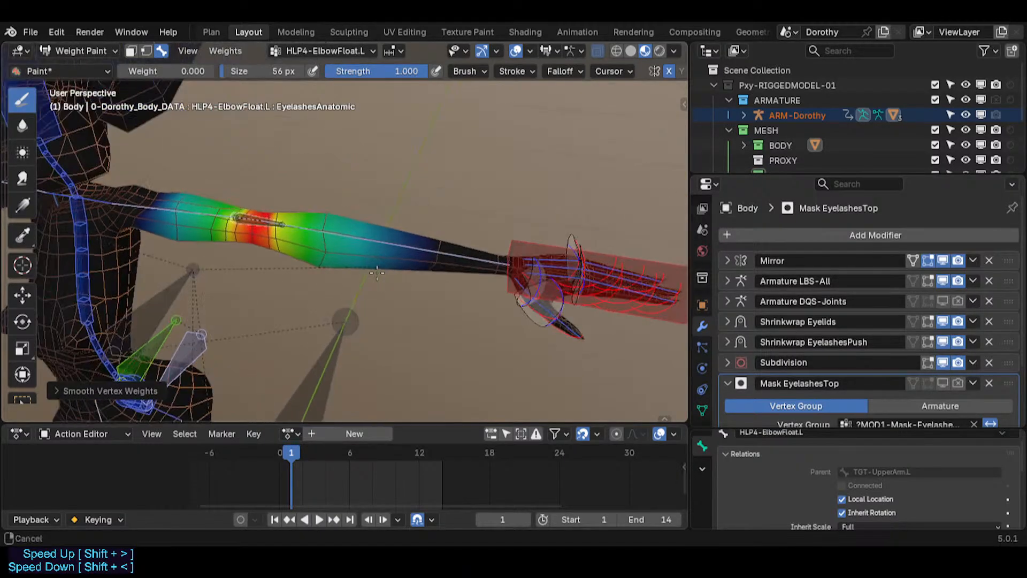
Bend the left arm again with MTR-IK-Hand.L and reselect HLP4-ElbowFloat.L to show its weights.
left_click(624, 249, "ctrl")
key("g")
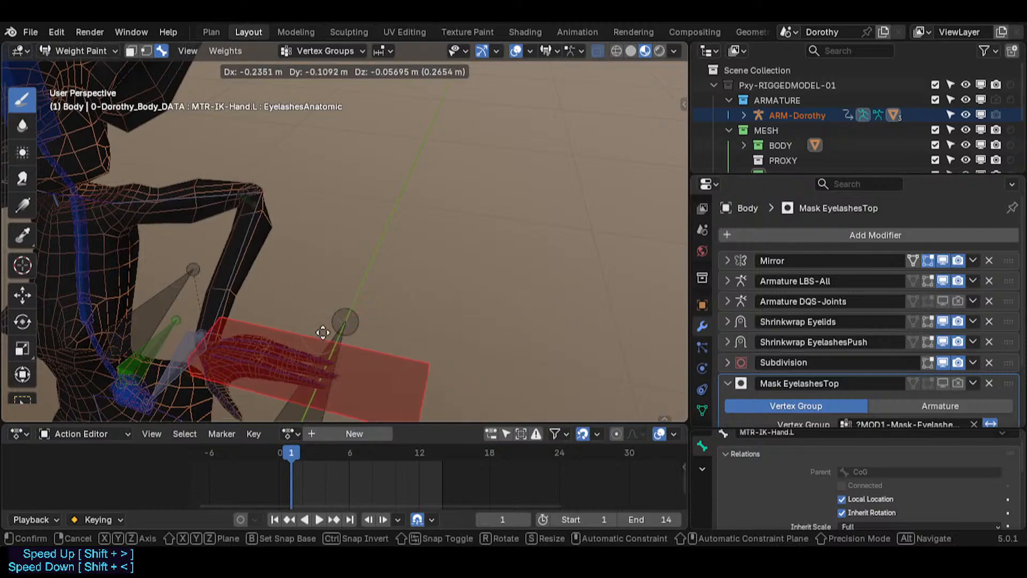
left_click(220, 212)
scroll(219, 213, "up", 3)
left_click(342, 245, "ctrl")
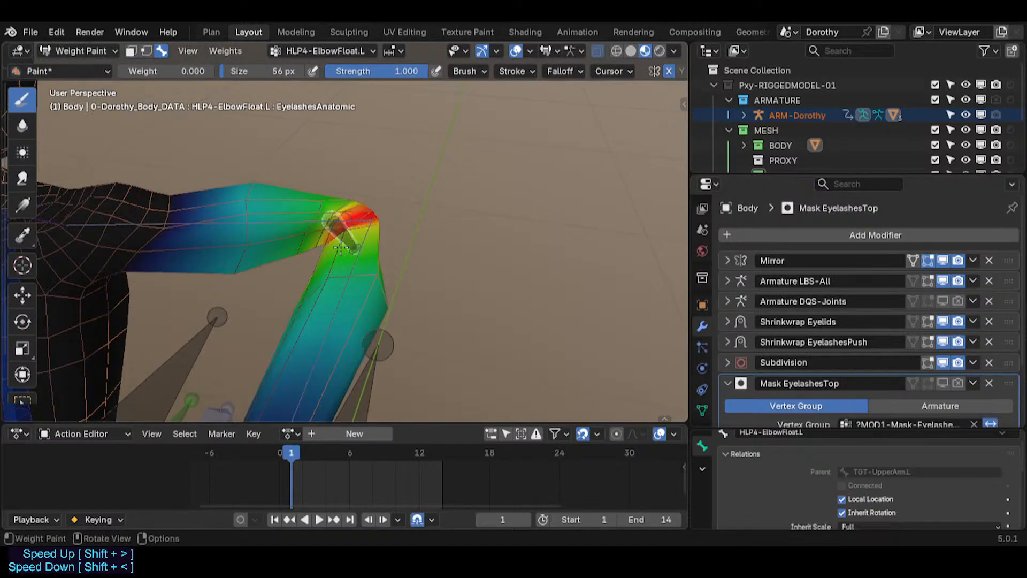
Smooth the HLP4-ElbowFloat.L weights with factor 0.200, 2 iterations and Expand/Contract -1.
key("q")
left_click(340, 245)
left_click(118, 388)
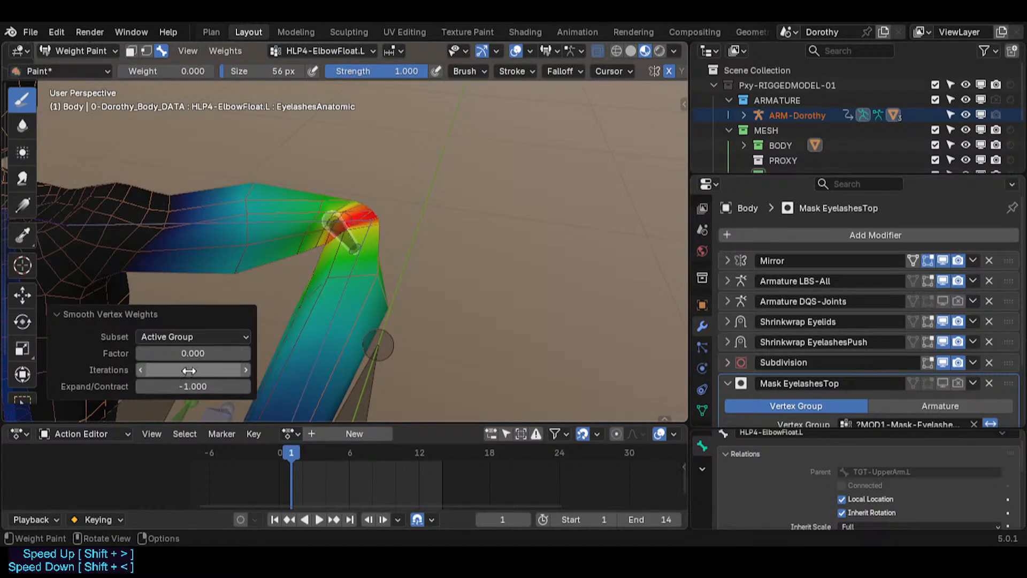
left_click_drag(245, 370, 217, 353)
middle_click_drag(461, 255, 419, 260)
scroll(426, 286, "down", 3)
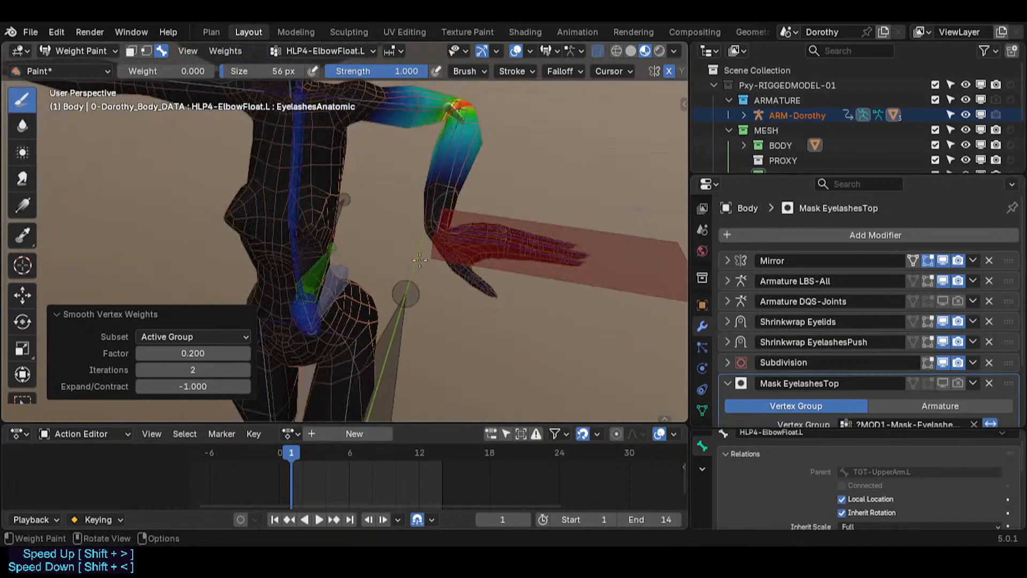
Reselect ARM-Dorothy and the Body mesh, re-enter Weight Paint mode and select HLP3-StealerKnee.L.
key("ctrl+Tab")
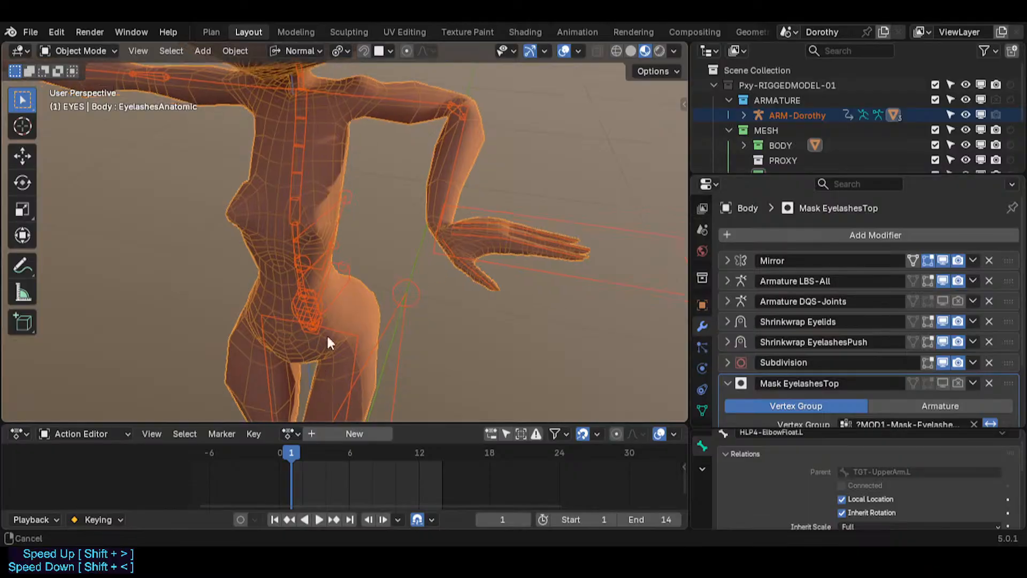
middle_click_drag(328, 344, 386, 222, "shift")
left_click(378, 231)
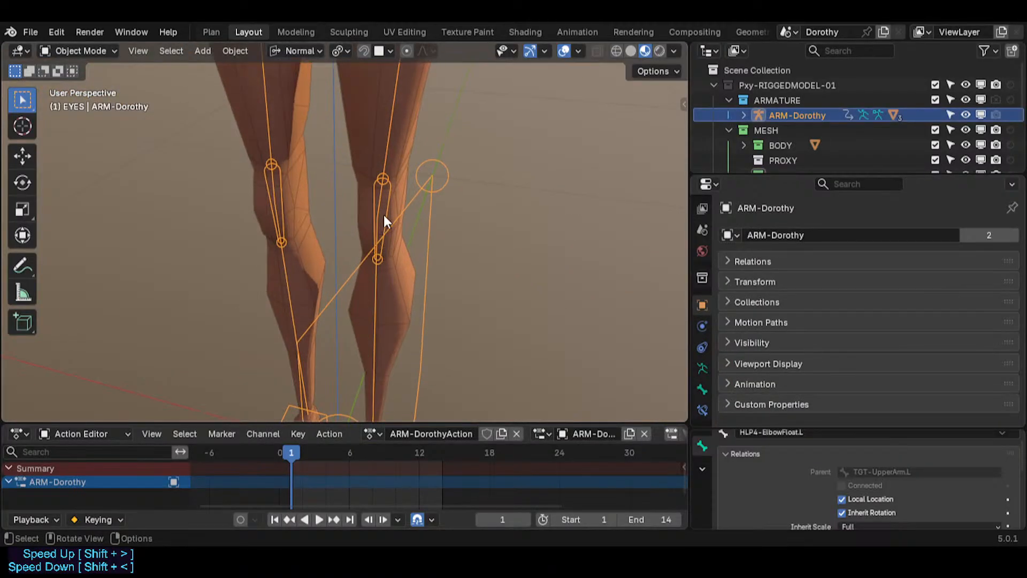
left_click(397, 193, "shift")
key("ctrl+Tab")
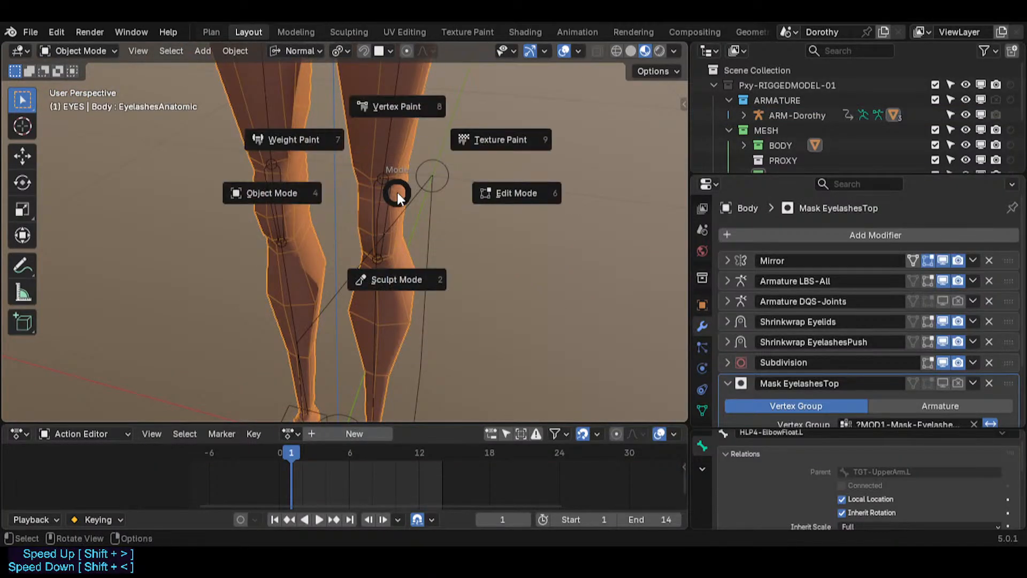
key("w")
left_click(391, 199, "ctrl")
Smooth the HLP3-StealerKnee.L weights with factor 0.160, 2 iterations and Expand/Contract -1.
middle_click_drag(391, 199, 348, 278)
key("q")
left_click(345, 276)
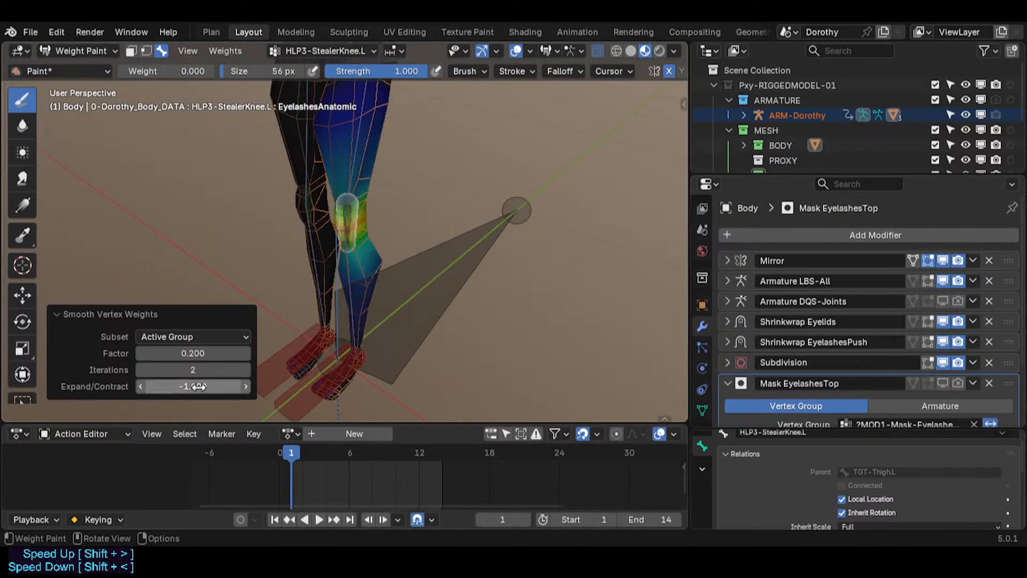
mouse_move(225, 353)
left_mouse_down()
mouse_move(255, 354)
mouse_move(220, 353)
left_mouse_up()
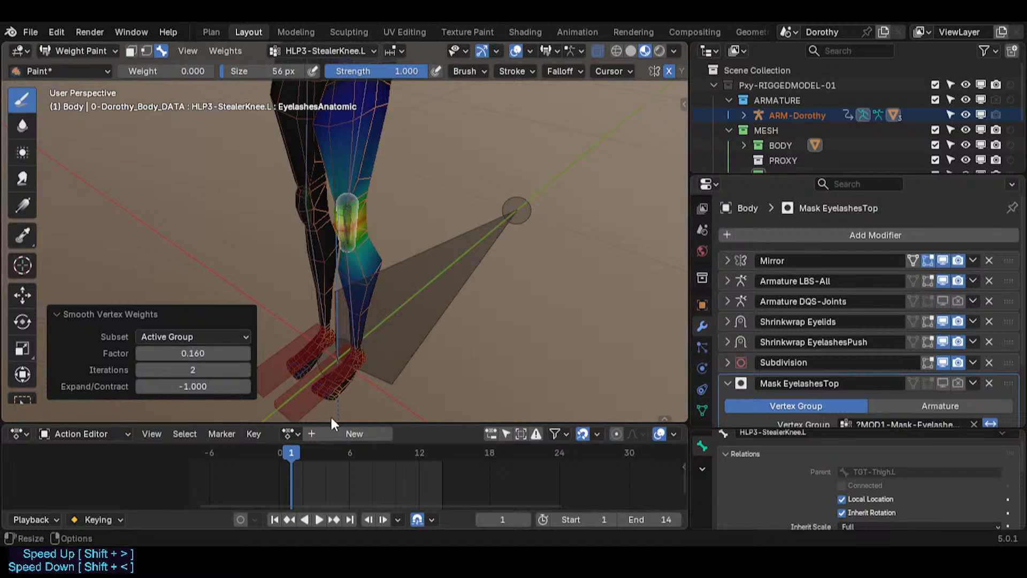
Move the left foot control MTR-IK-Foot.L backward and up to bend the knee.
left_click(314, 409)
left_click(307, 409, "alt")
middle_click_drag(307, 409, 353, 348)
key("g")
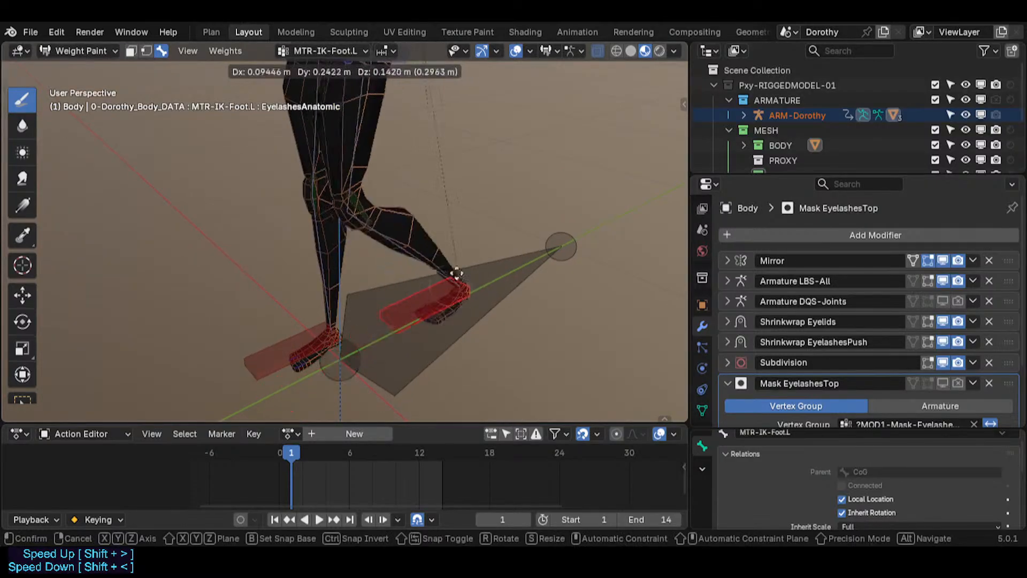
left_click(489, 221)
Rotate the MTR-IK-Foot.L control around the X axis so the foot follows the bent shin.
key("r")
middle_click_drag(502, 228, 471, 342, "shift")
left_click(474, 231)
left_click(99, 302)
key("r")
key("x")
left_click(461, 342)
Raise and adjust MTR-IK-Foot.L until the left knee is sharply folded.
key("g")
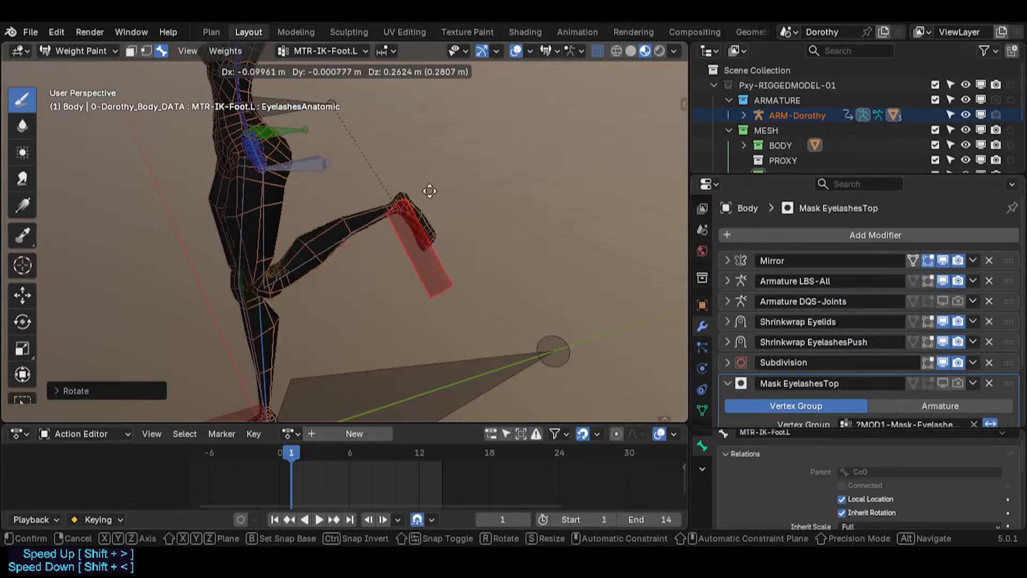
left_click(400, 167)
middle_click_drag(418, 208, 494, 327)
middle_click_drag(495, 327, 339, 320)
key("g")
left_click(315, 313)
scroll(420, 298, "up", 3)
key("g")
left_click(434, 287)
scroll(393, 311, "up", 2)
Smooth the HLP3-StealerKnee.L weights on the folded knee with factor 0.110, 12 iterations and Expand/Contract -1.
left_click(300, 323, "alt")
key("q")
left_click(332, 321)
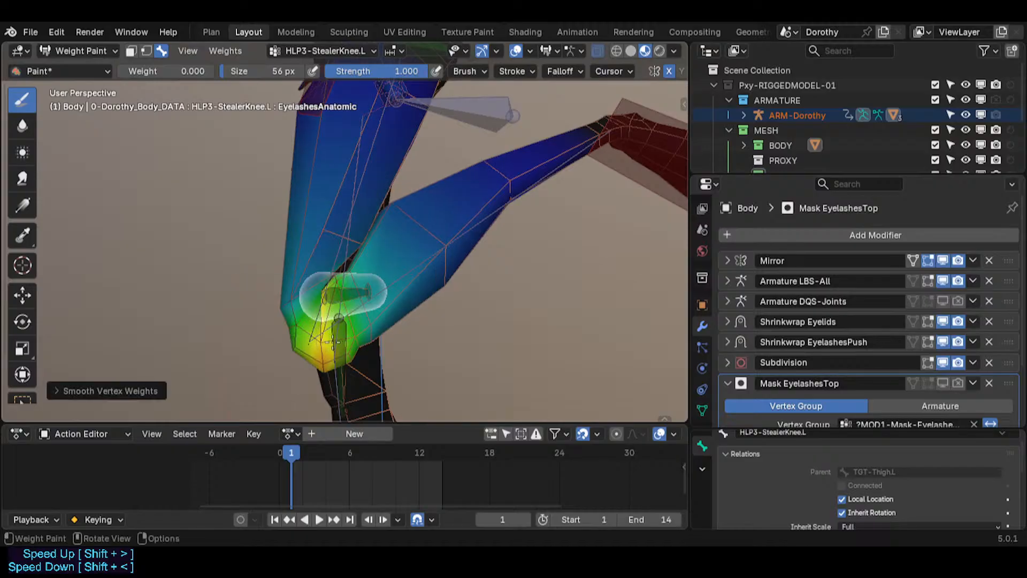
left_click(102, 391)
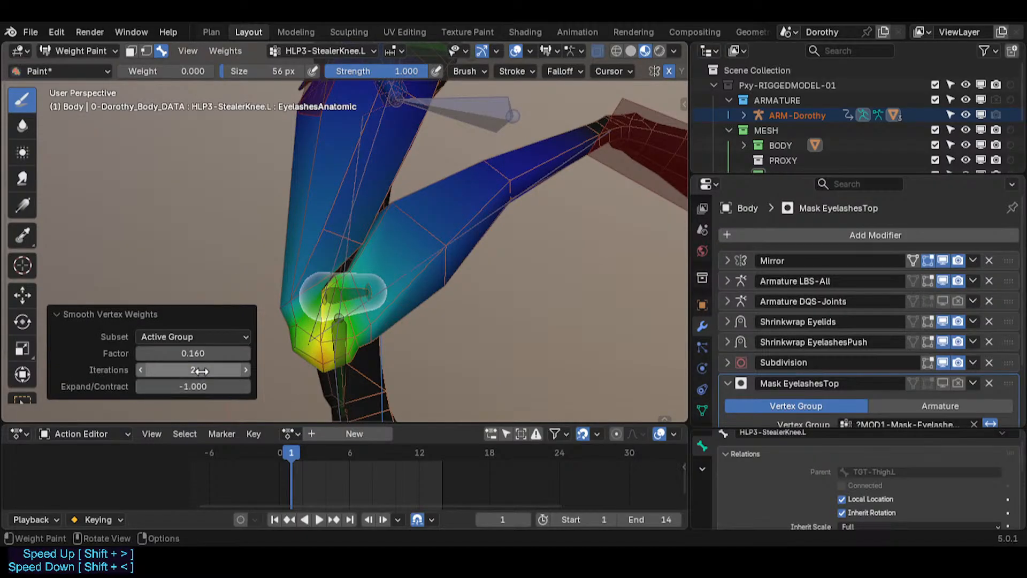
left_click_drag(177, 370, 189, 353)
left_click(245, 368)
middle_click_drag(316, 305, 350, 309)
scroll(350, 308, "up", 2)
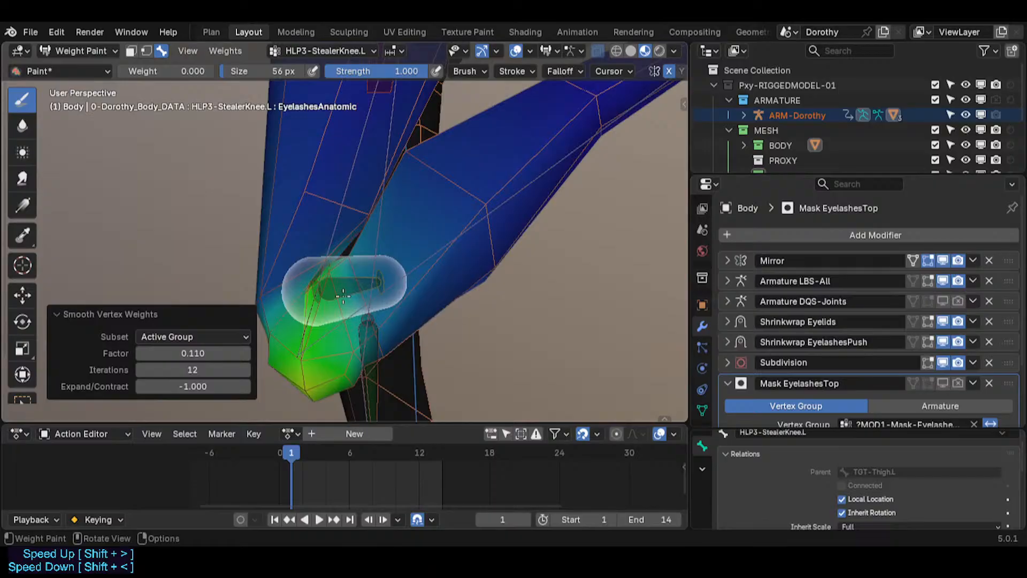
Put ARM-Dorothy into Pose Mode and show the bone constraints of HLP3-StealerKnee.L.
key("ctrl+Tab")
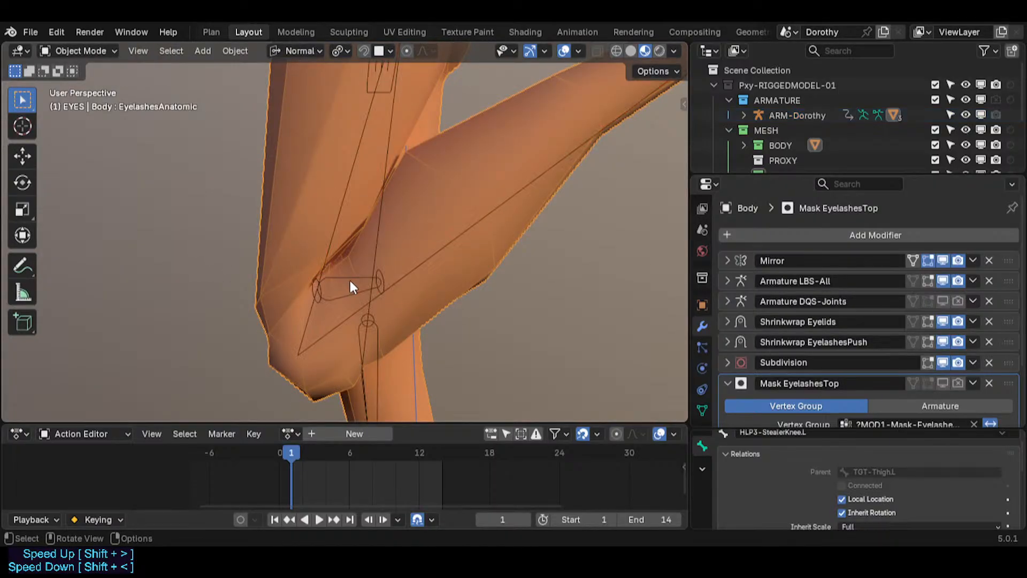
left_click(350, 281)
key("ctrl+Tab")
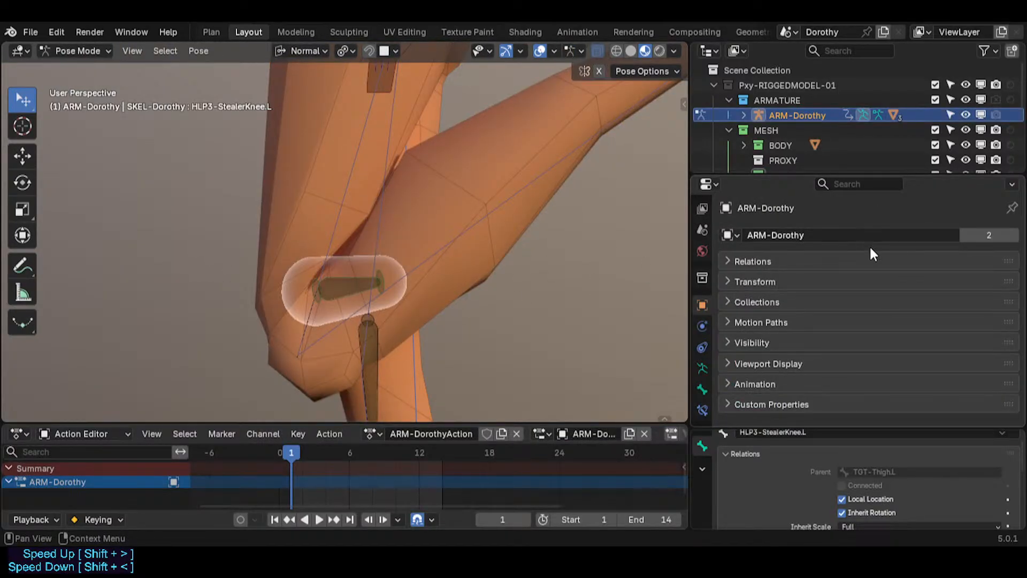
left_click(702, 410)
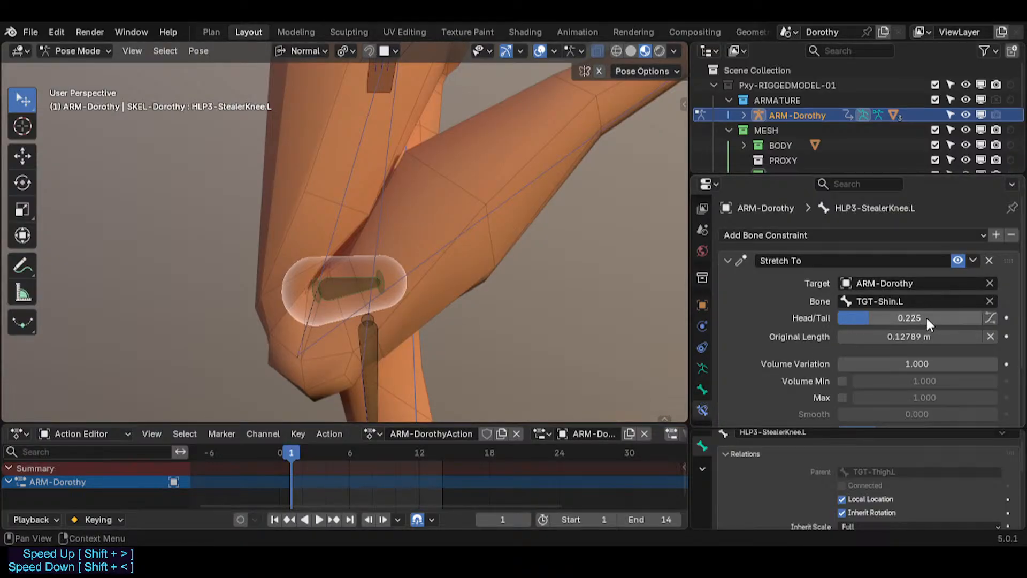
Try a Volume Variation of 0 on the knee bone's Stretch To constraint.
left_click(905, 363)
type("0")
key("Return")
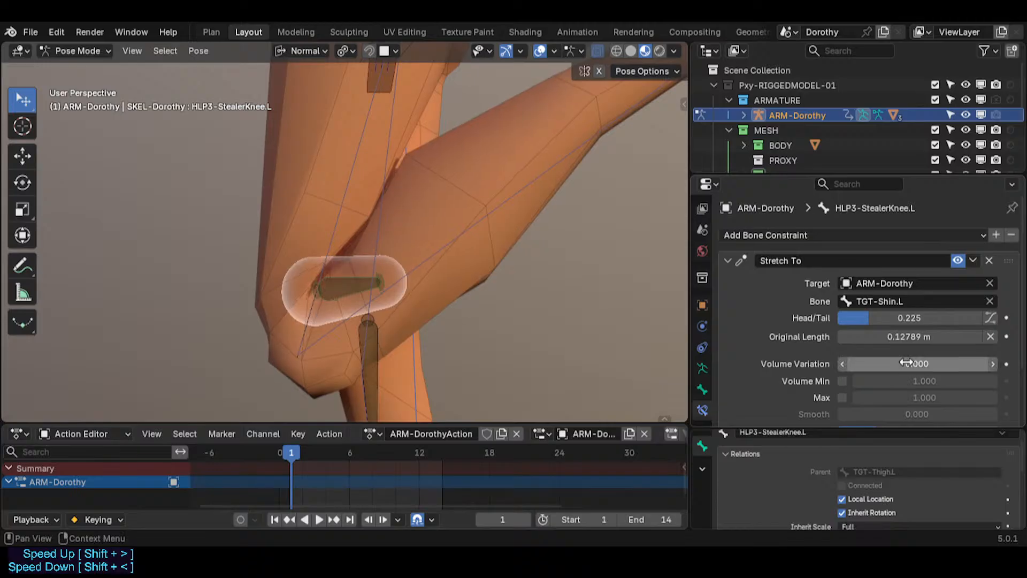
key("ctrl+z")
Toggle the Stretch To constraint of HLP3-StealerKnee.L off and on to compare the knee's deformation.
left_click(958, 260)
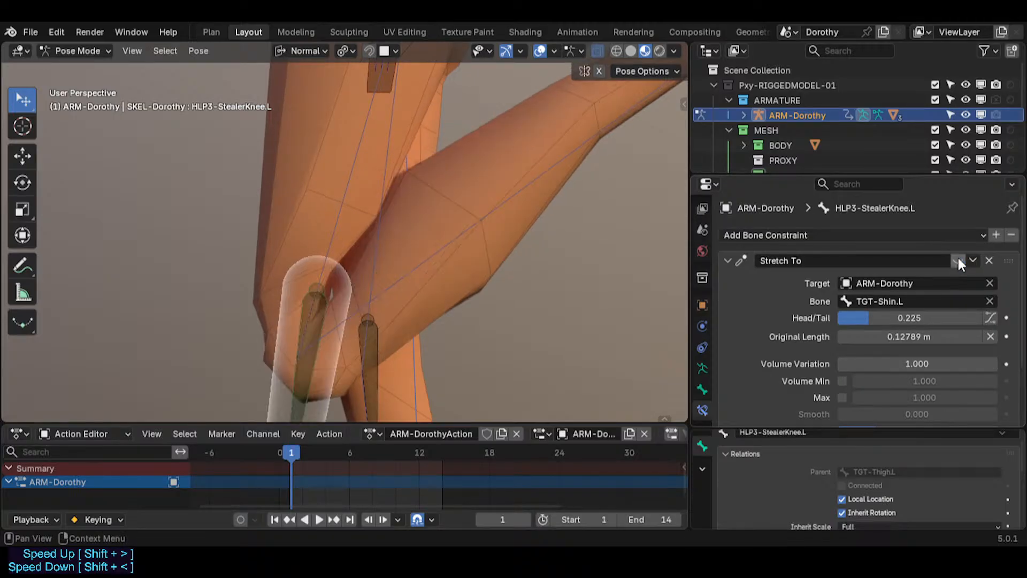
key("r")
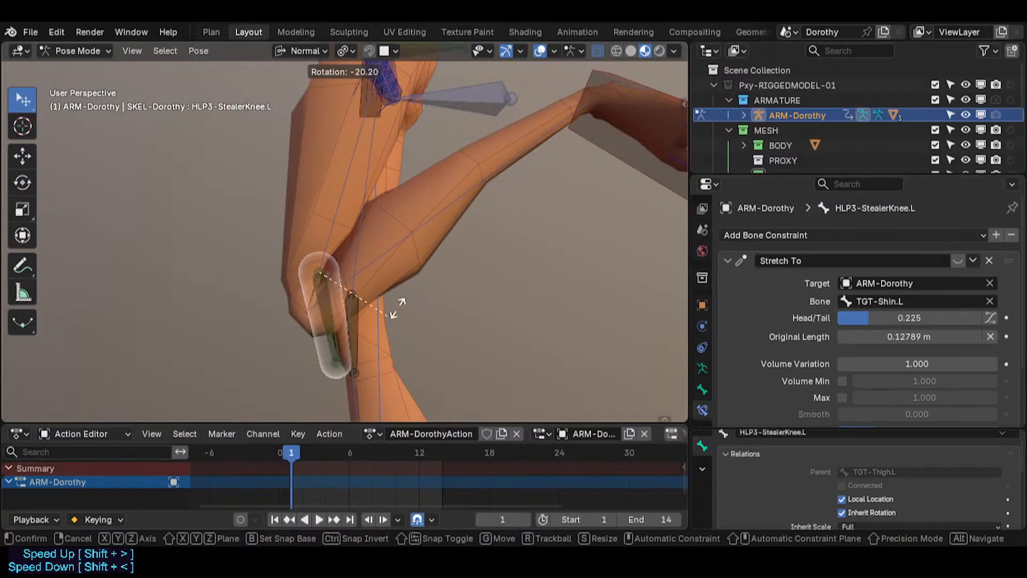
key("Escape")
left_click(958, 261)
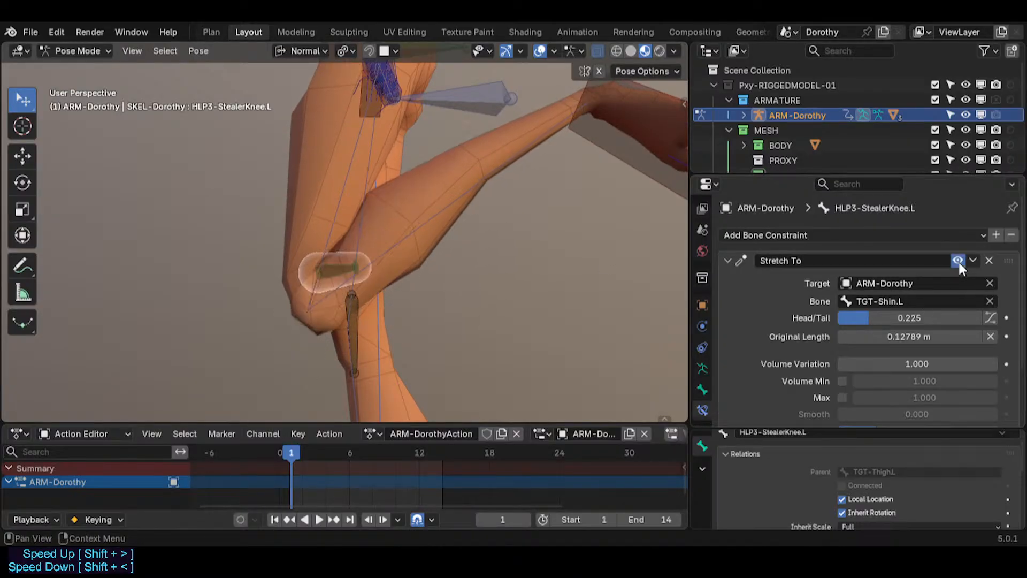
left_click(958, 261)
left_click(959, 262)
left_click(959, 261)
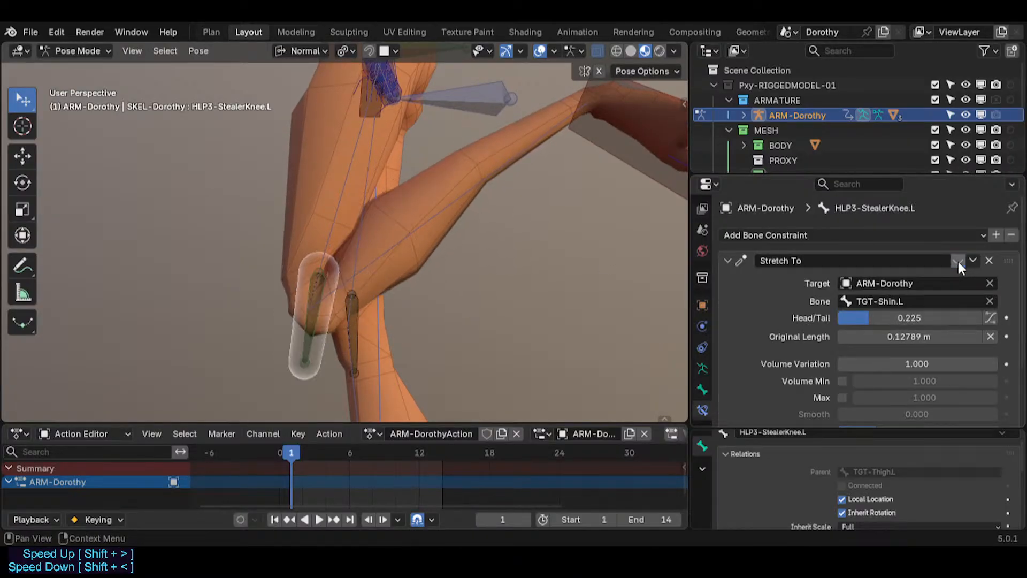
left_click(958, 261)
left_click(958, 261)
left_click(959, 261)
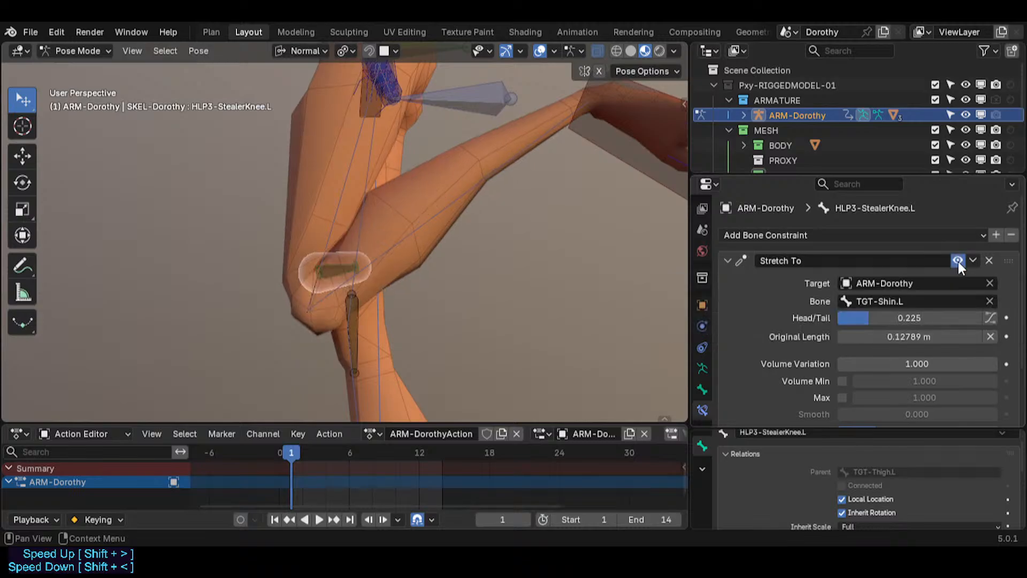
Compare the folded knee with and without the Stretch To constraint of HLP3-StealerKnee.L, leaving the constraint disabled.
left_click(958, 262)
left_click(958, 262)
left_click(958, 261)
left_click(959, 262)
left_click(958, 262)
Rotate HLP3-StealerKnee.L 86.5° about its normal X axis and try scaling it to test the knee without the constraint.
key("r")
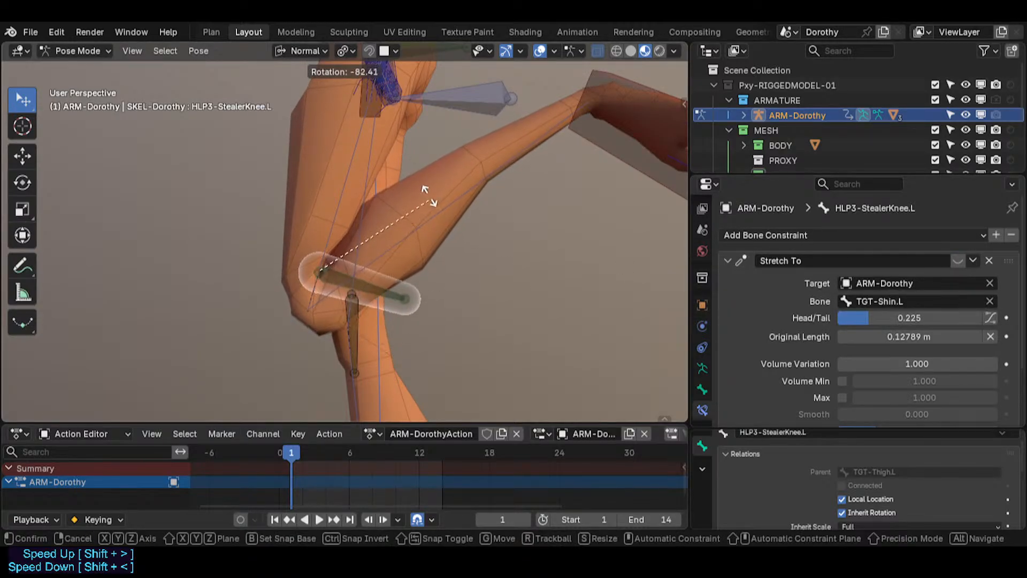
key("Escape")
key("r")
key("x")
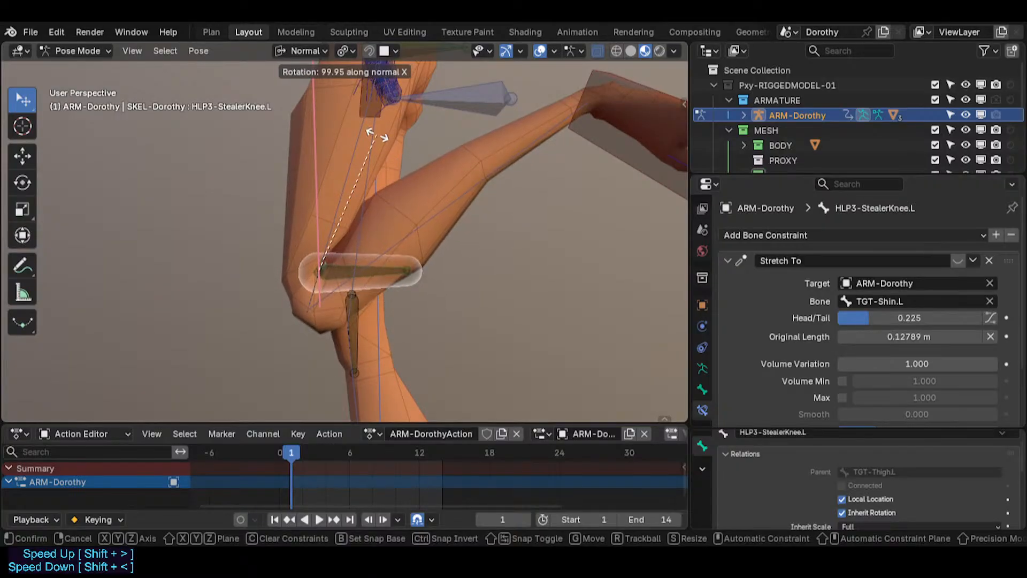
left_click(445, 203)
key("s")
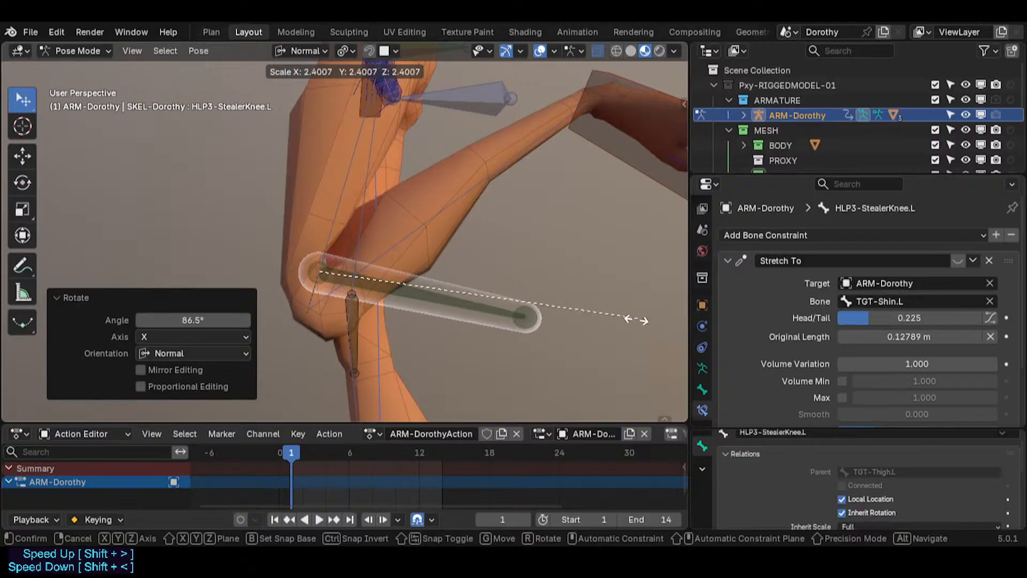
right_click(399, 316)
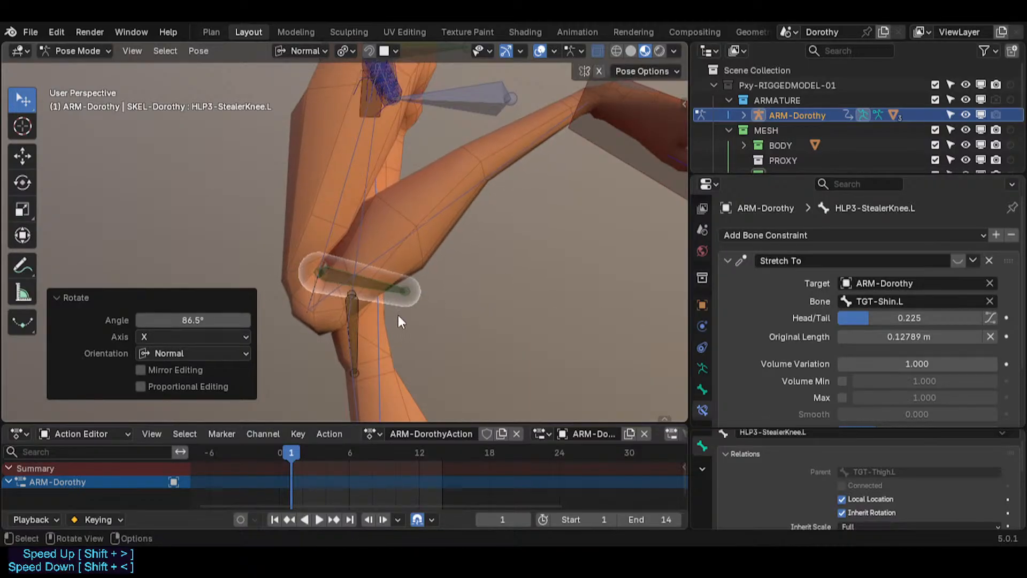
Clear the pose location and rotation of HLP3-StealerKnee.L and re-enable its Stretch To constraint.
key("alt+g")
key("alt+r")
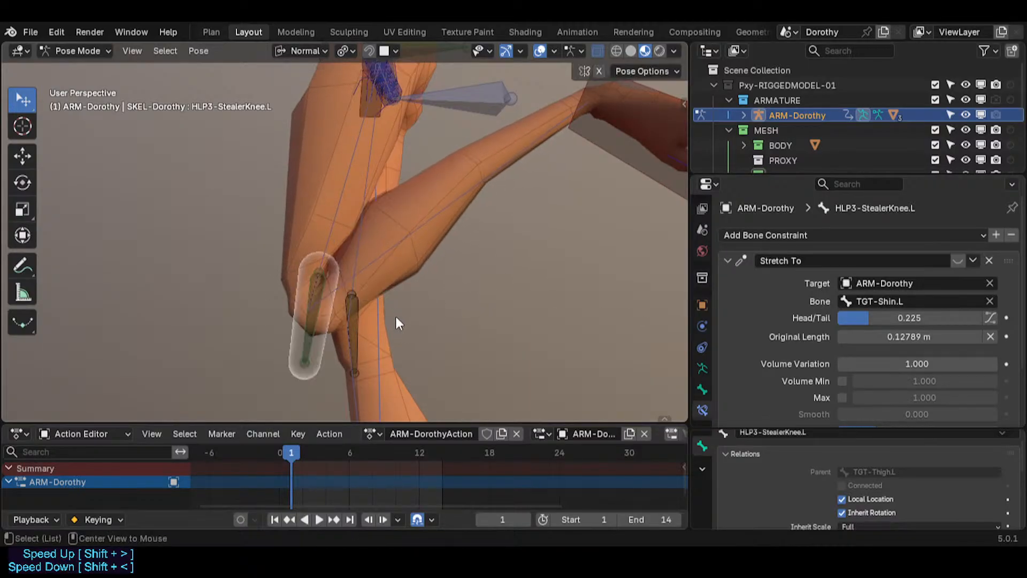
left_click(958, 260)
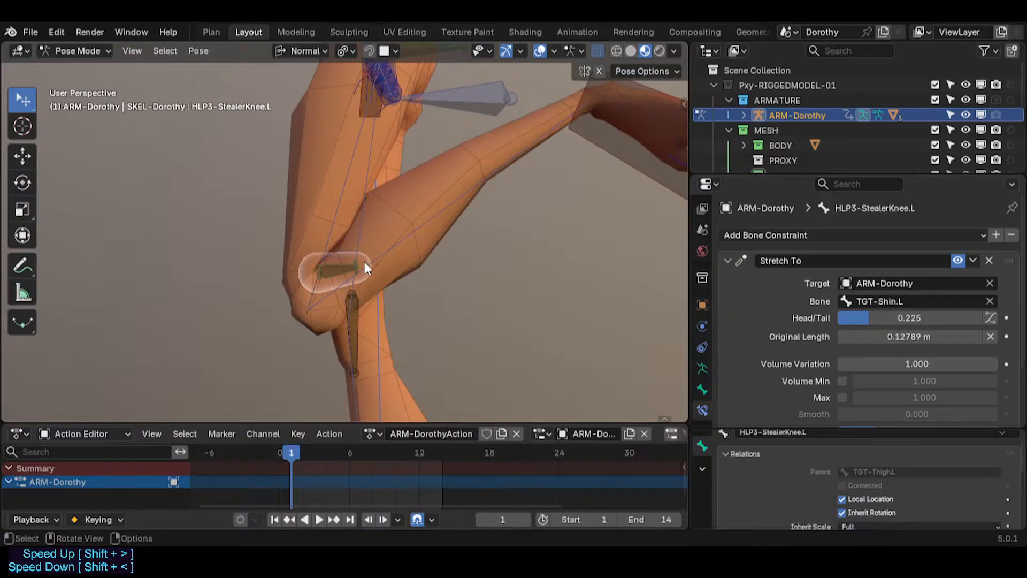
Set the knee bone's Stretch To constraint to a Head/Tail of 0.158 and an Original Length of 0.10789 m.
scroll(364, 262, "up", 2)
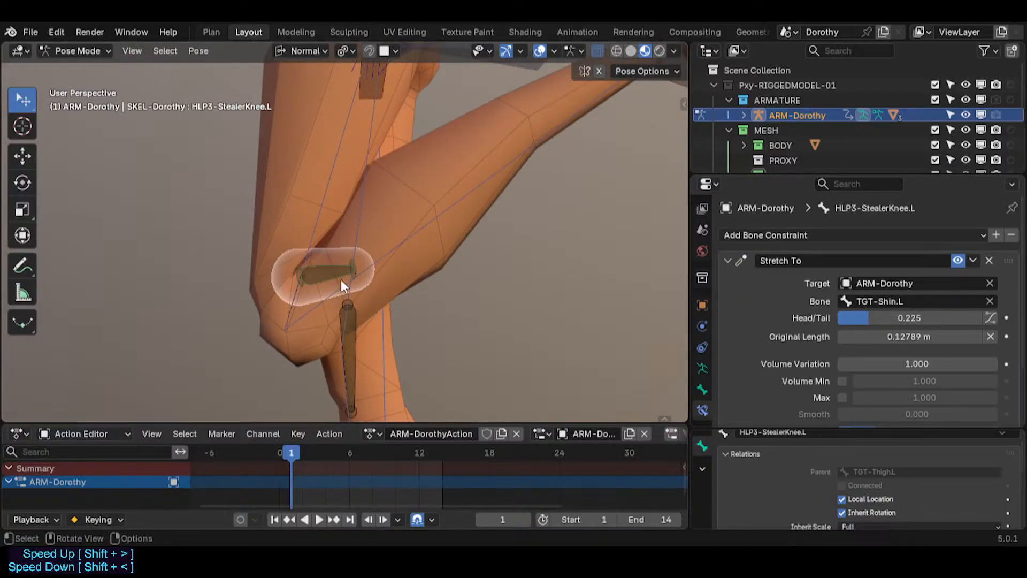
middle_click_drag(343, 284, 488, 293)
left_click_drag(899, 320, 859, 318)
middle_click_drag(202, 265, 388, 284)
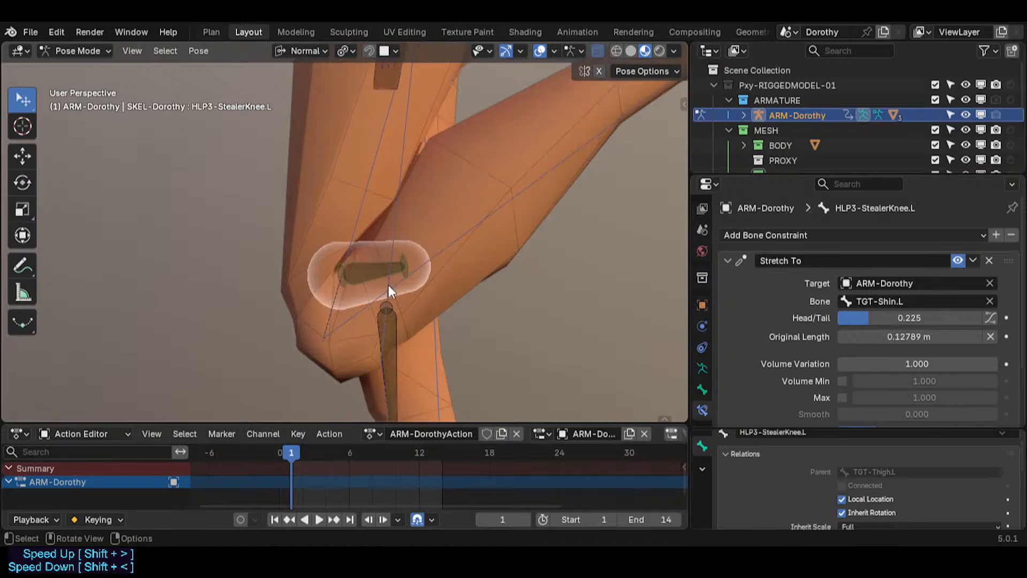
left_click_drag(868, 318, 856, 336)
middle_click_drag(650, 276, 461, 280)
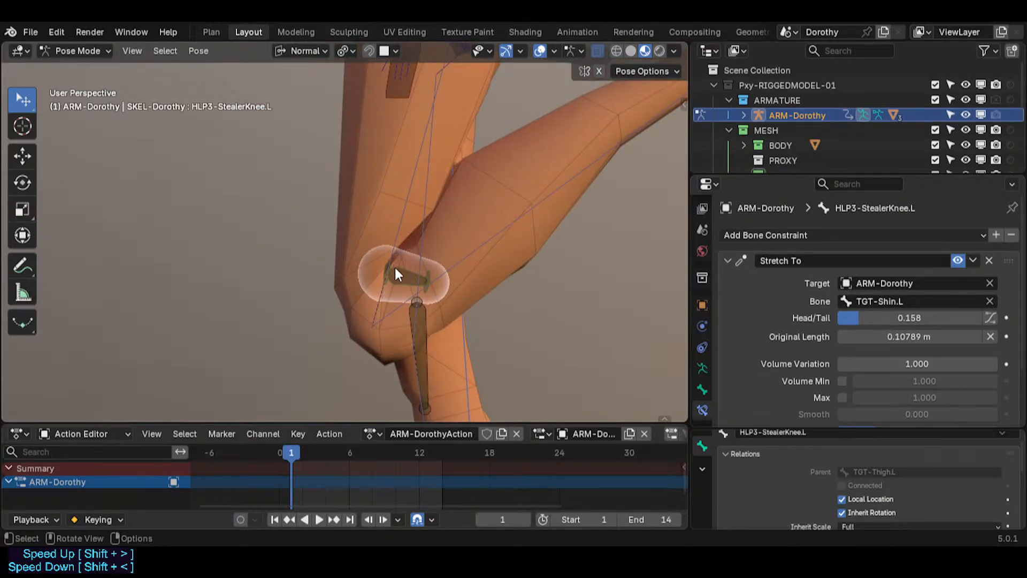
Put ARM-Dorothy into Edit Mode and select the CTL-Thigh.L bone to inspect the rest position around the knee.
key("Tab")
mouse_move(399, 209)
middle_mouse_down()
mouse_move(443, 208)
mouse_move(410, 222)
middle_mouse_up()
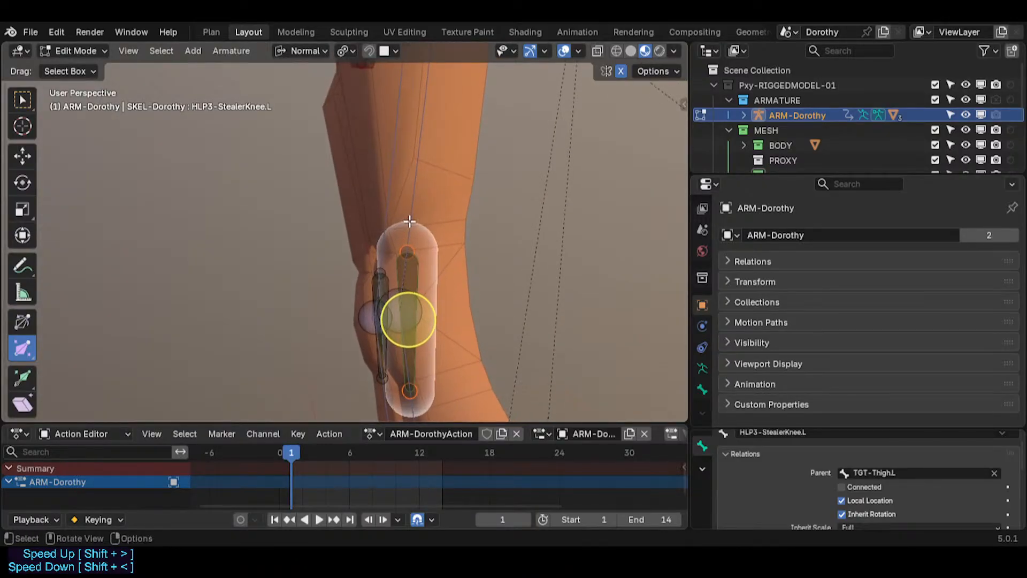
key("ctrl+Tab")
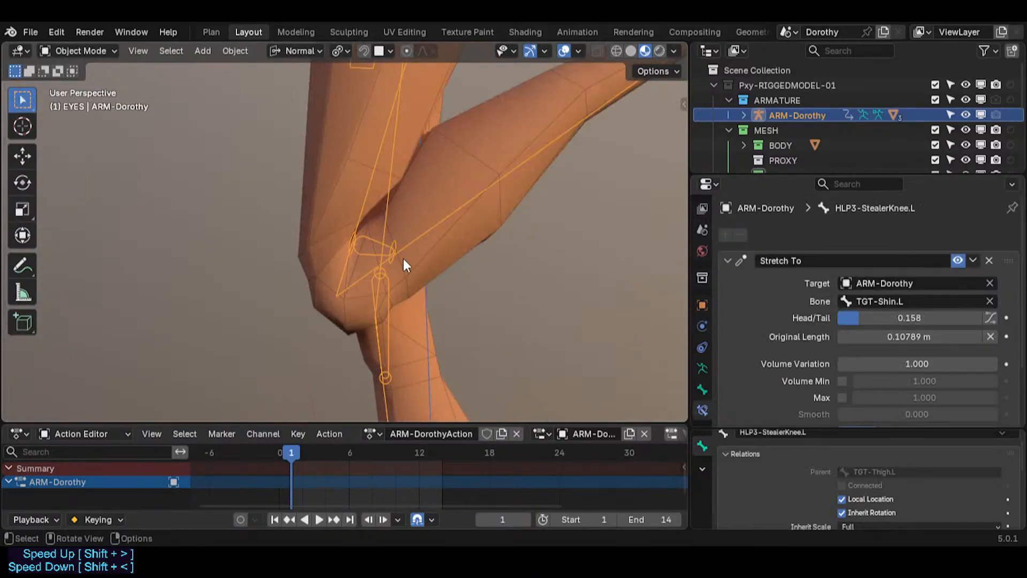
middle_click_drag(404, 264, 387, 238)
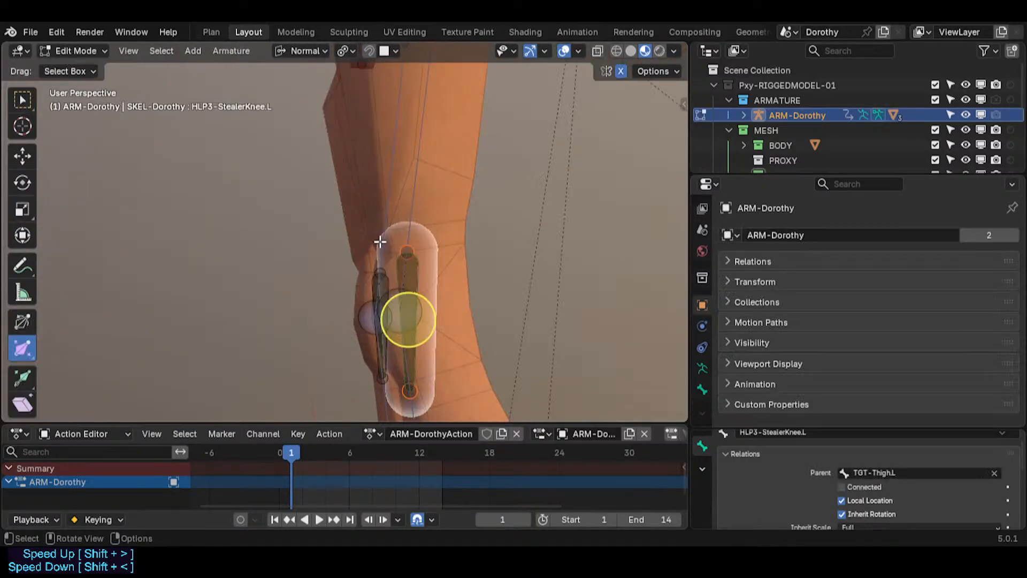
left_click(417, 187)
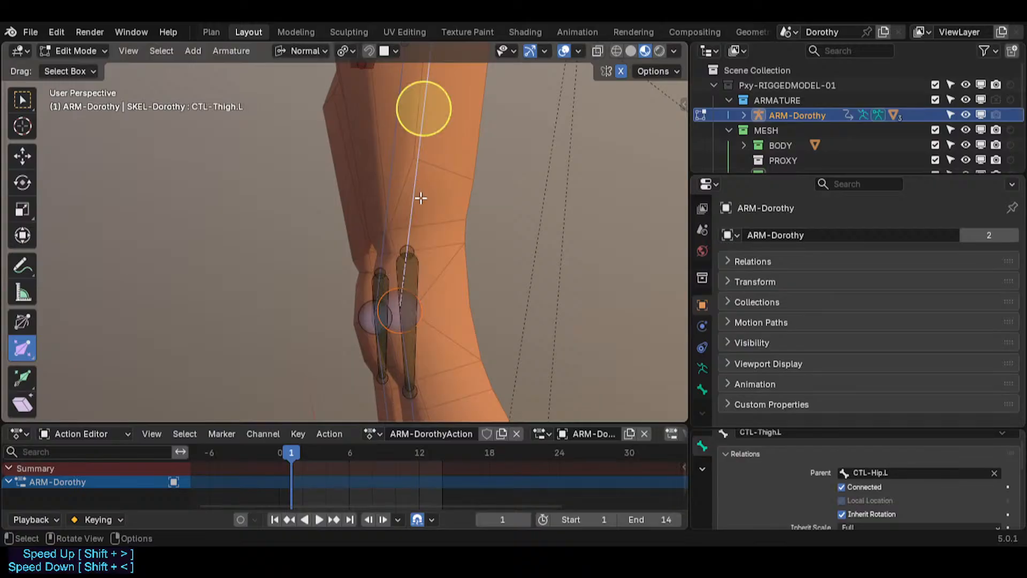
middle_click_drag(419, 197, 458, 163)
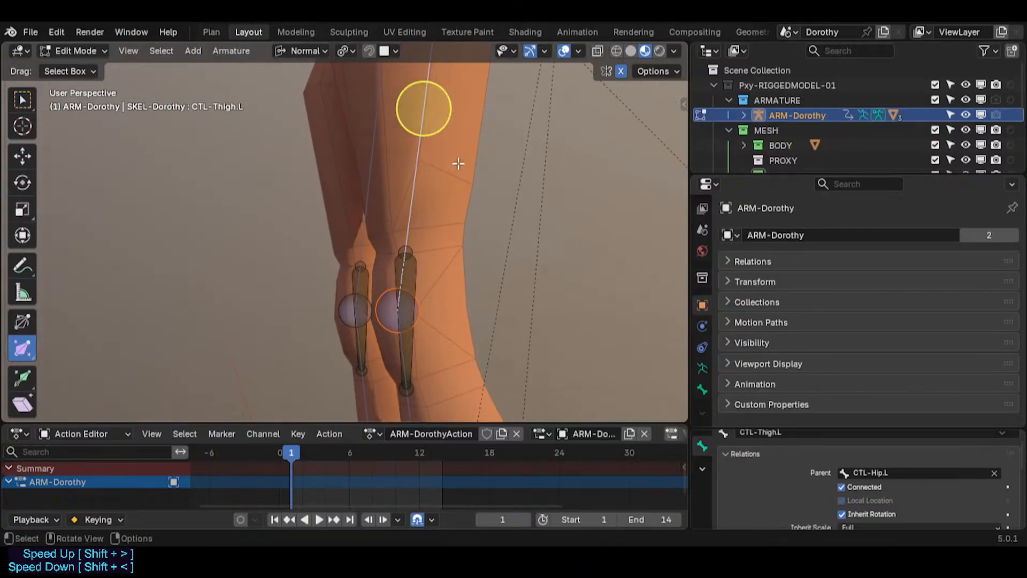
Change the snap target from Face to Edge for editing the armature's bones.
left_click(307, 55)
left_click(307, 56)
key("ctrl+shift+Tab")
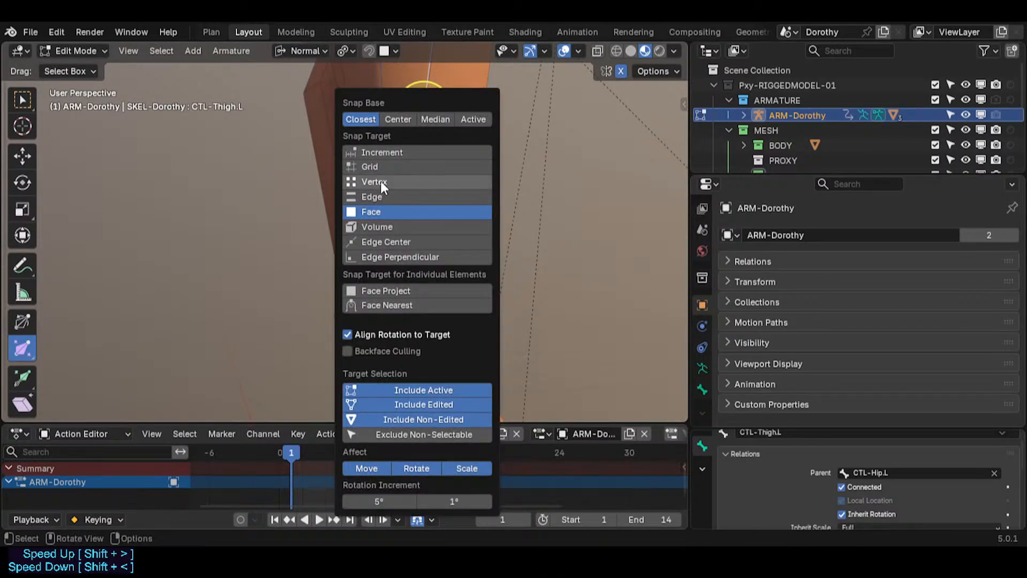
left_click(380, 198)
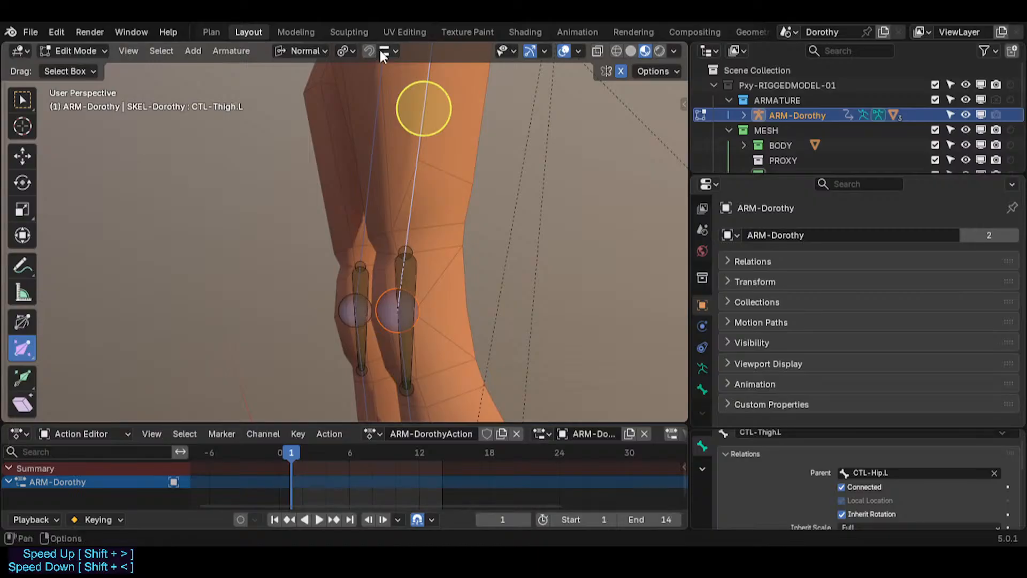
left_click(383, 51)
left_click(386, 394)
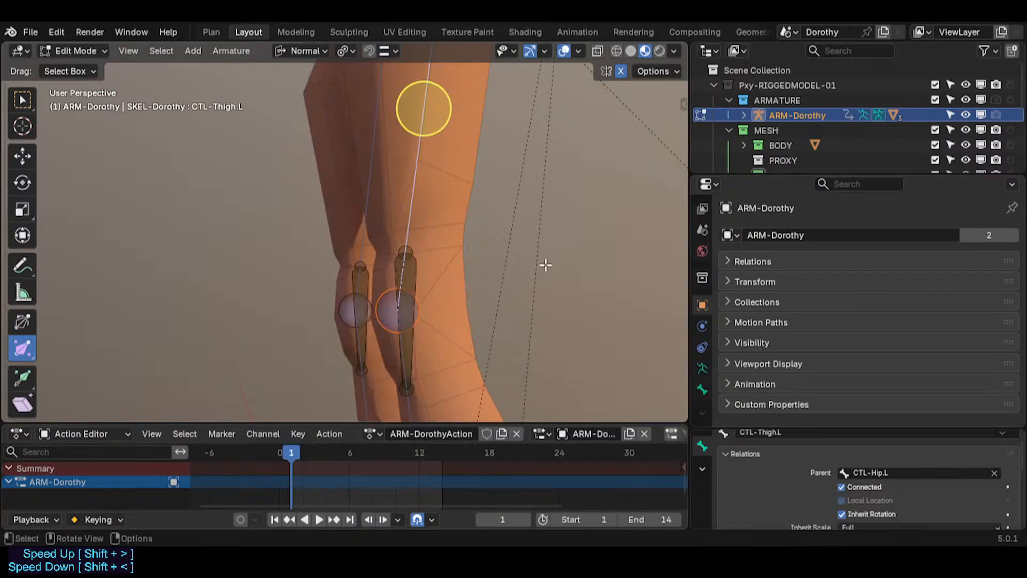
Lengthen HLP3-StealerKnee.L by moving its upper end about 0.034 m up the thigh and its lower end down the shin.
left_click(411, 249)
key("g")
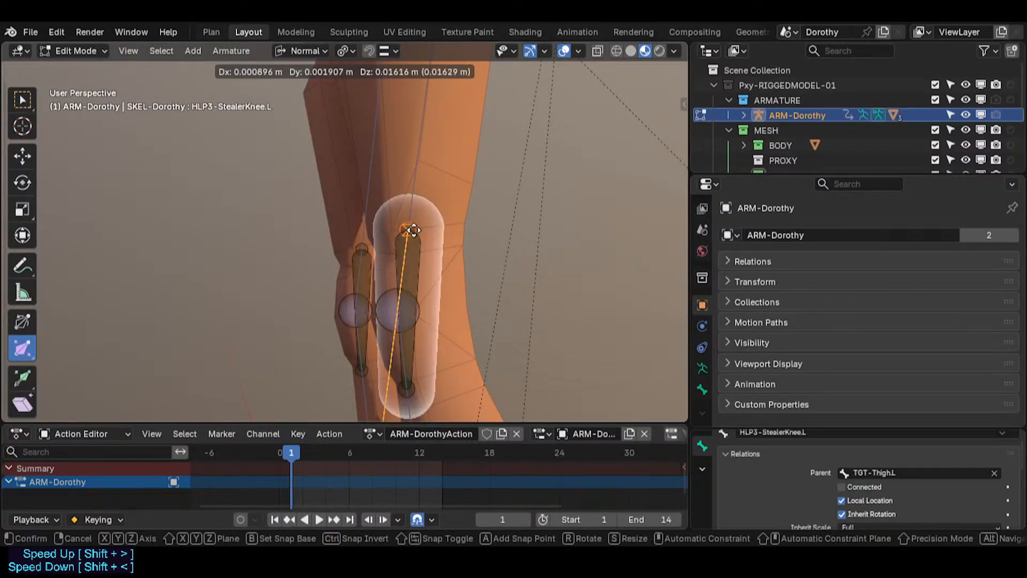
left_click(416, 206)
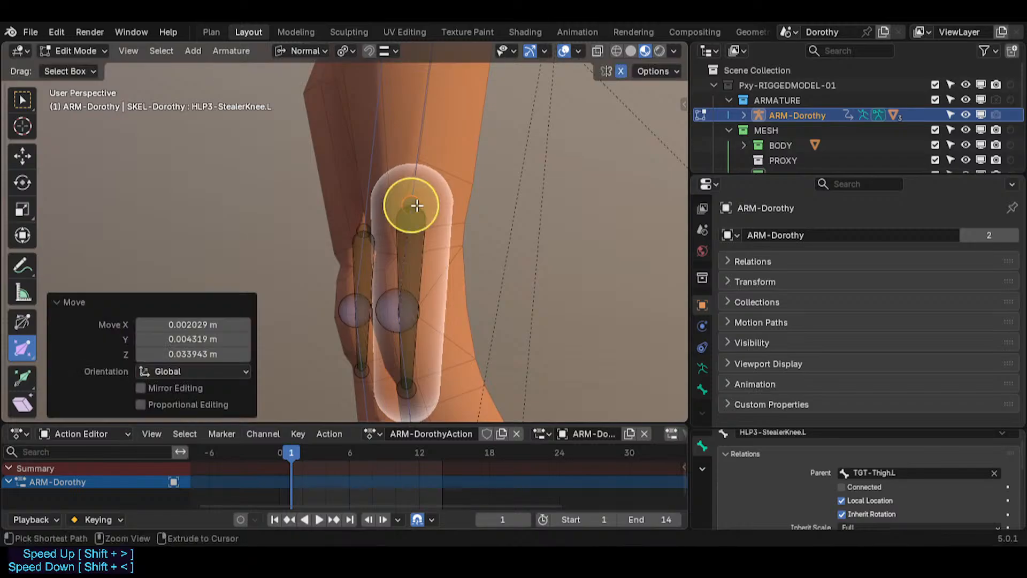
middle_click_drag(388, 370, 328, 277, "shift")
left_click(338, 271)
key("g")
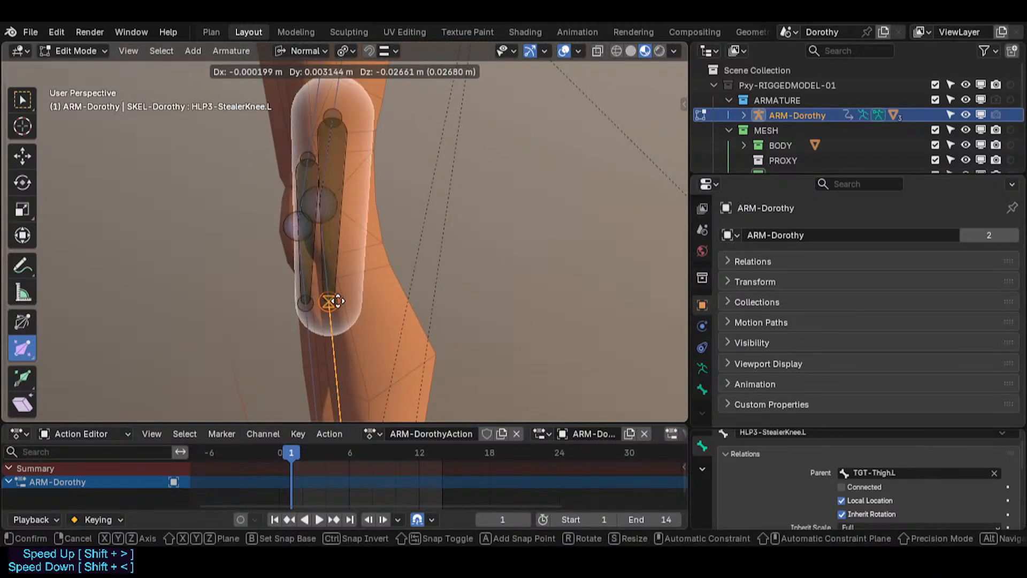
Move the tail of HLP3-StealerKnee.L about 0.028 m down the shin and return to Pose Mode with that bone active.
left_click(333, 304)
middle_click_drag(333, 303, 358, 277)
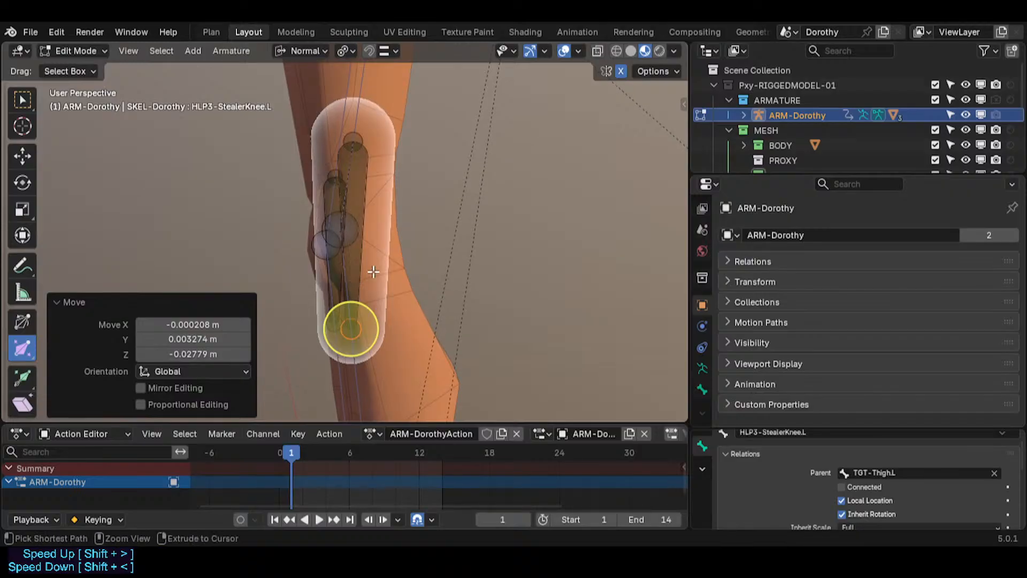
key("ctrl+Tab")
left_click(336, 225)
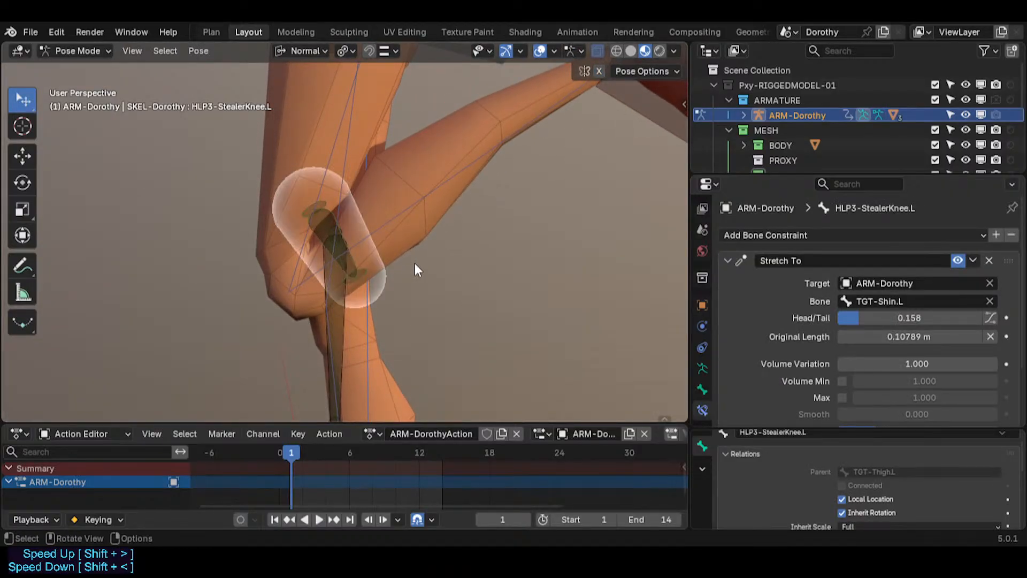
Try a Head/Tail of 0.194 and an Original Length of 0.15001 m in the knee helper's Stretch To constraint.
left_click_drag(909, 318, 915, 317)
middle_click_drag(426, 275, 396, 241)
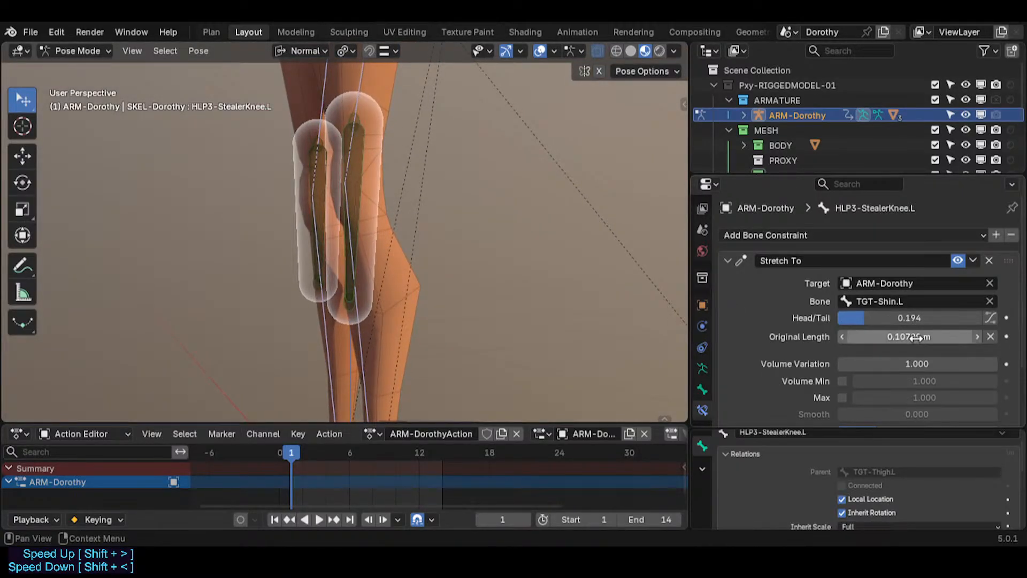
left_click_drag(916, 338, 931, 338)
middle_click_drag(455, 233, 440, 227)
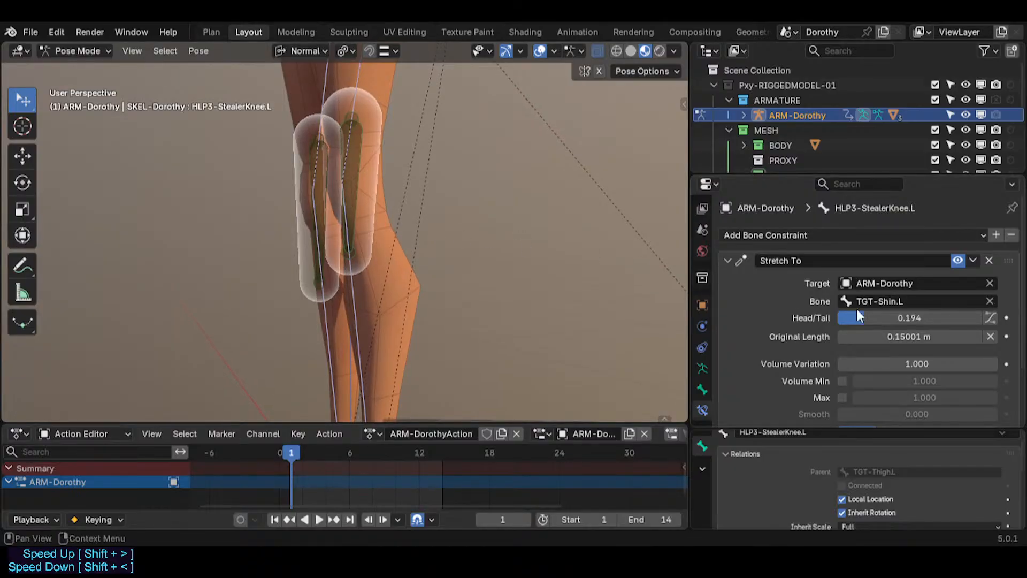
Reset the Stretch To constraint's Head/Tail to 0 and toggle the constraint off and on for comparison.
key("BackSpace")
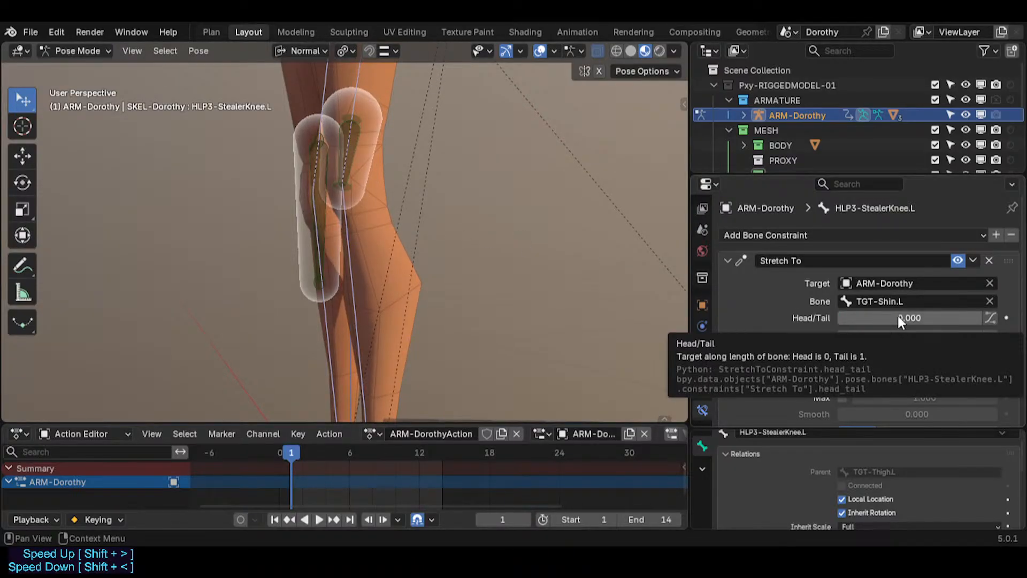
left_click(958, 261)
left_click(957, 260)
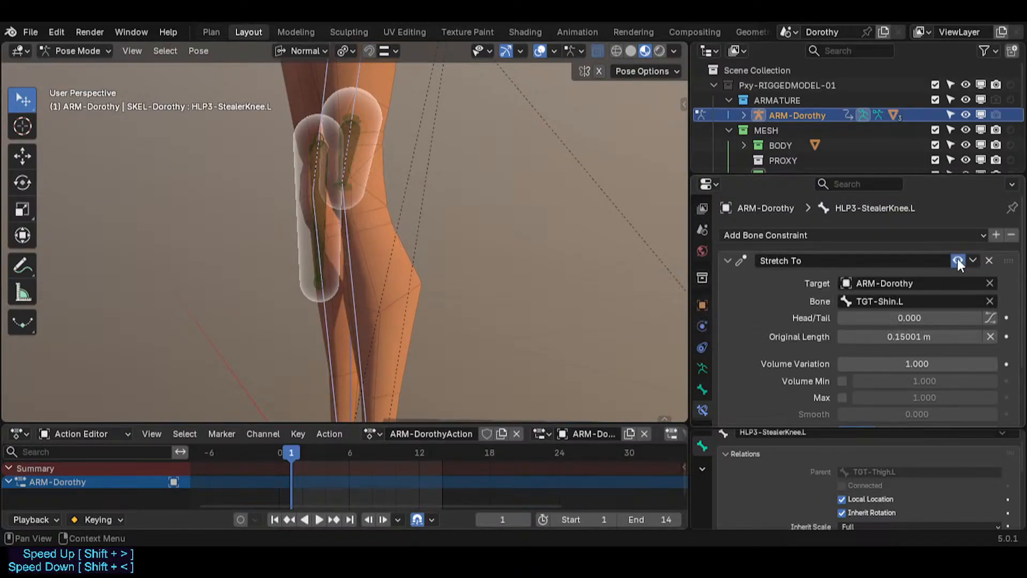
Set the Stretch To Head/Tail to 0.218 and switch the constraint off and on repeatedly to compare the bone's position.
left_click_drag(919, 318, 951, 318)
left_click(955, 261)
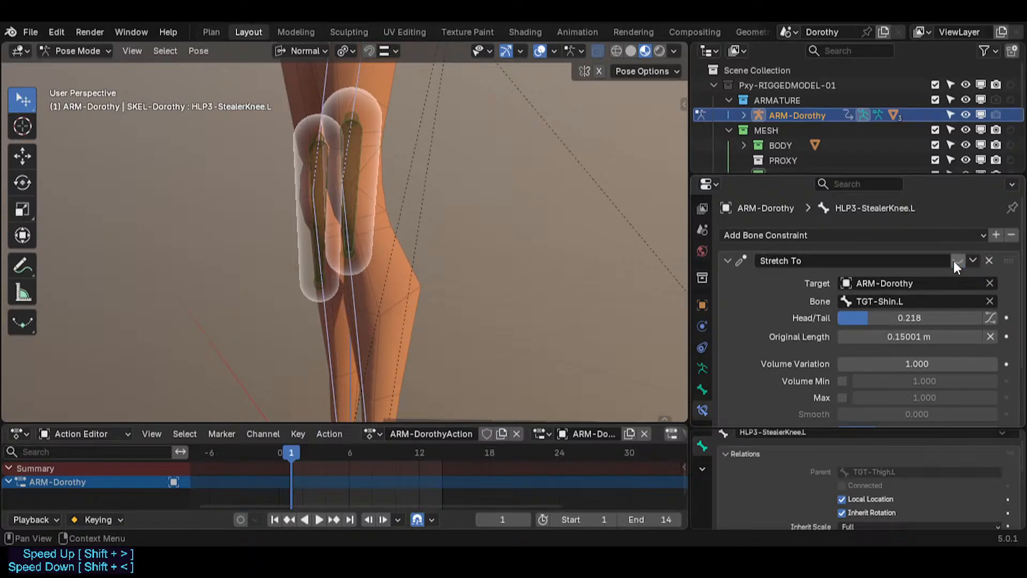
left_click(955, 261)
left_click(954, 261)
left_click(955, 261)
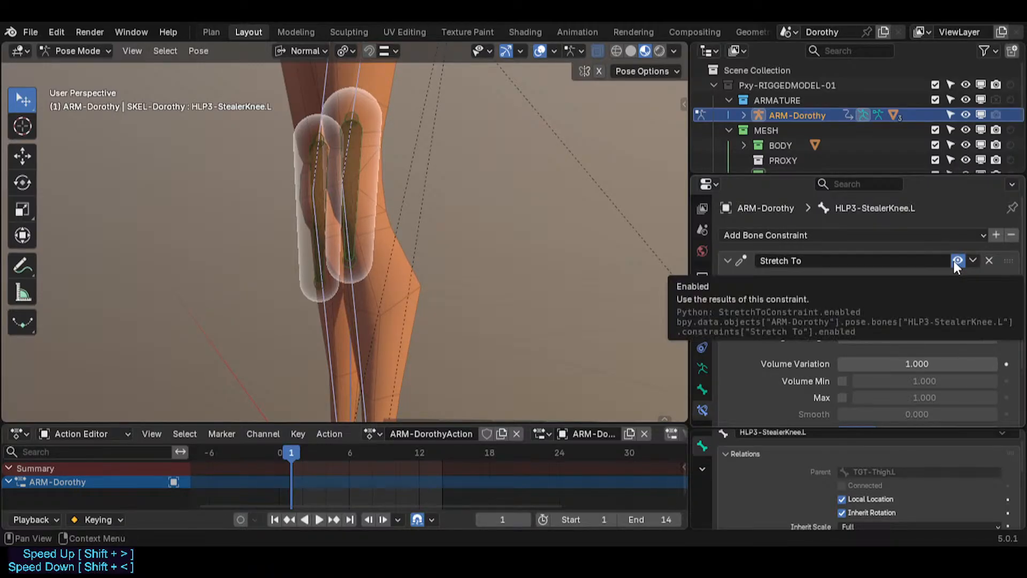
left_click(955, 261)
left_click(955, 261)
left_click(955, 261)
left_click(955, 261)
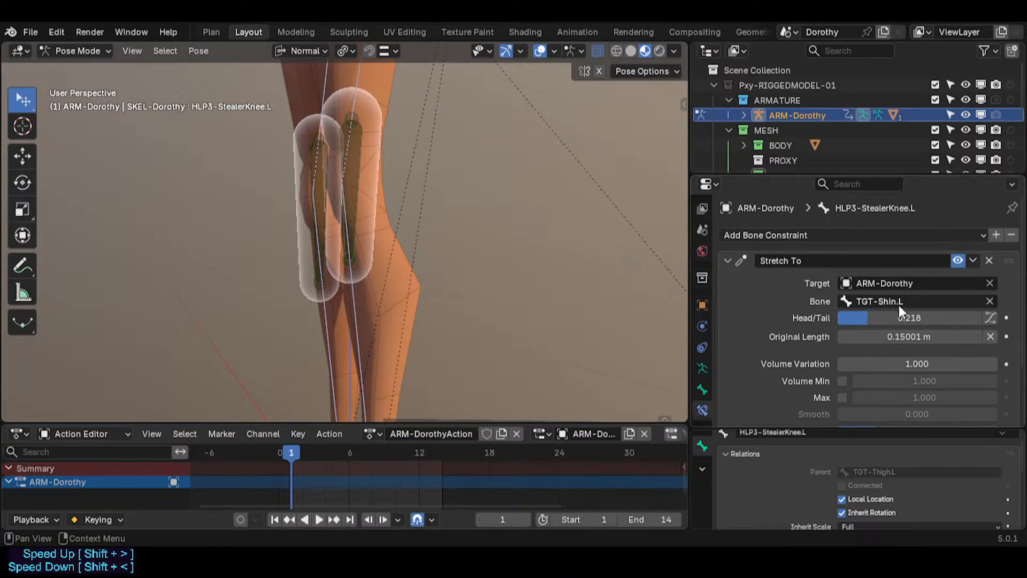
Try a Head/Tail of 0.668 in the knee helper's Stretch To constraint.
left_click_drag(900, 318, 934, 319)
key("BackSpace")
key("BackSpace")
key("BackSpace")
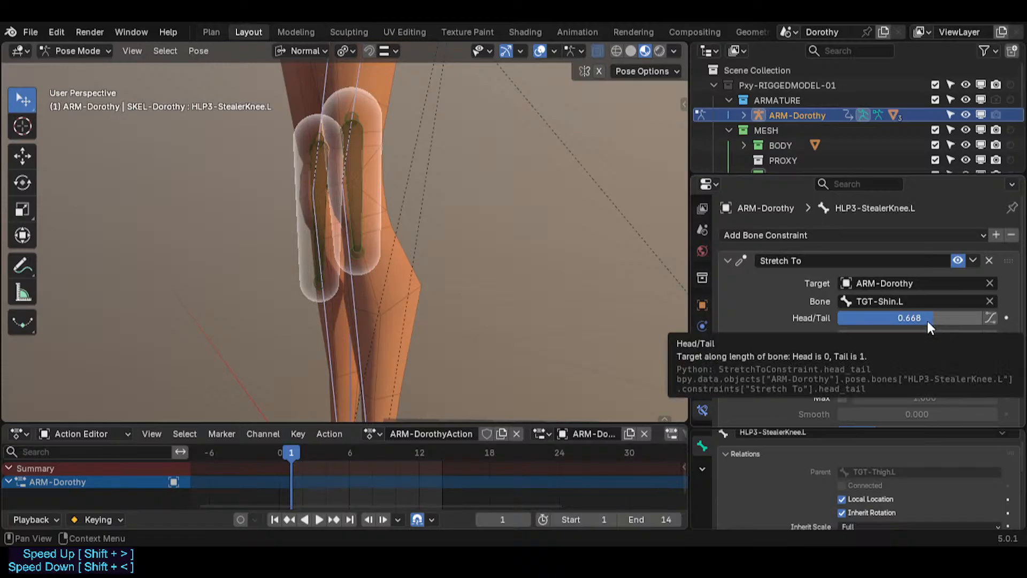
Return Head/Tail to 0 and compare the knee helper's Edit Mode shape with its pose.
left_click_drag(927, 320, 838, 320)
key("BackSpace")
key("BackSpace")
key("BackSpace")
key("BackSpace")
key("Tab")
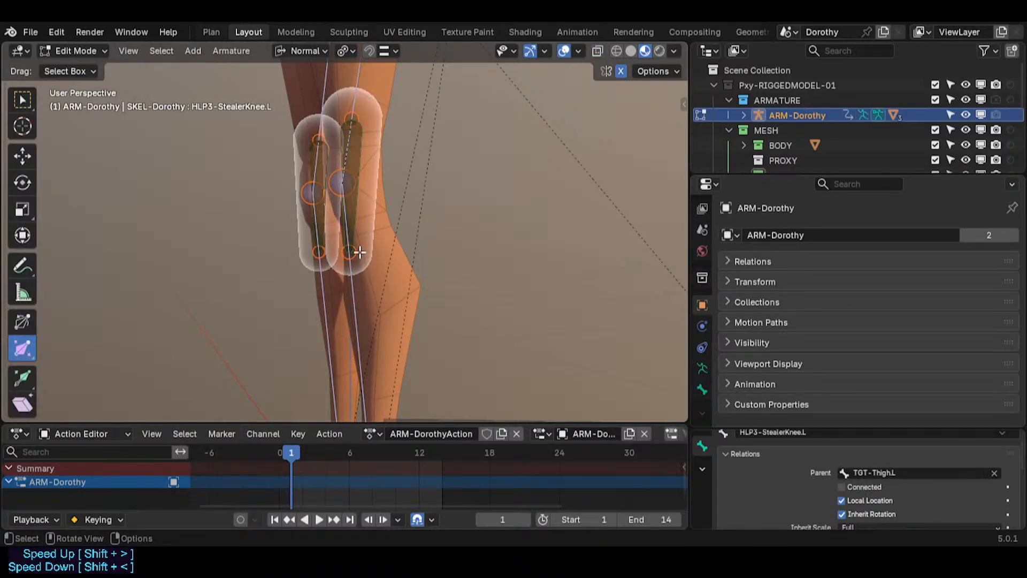
key("Tab")
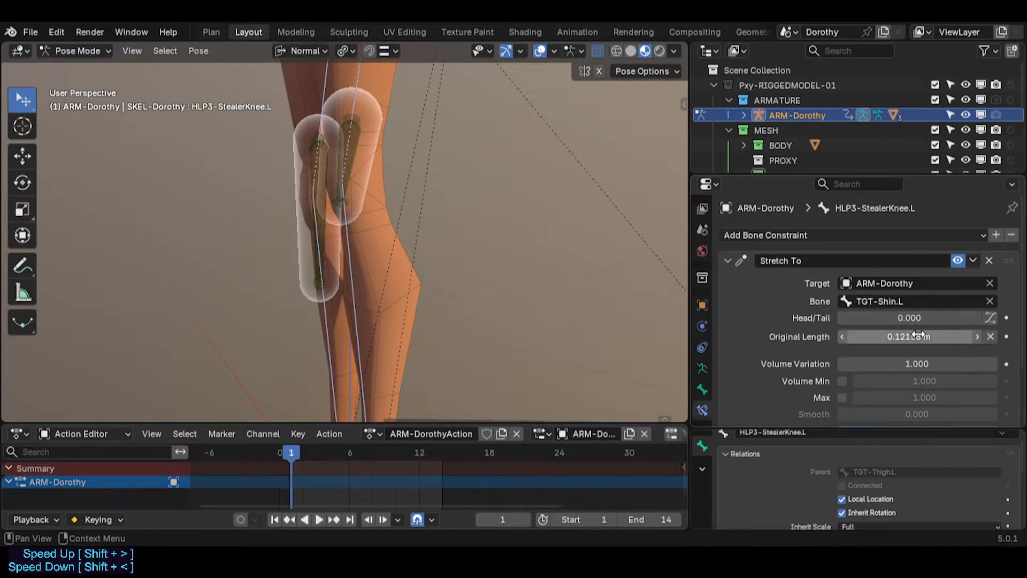
Adjust the Stretch To constraint on HLP3-StealerKnee.L to a Head/Tail of 0.041 and an Original Length of 0.076734 m.
key("BackSpace")
left_click_drag(910, 318, 846, 321)
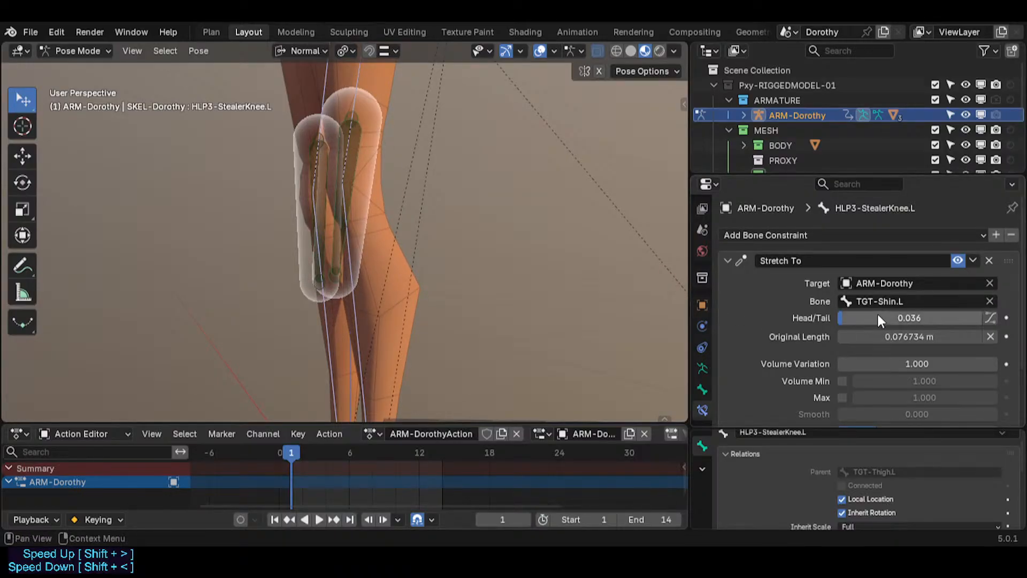
key("BackSpace")
mouse_move(906, 336)
left_mouse_down()
mouse_move(885, 336)
mouse_move(944, 336)
mouse_move(905, 336)
mouse_move(908, 320)
left_mouse_up()
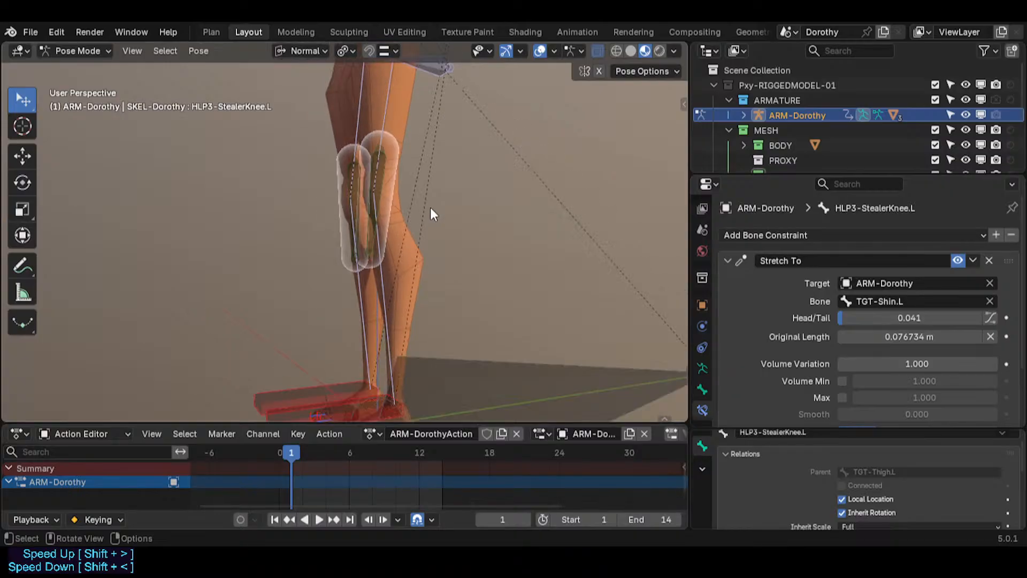
In Edit Mode, snap the 3D cursor to the knee joint of CTL-Shin.L and set the transform orientation to Global.
key("Tab")
scroll(400, 235, "up", 2)
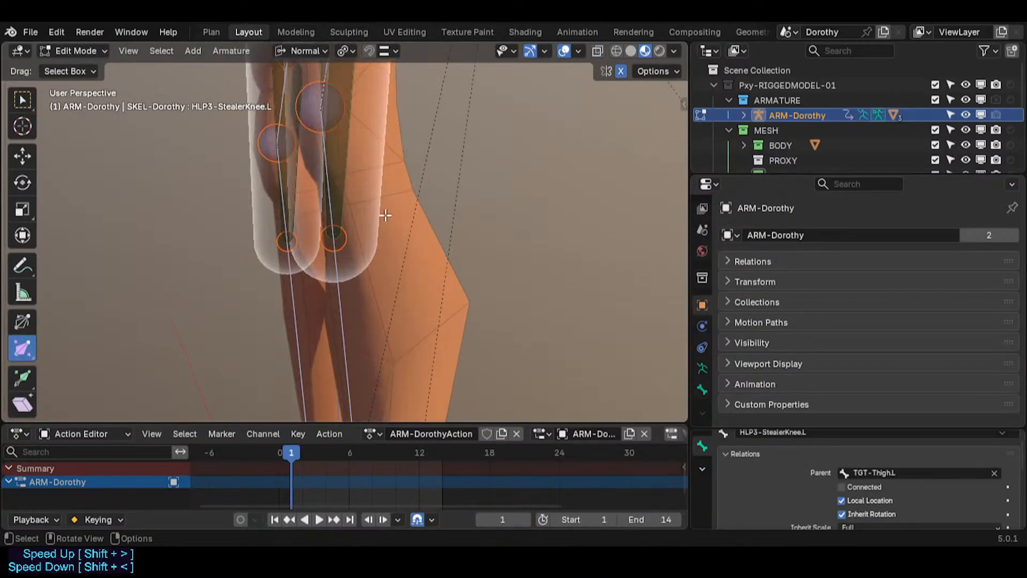
mouse_move(385, 215)
middle_mouse_down("shift")
mouse_move(401, 237)
mouse_move(387, 295)
mouse_move(403, 238)
mouse_move(378, 231)
mouse_move(366, 253)
mouse_move(411, 240)
mouse_move(400, 221)
middle_mouse_up("shift")
scroll(386, 296, "down", 2)
left_click(385, 318)
scroll(385, 318, "down", 2)
key("shift+s")
left_click(397, 333)
scroll(403, 238, "up", 2)
scroll(366, 253, "up", 1)
left_click(303, 52)
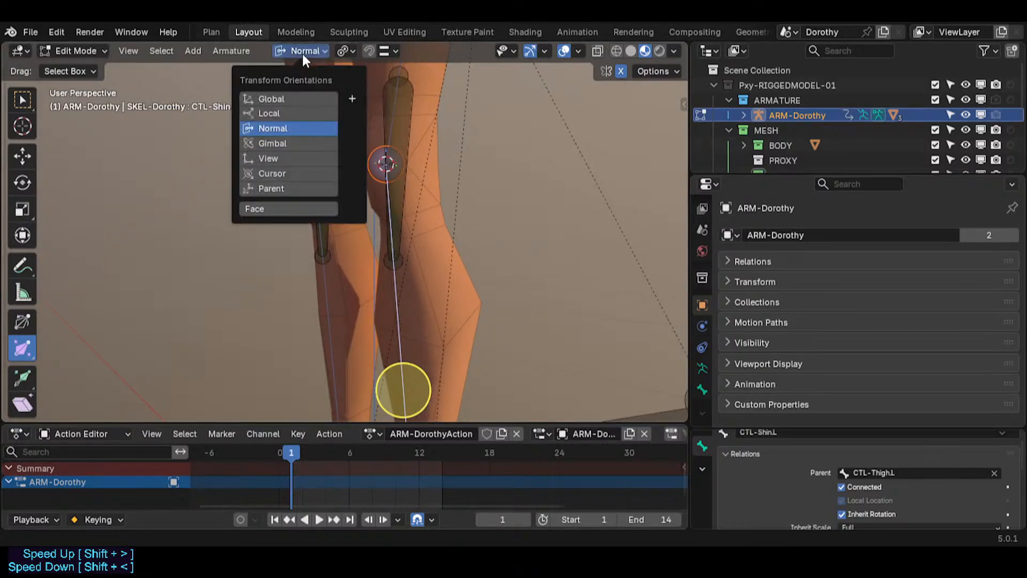
left_click(286, 99)
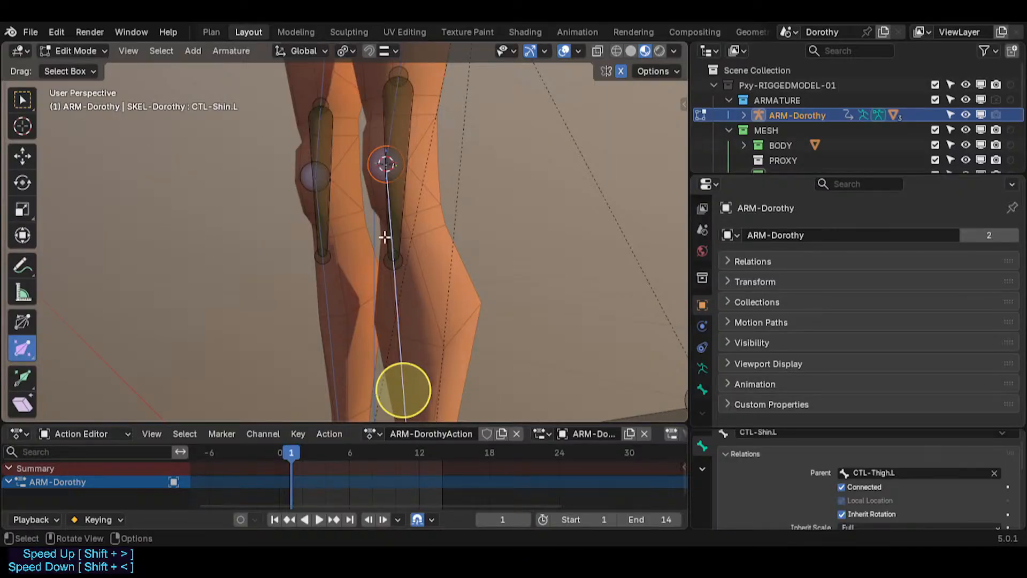
Move the tail of HLP3-StealerKnee.L about 0.023 m down the shin and snap the 3D cursor to it.
scroll(384, 237, "down", 3)
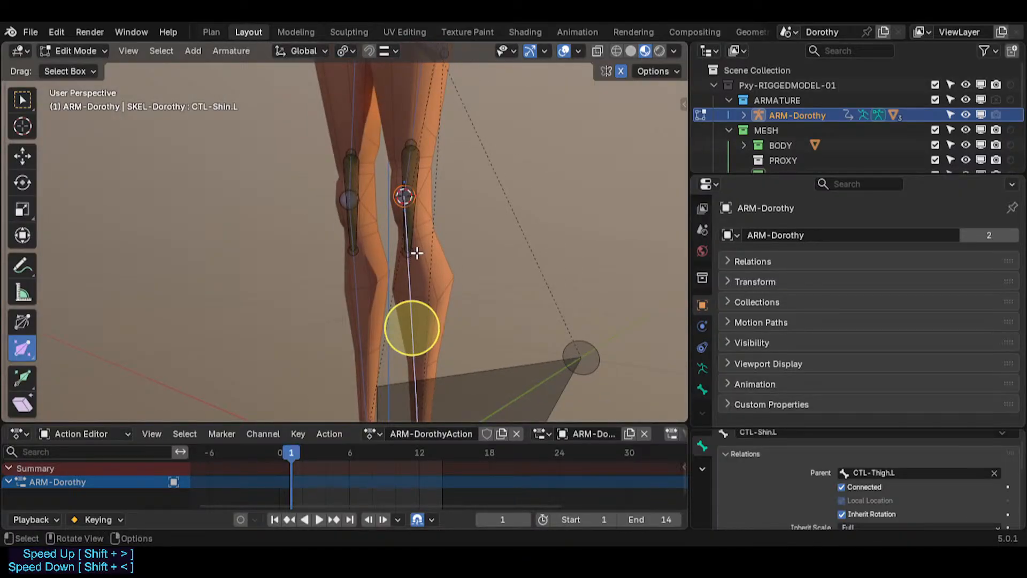
left_click(417, 253)
scroll(414, 259, "up", 3)
key("g")
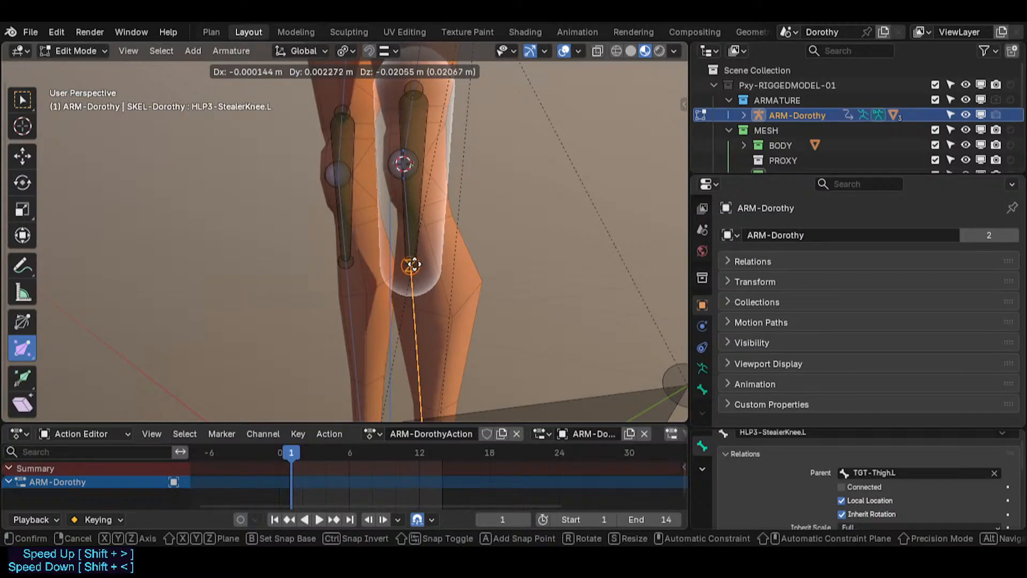
left_click(414, 268)
key("shift+s")
key("2")
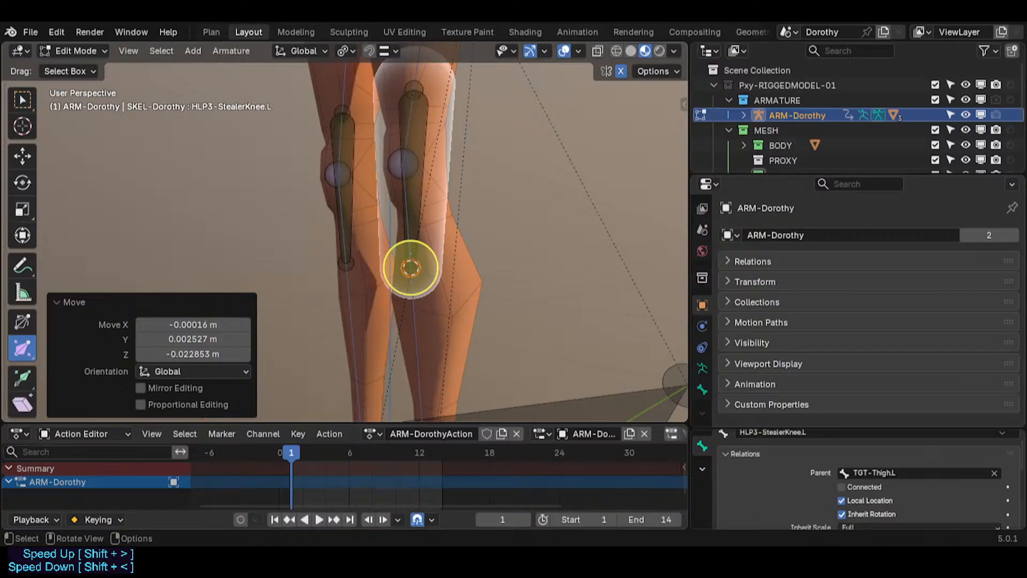
Make the HLP-LimbTripl... bone collection active, add a bone at the 3D cursor, and scale it by 0.151.
key("n")
left_click(558, 234)
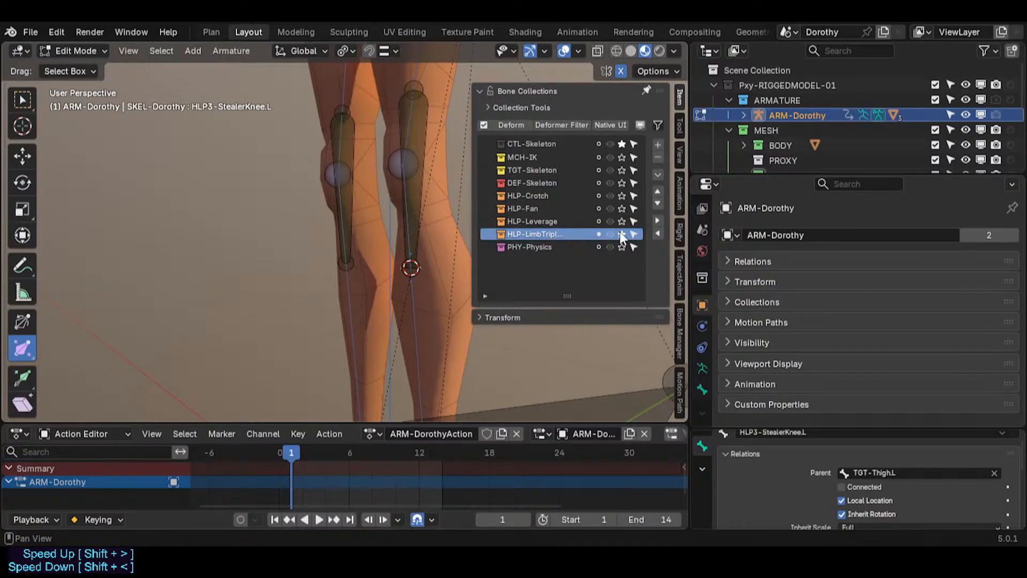
key("n")
key("shift+a")
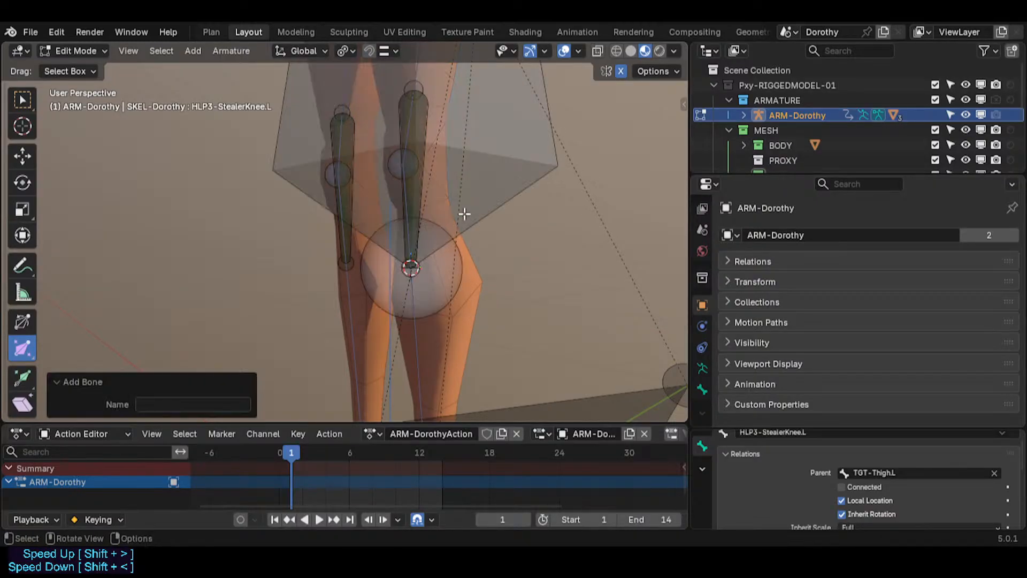
scroll(491, 166, "down", 2)
scroll(507, 207, "down", 3)
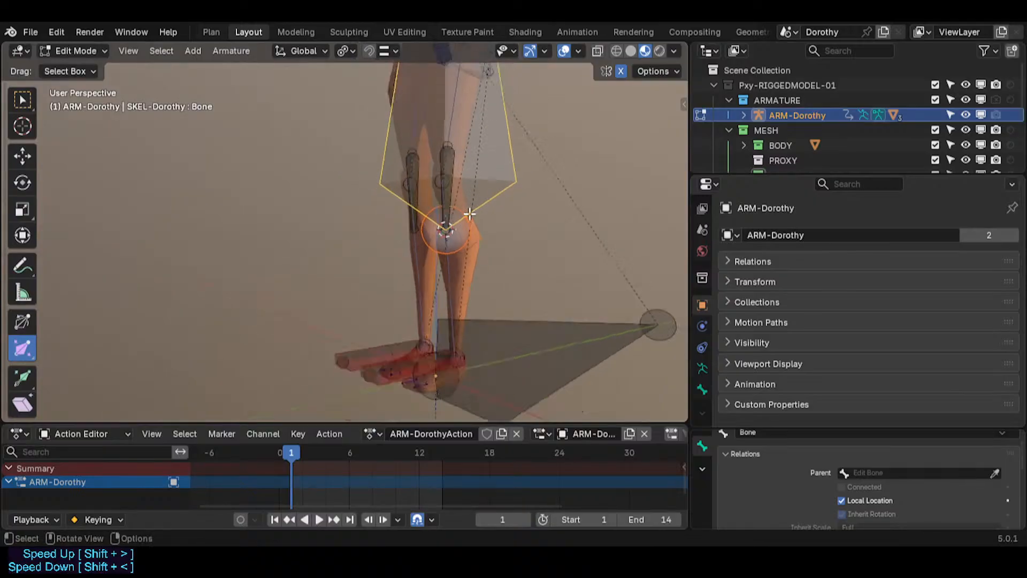
key("s")
left_click(467, 228)
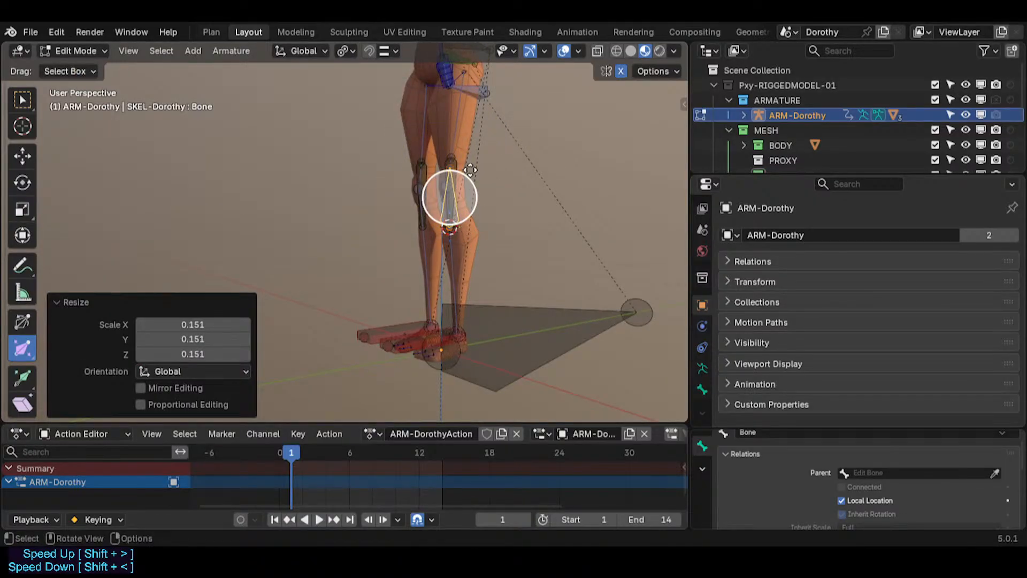
Show the bone axes and scale the new bone down further at the knee helper's tail.
scroll(471, 170, "up", 2)
key("ctrl+a")
scroll(477, 191, "down", 2)
scroll(500, 182, "up", 3)
key("s")
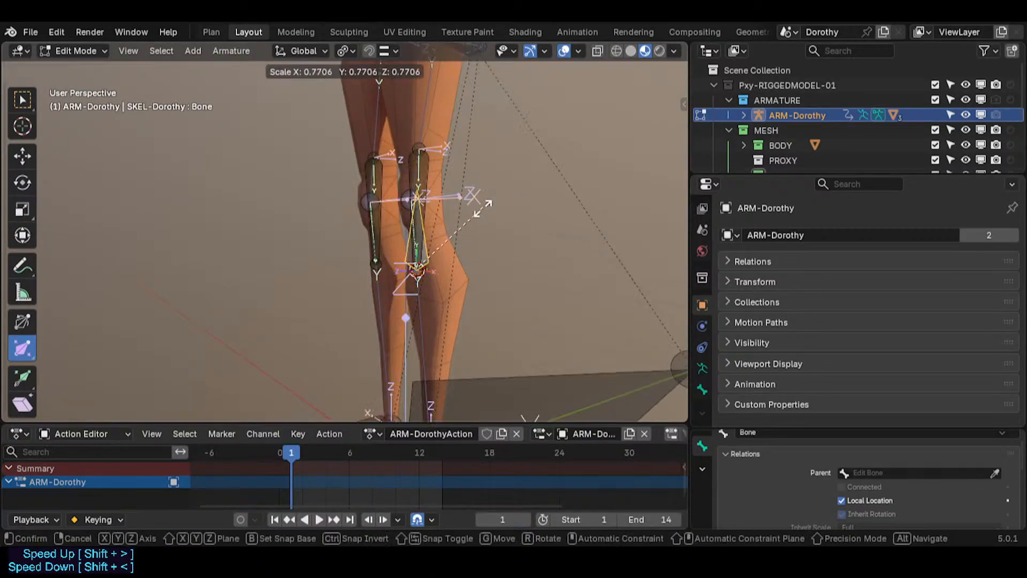
left_click(452, 259)
Display the new bone as a B-Bone and shrink its display thickness to a small box around the knee helper's tail.
key("shift+alt+b")
left_click(412, 273)
scroll(427, 256, "up", 3)
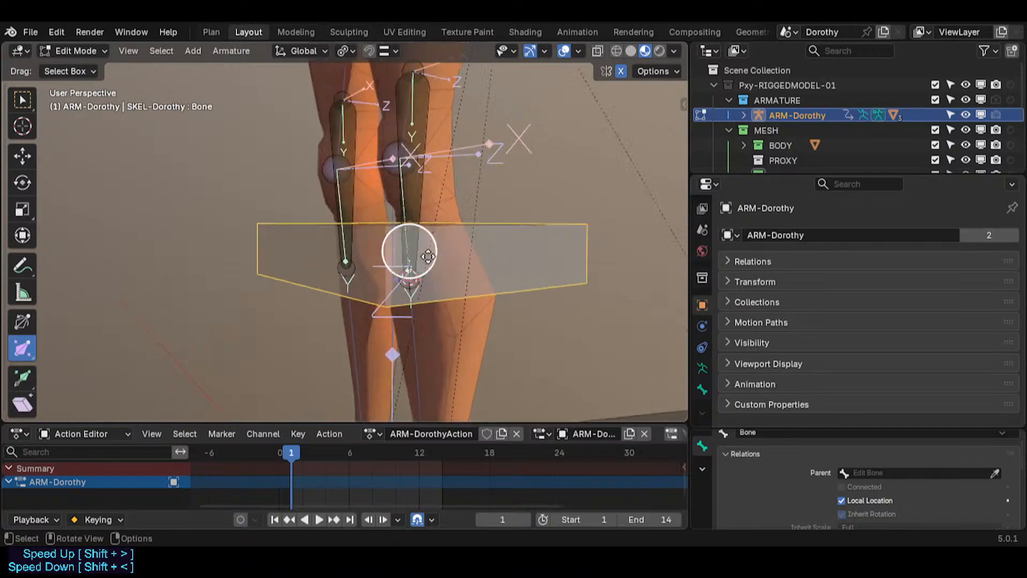
scroll(428, 256, "up", 2)
key("ctrl+alt+s")
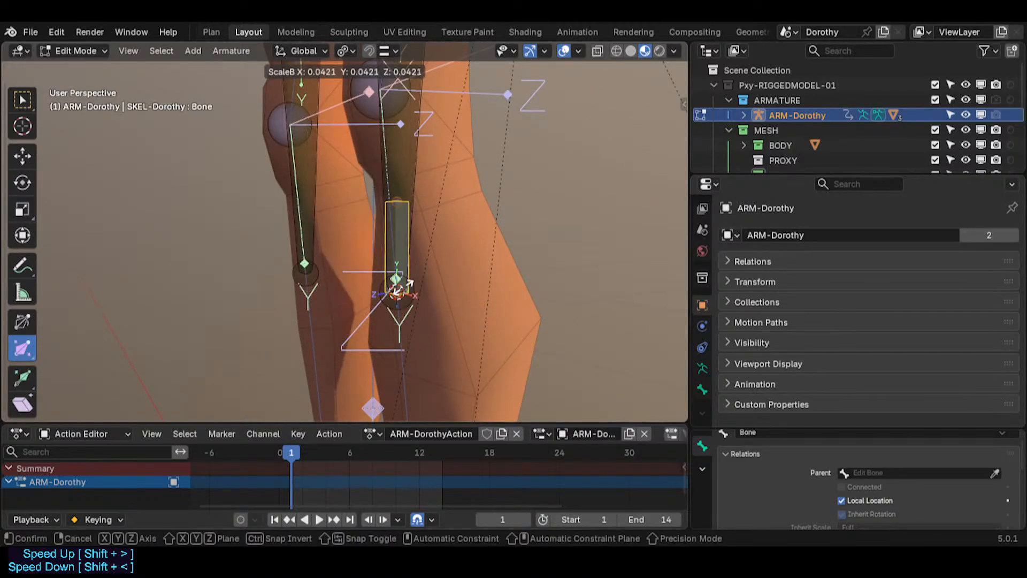
left_click(409, 282)
key("ctrl+alt+s")
left_click(423, 258)
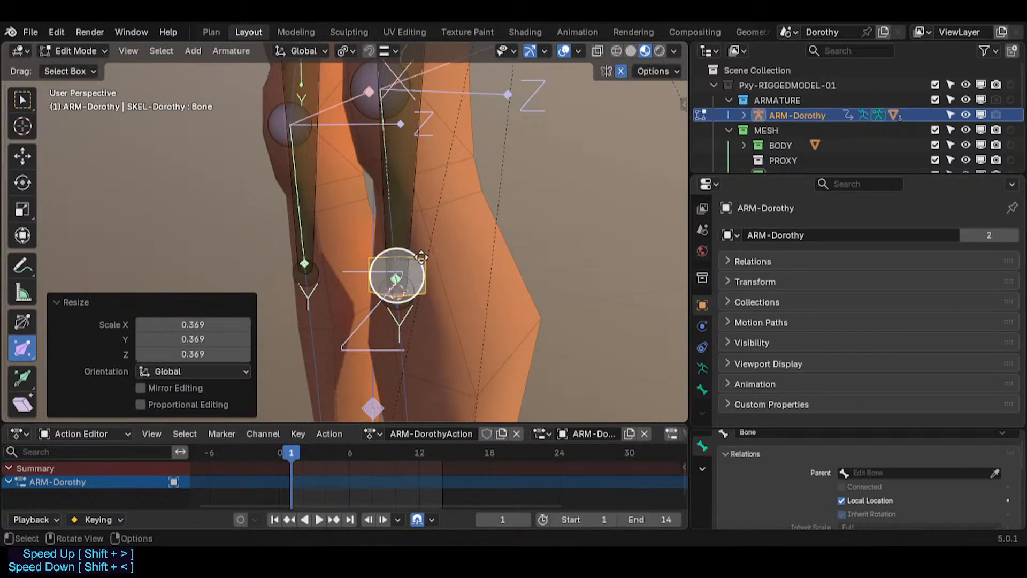
Enlarge the new bone's B-Bone display slightly, finishing with a scale factor of about 1.14.
scroll(421, 258, "up", 1)
middle_click_drag(425, 261, 411, 262)
key("ctrl+alt+s")
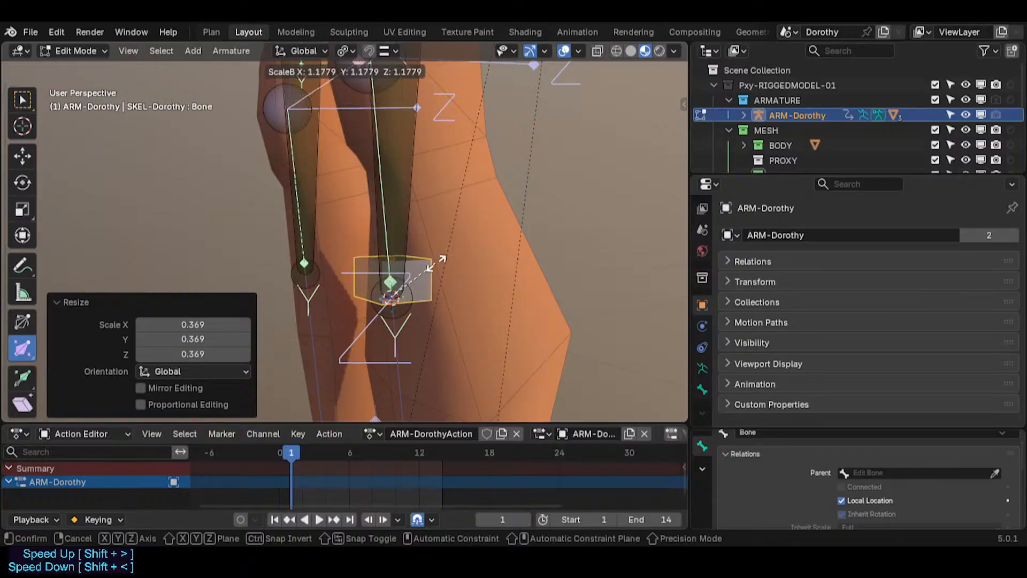
left_click(439, 261)
key("ctrl+alt+s")
left_click(424, 265)
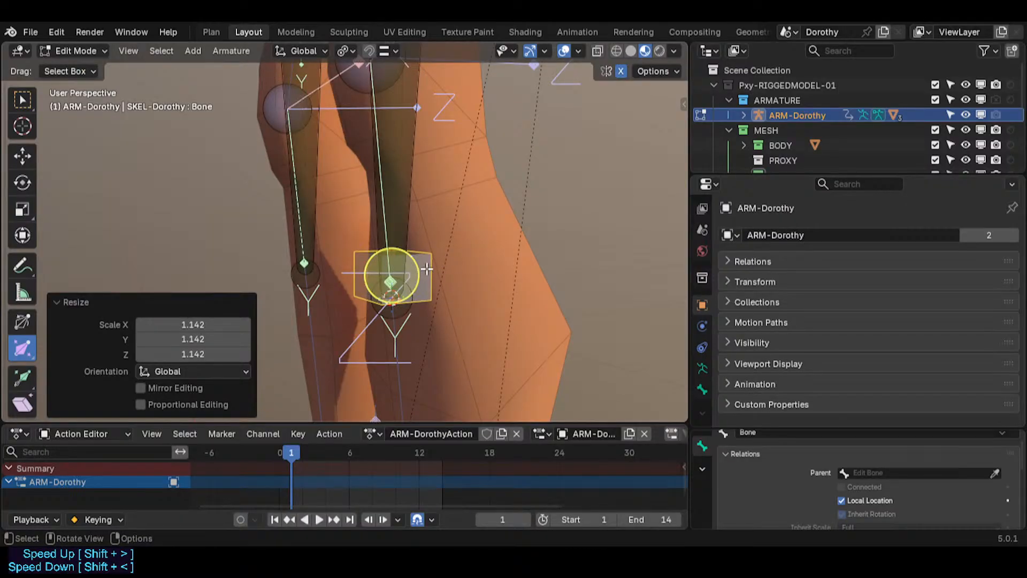
Rename the new bone as MAP- and open the name of HLP3-StealerKnee.L for reference, leaving it as is.
key("F2")
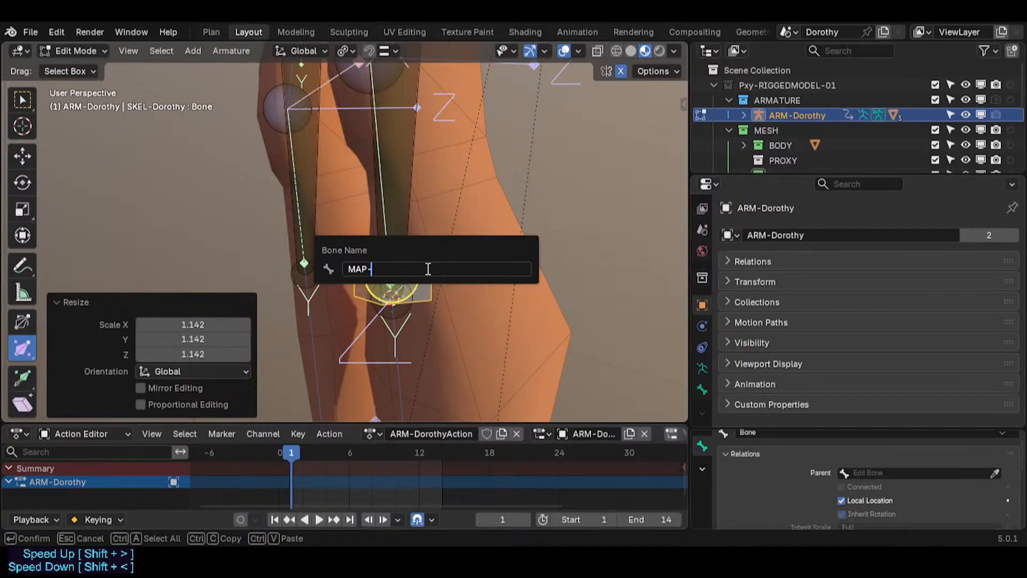
key("Return")
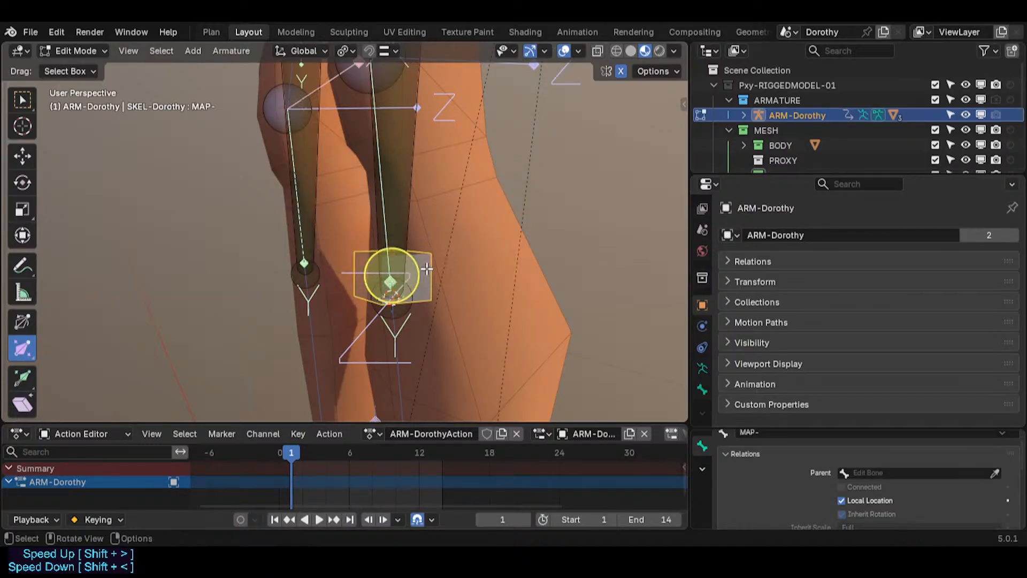
left_click(411, 195)
key("F2")
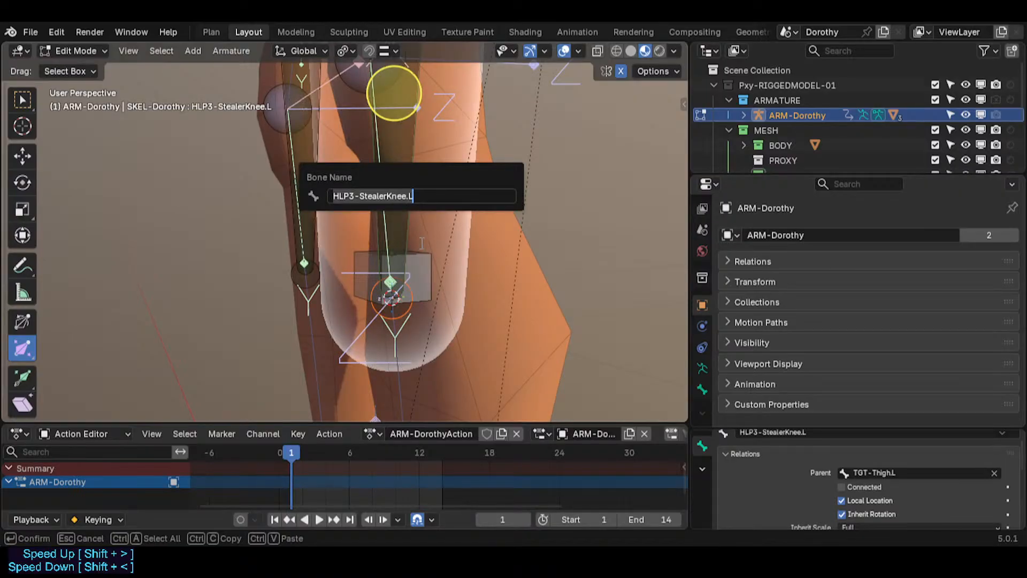
key("Escape")
Check the name of the left elbow helper bone for reference and return to the left knee stealer helper bone.
scroll(385, 195, "down", 5)
middle_click_drag(485, 187, 404, 396, "shift")
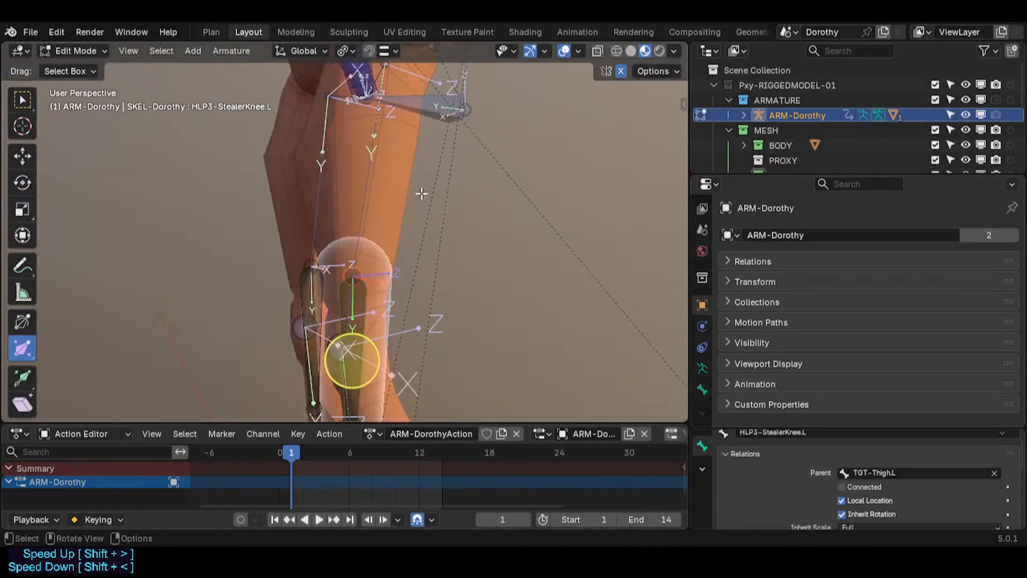
scroll(452, 99, "down", 4)
middle_click_drag(452, 99, 401, 408, "shift")
scroll(400, 261, "up", 5)
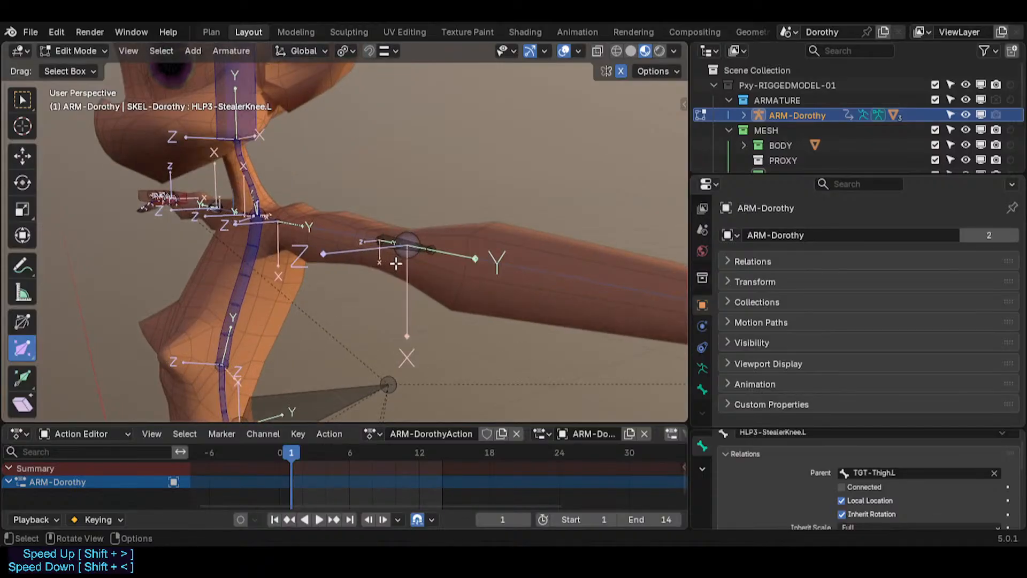
left_click(388, 243)
key("F2")
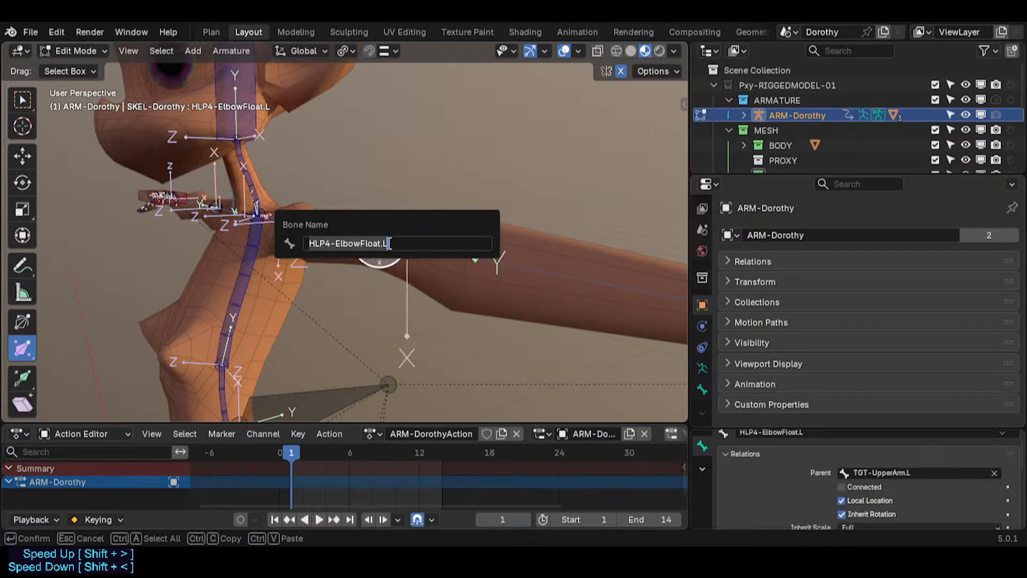
key("Escape")
middle_click_drag(384, 244, 422, 70, "shift")
middle_click_drag(429, 316, 433, 238, "shift")
scroll(434, 235, "up", 3)
left_click(437, 239)
key("F2")
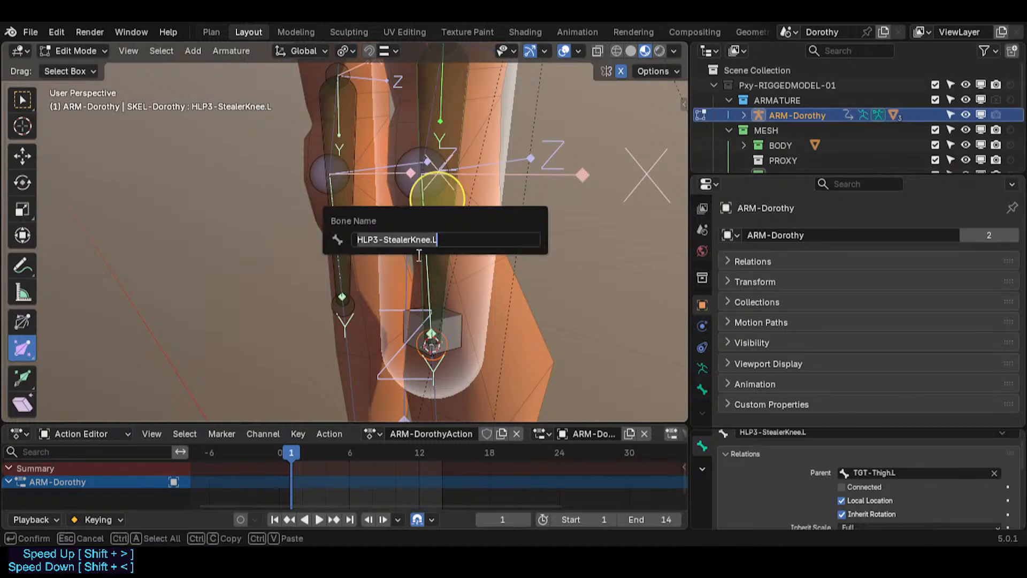
left_click(389, 239)
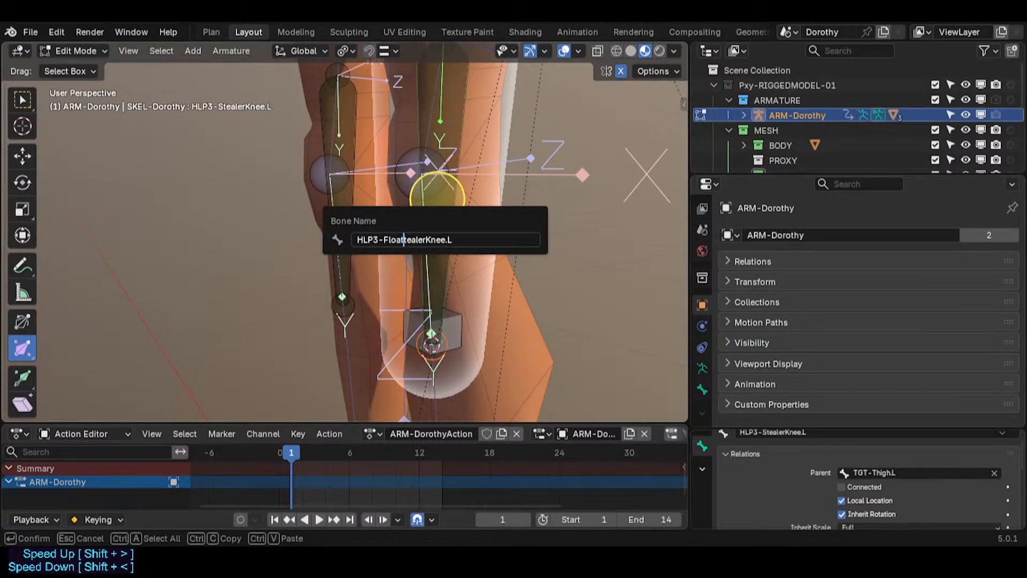
key("Escape")
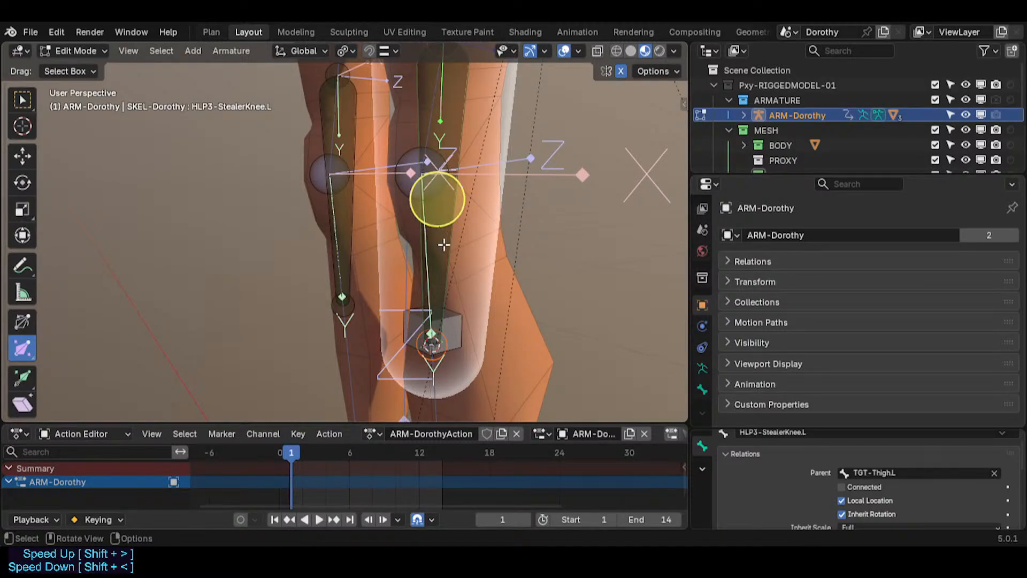
Batch-rename the left and right knee stealer helper bones, replacing StealerKnee with KneeFloat.
key("ctrl+shift+m")
key("ctrl+F2")
left_click(428, 288)
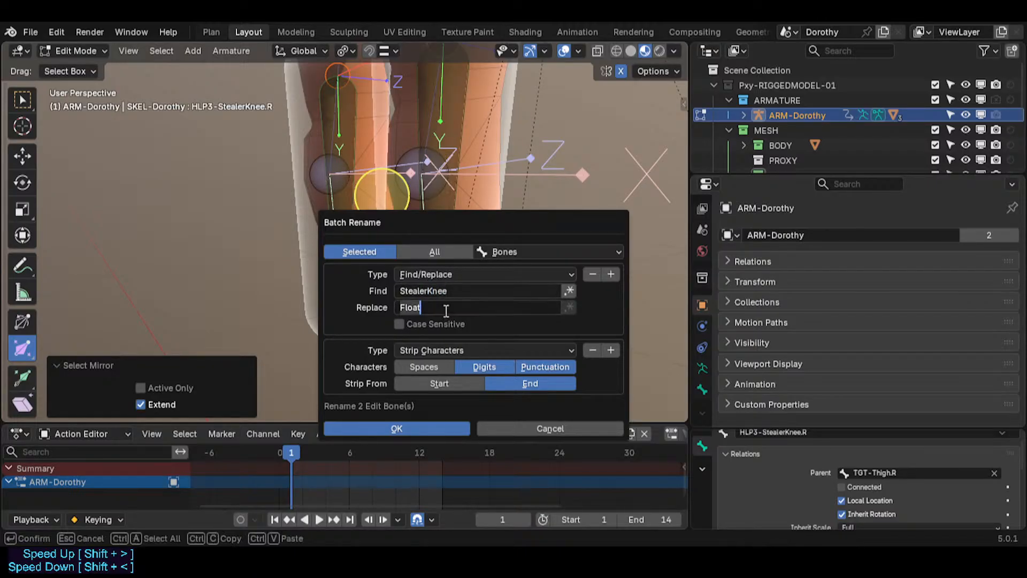
left_click(478, 291)
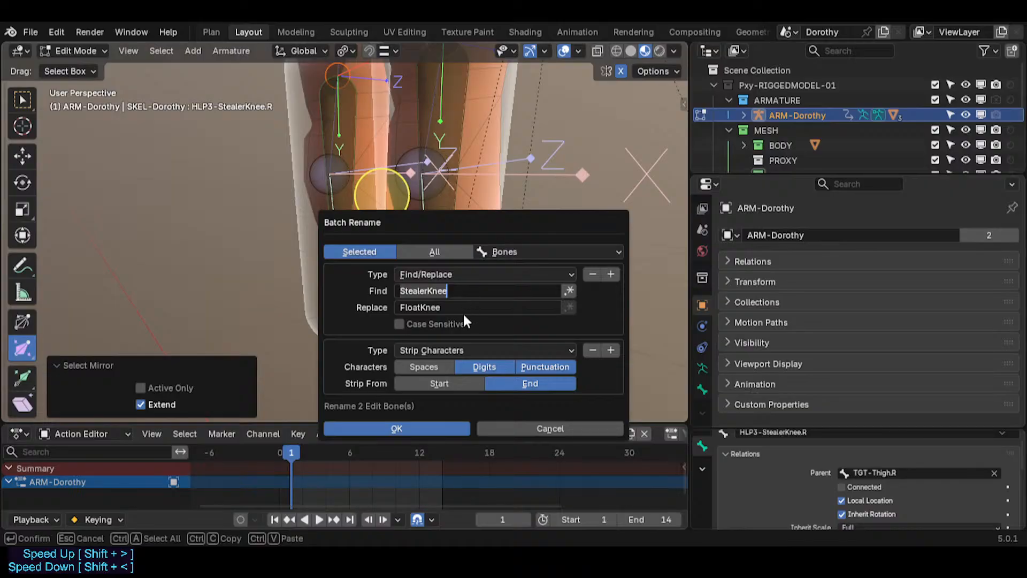
left_click(462, 308)
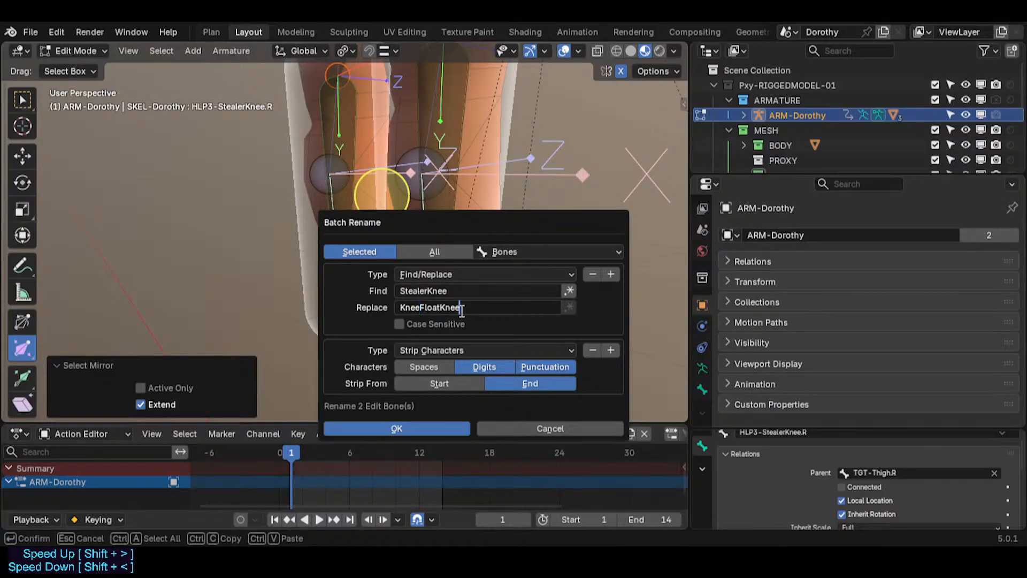
key("Return")
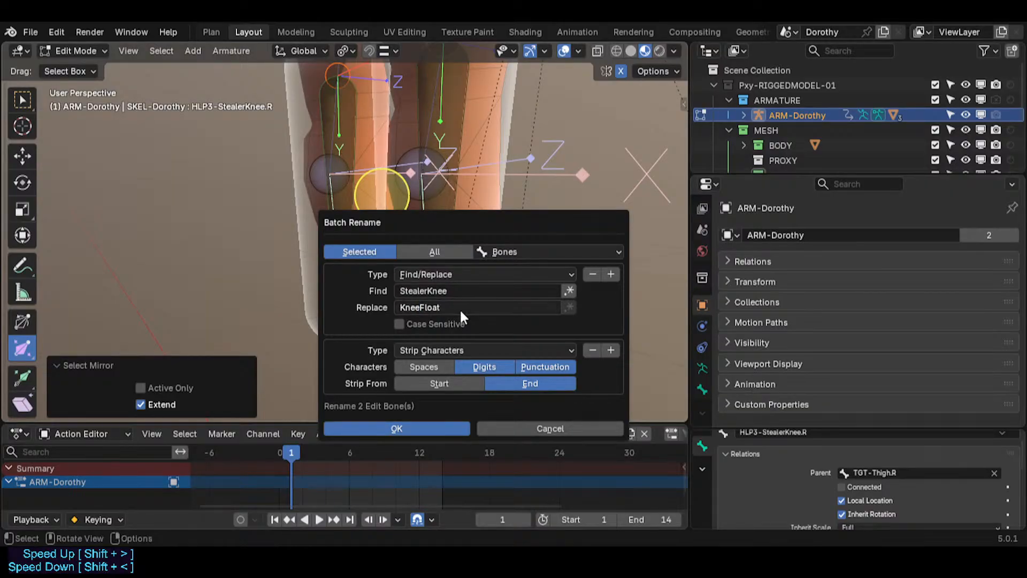
key("Return")
Rename the MAP- bone at the left knee helper's tail as MAP-KneeFloat.L.
middle_click_drag(414, 280, 455, 227, "shift")
scroll(436, 280, "down", 2)
left_click(458, 204)
left_click(462, 195)
key("F2")
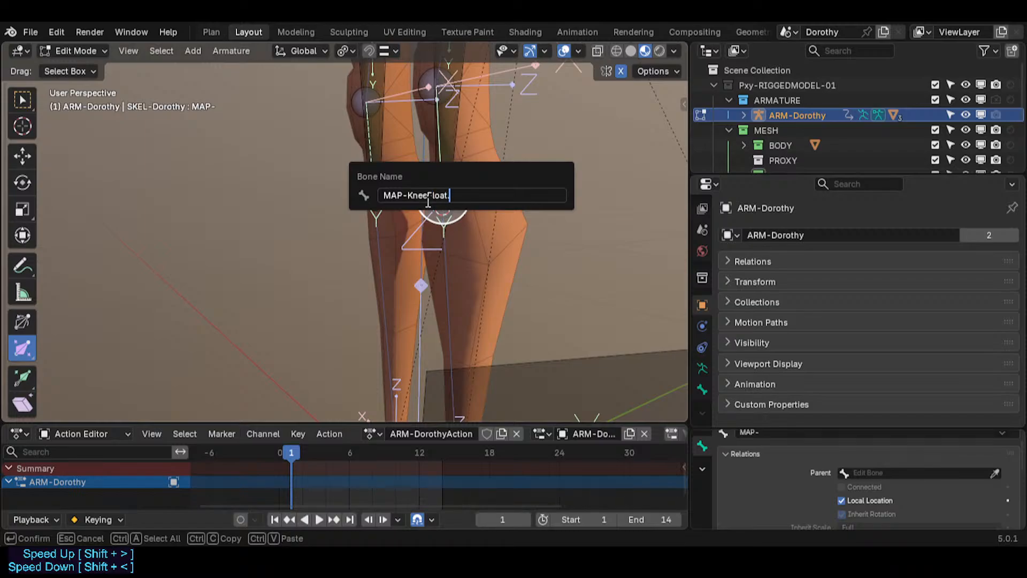
type("KneeFloat.L")
key("Return")
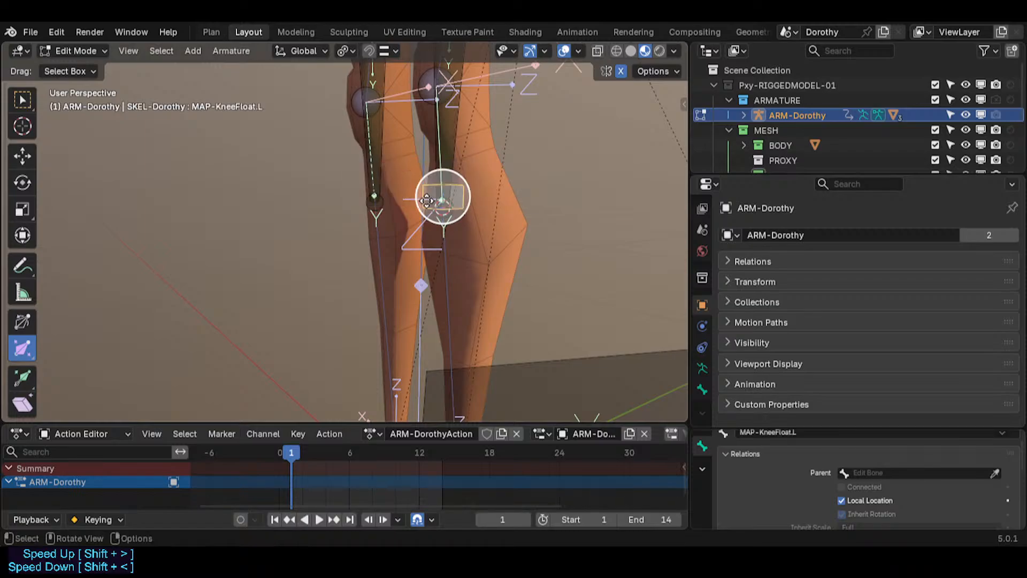
Set the bone color of MAP-KneeFloat.L to 09 - Theme Color Set.
left_click(555, 246)
middle_click_drag(456, 209, 426, 266, "shift")
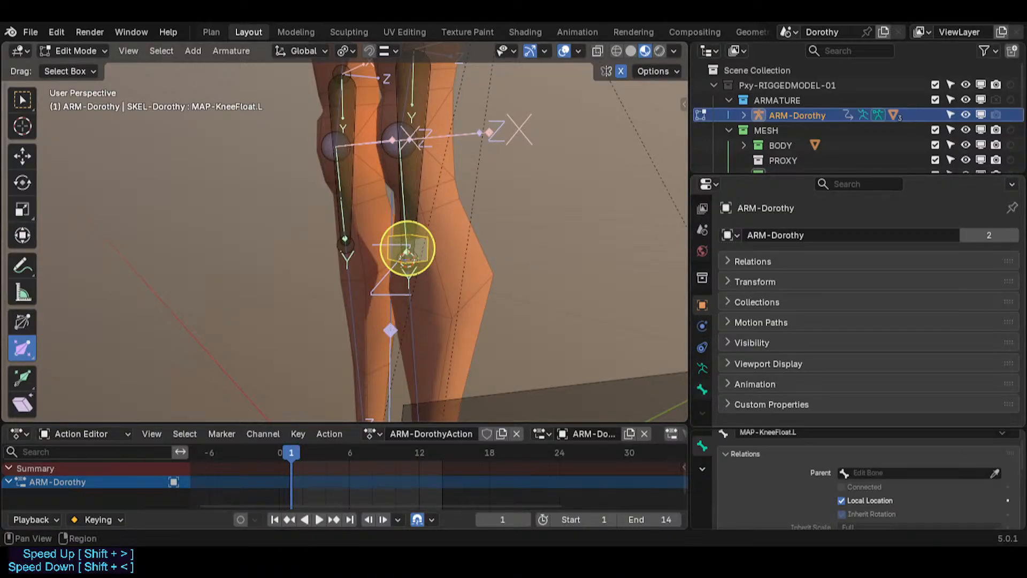
left_click(702, 390)
left_click(877, 374)
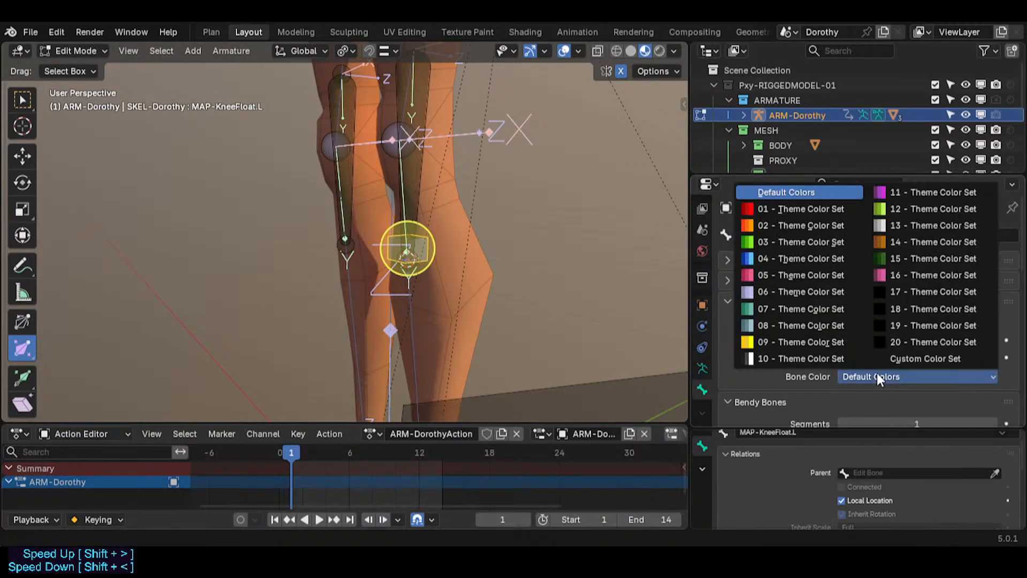
left_click(802, 343)
Show the TGT-Skeleton bone collection and parent MAP-KneeFloat.L to TGT-Shin.L with Keep Offset.
key("n")
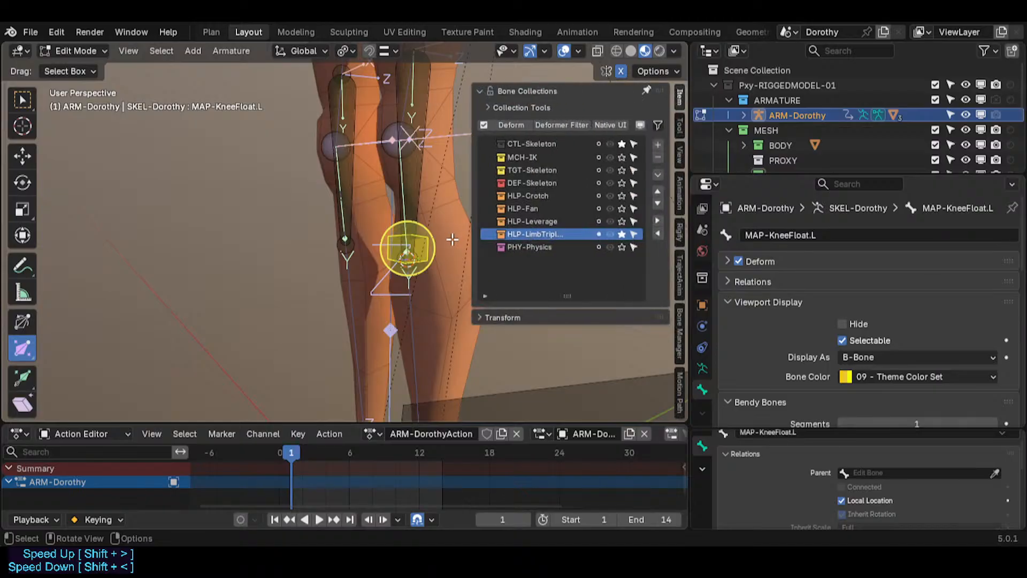
left_click(621, 169)
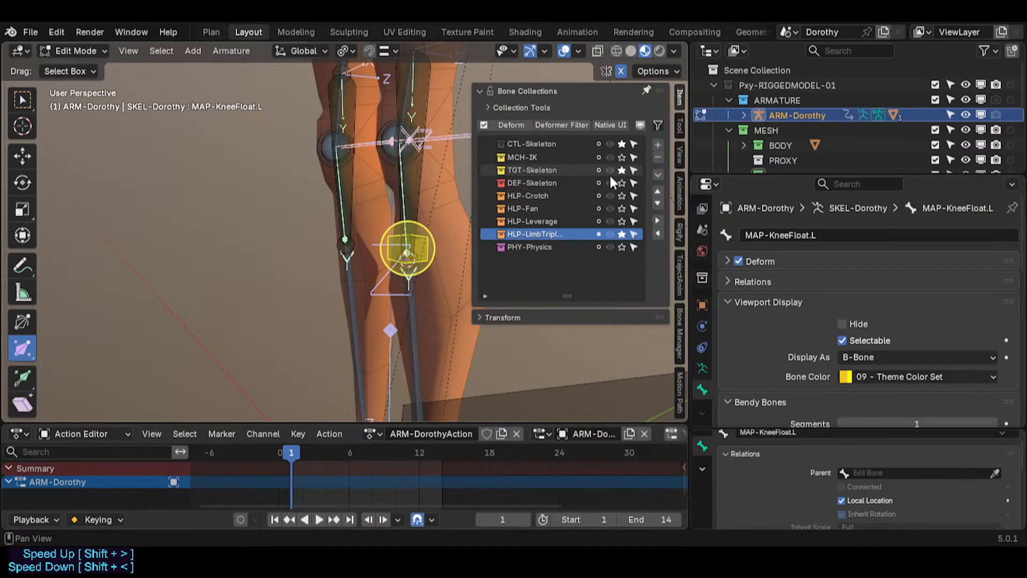
left_click(423, 301)
key("ctrl+p")
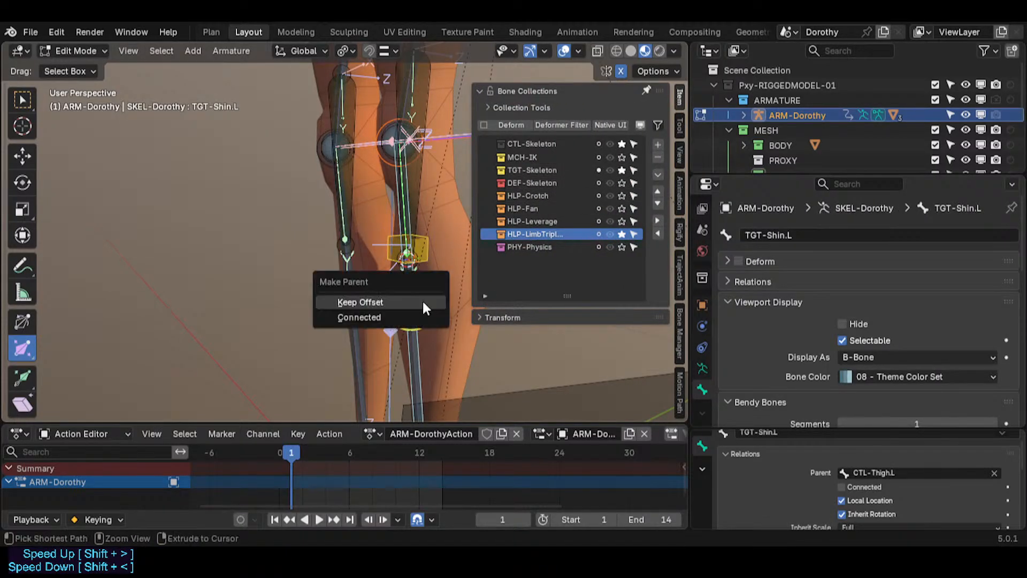
left_click(422, 299)
Symmetrize MAP-KneeFloat.L to create its counterpart on the right leg.
left_click(428, 256)
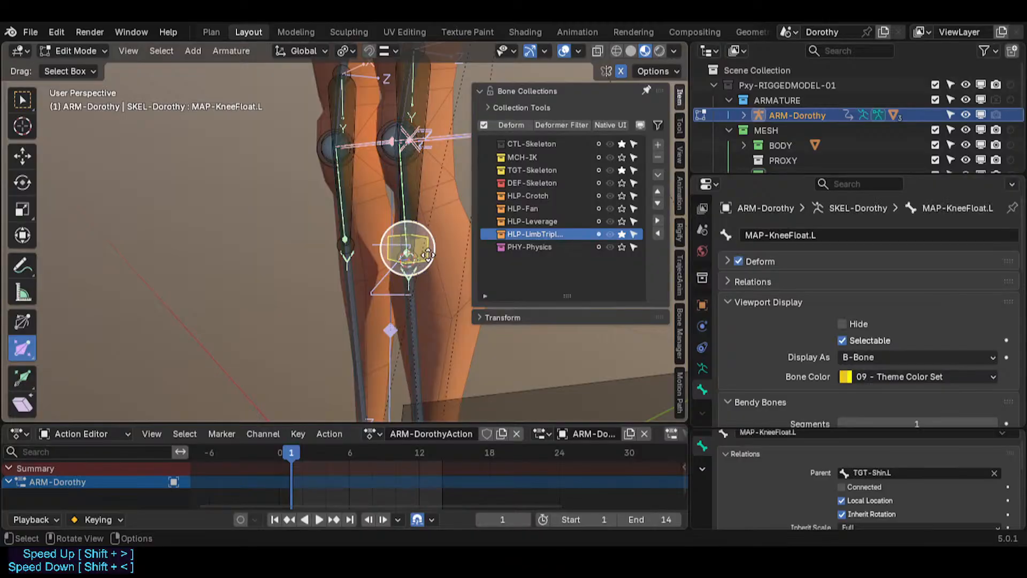
right_click(428, 256)
left_click(428, 255)
middle_click_drag(372, 235, 324, 273)
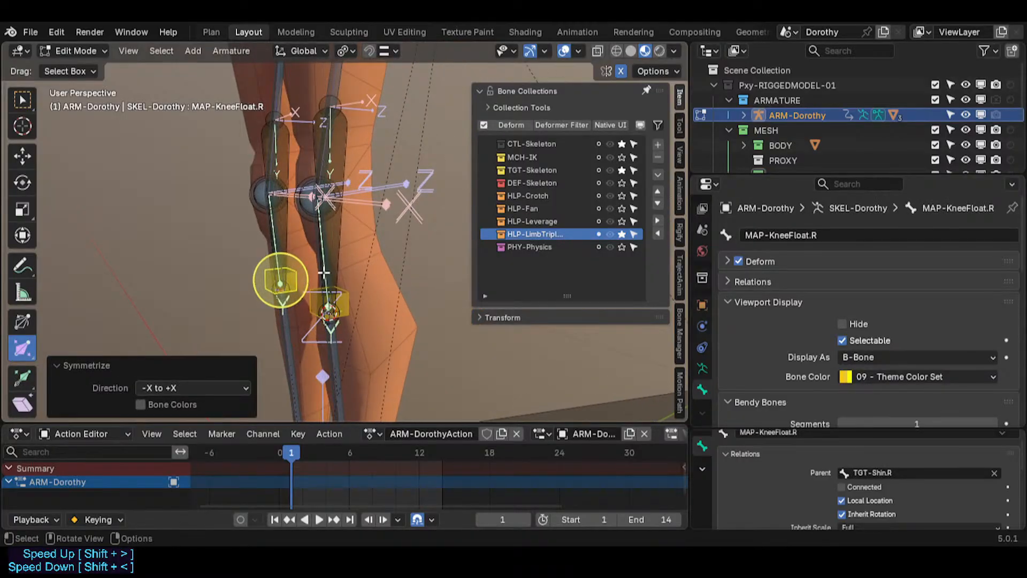
Shrink the B-Bone display thickness of MAP-KneeFloat.L into a flatter box.
left_click(342, 249)
scroll(347, 307, "up", 2)
left_click(347, 308)
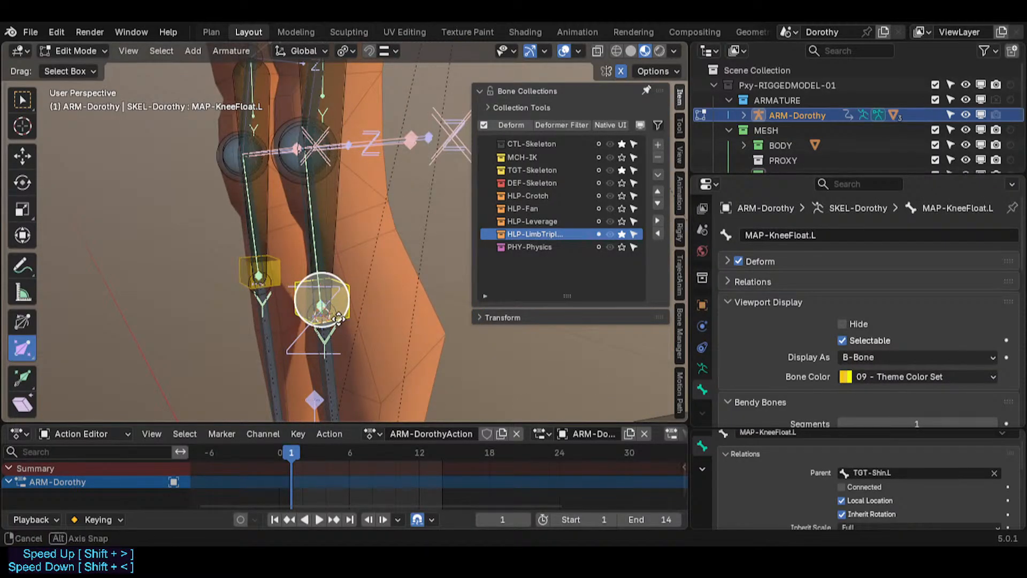
middle_click_drag(339, 319, 365, 289)
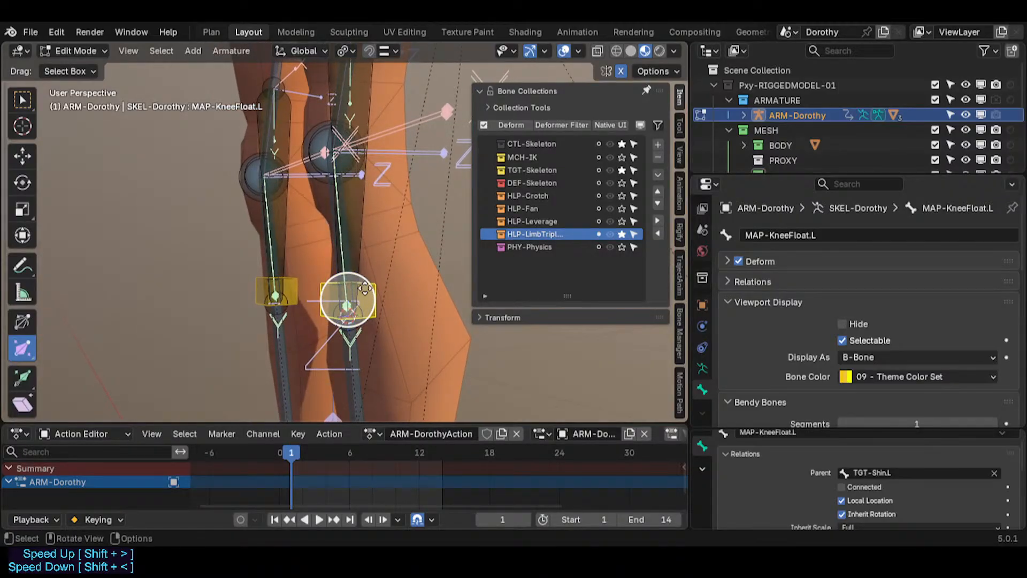
left_click(362, 324)
scroll(363, 324, "up", 1)
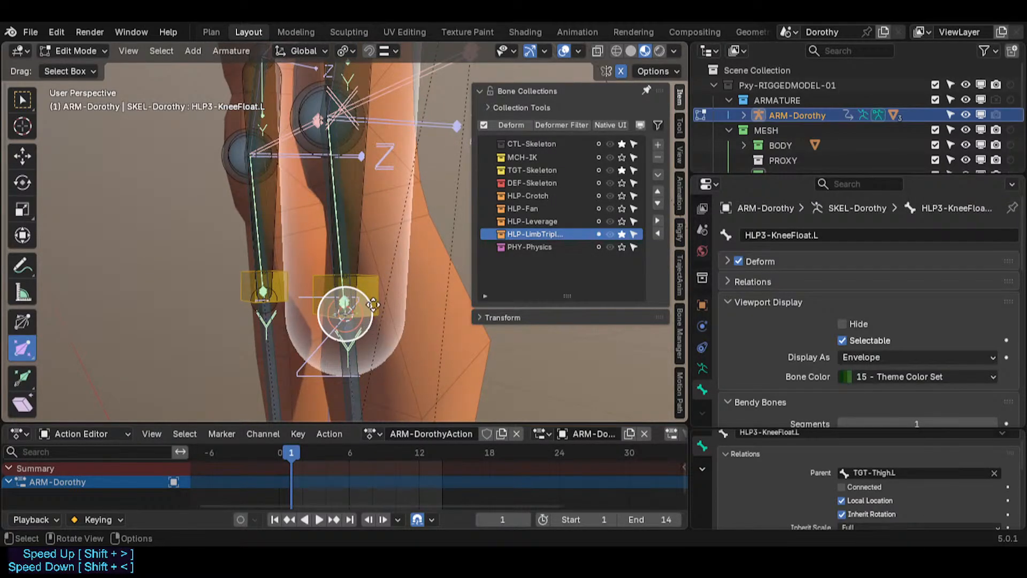
left_click(369, 301)
mouse_move(358, 310)
middle_mouse_down()
mouse_move(369, 295)
mouse_move(367, 306)
middle_mouse_up()
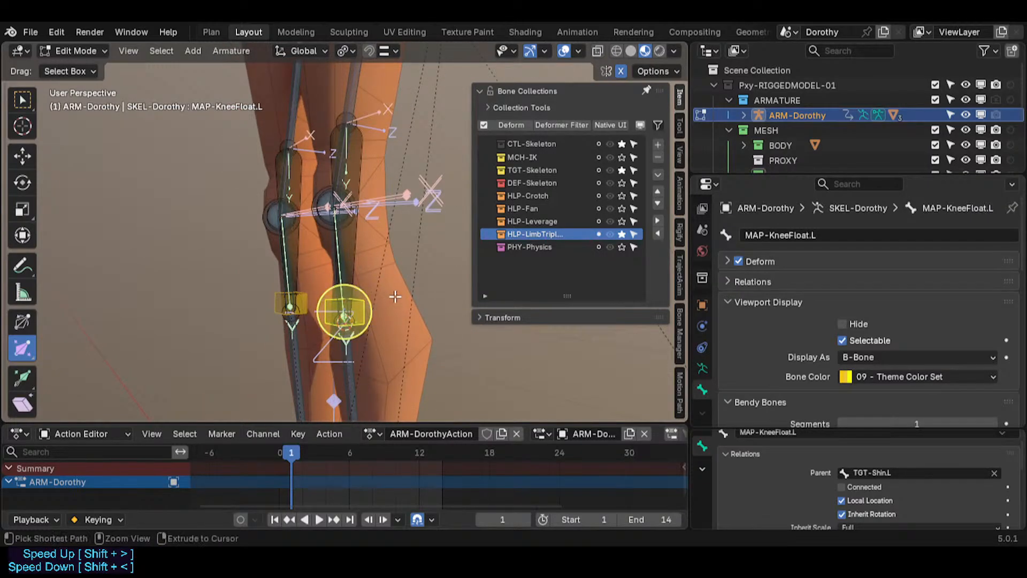
key("ctrl+alt+s")
right_click(382, 304)
key("ctrl+alt+s")
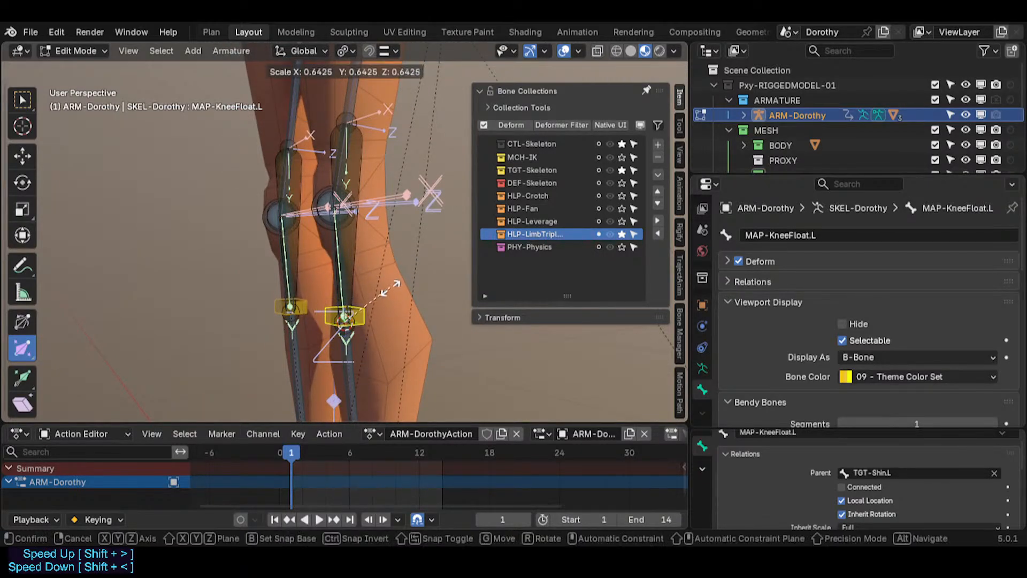
left_click(364, 306)
Duplicate MAP-KneeFloat.L and drop the copy higher up, below the left arm.
middle_click_drag(374, 302, 271, 332)
scroll(321, 307, "down", 3)
key("shift+d")
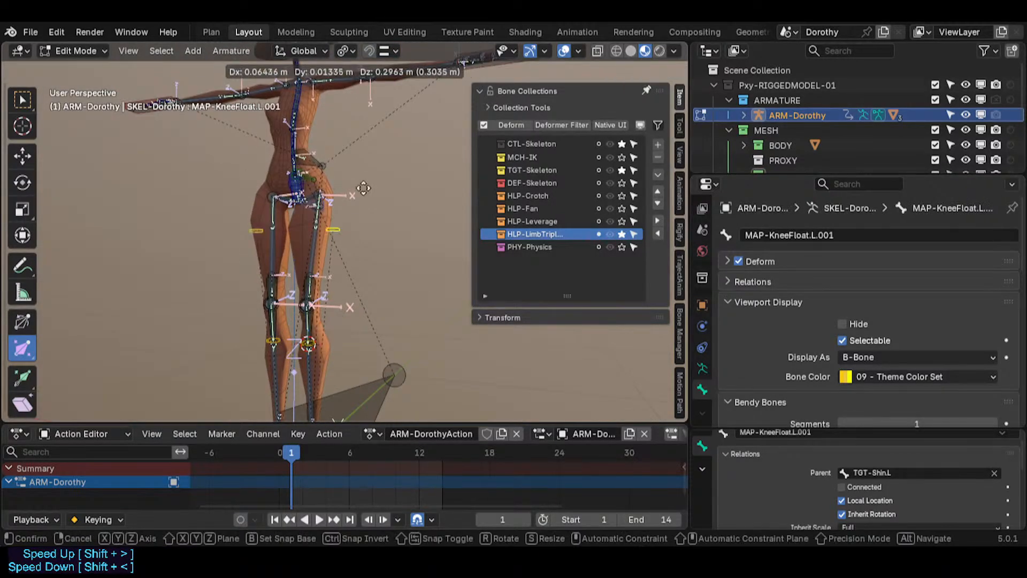
left_click(321, 102)
Snap the 3D cursor to the head of TGT-ForeArm.L at the left elbow.
middle_click_drag(321, 101, 321, 265, "shift")
middle_click_drag(321, 264, 300, 262)
scroll(342, 262, "up", 5)
middle_click_drag(351, 230, 317, 297)
left_click(381, 251)
key("shift+s")
left_click(357, 316)
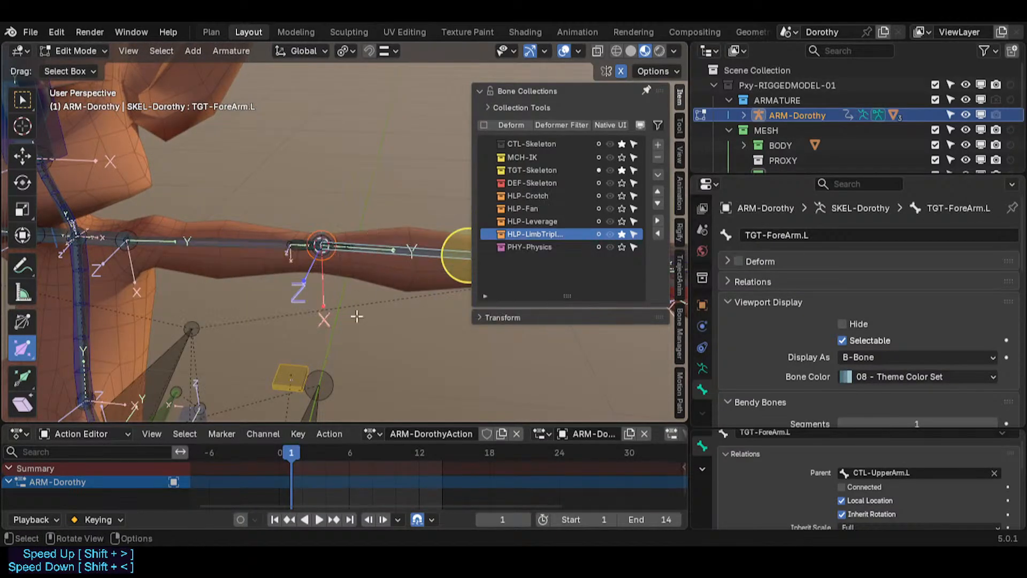
Move the duplicated MAP bone onto the left forearm just past the elbow, by about X 0.056 m, Y 0.038 m and Z 0.110 m.
left_click_drag(278, 382, 365, 229)
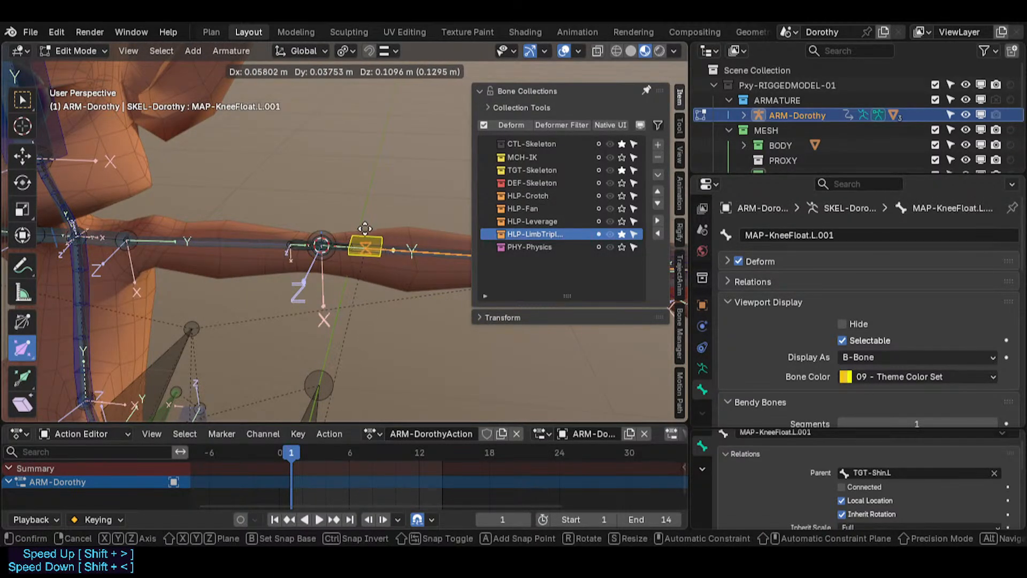
left_click(365, 229)
scroll(363, 250, "up", 5)
middle_click_drag(364, 250, 396, 268)
key("g")
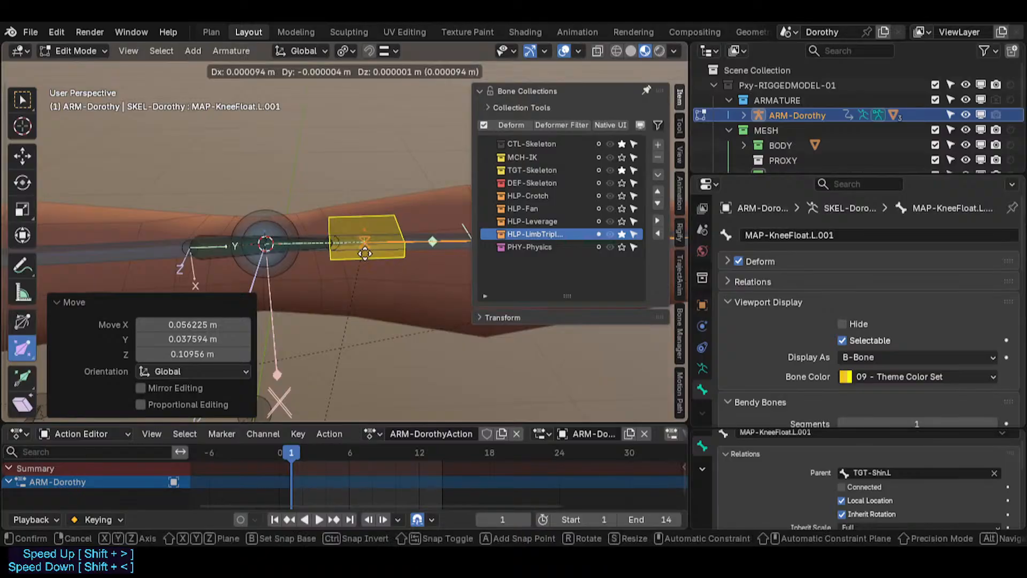
left_click(365, 253)
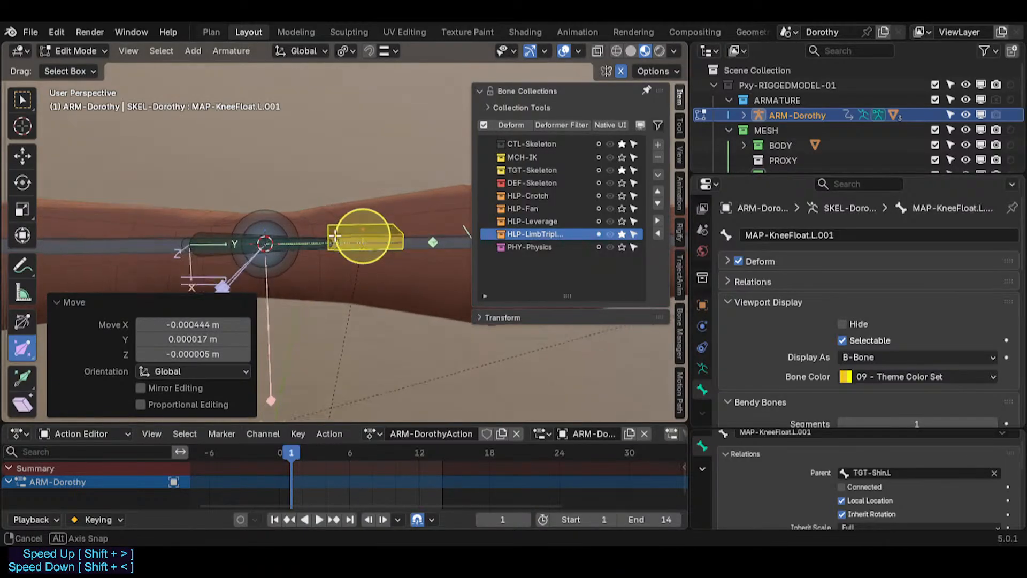
Batch-rename the duplicated MAP bone and its mirrored counterpart, replacing Knee with Elbow.
key("ctrl+shift+m")
key("ctrl+F2")
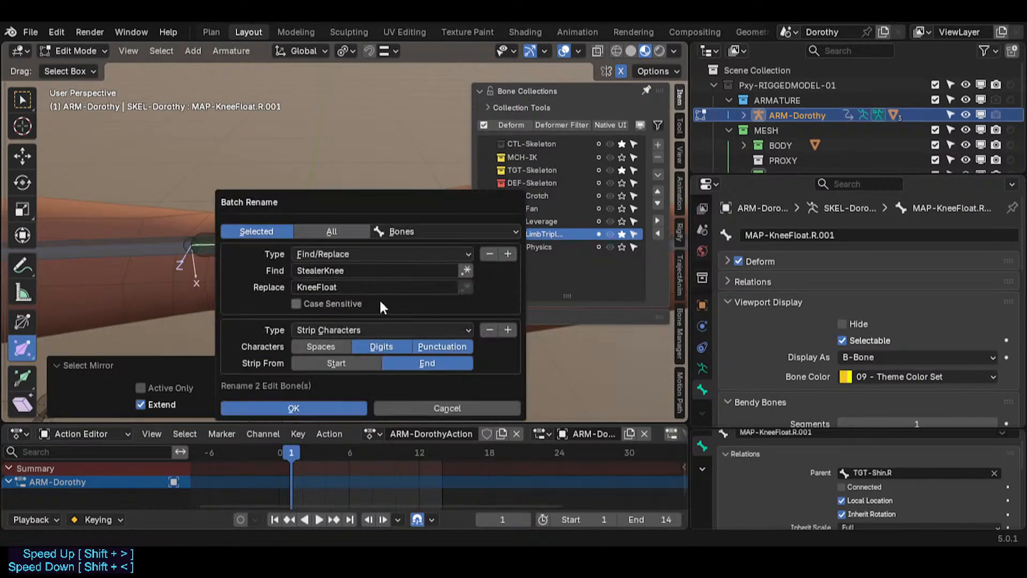
left_click(347, 270)
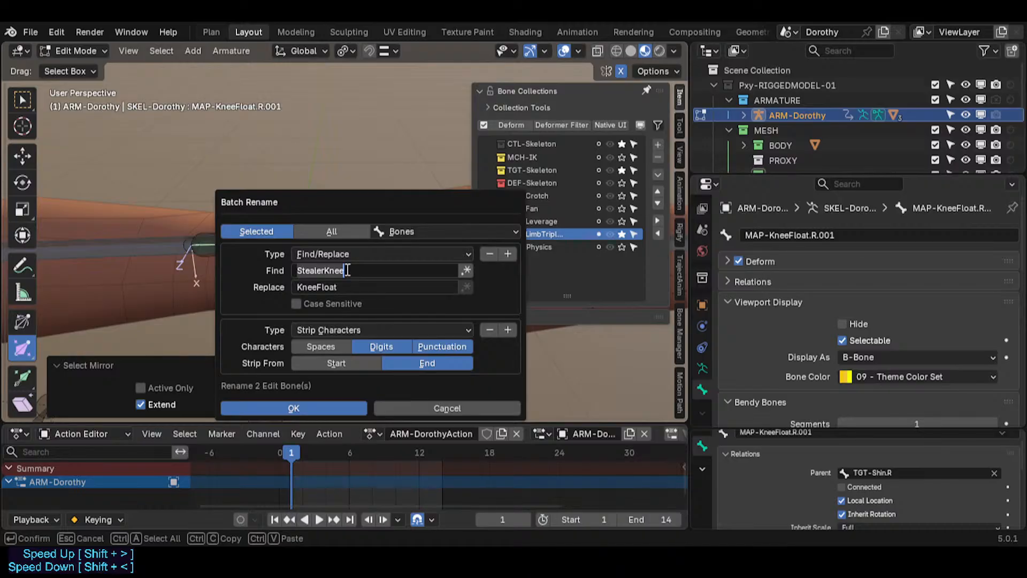
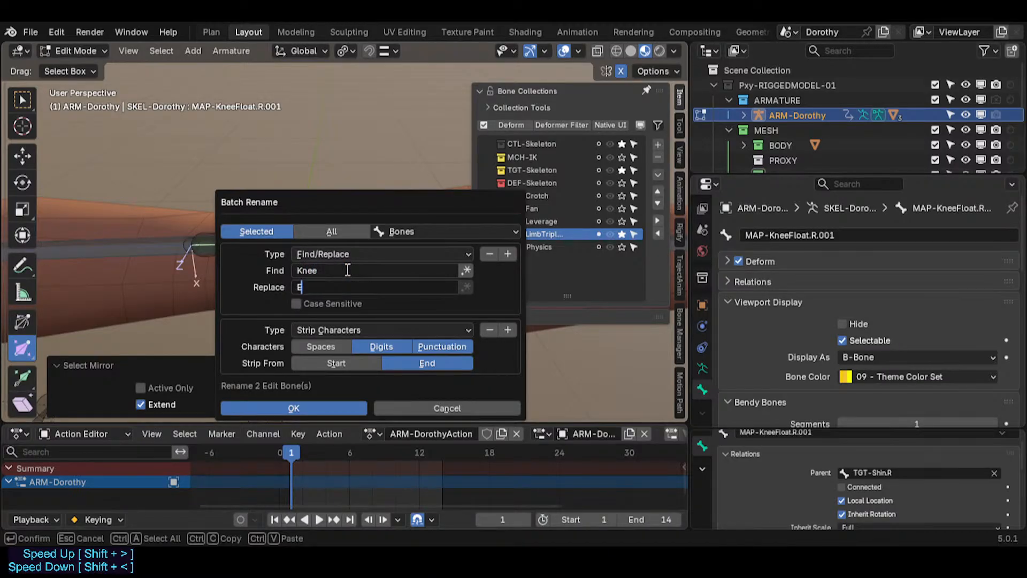
key("Return")
key("Return")
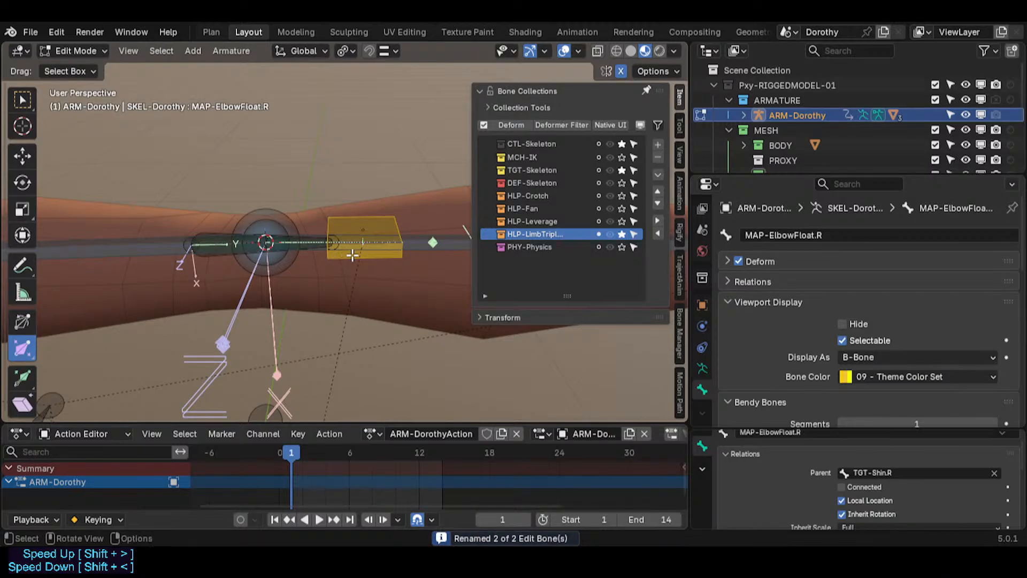
Parent MAP-ElbowFloat.L to TGT-ForeArm.L with Keep Offset.
left_click(364, 255)
left_click(420, 254, "shift")
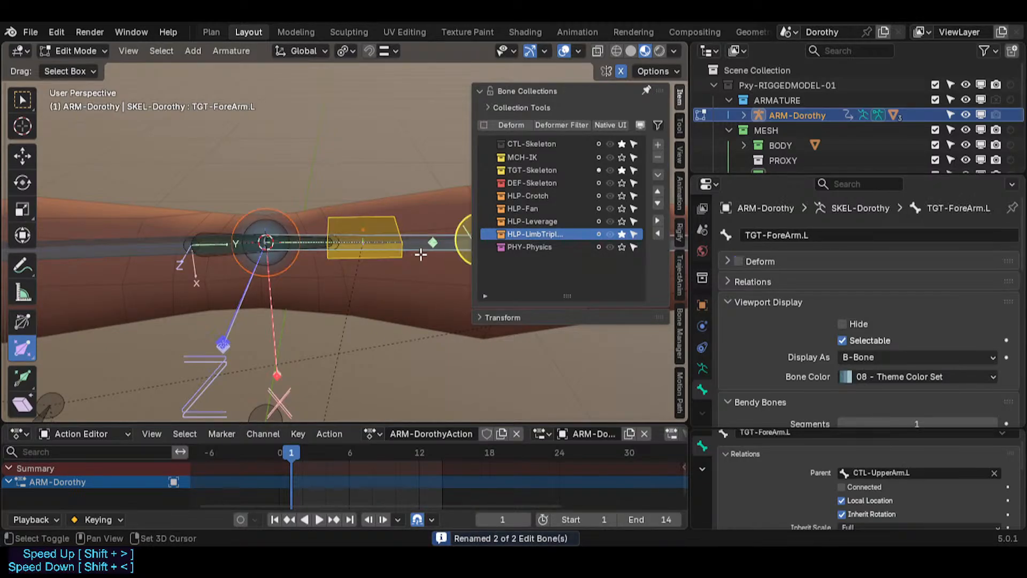
key("ctrl+p")
left_click(420, 256)
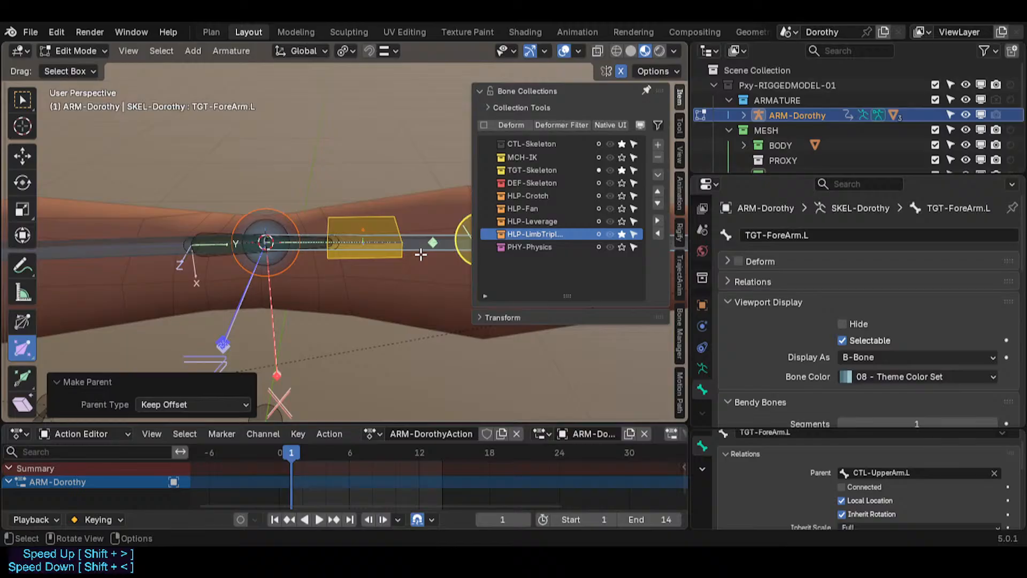
left_click(338, 254)
left_click(338, 247)
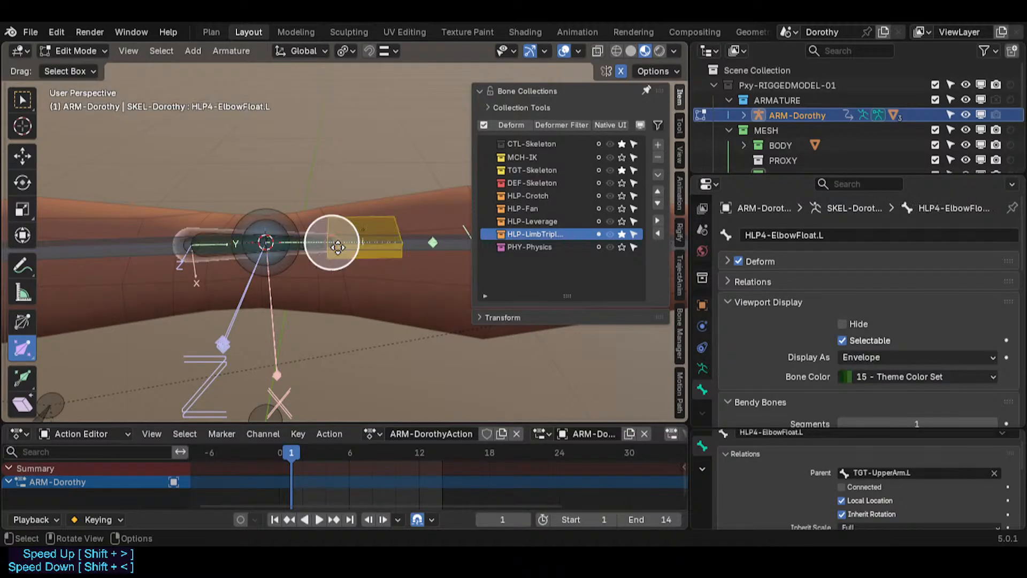
left_click(362, 260)
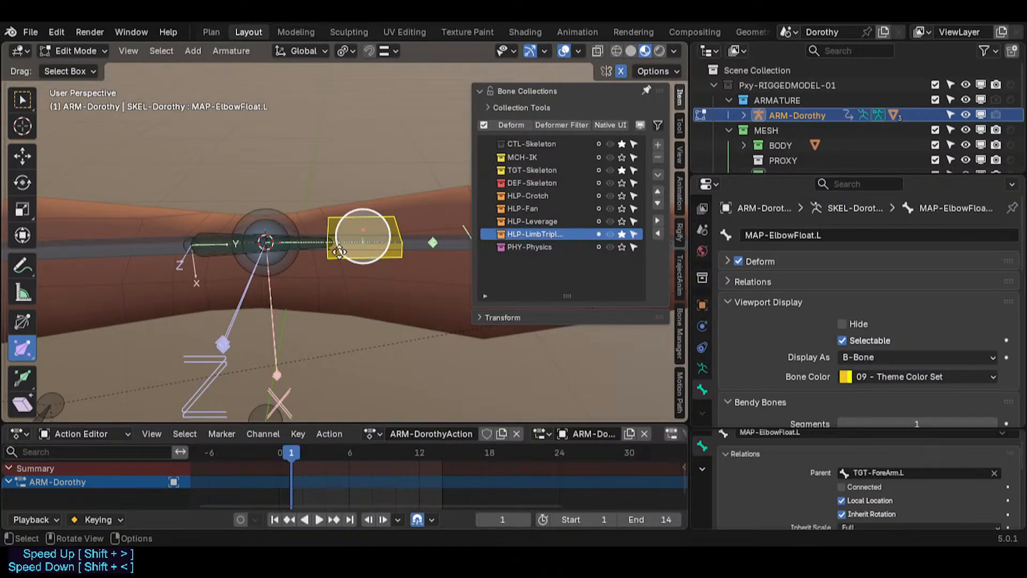
left_click(337, 250)
scroll(337, 248, "up", 2)
key("g")
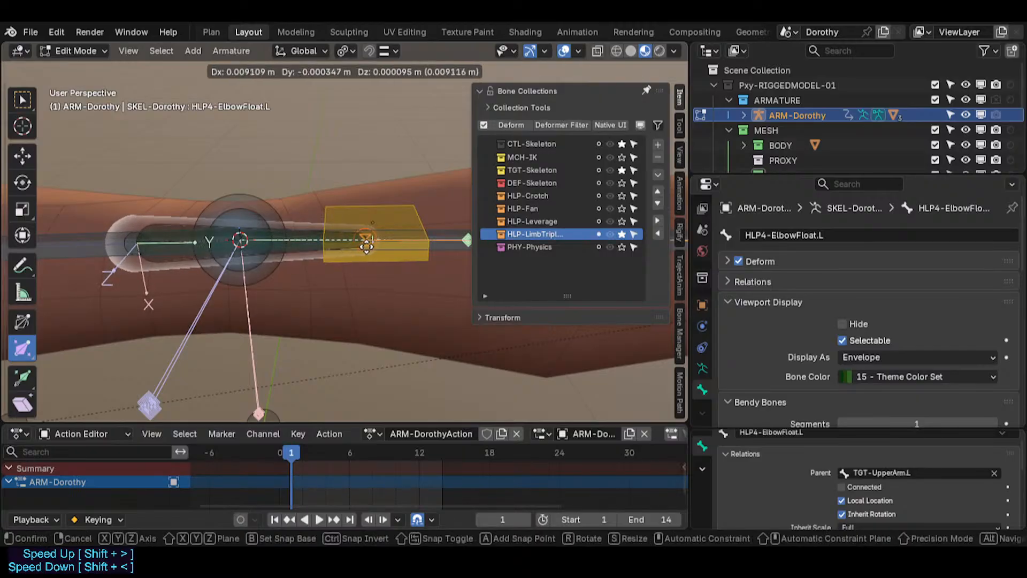
right_click(354, 232)
middle_click_drag(353, 234, 379, 198)
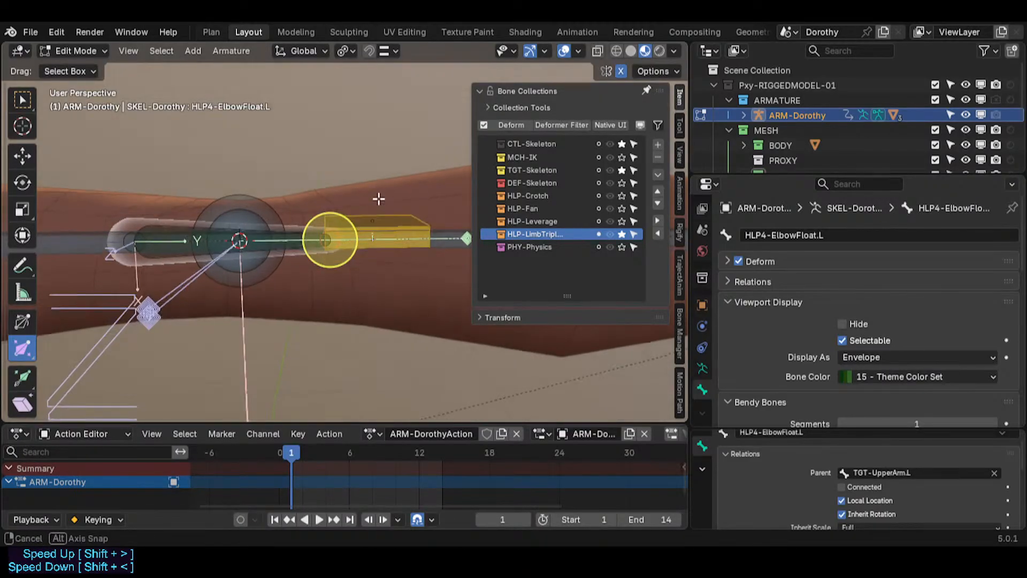
Snap the 3D cursor to the head of MAP-ElbowFloat.L on the left forearm.
left_click(416, 198)
left_click(408, 214)
key("shift+s")
left_click(405, 258)
middle_click_drag(381, 243, 360, 278)
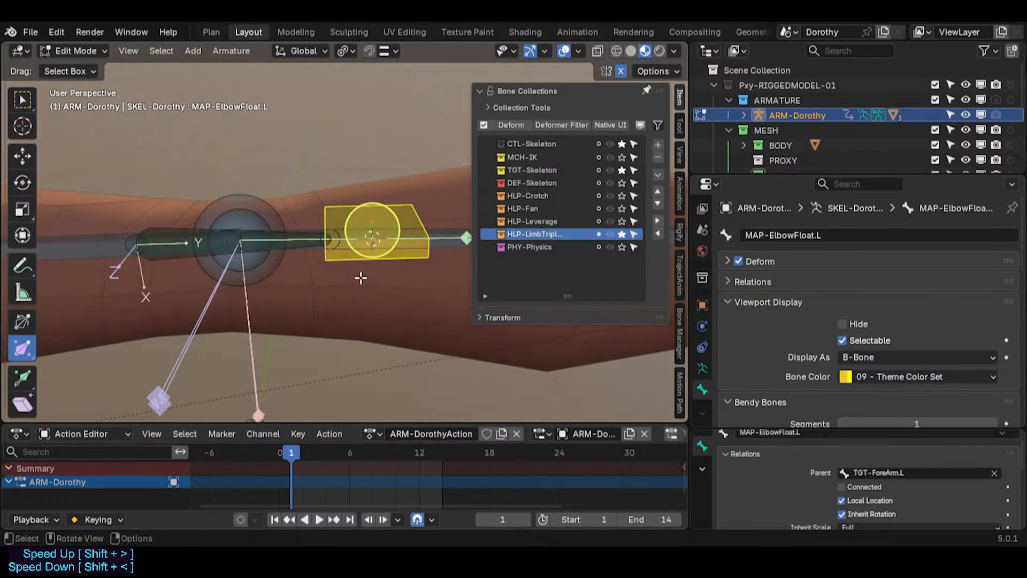
Snap the tail of HLP4-ElbowFloat.L to the 3D cursor at the MAP bone's head.
left_click(335, 245)
left_click(334, 245)
left_click(336, 245)
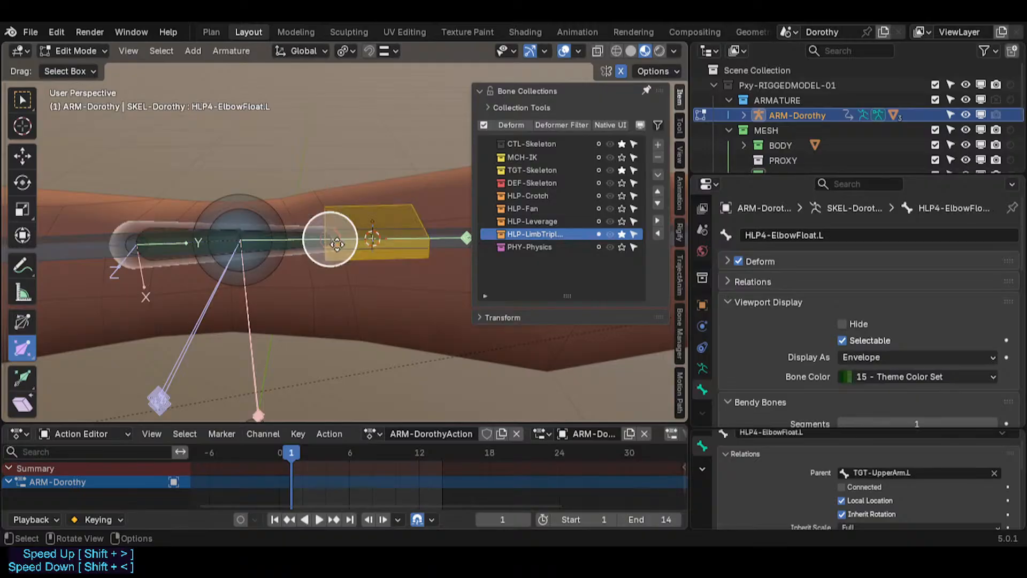
key("g")
right_click(333, 184)
key("shift+s")
left_click(332, 155)
In Pose Mode, set MAP-ElbowFloat.L as the target bone of HLP4-ElbowFloat.L's Stretch To constraint.
middle_click_drag(333, 161, 326, 263)
key("ctrl+Tab")
left_click(326, 321)
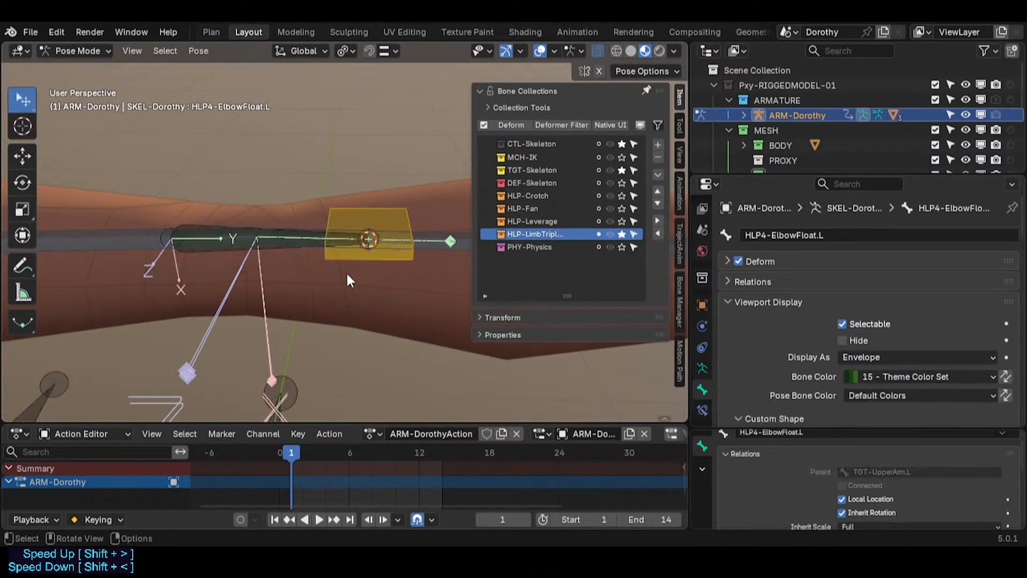
left_click(393, 209)
scroll(381, 221, "down", 3)
key("F2")
key("ctrl+c")
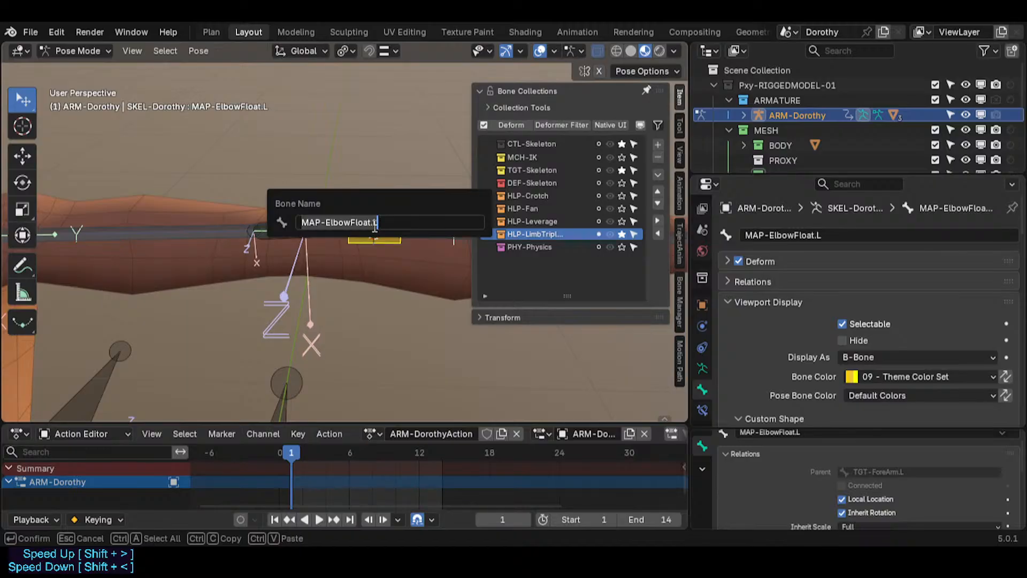
key("Escape")
left_click(330, 236)
left_click(330, 240)
left_click(703, 410)
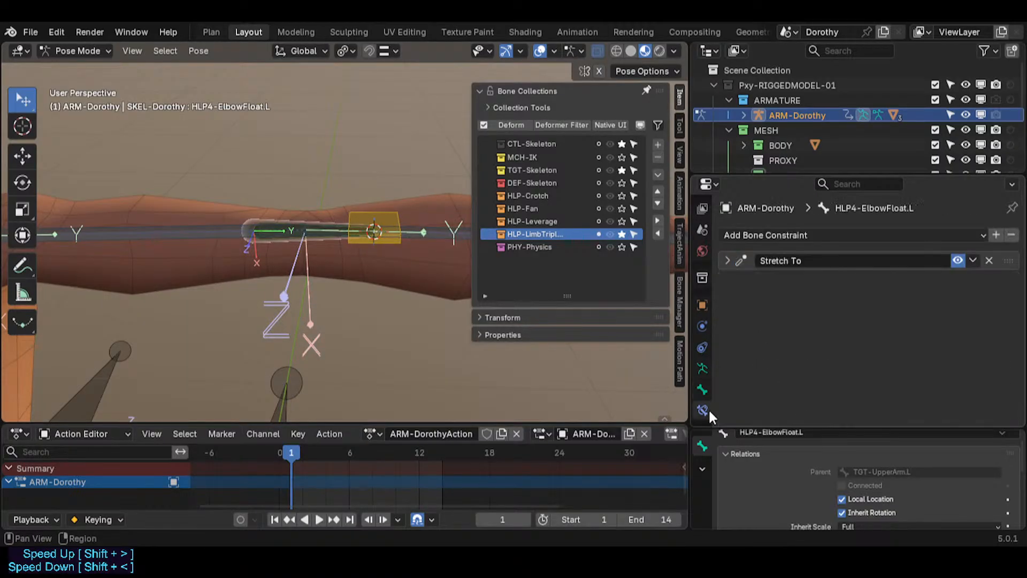
left_click(727, 260)
key("ctrl+v")
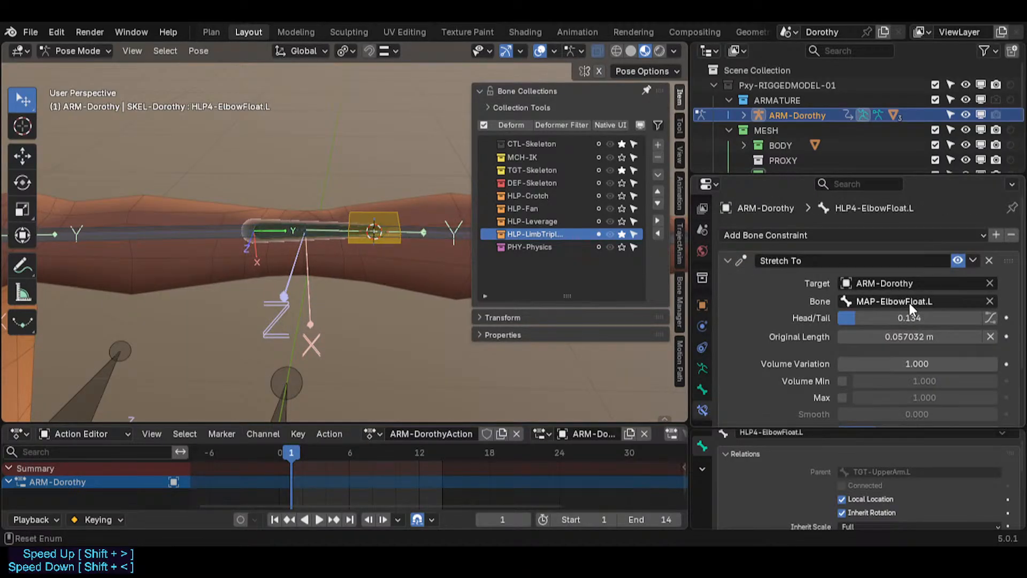
left_click(385, 245)
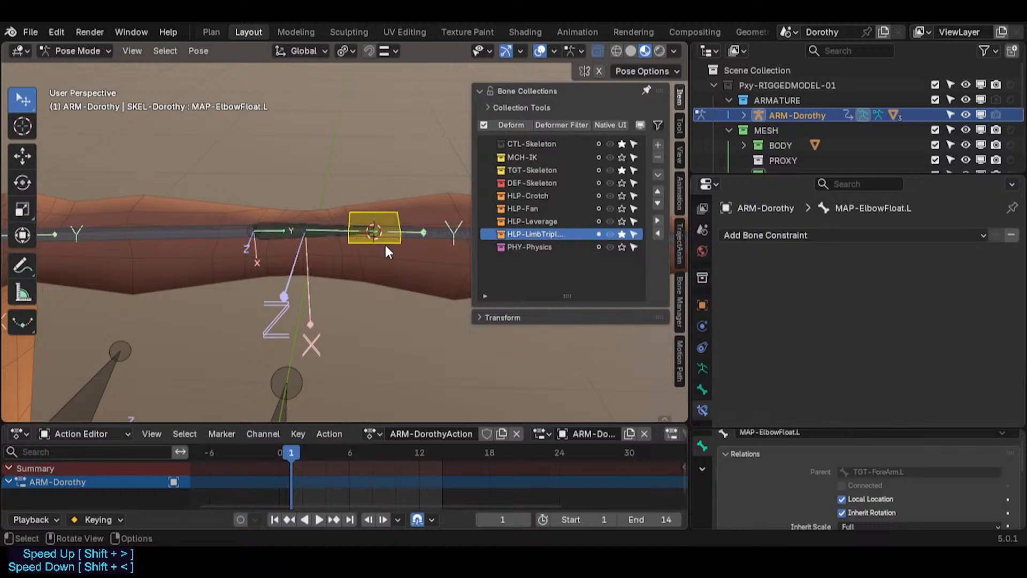
left_click(315, 226)
key("Tab")
left_click(294, 225)
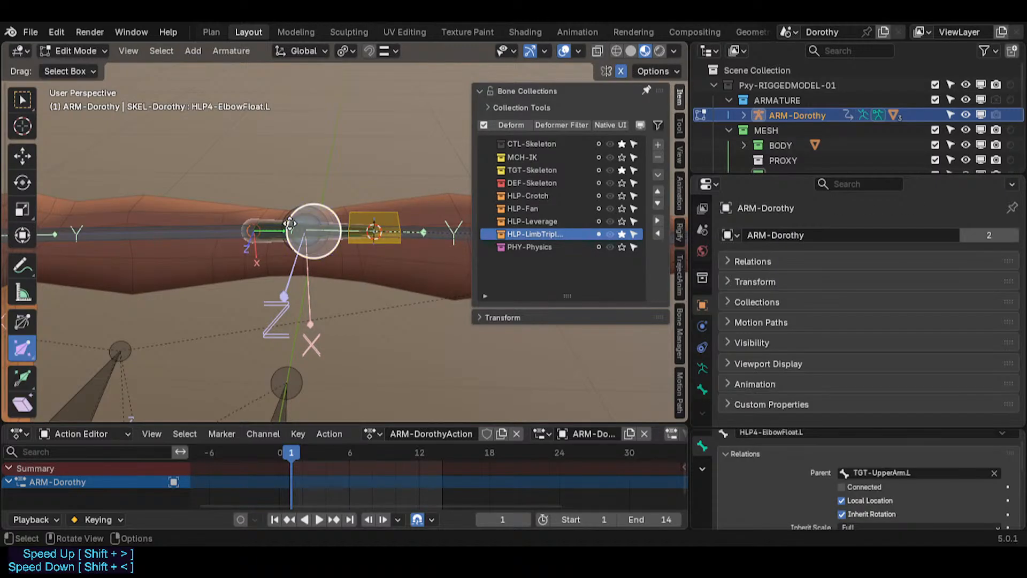
right_click(289, 223)
left_click(290, 221)
key("Tab")
Save the Dorothy-BaseTemplate.blend file.
scroll(267, 262, "down", 5)
mouse_move(248, 313)
middle_mouse_down("shift")
mouse_move(270, 53)
mouse_move(248, 376)
mouse_move(249, 294)
middle_mouse_up("shift")
key("ctrl+s")
Examine the left knee's helper and shin bones and their Stretch To constraints in Pose Mode.
middle_click_drag(285, 166, 220, 323)
scroll(200, 342, "up", 5)
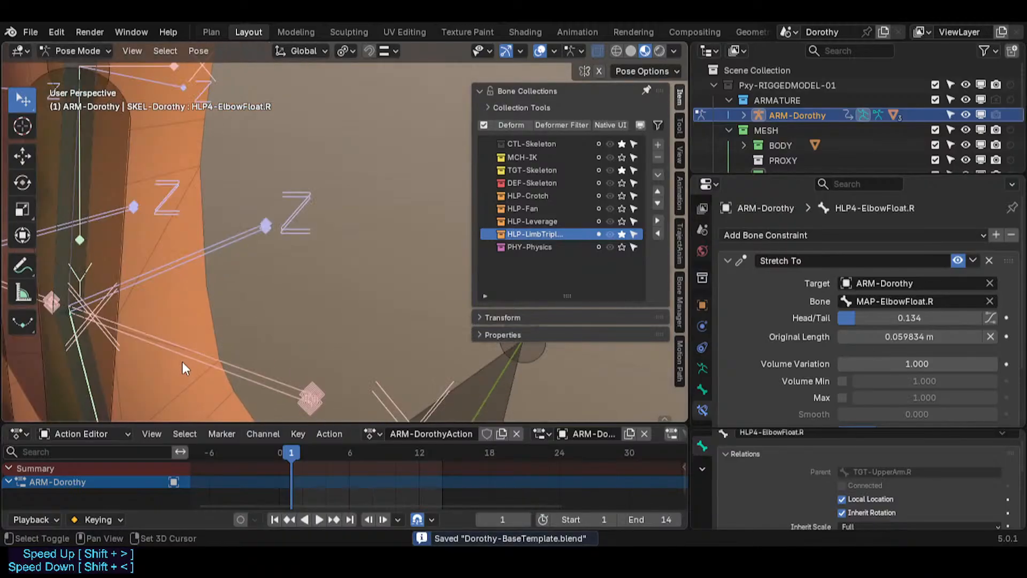
middle_click_drag(182, 361, 223, 178, "shift")
scroll(224, 179, "down", 4)
middle_click_drag(240, 238, 282, 299, "shift")
scroll(256, 232, "up", 2)
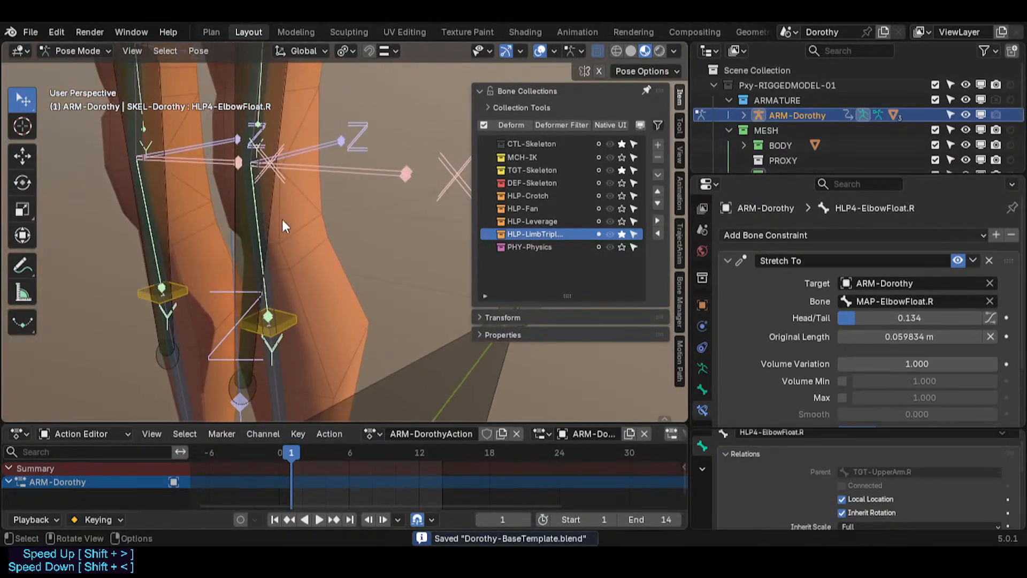
left_click(278, 173)
middle_click_drag(270, 168, 234, 165)
left_click(259, 197)
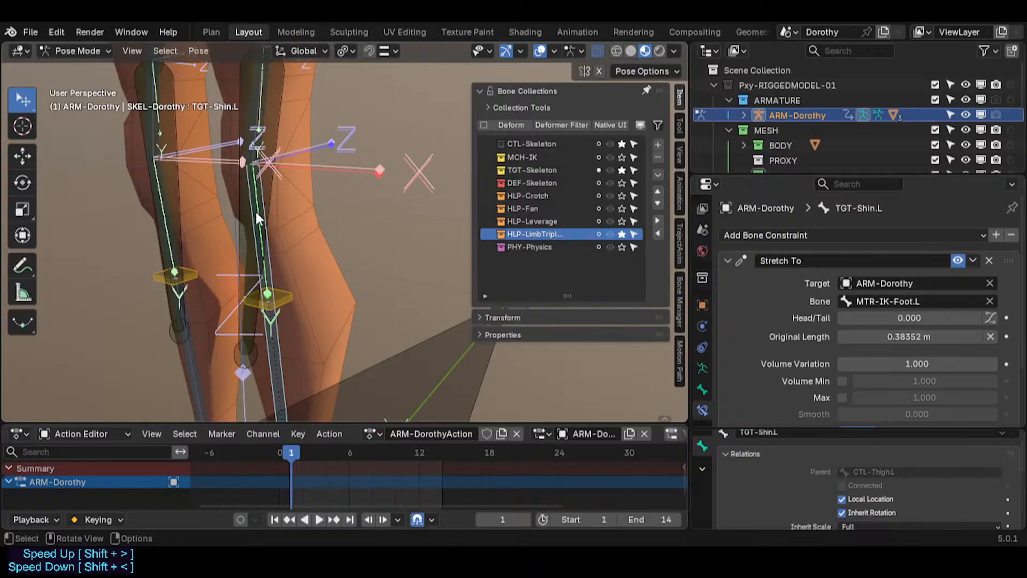
key("g")
right_click(260, 231)
middle_click_drag(260, 231, 281, 166)
left_click(284, 162)
scroll(288, 191, "down", 3)
Hide HLP3-KneeFloat.L in Edit Mode to expose the bones overlapping at the left knee.
key("Tab")
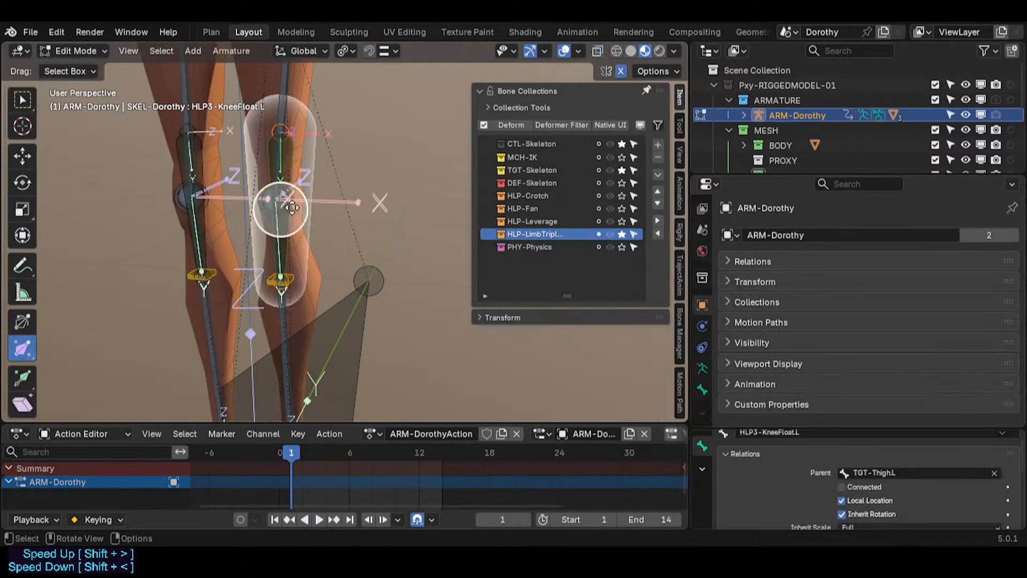
scroll(306, 225, "up", 3)
middle_click_drag(287, 214, 310, 274, "shift")
left_click(297, 237)
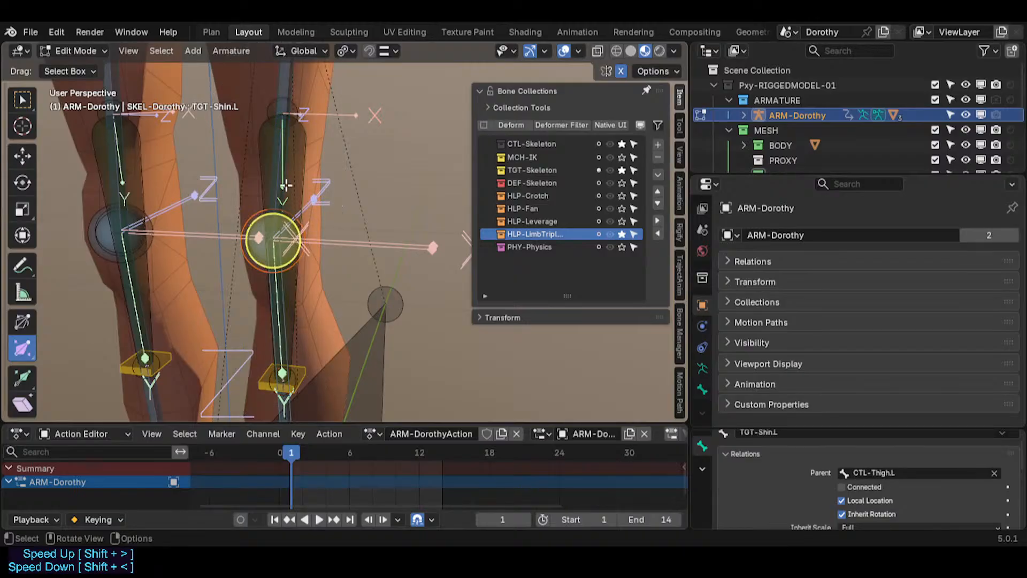
left_click(274, 219, "alt")
left_click(259, 254)
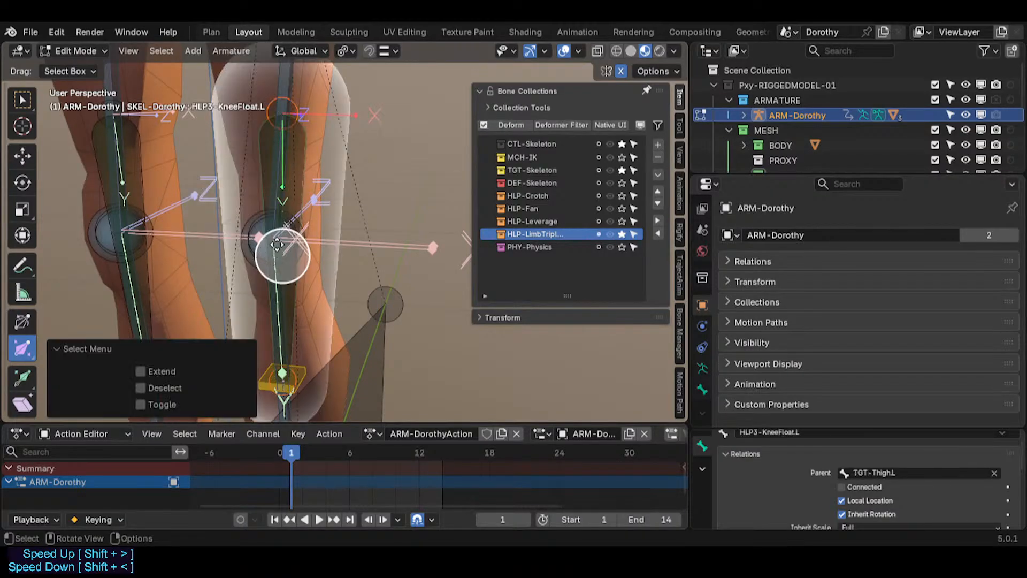
key("alt+z")
key("alt+z")
key("h")
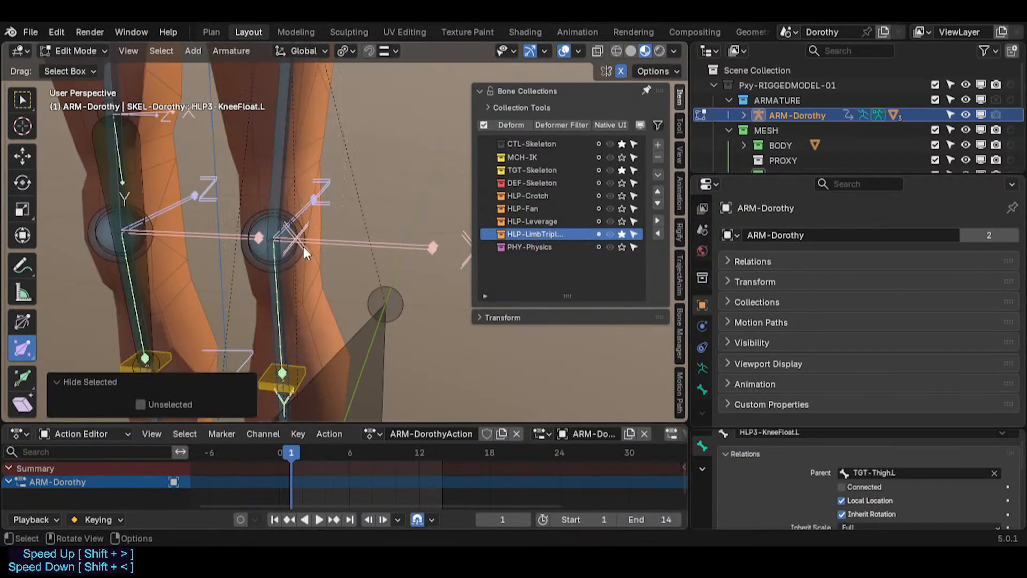
Hide TGT-Thigh.L to expose the control bone beneath it at the left knee.
left_click(278, 193, "alt")
left_click(268, 191)
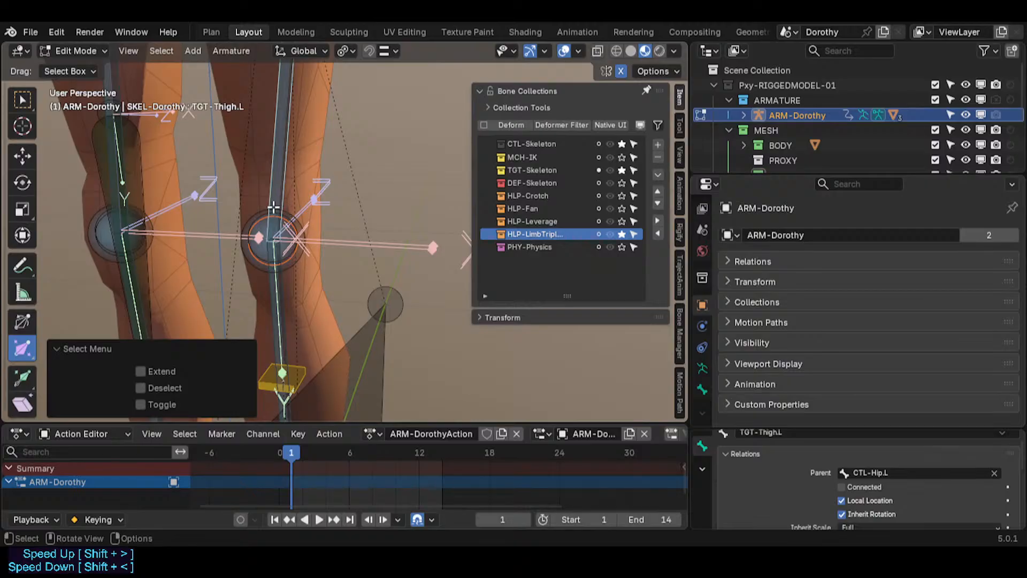
key("h")
key("ctrl+z")
key("h")
Try moving CTL-Thigh.L's knee end by about X 0.002 m, Y -0.011 m and Z -0.052 m, then undo and reveal the hidden bones.
left_click(279, 200)
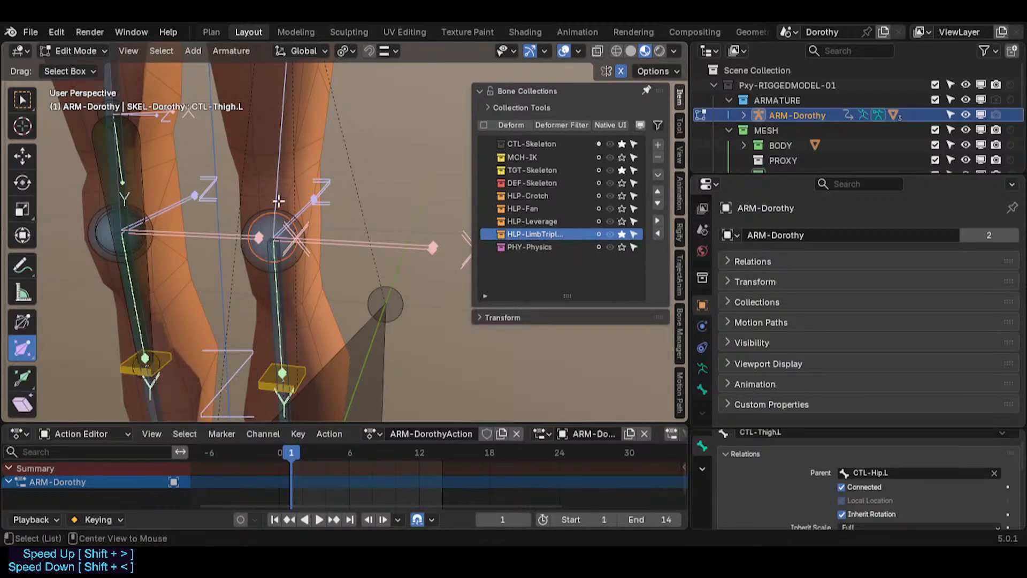
key("g")
left_click(280, 299)
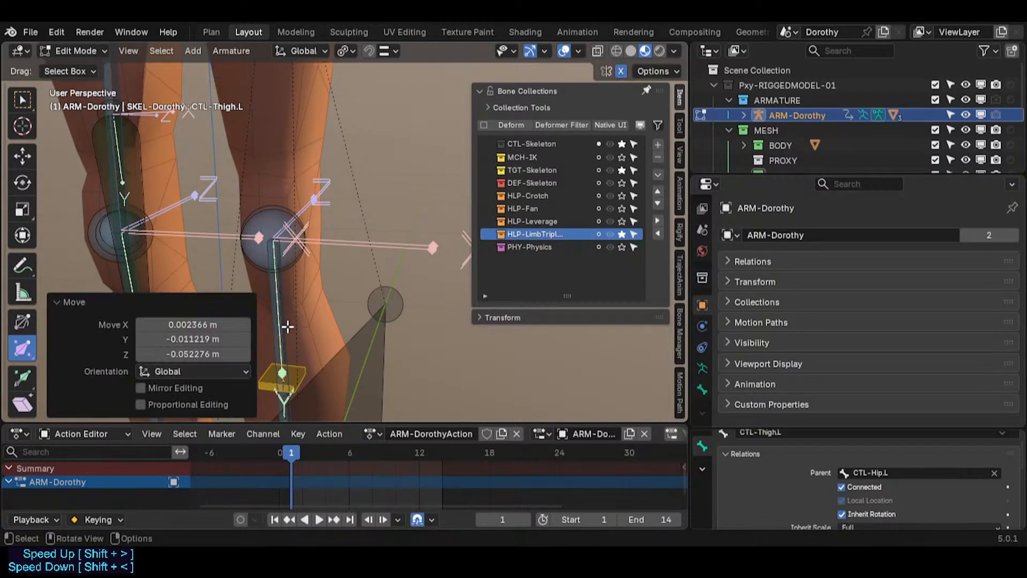
key("ctrl+z")
key("alt+h")
Examine how TGT-Shin.L and HLP3-KneeFloat.L line up at the left knee in Edit Mode and Pose Mode.
scroll(277, 296, "up", 2)
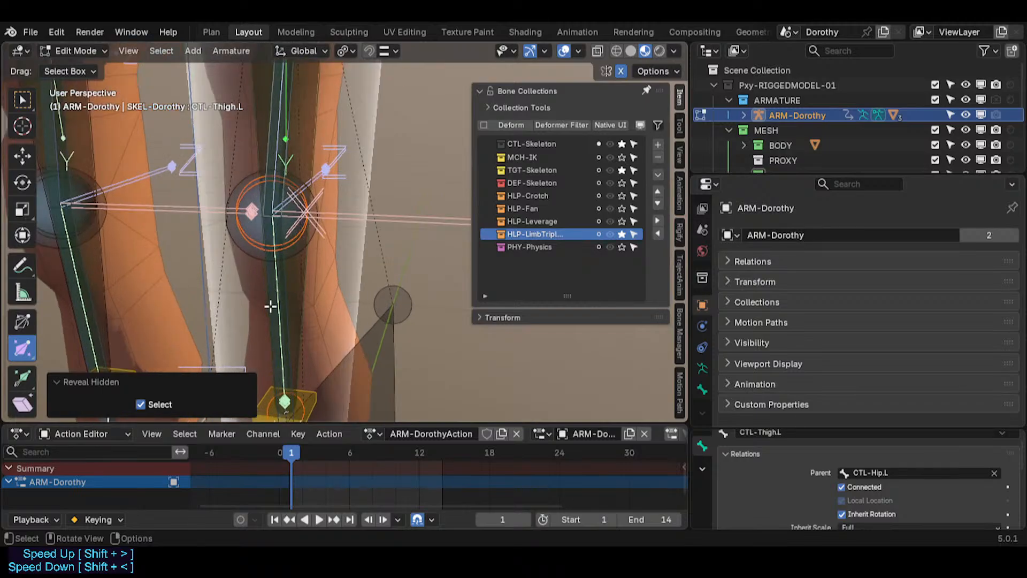
left_click(270, 304)
key("g")
right_click(283, 292)
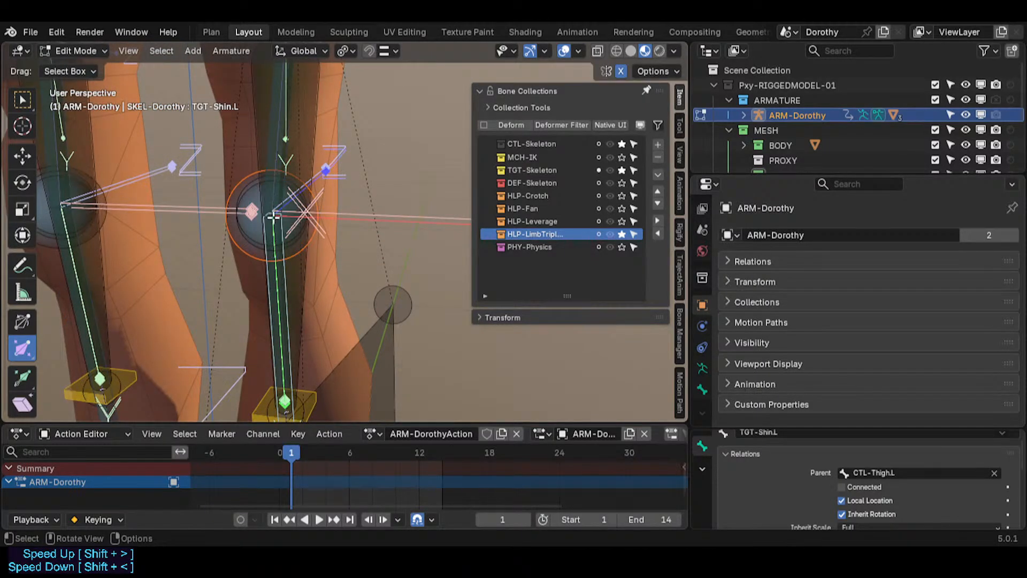
left_click(262, 131)
scroll(257, 170, "down", 2)
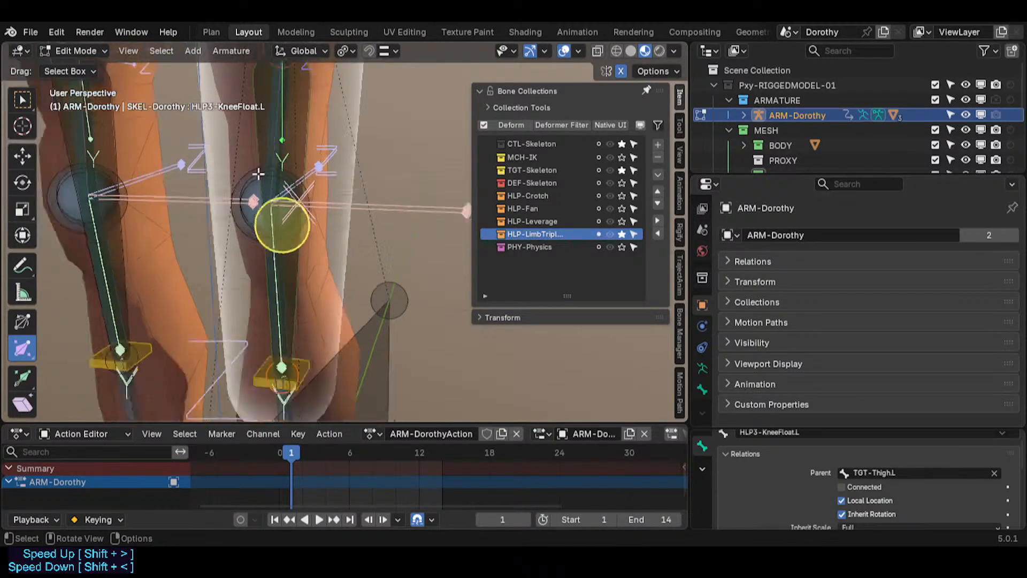
middle_click_drag(257, 172, 143, 194)
scroll(266, 296, "up", 3)
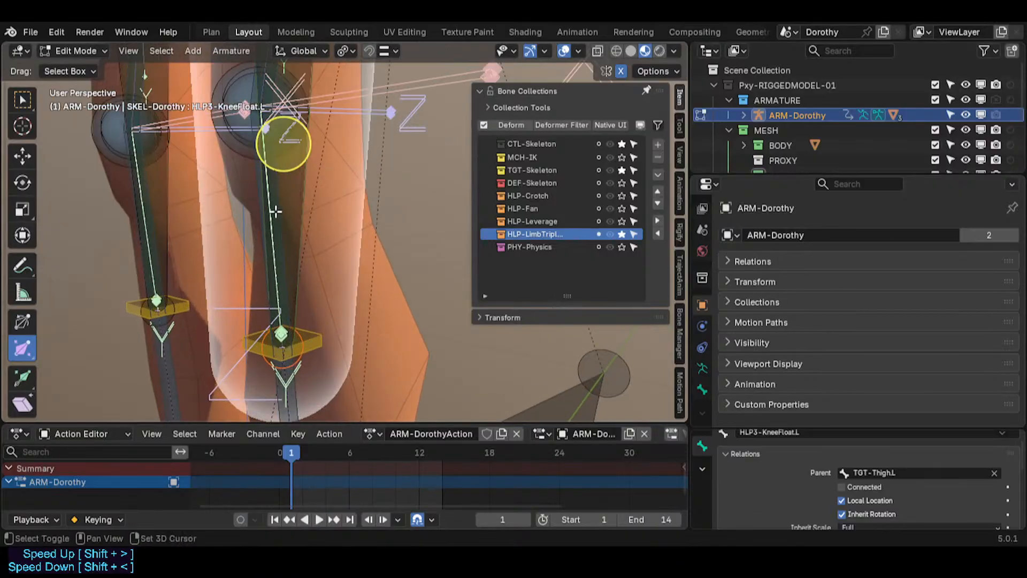
middle_click_drag(275, 211, 311, 297, "shift")
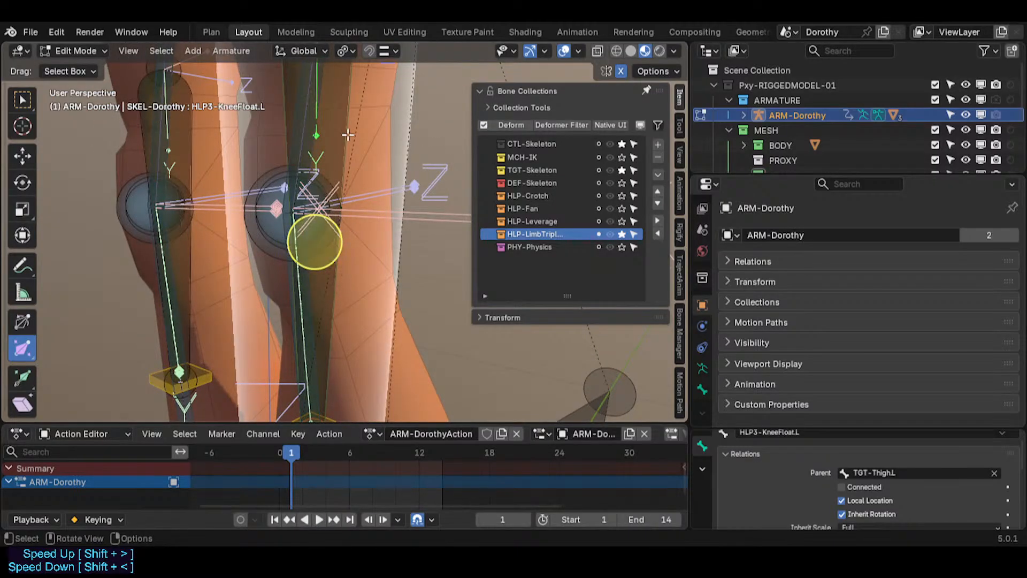
middle_click_drag(342, 374, 341, 235, "shift")
scroll(342, 272, "up", 1)
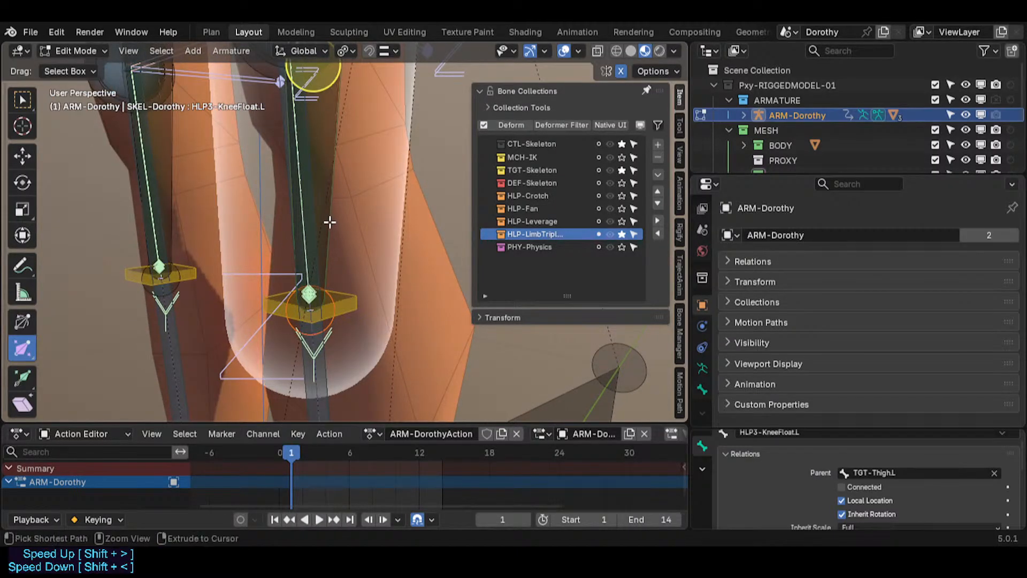
key("ctrl+Tab")
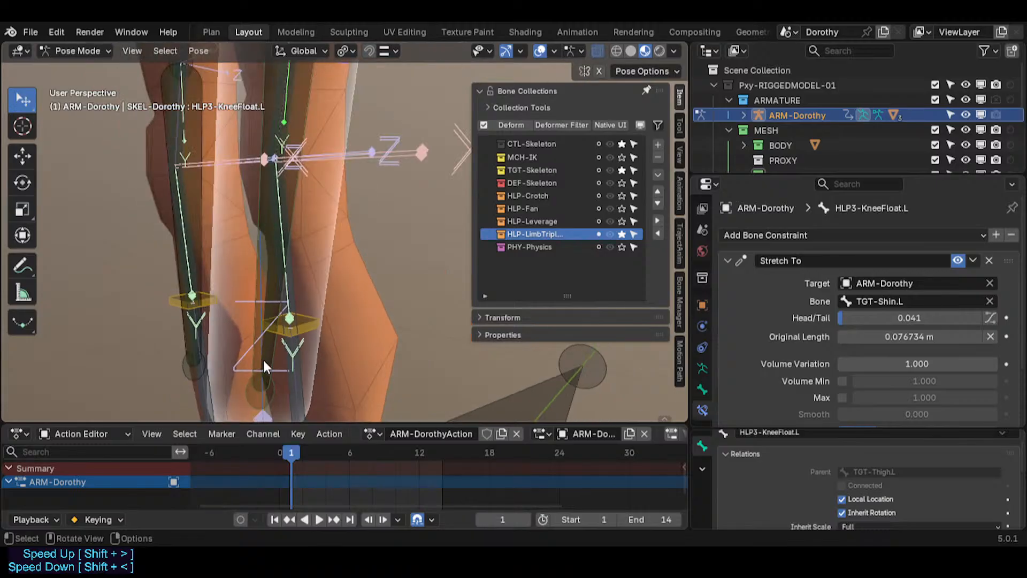
middle_click_drag(268, 225, 340, 242)
key("Tab")
scroll(281, 236, "up", 1)
left_click(246, 227)
scroll(289, 223, "down", 3)
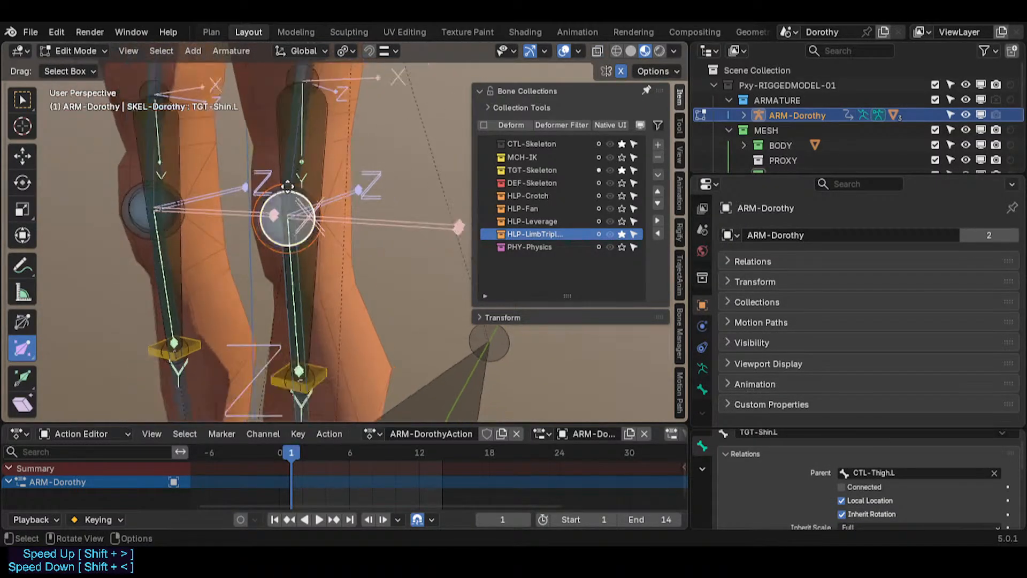
Select the knee end of TGT-Thigh.L in the right orthographic view and set the snap target to Vertex.
middle_click_drag(289, 220, 285, 317, "shift")
left_click(301, 158)
middle_click_drag(314, 249, 234, 253)
key("KP_3")
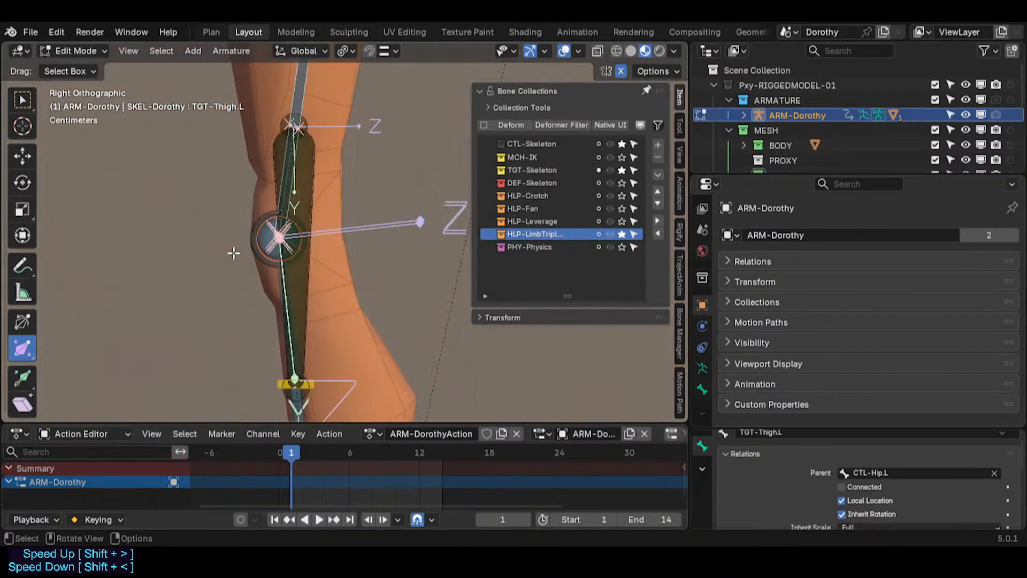
middle_click_drag(233, 301, 240, 282, "shift")
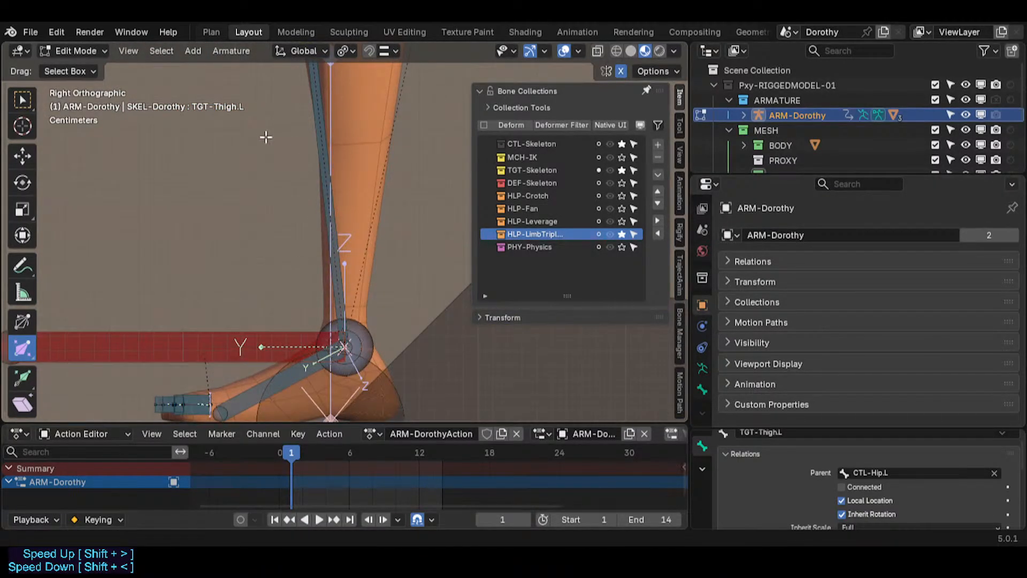
middle_click_drag(266, 137, 267, 411, "shift")
middle_click_drag(267, 80, 275, 302, "shift")
scroll(296, 279, "up", 4)
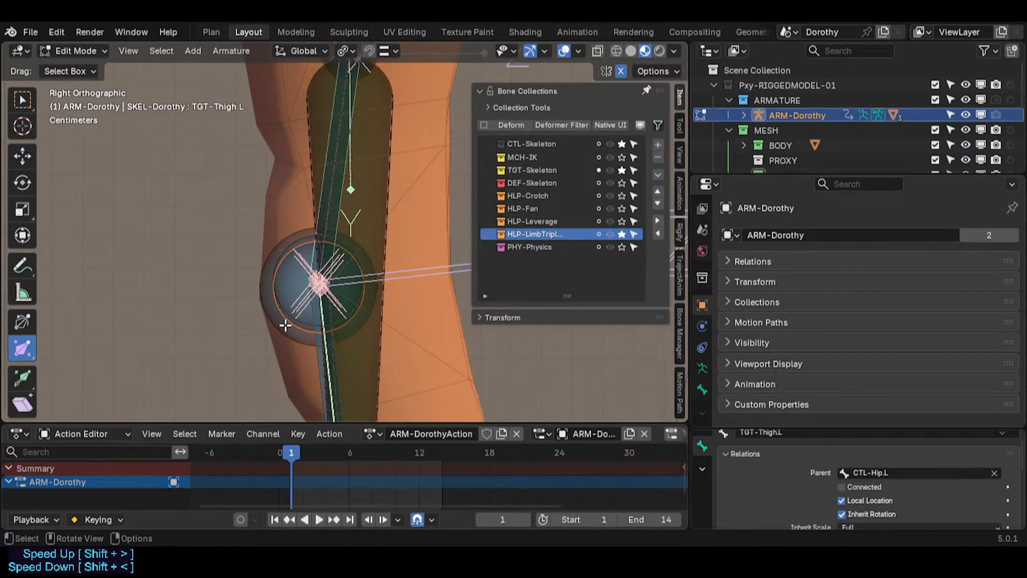
key("g")
key("Escape")
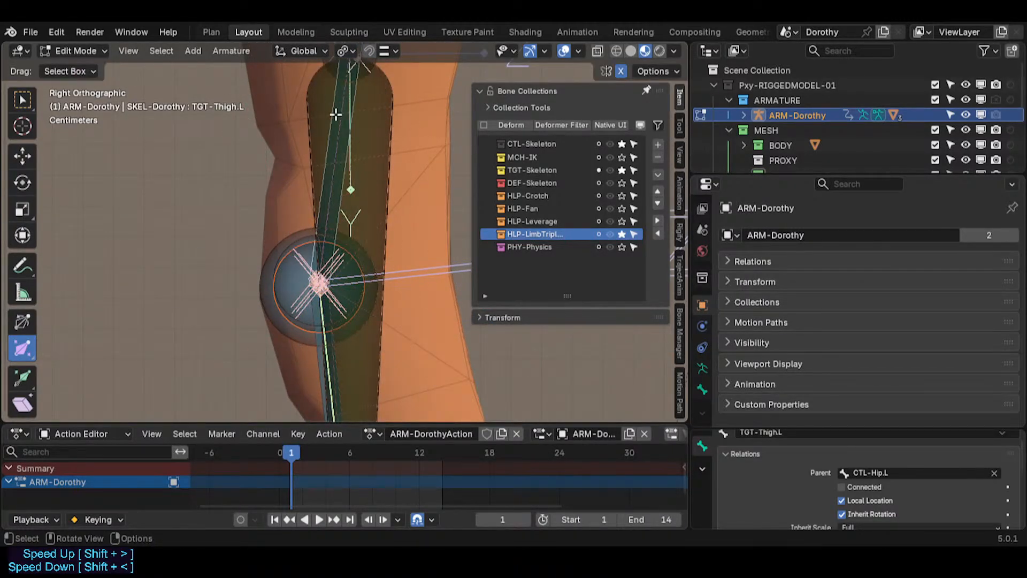
left_click(396, 51)
left_click(352, 160)
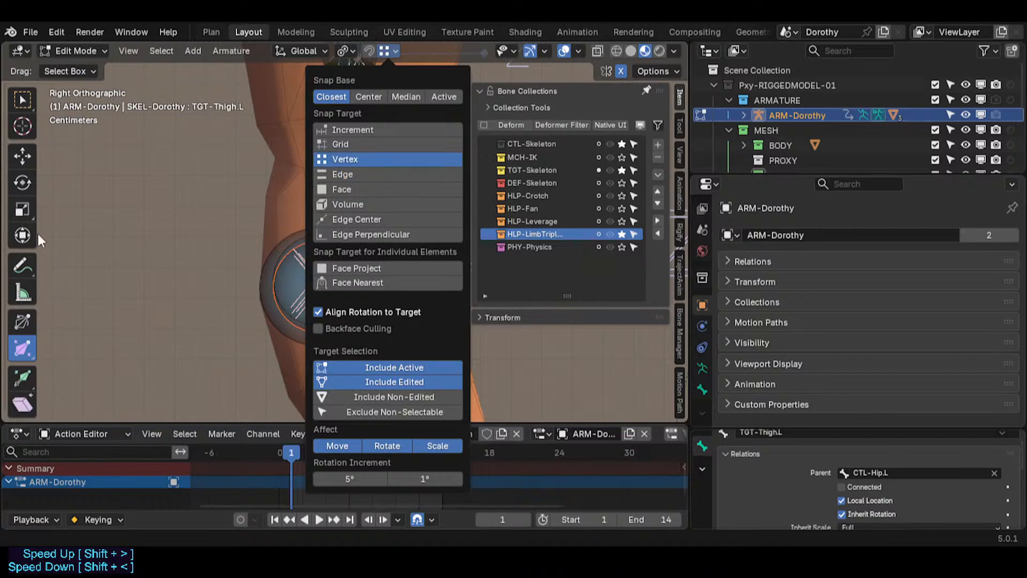
Snap the 3D cursor to the selected left knee joint in the right orthographic view.
scroll(297, 339, "up", 1)
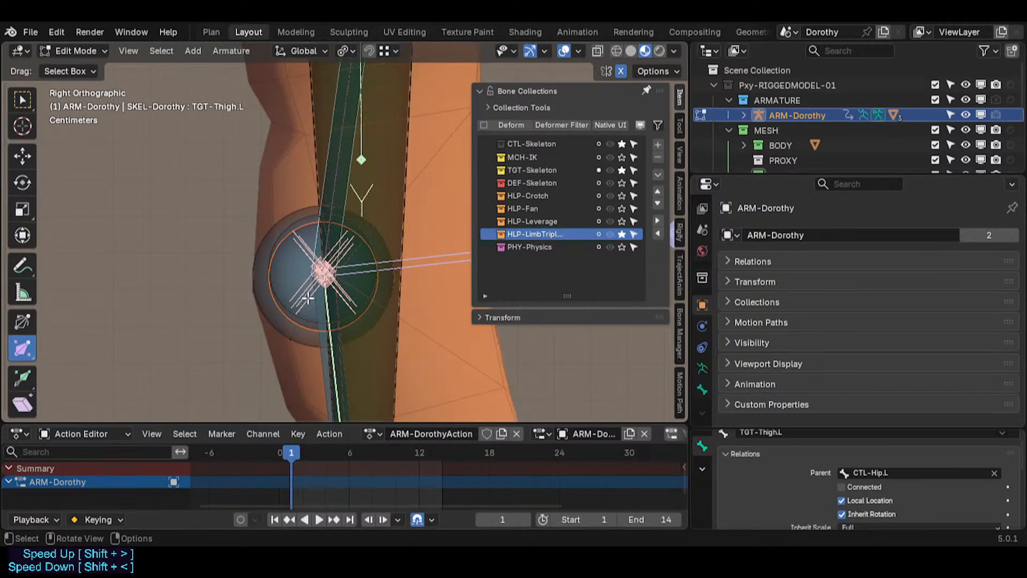
middle_click_drag(239, 296, 294, 300)
key("KP_1")
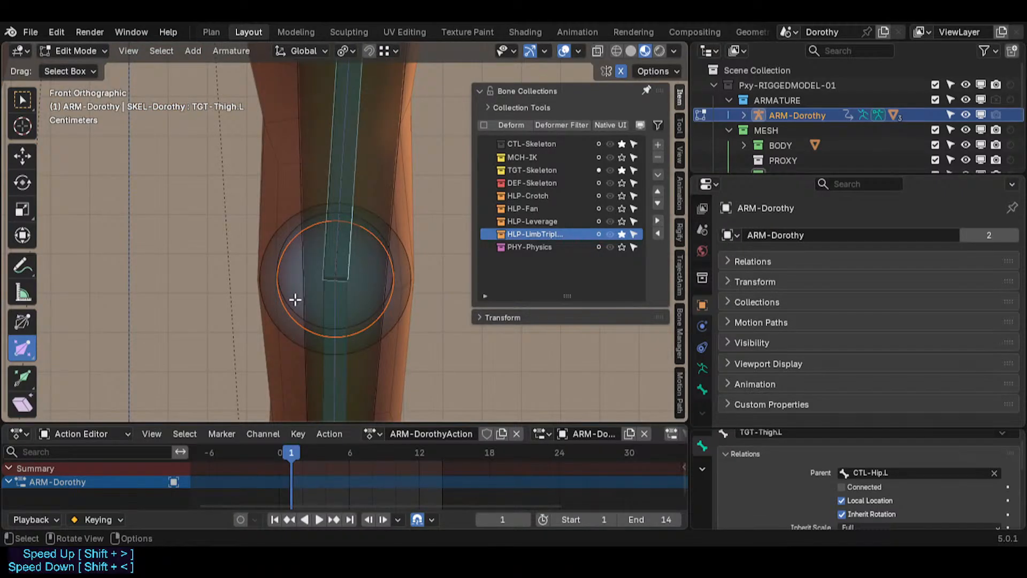
key("KP_3")
key("shift+s")
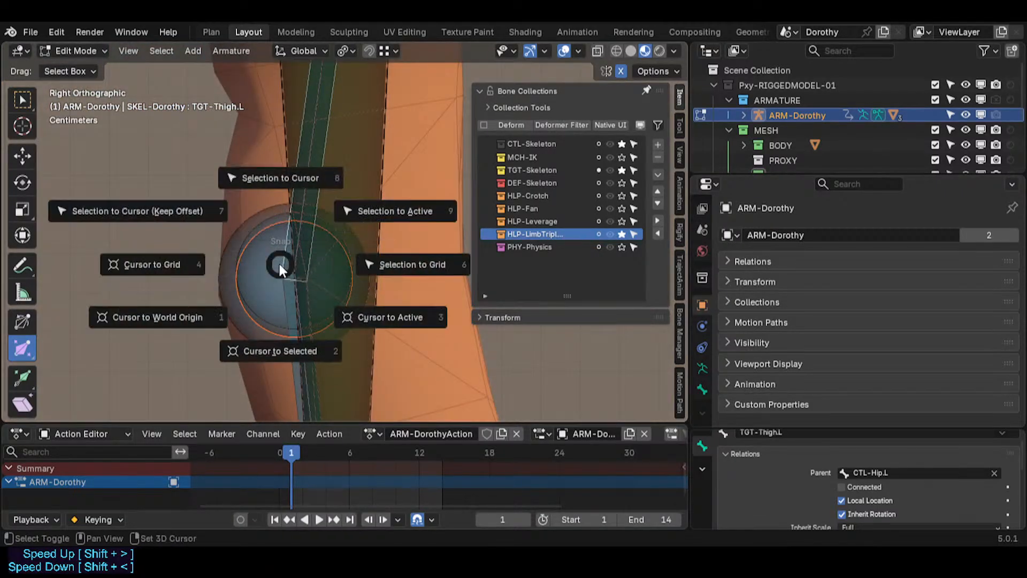
left_click(263, 314)
left_click(332, 323)
left_click(333, 323)
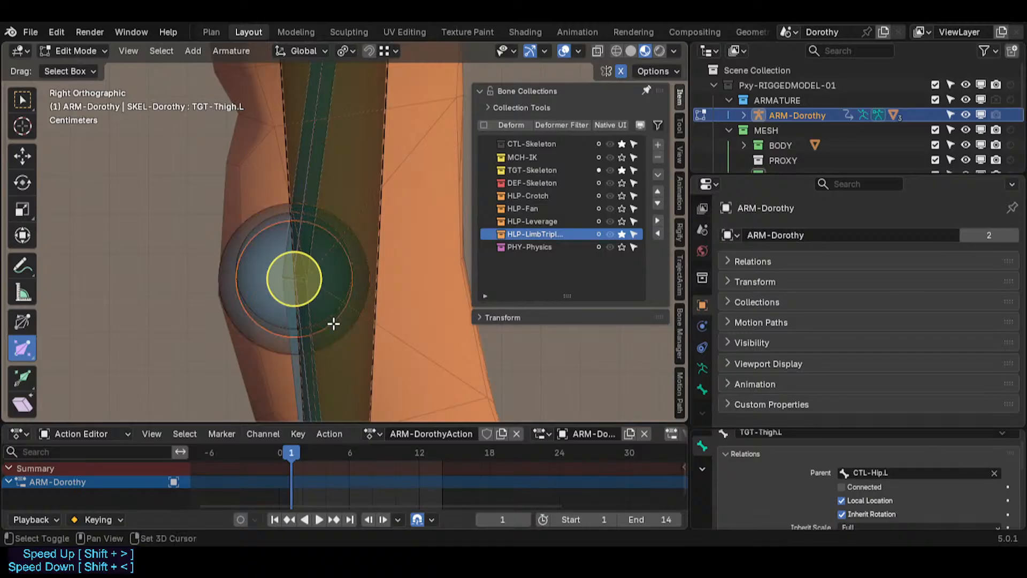
key("shift+s")
left_click(333, 346)
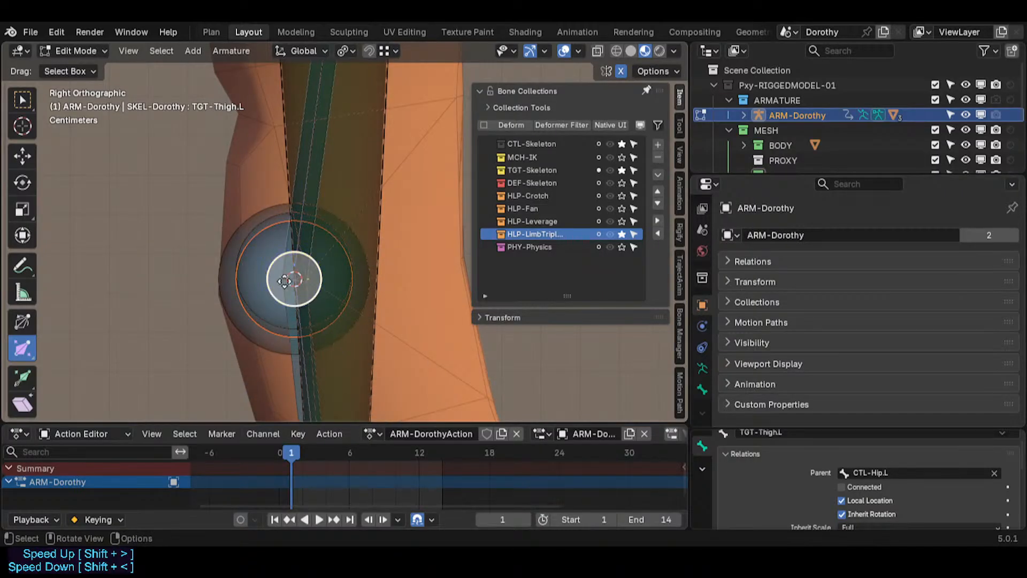
Snap the left knee joints of CTL-Thigh.L and TGT-Shin.L to the 3D cursor.
middle_click_drag(255, 212, 357, 257)
left_click(357, 257)
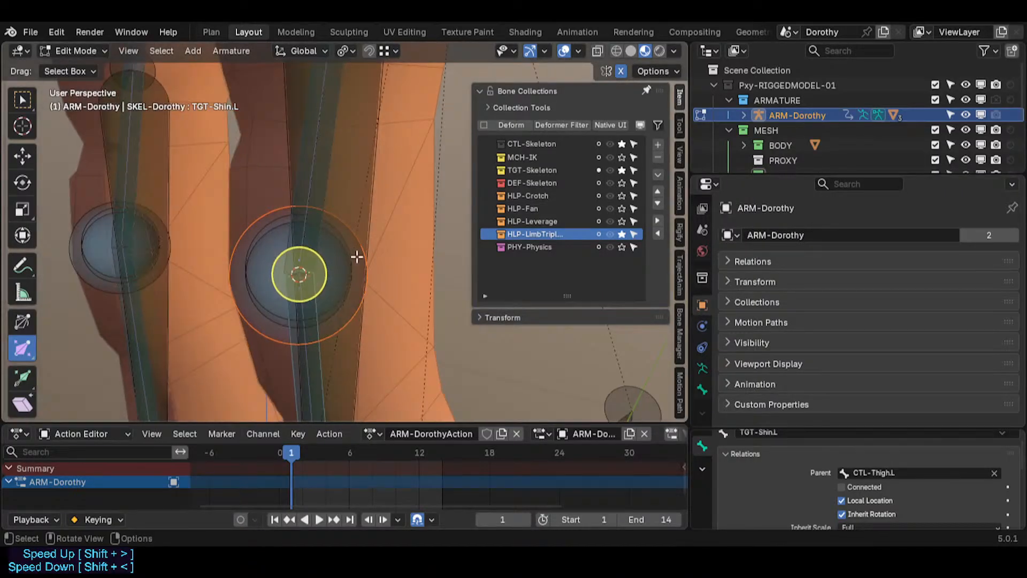
left_click(329, 221)
key("shift+s")
key("8")
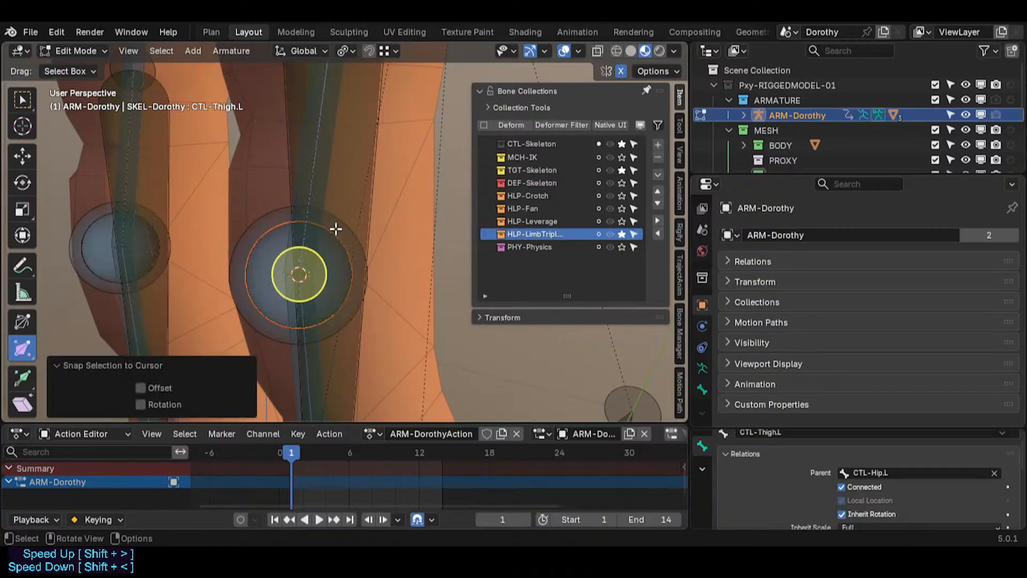
left_click(349, 221)
key("shift+s")
key("8")
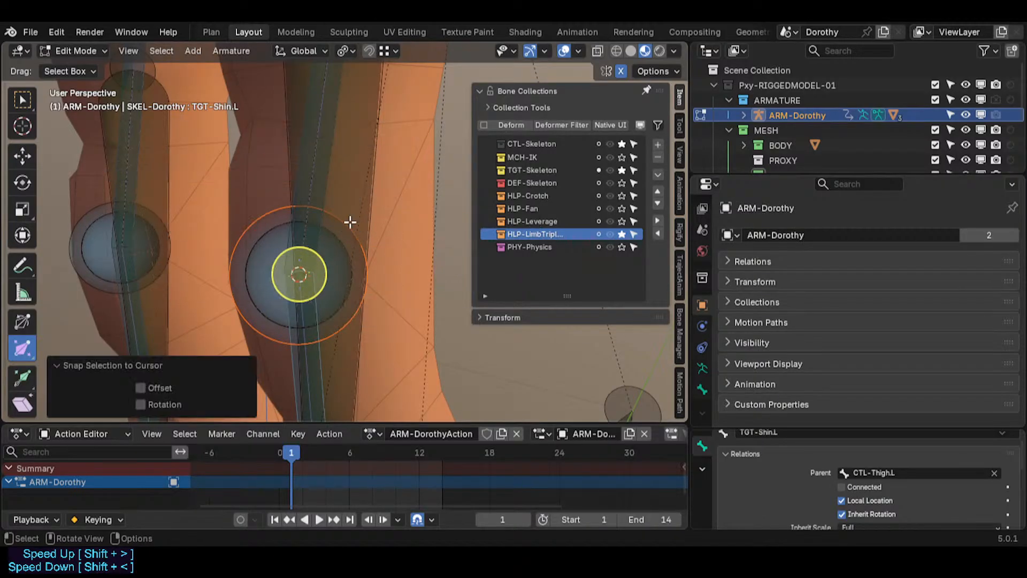
Reset the Original Length of TGT-Thigh.L's Stretch To constraint in Pose Mode.
left_click(341, 312)
middle_click_drag(342, 310, 296, 216)
left_click(316, 187)
key("ctrl+Tab")
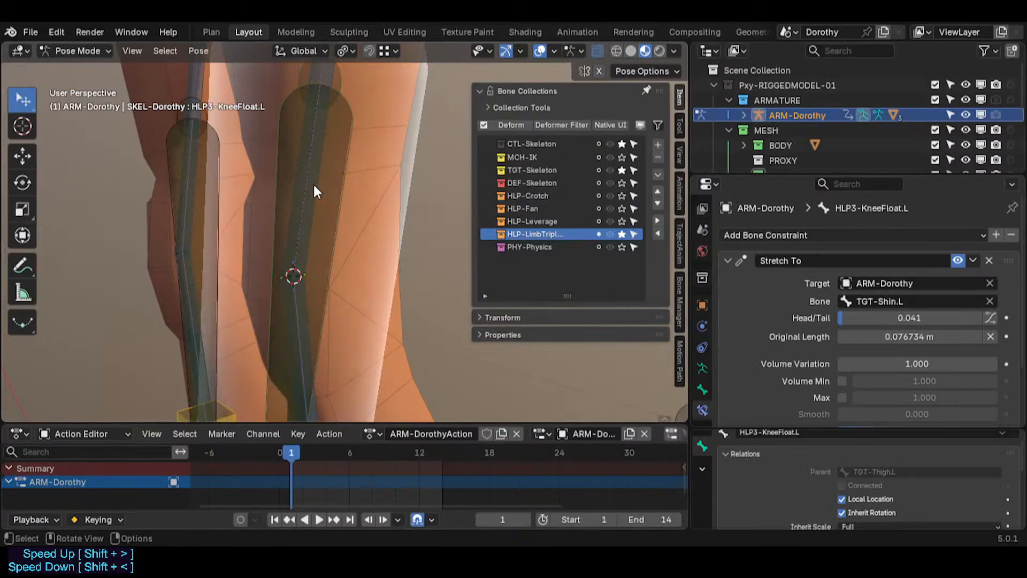
left_click(313, 184)
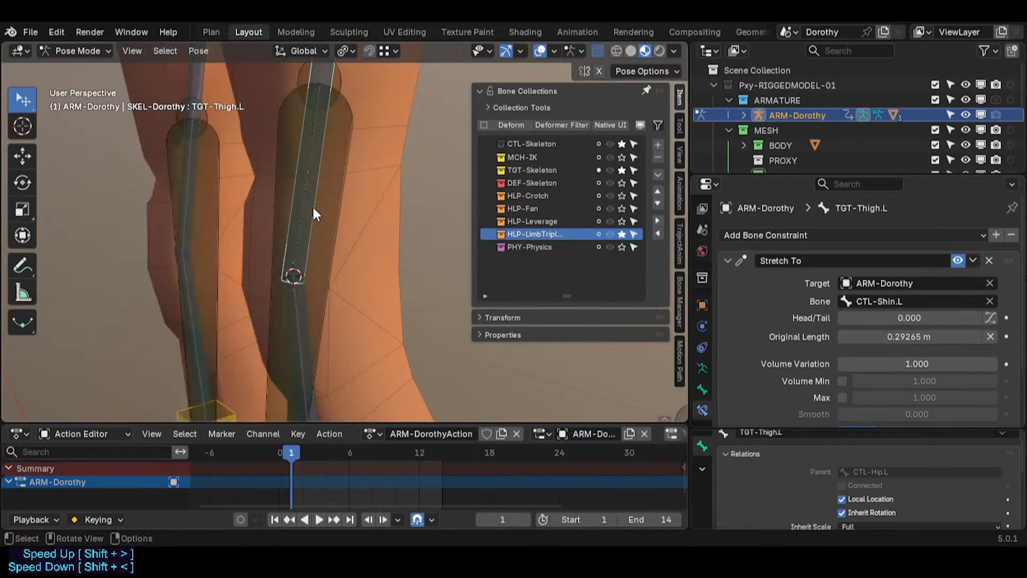
left_click(313, 209)
left_click(307, 207)
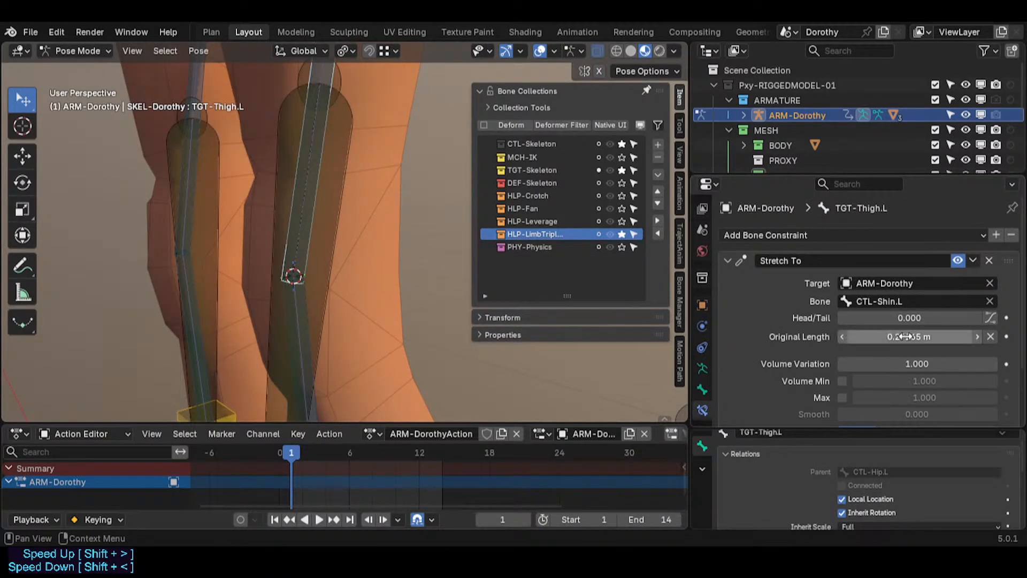
key("BackSpace")
scroll(282, 262, "down", 5)
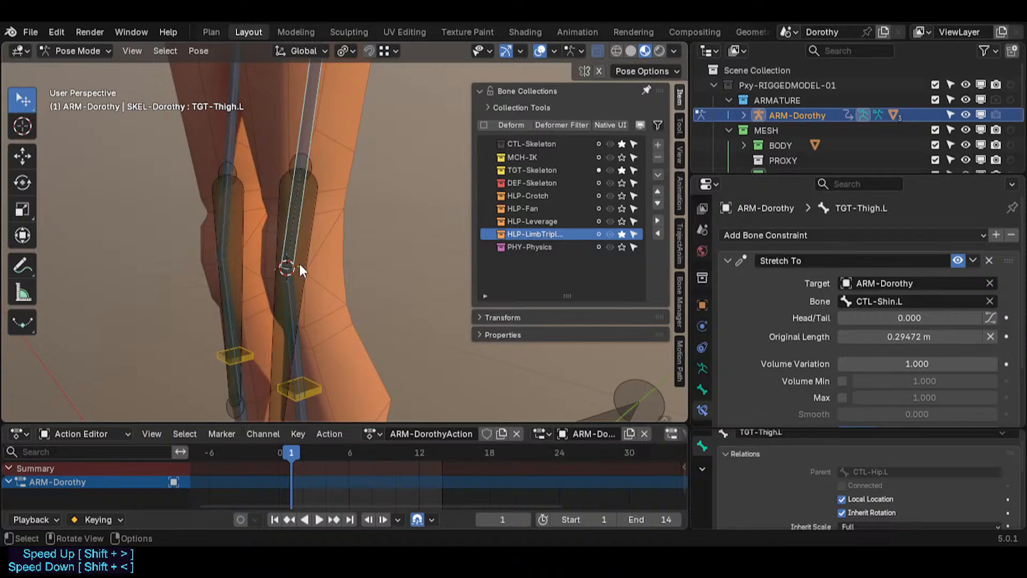
Select TGT-Shin.L to check its Stretch To constraint and save the file.
left_click(297, 310)
scroll(299, 285, "up", 5)
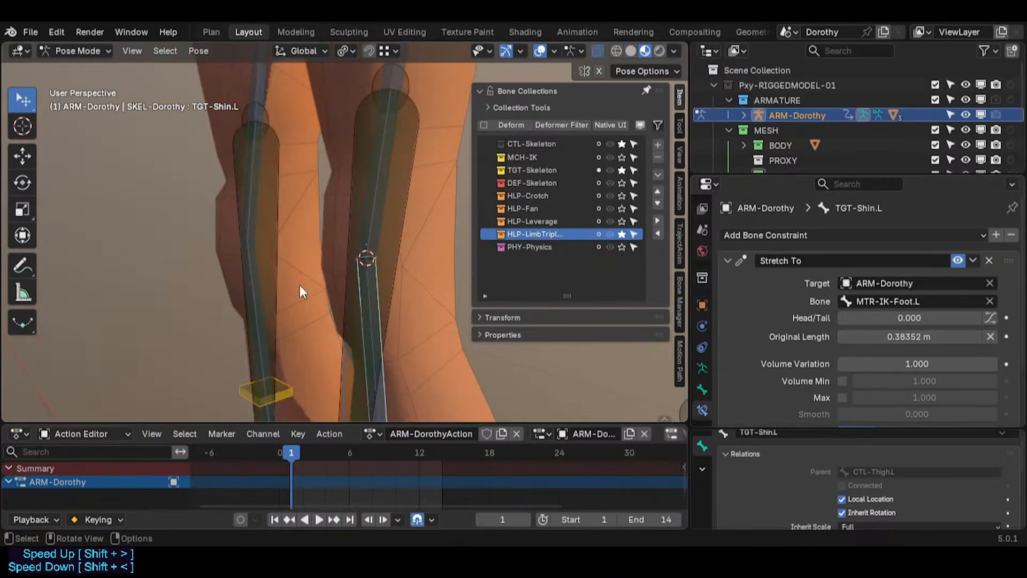
middle_click_drag(310, 286, 323, 156, "shift")
scroll(323, 155, "down", 3)
key("ctrl+s")
Set MAP-KneeFloat.L as the target bone of HLP3-KneeFloat.L's Stretch To constraint.
left_click(367, 294)
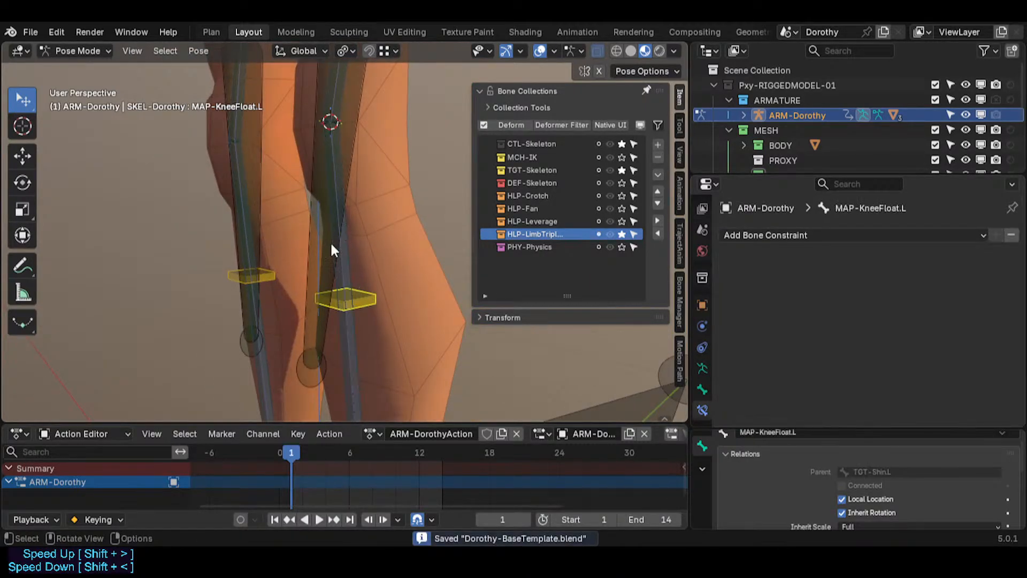
left_click(311, 322)
left_click(368, 300)
key("F2")
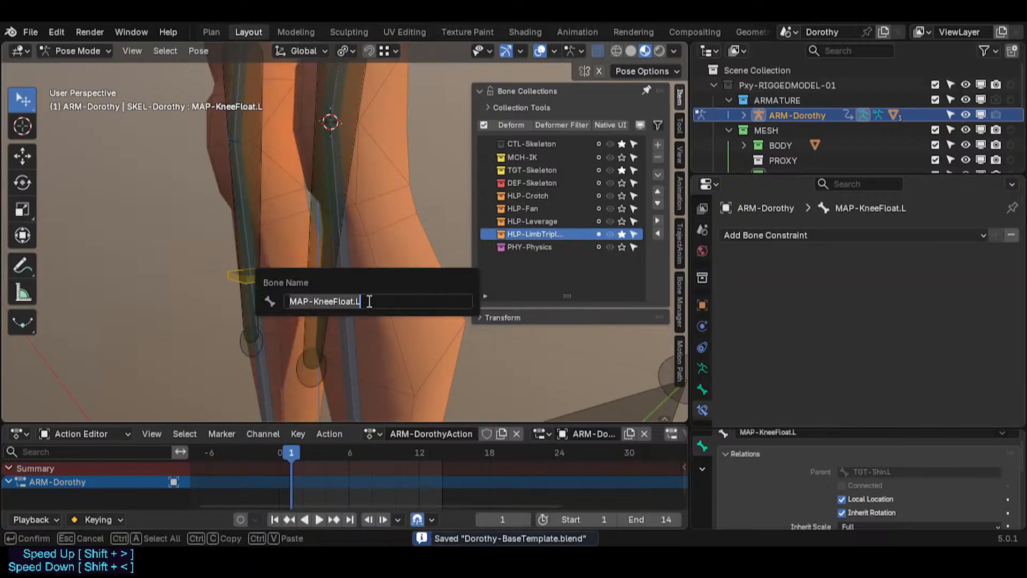
key("Escape")
left_click(323, 320)
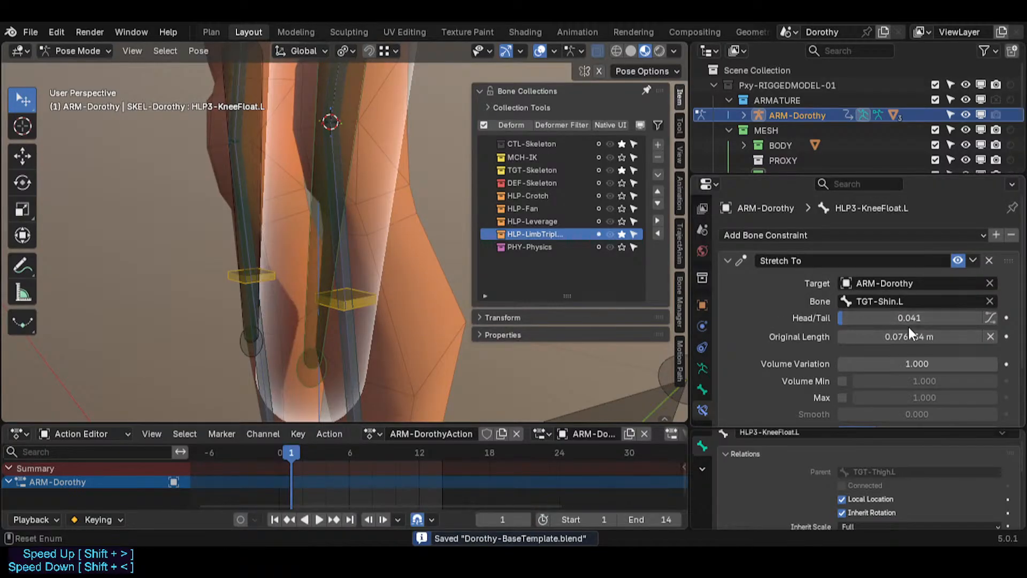
type("MAP-KneeFloat.L")
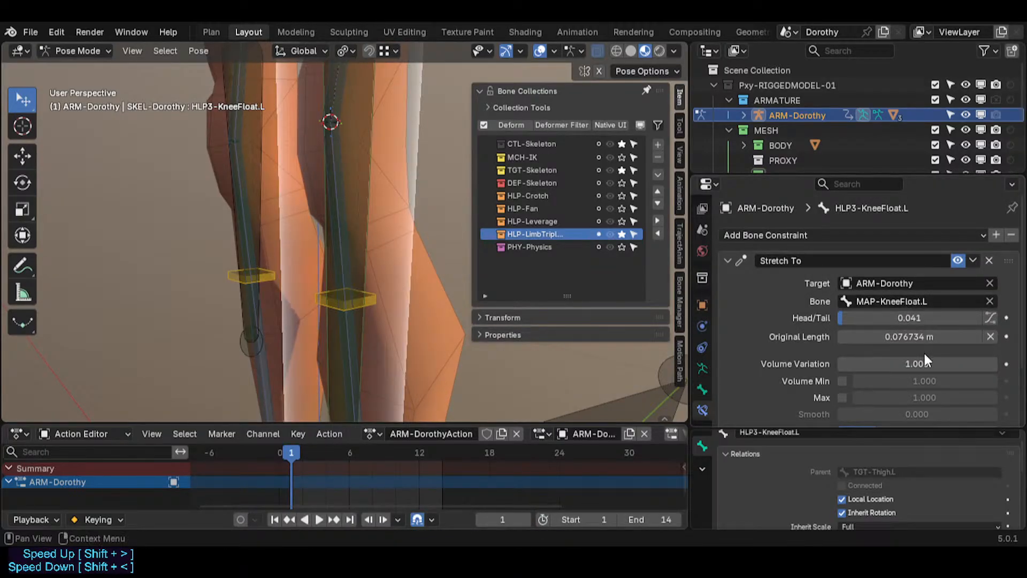
Reset HLP3-KneeFloat.L's Stretch To constraint to Head/Tail 0.000 and recalculate its Original Length.
key("BackSpace")
key("BackSpace")
scroll(908, 319, "down", 3)
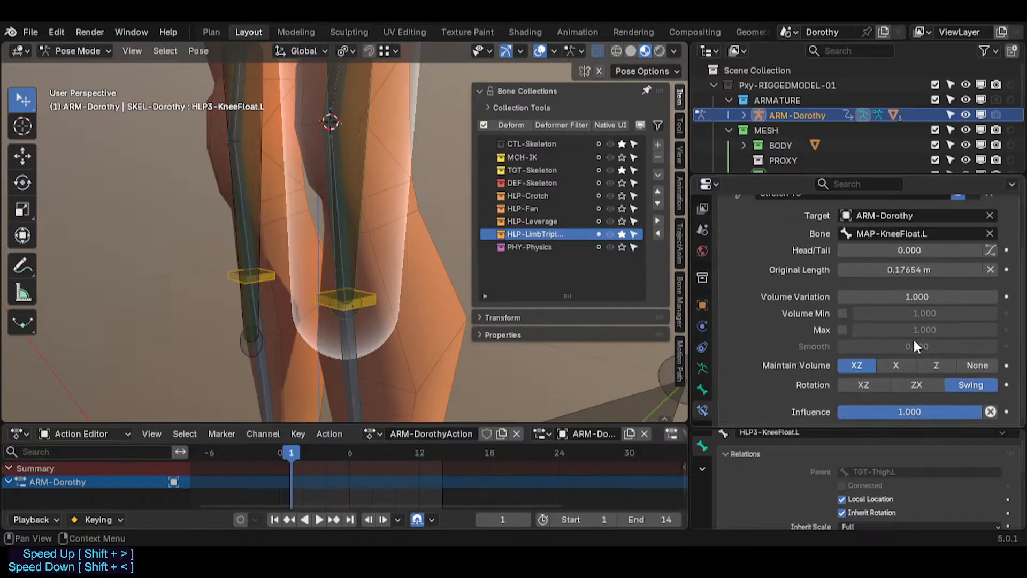
scroll(378, 196, "down", 3)
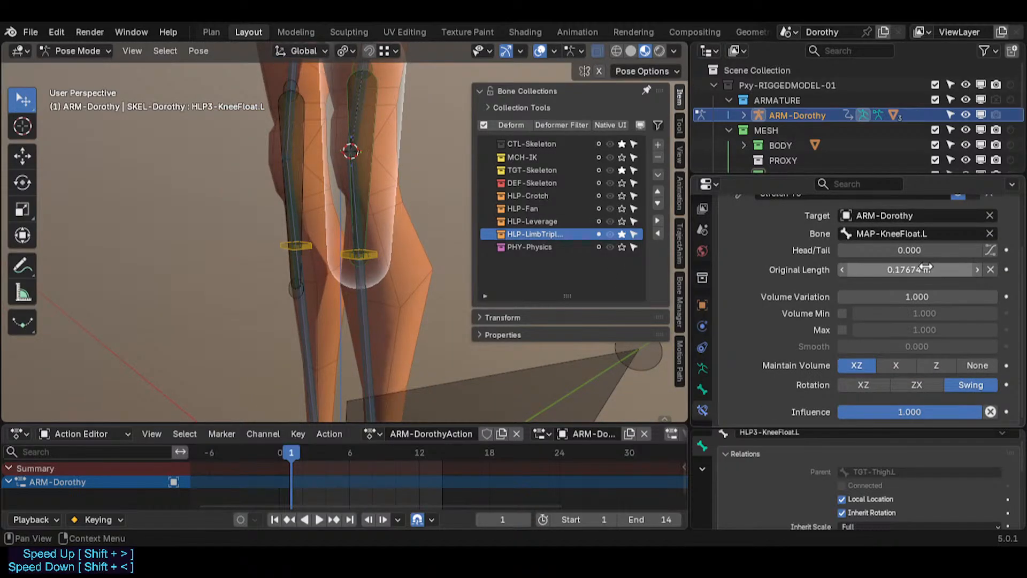
scroll(368, 226, "down", 4)
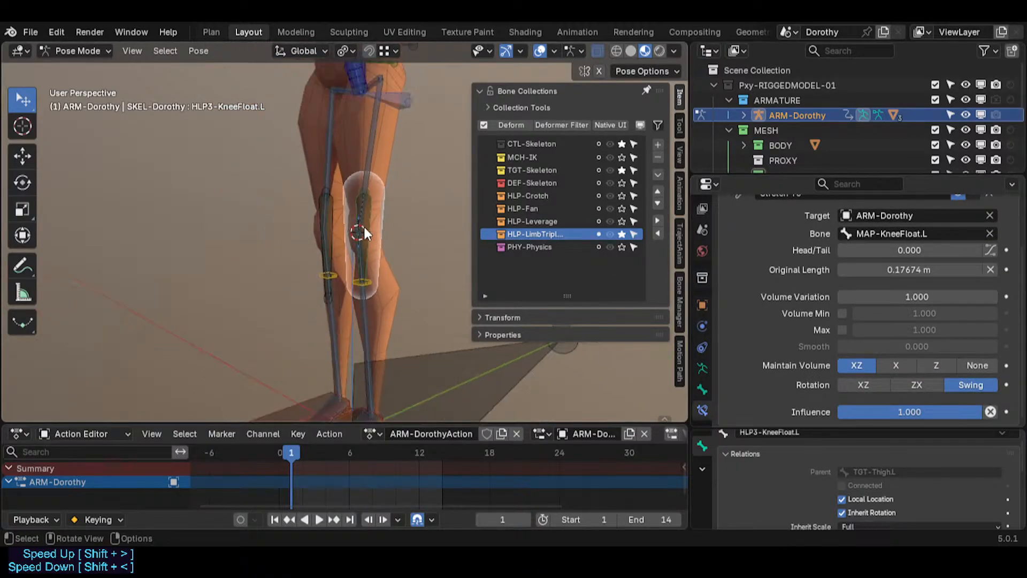
Symmetrize HLP3-KneeFloat.L to the right leg and compare both knees in Edit Mode and Pose Mode.
key("Tab")
right_click(365, 225)
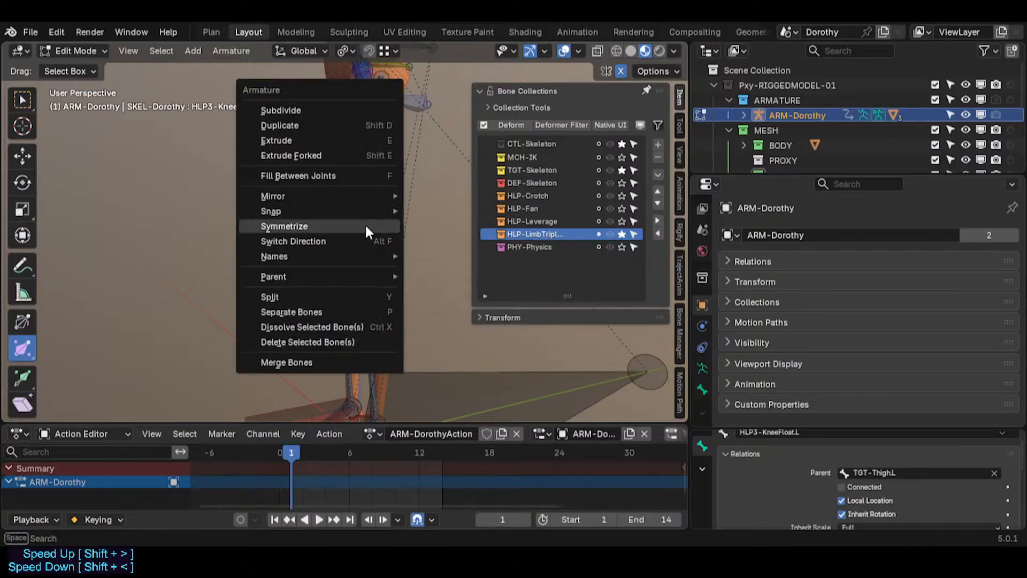
left_click(365, 226)
key("Tab")
middle_click_drag(362, 214, 337, 330, "shift")
middle_click_drag(321, 225, 285, 178, "shift")
scroll(306, 341, "down", 2)
key("Tab")
key("Tab")
key("Tab")
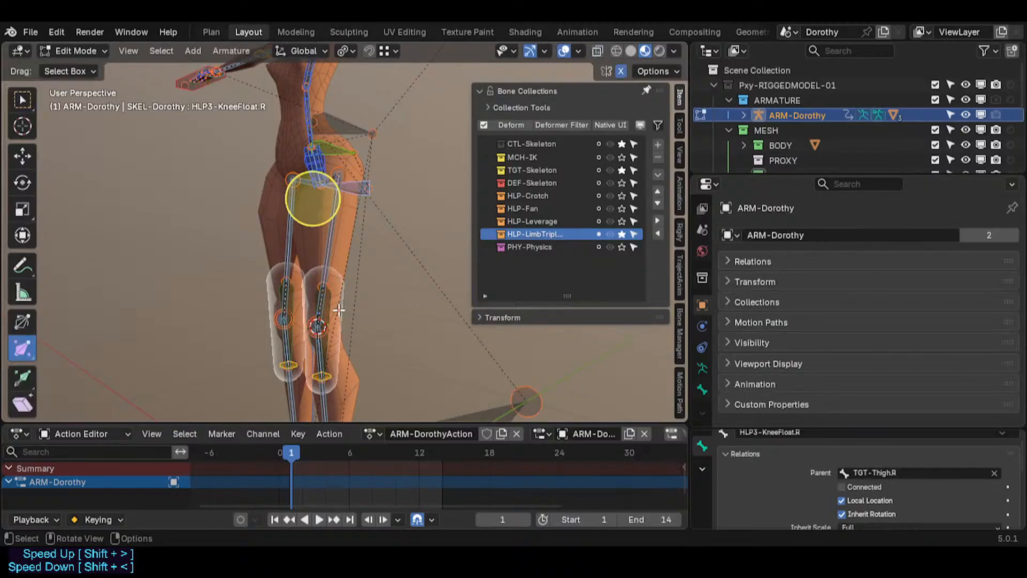
Box-select the bones around the left knee and symmetrize them to the right leg, comparing Edit Mode and Pose Mode.
middle_click_drag(339, 309, 369, 194)
key("b")
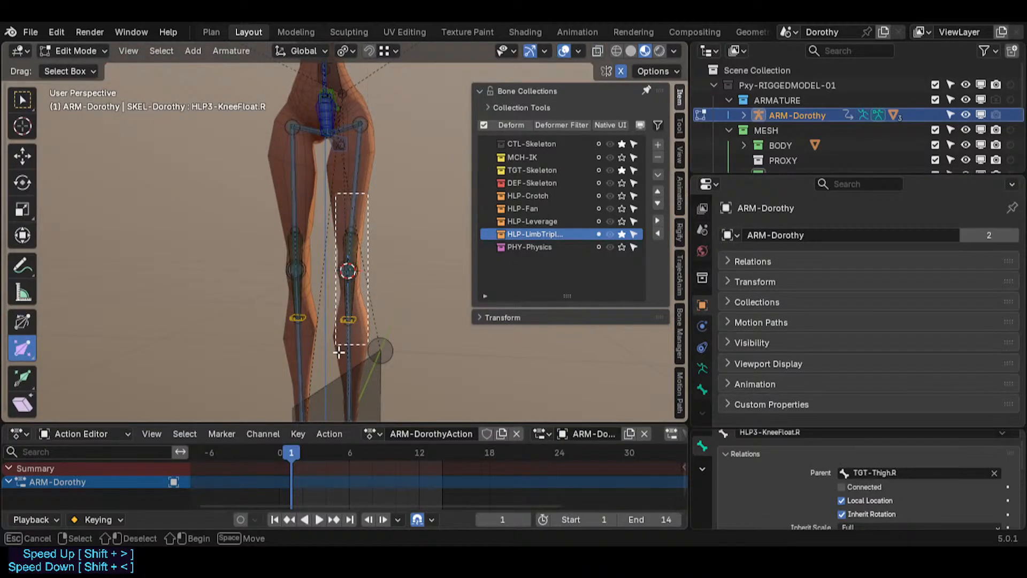
left_click_drag(338, 352, 337, 338)
right_click(342, 229)
left_click(343, 229)
key("Tab")
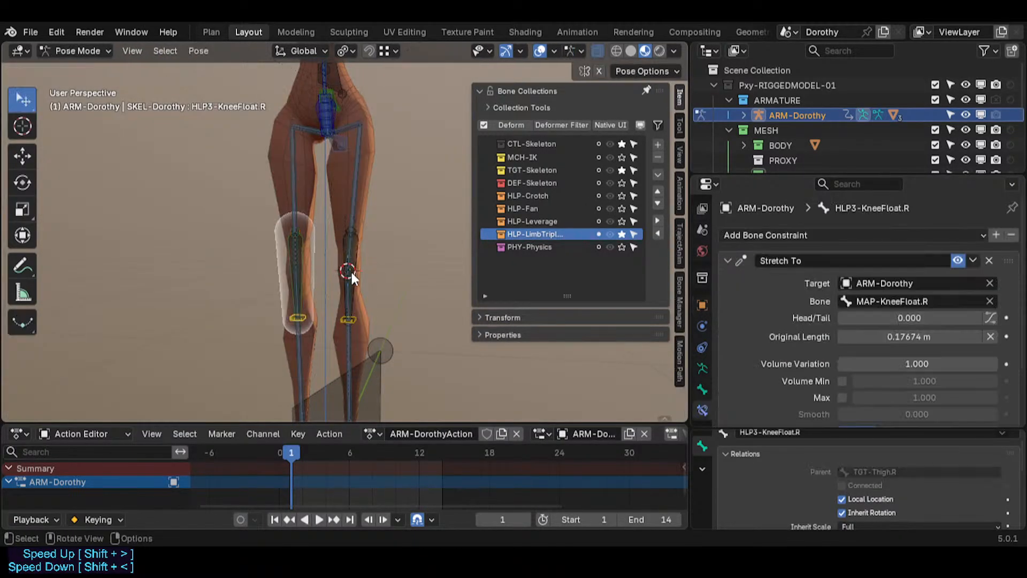
key("Tab")
key("Tab")
key("Tab")
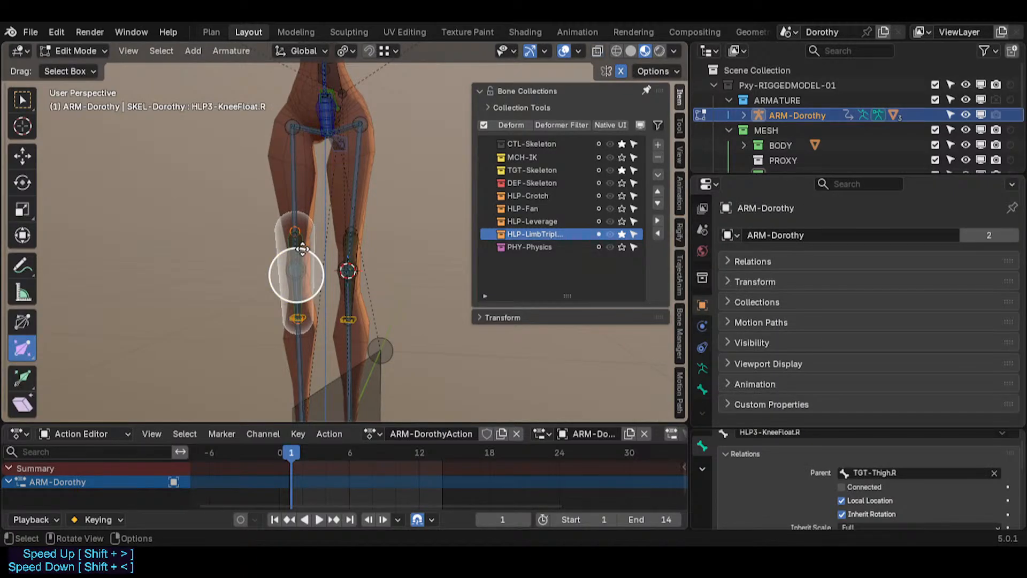
Select the left leg bones and turn off solo on the CTL, MCH-IK, TGT and HLP-LimbTripl... collections to show every collection.
scroll(302, 248, "down", 6)
key("b")
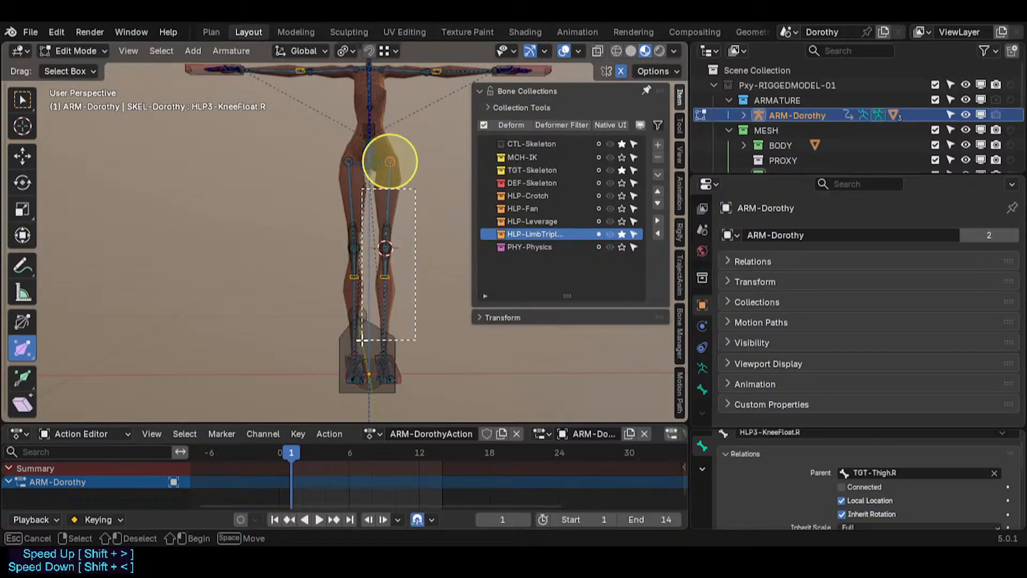
left_click_drag(362, 340, 362, 342)
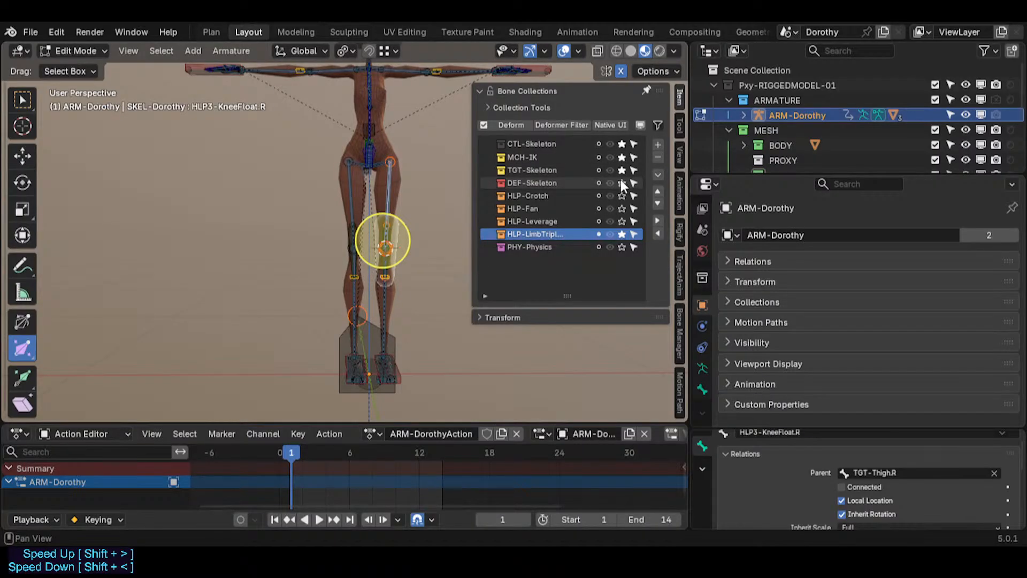
left_click_drag(622, 183, 618, 133)
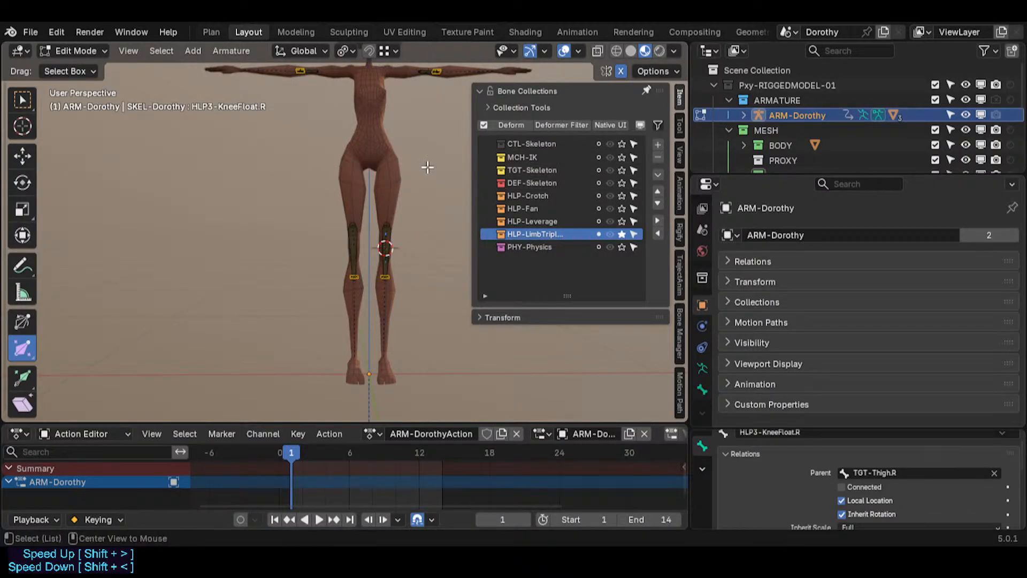
left_click(623, 233)
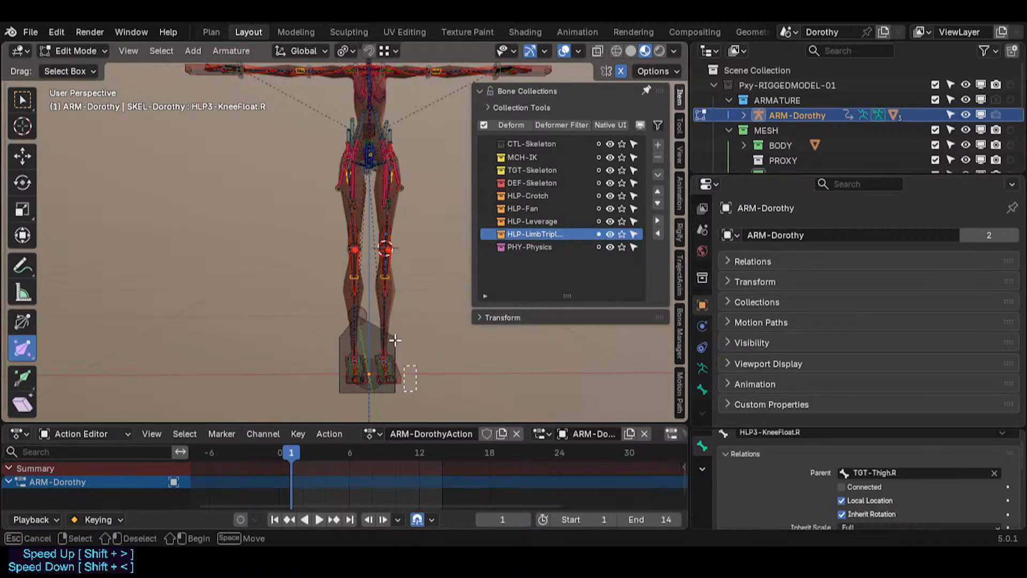
Reveal the hidden bones, symmetrize all left leg bones to the right side, and compare the legs in Edit Mode and Pose Mode.
left_click_drag(374, 269, 374, 270)
scroll(375, 270, "up", 1)
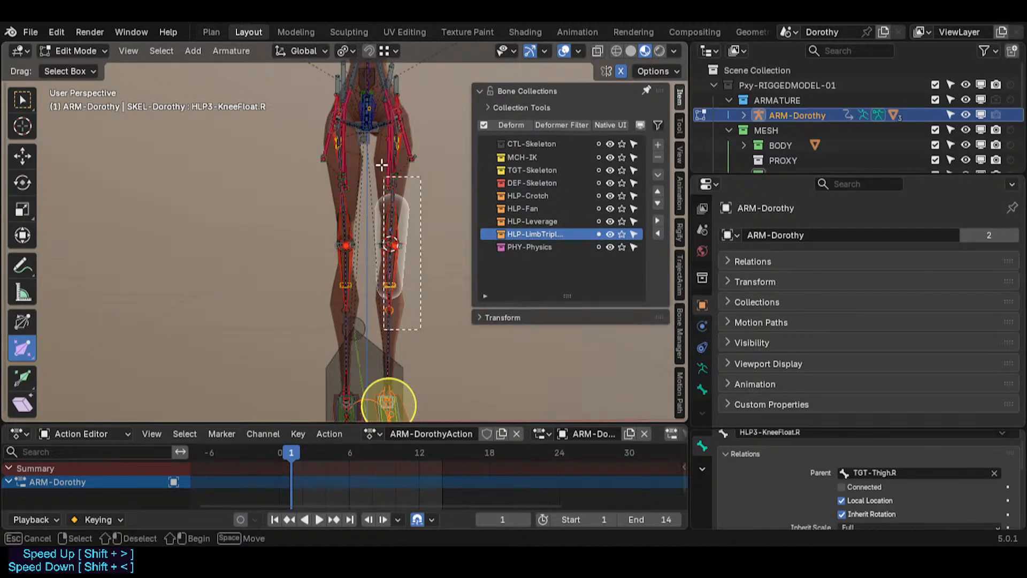
key("alt+h")
scroll(382, 166, "up", 3)
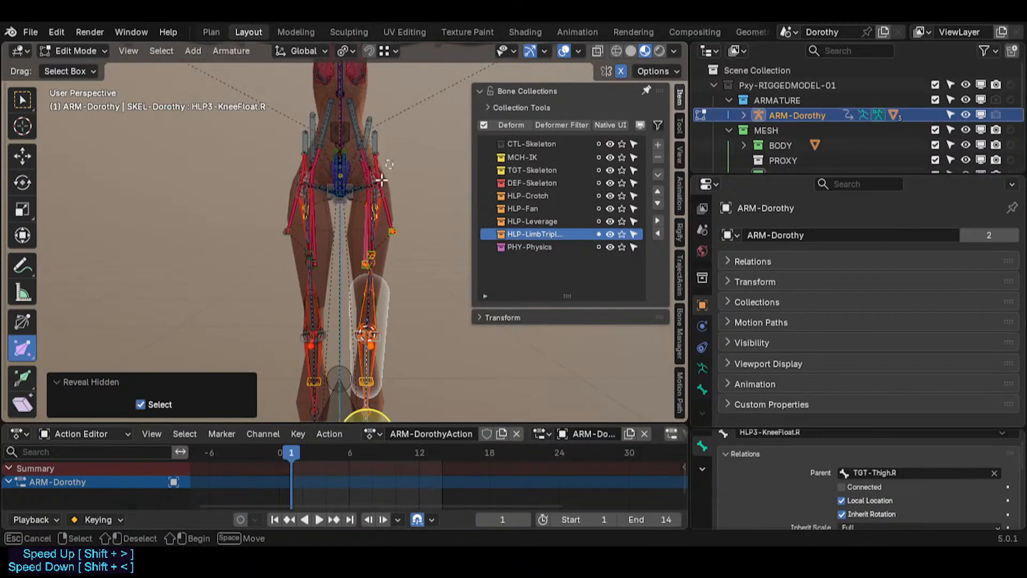
left_click_drag(360, 252, 360, 252)
right_click(368, 226)
left_click(368, 229)
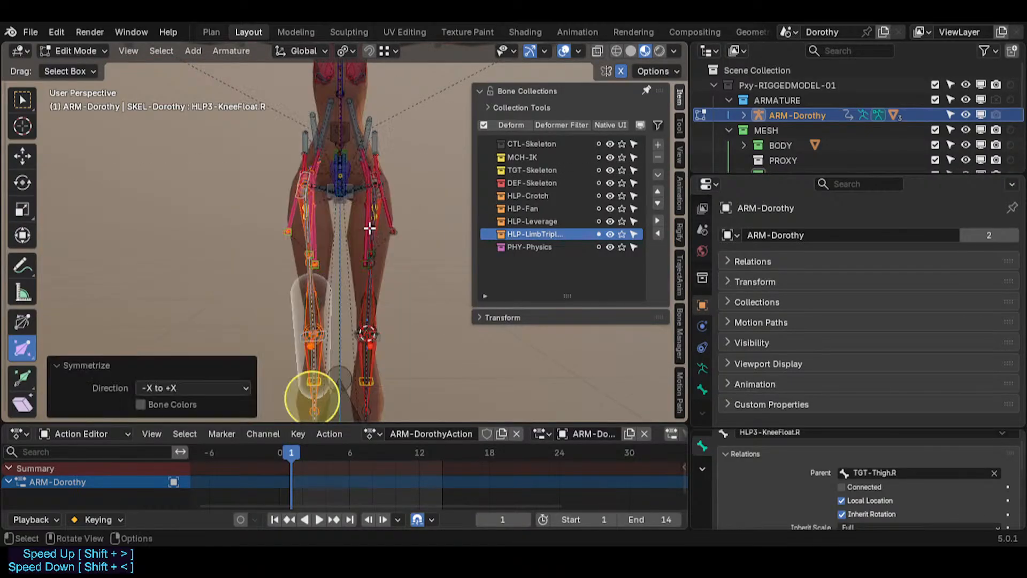
key("ctrl+Tab")
middle_click_drag(367, 281, 363, 261, "shift")
key("Tab")
key("Tab")
key("Tab")
key("Tab")
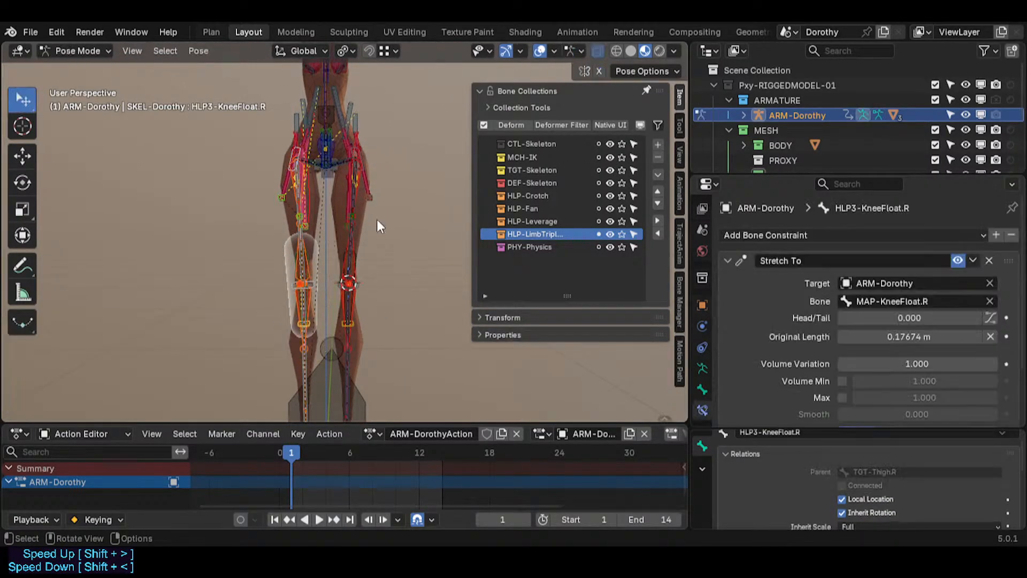
Solo the MCH-IK and TGT-Skeleton bone collections in Pose Mode.
left_click(621, 158)
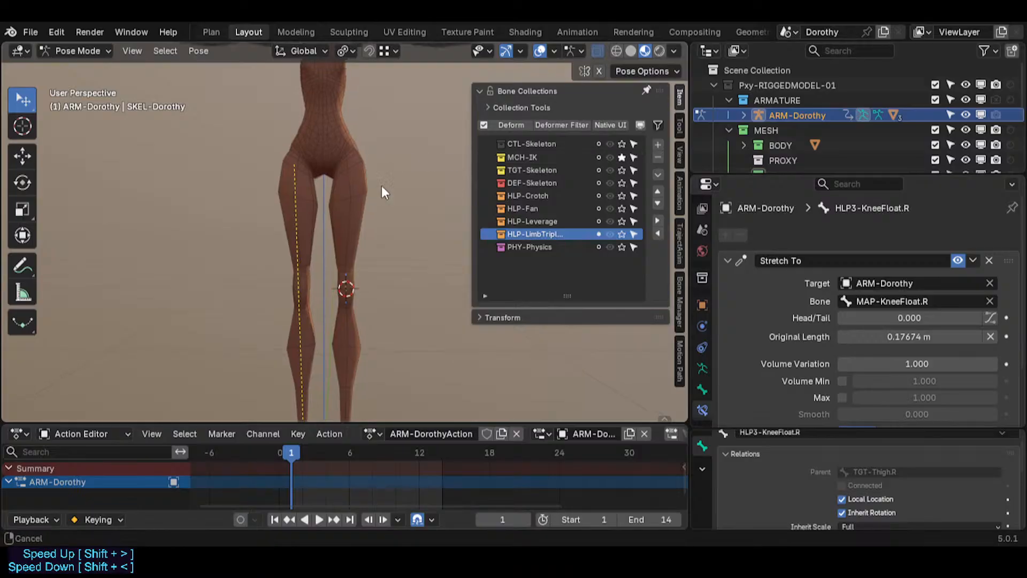
scroll(380, 185, "down", 5)
left_click(622, 170)
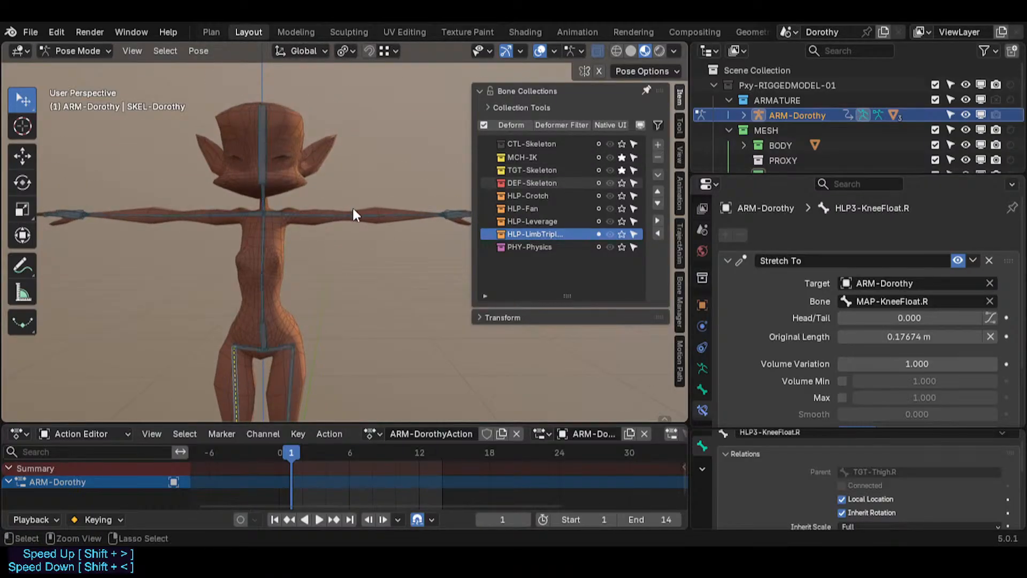
Save the file and additionally solo the DEF-Skeleton and HLP-LimbTripl... bone collections.
key("ctrl+s")
scroll(353, 212, "up", 6)
middle_click_drag(308, 217, 399, 221, "shift")
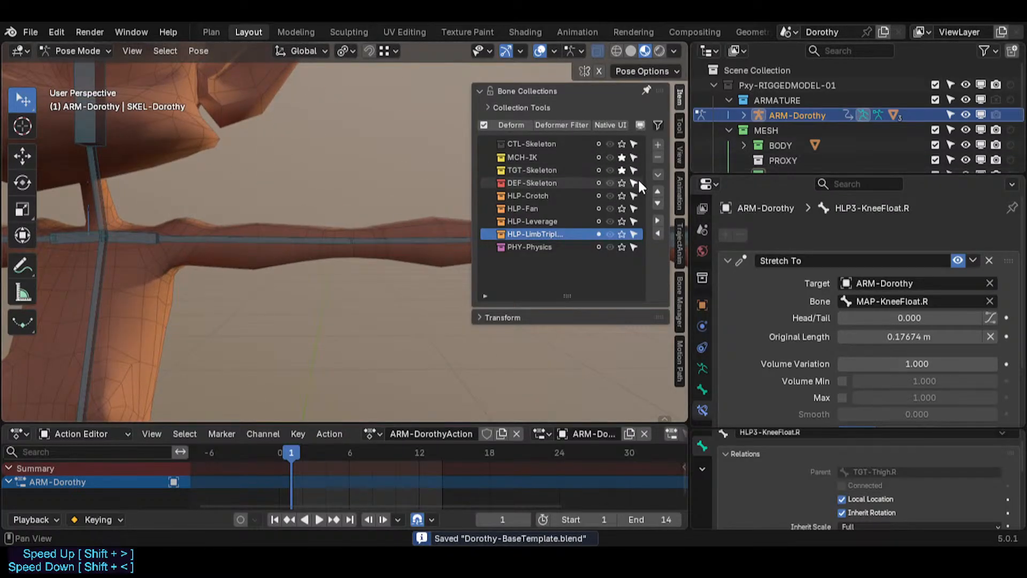
left_click(622, 183)
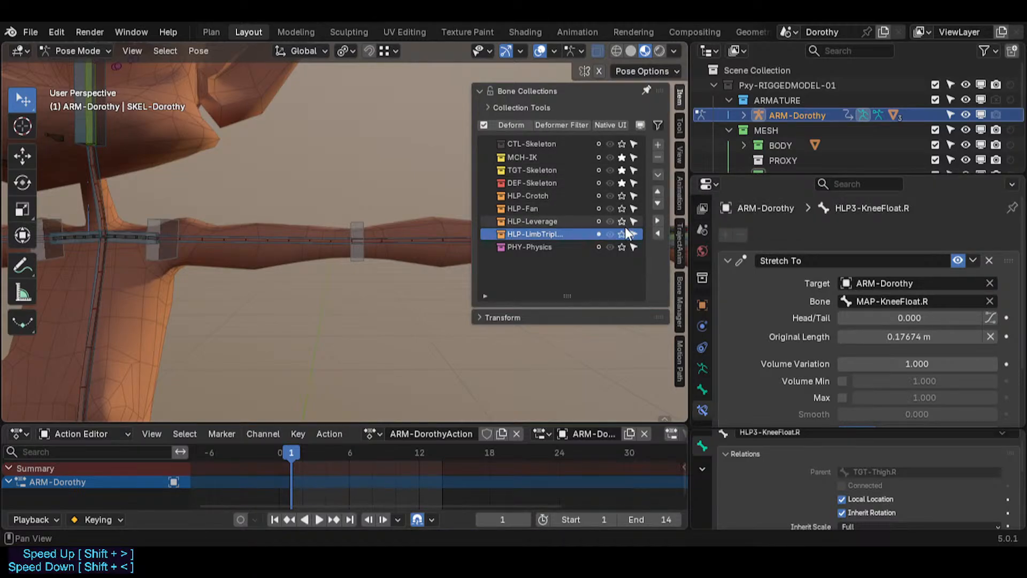
left_click(622, 234)
middle_click_drag(439, 238, 322, 224)
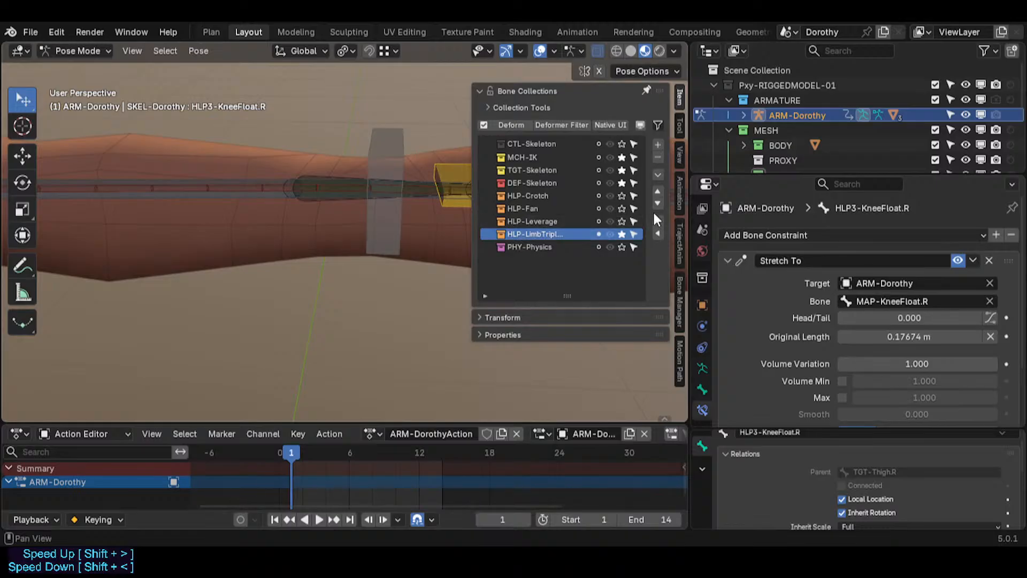
Move the HLP-LimbTripl... bone collection up two places so it sits above HLP-Fan.
left_click(658, 191)
left_click(658, 191)
middle_click_drag(434, 205, 284, 239, "shift")
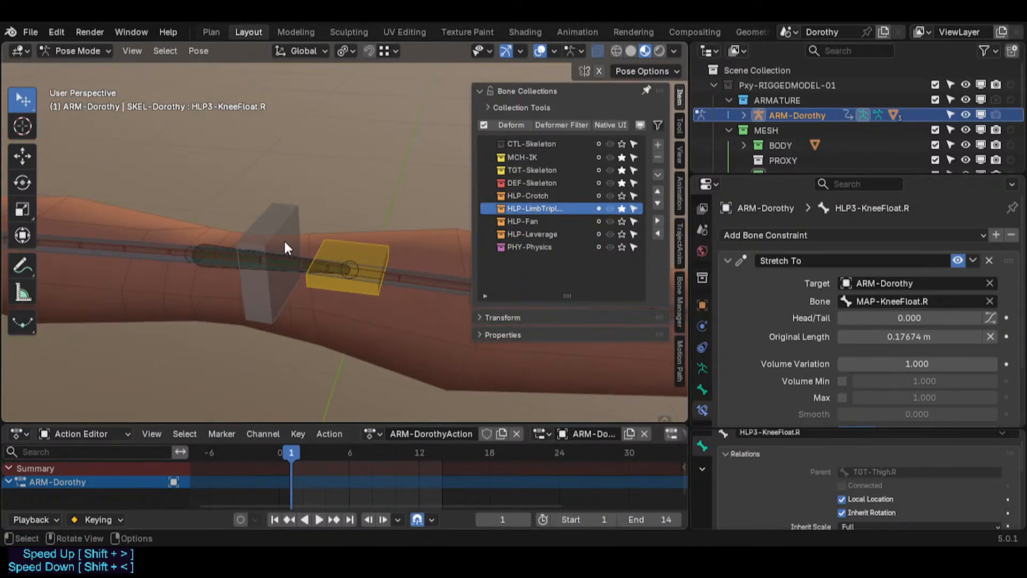
Select HLP4-ElbowFloat.L, set its Stretch To Head/Tail to 0.000 and reset the constraint's Original Length.
left_click(226, 268)
left_click(223, 272)
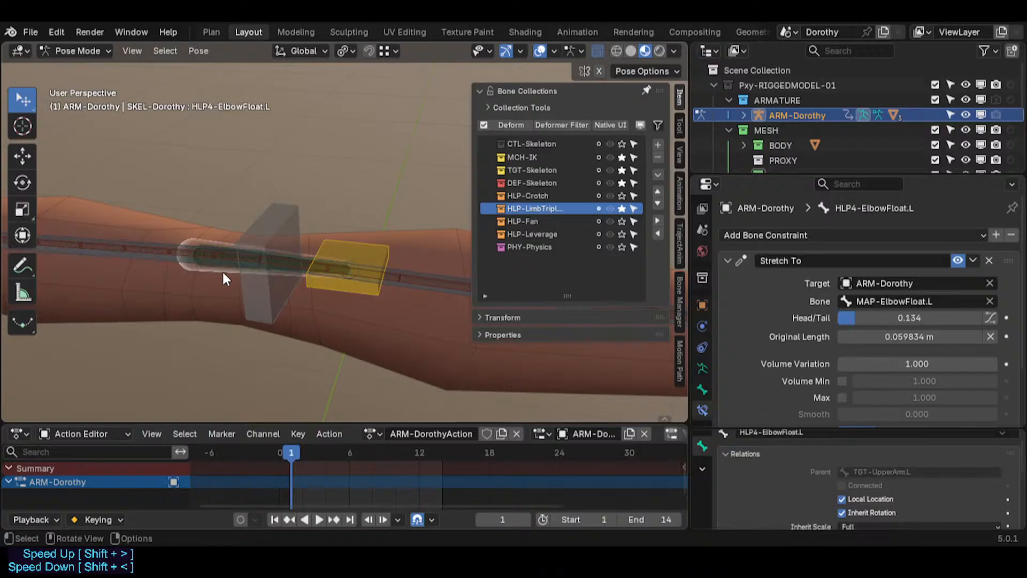
middle_click_drag(223, 271, 295, 298)
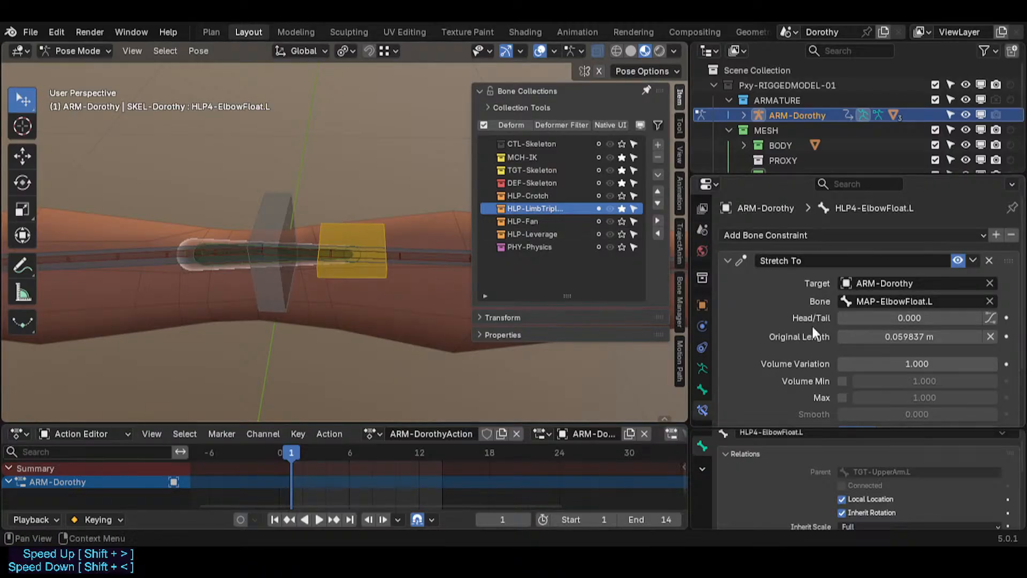
scroll(910, 382, "down", 3)
scroll(917, 383, "up", 3)
Symmetrize HLP4-ElbowFloat.L to the right arm in Edit Mode, return to Pose Mode and save the file.
key("Tab")
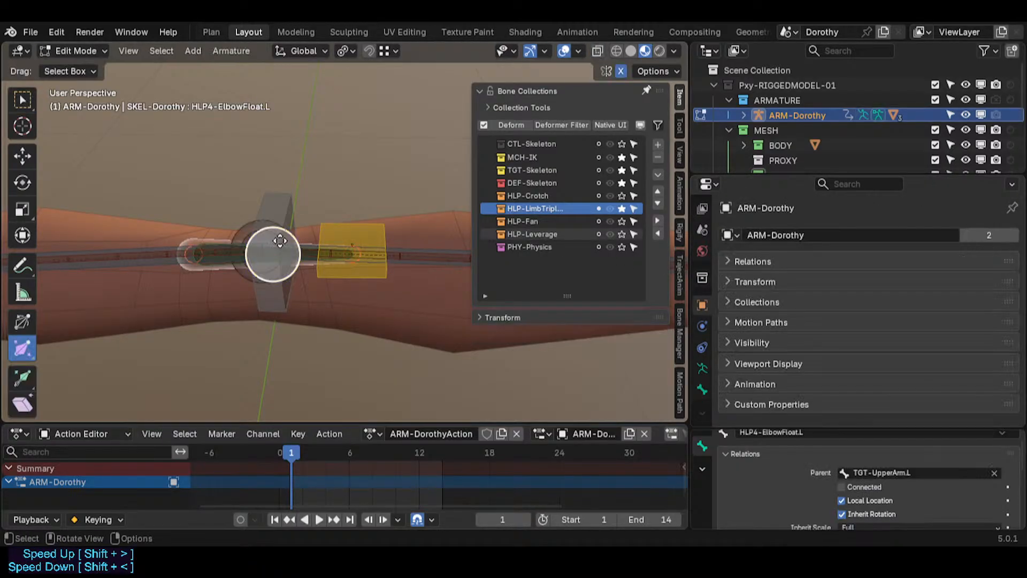
right_click(210, 236)
left_click(211, 233)
key("Tab")
scroll(200, 252, "down", 5)
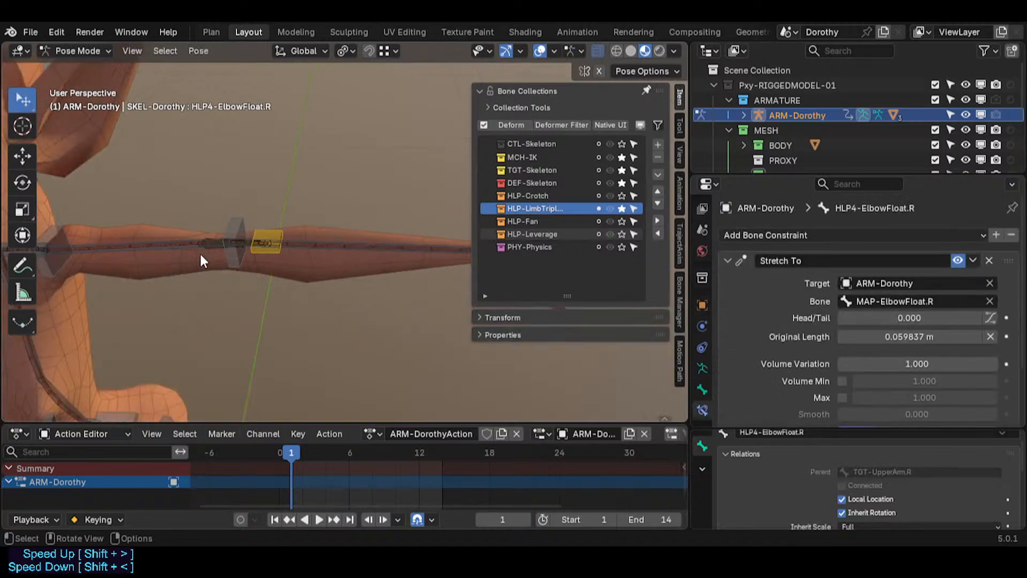
key("ctrl+s")
Turn off solo on MCH-IK, TGT-Skeleton and DEF-Skeleton, and solo CTL-Skeleton alongside HLP-LimbTripl...
middle_click_drag(198, 350, 343, 256)
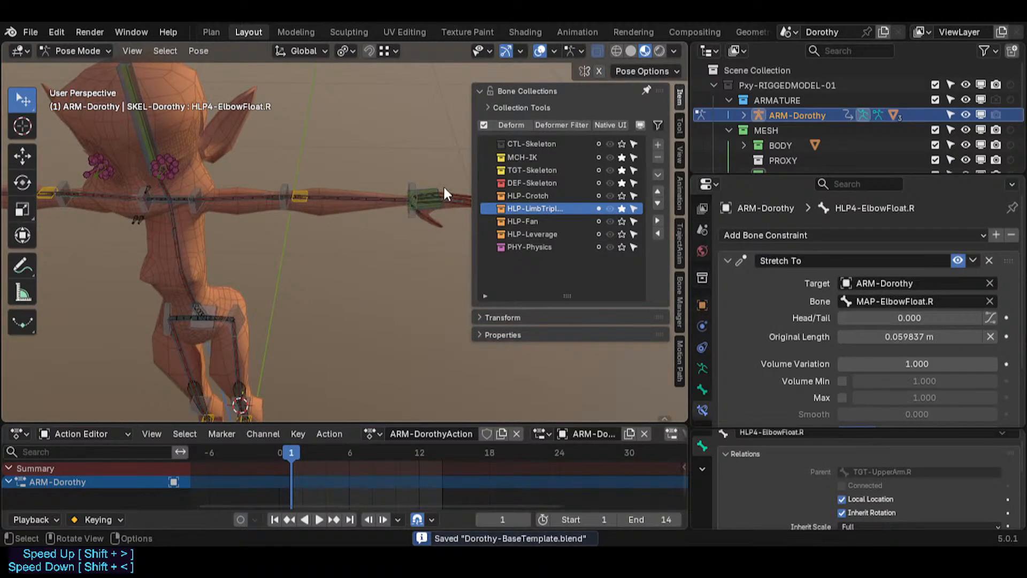
left_click(445, 188)
left_click_drag(623, 183, 621, 153)
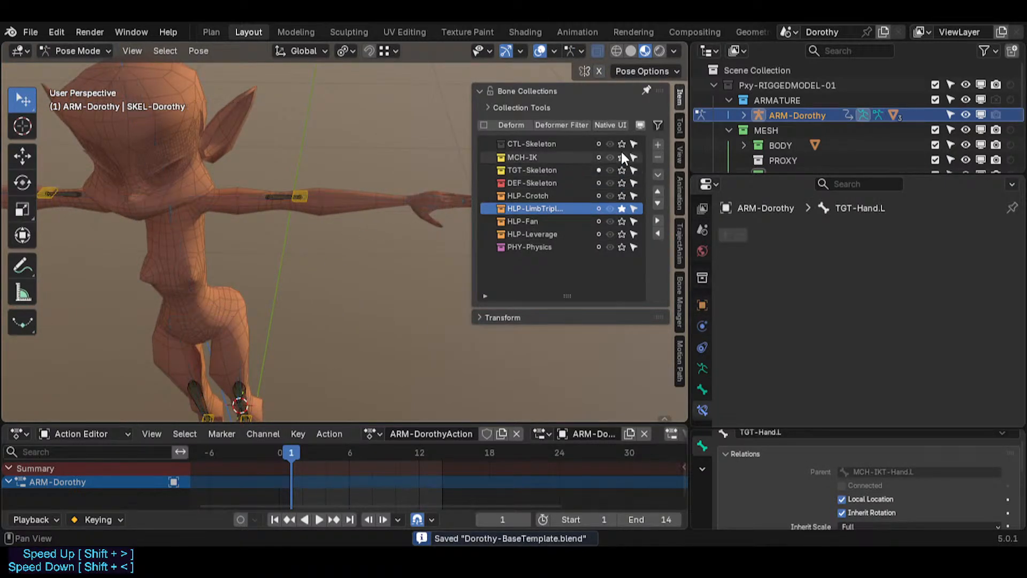
left_click(622, 144)
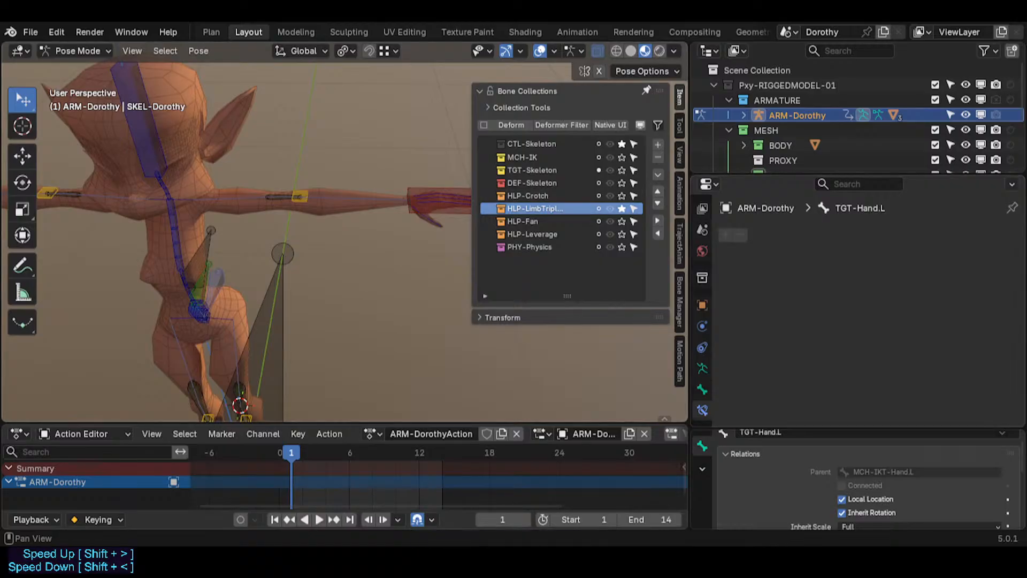
Move the MTR-IK-Hand.L control inward and down toward the hips to test the left elbow's bend.
left_click(431, 188)
middle_click_drag(423, 197, 393, 244)
key("g")
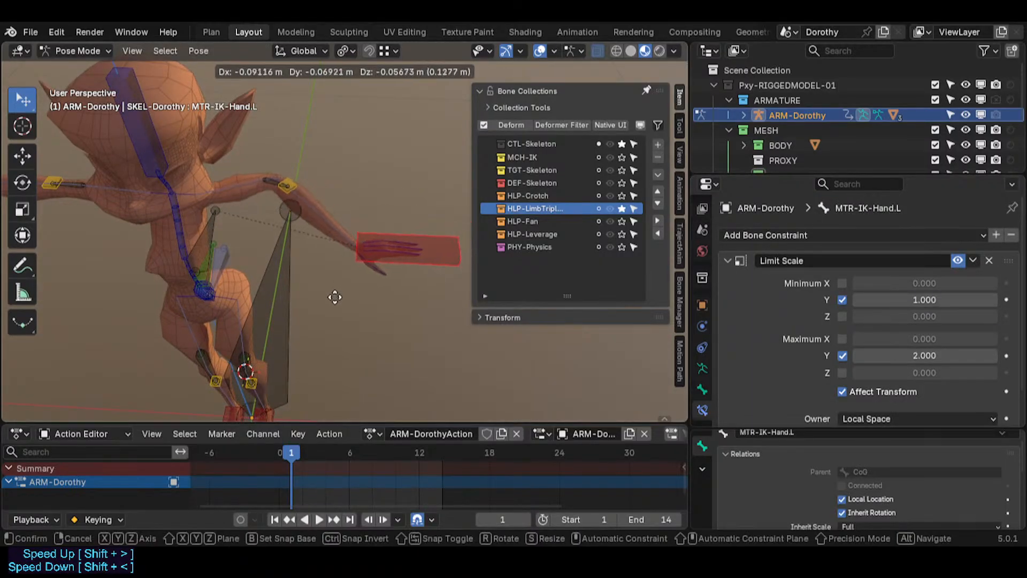
left_click(290, 332)
middle_click_drag(291, 338, 310, 299)
key("g")
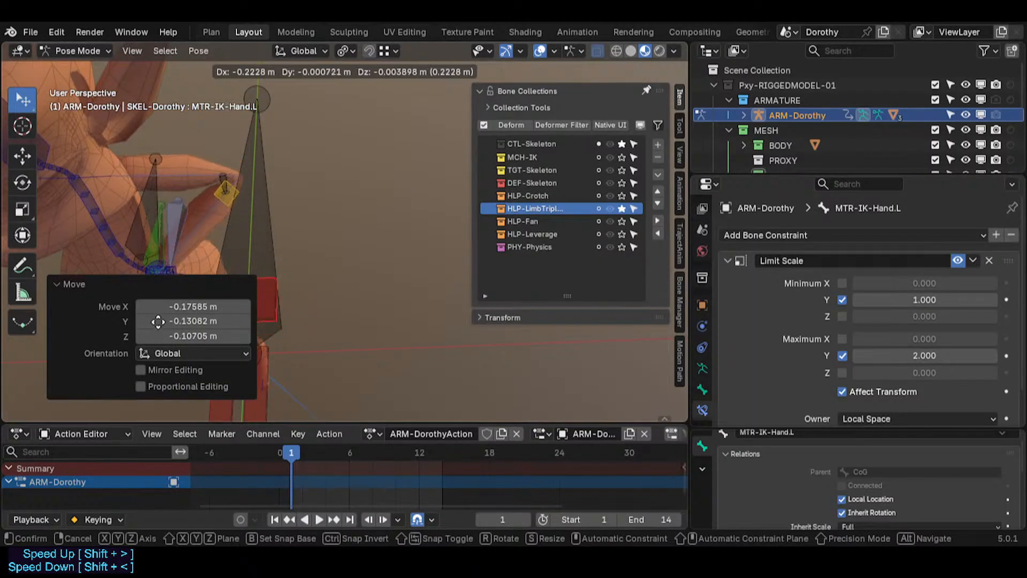
left_click(241, 307)
Try moving MAP-ElbowFloat.L to test the elbow float helper, and move MTR-IK-Hand.L away from the hips.
left_click(233, 182)
key("g")
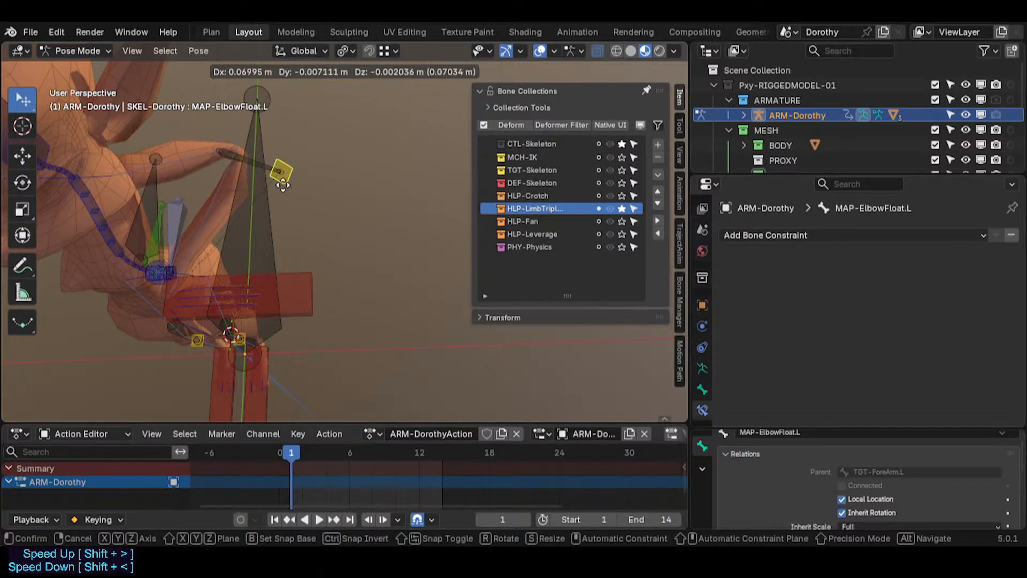
left_click(235, 219)
left_click(309, 299)
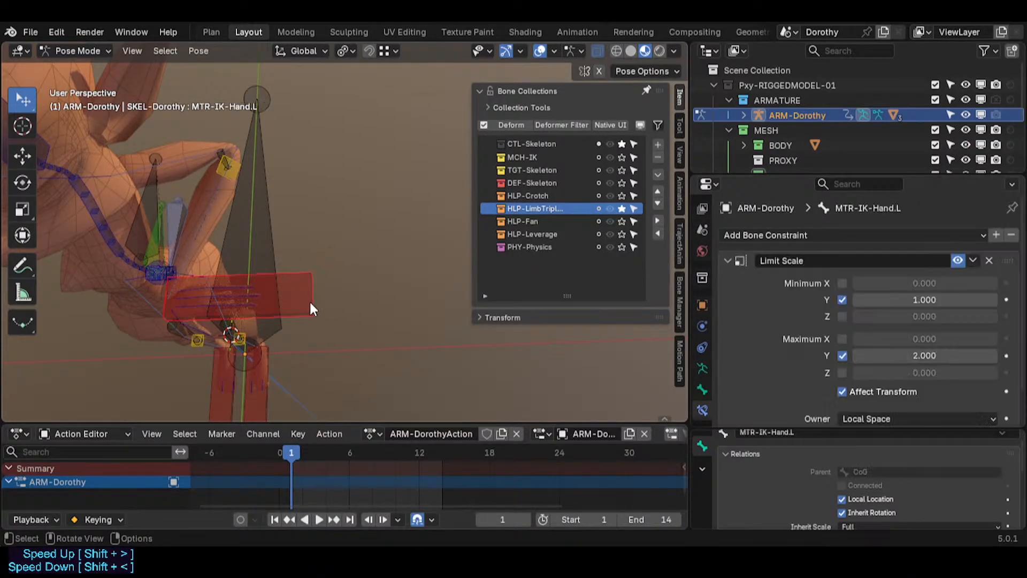
key("g")
left_click(377, 244)
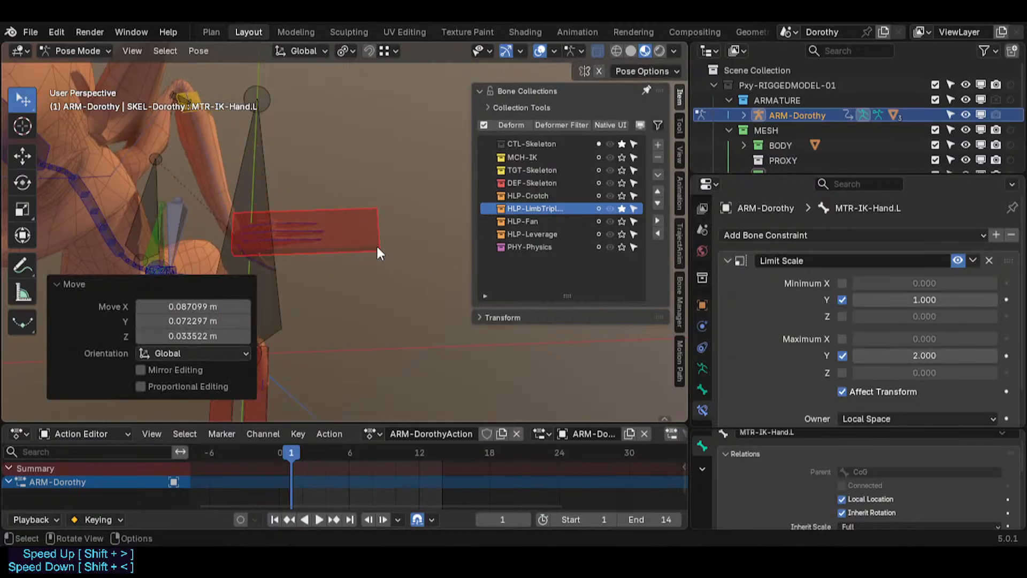
Move MTR-IK-Hand.L up toward the head and back to the shoulder to test a tight elbow bend.
middle_click_drag(376, 244, 244, 202)
key("g")
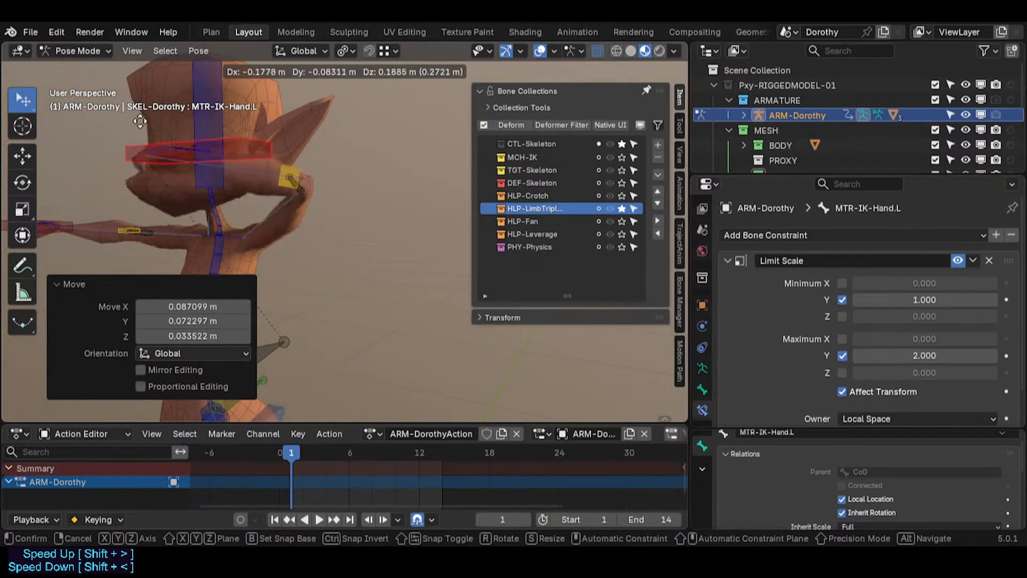
left_click(208, 140)
left_click(92, 285)
key("g")
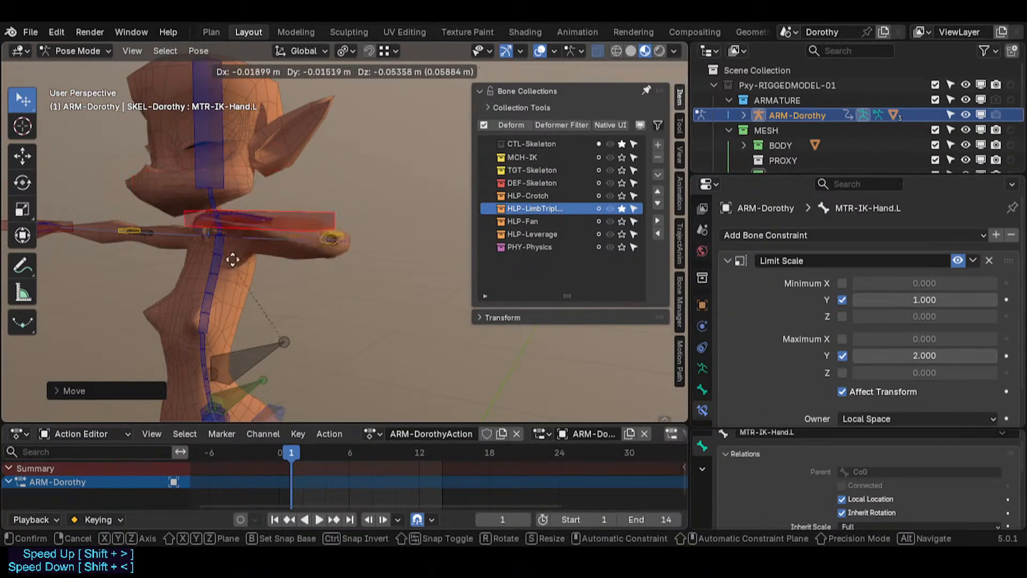
left_click(232, 263)
Lower and rotate MTR-IK-Hand.L at the waist, and reposition it in front of the body to check the elbow deformation.
middle_click_drag(236, 264, 246, 284)
key("g")
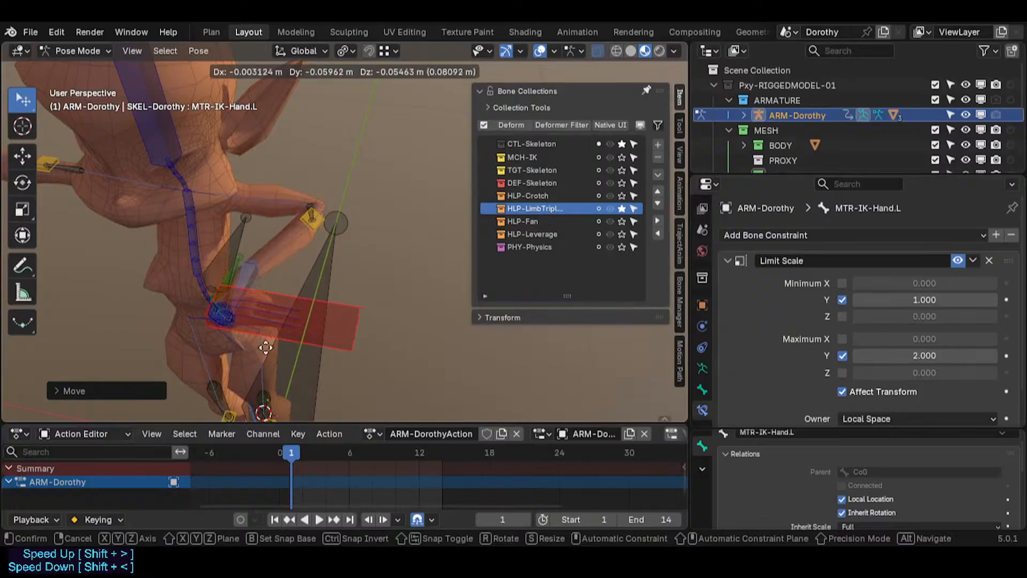
key("r")
left_click(137, 358)
middle_click_drag(253, 273, 180, 269)
key("g")
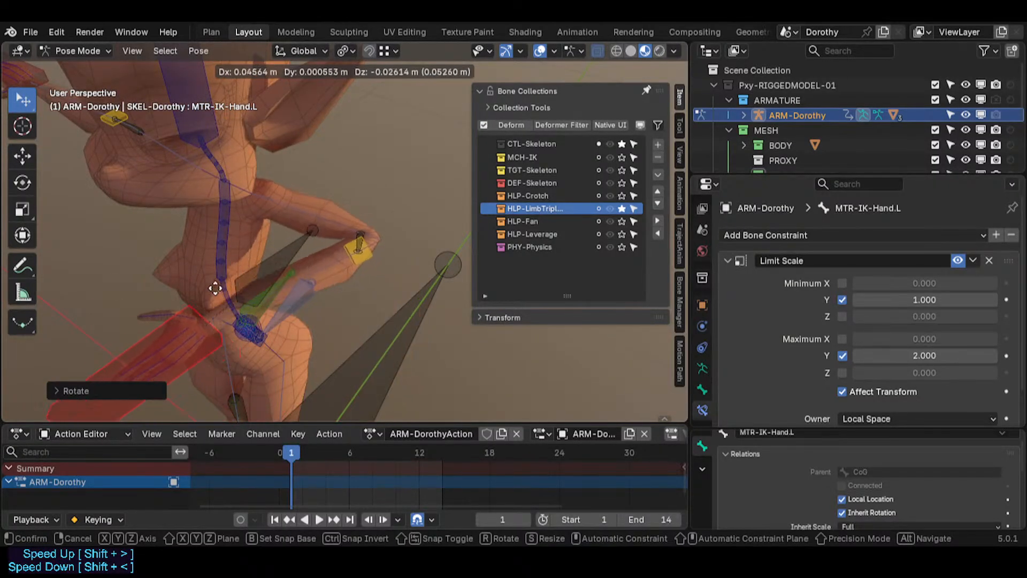
left_click(320, 237)
middle_click_drag(320, 237, 187, 294)
key("g")
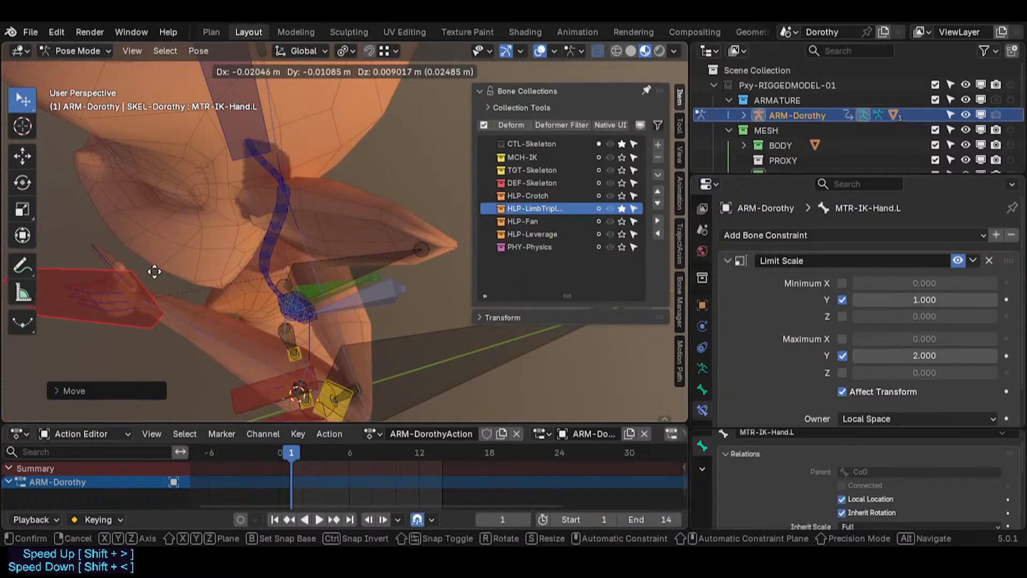
left_click(96, 286)
Lift MTR-IK-Foot.L behind the body and rotate it downward to test the left knee's bend.
middle_click_drag(95, 286, 304, 99)
scroll(303, 134, "down", 6)
middle_click_drag(279, 399, 255, 346, "shift")
key("g")
left_click(400, 224)
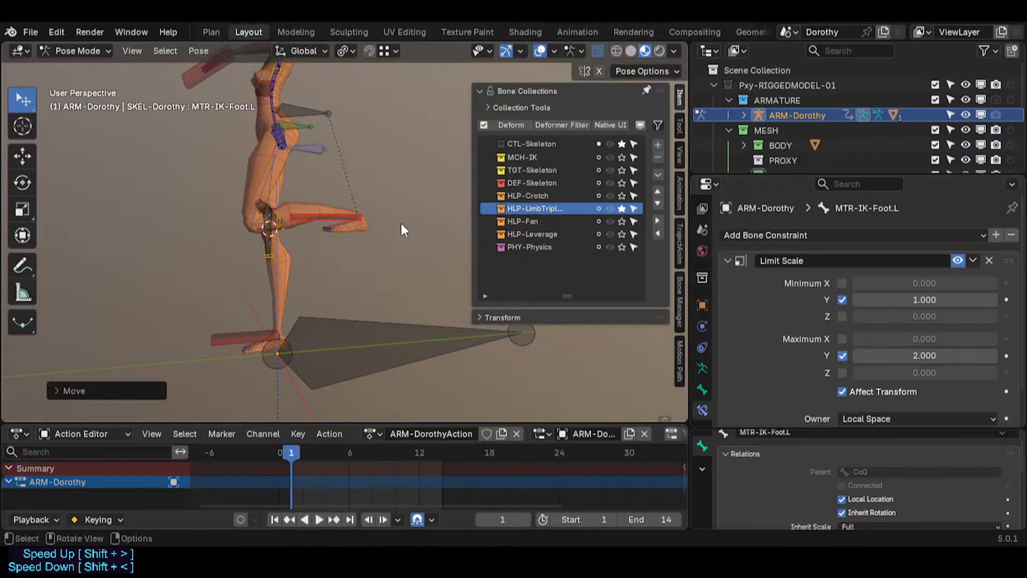
scroll(400, 223, "up", 3)
key("r")
left_click(371, 165)
Move MTR-IK-Foot.L through several folded positions to check the knee float helper and knee deformation up close.
scroll(369, 171, "up", 1)
middle_click_drag(327, 228, 364, 291, "shift")
key("g")
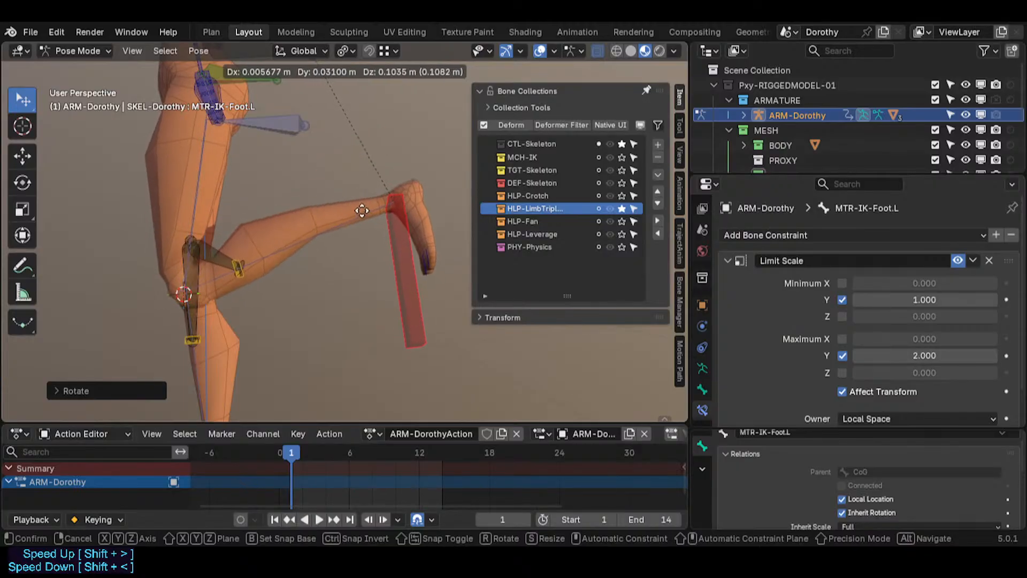
left_click(413, 200)
scroll(245, 303, "up", 4)
key("g")
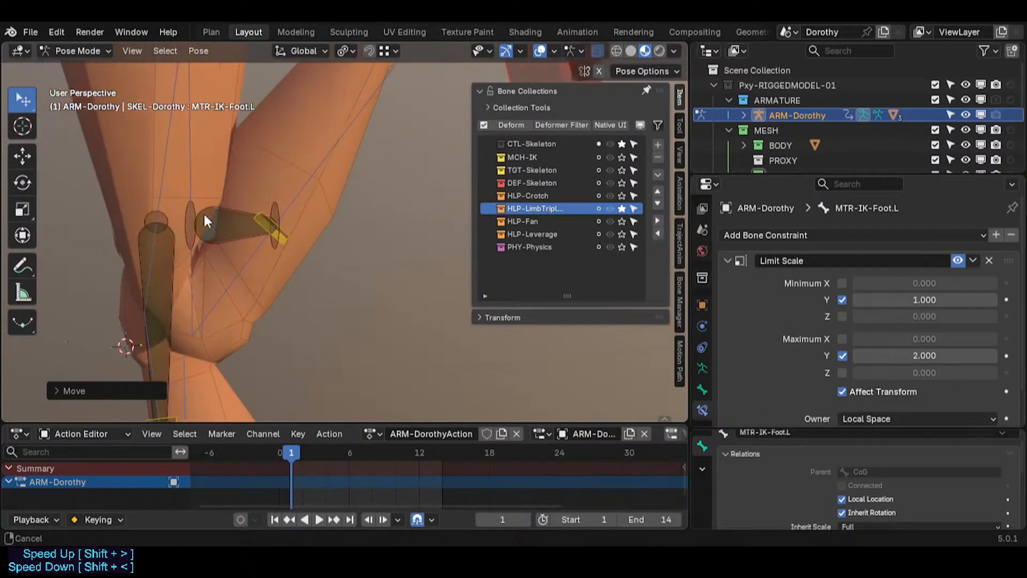
left_click(158, 195)
key("g")
left_click(281, 312)
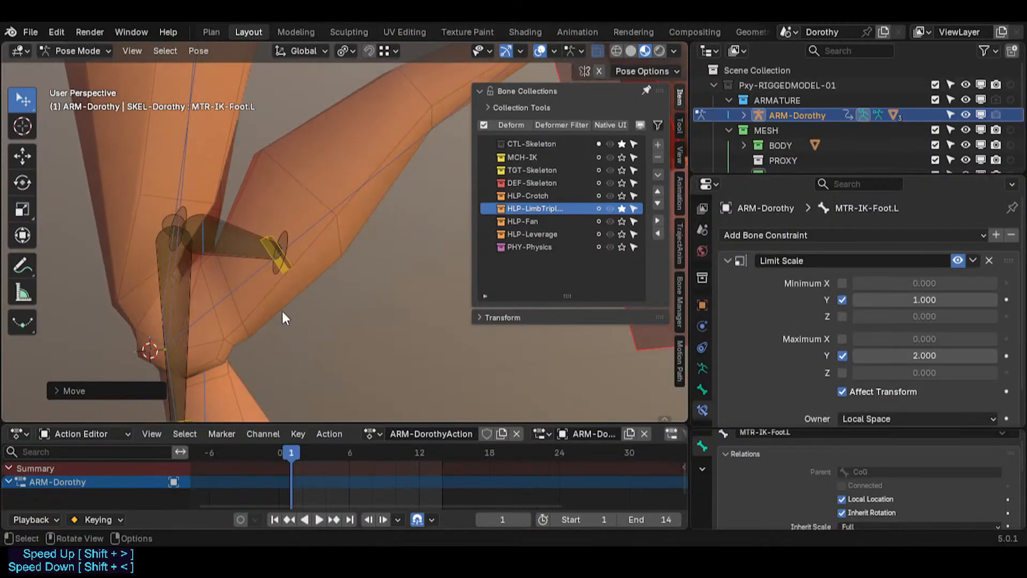
Clear the pose on all bones and switch to Object Mode.
key("a")
key("alt+g")
key("ctrl+Tab")
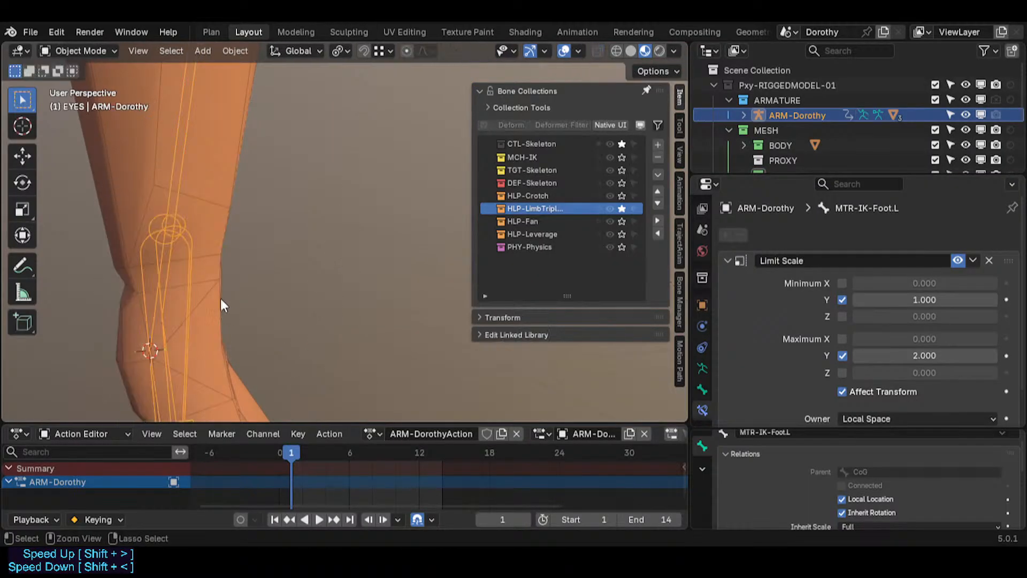
Enter Edit Mode on the Body mesh and, in right view, nudge the vertex at the back of the left knee outward.
left_click(219, 210)
key("Tab")
middle_click_drag(220, 208, 333, 289)
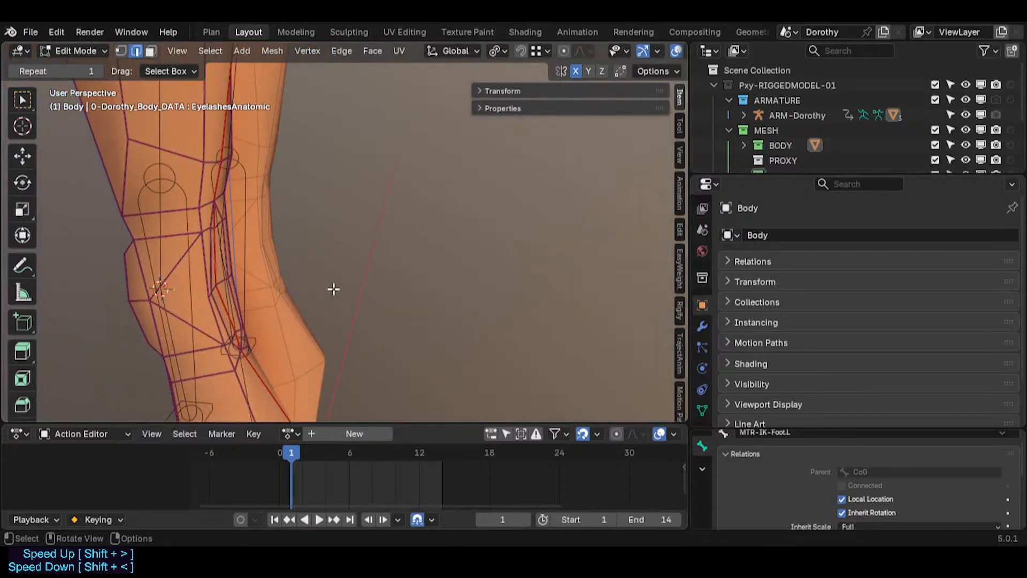
key("KP_3")
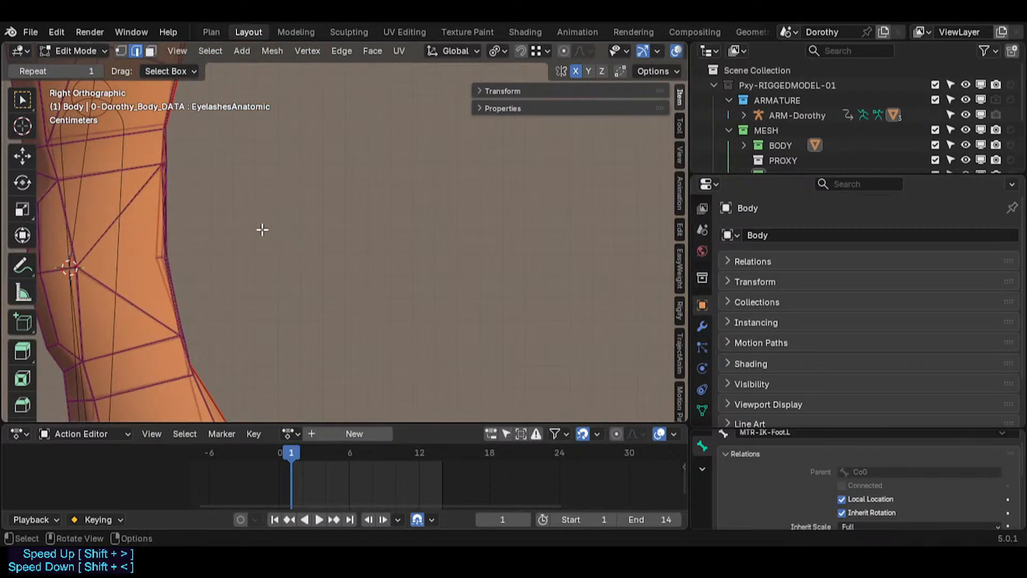
left_click(162, 256)
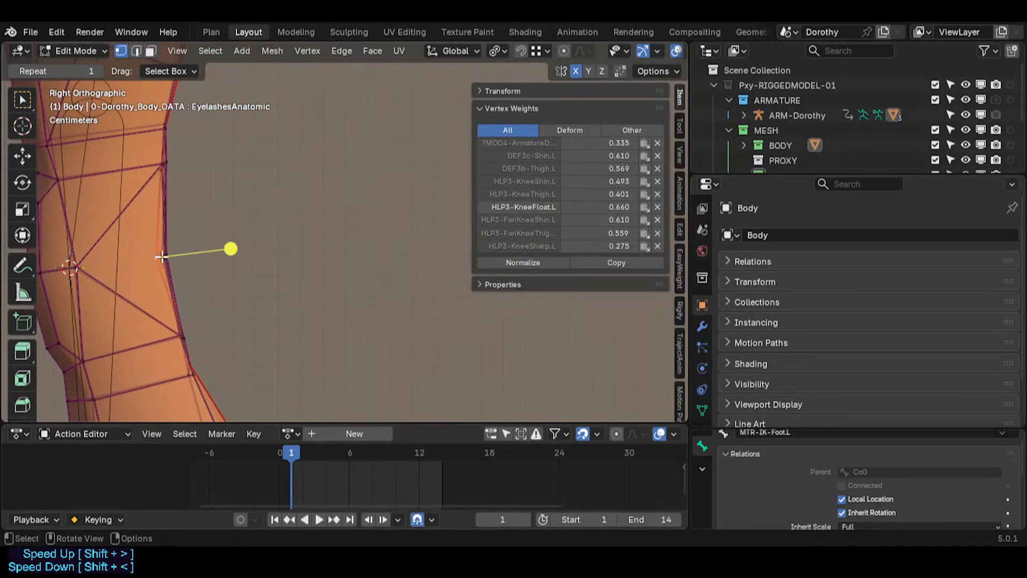
key("g")
left_click(225, 249)
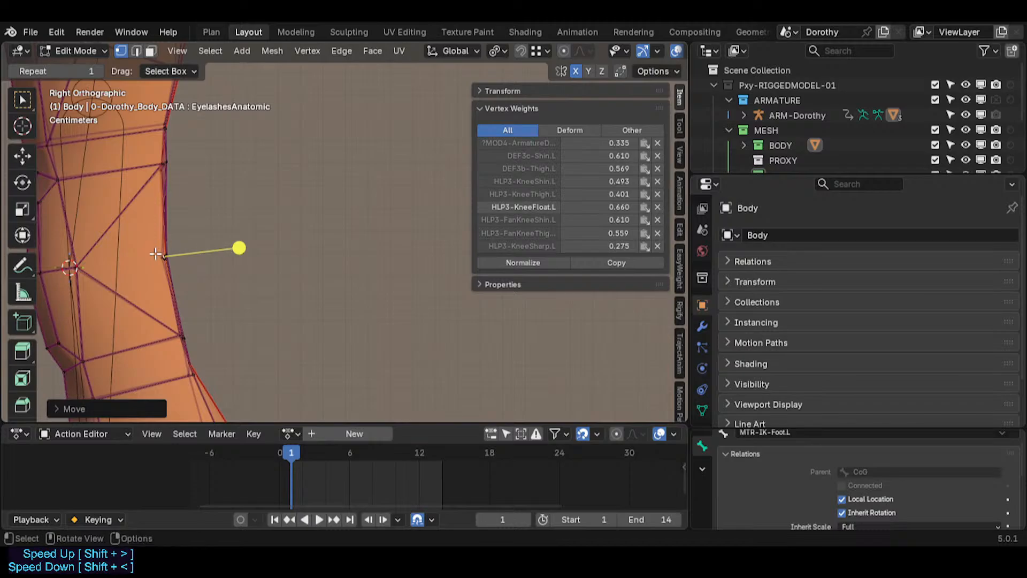
key("g")
left_click(189, 251)
key("g")
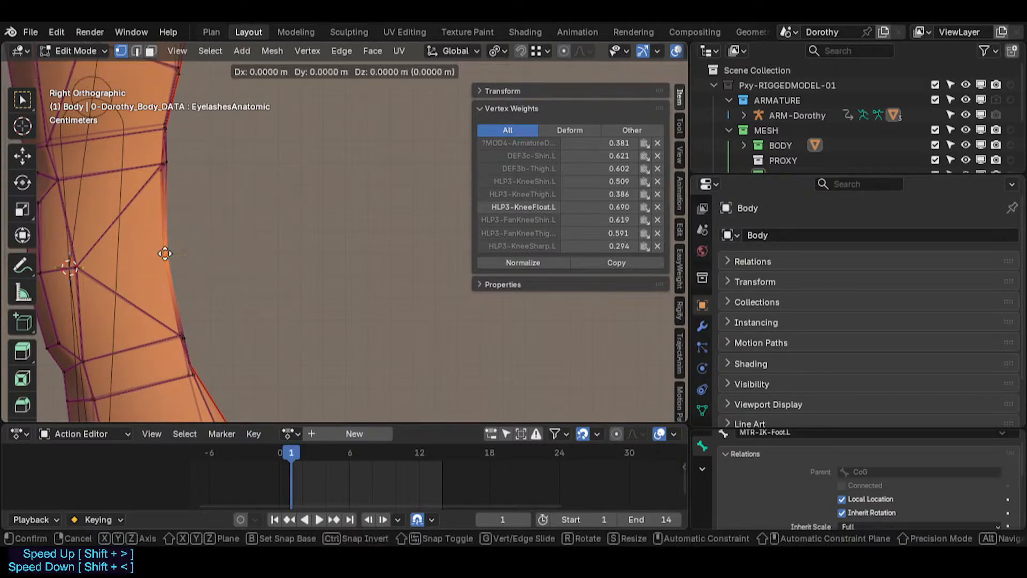
left_click(196, 234)
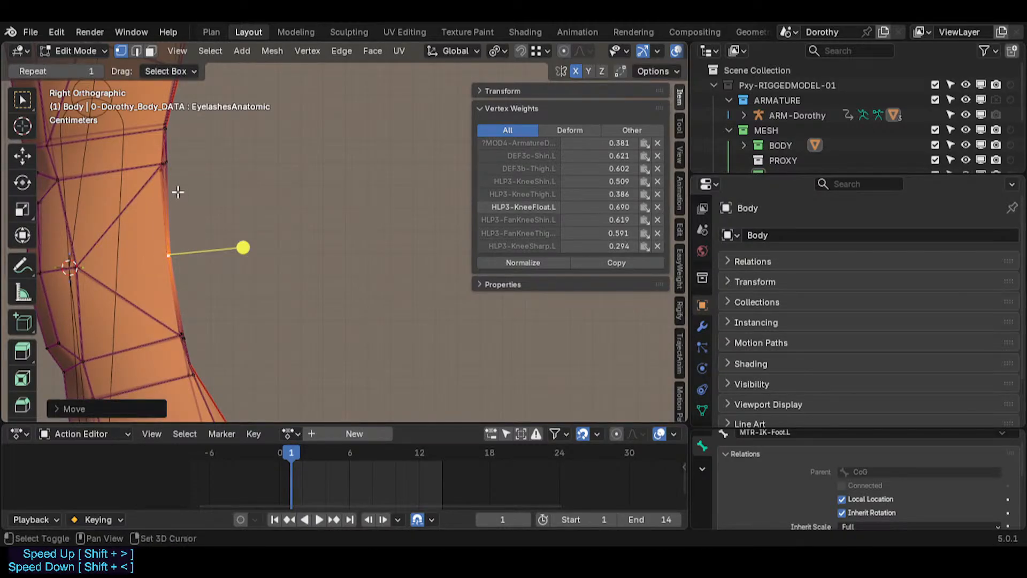
Adjust the position of the vertex just above the back of the left knee to smooth the leg's rear contour.
middle_click_drag(178, 192, 209, 234, "shift")
key("alt+a")
key("g")
left_click(206, 198)
key("alt+a")
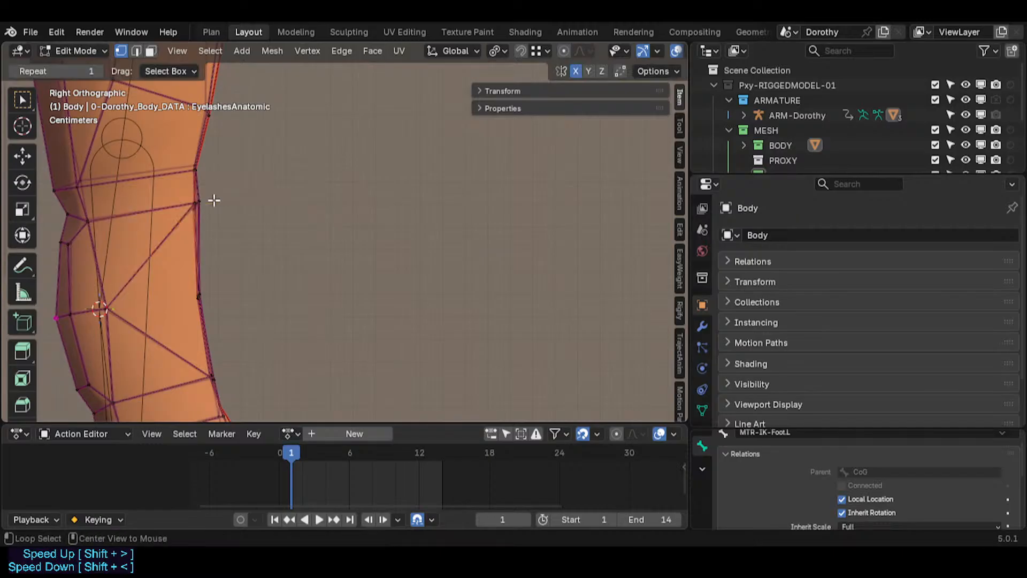
left_click(217, 198)
key("g")
left_click(201, 203)
key("g")
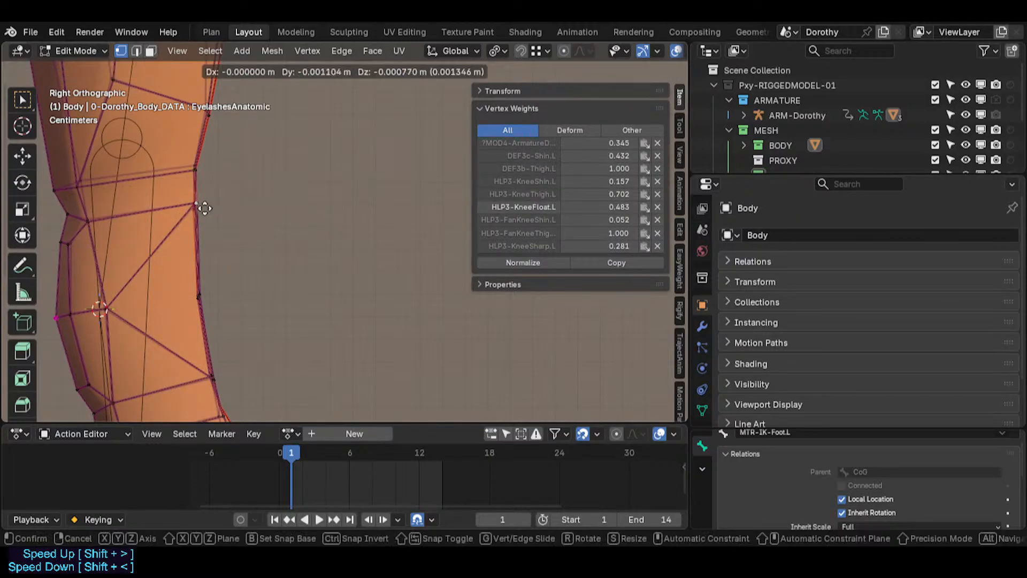
left_click(206, 207)
key("g")
left_click(215, 202)
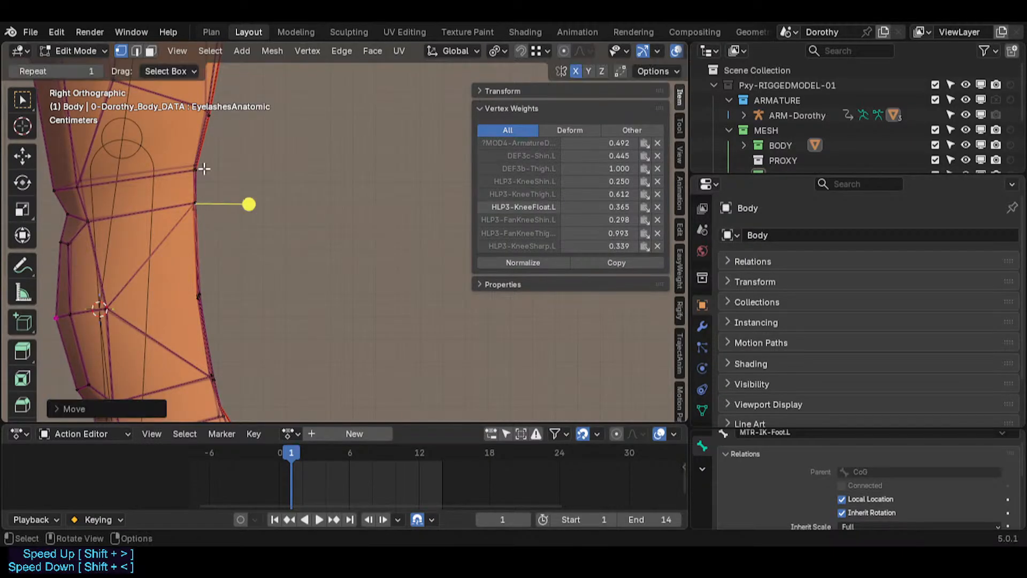
Reposition the rear contour vertices from the left lower thigh to the back of the knee, and leave Edit Mode.
left_click_drag(219, 151, 225, 282, "shift")
left_click(214, 236)
key("g")
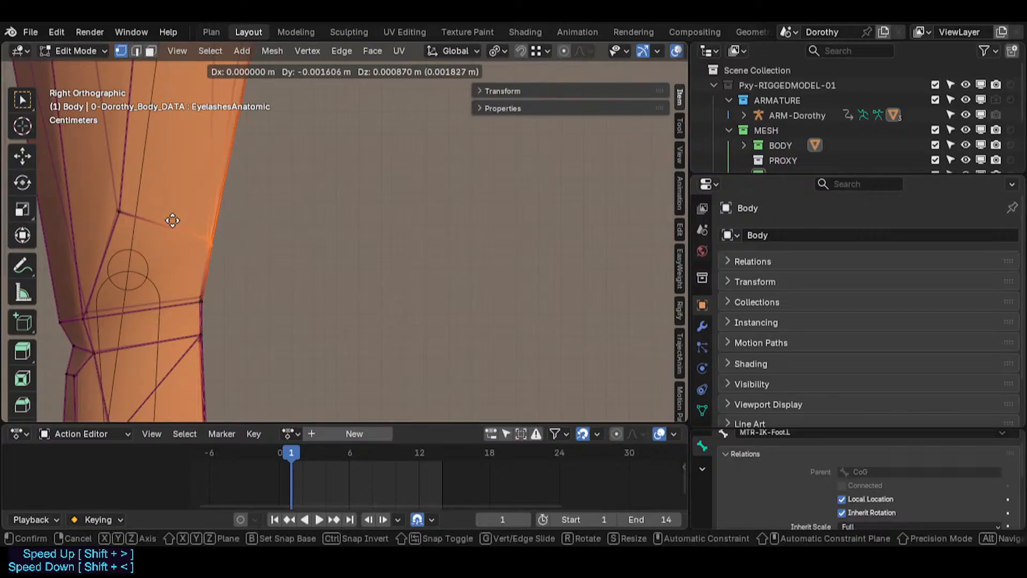
left_click(157, 221)
left_click(200, 294)
key("g")
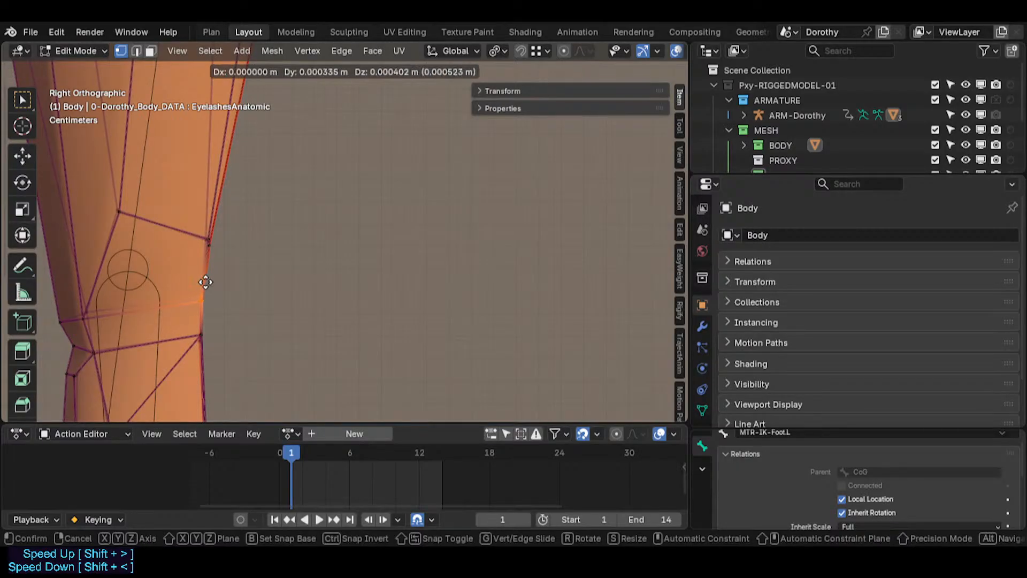
left_click(207, 294)
left_click(205, 336)
left_click(225, 335)
scroll(205, 335, "down", 5)
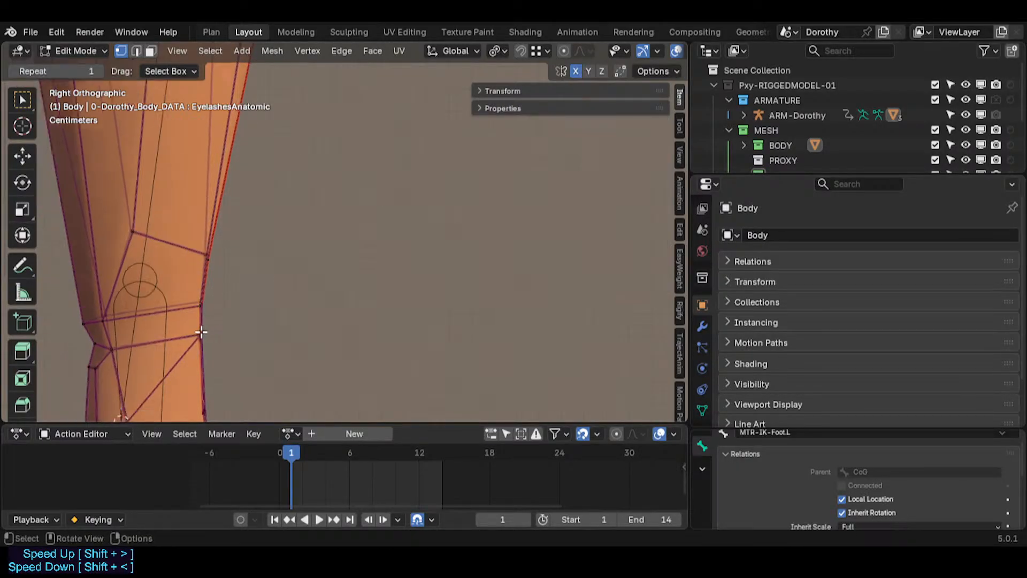
key("Tab")
Enter Pose Mode on ARM-Dorothy, raise MTR-IK-Foot.L behind the body to bend the left knee, and rotate the foot downward.
middle_click_drag(214, 343, 266, 224, "shift")
scroll(259, 301, "down", 4)
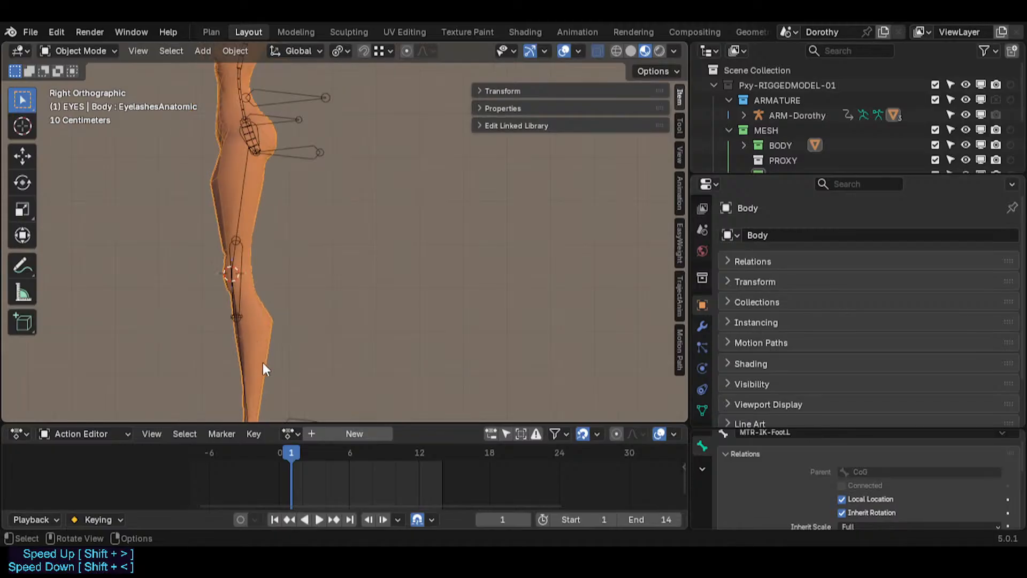
middle_click_drag(262, 362, 233, 347, "shift")
left_click(220, 322)
key("ctrl+Tab")
key("g")
left_click(382, 110)
key("r")
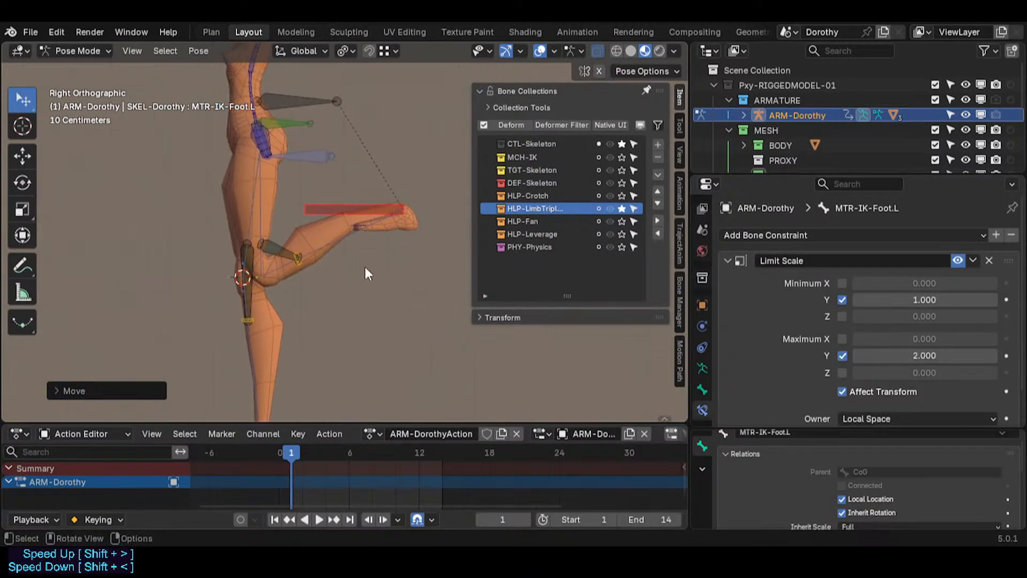
left_click(413, 236)
Move MTR-IK-Foot.L through tighter and looser folds to examine the knee deformation around the float helper.
scroll(328, 272, "up", 1)
key("g")
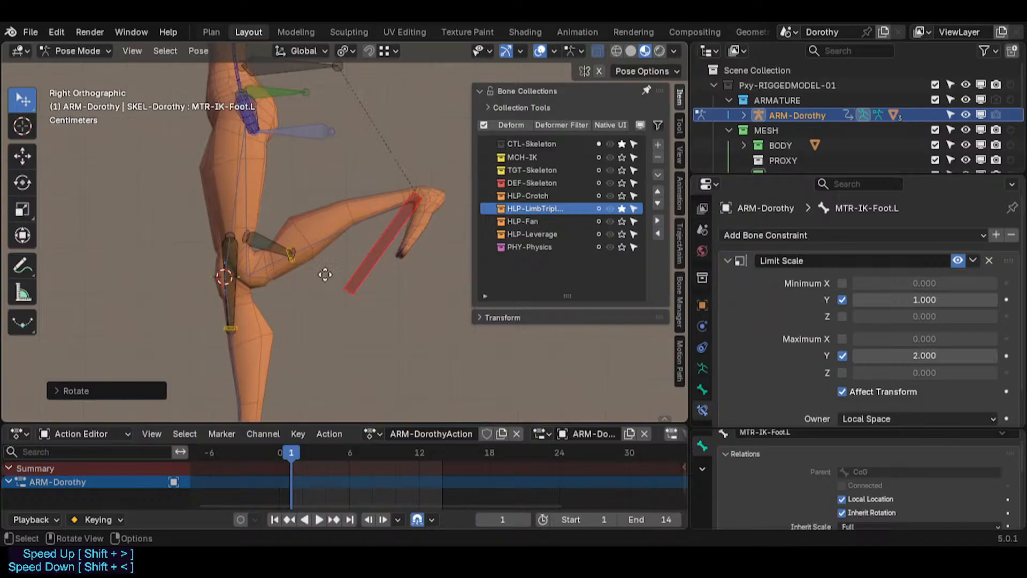
left_click(265, 230)
scroll(256, 260, "up", 2)
key("g")
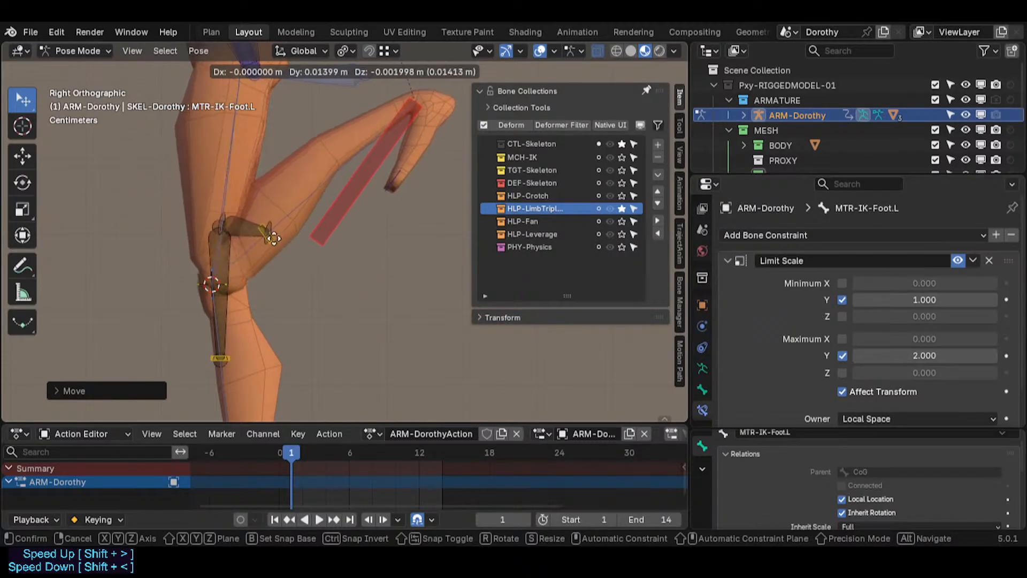
left_click(300, 210)
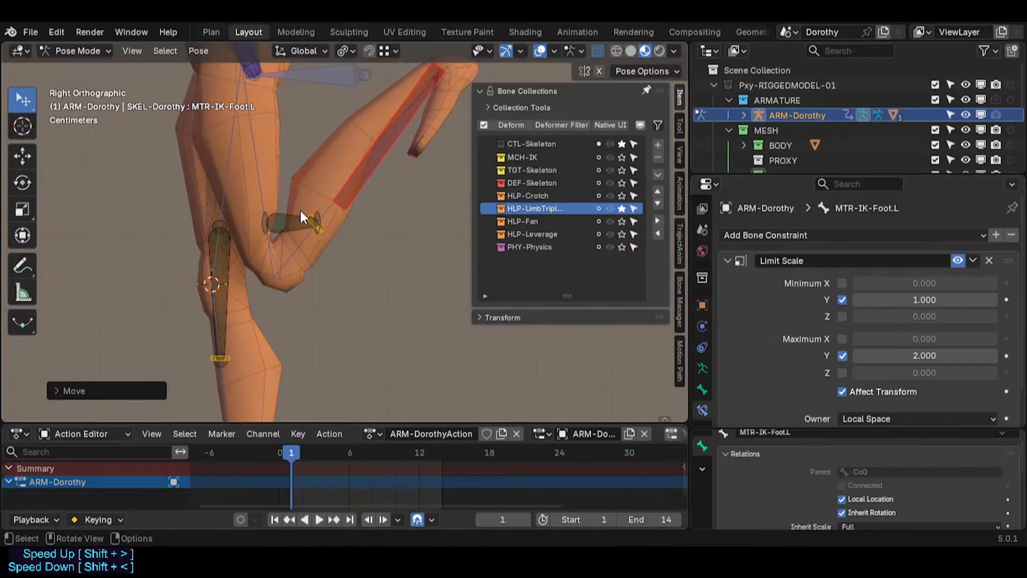
key("g")
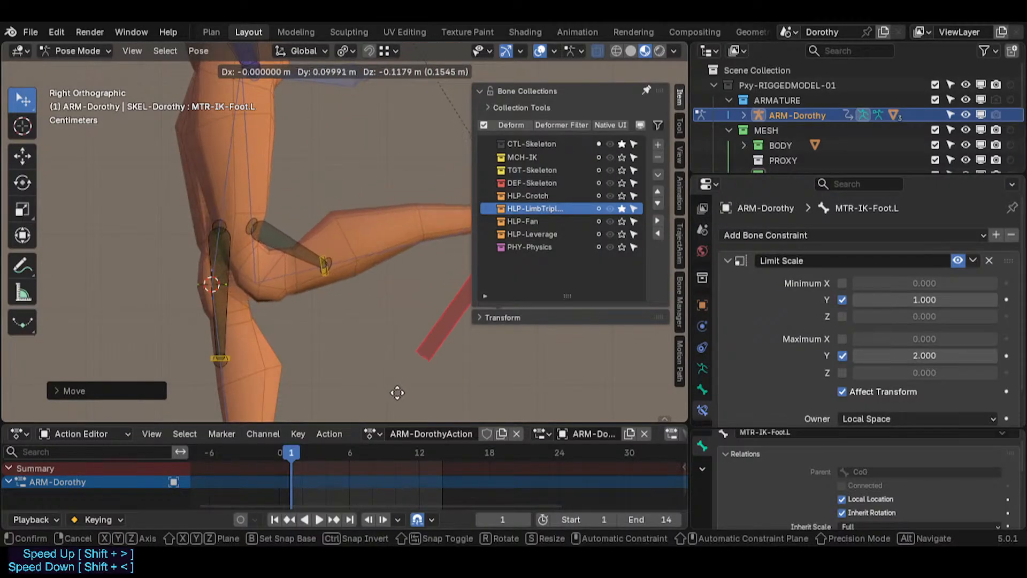
left_click(365, 321)
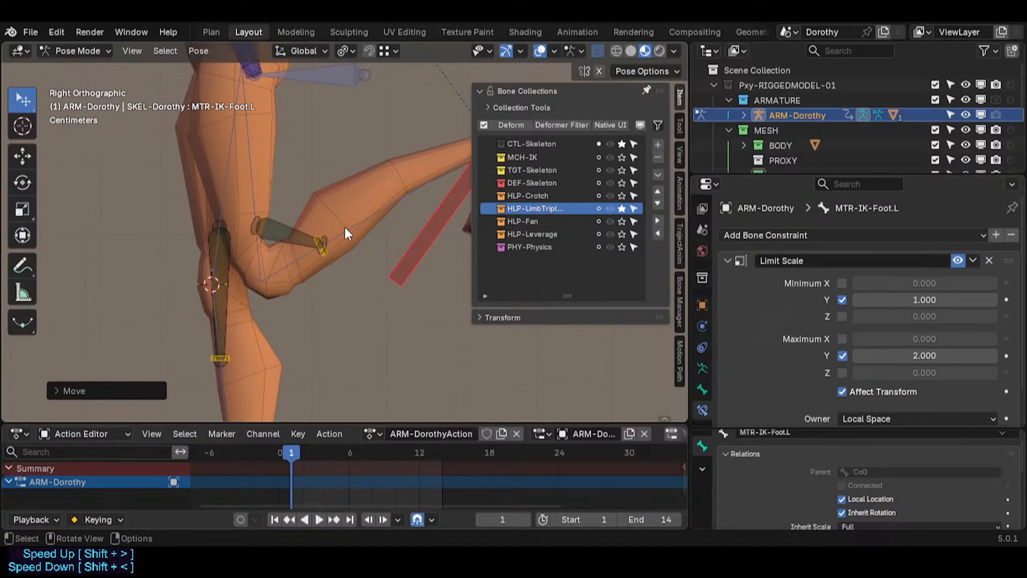
key("g")
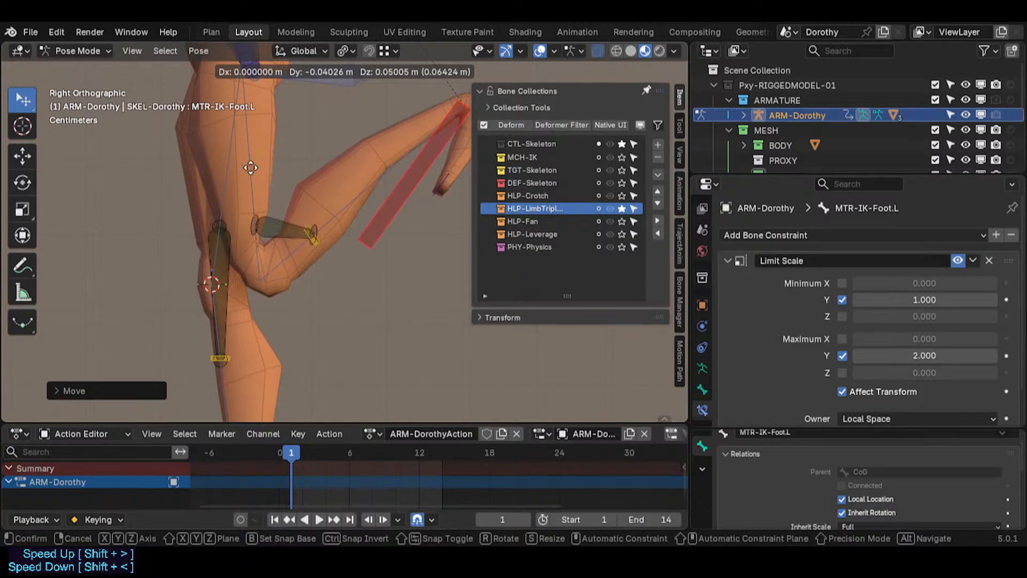
left_click(232, 143)
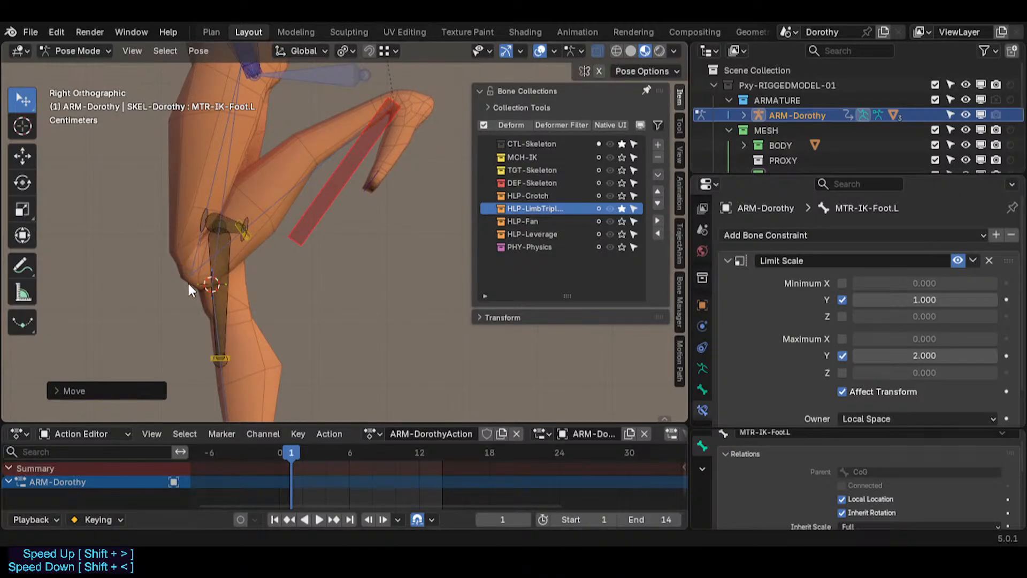
key("shift+g")
key("g")
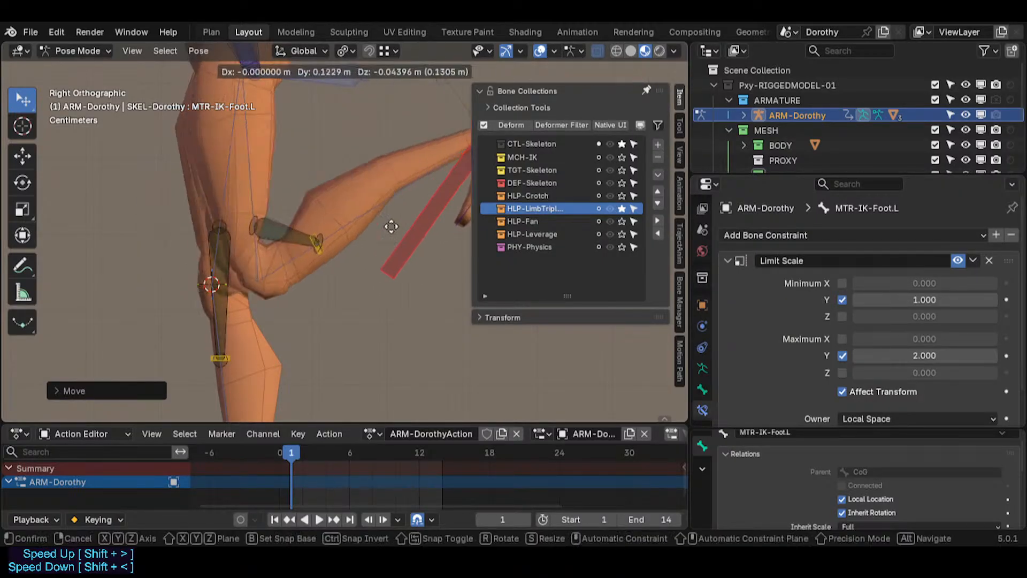
left_click(372, 238)
key("g")
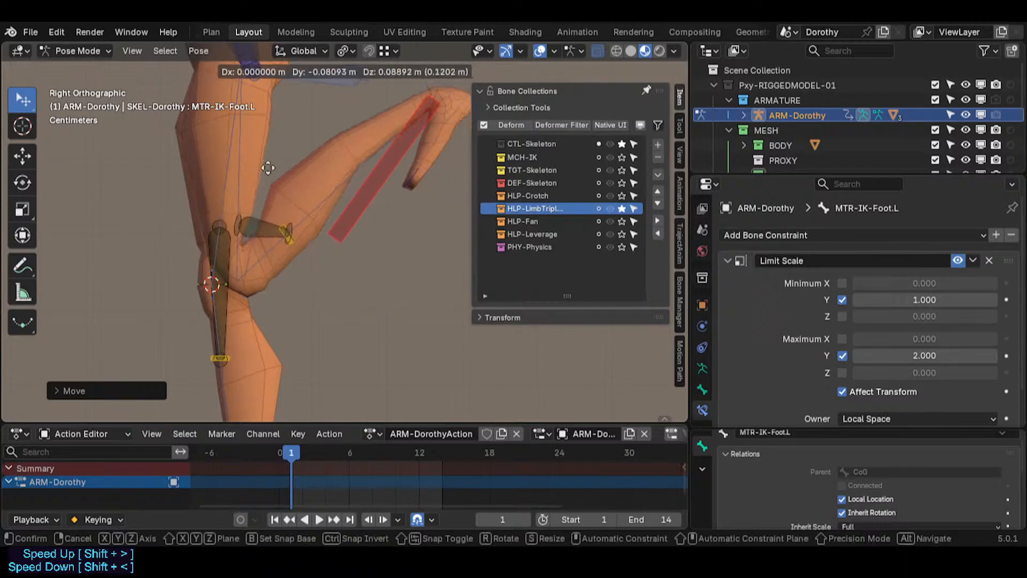
left_click(290, 225)
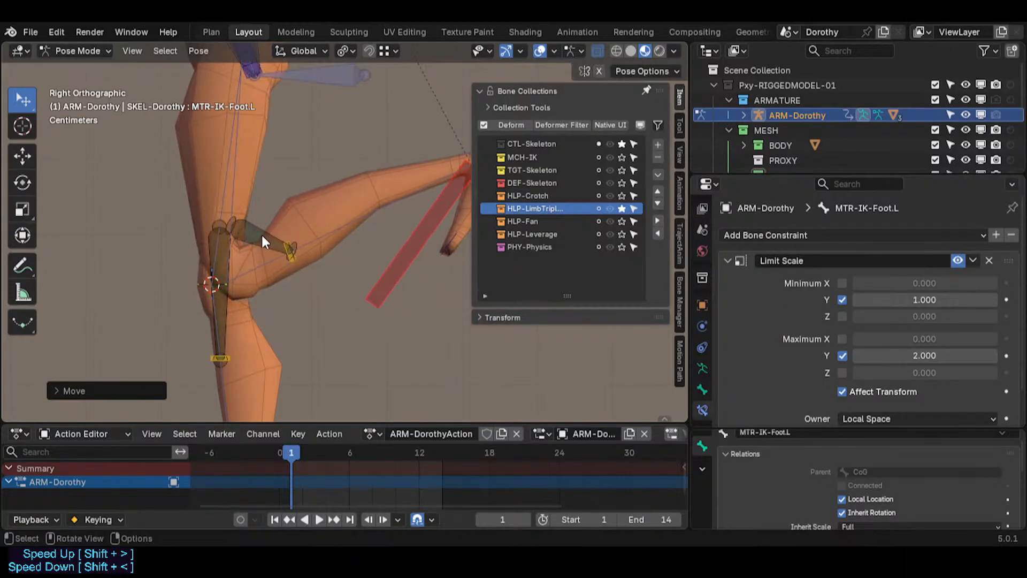
Toggle the Stretch To constraint on HLP3-KneeFloat.L to compare the bent knee with and without it, leaving it disabled.
left_click(261, 234)
left_click(959, 262)
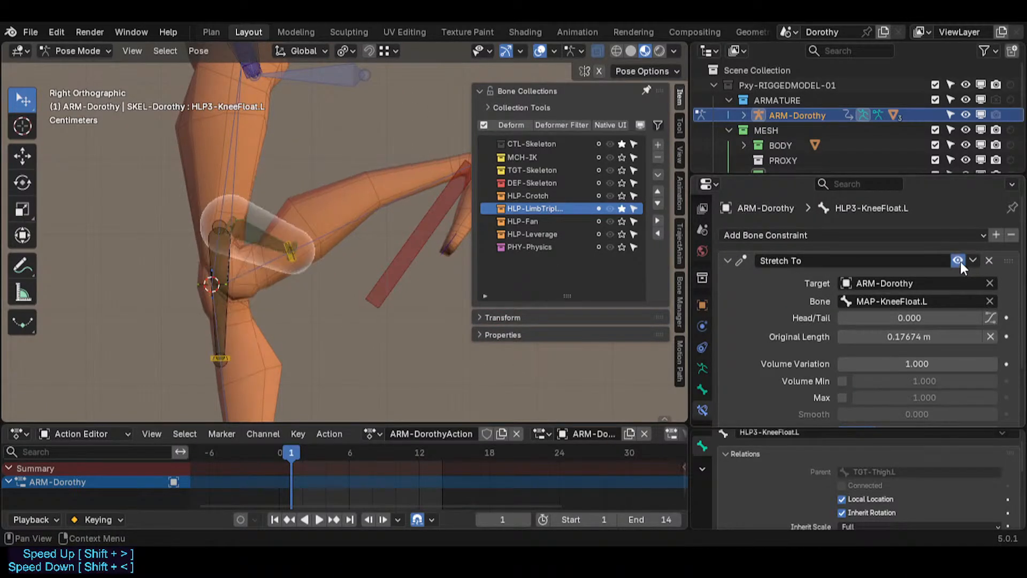
left_click(960, 261)
left_click(960, 261)
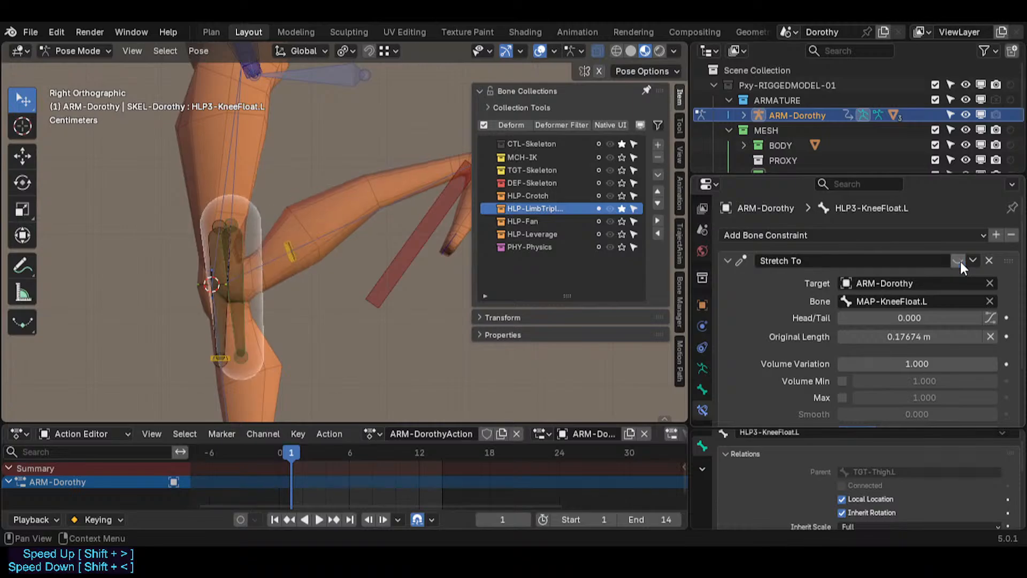
left_click(960, 261)
left_click(960, 261)
Test-move MTR-IK-Foot.L without the knee float's Stretch To constraint, cancel the move, and re-enable the constraint on HLP3-KneeFloat.L.
left_click(431, 230)
key("g")
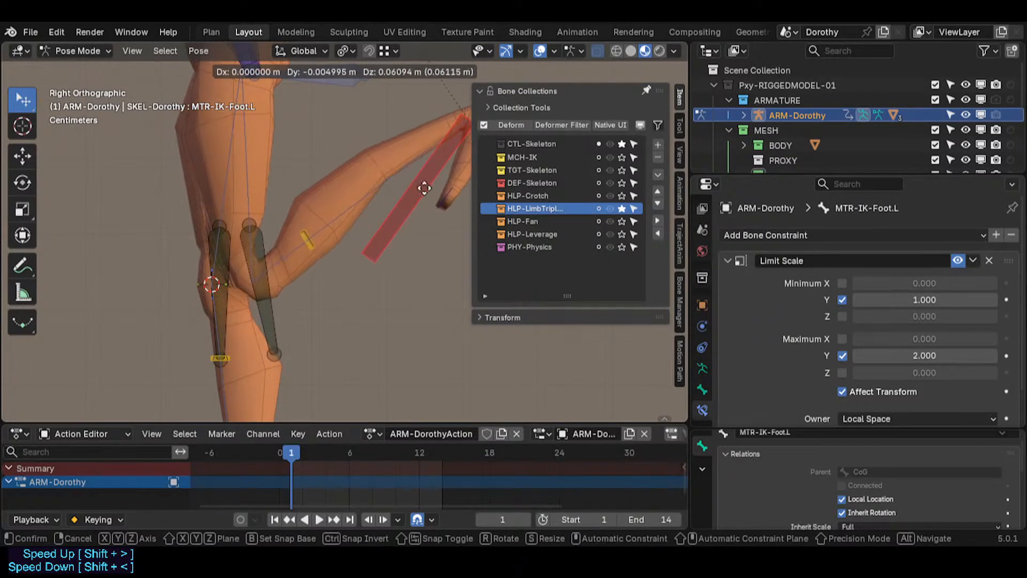
right_click(256, 307)
left_click(256, 322)
left_click(956, 261)
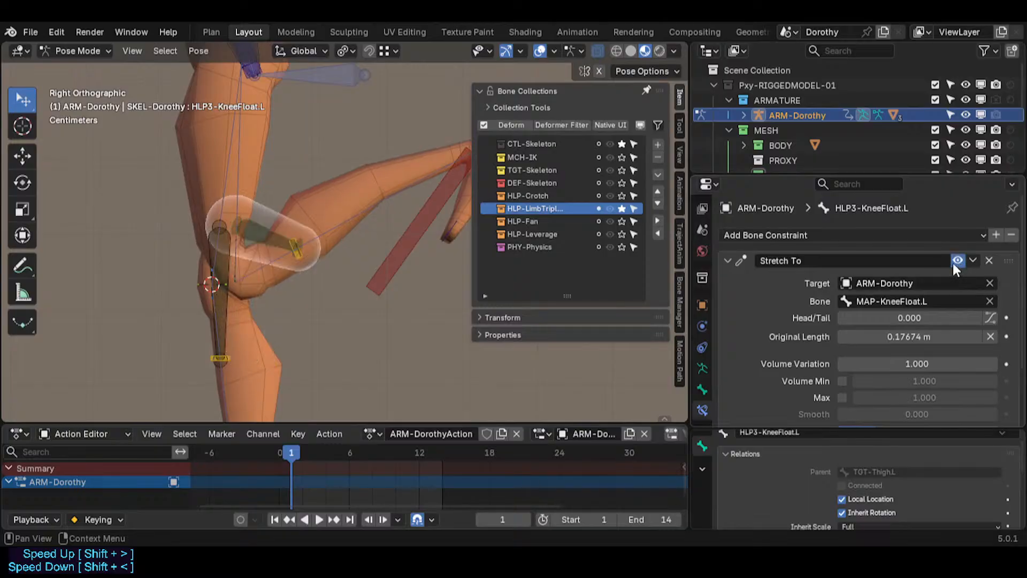
Reset all bones to their rest pose and save Dorothy-BaseTemplate.blend.
key("a")
key("a")
key("alt+g")
scroll(249, 326, "down", 2)
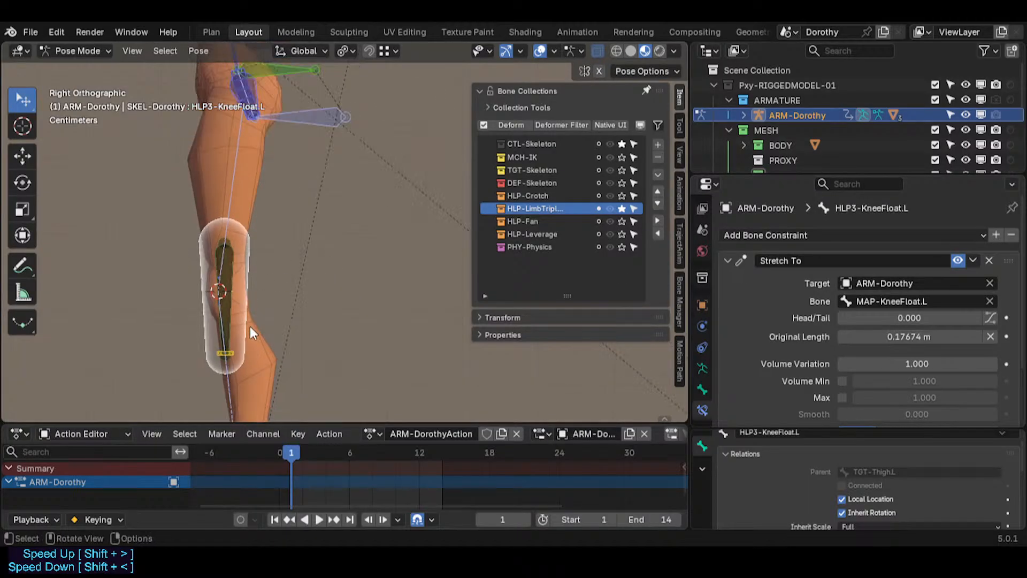
middle_click_drag(270, 334, 288, 271, "shift")
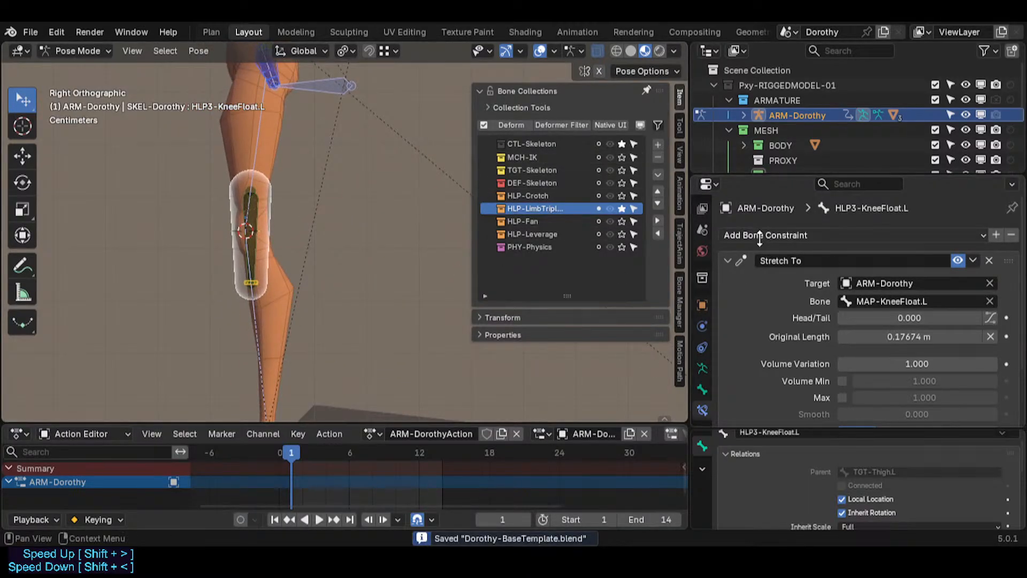
Select the HLP4-ElbowFloat.L helper bone and view the elbow up close.
mouse_move(322, 262)
middle_mouse_down()
mouse_move(299, 252)
mouse_move(322, 261)
middle_mouse_up()
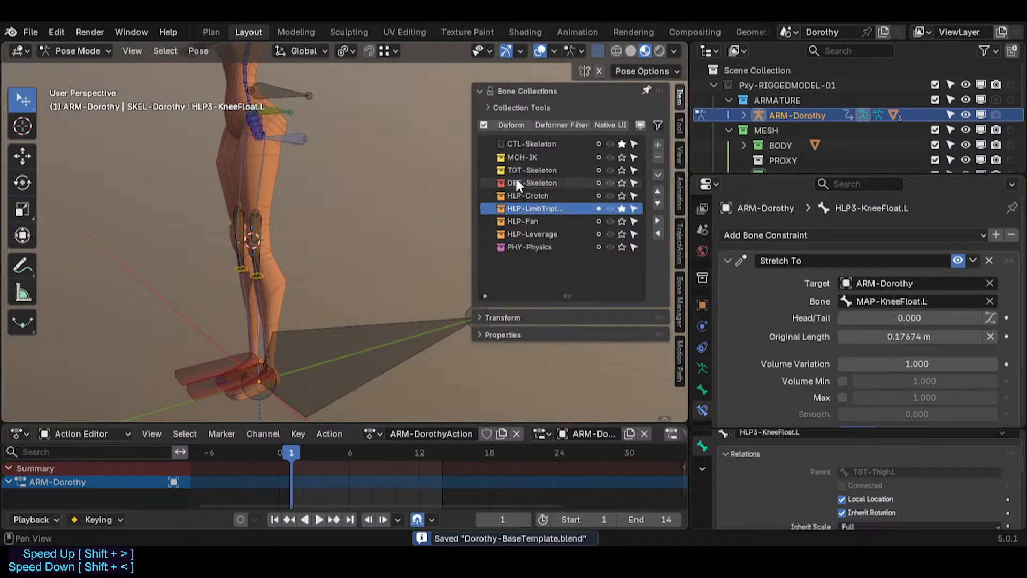
middle_click_drag(332, 206, 317, 162)
scroll(316, 176, "up", 5)
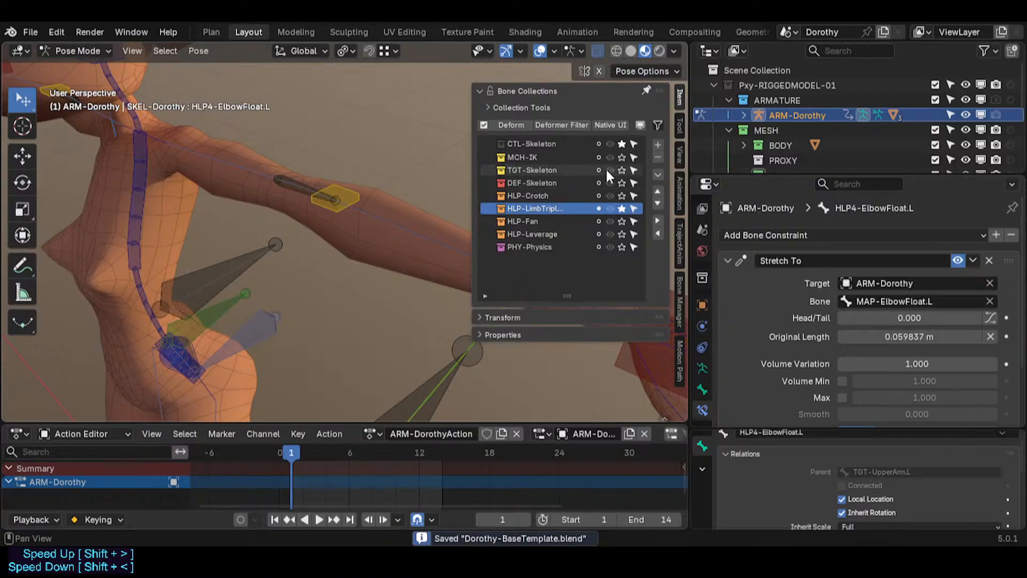
Select the Body mesh in the BODY collection and switch to Object Mode.
scroll(770, 144, "down", 3)
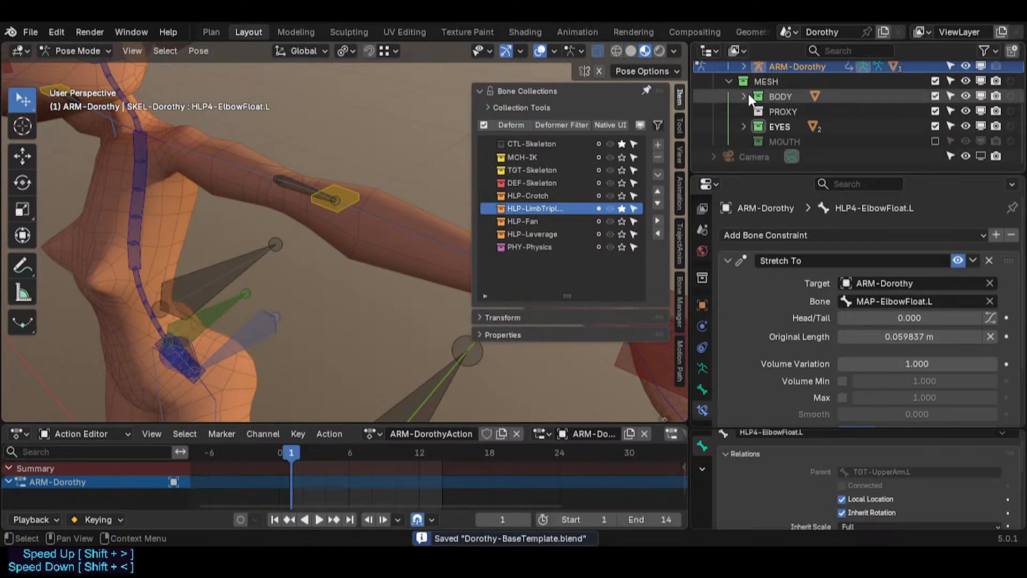
left_click(744, 96)
left_click(794, 112)
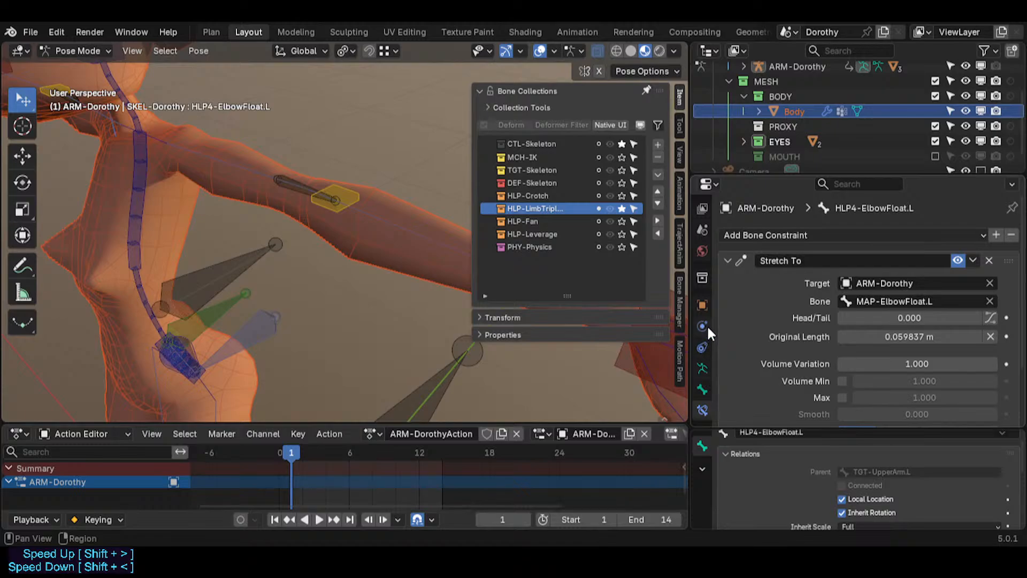
key("ctrl+Tab")
left_click(384, 226)
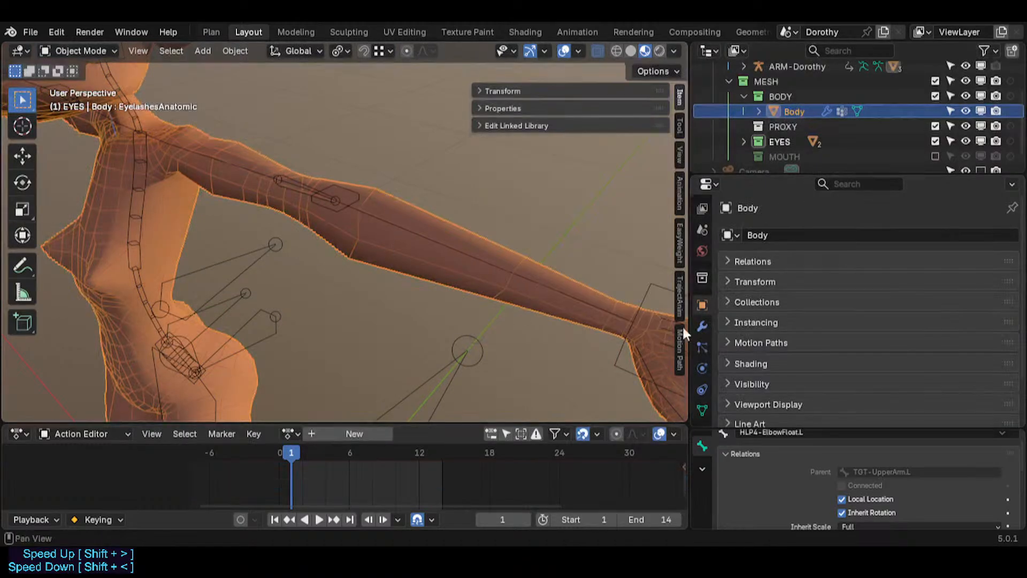
Expand the Body mesh's Armature DQS-Joints modifier and enable it for viewport and render.
left_click(702, 326)
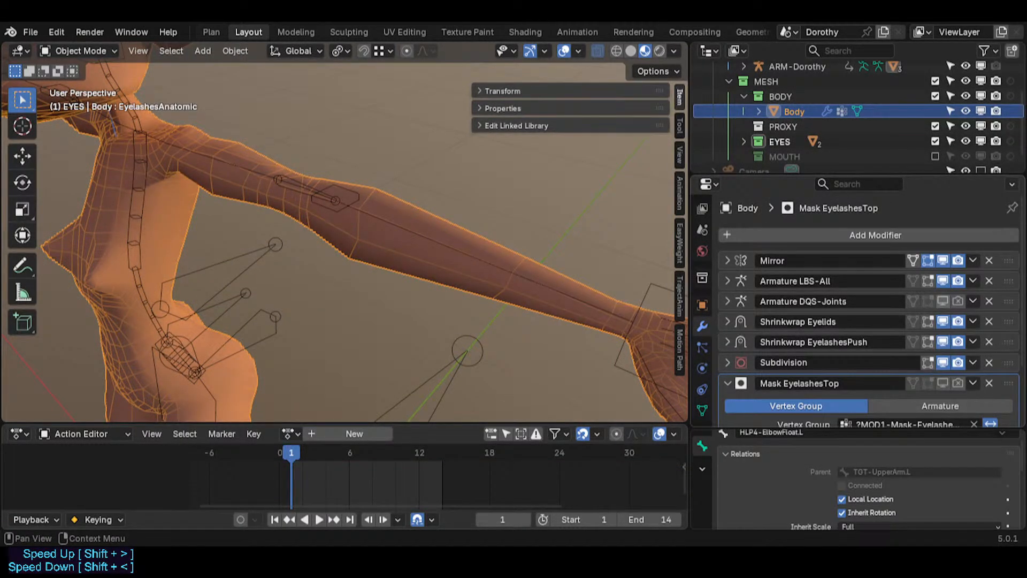
left_click(727, 301)
scroll(832, 326, "down", 4)
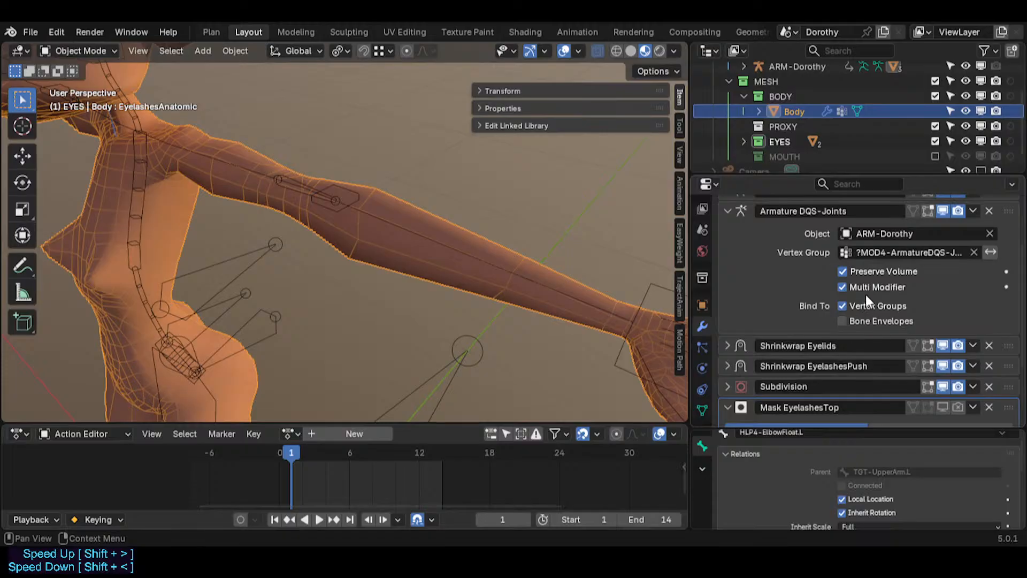
scroll(248, 253, "down", 2)
Inspect the ?MOD4-ArmatureDQS-Joints vertex group's weights on the Body in Weight Paint mode, and return to Object Mode.
key("ctrl+Tab")
key("w")
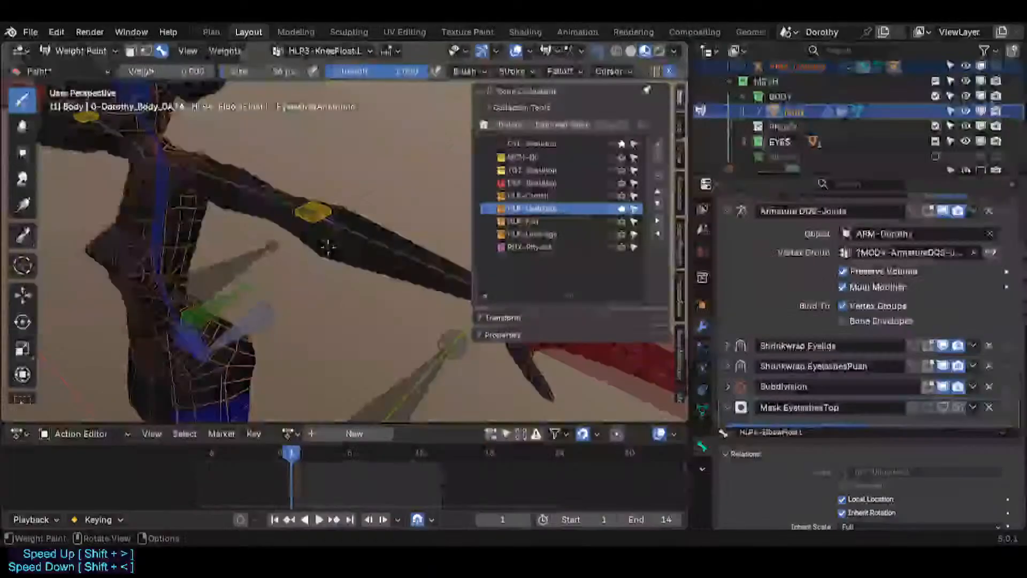
key("ctrl+shift+x")
left_click(329, 233)
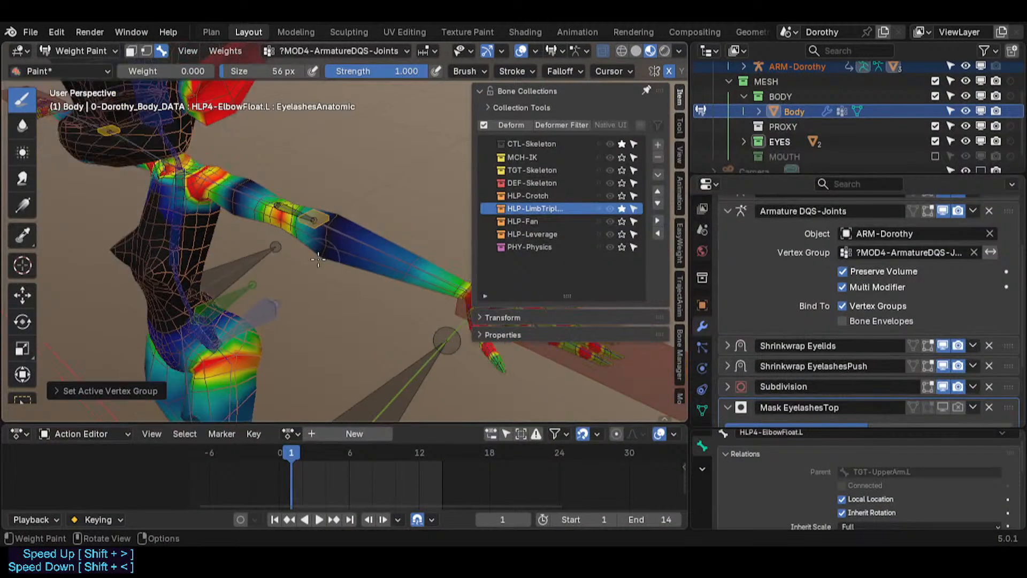
scroll(318, 259, "down", 3)
middle_click_drag(318, 348, 307, 290, "shift")
key("ctrl+Tab")
key("o")
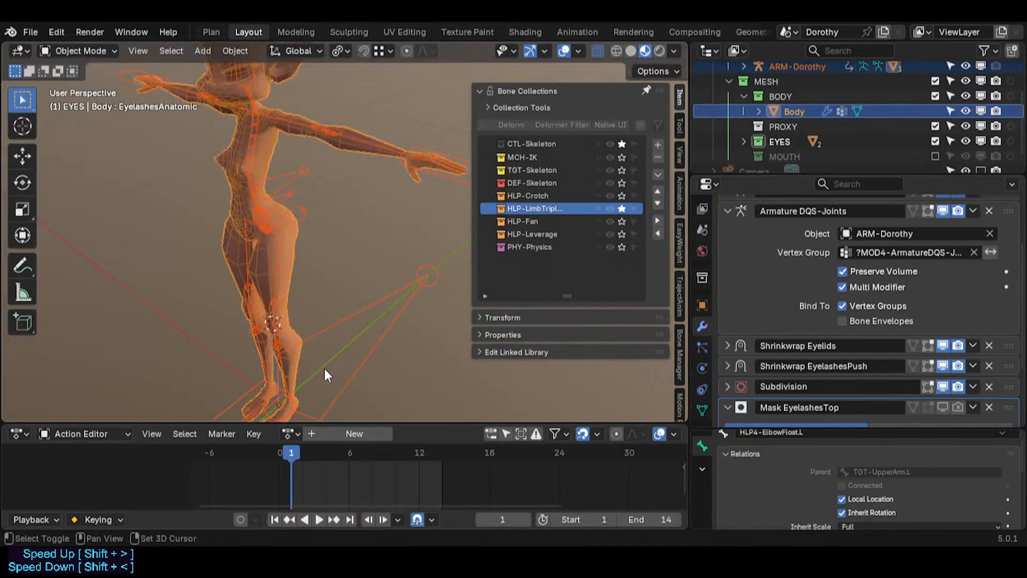
middle_click_drag(324, 368, 297, 268)
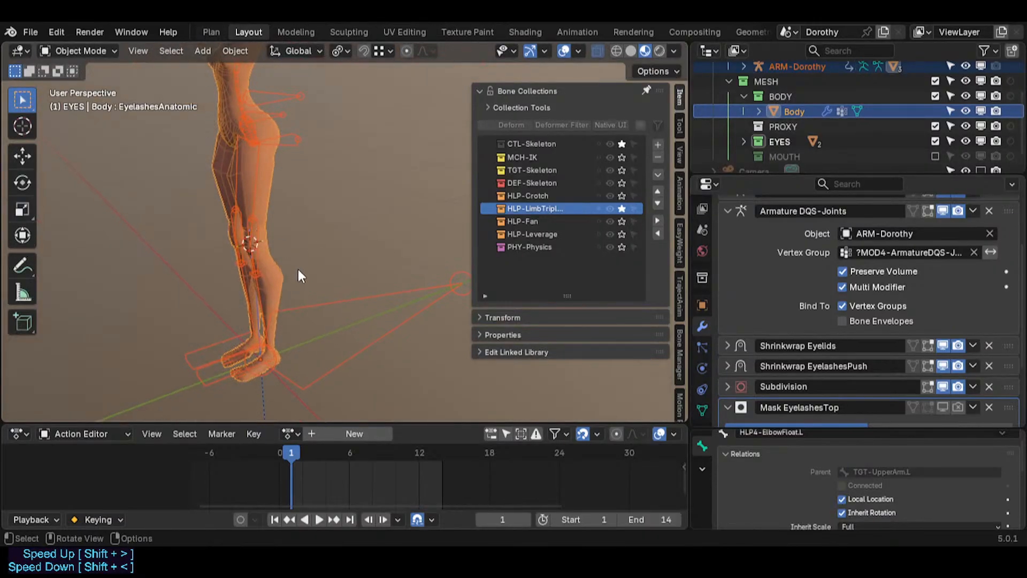
Collapse the DQS-Joints modifier, enter Pose Mode on ARM-Dorothy, and raise and rotate MTR-IK-Foot.L to bend the left knee.
left_click(727, 212)
left_click(223, 372)
key("ctrl+Tab")
left_click(220, 374)
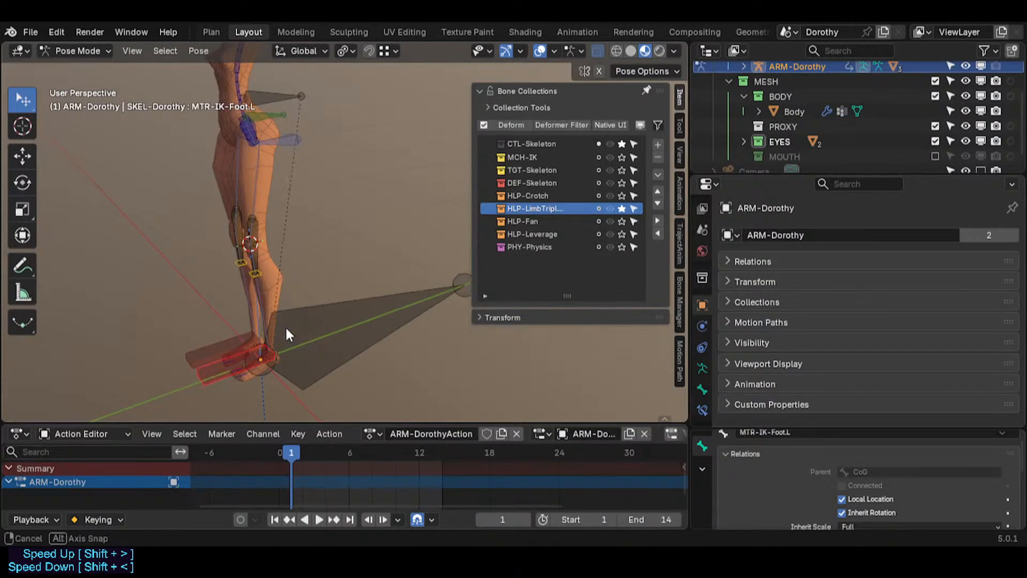
key("g")
middle_click_drag(286, 329, 355, 323)
left_click(354, 202)
scroll(355, 230, "up", 3)
key("r")
left_click(356, 144)
Raise MTR-IK-Foot.L behind the body and rotate it to test the left knee float helpers in a deep bend.
key("g")
left_click(303, 228)
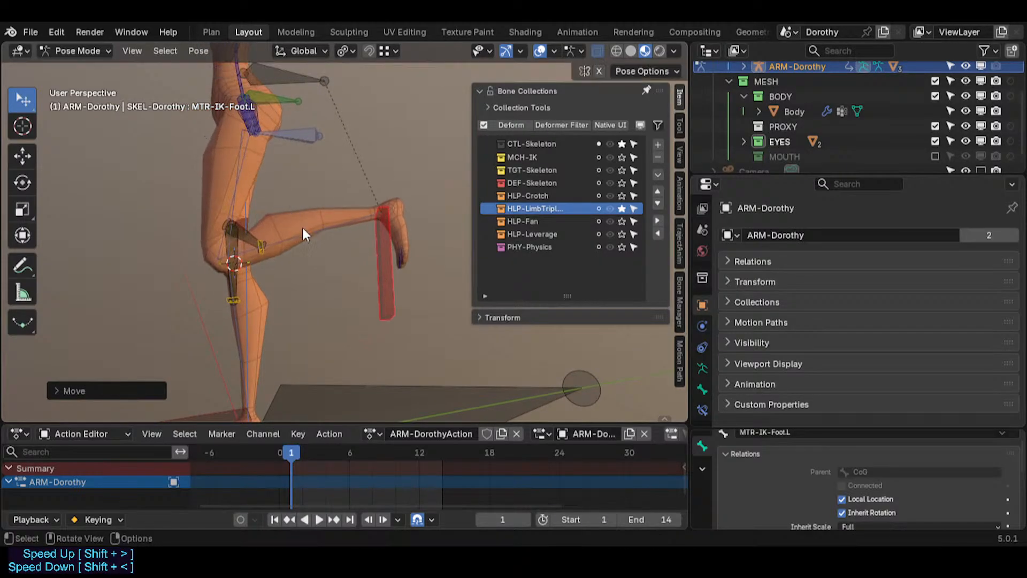
scroll(302, 227, "up", 2)
key("r")
left_click(426, 219)
key("g")
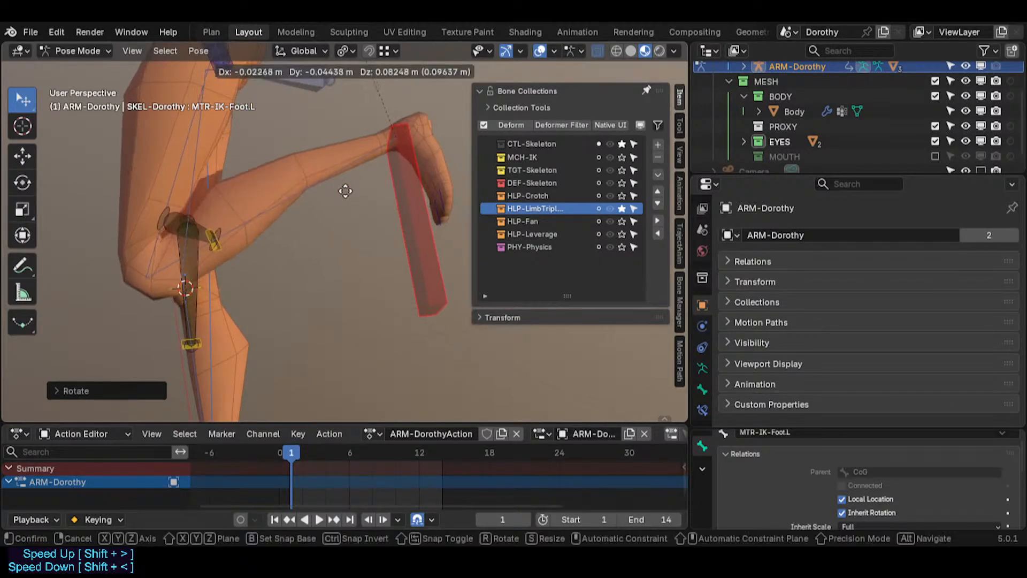
left_click(345, 188)
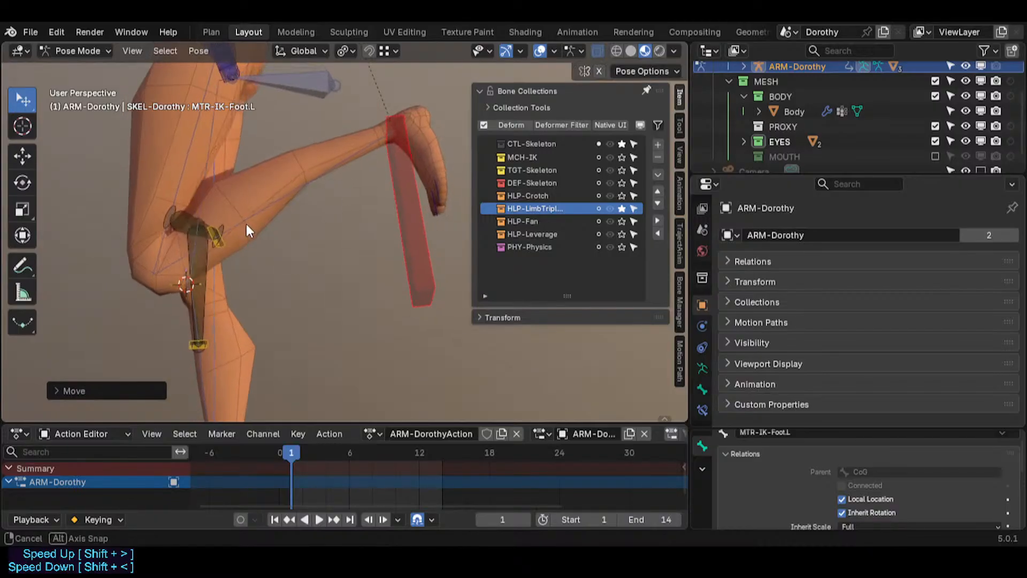
Test further positions and a rotation of MTR-IK-Foot.L, and clear the location of all pose bones.
key("g")
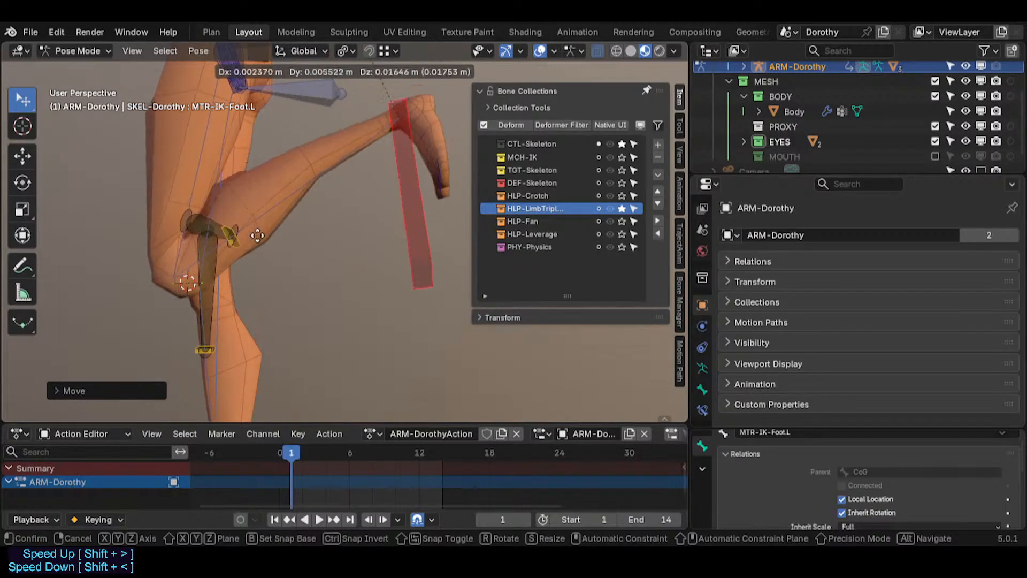
left_click(234, 190)
key("g")
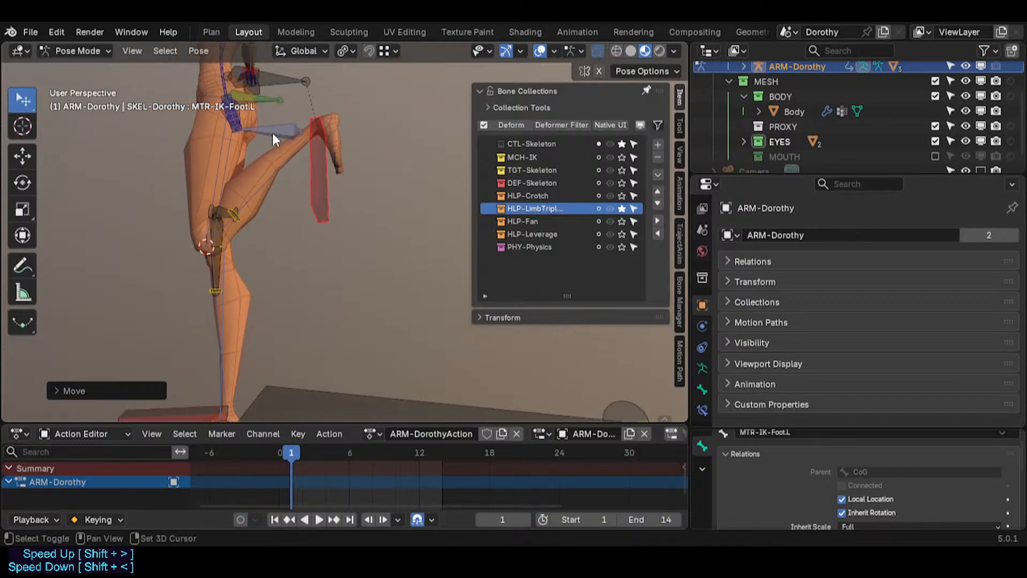
left_click(344, 370)
key("r")
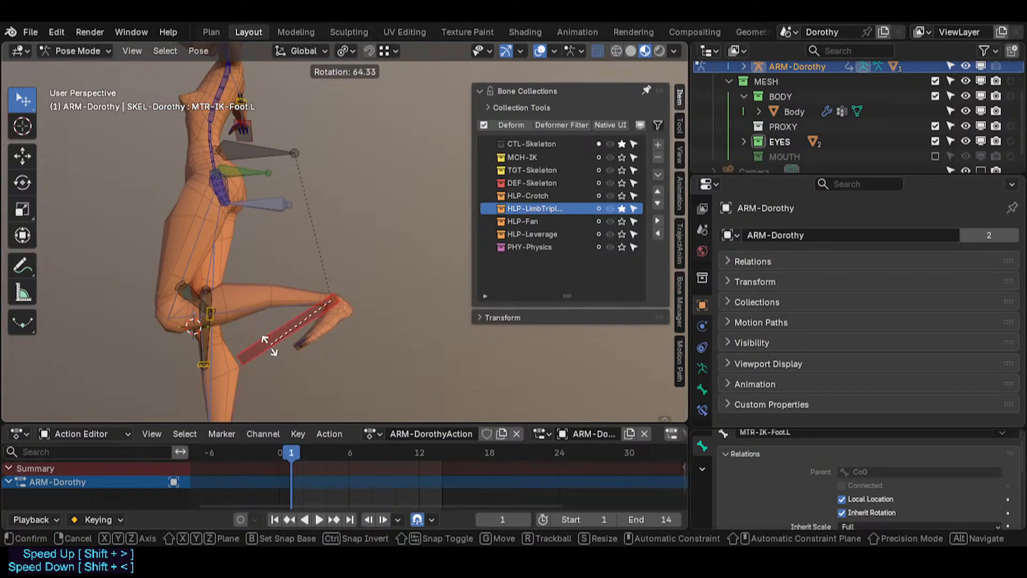
left_click(335, 329)
key("a")
key("alt+g")
Select MTR-IK-Foot.L and raise it until the thigh lifts forward and the left knee folds.
middle_click_drag(287, 336, 256, 274)
left_click(182, 332)
middle_click_drag(206, 316, 196, 444, "shift")
key("g")
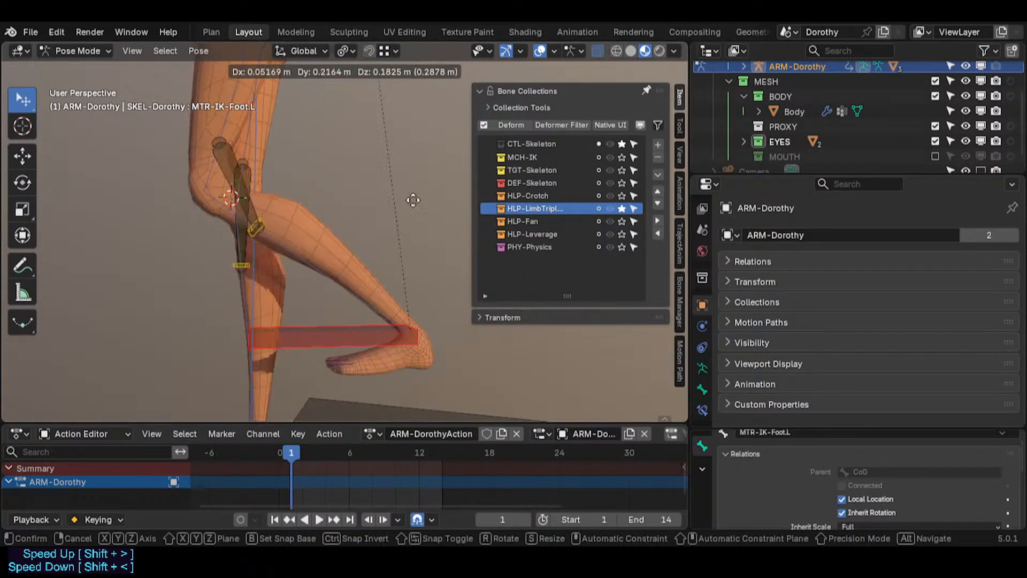
left_click(398, 113)
middle_click_drag(348, 224, 302, 341)
key("g")
left_click(269, 196)
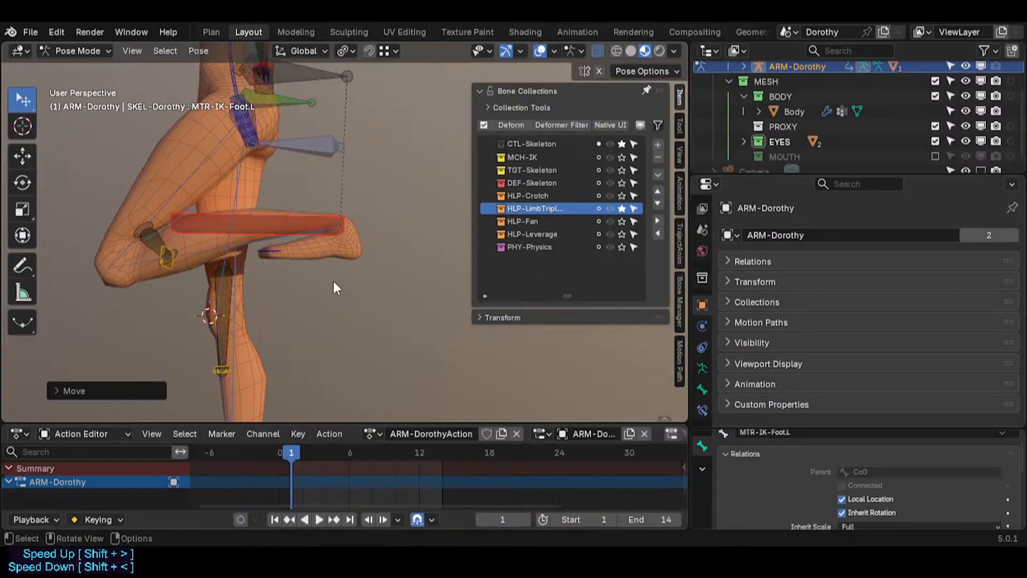
Rotate MTR-IK-Foot.L until the raised foot points downward, and shift it slightly to test the folded knee.
key("r")
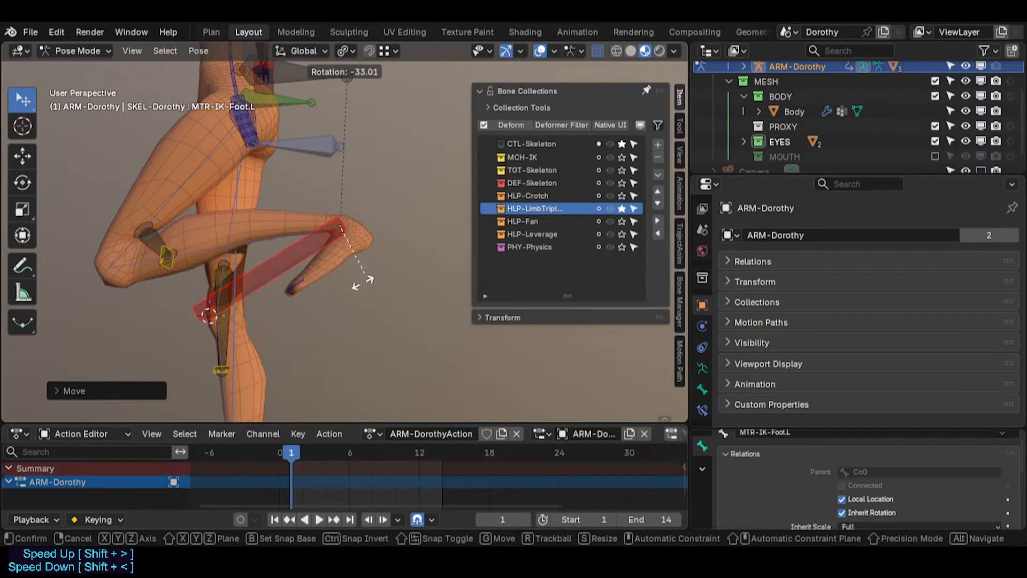
left_click(385, 275)
key("r")
left_click(410, 200)
key("g")
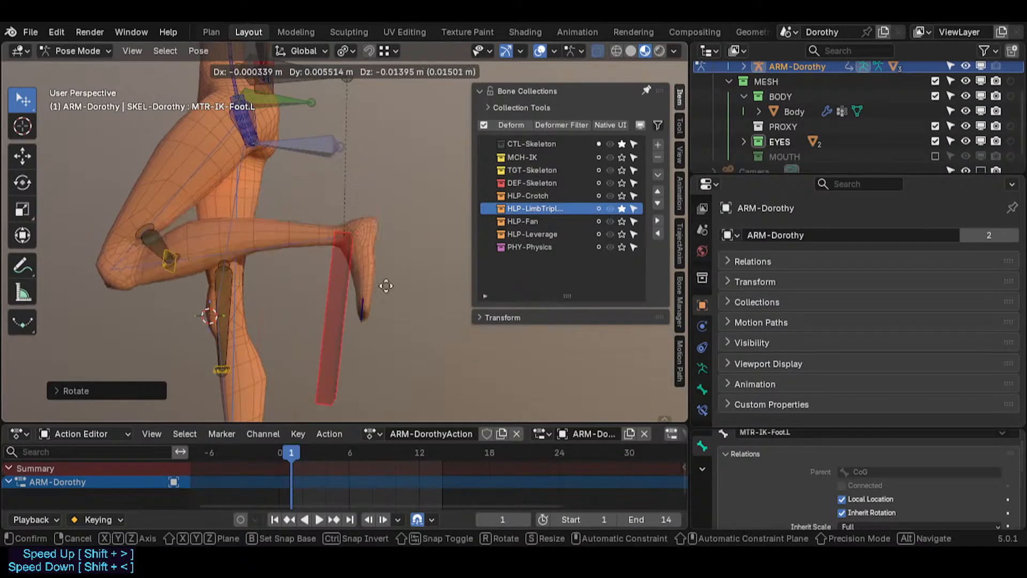
left_click(368, 263)
Clear the location and rotation of all pose bones and save the file.
key("a")
key("alt+g")
key("alt+r")
key("ctrl+s")
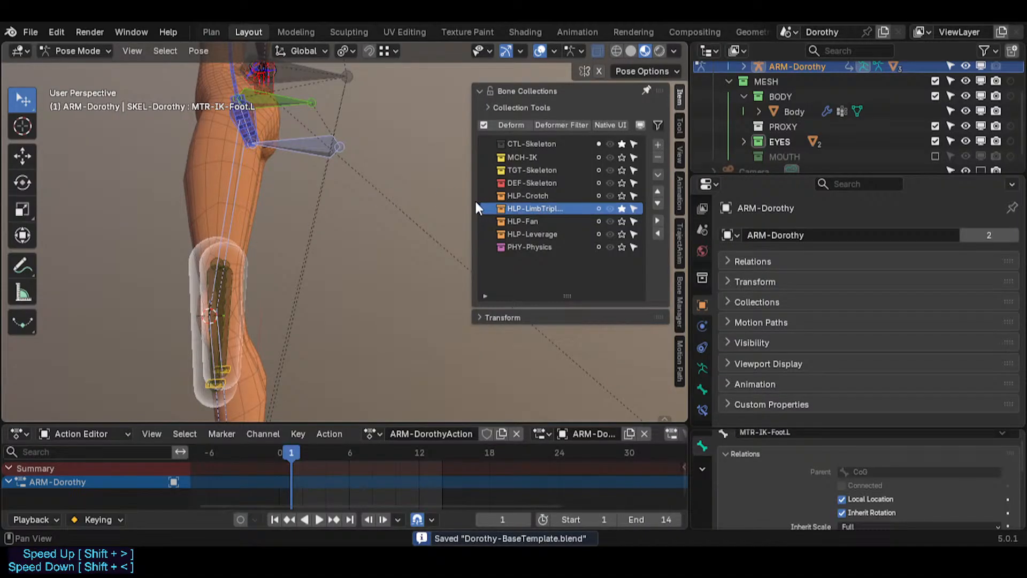
Delete the five entries marked #> from the to-do list in the Plan workspace's Notes text, and save the file.
left_click(212, 32)
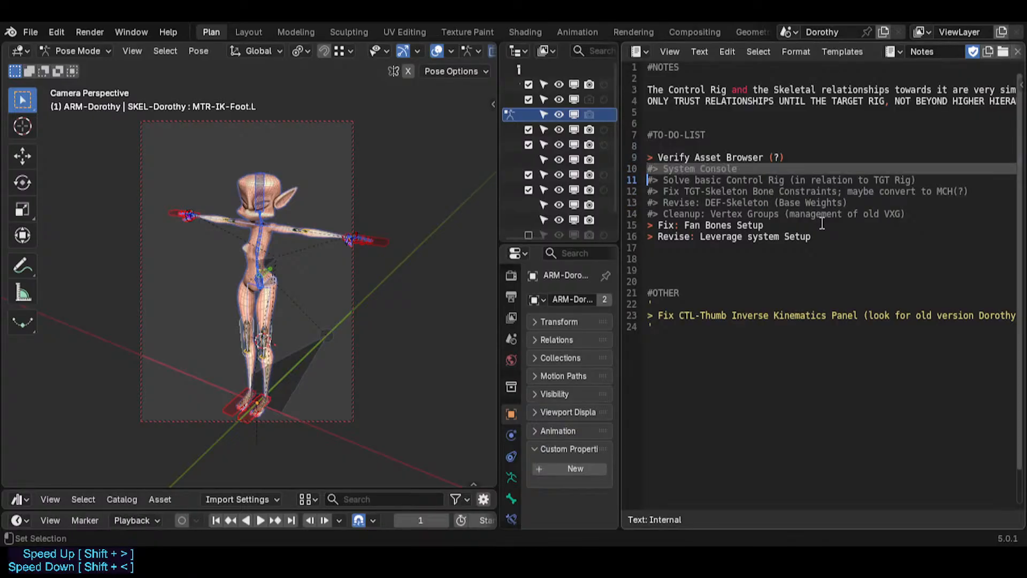
key("Delete")
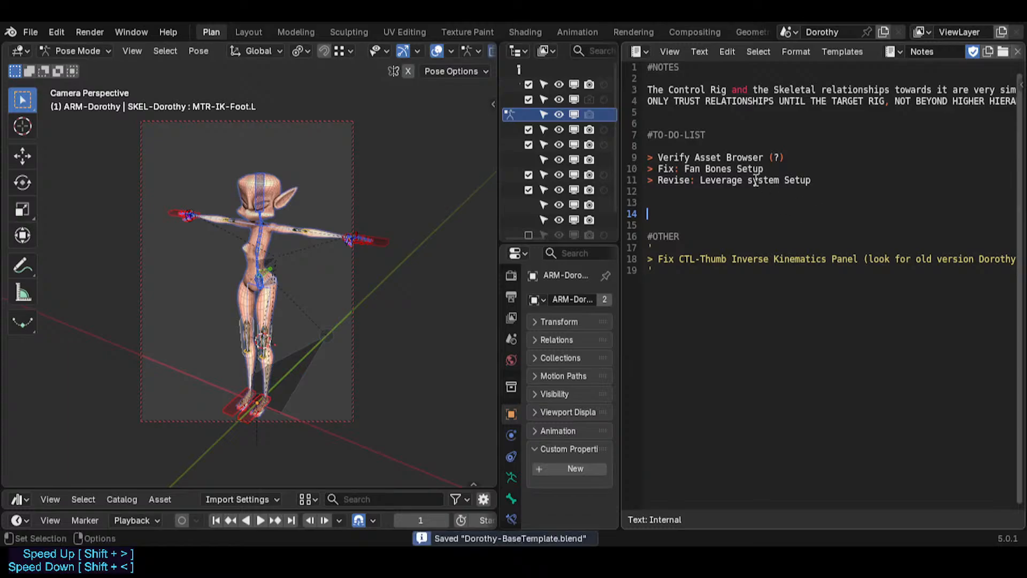
In the Layout workspace, turn off solo for the selected limb helper bone collection and solo HLP-Fan.
left_click(249, 33)
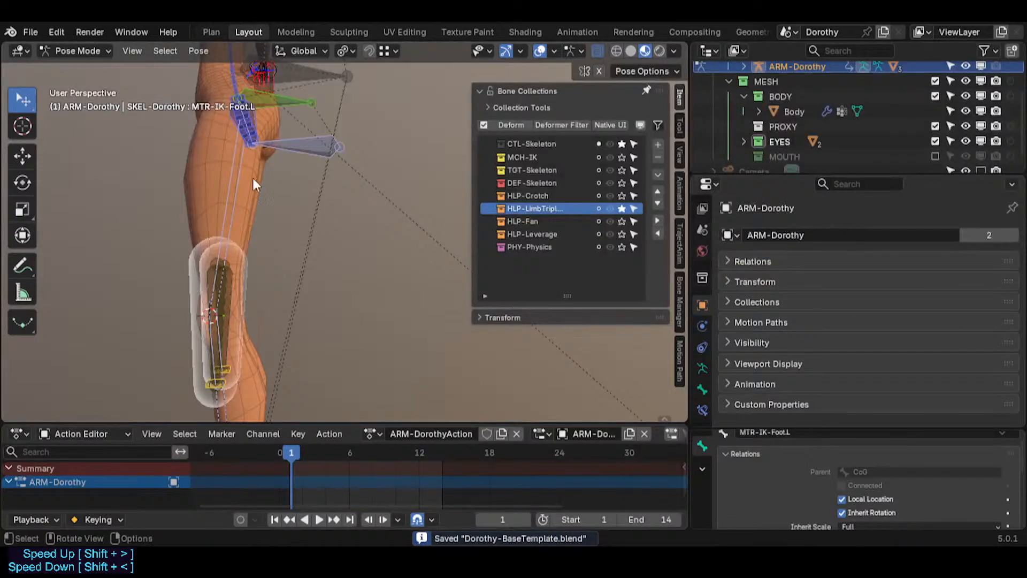
left_click(623, 208)
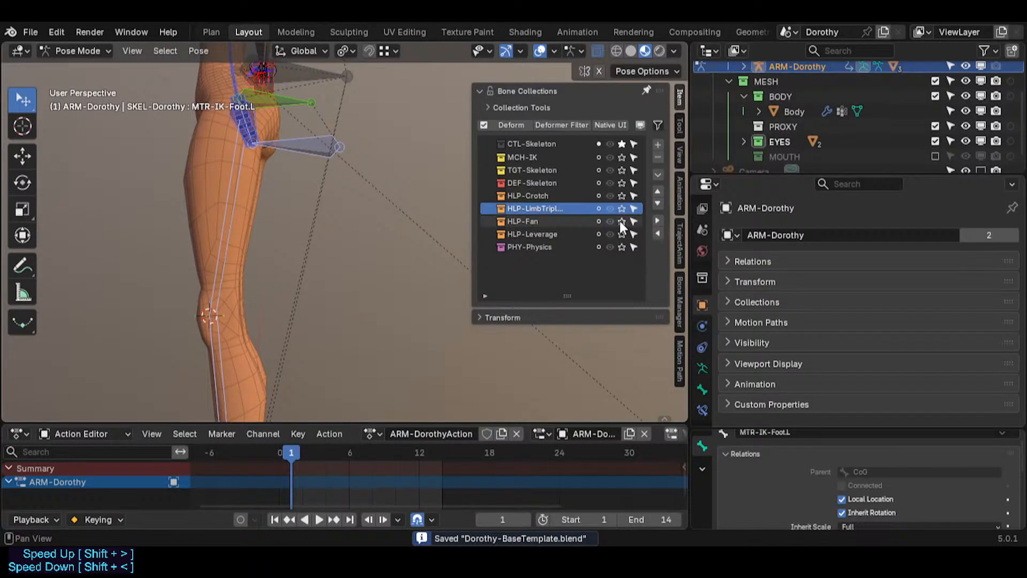
middle_click_drag(164, 241, 267, 262)
middle_click_drag(228, 319, 281, 316)
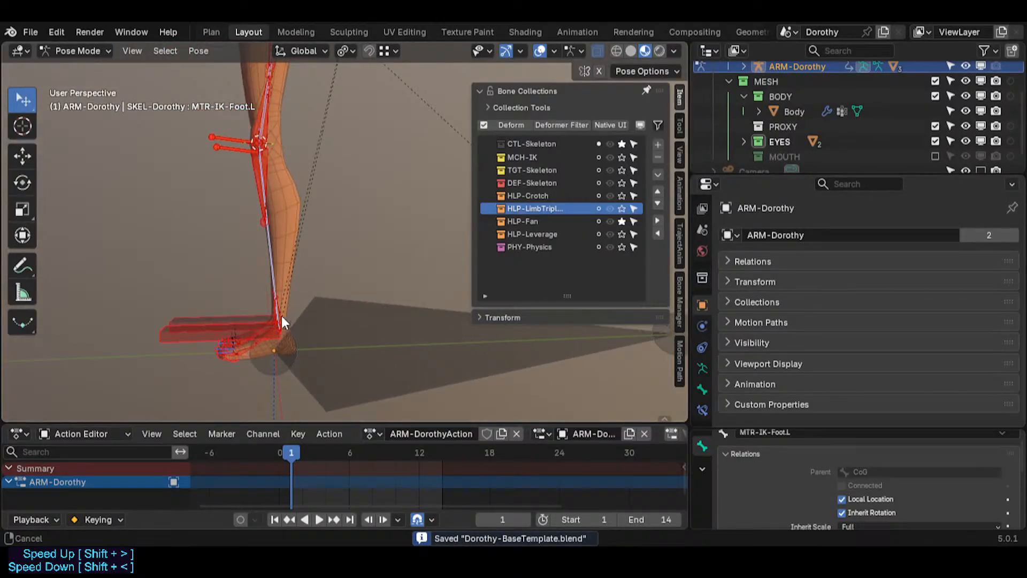
Raise MTR-IK-Foot.L behind the body to bend the left knee and test its fan bones.
left_click(191, 335)
key("g")
left_click(309, 208)
middle_click_drag(313, 187, 340, 243, "shift")
key("g")
left_click(321, 275)
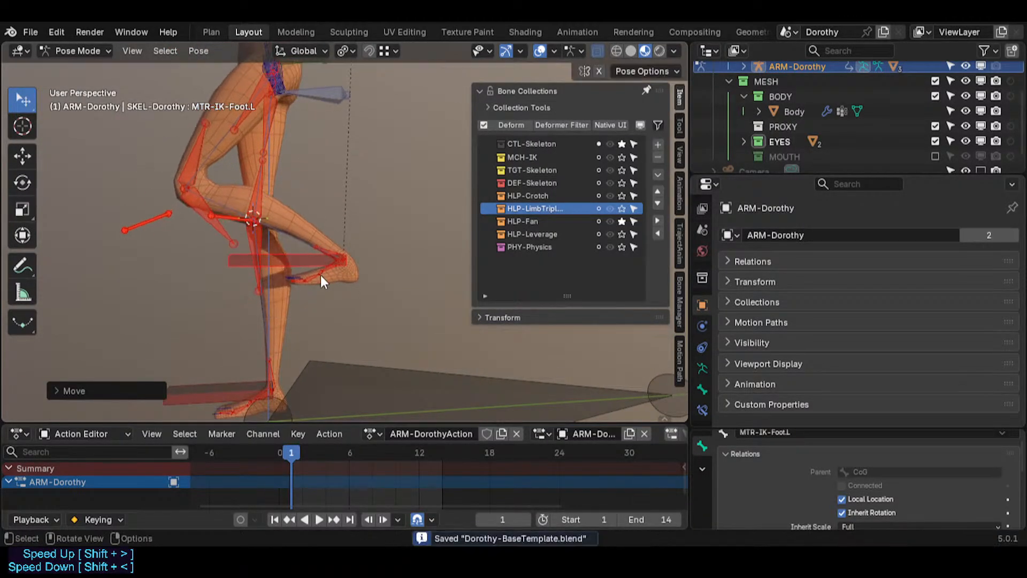
Rotate MTR-IK-Foot.L by about 26° to test the left ankle's fan bones.
scroll(320, 275, "up", 5)
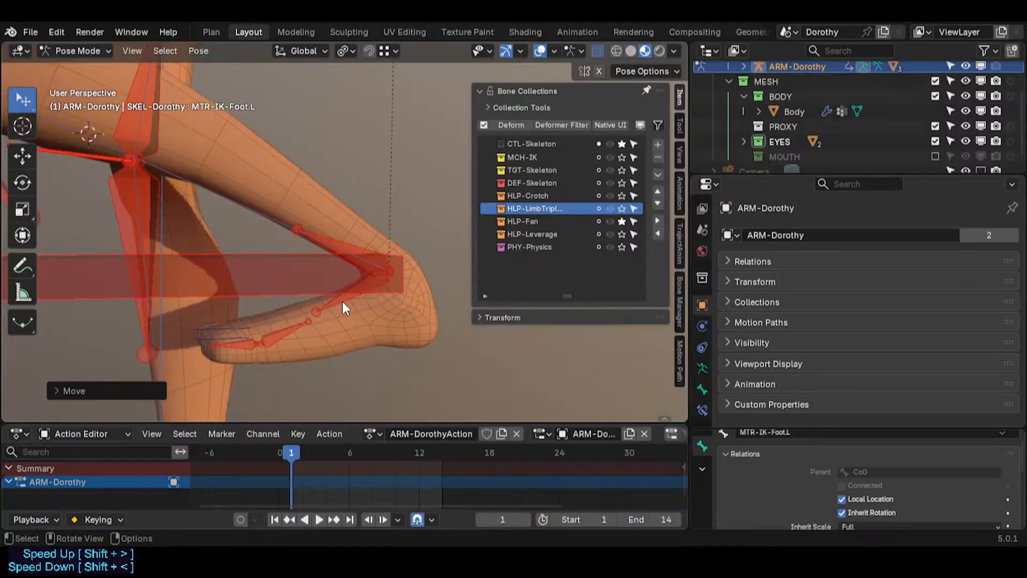
key("r")
right_click(348, 330)
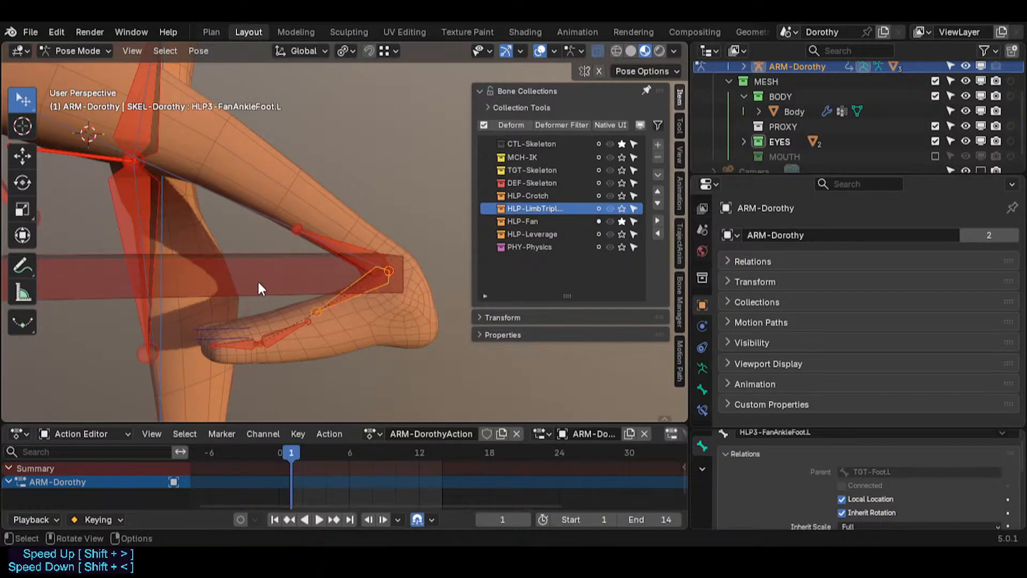
left_click(258, 280)
key("r")
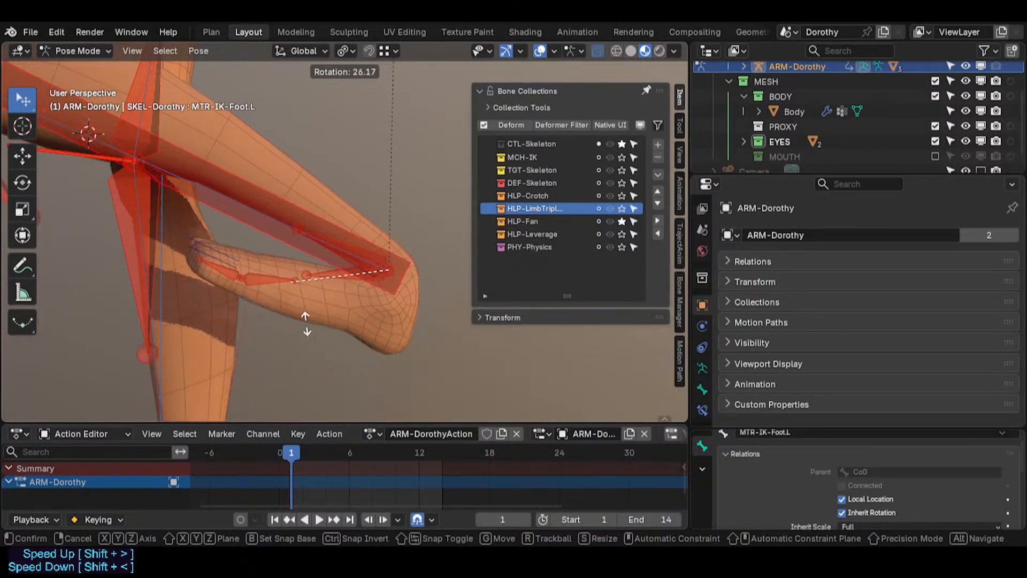
left_click(307, 321)
Lower MTR-IK-Foot.L in front of the body and reposition it to test the knee and hip fan bones.
scroll(306, 297, "down", 2)
key("g")
left_click(166, 342)
middle_click_drag(231, 256, 256, 321, "shift")
scroll(248, 229, "down", 2)
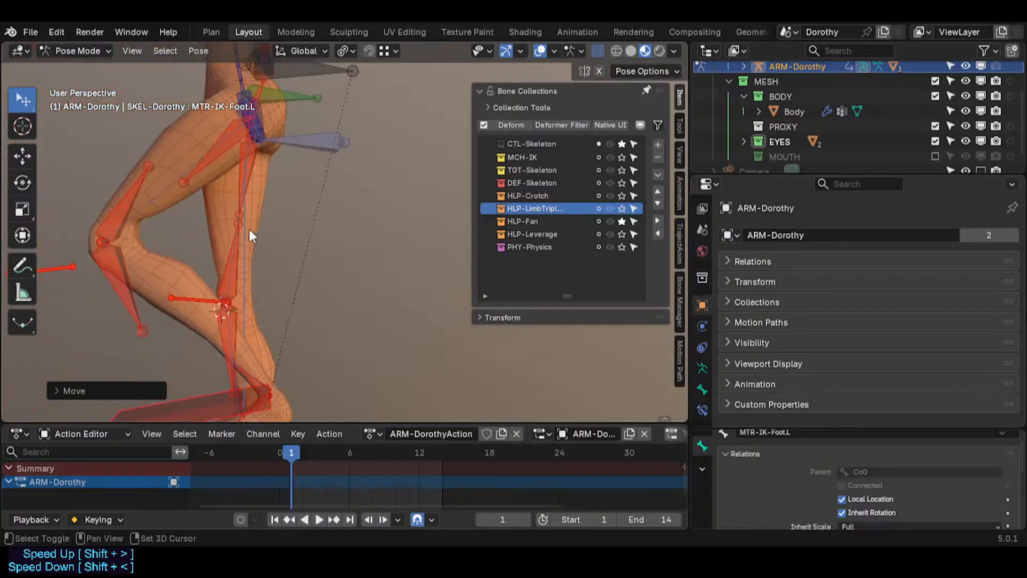
middle_click_drag(249, 229, 267, 284, "shift")
key("g")
left_click(239, 217)
middle_click_drag(239, 217, 241, 340, "shift")
Select MTR-IK-Hand.L and move it toward the body at several distances to bend the left elbow.
middle_click_drag(268, 229, 474, 364)
left_click(474, 364)
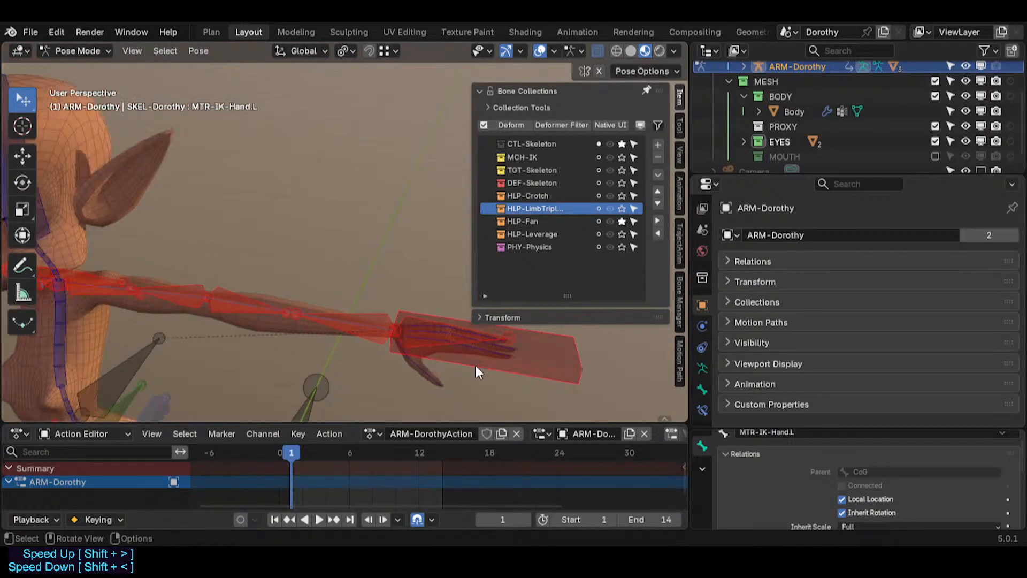
key("g")
left_click(236, 329)
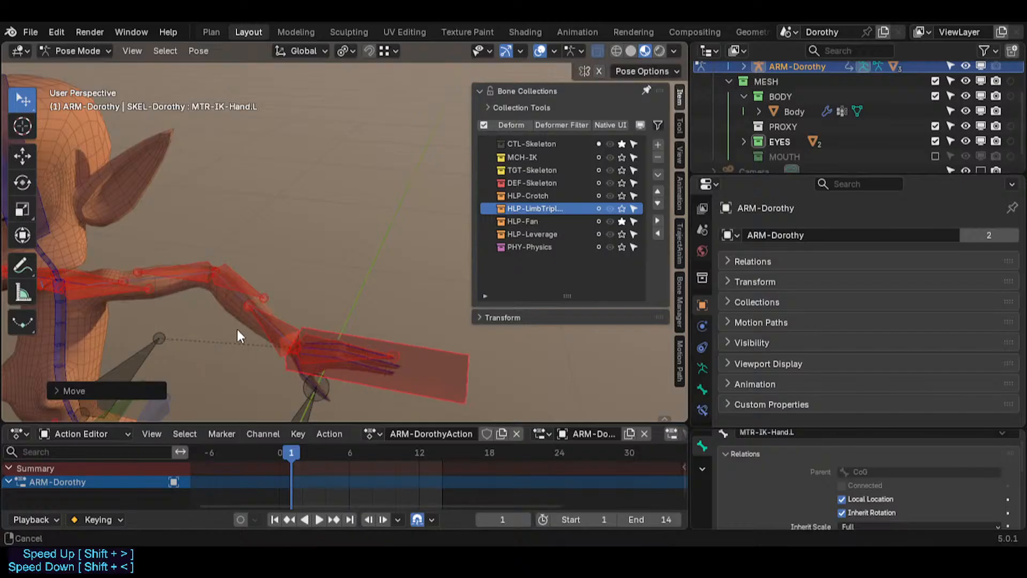
middle_click_drag(237, 329, 296, 299)
key("g")
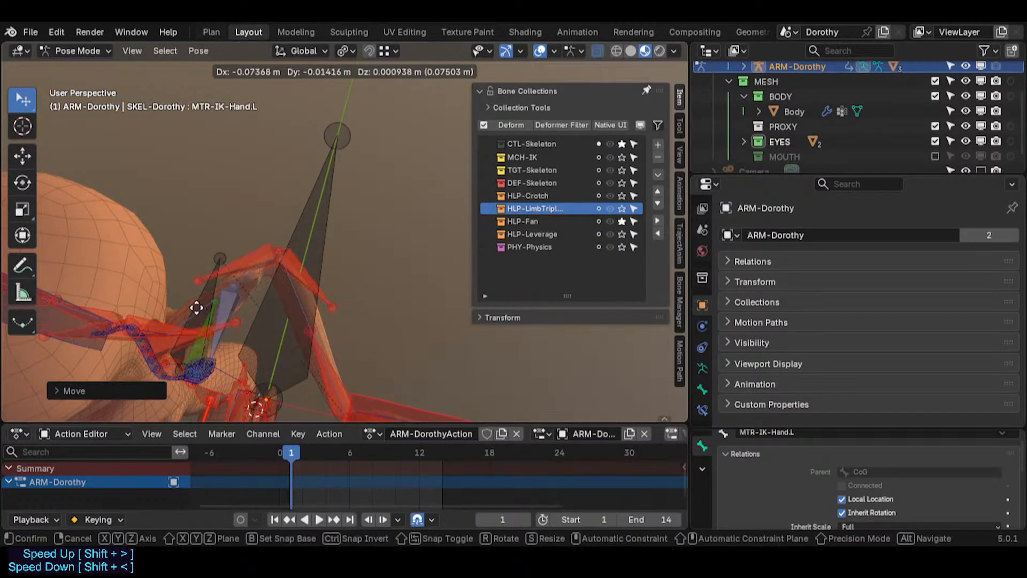
left_click(292, 279)
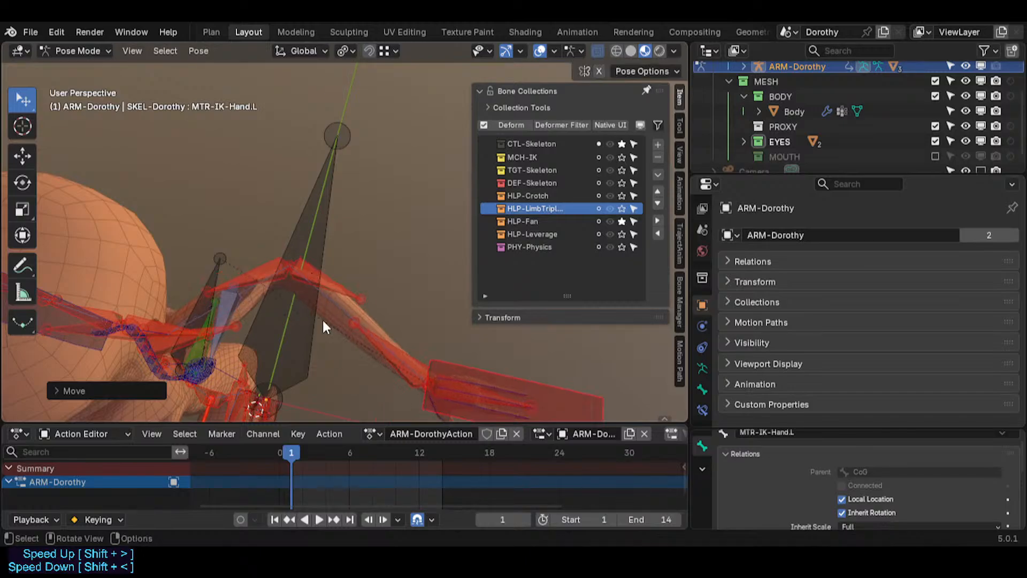
Select the elbow fan bone HLP4-FanElbowForeArm.L and show its bone properties.
middle_click_drag(322, 318, 274, 266)
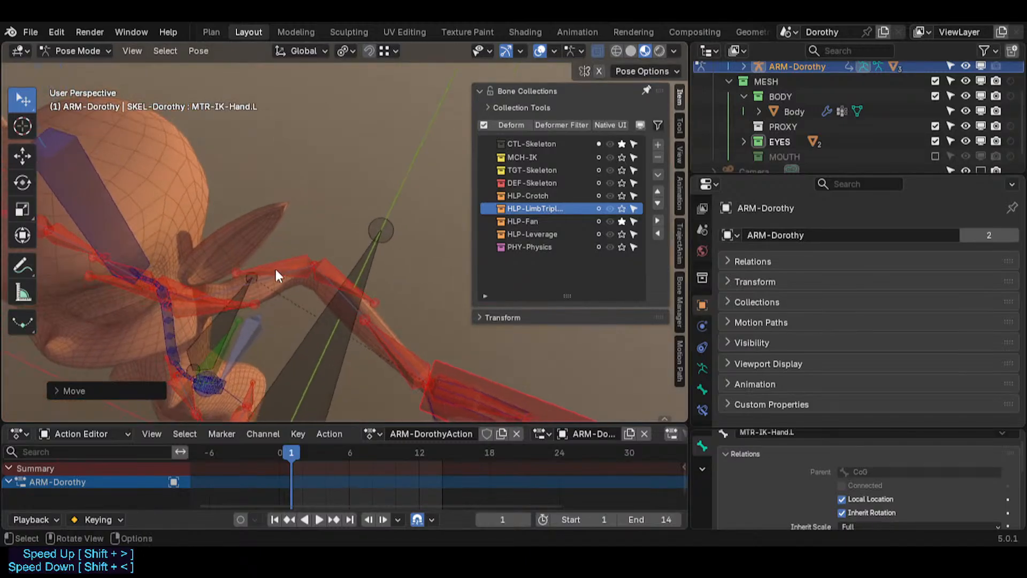
left_click(702, 389)
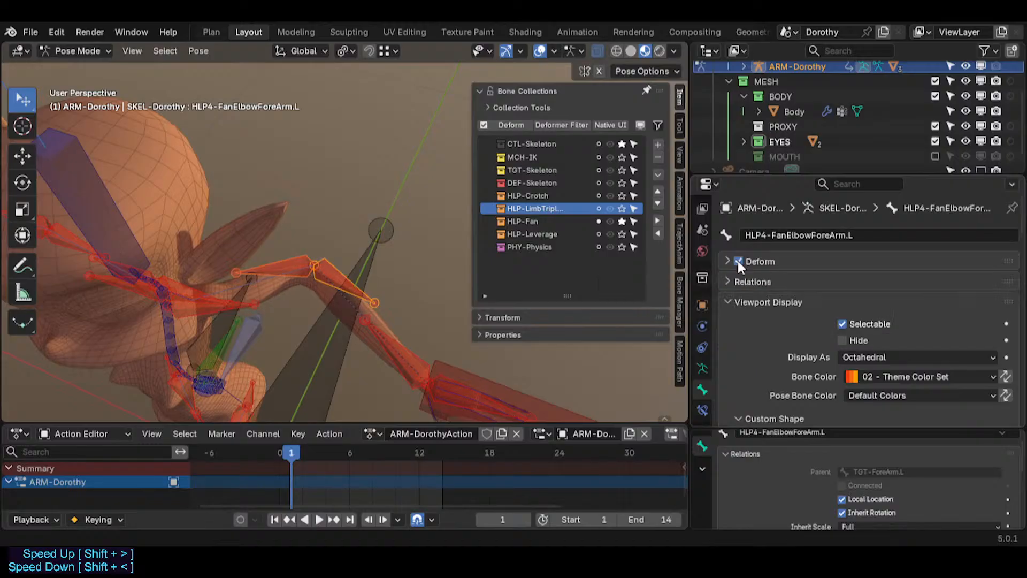
middle_click_drag(282, 271, 275, 235)
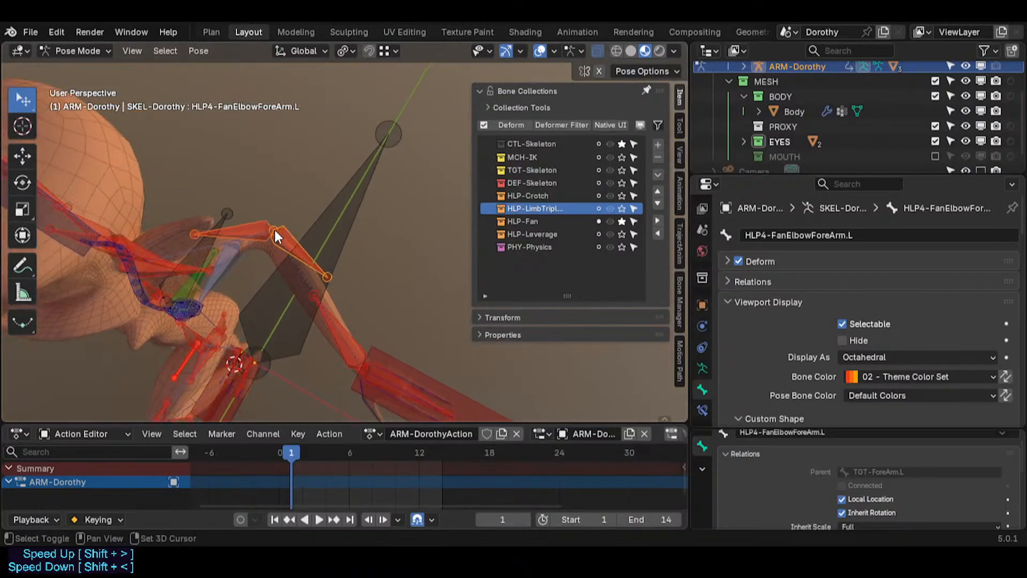
Move MTR-IK-Hand.L close to the body to fold the left elbow tightly, and select HLP4-FanElbowForeArm.L to inspect it.
key("g")
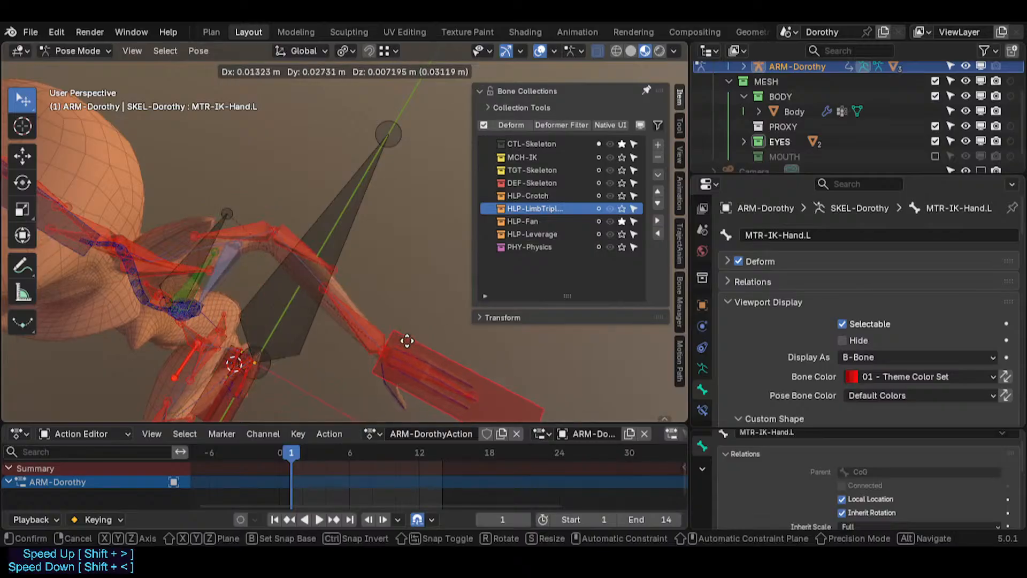
left_click(234, 344)
middle_click_drag(234, 344, 275, 229)
key("g")
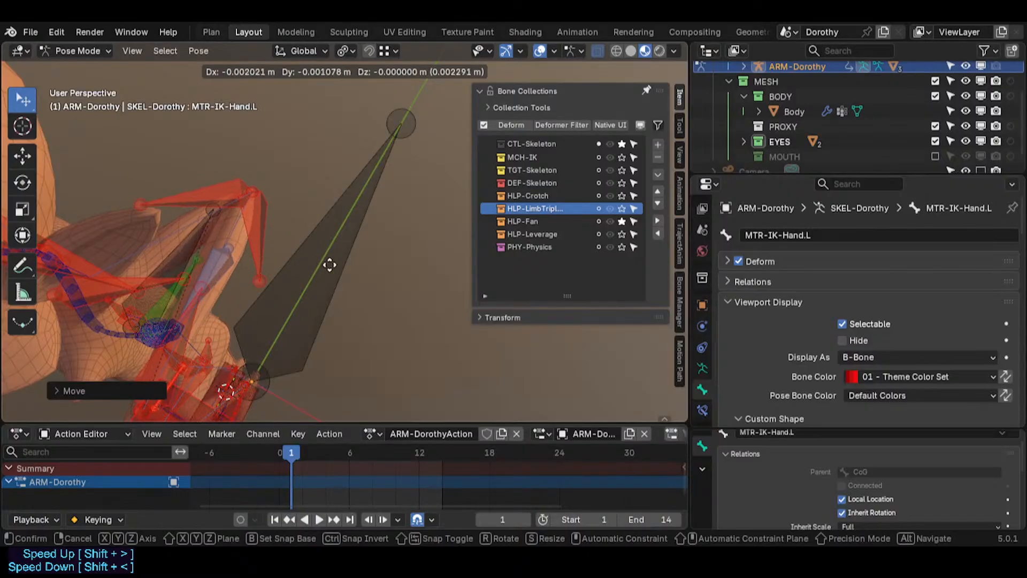
right_click(288, 298)
left_click(282, 284)
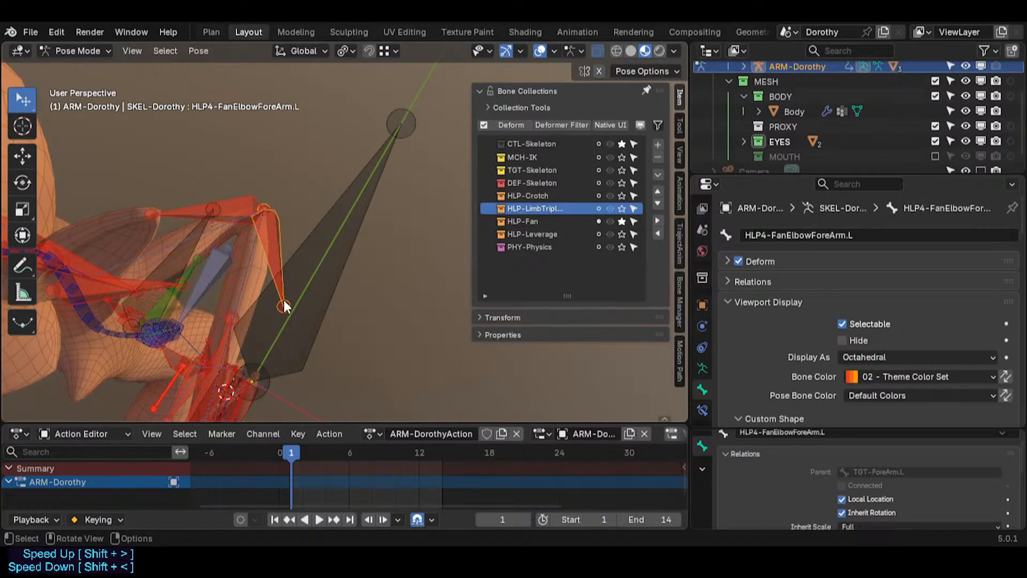
middle_click_drag(245, 370, 354, 375)
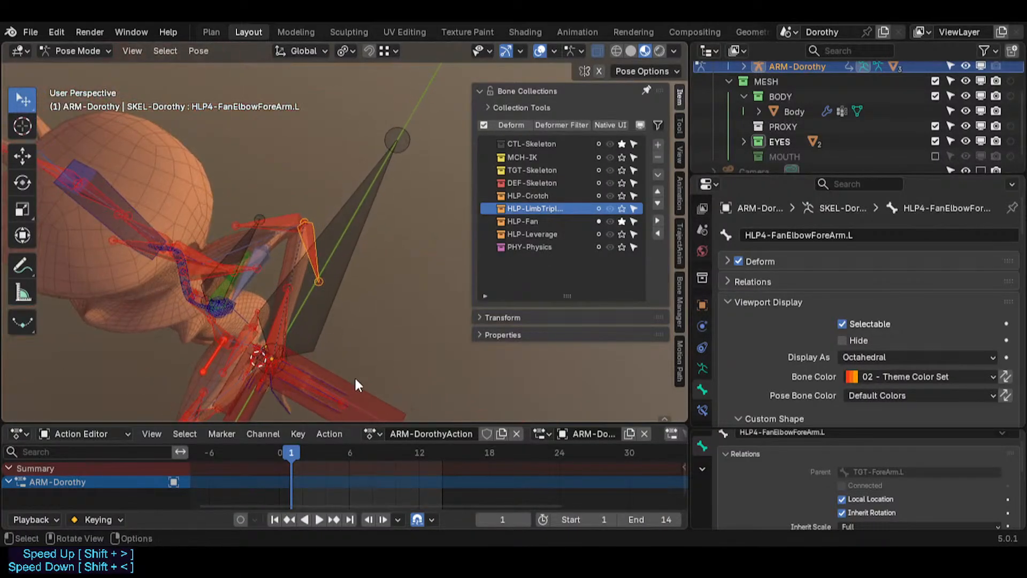
Move MTR-IK-Hand.L outward until the left arm is nearly straight, and hide the viewport sidebar.
left_click(354, 377)
key("g")
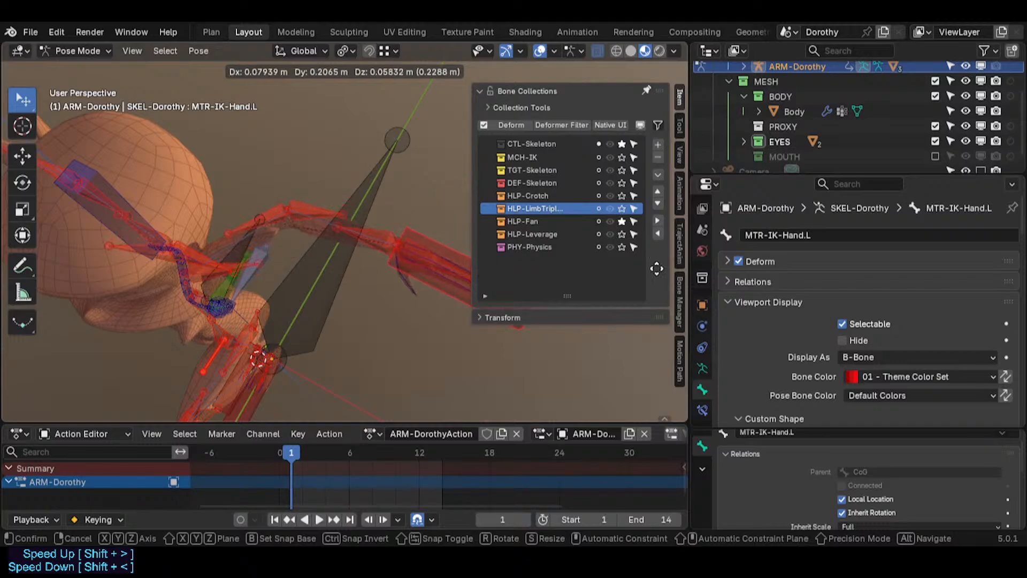
left_click(564, 239)
key("n")
middle_click_drag(458, 226, 437, 274)
key("g")
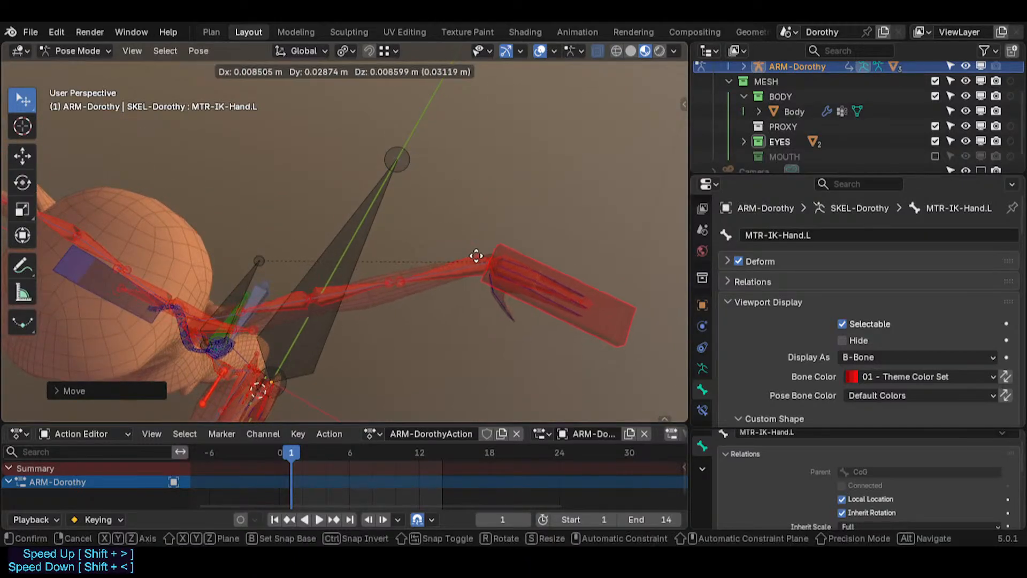
left_click(491, 253)
Rotate MTR-IK-Hand.L to bend the left wrist, and select the wrist fan bone HLP4-FanWristForeArm.L.
key("r")
left_click(514, 192)
left_click(456, 270, "shift")
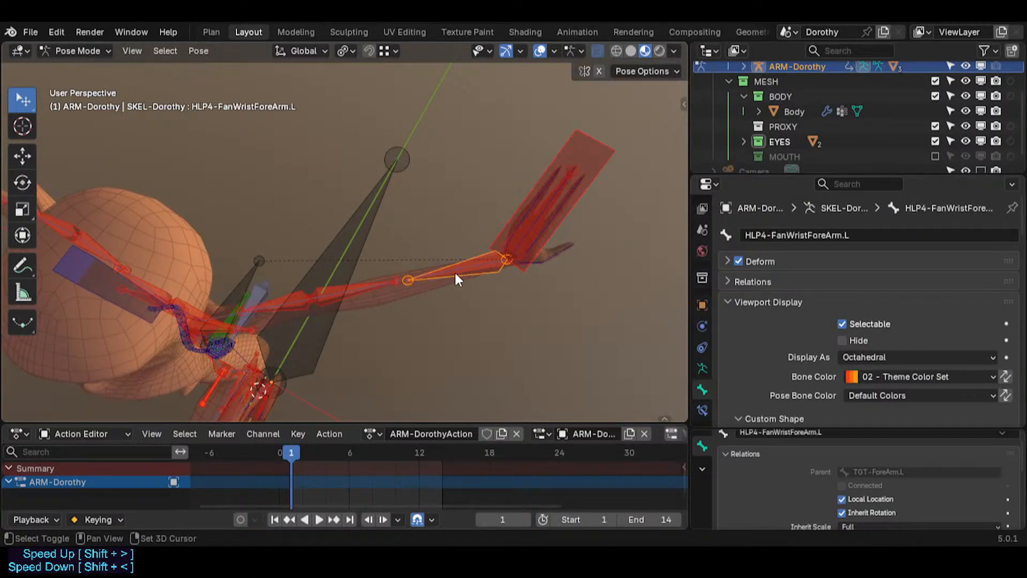
Select the control bone CTL-ForeArm.L and move it with Auto IK to shift the bent left arm slightly inward.
left_click(483, 260)
left_click(536, 234)
scroll(516, 250, "up", 3)
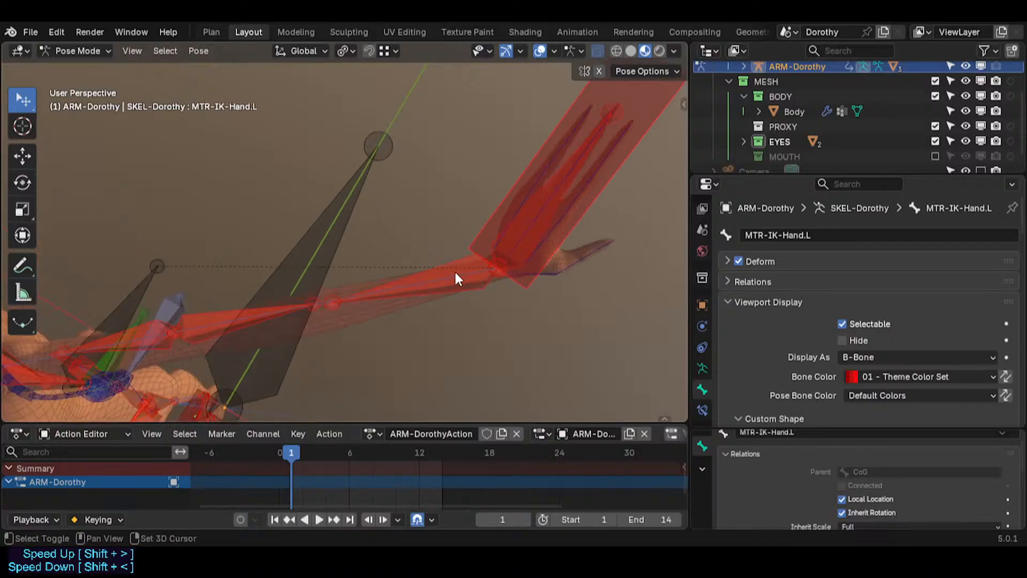
left_click(397, 291, "alt")
left_click(377, 303)
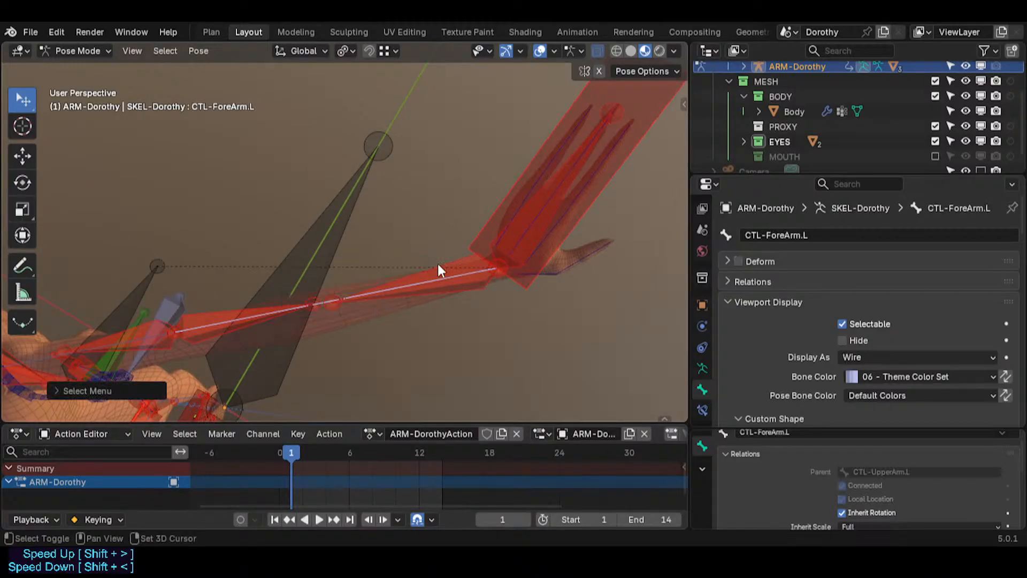
key("g")
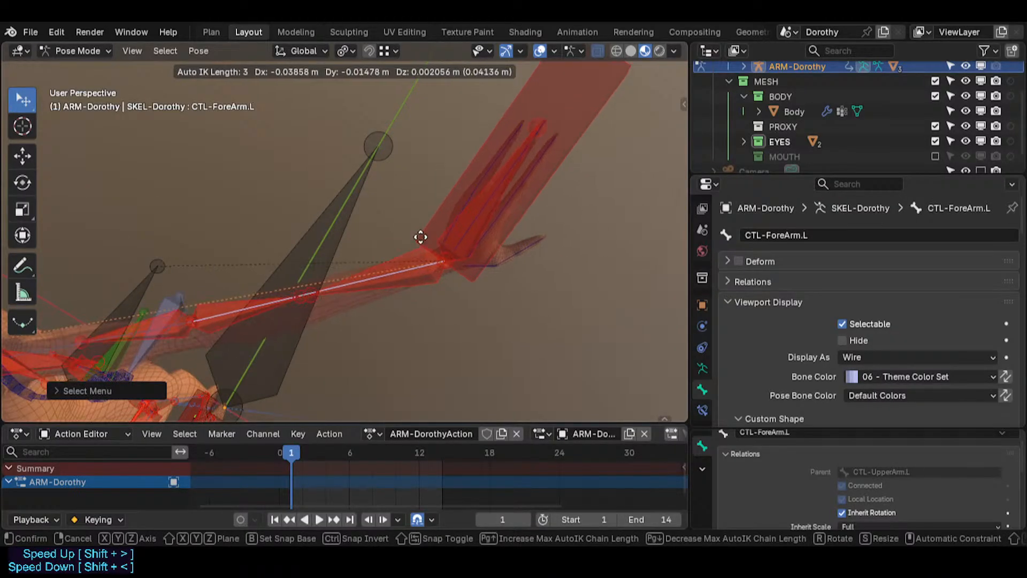
left_click(459, 231)
middle_click_drag(459, 231, 484, 221)
Try moving CTL-ForeArm.L with and without Auto IK to compare how the left arm chain follows.
key("g")
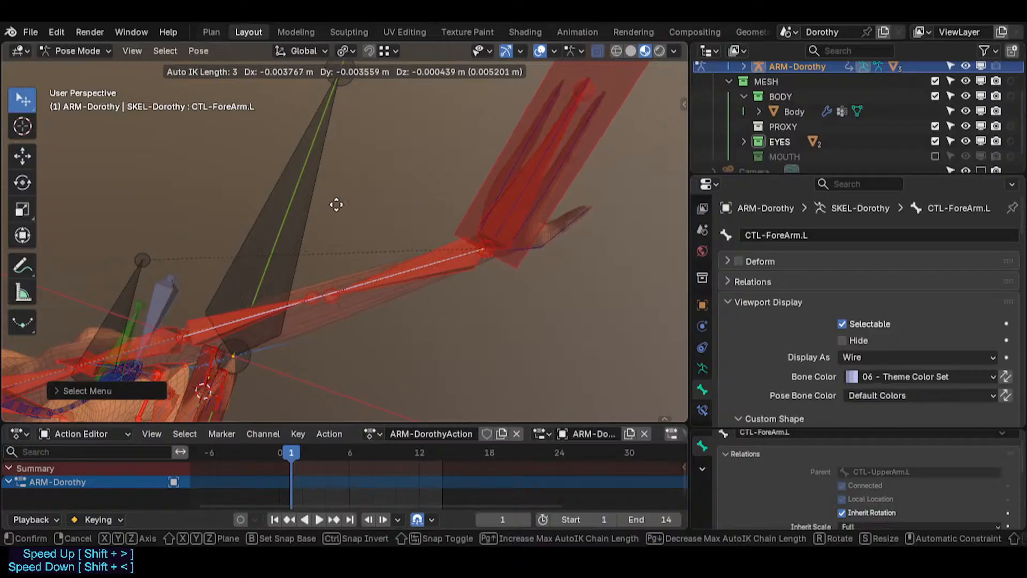
right_click(445, 227)
key("g")
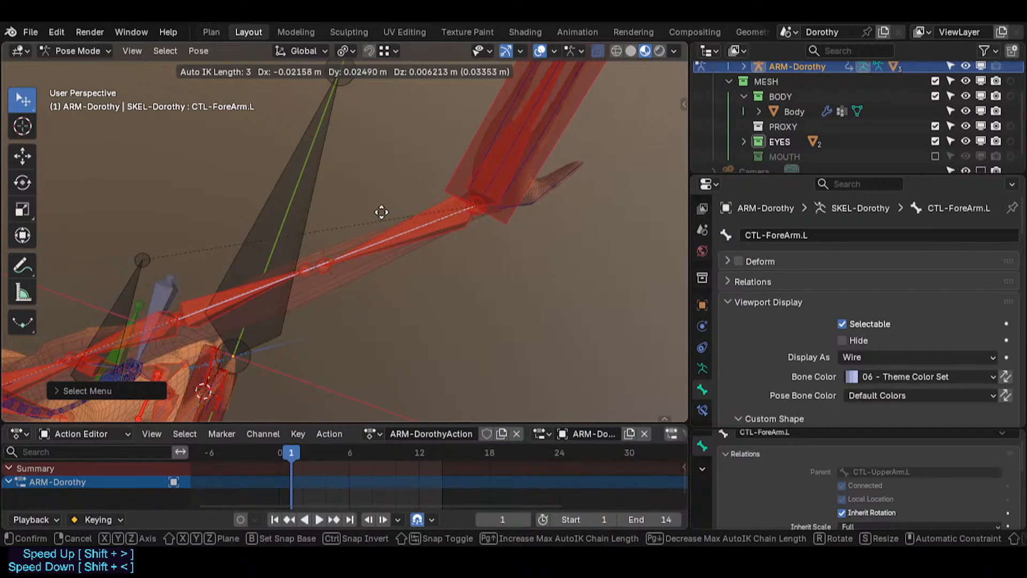
right_click(413, 265)
key("ctrl+z")
key("g")
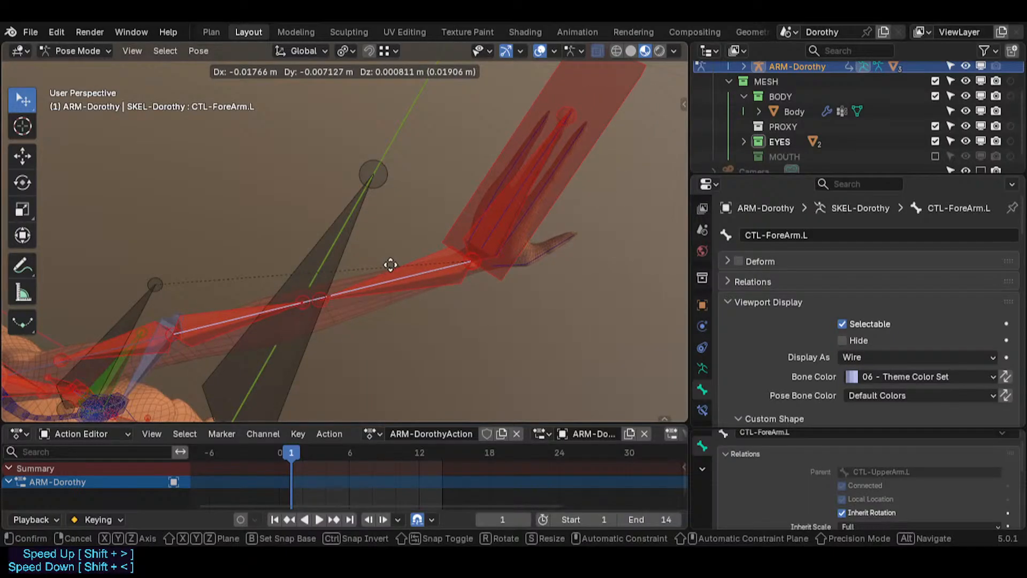
right_click(390, 264)
key("ctrl+shift+z")
Move CTL-ForeArm.L with Auto IK at chain length 3 and rotate it to test the left arm's response.
key("g")
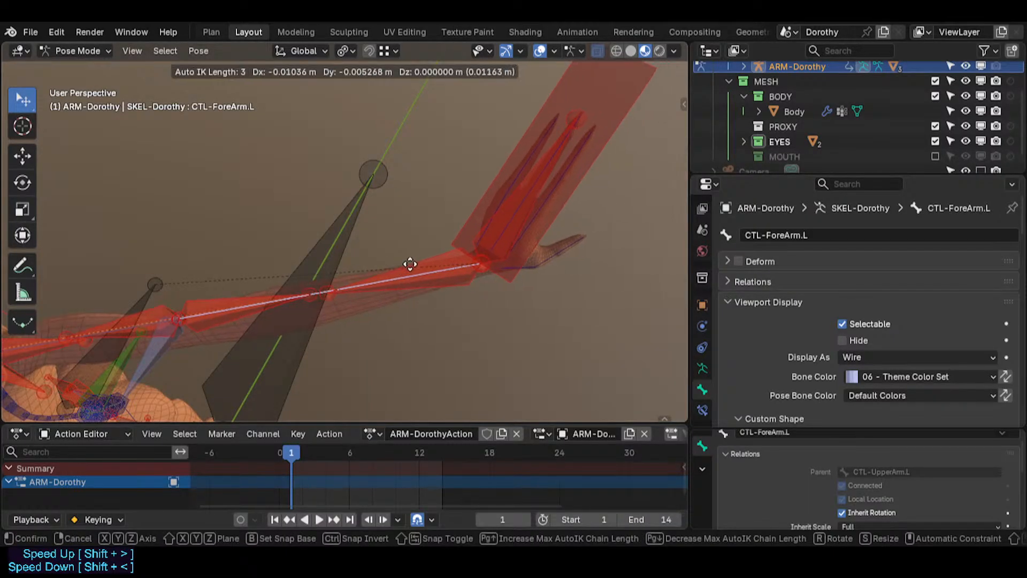
left_click(355, 252)
middle_click_drag(357, 256, 466, 289)
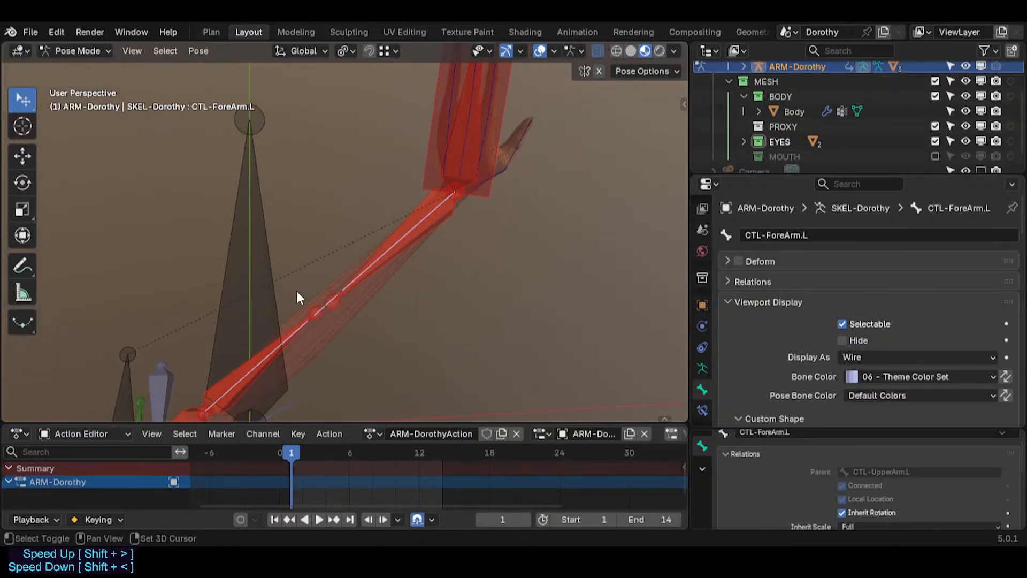
middle_click_drag(296, 291, 348, 194)
key("g")
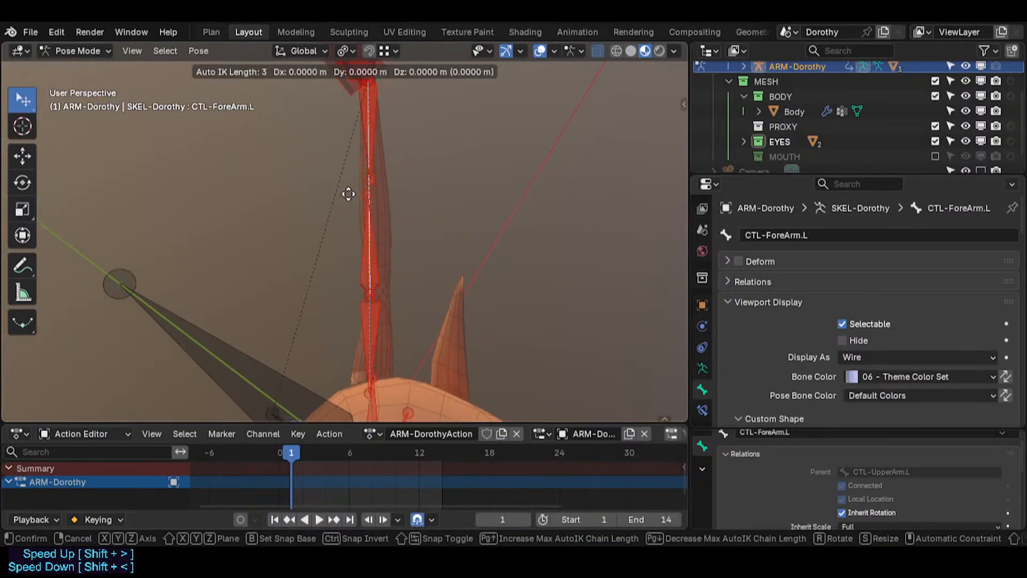
left_click(345, 192)
middle_click_drag(308, 231, 353, 218)
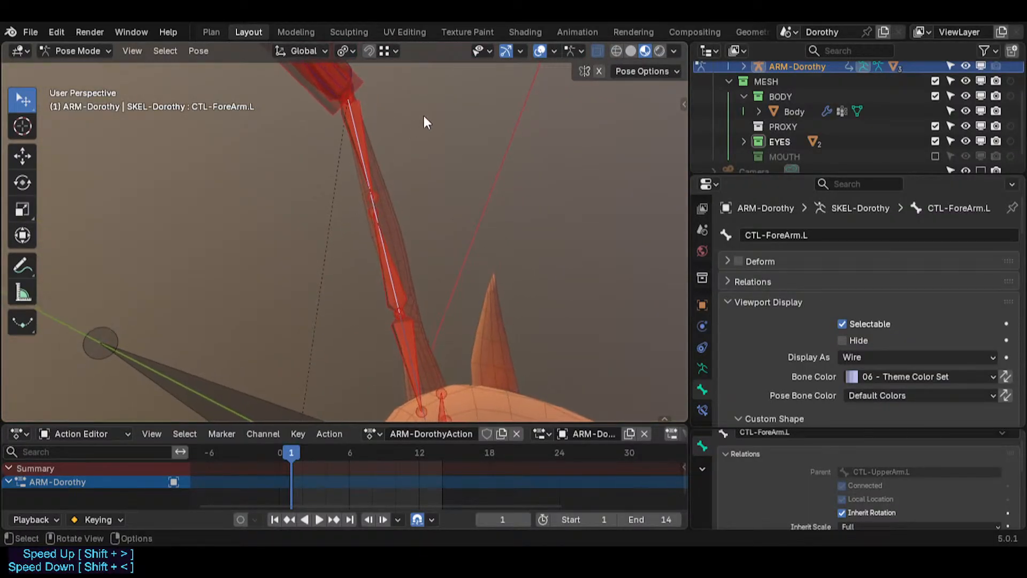
left_click(434, 170)
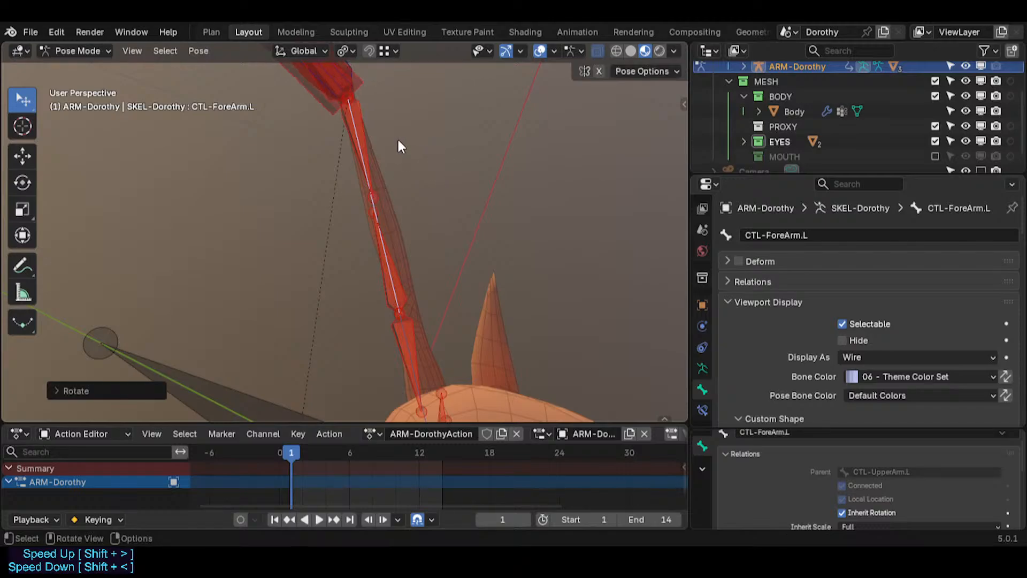
Move CTL-ForeArm.L with Auto IK several times to bend the left elbow and check it from different angles.
key("g")
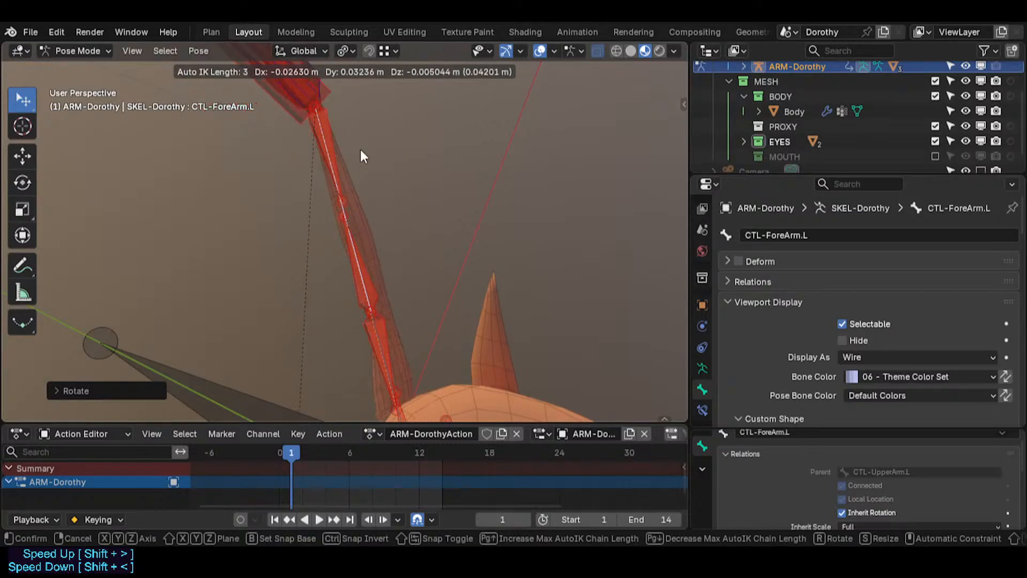
left_click(356, 166)
middle_click_drag(312, 246, 339, 313)
key("g")
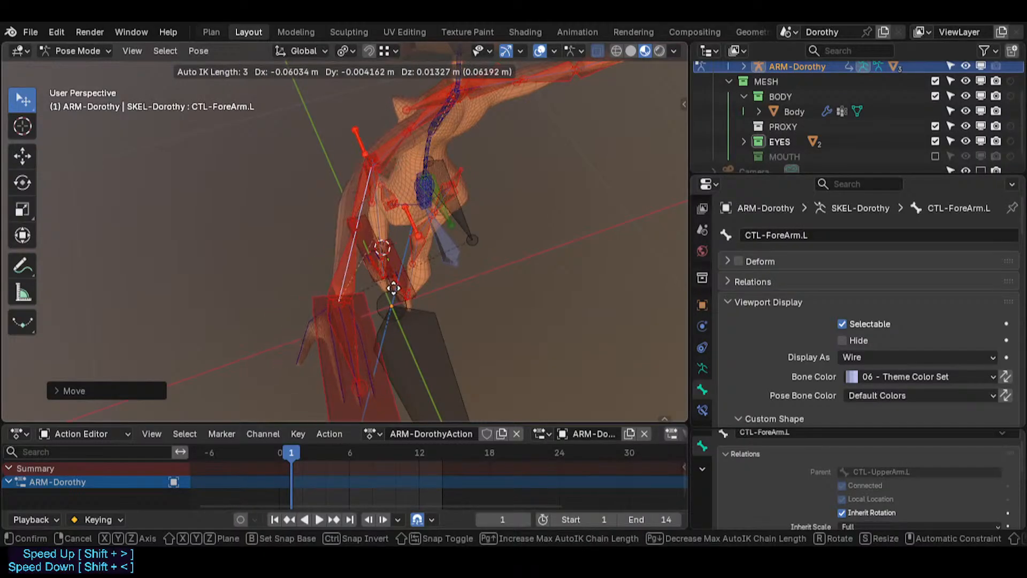
left_click(391, 291)
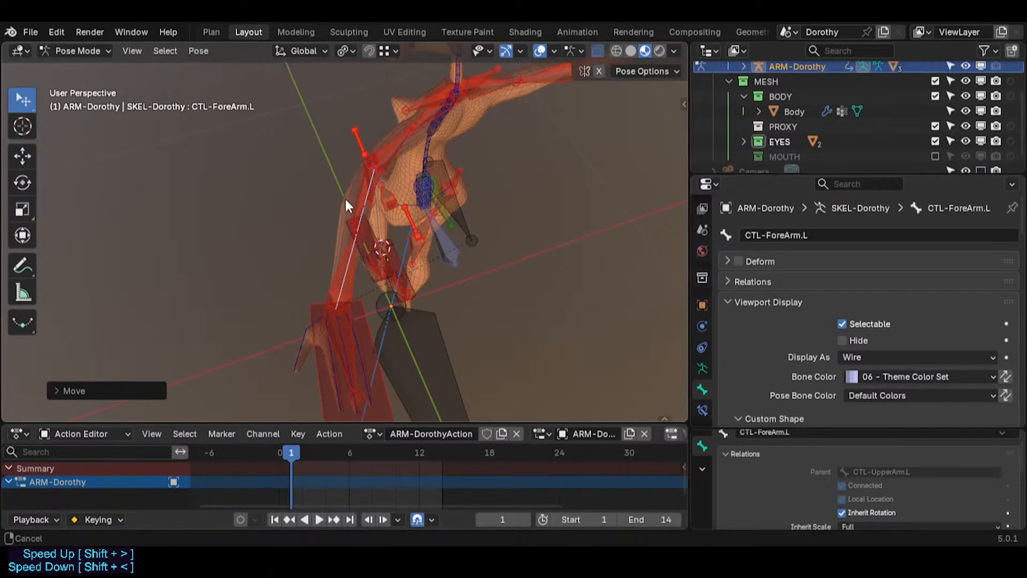
middle_click_drag(347, 199, 245, 336)
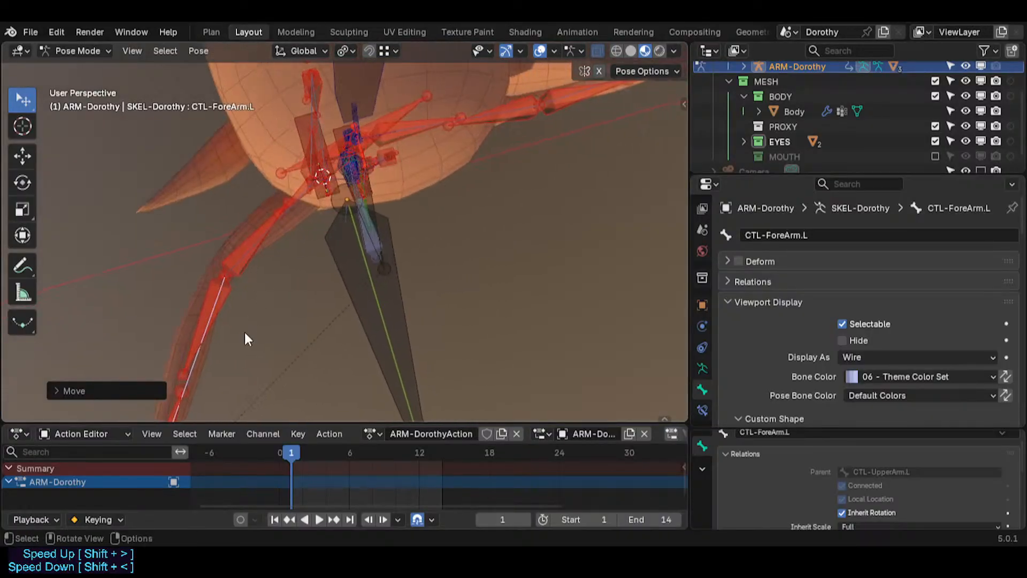
key("g")
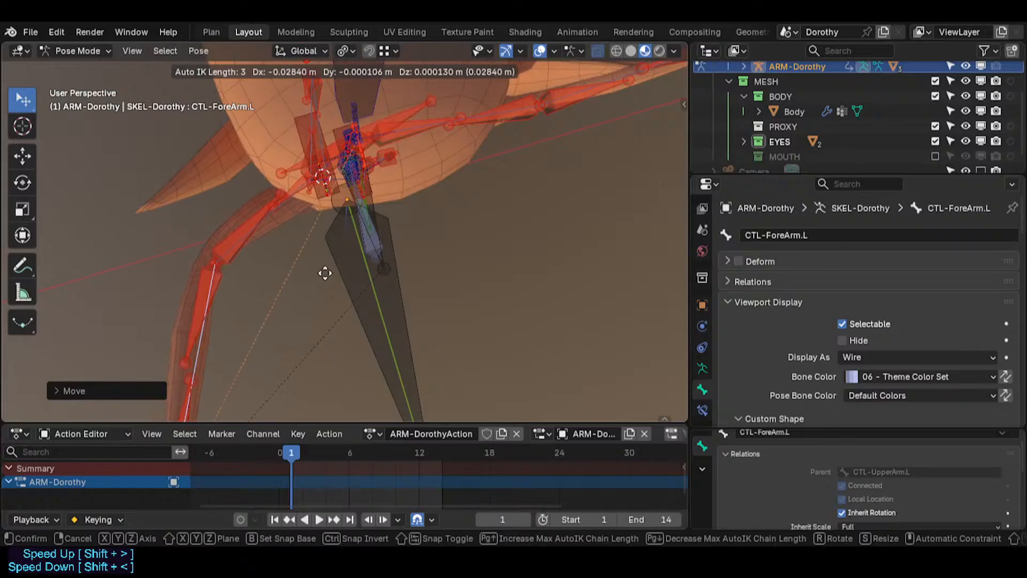
left_click(214, 328)
middle_click_drag(214, 329, 373, 272)
key("g")
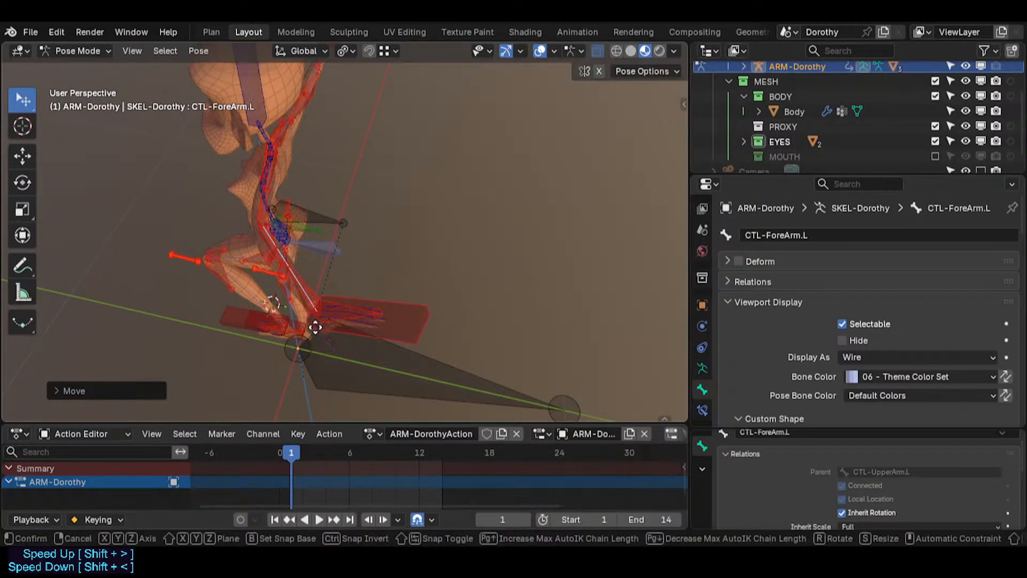
left_click(356, 342)
key("ctrl+z")
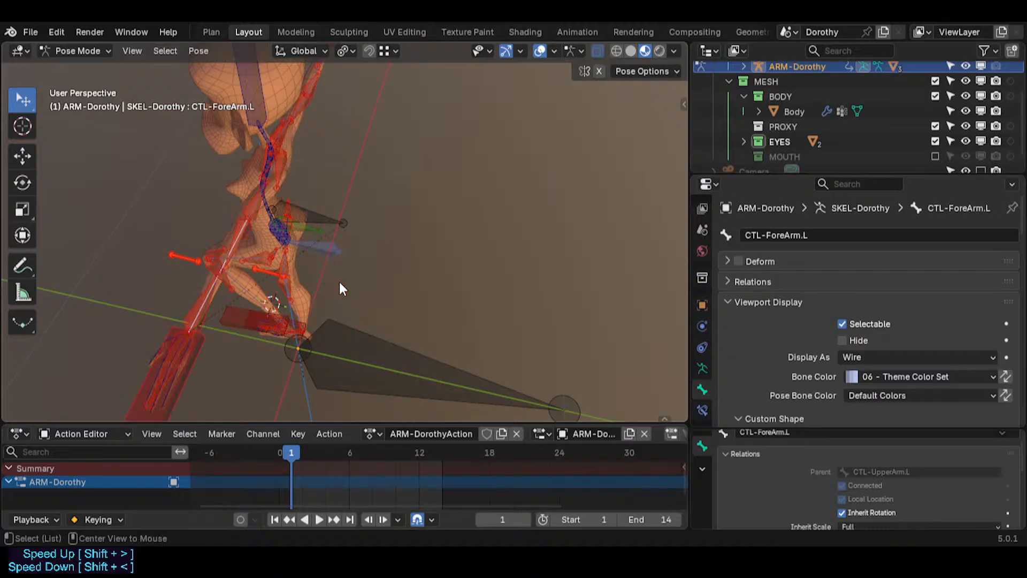
Reposition CTL-ForeArm.L with Auto IK so the left upper arm points sideways and the forearm hangs down.
key("g")
left_click(190, 290)
middle_click_drag(188, 289, 363, 281)
key("g")
left_click(348, 271)
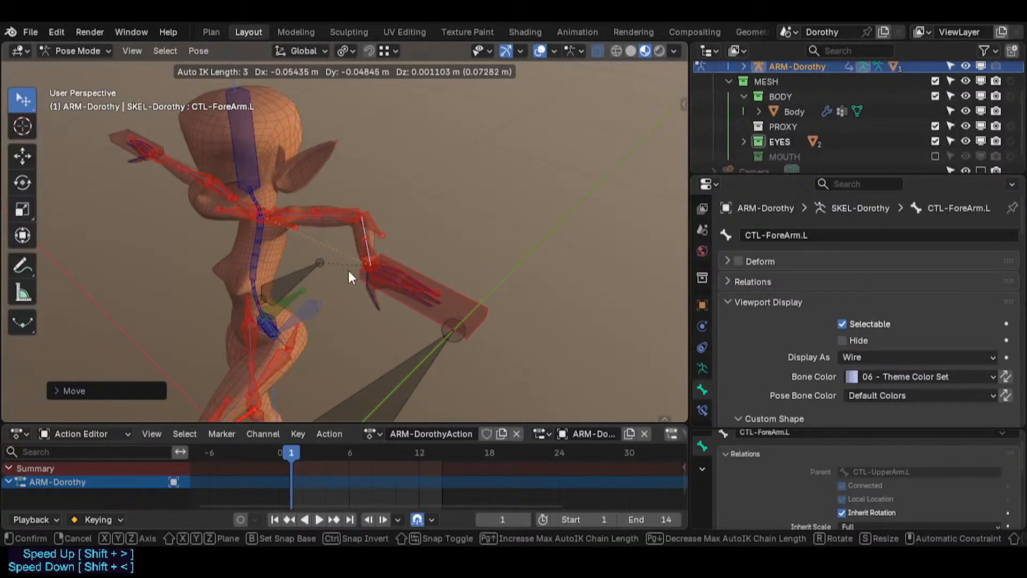
Select the IK hand bone MTR-IK-Hand.L and move it toward the hips to fold the left elbow.
left_click(419, 310)
scroll(410, 318, "up", 2)
key("g")
left_click(208, 316)
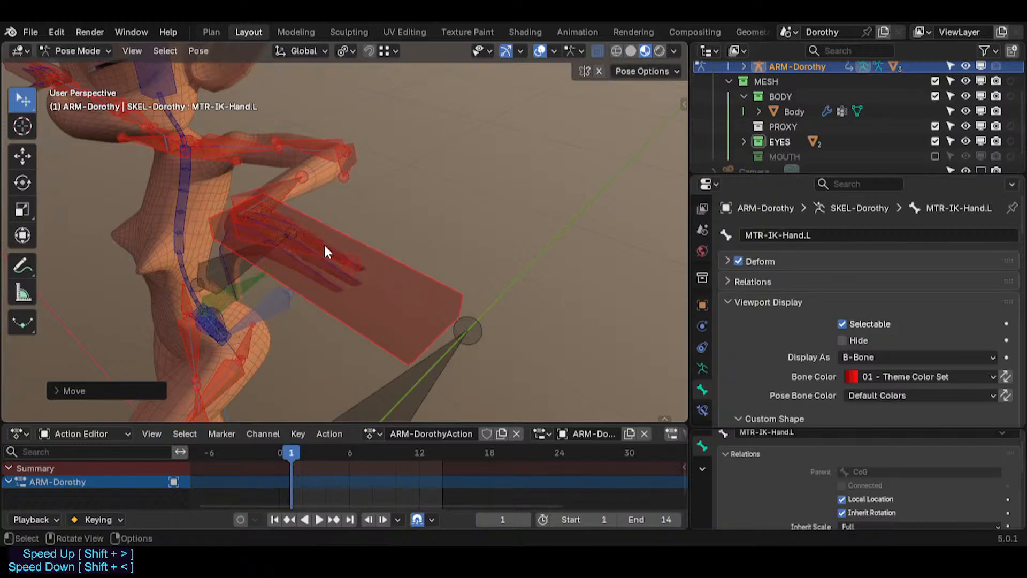
middle_click_drag(323, 244, 320, 270)
key("g")
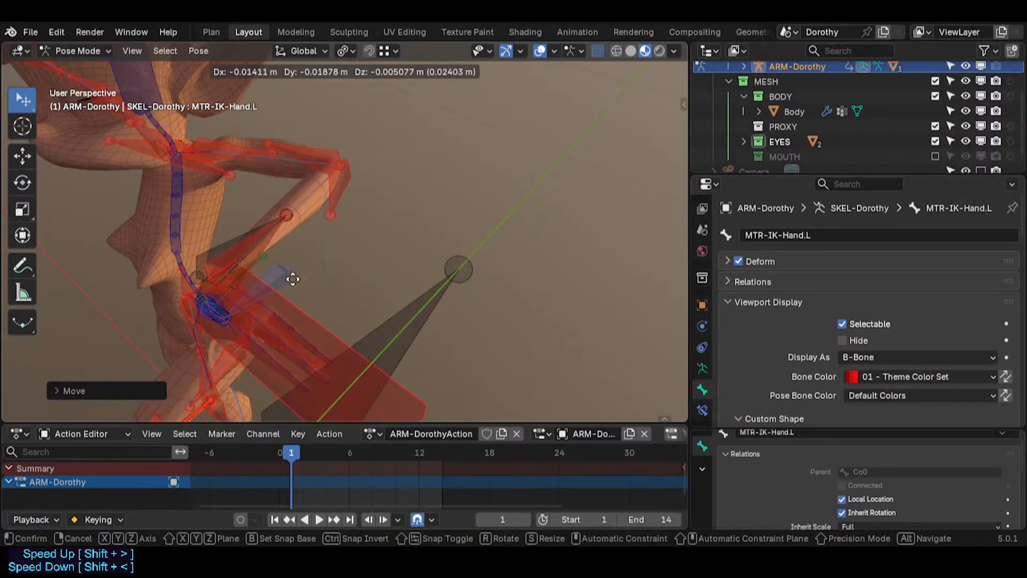
left_click(217, 259)
Move MTR-IK-Hand.L repeatedly toward and away from the torso to test the left elbow deformation.
middle_click_drag(218, 259, 319, 259)
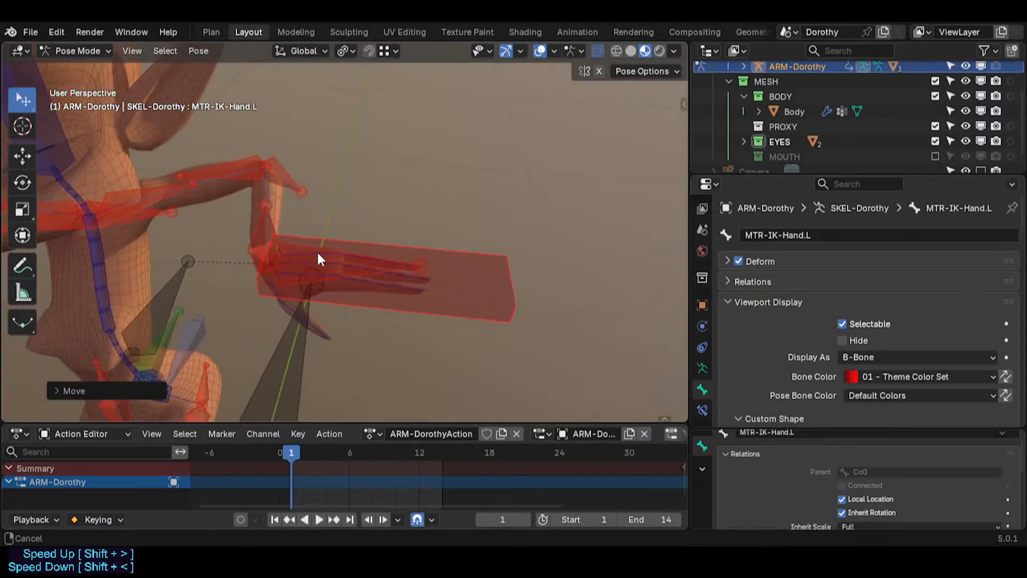
key("g")
left_click(262, 304)
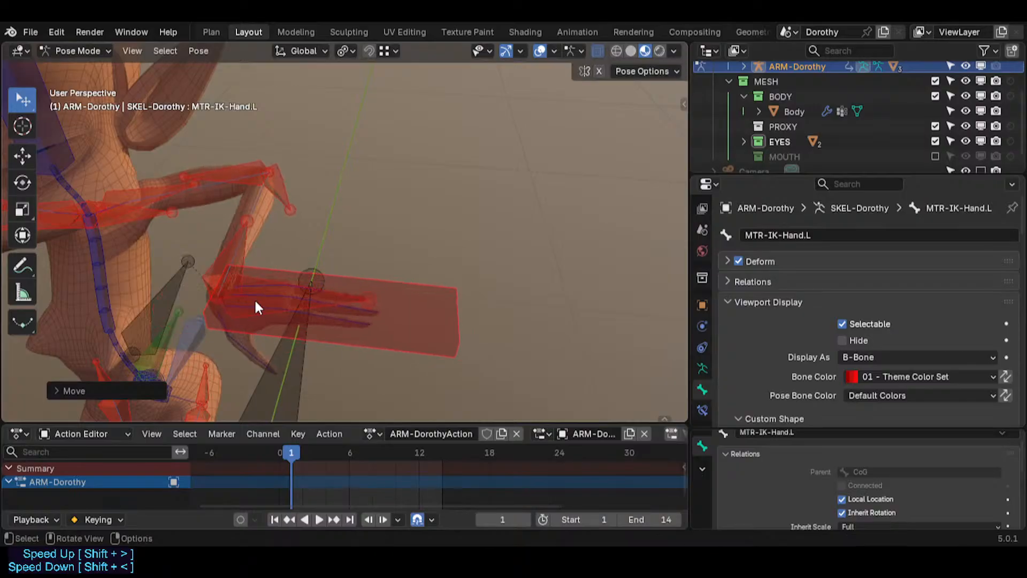
key("g")
left_click(283, 280)
key("g")
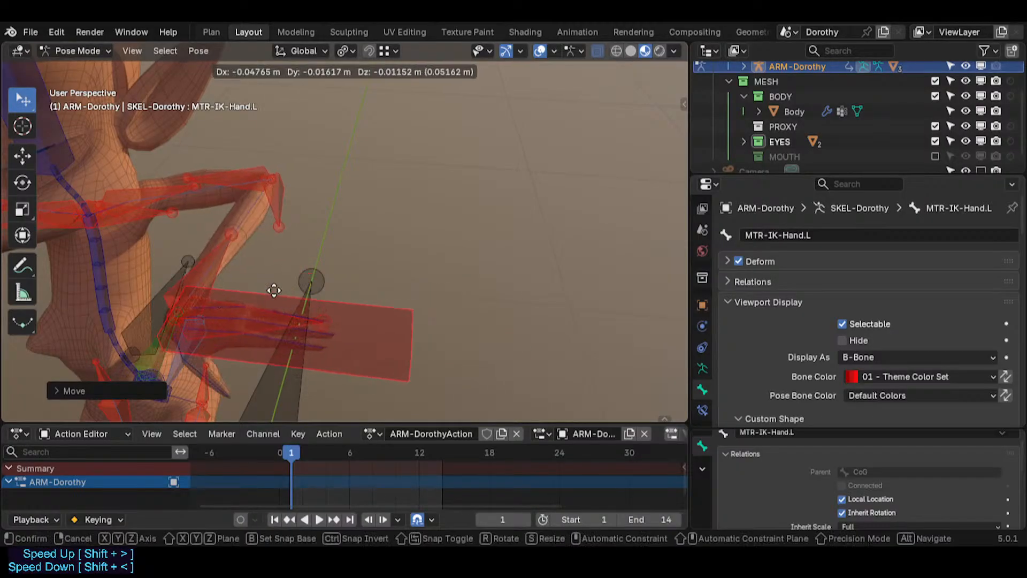
left_click(236, 218)
key("g")
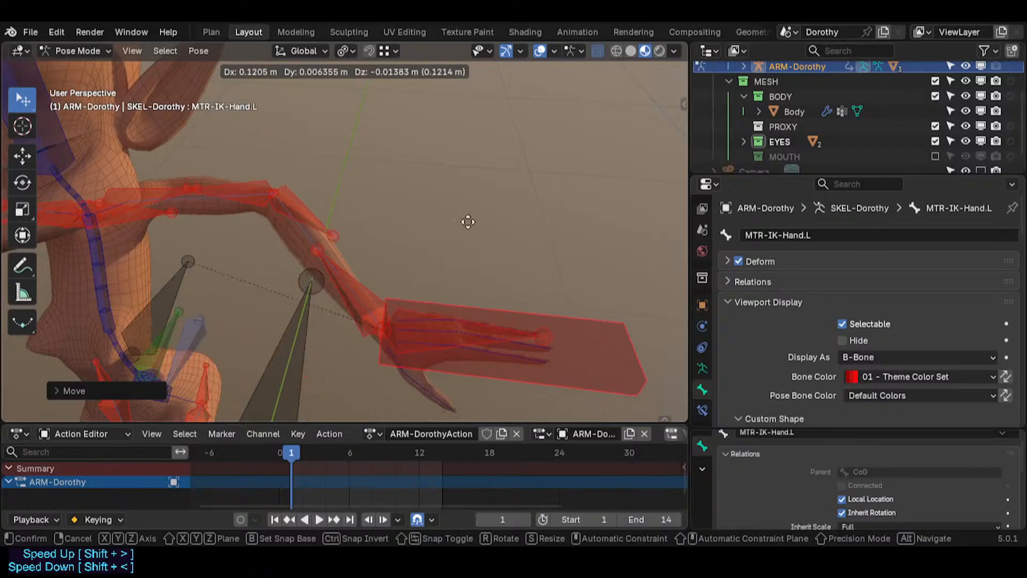
left_click(291, 227)
Select the control bones CTL-ForeArm.L and CTL-UpperArm.L to inspect the left arm chain.
left_click(285, 223)
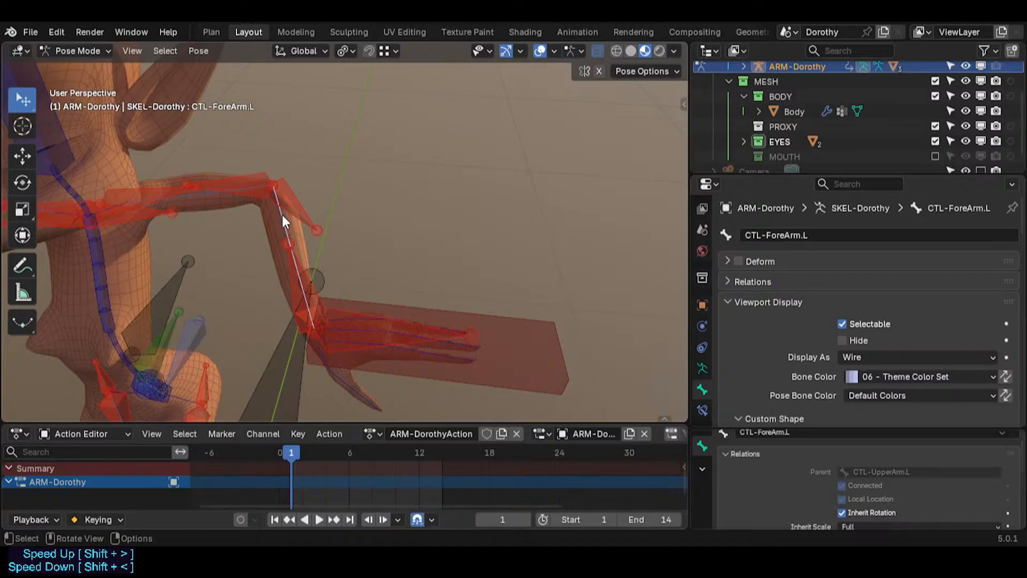
left_click(204, 191)
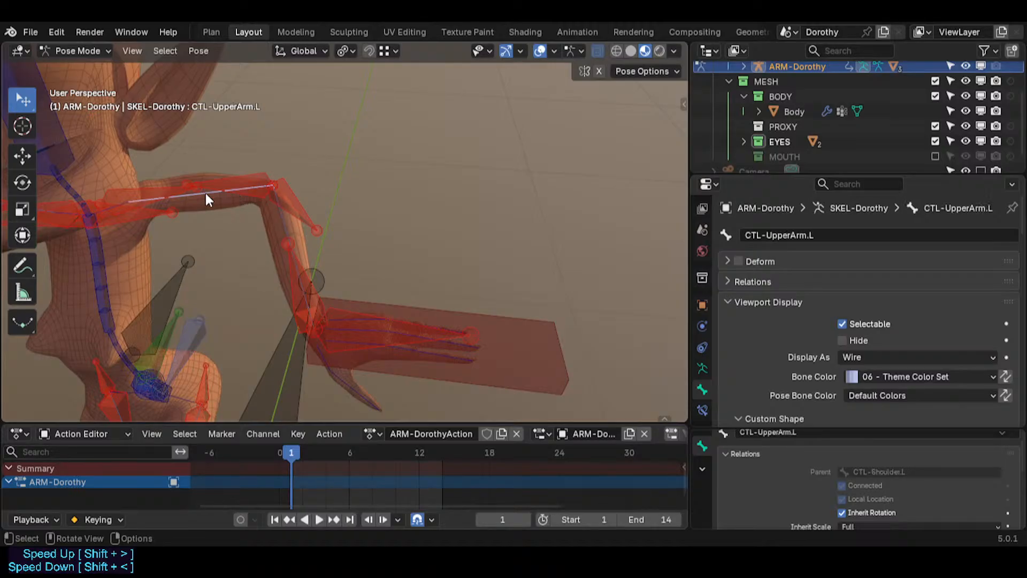
left_click(279, 216)
Rotate MTR-IK-Hand.L downward and freely around the left wrist to test the wrist deformation.
left_click(396, 311)
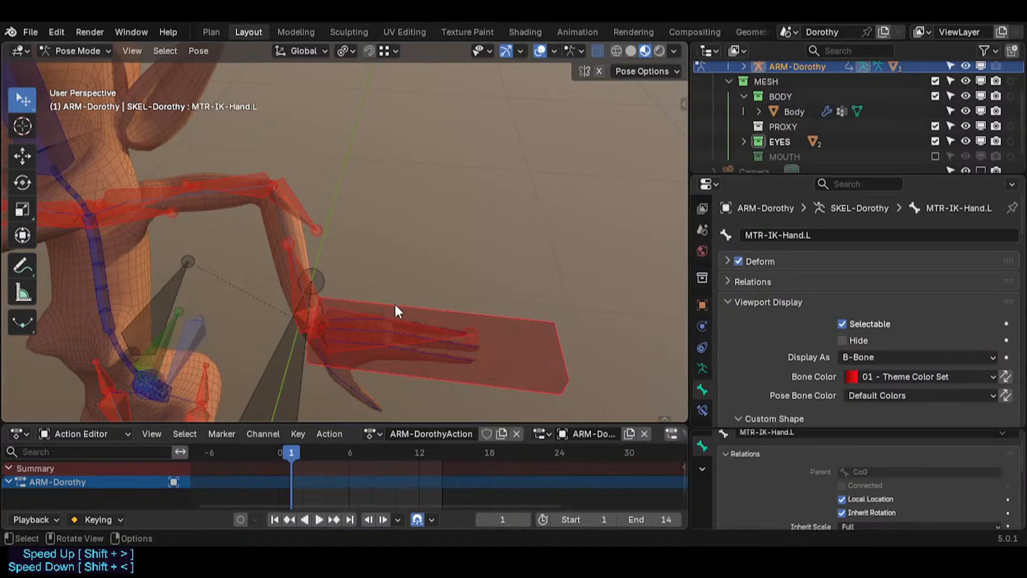
key("r")
left_click(296, 370)
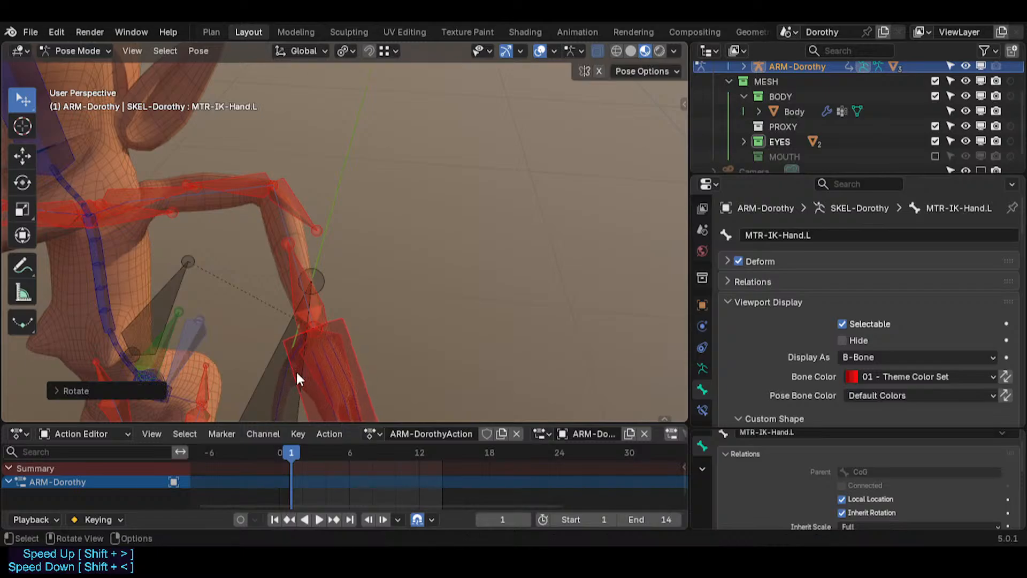
key("r")
key("r")
left_click(294, 311)
Clear the location and rotation of all pose bones and save the file.
key("a")
key("alt+g")
key("alt+r")
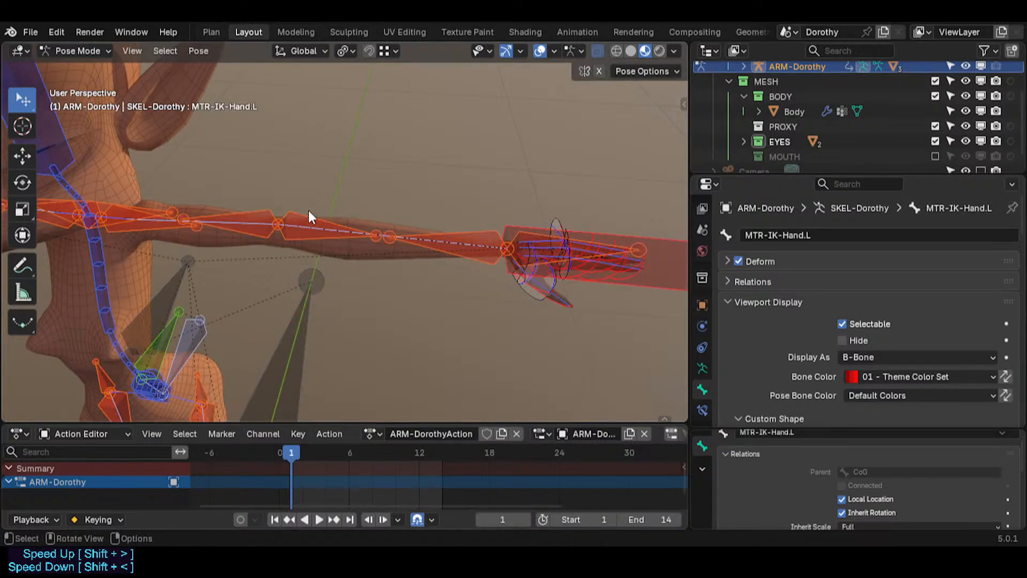
left_click(261, 214)
mouse_move(226, 251)
middle_mouse_down()
mouse_move(214, 289)
mouse_move(223, 258)
middle_mouse_up()
key("ctrl+s")
Enter Weight Paint mode on Body with ARM-Dorothy selected, and turn off solo for the CTL-Skeleton bone collection.
left_click(197, 206)
key("ctrl+Tab")
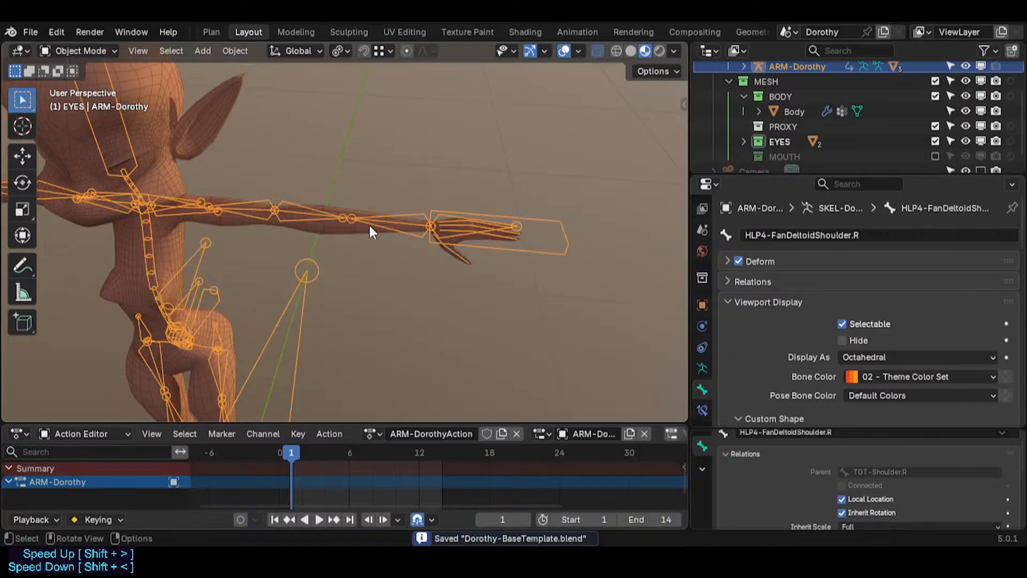
left_click(329, 225)
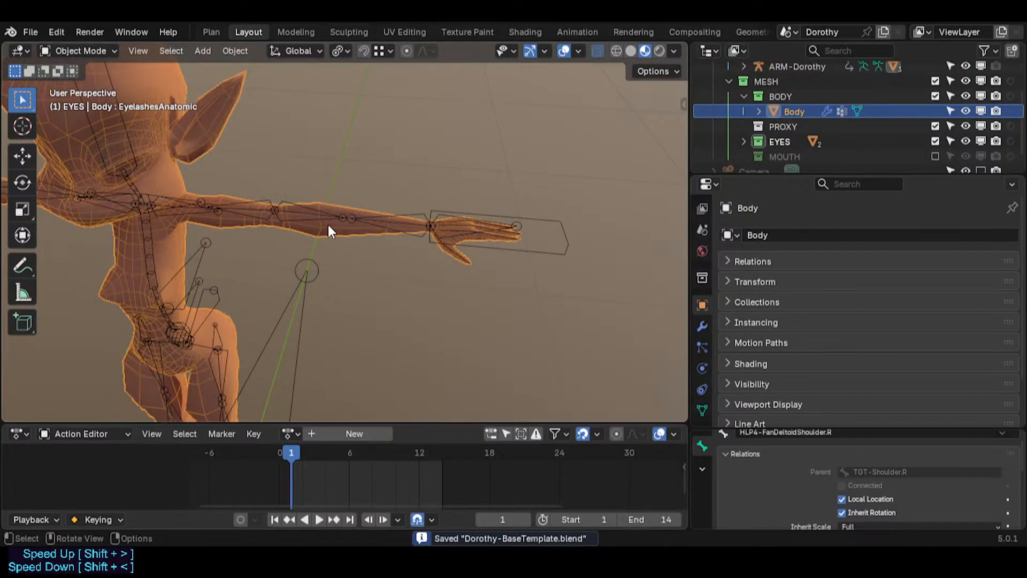
key("ctrl+Tab")
left_click(235, 188)
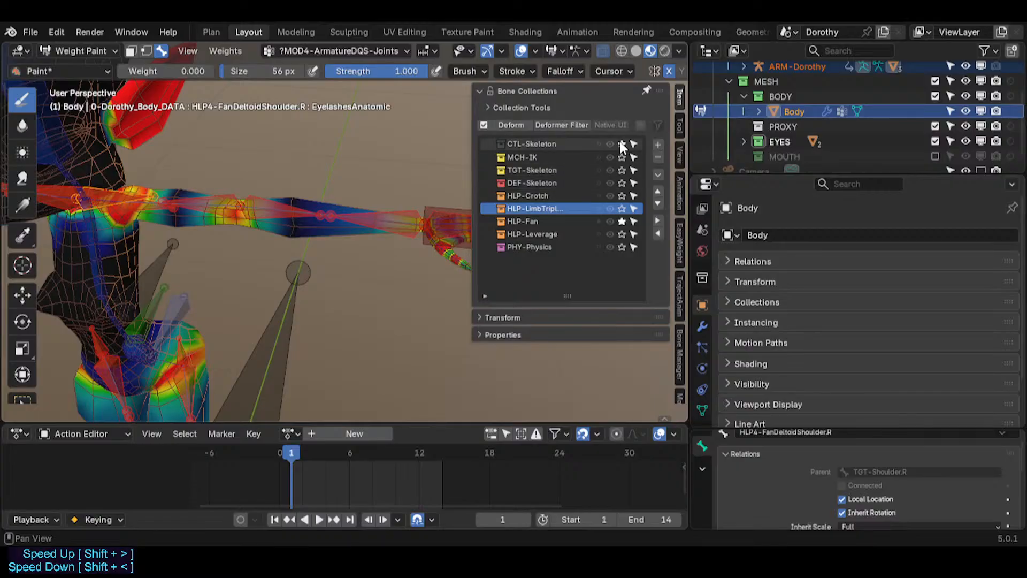
left_click(623, 144)
key("n")
Inspect the weights of the left arm's fan bones one by one, from HLP4-FanWristHand.L up to HLP4-FanDeltoidUpperArm.L.
left_click(452, 213, "ctrl")
left_click(379, 216, "ctrl")
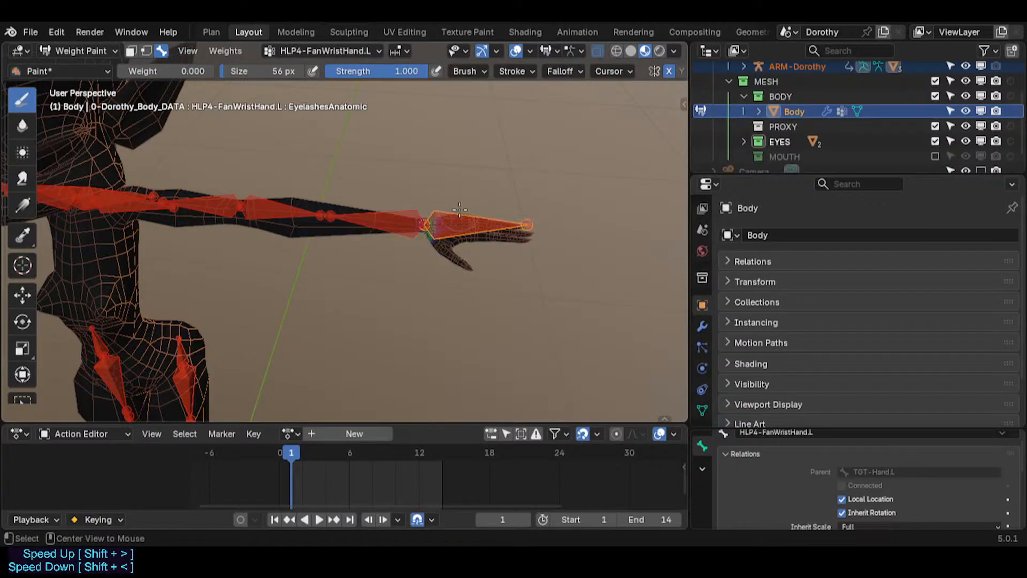
scroll(364, 203, "up", 4)
middle_click_drag(159, 248, 411, 274, "shift")
left_click(318, 217, "alt")
left_click(222, 210, "alt")
middle_click_drag(114, 255, 344, 265, "shift")
left_click(259, 228, "alt")
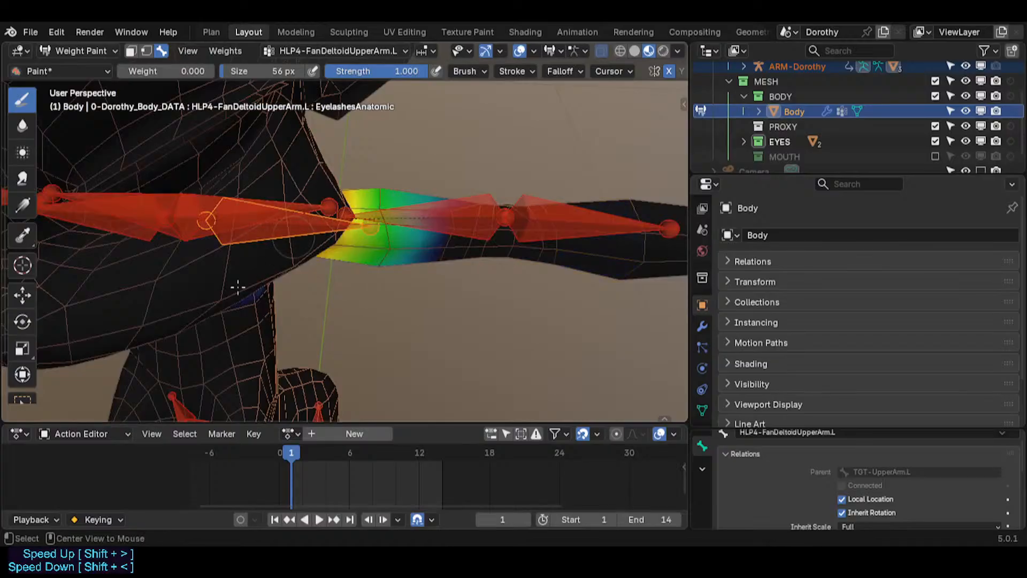
Inspect the weights of the deltoid fan bones around the shoulders, ending on HLP4-FanDeltoidShoulder.R.
middle_click_drag(235, 287, 369, 245)
left_click(206, 207, "alt")
left_click(353, 242, "alt")
left_click(370, 243, "alt")
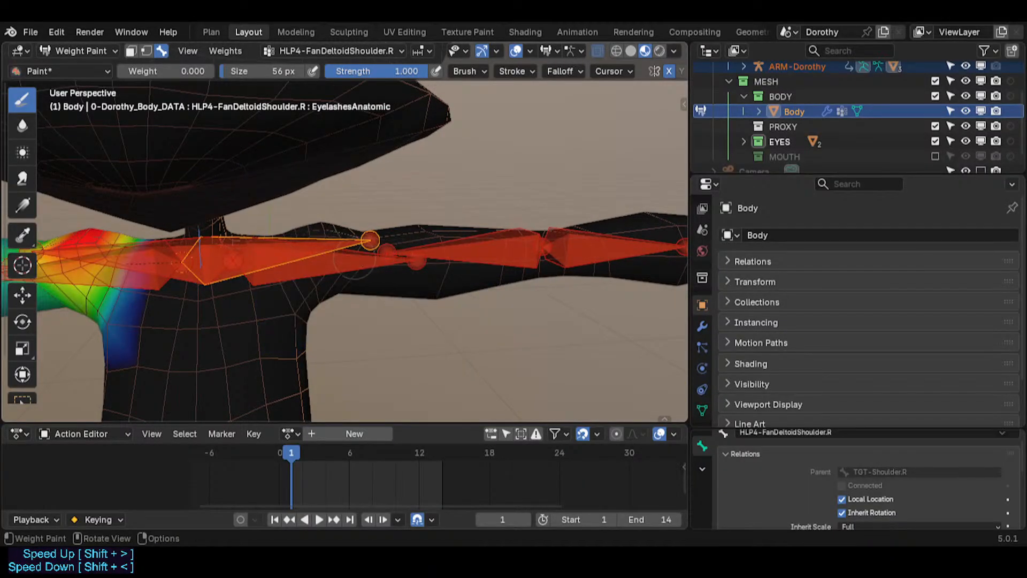
Try to shorten the right deltoid fan bones by scaling them in Weight Paint mode, and undo the scaling.
key("s")
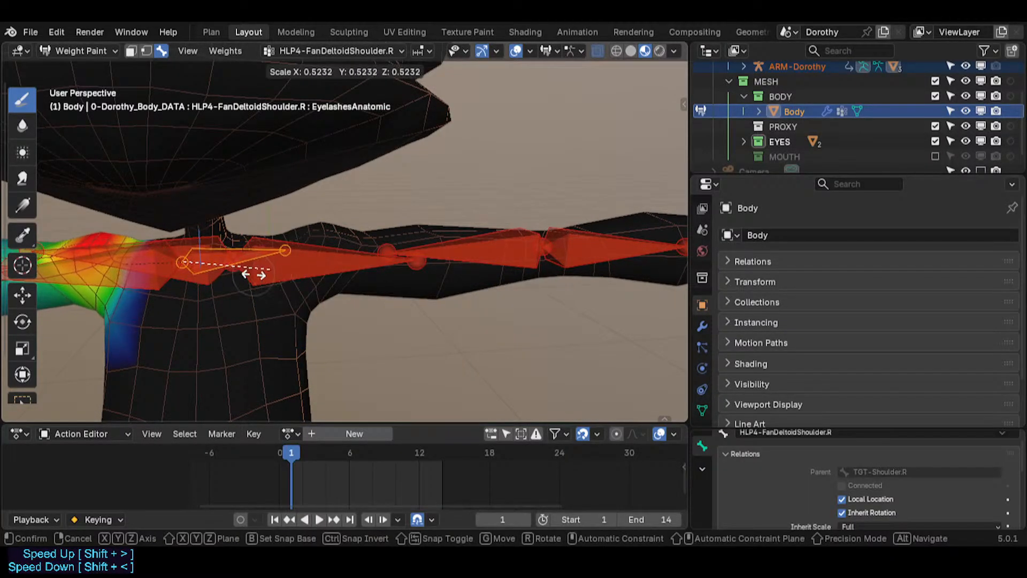
right_click(251, 275)
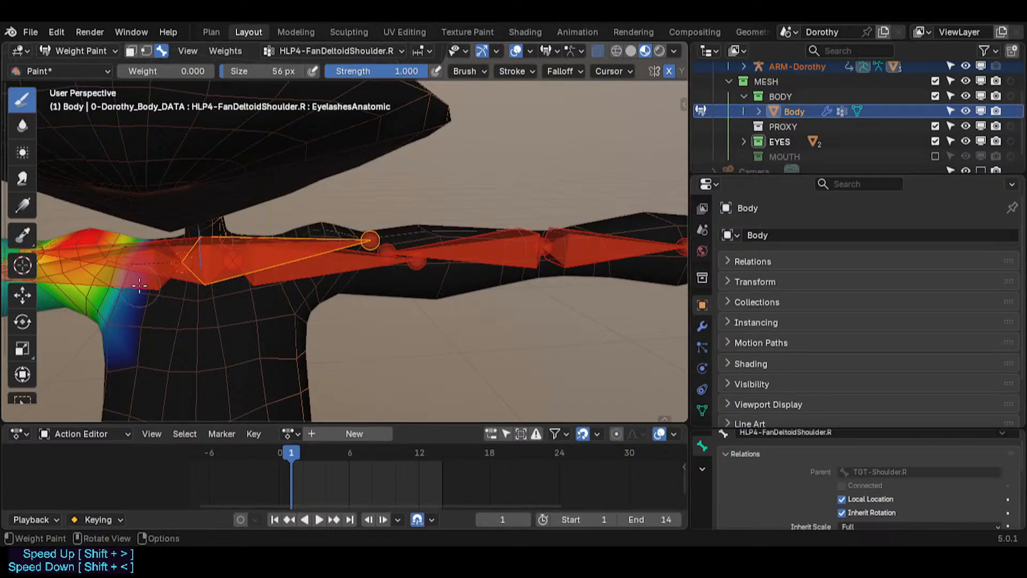
key("s")
left_click(214, 276)
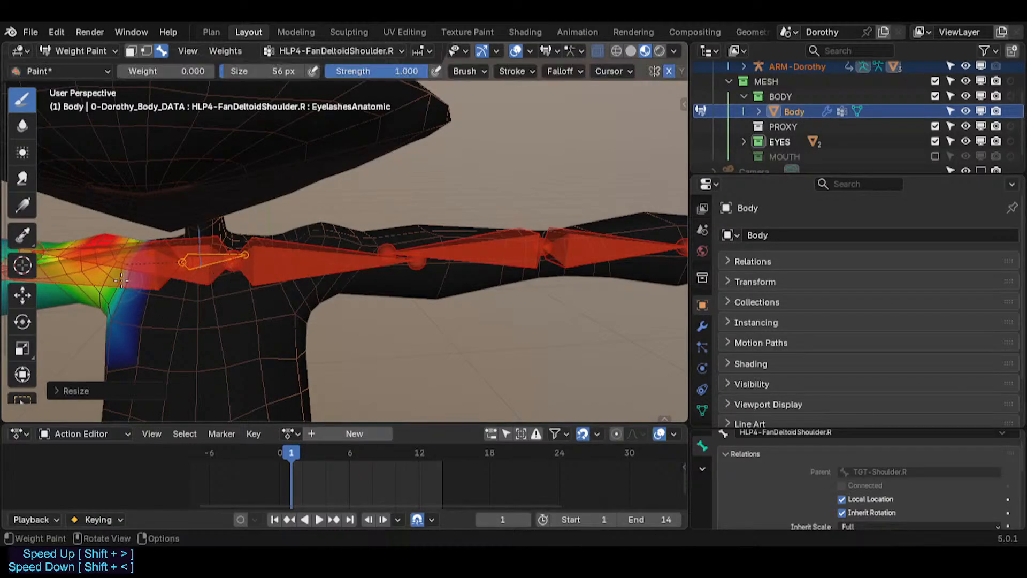
left_click(146, 276, "alt")
key("s")
right_click(287, 311)
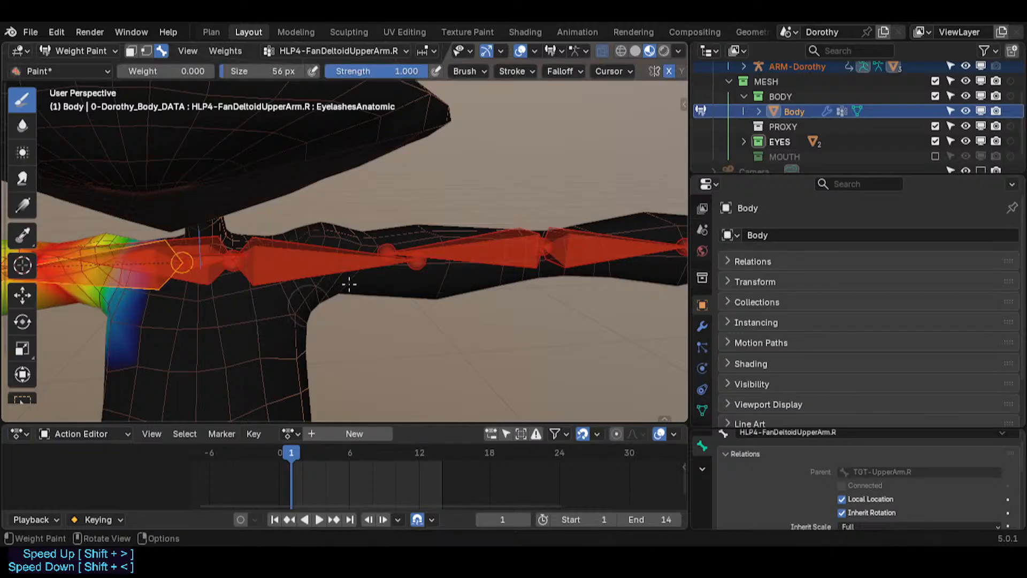
key("ctrl+z")
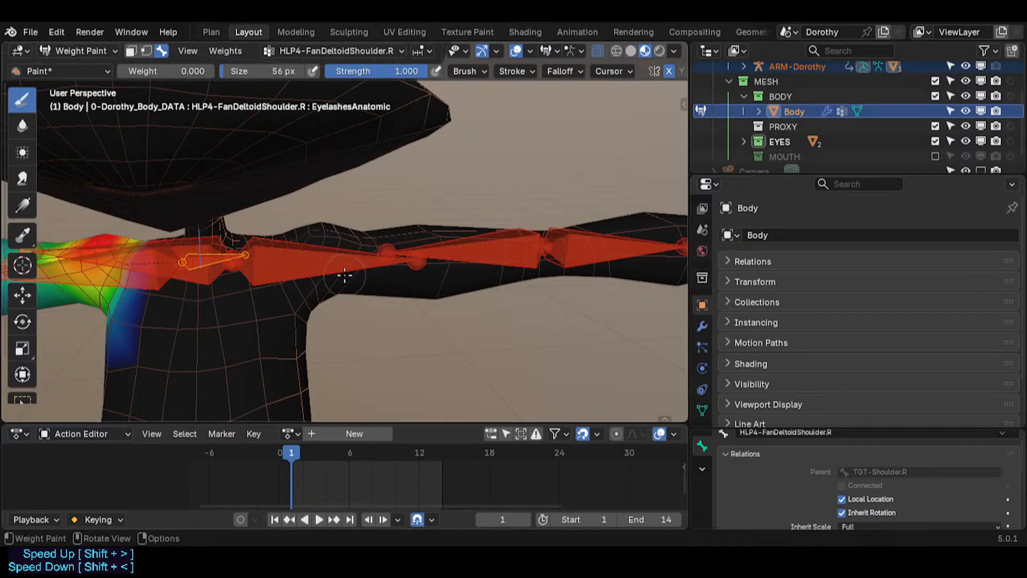
key("ctrl+z")
Leave Weight Paint mode on Body and put ARM-Dorothy in Edit Mode with HLP4-FanDeltoidUpperArm.L selected.
key("ctrl+Tab")
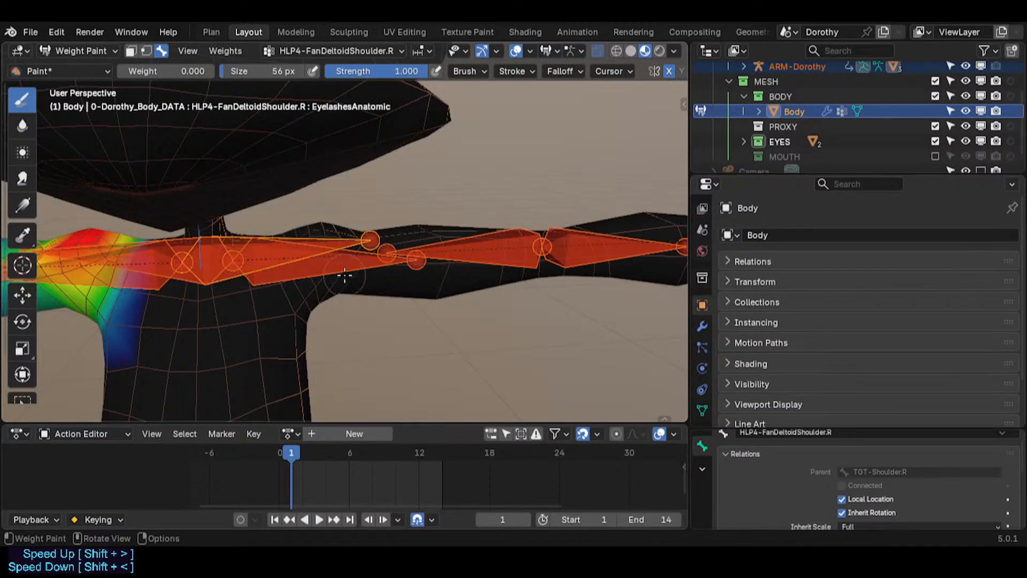
key("Tab")
key("Tab")
key("ctrl+Tab")
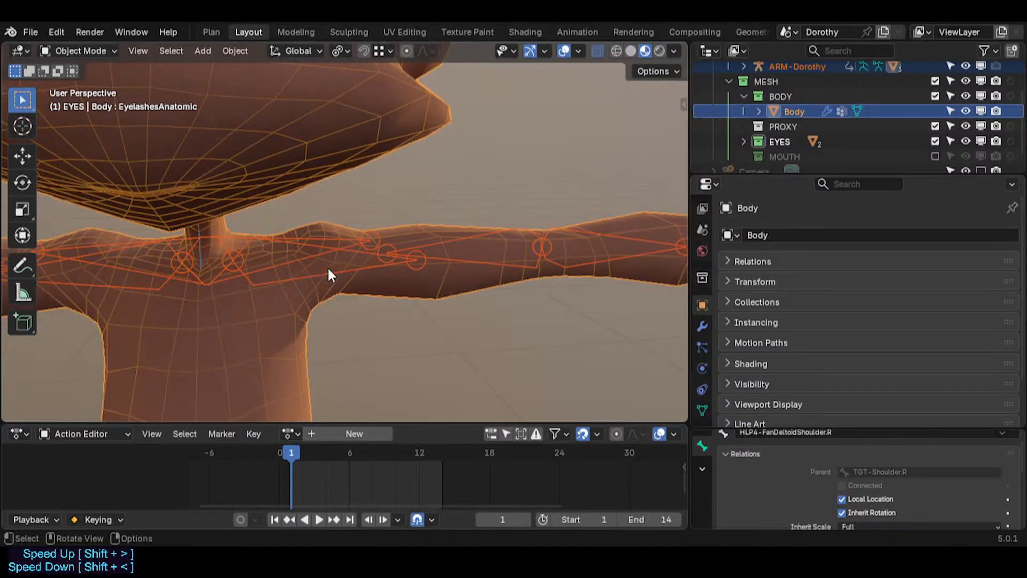
left_click(332, 260)
left_click(340, 268)
key("Tab")
left_click(328, 258)
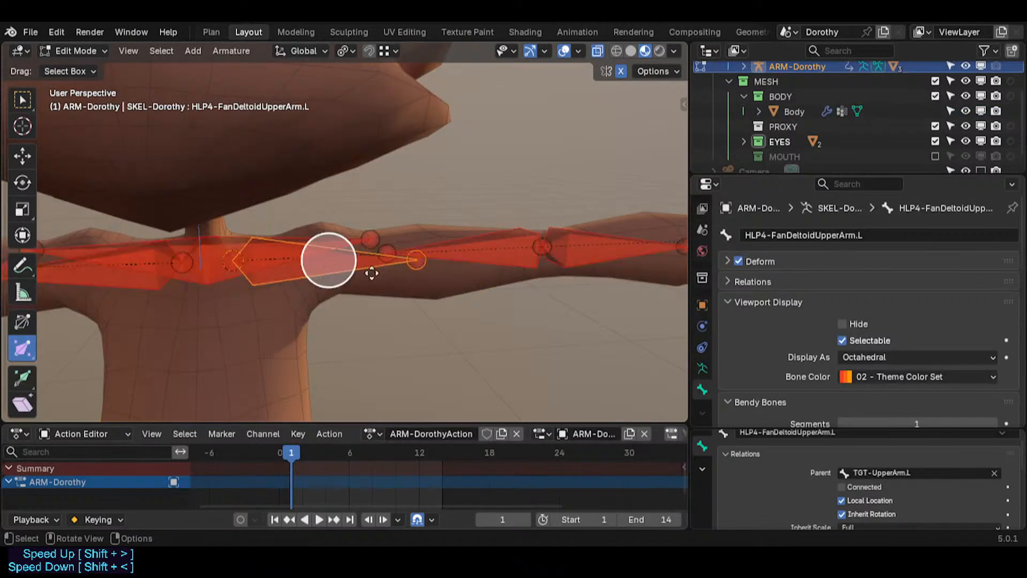
Scale the HLP4-FanDeltoidShoulder.R bone down to about 0.2 with X mirroring active.
key("s")
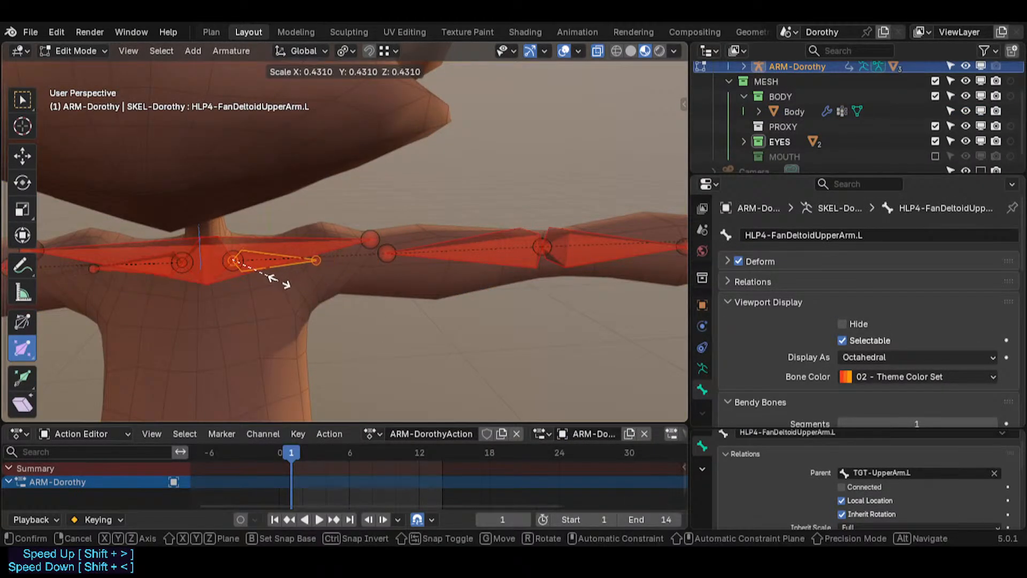
right_click(280, 282)
left_click(299, 236)
key("s")
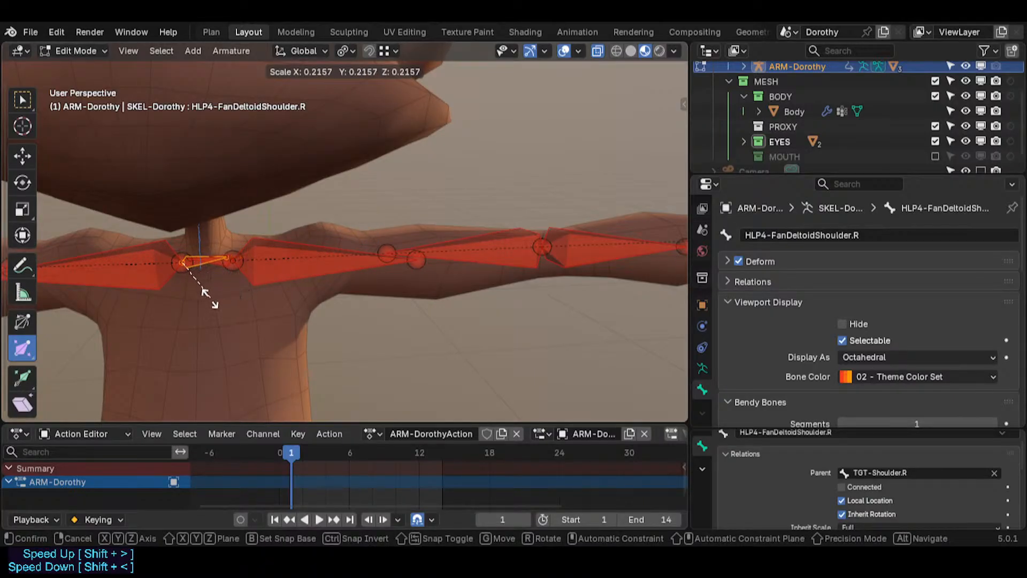
right_click(206, 275)
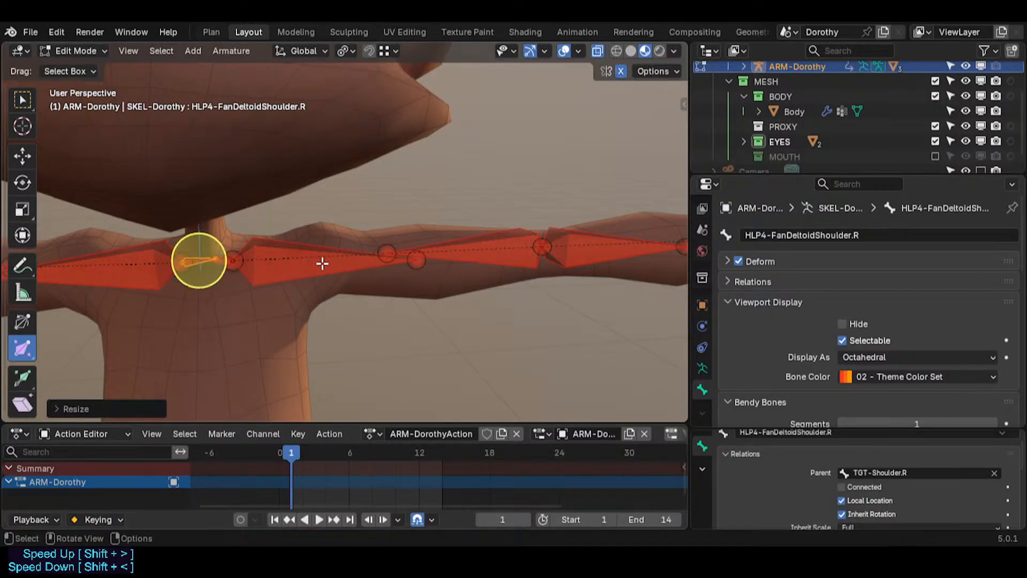
Scale the HLP4-FanDeltoidUpperArm.L bone down to about 0.3 with X mirroring active.
left_click(328, 255)
key("s")
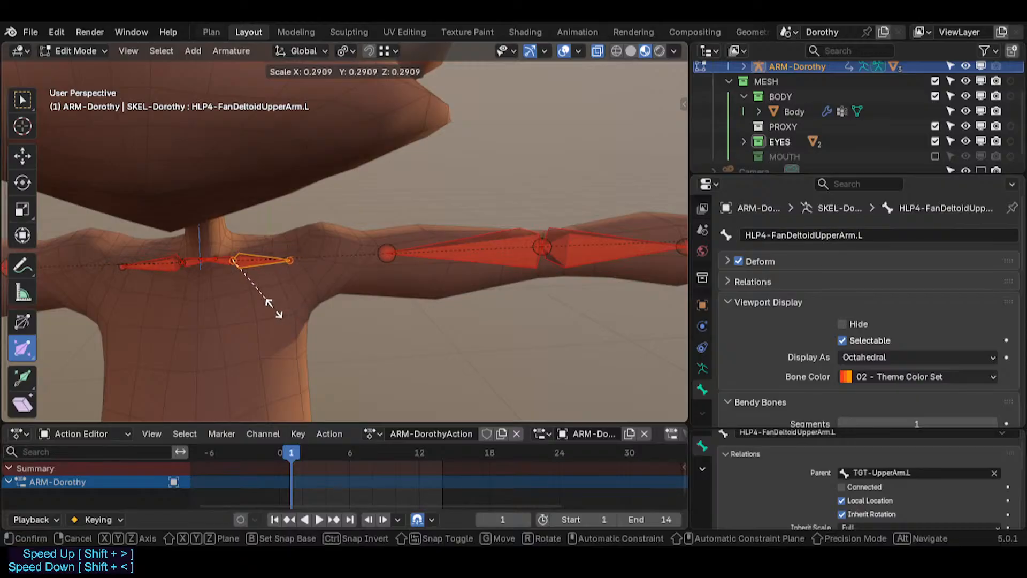
left_click(295, 310)
Scale the HLP4-FanDeltoidShoulder.L bone down by about 0.6 so it stays short of the body's centre line.
middle_click_drag(231, 264, 260, 303)
scroll(261, 303, "up", 2)
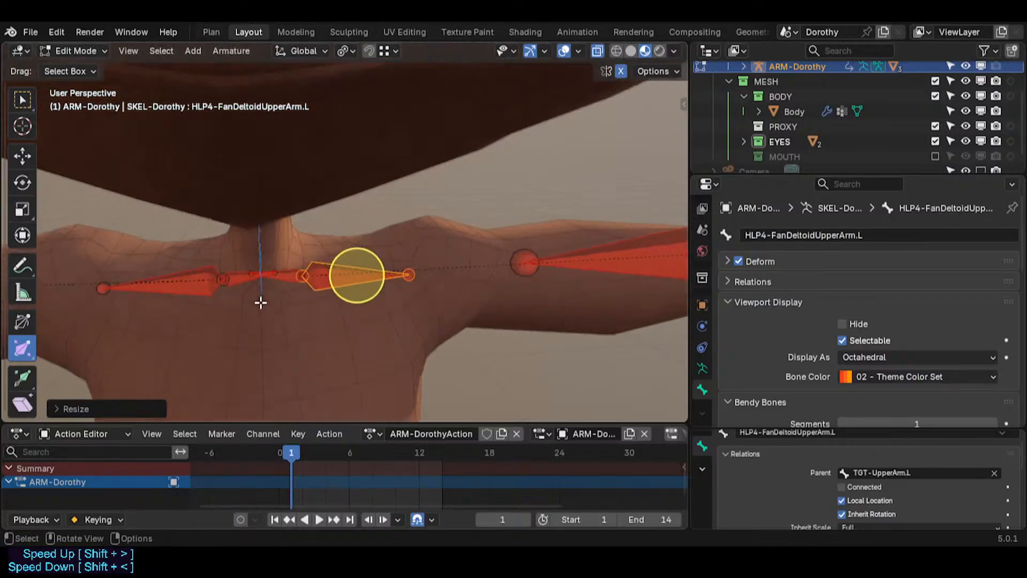
left_click(276, 288)
scroll(275, 288, "up", 2)
key("s")
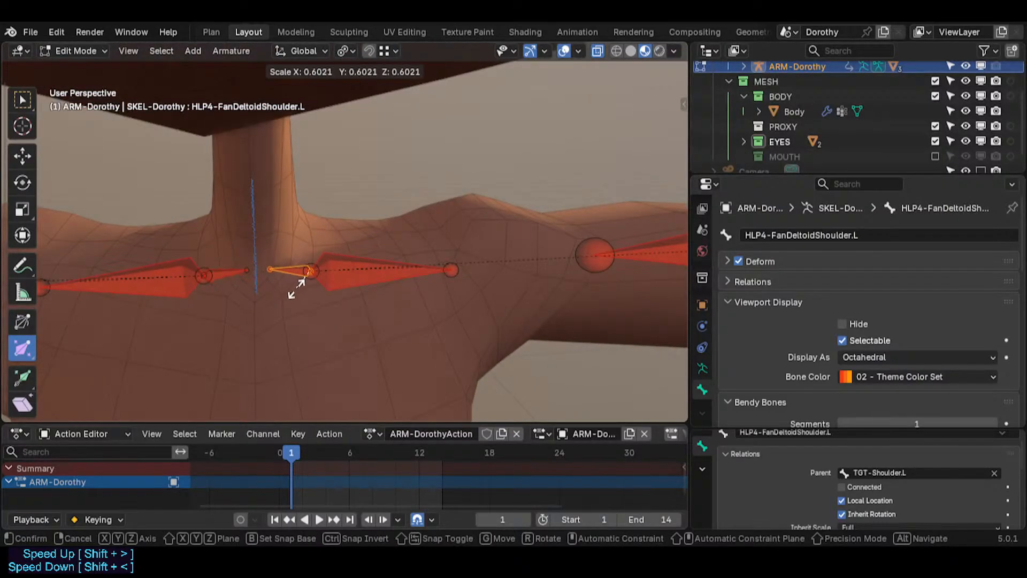
left_click(287, 271)
Enlarge the HLP4-FanDeltoidUpperArm.L bone by about 1.4 with X mirroring active.
left_click(383, 271)
key("s")
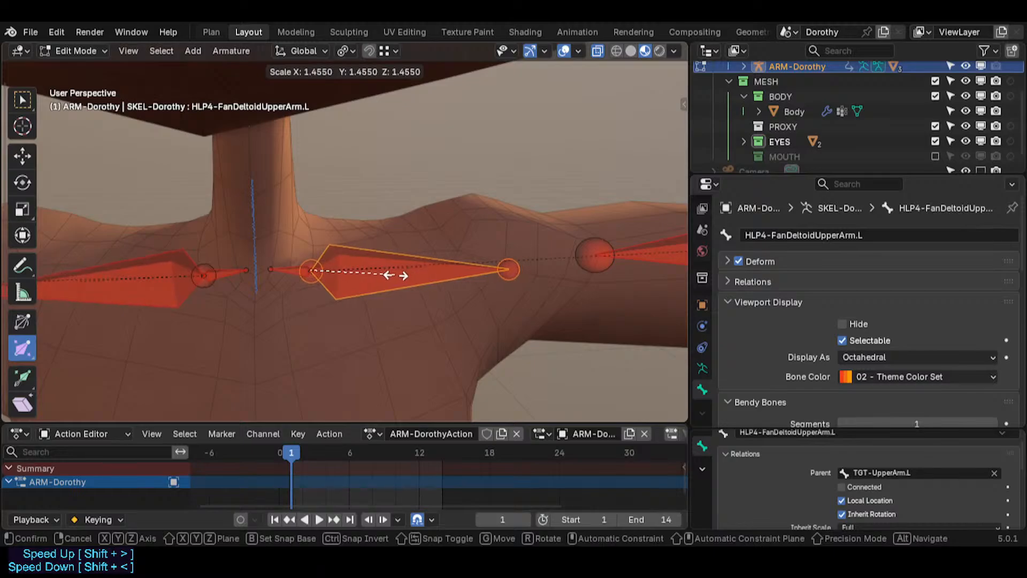
left_click(411, 270)
scroll(411, 270, "down", 2)
middle_click_drag(404, 273, 384, 275)
scroll(377, 279, "down", 1)
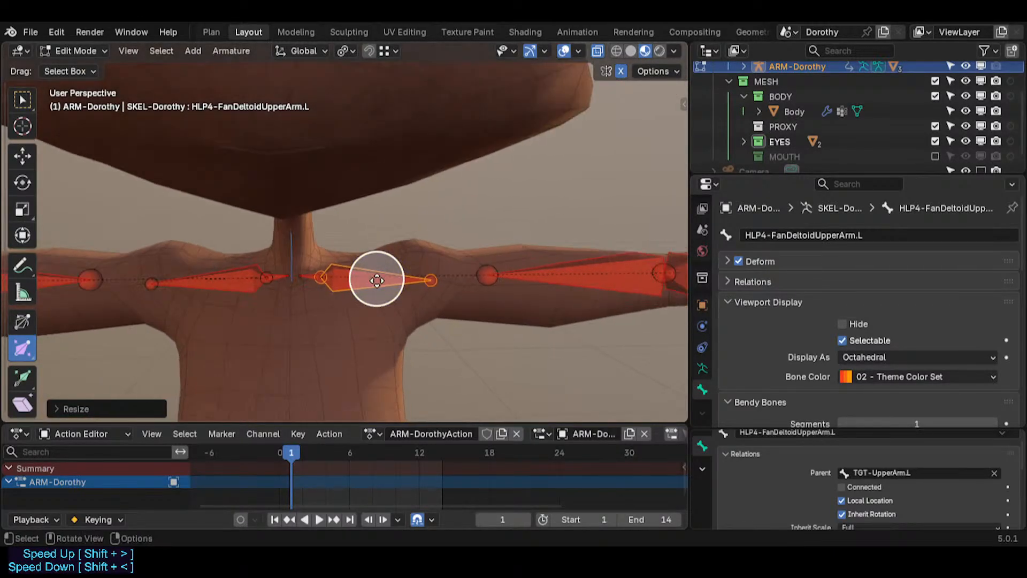
Check the resized deltoid bones in Pose Mode, then return to Edit Mode and reveal any hidden bones.
key("ctrl+Tab")
left_click(374, 290)
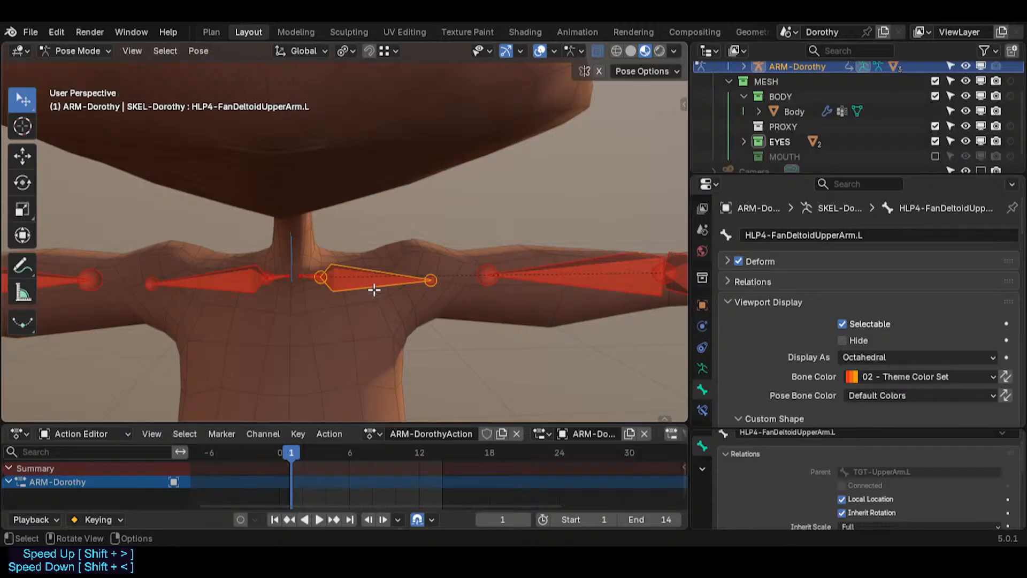
key("Tab")
key("alt+h")
scroll(398, 278, "down", 1)
middle_click_drag(424, 271, 397, 276, "shift")
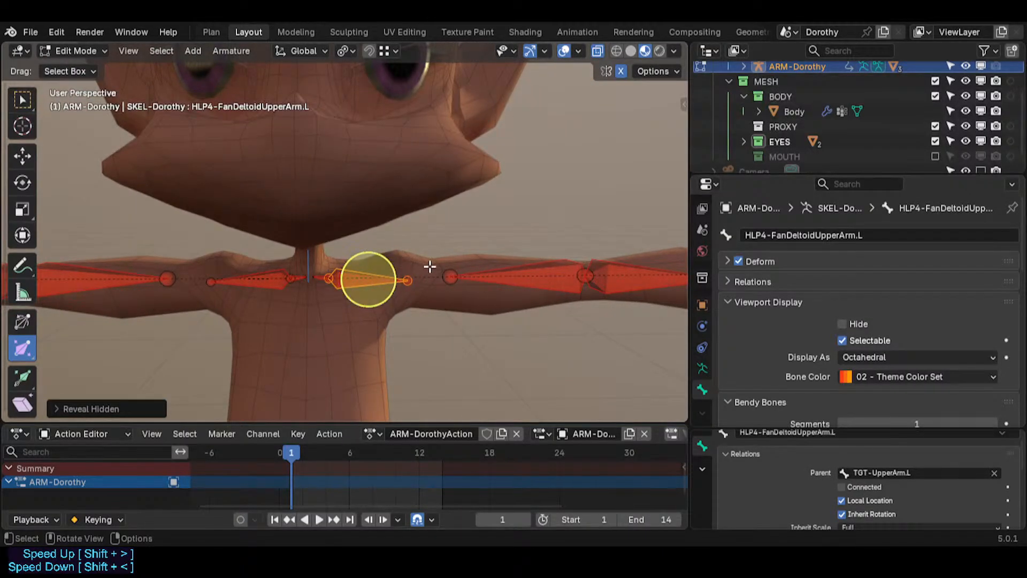
left_click(406, 280)
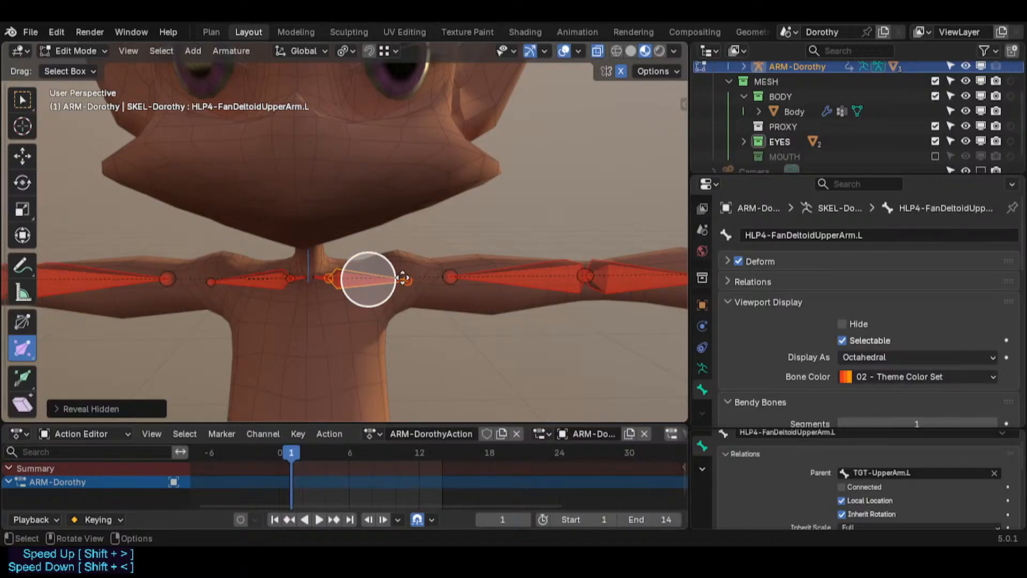
Select ARM-Dorothy together with Body as the active object and enter Weight Paint mode.
key("ctrl+Tab")
left_click(359, 285)
left_click(355, 314, "shift")
key("ctrl+Tab")
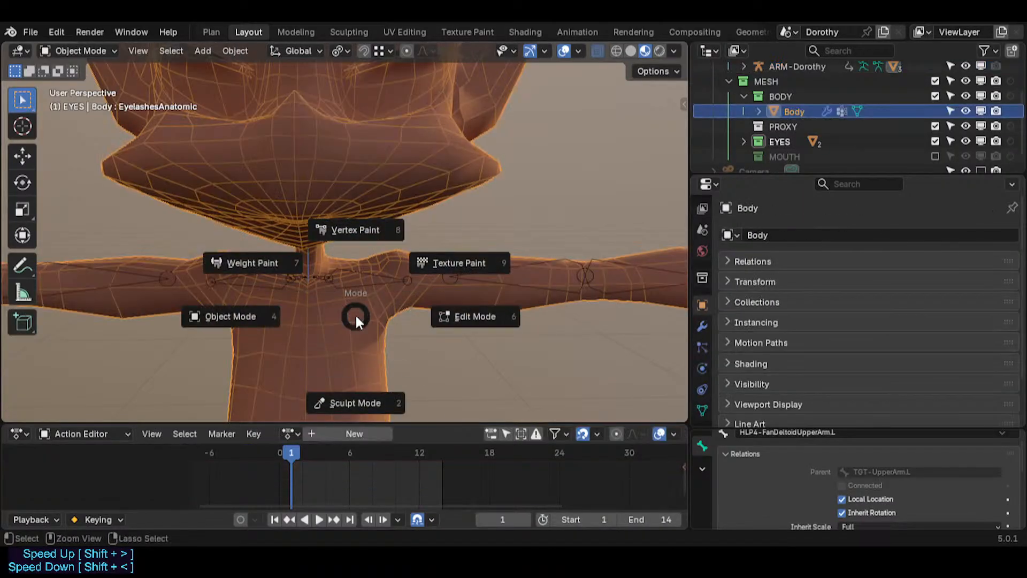
left_click(342, 308)
Compare the weights of the resized deltoid fan bones on both sides, ending on HLP4-FanDeltoidUpperArm.L.
left_click(355, 276, "ctrl")
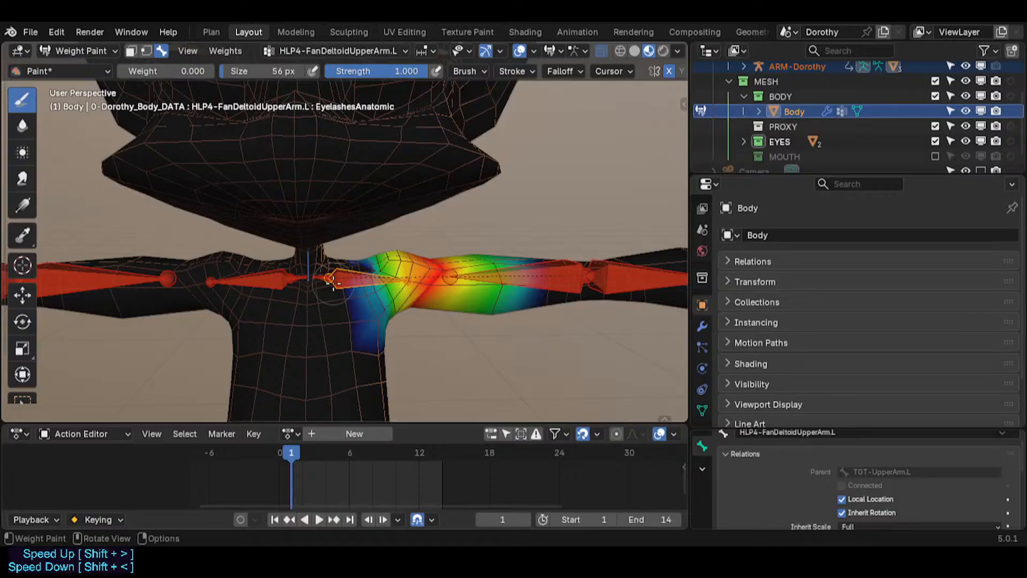
left_click(329, 278, "ctrl")
left_click(340, 279, "ctrl")
scroll(340, 280, "up", 2)
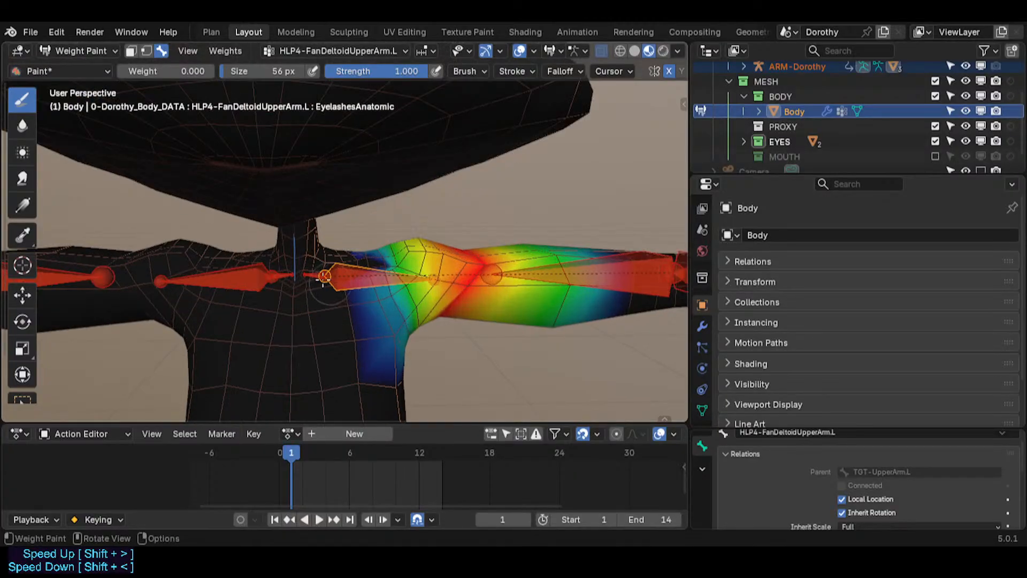
left_click(321, 277, "ctrl")
left_click(361, 274, "ctrl")
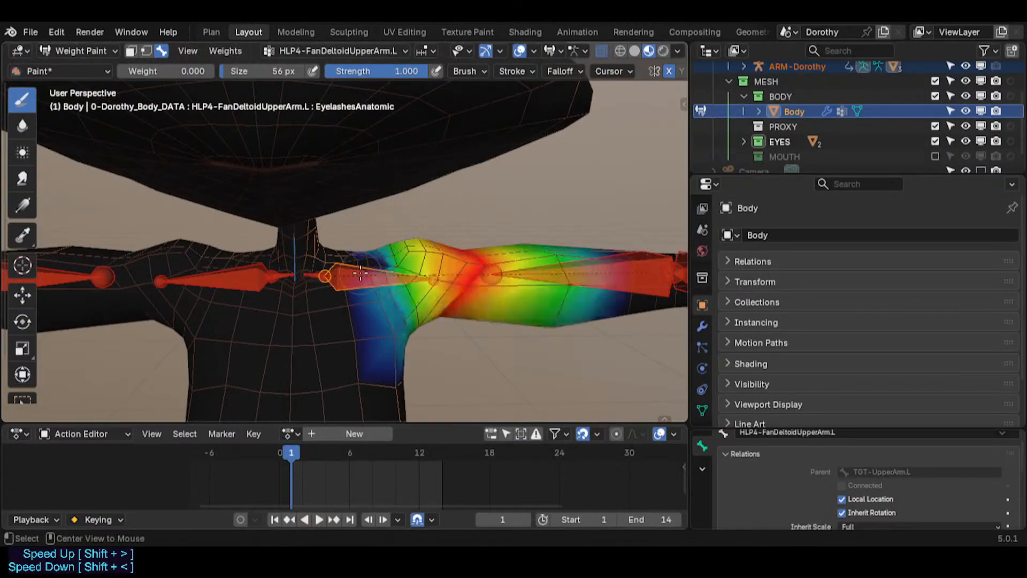
left_click(313, 276, "ctrl")
left_click(405, 263, "ctrl")
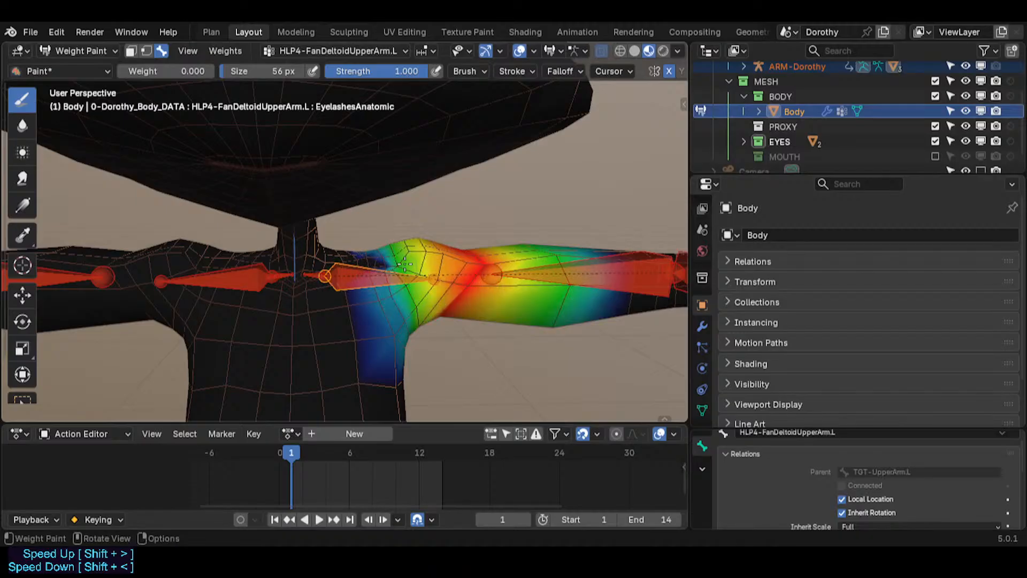
middle_click_drag(405, 263, 279, 247)
left_click(265, 277, "ctrl")
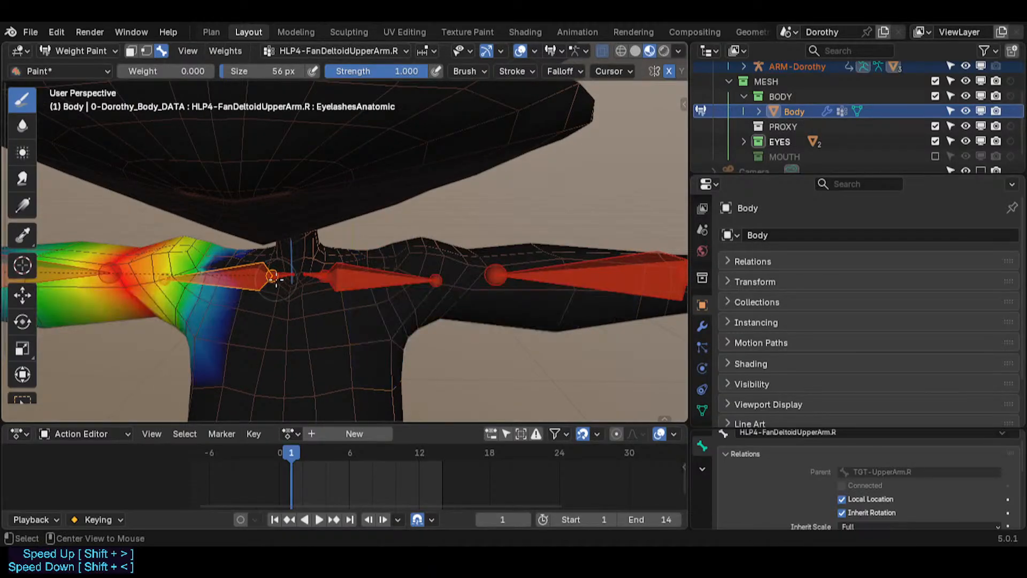
left_click(348, 277, "ctrl")
Activate the Blur tool and inspect the weights of the left deltoid and left elbow fan bones.
left_click(22, 126)
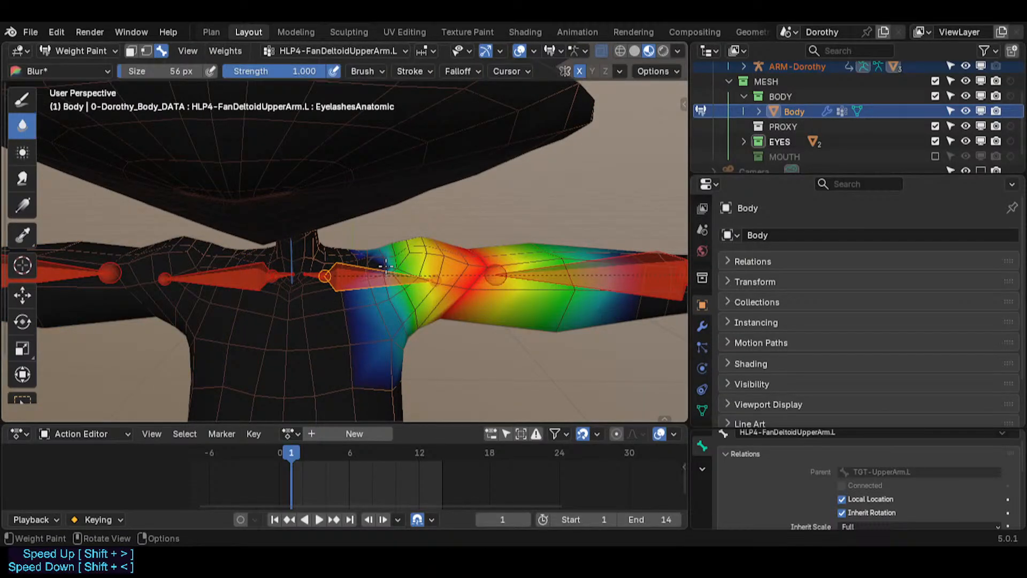
scroll(380, 255, "up", 3)
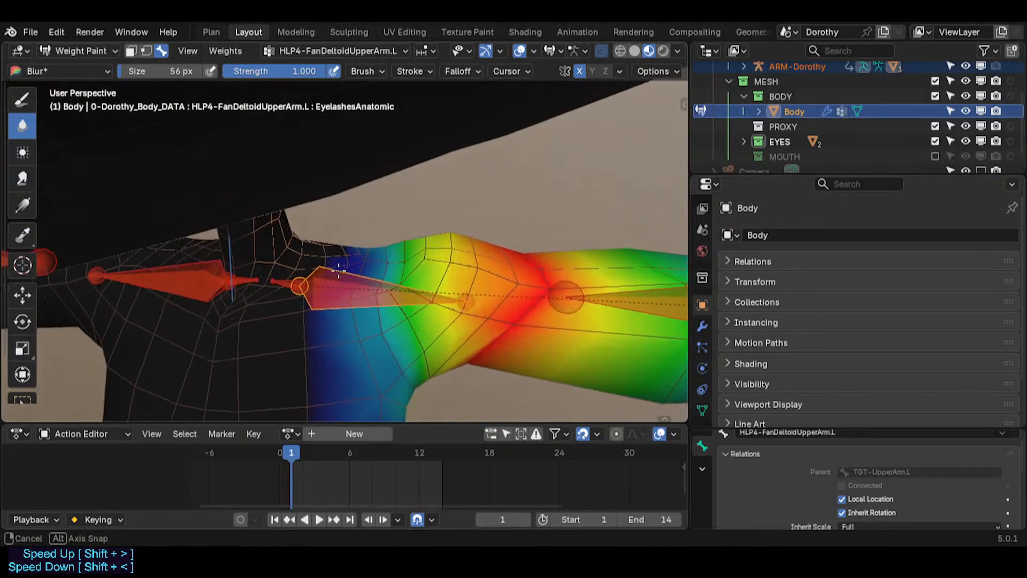
scroll(379, 260, "down", 3)
middle_click_drag(336, 275, 352, 288)
scroll(352, 288, "down", 1)
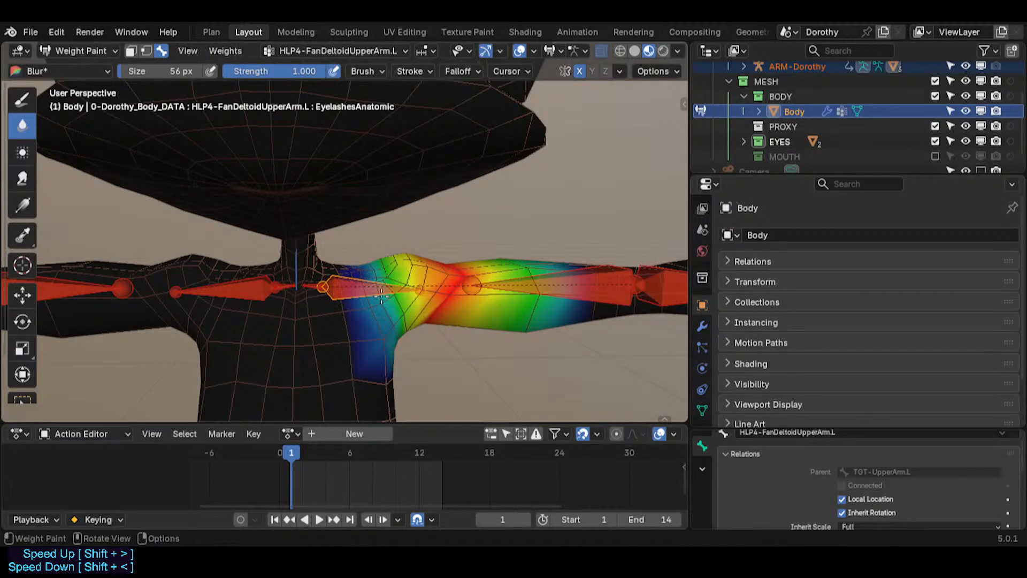
left_click(325, 284, "ctrl")
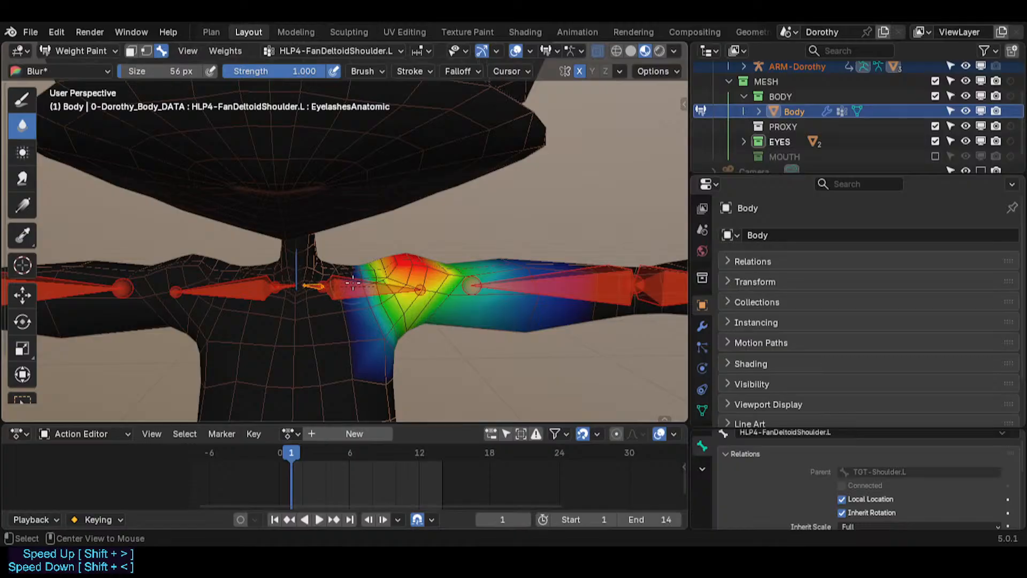
left_click(397, 274, "ctrl")
left_click(528, 273, "alt")
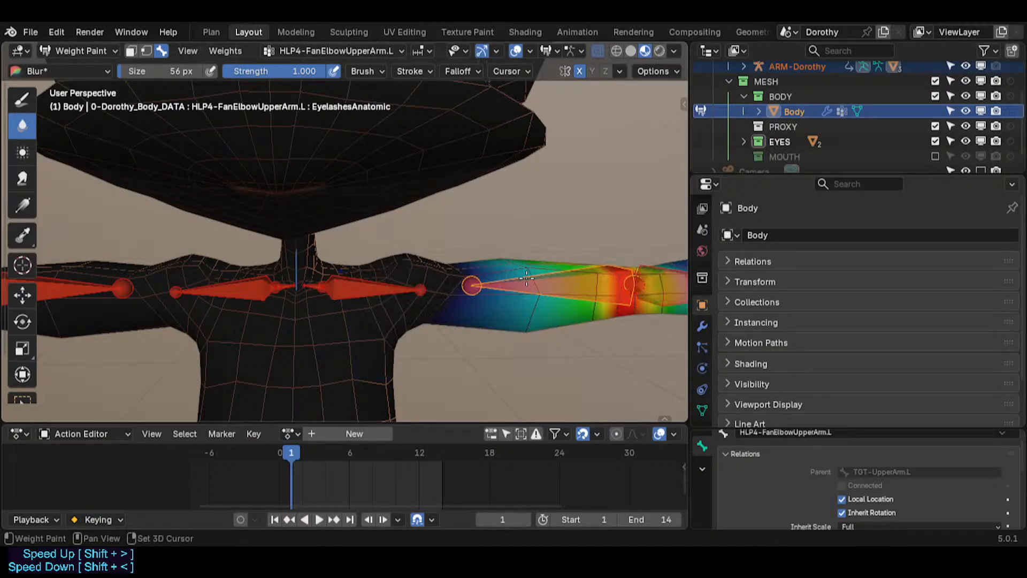
middle_click_drag(540, 273, 431, 273, "shift")
left_click(595, 276, "alt")
left_click(464, 275, "alt")
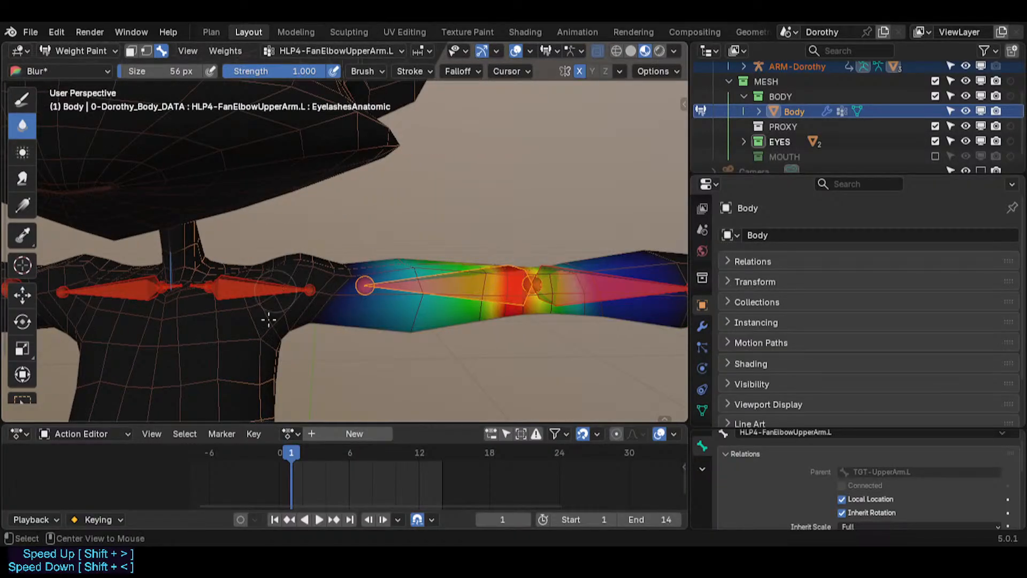
Inspect the weights of the left leg's fan bones from the pelvis and thigh down to HLP3-FanKneeShin.L.
scroll(252, 392, "down", 3)
middle_click_drag(250, 399, 259, 216, "shift")
mouse_move(276, 295)
middle_mouse_down("shift")
mouse_move(292, 161)
mouse_move(304, 214)
middle_mouse_up("shift")
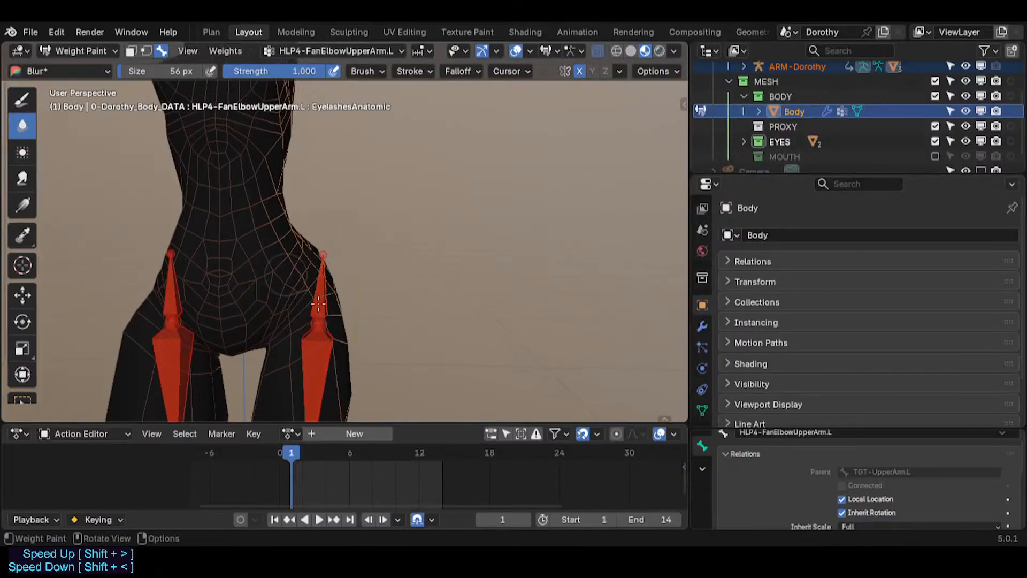
left_click(320, 307, "alt")
left_click(323, 358, "alt")
middle_click_drag(319, 388, 325, 248, "shift")
middle_click_drag(311, 328, 333, 176, "shift")
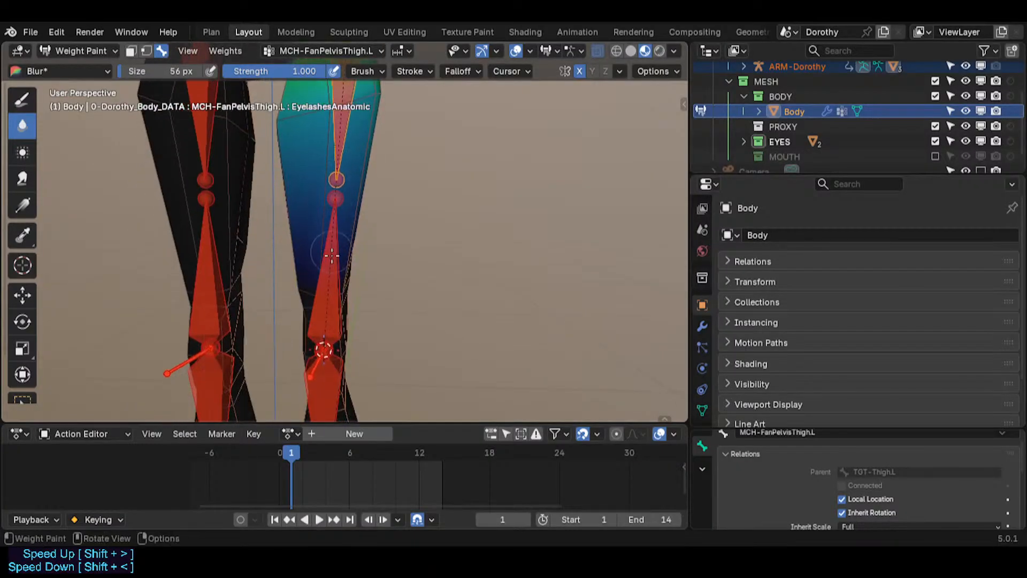
left_click(329, 272, "alt")
middle_click_drag(338, 377, 338, 231, "shift")
middle_click_drag(372, 295, 334, 277)
left_click(333, 277, "alt")
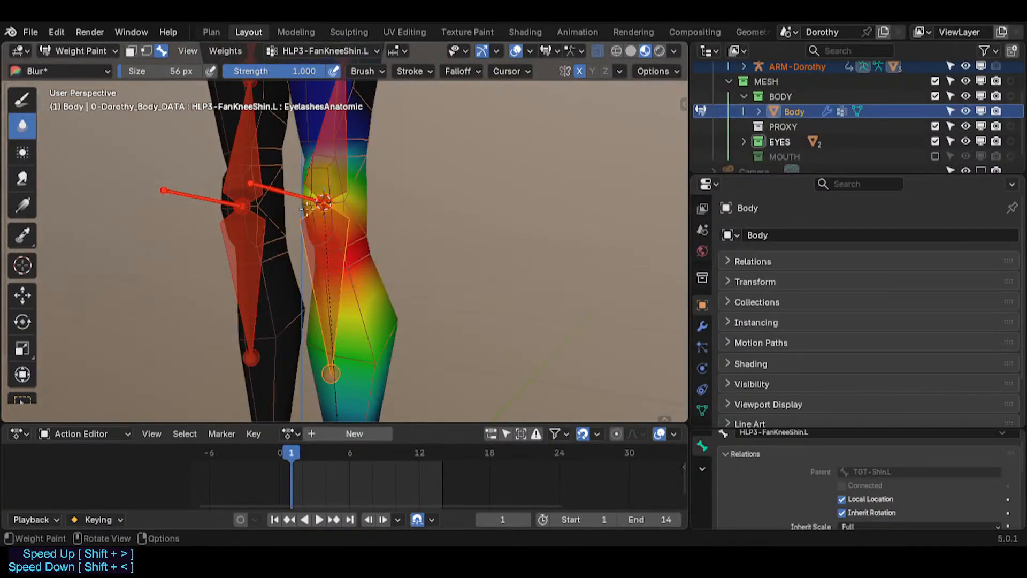
Inspect the left lower leg and foot helper weights from HLP3-KneeSharp.L down to HLP3-FanKnucklesFoot.L and HLP3-FanKnucklesToes.L.
left_click(289, 193, "alt")
middle_click_drag(327, 407, 309, 370, "shift")
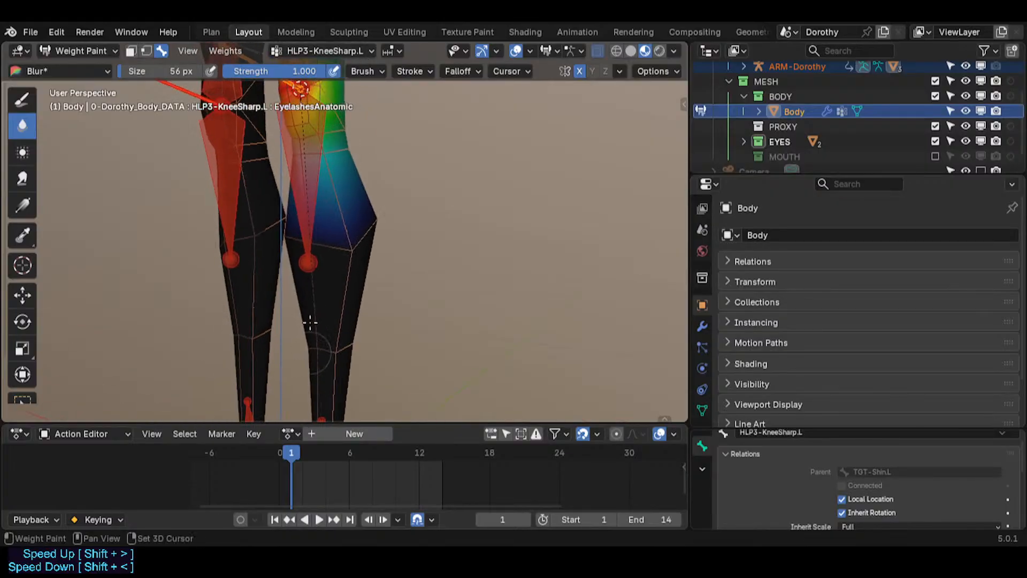
middle_click_drag(299, 219, 336, 287, "shift")
middle_click_drag(334, 393, 343, 115, "shift")
left_click(349, 241, "alt")
middle_click_drag(346, 278, 243, 326)
left_click(337, 288, "alt")
scroll(325, 298, "up", 3)
left_click(269, 345, "alt")
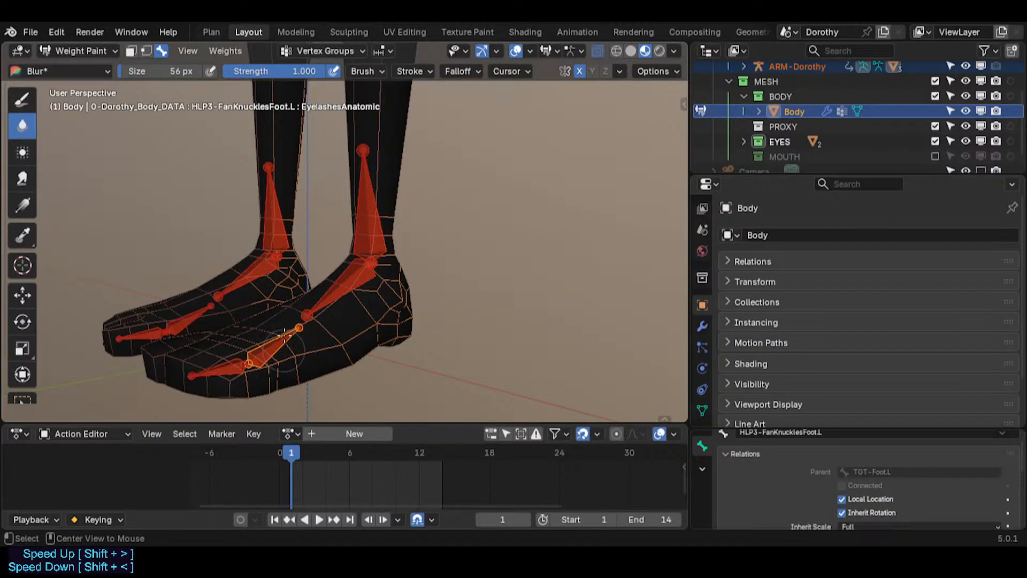
middle_click_drag(284, 331, 274, 347)
left_click(272, 351, "alt")
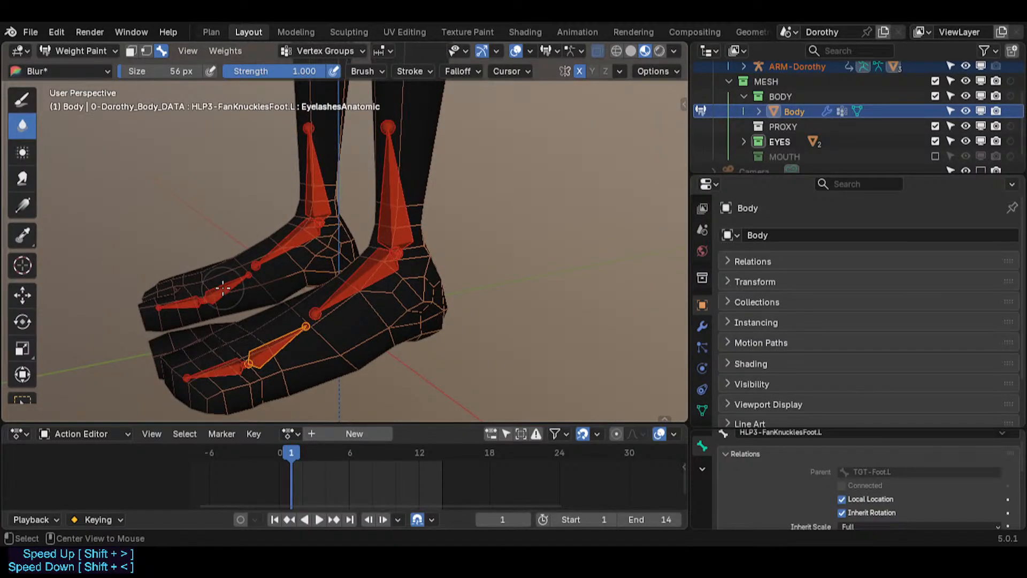
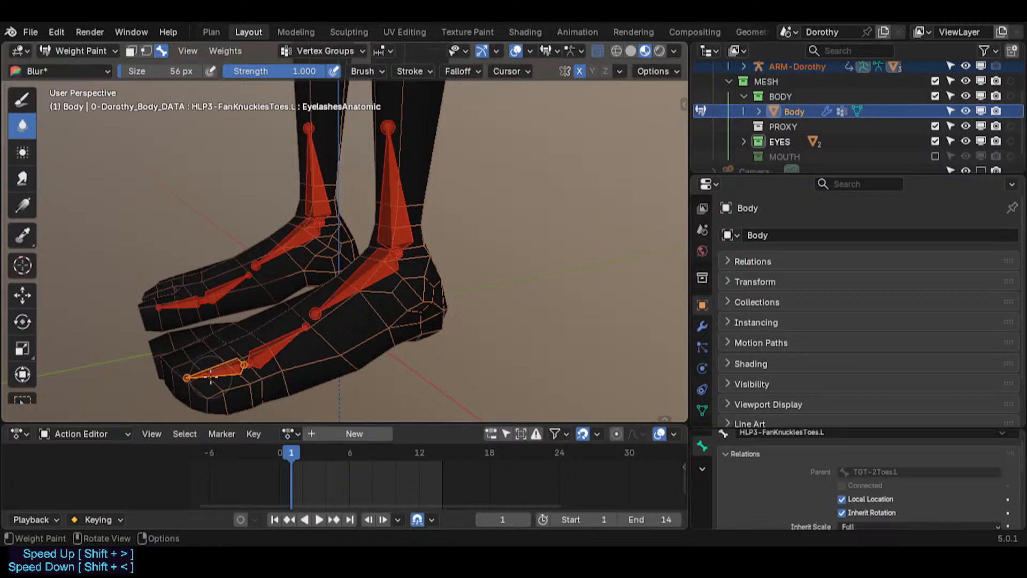
Check the weights of HLP3-FanAnkleShin.L around the left ankle and lower shin.
middle_click_drag(263, 364, 193, 355)
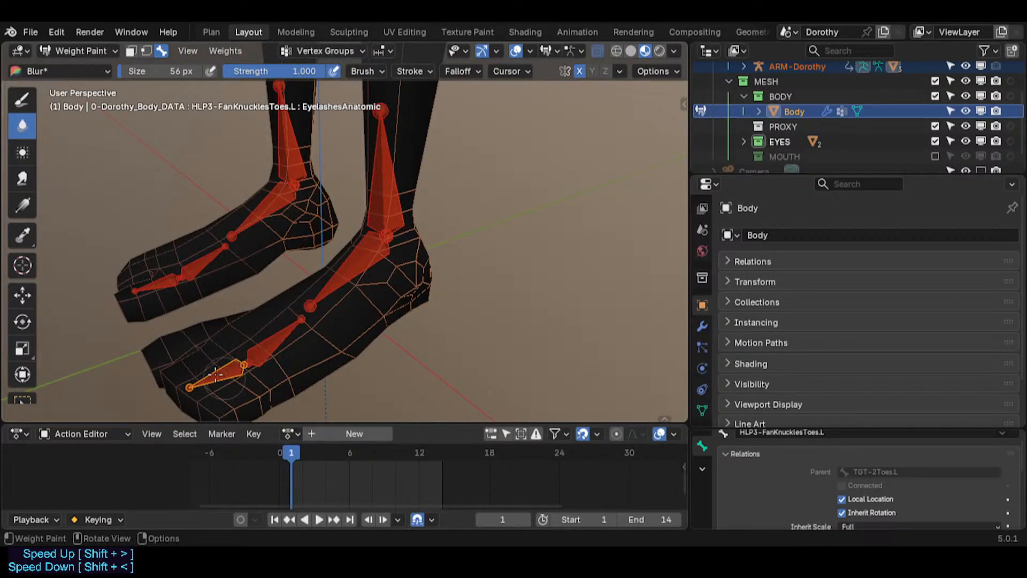
scroll(208, 346, "down", 2)
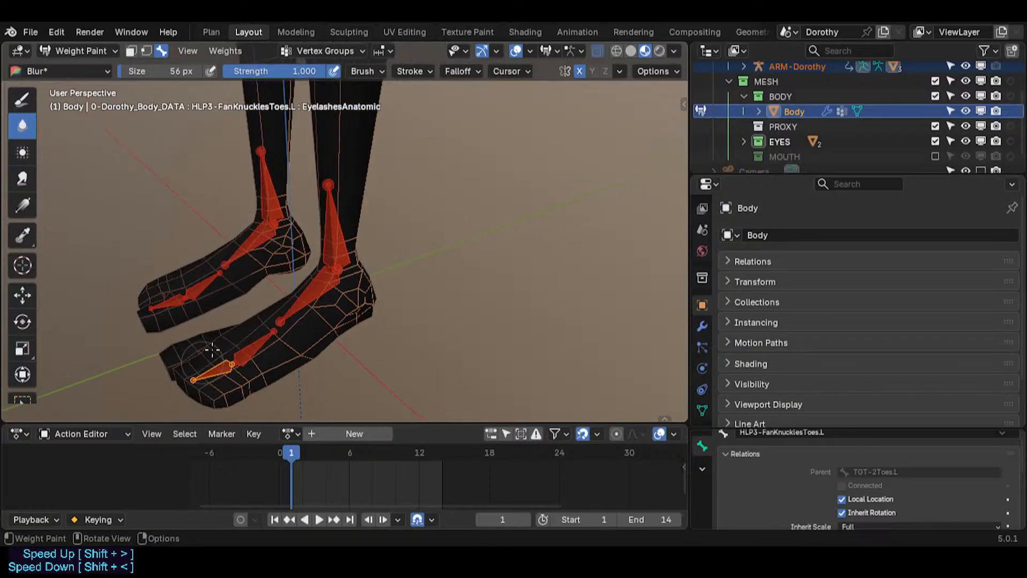
middle_click_drag(315, 263, 295, 340, "shift")
left_click(338, 309, "alt")
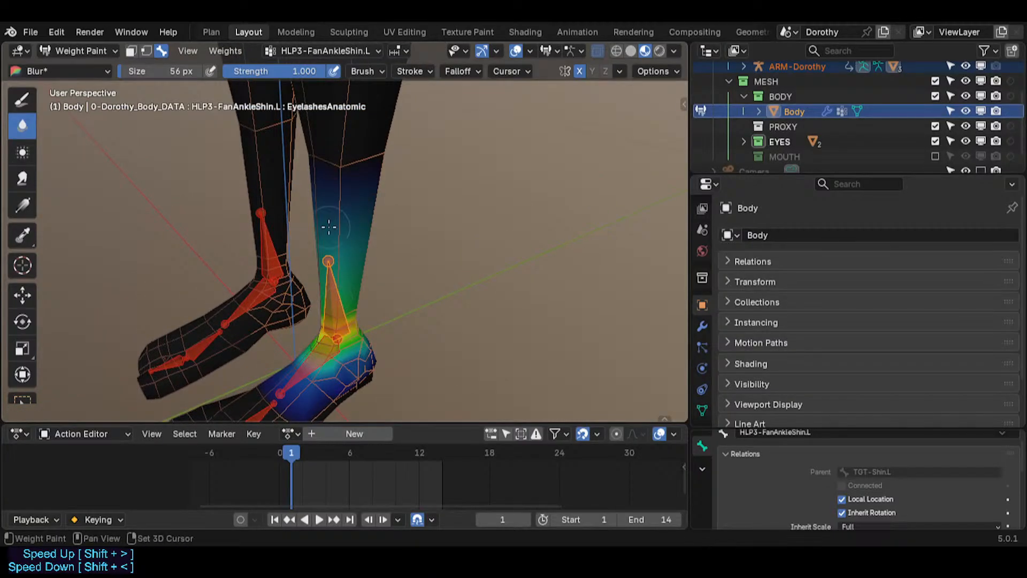
Compare the weights of HLP4-FanDeltoidShoulder.L and HLP4-FanDeltoidUpperArm.L, test-rotating the upper arm fan bone without keeping the rotation.
middle_click_drag(328, 225, 289, 306, "shift")
middle_click_drag(292, 181, 292, 351, "shift")
middle_click_drag(287, 274, 266, 373)
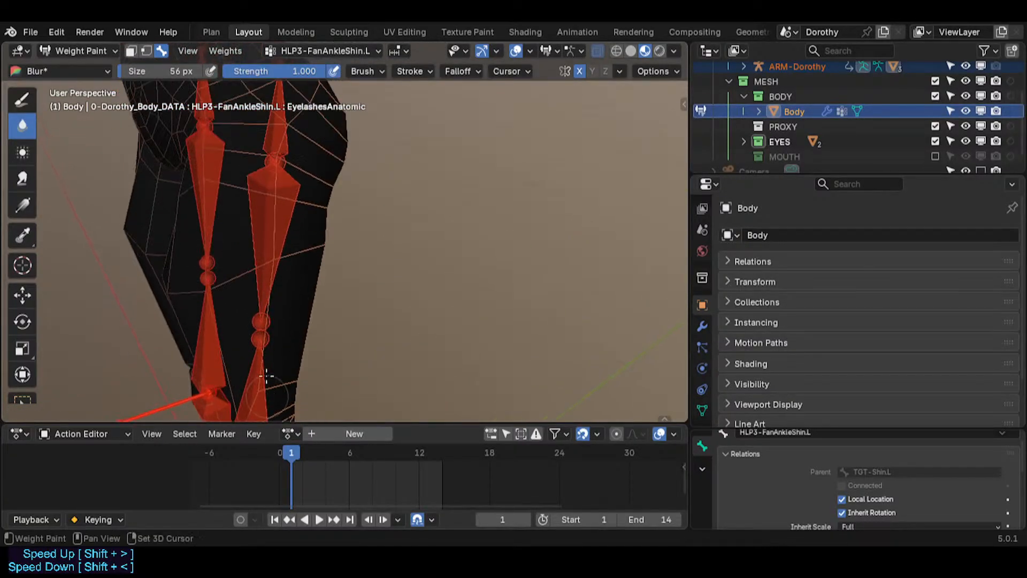
scroll(262, 372, "down", 5)
middle_click_drag(307, 214, 303, 335, "shift")
scroll(338, 269, "down", 2)
scroll(339, 269, "up", 4)
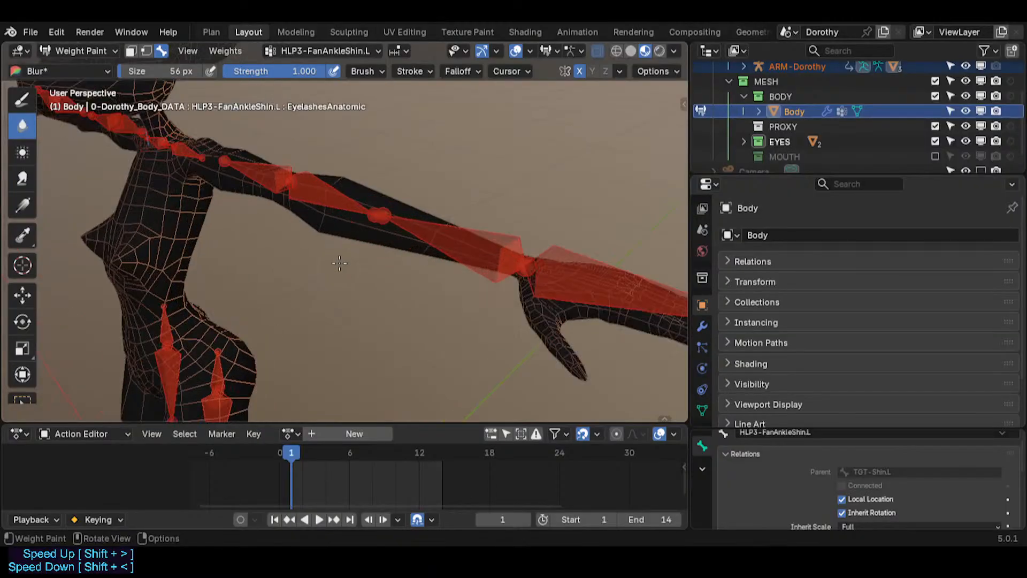
middle_click_drag(339, 263, 231, 251, "shift")
middle_click_drag(196, 257, 220, 237, "shift")
left_click(223, 200, "alt")
scroll(220, 221, "up", 3)
left_click(202, 239, "alt")
scroll(201, 240, "up", 2)
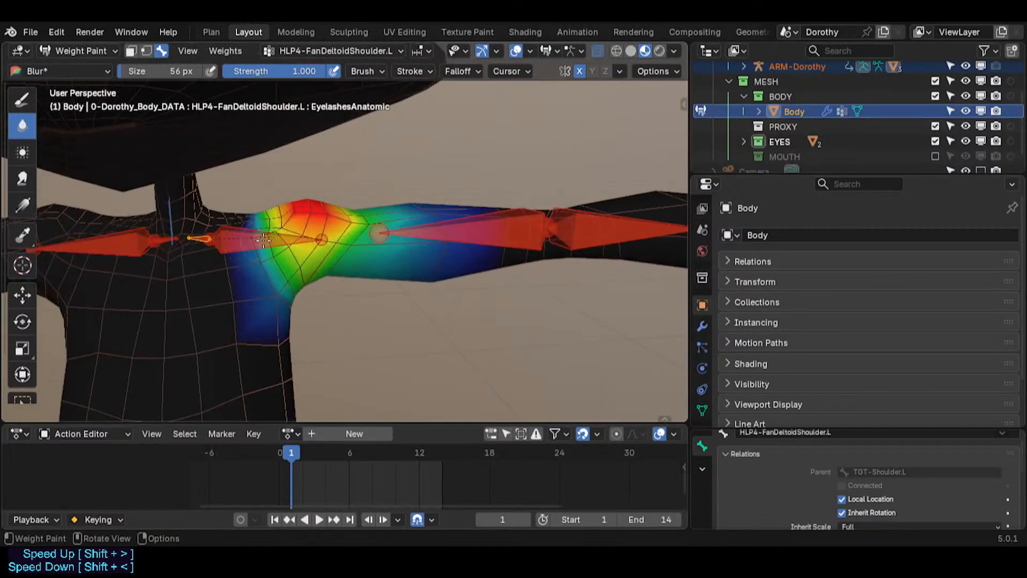
left_click(221, 237, "alt")
key("r")
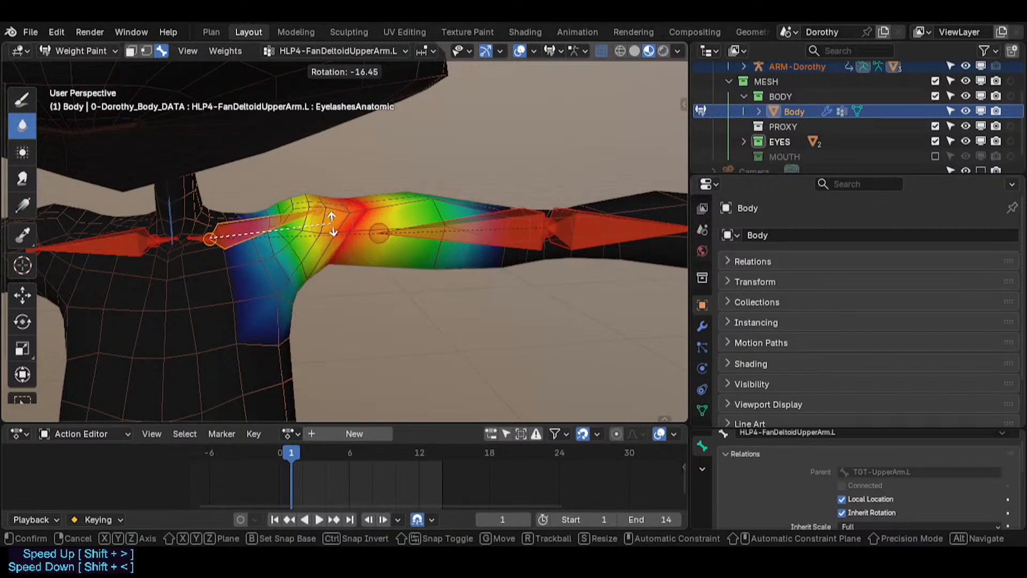
key("Escape")
Return to Object Mode, select ARM-Dorothy, solo its TGT-Skeleton bone collection alongside HLP-Fan, and enter Edit Mode.
key("ctrl+Tab")
key("o")
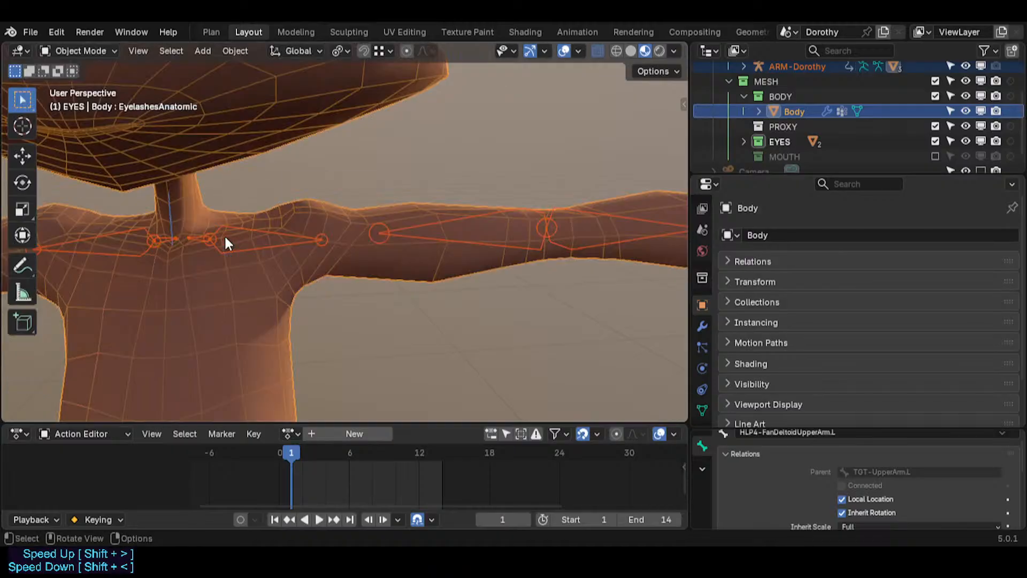
left_click(245, 235)
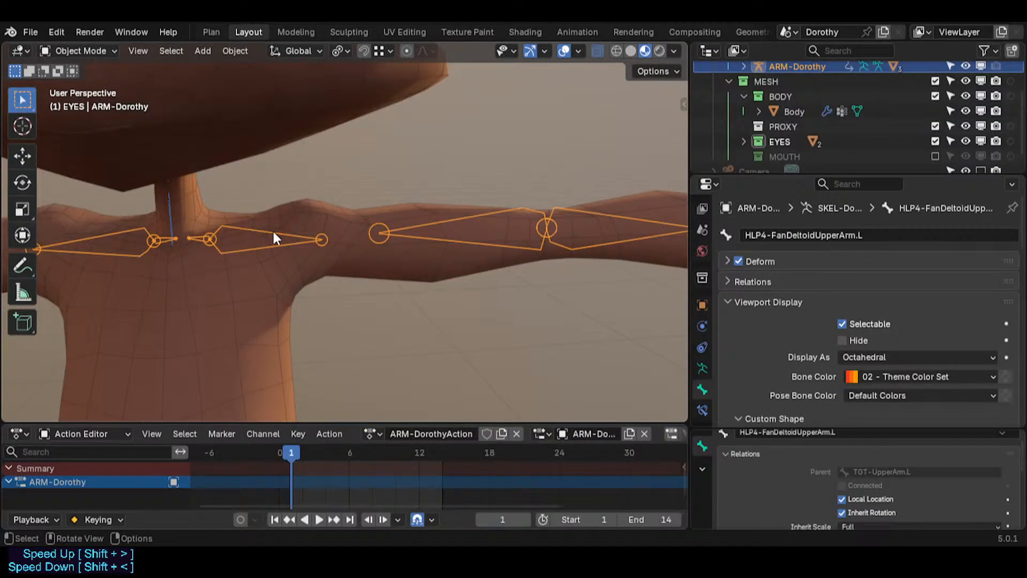
key("n")
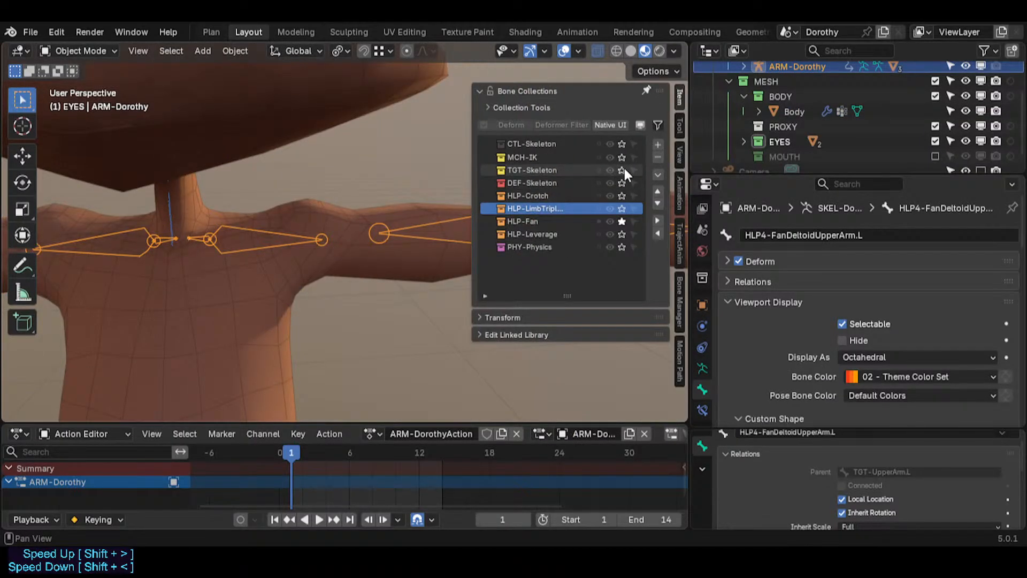
left_click(622, 170)
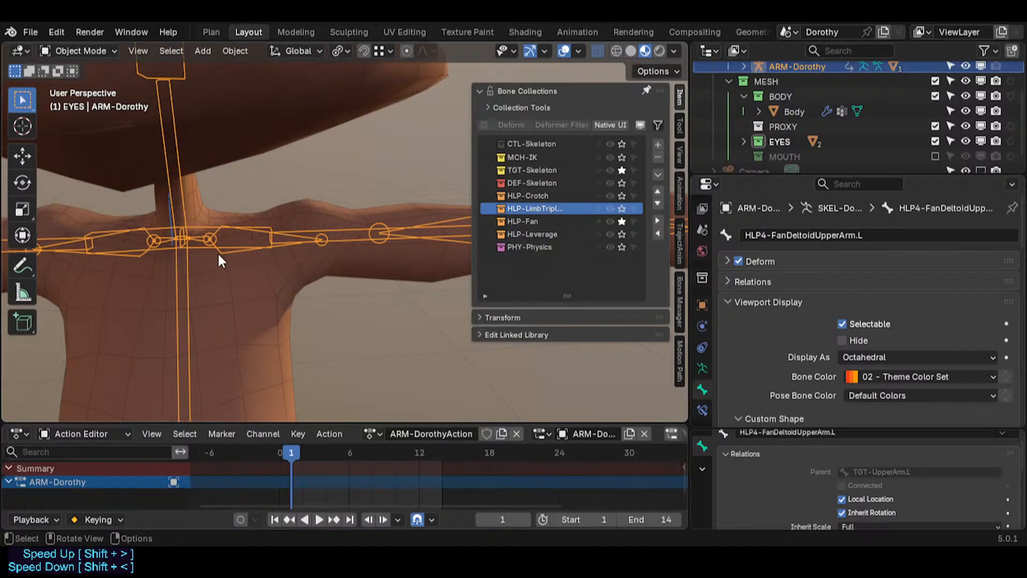
key("Tab")
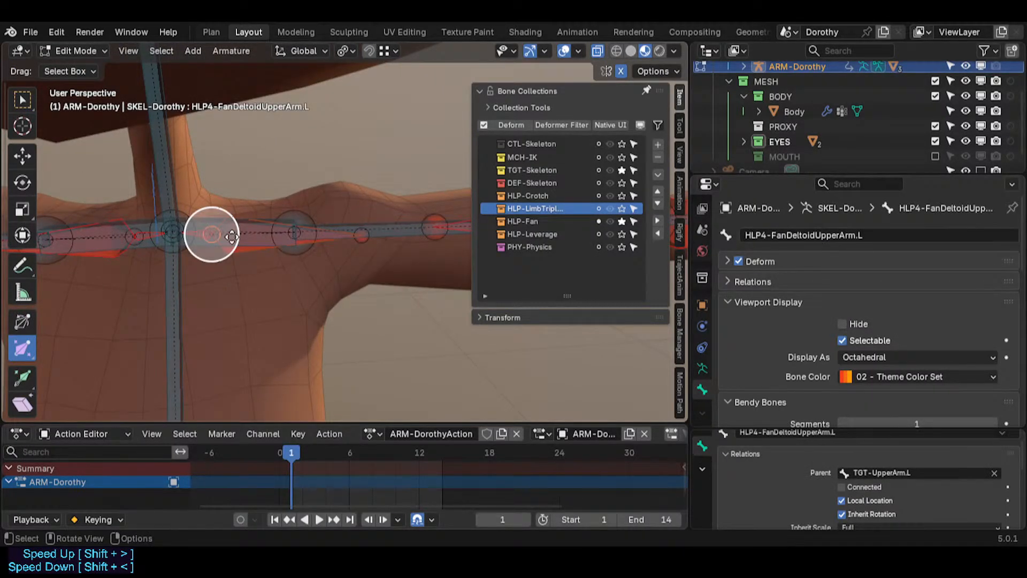
Snap the 3D cursor to the head of TGT-UpperArm.L at the left shoulder joint.
left_click(229, 255)
scroll(196, 234, "up", 2)
left_click(200, 230, "alt+shift")
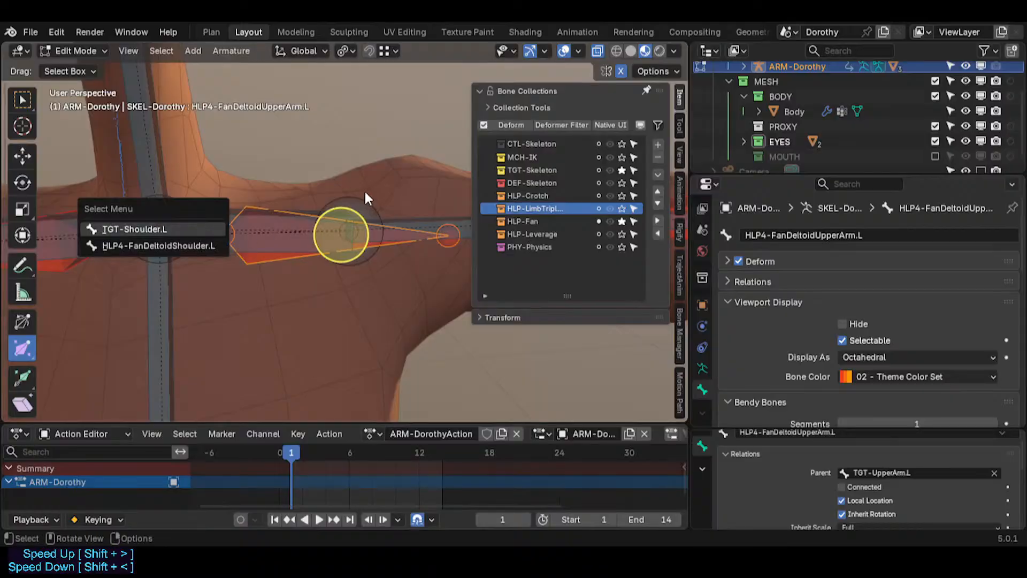
left_click(365, 199)
left_click(363, 200)
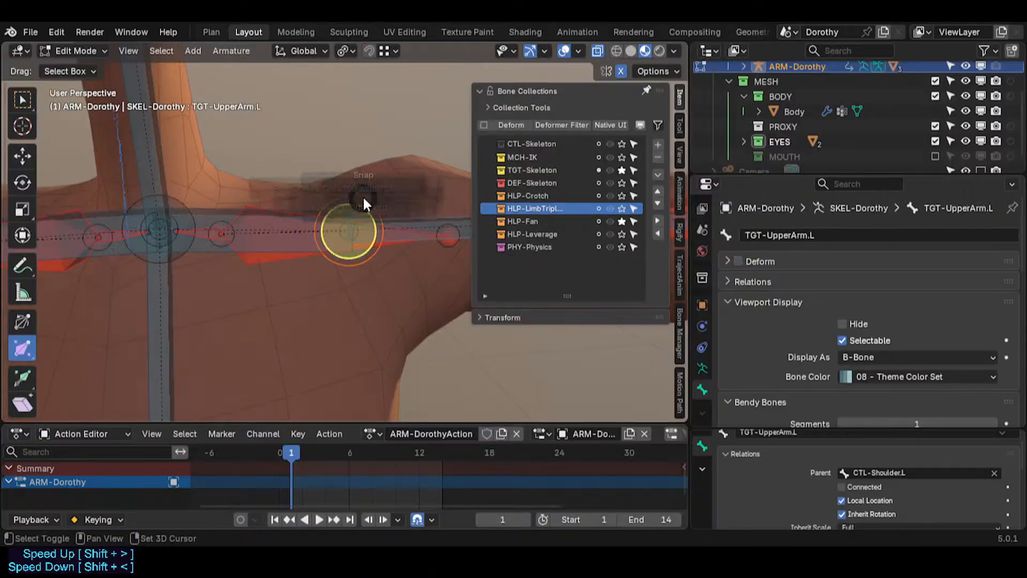
left_click(261, 260)
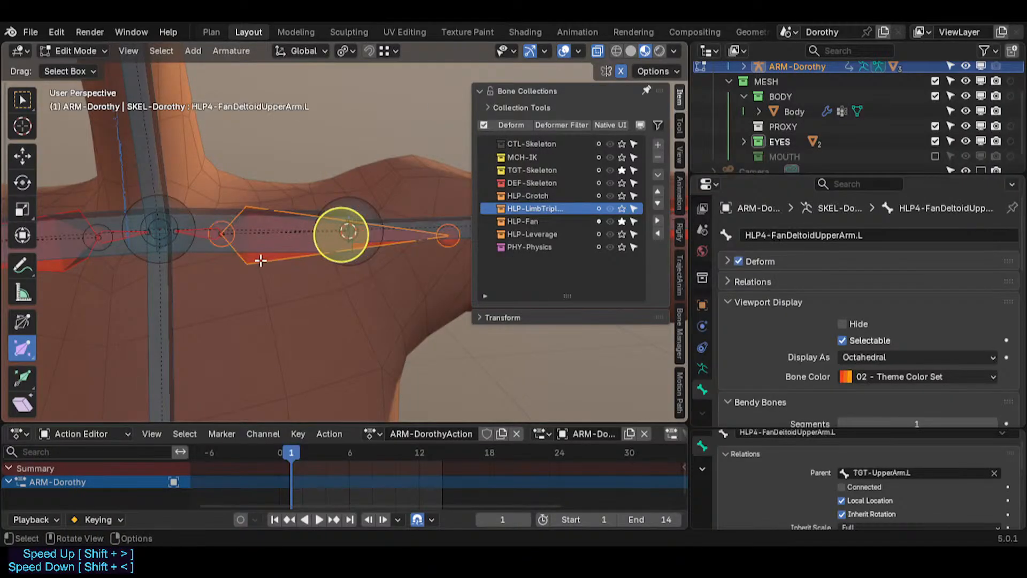
Stop soloing TGT-Skeleton and snap both left deltoid fan bones' shared joint to the 3D cursor.
left_click(621, 170)
left_click(214, 222)
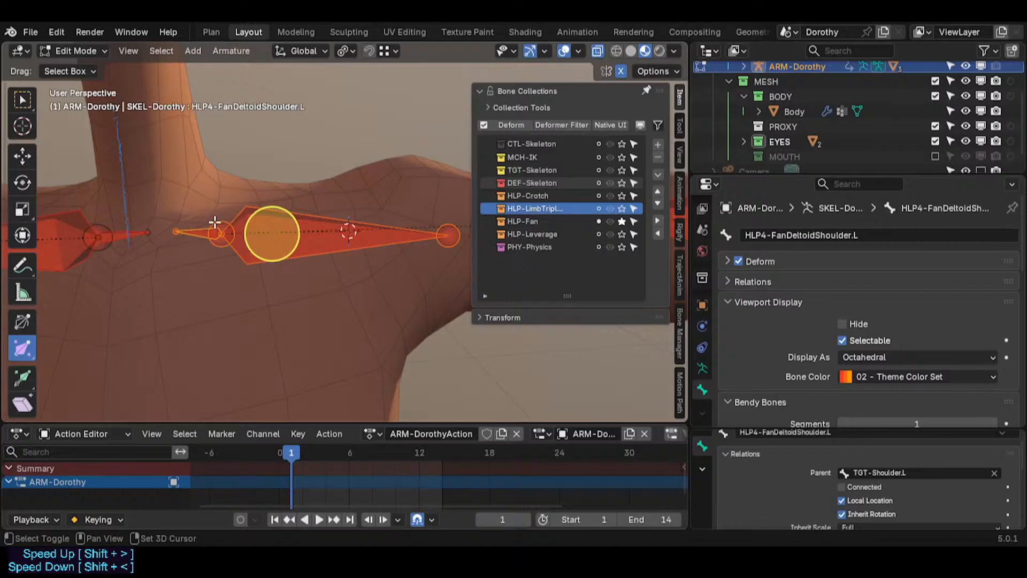
key("shift+s")
left_click(321, 184)
Scale HLP4-FanDeltoidUpperArm.L down to about 0.65 and enlarge HLP4-FanDeltoidShoulder.L from the shared joint.
middle_click_drag(300, 211, 196, 289)
left_click(295, 261)
key("s")
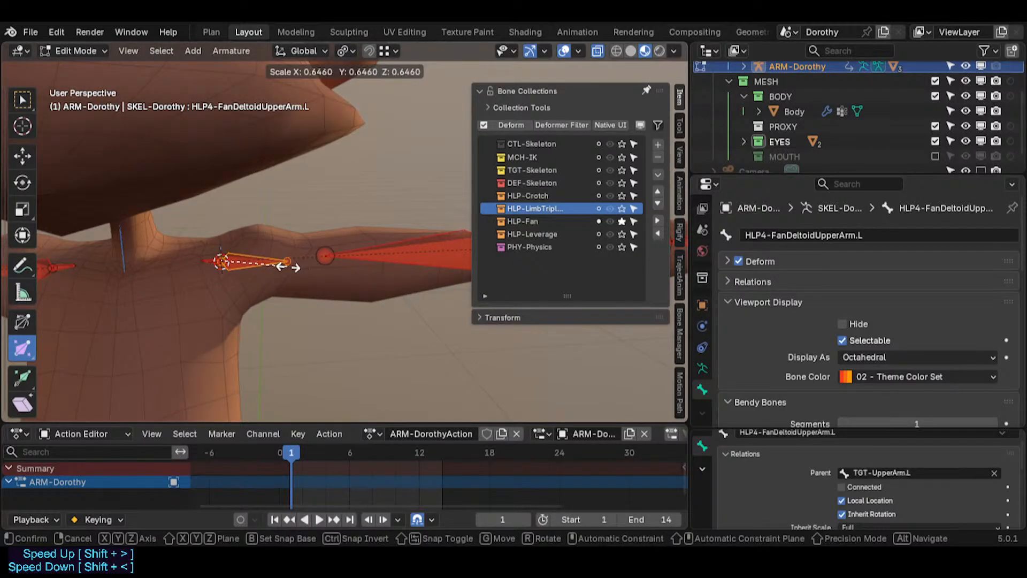
left_click(288, 265)
scroll(187, 259, "up", 3)
left_click(222, 258)
key("s")
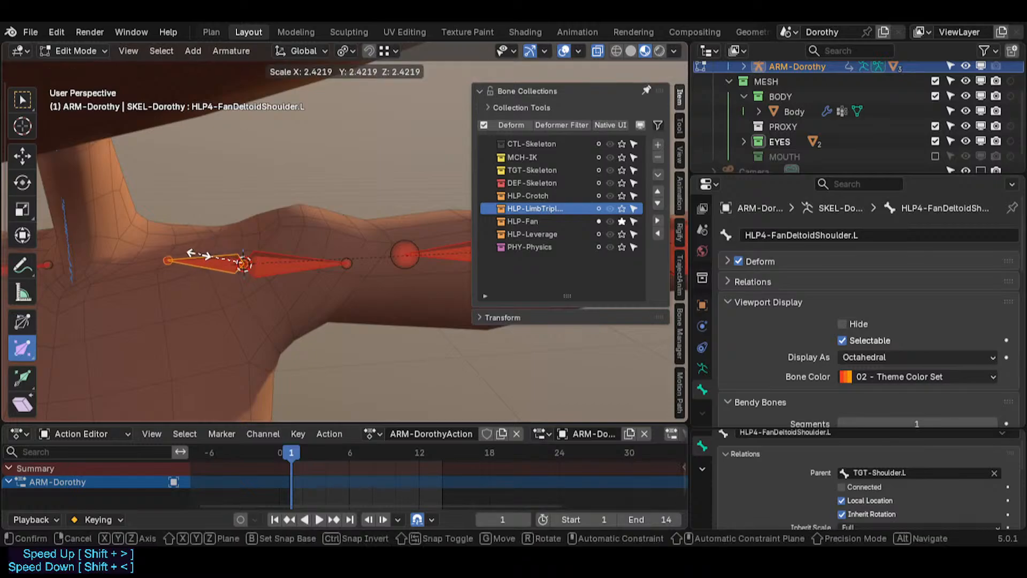
left_click(205, 254)
Refine the scale of HLP4-FanDeltoidUpperArm.L to bring its length closer to the shoulder fan bone's.
left_click(285, 257)
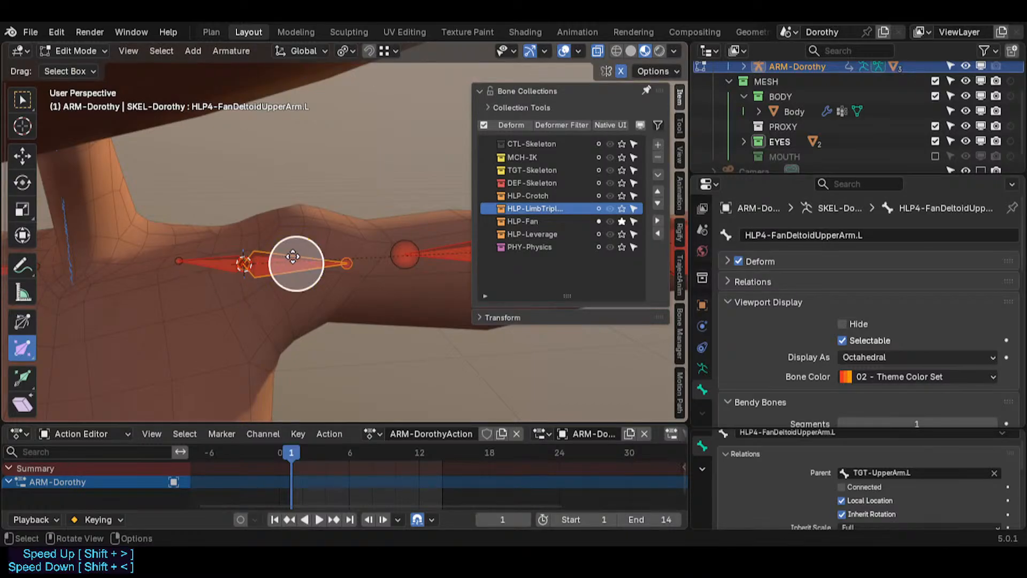
key("s")
left_click(298, 264)
scroll(294, 259, "down", 4)
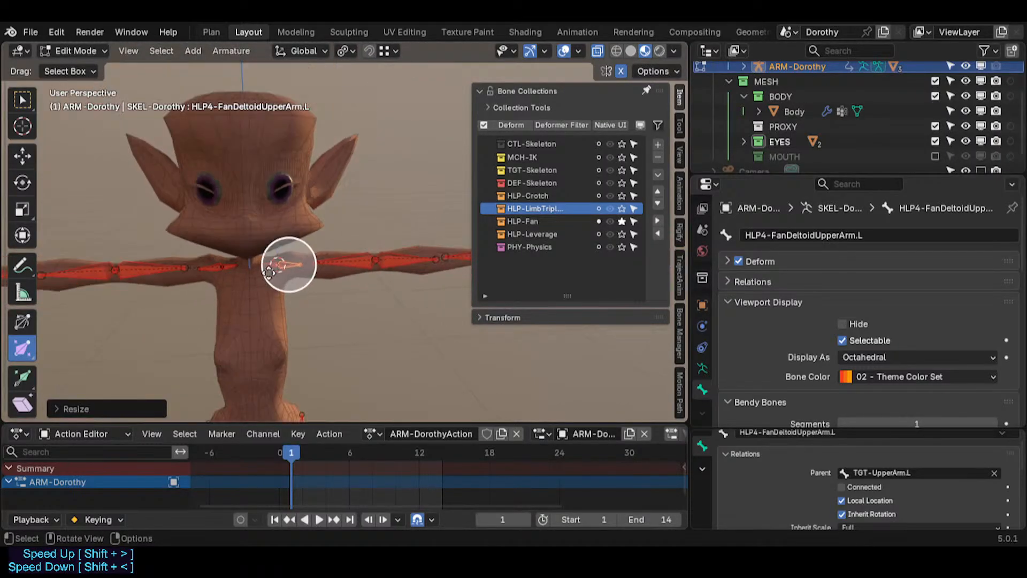
scroll(269, 271, "up", 4)
key("s")
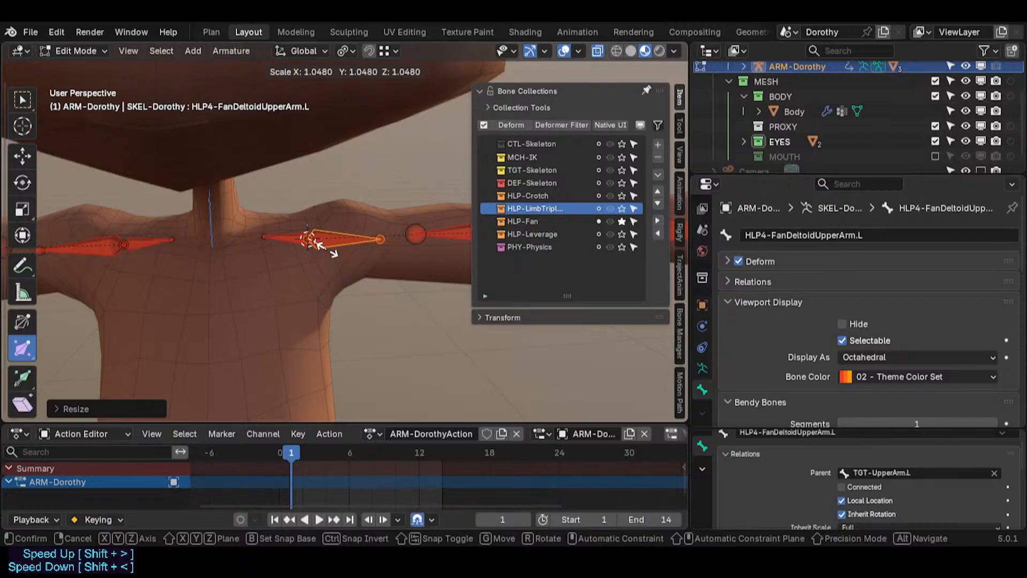
left_click(344, 238)
Rescale HLP4-FanDeltoidShoulder.L slightly and scale HLP4-FanDeltoidUpperArm.L to about 0.98.
left_click(282, 236)
key("s")
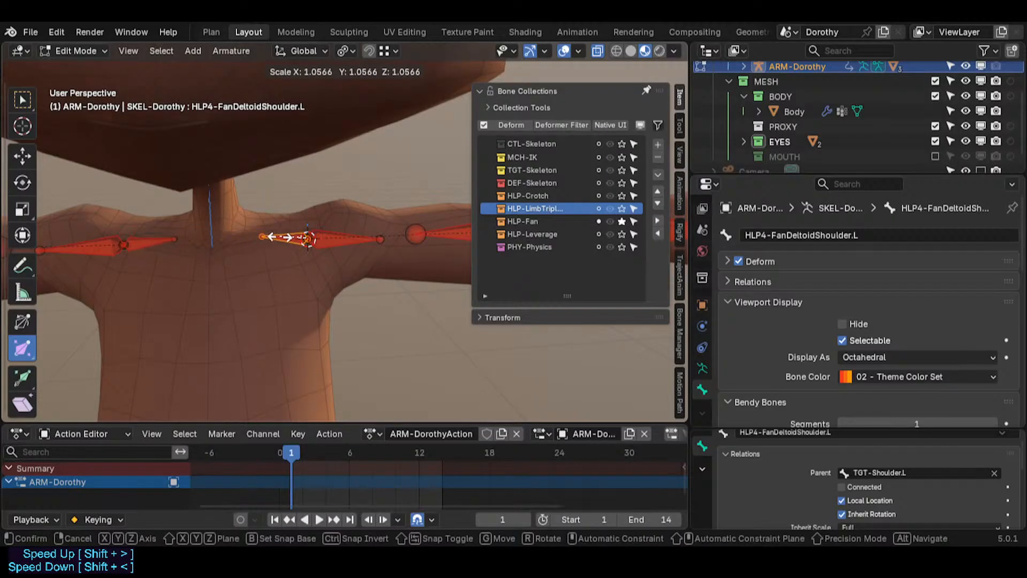
left_click(284, 236)
left_click(344, 238)
key("s")
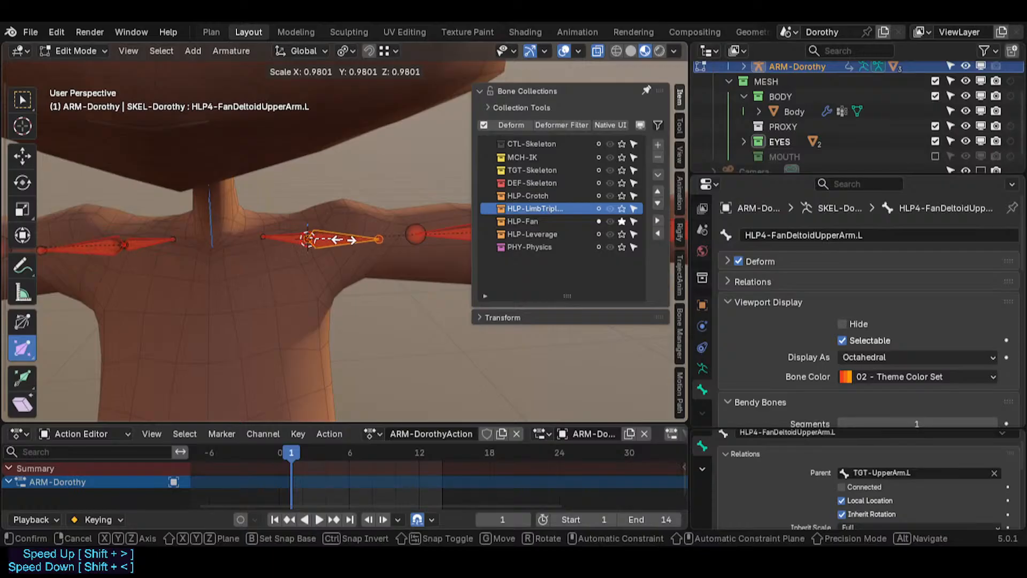
left_click(344, 239)
Enlarge HLP4-FanDeltoidShoulder.L toward the neck and slightly enlarge HLP4-FanDeltoidUpperArm.L.
middle_click_drag(344, 240, 183, 278, "shift")
scroll(194, 266, "down", 4)
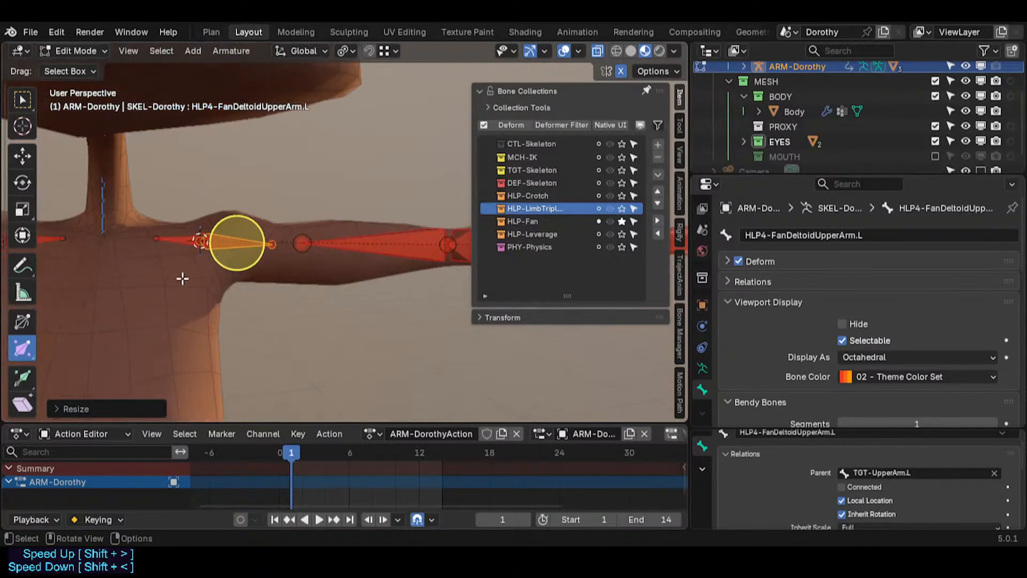
left_click(182, 239)
key("s")
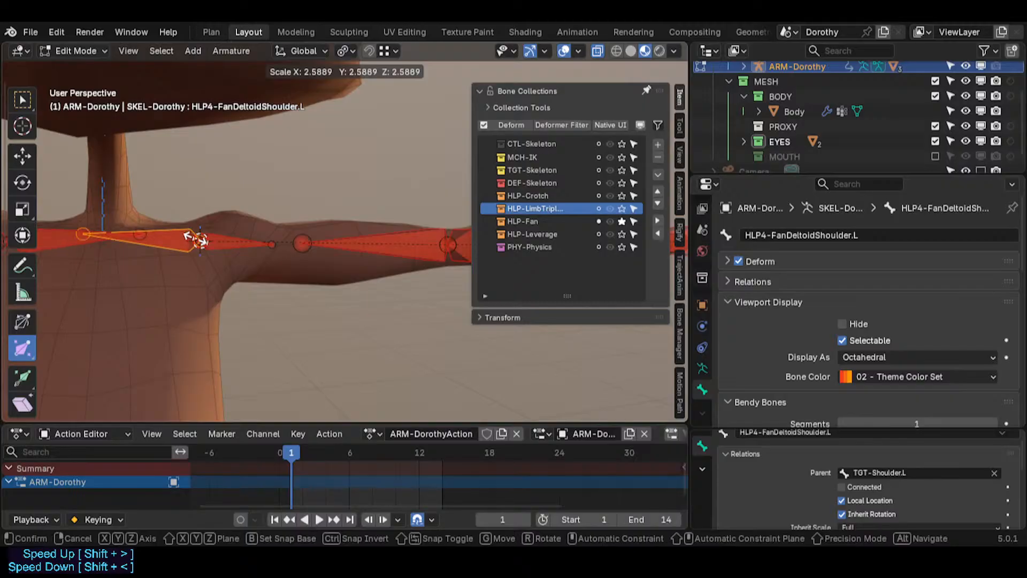
key("Escape")
key("s")
left_click(127, 205)
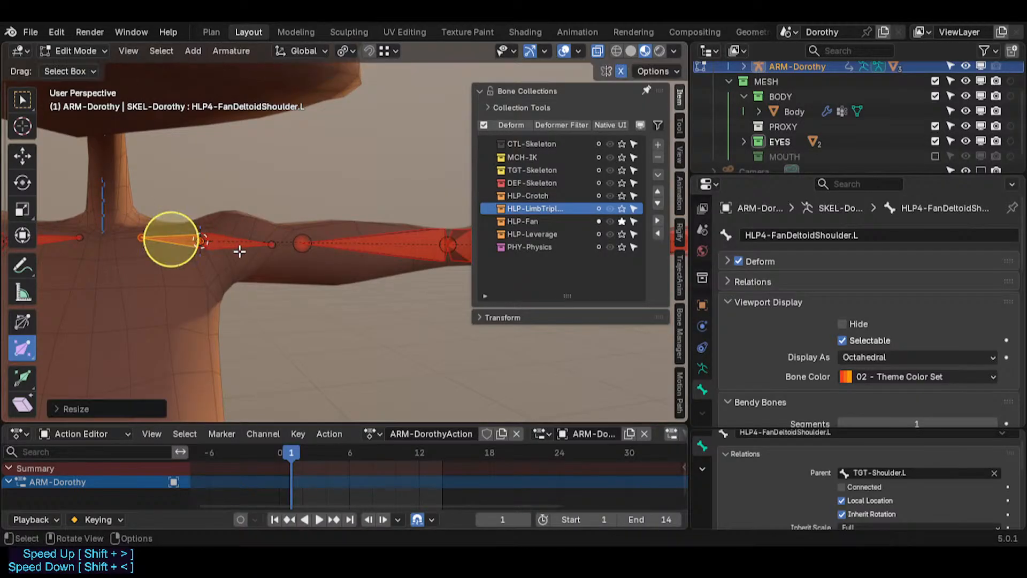
left_click(244, 250)
key("s")
left_click(239, 243)
Copy the length of HLP4-FanDeltoidShoulder.L, 0.028591 m, to HLP4-FanDeltoidUpperArm.L.
left_click(172, 239)
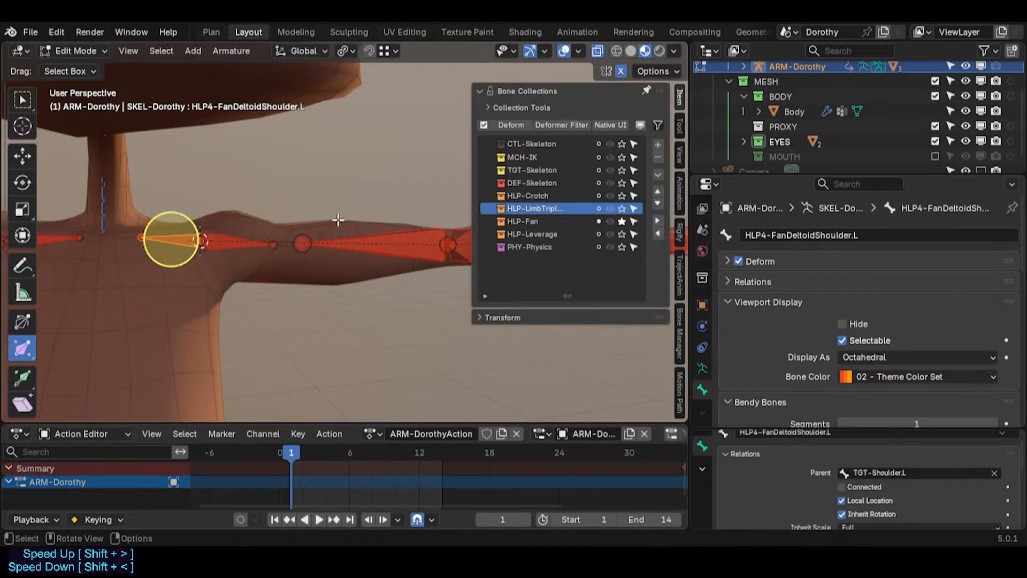
left_click(521, 92)
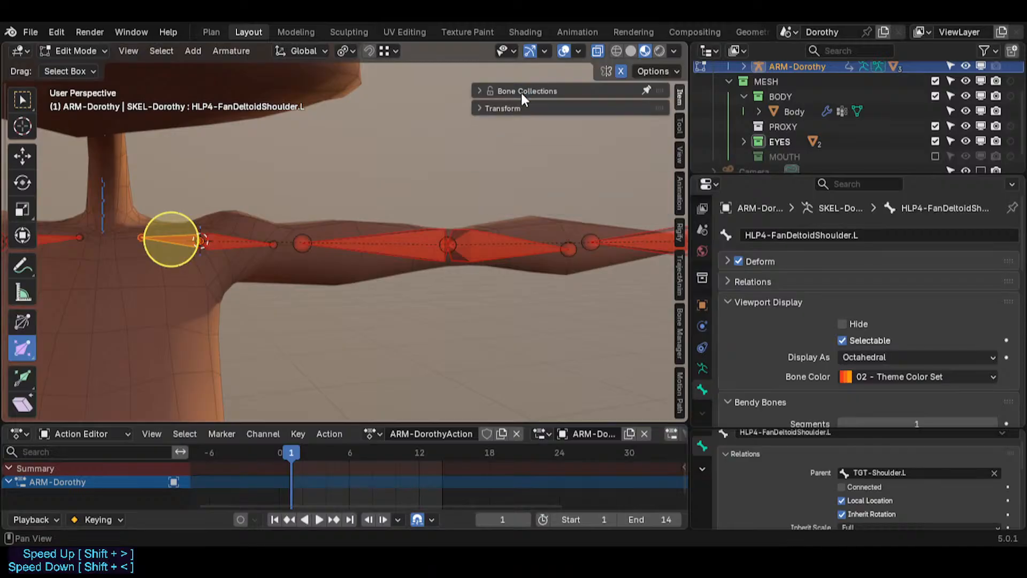
left_click(517, 106)
left_click(587, 277)
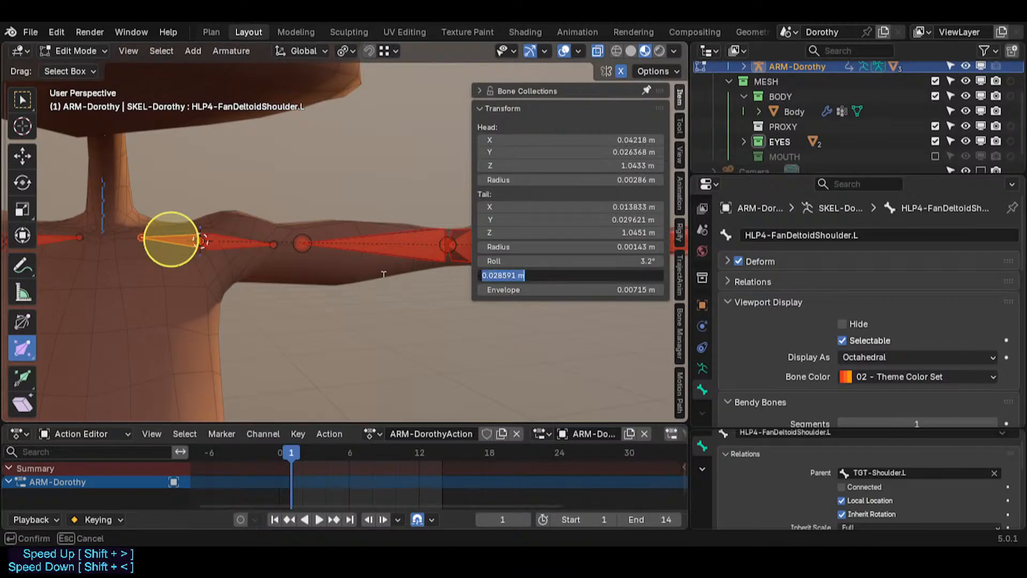
left_click(230, 236)
left_click(235, 239)
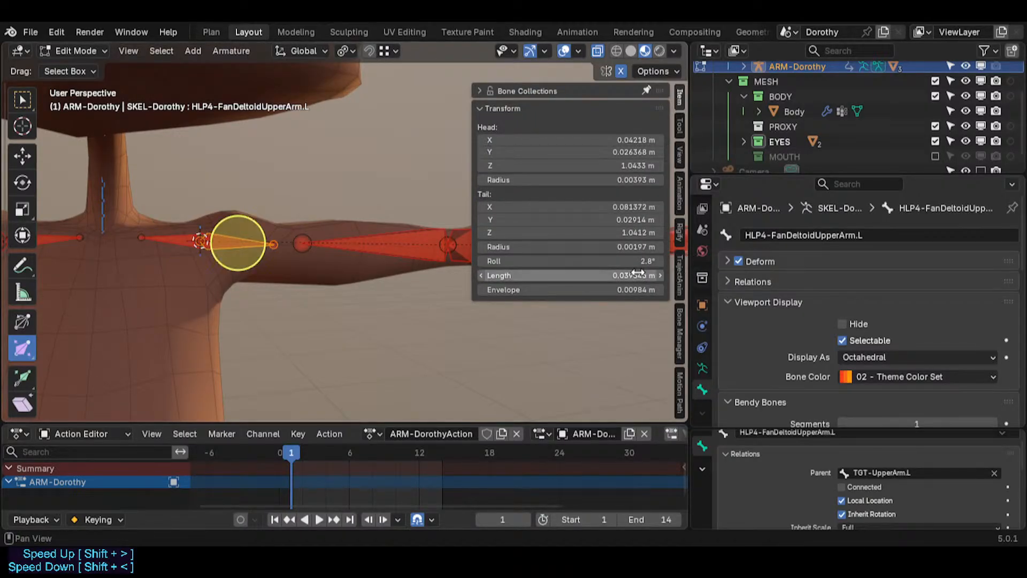
scroll(188, 262, "down", 3)
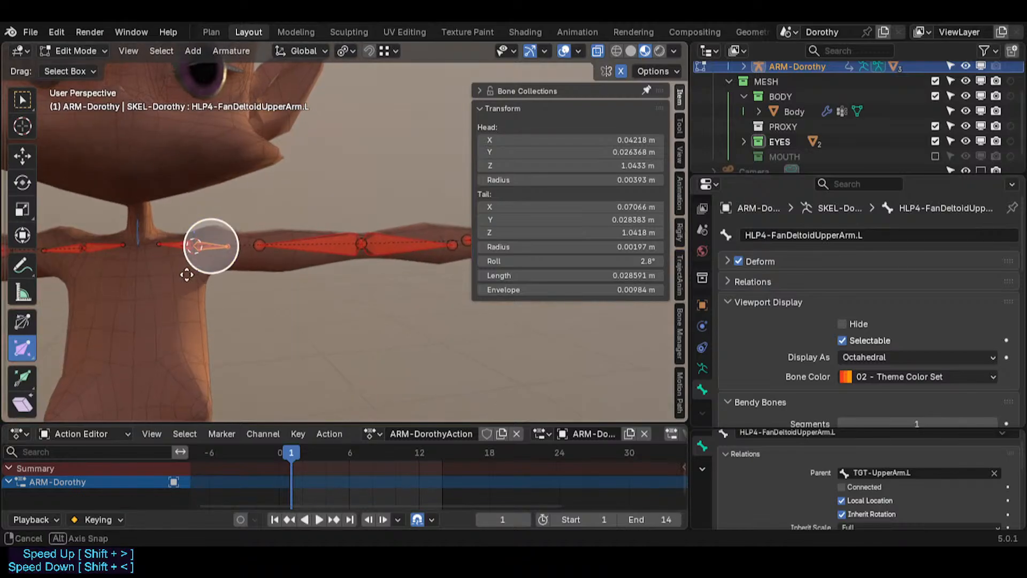
Switch the armature to Pose Mode and inspect the resized left deltoid fan bones from the front.
key("ctrl+Tab")
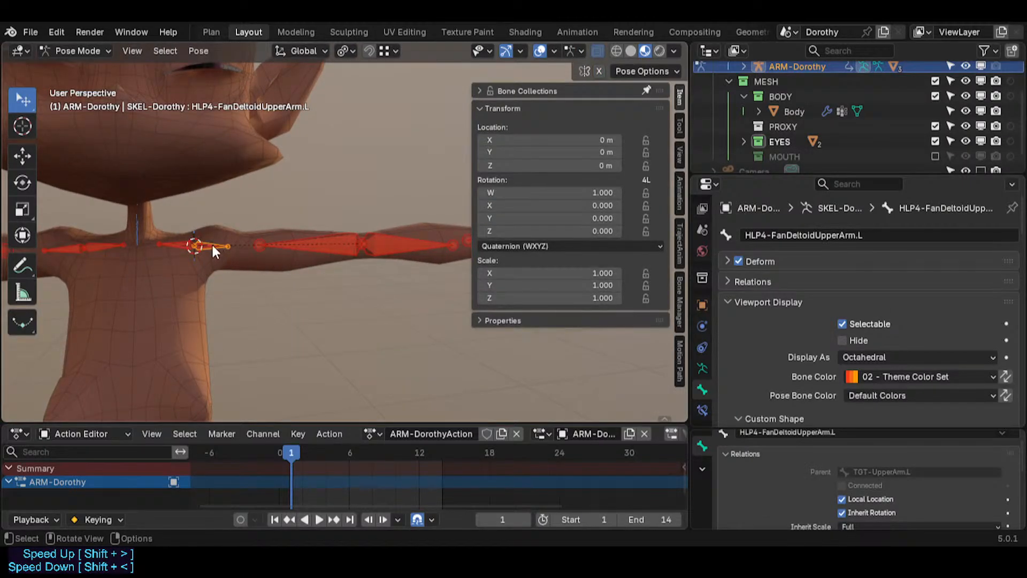
scroll(212, 247, "up", 3)
mouse_move(210, 249)
middle_mouse_down()
mouse_move(289, 259)
mouse_move(205, 262)
middle_mouse_up()
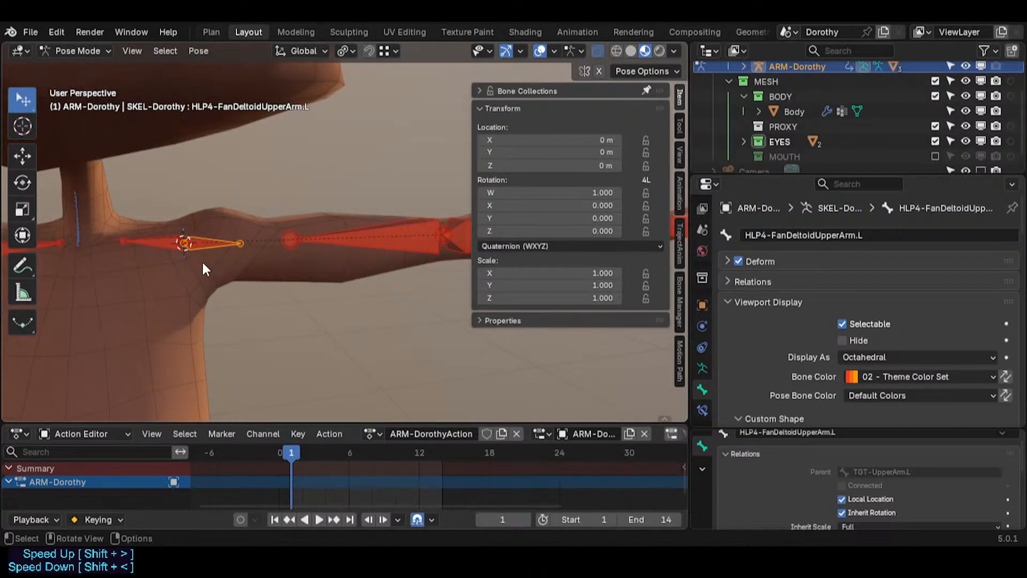
key("KP_1")
scroll(203, 262, "down", 3)
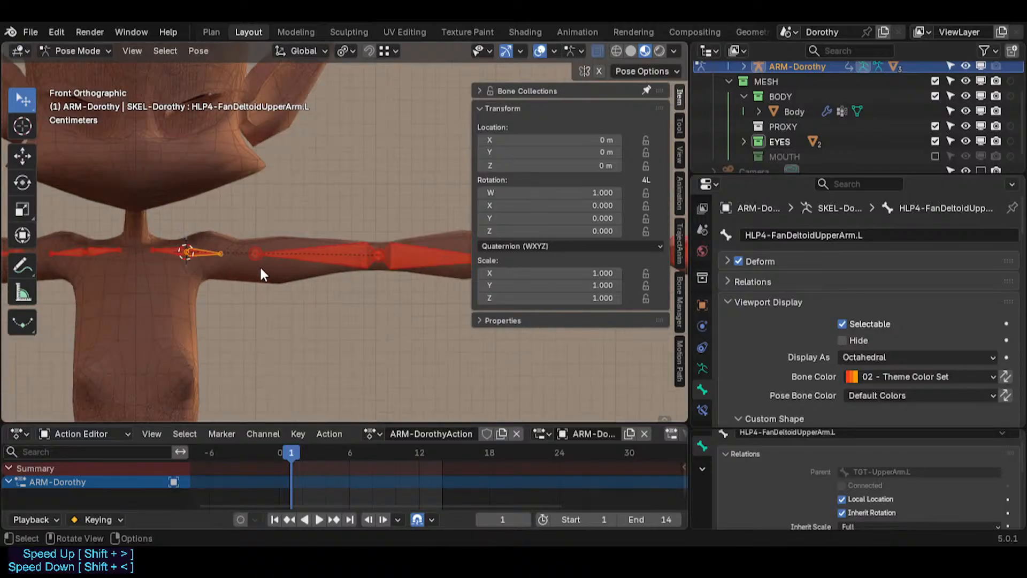
middle_click_drag(407, 274, 343, 321, "shift")
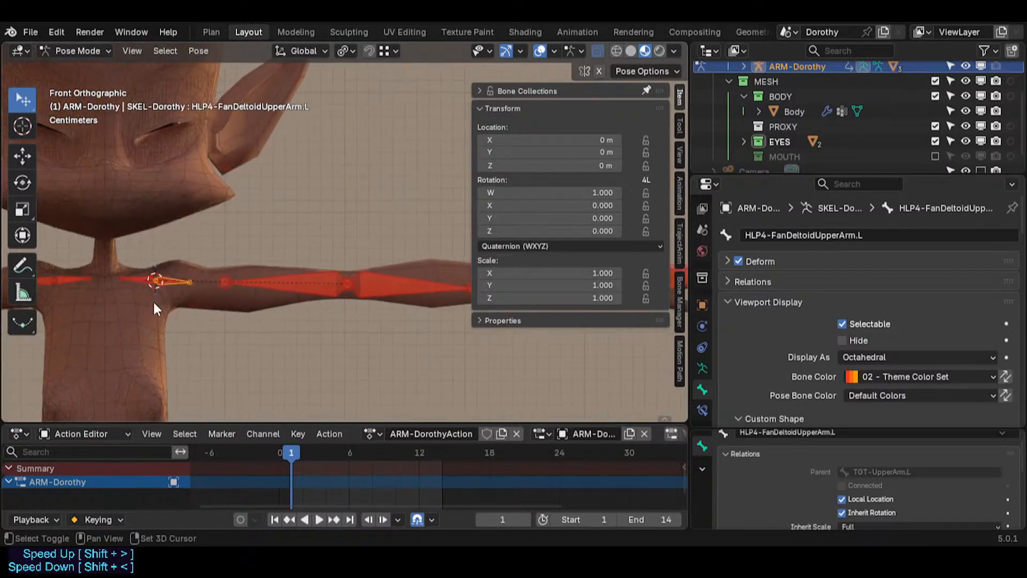
middle_click_drag(150, 297, 208, 288, "shift")
scroll(206, 288, "up", 3)
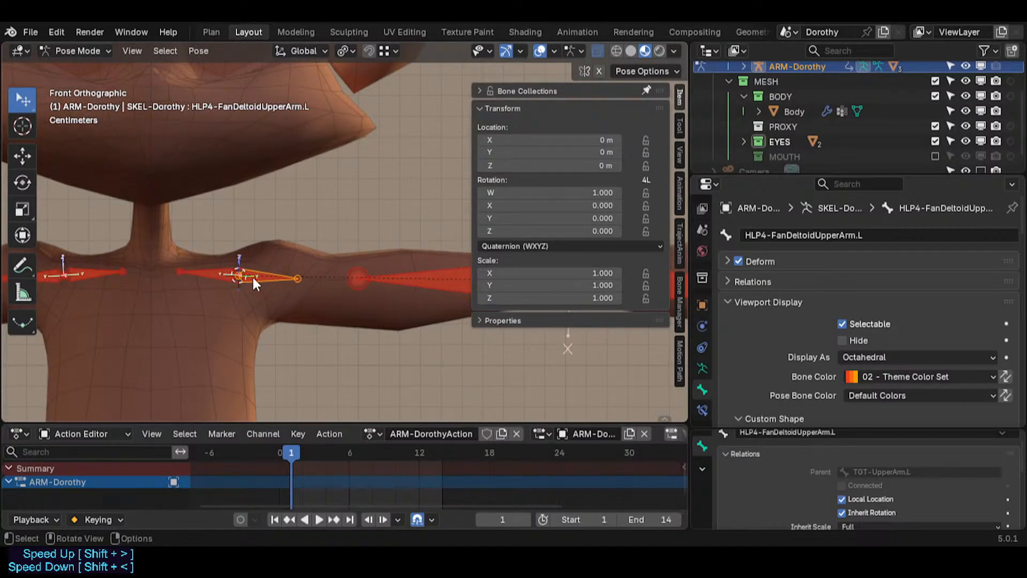
scroll(254, 277, "down", 2)
middle_click_drag(313, 287, 195, 279, "shift")
Inspect the left elbow fan bones and try moving the forearm one.
left_click(296, 269)
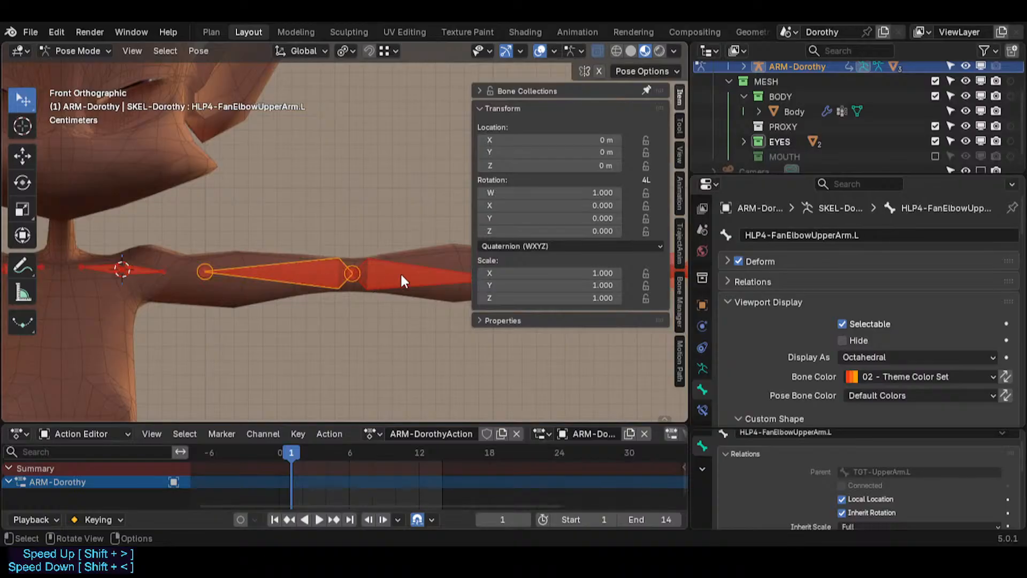
left_click(400, 273)
left_click(313, 277)
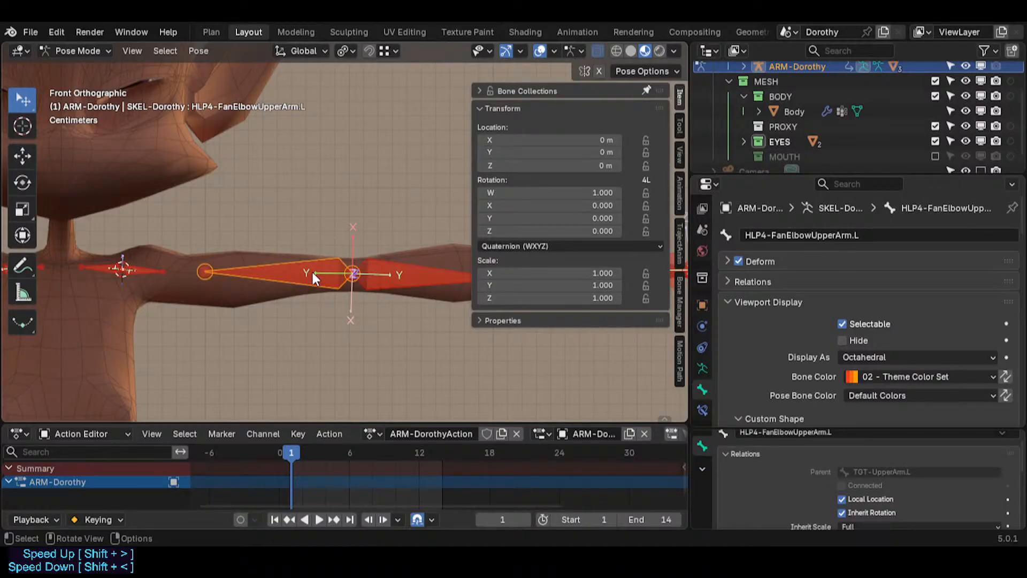
left_click(397, 273)
key("g")
right_click(392, 232)
Inspect the left wrist fan bones, HLP4-FanWristForeArm.L and HLP4-FanWristHand.L, from several angles.
middle_click_drag(392, 232, 293, 314)
middle_click_drag(293, 315, 115, 283, "shift")
middle_click_drag(401, 284, 375, 324, "shift")
left_click(284, 294)
middle_click_drag(189, 329, 294, 231)
middle_click_drag(449, 267, 195, 234, "shift")
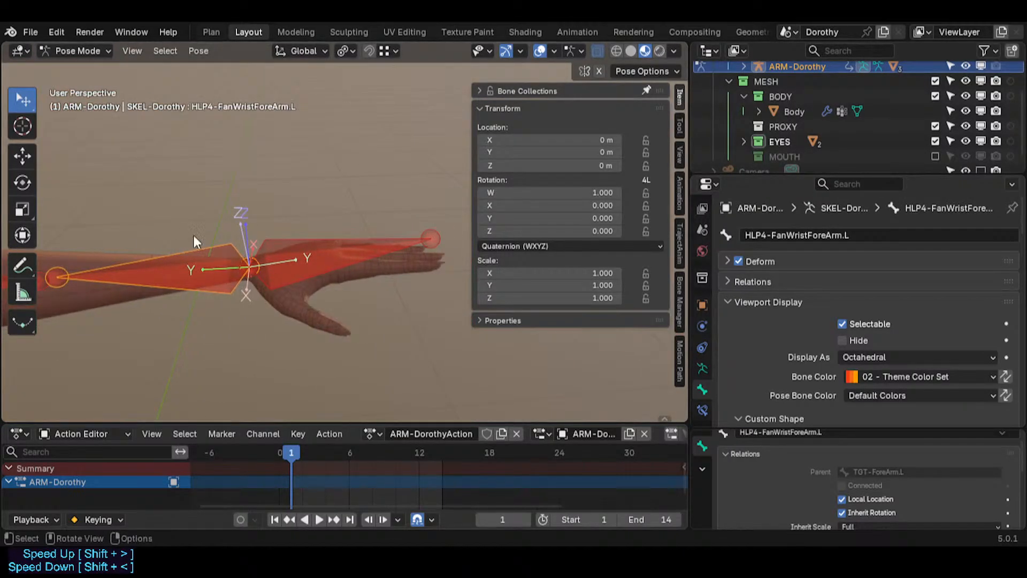
middle_click_drag(228, 294, 190, 314, "shift")
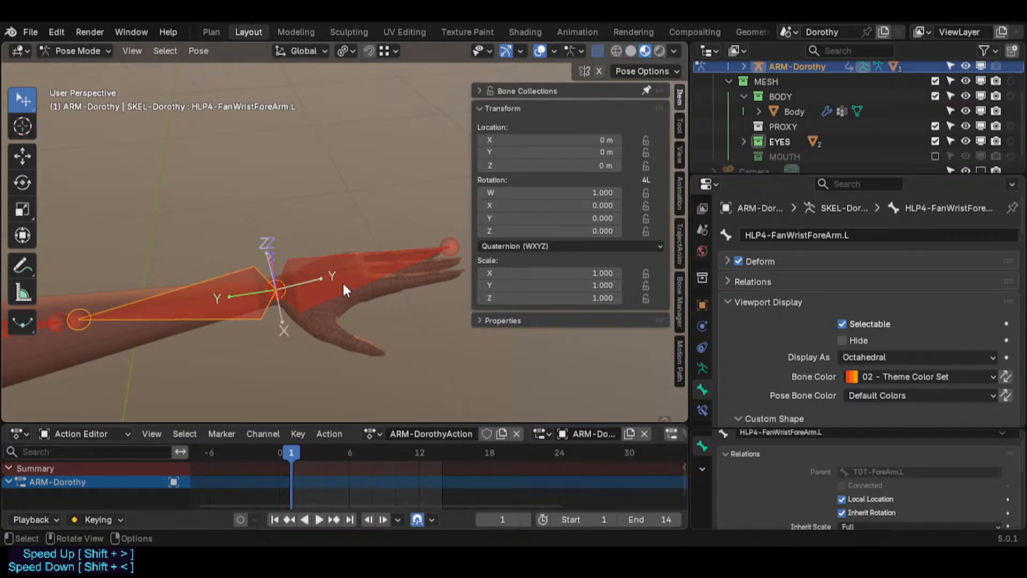
middle_click_drag(281, 277, 308, 261)
left_click(326, 278)
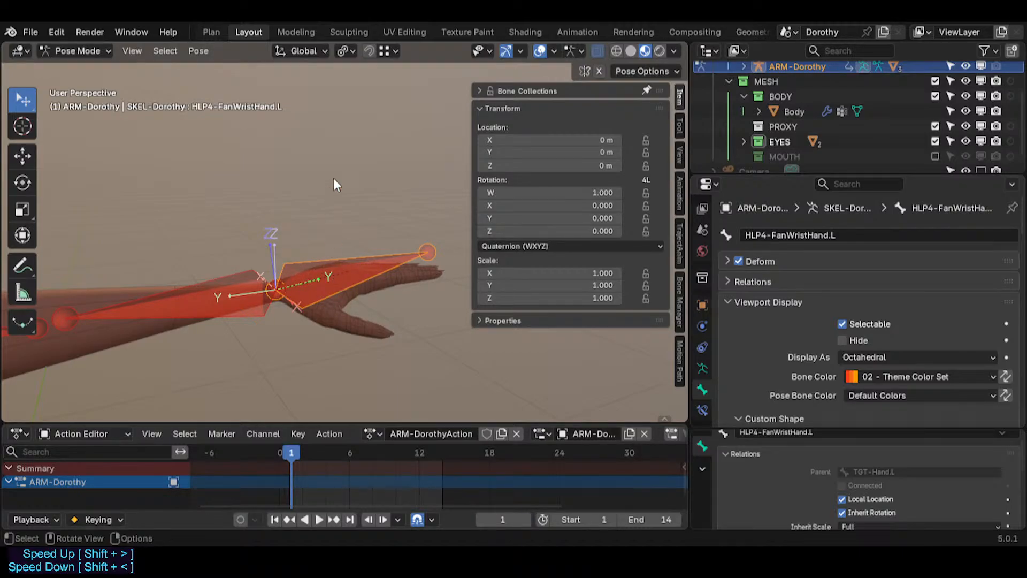
middle_click_drag(324, 217, 262, 258)
Select HLP4-FanDeltoidShoulder.L, save the file and collapse the bone's transform values.
left_click(176, 268)
key("ctrl+s")
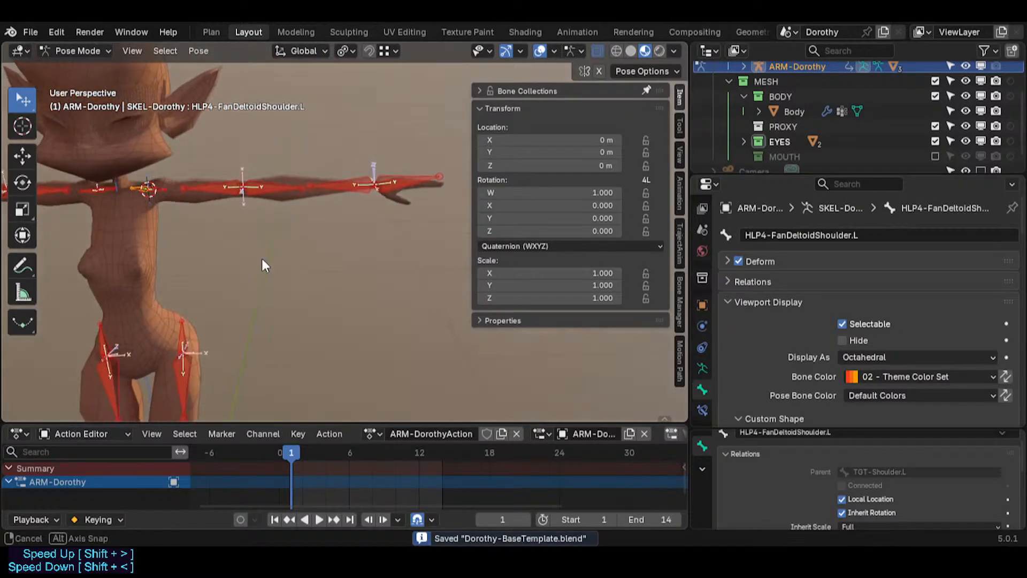
left_click(495, 108)
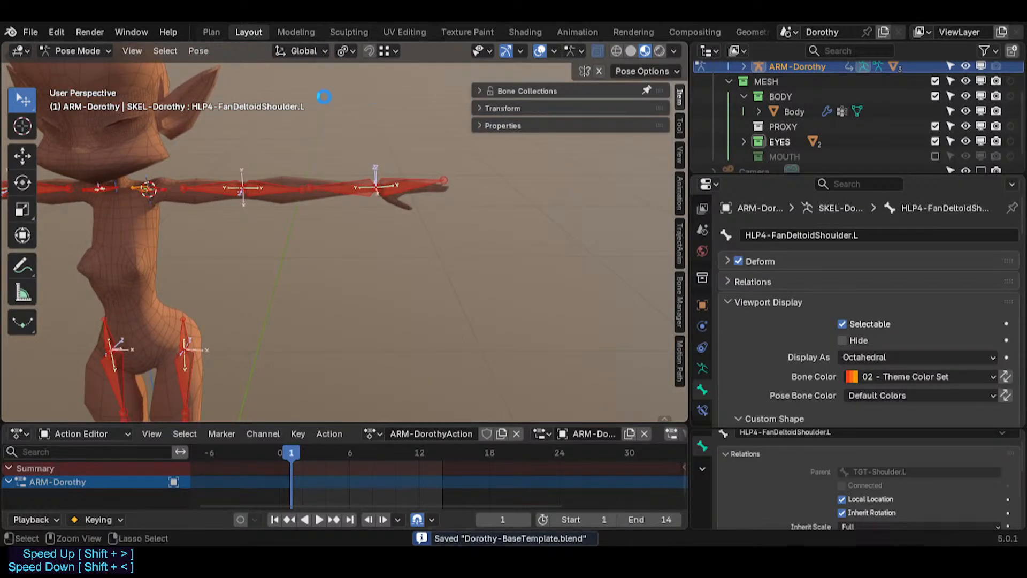
Review the fan bone and leverage entries in the Plan workspace's to-do notes, return to Layout and save the file.
left_click(212, 32)
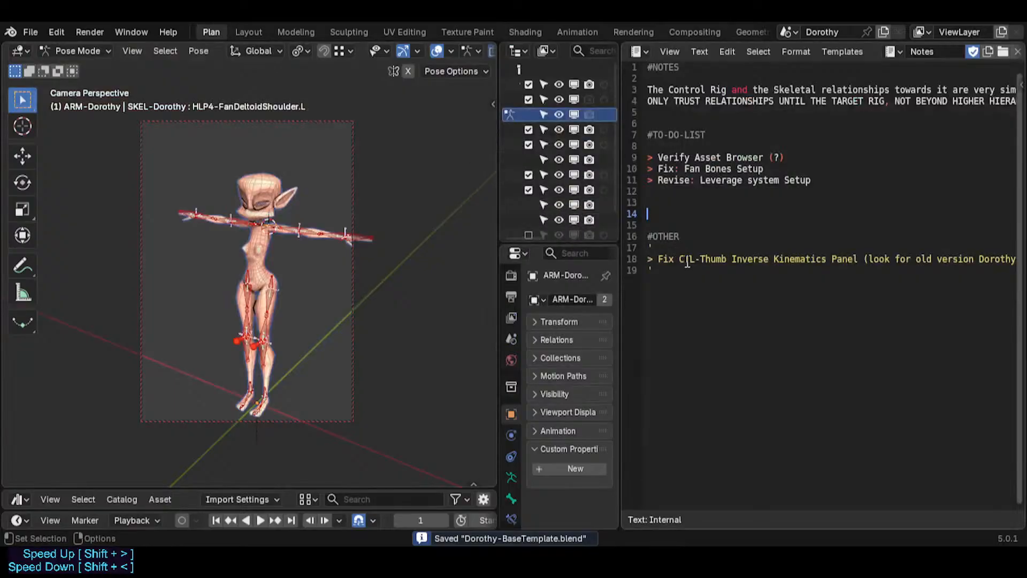
left_click_drag(784, 179, 691, 181)
left_click(760, 184)
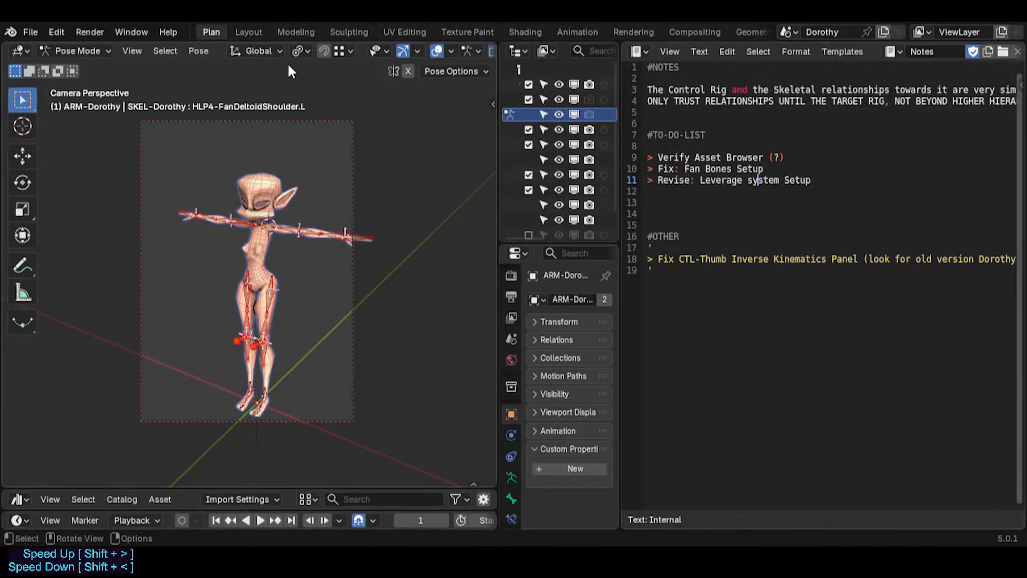
left_click(249, 32)
key("ctrl+s")
Turn off solo for the HLP-Fan bone collection and solo HLP-Leverage instead.
middle_click_drag(258, 302, 271, 301, "shift")
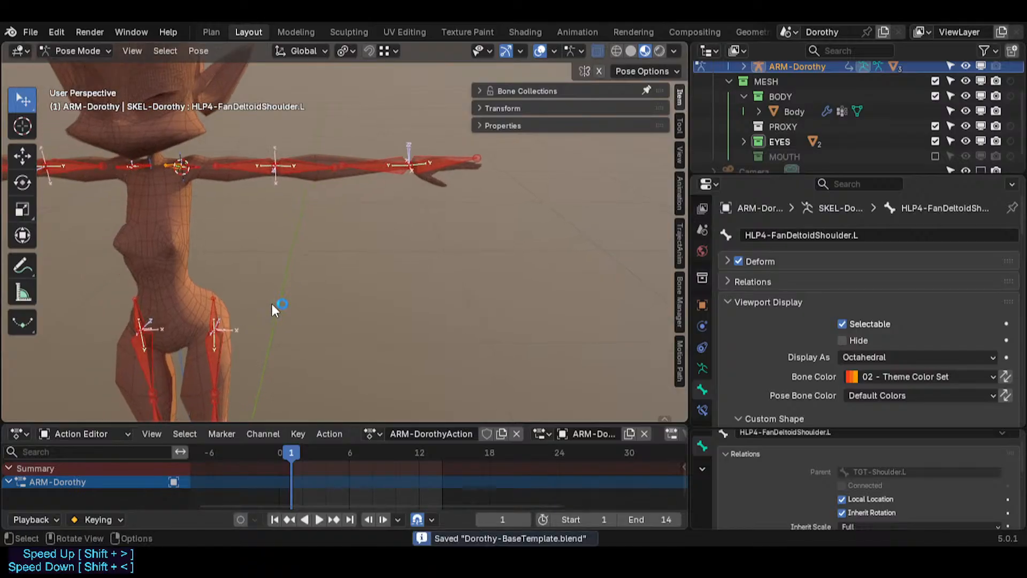
key("n")
key("n")
left_click(521, 90)
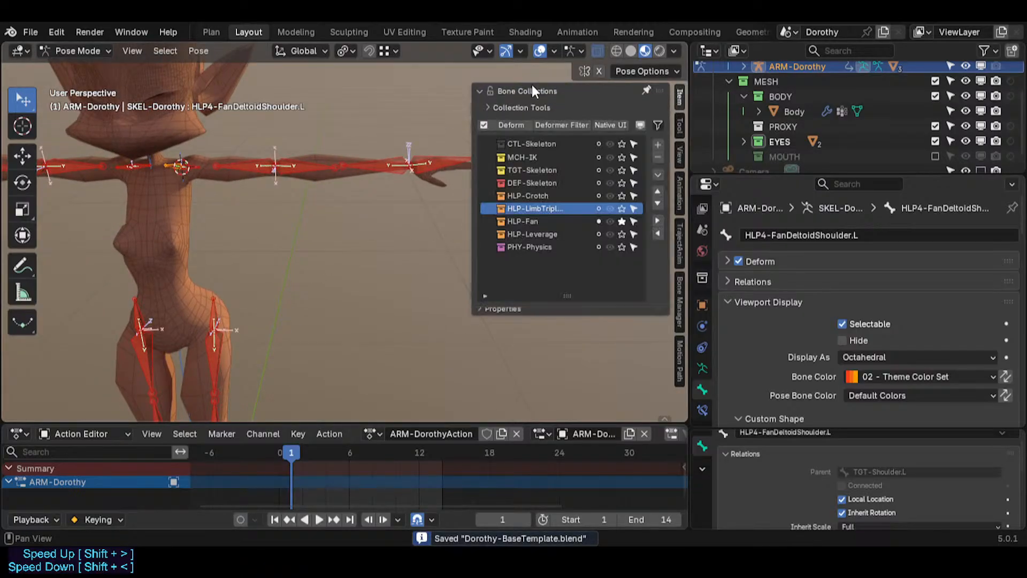
left_click(622, 221)
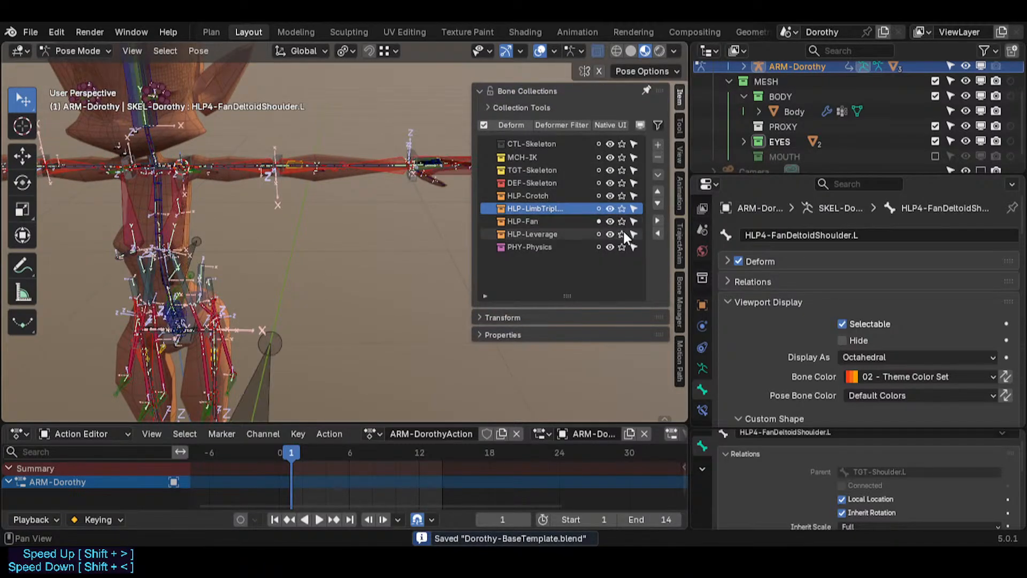
left_click(624, 234)
key("n")
Test the chest leverage bones by trying to move the TGT-IK-Breast.L target.
middle_click_drag(240, 223, 266, 195)
scroll(115, 223, "up", 3)
left_click(230, 196)
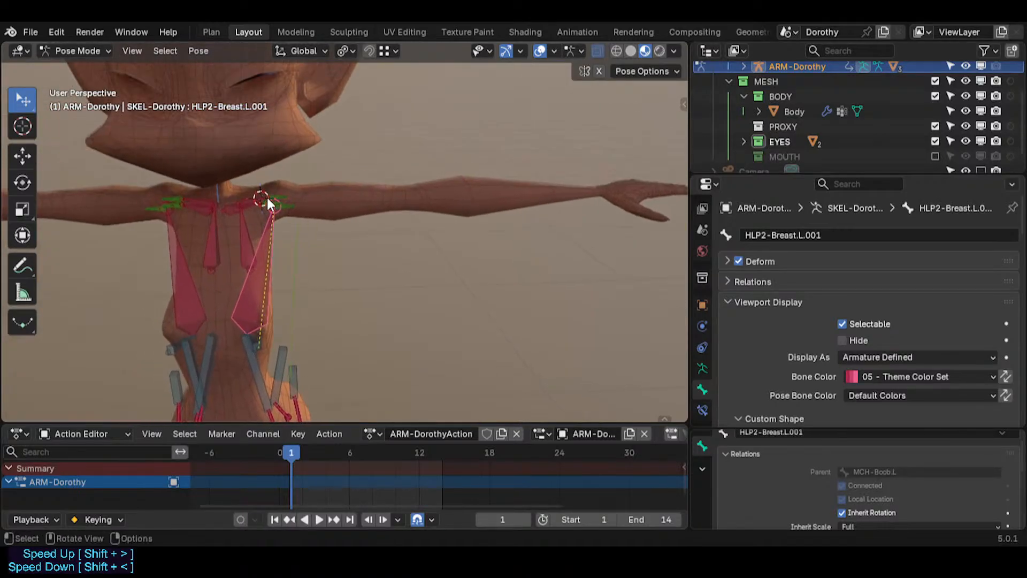
left_click(285, 204)
key("g")
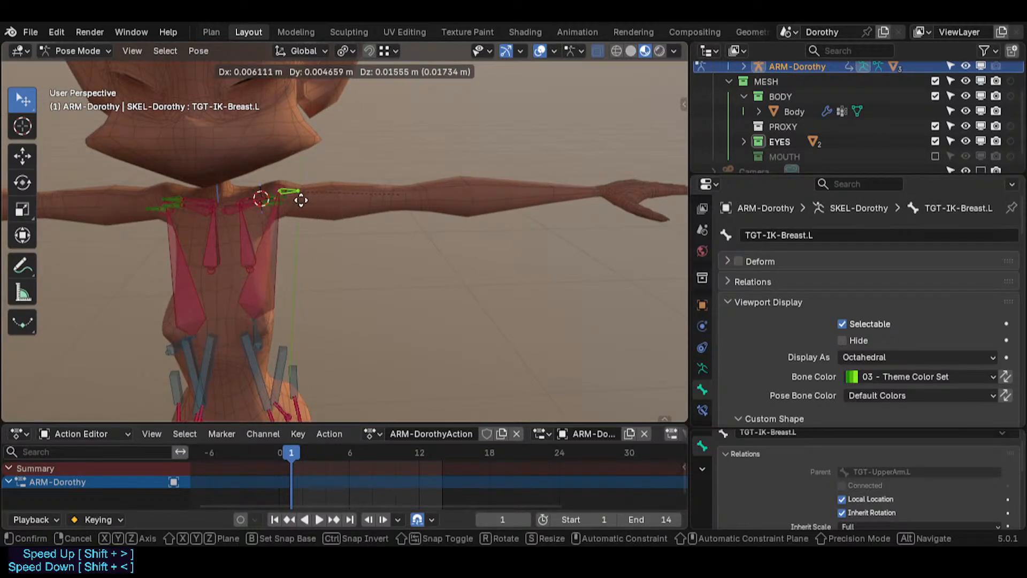
right_click(304, 258)
middle_click_drag(304, 264, 275, 245)
Select IKT-LeverageLeg-Bk.L, test its movement and save the file.
left_click(243, 310)
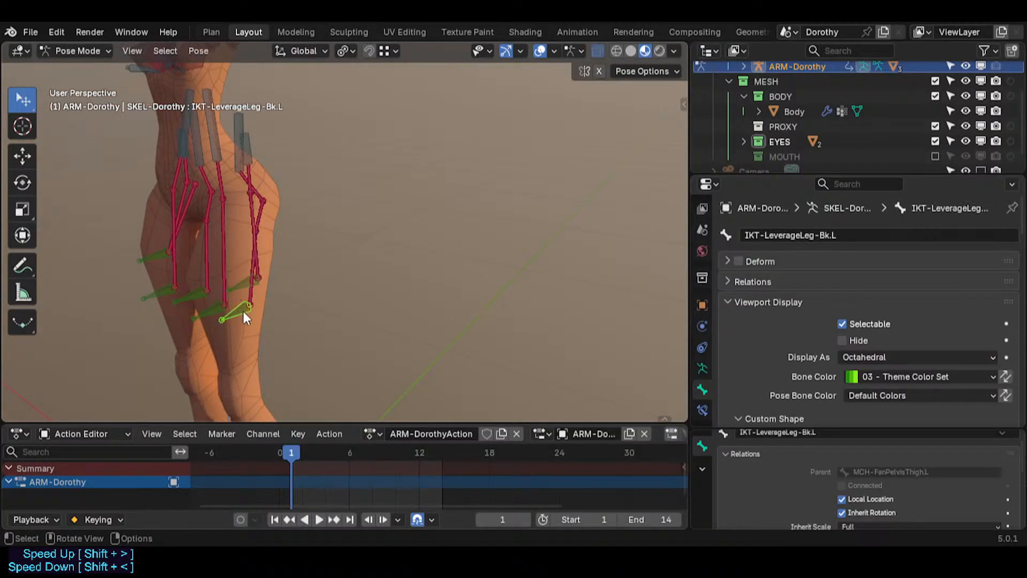
middle_click_drag(243, 310, 179, 275)
key("g")
left_click(244, 268)
key("ctrl+s")
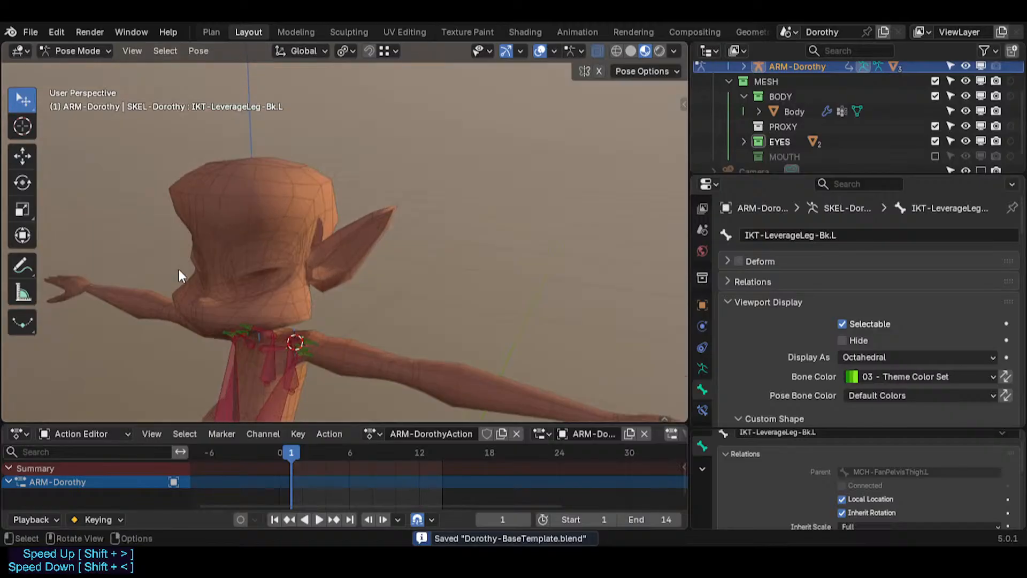
Select the Body mesh in Object Mode, enable the MOUTH collection and check its contents, and save the file.
key("ctrl+Tab")
left_click(273, 265)
scroll(289, 265, "up", 3)
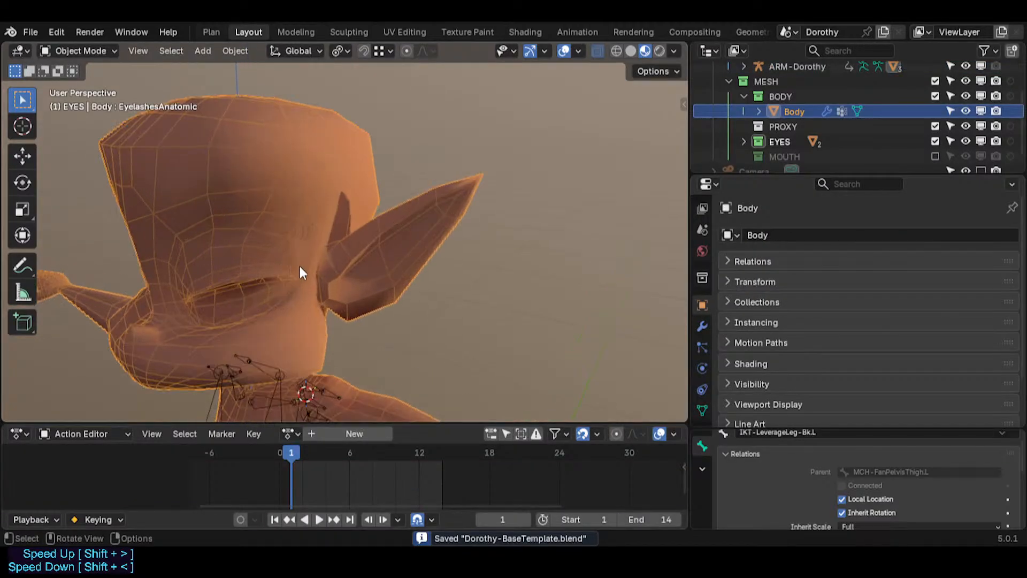
left_click(935, 155)
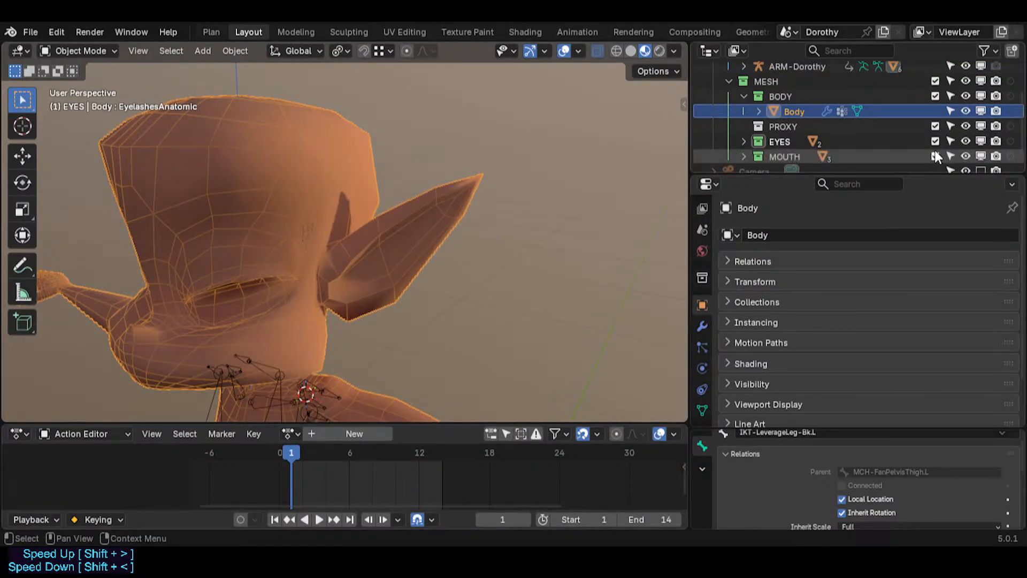
left_click_drag(831, 174, 829, 258)
left_click(744, 204)
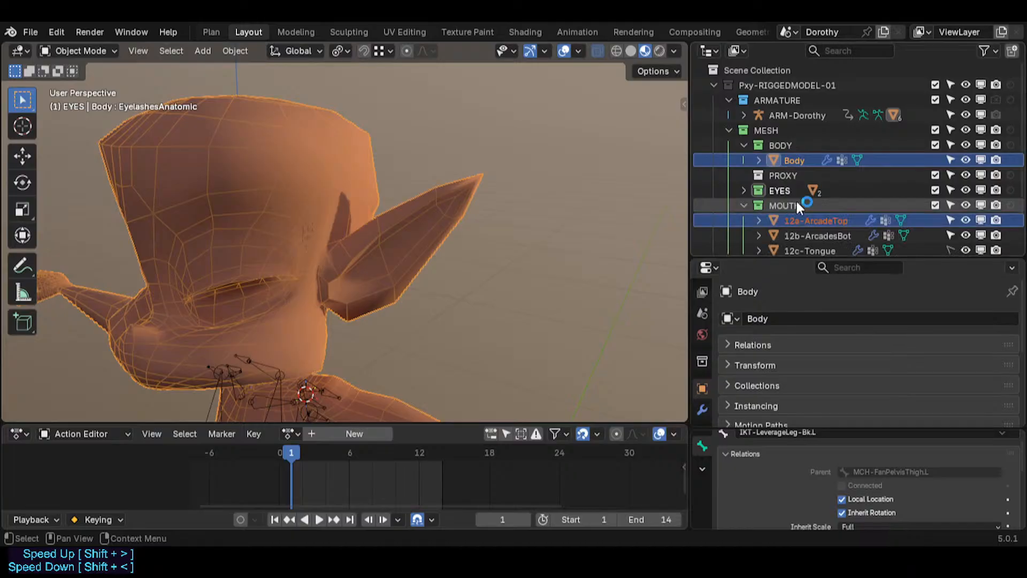
scroll(797, 202, "down", 2)
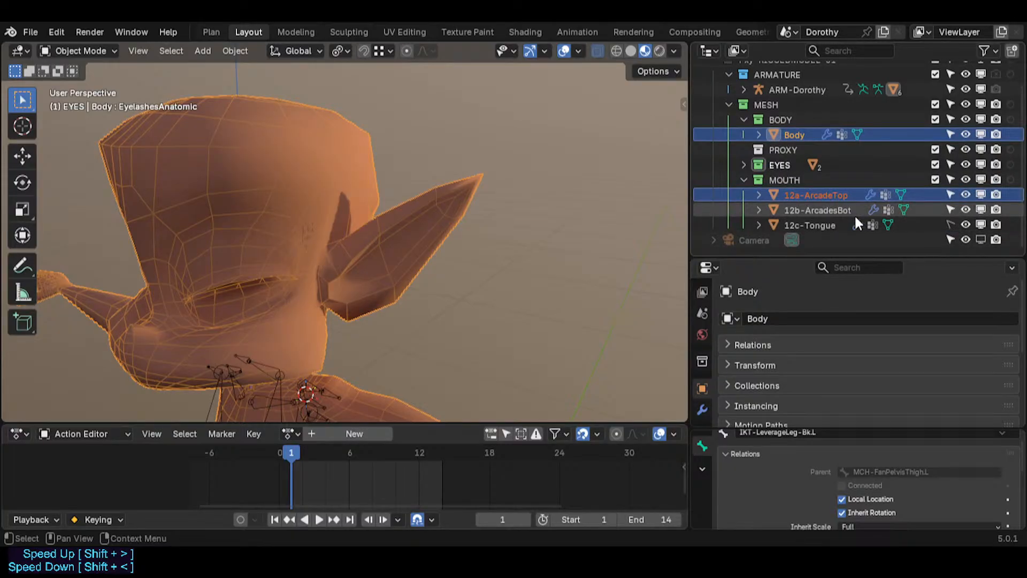
left_click(793, 182)
left_click(745, 179)
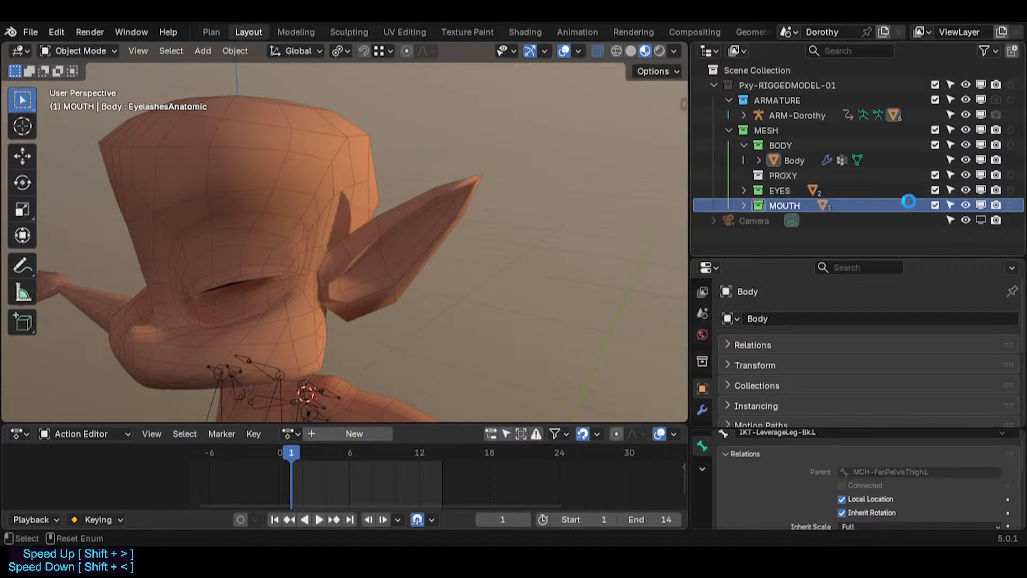
key("ctrl+s")
Make the EYES and MOUTH collections unselectable while keeping both enabled in the view layer.
left_click_drag(935, 206, 933, 193)
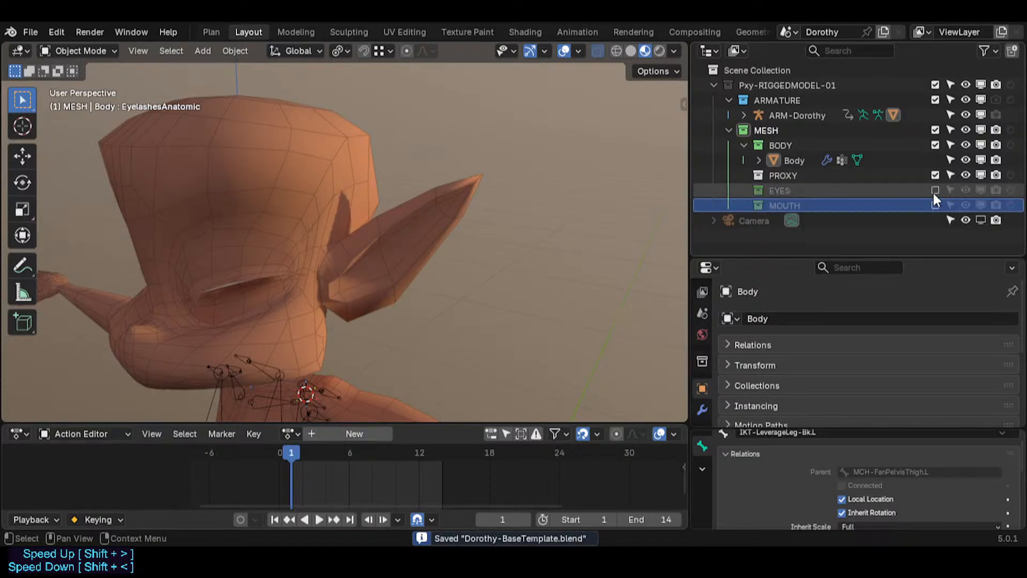
left_click(934, 191)
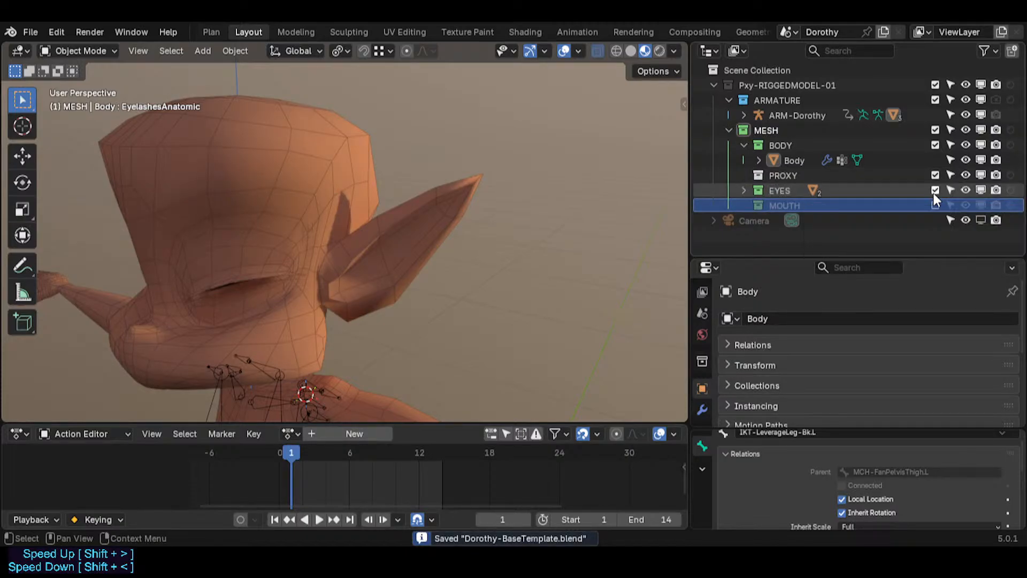
left_click(744, 191)
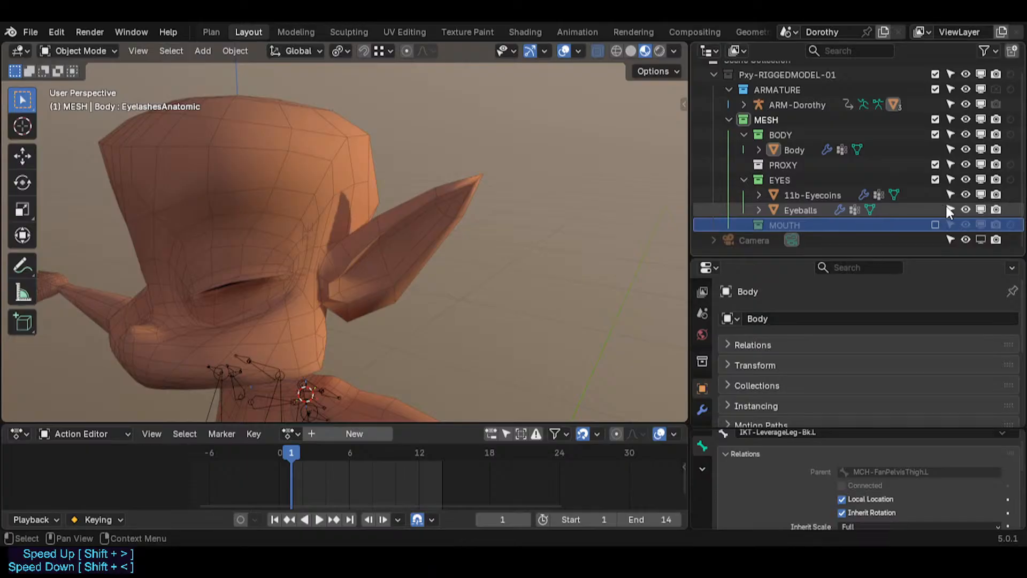
left_click_drag(949, 208, 951, 192)
left_click_drag(951, 209, 951, 188)
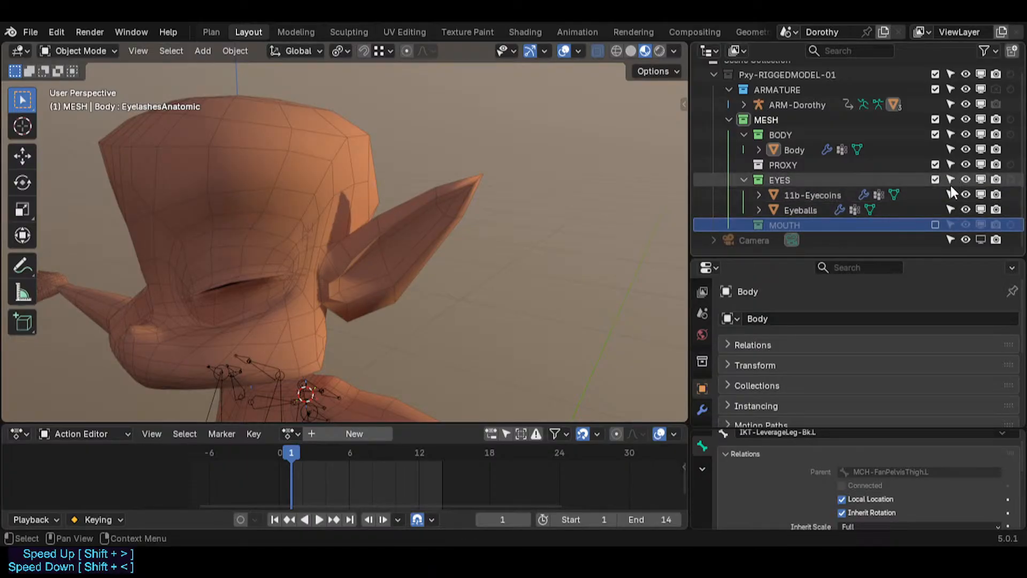
left_click(951, 181)
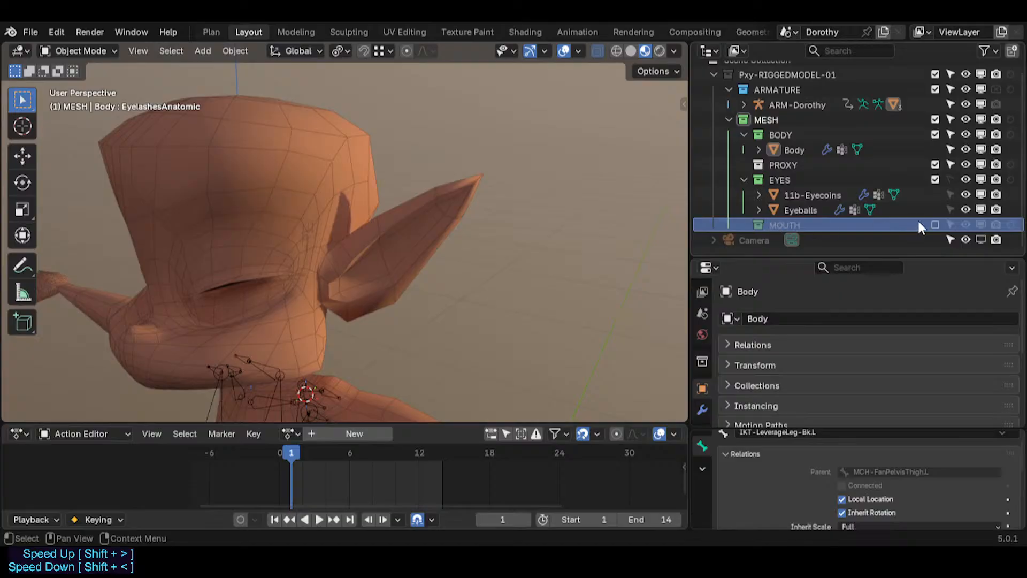
left_click(950, 225)
left_click(743, 179)
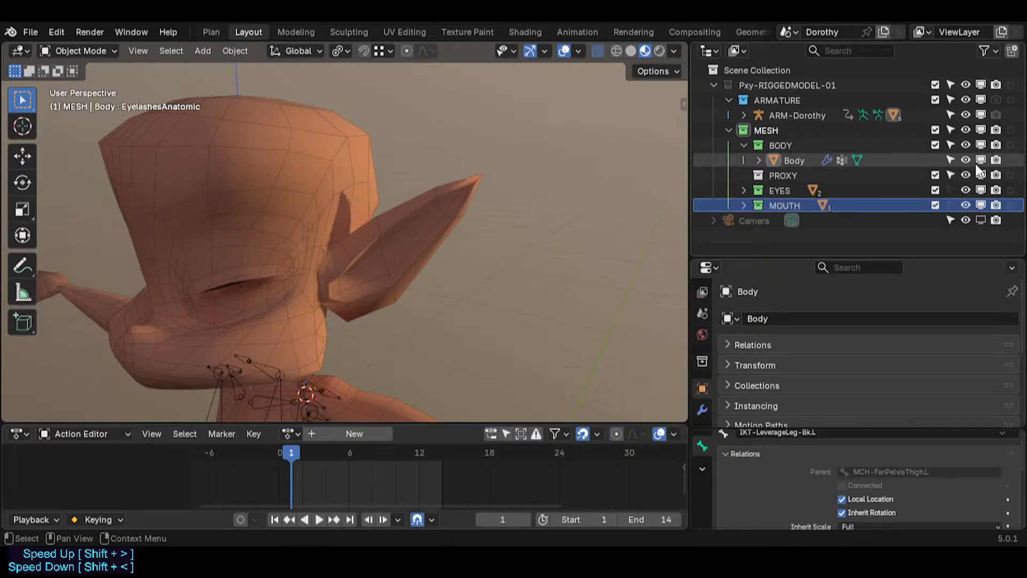
Exclude the PROXY collection from the view layer, save the file and select PROXY.
left_click(936, 176)
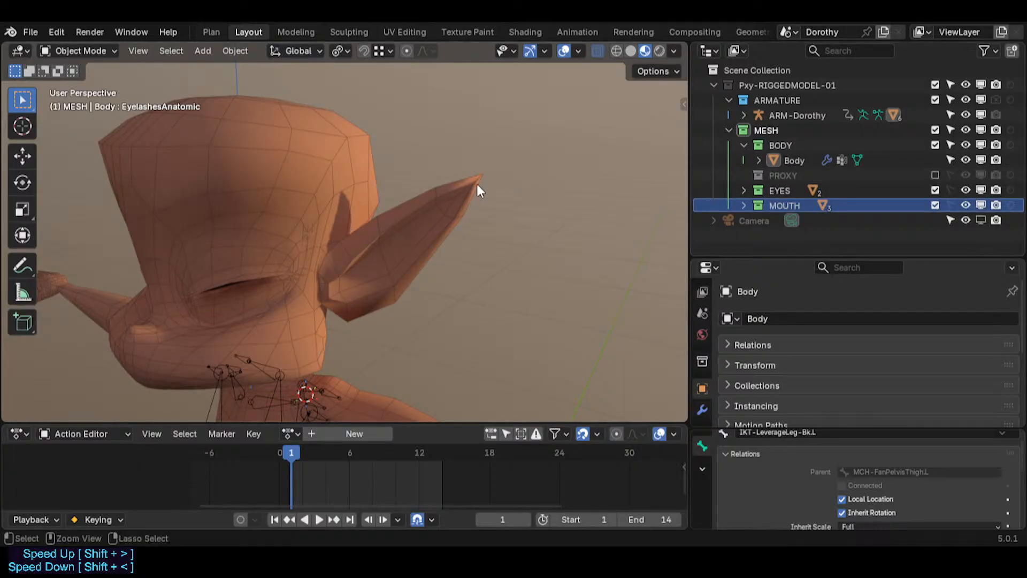
key("ctrl+s")
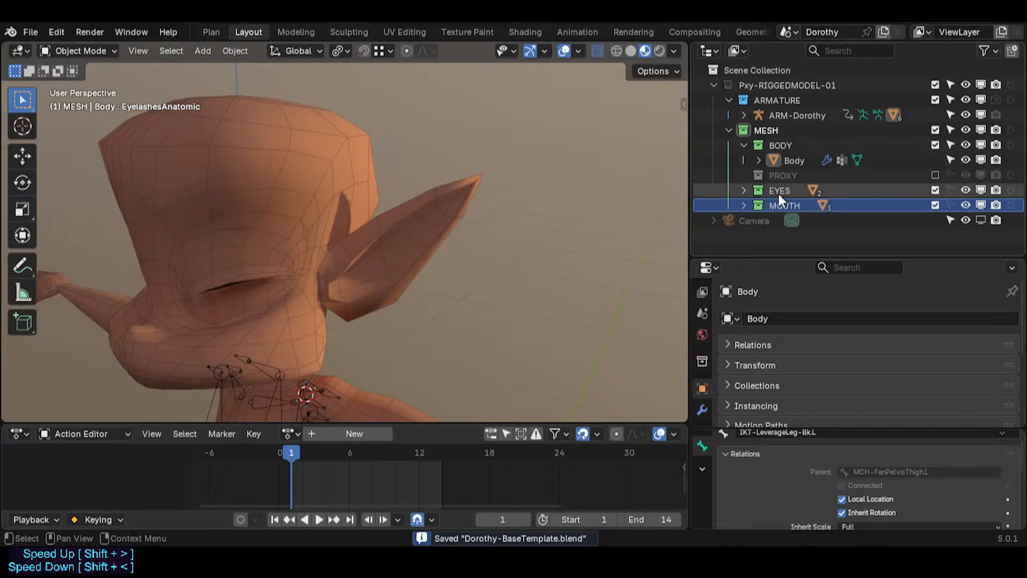
left_click(797, 171)
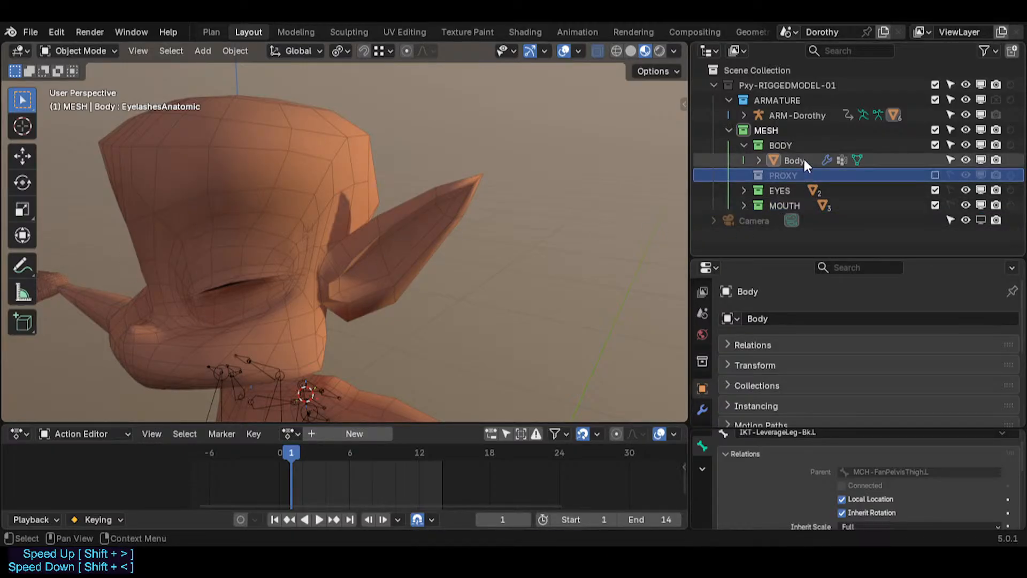
Select the Body mesh, collapse the BODY collection in the outliner, clear the selection and save the file.
left_click(800, 161)
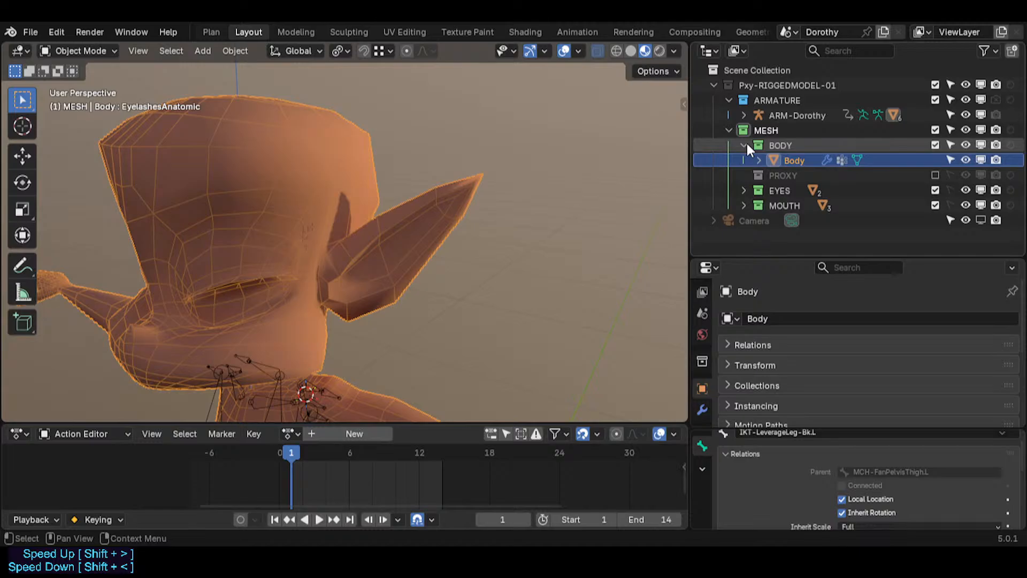
left_click(745, 145)
key("ctrl+s")
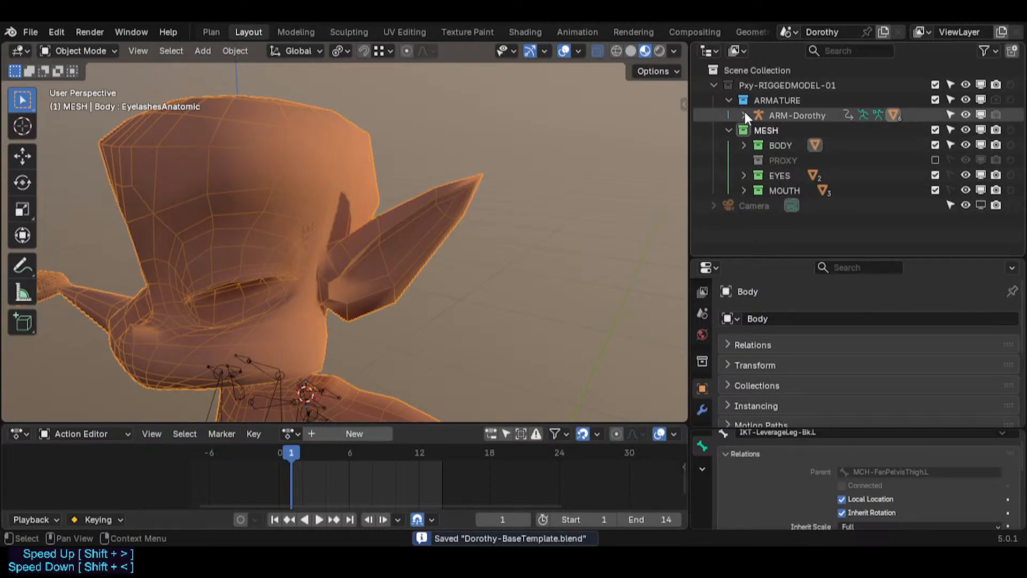
scroll(406, 252, "down", 3)
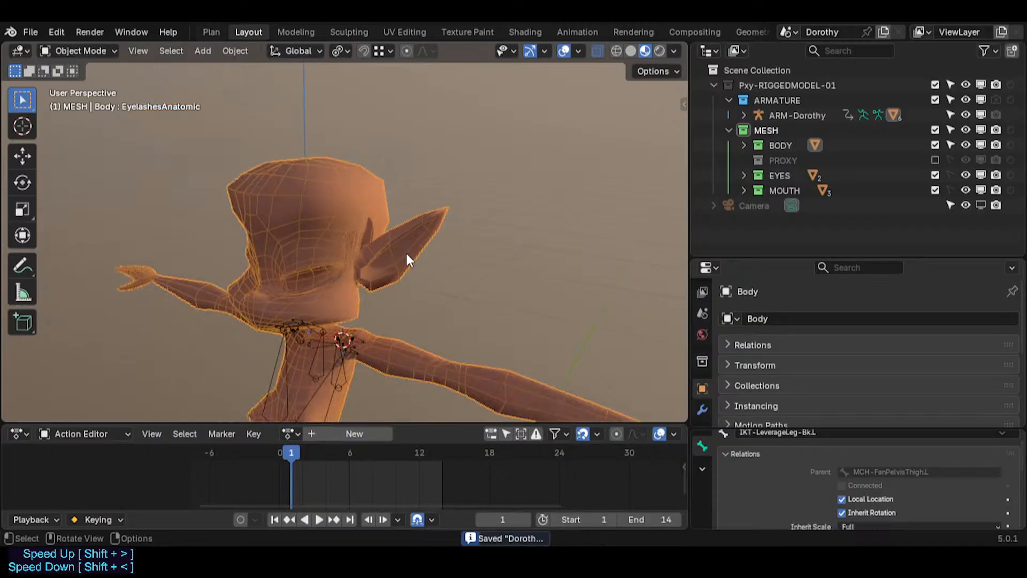
left_click(478, 234)
key("ctrl+s")
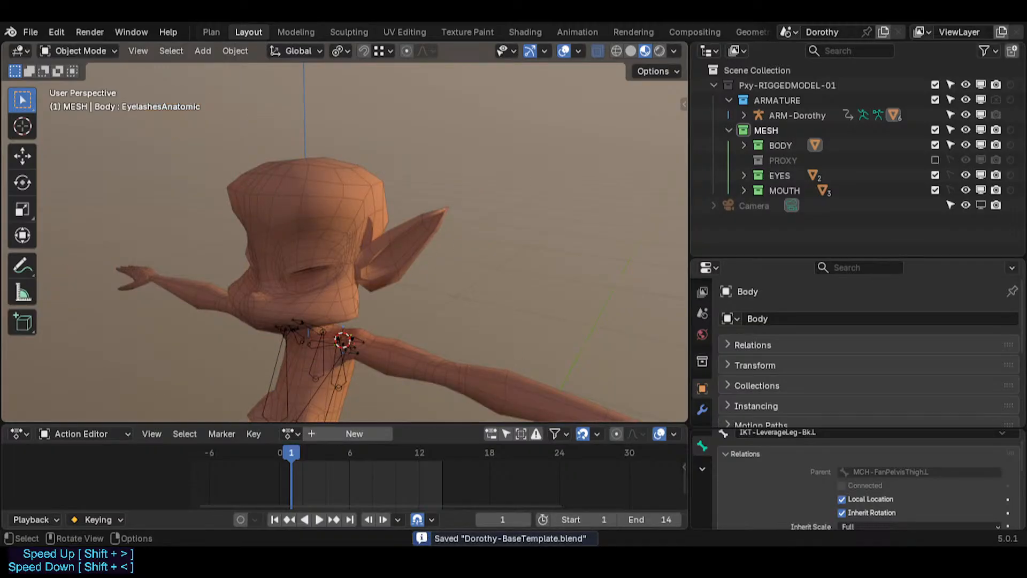
Select the ARM-Dorothy armature and switch the soloed bone collection from HLP-Leverage to HLP-LimbTripl...
scroll(338, 235, "down", 3)
middle_click_drag(371, 316, 319, 286, "shift")
middle_click_drag(318, 287, 511, 206, "shift")
key("n")
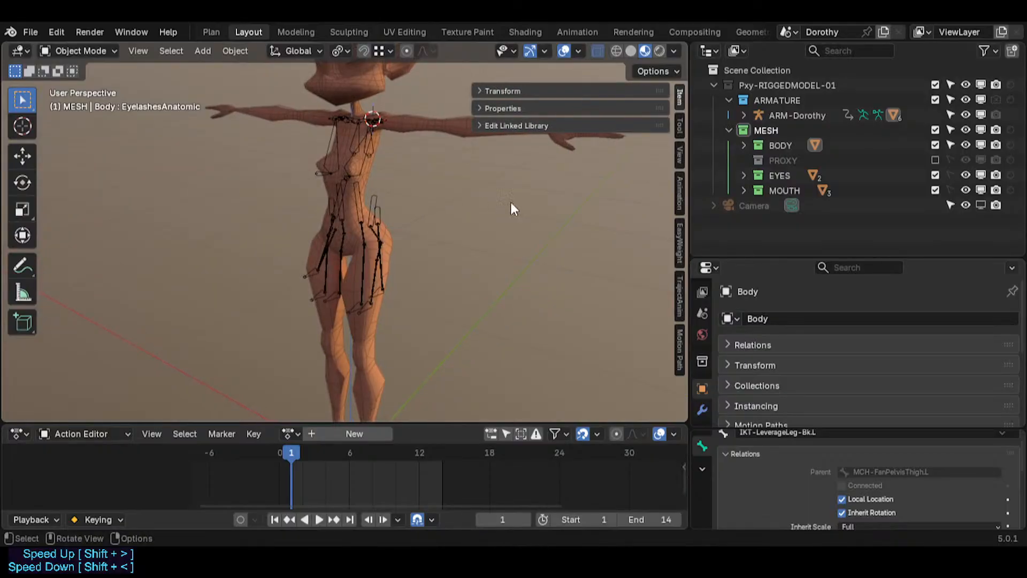
left_click(342, 176)
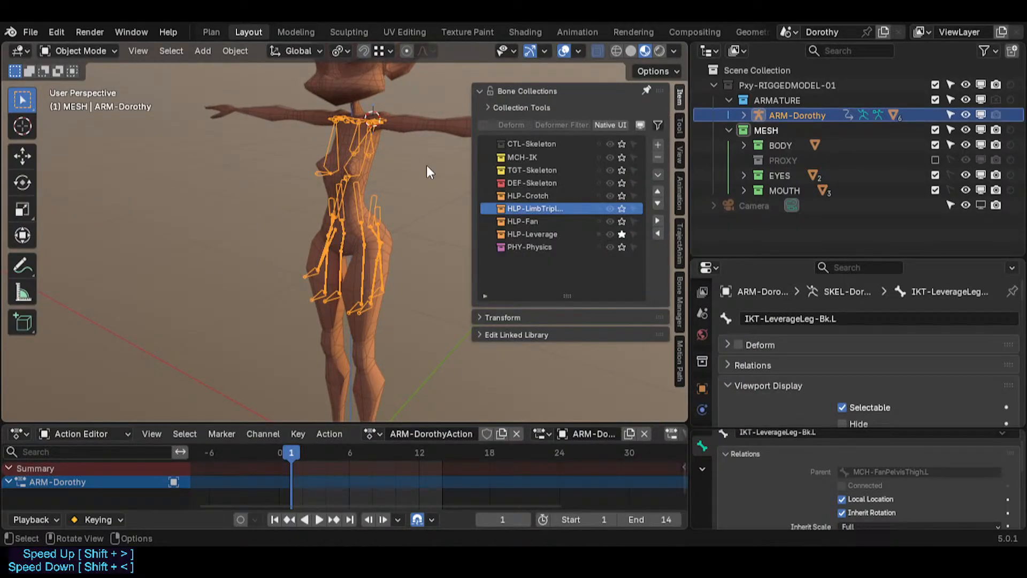
left_click(623, 233)
left_click(621, 209)
key("n")
Check the soloed limb bones on the legs and arms, save the file and deselect the armature.
middle_click_drag(378, 204, 379, 248, "shift")
middle_click_drag(386, 313, 377, 287, "shift")
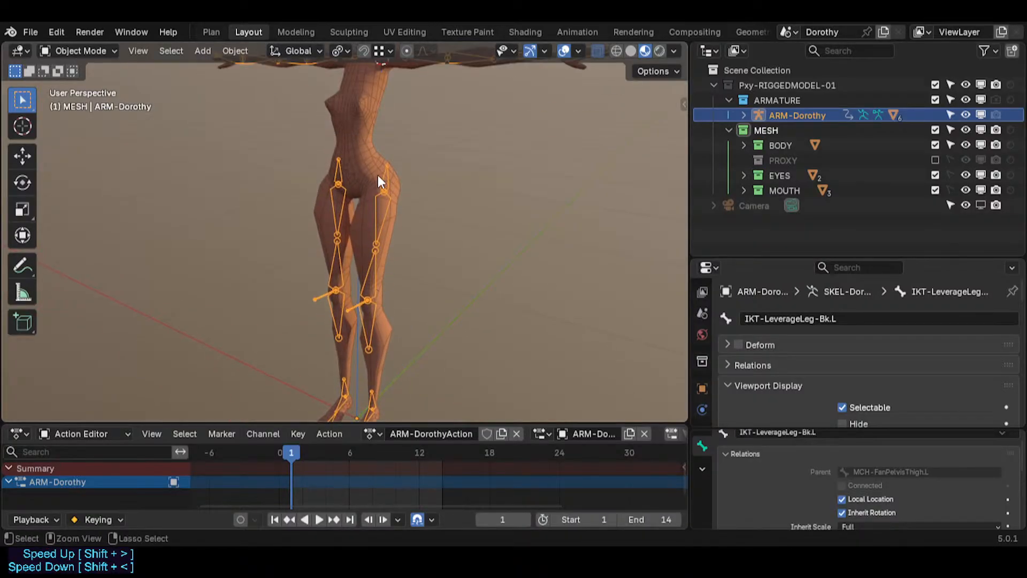
key("ctrl+s")
middle_click_drag(411, 140, 405, 227, "shift")
left_click(448, 176)
middle_click_drag(432, 176, 397, 268, "shift")
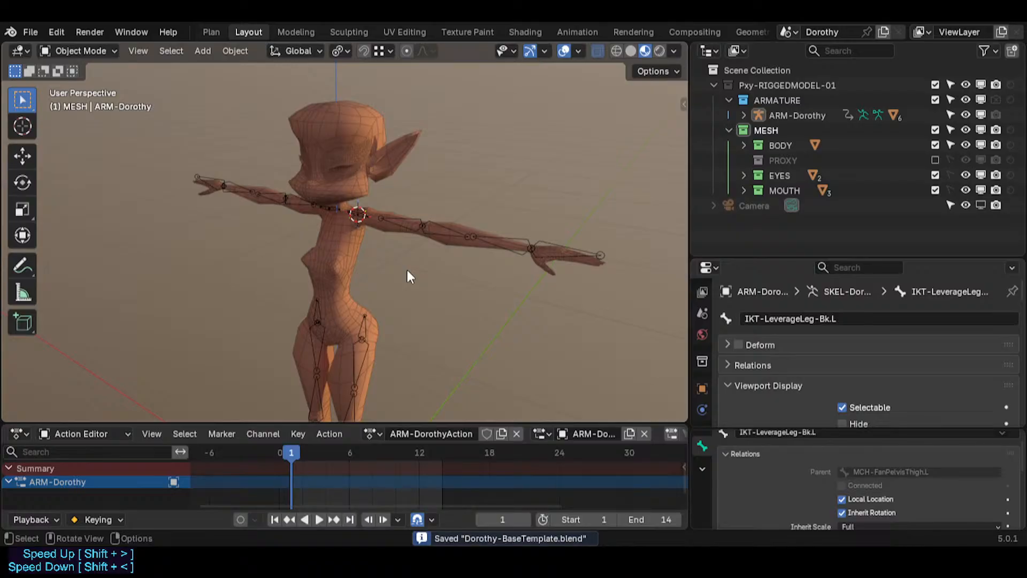